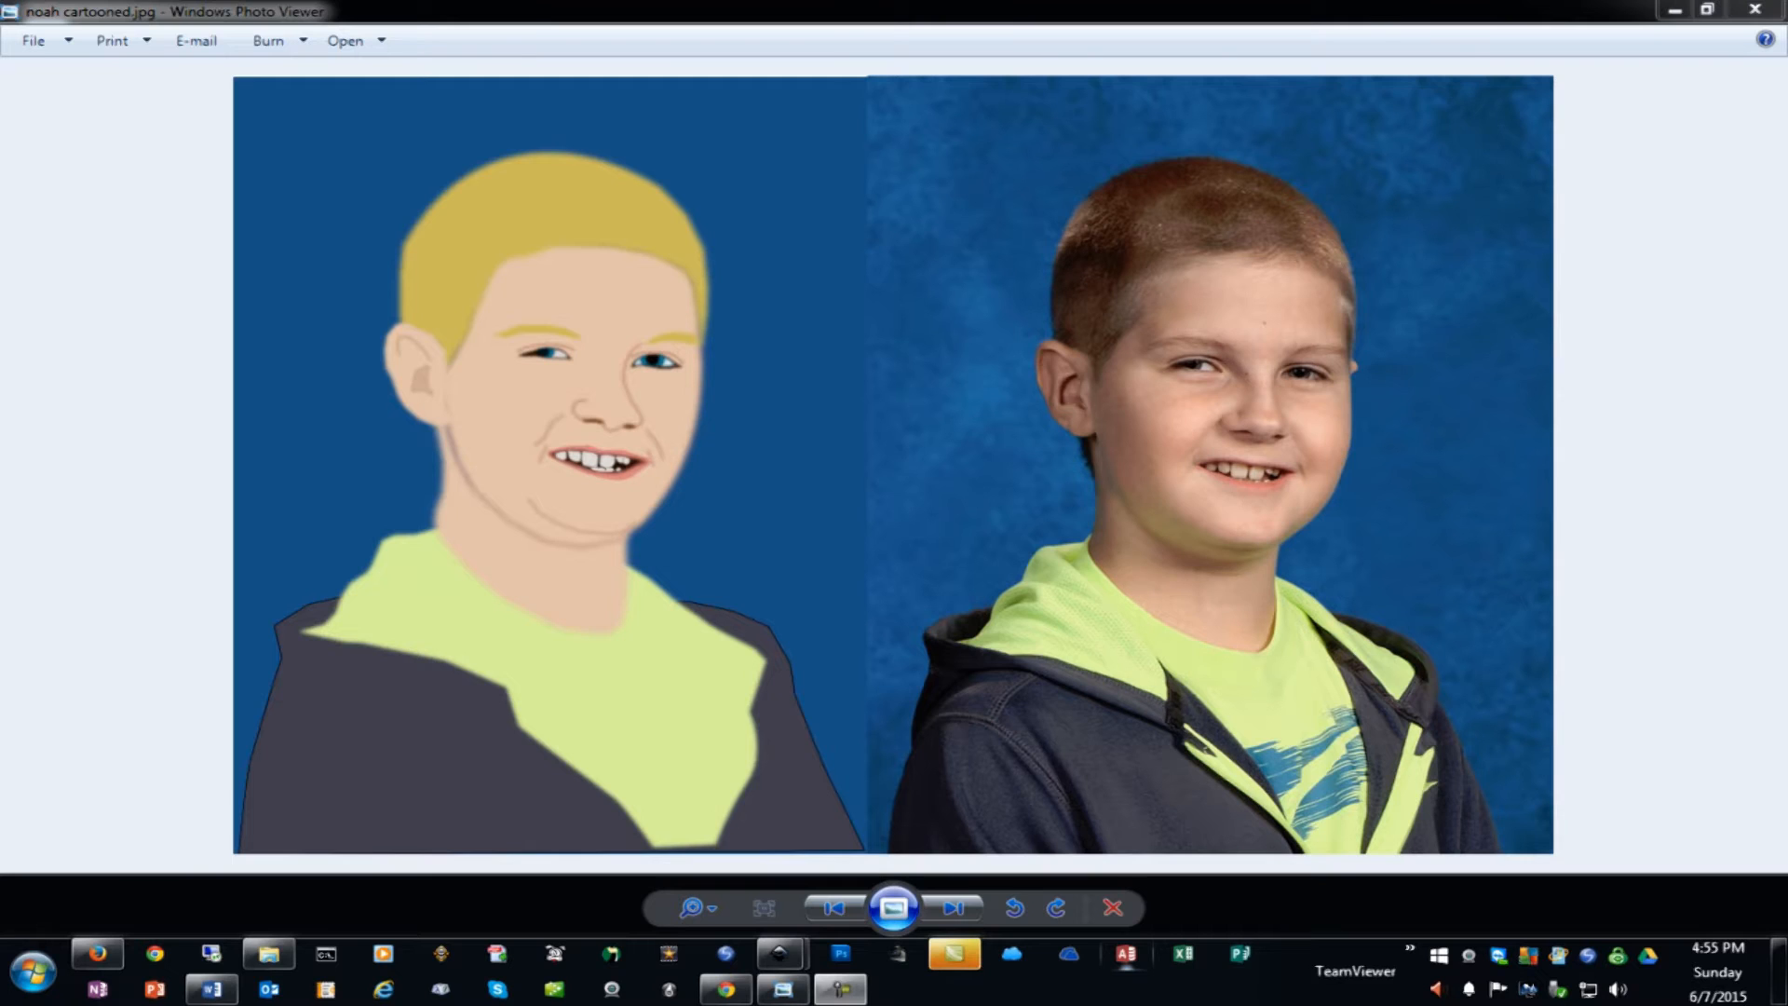
# Close the example image and import the portrait JPEG into the new Inkscape document as an embedded image
pyautogui.click(1756, 9)
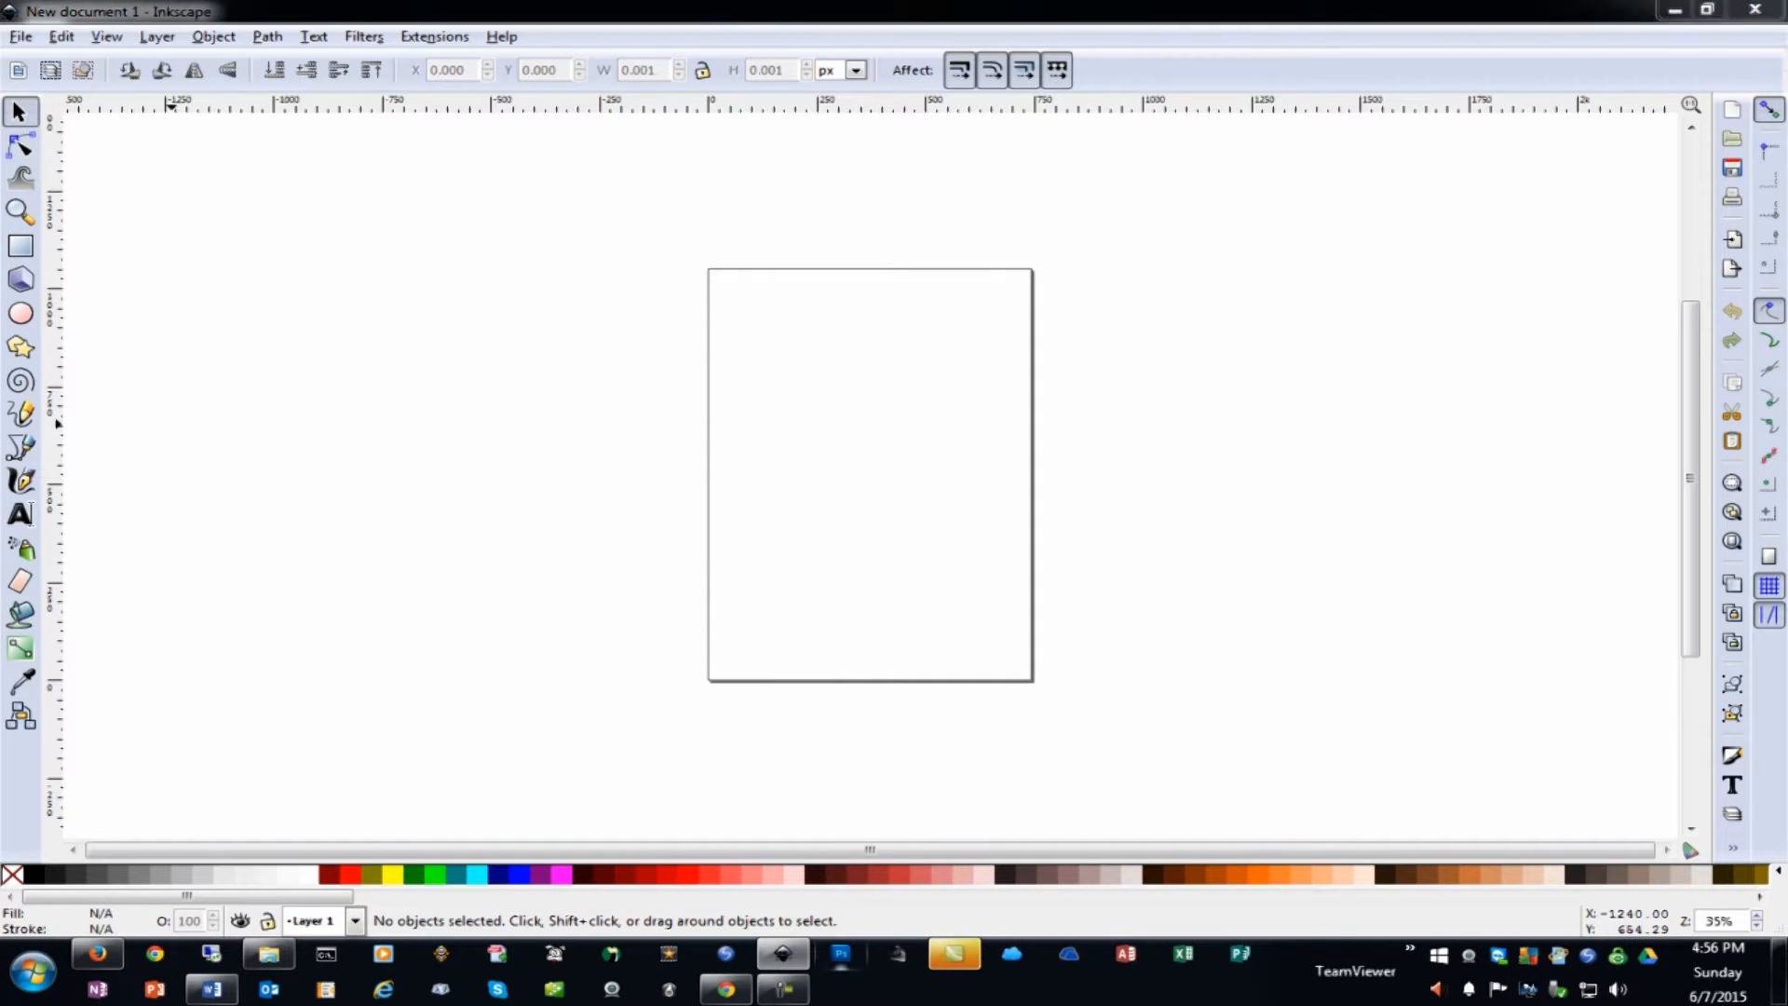
pyautogui.moveTo(1102, 447); pyautogui.dragTo(926, 395)
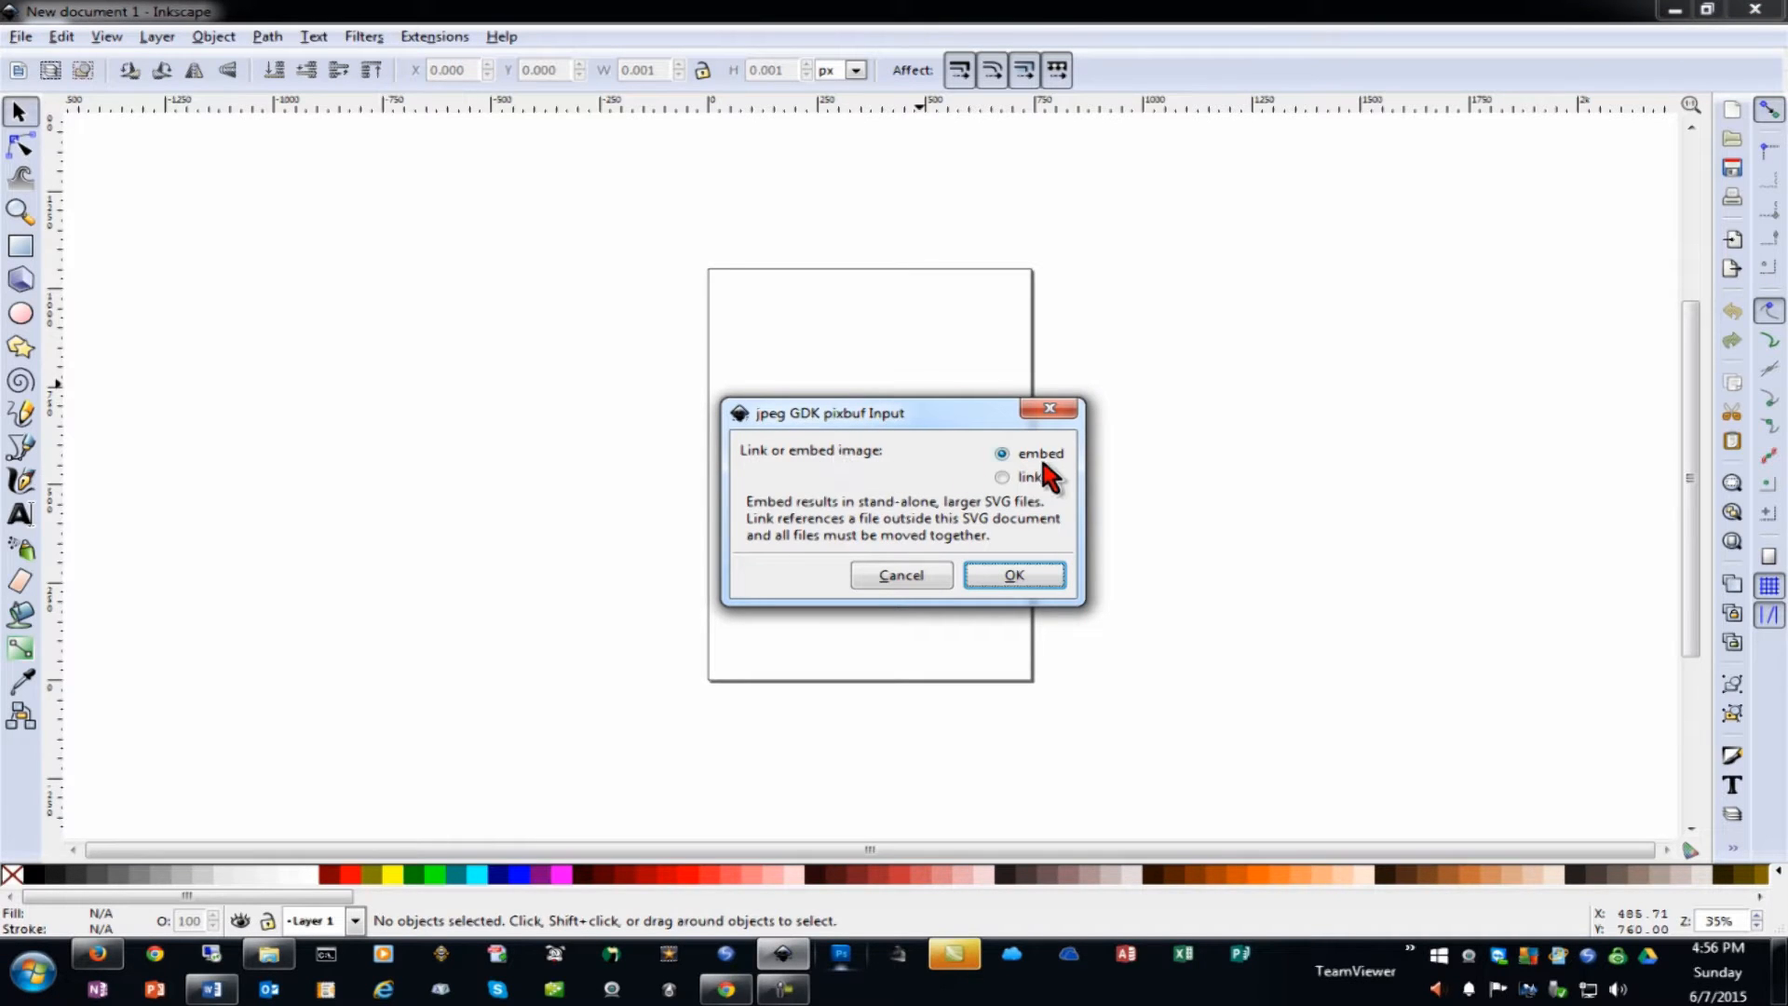
pyautogui.click(1018, 580)
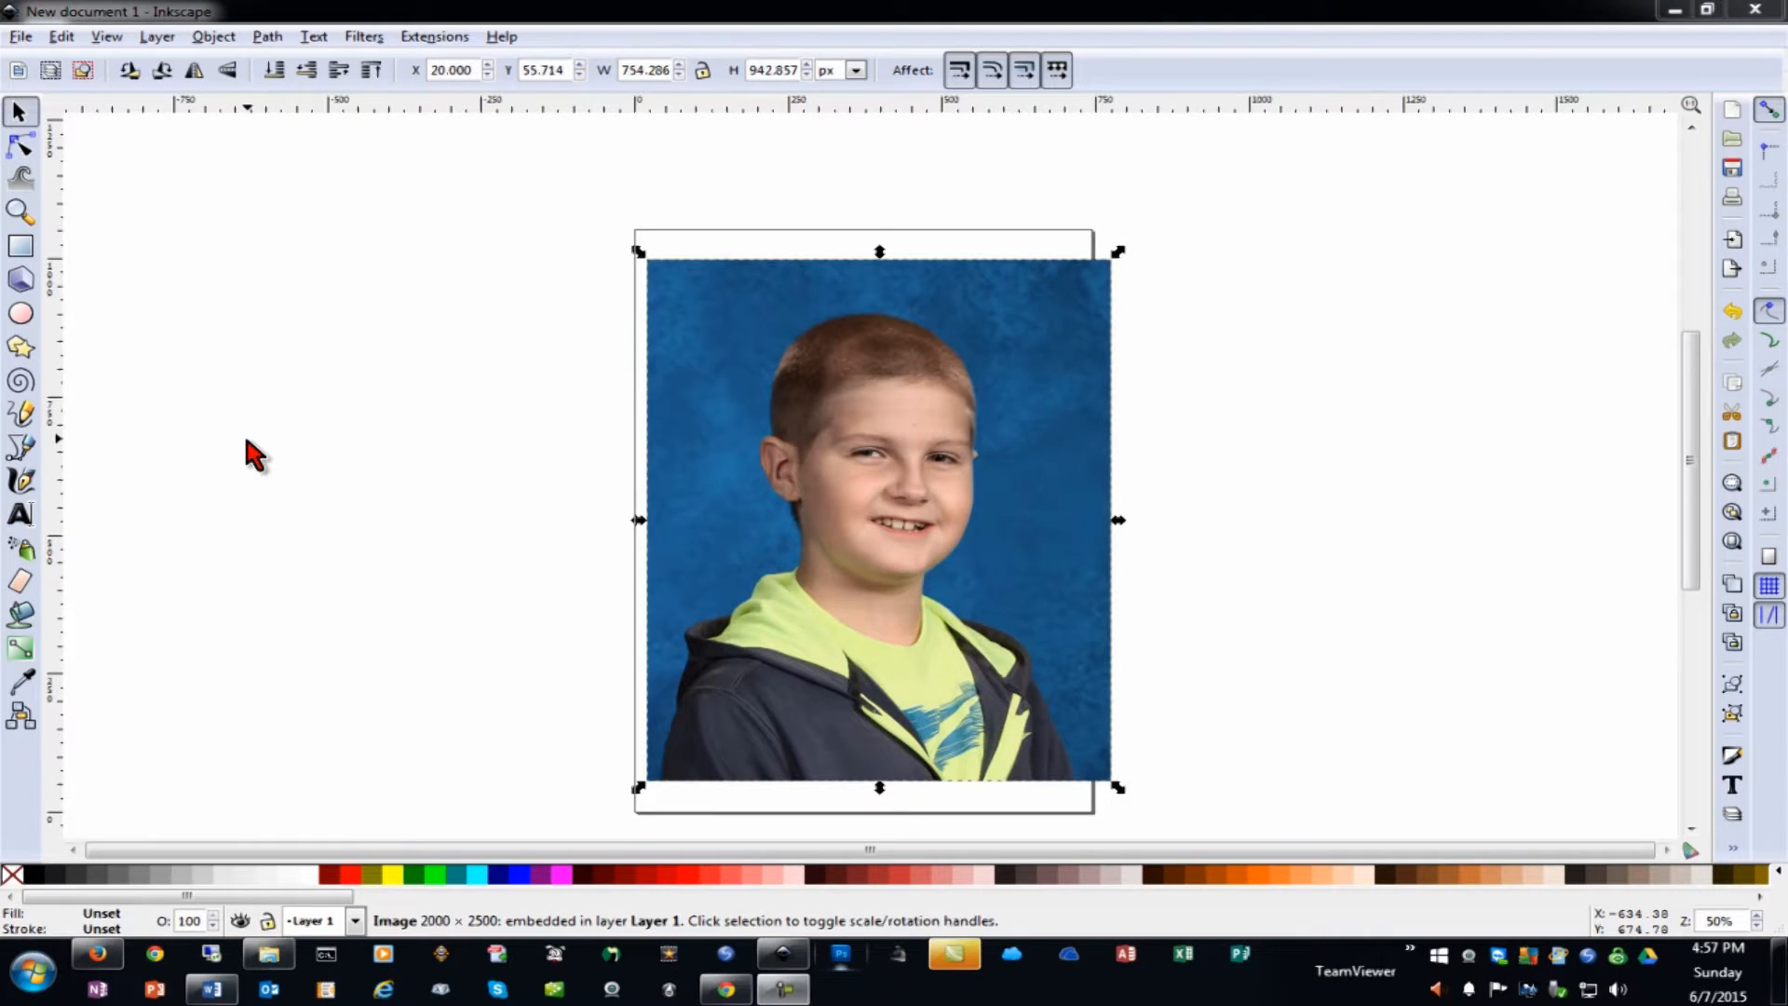
# Turn off the page border in the document properties and close them
pyautogui.click(9, 36)
pyautogui.click(130, 381)
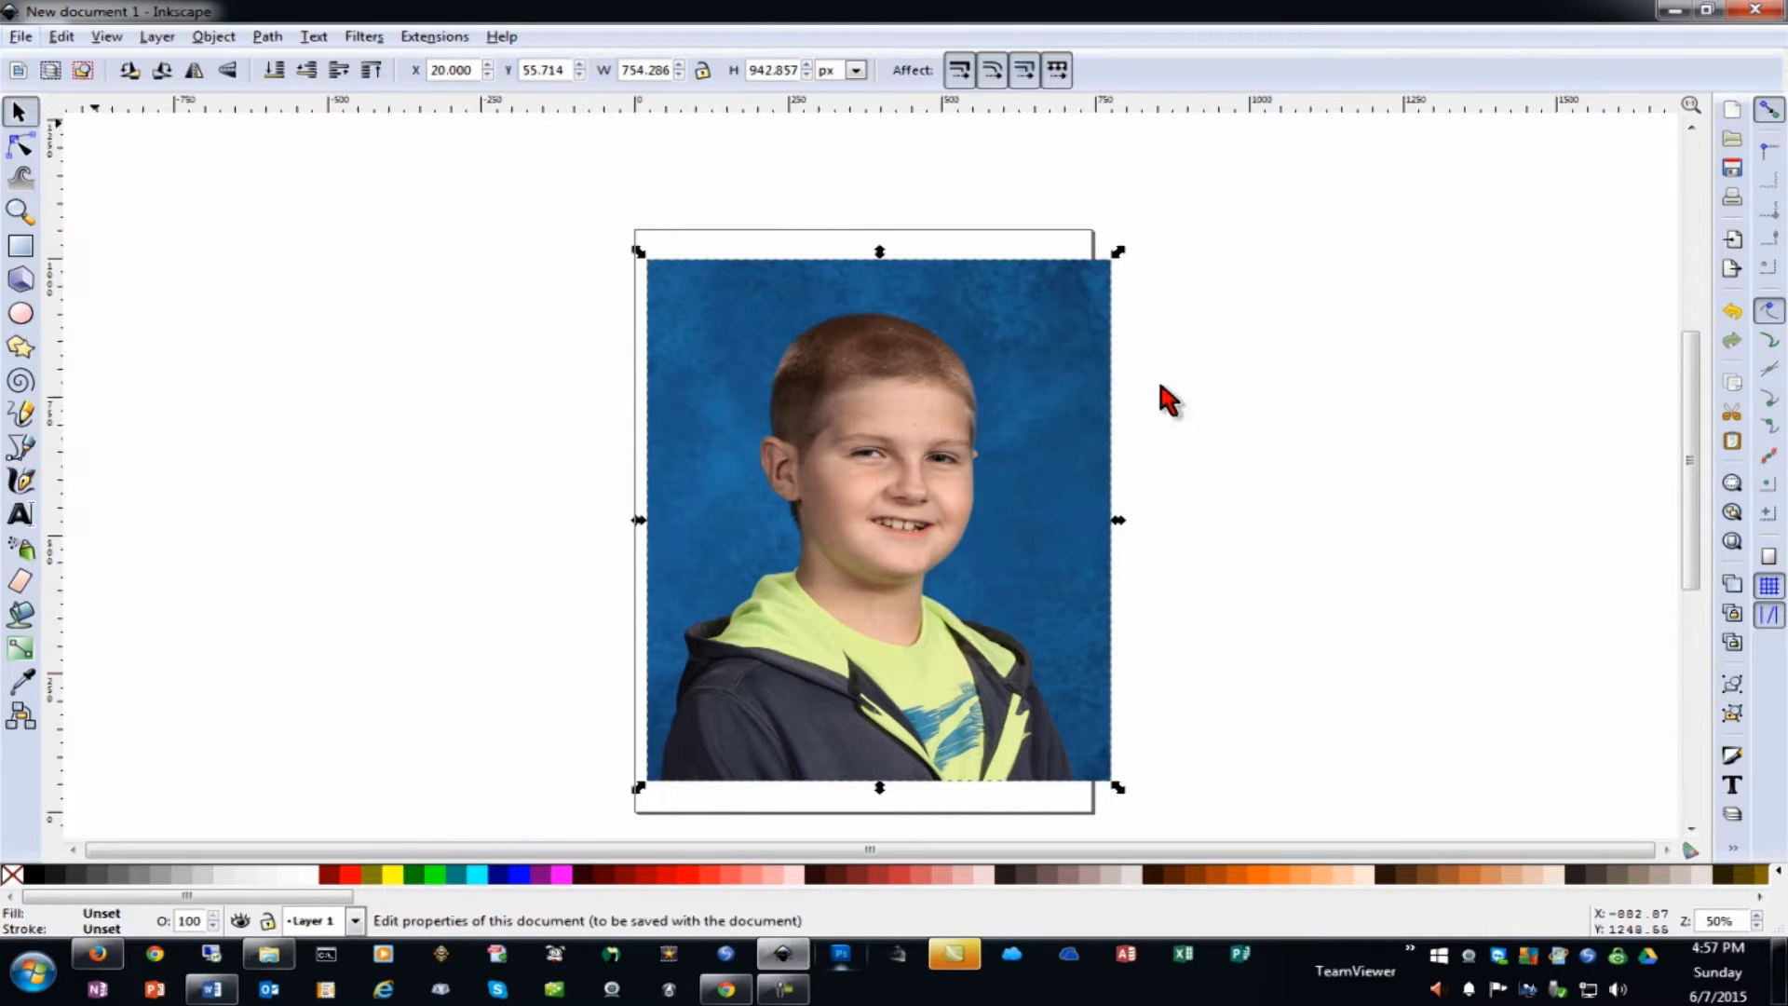
pyautogui.click(1415, 490)
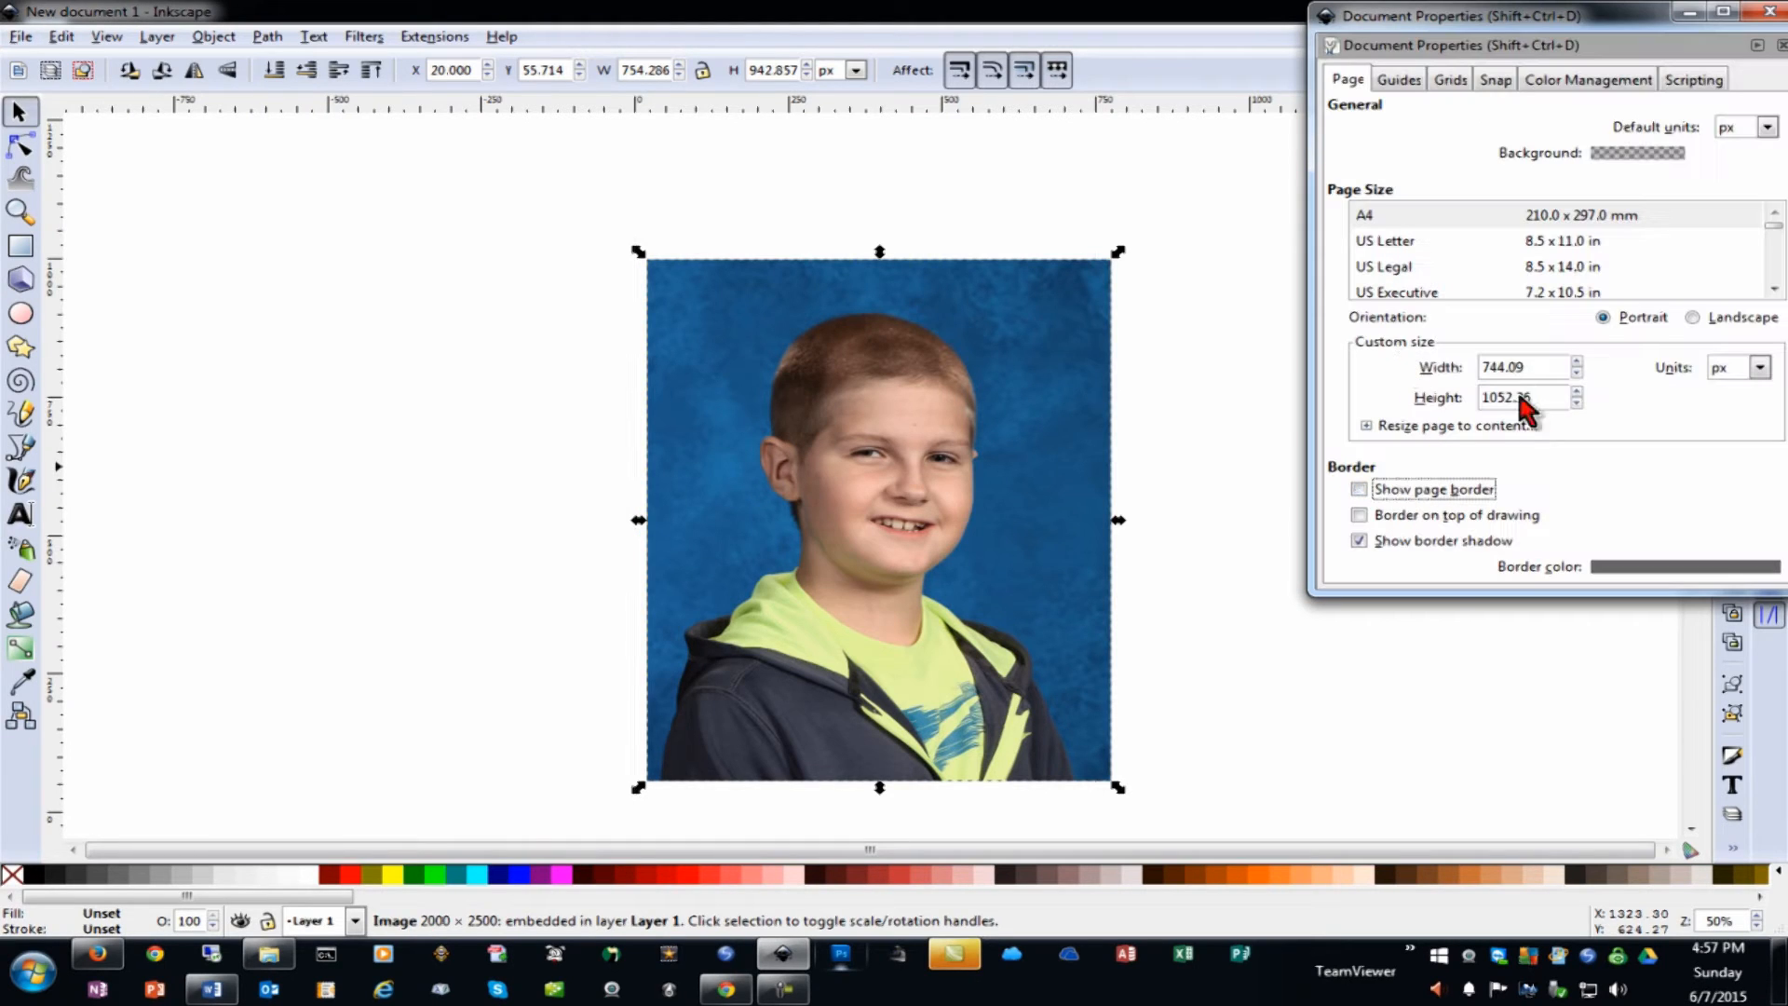
pyautogui.click(1768, 11)
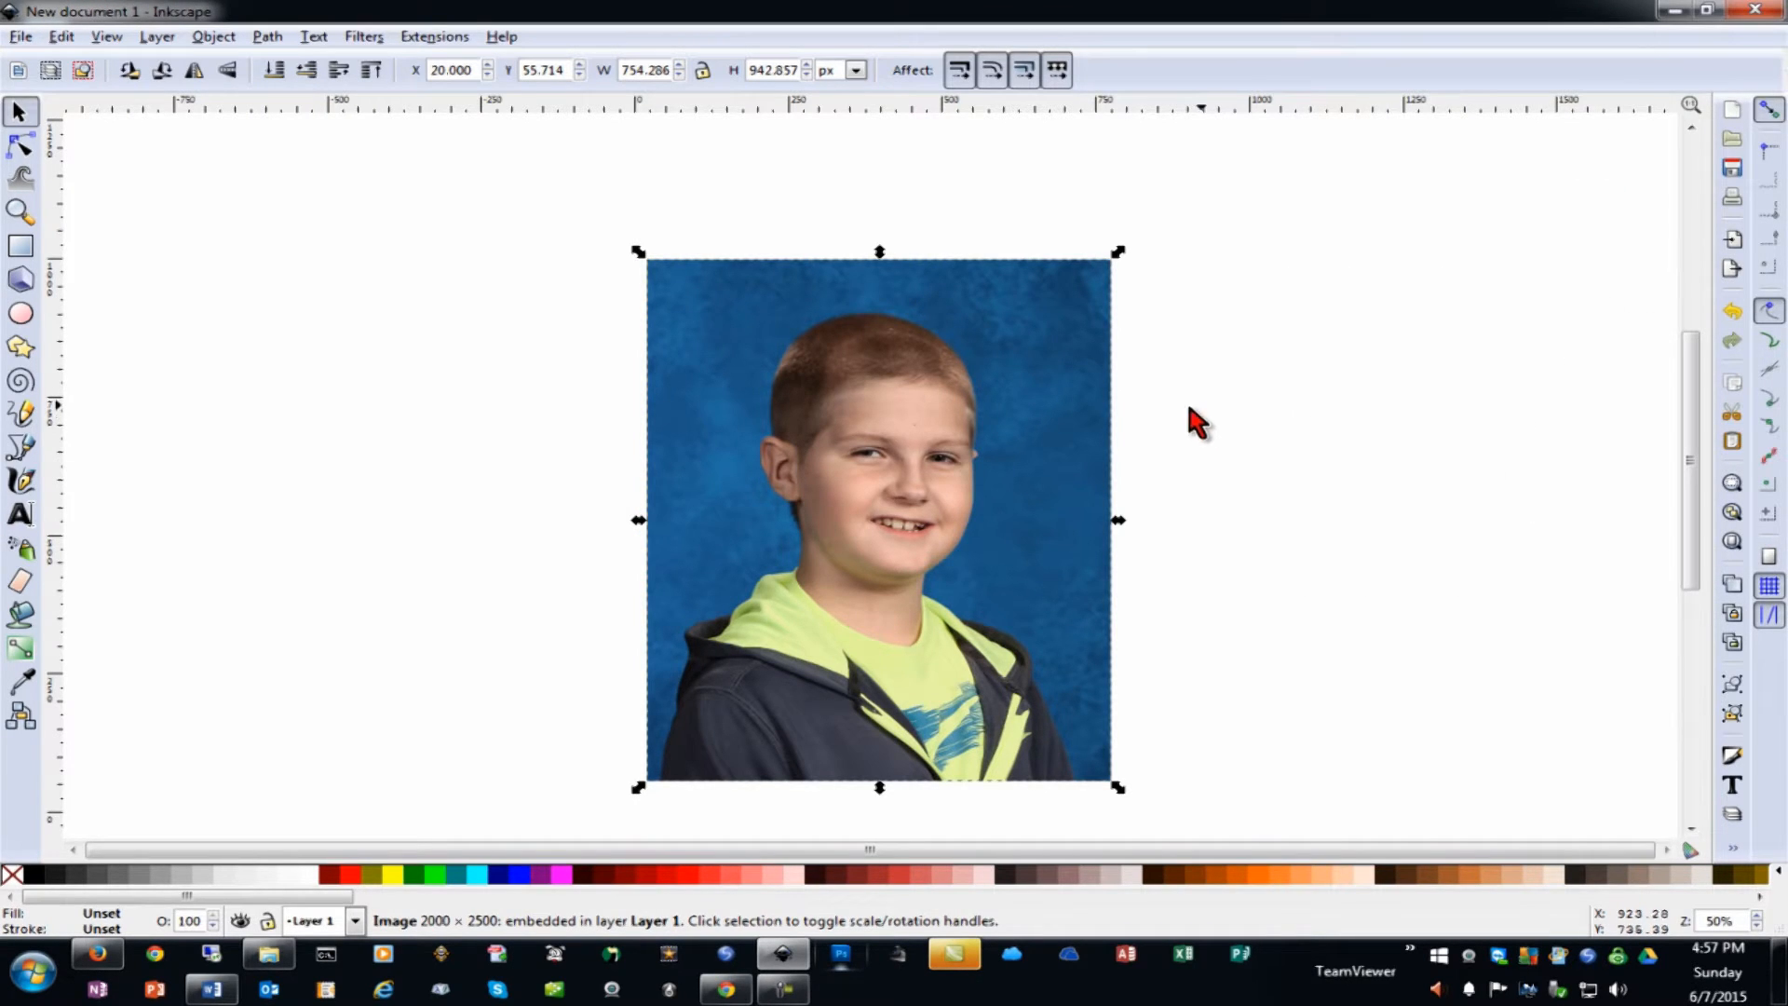
# Fit the selected photo to the window and dock the Fill and Stroke and Layers dialogs, enlarging the layer list
pyautogui.click(850, 380)
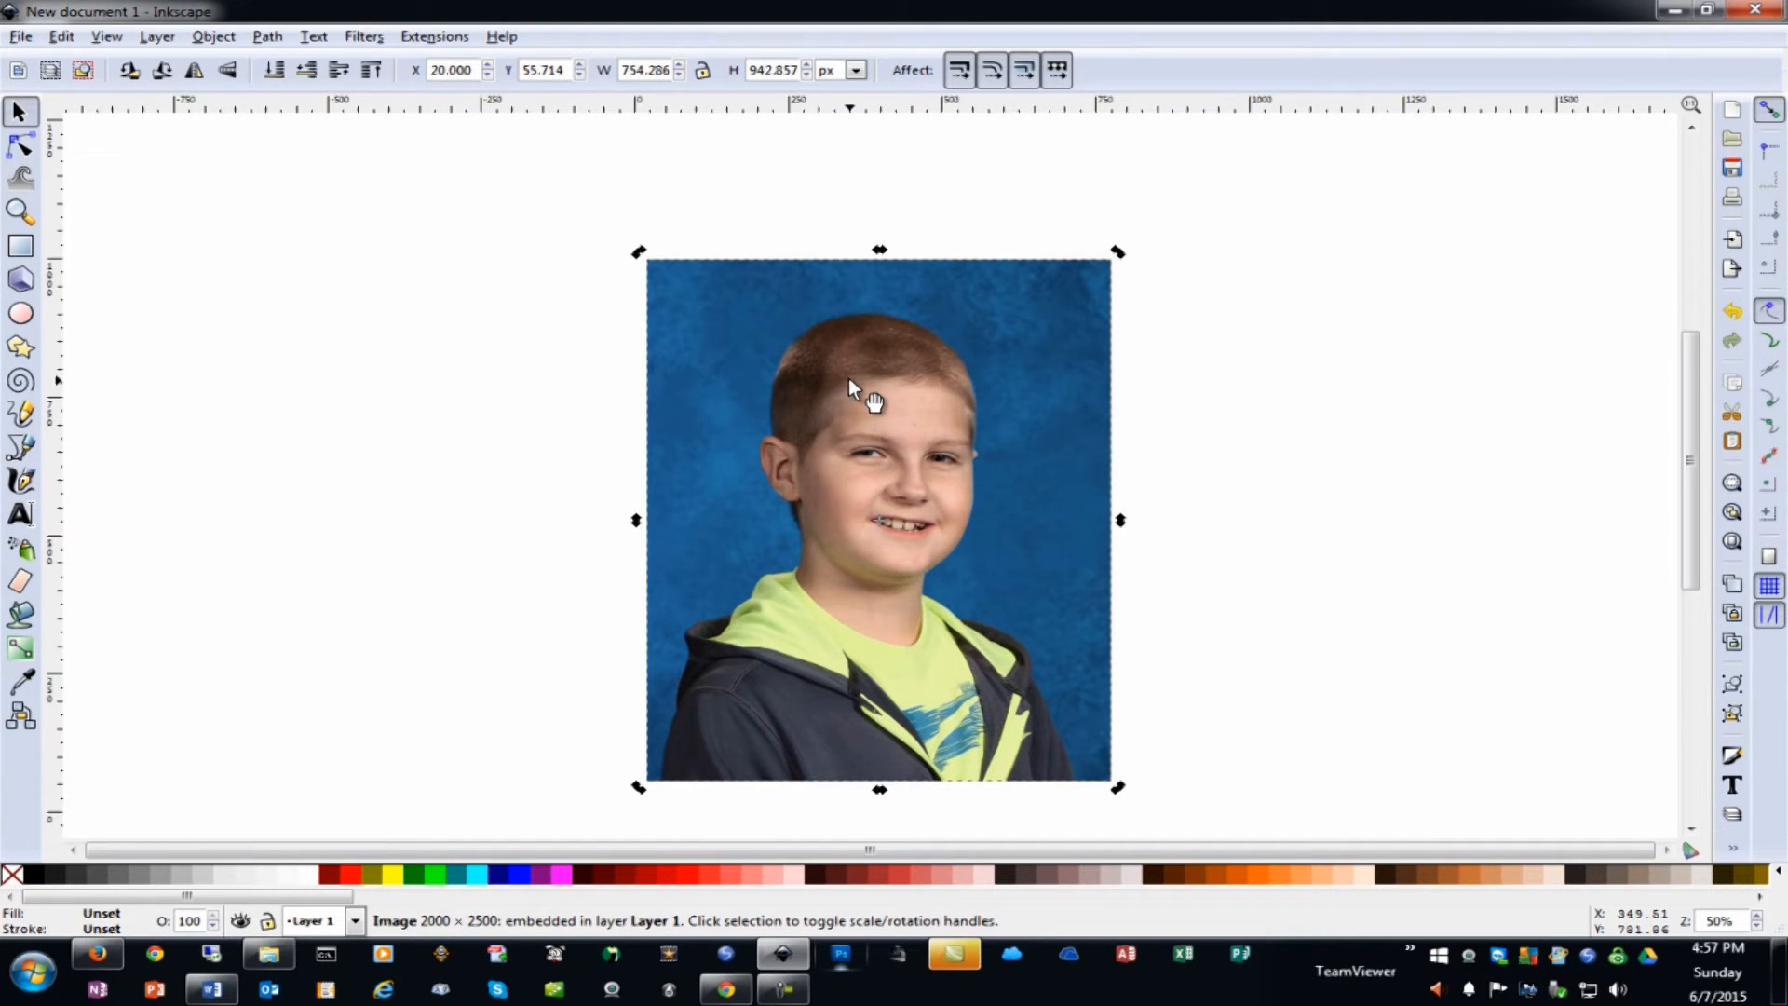
pyautogui.press('3')
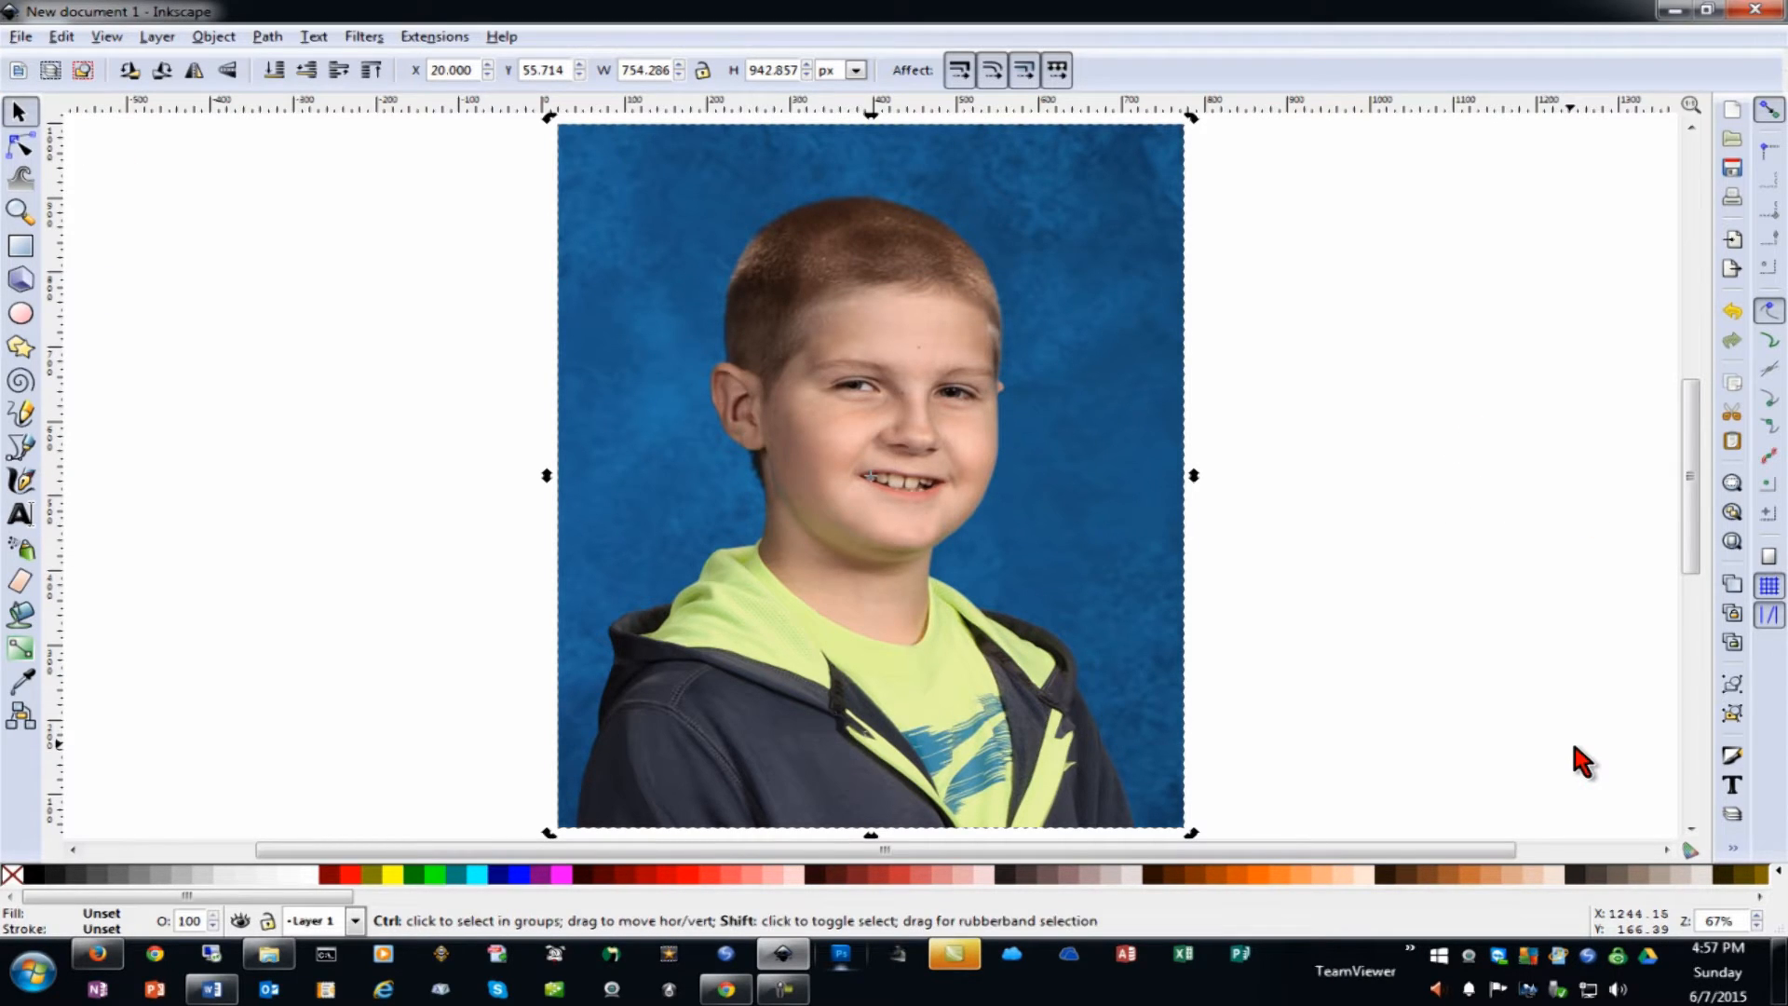
pyautogui.hotkey('shift', 'ctrl', 'f')
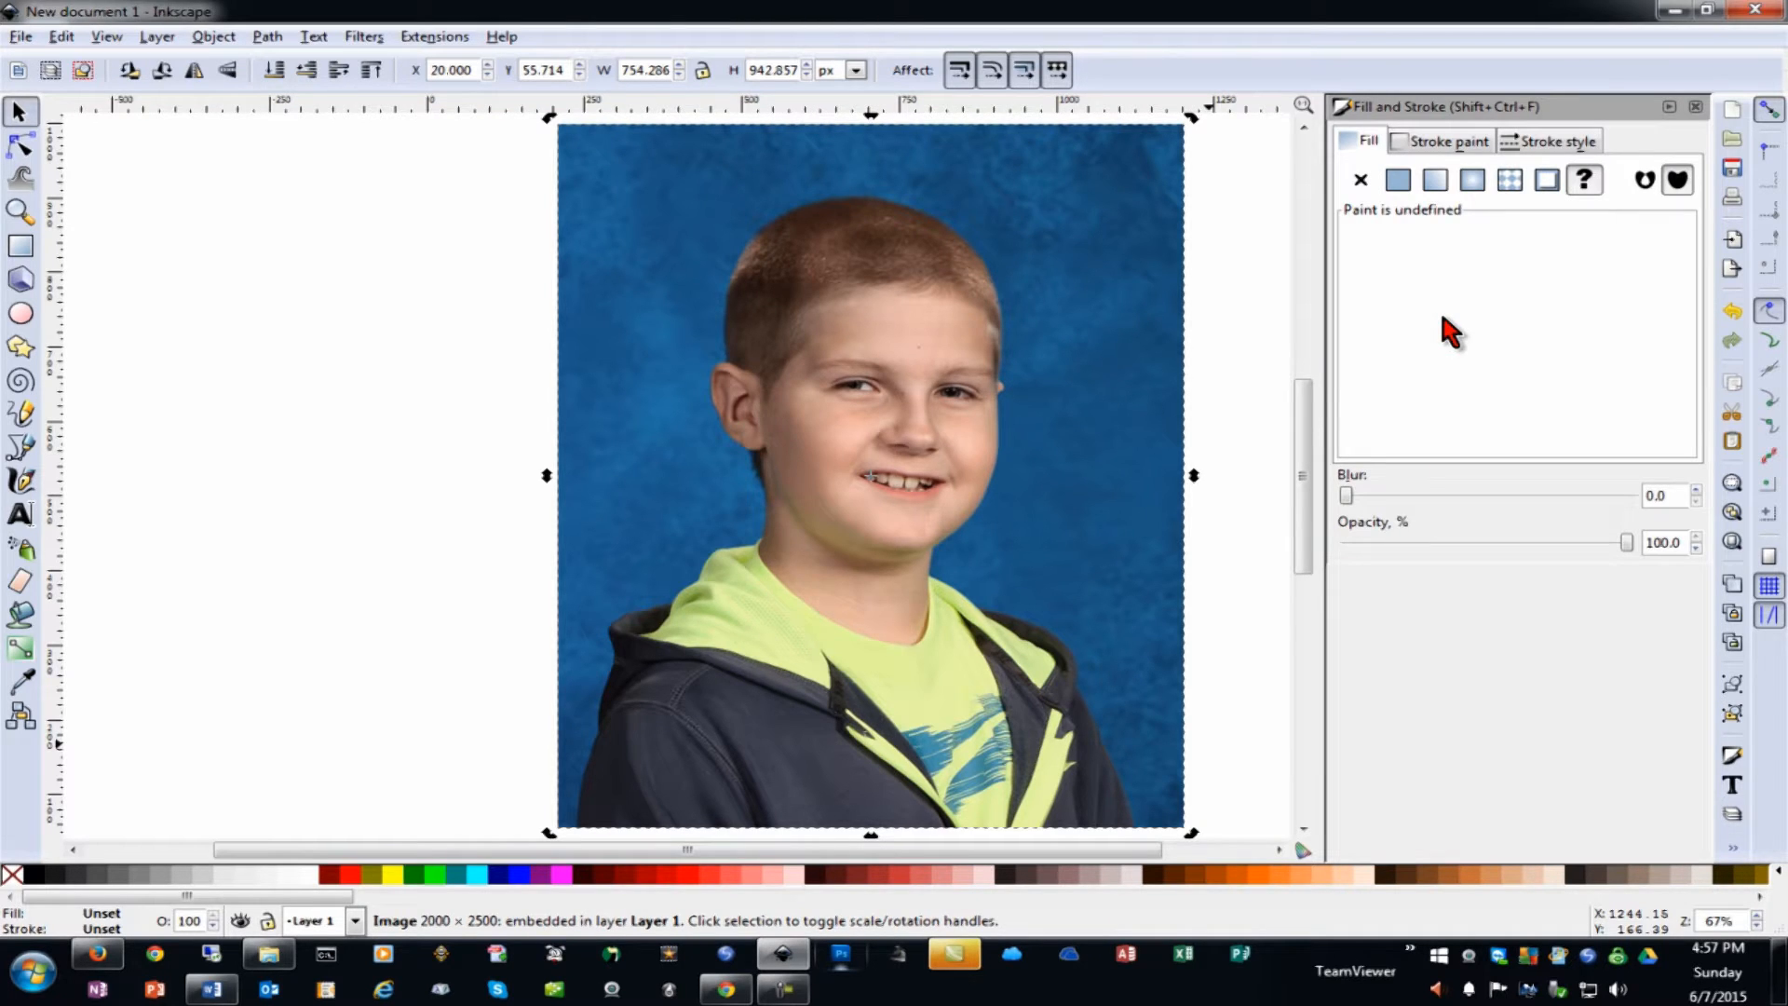
pyautogui.click(1731, 816)
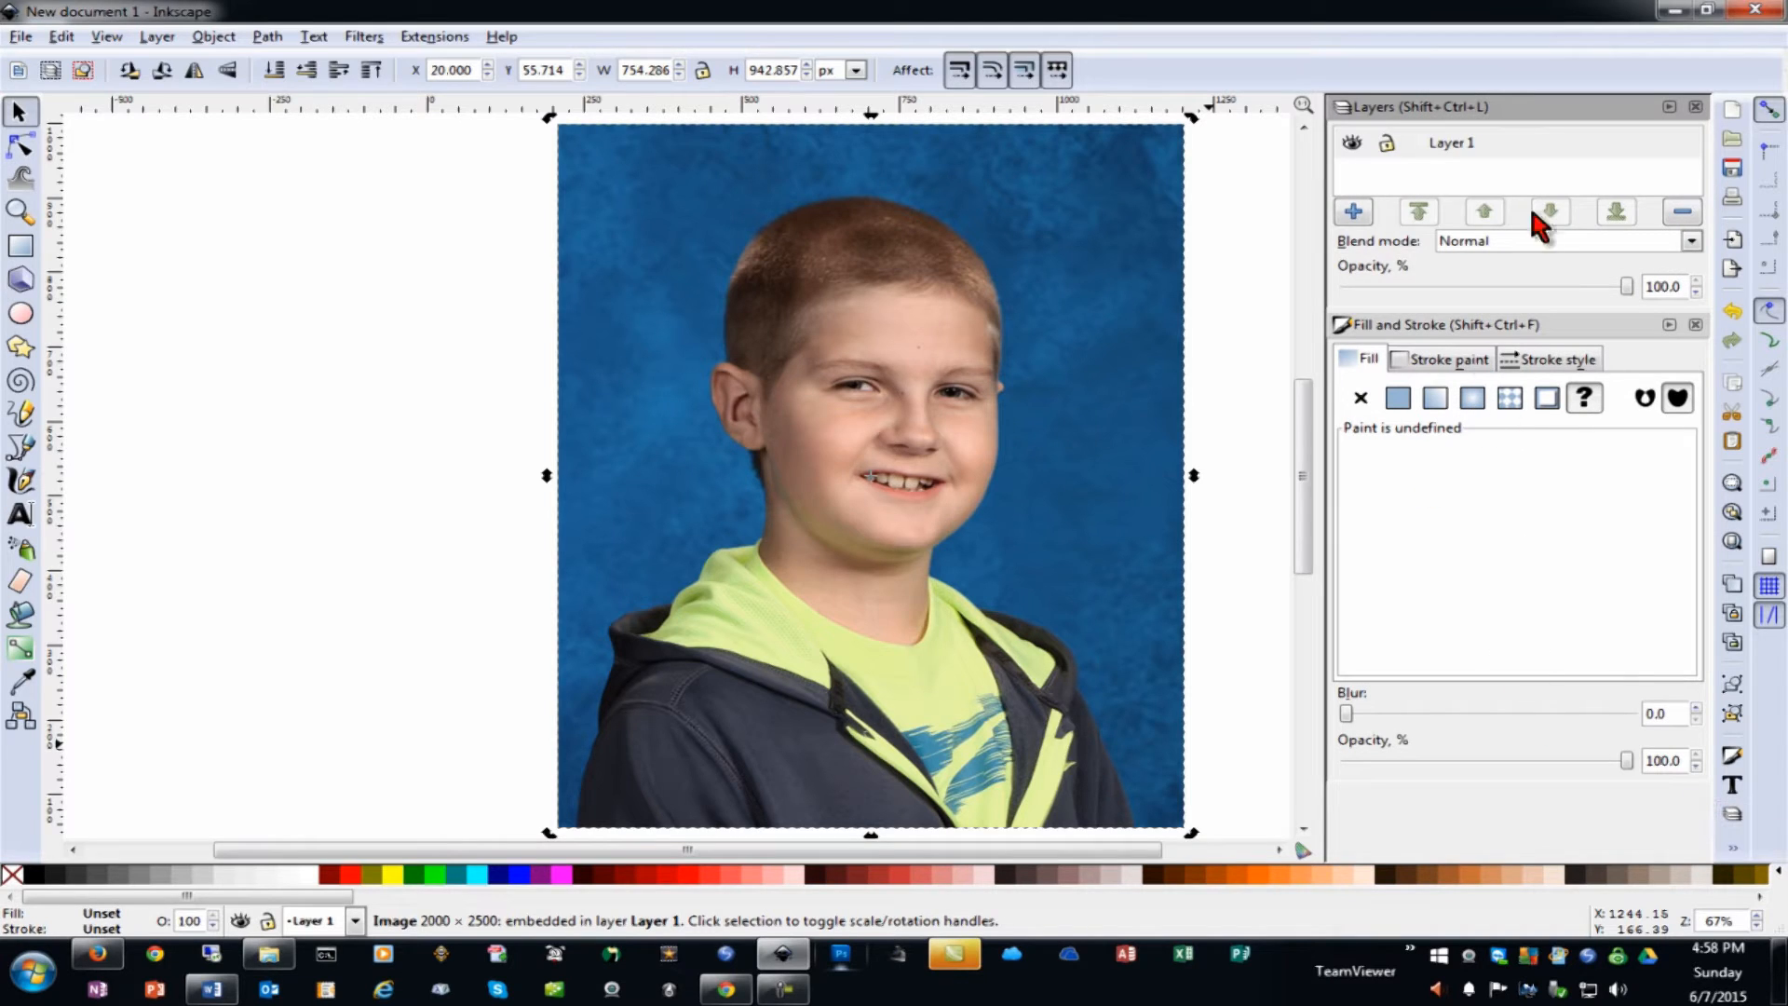
pyautogui.moveTo(1480, 311)
pyautogui.mouseDown()
pyautogui.moveTo(1484, 522)
pyautogui.moveTo(1485, 407)
pyautogui.mouseUp()
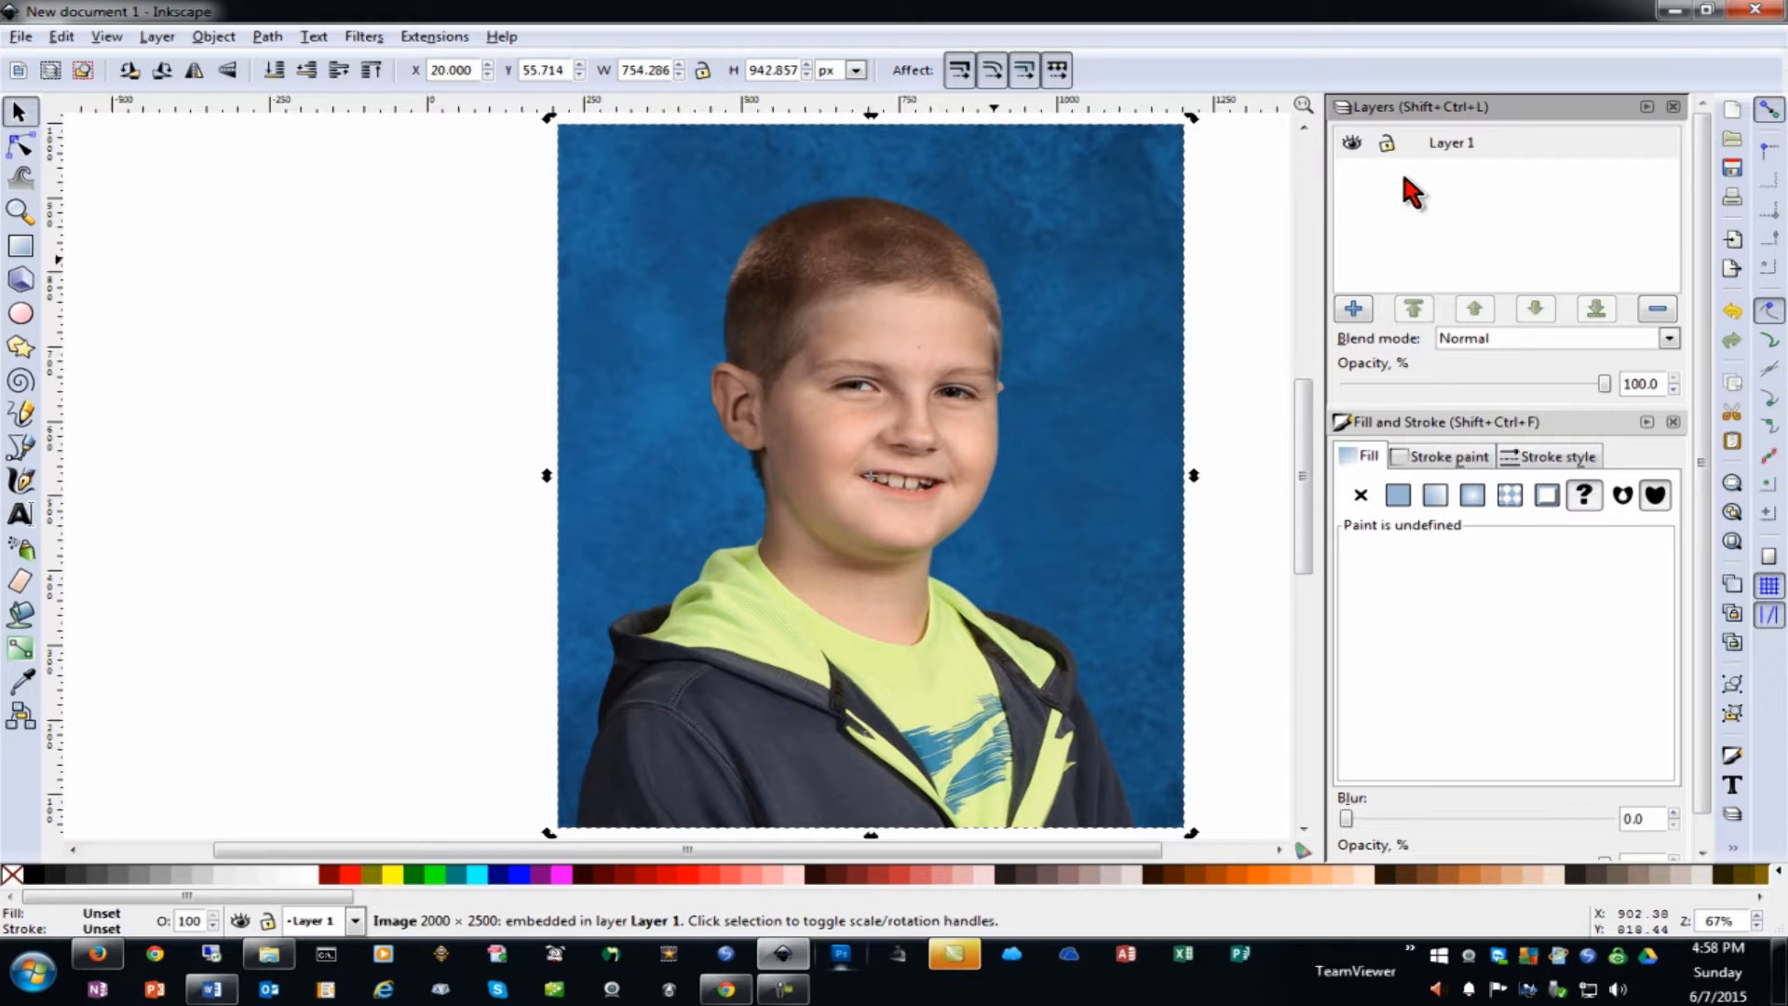
# Add layers named Face, Eyes, Ears, Mouth, Facial Features, Hair, Shirt and hoodie, each above the current one
pyautogui.click(1354, 308)
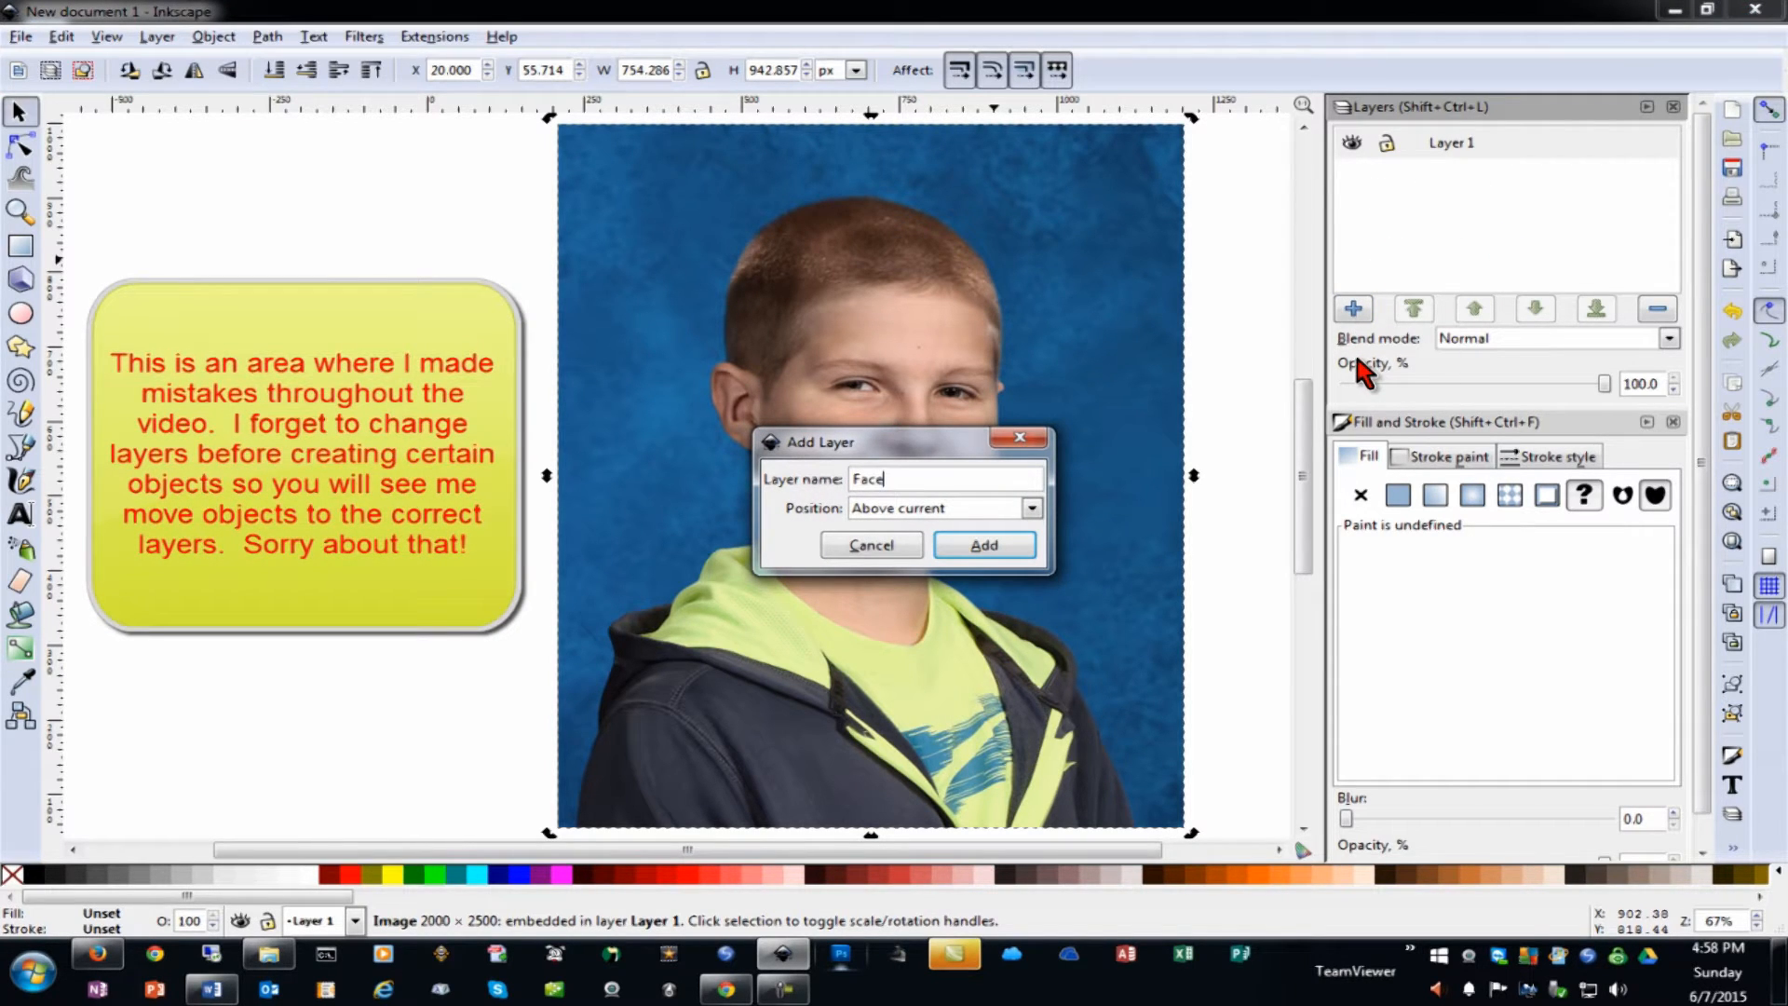
pyautogui.click(973, 546)
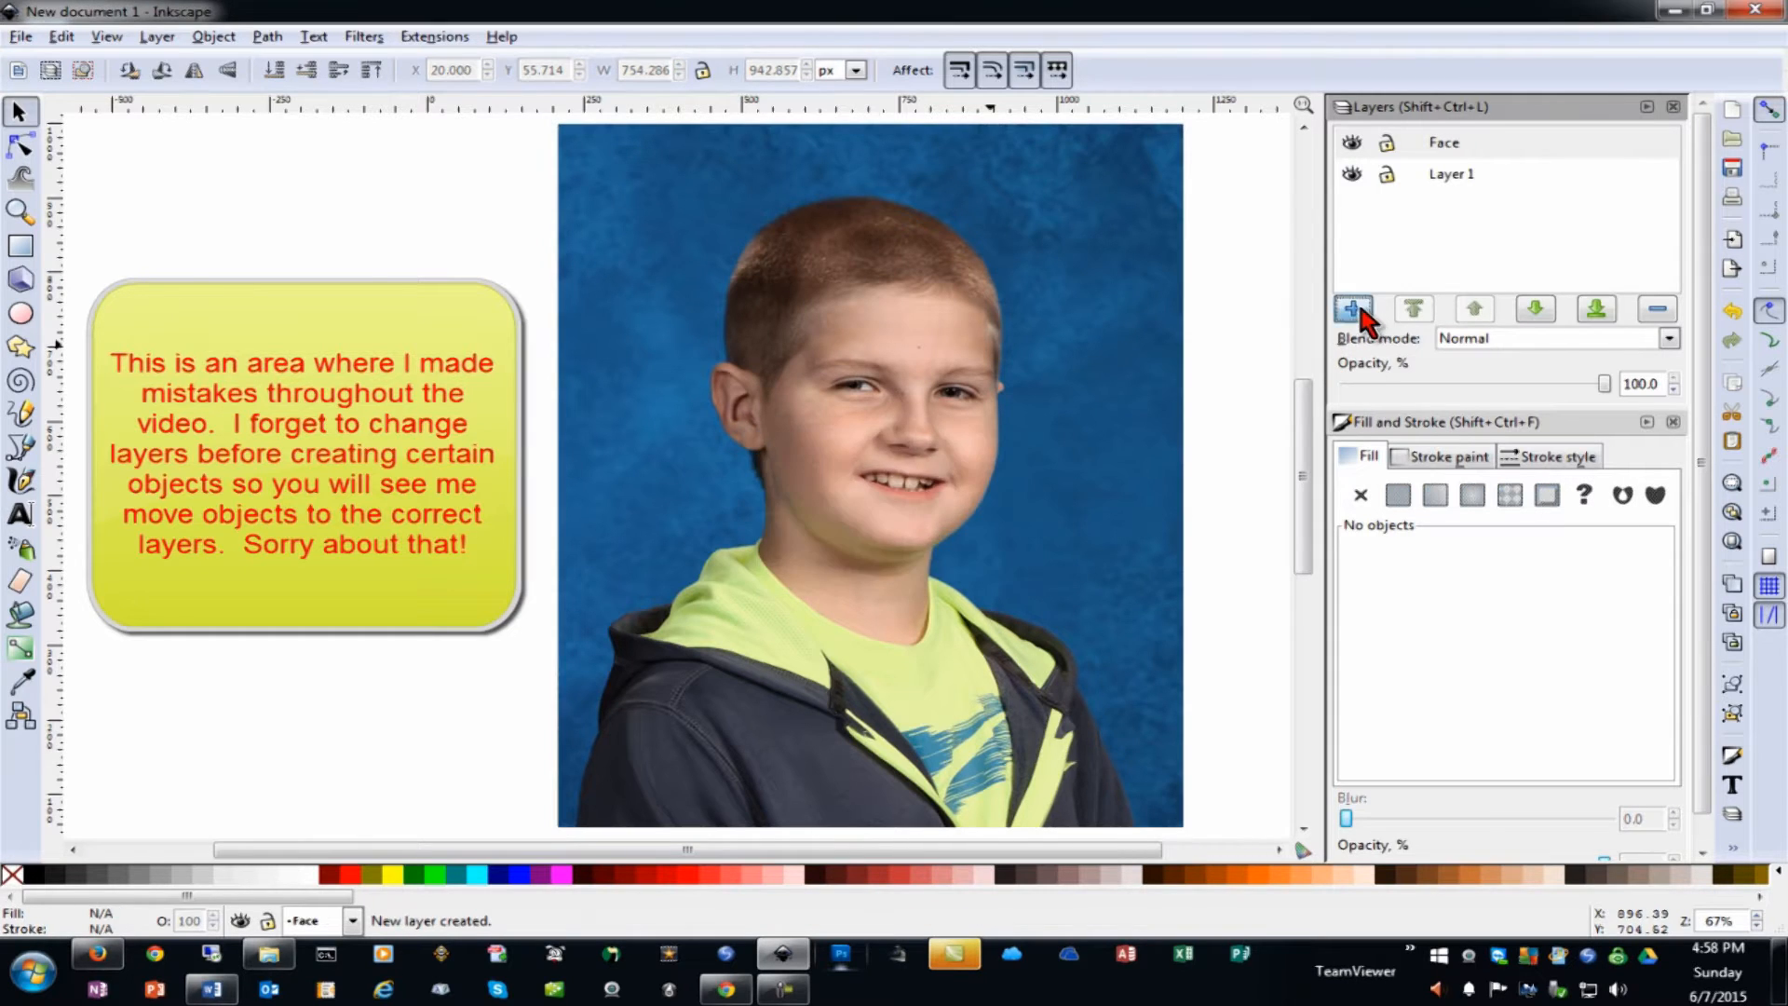
pyautogui.click(1354, 308)
pyautogui.write('Eyes')
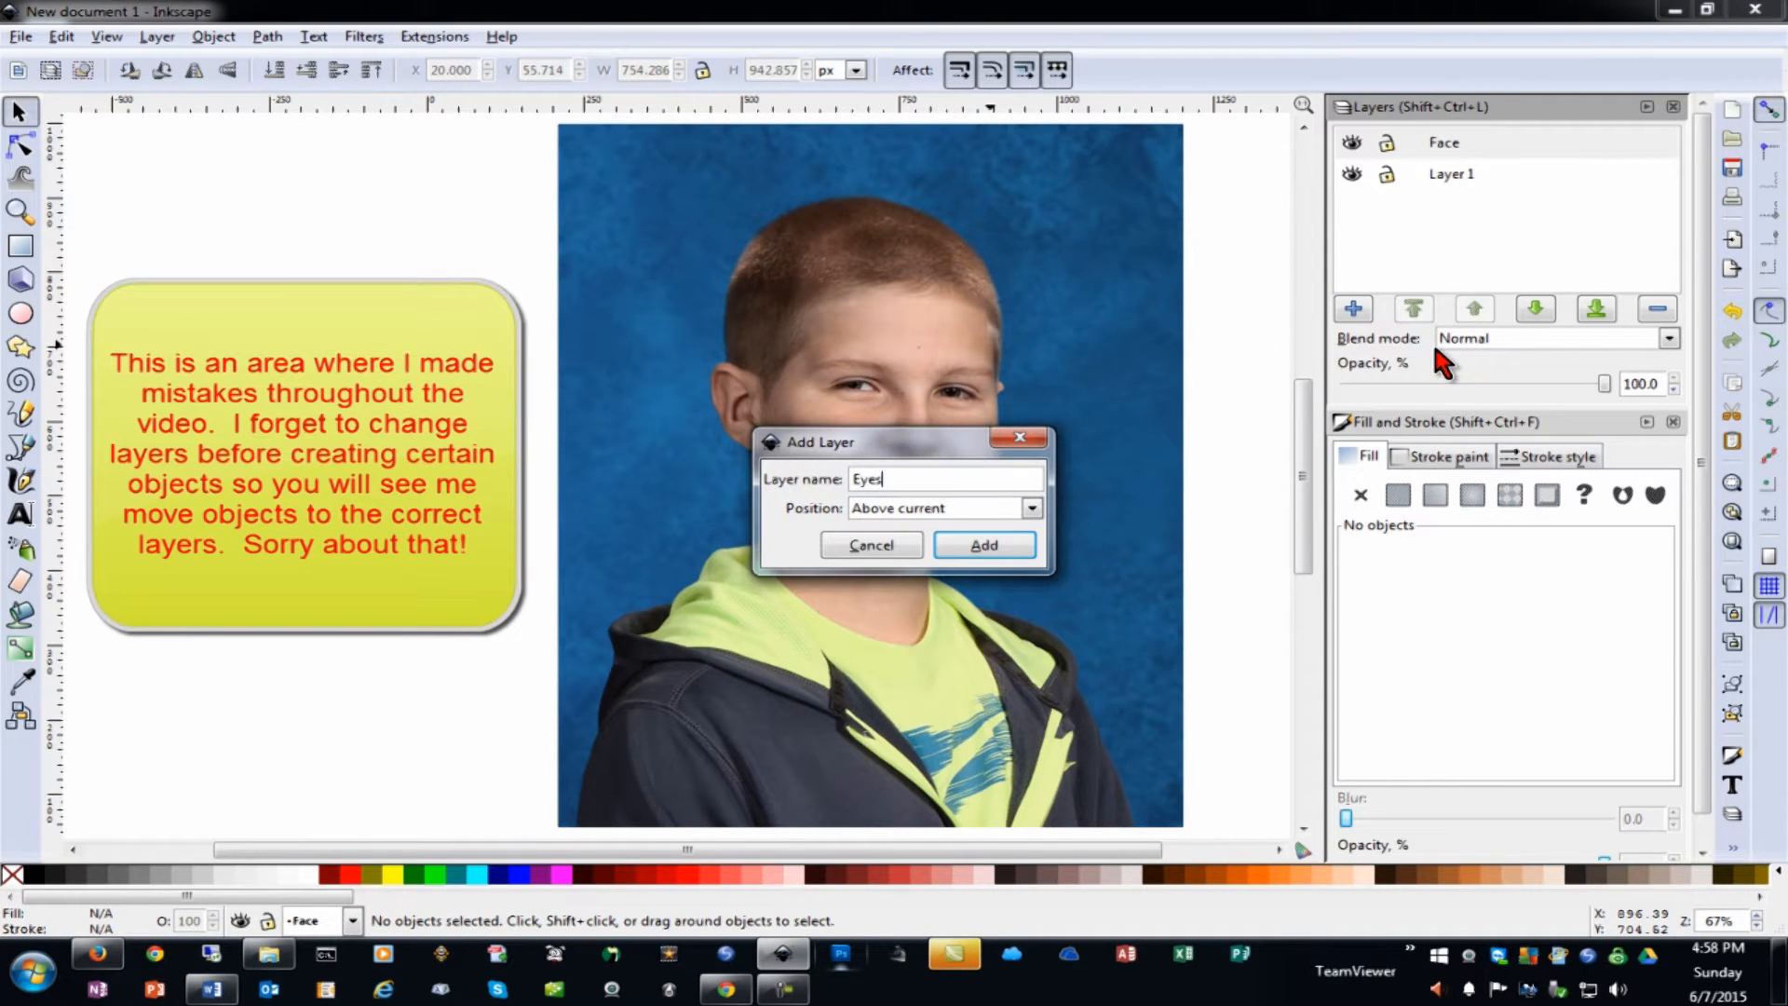
pyautogui.click(948, 545)
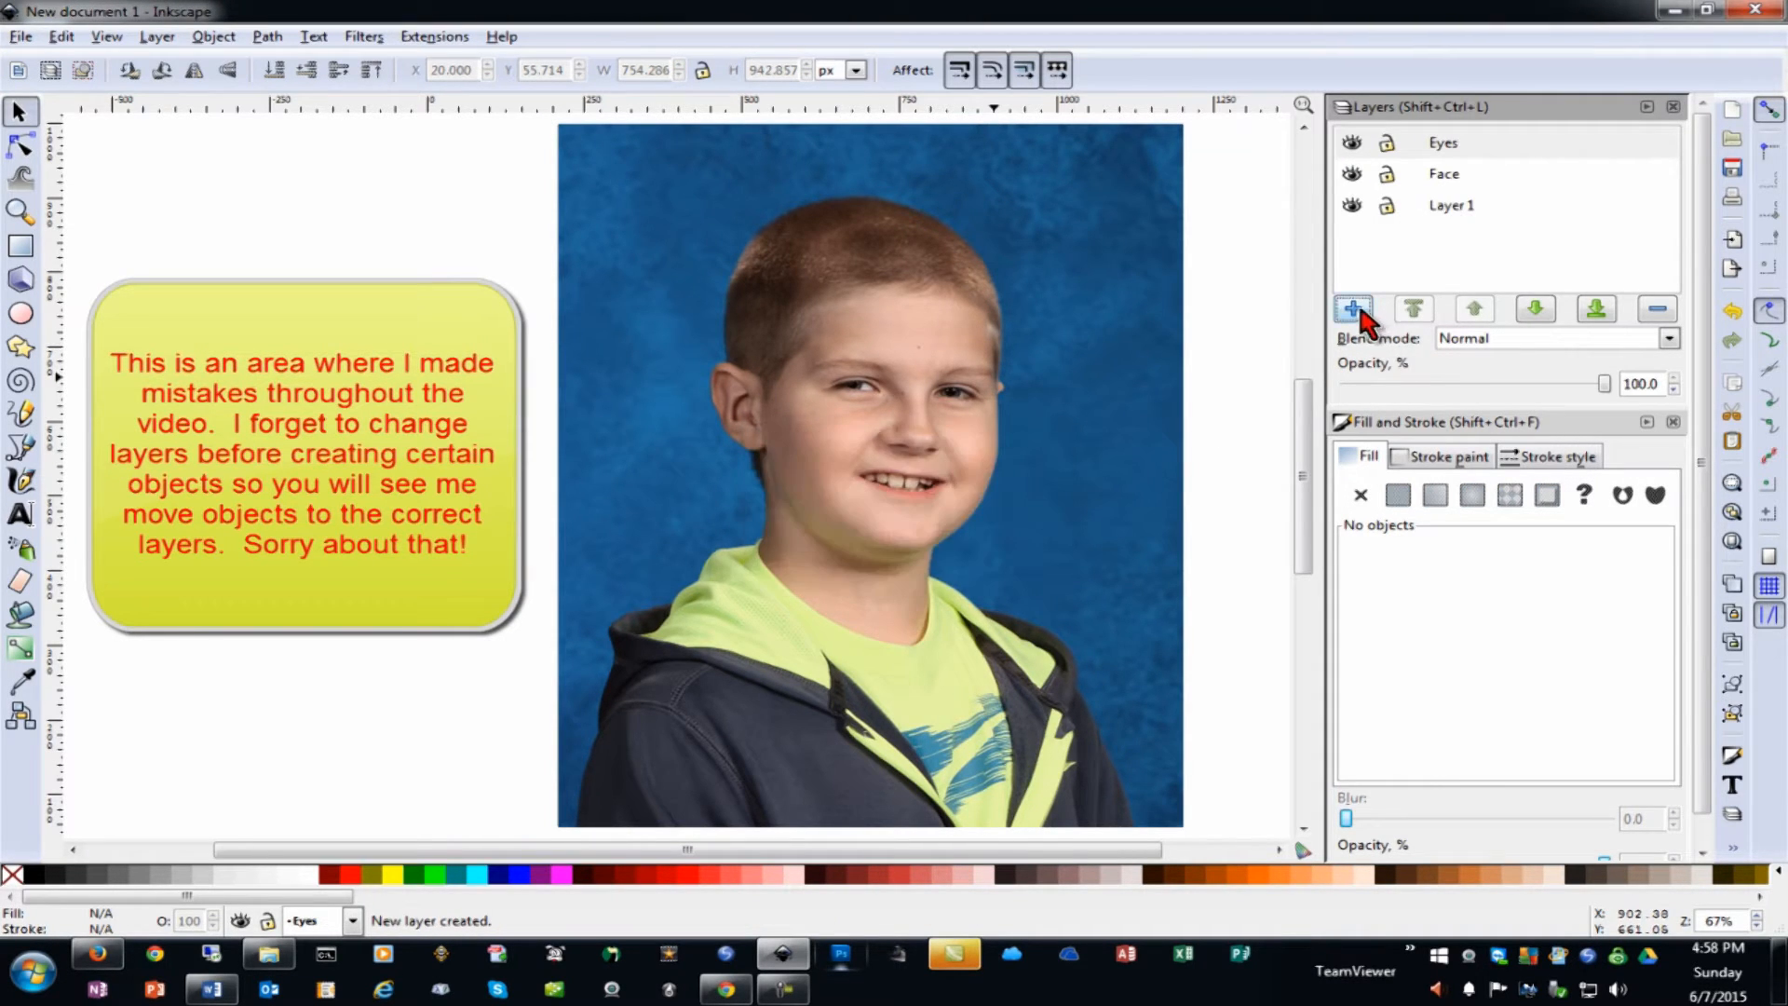
pyautogui.click(1355, 308)
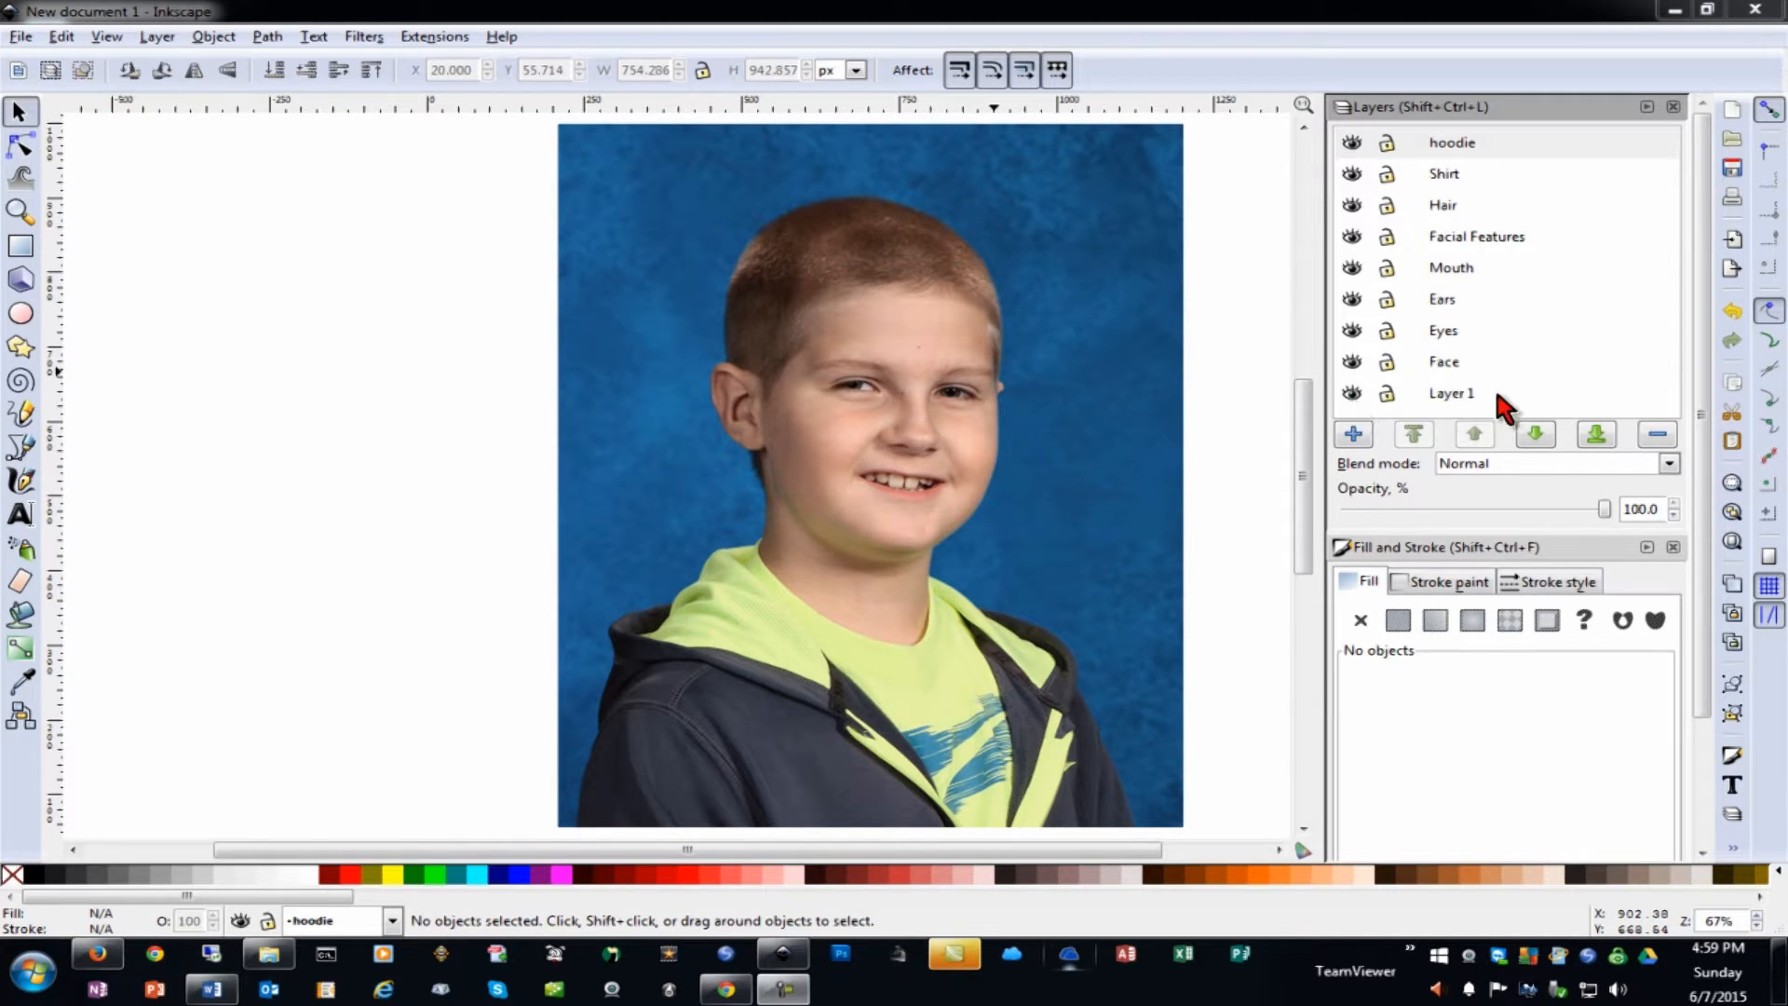
# Try Layer 1's visibility and lock toggles, restoring each setting, and shorten the layer list slightly
pyautogui.click(1408, 395)
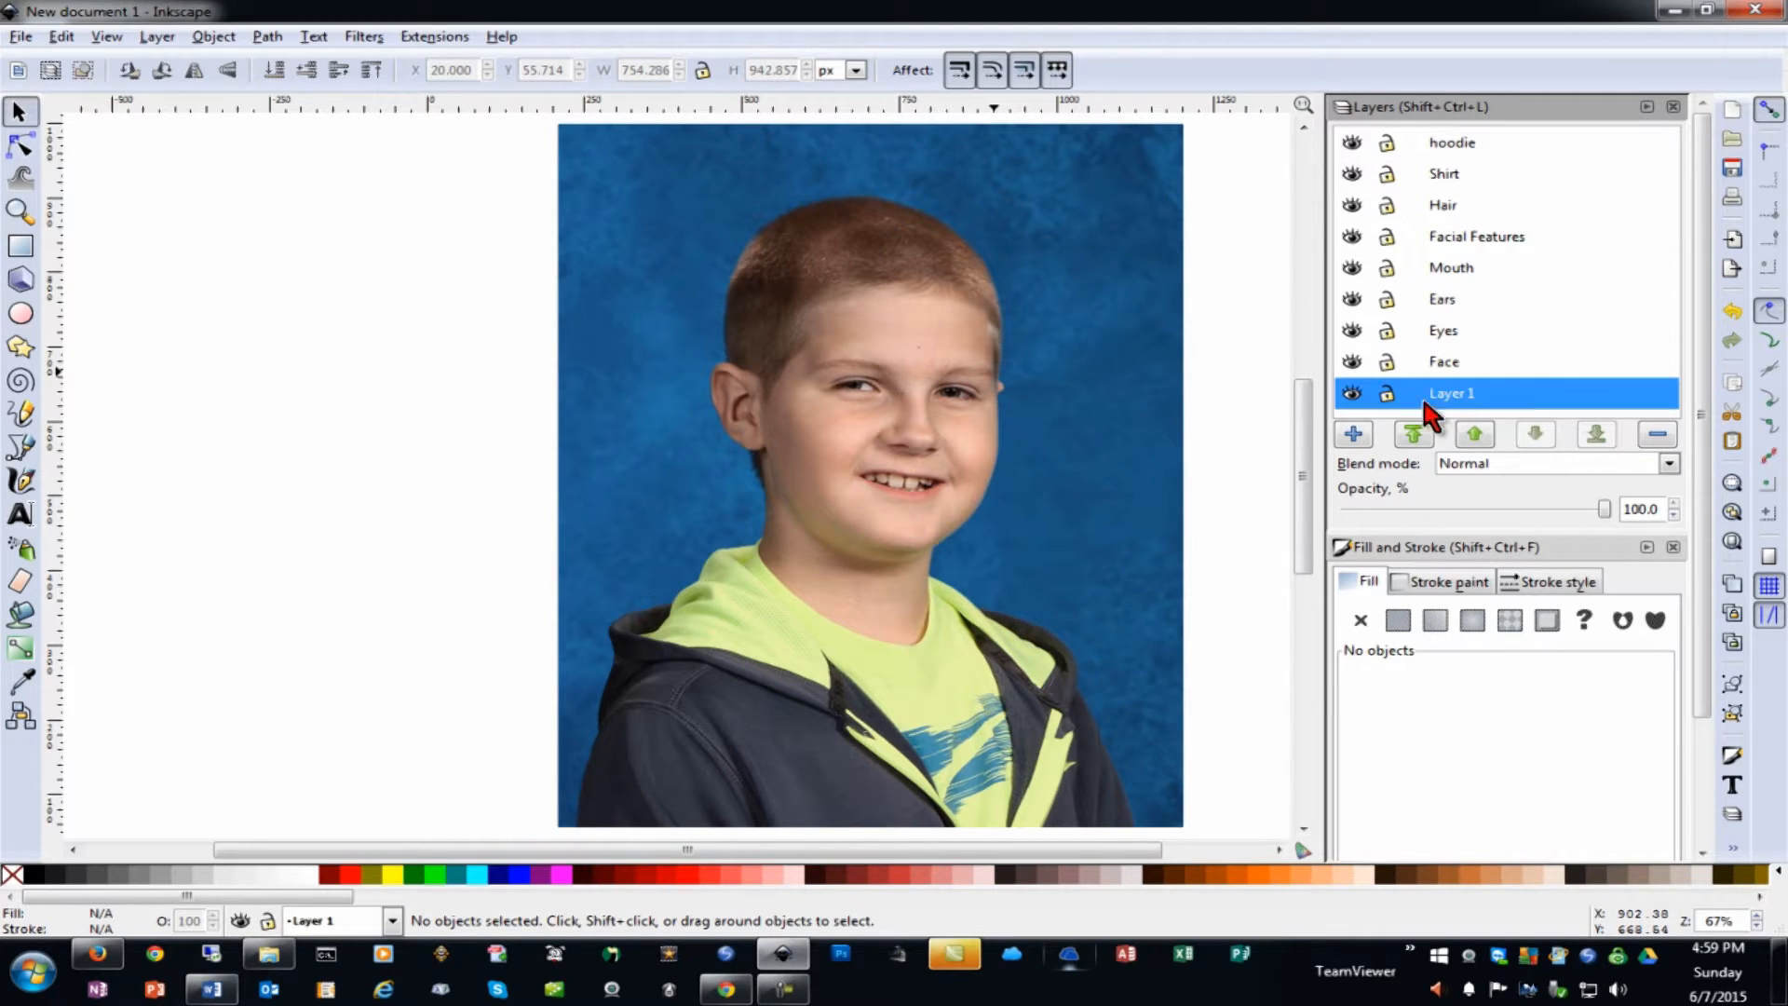
pyautogui.click(1352, 394)
pyautogui.click(1351, 394)
pyautogui.click(1387, 395)
pyautogui.click(1387, 395)
pyautogui.moveTo(1513, 529); pyautogui.dragTo(1515, 494)
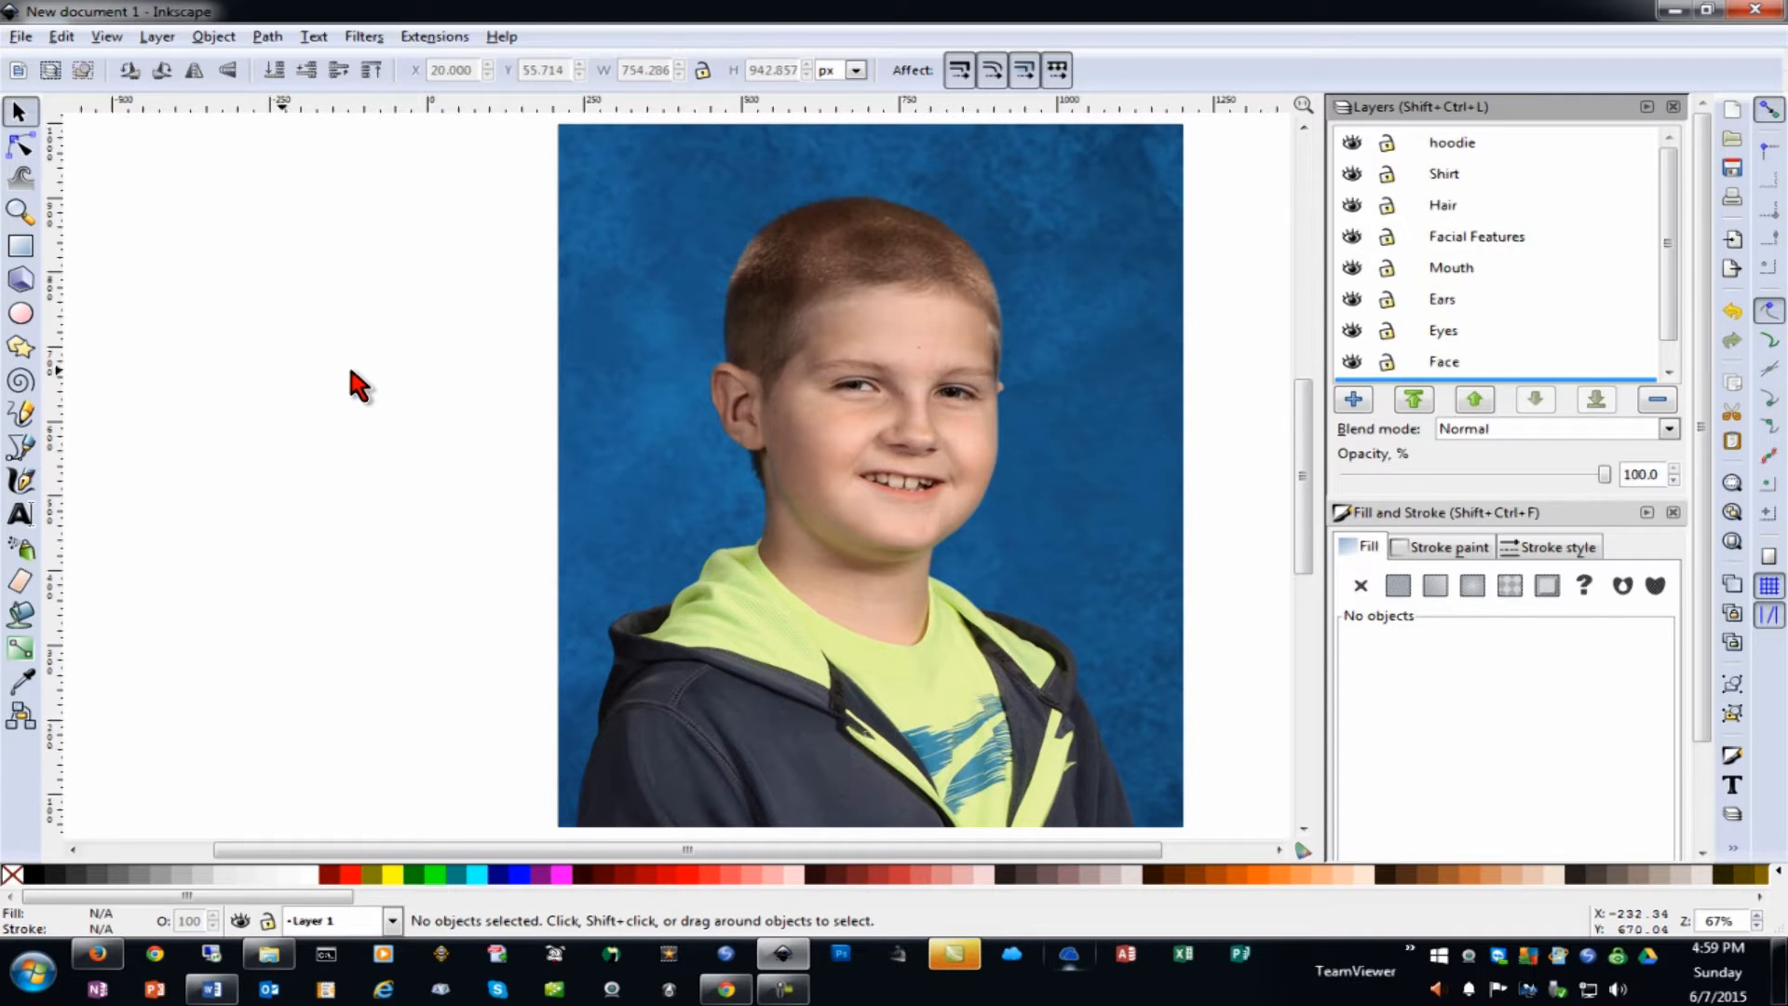
# Start a regular Bezier path where the near ear meets the cheek and trace down the side of the jaw
pyautogui.write('=')
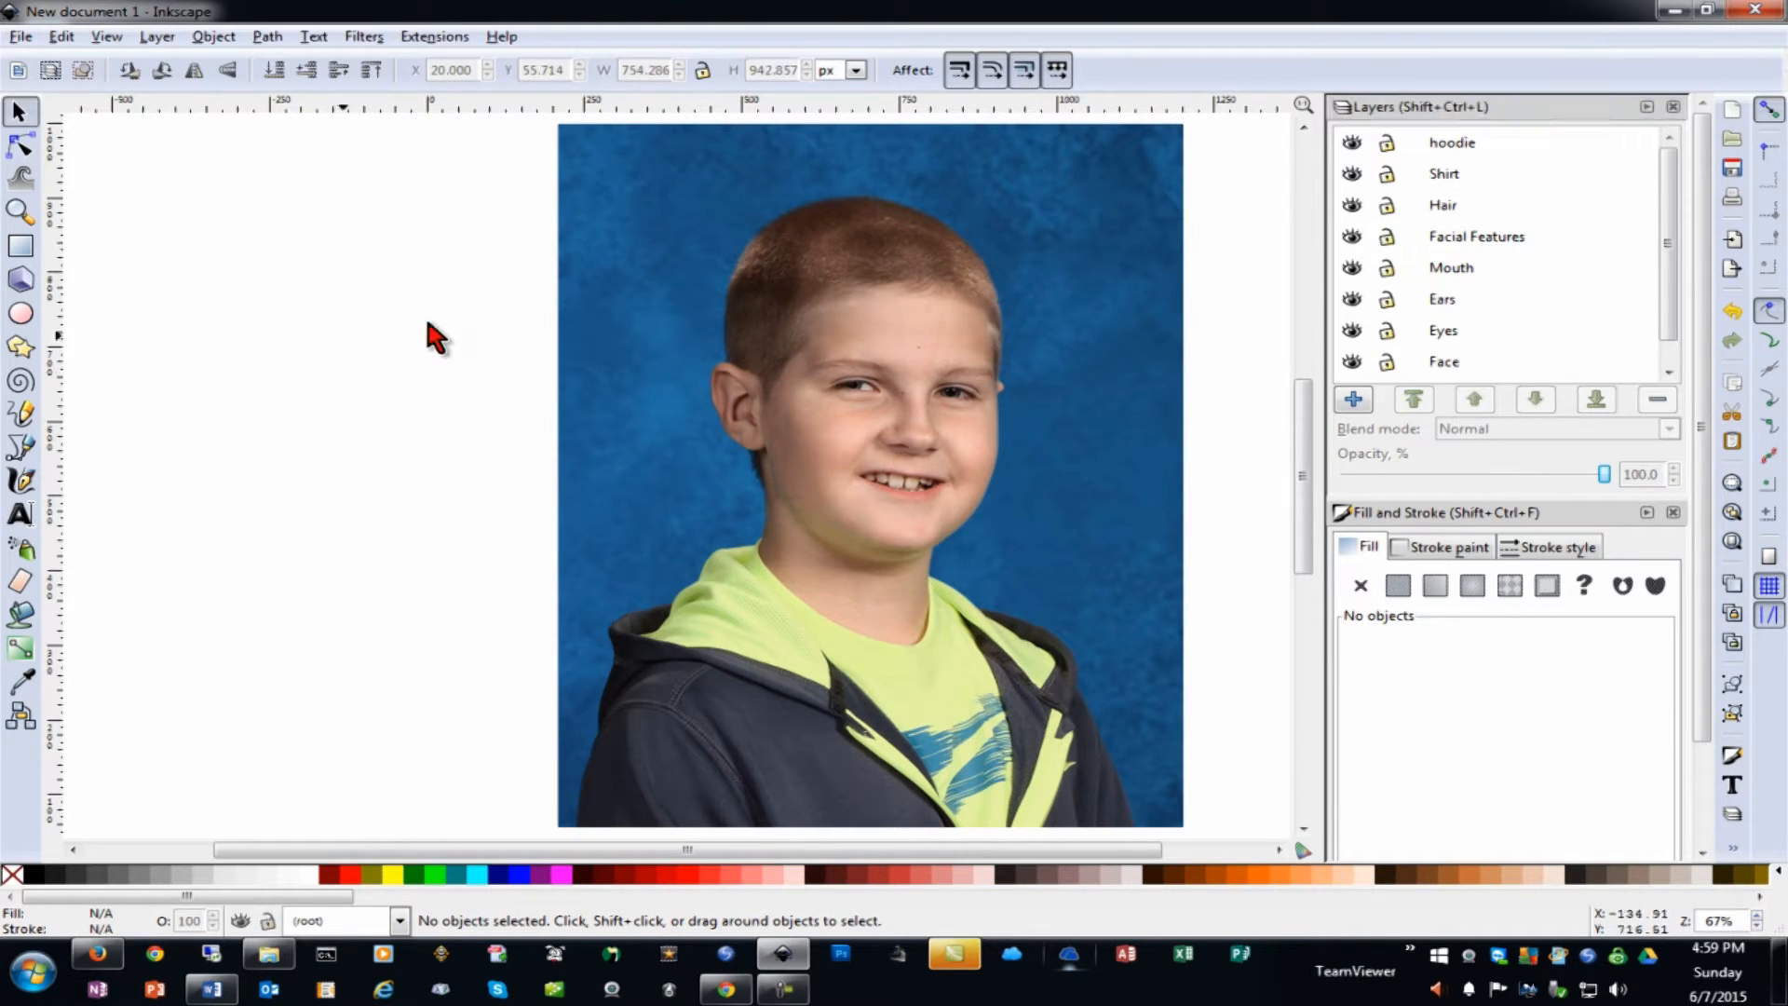
pyautogui.write('==')
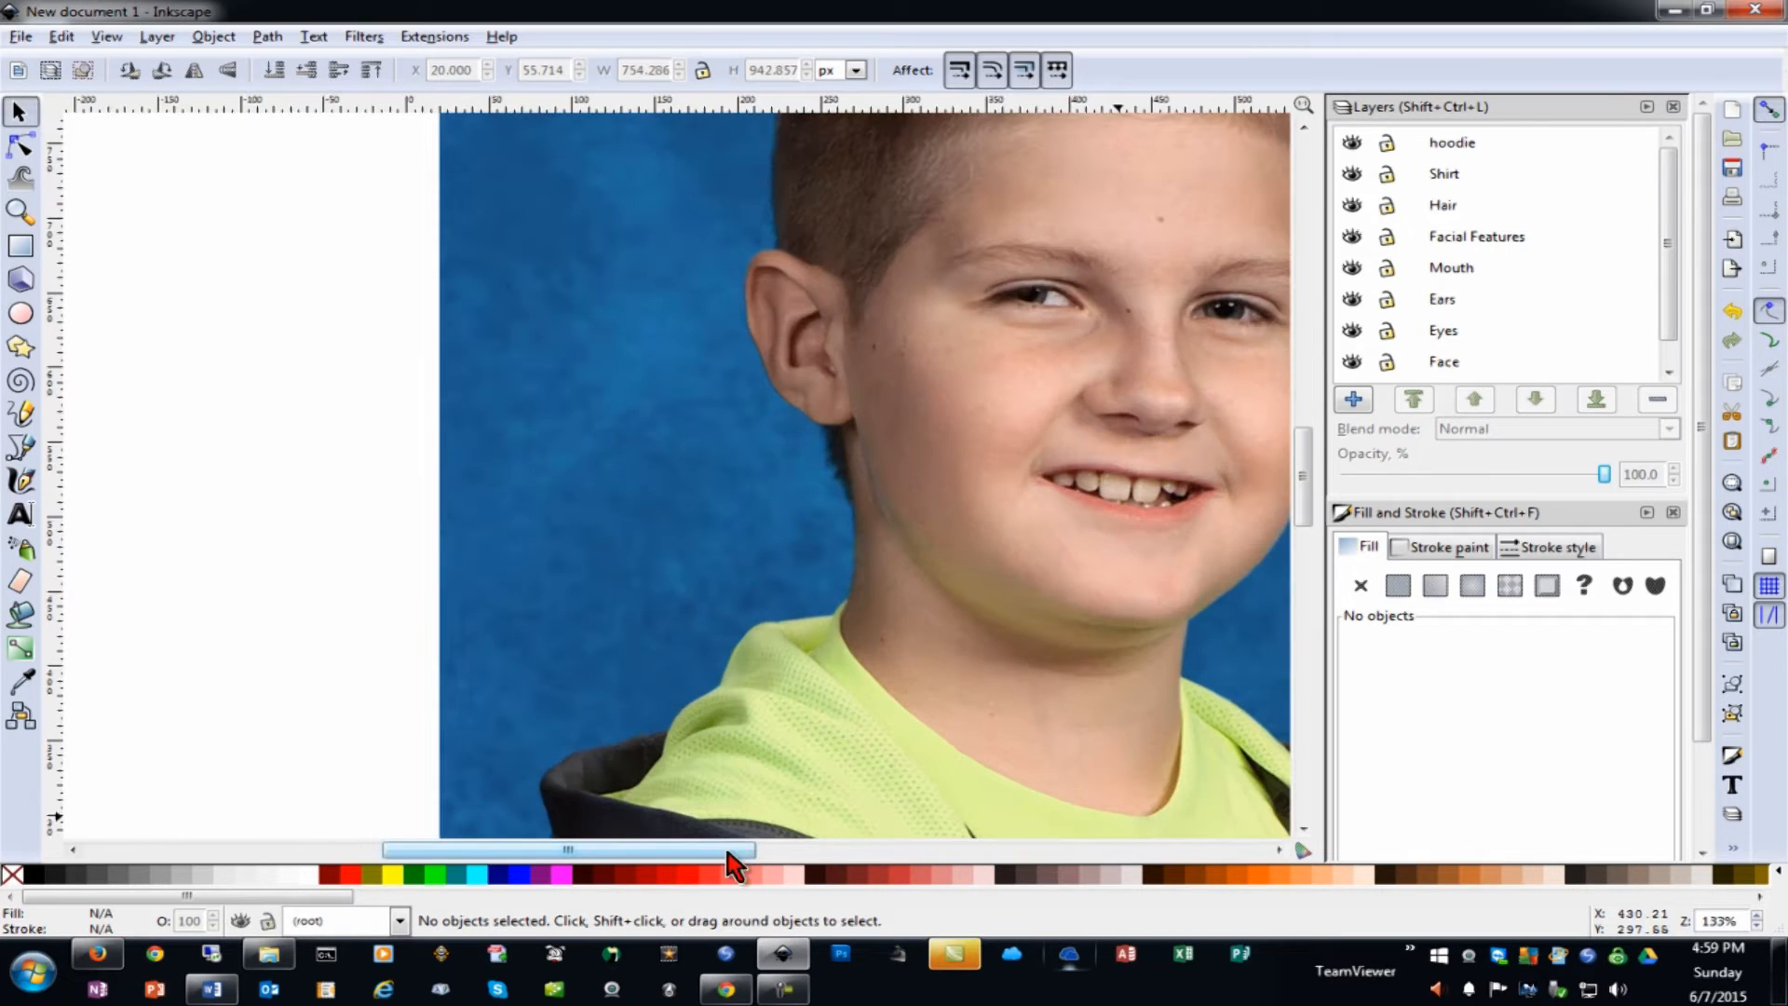
pyautogui.moveTo(730, 858); pyautogui.dragTo(826, 864)
pyautogui.scroll(5, 670, 519)
pyautogui.scroll(-3, 656, 533)
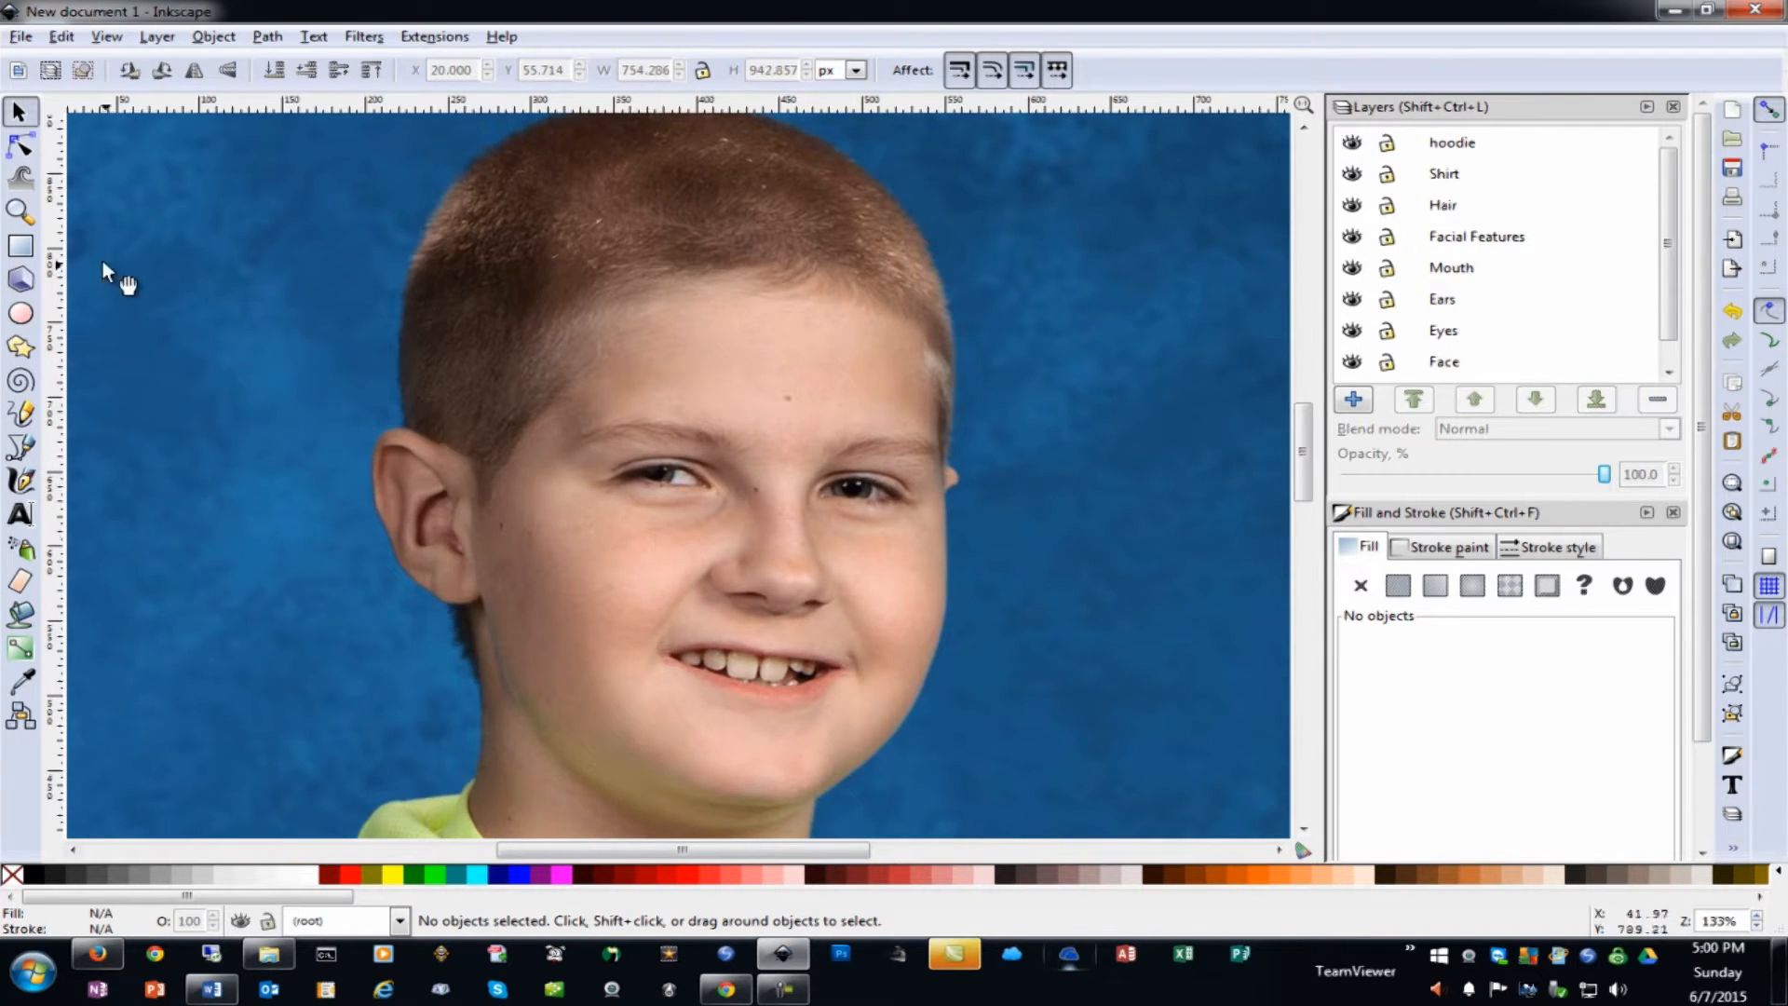
pyautogui.click(21, 447)
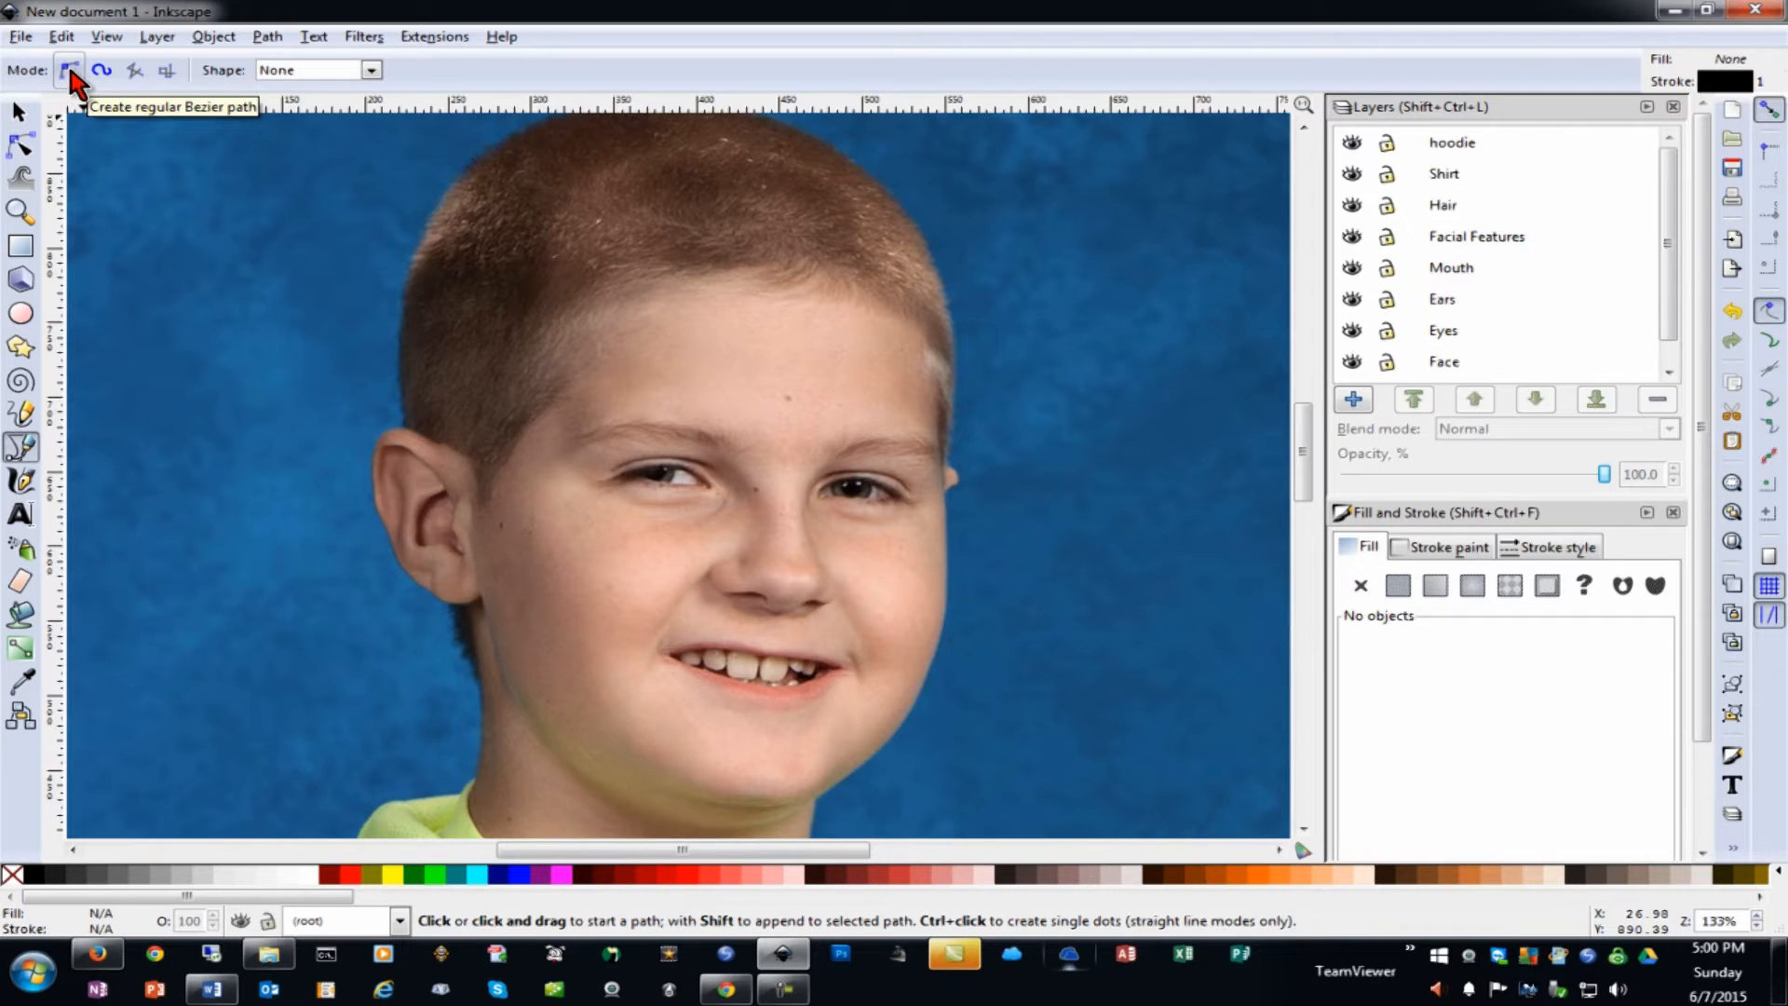
pyautogui.click(470, 497)
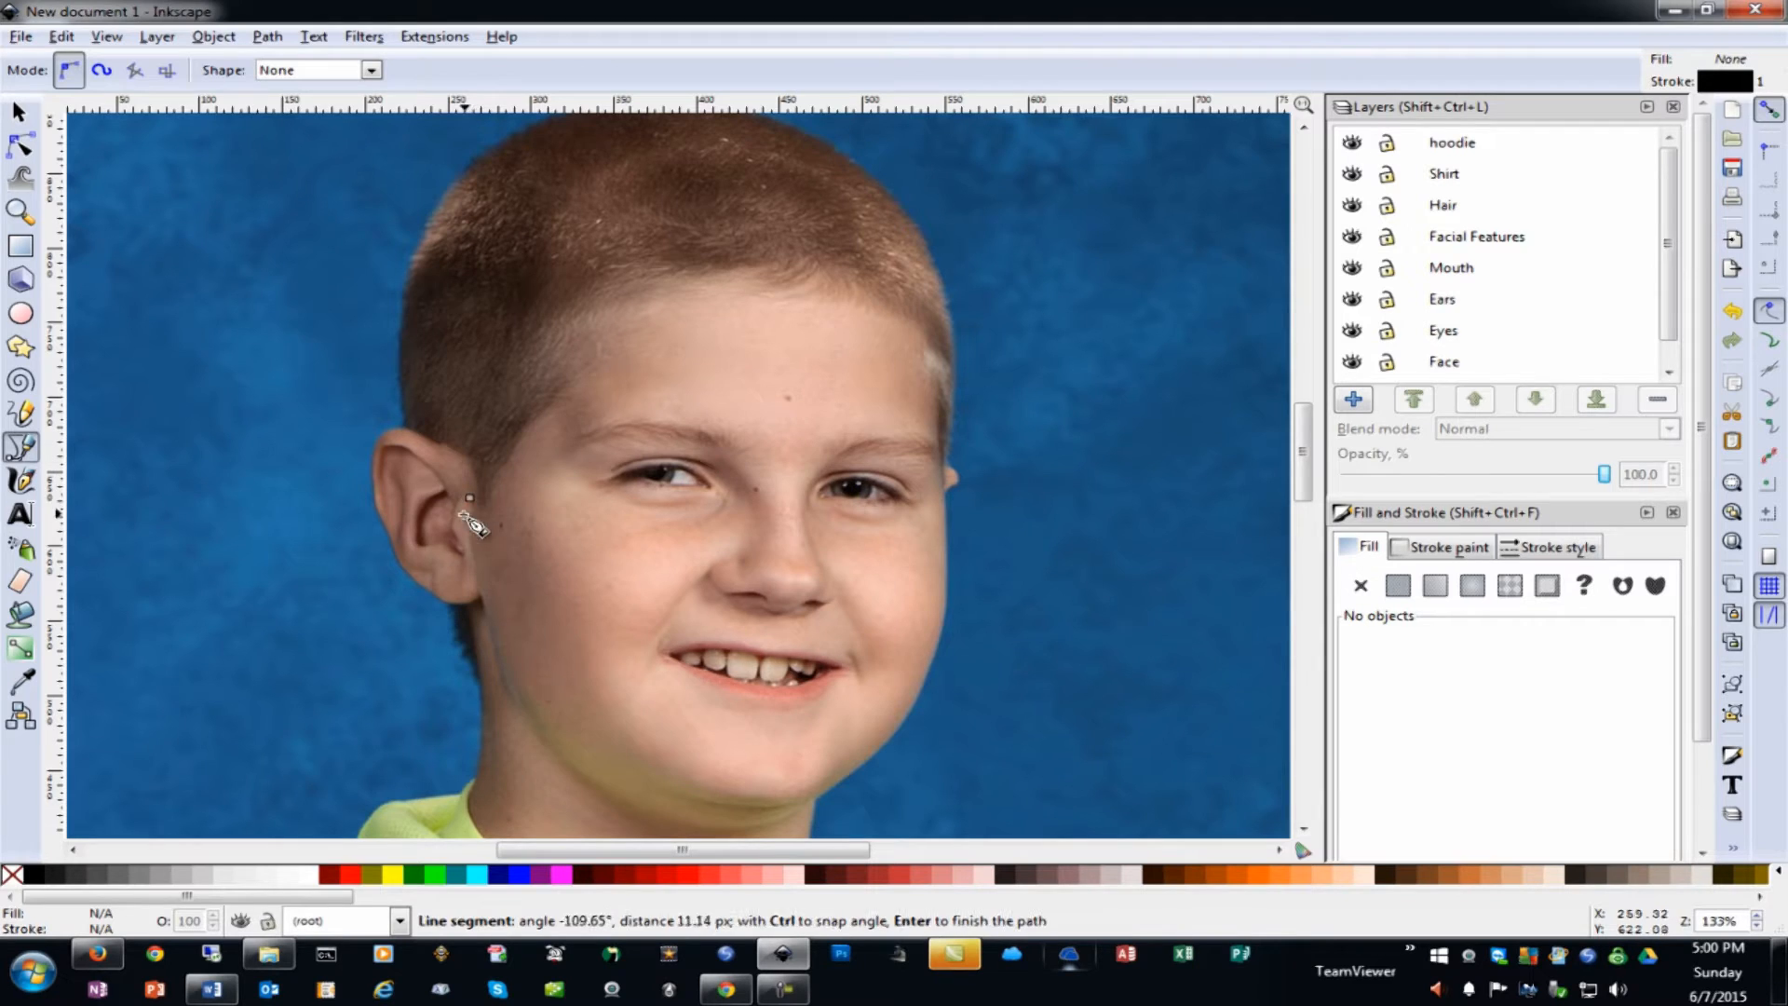
pyautogui.click(478, 576)
pyautogui.click(497, 645)
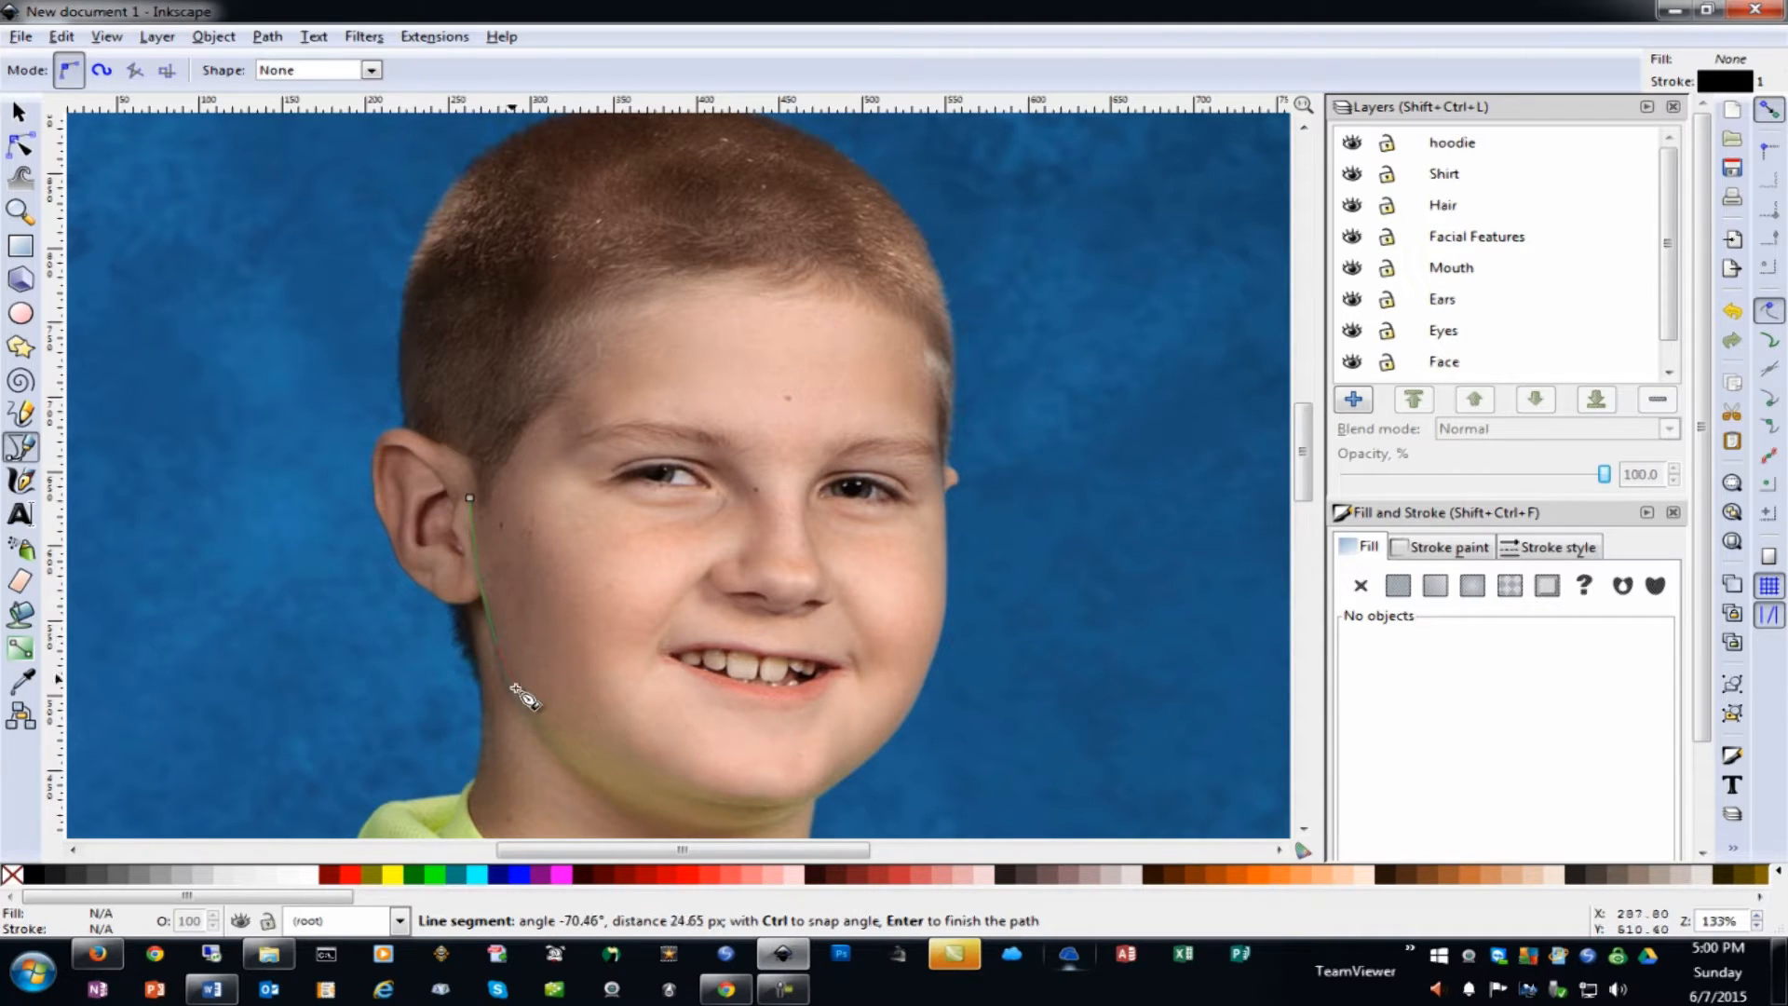
pyautogui.click(530, 735)
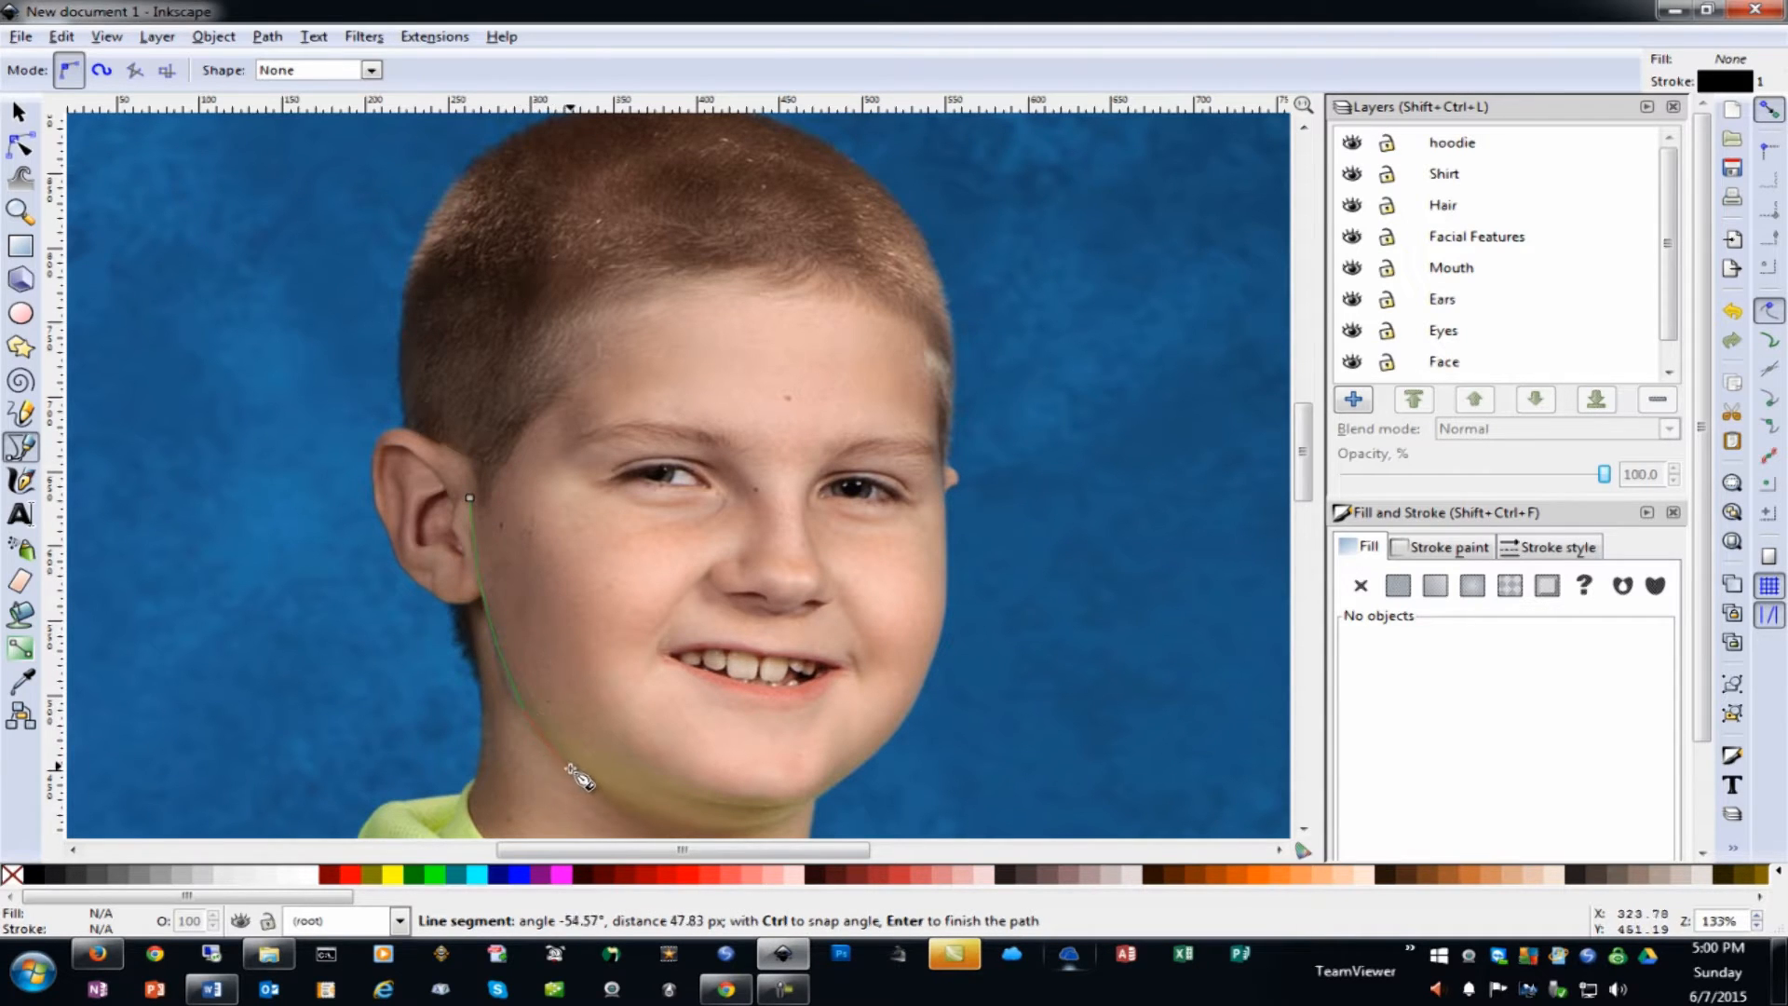
# Continue the face outline along the underside of the chin to the far side of the jaw
pyautogui.click(570, 774)
pyautogui.click(647, 808)
pyautogui.click(697, 828)
pyautogui.click(759, 825)
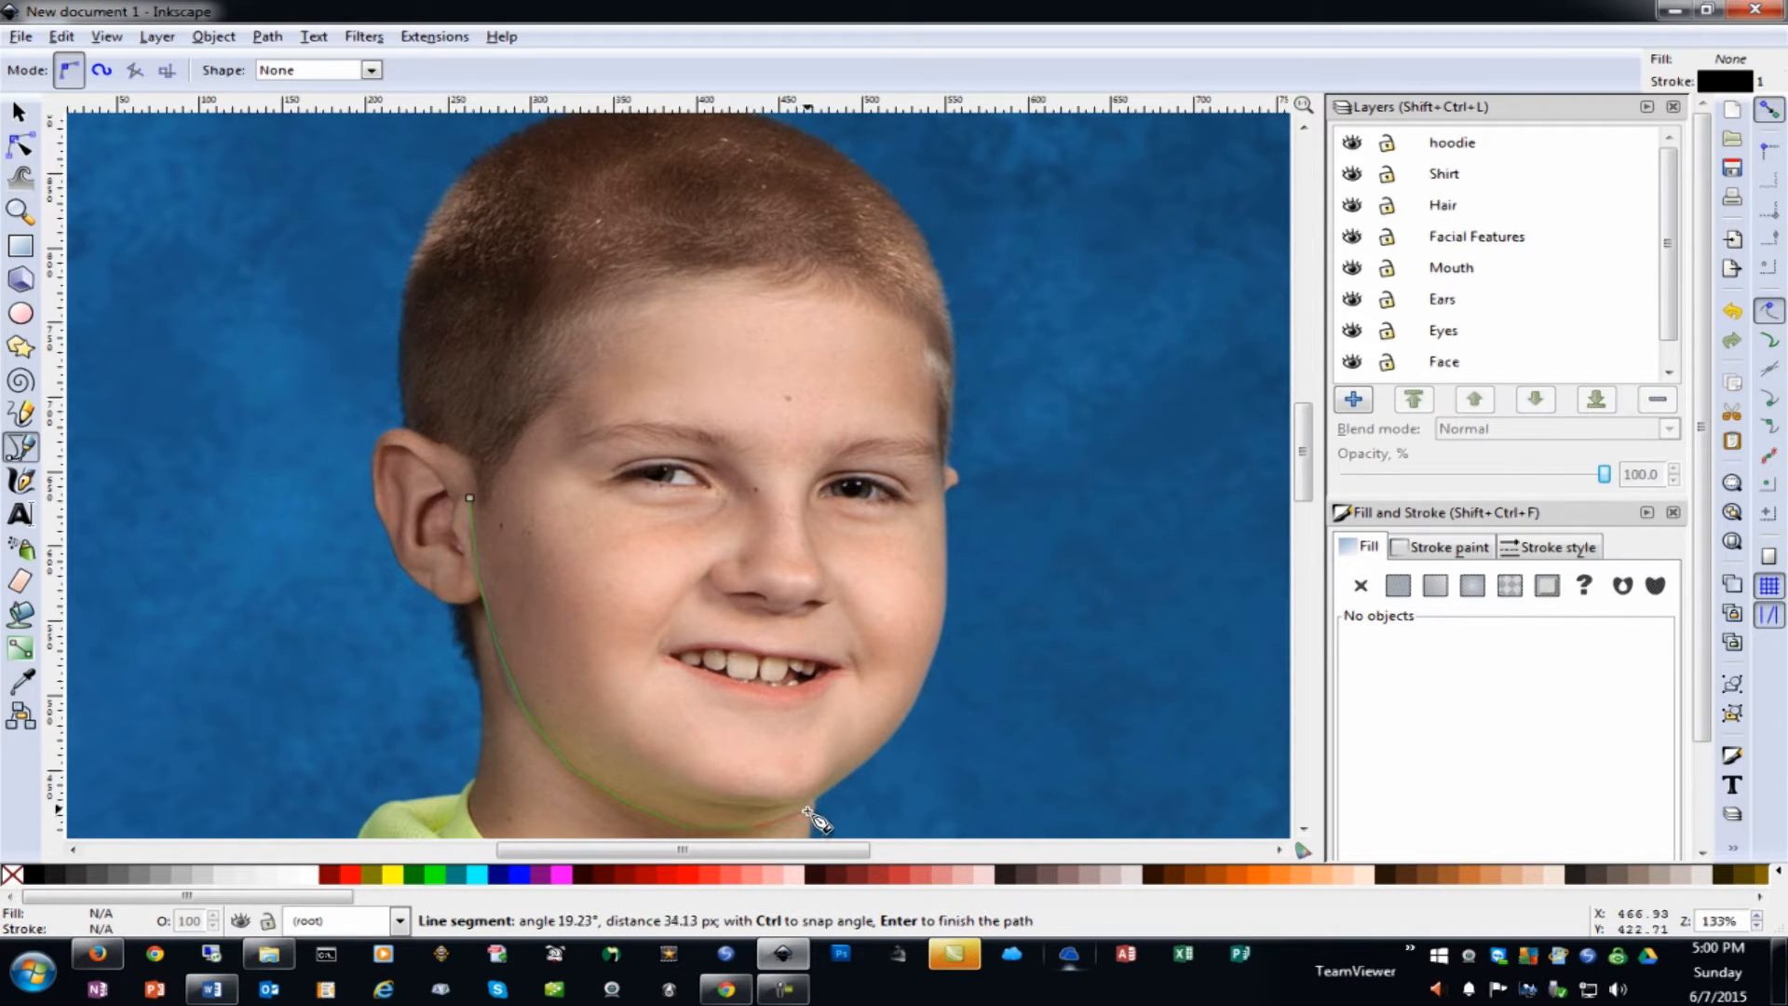
pyautogui.click(808, 807)
# Continue the face outline up the far cheek to beside the far ear, following the skin edge
pyautogui.click(860, 769)
pyautogui.click(928, 666)
pyautogui.scroll(3, 931, 660)
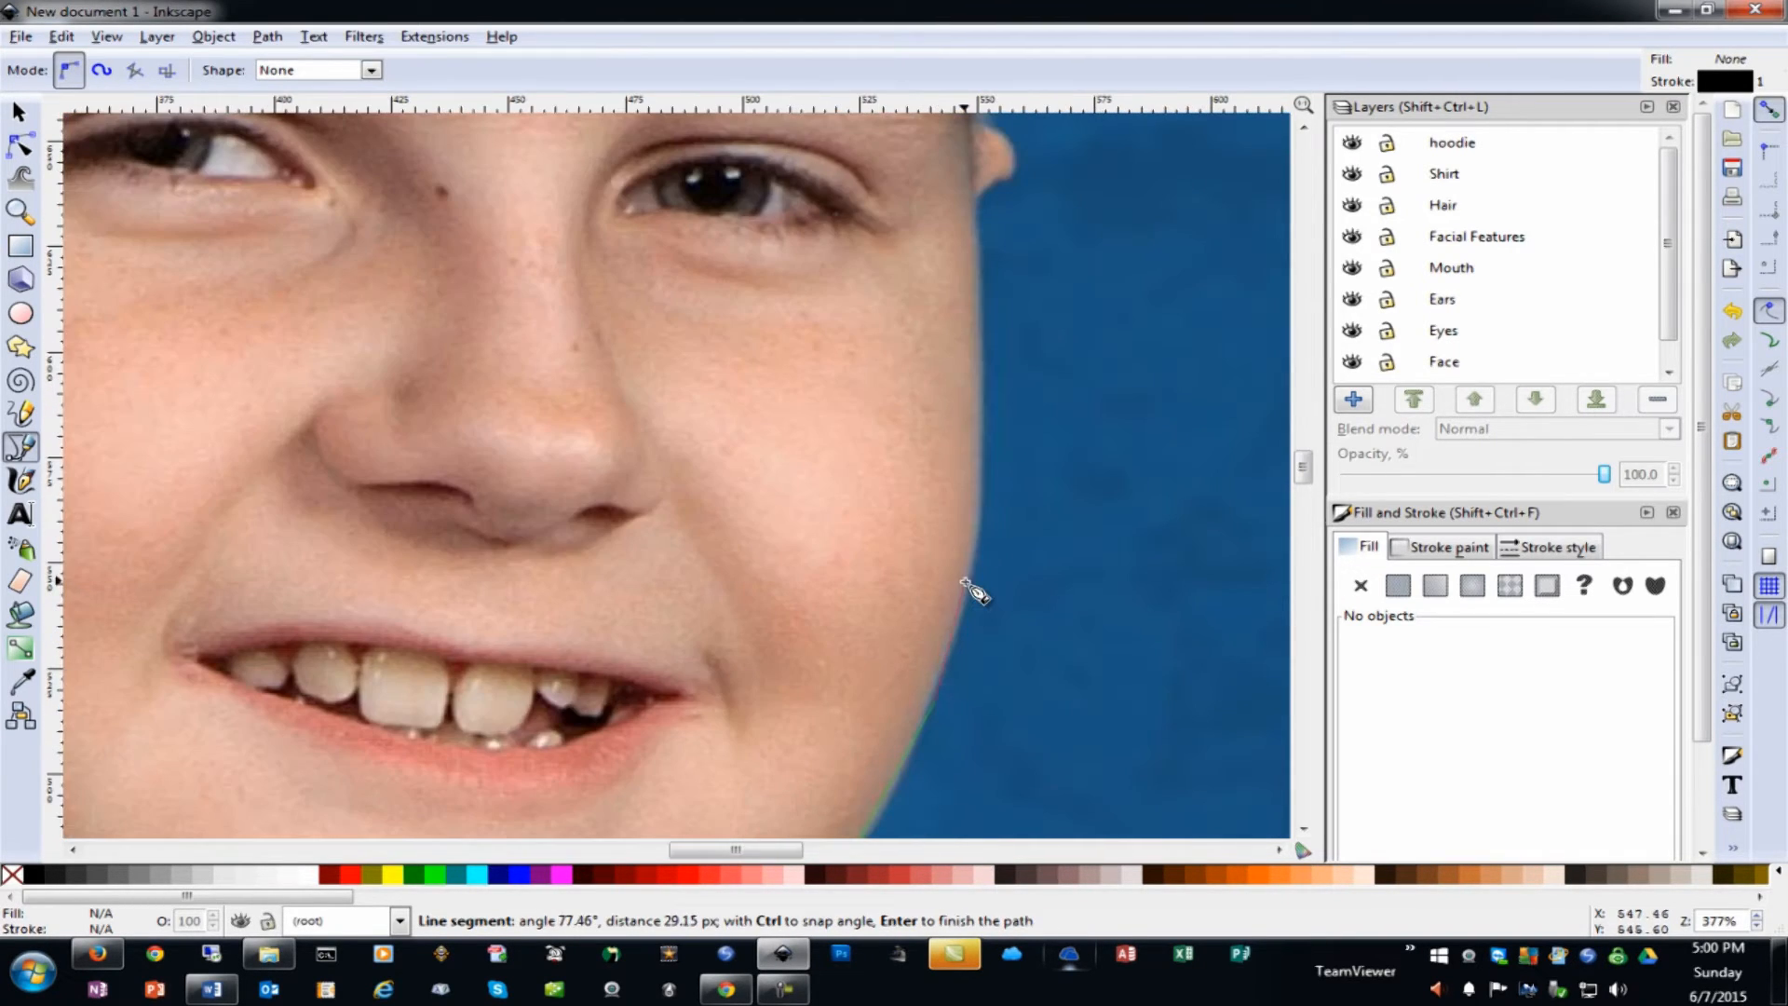
pyautogui.click(981, 306)
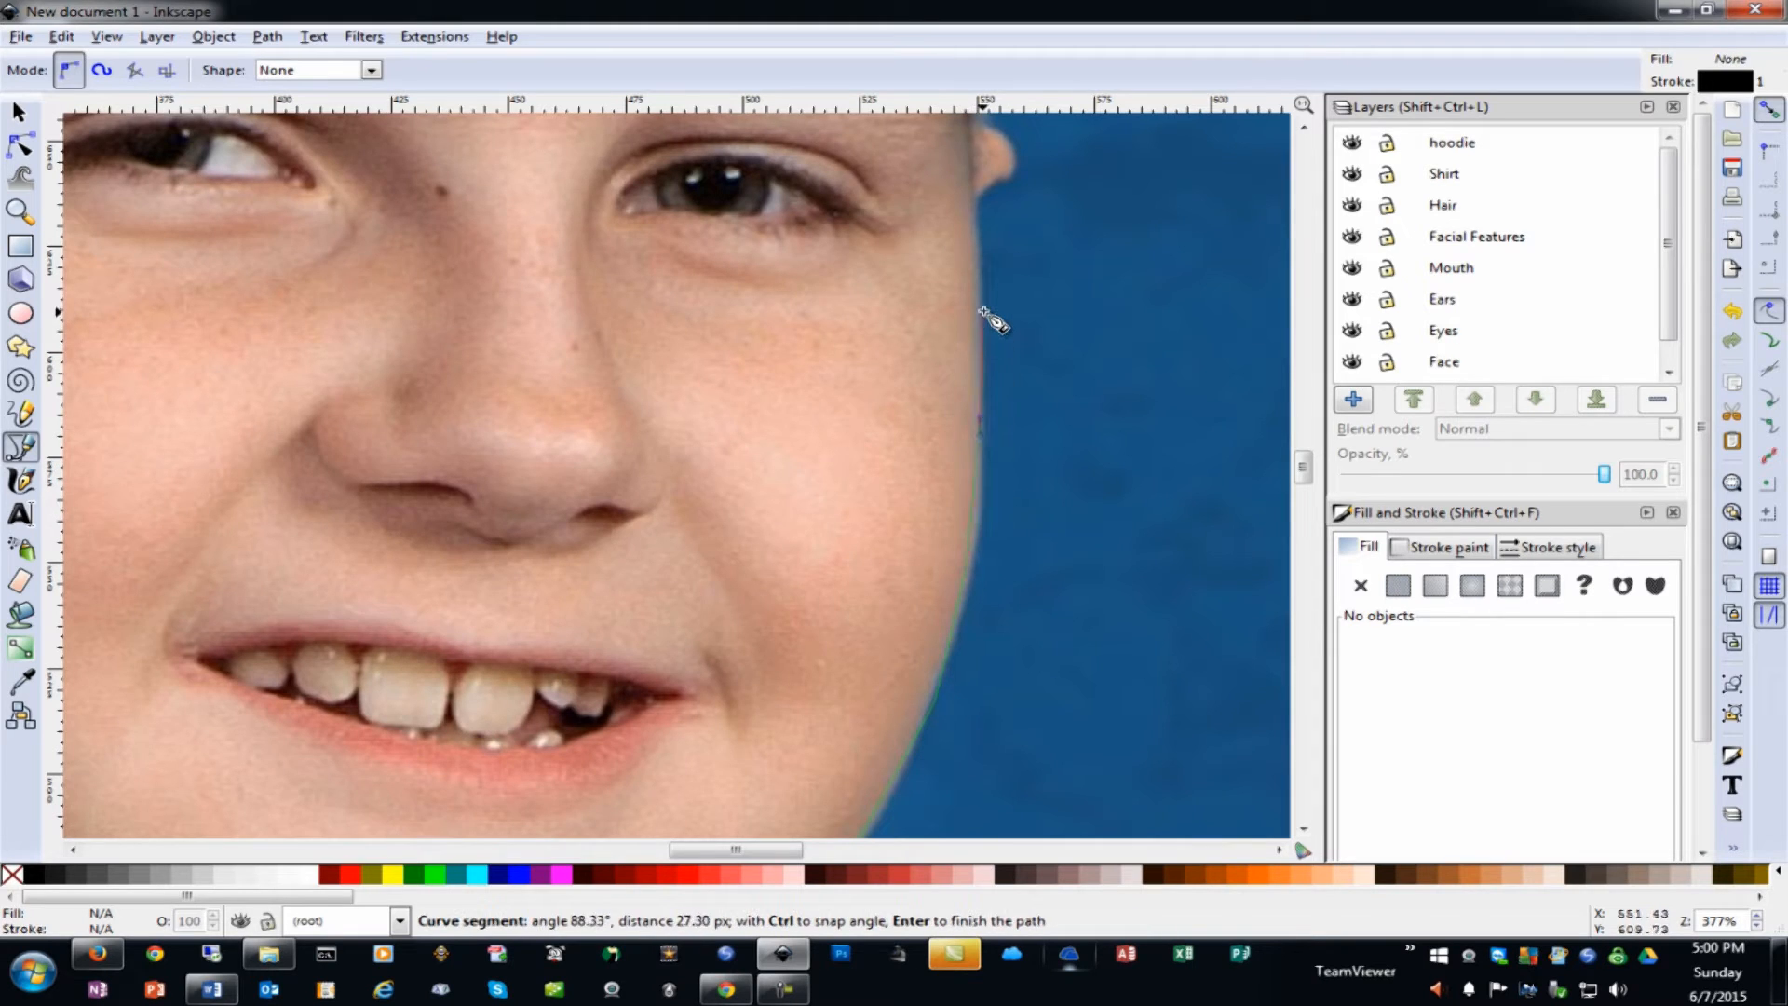
pyautogui.click(973, 220)
pyautogui.scroll(-1, 978, 163)
pyautogui.click(977, 163)
# Extend the face outline up the far temple and across the forehead along the hairline
pyautogui.scroll(5, 884, 526)
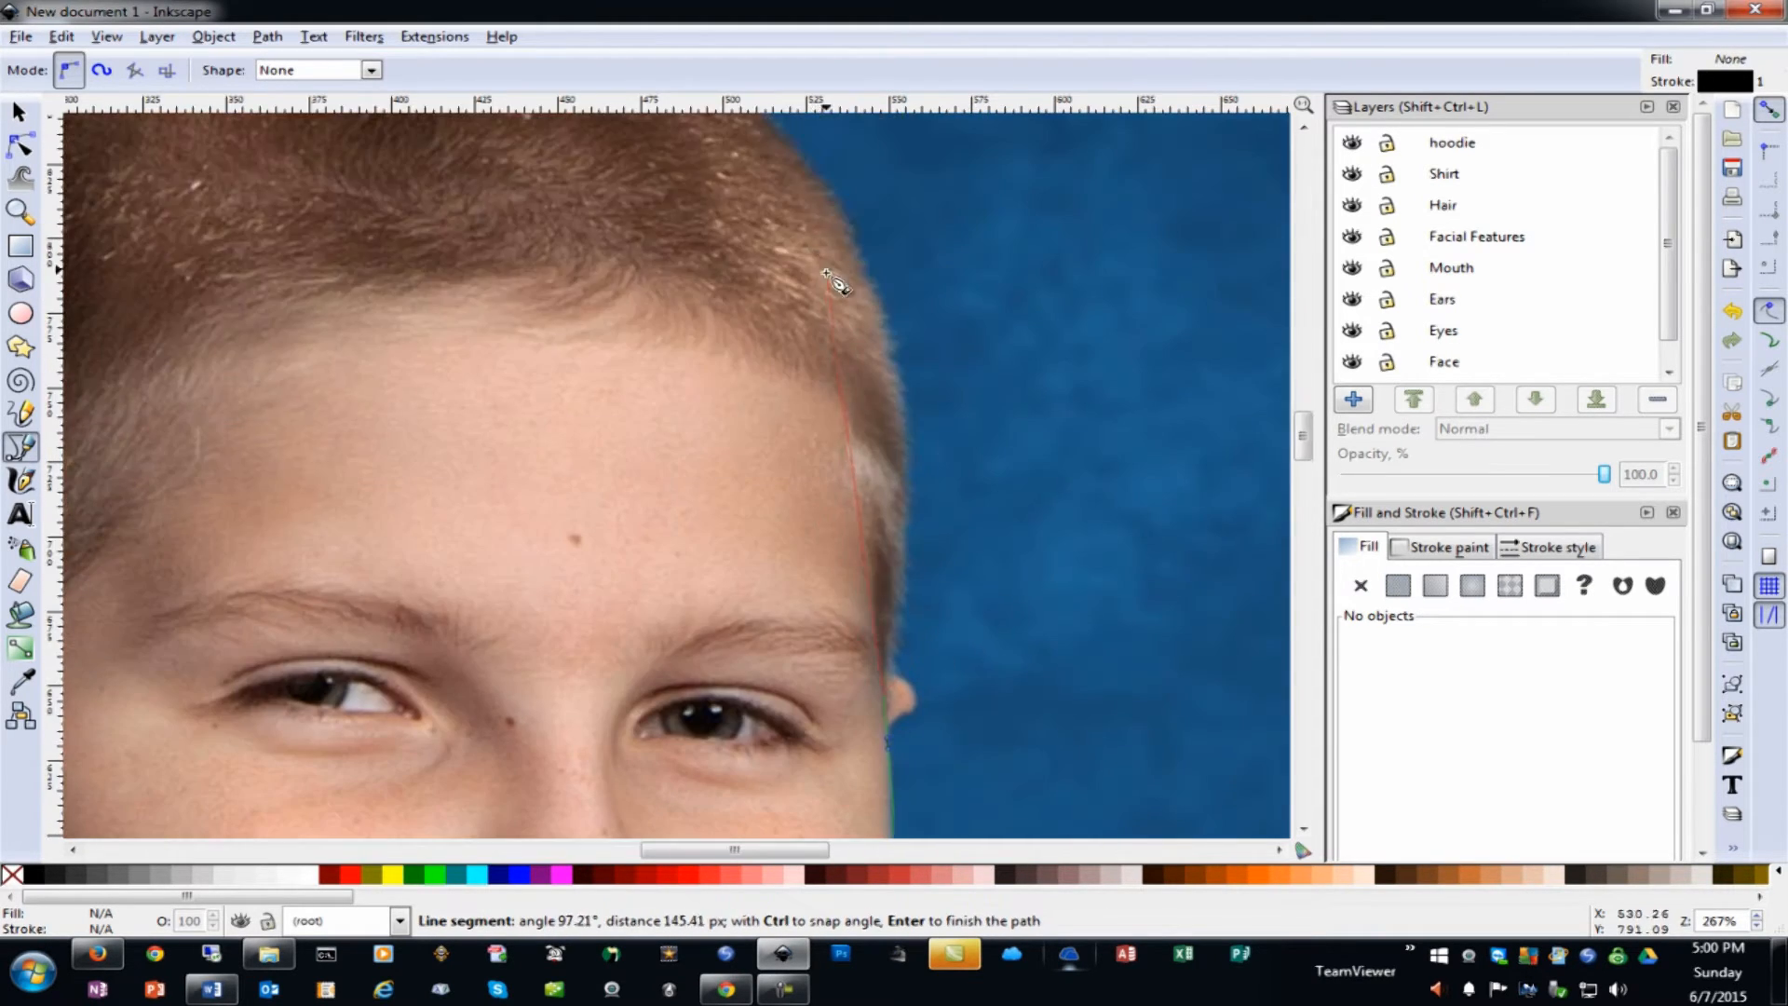
pyautogui.click(870, 498)
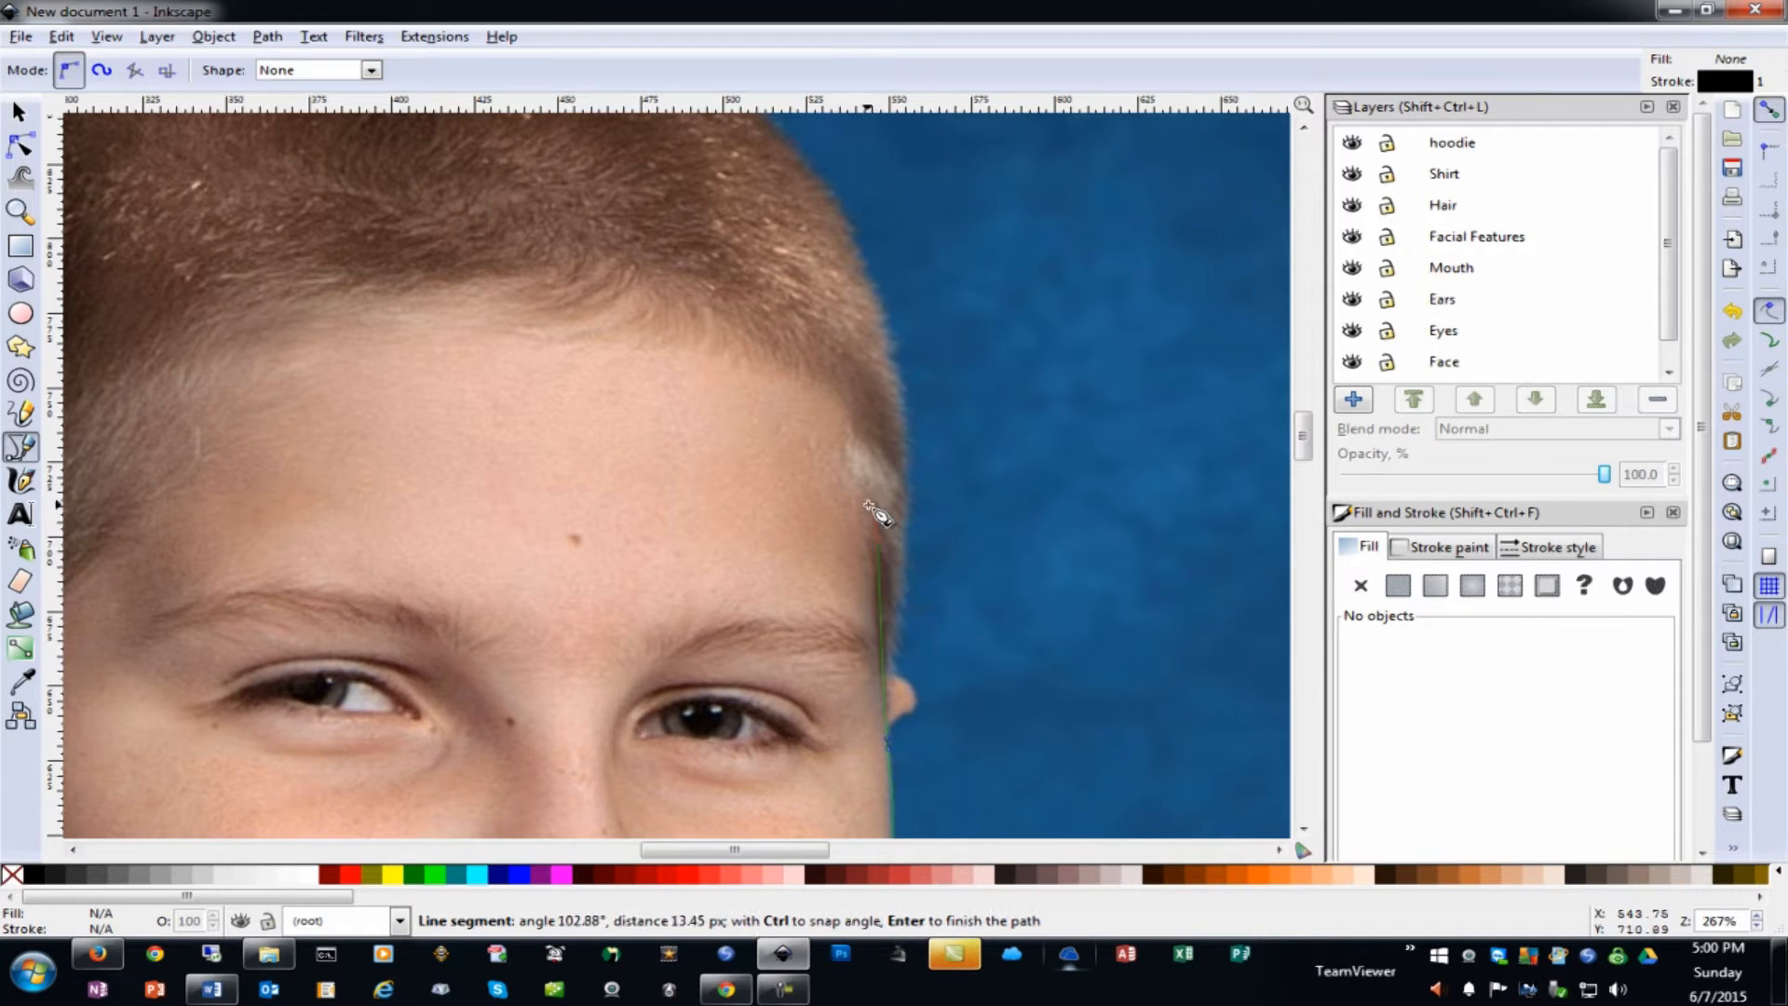
pyautogui.click(856, 424)
pyautogui.click(838, 380)
pyautogui.click(694, 344)
pyautogui.click(600, 315)
pyautogui.click(481, 314)
pyautogui.click(372, 333)
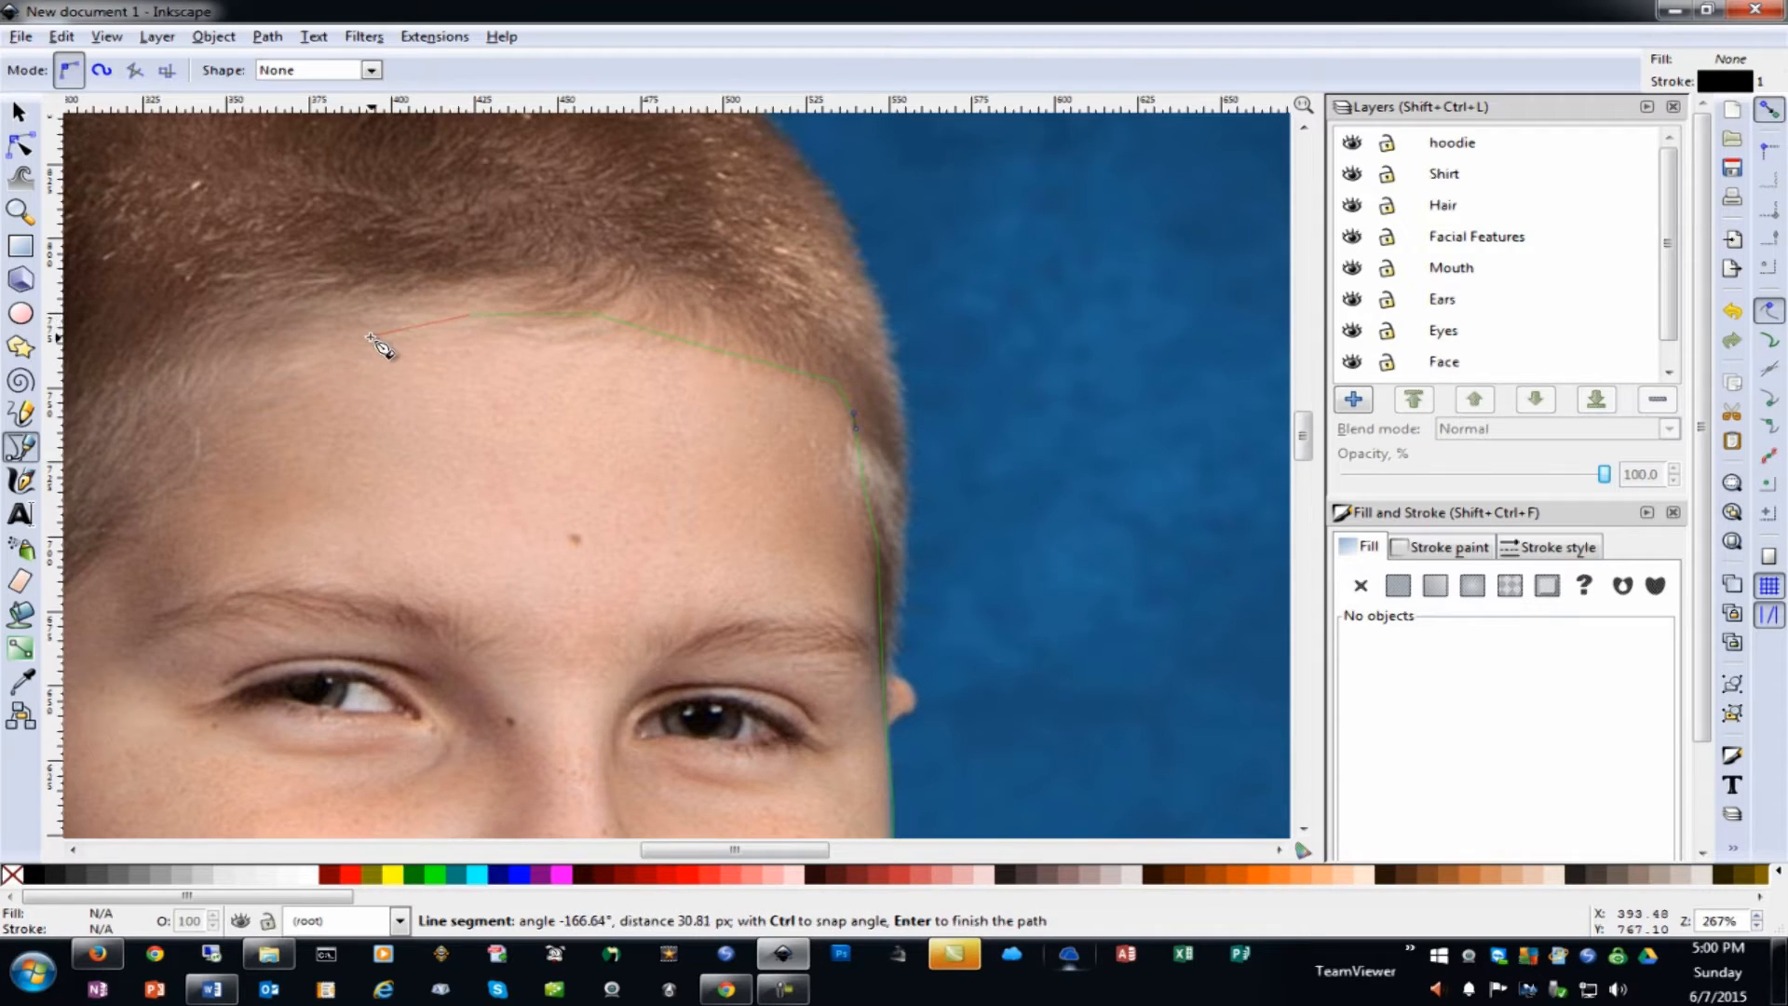
# Complete the face outline along the hairline and down the near temple, closing the path at its starting node beside the ear
pyautogui.scroll(-1, 298, 354)
pyautogui.click(294, 359)
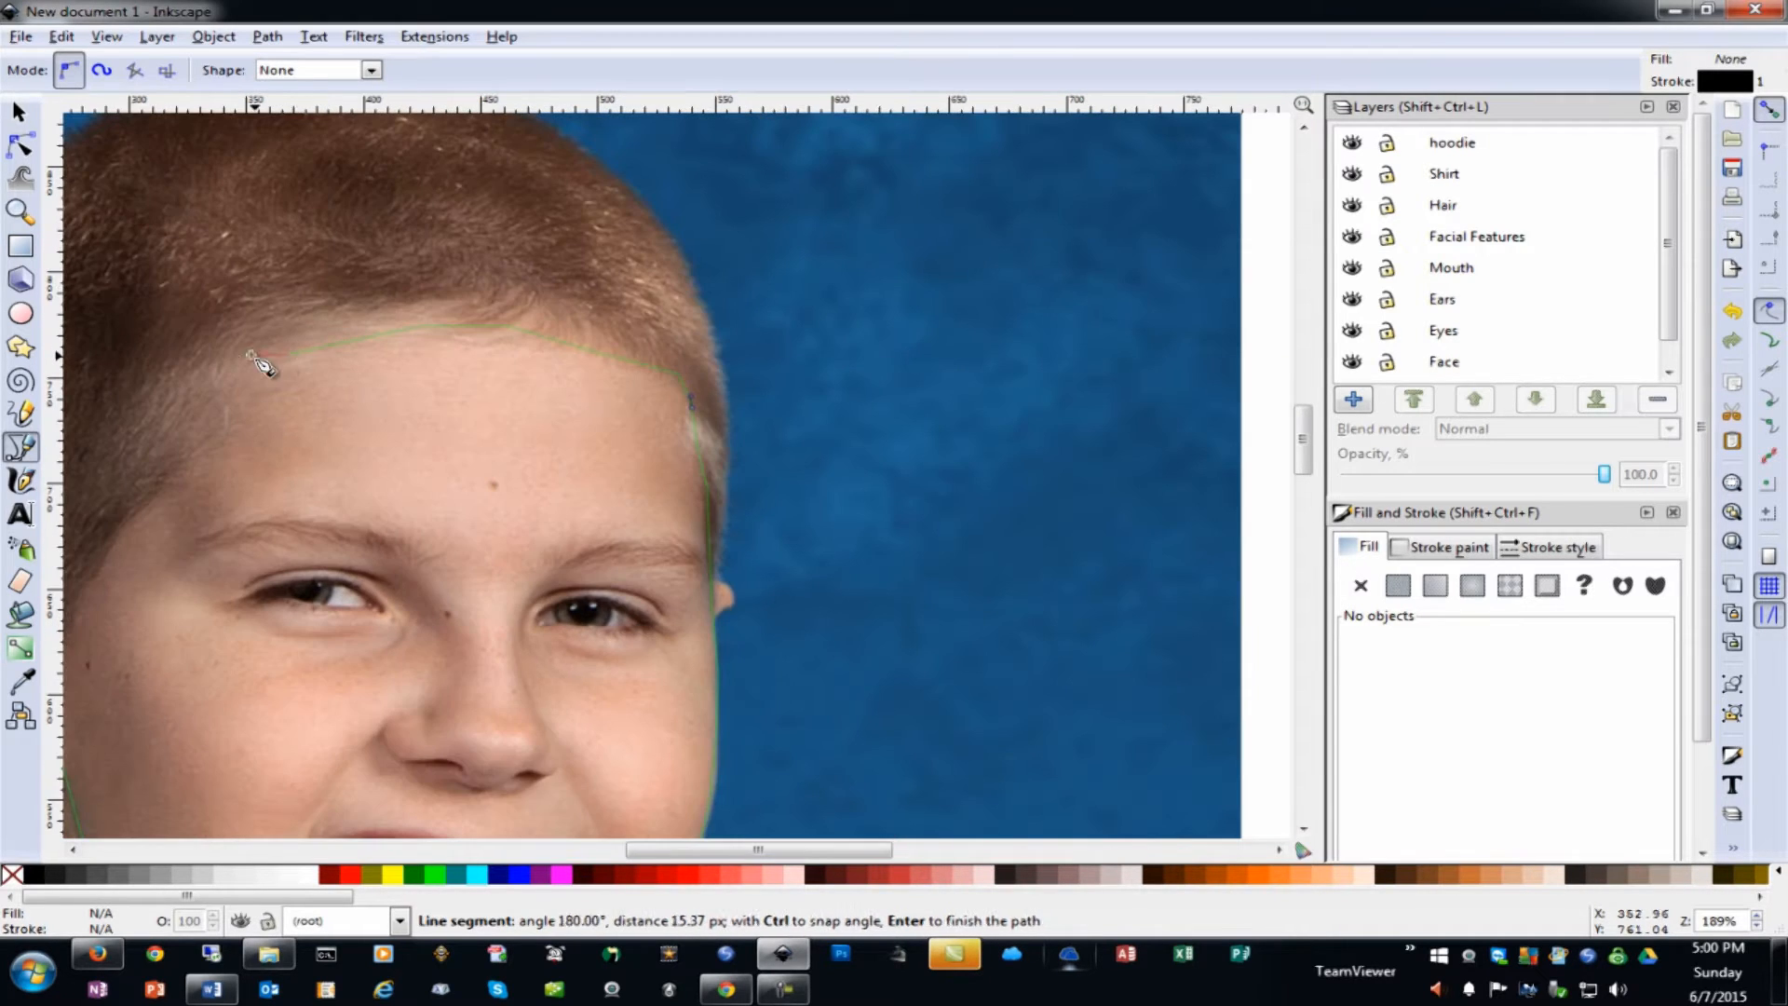
pyautogui.click(222, 365)
pyautogui.click(161, 477)
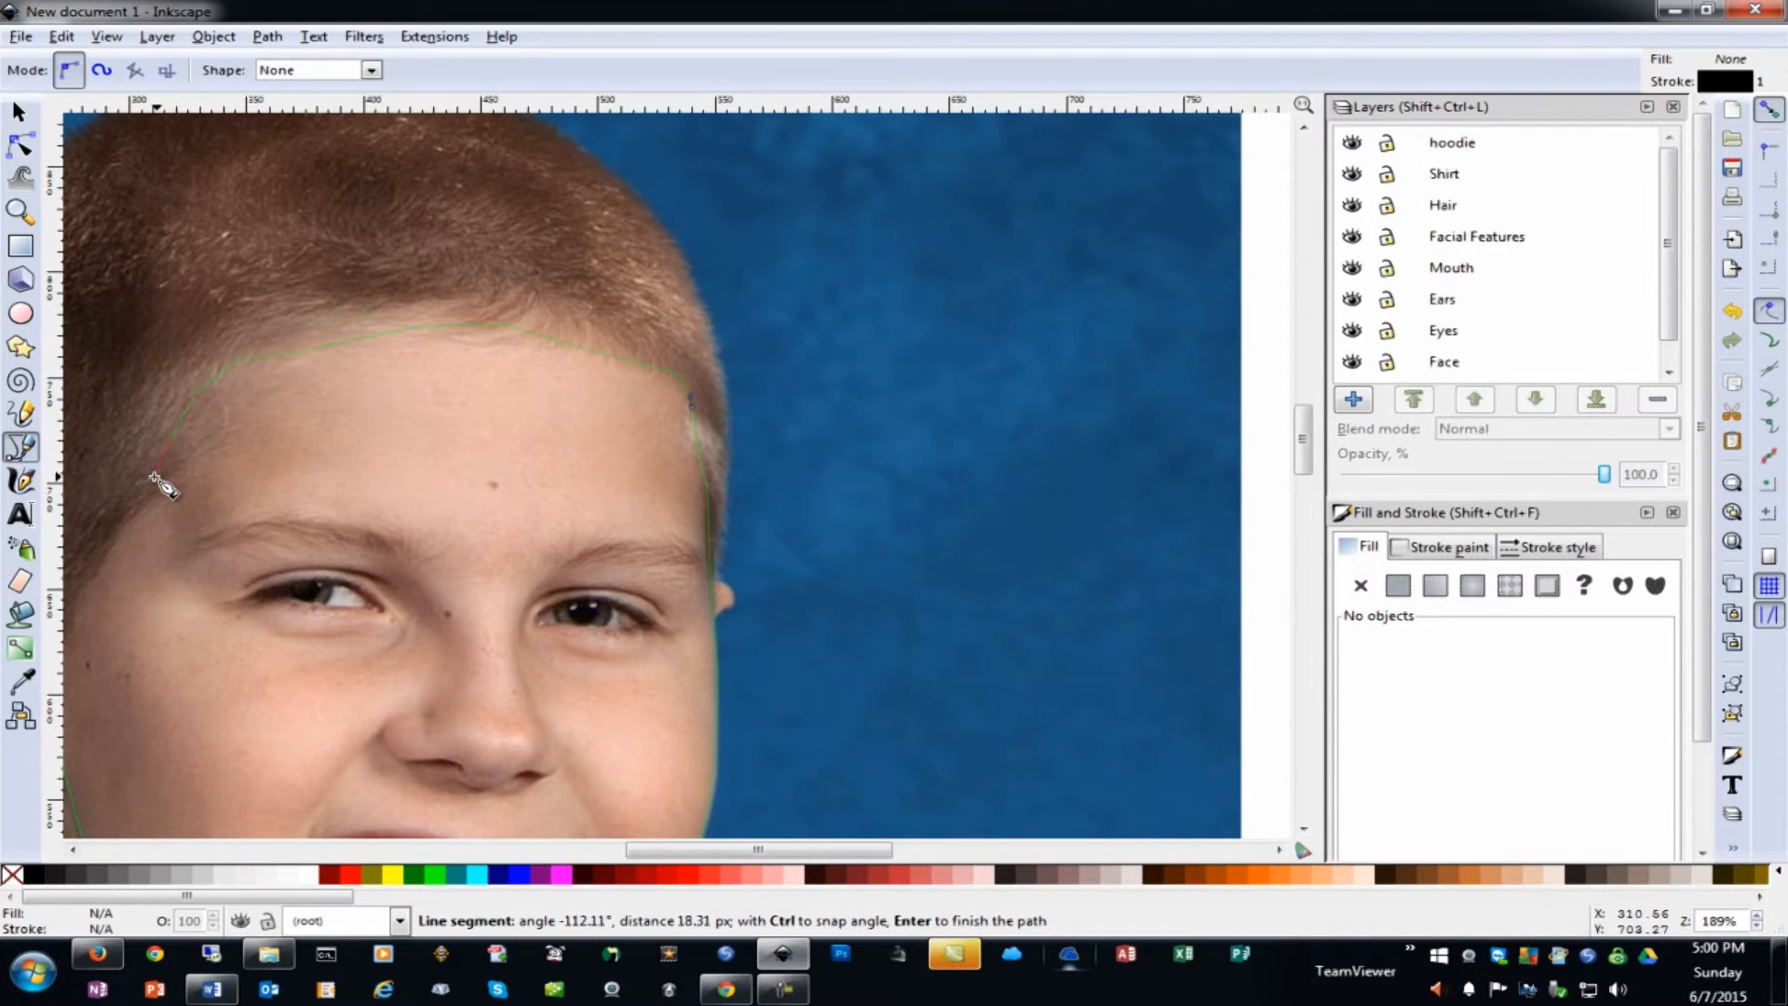
pyautogui.scroll(-1, 135, 508)
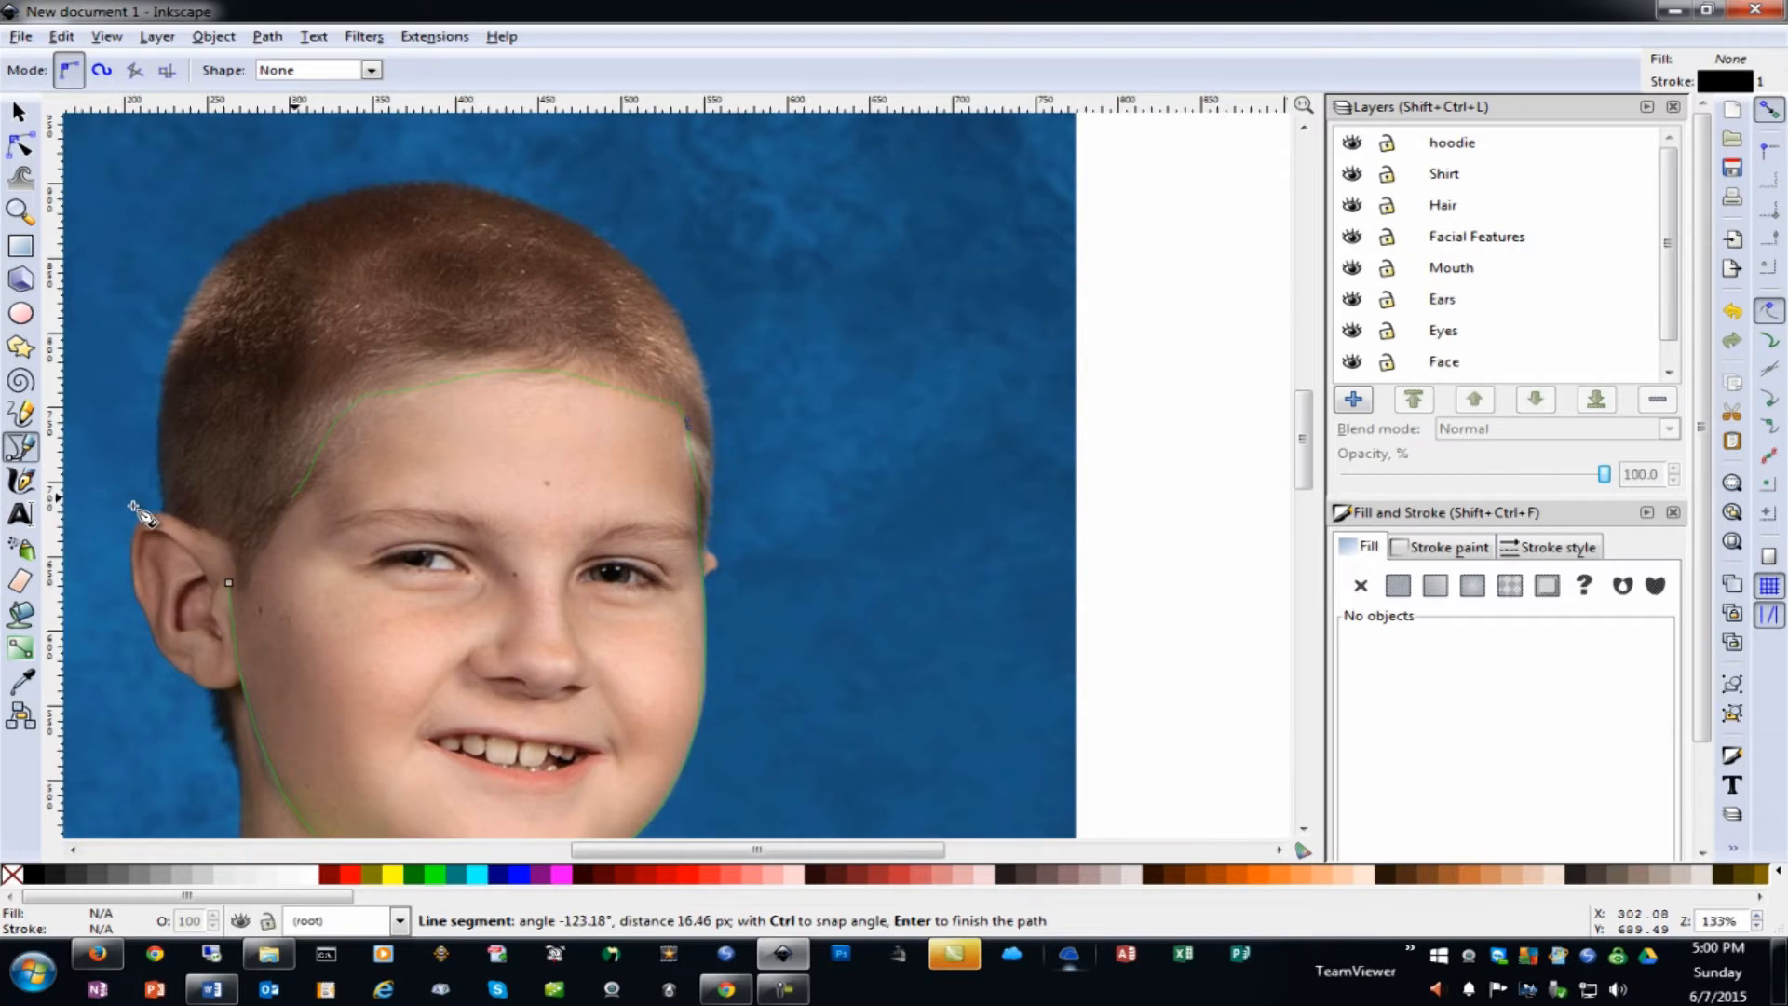
pyautogui.click(265, 538)
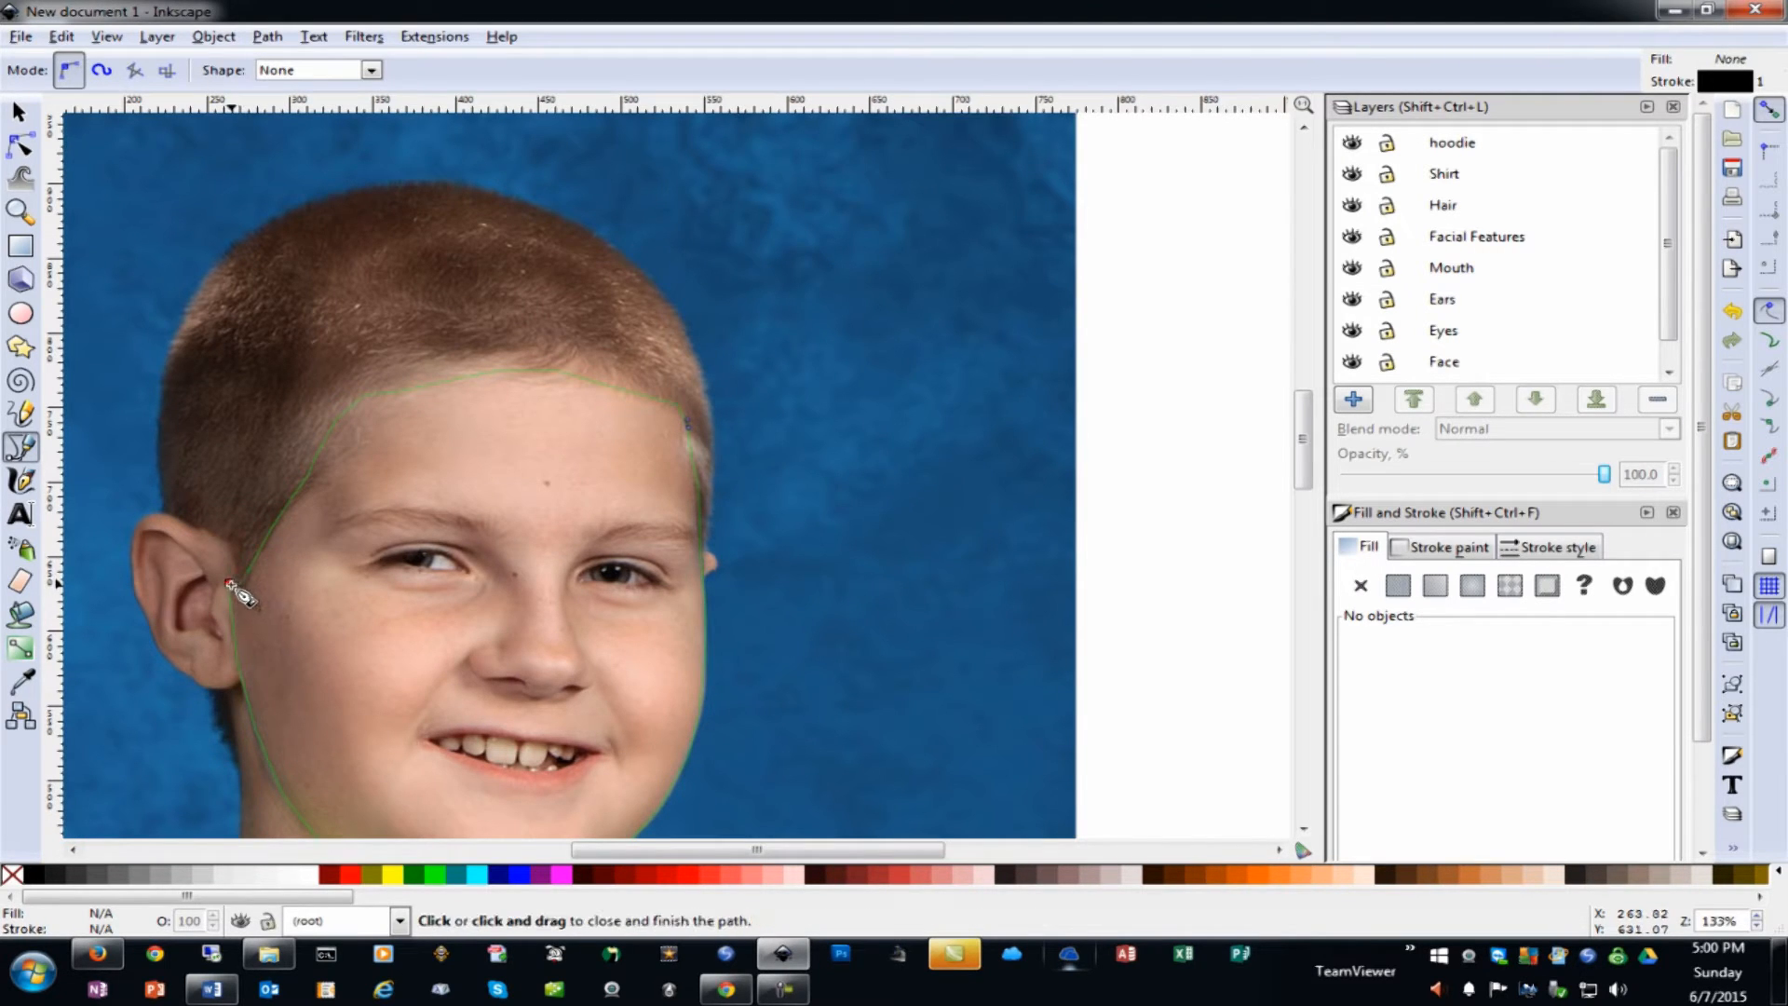
pyautogui.click(231, 587)
# Fill the face outline with the light skin tone #eebeaa sampled from the forehead of the photo
pyautogui.scroll(-5, 816, 838)
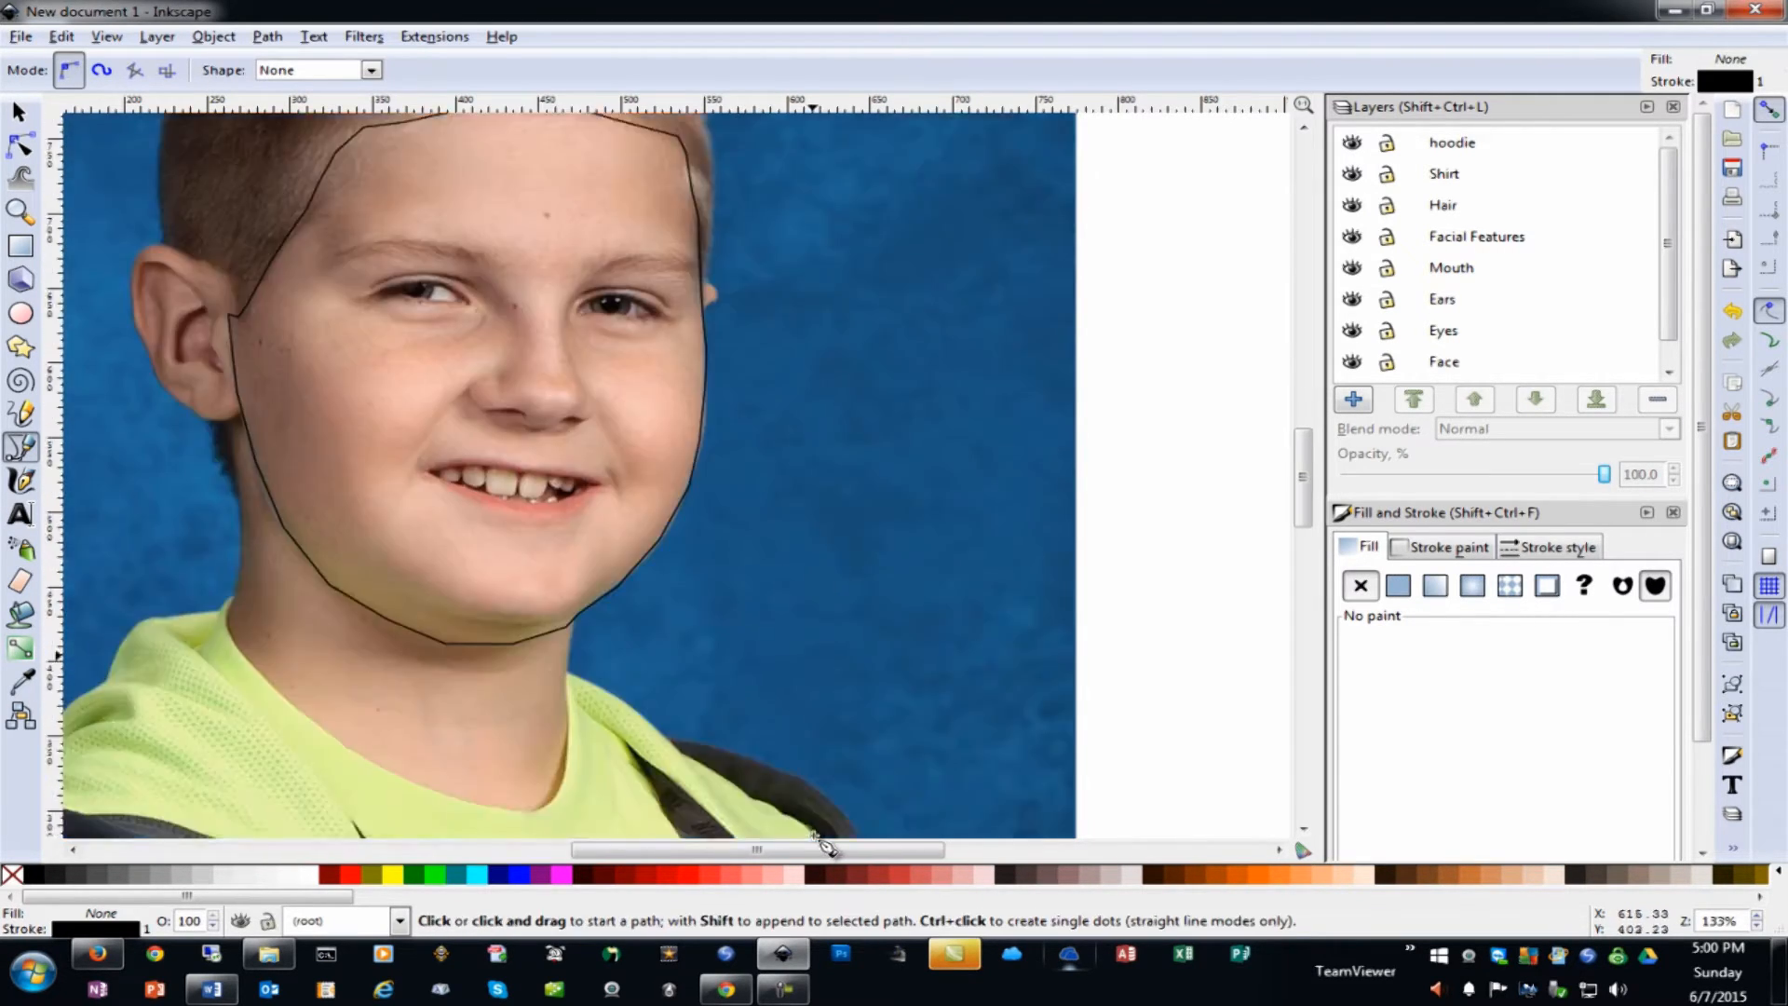
pyautogui.hscroll(-3, 750, 852)
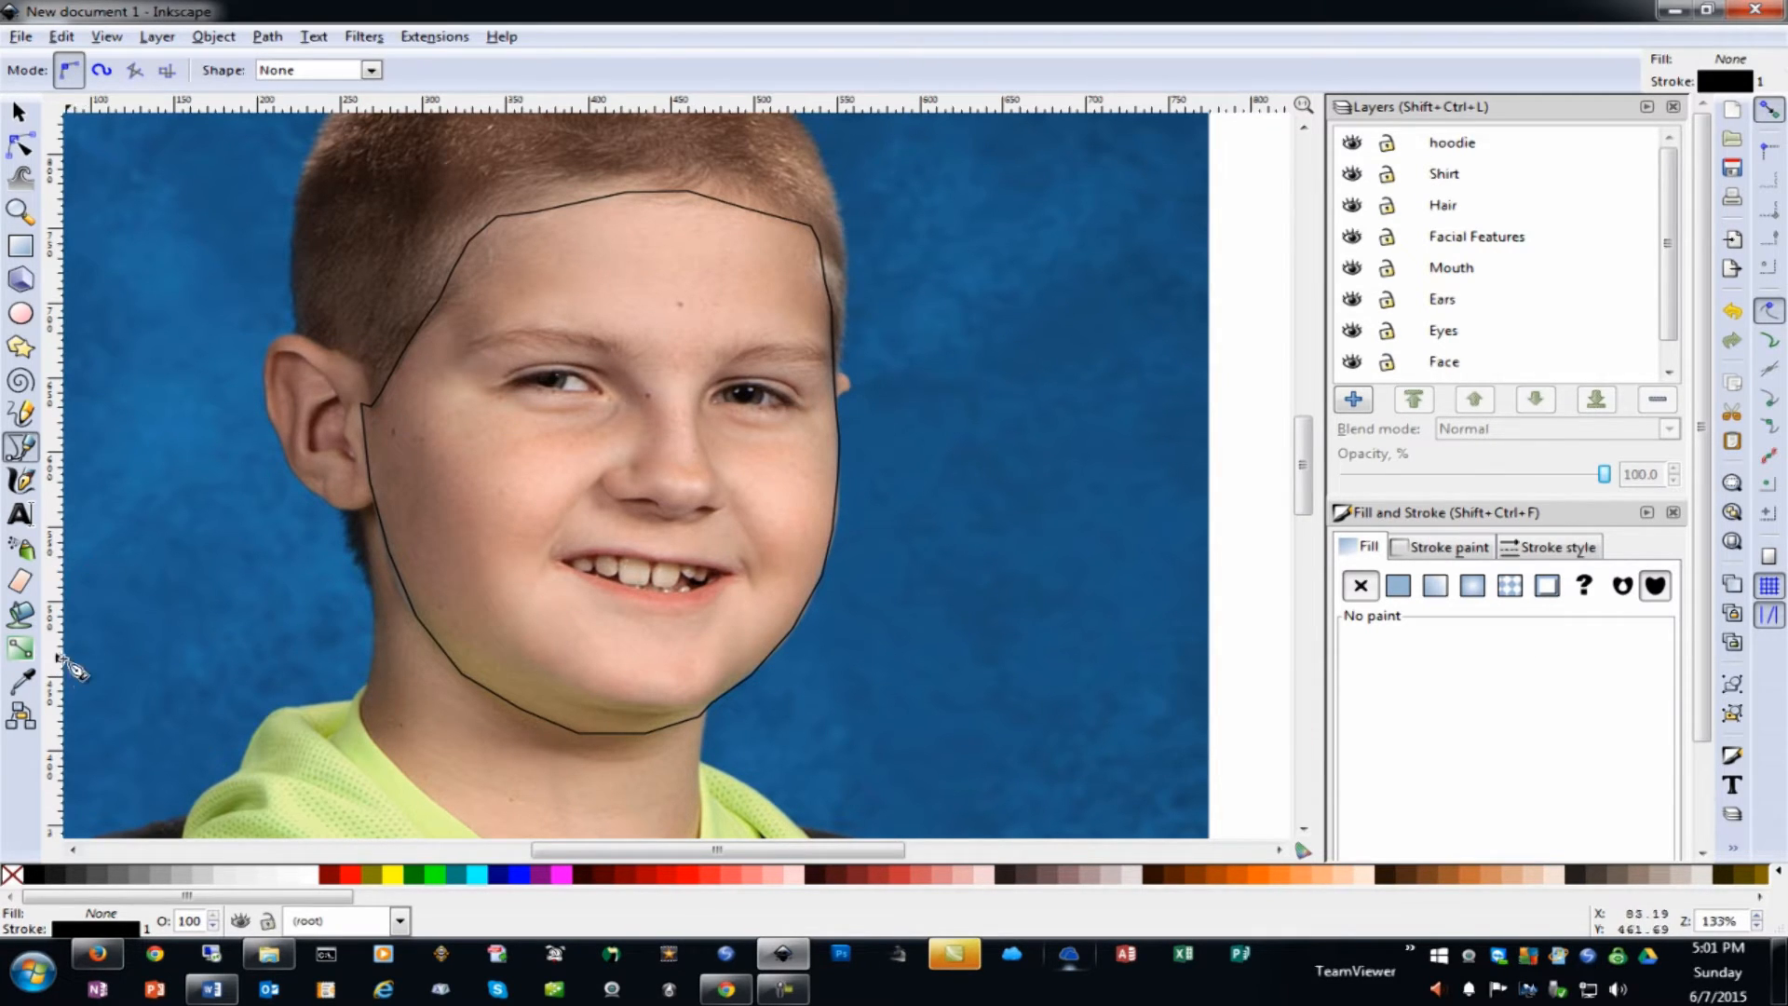
pyautogui.click(20, 687)
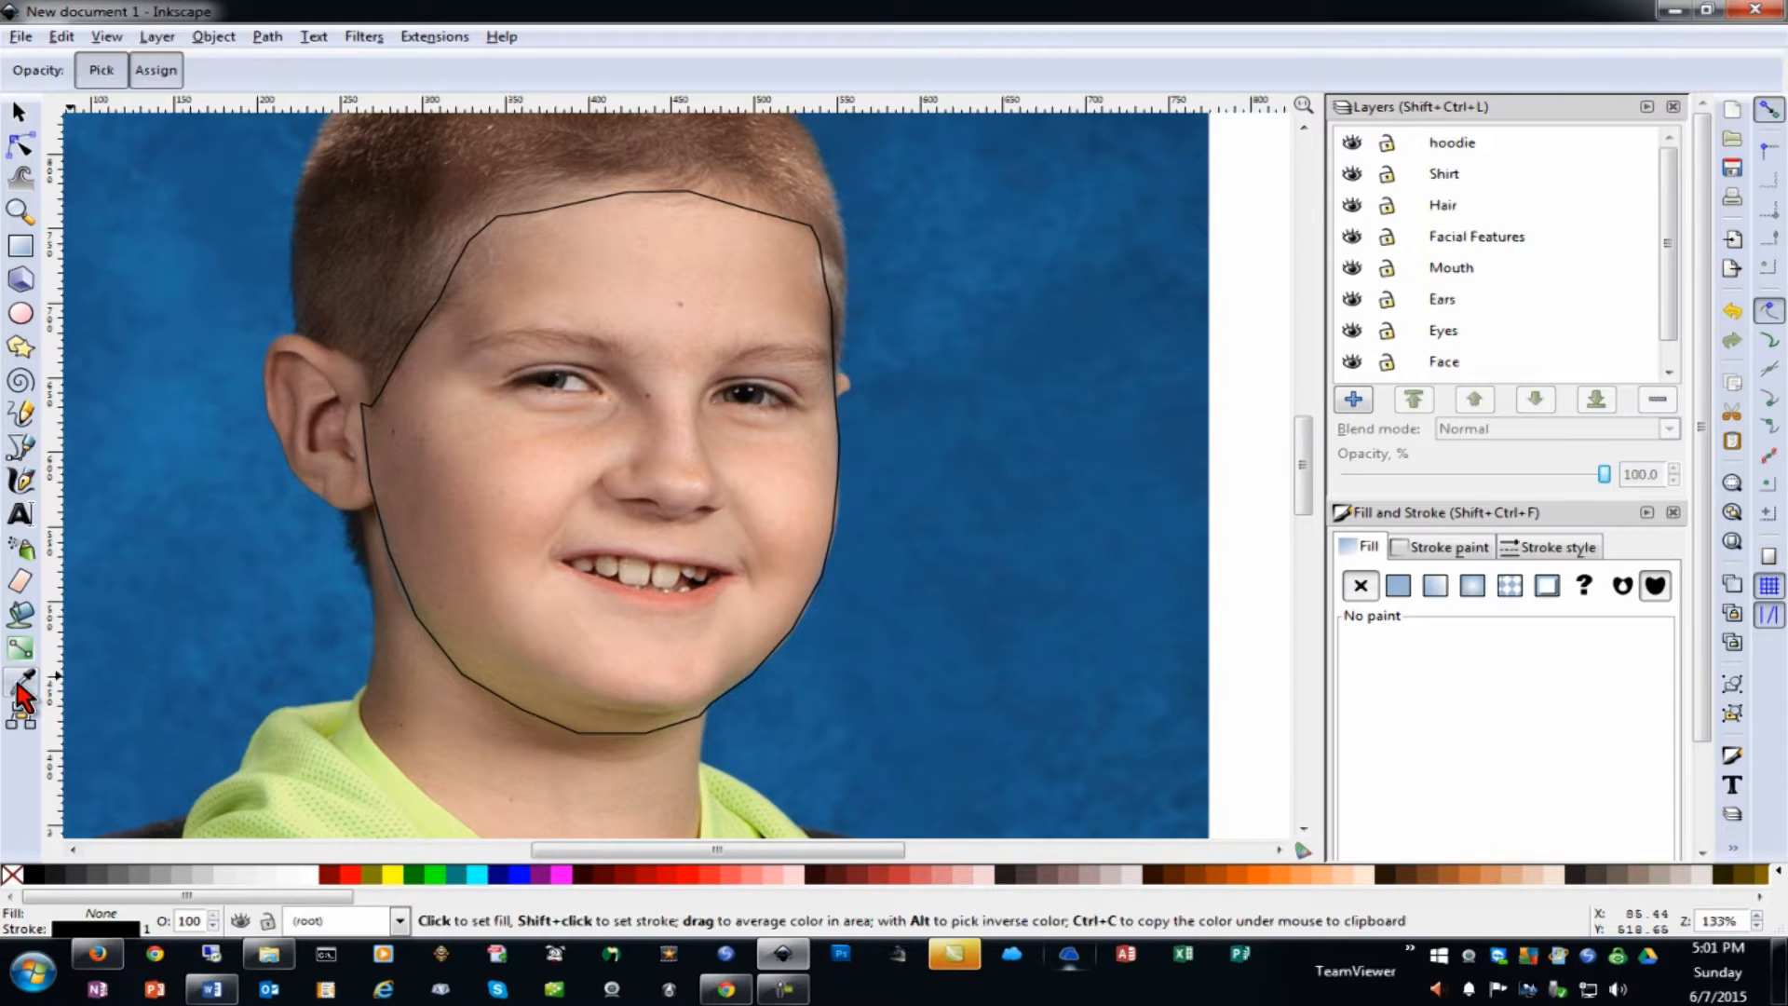
pyautogui.click(672, 241)
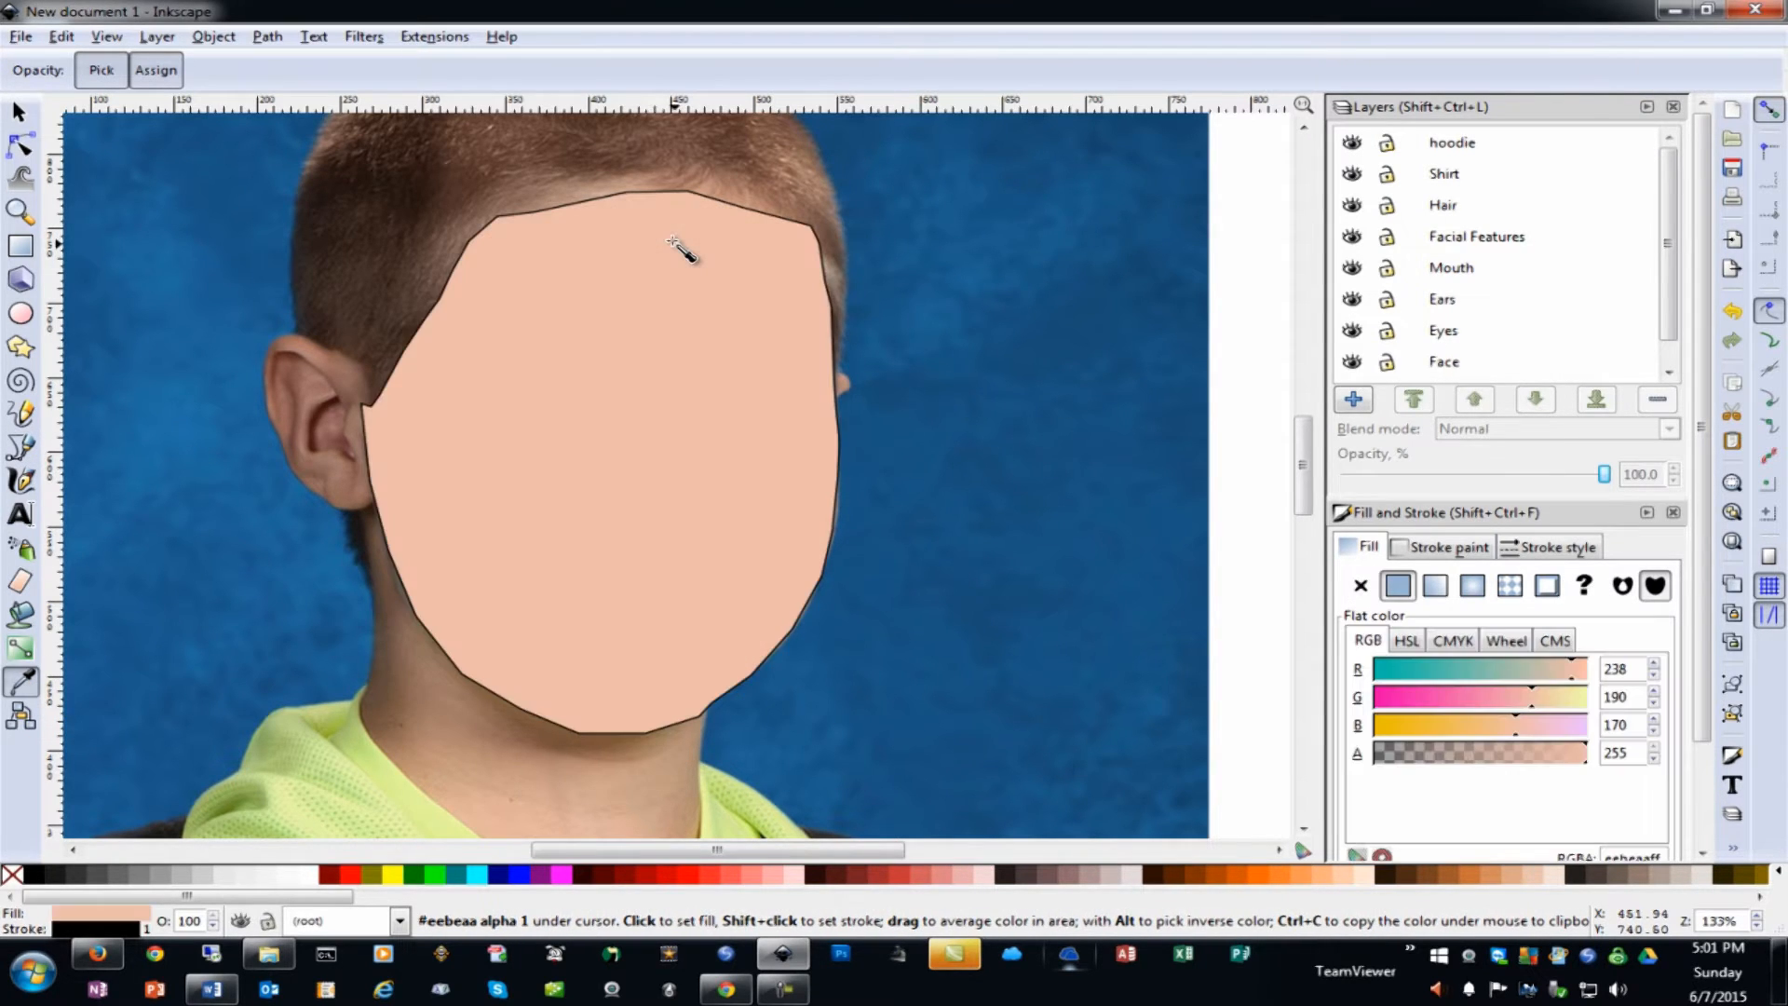
# Try darker skin tones sampled from the neck as the face fill and restore the light forehead tone
pyautogui.click(408, 814)
pyautogui.click(597, 765)
pyautogui.click(400, 534)
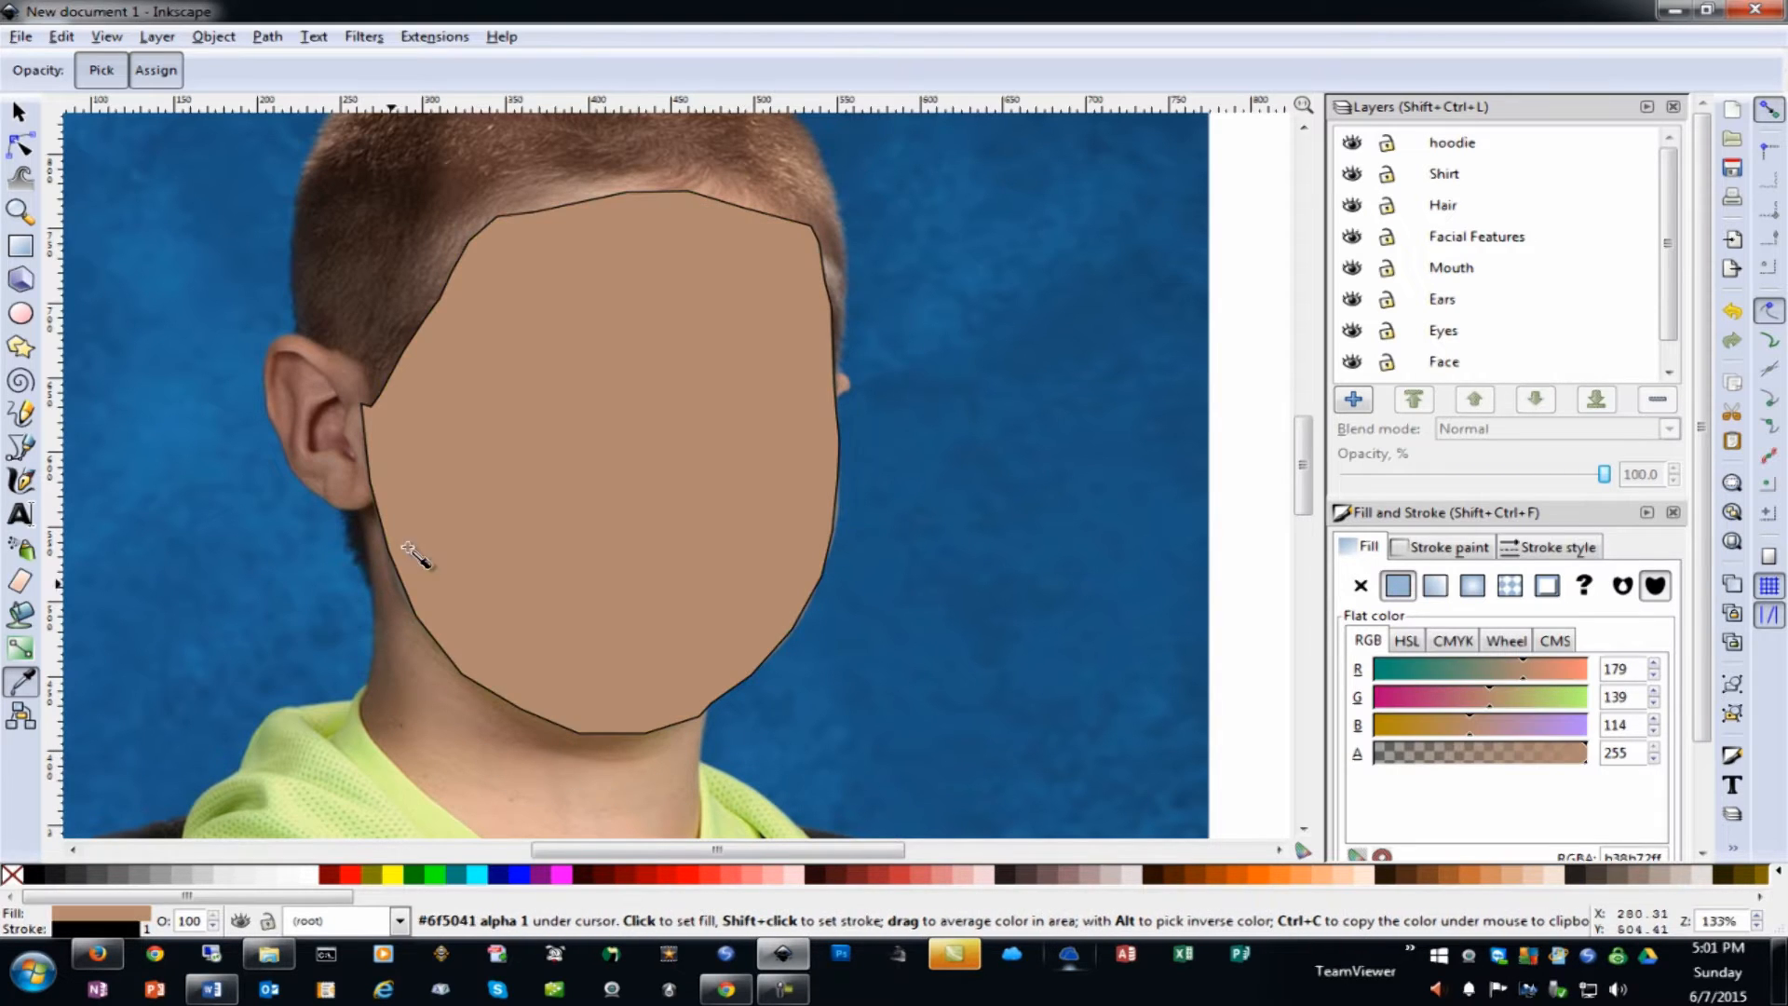
pyautogui.click(629, 272)
pyautogui.click(629, 272)
# Remove the black stroke from the face shape, briefly restoring it to compare the look with and without an outline
pyautogui.press('F1')
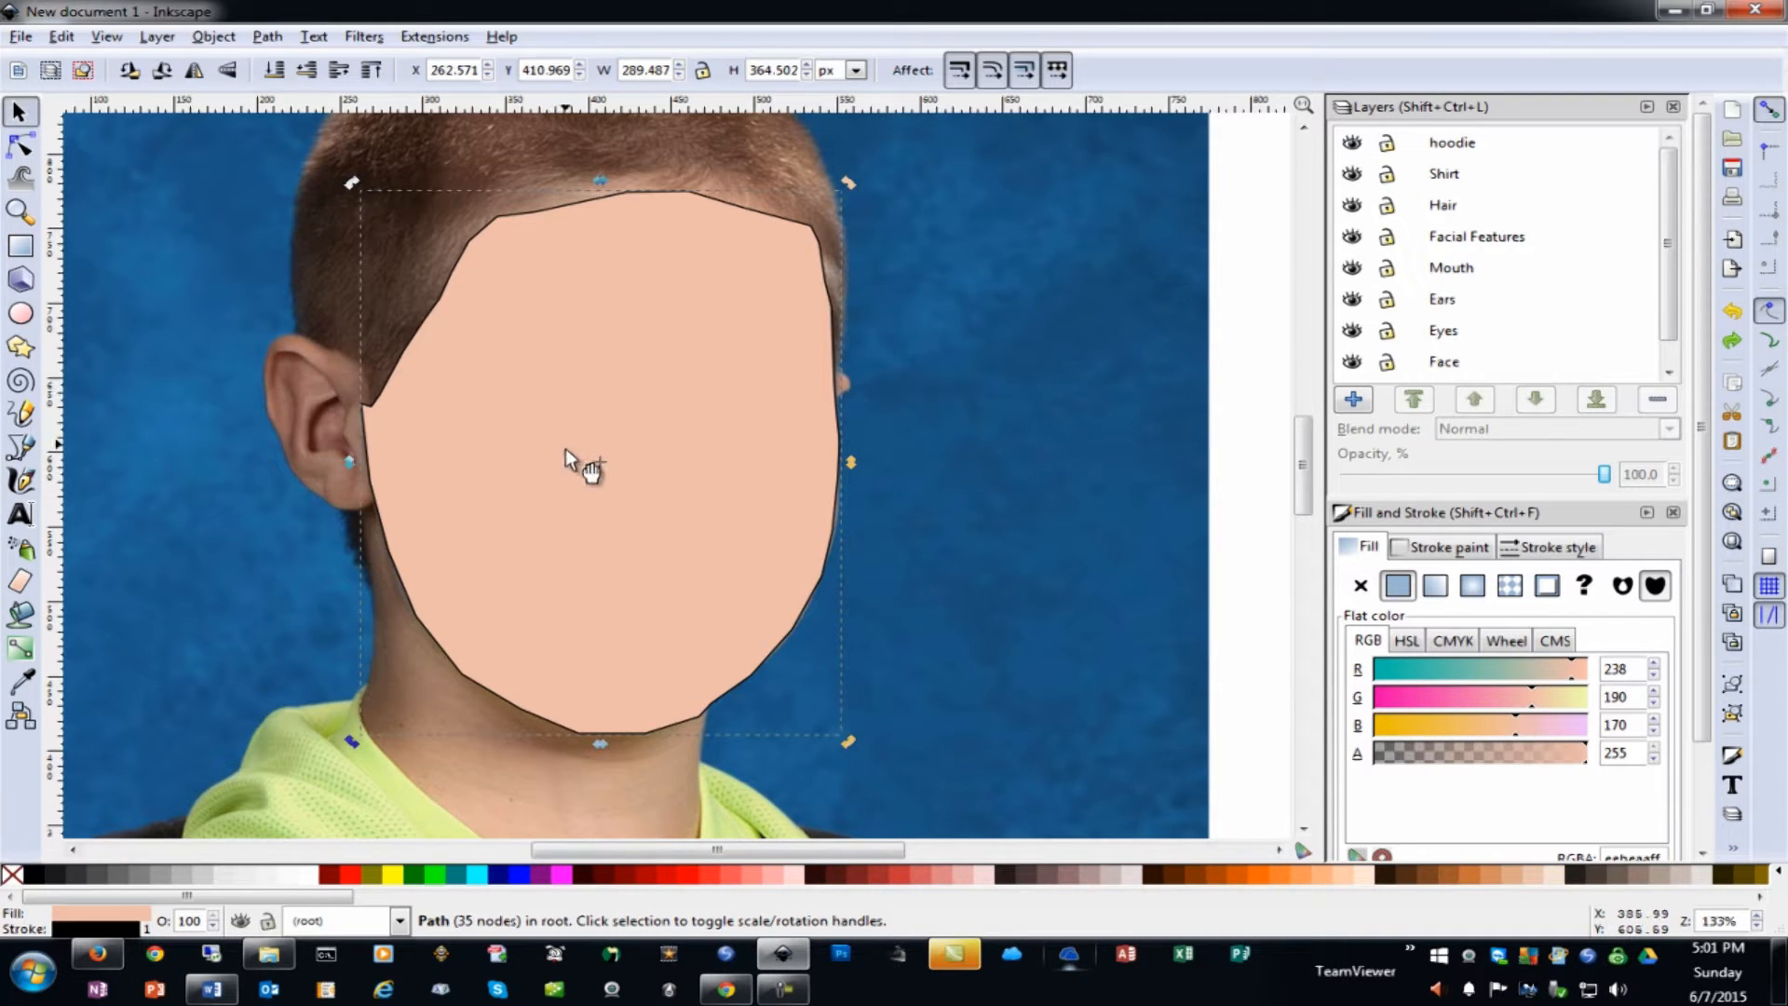
pyautogui.click(1441, 548)
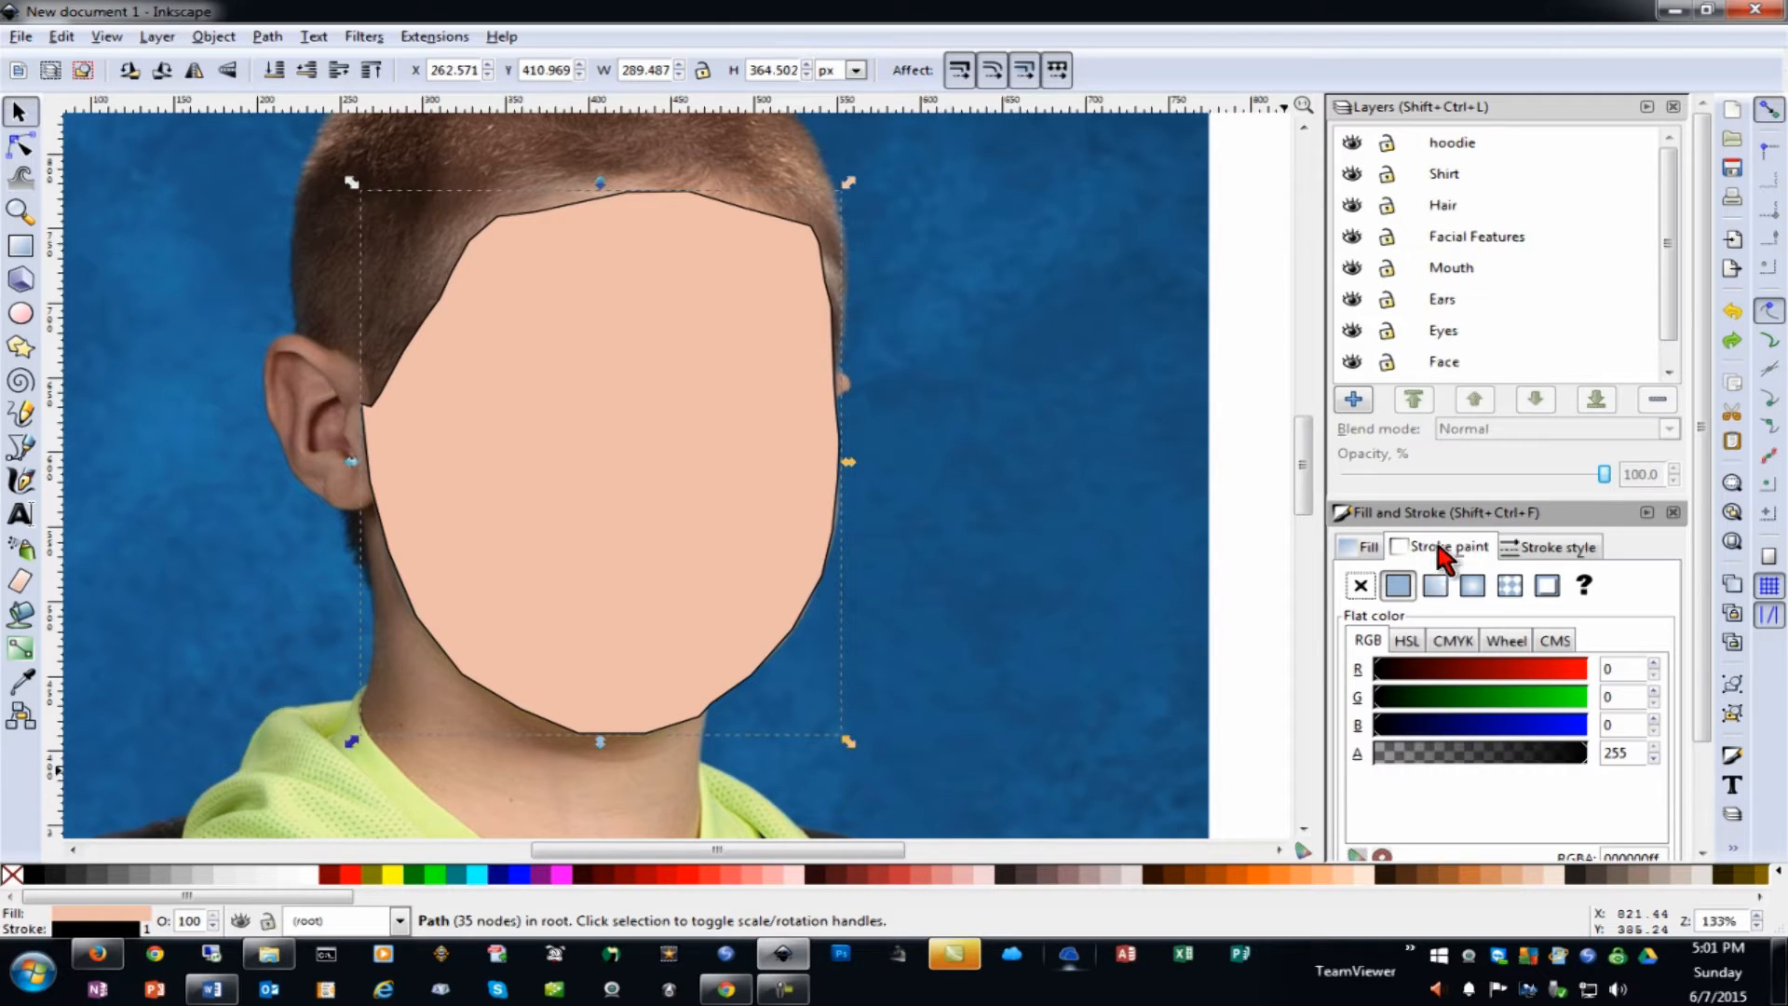
pyautogui.click(1359, 586)
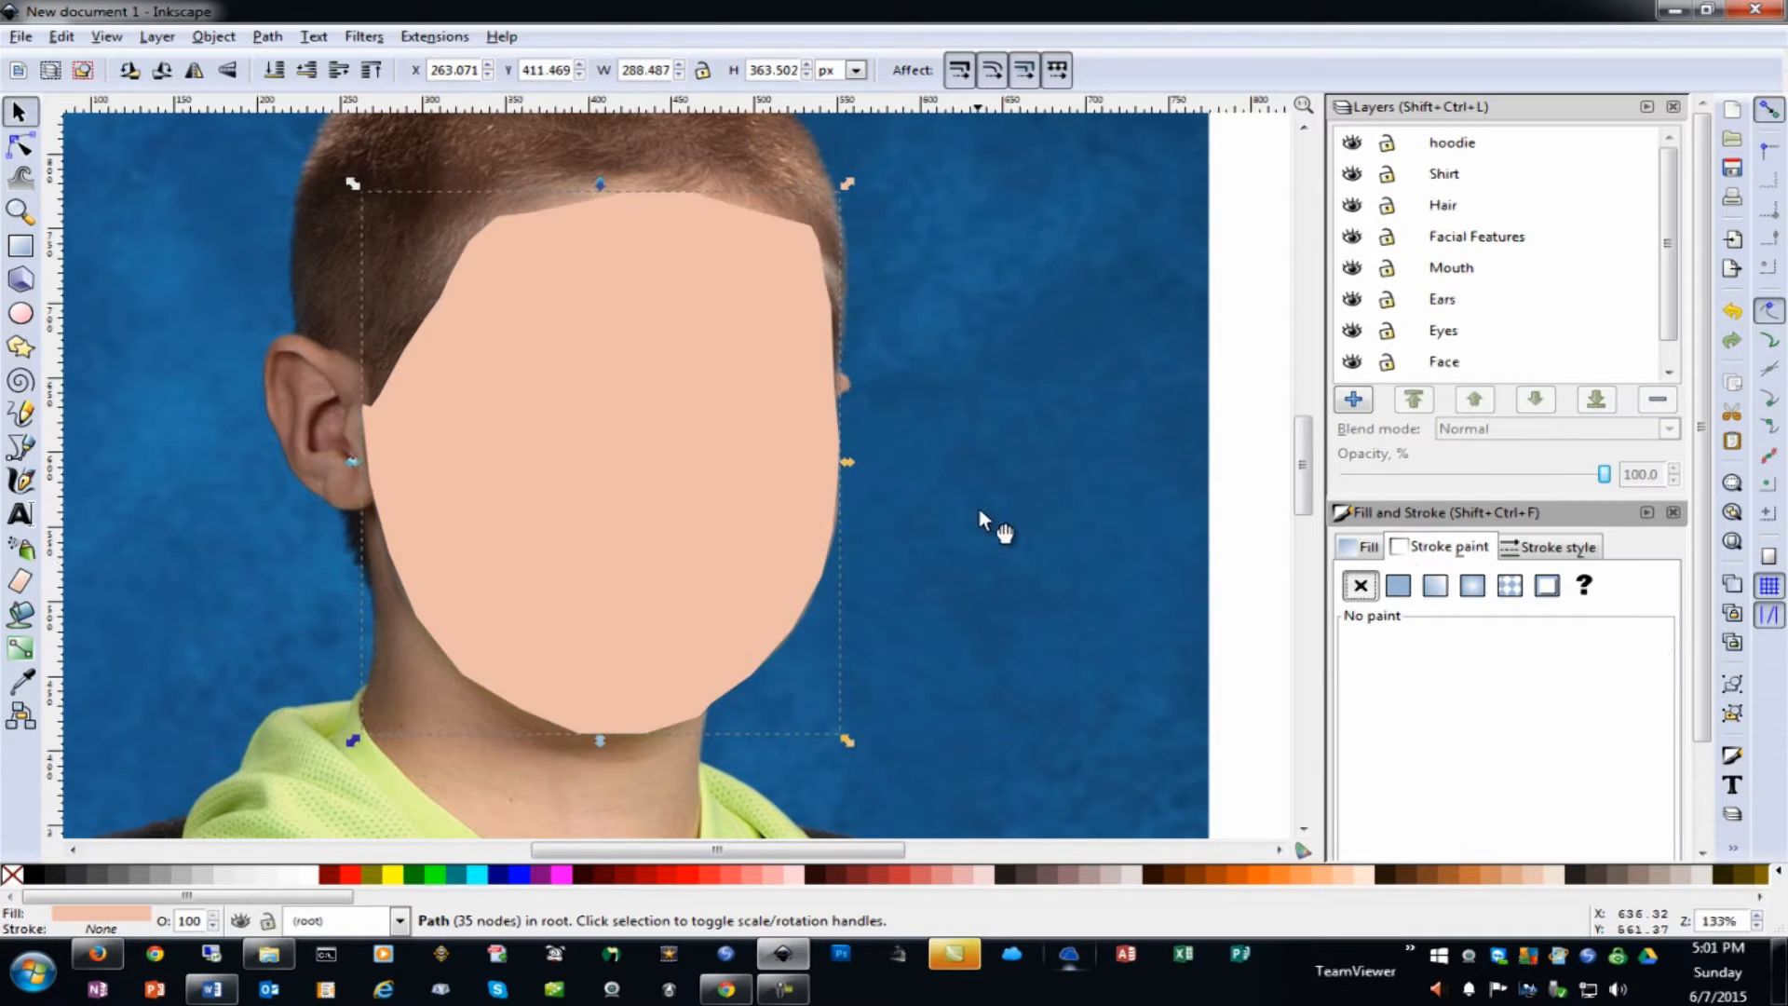
pyautogui.click(1396, 586)
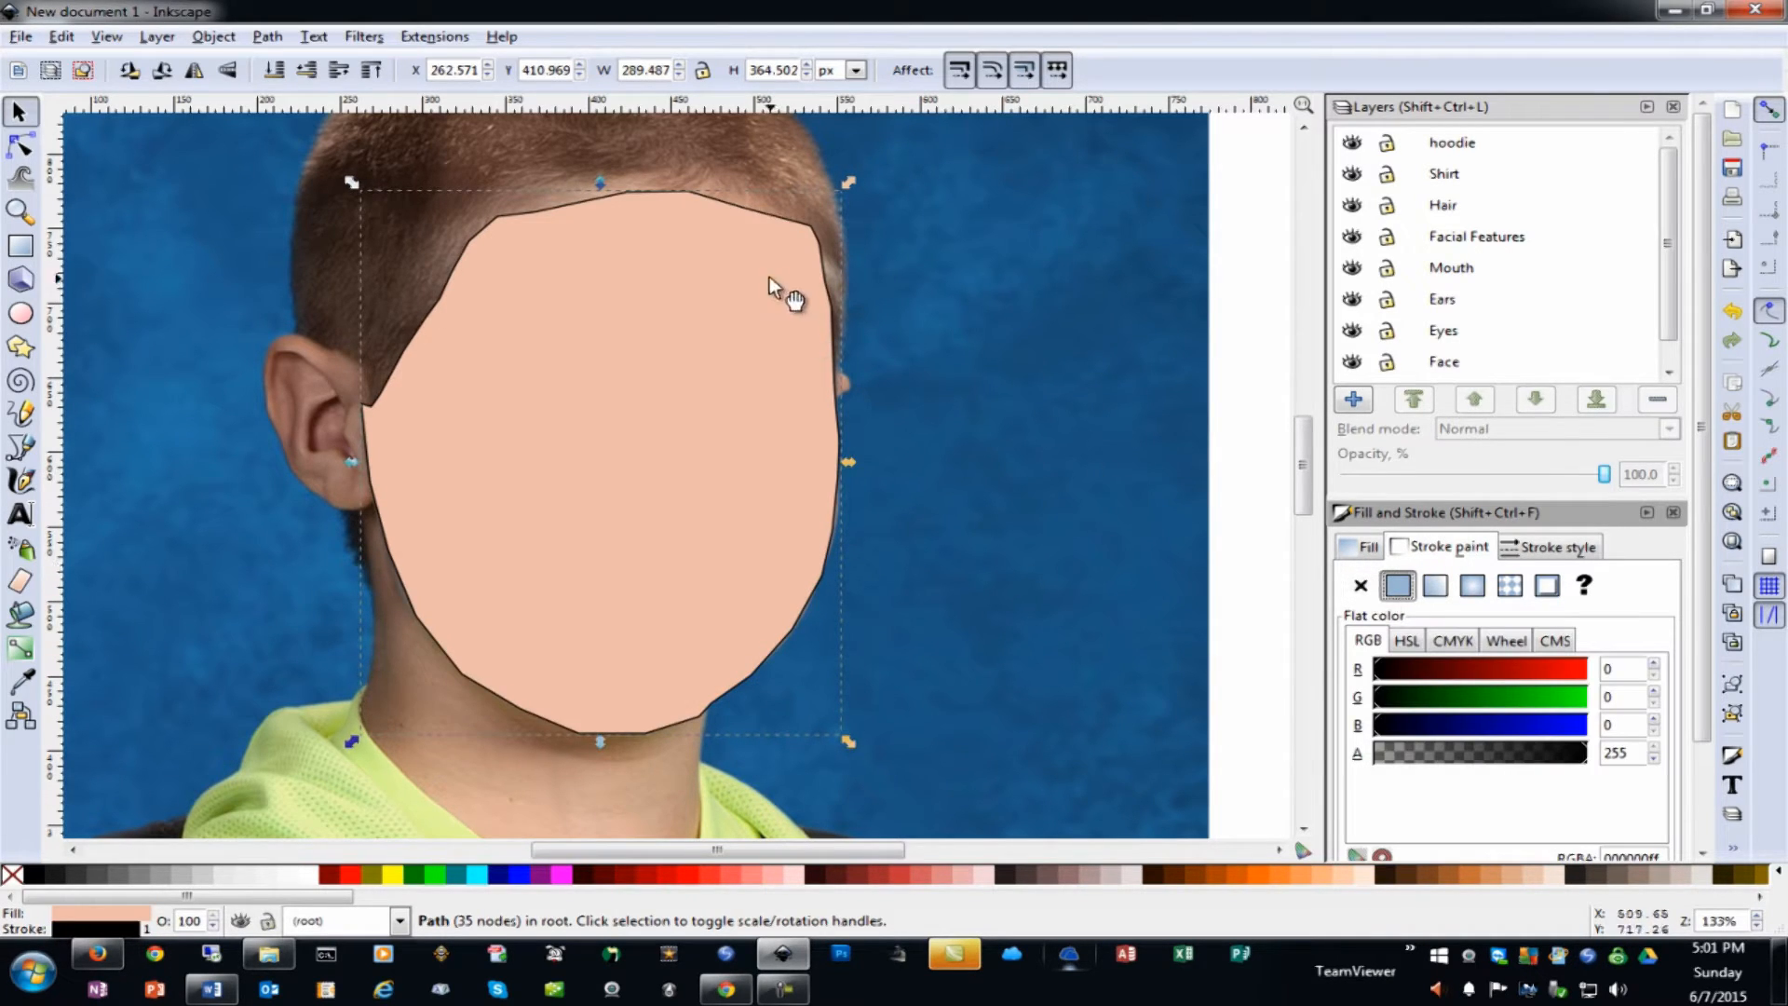
pyautogui.click(1359, 587)
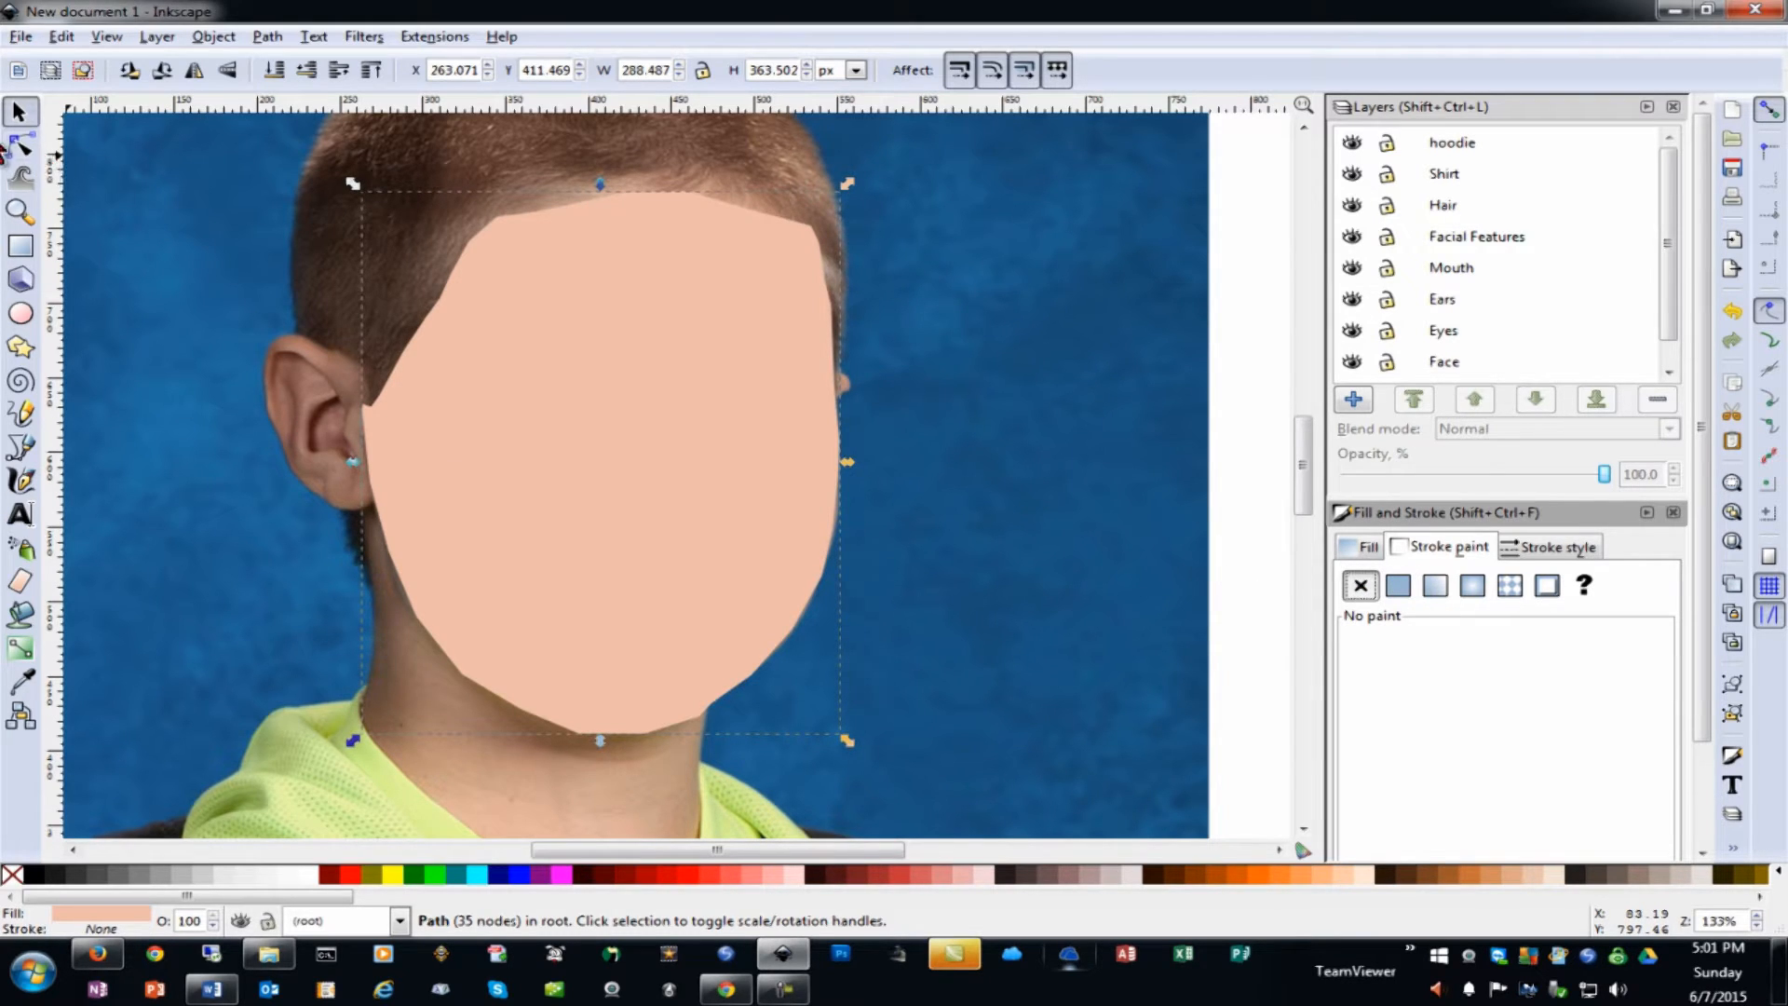
pyautogui.click(13, 145)
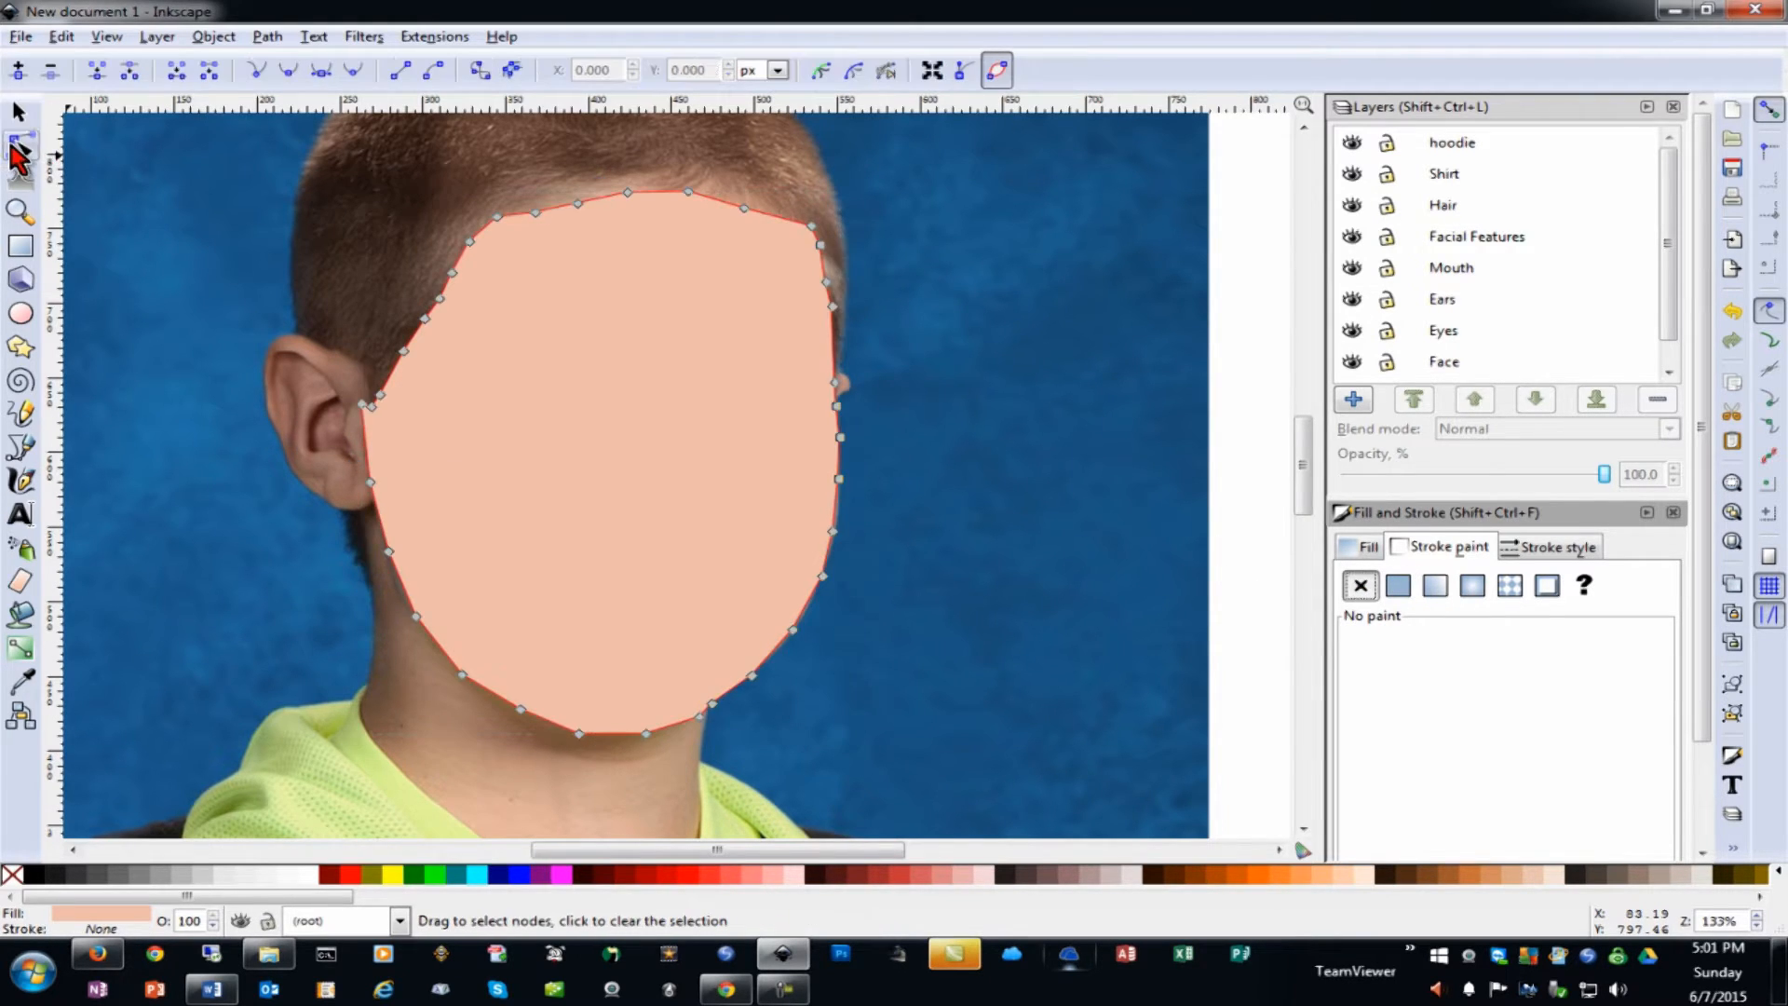
# Start a Bezier path where the near earlobe meets the face and trace around the lobe and up the ear's outer edge
pyautogui.click(19, 449)
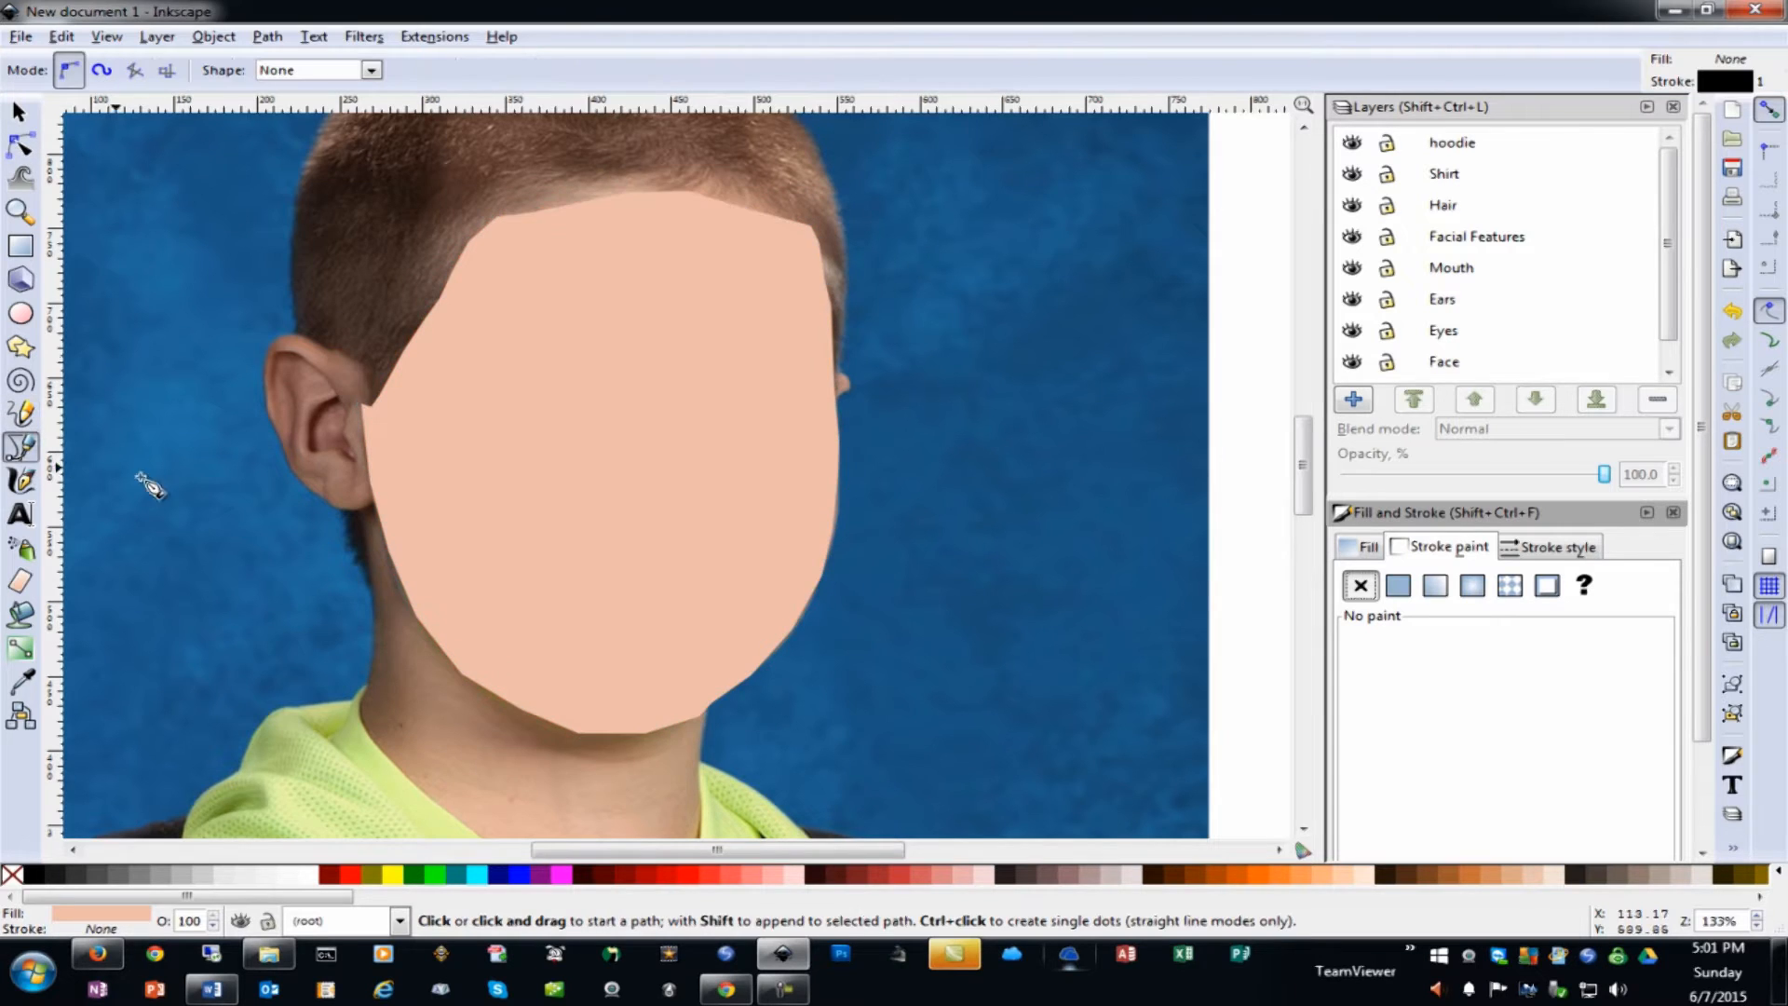
pyautogui.click(373, 490)
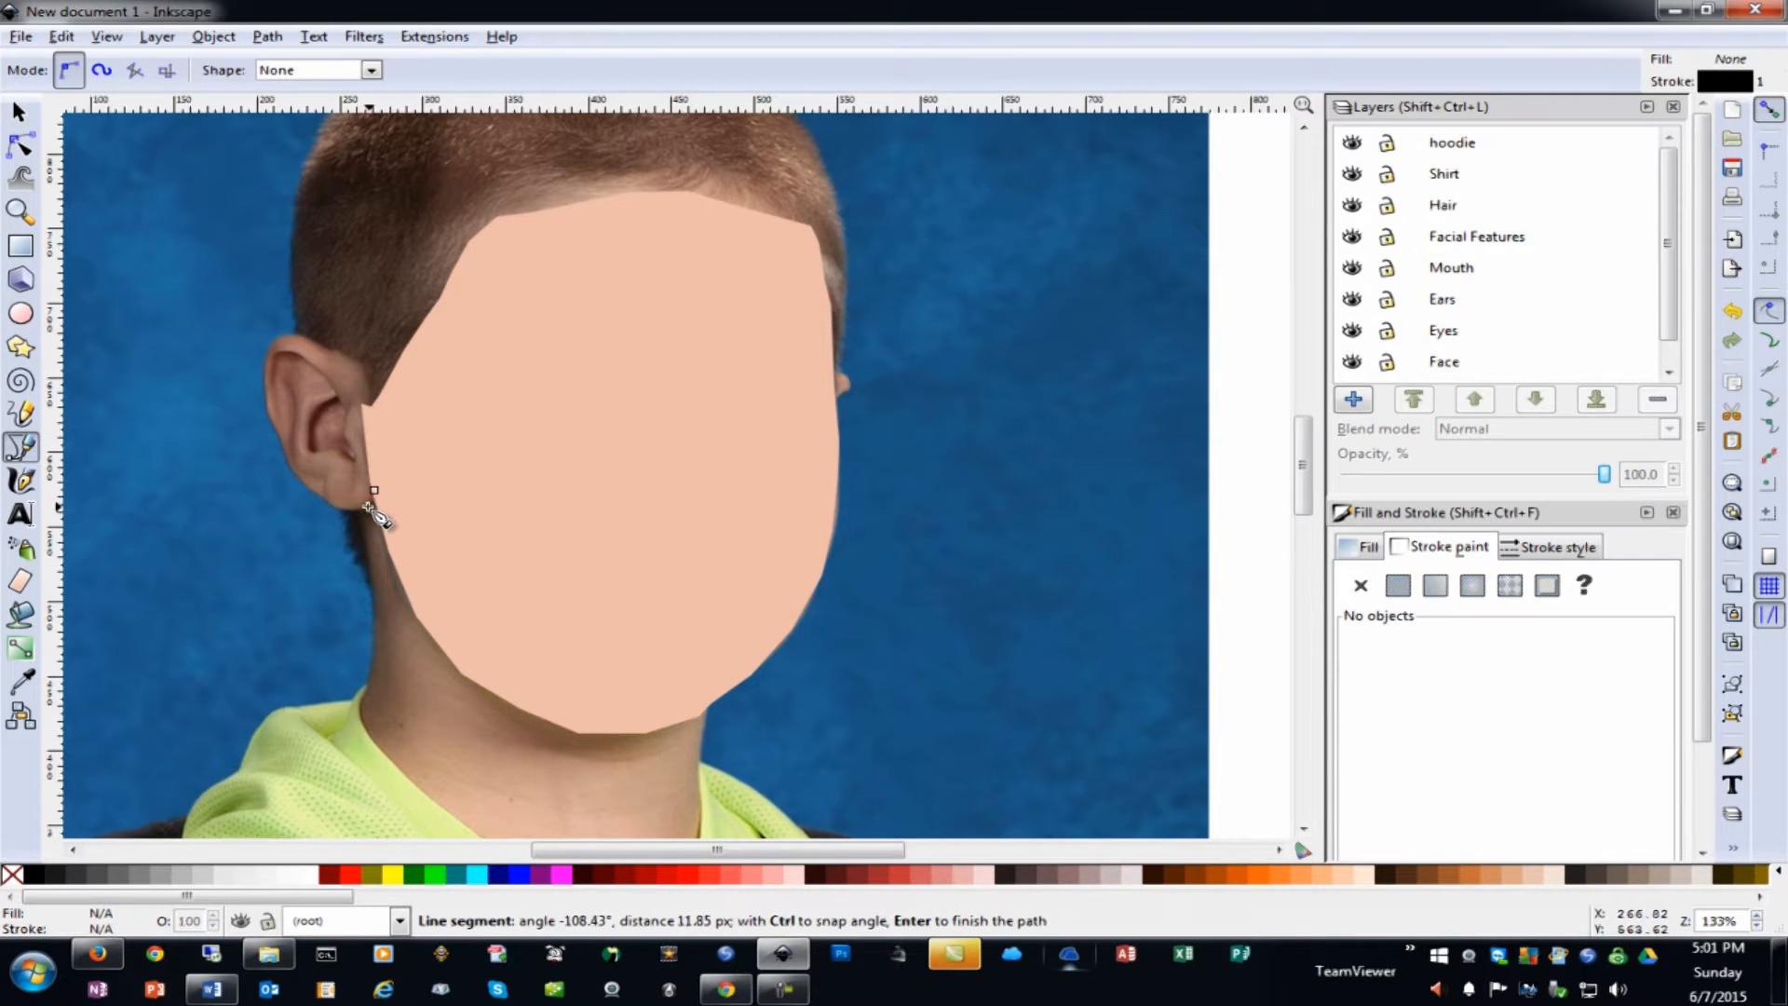
pyautogui.click(302, 479)
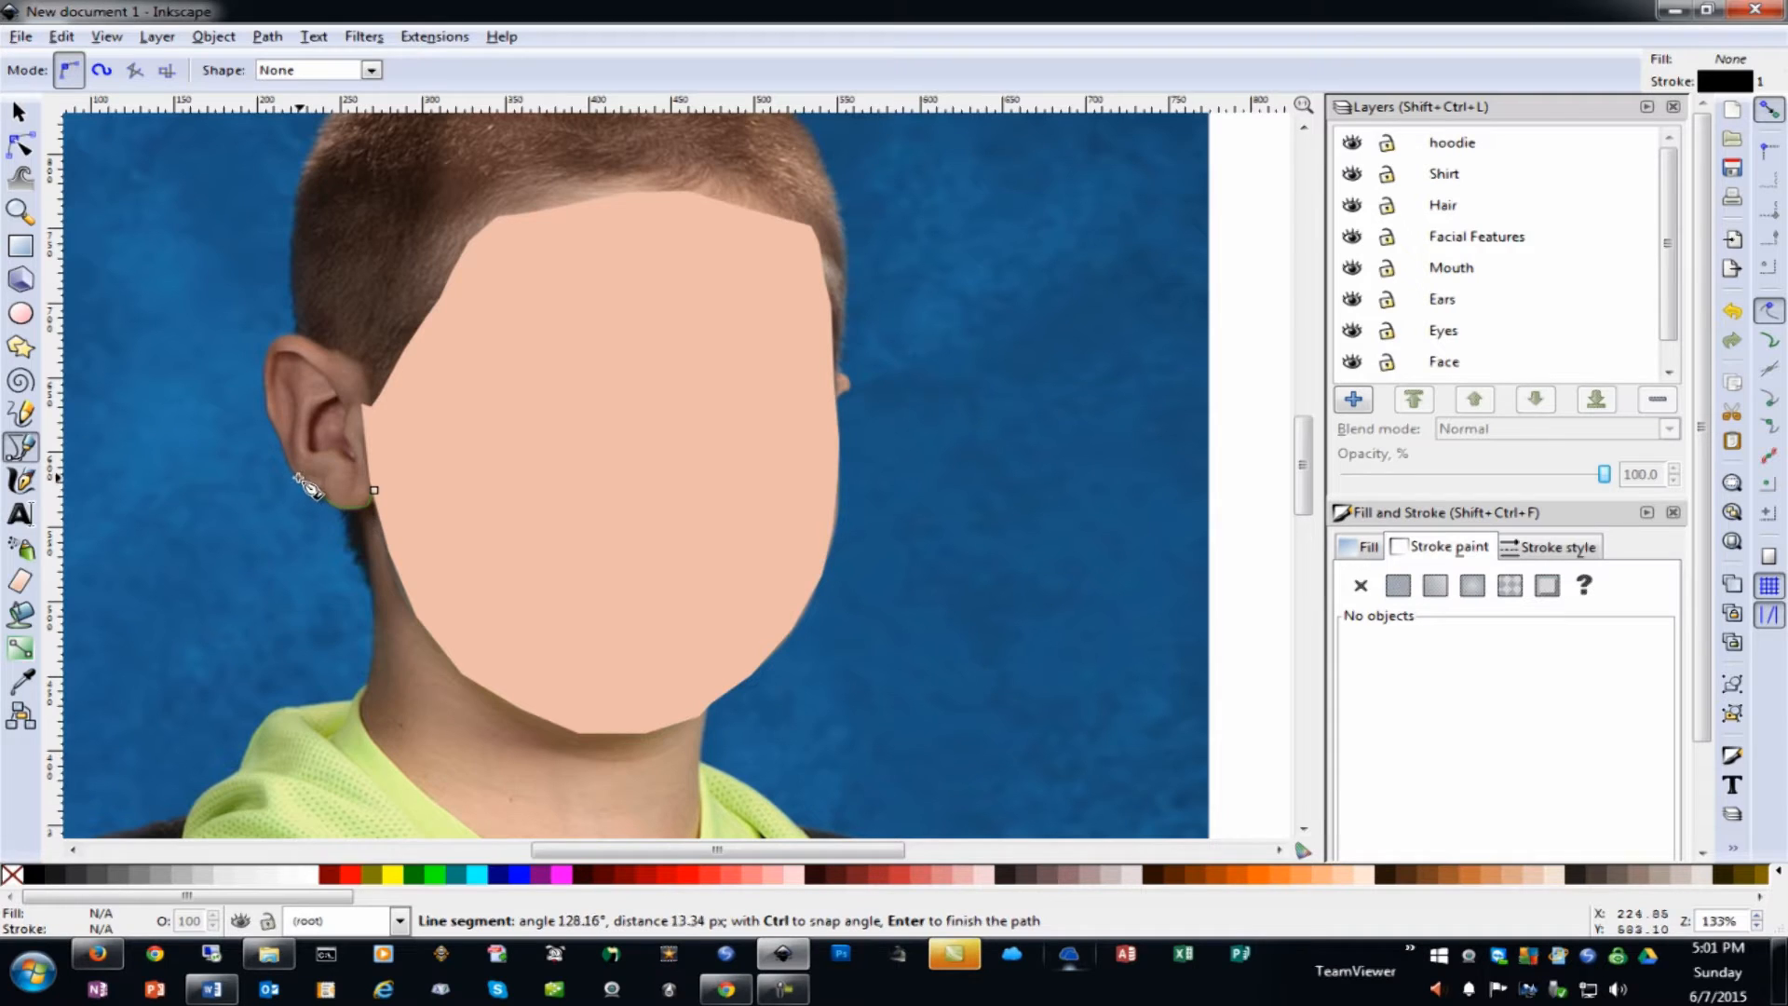
pyautogui.click(281, 431)
pyautogui.click(269, 389)
pyautogui.click(268, 362)
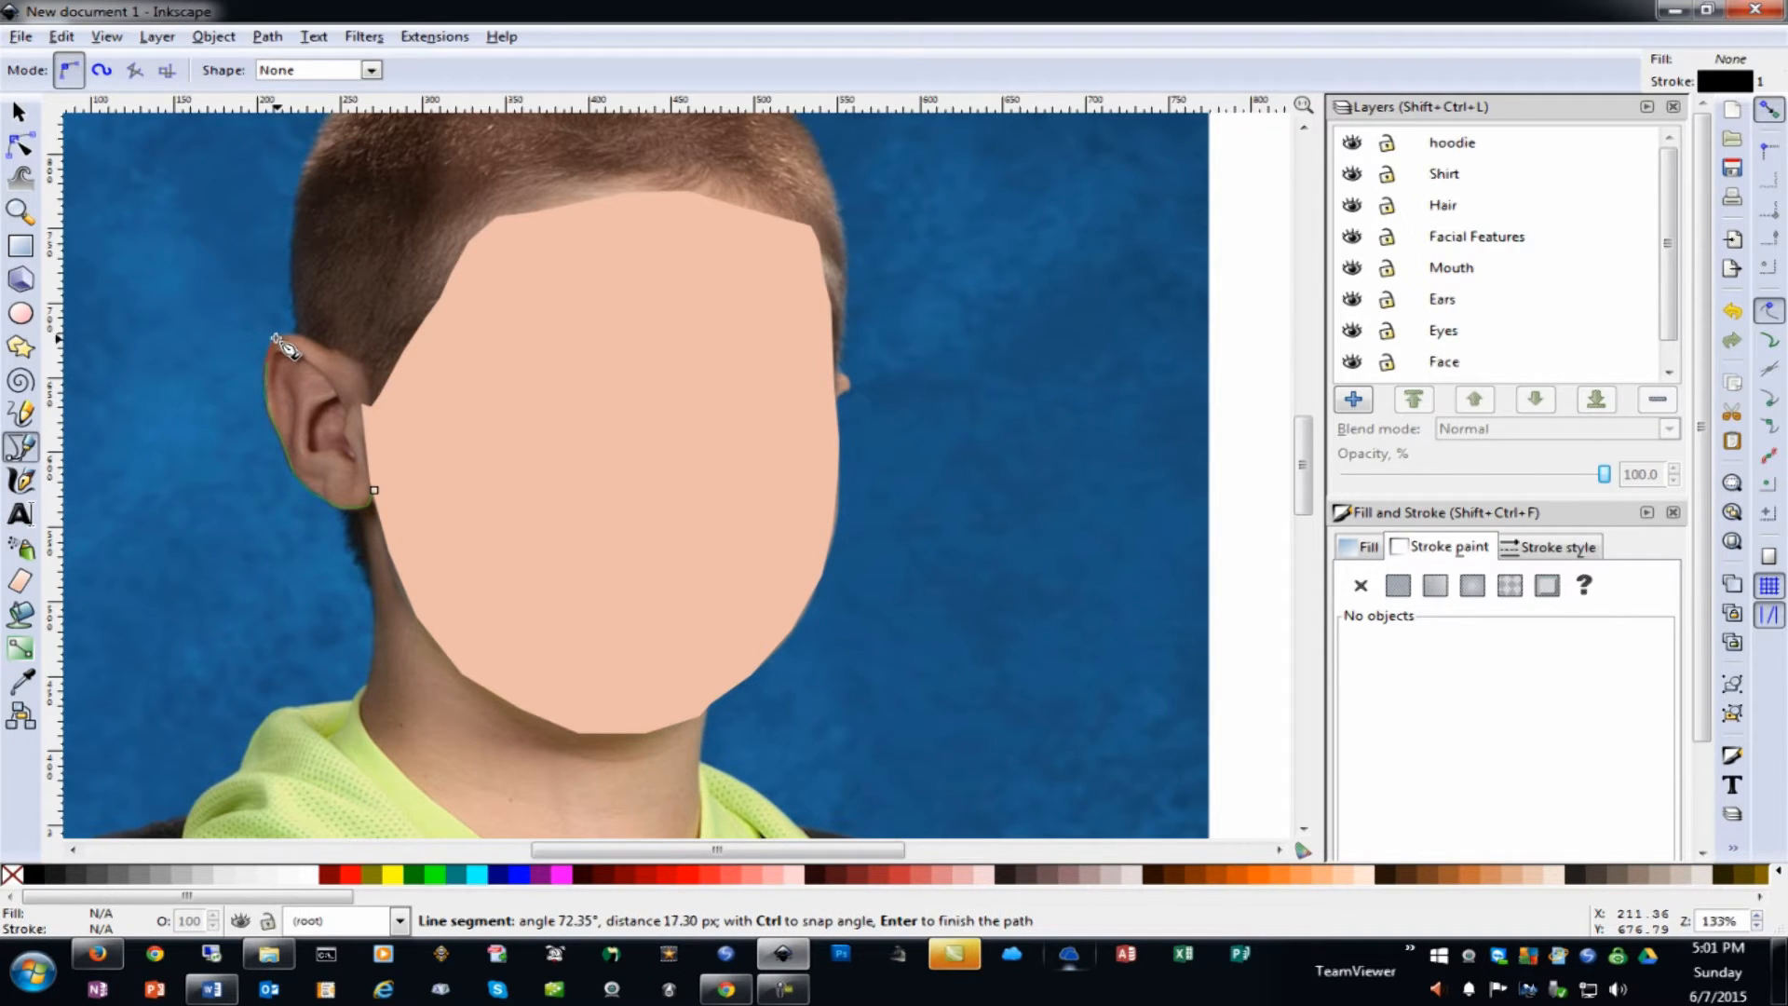
# Continue the ear outline over the top of the ear to the face edge and close the path at the lobe
pyautogui.click(276, 339)
pyautogui.moveTo(294, 333); pyautogui.dragTo(303, 336)
pyautogui.click(332, 355)
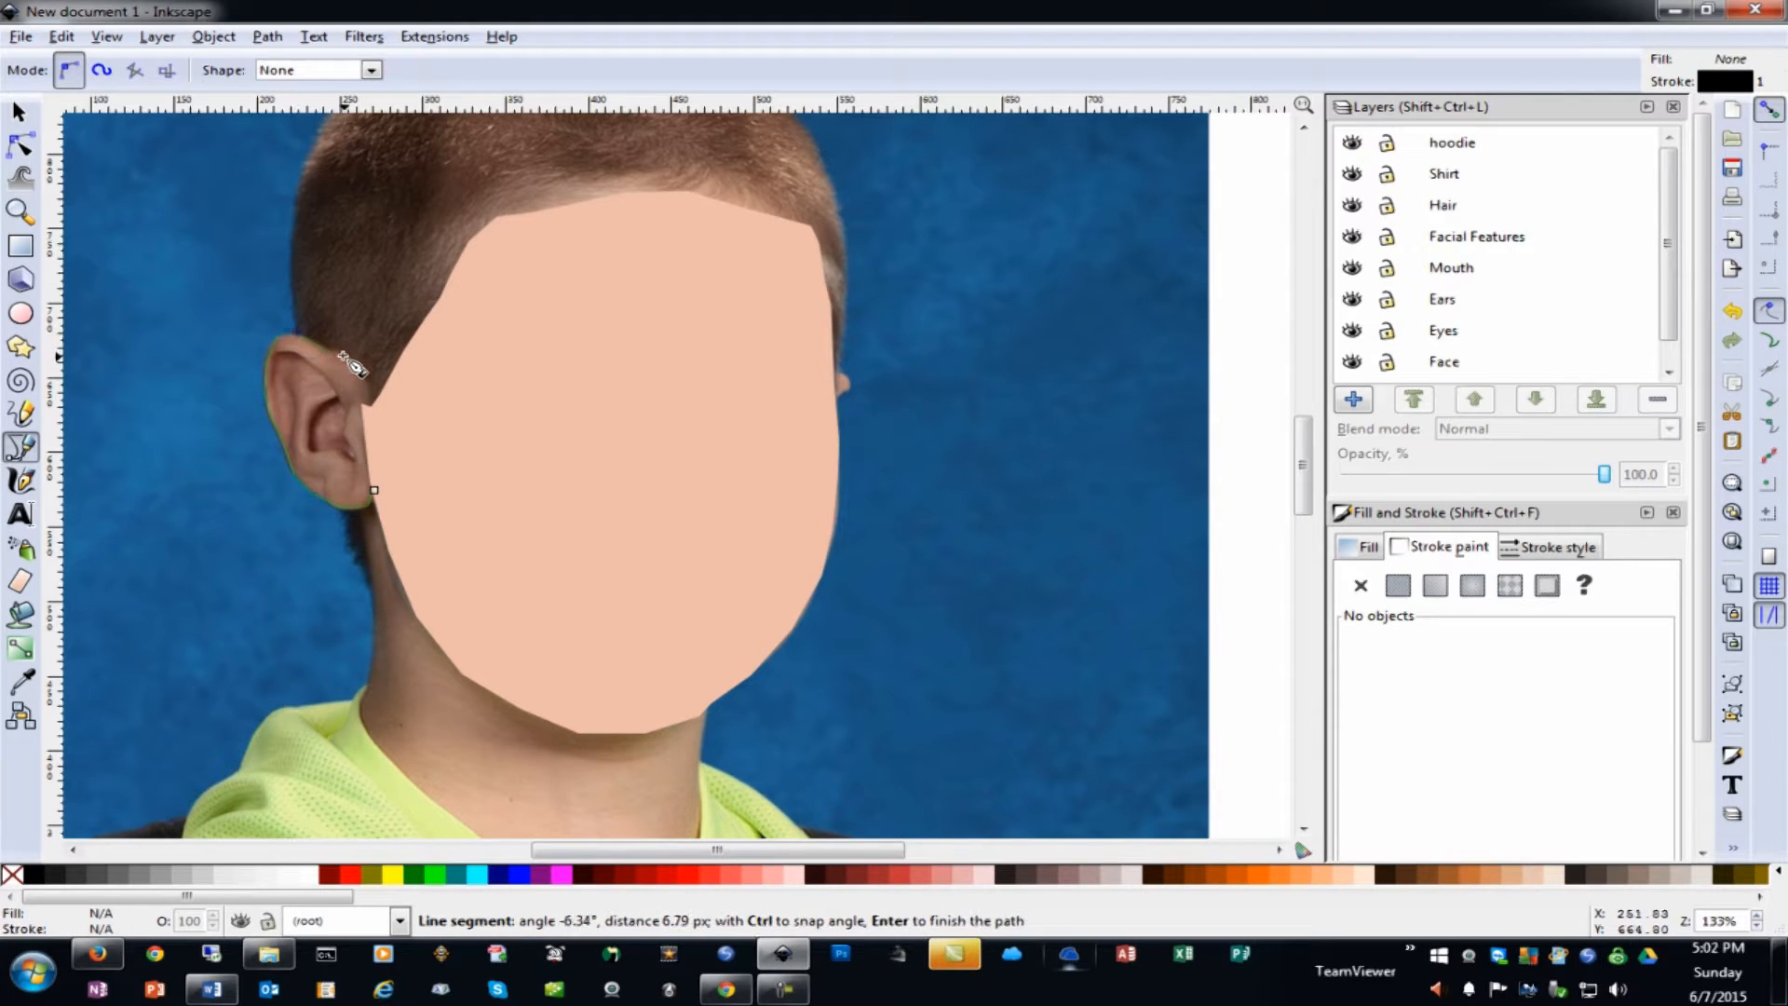
pyautogui.click(366, 393)
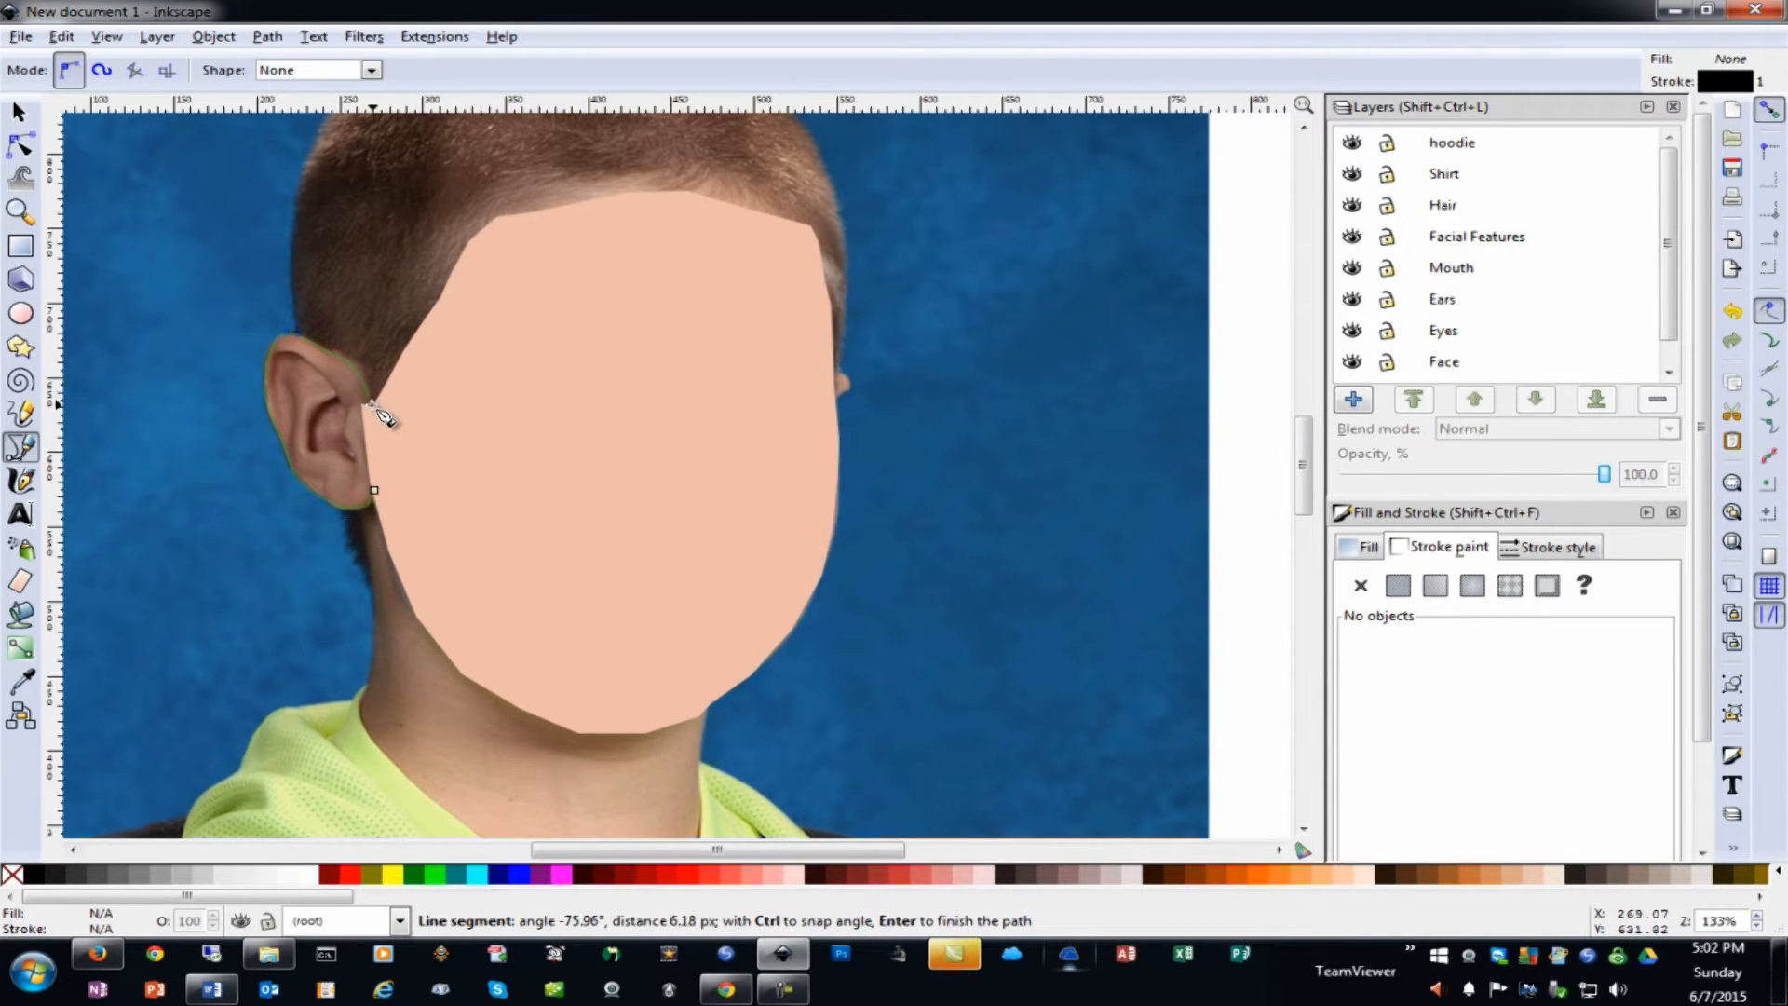
pyautogui.click(373, 490)
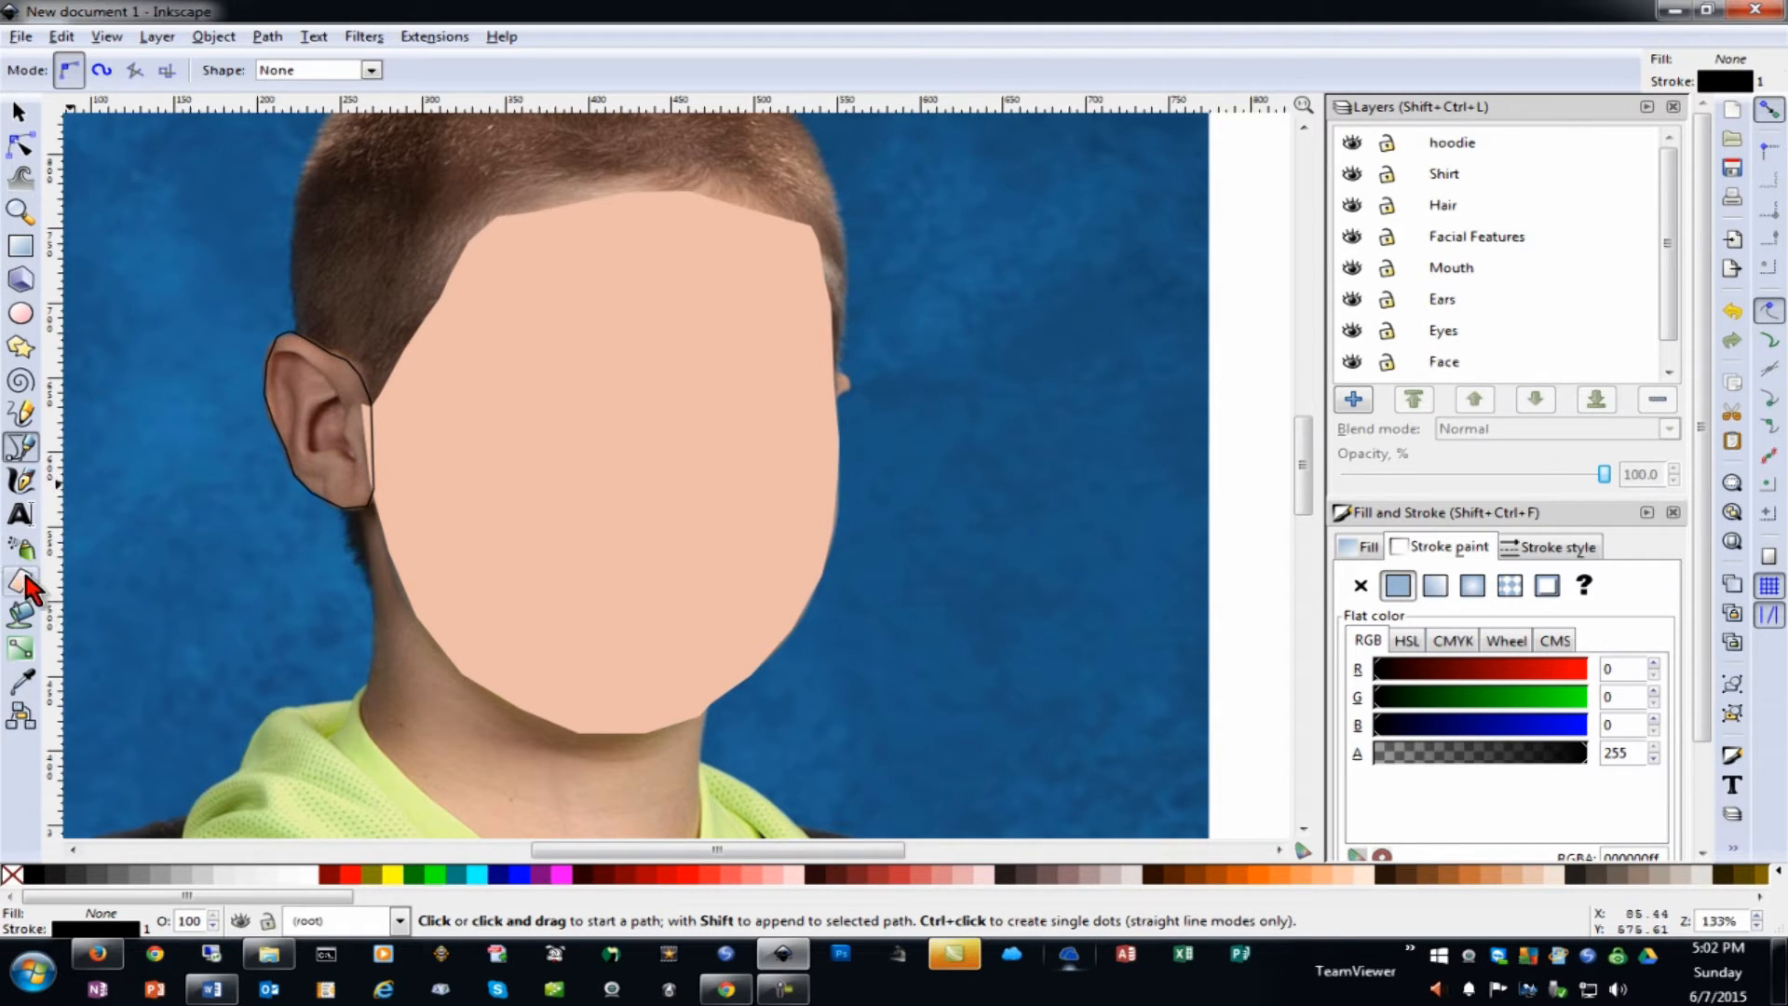
# Fill the ear with the skin tone #eebeaa sampled from the face shape and remove its stroke
pyautogui.click(28, 684)
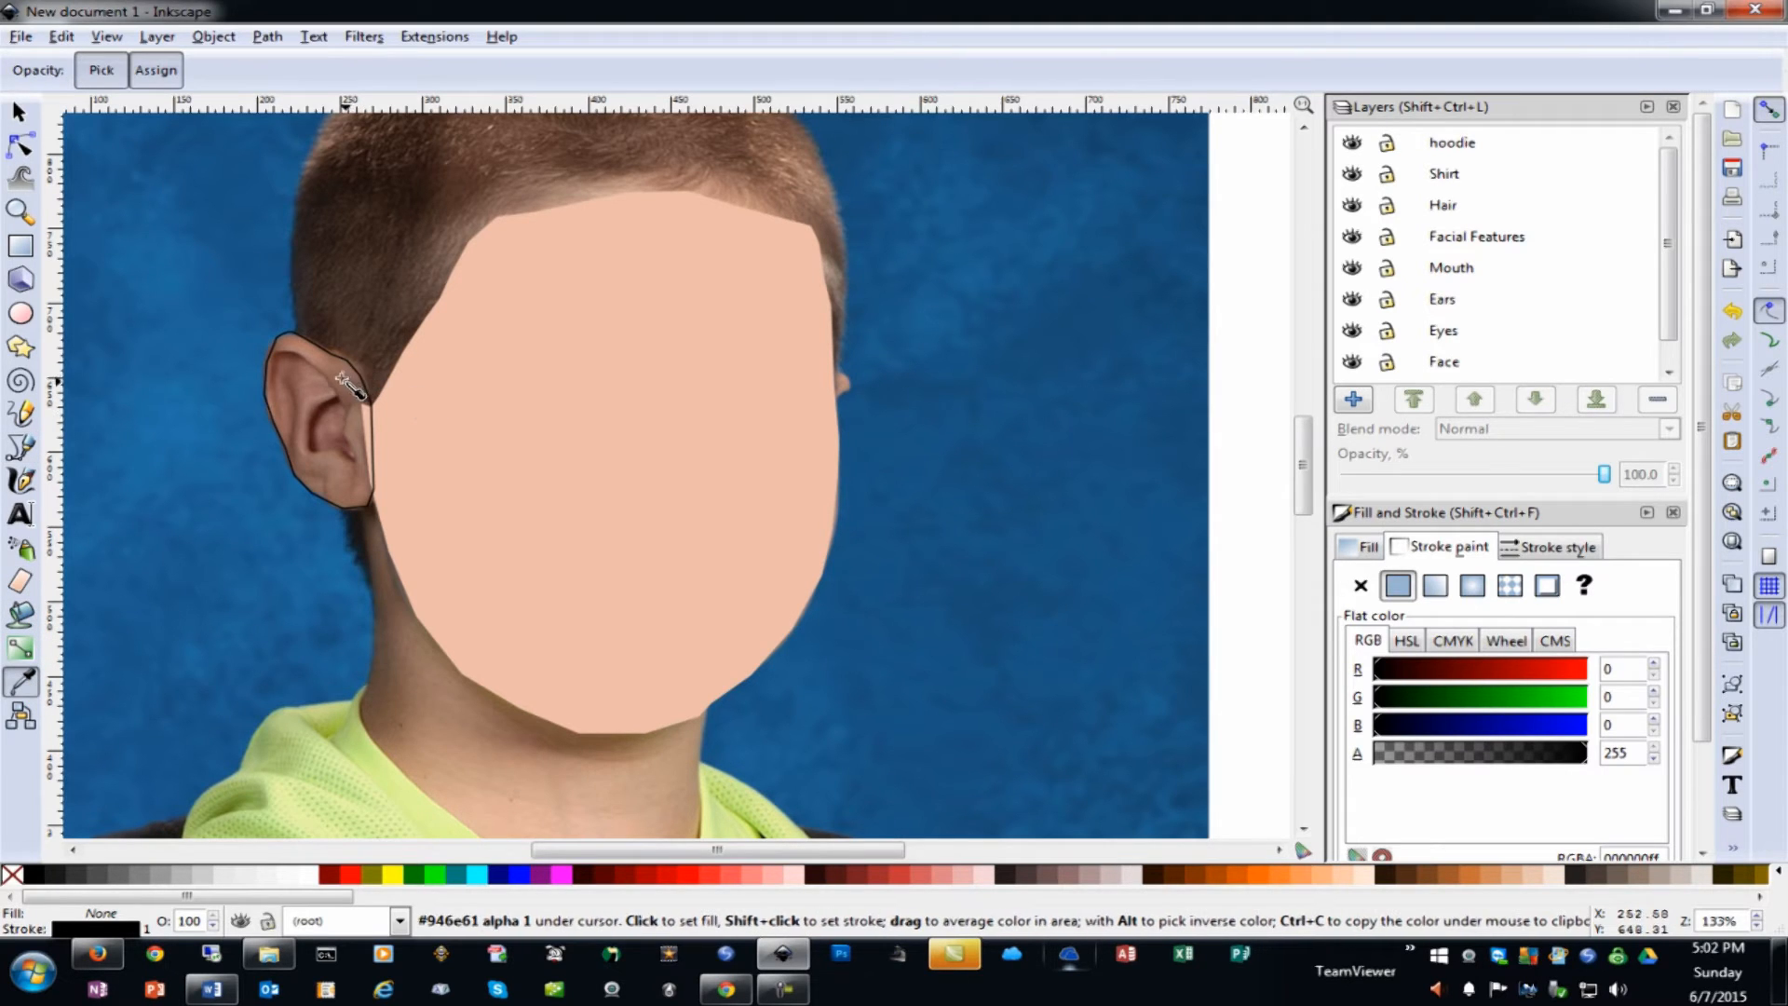
pyautogui.click(354, 437)
pyautogui.click(372, 503)
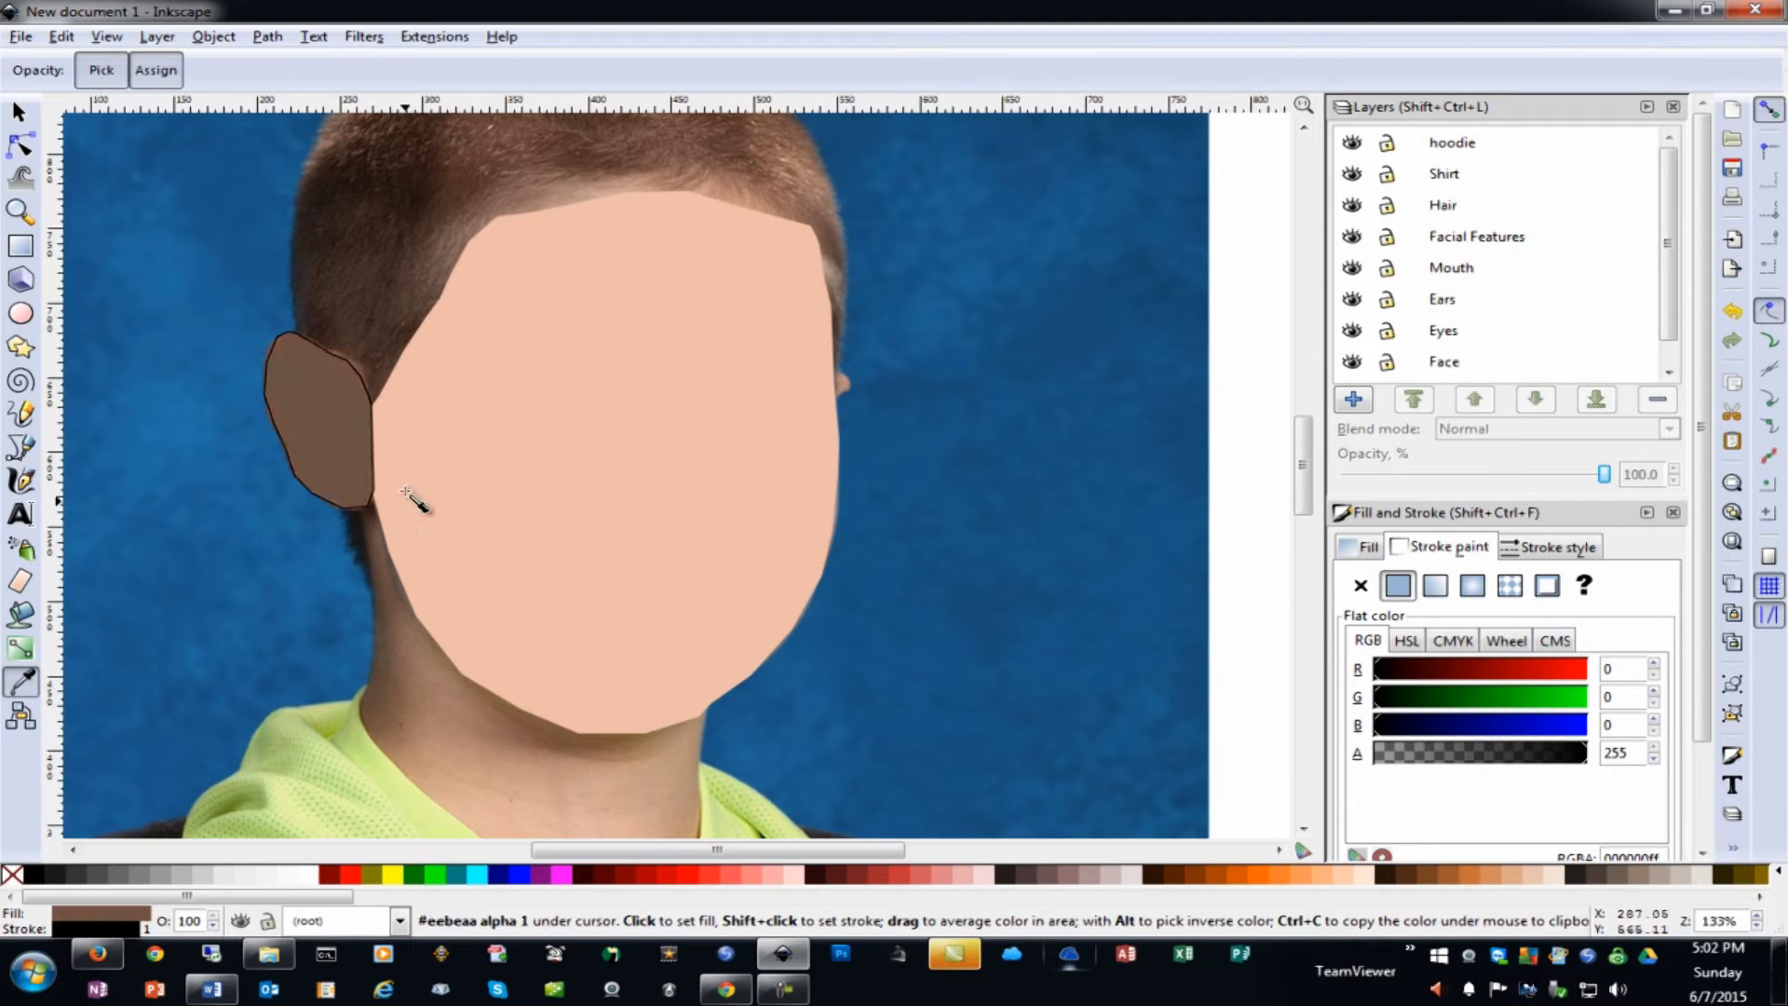
pyautogui.click(410, 499)
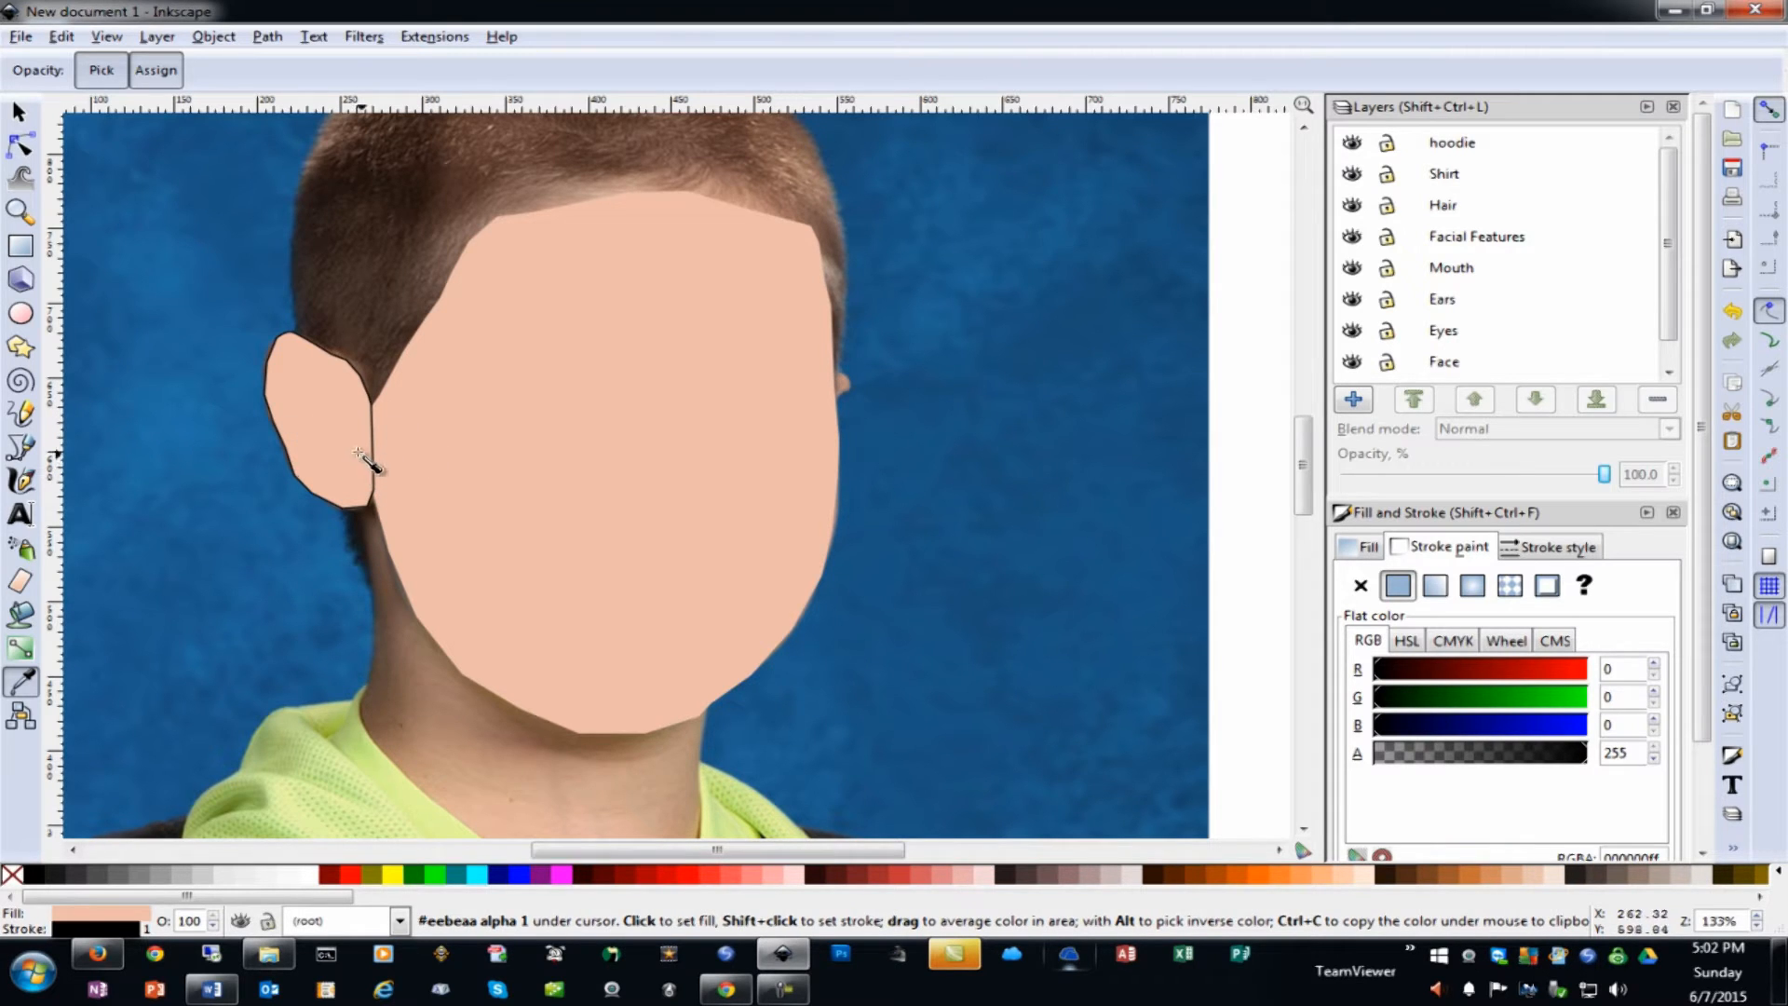
pyautogui.click(1359, 589)
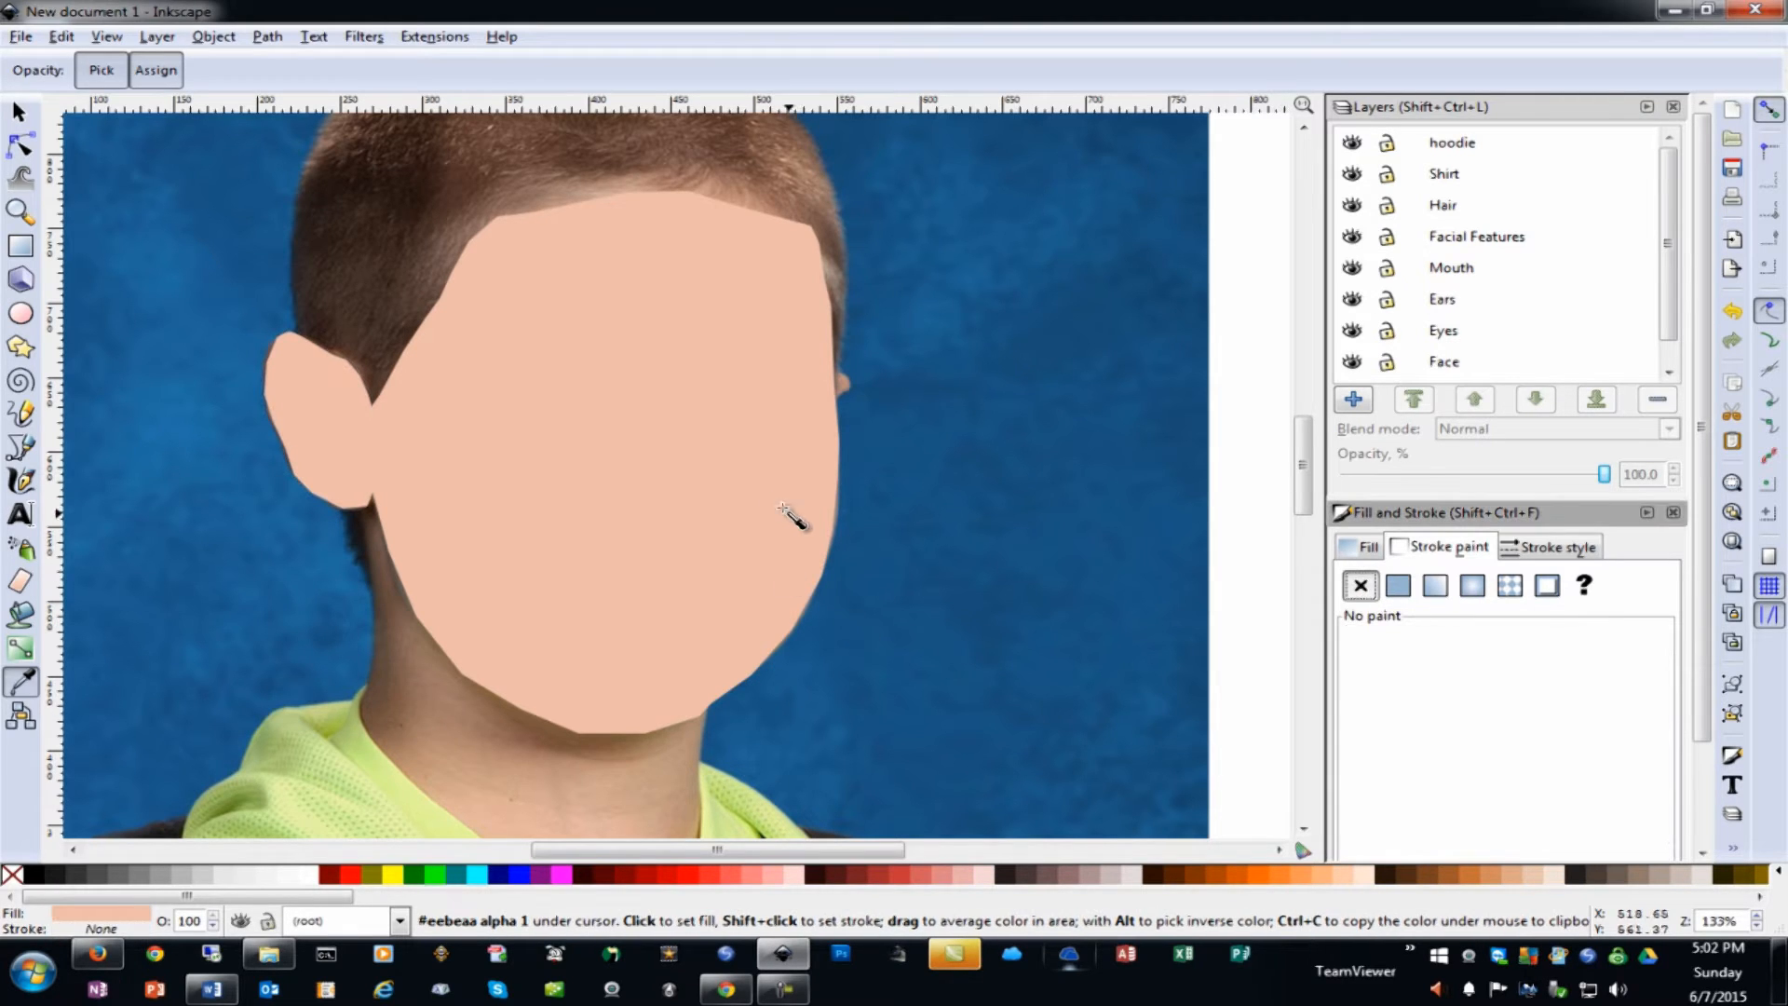
# Start a Bezier path for the hair where the near ear meets the face and trace along the top of the ear
pyautogui.scroll(5, 83, 354)
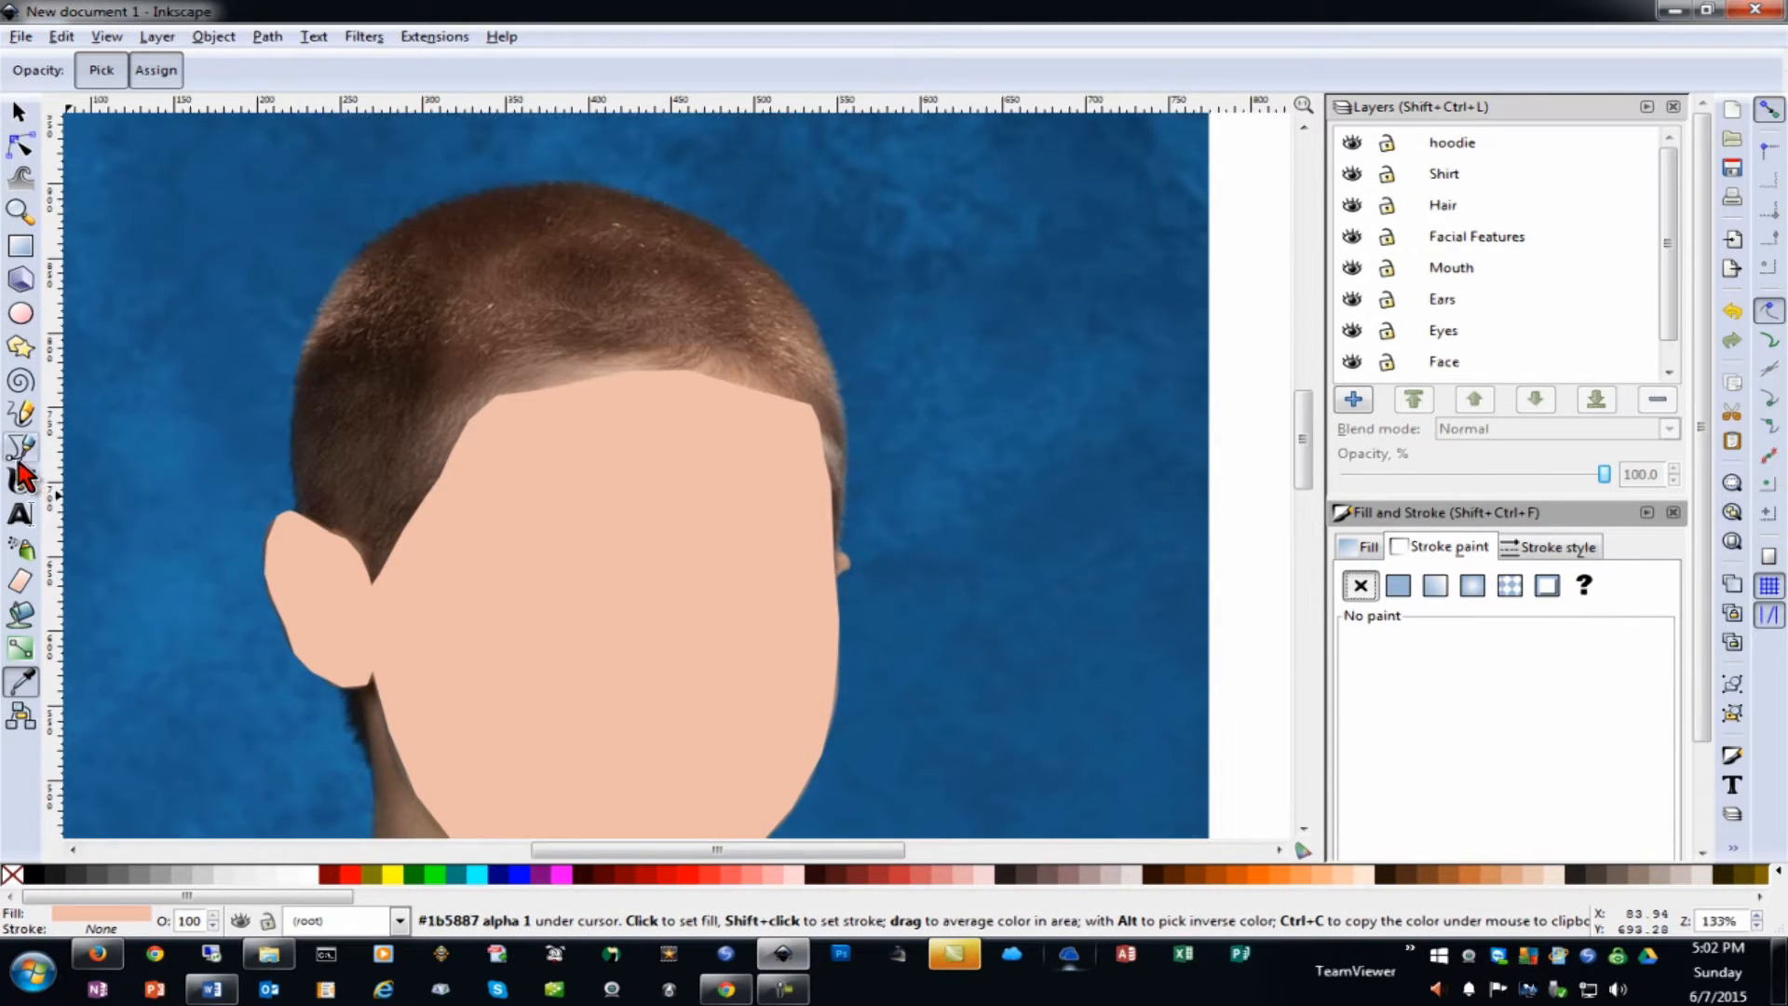
pyautogui.click(20, 447)
pyautogui.click(371, 580)
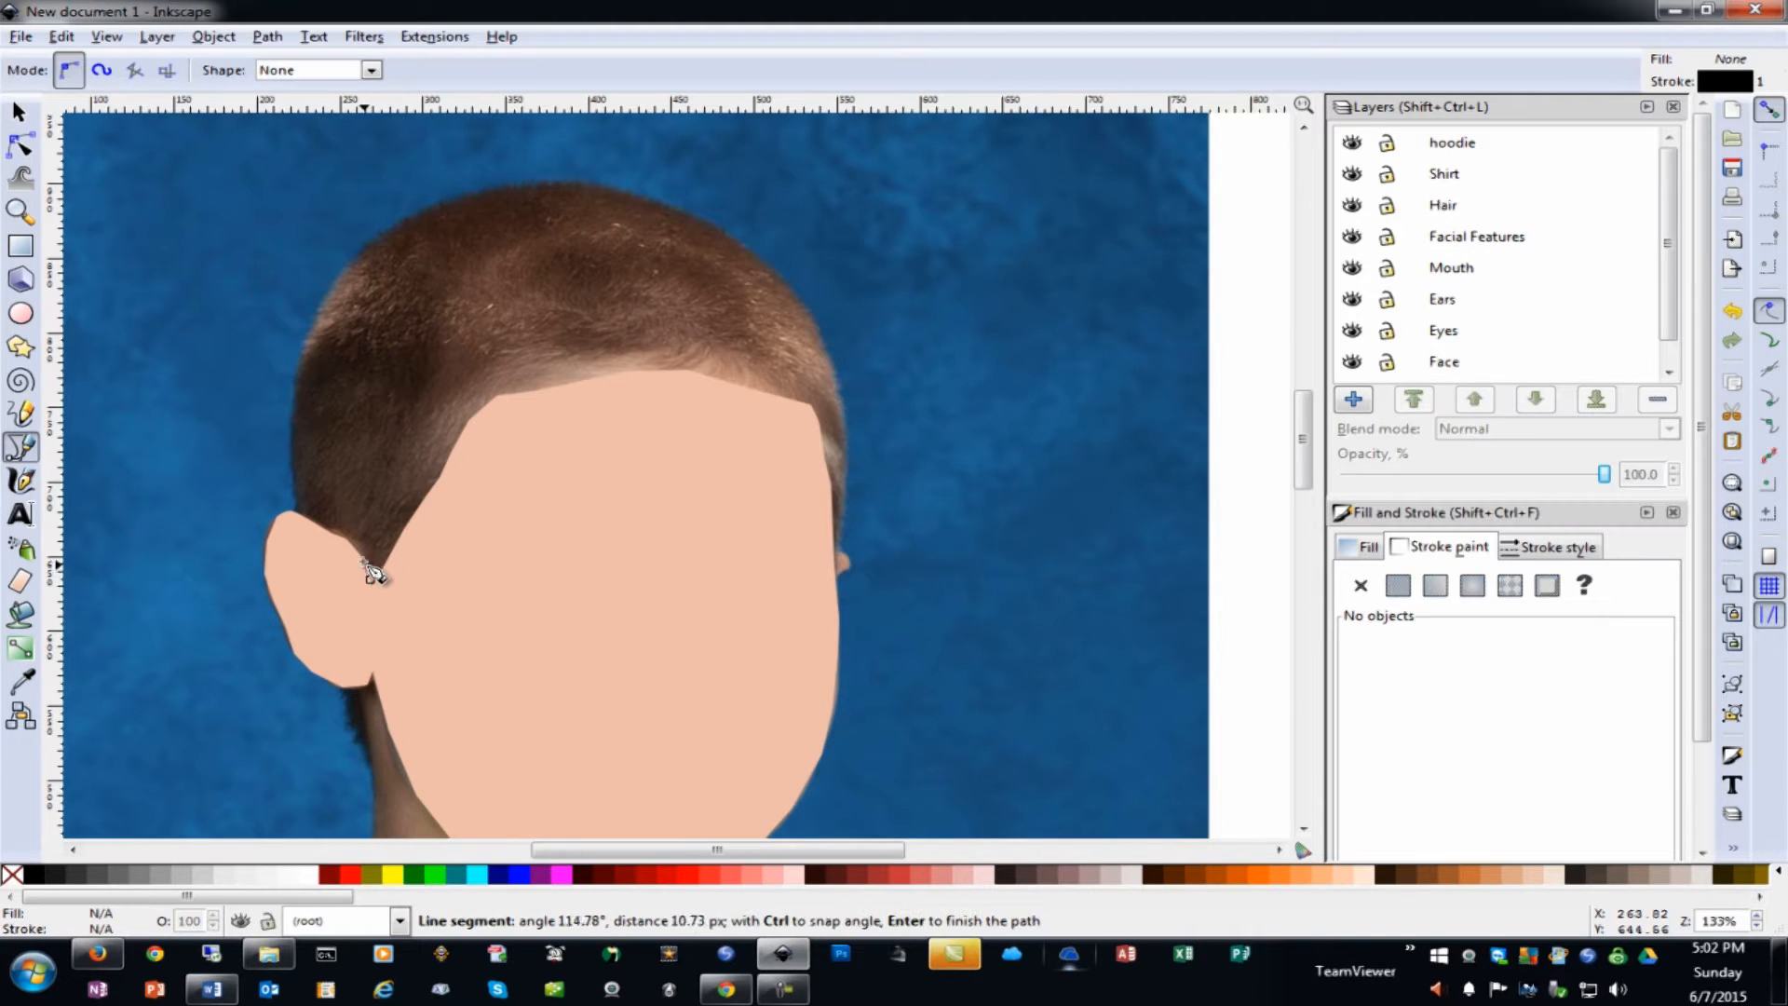
pyautogui.click(310, 517)
pyautogui.click(286, 509)
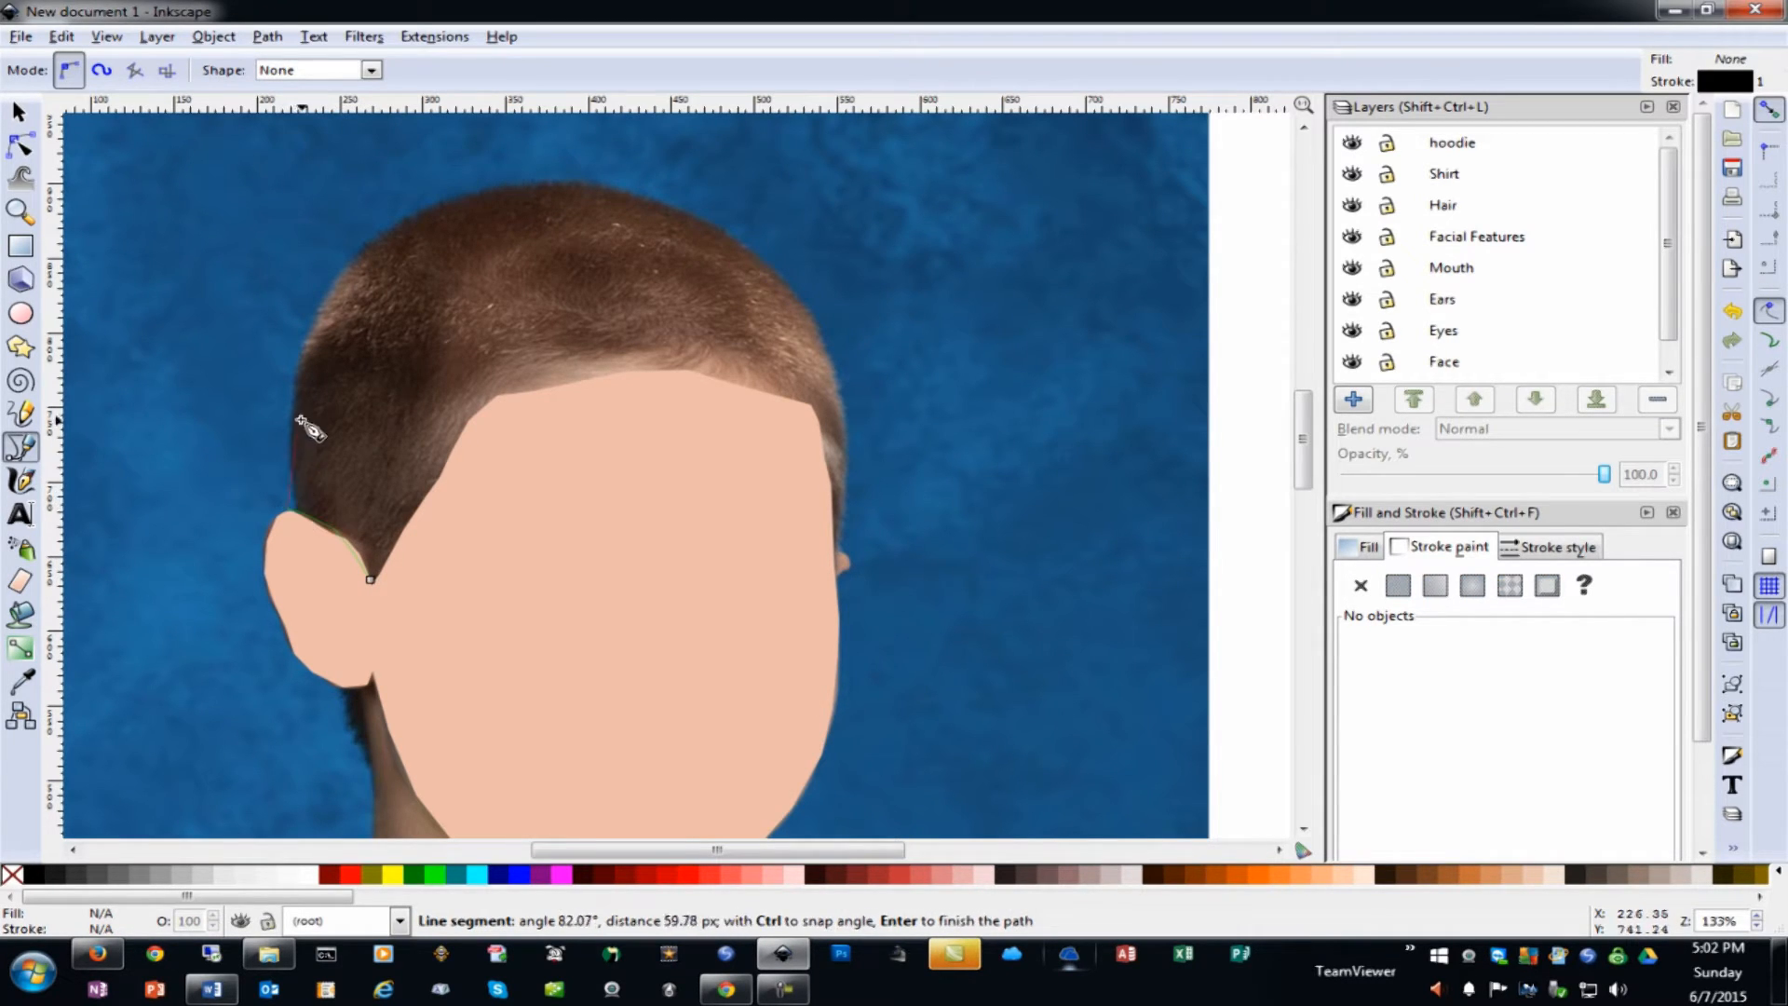
# Continue the hair outline from the near ear up the back of the head toward the crown
pyautogui.scroll(4, 296, 425)
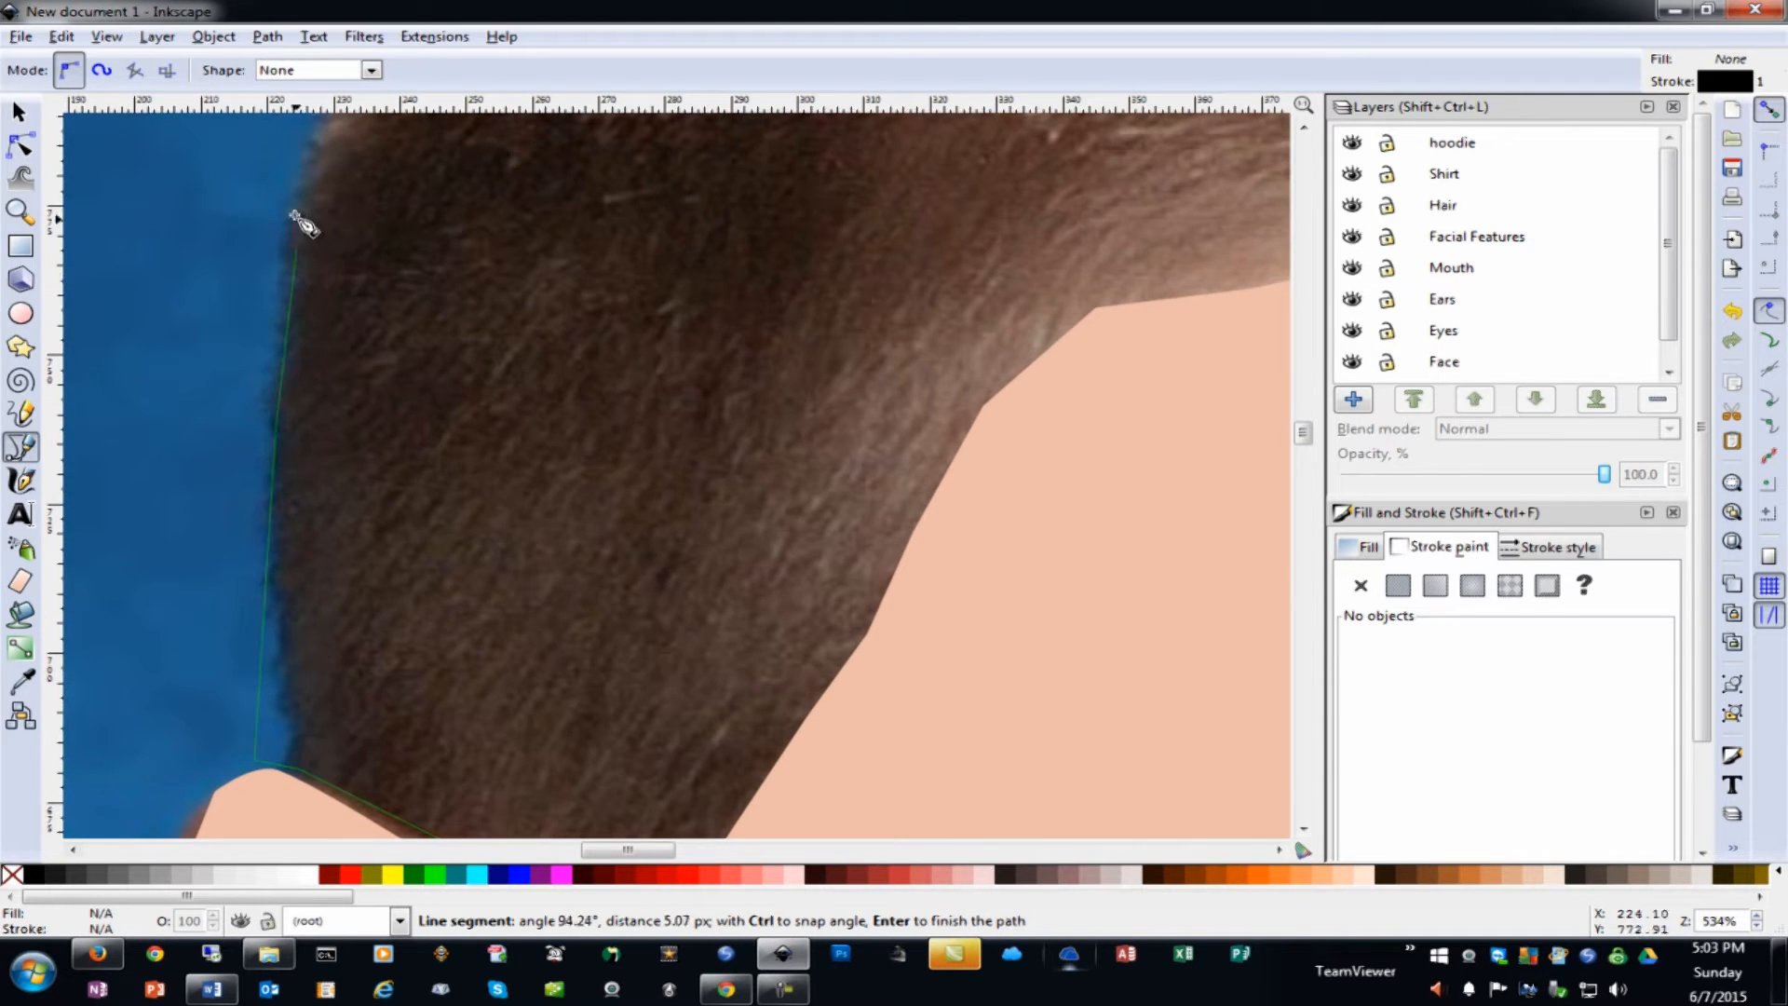
pyautogui.scroll(6, 353, 279)
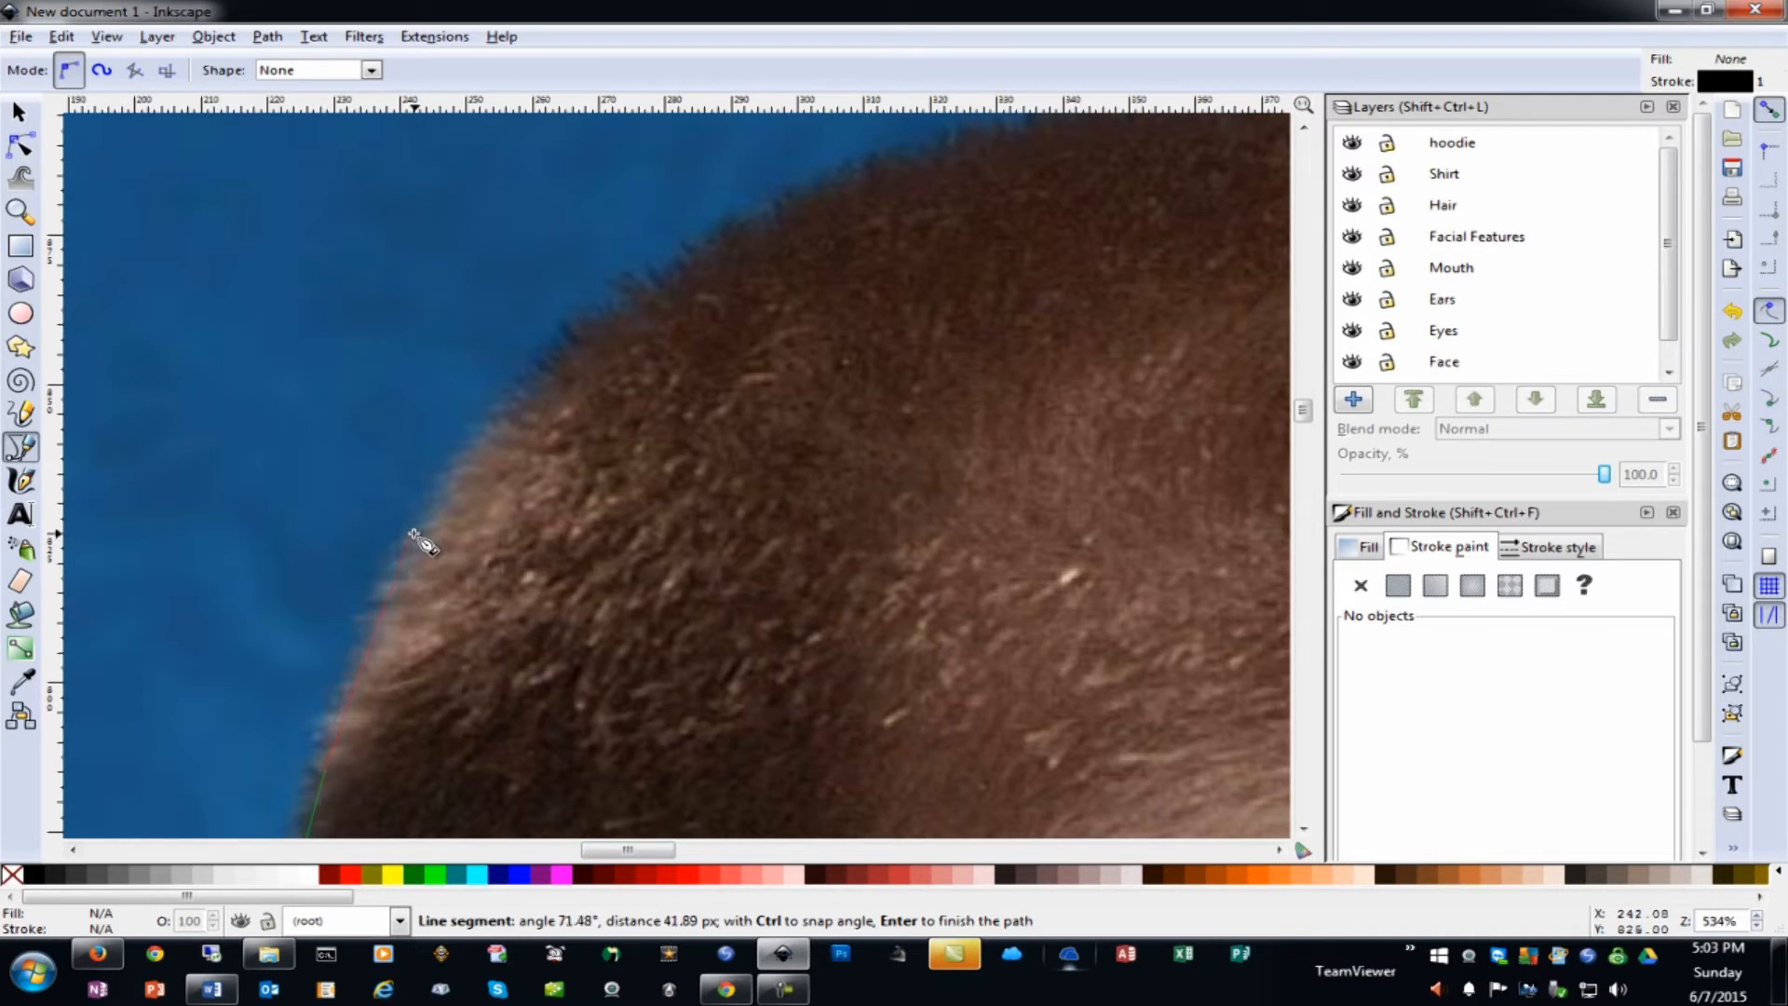
pyautogui.click(412, 532)
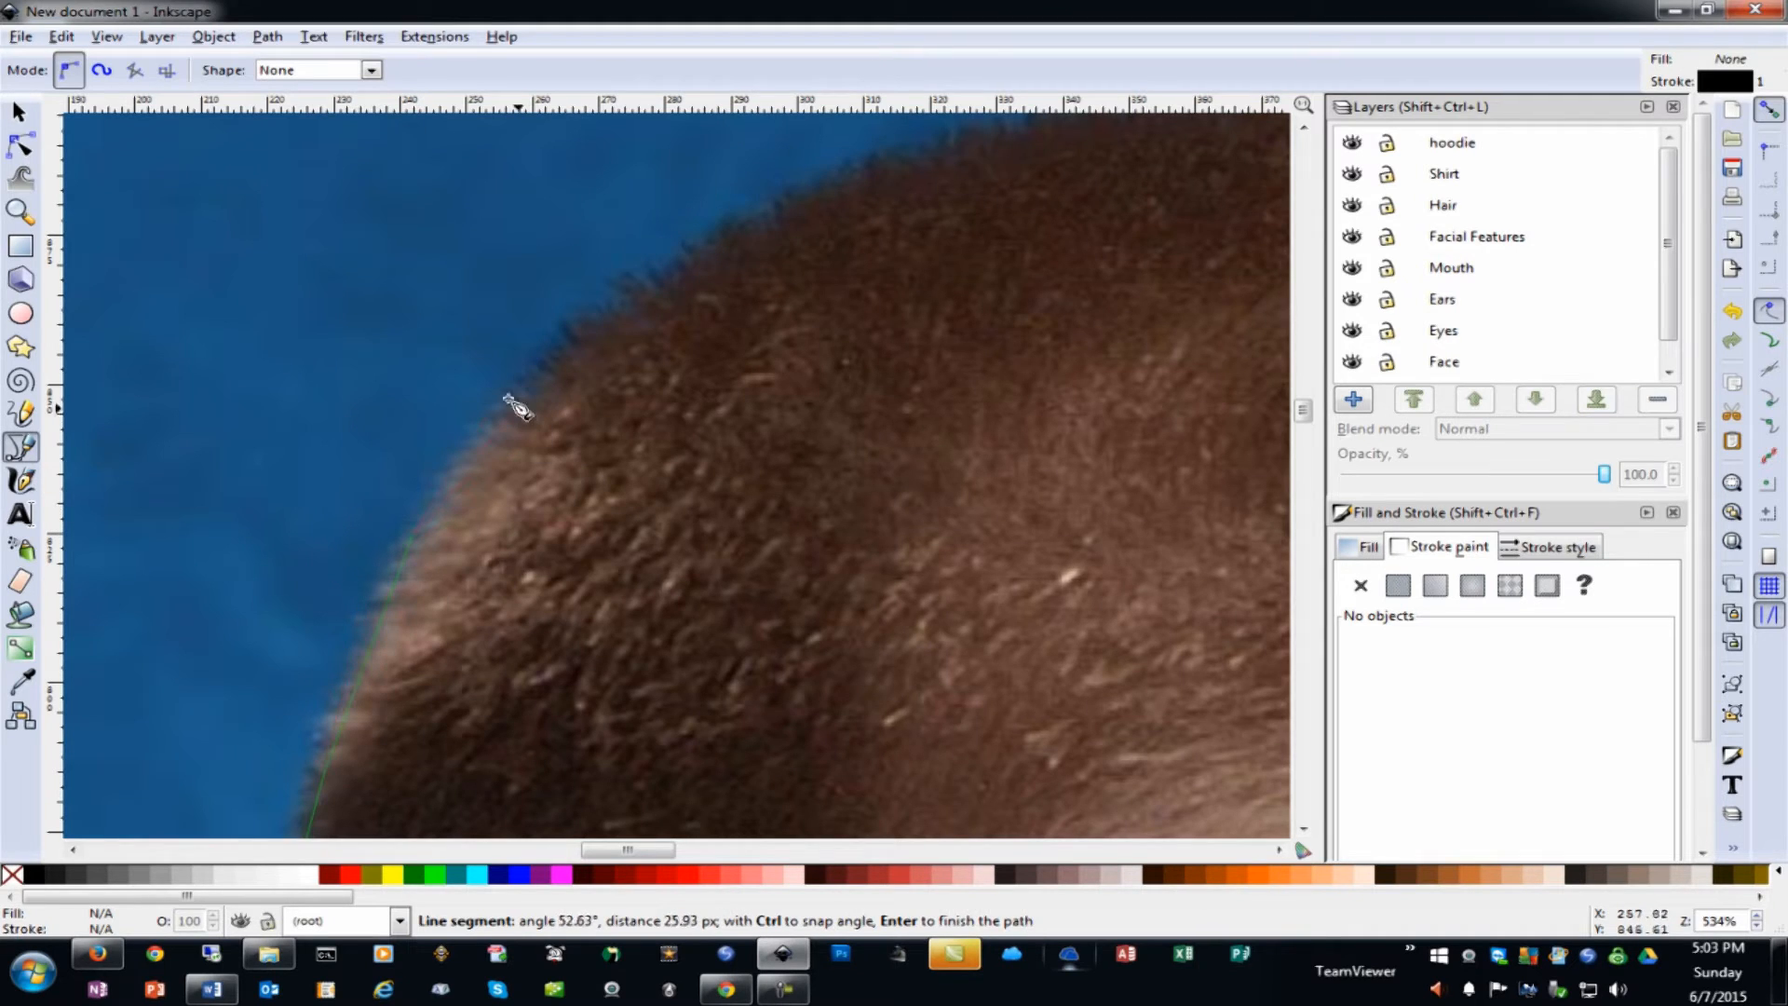
pyautogui.click(859, 168)
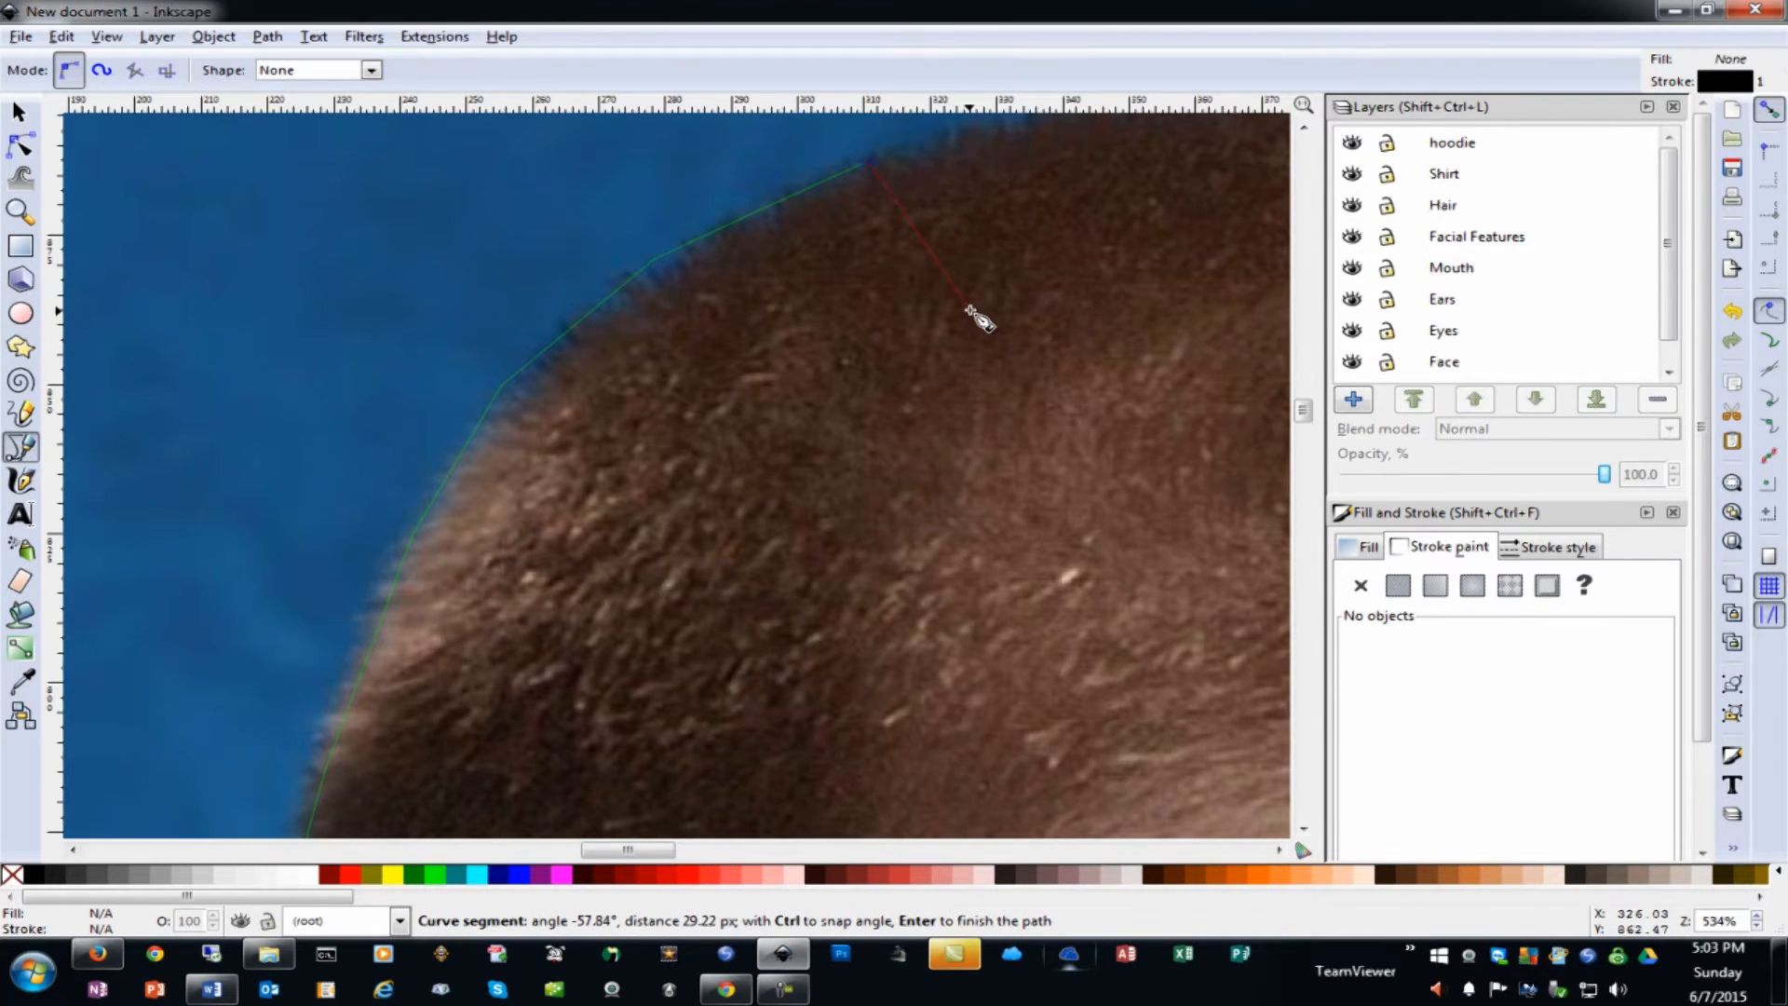
# Continue the hair outline over the crown and down the far side of the head to just above the far ear
pyautogui.scroll(-6, 973, 315)
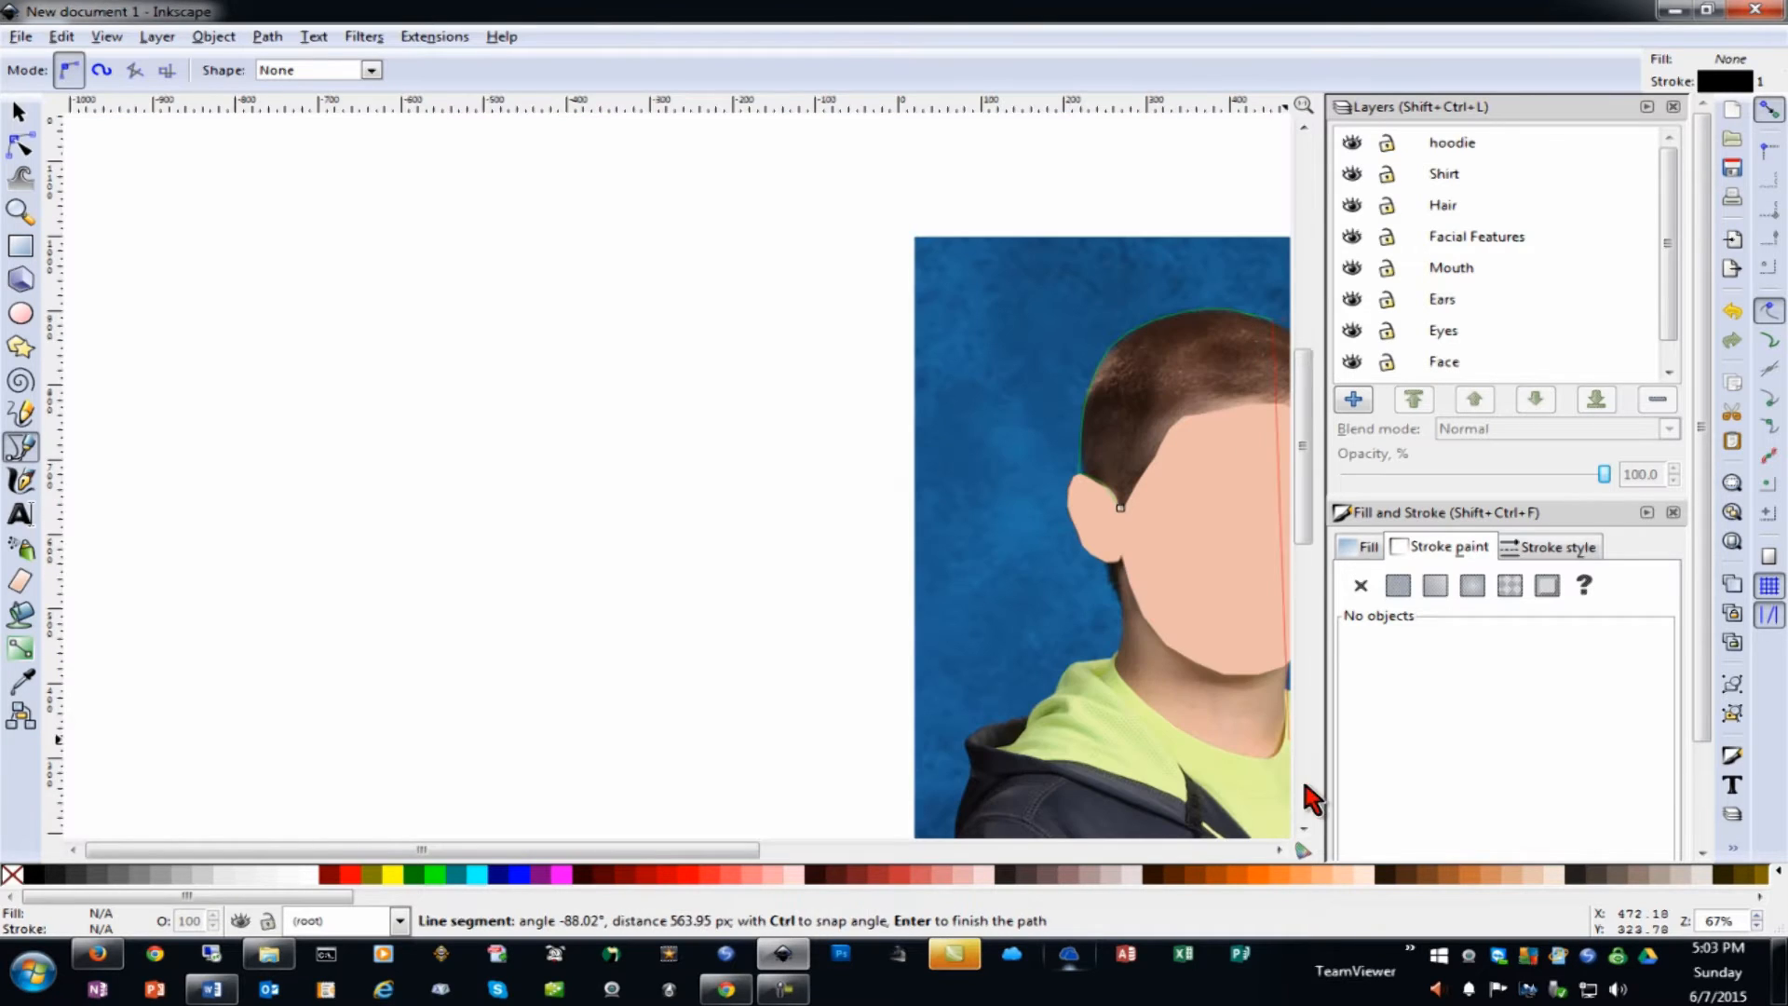
pyautogui.moveTo(742, 849); pyautogui.dragTo(1015, 852)
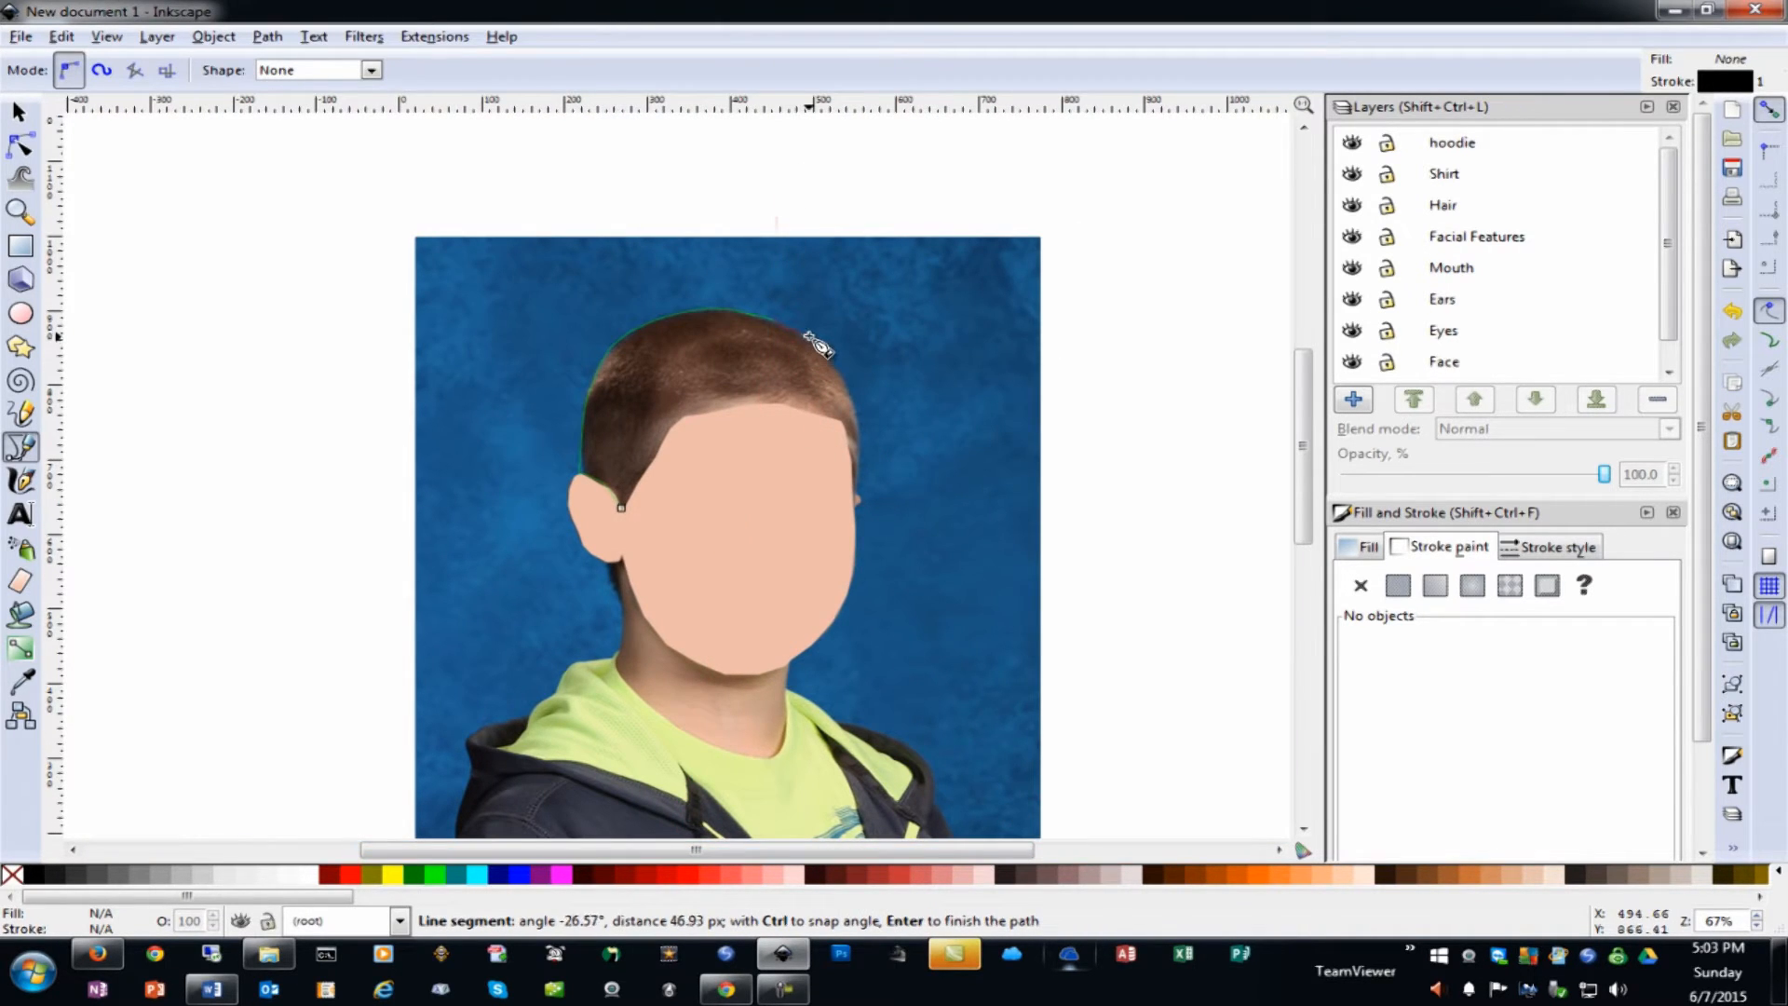
pyautogui.scroll(3, 818, 346)
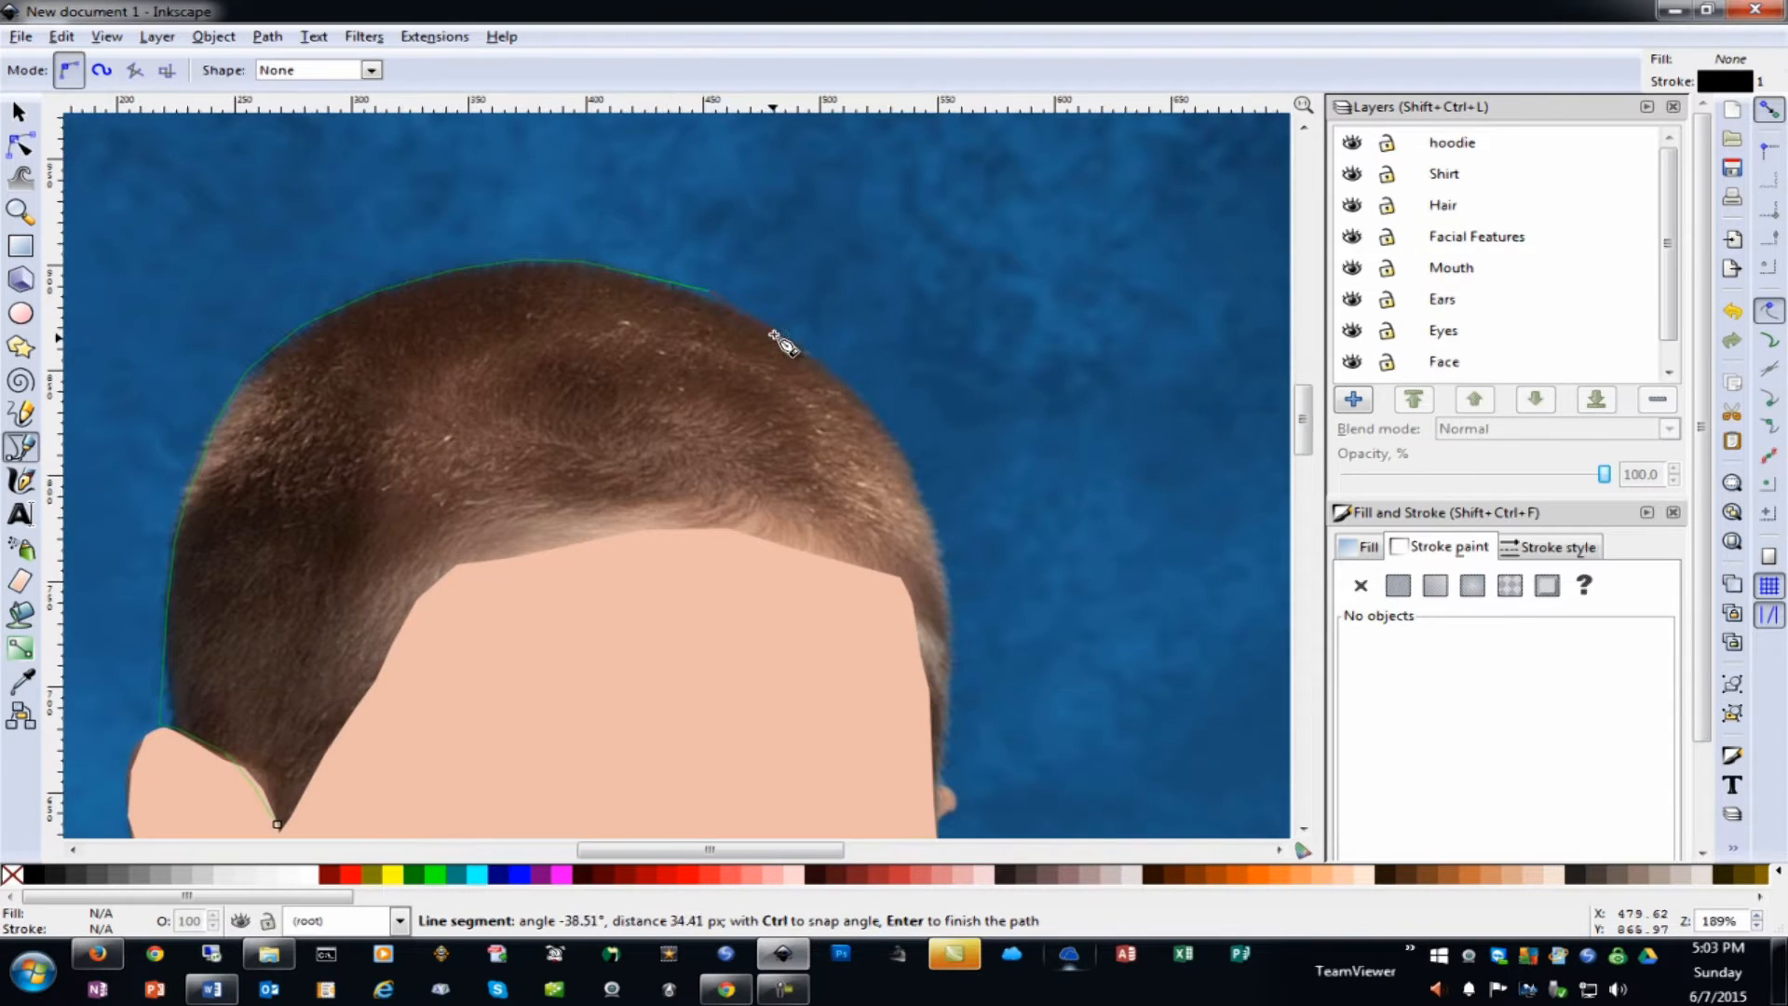
pyautogui.click(789, 341)
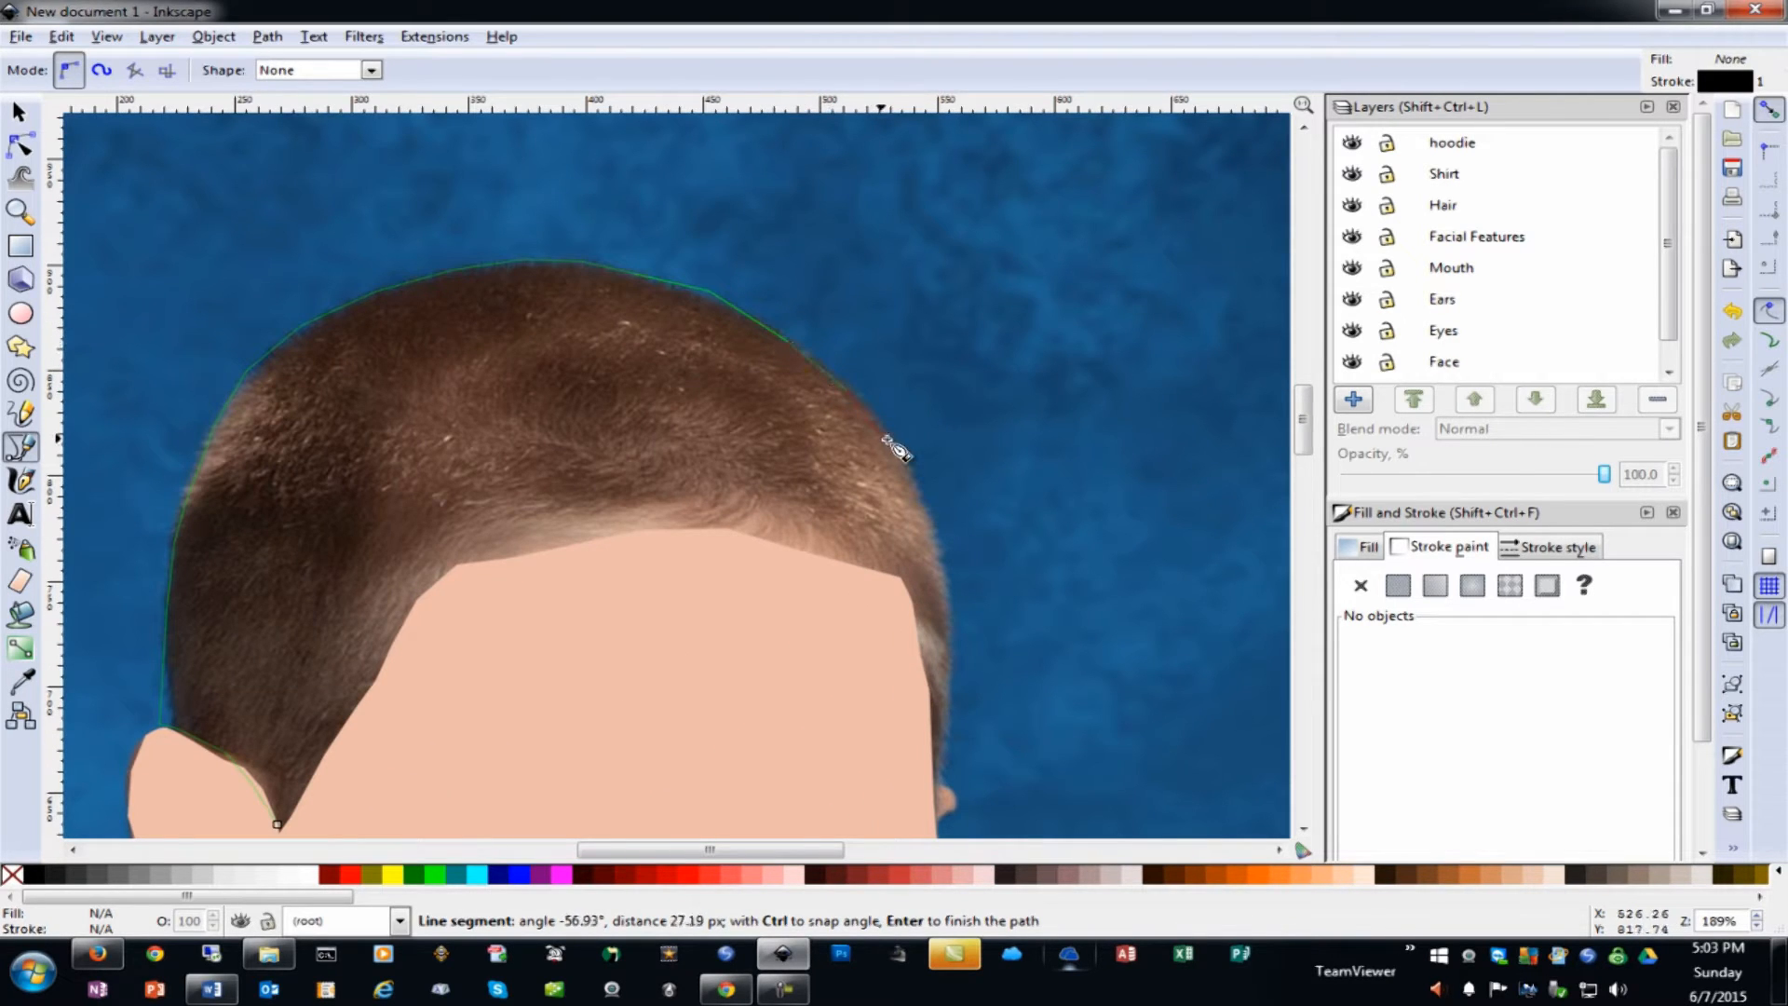
pyautogui.click(922, 501)
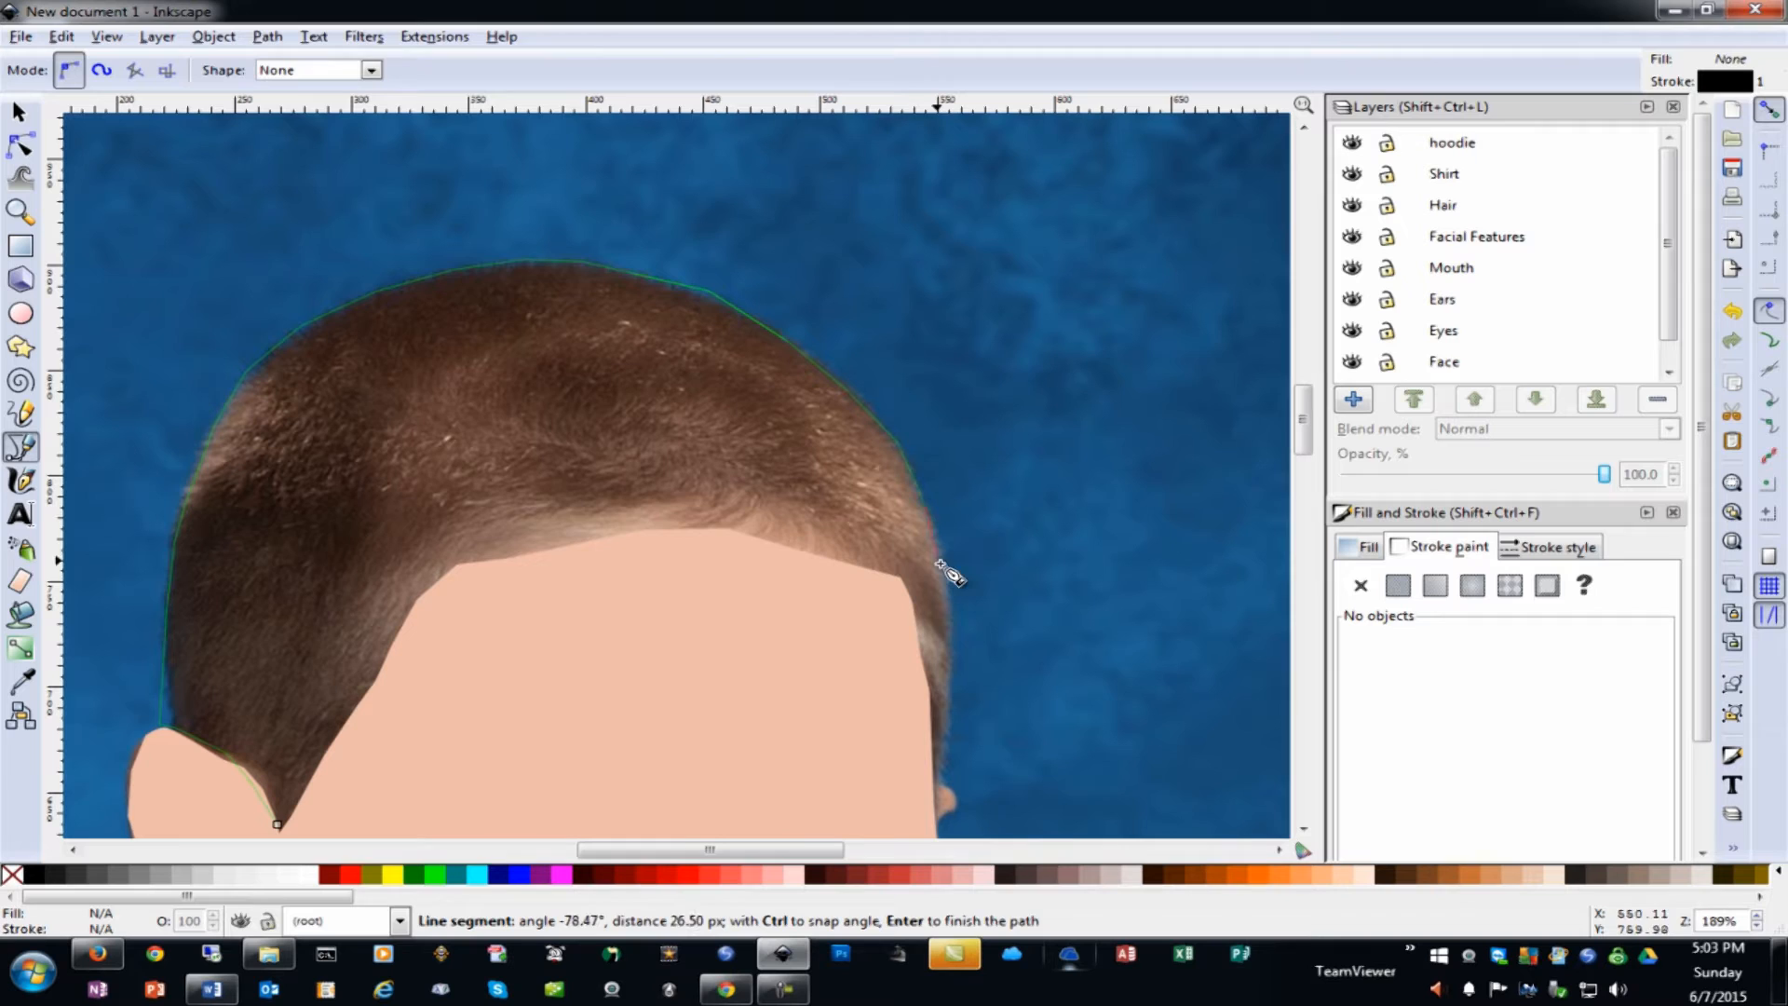
pyautogui.click(952, 649)
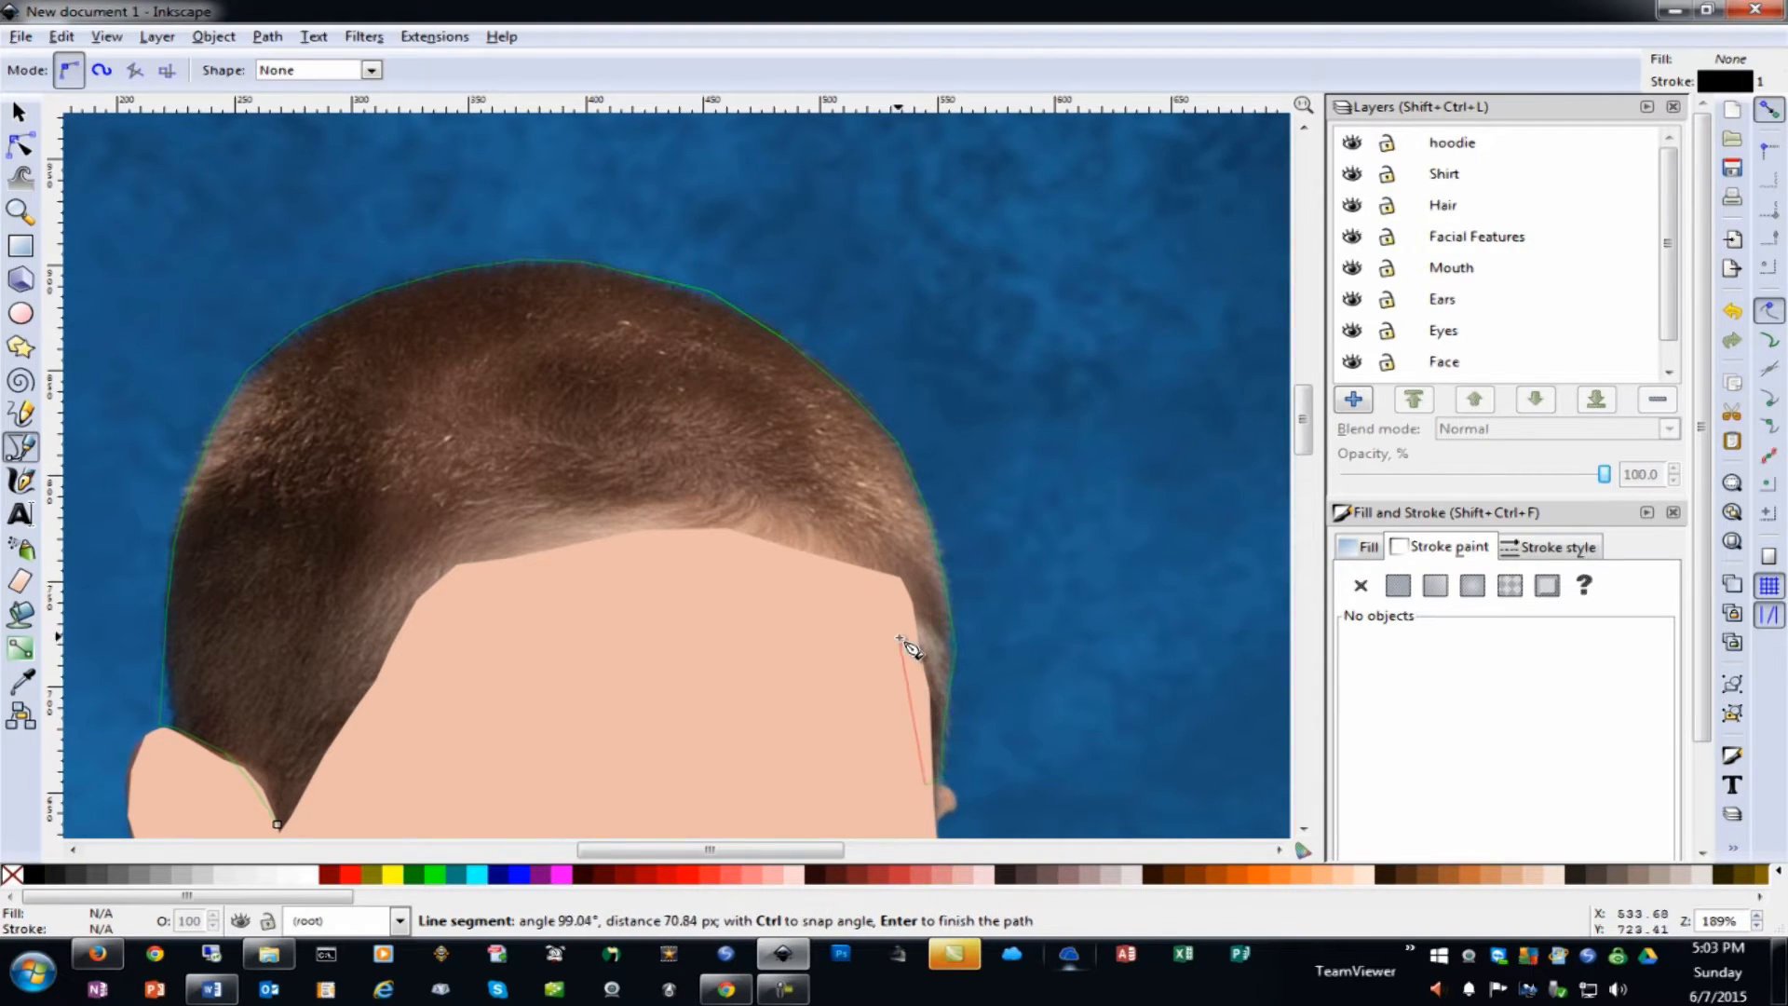
# Trace the hairline back across the forehead slightly inside the face shape and close the hair path at the near ear
pyautogui.click(898, 603)
pyautogui.click(811, 569)
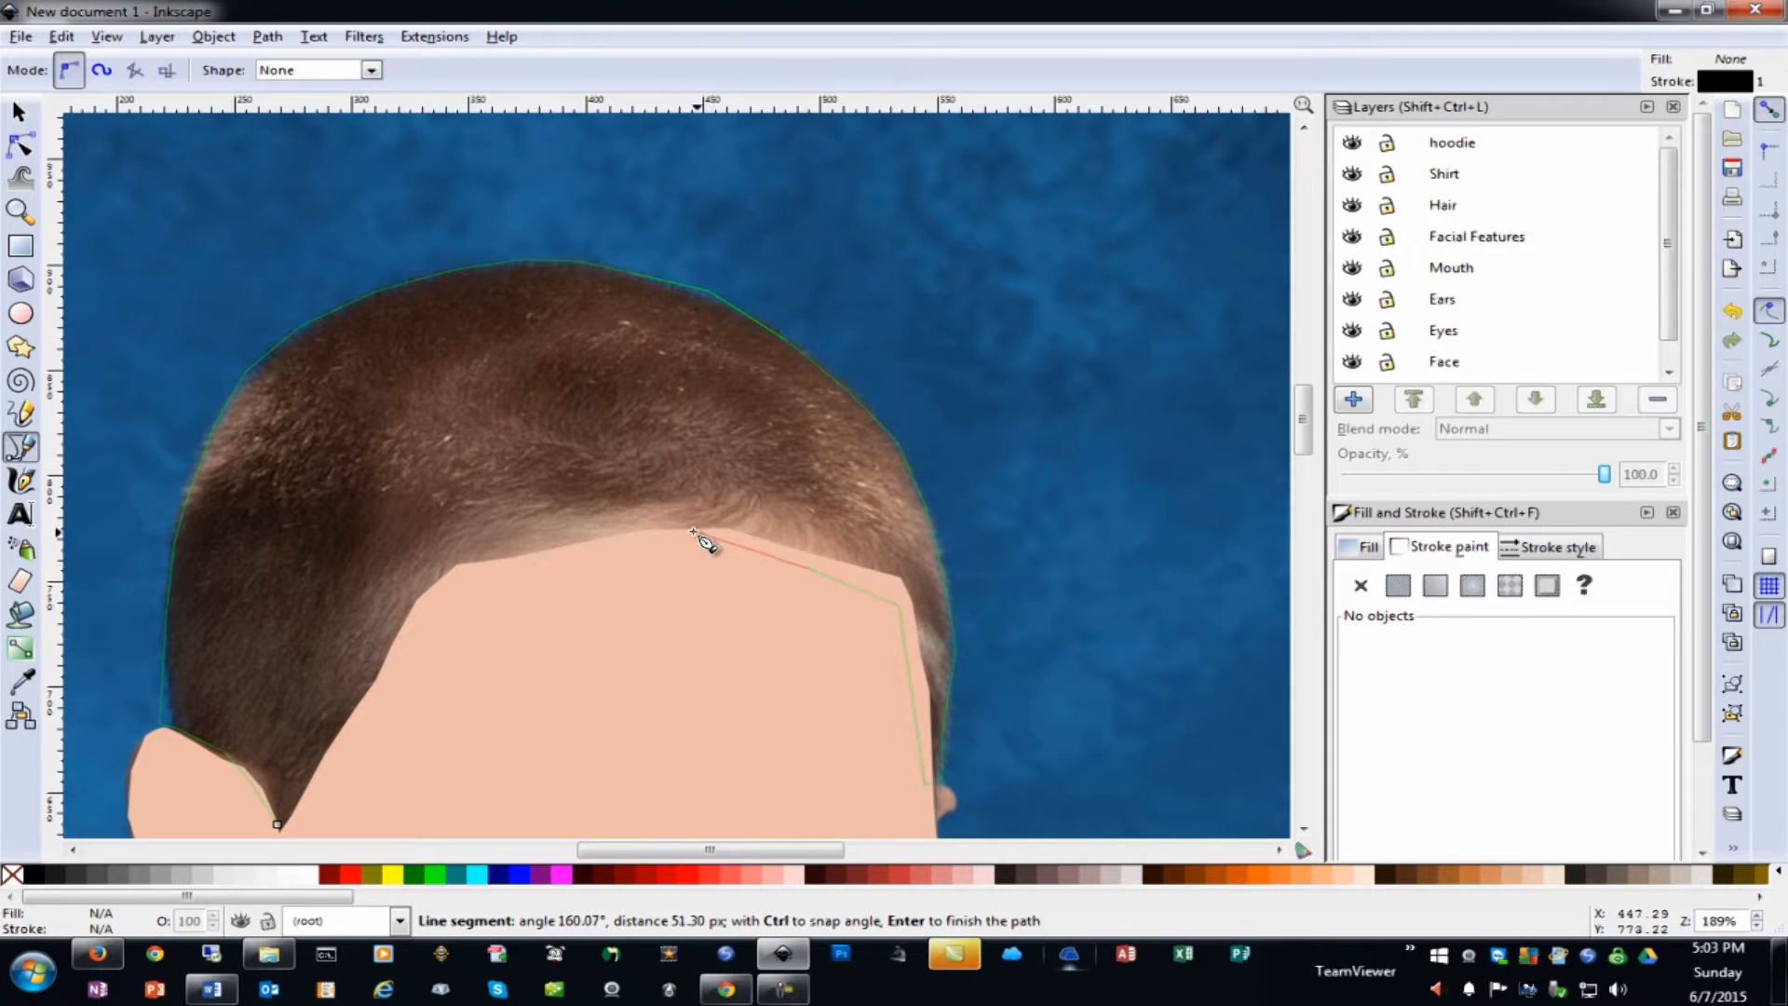
pyautogui.click(673, 540)
pyautogui.click(570, 560)
pyautogui.click(447, 594)
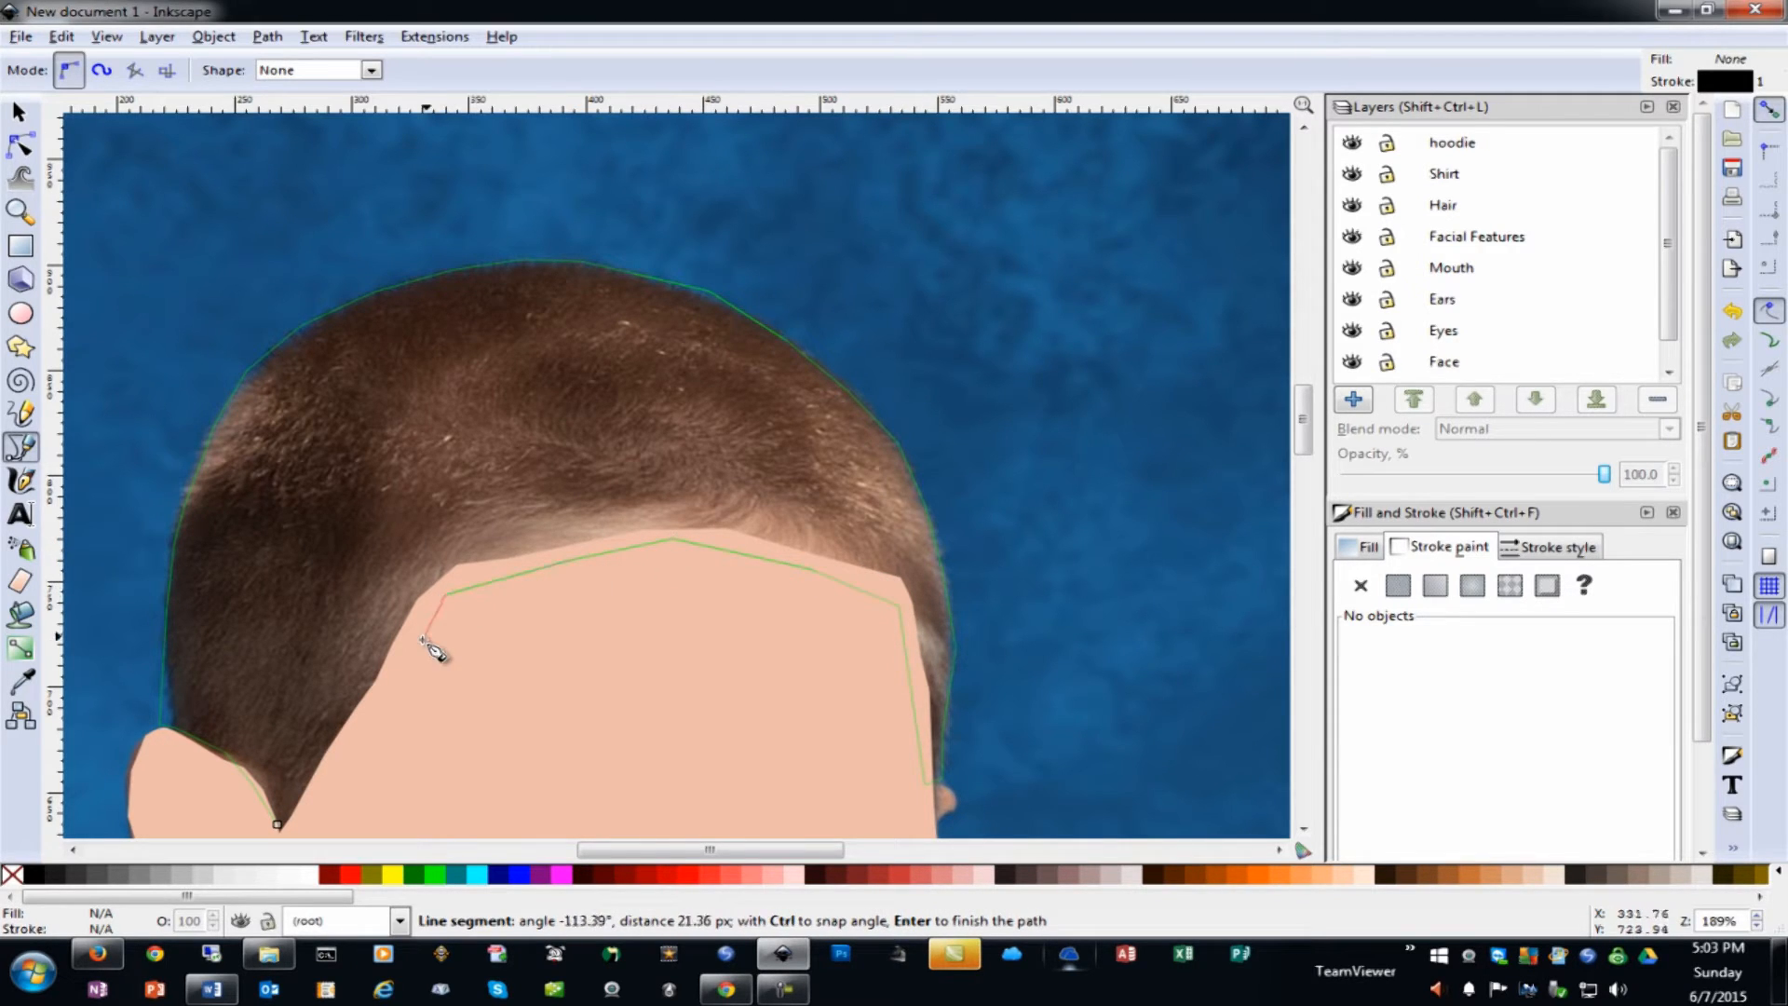
pyautogui.click(357, 736)
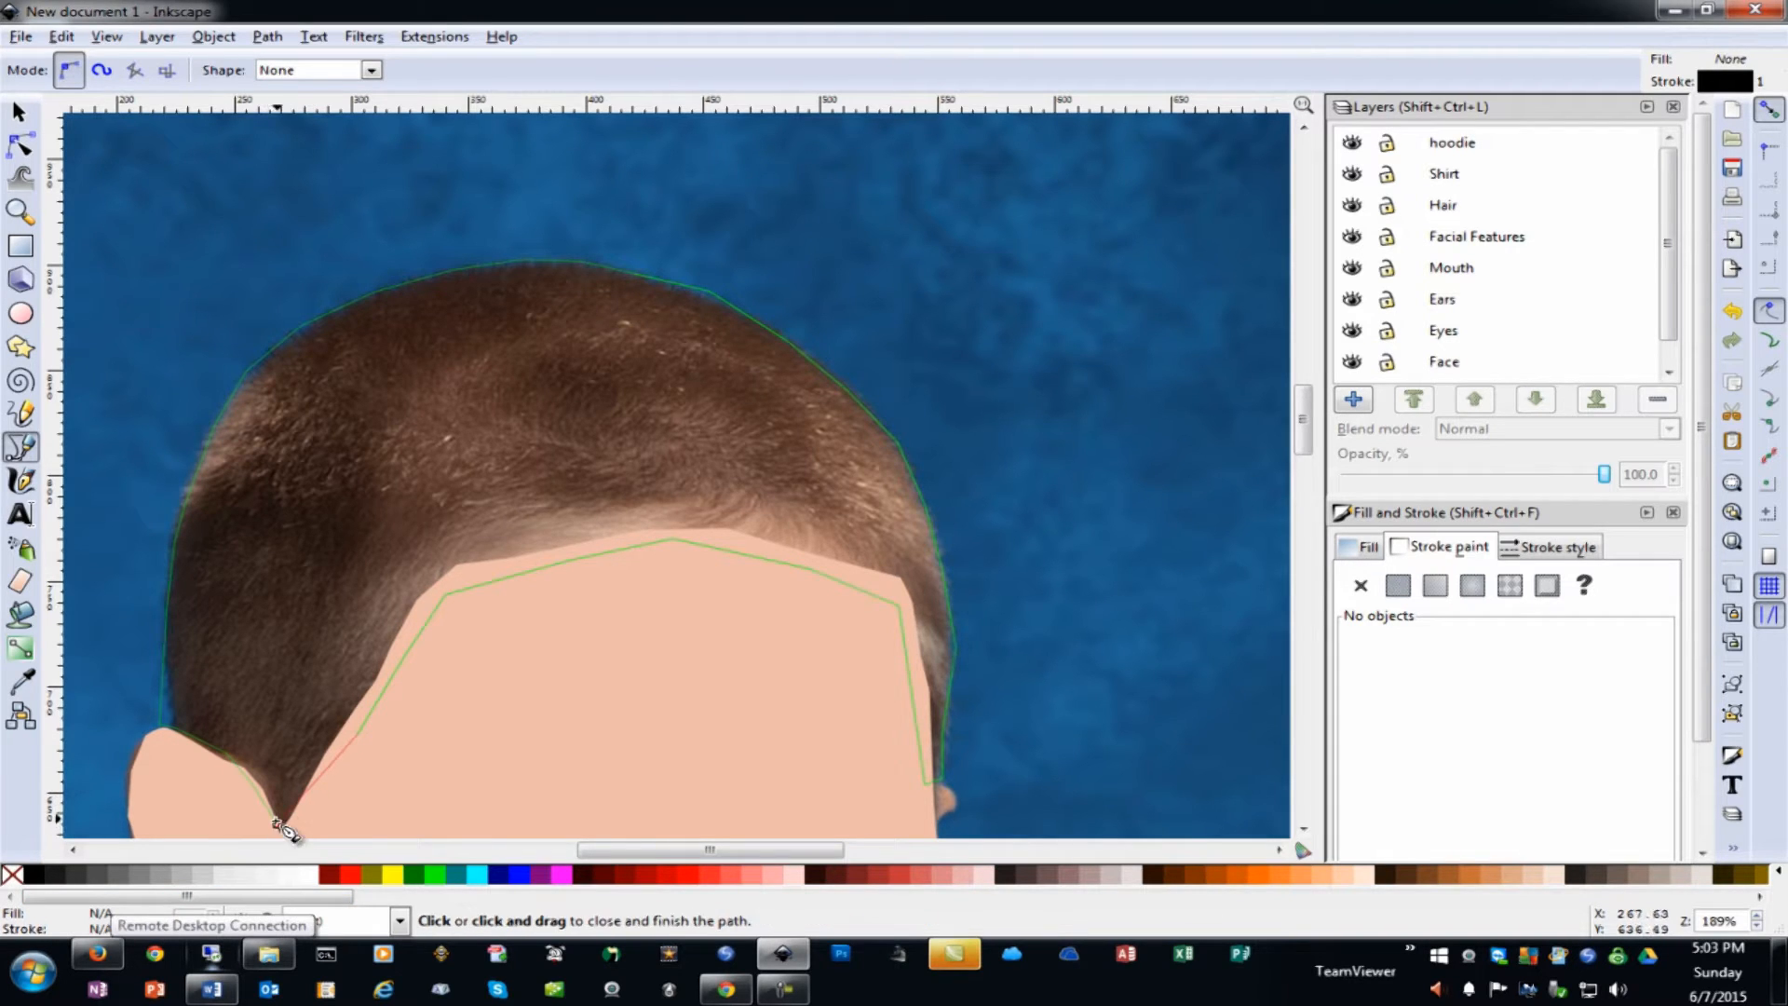
pyautogui.click(290, 831)
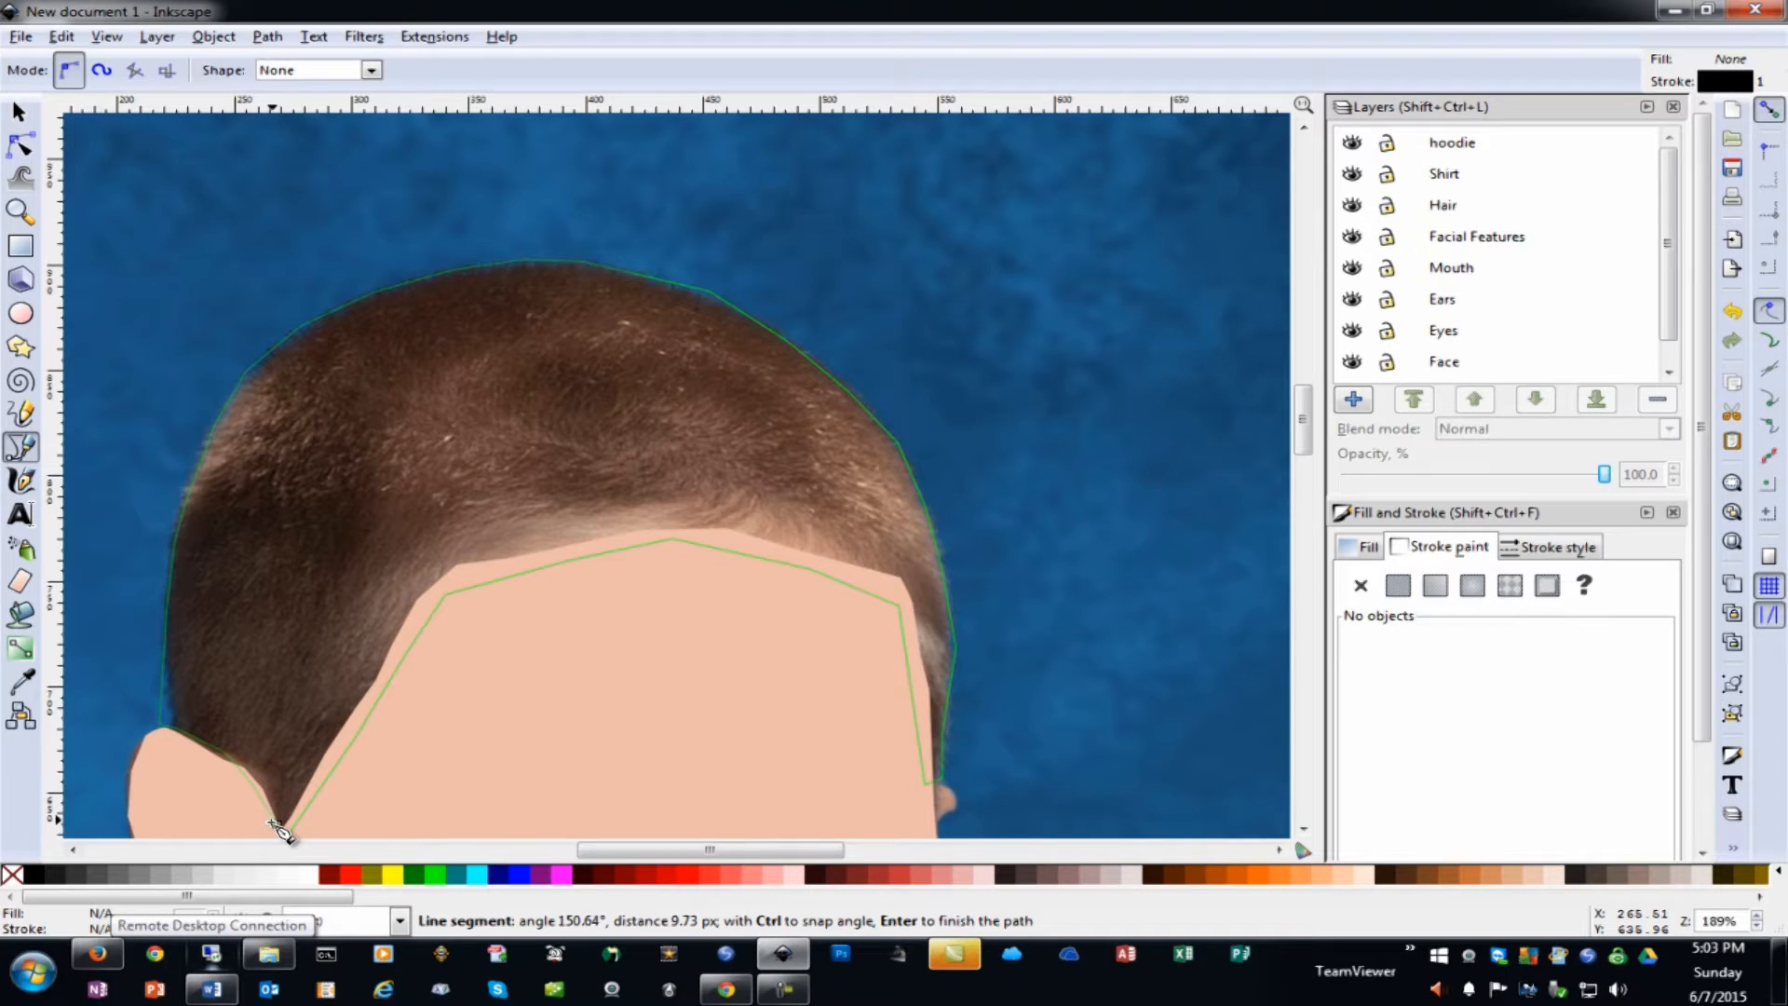
pyautogui.click(282, 827)
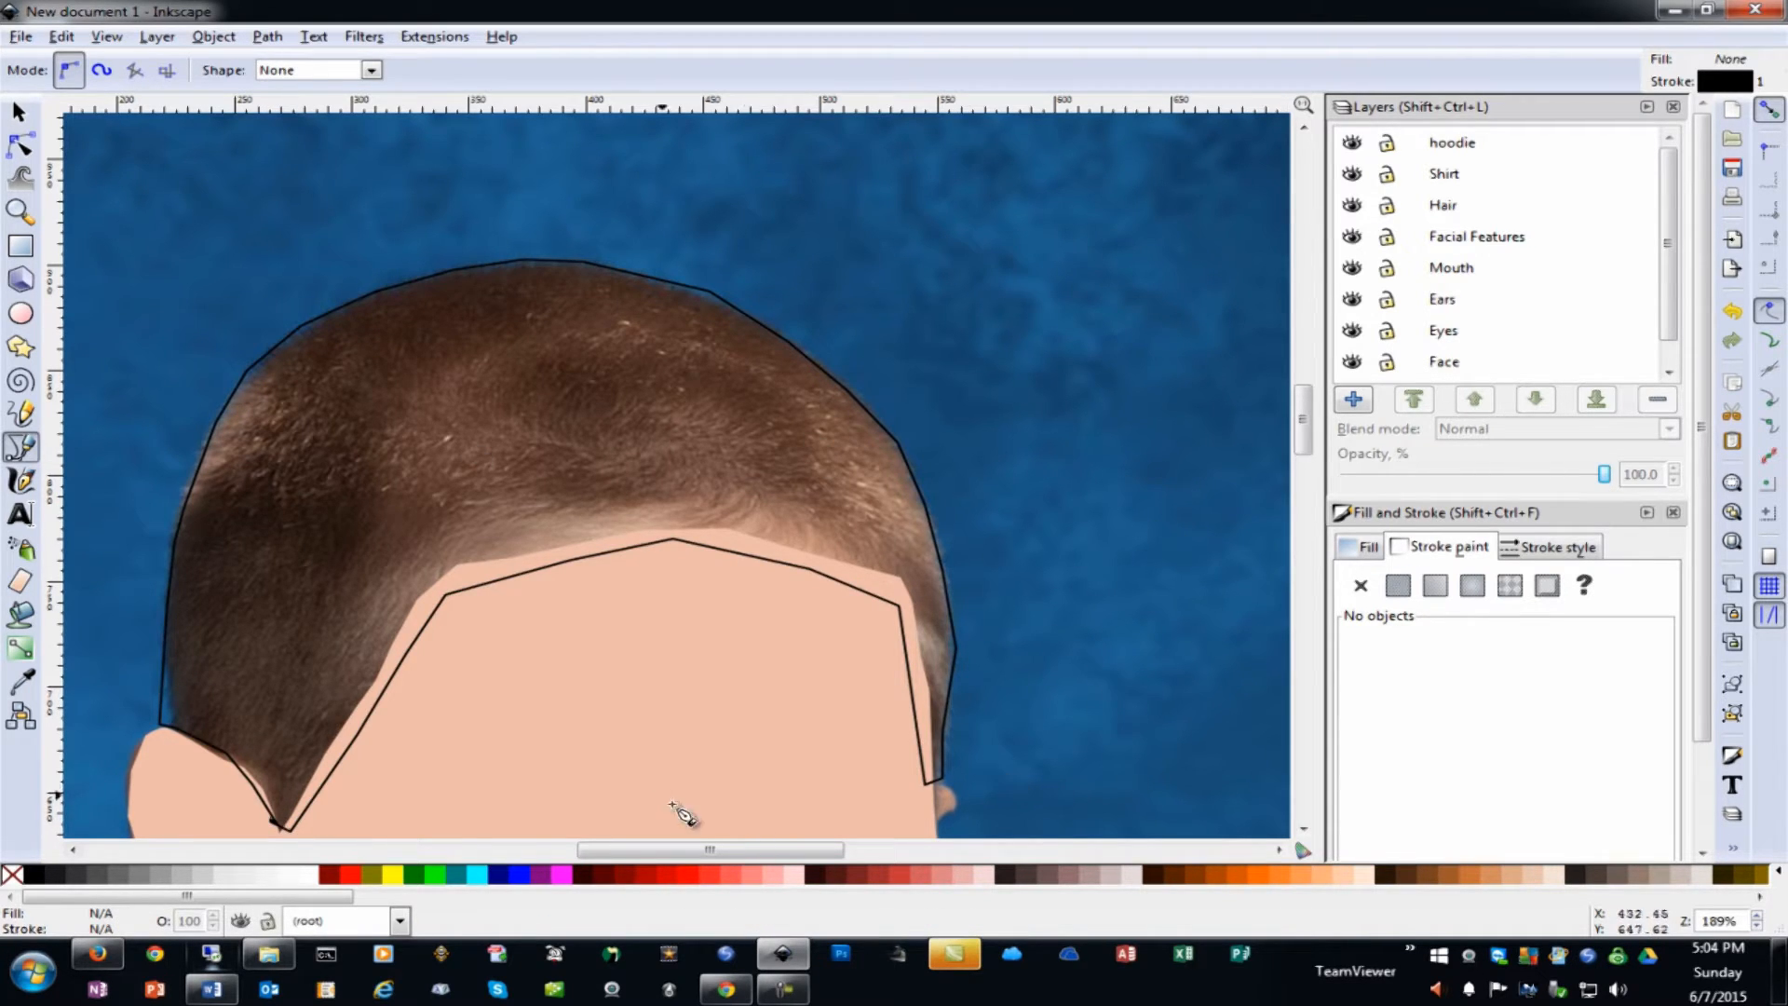
# Fill the hair shape with a golden blond palette colour and remove its stroke
pyautogui.scroll(-5, 773, 838)
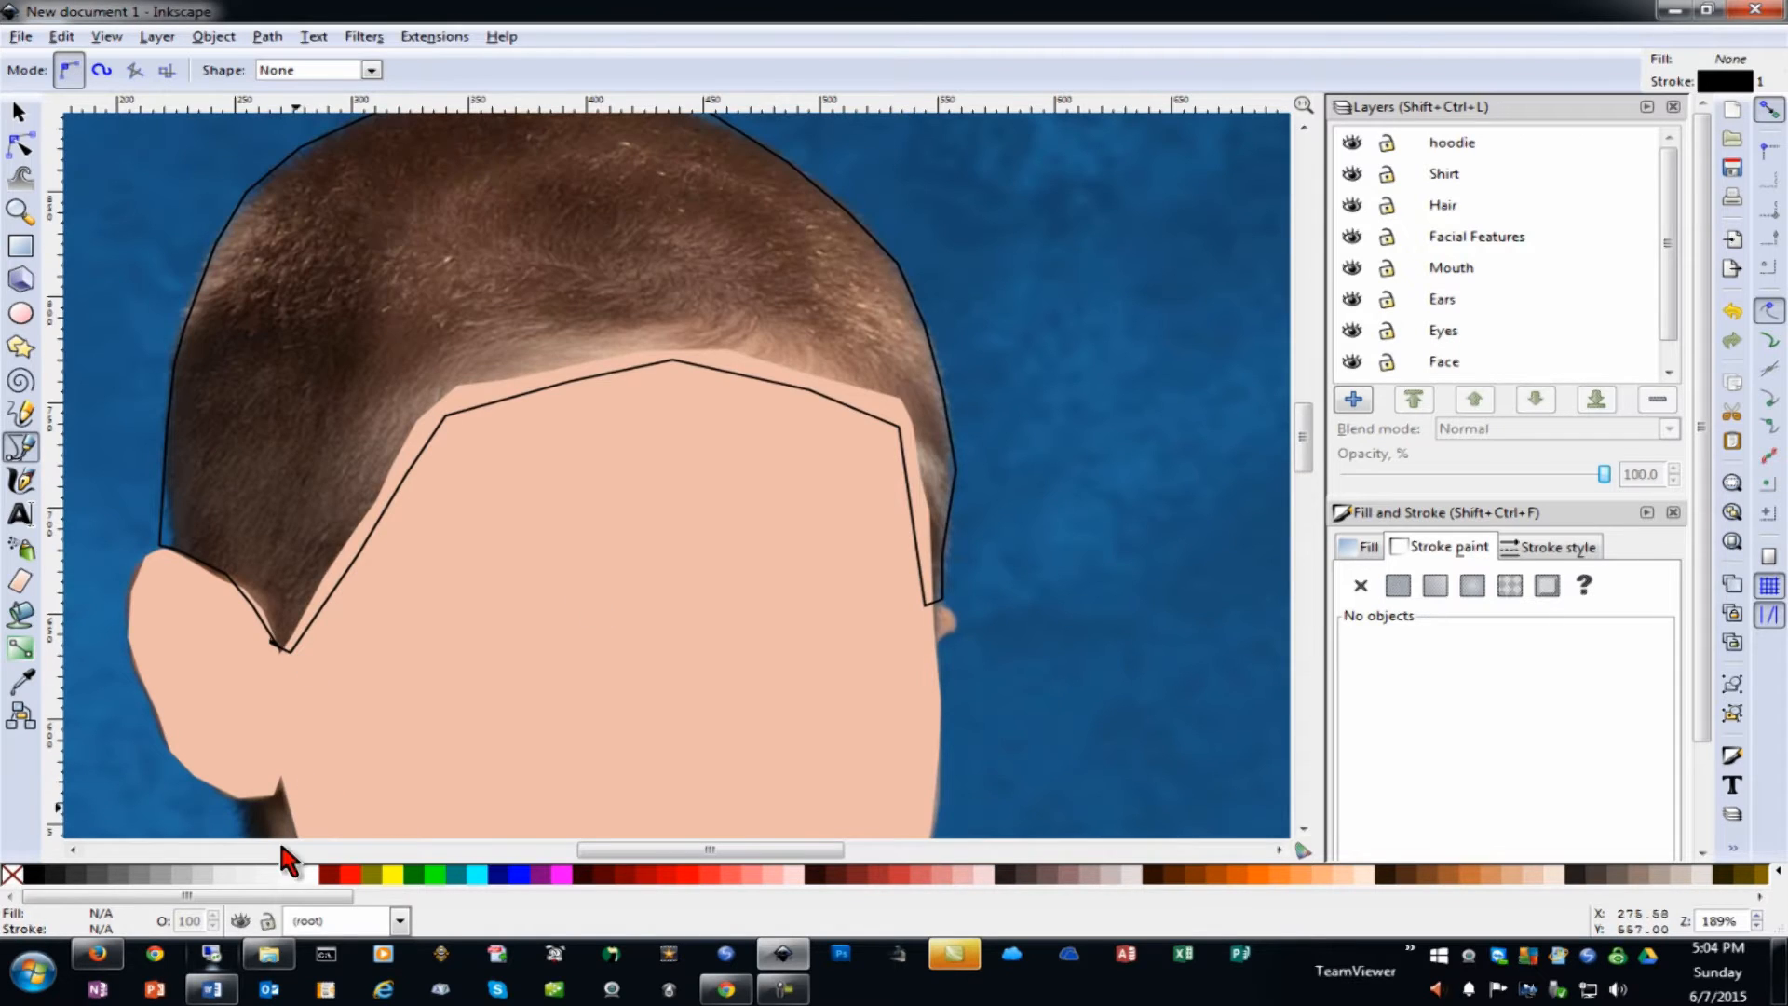
pyautogui.click(25, 121)
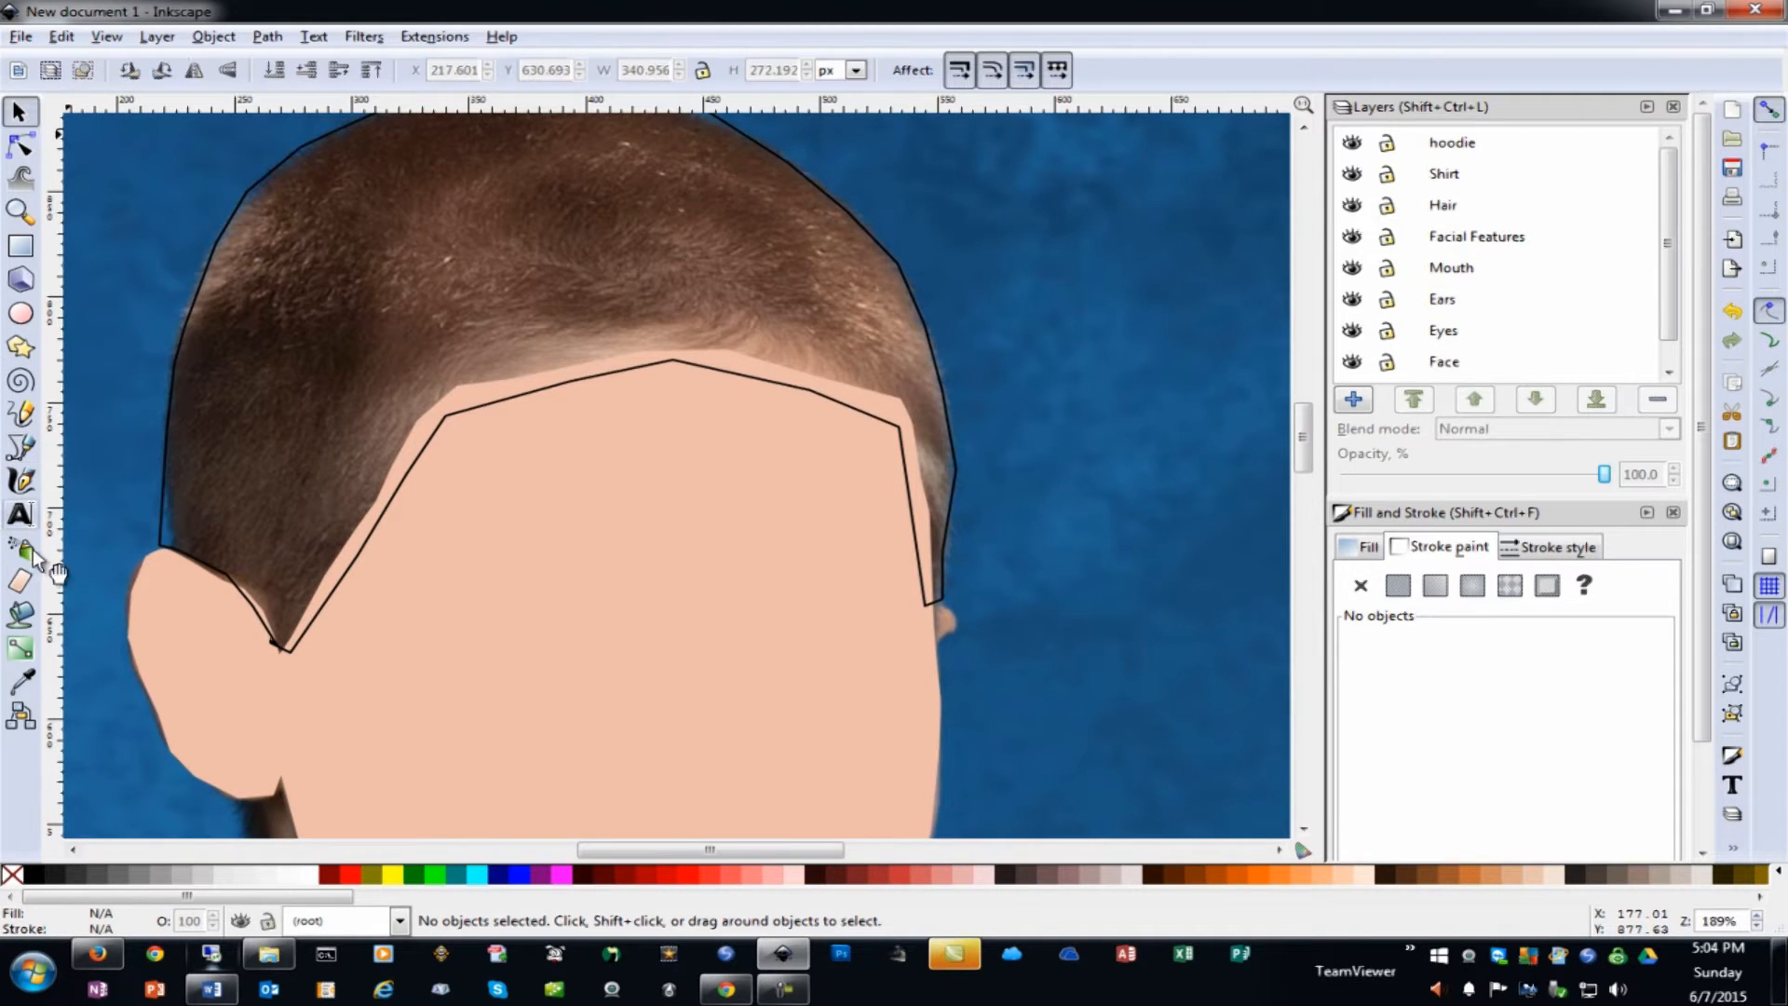
pyautogui.moveTo(798, 849); pyautogui.dragTo(756, 849)
pyautogui.scroll(5, 959, 558)
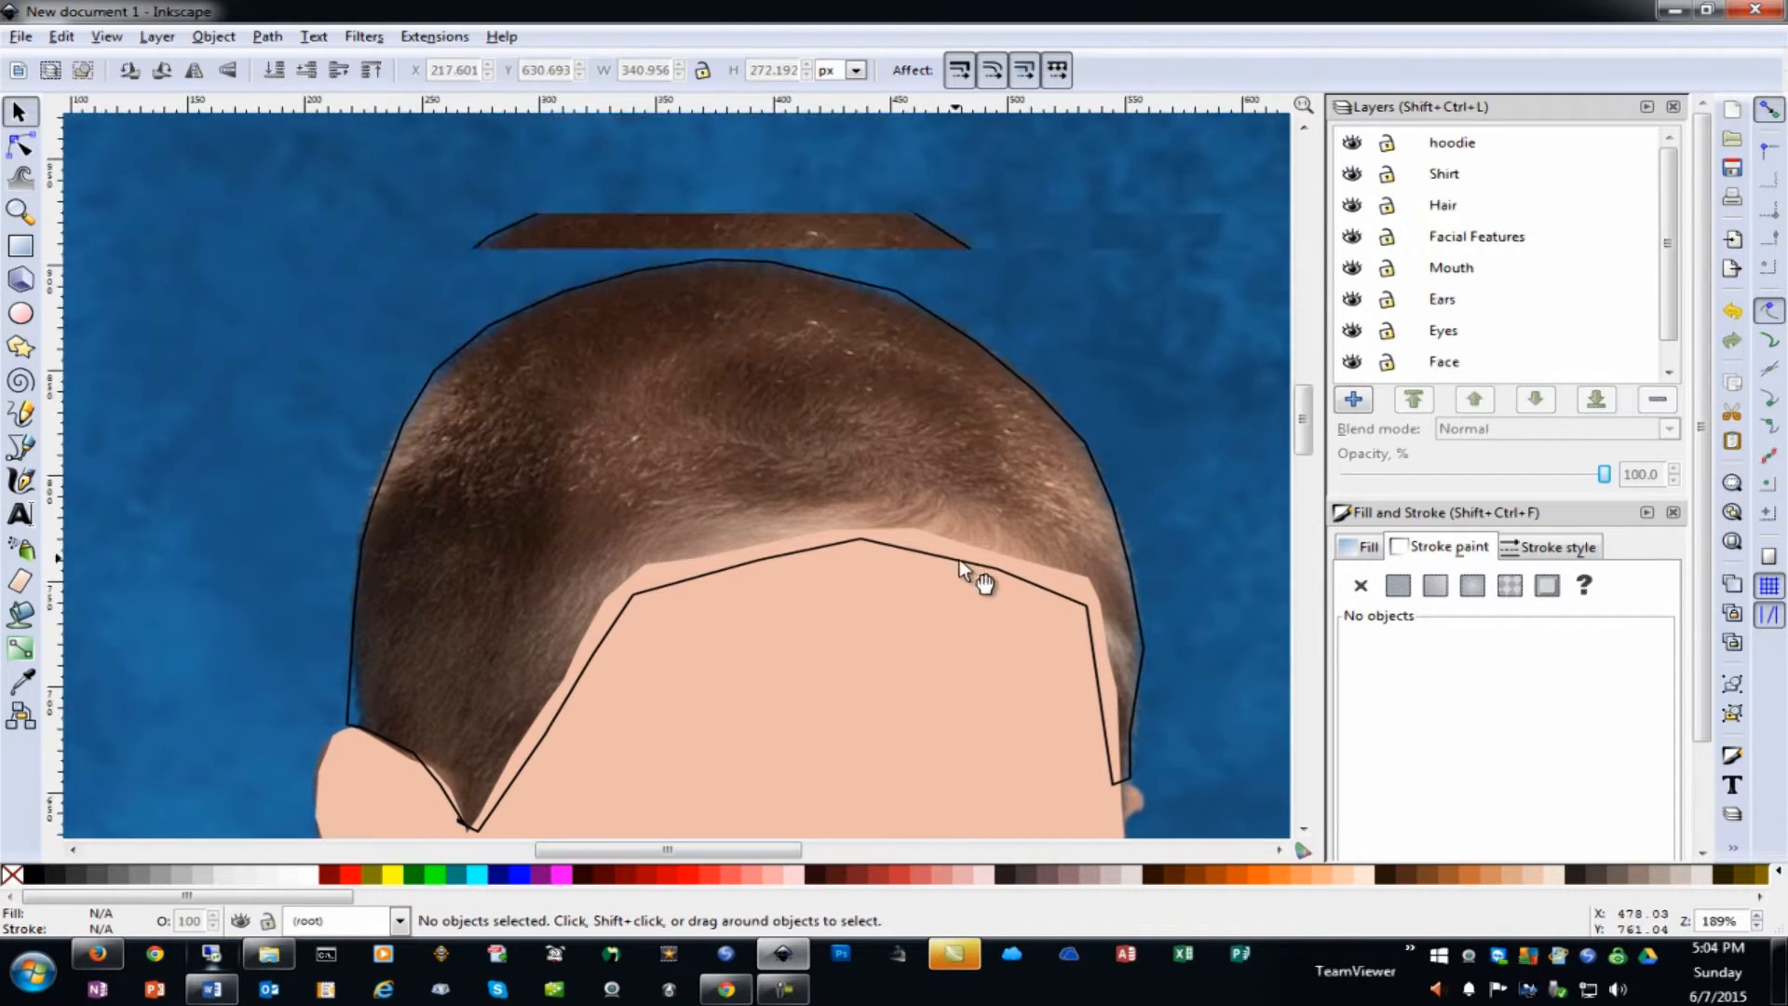
pyautogui.scroll(-2, 963, 584)
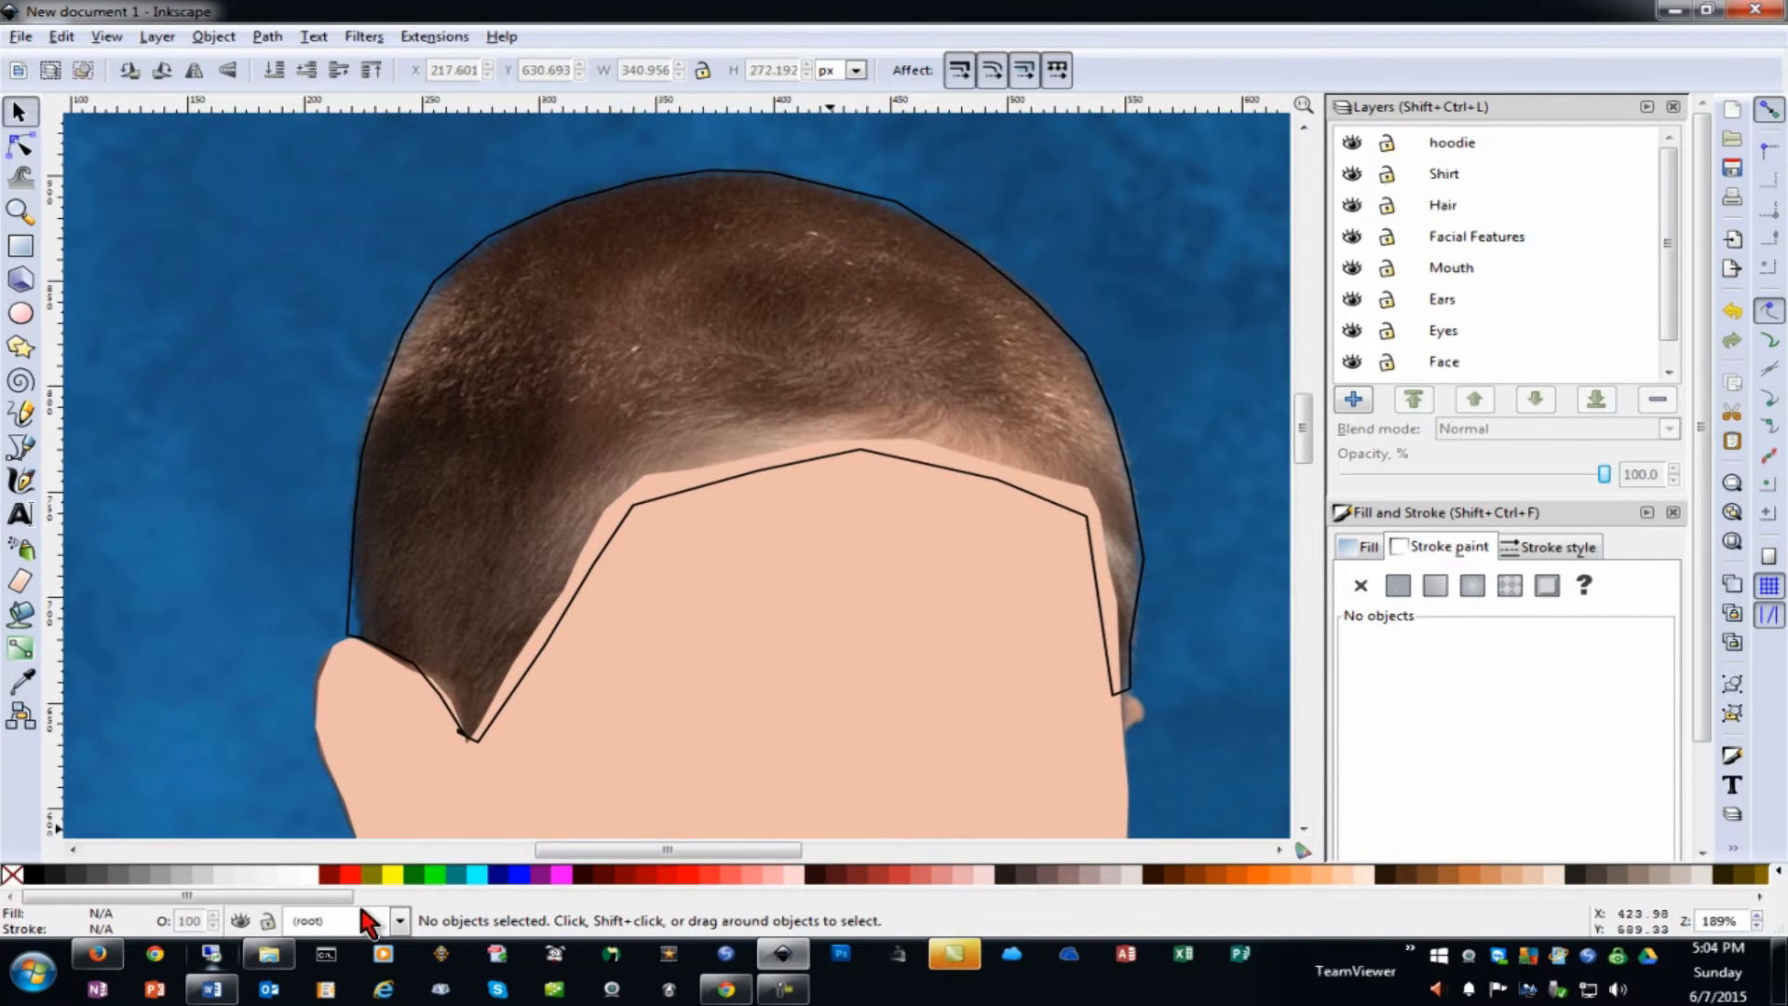
pyautogui.moveTo(308, 895); pyautogui.dragTo(639, 918)
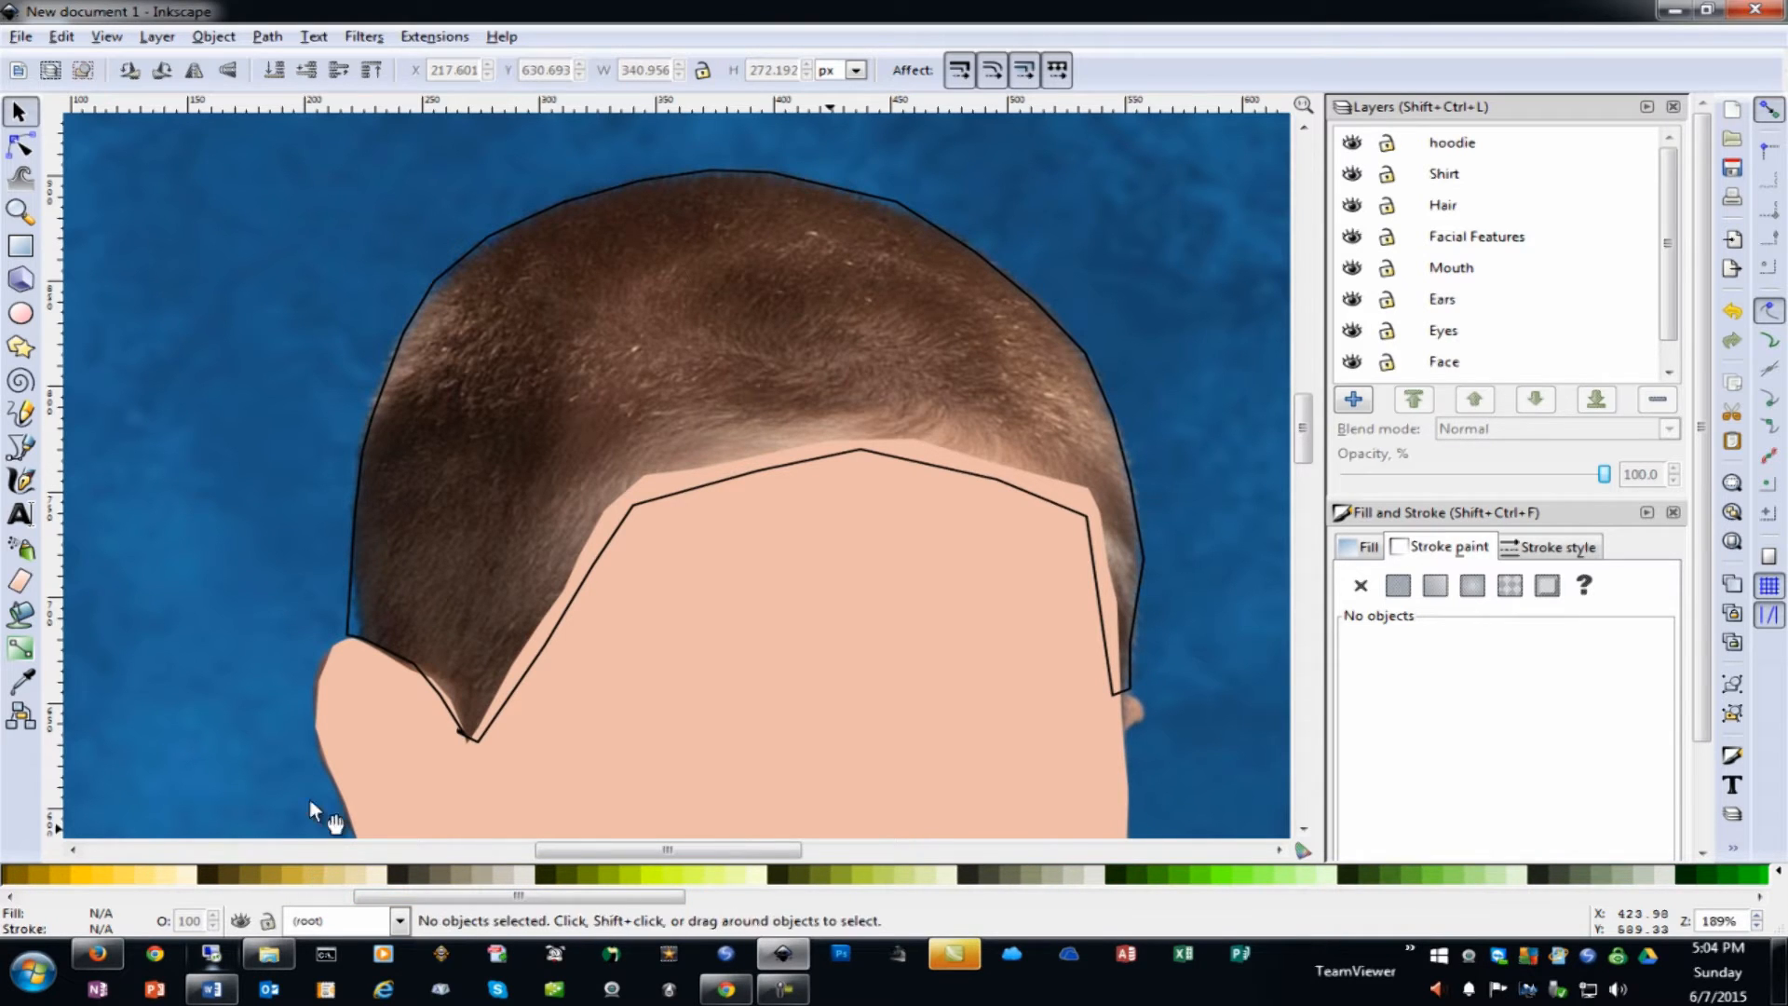
pyautogui.click(650, 508)
pyautogui.click(339, 878)
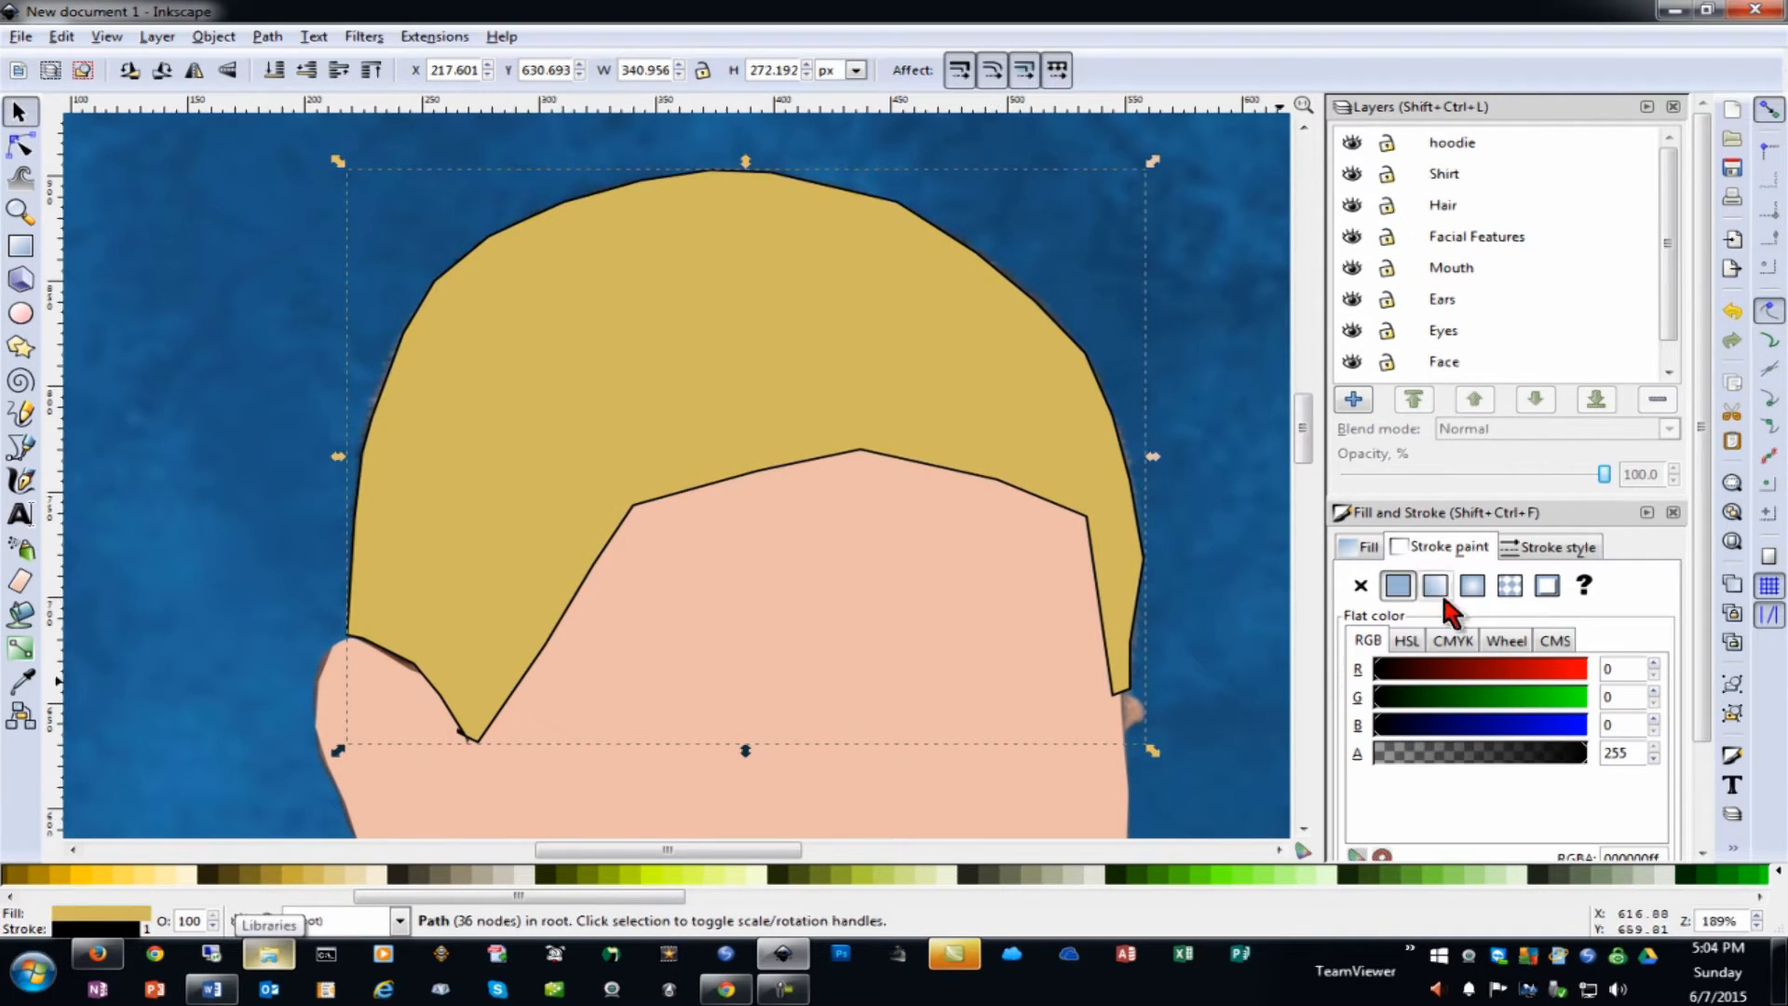
pyautogui.click(1360, 584)
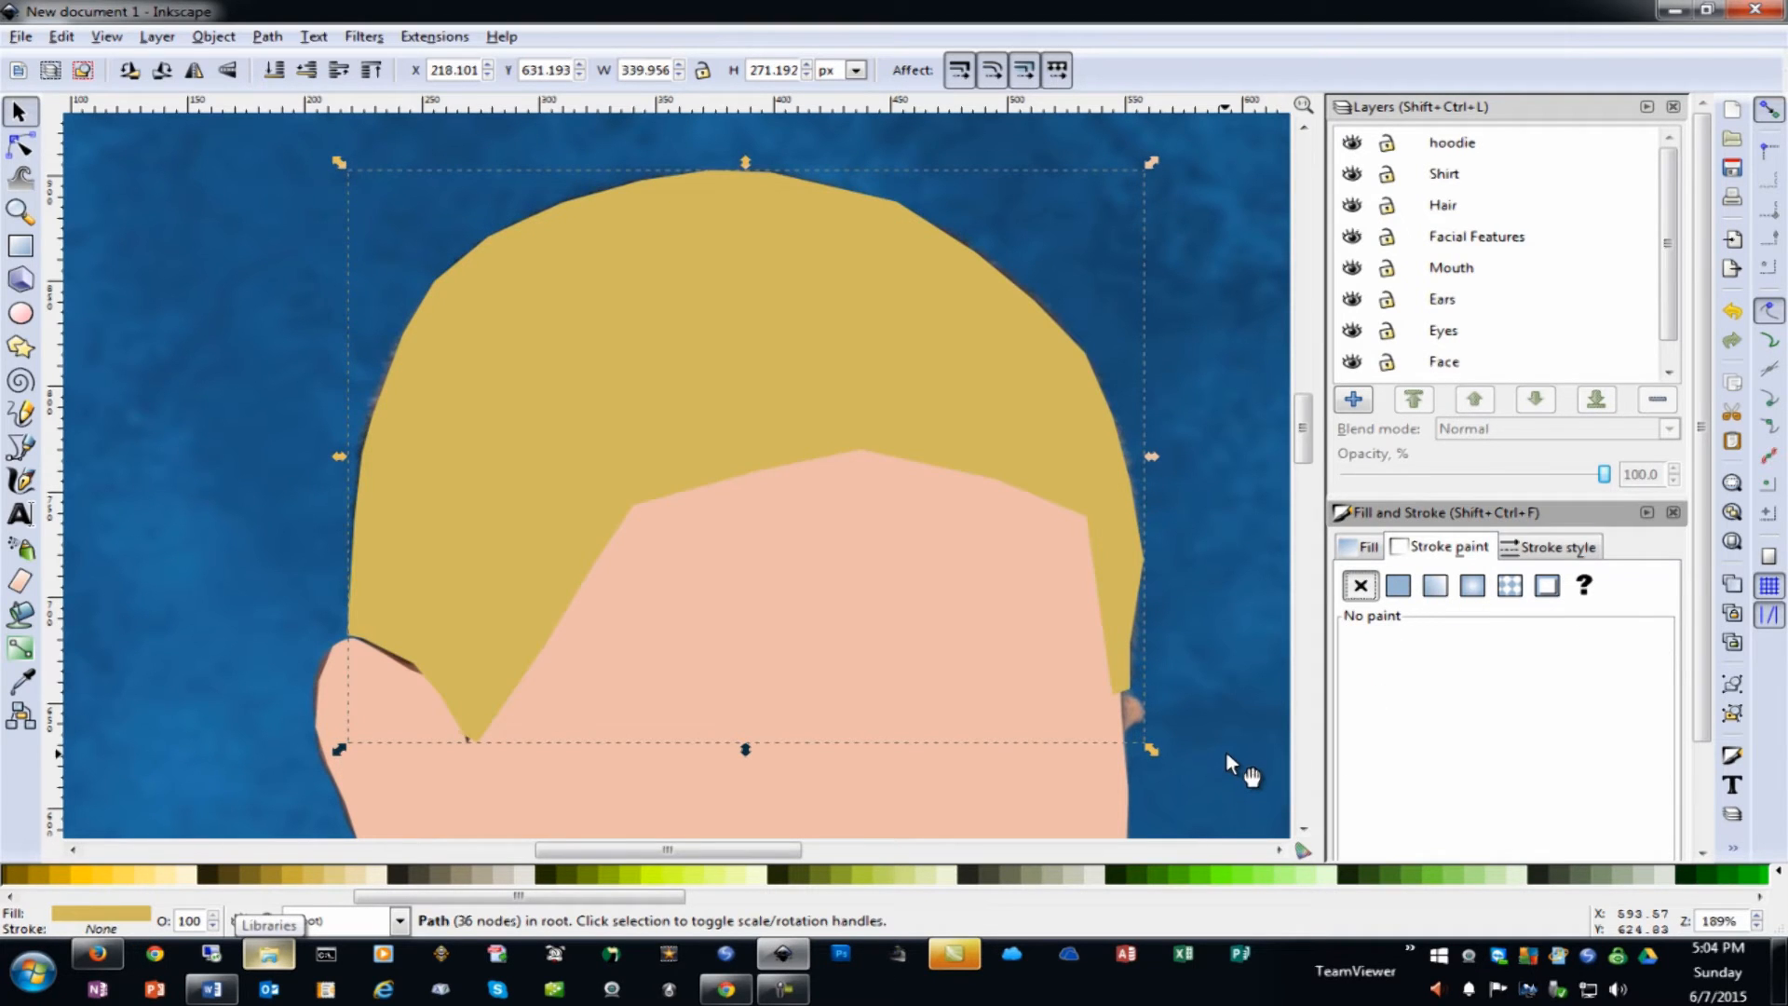
# Start a Bezier path for the neck under the near earlobe and trace down the neck's edge to the shirt collar
pyautogui.scroll(-2, 1165, 676)
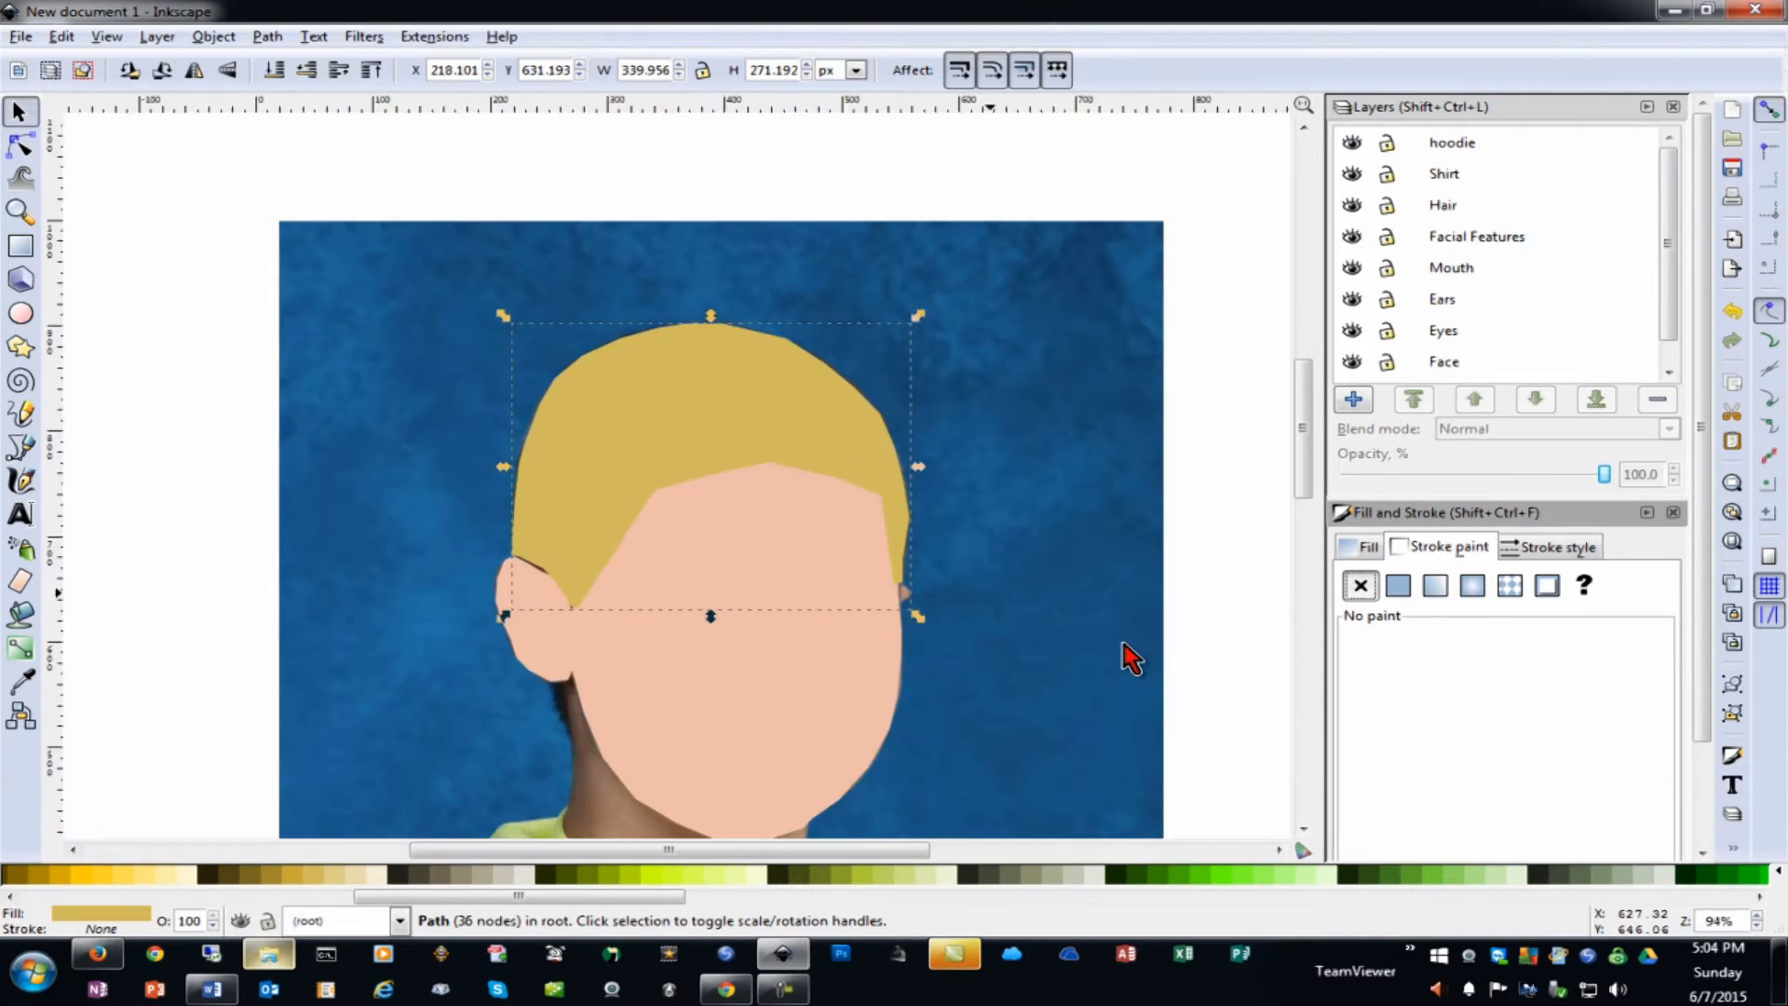
pyautogui.scroll(-4, 1024, 689)
pyautogui.scroll(2, 931, 700)
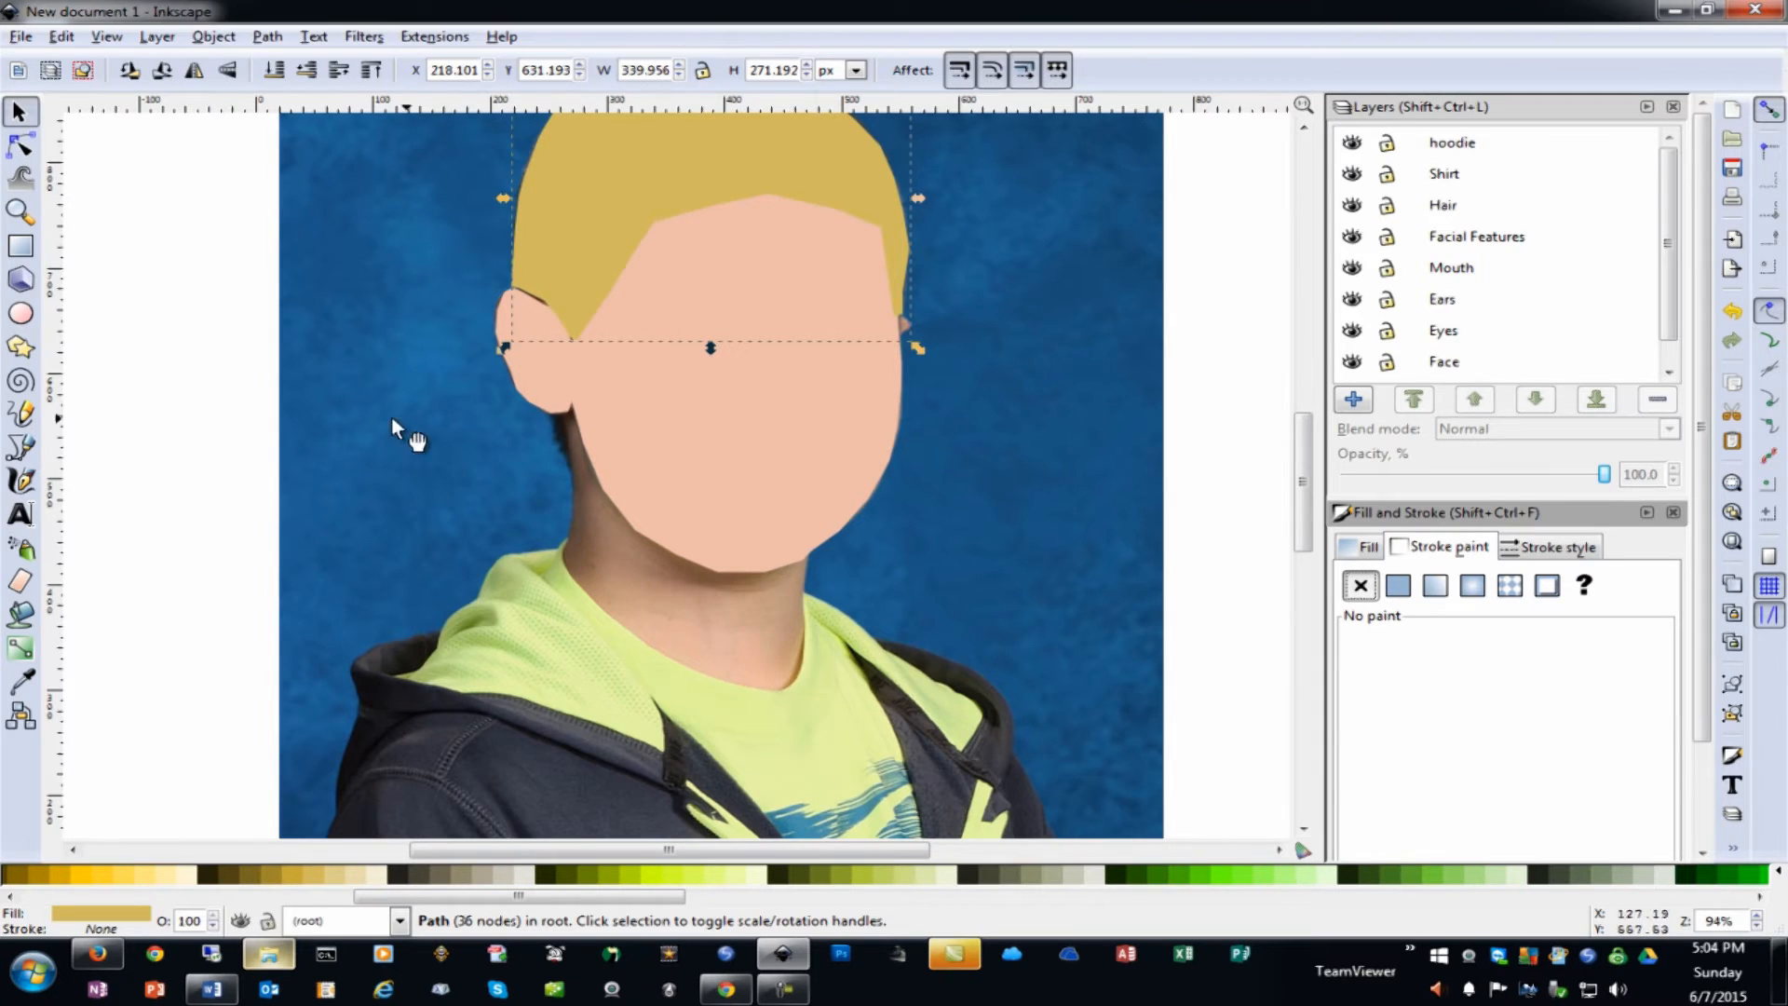
pyautogui.scroll(3, 529, 611)
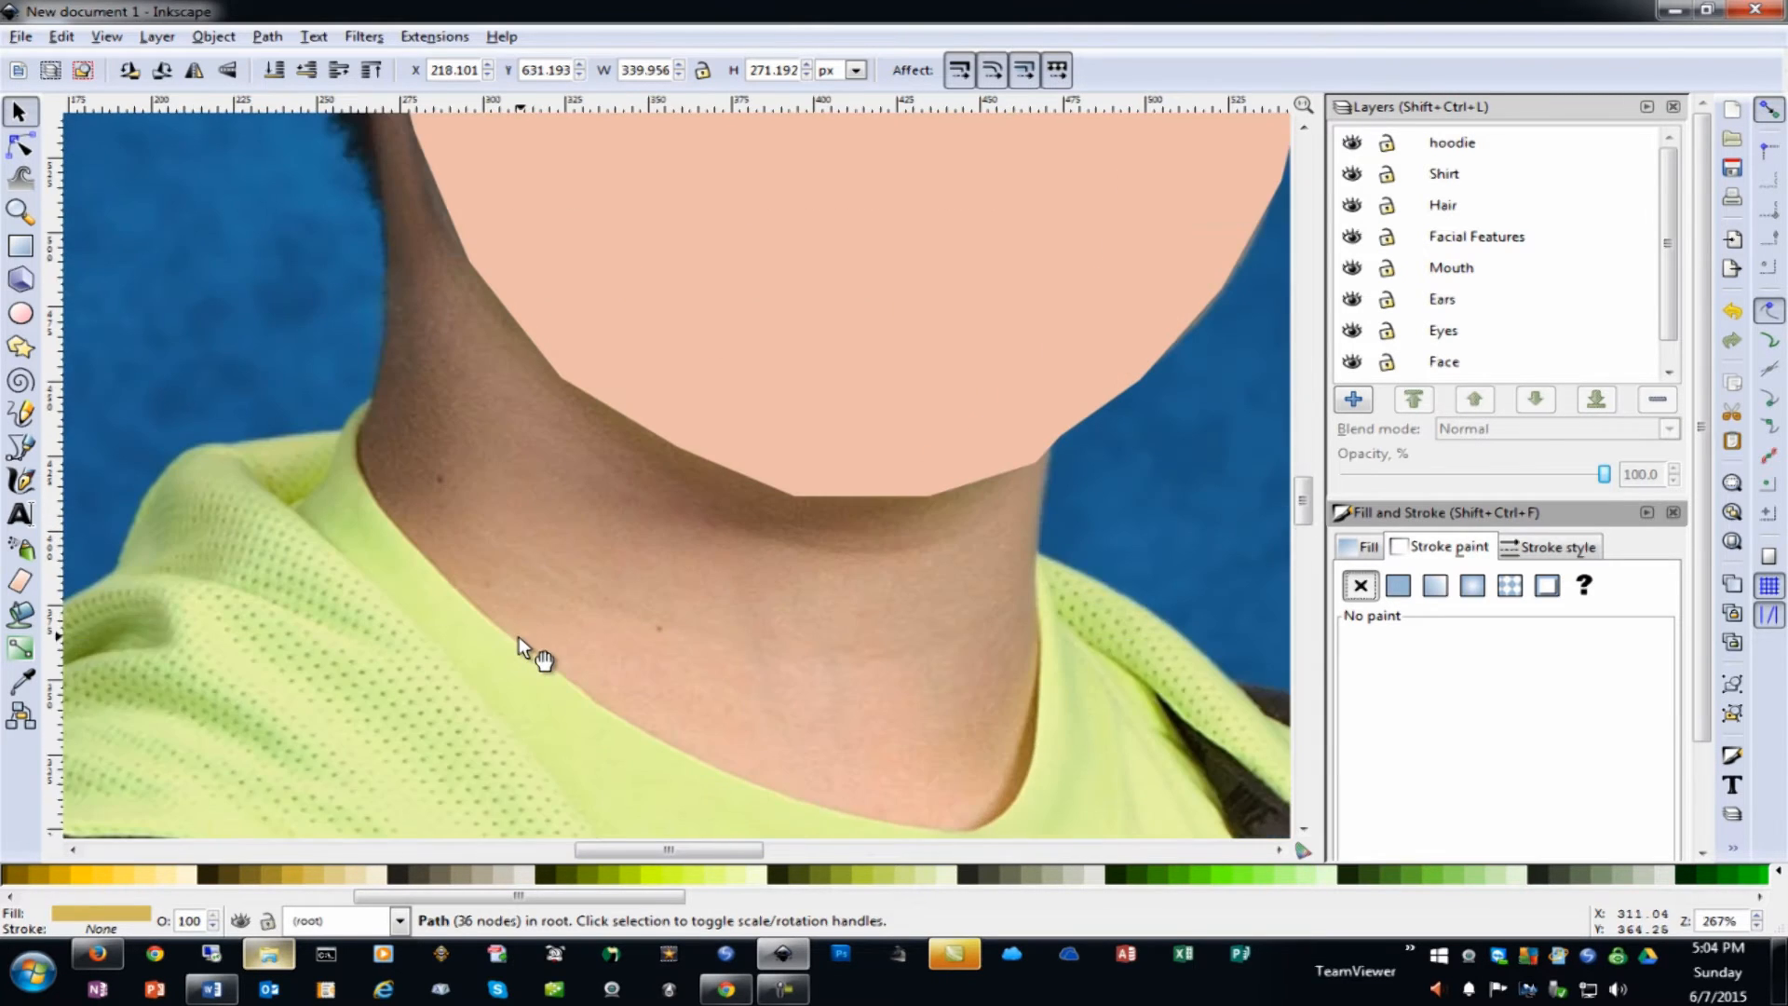
pyautogui.scroll(2, 517, 635)
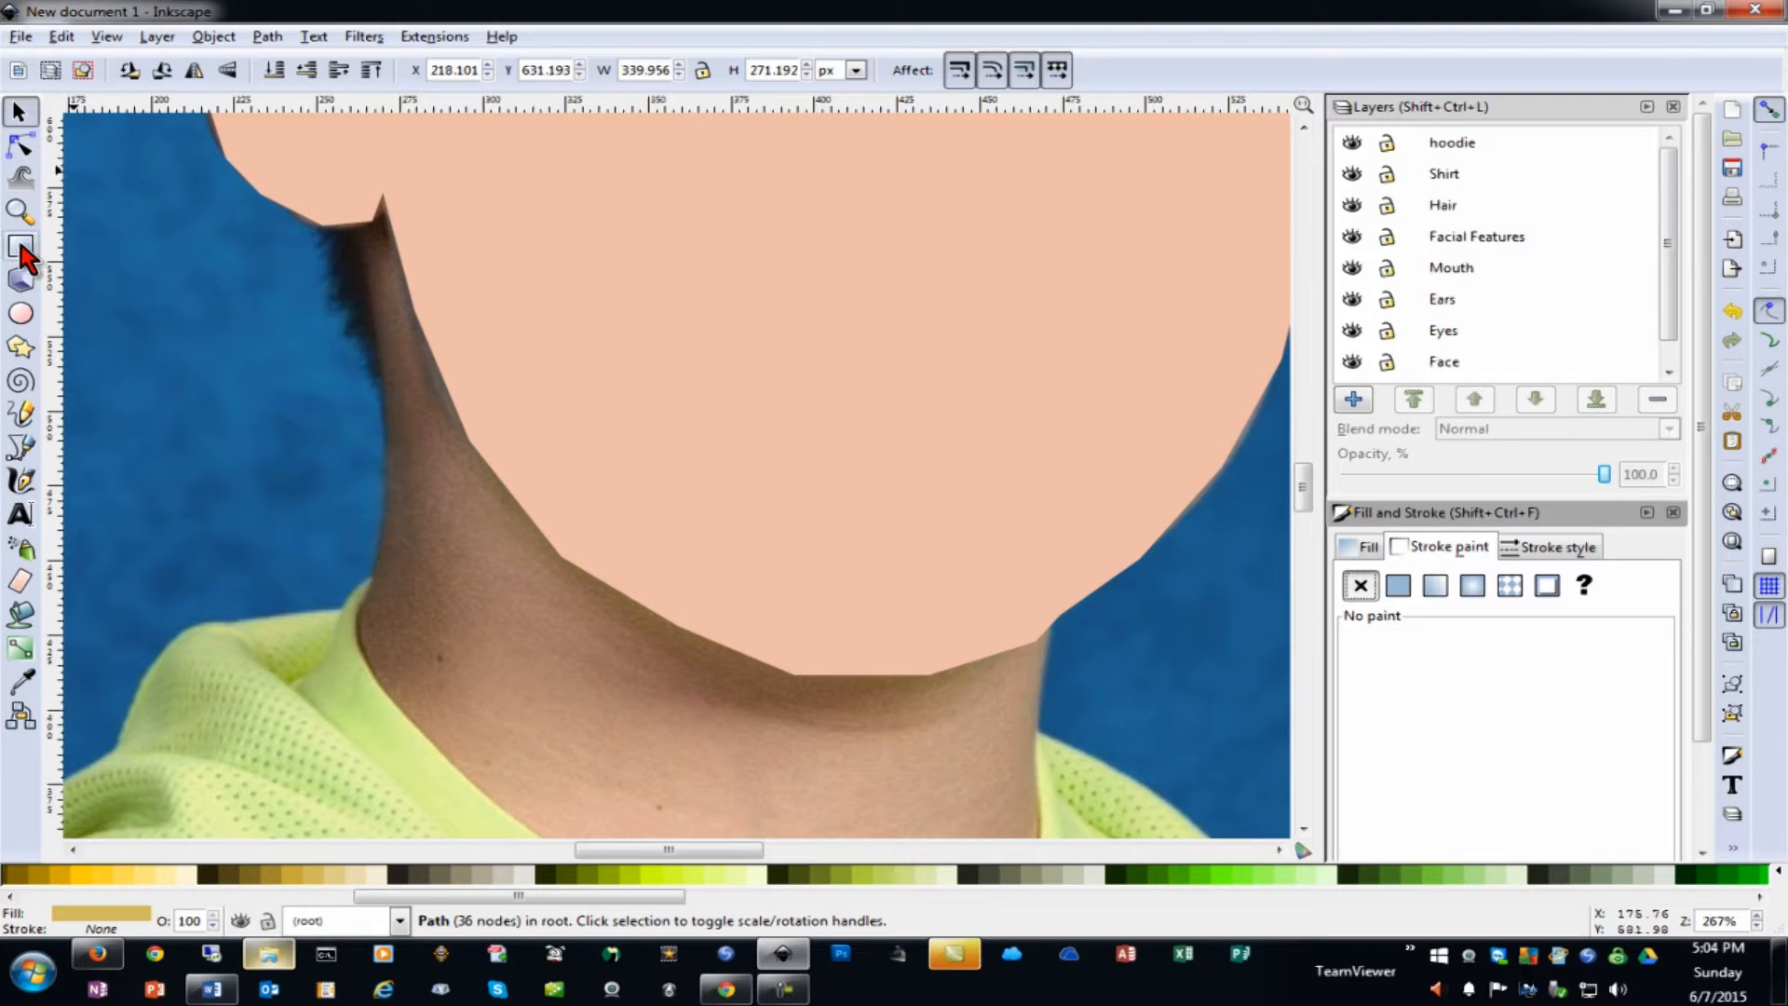
pyautogui.click(21, 447)
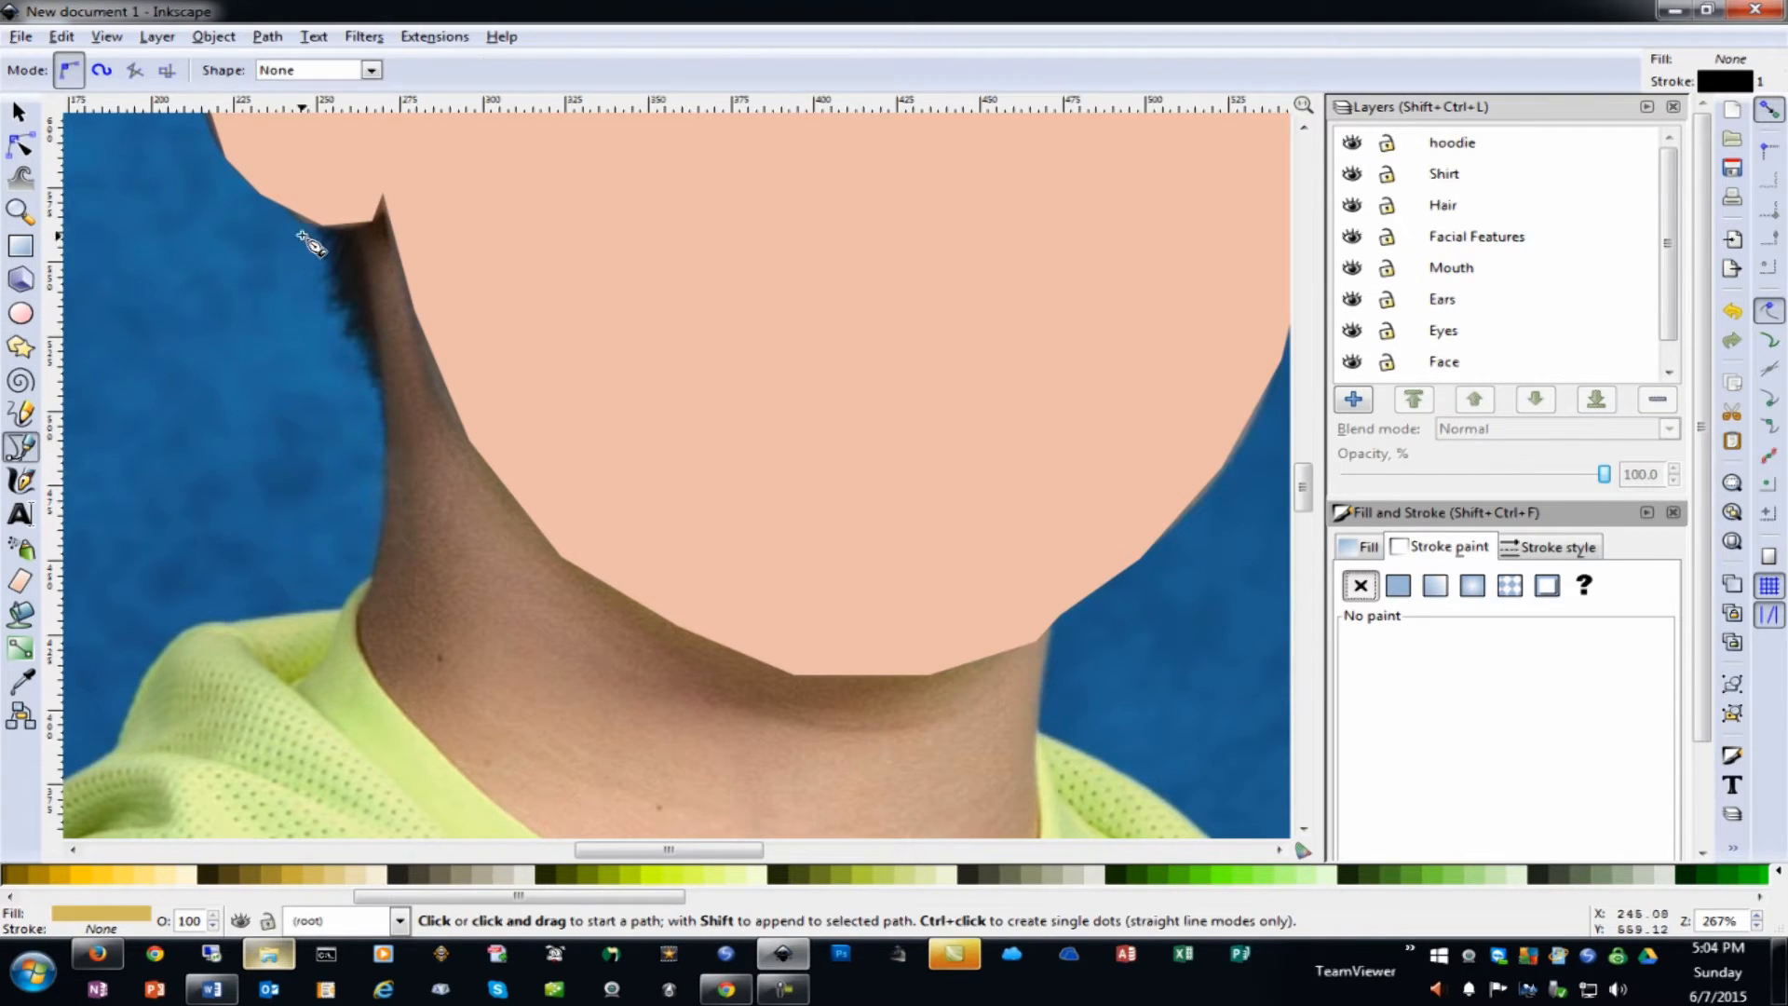
pyautogui.click(347, 224)
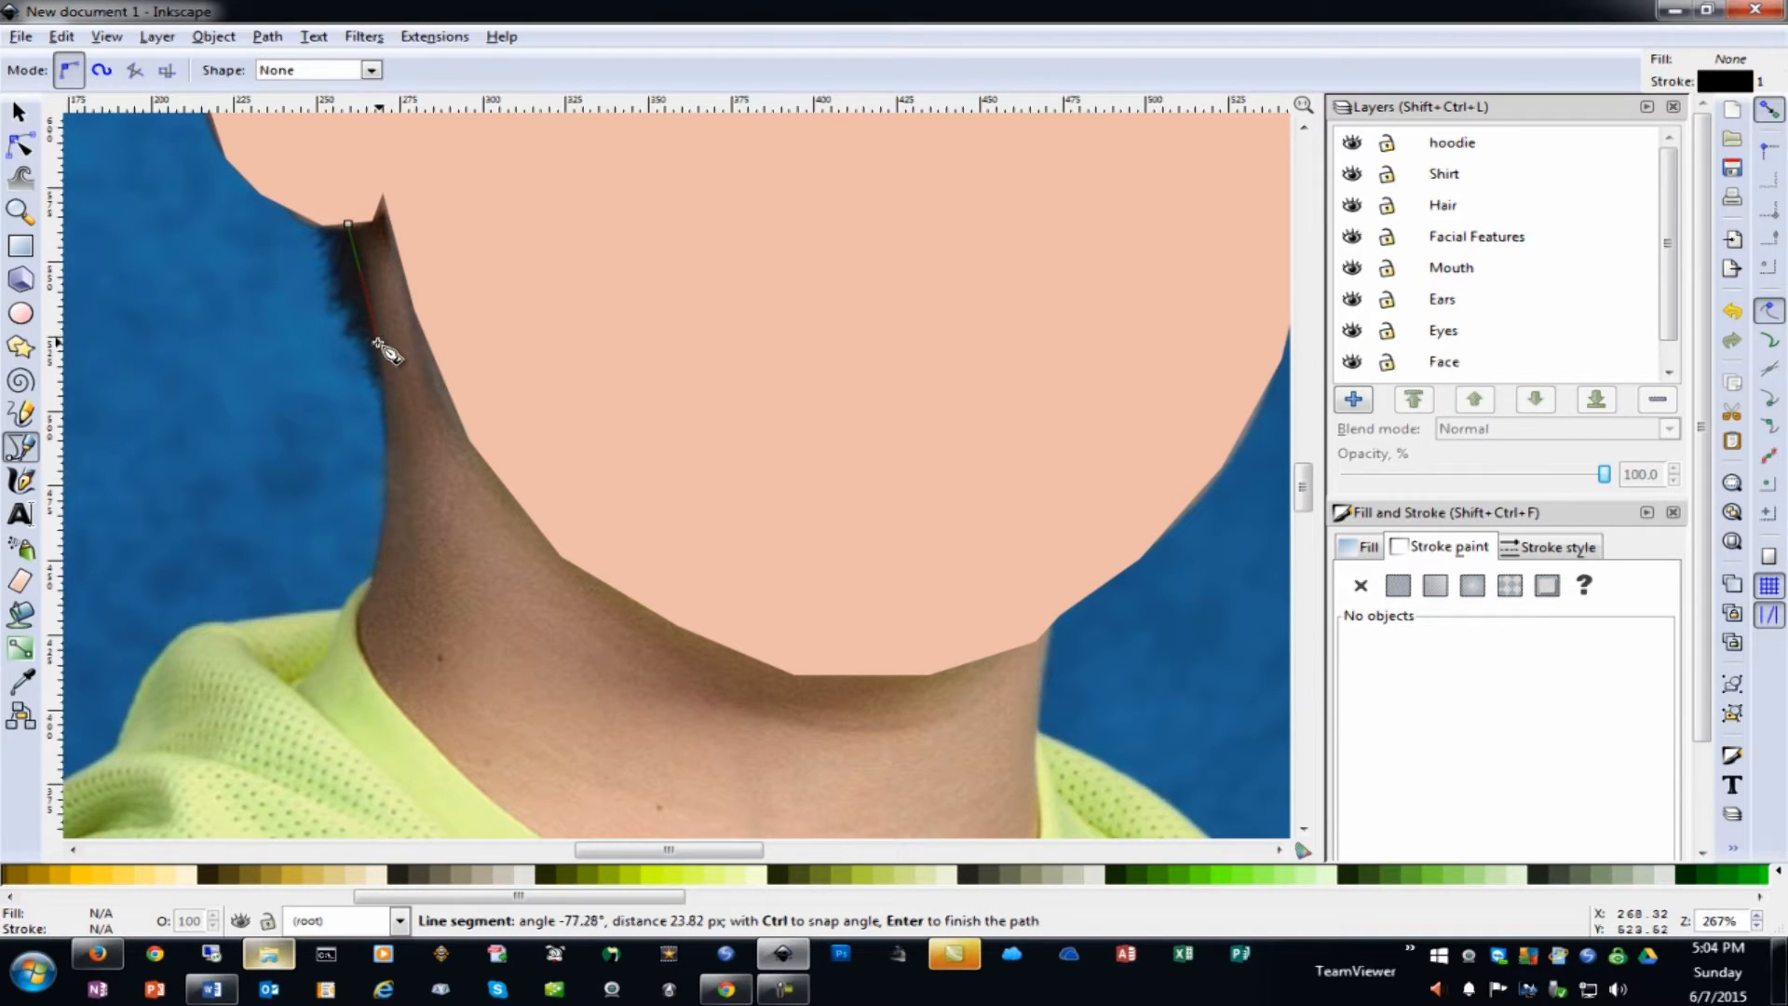
pyautogui.click(387, 438)
pyautogui.click(386, 515)
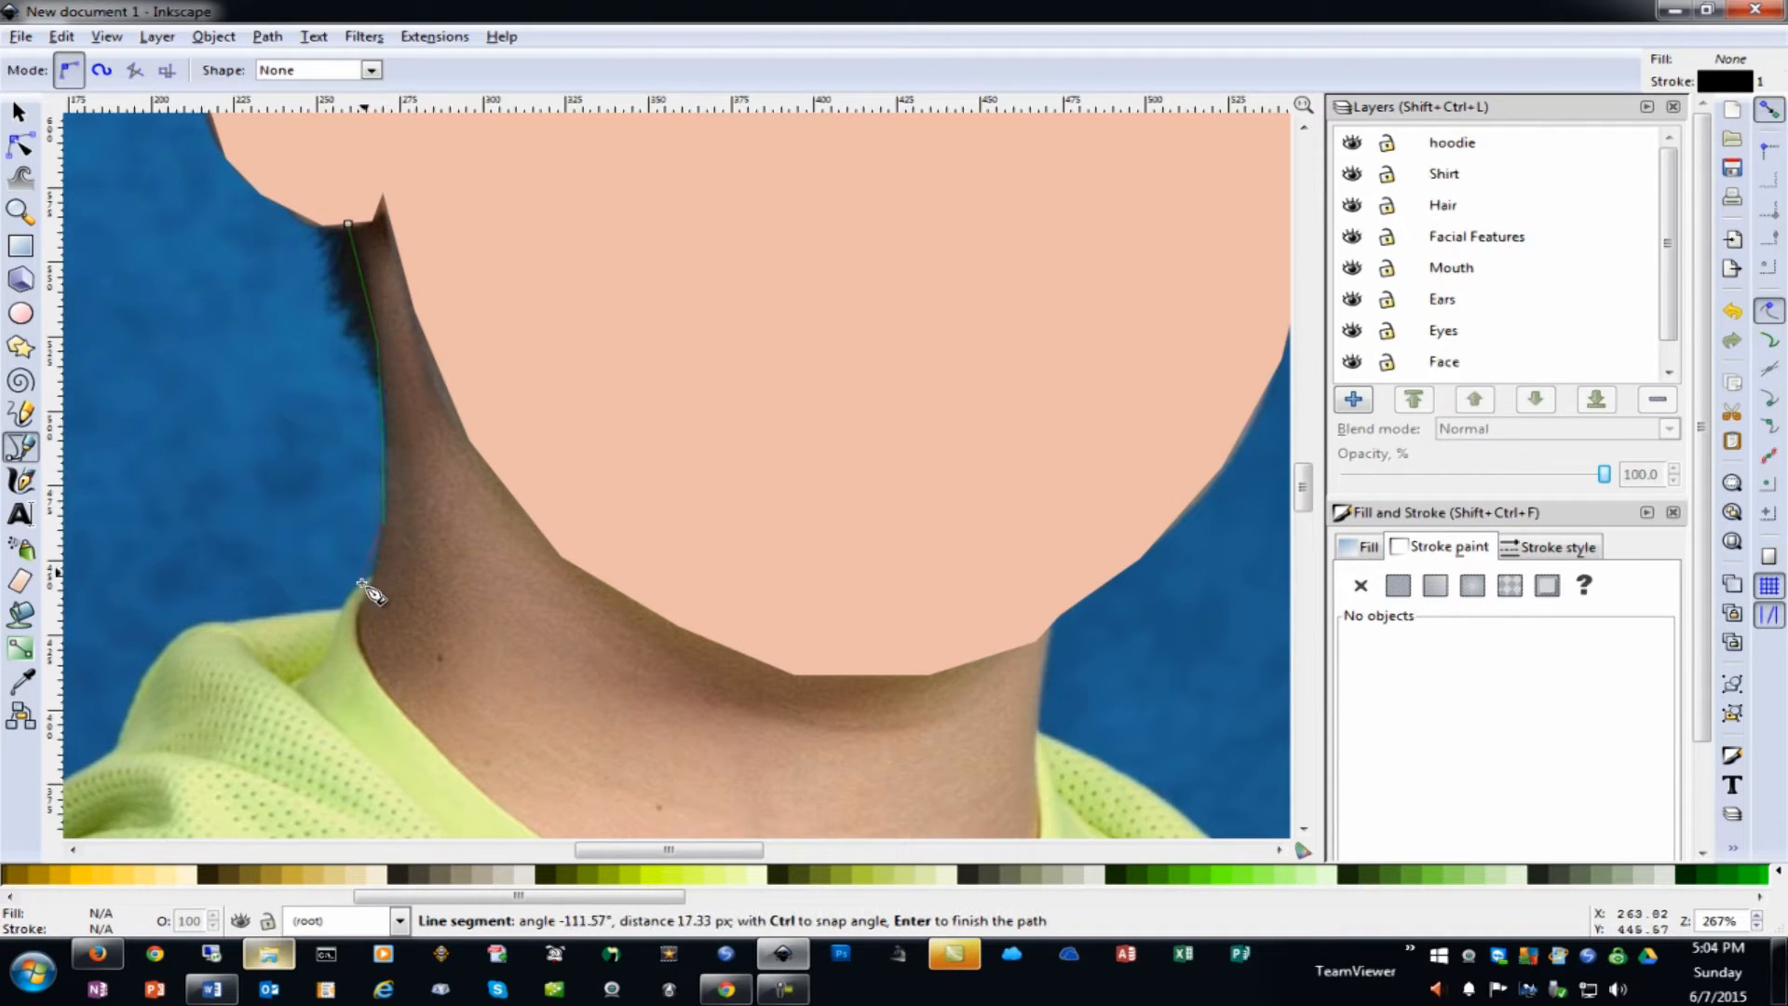
pyautogui.click(368, 604)
pyautogui.click(363, 630)
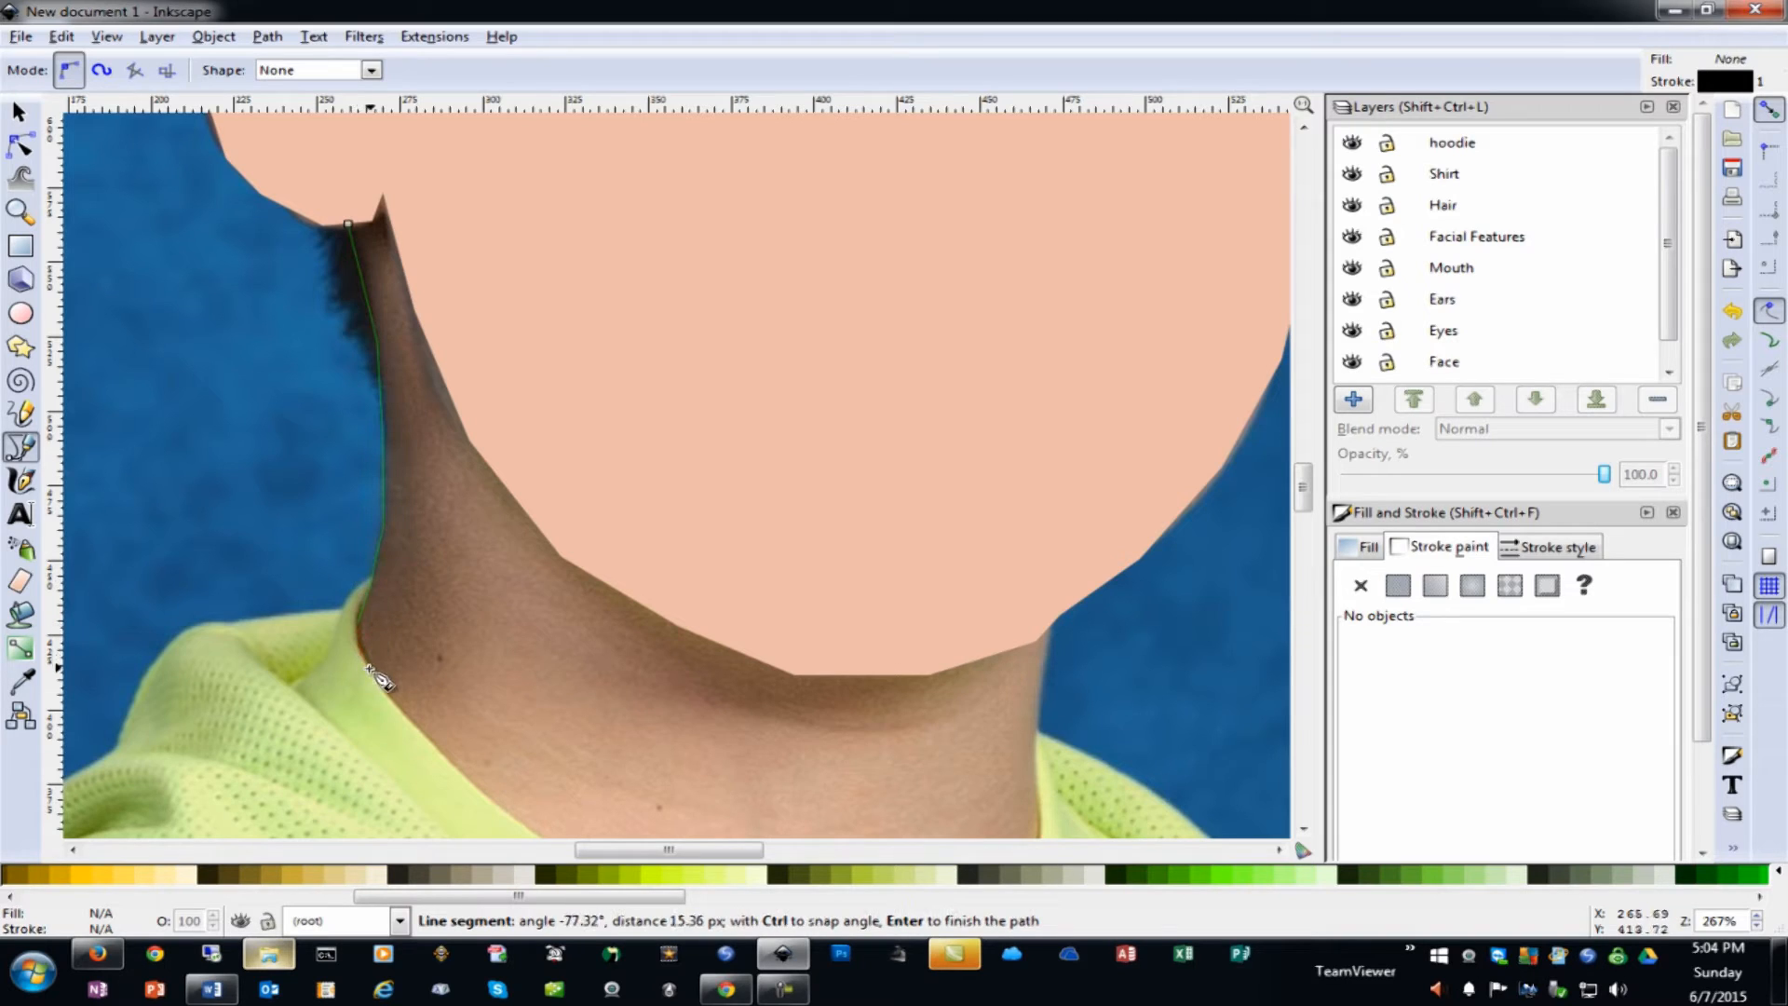
# Continue the neck outline along the shirt collar to the lowest point of the neckline
pyautogui.click(463, 770)
pyautogui.scroll(-7, 540, 829)
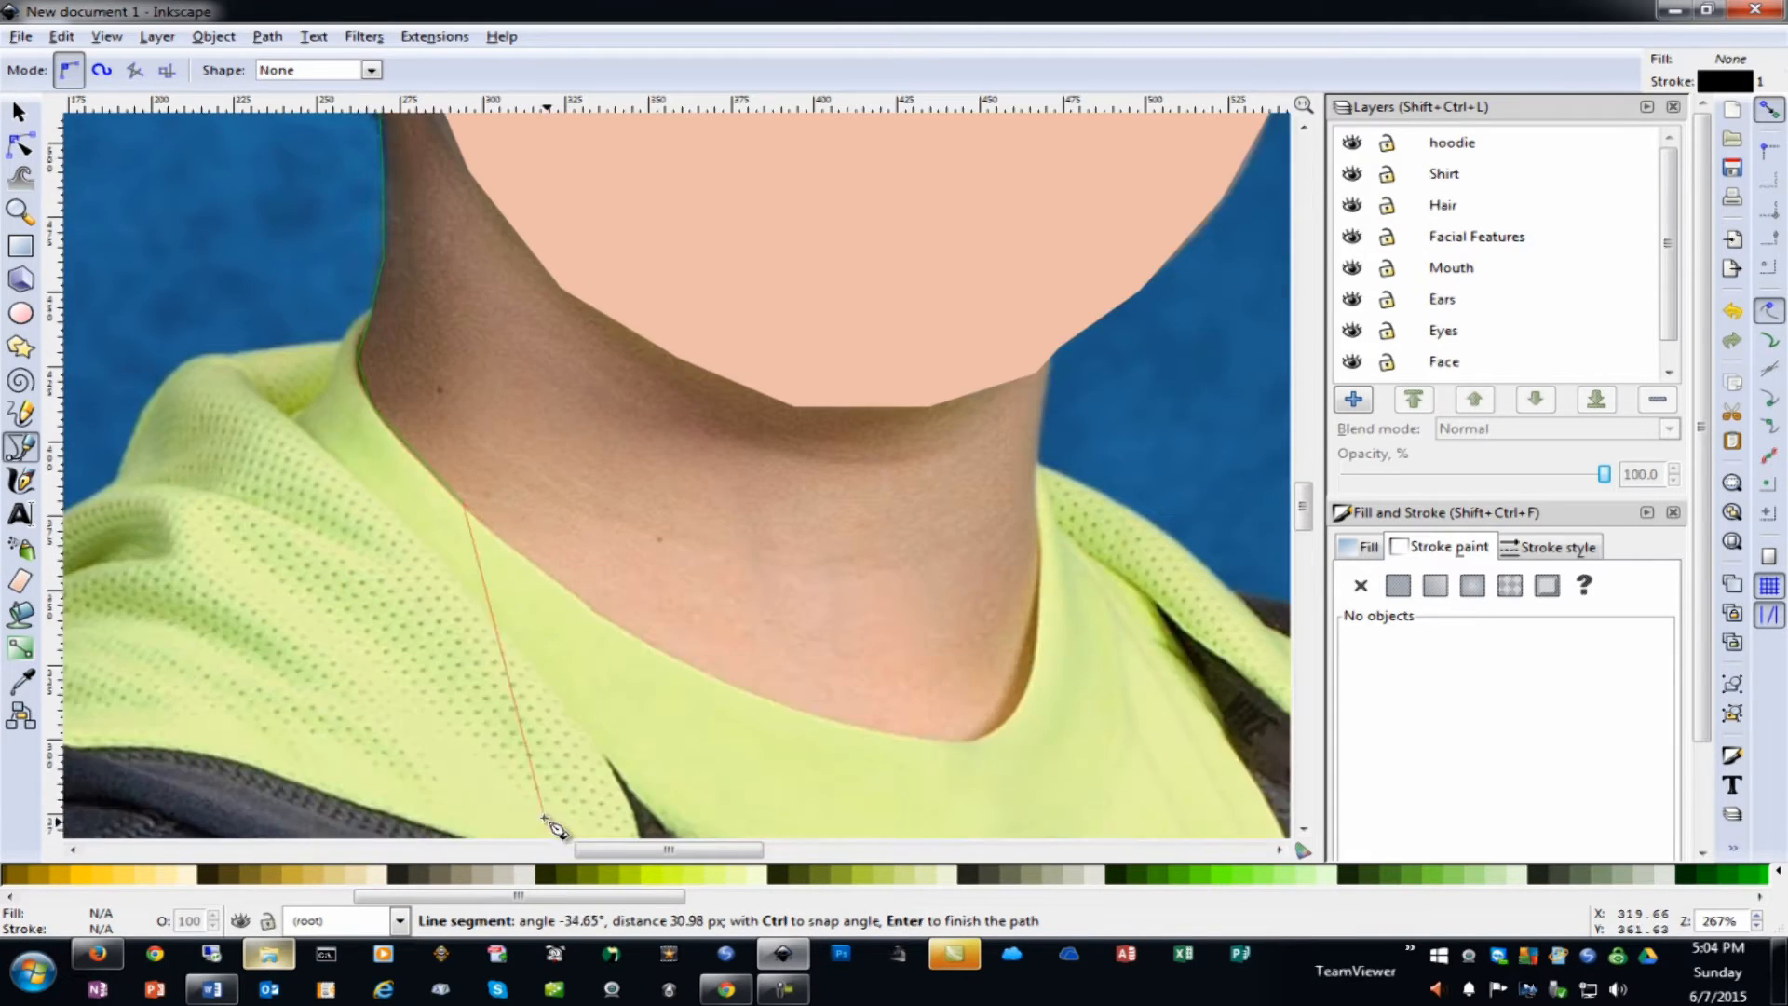
pyautogui.click(564, 589)
pyautogui.click(629, 633)
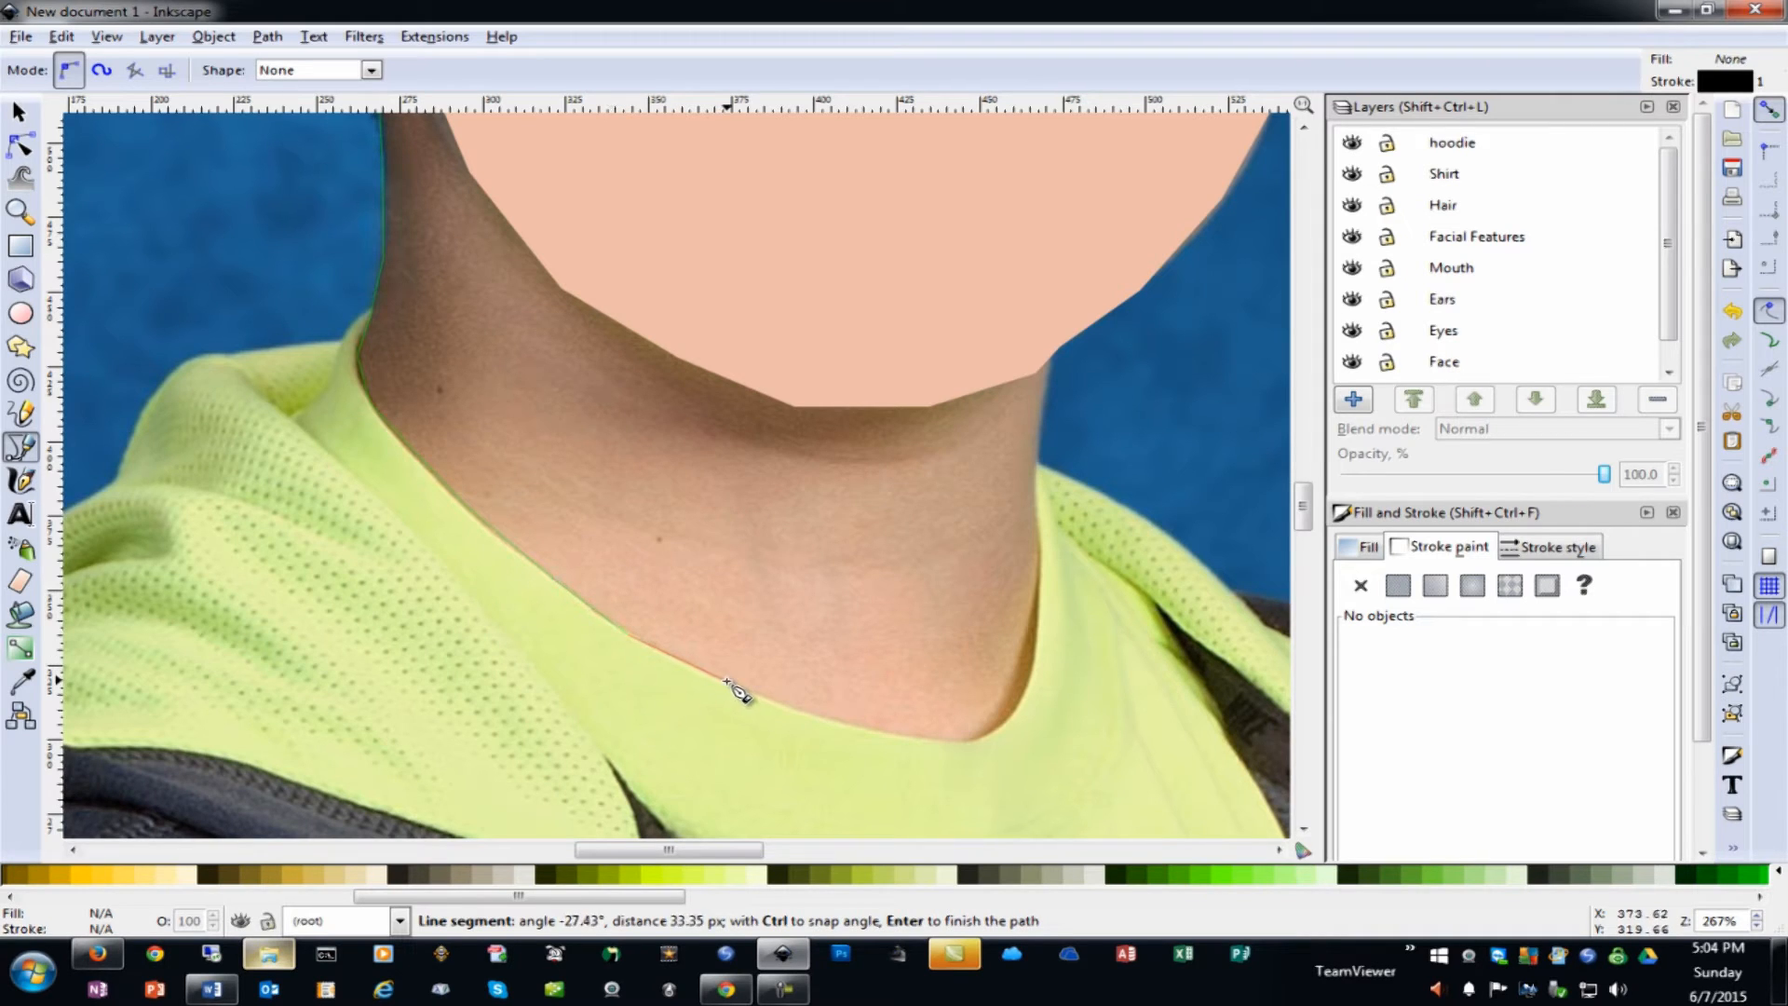
pyautogui.moveTo(727, 682); pyautogui.dragTo(736, 683)
pyautogui.click(838, 726)
pyautogui.click(948, 740)
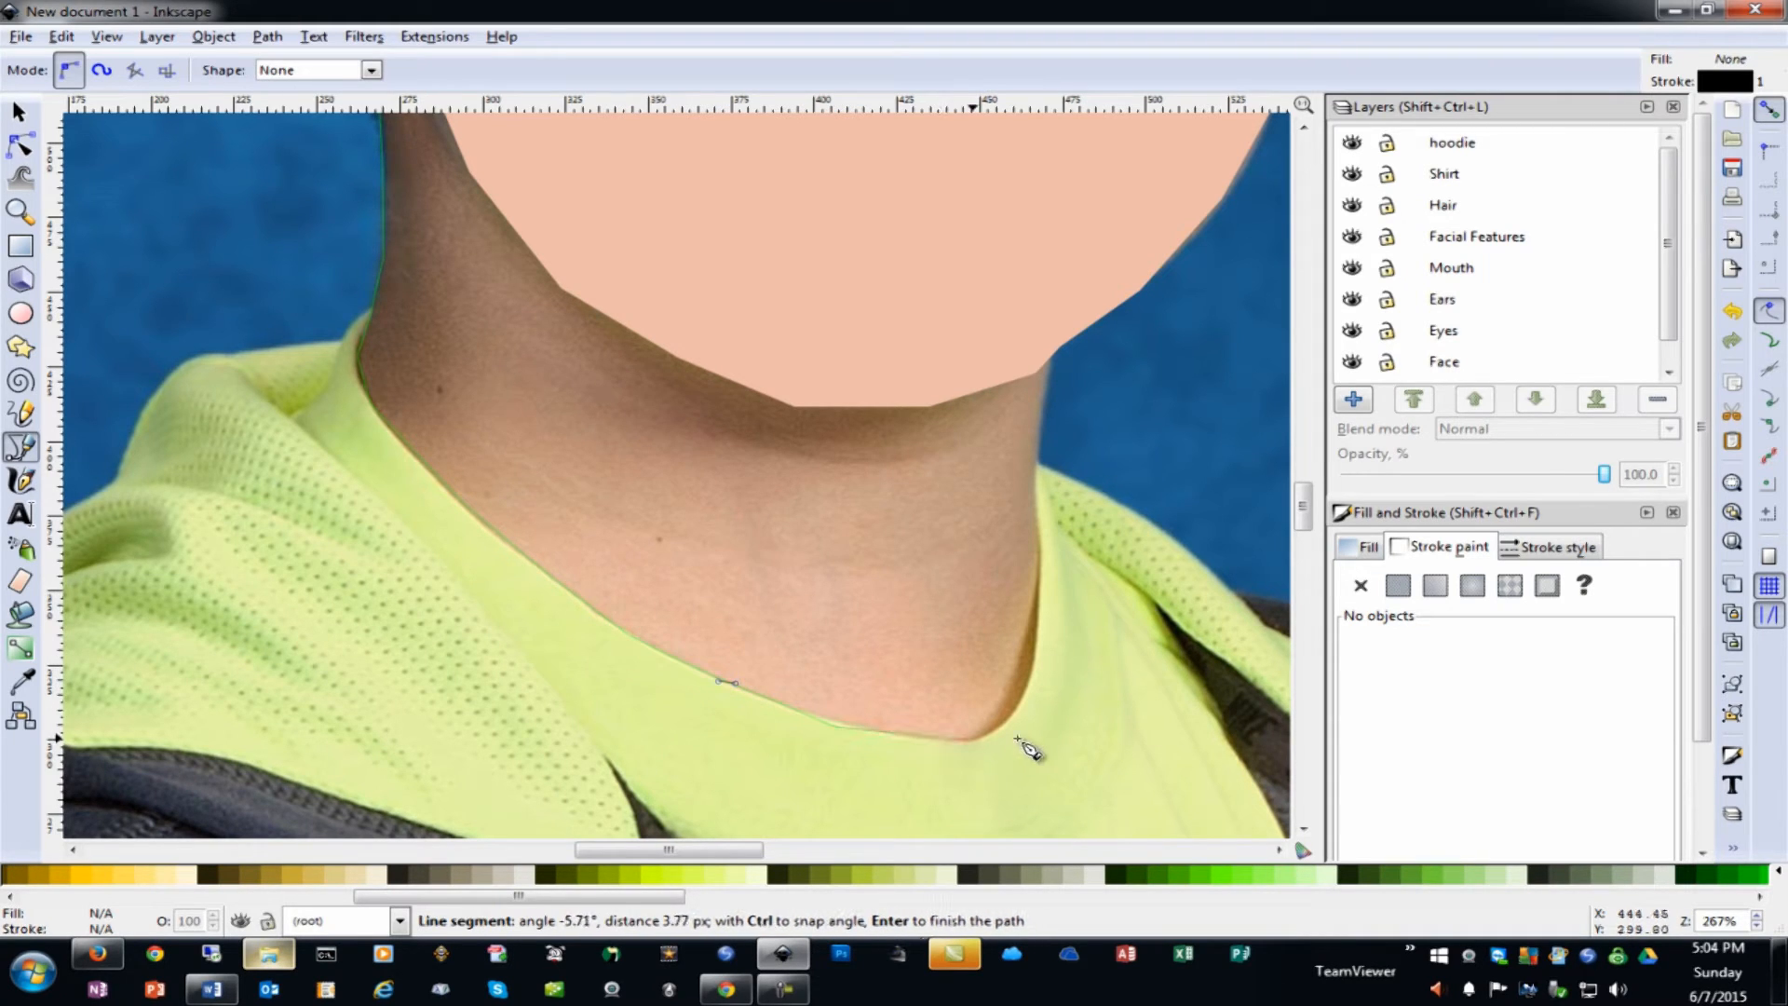
pyautogui.click(986, 737)
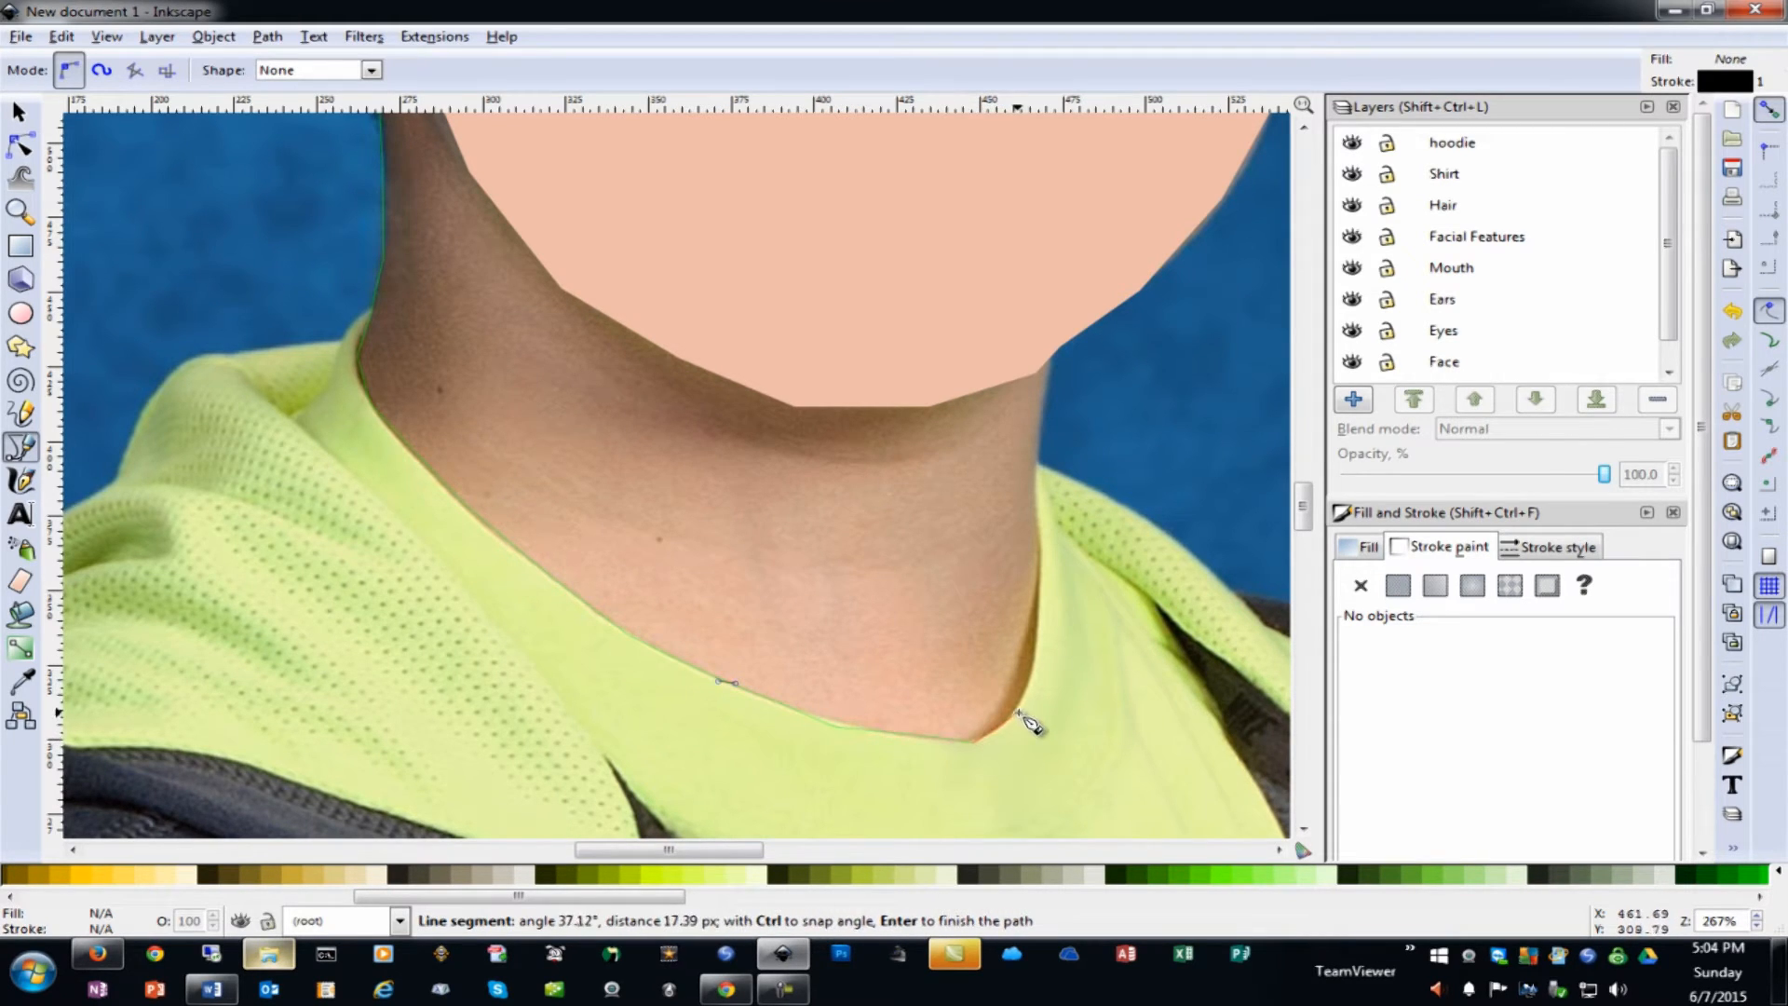
# Continue the neck outline from the lowest point of the neckline up the far side of the collar and neck to the jaw
pyautogui.click(1019, 713)
pyautogui.click(1028, 645)
pyautogui.moveTo(1036, 576); pyautogui.dragTo(1036, 585)
pyautogui.click(1035, 511)
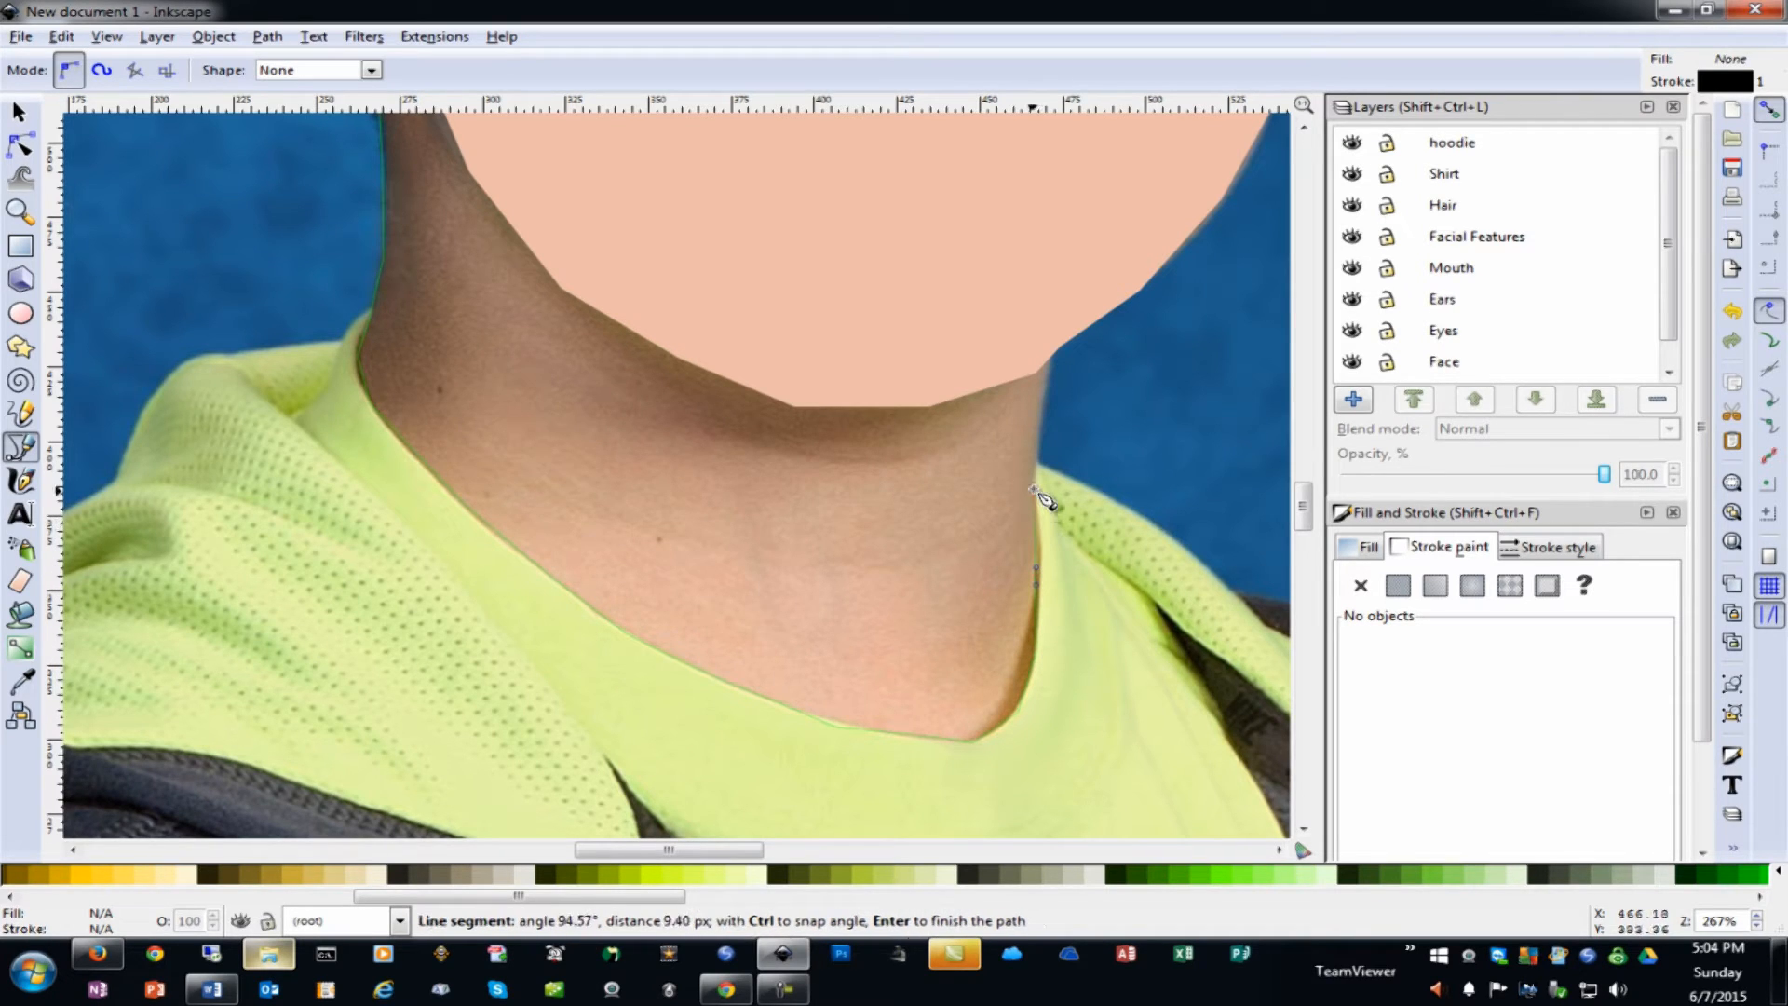
pyautogui.moveTo(1042, 406); pyautogui.dragTo(1047, 399)
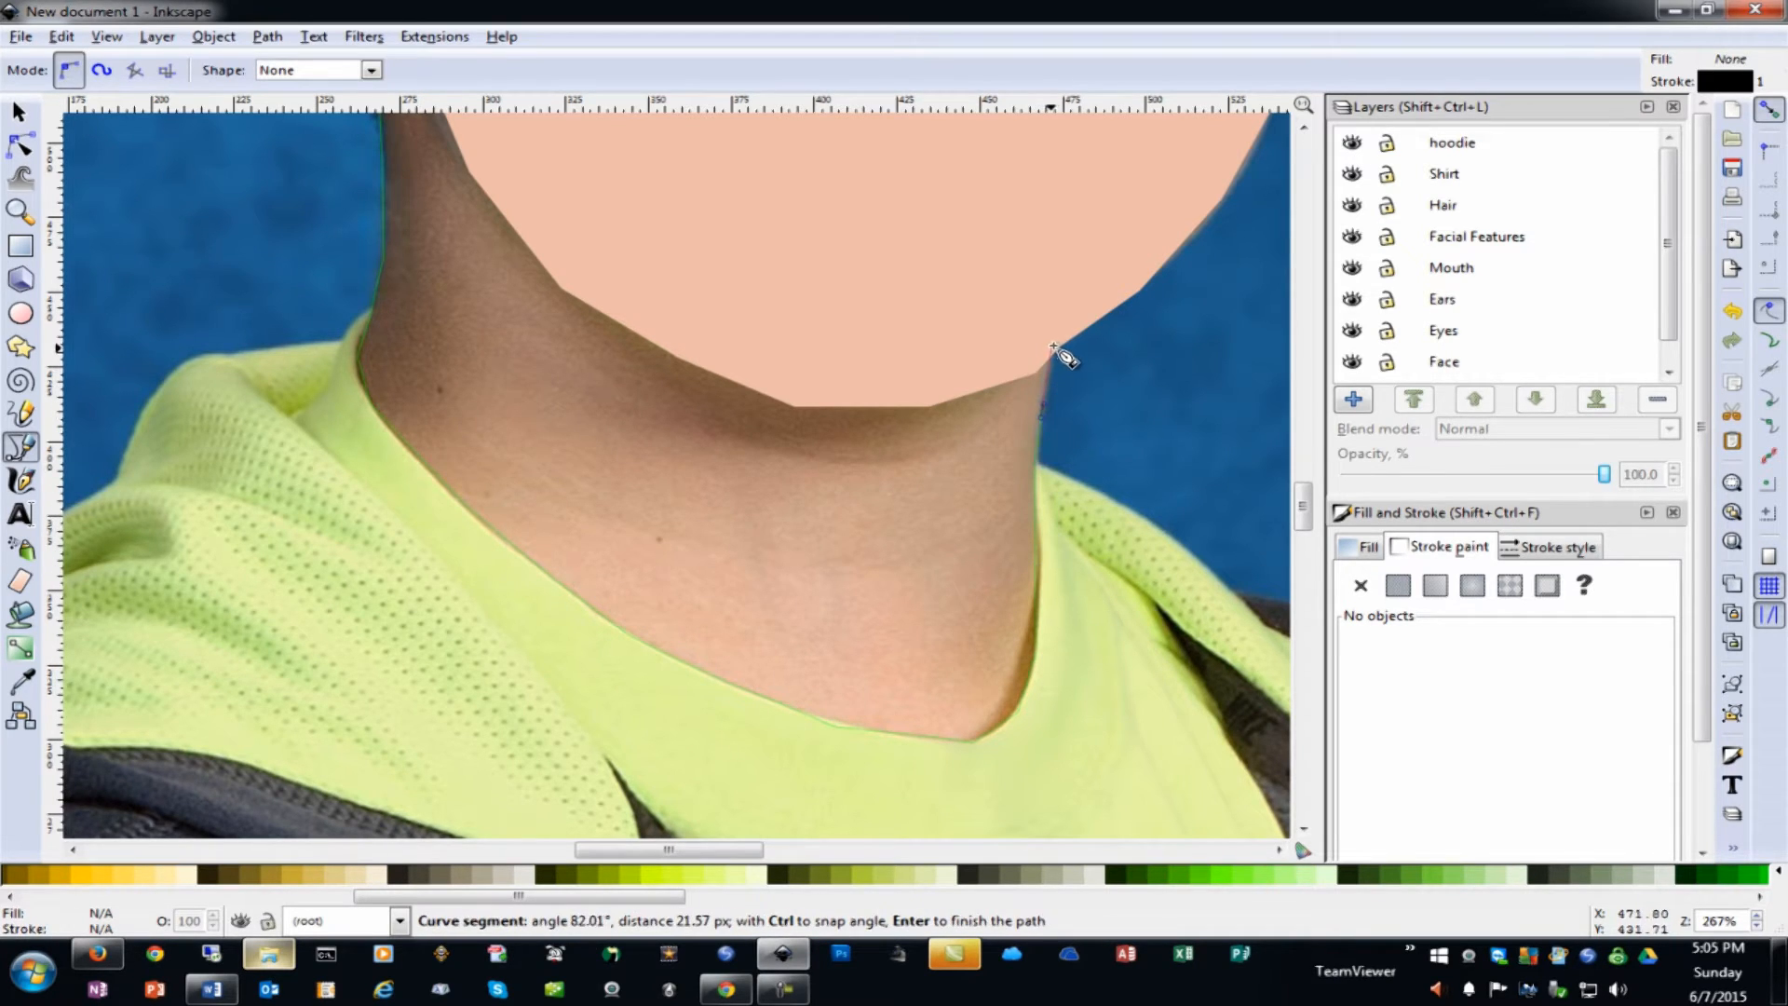
pyautogui.click(1052, 347)
# Trace the neck's upper edge slightly inside the face shape along the chin and jaw, and close the path under the near earlobe
pyautogui.click(1005, 373)
pyautogui.click(782, 382)
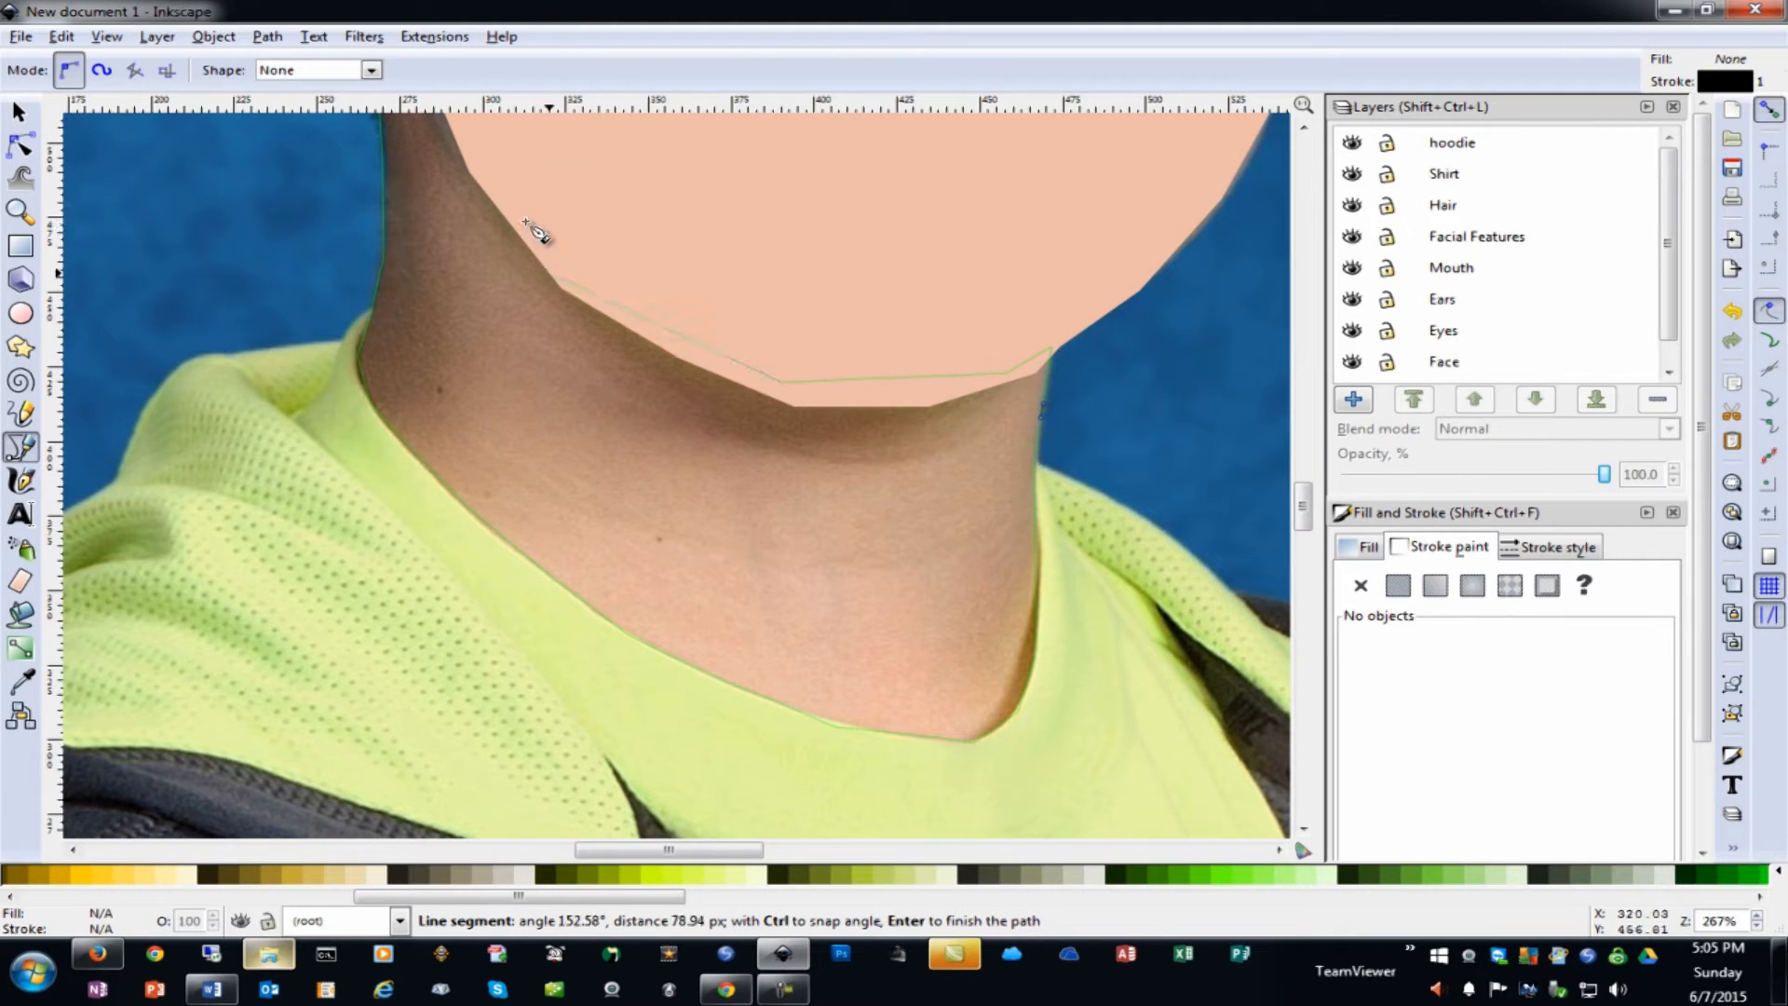
pyautogui.click(466, 146)
pyautogui.scroll(10, 493, 195)
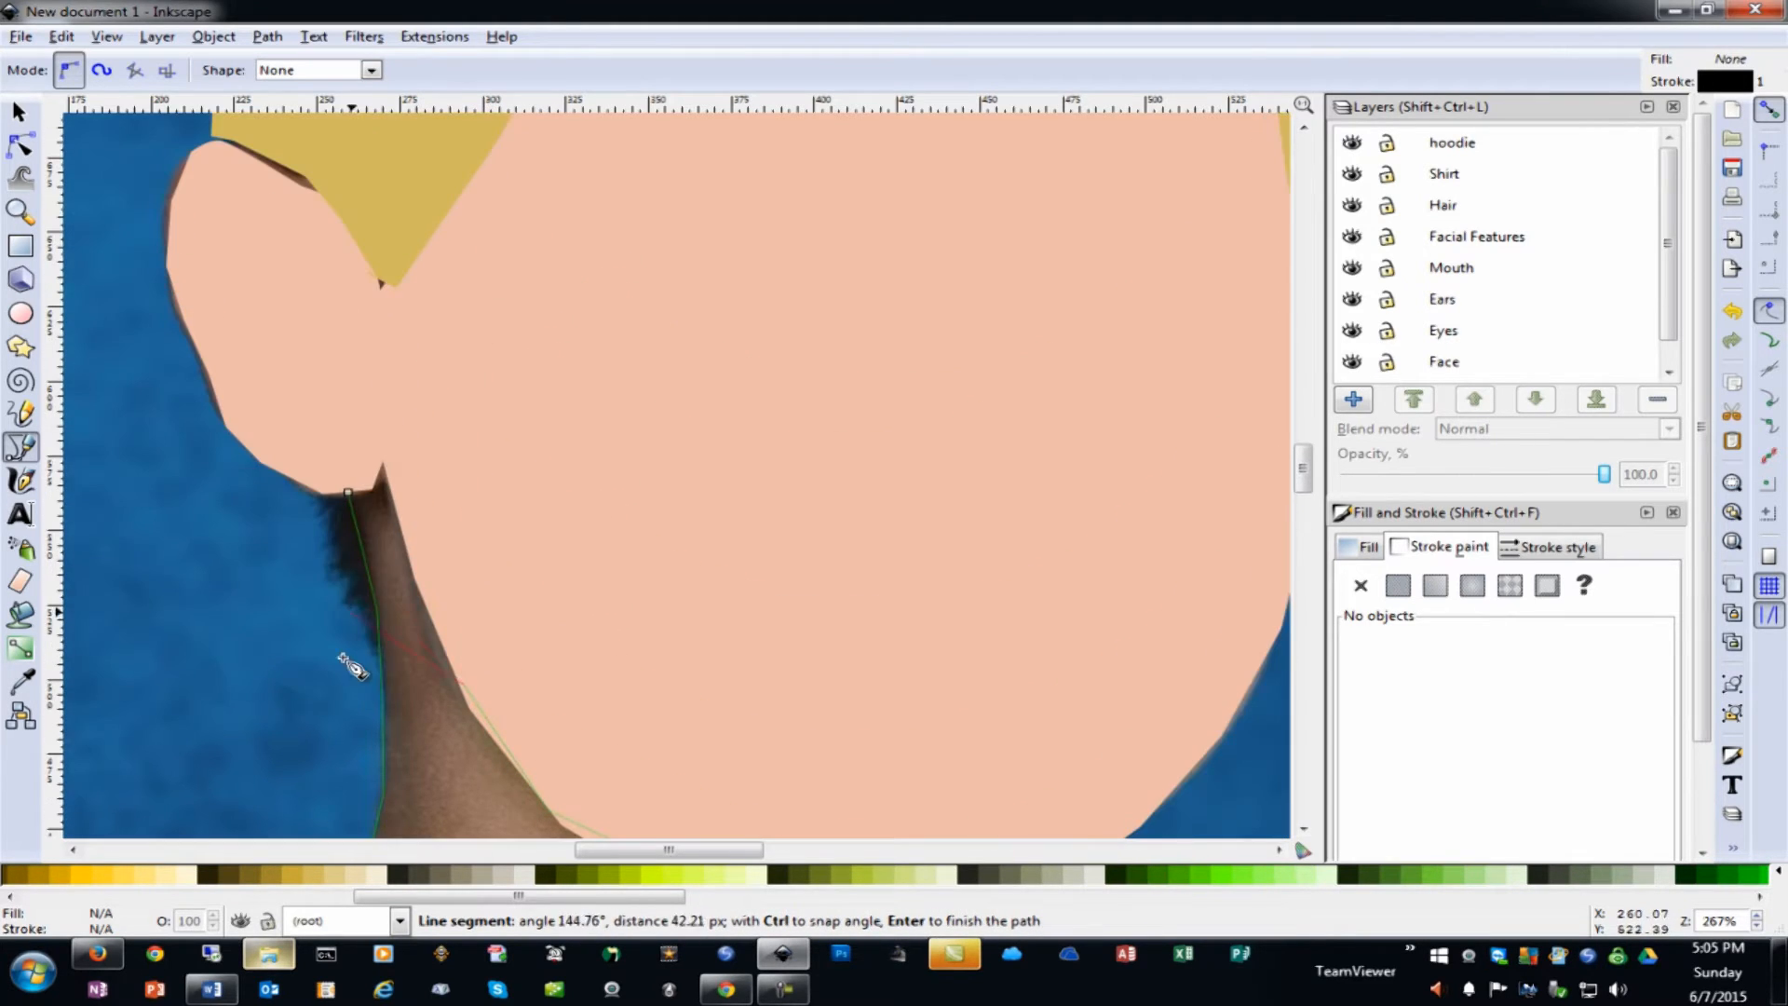
pyautogui.click(378, 445)
pyautogui.click(350, 491)
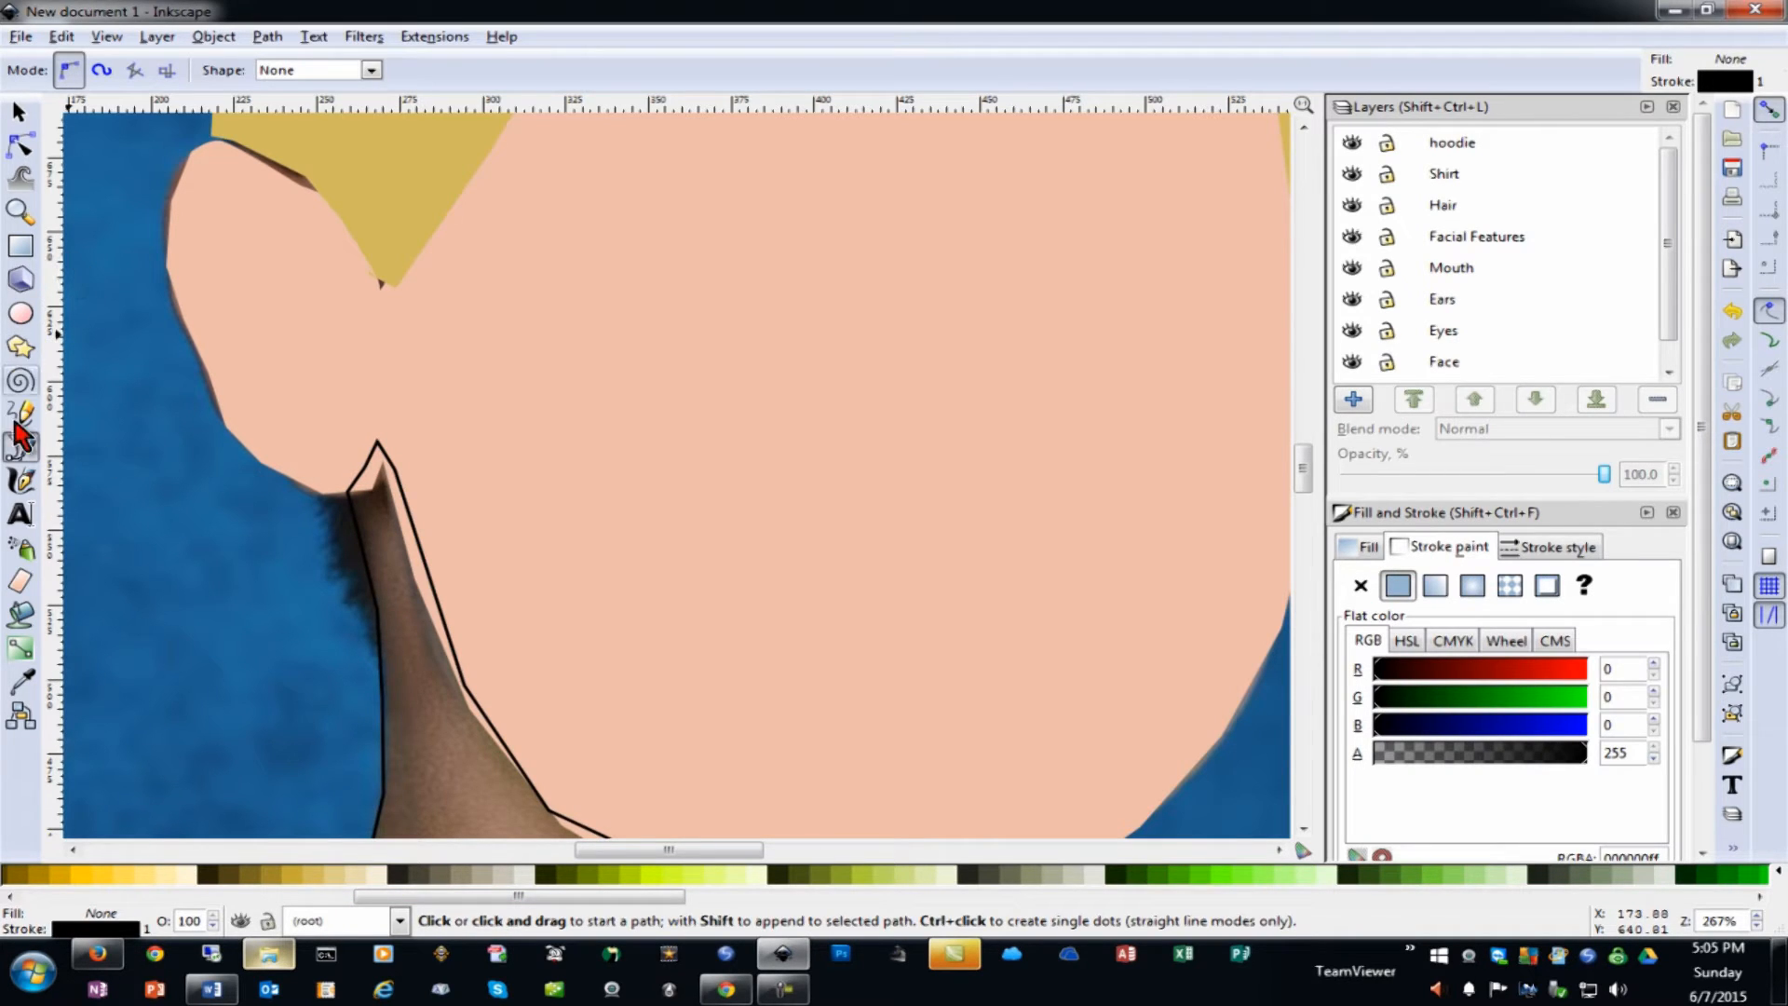
# Fill the neck shape with the skin colour sampled from the face and remove its stroke
pyautogui.click(21, 682)
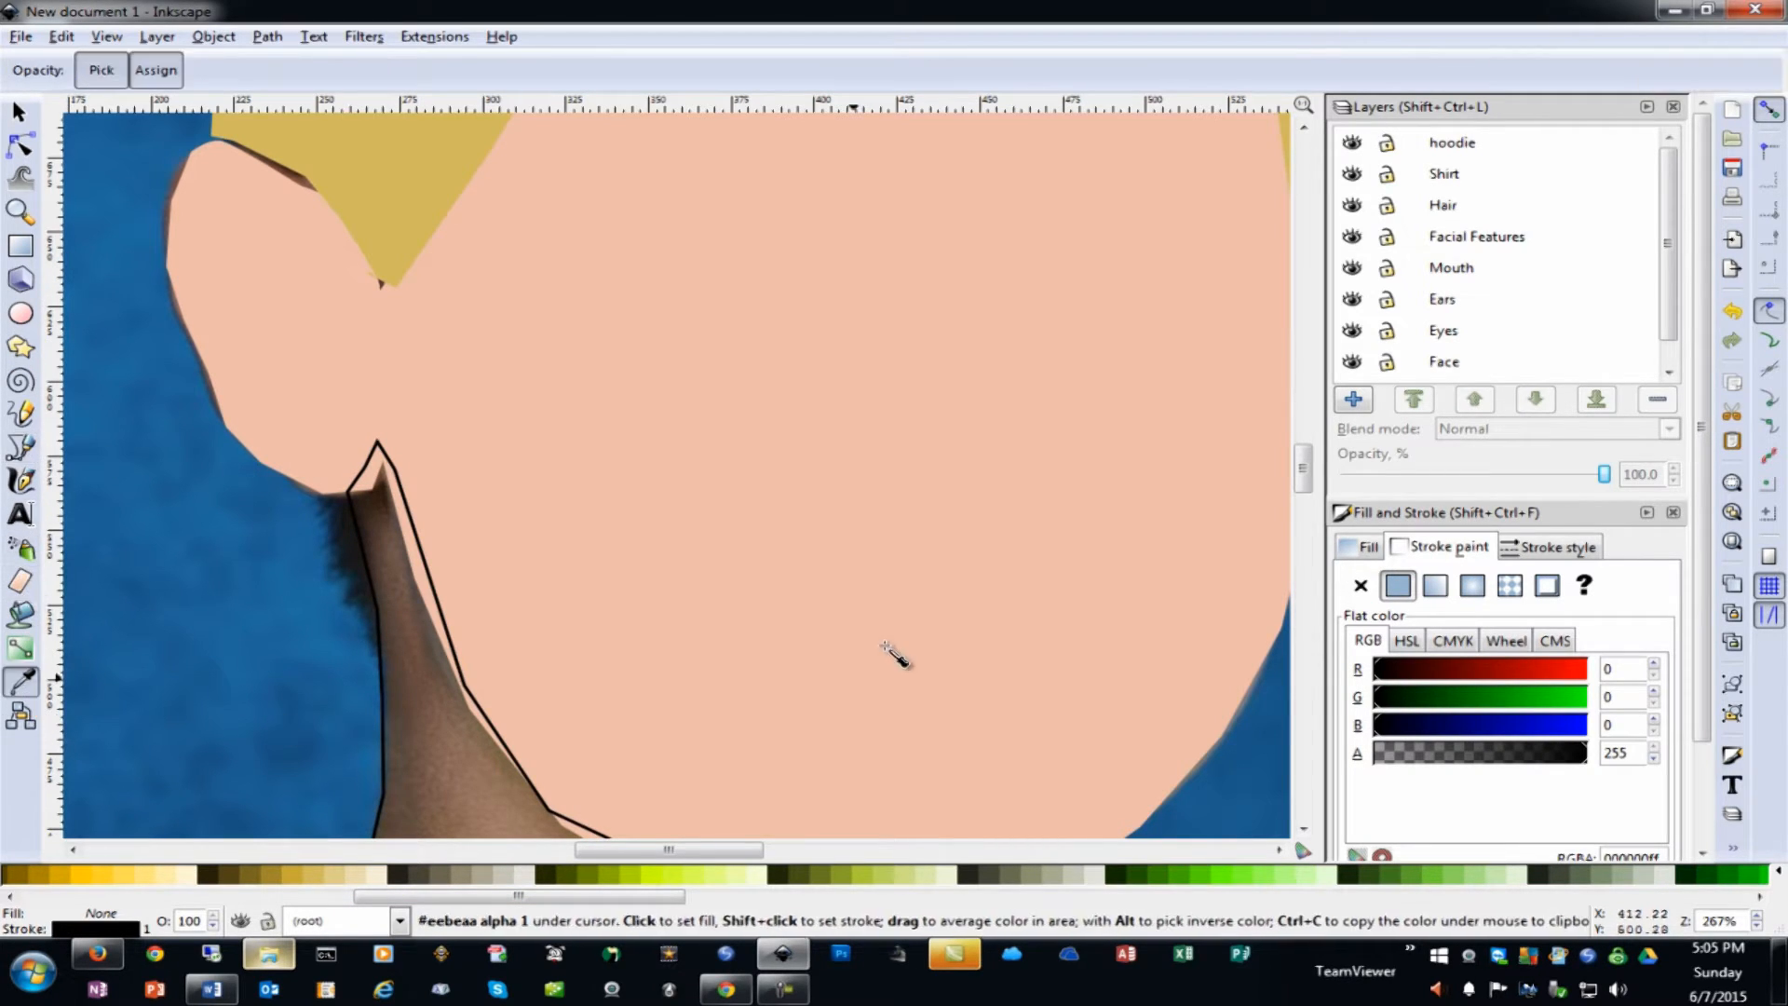
pyautogui.click(917, 708)
pyautogui.scroll(-10, 987, 758)
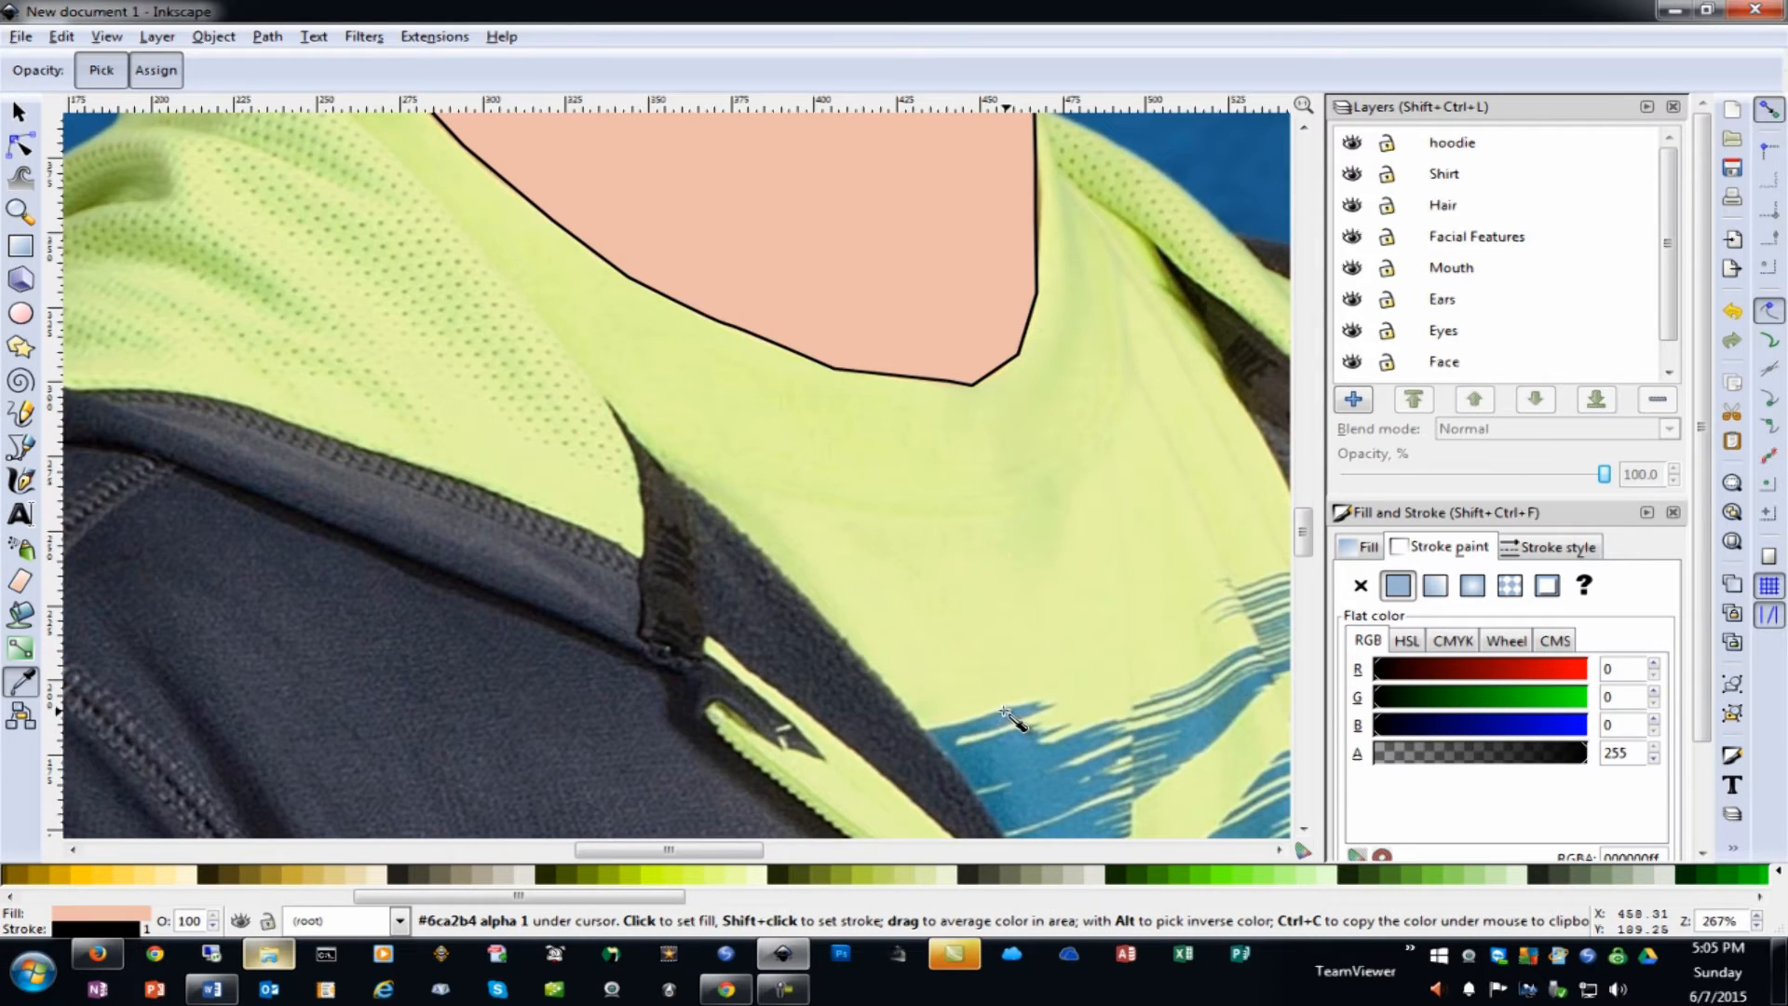
pyautogui.press('-')
pyautogui.press('-')
pyautogui.scroll(16, 895, 549)
pyautogui.press('-')
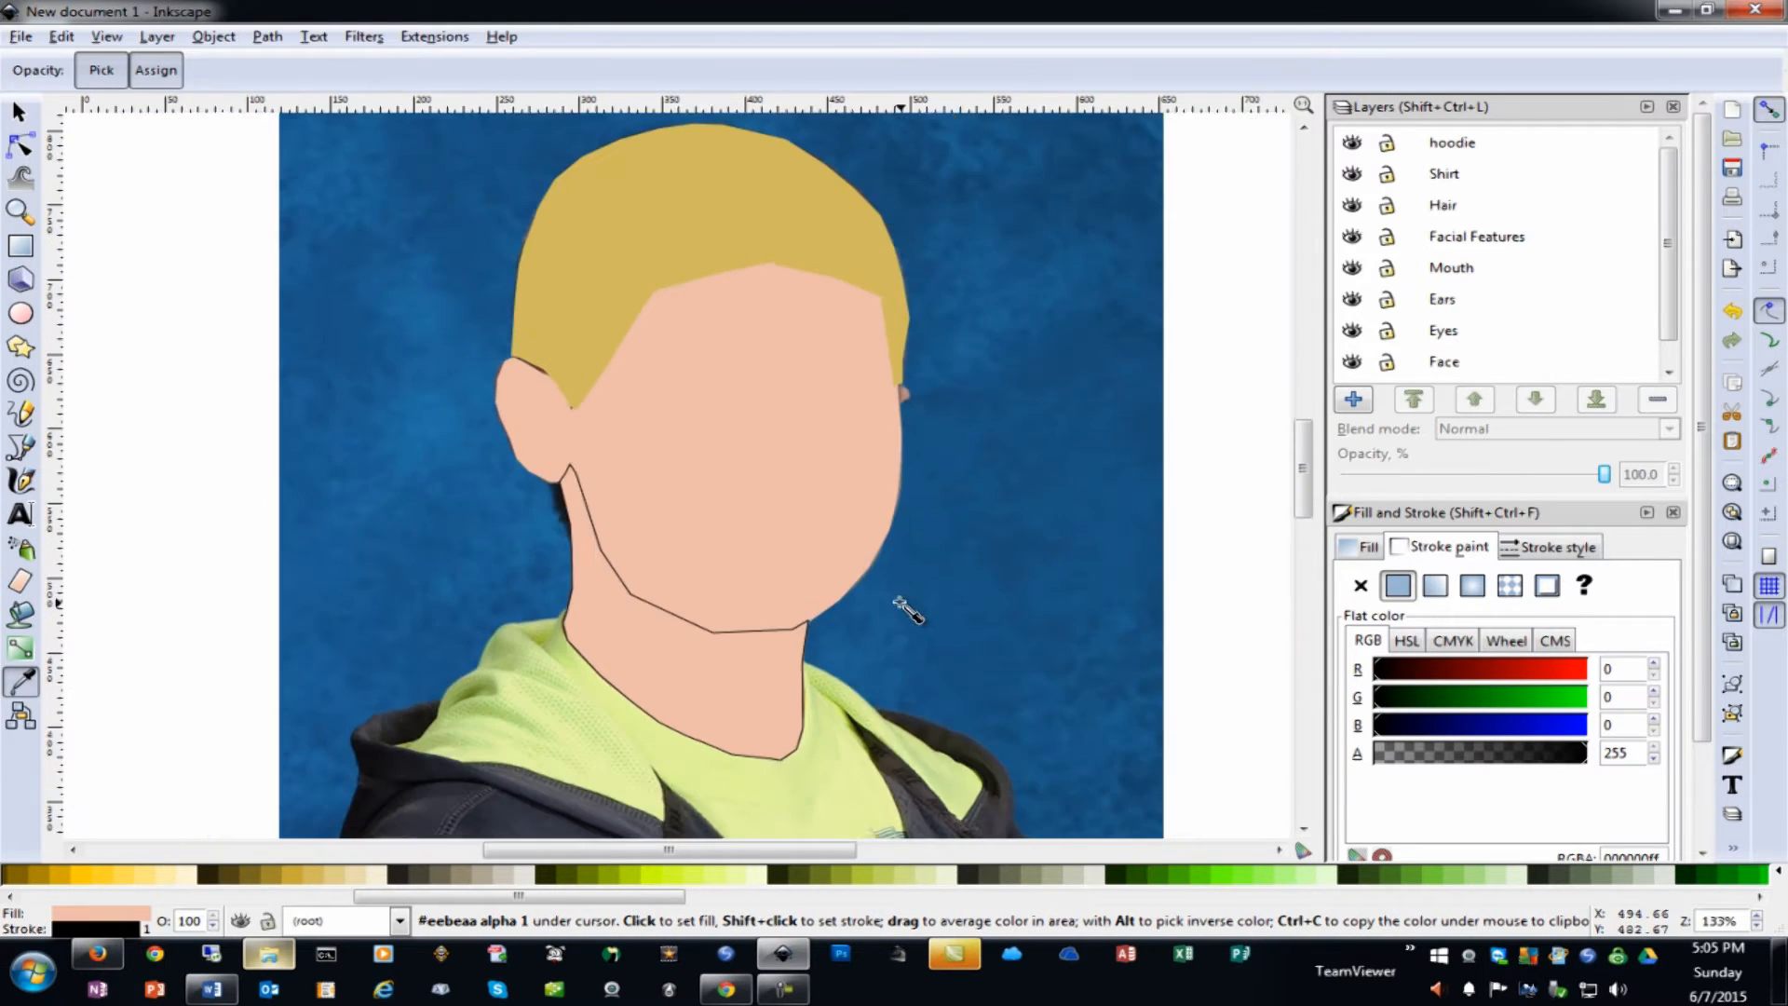
pyautogui.click(1359, 587)
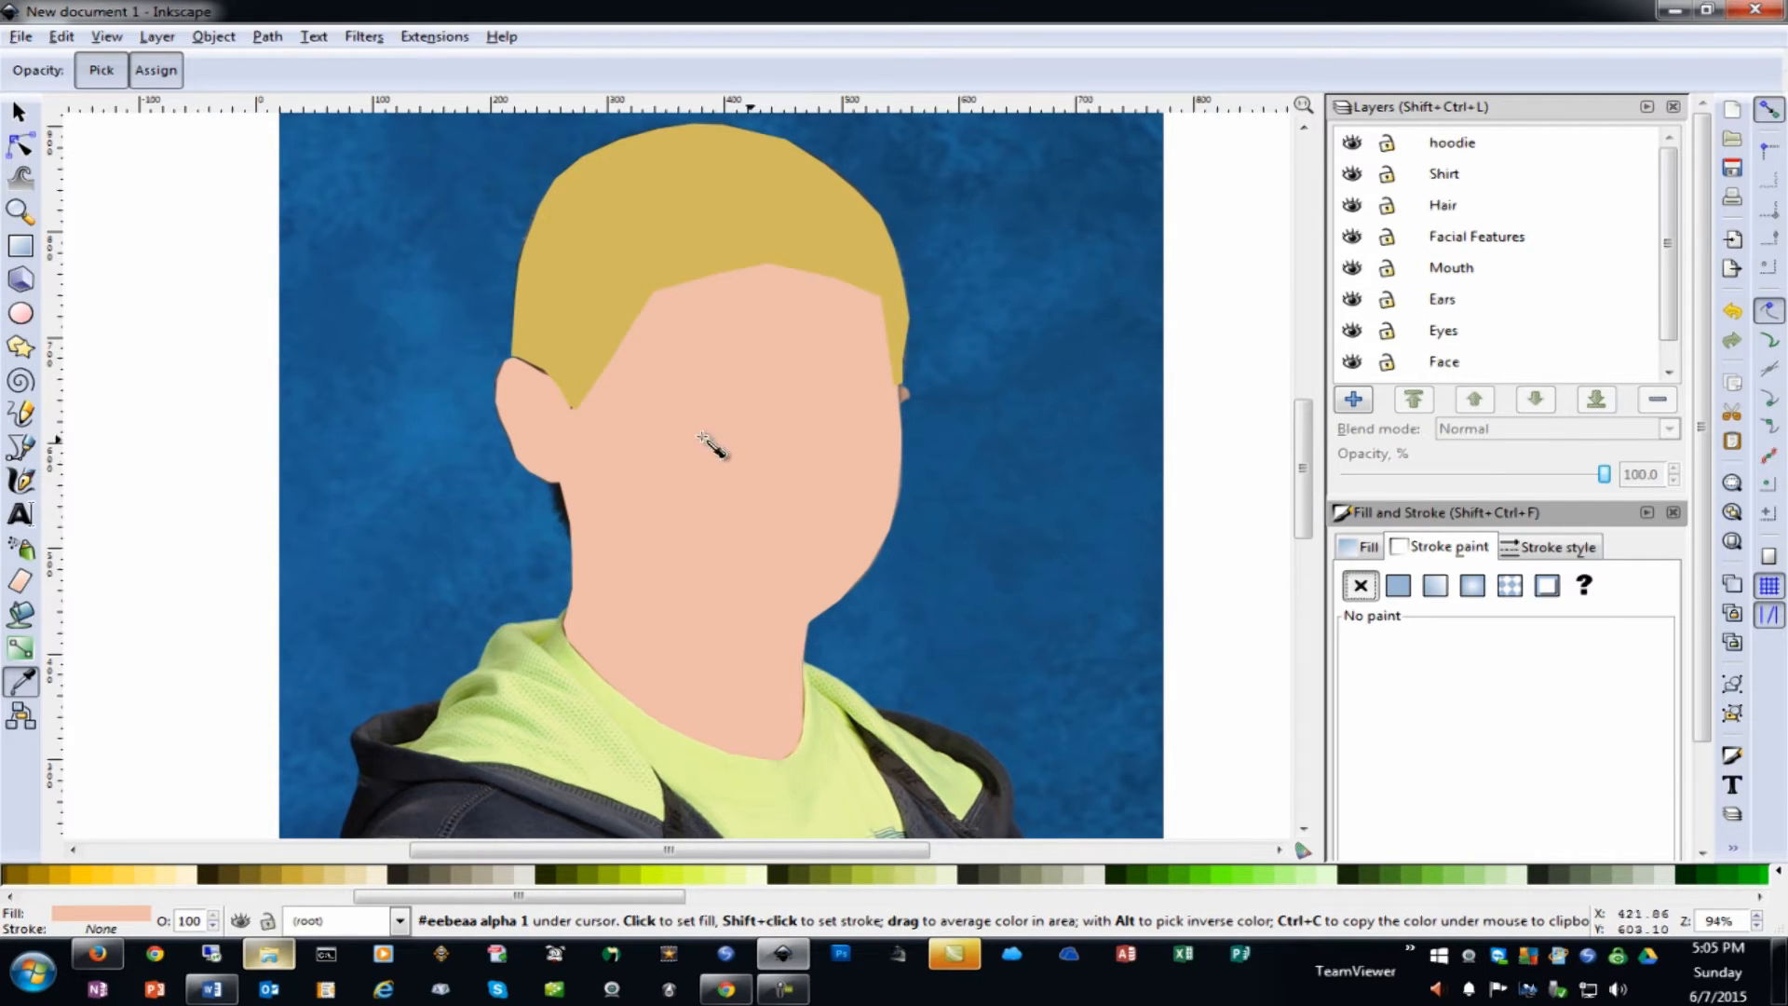
# Start a Bezier path for the shirt at the outer corner of the near green hood lining and trace up its edge to the neck
pyautogui.scroll(-6, 577, 649)
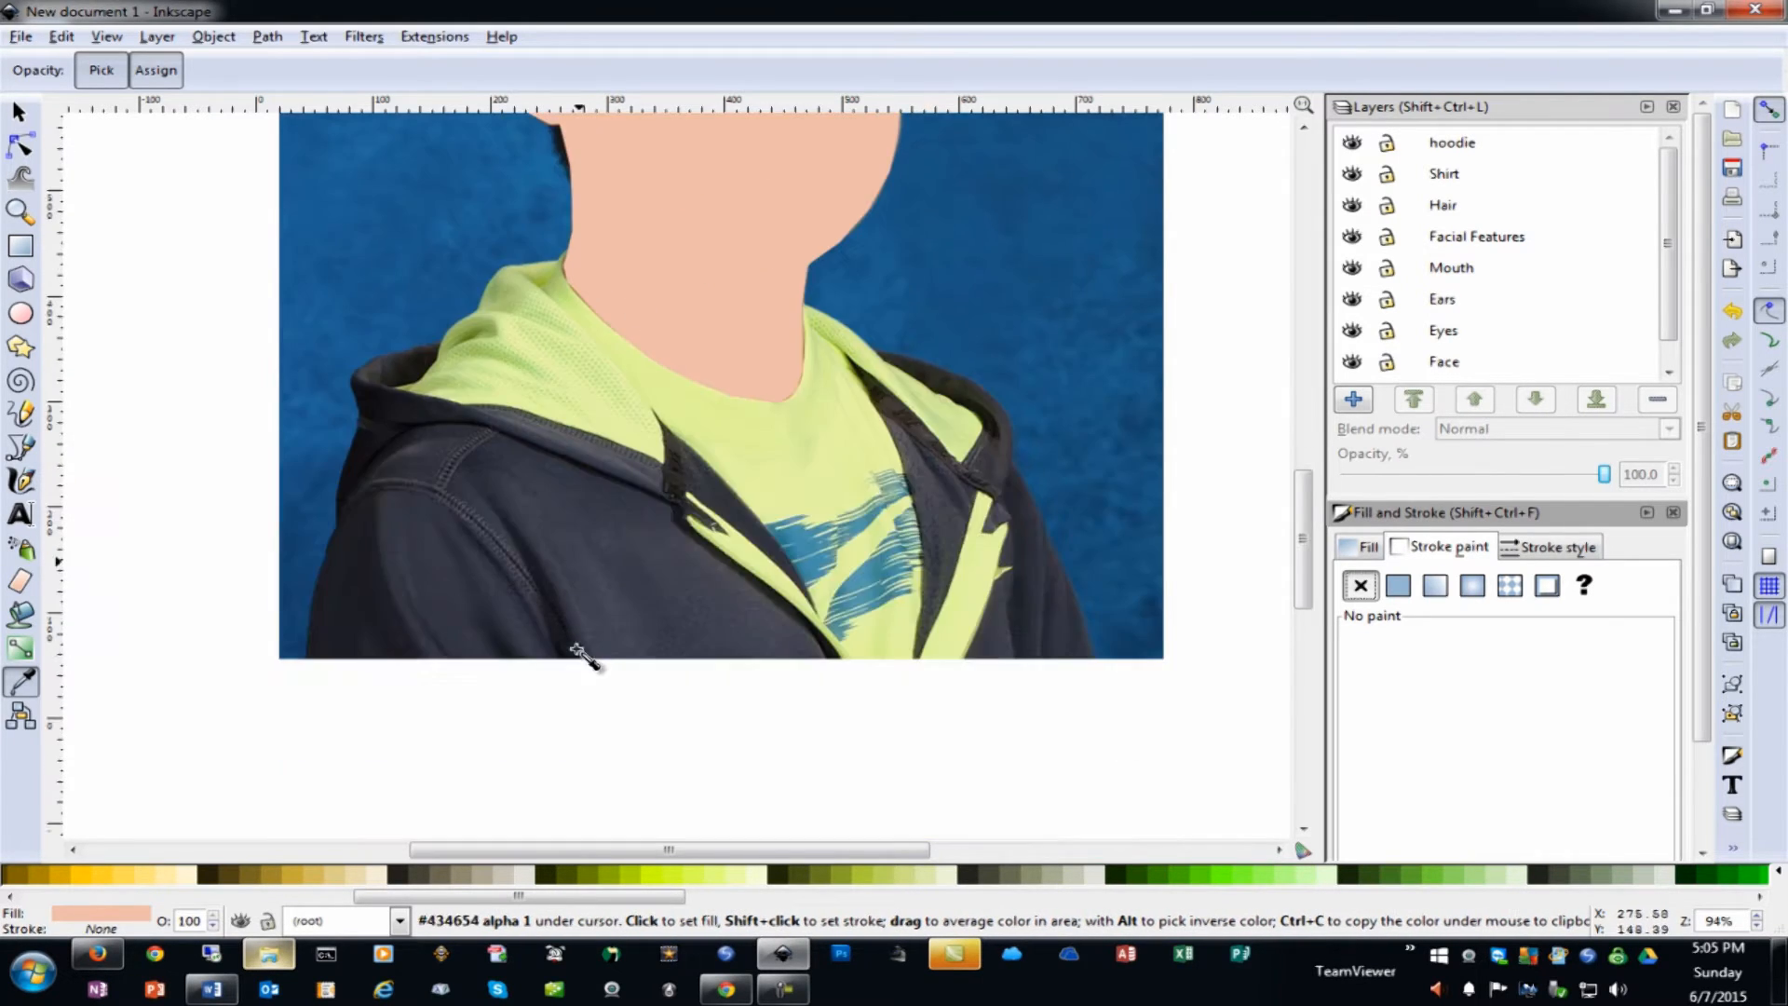
pyautogui.scroll(4, 584, 656)
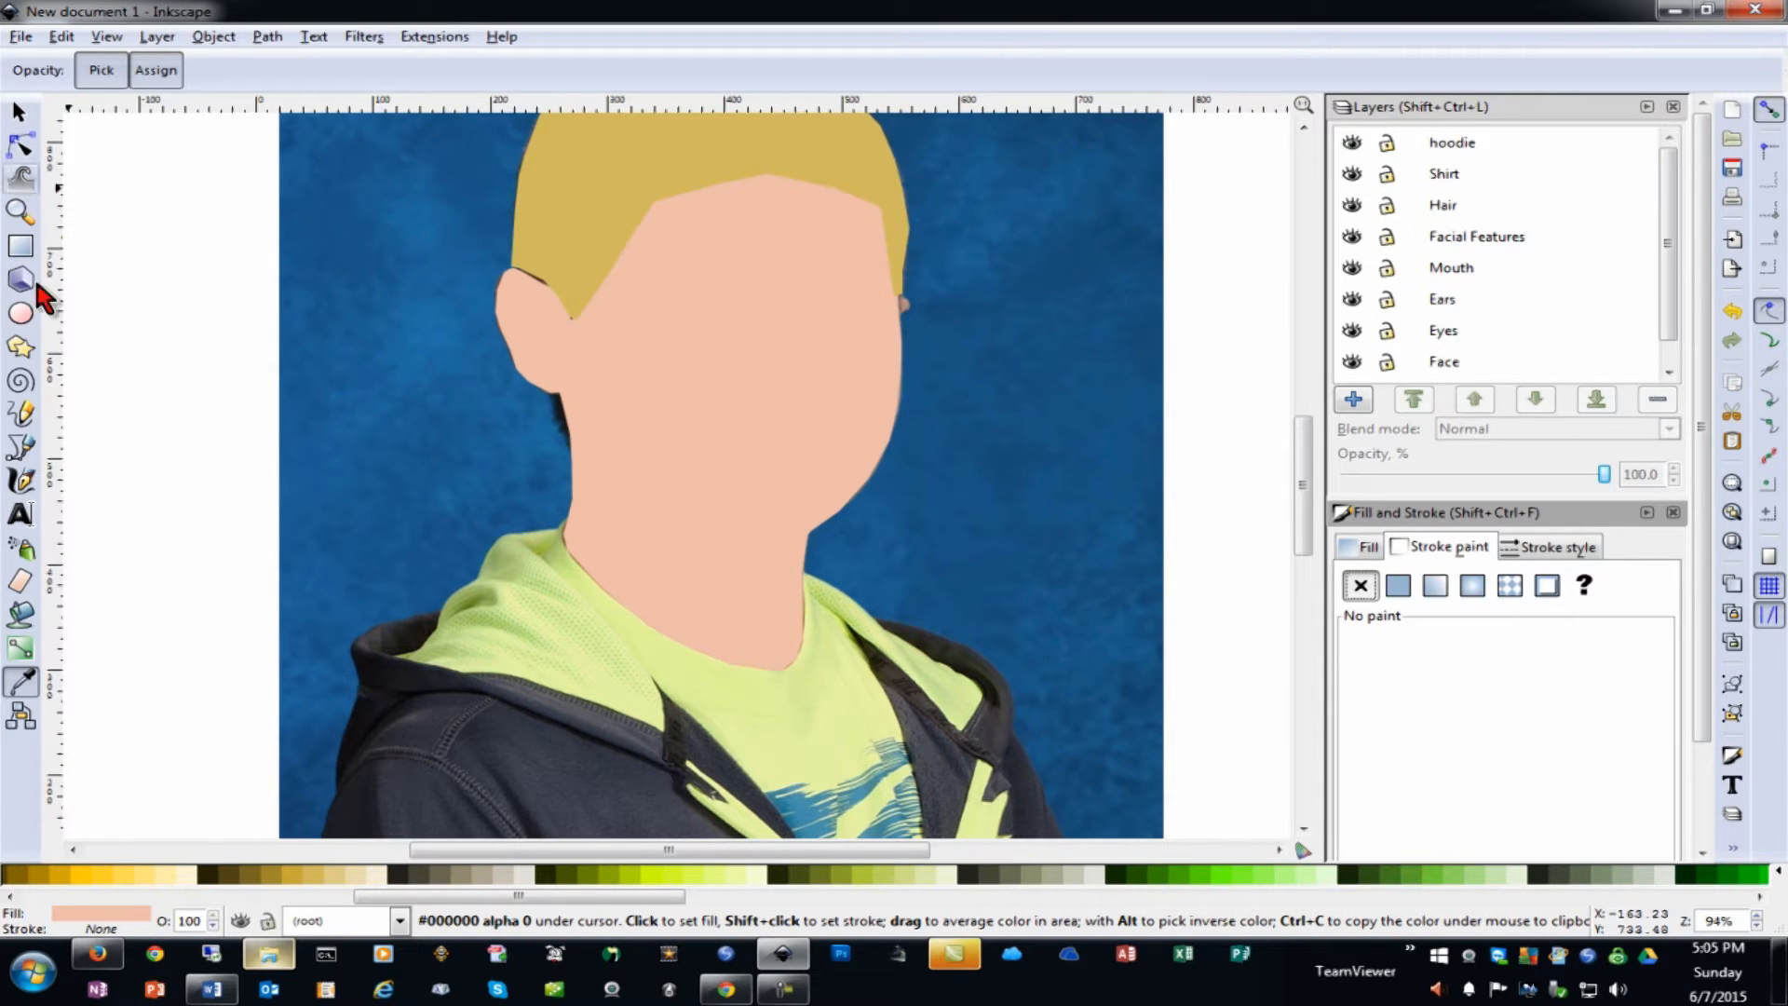
pyautogui.click(19, 450)
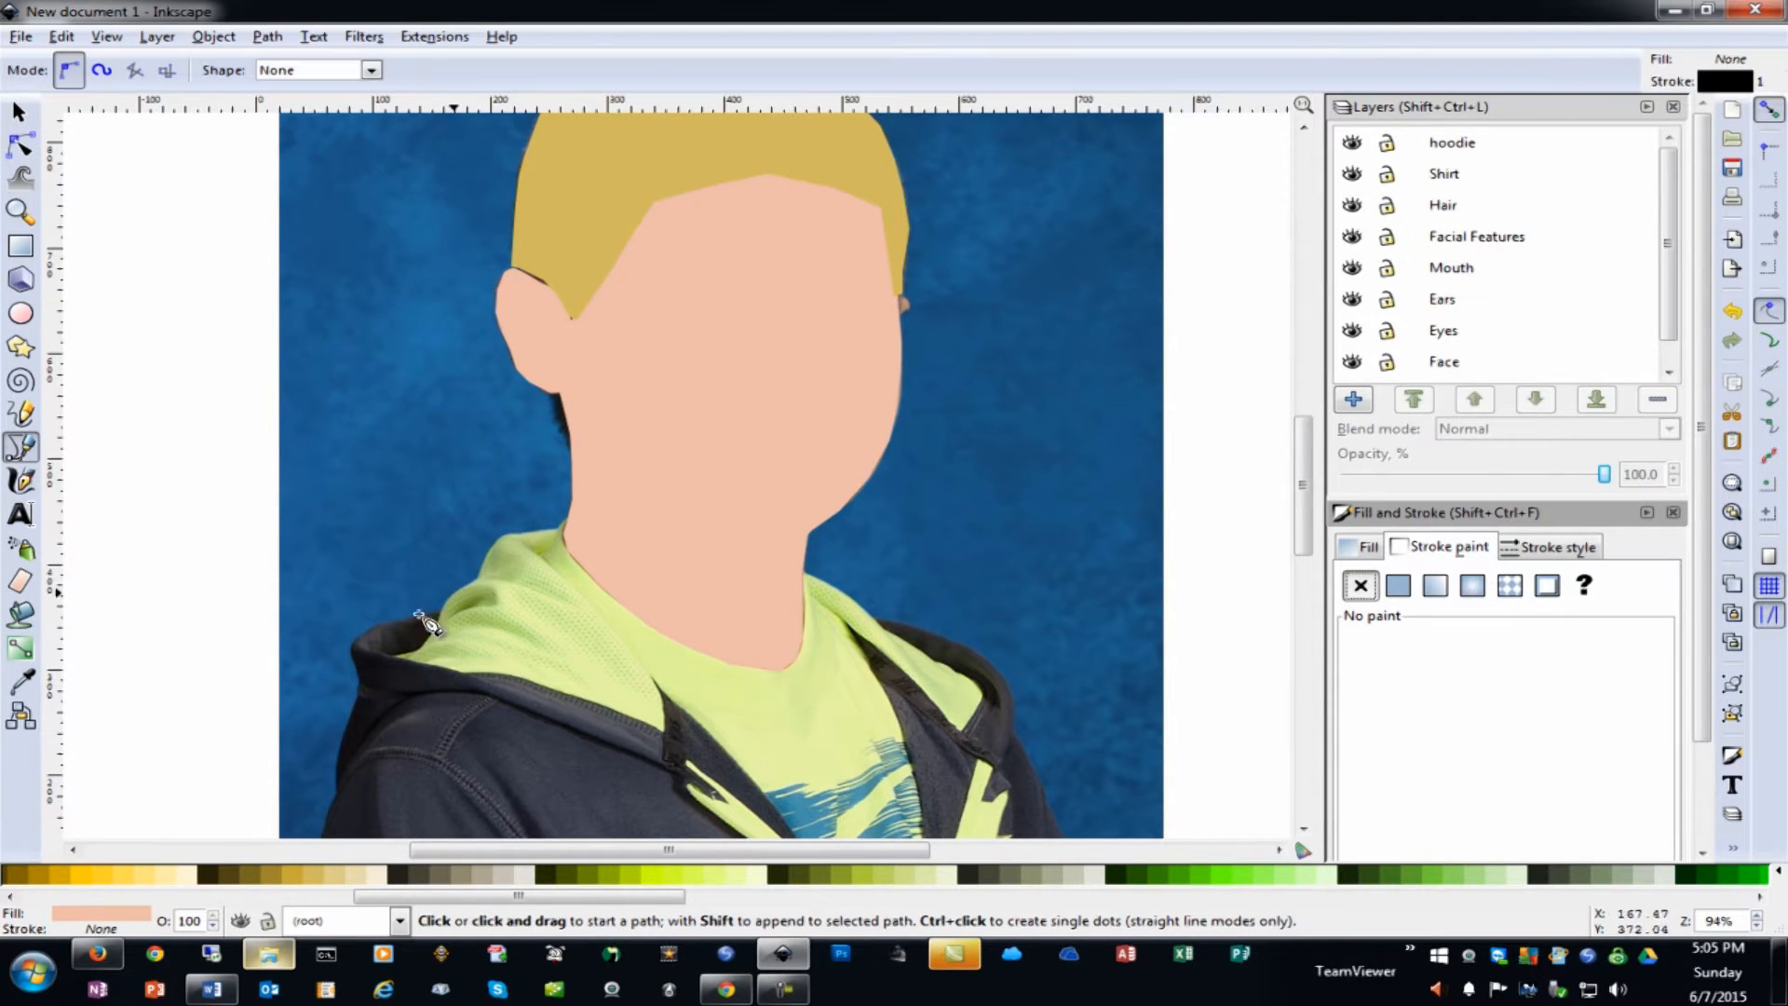
pyautogui.press('+')
pyautogui.press('+')
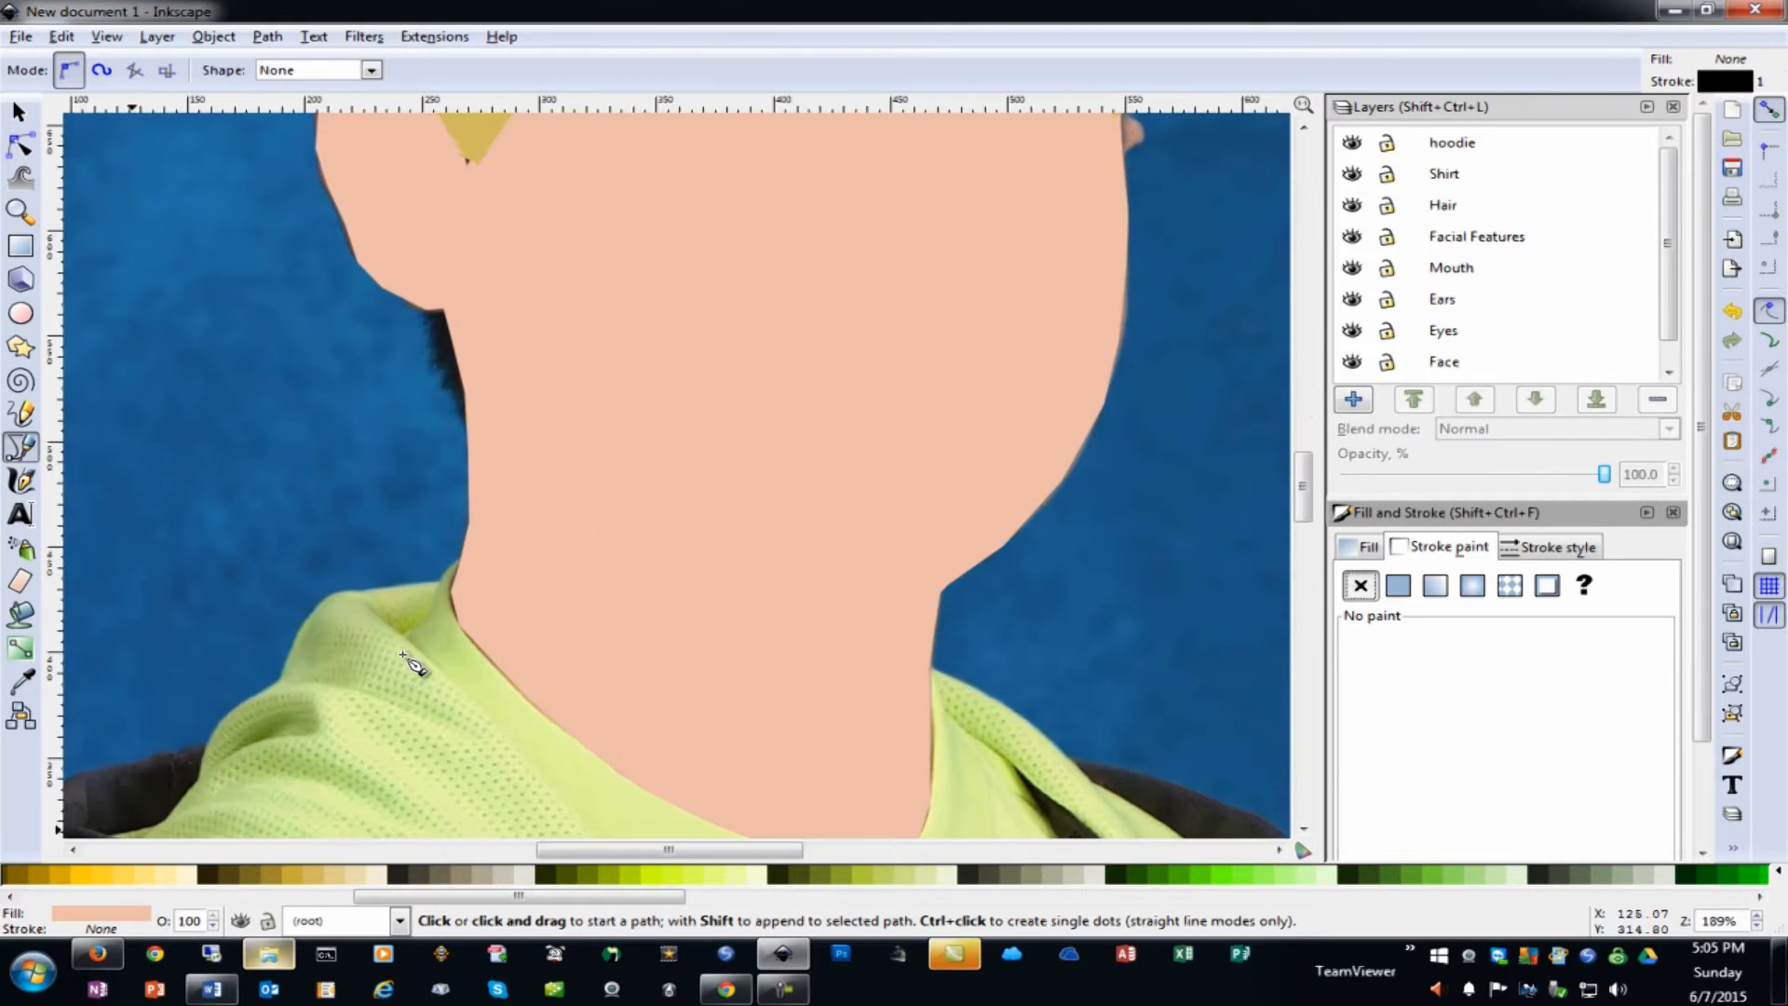
pyautogui.scroll(-9, 259, 766)
pyautogui.scroll(2, 170, 574)
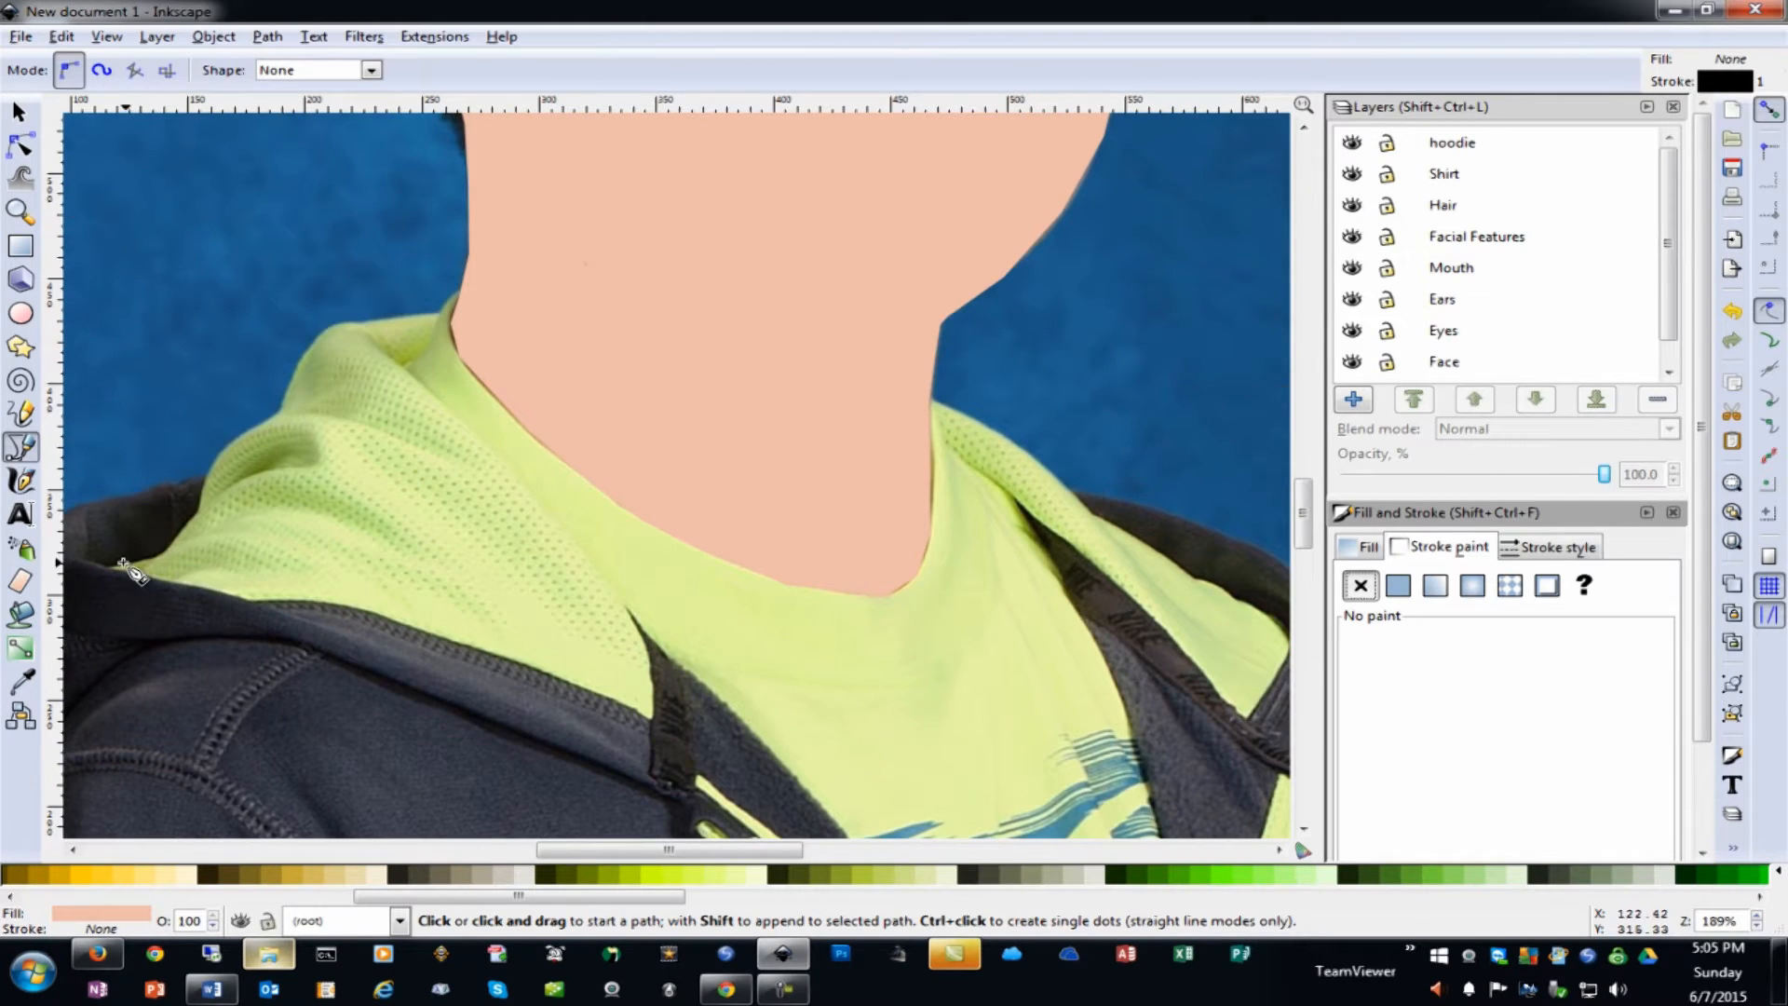
pyautogui.click(124, 564)
pyautogui.click(172, 547)
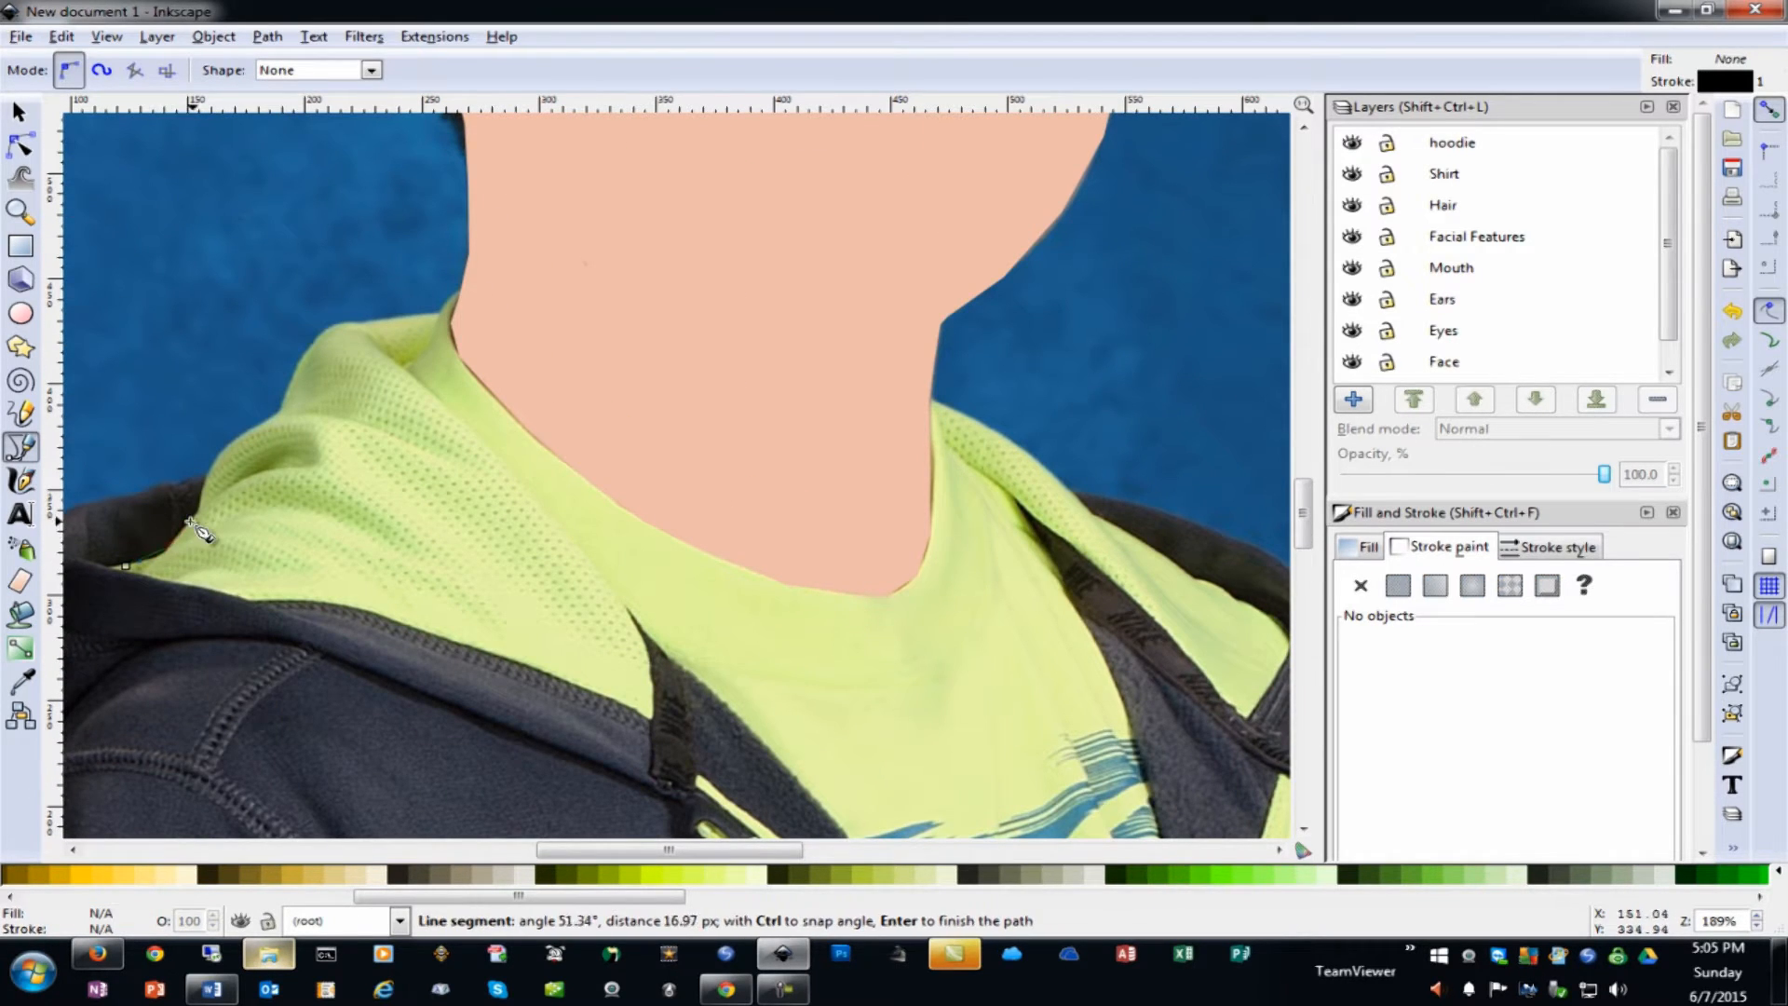
pyautogui.click(213, 466)
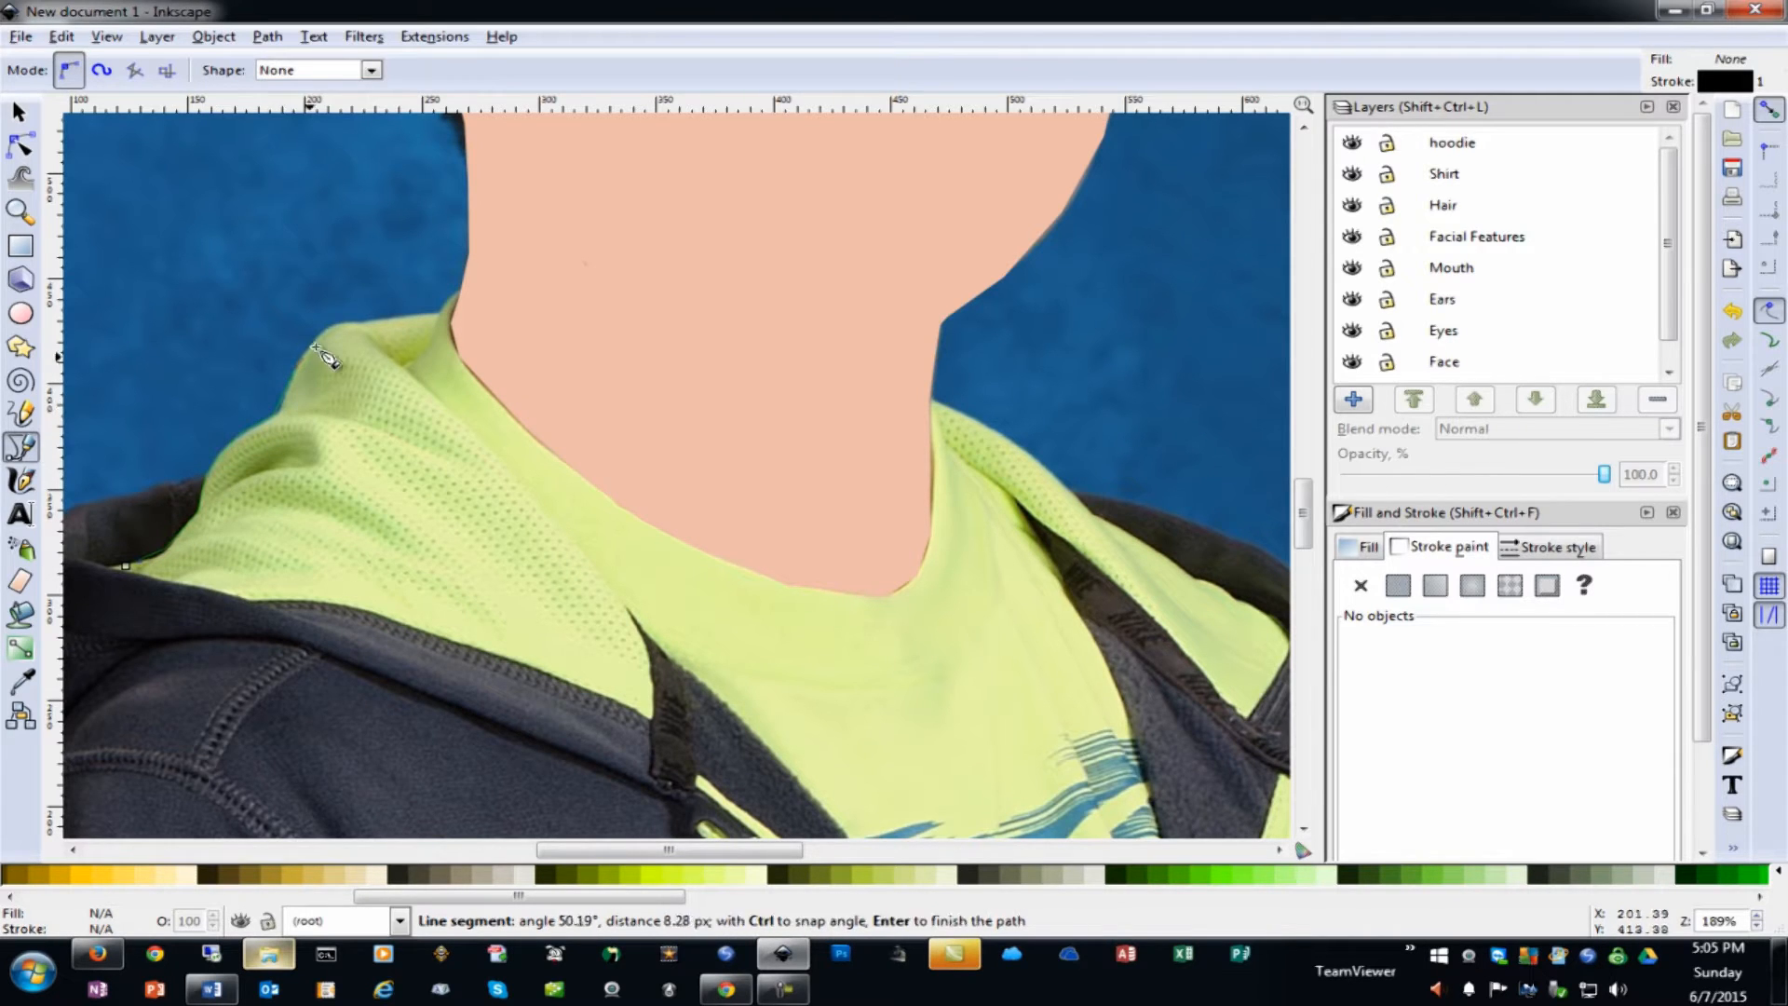
pyautogui.click(348, 326)
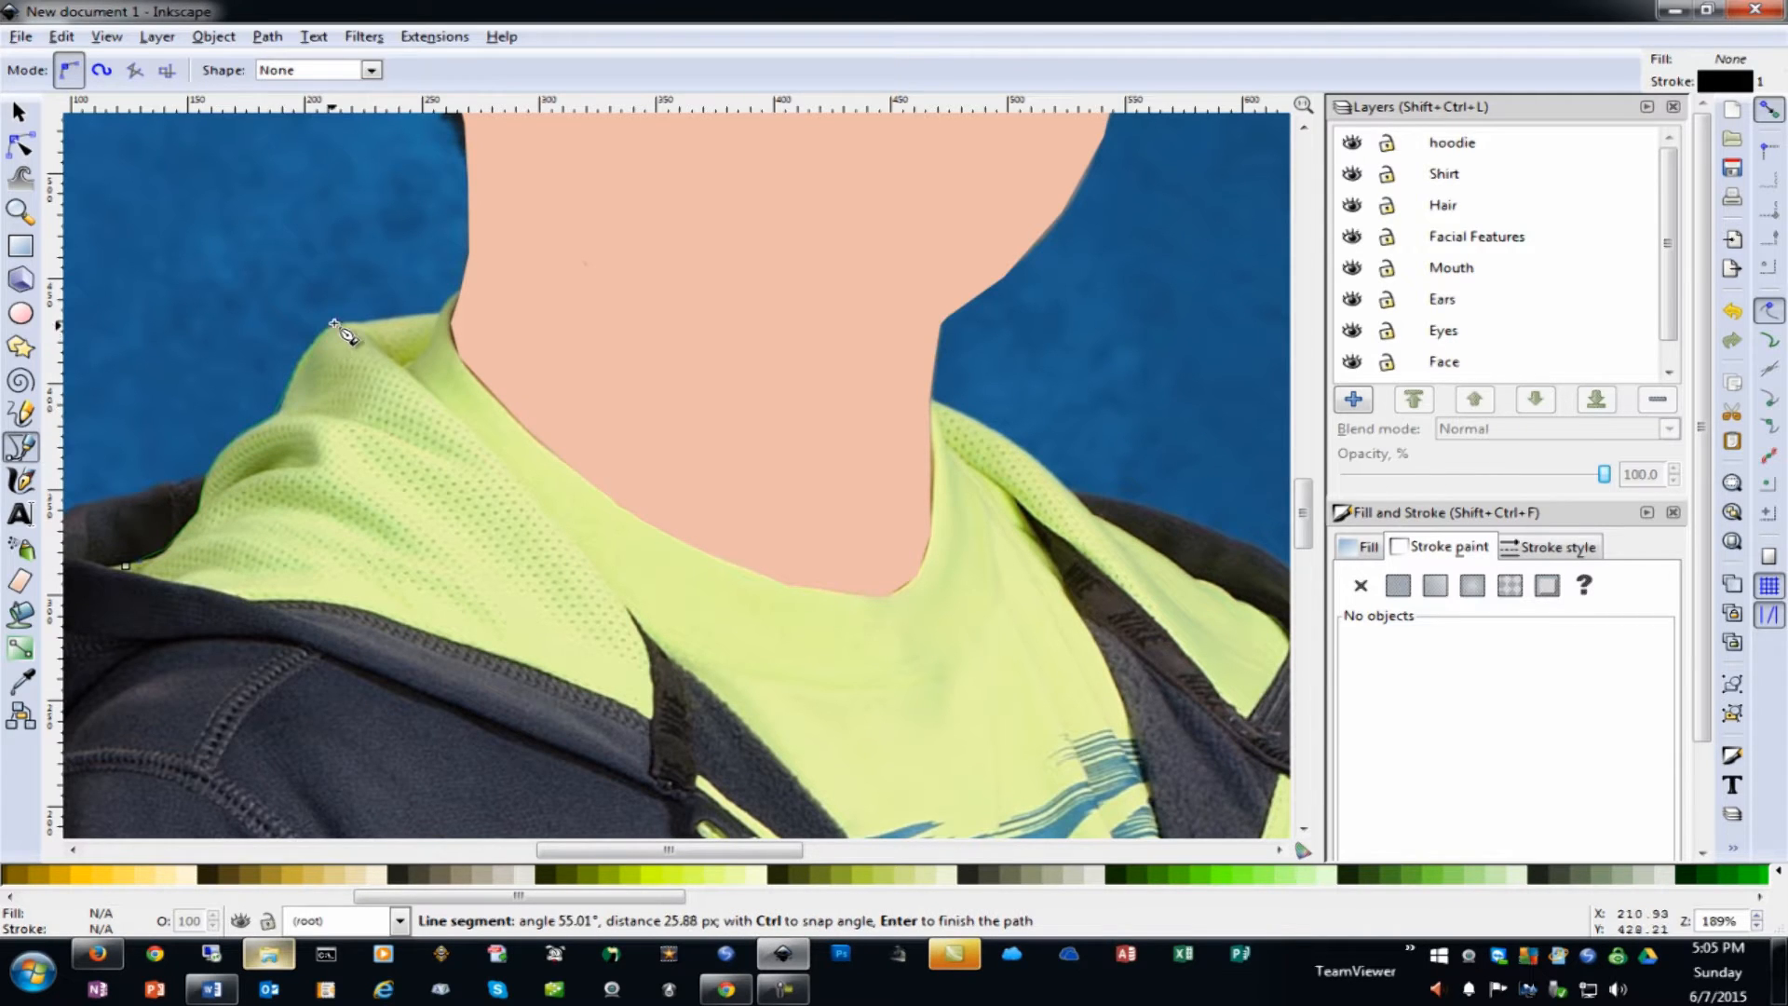
pyautogui.click(448, 311)
pyautogui.click(457, 292)
# Carry the shirt outline straight across the neck and down the far hood lining's outer edge to its outer corner
pyautogui.click(933, 400)
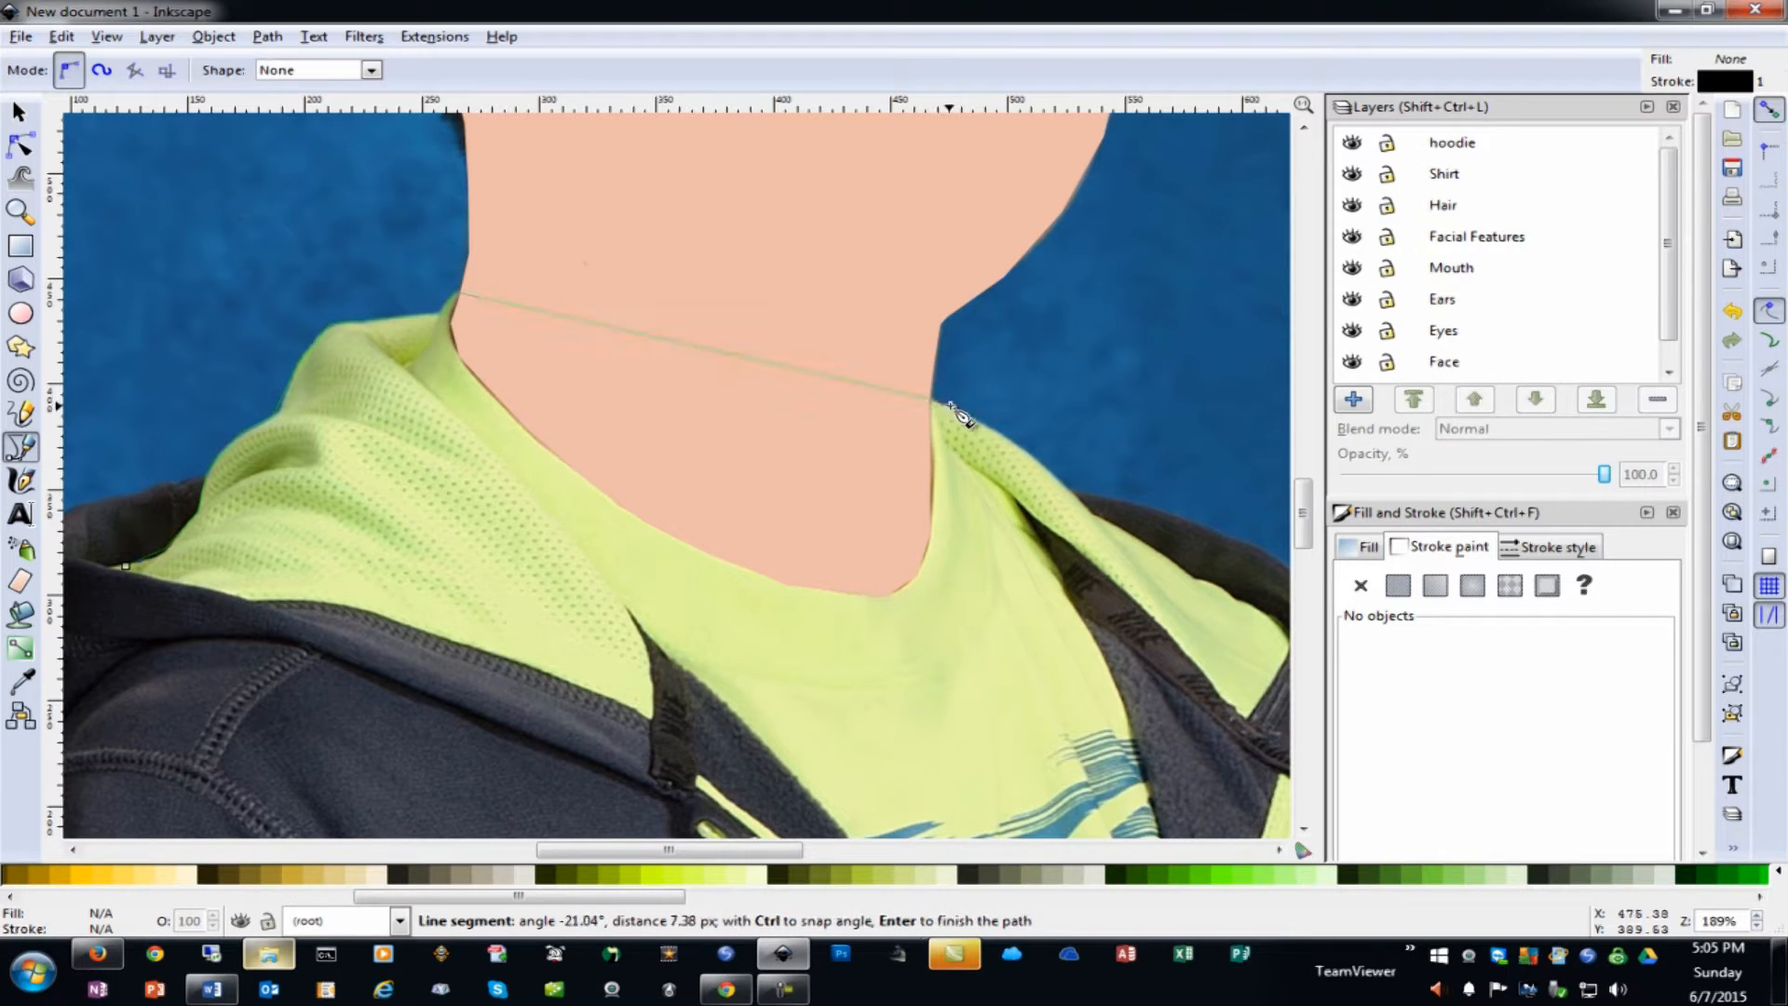
pyautogui.click(1035, 456)
pyautogui.click(1083, 494)
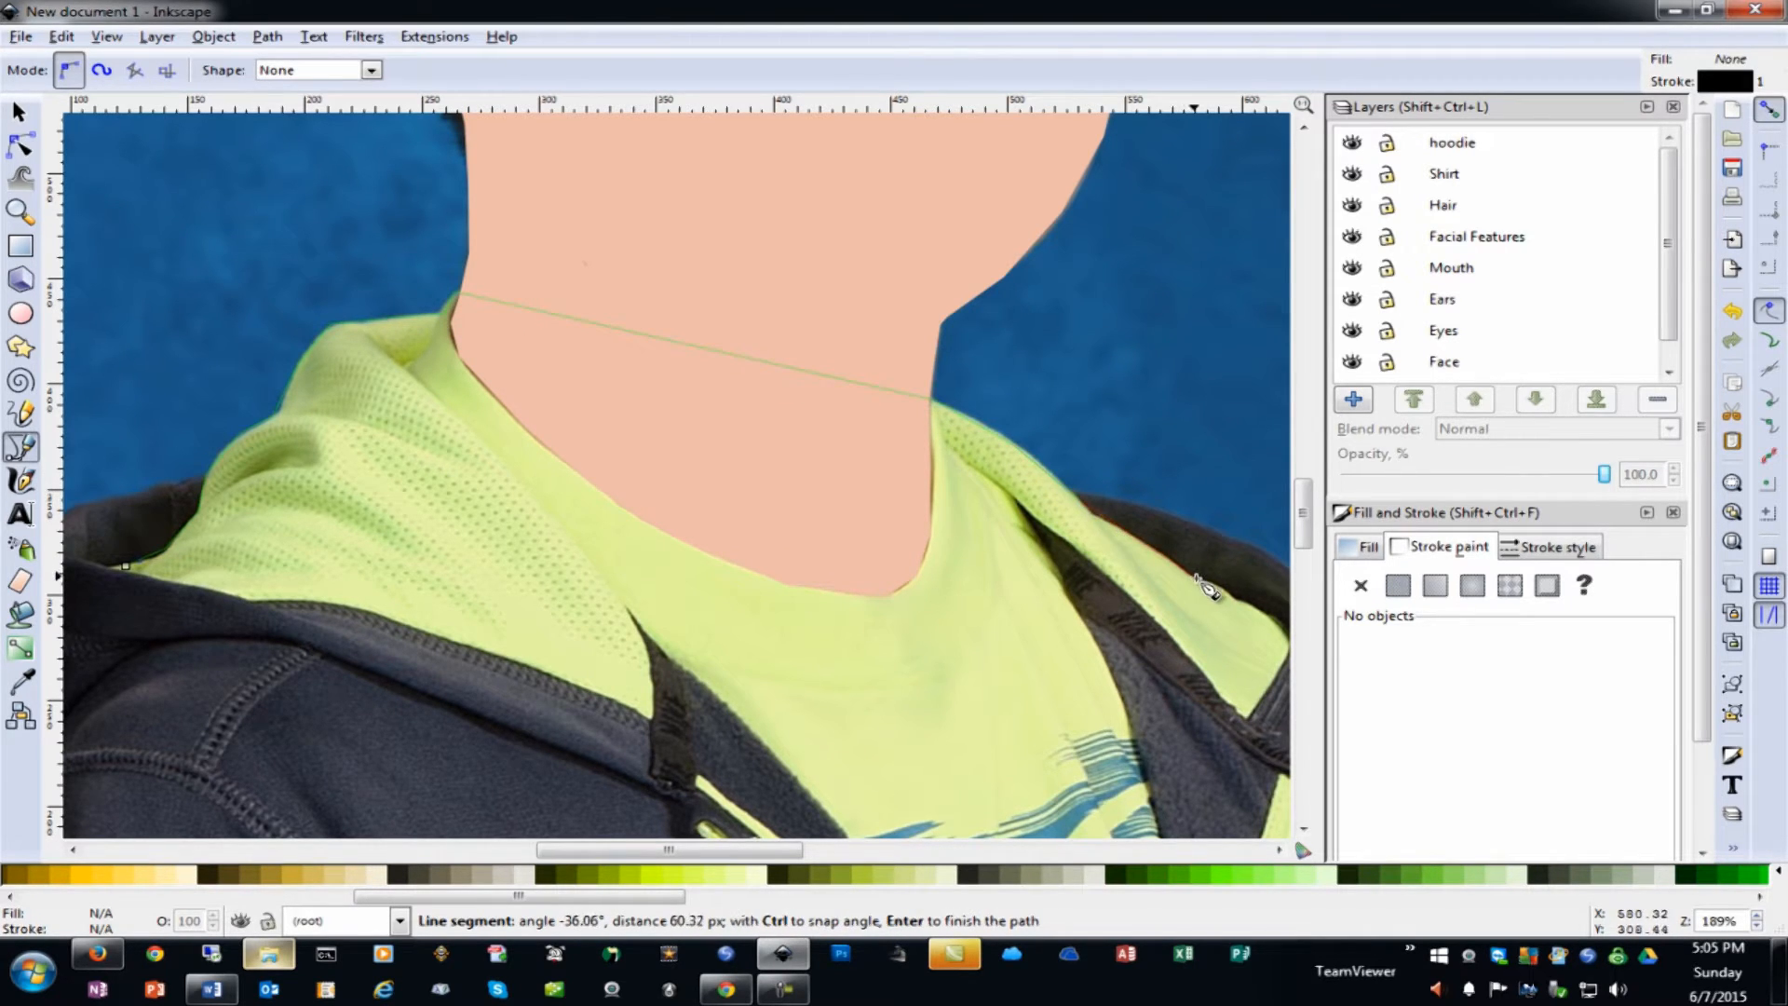
pyautogui.click(1201, 584)
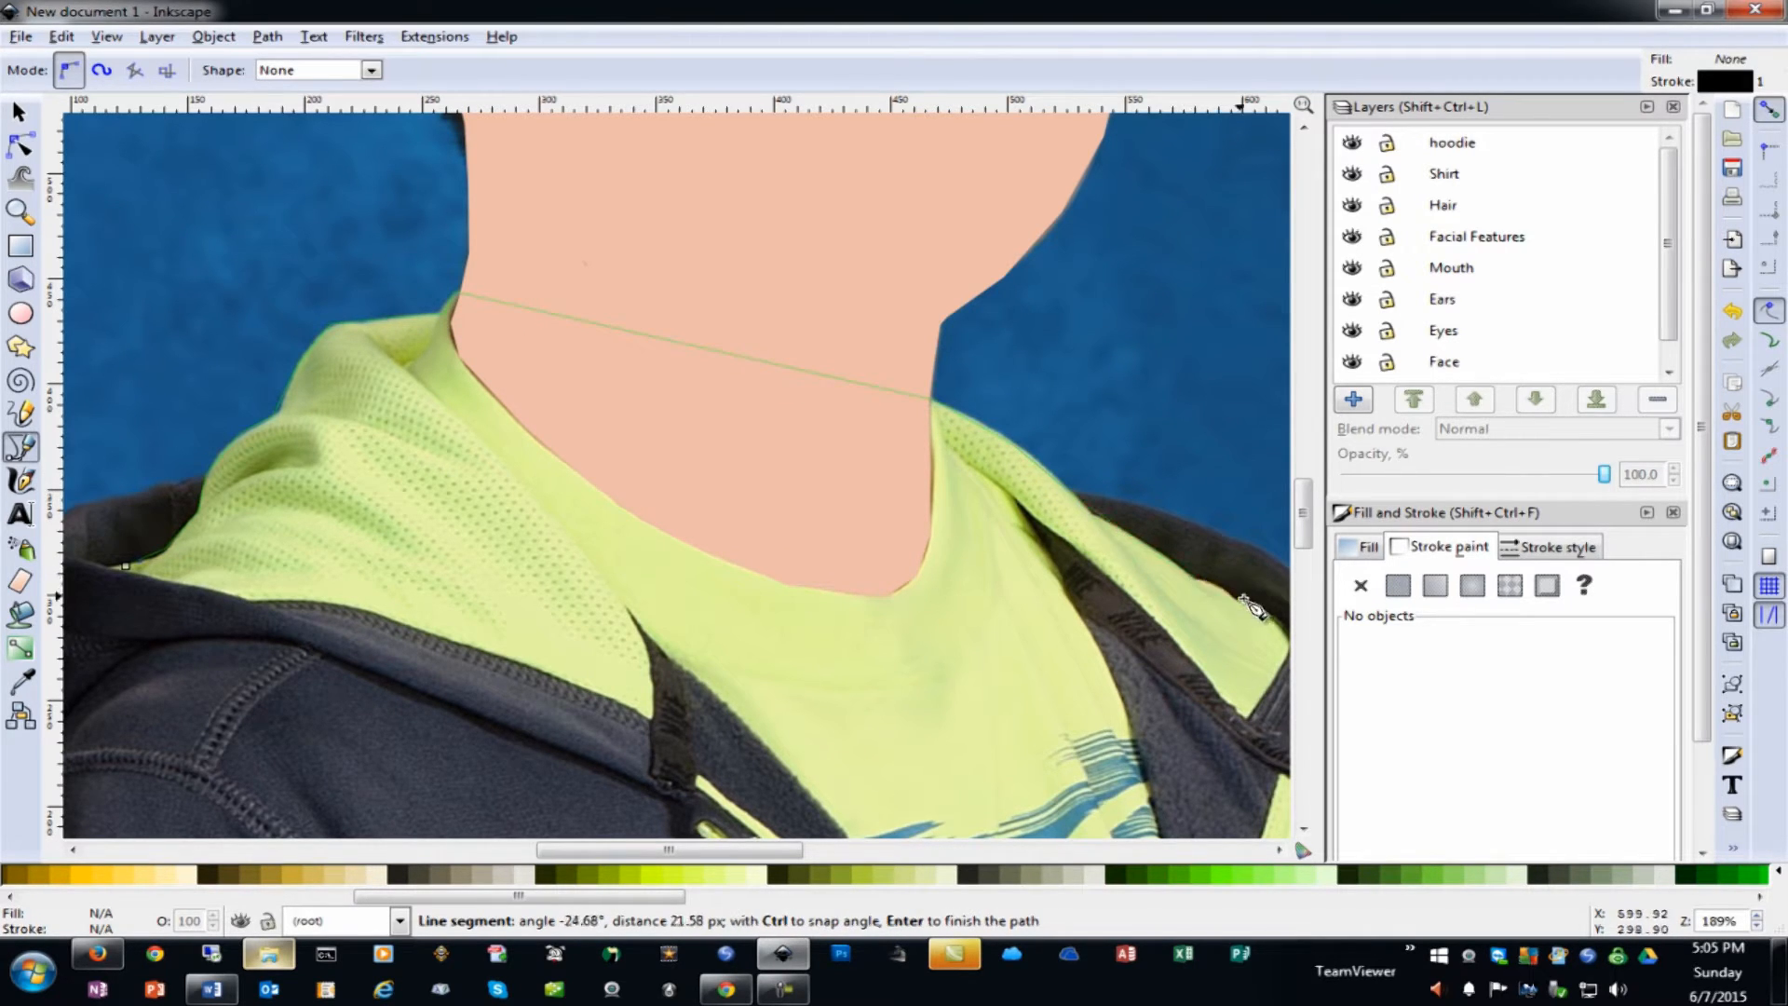
pyautogui.click(1287, 644)
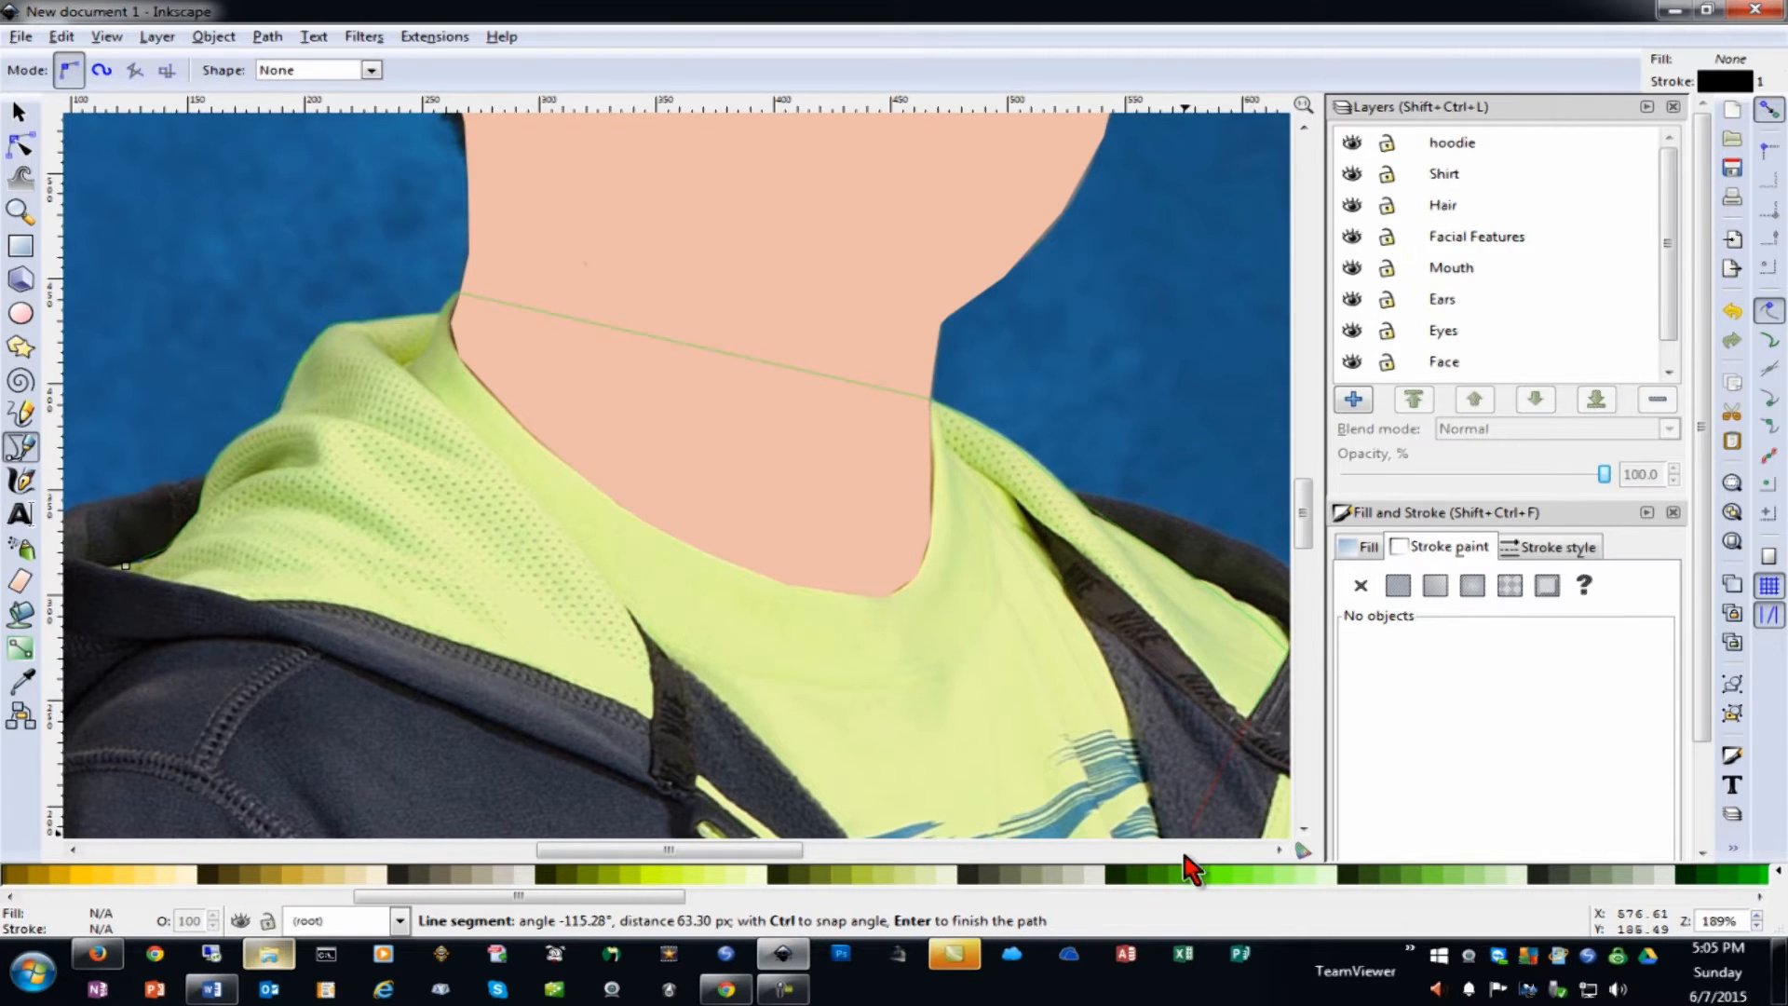
# Extend the shirt outline down to just below the photo's bottom edge and across the bottom of the jacket opening
pyautogui.press('-')
pyautogui.press('-')
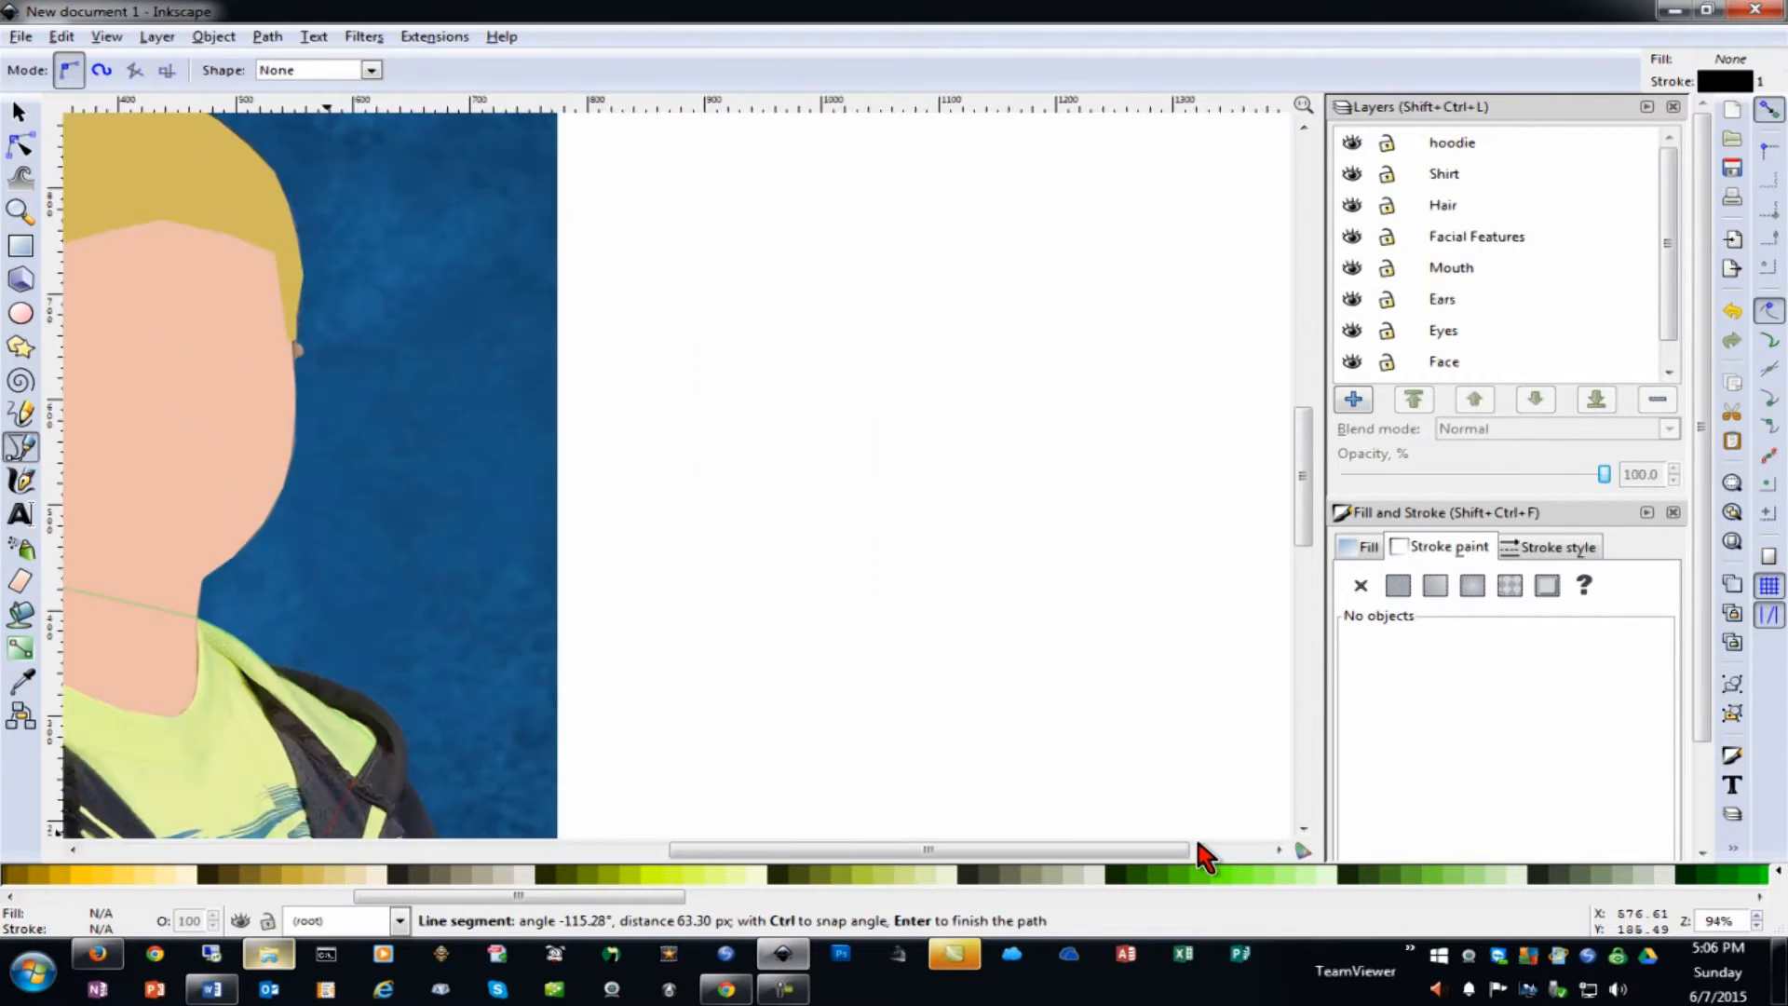
pyautogui.scroll(-10, 1029, 824)
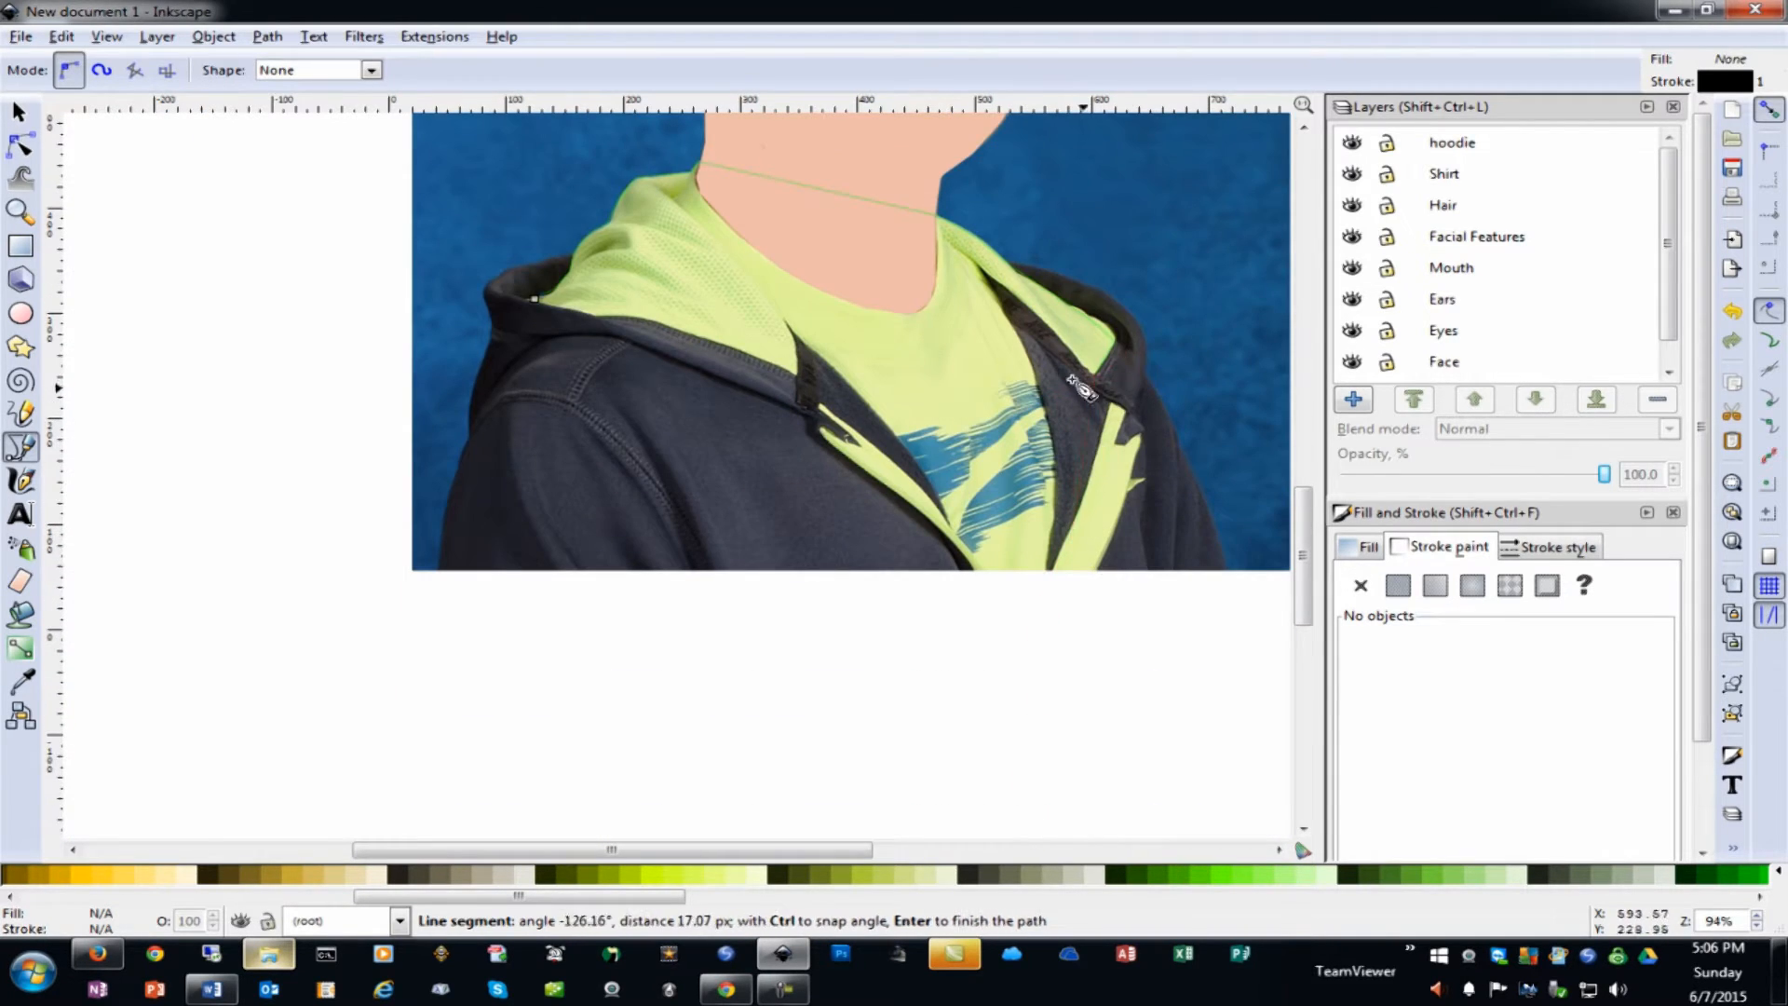
pyautogui.click(1050, 588)
pyautogui.click(973, 570)
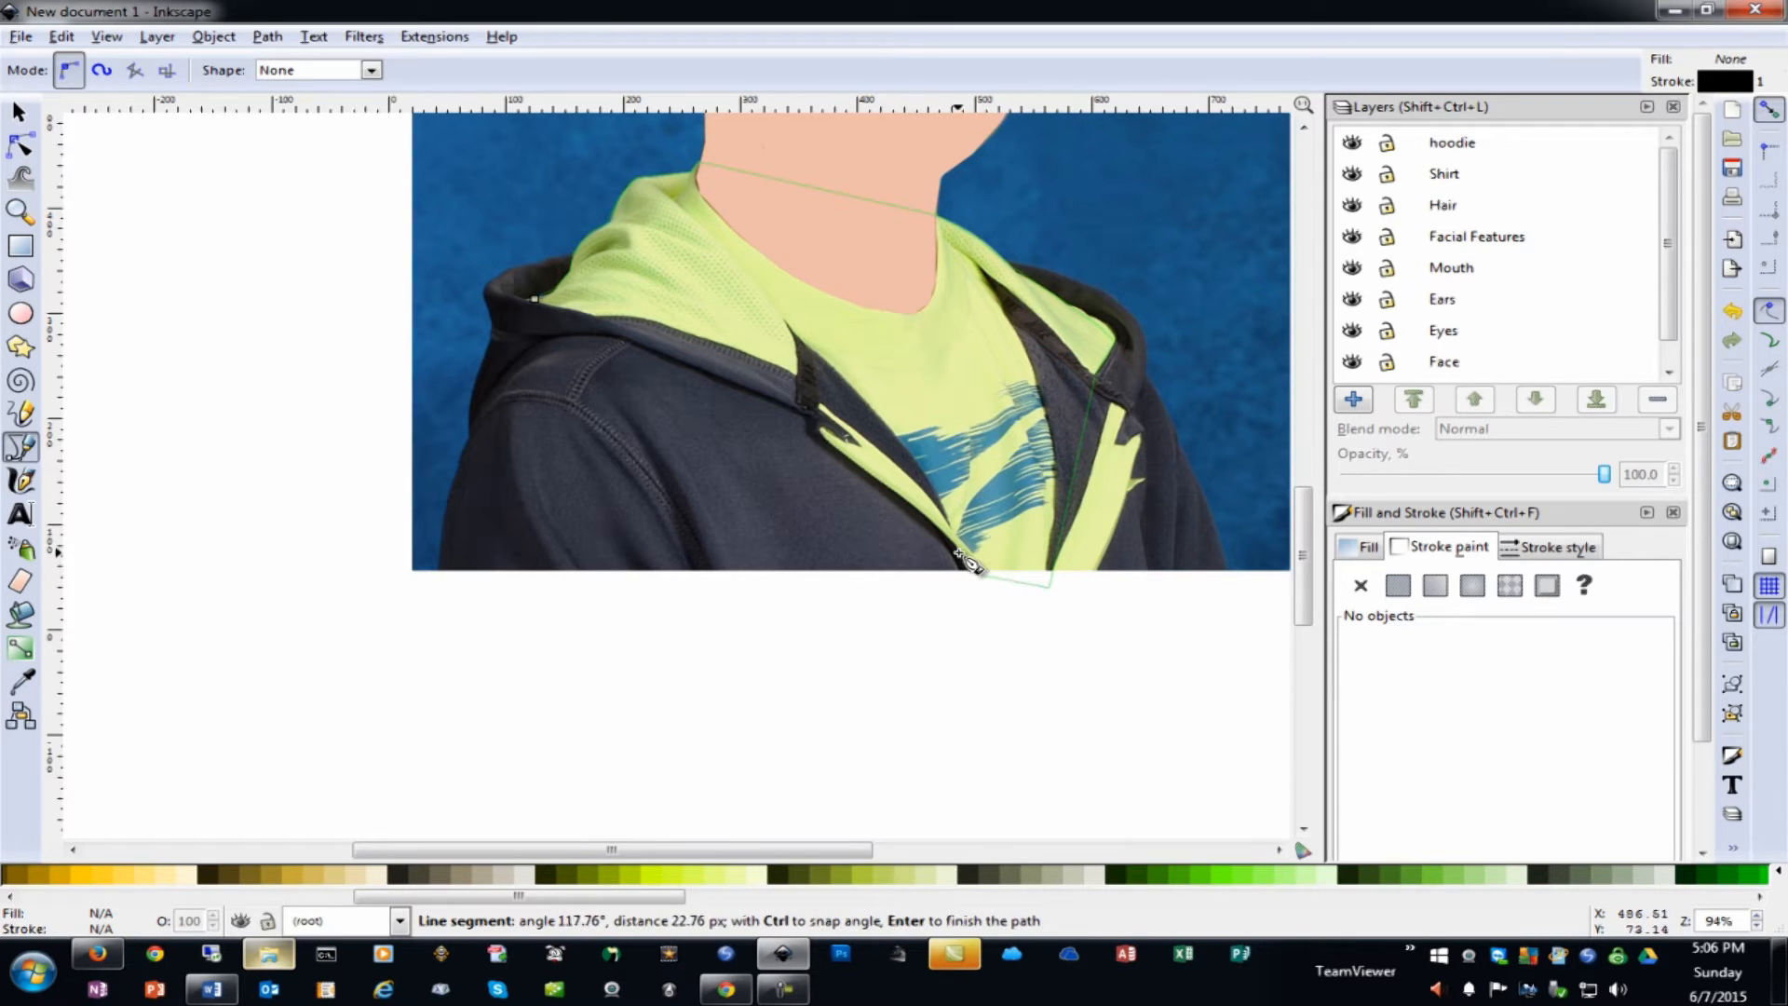
# Trace up the near zipper edge and hood seam to close the shirt path, and fill it with yellow-green sampled from the shirt
pyautogui.moveTo(811, 438); pyautogui.dragTo(780, 377)
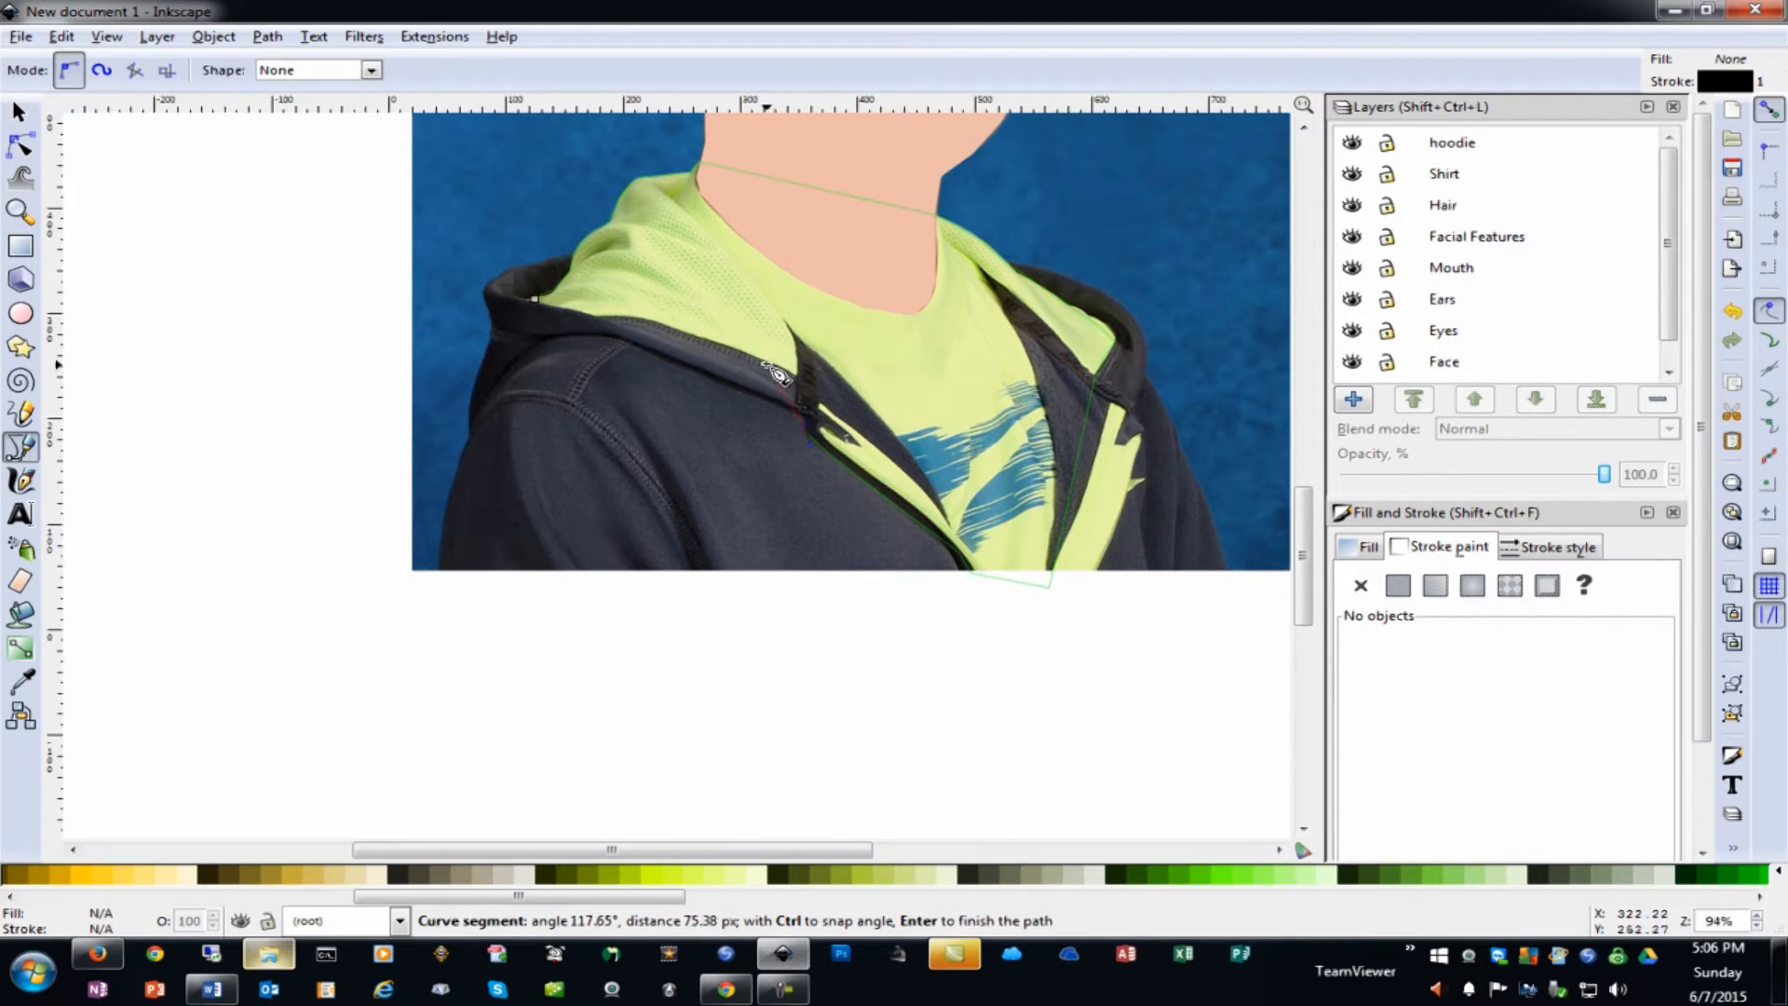
pyautogui.click(612, 322)
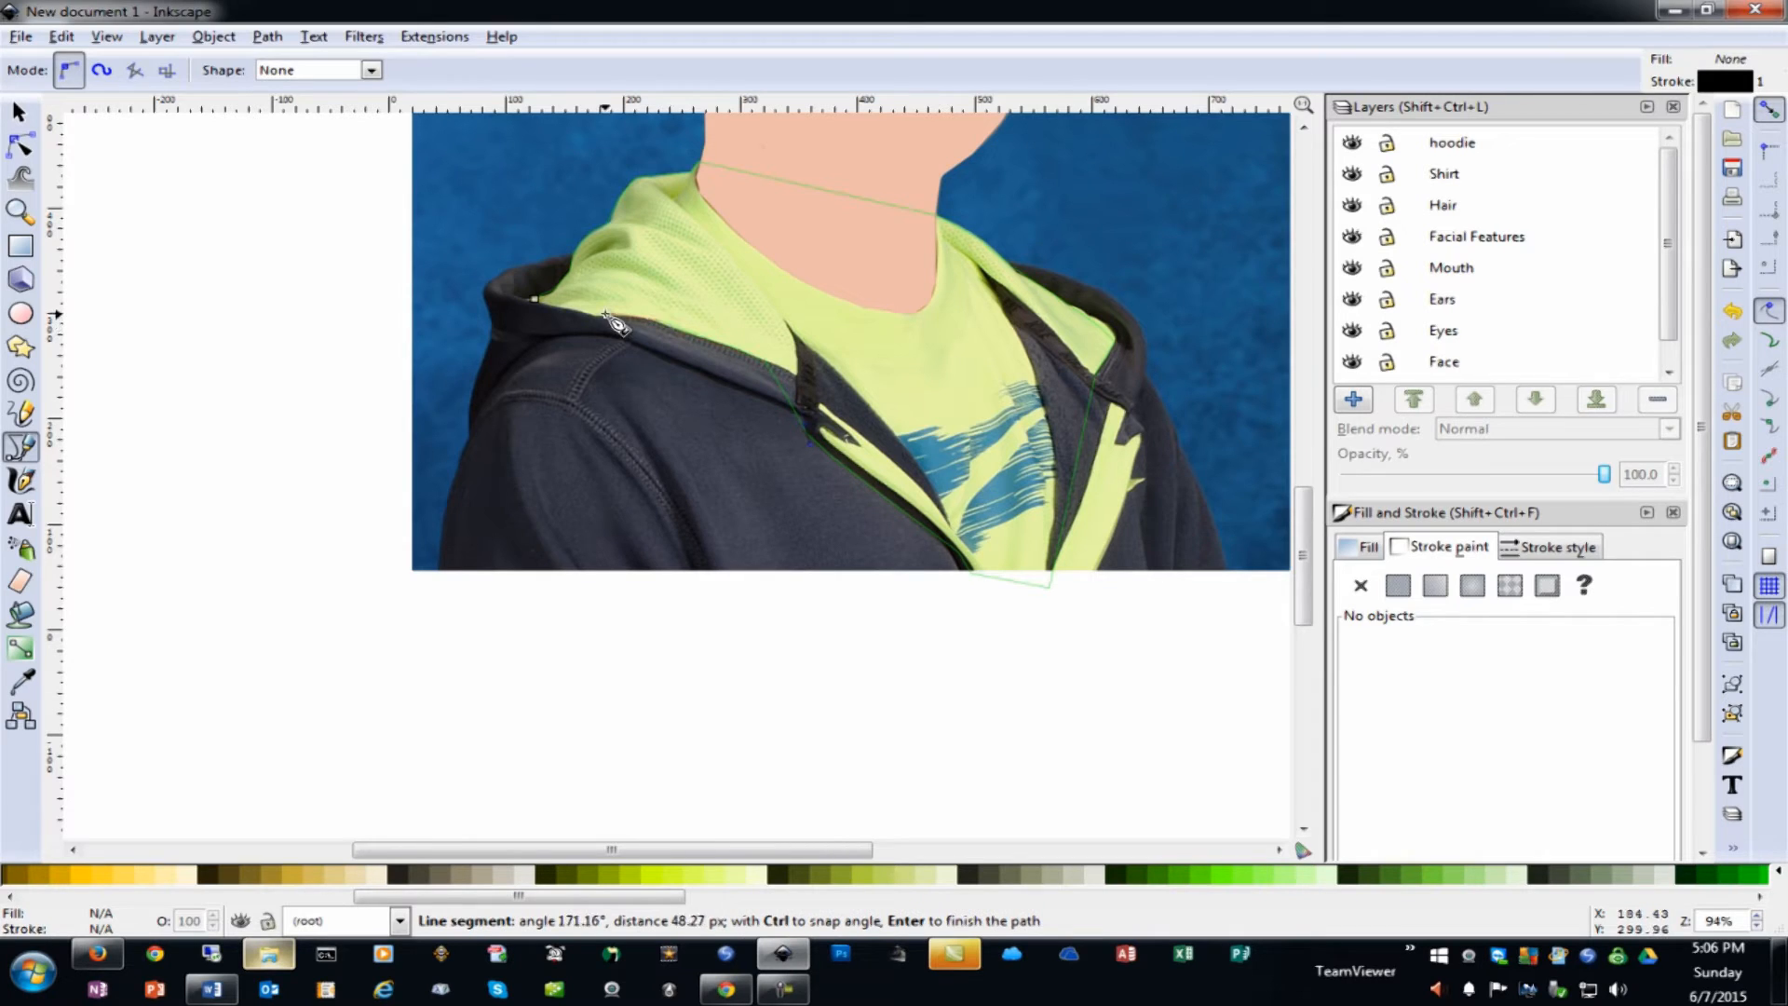
pyautogui.click(539, 306)
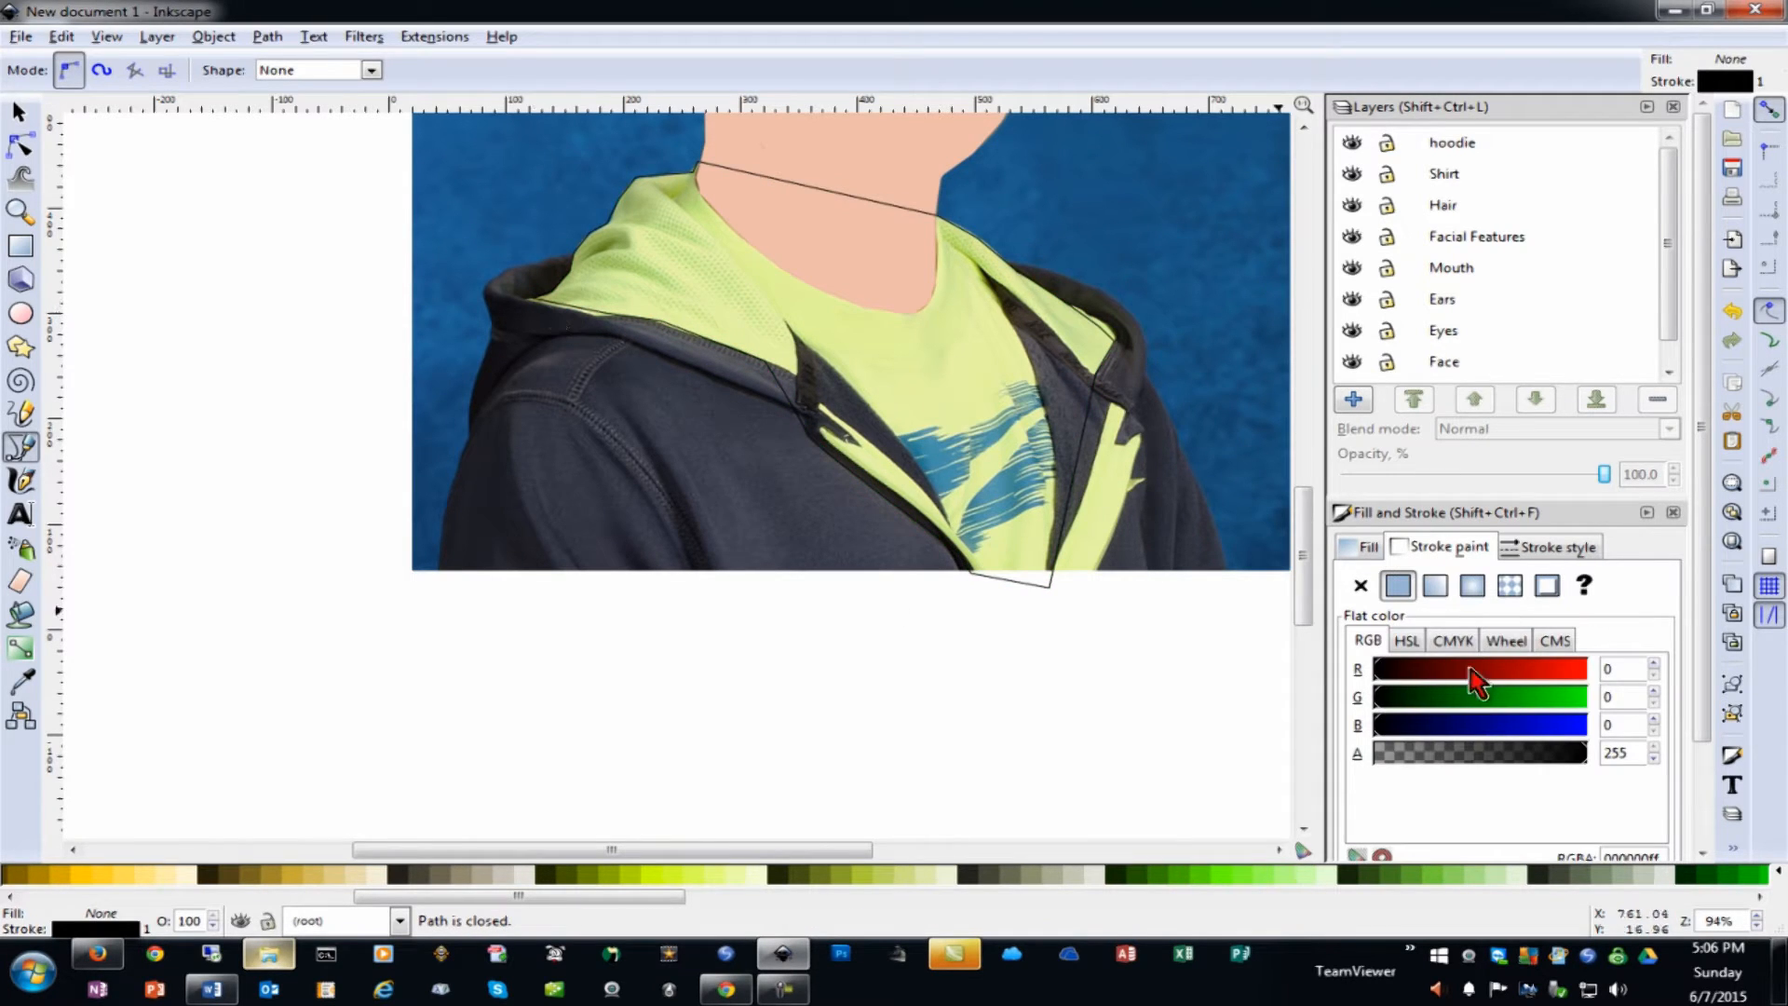
pyautogui.click(26, 691)
pyautogui.click(957, 401)
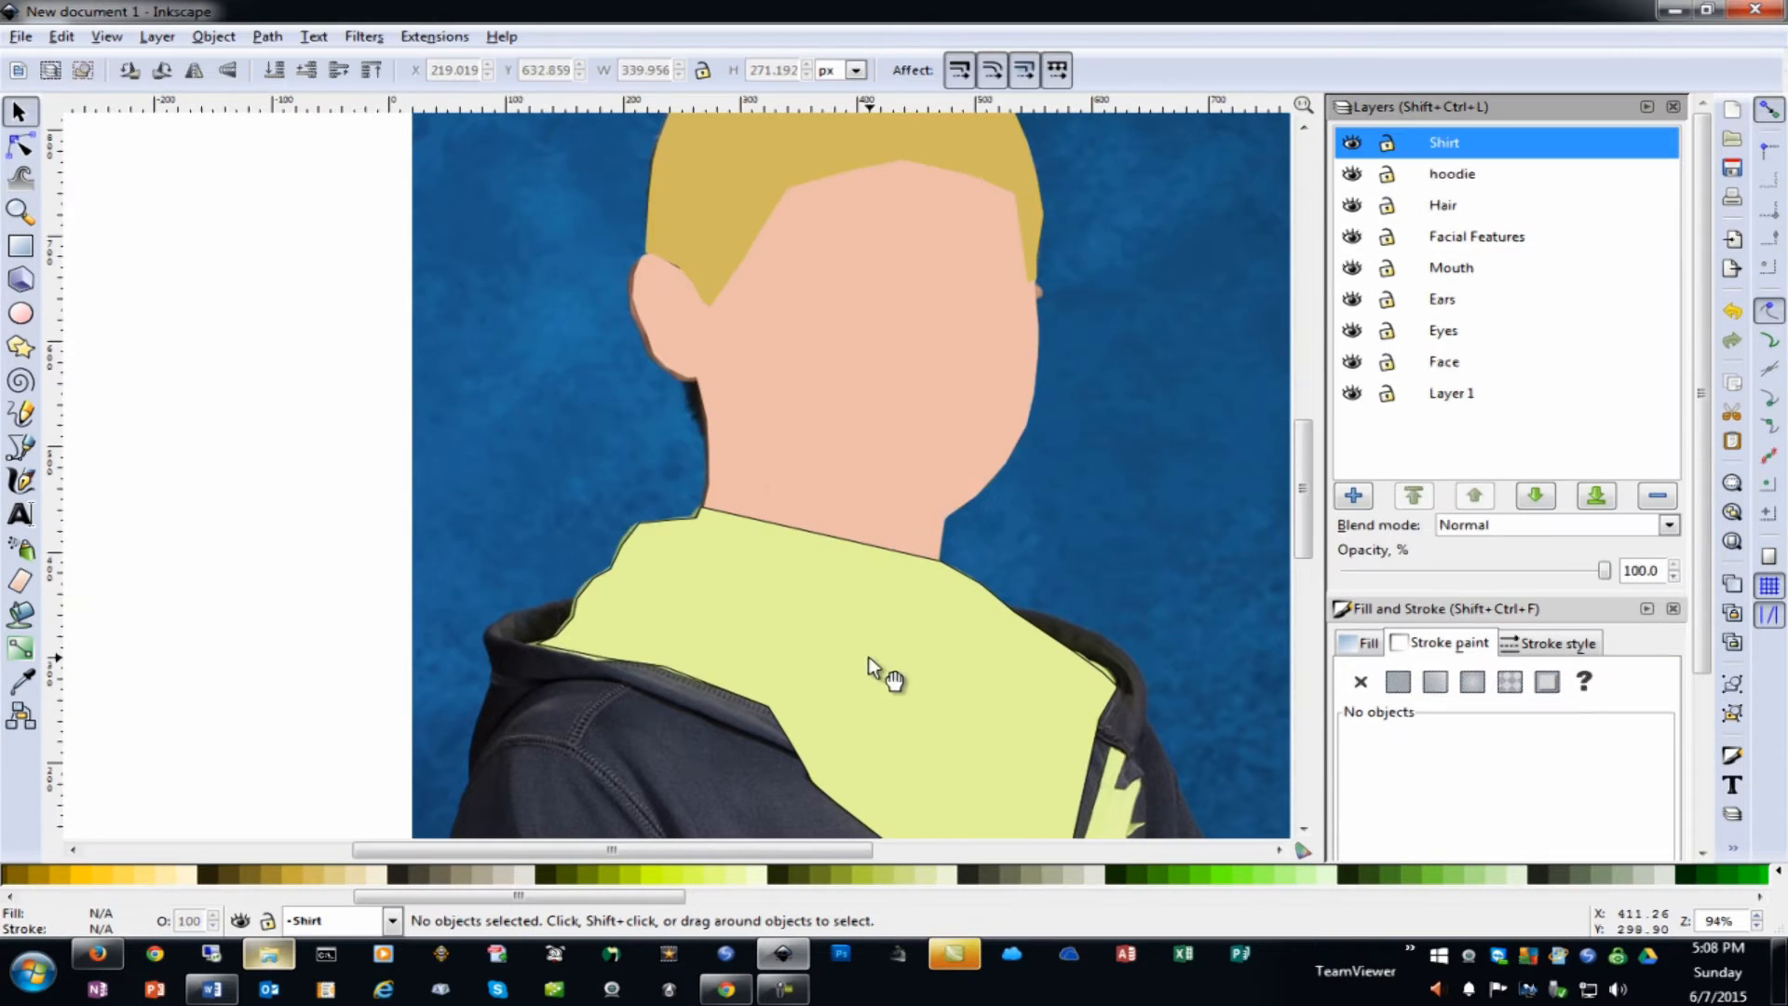
# Lower the Shirt layer until it sits below the Face layer and directly above Layer 1
pyautogui.click(834, 538)
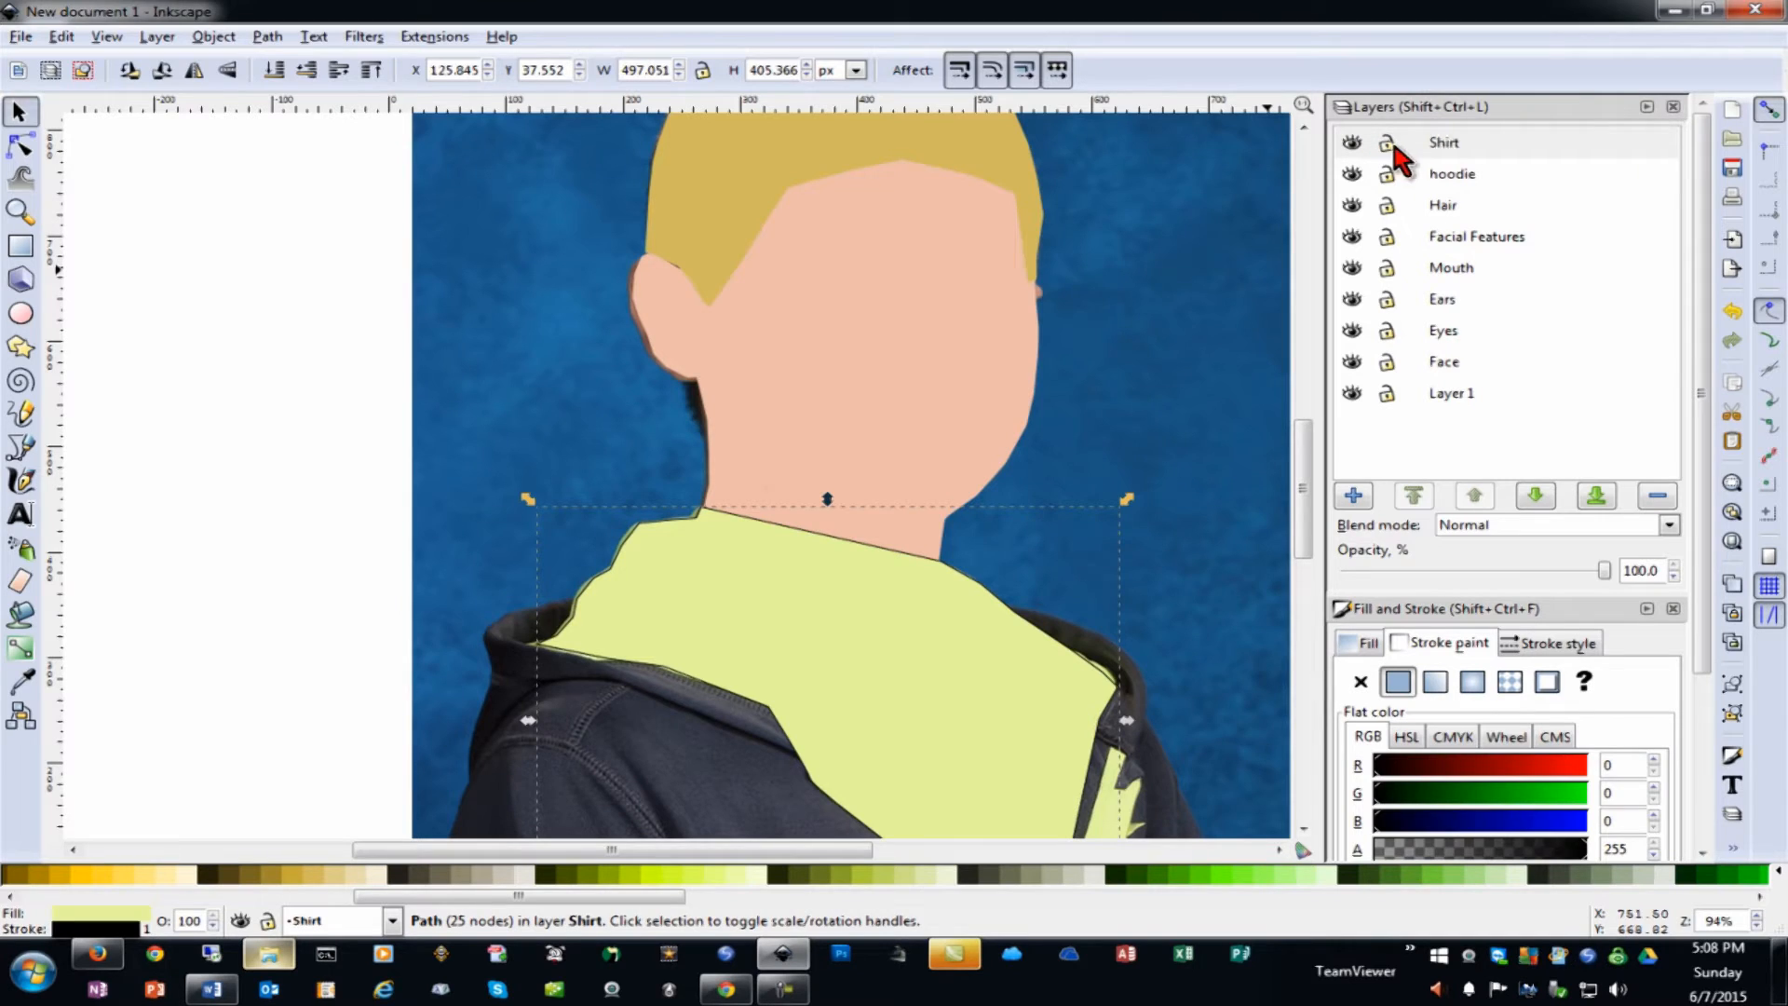
pyautogui.doubleClick(1443, 142)
pyautogui.click(1536, 496)
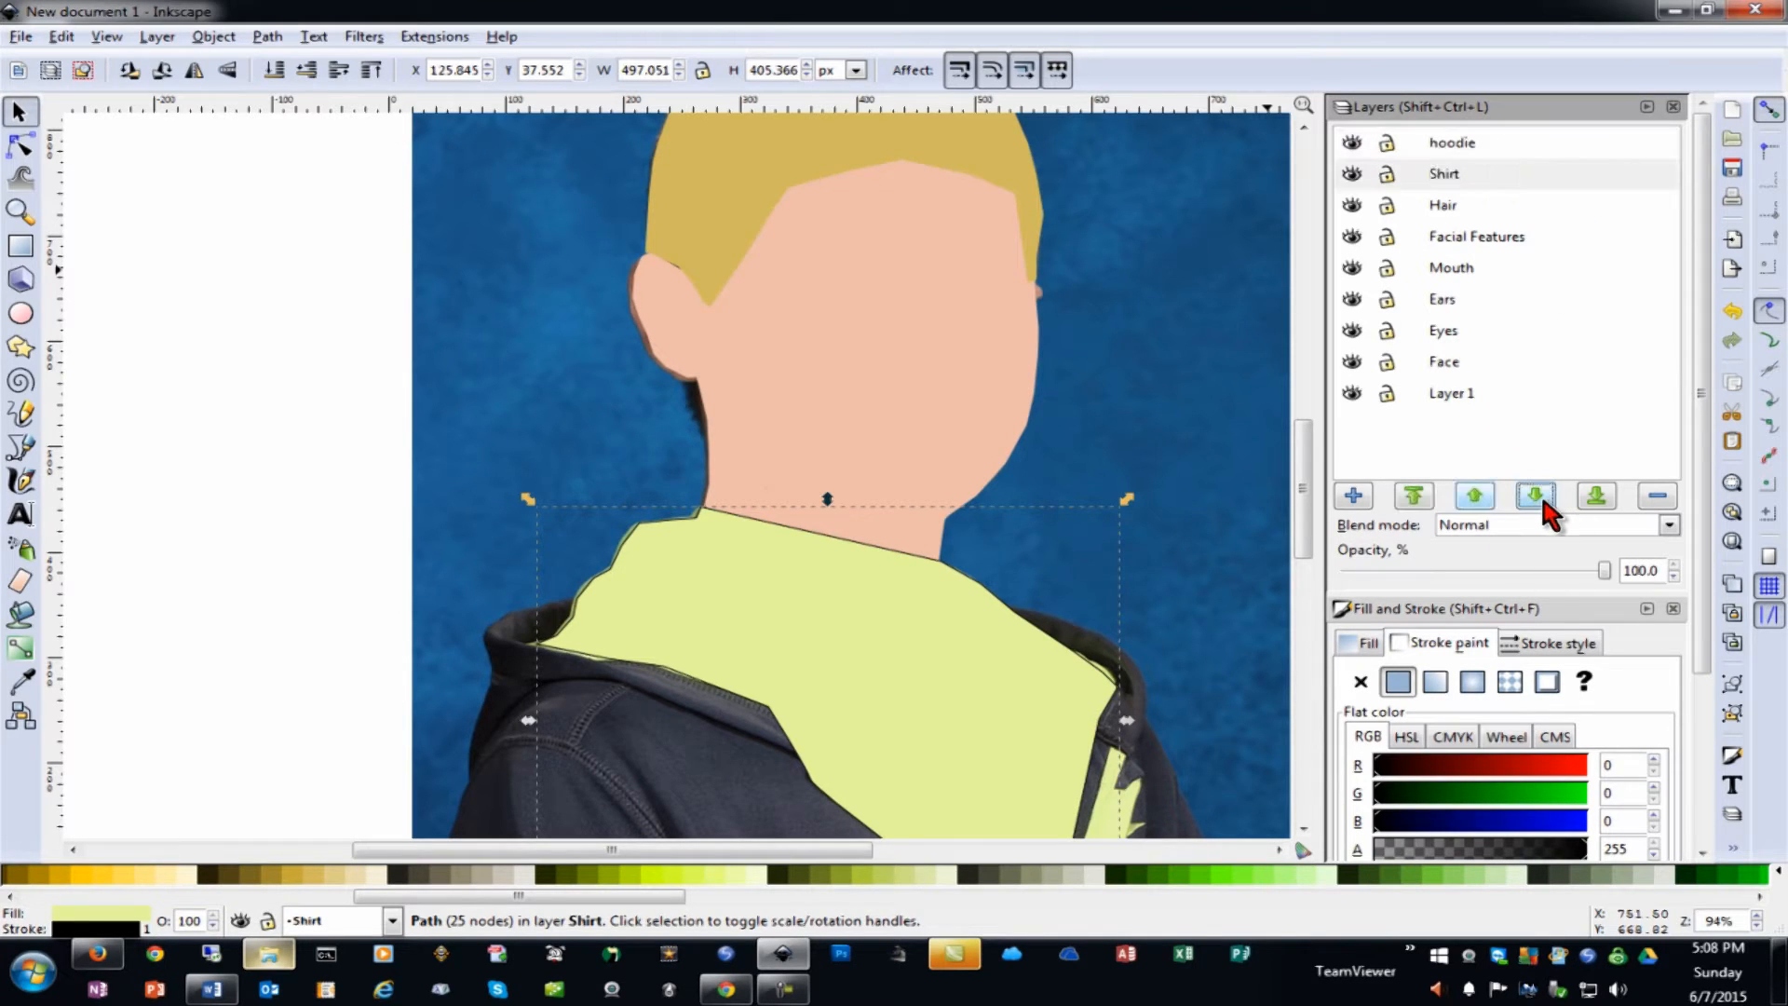
pyautogui.click(1537, 497)
pyautogui.click(1536, 497)
pyautogui.click(1536, 497)
pyautogui.click(1537, 497)
pyautogui.click(1537, 497)
pyautogui.click(1537, 497)
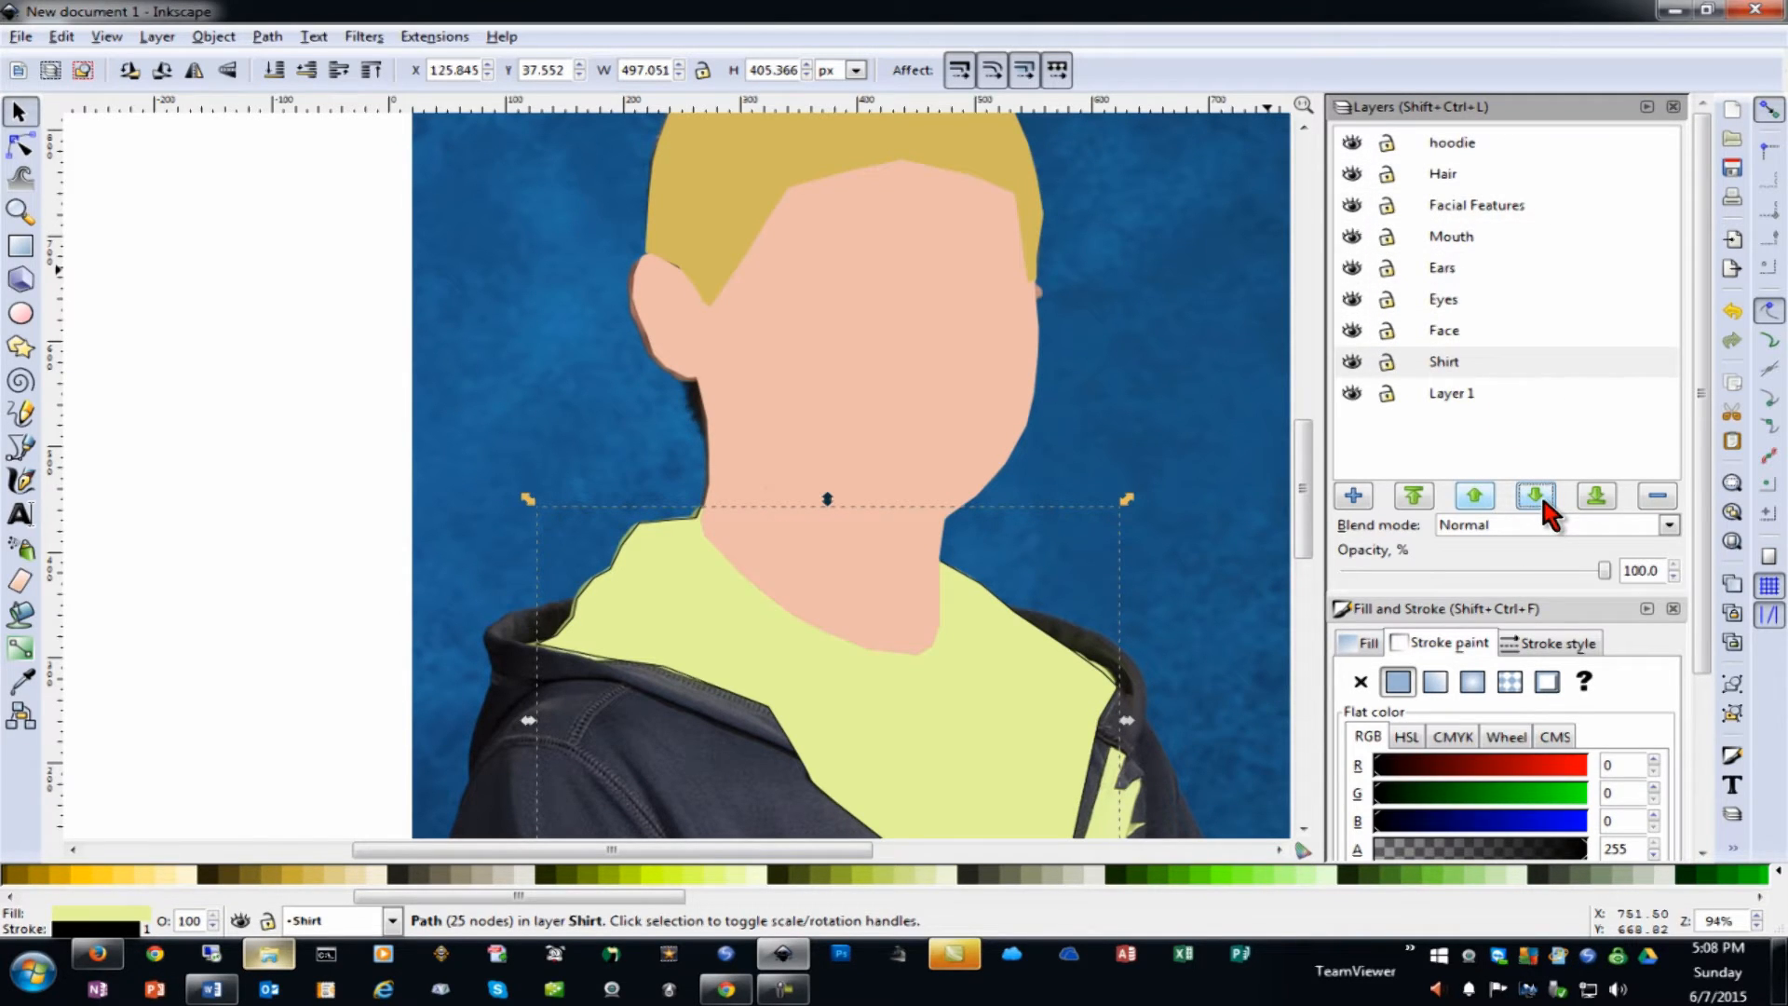
pyautogui.click(235, 290)
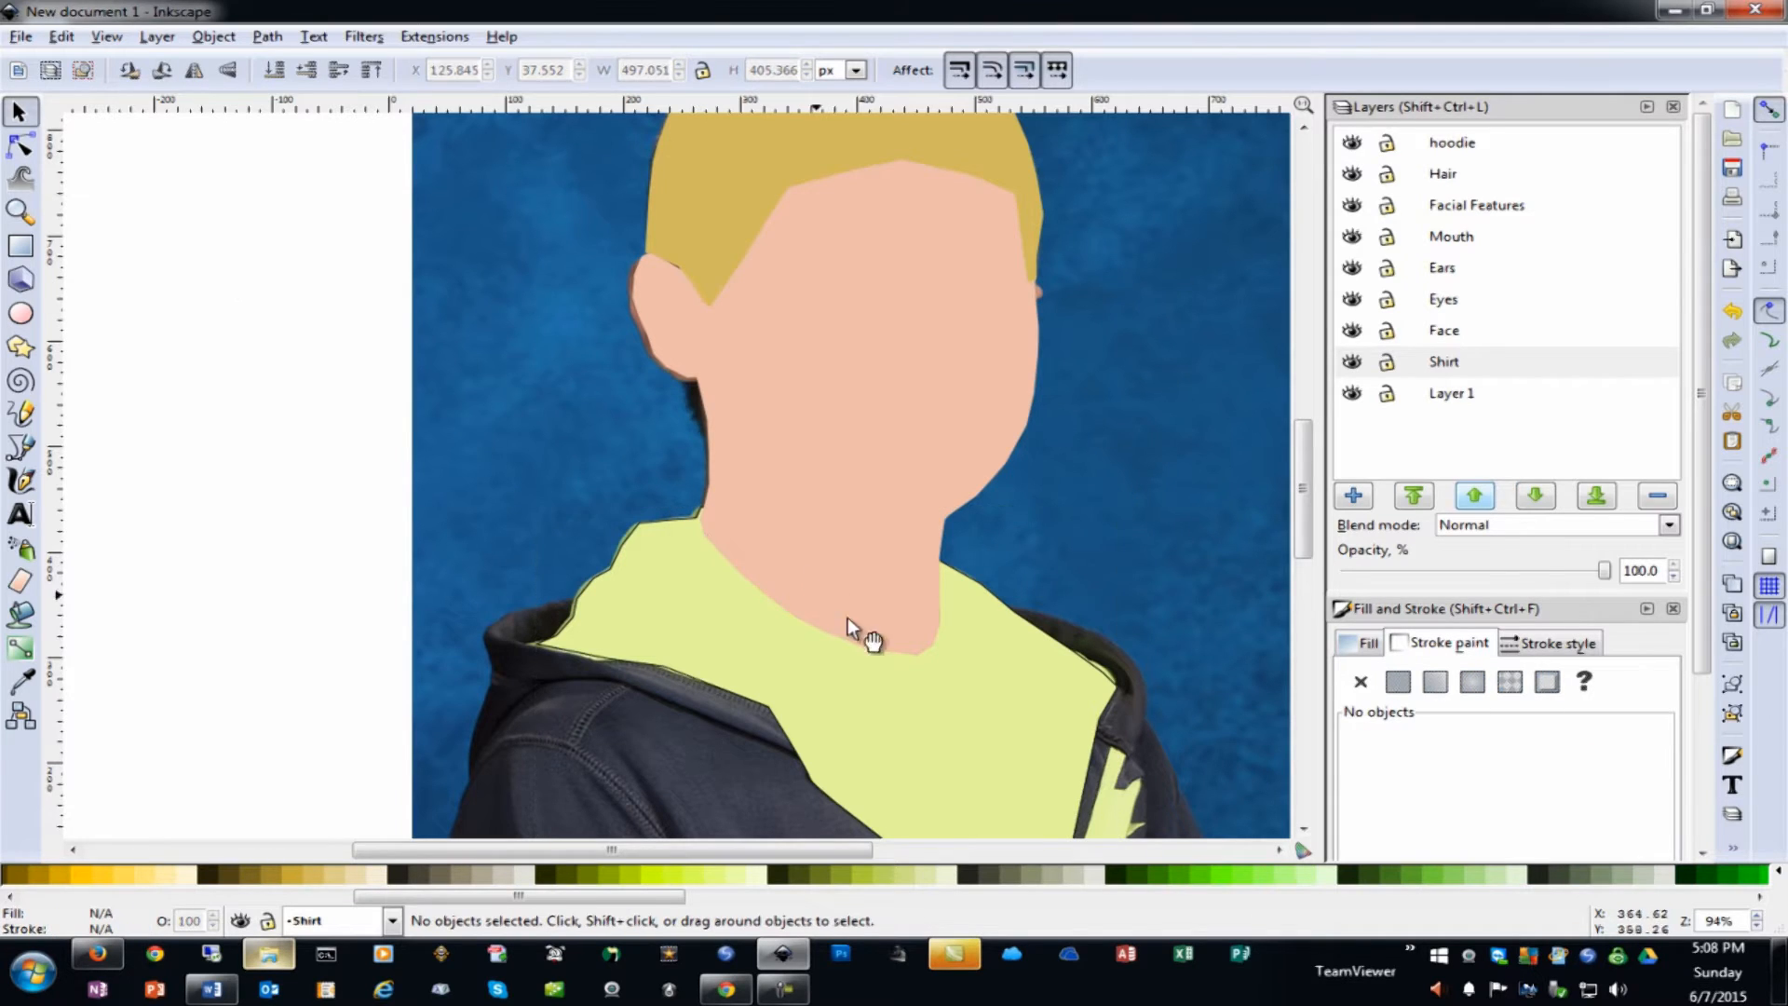
# Check which layer holds the face shape and lower the Hair layer until it sits directly above the Face layer
pyautogui.click(948, 350)
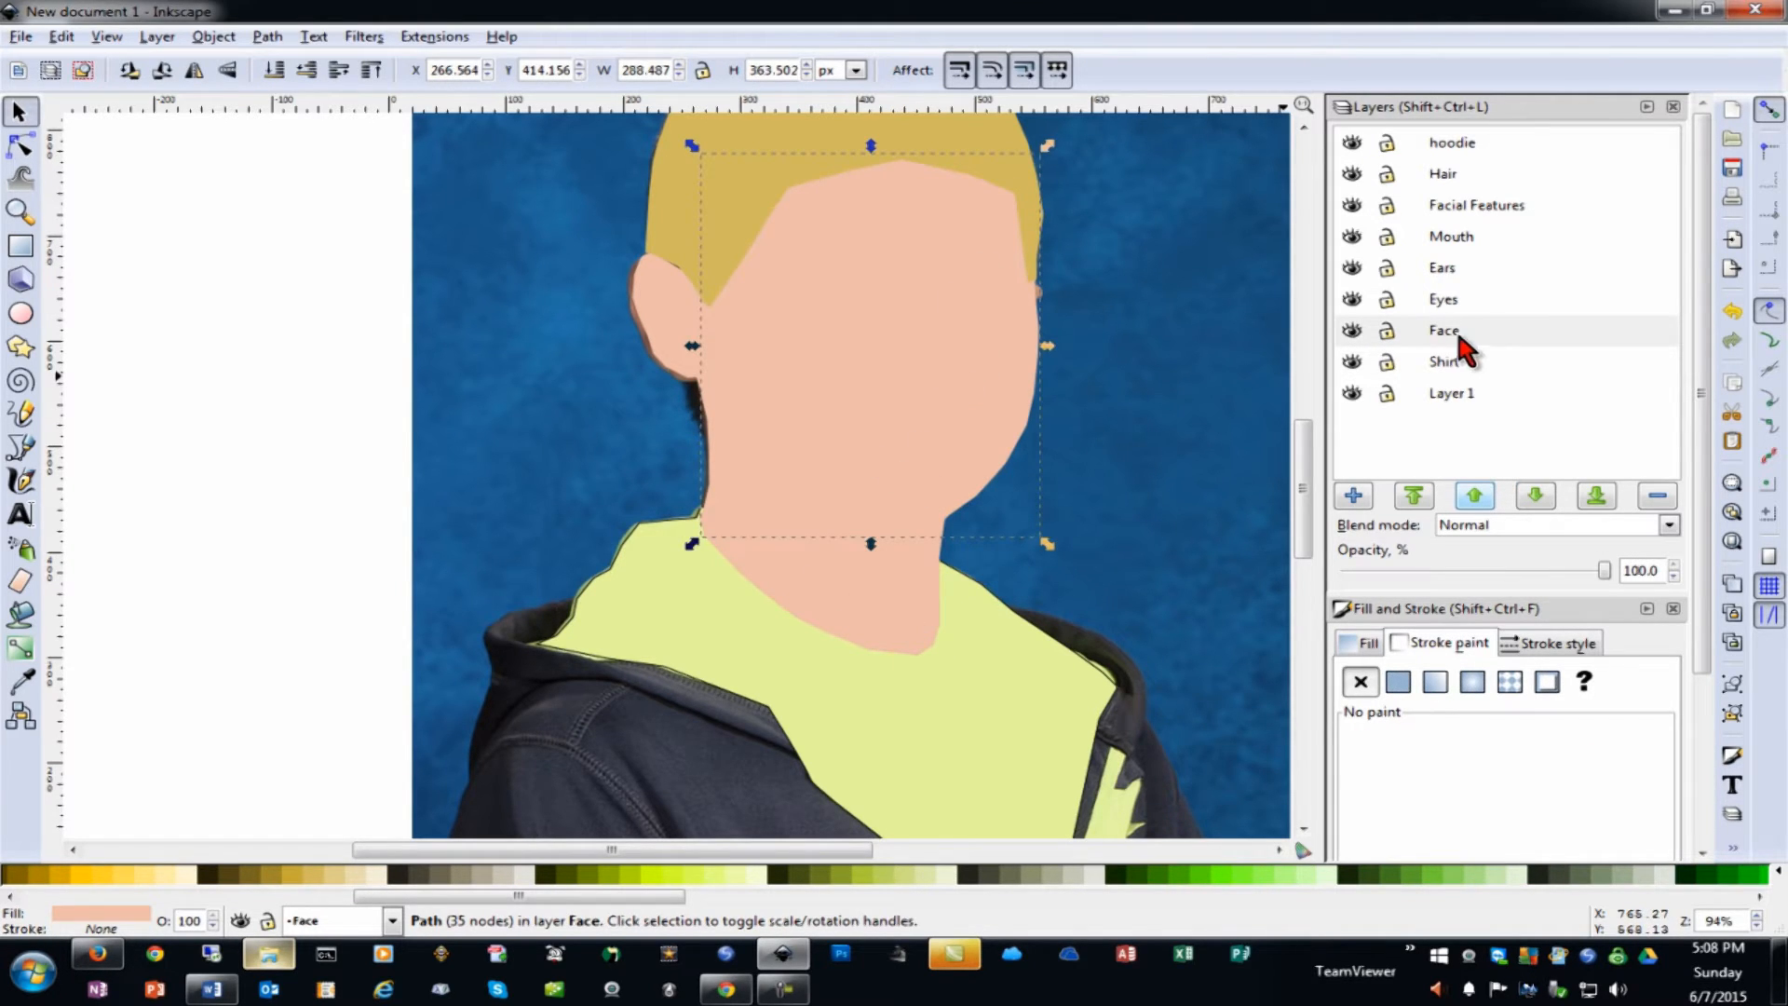
pyautogui.click(1467, 173)
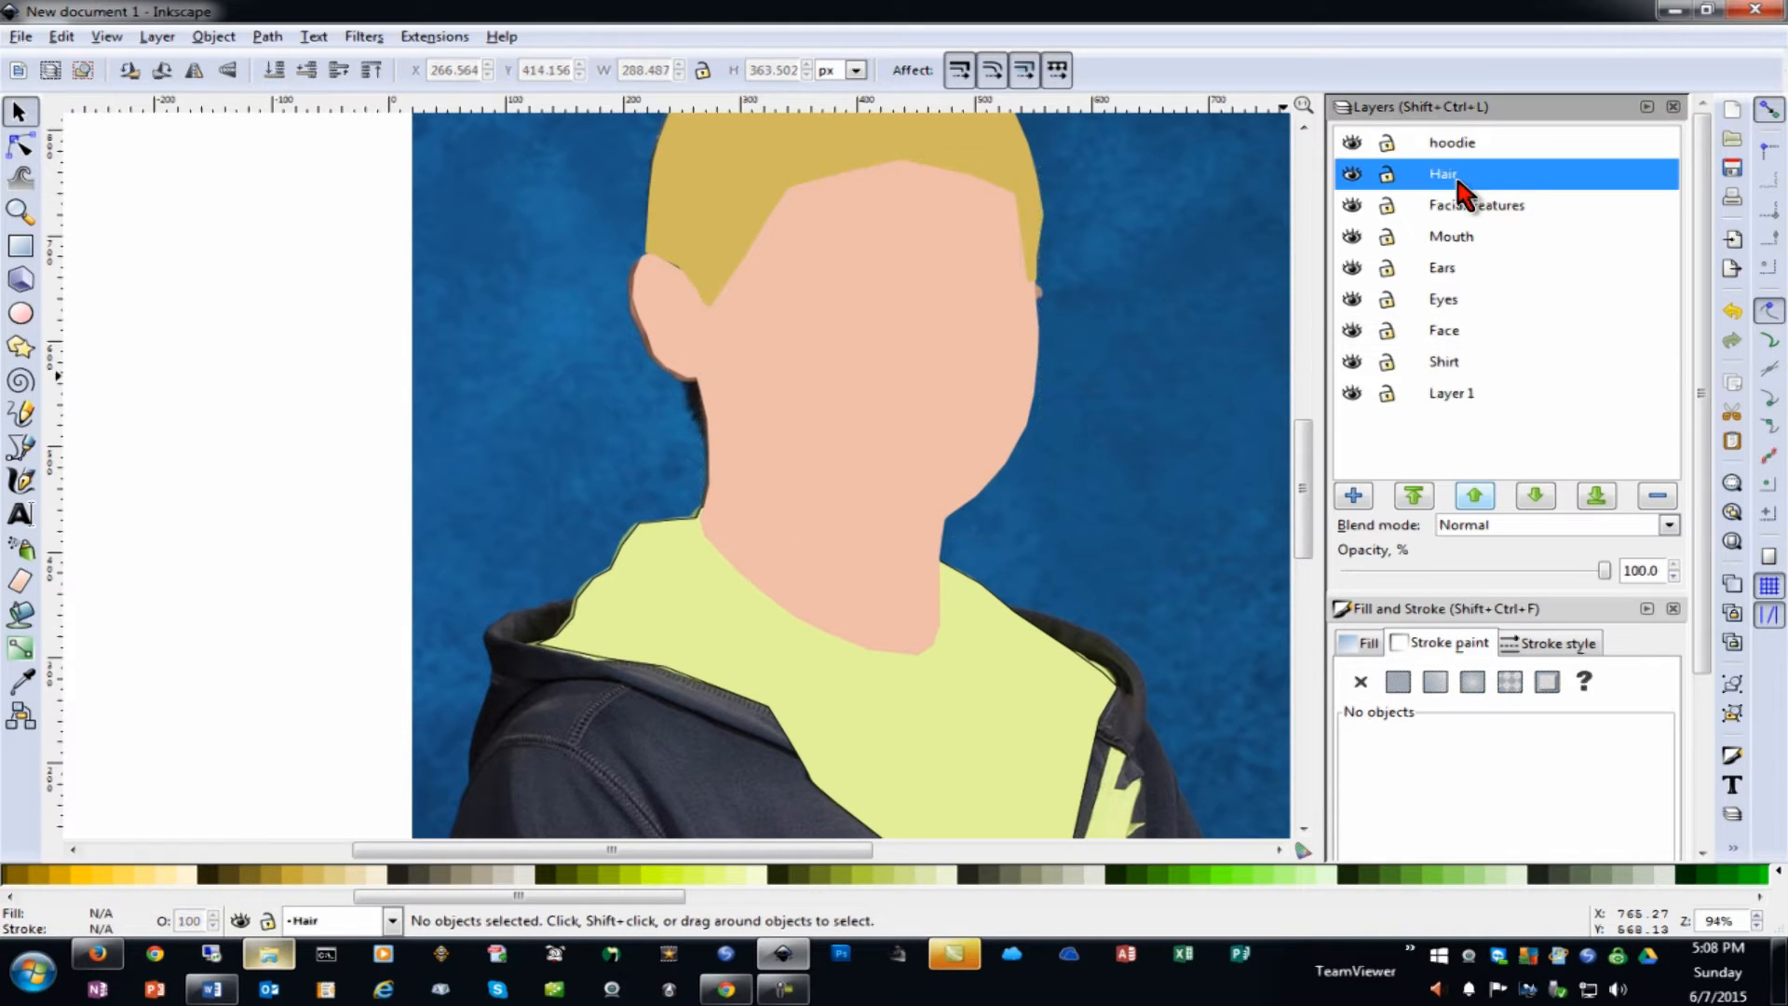
pyautogui.click(1544, 494)
pyautogui.click(1542, 491)
pyautogui.click(1542, 490)
pyautogui.click(1541, 490)
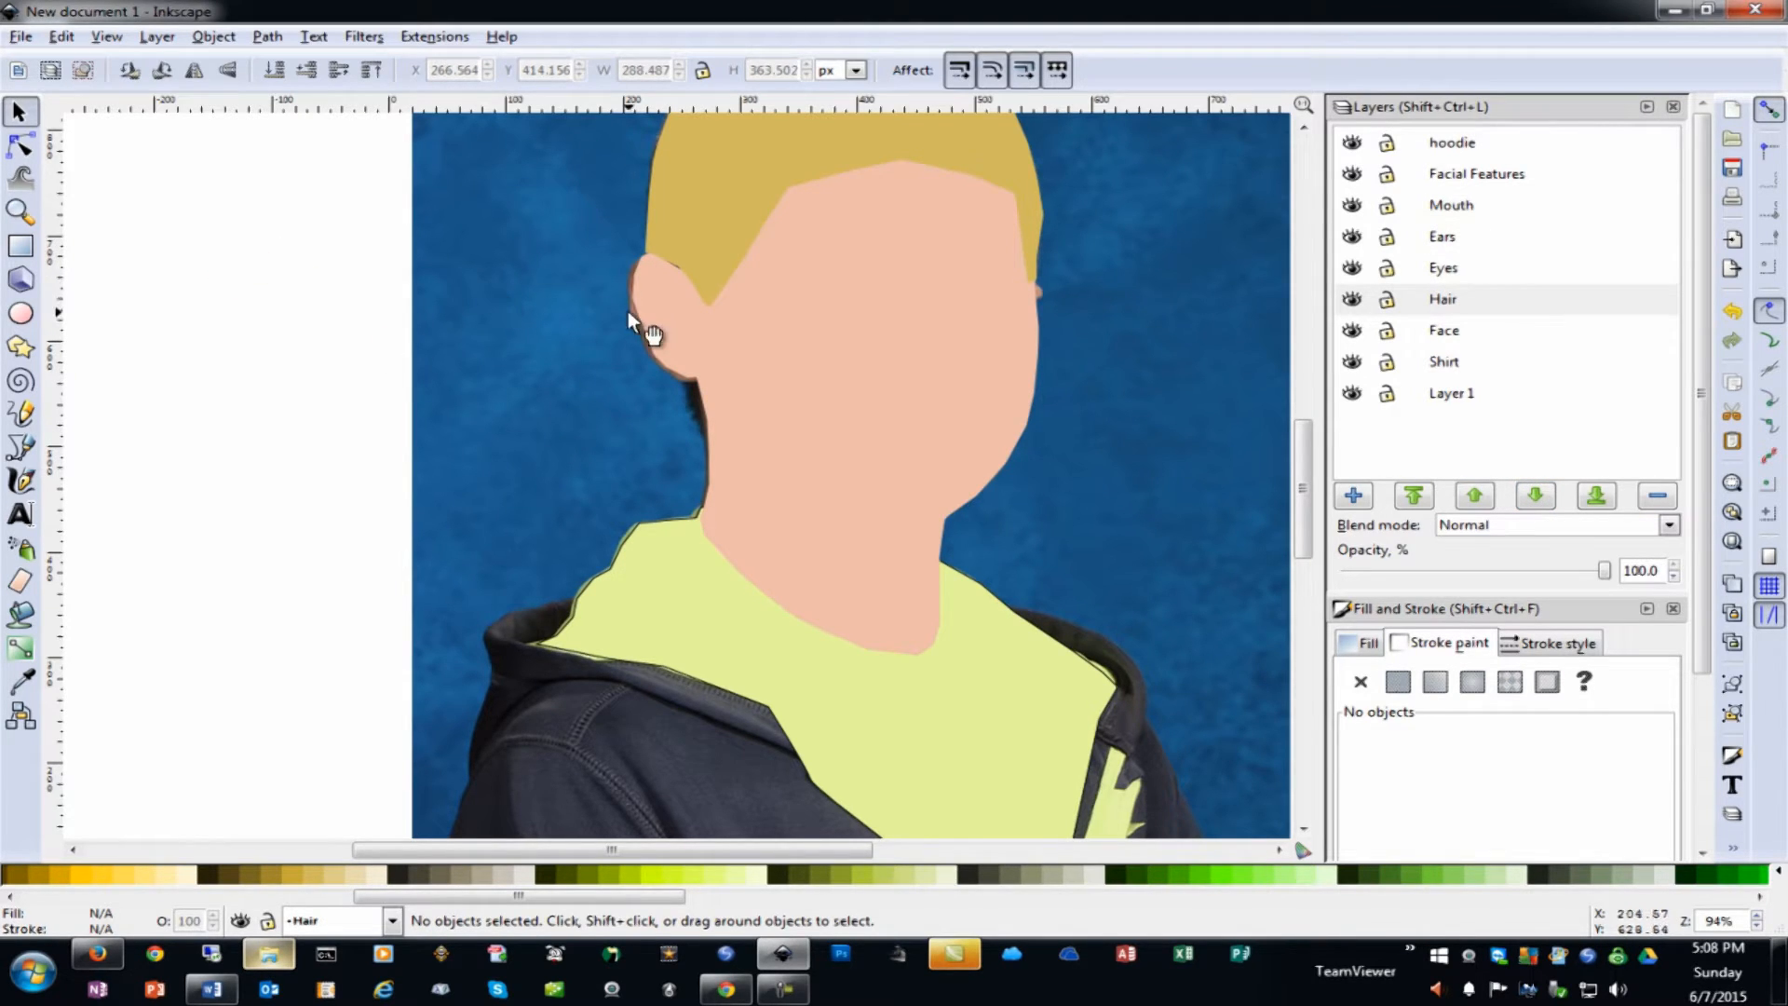
# Combine the ear, face and neck shapes into a single path with Union
pyautogui.click(654, 312)
pyautogui.keyDown('shift'); pyautogui.click(851, 384); pyautogui.keyUp('shift')
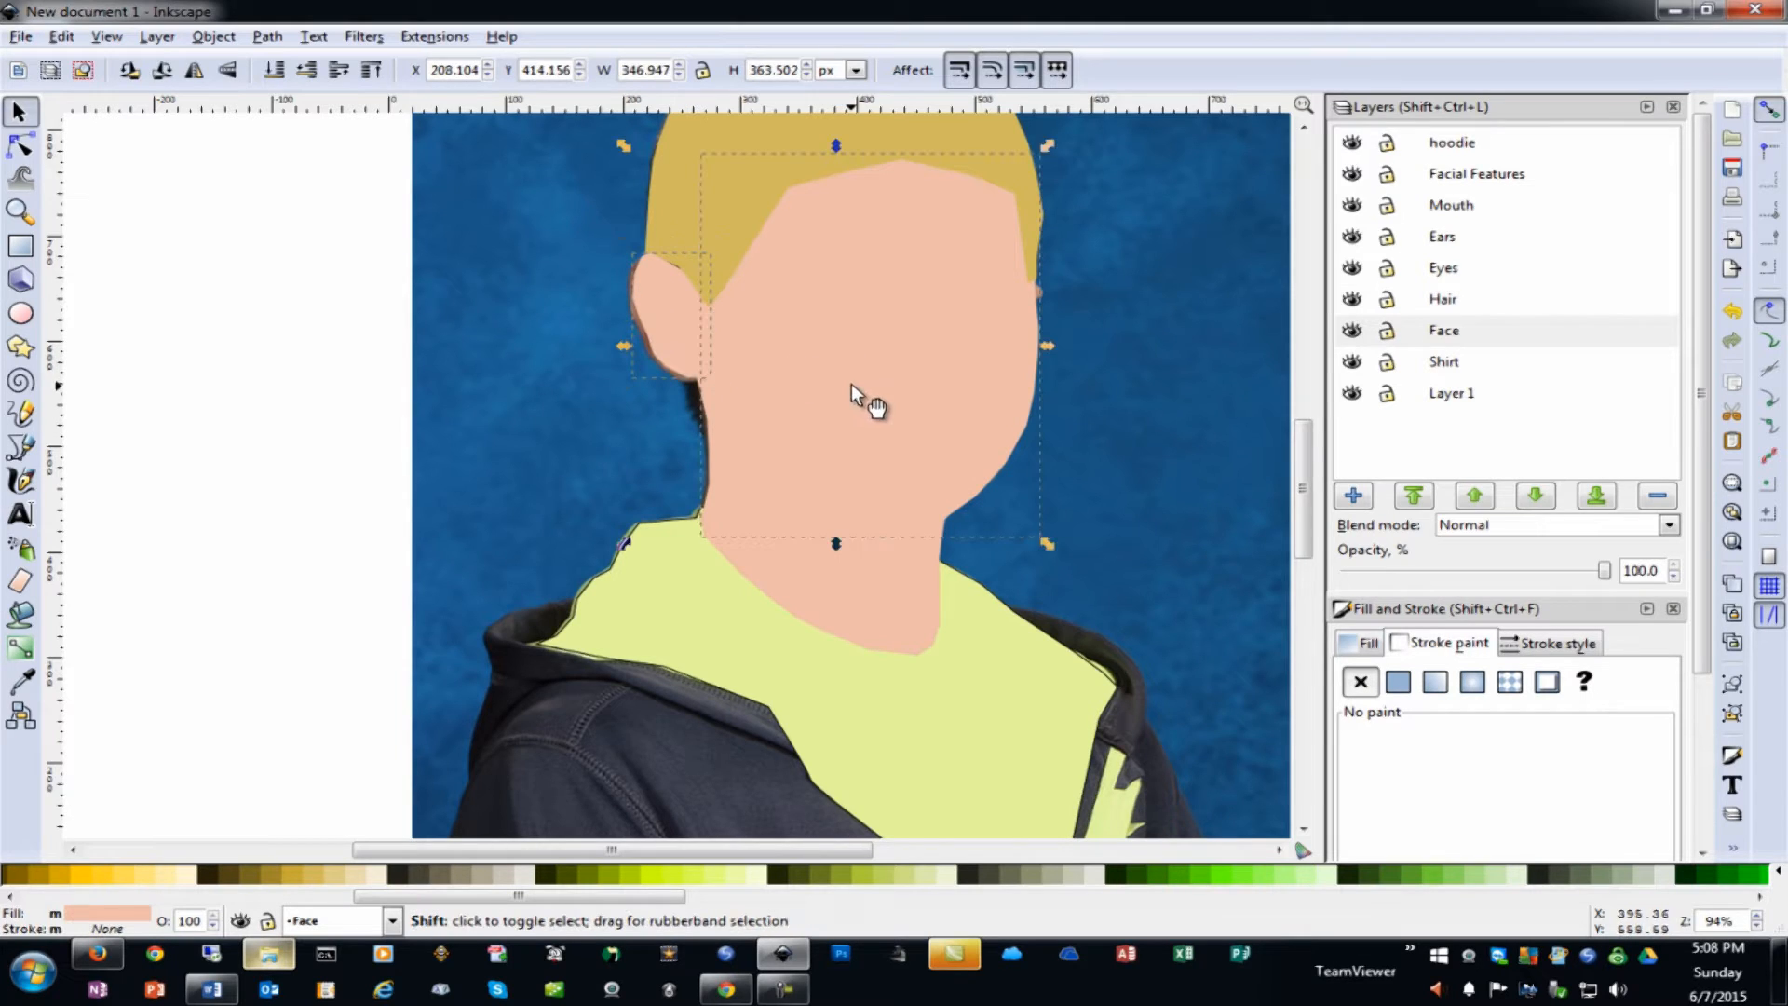
pyautogui.keyDown('shift'); pyautogui.click(850, 590); pyautogui.keyUp('shift')
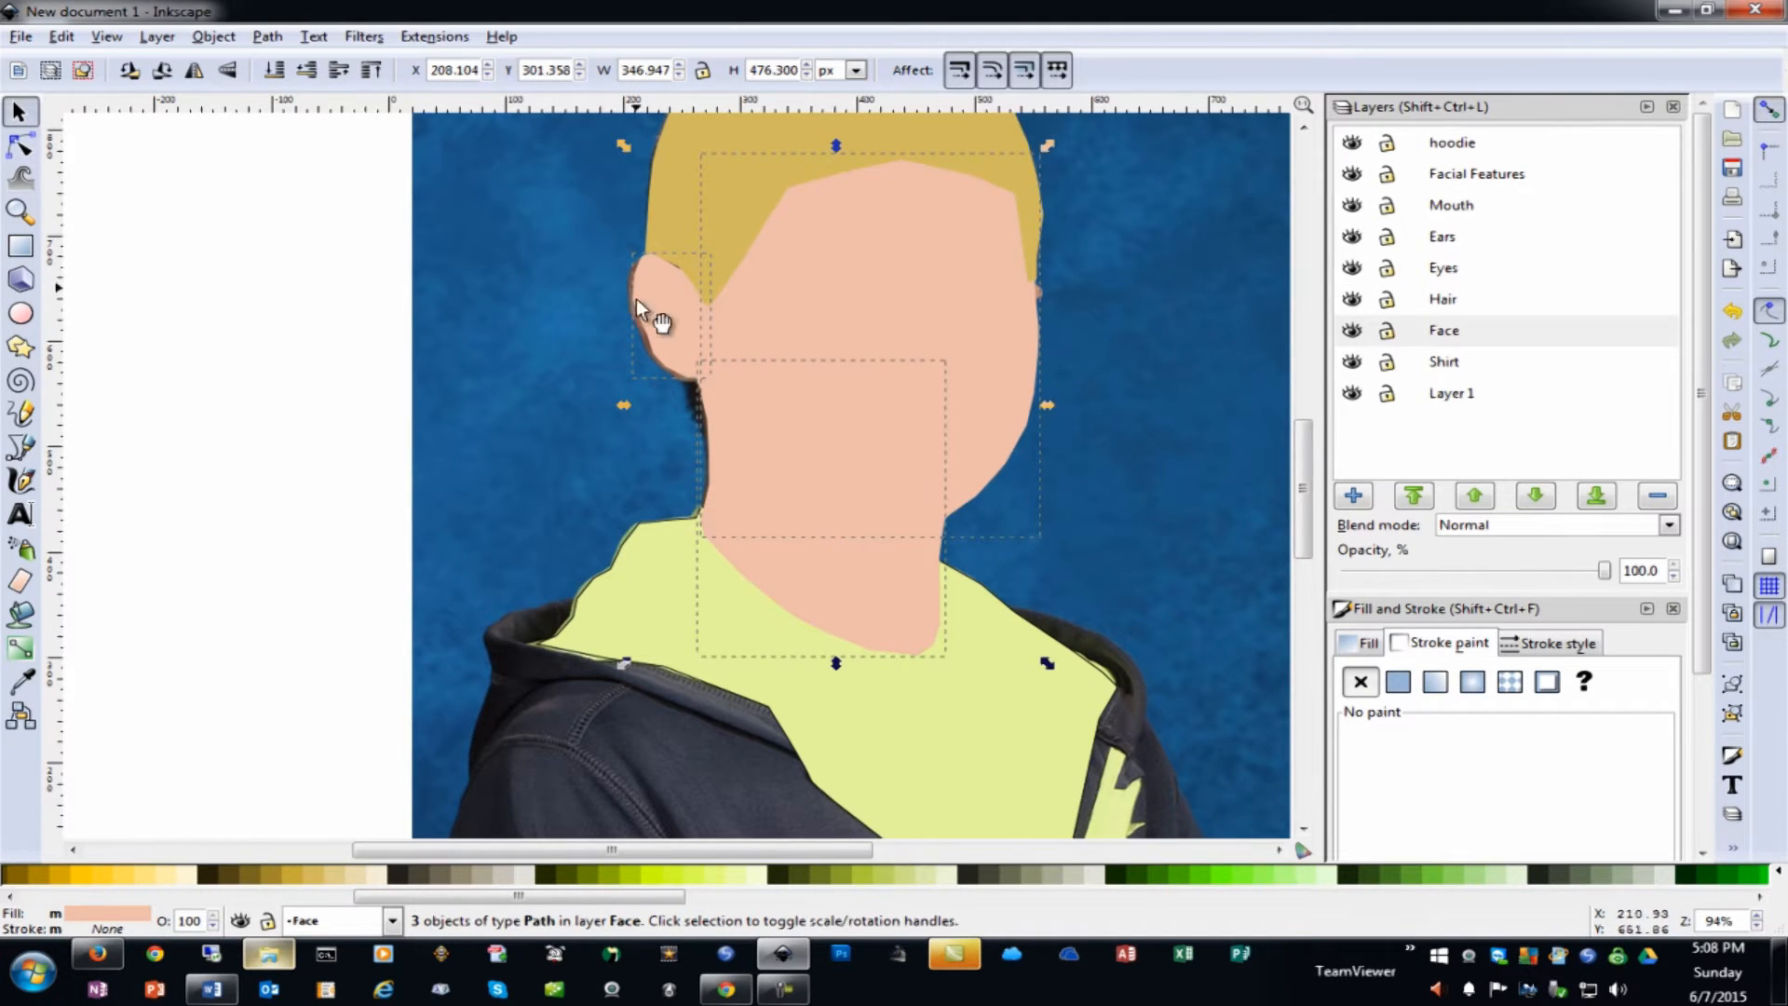
pyautogui.click(267, 36)
pyautogui.click(349, 145)
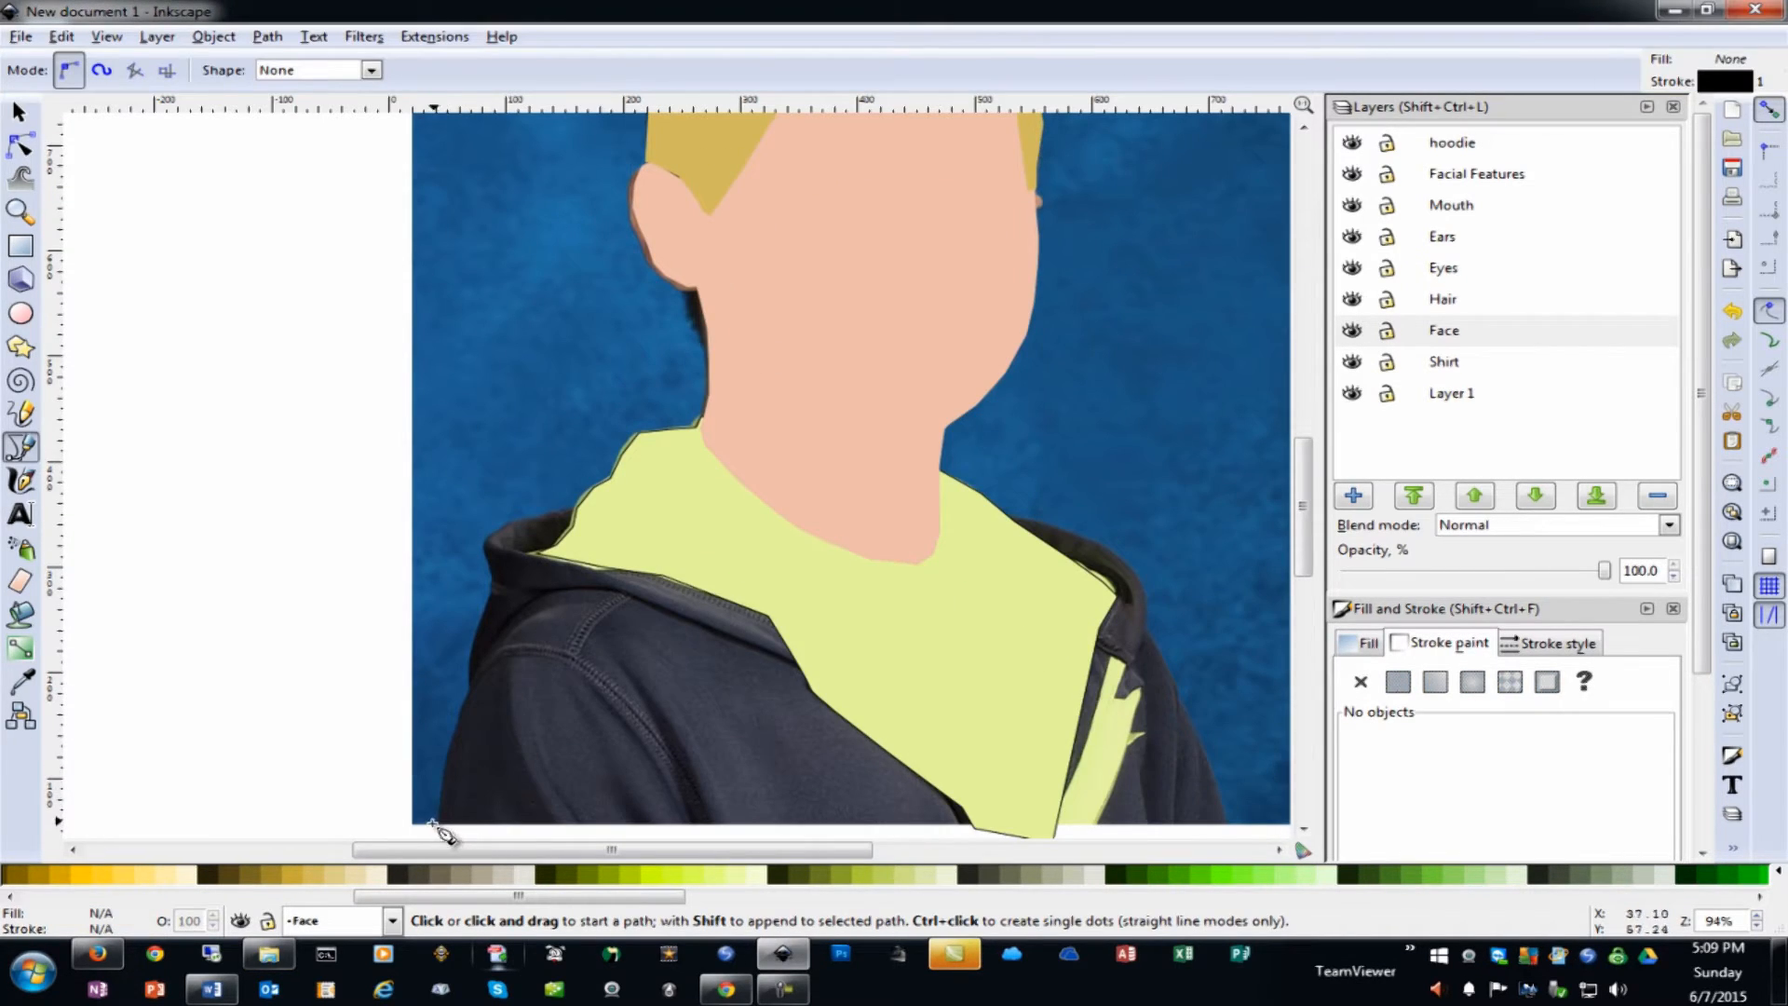
# Outline the jacket from the photo's bottom edge up the near sleeve and around the hood to the shirt
pyautogui.click(438, 823)
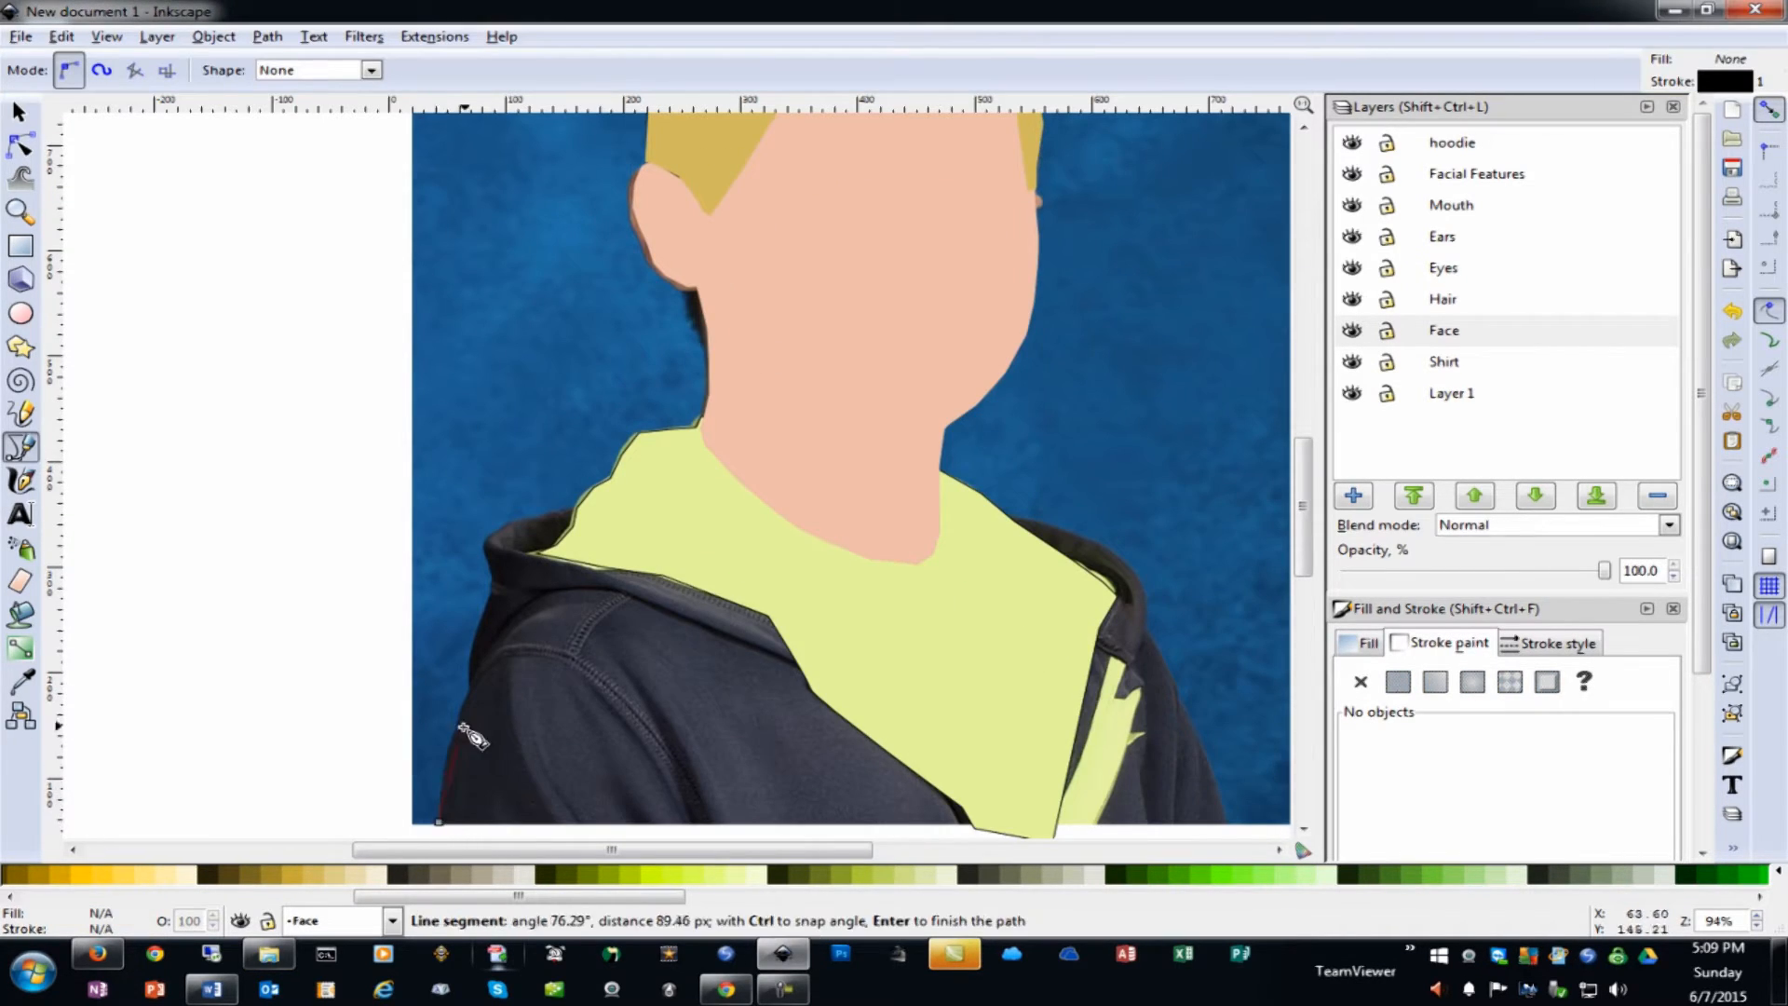
pyautogui.click(471, 665)
pyautogui.click(489, 566)
pyautogui.moveTo(489, 539); pyautogui.dragTo(503, 549)
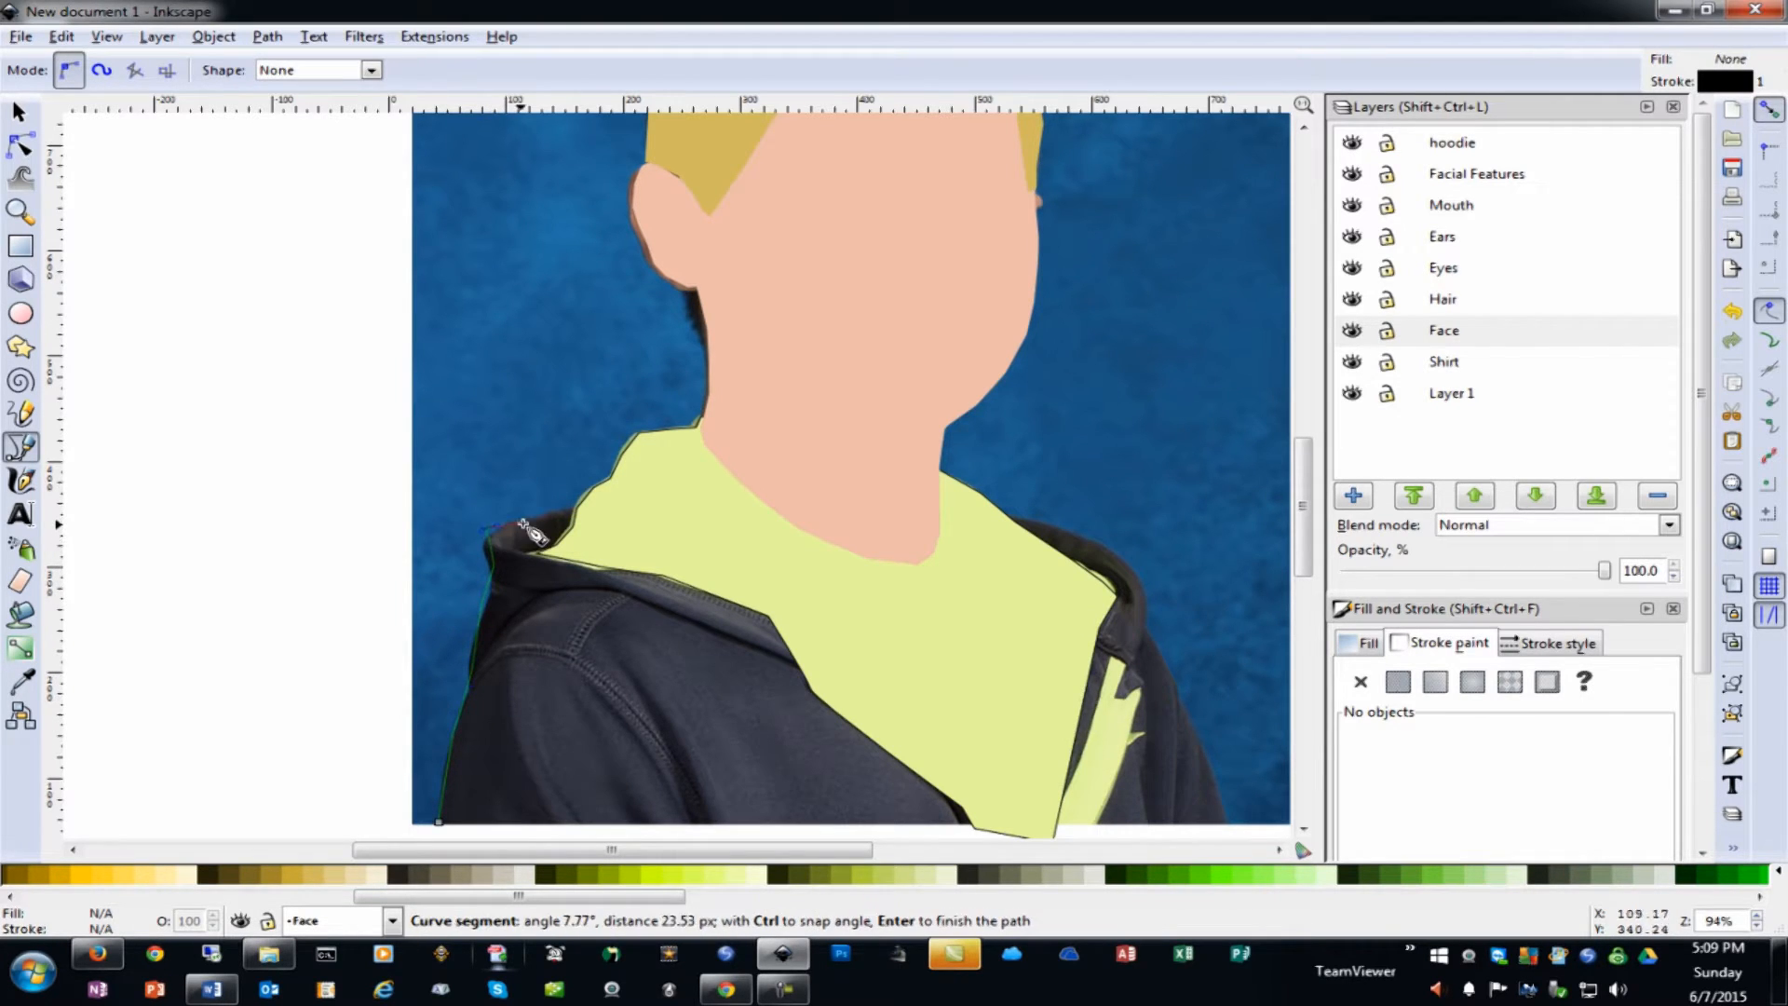
pyautogui.click(570, 510)
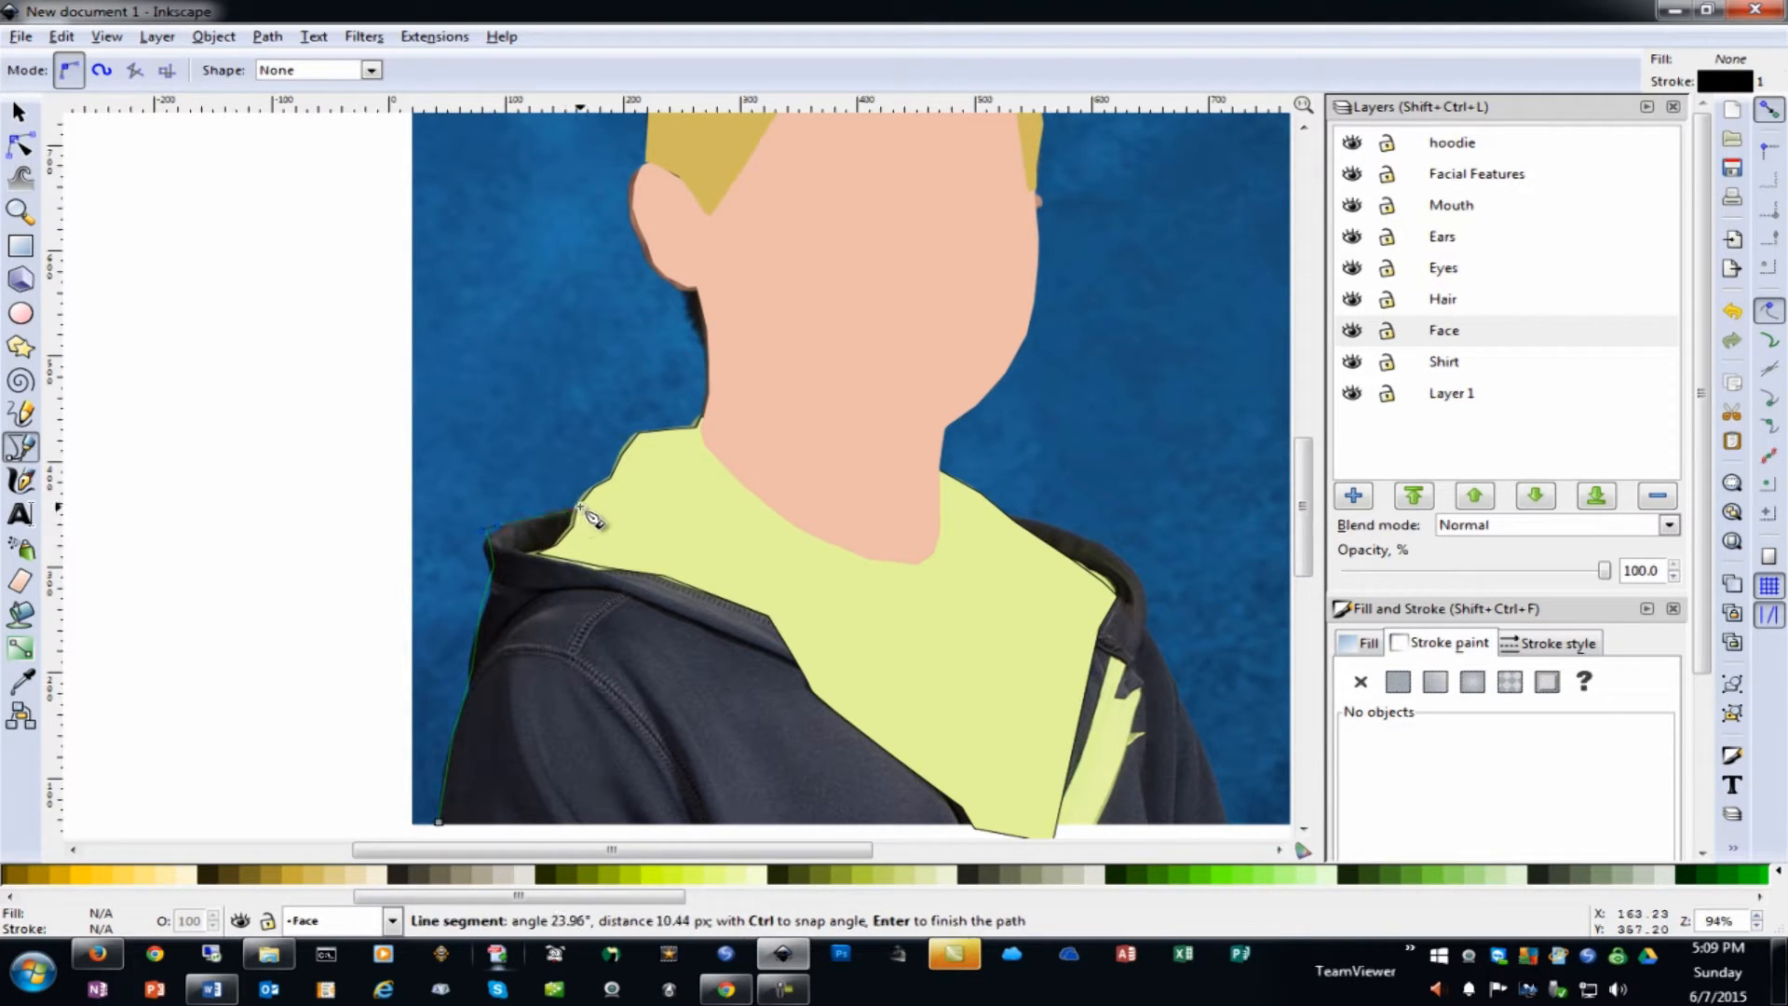
# Carry the jacket outline straight across the shirt, trace down the far hood and sleeve, and close it along the photo's bottom edge
pyautogui.click(1013, 517)
pyautogui.moveTo(1062, 532); pyautogui.dragTo(1075, 542)
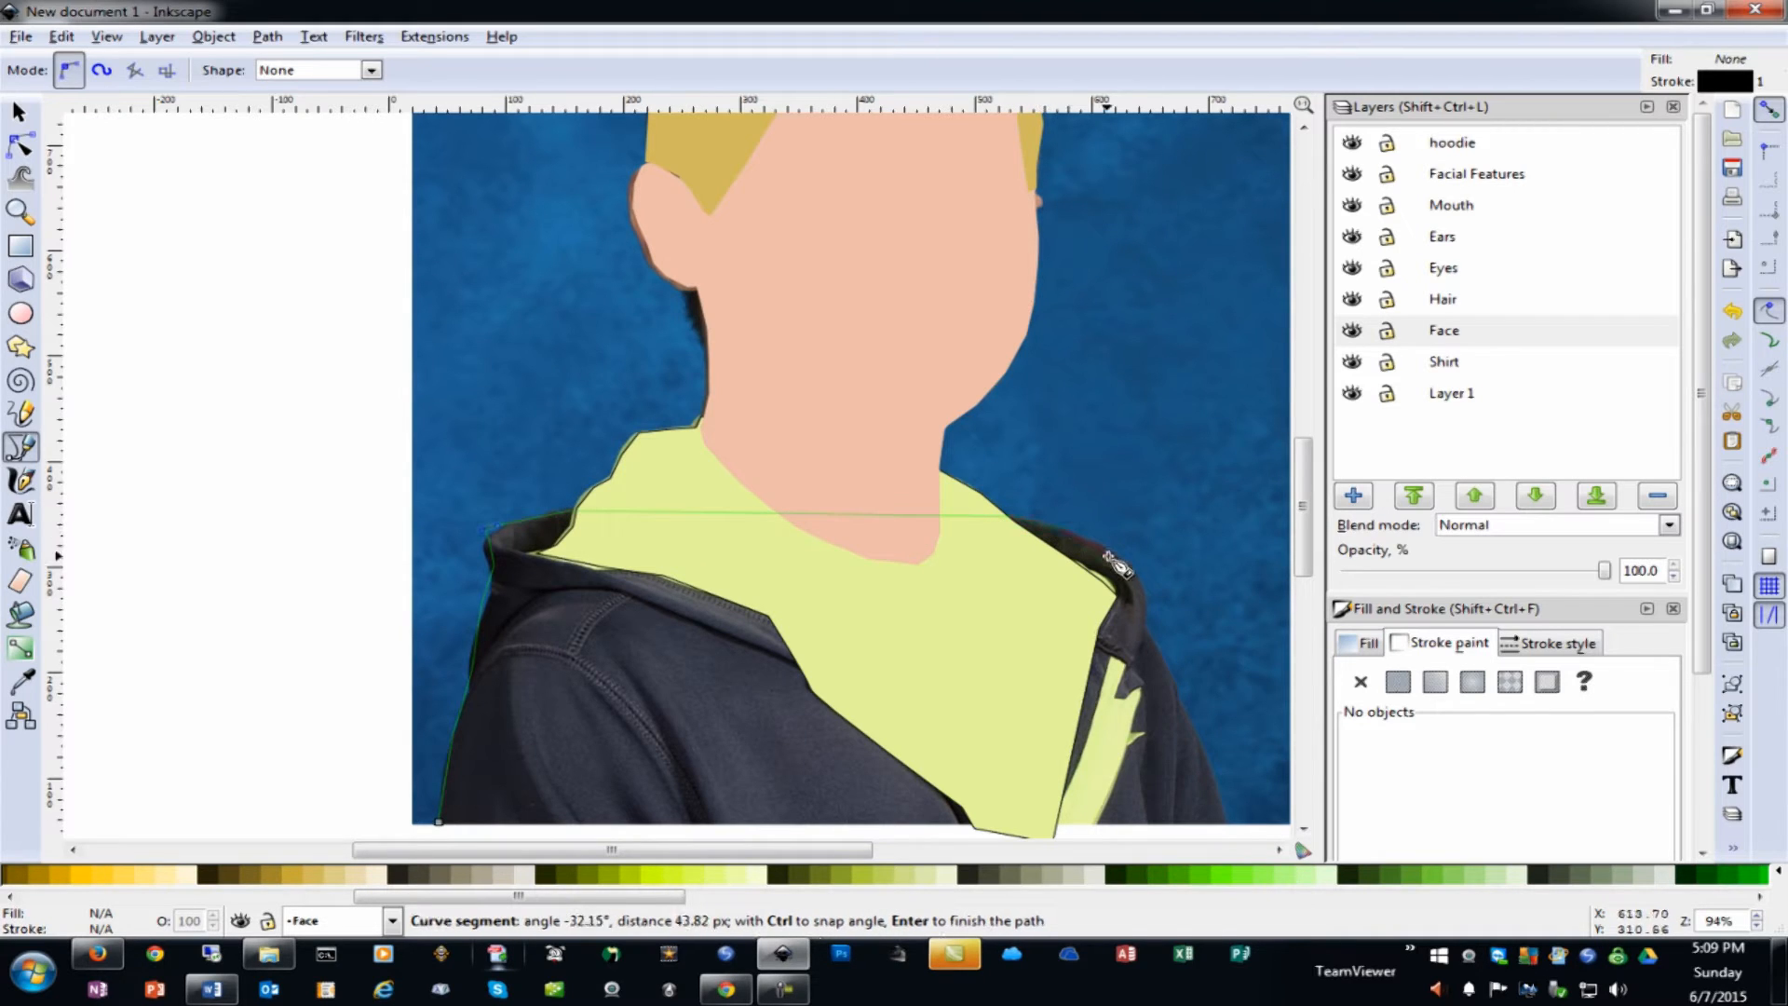
pyautogui.click(1146, 581)
pyautogui.click(1165, 647)
pyautogui.click(1183, 703)
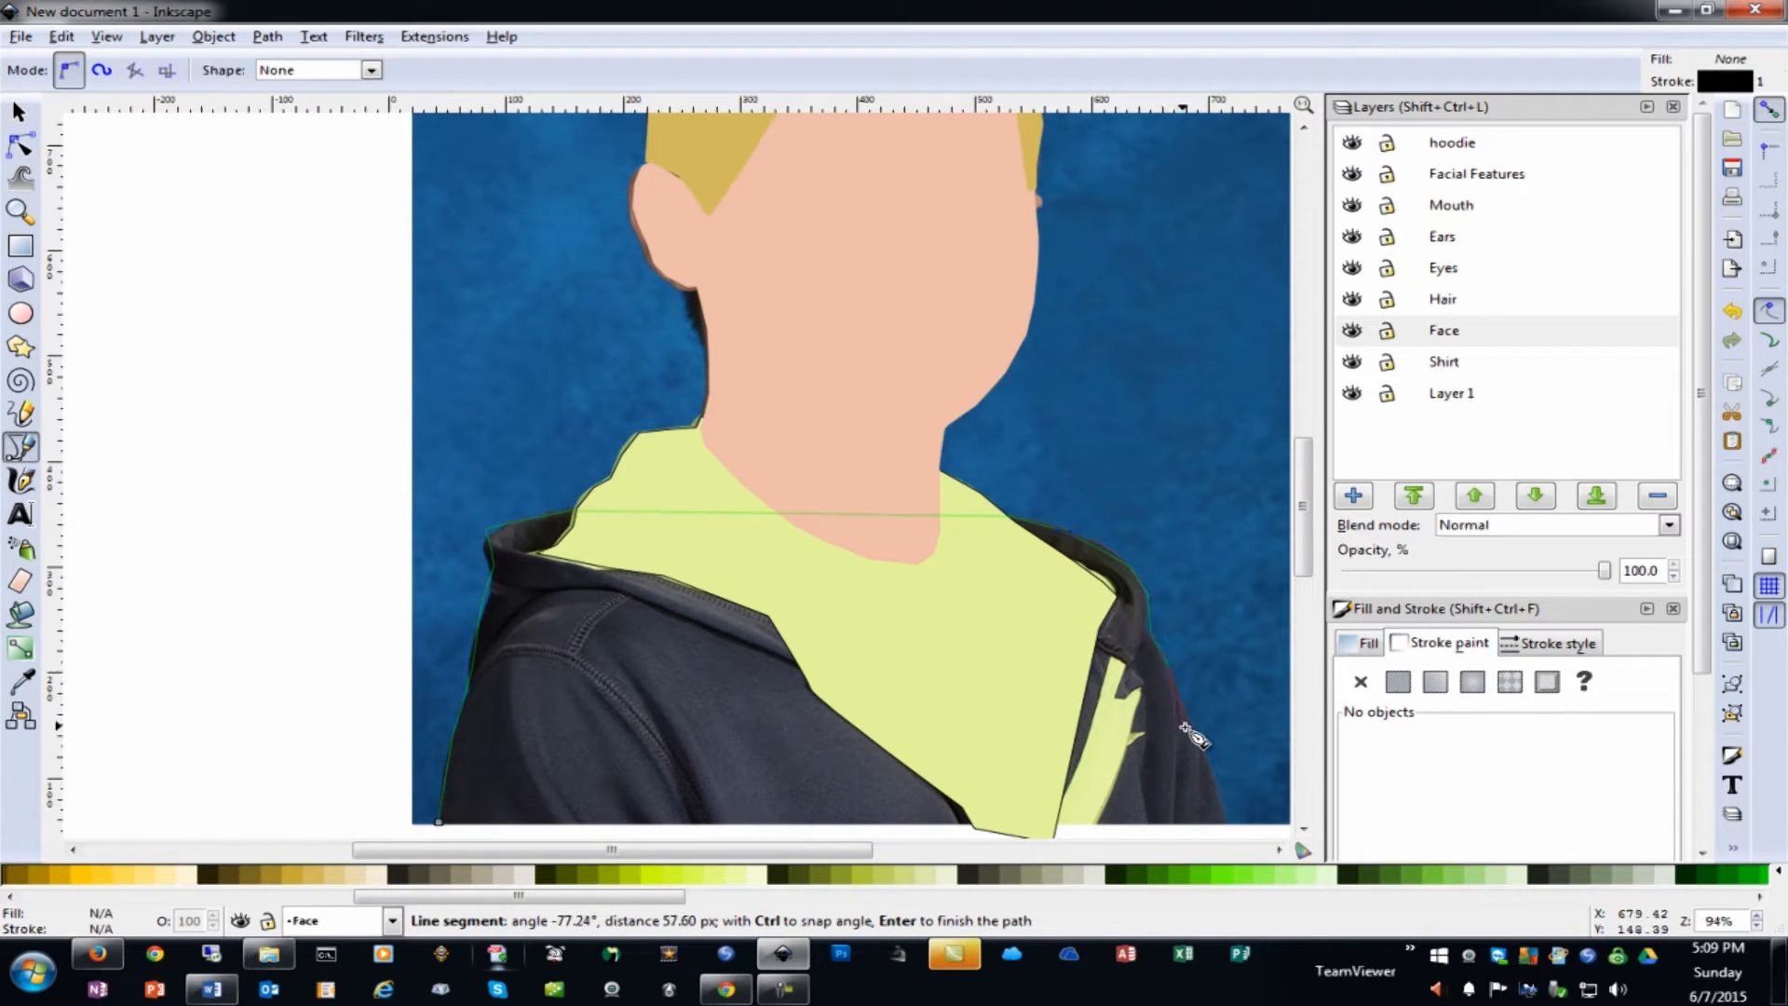
pyautogui.click(1201, 745)
pyautogui.click(1228, 819)
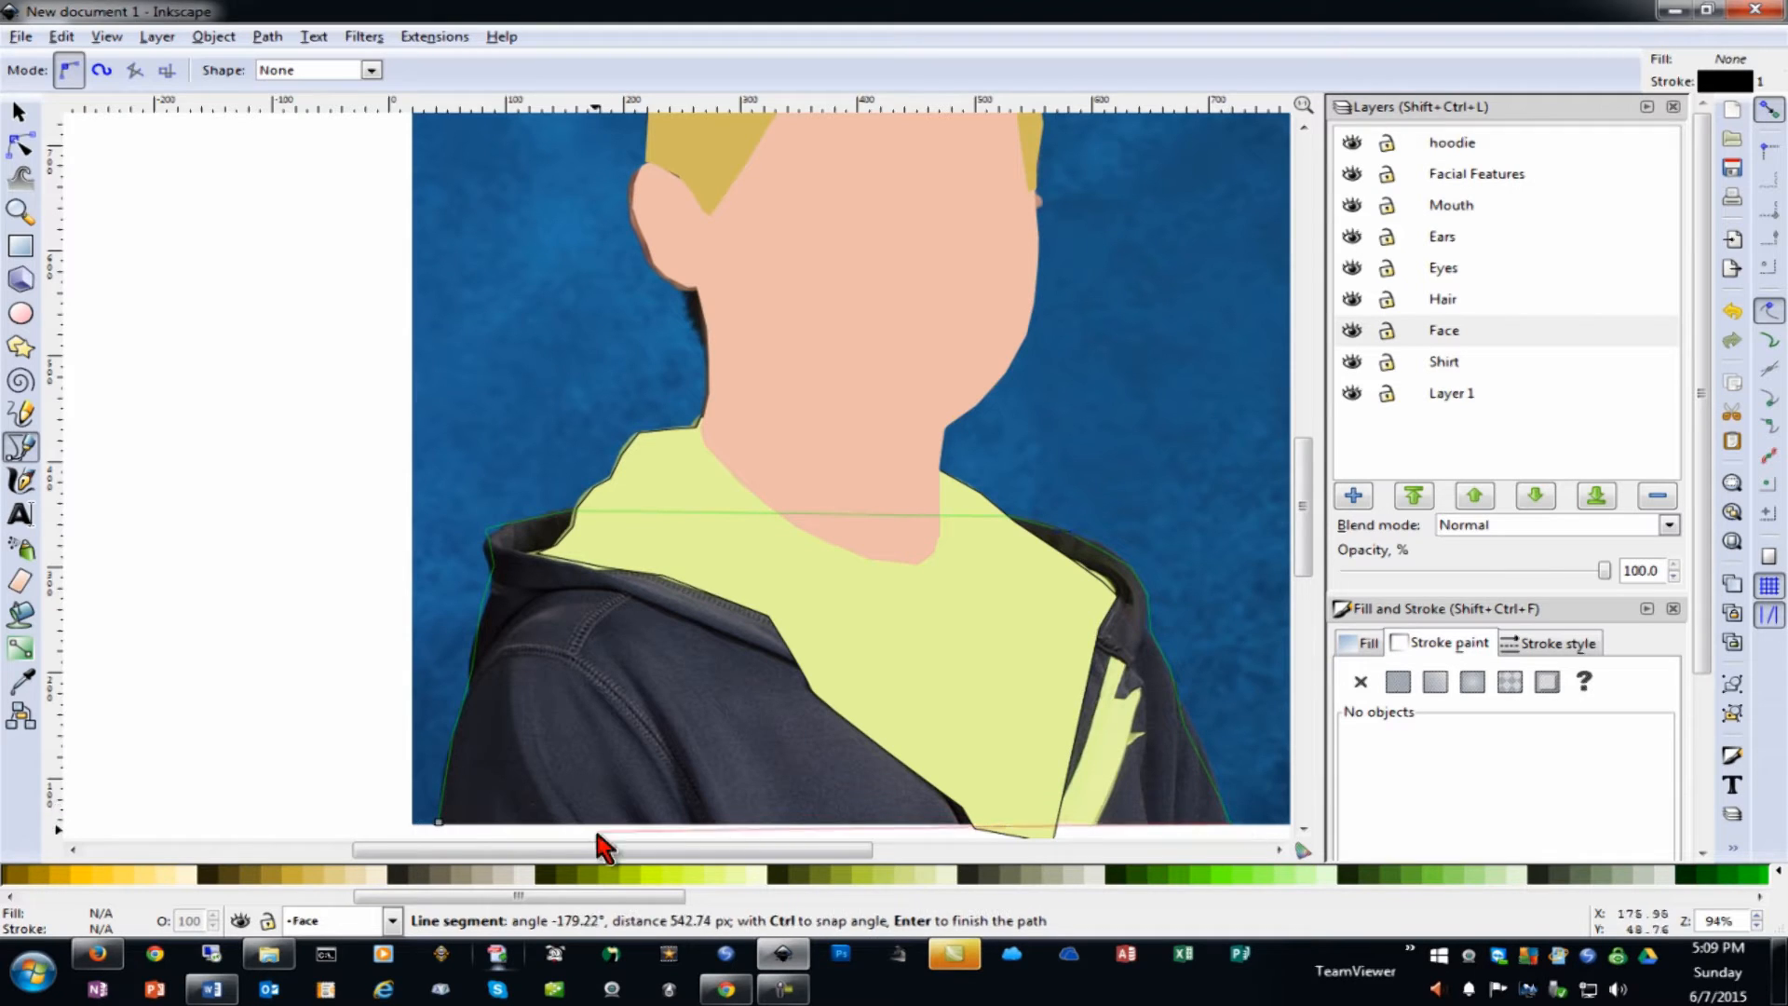
pyautogui.click(443, 819)
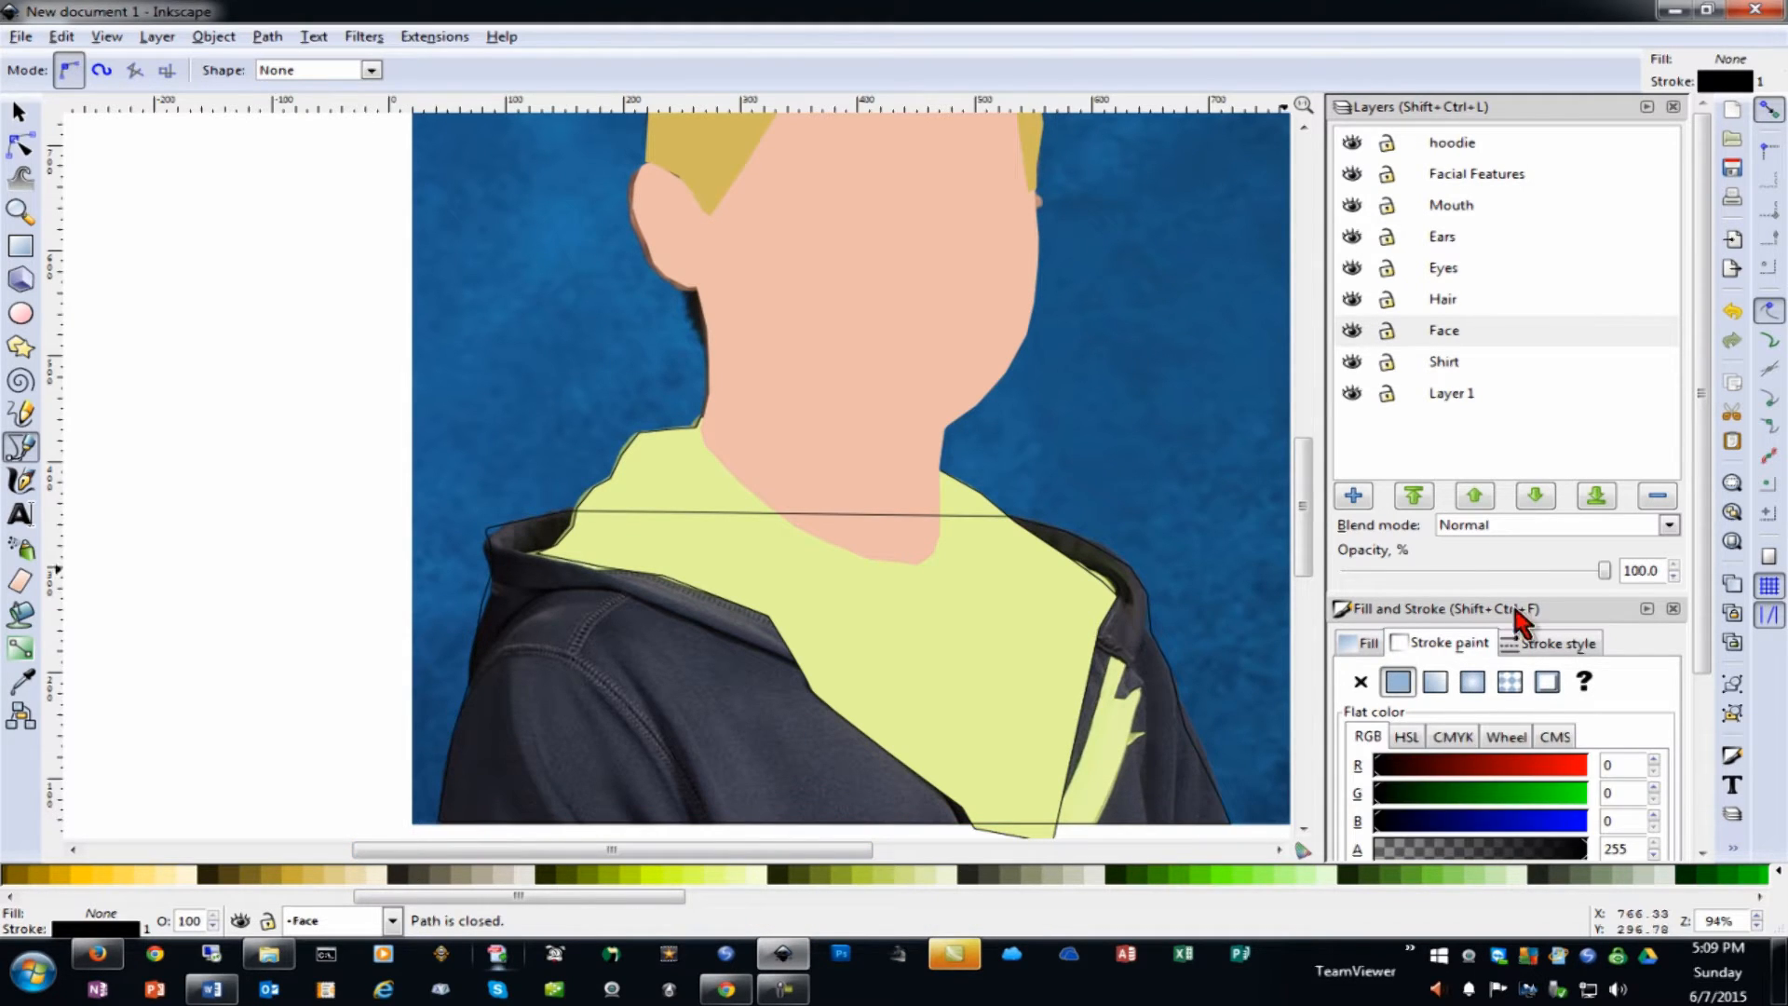
# Fill the closed jacket shape with a dark slate colour sampled from the jacket in the photo
pyautogui.click(21, 680)
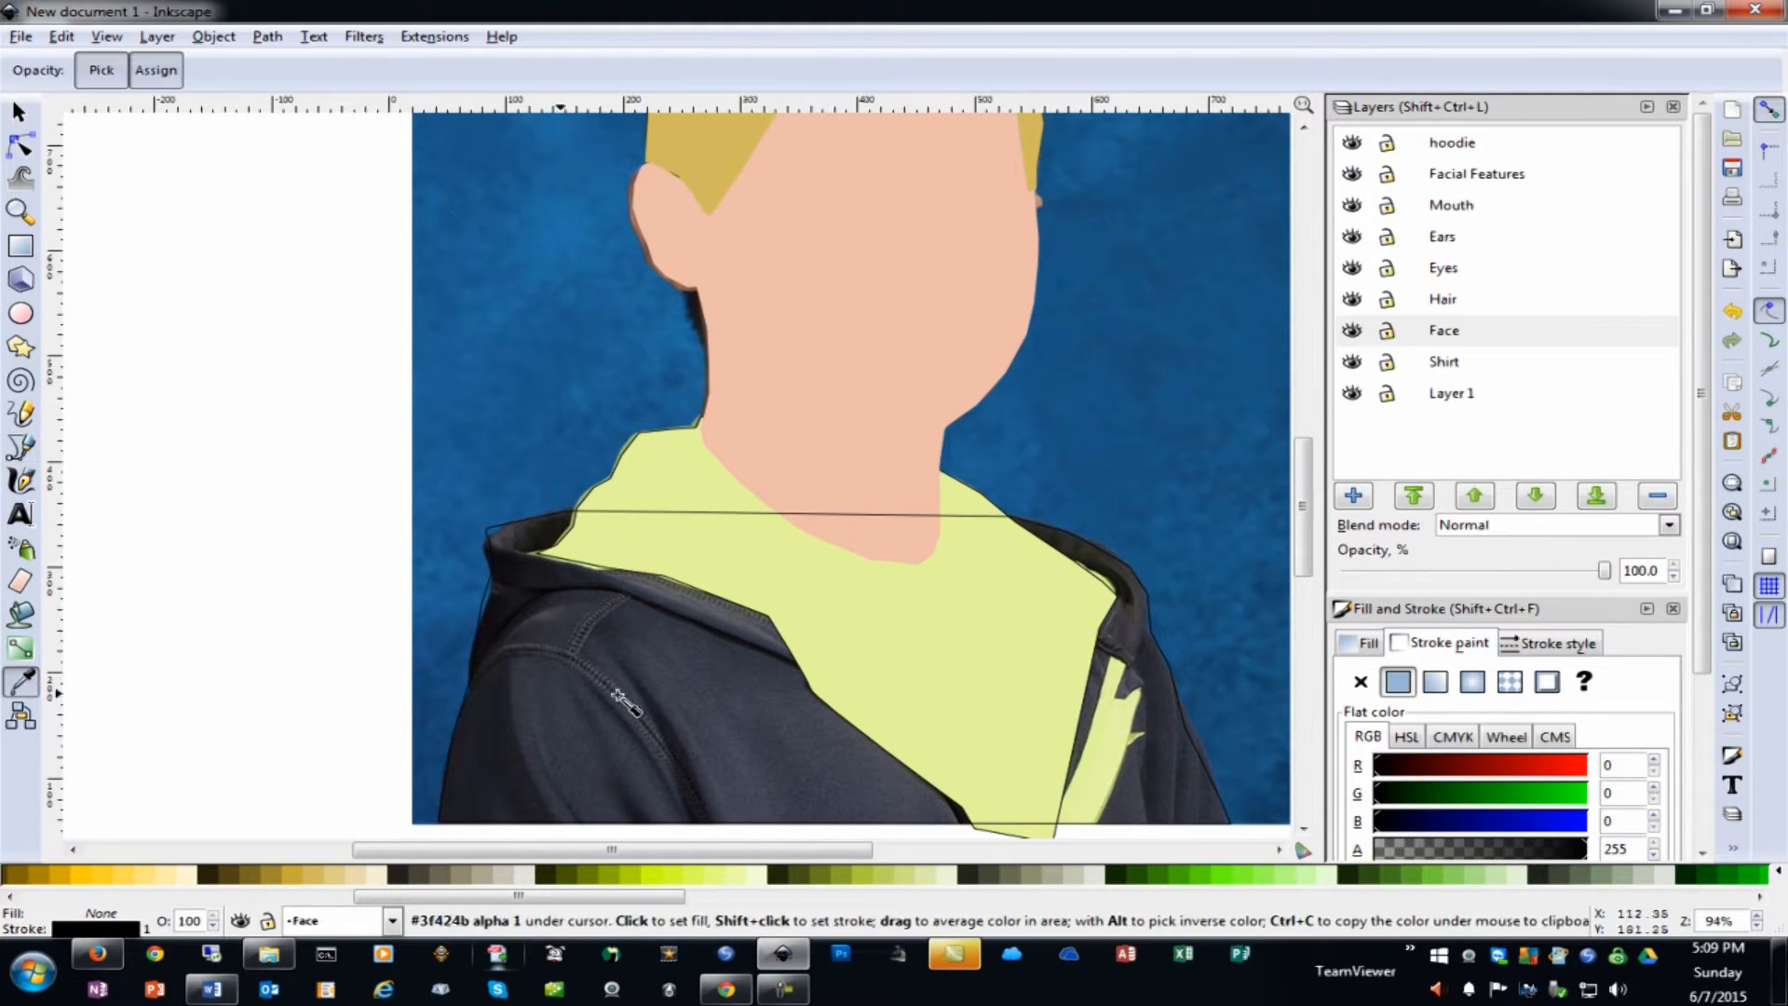
pyautogui.click(823, 756)
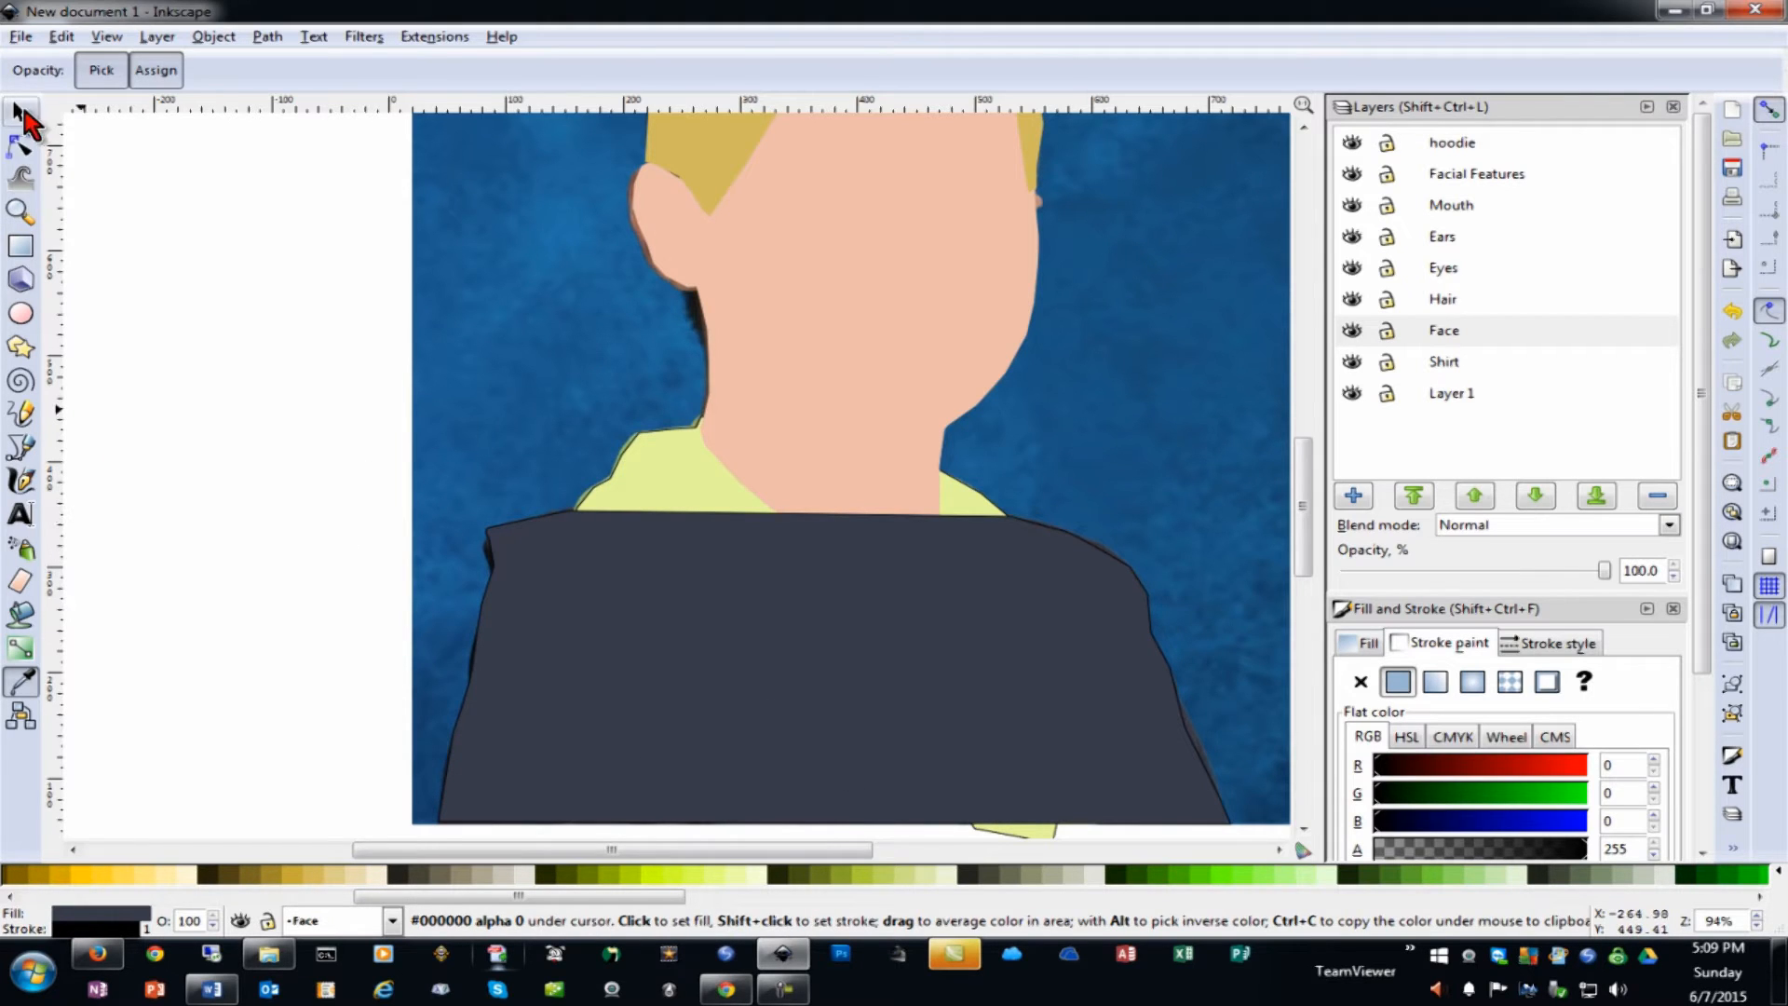
pyautogui.click(19, 111)
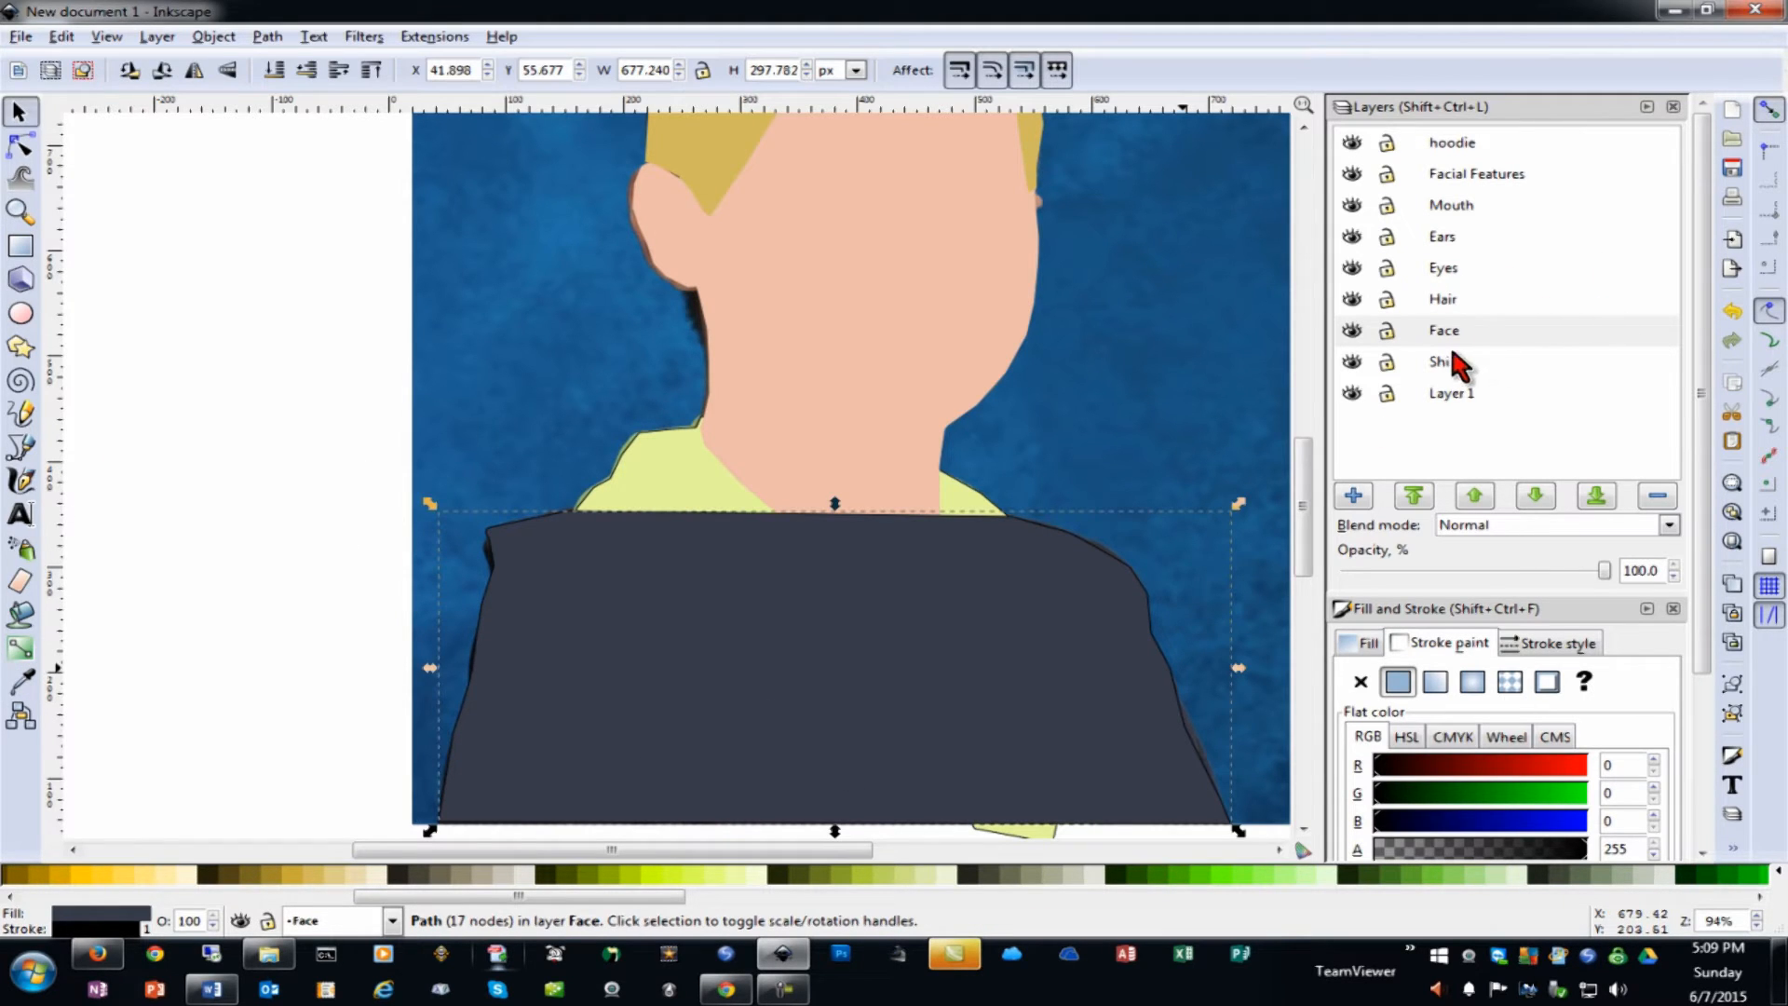
# Move the jacket shape onto the hoodie layer and lower that layer below Shirt, directly above Layer 1
pyautogui.click(1538, 496)
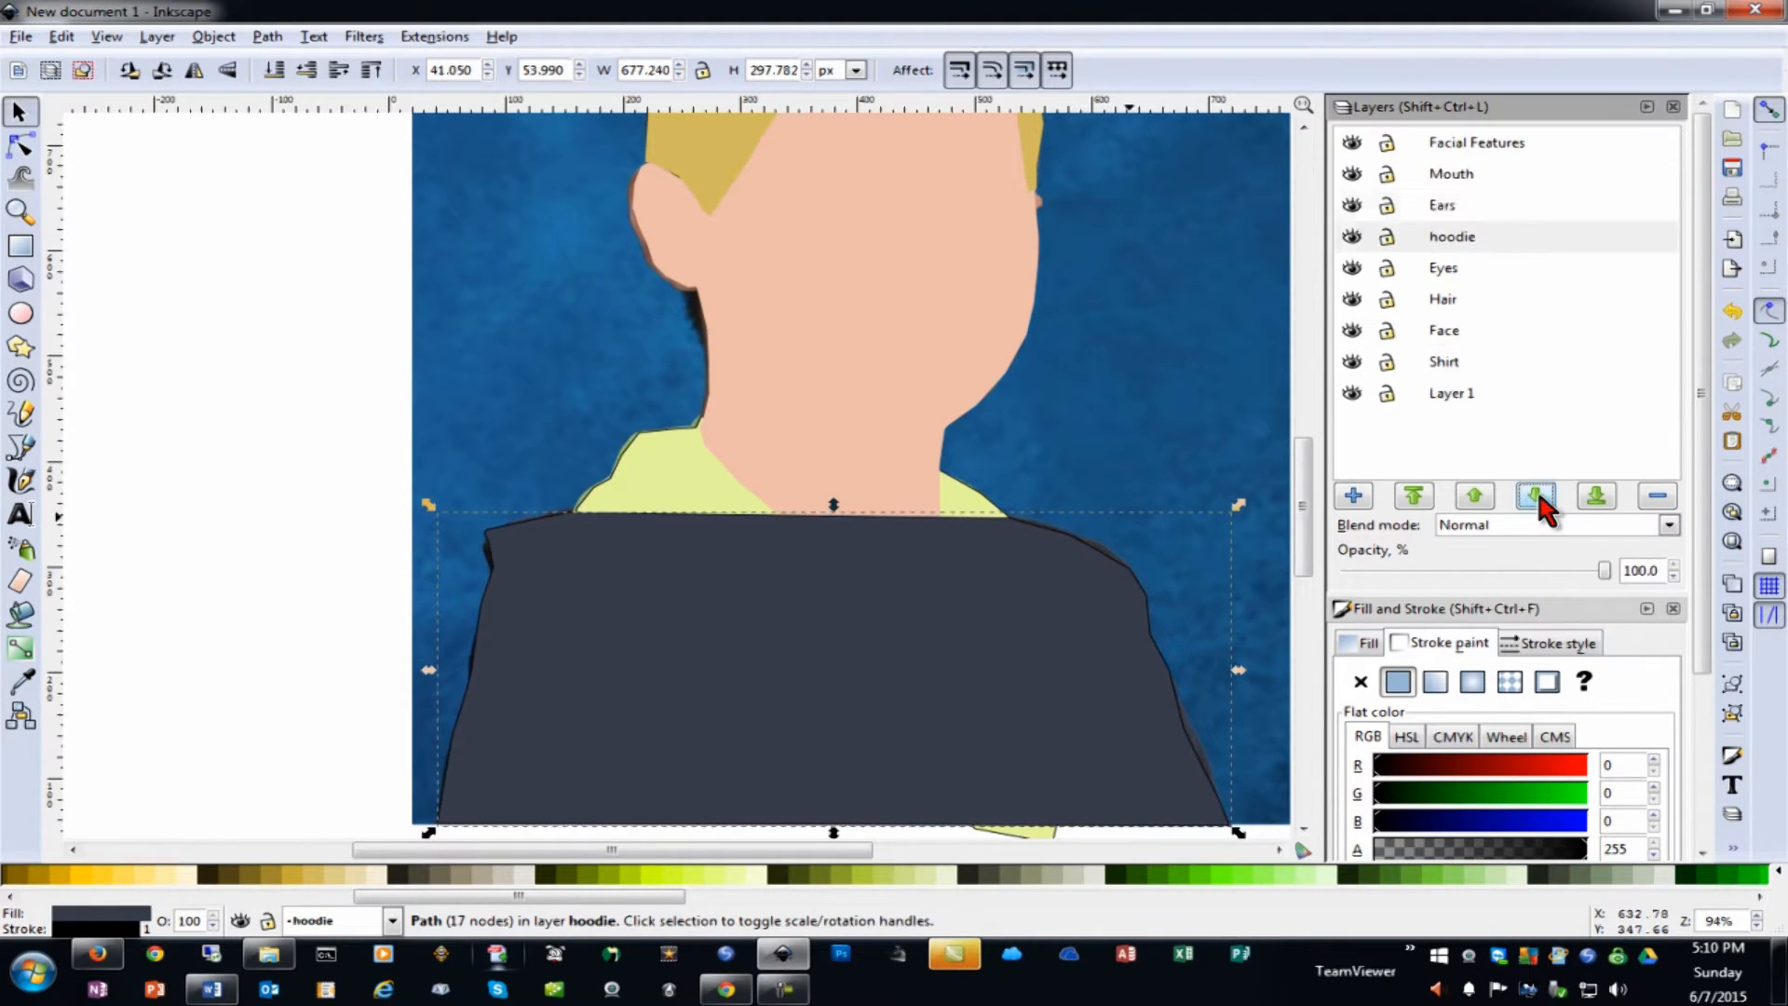
pyautogui.click(1538, 496)
pyautogui.click(1538, 496)
pyautogui.click(1539, 496)
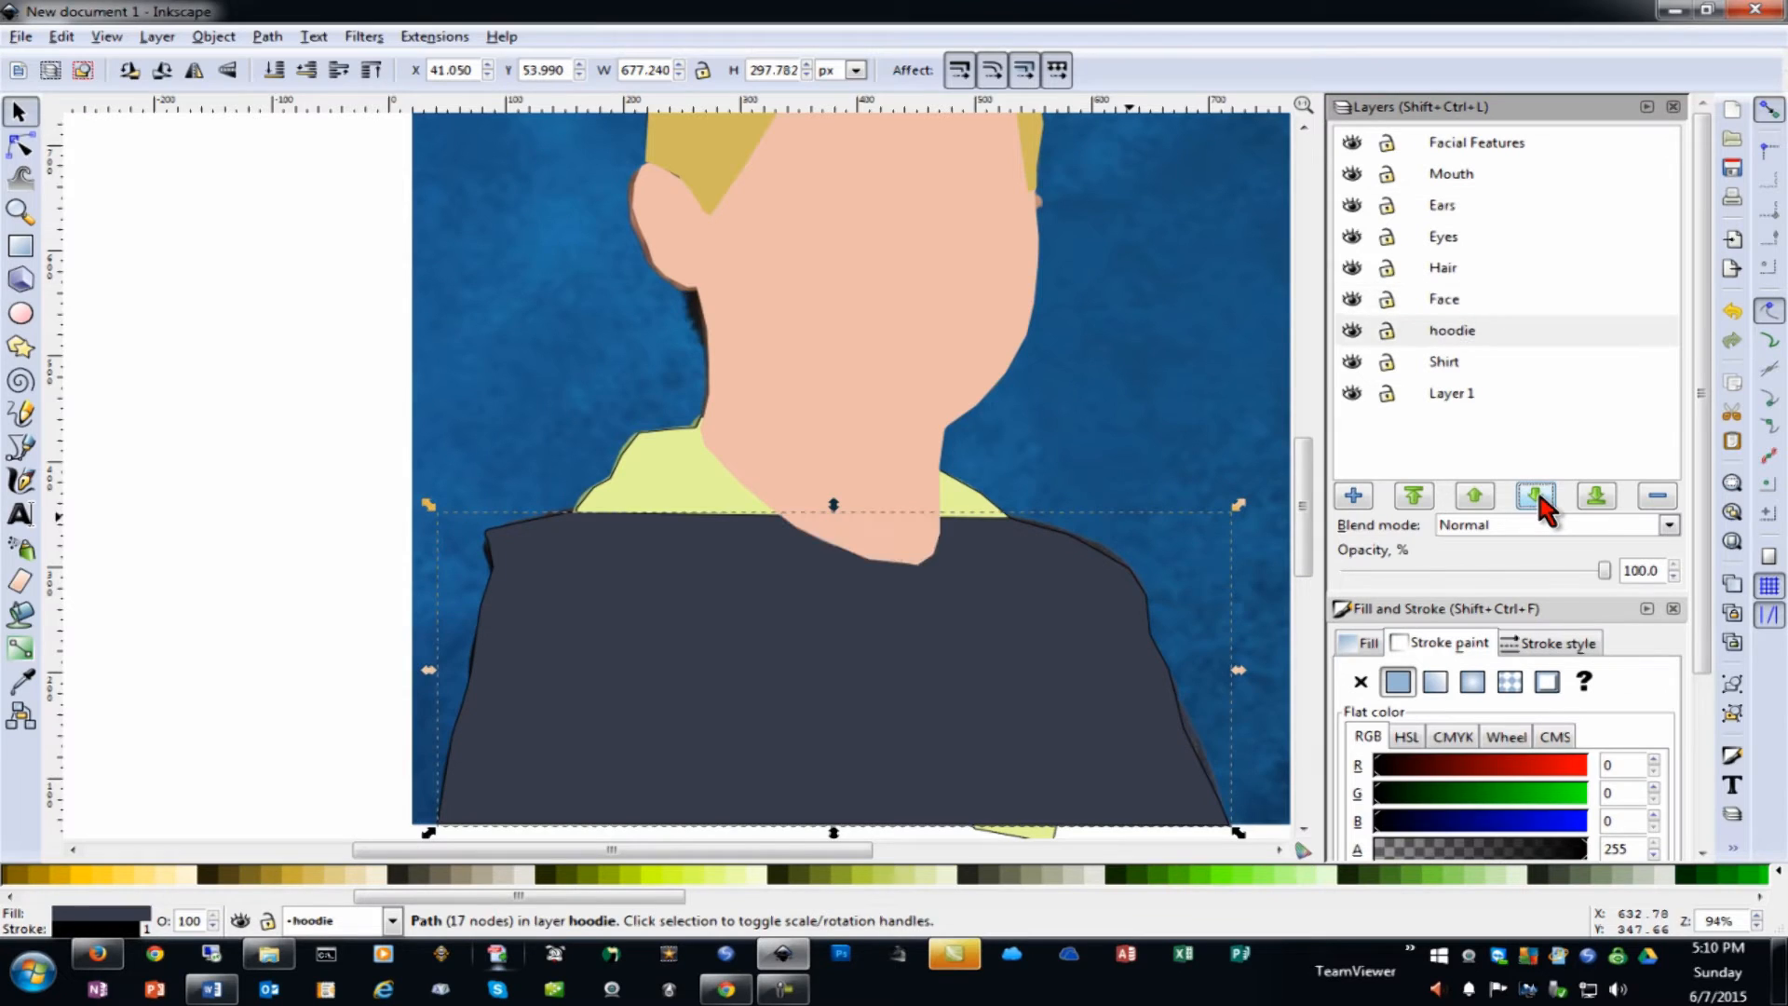
pyautogui.click(1538, 496)
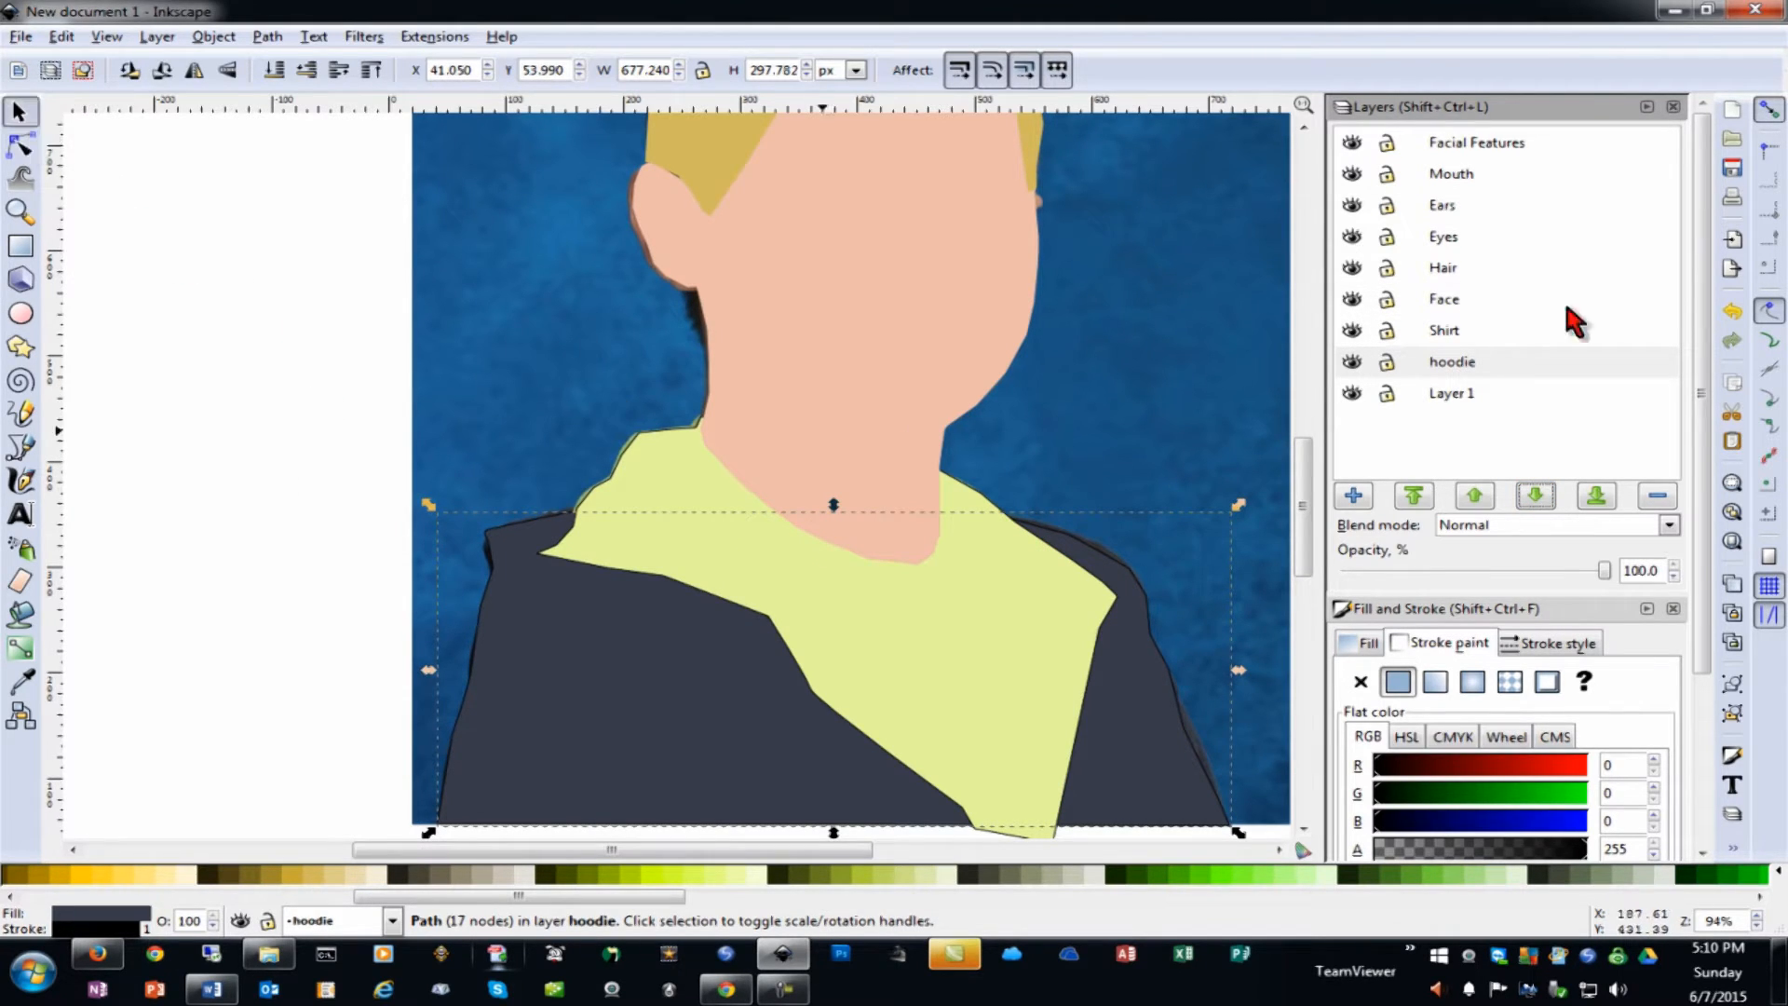
# Select the hair, face, jacket and shirt shapes together and set their blur to 1.0
pyautogui.click(1303, 130)
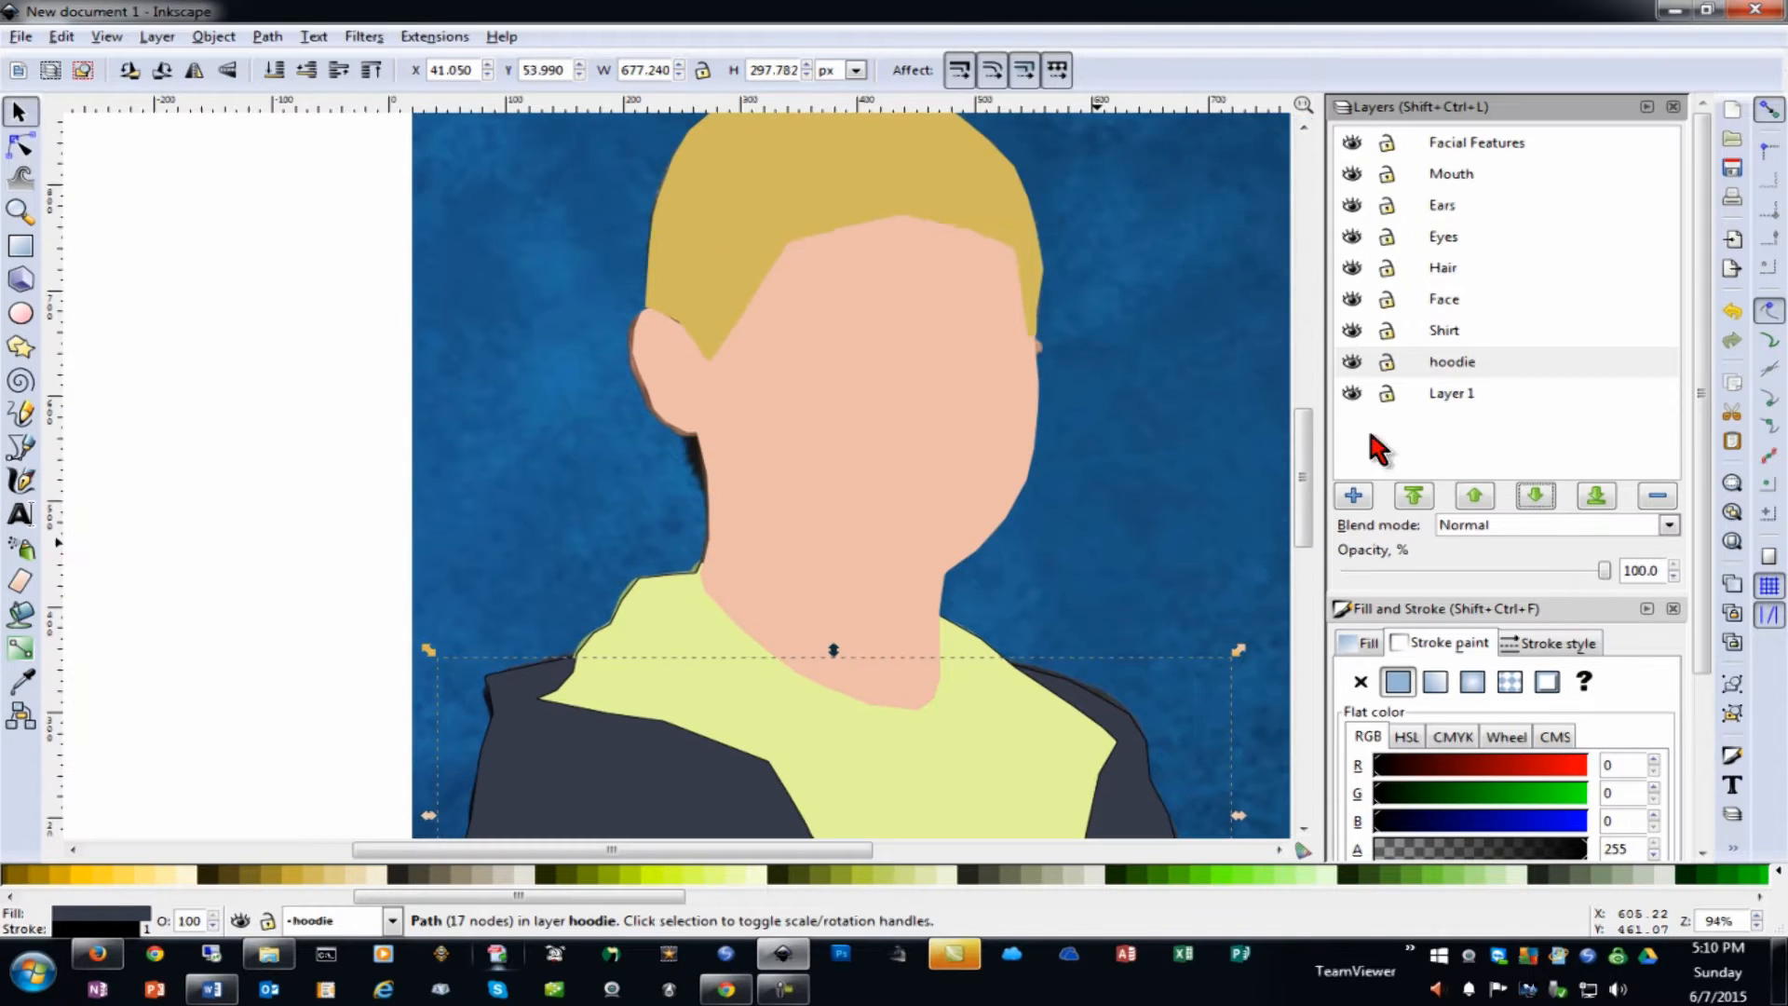
pyautogui.moveTo(1309, 467); pyautogui.dragTo(1313, 456)
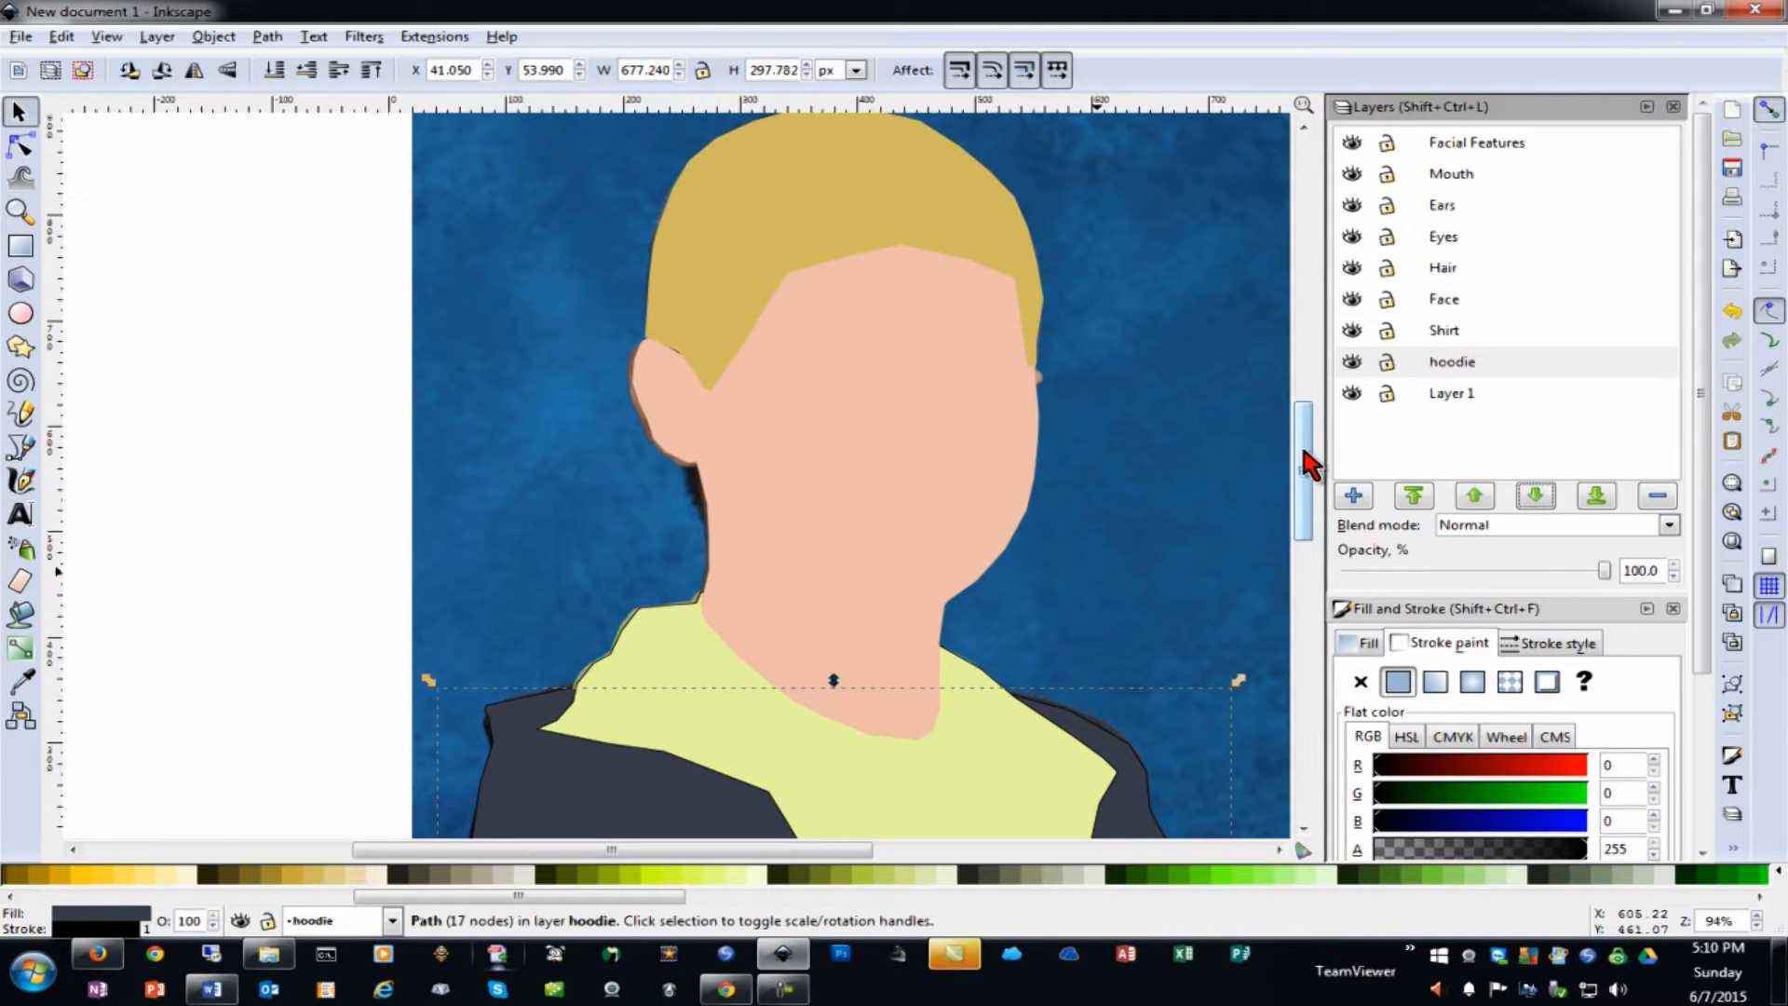
pyautogui.click(315, 328)
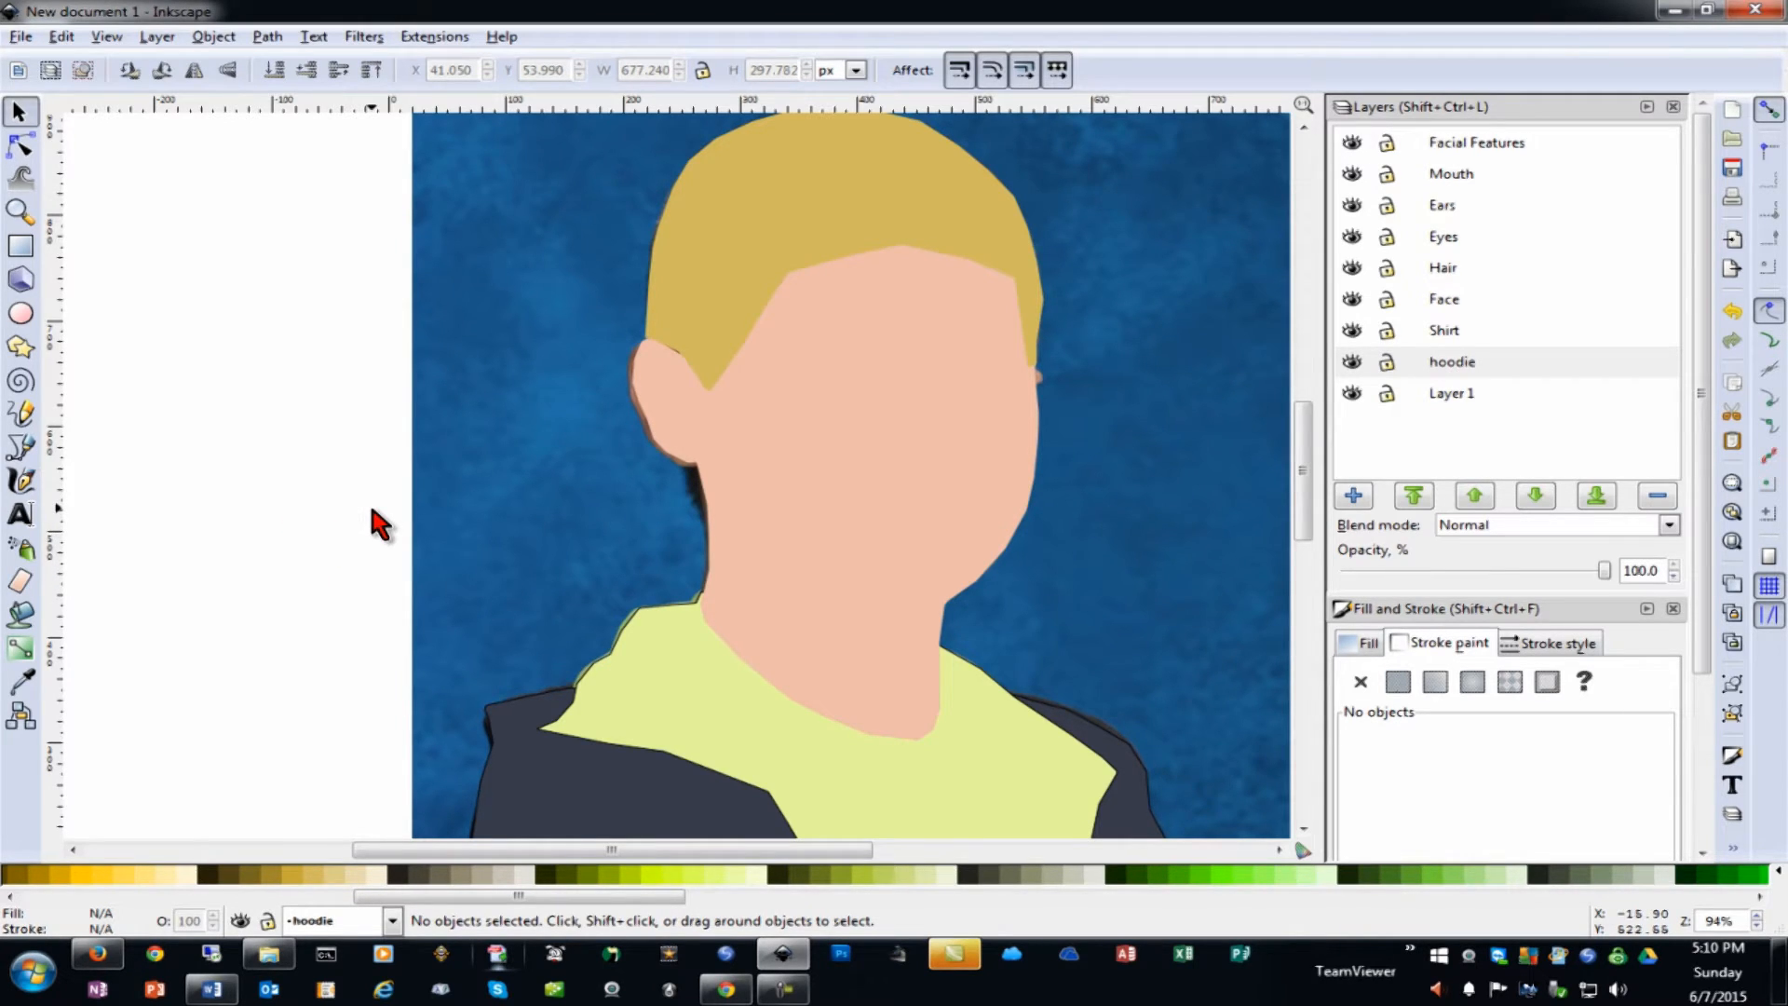
pyautogui.scroll(-1, 372, 510)
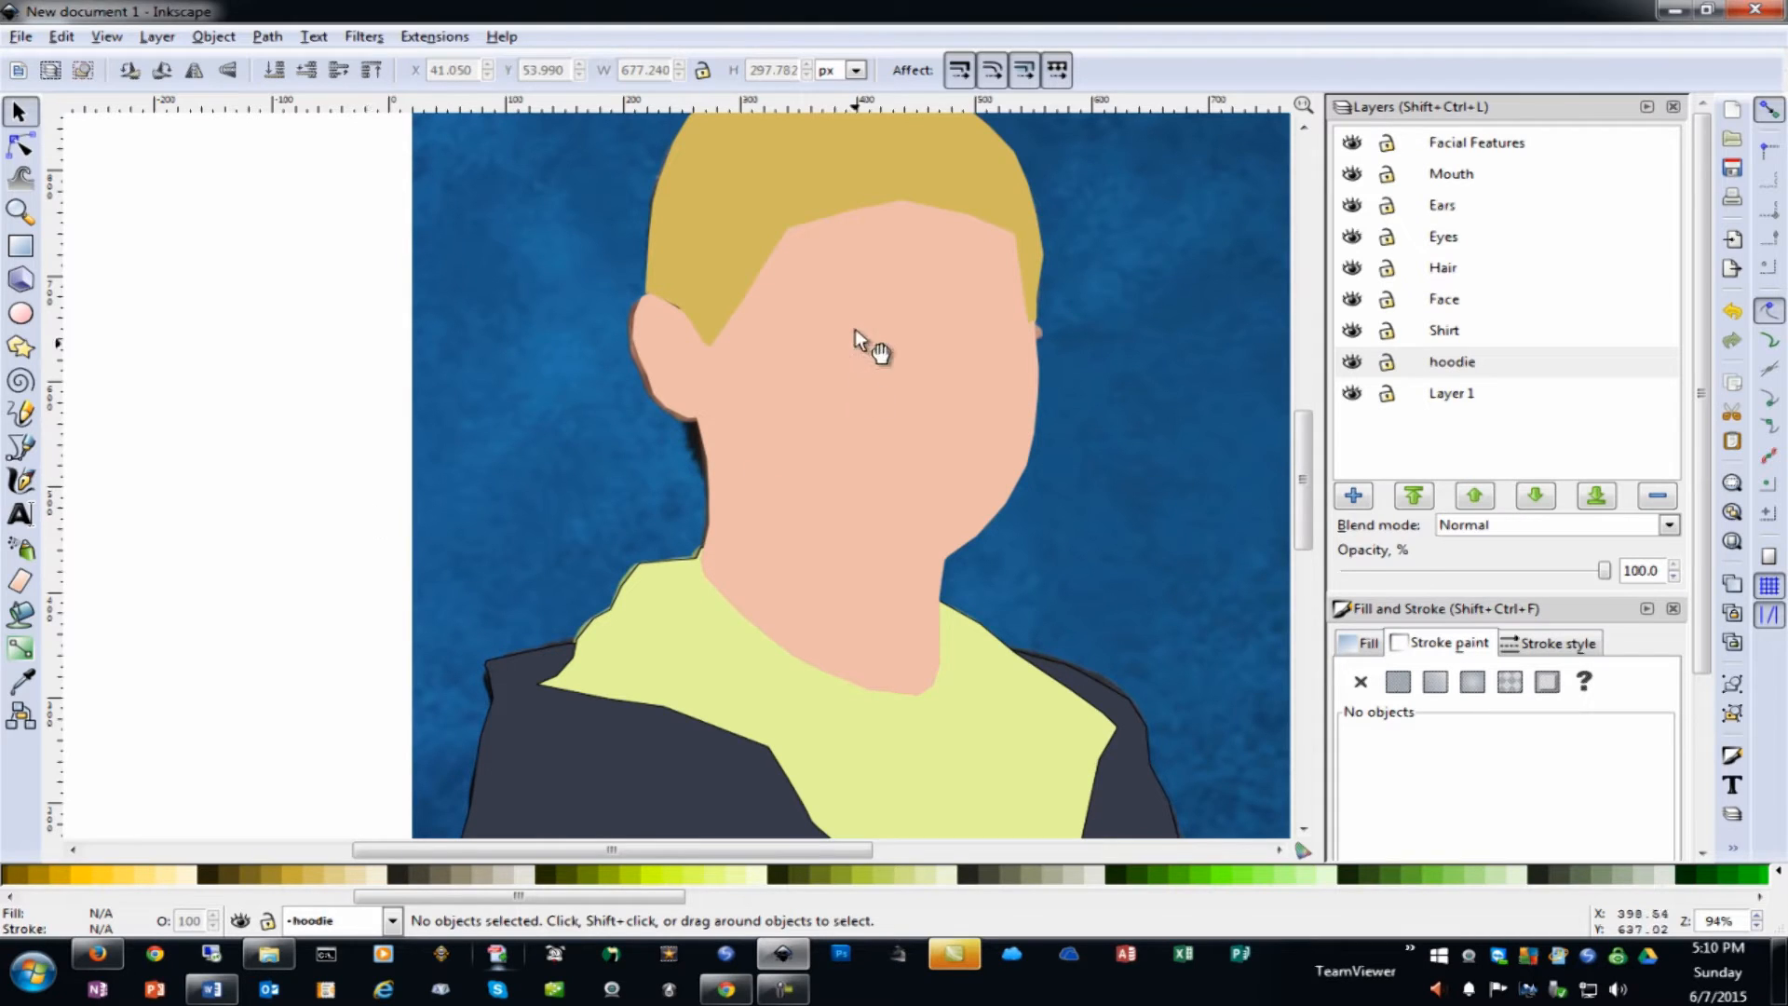
pyautogui.click(803, 197)
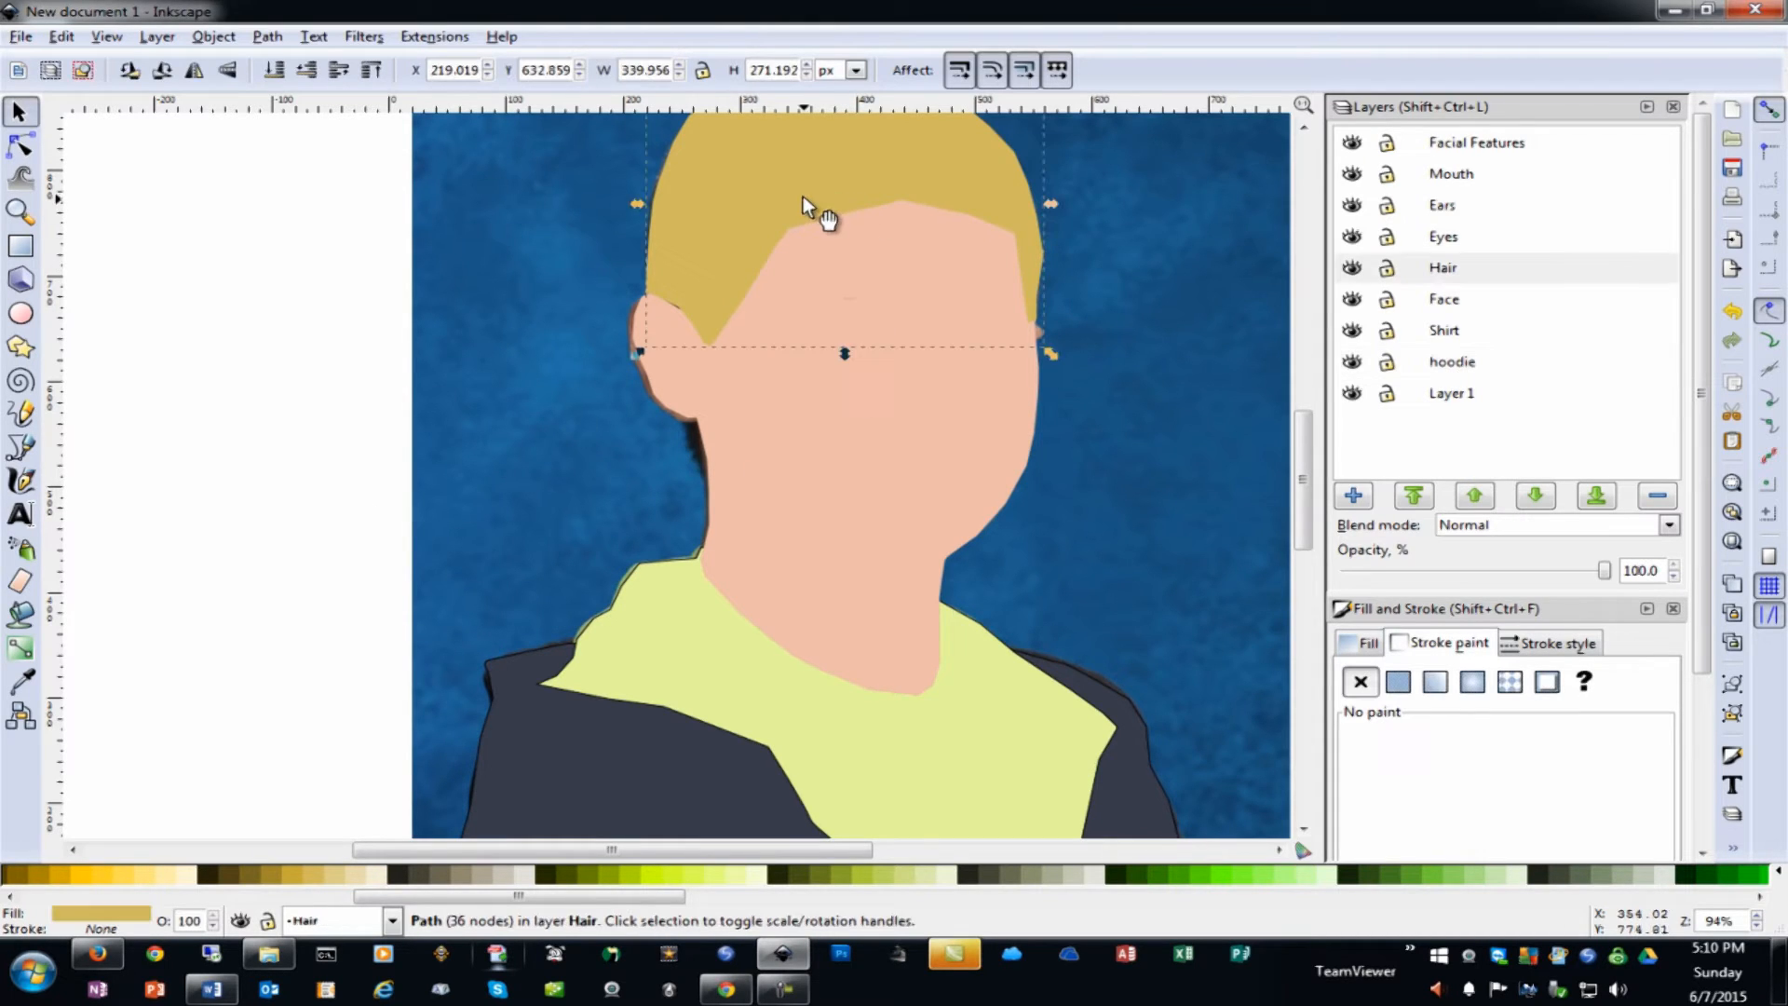
pyautogui.keyDown('shift'); pyautogui.click(851, 449); pyautogui.keyUp('shift')
pyautogui.keyDown('shift'); pyautogui.click(678, 785); pyautogui.keyUp('shift')
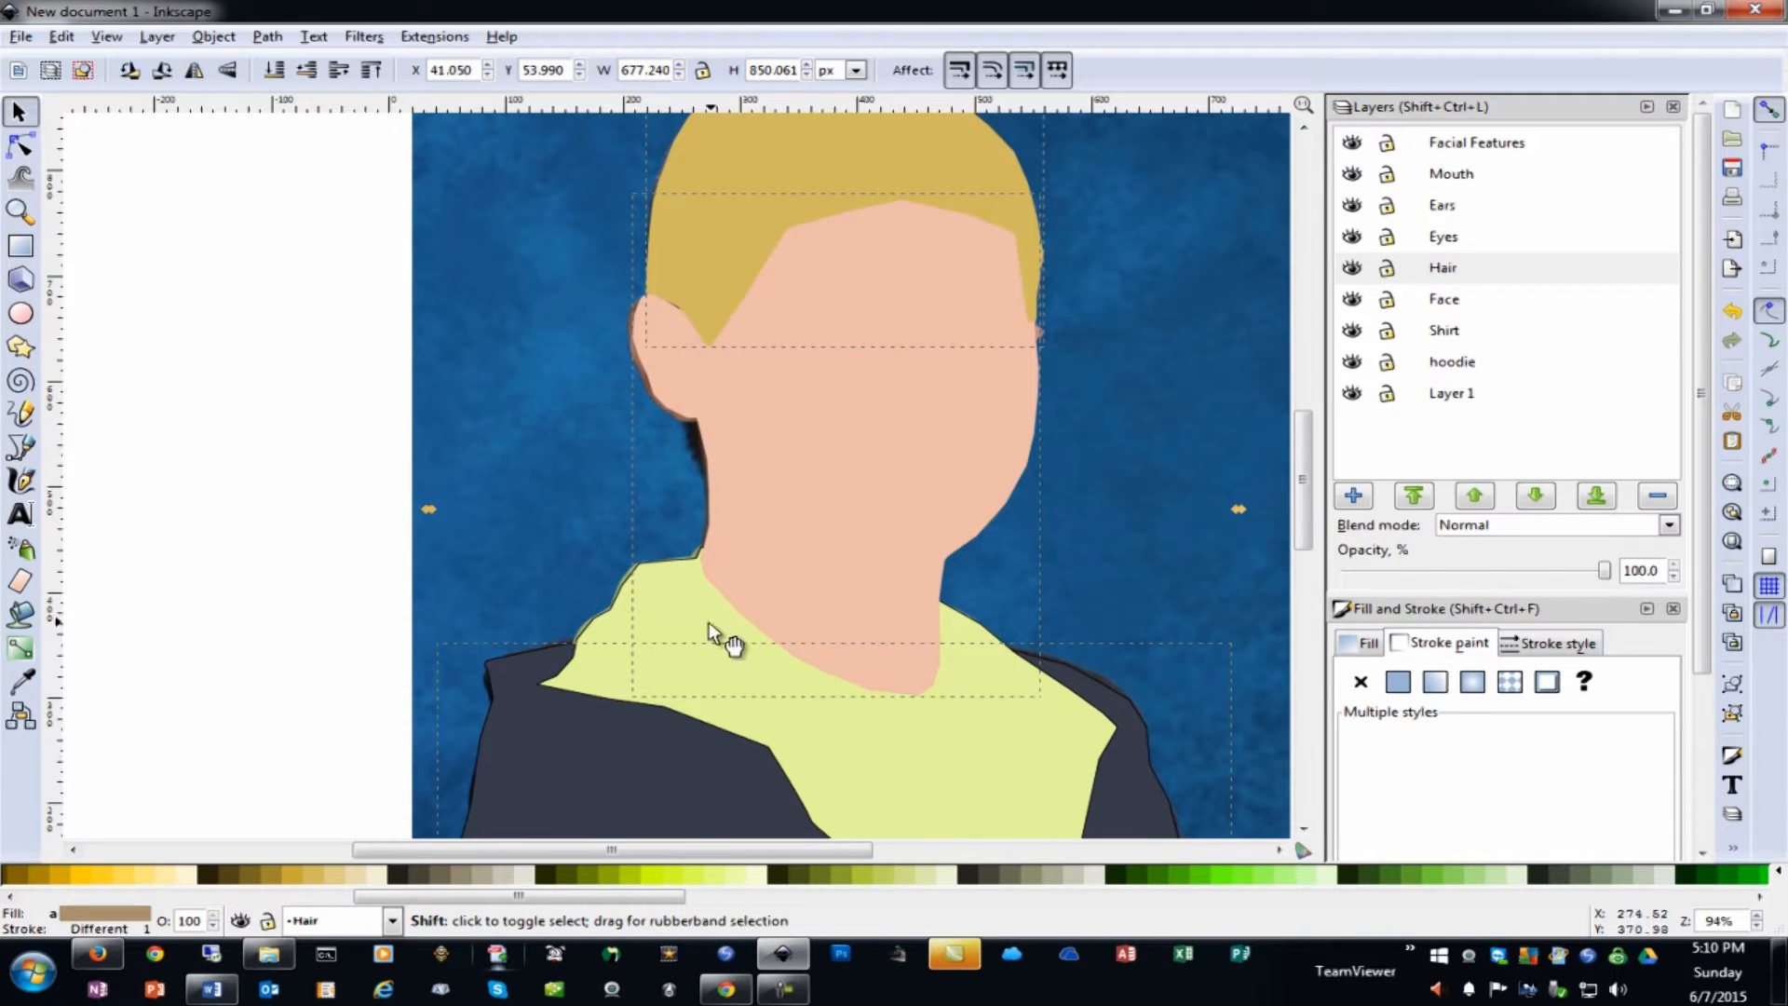
pyautogui.keyDown('shift'); pyautogui.click(626, 617); pyautogui.keyUp('shift')
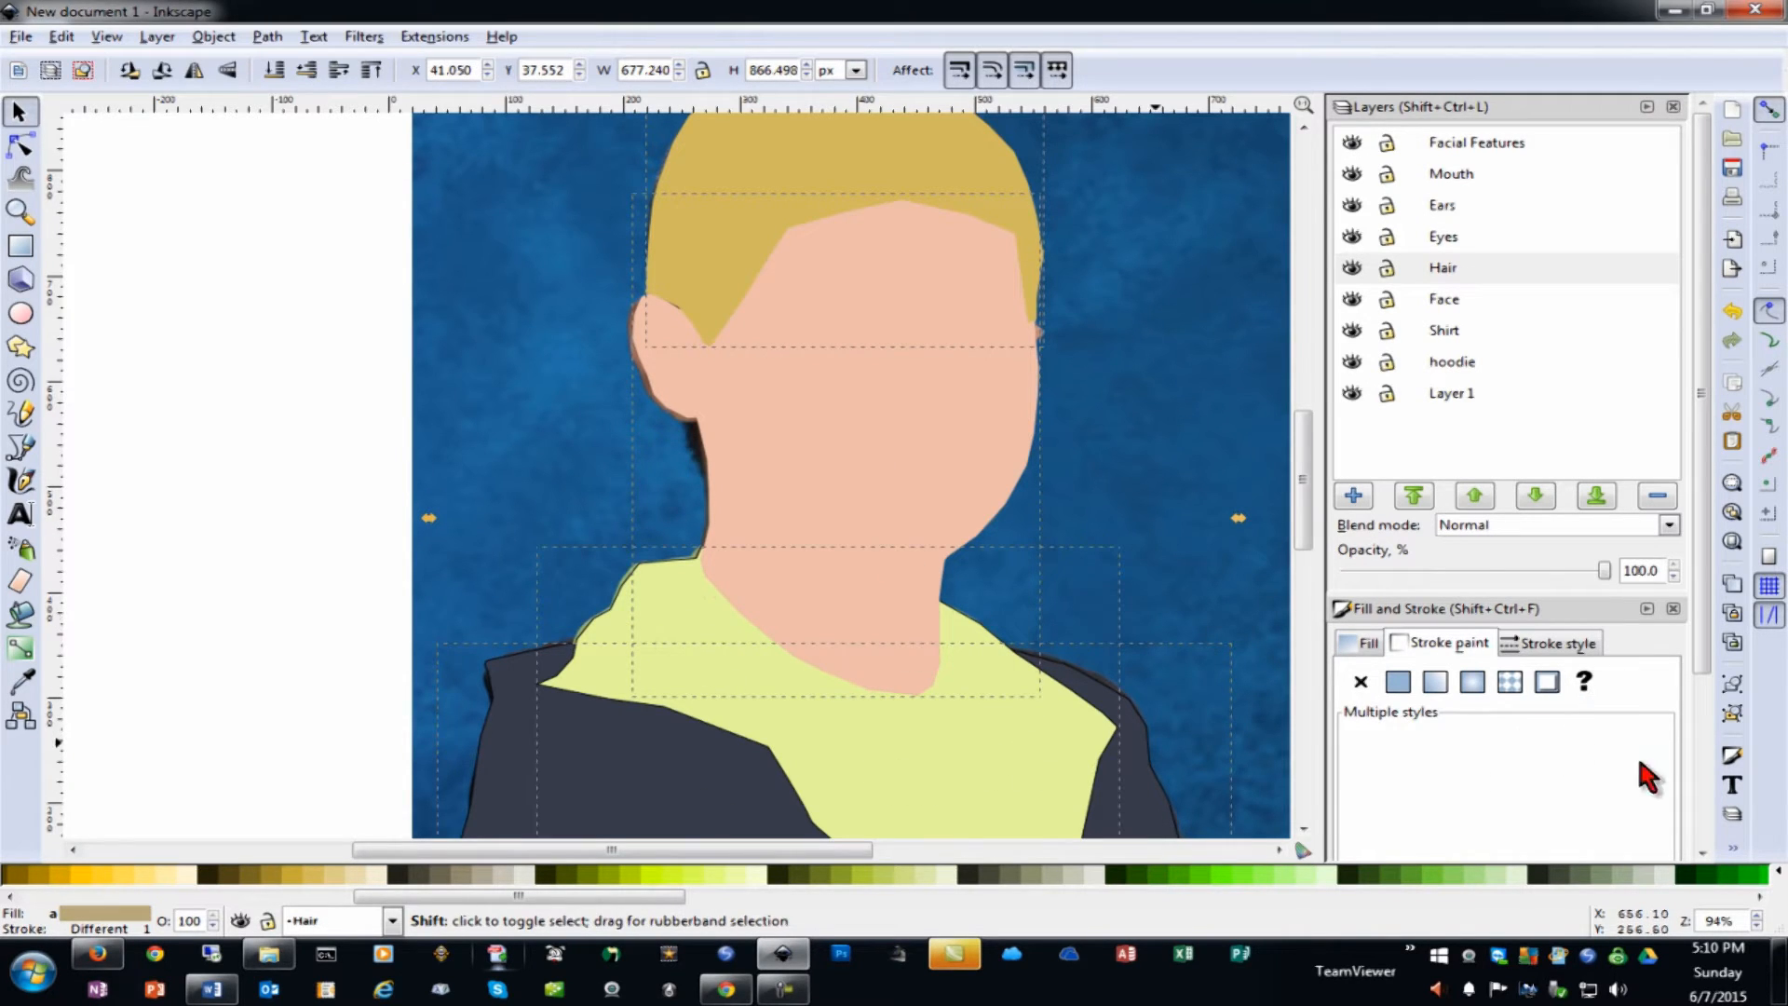
pyautogui.scroll(-3, 1695, 662)
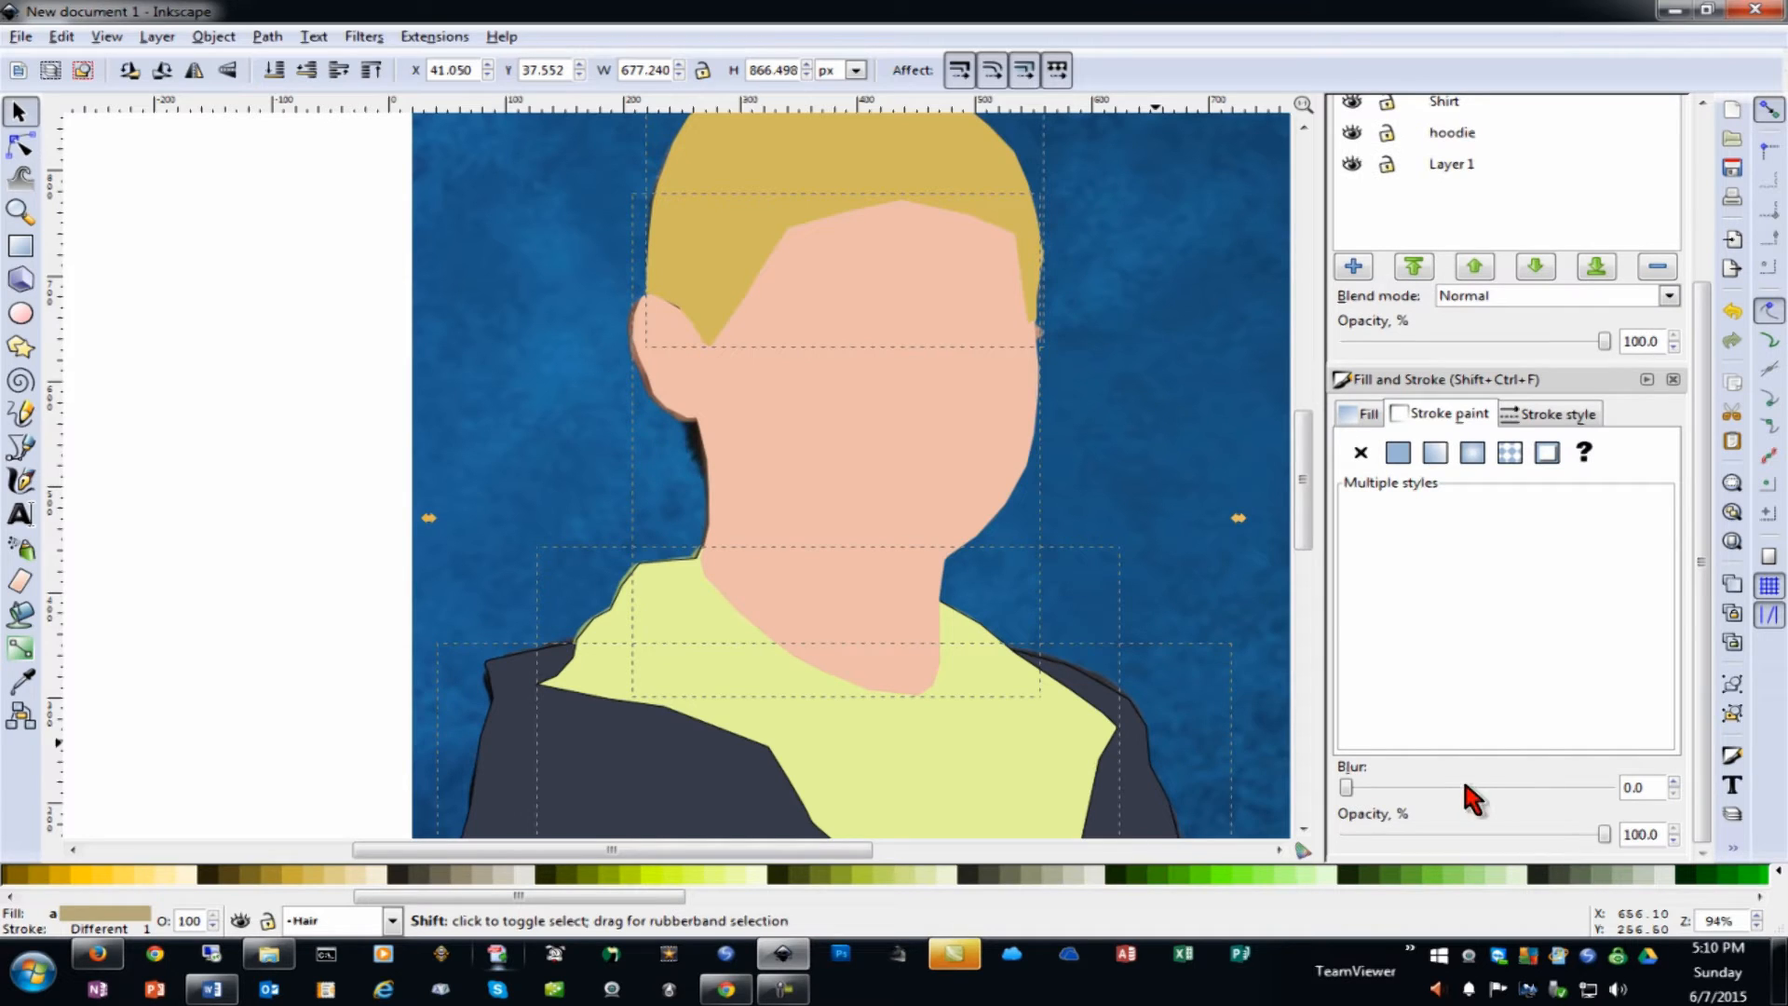
pyautogui.click(1673, 782)
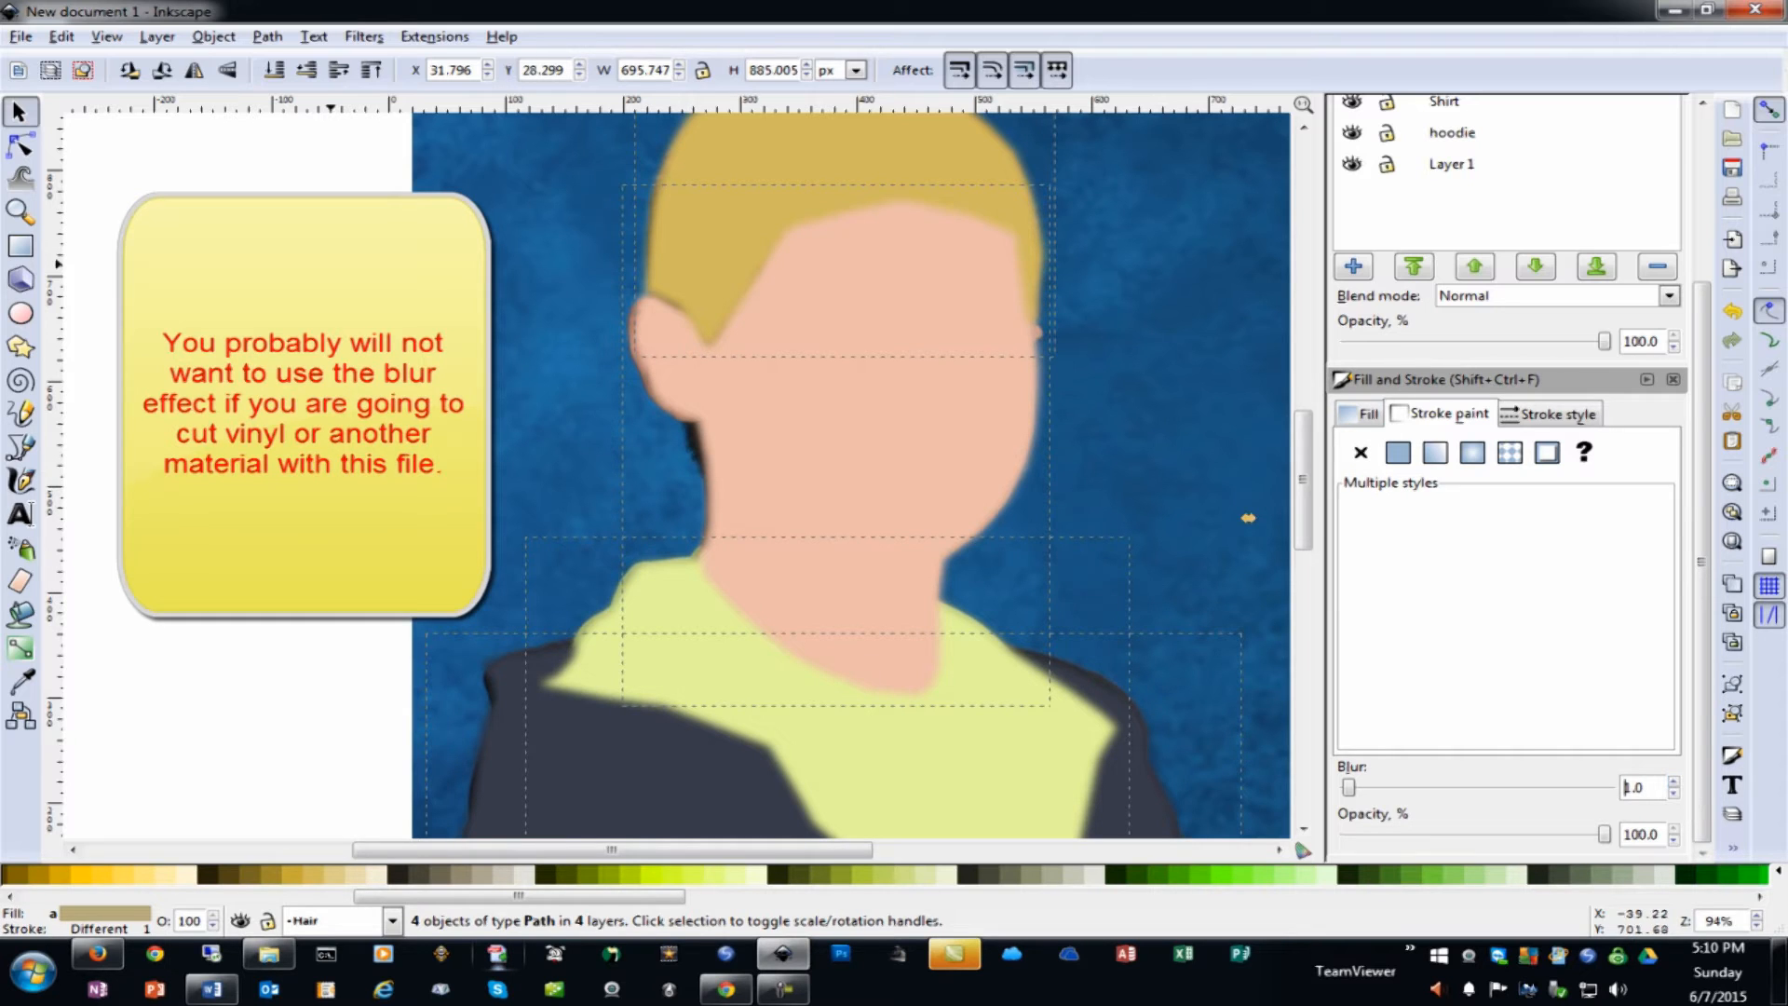
pyautogui.click(310, 321)
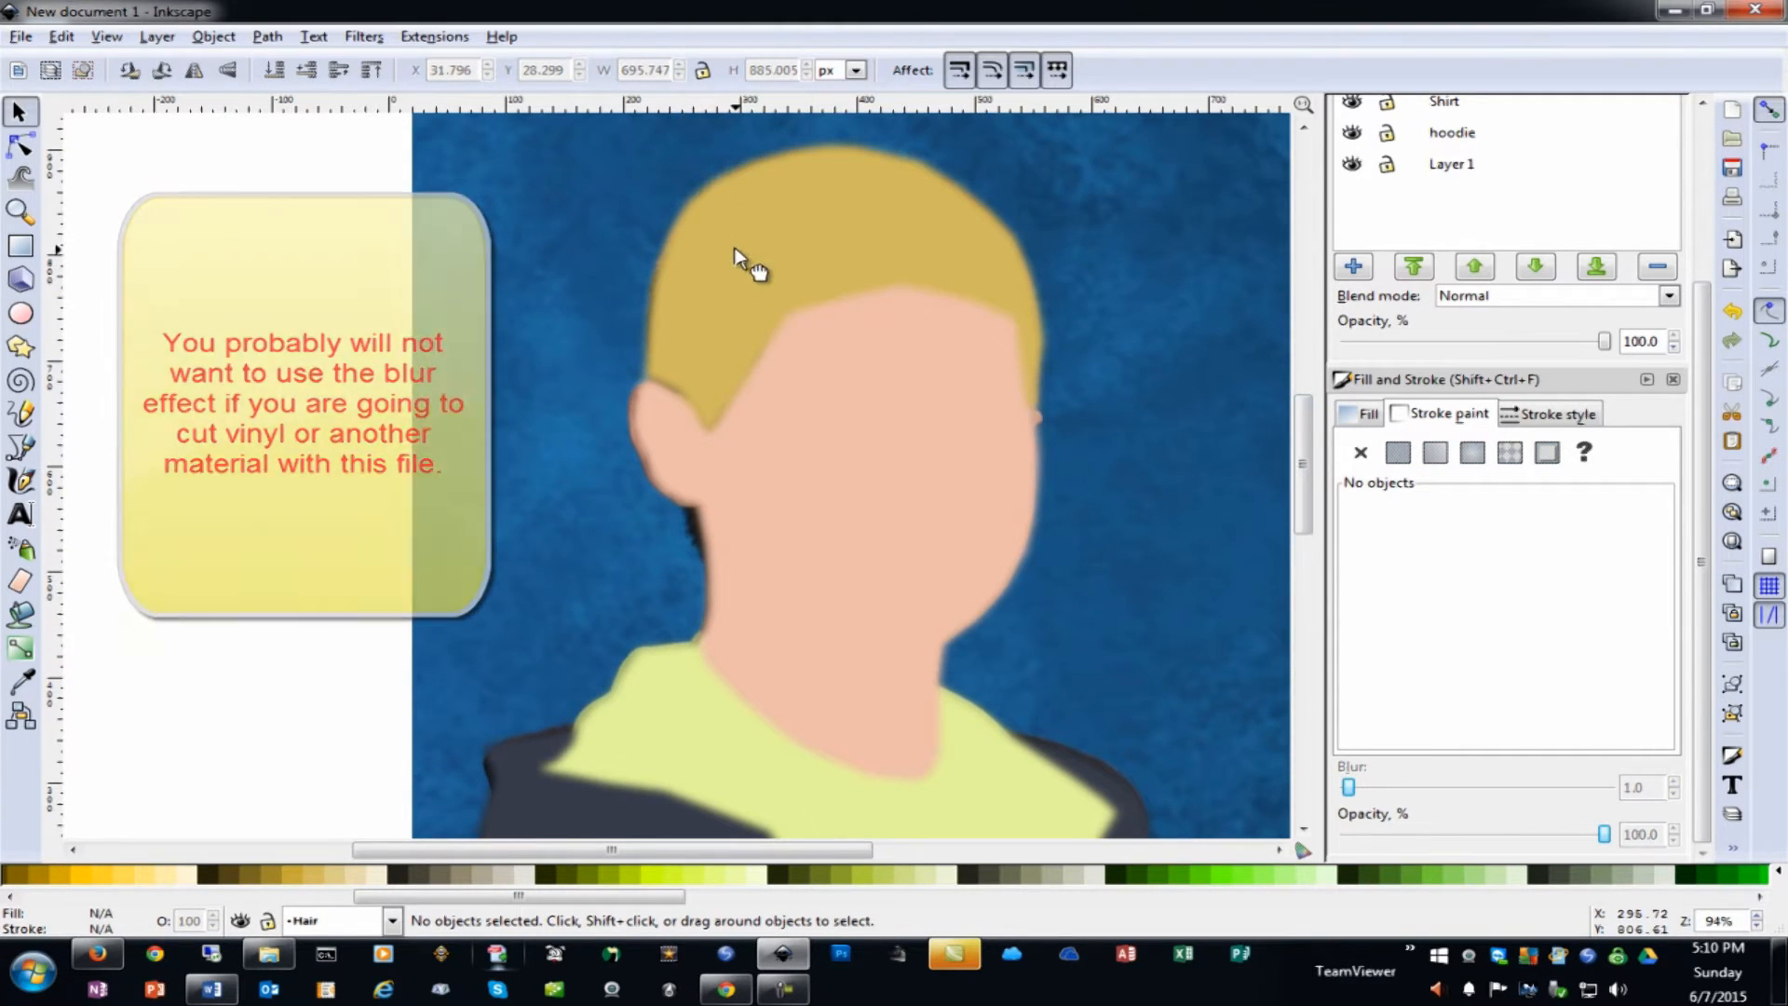
# Nudge the hair shape slightly down over the forehead, and check the blurred face and shirt shapes individually
pyautogui.moveTo(746, 263); pyautogui.dragTo(733, 262)
pyautogui.click(745, 518)
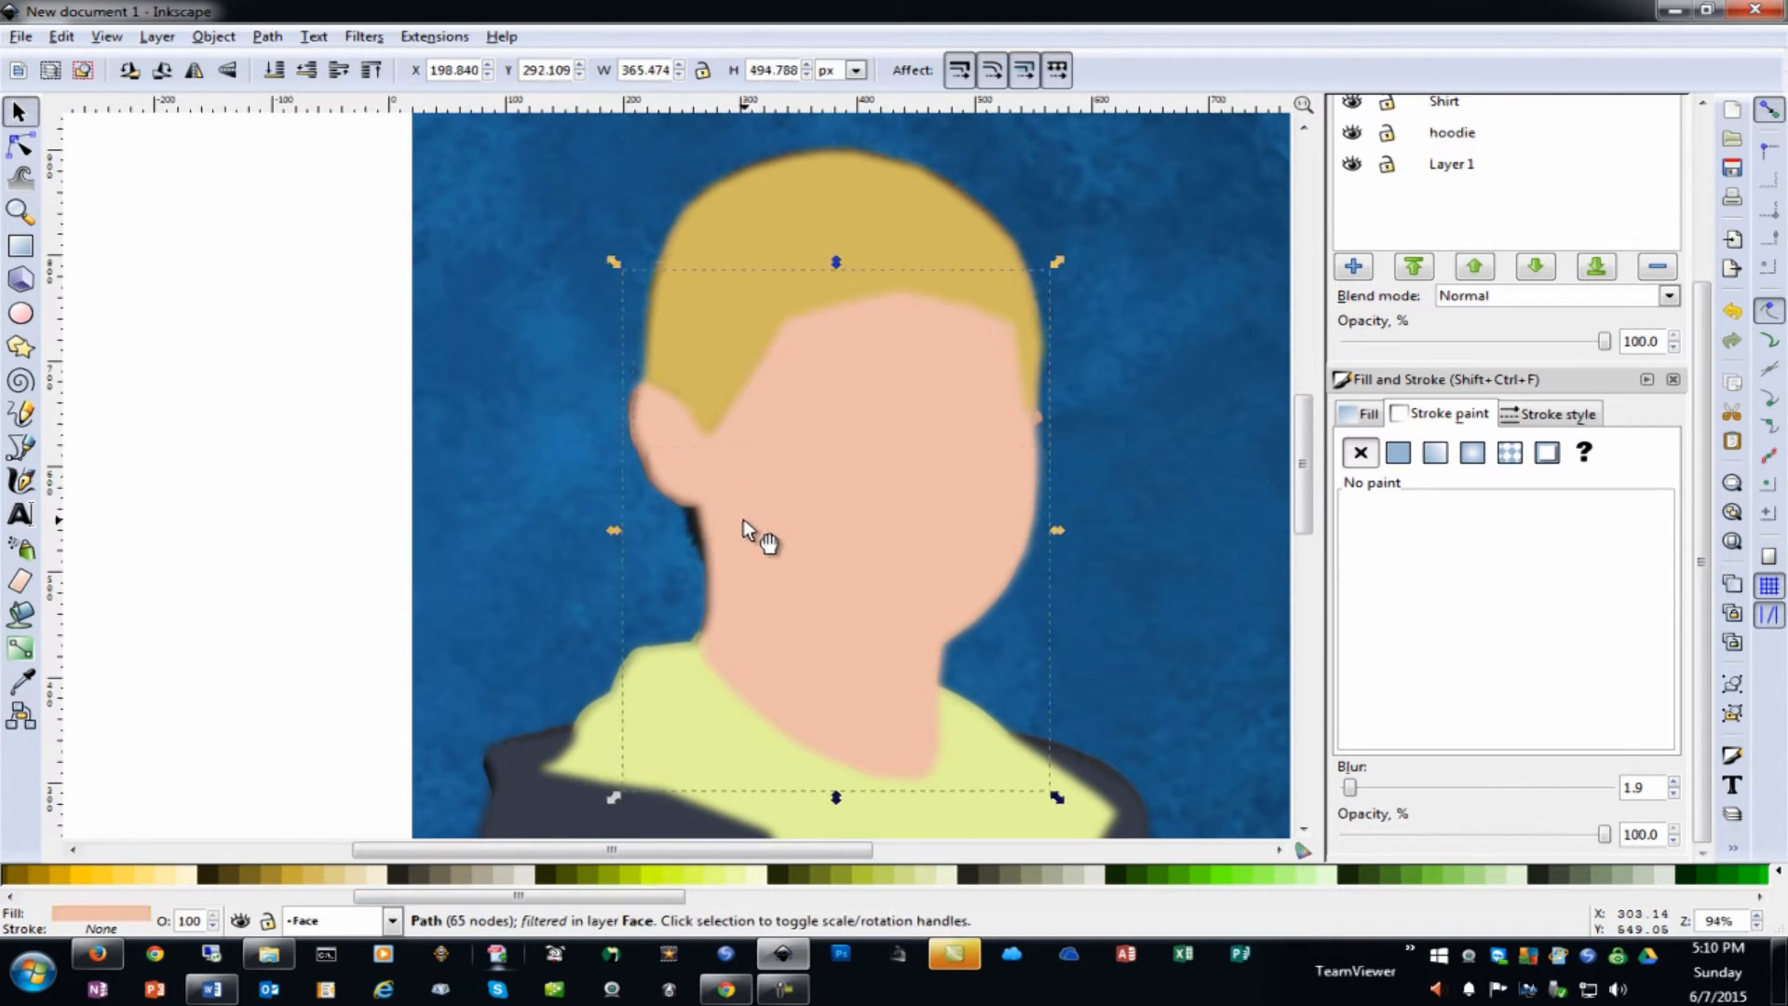
pyautogui.click(1071, 820)
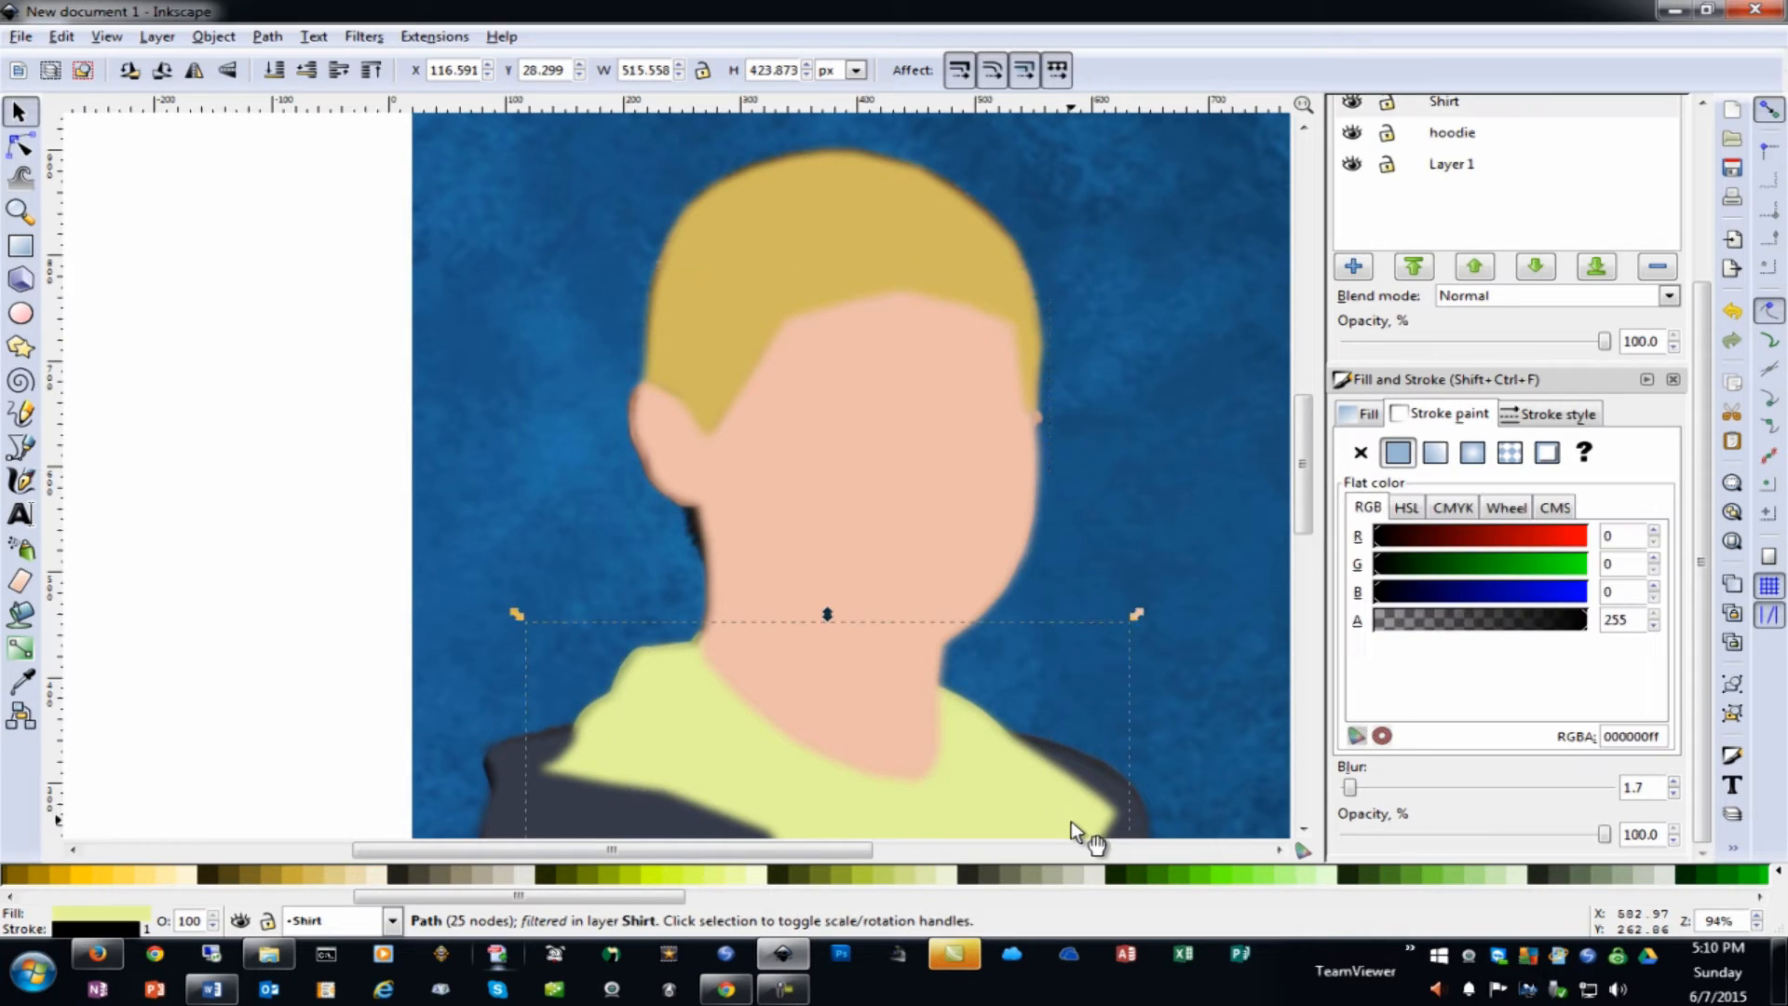
pyautogui.click(120, 196)
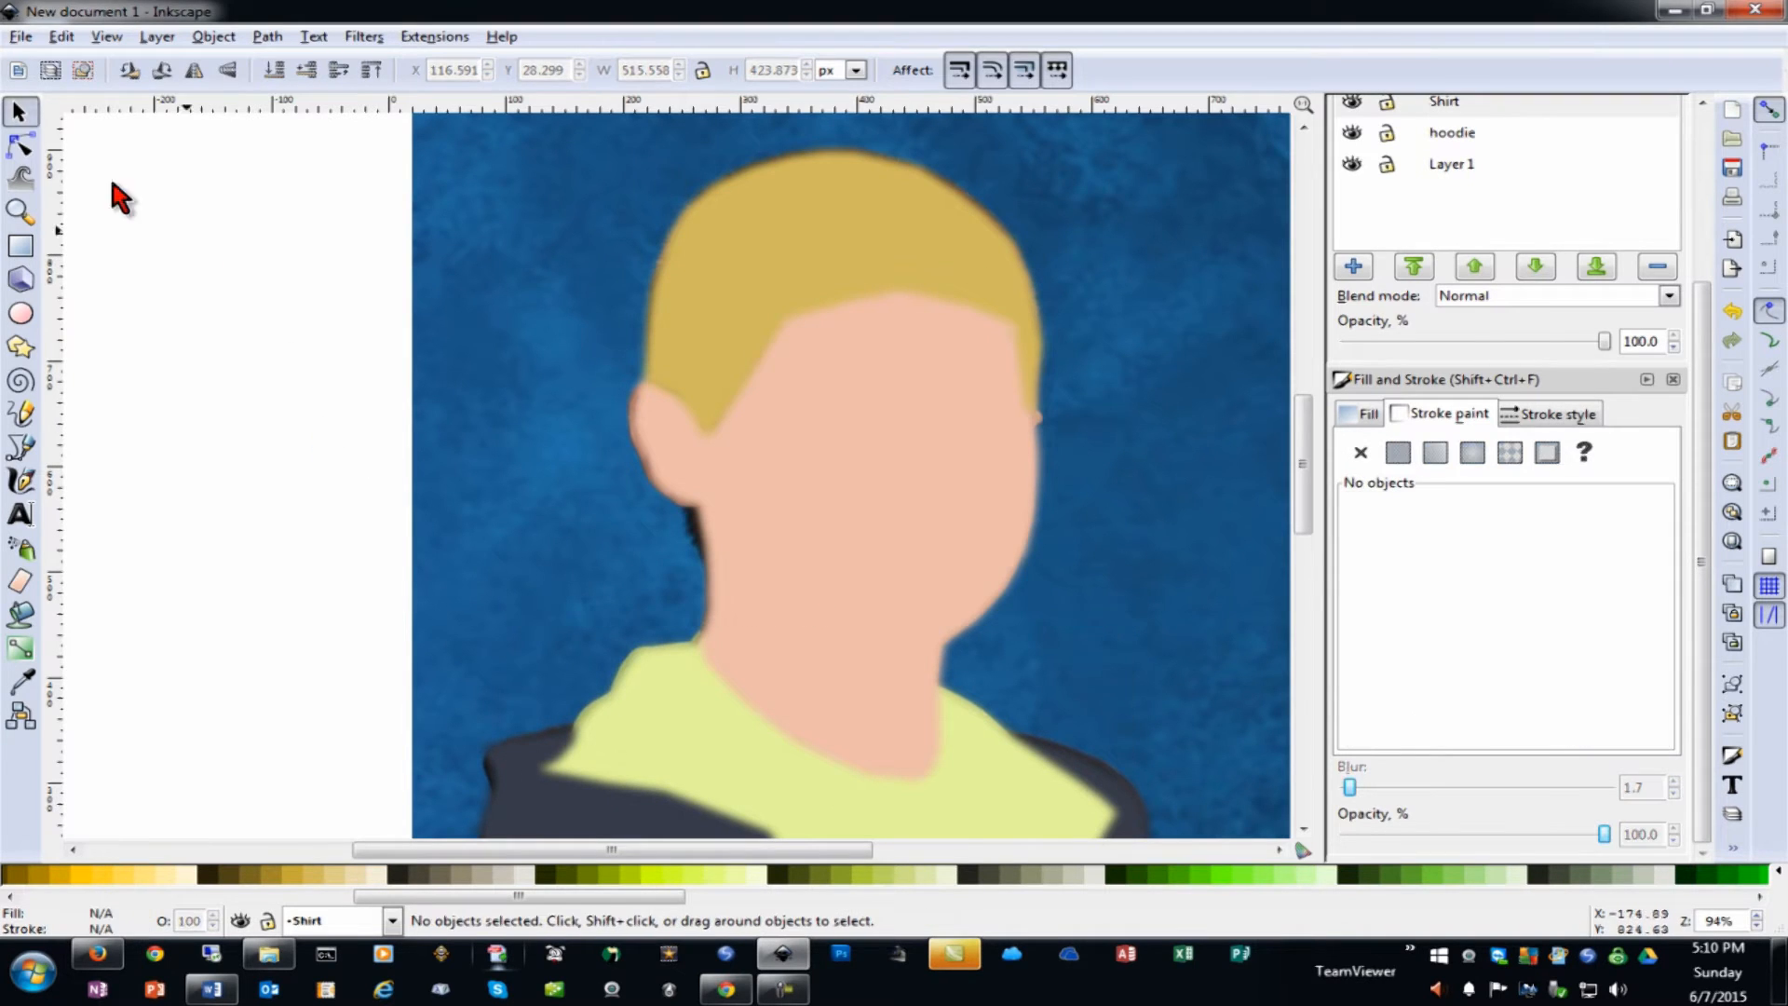
# Examine the path nodes of the hair, face, shirt and jacket shapes with the node editing tool
pyautogui.click(20, 144)
pyautogui.click(796, 298)
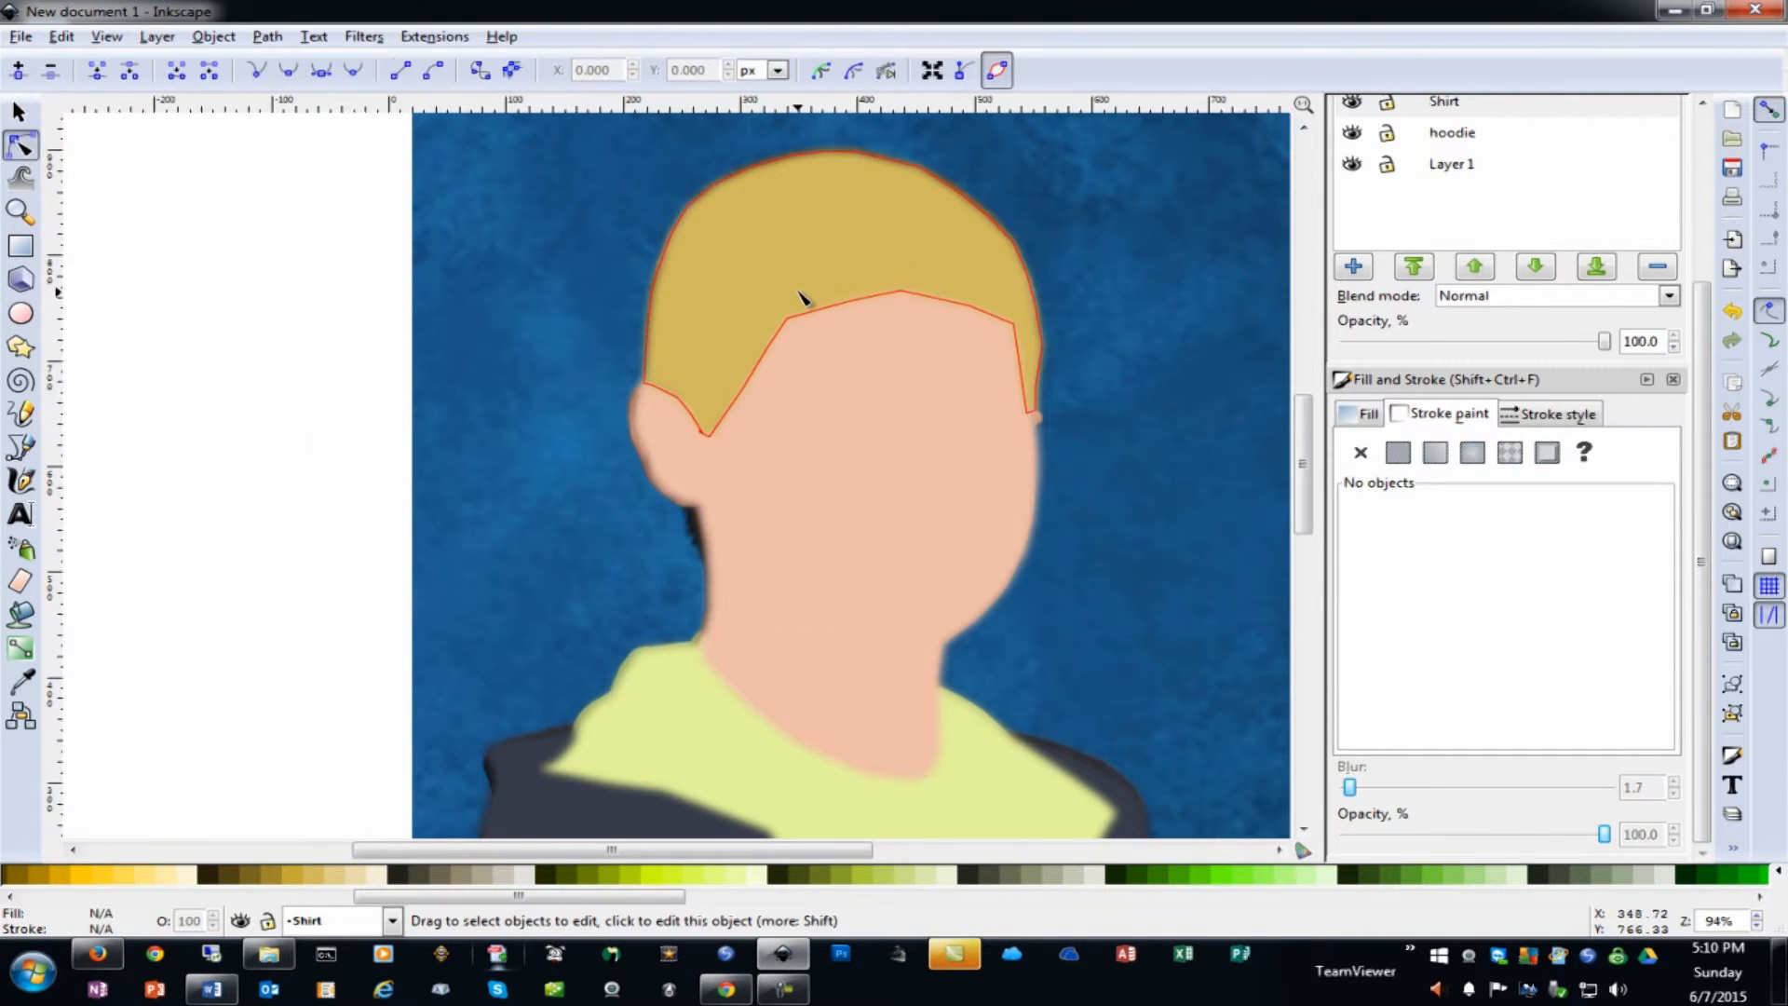
pyautogui.click(850, 411)
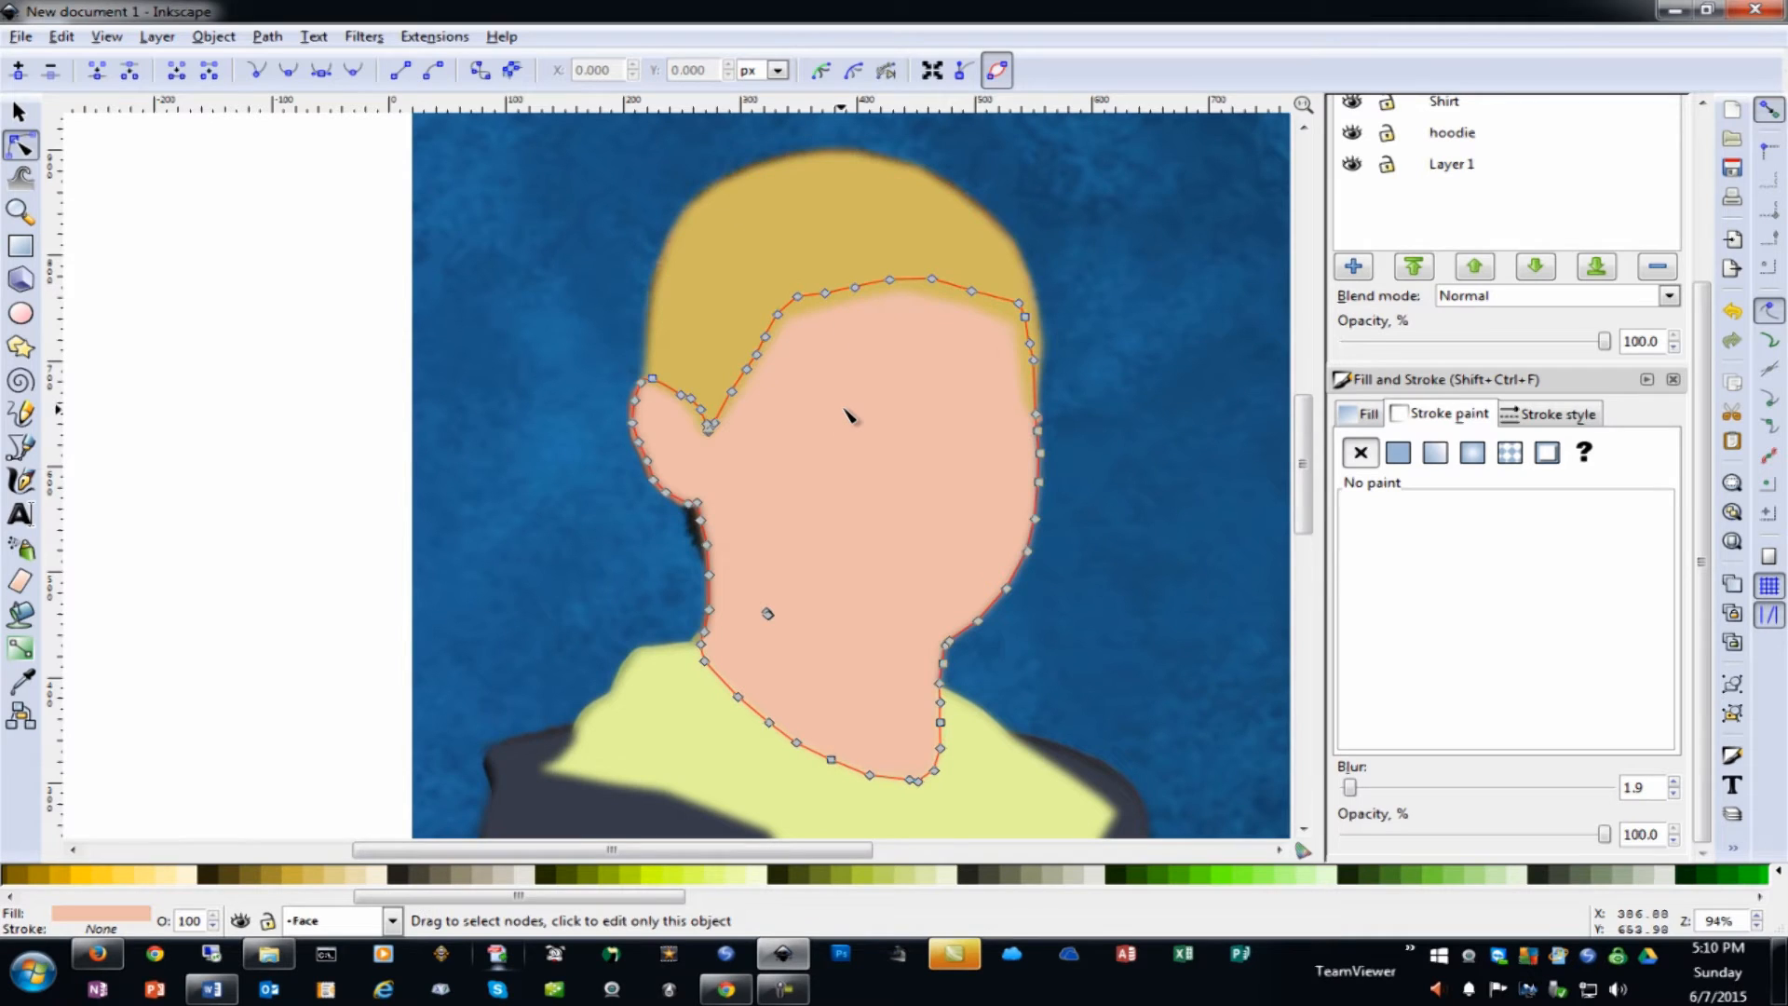
pyautogui.click(757, 239)
pyautogui.click(849, 707)
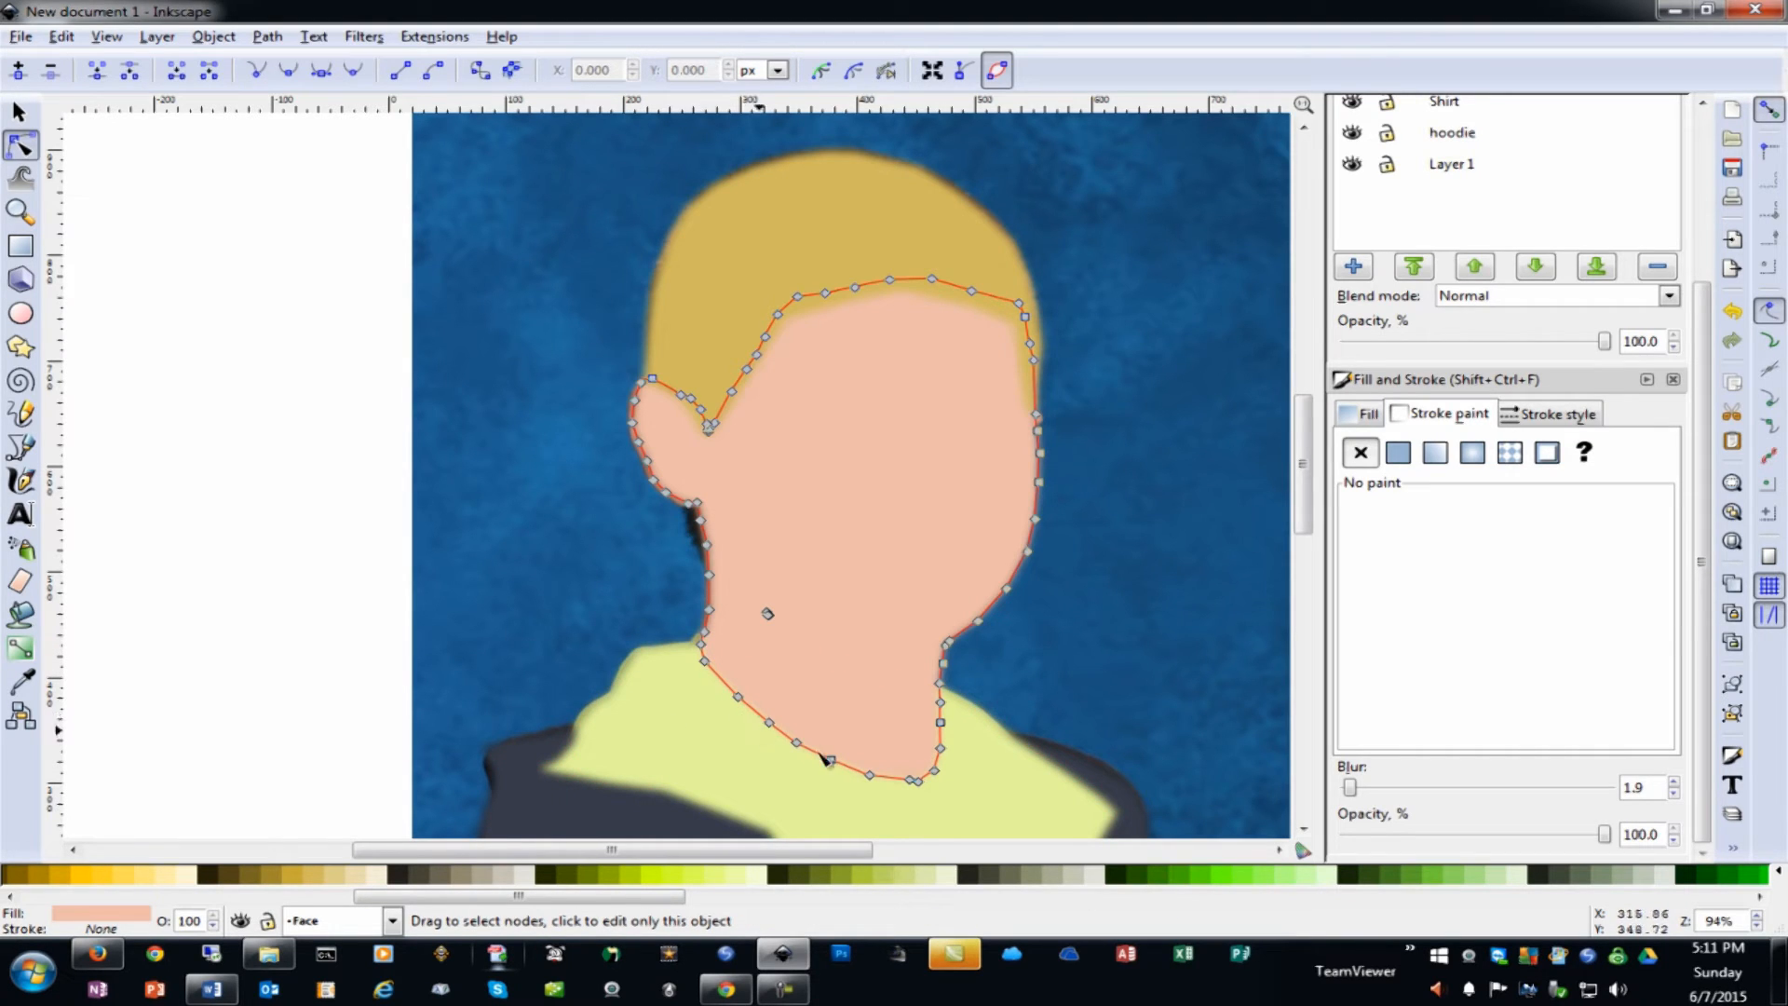
pyautogui.click(989, 785)
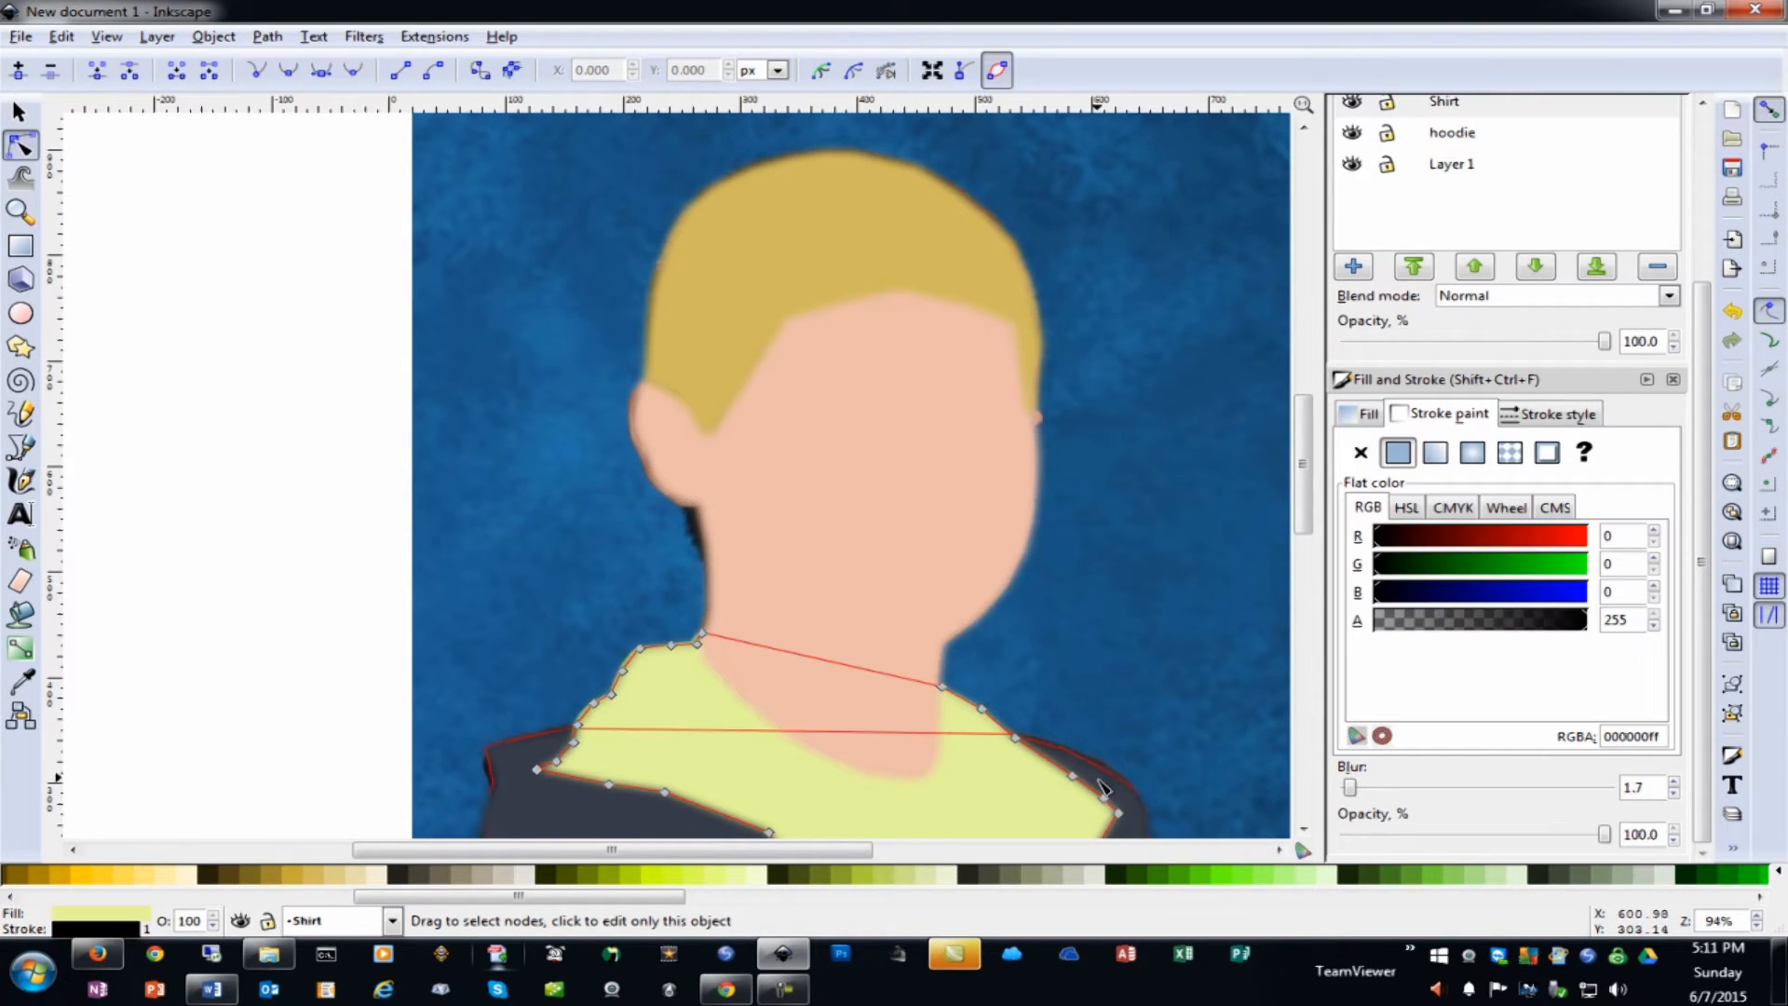
pyautogui.click(511, 758)
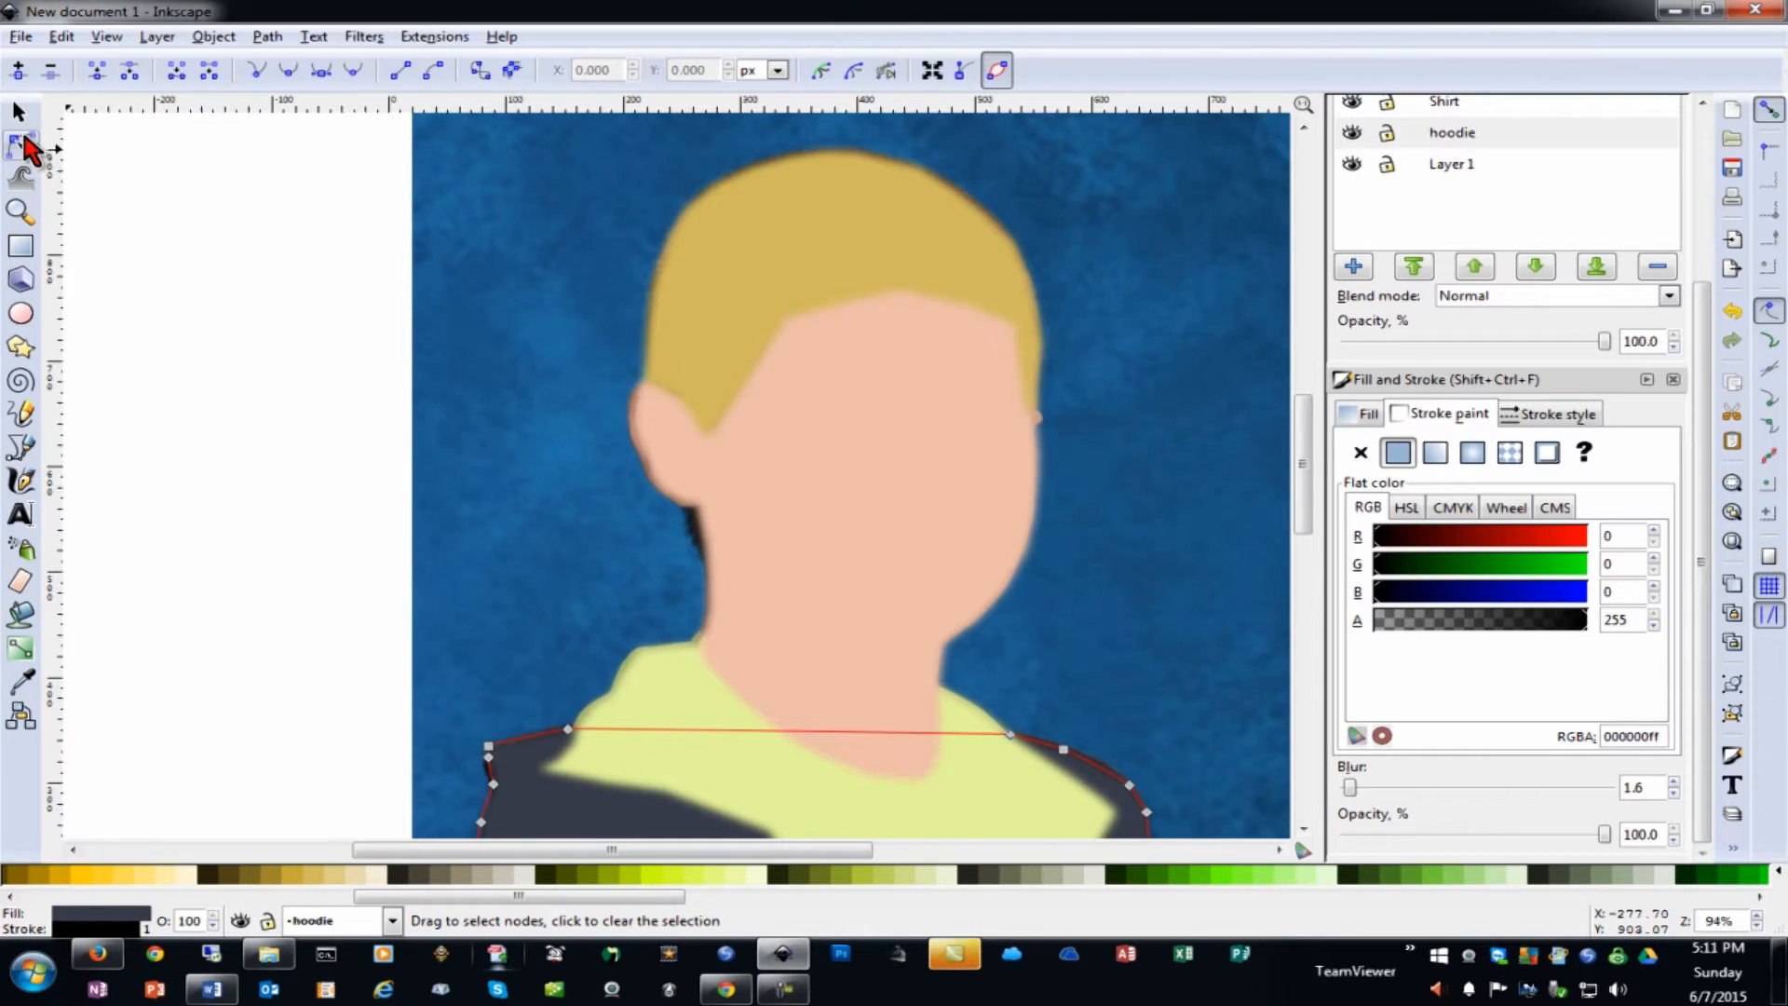
pyautogui.click(21, 120)
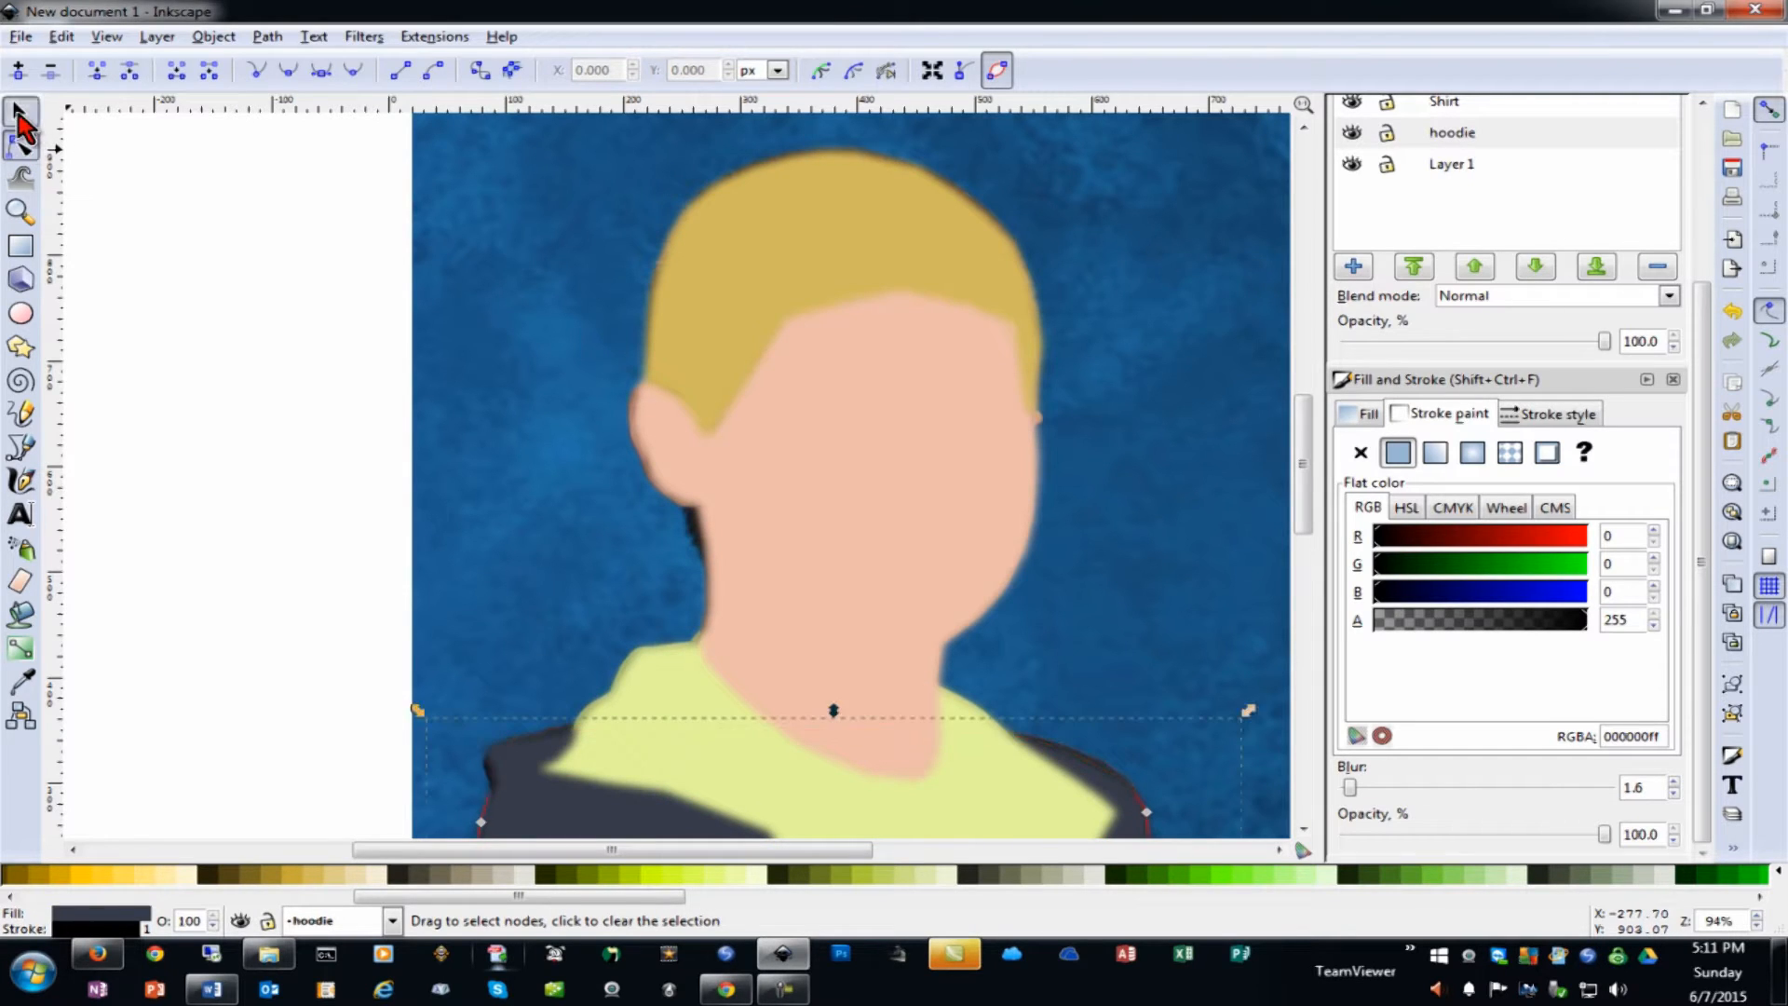
# Select the face shape, then hide and reshow the Face layer to examine the facial features in the photo beneath
pyautogui.click(887, 357)
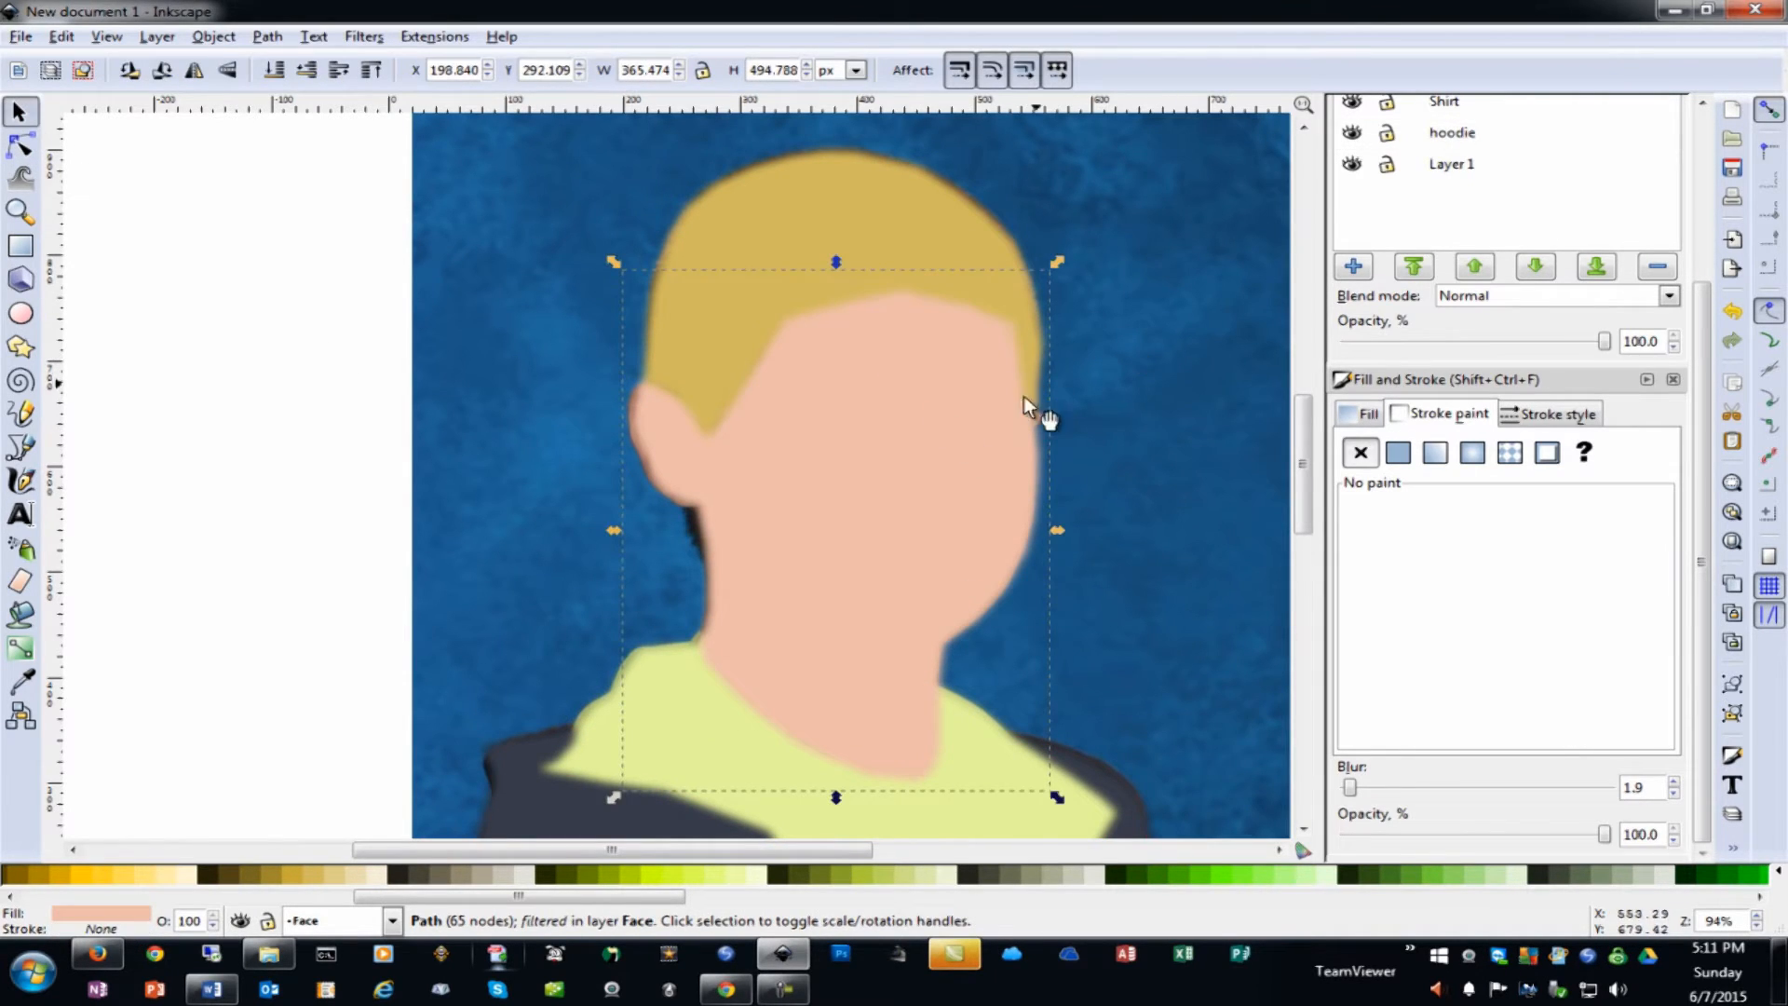
pyautogui.press('3')
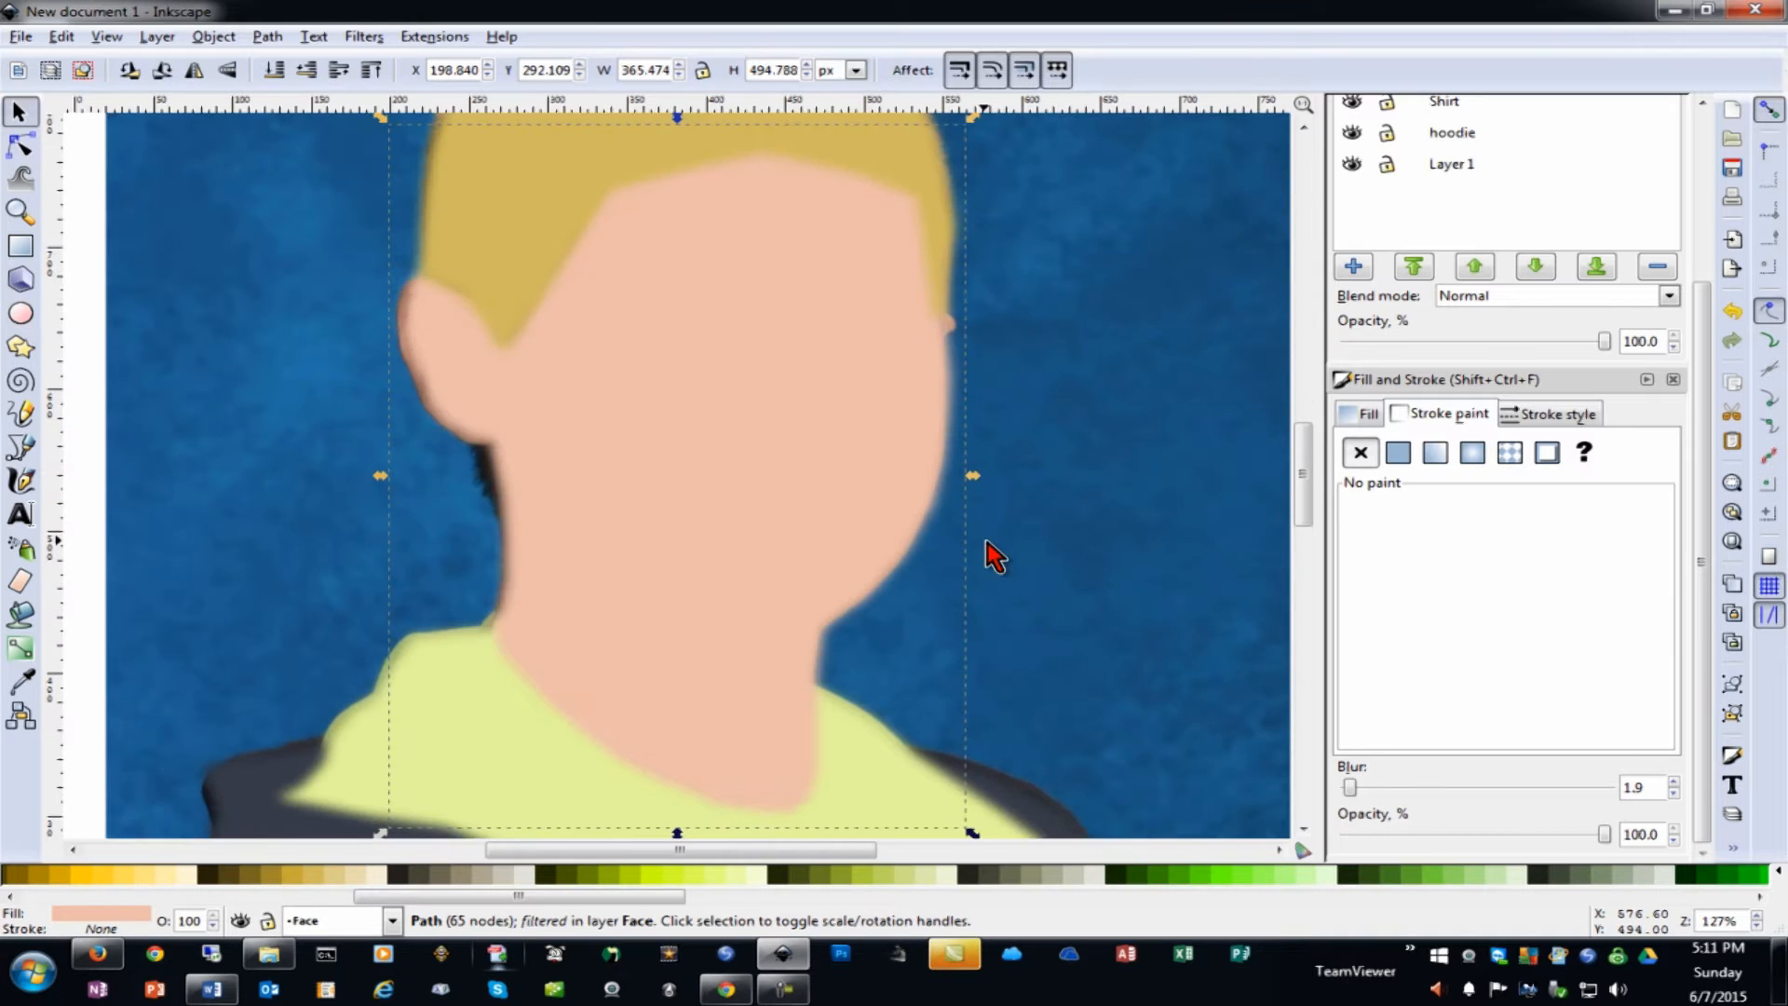
pyautogui.scroll(6, 571, 351)
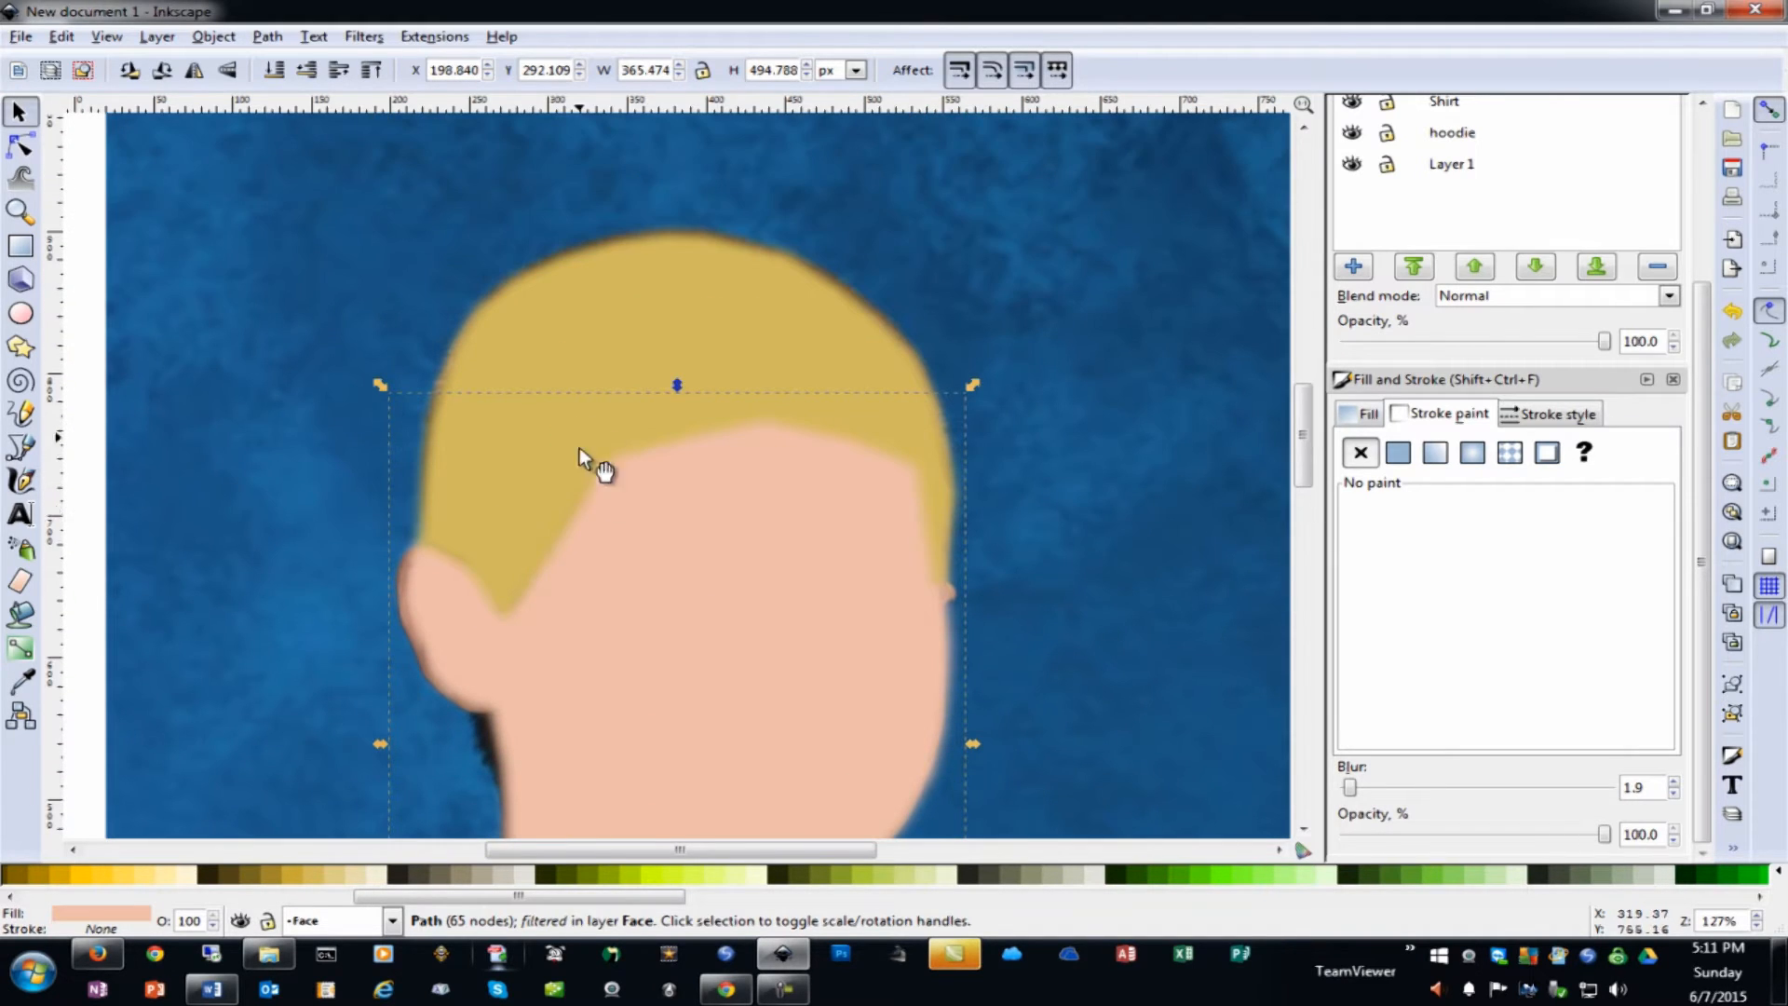
pyautogui.keyDown('ctrl'); pyautogui.scroll(2, 604, 593); pyautogui.keyUp('ctrl')
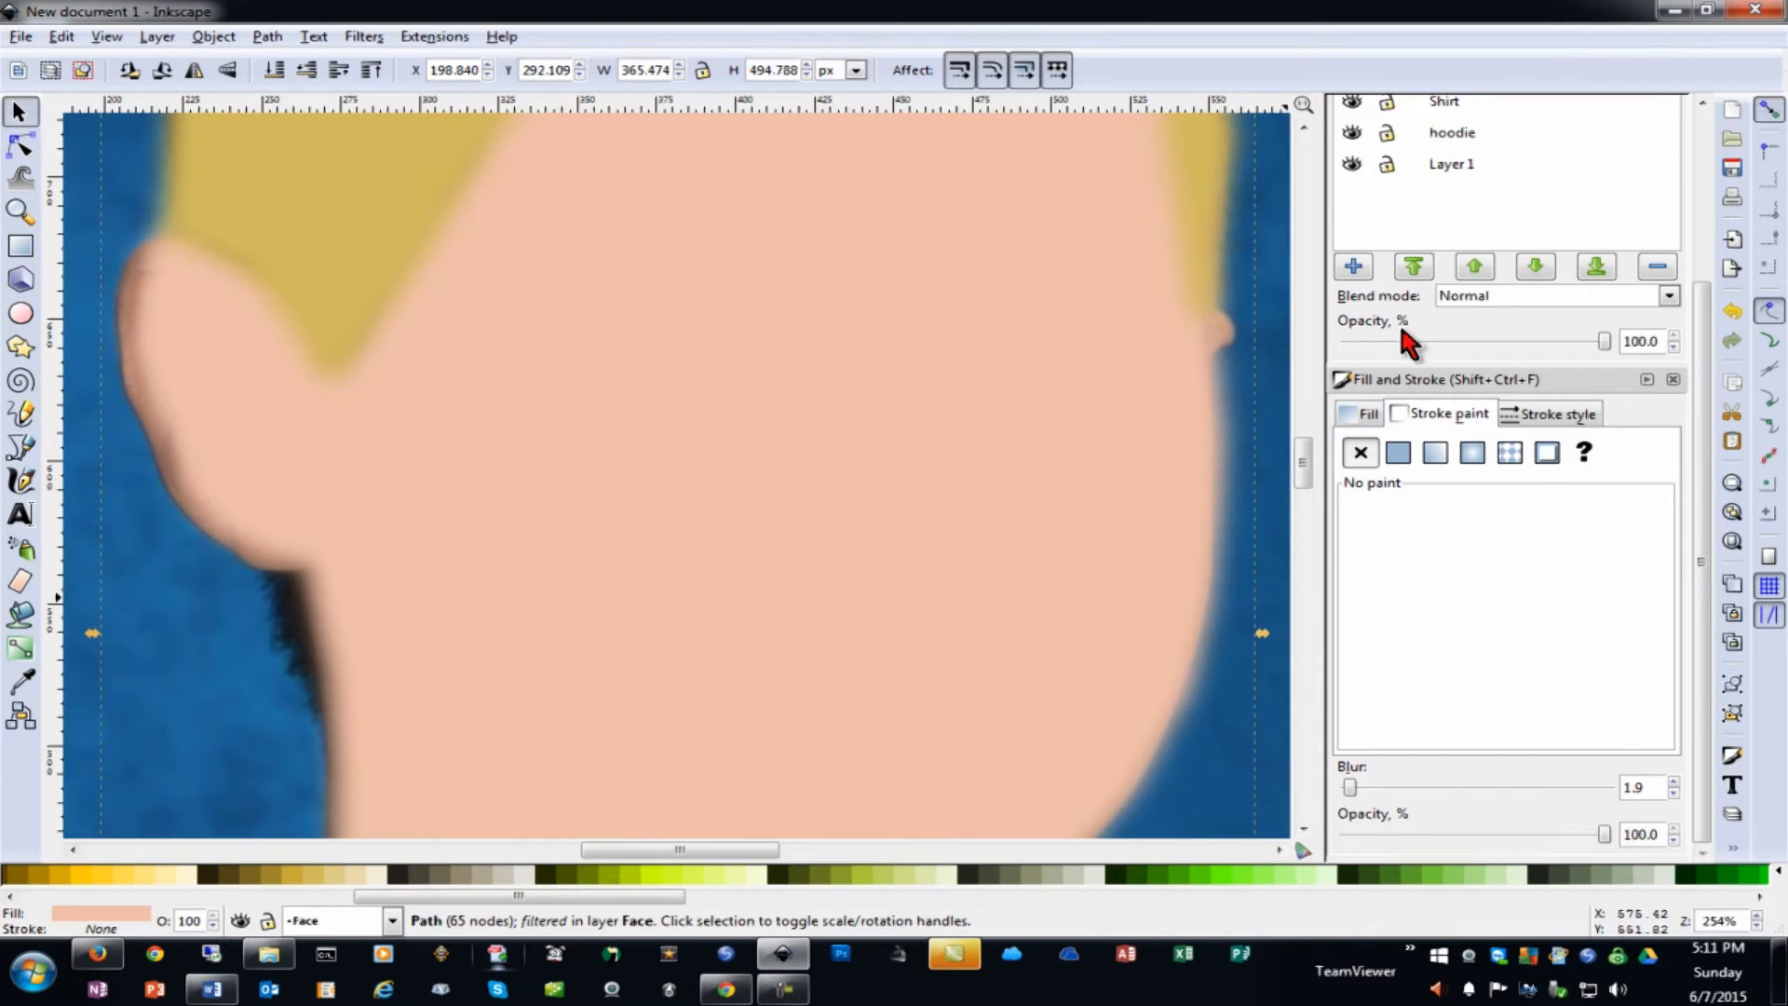
pyautogui.moveTo(1701, 323); pyautogui.dragTo(1685, 192)
pyautogui.click(1351, 230)
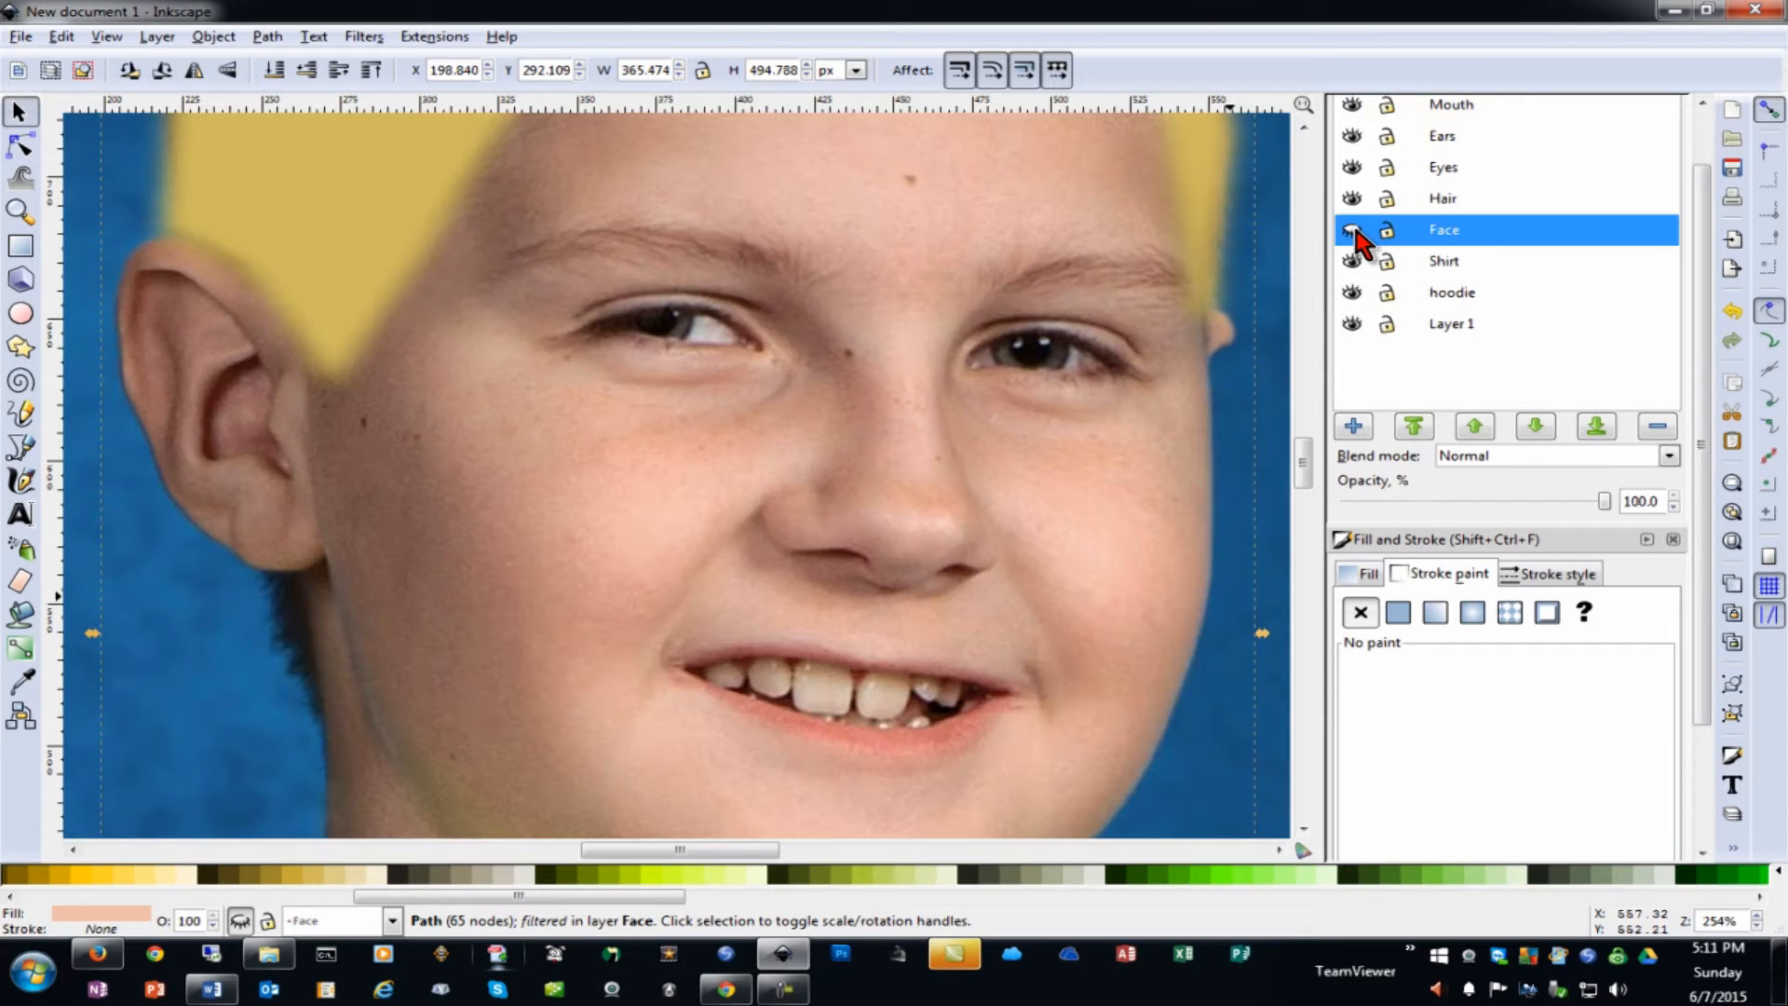
pyautogui.click(1352, 230)
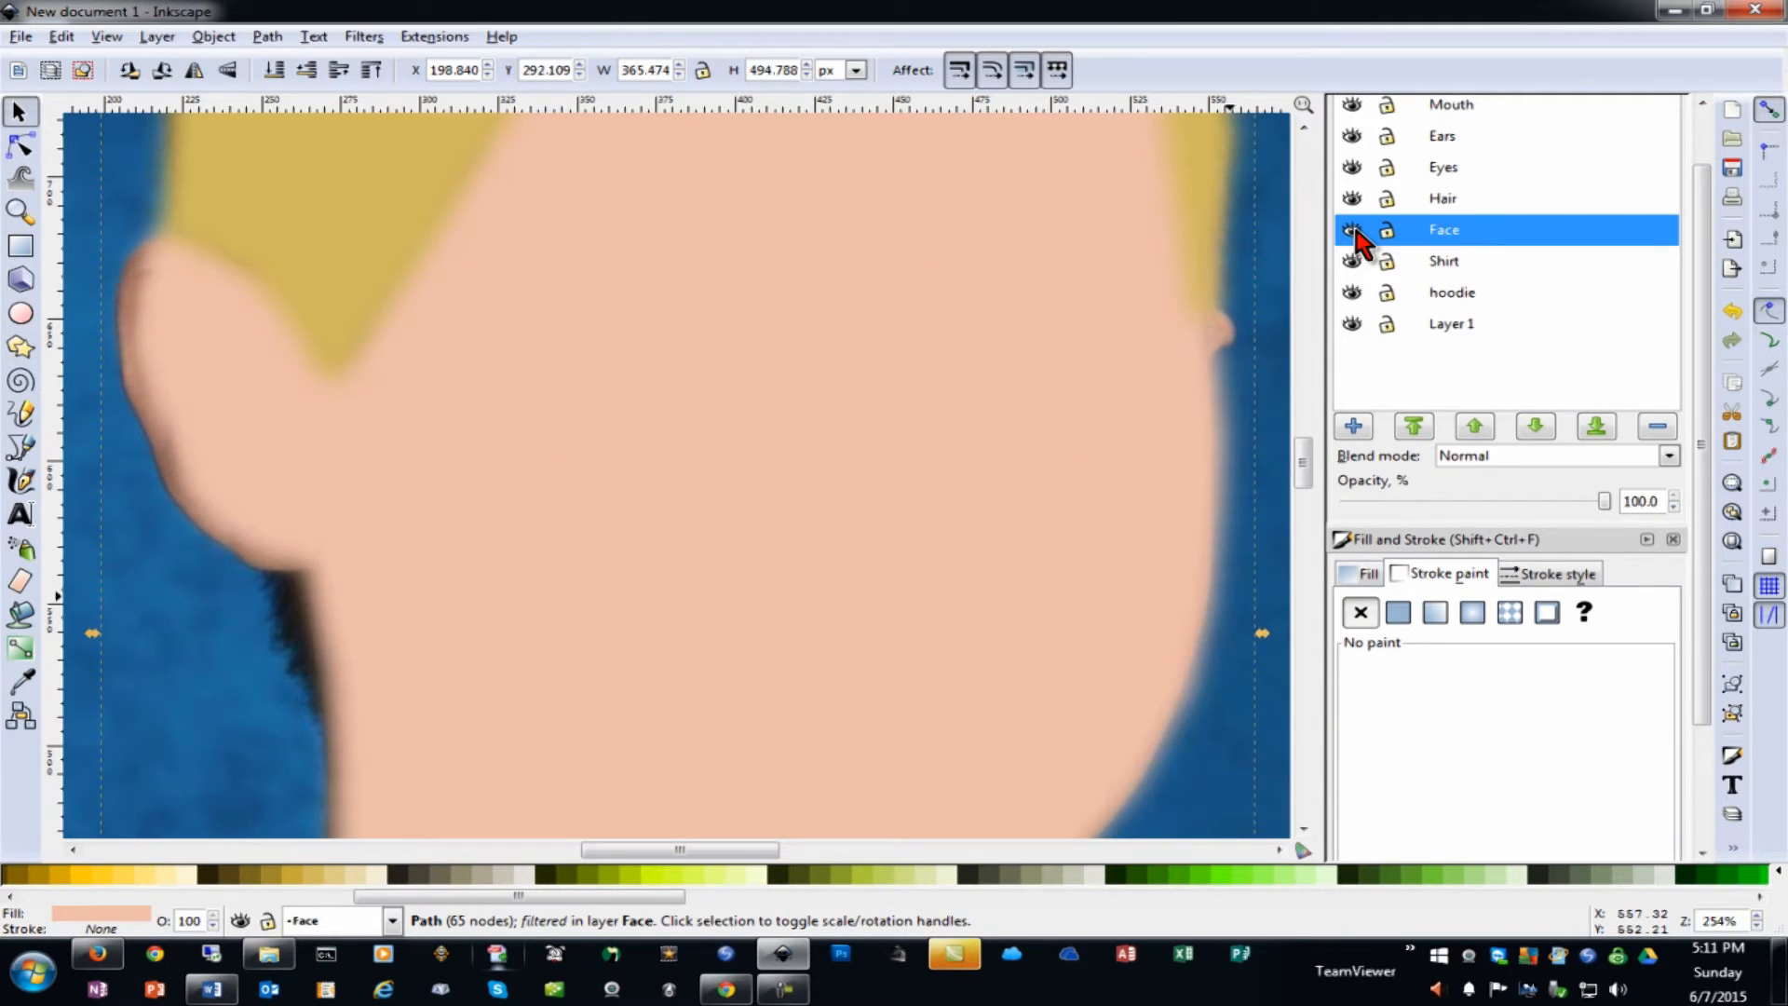
# Lower the opacity of the face shape to 76.4% to reveal the photo's facial features
pyautogui.click(1703, 780)
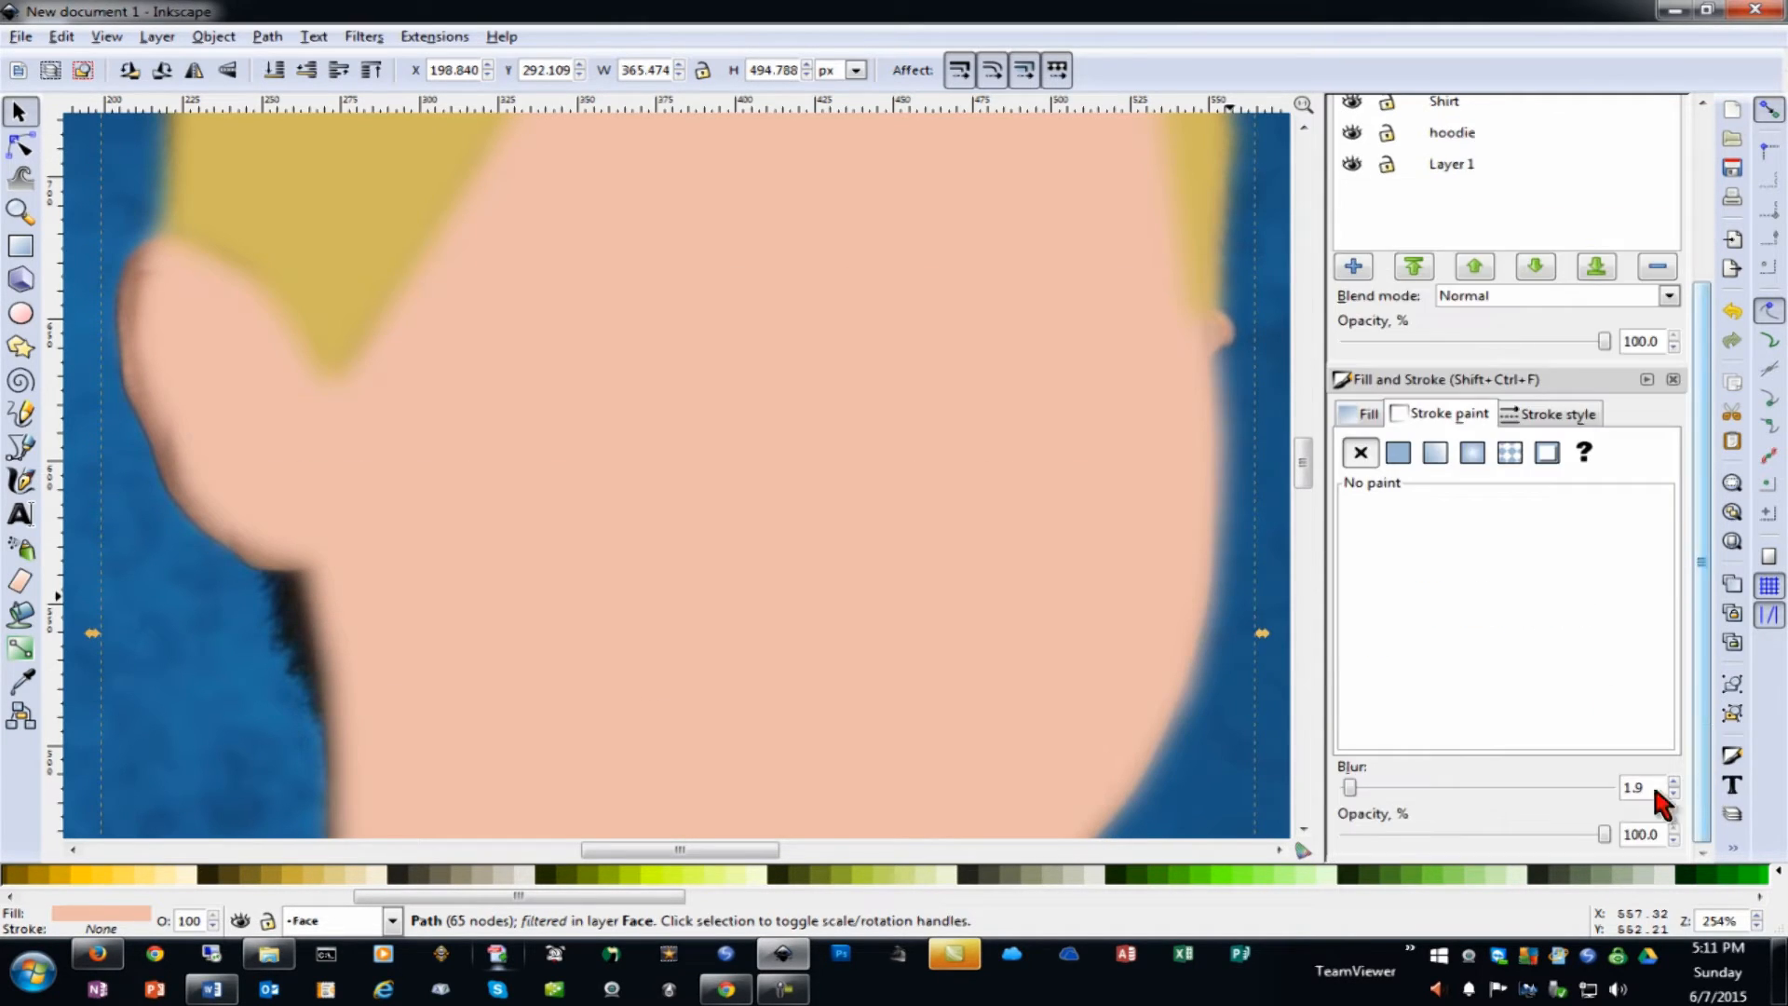
pyautogui.moveTo(1603, 834); pyautogui.dragTo(1546, 835)
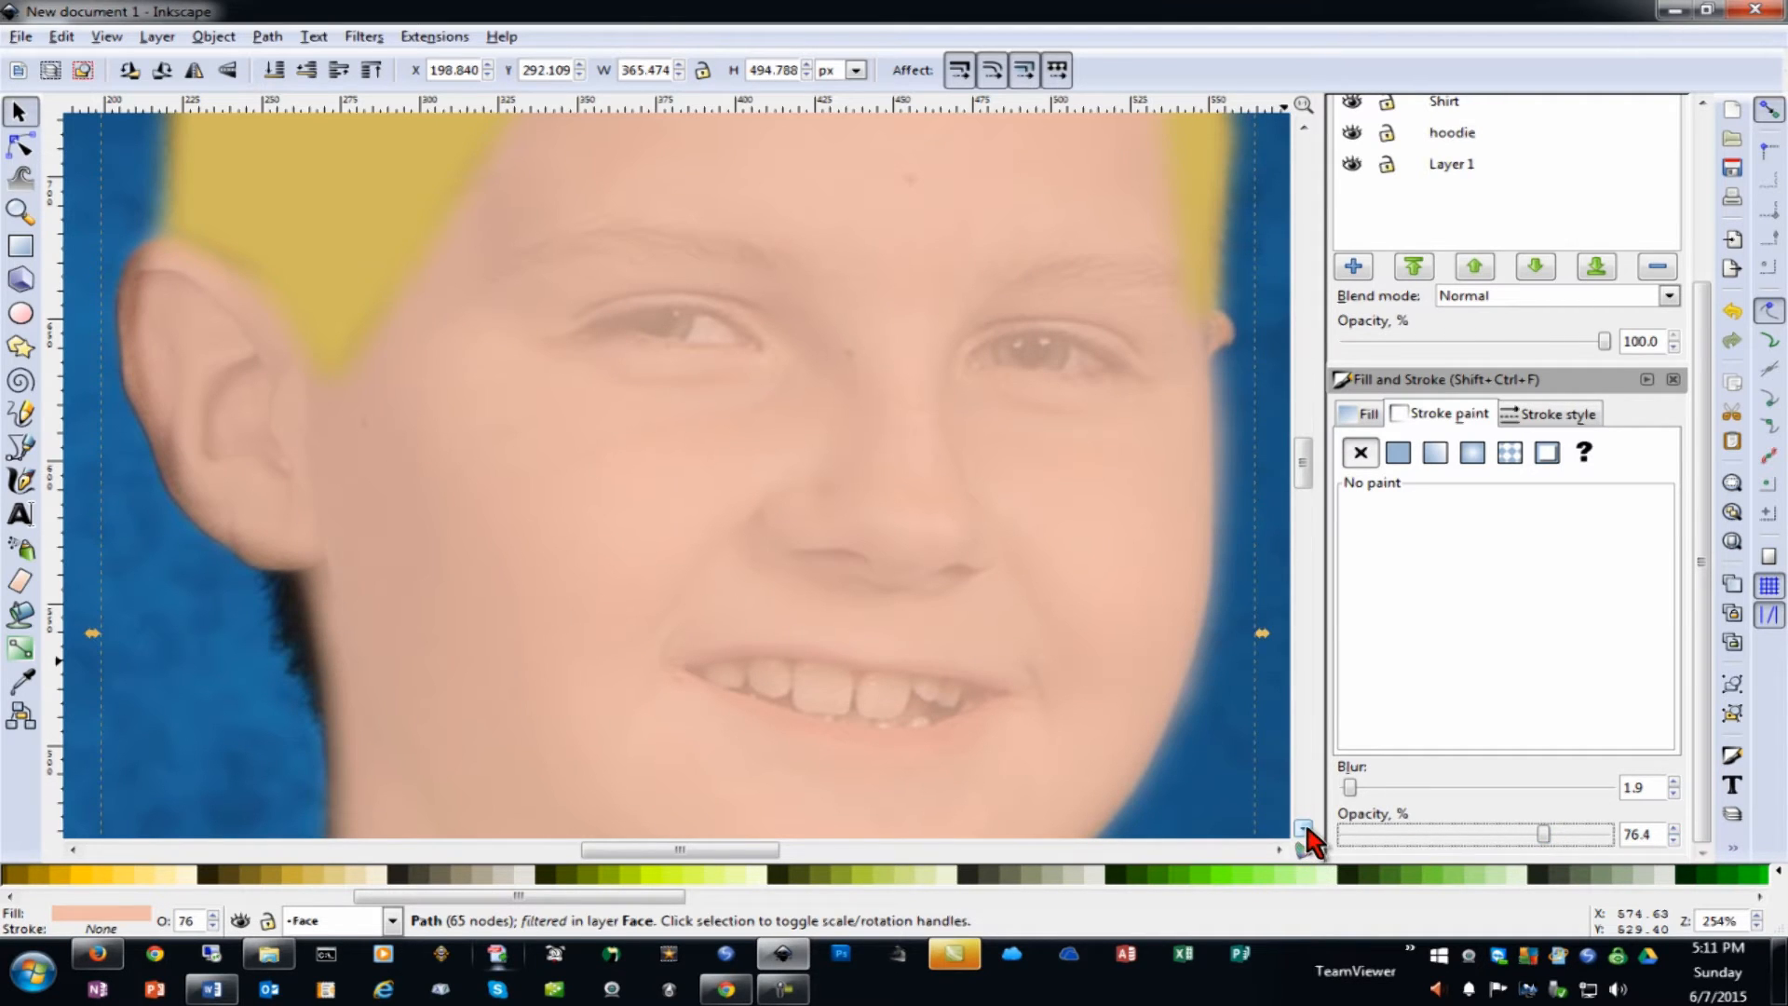
pyautogui.scroll(-4, 1305, 838)
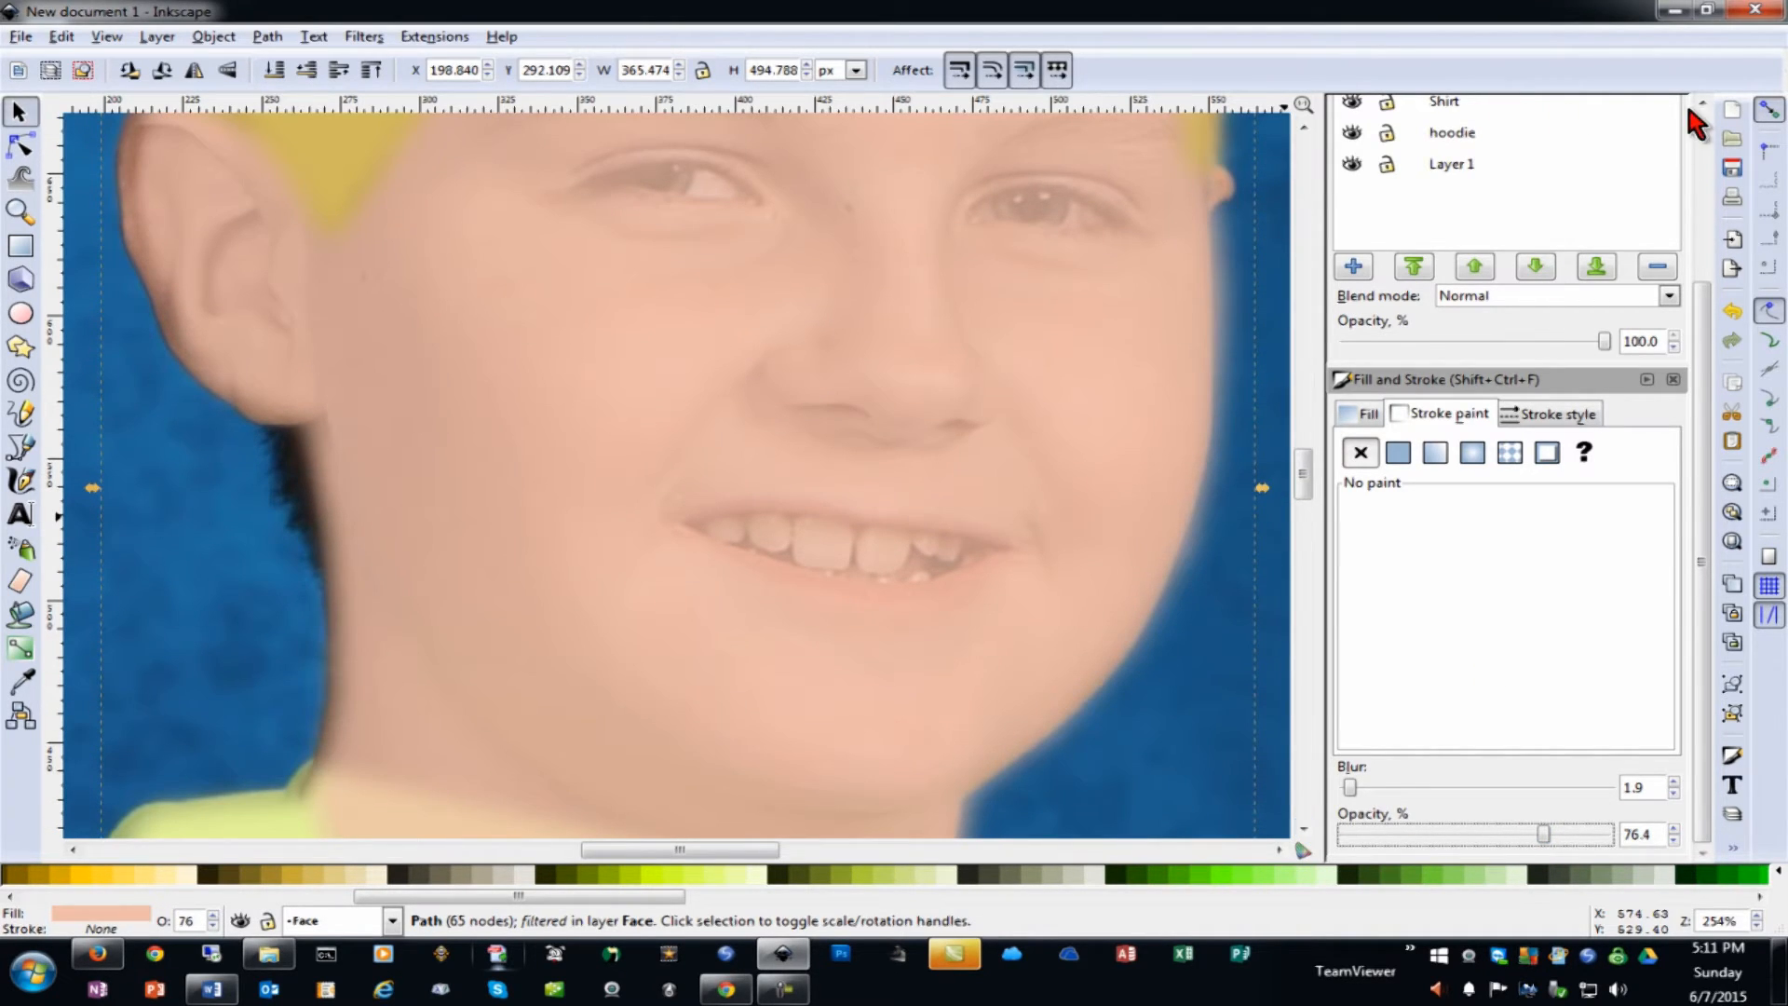
pyautogui.scroll(3, 1684, 99)
pyautogui.click(1362, 225)
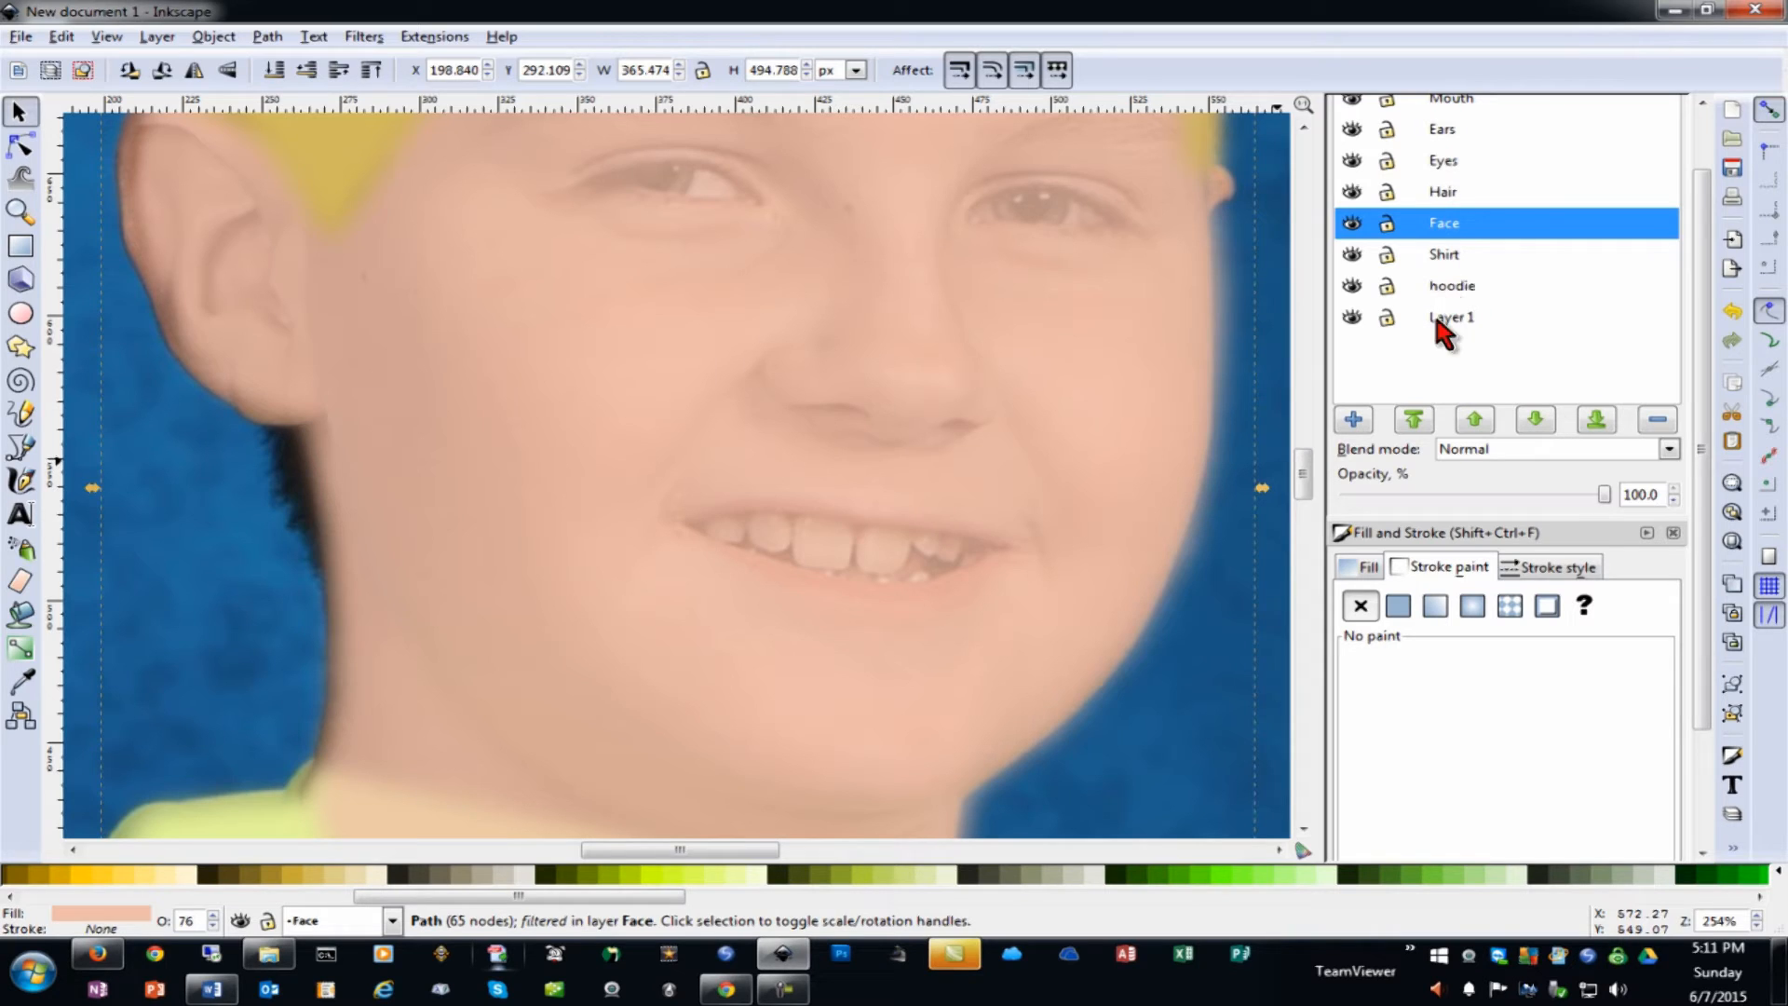
# Make Mouth the current layer and examine the photo's mouth up close through the translucent face shape
pyautogui.click(1459, 101)
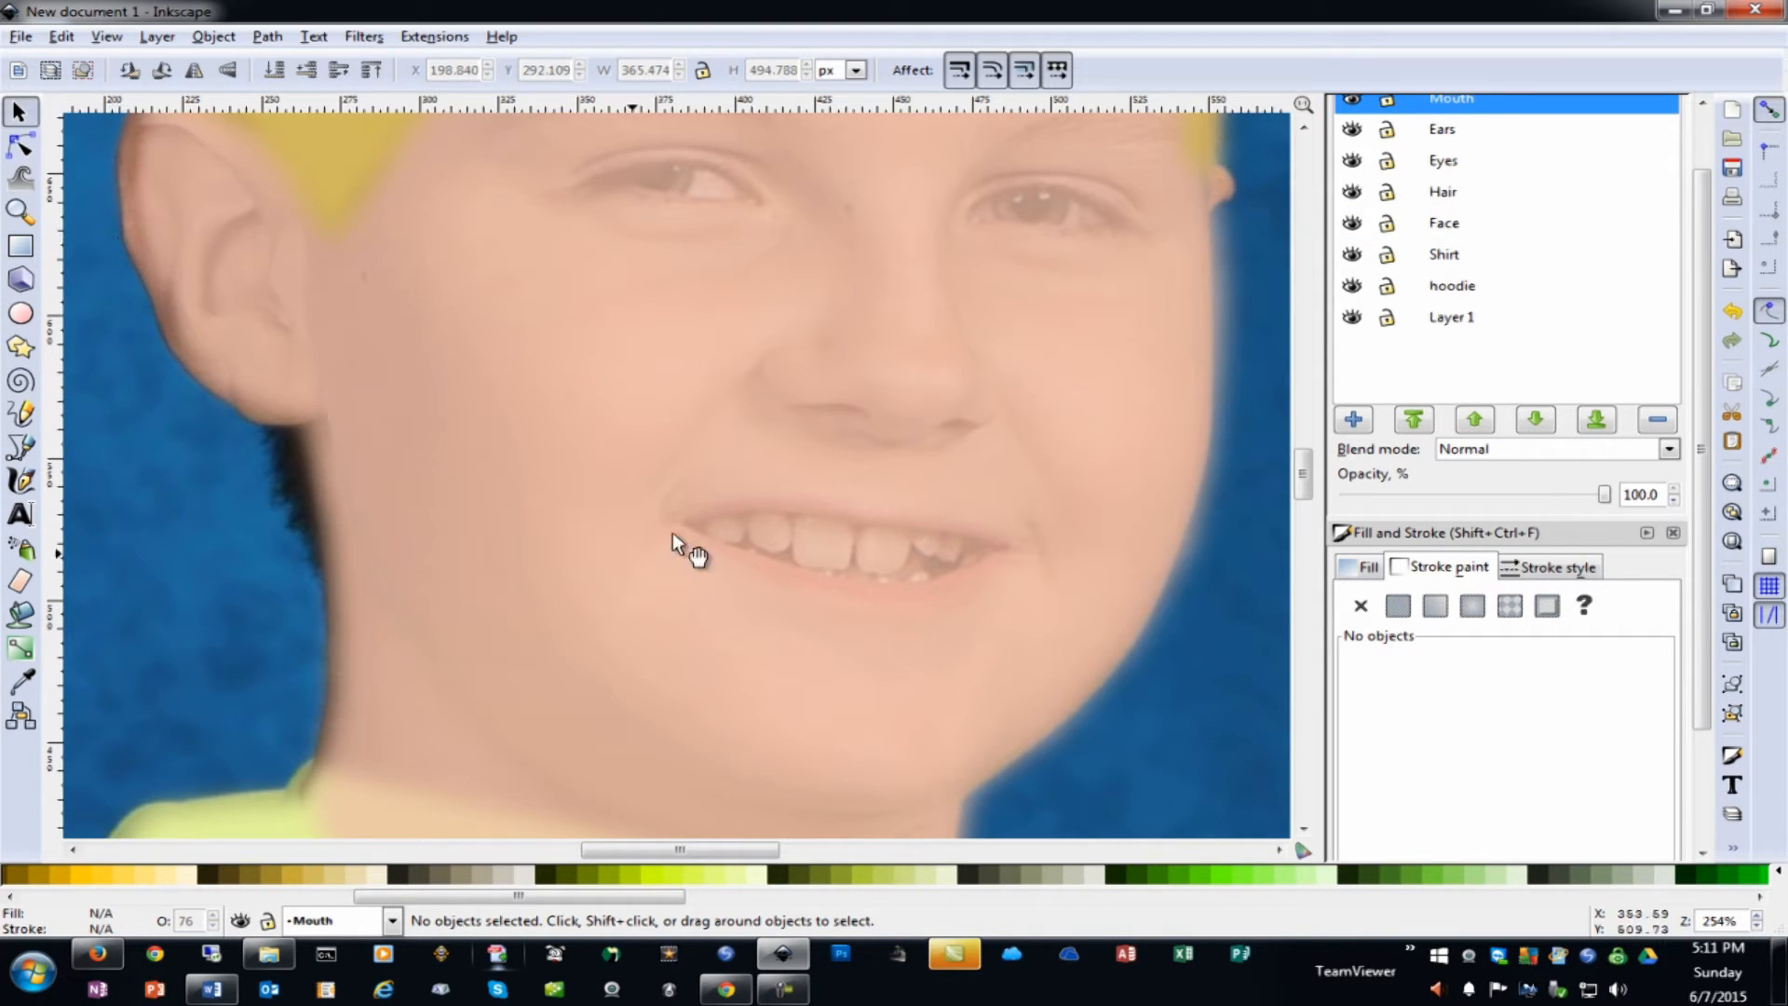
pyautogui.click(869, 566)
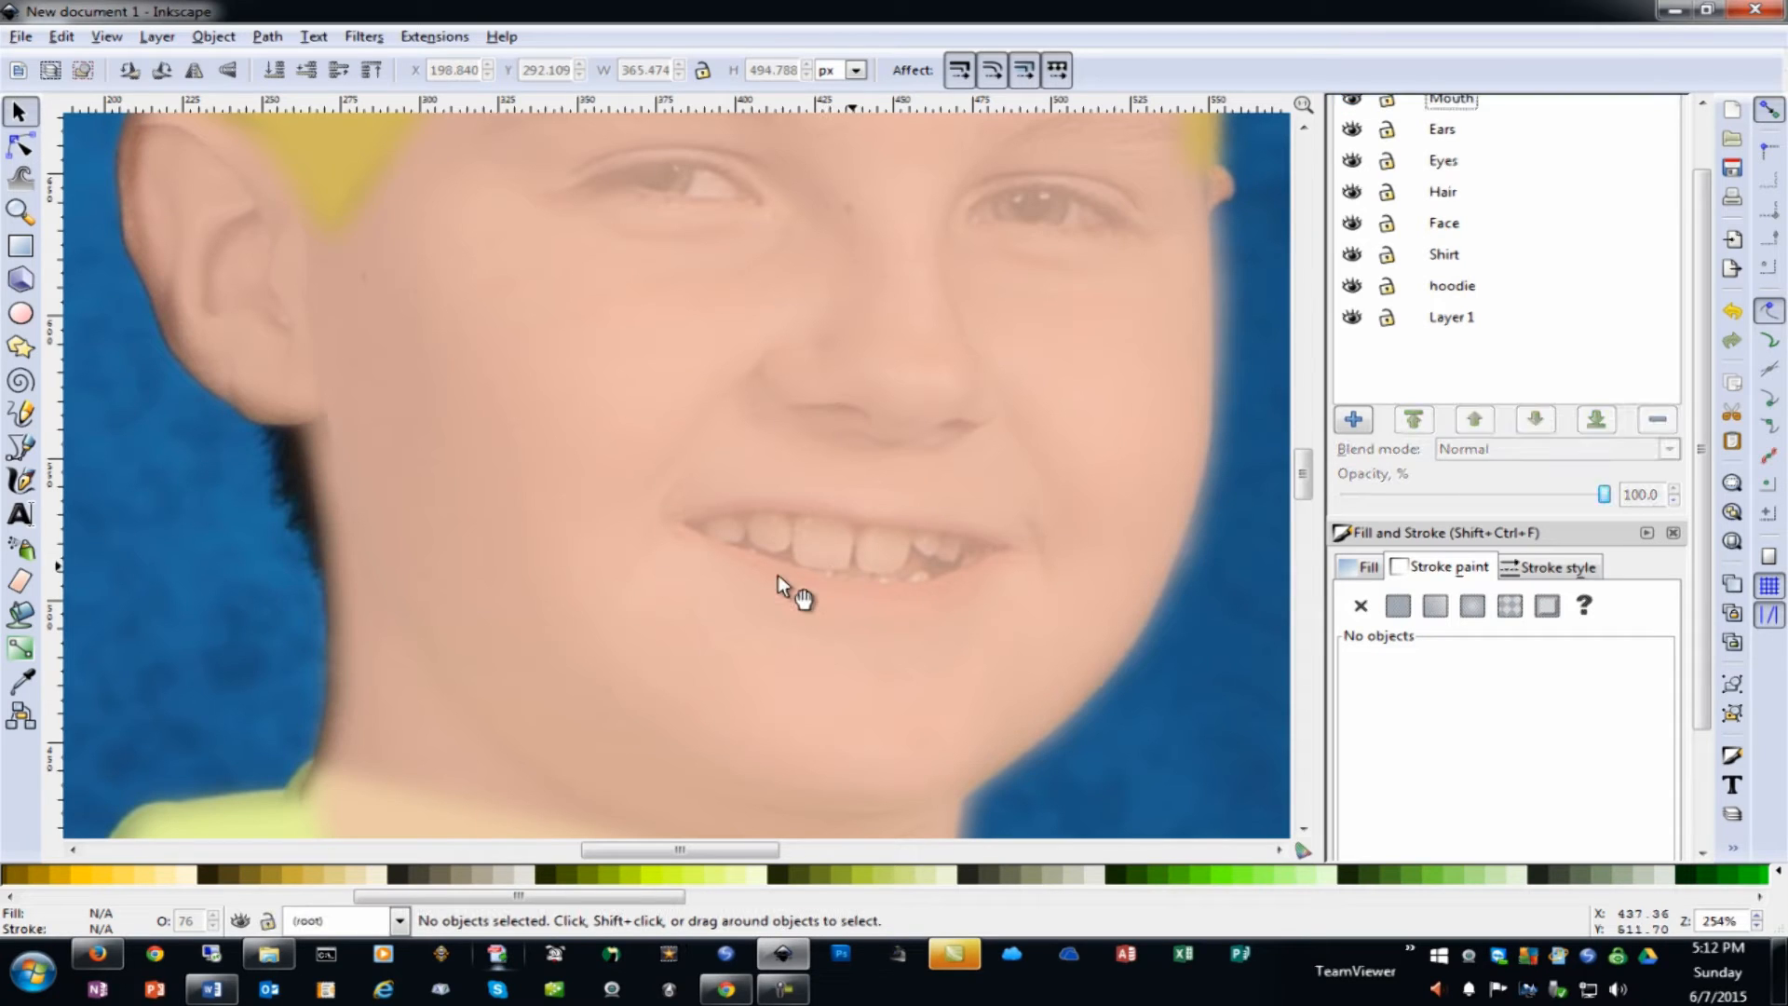
pyautogui.click(20, 109)
pyautogui.click(806, 488)
pyautogui.press('+')
pyautogui.press('+')
pyautogui.press('+')
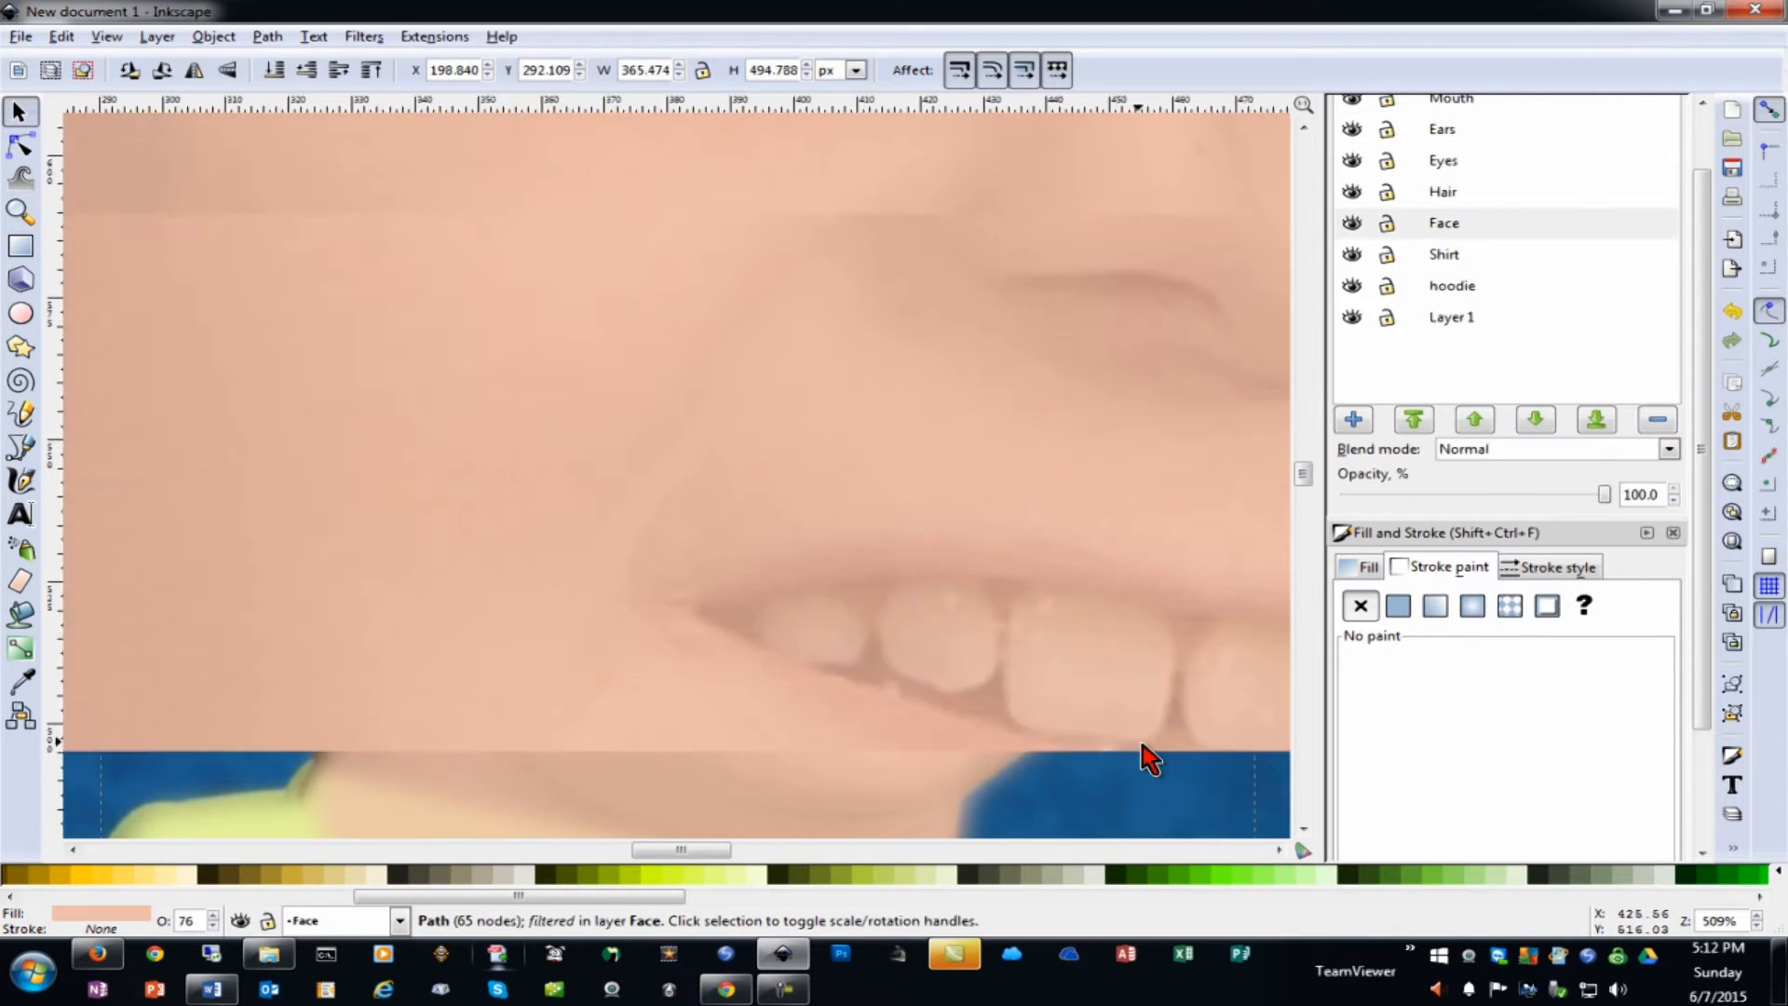
pyautogui.moveTo(686, 850)
pyautogui.mouseDown()
pyautogui.moveTo(750, 851)
pyautogui.moveTo(704, 850)
pyautogui.mouseUp()
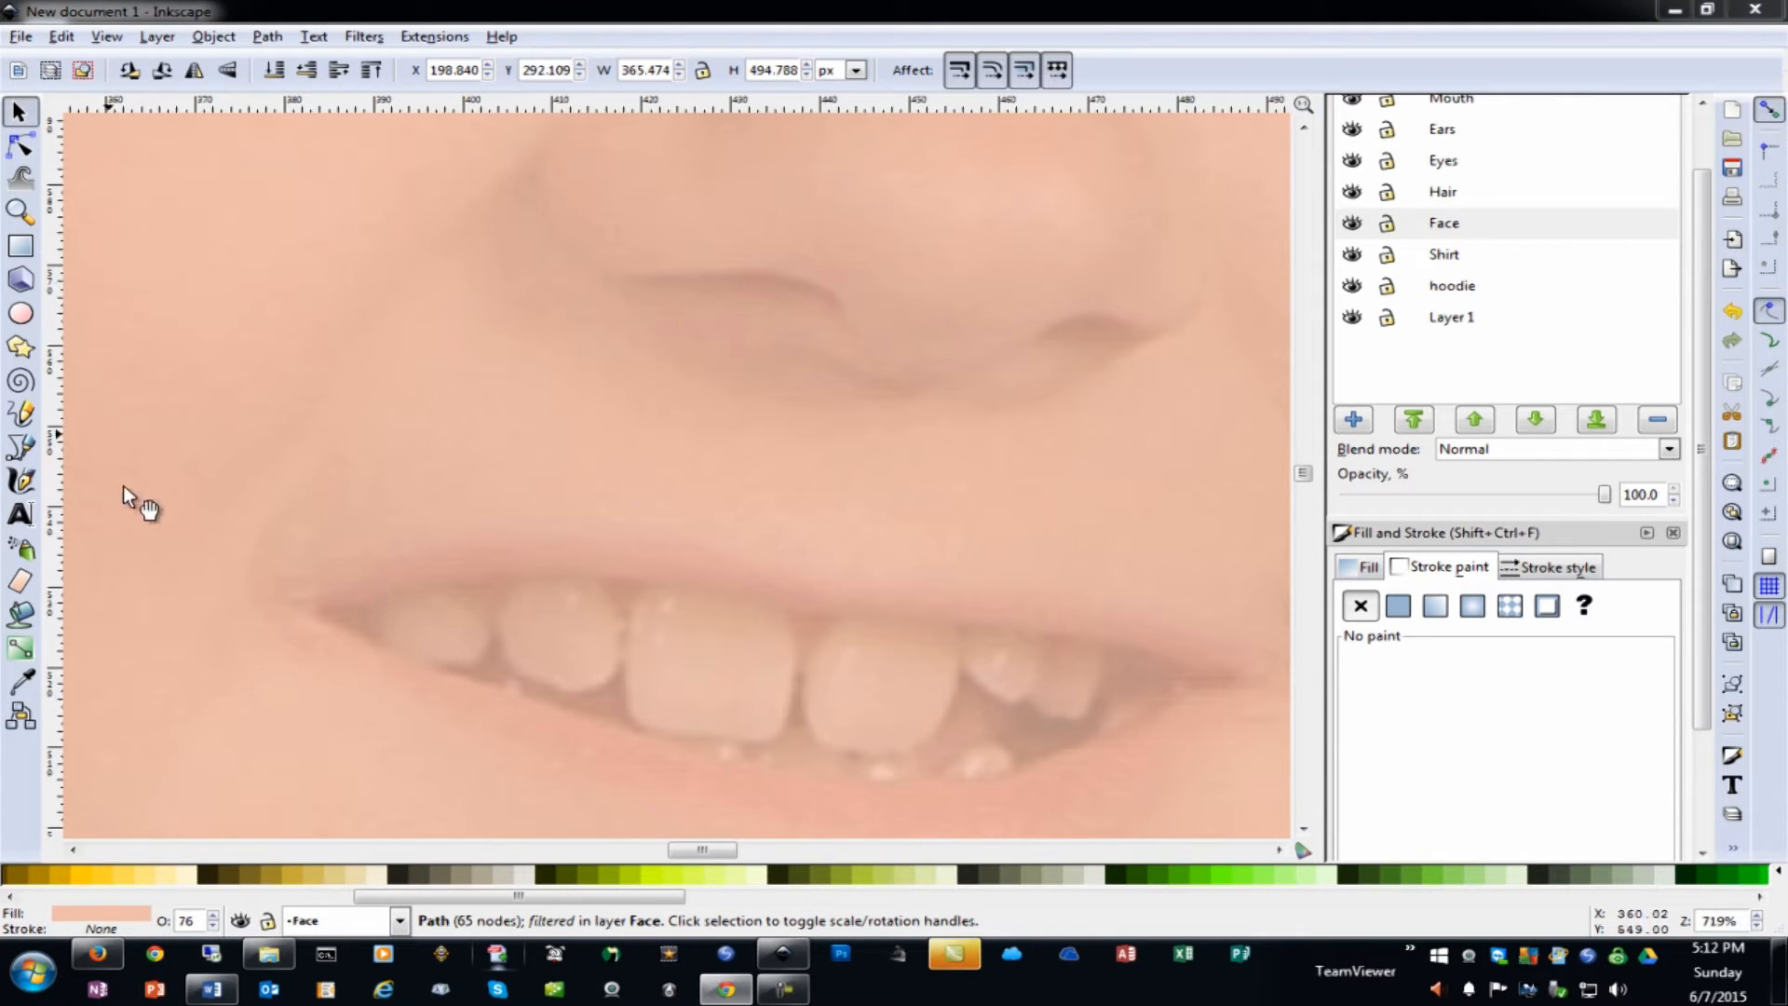
# Return to the Face layer, reselect the face shape and lower its opacity to 38.9%
pyautogui.click(1485, 321)
pyautogui.scroll(-3, 1674, 788)
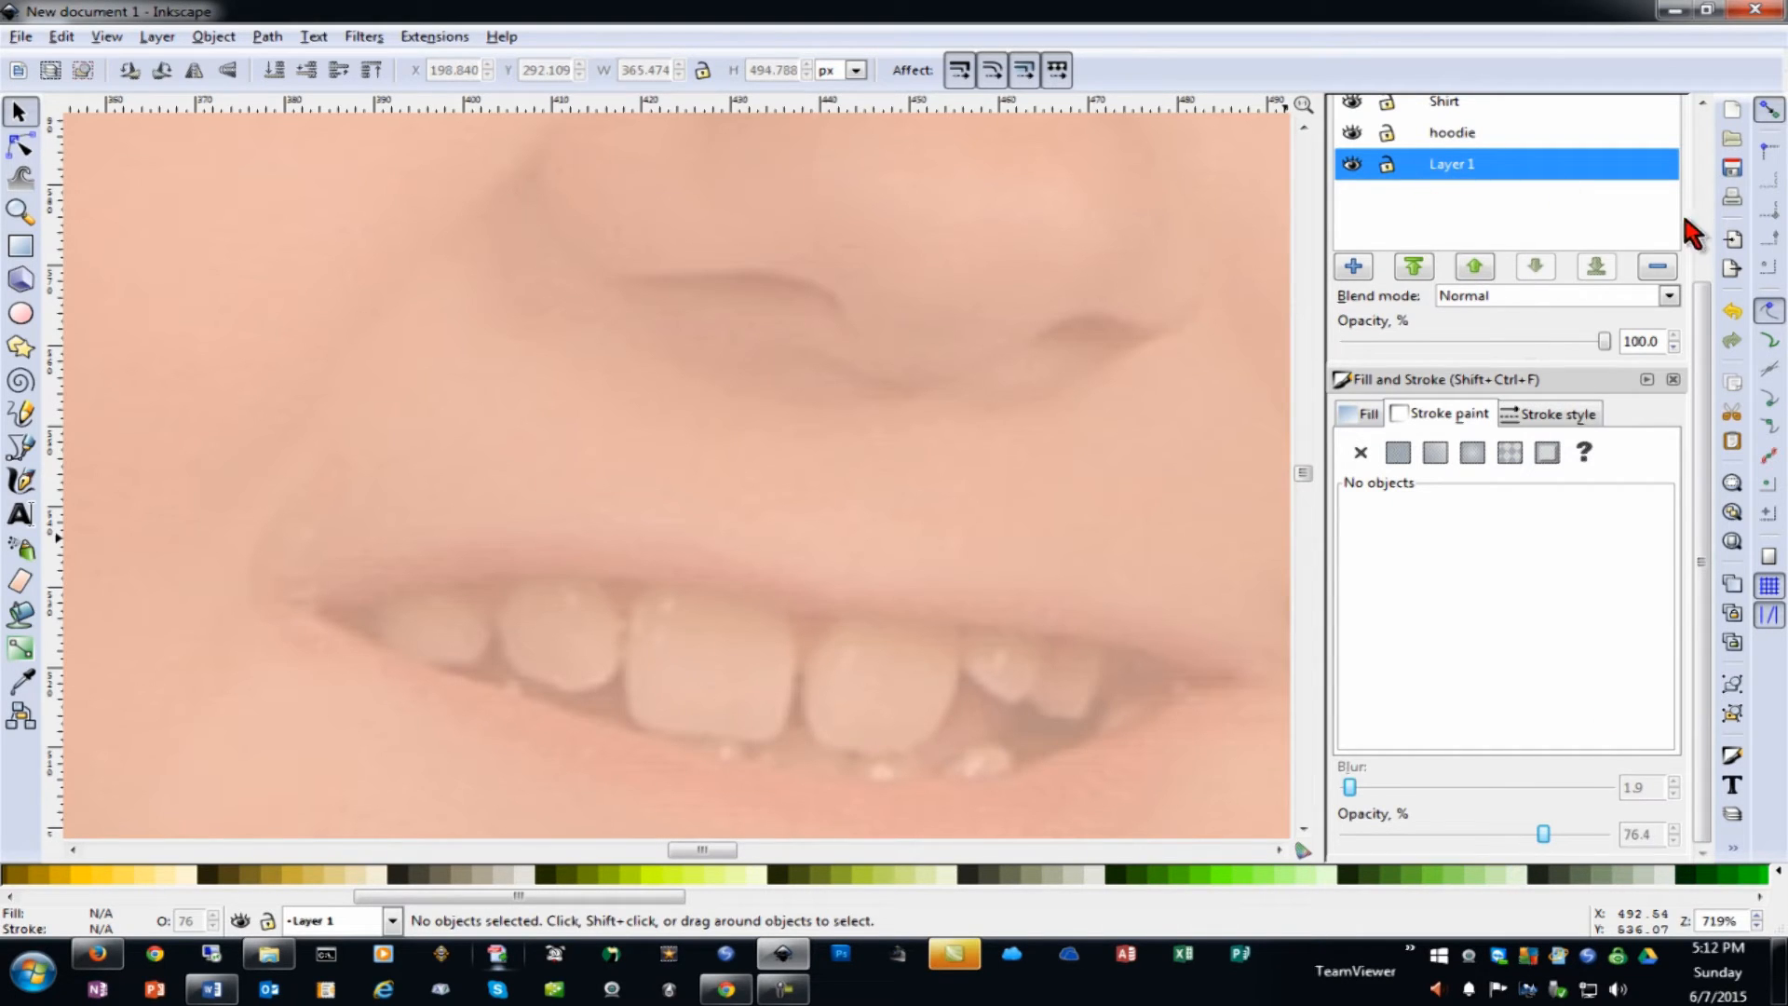
pyautogui.click(1696, 136)
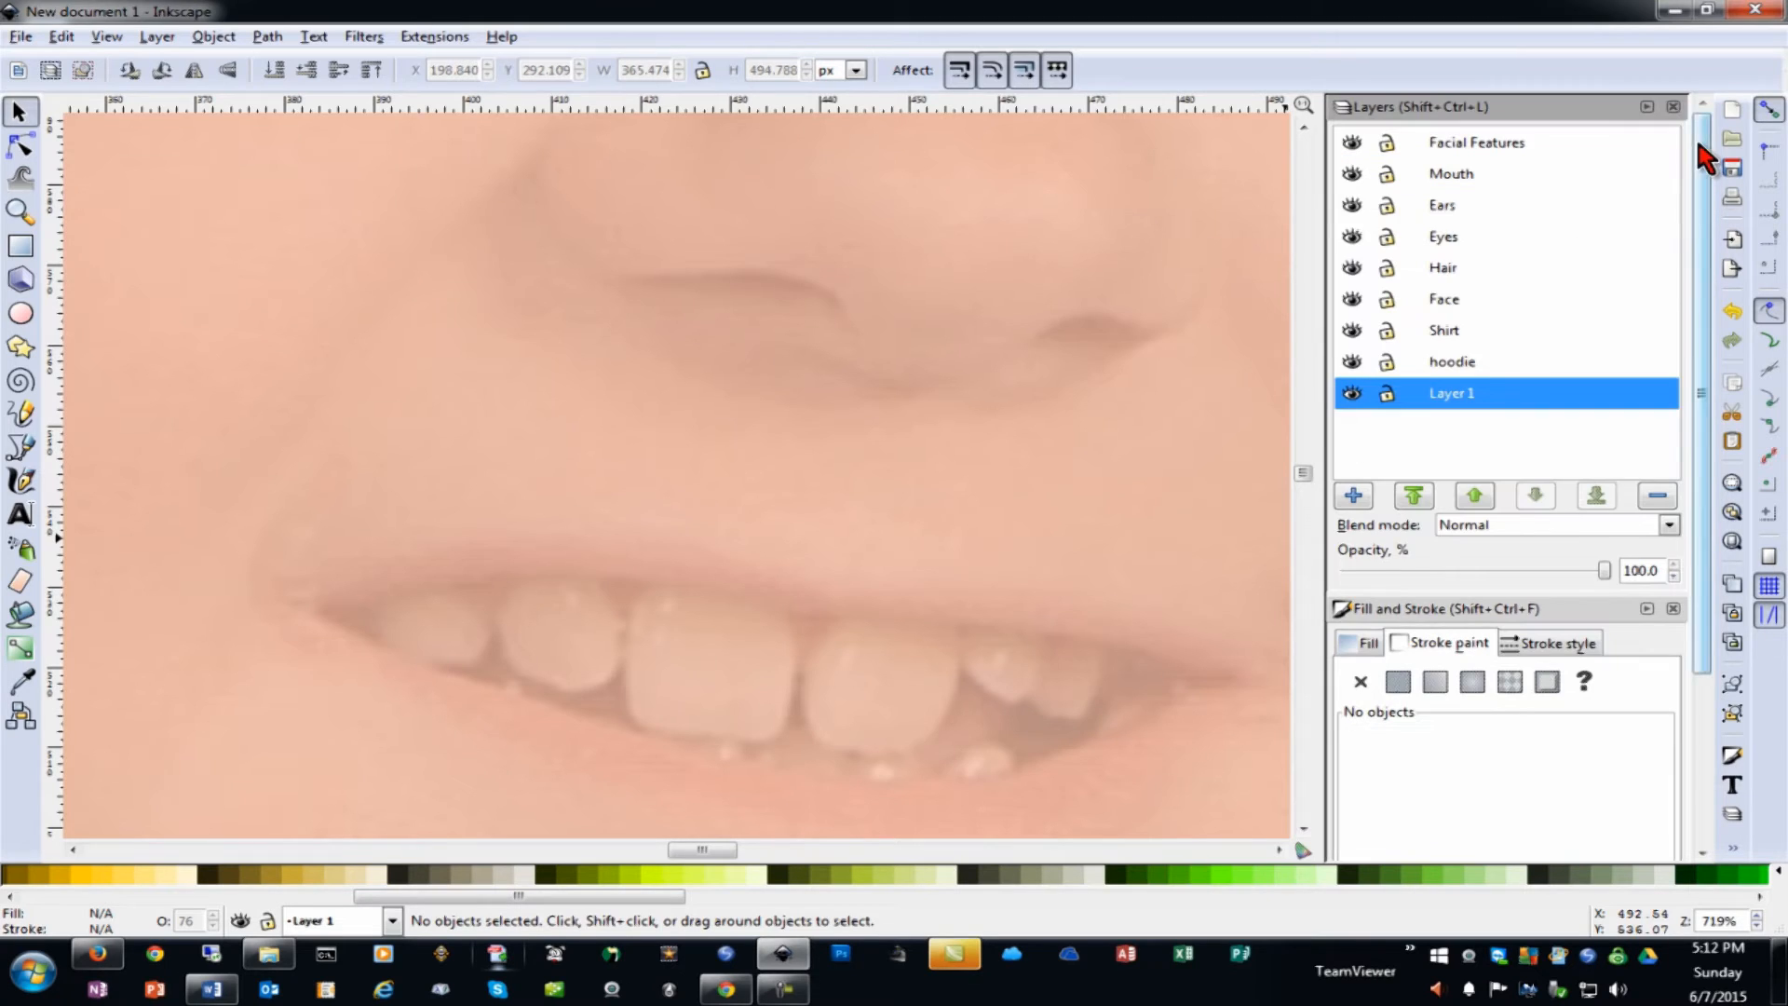
pyautogui.click(1445, 300)
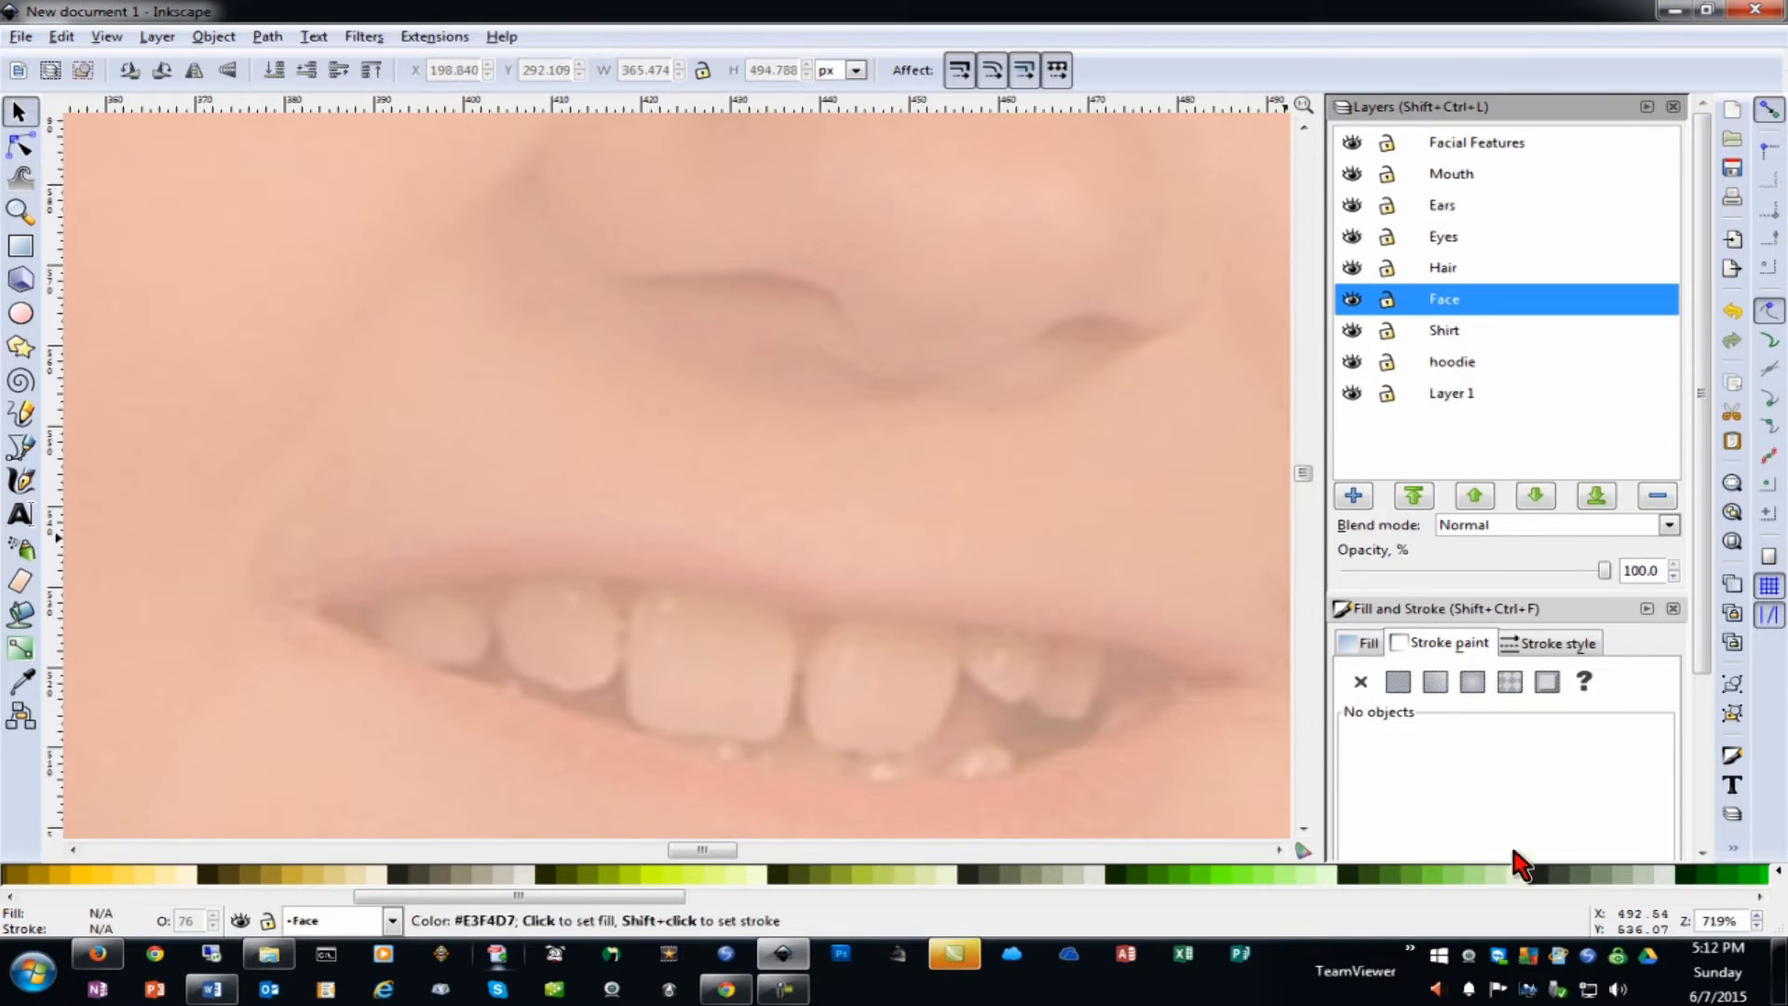
pyautogui.scroll(-3, 1691, 784)
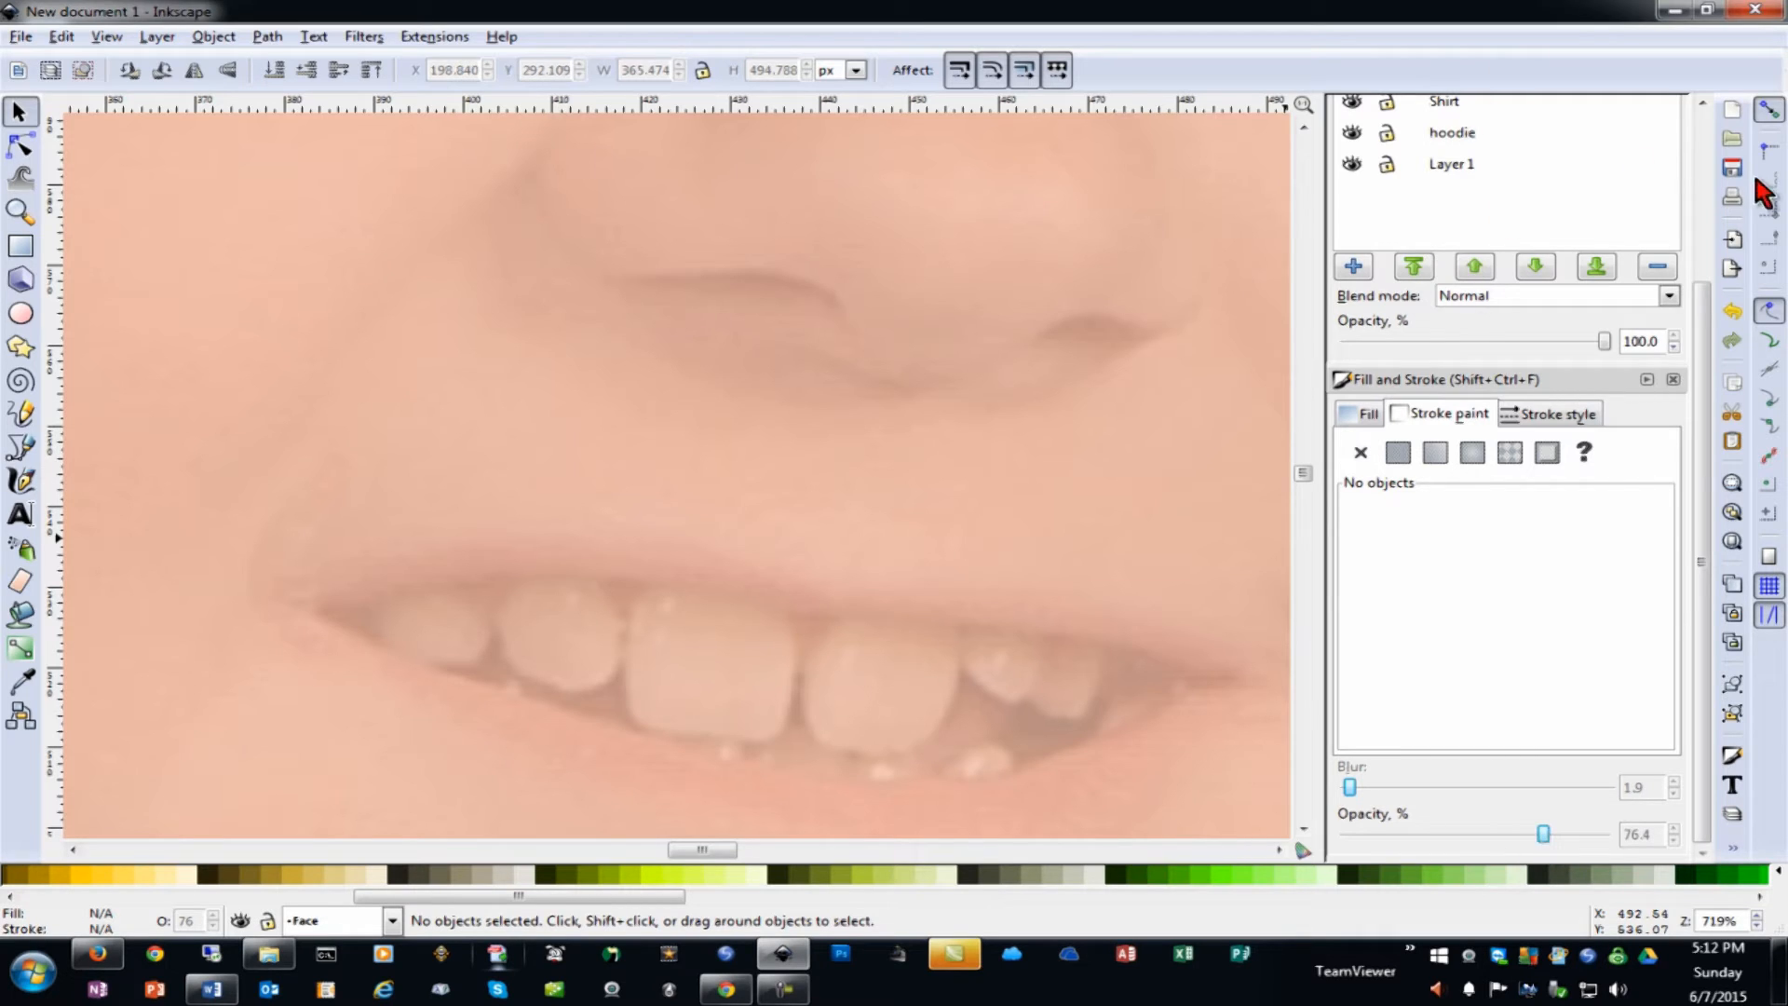
pyautogui.click(1695, 103)
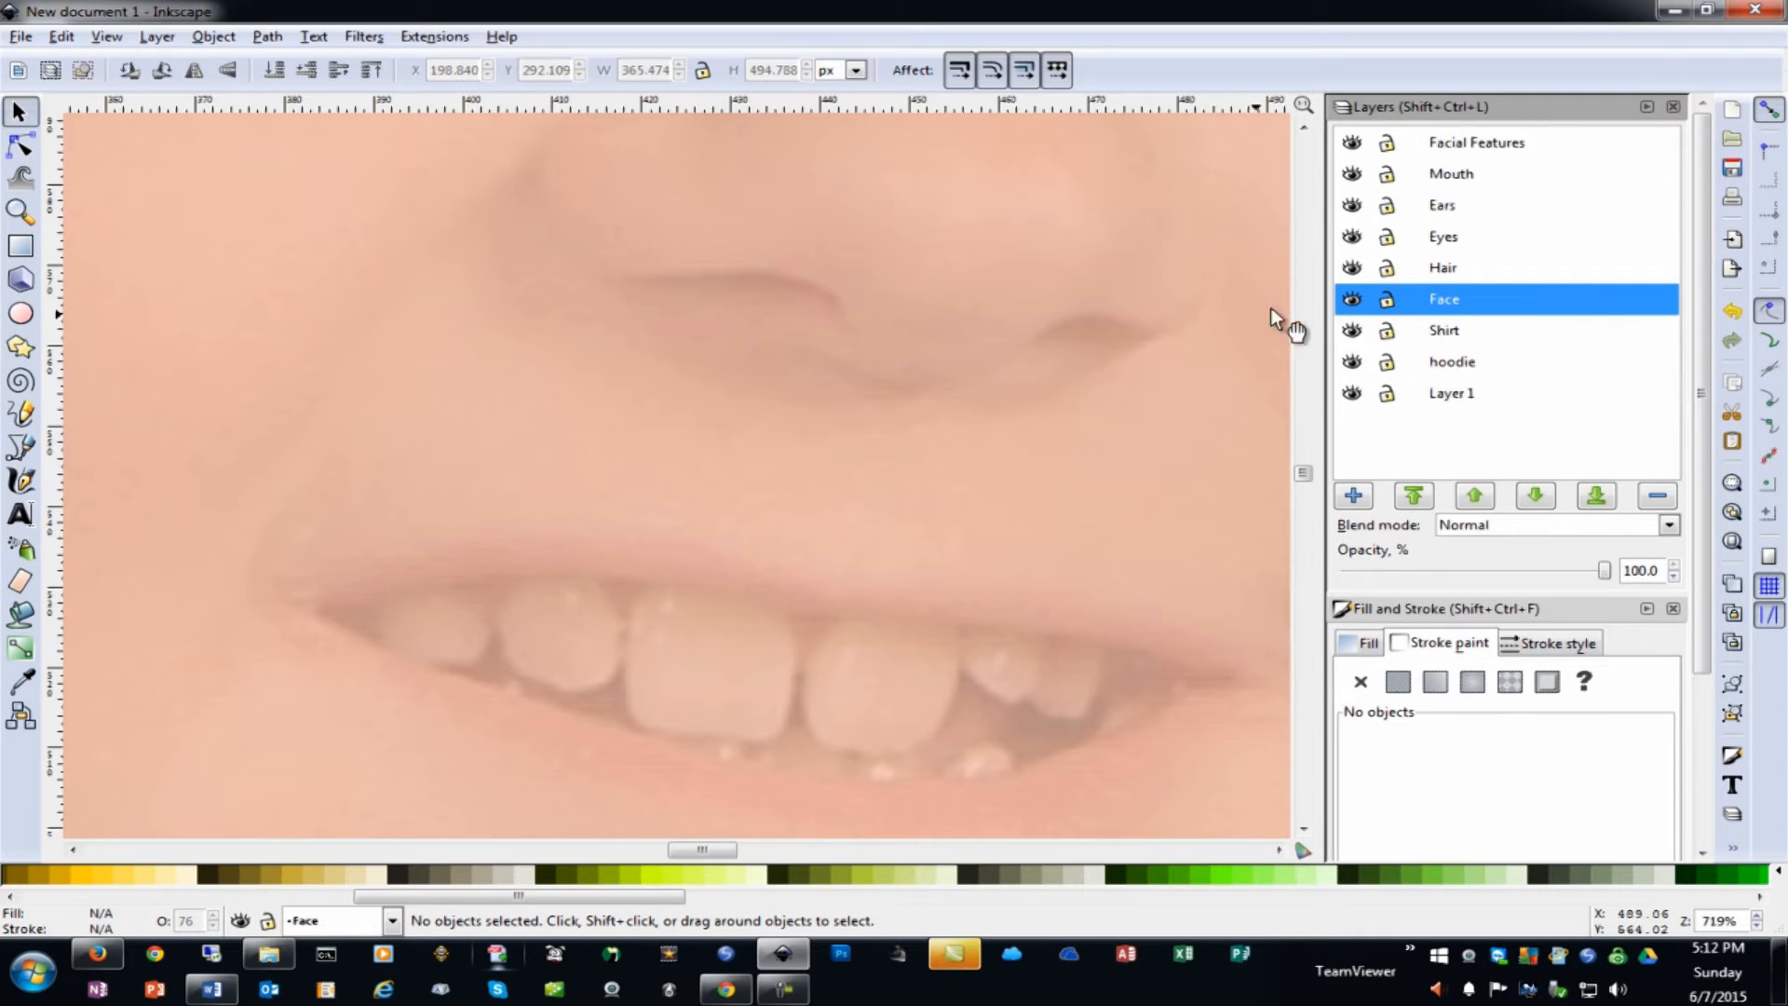
pyautogui.click(1603, 289)
pyautogui.click(1403, 300)
pyautogui.click(1694, 791)
pyautogui.click(1263, 521)
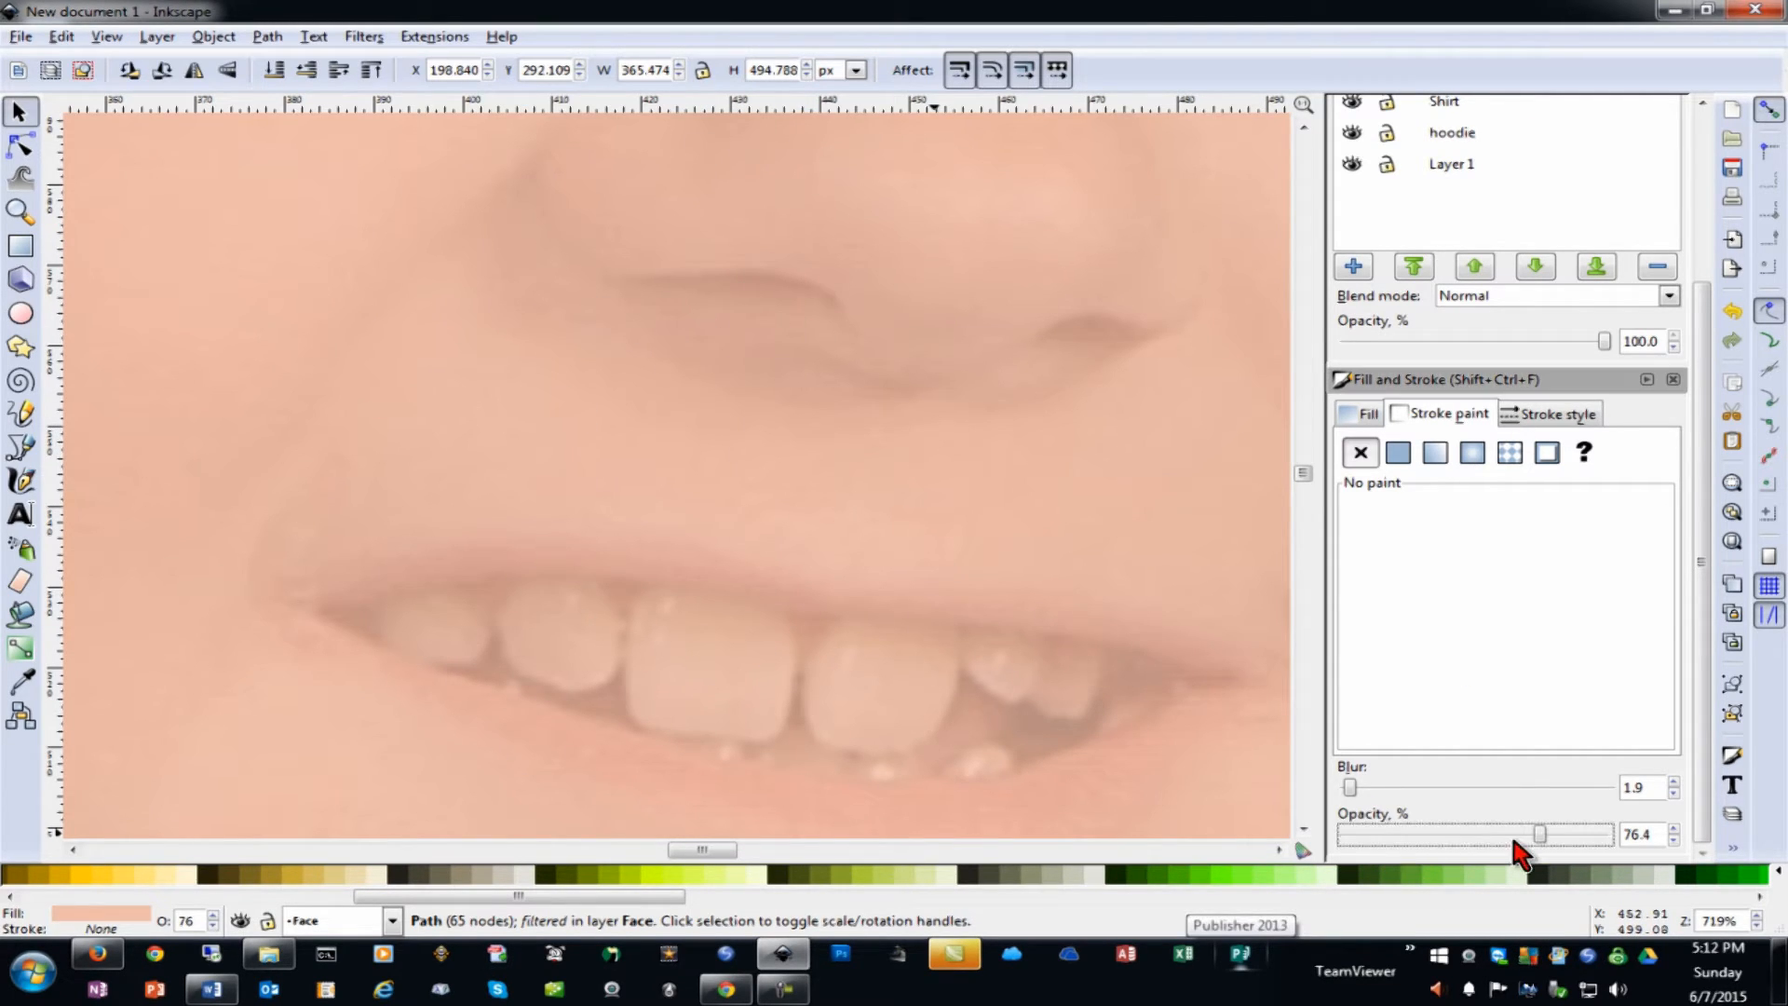
pyautogui.scroll(-3, 1512, 841)
pyautogui.moveTo(1468, 836); pyautogui.dragTo(1453, 836)
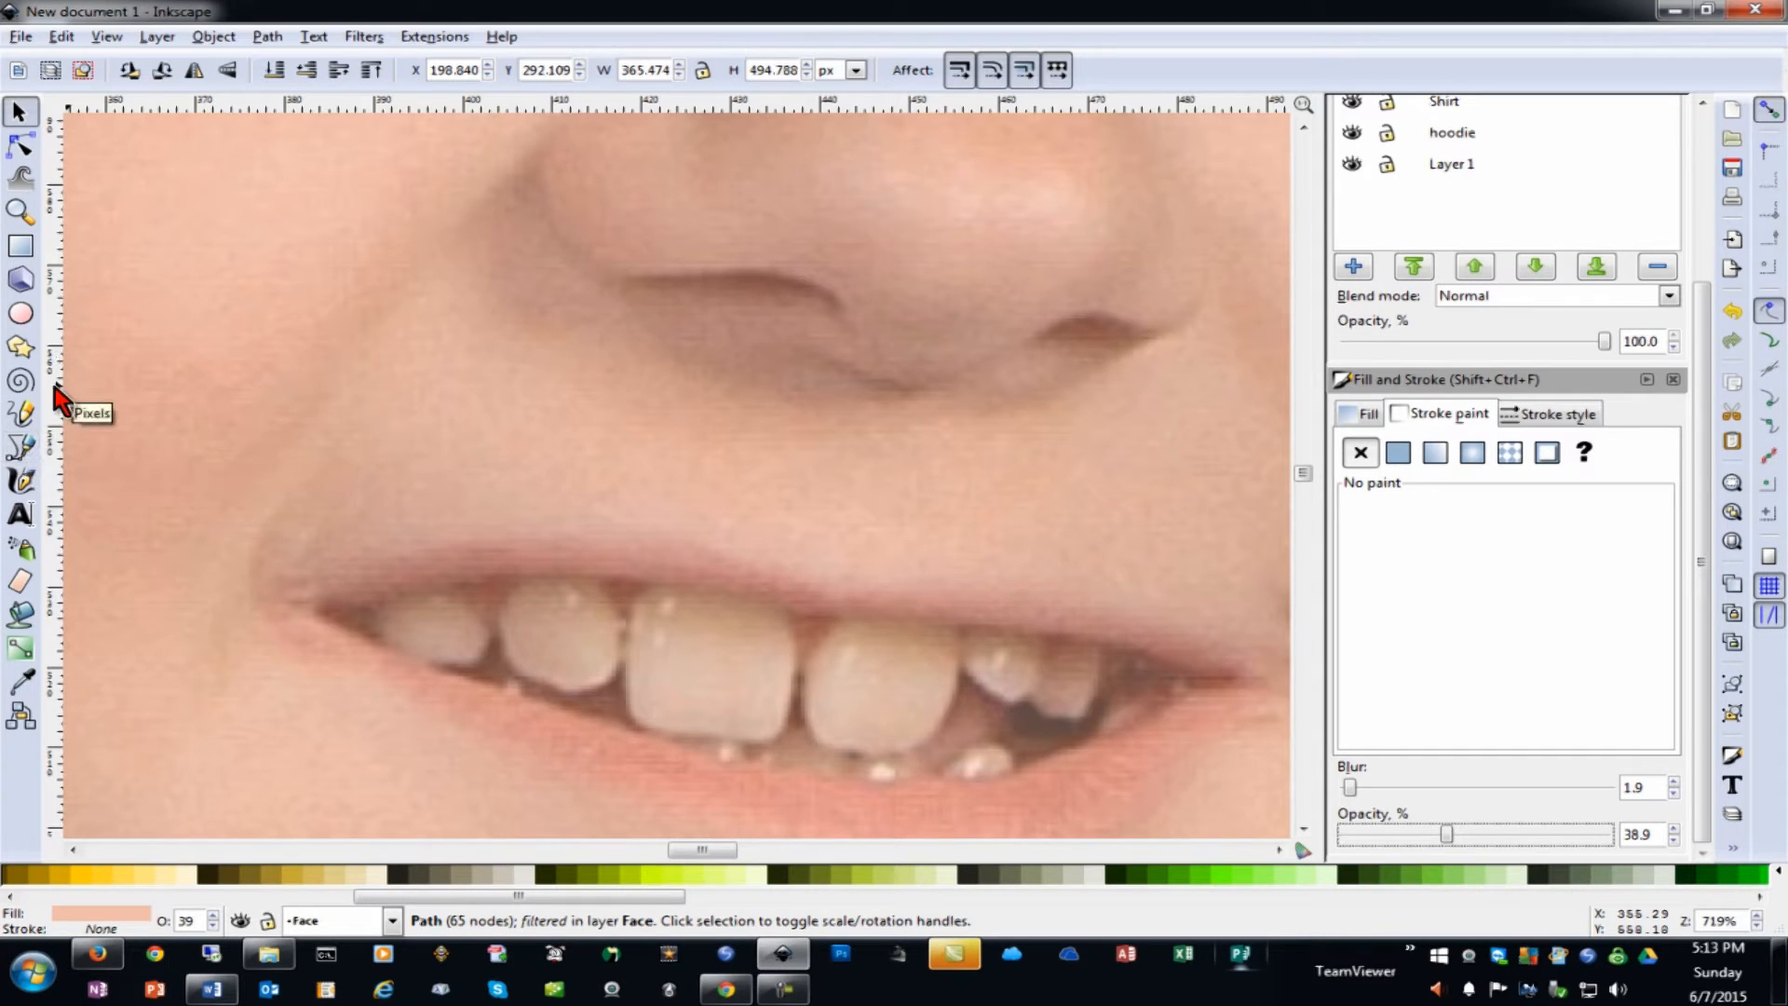
# Start a Bezier outline of the mouth, tracing the upper edge of the upper lip from corner to corner
pyautogui.click(21, 449)
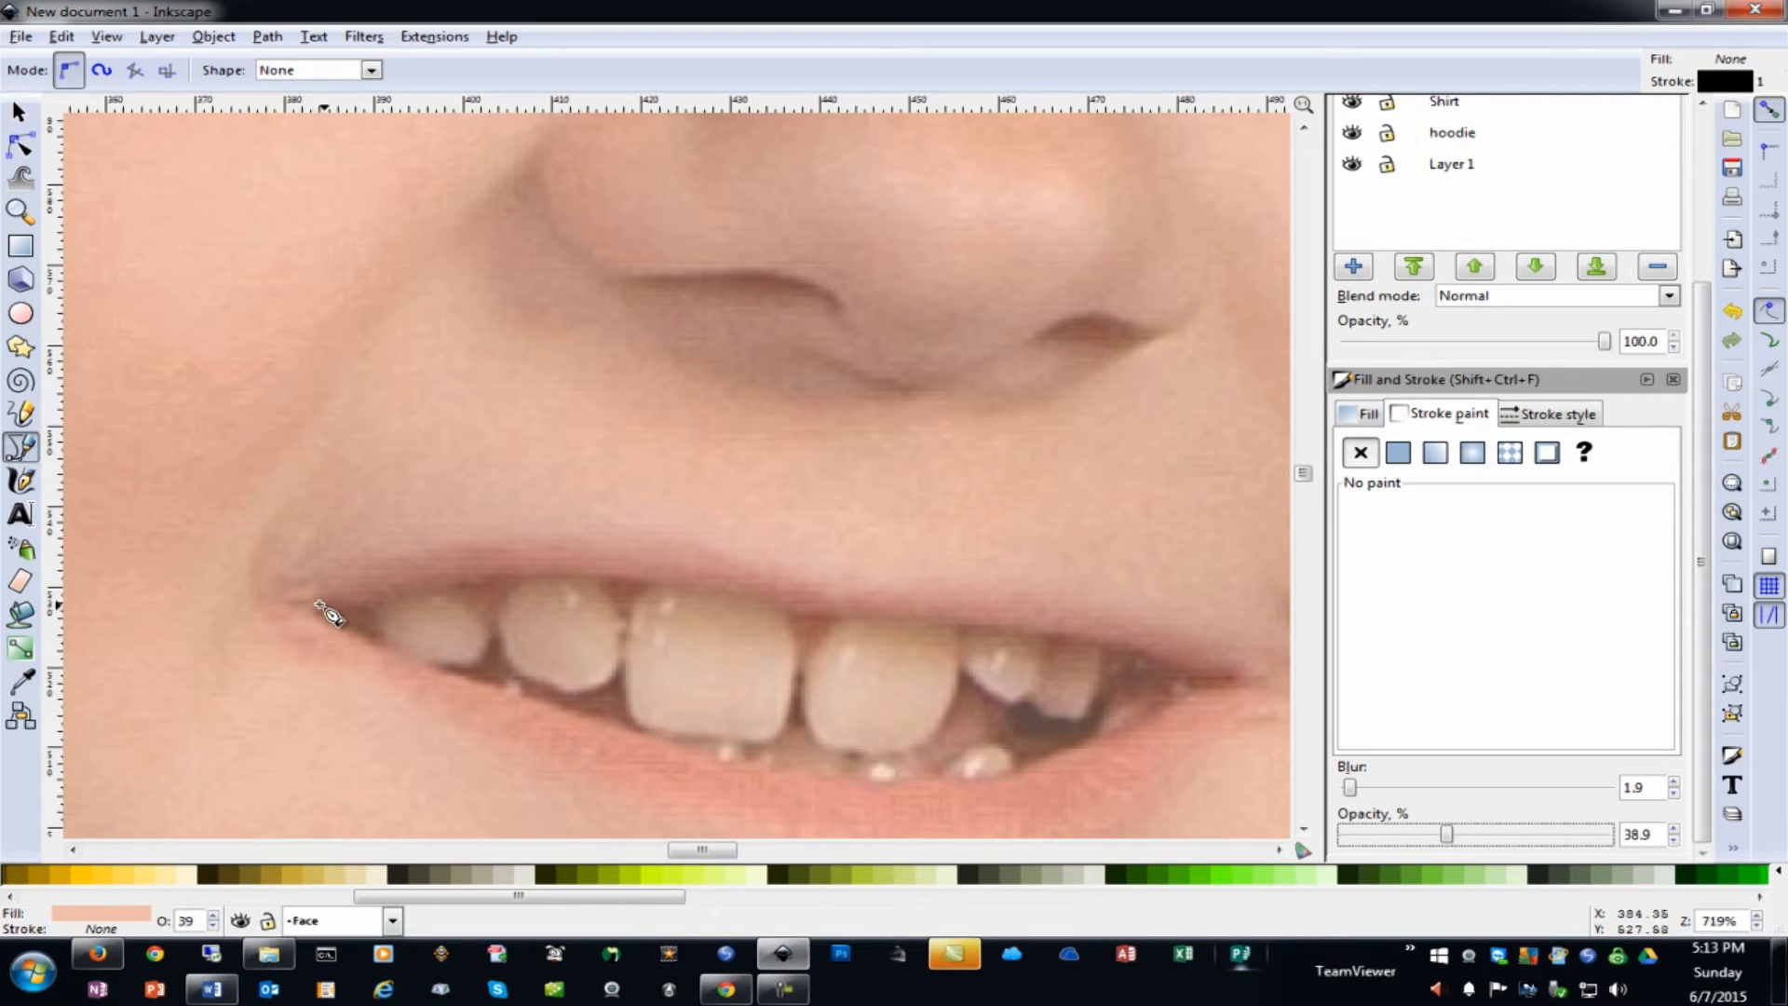
pyautogui.click(287, 592)
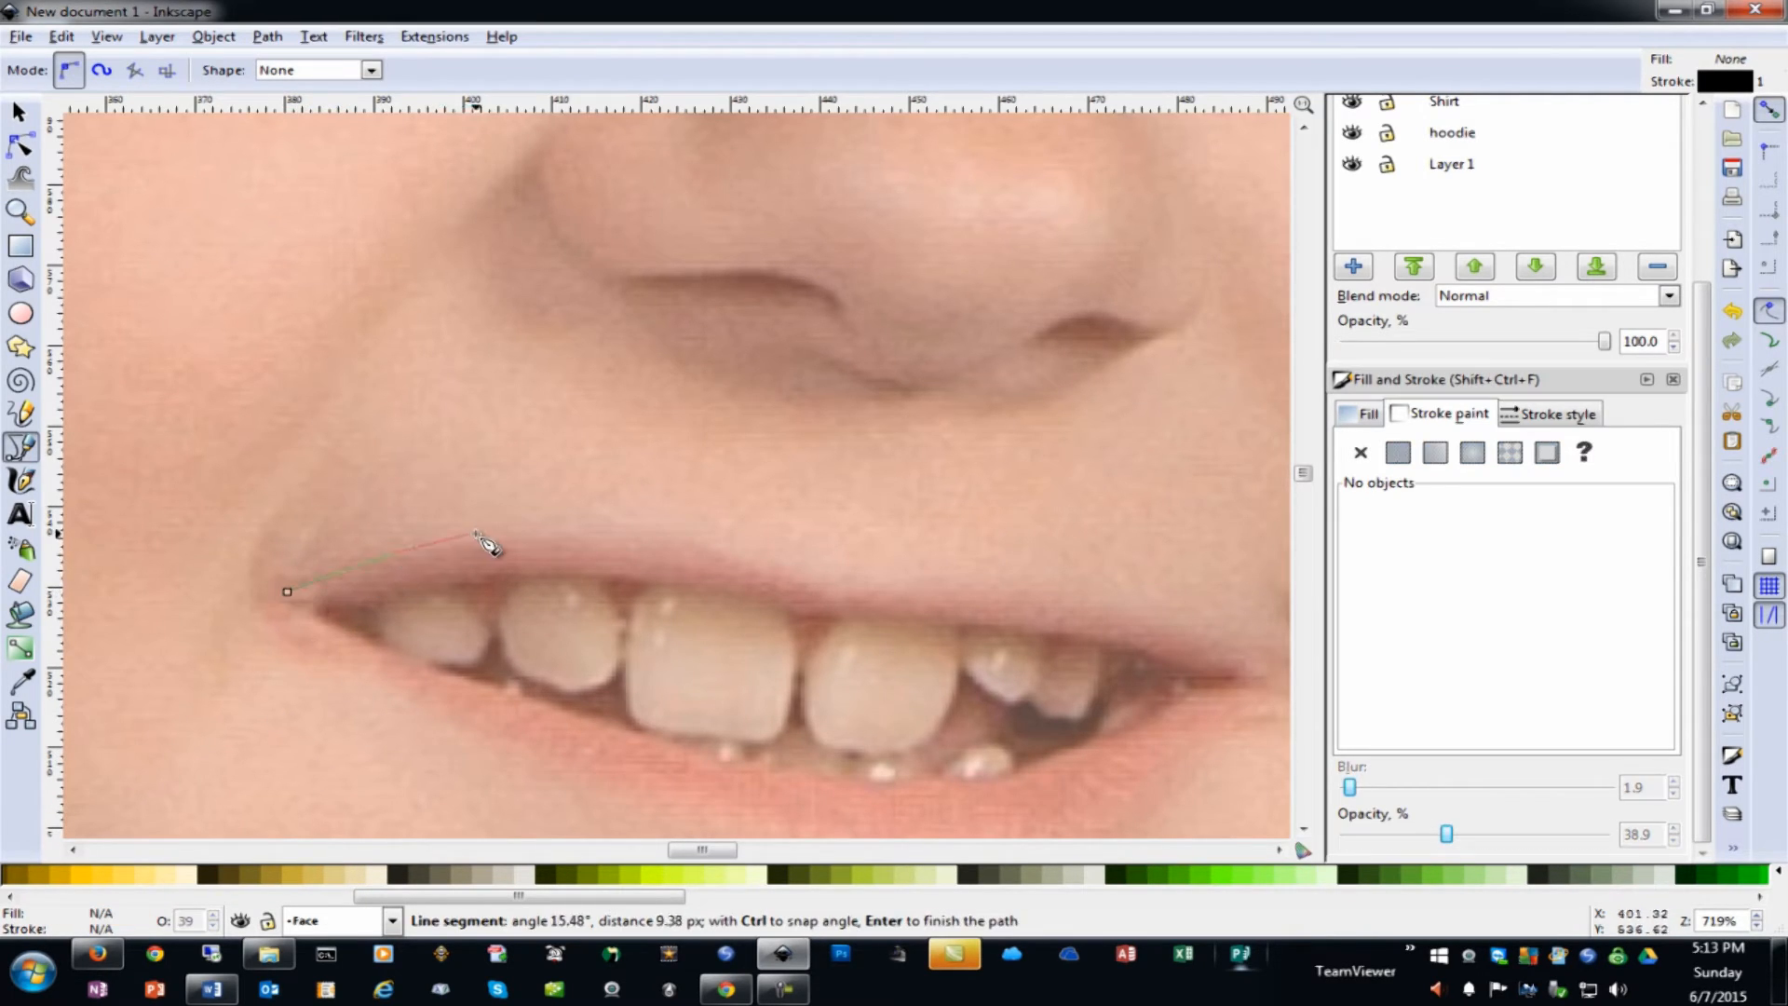
pyautogui.click(497, 526)
pyautogui.click(657, 527)
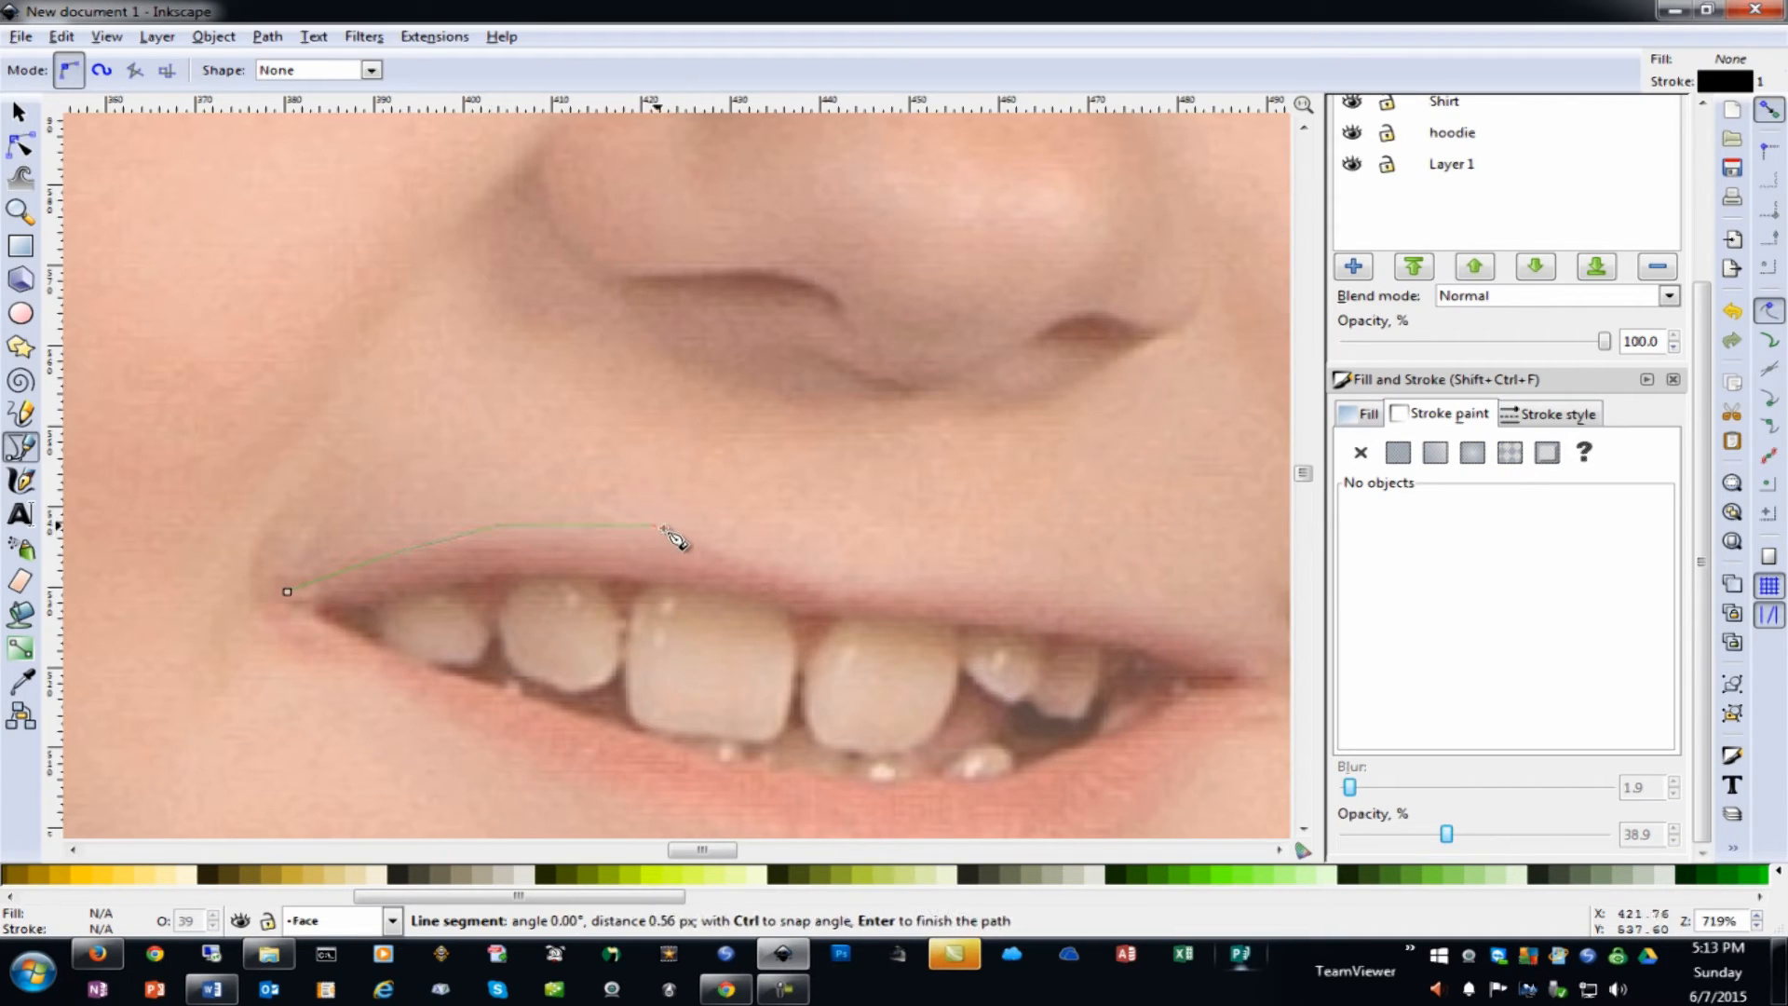
pyautogui.click(756, 547)
pyautogui.click(820, 561)
pyautogui.click(899, 565)
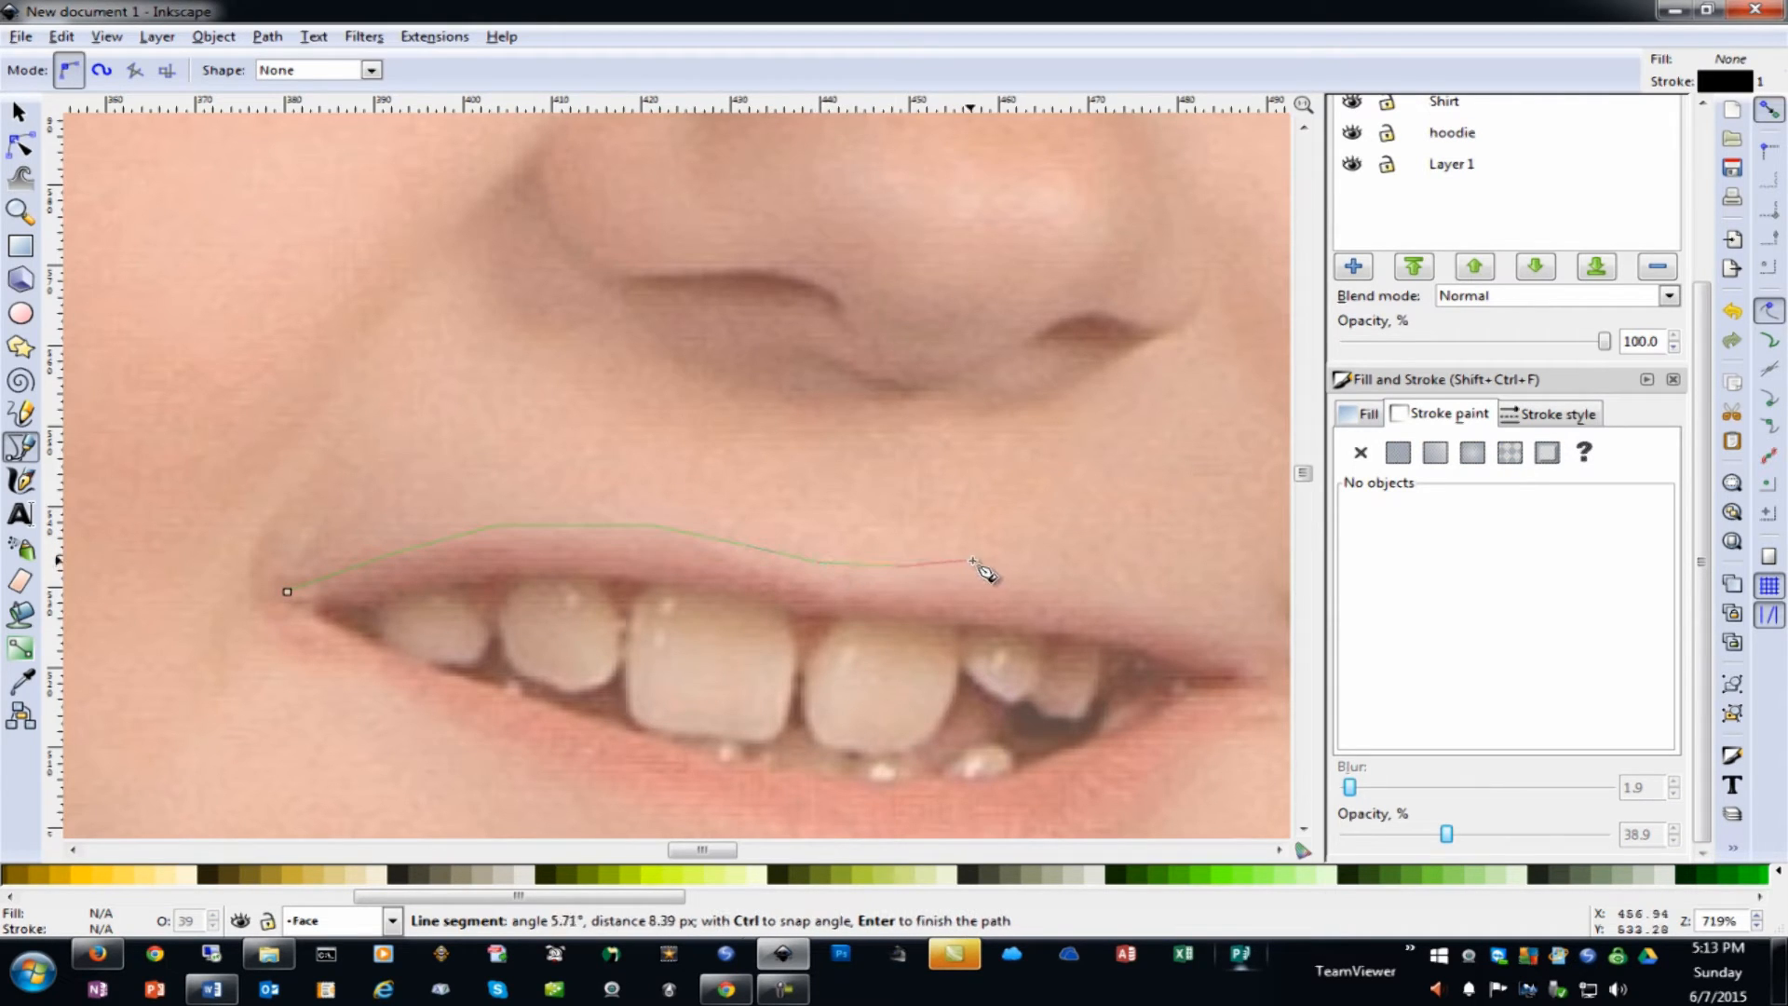
pyautogui.moveTo(975, 560); pyautogui.dragTo(983, 559)
pyautogui.moveTo(1083, 589); pyautogui.dragTo(1094, 594)
pyautogui.click(1211, 632)
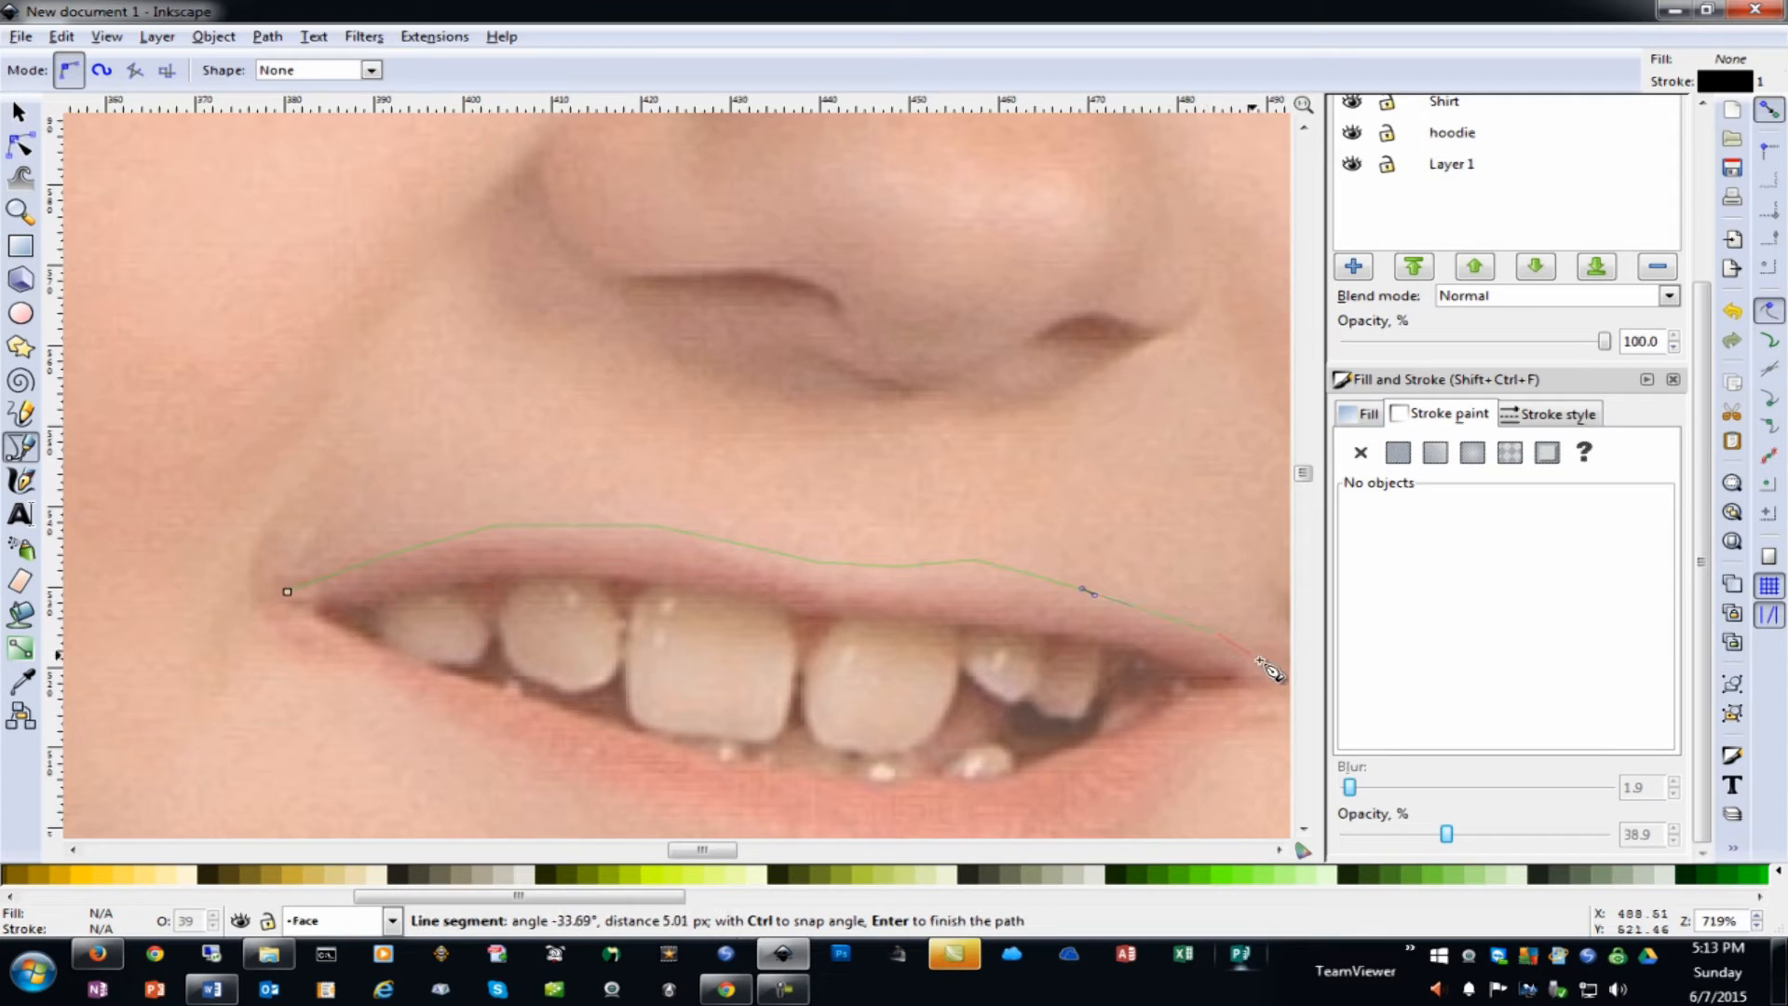
pyautogui.click(1285, 658)
# Continue the outline around the mouth corner and along the lower lip's bottom edge, closing the path at its starting point
pyautogui.scroll(1, 1281, 669)
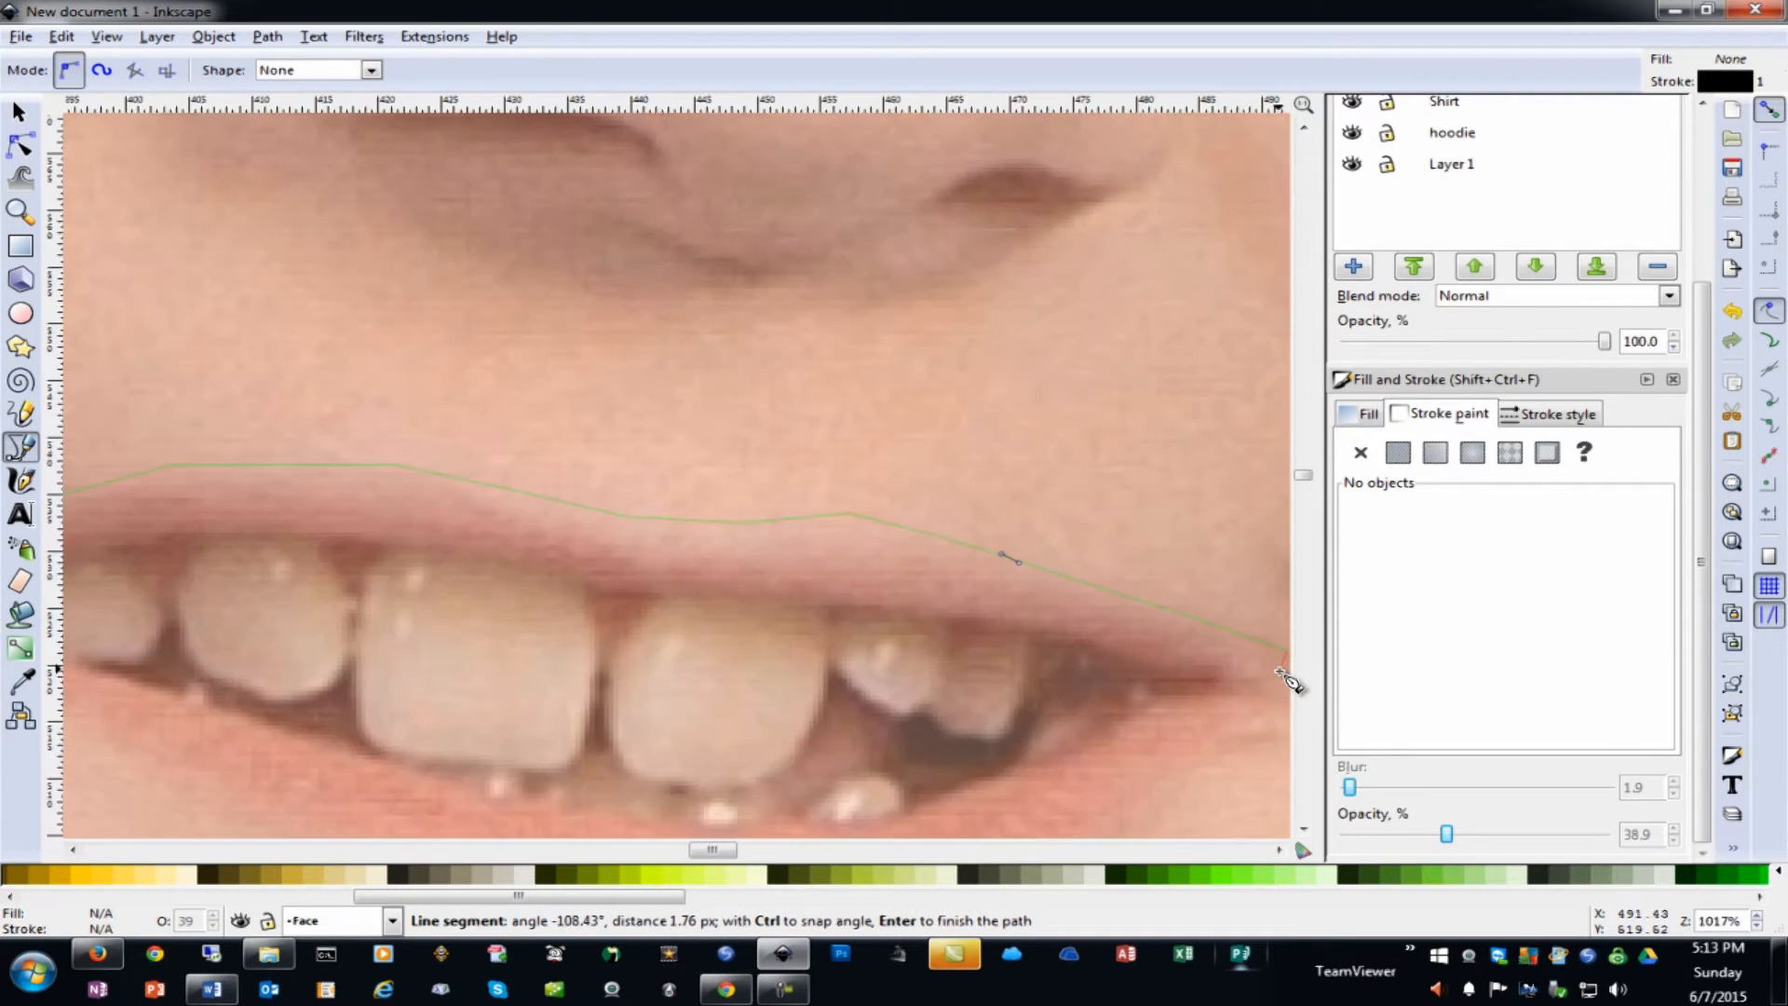
pyautogui.scroll(-2, 1283, 679)
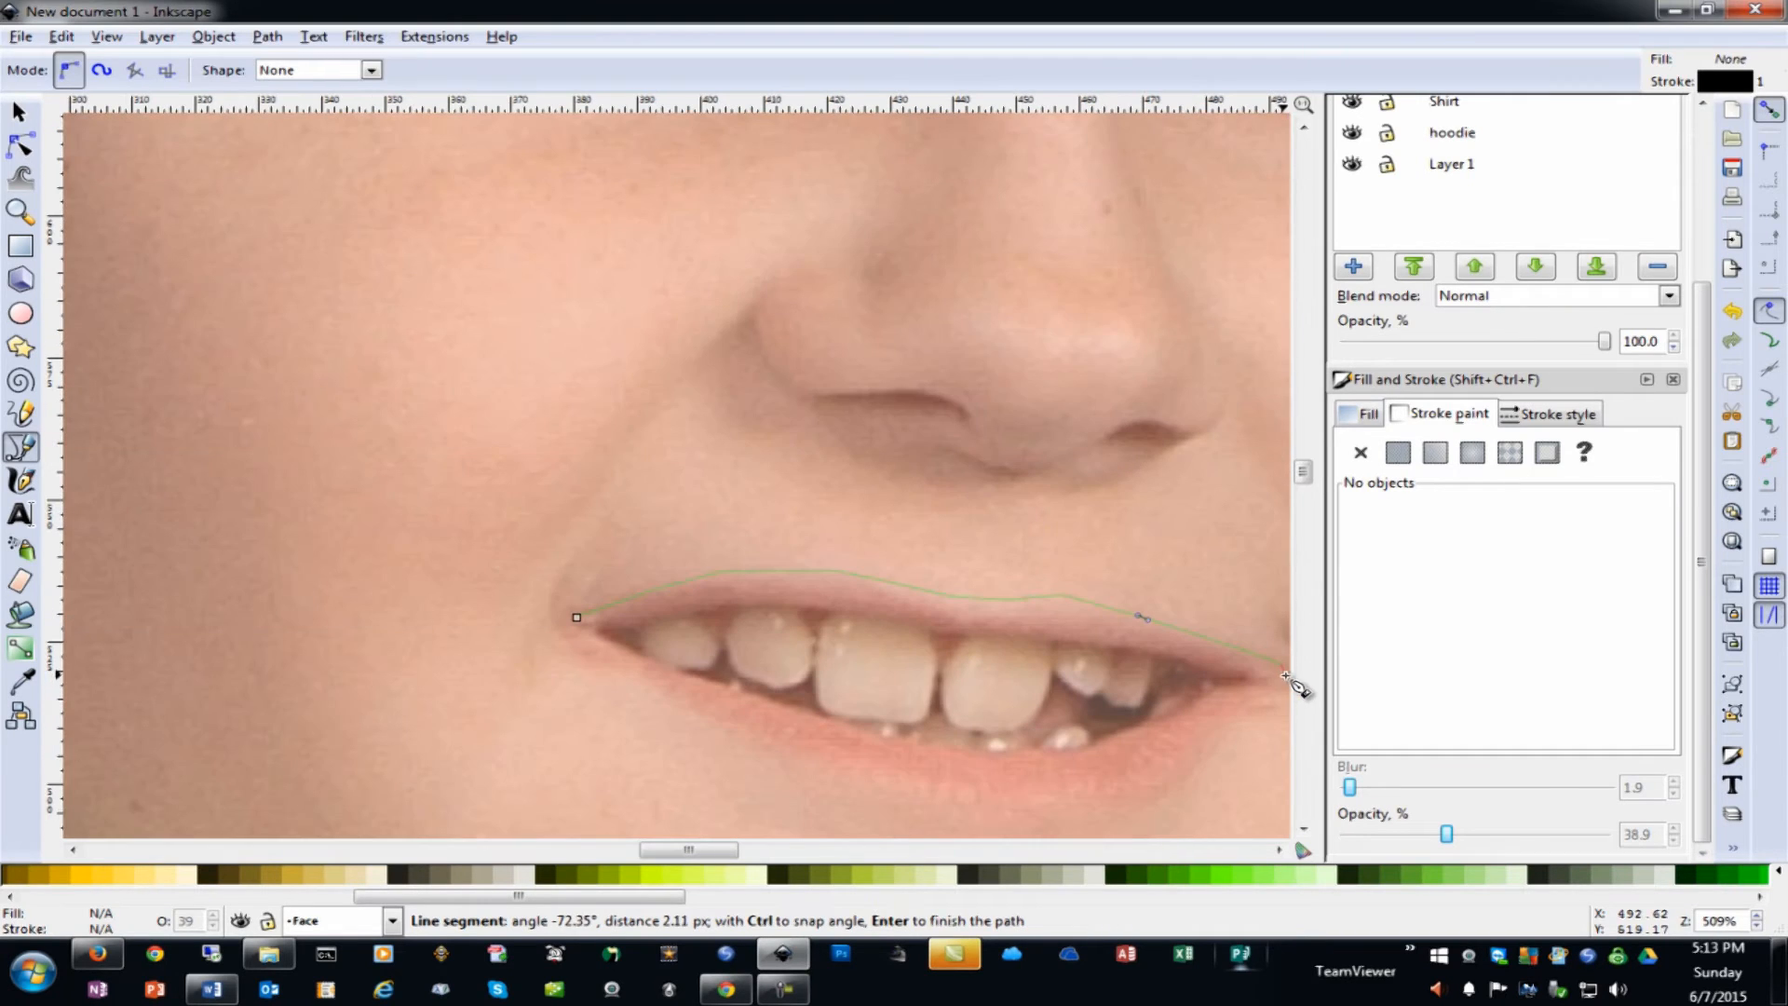
pyautogui.moveTo(703, 851); pyautogui.dragTo(731, 850)
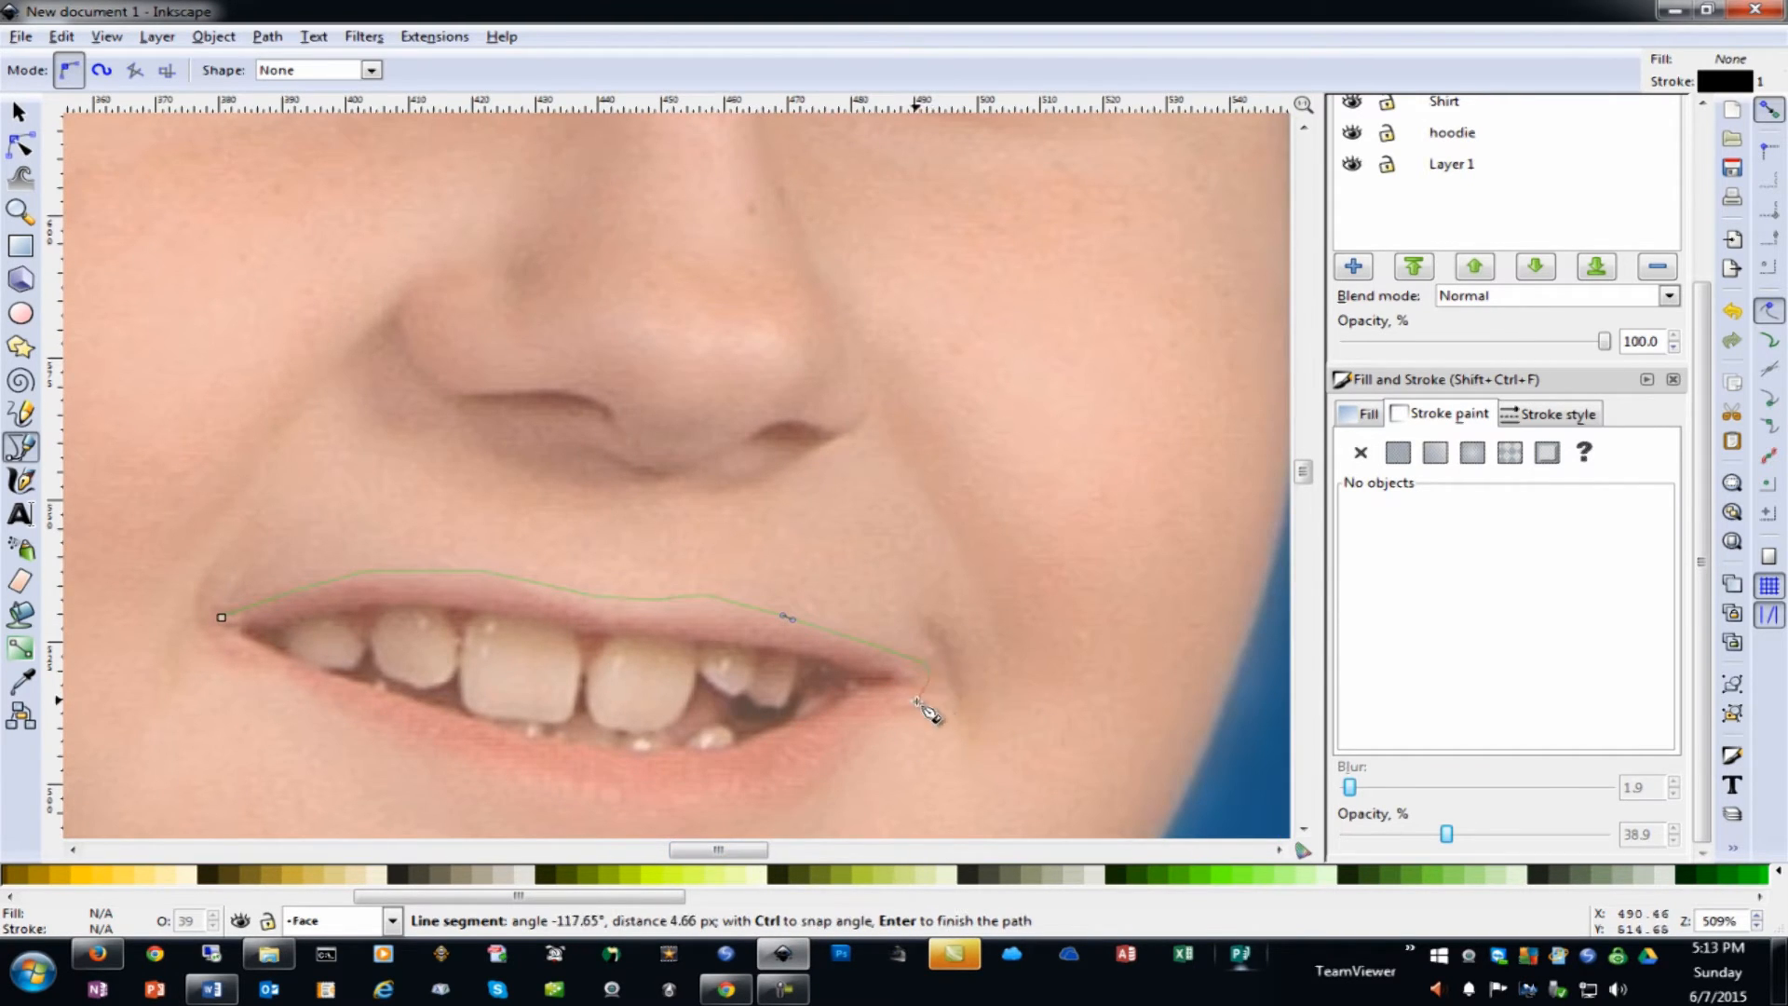
pyautogui.moveTo(835, 770); pyautogui.dragTo(803, 806)
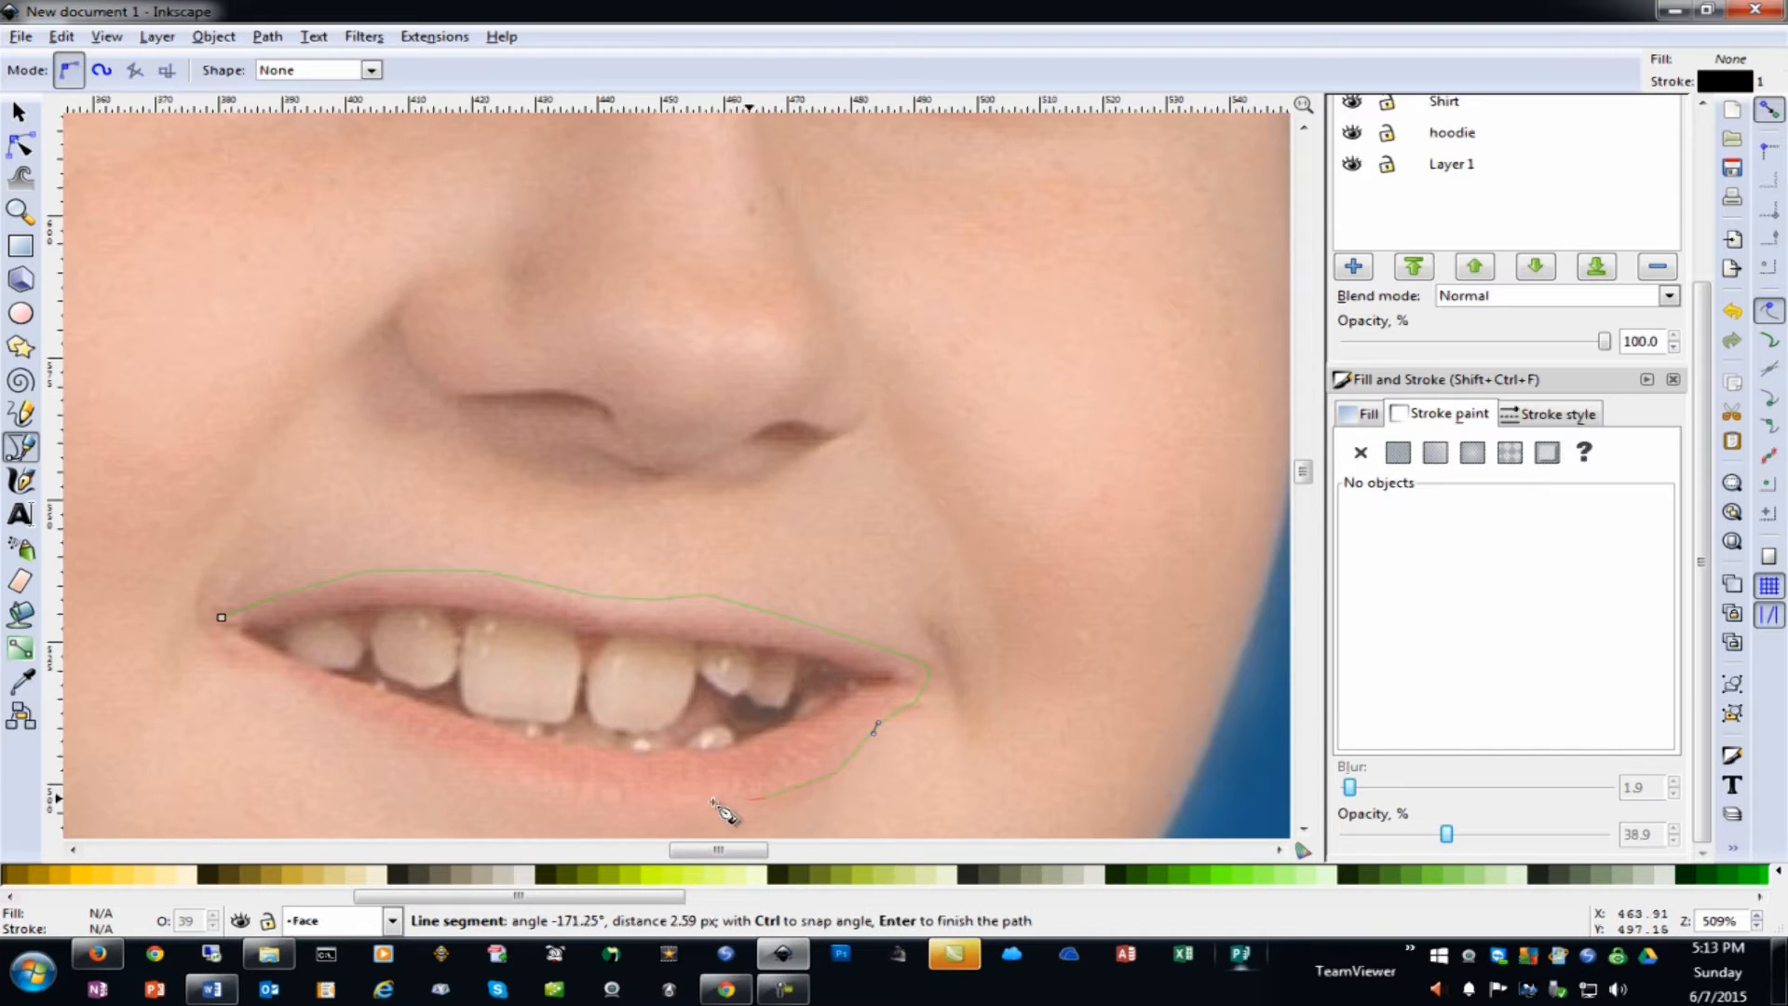
pyautogui.click(554, 788)
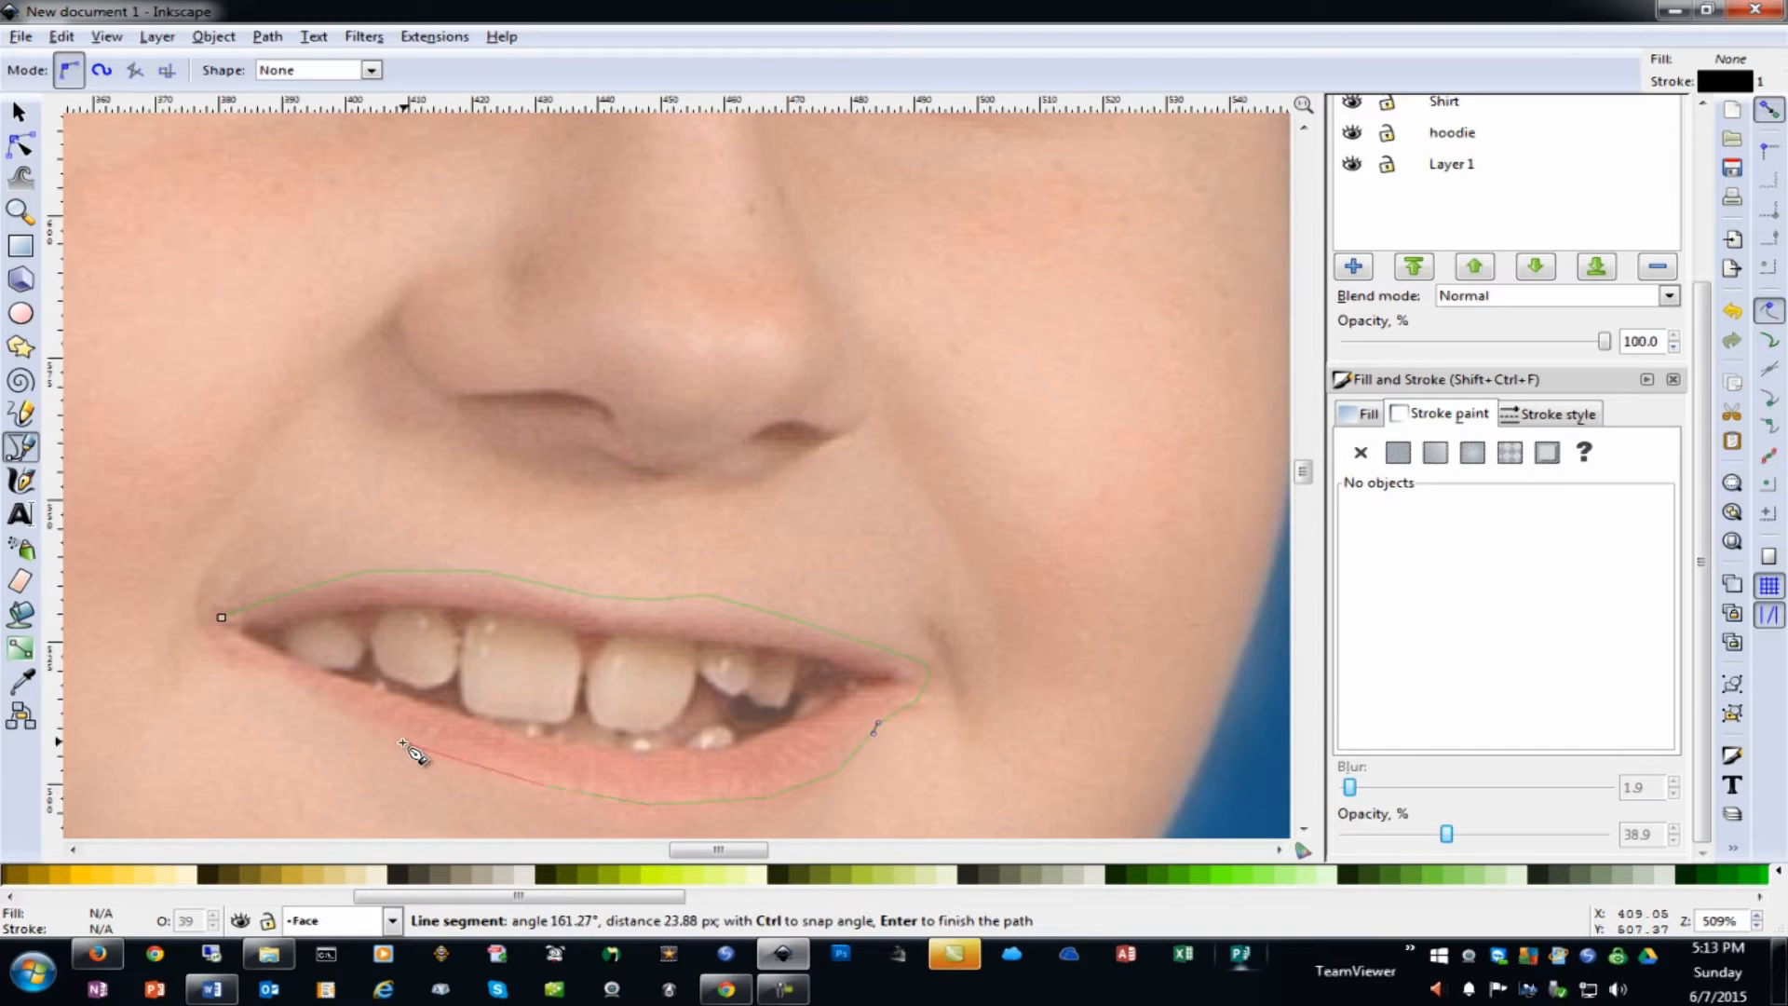
pyautogui.click(300, 700)
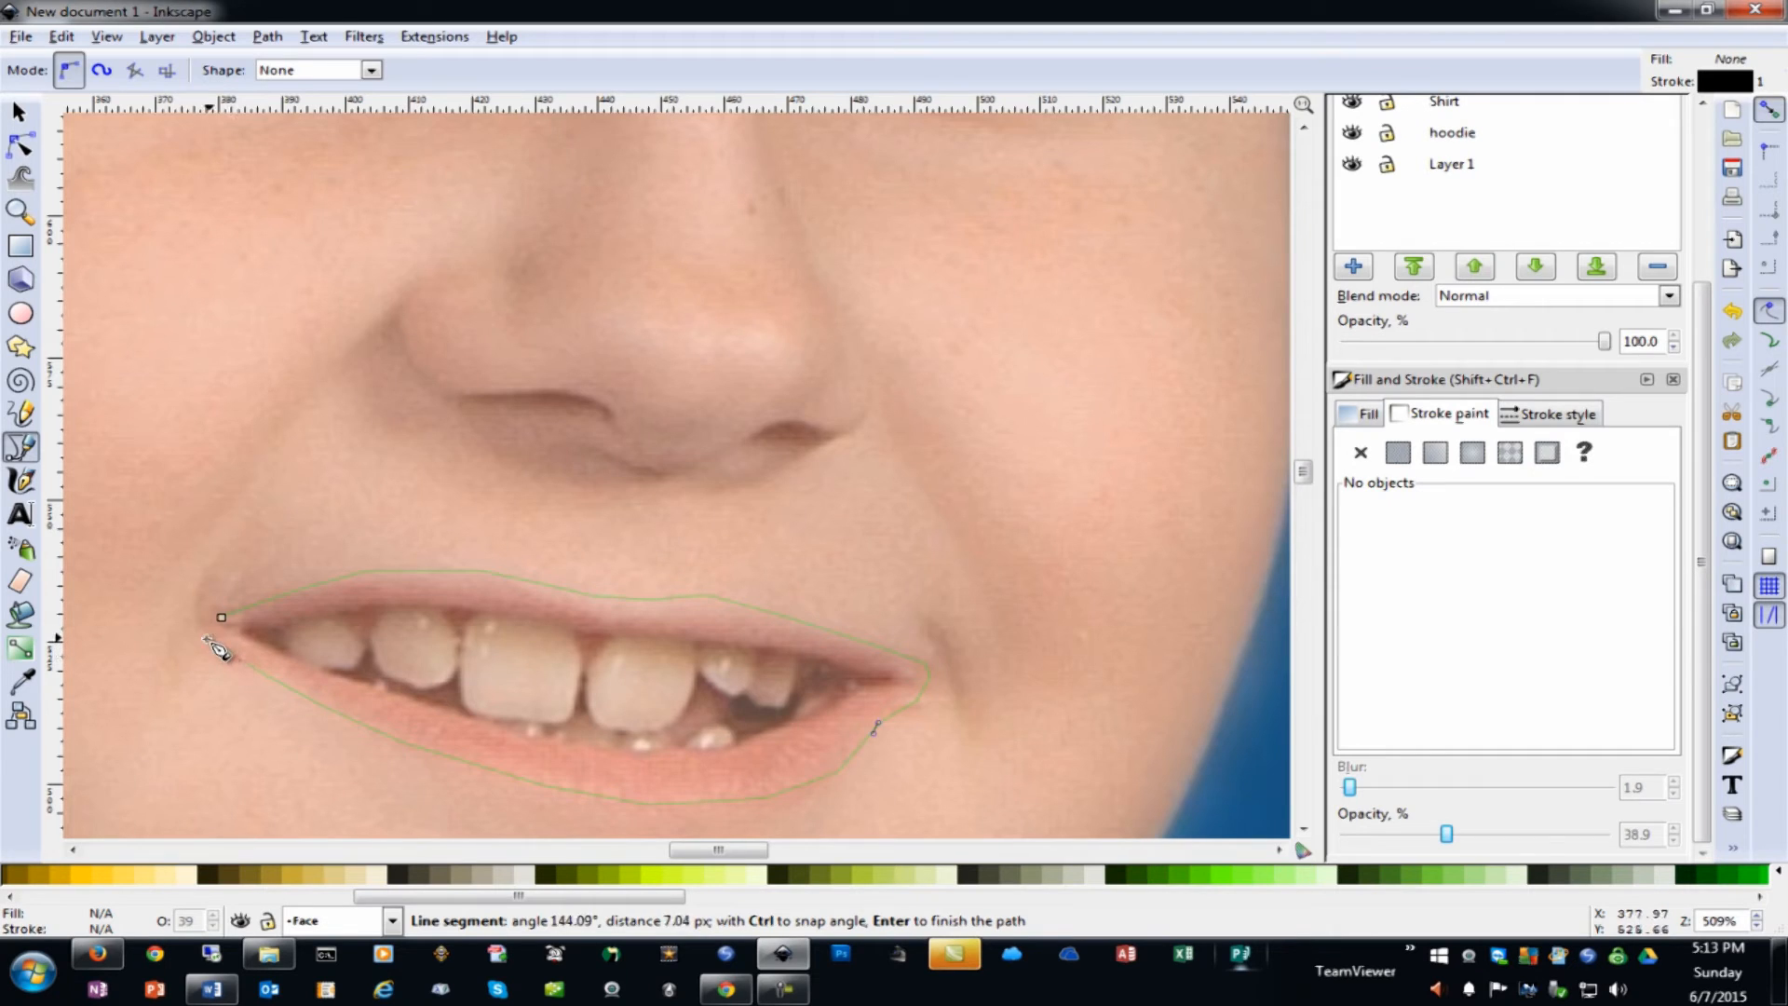
pyautogui.click(220, 616)
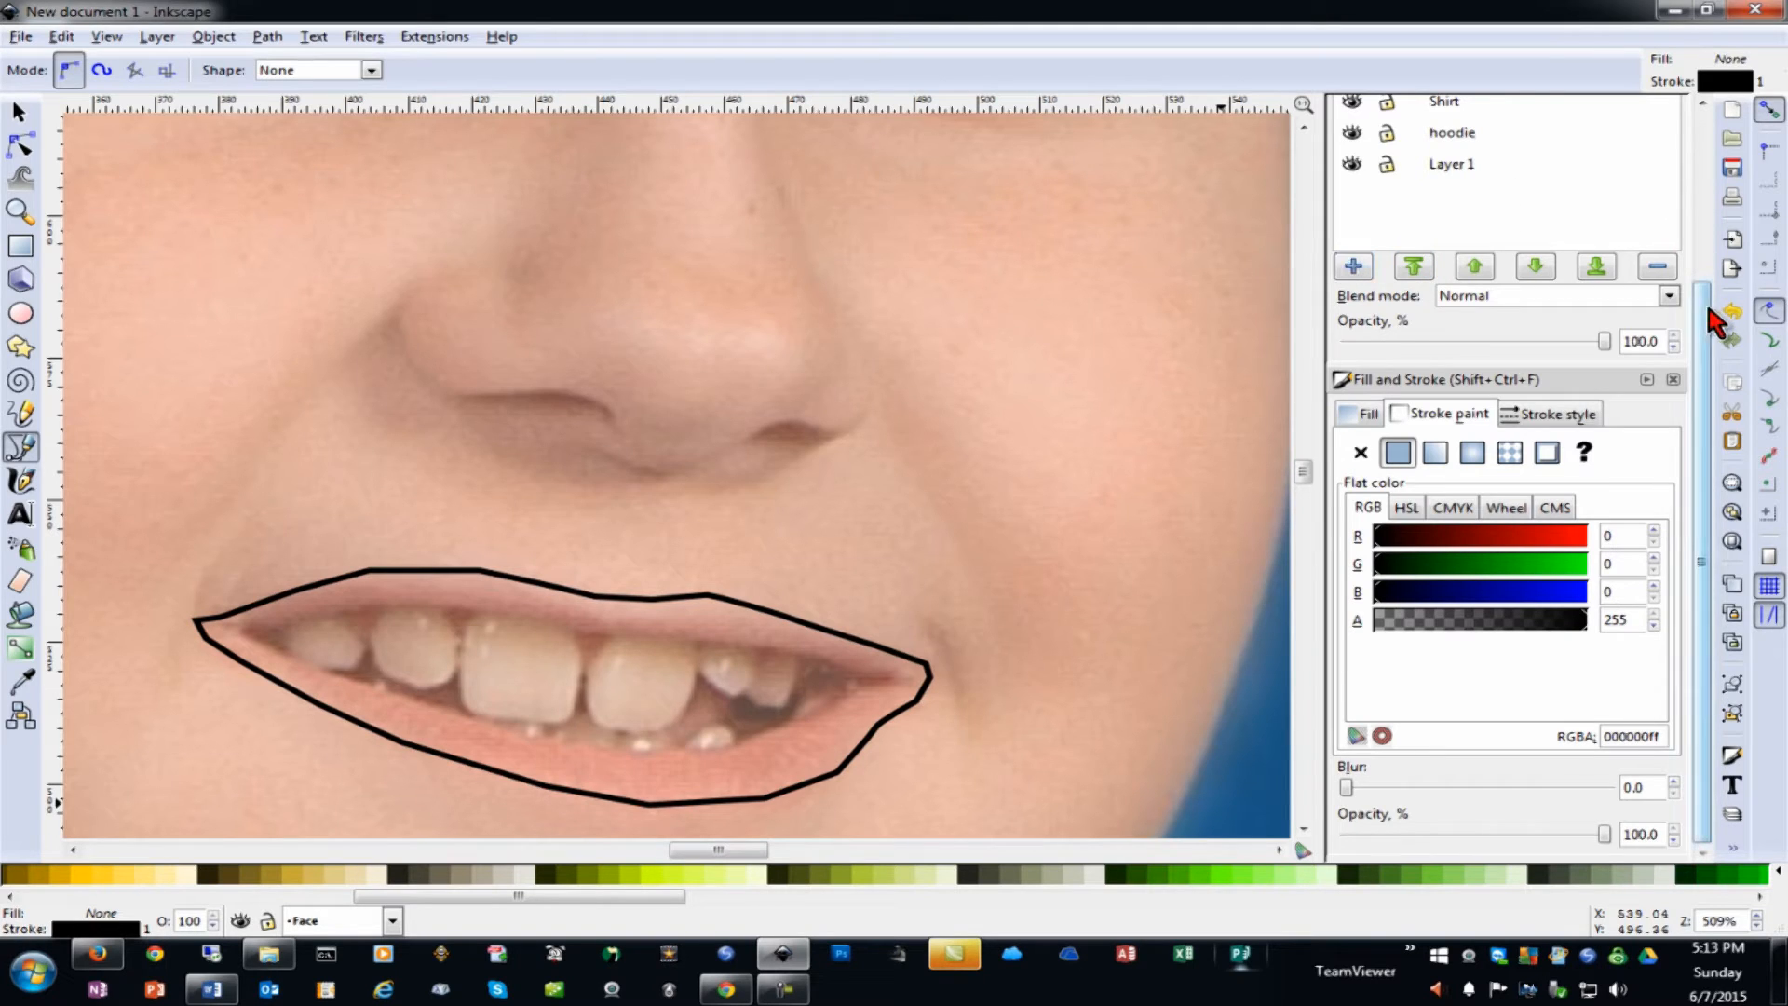
# Hide the Face layer to sample the photo's lower-lip colour as the mouth outline's fill, show the layer again and remove the outline's stroke
pyautogui.scroll(3, 1681, 223)
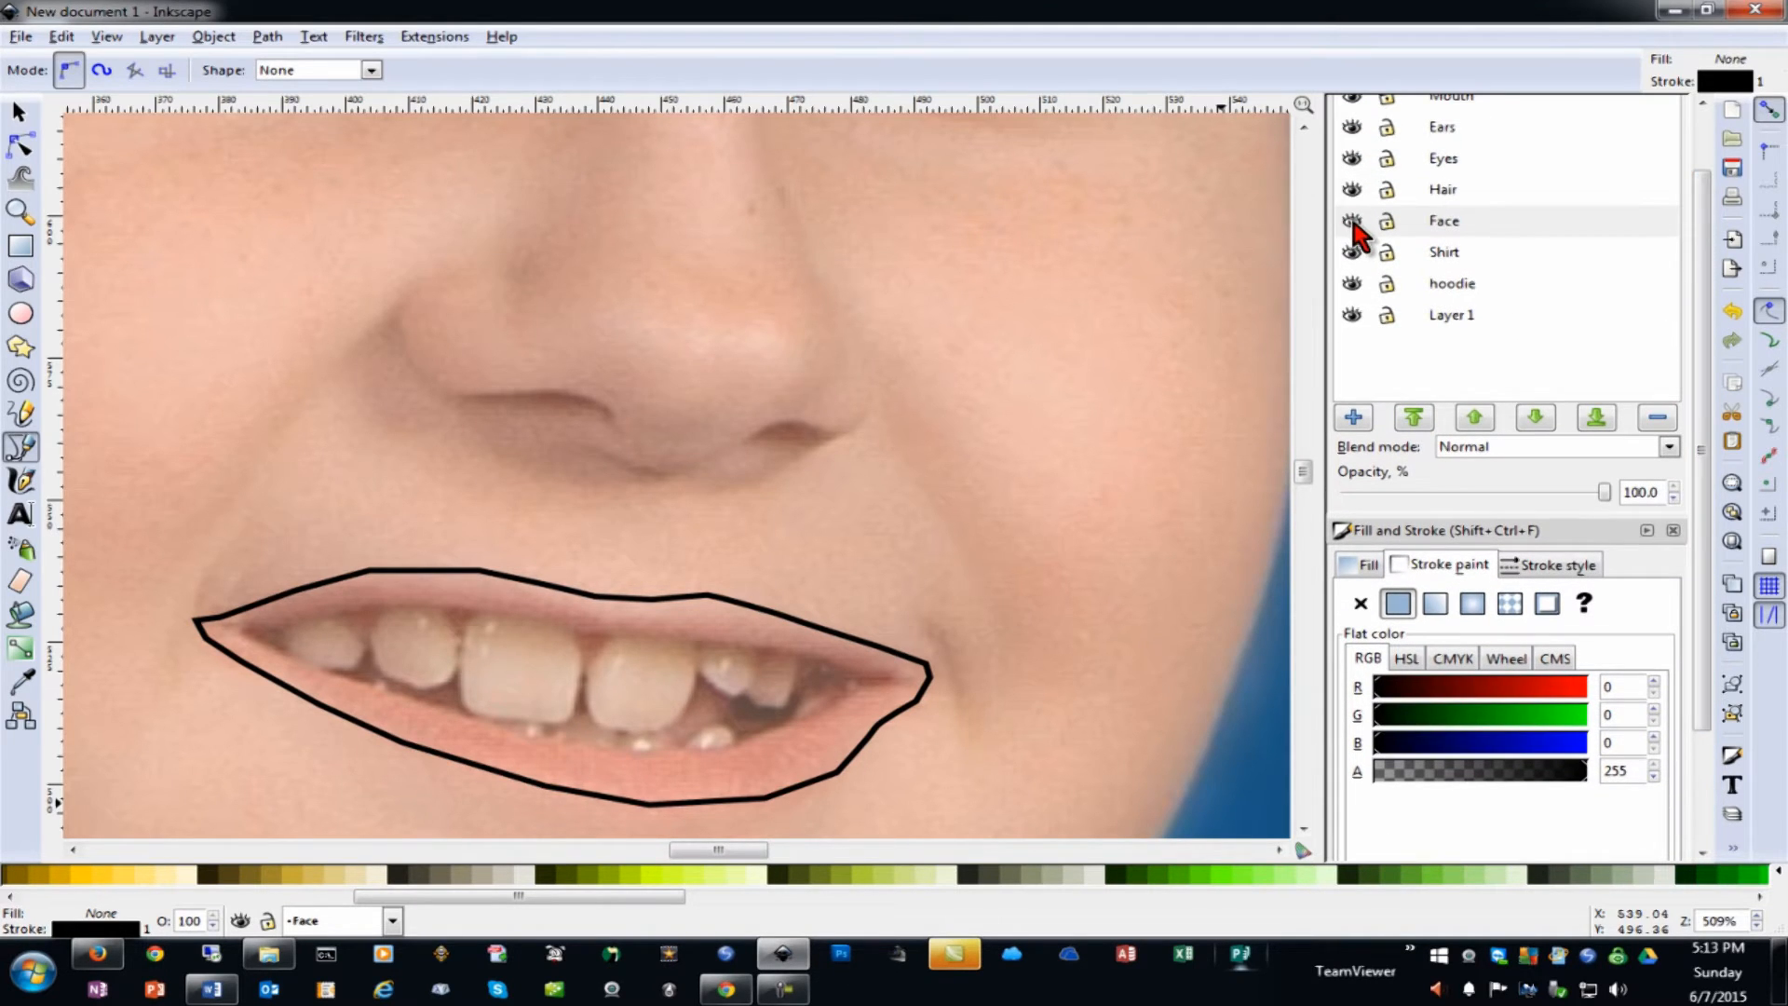
pyautogui.click(1351, 221)
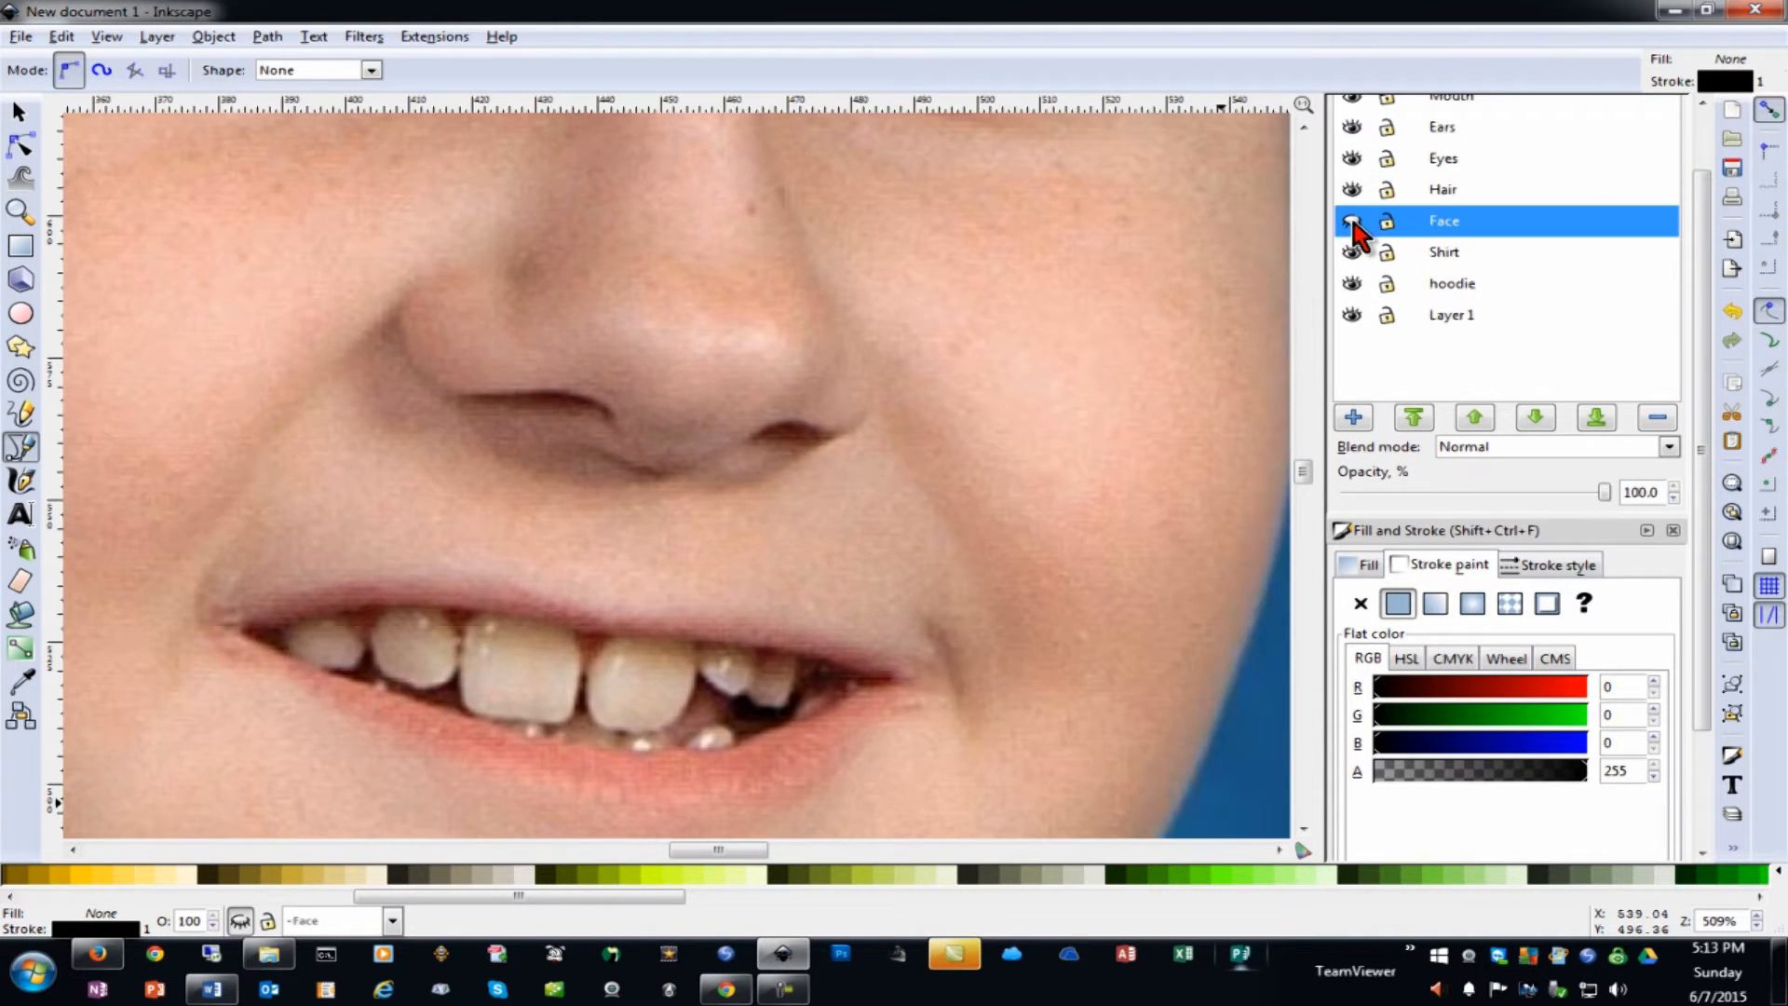
pyautogui.click(1351, 221)
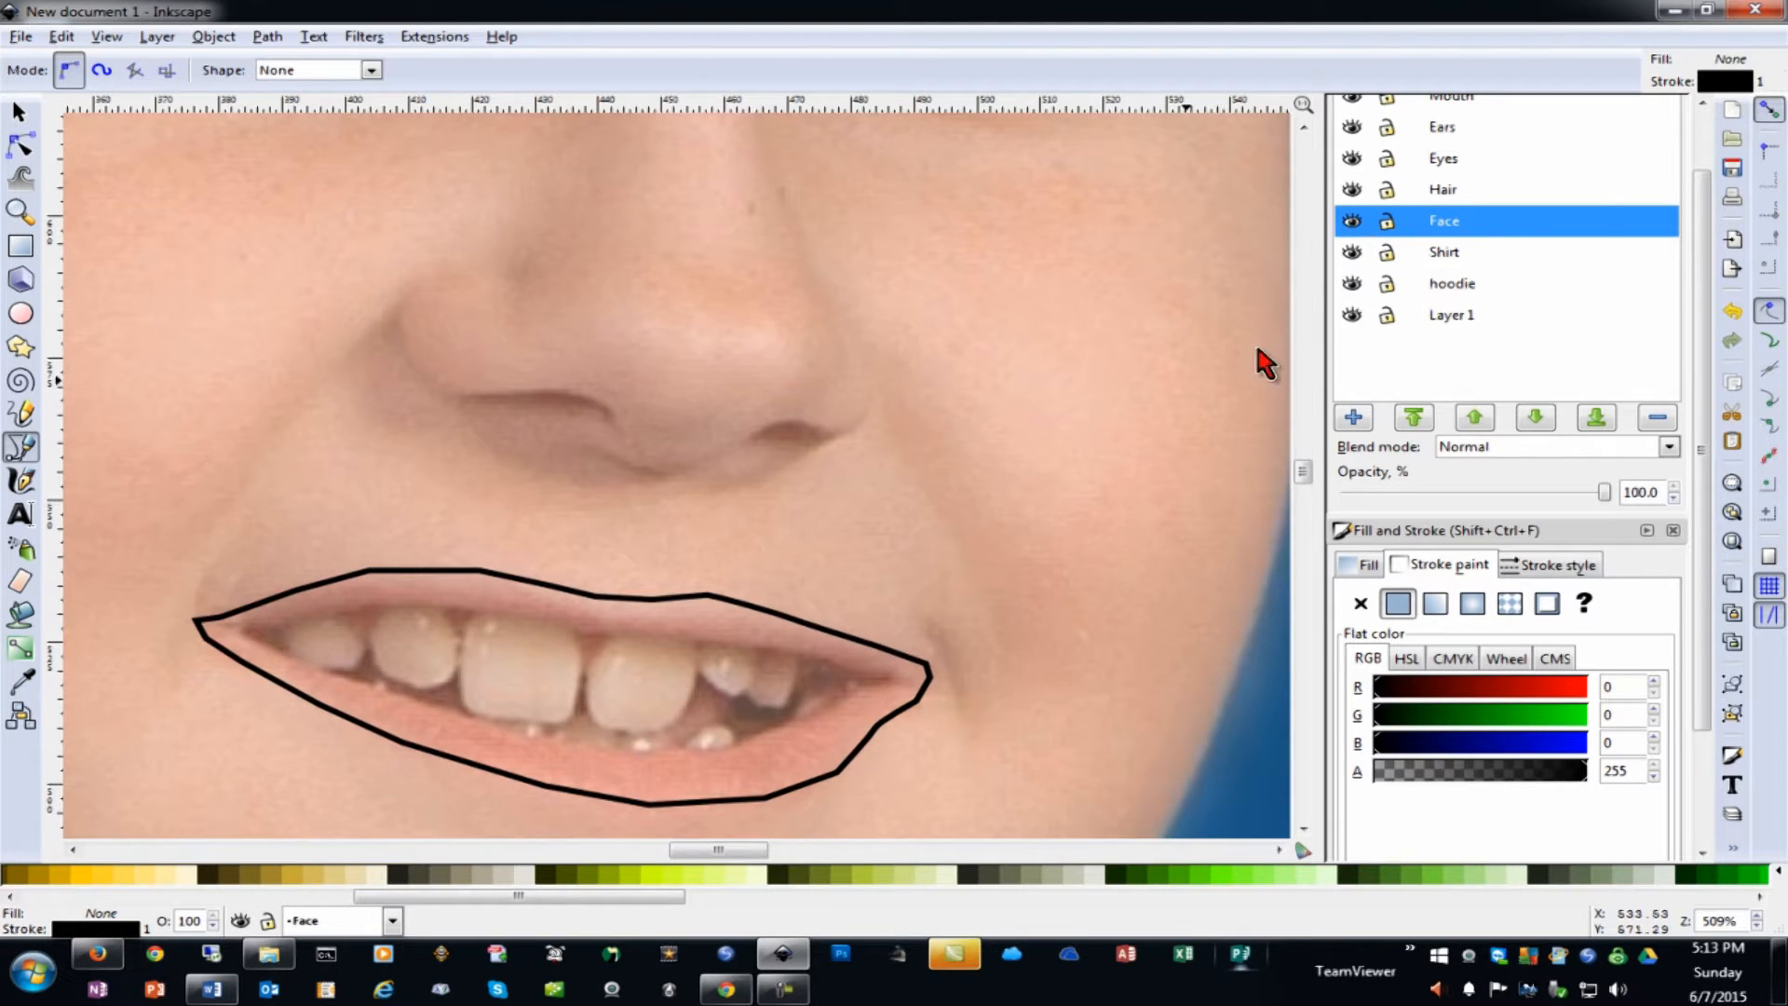
pyautogui.click(1351, 221)
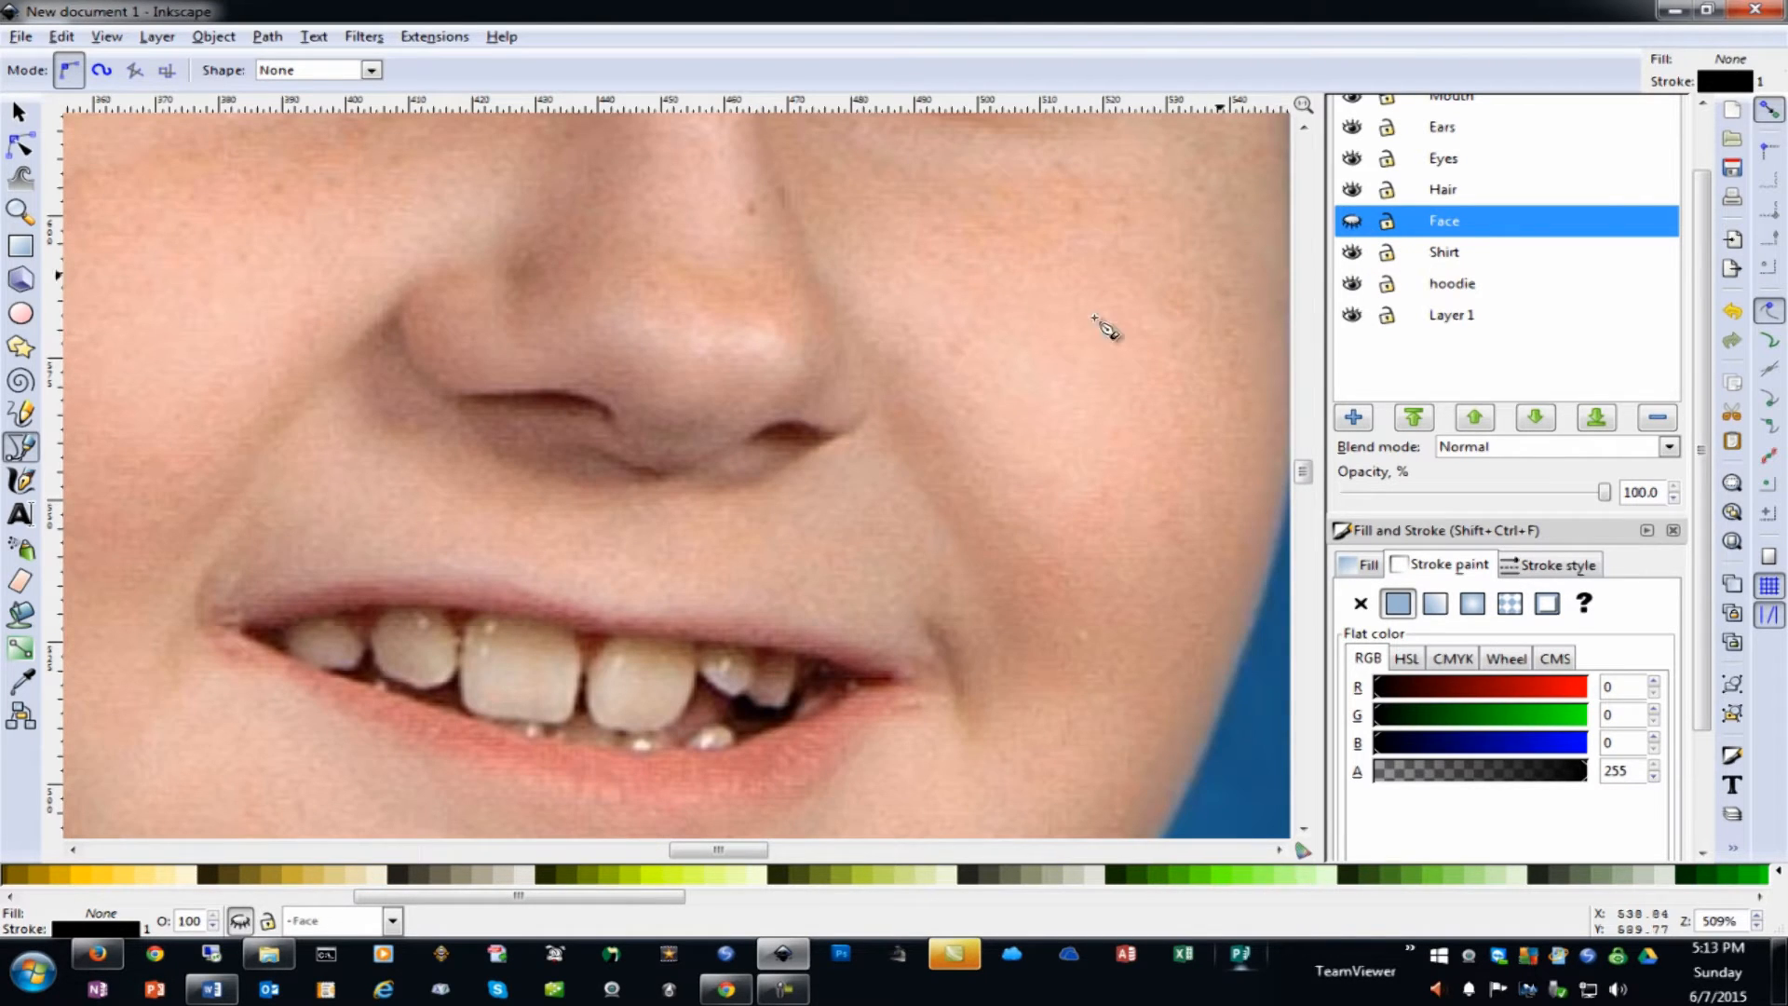
pyautogui.click(21, 681)
pyautogui.click(738, 767)
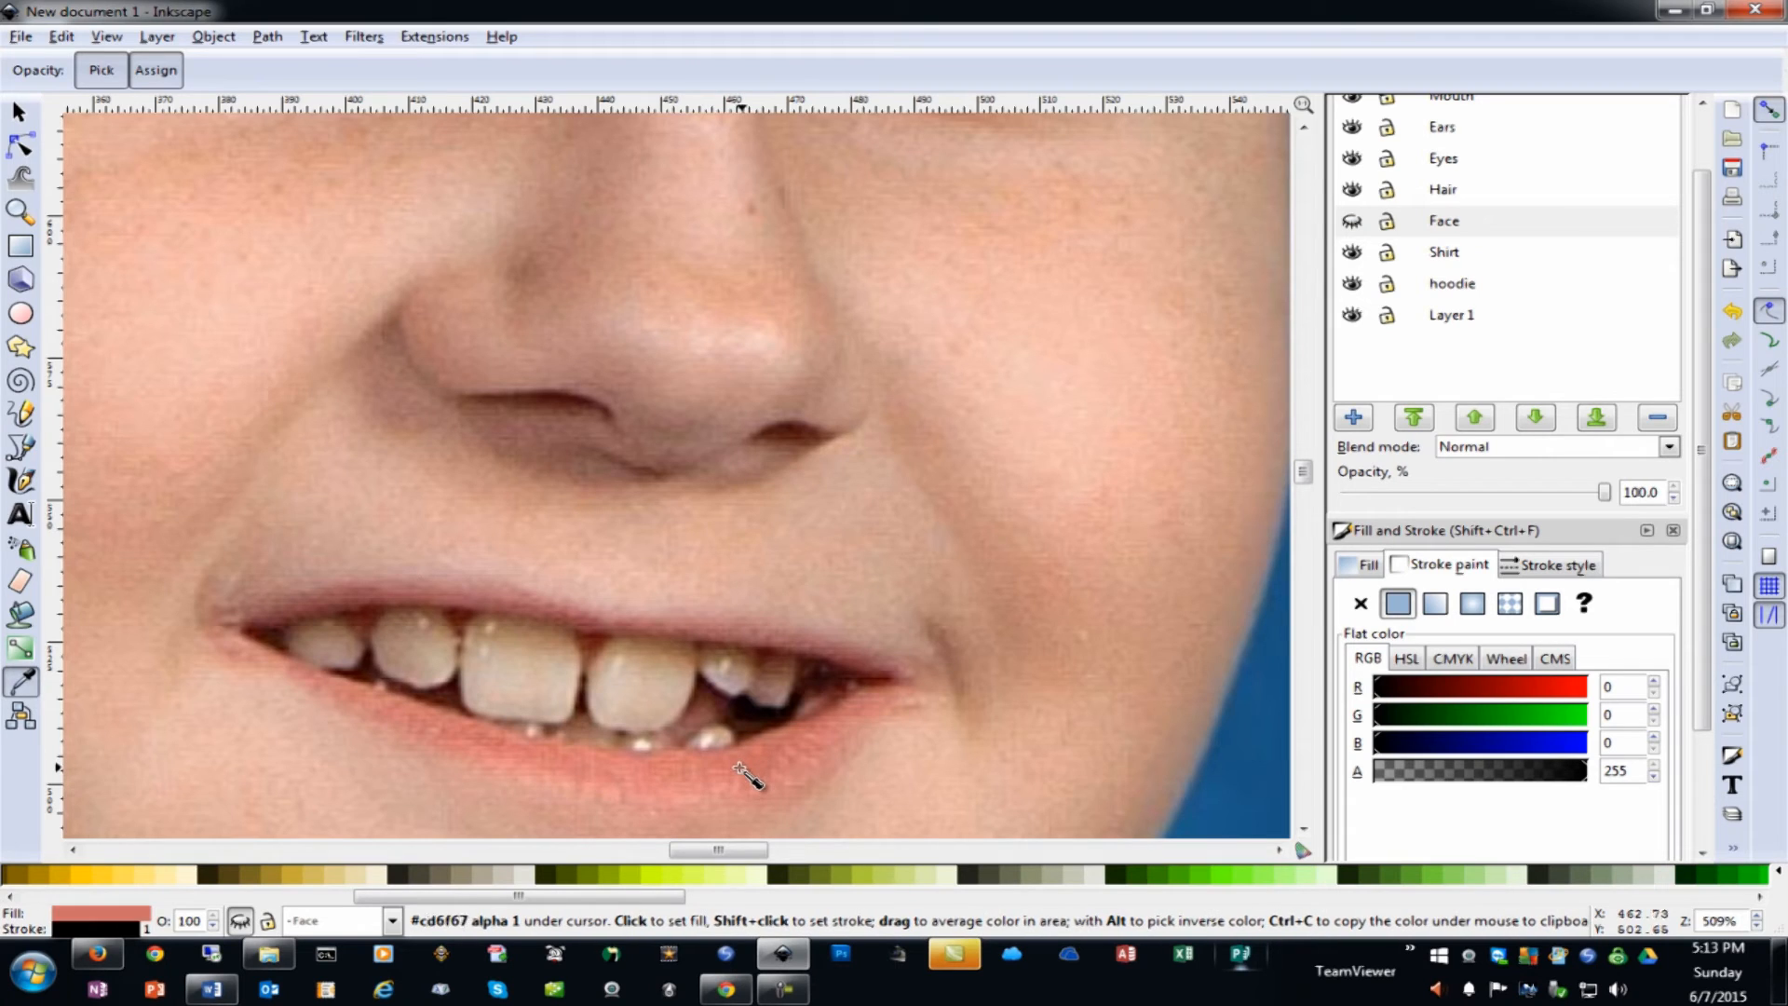
pyautogui.click(1351, 221)
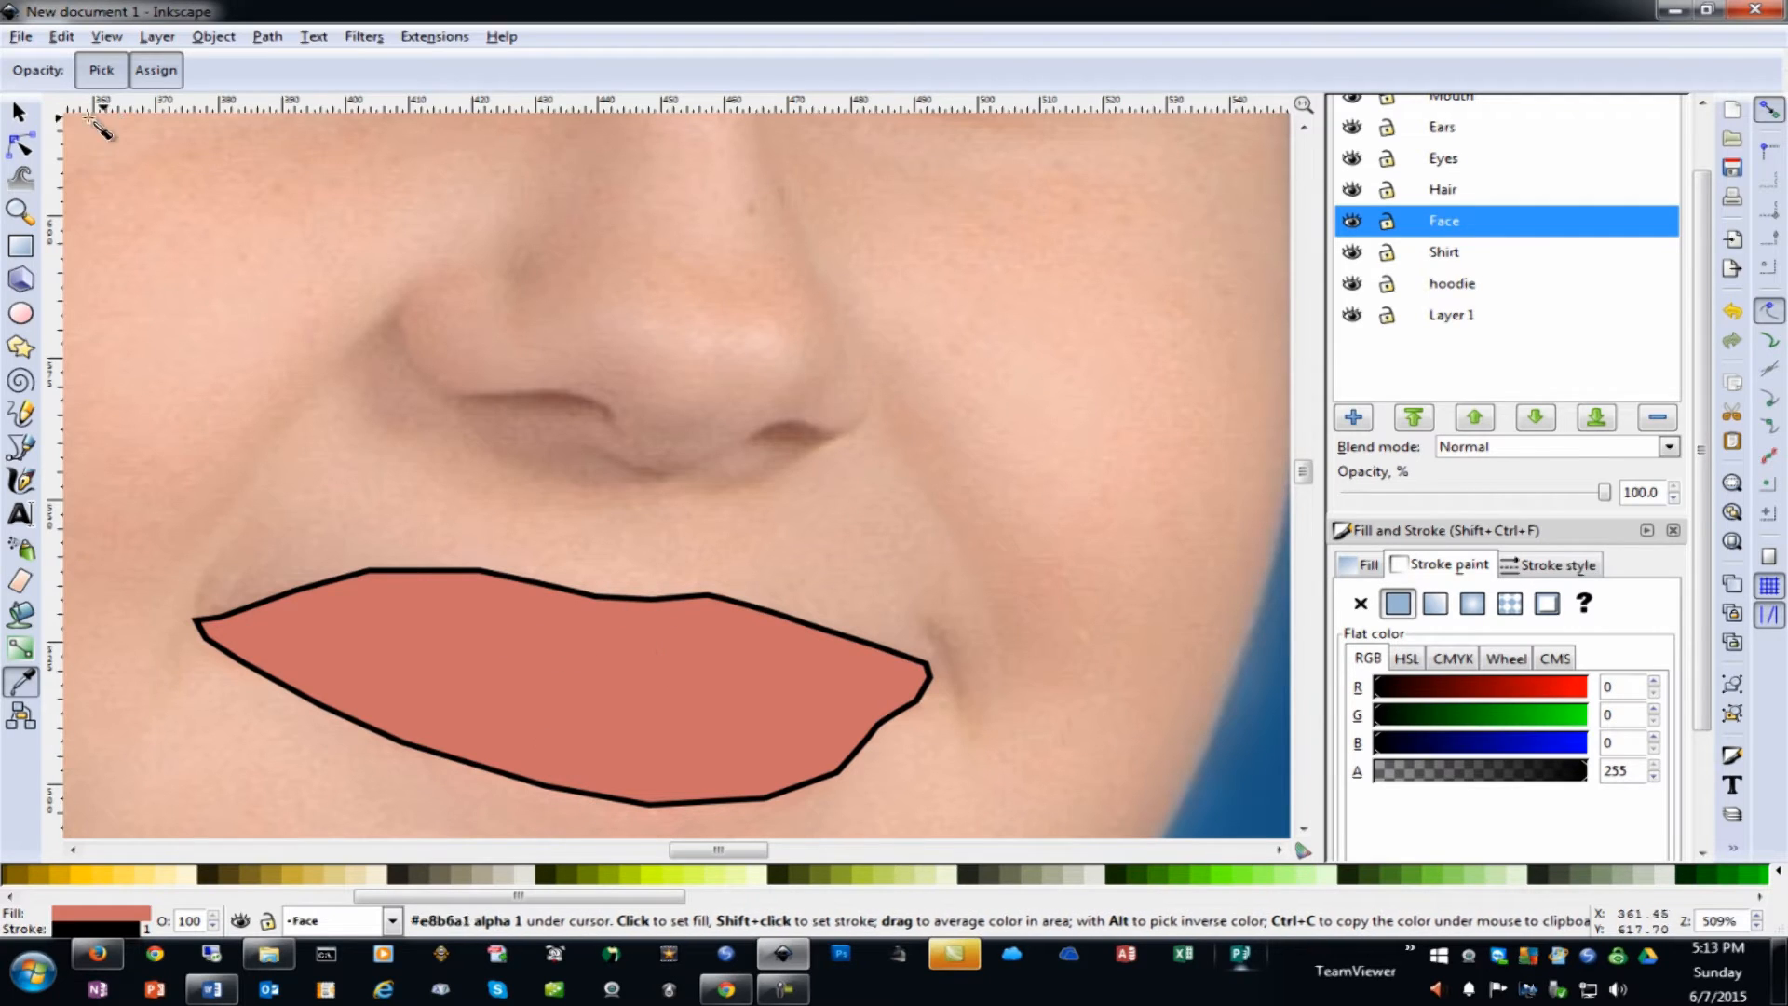
pyautogui.click(1359, 604)
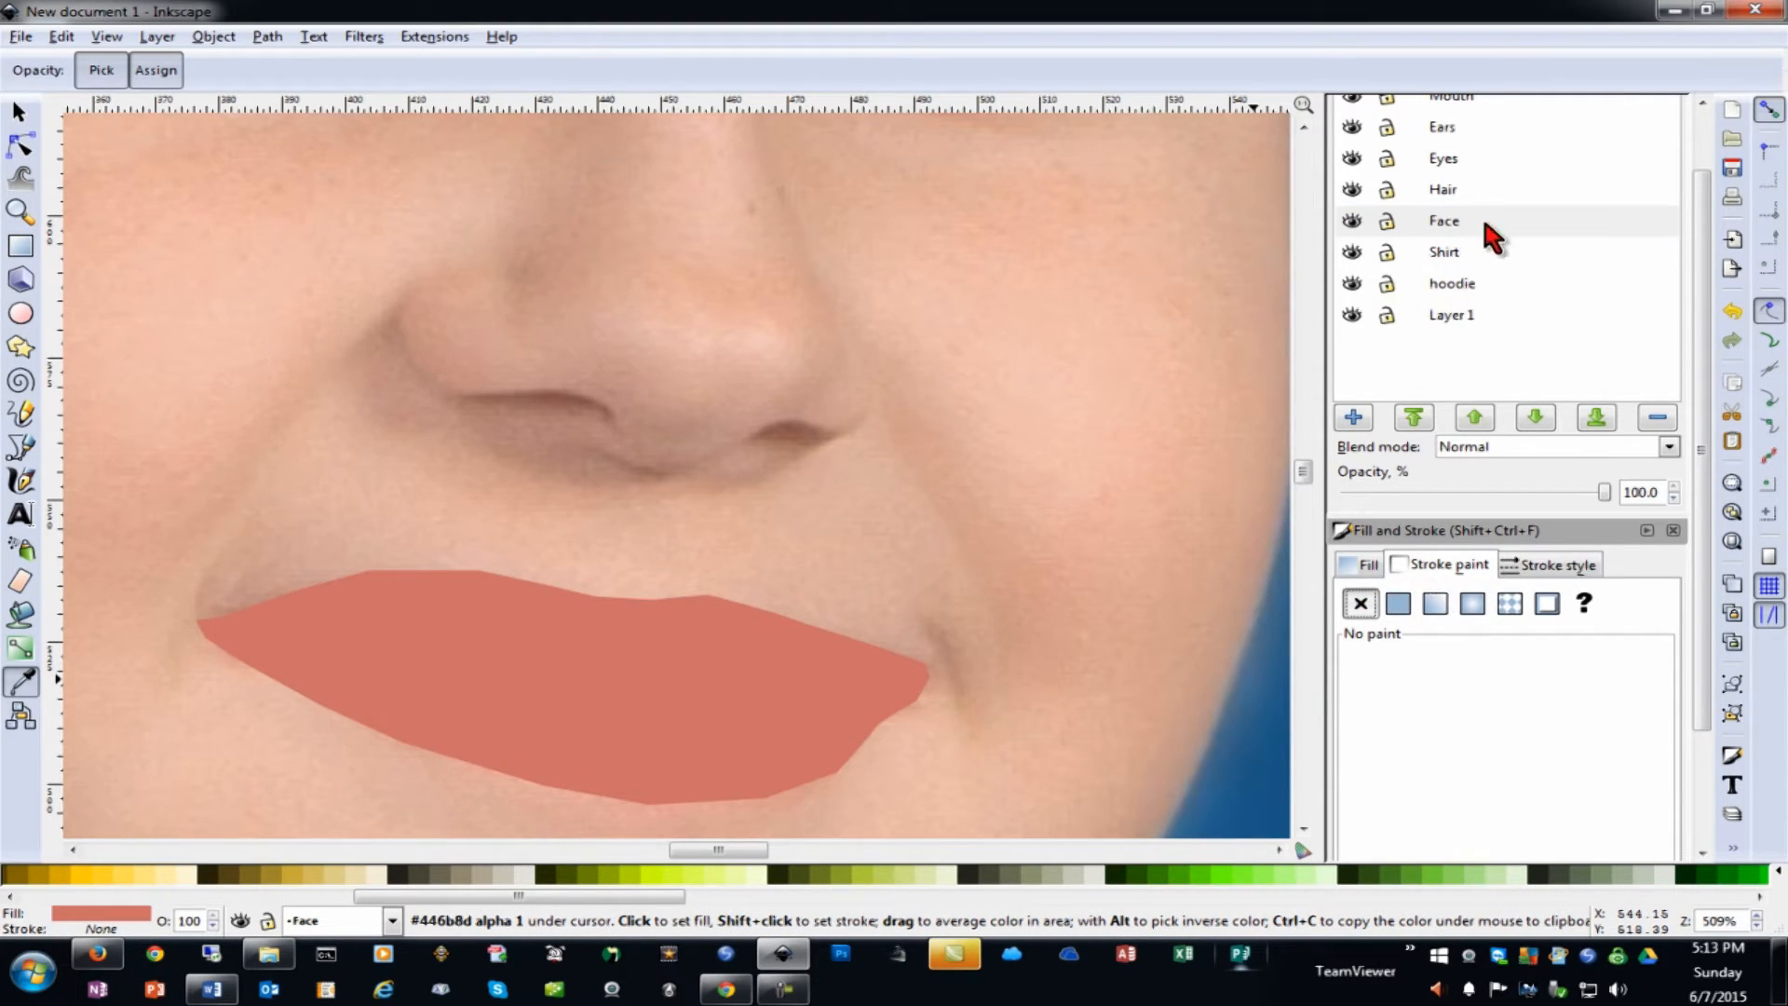
# Select the lip-coloured mouth shape and lower its opacity to 51.9%
pyautogui.moveTo(1700, 533)
pyautogui.mouseDown()
pyautogui.moveTo(1702, 603)
pyautogui.moveTo(1702, 484)
pyautogui.mouseUp()
pyautogui.click(1453, 159)
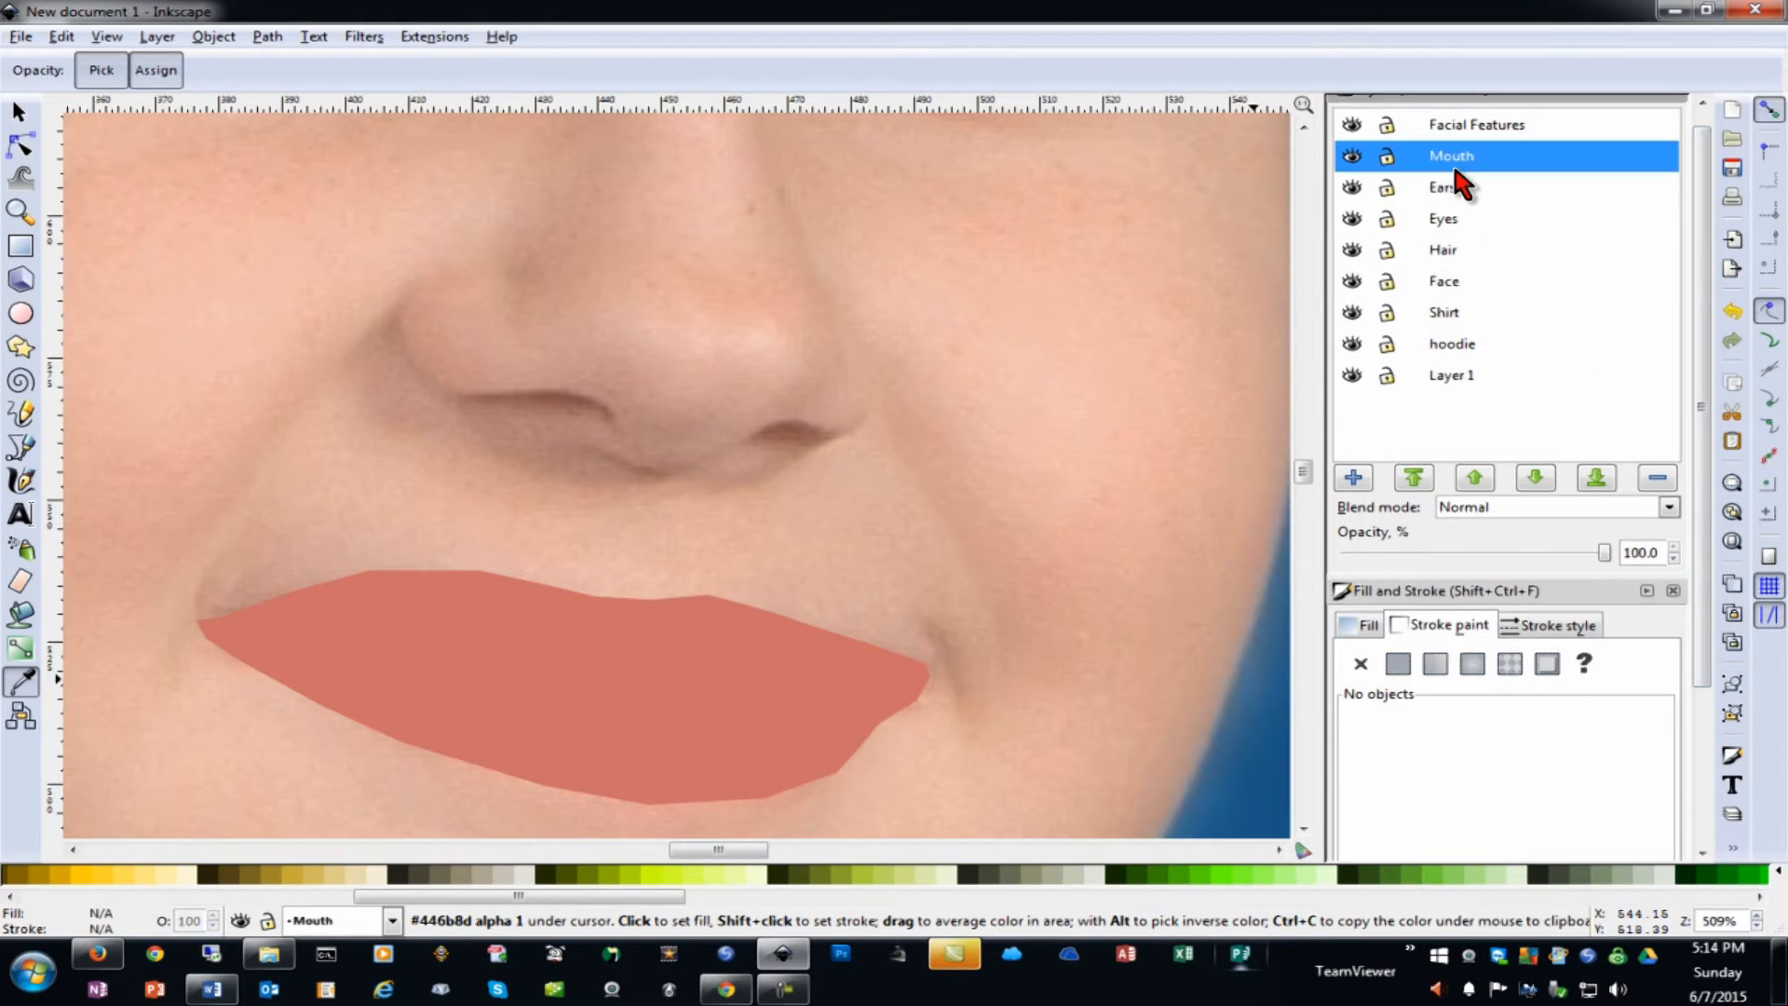
pyautogui.moveTo(1702, 605); pyautogui.dragTo(1702, 764)
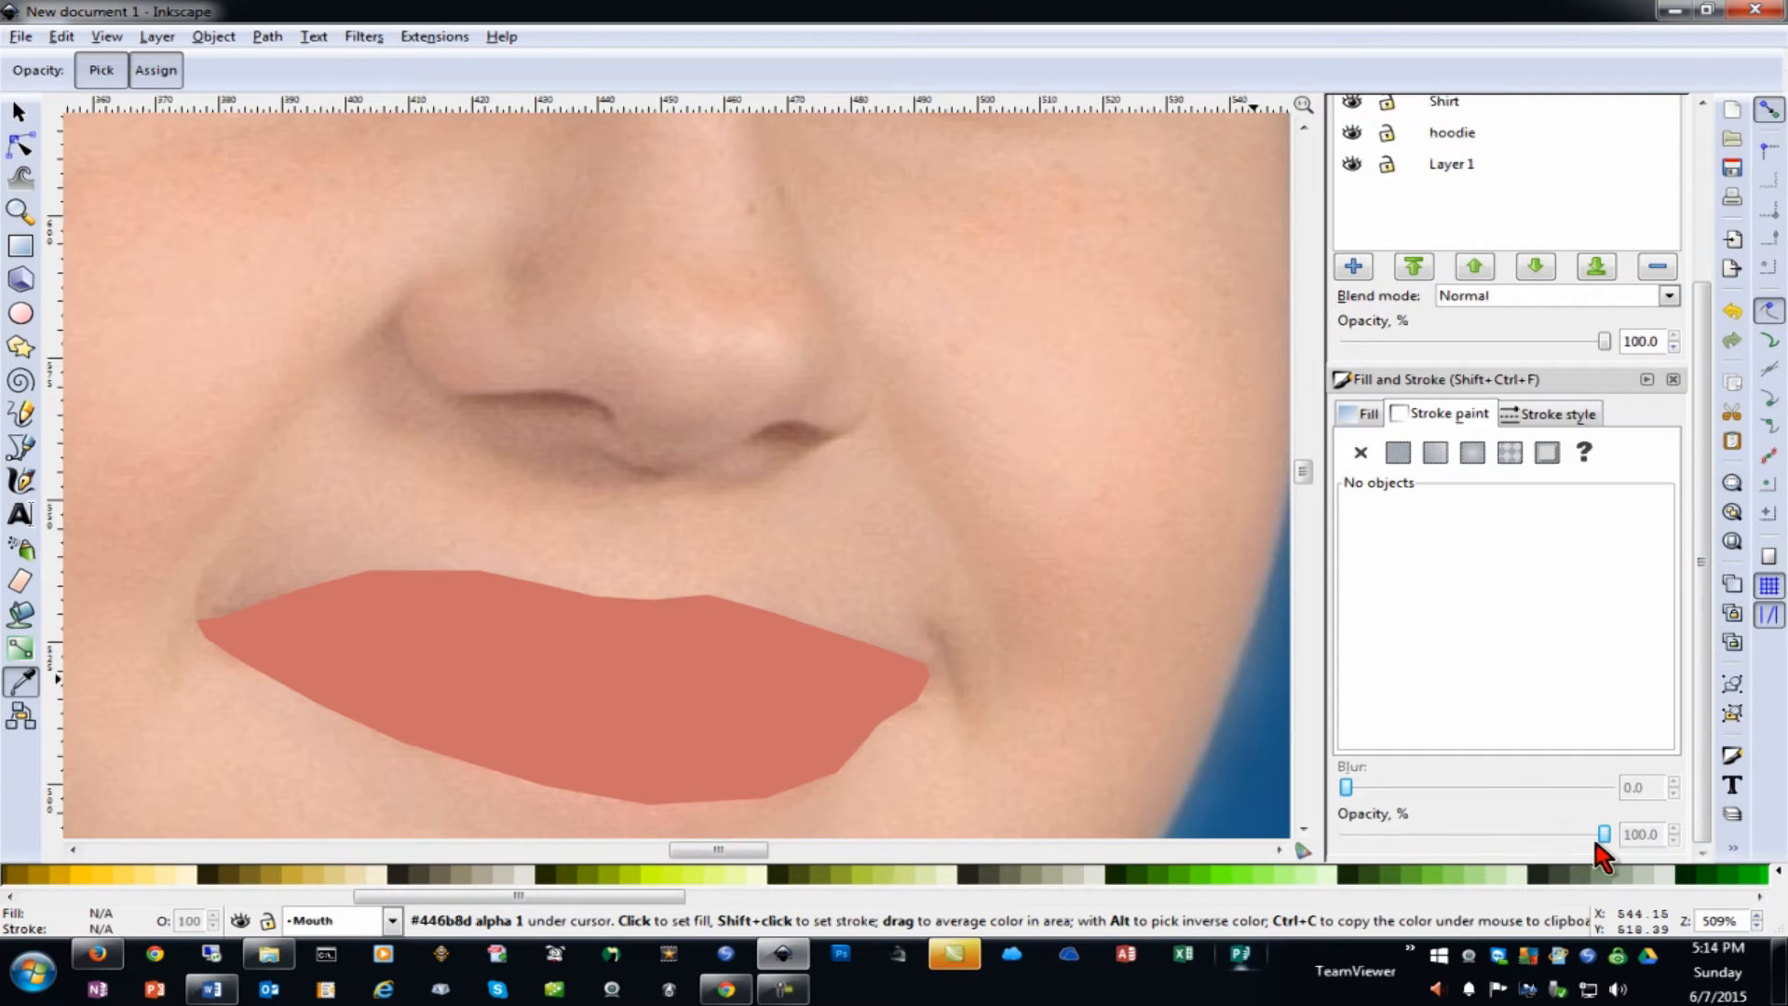
pyautogui.click(19, 111)
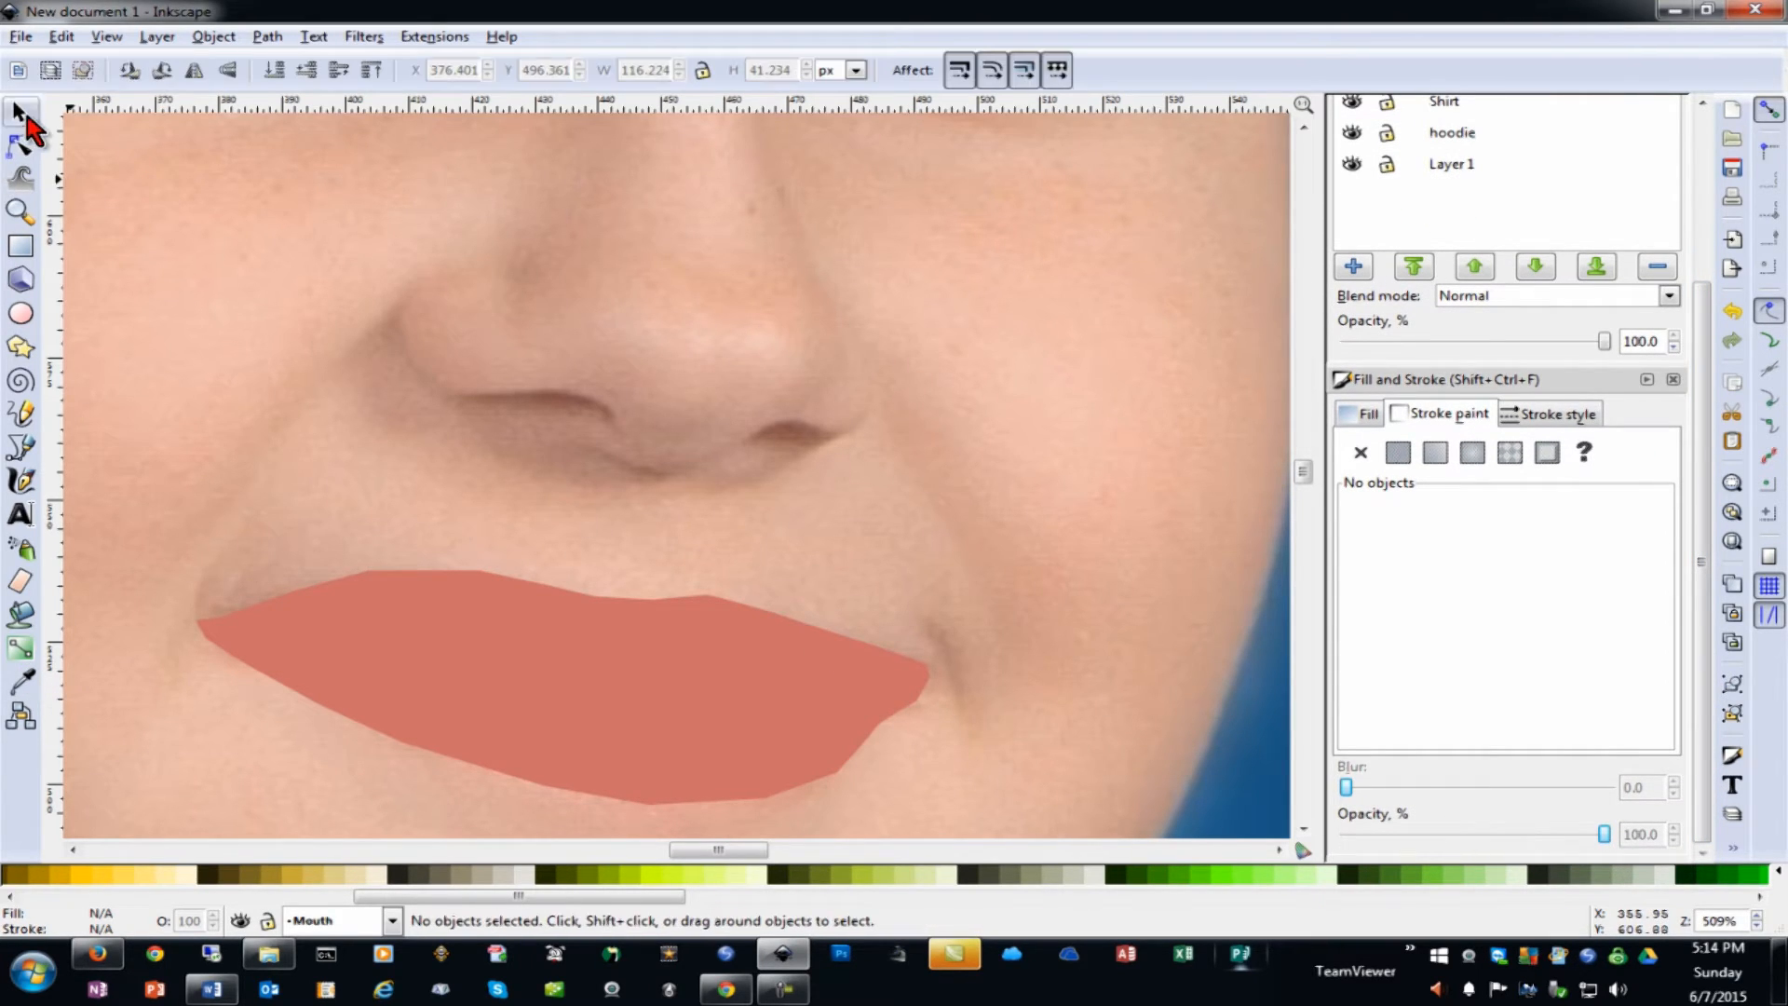
pyautogui.click(687, 711)
pyautogui.moveTo(1604, 834); pyautogui.dragTo(1481, 847)
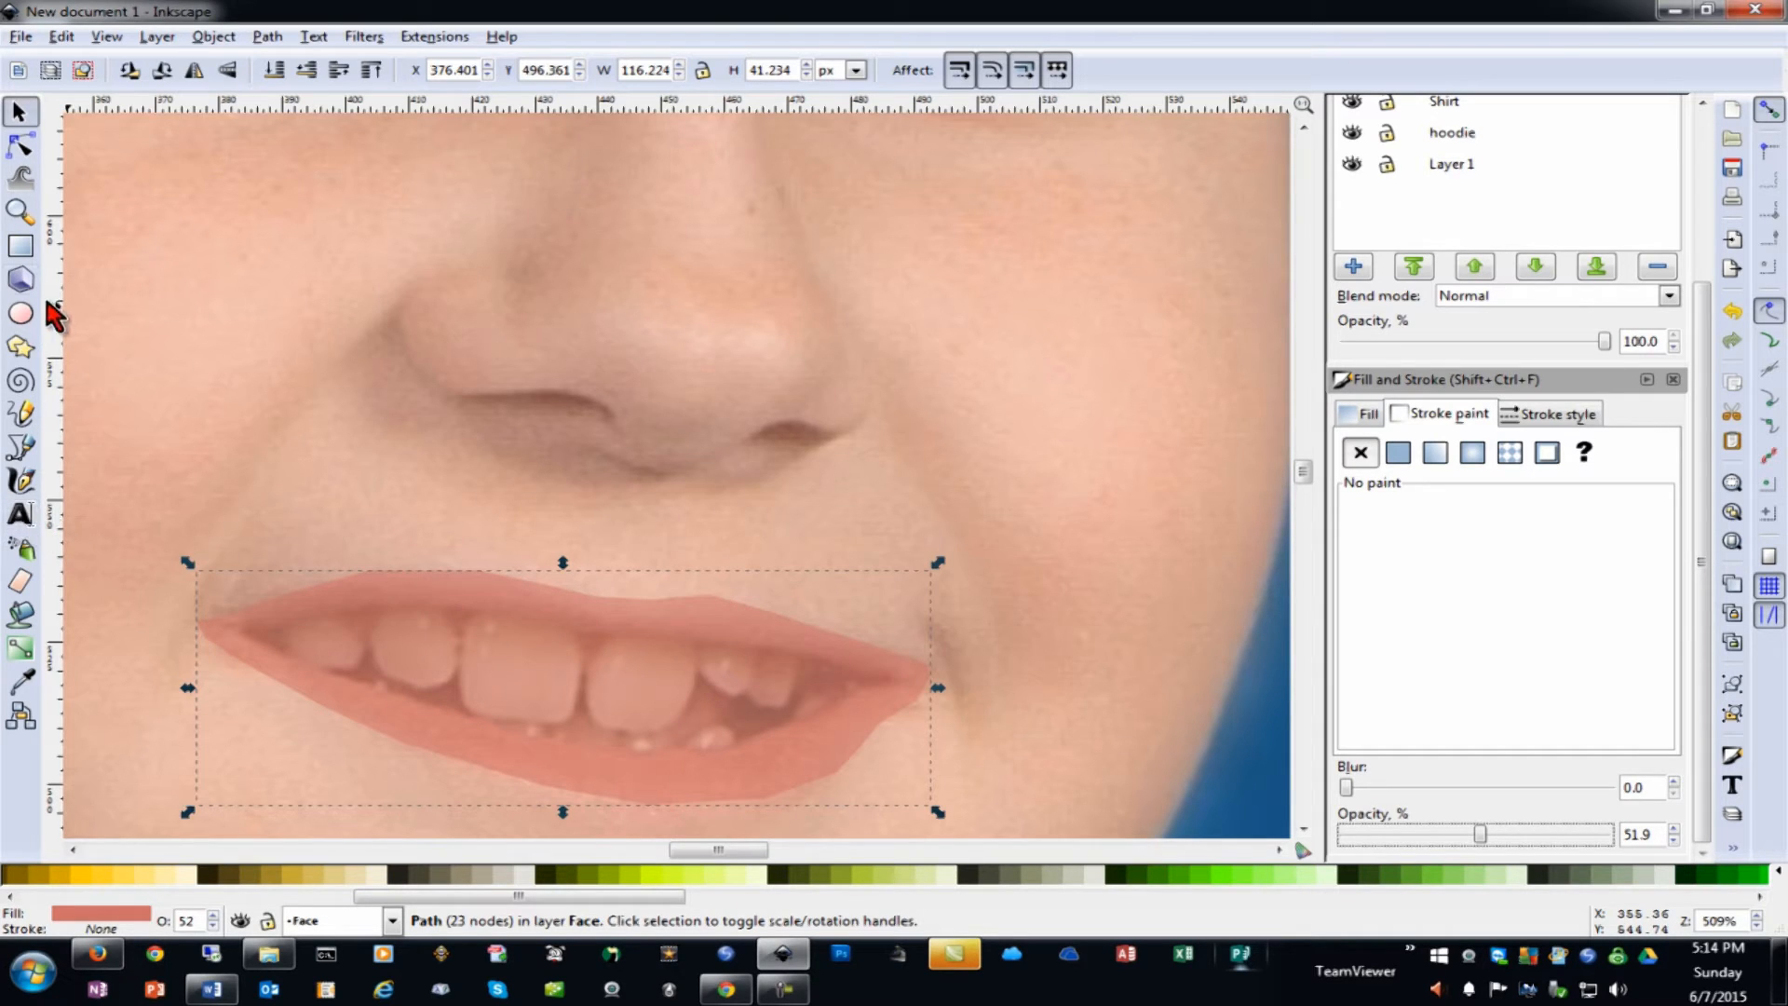
# Start a Bezier outline of the mouth opening, tracing the upper lip's inner edge above the teeth
pyautogui.click(22, 448)
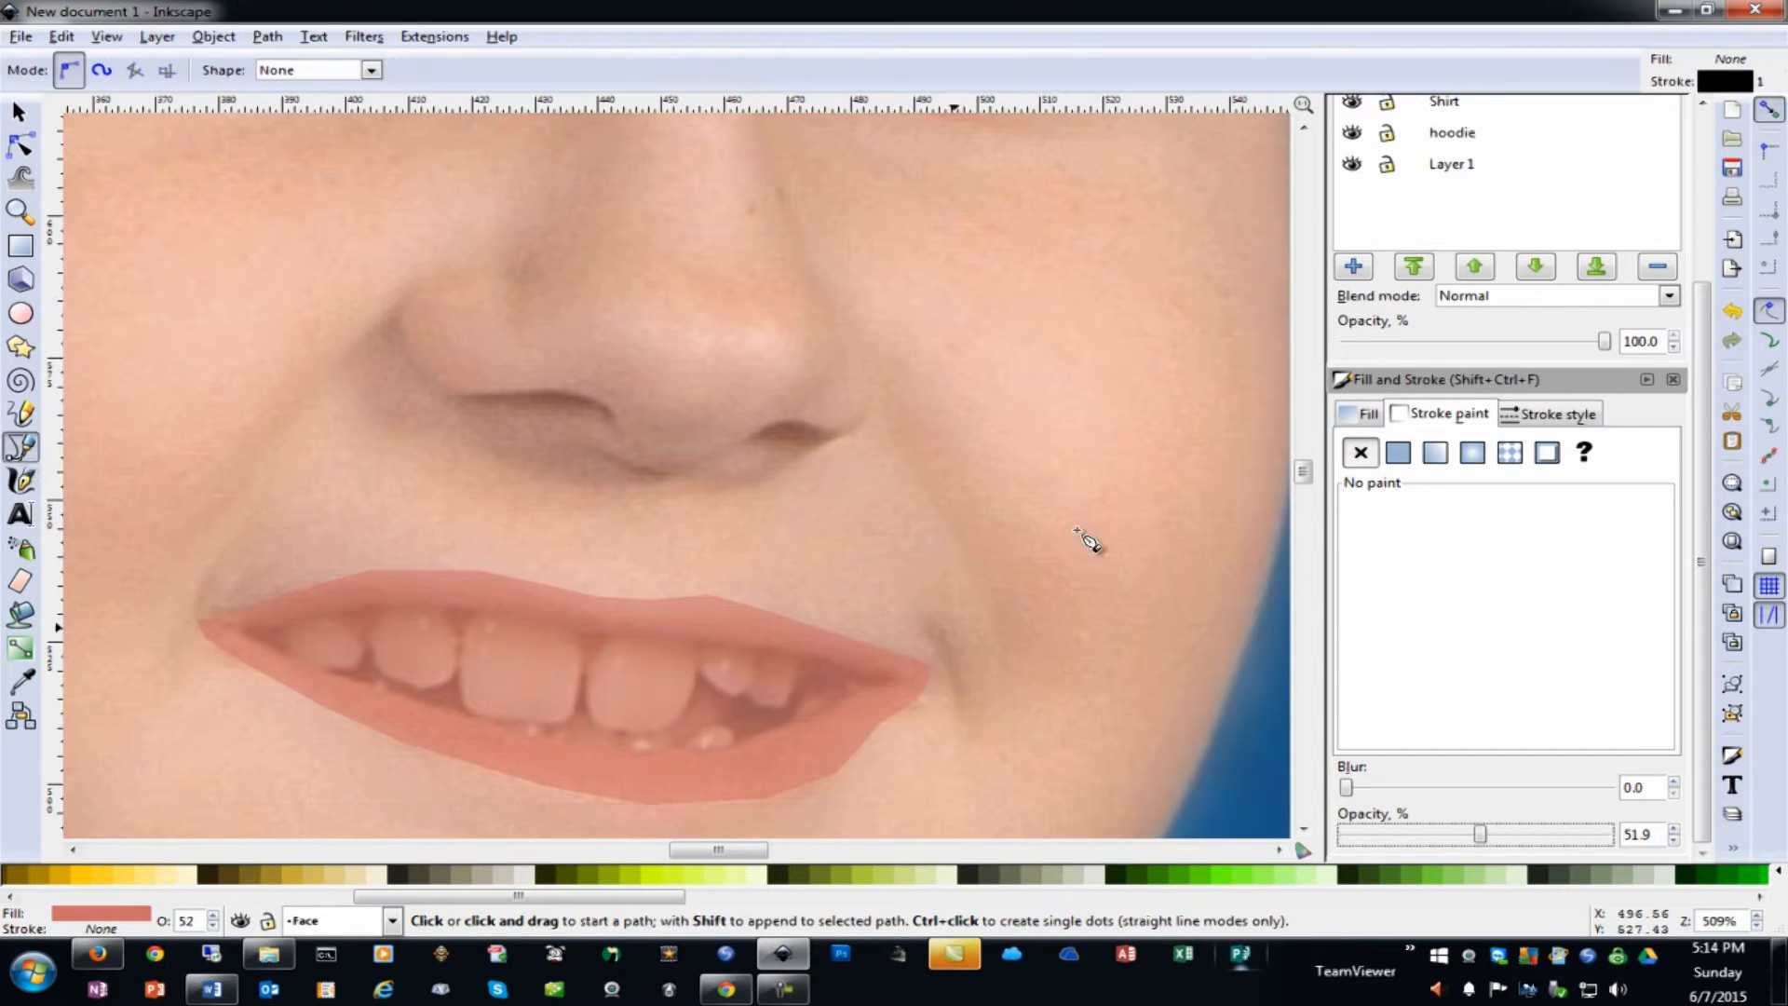
pyautogui.click(248, 631)
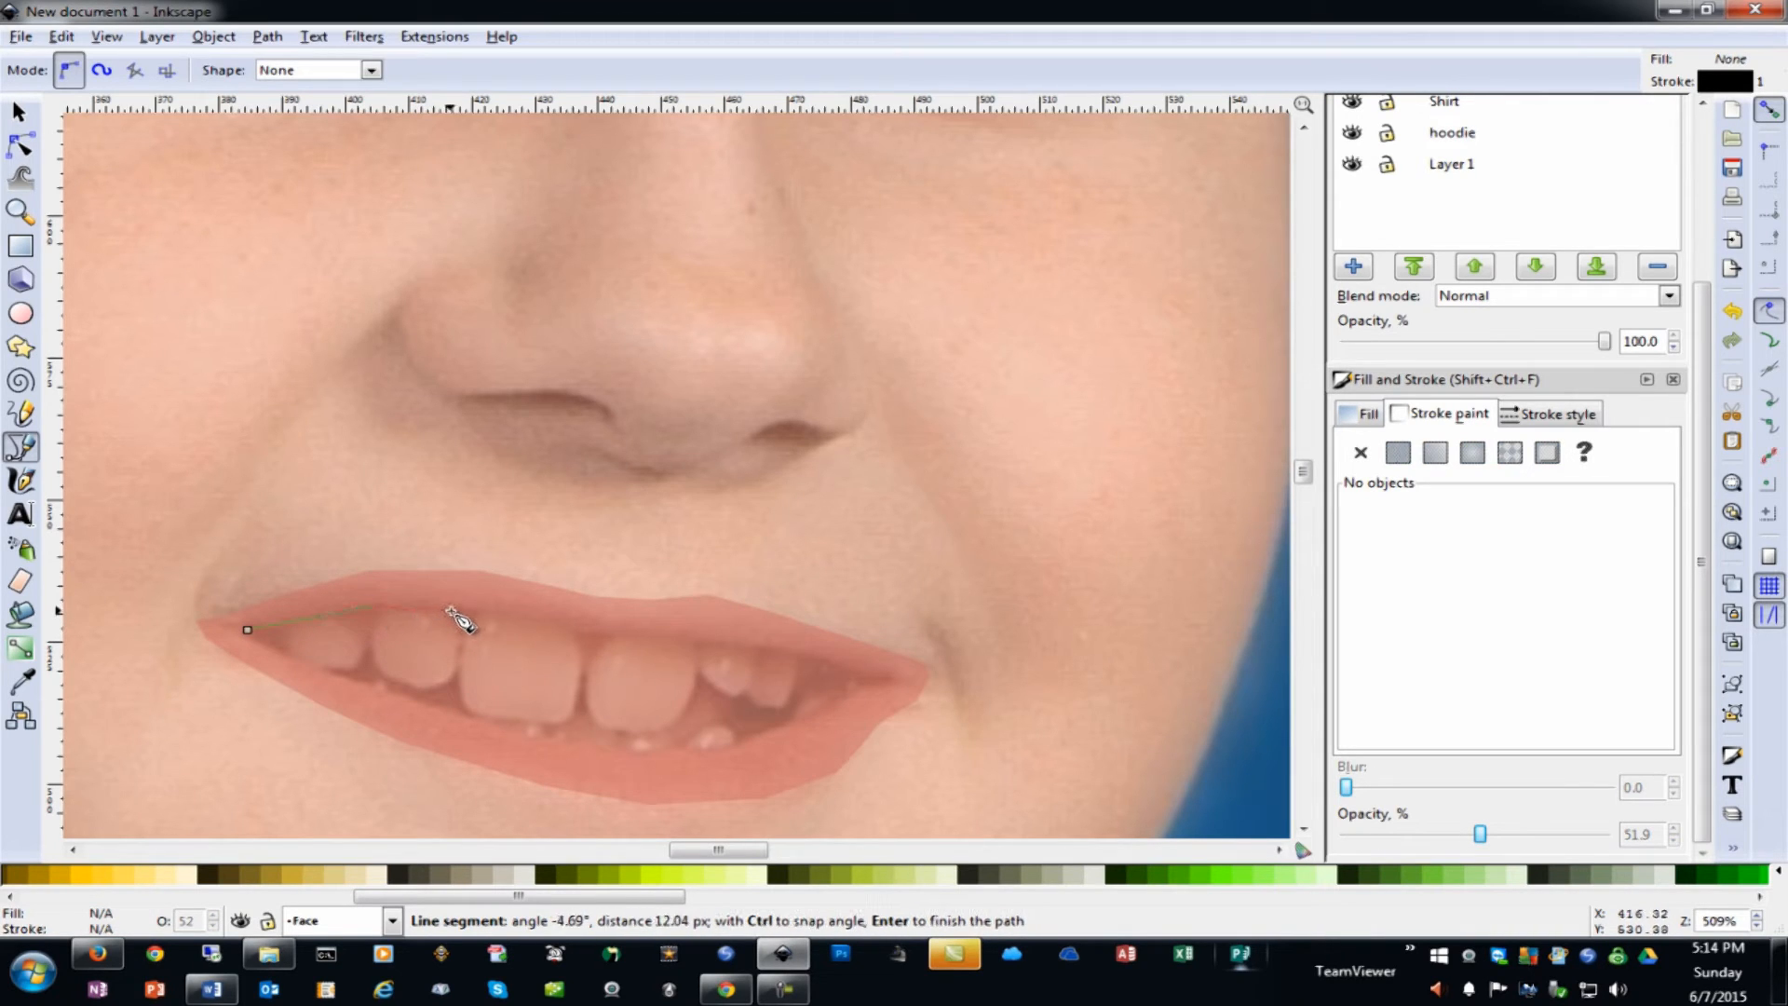
pyautogui.click(459, 615)
pyautogui.moveTo(664, 634); pyautogui.dragTo(676, 635)
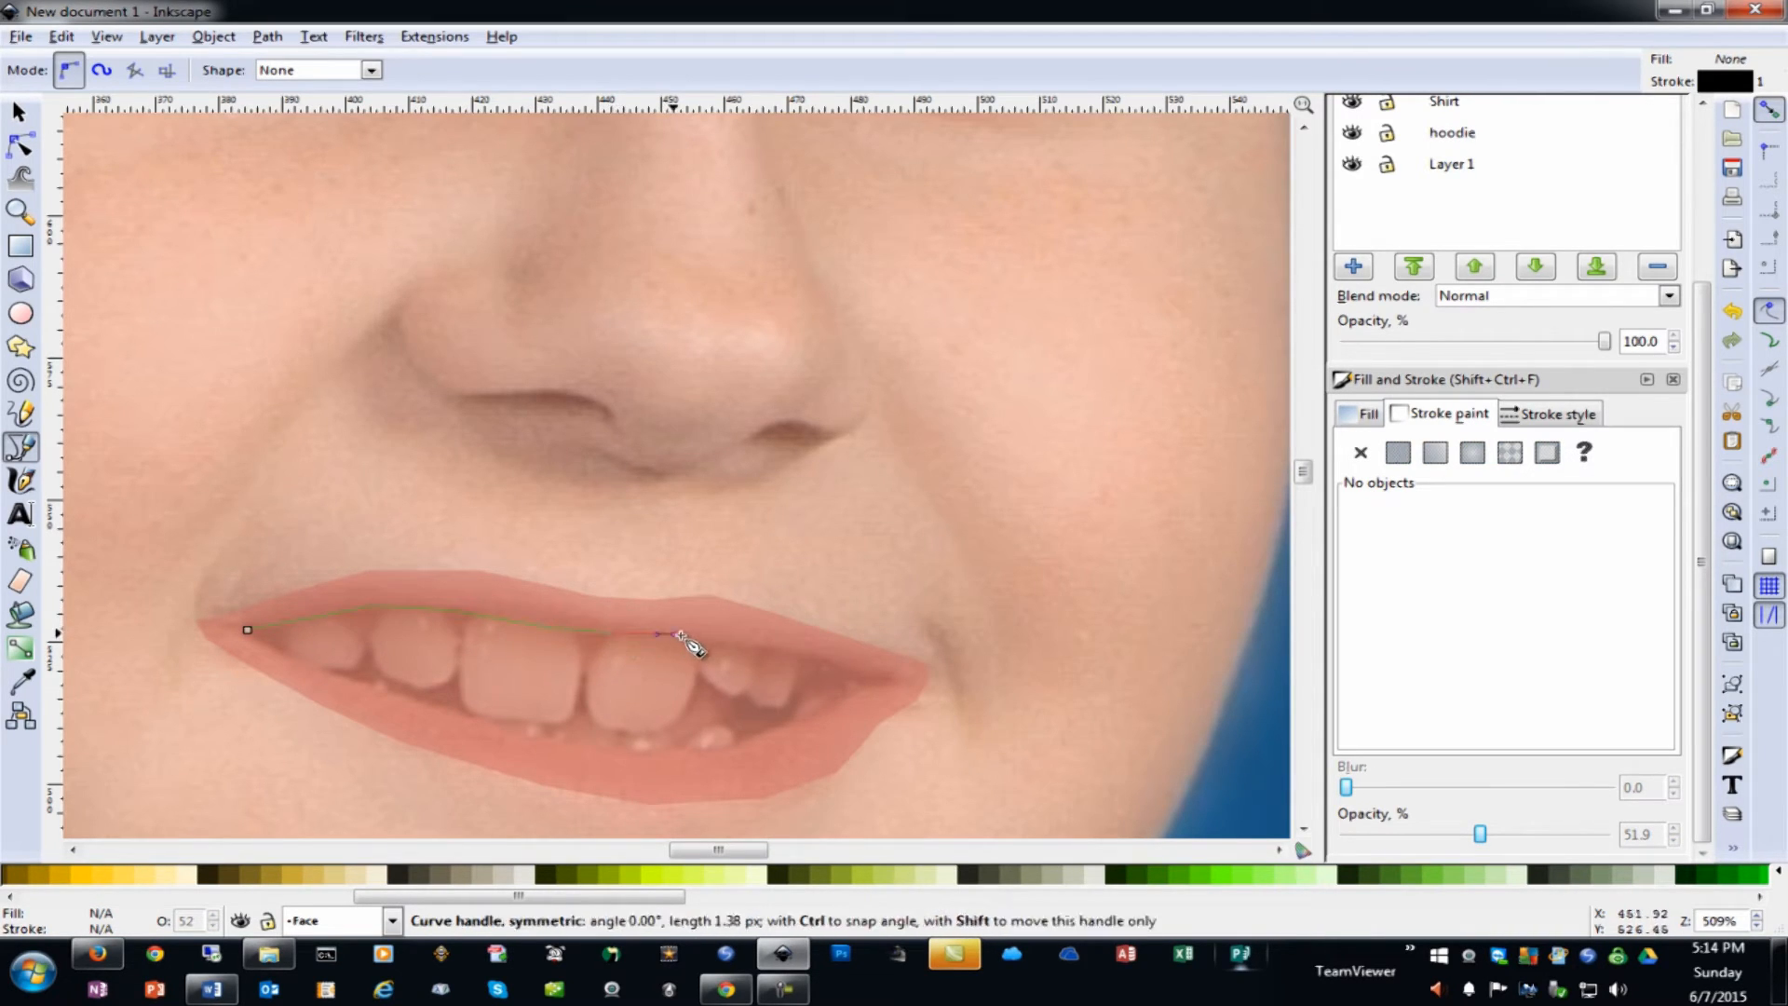
pyautogui.click(827, 657)
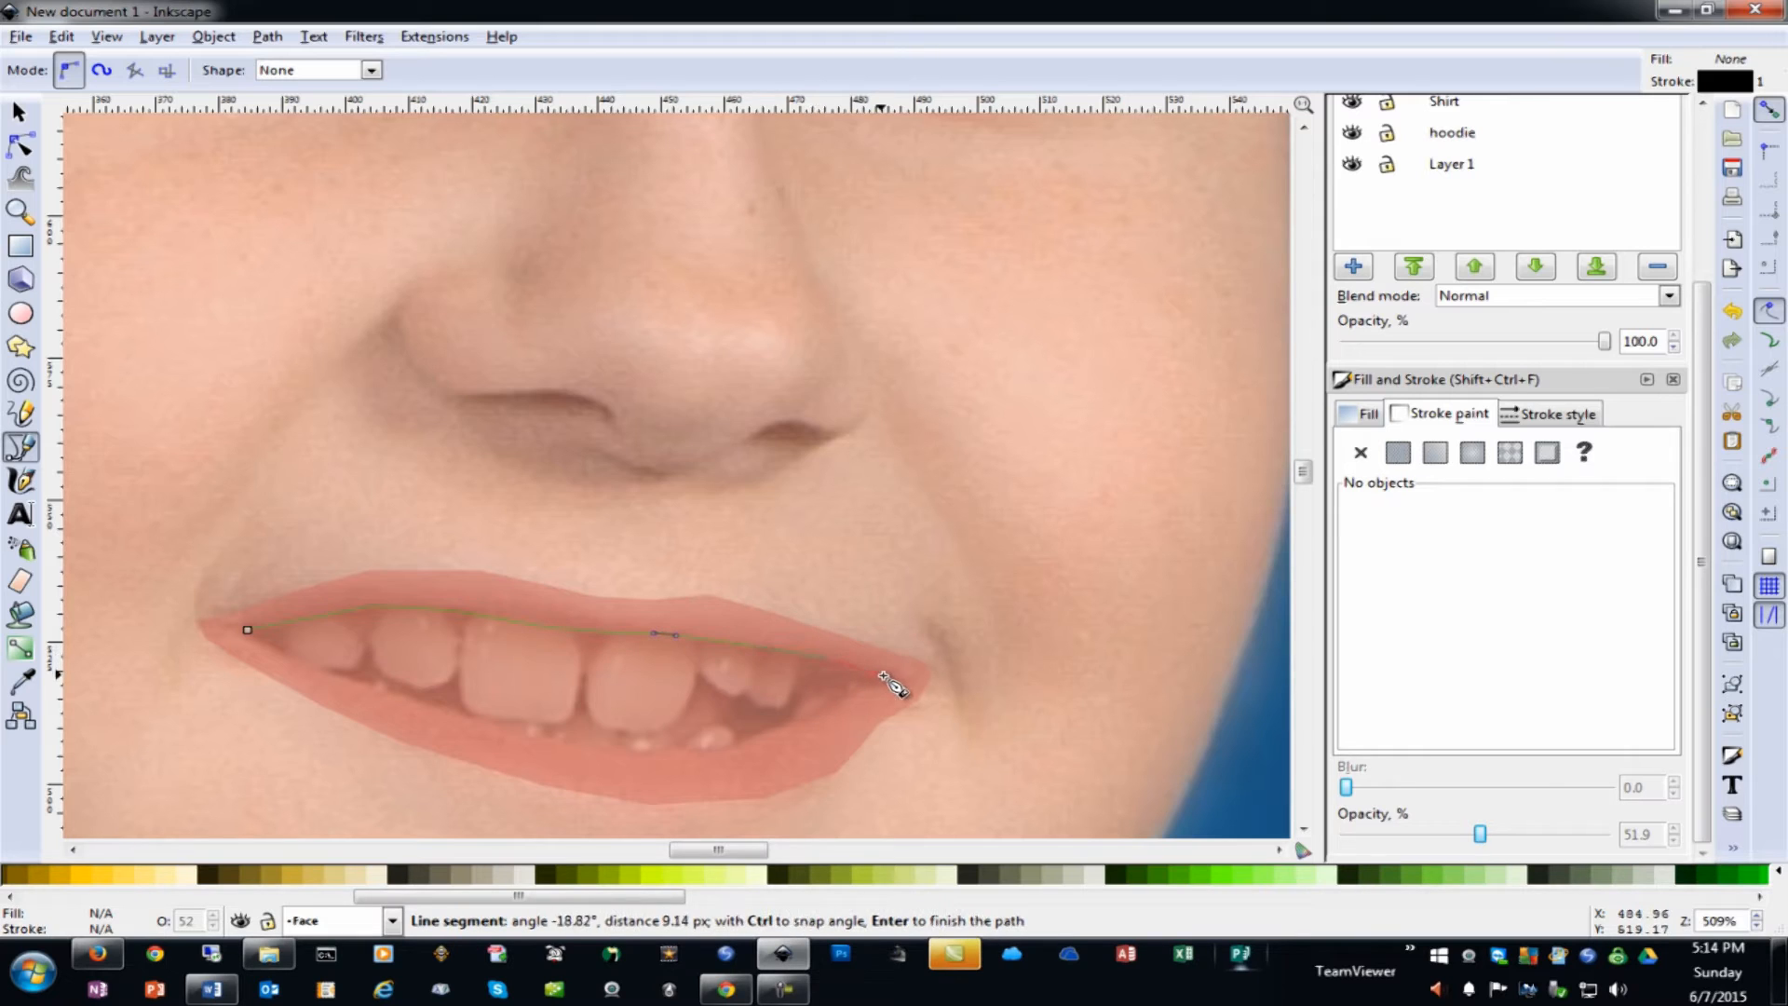
# Continue the mouth-opening outline from the far corner along the lower lip's inner edge, closing the path at its starting point
pyautogui.click(780, 730)
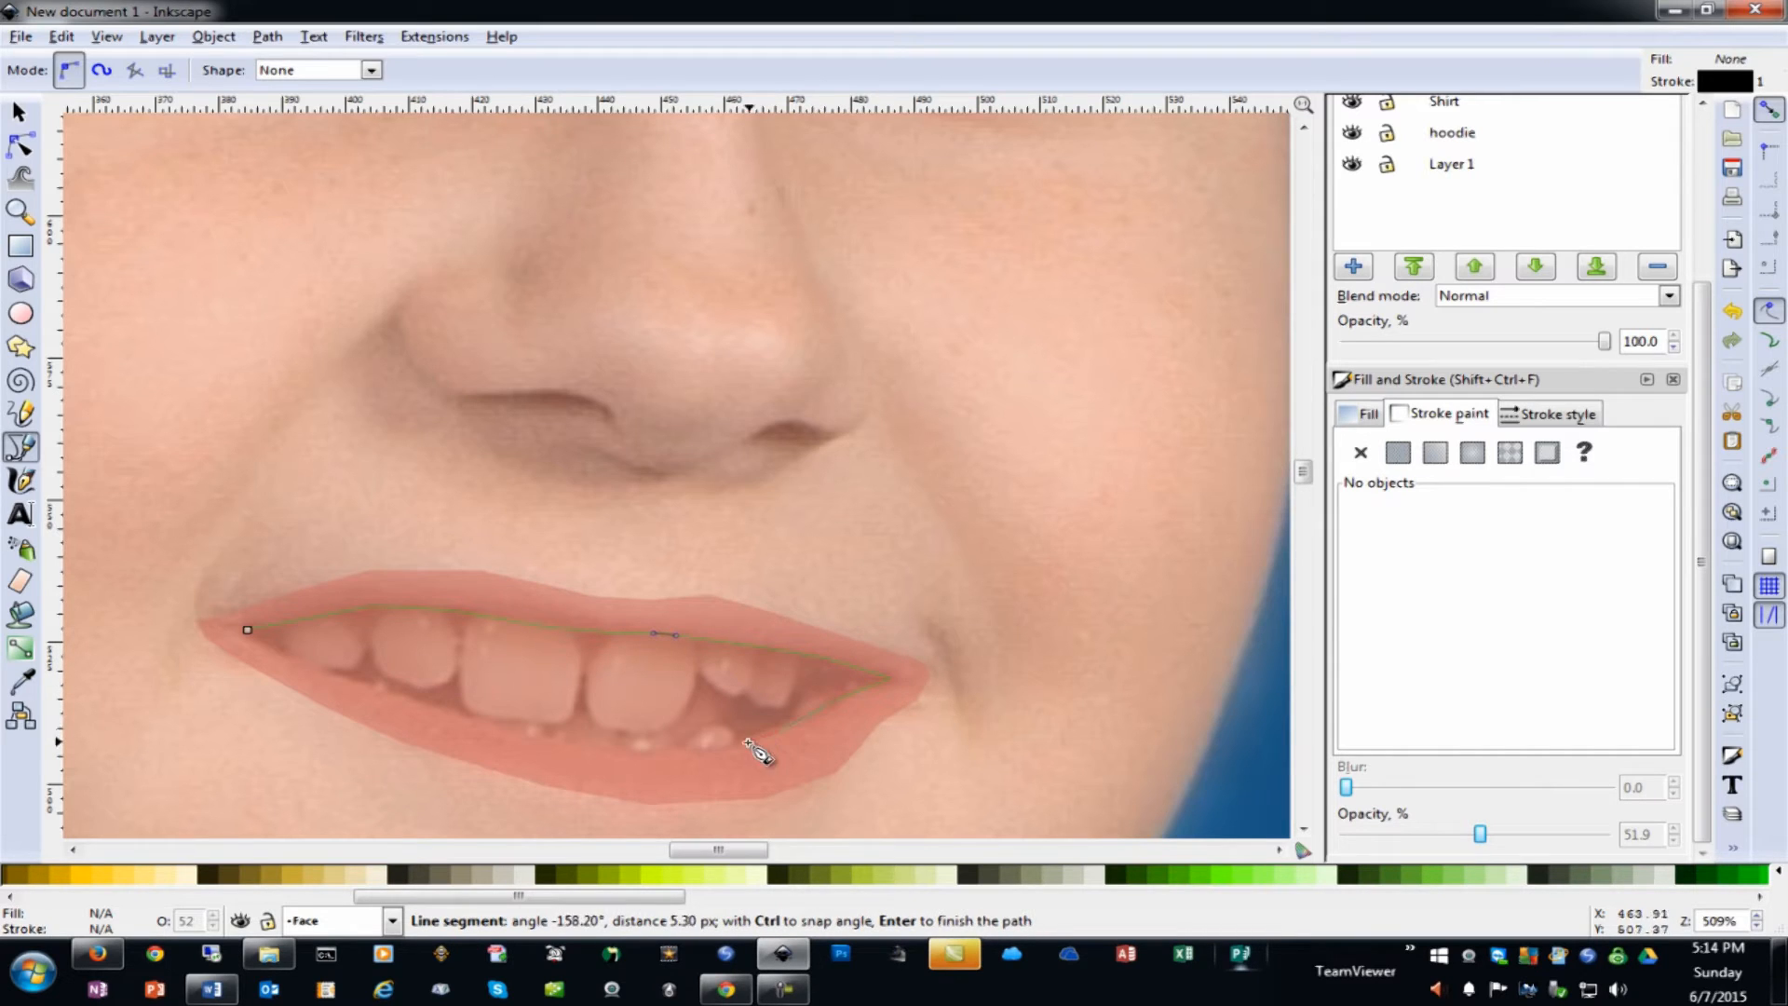
pyautogui.click(640, 752)
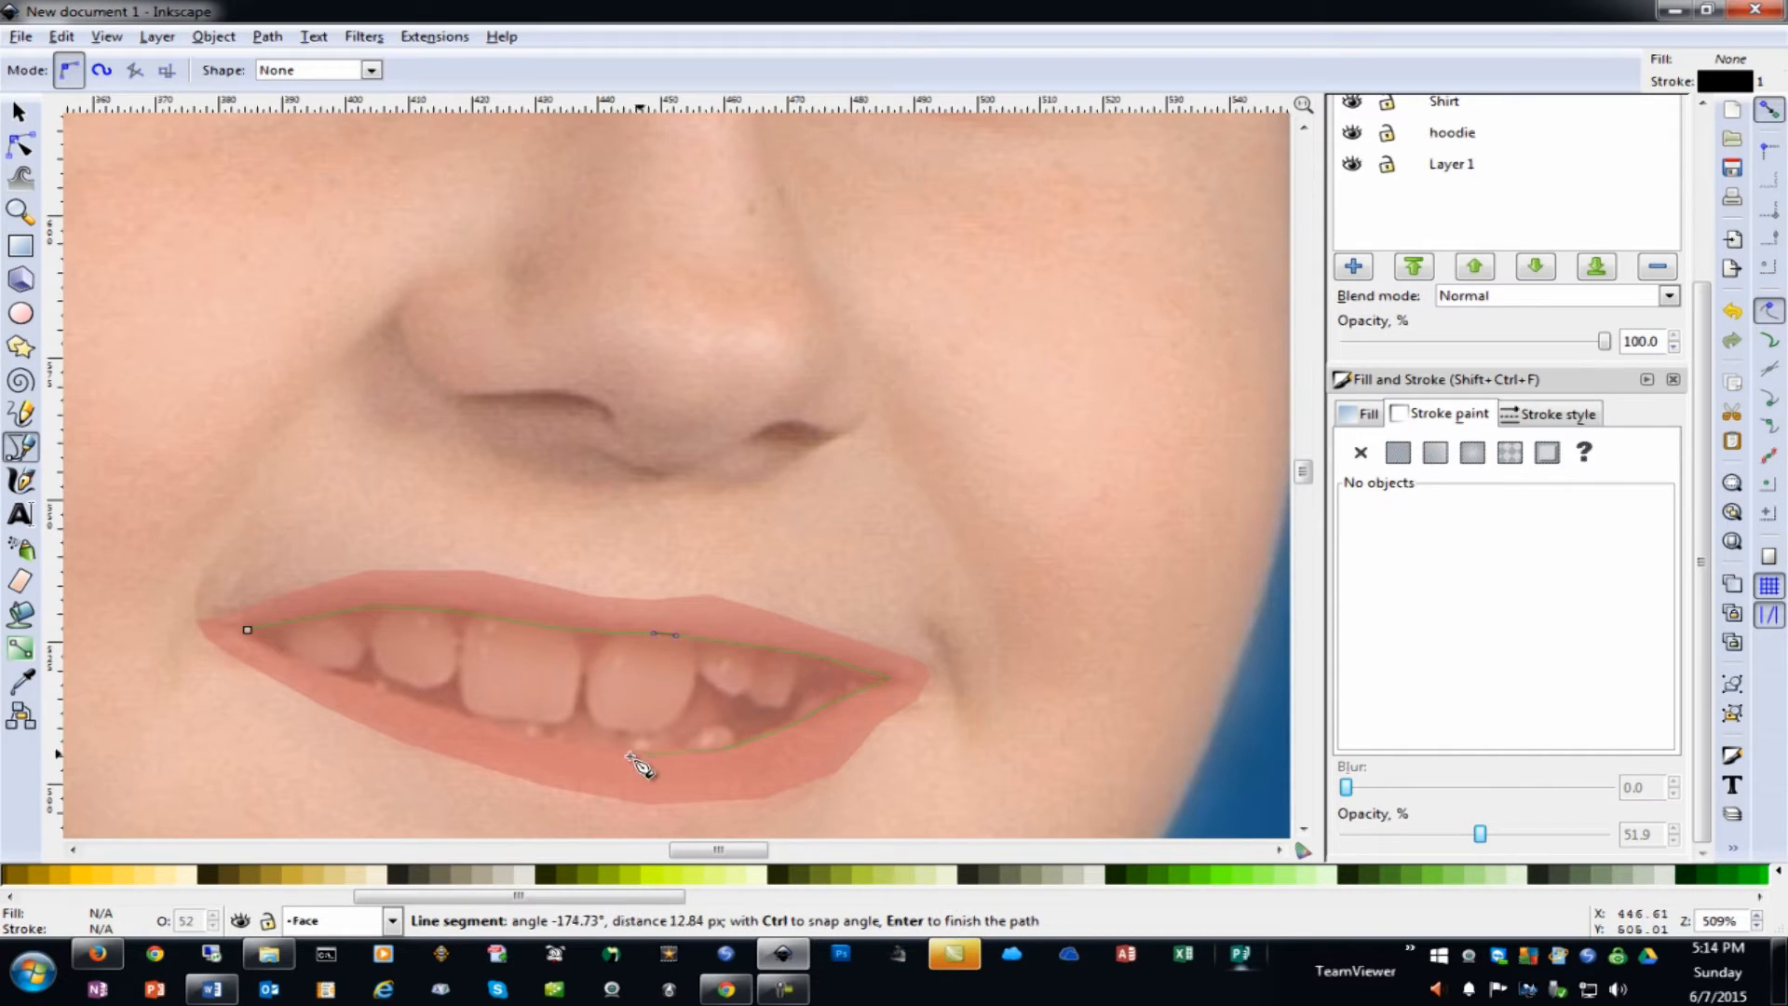
pyautogui.click(441, 717)
pyautogui.click(389, 700)
pyautogui.moveTo(326, 668); pyautogui.dragTo(317, 666)
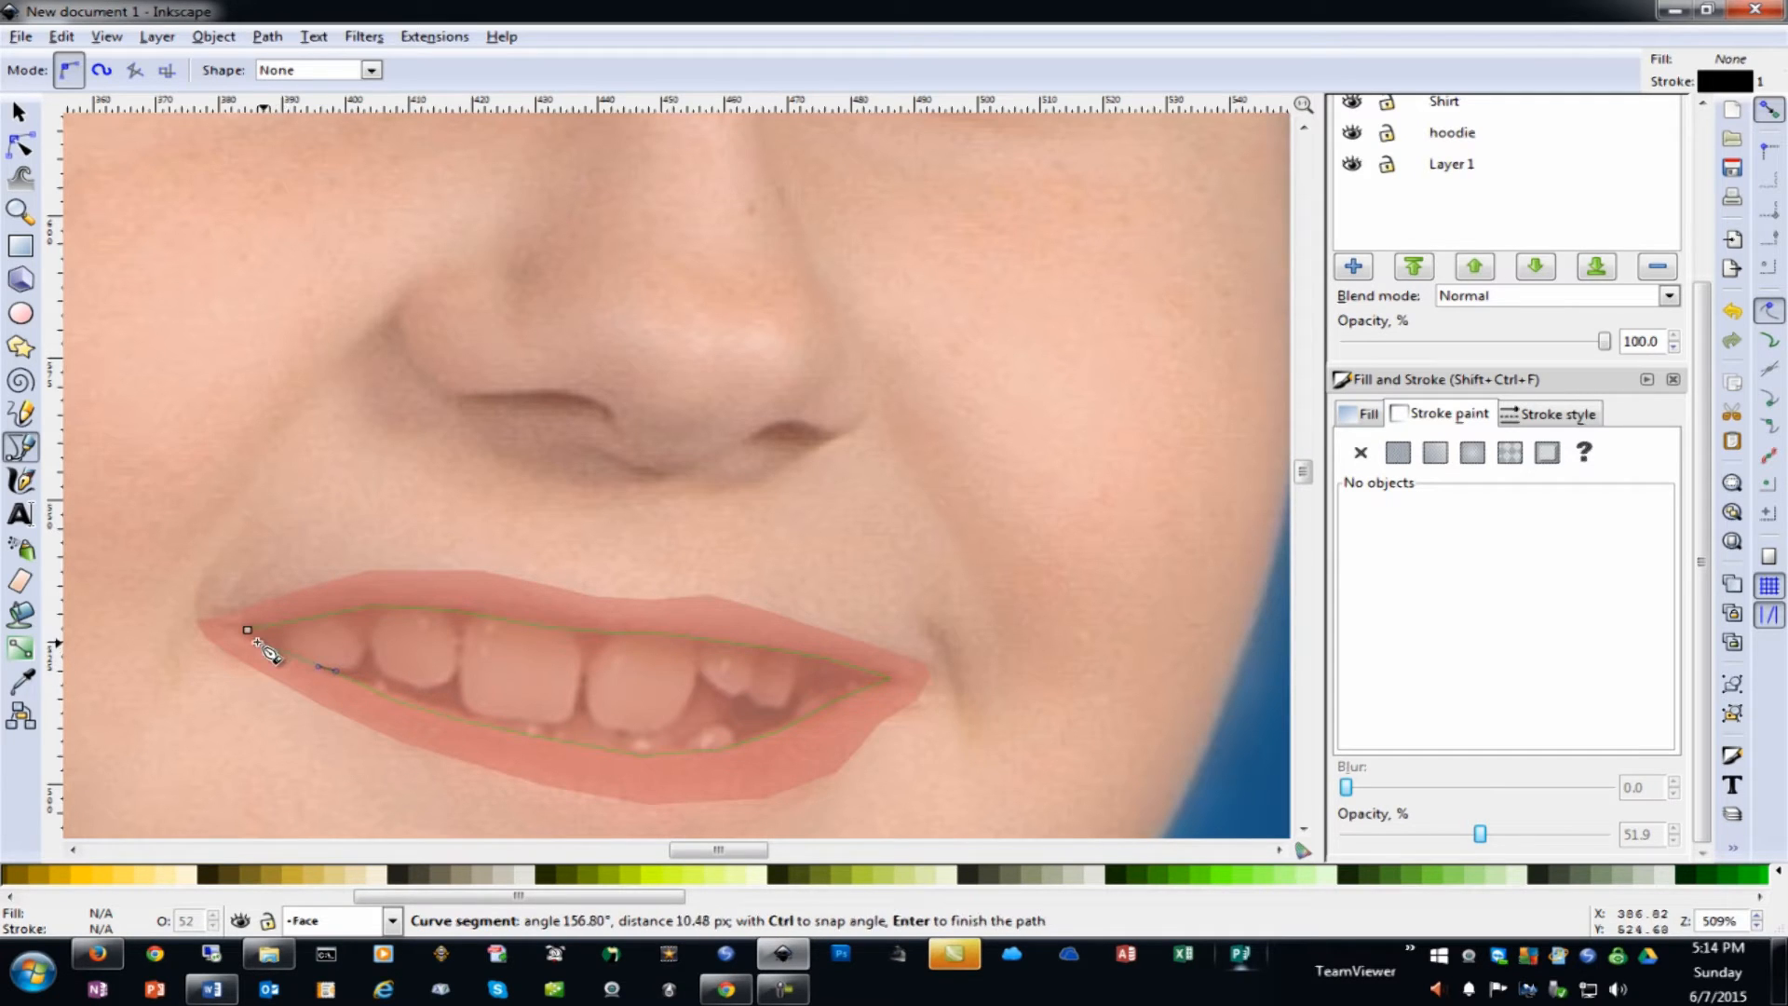
pyautogui.click(265, 646)
pyautogui.click(246, 632)
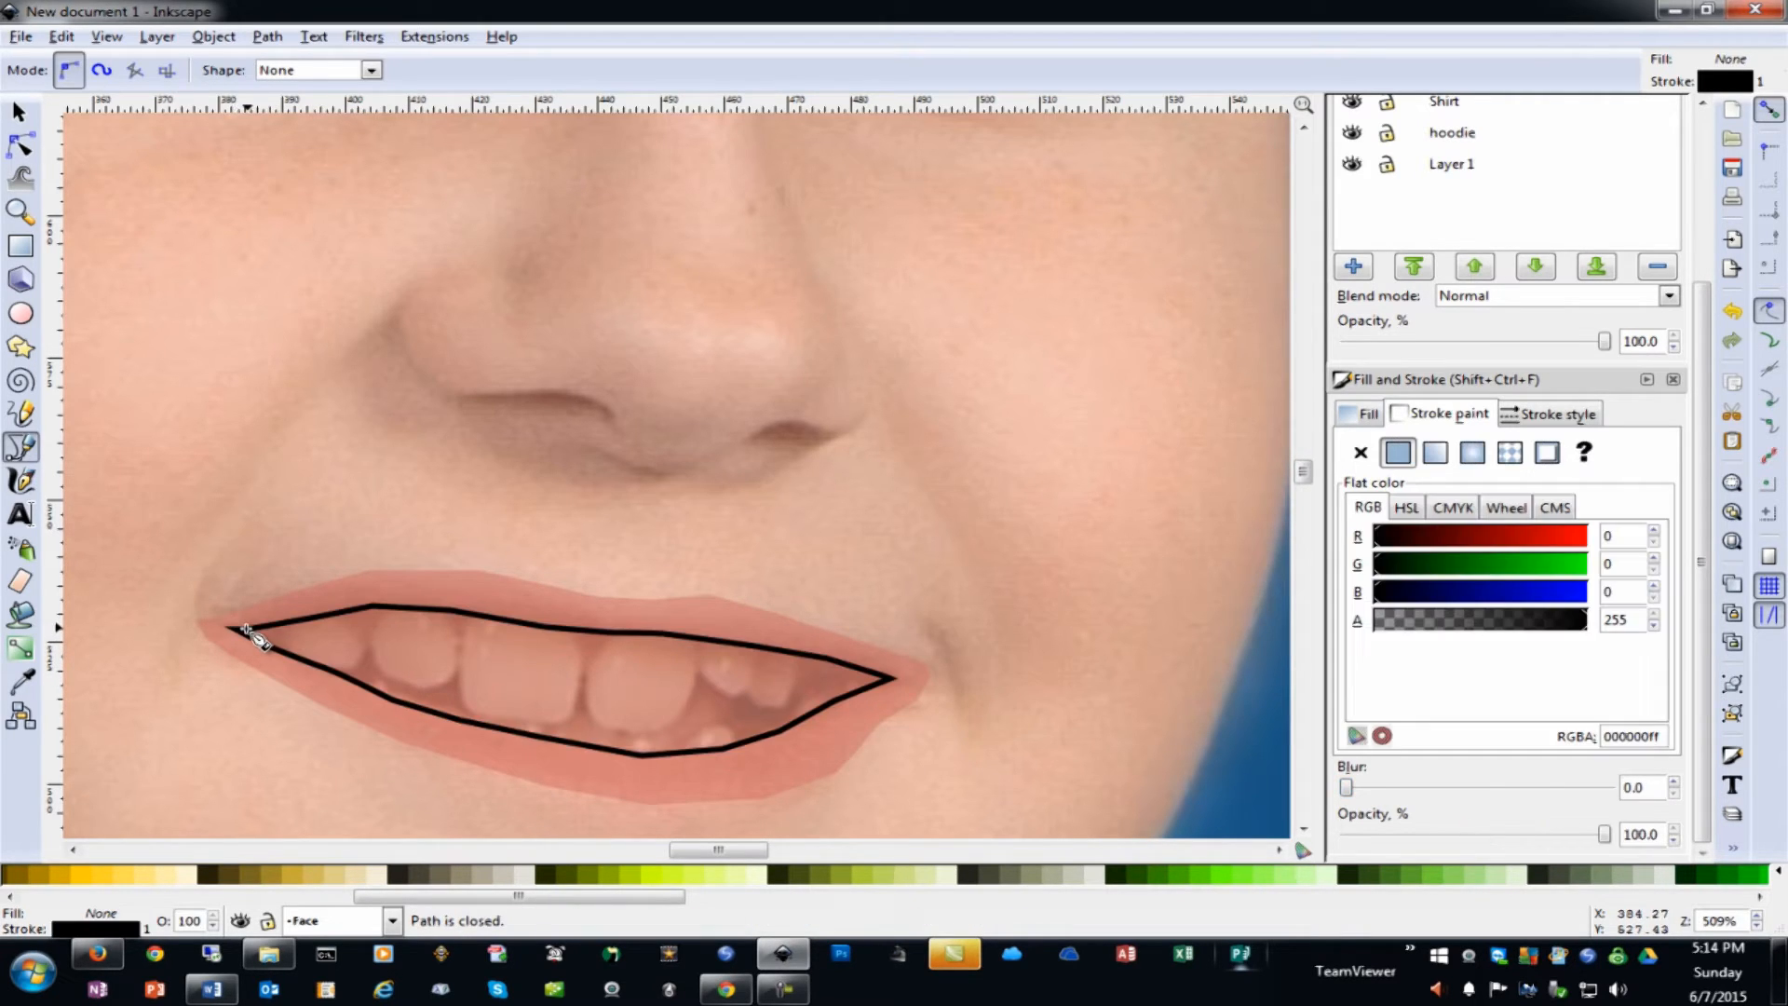
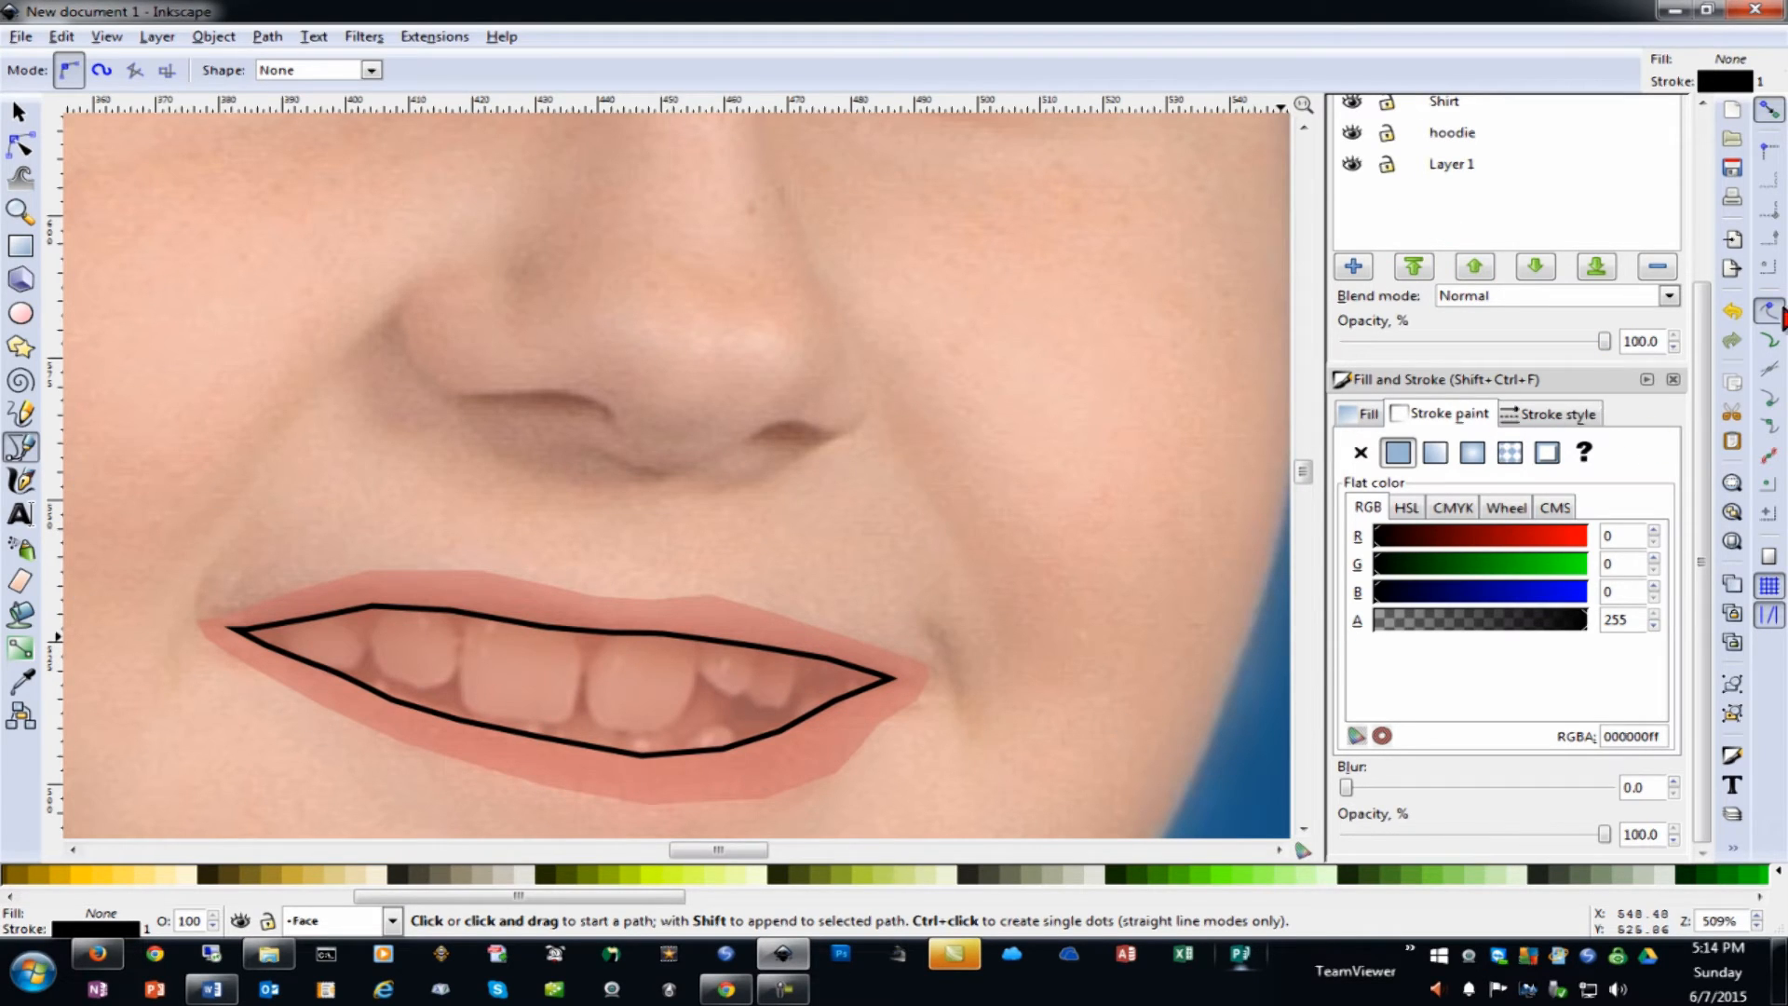
# Hide the Face layer, fill the mouth opening with the dark colour sampled between the photo's teeth, and show the layer again
pyautogui.moveTo(1700, 319); pyautogui.dragTo(1707, 135)
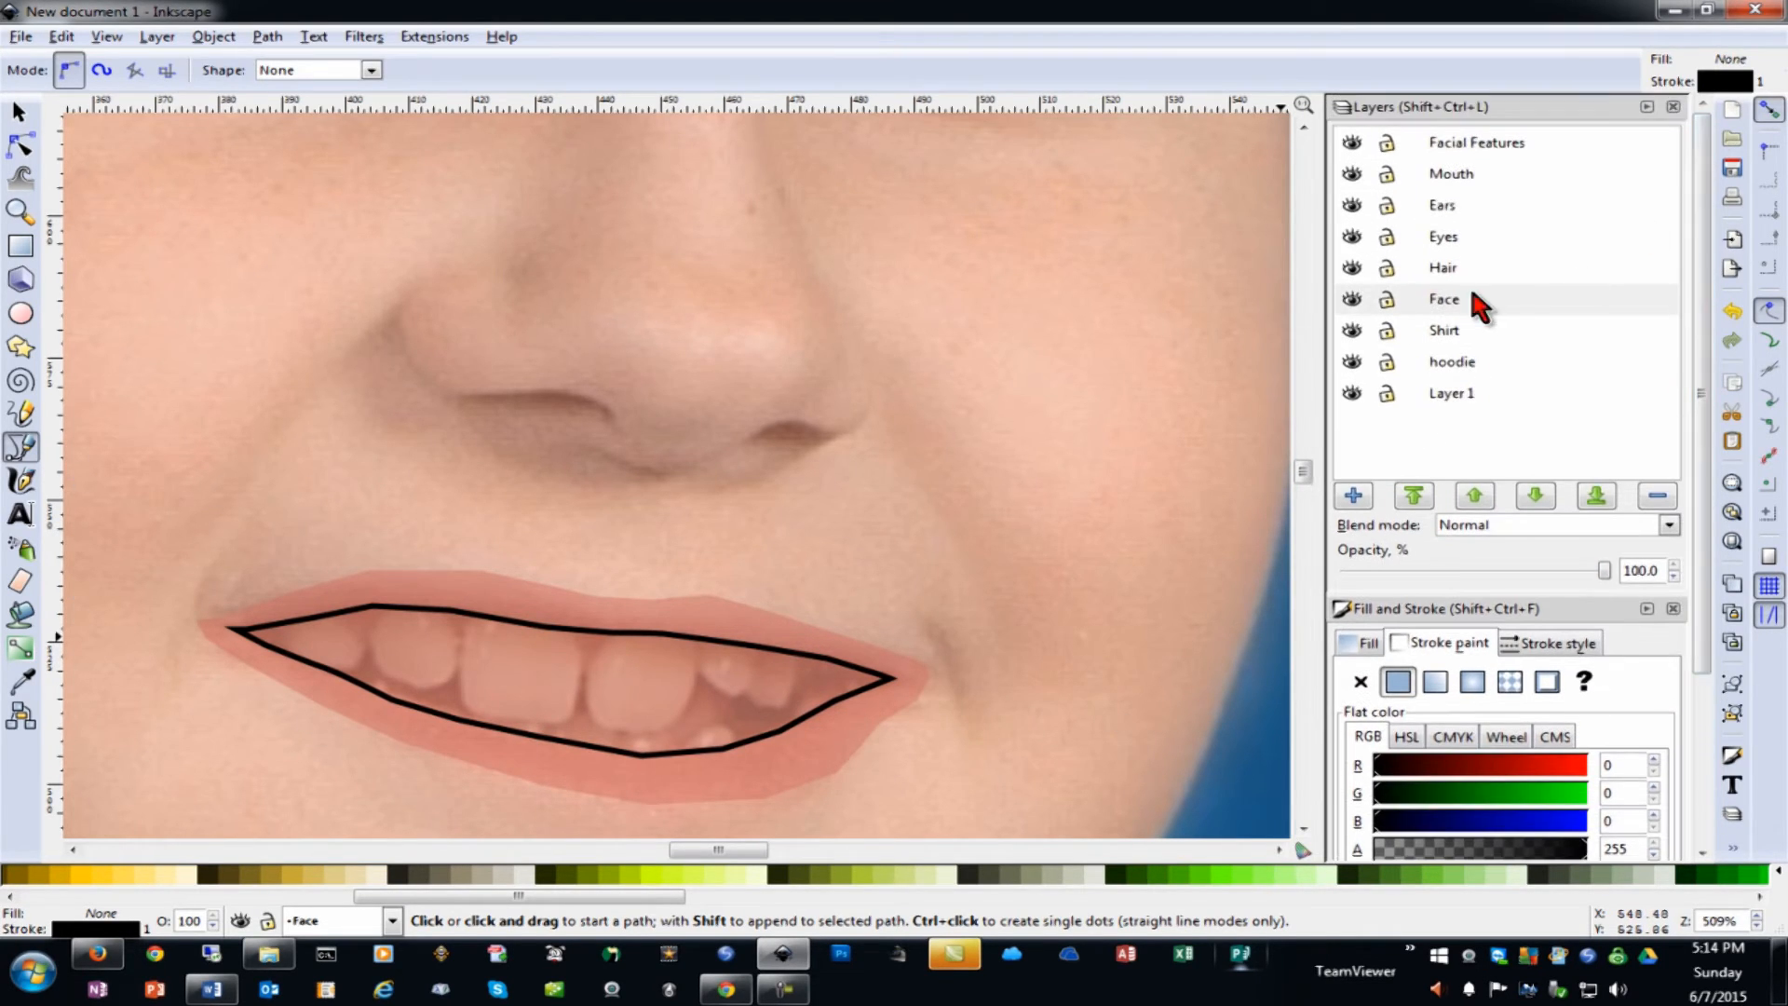
pyautogui.click(1351, 175)
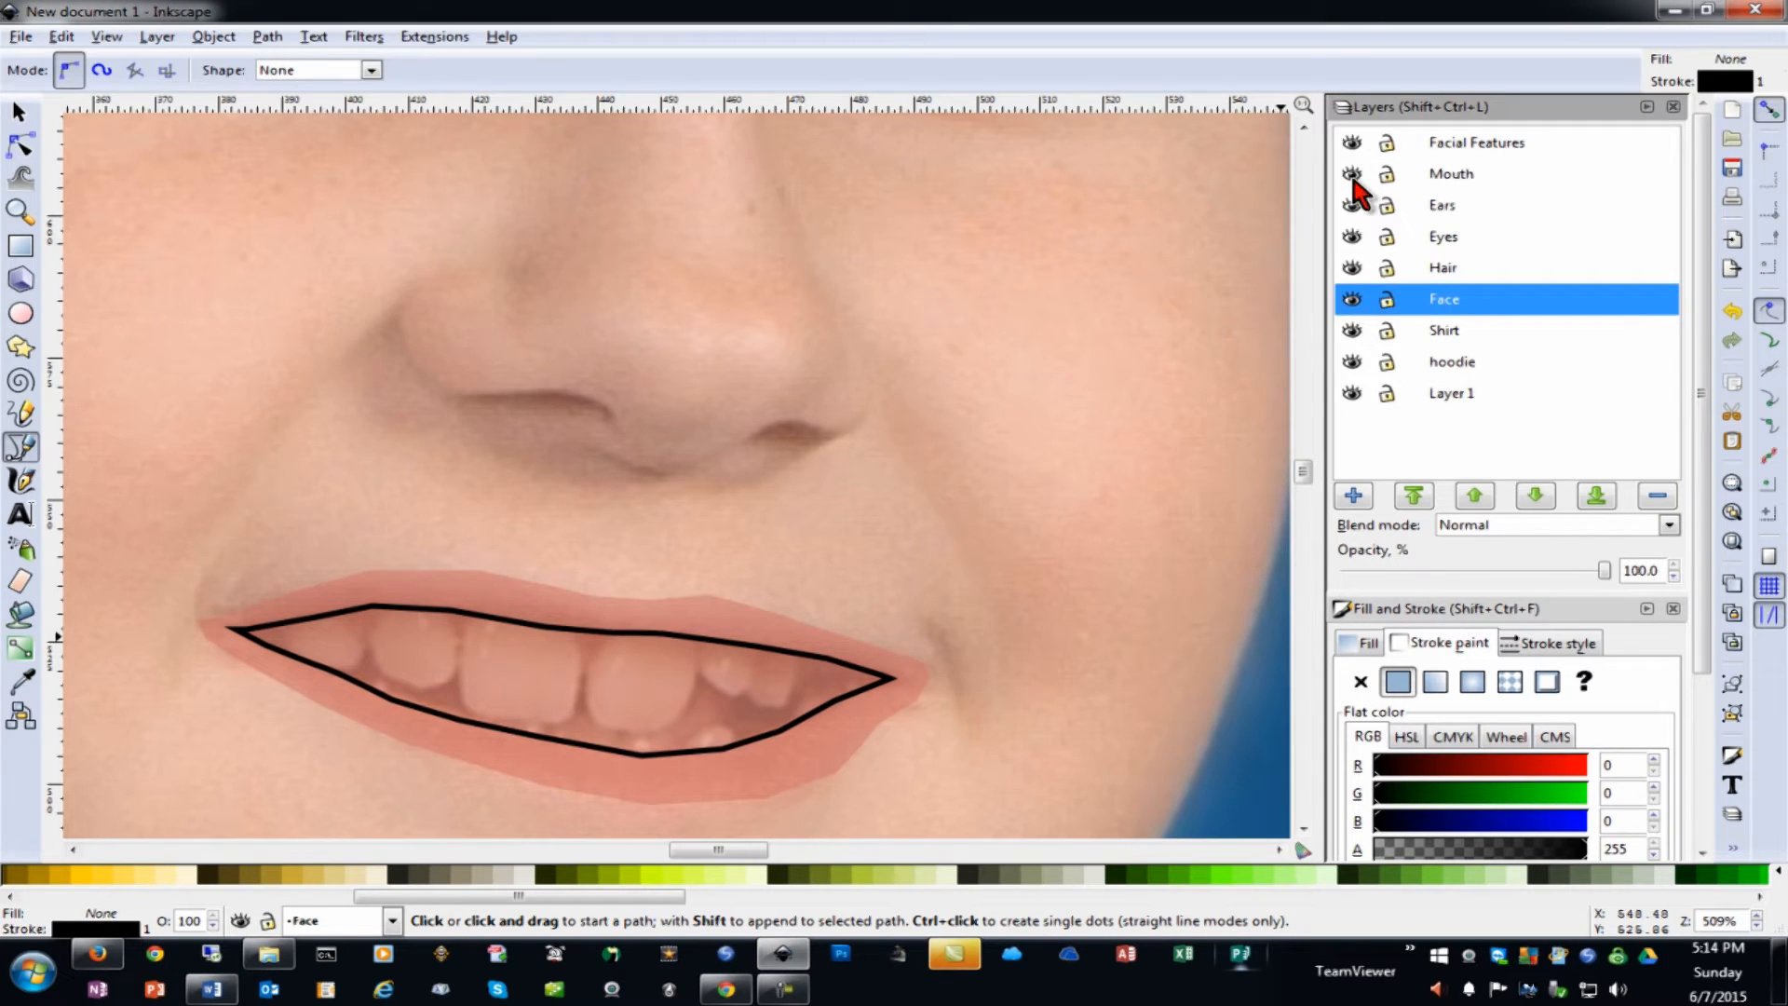
pyautogui.click(1351, 300)
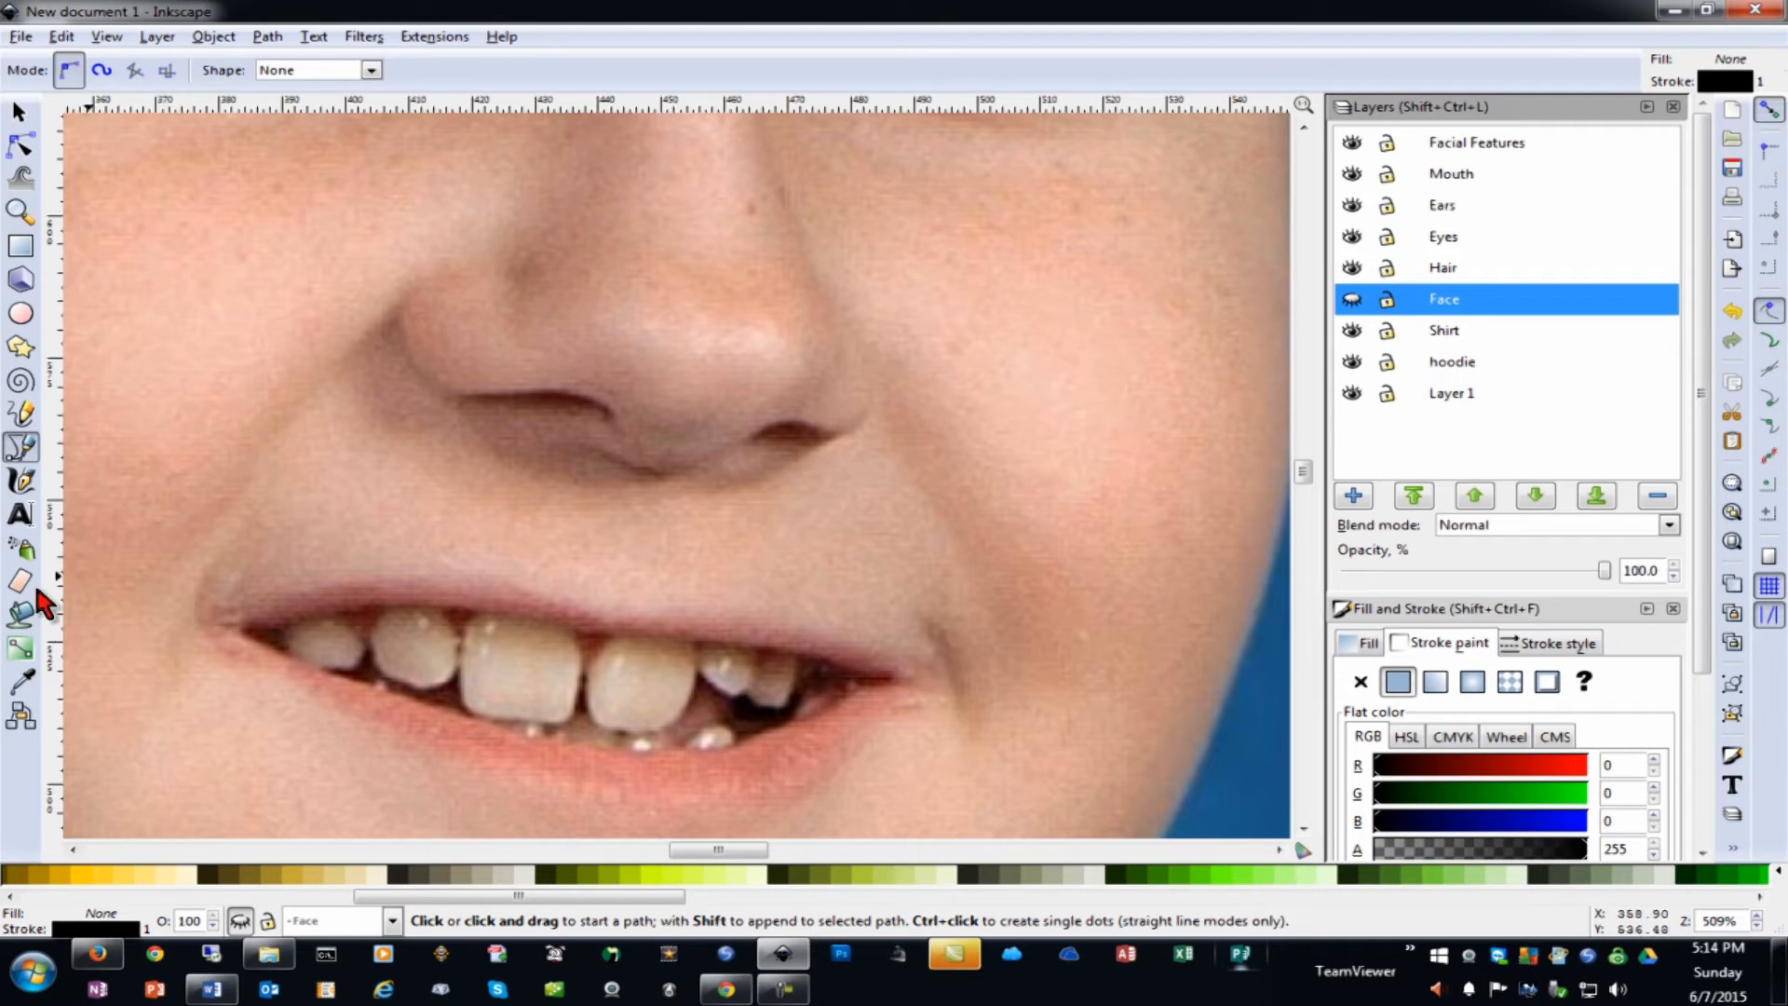
pyautogui.click(20, 683)
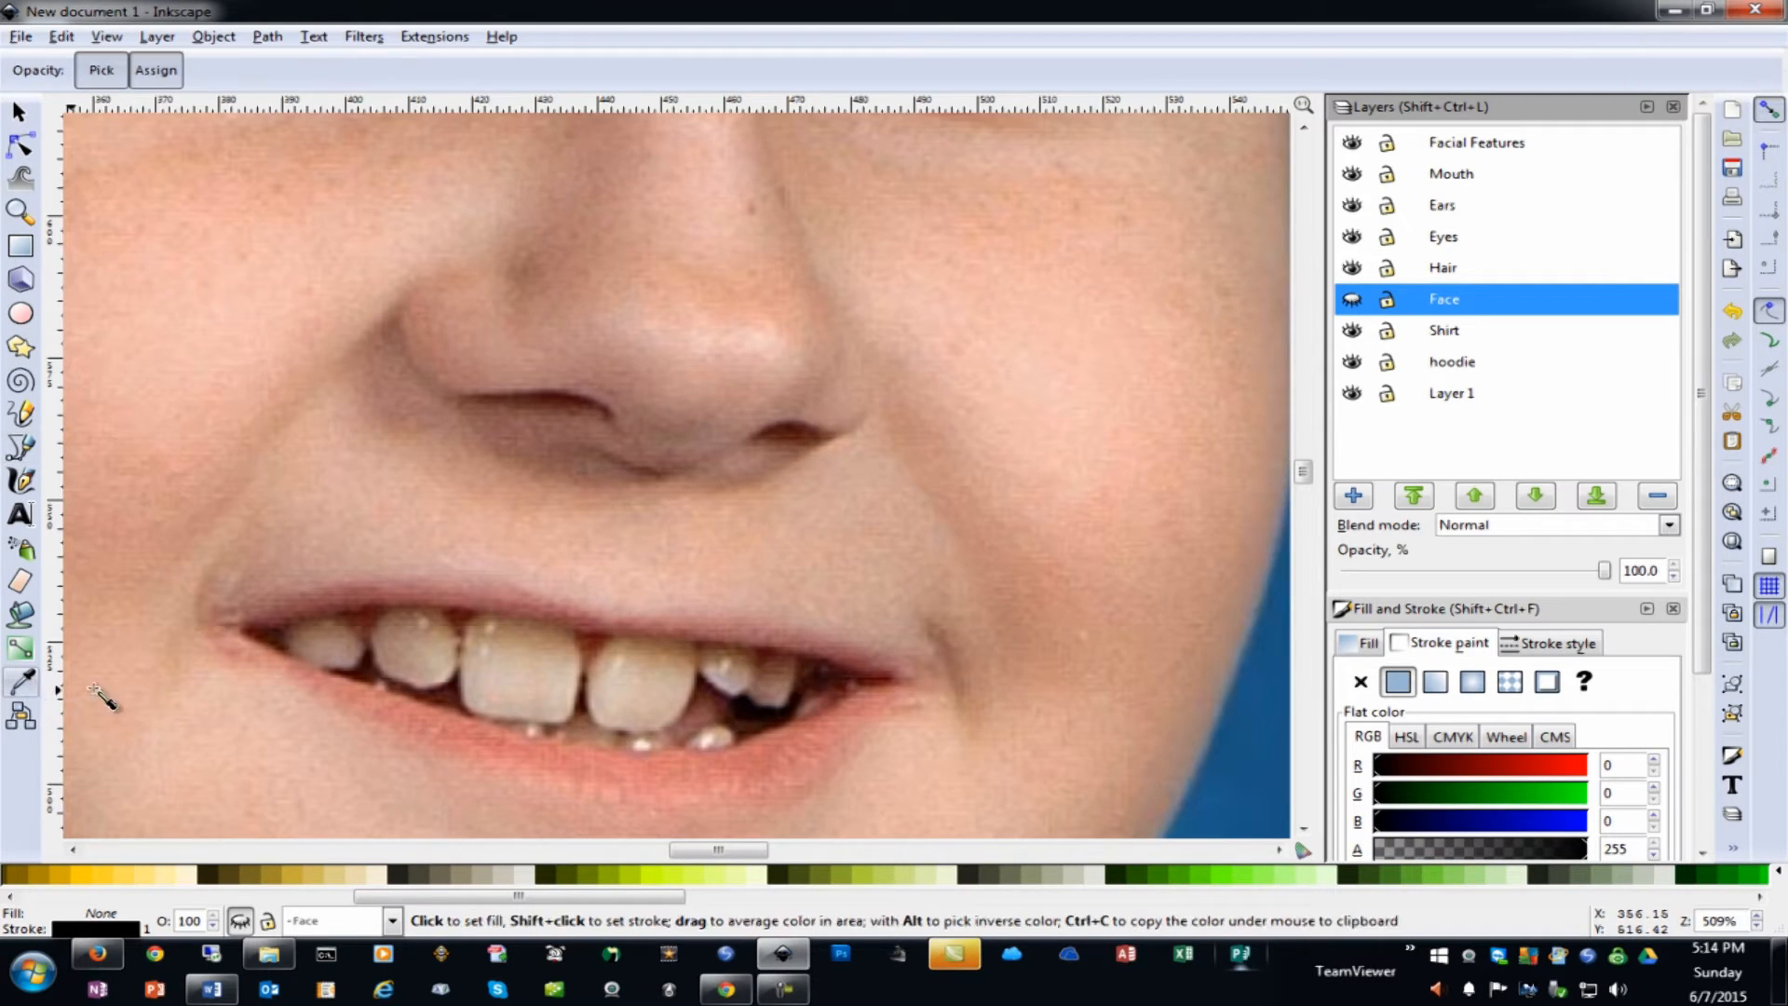
pyautogui.click(731, 721)
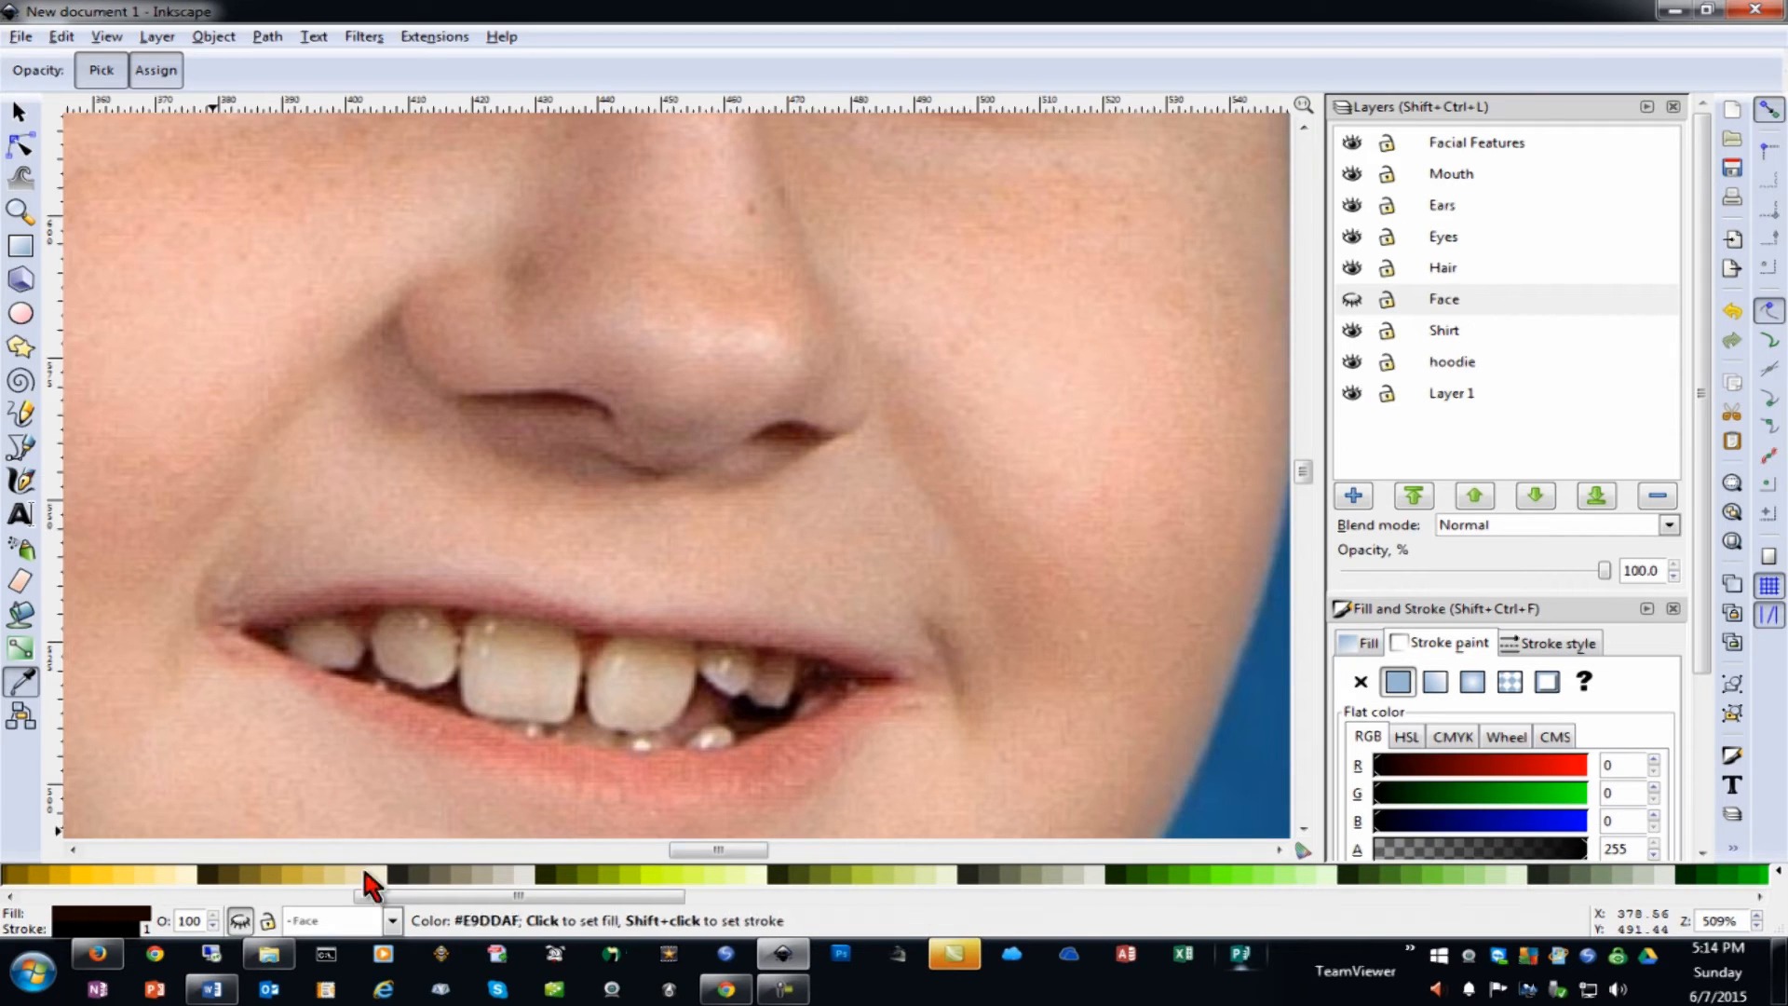
pyautogui.click(1351, 299)
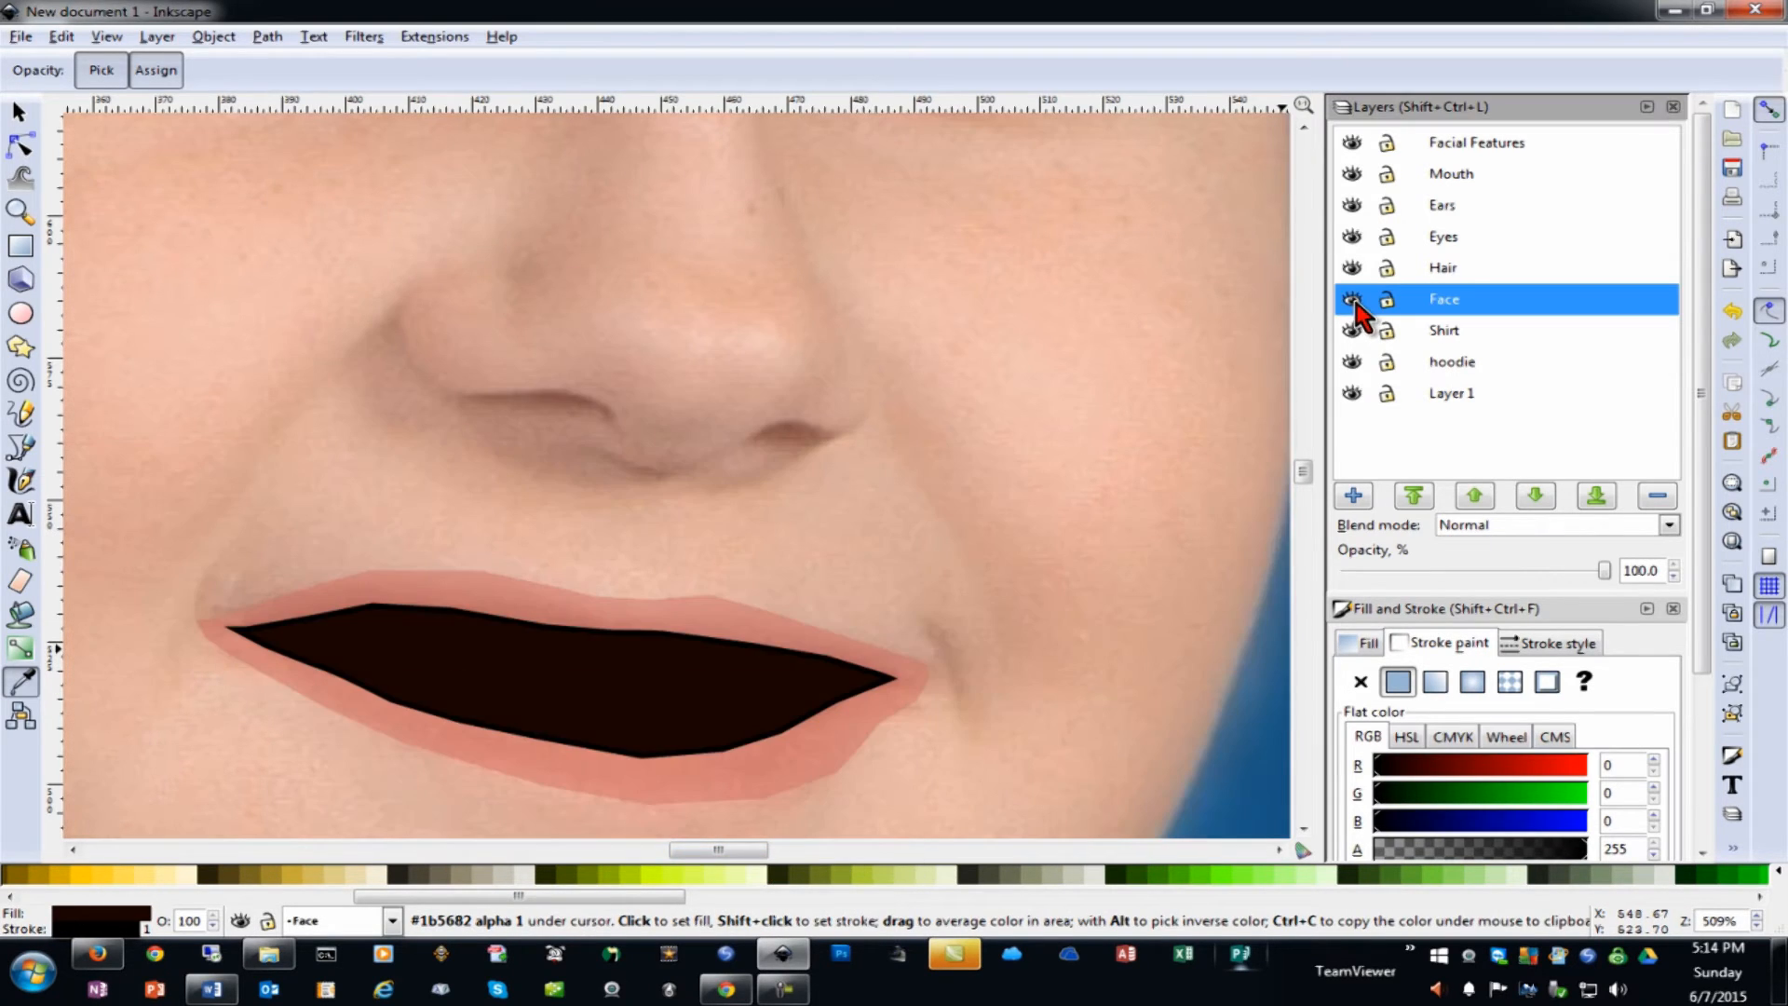
# Select the mouth shapes and switch the Mouth layer's visibility off and on to check which layer holds them
pyautogui.click(19, 112)
pyautogui.click(710, 646)
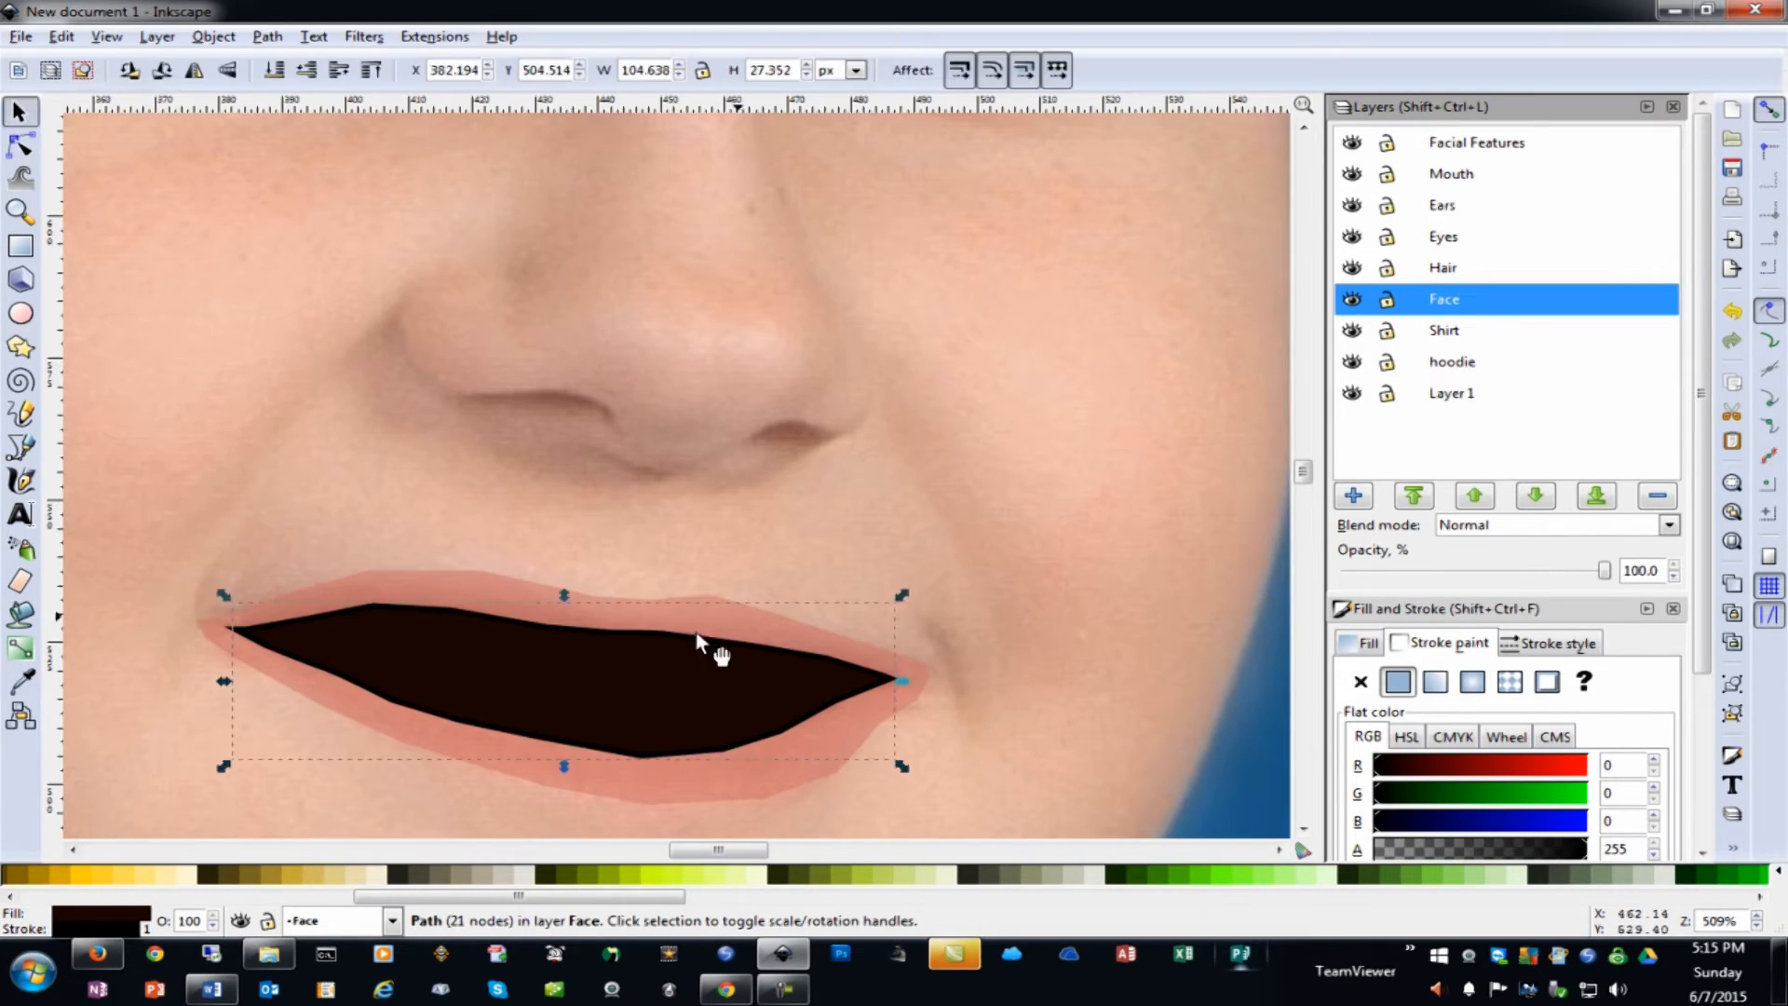
pyautogui.click(681, 764)
pyautogui.click(661, 712)
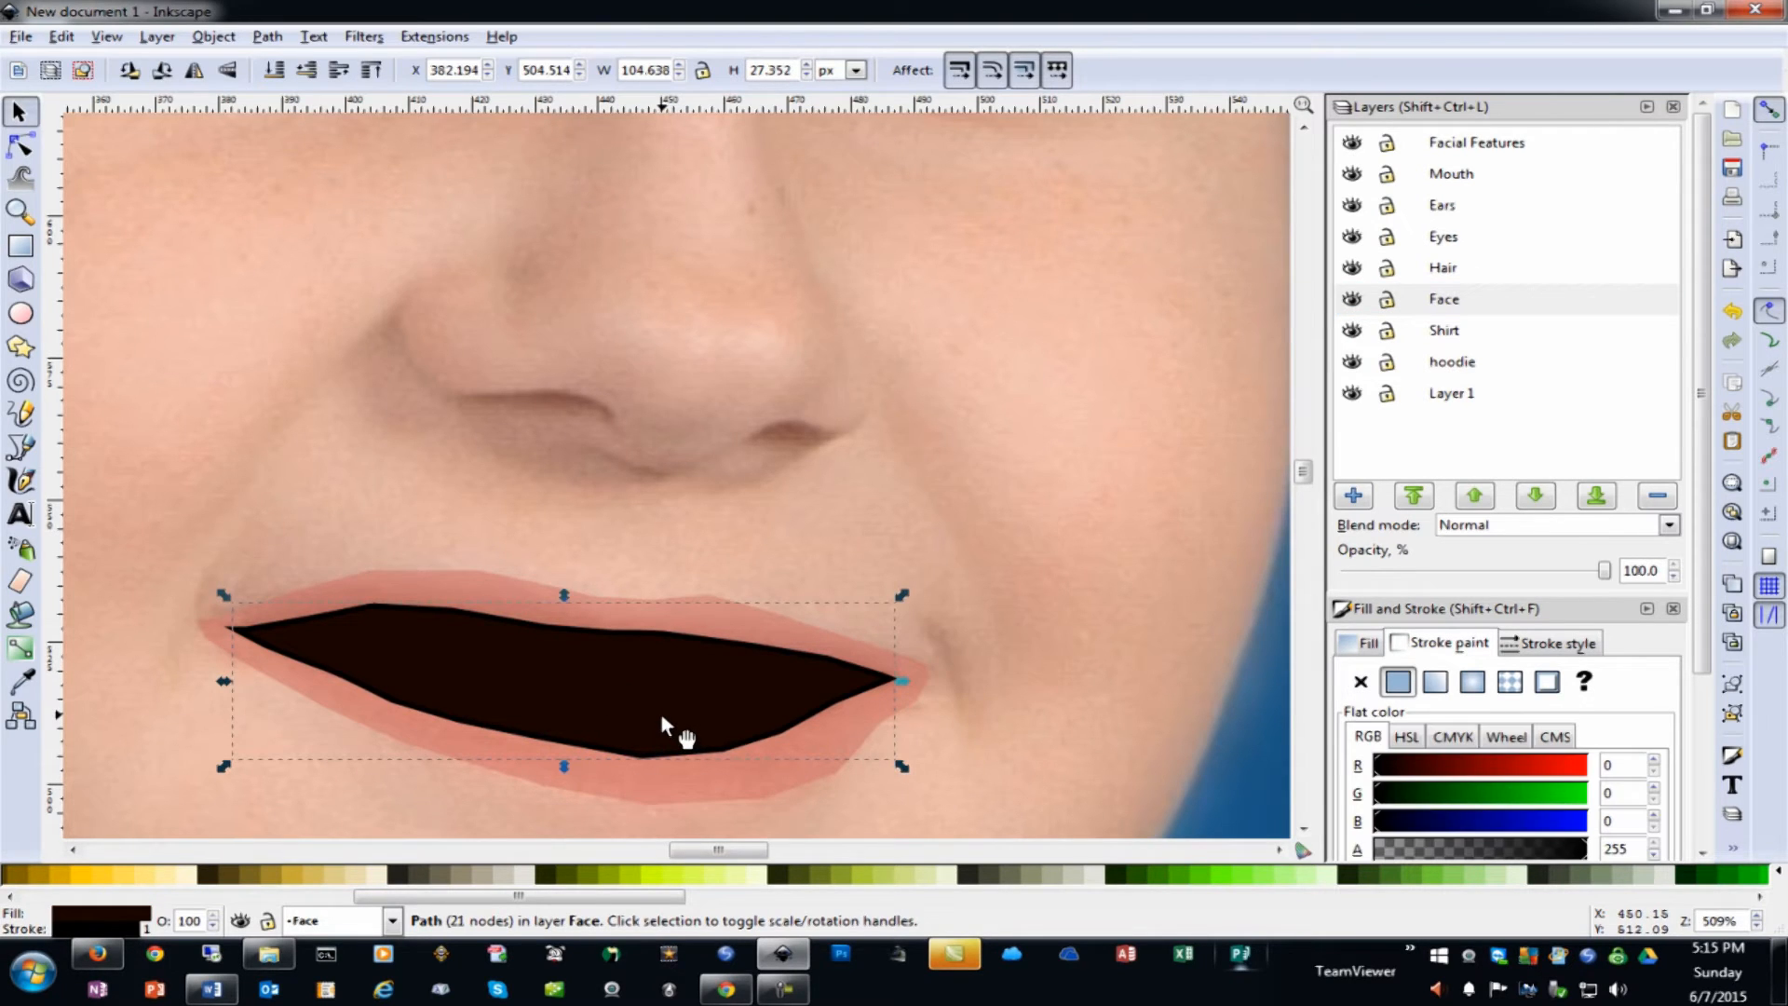
pyautogui.click(1352, 175)
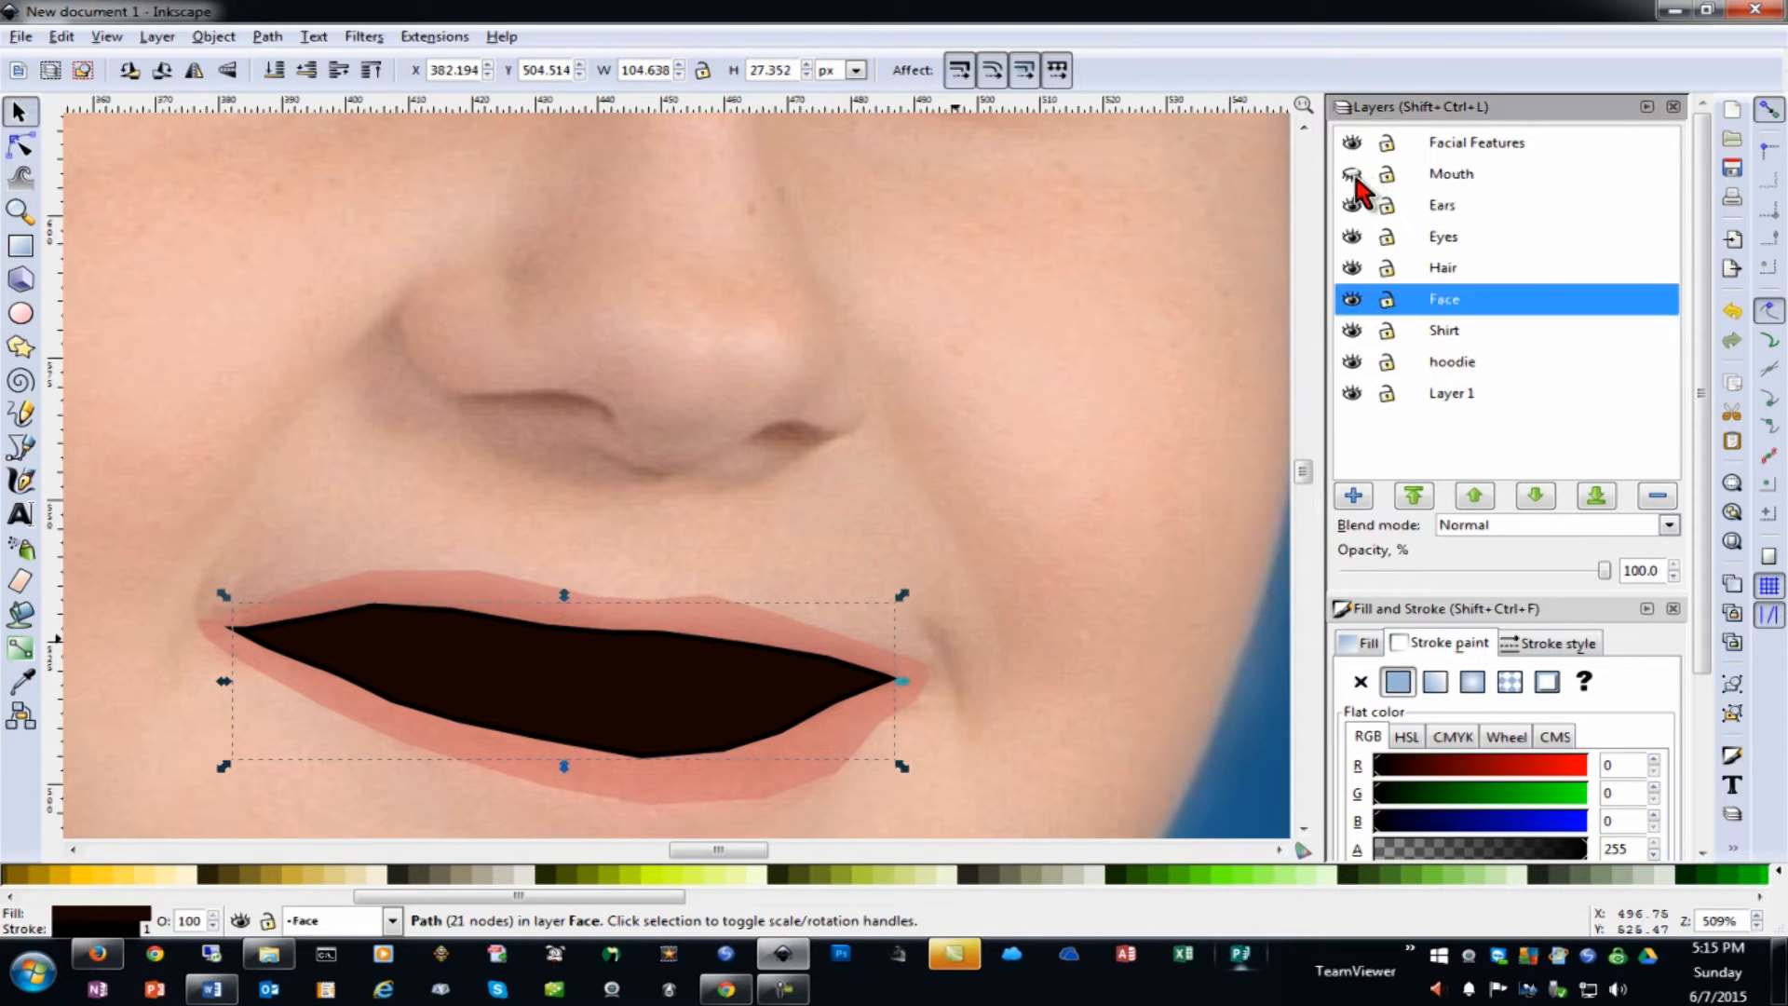
pyautogui.click(1366, 177)
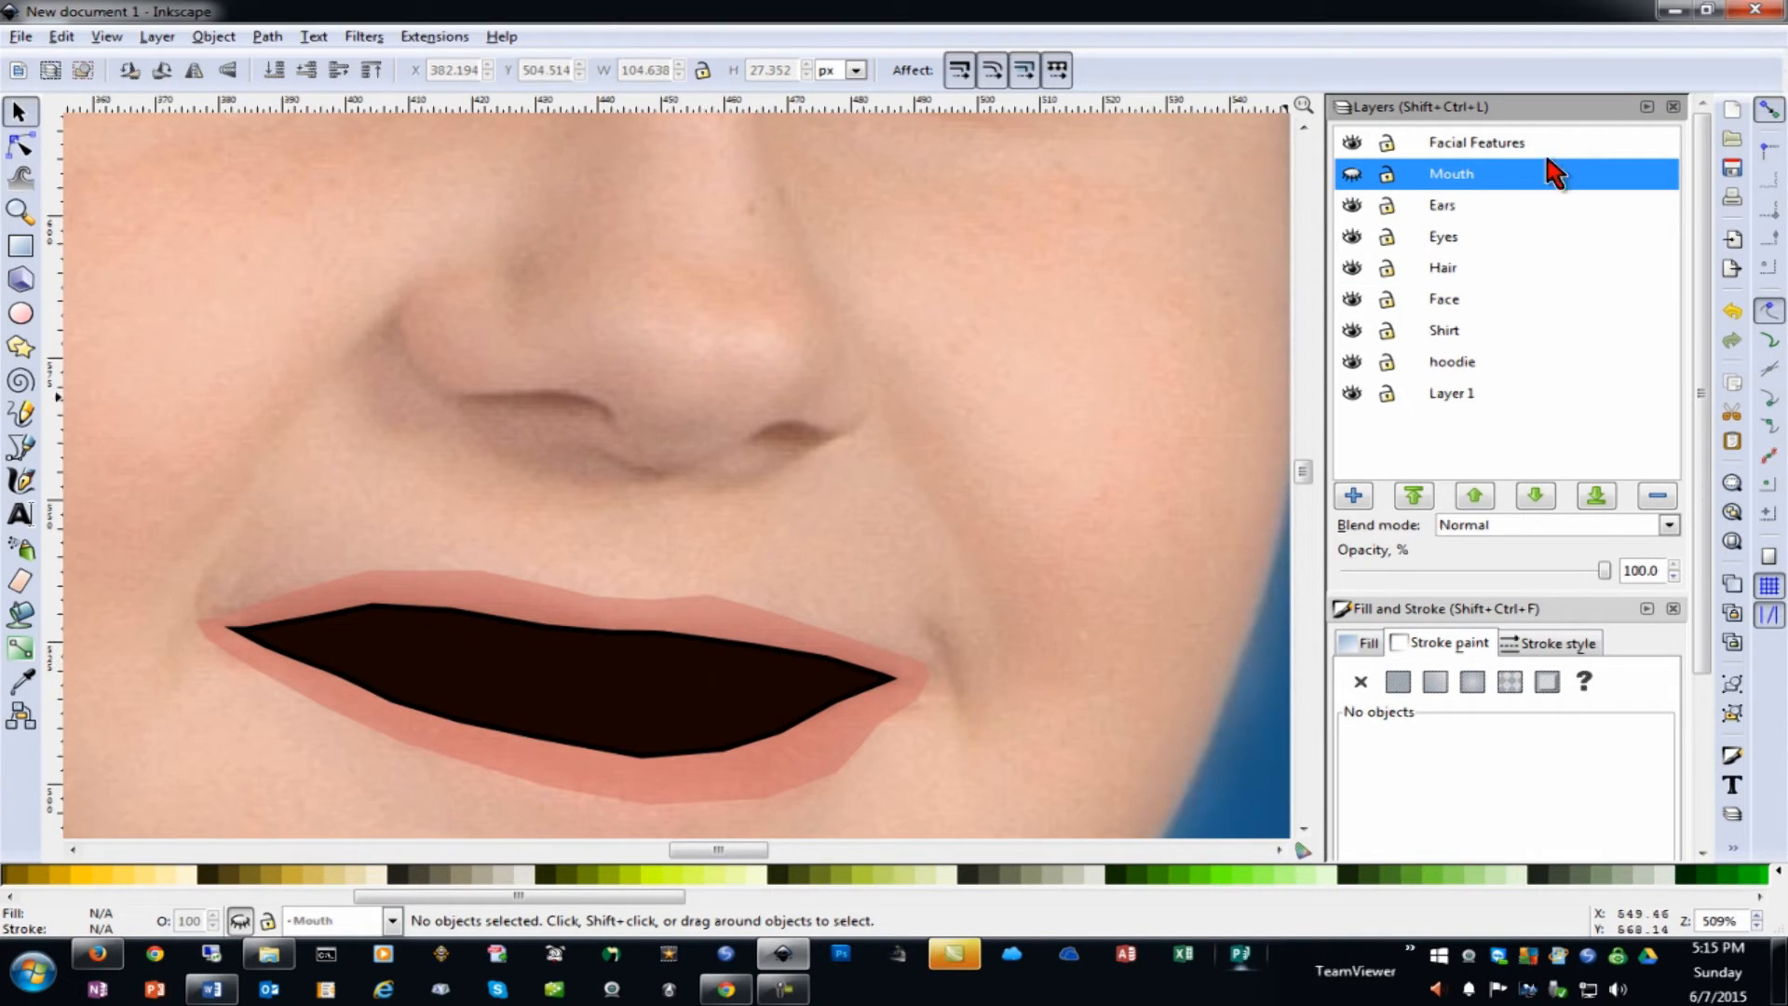
pyautogui.click(1352, 174)
pyautogui.click(1352, 174)
pyautogui.click(1352, 174)
pyautogui.click(1348, 174)
pyautogui.click(1352, 174)
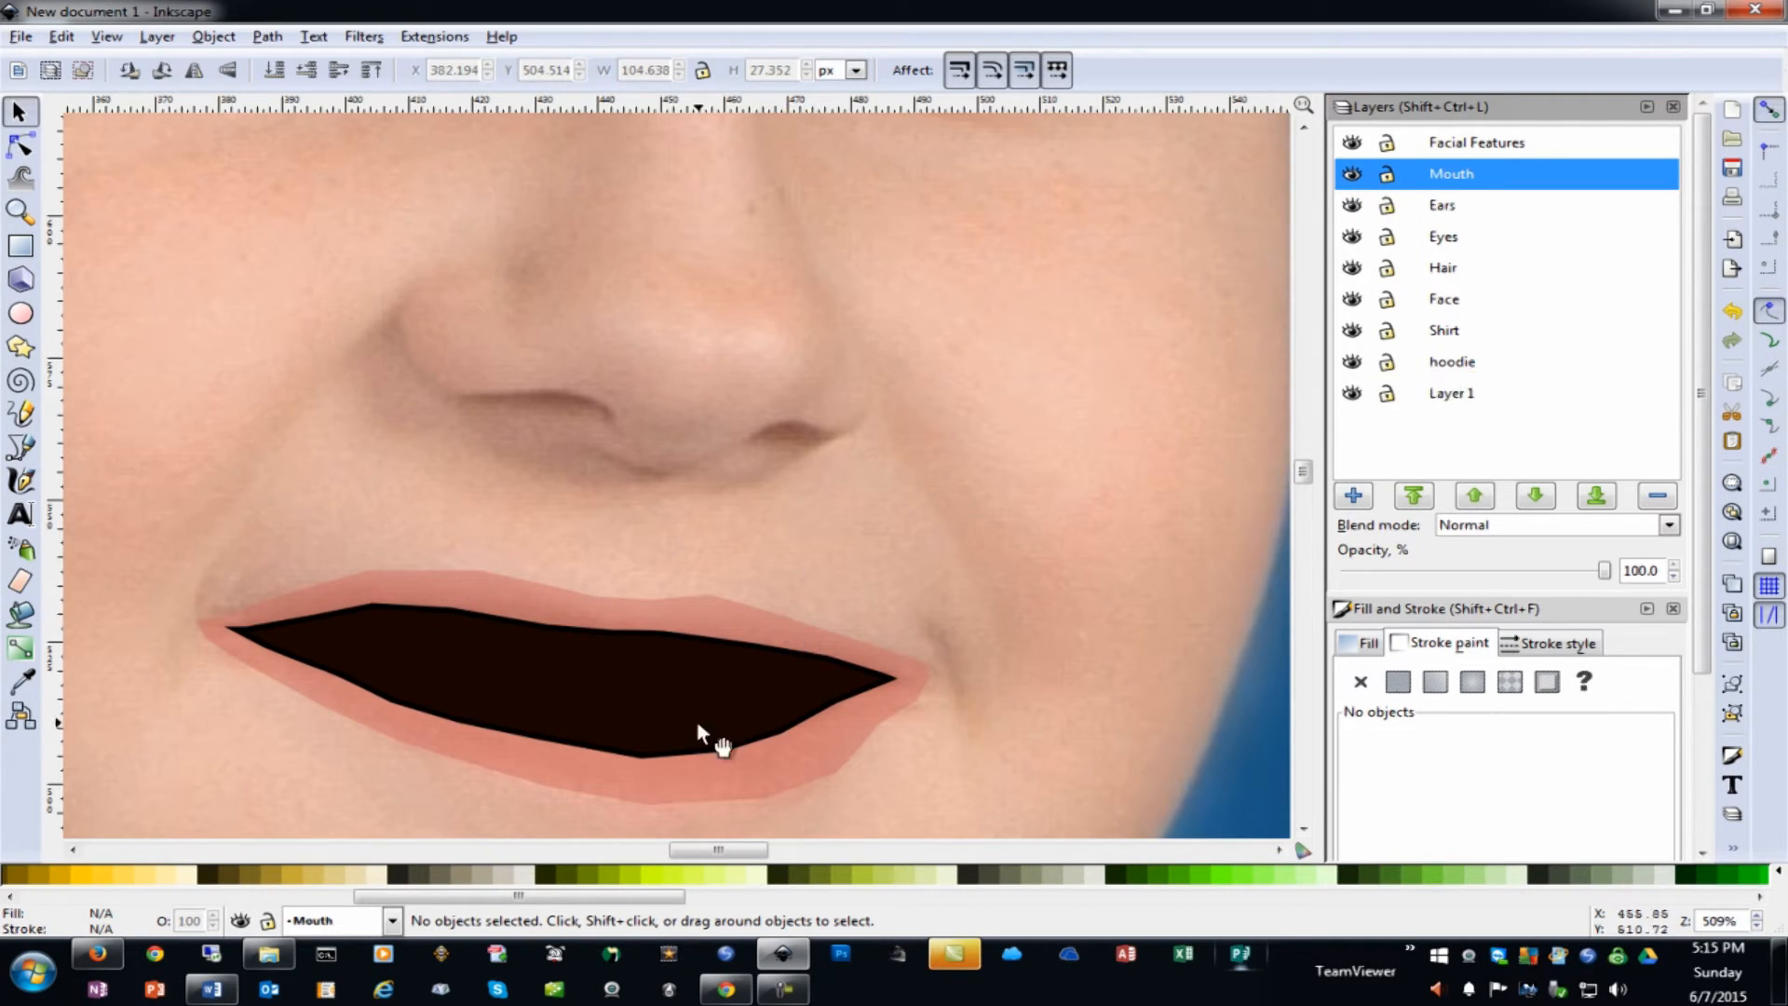
# Remove the dark mouth opening and the lip shape together from the Face layer, and make Mouth the current layer
pyautogui.click(735, 780)
pyautogui.click(758, 730)
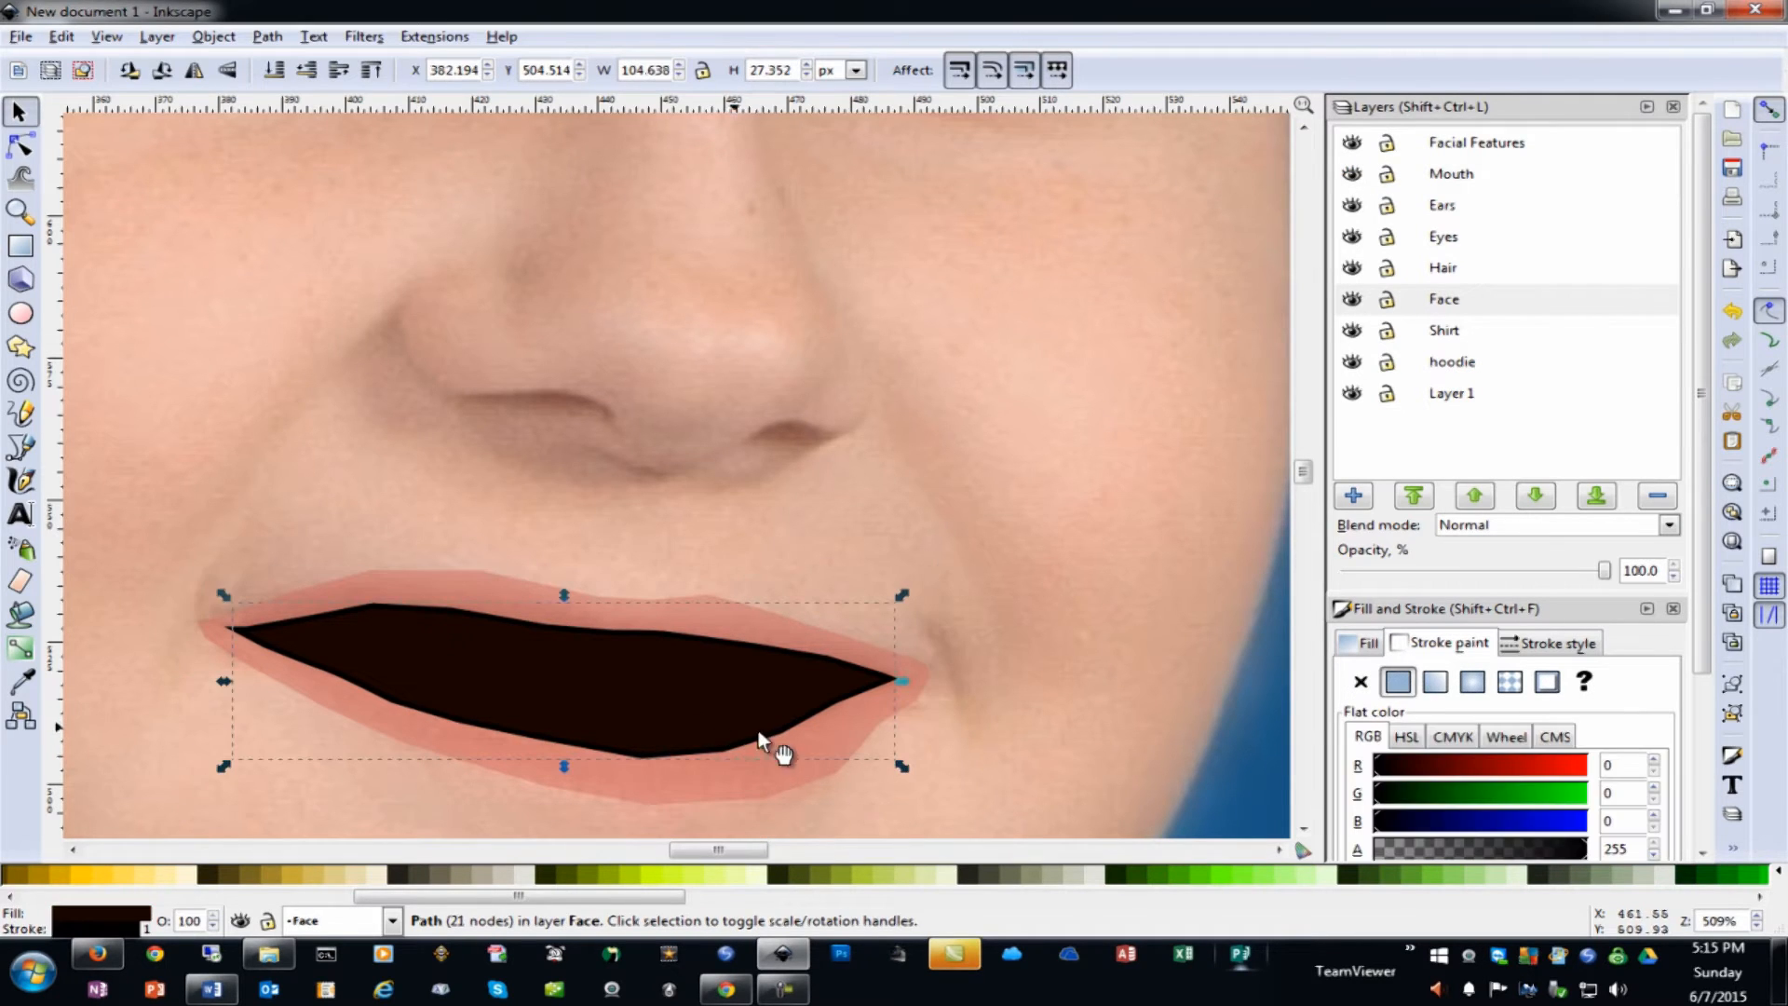
pyautogui.keyDown('shift'); pyautogui.click(796, 767); pyautogui.keyUp('shift')
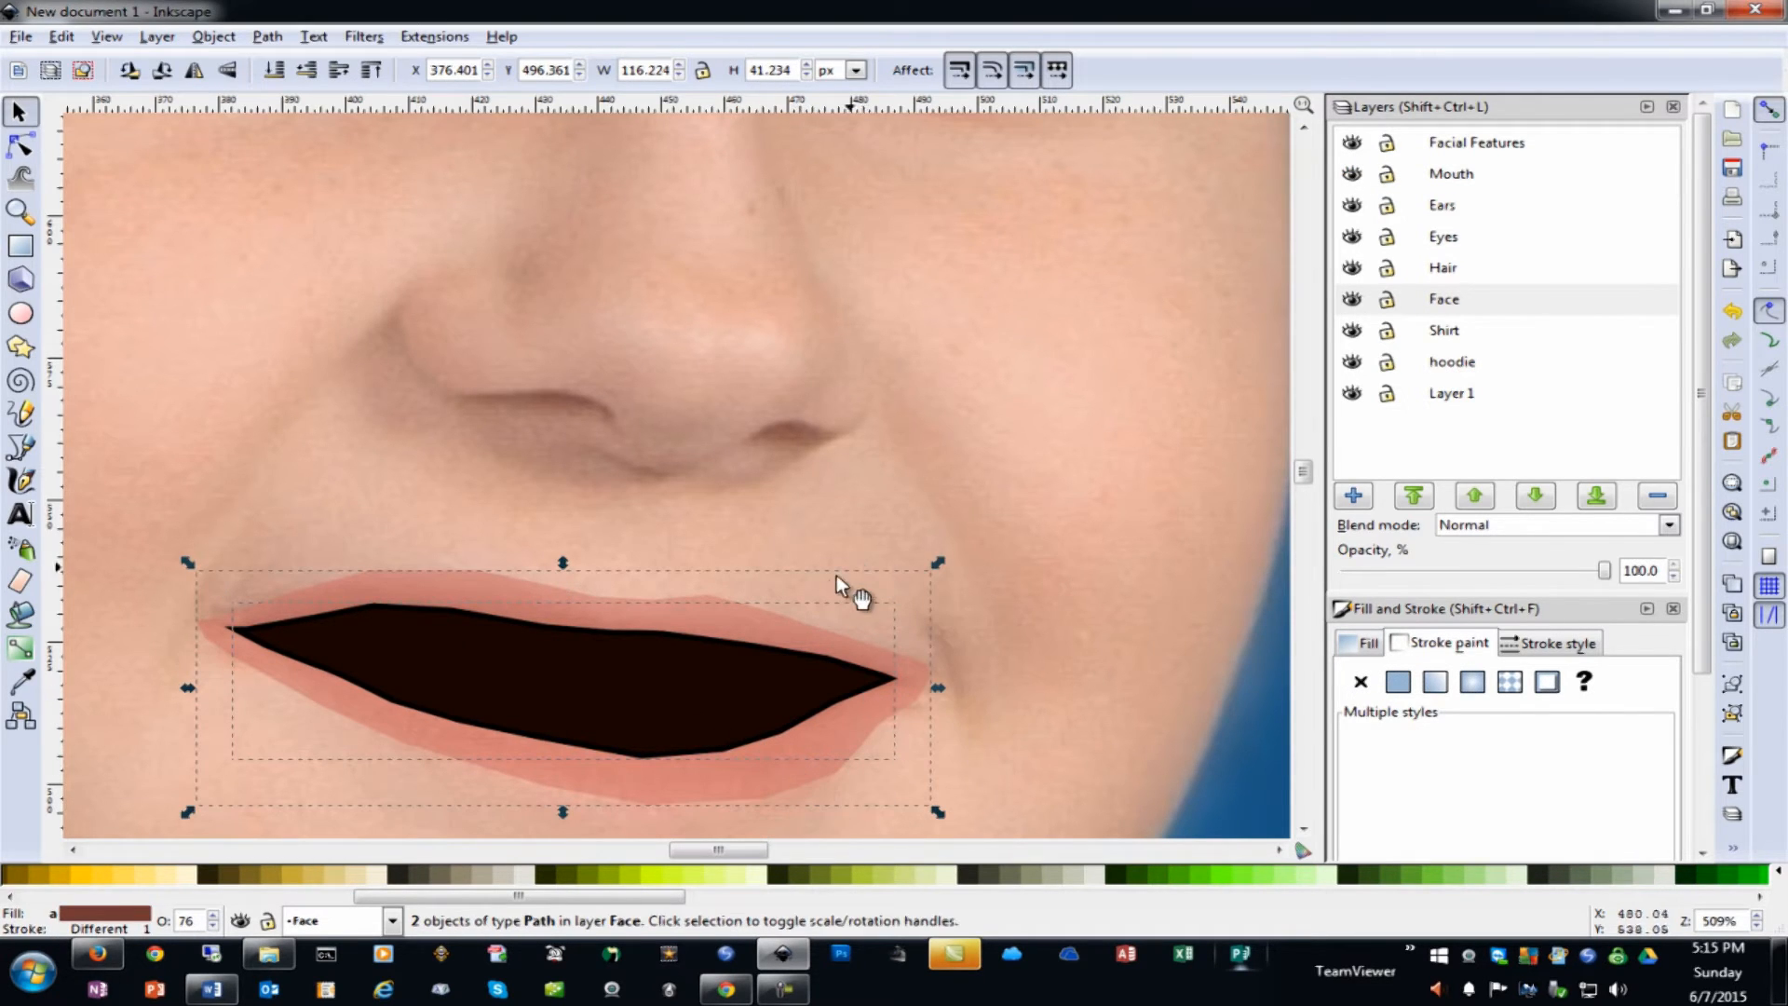
pyautogui.press('Delete')
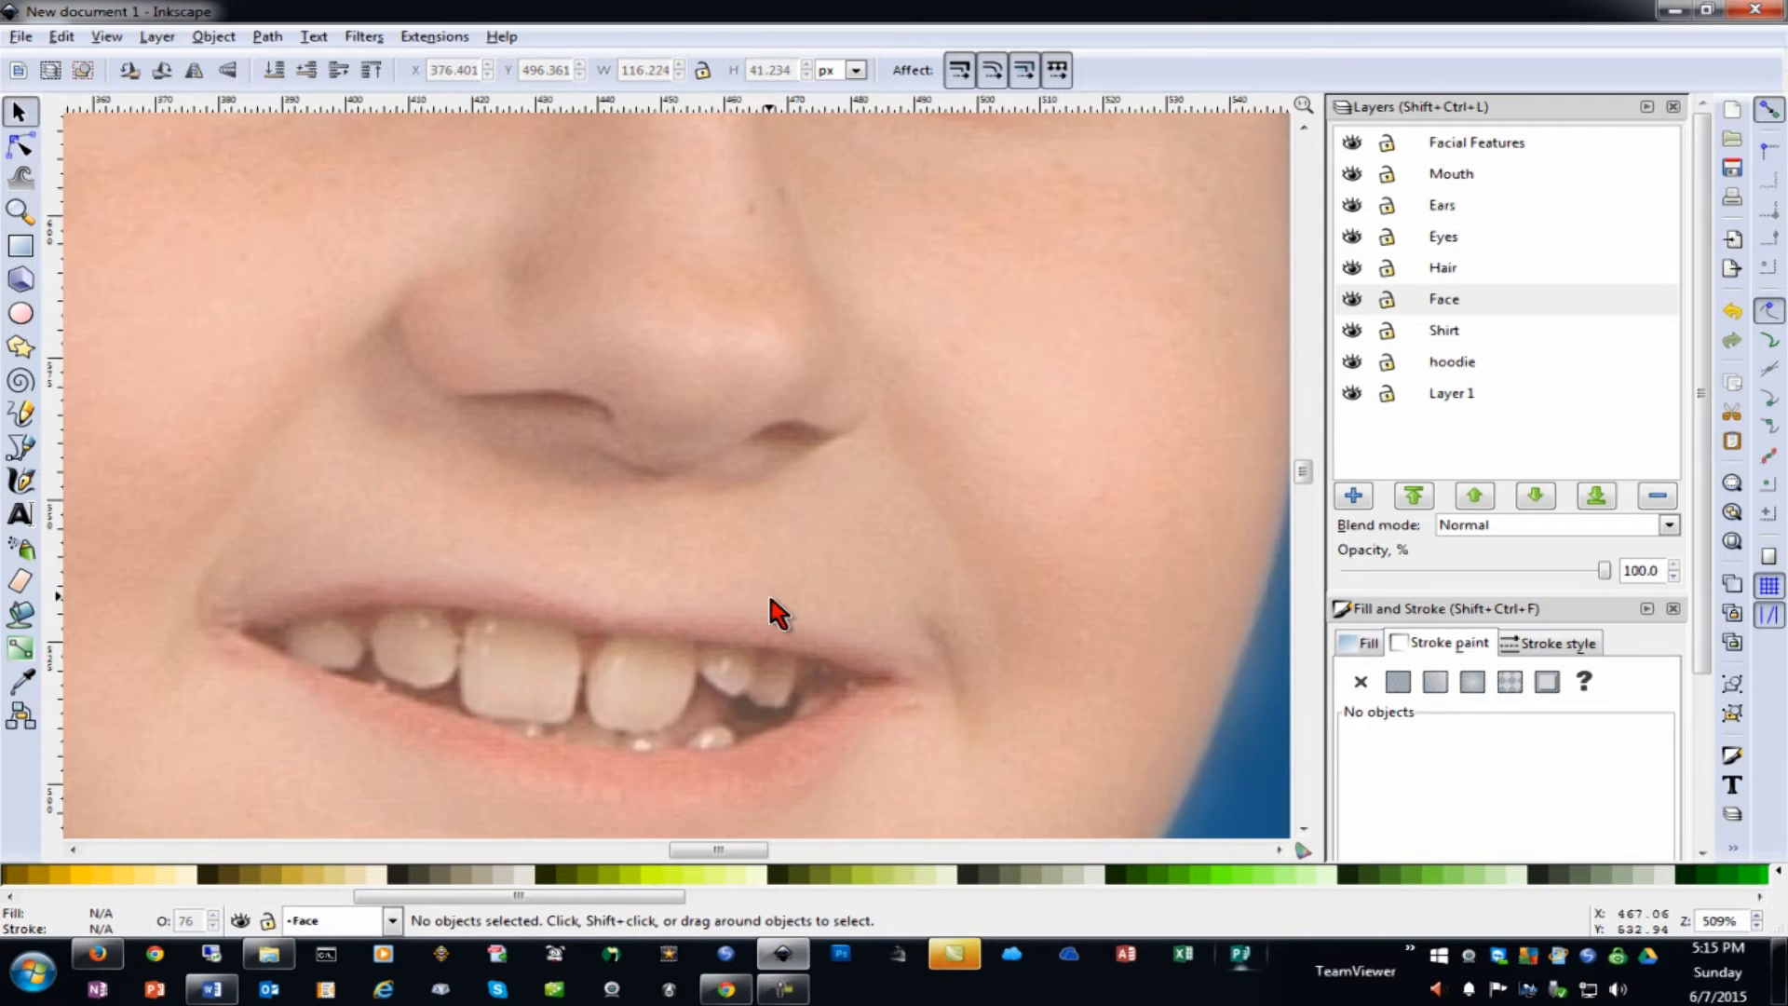
pyautogui.click(1452, 173)
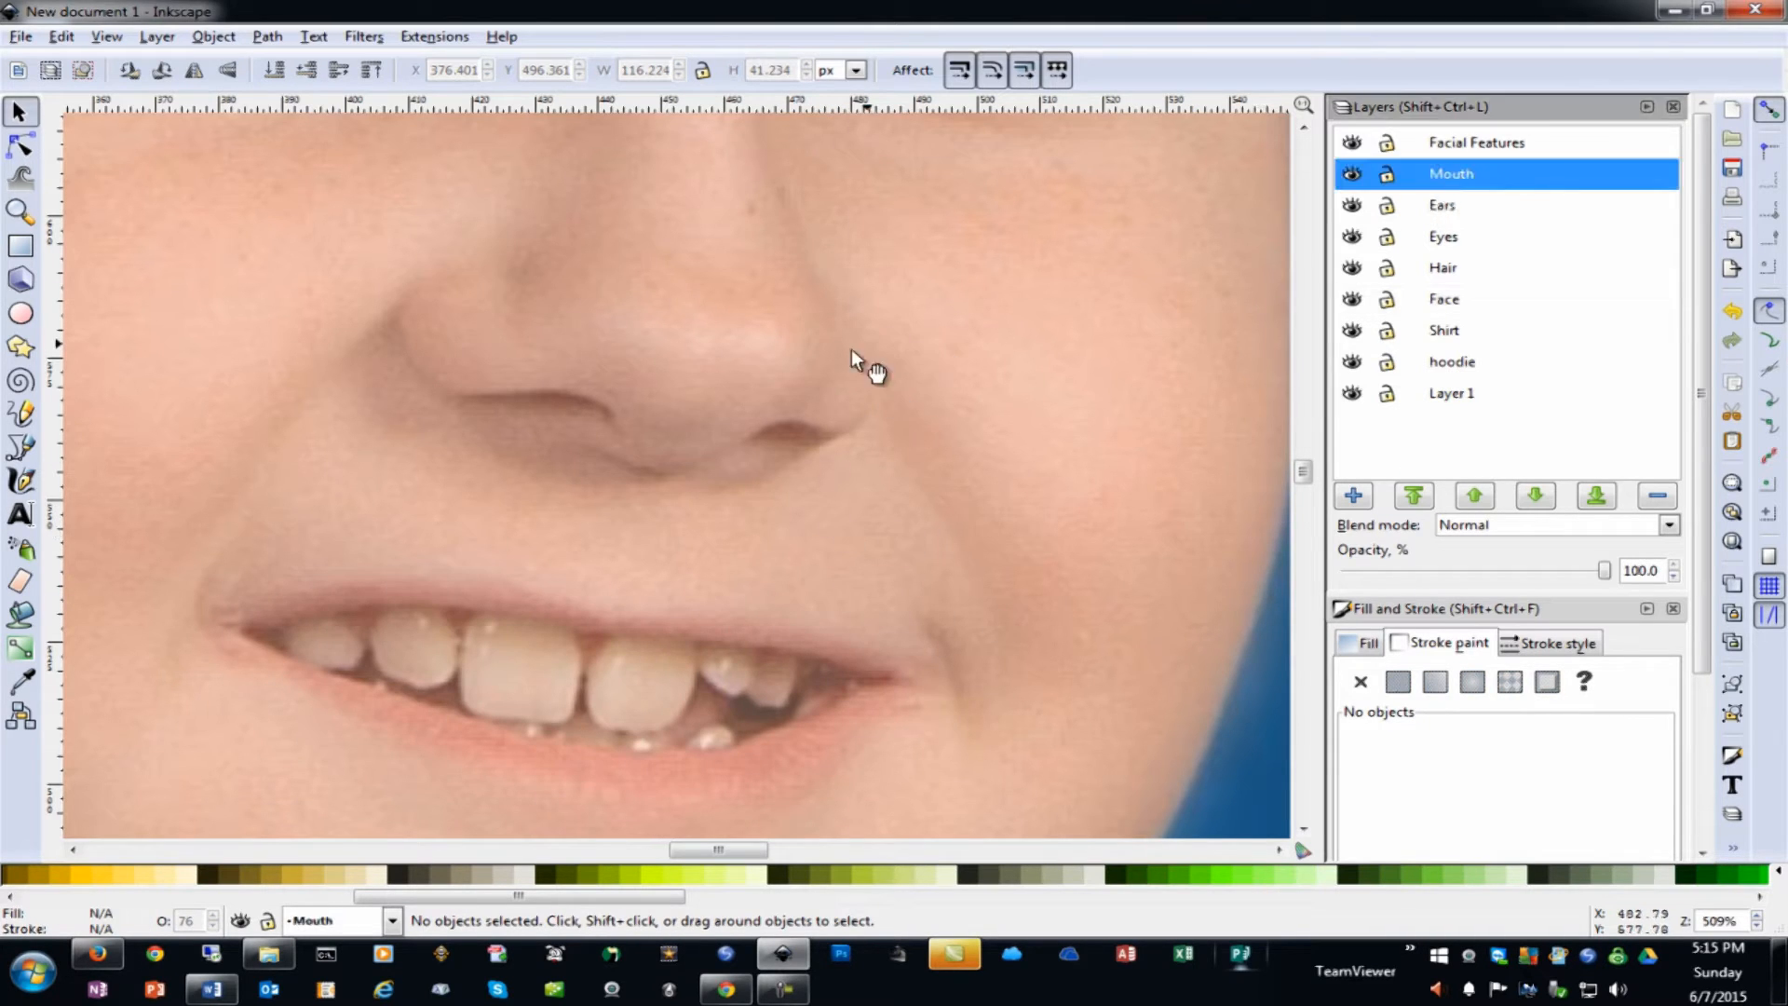
# Paste the lip and mouth-opening shapes onto the Mouth layer, place them over the photo's mouth, and toggle the layer's visibility to check them
pyautogui.hotkey('ctrl', 'v')
pyautogui.moveTo(786, 447); pyautogui.dragTo(596, 715)
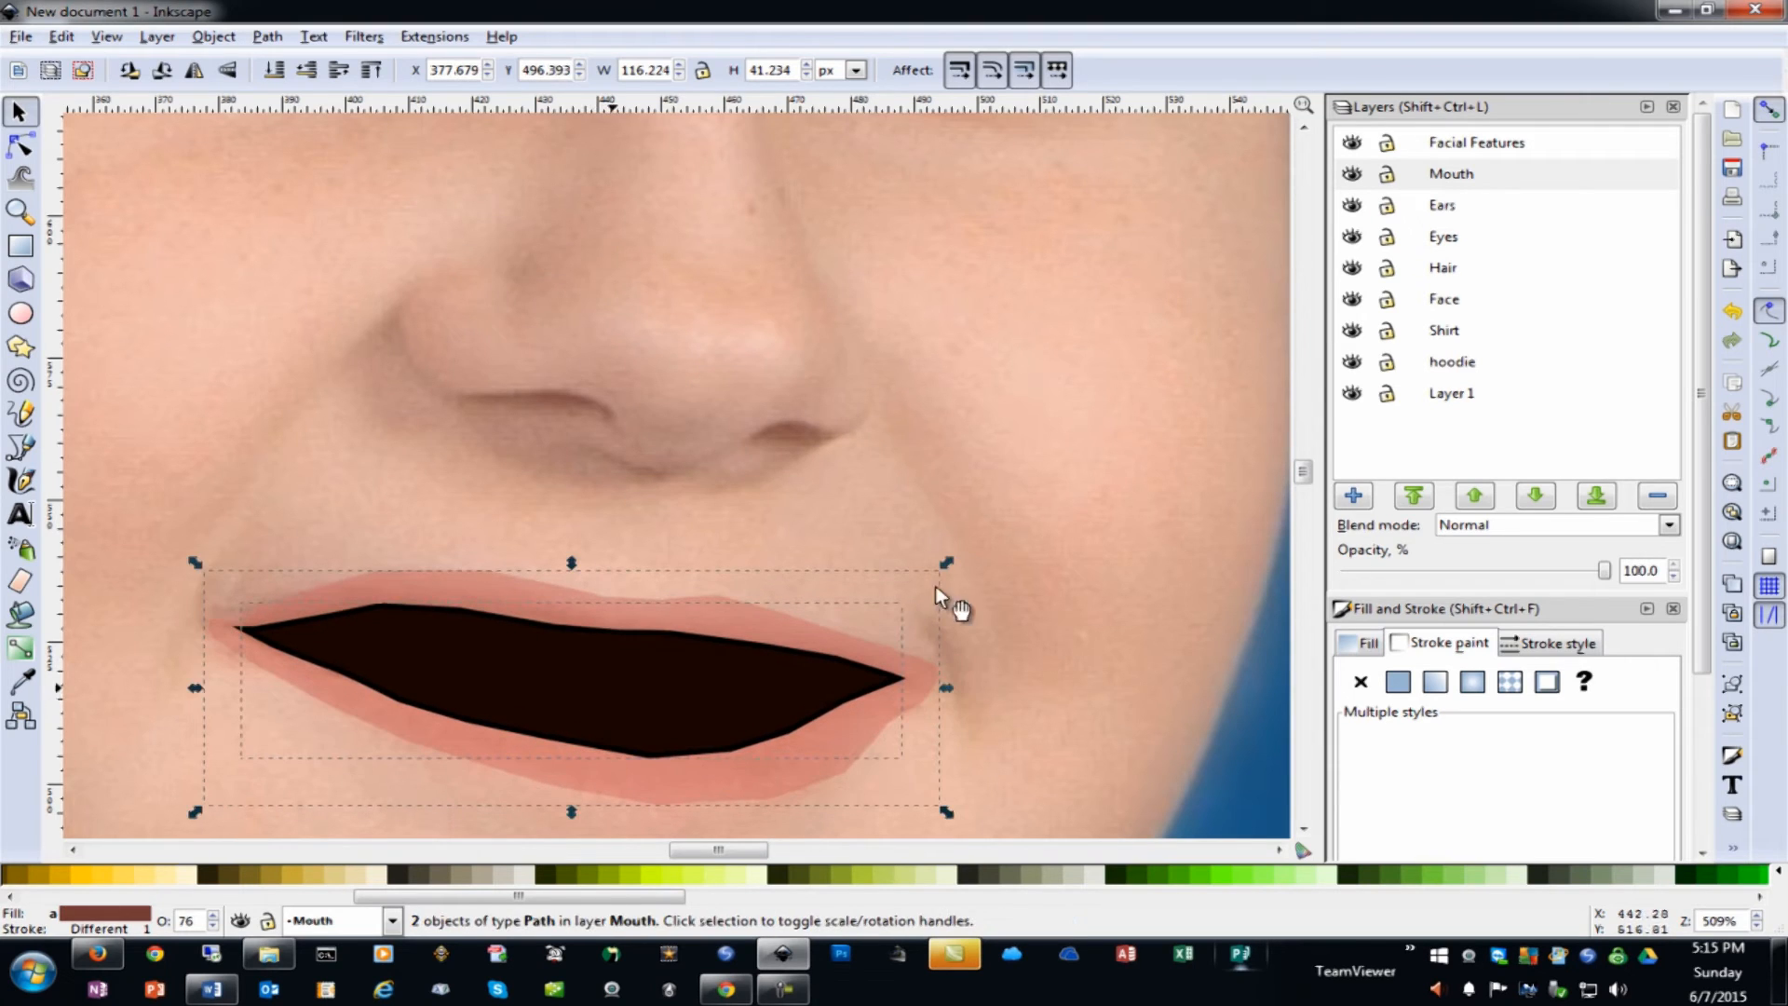
pyautogui.click(1422, 179)
pyautogui.click(1351, 173)
pyautogui.click(1351, 173)
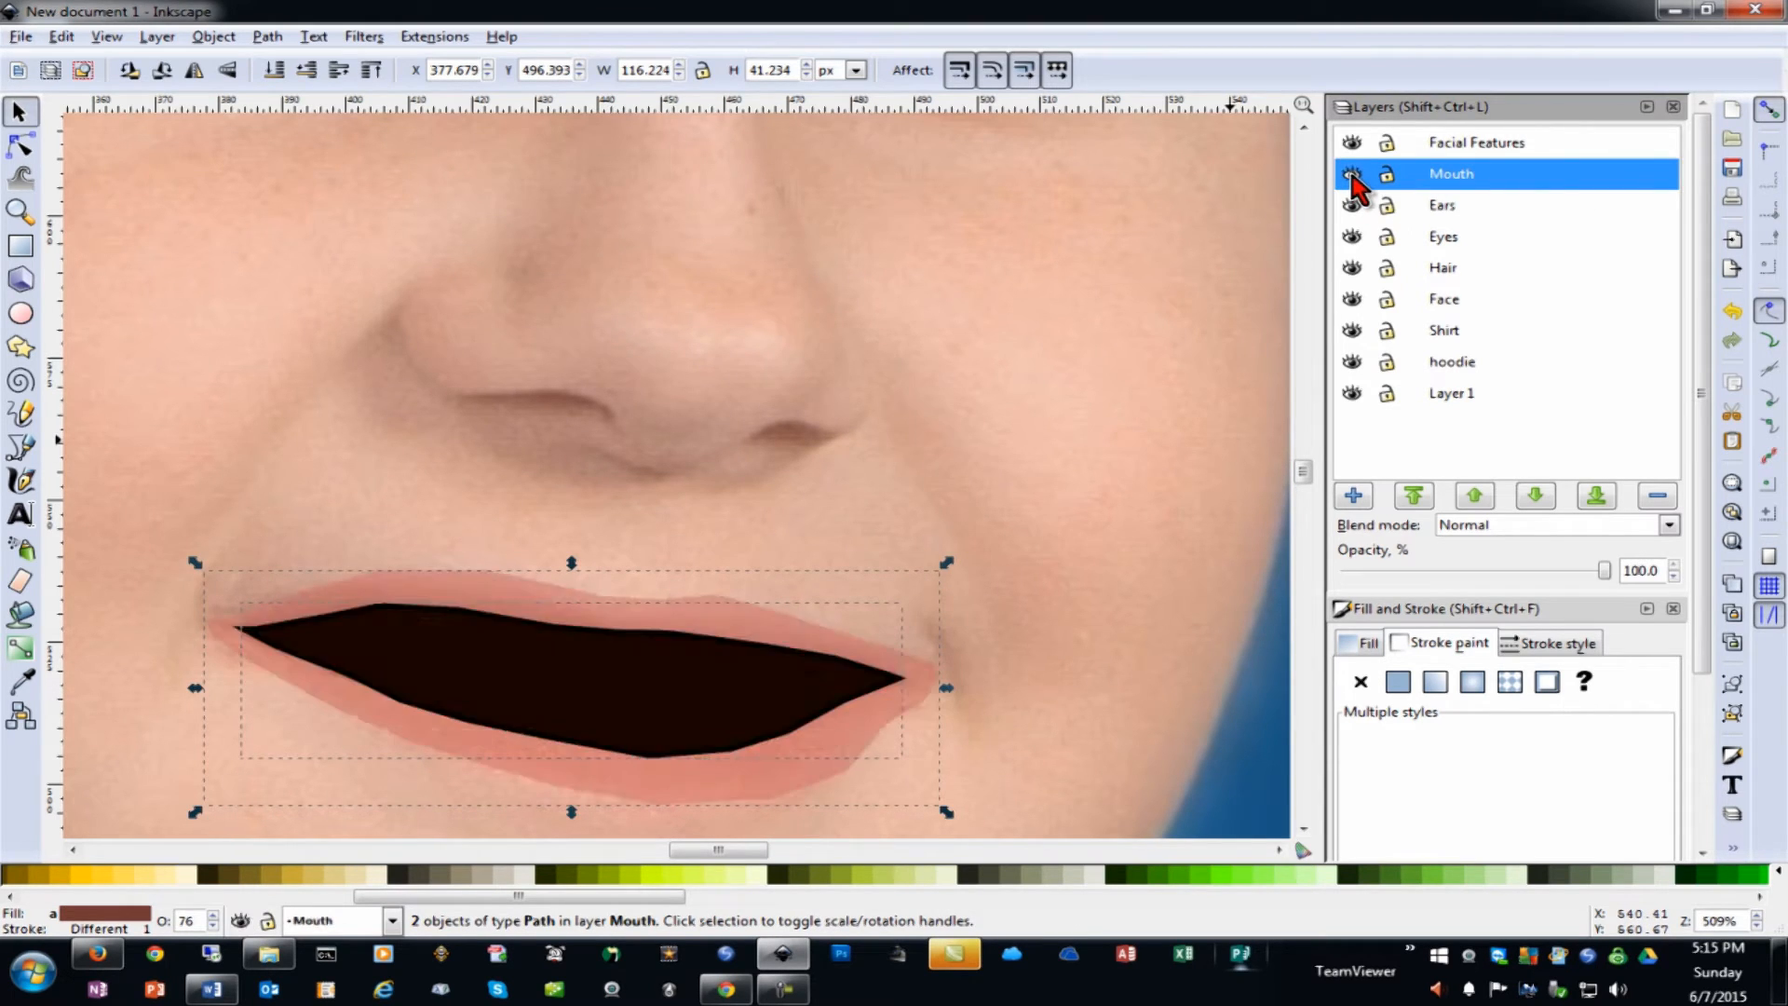
pyautogui.click(1351, 173)
pyautogui.click(1351, 174)
pyautogui.click(1352, 177)
pyautogui.click(1354, 180)
pyautogui.click(1347, 176)
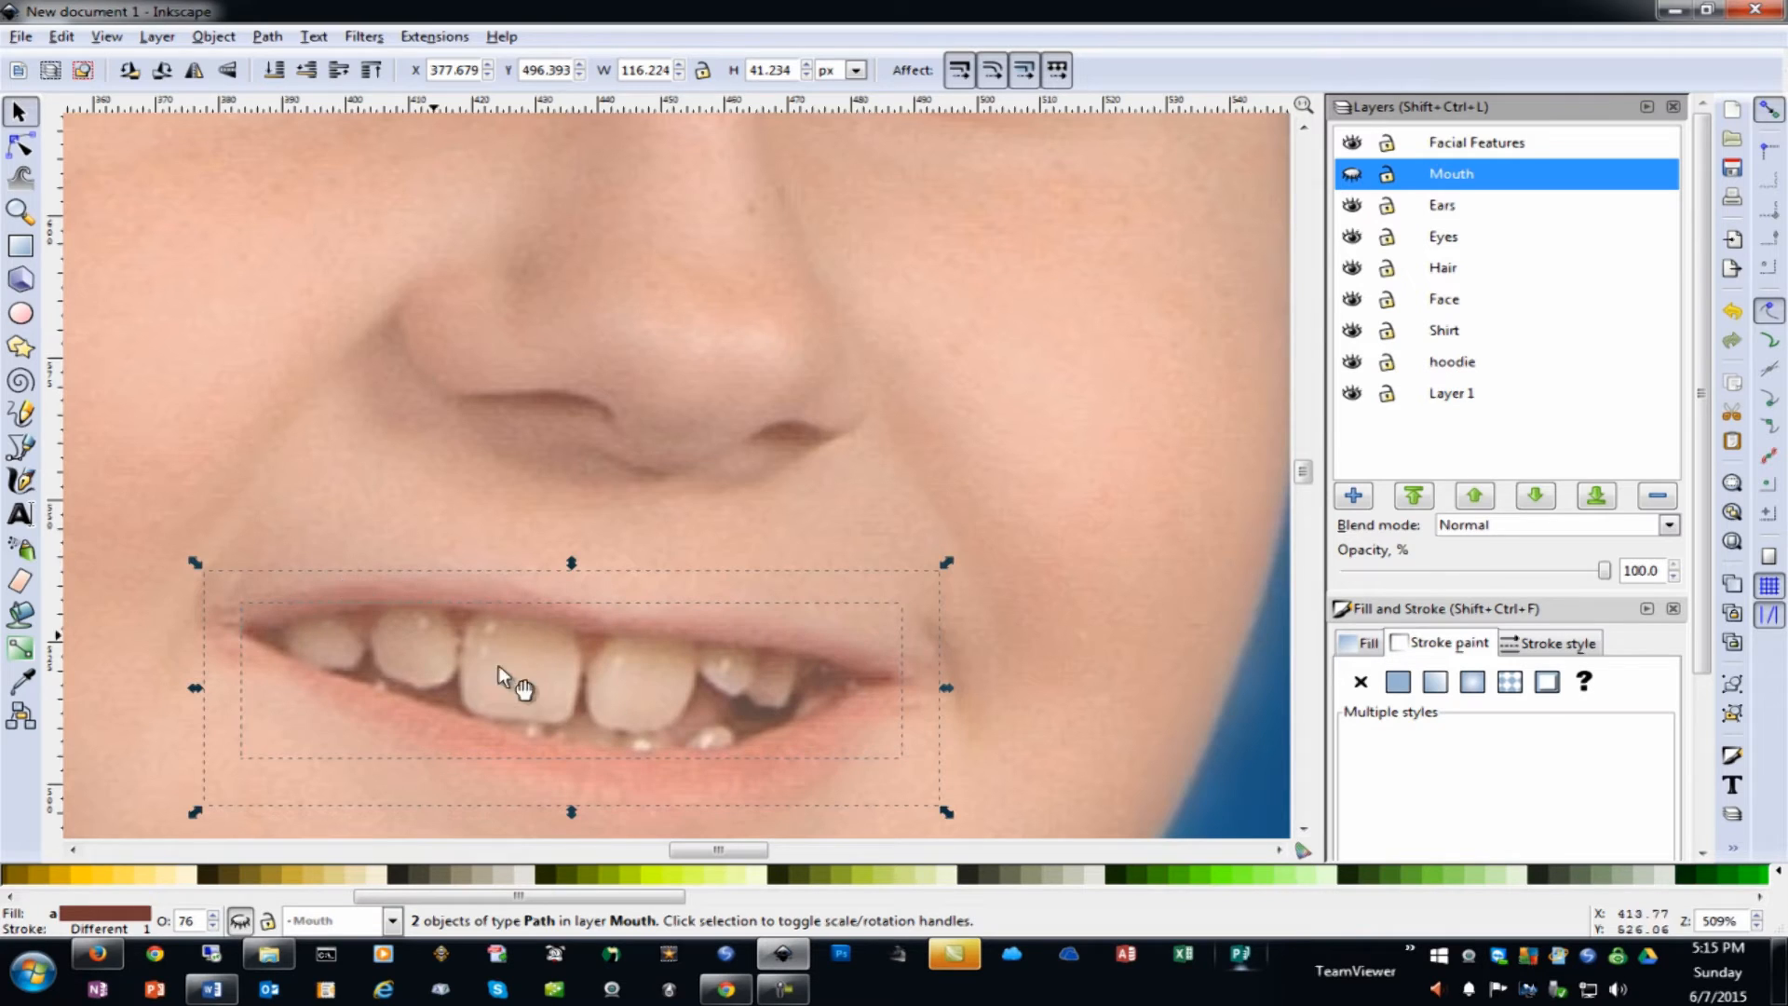
pyautogui.click(17, 451)
pyautogui.click(280, 641)
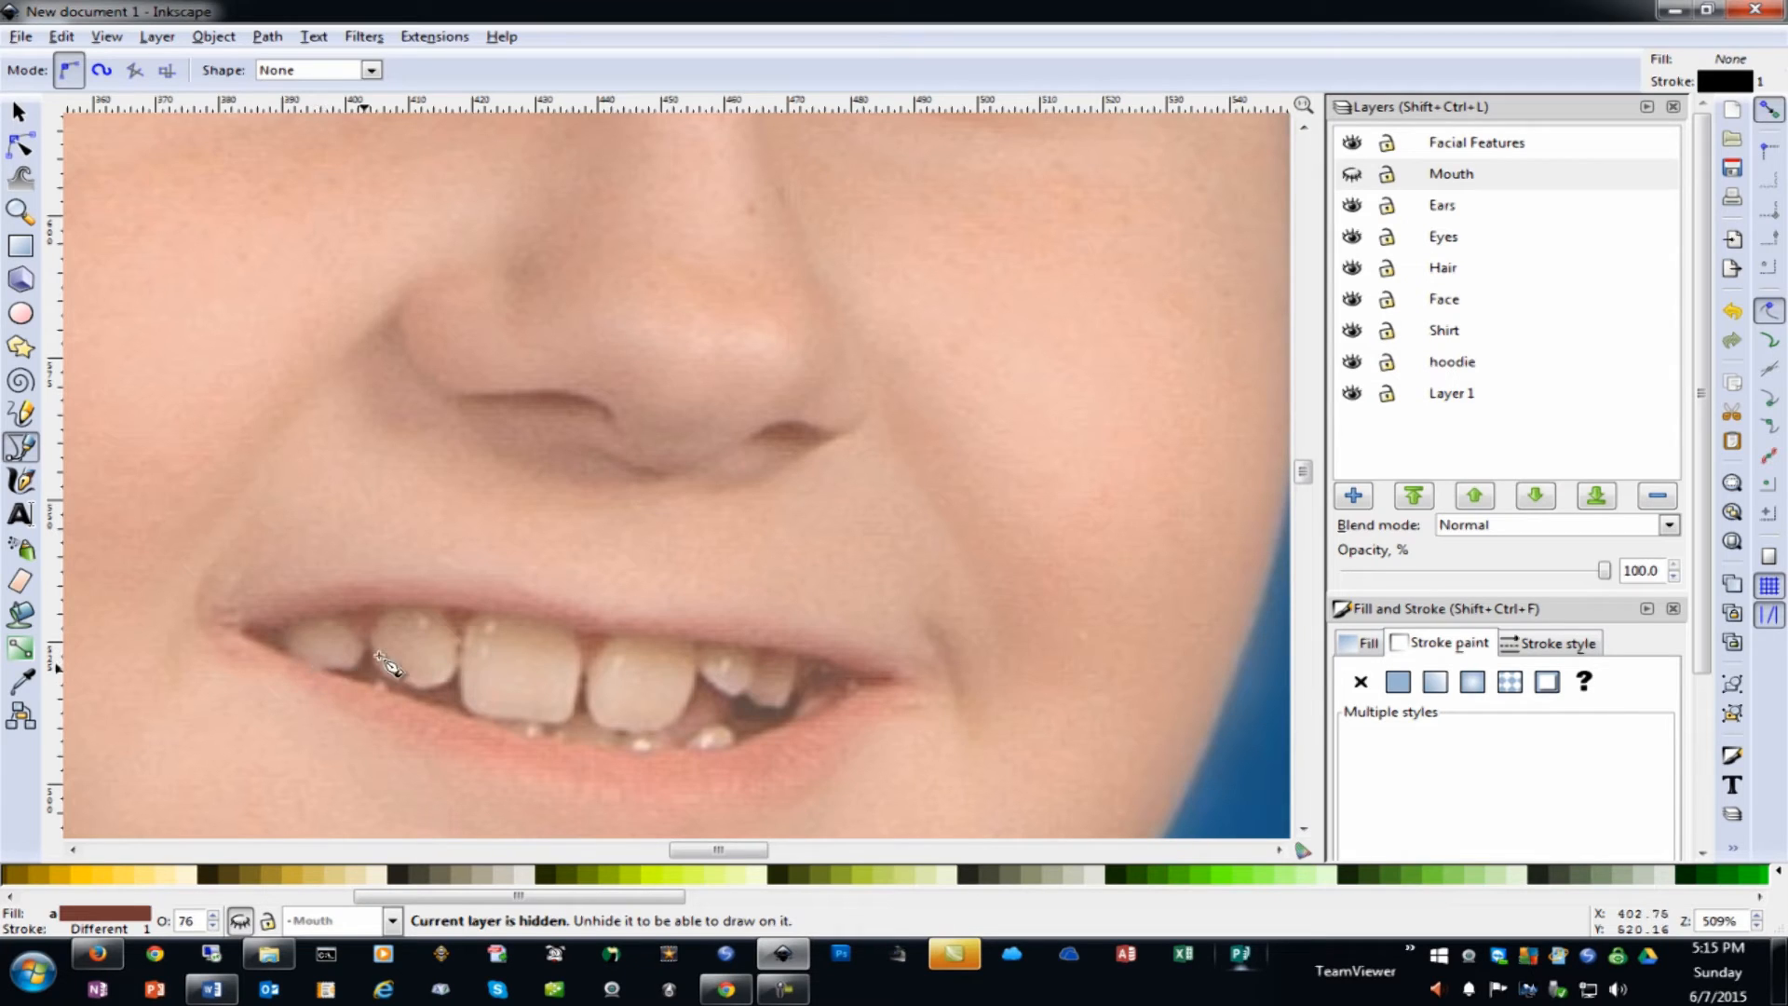
pyautogui.click(1351, 174)
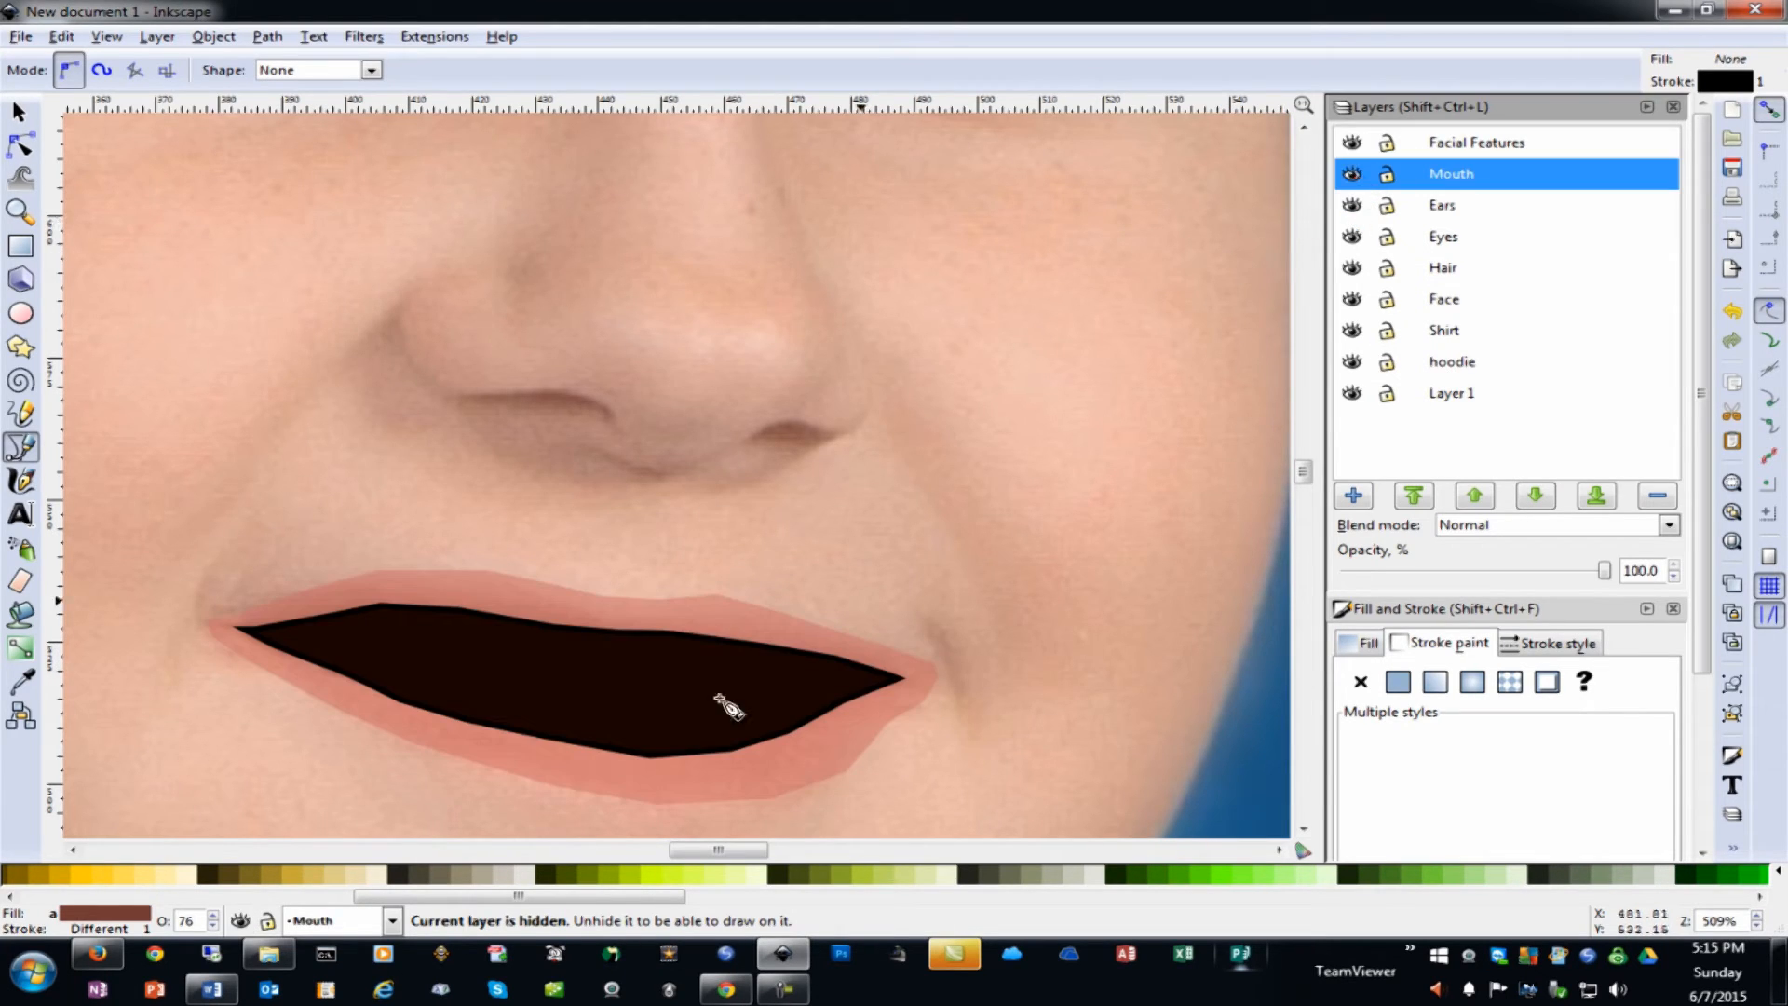
pyautogui.click(1353, 175)
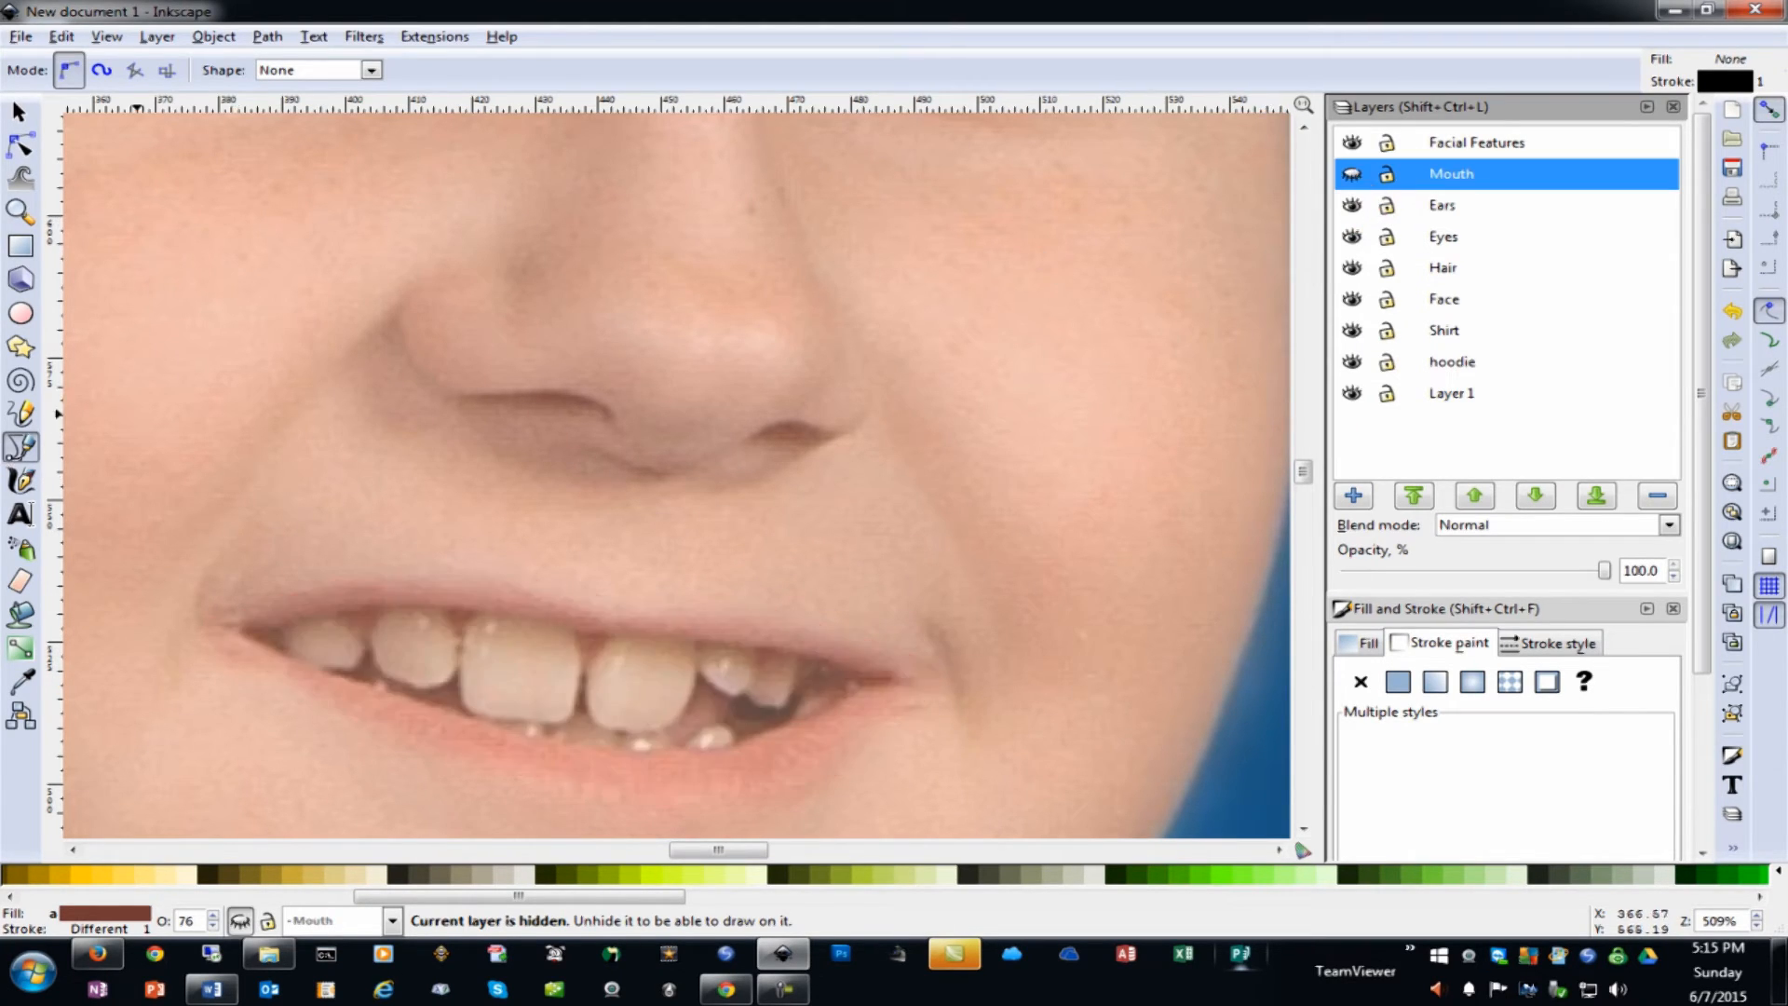
pyautogui.click(689, 491)
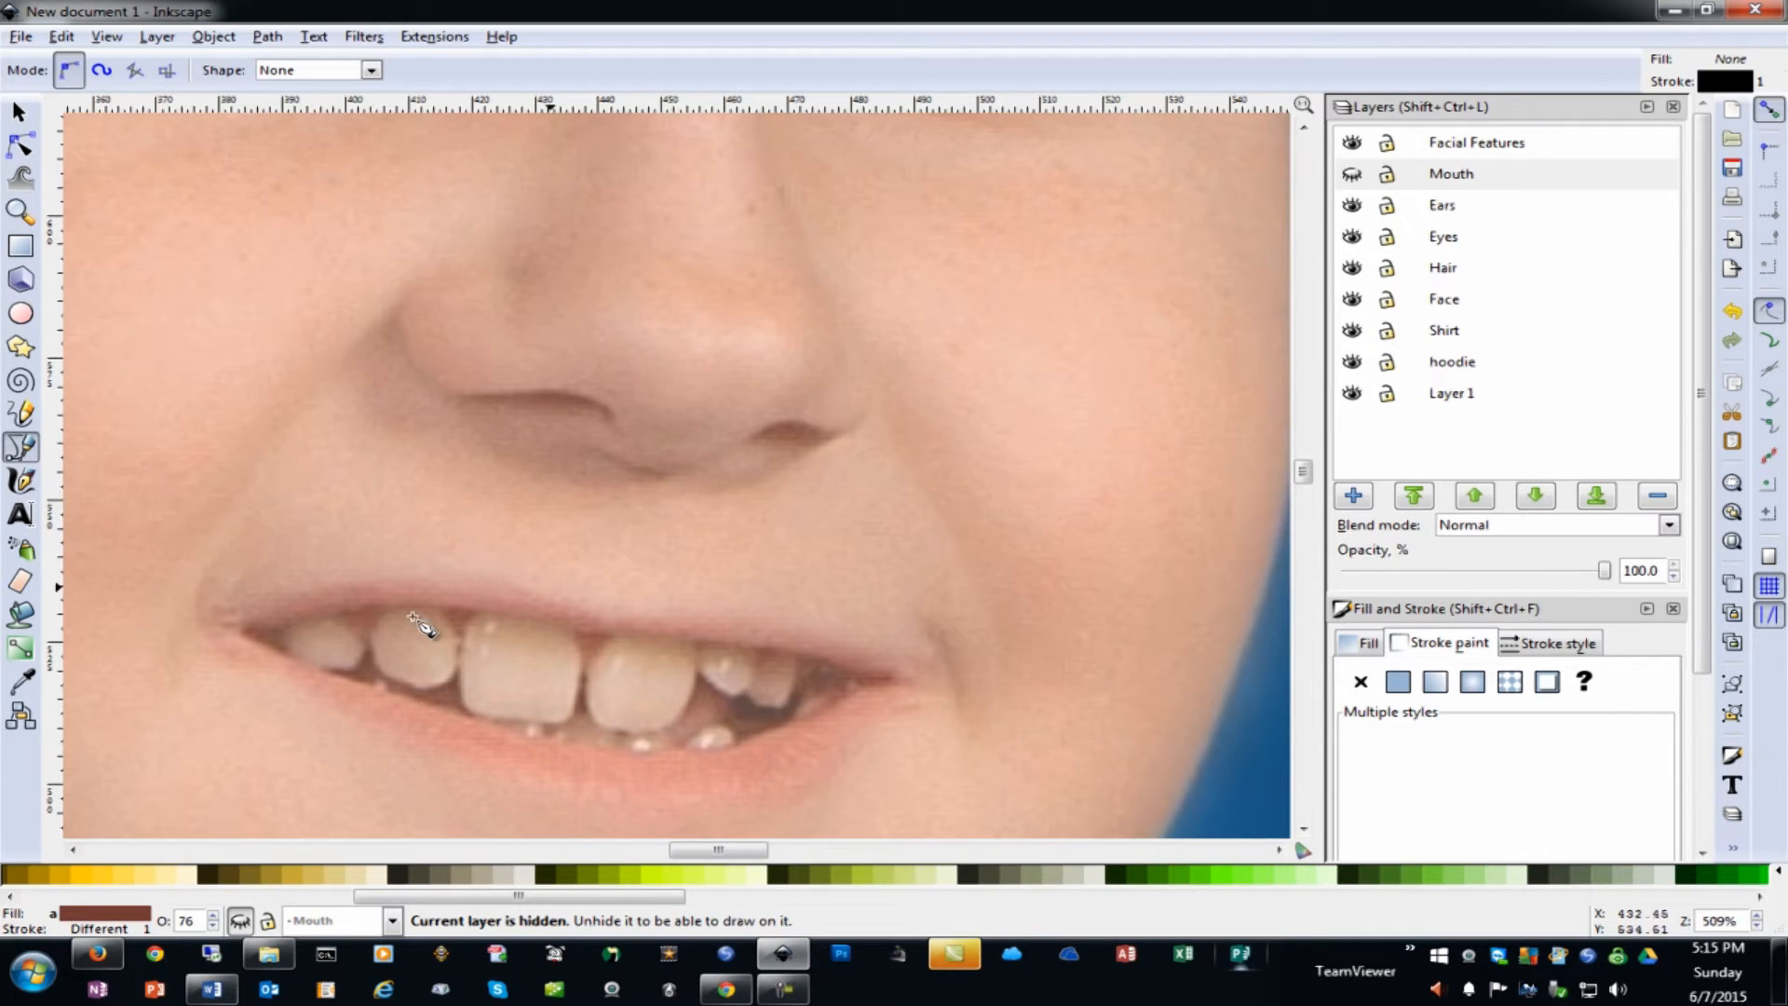
pyautogui.hotkey('ctrl', 'z')
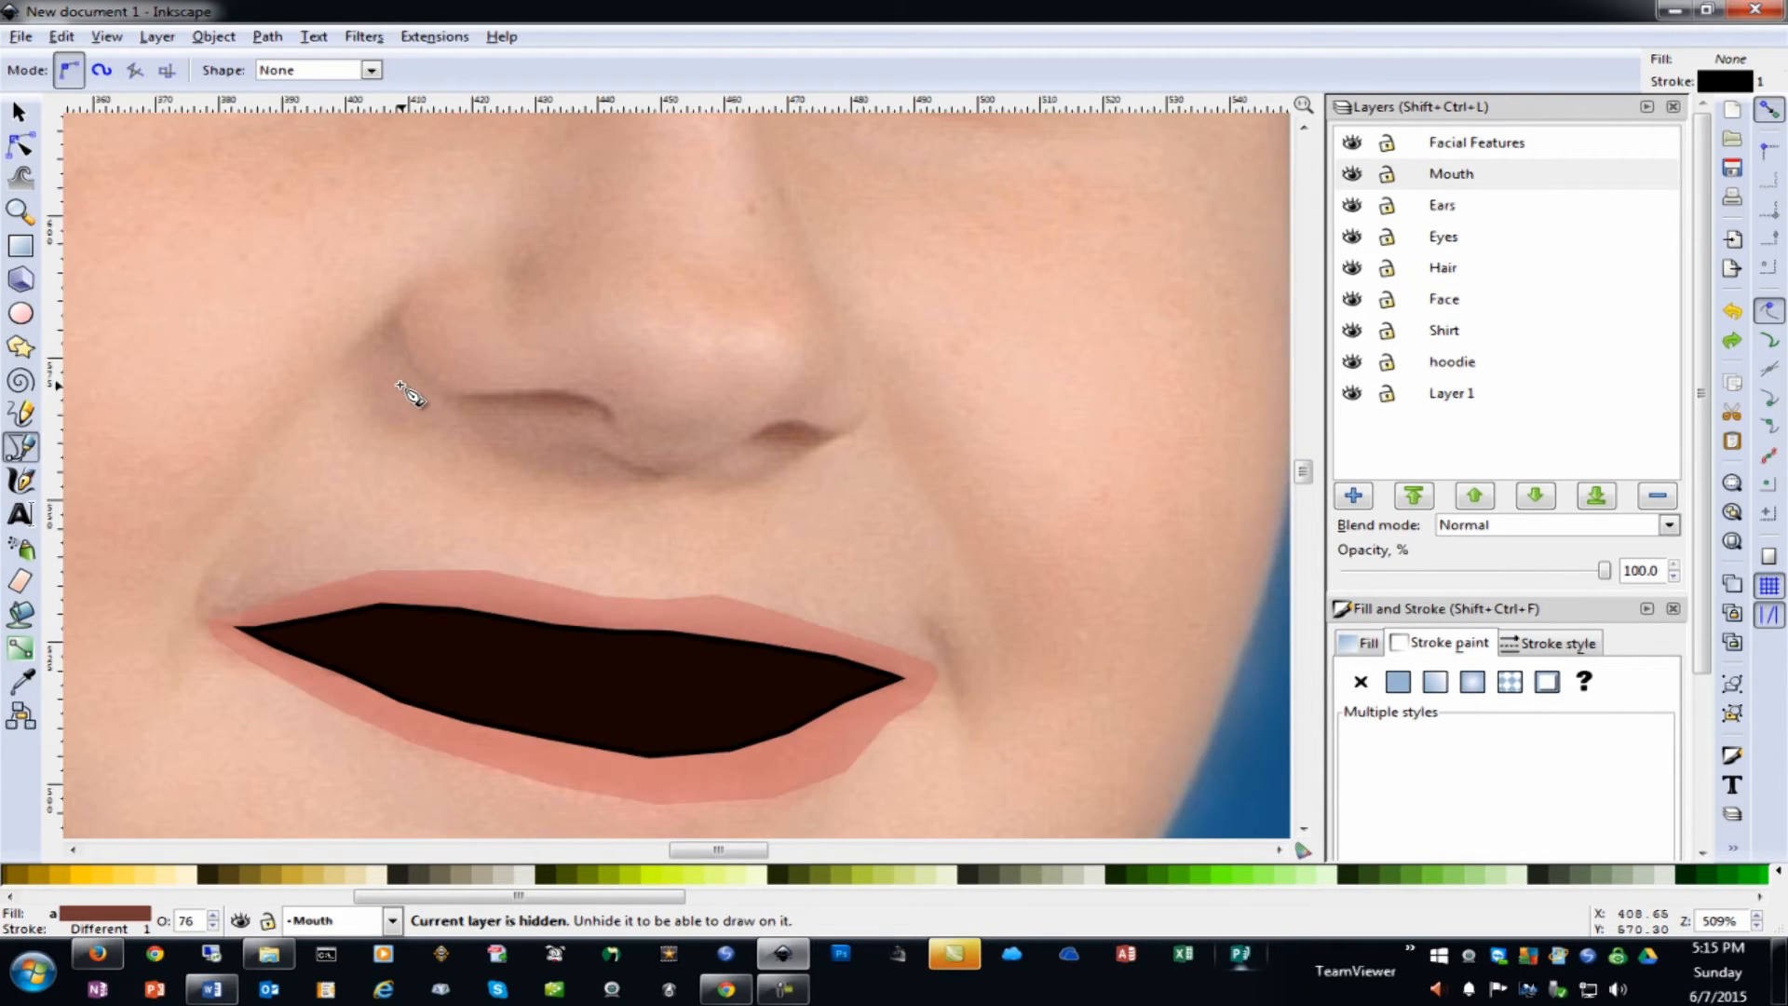
# Give the lip and mouth-opening shapes a flat black stroke and cancel the stray path
pyautogui.click(1361, 687)
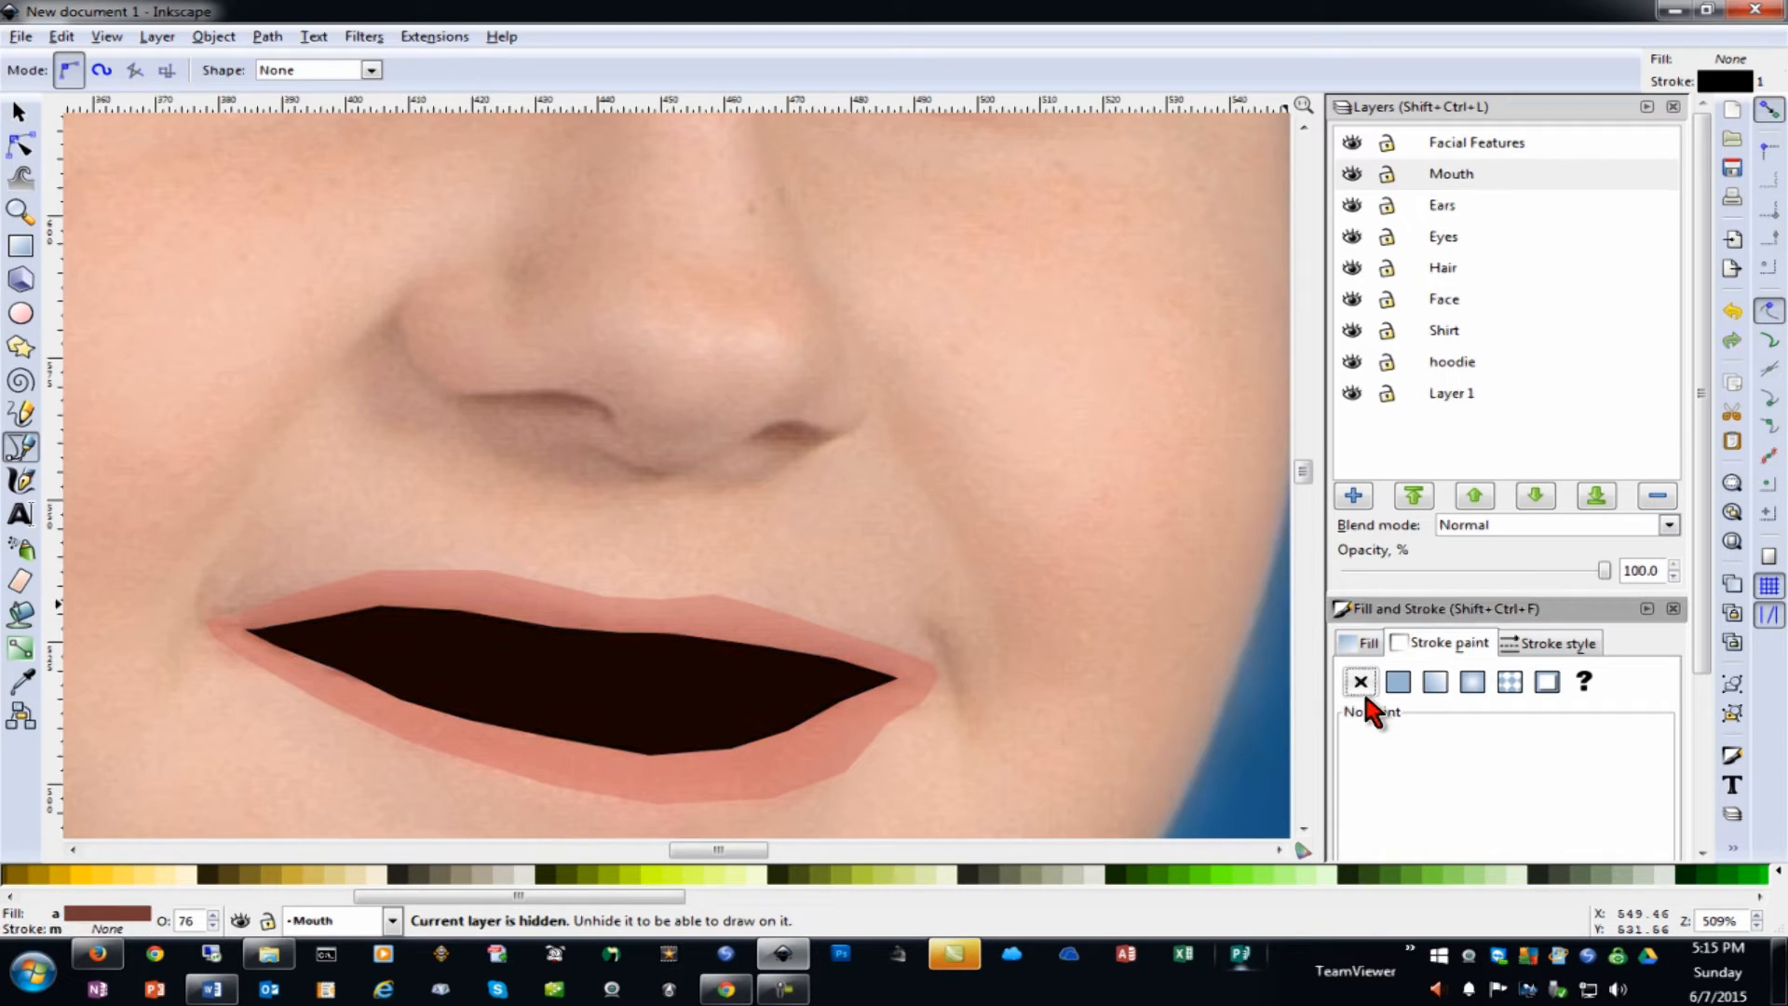
pyautogui.click(1397, 682)
pyautogui.moveTo(684, 757); pyautogui.dragTo(759, 794)
pyautogui.press('Escape')
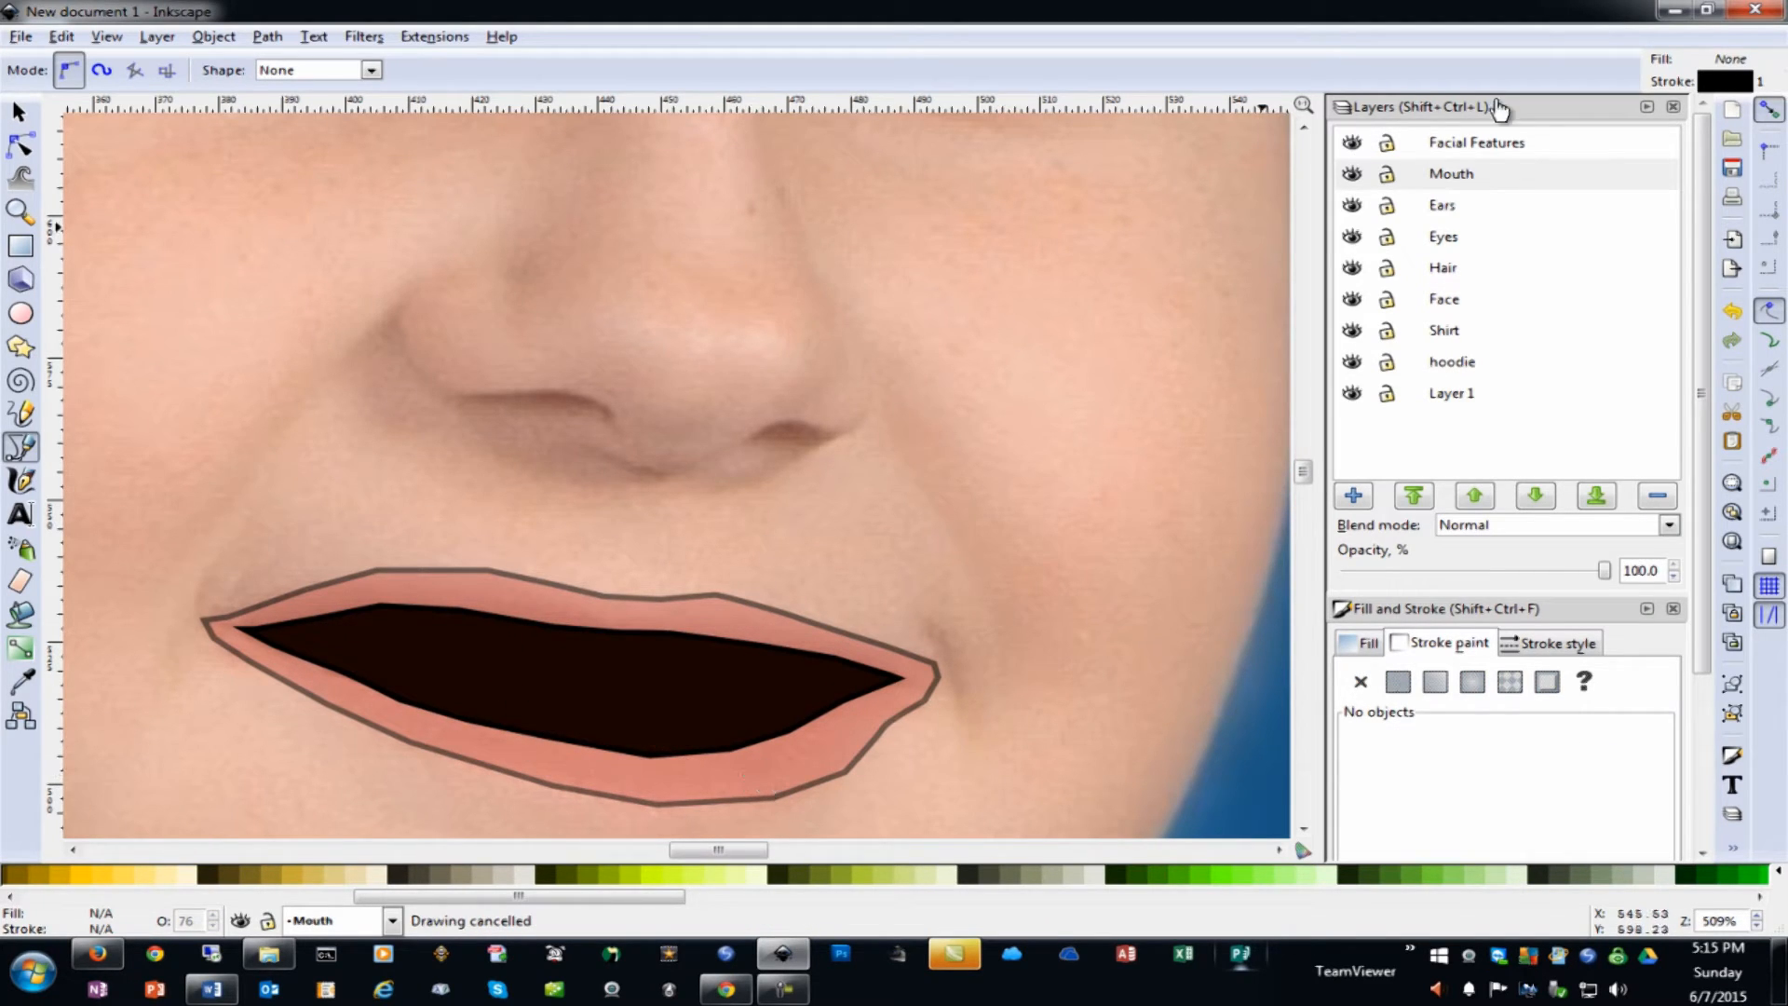
# Make Mouth the current layer and leave it unlocked
pyautogui.click(1406, 173)
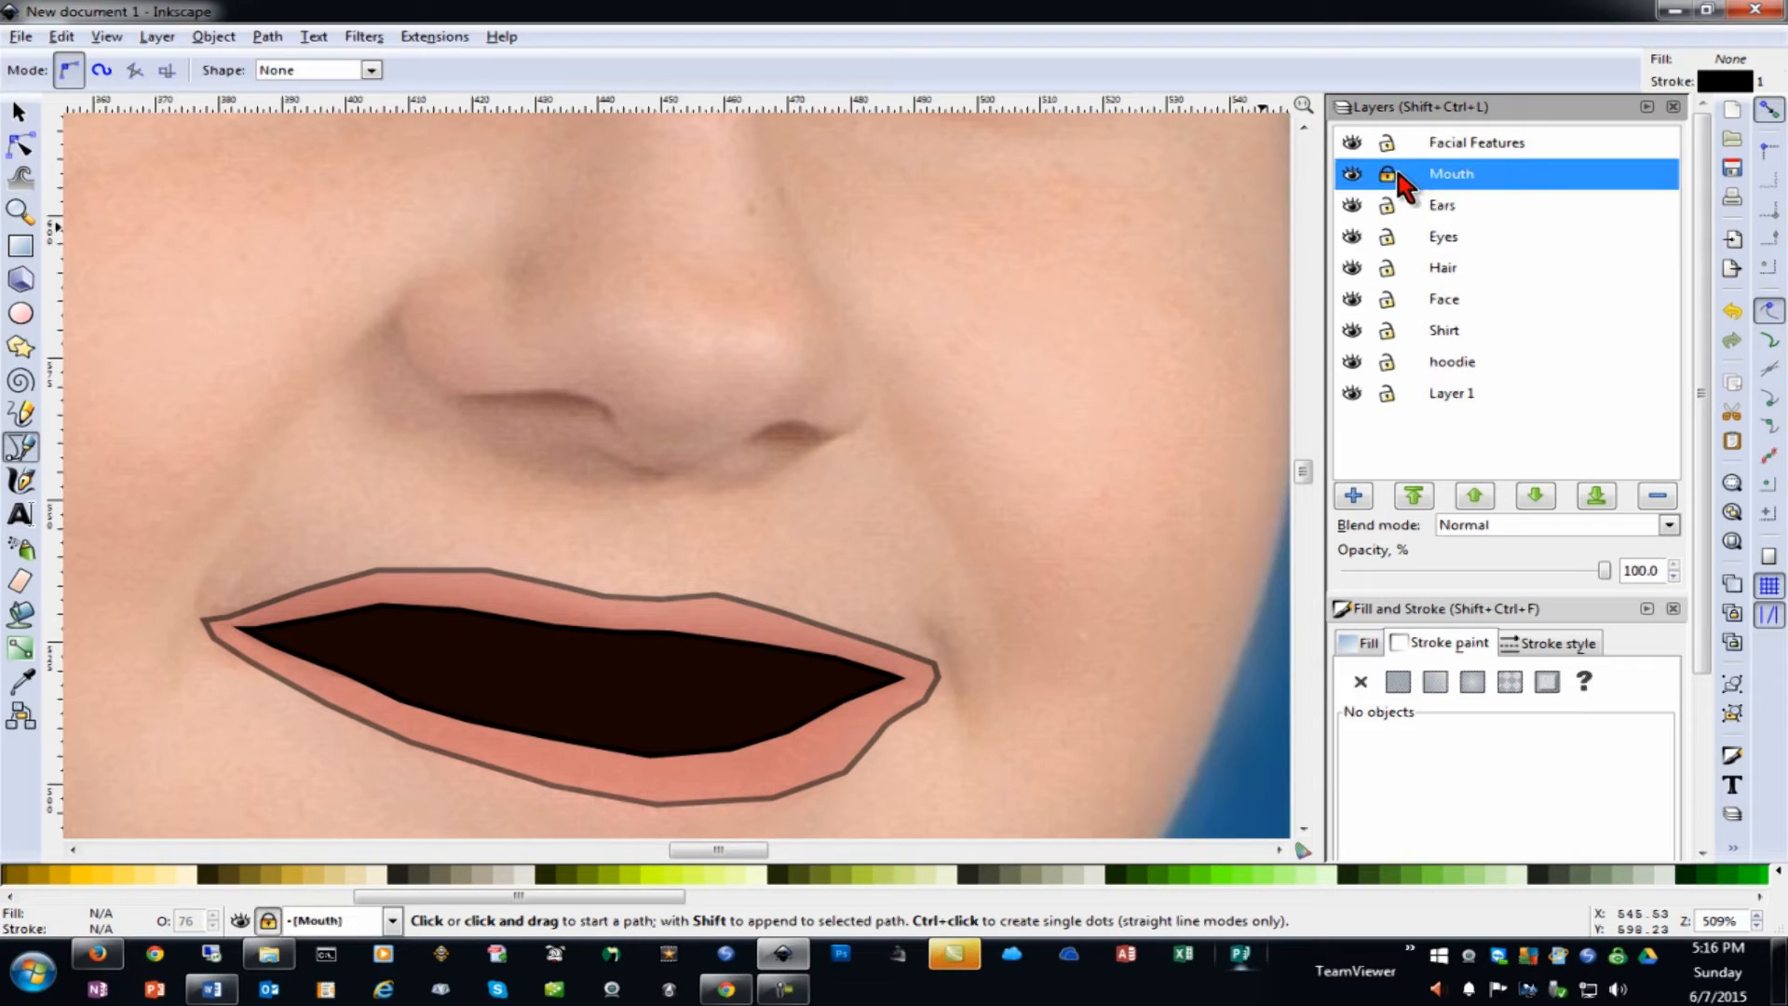
pyautogui.click(1527, 175)
pyautogui.click(1464, 207)
pyautogui.click(1527, 176)
# Set the opacity of the dark mouth opening and of the lip shape to 0%
pyautogui.scroll(-2, 1702, 651)
pyautogui.moveTo(1703, 627)
pyautogui.mouseDown()
pyautogui.moveTo(1699, 606)
pyautogui.moveTo(1689, 760)
pyautogui.mouseUp()
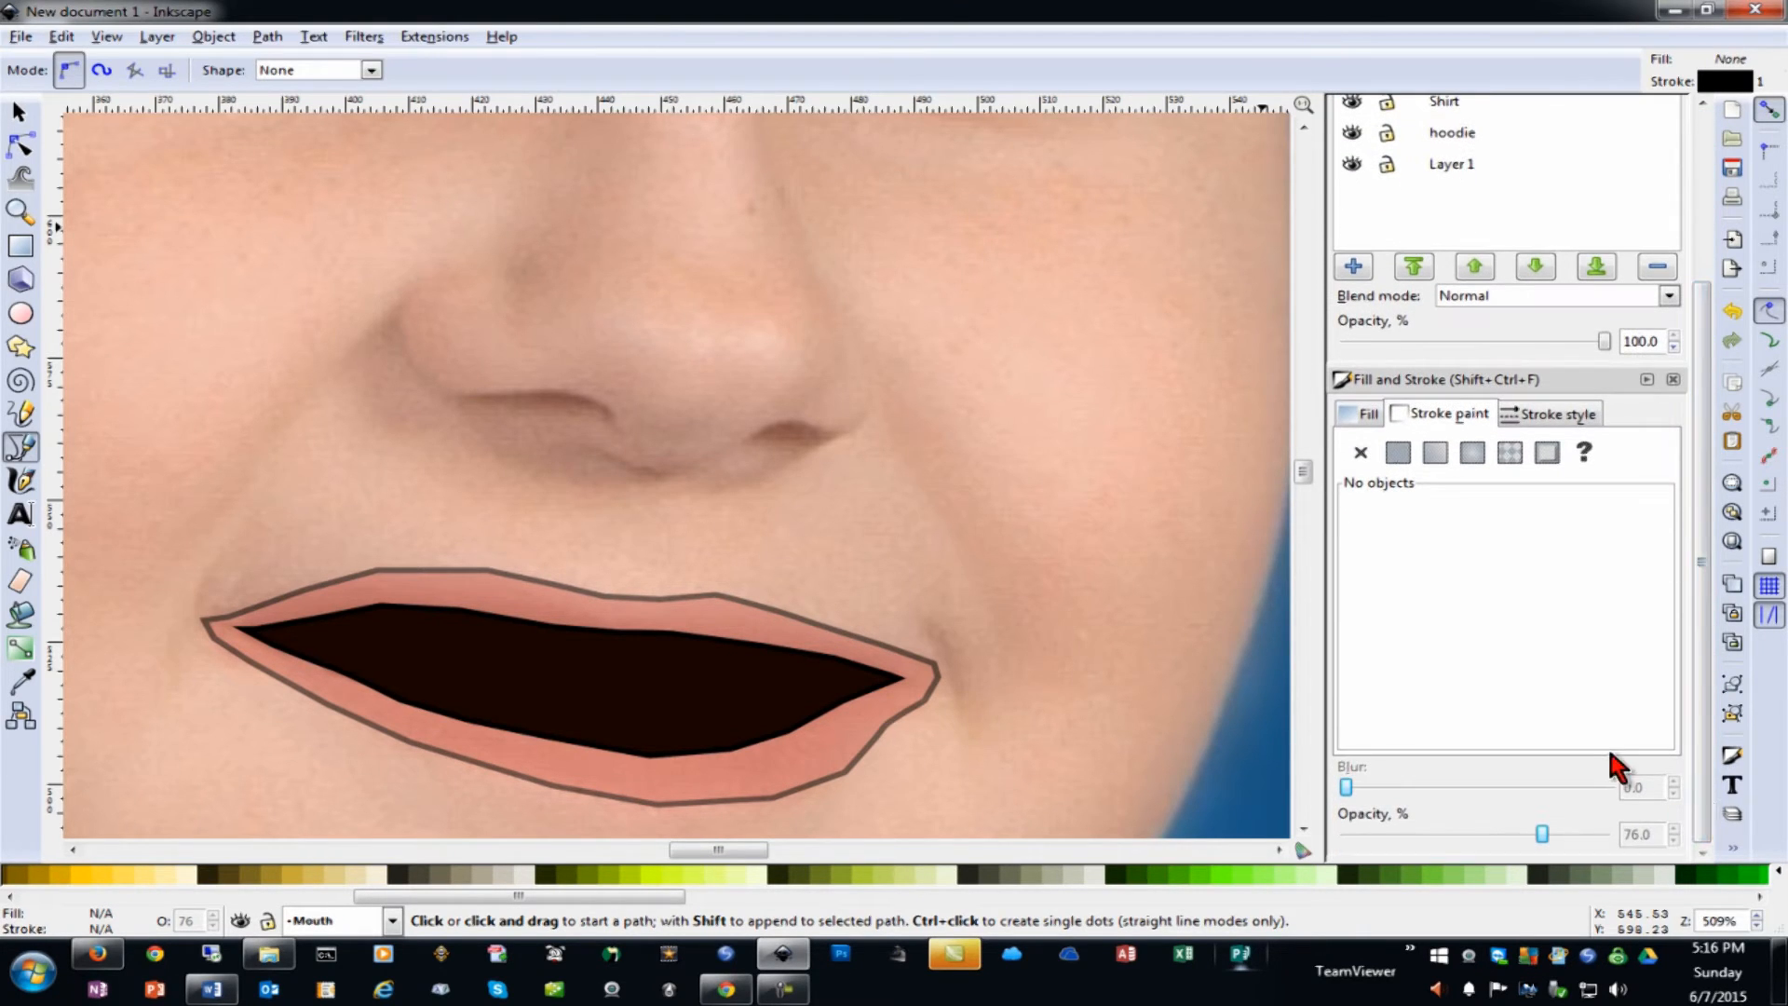
pyautogui.click(18, 111)
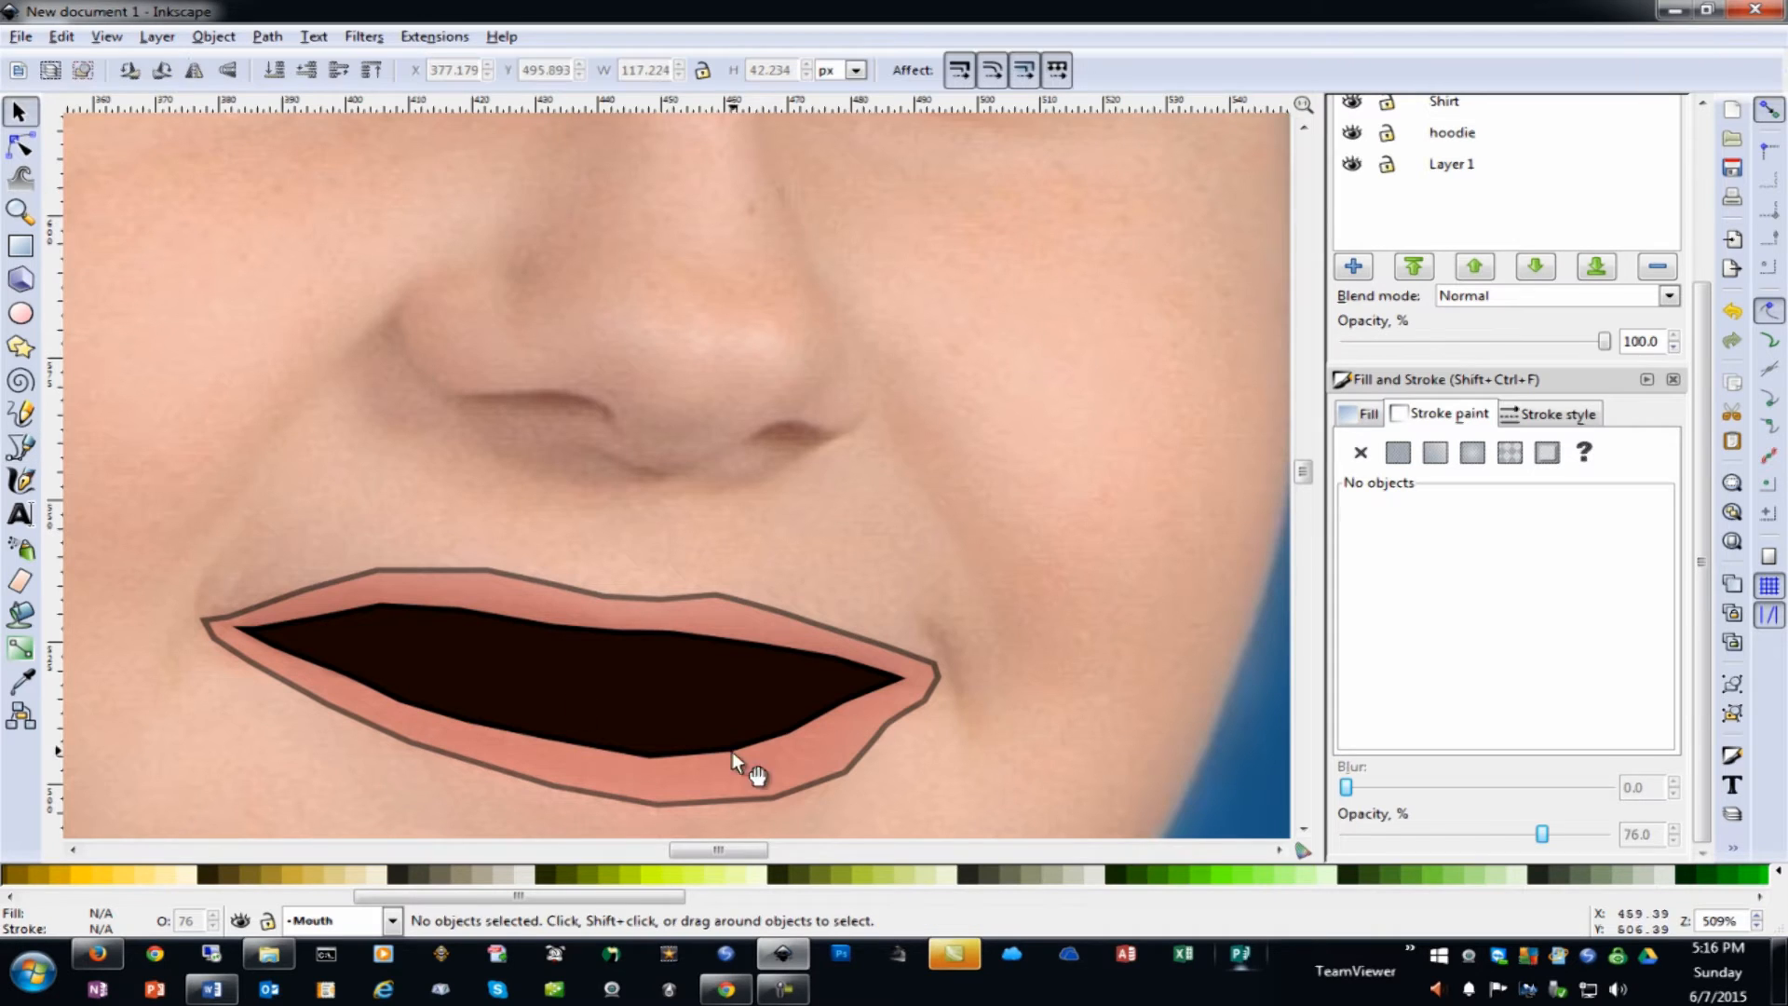
pyautogui.click(640, 736)
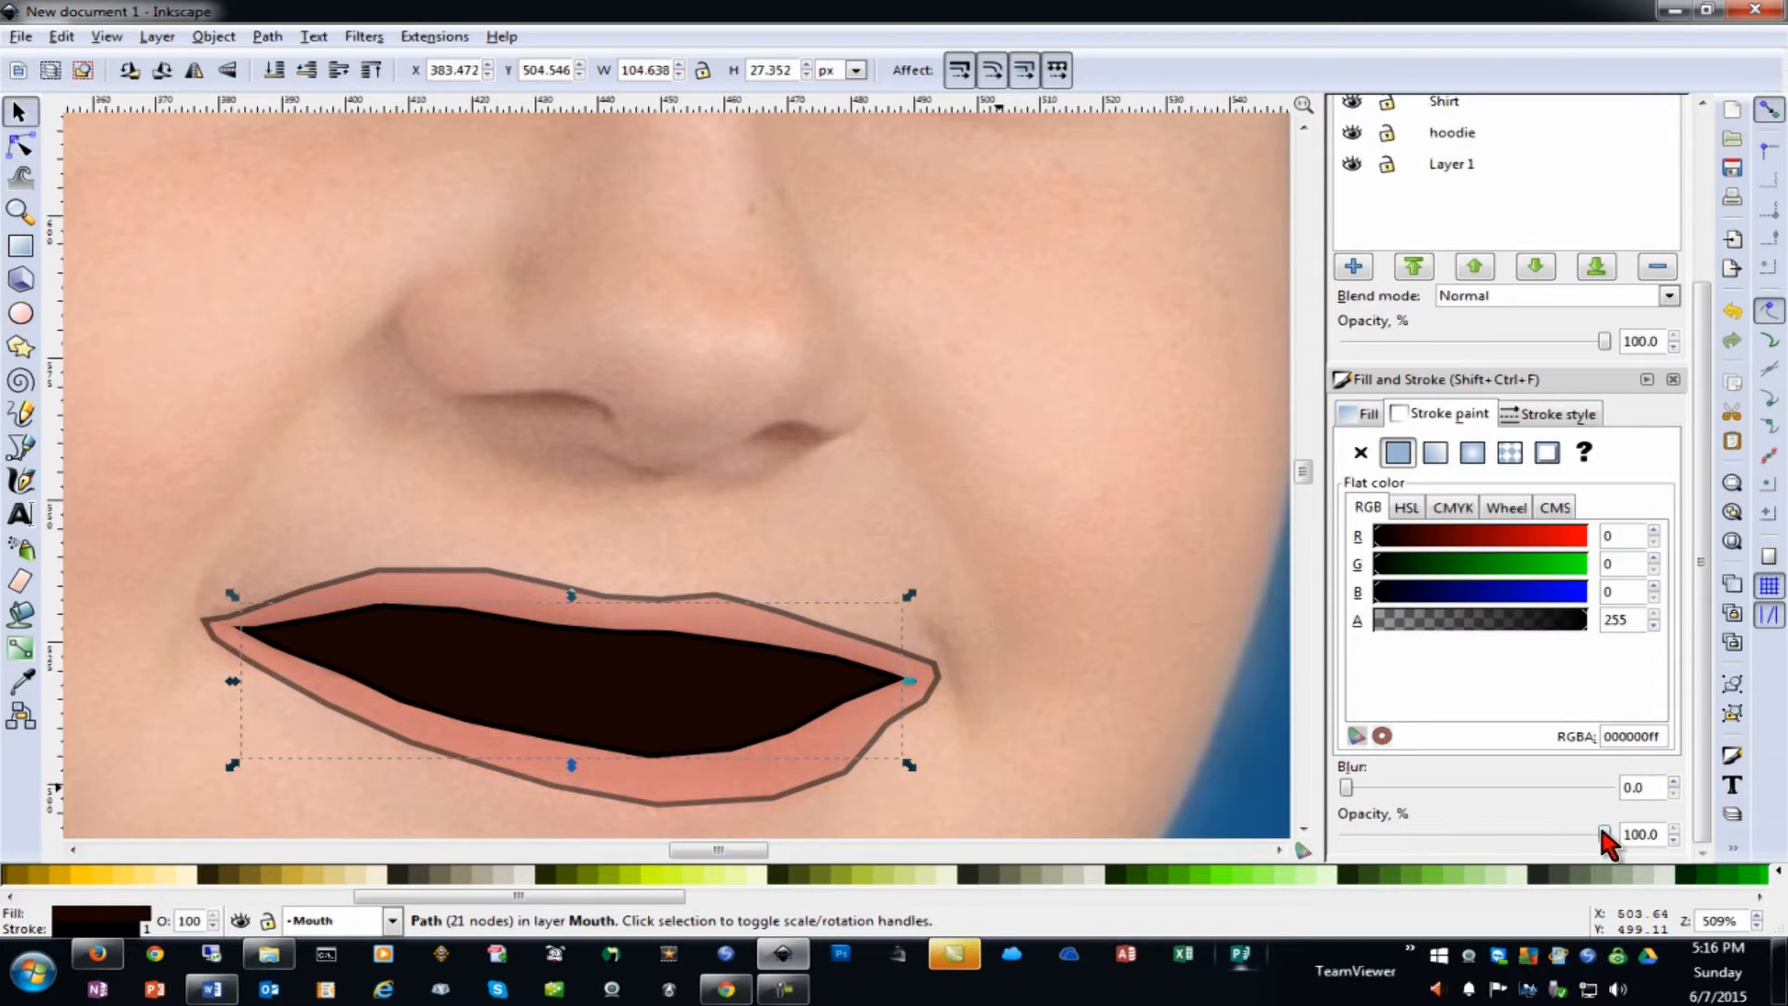
pyautogui.moveTo(1477, 848); pyautogui.dragTo(1342, 847)
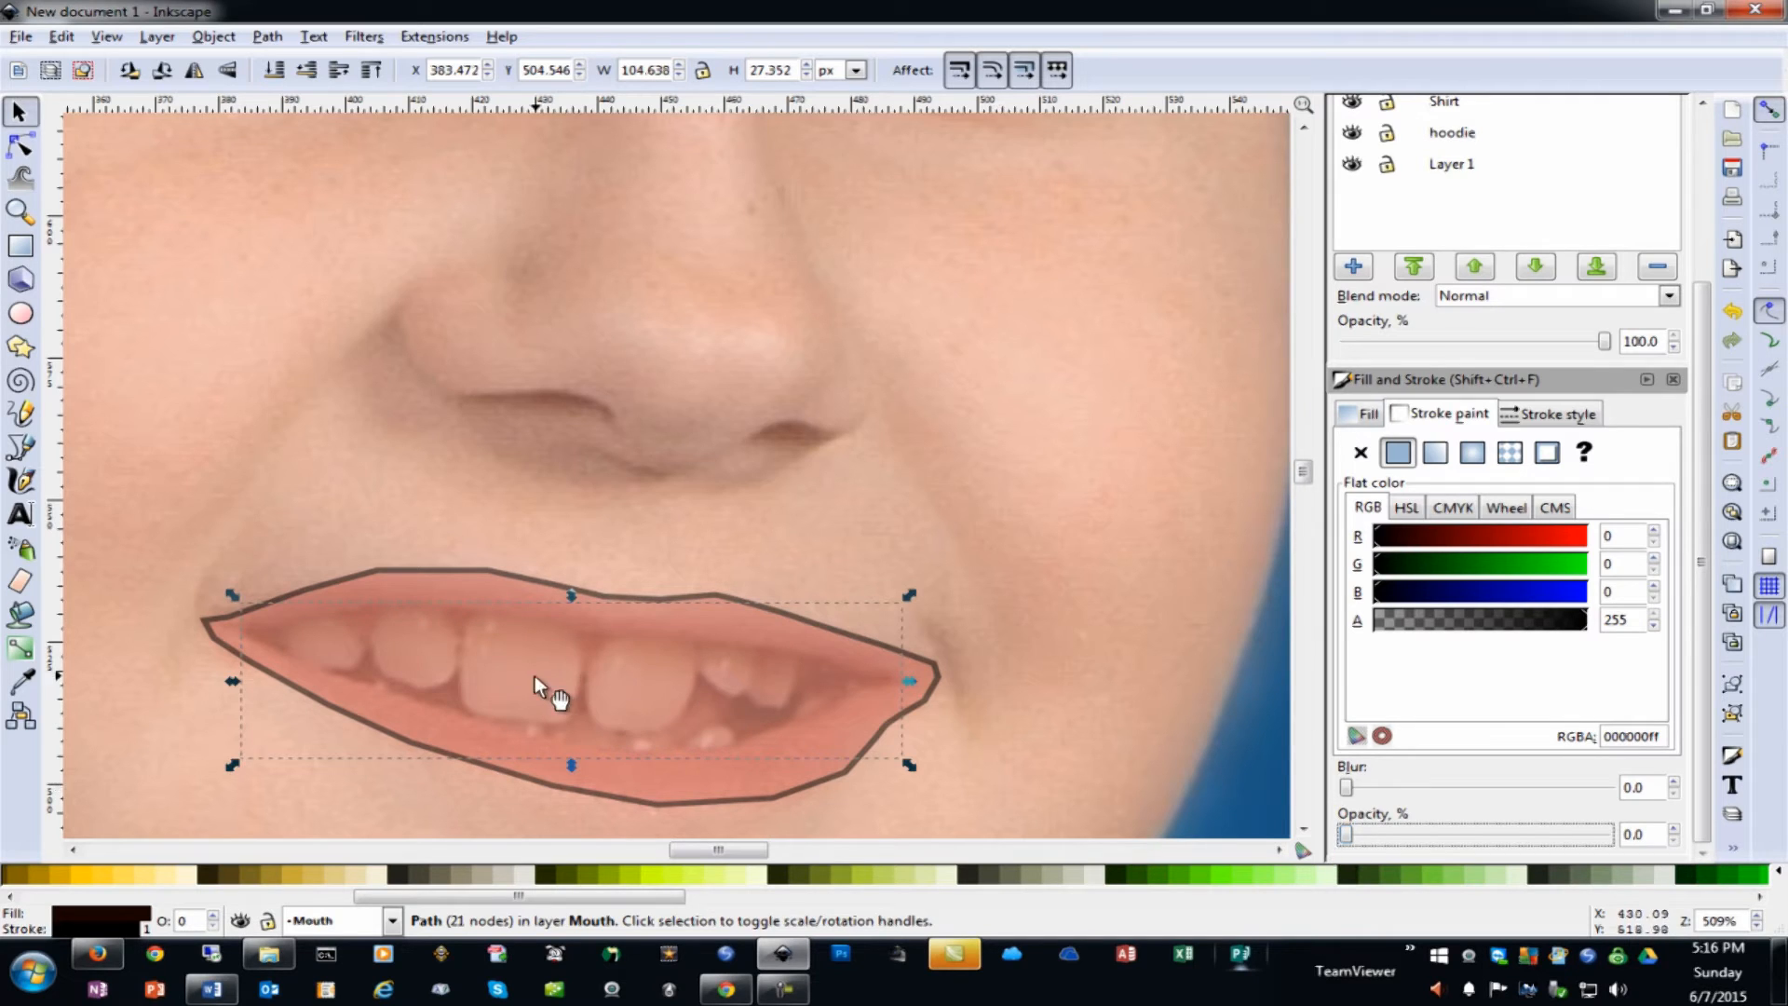
pyautogui.click(667, 798)
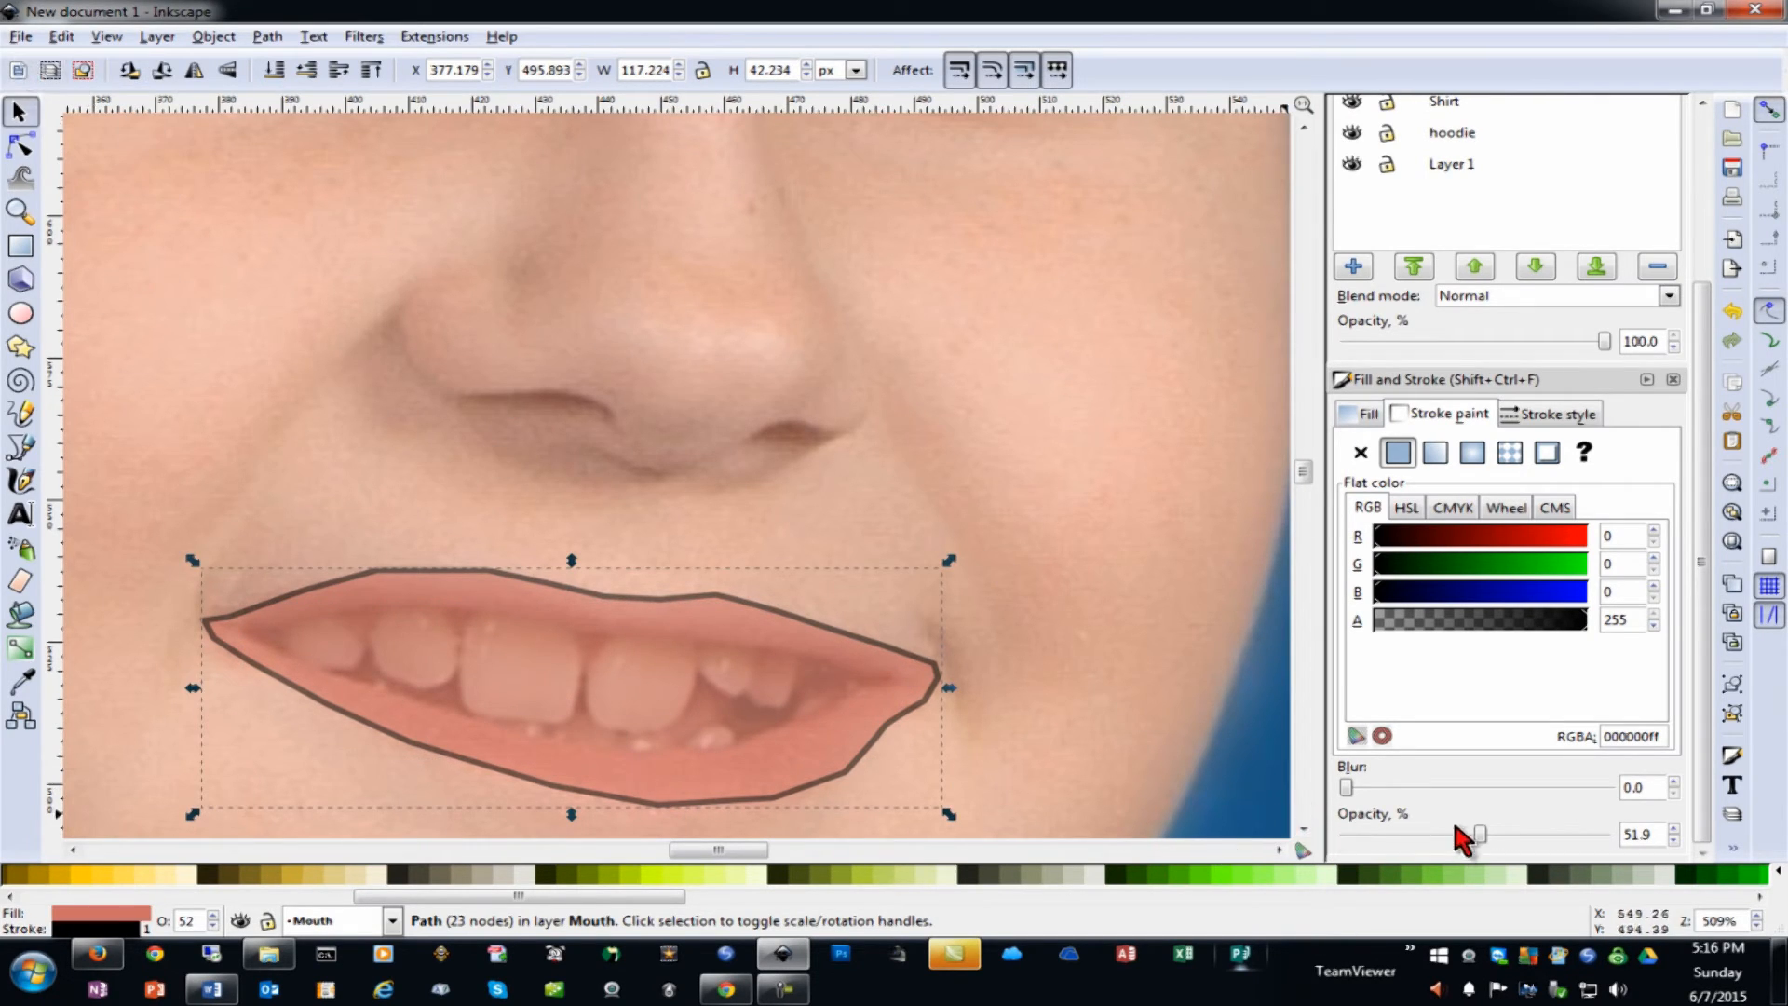
pyautogui.moveTo(1476, 835); pyautogui.dragTo(1334, 842)
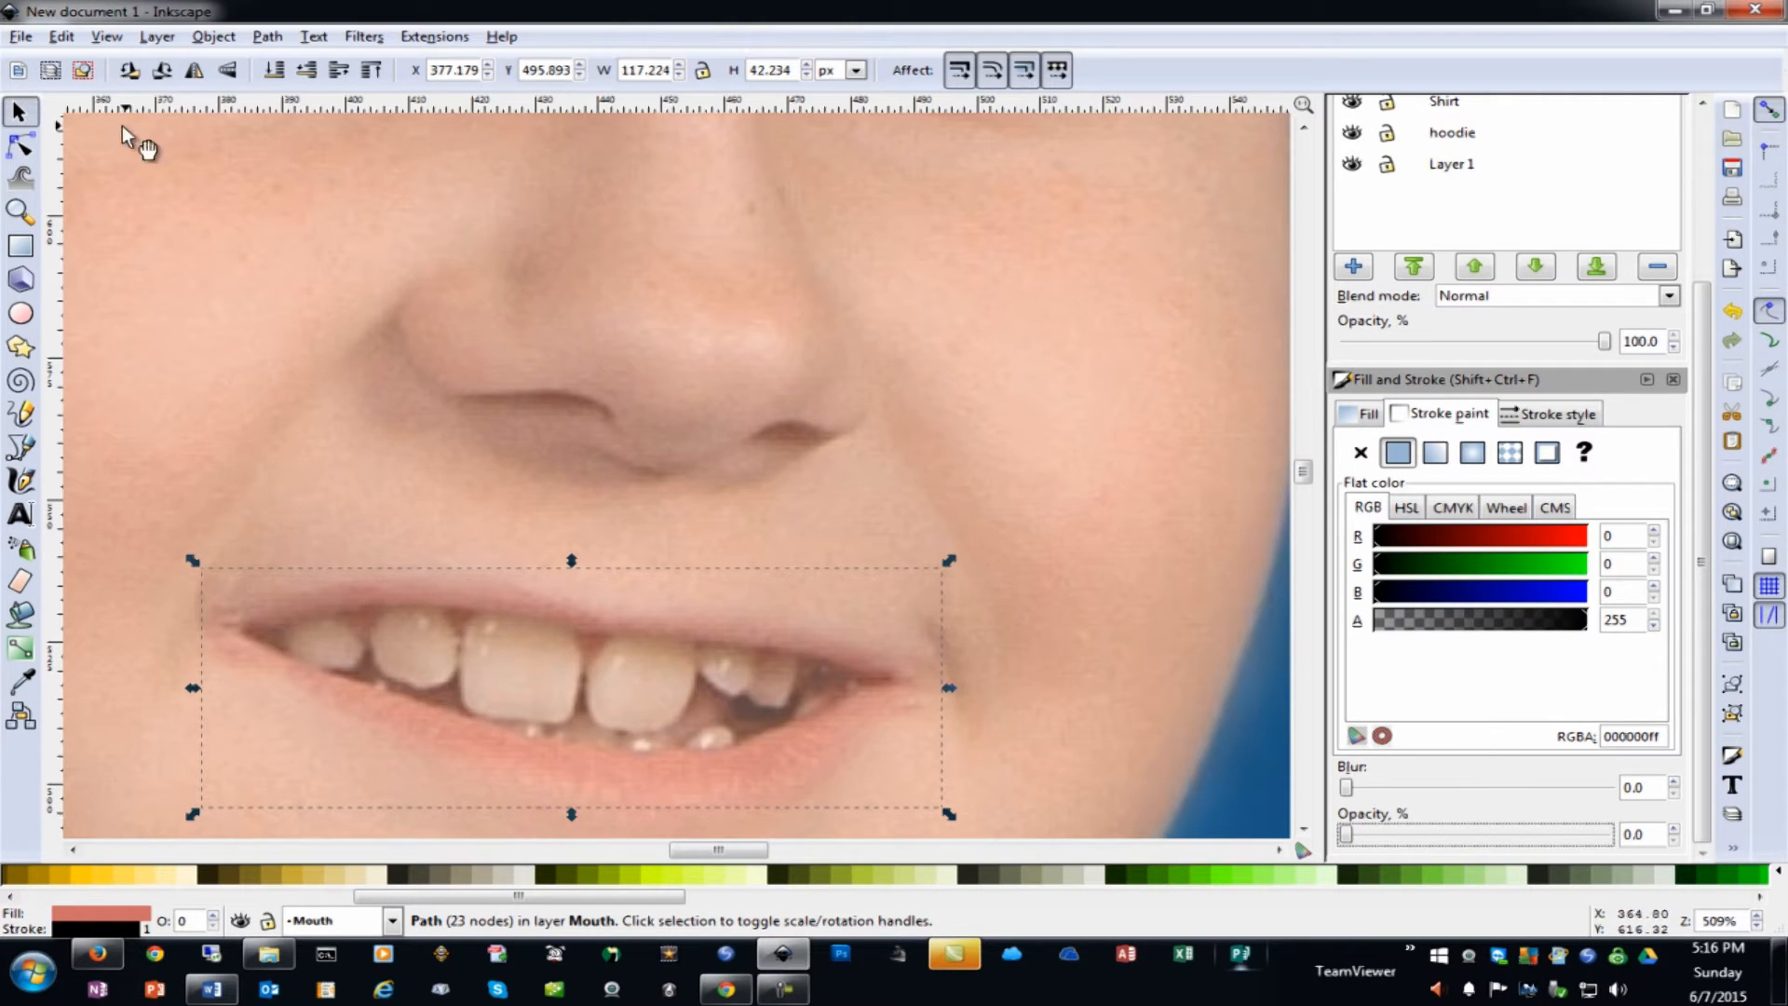
# Keep Mouth as the current layer, switch to the Bezier tool, and apply the off-white fill #E3E2DB to the selected lip shape
pyautogui.scroll(5, 1711, 298)
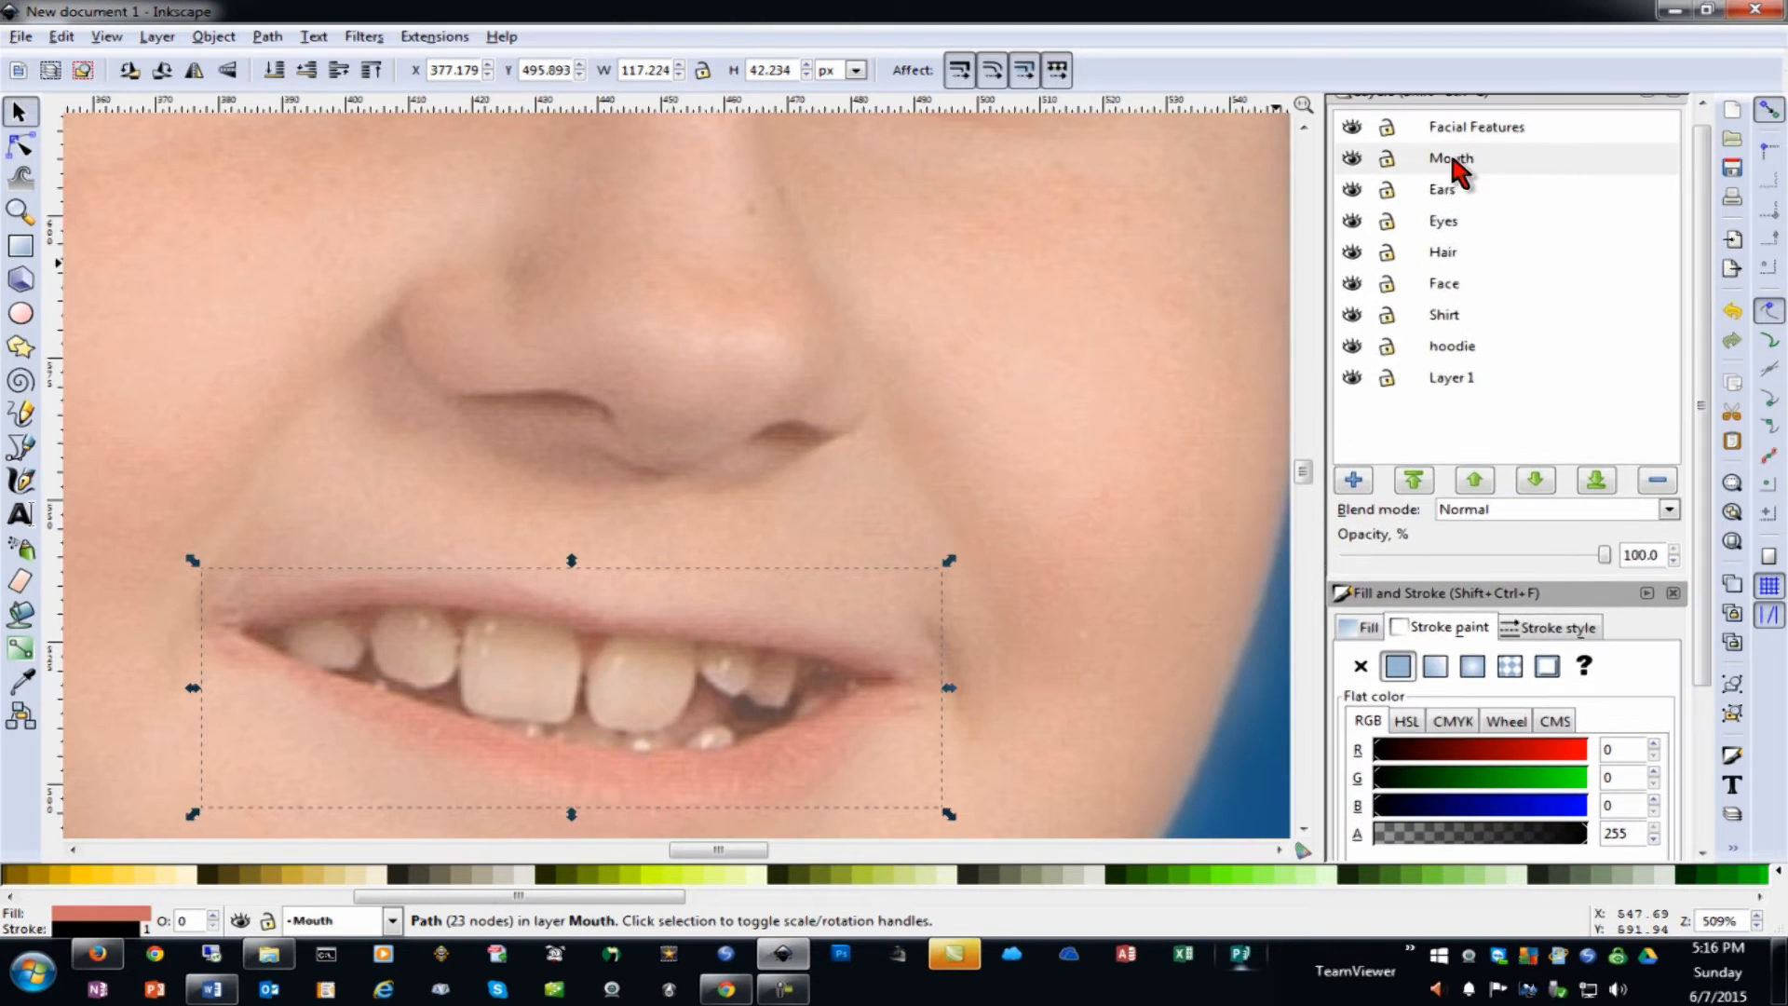
pyautogui.doubleClick(1498, 159)
pyautogui.press('Return')
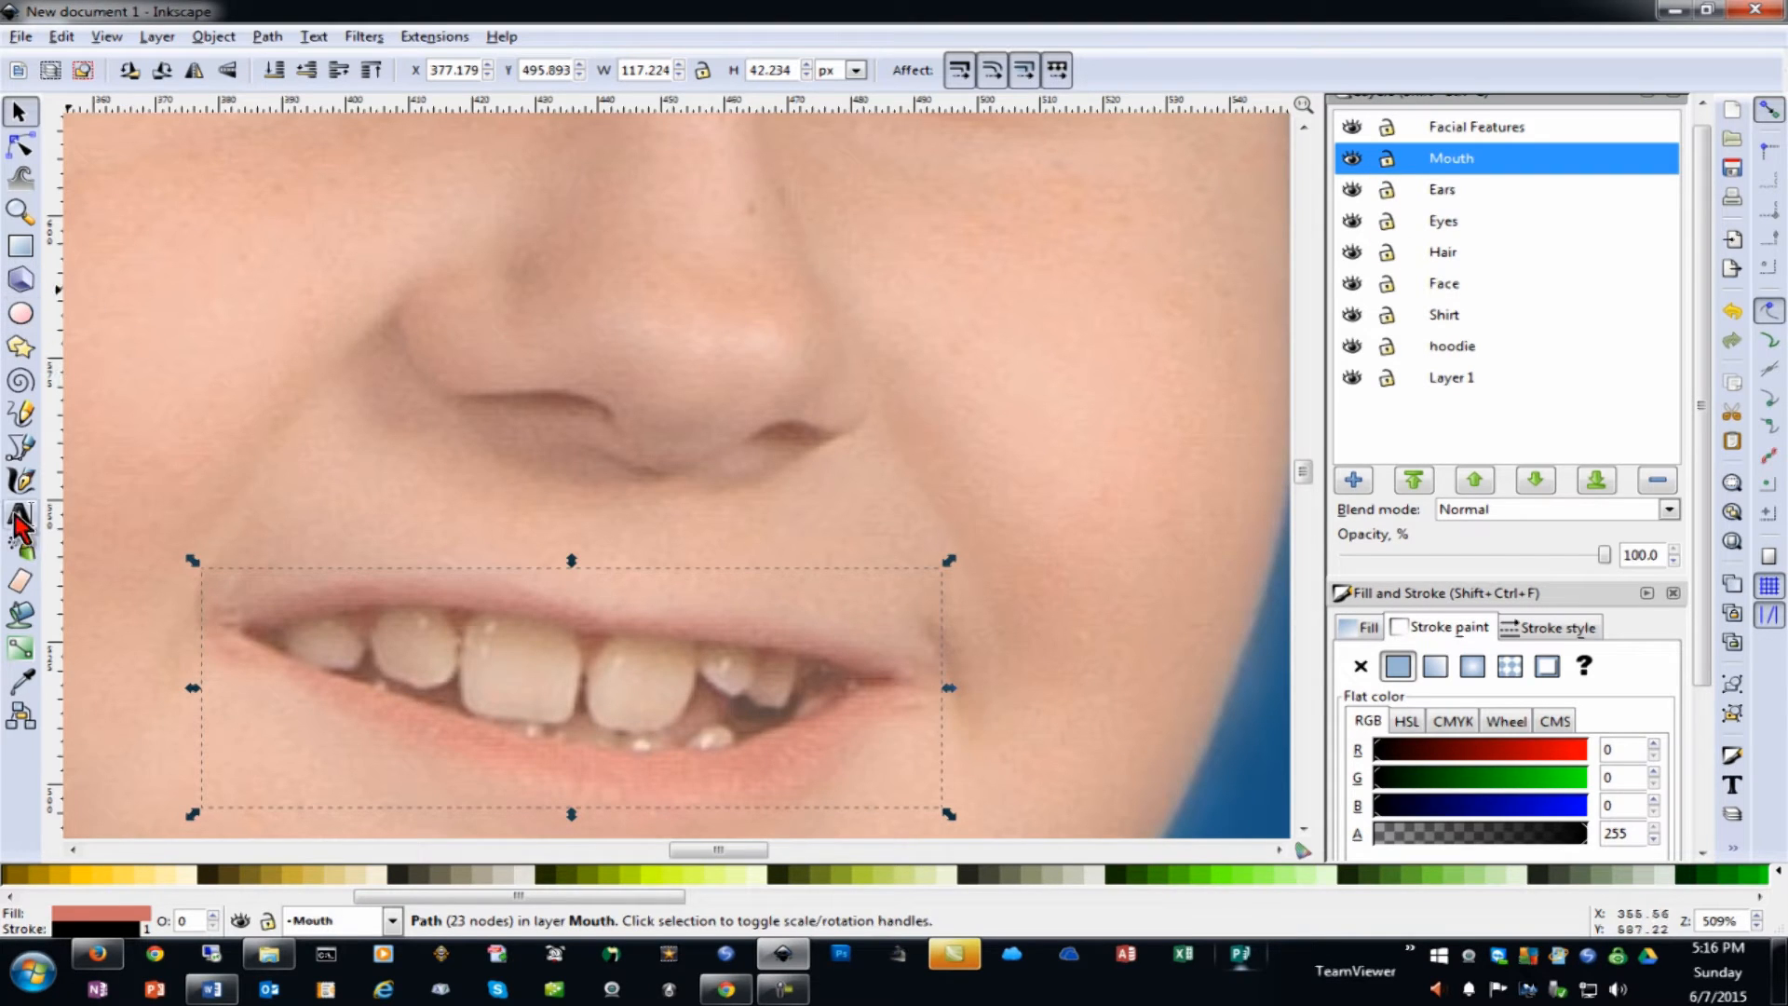
pyautogui.click(14, 451)
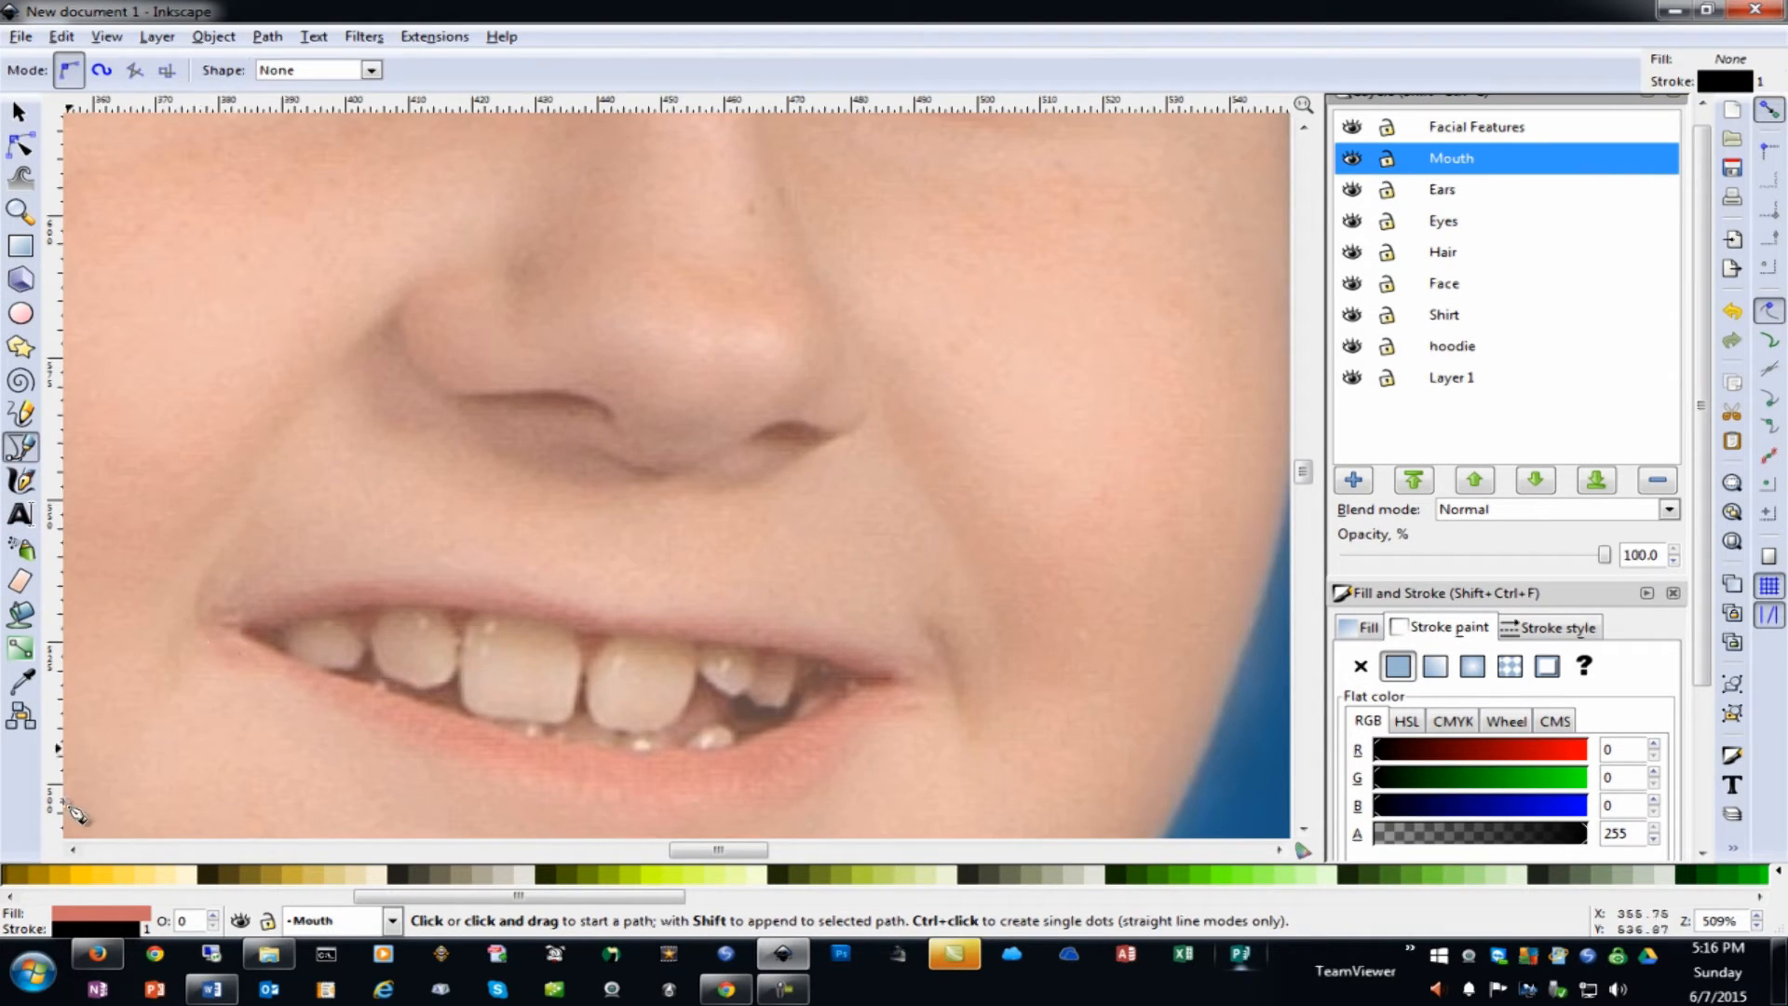
pyautogui.click(526, 877)
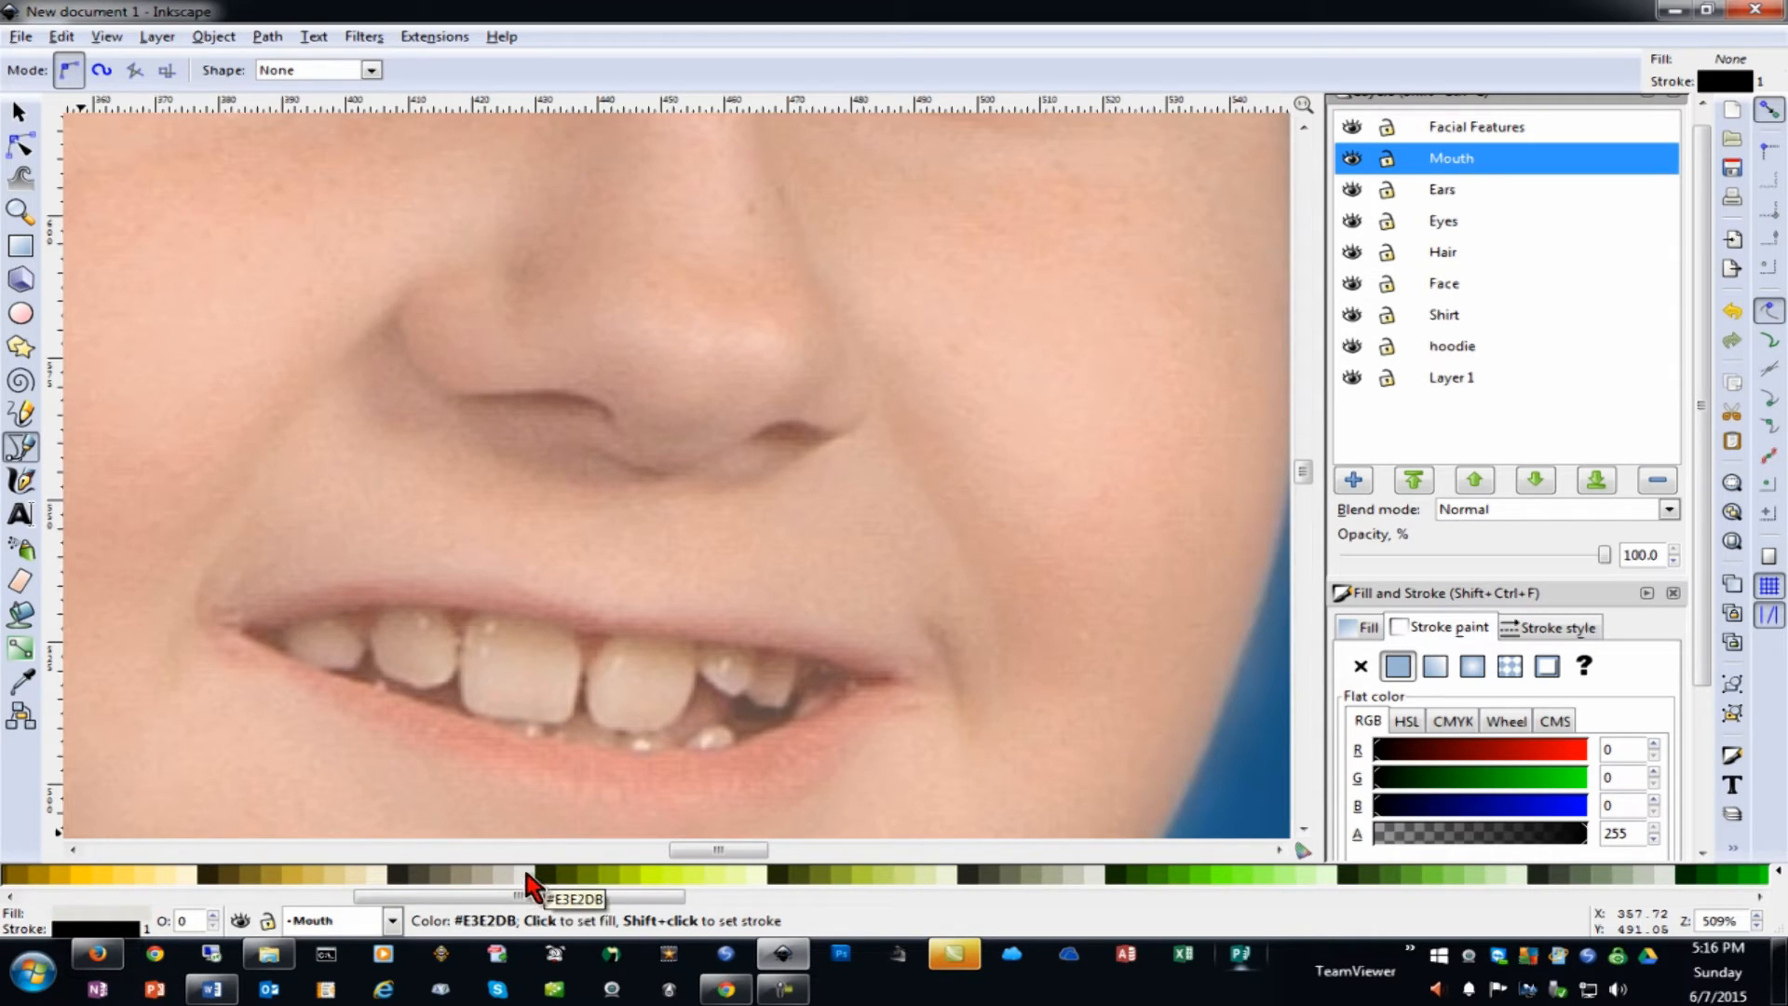
# Trace closed outlines around the two leftmost upper teeth in the photo, starting with the one nearest the mouth corner
pyautogui.click(286, 627)
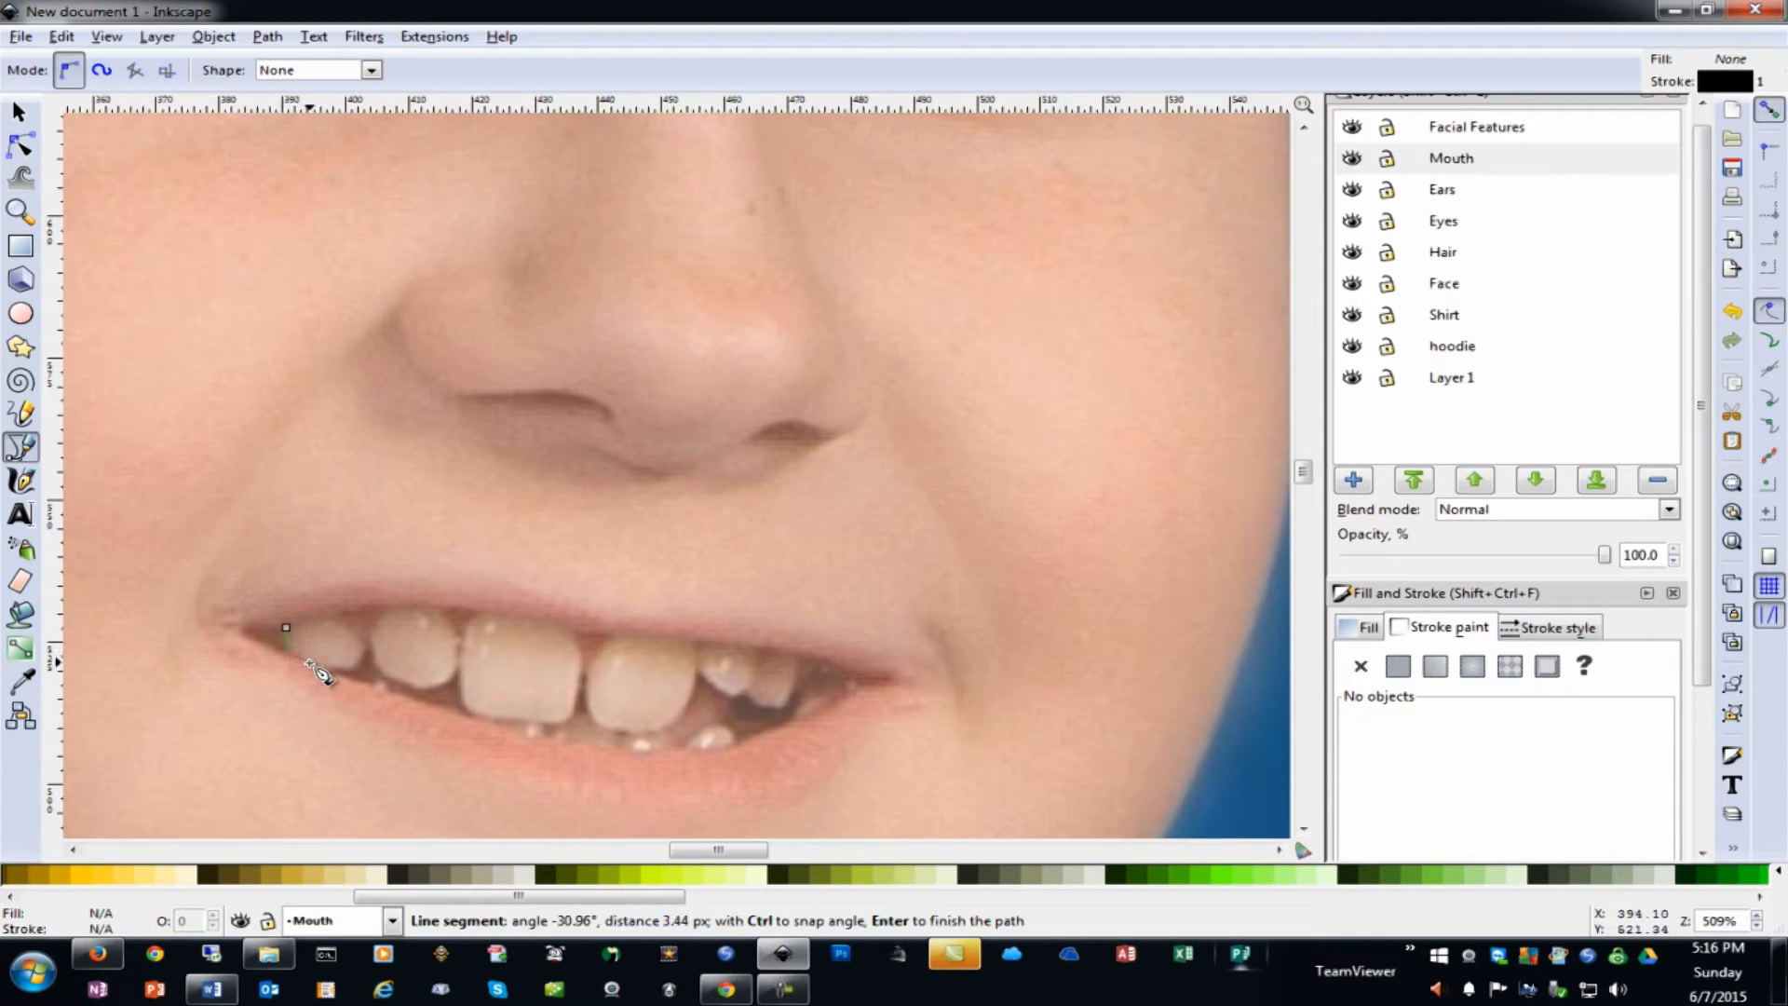
pyautogui.click(360, 661)
pyautogui.click(342, 613)
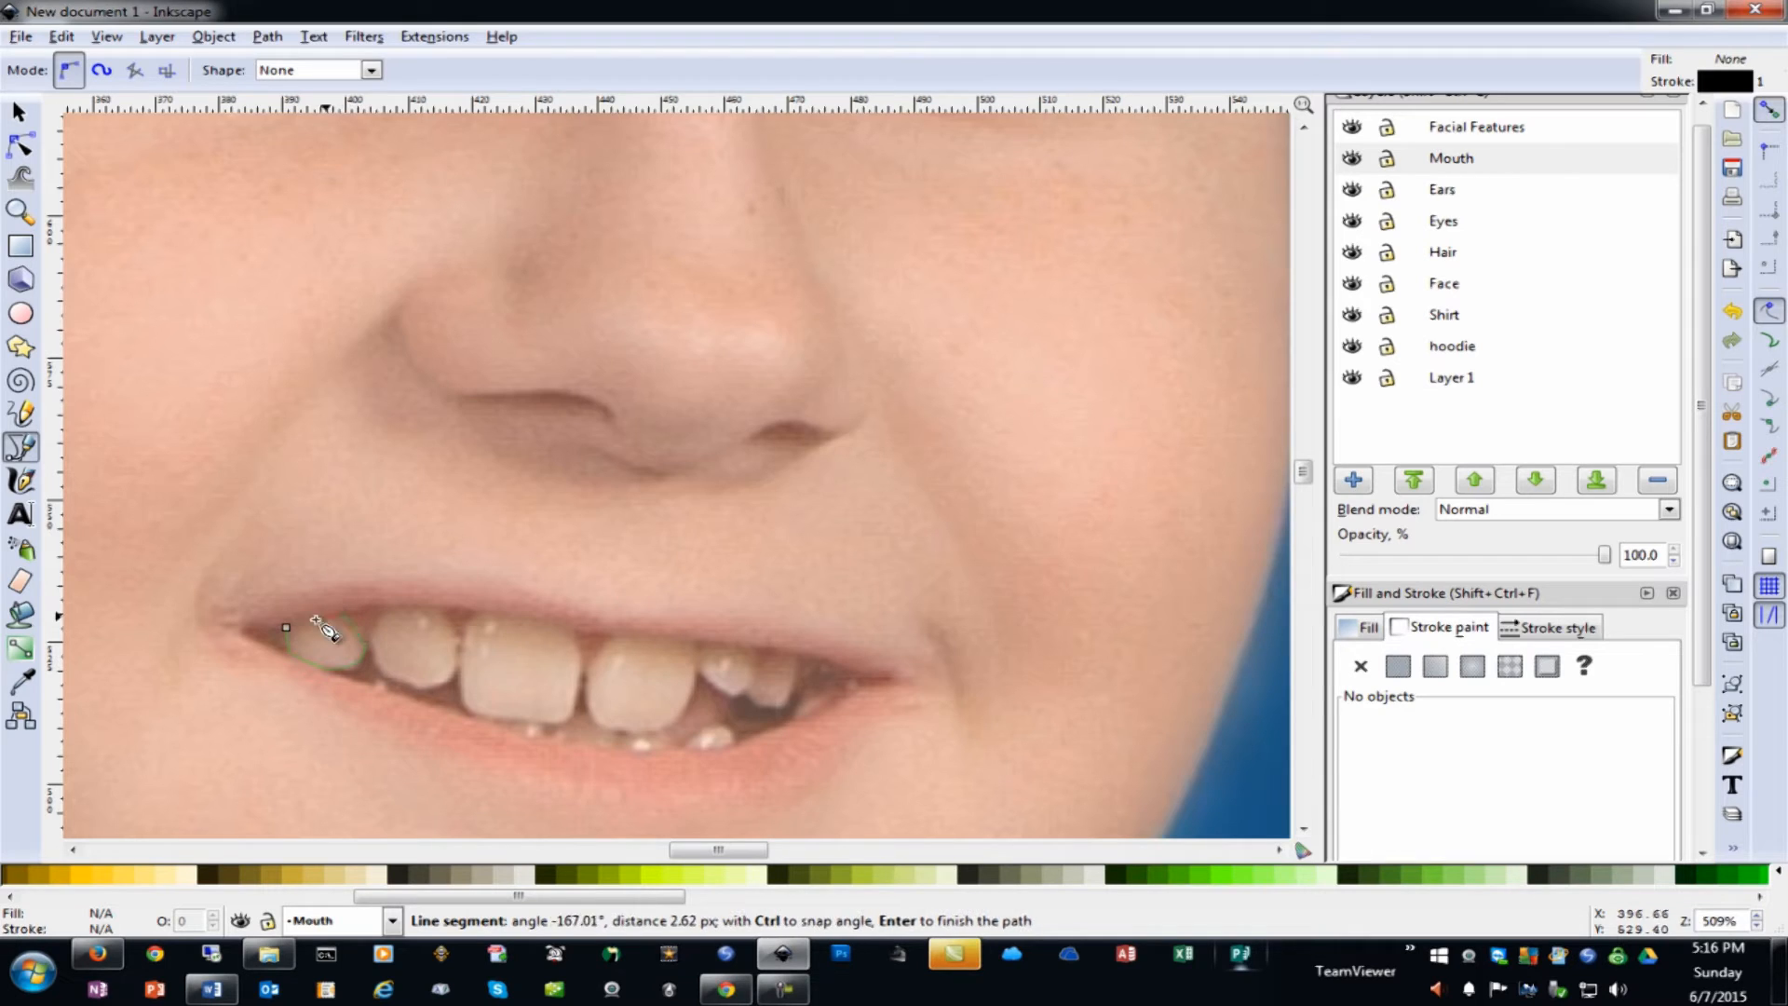
pyautogui.click(287, 628)
pyautogui.click(379, 611)
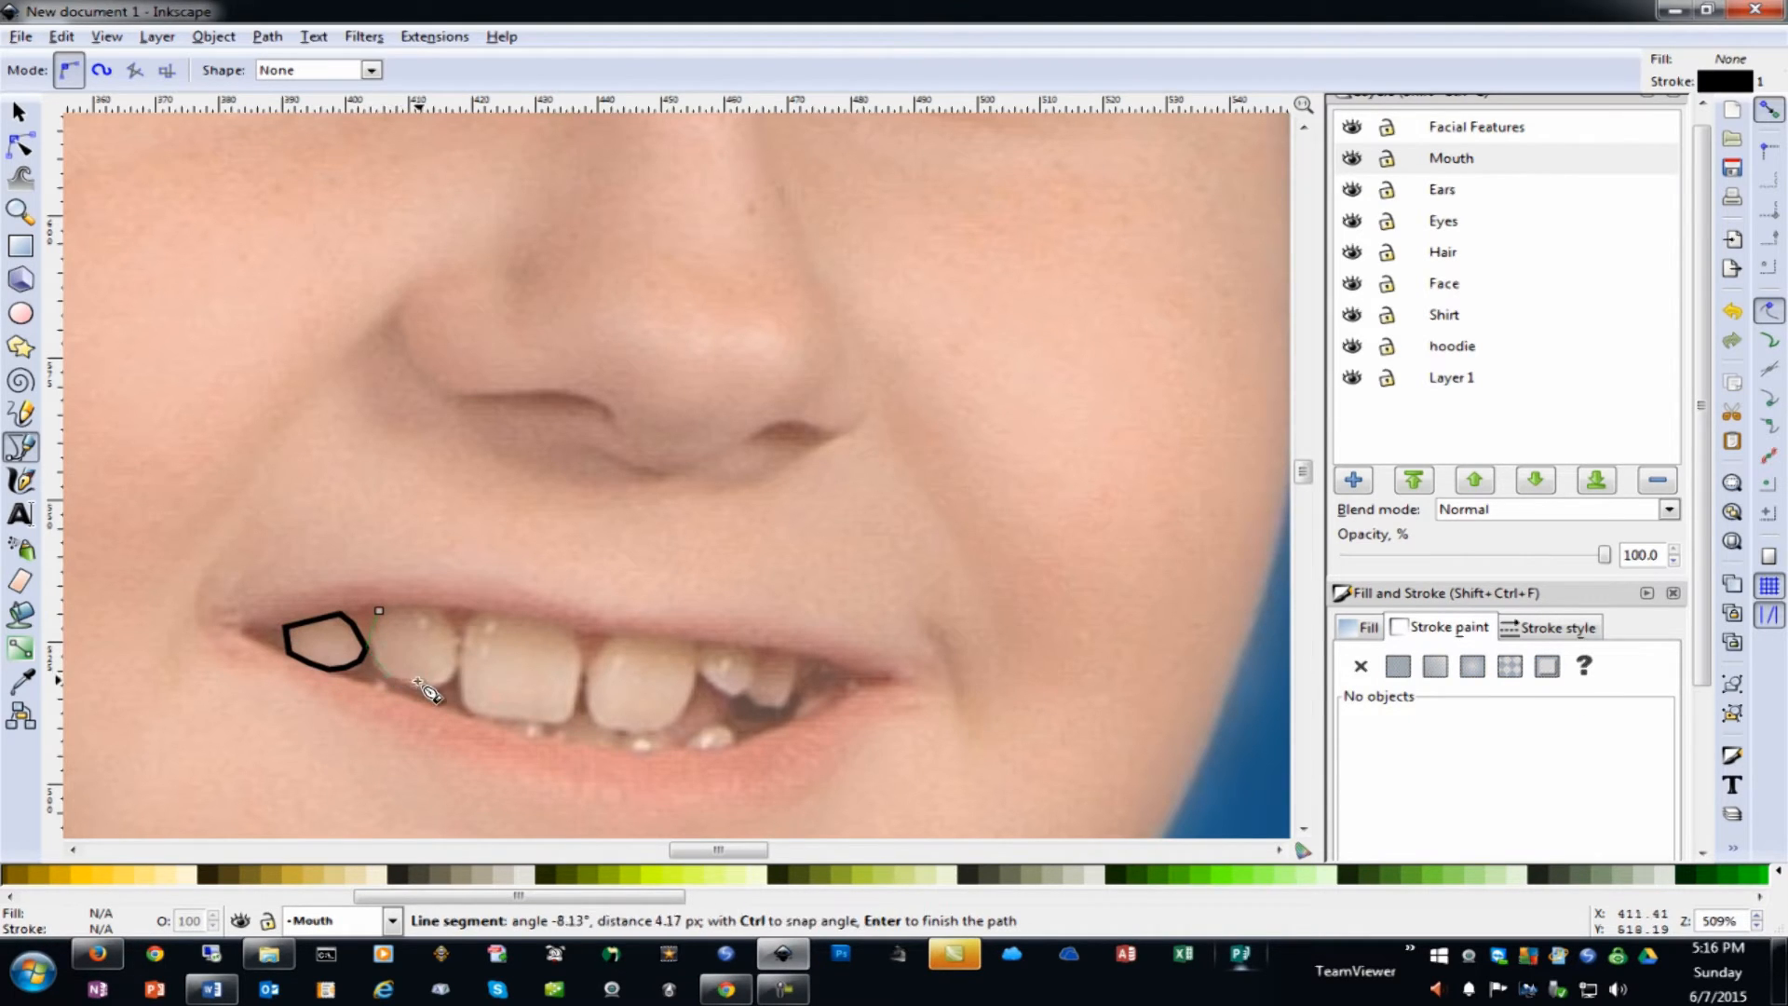
pyautogui.moveTo(458, 673); pyautogui.dragTo(472, 671)
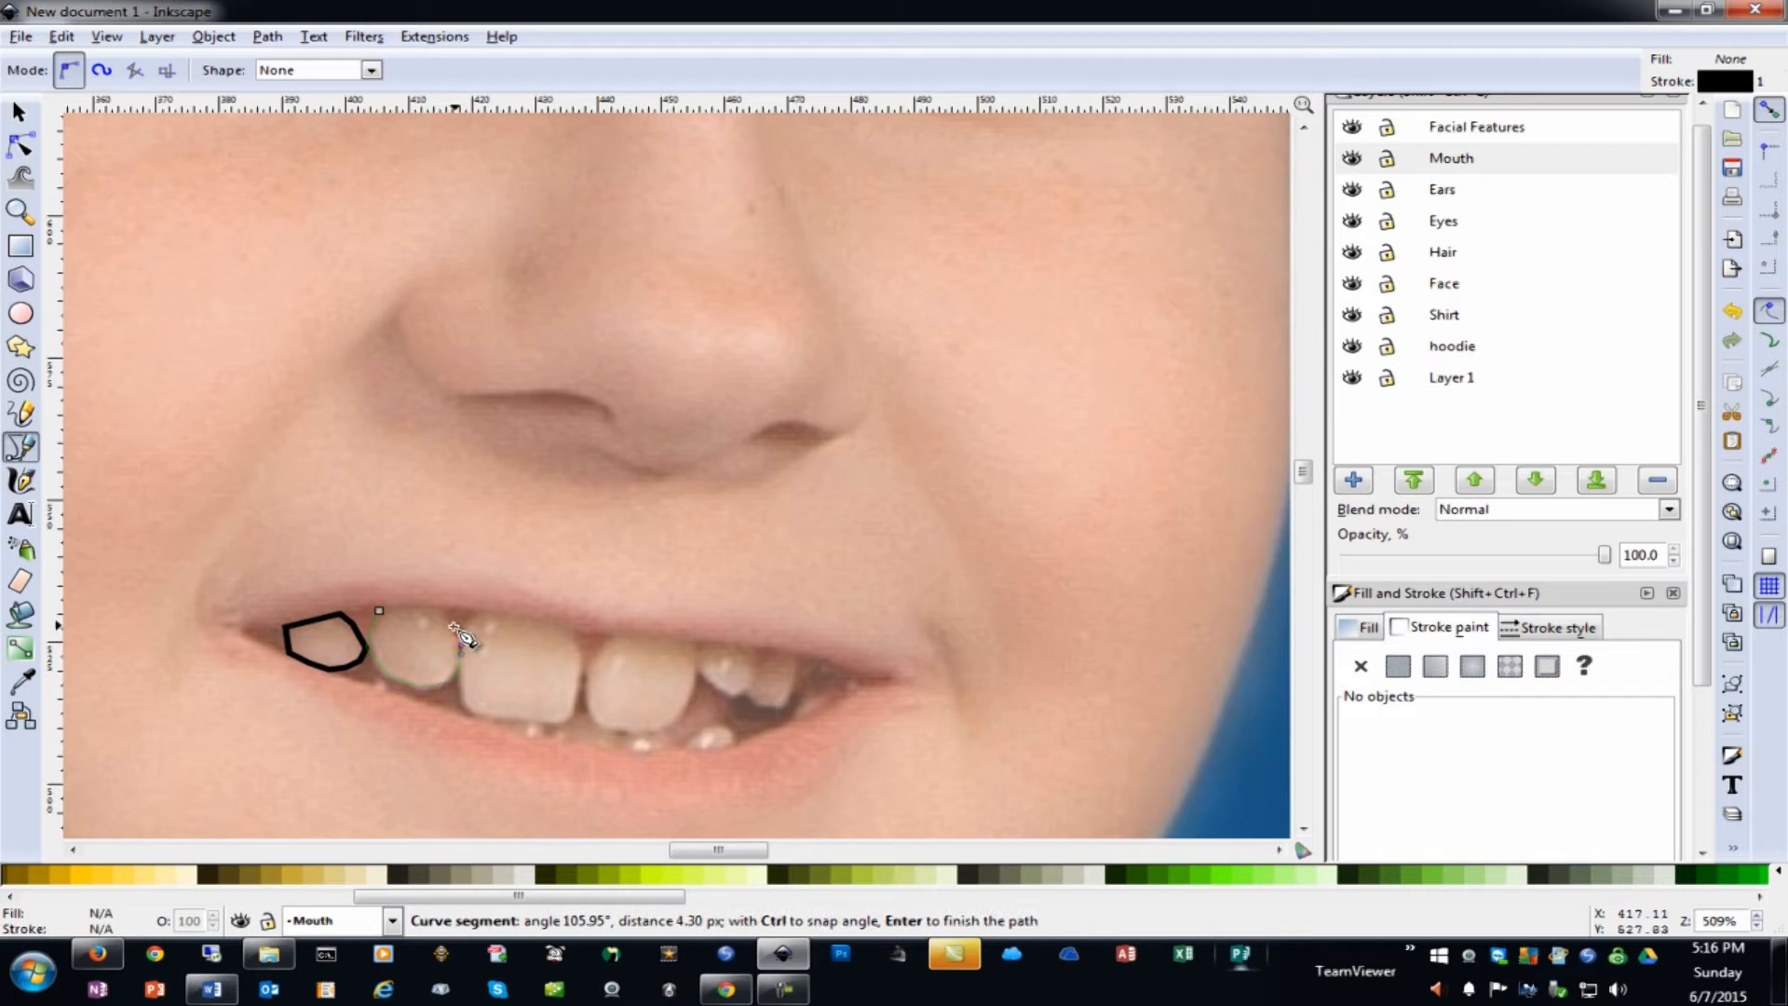
pyautogui.click(448, 621)
pyautogui.click(379, 611)
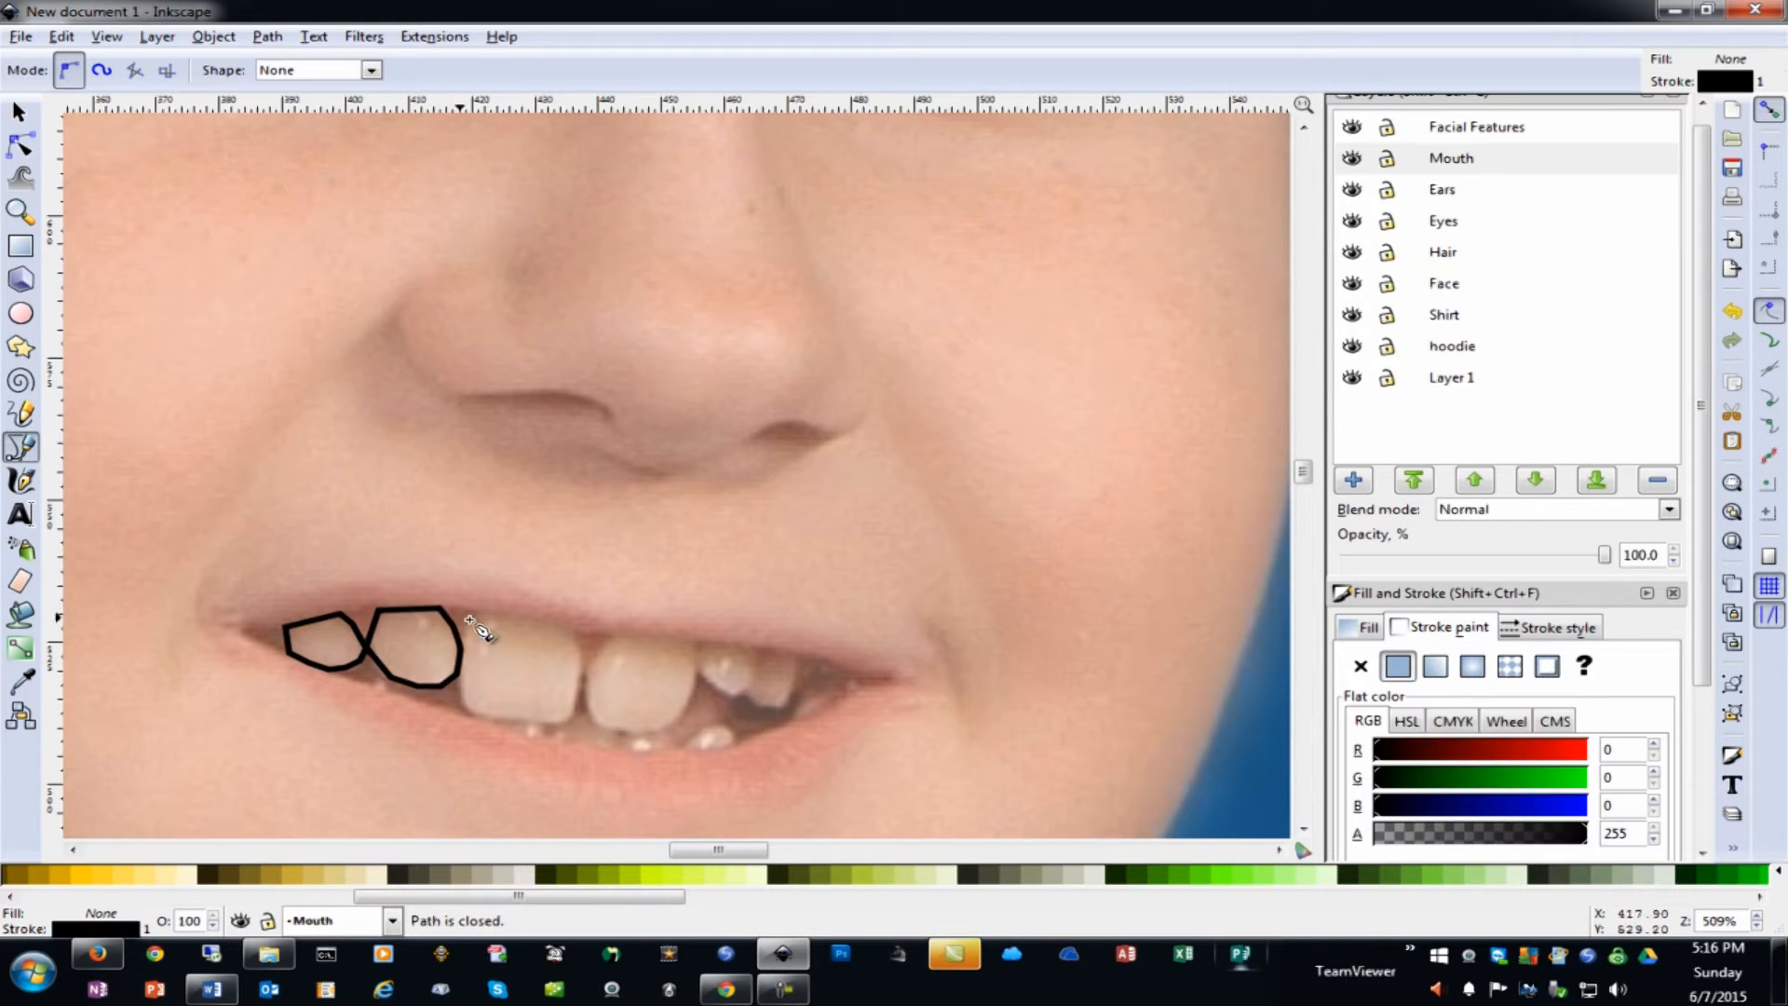
# Trace a closed outline around the left large front tooth
pyautogui.click(468, 615)
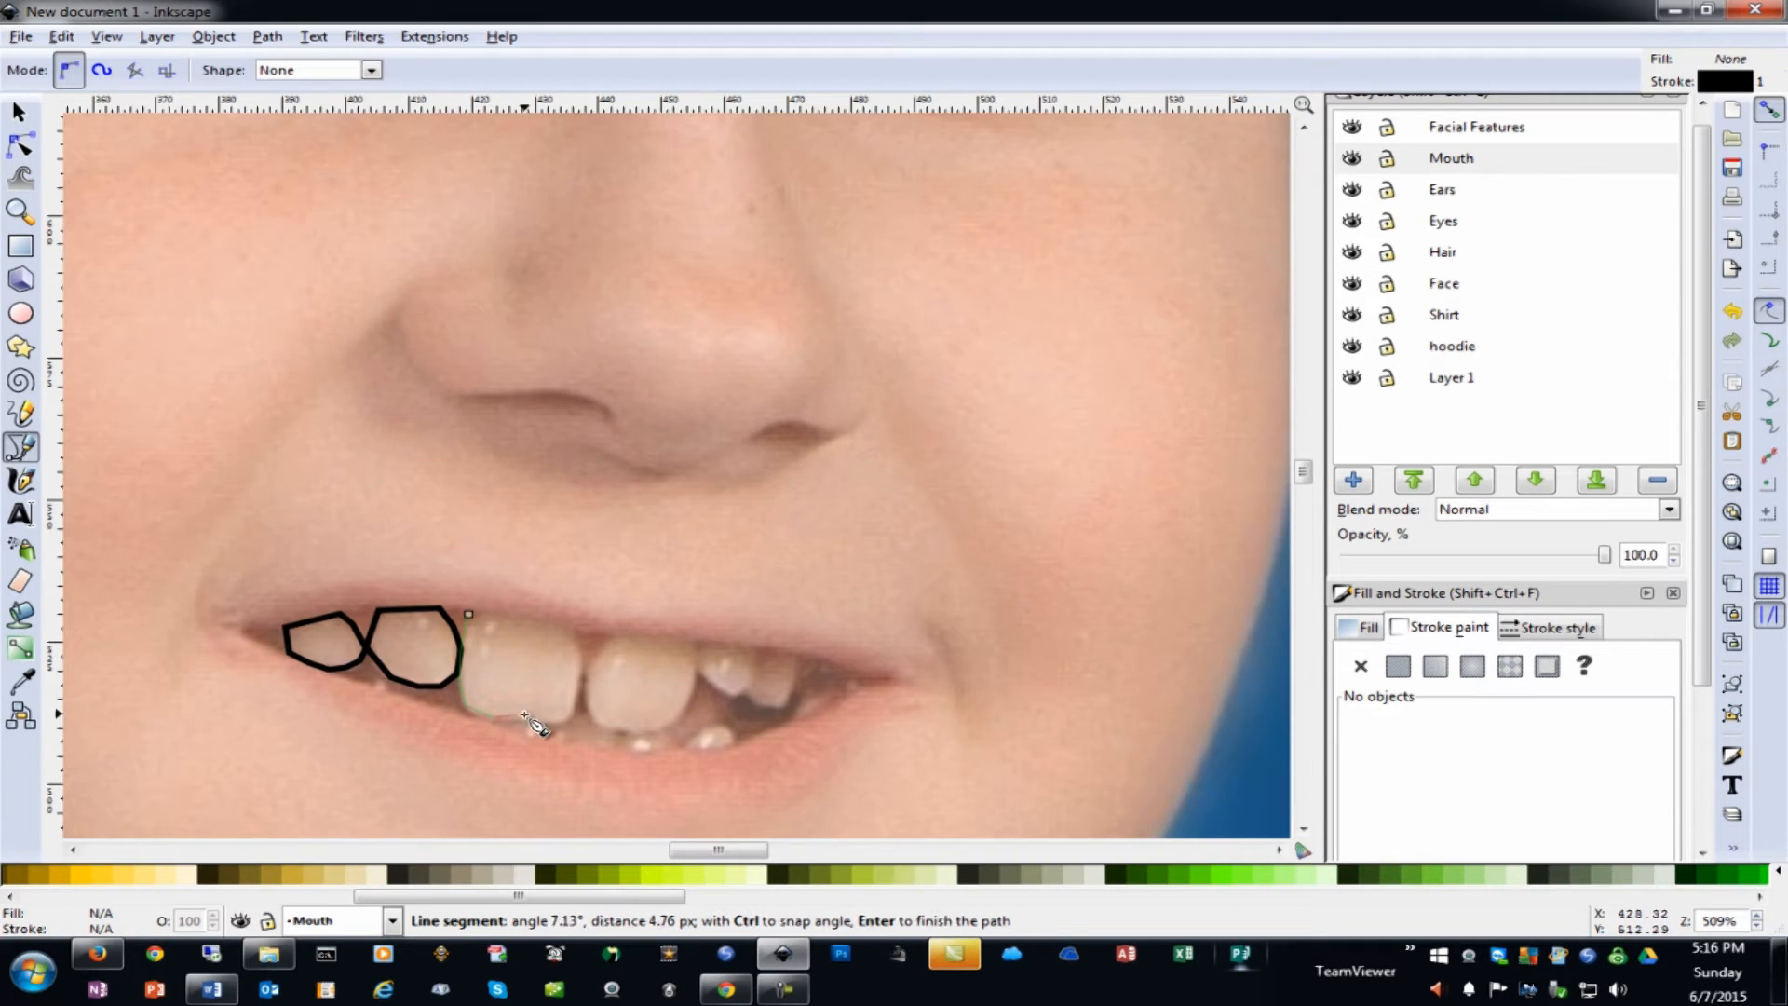
pyautogui.click(563, 719)
pyautogui.click(574, 708)
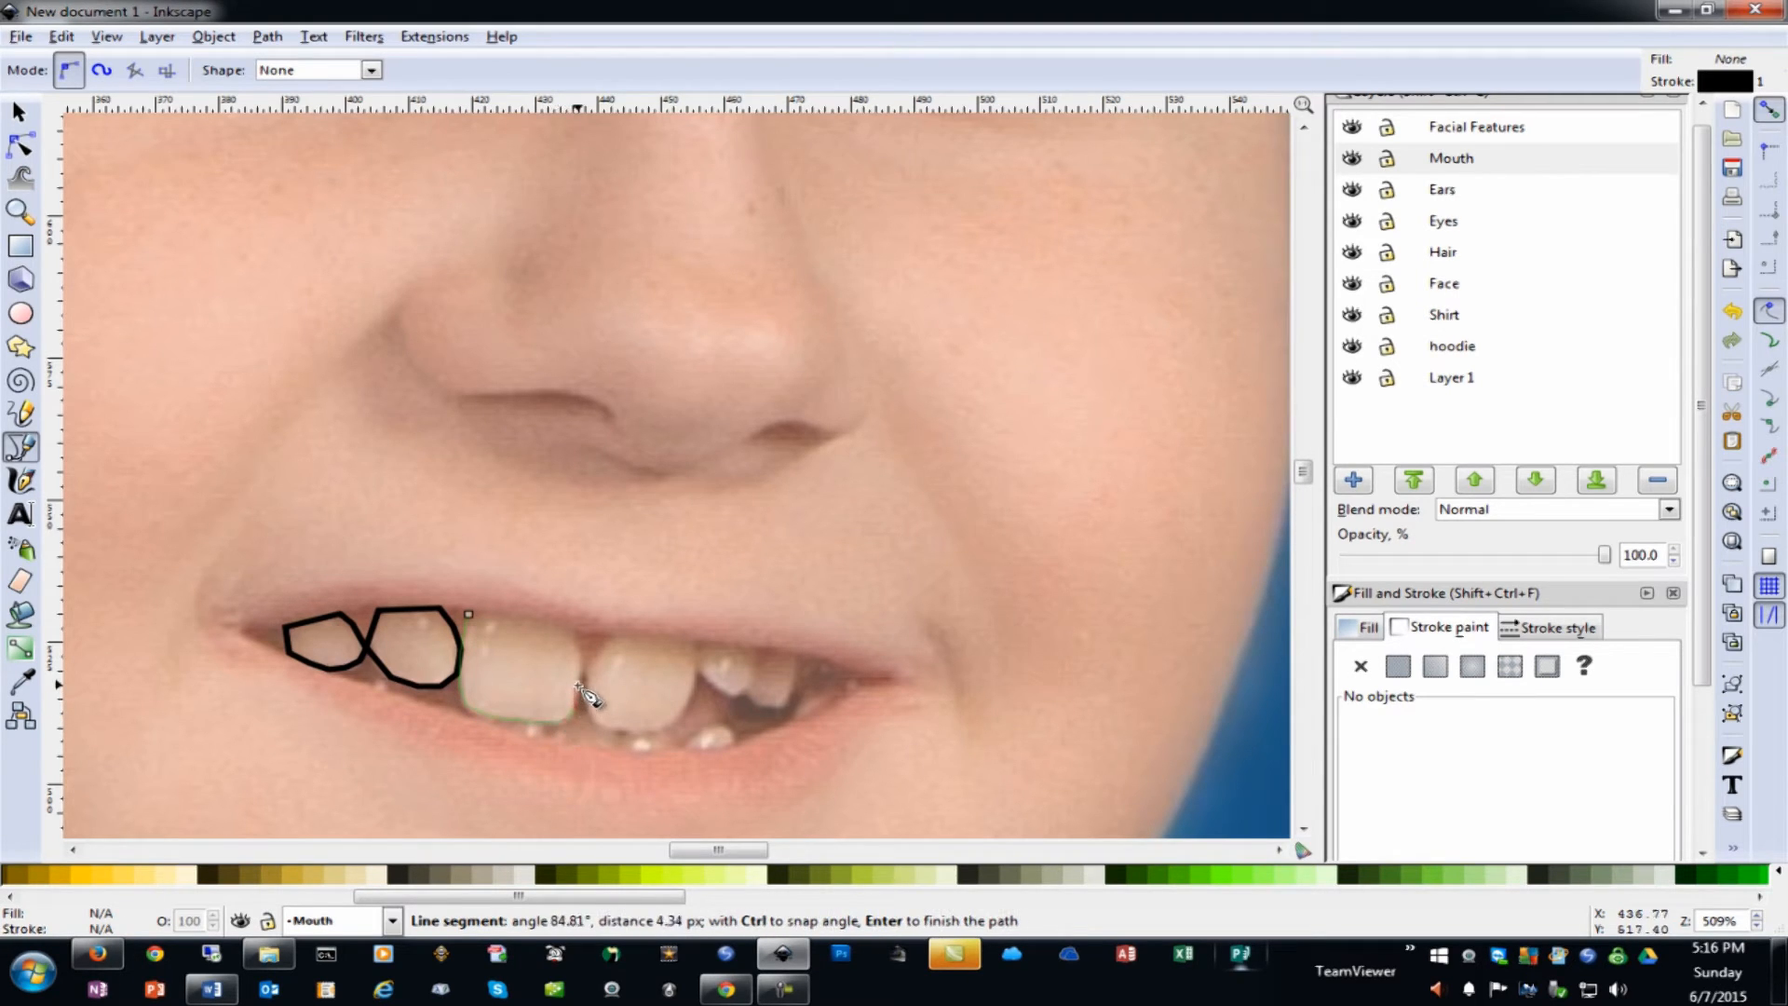
pyautogui.click(575, 638)
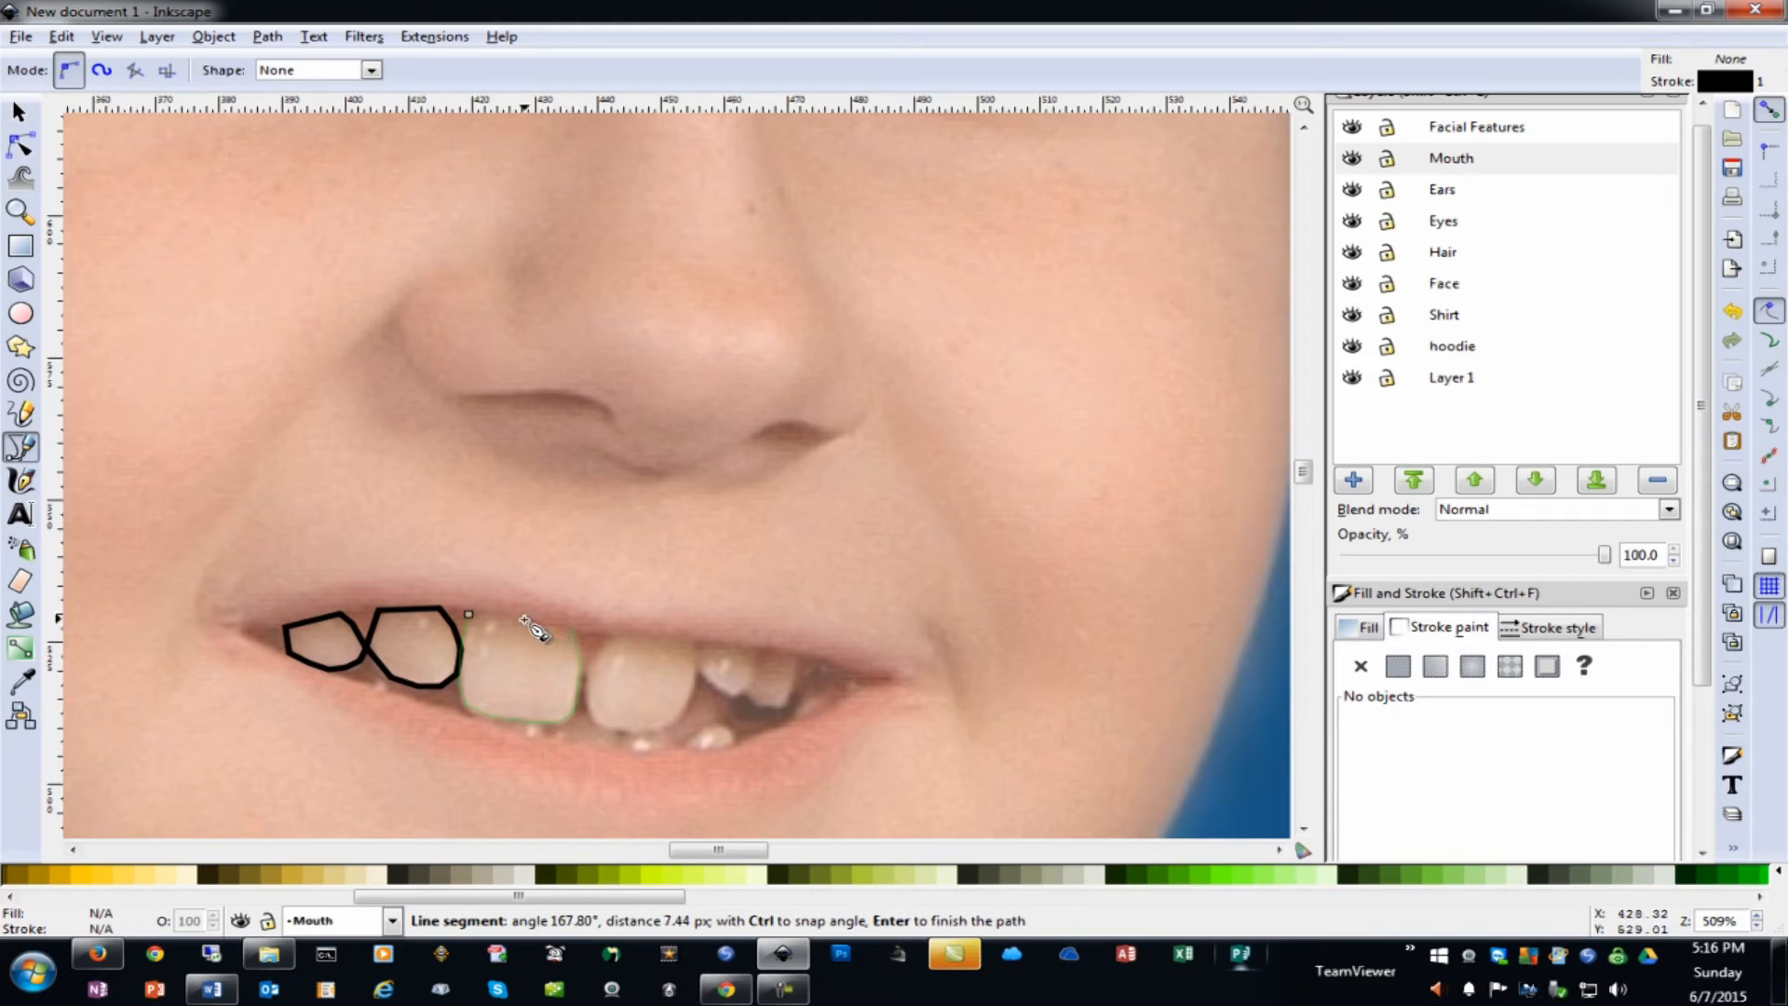
pyautogui.click(469, 613)
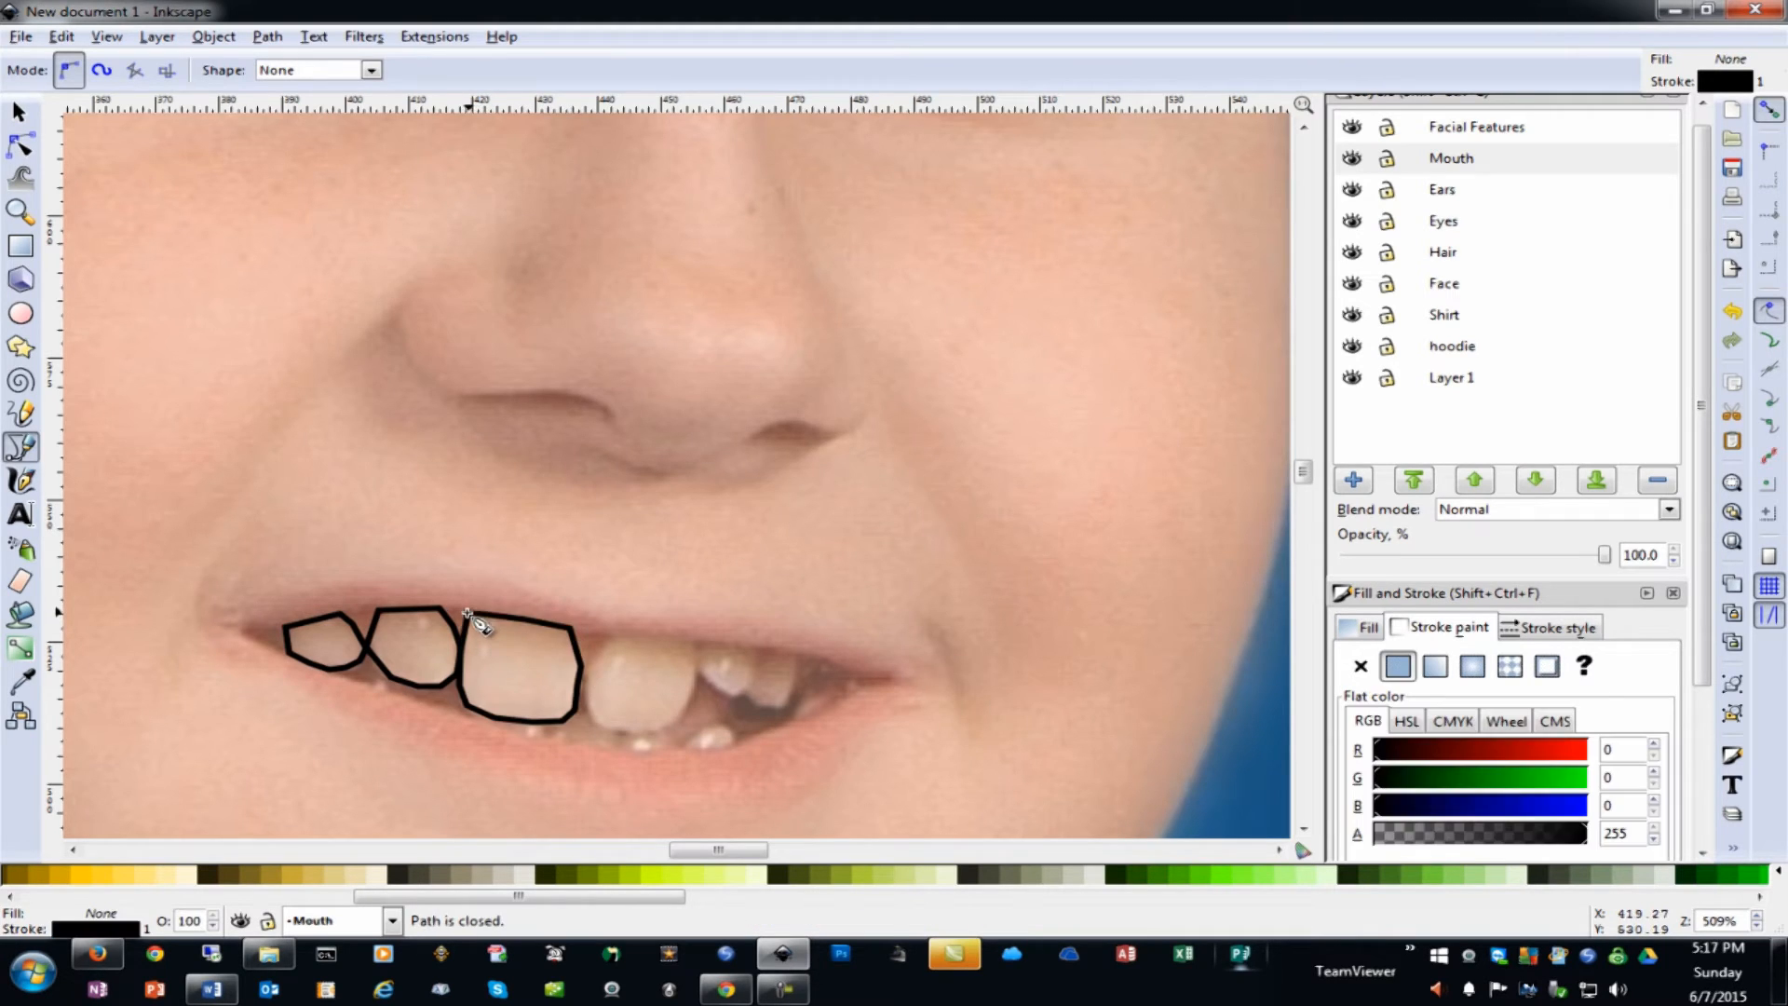
# Trace a closed outline around the right large front tooth, beside the already outlined one
pyautogui.click(607, 637)
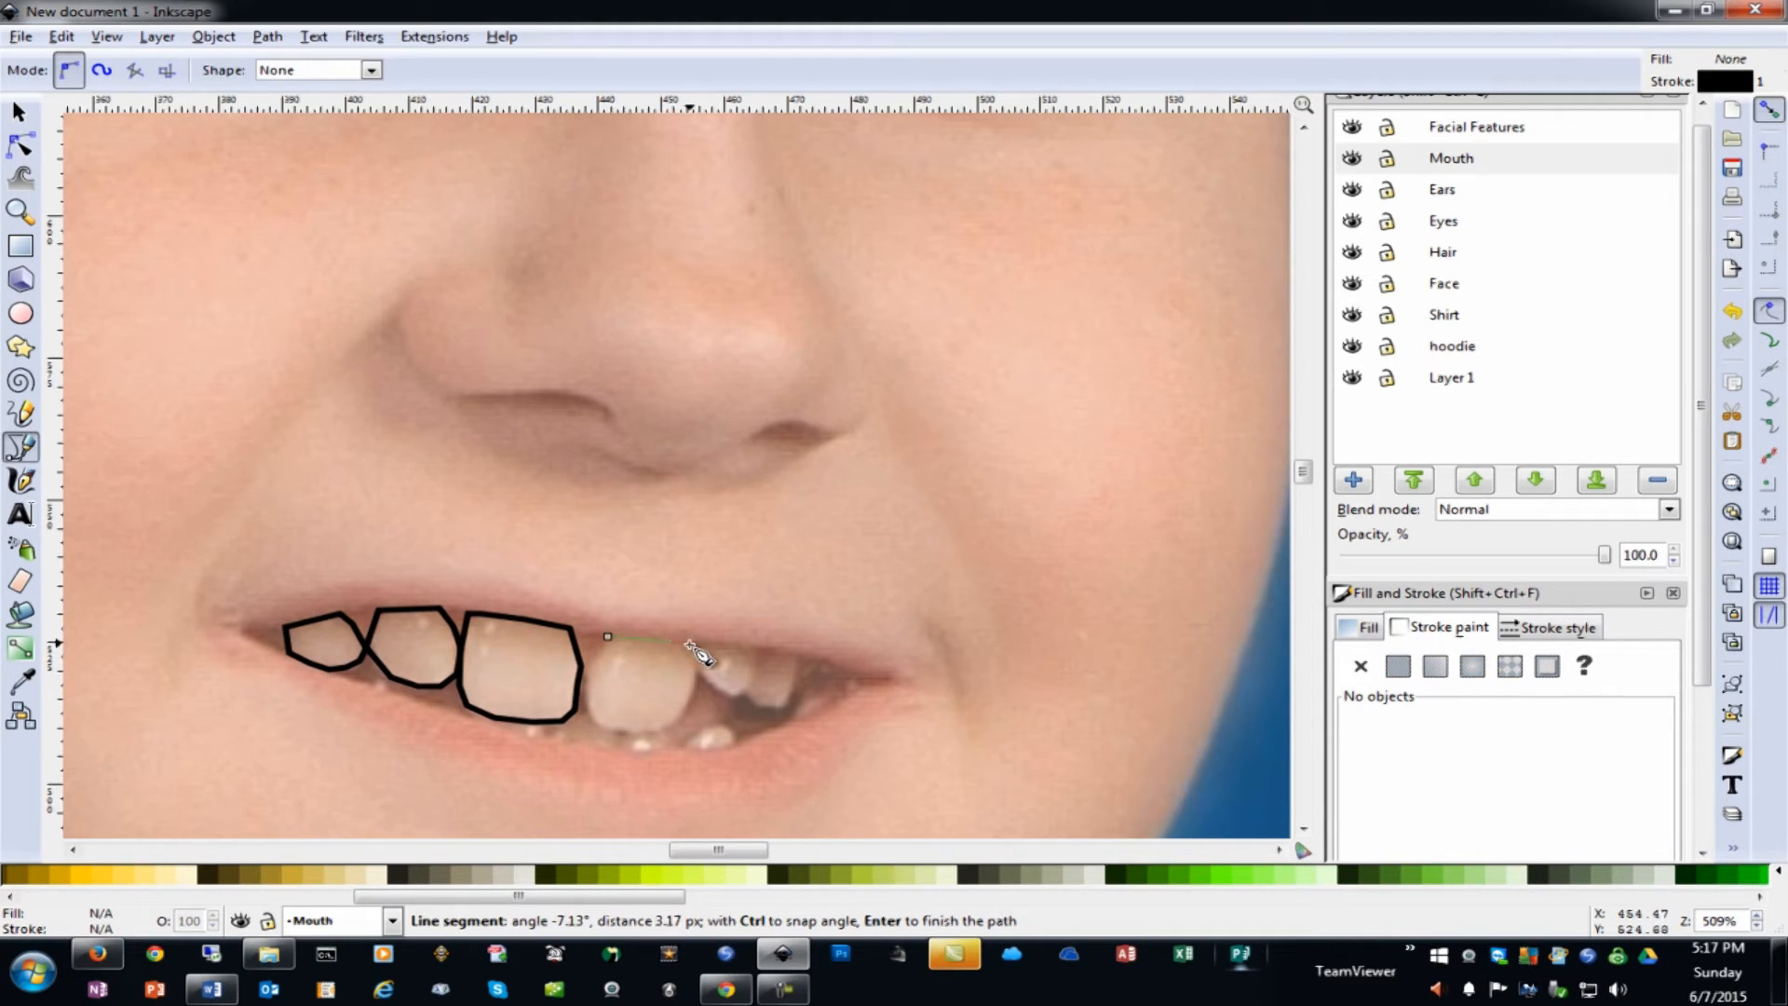
pyautogui.click(689, 643)
pyautogui.click(690, 688)
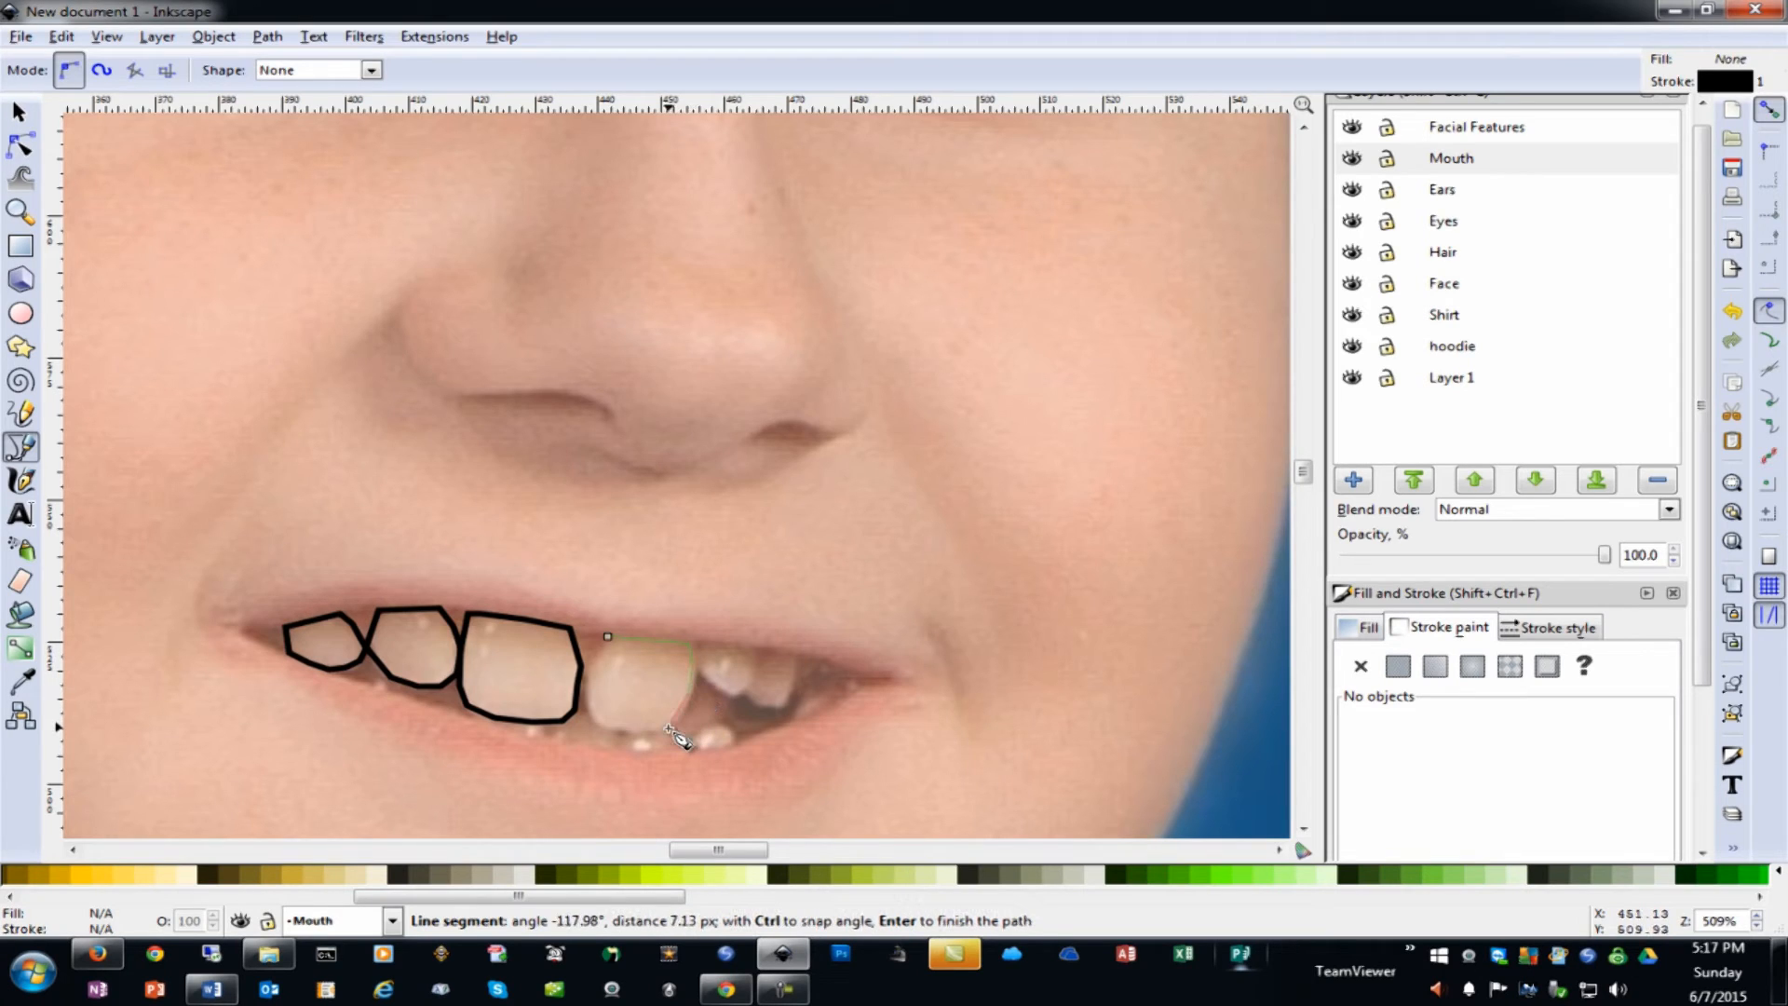
pyautogui.click(608, 728)
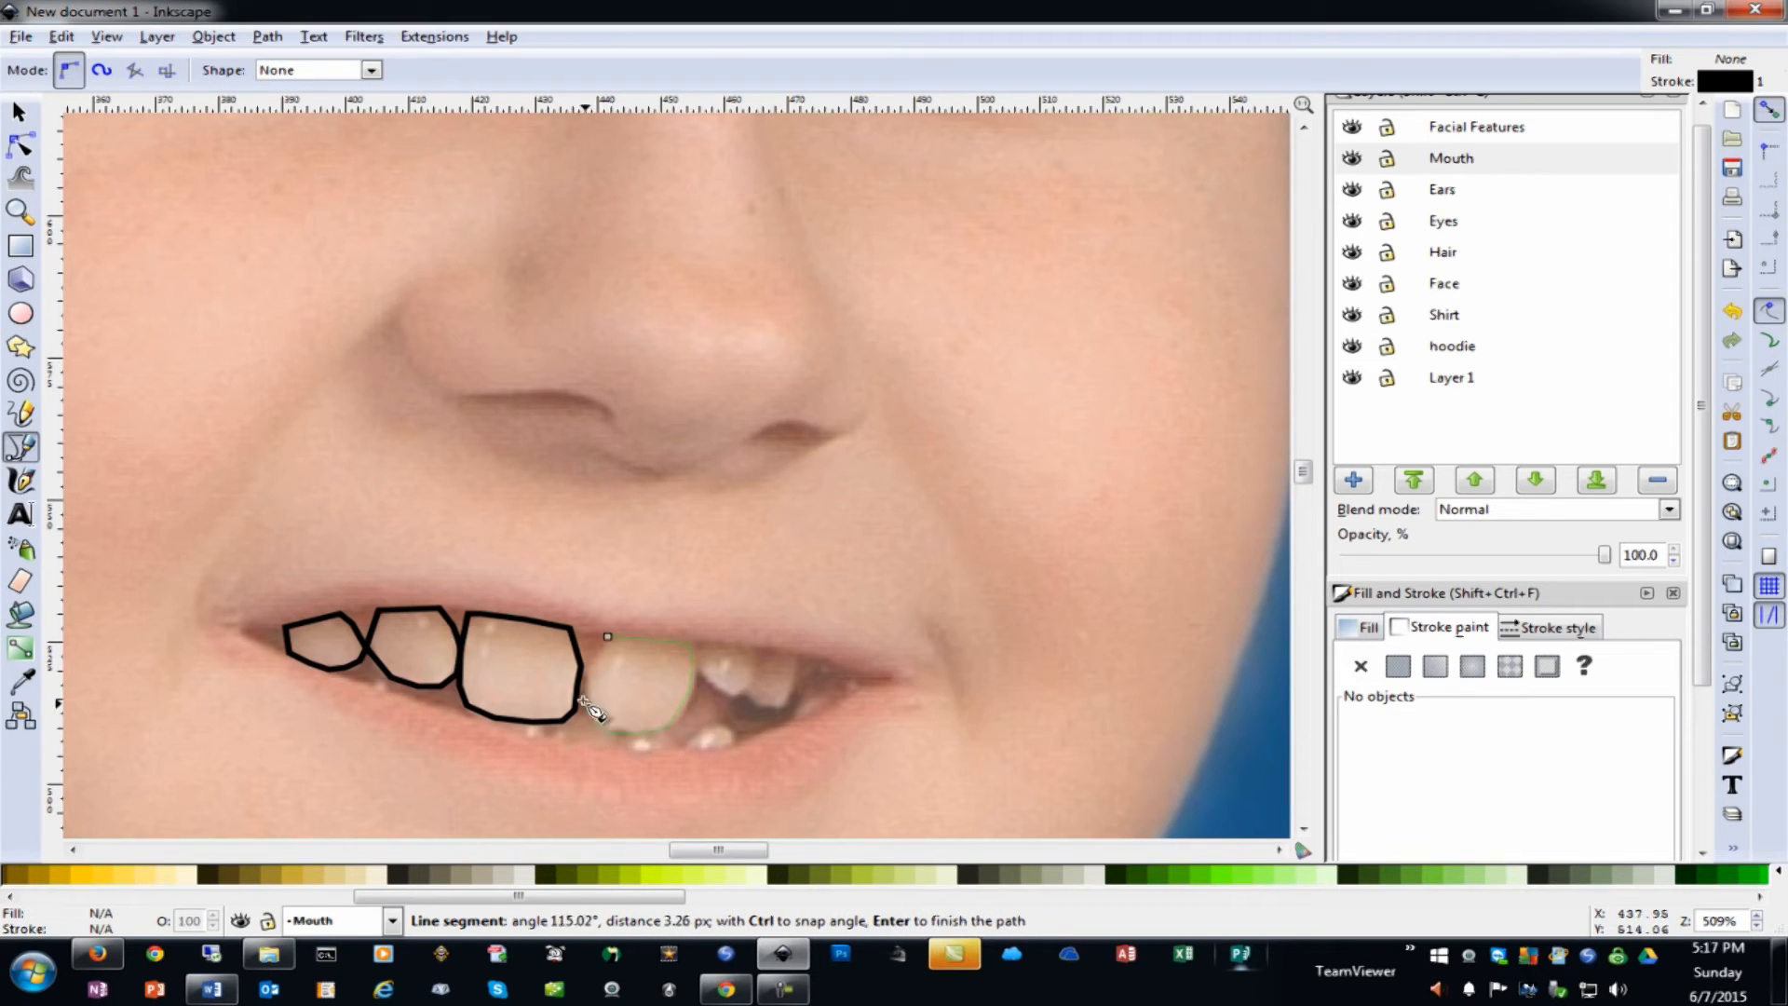
pyautogui.click(581, 686)
pyautogui.click(583, 662)
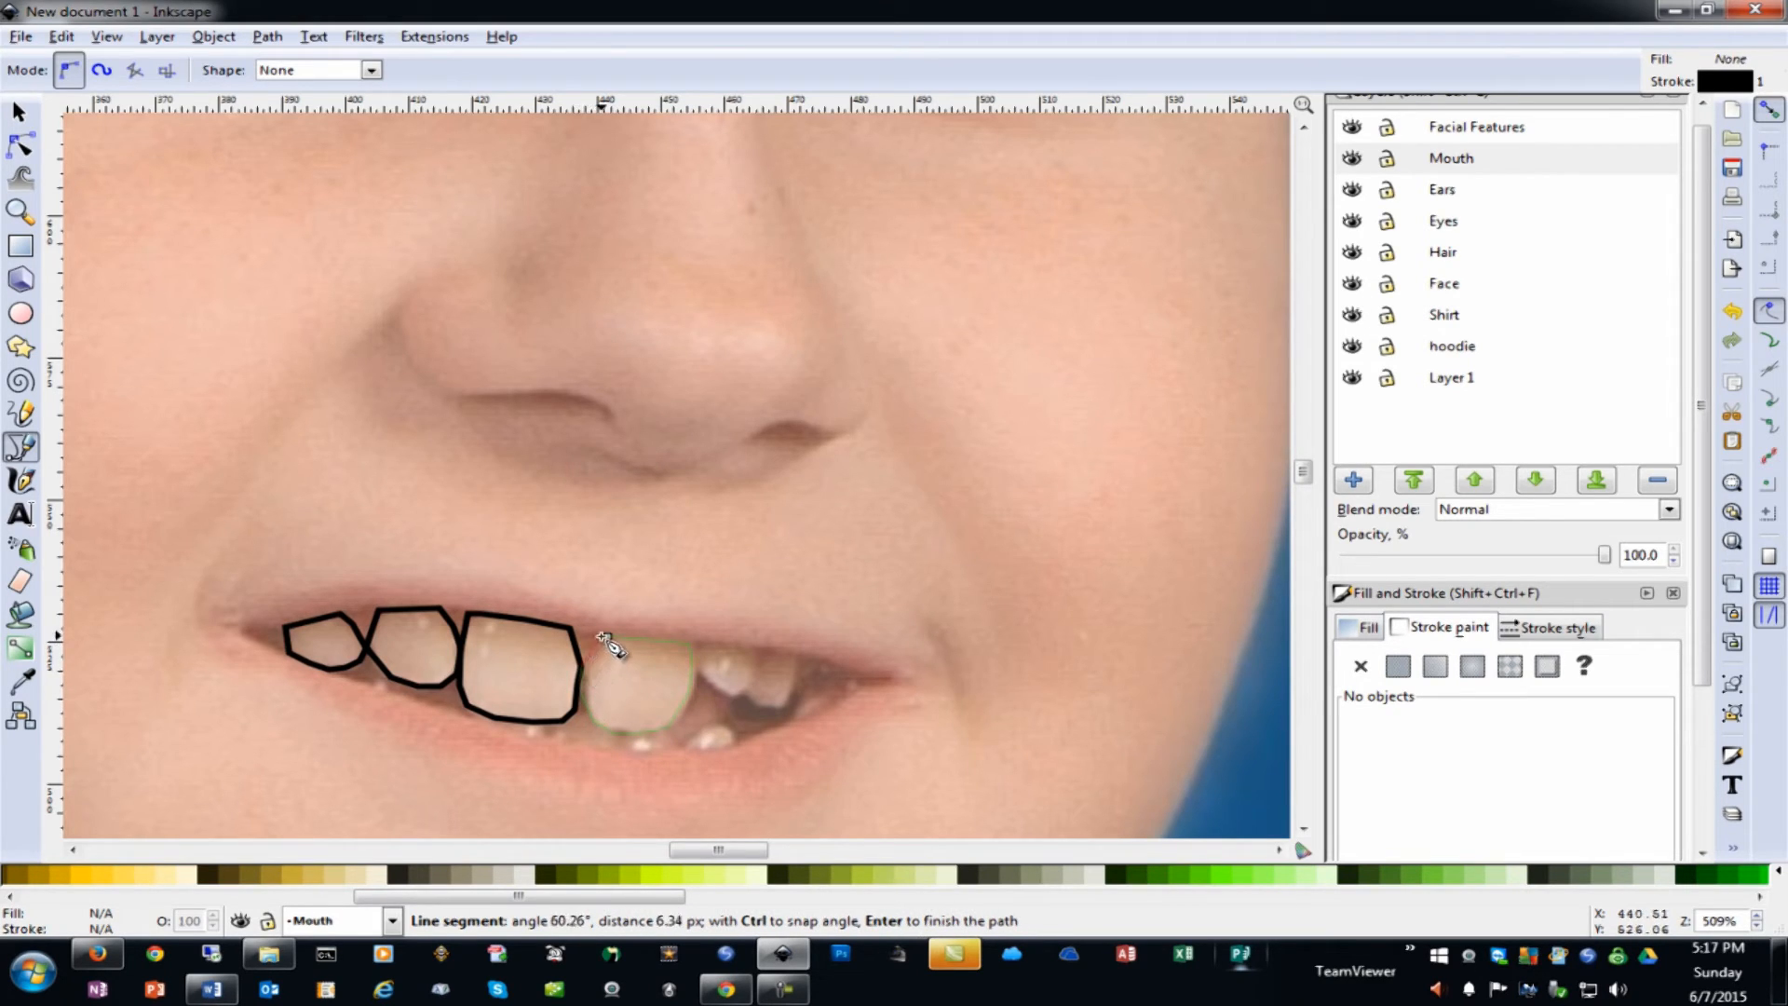
pyautogui.click(609, 637)
pyautogui.click(598, 639)
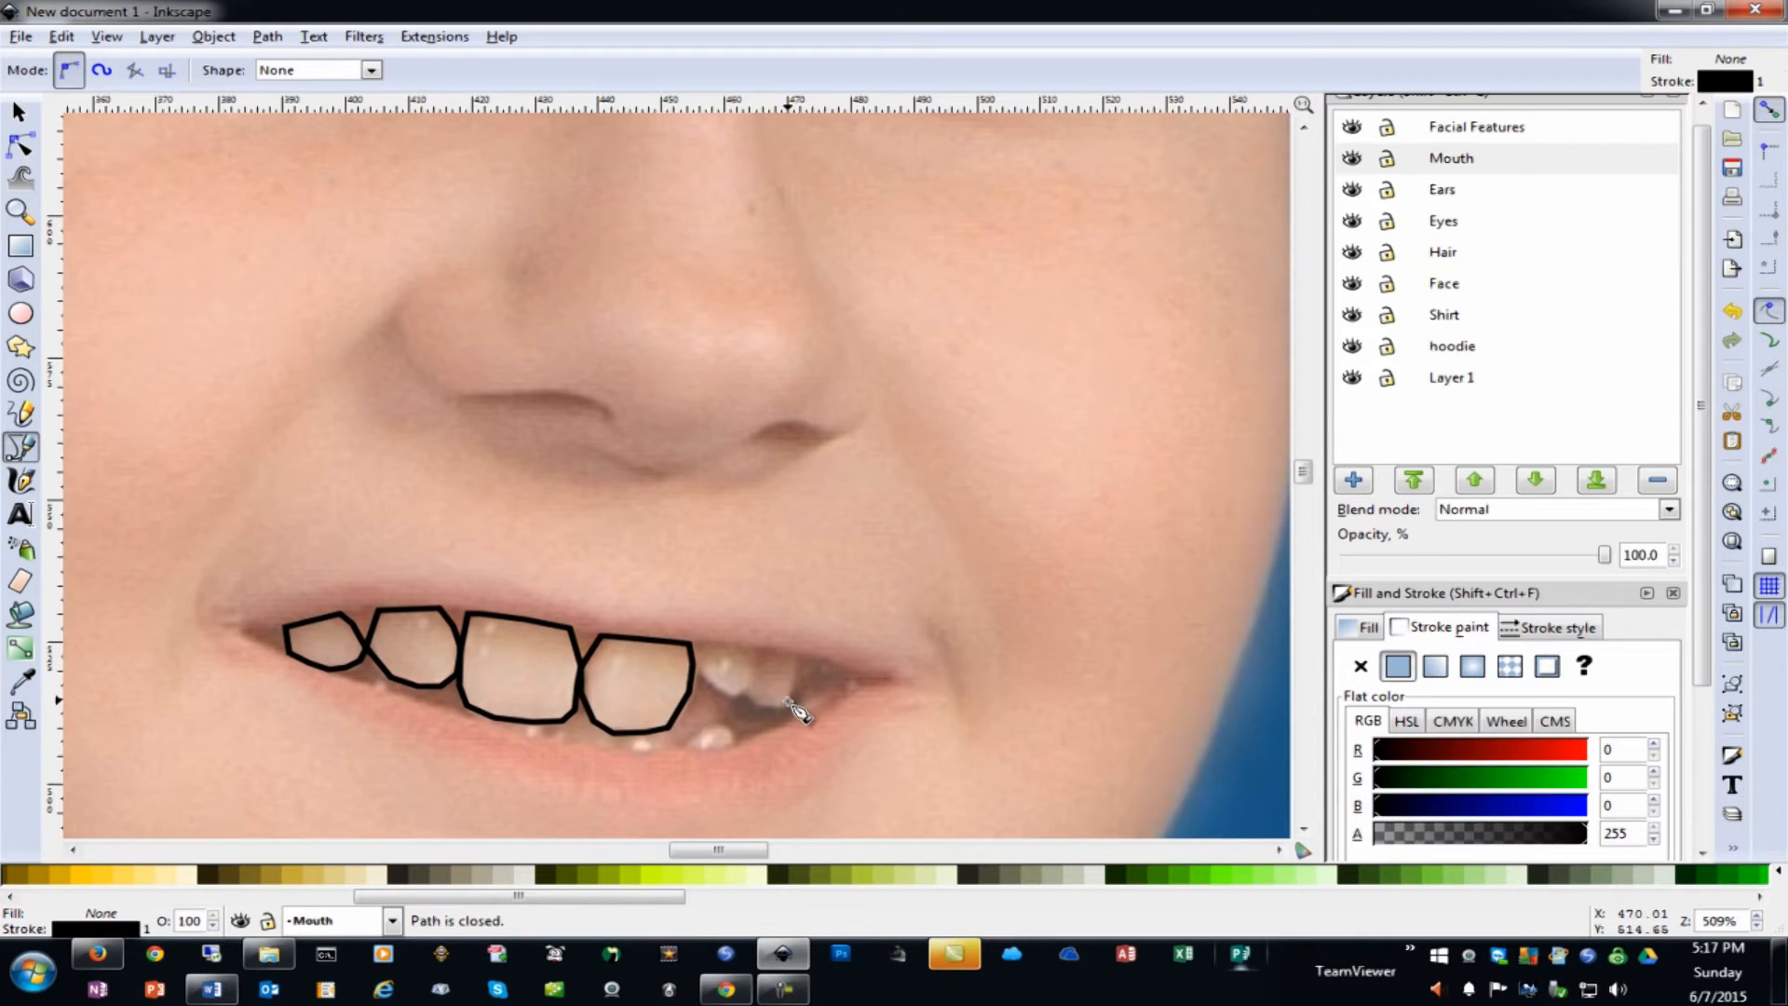
# Trace closed outlines around the two small upper teeth between the right front tooth and the mouth's right corner
pyautogui.click(692, 645)
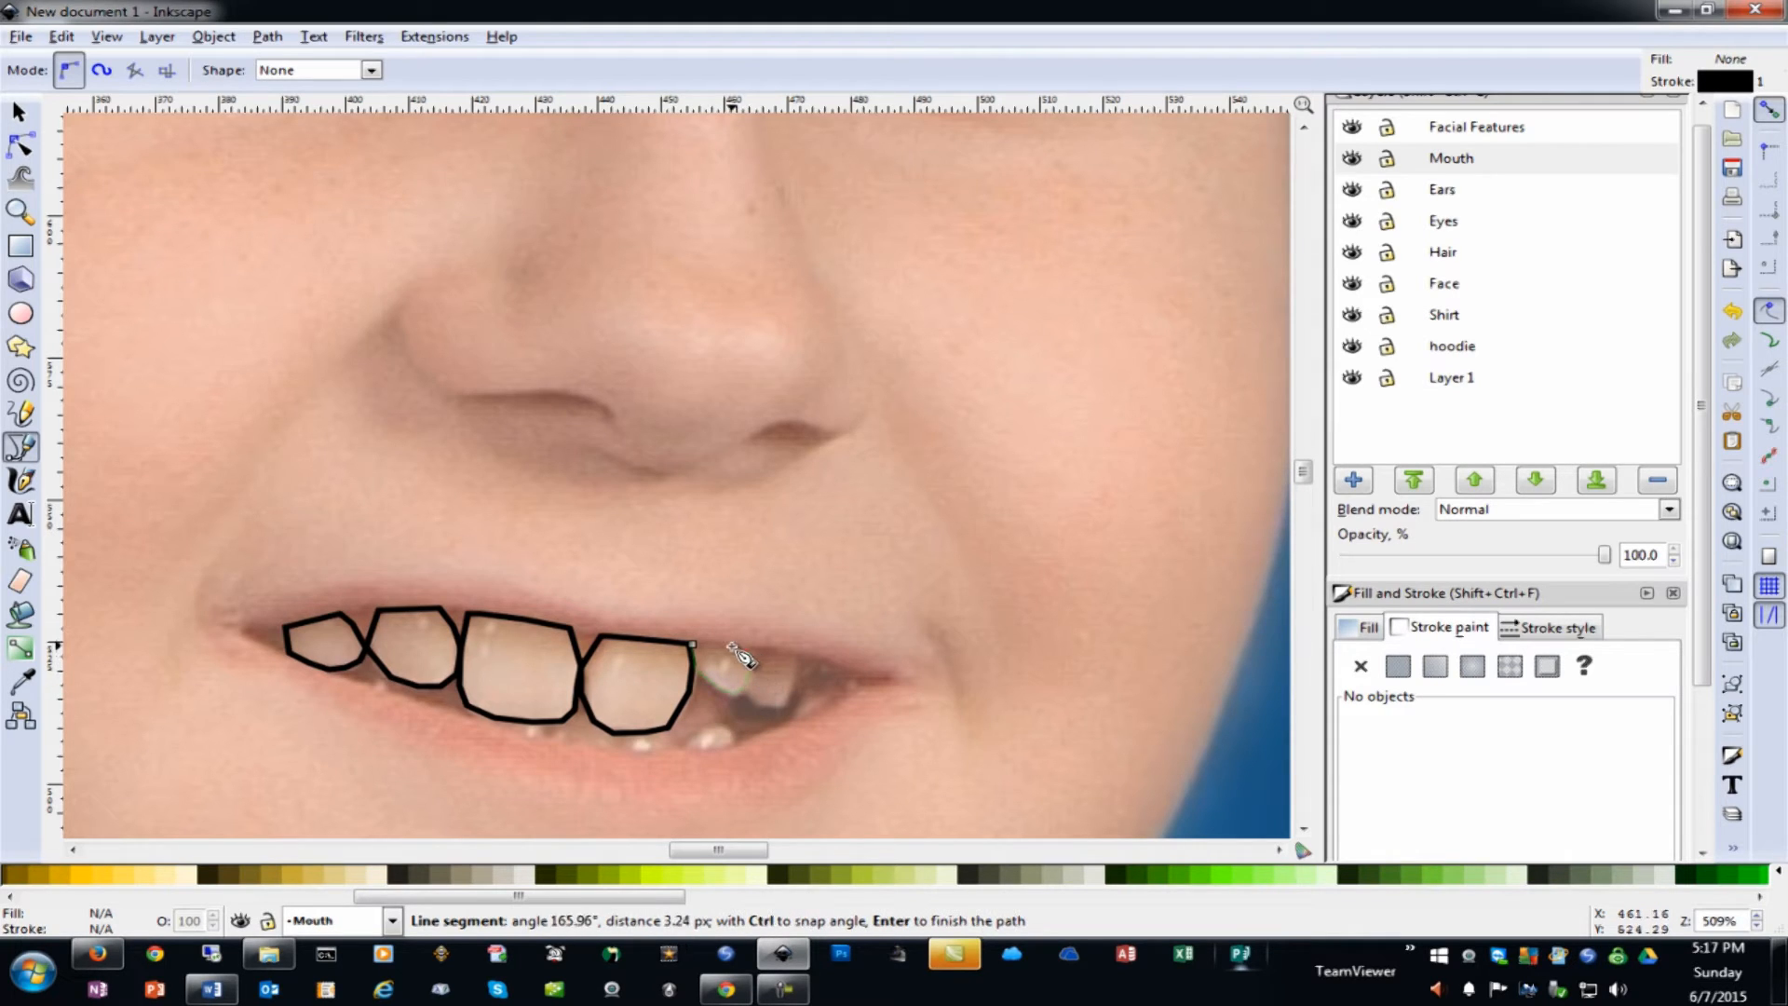
pyautogui.click(694, 644)
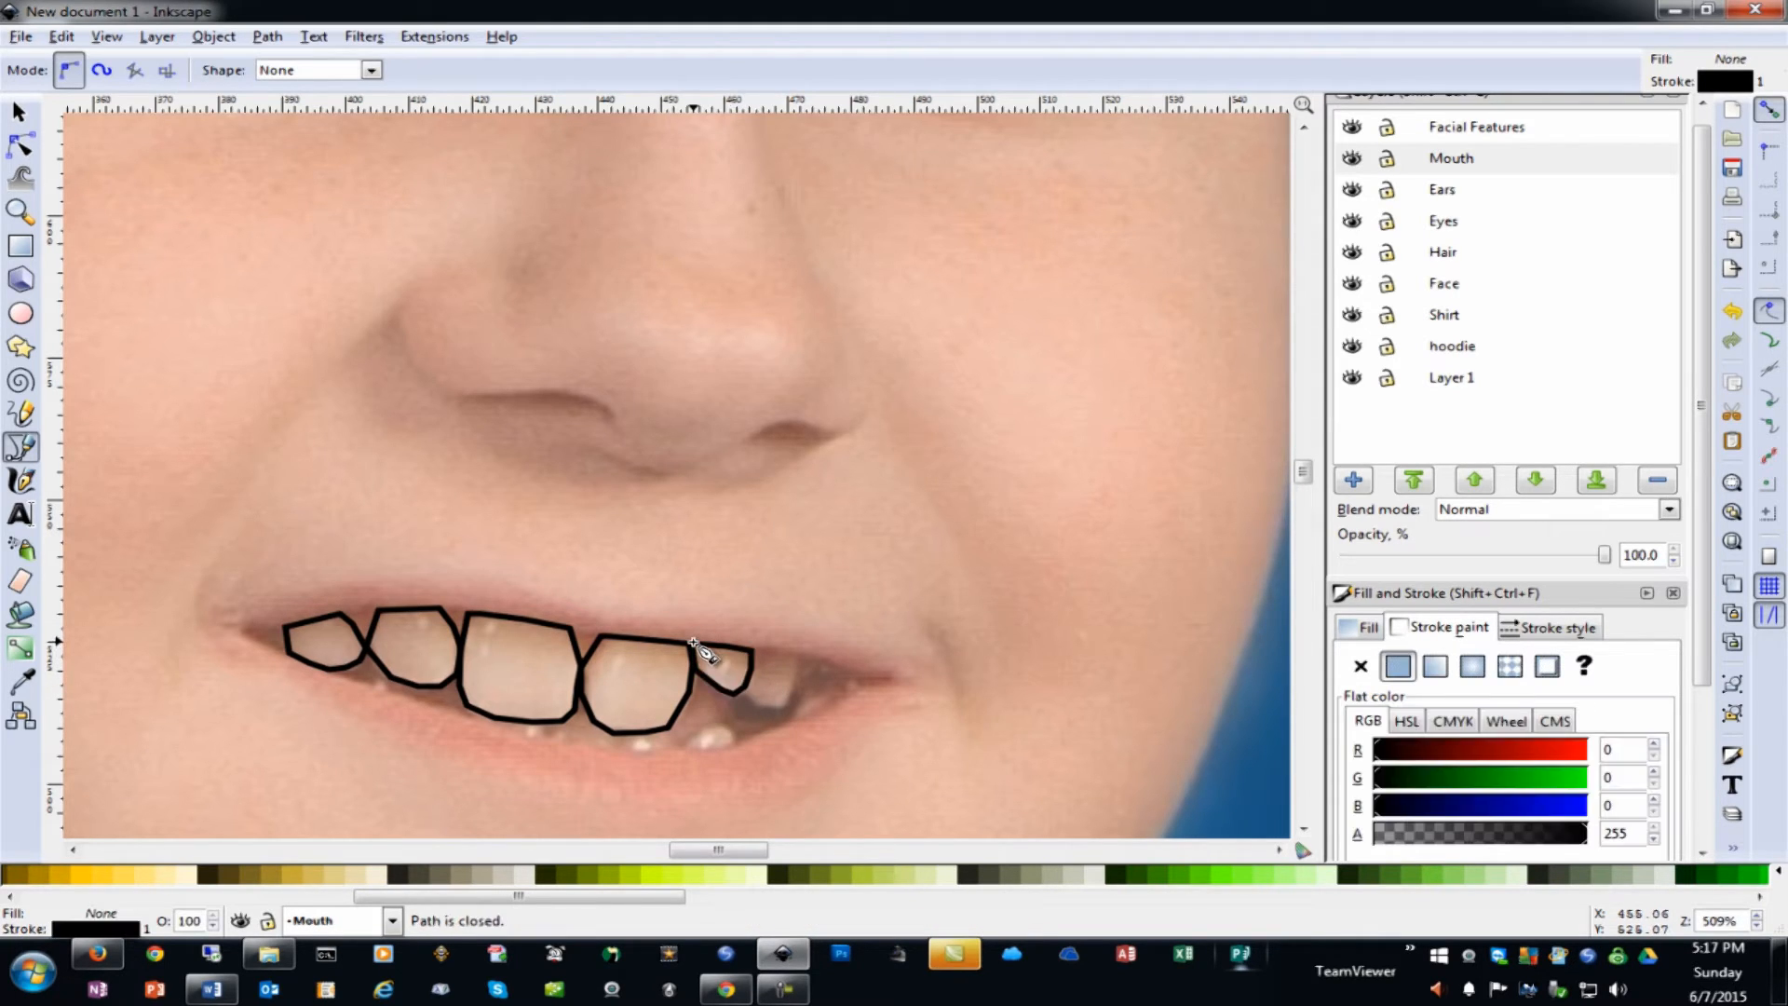
pyautogui.click(796, 659)
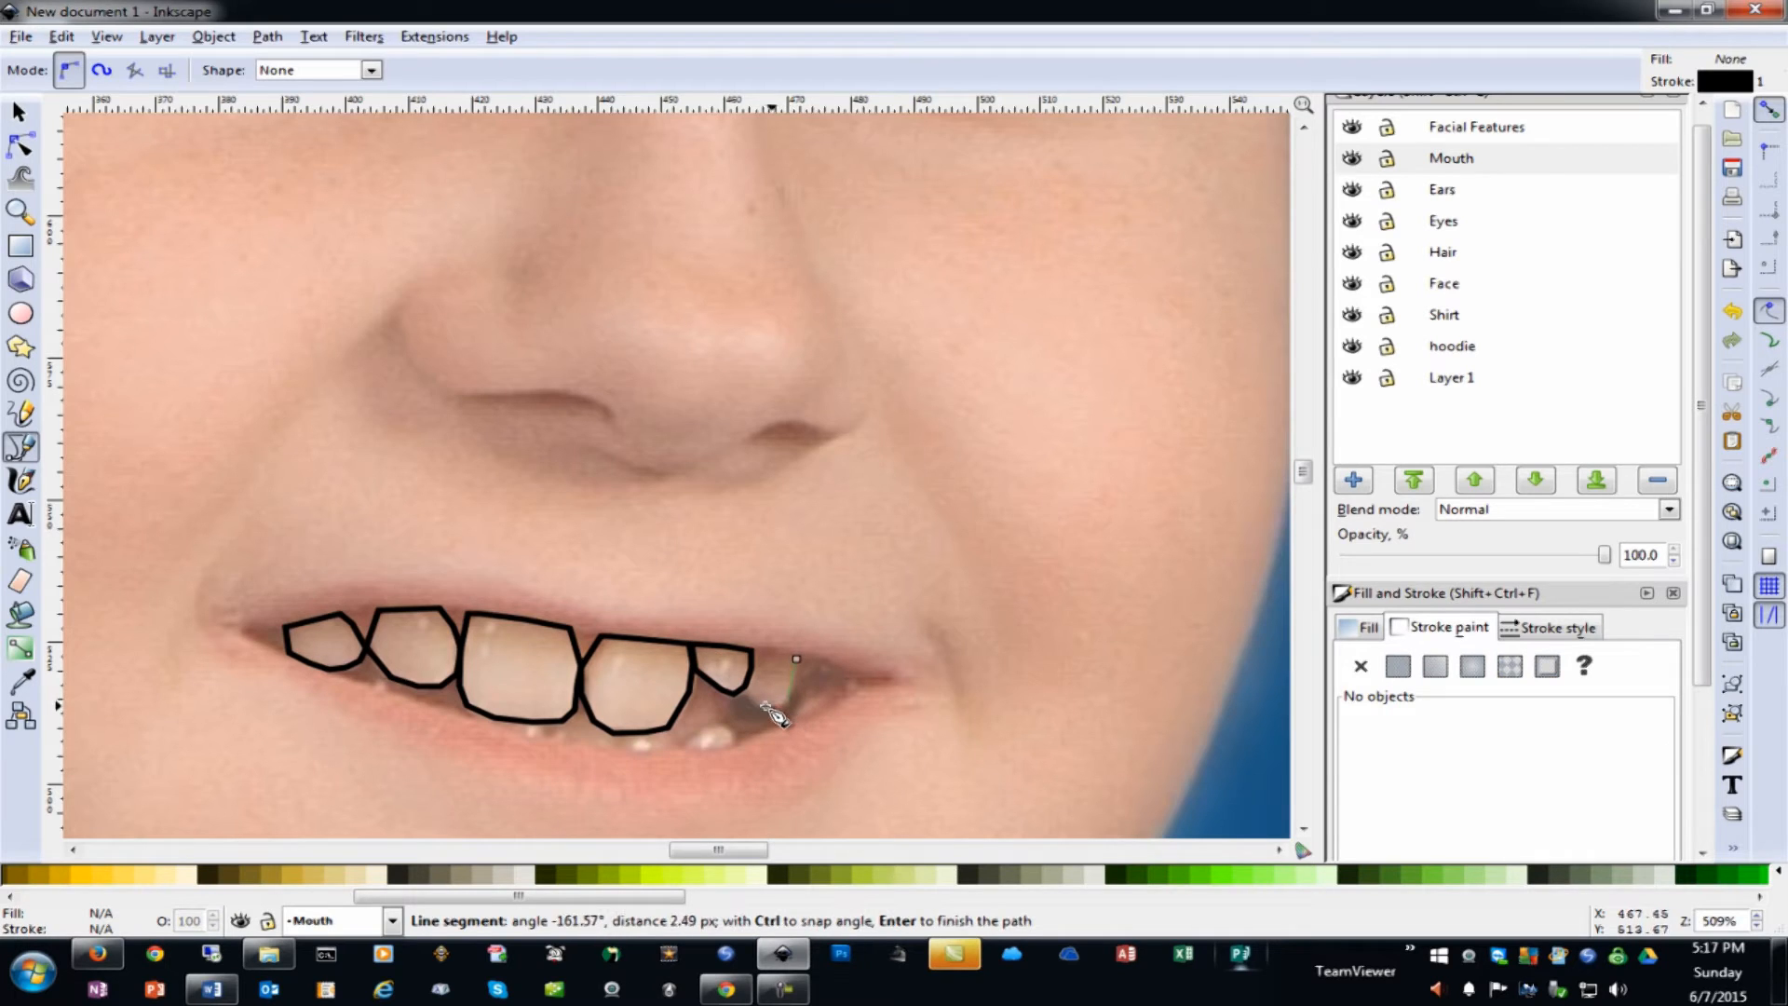
pyautogui.moveTo(781, 704); pyautogui.dragTo(750, 697)
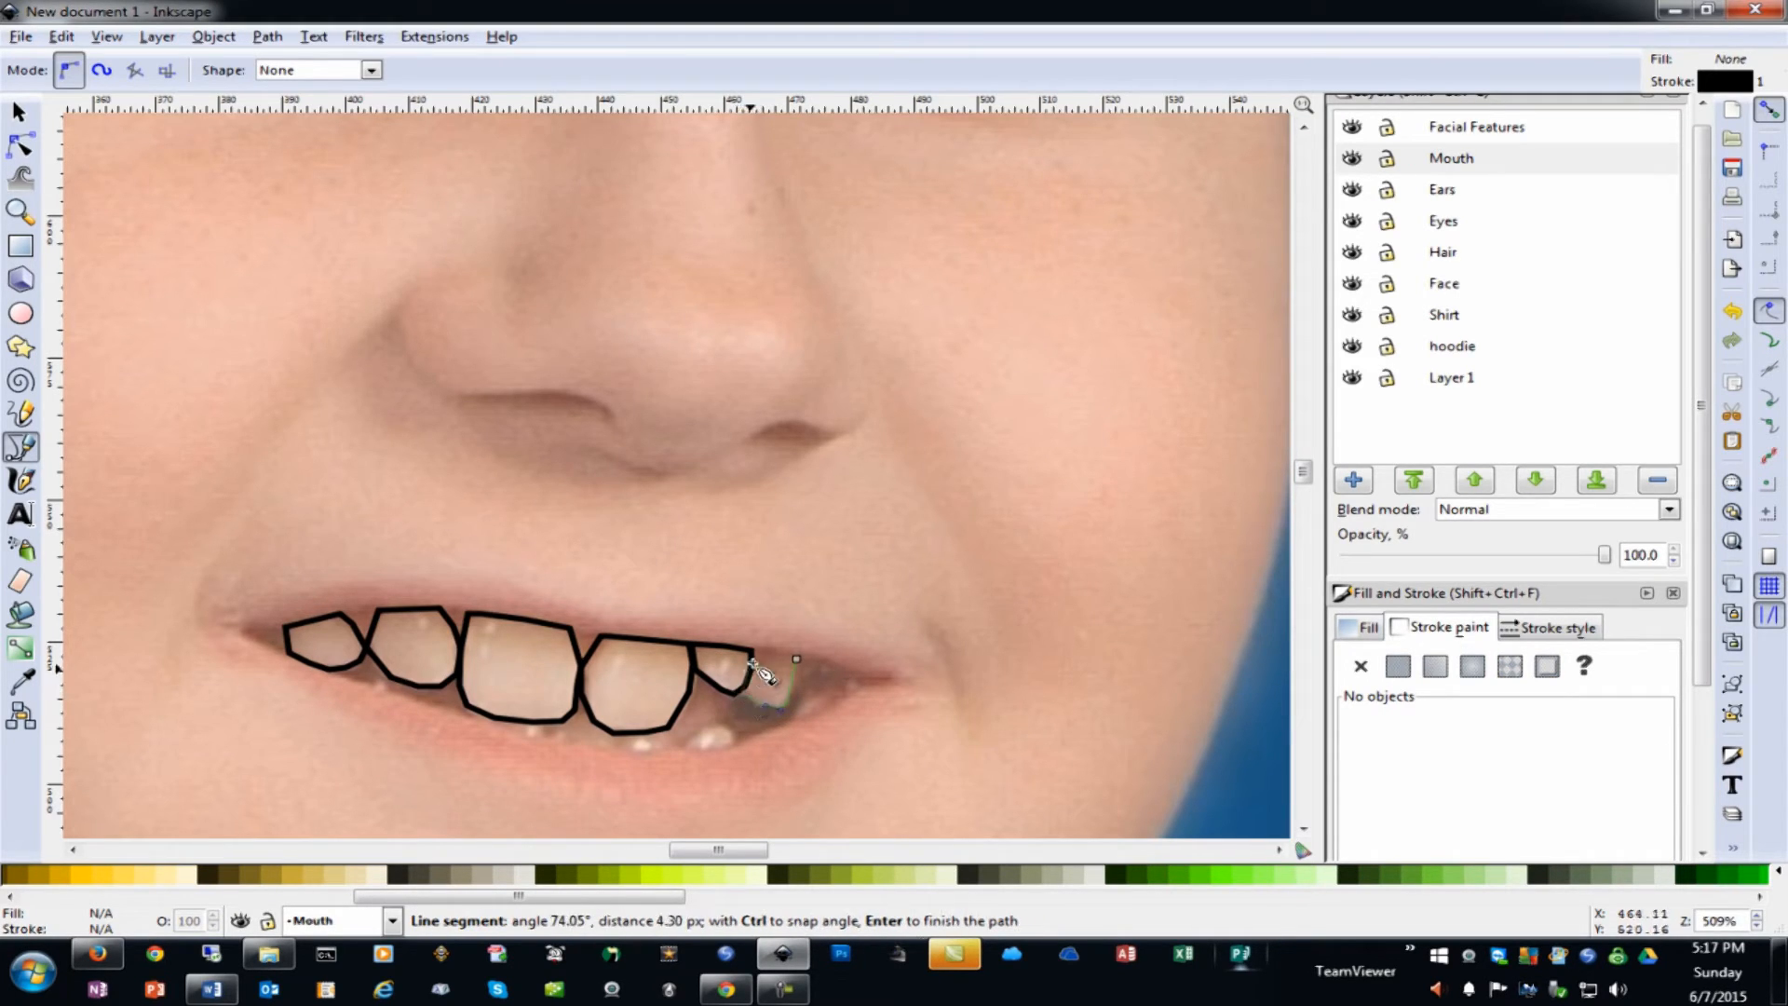
pyautogui.click(752, 649)
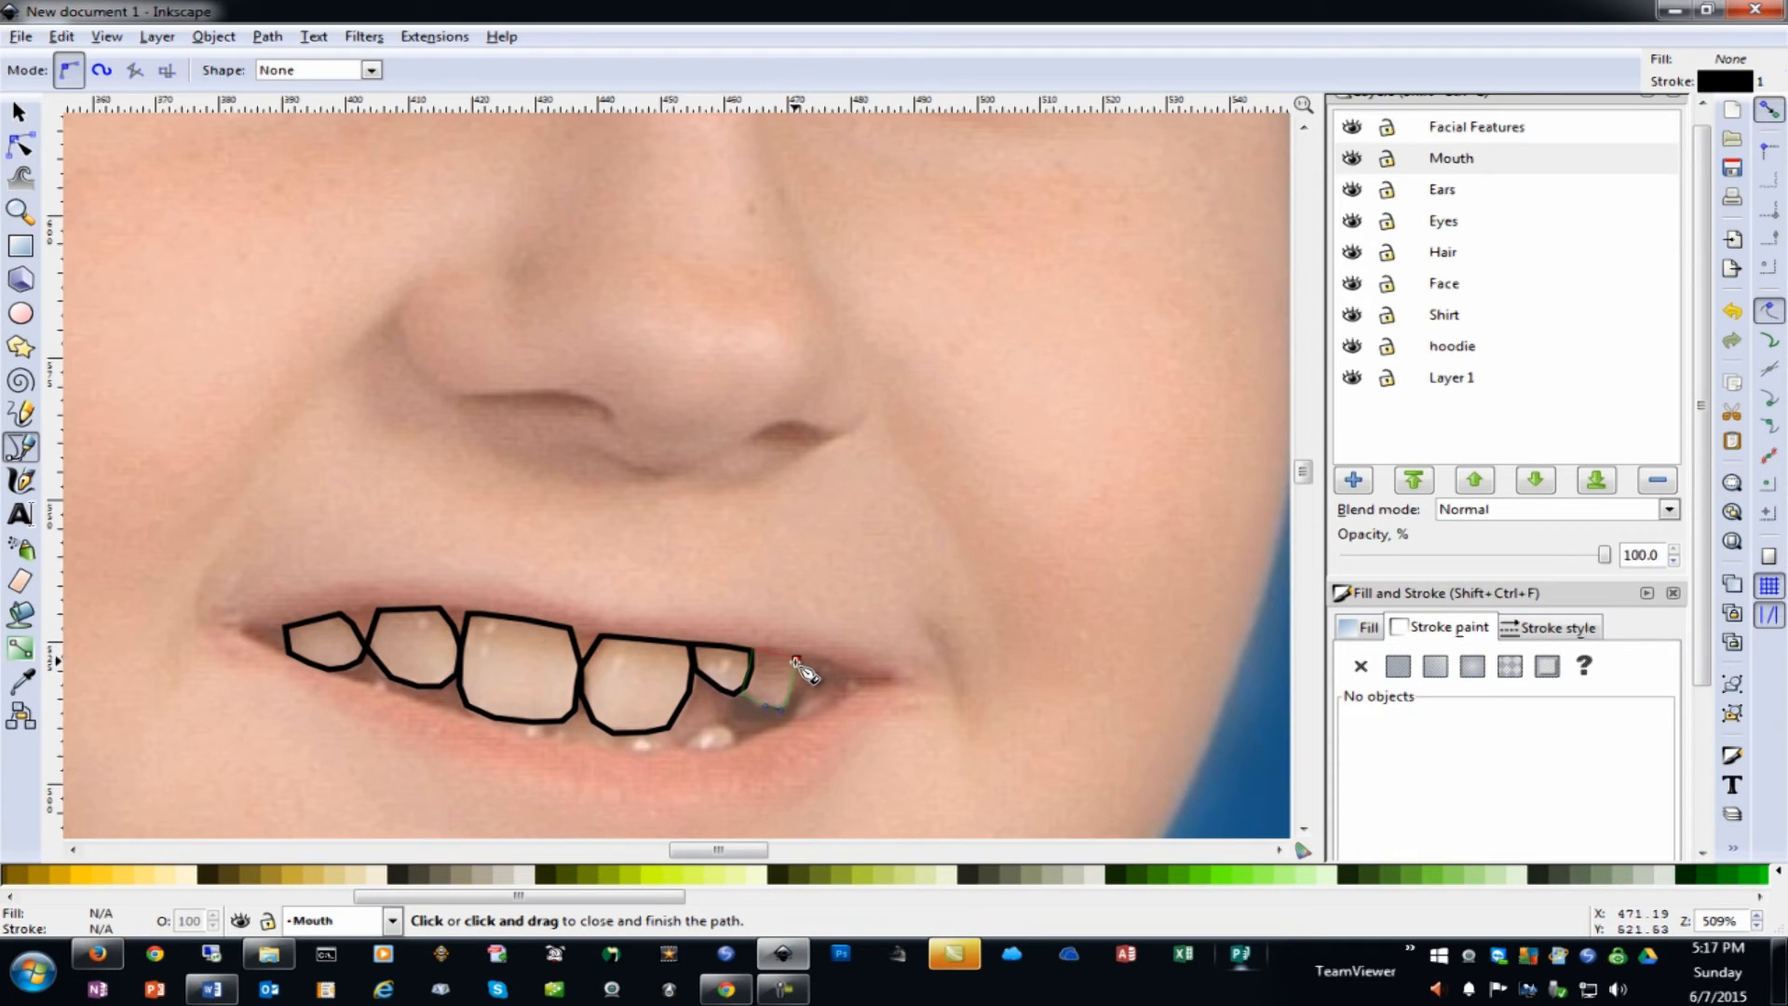
pyautogui.click(795, 660)
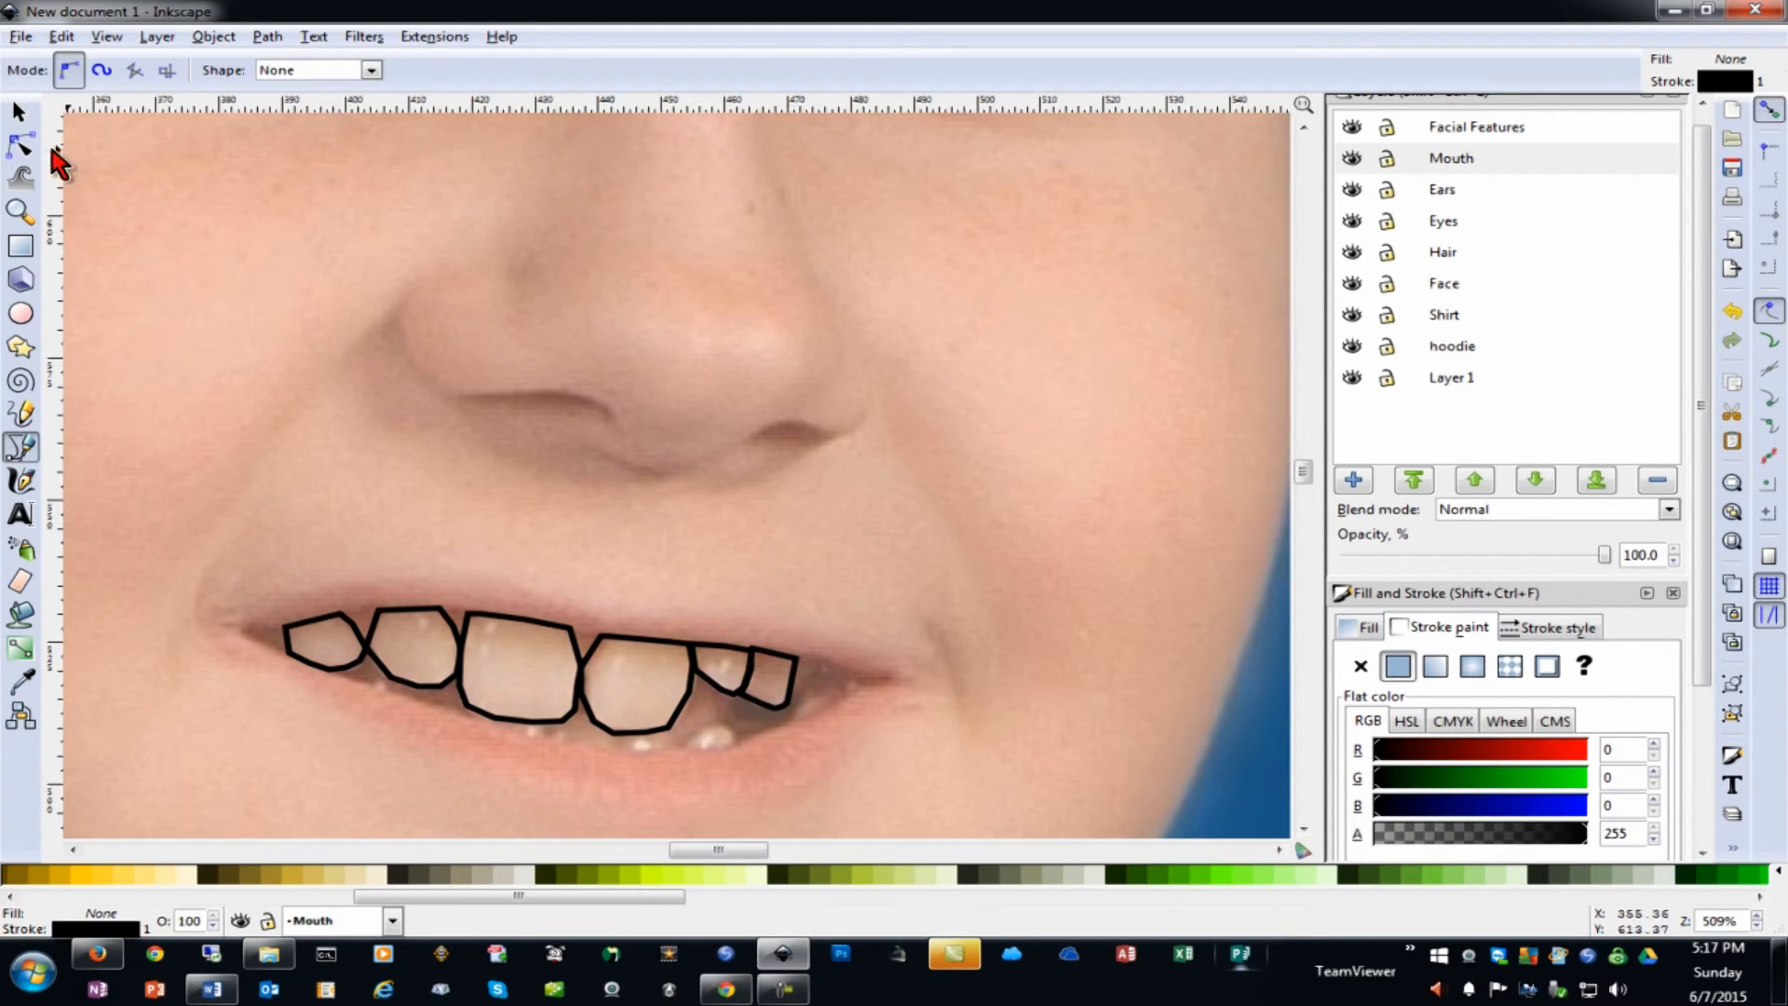
# Reshape the rightmost upper tooth by adding a node midway on its outer edge, pulling it outward, and lowering its upper inner corner
pyautogui.click(22, 146)
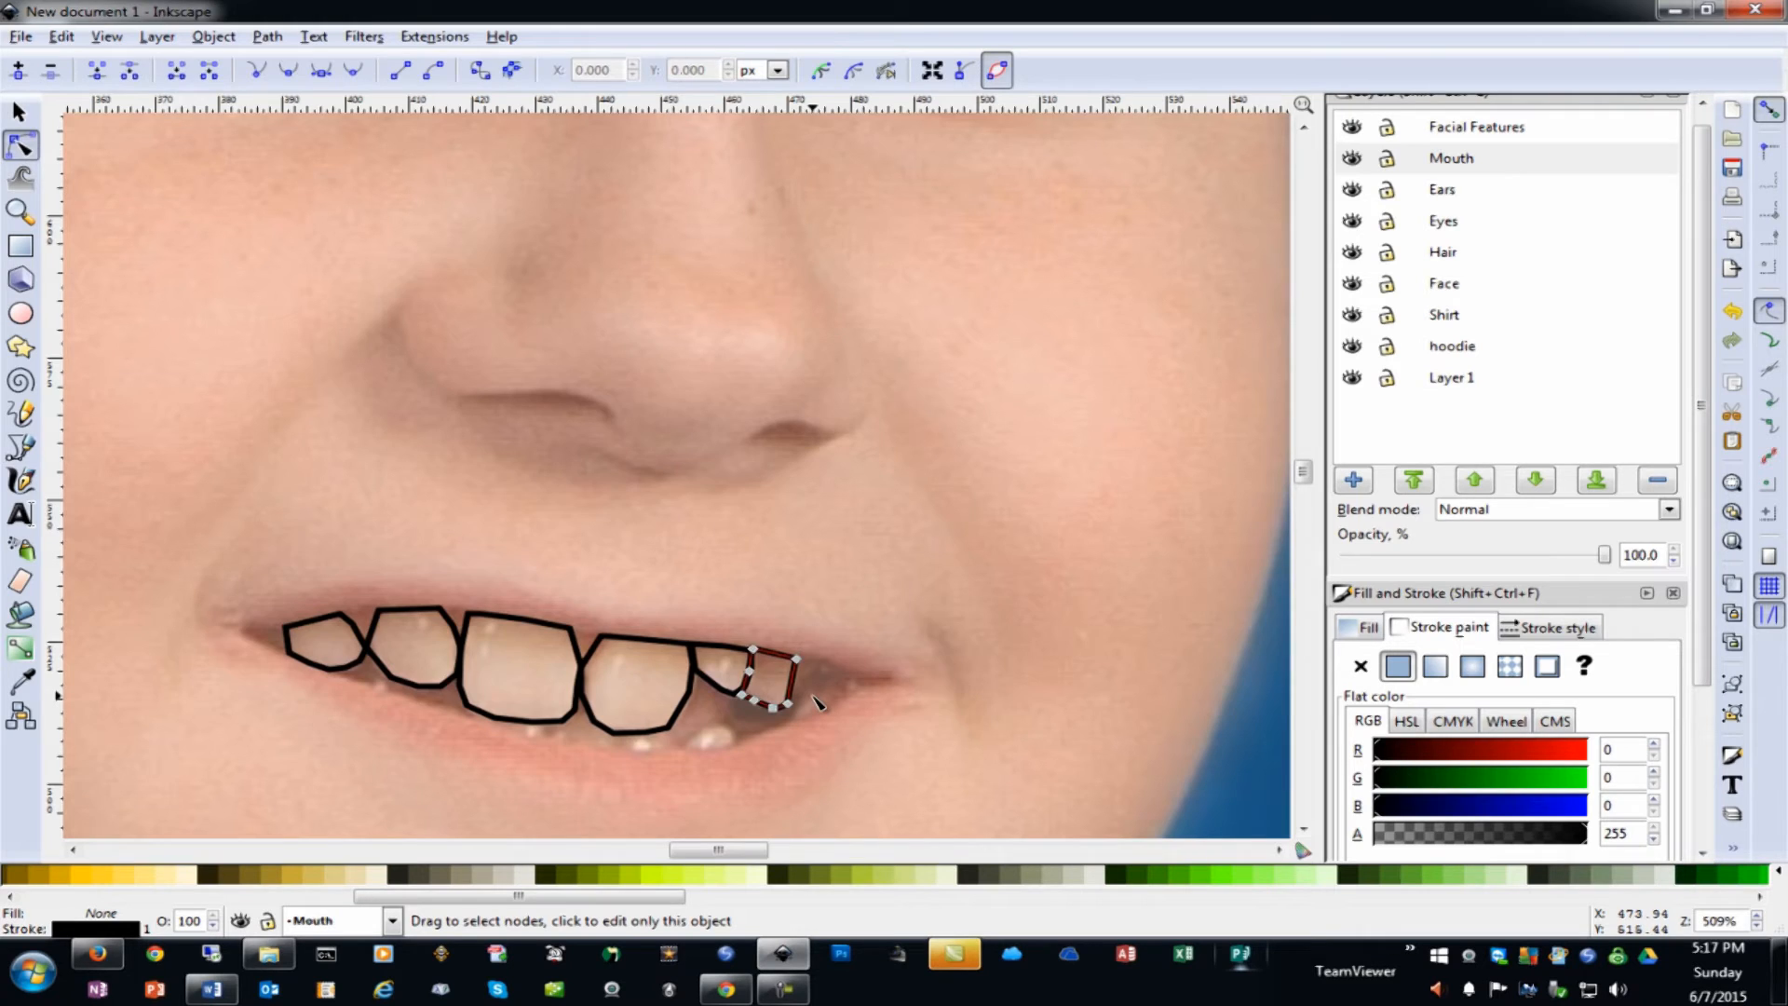
pyautogui.press('3')
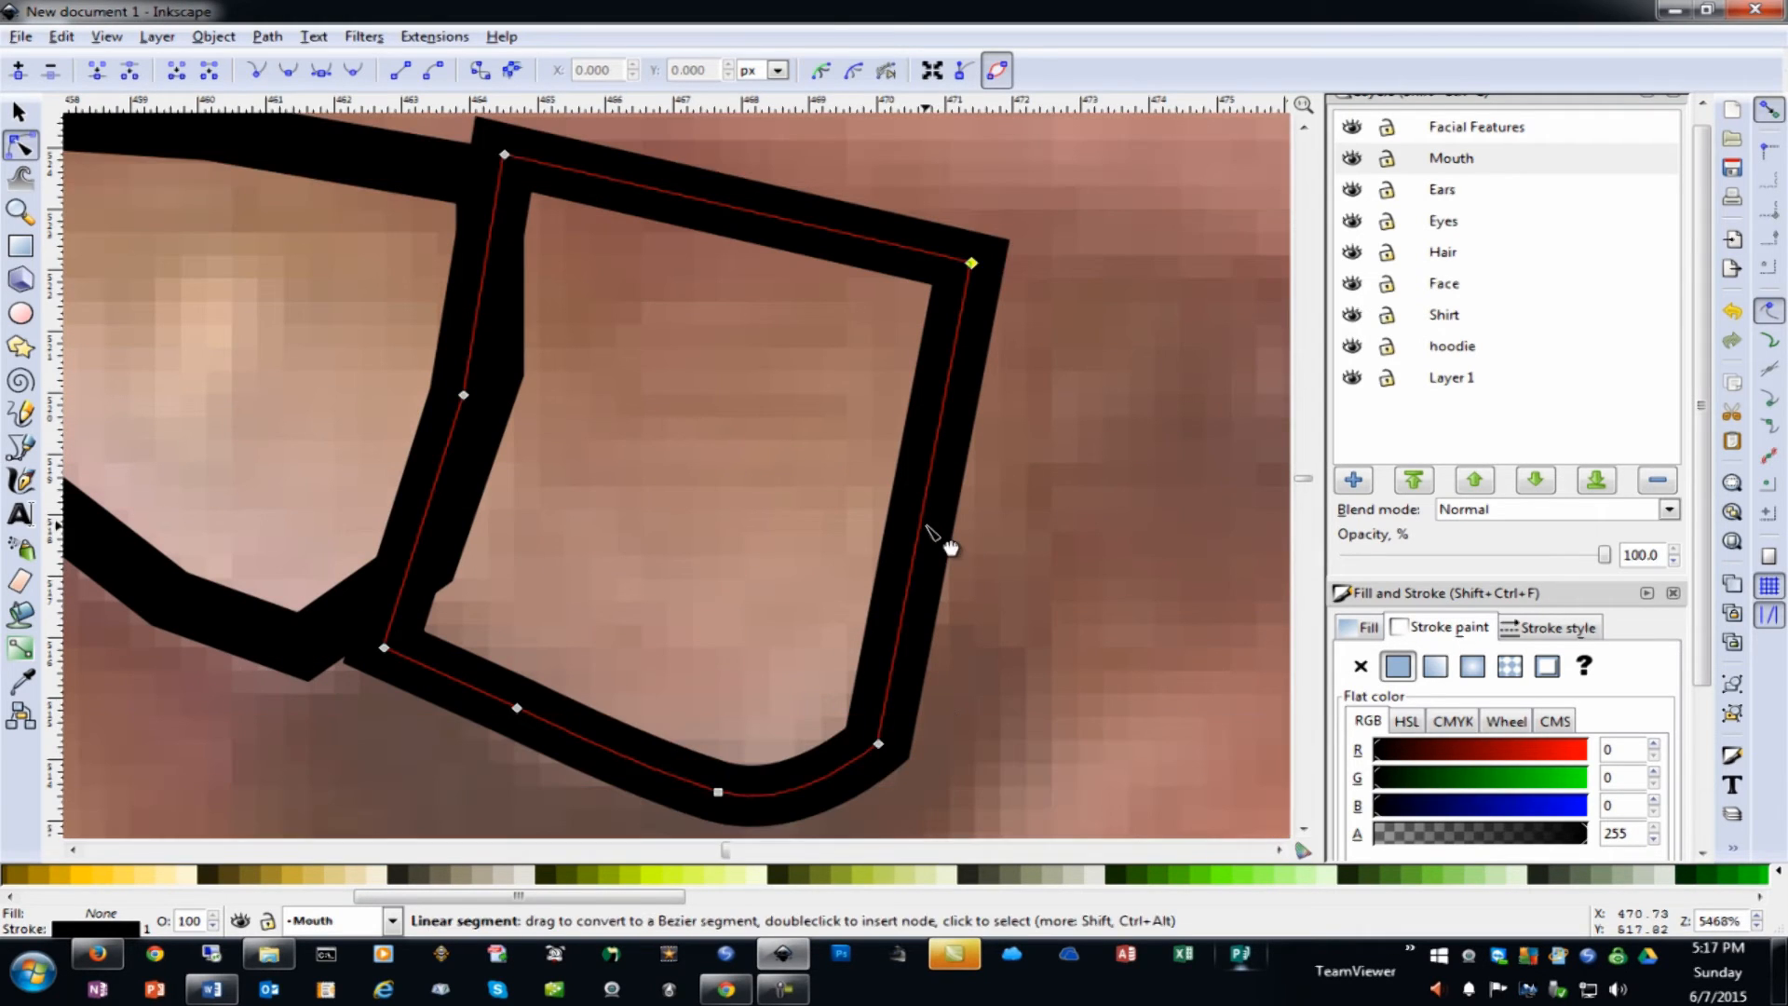
pyautogui.moveTo(928, 529); pyautogui.dragTo(944, 533)
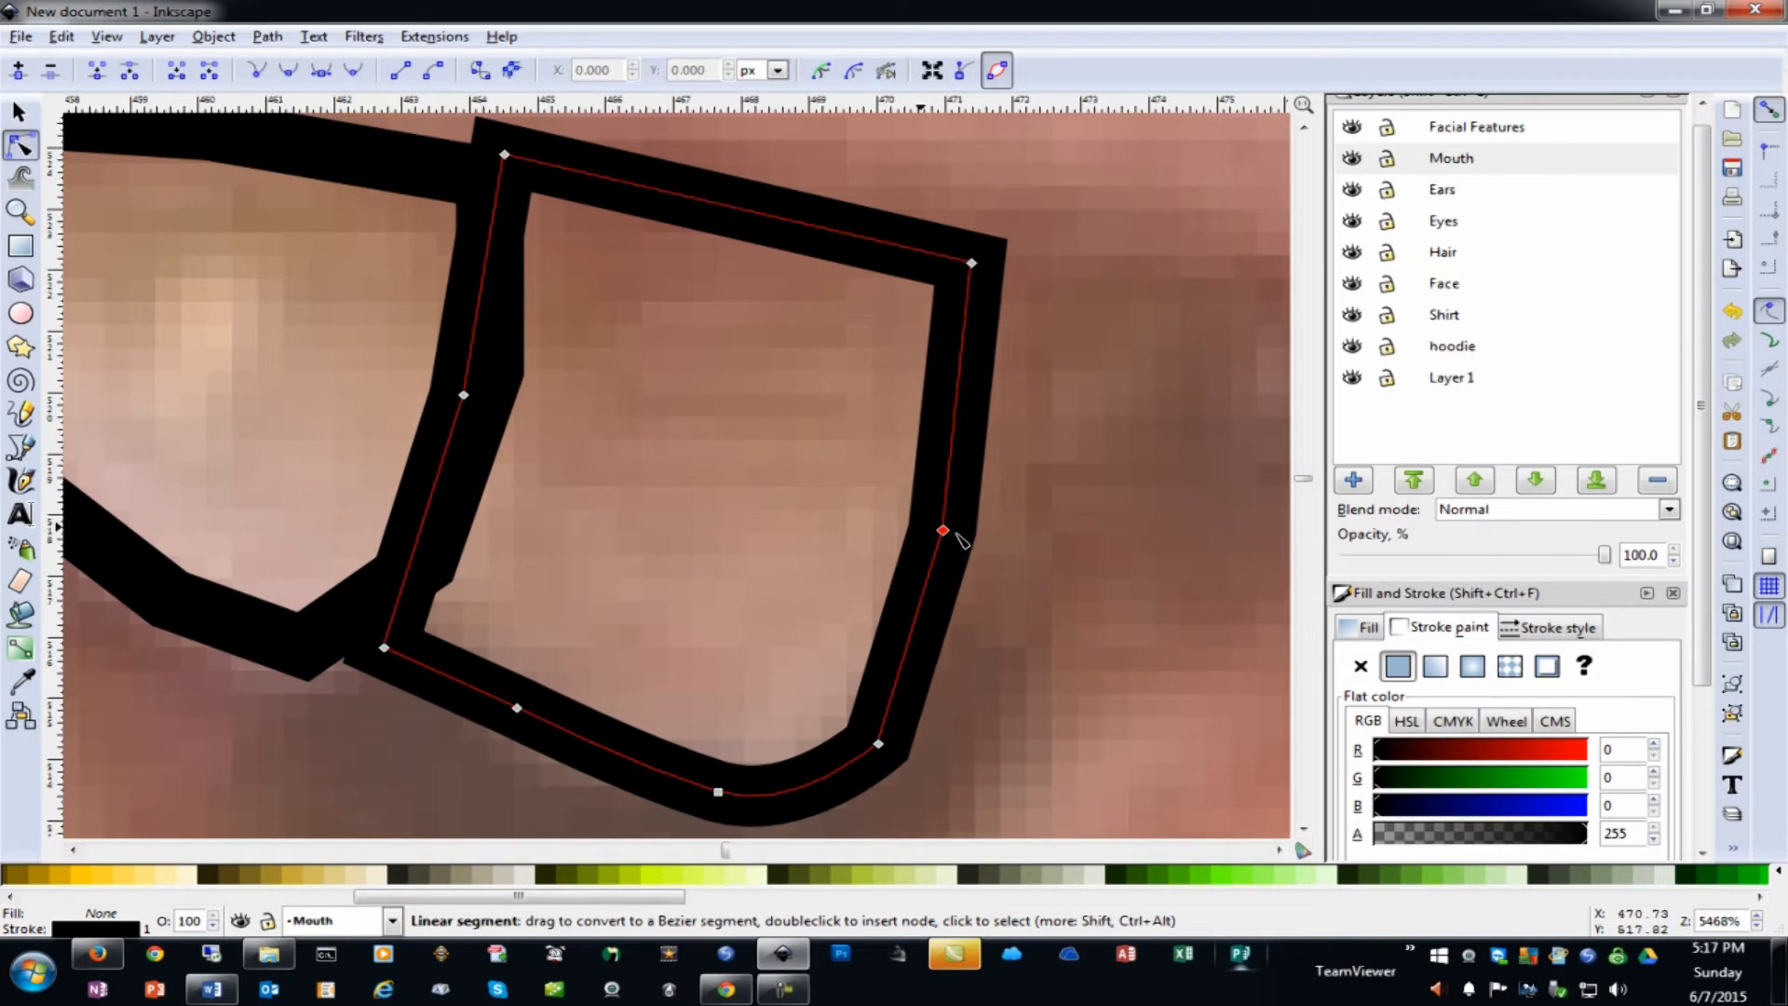
pyautogui.moveTo(942, 530); pyautogui.dragTo(959, 532)
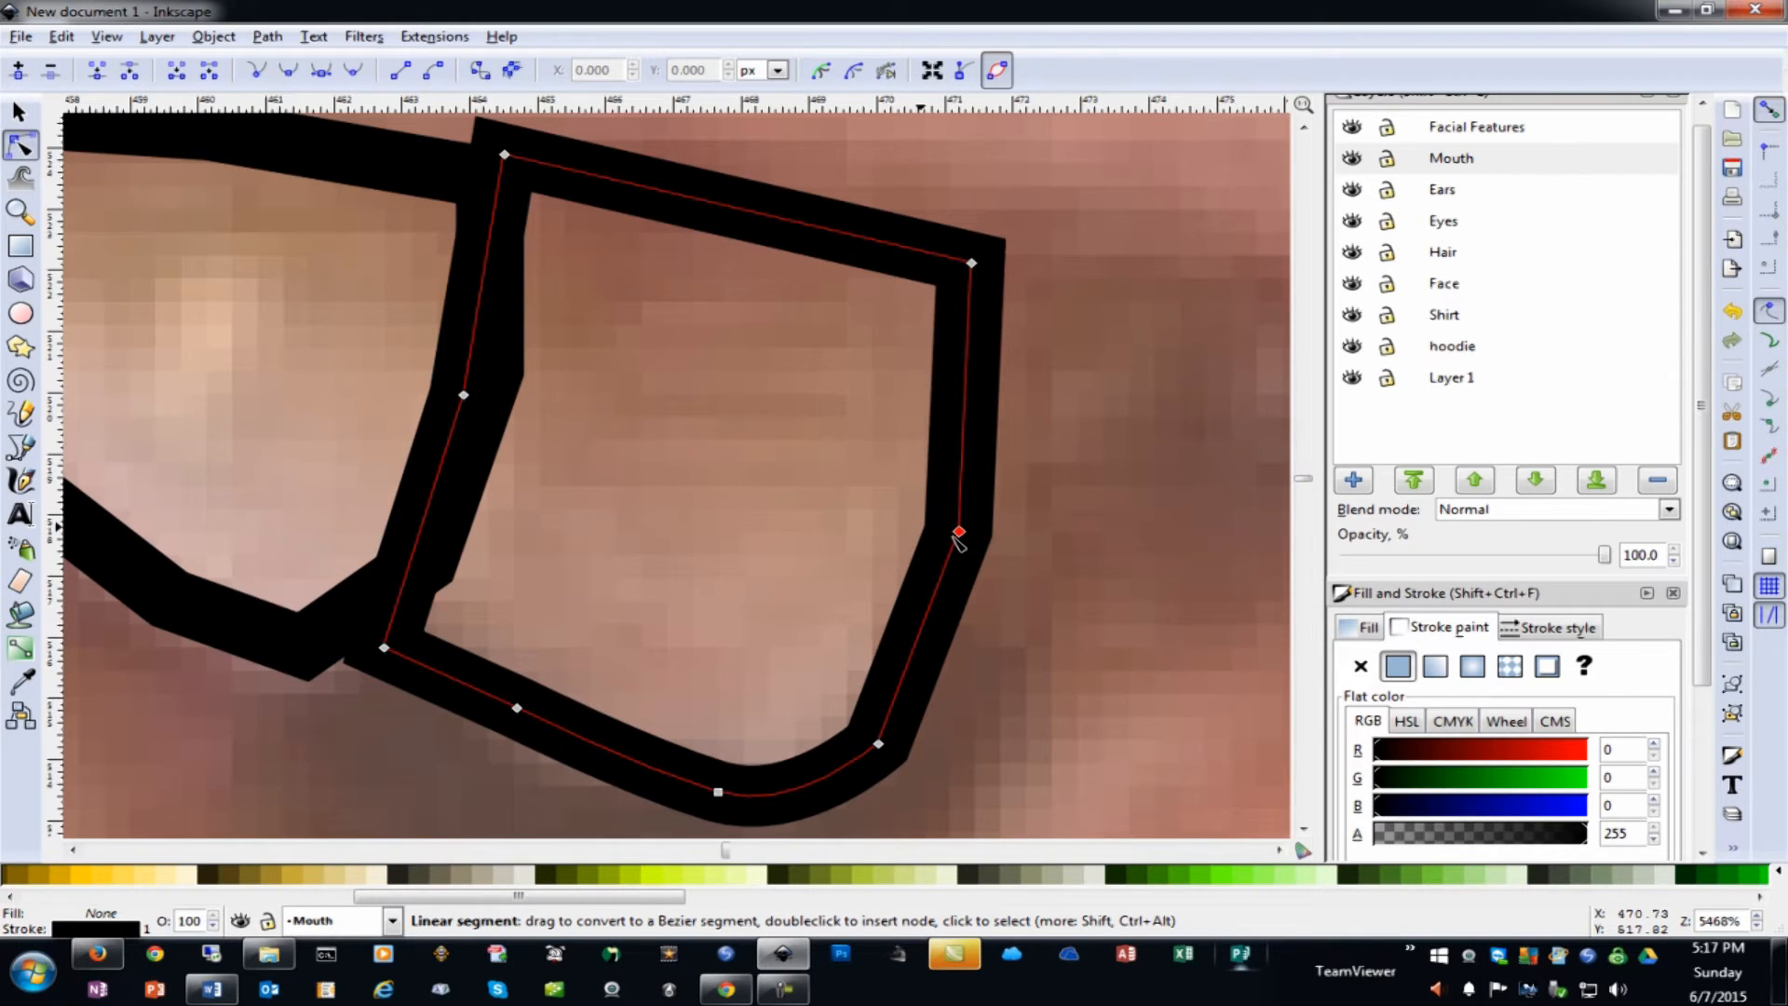
pyautogui.moveTo(515, 186); pyautogui.dragTo(510, 170)
pyautogui.hotkey('ctrl', 'z')
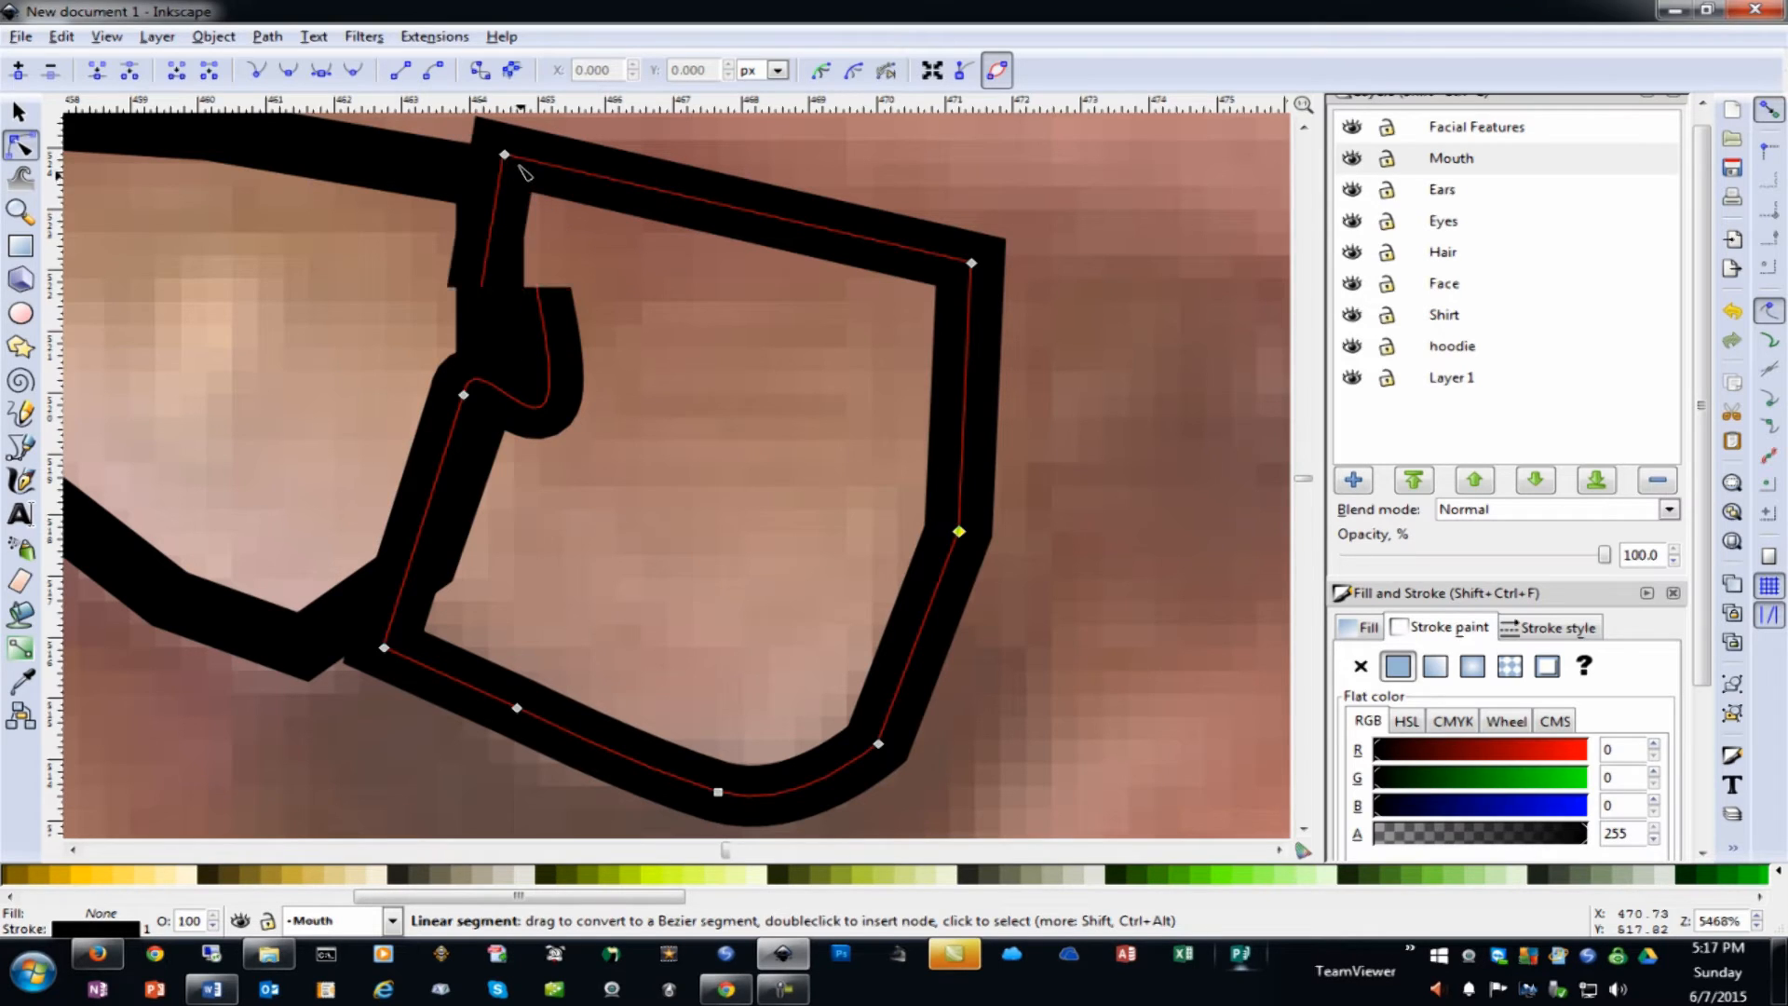
pyautogui.moveTo(503, 156)
pyautogui.mouseDown()
pyautogui.moveTo(494, 185)
pyautogui.moveTo(513, 196)
pyautogui.moveTo(511, 171)
pyautogui.moveTo(510, 185)
pyautogui.mouseUp()
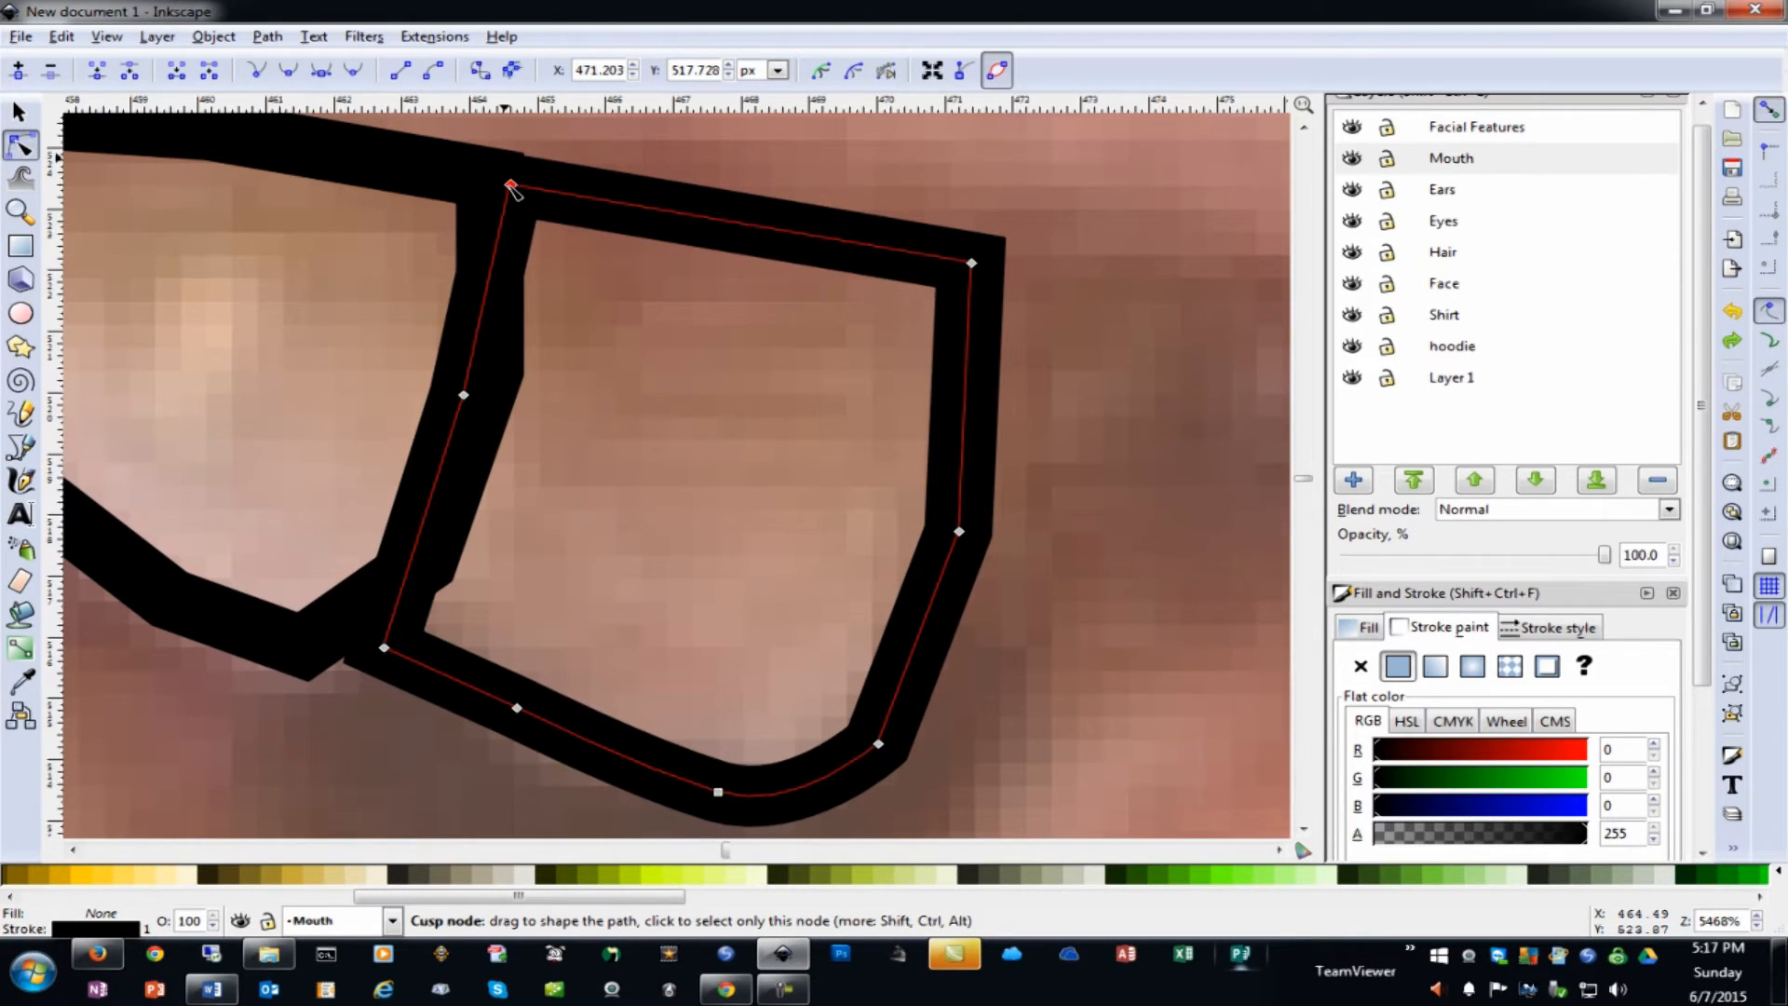
# Trace closed outlines with the Bezier tool around the lower teeth visible below the front teeth
pyautogui.press('-')
pyautogui.press('-')
pyautogui.press('-')
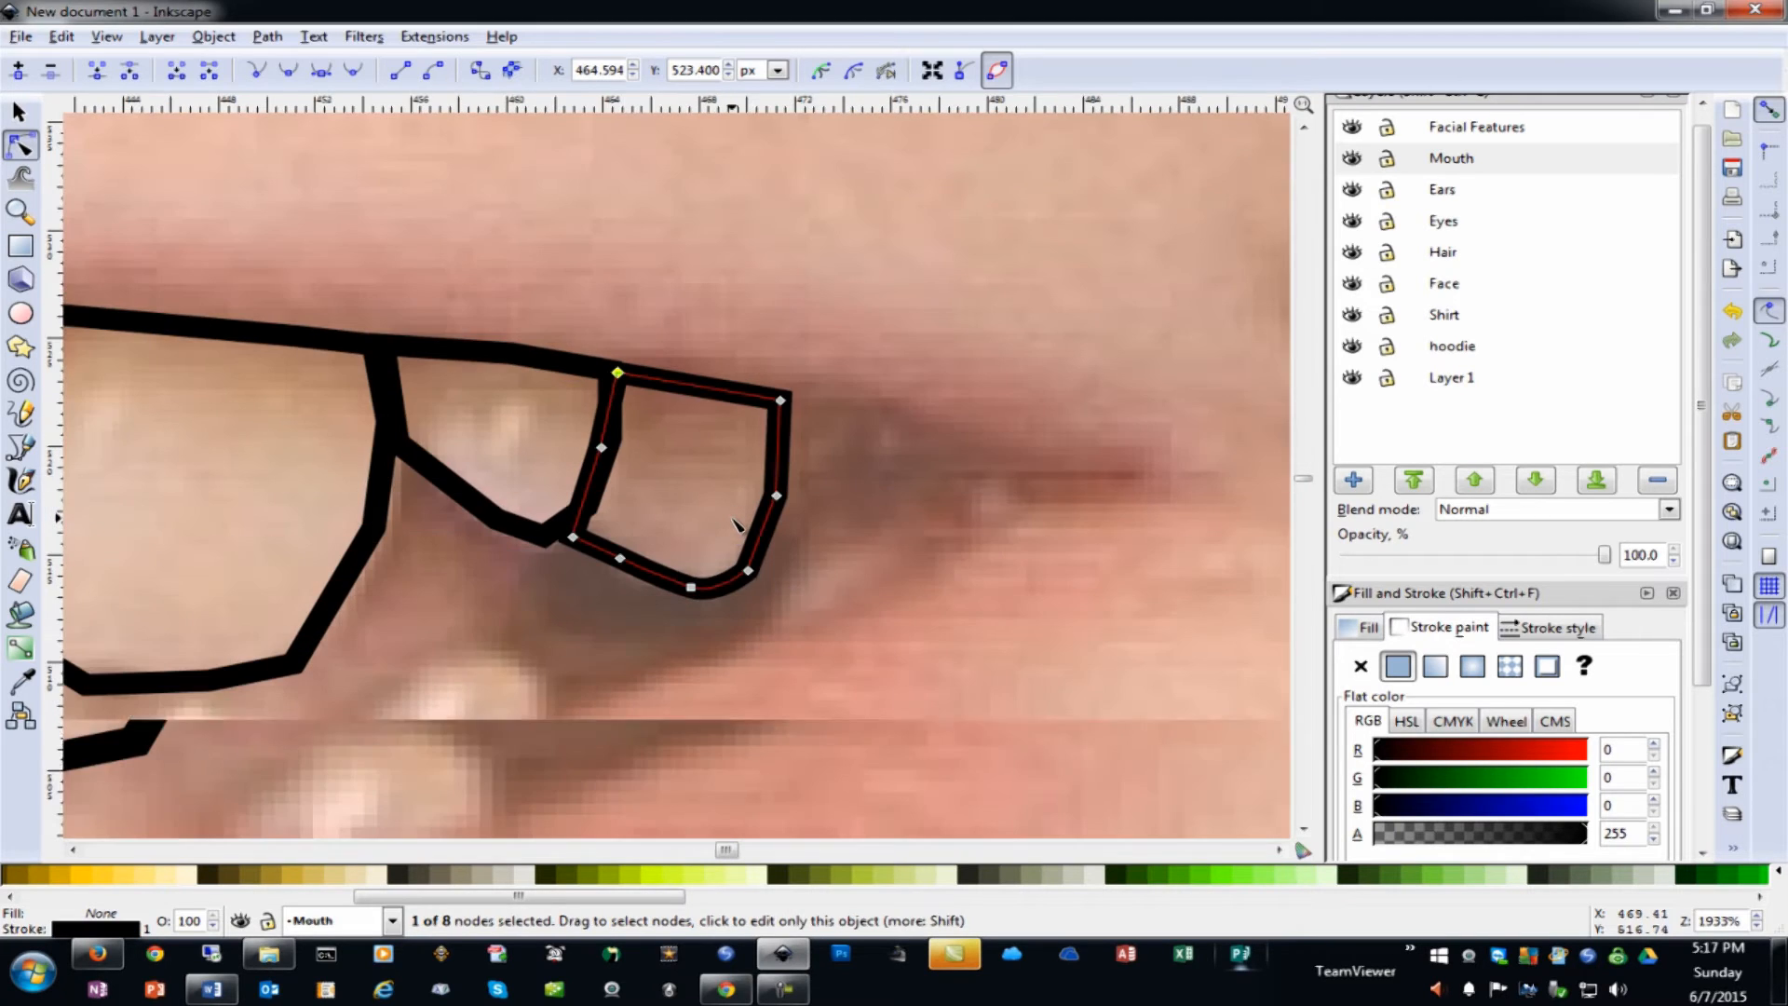
pyautogui.press('-')
pyautogui.press('-')
pyautogui.press('-')
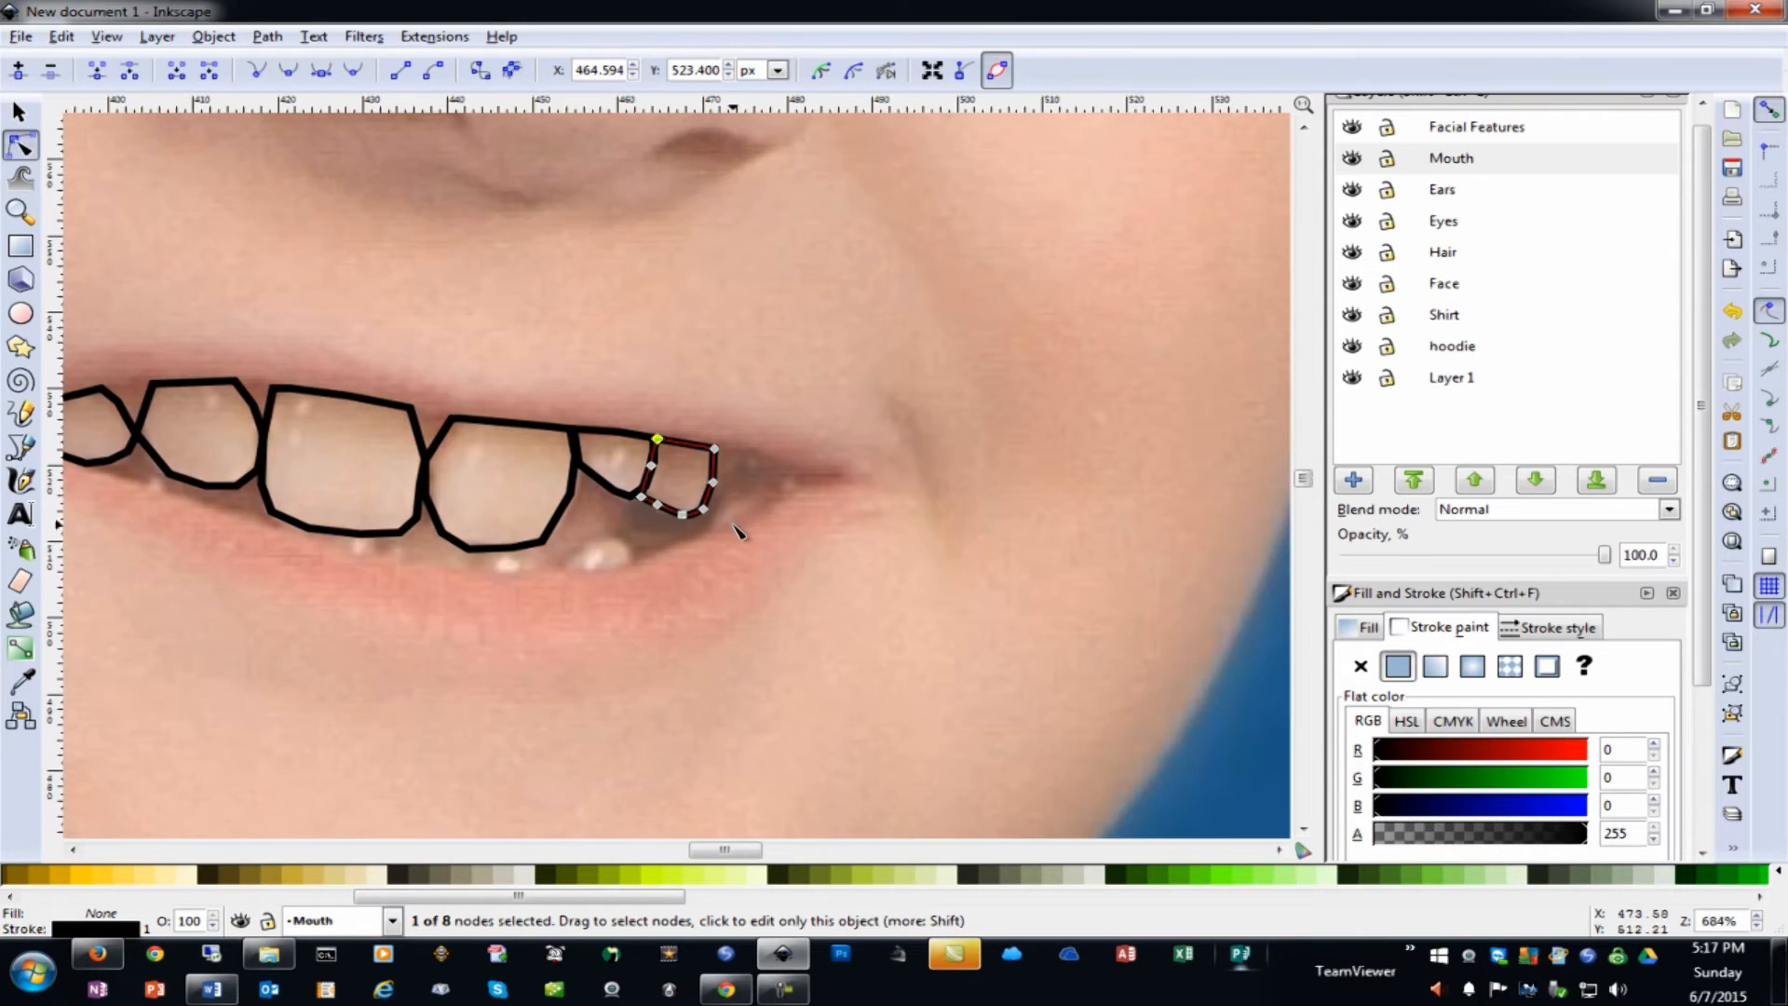
pyautogui.press('-')
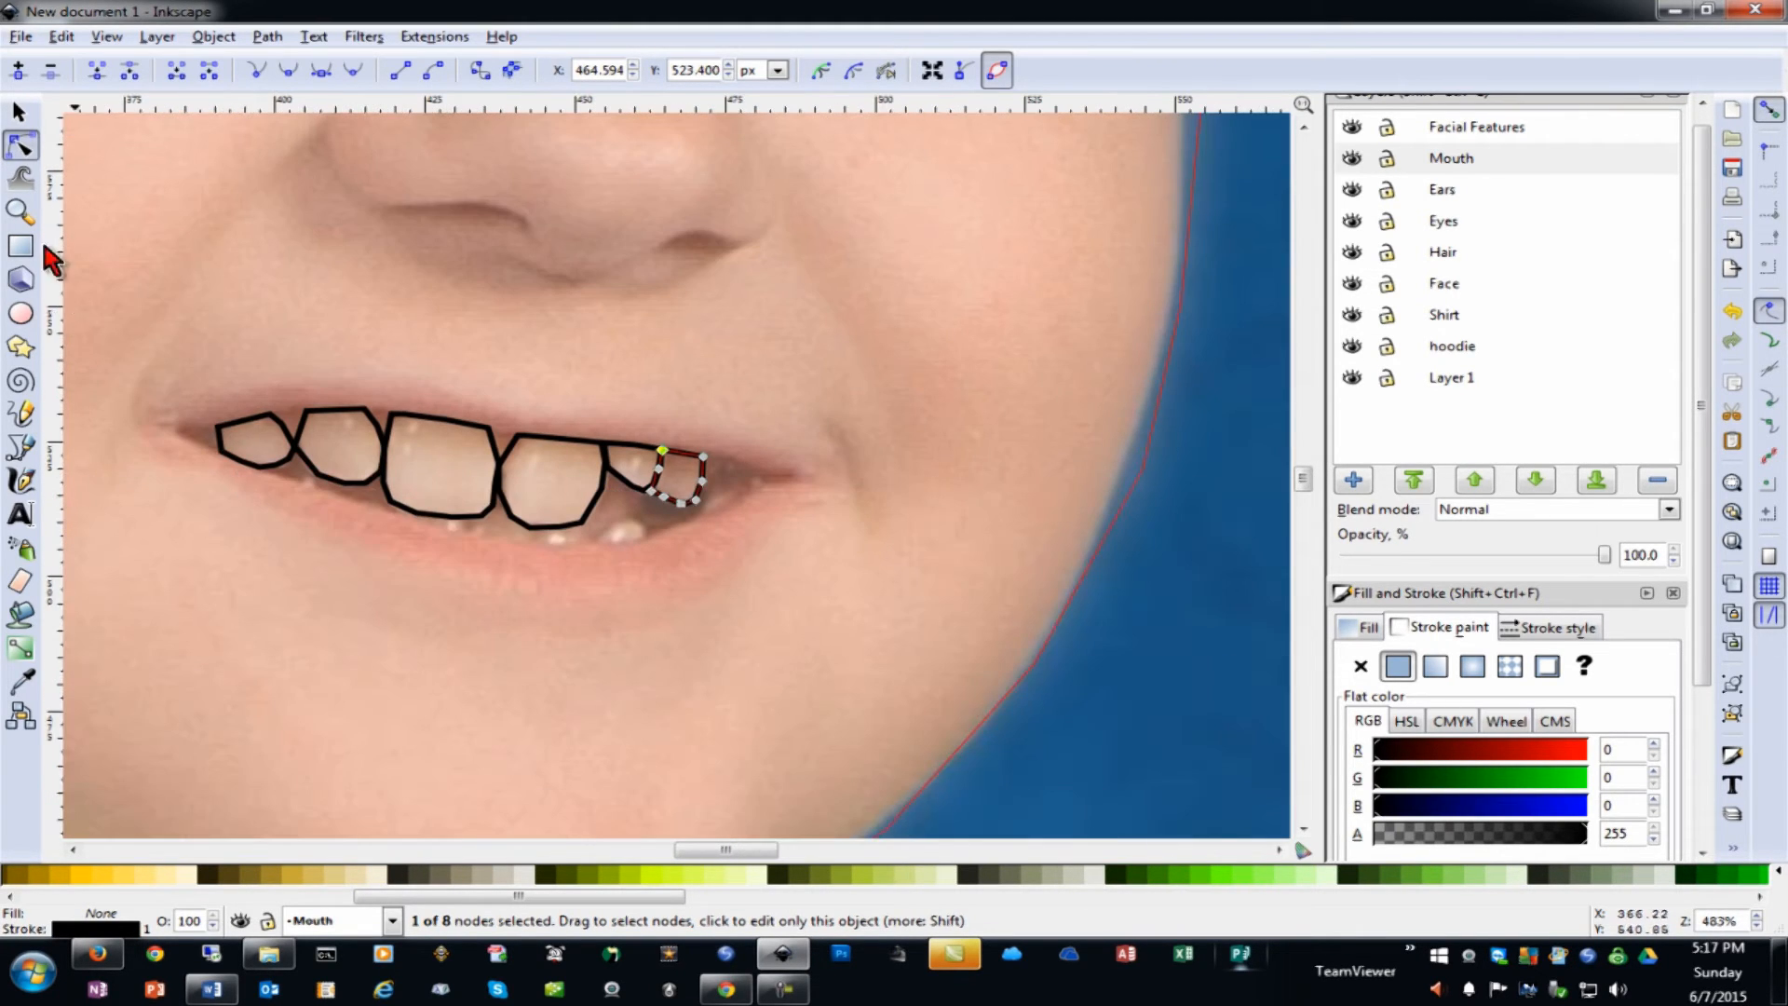
pyautogui.click(22, 149)
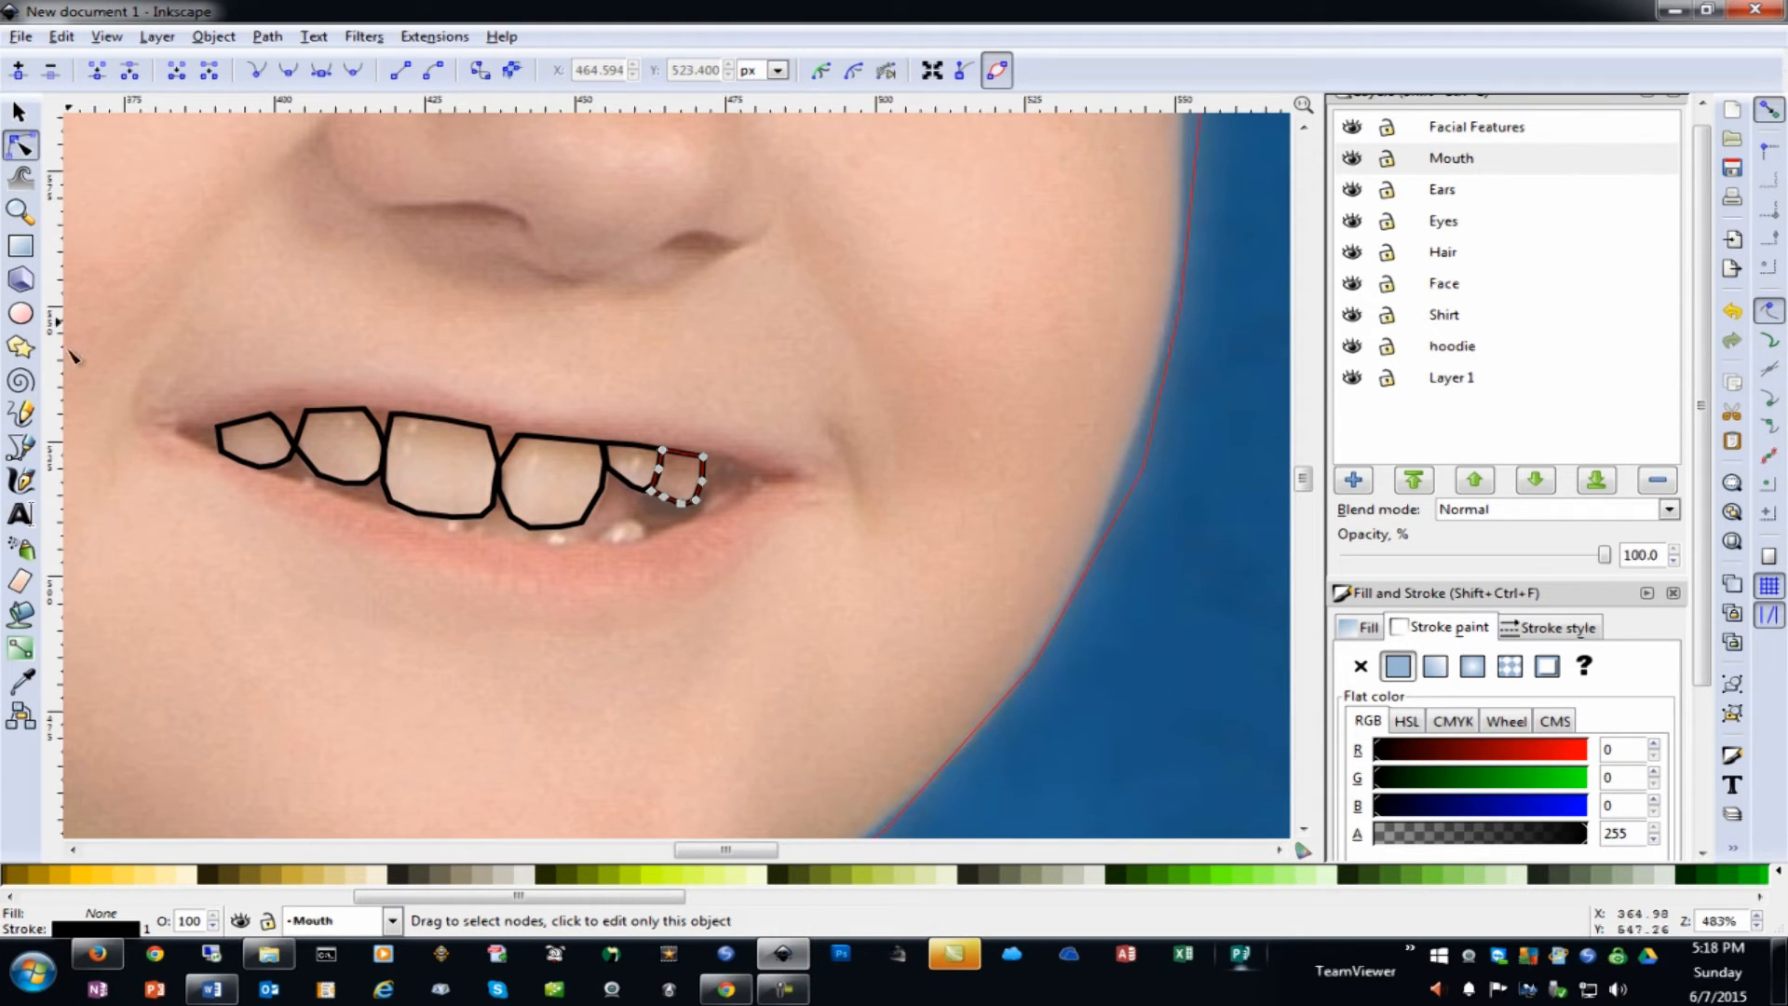
pyautogui.click(21, 446)
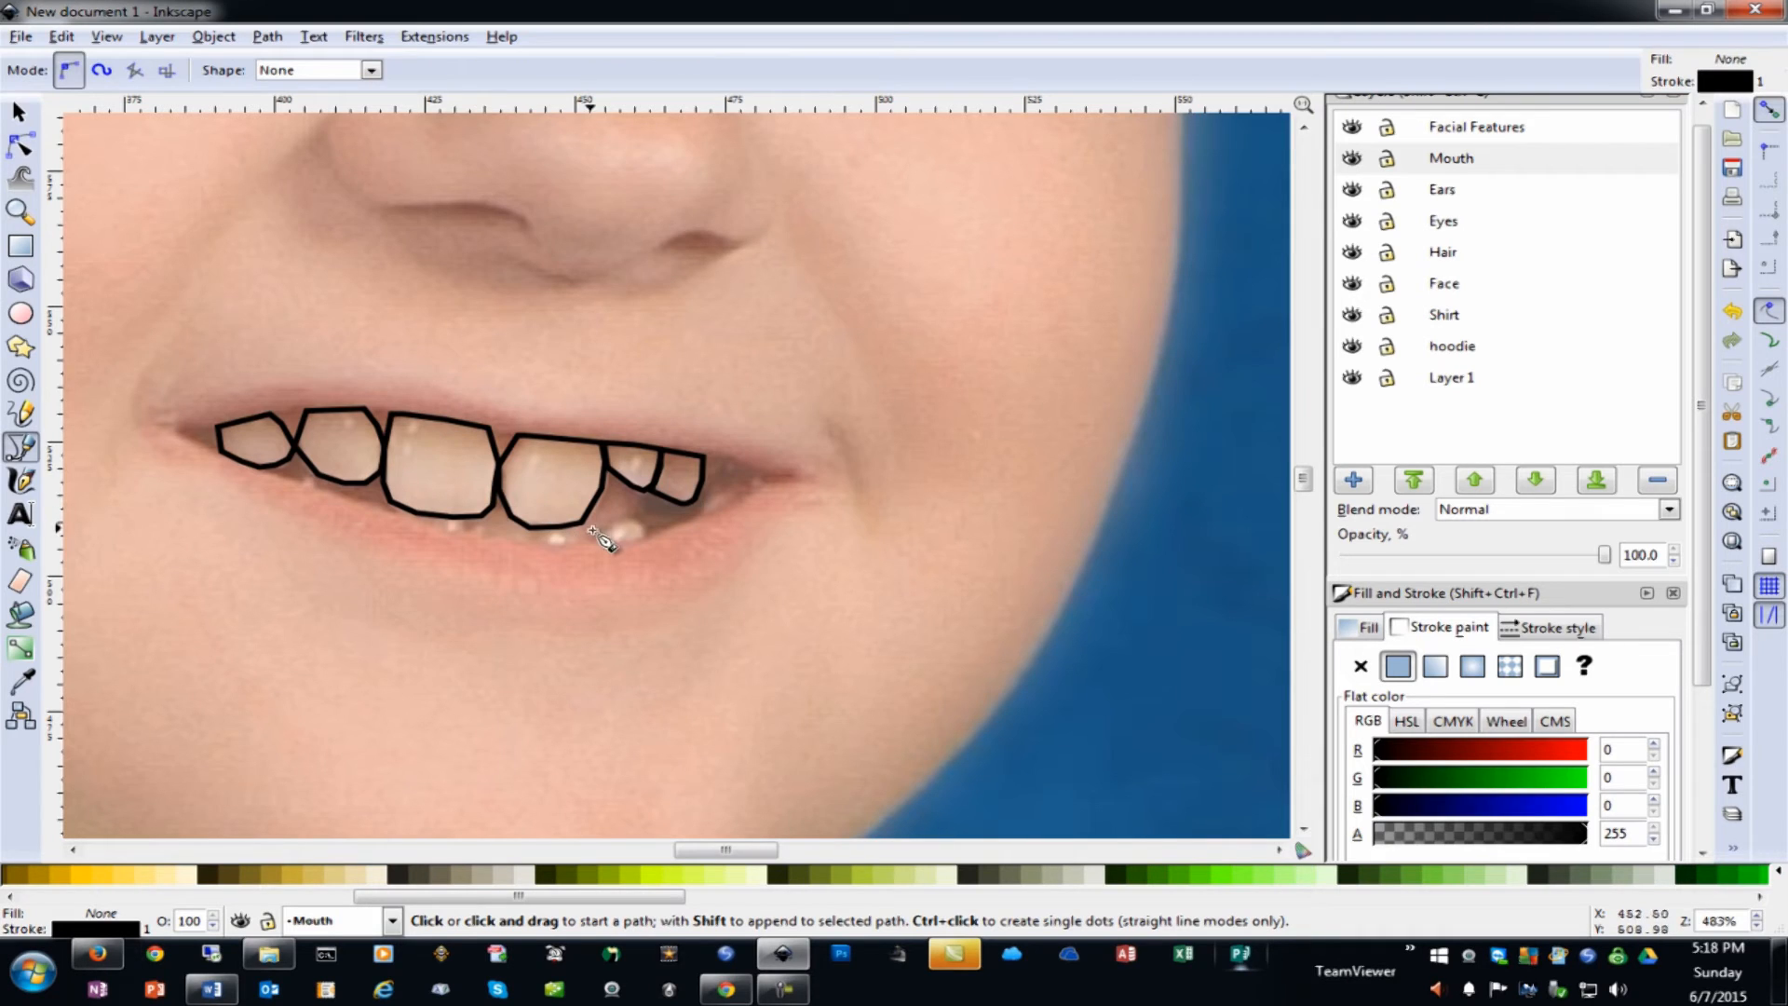
pyautogui.click(627, 523)
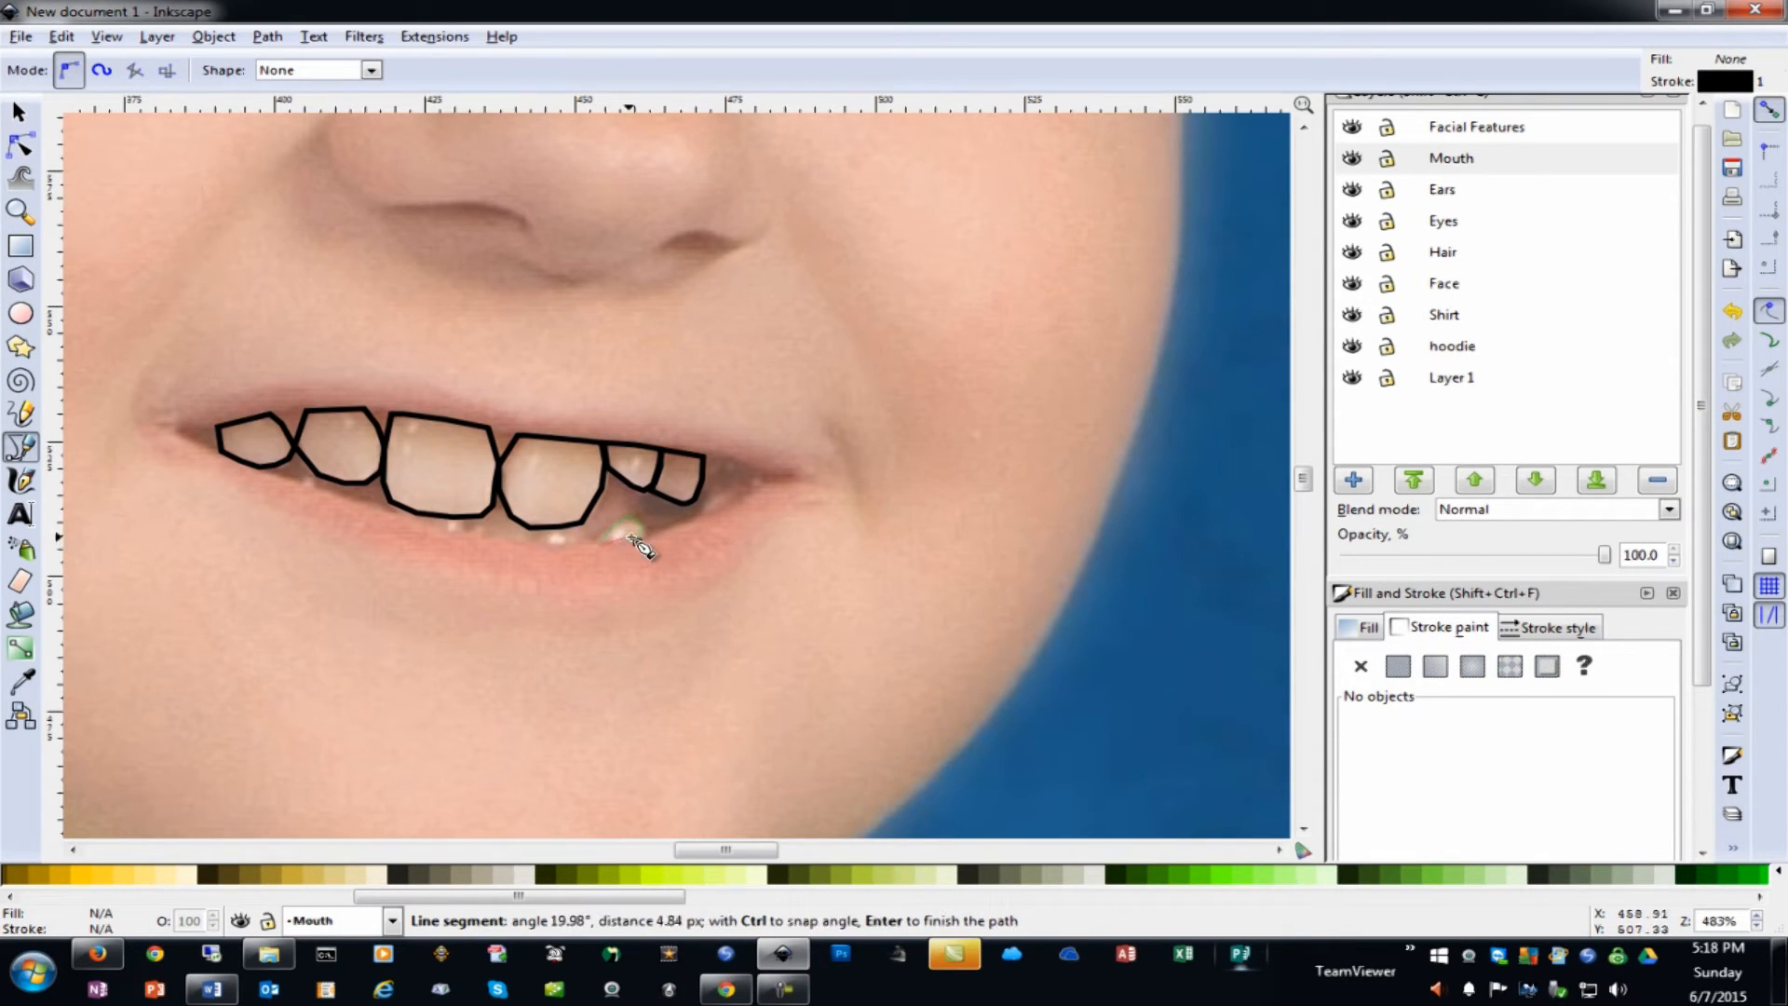
pyautogui.press('-')
pyautogui.press('-')
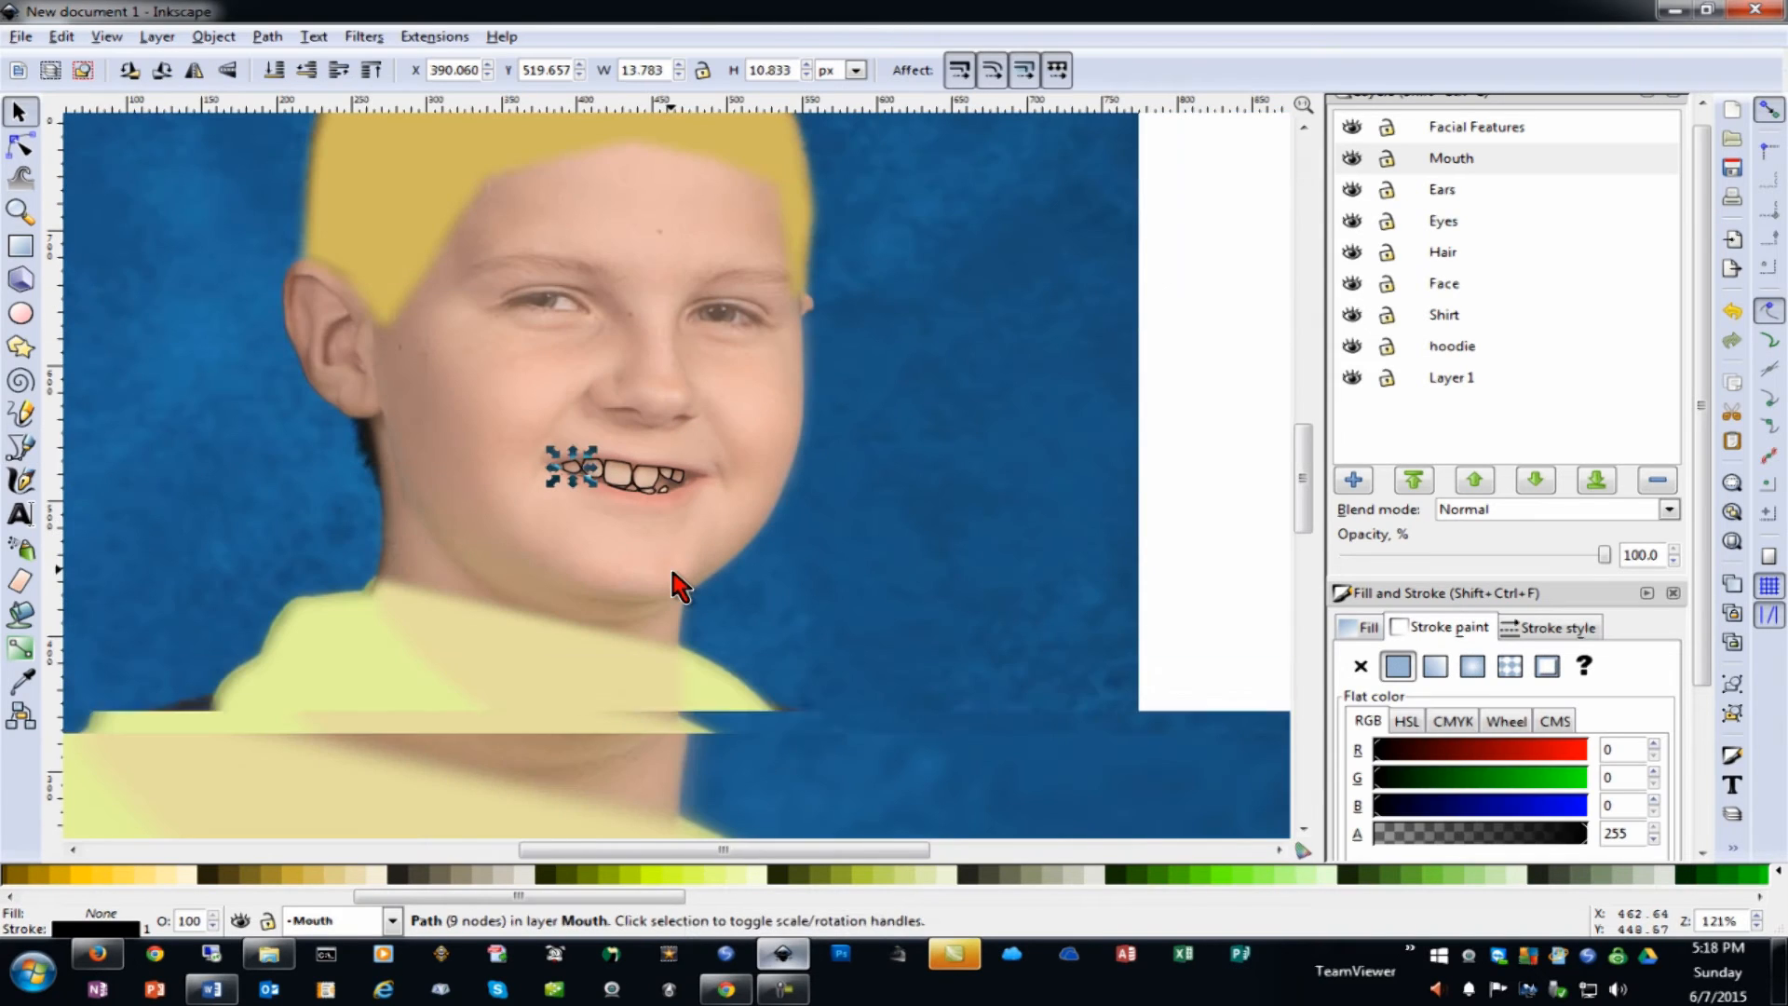
pyautogui.moveTo(1226, 556); pyautogui.dragTo(476, 428)
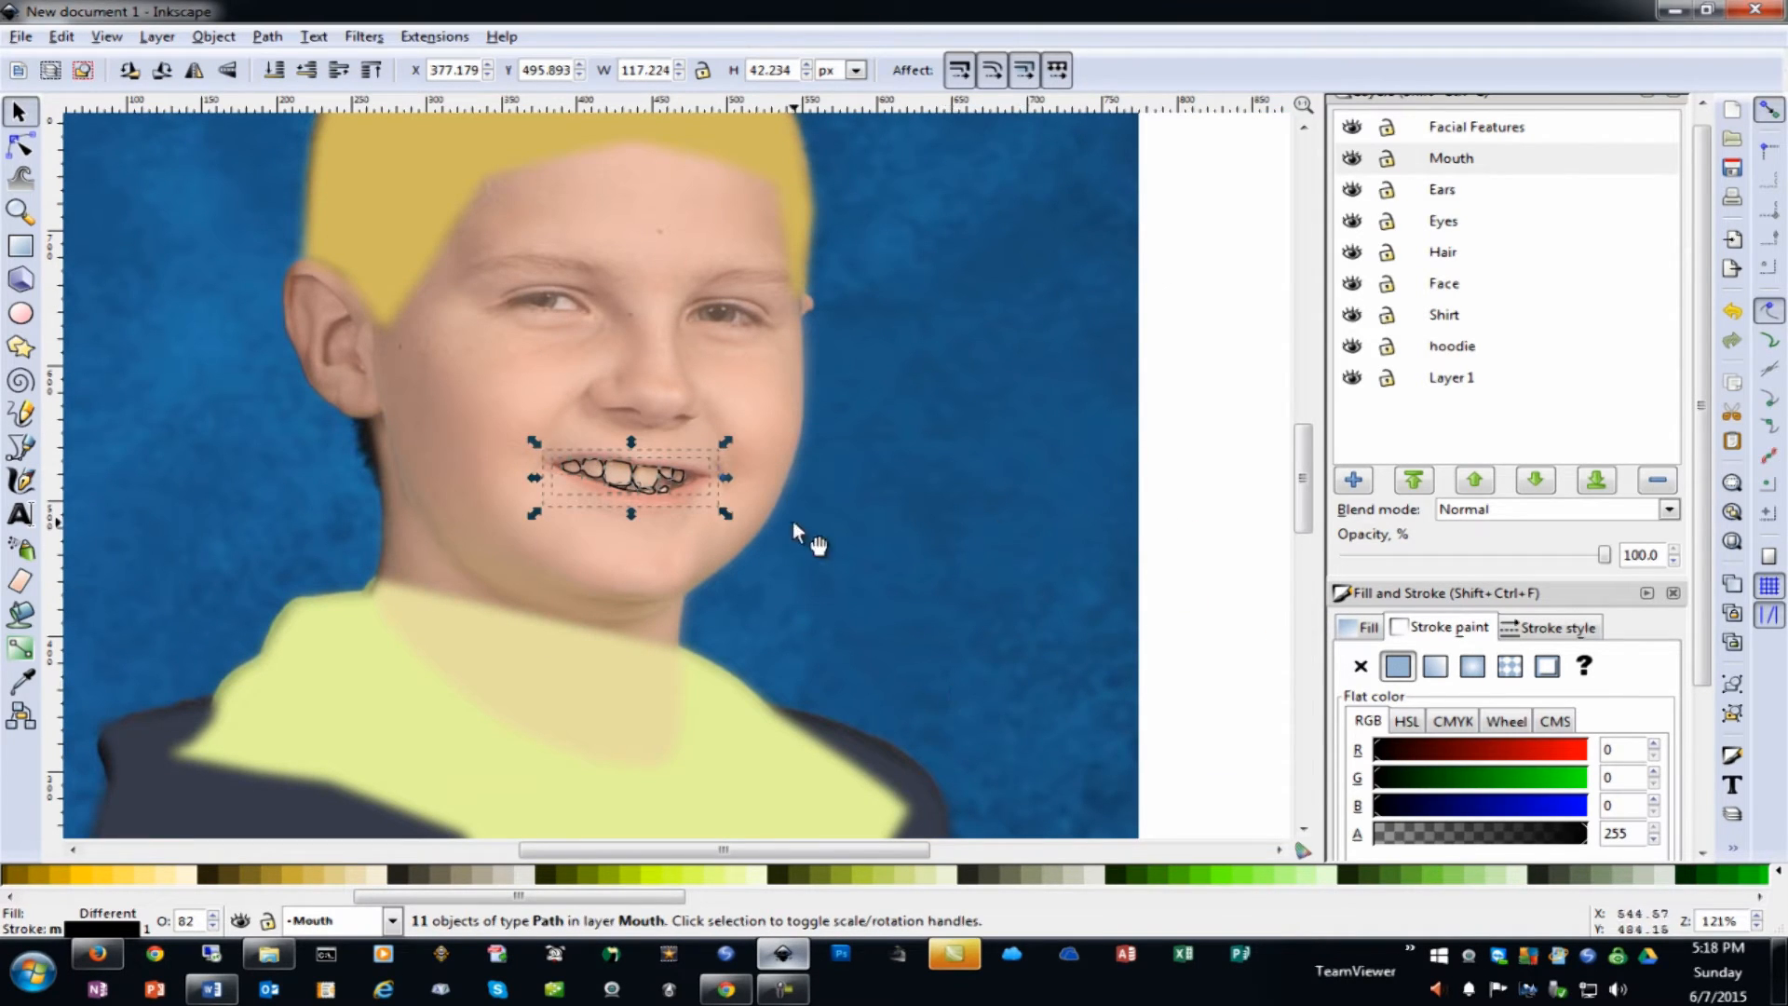
pyautogui.press('+')
pyautogui.press('+')
pyautogui.press('+')
pyautogui.press('+')
pyautogui.press('+')
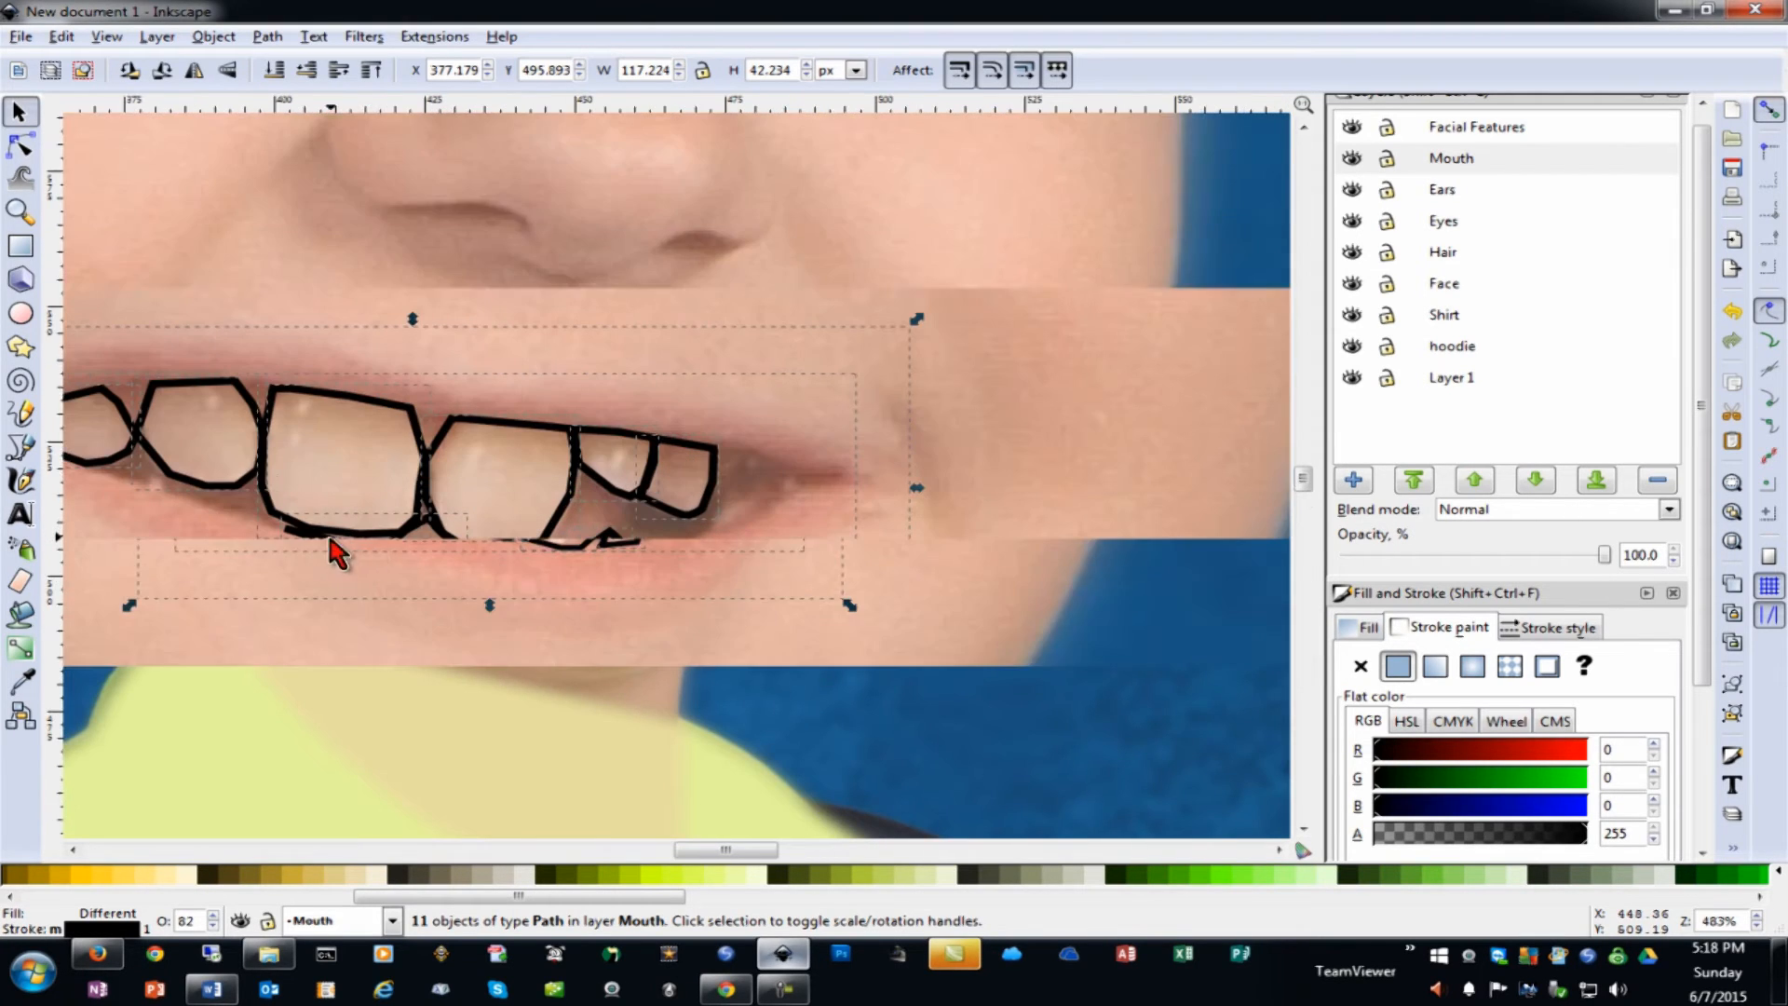
pyautogui.click(697, 470)
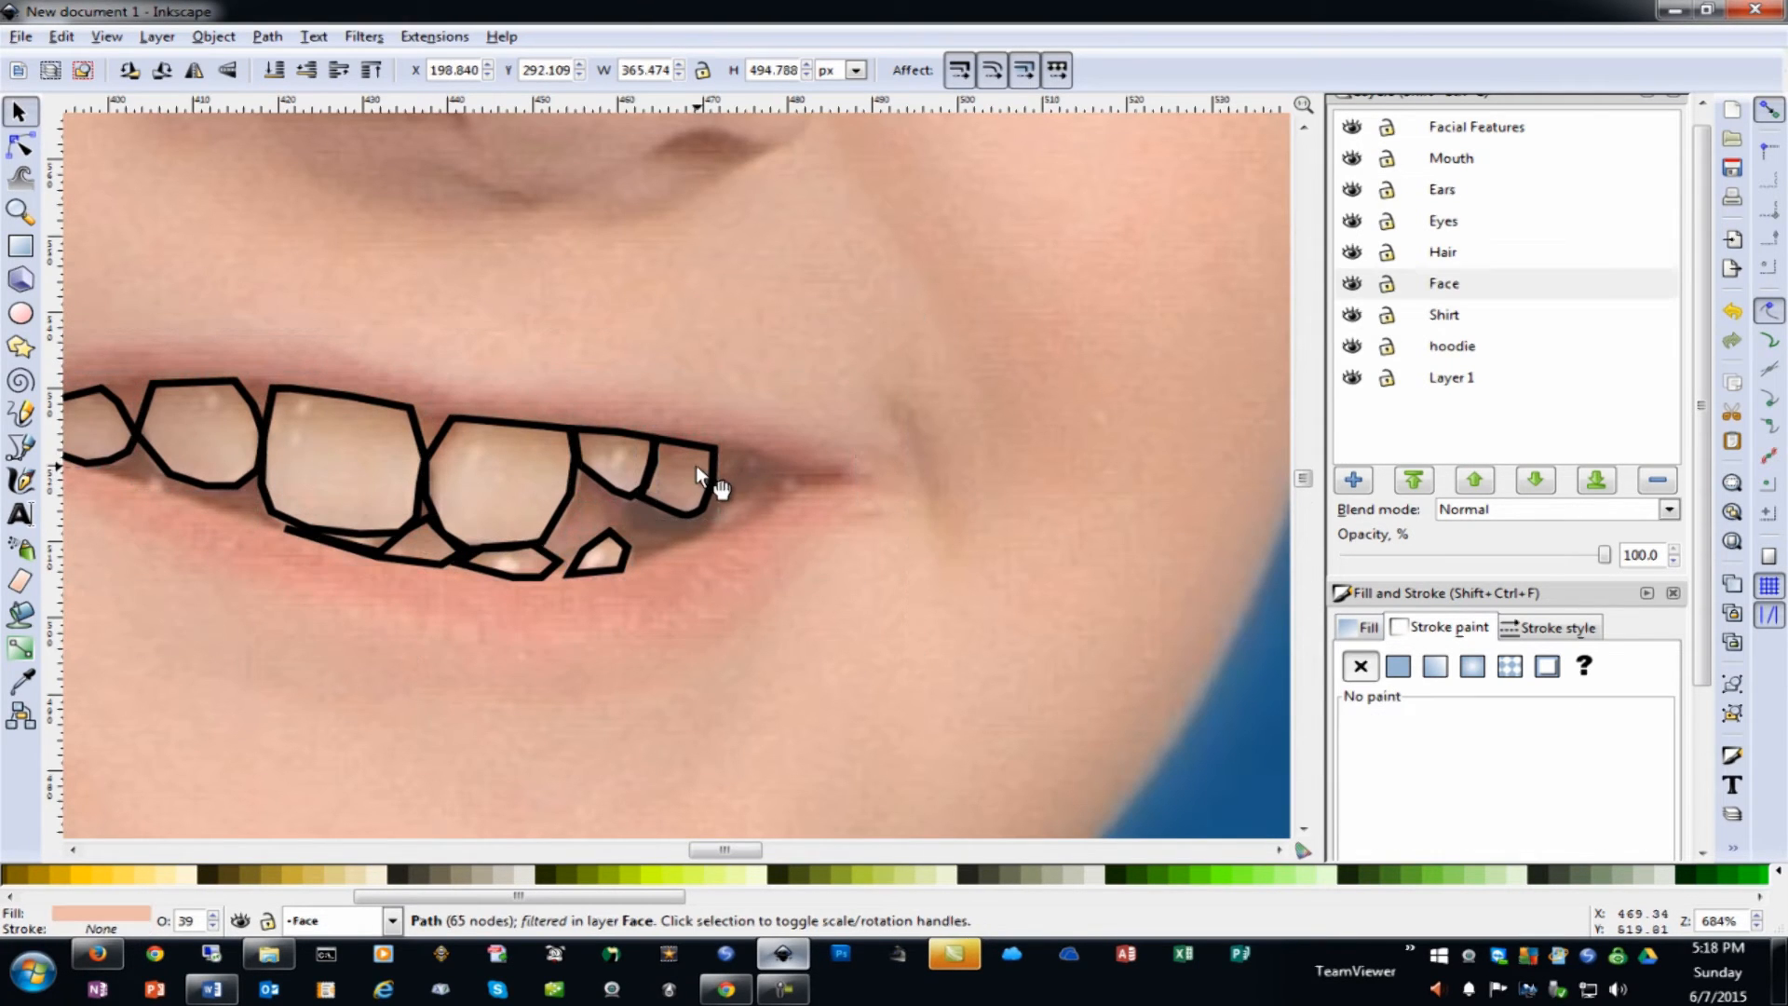
pyautogui.click(663, 499)
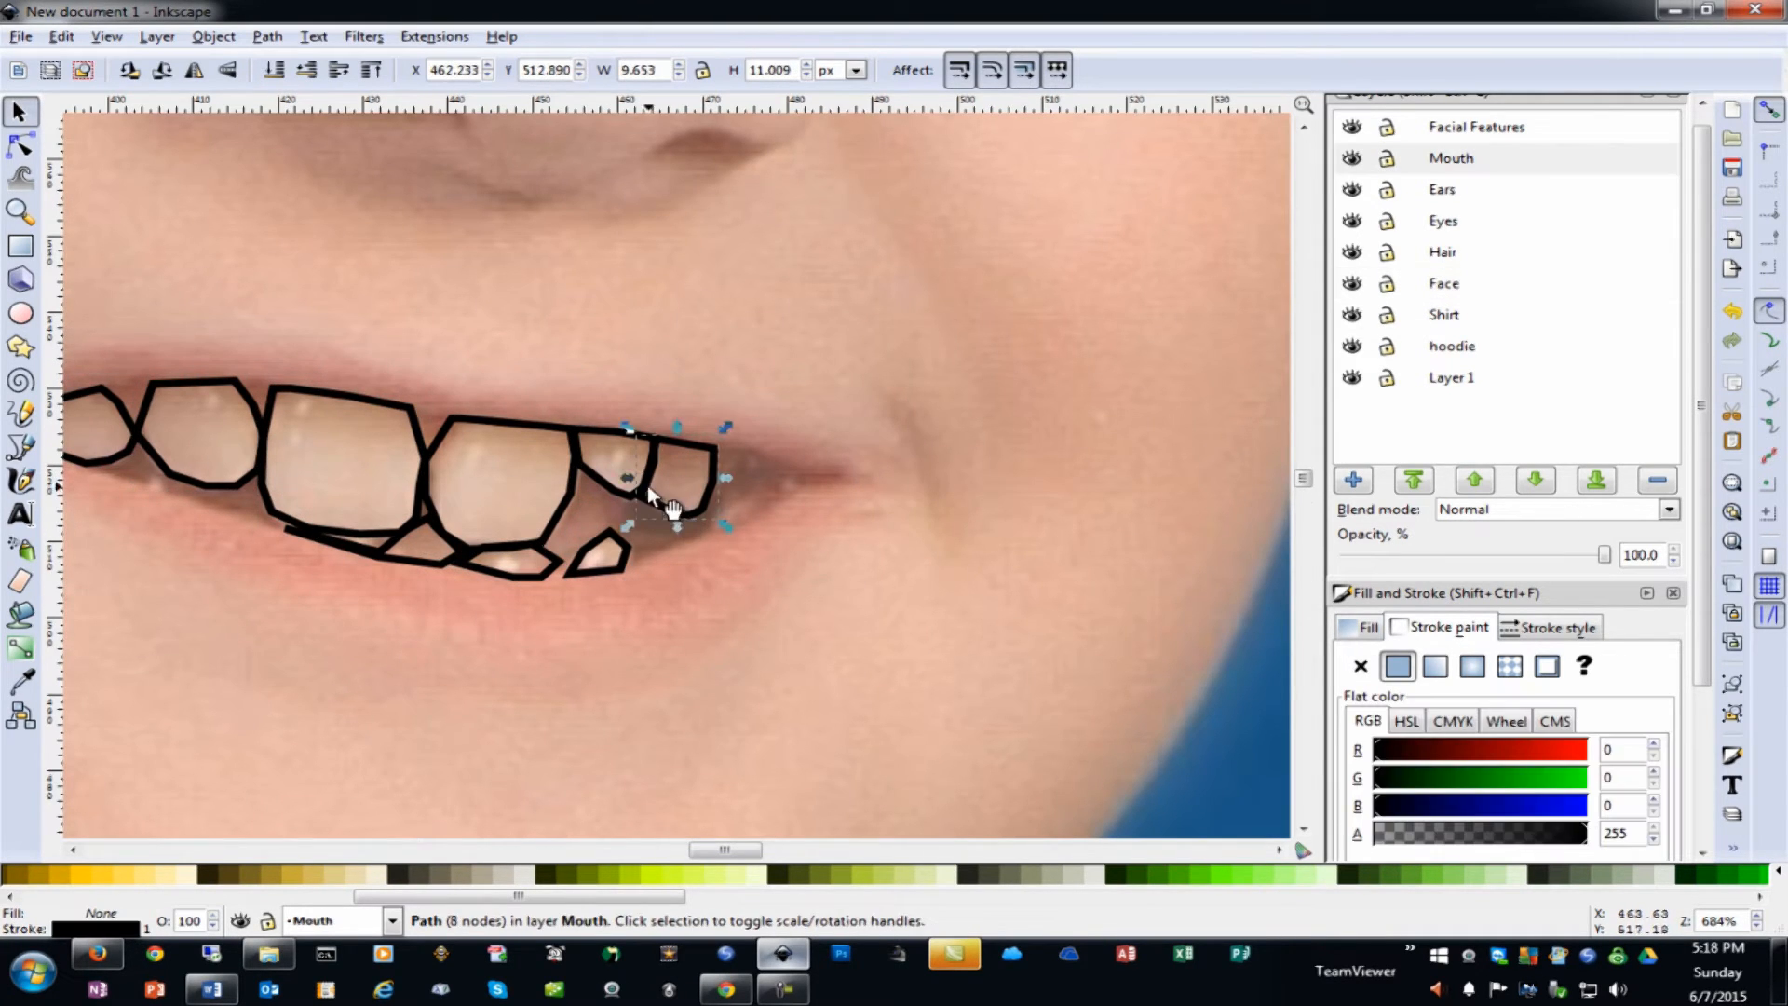
pyautogui.click(506, 456)
pyautogui.click(451, 422)
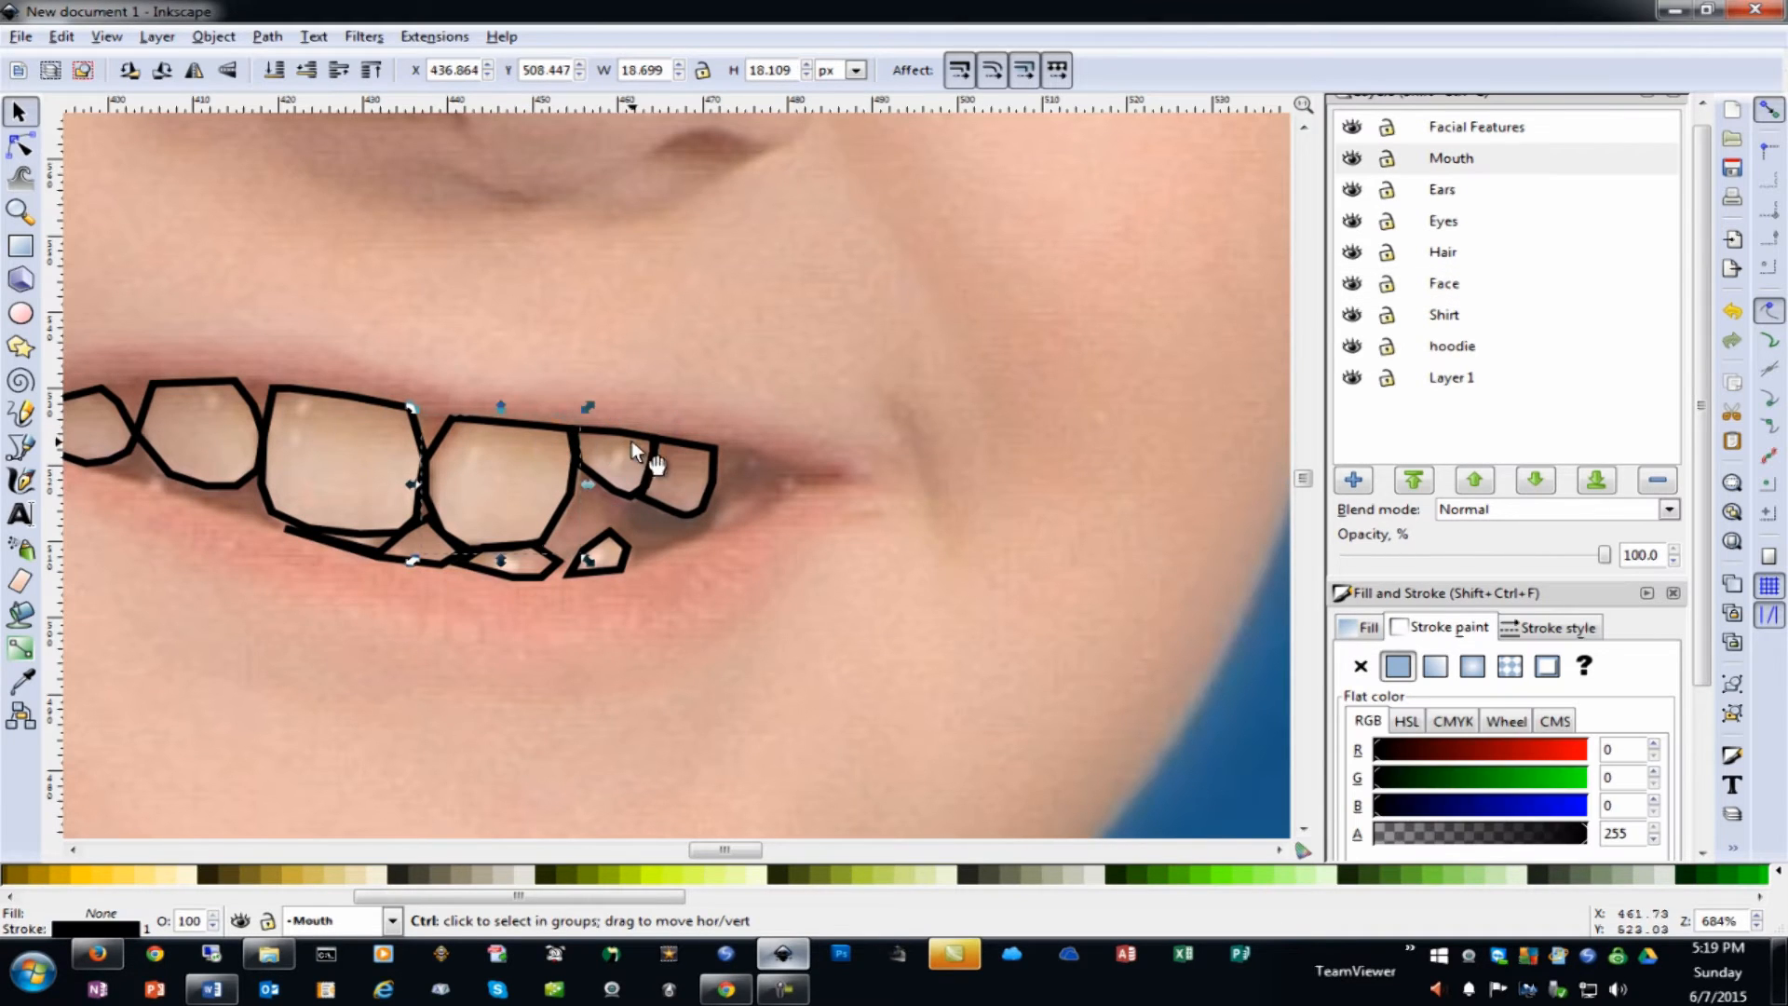
# Select all the upper and lower tooth outlines together and fill them with a pale cream colour
pyautogui.click(682, 458)
pyautogui.keyDown('shift'); pyautogui.click(591, 449); pyautogui.keyUp('shift')
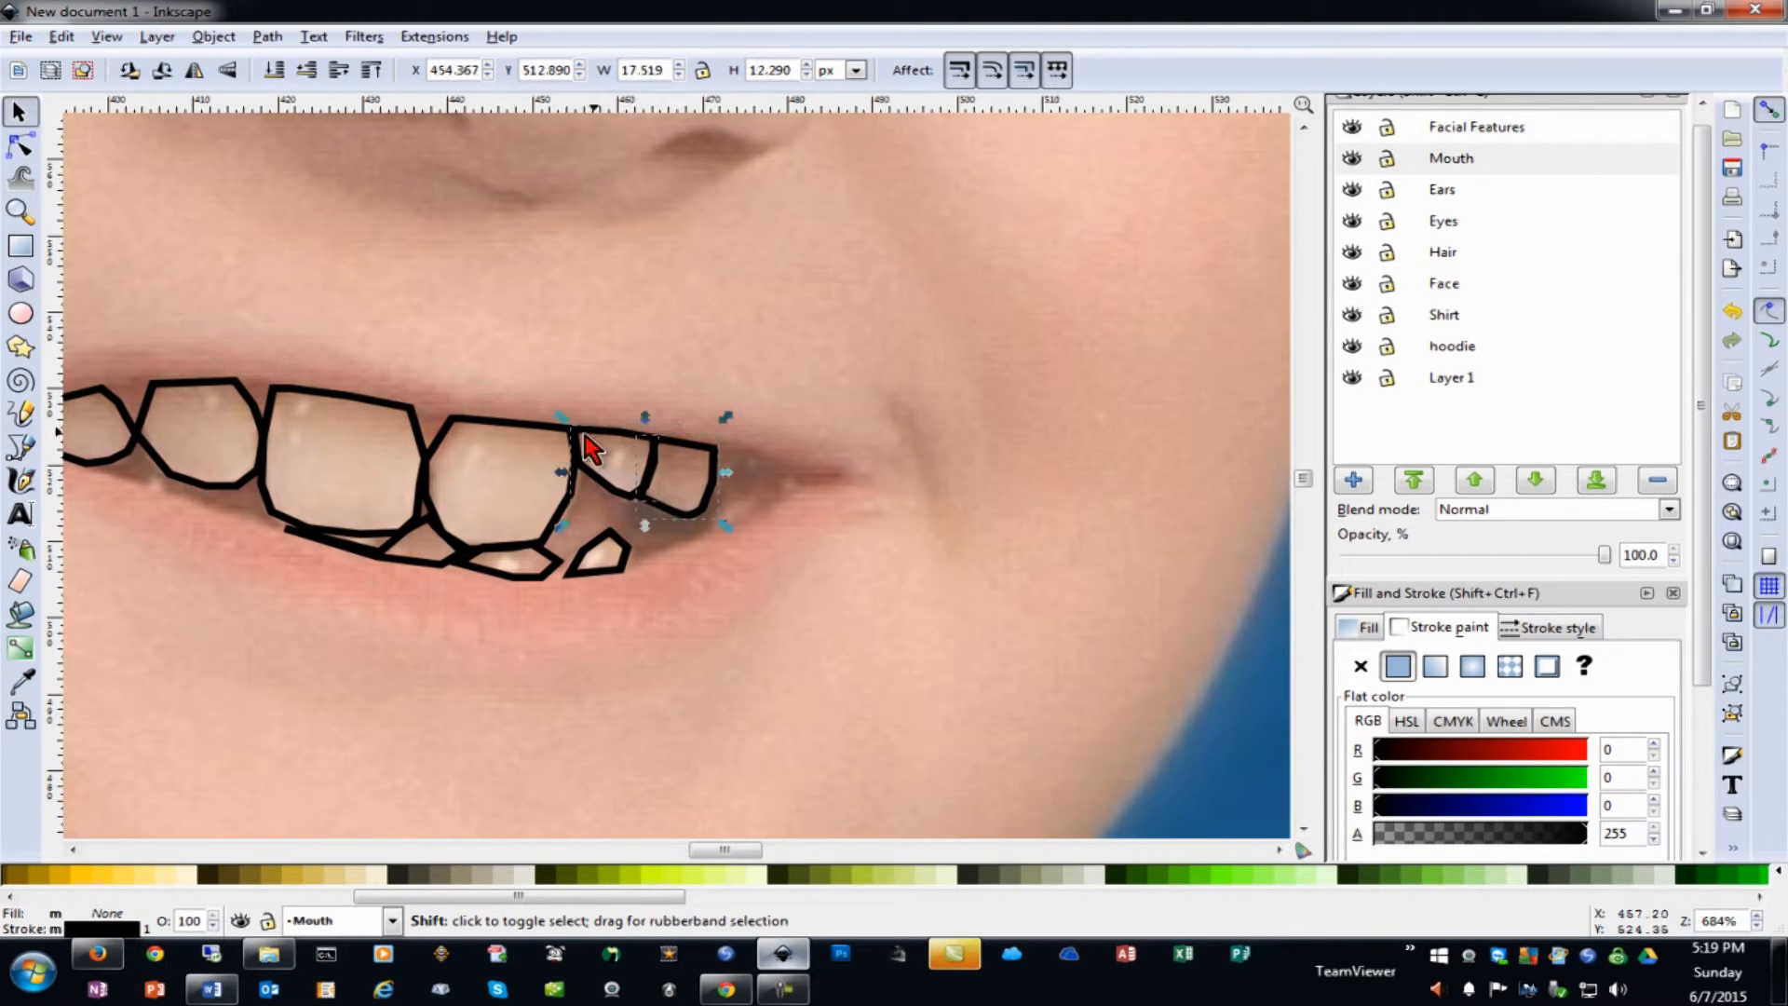
pyautogui.keyDown('shift'); pyautogui.click(508, 421); pyautogui.keyUp('shift')
pyautogui.keyDown('shift'); pyautogui.click(336, 400); pyautogui.keyUp('shift')
pyautogui.keyDown('shift'); pyautogui.click(140, 409); pyautogui.keyUp('shift')
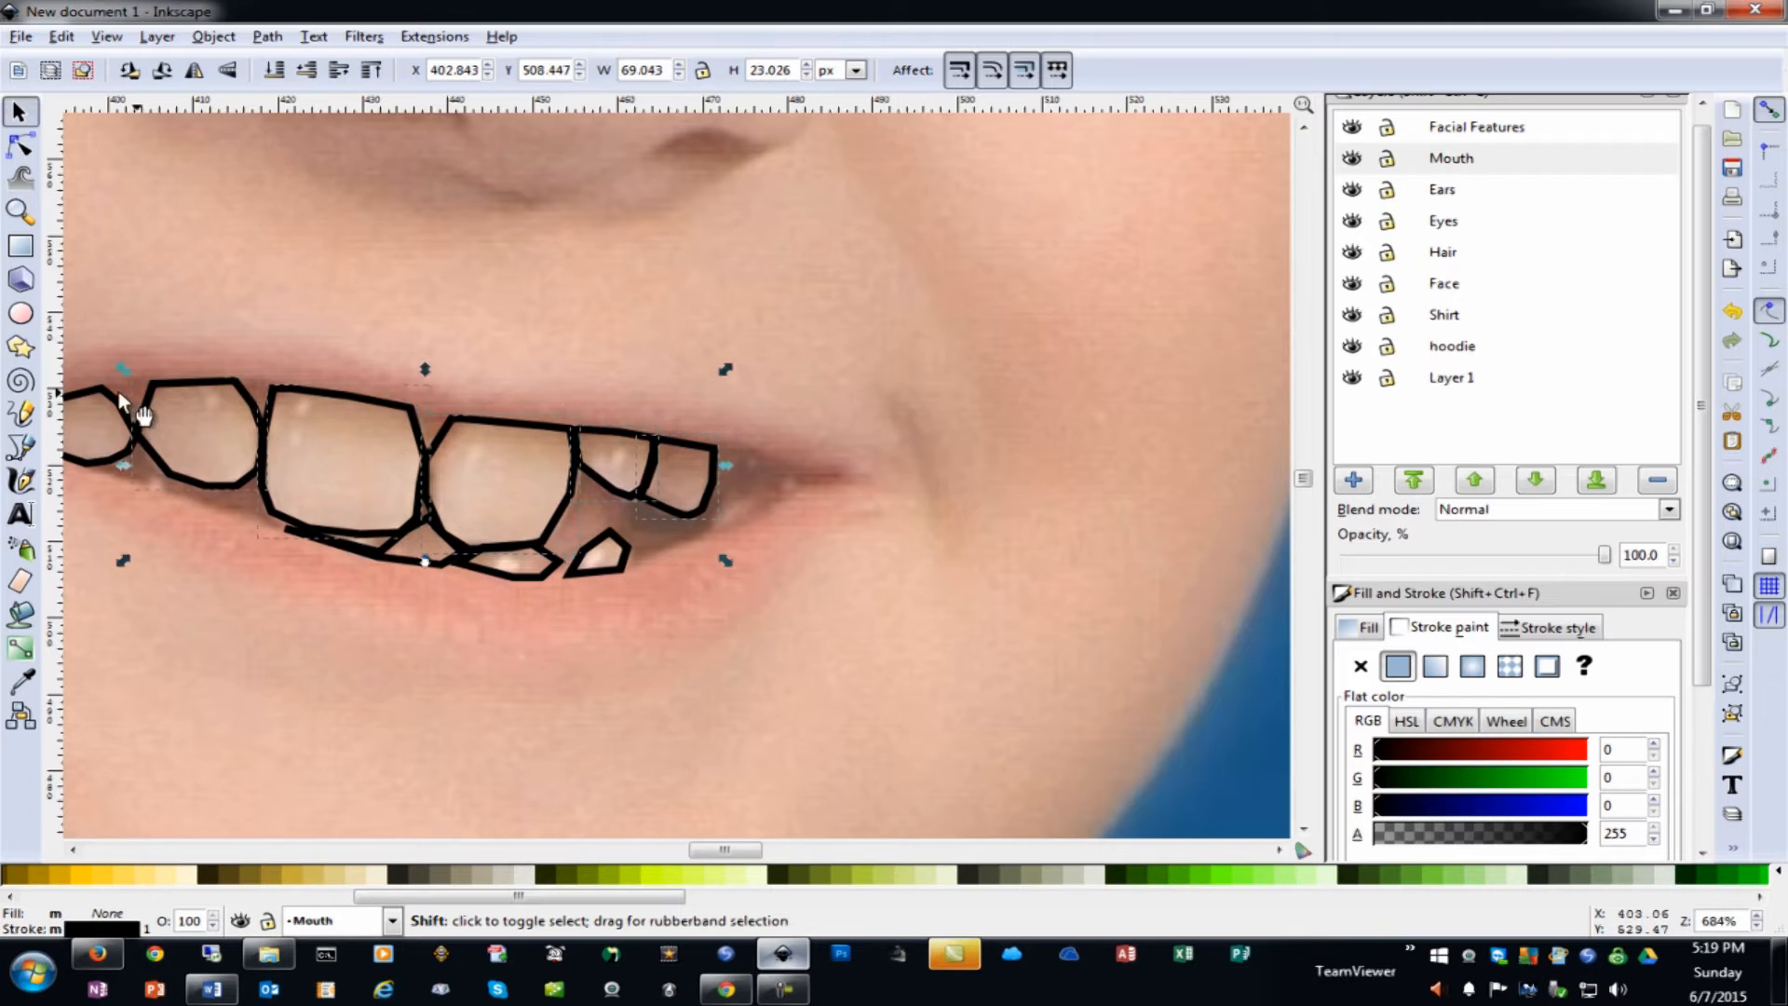
pyautogui.keyDown('shift'); pyautogui.click(98, 397); pyautogui.keyUp('shift')
pyautogui.moveTo(722, 850); pyautogui.dragTo(704, 848)
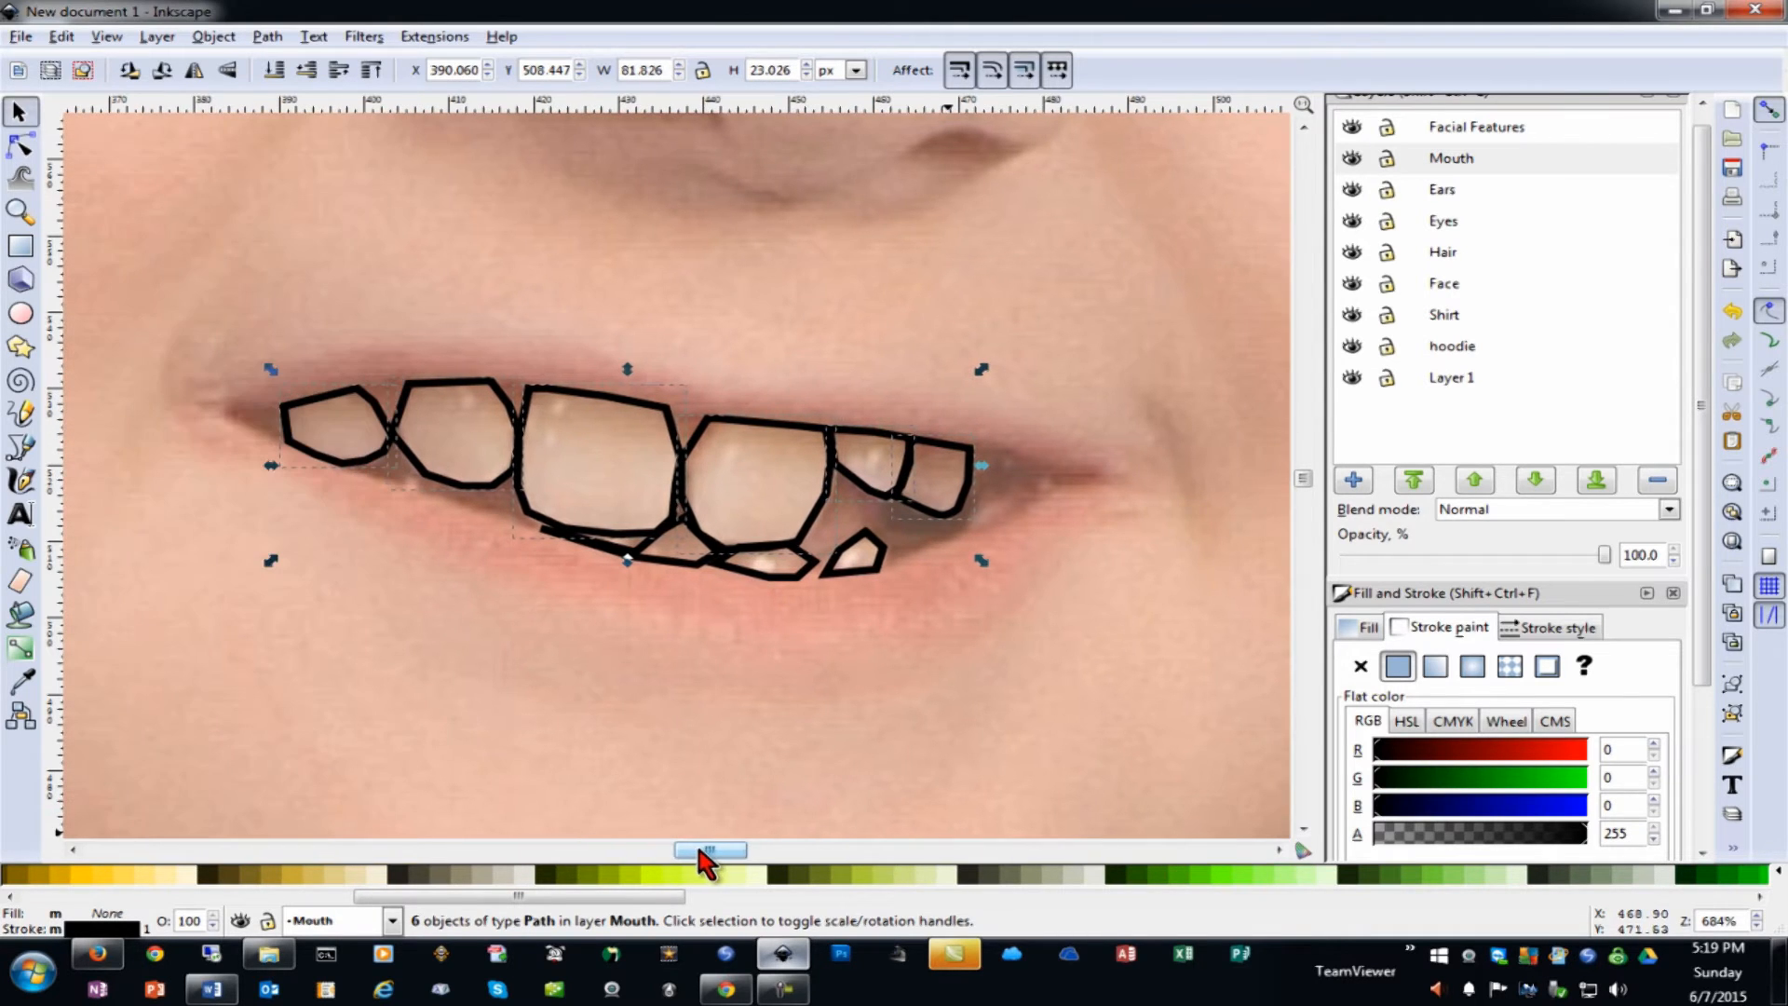
pyautogui.keyDown('shift'); pyautogui.click(668, 563); pyautogui.keyUp('shift')
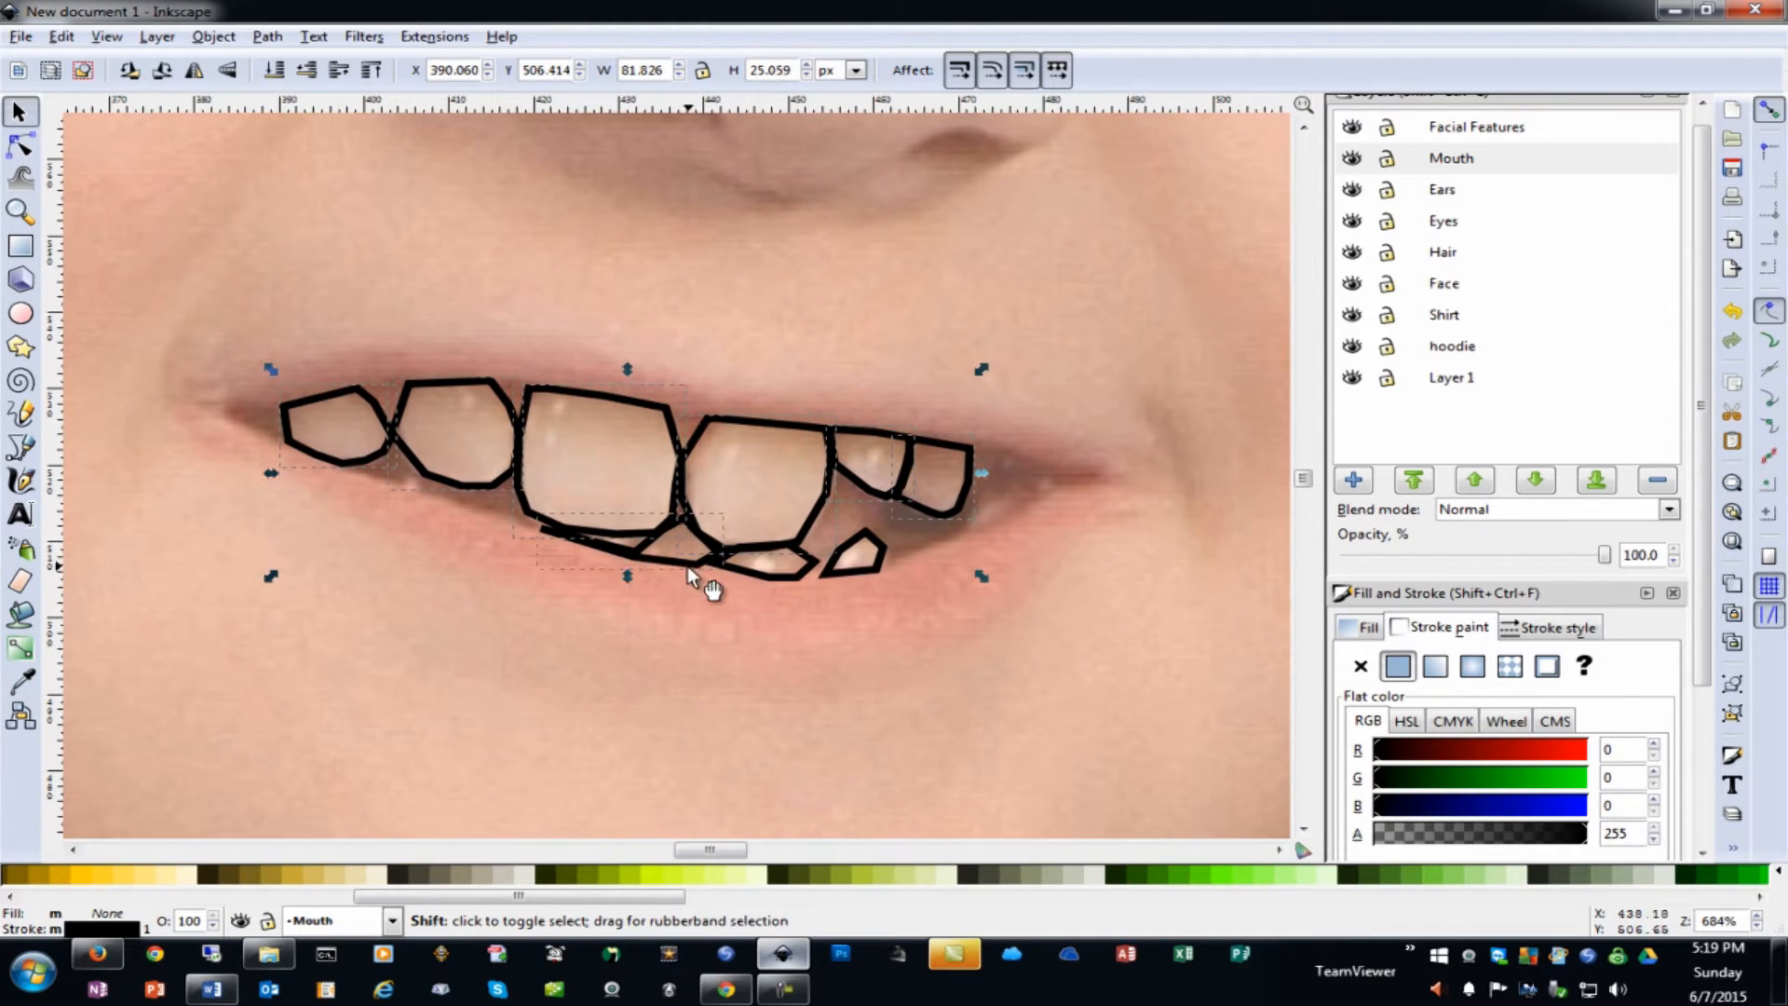
pyautogui.keyDown('shift'); pyautogui.click(758, 570); pyautogui.keyUp('shift')
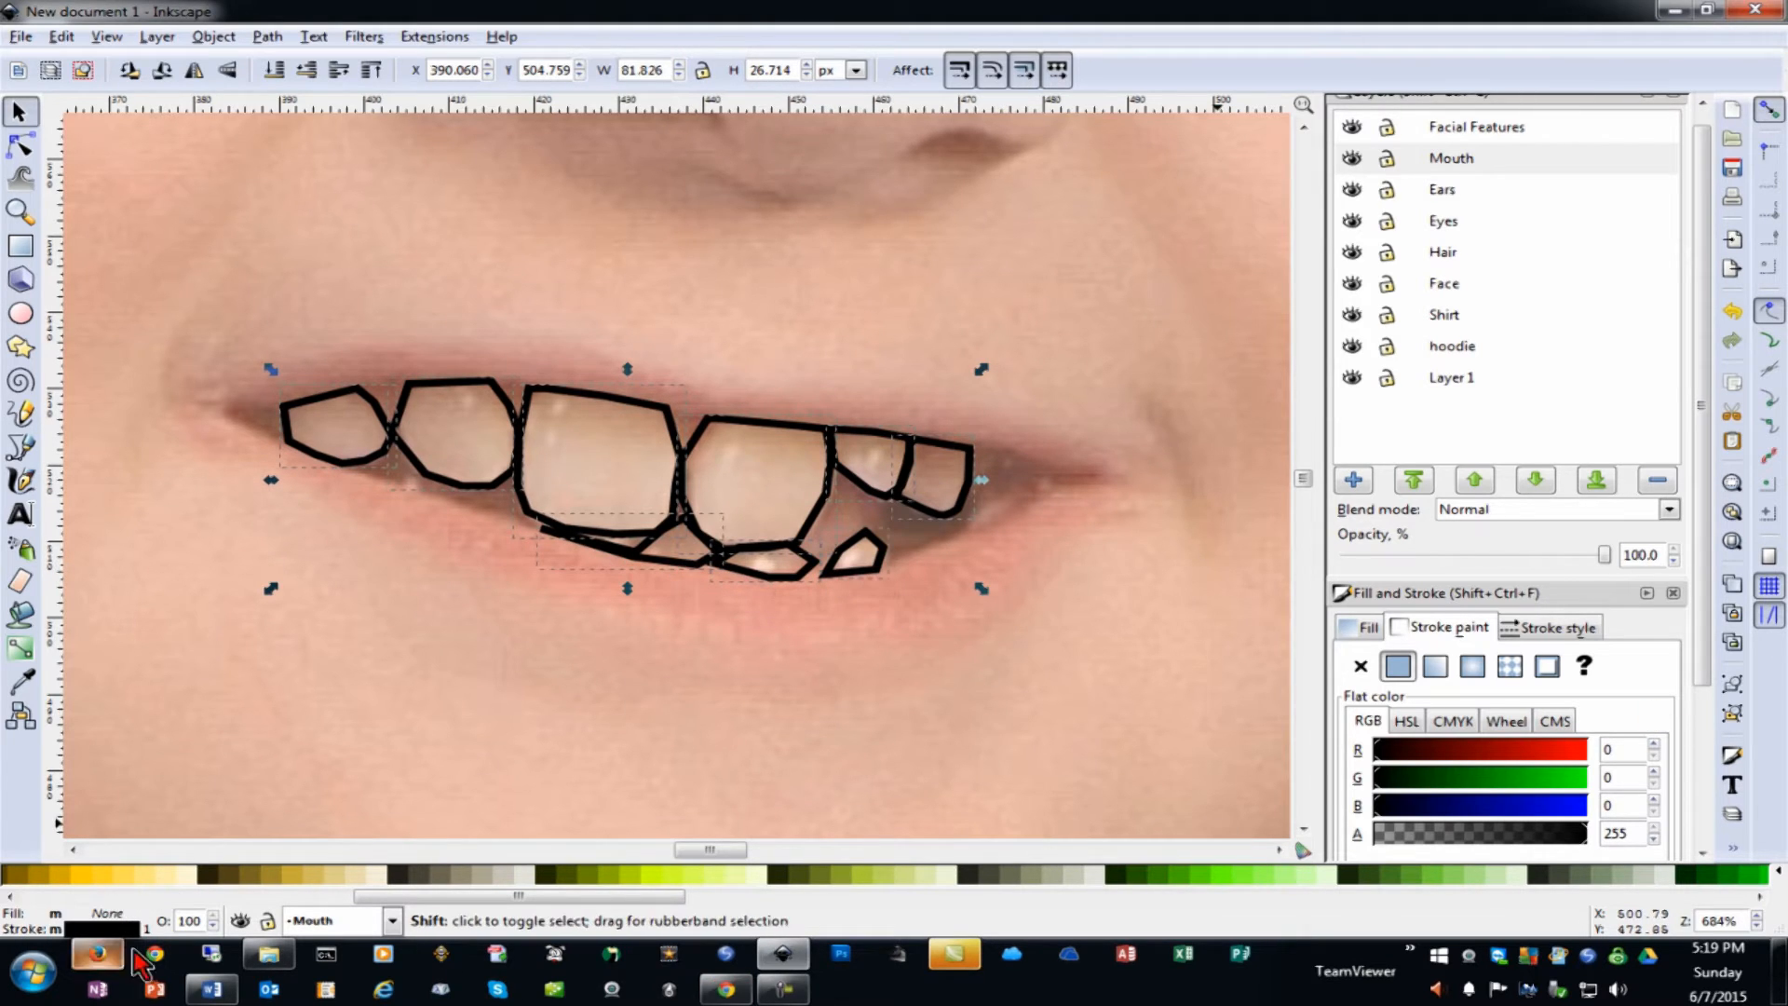
pyautogui.click(523, 875)
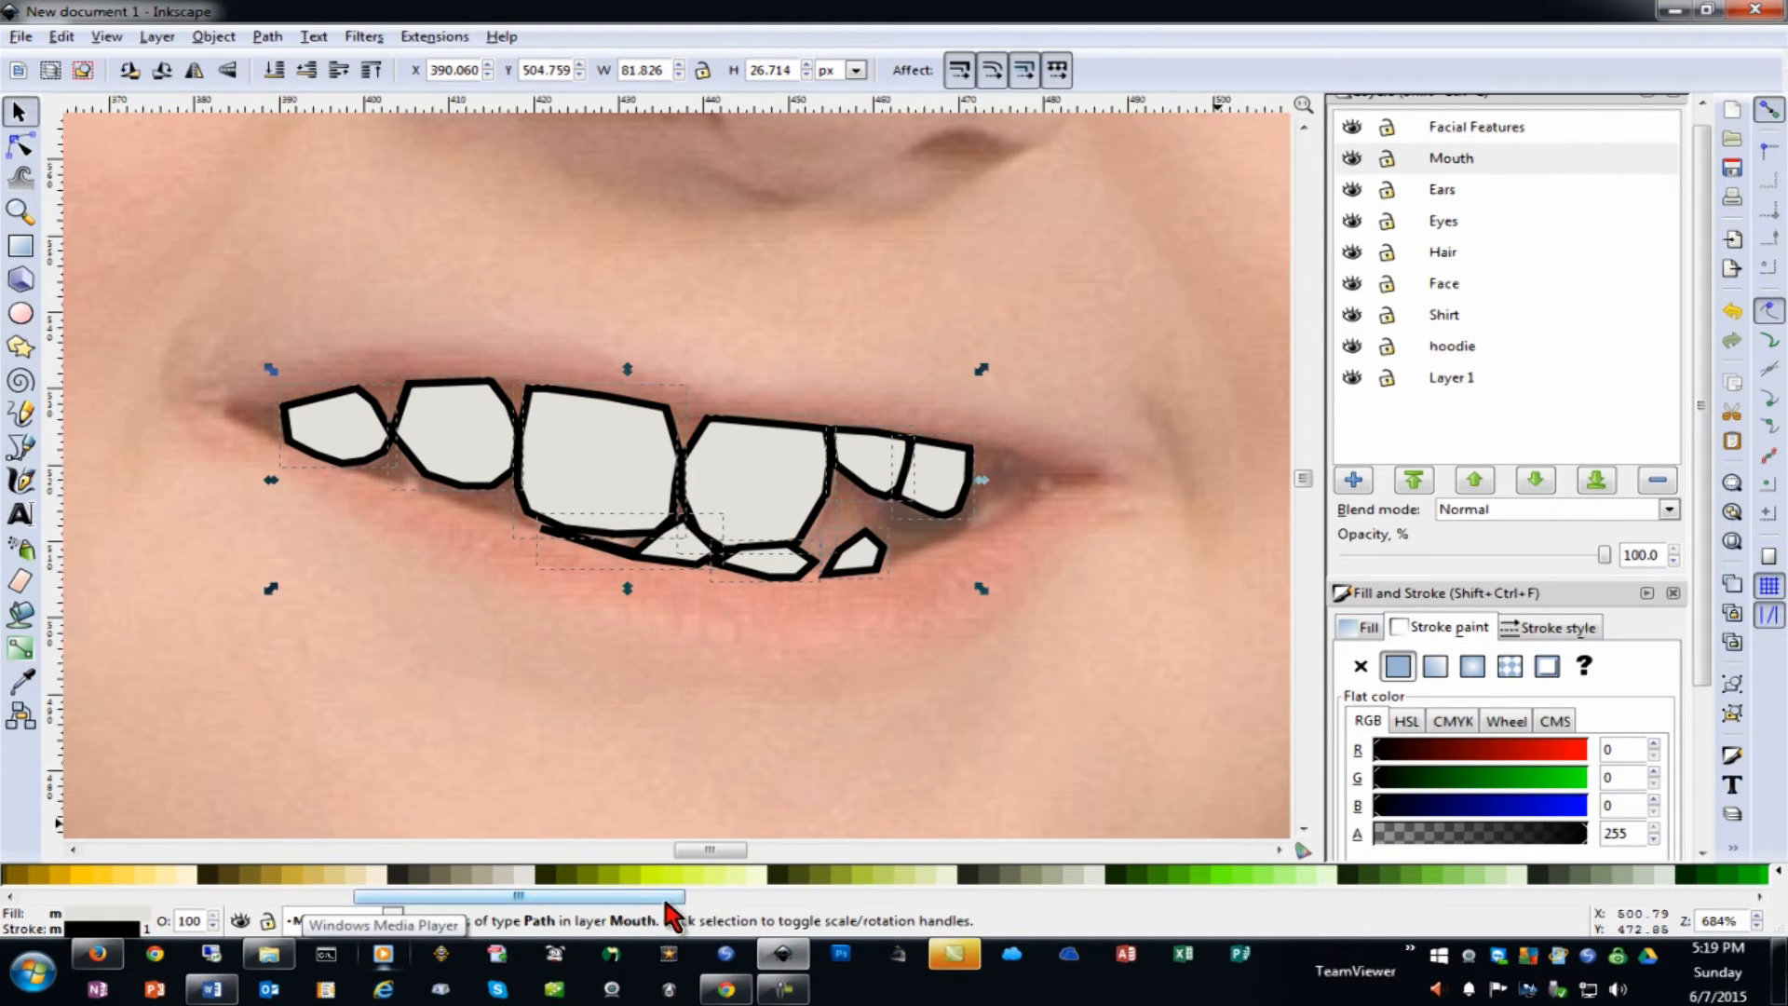
pyautogui.moveTo(667, 897); pyautogui.dragTo(497, 898)
pyautogui.click(534, 873)
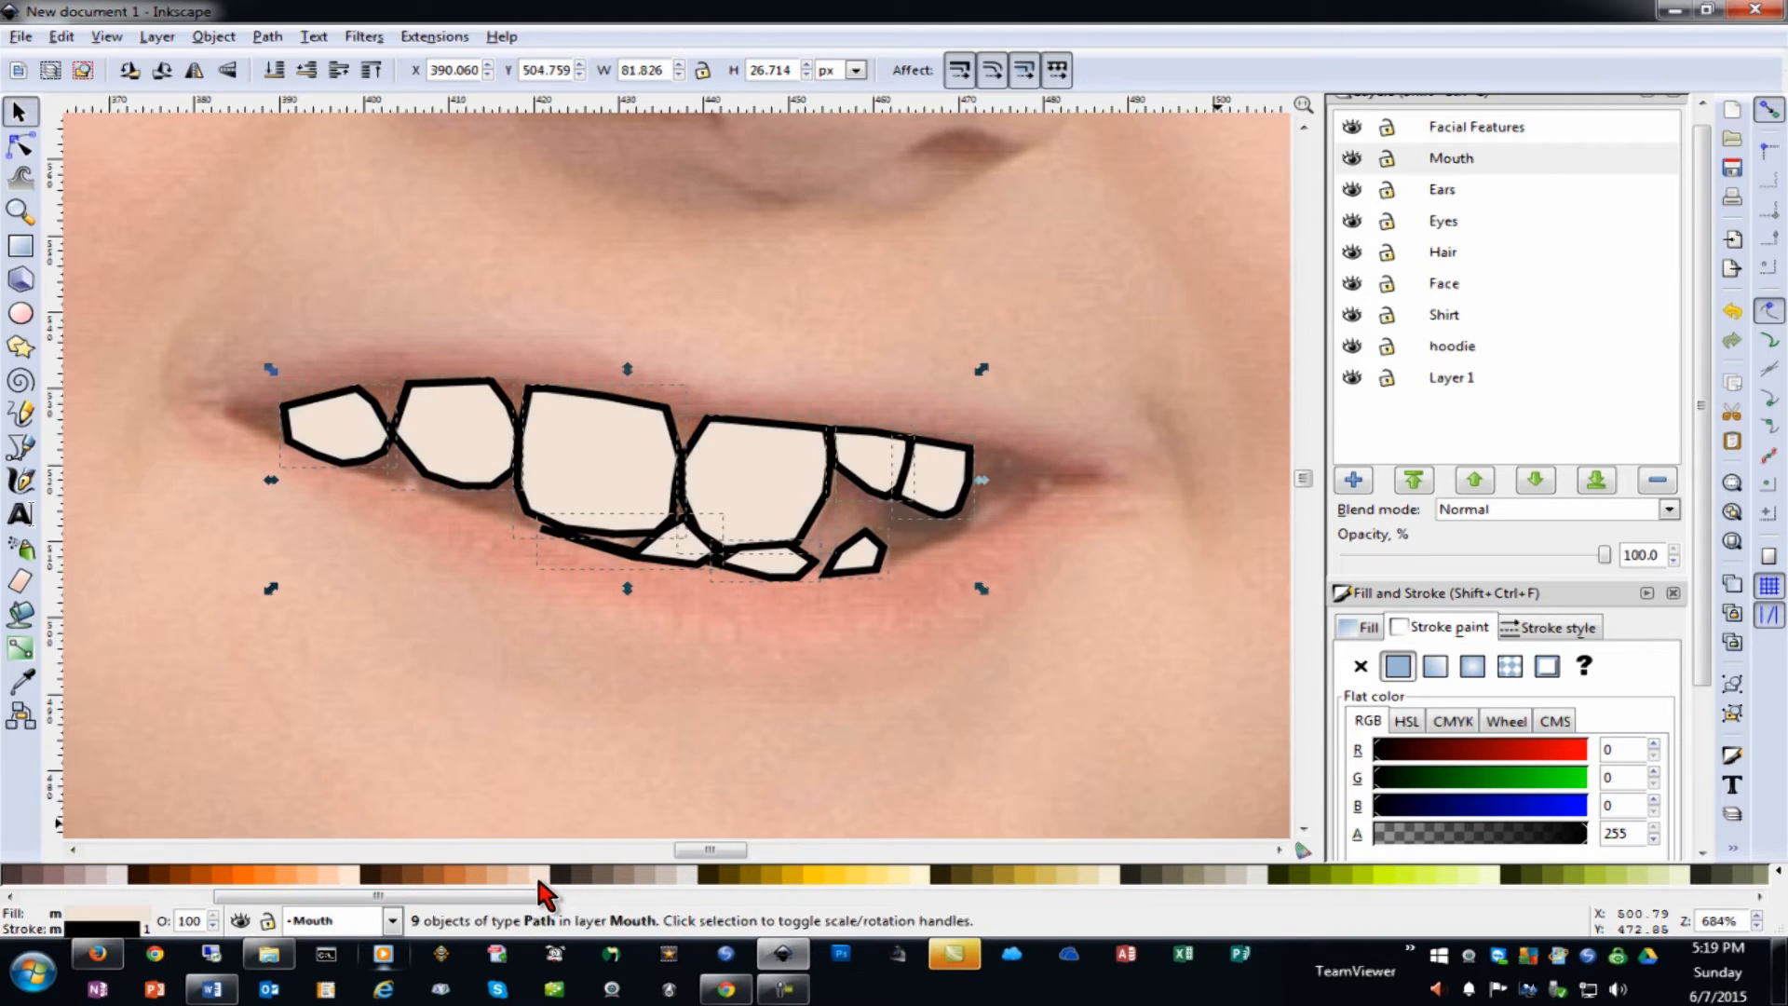
# Try raising the opacity of all the mouth and tooth shapes together to 100%, and undo it
pyautogui.press('-')
pyautogui.press('-')
pyautogui.press('-')
pyautogui.press('-')
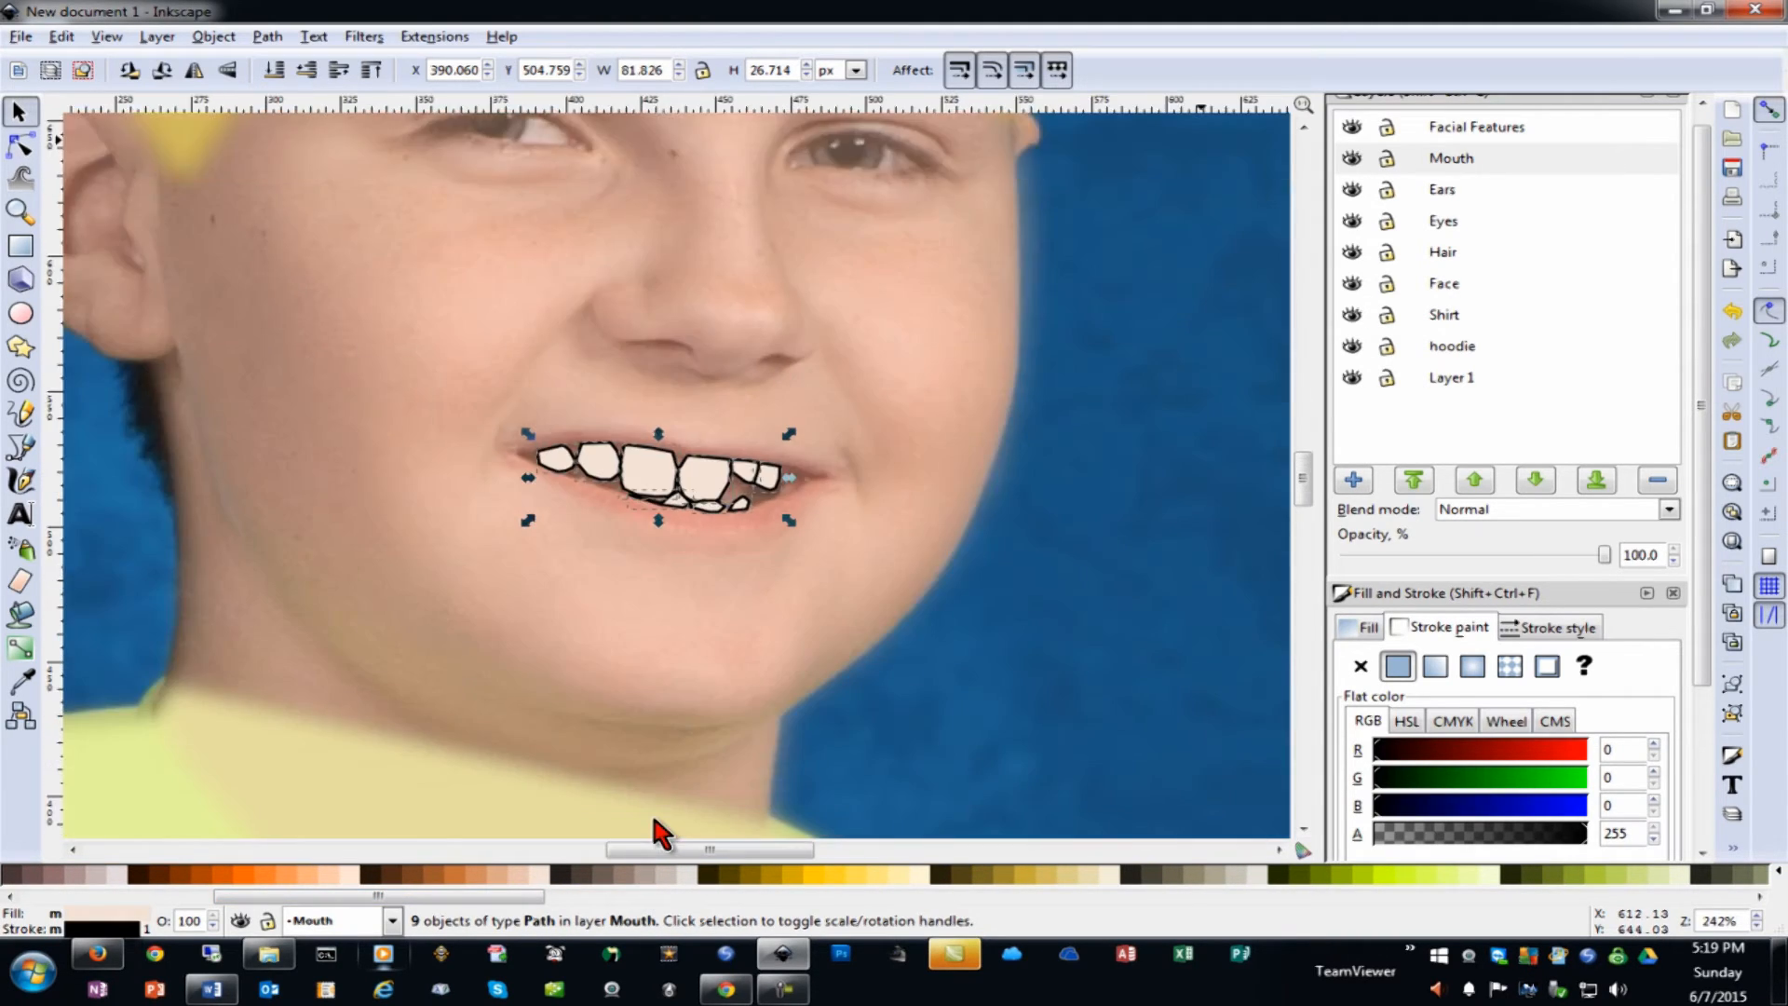
pyautogui.press('-')
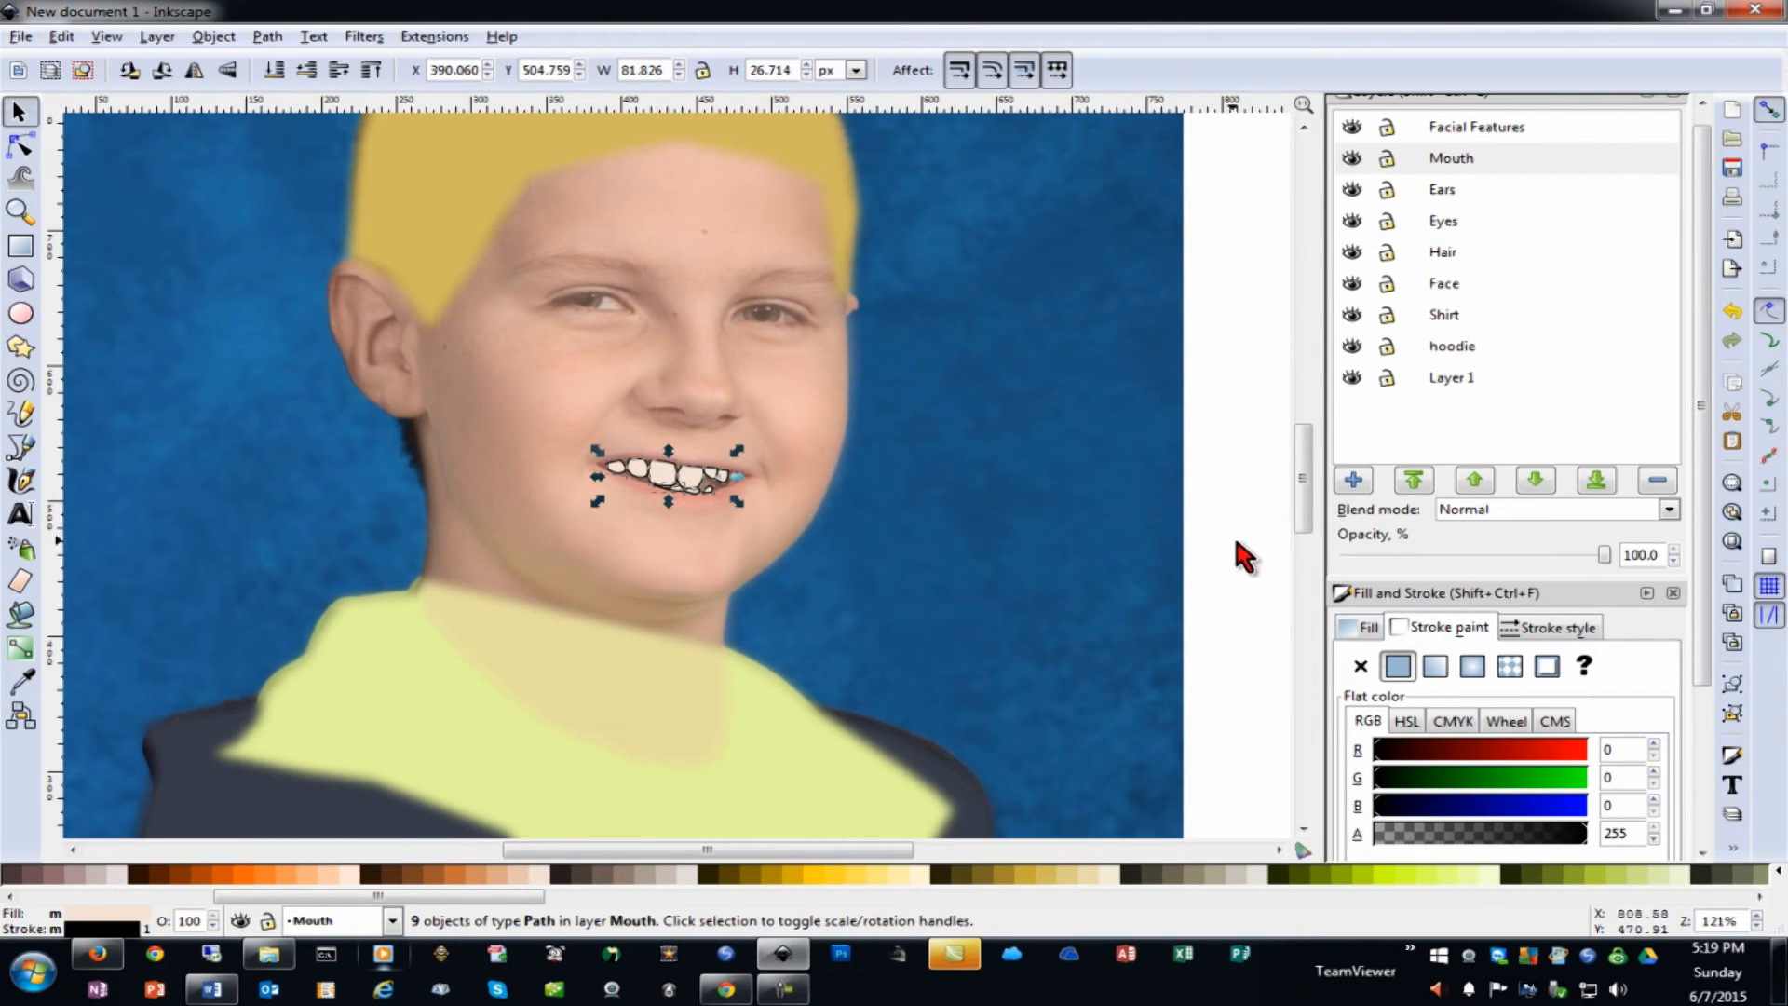
pyautogui.moveTo(1236, 540); pyautogui.dragTo(521, 415)
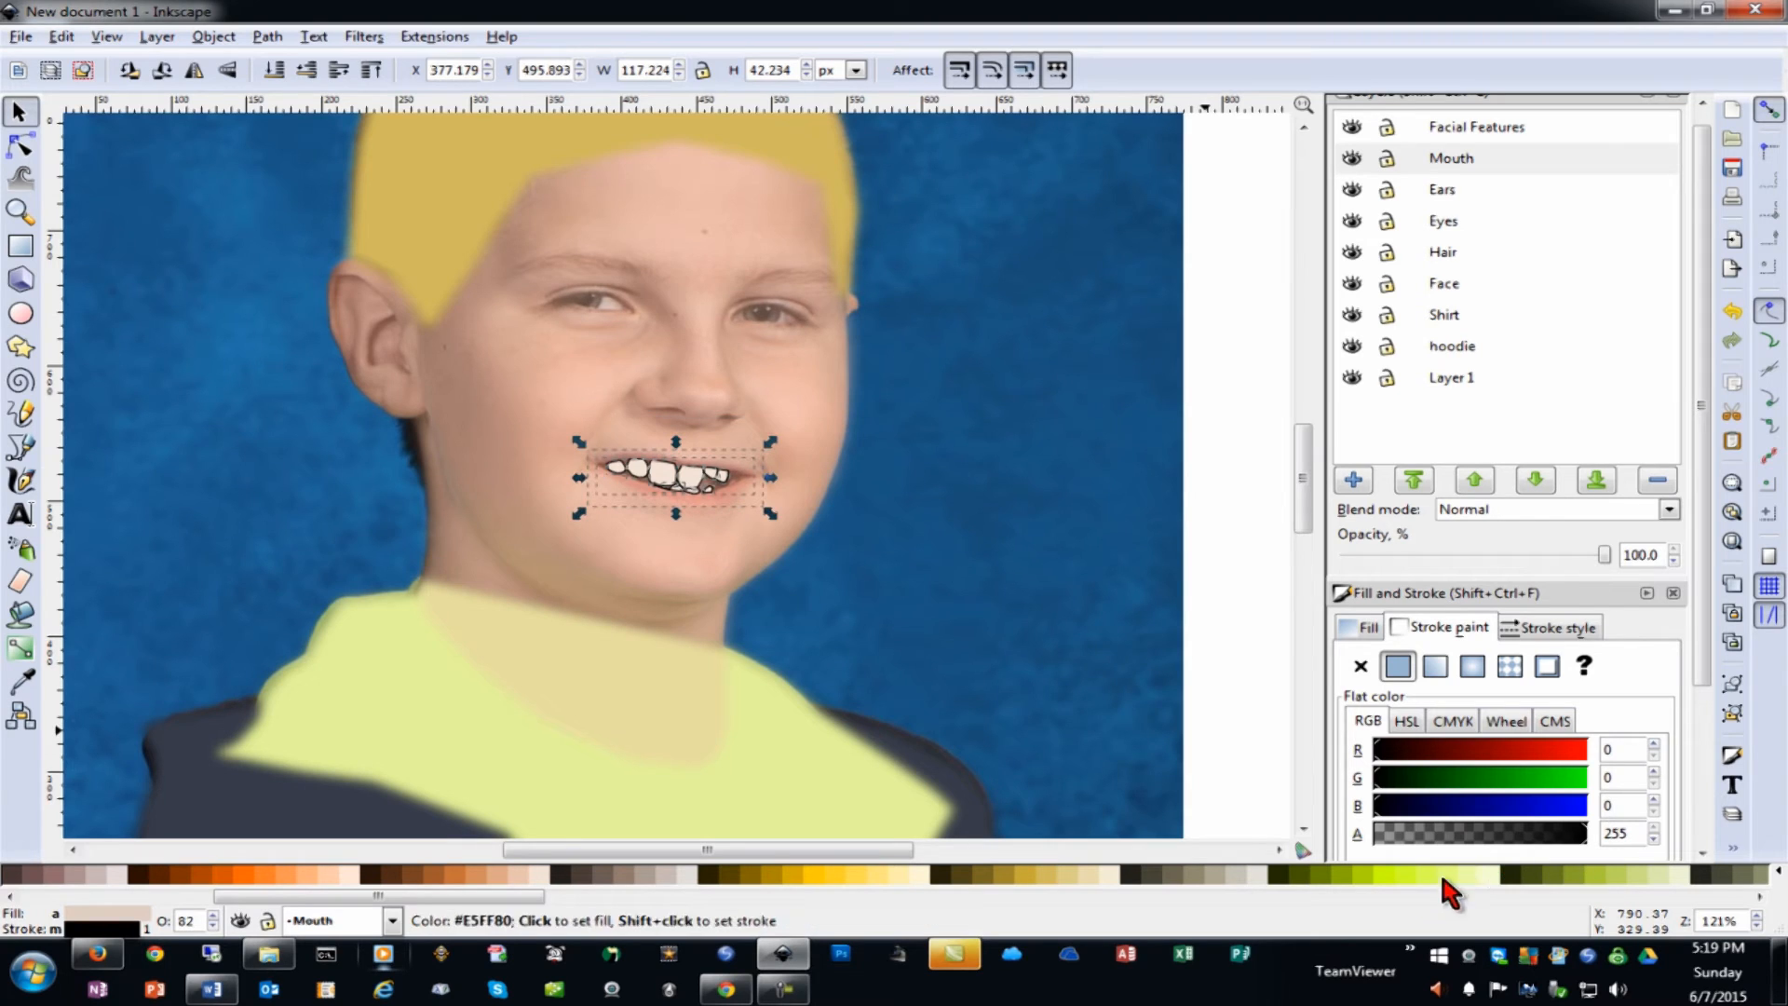
pyautogui.scroll(-2, 1702, 742)
pyautogui.scroll(-3, 1703, 742)
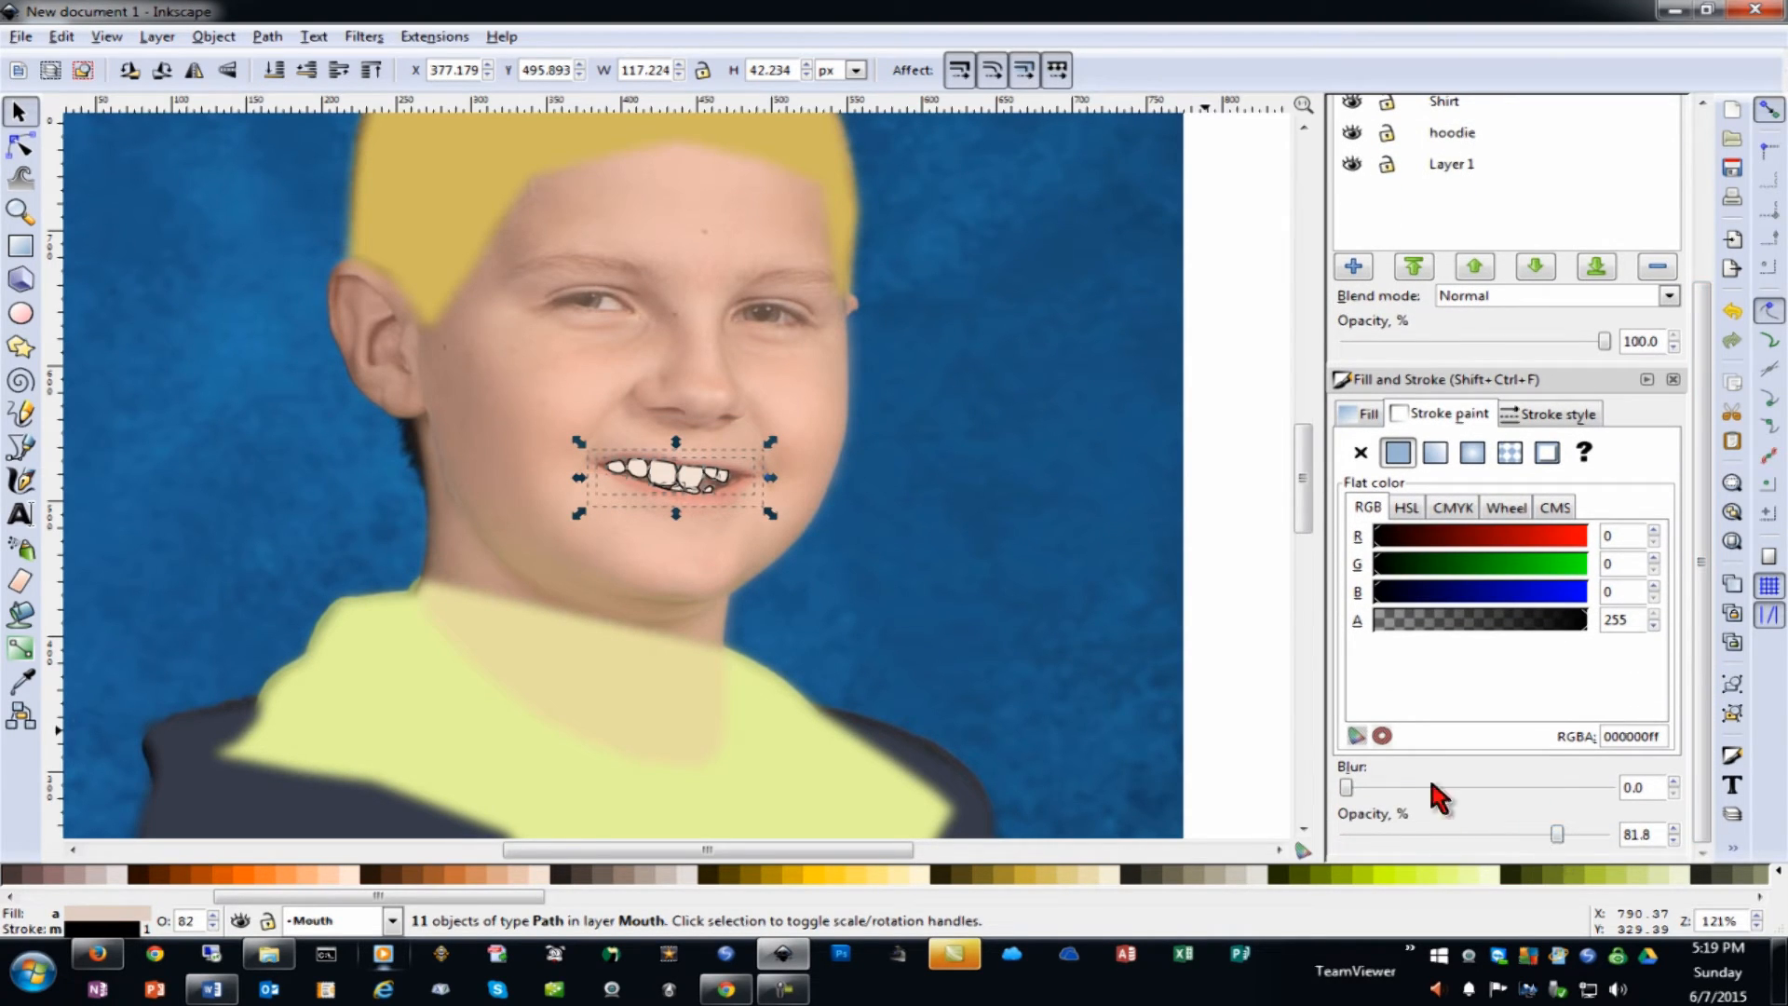
pyautogui.moveTo(1564, 842); pyautogui.dragTo(1604, 843)
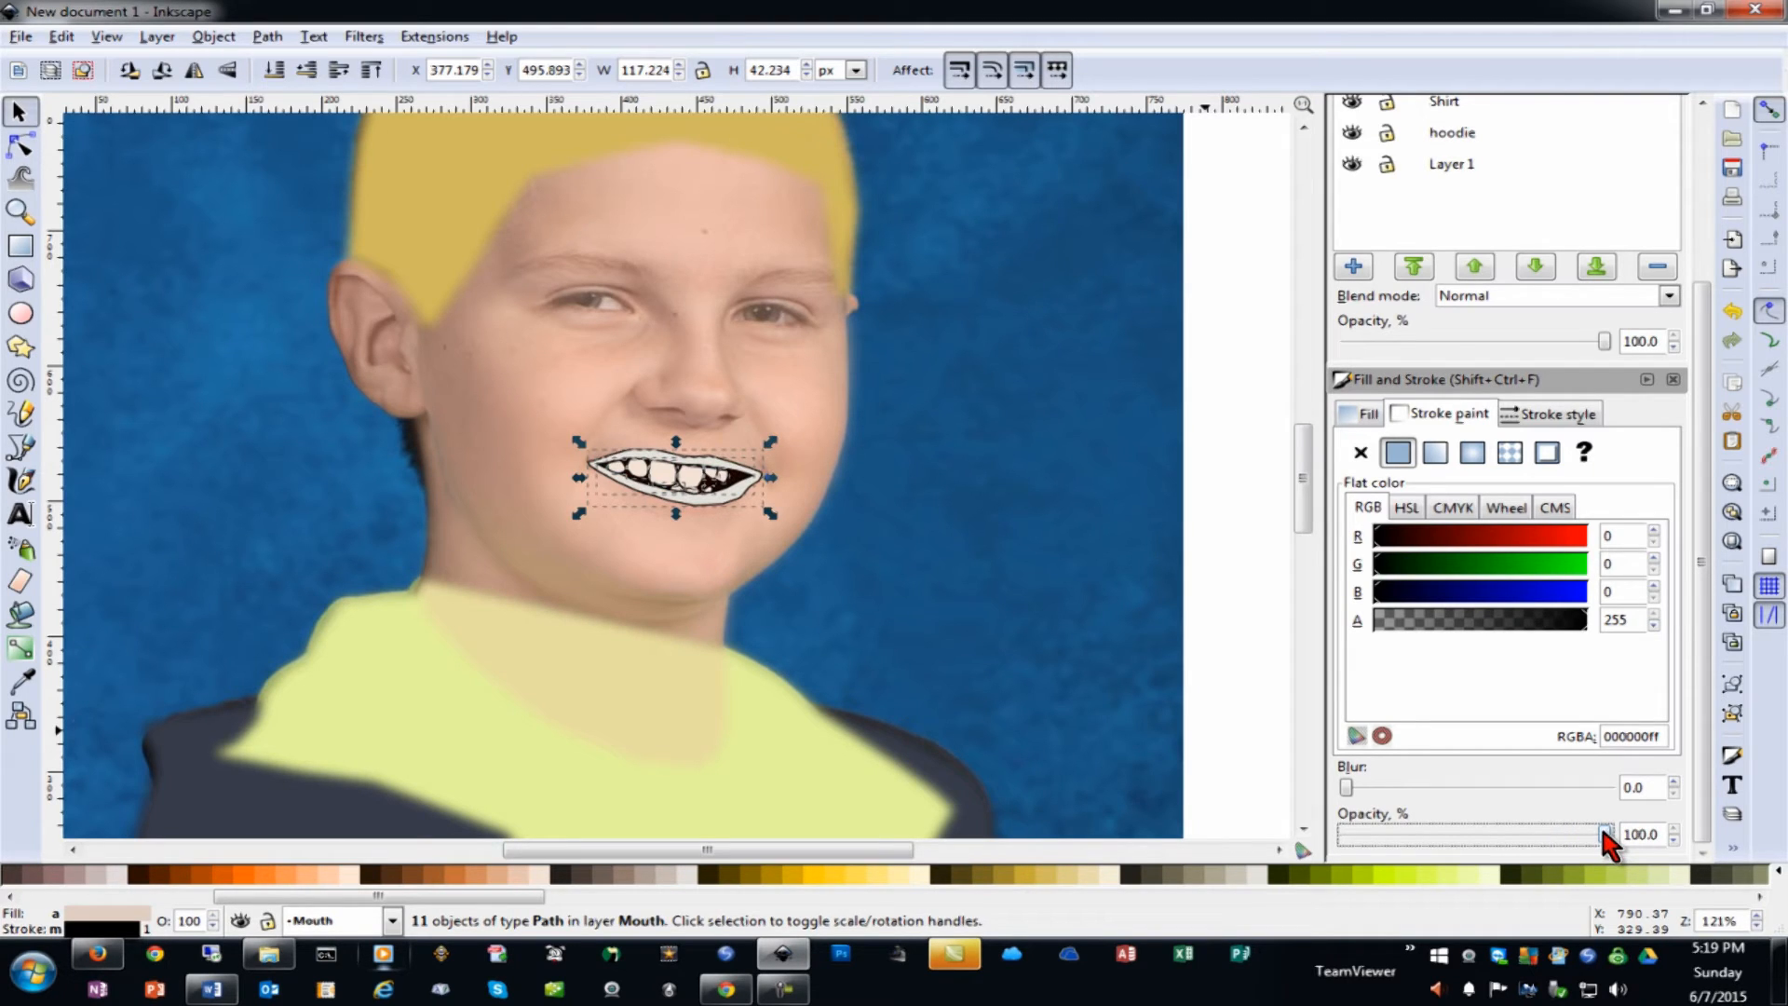
pyautogui.hotkey('ctrl', 'z')
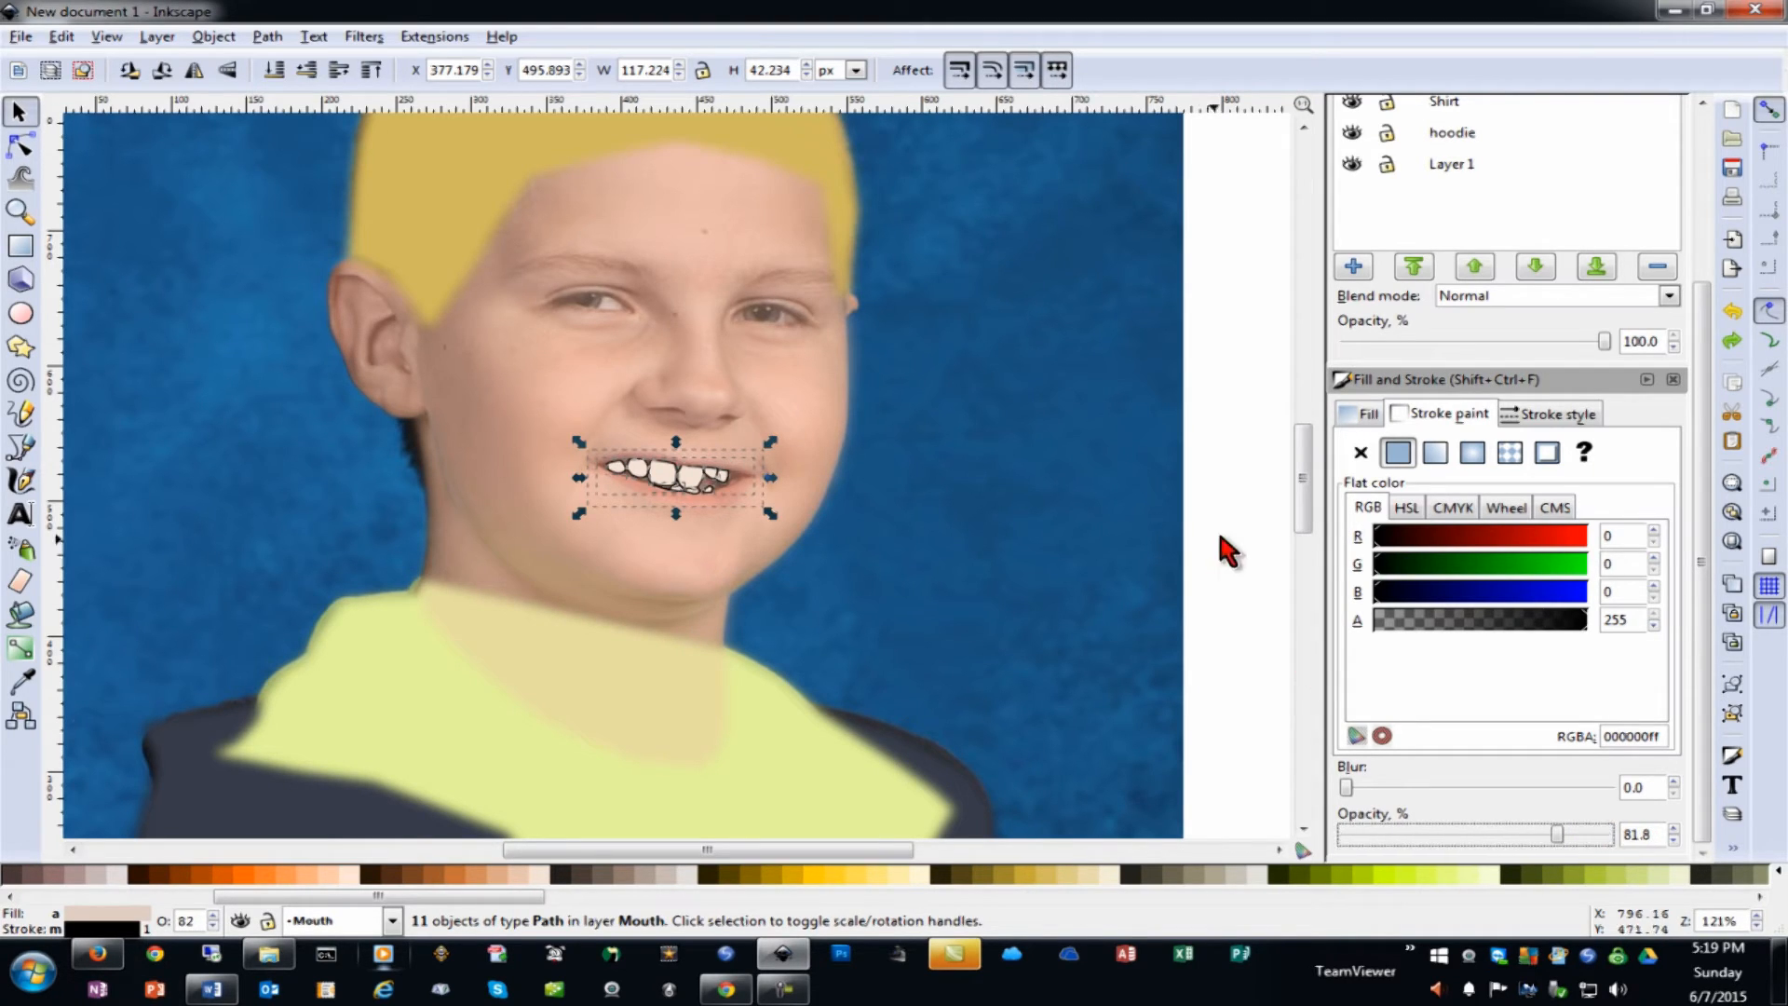
pyautogui.click(1252, 520)
pyautogui.click(724, 492)
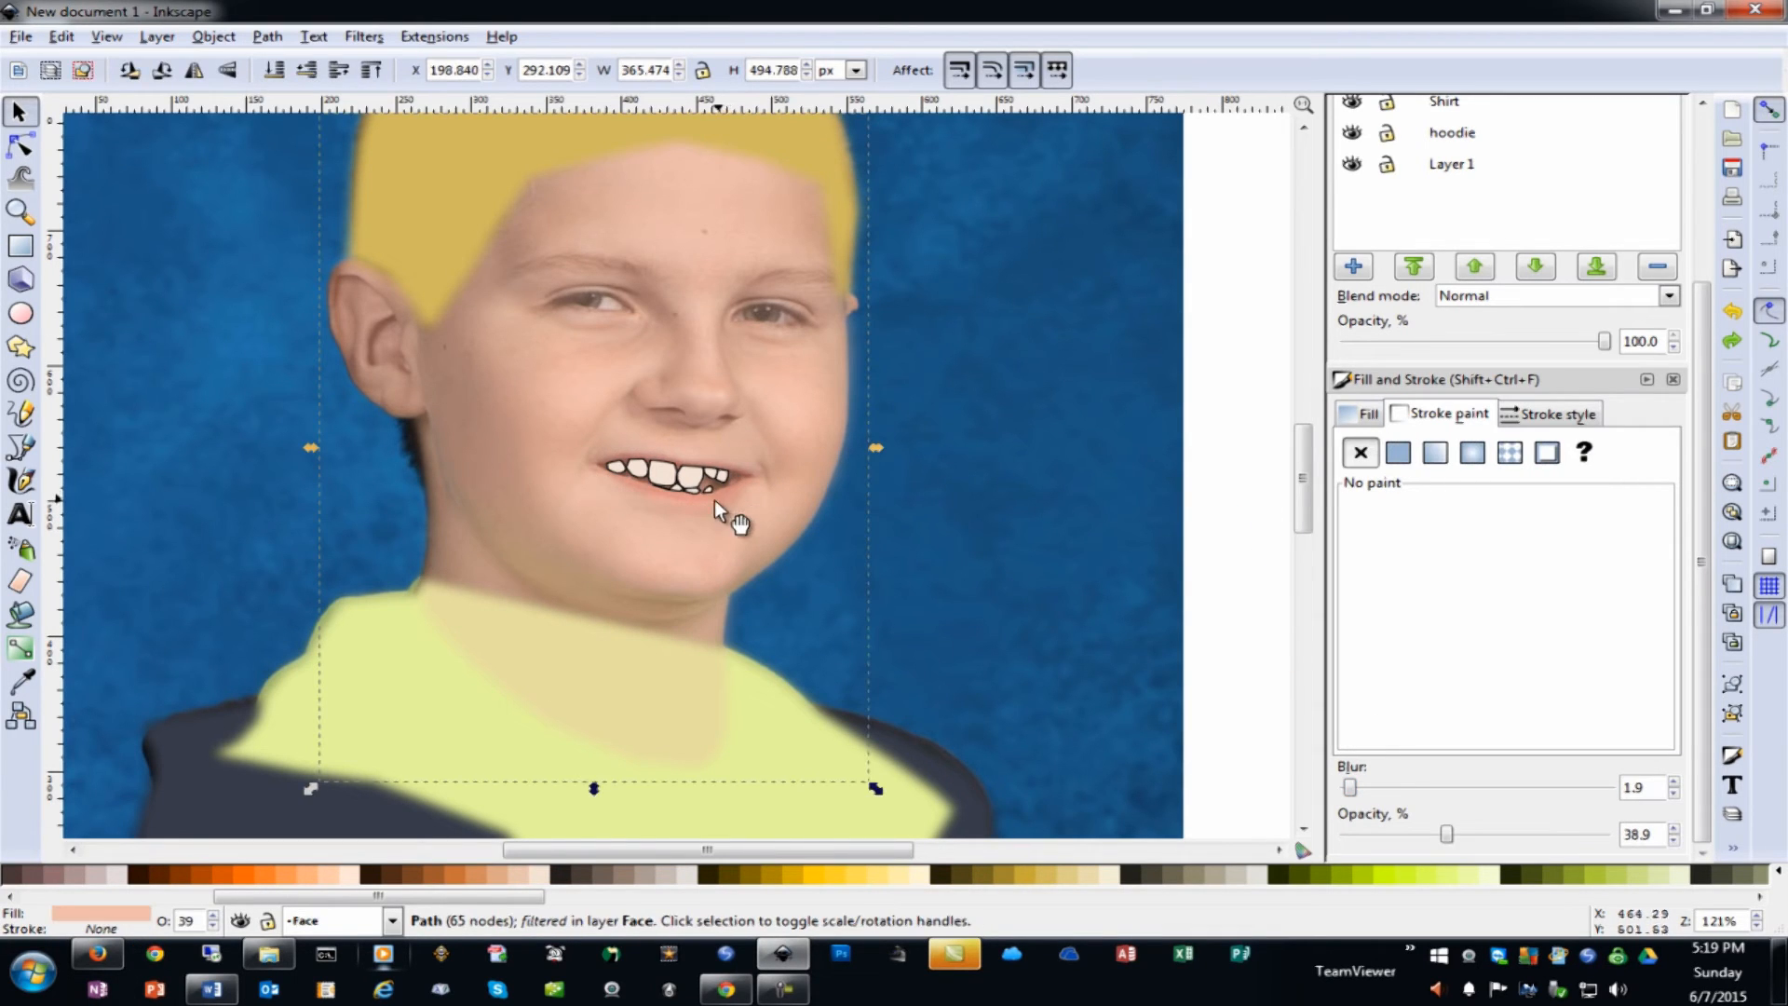
pyautogui.click(667, 497)
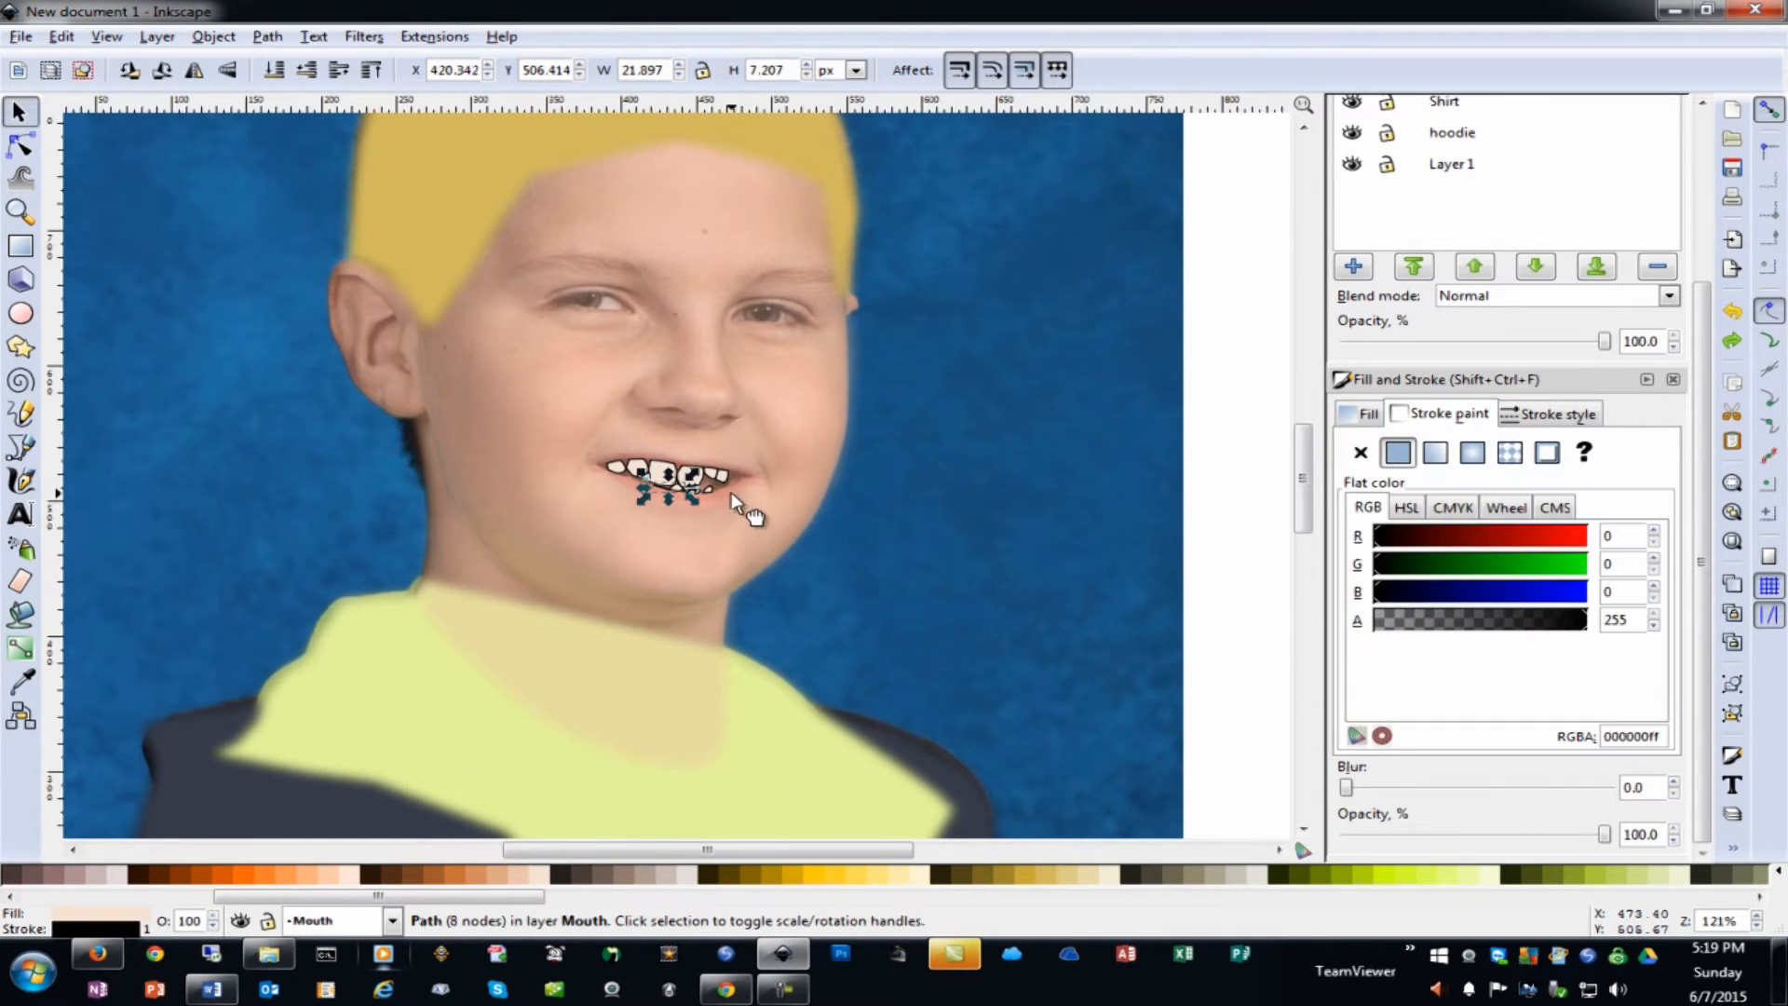
pyautogui.click(731, 484)
pyautogui.click(736, 471)
pyautogui.click(1210, 427)
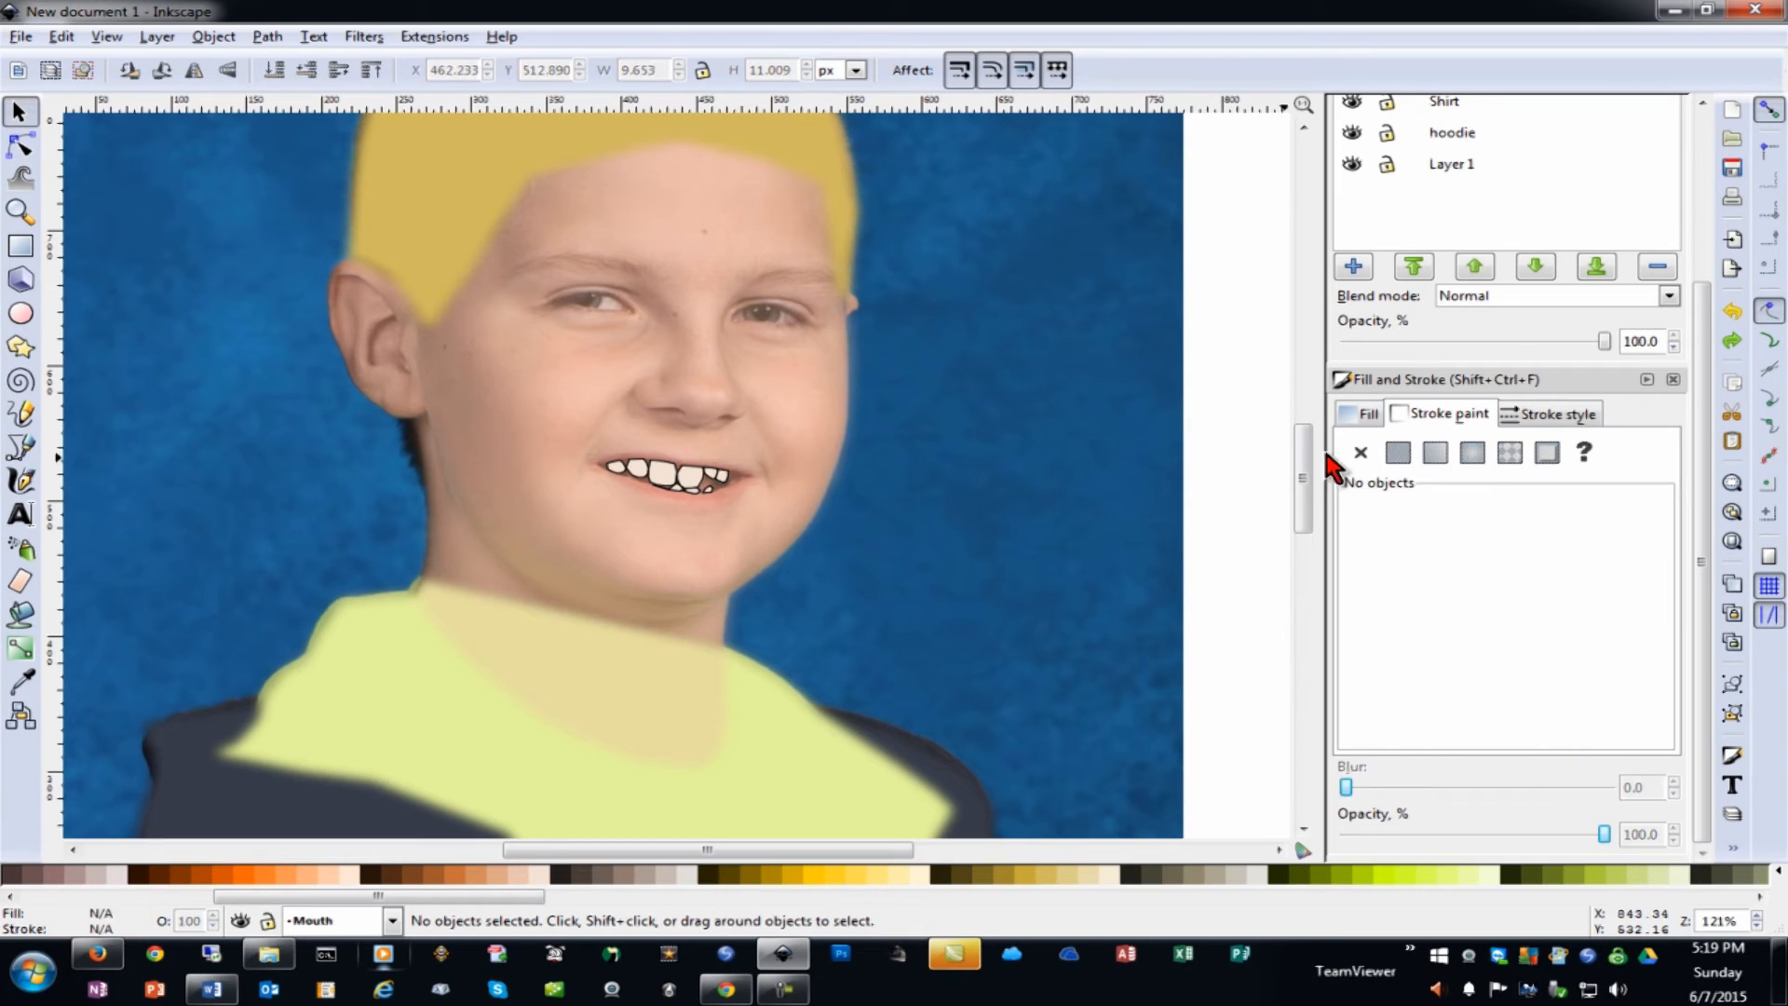
pyautogui.scroll(3, 1684, 175)
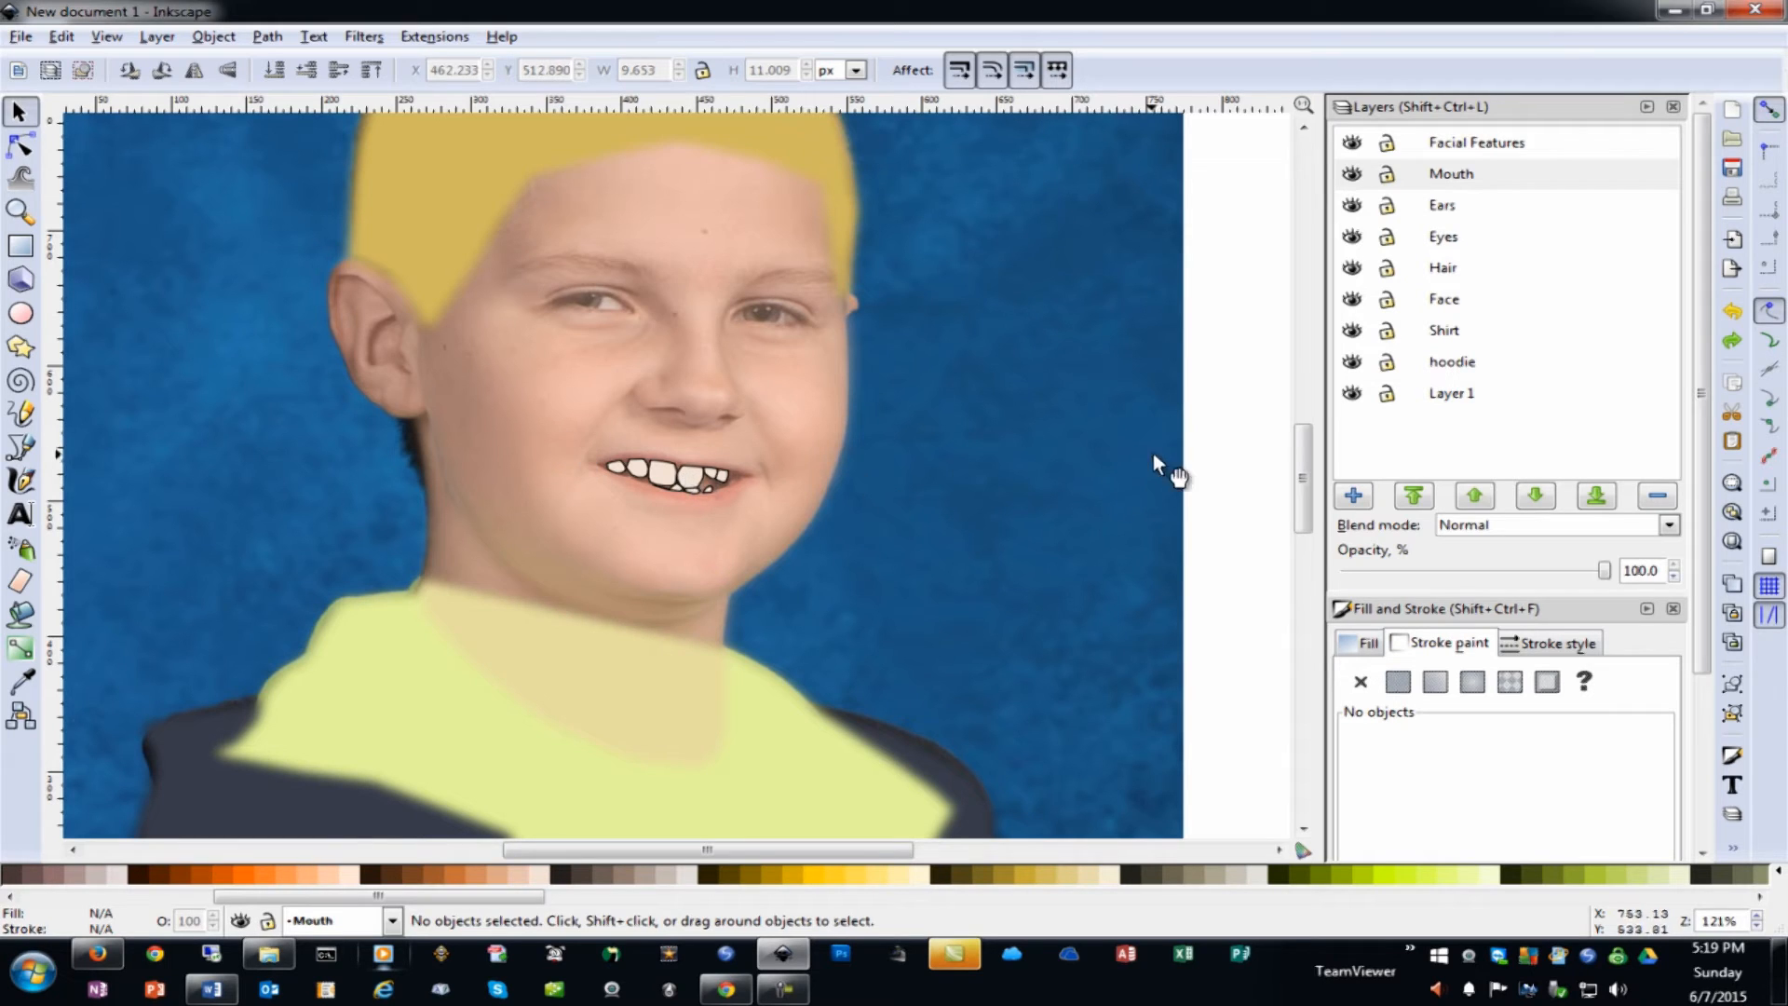
pyautogui.moveTo(1205, 438); pyautogui.dragTo(519, 514)
pyautogui.press('3')
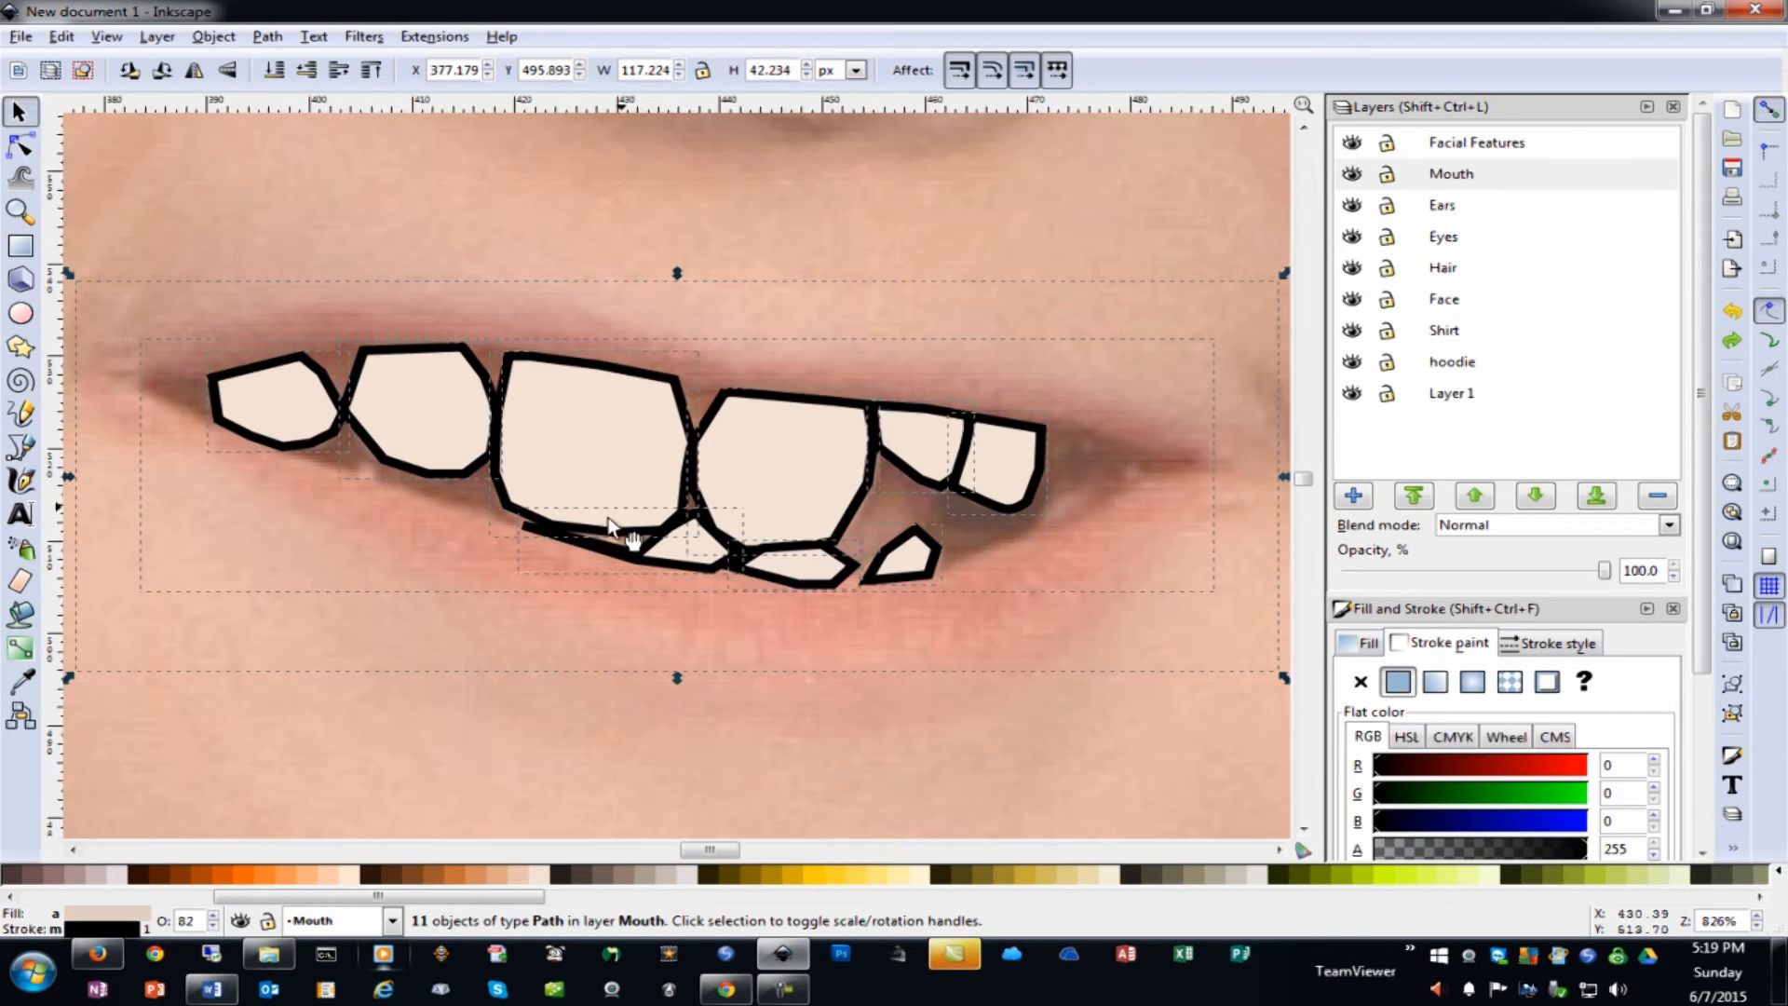
pyautogui.click(1131, 396)
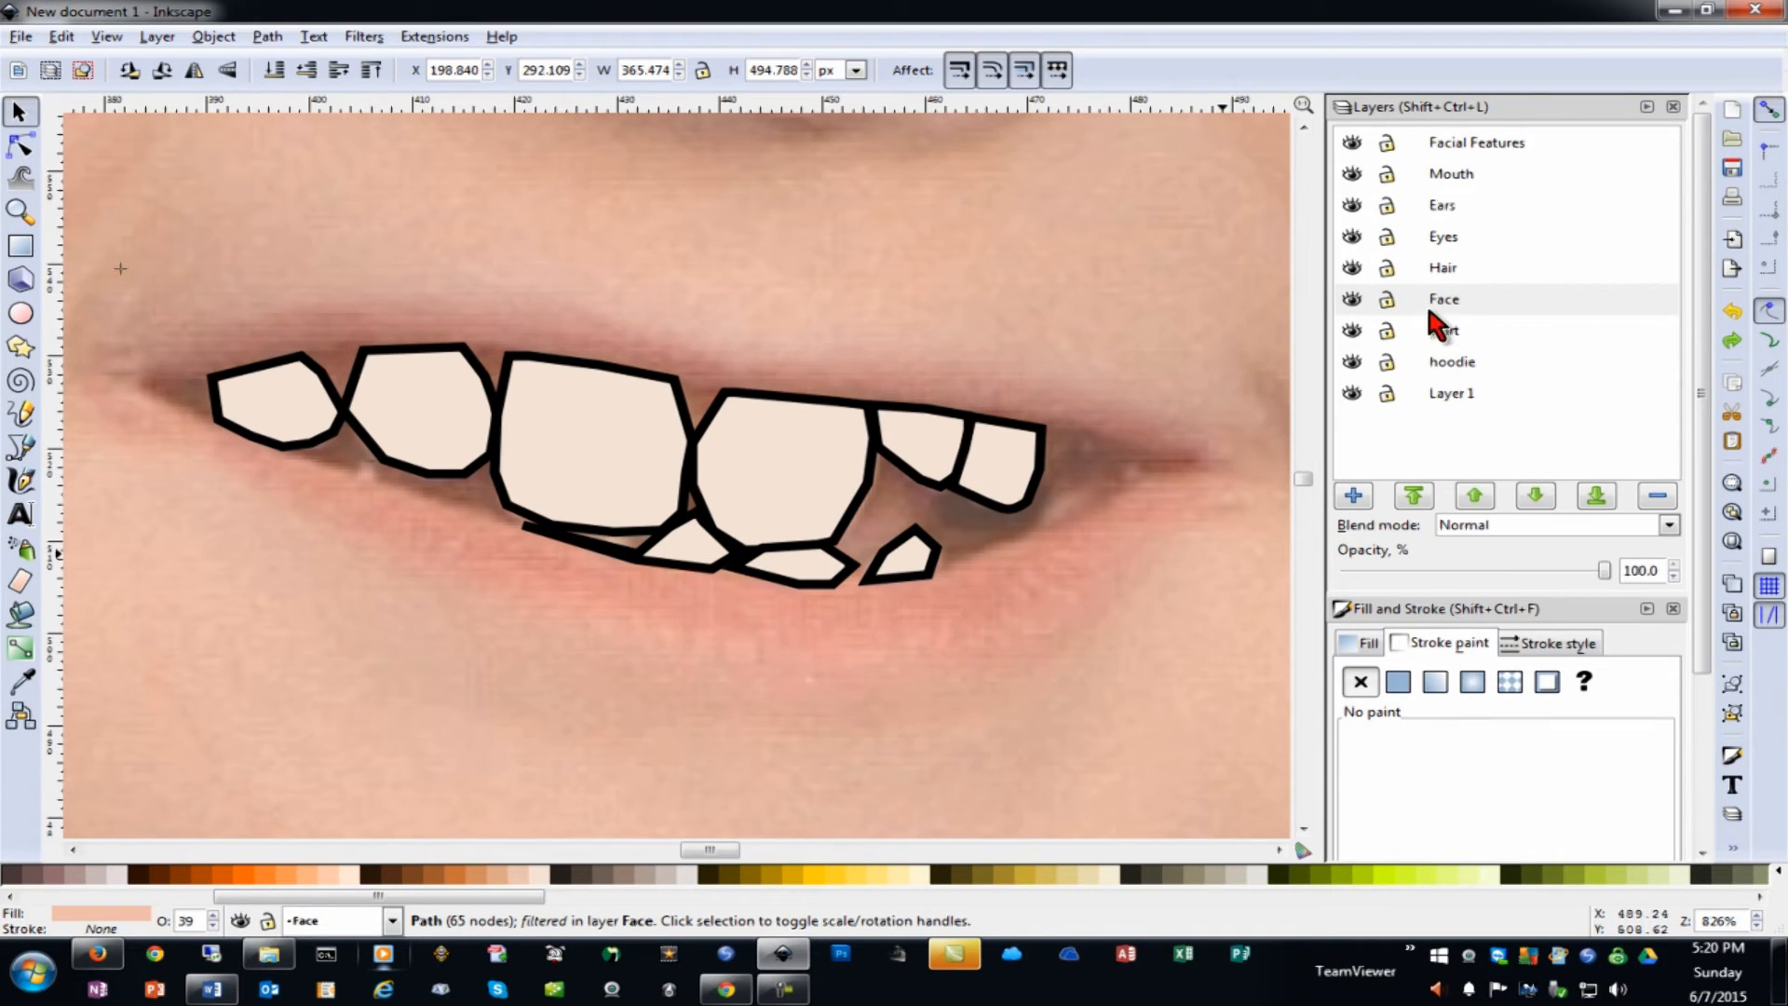
pyautogui.click(1452, 177)
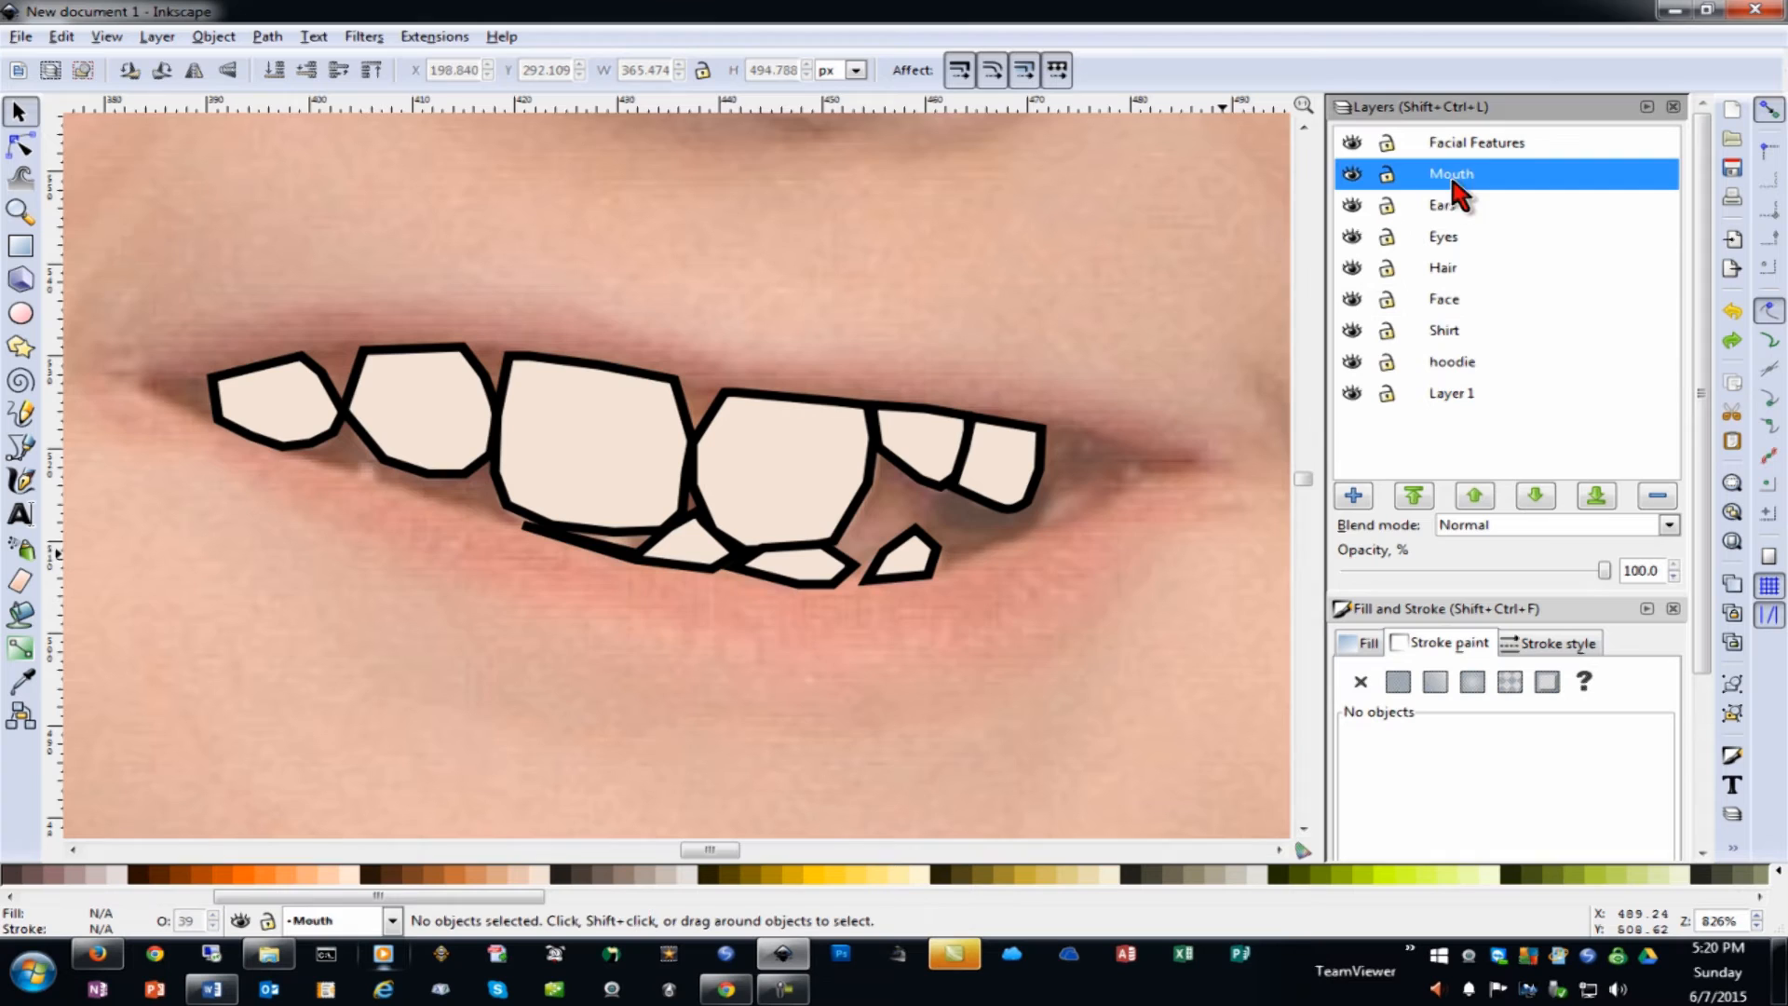
pyautogui.click(1082, 568)
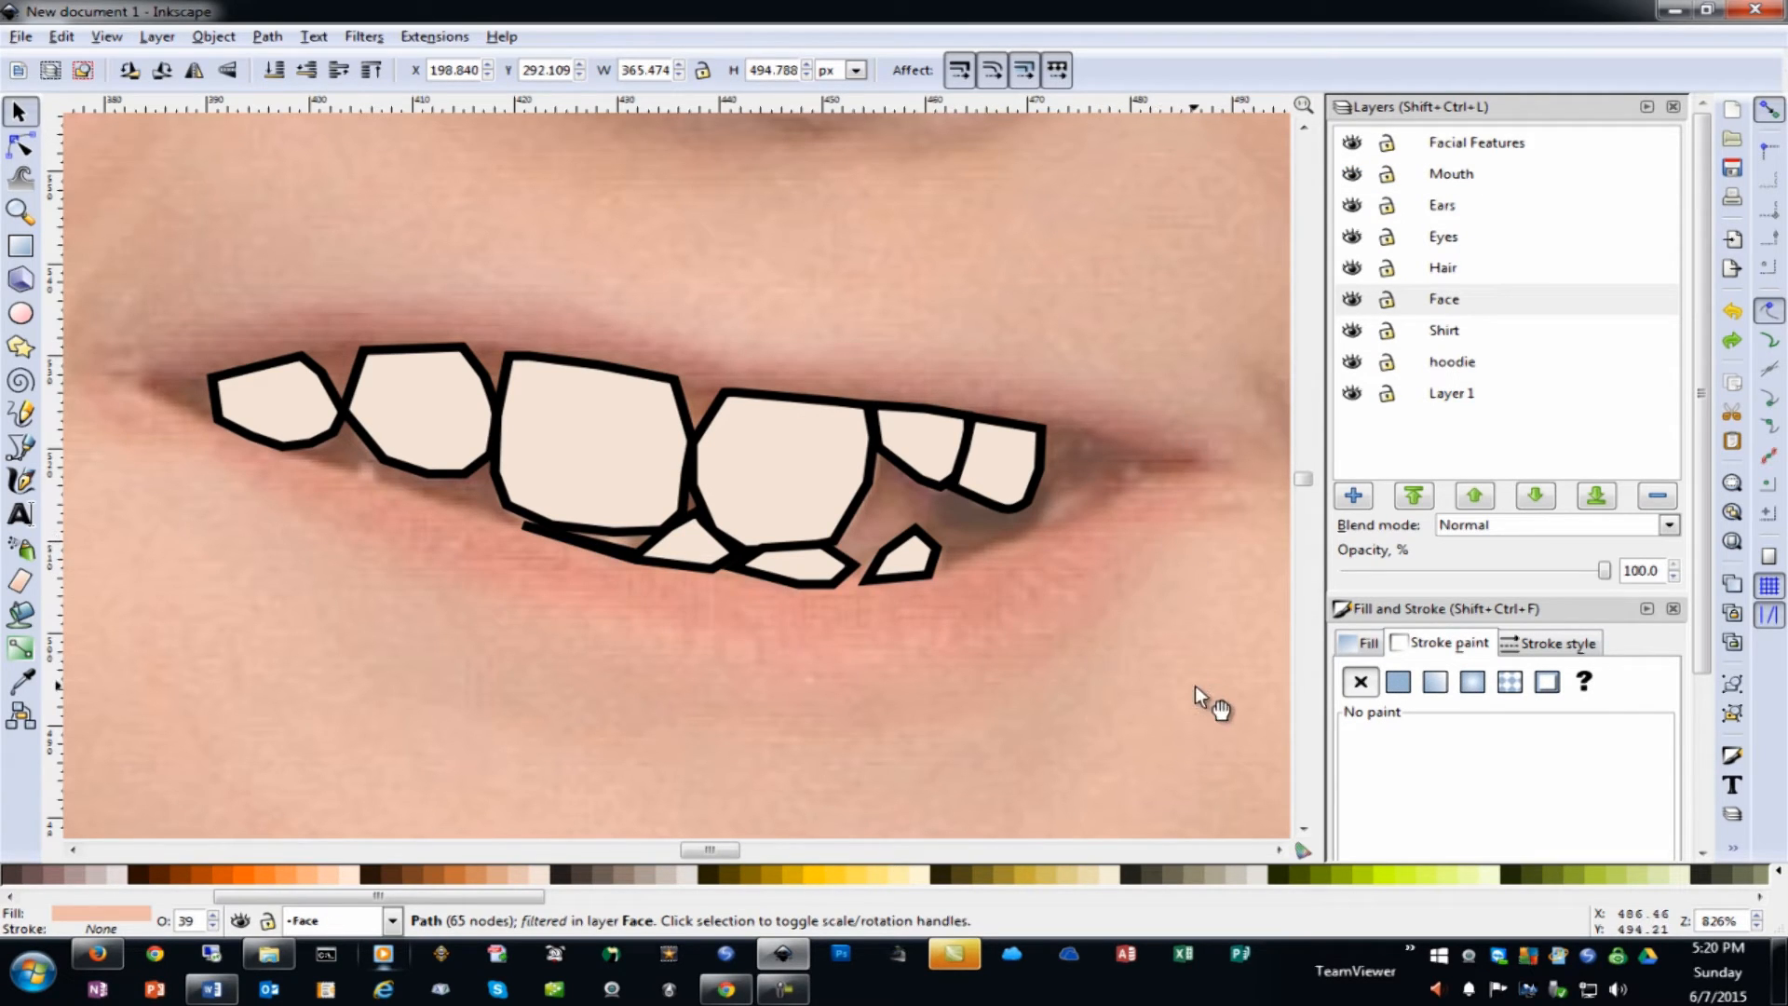
pyautogui.press('-')
pyautogui.press('-')
pyautogui.press('-')
pyautogui.press('-')
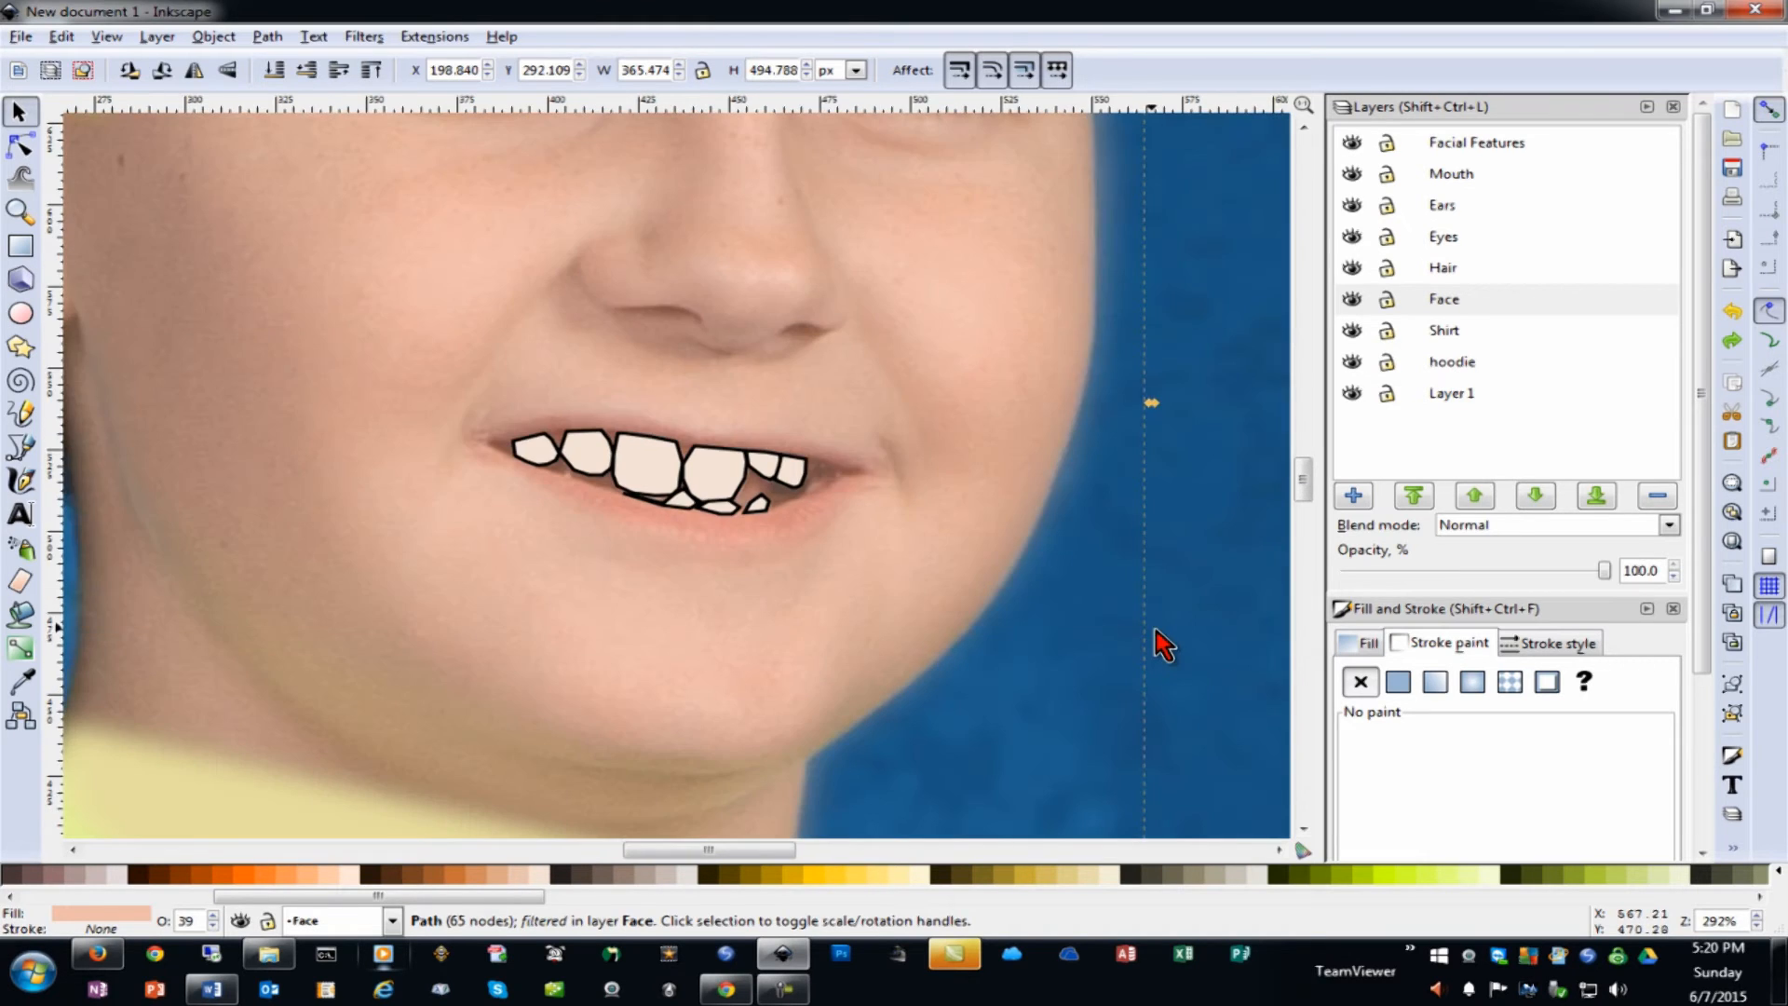
pyautogui.press('-')
pyautogui.press('-')
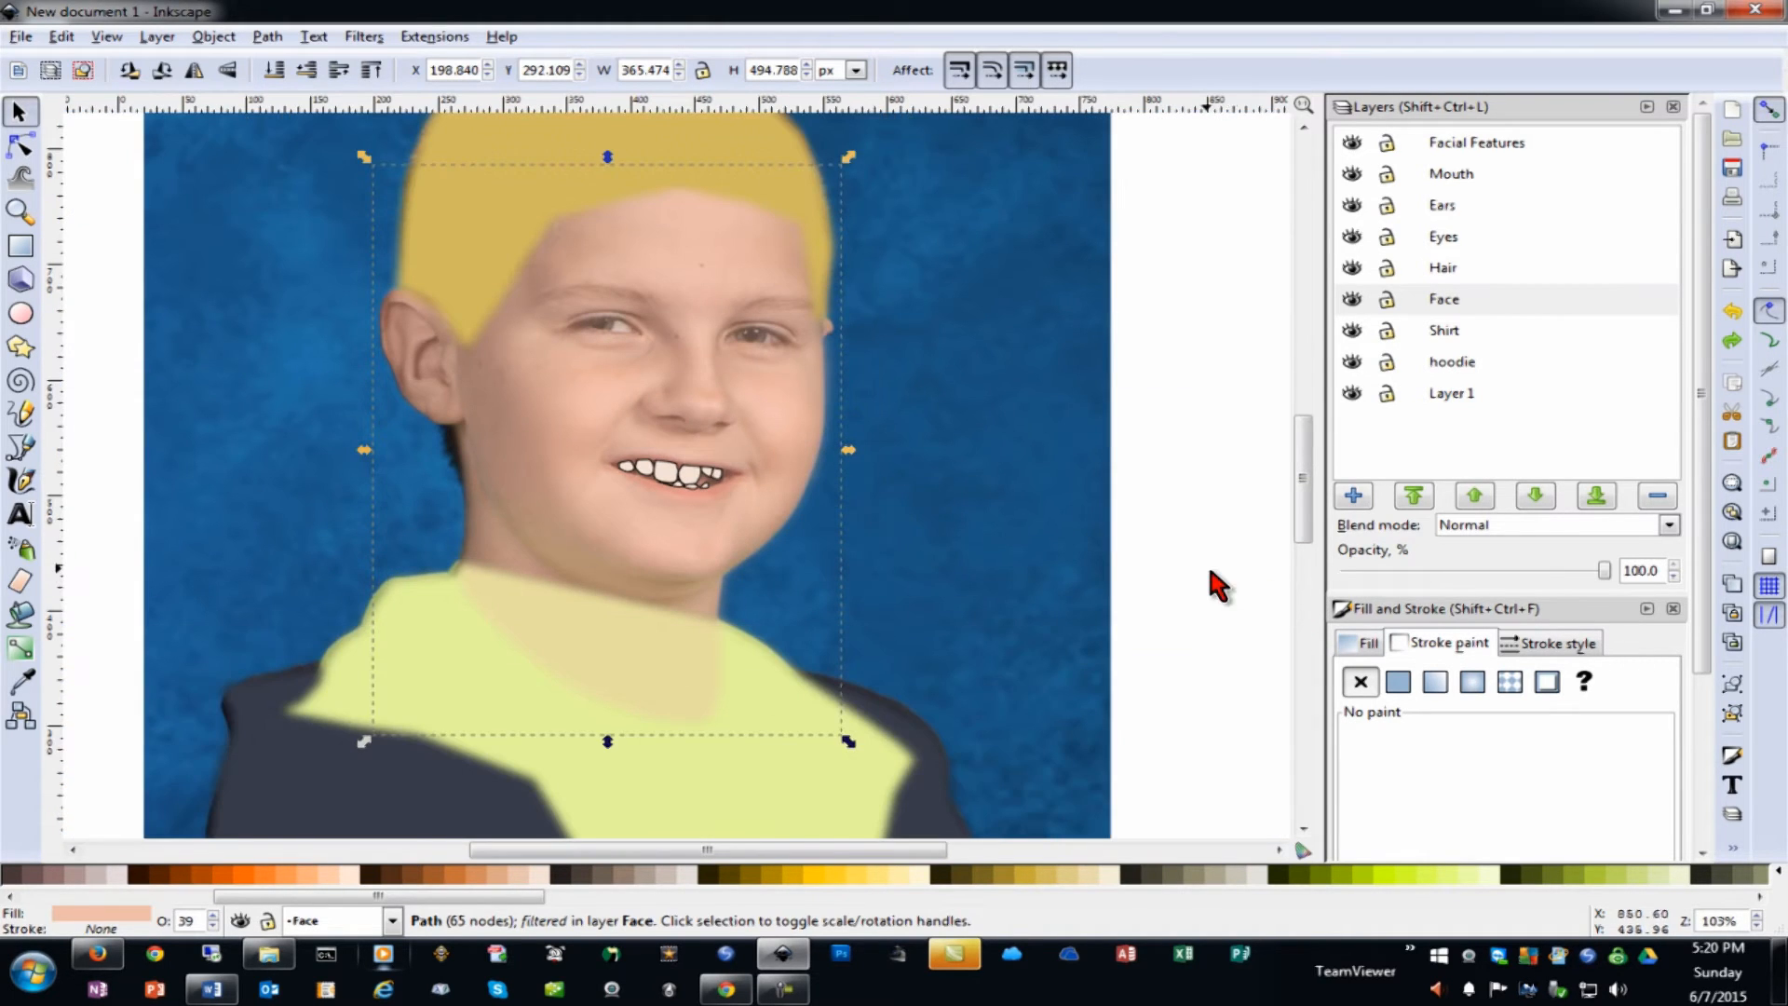
# Remove the black outline stroke from the pink lips shape and from the dark mouth opening
pyautogui.moveTo(1176, 583); pyautogui.dragTo(560, 447)
pyautogui.press('3')
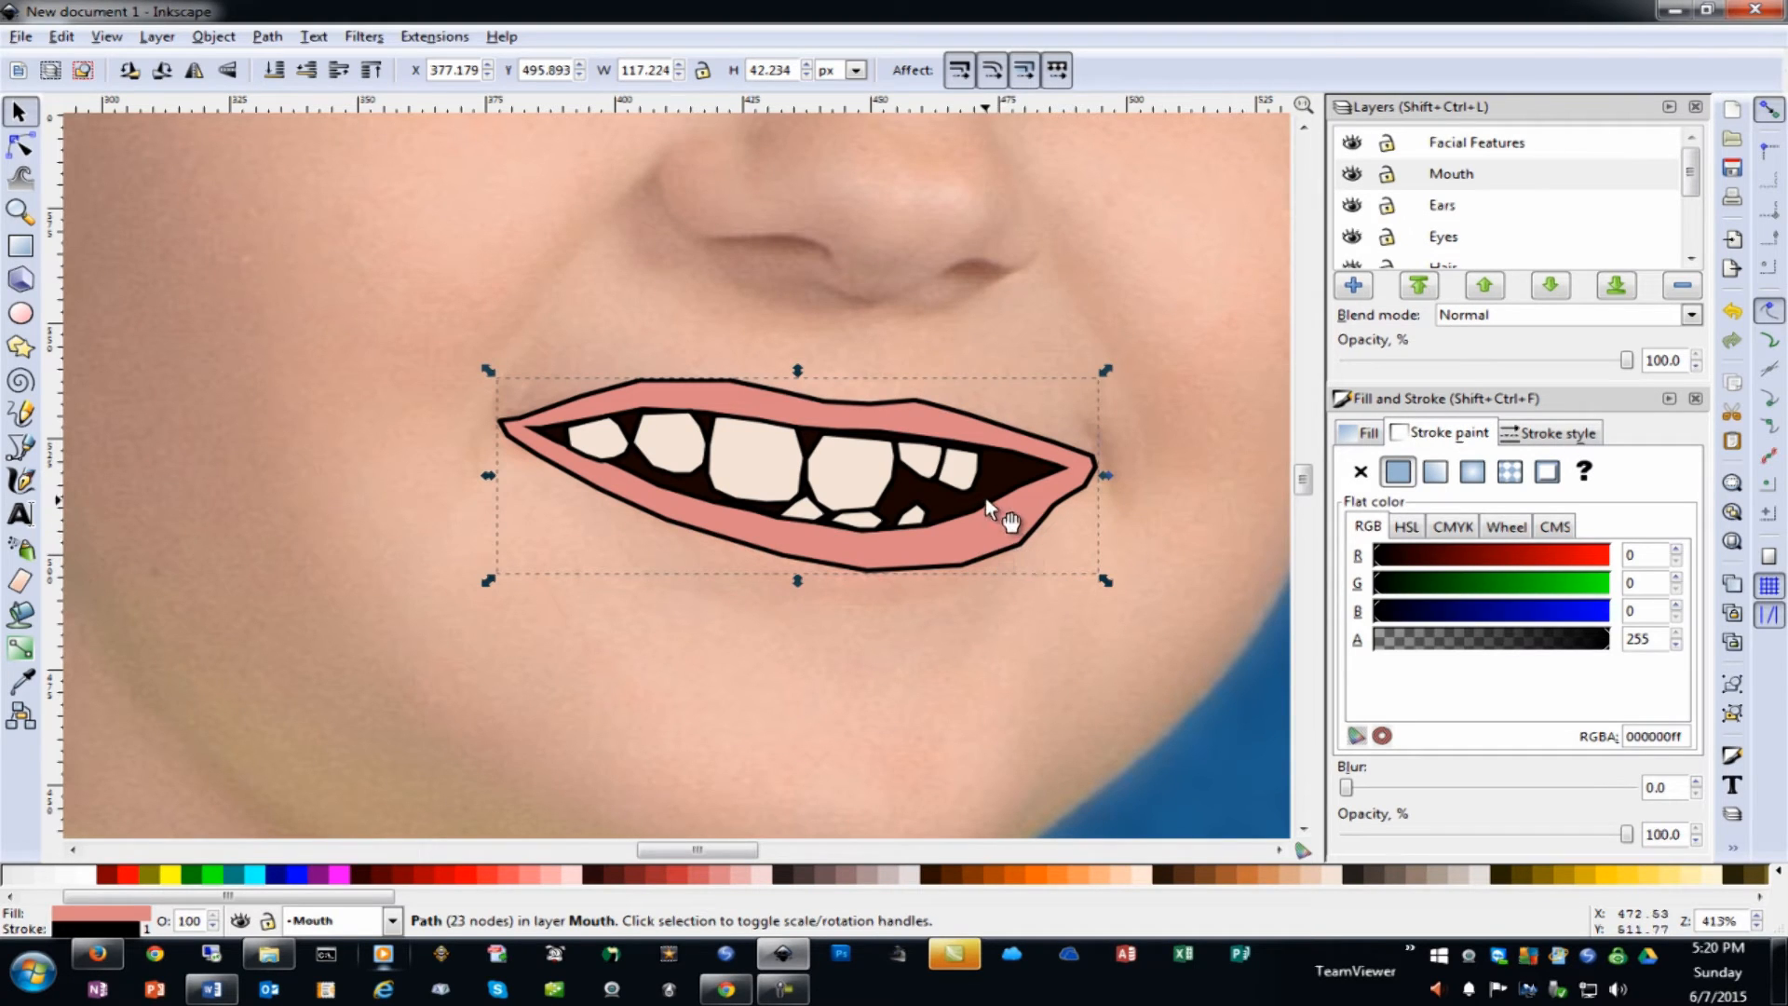
pyautogui.click(979, 497)
pyautogui.click(1006, 536)
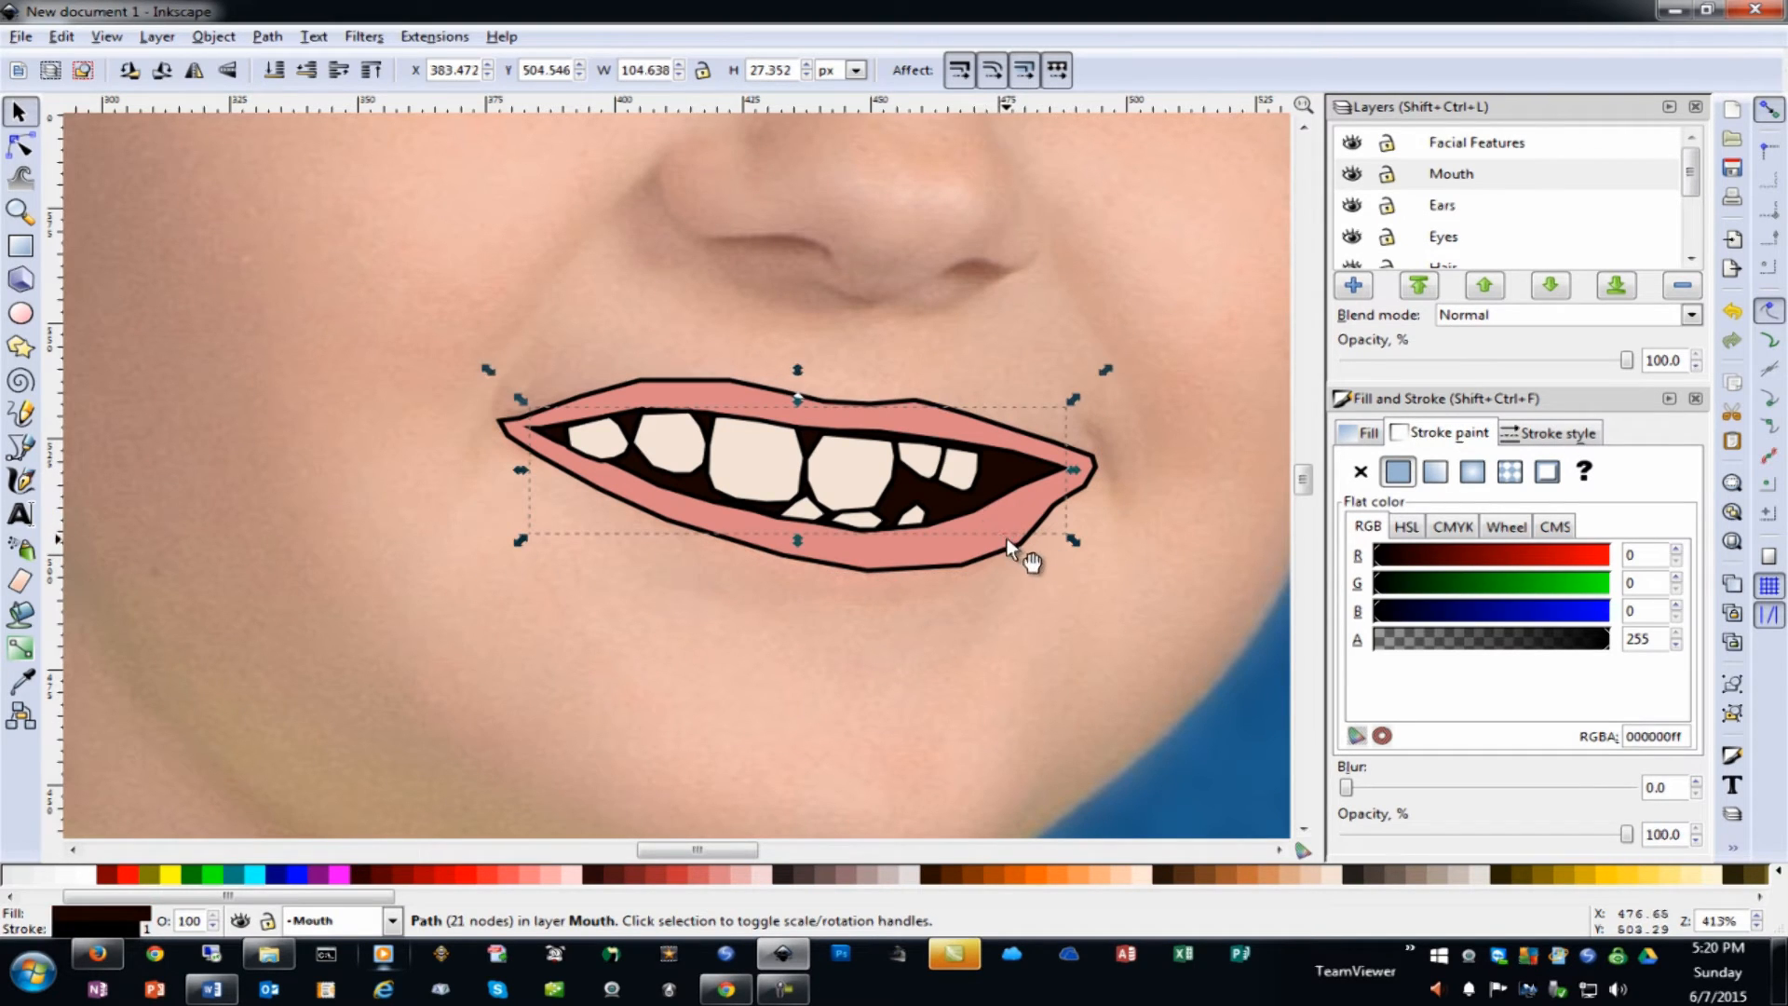
pyautogui.click(1360, 472)
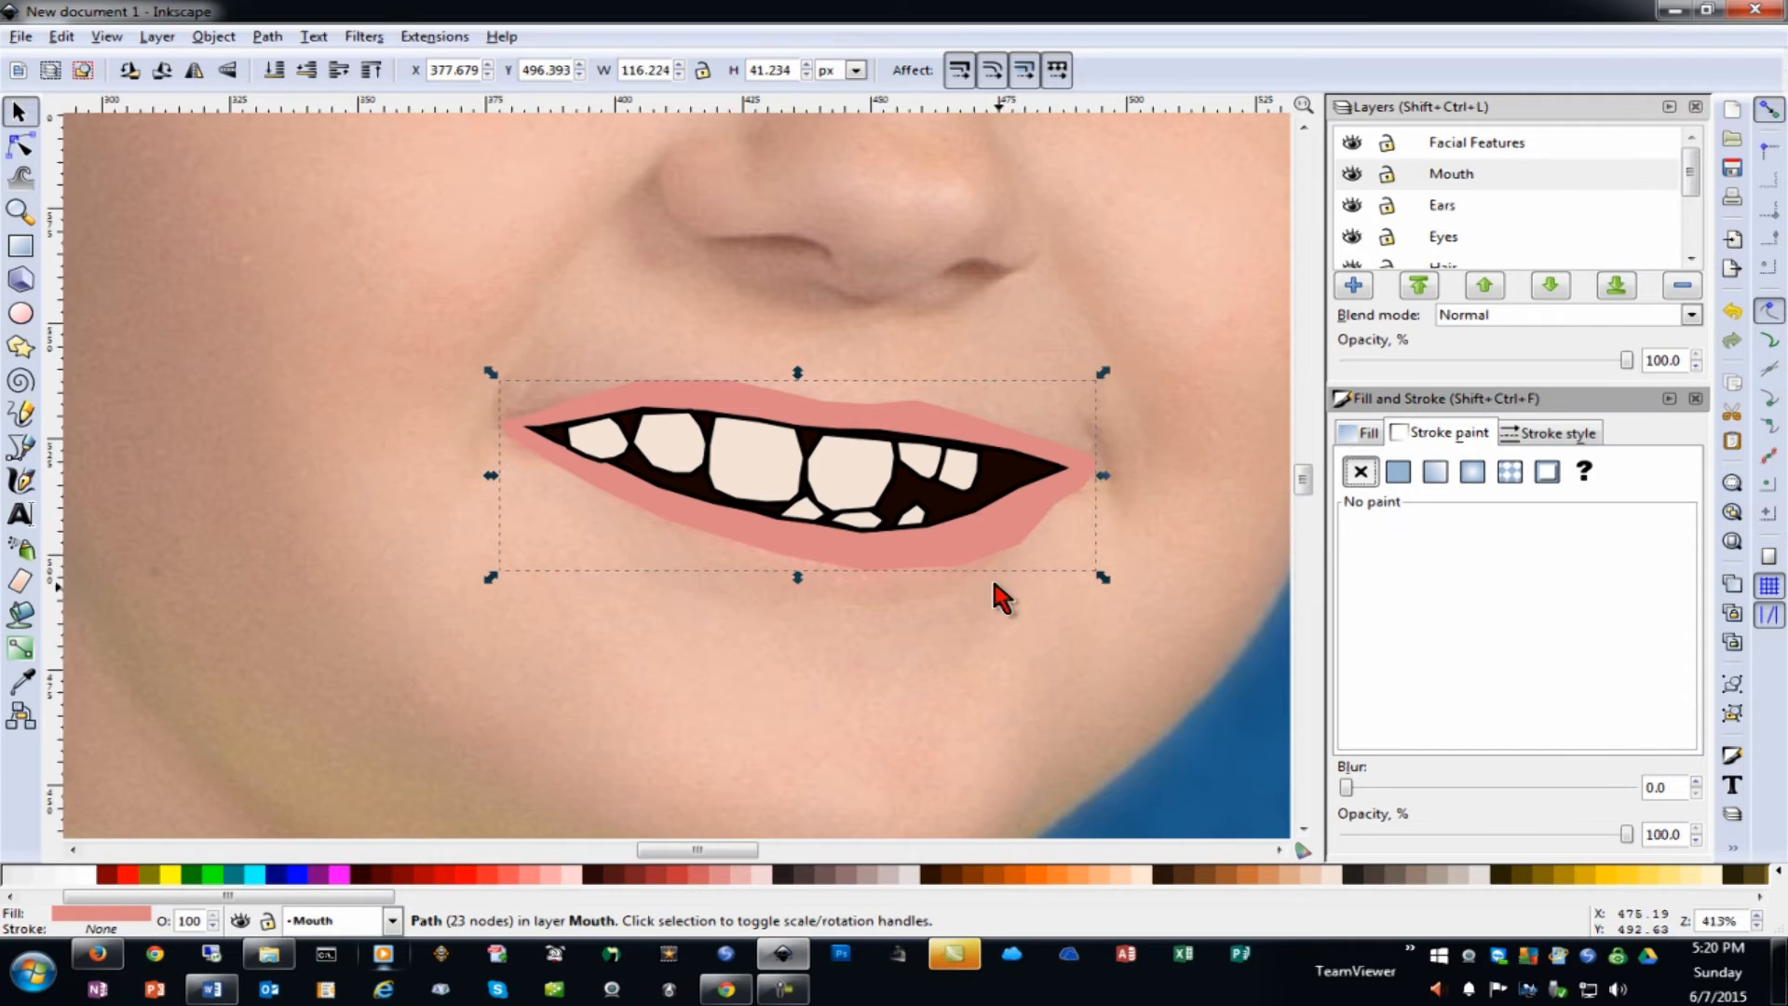
pyautogui.click(993, 461)
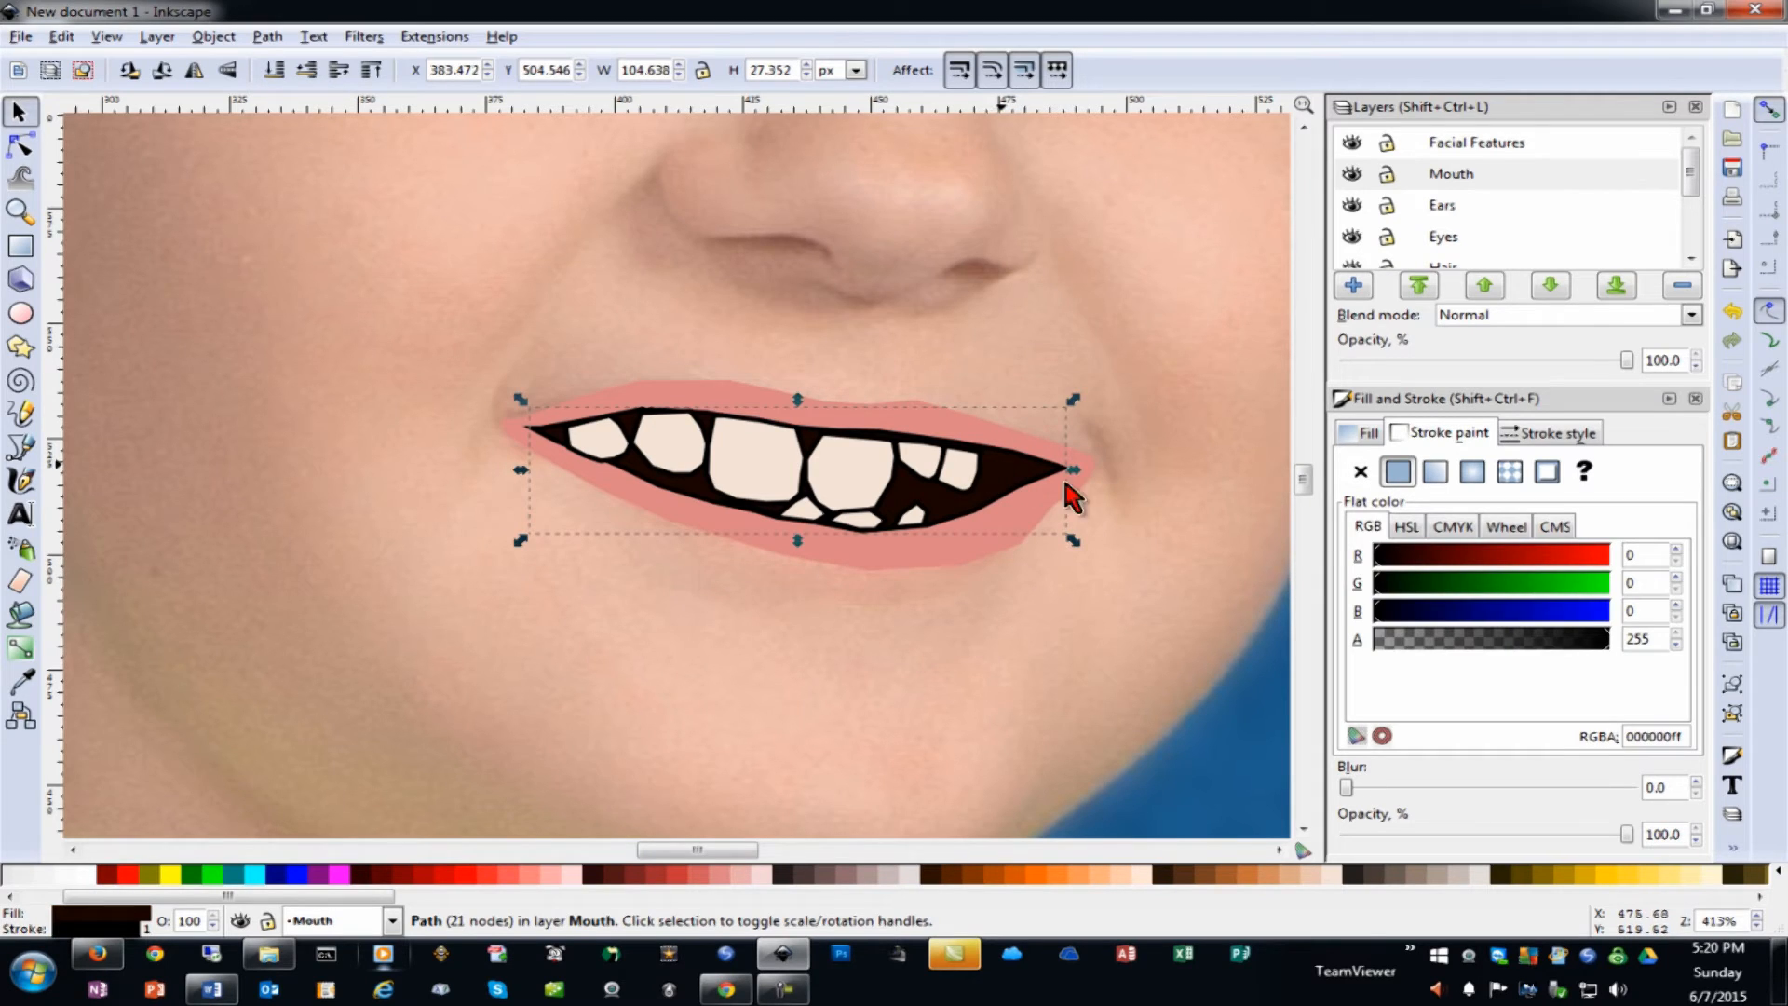
pyautogui.click(1361, 472)
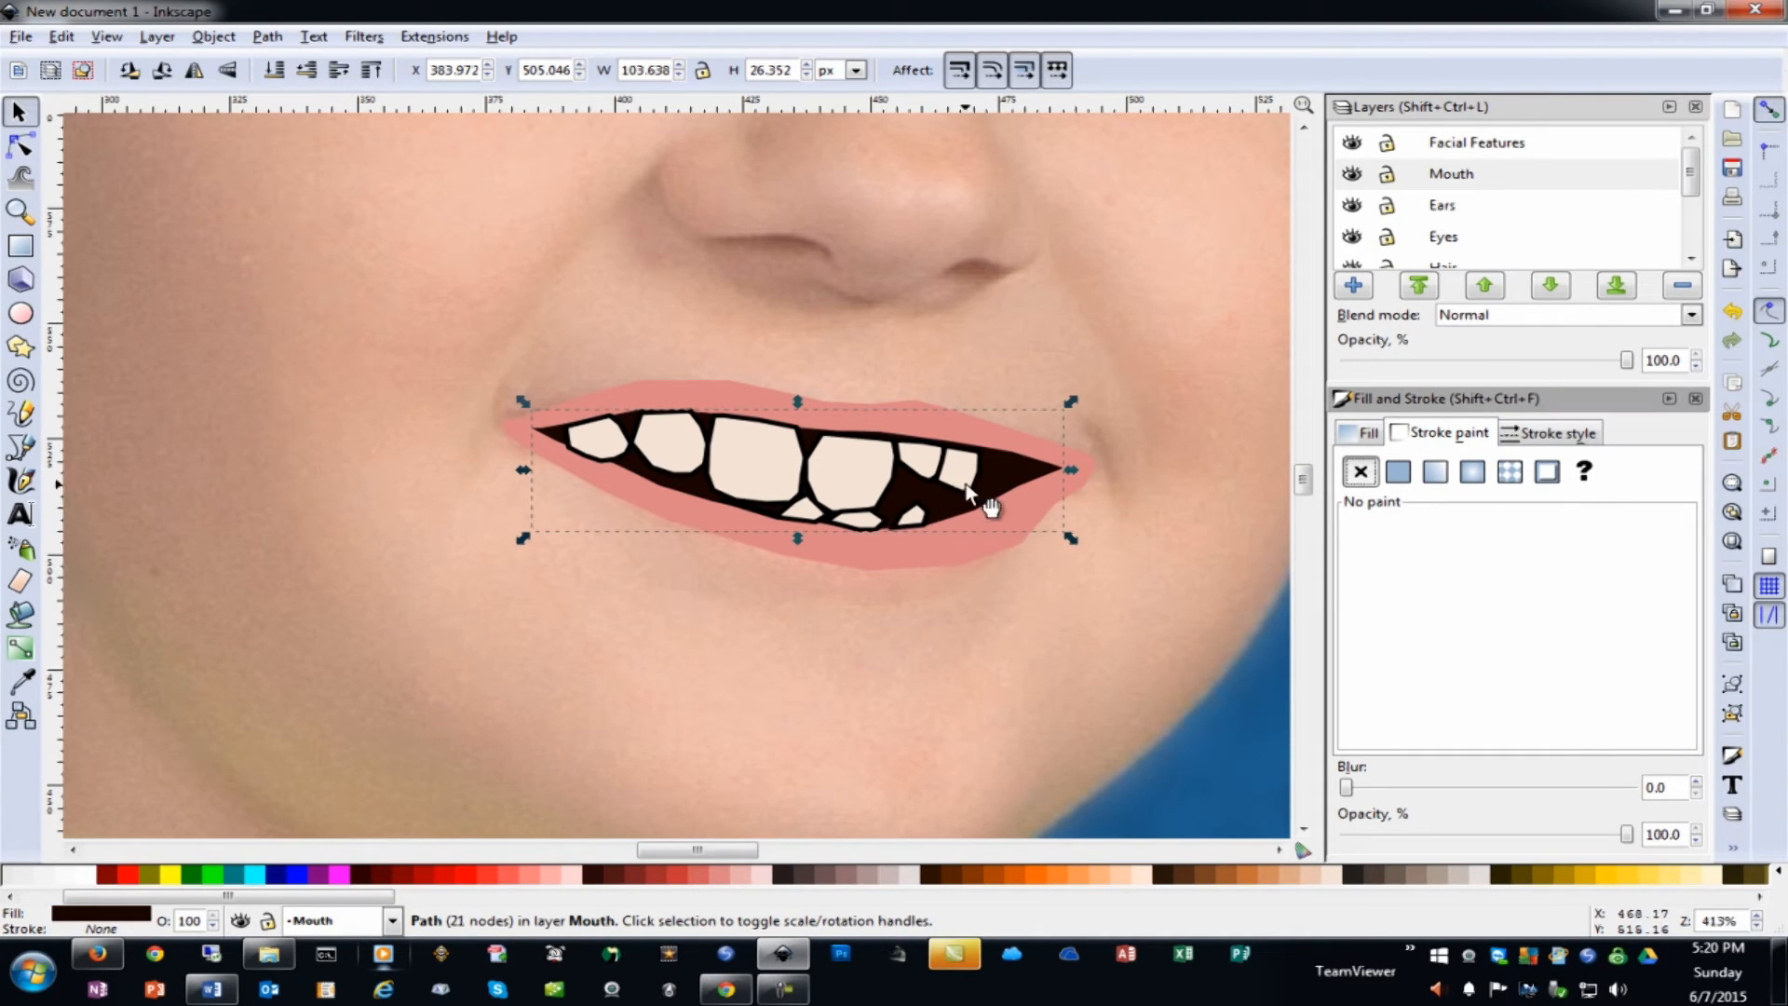
# Lower the mouth opening's upper-edge node above the right front tooth slightly and delete the next two nodes to its right
pyautogui.click(20, 145)
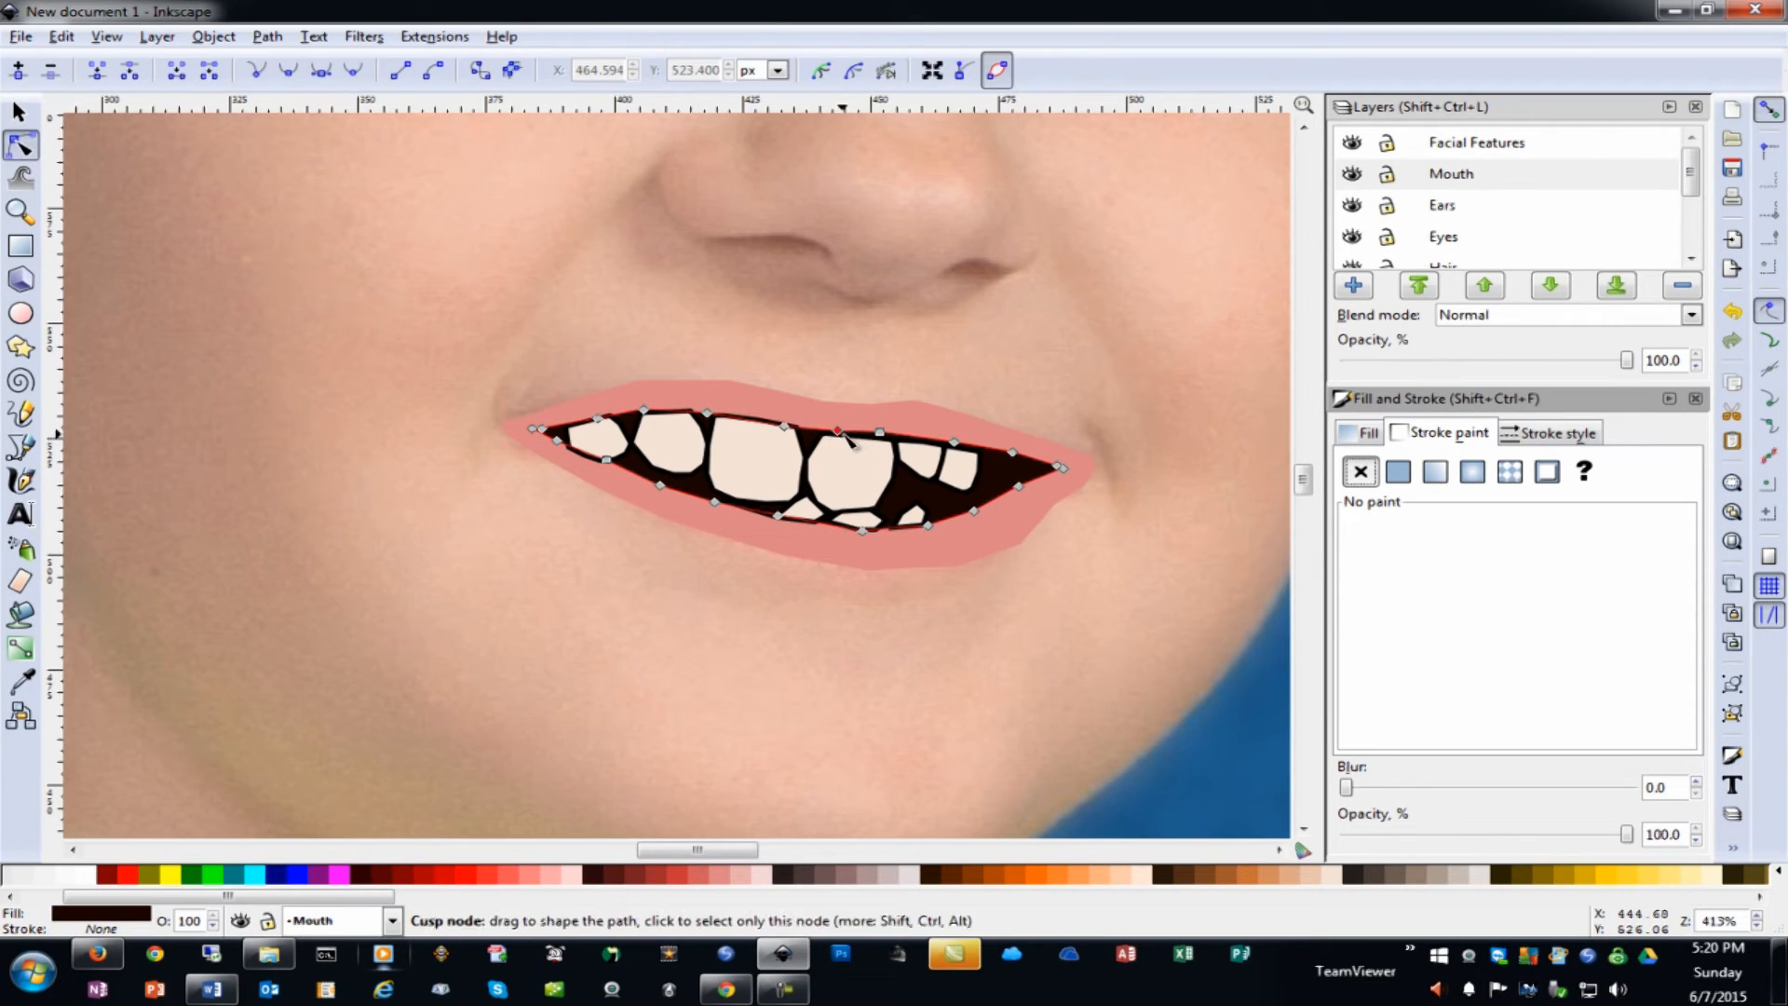
pyautogui.moveTo(836, 431); pyautogui.dragTo(835, 435)
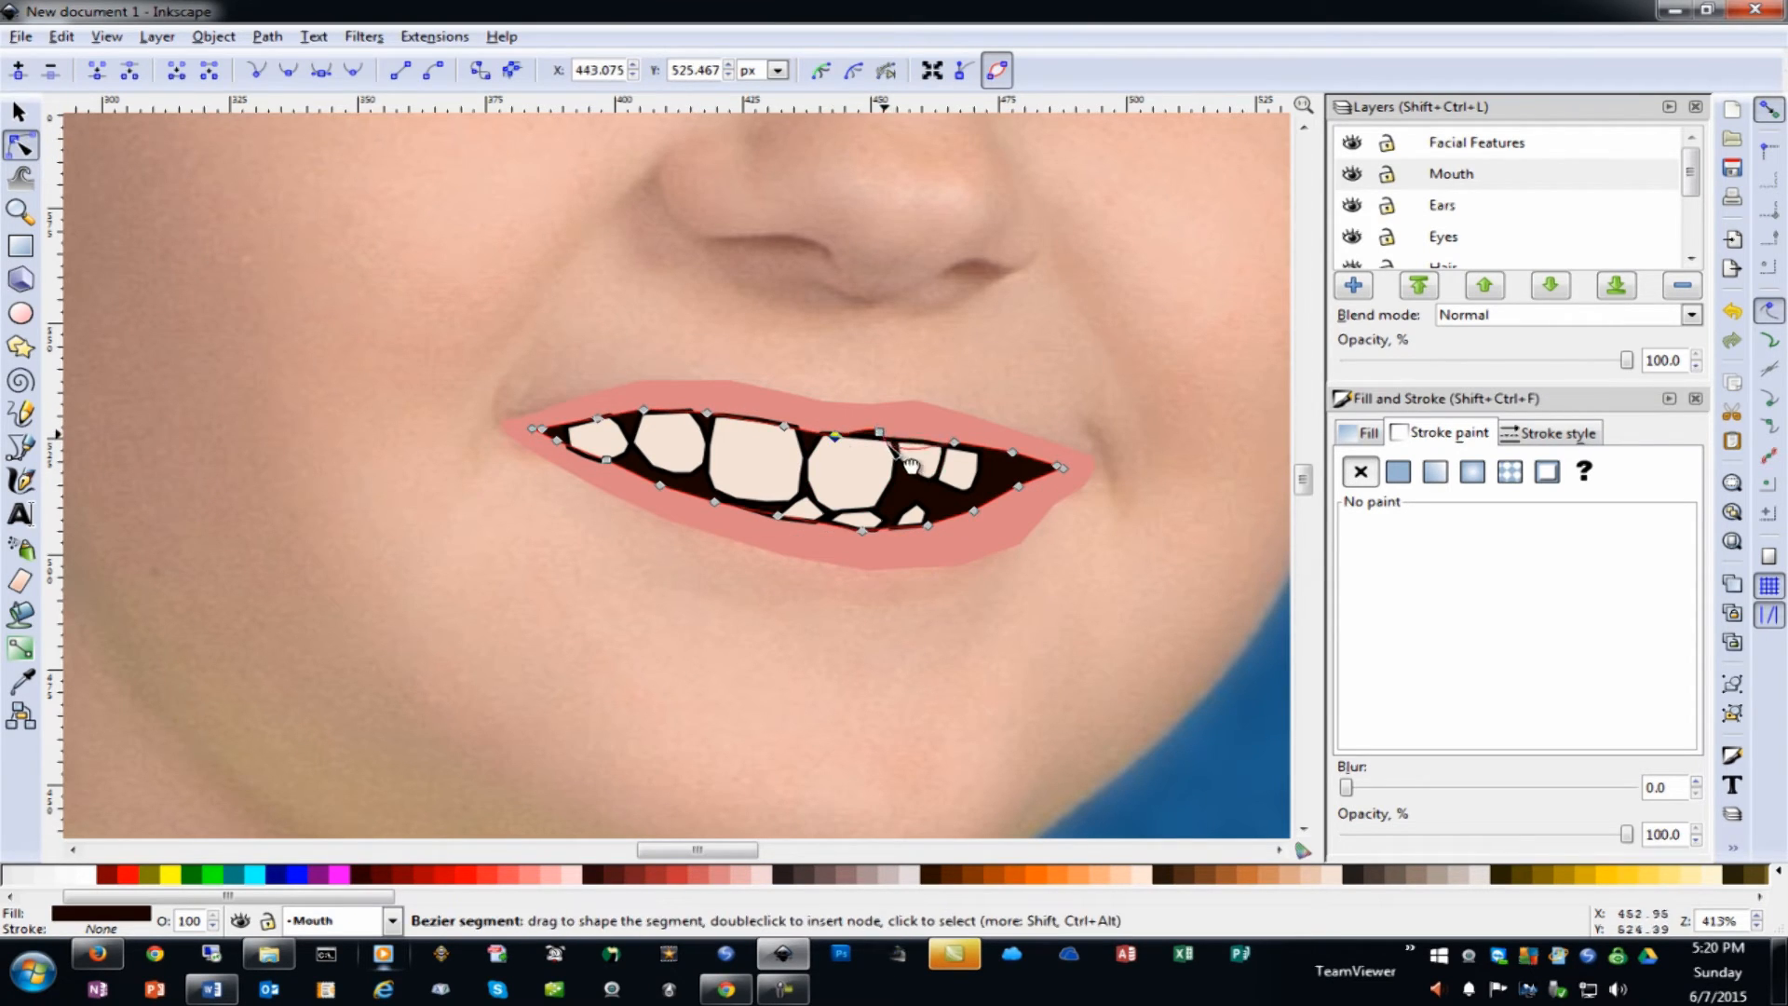
pyautogui.click(880, 432)
pyautogui.press('Escape')
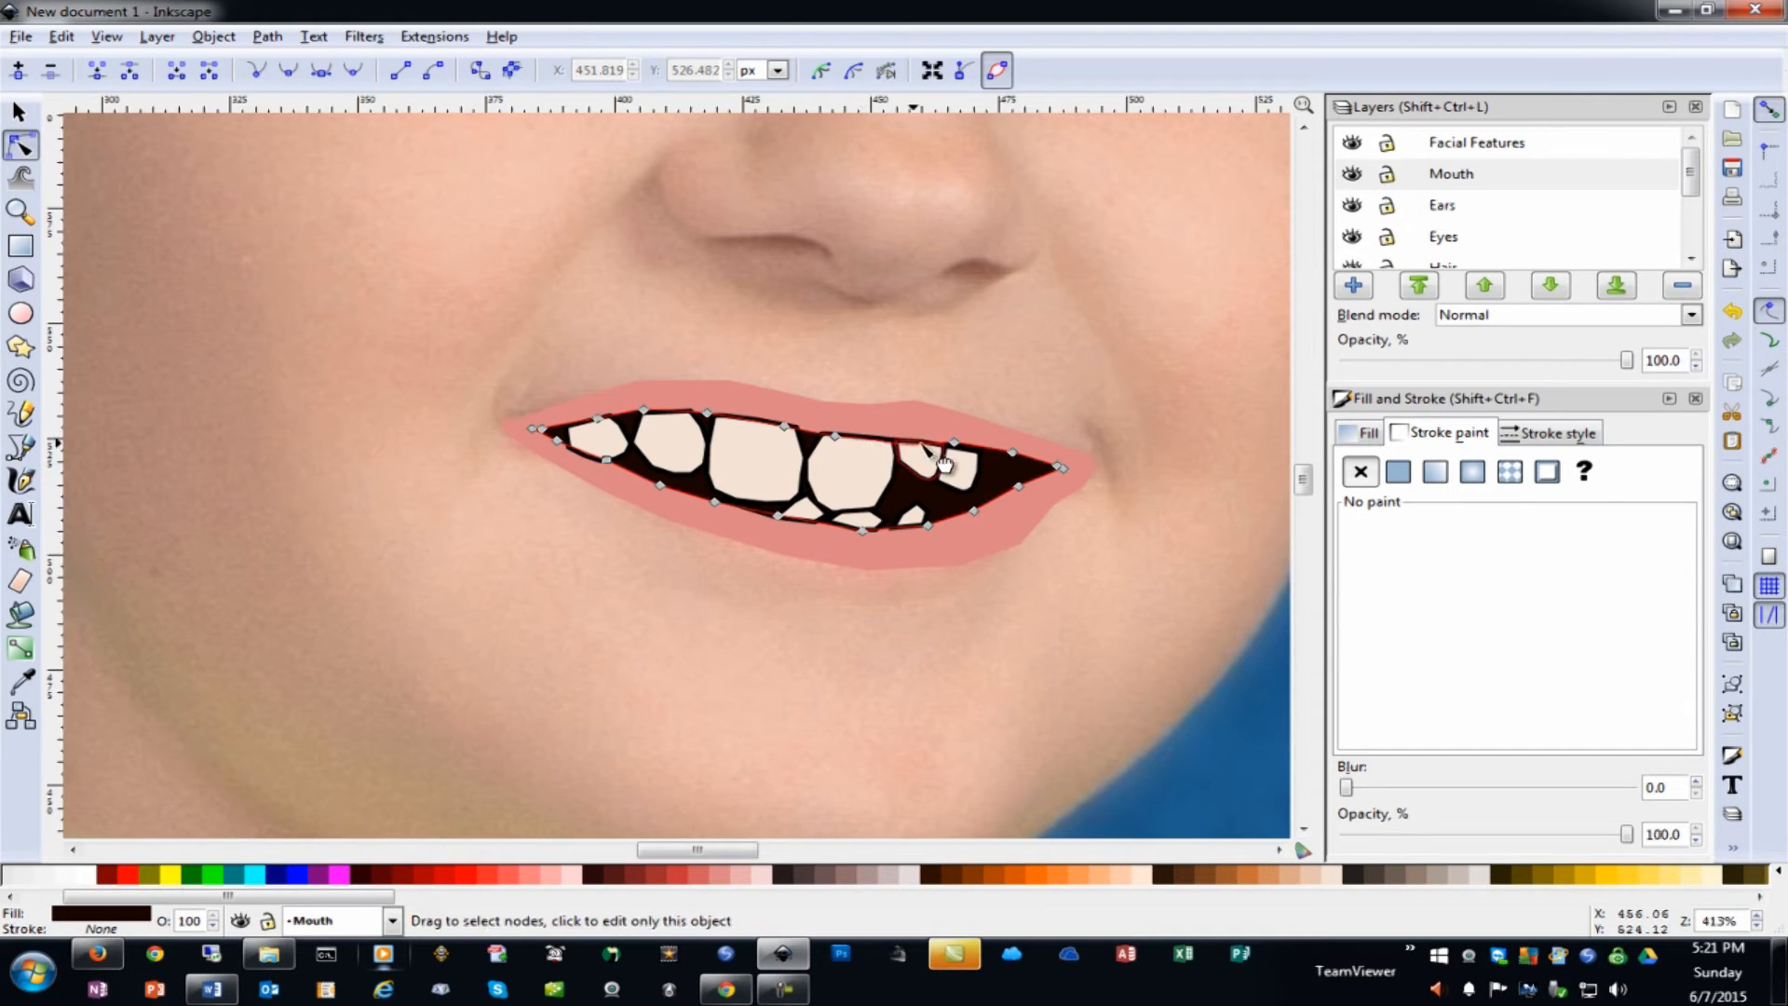
pyautogui.moveTo(955, 441); pyautogui.dragTo(961, 448)
pyautogui.click(959, 471)
pyautogui.click(792, 451)
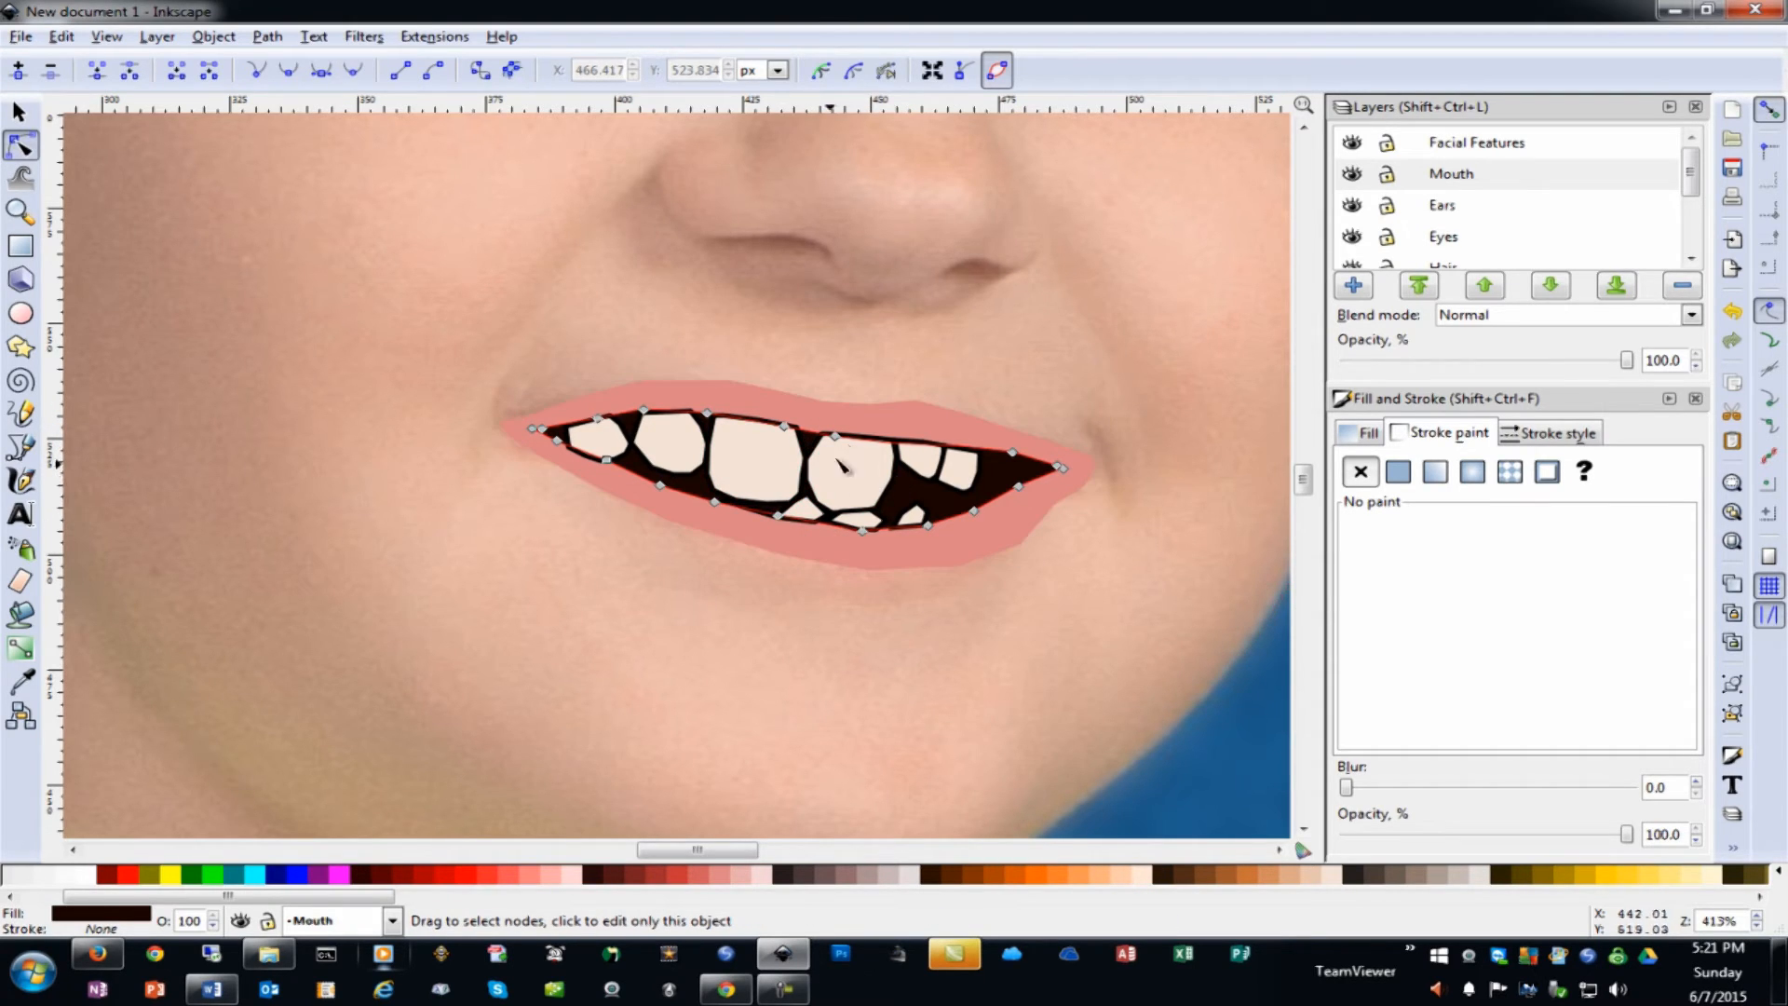
# Remove the outline stroke from all upper and lower teeth together and set their blur to 2.0
pyautogui.click(18, 112)
pyautogui.click(591, 447)
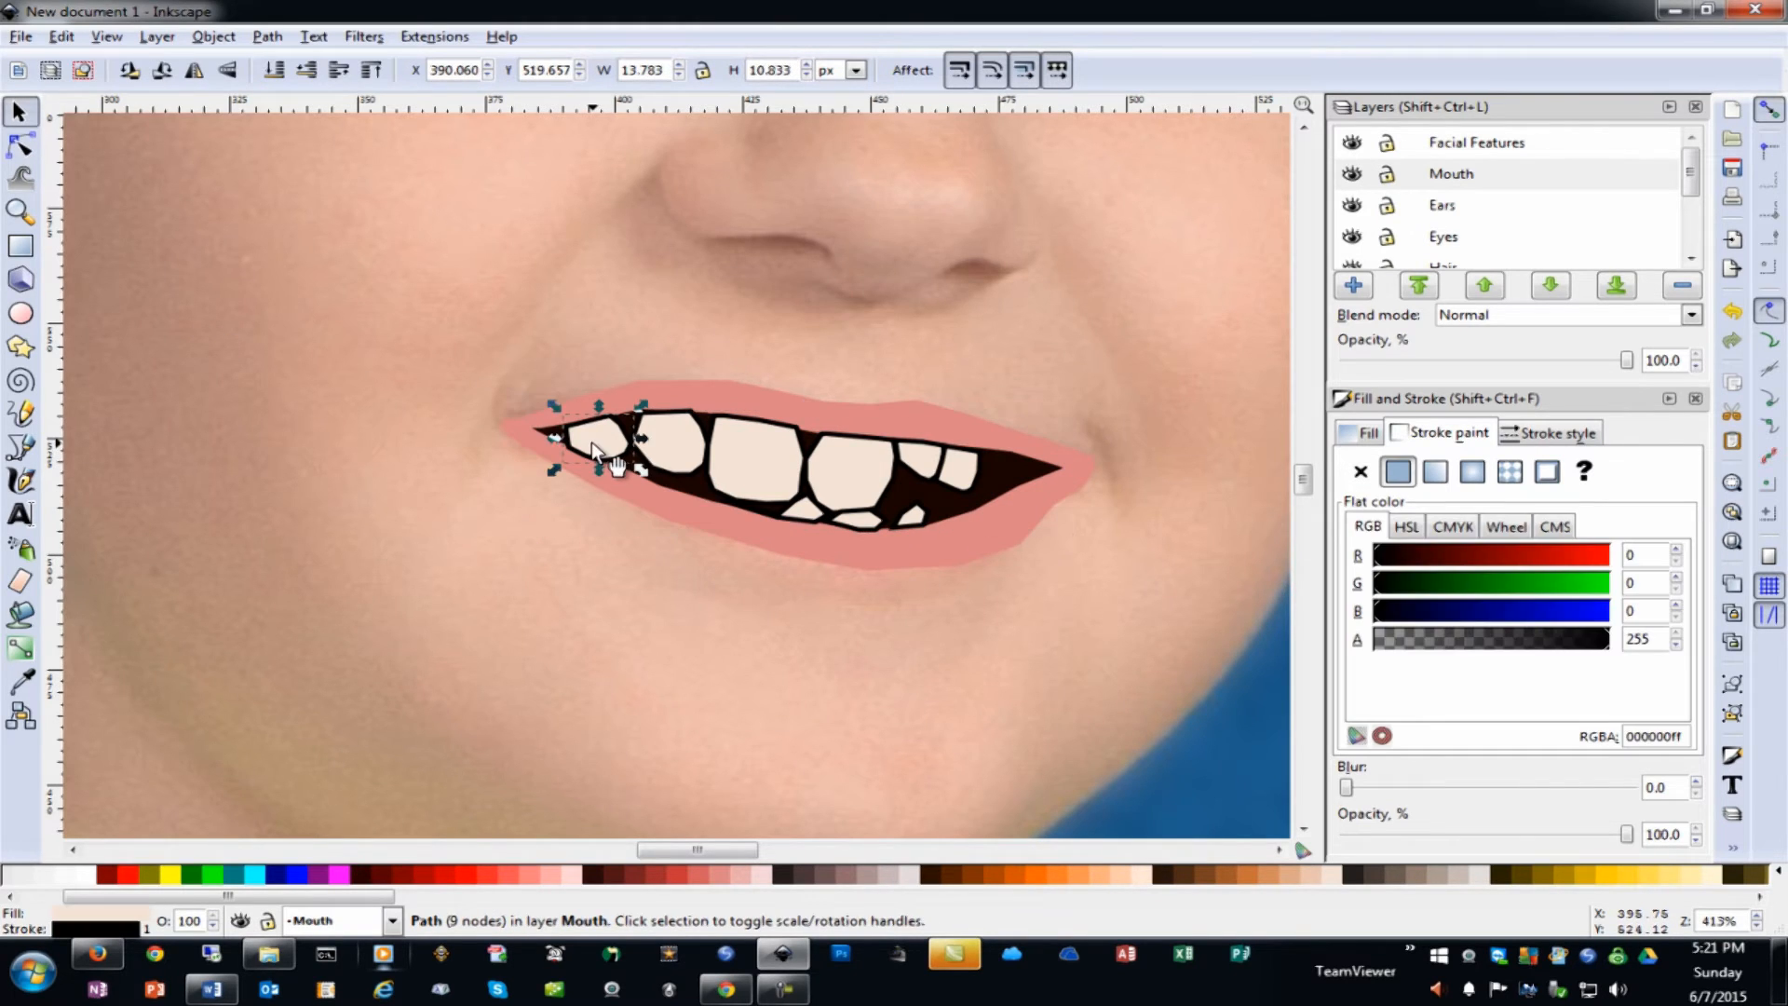
pyautogui.keyDown('shift'); pyautogui.click(756, 445); pyautogui.keyUp('shift')
pyautogui.keyDown('shift'); pyautogui.click(830, 455); pyautogui.keyUp('shift')
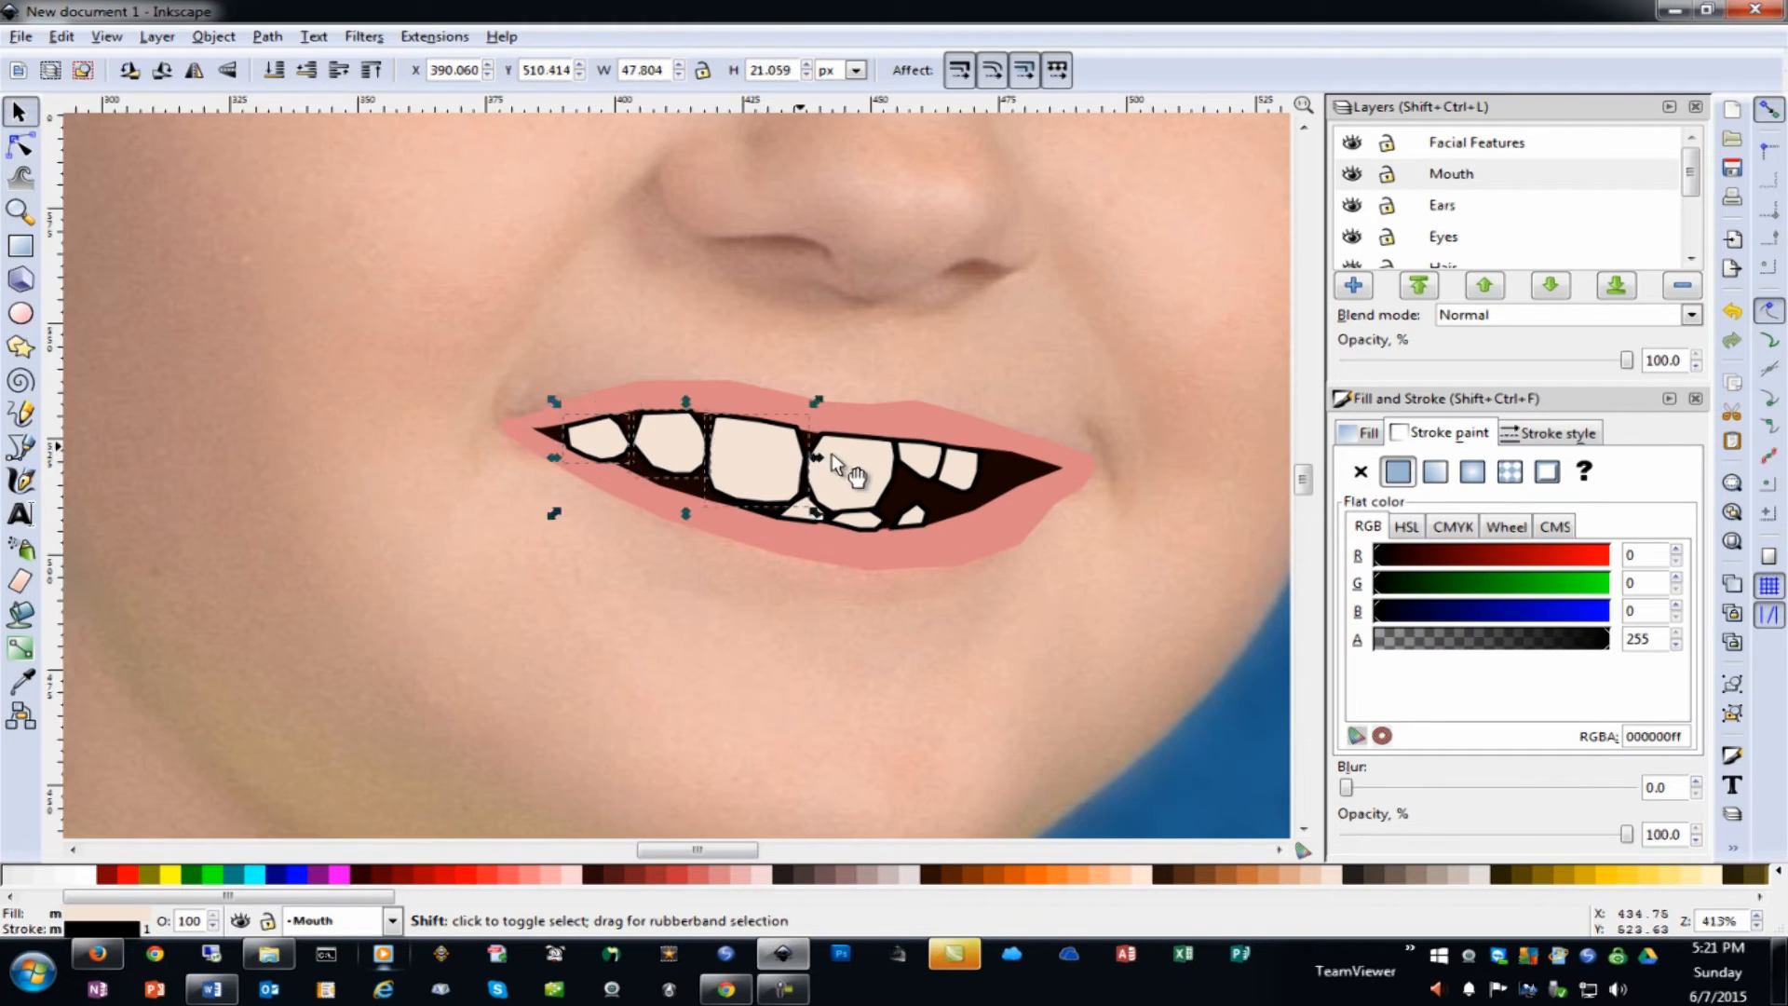
pyautogui.keyDown('shift'); pyautogui.click(967, 465); pyautogui.keyUp('shift')
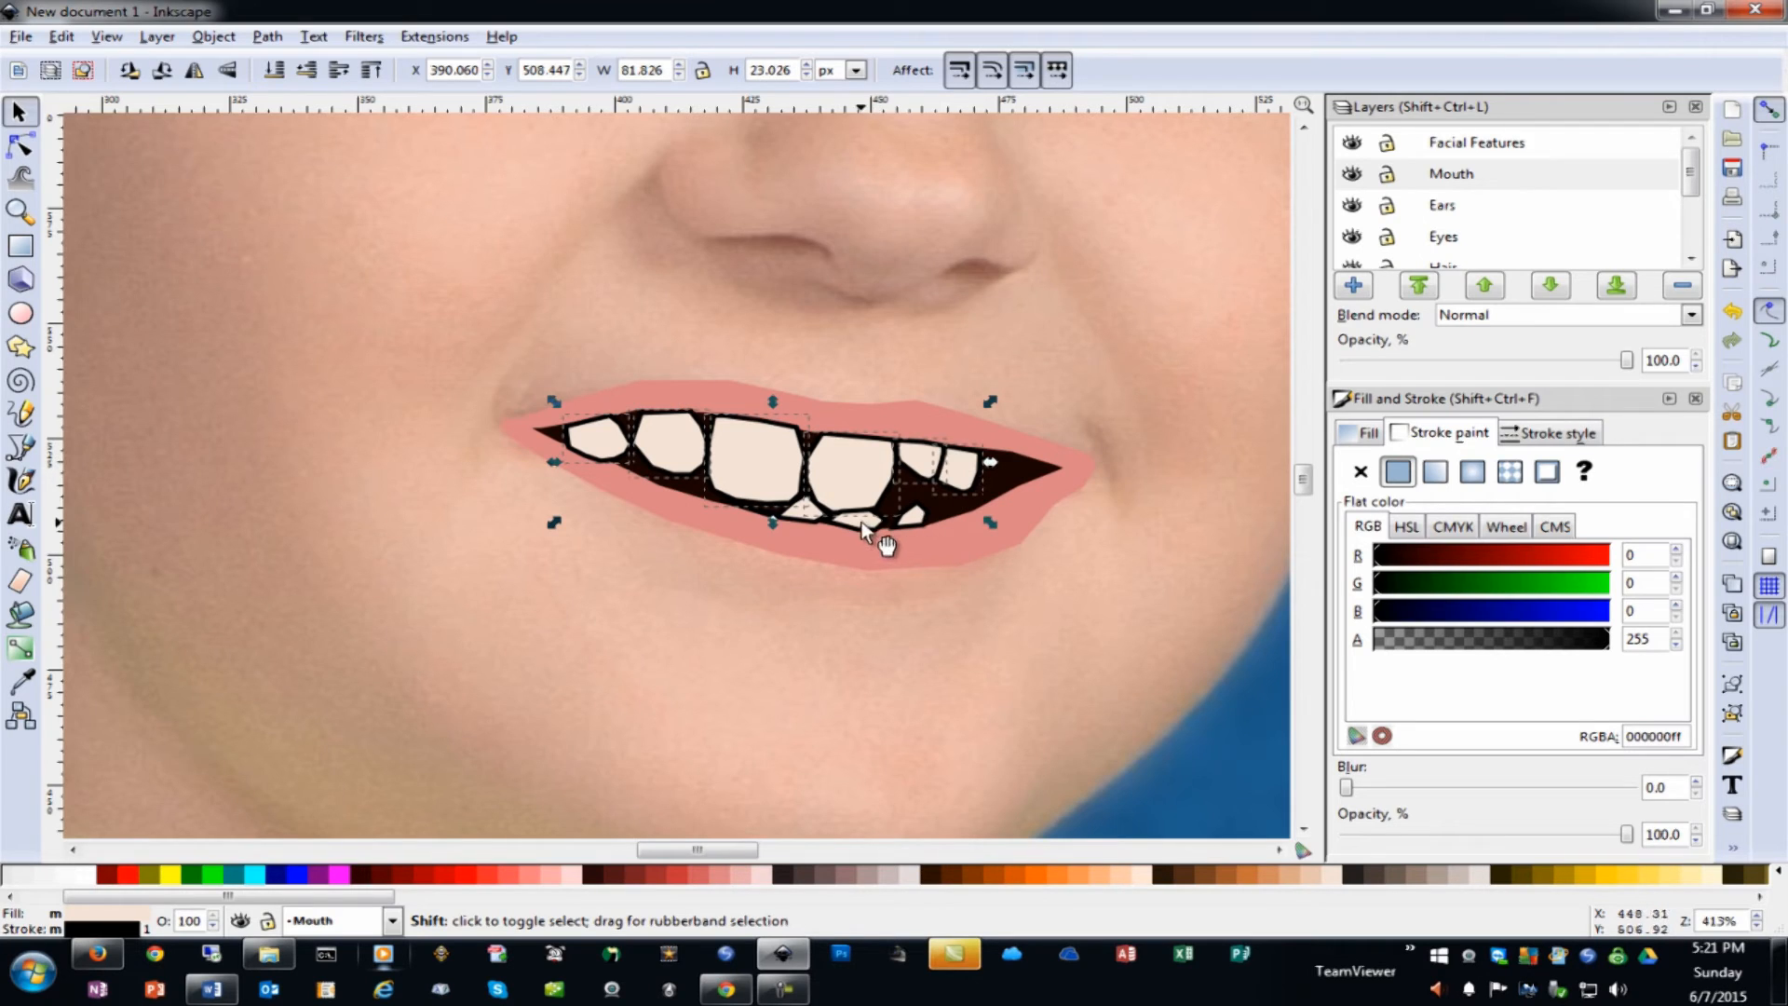
pyautogui.keyDown('shift'); pyautogui.click(901, 520); pyautogui.keyUp('shift')
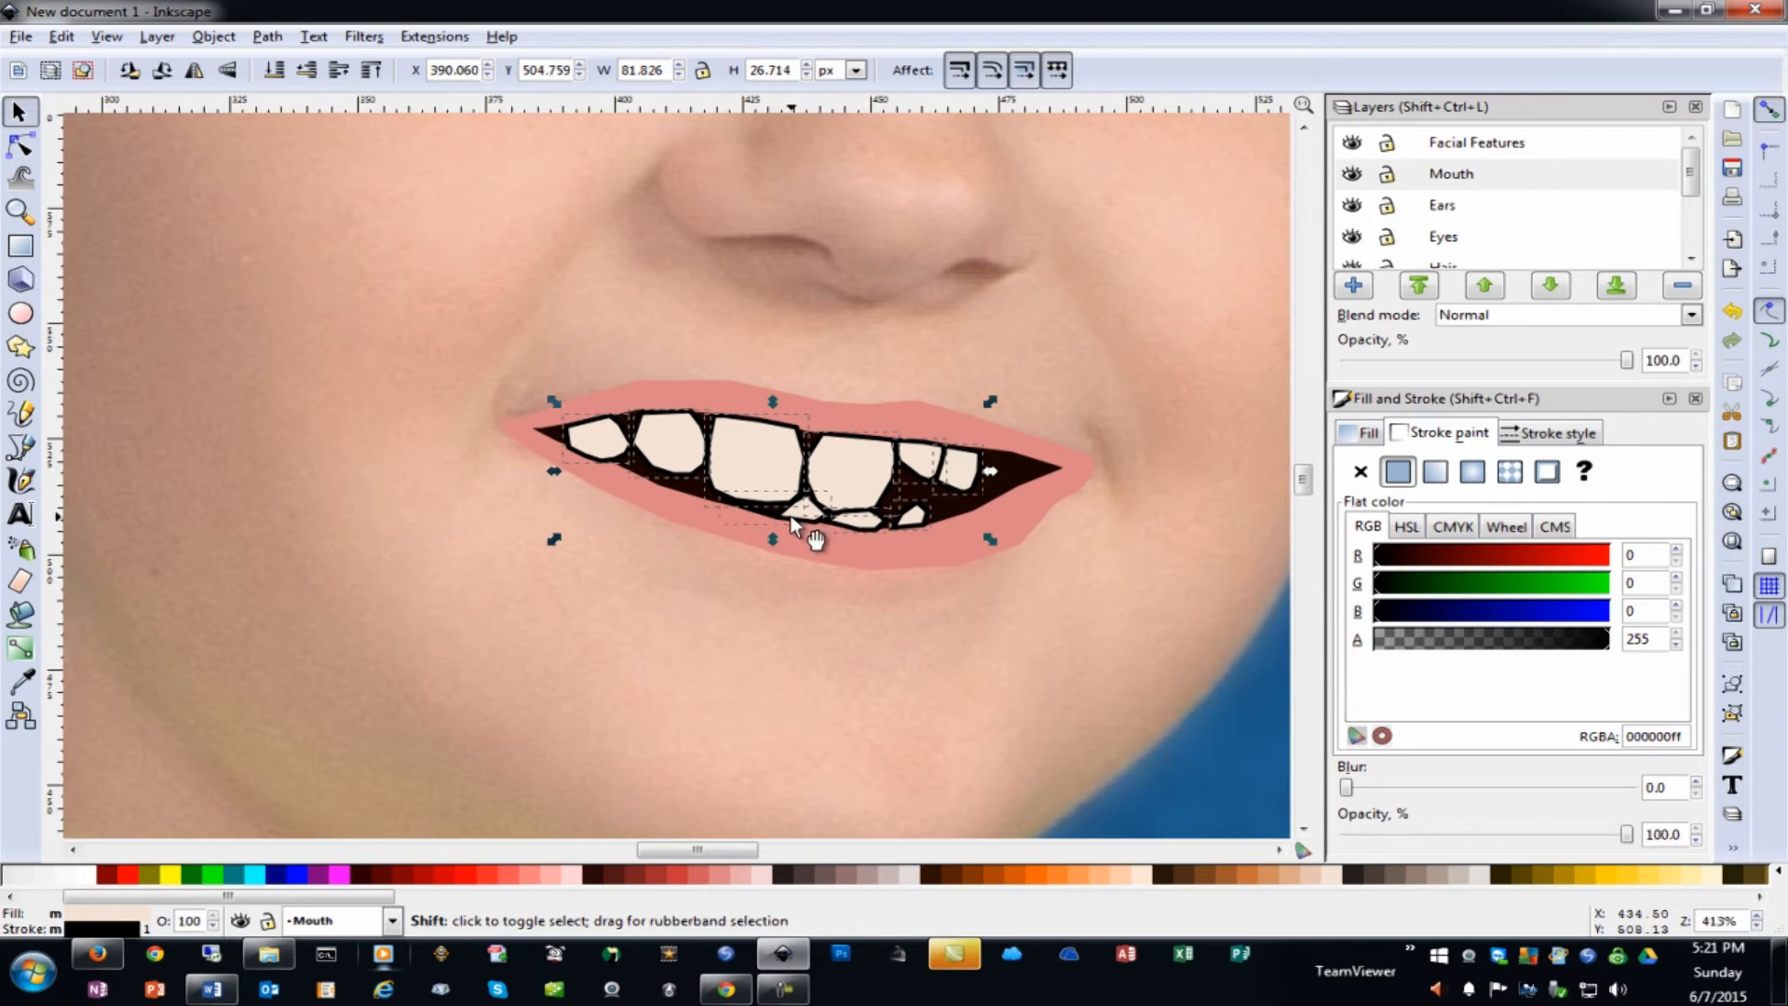
pyautogui.click(1361, 471)
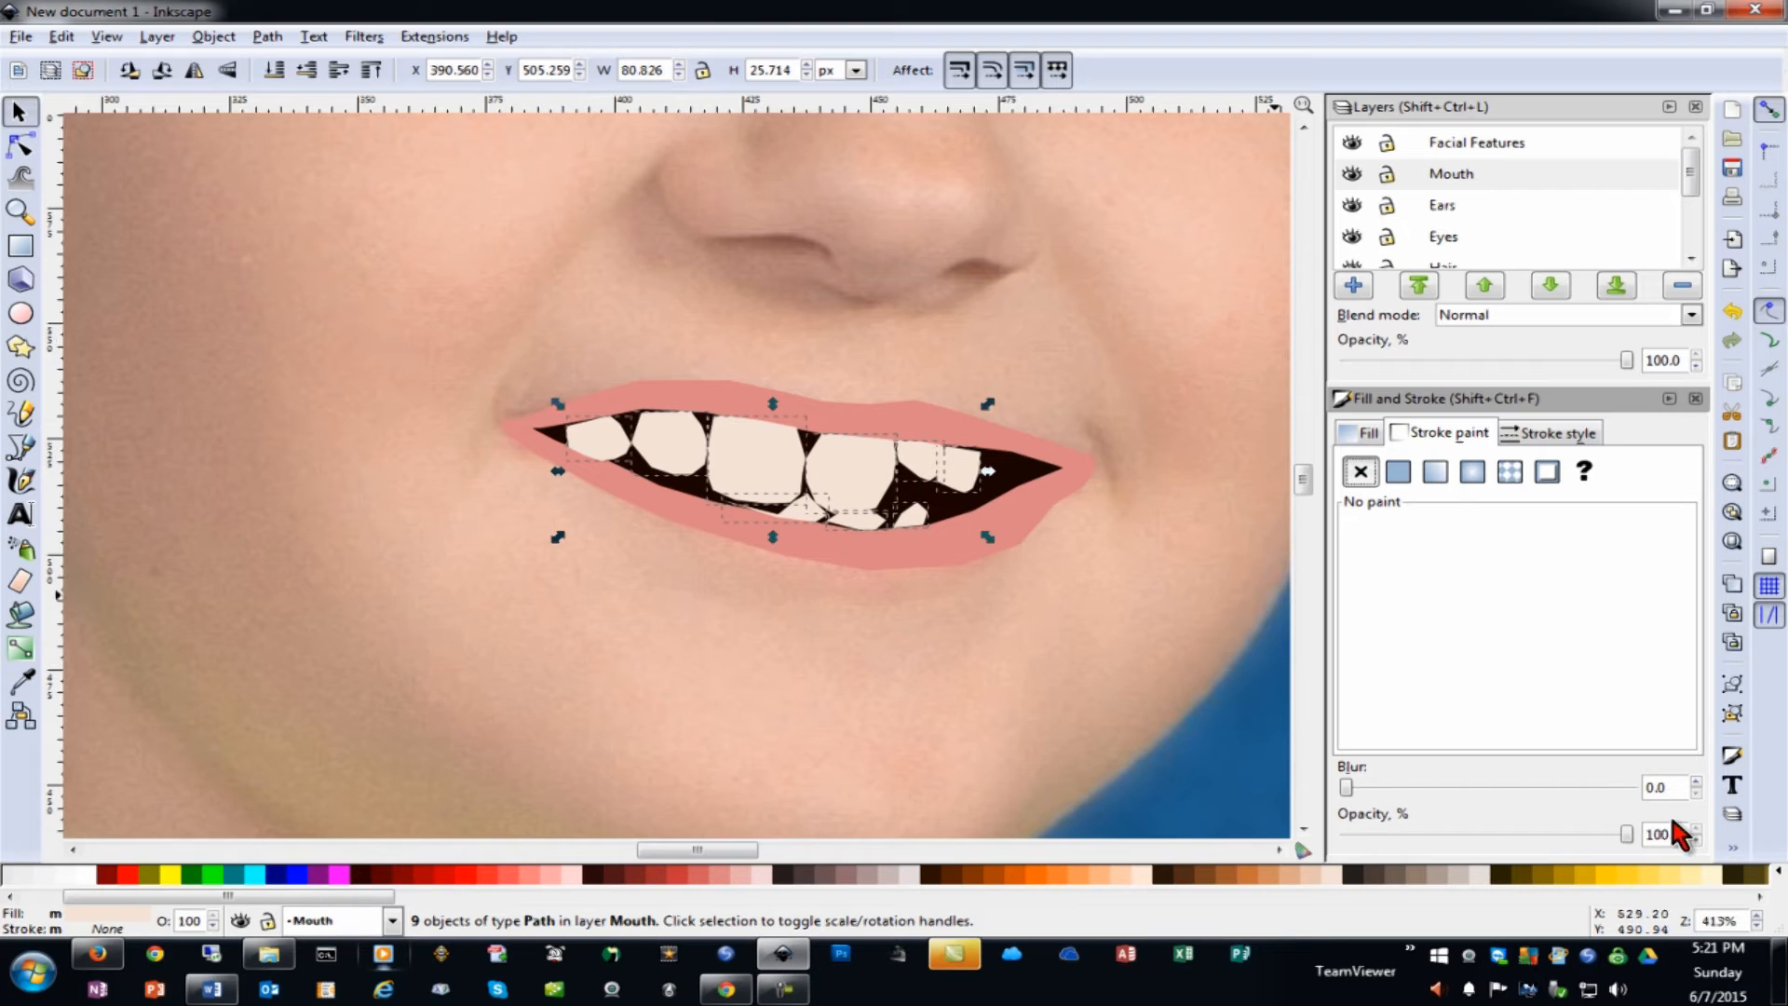
pyautogui.click(1698, 782)
pyautogui.click(1698, 782)
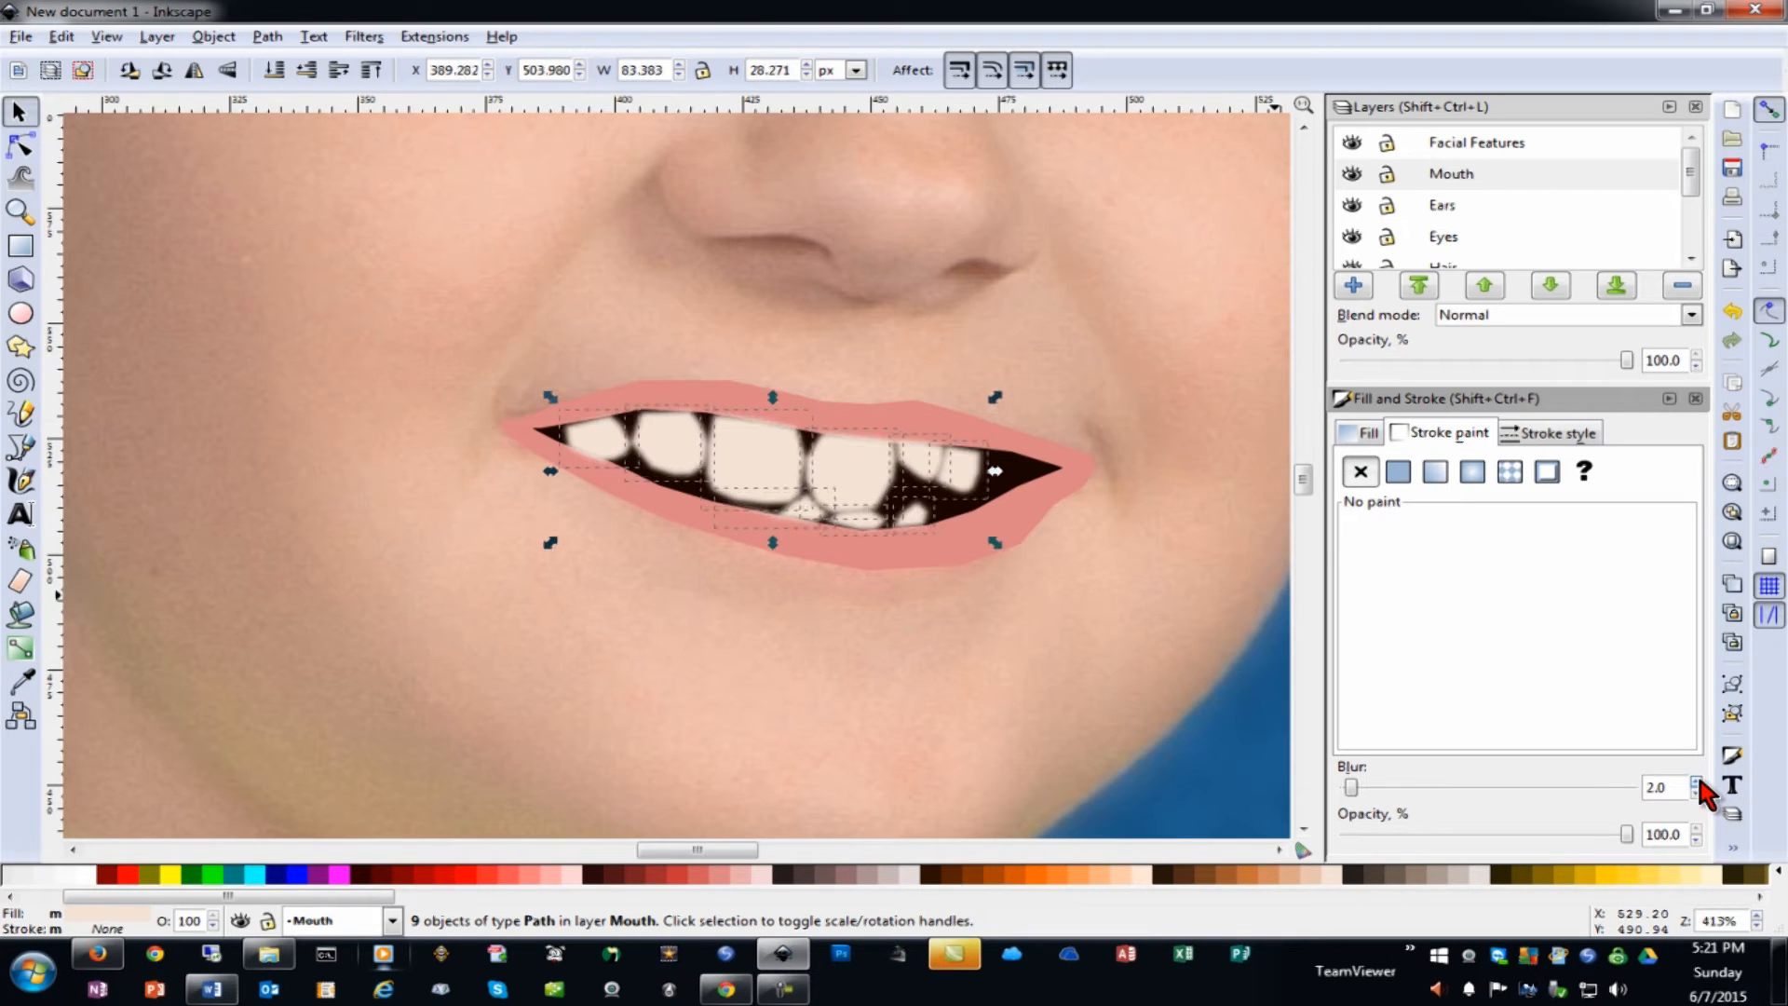
# Set the blur to 2.0 for the dark mouth opening and for the pink lips shape
pyautogui.click(1038, 465)
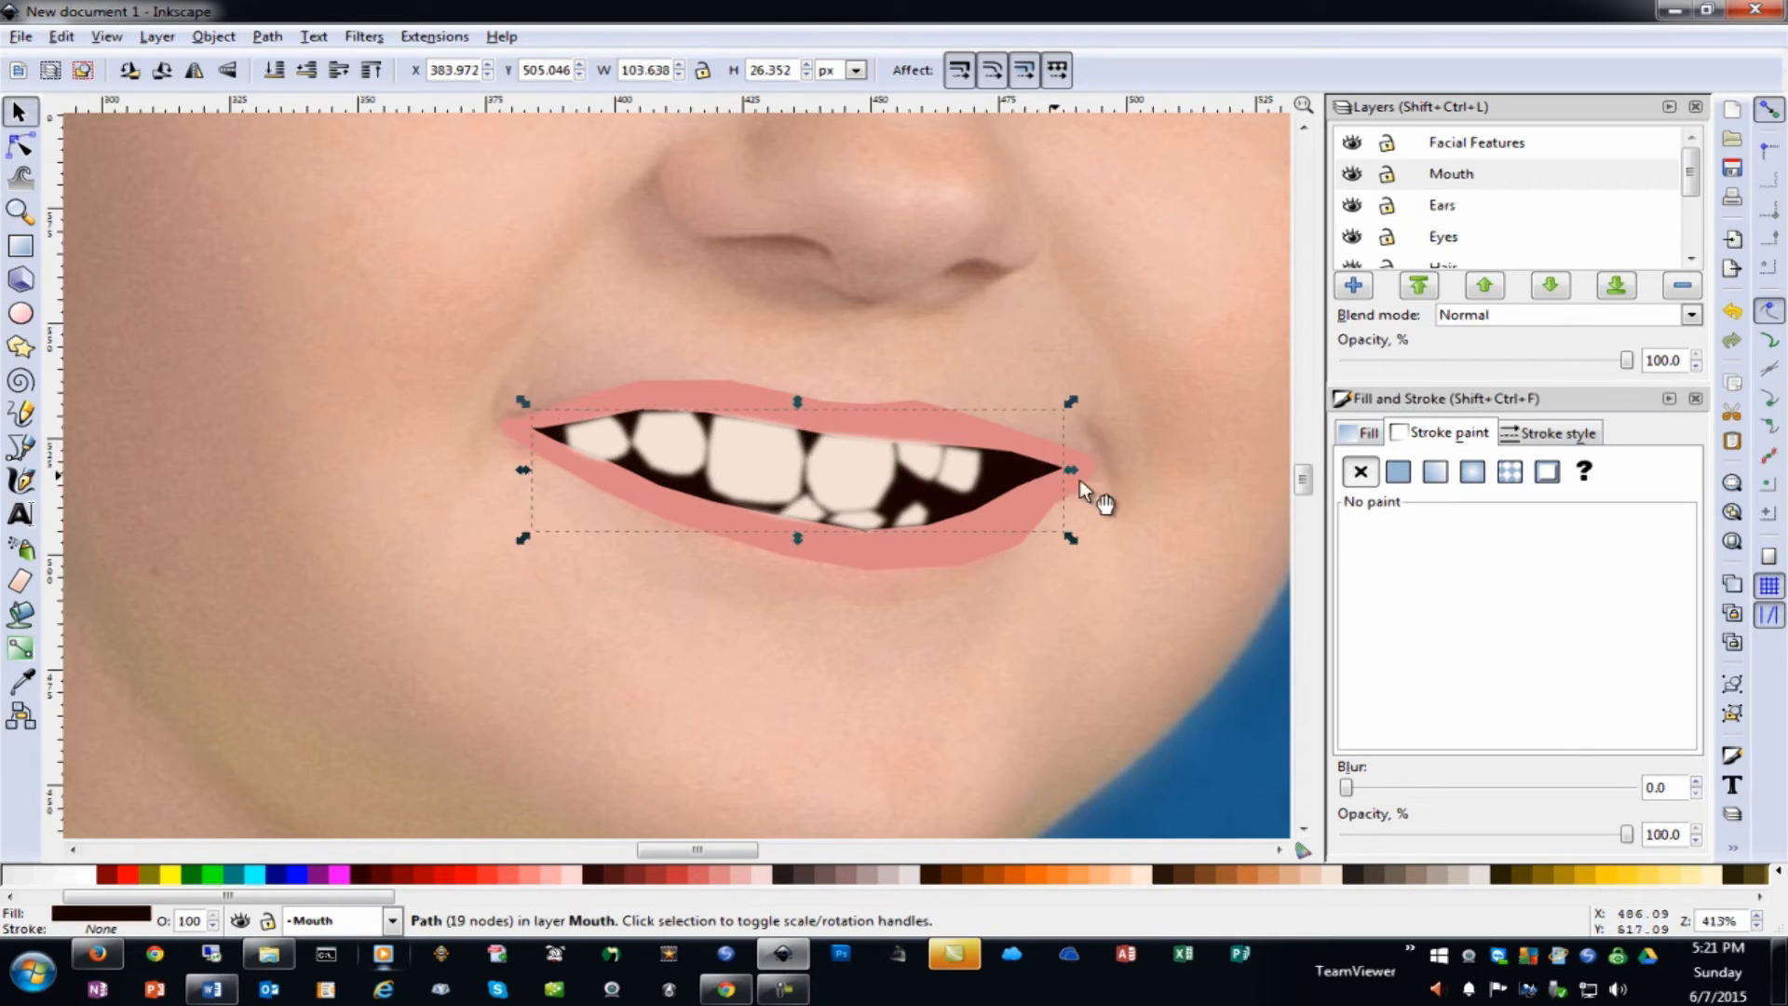
pyautogui.click(1696, 782)
pyautogui.click(1696, 782)
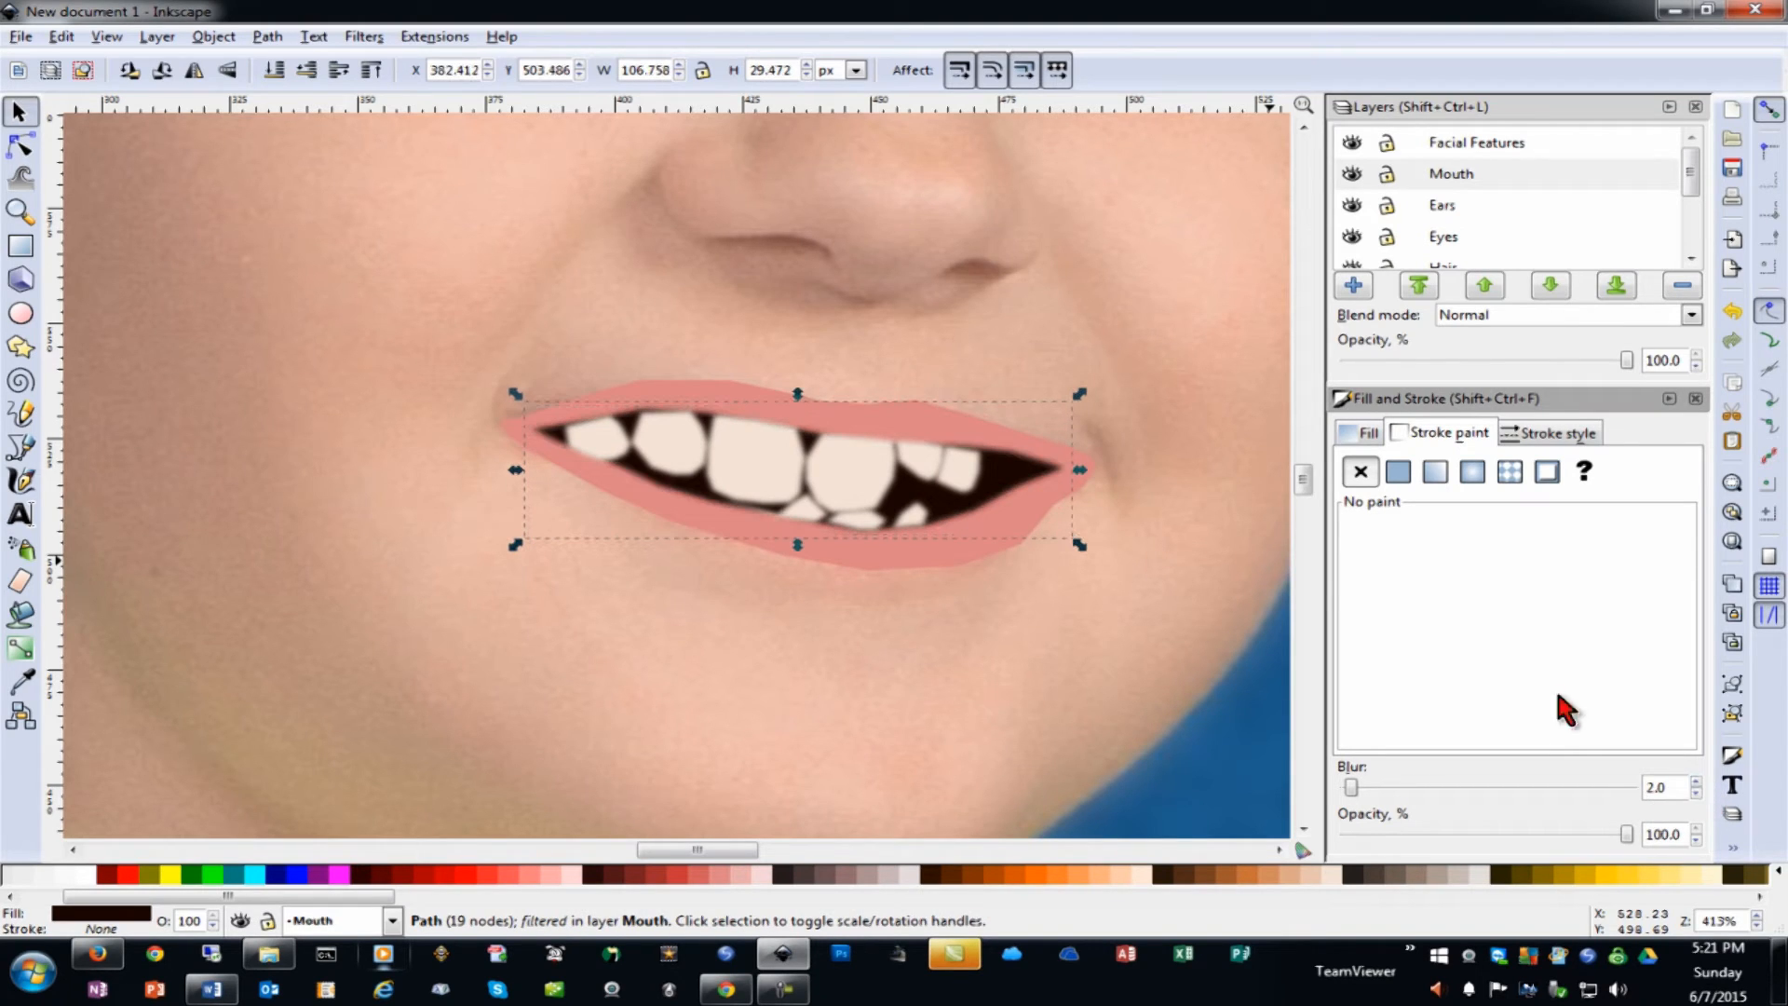
pyautogui.click(1086, 479)
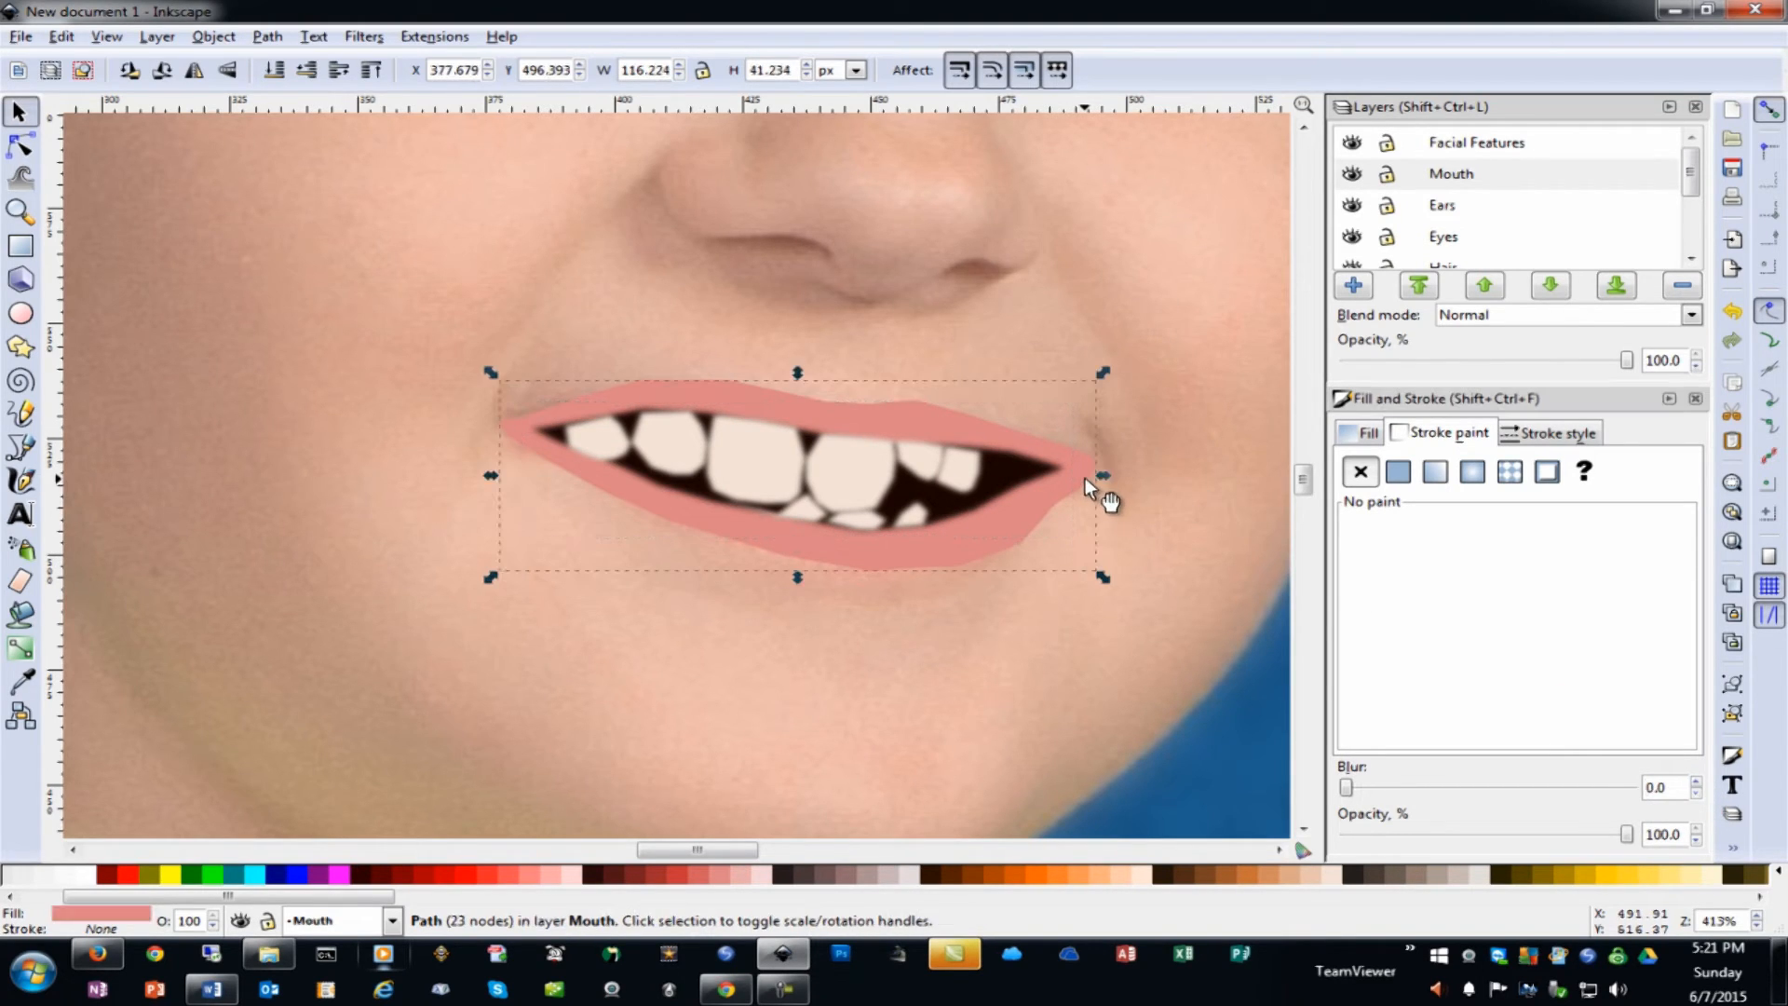
pyautogui.click(1696, 782)
pyautogui.click(1695, 782)
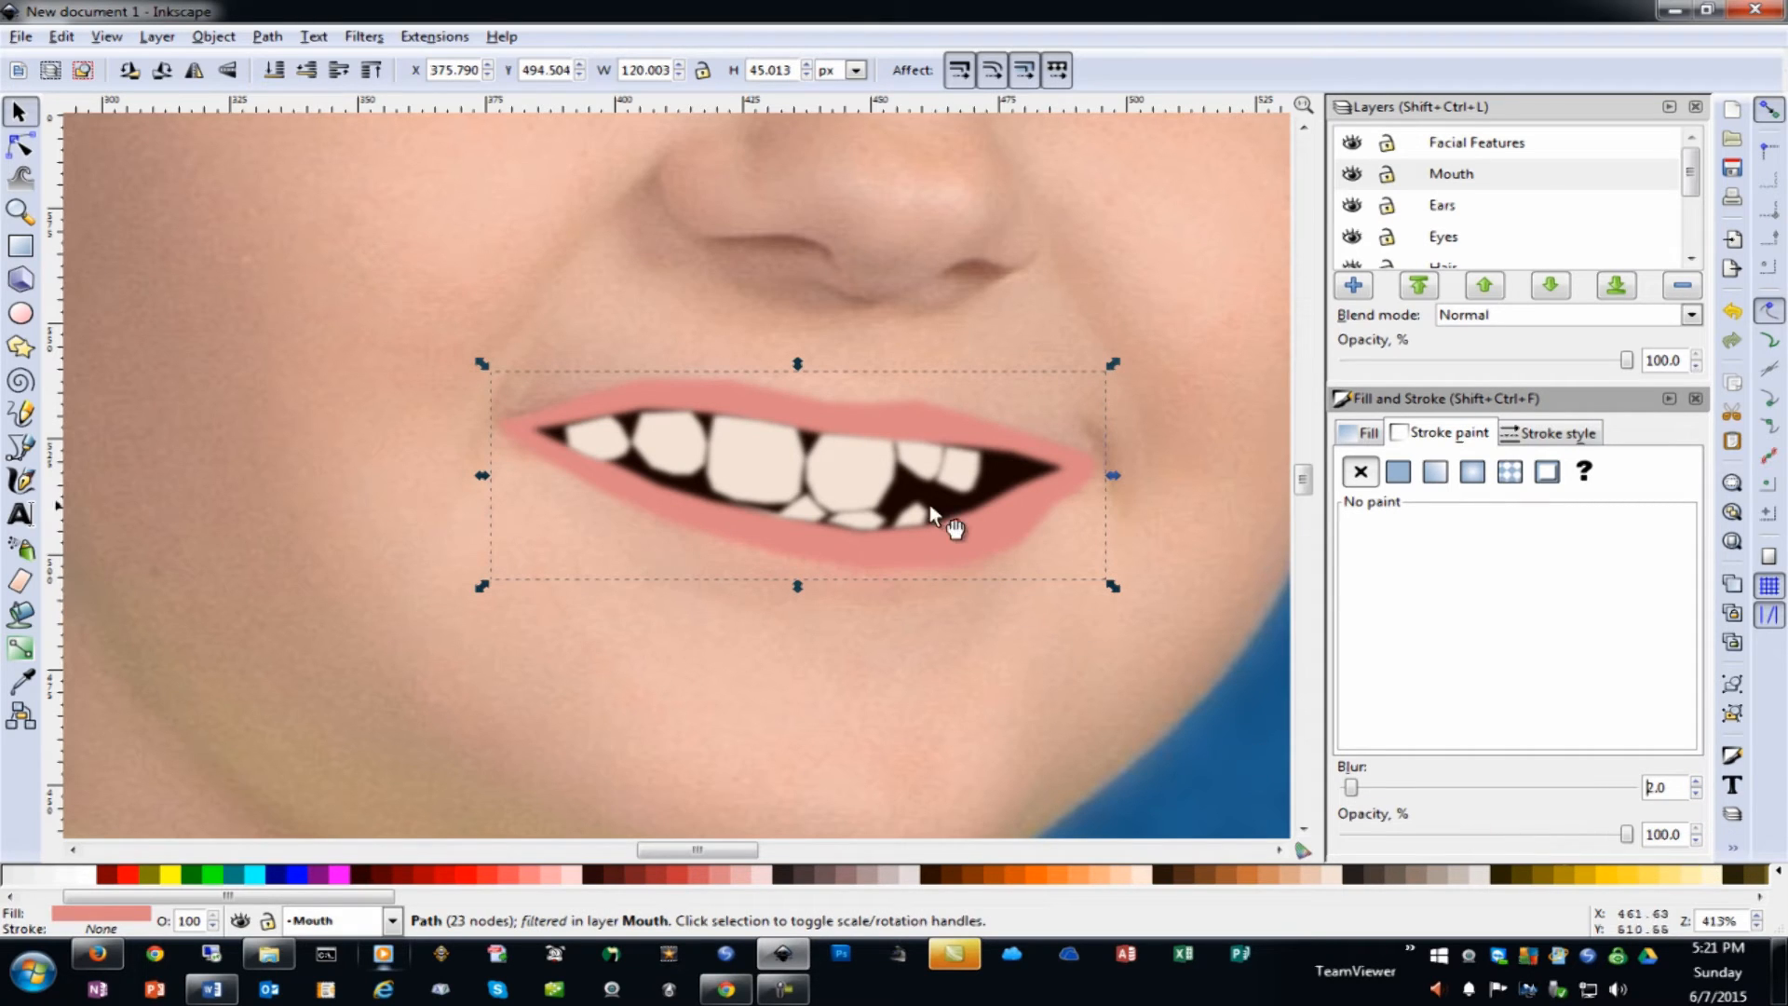
# Lower the opacity of the dark mouth opening behind the teeth to 67.7%
pyautogui.click(984, 477)
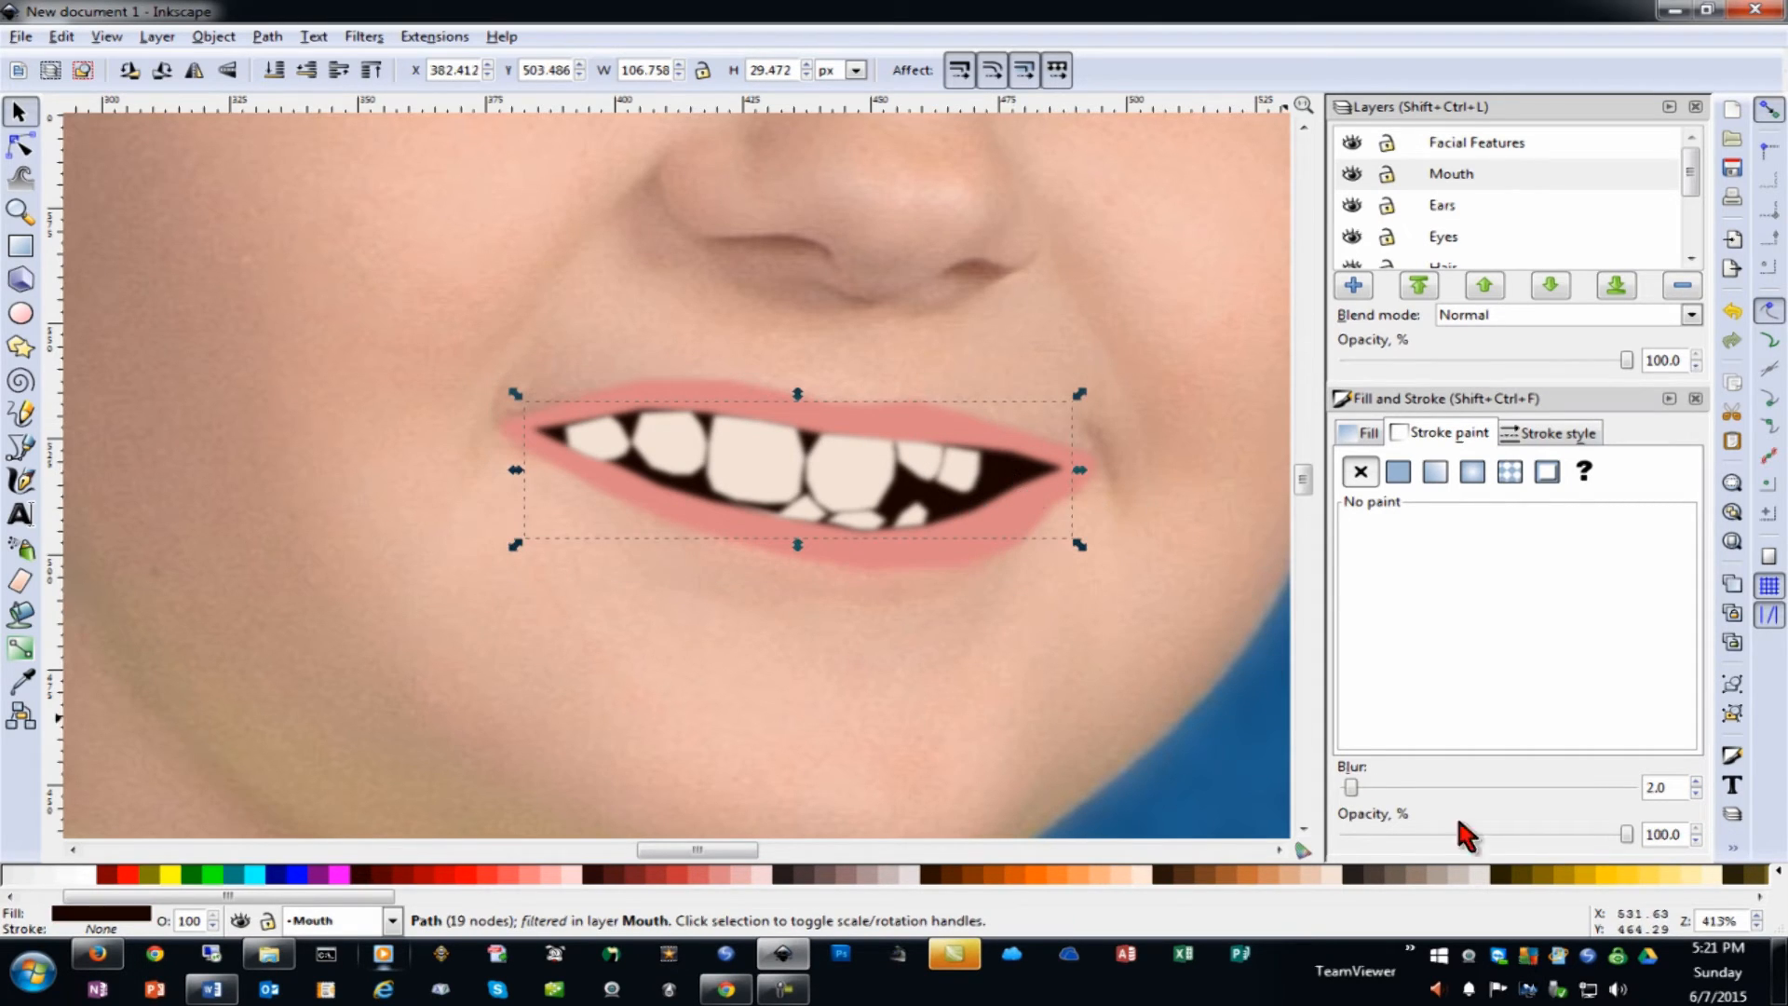
pyautogui.moveTo(1627, 834)
pyautogui.mouseDown()
pyautogui.moveTo(1520, 836)
pyautogui.moveTo(1551, 843)
pyautogui.moveTo(1522, 838)
pyautogui.moveTo(1537, 836)
pyautogui.mouseUp()
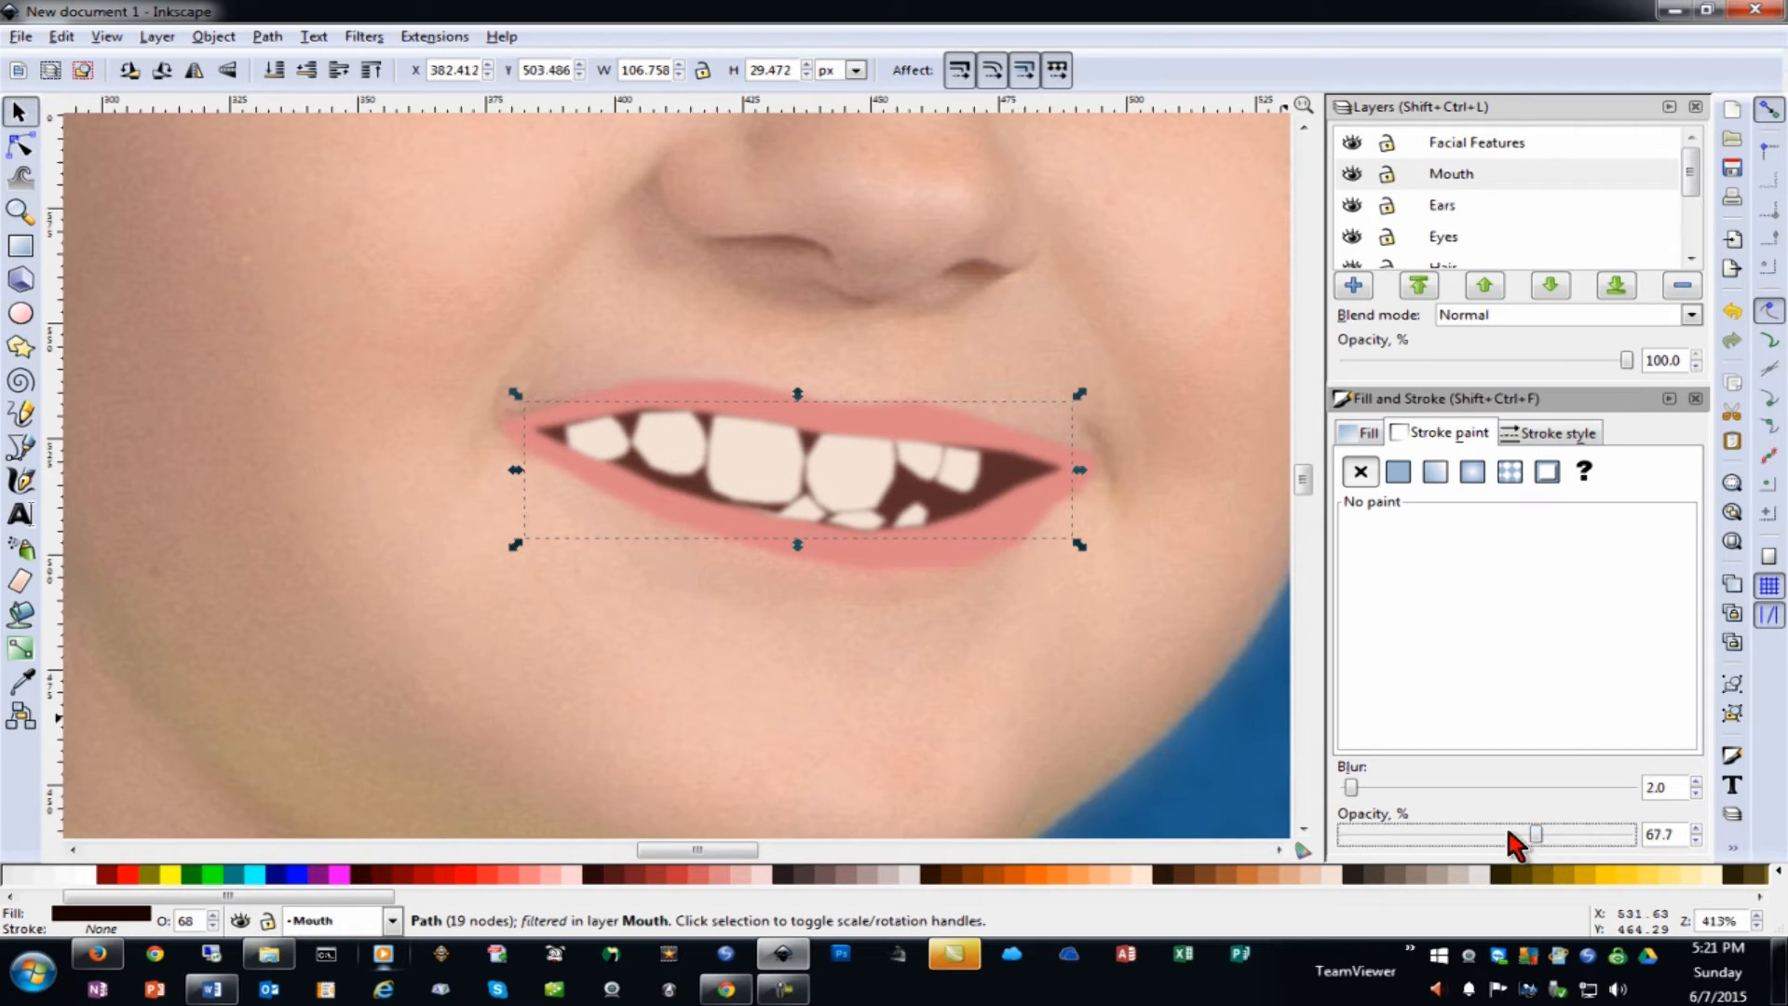
pyautogui.click(1221, 749)
pyautogui.press('-')
pyautogui.press('-')
pyautogui.press('-')
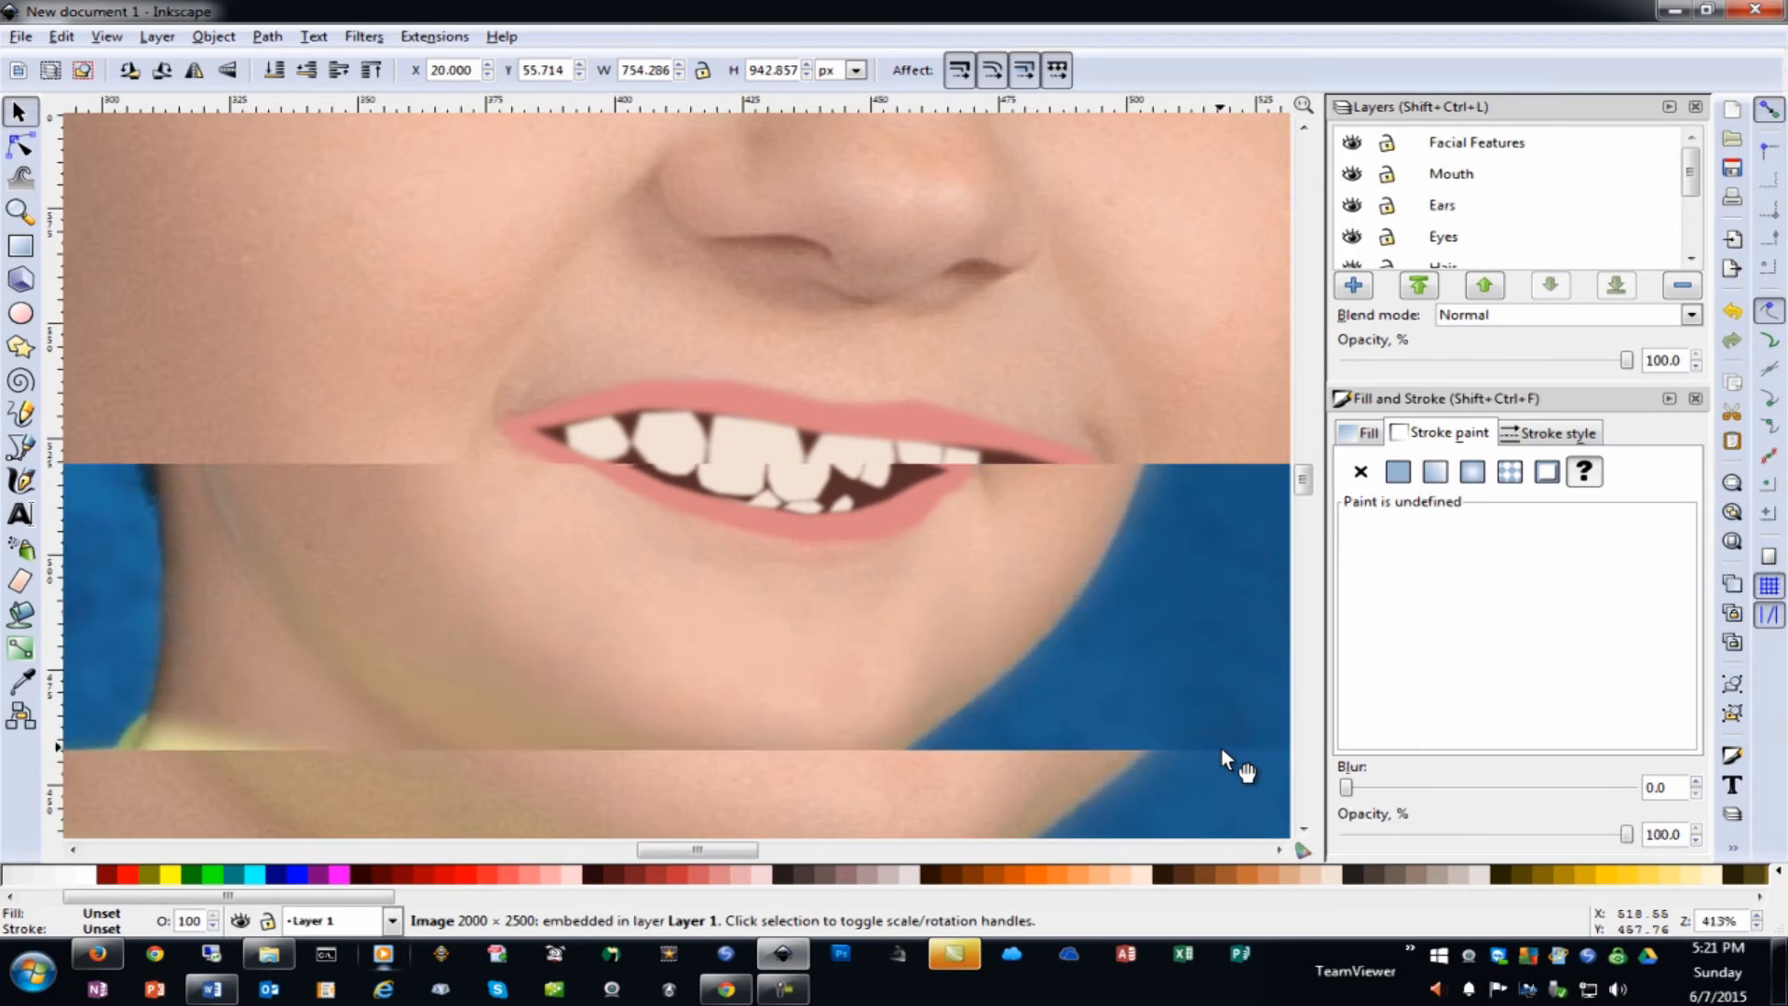
pyautogui.press('-')
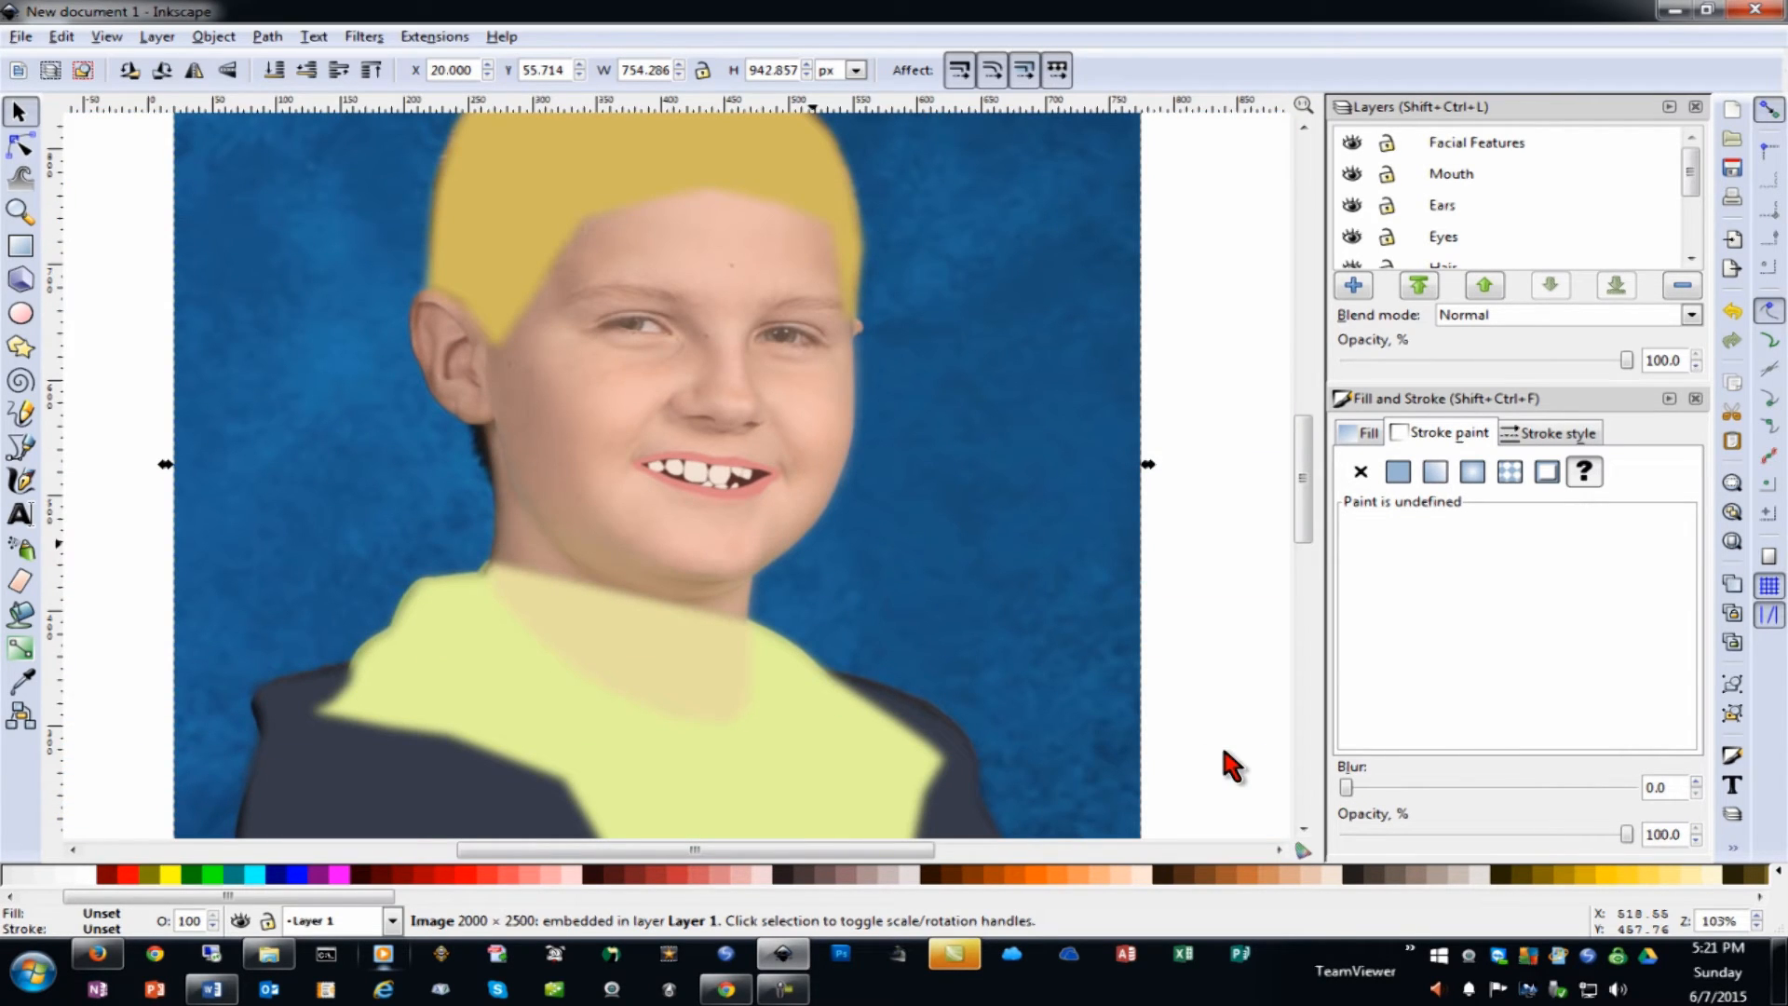
# Try a light pink fill on the dark mouth opening, restore its dark fill and deselect the shape
pyautogui.click(769, 474)
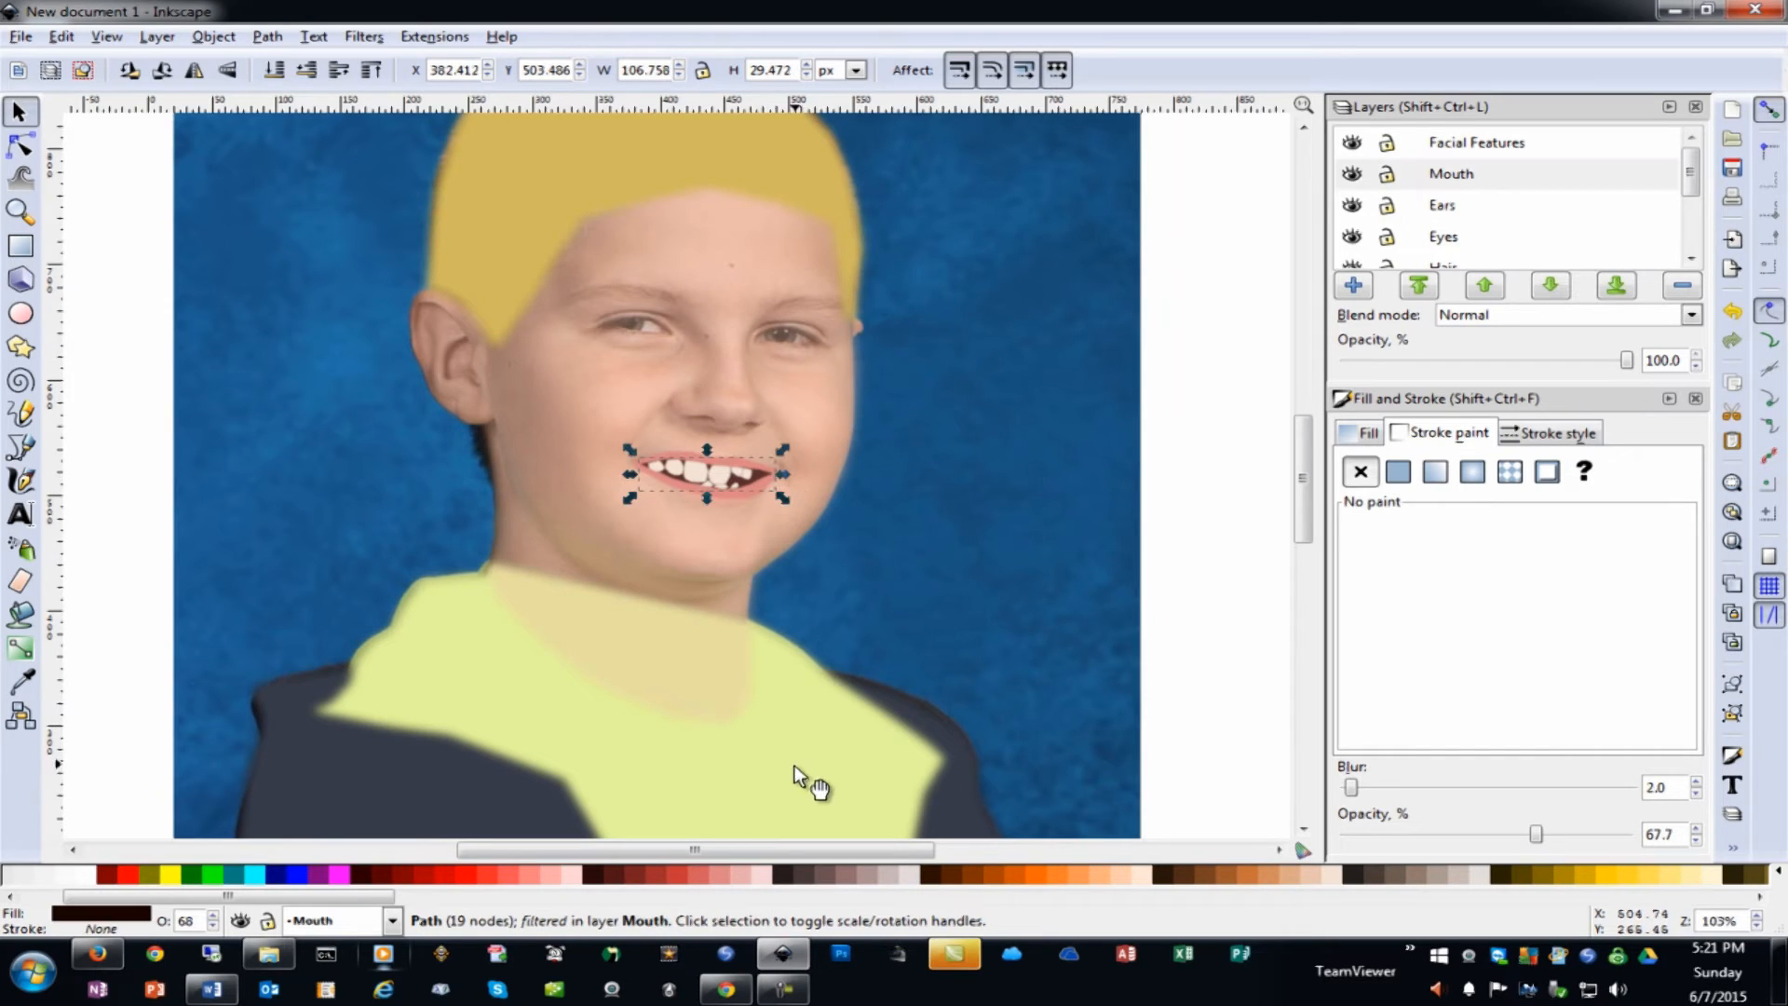
pyautogui.click(742, 875)
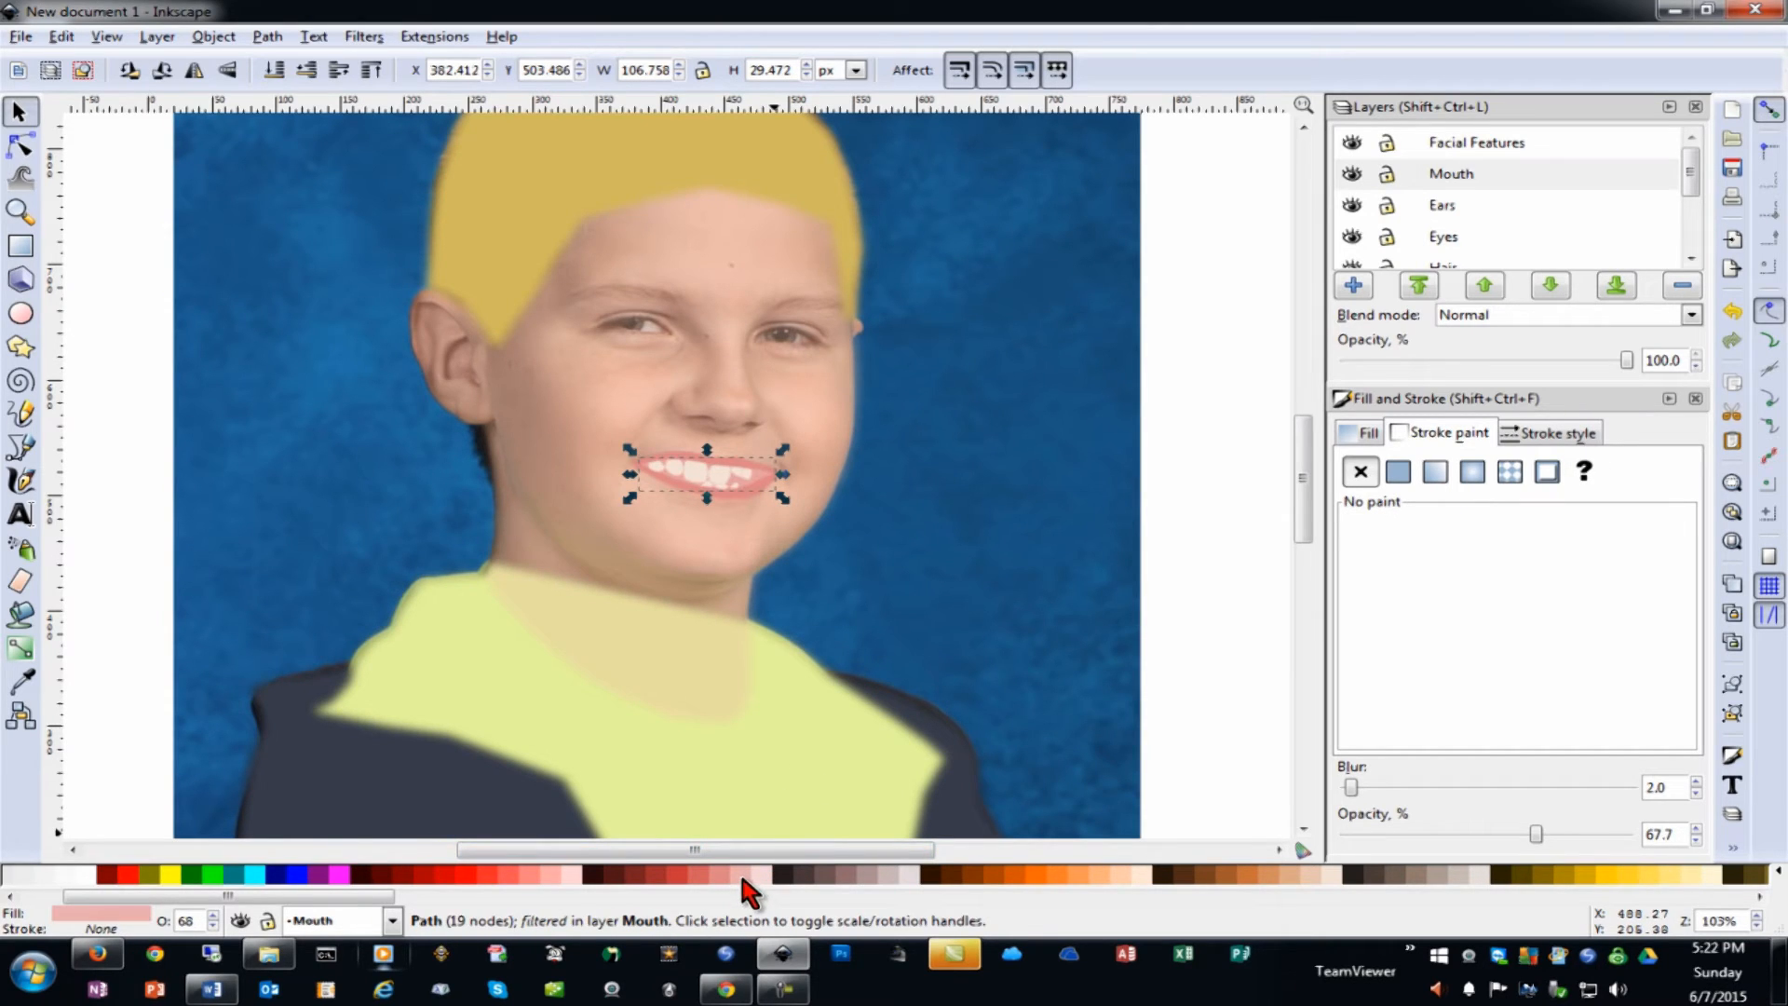
pyautogui.click(746, 875)
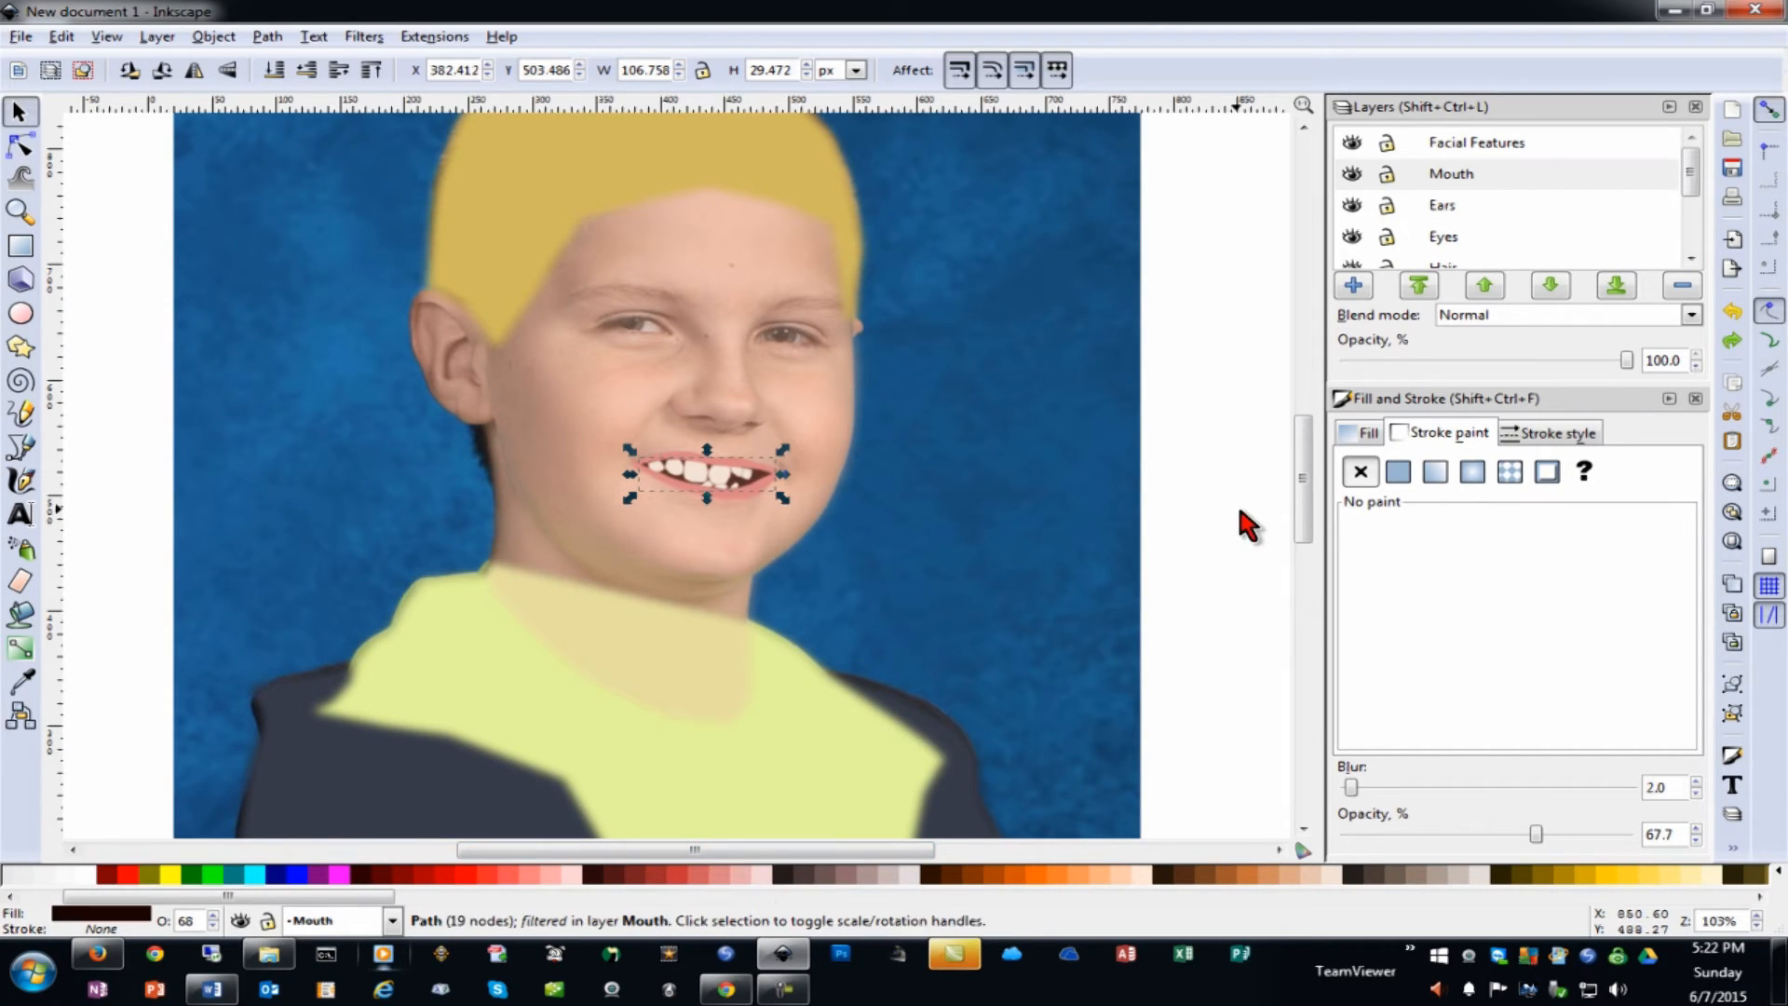
pyautogui.press('Escape')
pyautogui.click(752, 493)
pyautogui.press('Escape')
# Set the face shape's opacity to 100% and toggle the Face layer's visibility off and on to compare with the photo
pyautogui.press('5')
pyautogui.scroll(-2, 1467, 221)
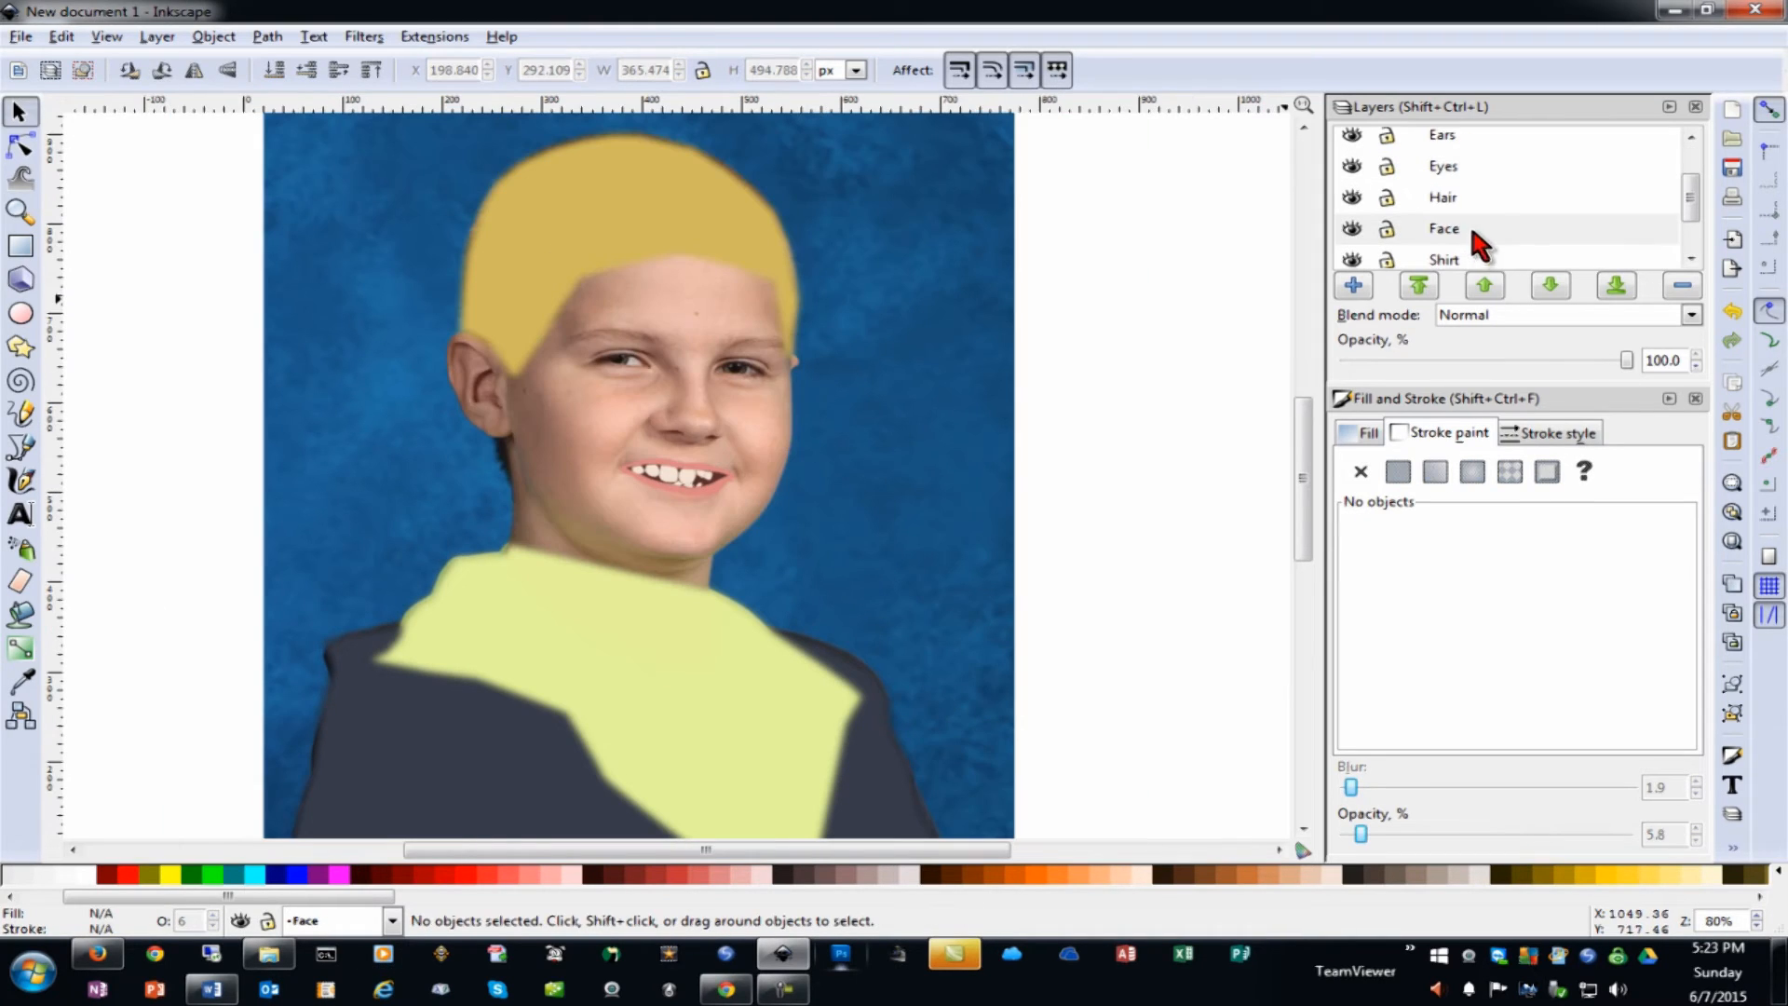
pyautogui.click(1467, 228)
pyautogui.click(767, 409)
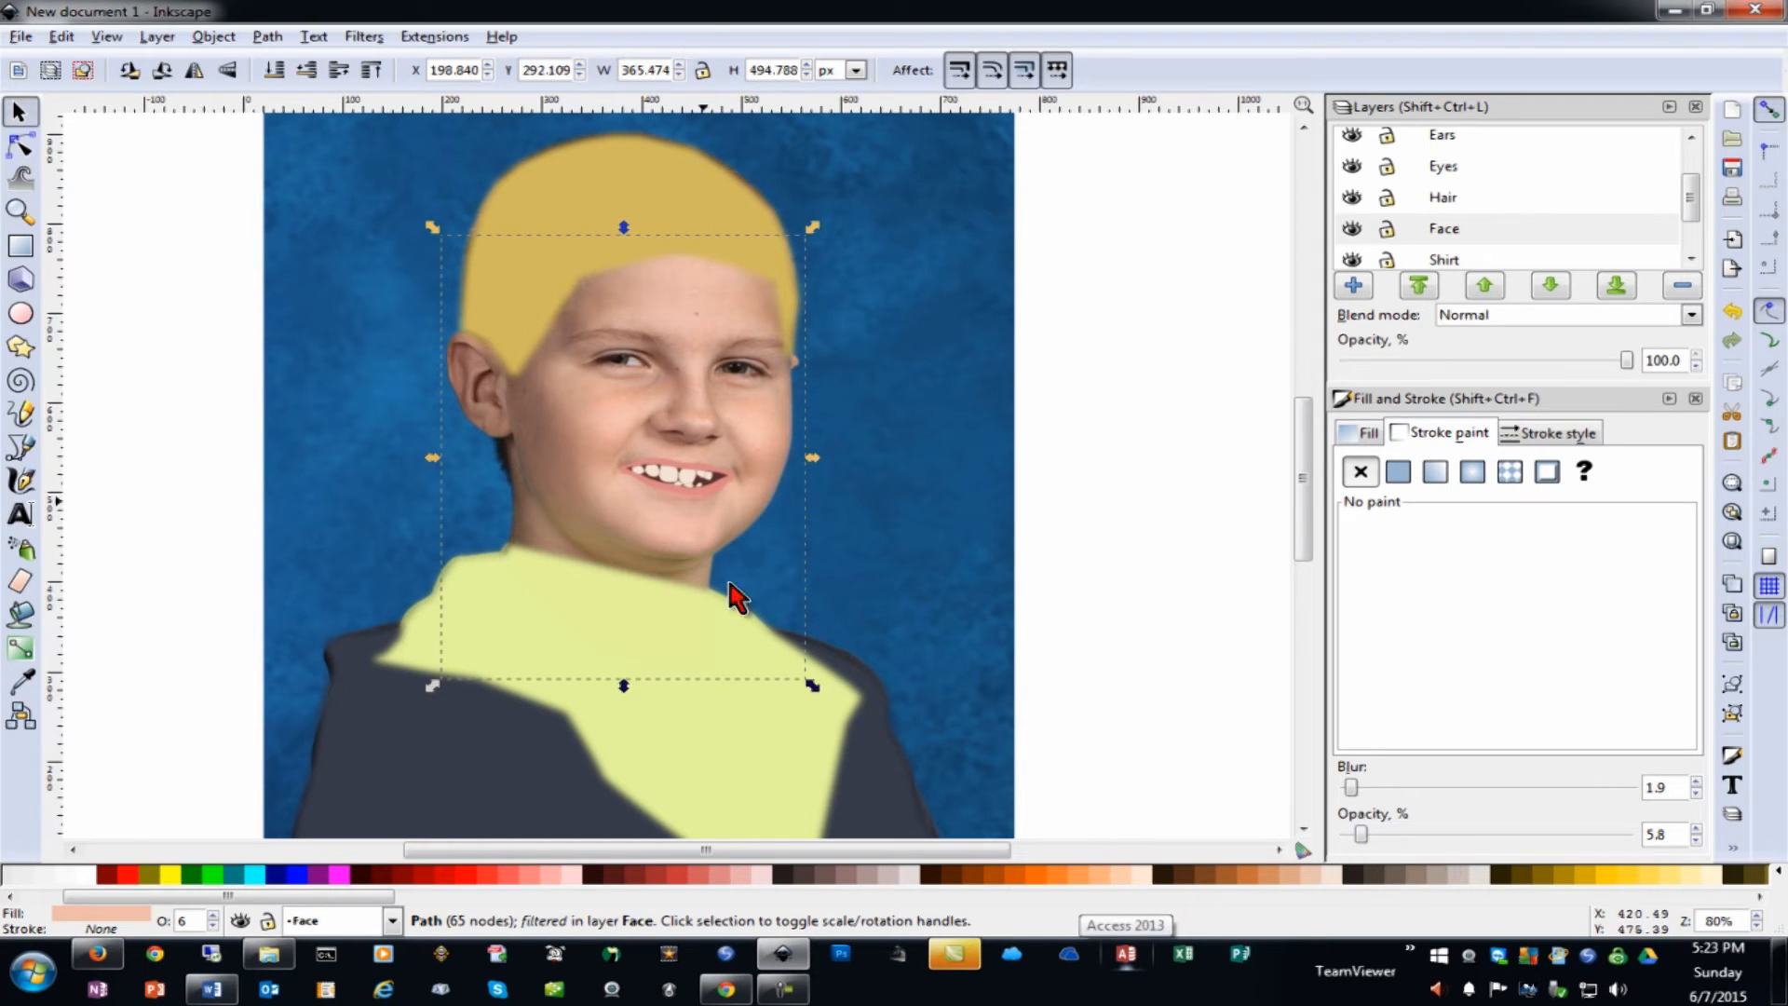
pyautogui.moveTo(1365, 836)
pyautogui.mouseDown()
pyautogui.moveTo(1551, 857)
pyautogui.moveTo(1639, 845)
pyautogui.mouseUp()
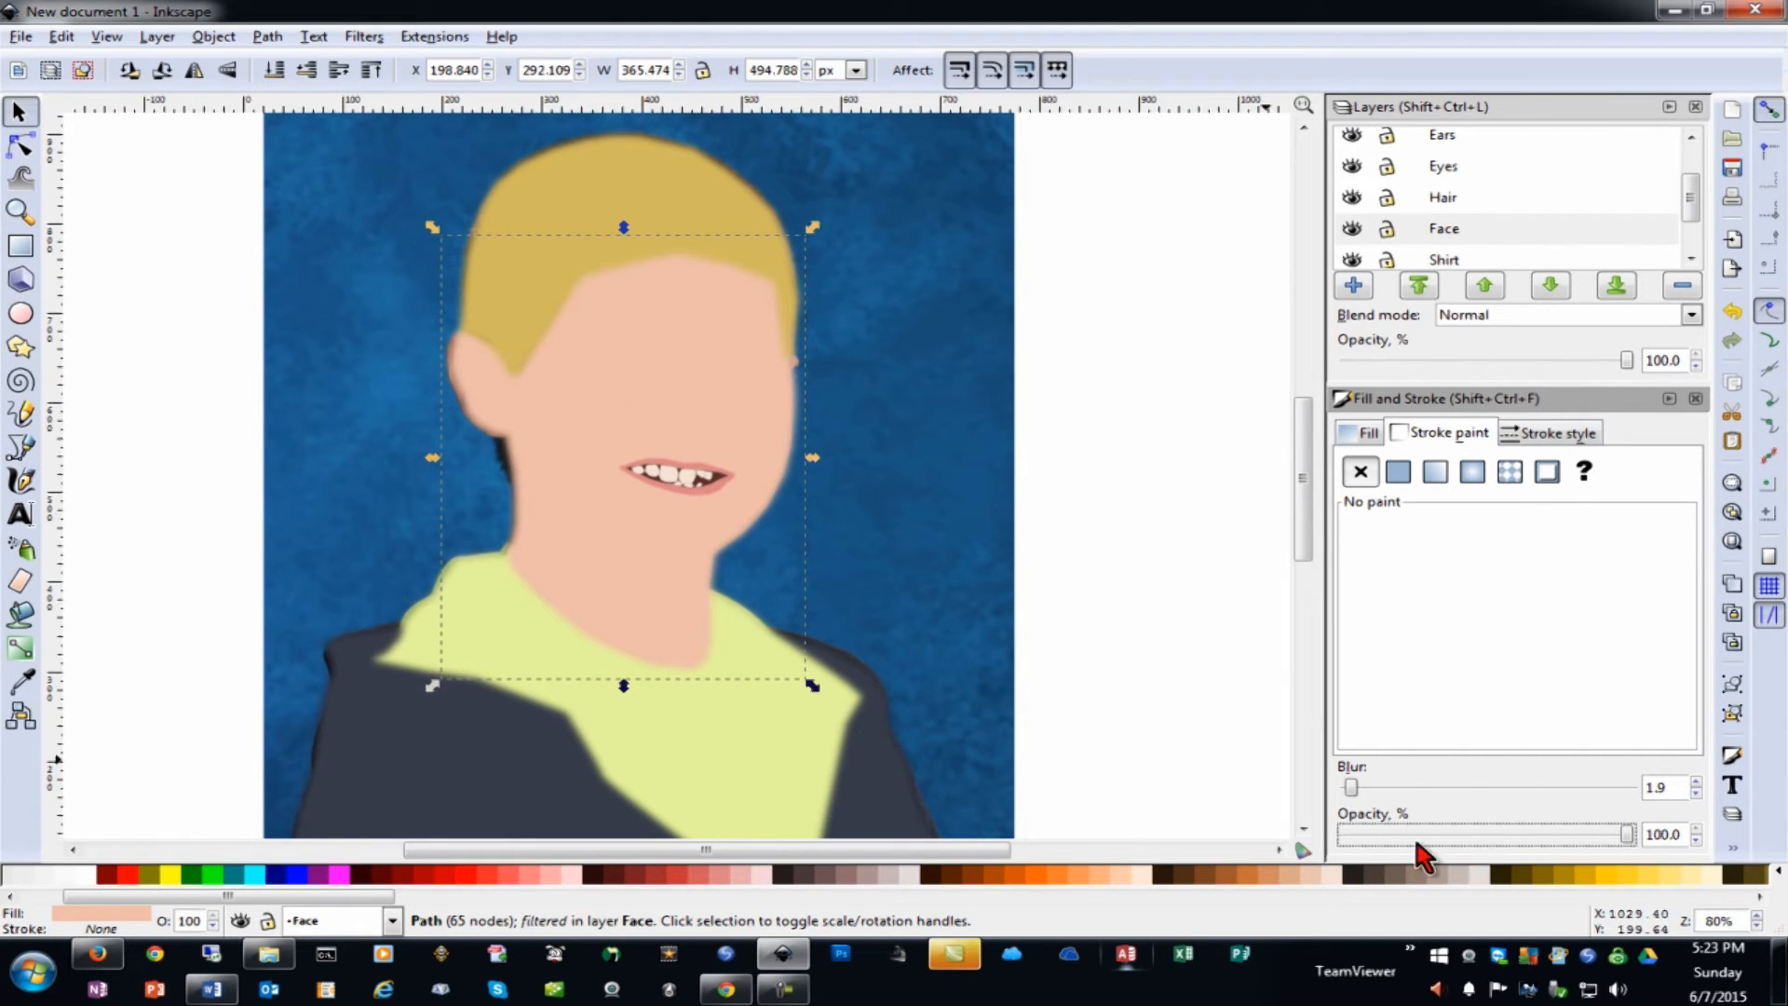
pyautogui.click(1351, 230)
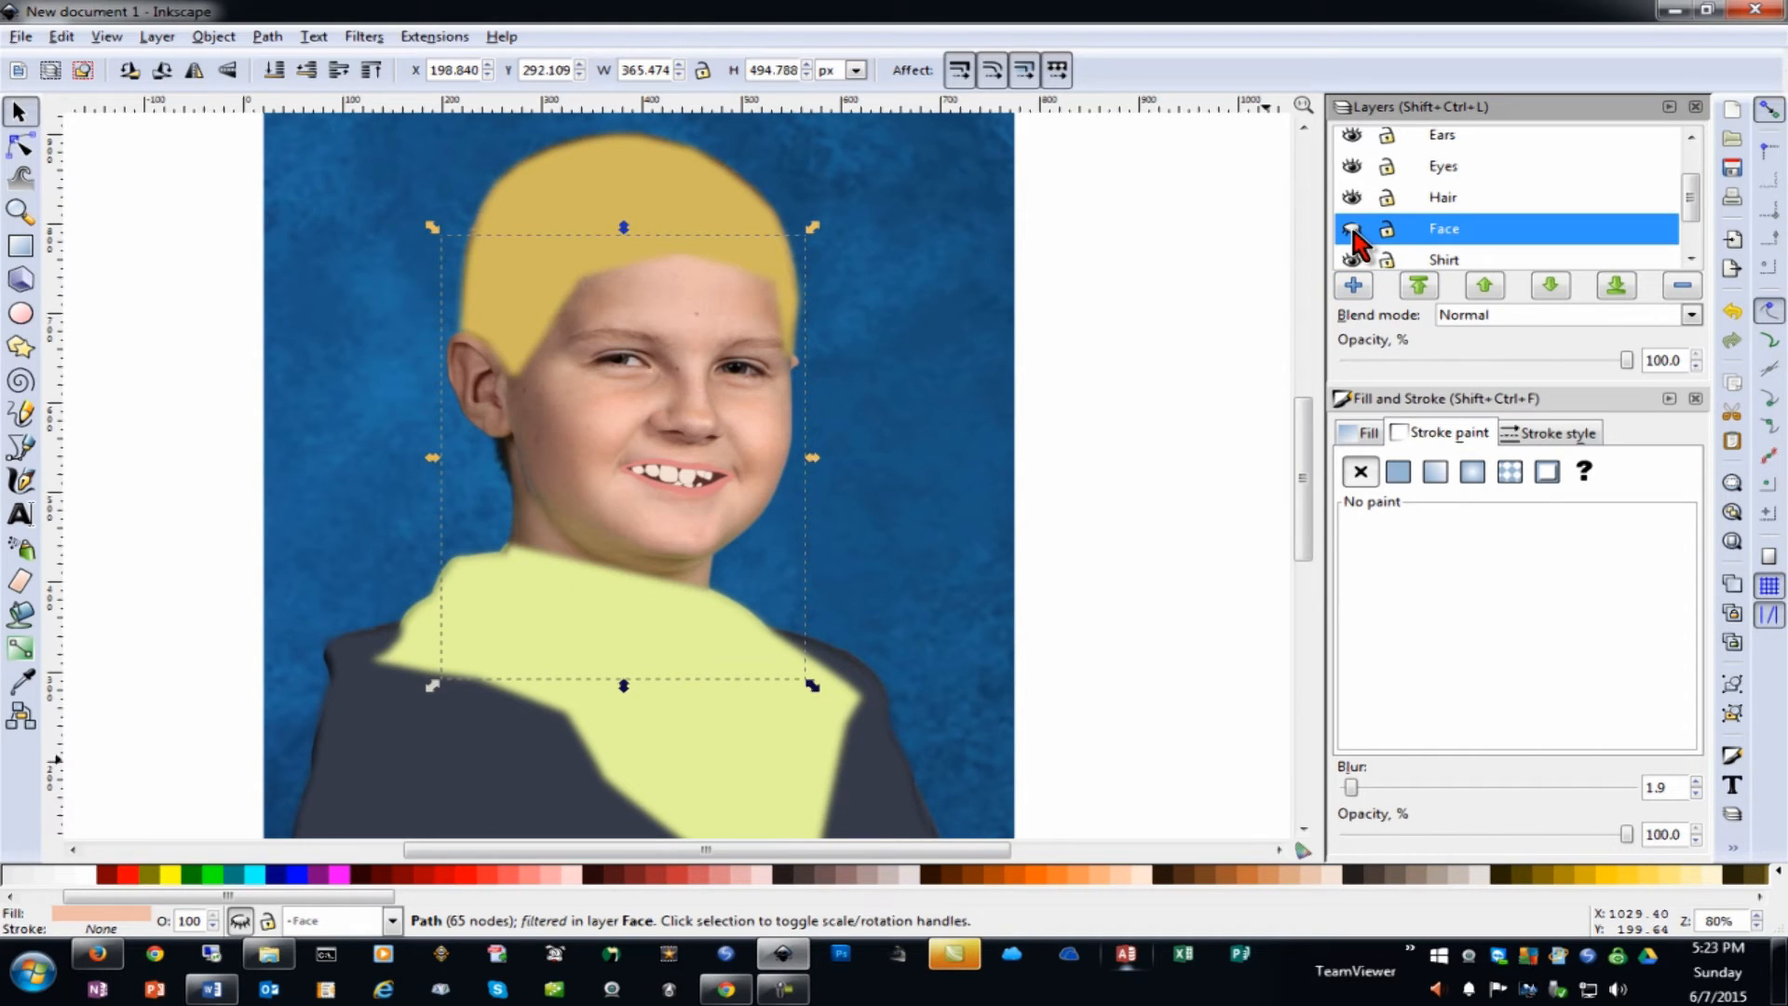
pyautogui.click(1351, 229)
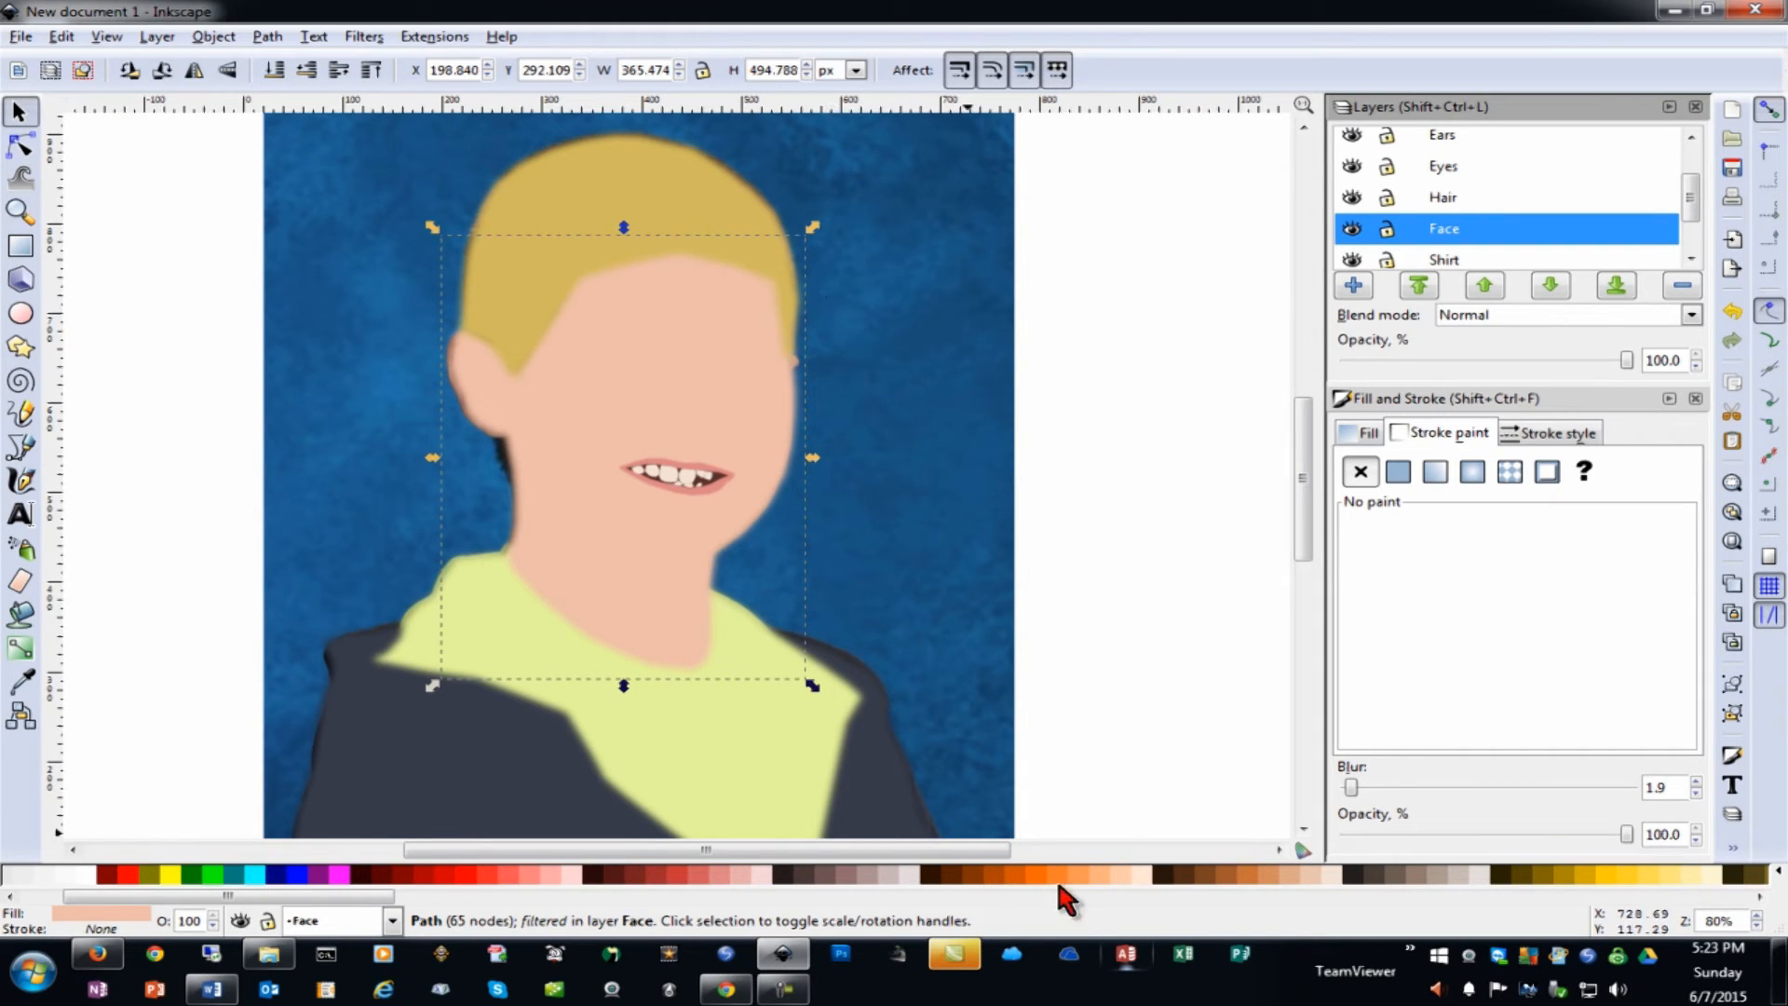
# Reduce the face shape's opacity to 46.9% to reveal the photo's facial features for tracing
pyautogui.click(1481, 834)
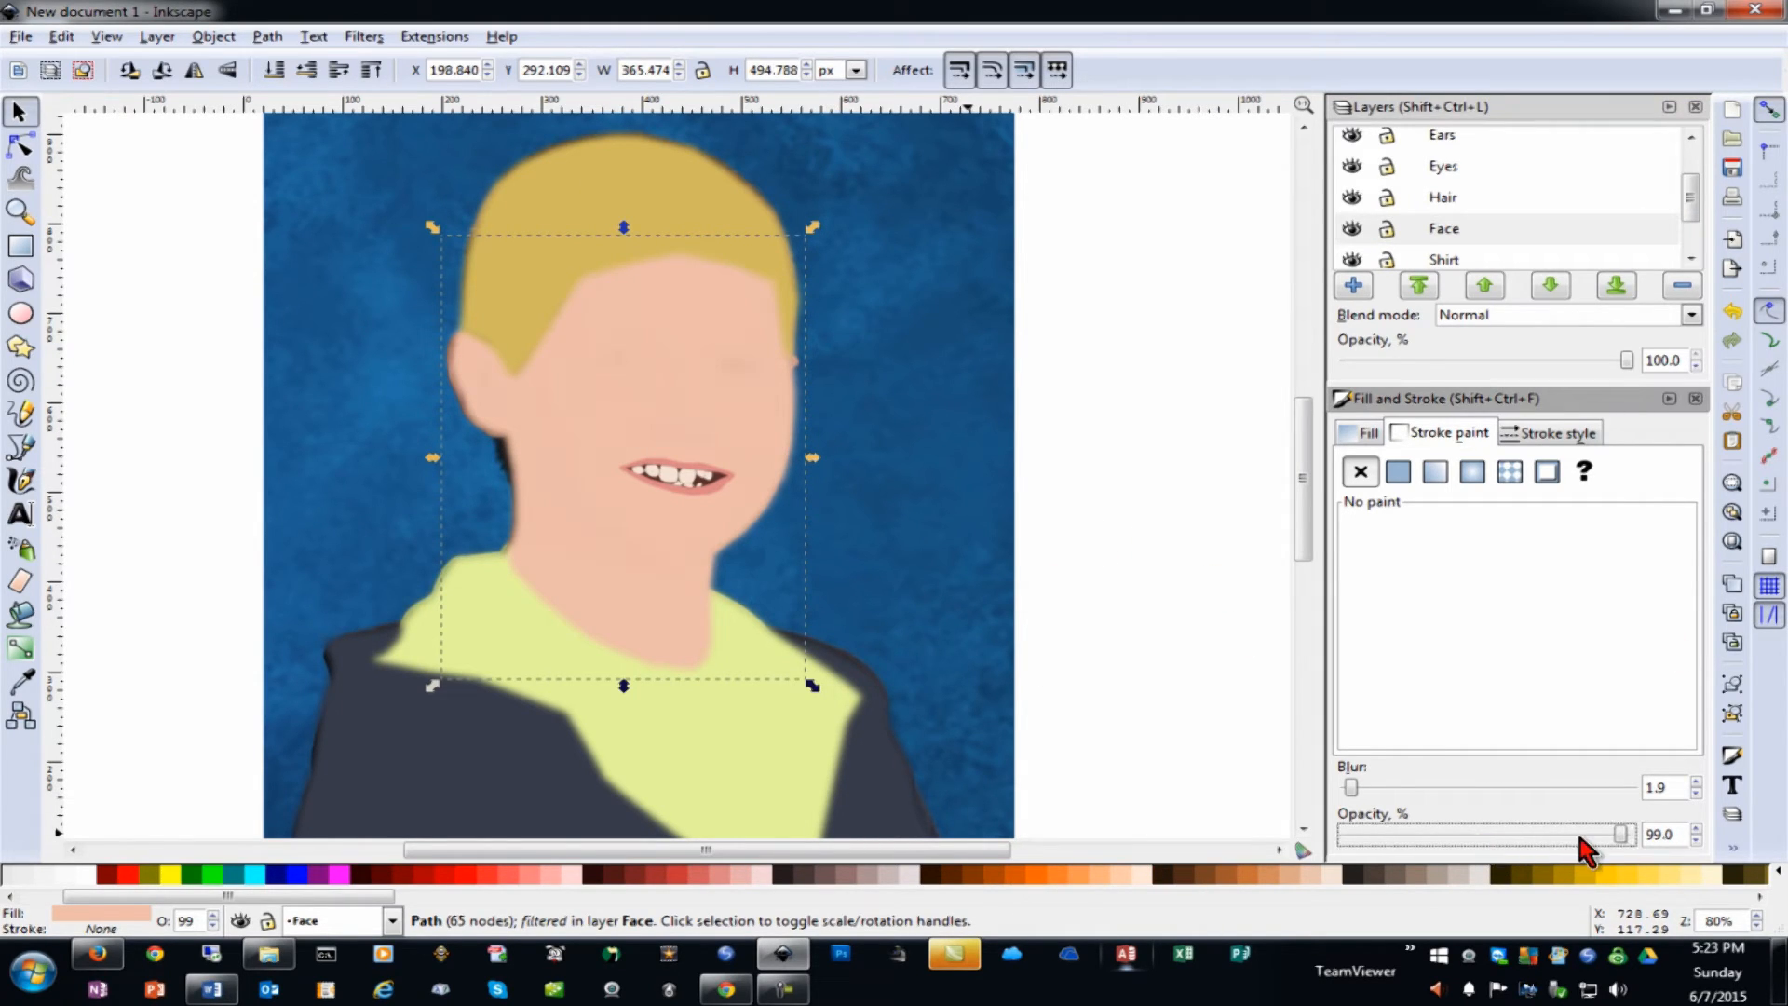
pyautogui.moveTo(1610, 835)
pyautogui.mouseDown()
pyautogui.moveTo(1476, 836)
pyautogui.moveTo(1495, 832)
pyautogui.mouseUp()
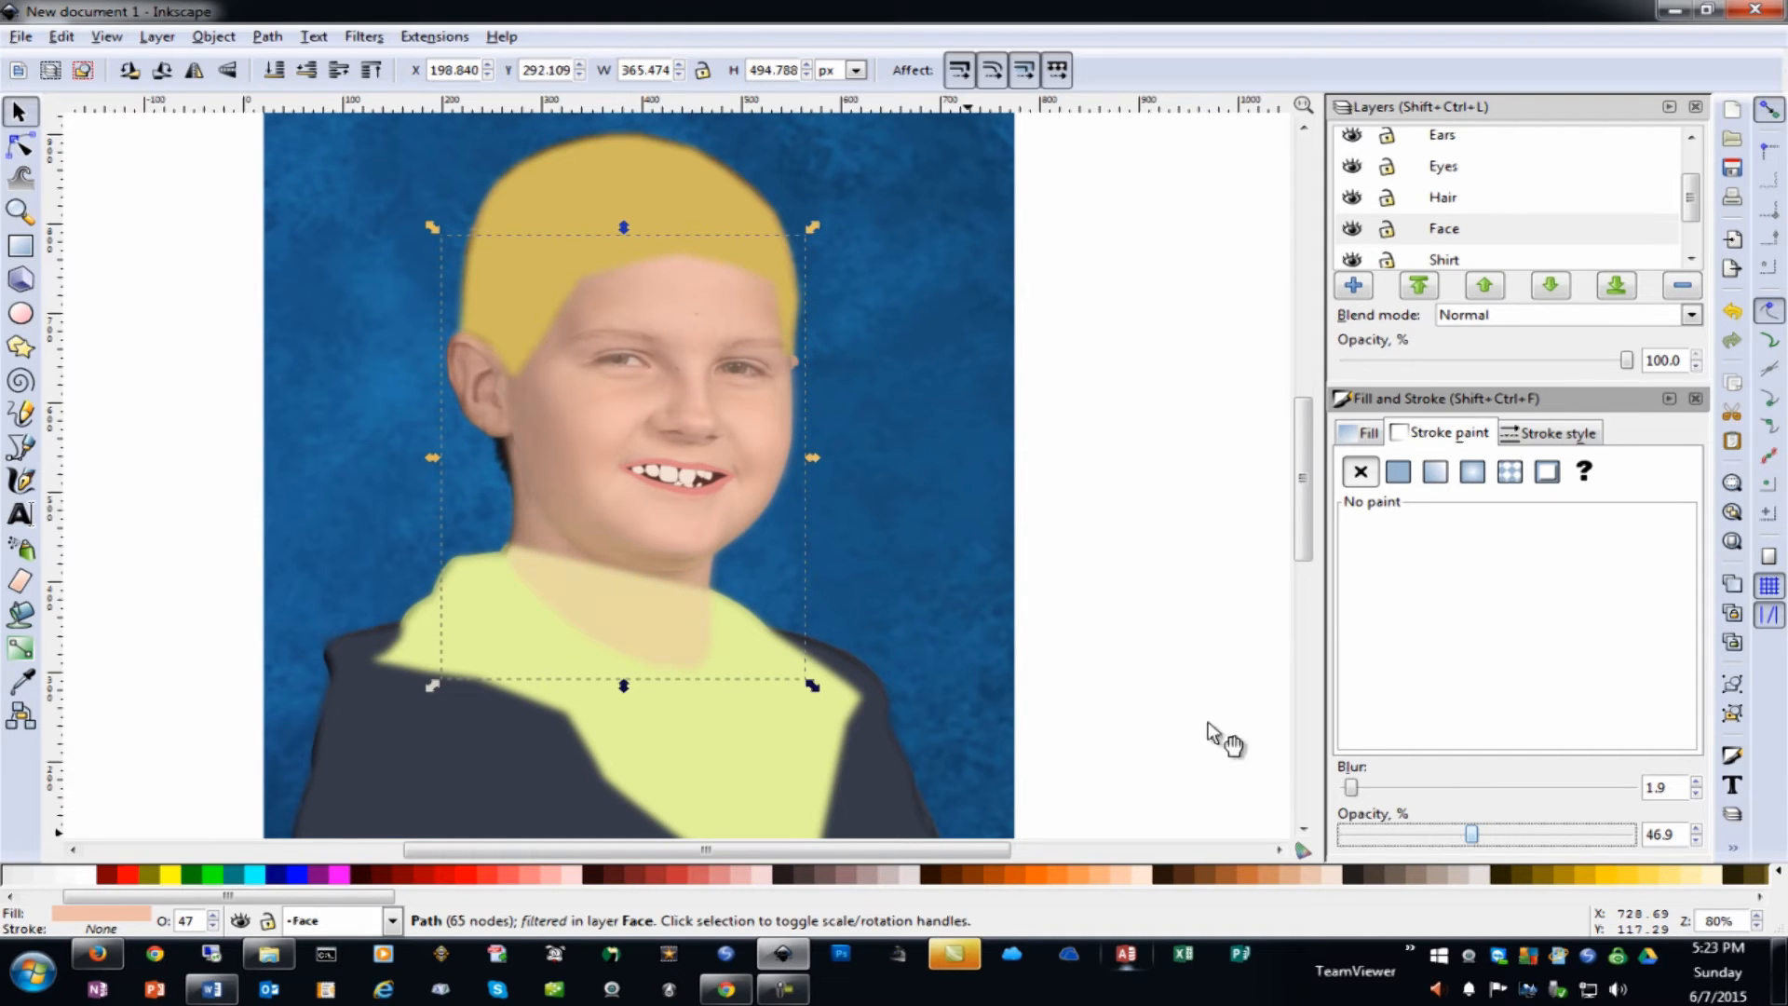
pyautogui.click(1128, 372)
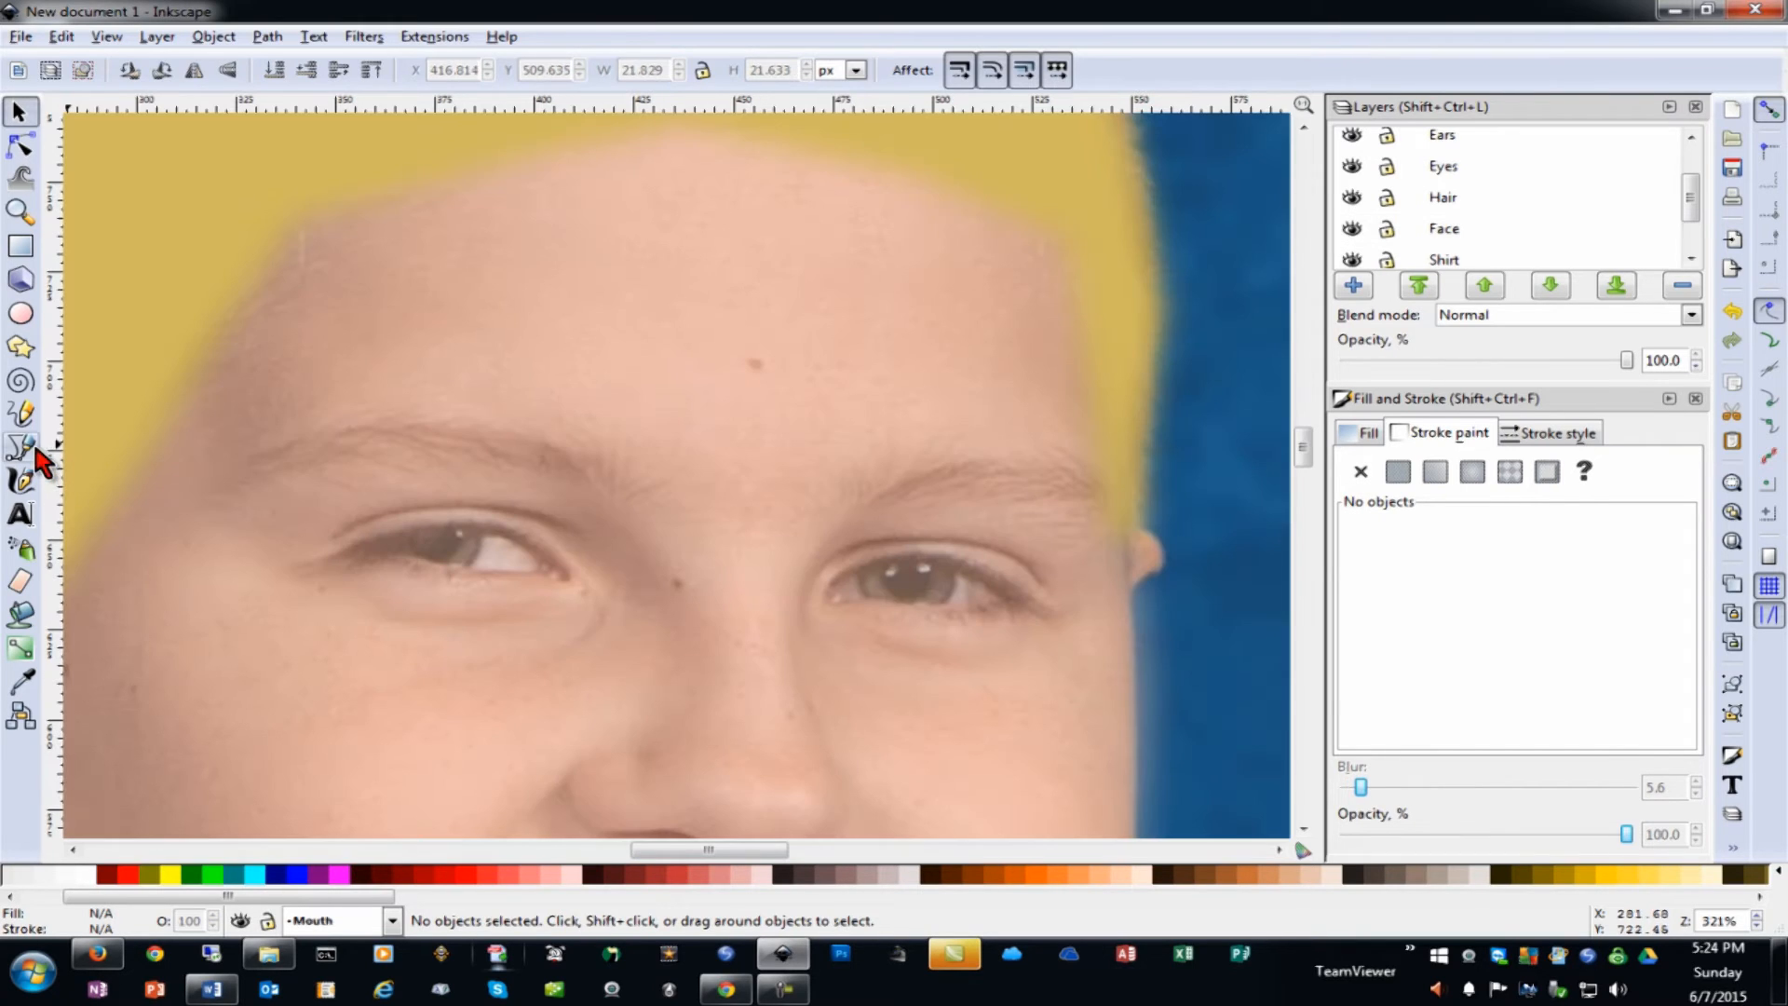
# Start tracing the upper edge of the eyebrow on the image's left side with the Bezier tool, beginning at its outer end
pyautogui.press('b')
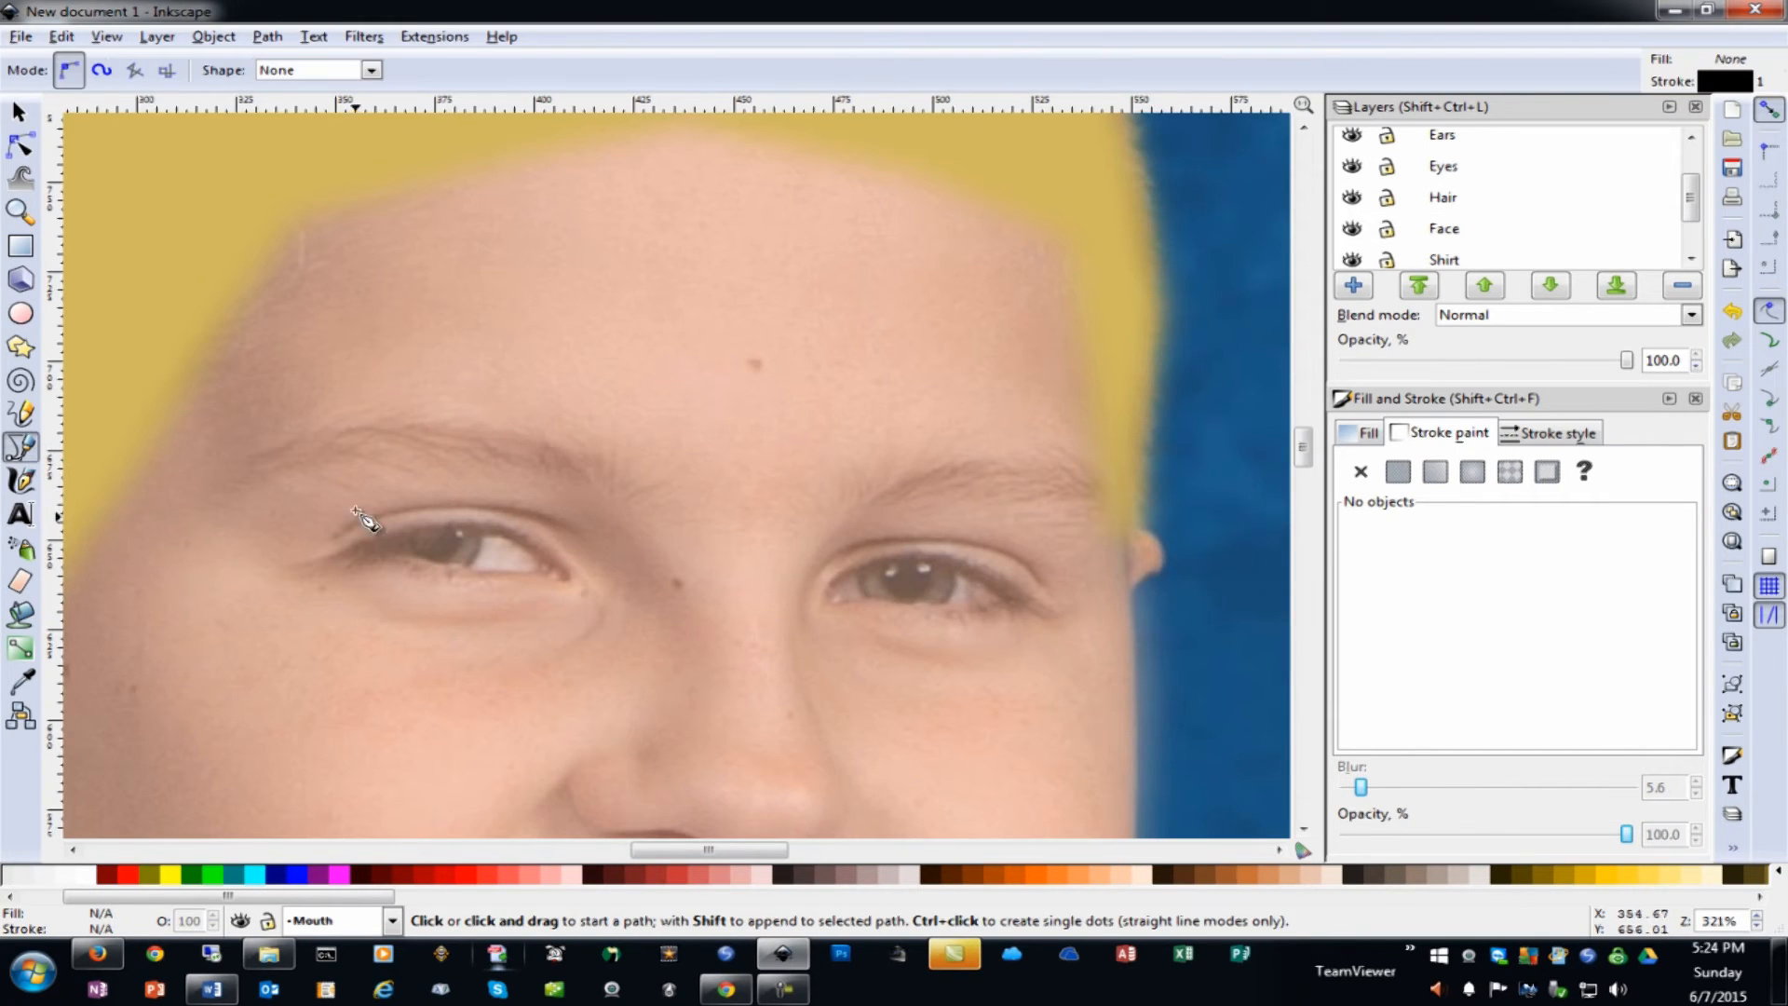
pyautogui.click(224, 473)
pyautogui.click(347, 432)
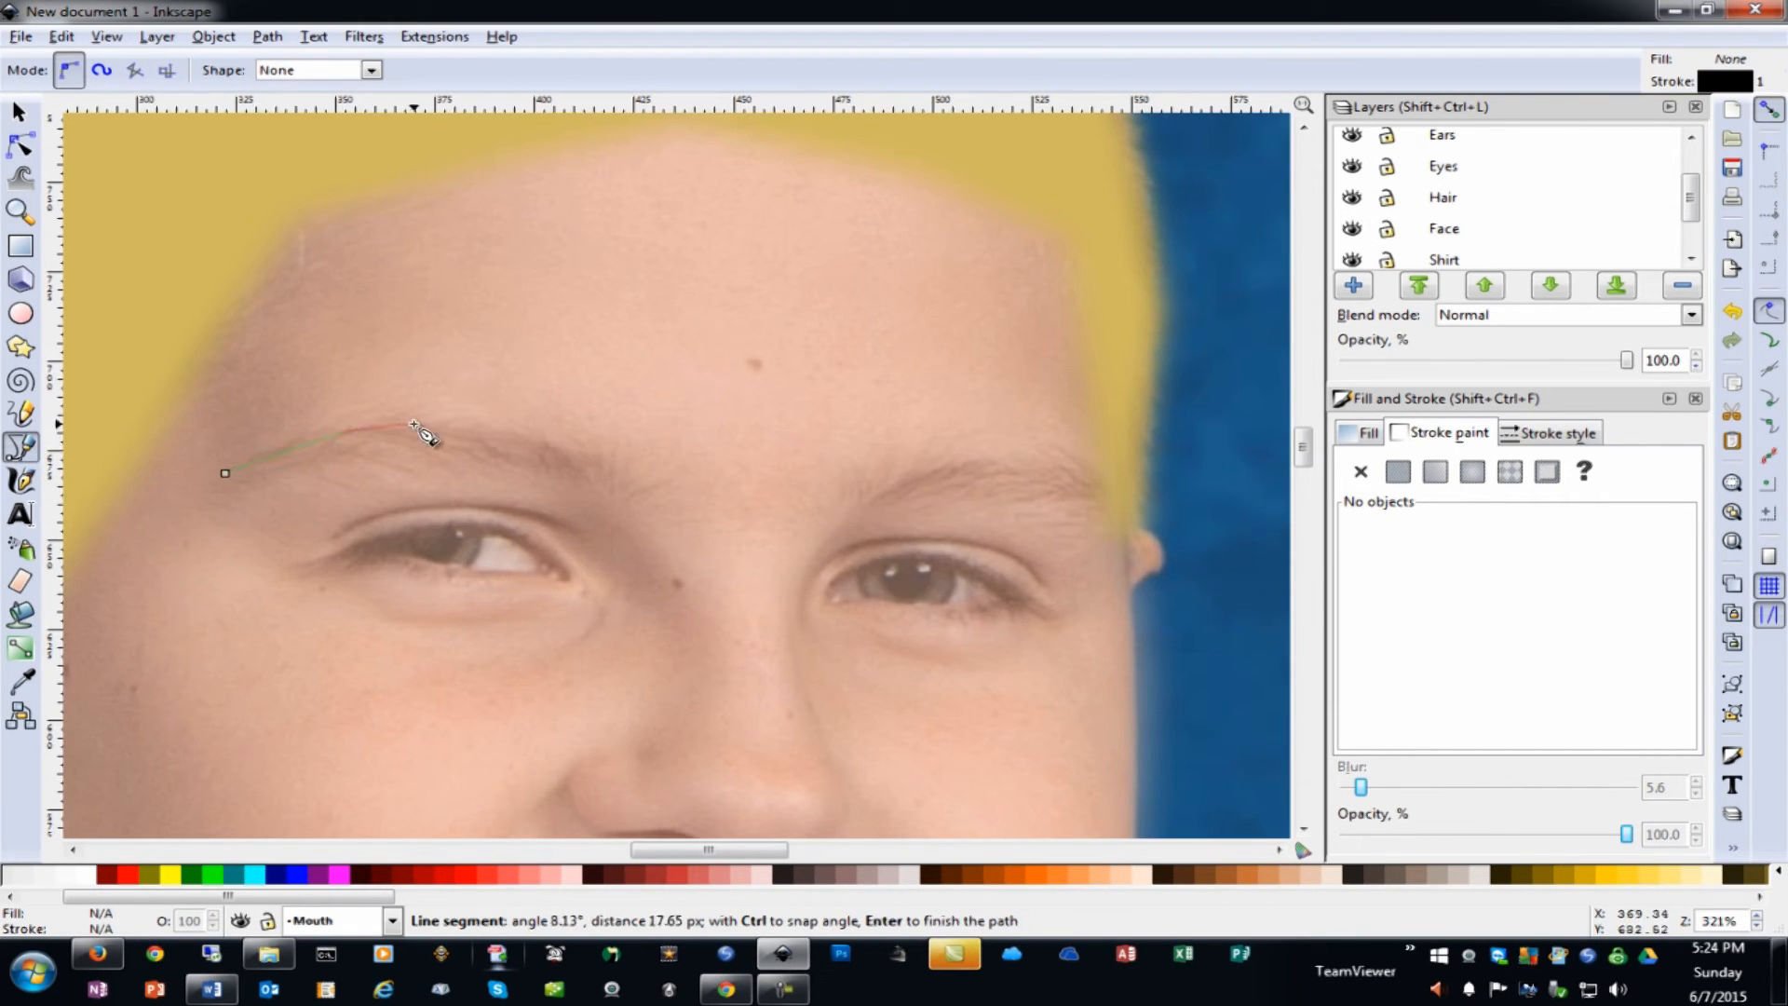
# Finish tracing the left-hand eyebrow in the photo as a closed path and fill it with the hair's yellow
pyautogui.click(424, 427)
pyautogui.click(532, 435)
pyautogui.click(594, 448)
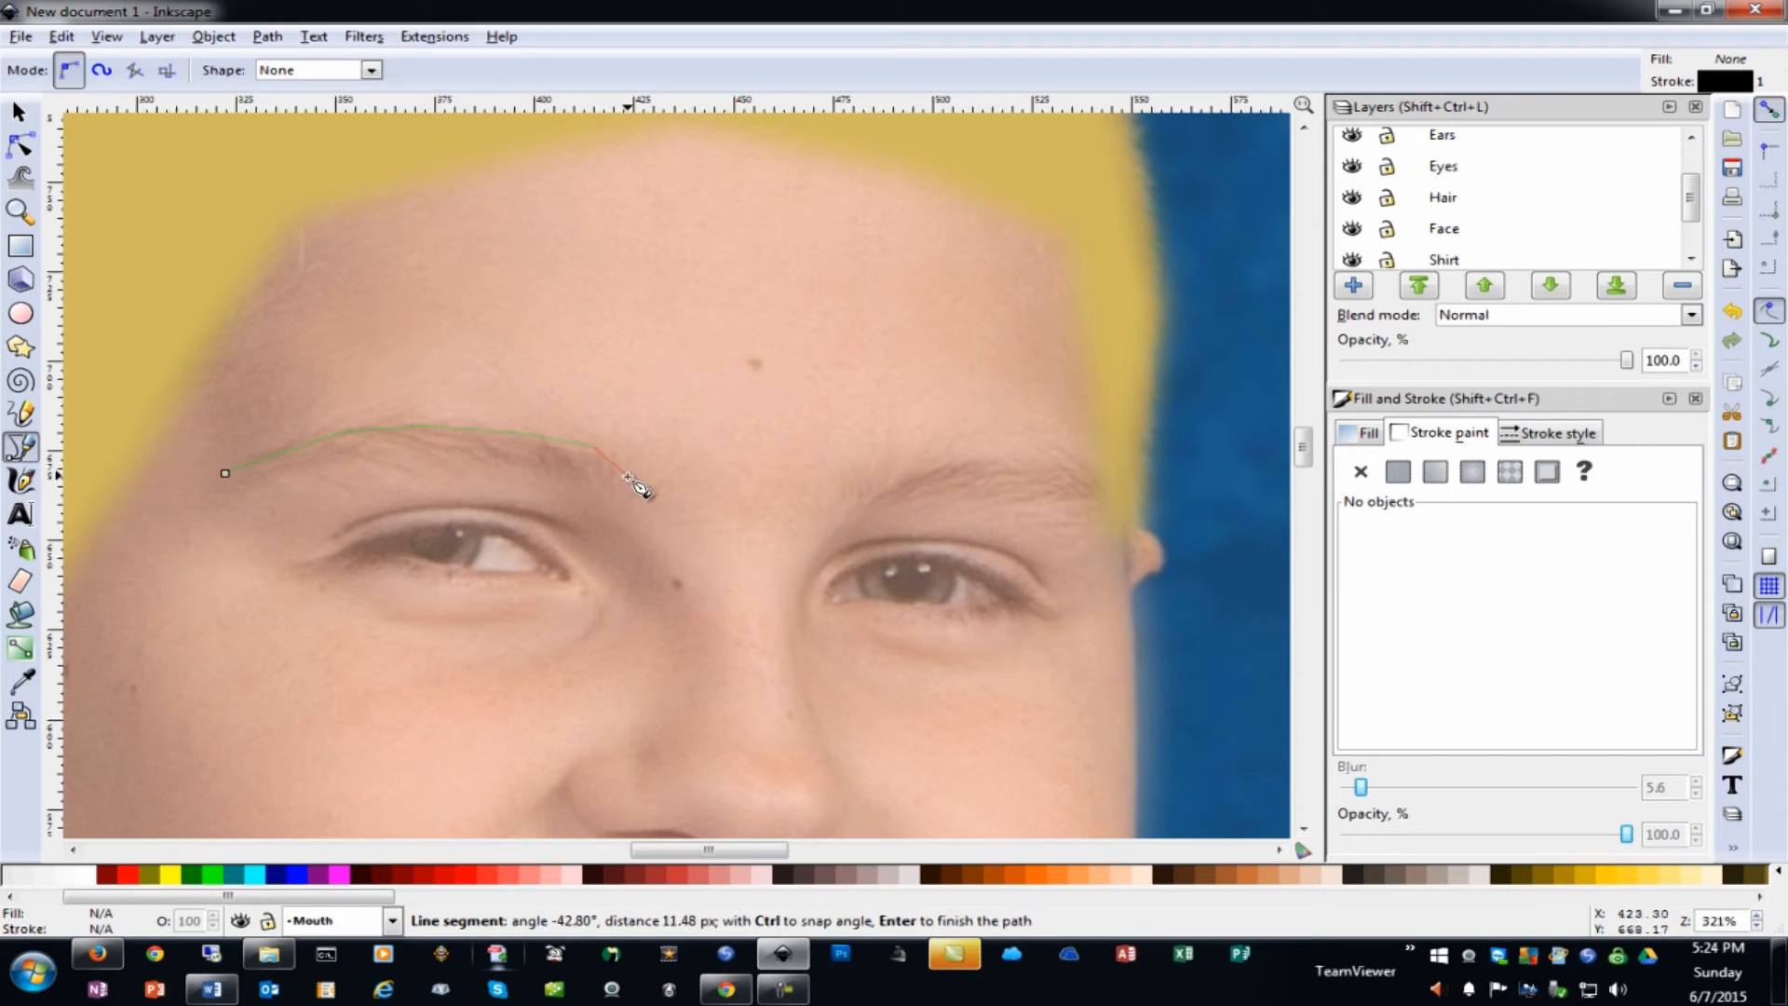
pyautogui.moveTo(617, 466); pyautogui.dragTo(637, 483)
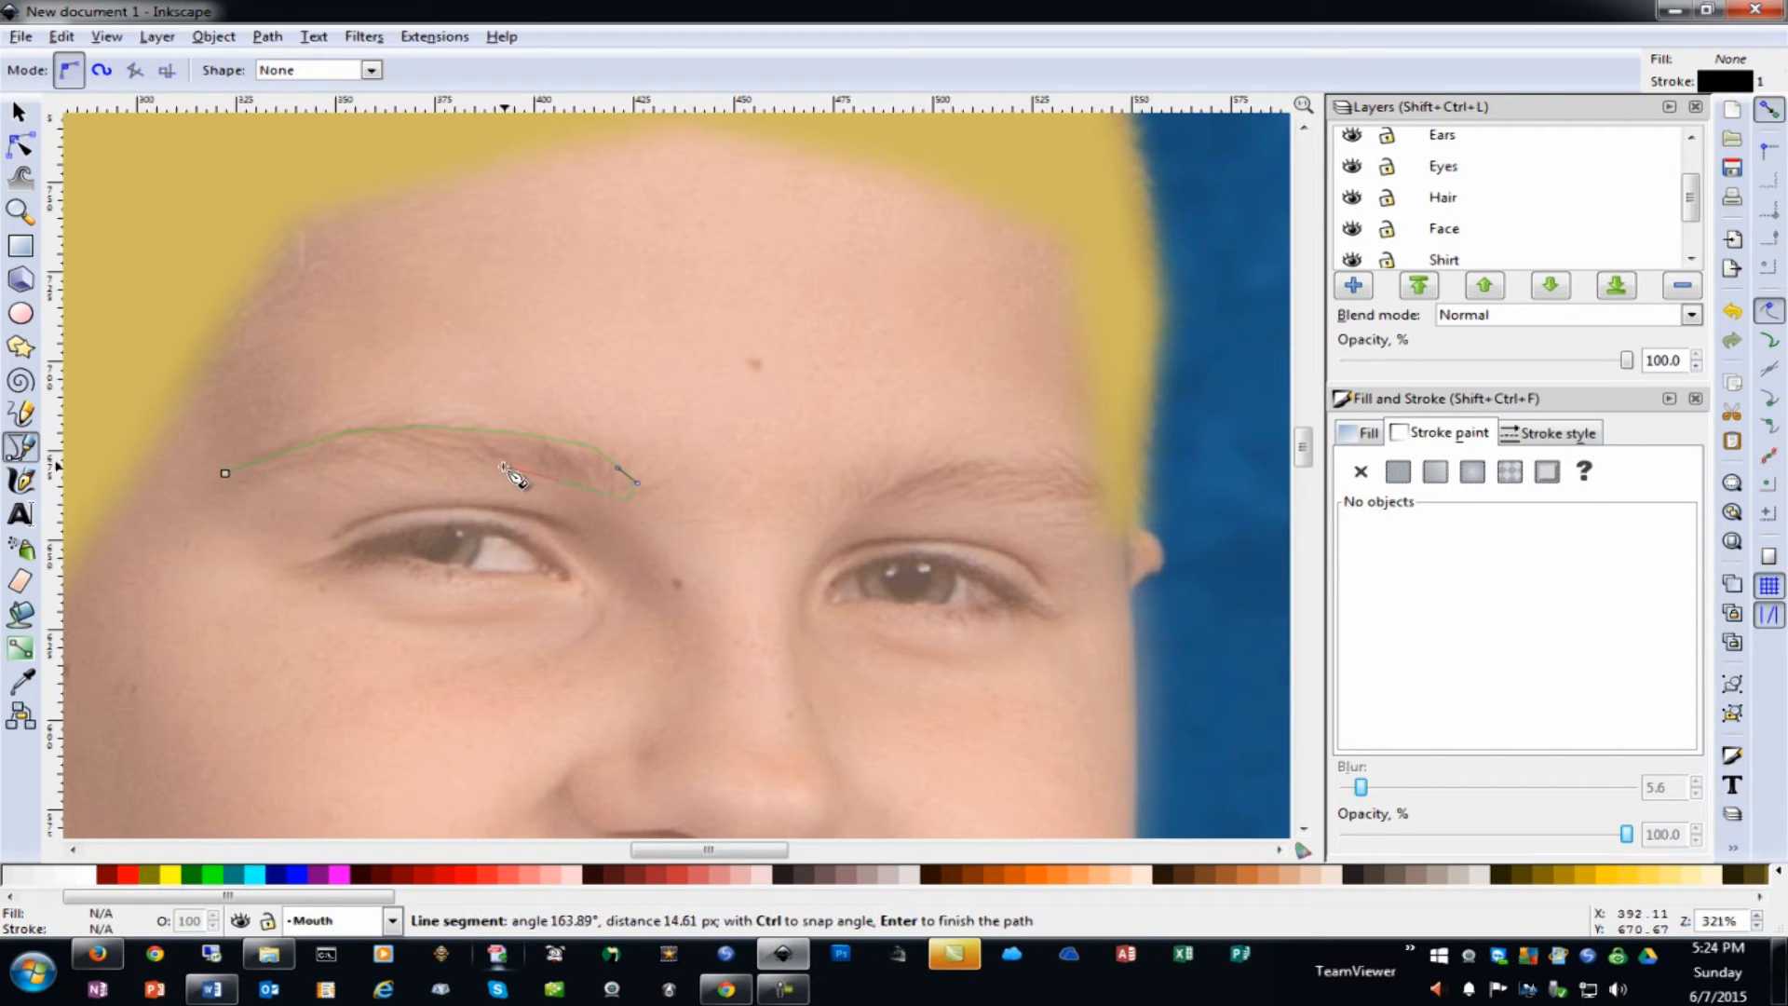
pyautogui.moveTo(513, 467); pyautogui.dragTo(490, 463)
pyautogui.click(226, 475)
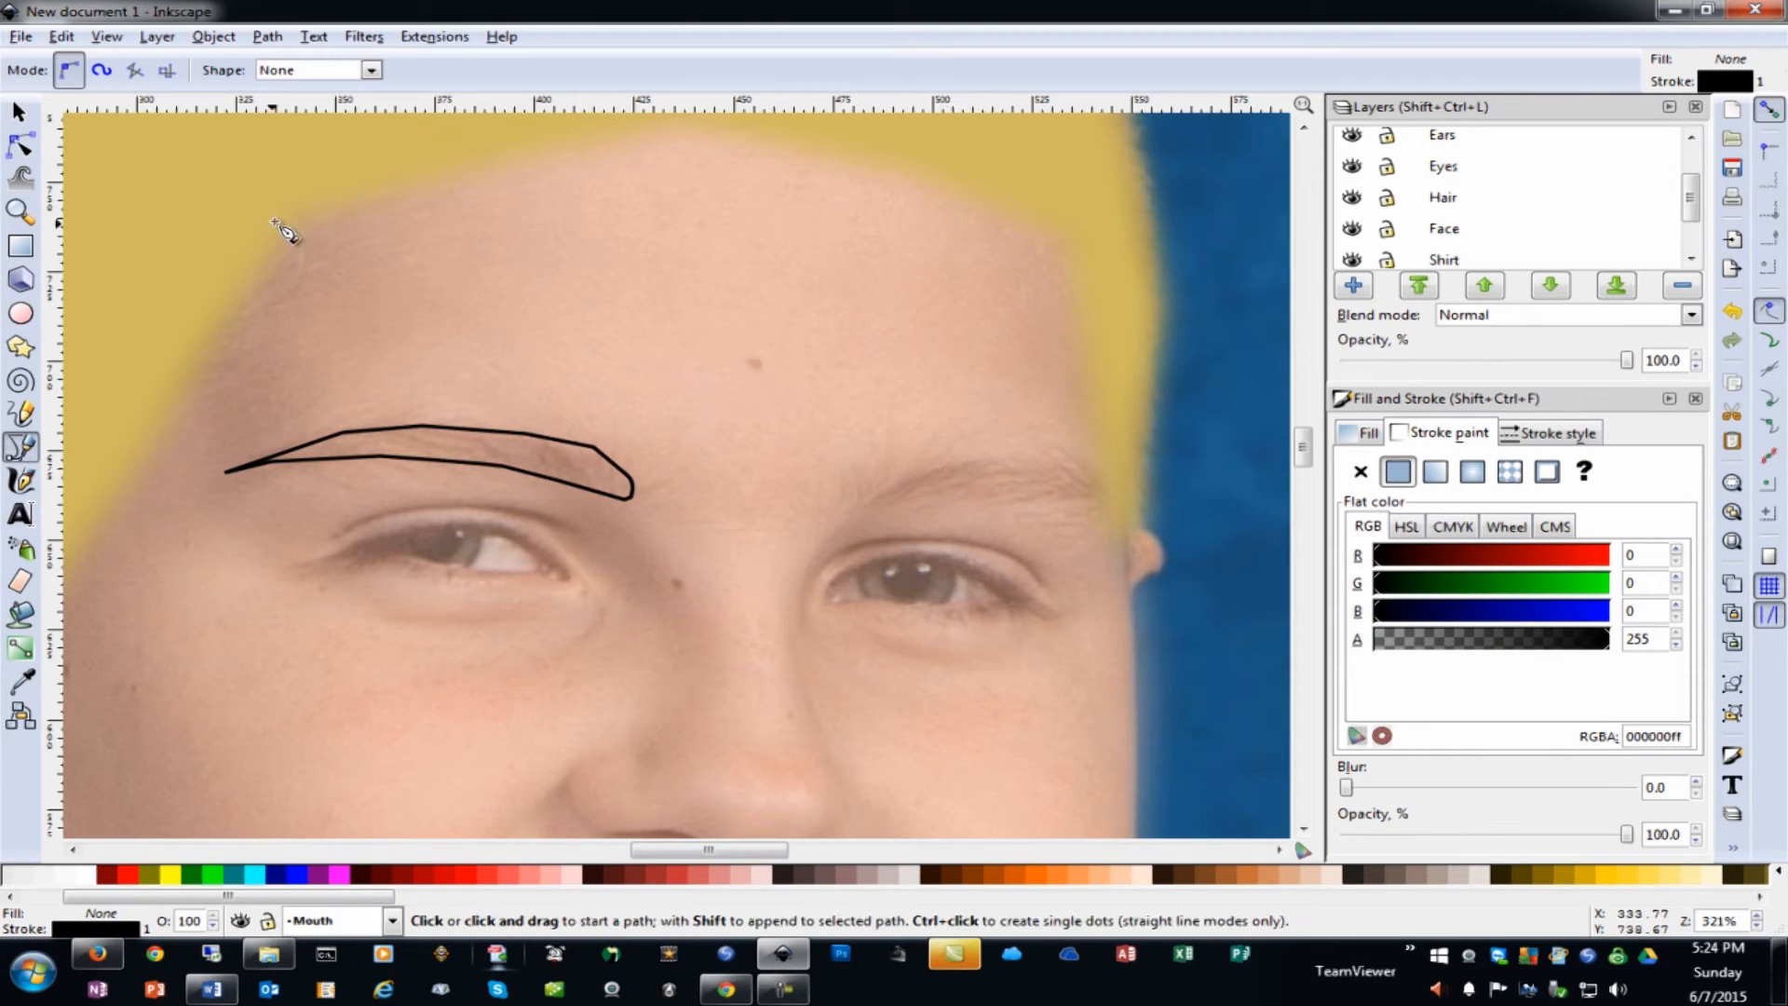
pyautogui.click(22, 684)
pyautogui.click(172, 261)
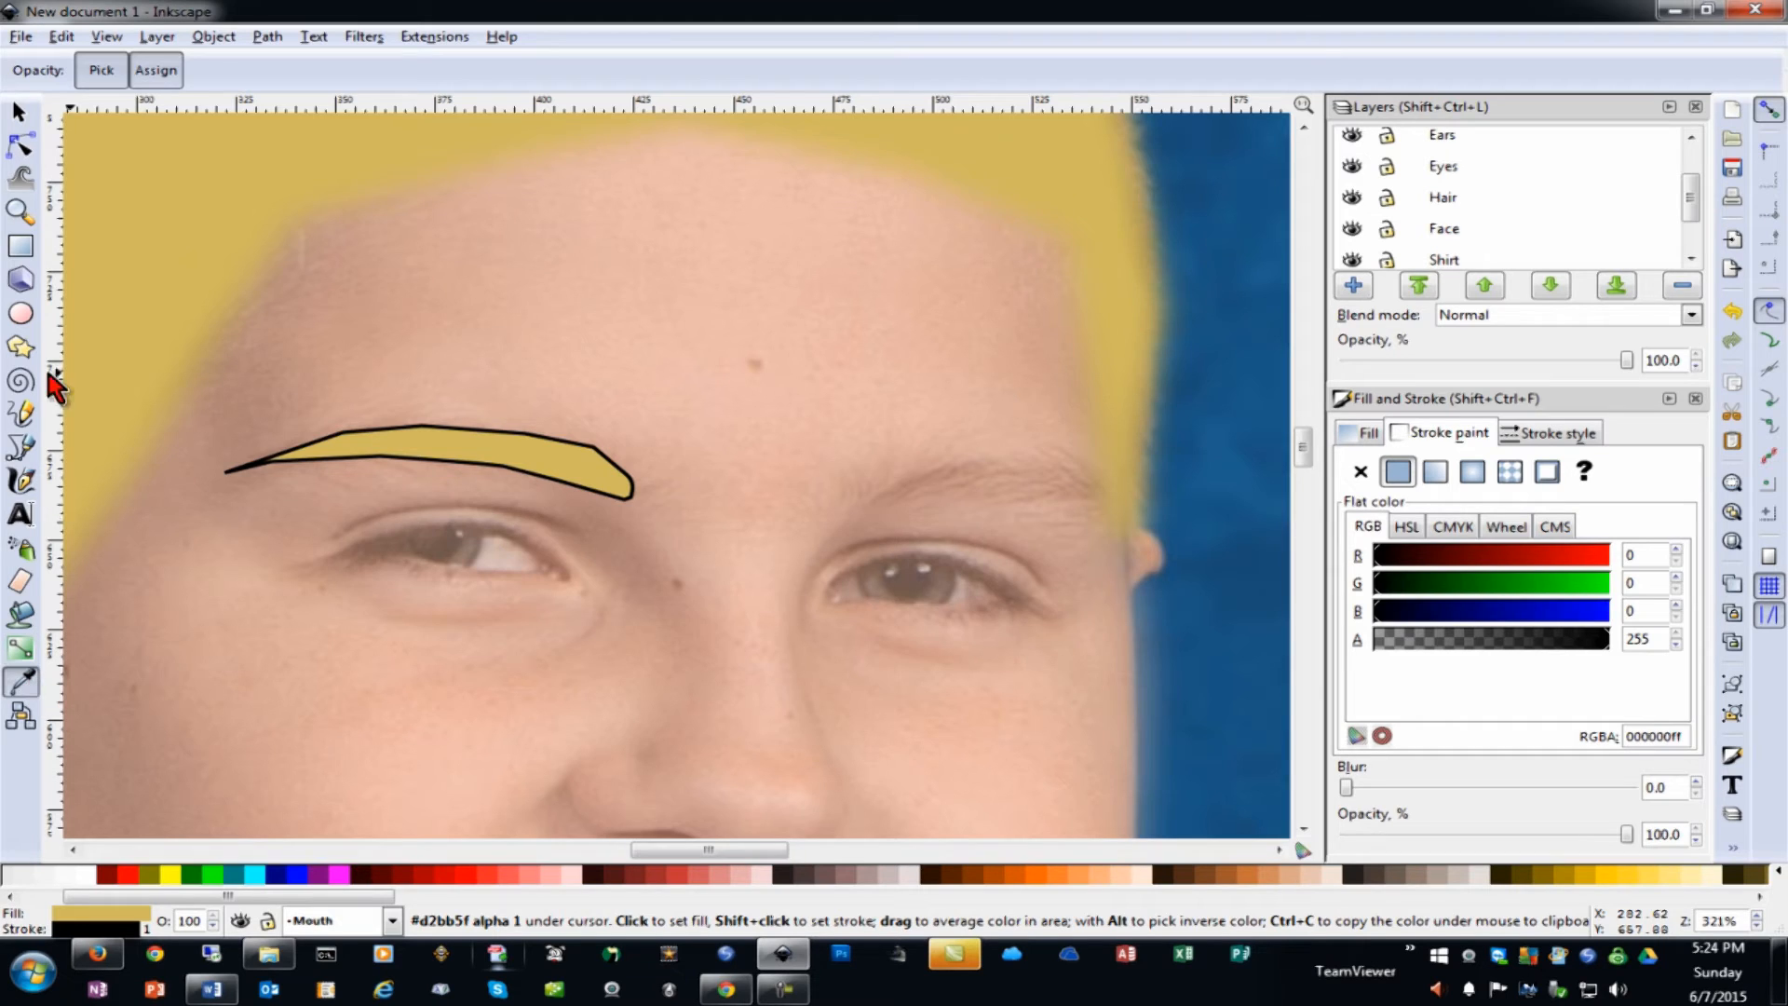
# Trace the right-hand eyebrow in the photo as a closed Bezier path and fill it with the hair's yellow
pyautogui.click(24, 446)
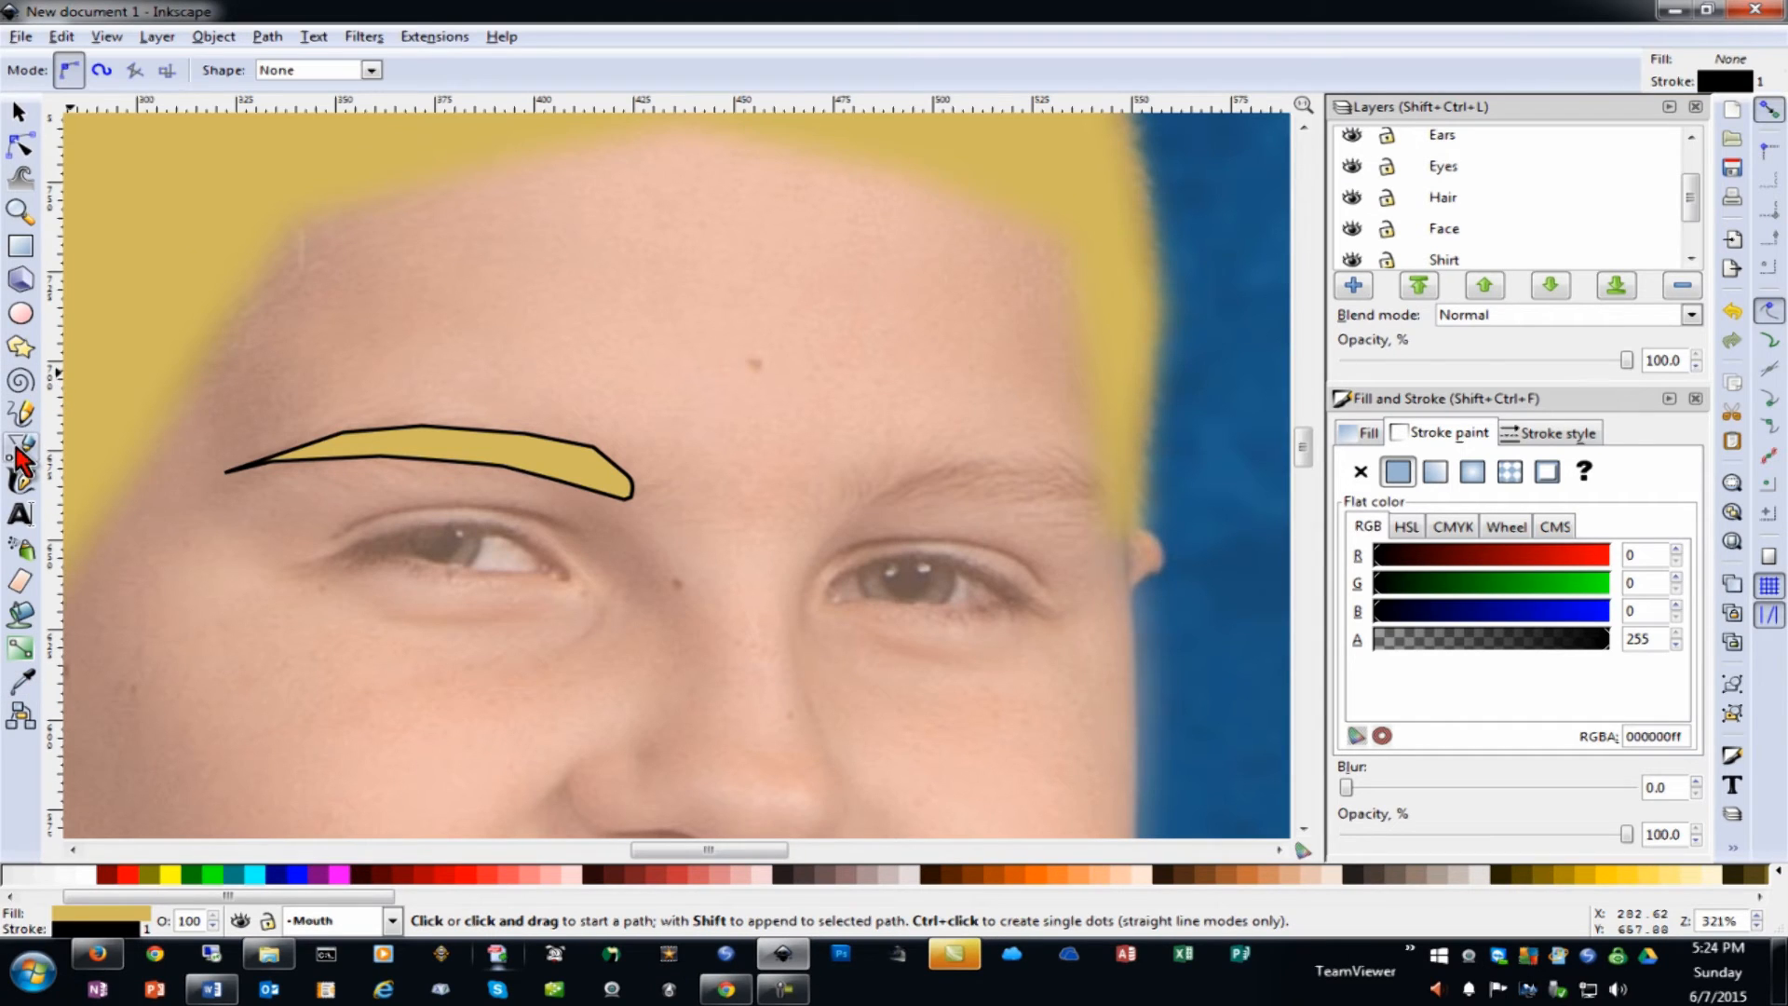
pyautogui.click(865, 498)
pyautogui.moveTo(969, 454); pyautogui.dragTo(976, 454)
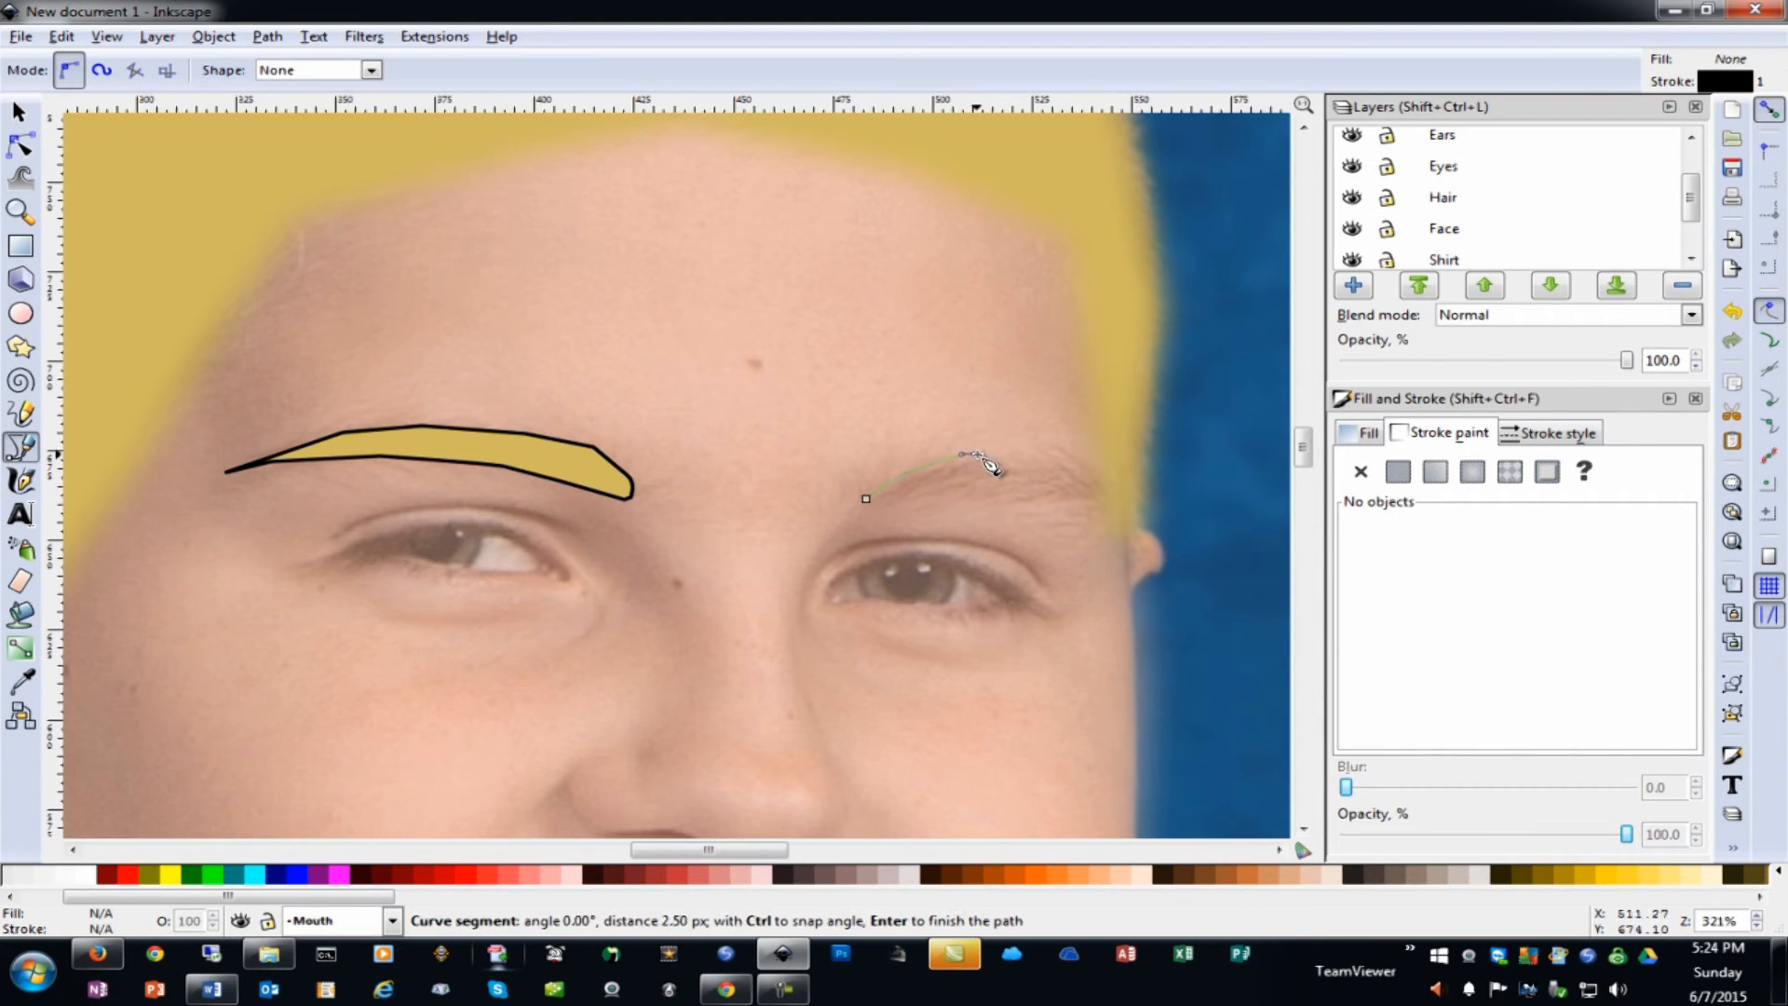
pyautogui.click(1061, 454)
pyautogui.click(1114, 536)
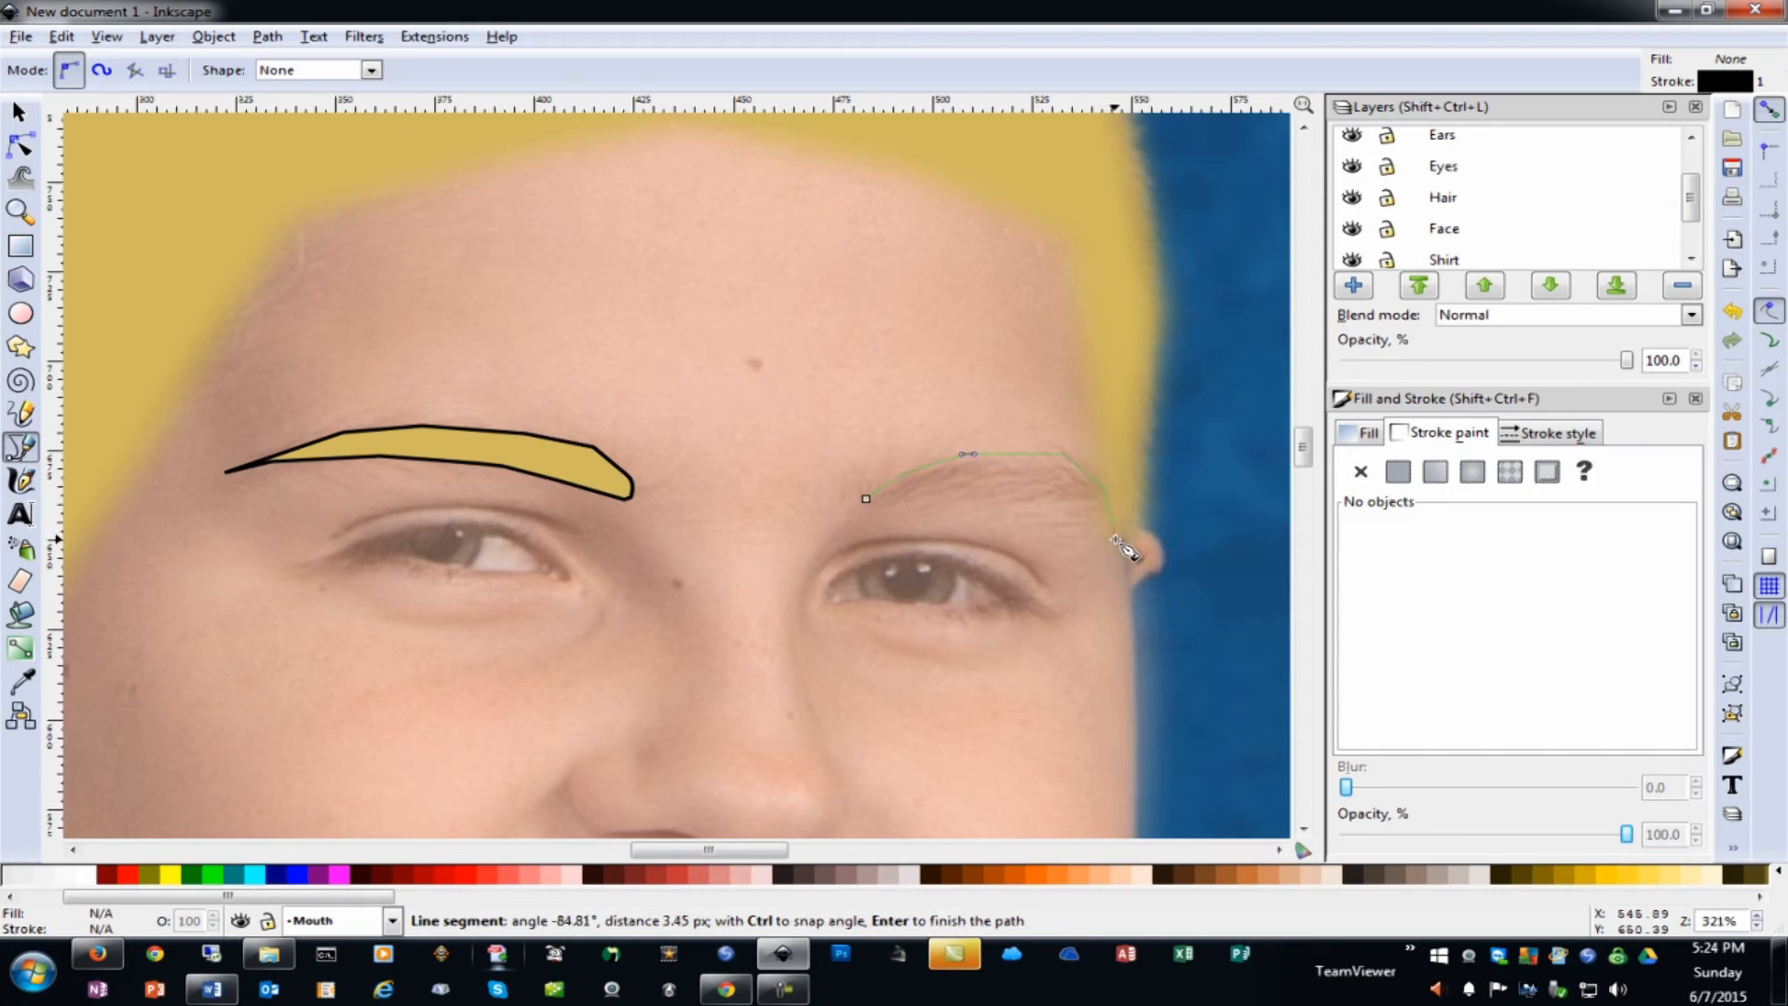
pyautogui.moveTo(1006, 495); pyautogui.dragTo(1013, 496)
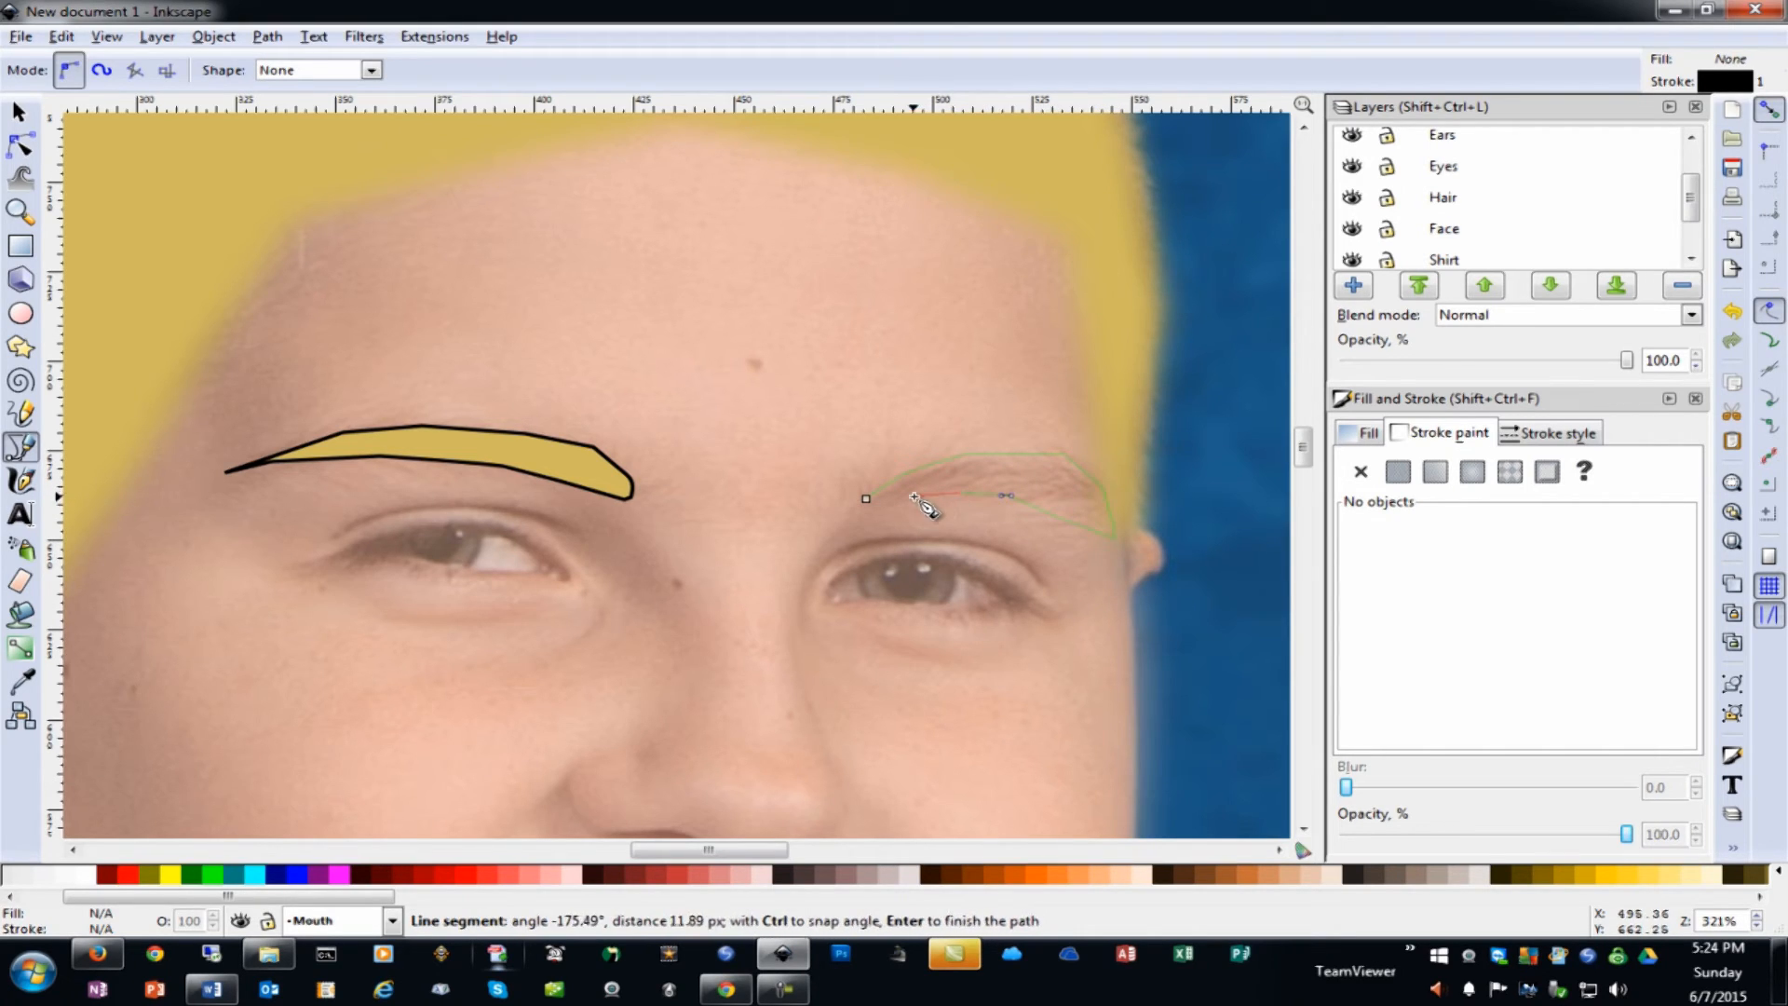
pyautogui.click(866, 498)
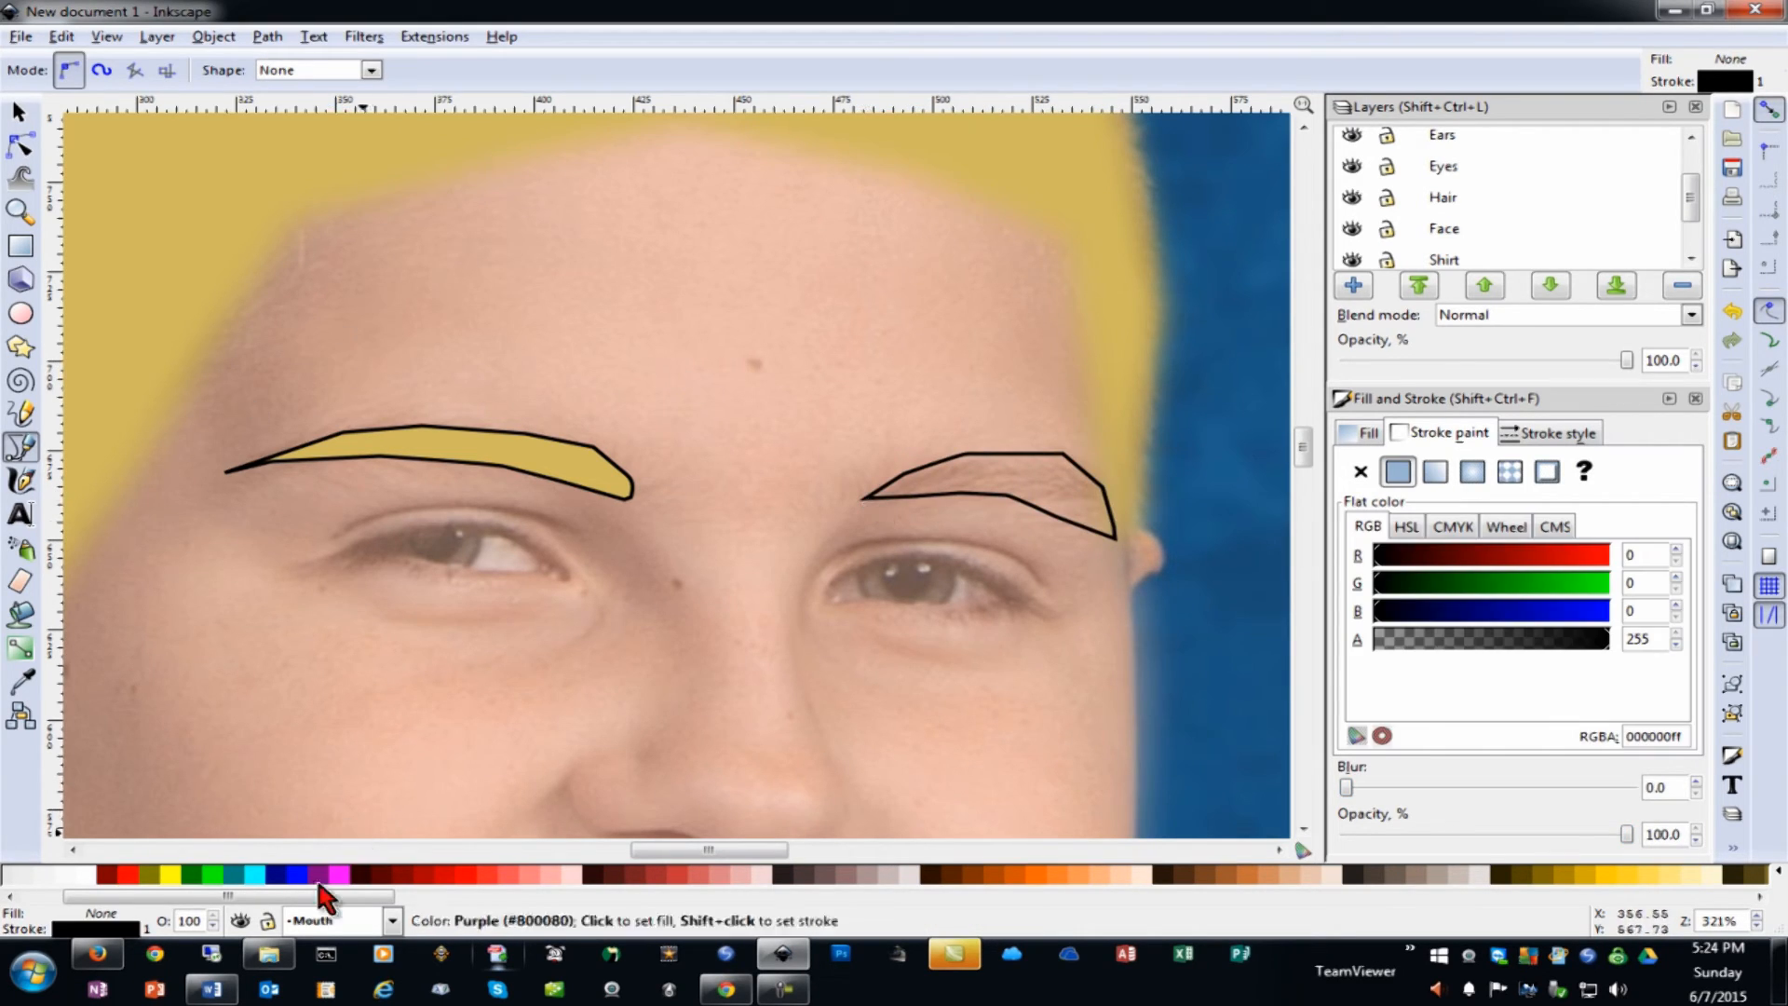
pyautogui.click(21, 688)
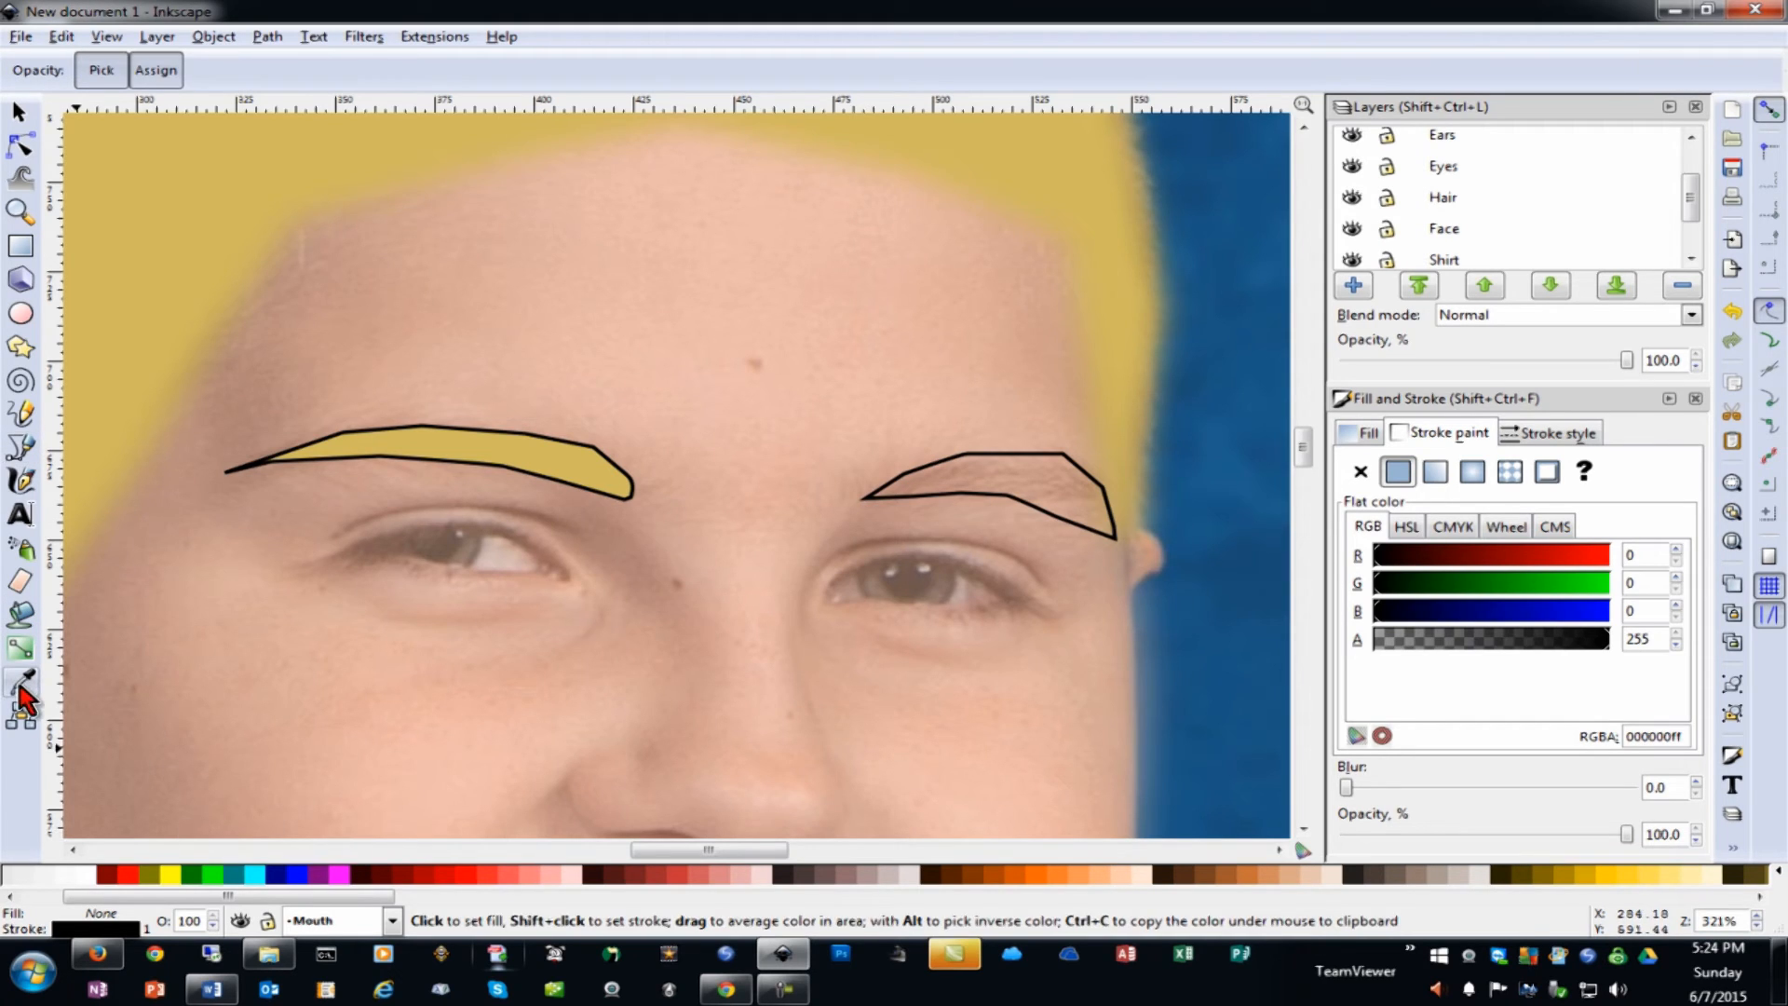
pyautogui.click(168, 159)
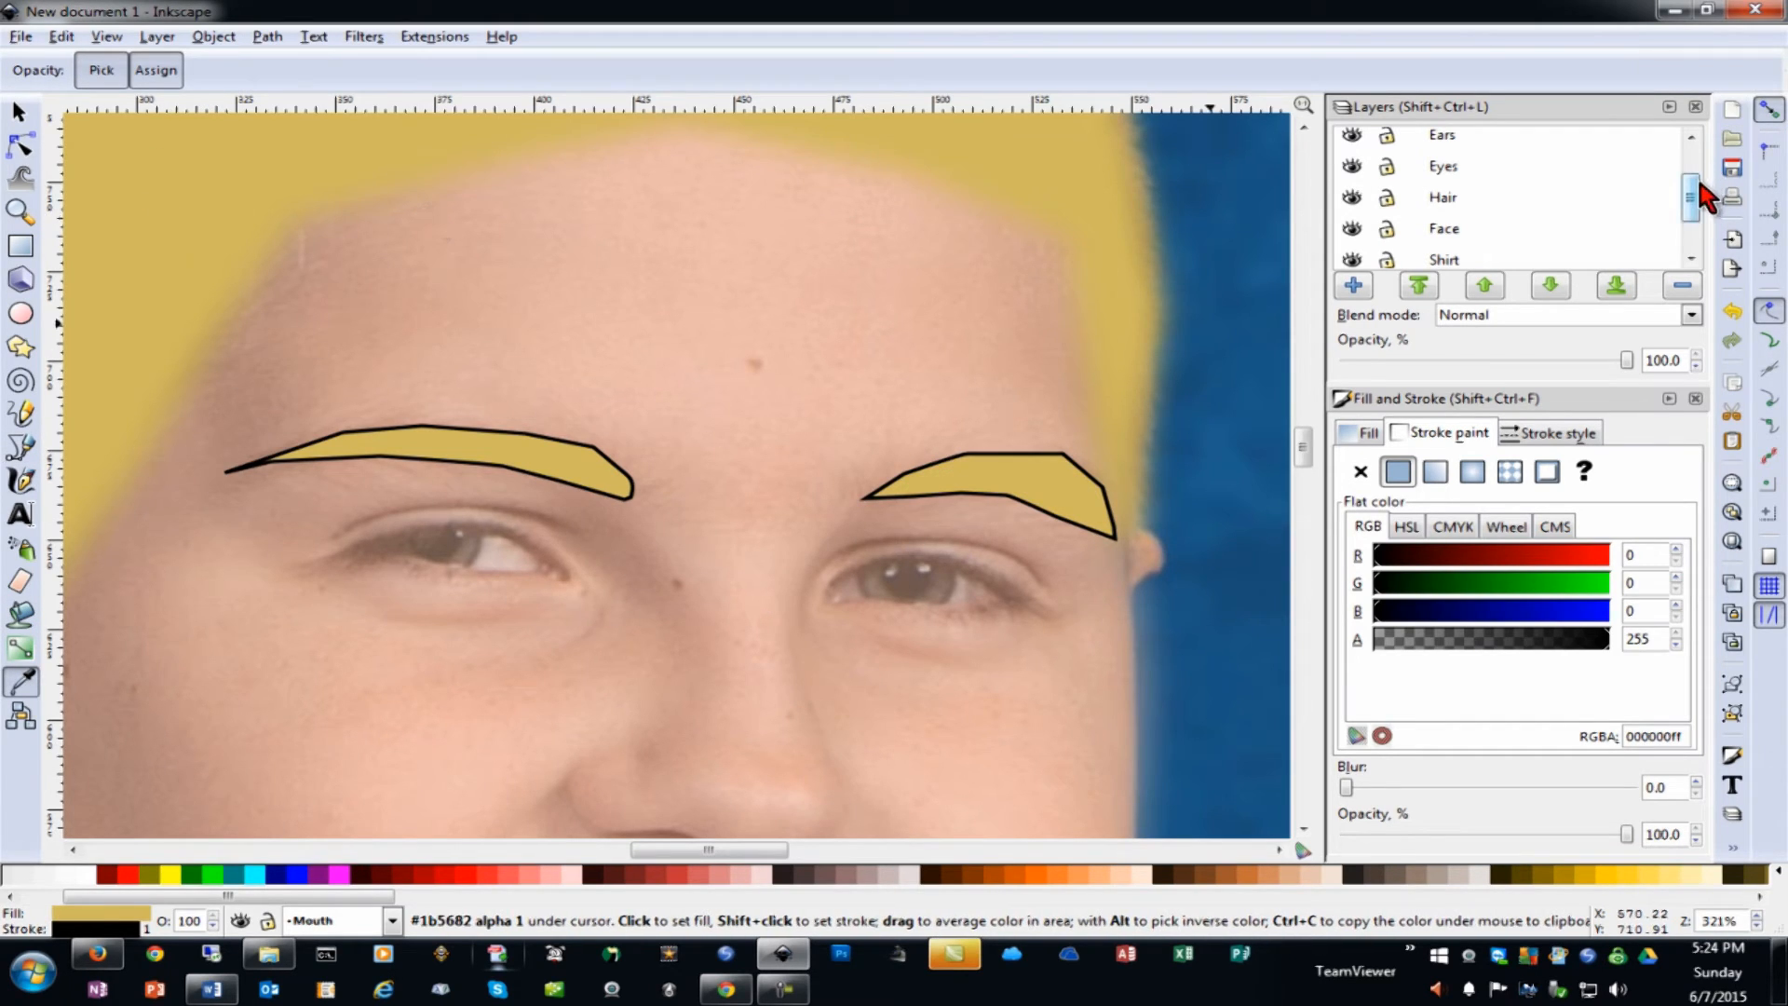
# Move both eyebrow shapes from the Mouth layer to the Hair layer and realign them over the photo's eyebrows
pyautogui.moveTo(1693, 195); pyautogui.dragTo(1702, 149)
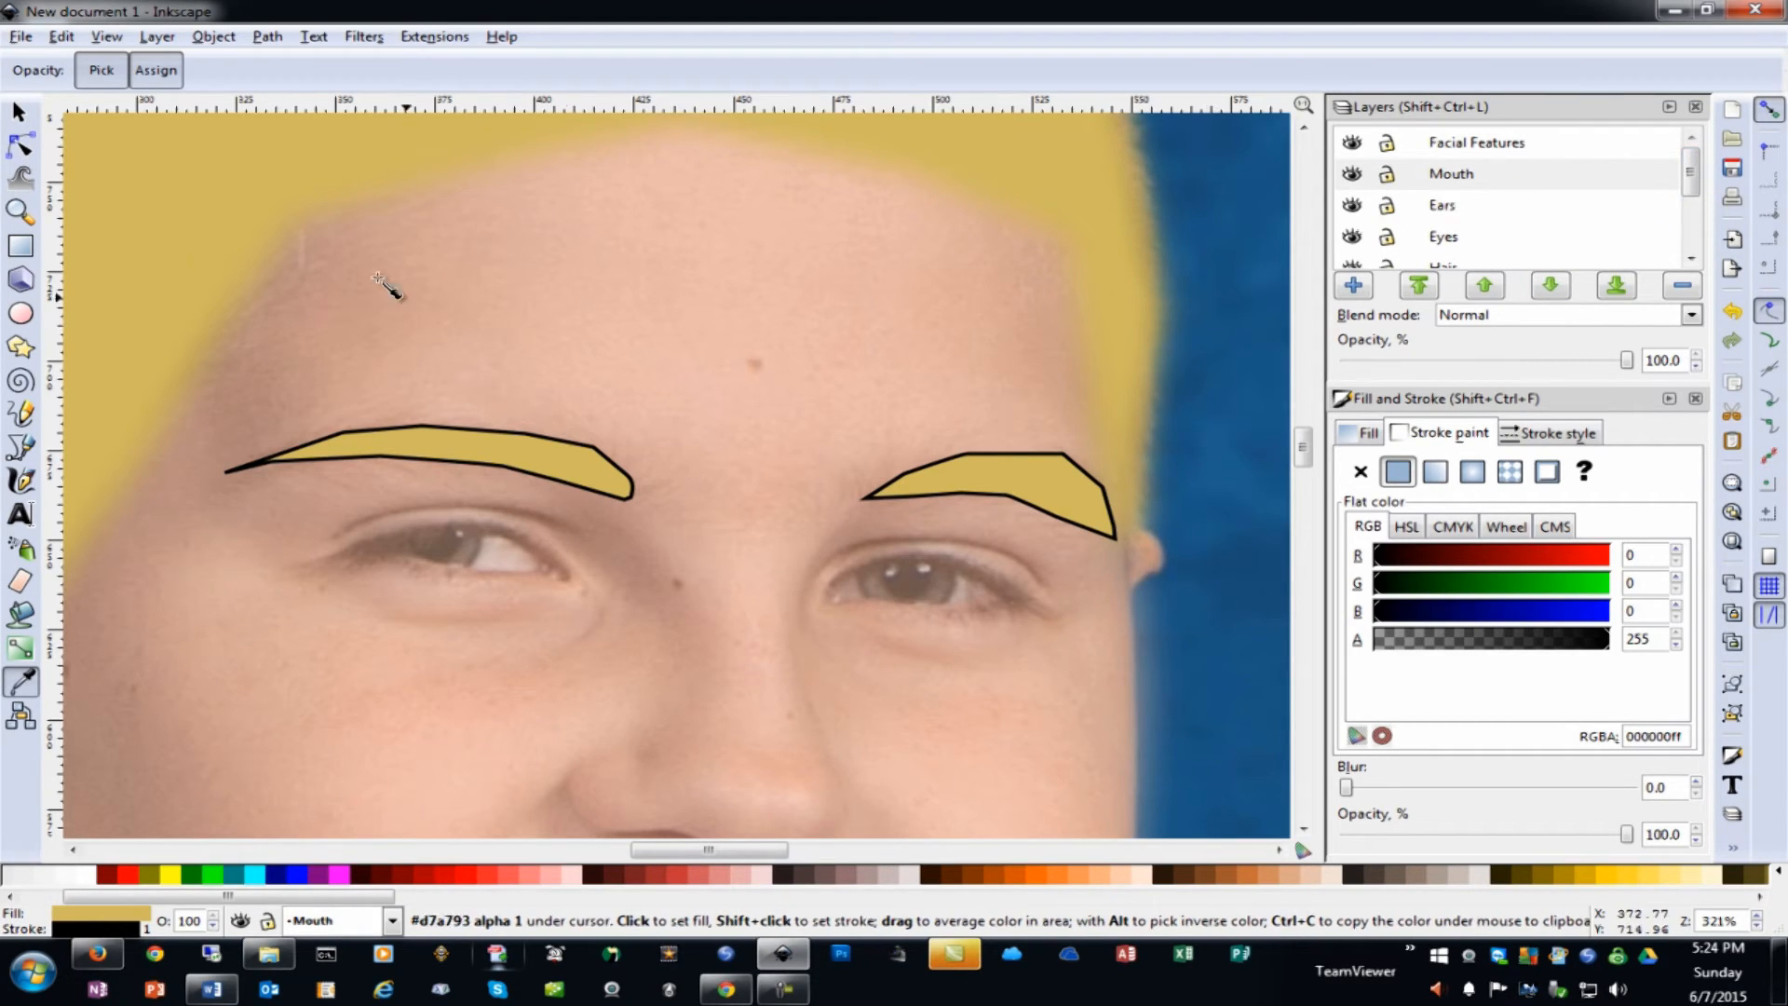
pyautogui.click(19, 112)
pyautogui.click(486, 453)
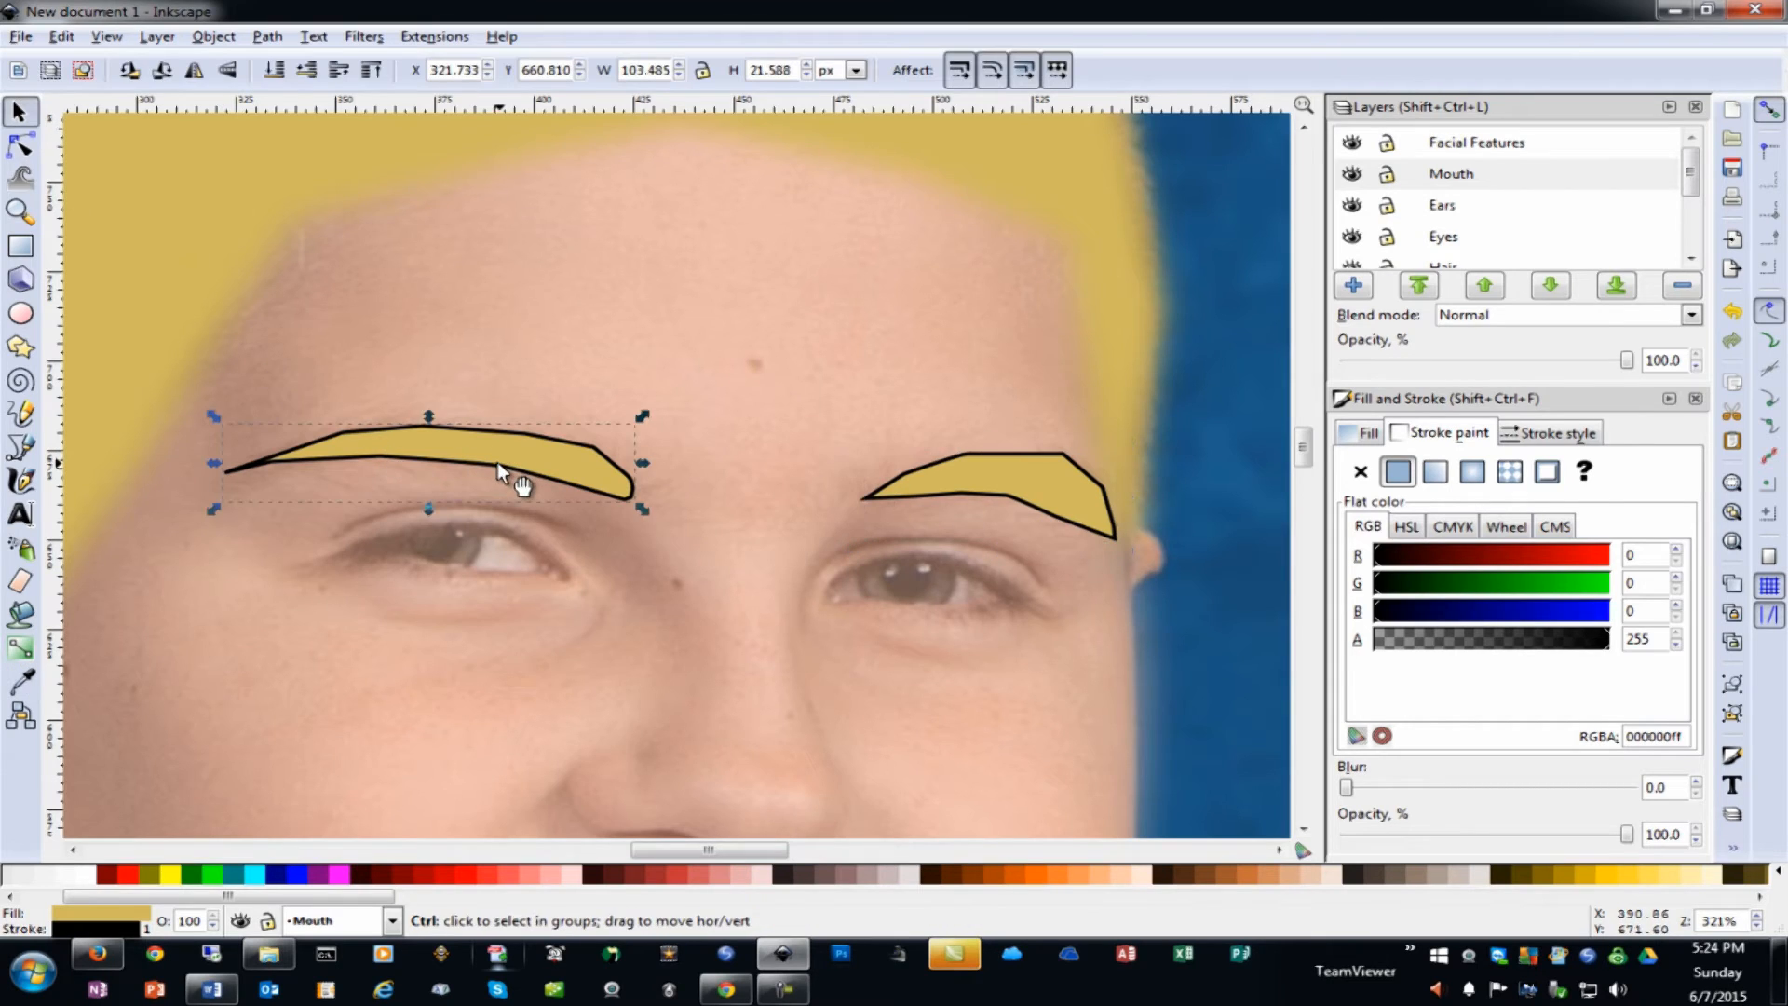
pyautogui.keyDown('shift'); pyautogui.click(1065, 484); pyautogui.keyUp('shift')
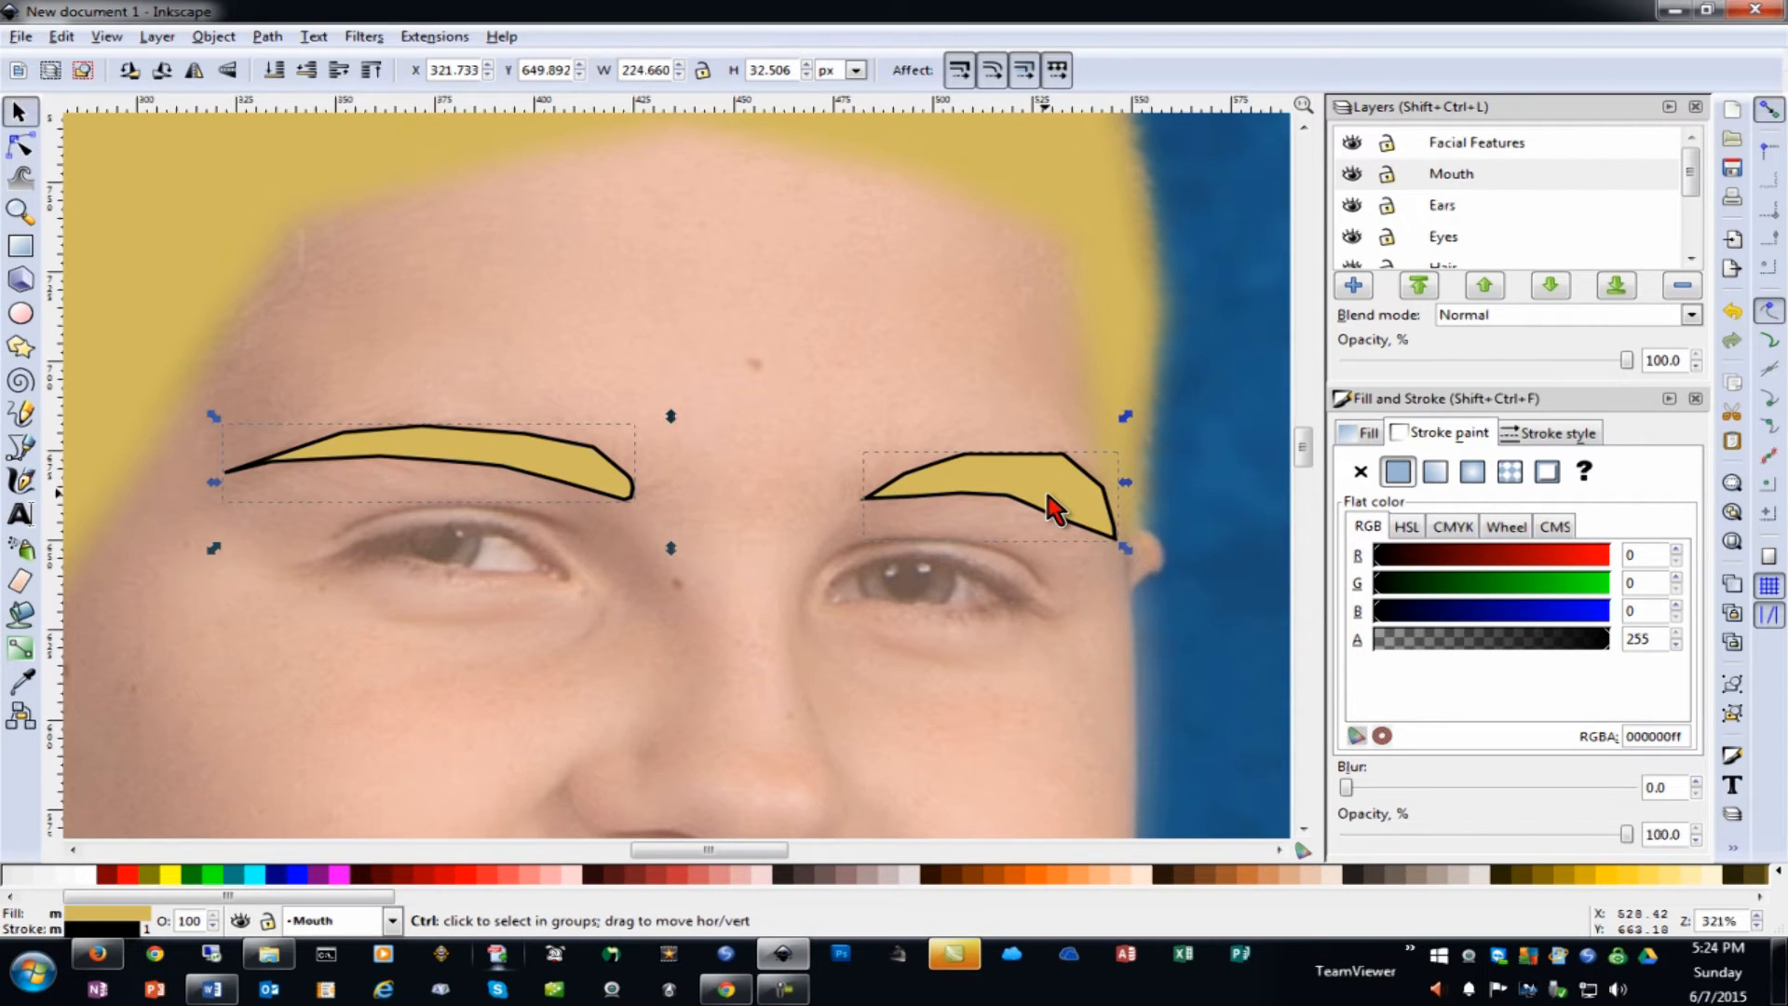
pyautogui.press('Delete')
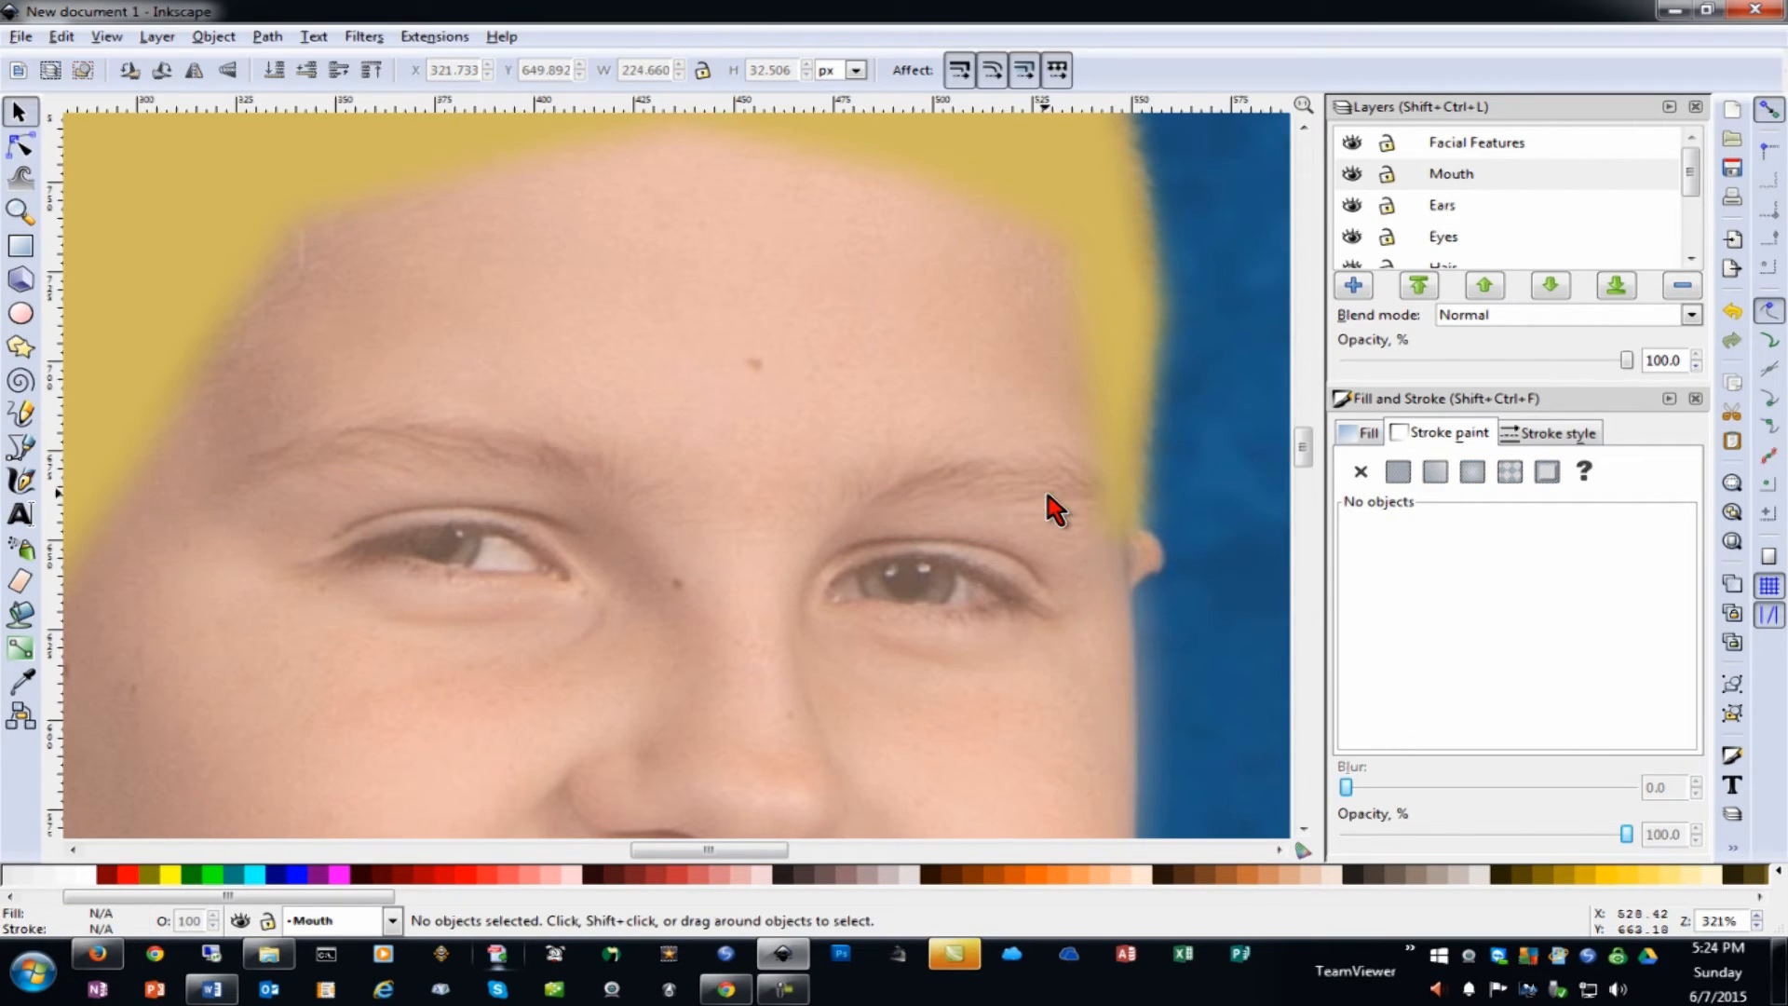
pyautogui.click(1686, 211)
pyautogui.click(1439, 145)
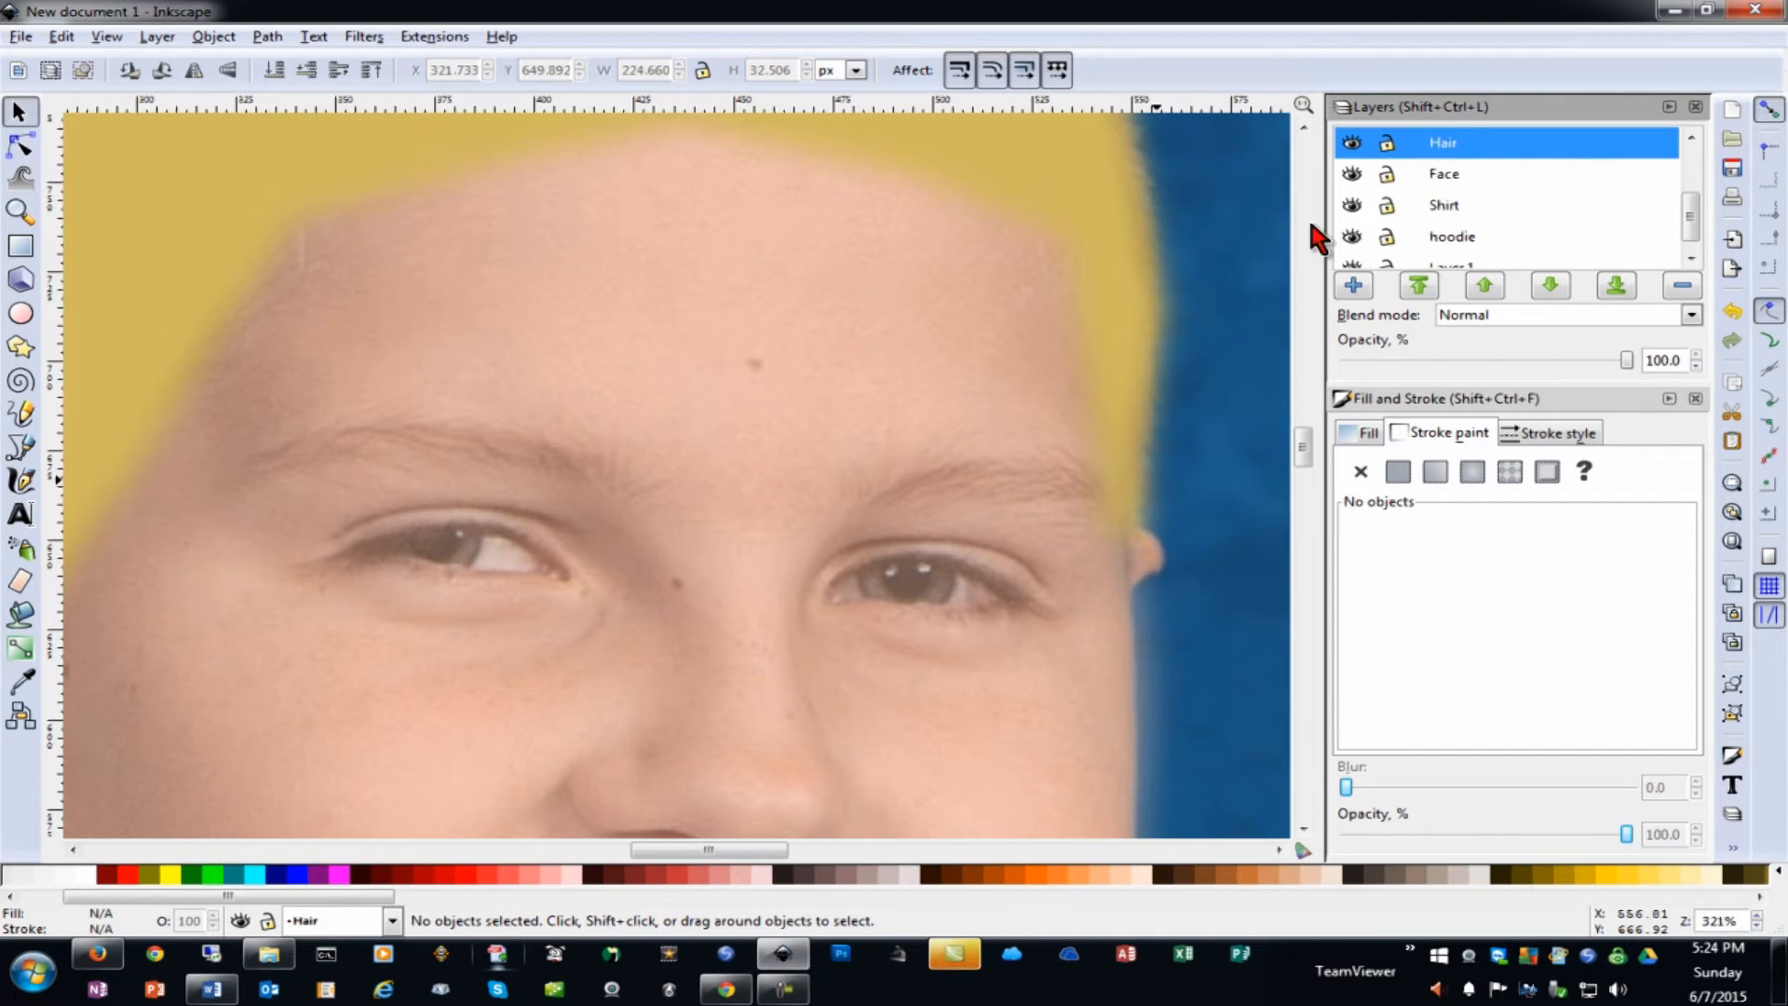
pyautogui.hotkey('ctrl', 'v')
pyautogui.moveTo(770, 251); pyautogui.dragTo(506, 451)
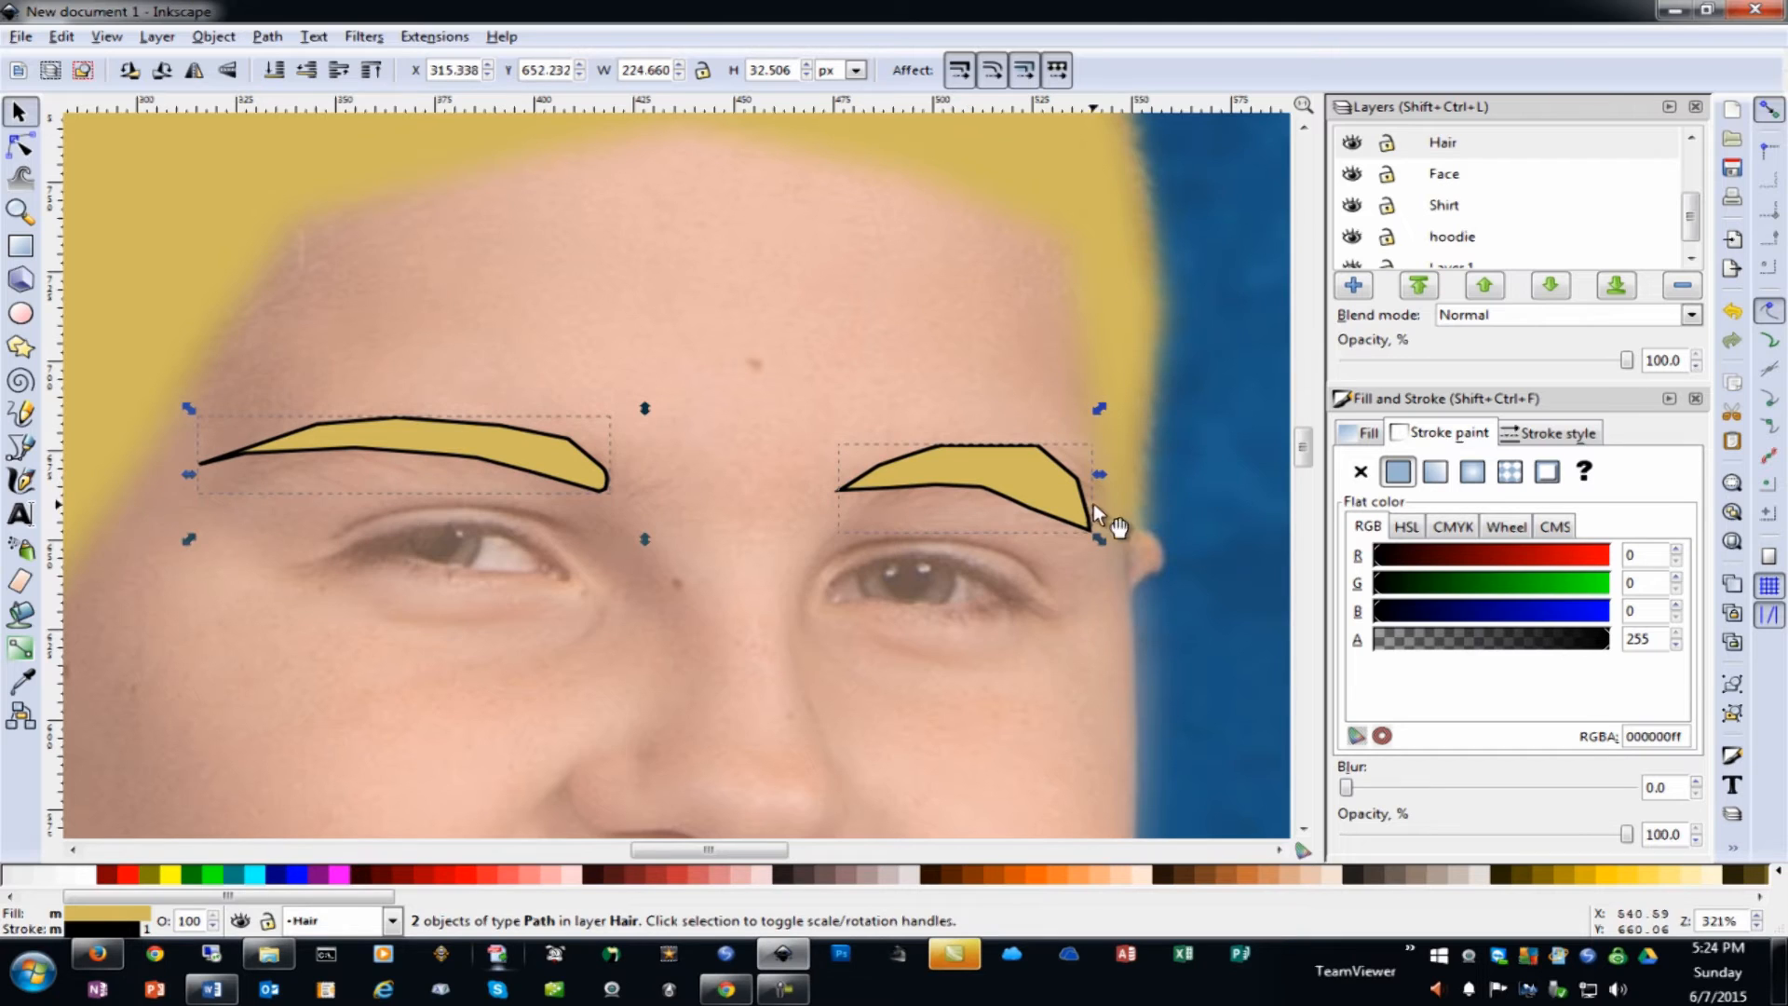
pyautogui.moveTo(1040, 503); pyautogui.dragTo(1062, 517)
# Remove the stroke from both eyebrows and set their blur to 2.0
pyautogui.click(1360, 471)
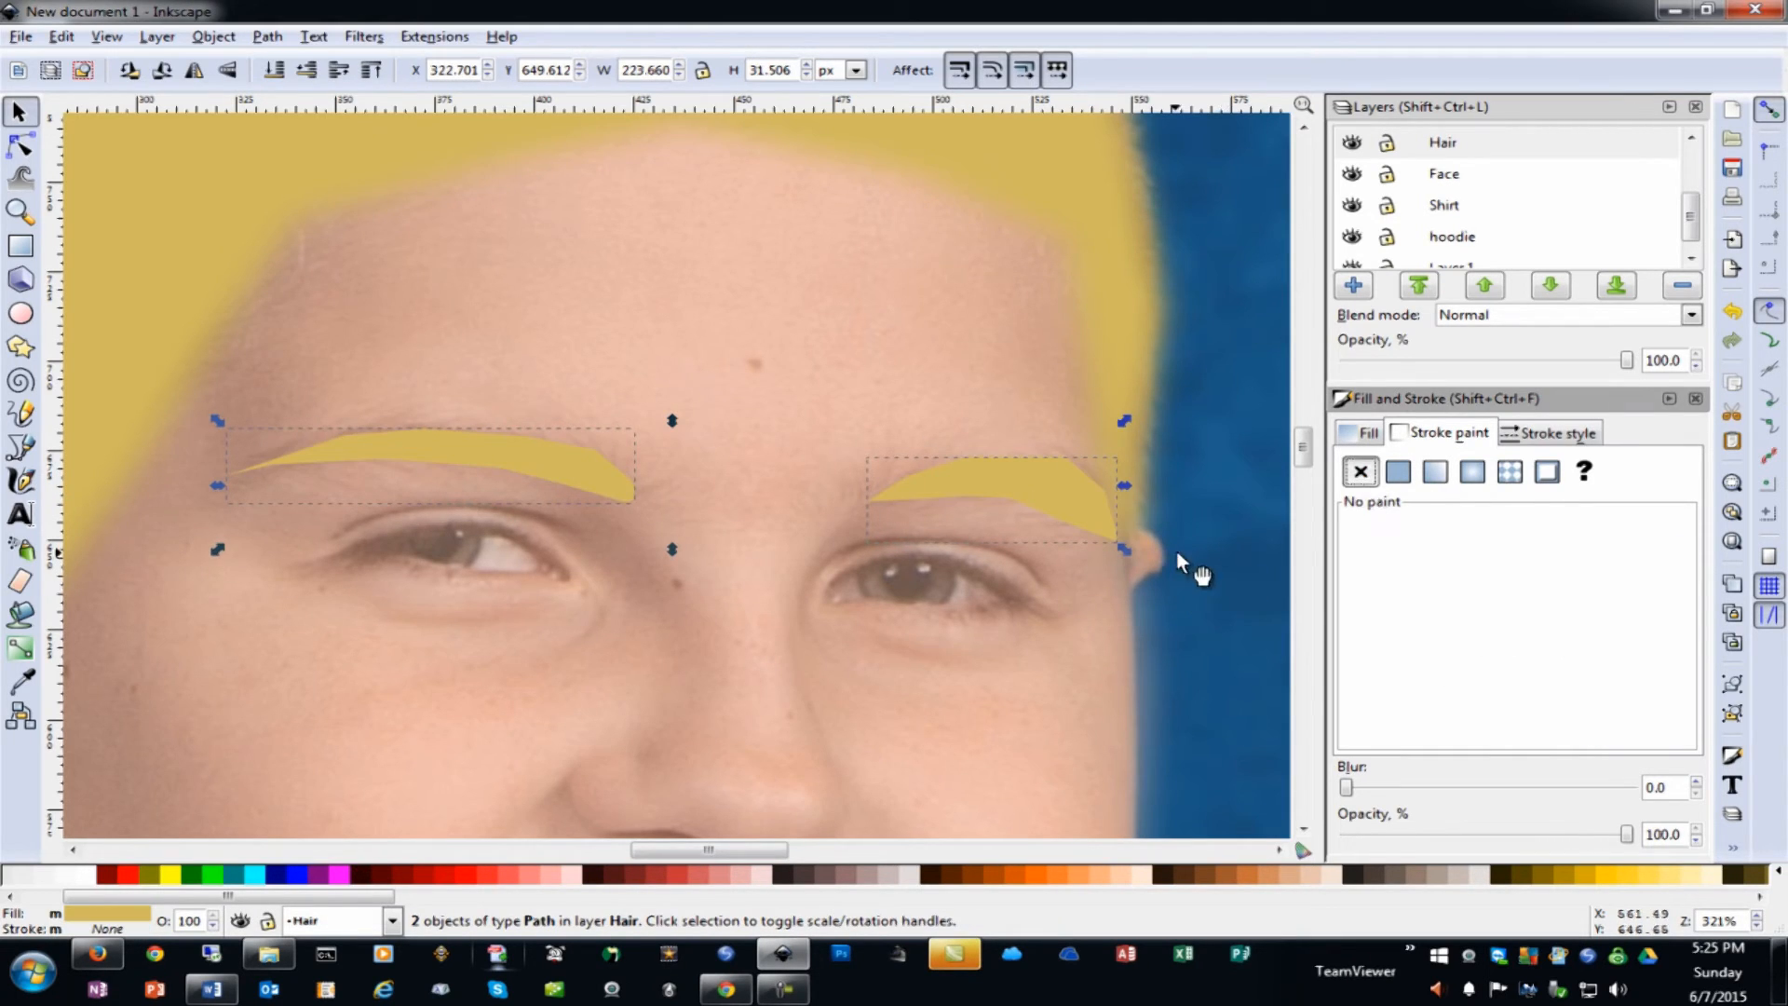
pyautogui.click(1694, 782)
pyautogui.click(1694, 782)
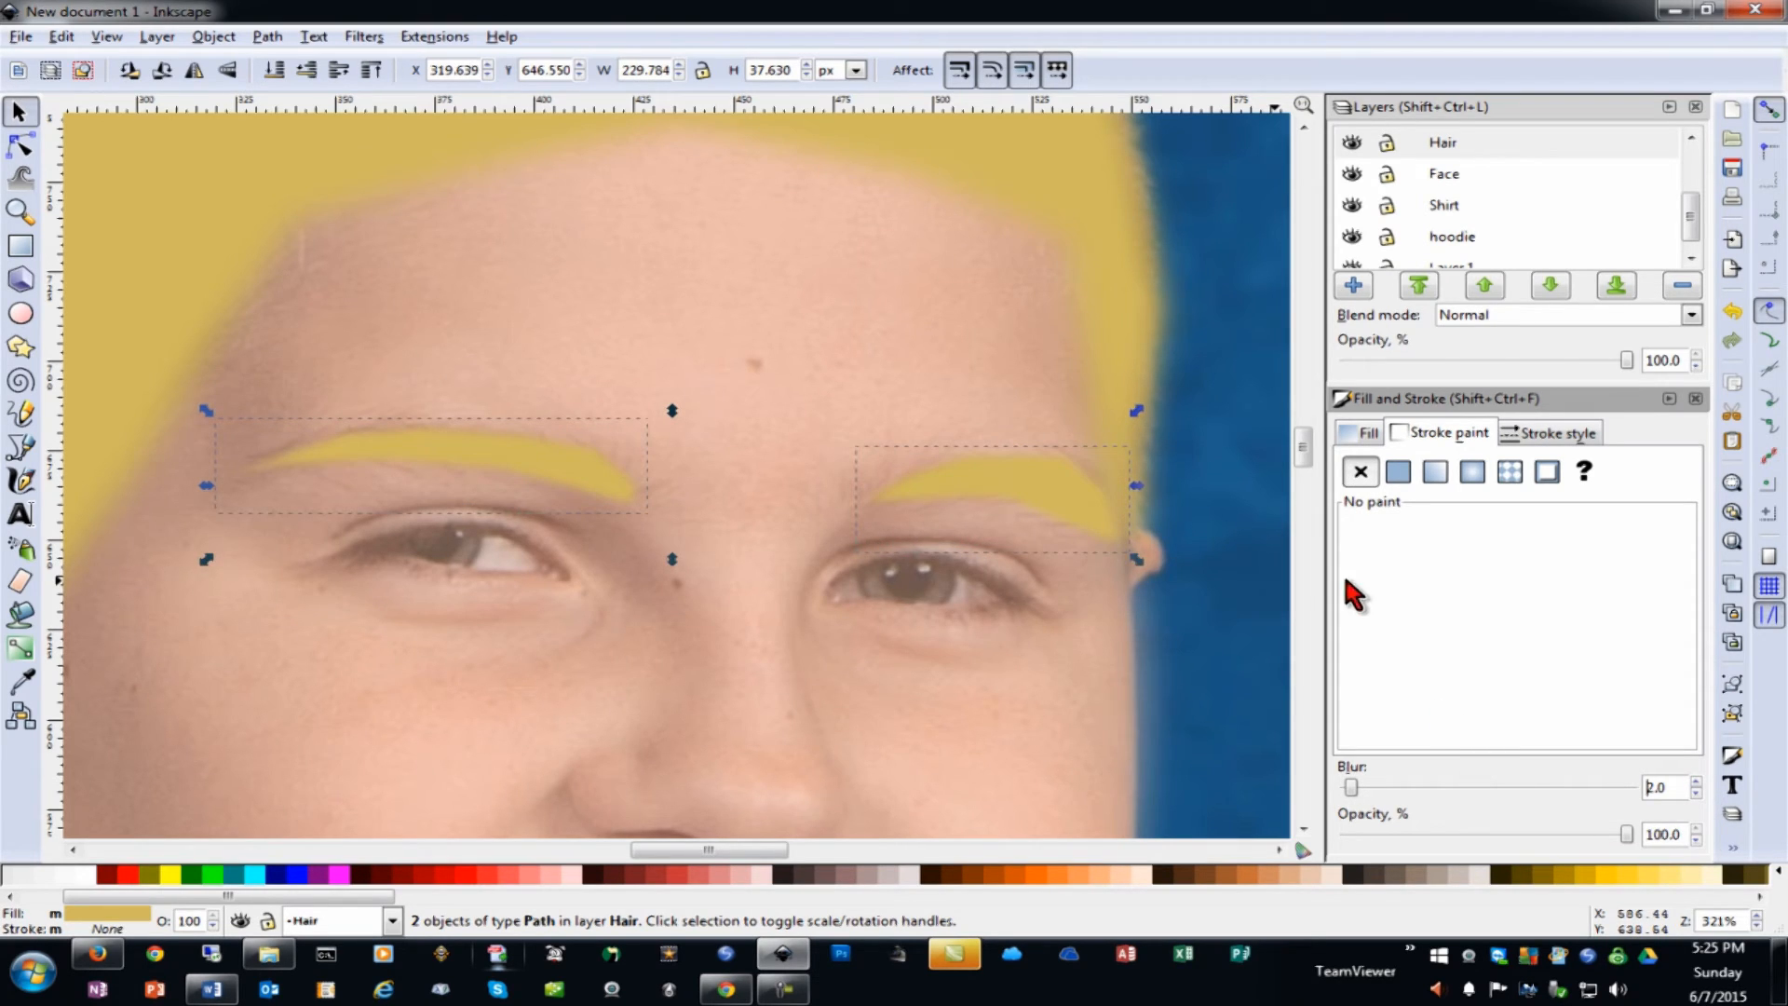
# Raise nodes along the lower edges of both eyebrows to slim and smooth their shapes
pyautogui.click(19, 144)
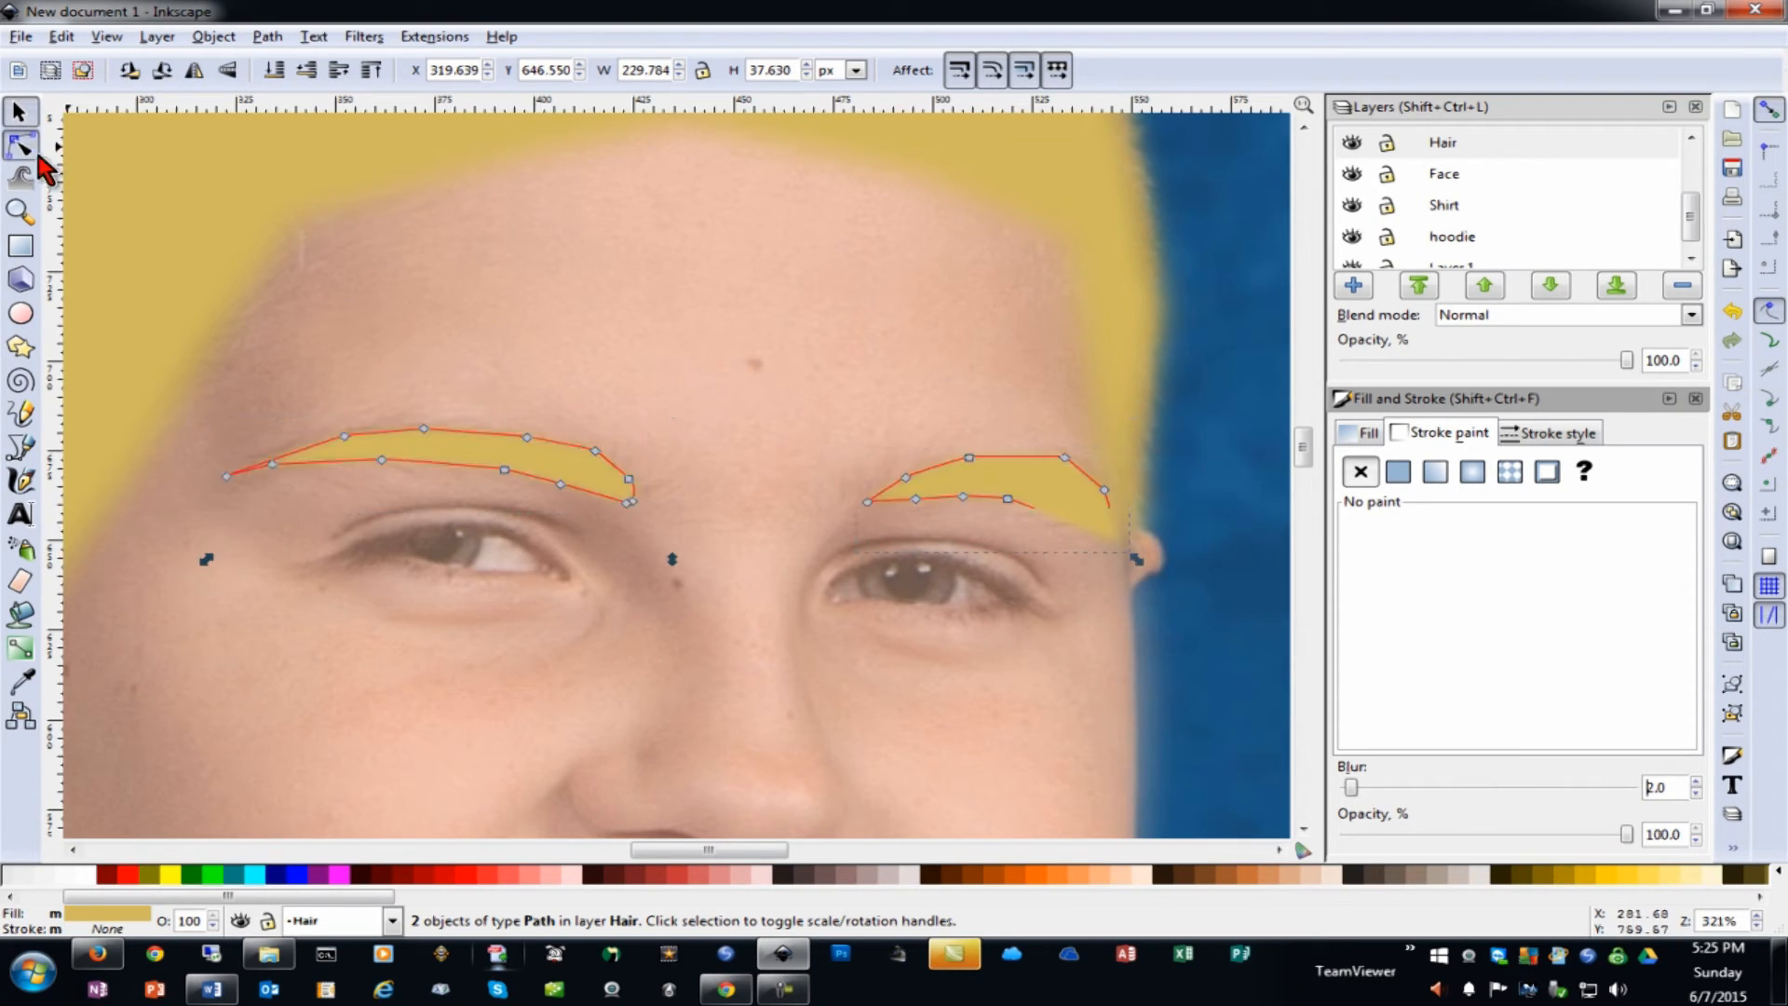
pyautogui.moveTo(1057, 520); pyautogui.dragTo(920, 492)
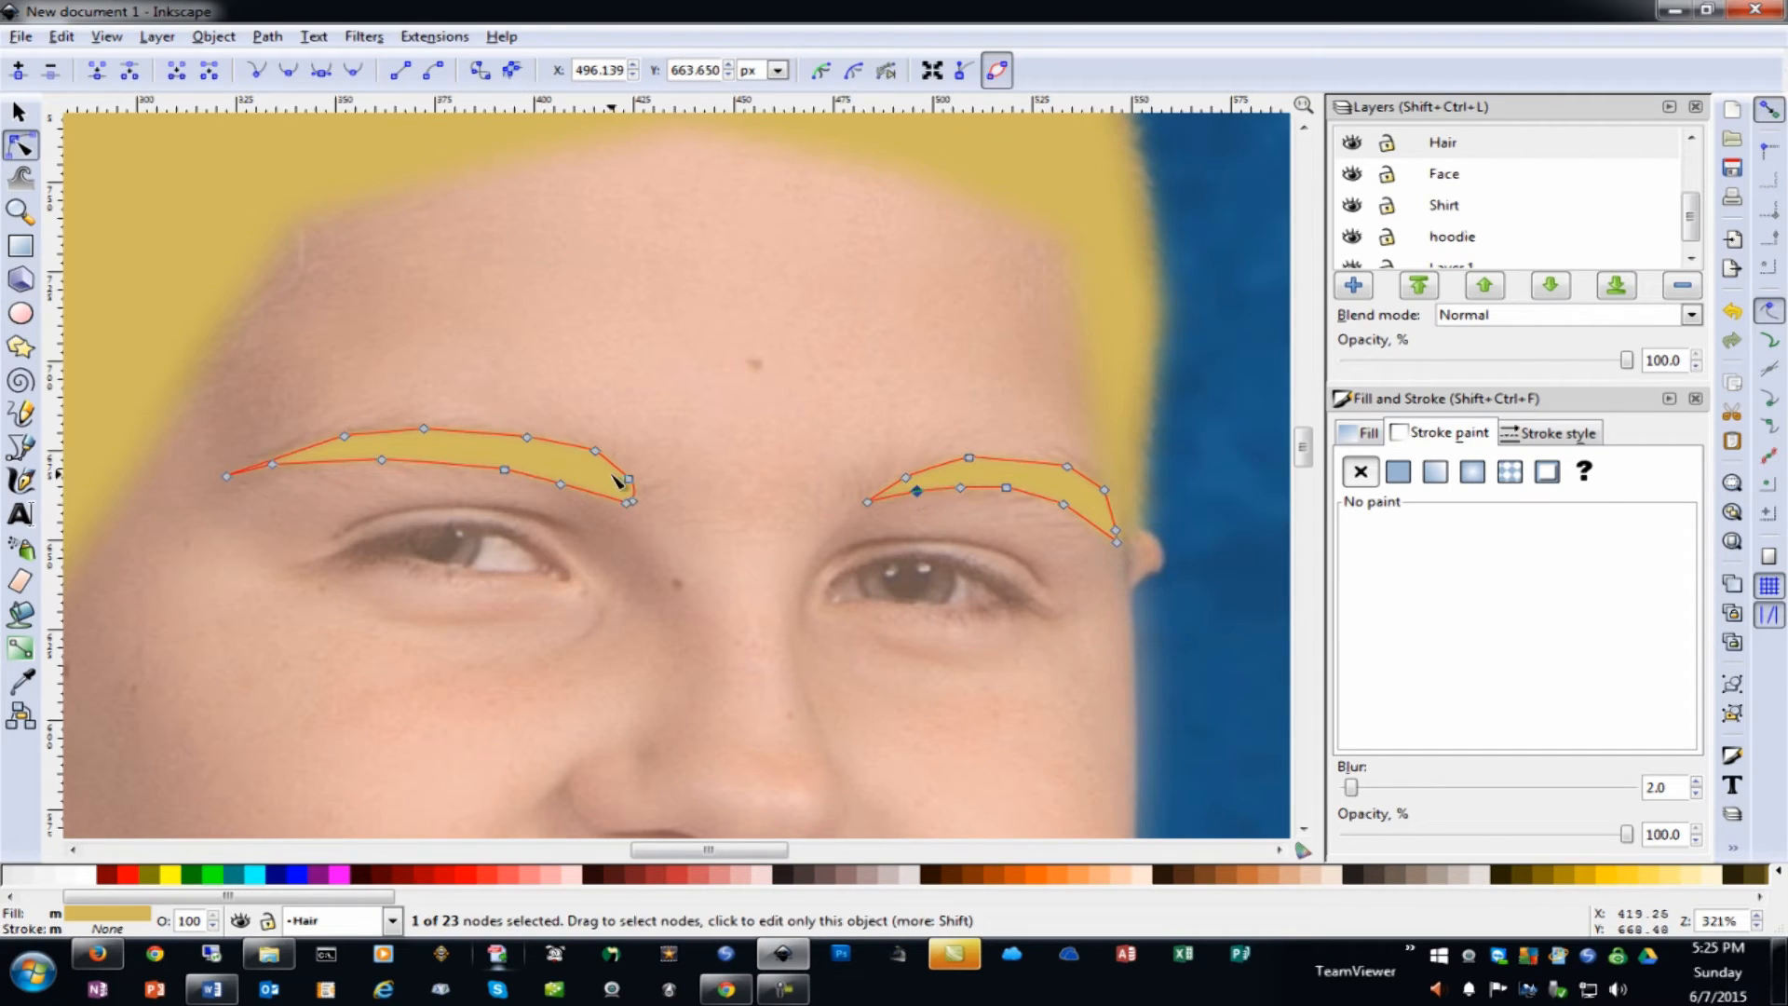
pyautogui.moveTo(562, 486); pyautogui.dragTo(565, 478)
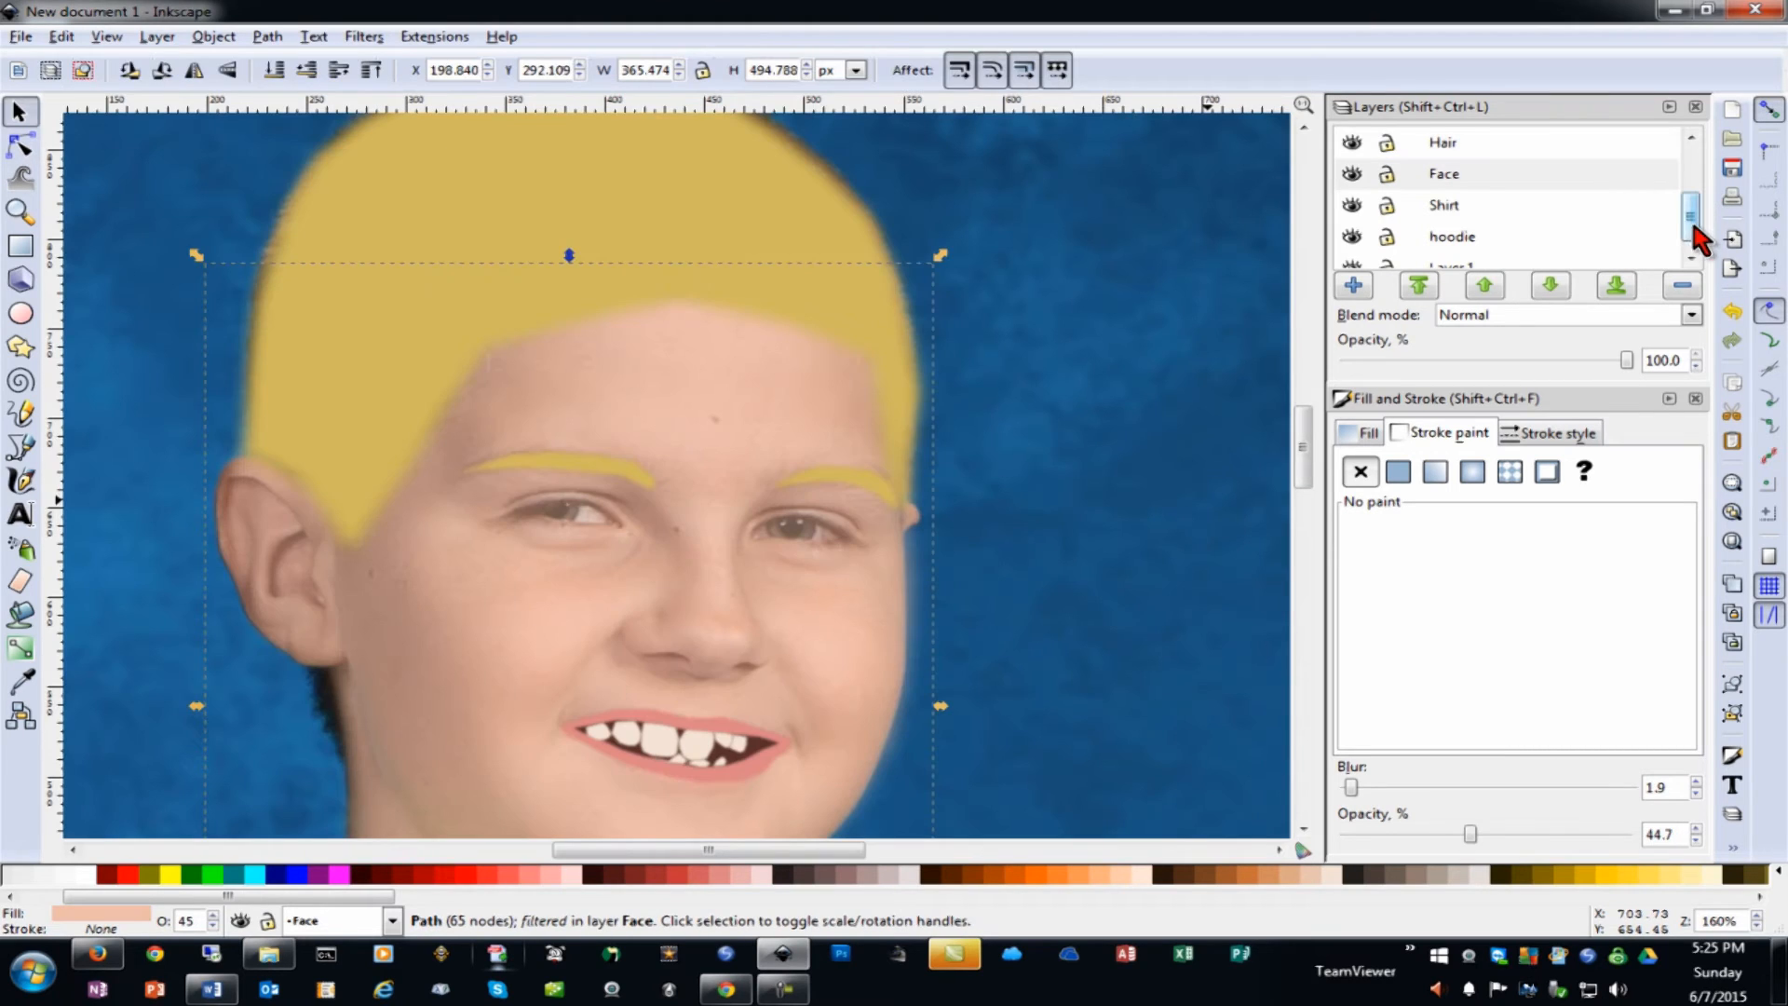
# Trace the visible white of the left-hand eye as a closed Bezier path with a pale pinkish-grey fill and no stroke
pyautogui.moveTo(1692, 229)
pyautogui.mouseDown()
pyautogui.moveTo(1695, 248)
pyautogui.moveTo(1689, 202)
pyautogui.mouseUp()
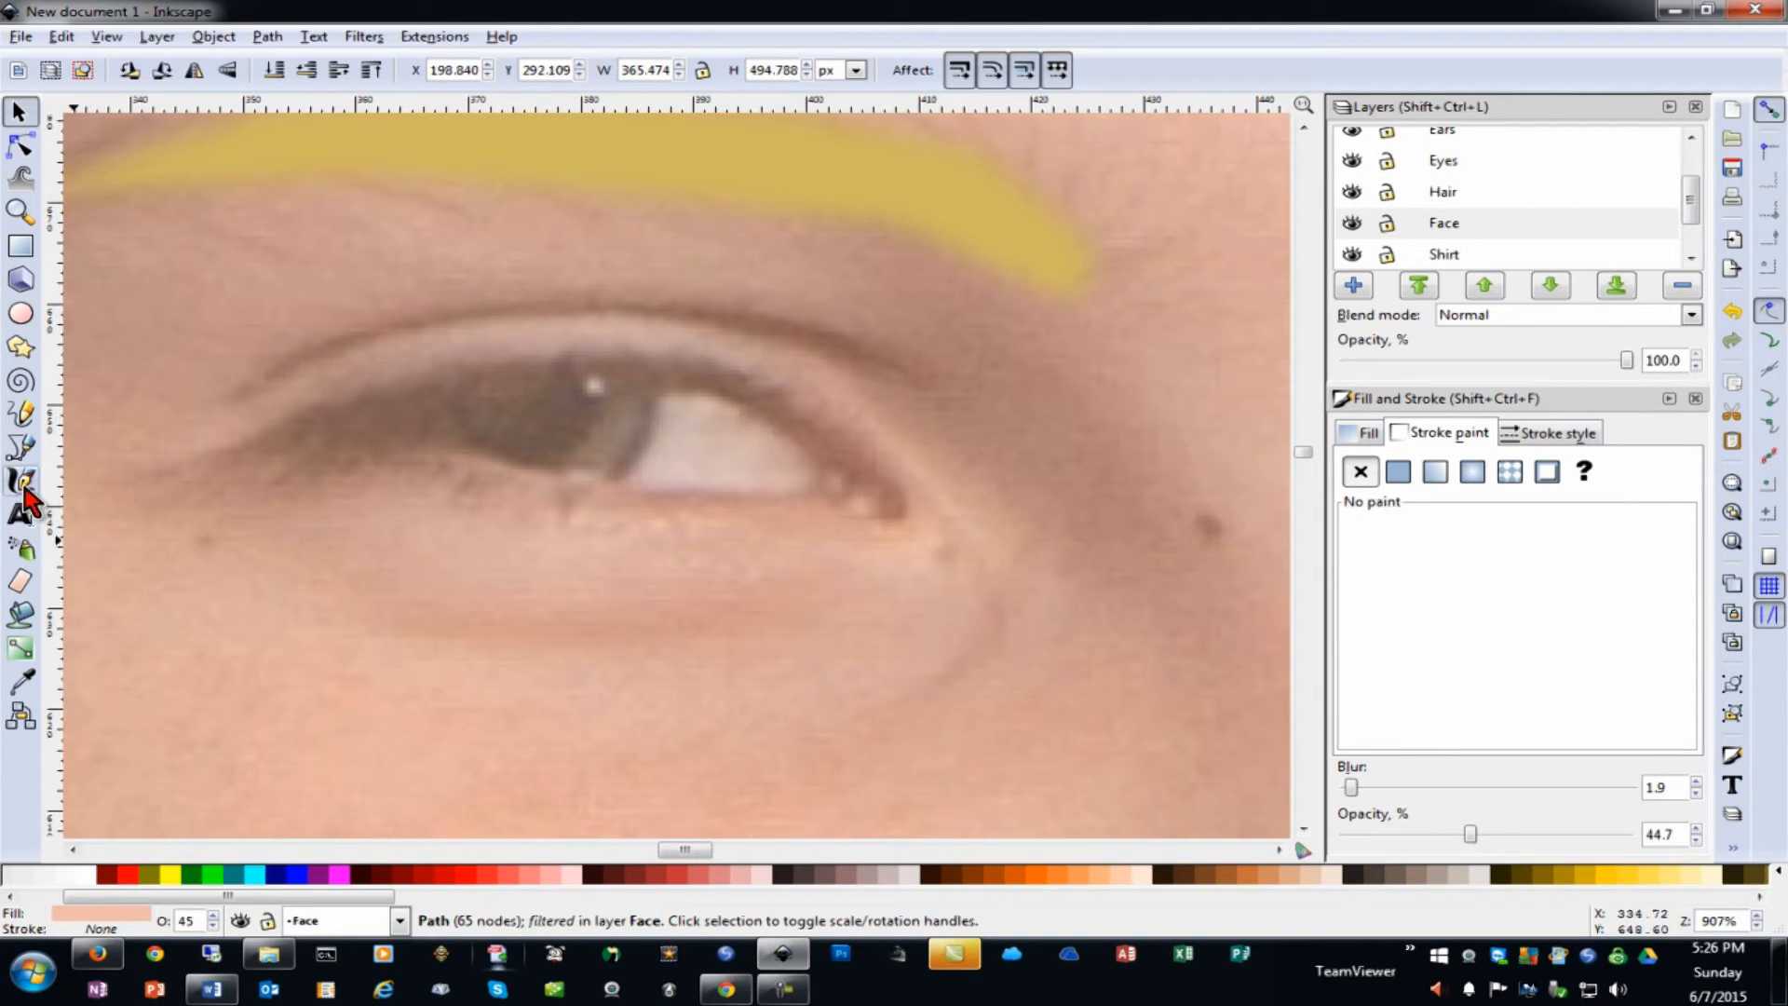
pyautogui.click(21, 446)
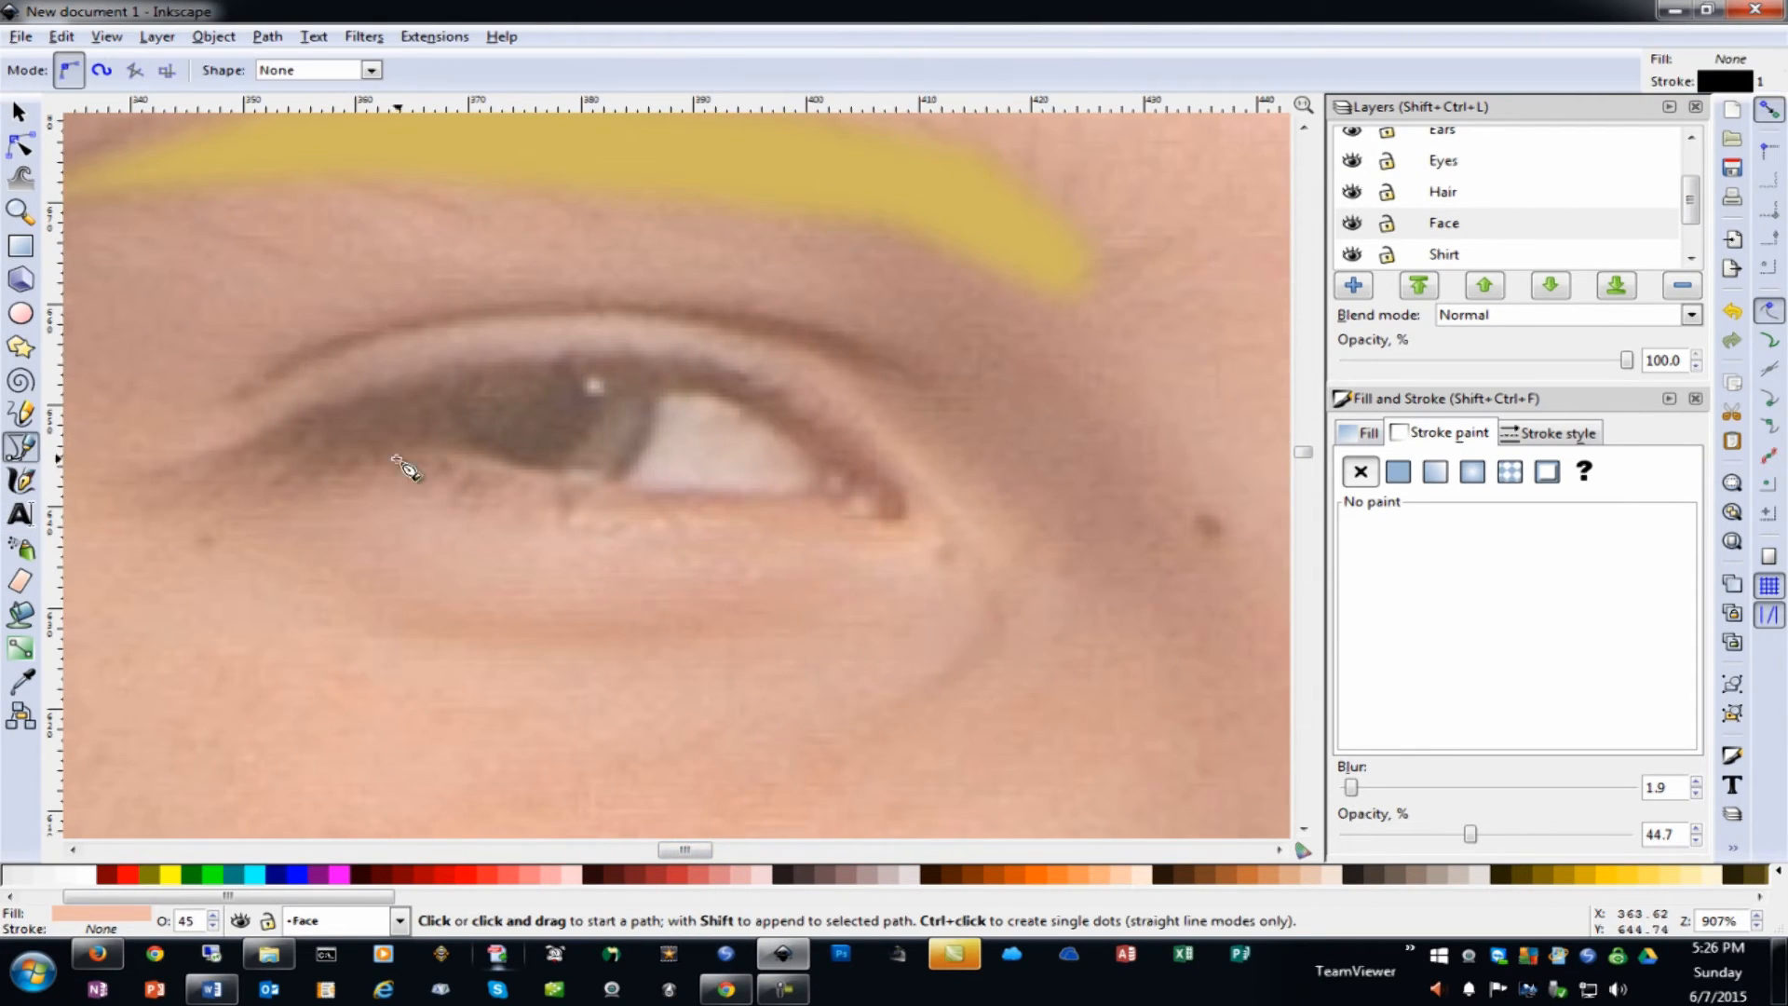
pyautogui.click(611, 481)
pyautogui.click(640, 453)
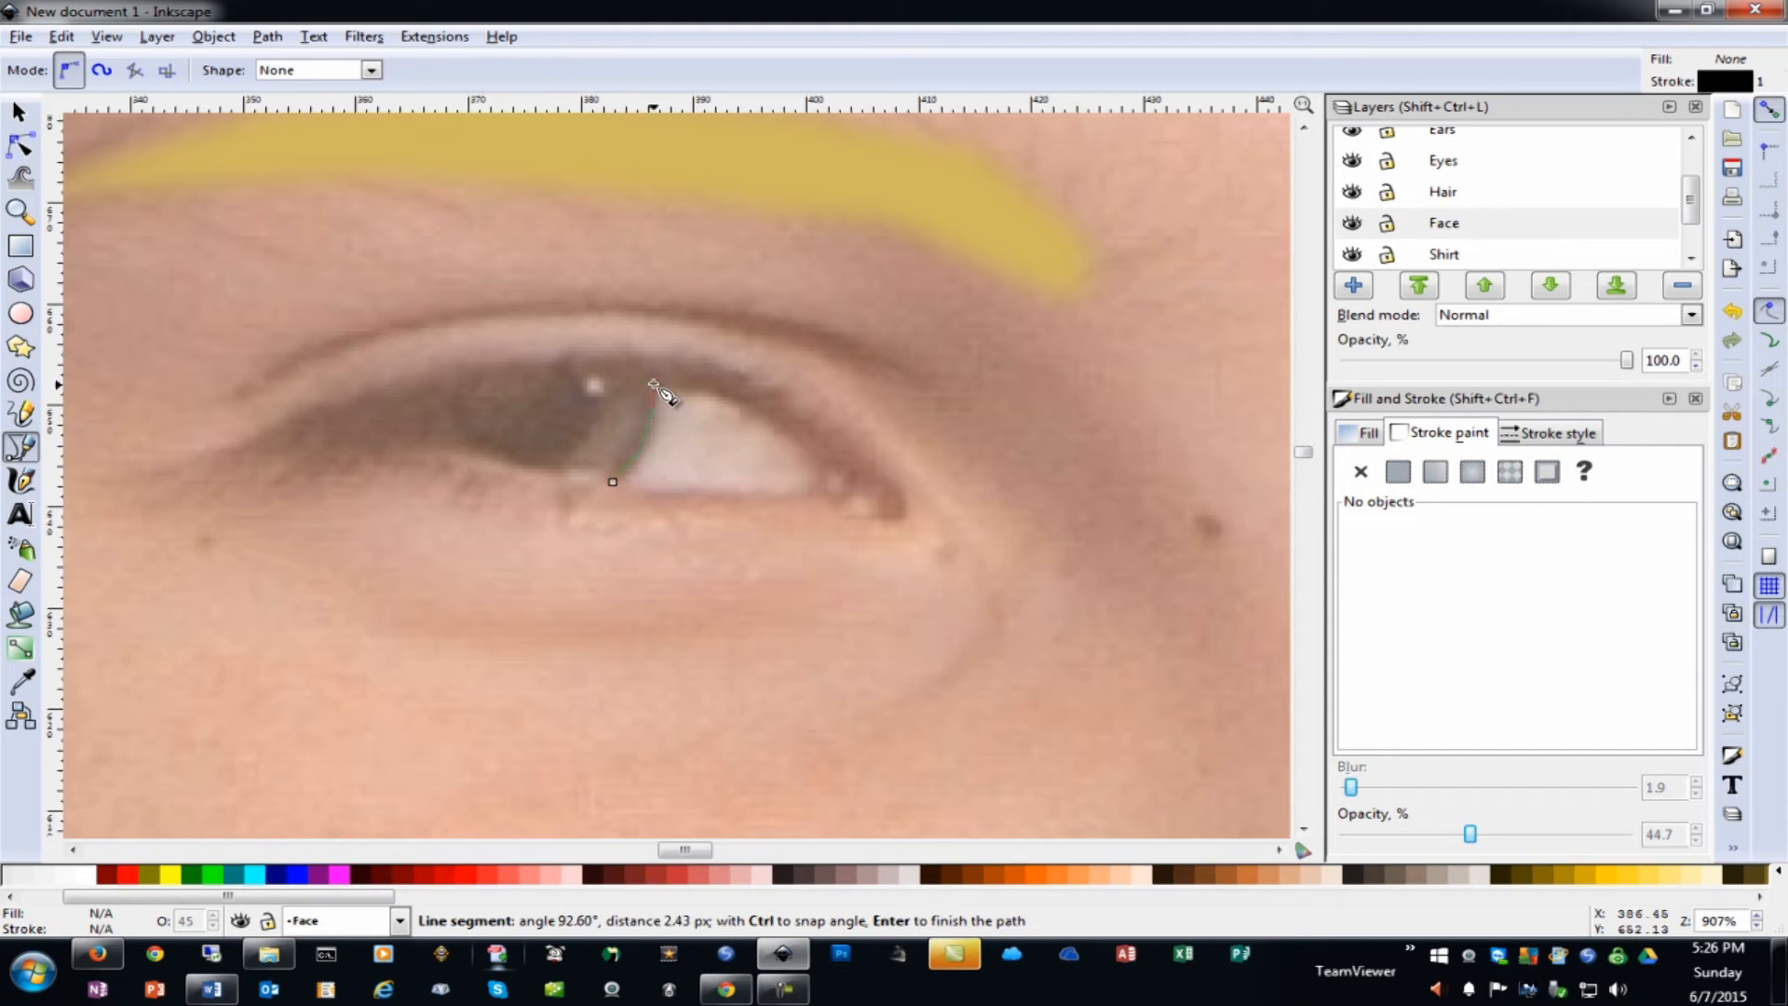
pyautogui.click(653, 383)
pyautogui.click(714, 397)
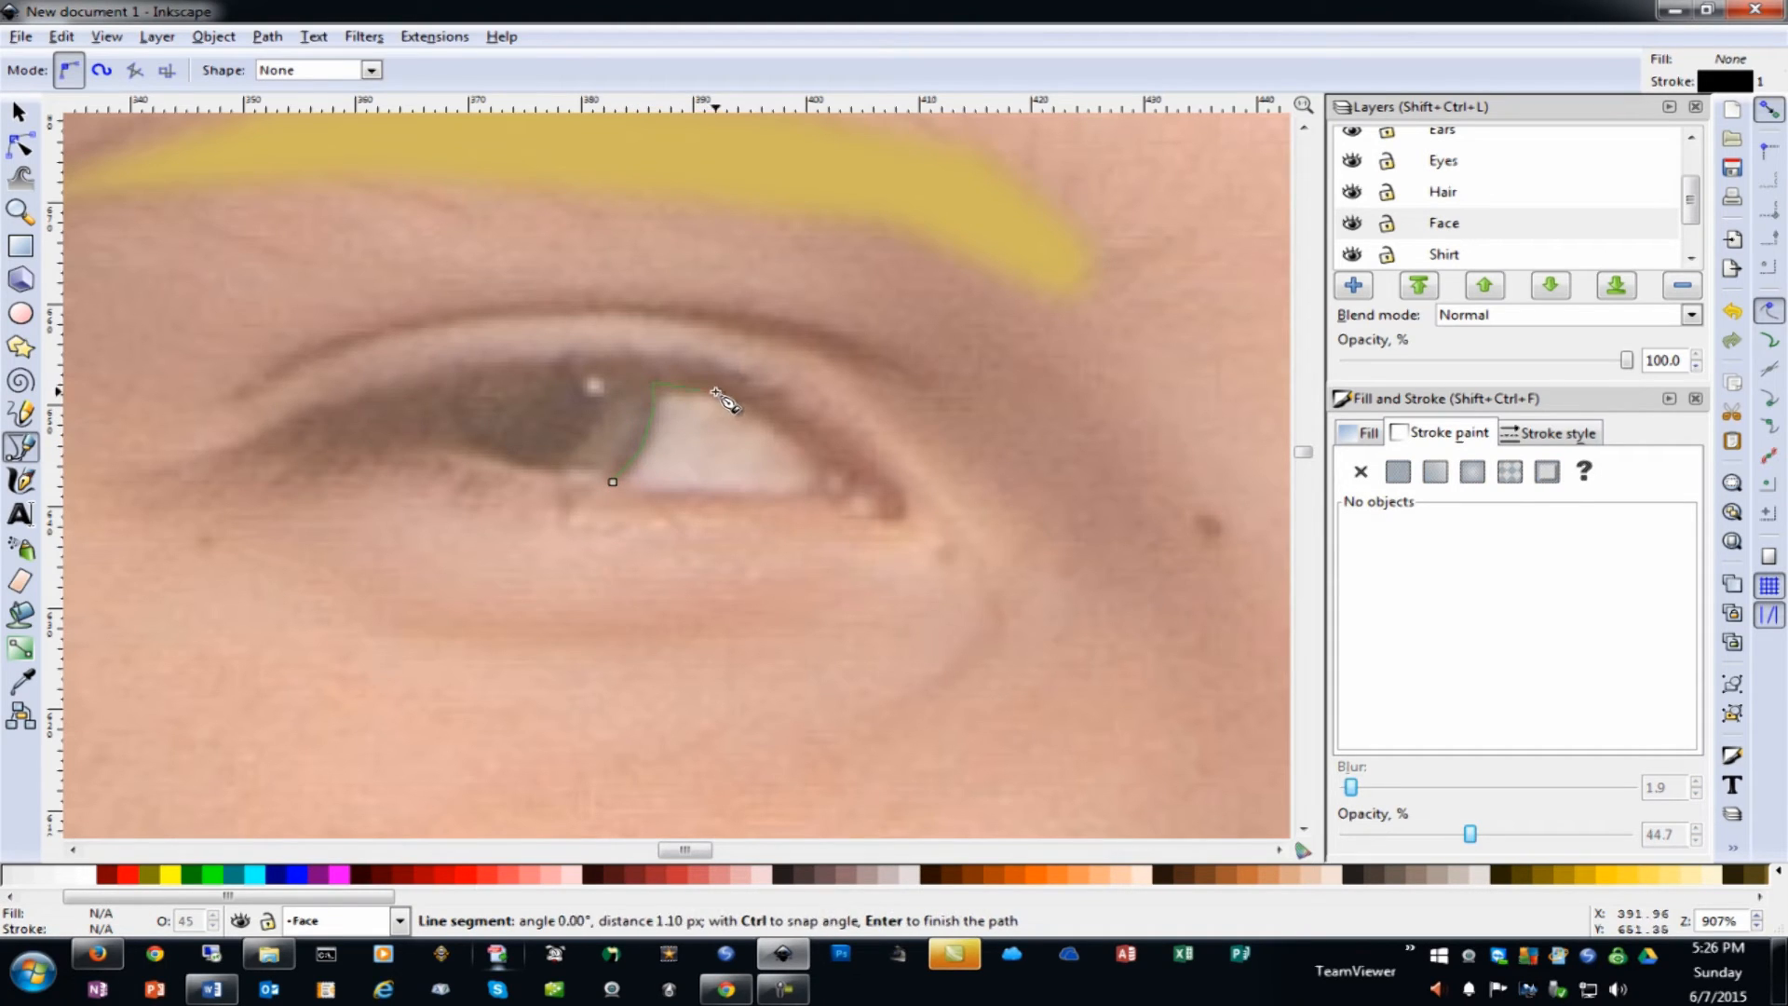
pyautogui.click(789, 438)
pyautogui.click(826, 468)
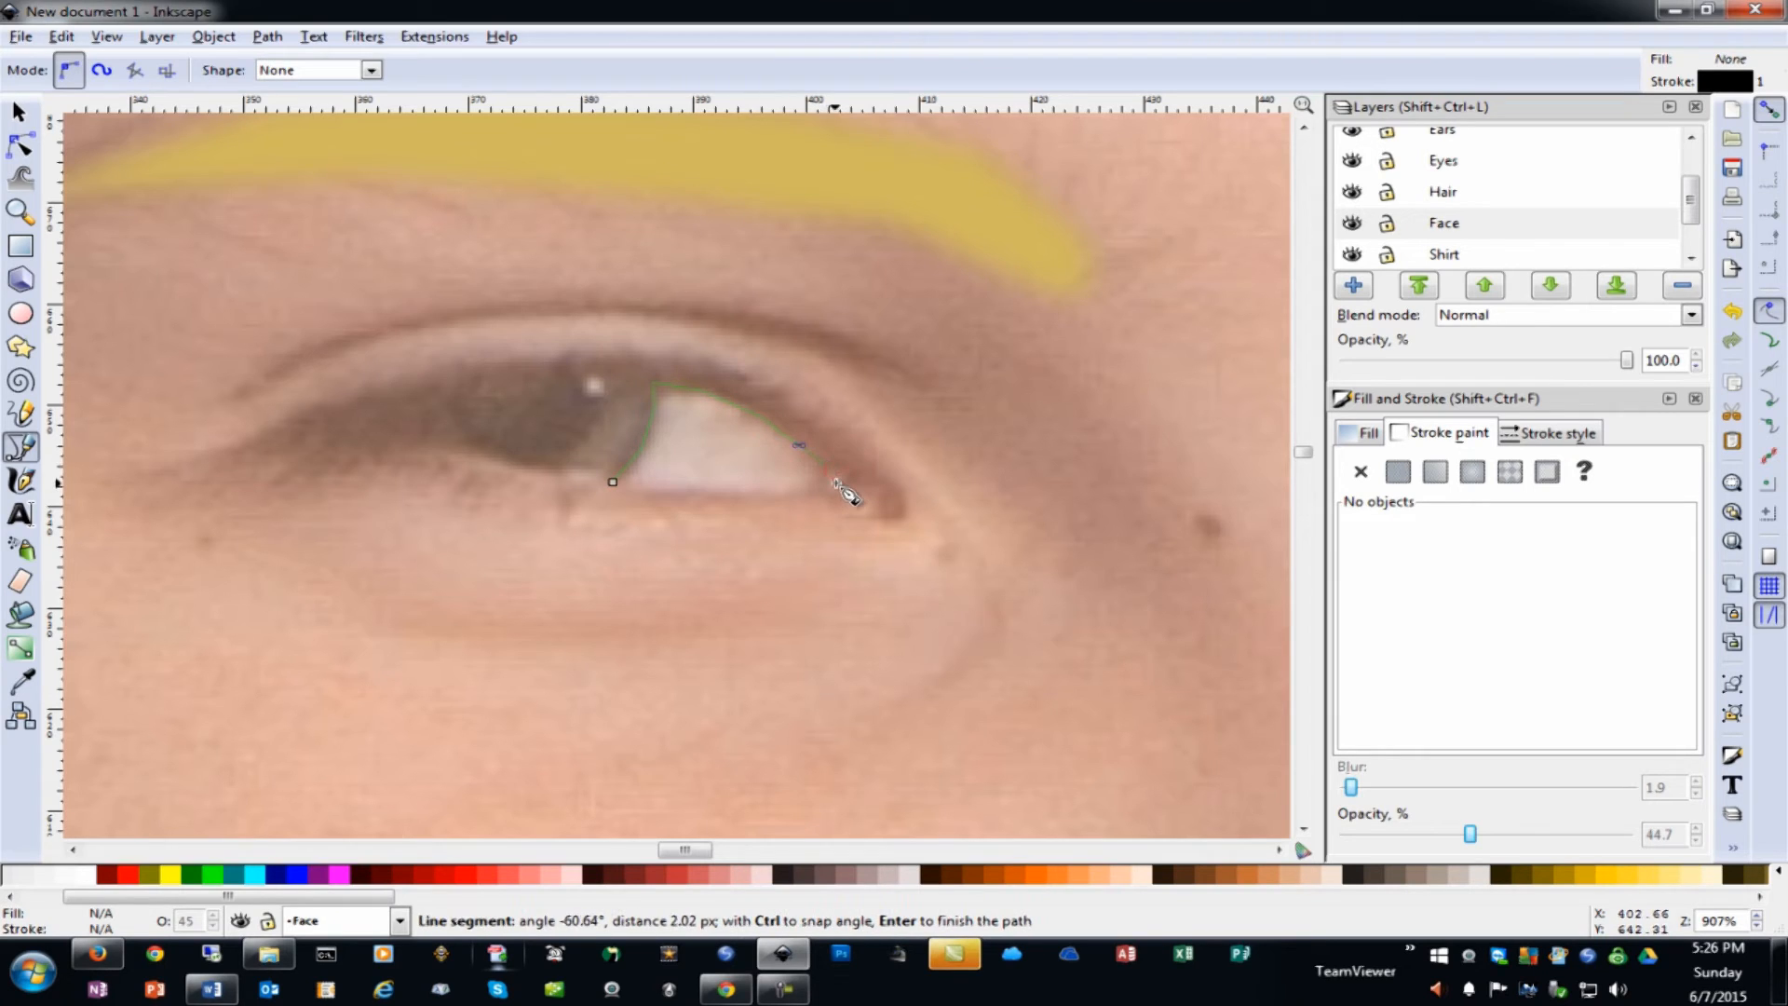
pyautogui.click(835, 483)
pyautogui.click(646, 488)
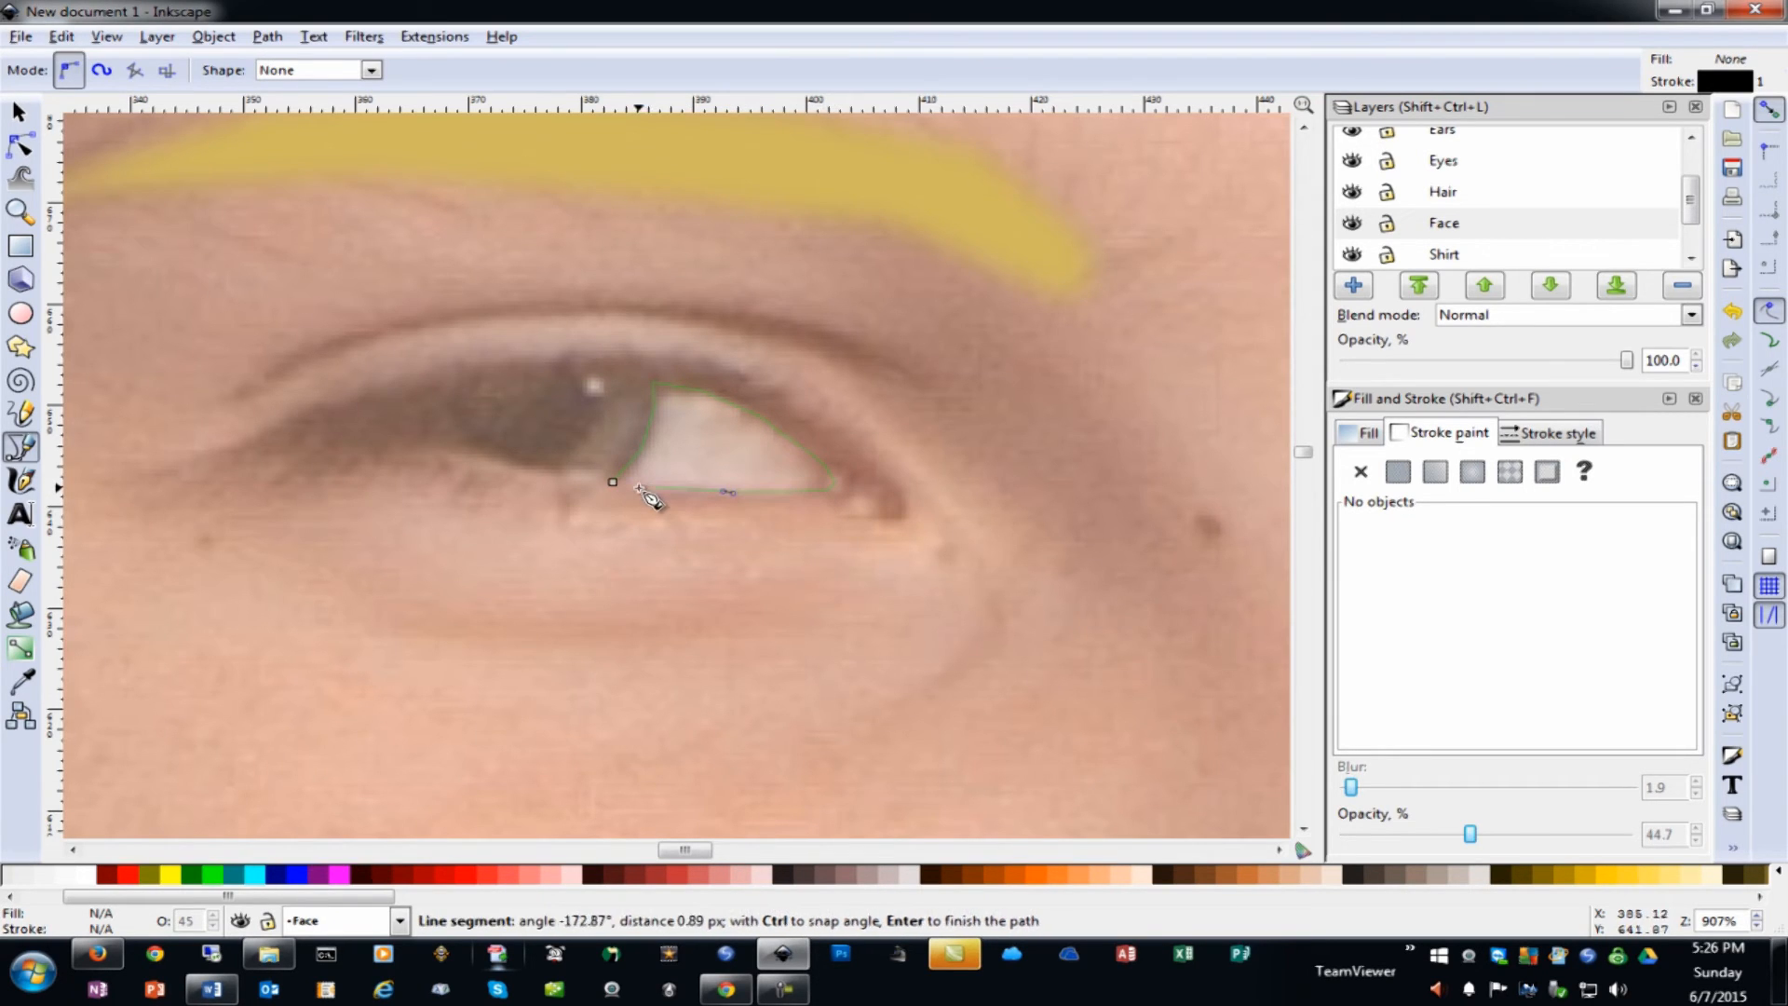
pyautogui.click(613, 483)
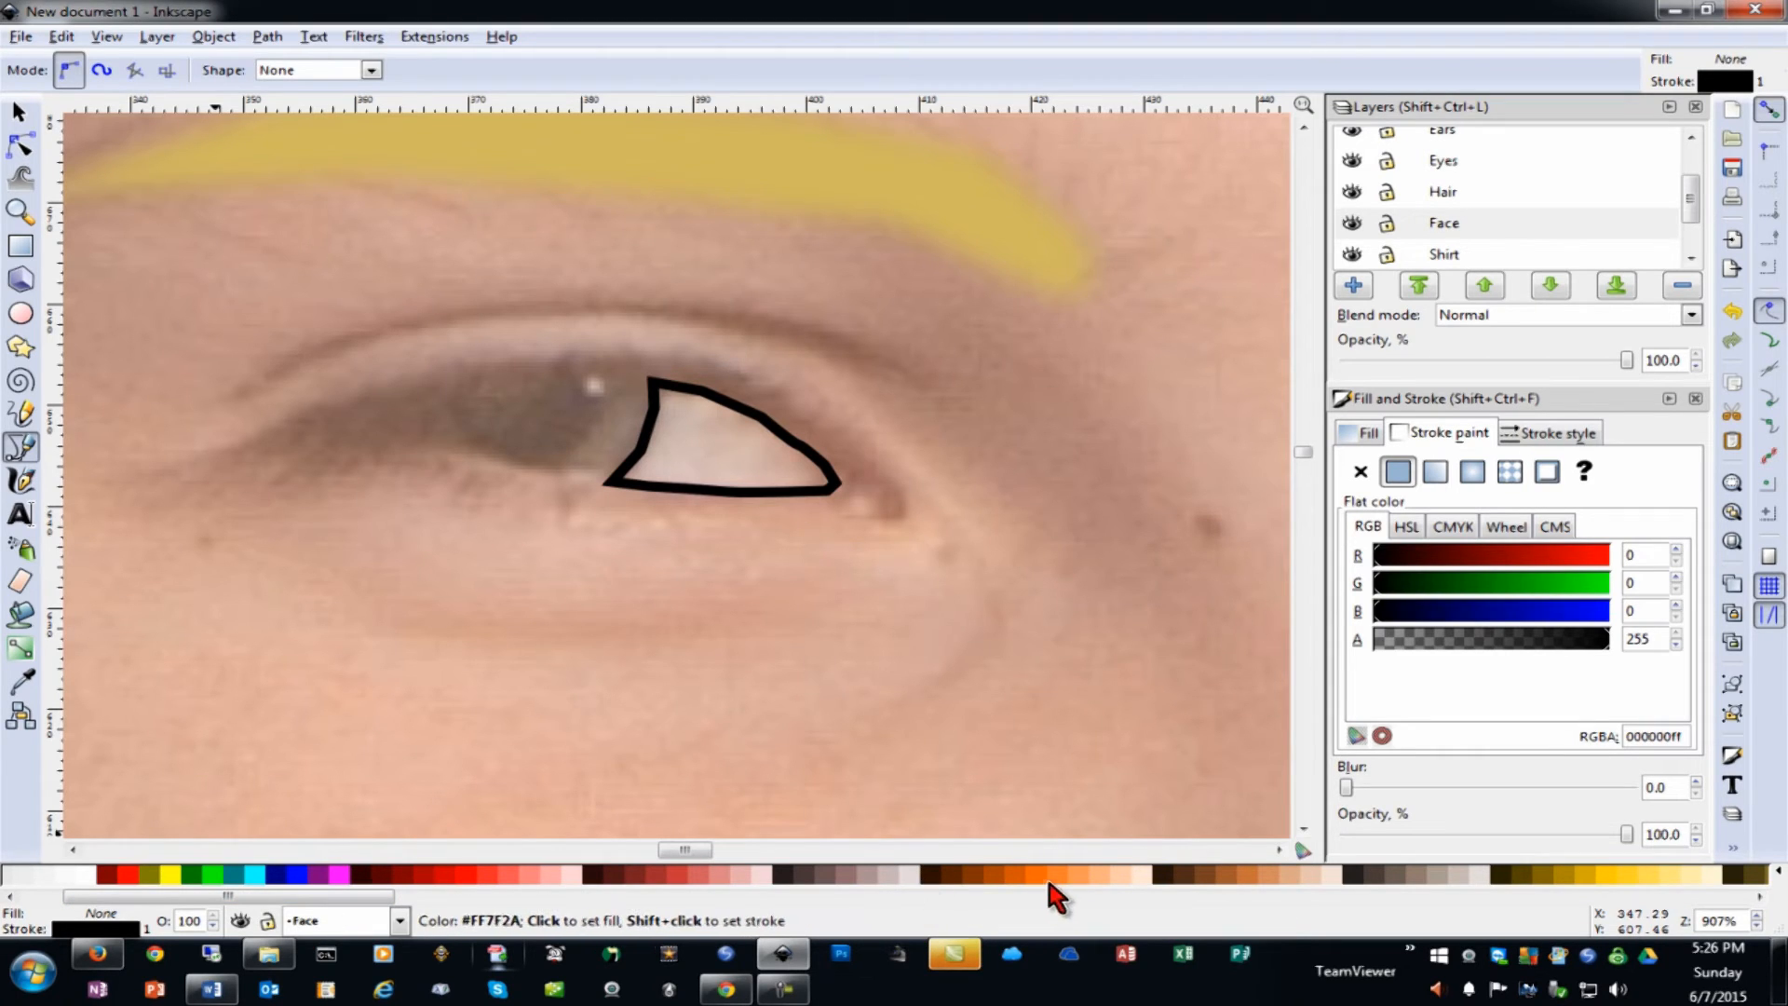
pyautogui.click(906, 873)
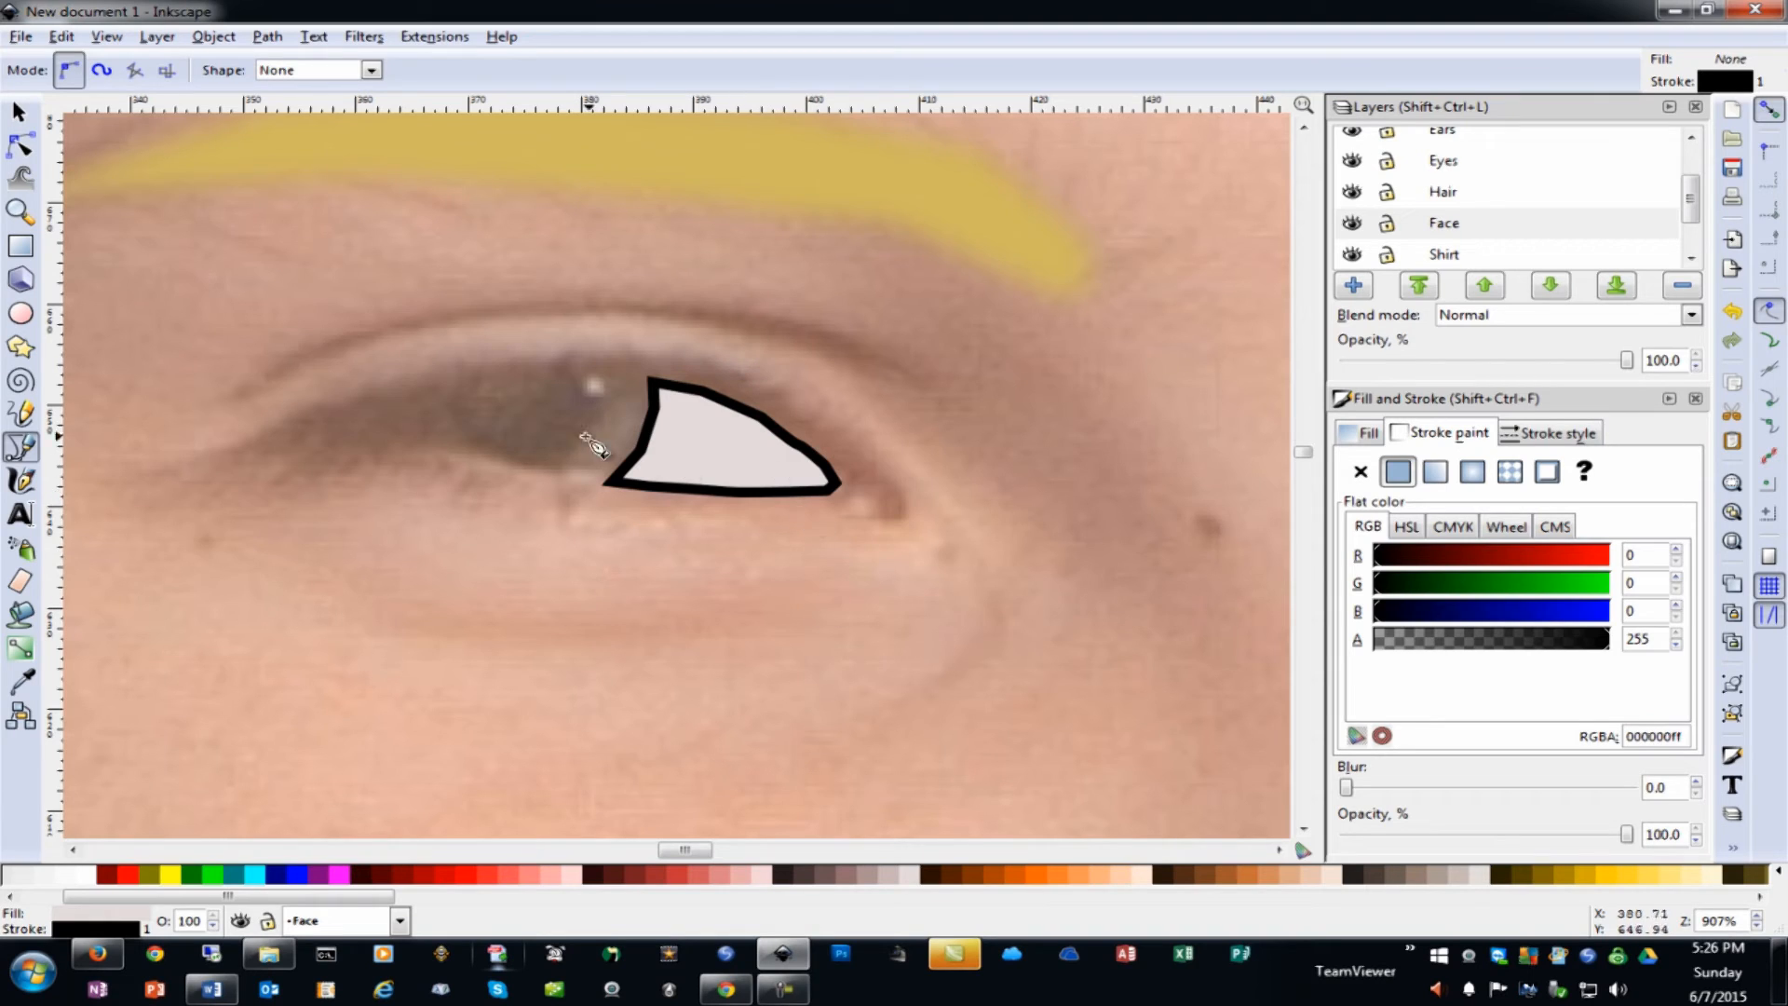
pyautogui.click(1360, 471)
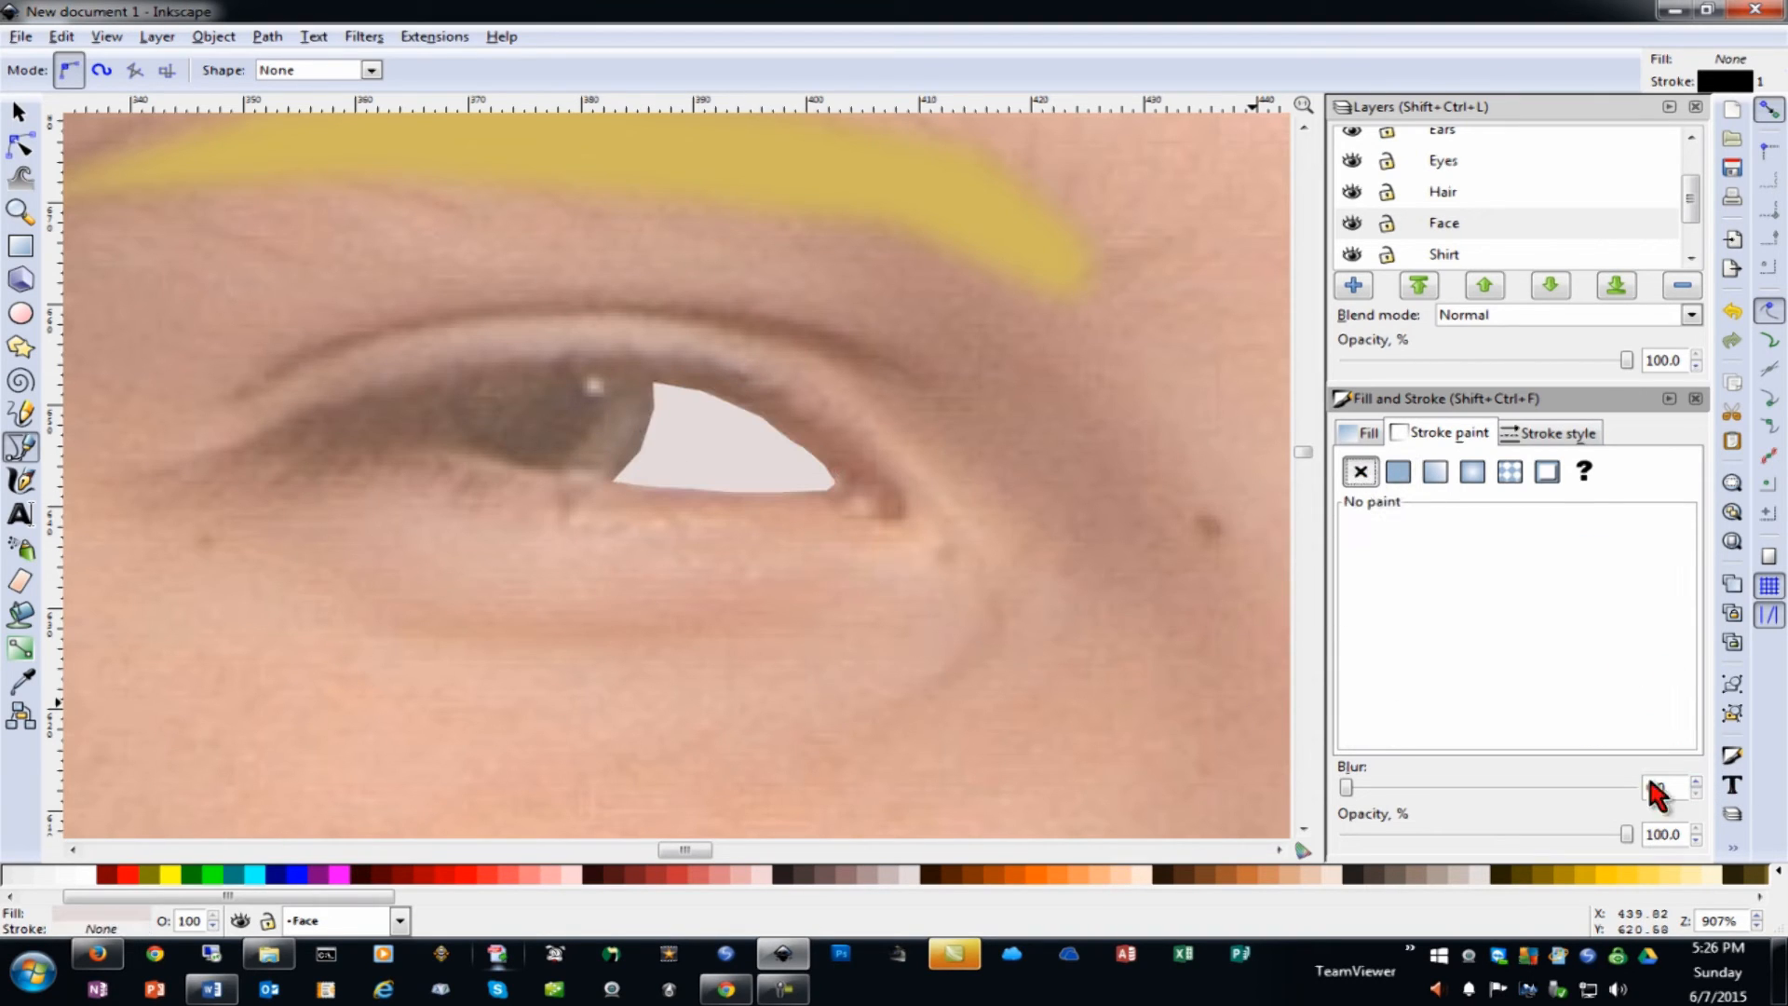
# Trace the crescent of iris between the pupil and the white of the left-hand eye as a closed Bezier path
pyautogui.click(652, 382)
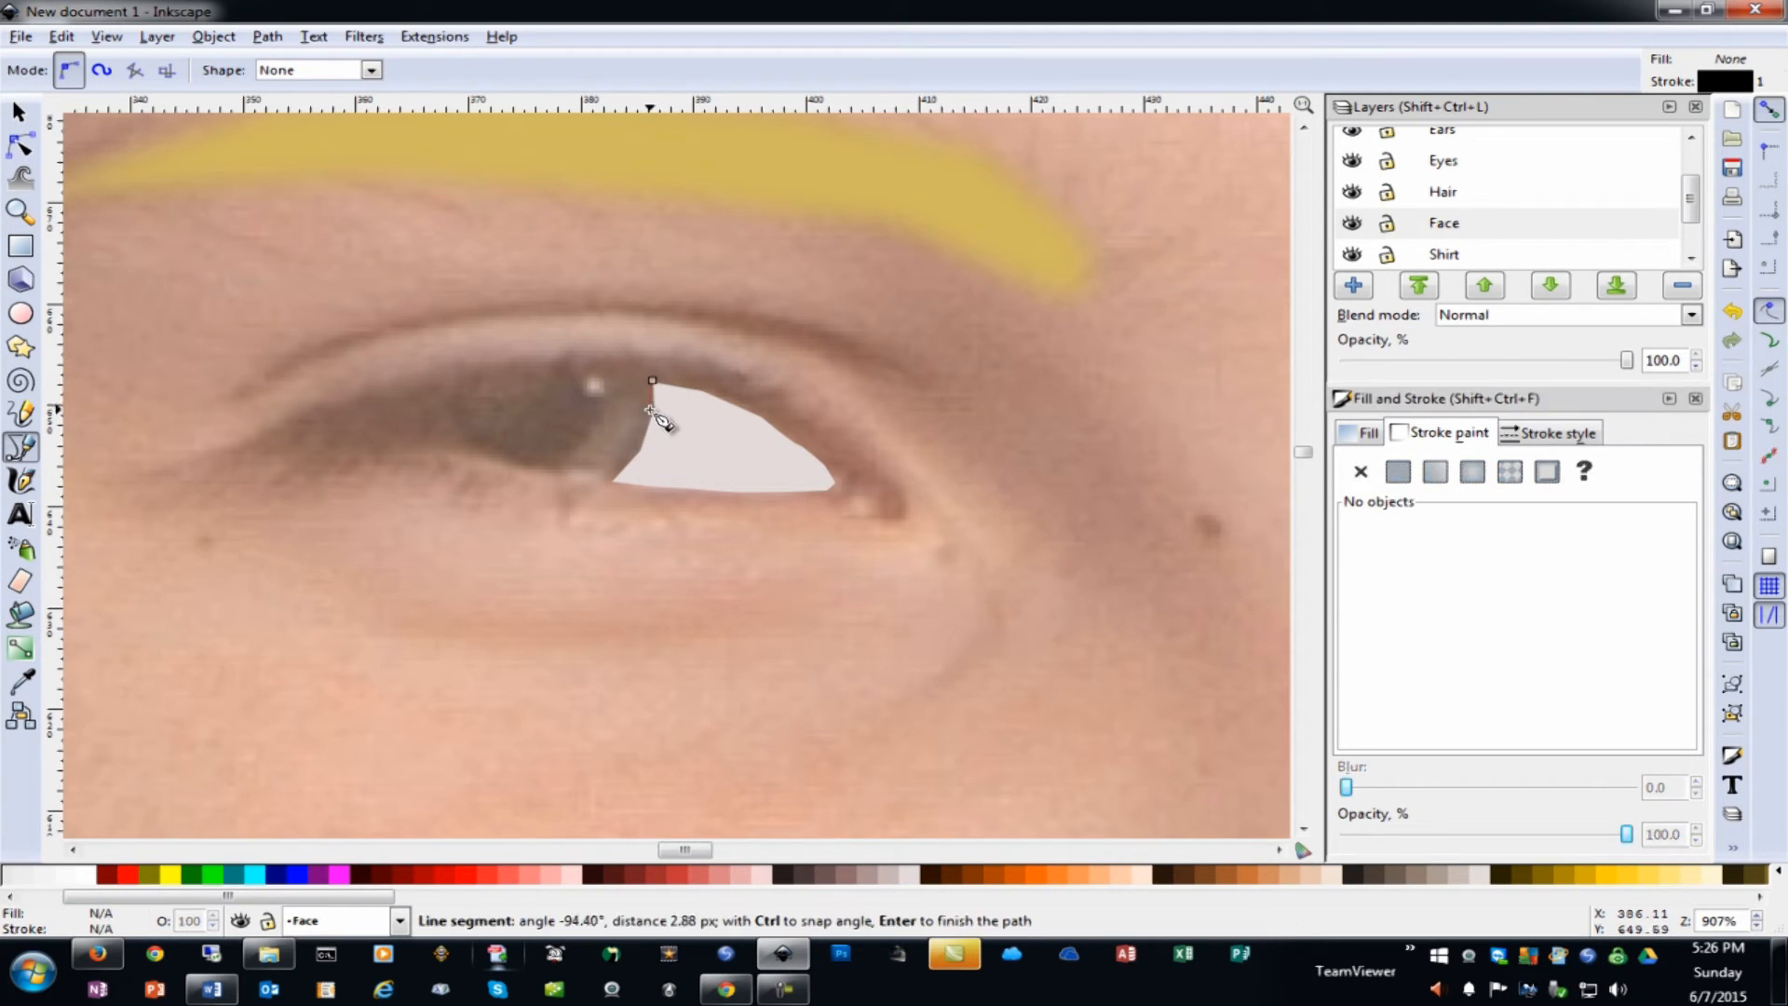
pyautogui.click(612, 479)
pyautogui.click(561, 469)
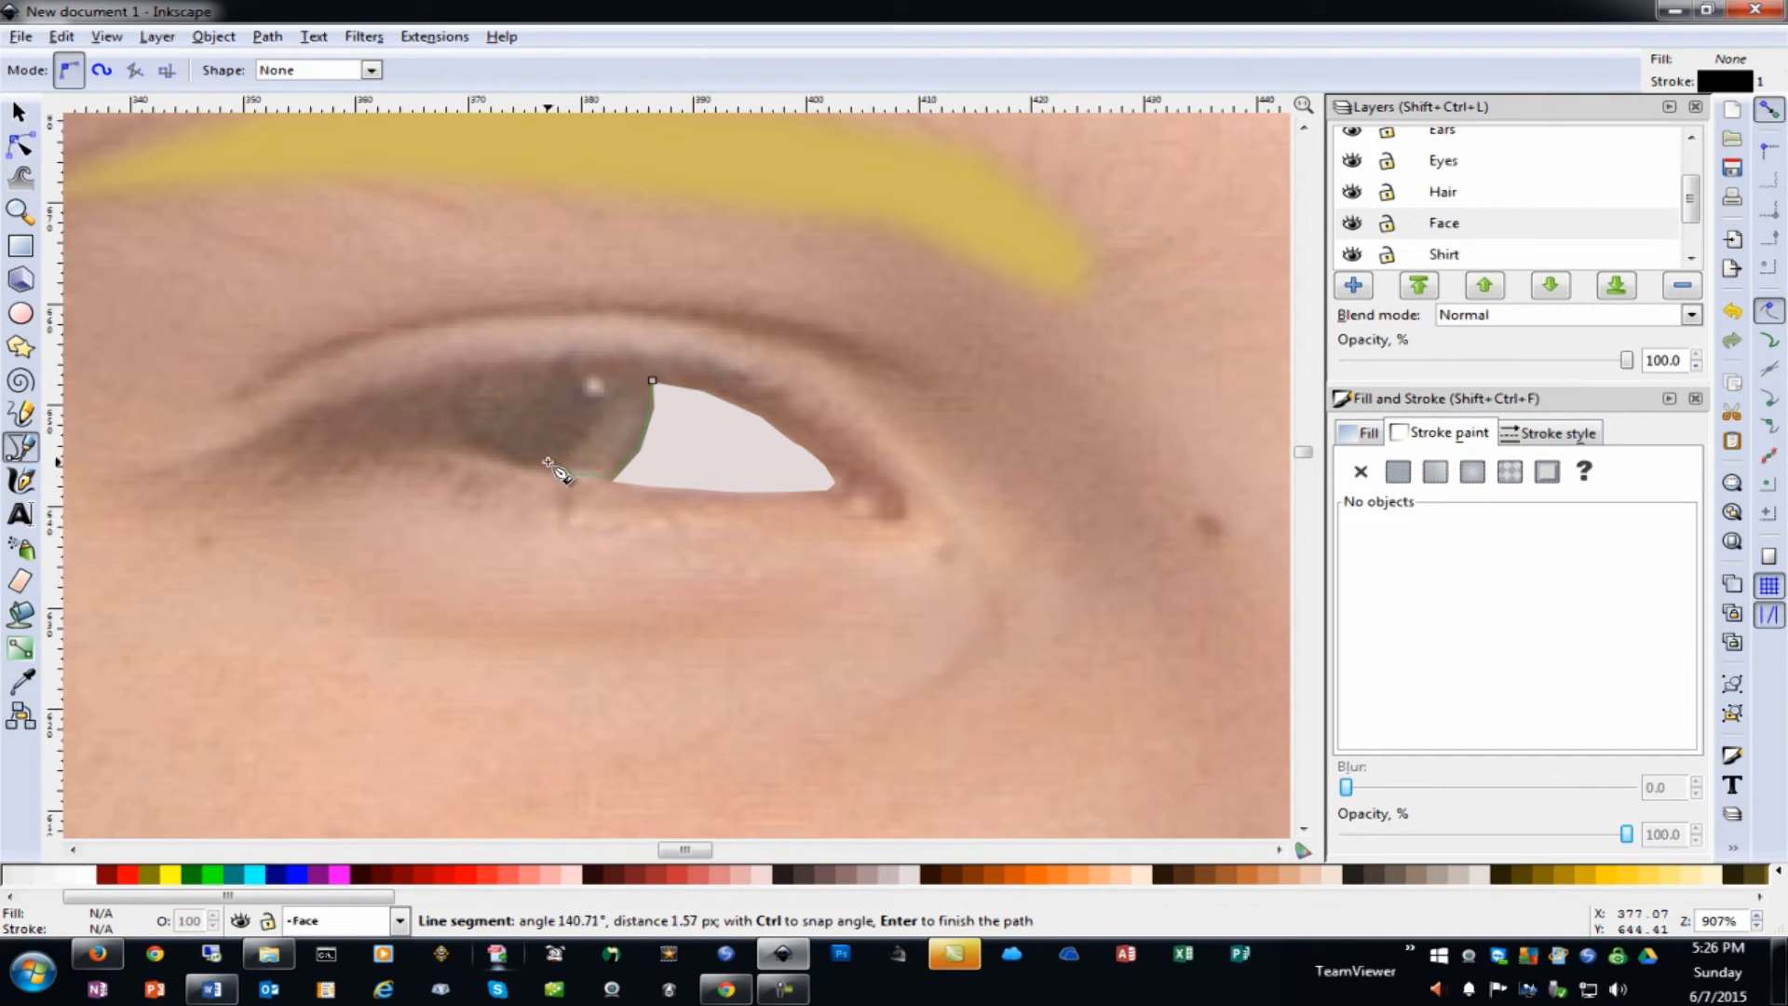
pyautogui.click(577, 439)
pyautogui.click(600, 413)
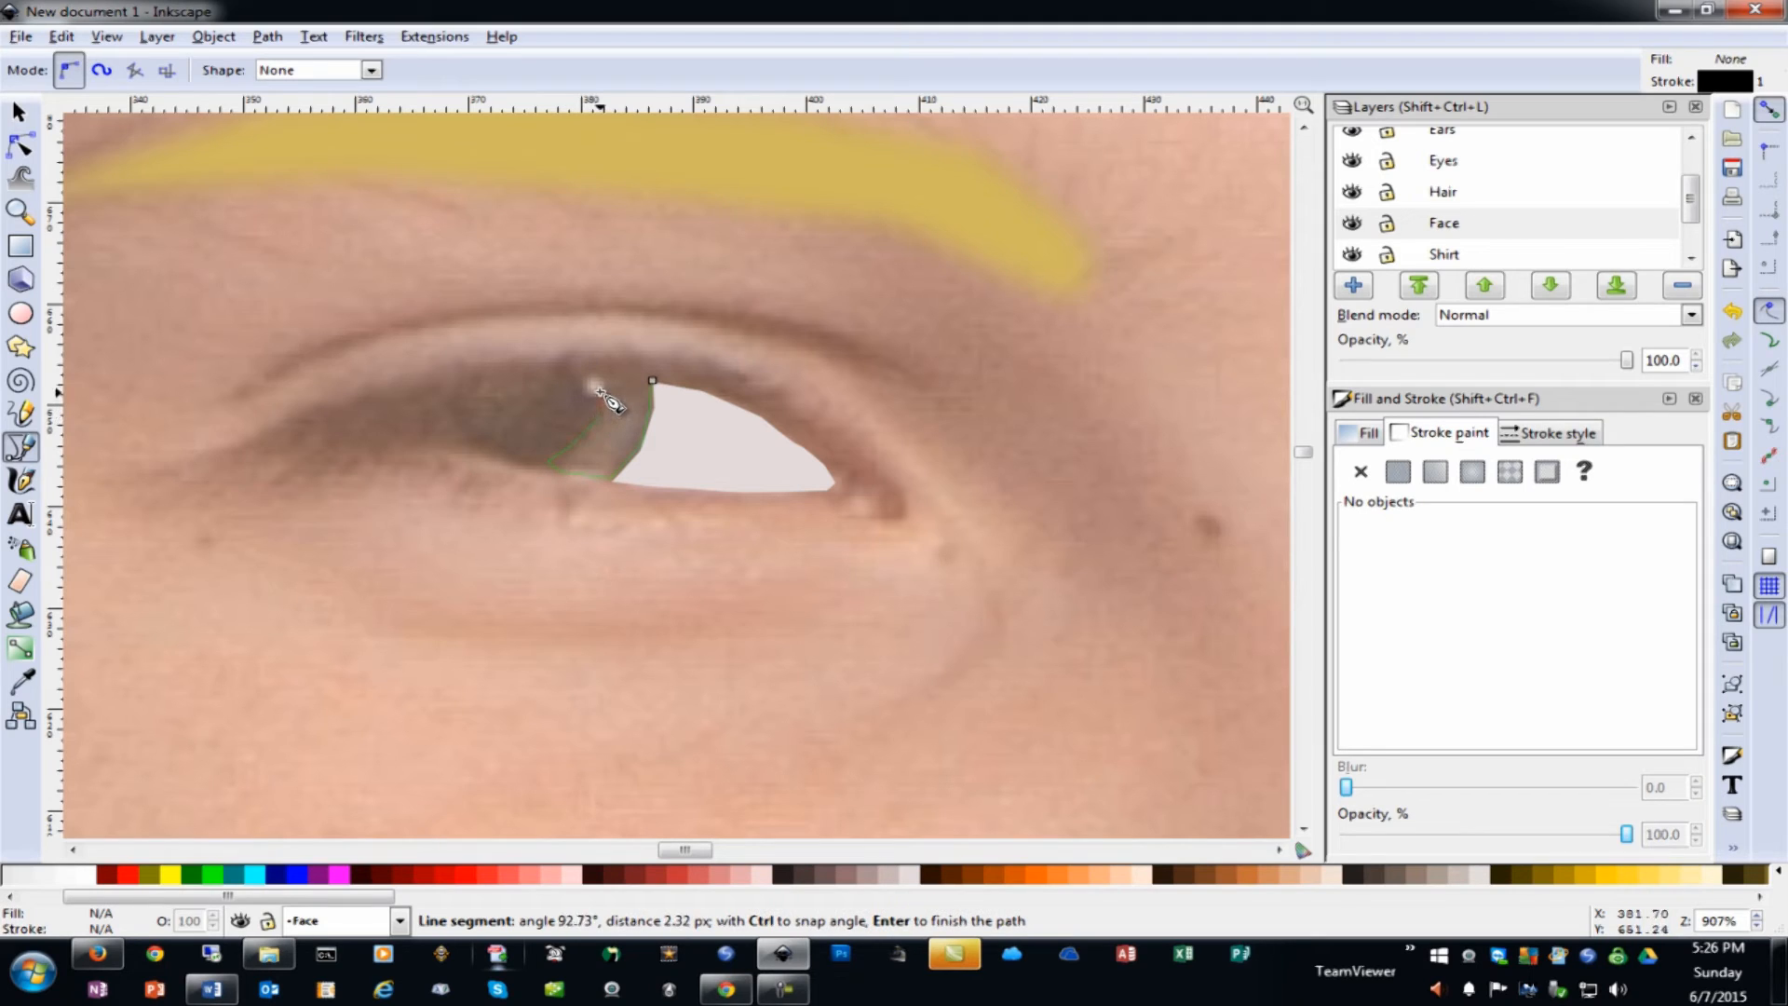
pyautogui.click(597, 384)
pyautogui.click(581, 362)
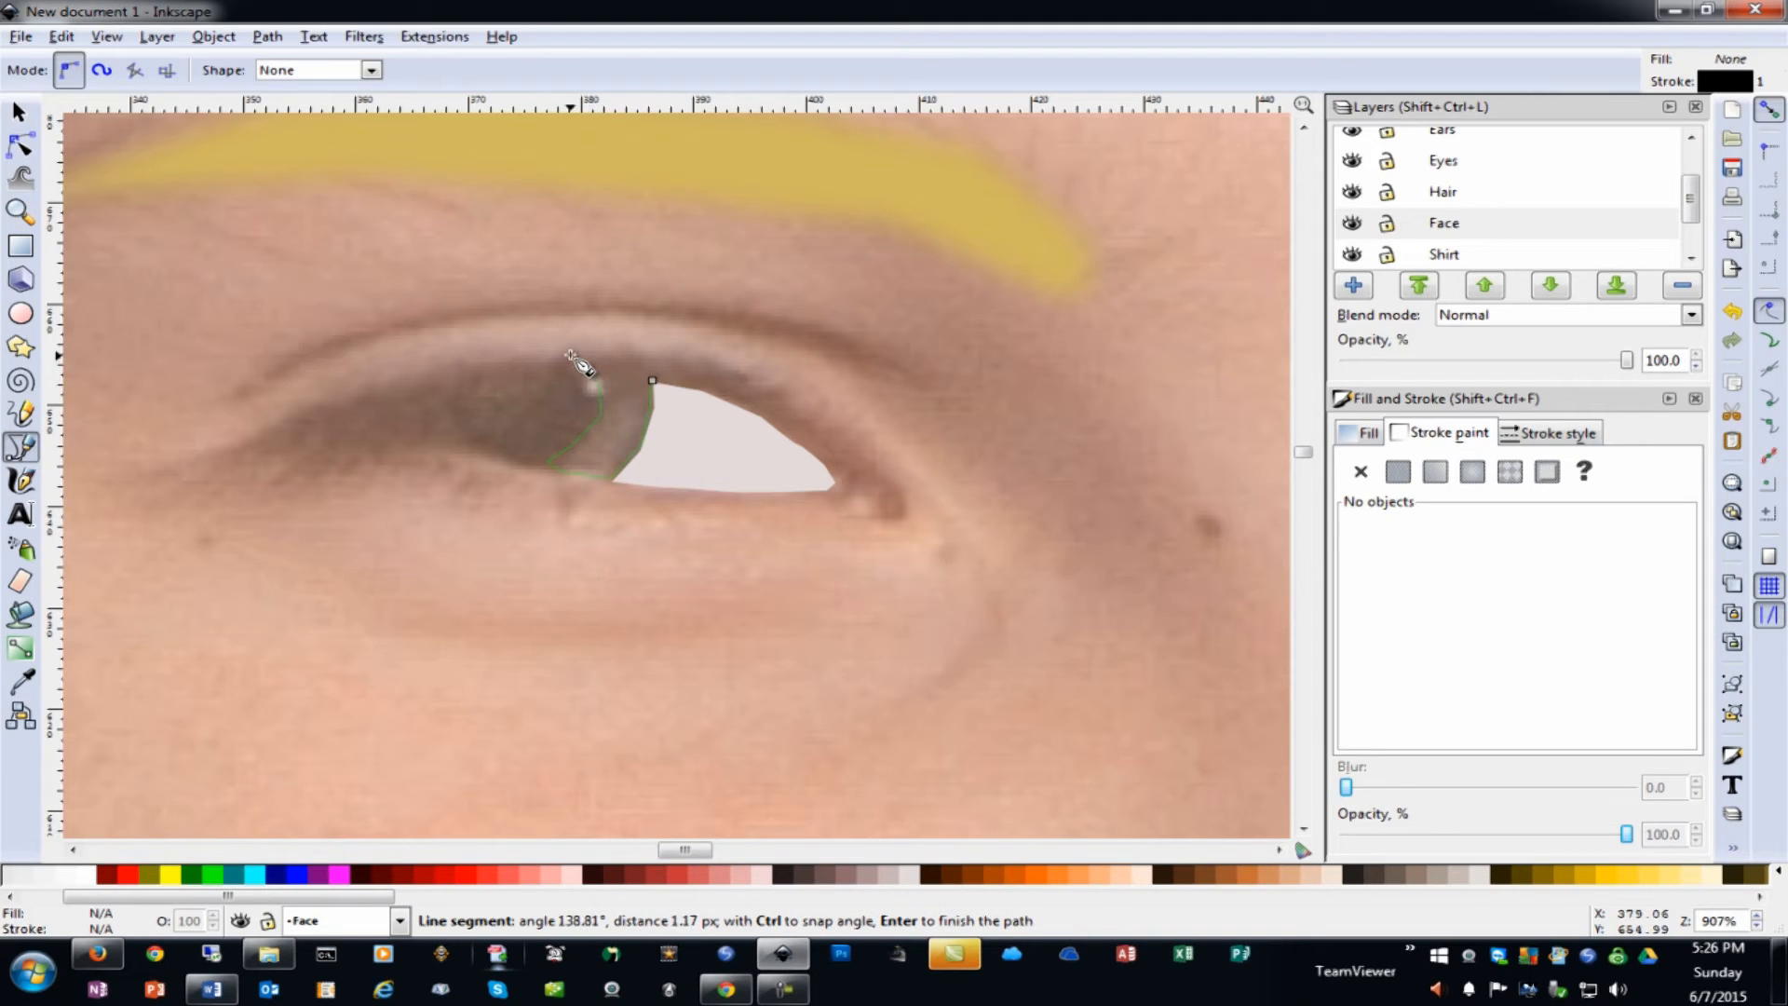
pyautogui.click(652, 380)
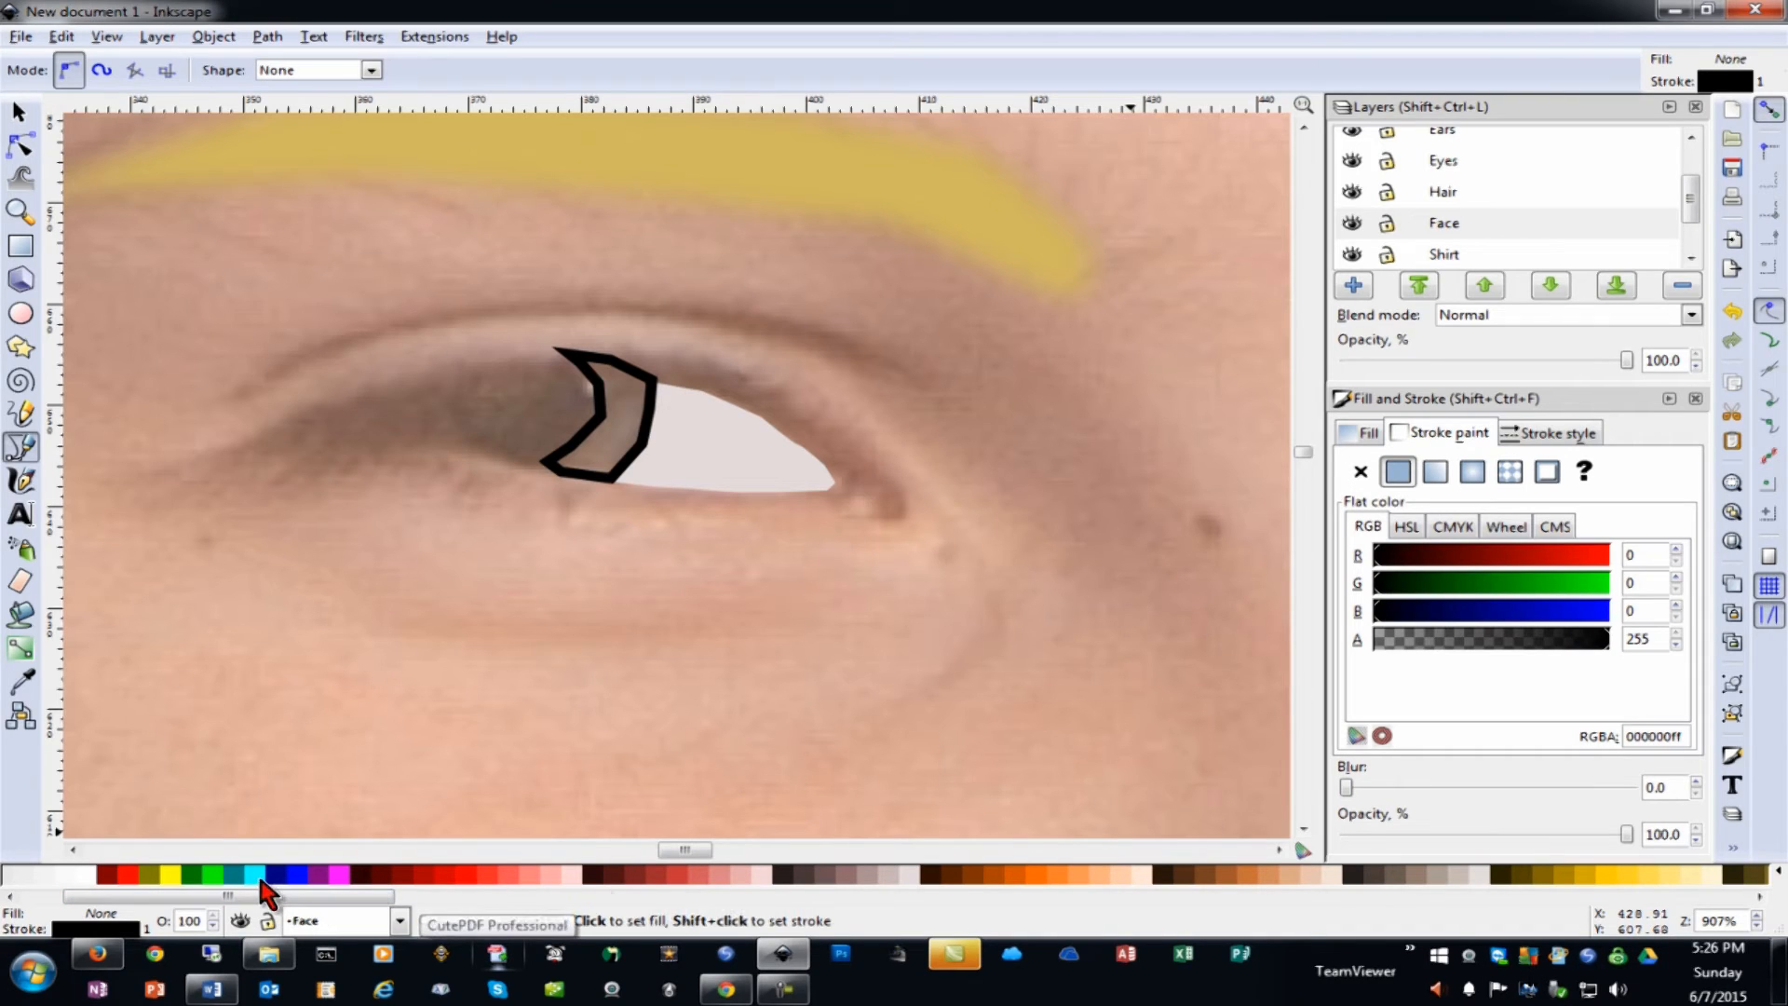
# Fill the iris crescent with teal blue and remove its stroke
pyautogui.moveTo(379, 897); pyautogui.dragTo(1197, 895)
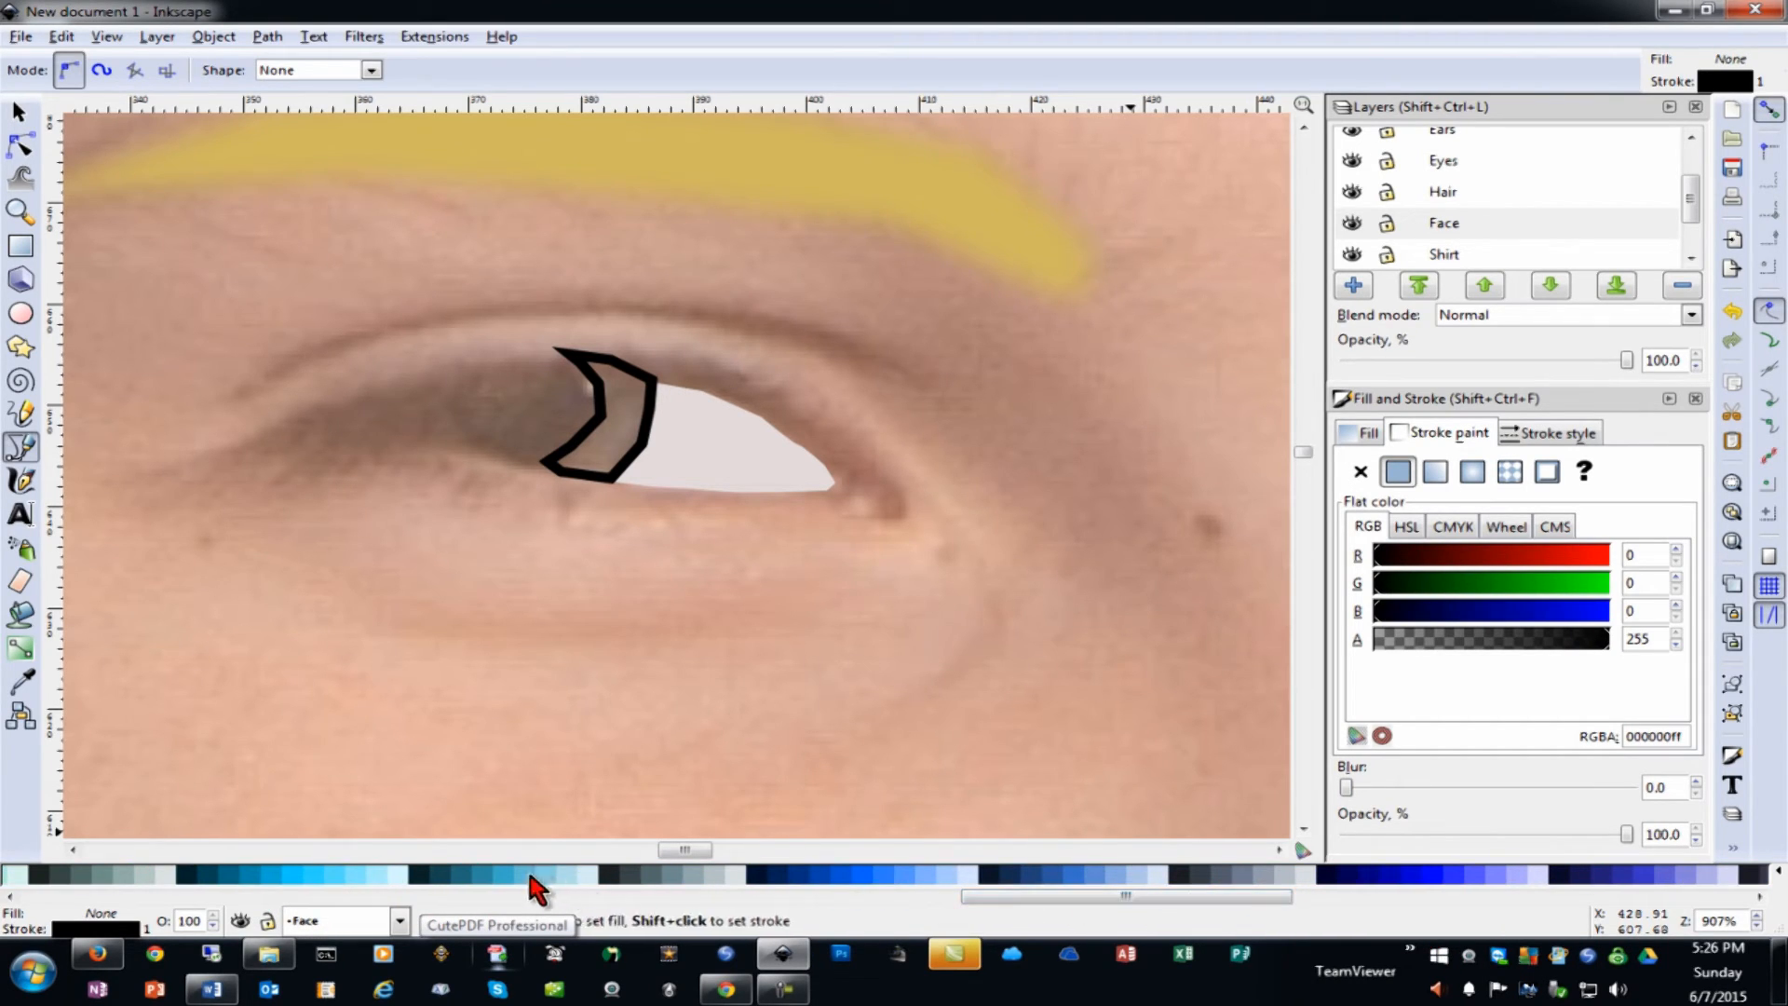
pyautogui.click(500, 879)
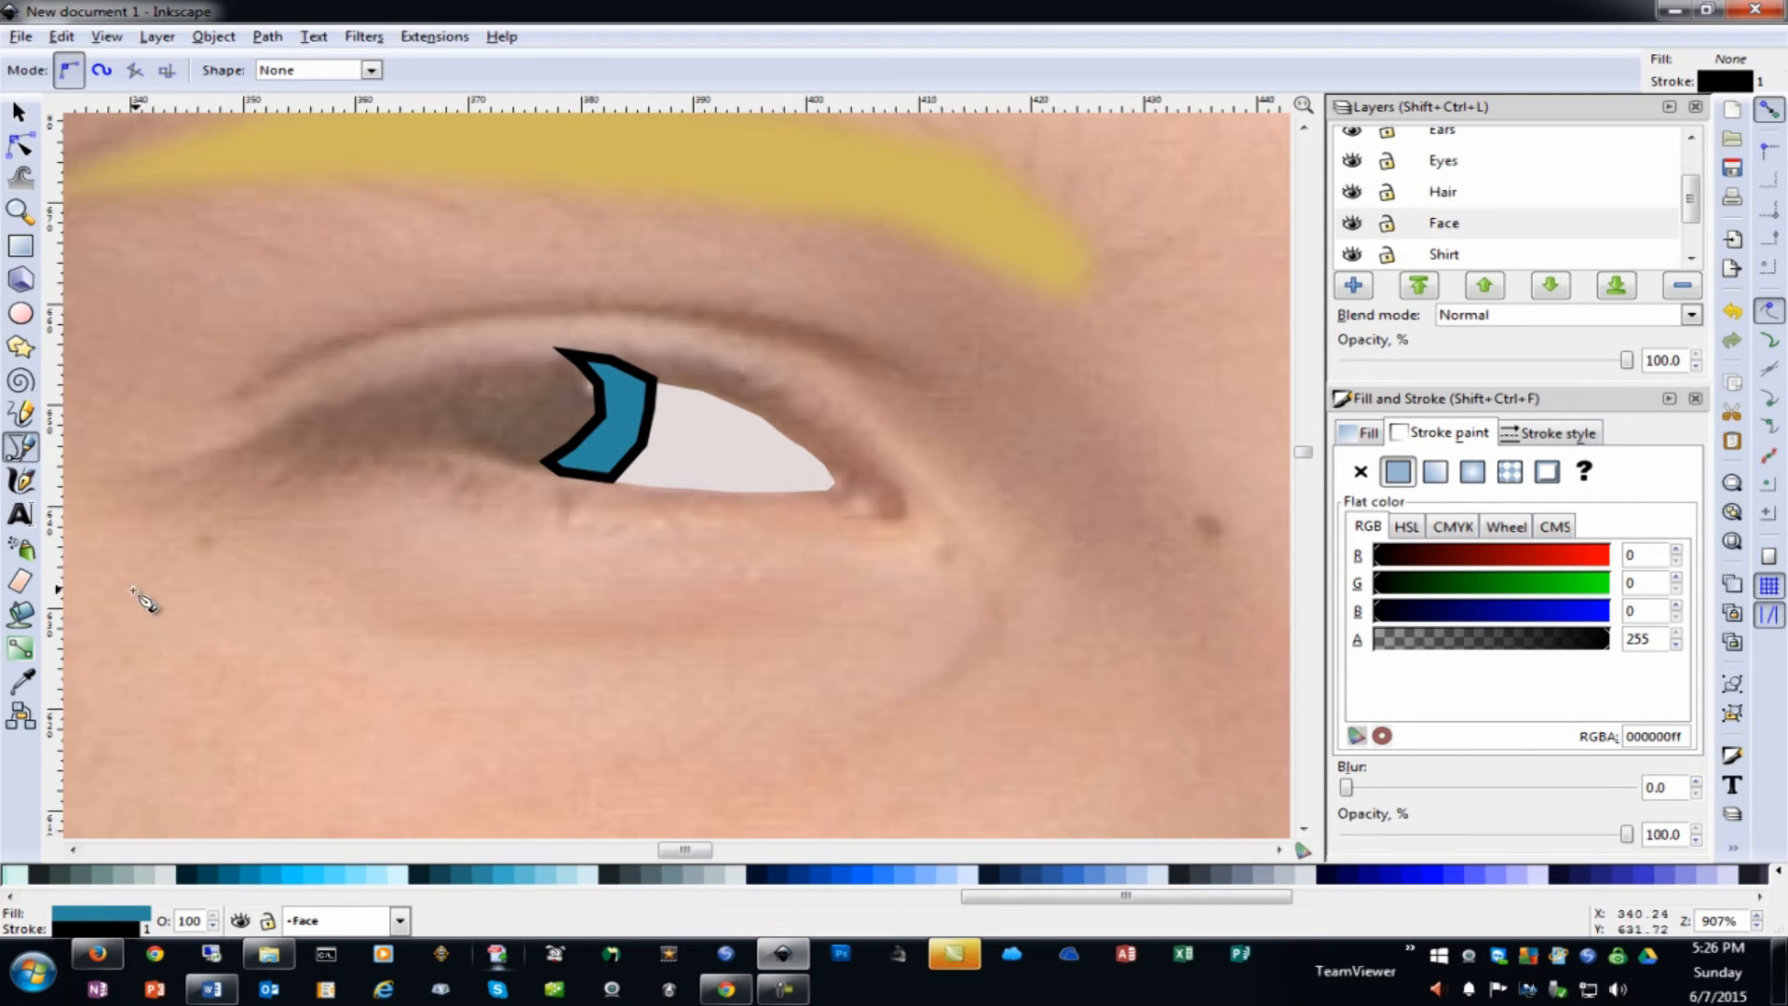
pyautogui.click(1361, 471)
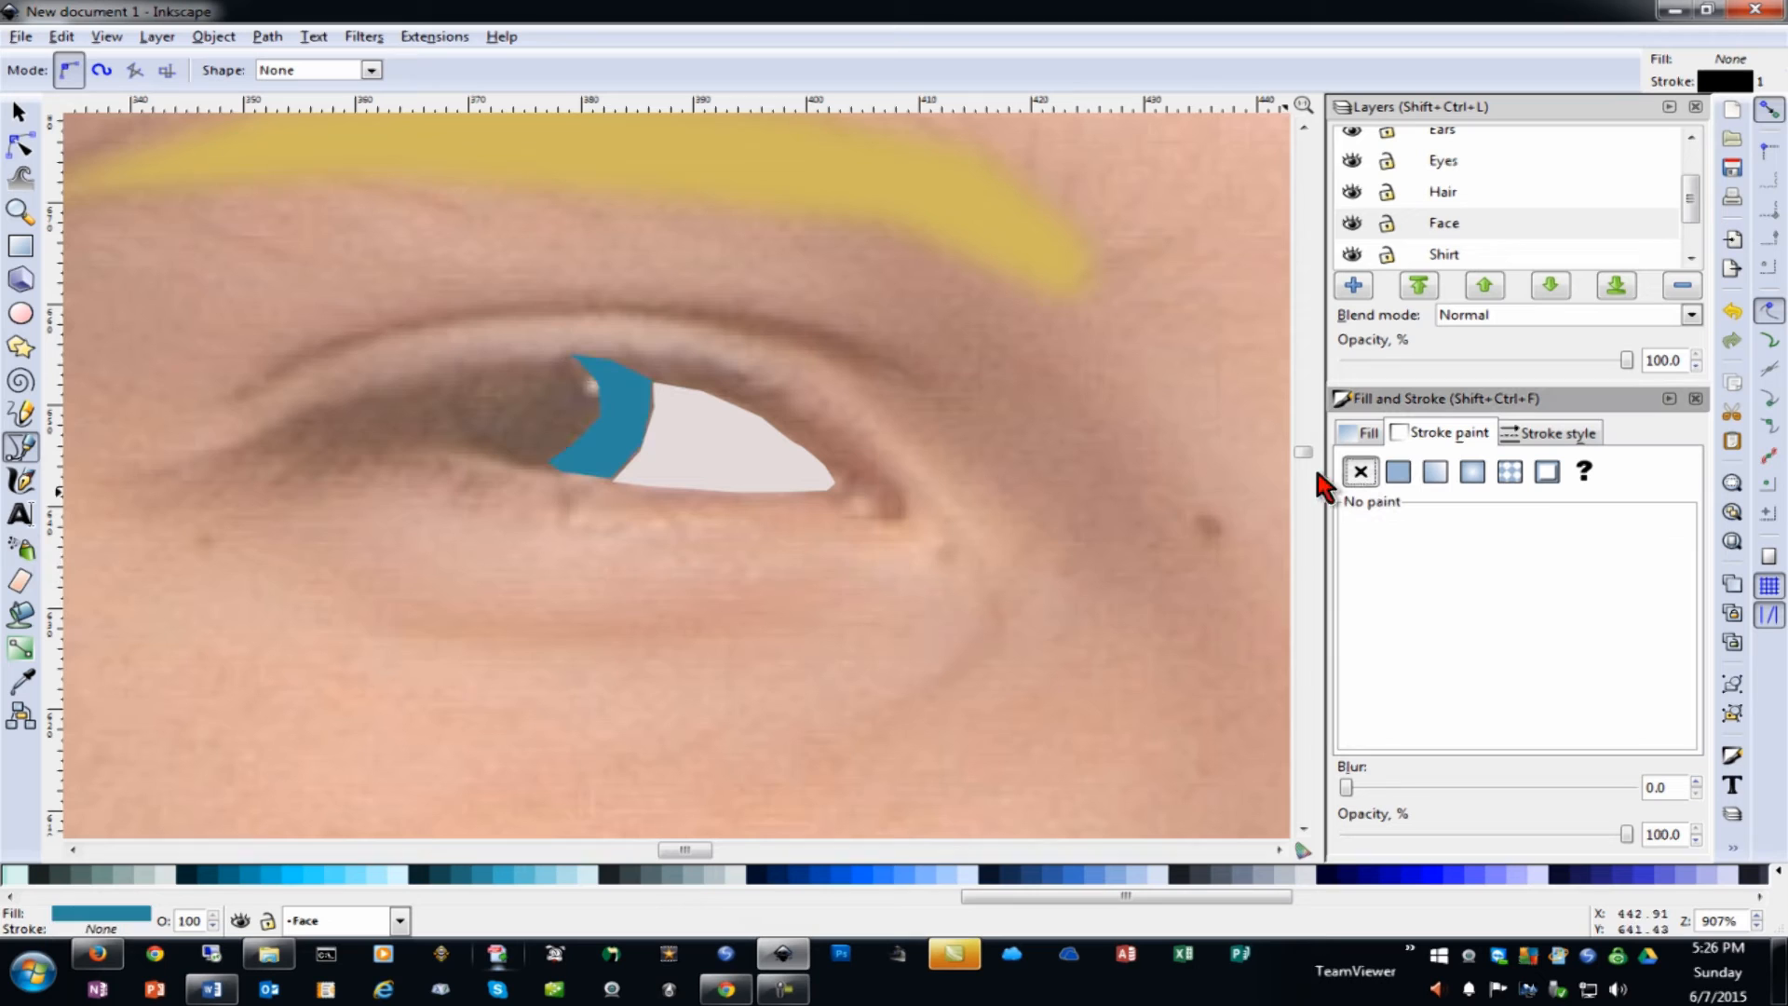
# Trace the left-hand eye's pupil as a closed Bezier path bordering the teal iris crescent
pyautogui.click(19, 443)
pyautogui.click(572, 357)
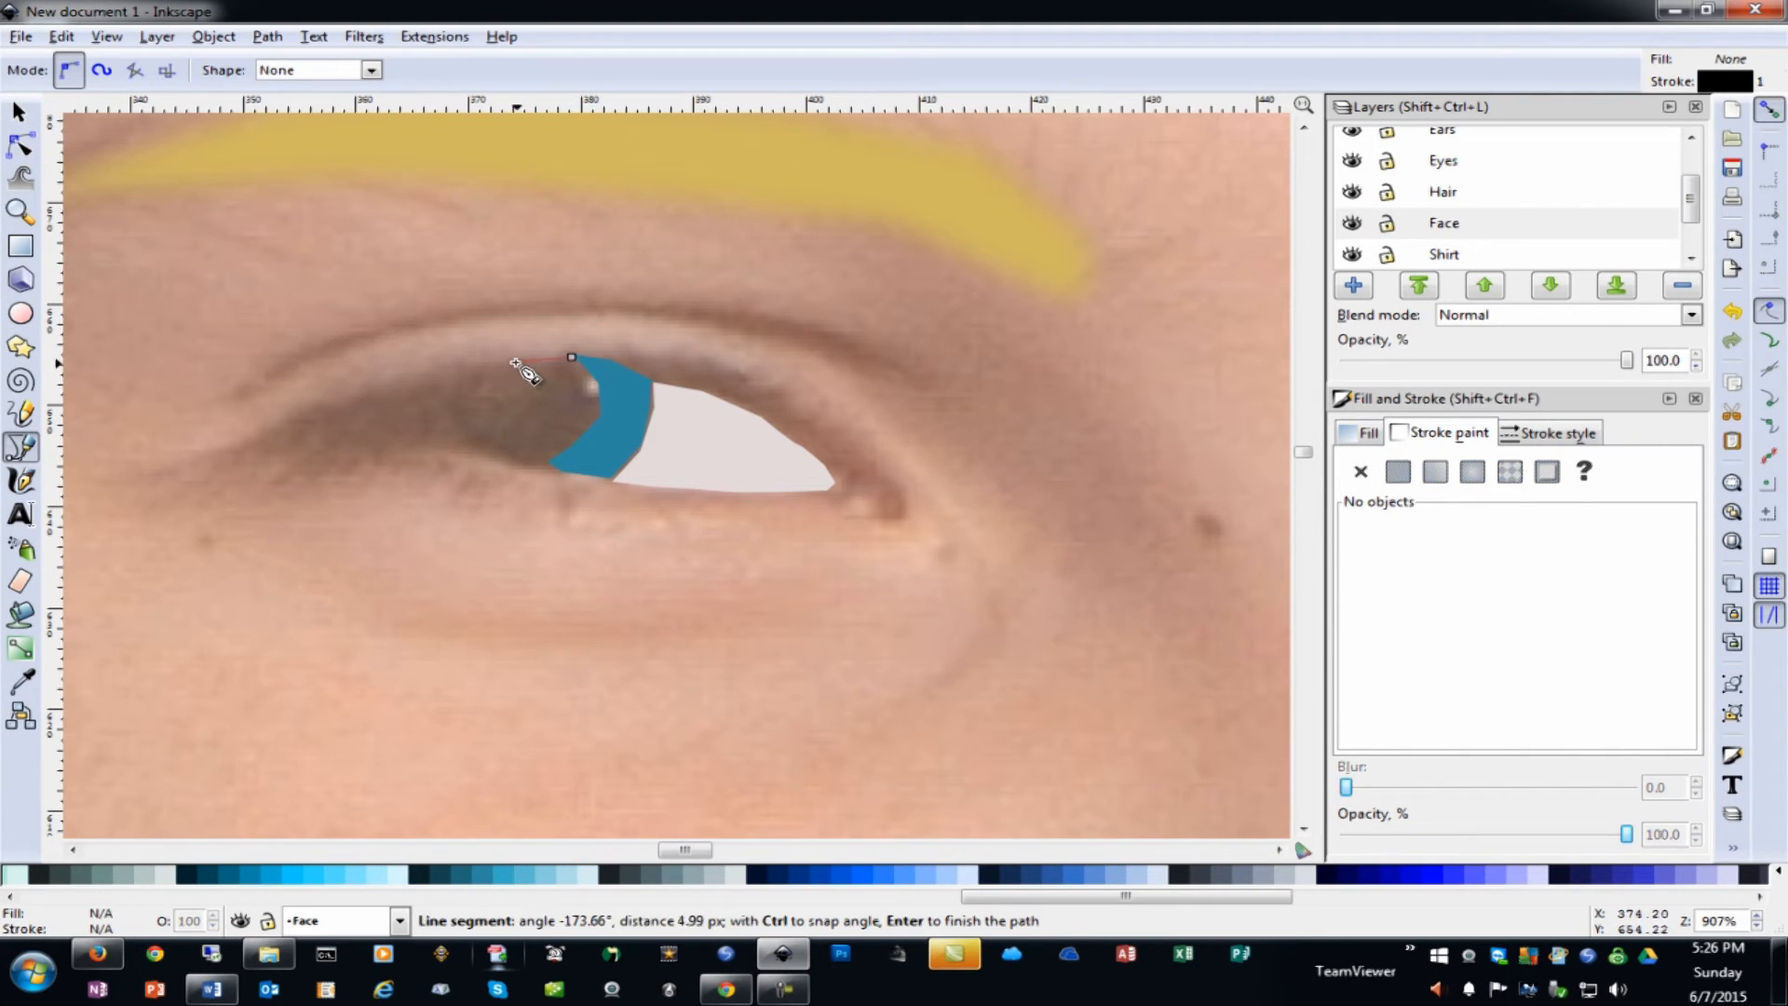
pyautogui.click(533, 367)
pyautogui.click(496, 367)
pyautogui.click(456, 391)
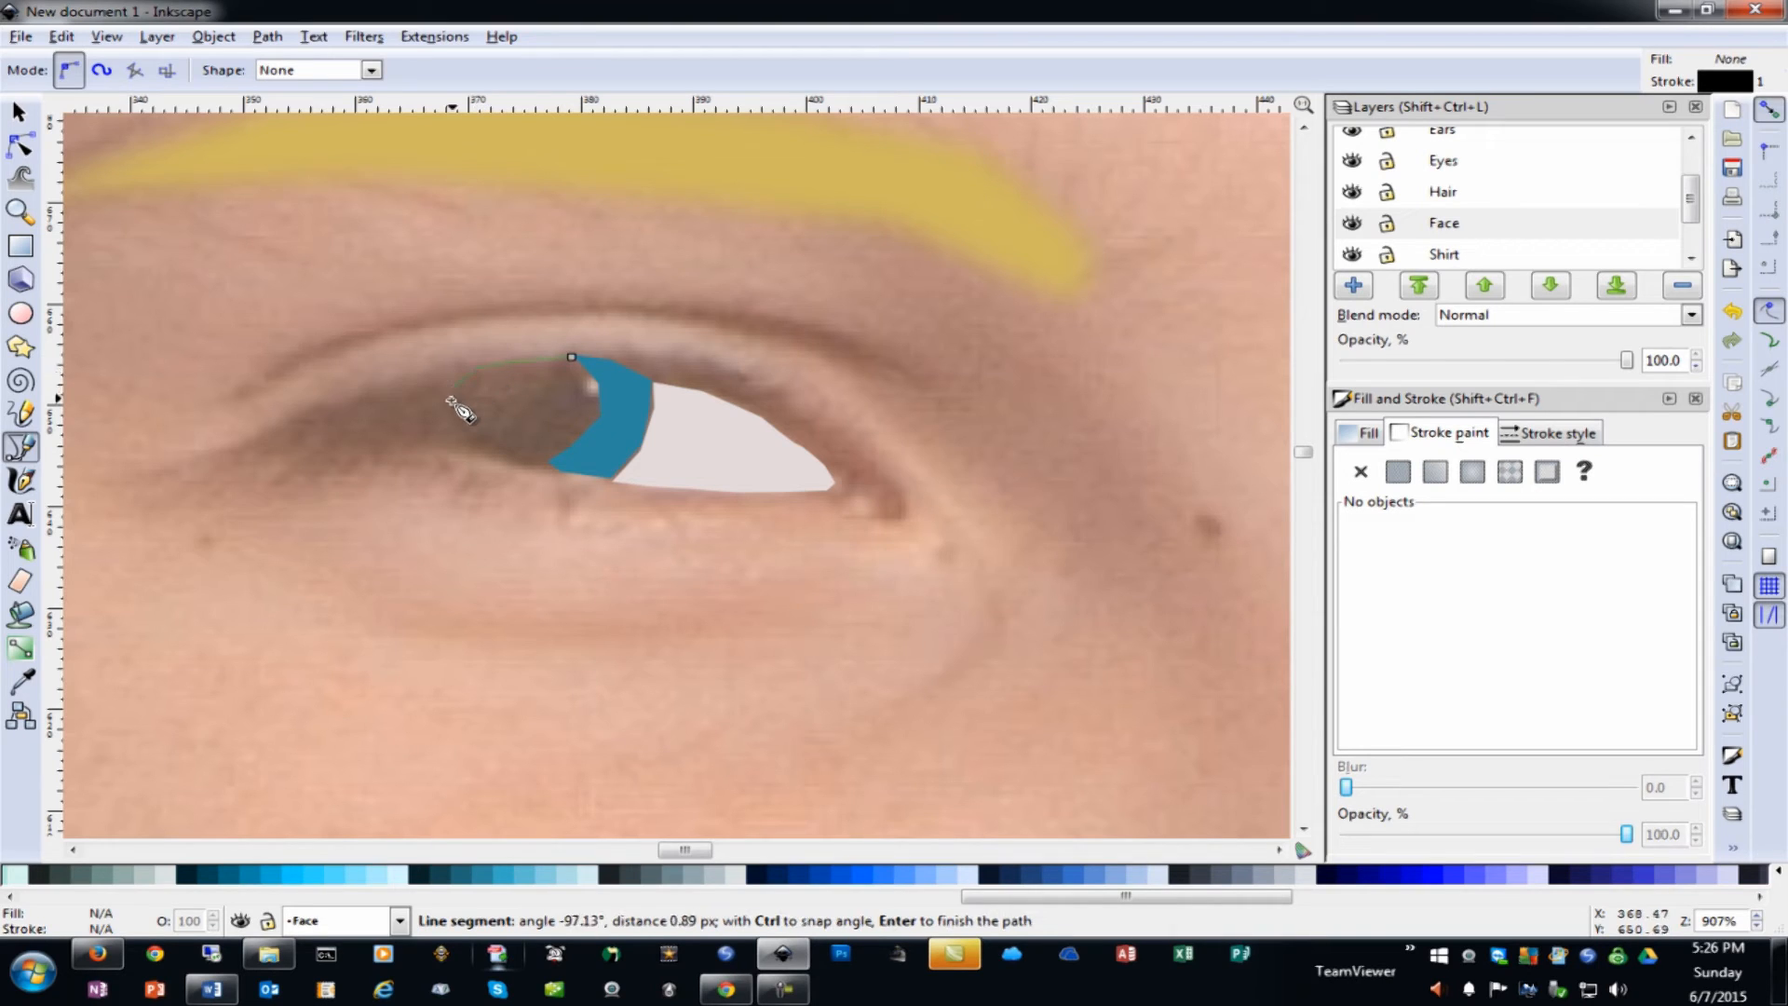
pyautogui.click(456, 427)
pyautogui.click(540, 462)
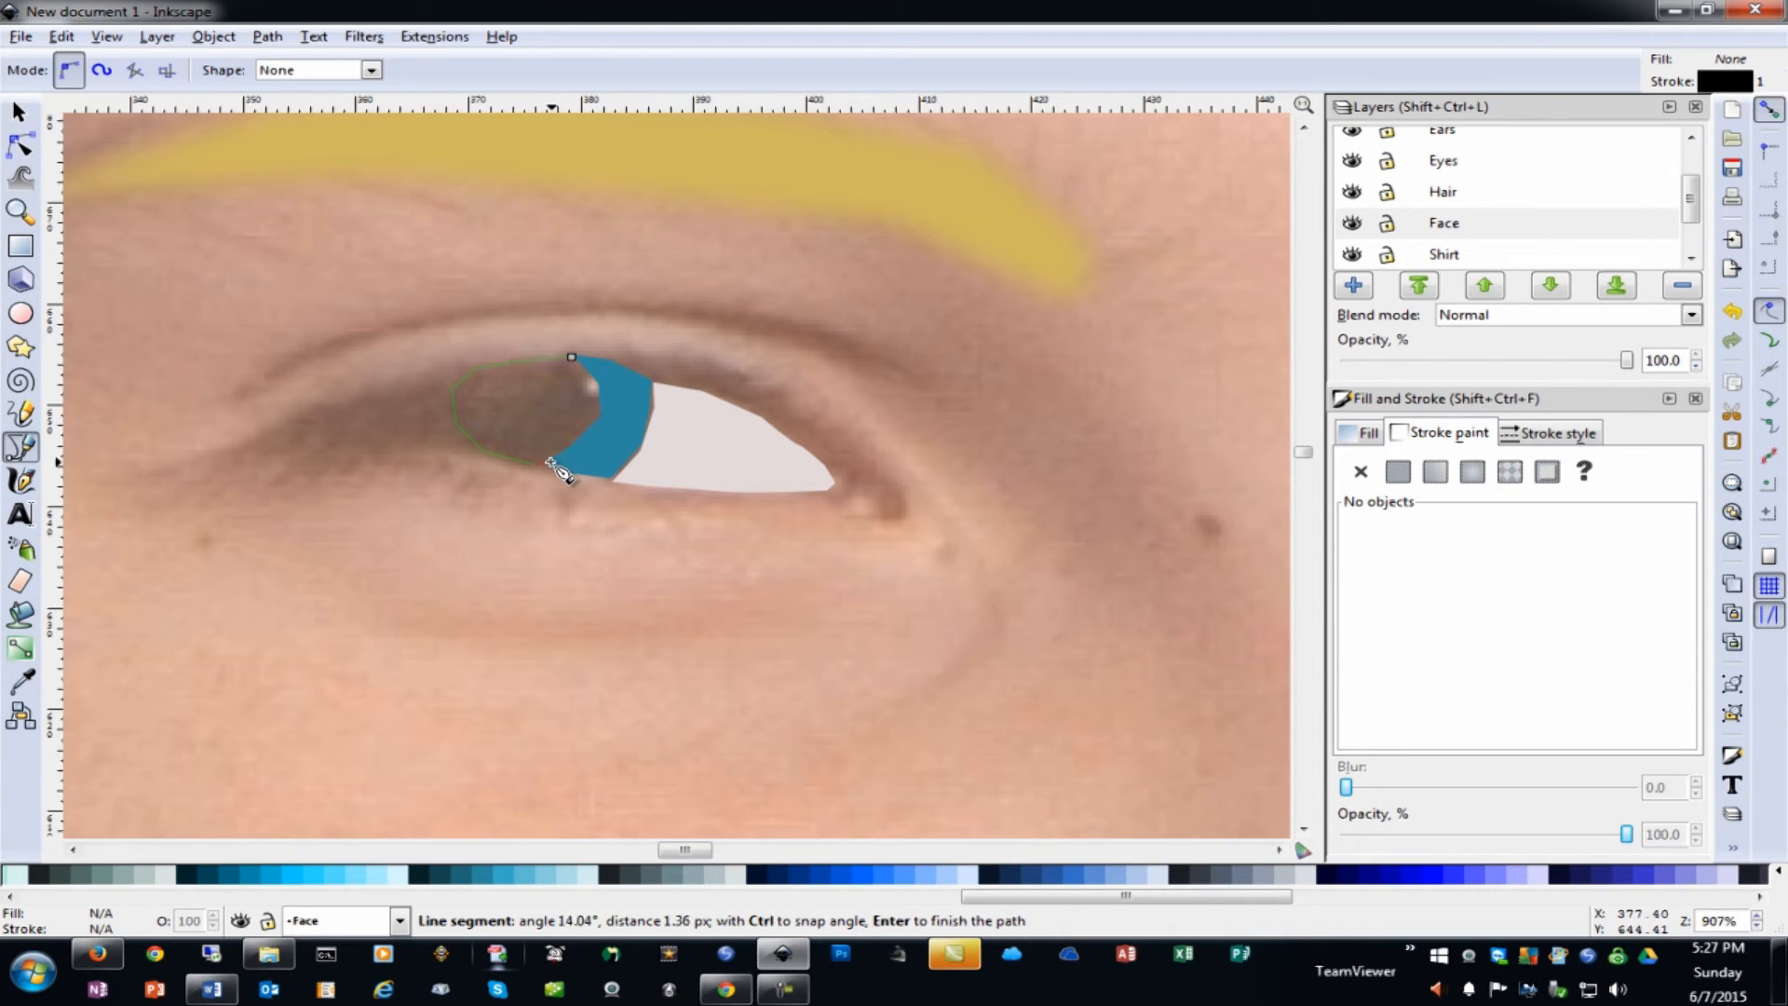
pyautogui.click(581, 436)
pyautogui.click(599, 374)
pyautogui.click(571, 358)
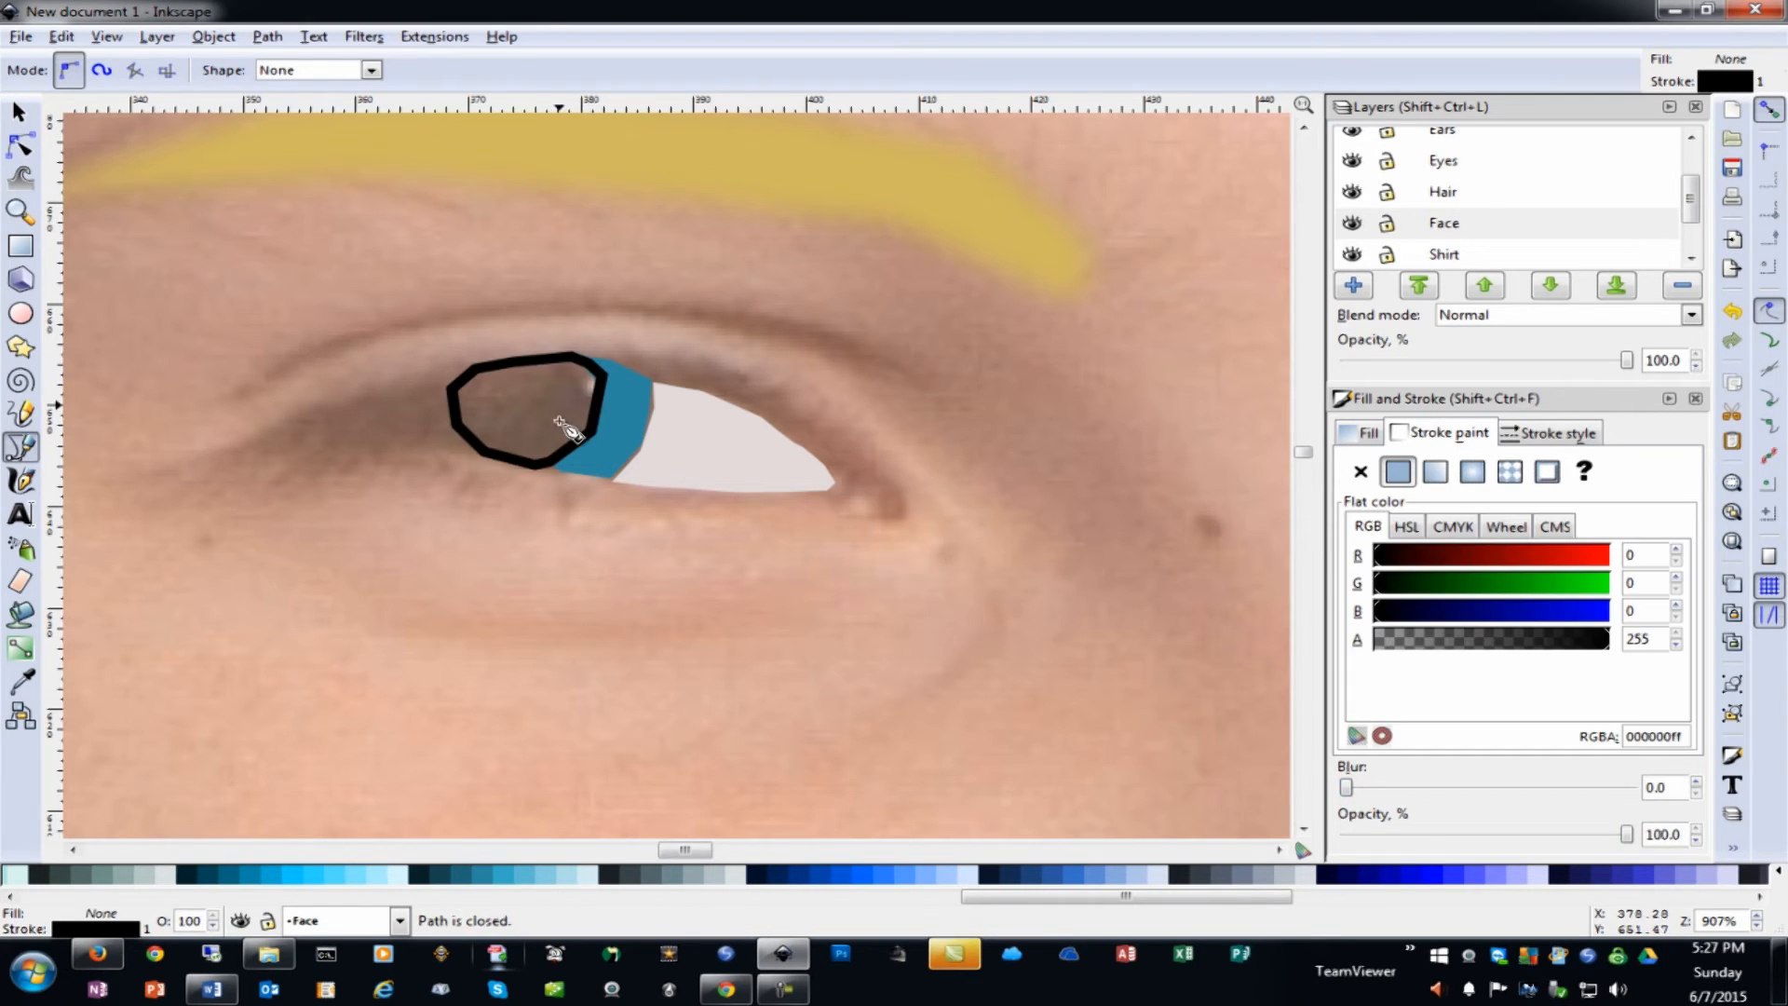
# Fill the pupil shape with a very dark teal, darker than #164450, and deselect it
pyautogui.click(448, 888)
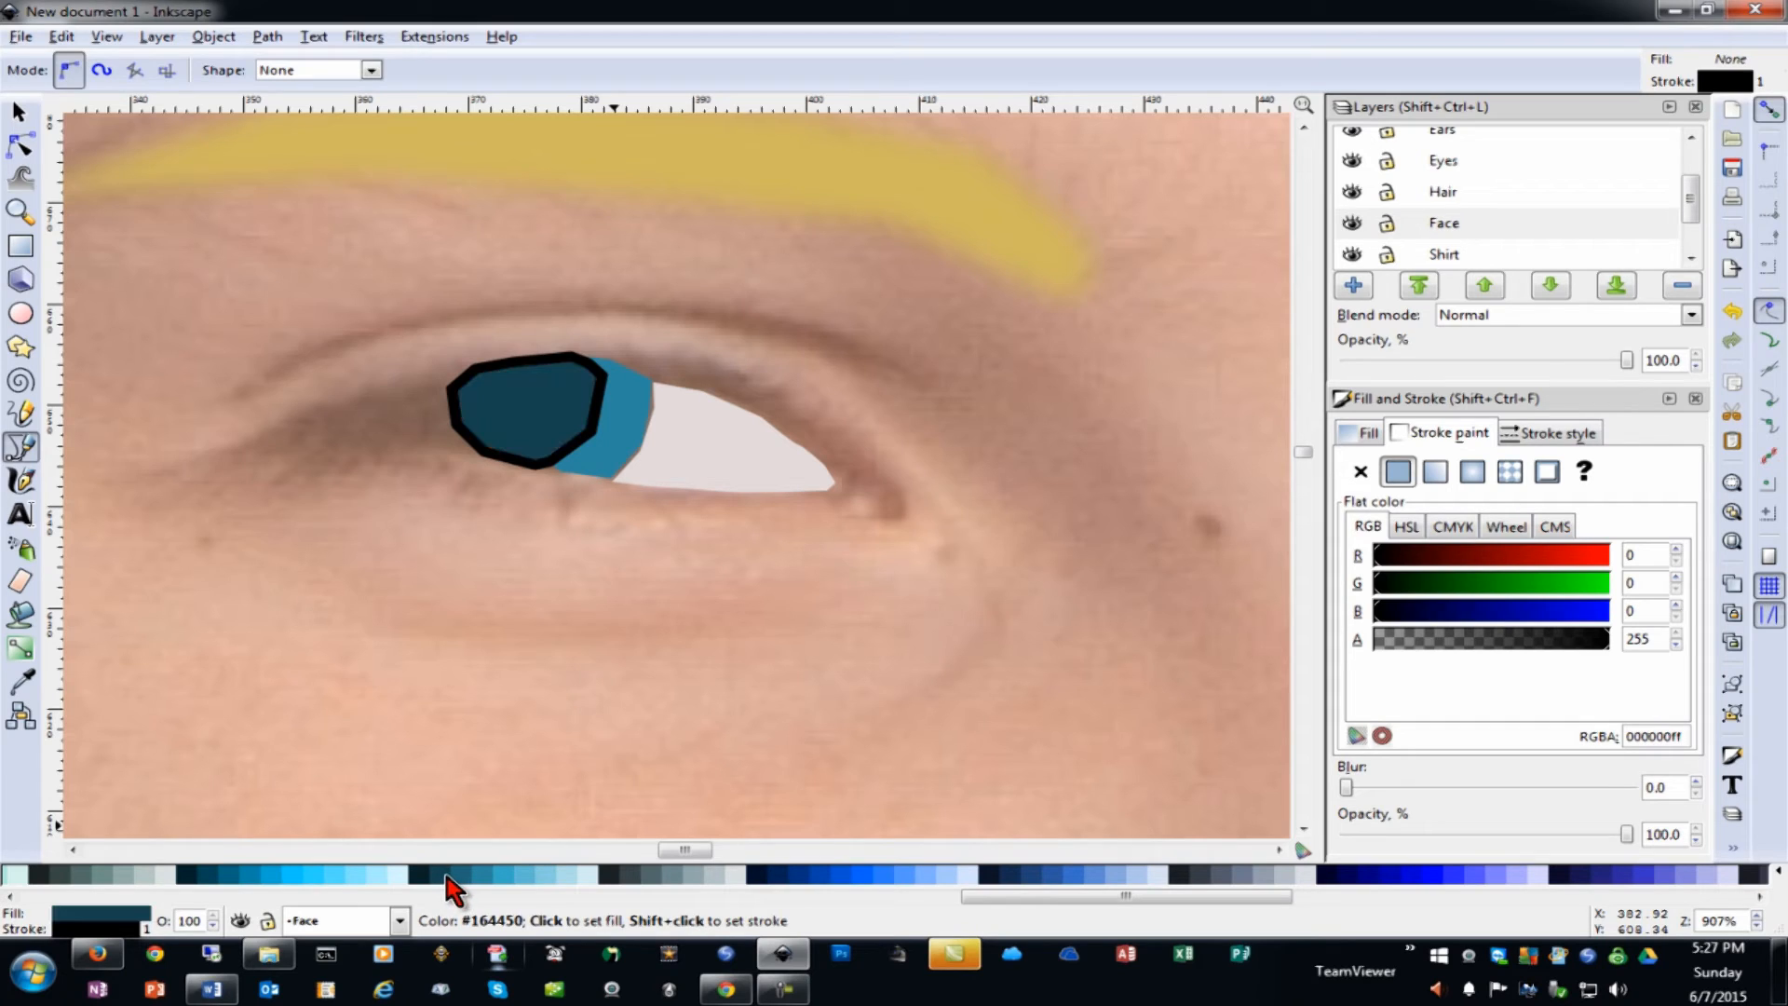
pyautogui.click(426, 885)
pyautogui.press('Escape')
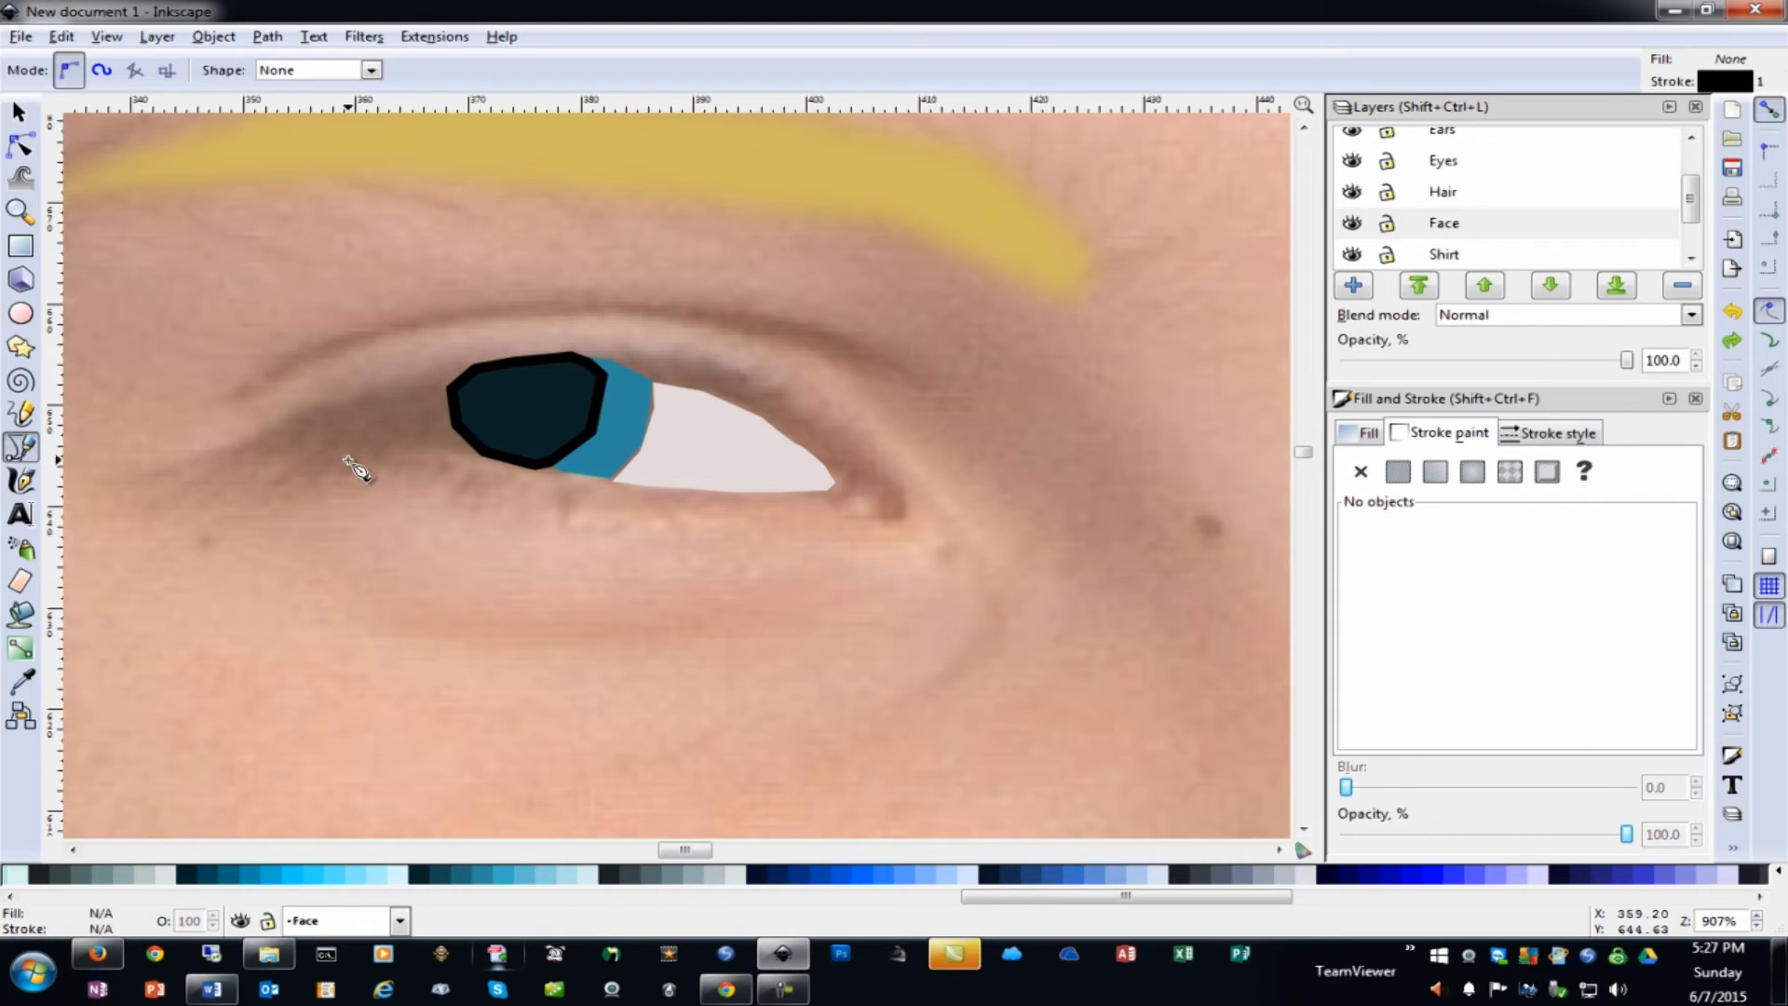
# Trace the narrow strip of iris on the outer side of the left-hand eye's pupil as a closed path
pyautogui.click(415, 385)
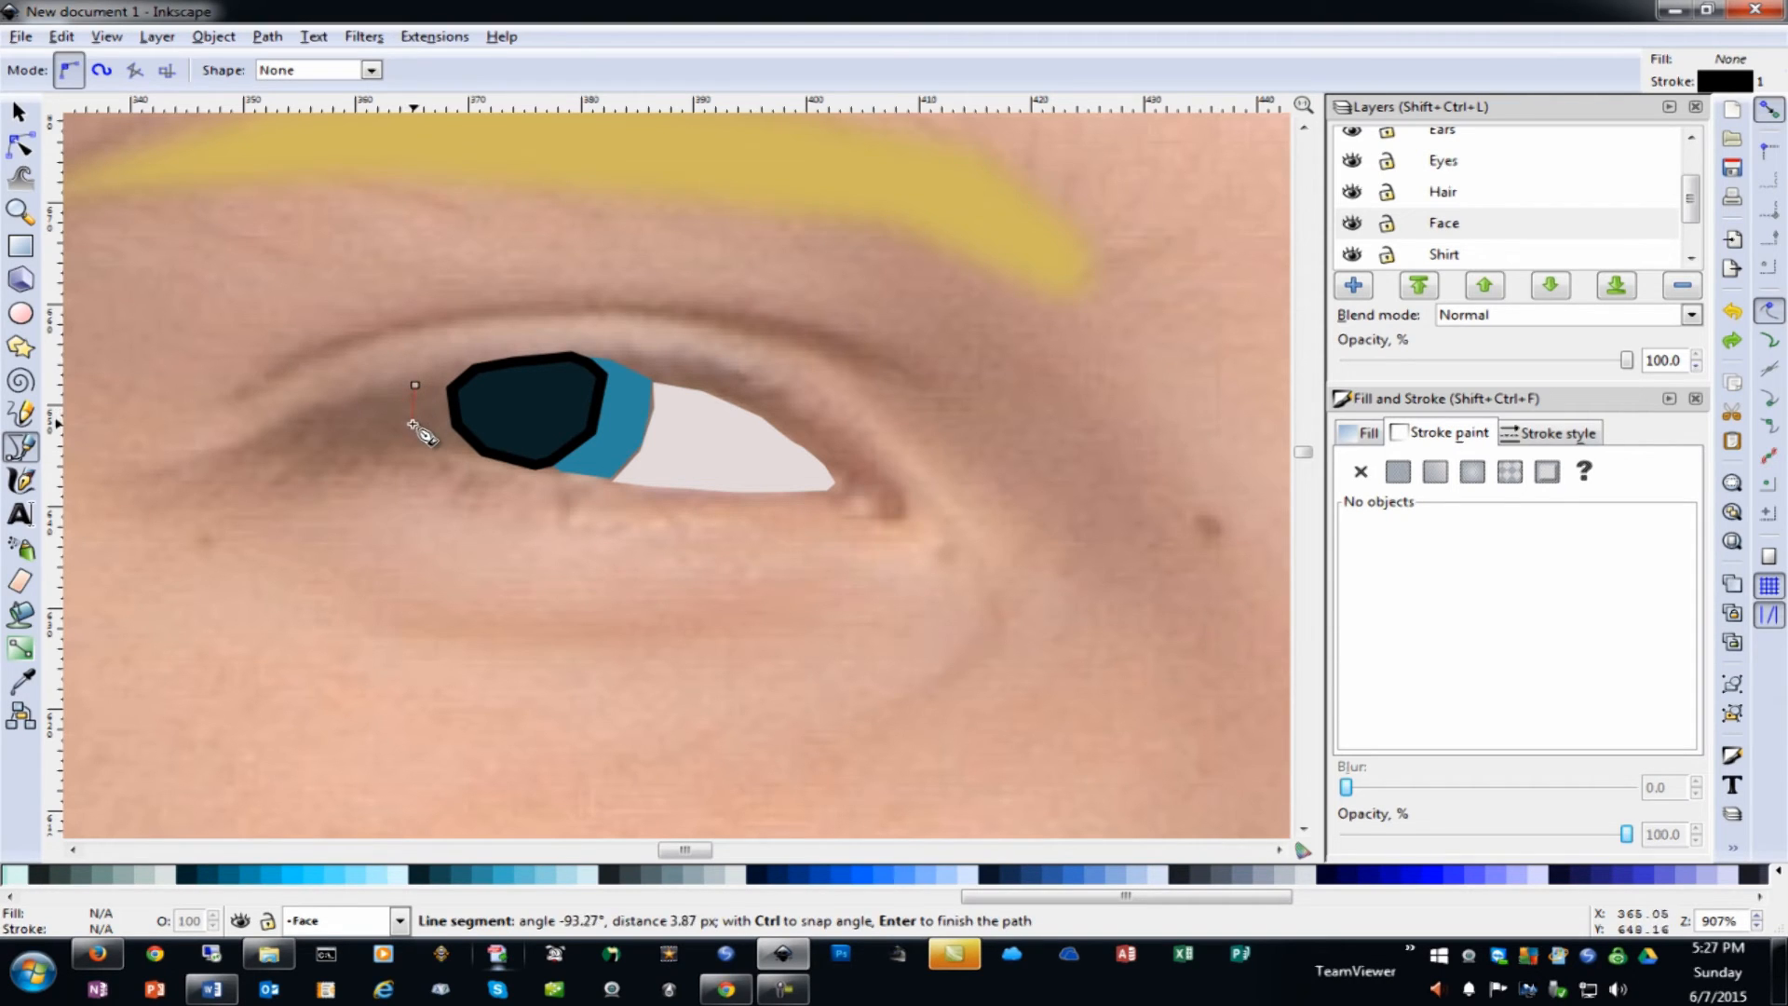
pyautogui.click(462, 457)
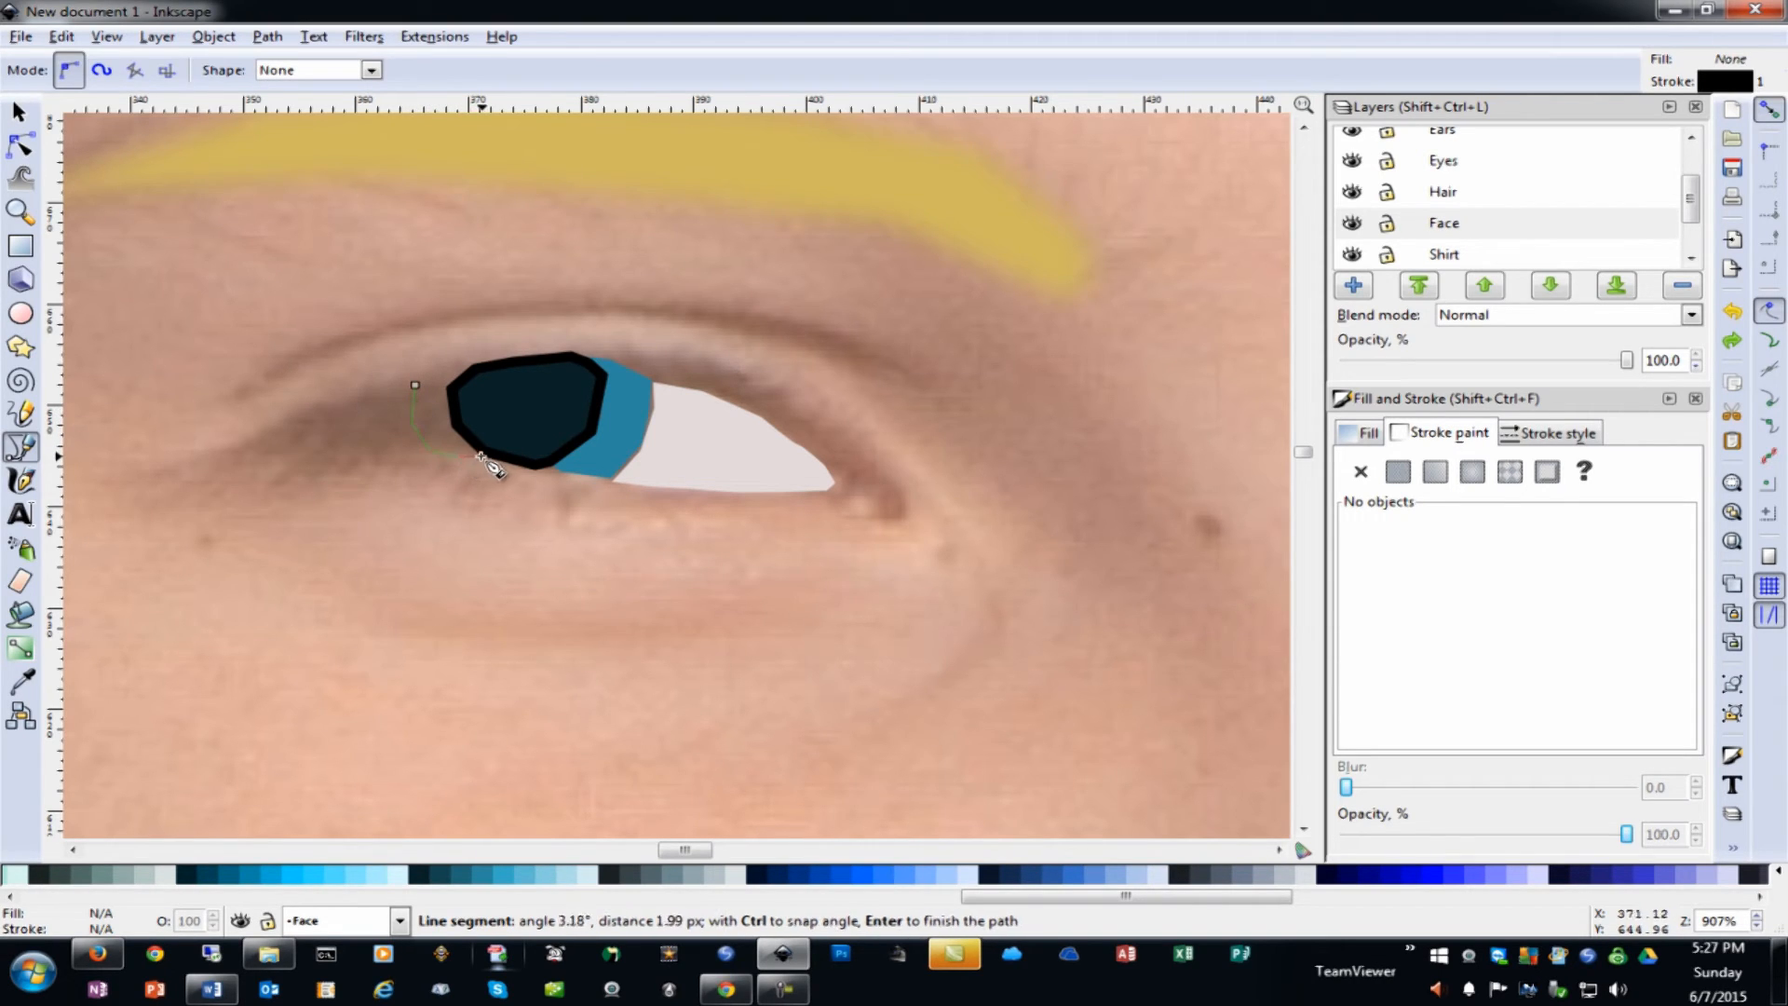
pyautogui.click(449, 418)
pyautogui.click(446, 401)
pyautogui.click(445, 382)
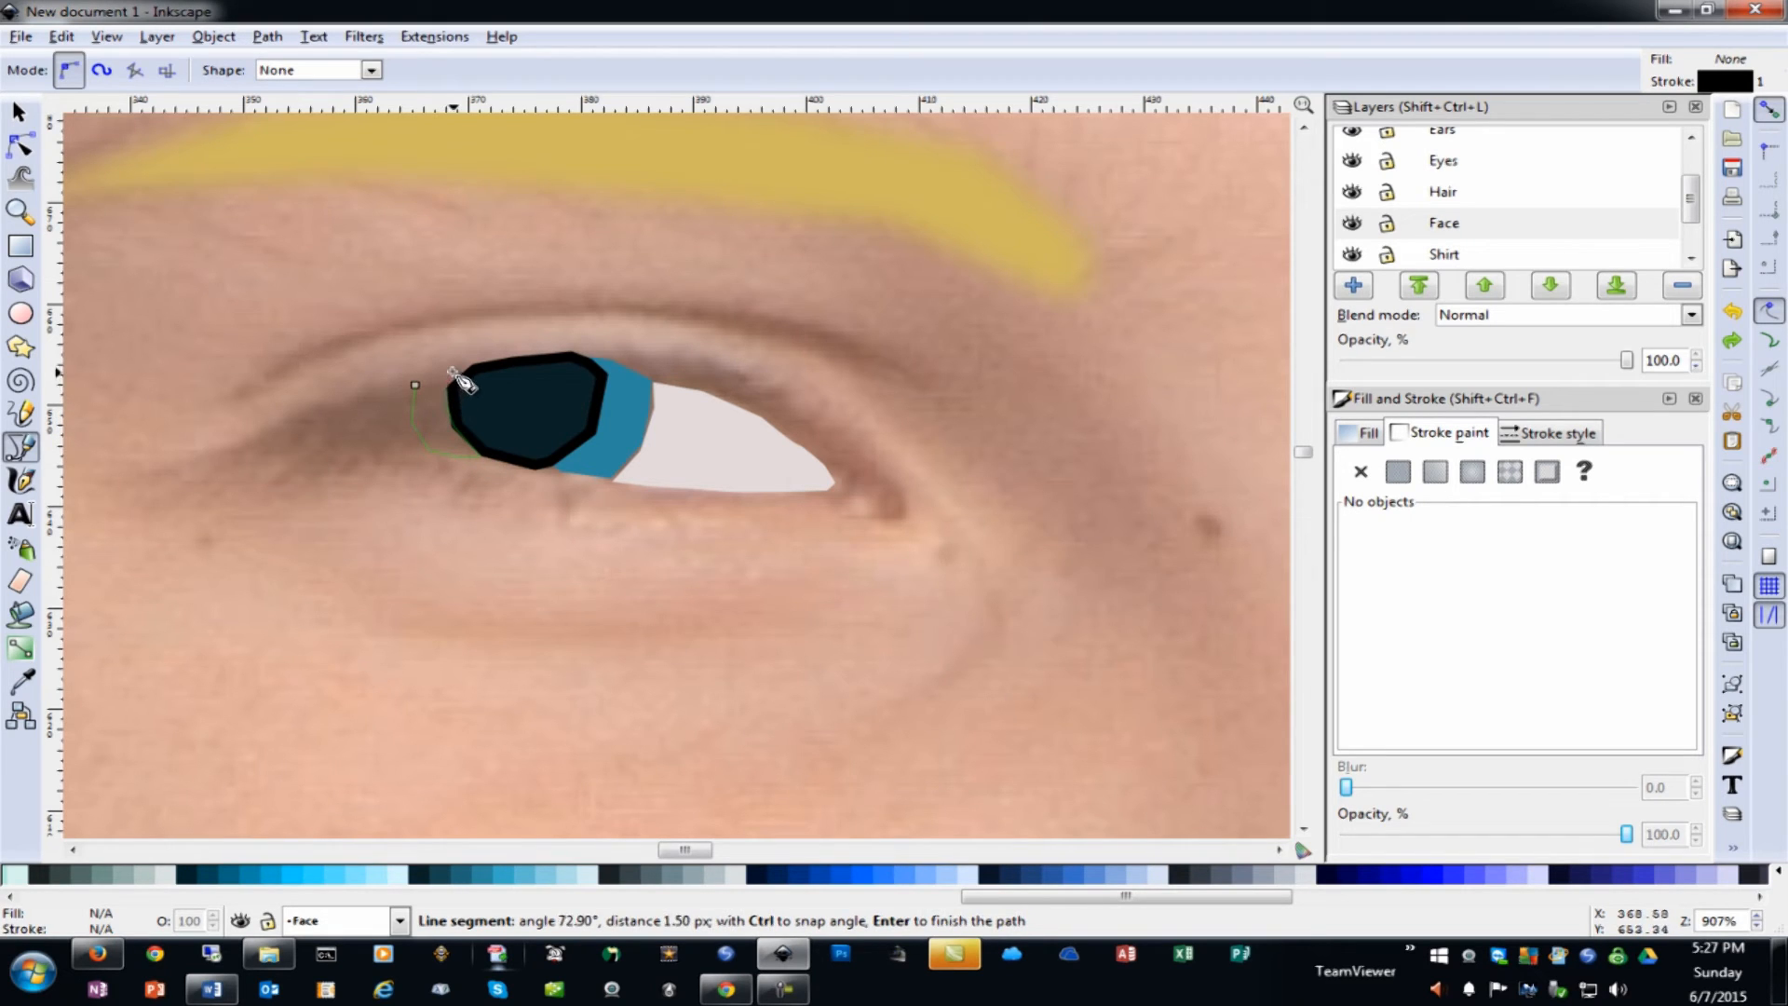
pyautogui.click(453, 370)
pyautogui.click(415, 384)
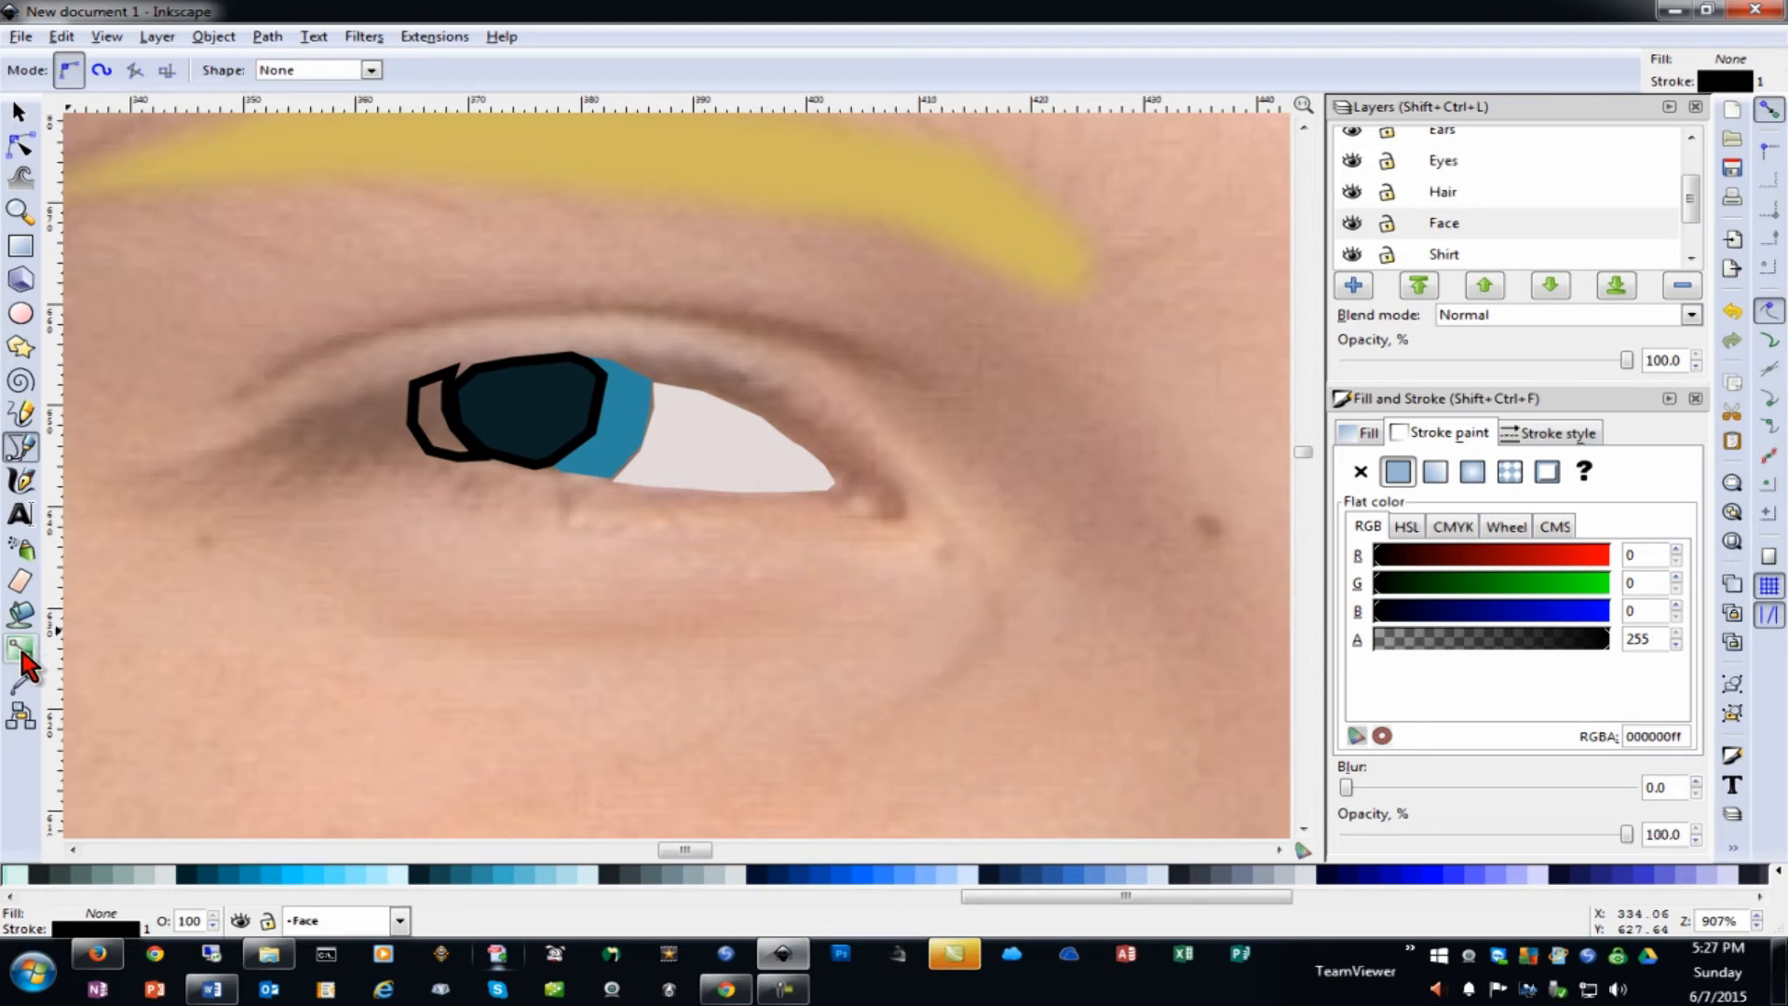
# Fill the outer iris strip with the teal sampled from the first iris crescent and remove its stroke
pyautogui.click(20, 680)
pyautogui.click(615, 419)
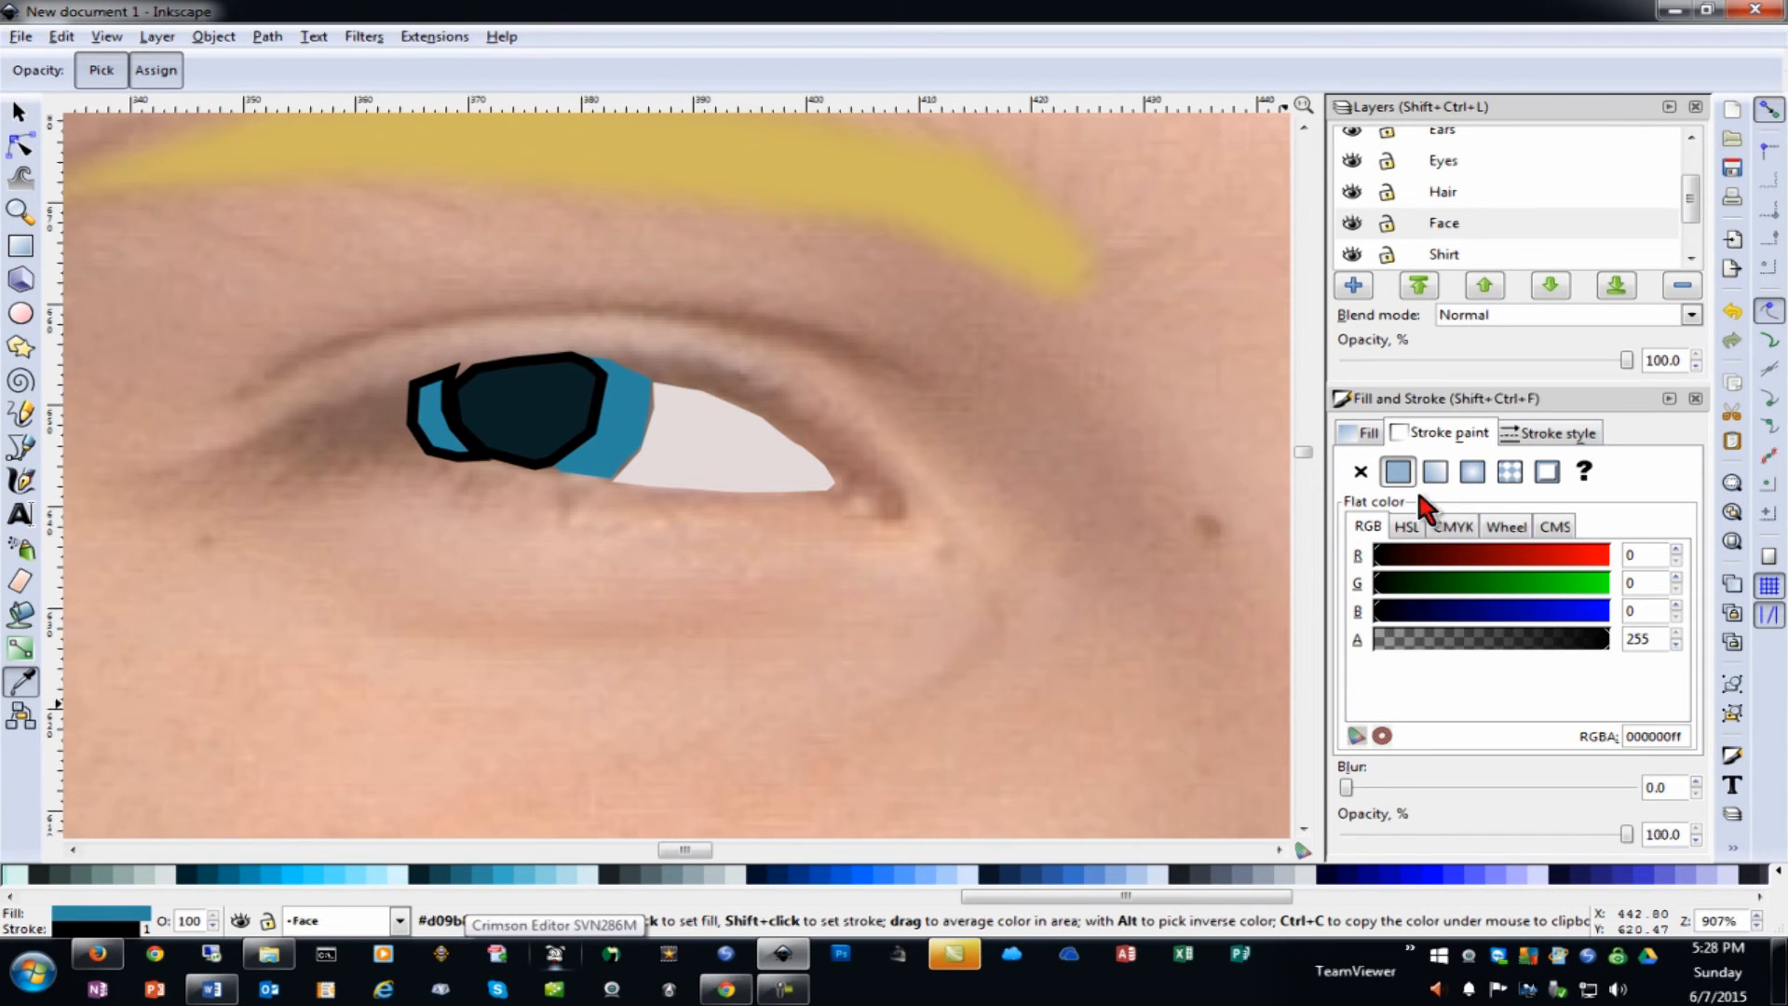
pyautogui.click(1360, 471)
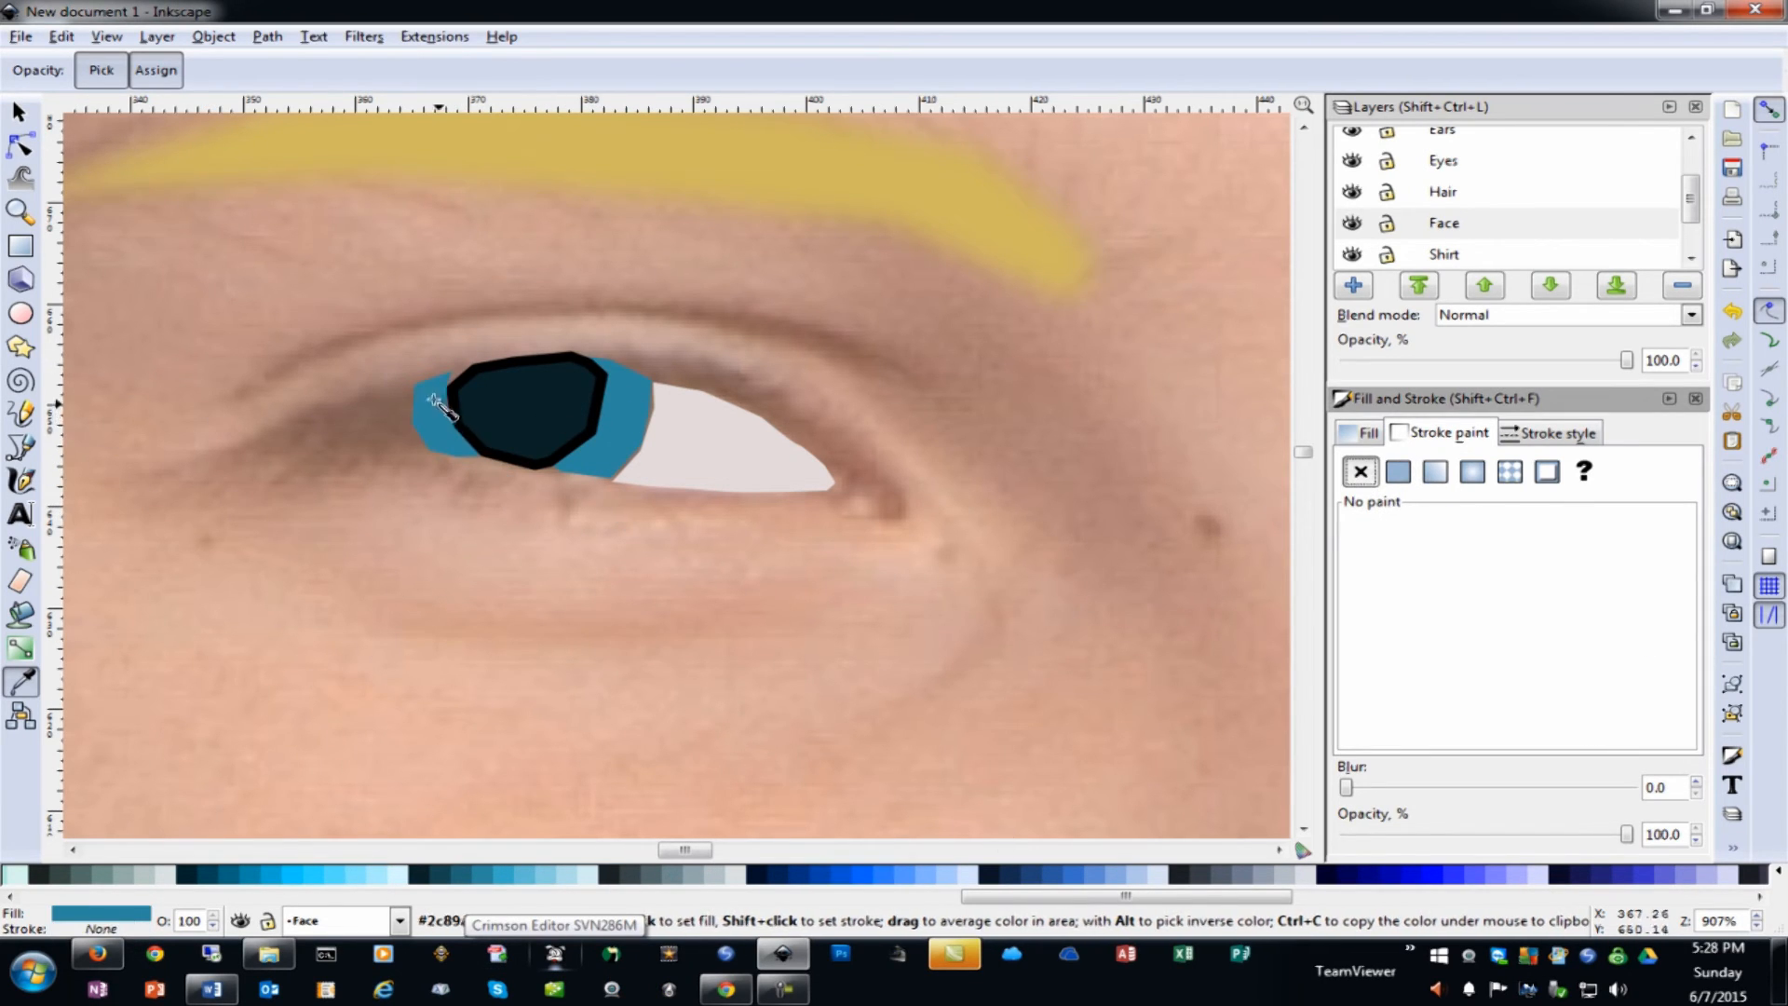
# Move the nodes of the outer iris strip inward to narrow it and round its outer edge
pyautogui.click(20, 146)
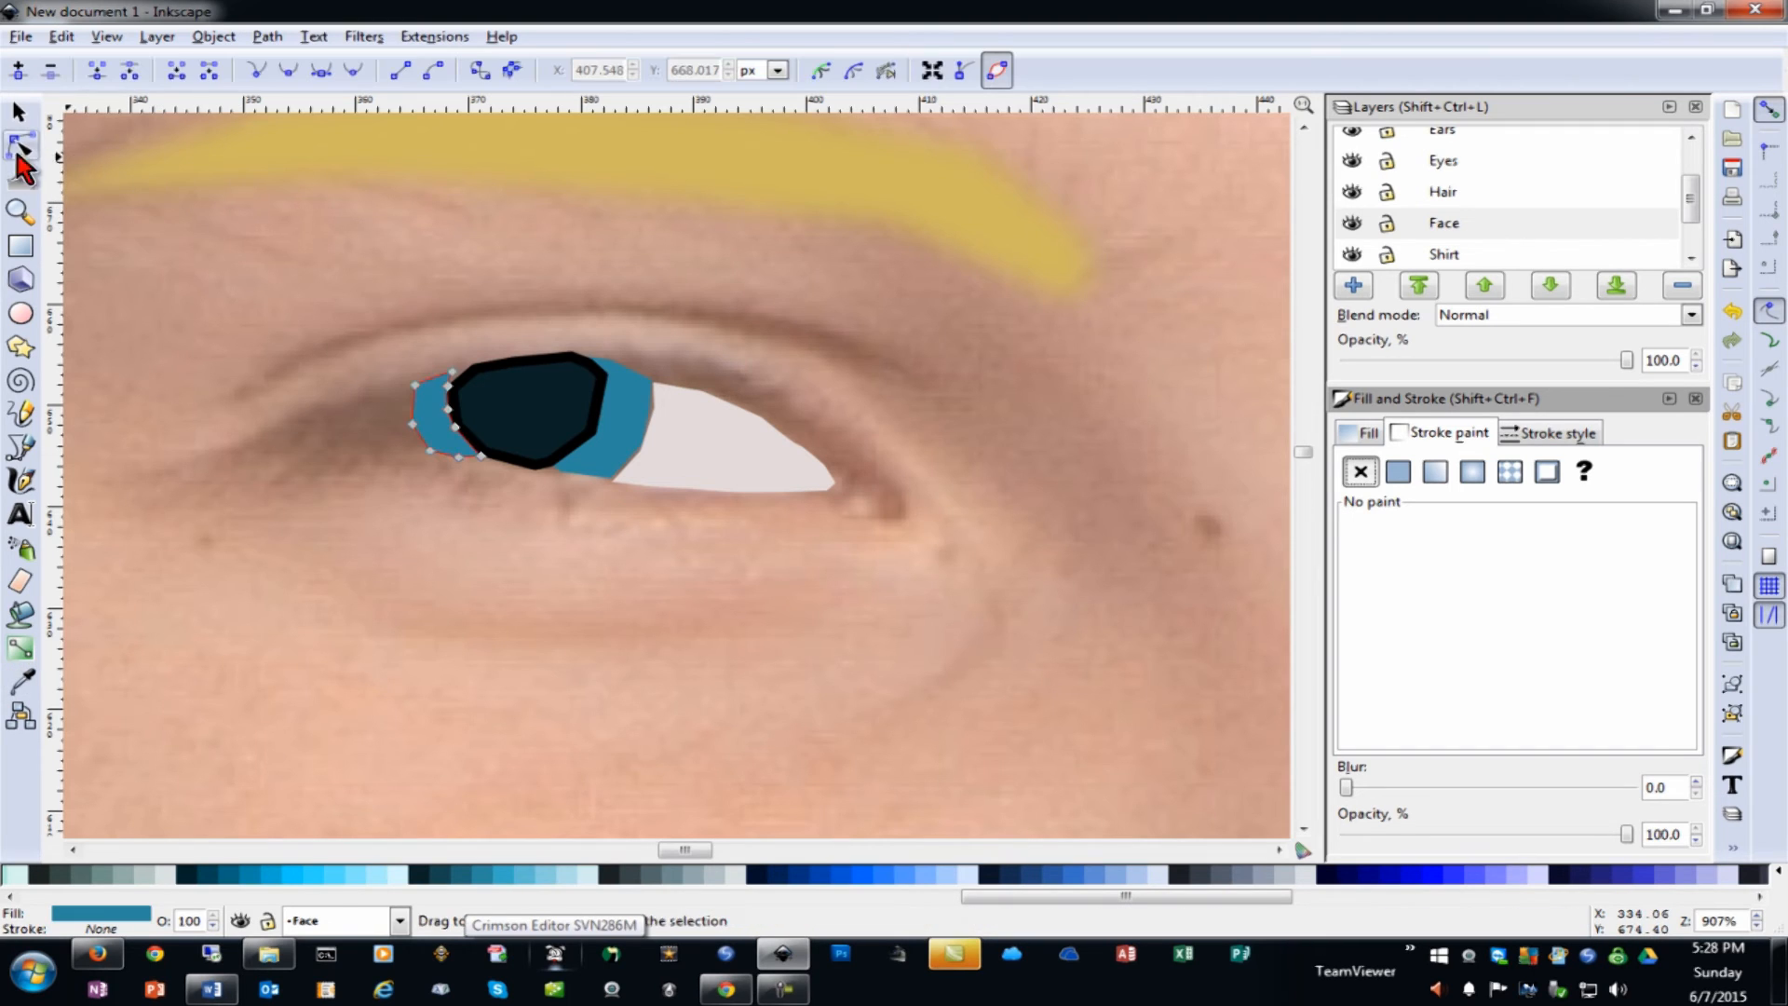
pyautogui.click(449, 387)
pyautogui.moveTo(451, 390); pyautogui.dragTo(438, 451)
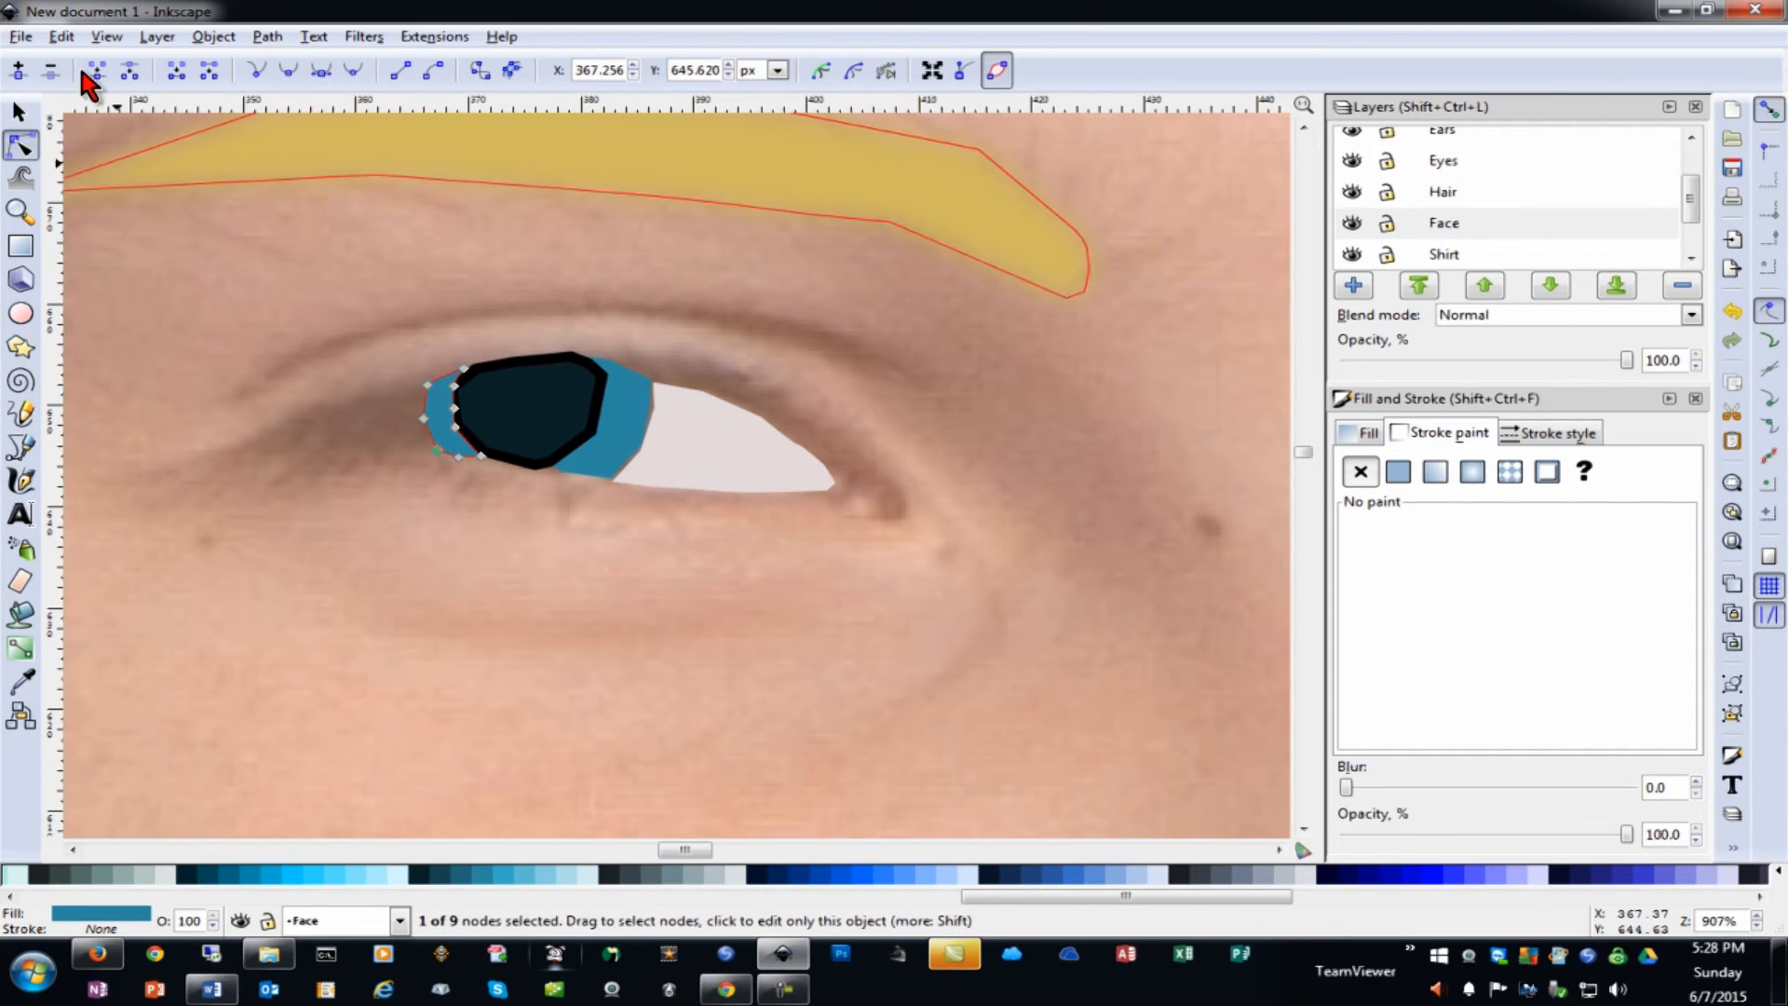
pyautogui.click(19, 111)
pyautogui.click(705, 733)
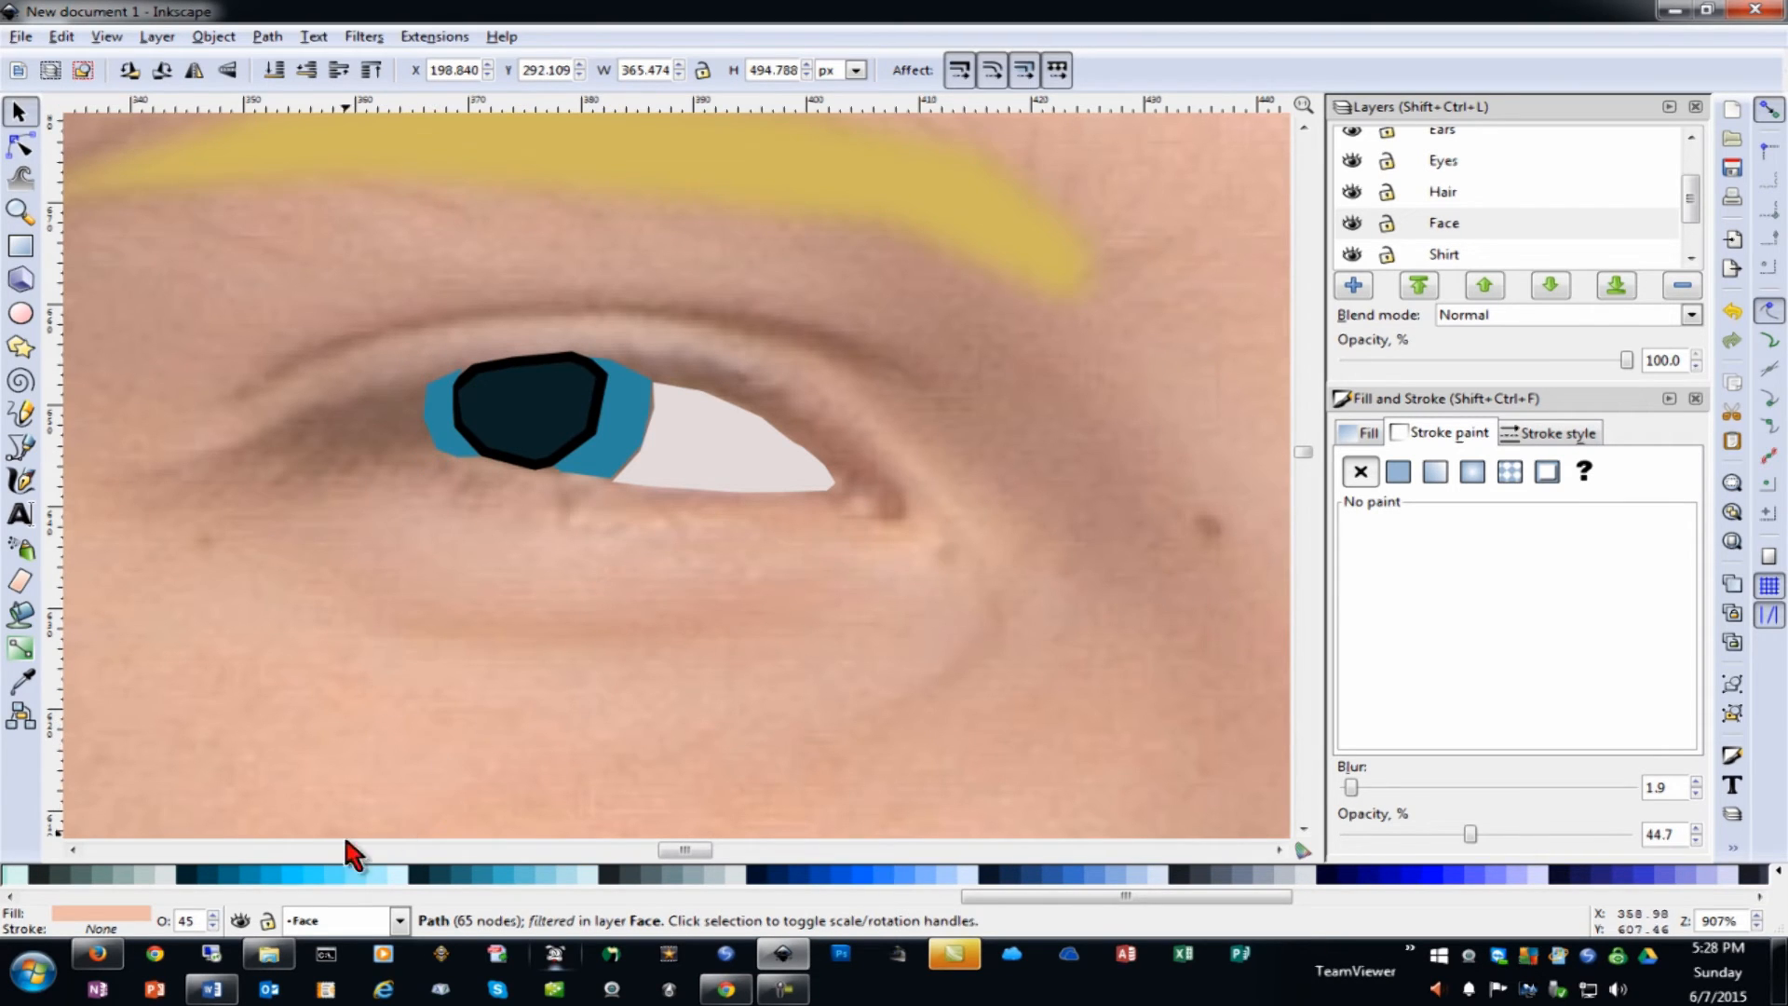
# Trace the inner white of the right-hand eye as a closed Bezier path with the pale pinkish-grey fill and no stroke
pyautogui.press('-')
pyautogui.press('-')
pyautogui.press('-')
pyautogui.press('d')
pyautogui.moveTo(742, 850); pyautogui.dragTo(791, 854)
pyautogui.scroll(2, 882, 511)
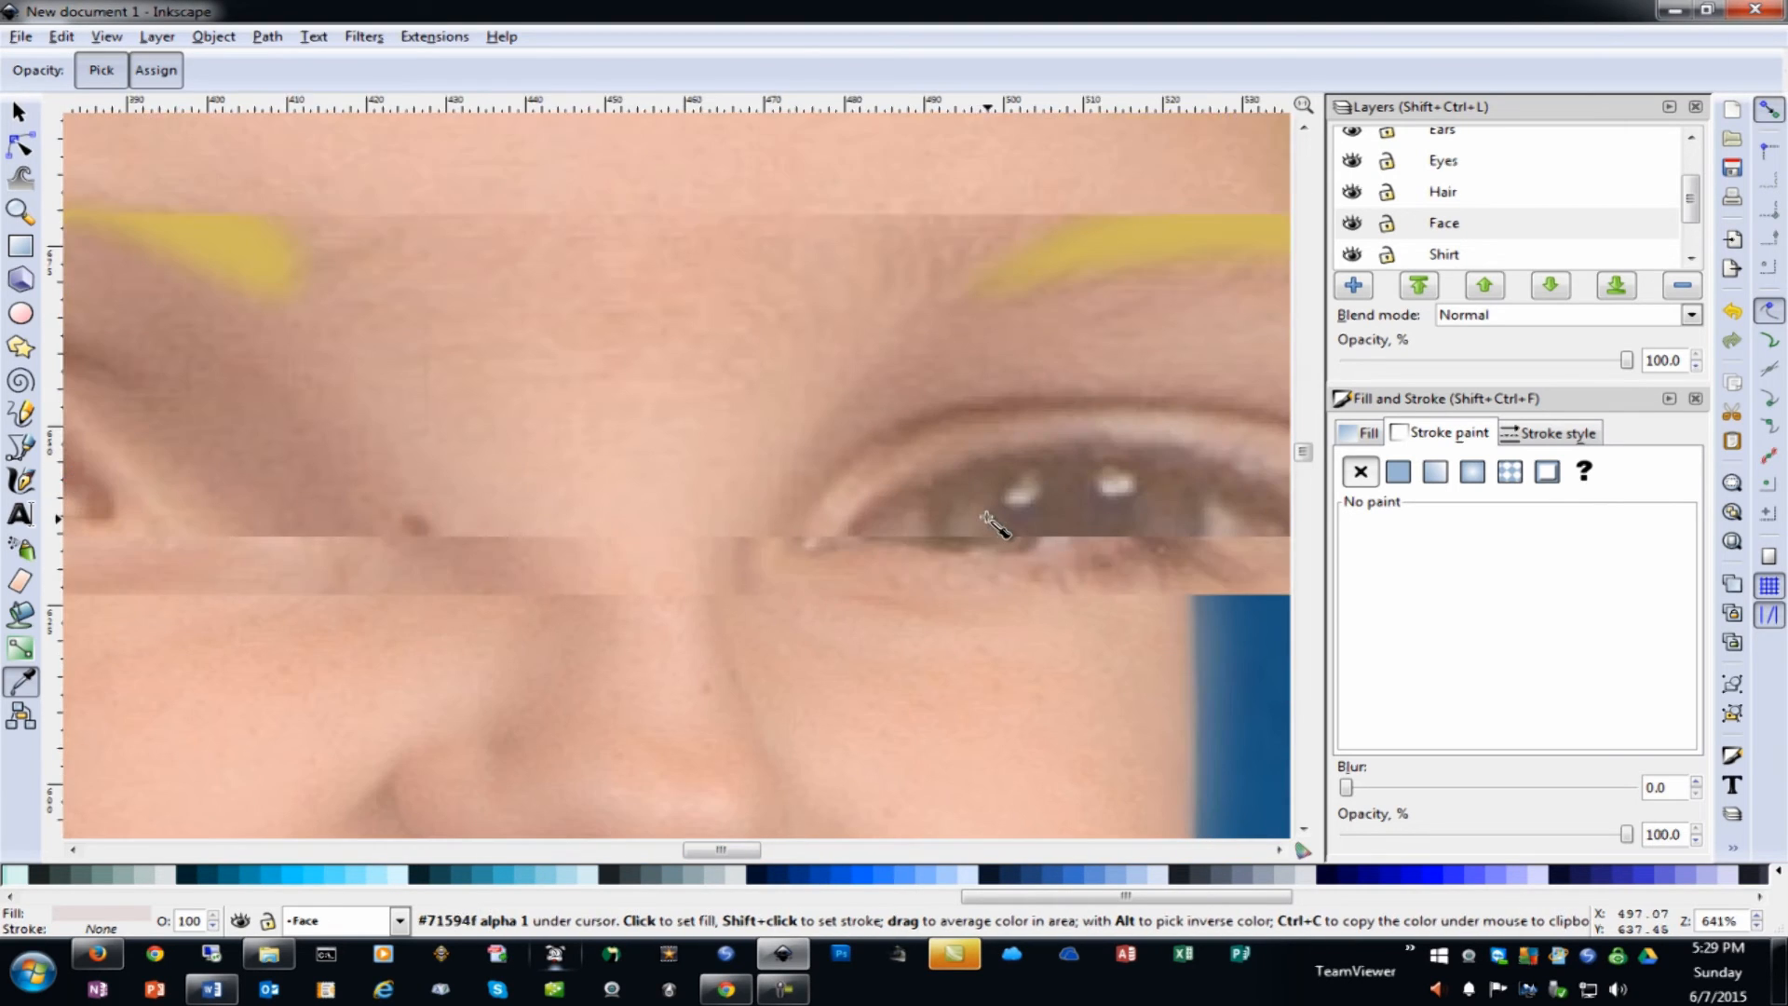
pyautogui.press('+')
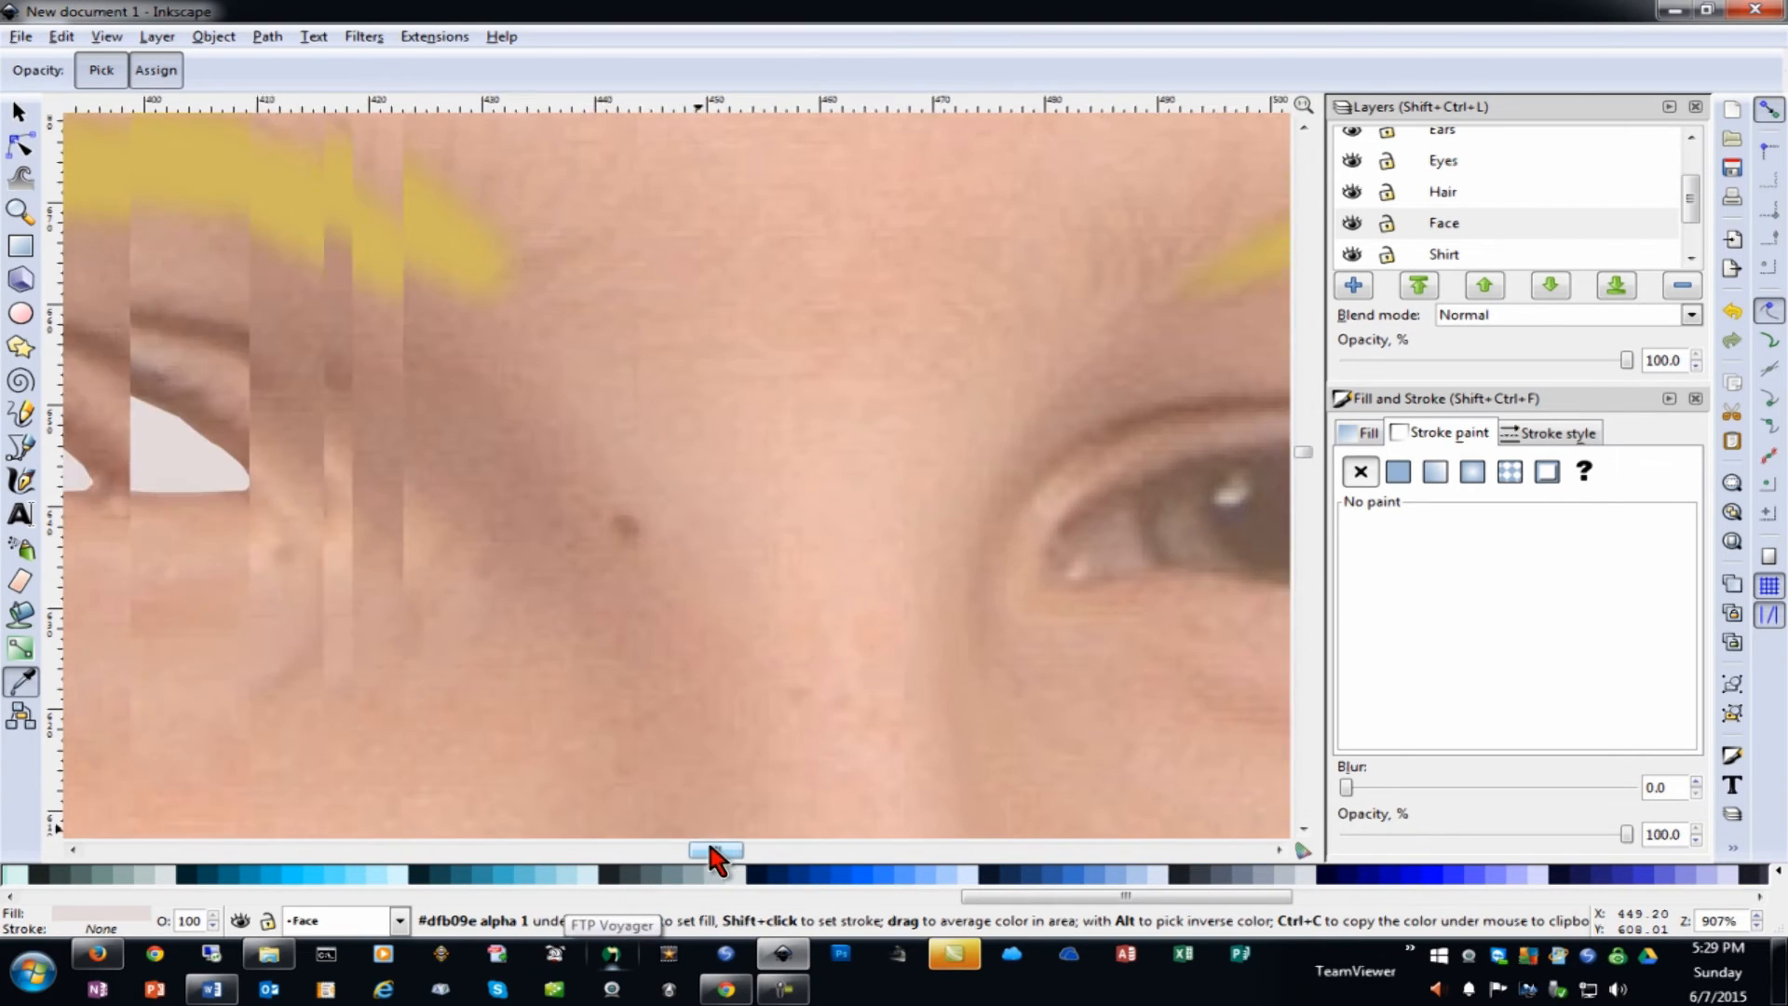
pyautogui.hscroll(-2, 712, 851)
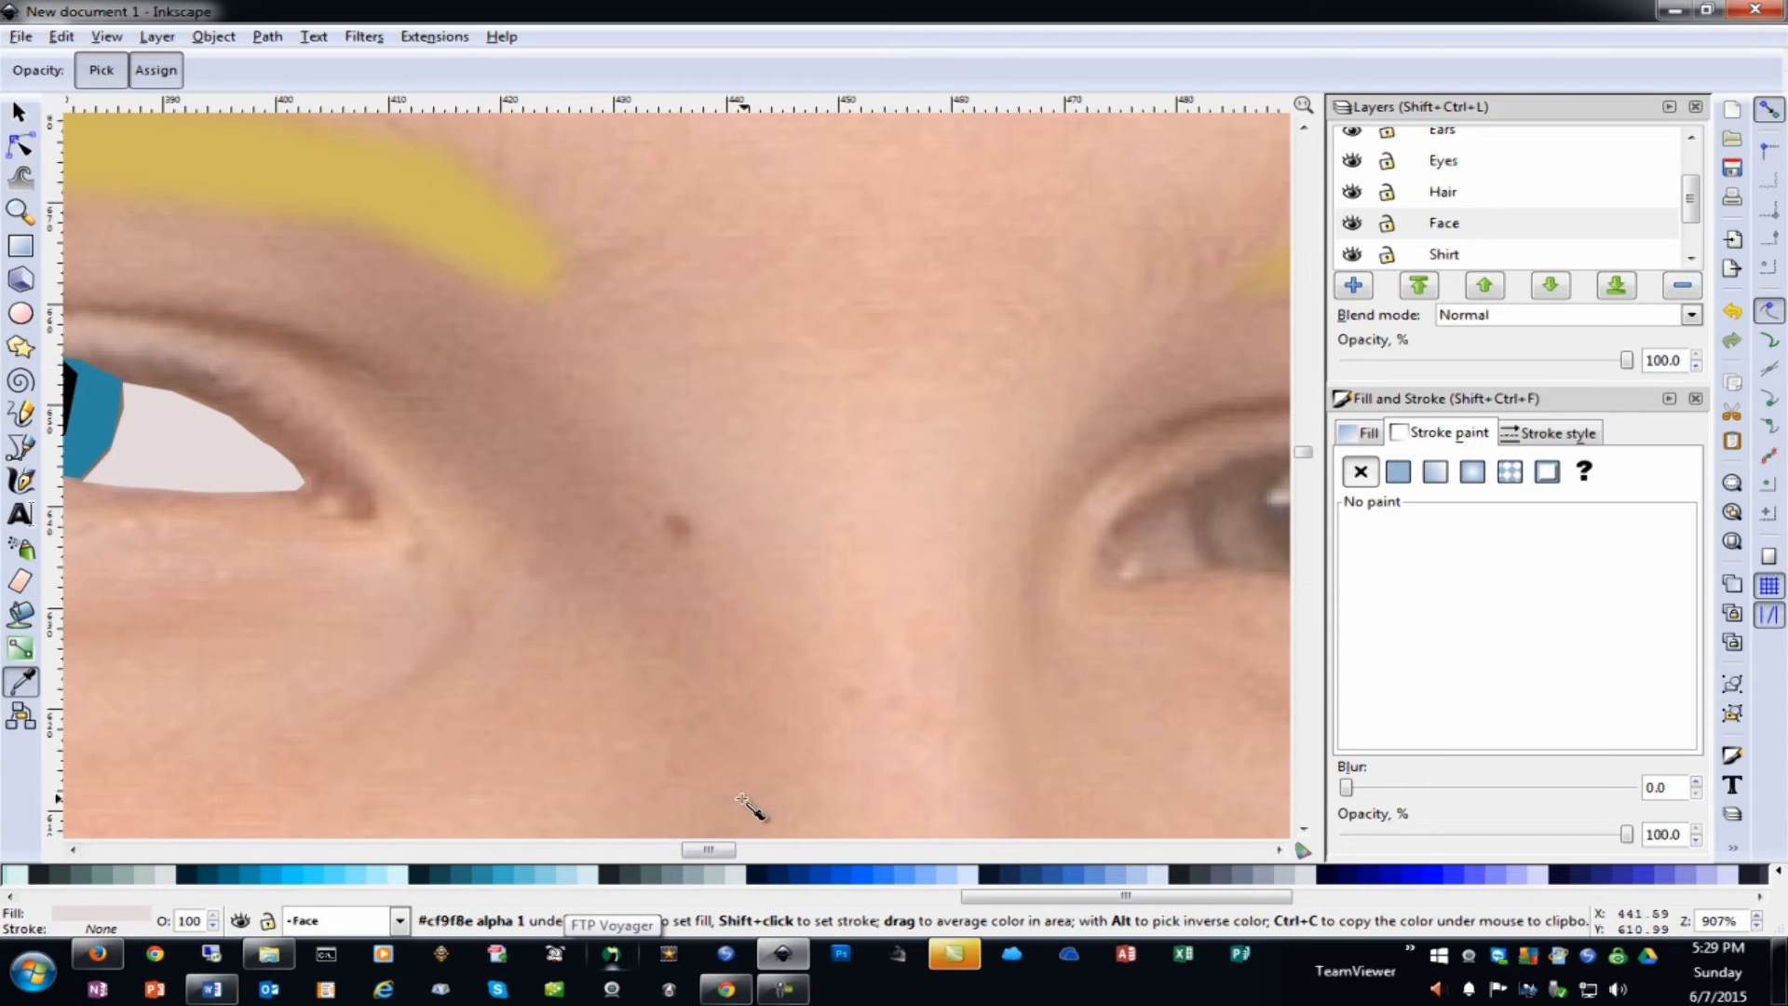
pyautogui.click(21, 449)
pyautogui.click(1186, 480)
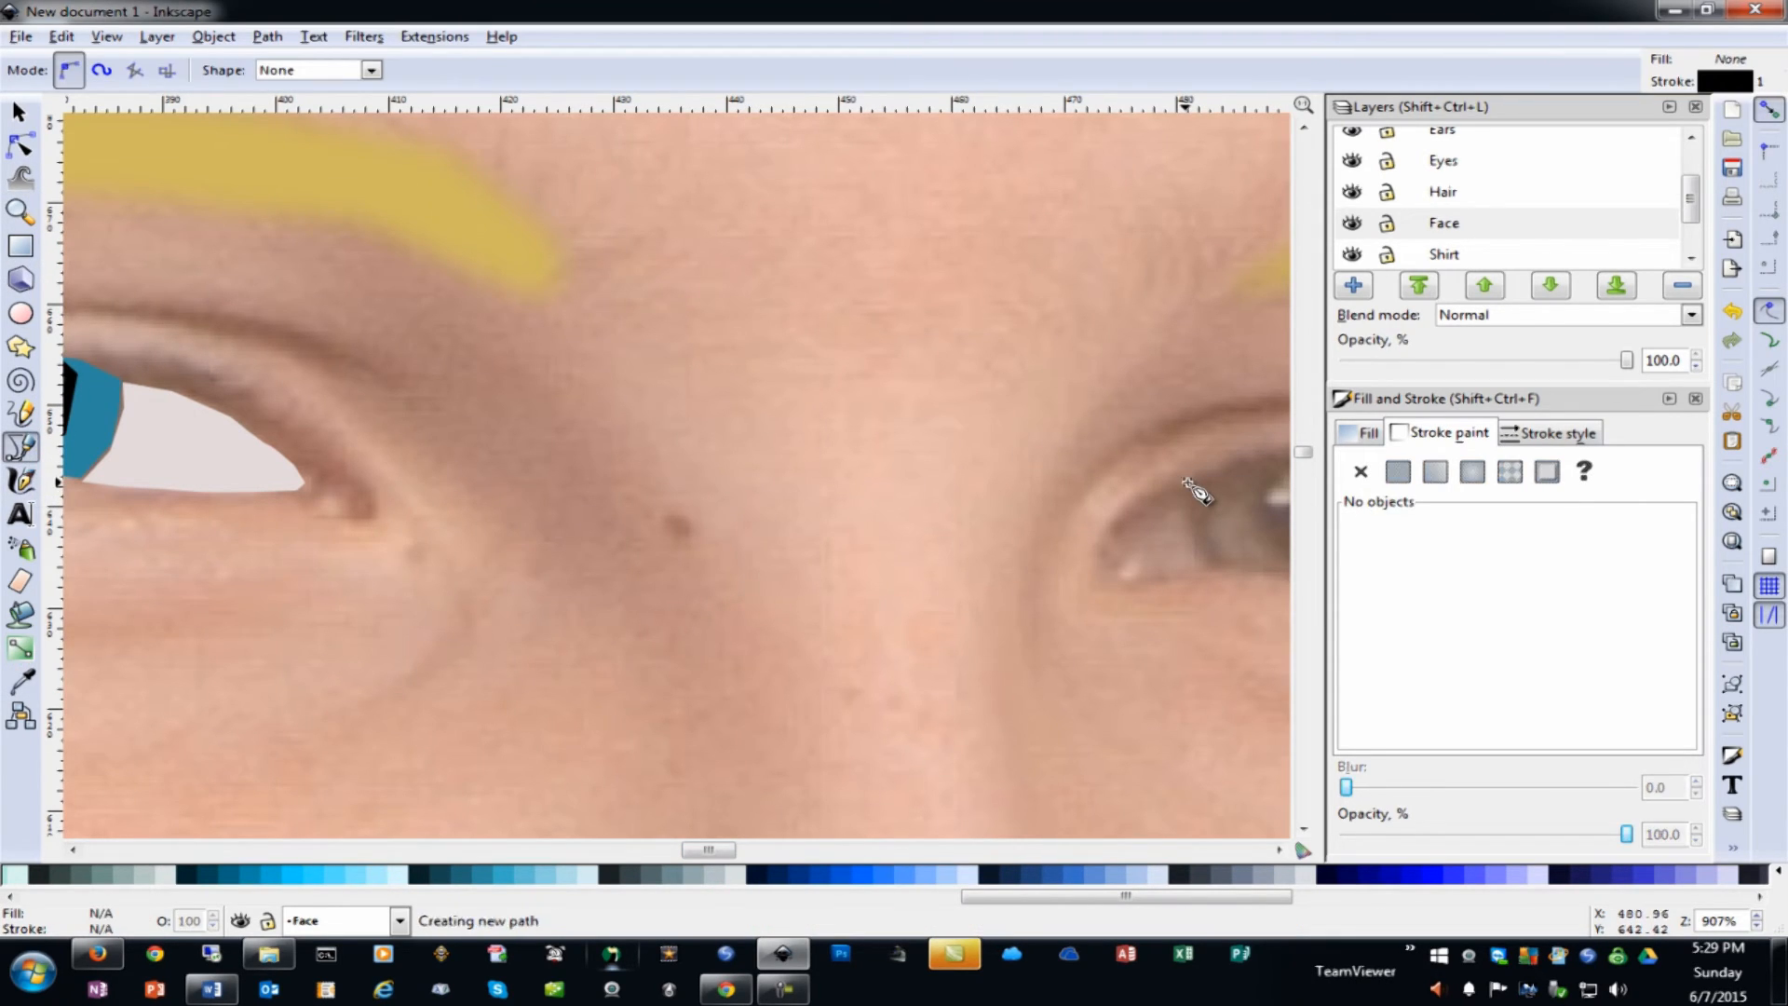
pyautogui.click(1116, 545)
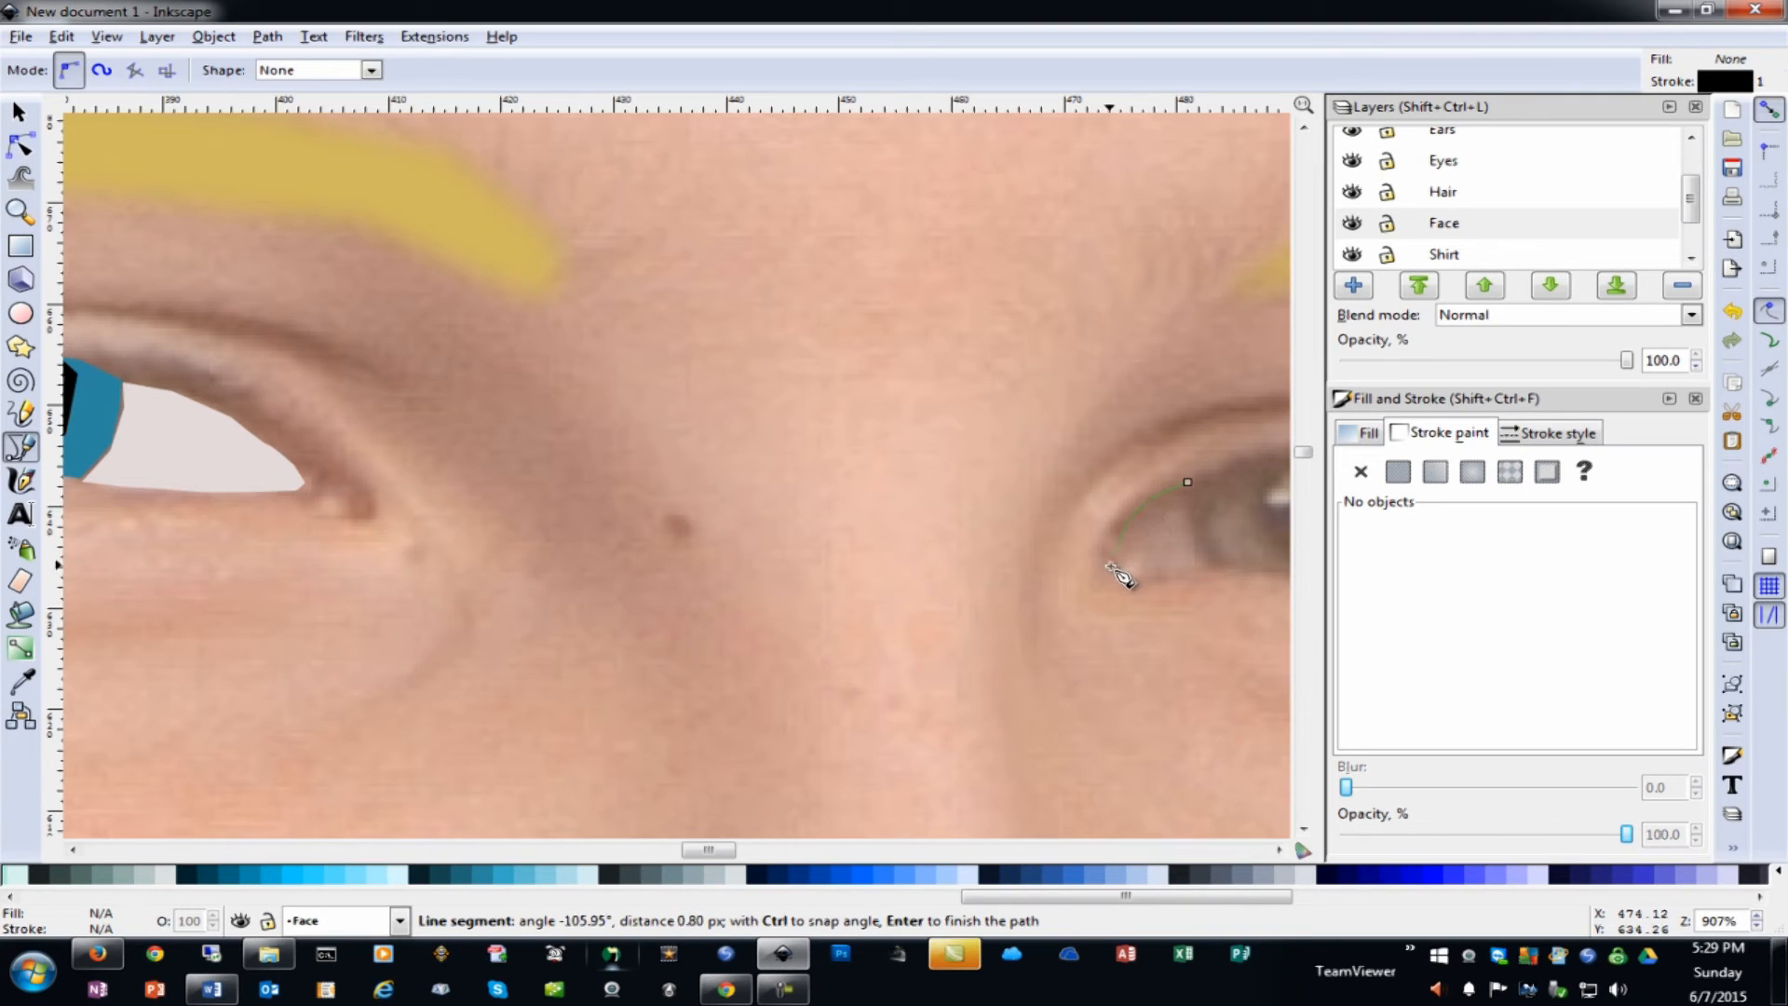
pyautogui.moveTo(1181, 573); pyautogui.dragTo(1206, 572)
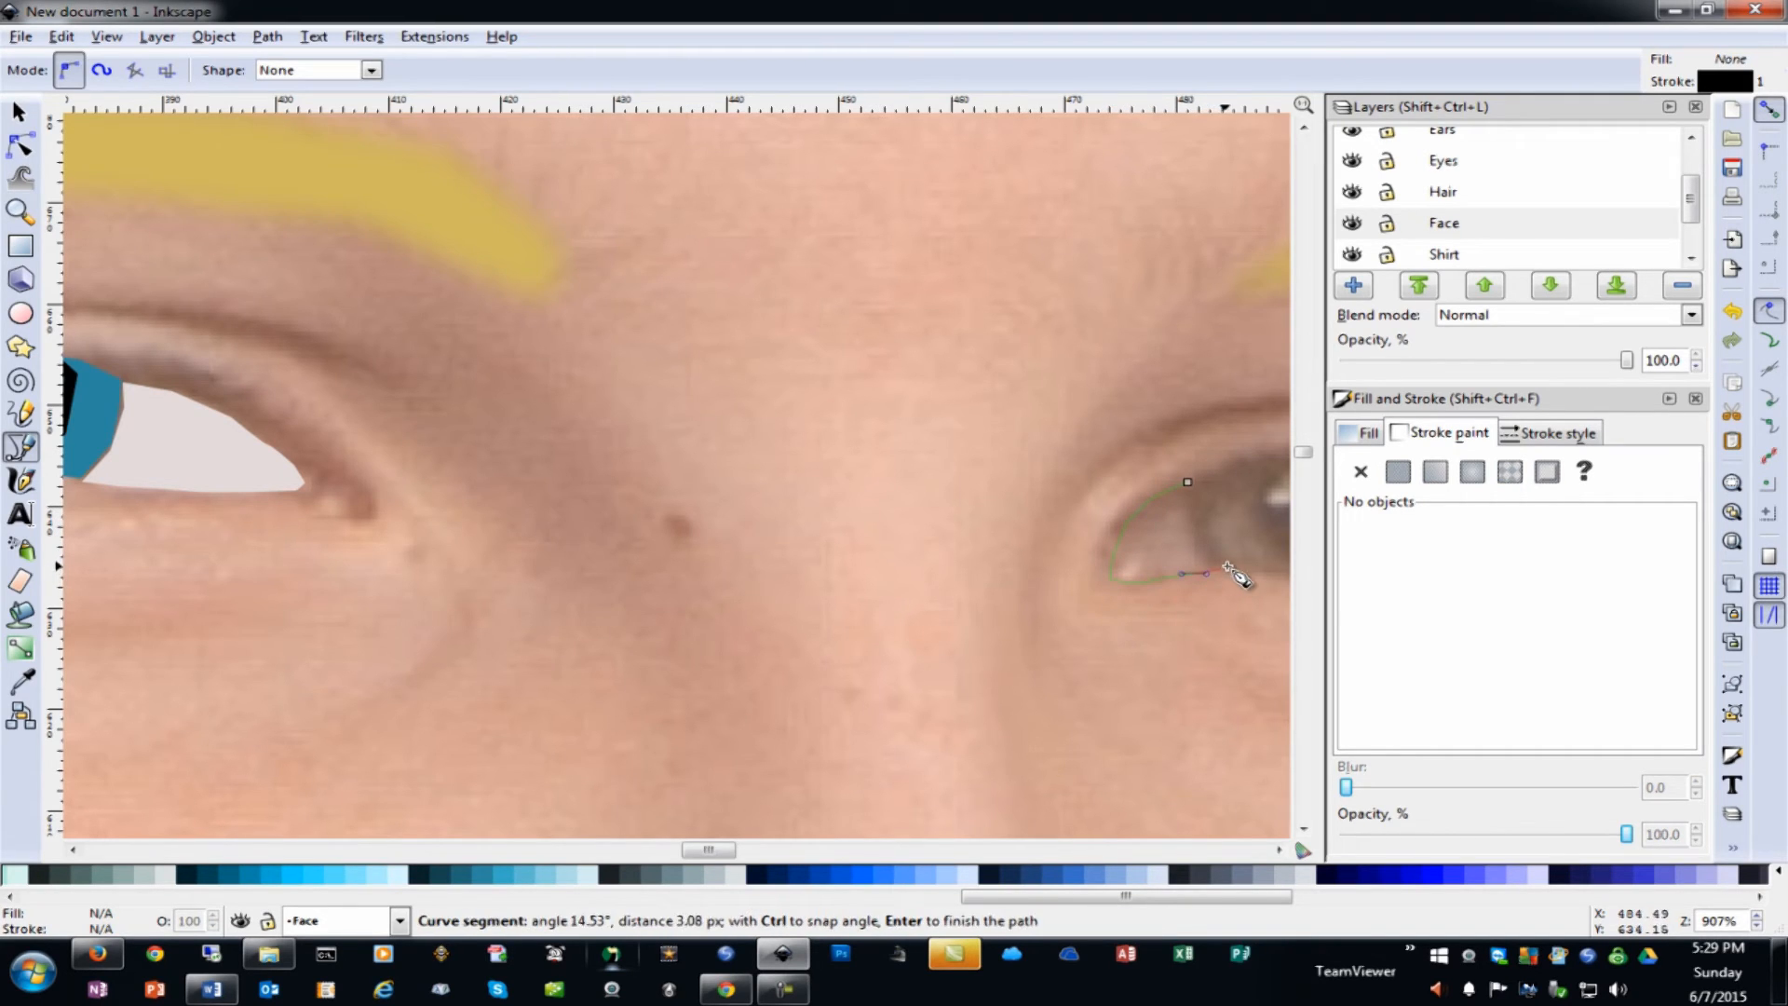
pyautogui.click(1221, 561)
pyautogui.click(1203, 514)
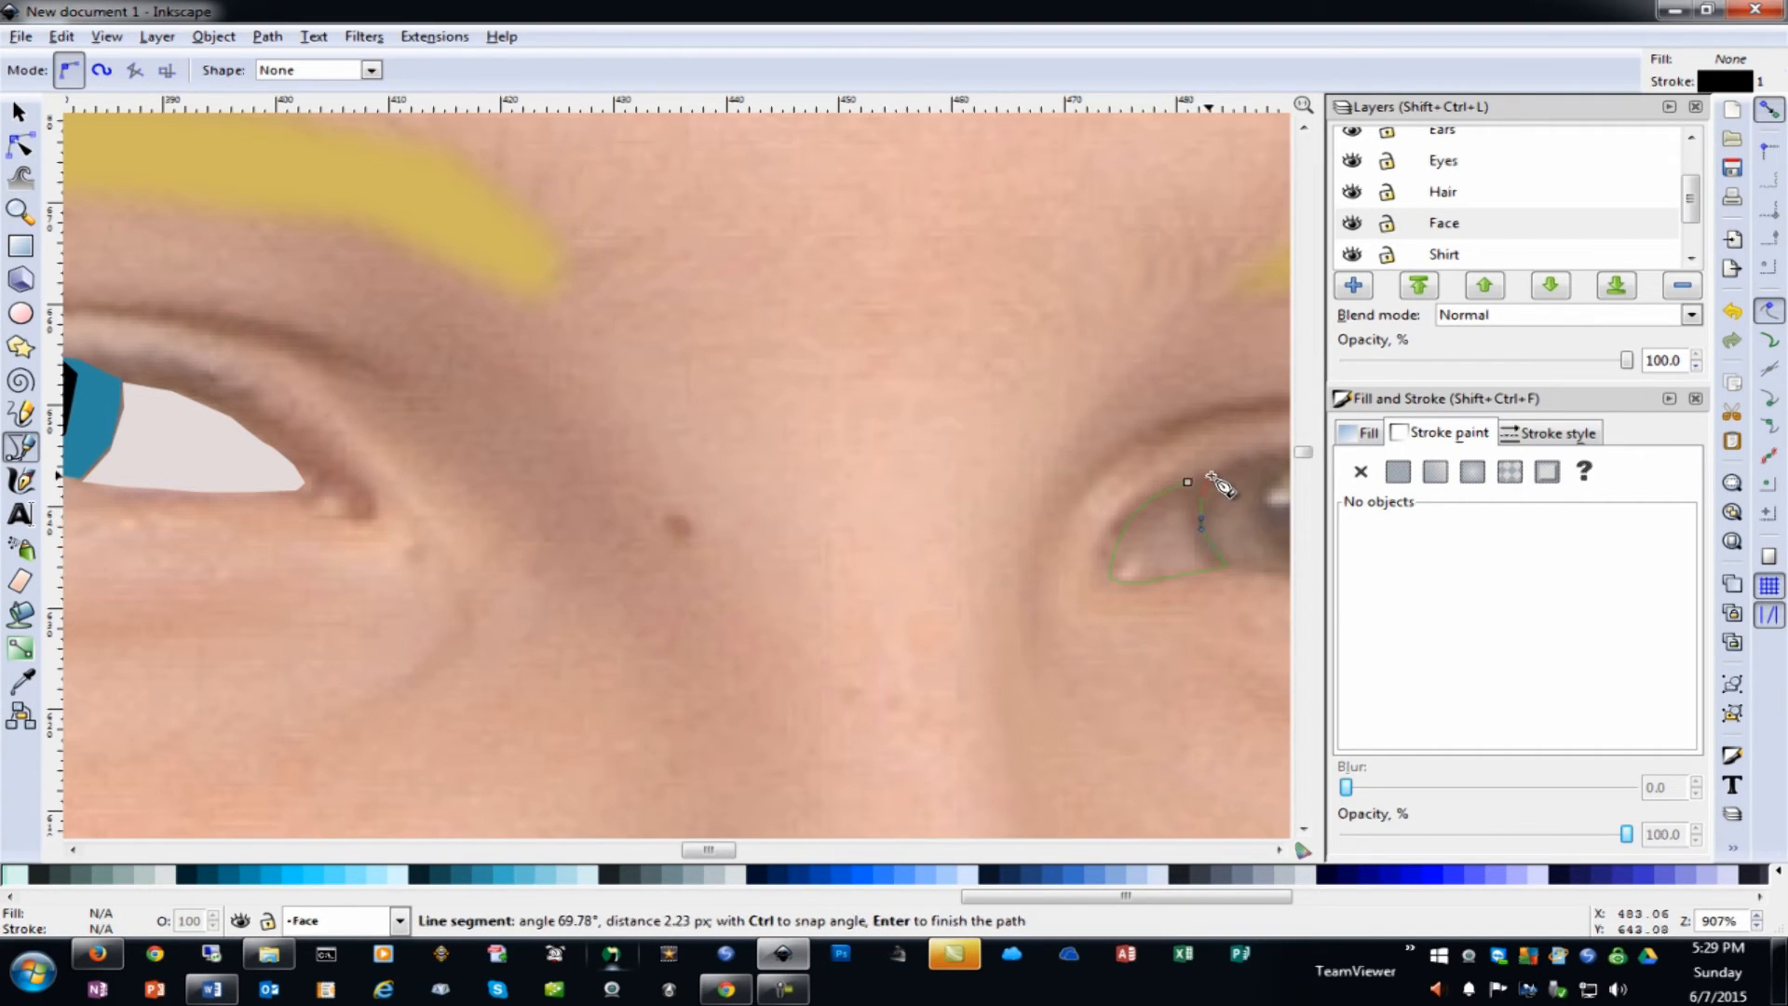
pyautogui.click(1188, 482)
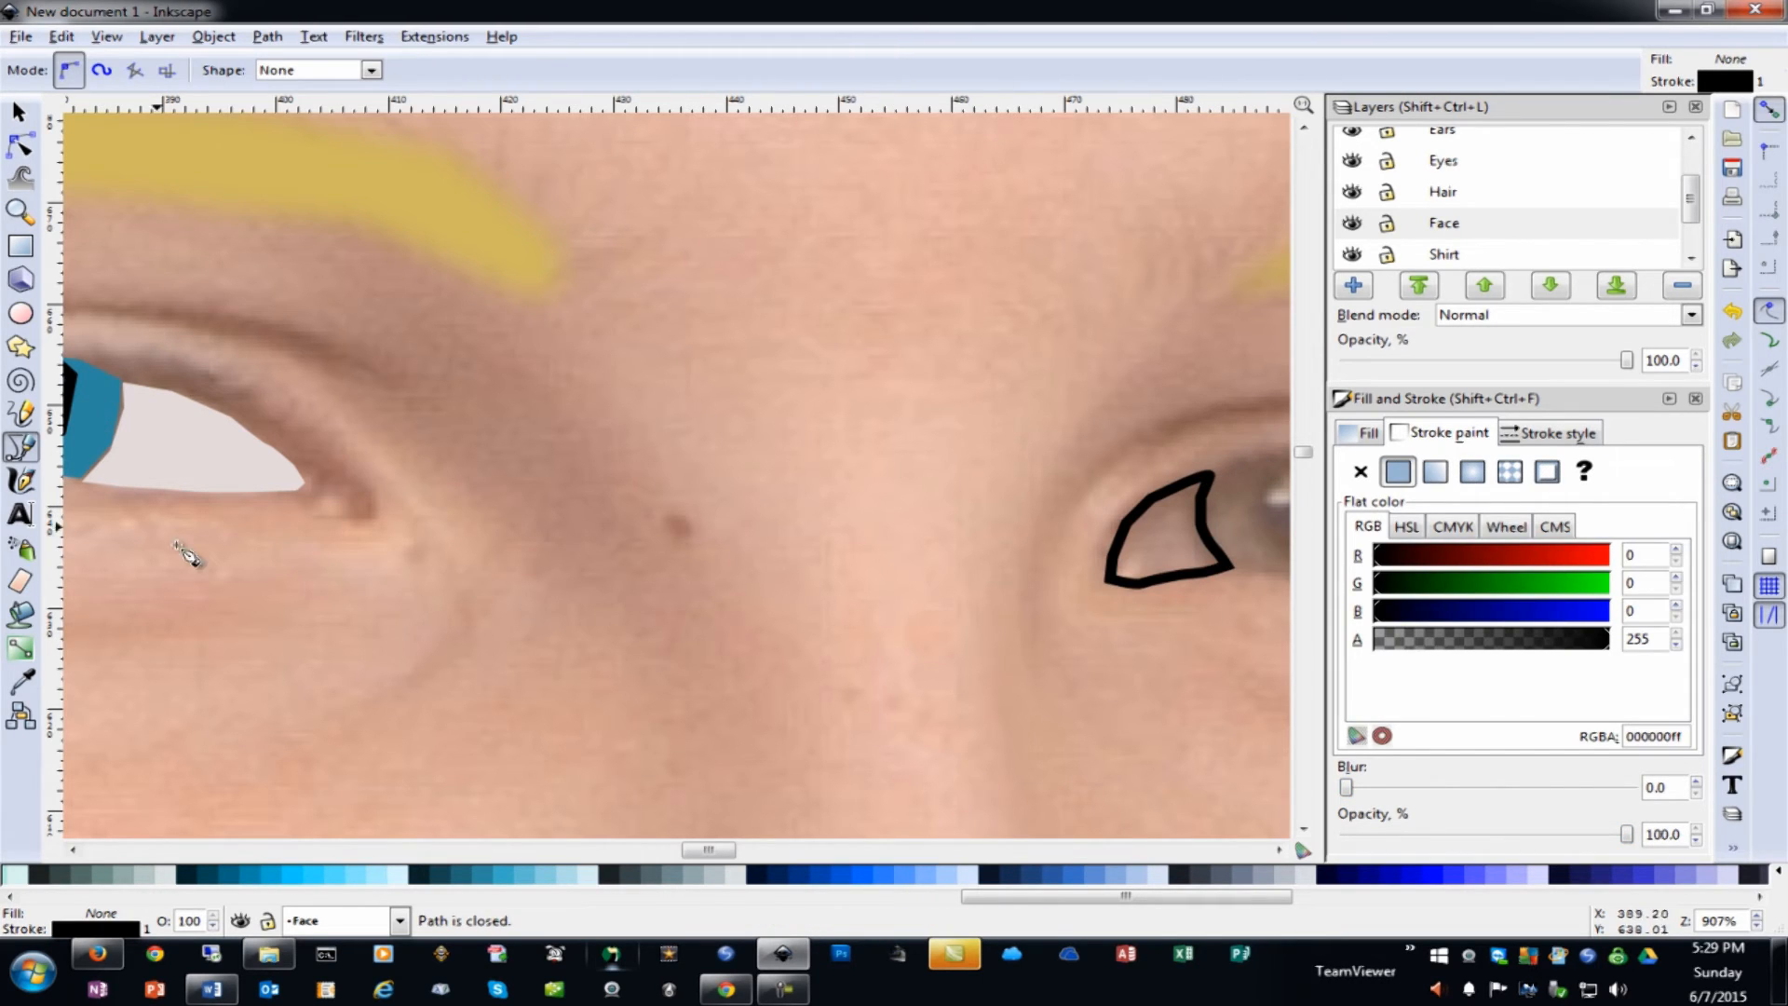
pyautogui.hotkey('ctrl', 'shift', 'v')
pyautogui.press('F7')
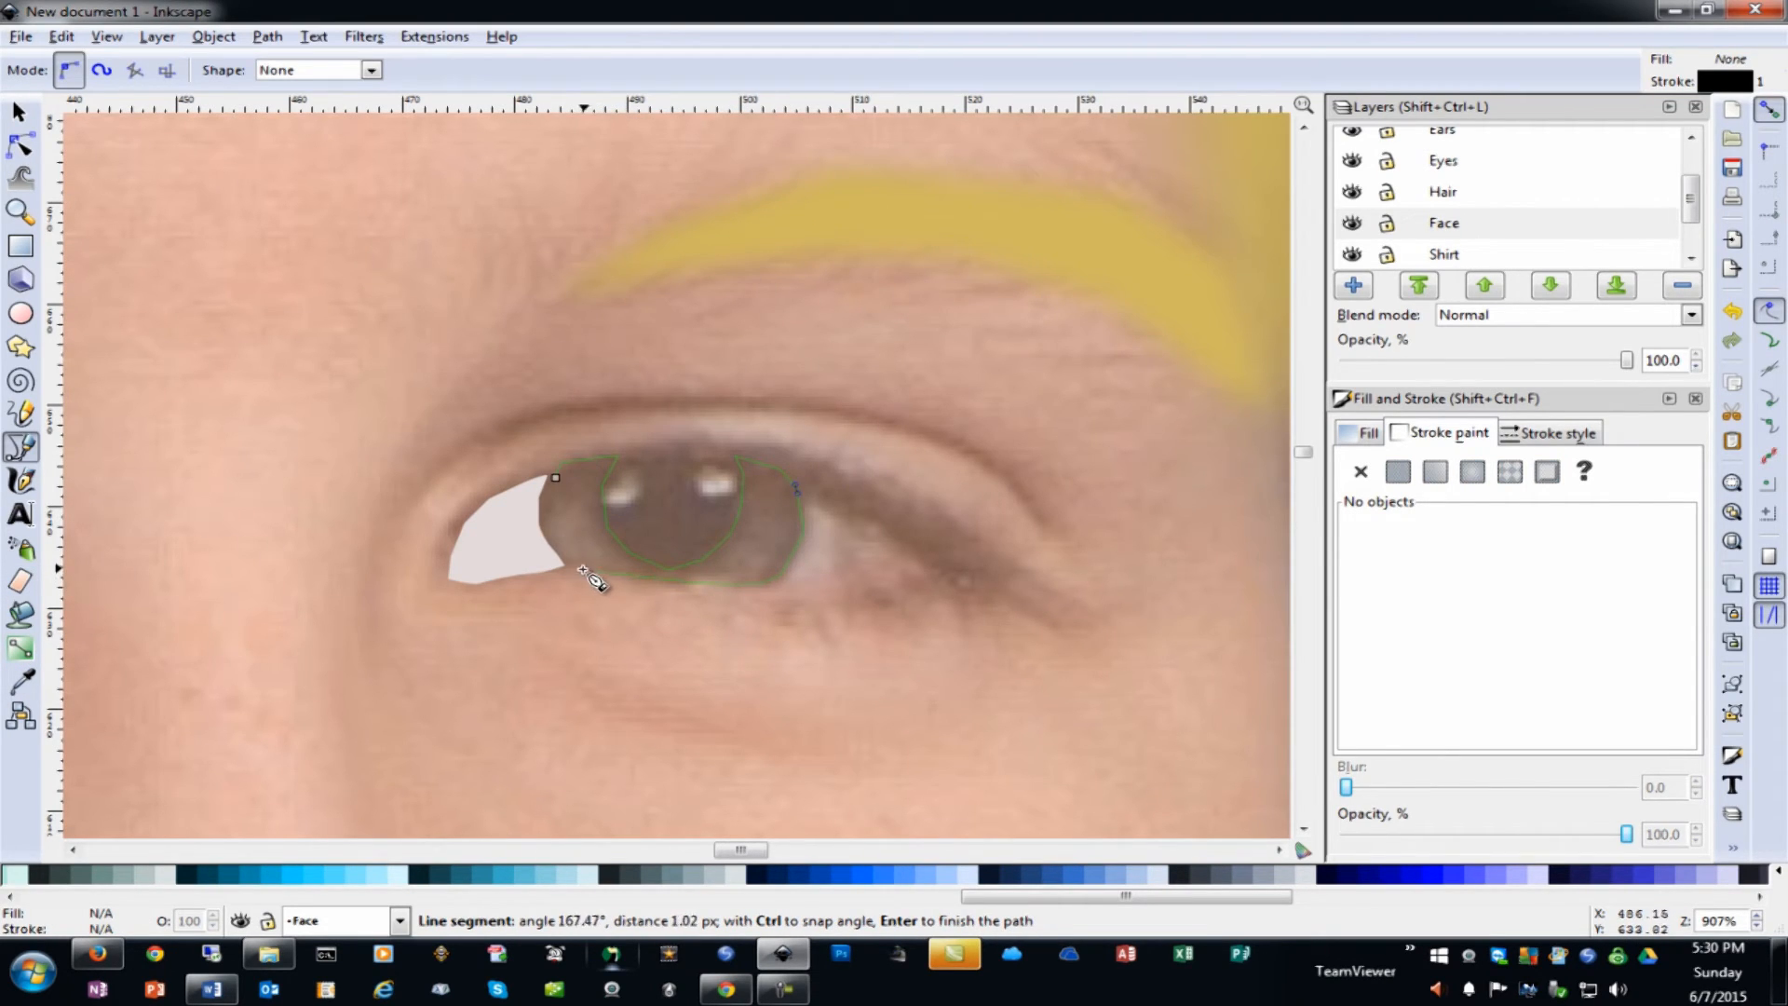
# Close the iris outline around the right-hand eye's pupil and fill it with the teal sampled from the left-hand iris
pyautogui.click(546, 514)
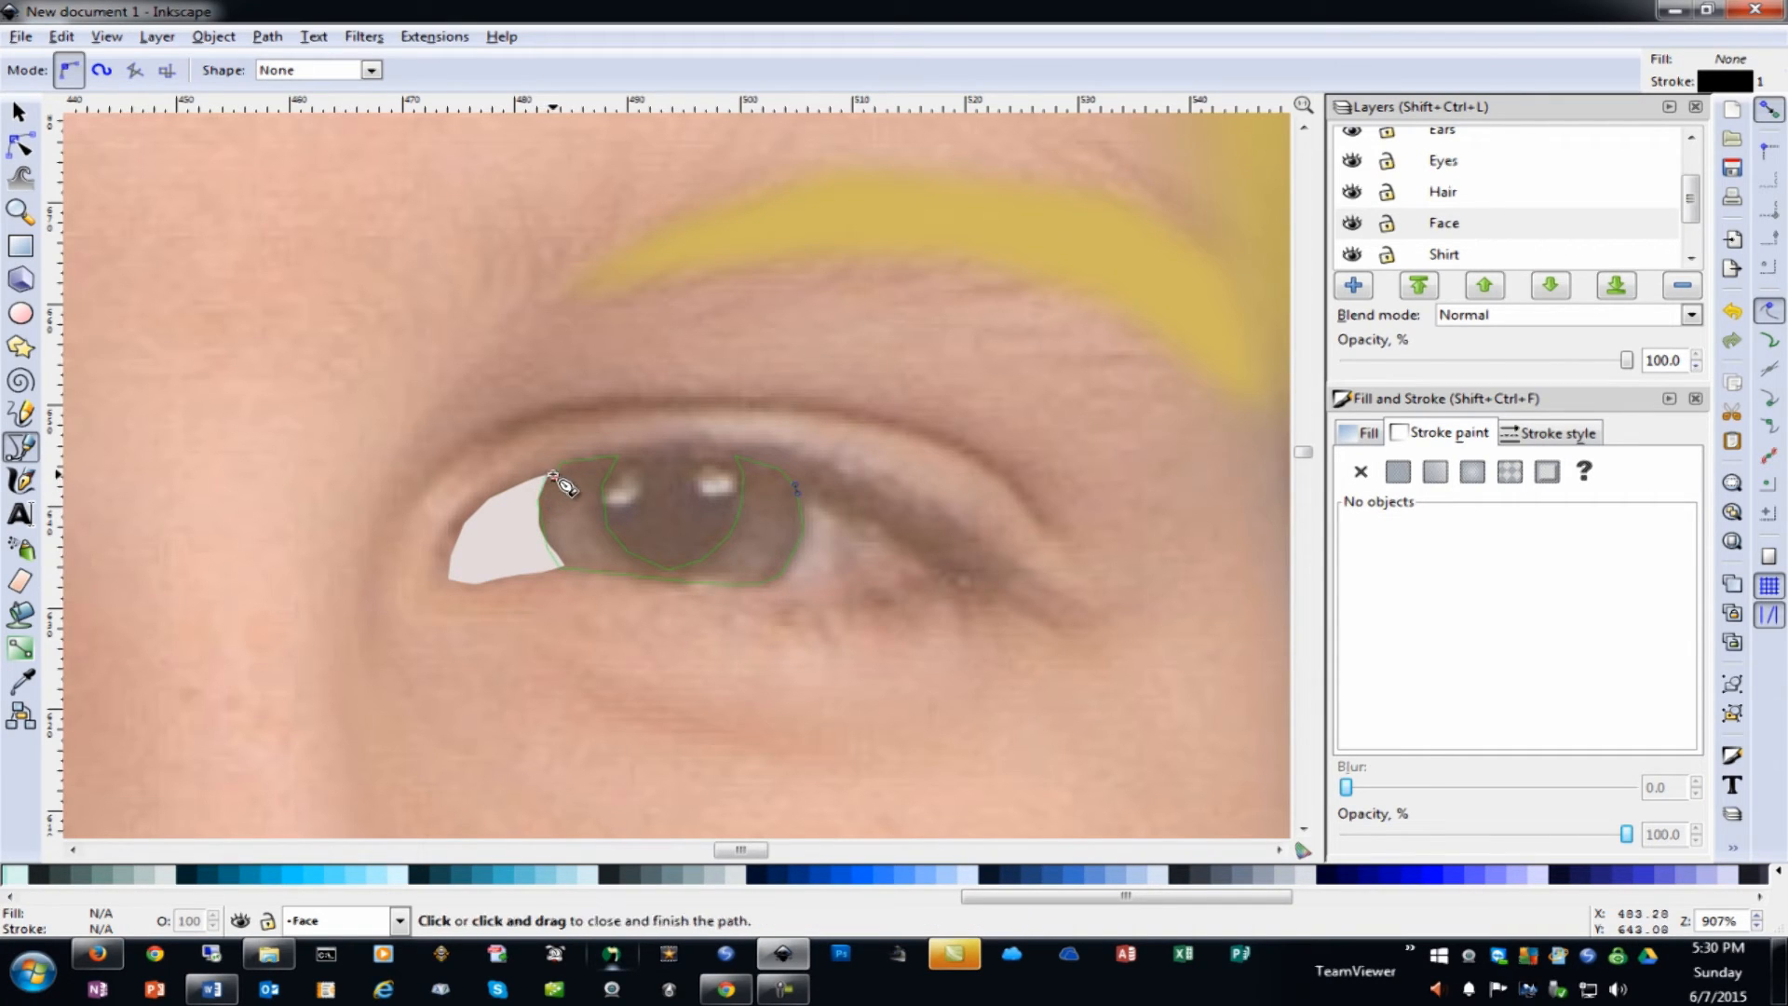
pyautogui.click(557, 470)
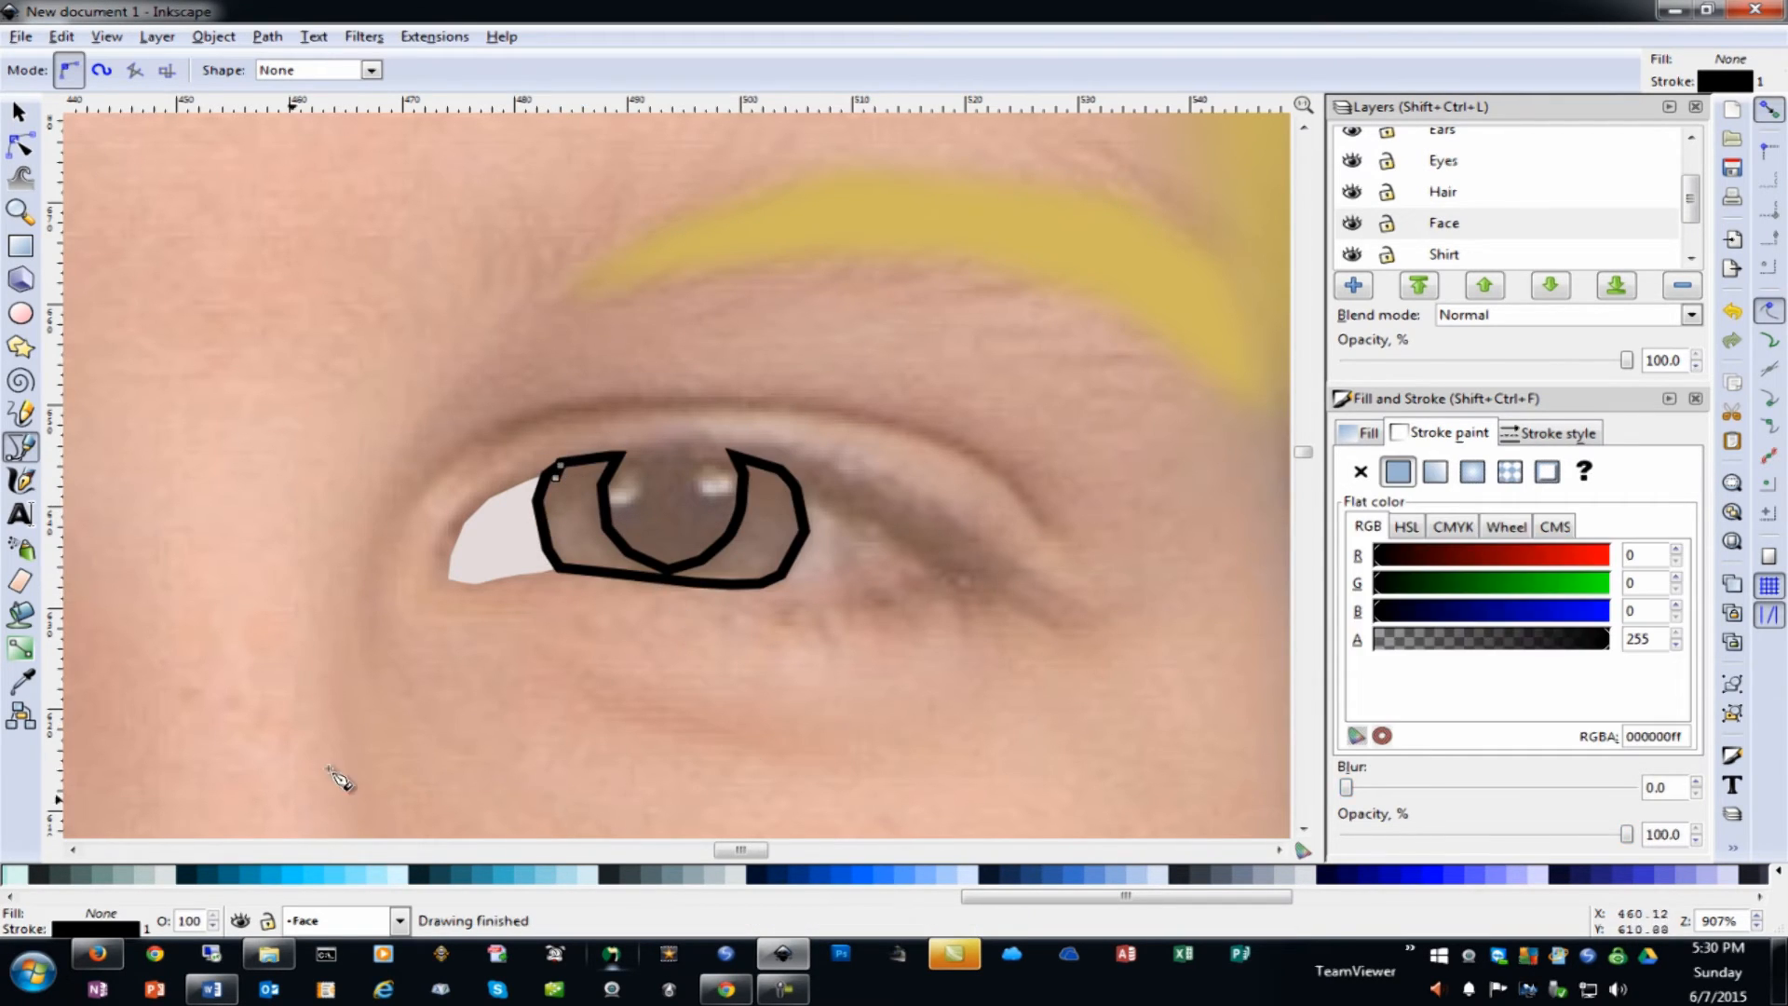
pyautogui.click(21, 682)
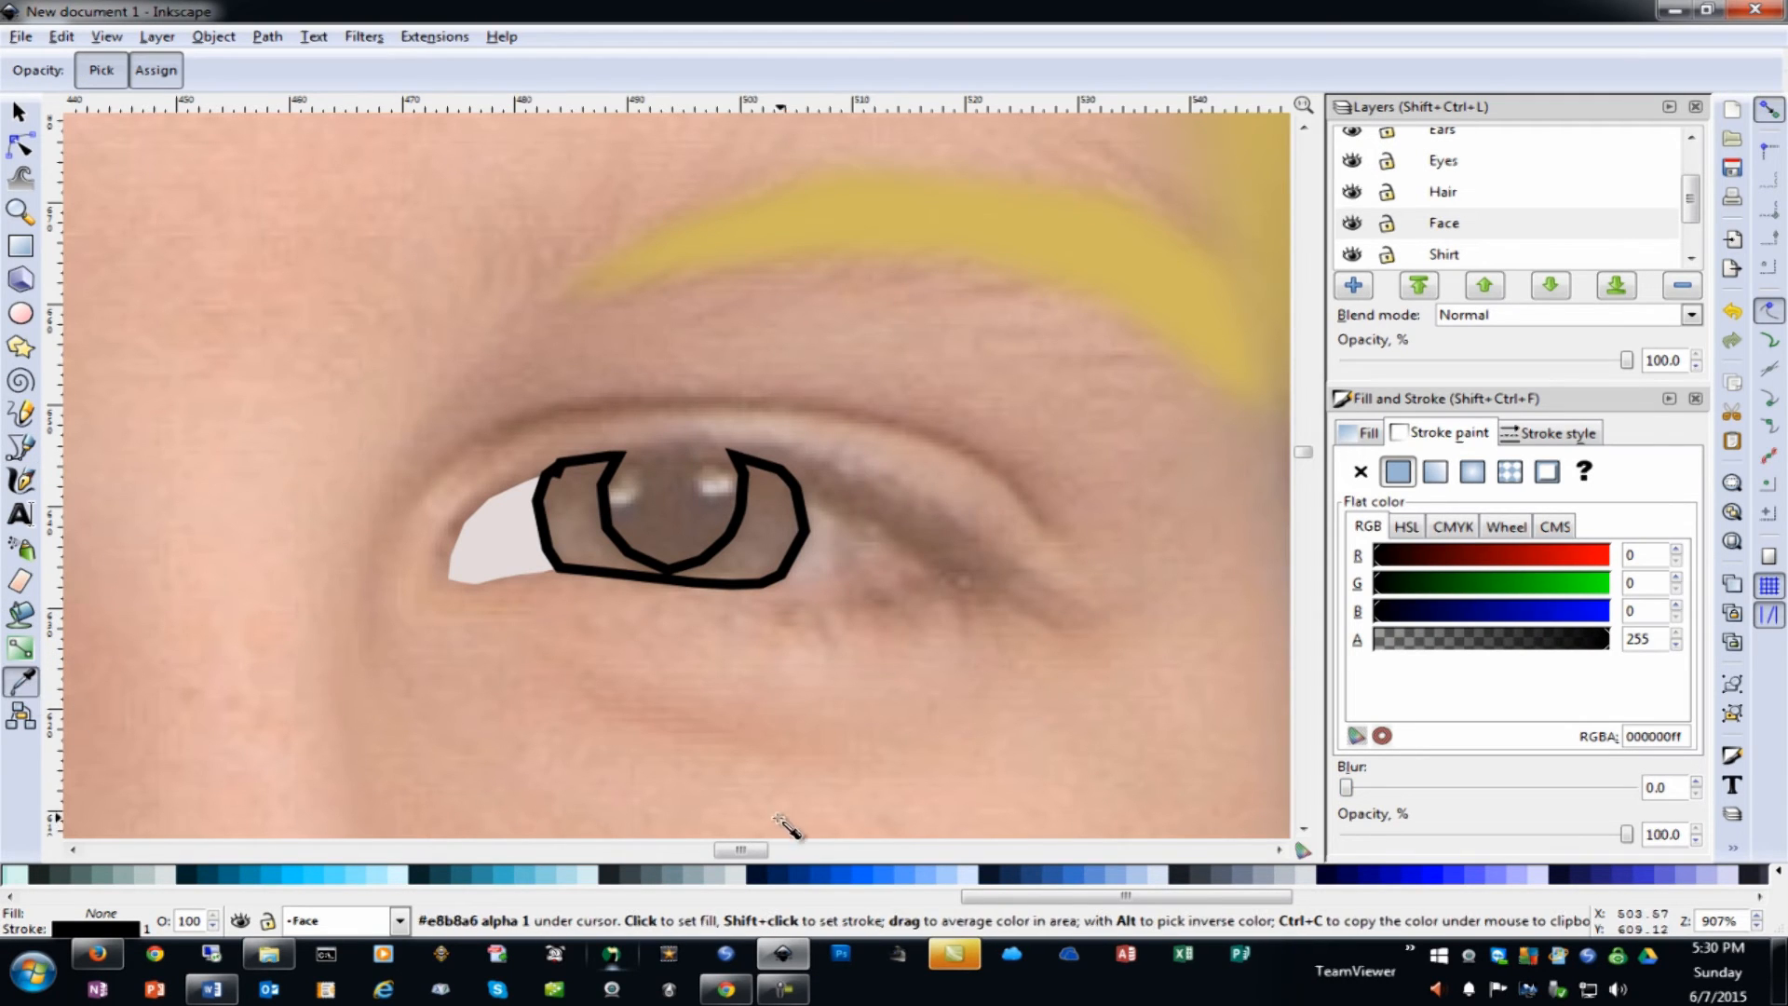
pyautogui.press('-')
pyautogui.press('-')
pyautogui.press('-')
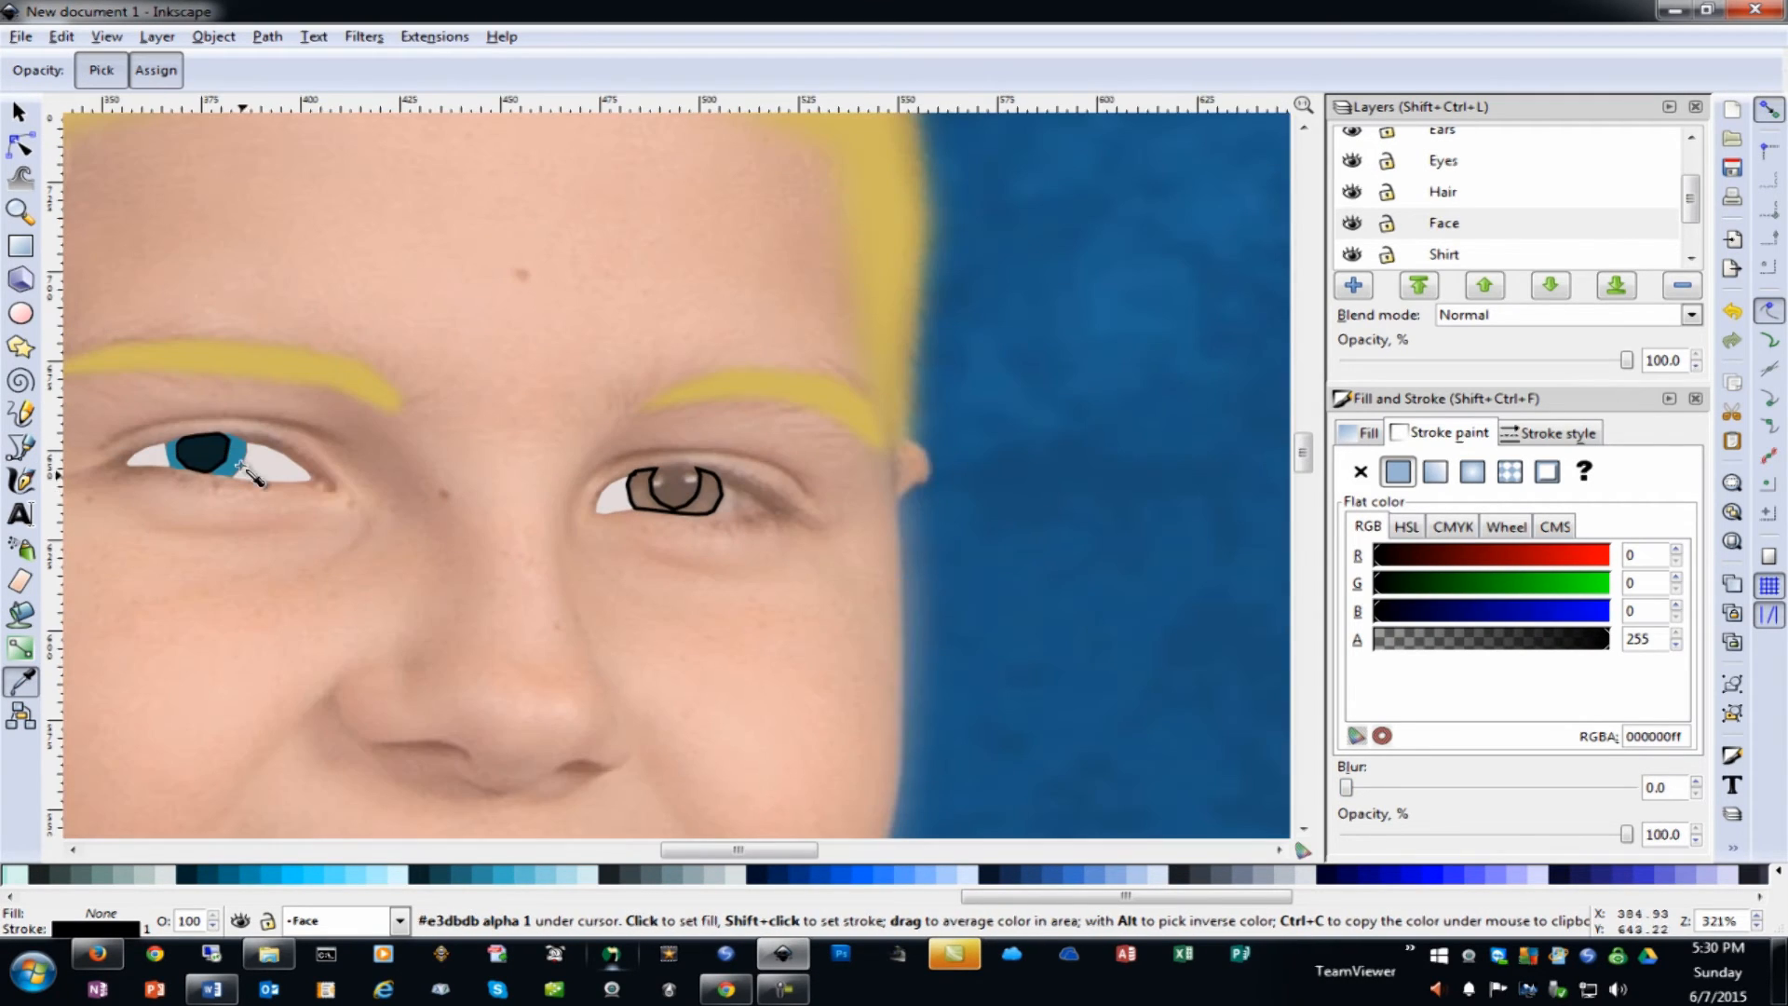
pyautogui.click(238, 456)
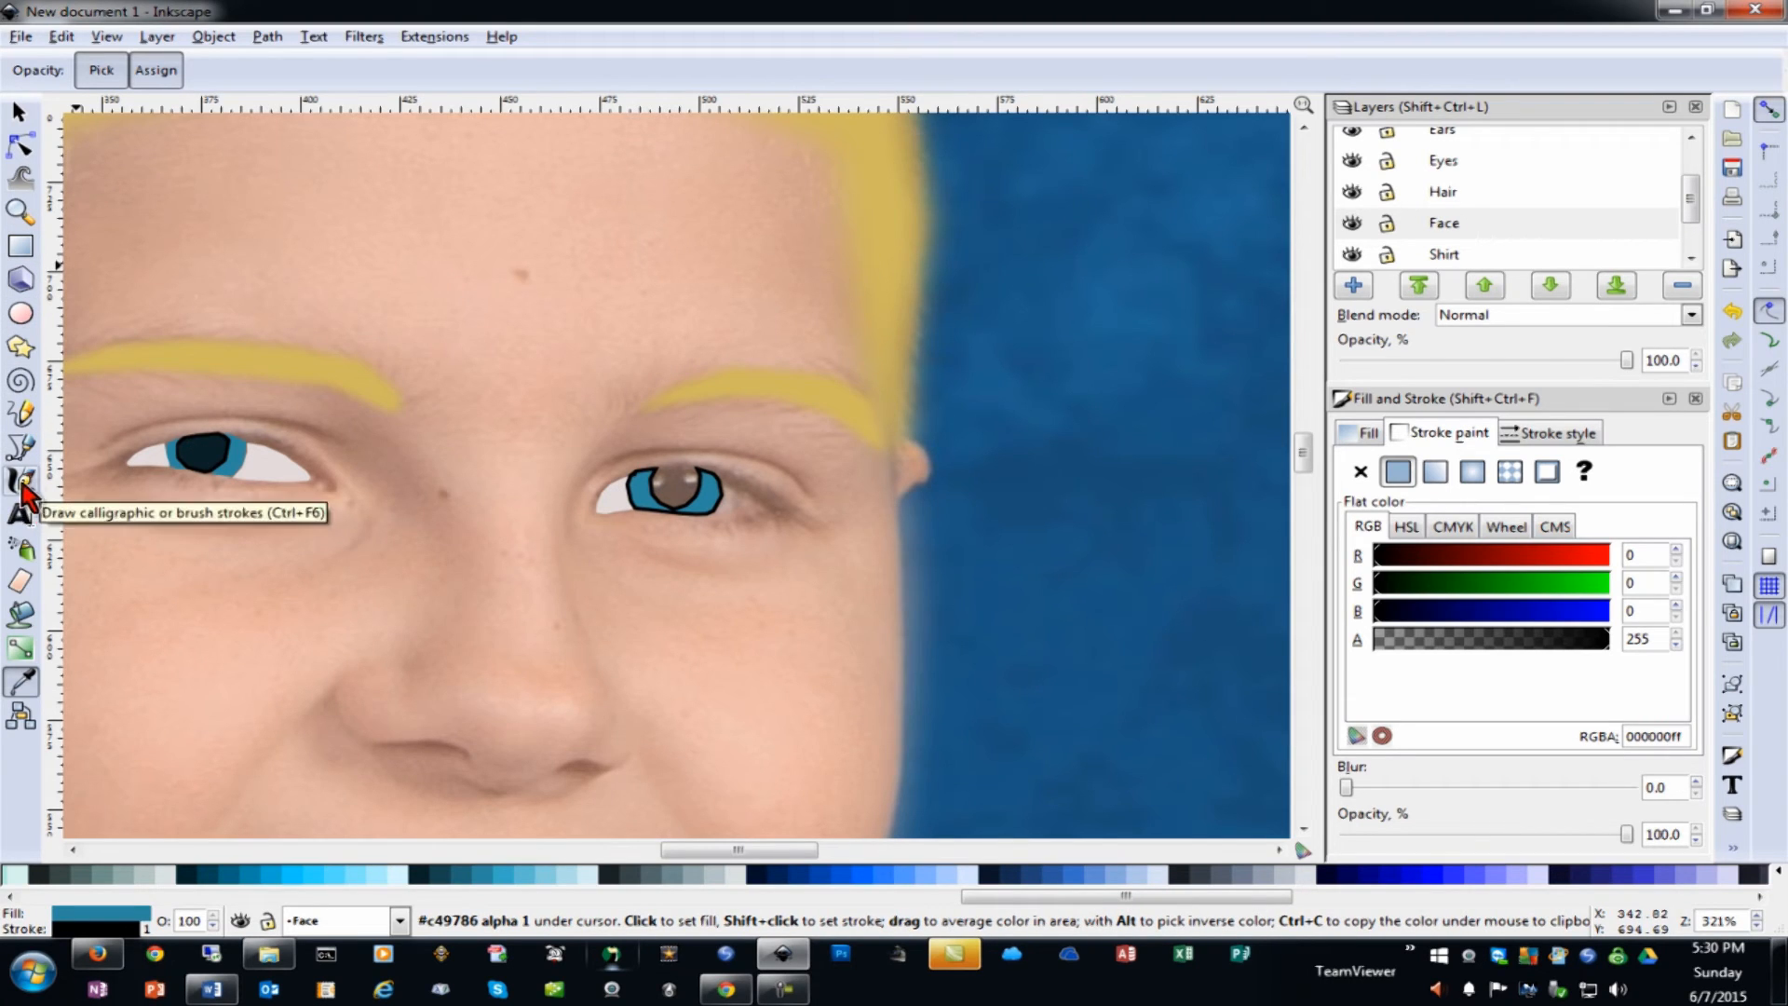
# Trace the right-hand eye's pupil as a closed Bezier path along the inner edge of the iris and across the upper lid
pyautogui.click(20, 447)
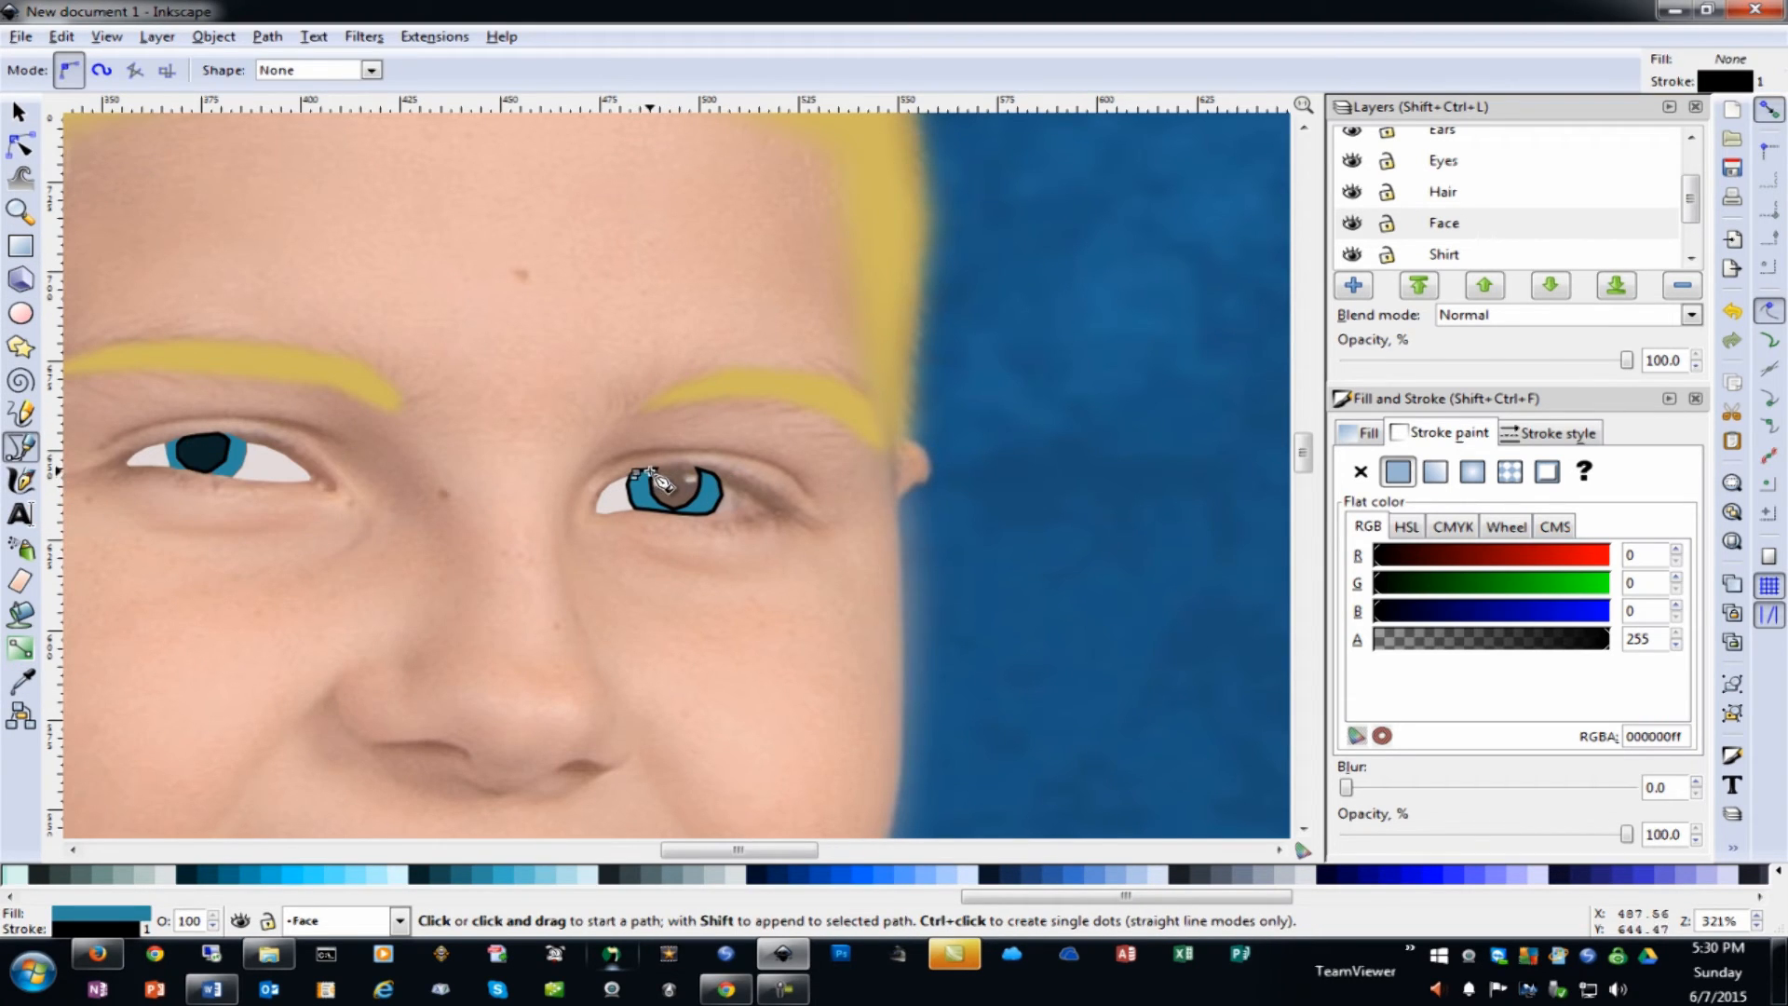
pyautogui.press('3')
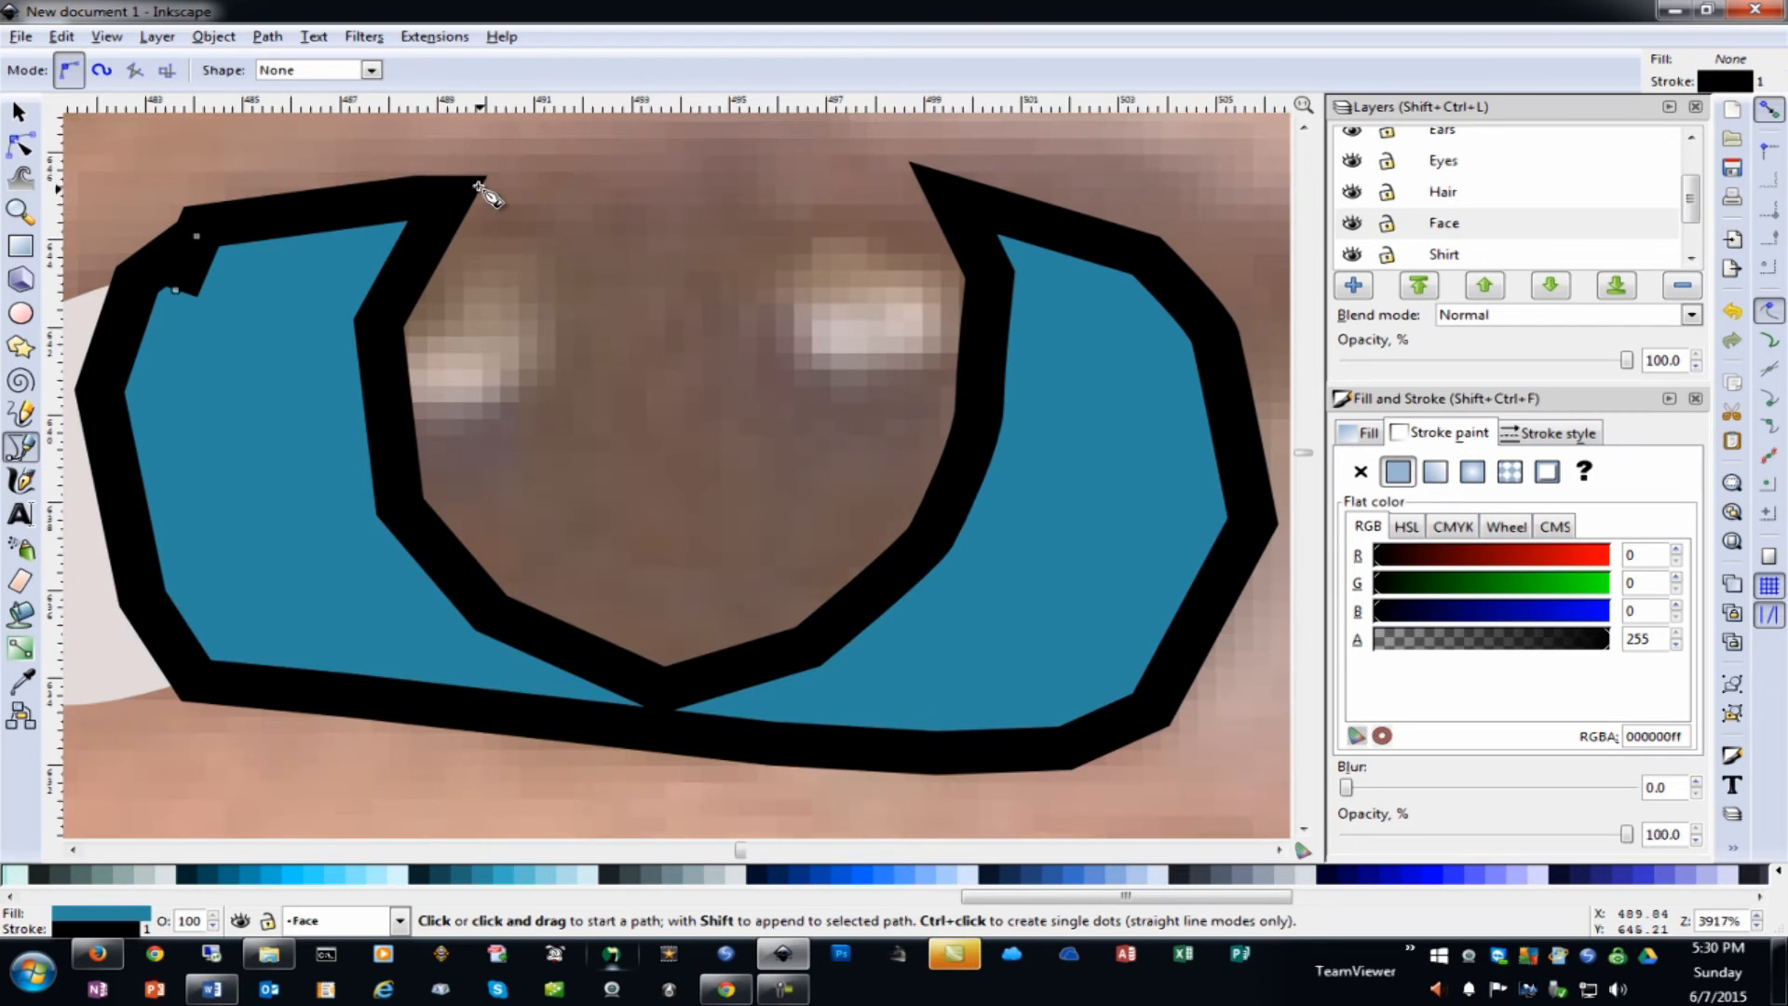
pyautogui.click(463, 183)
pyautogui.click(398, 302)
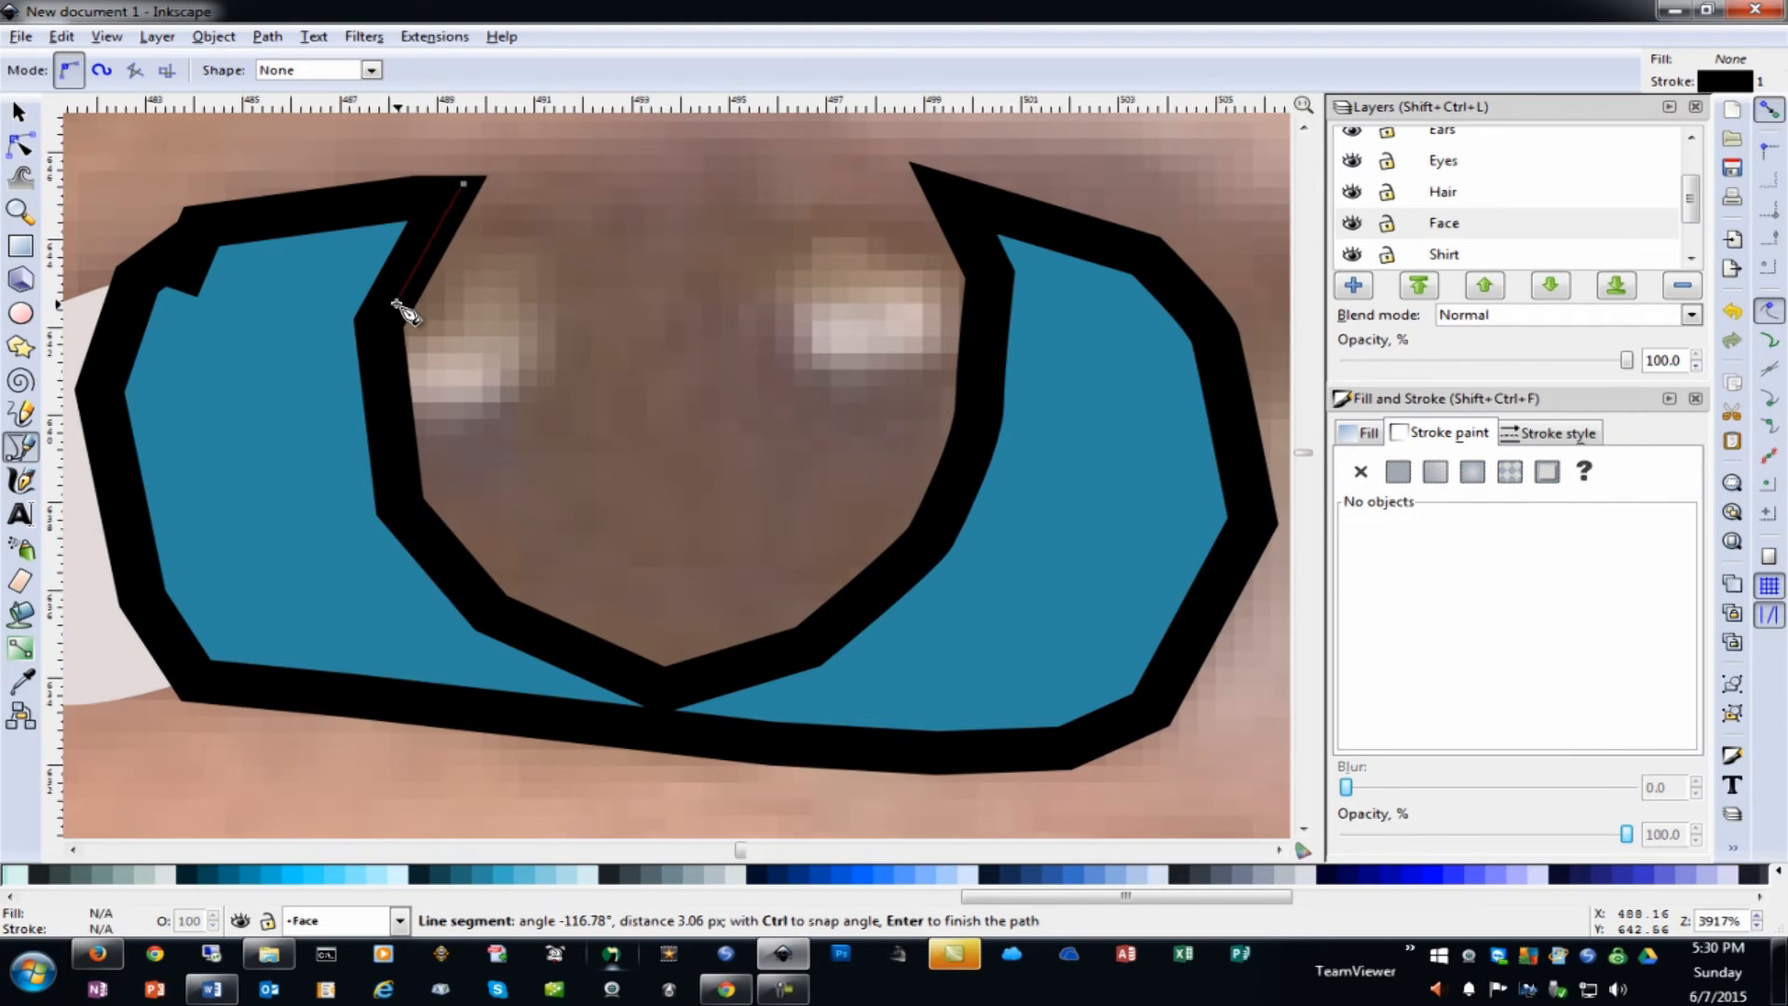
pyautogui.click(396, 448)
pyautogui.click(424, 539)
pyautogui.click(521, 620)
pyautogui.click(661, 666)
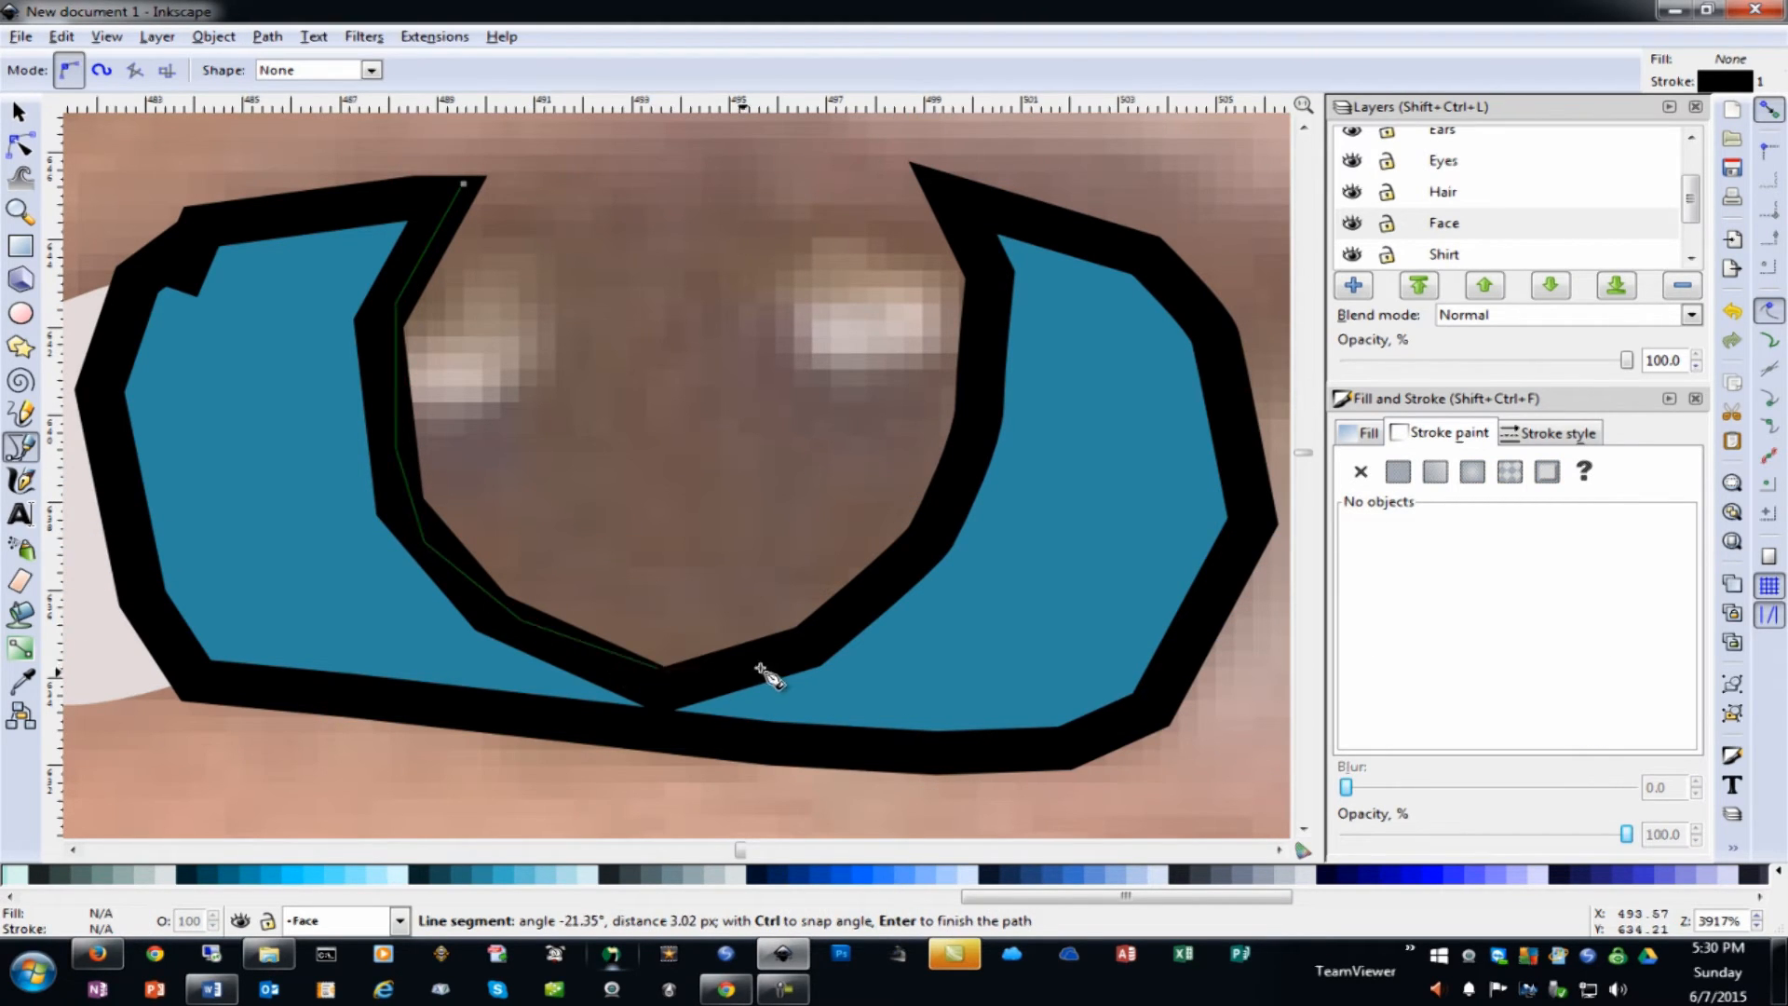
pyautogui.click(778, 662)
pyautogui.click(875, 600)
pyautogui.click(947, 498)
pyautogui.click(971, 380)
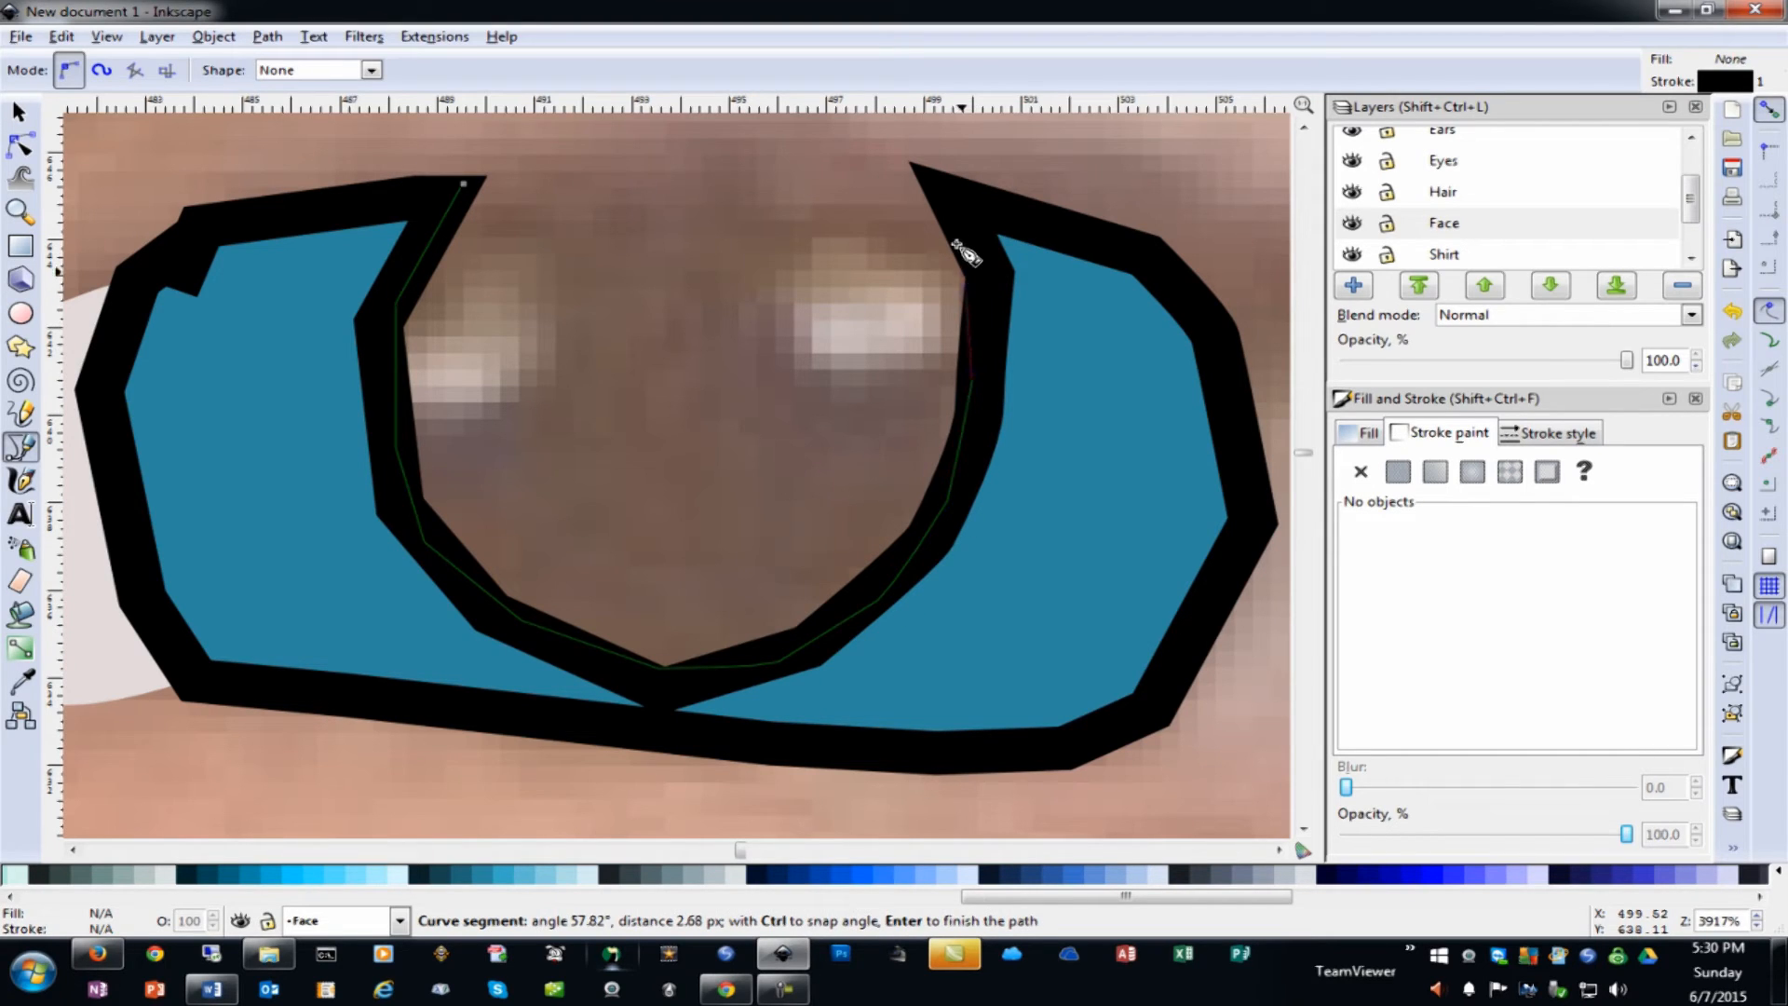
pyautogui.click(962, 273)
pyautogui.click(934, 193)
pyautogui.click(780, 166)
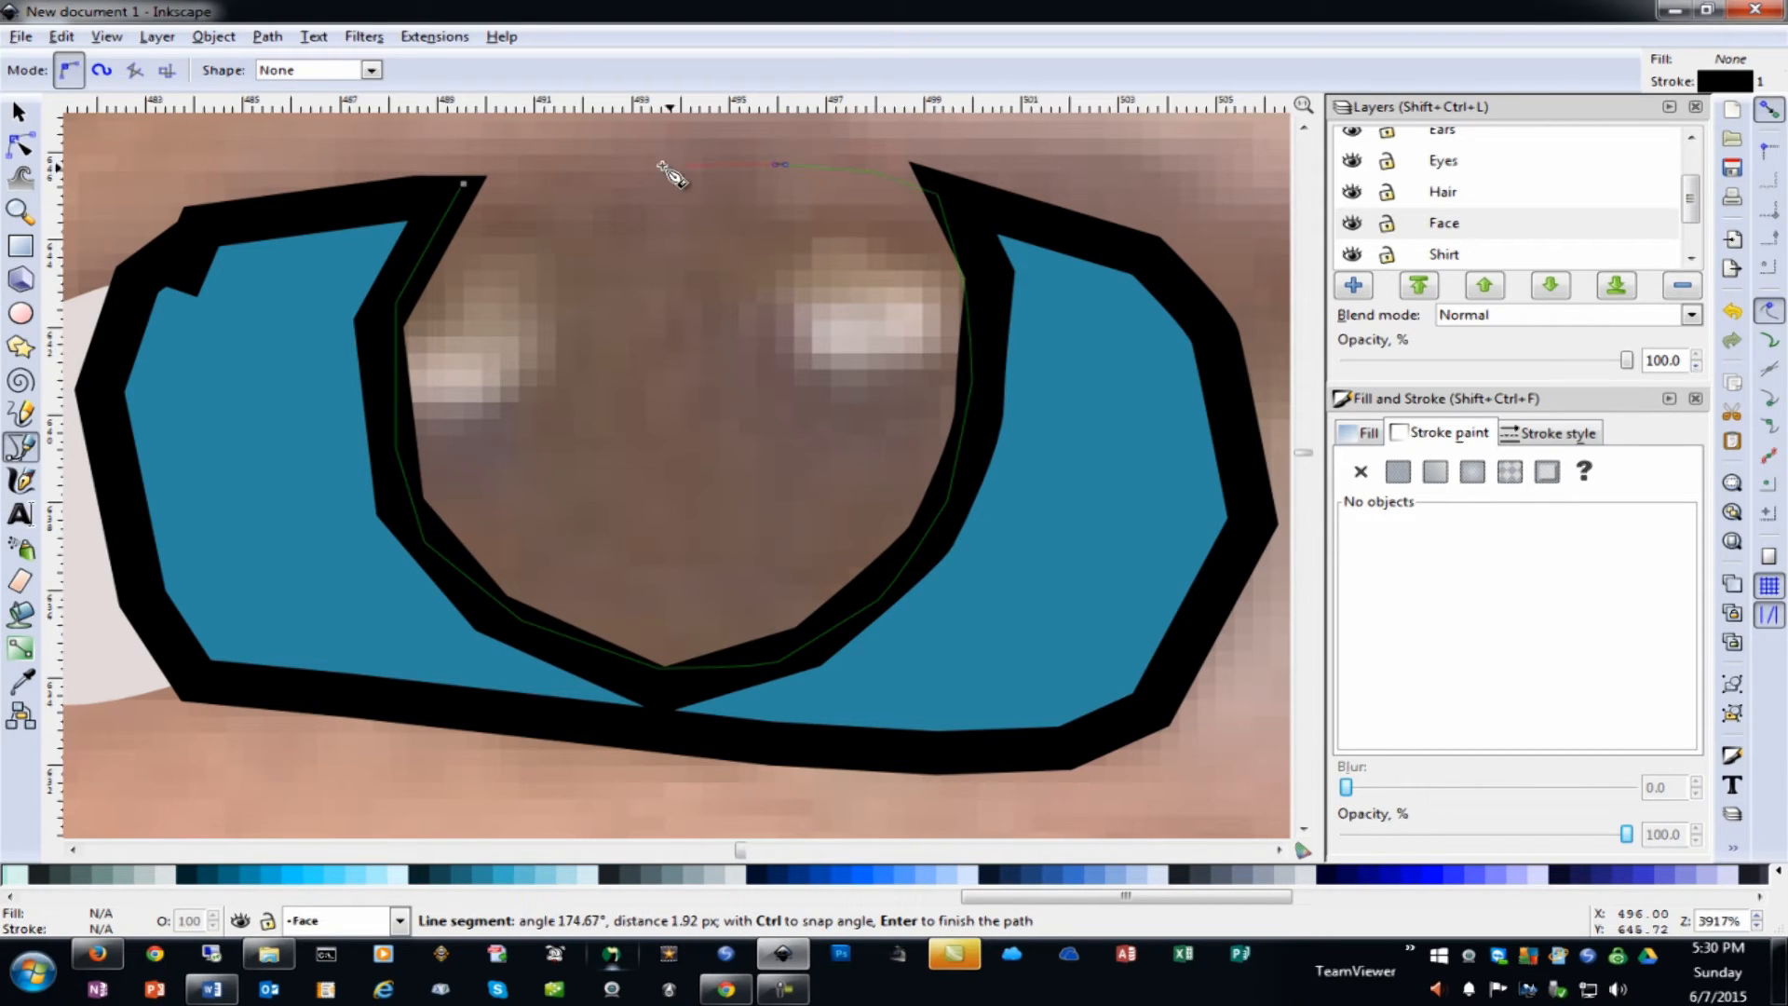
pyautogui.click(466, 180)
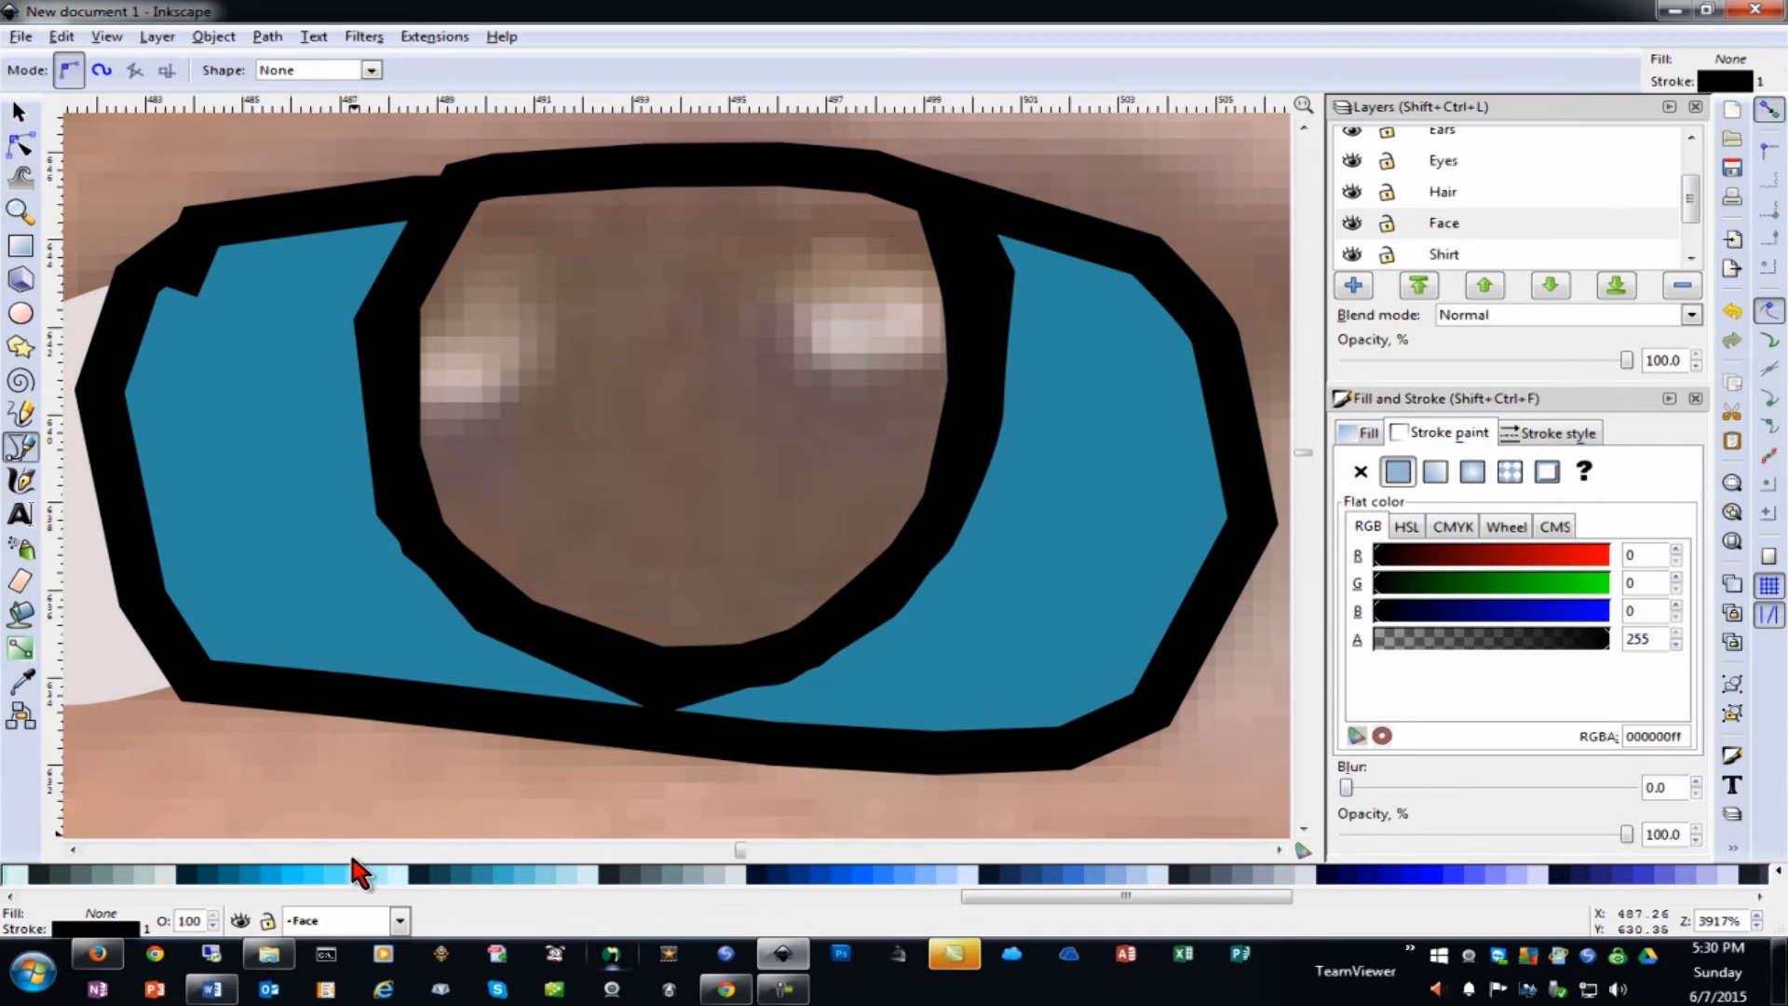
# Fill the right-hand pupil with the dark colour sampled from the left-hand pupil
pyautogui.press('-')
pyautogui.press('-')
pyautogui.press('-')
pyautogui.press('-')
pyautogui.press('-')
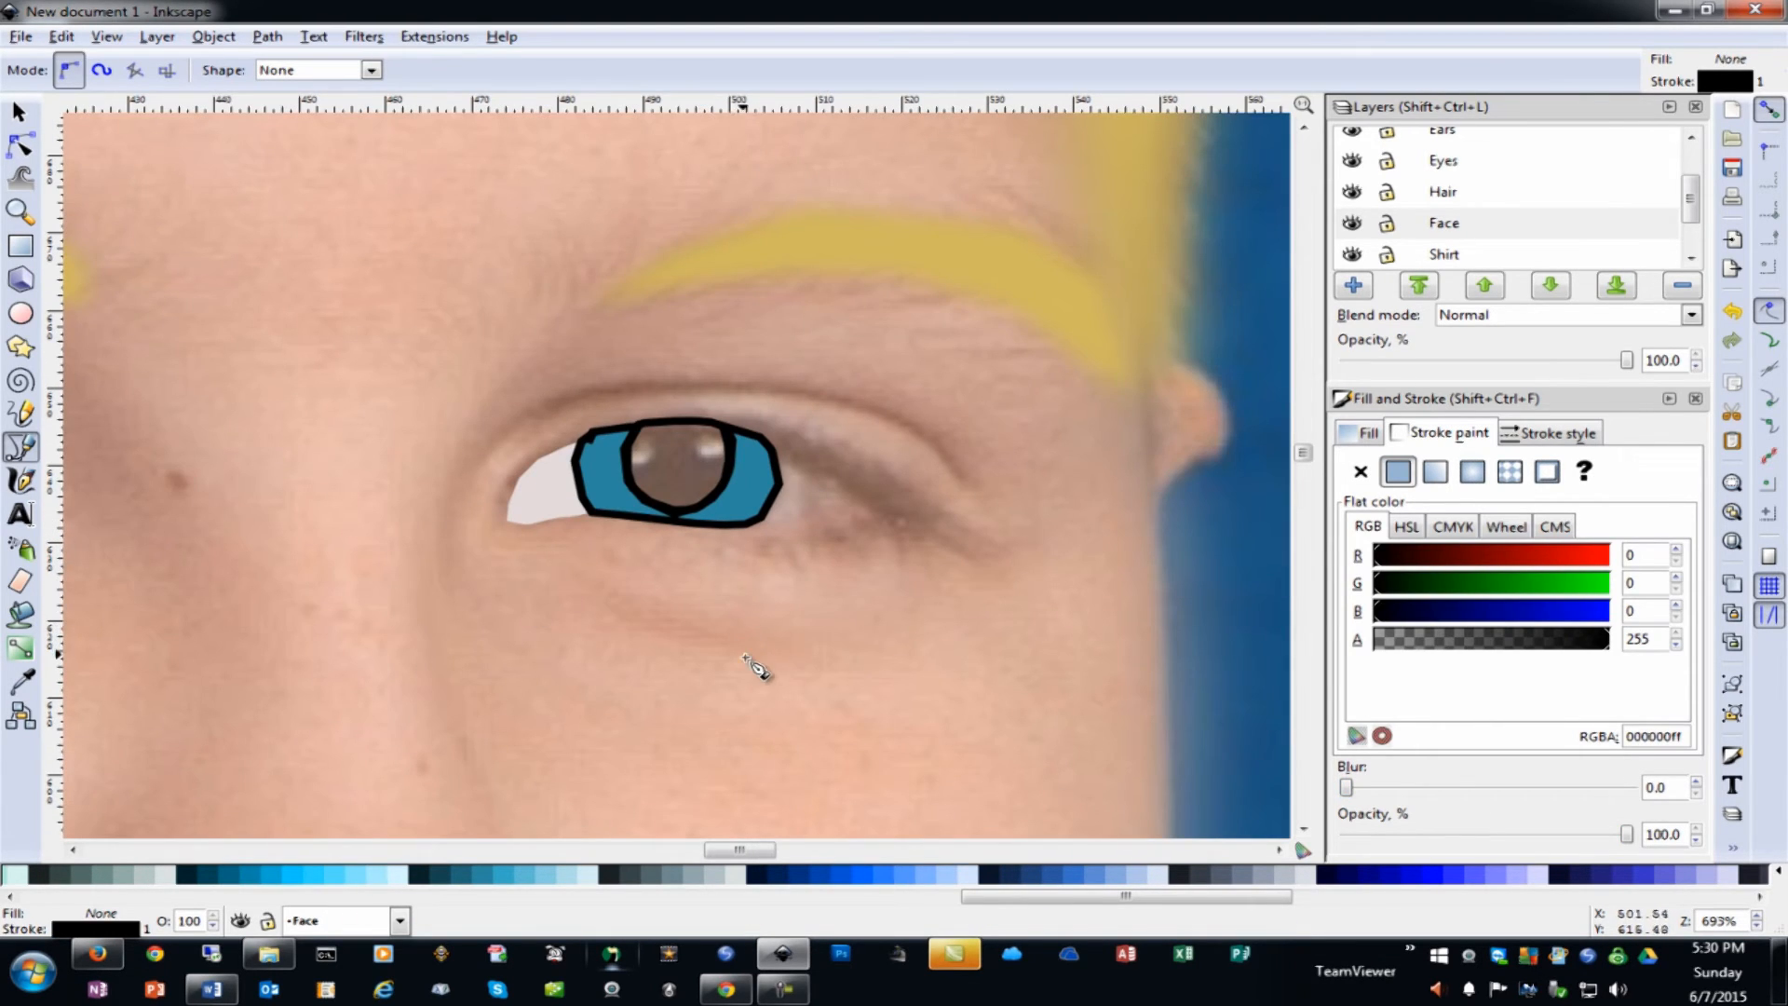
pyautogui.press('-')
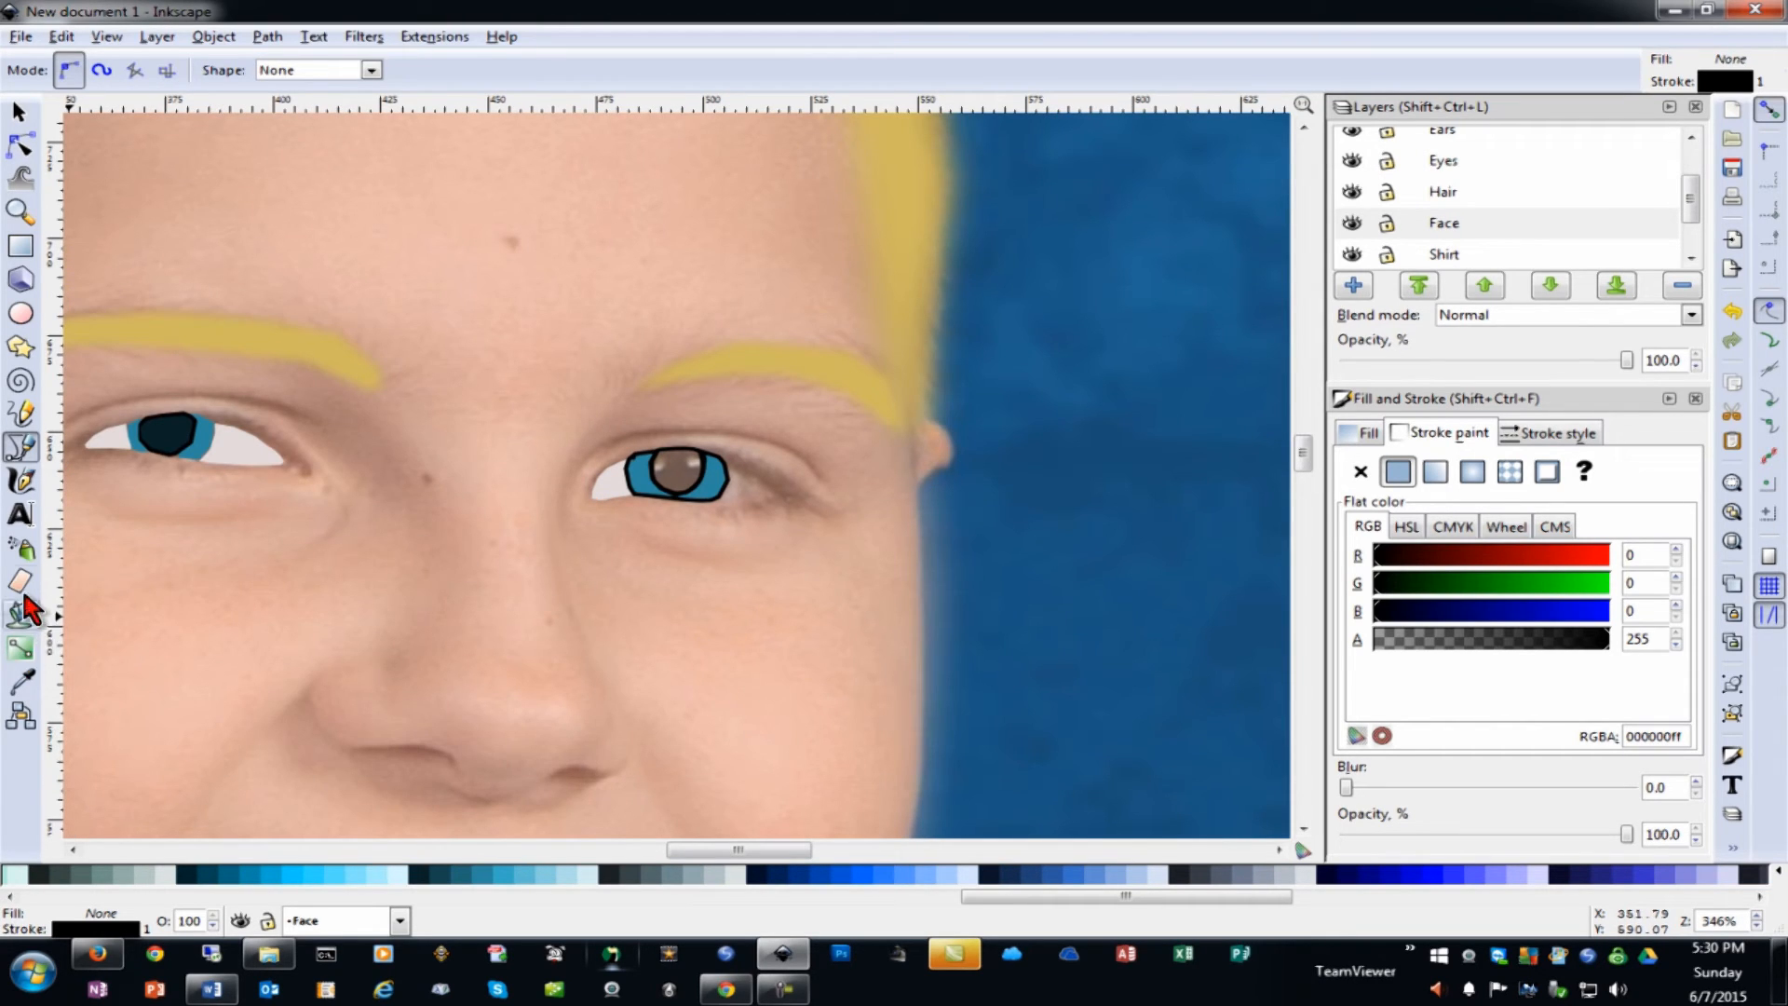
pyautogui.click(21, 682)
pyautogui.click(187, 438)
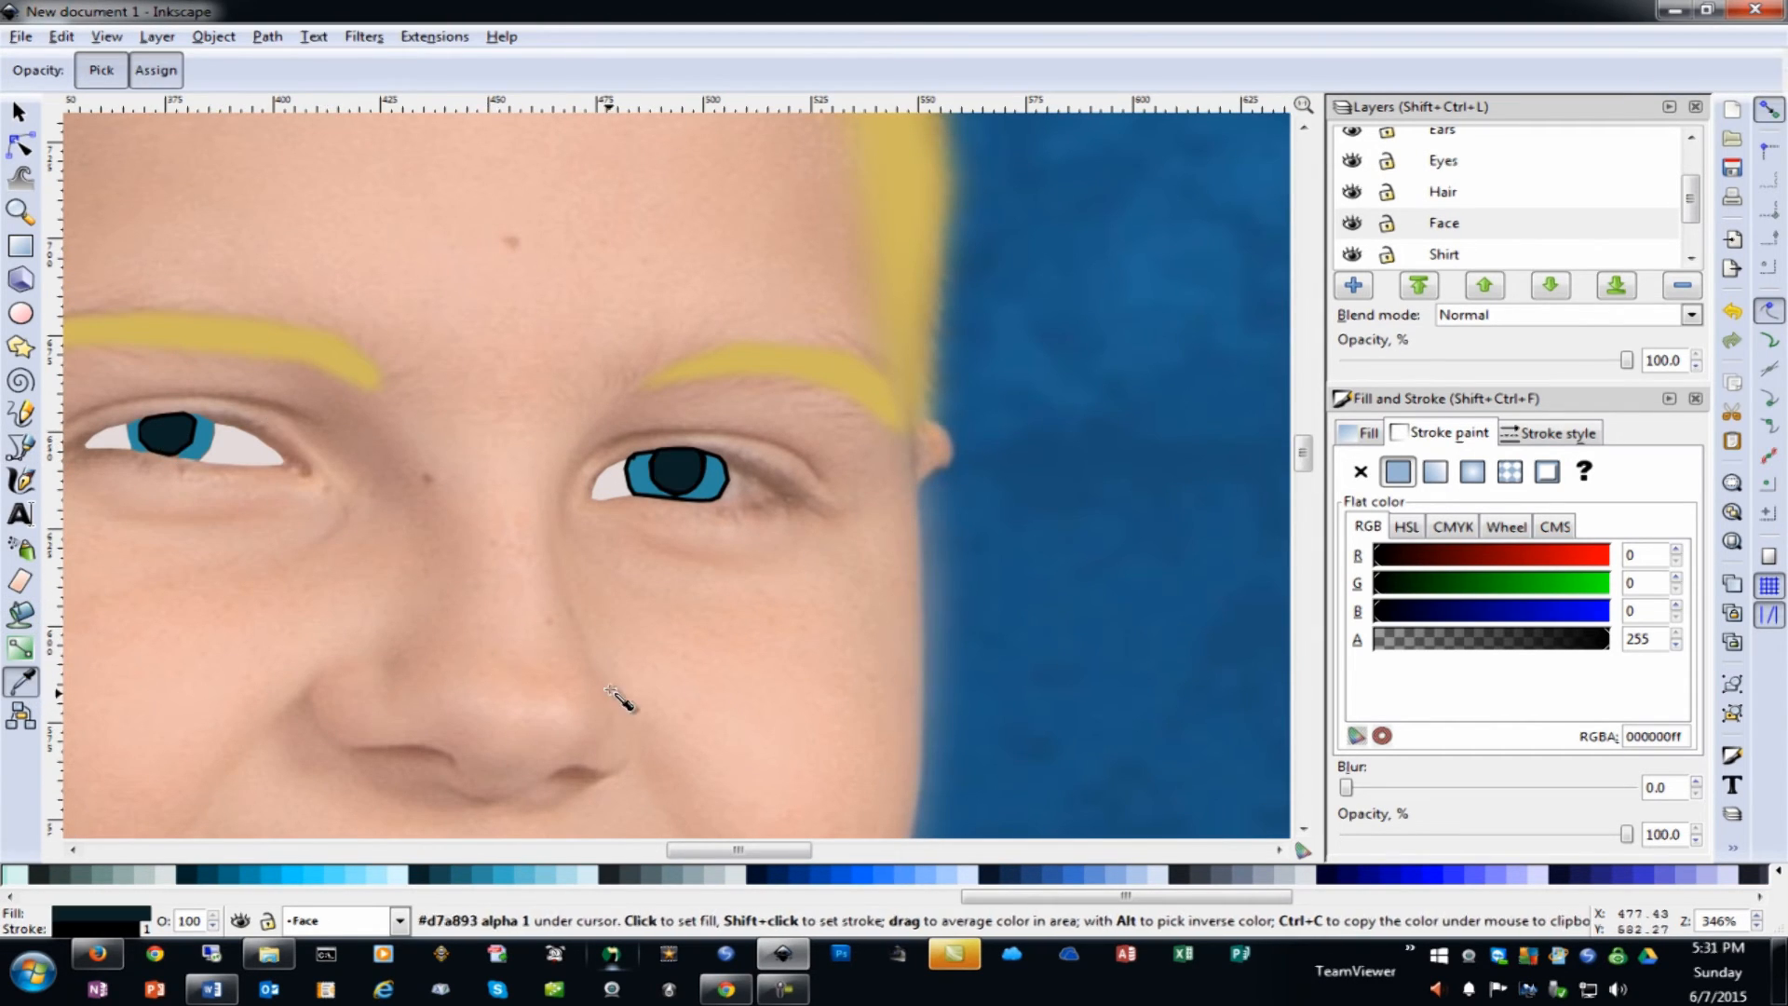
# Select the white and iris shapes of both eyes together and increase their blur slightly
pyautogui.click(20, 447)
pyautogui.press('+')
pyautogui.press('+')
pyautogui.press('+')
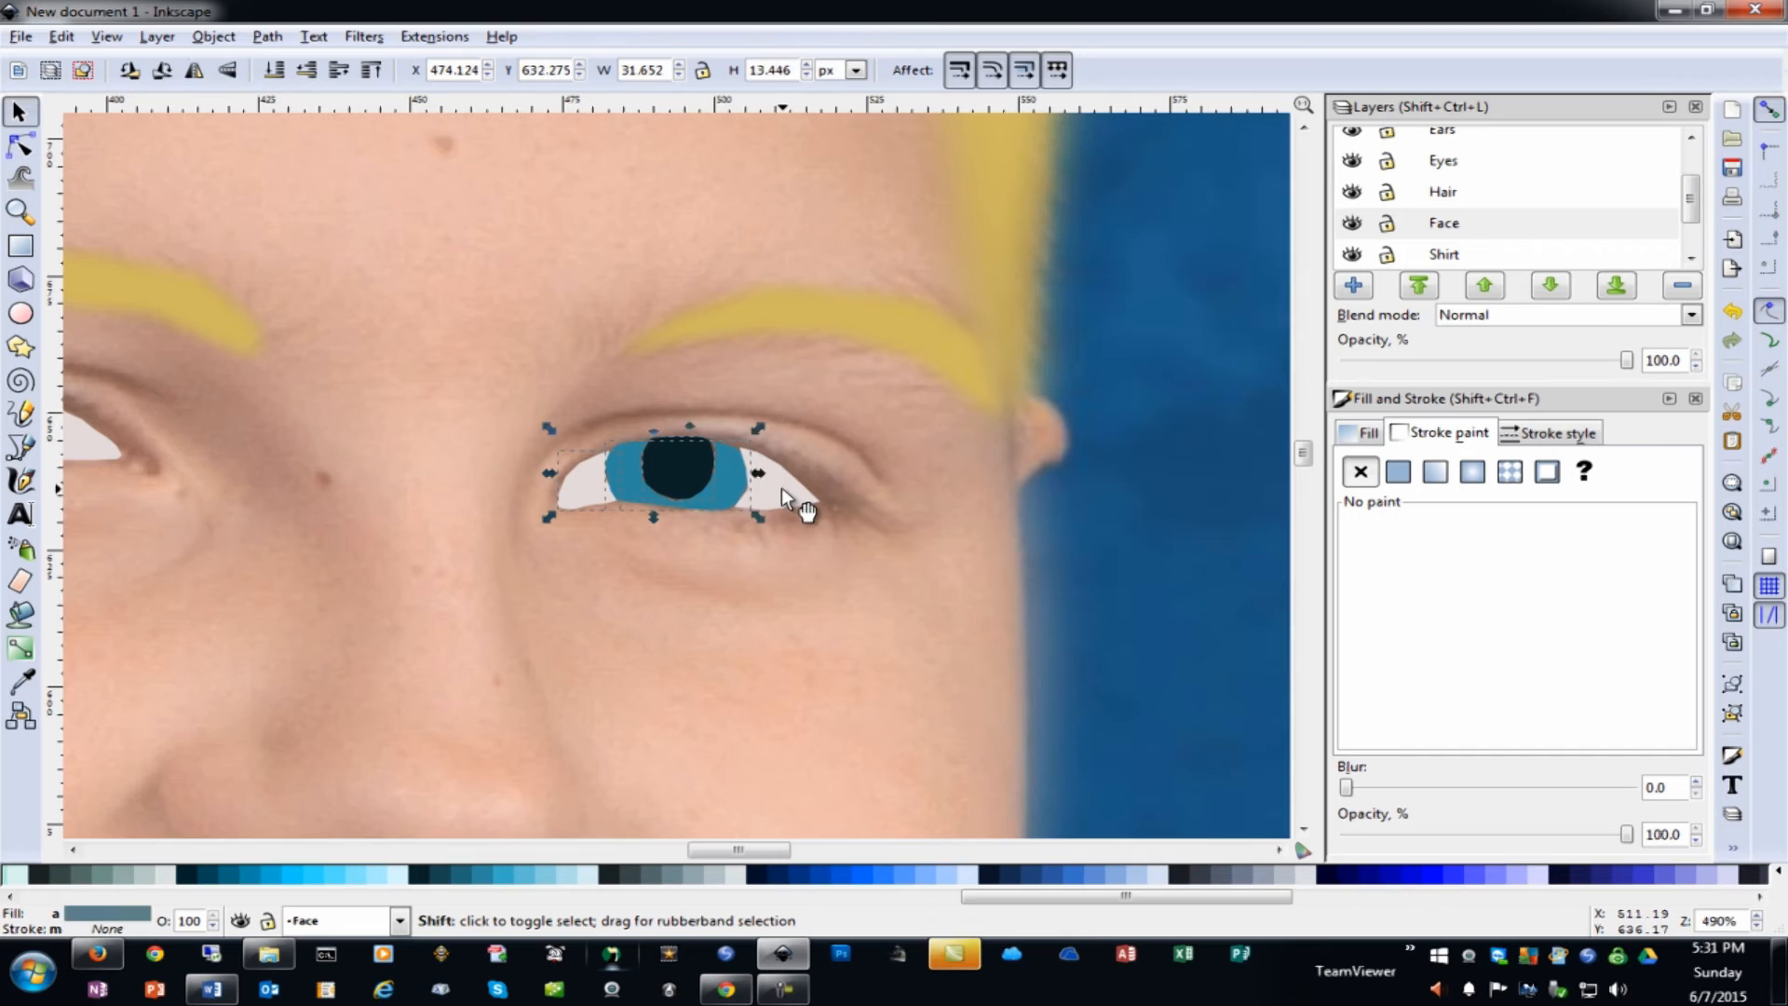
pyautogui.keyDown('shift'); pyautogui.click(780, 488); pyautogui.keyUp('shift')
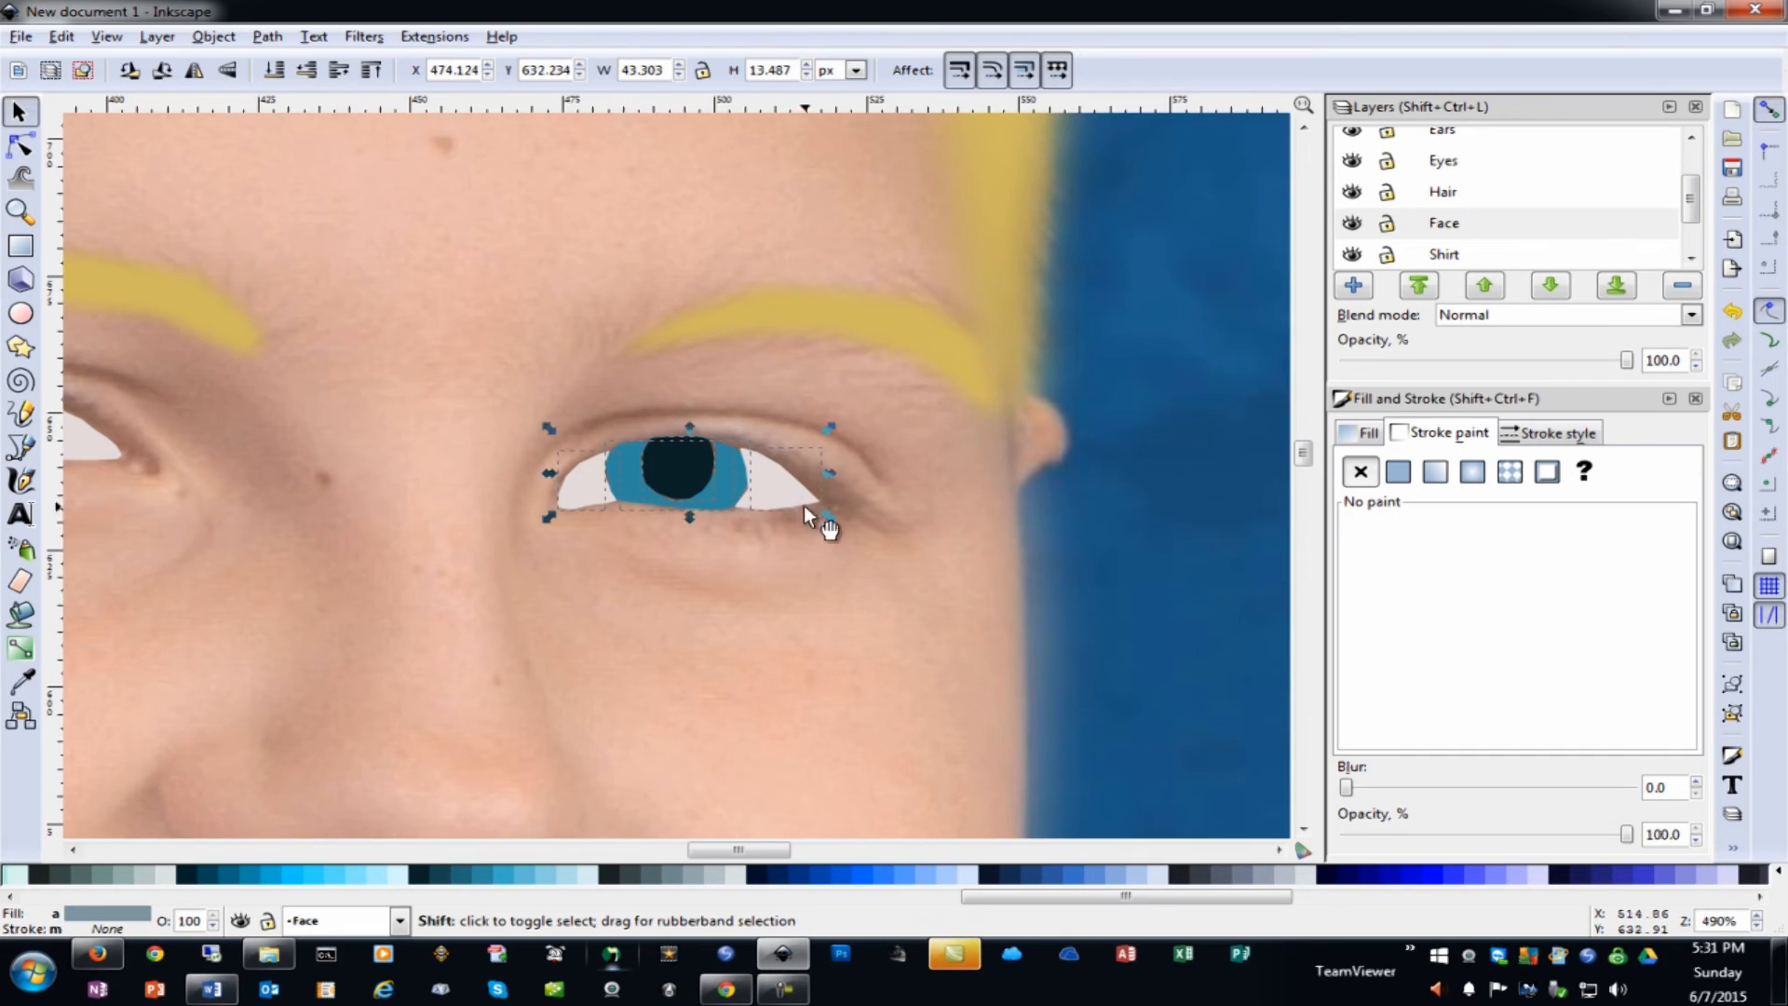
pyautogui.moveTo(782, 848); pyautogui.dragTo(750, 868)
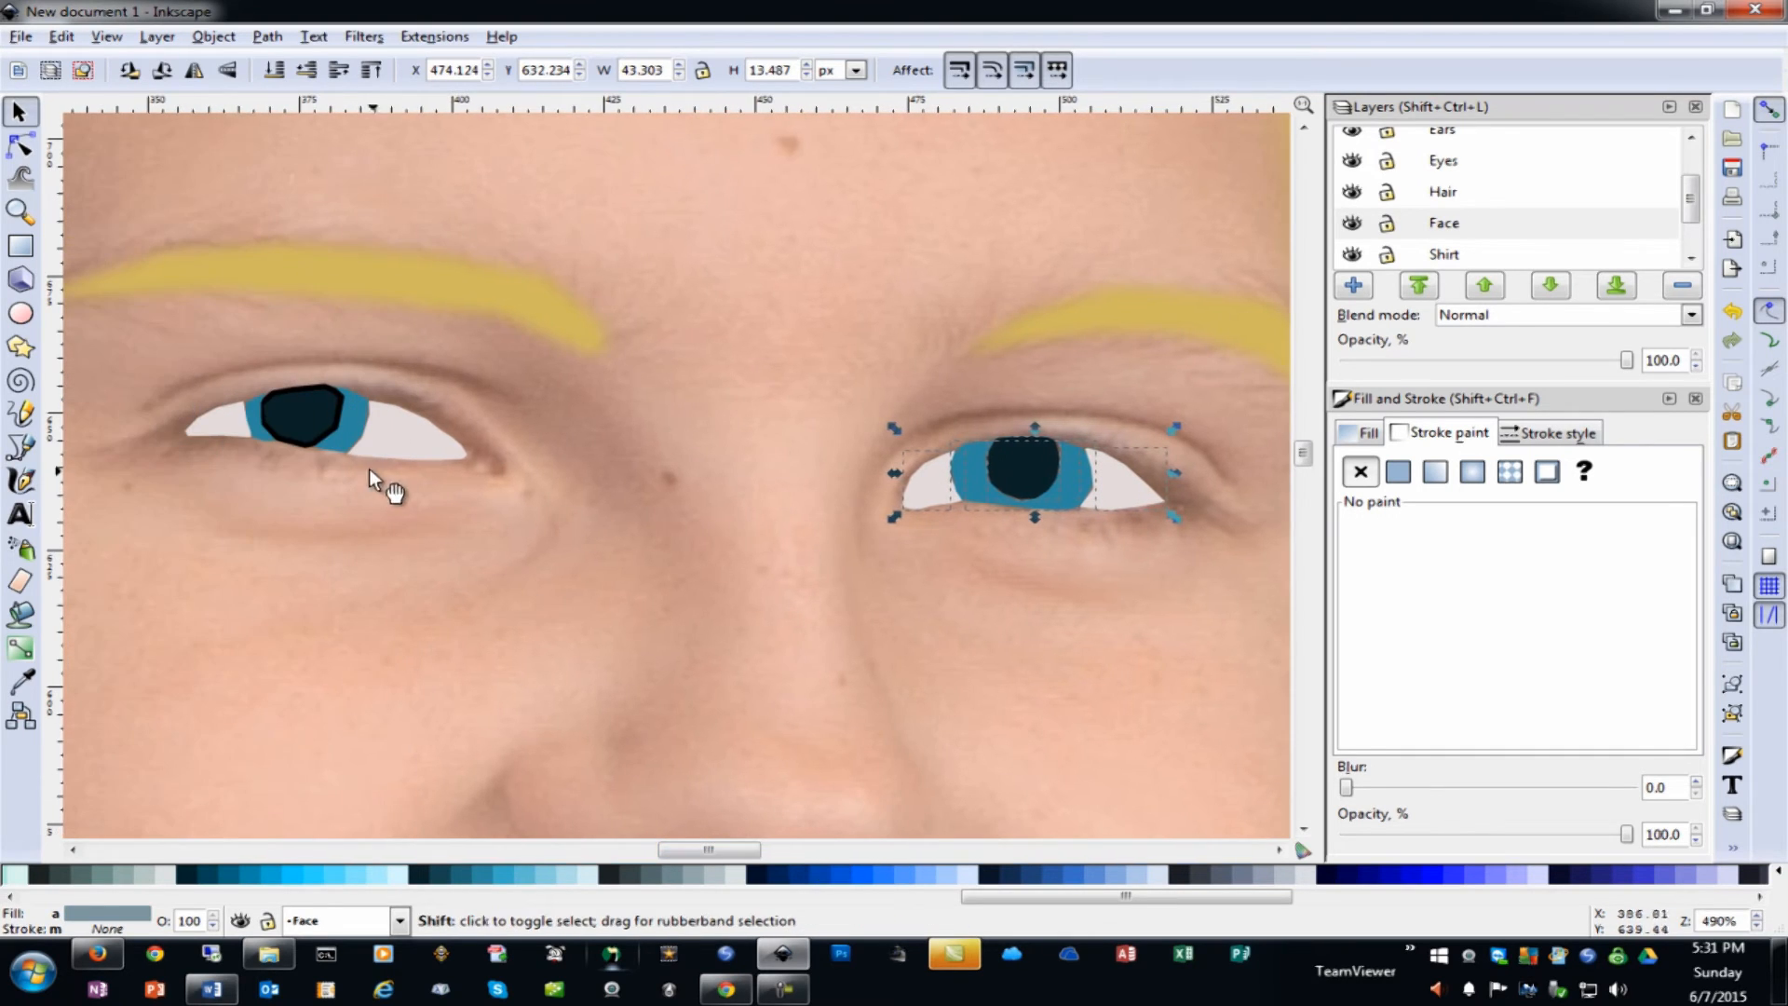
pyautogui.keyDown('shift'); pyautogui.click(229, 426); pyautogui.keyUp('shift')
pyautogui.keyDown('shift'); pyautogui.click(255, 416); pyautogui.keyUp('shift')
pyautogui.keyDown('shift'); pyautogui.click(360, 404); pyautogui.keyUp('shift')
pyautogui.keyDown('shift'); pyautogui.click(406, 434); pyautogui.keyUp('shift')
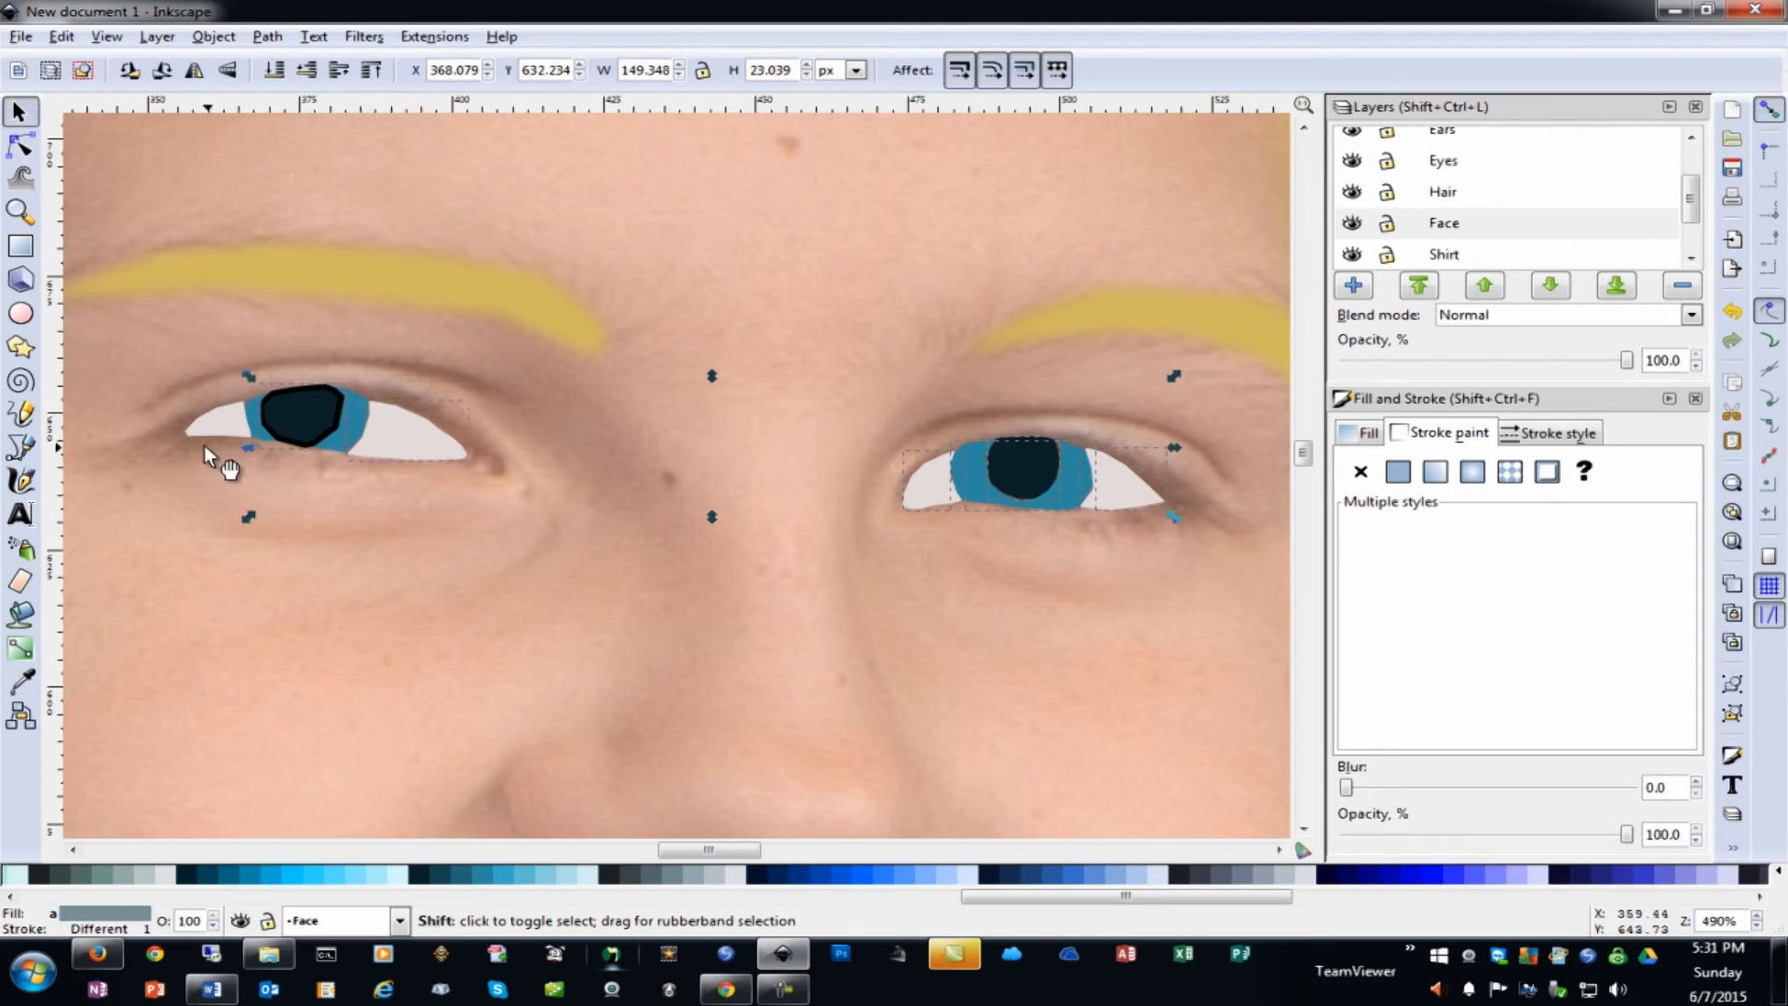
pyautogui.keyDown('shift'); pyautogui.click(227, 426); pyautogui.keyUp('shift')
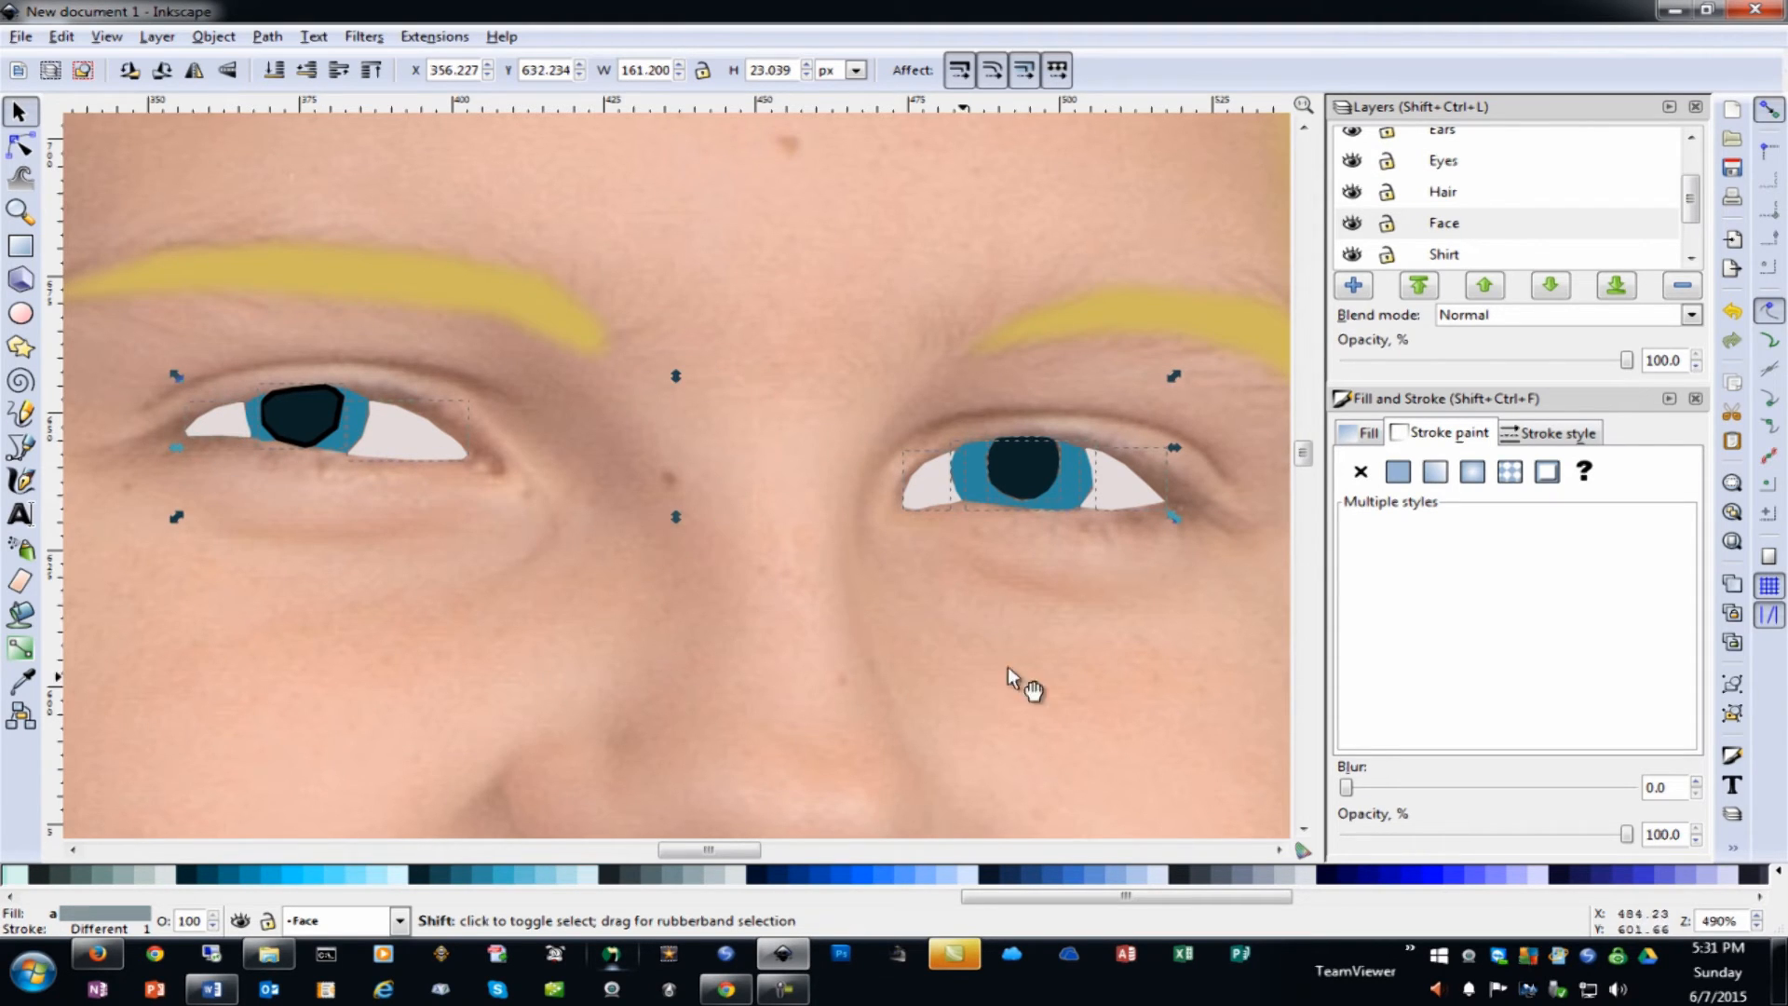
pyautogui.click(1695, 782)
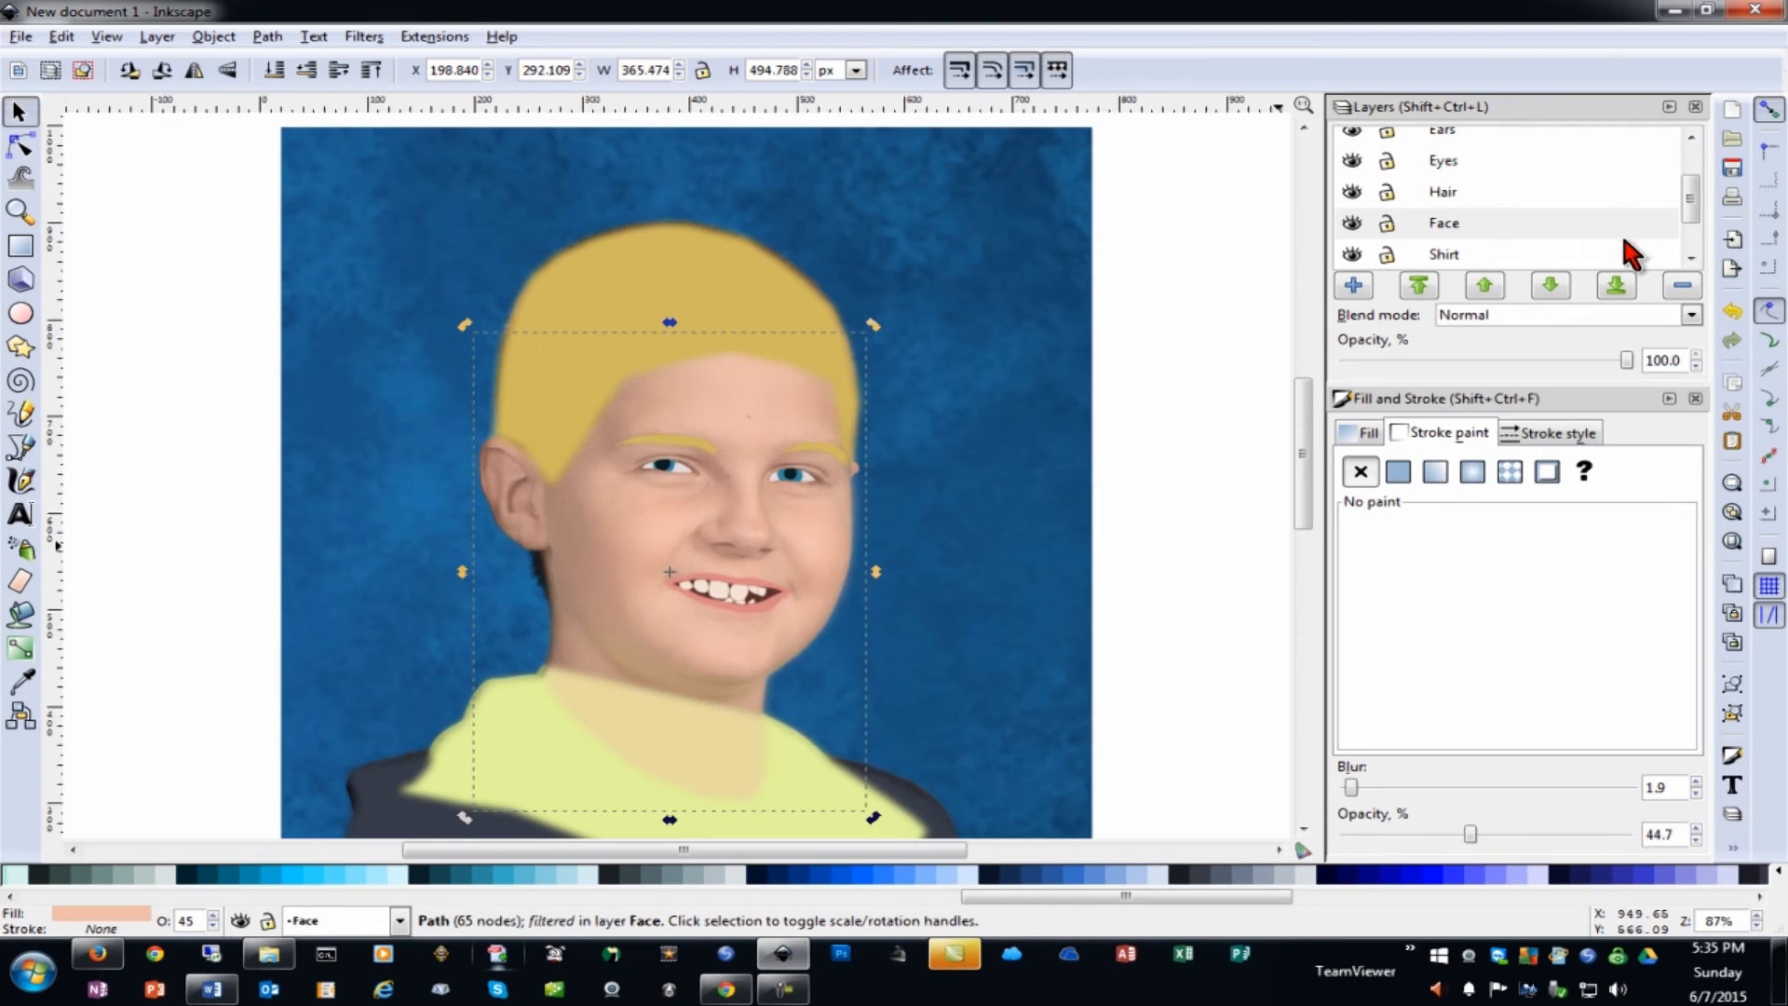
# Select the face skin shape on the Face layer and raise its opacity to 100%
pyautogui.click(1537, 224)
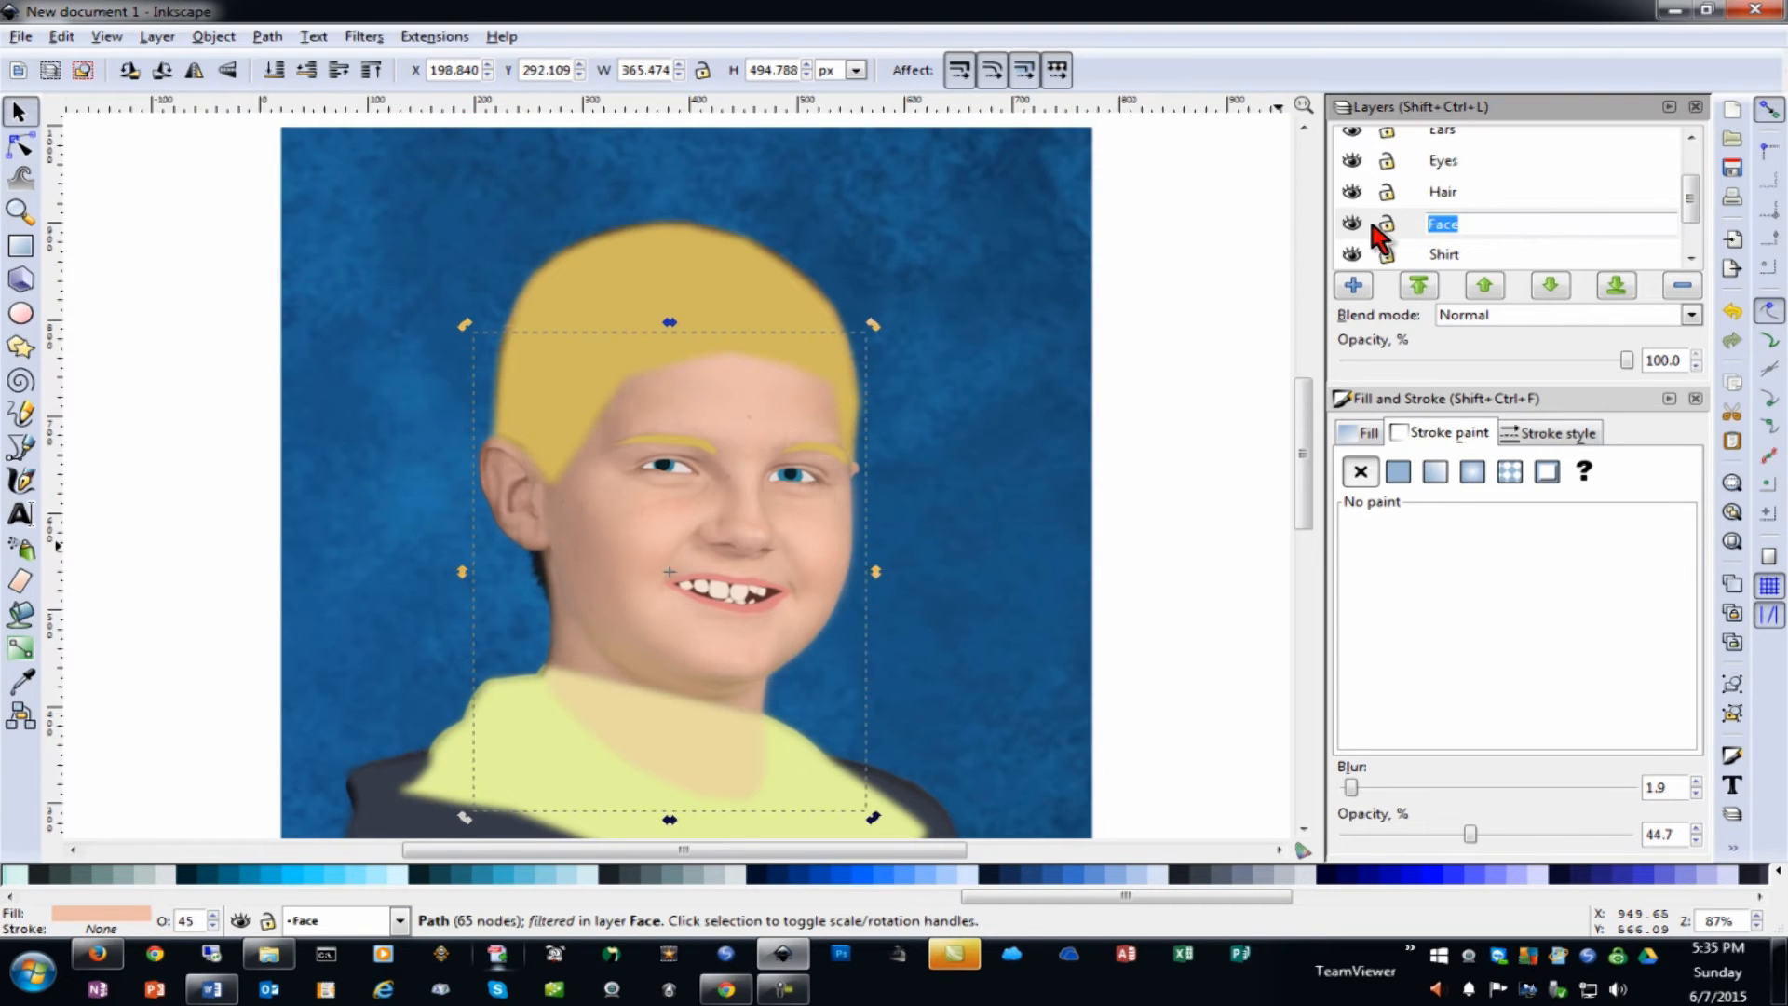
pyautogui.click(773, 389)
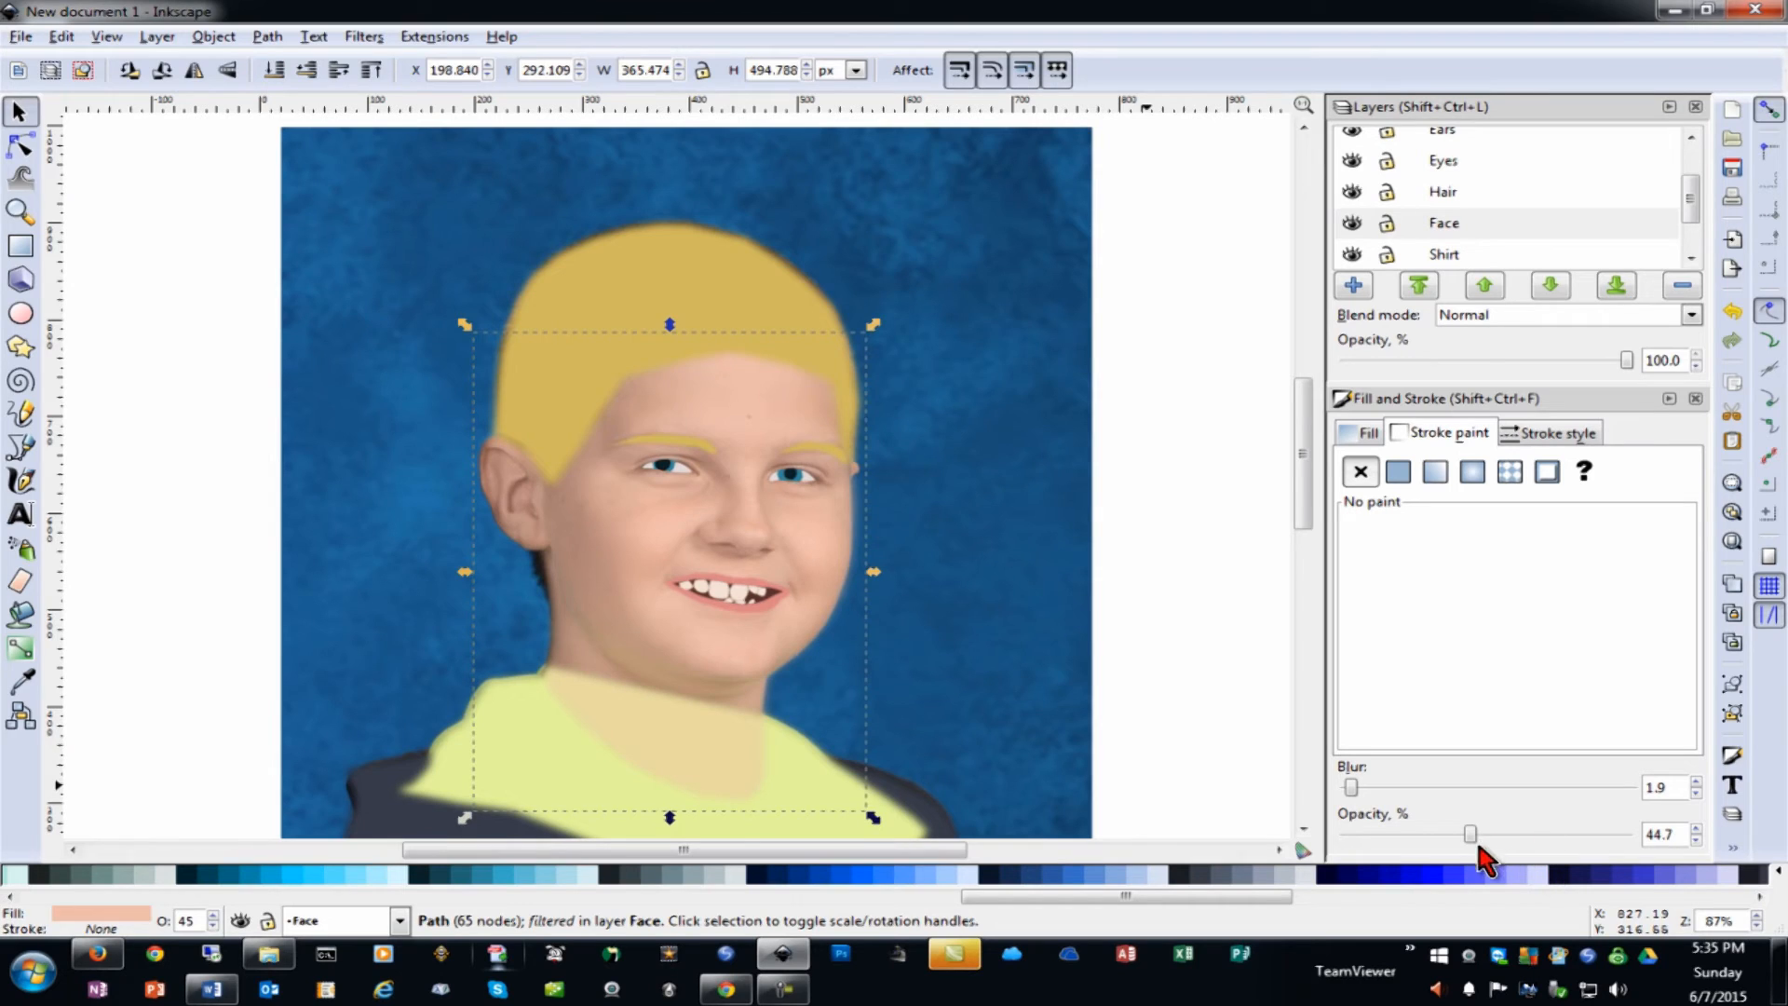
pyautogui.moveTo(1481, 846); pyautogui.dragTo(1660, 840)
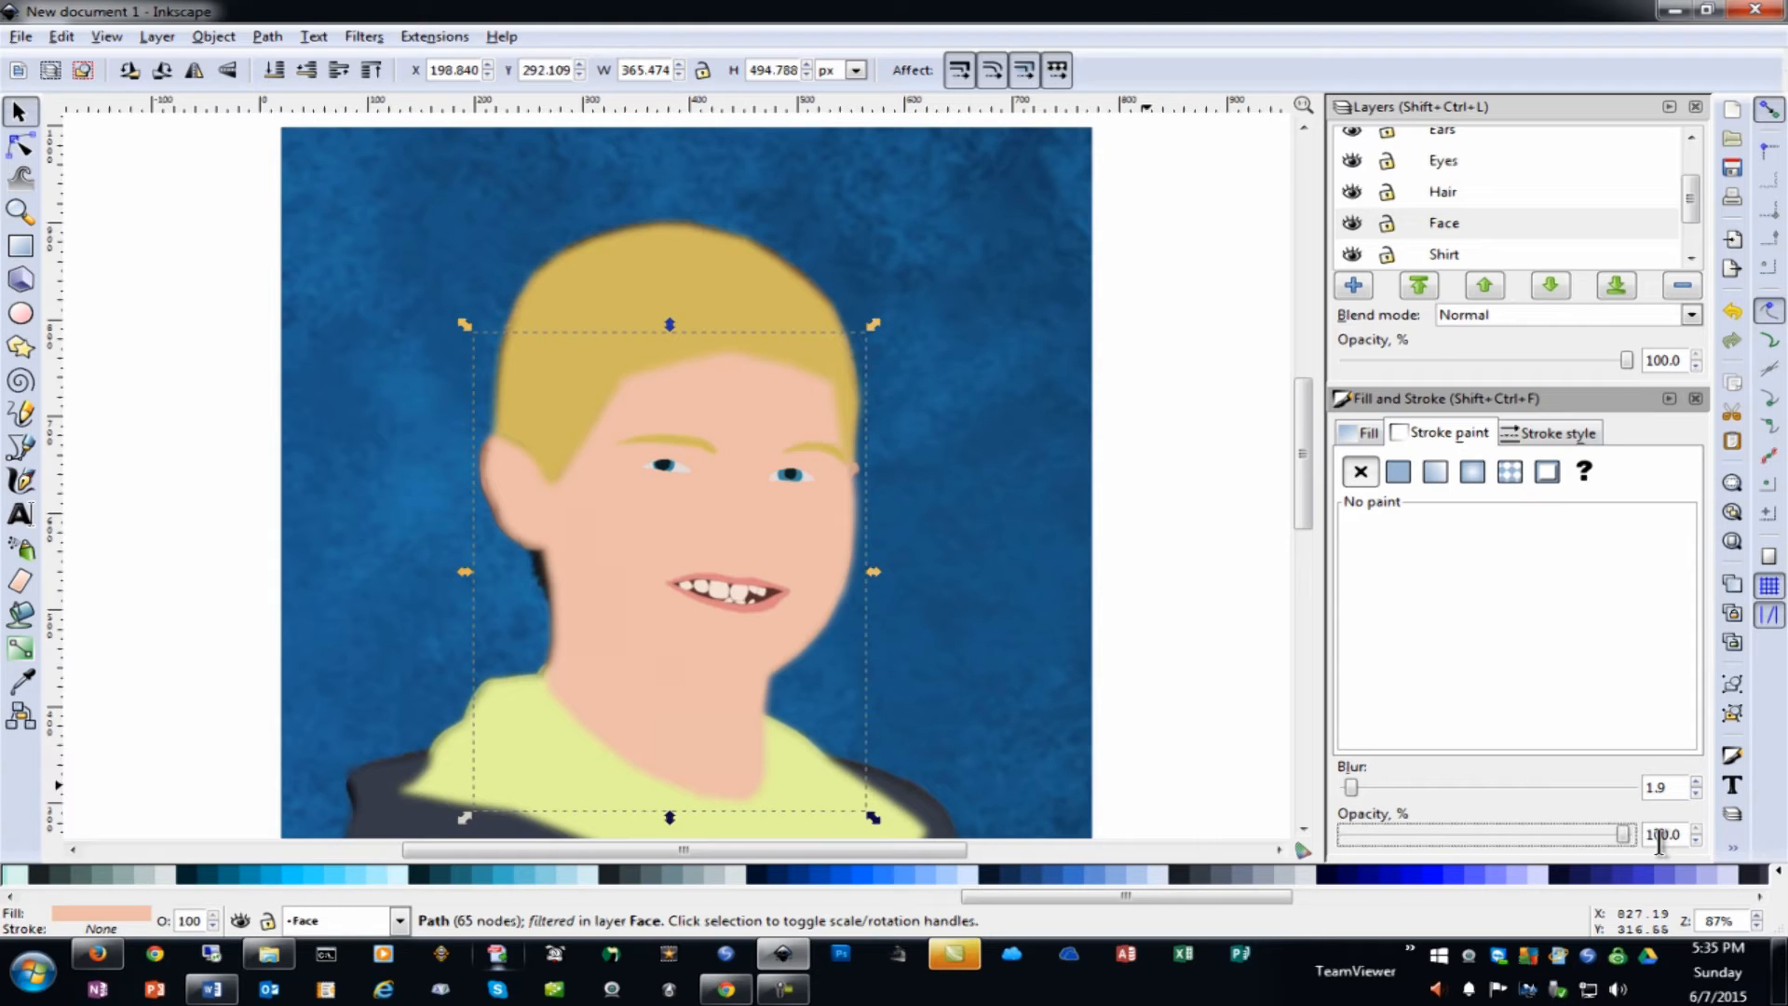
# Lower the face skin shape's opacity to 49.6% and deselect it
pyautogui.scroll(-1, 1659, 837)
pyautogui.click(1496, 835)
pyautogui.moveTo(1499, 837); pyautogui.dragTo(1489, 836)
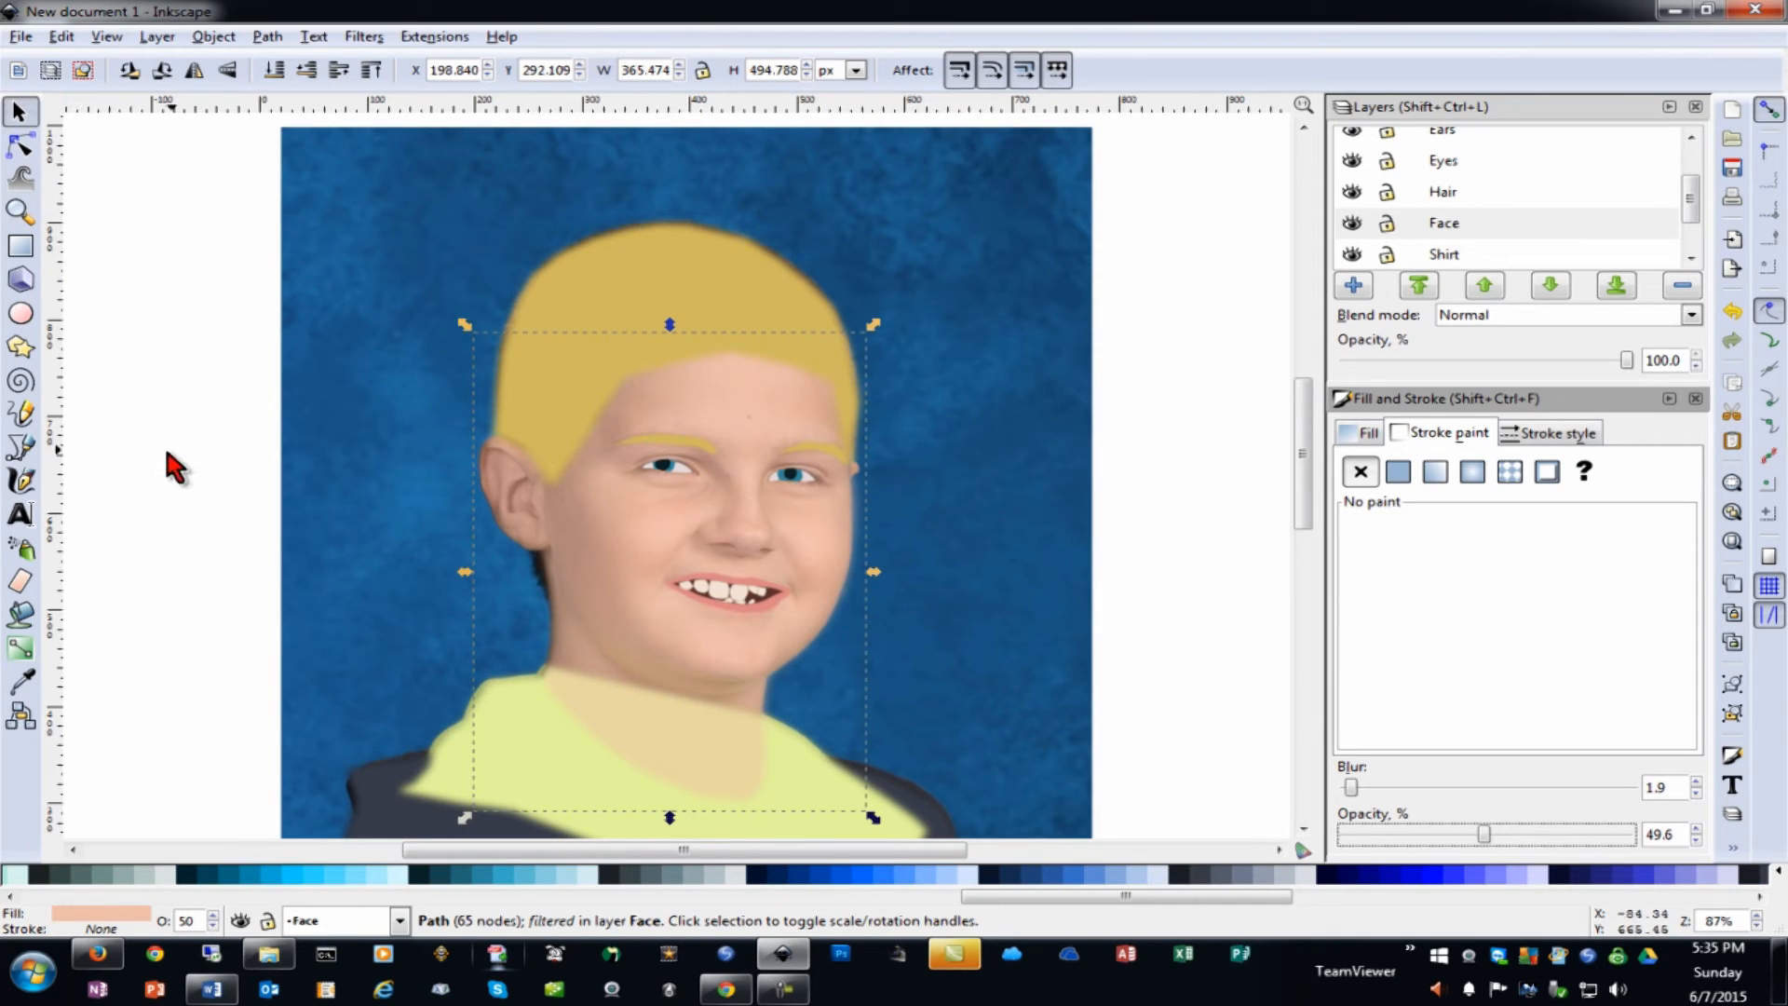
pyautogui.click(188, 561)
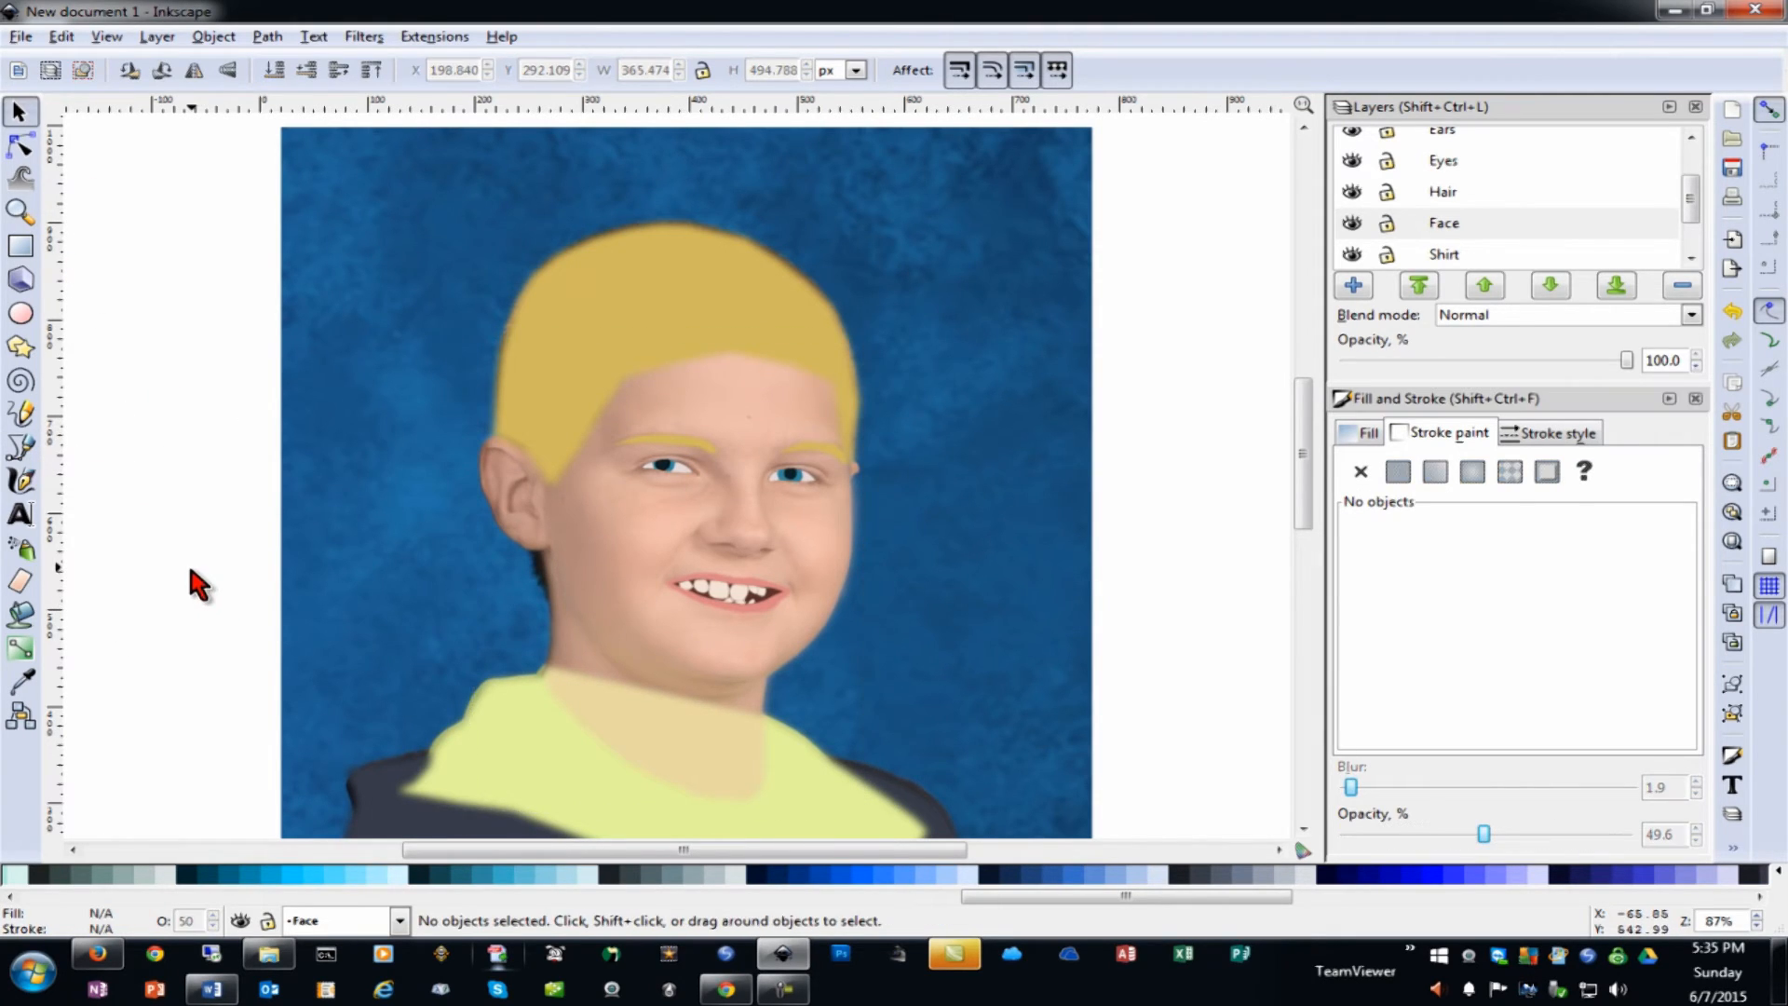
# Trace the left-hand nostril as a closed path on the Face layer with the Pen tool
pyautogui.keyDown('ctrl'); pyautogui.scroll(3, 677, 571); pyautogui.keyUp('ctrl')
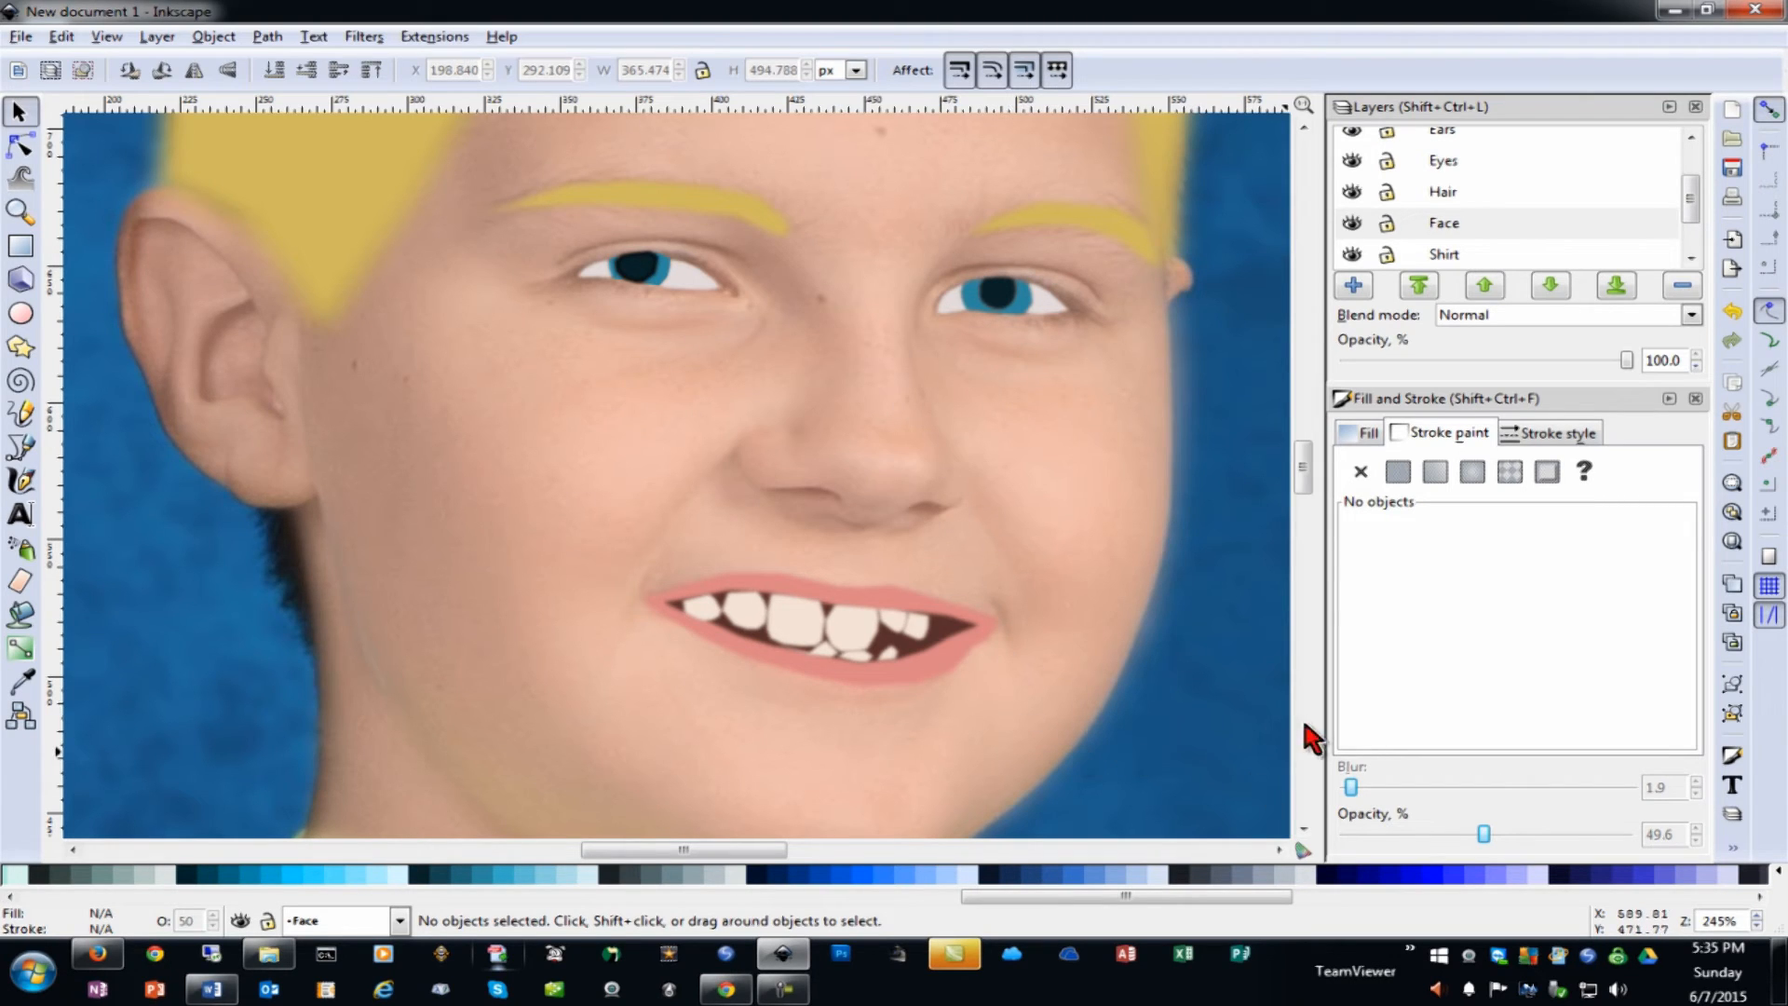
pyautogui.moveTo(1307, 471); pyautogui.dragTo(1310, 479)
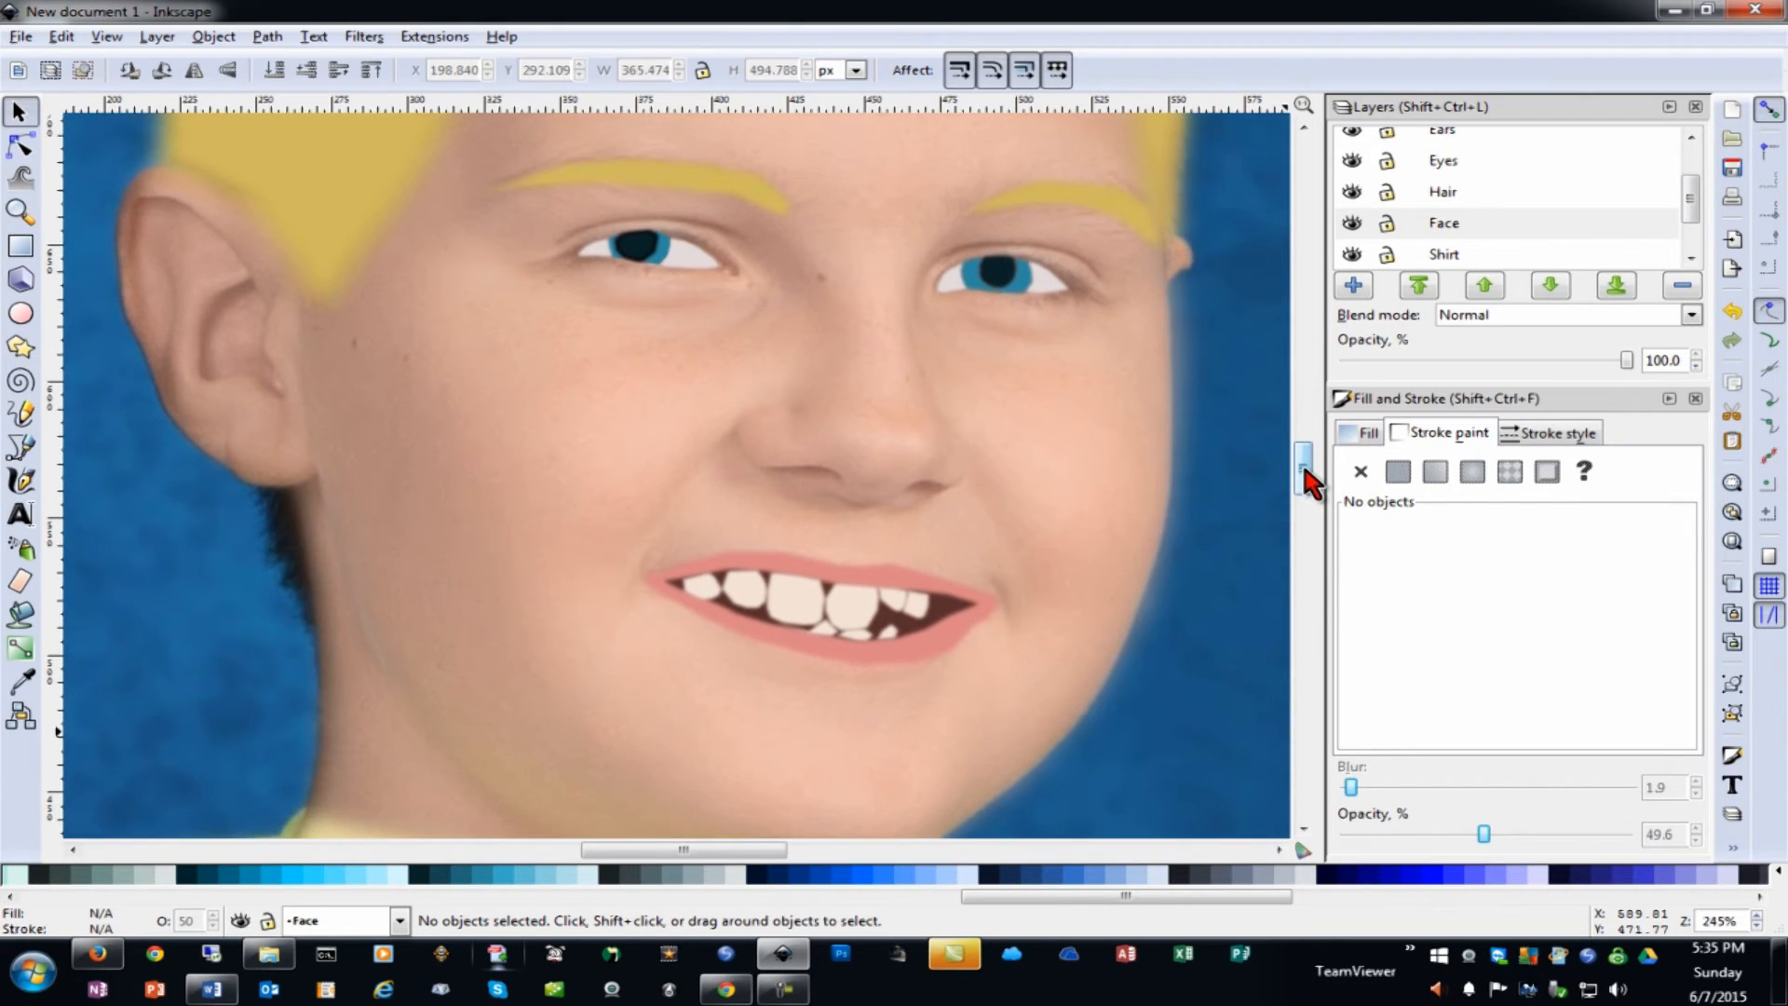
pyautogui.click(20, 447)
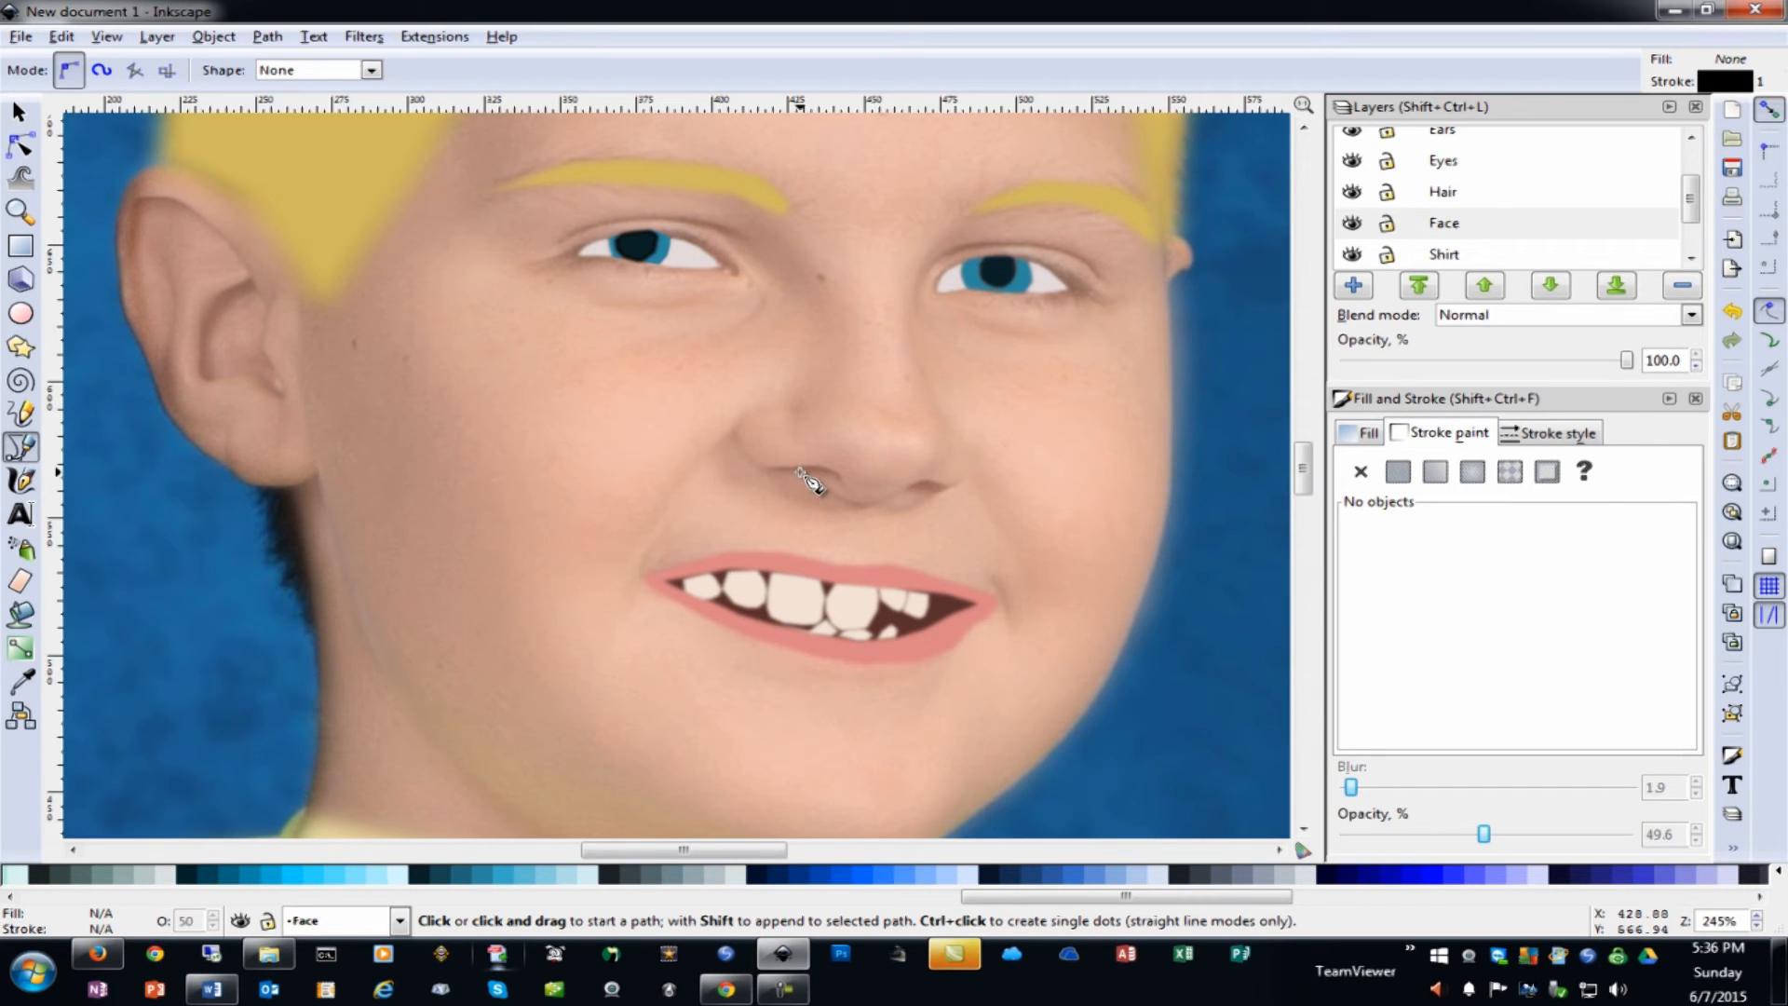
pyautogui.keyDown('ctrl'); pyautogui.scroll(2, 801, 482); pyautogui.keyUp('ctrl')
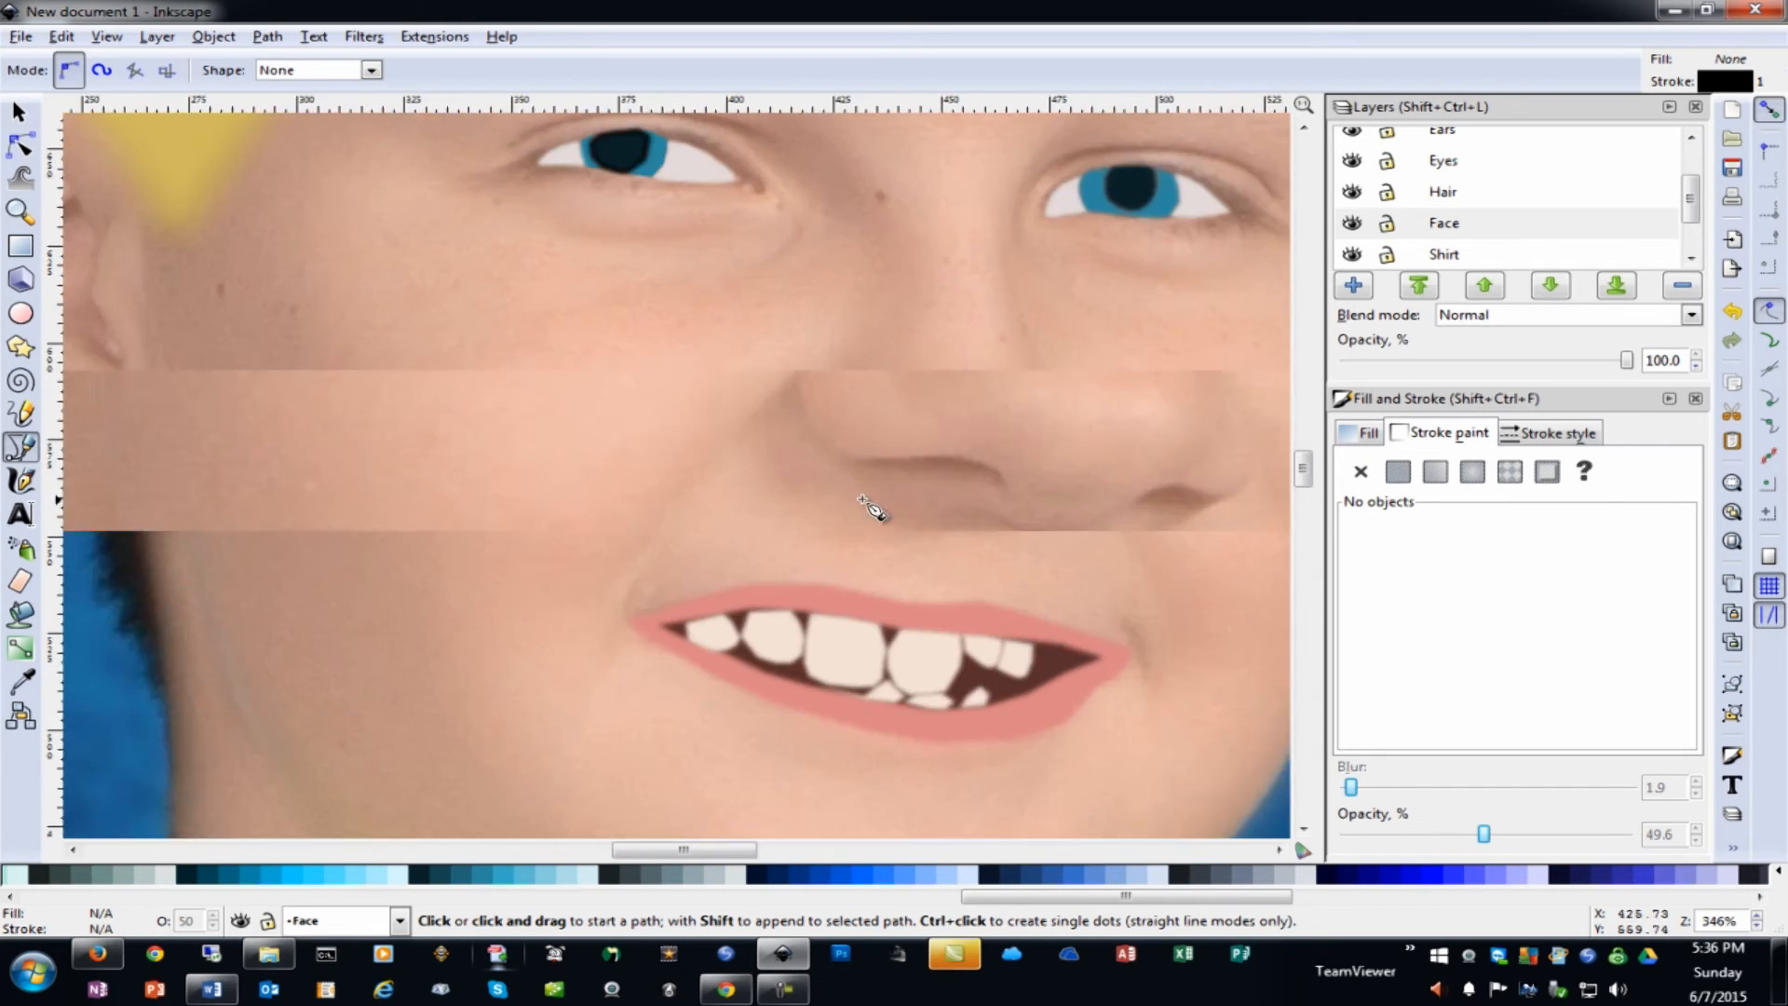
pyautogui.moveTo(730, 850); pyautogui.dragTo(752, 857)
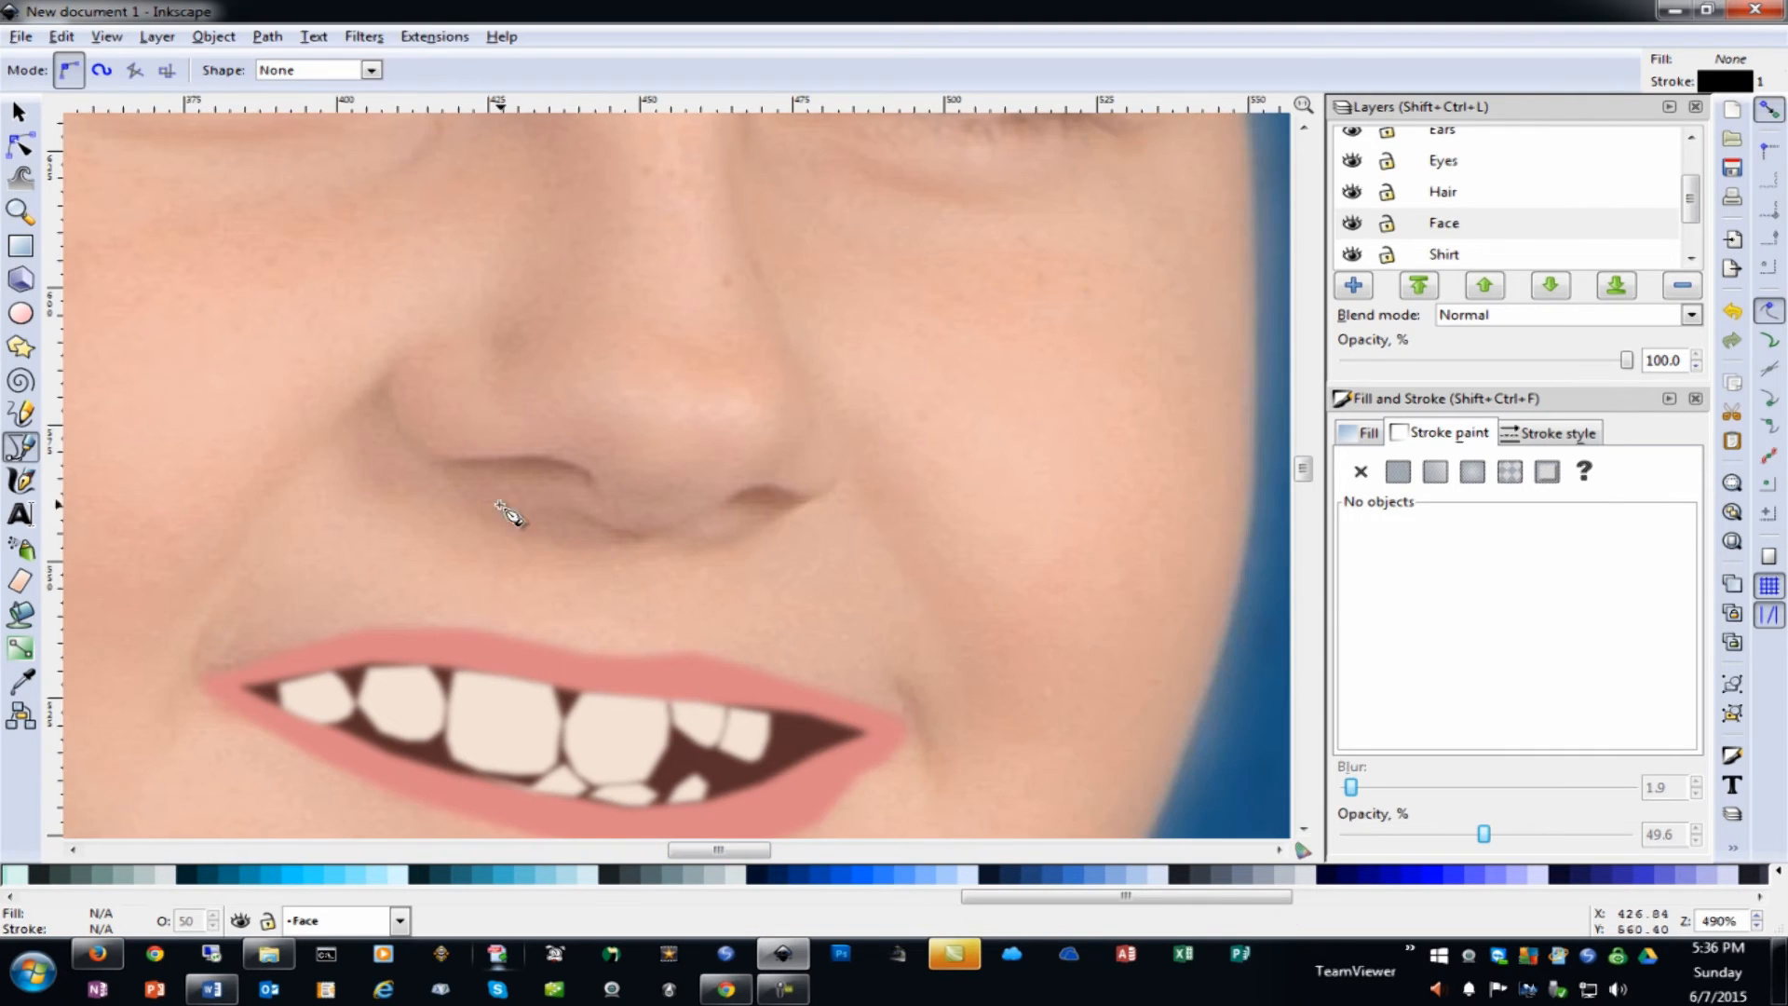
pyautogui.press('+')
pyautogui.press('+')
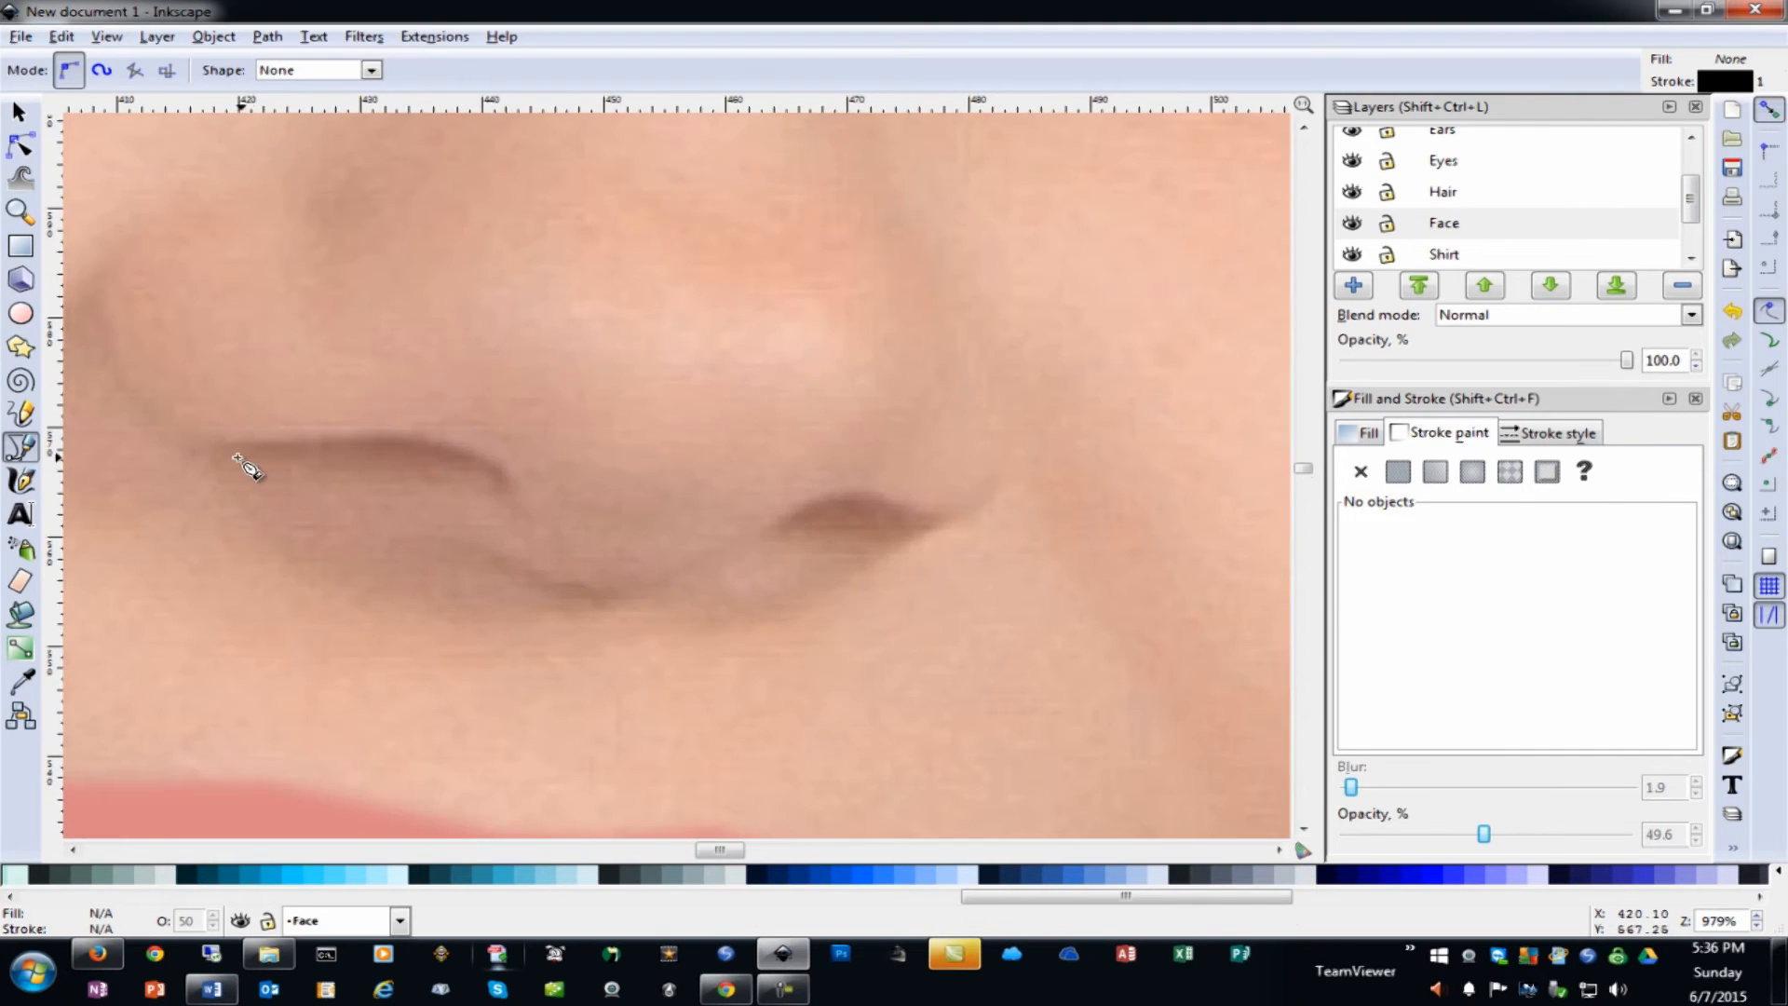
pyautogui.click(221, 440)
pyautogui.click(363, 430)
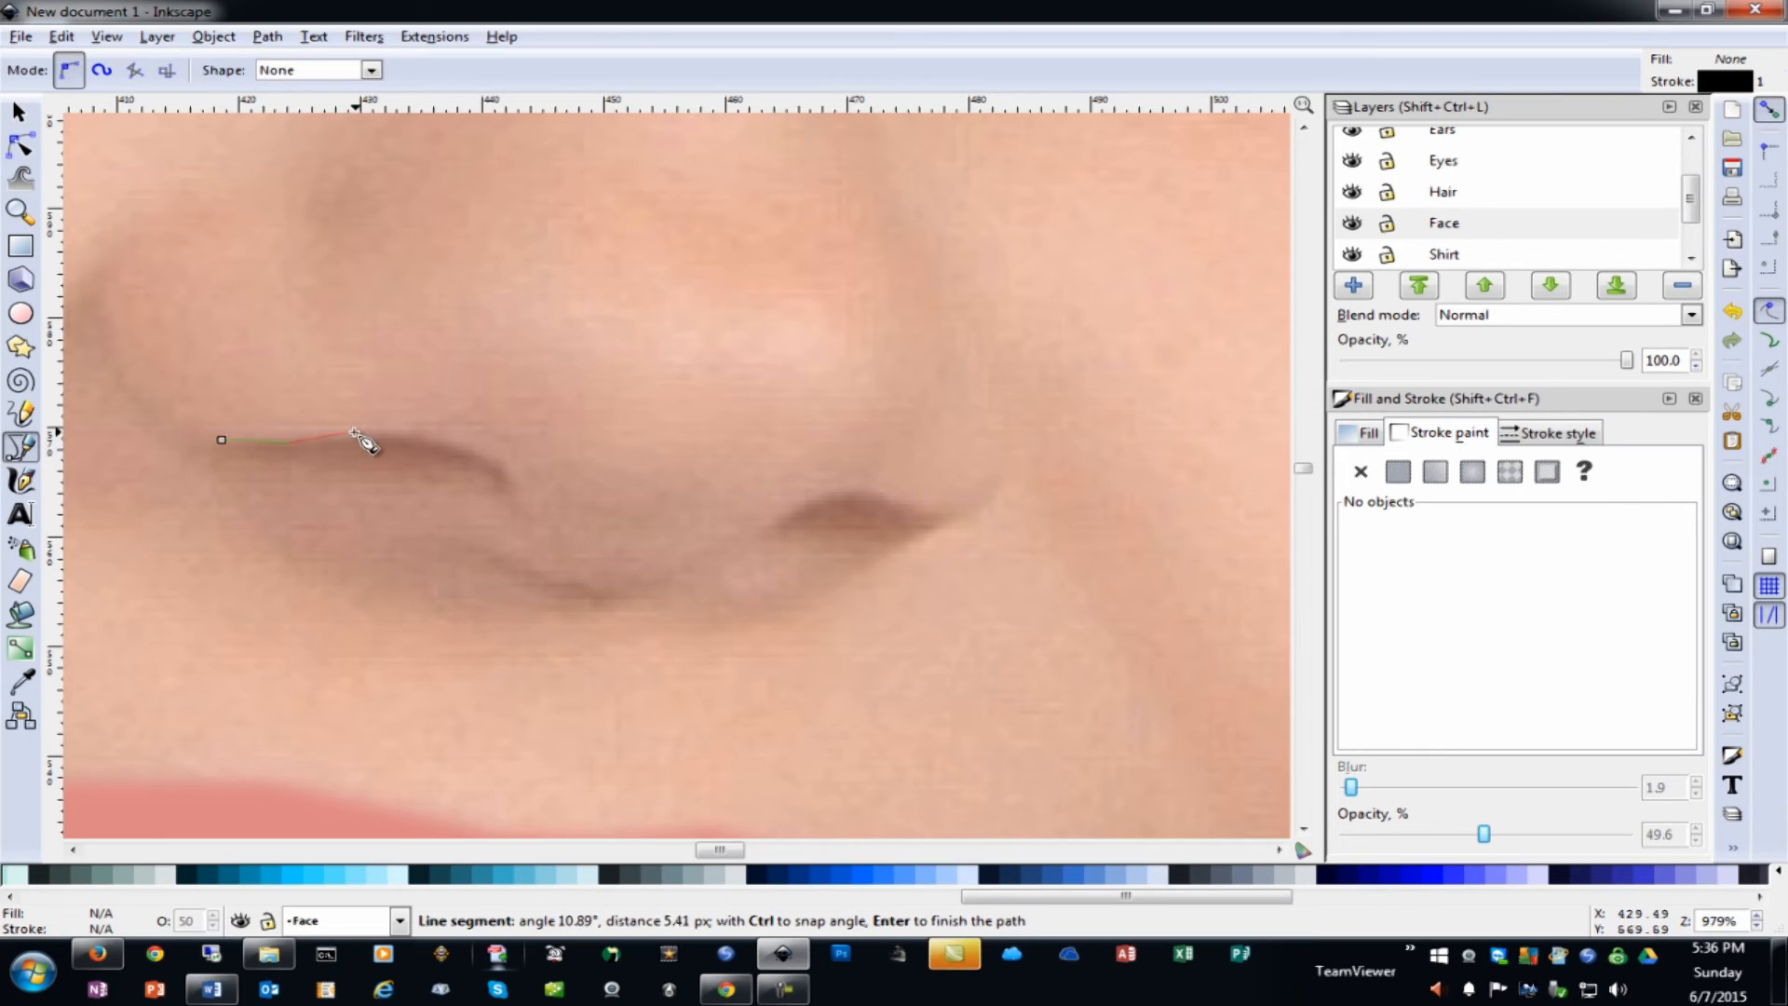
pyautogui.click(492, 457)
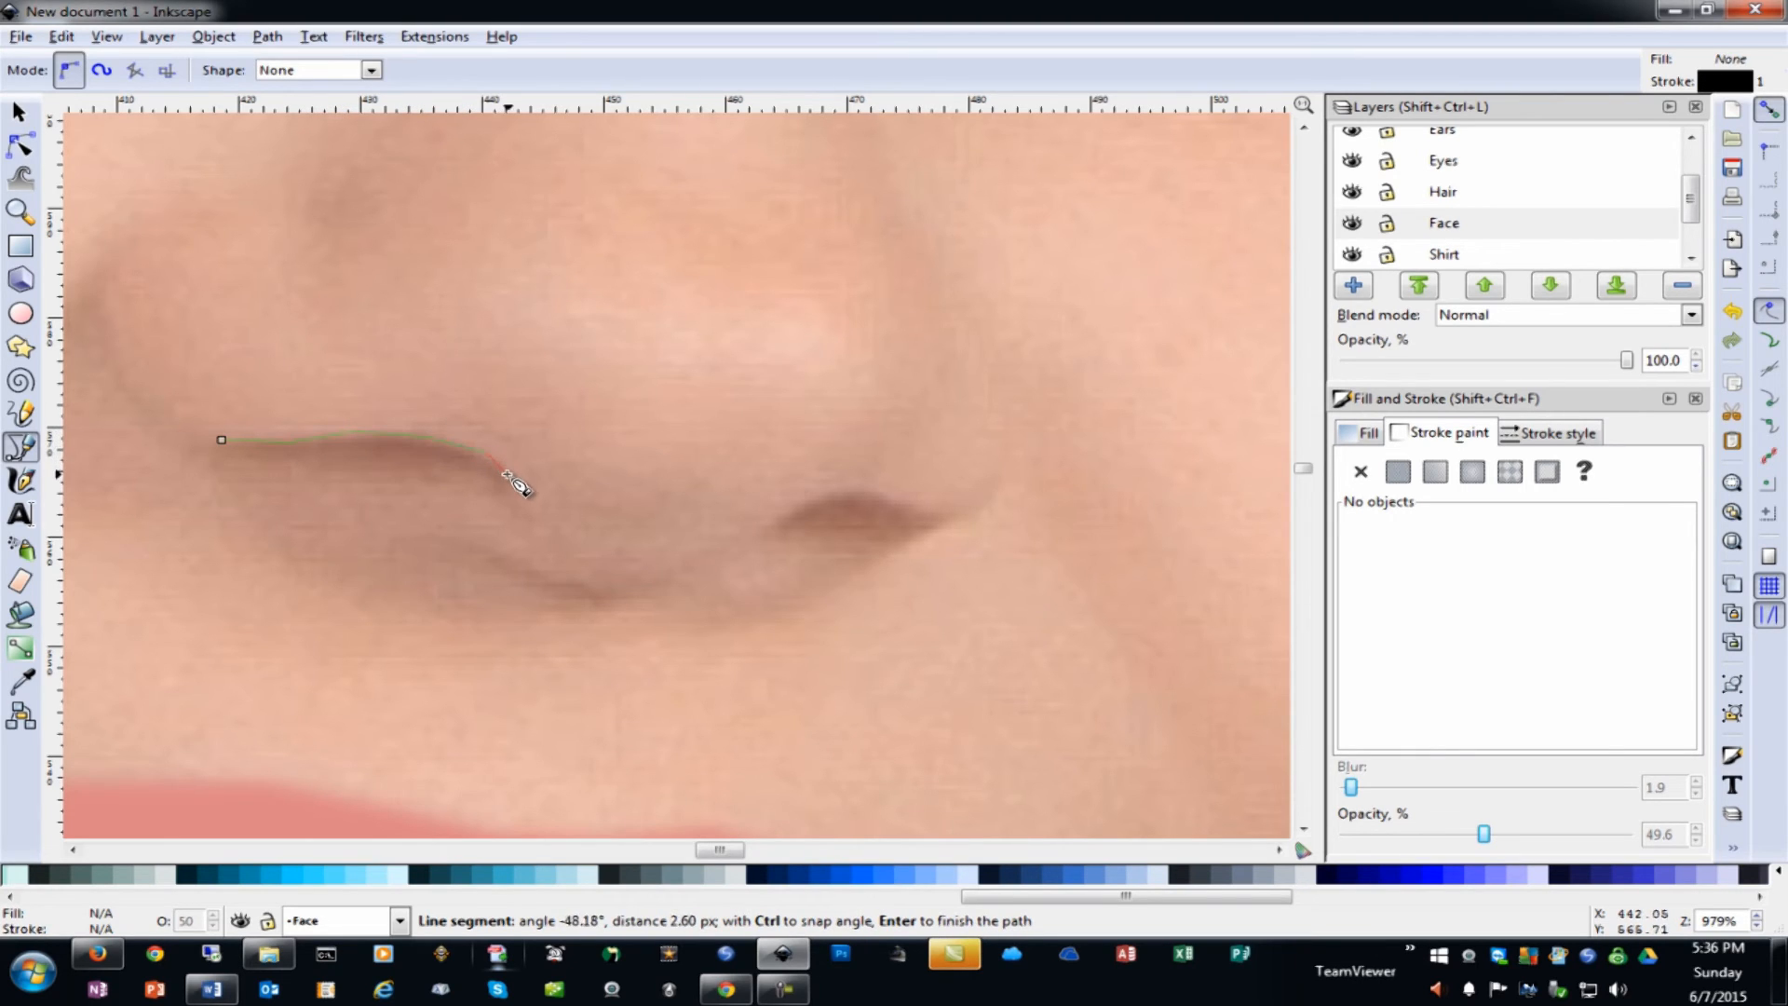
pyautogui.click(383, 482)
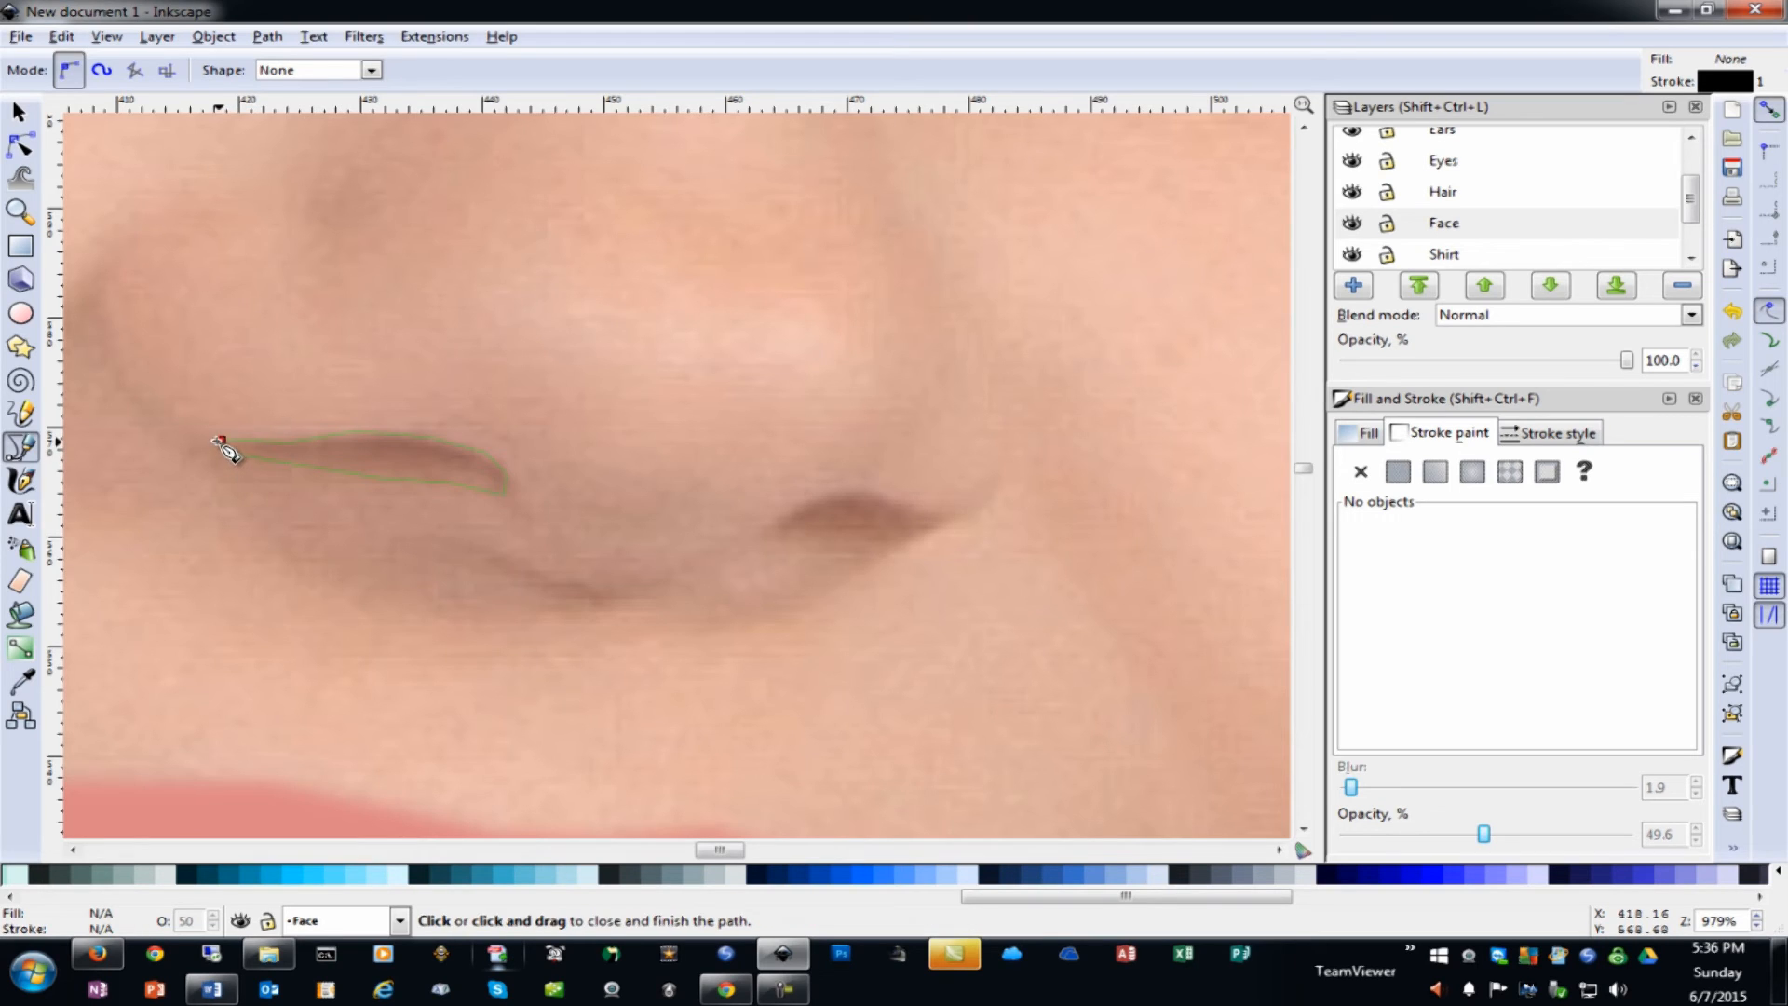
pyautogui.click(221, 439)
# Trace the right-hand nostril as a closed path around its dark opening
pyautogui.click(808, 496)
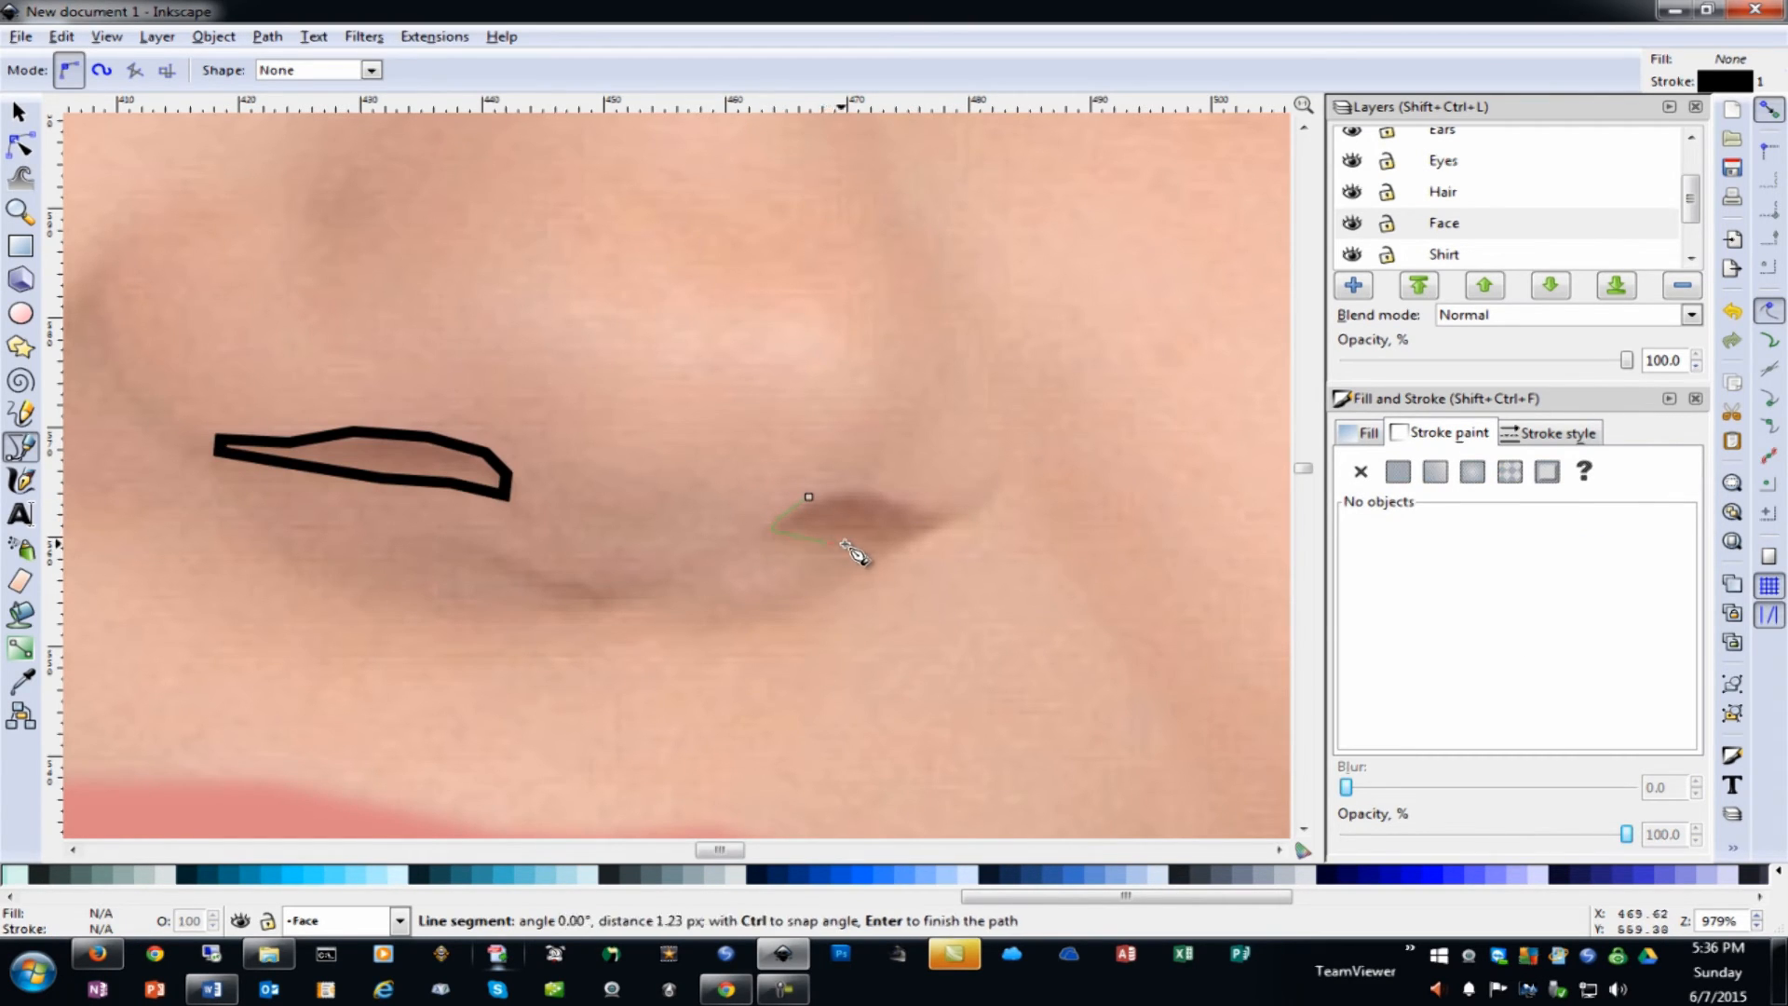
pyautogui.click(869, 542)
pyautogui.click(931, 523)
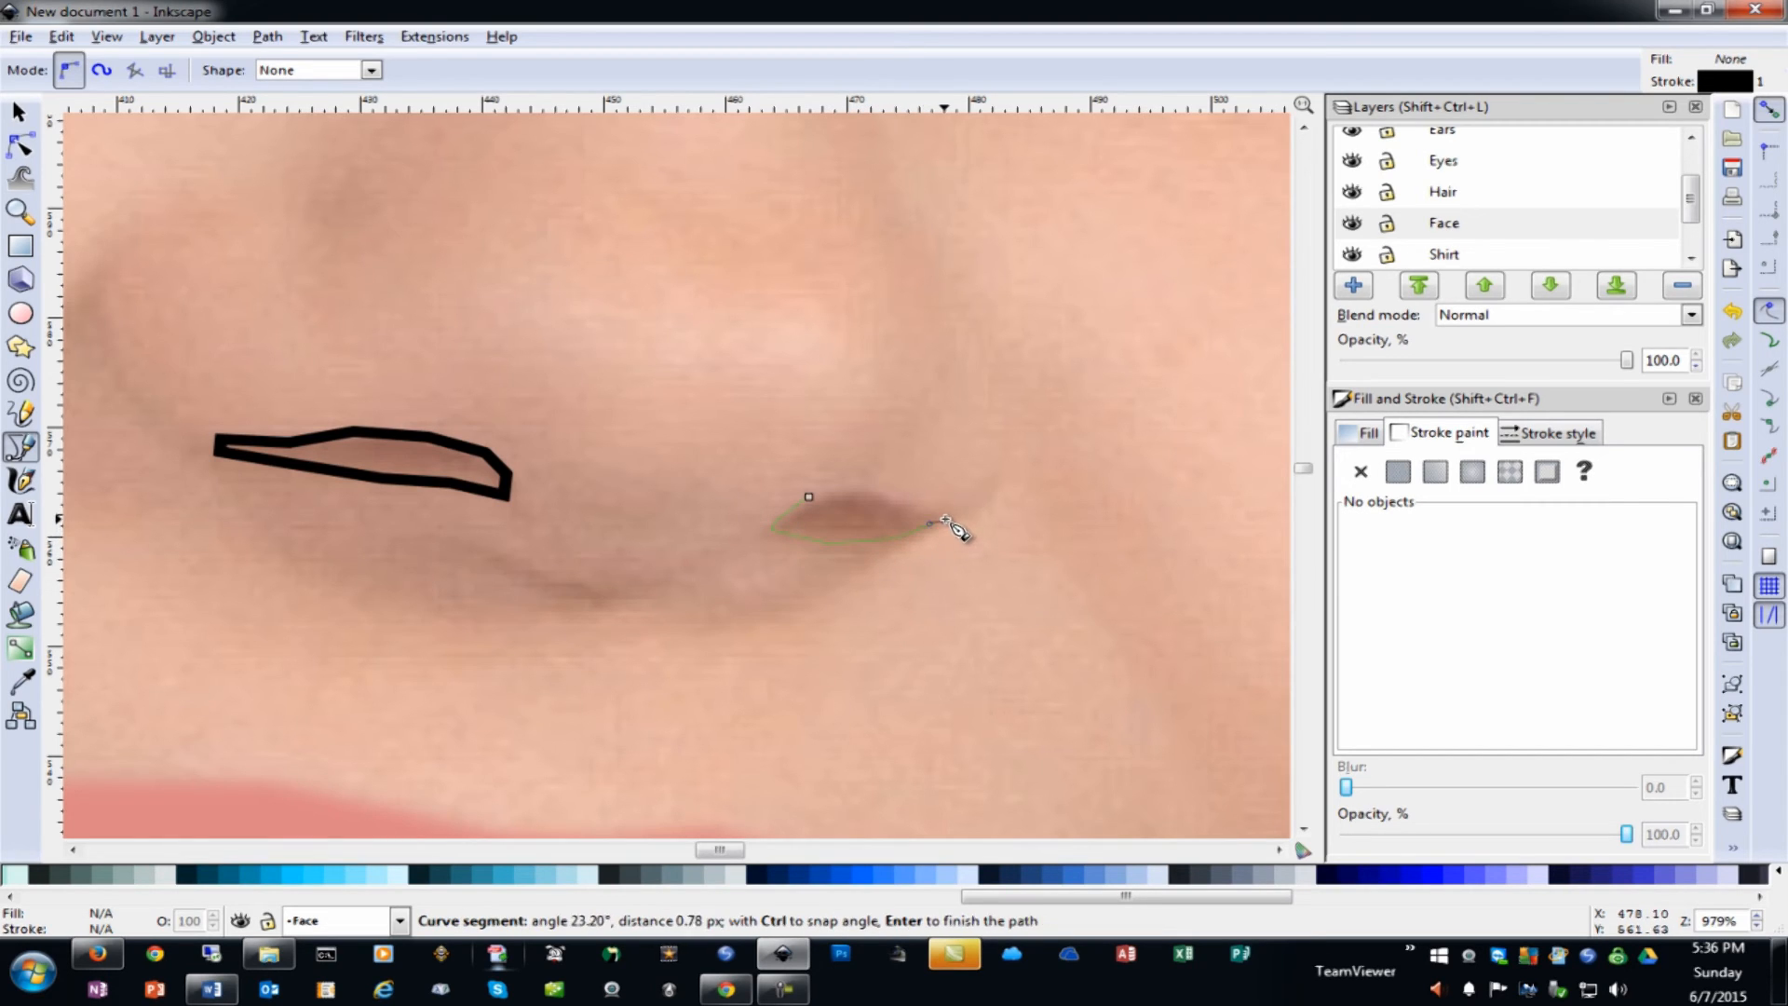
pyautogui.click(948, 517)
pyautogui.click(880, 500)
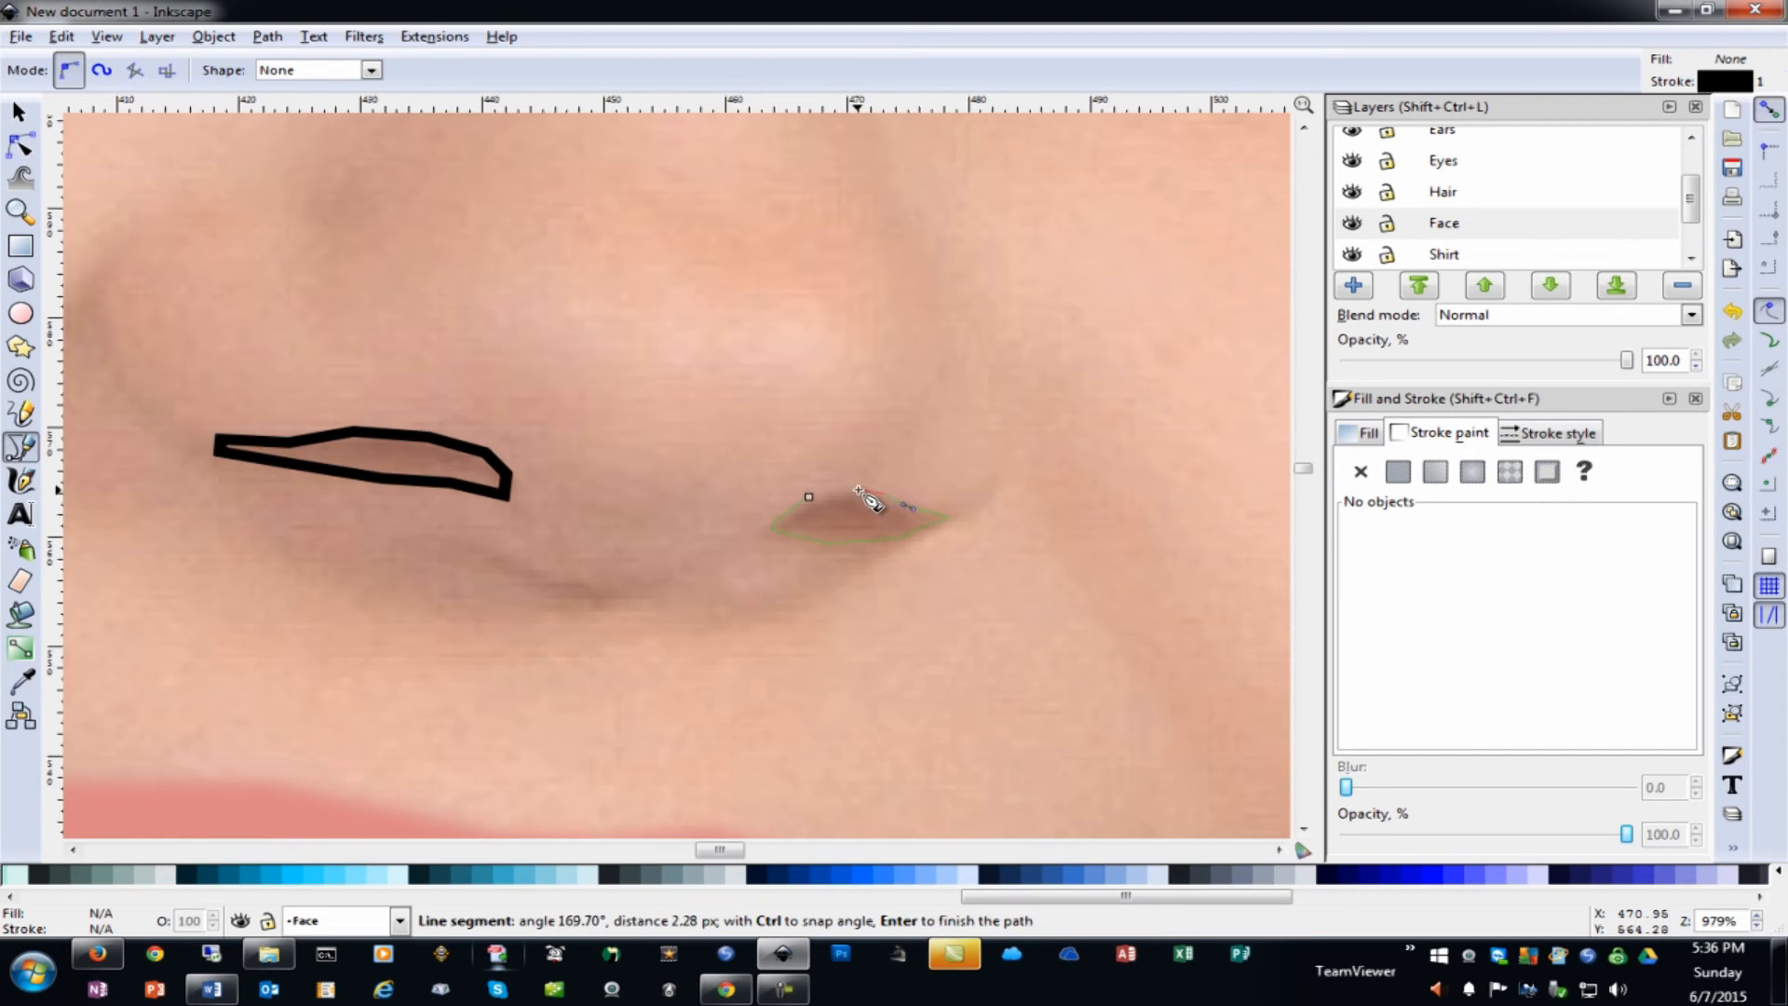
pyautogui.click(808, 496)
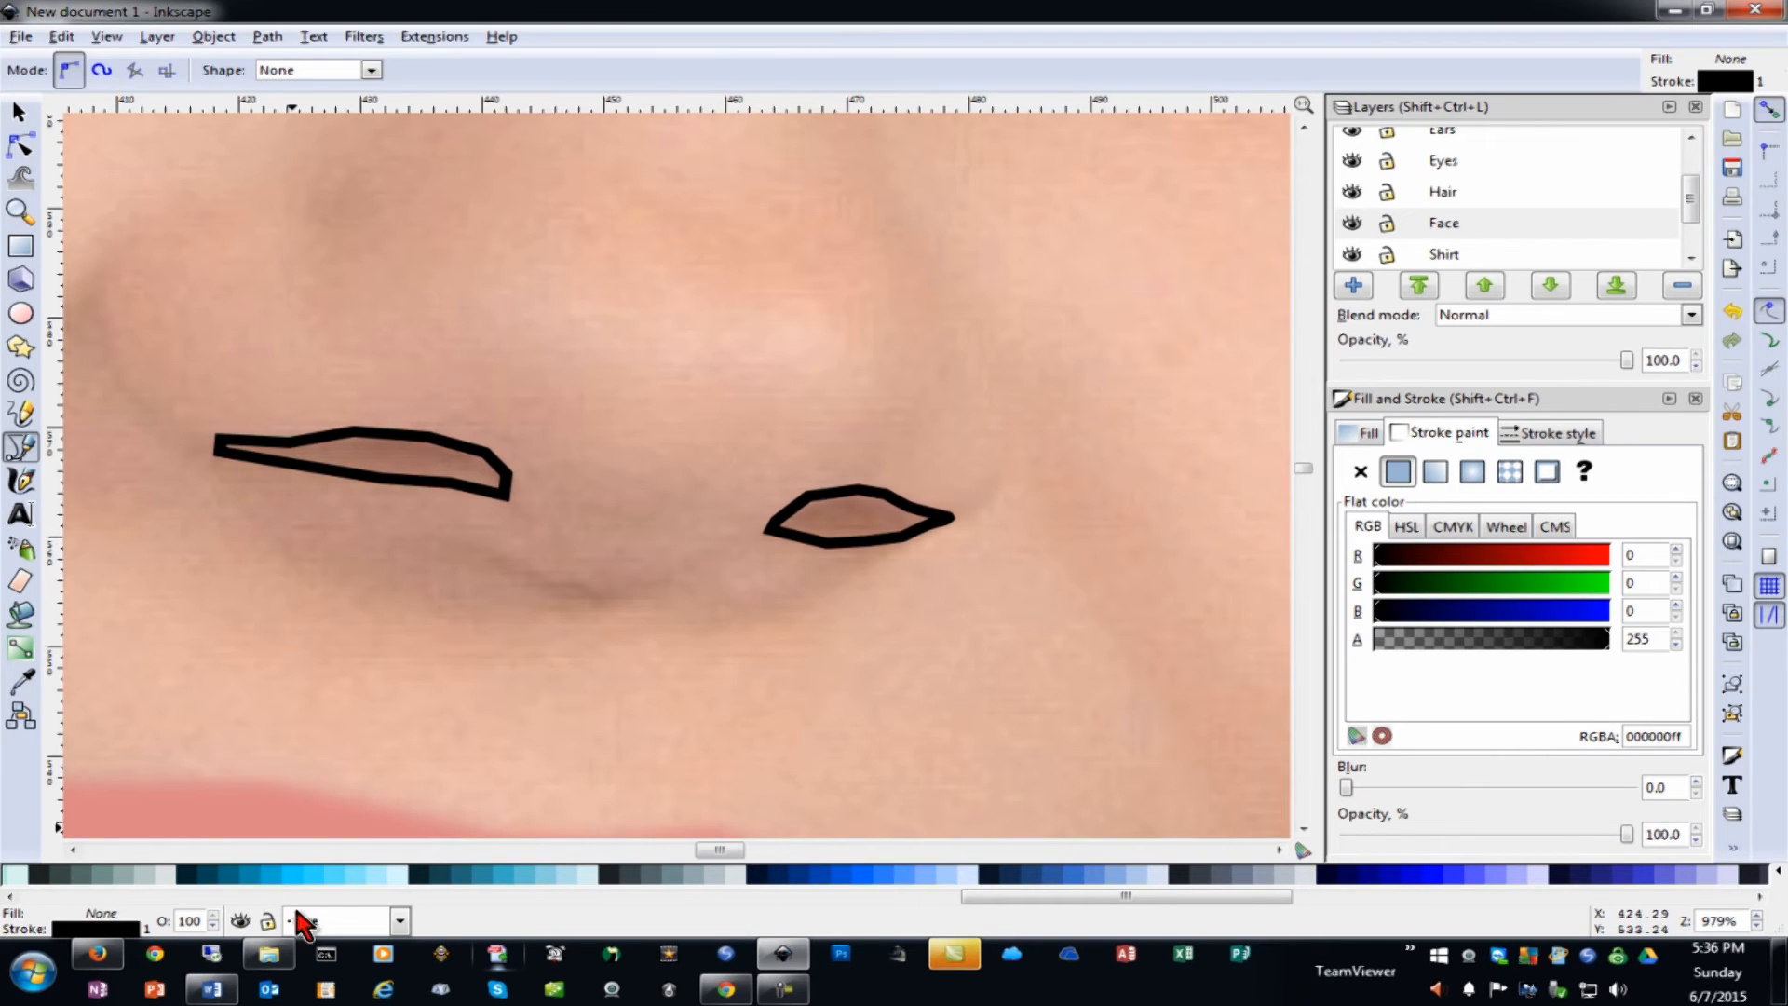
# Fill the right-hand nostril shape with the dark brown palette colour #6C5353
pyautogui.moveTo(984, 894); pyautogui.dragTo(500, 911)
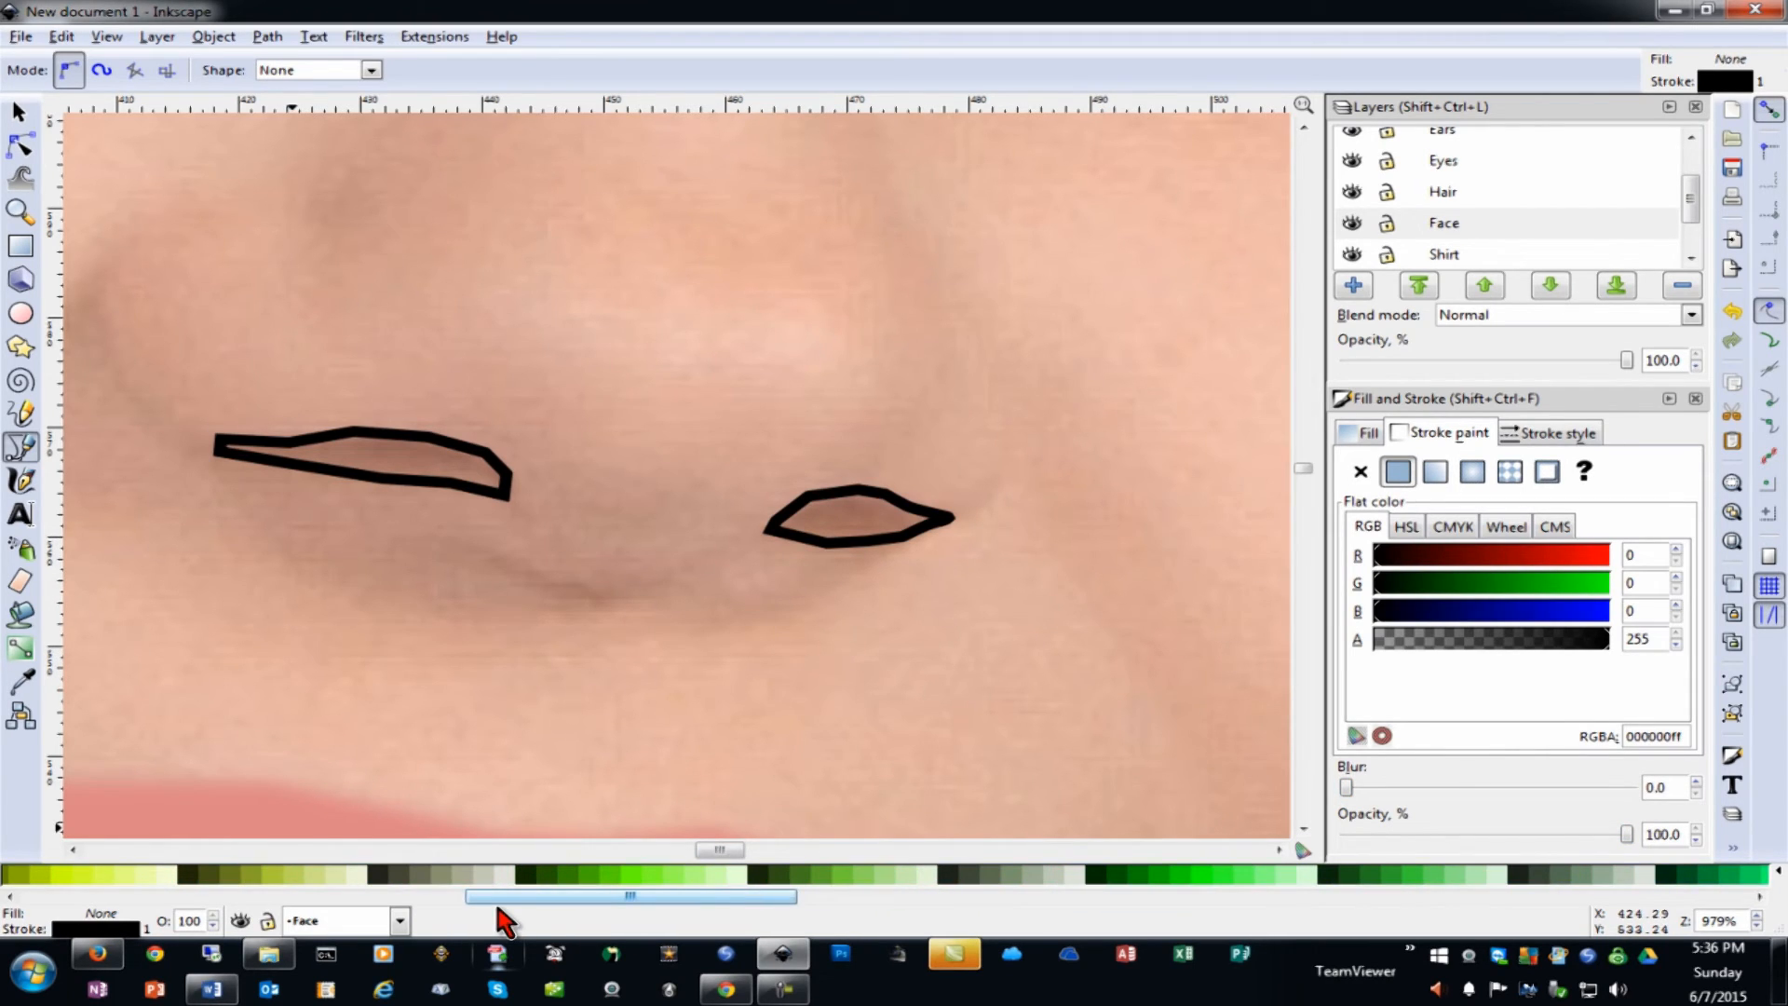
pyautogui.hscroll(-5, 493, 919)
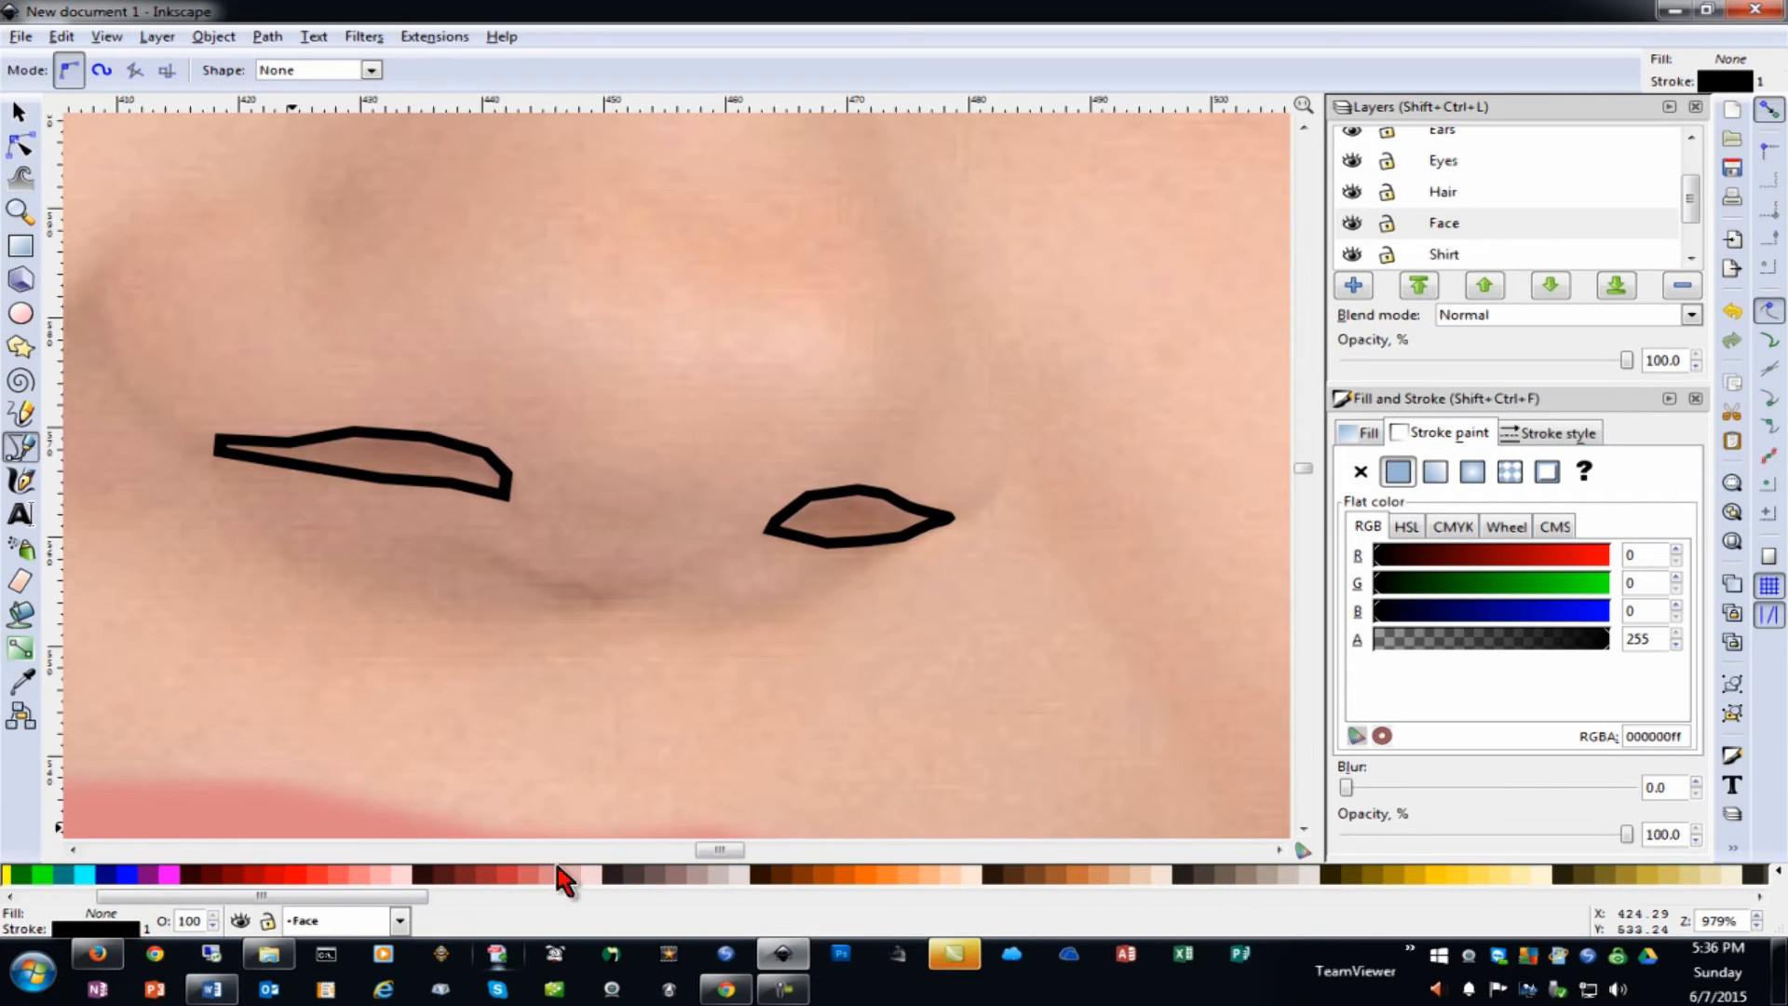
pyautogui.click(699, 877)
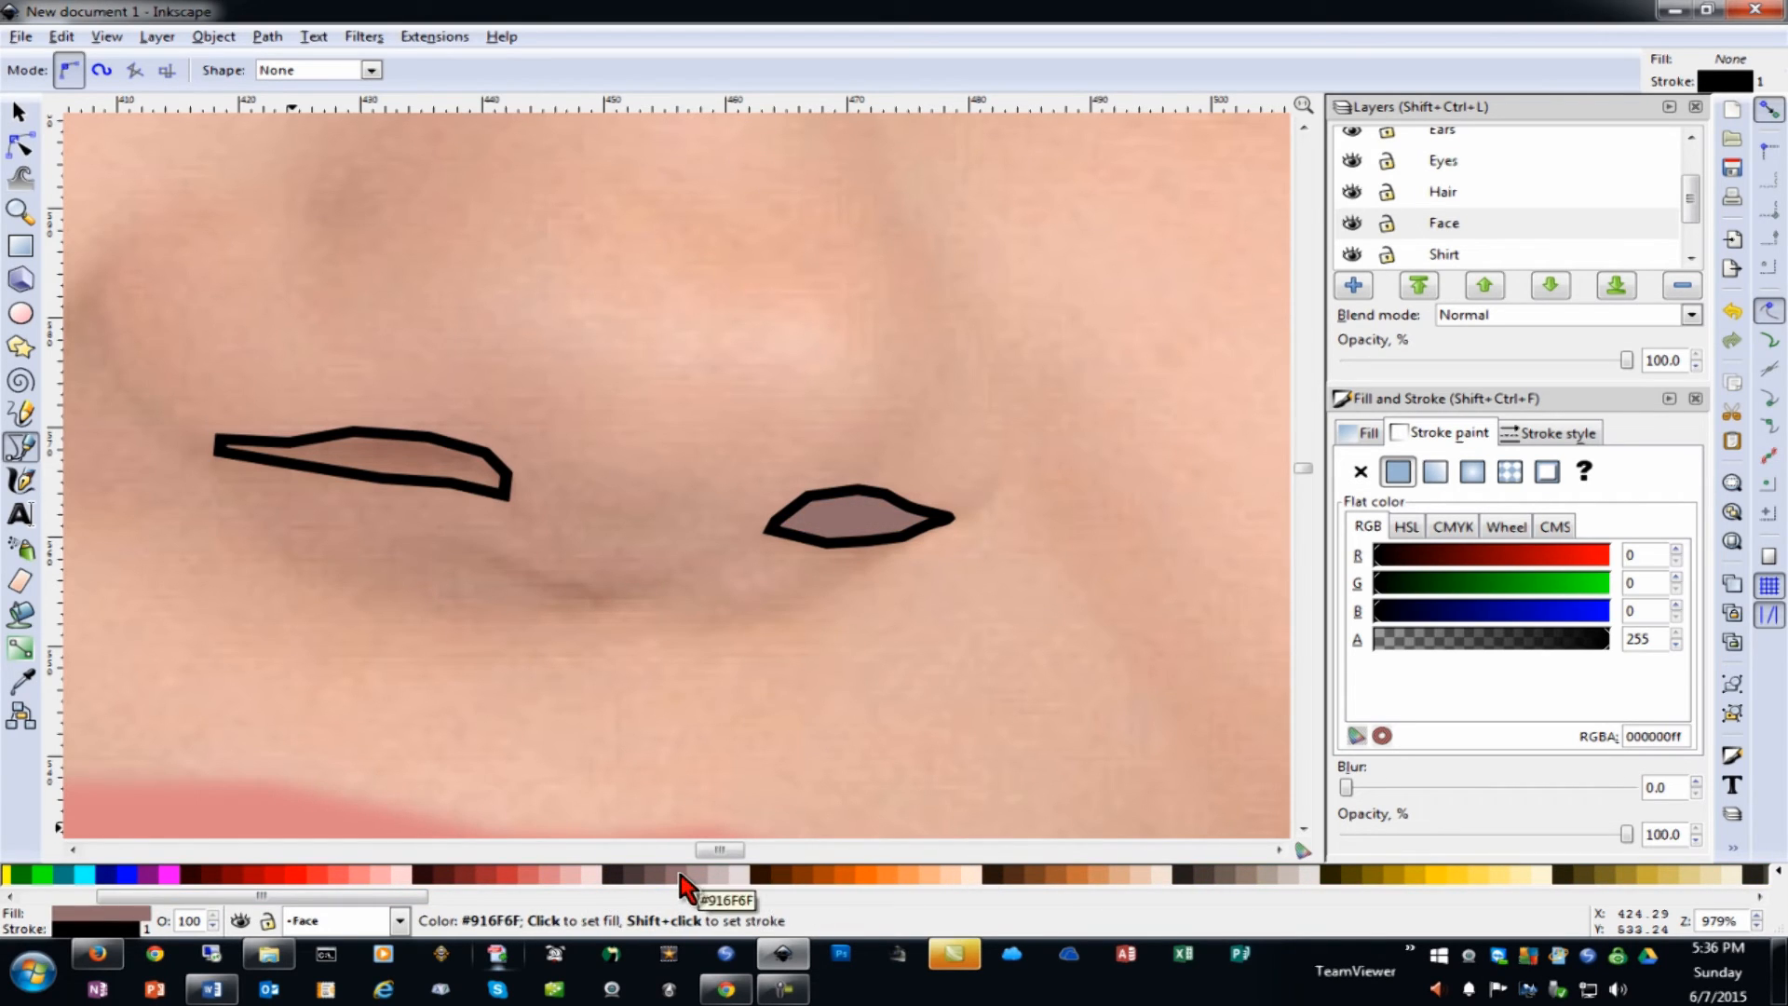
pyautogui.click(658, 877)
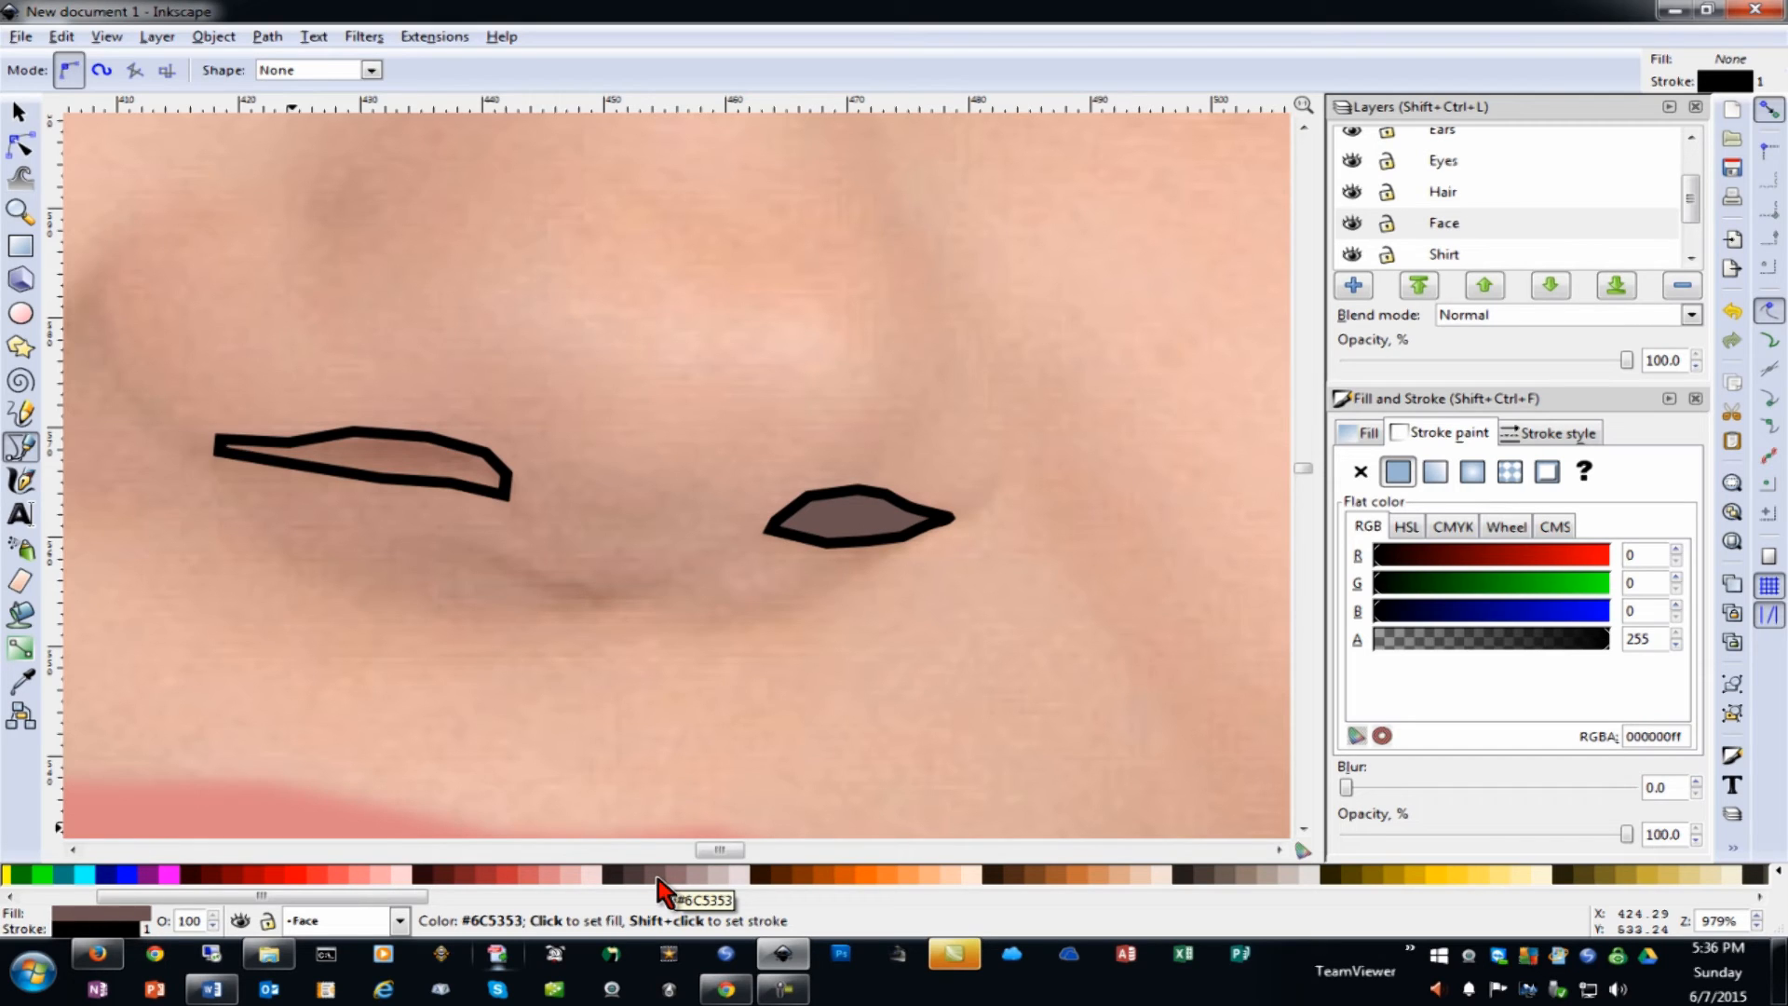
pyautogui.moveTo(1681, 184); pyautogui.dragTo(1692, 235)
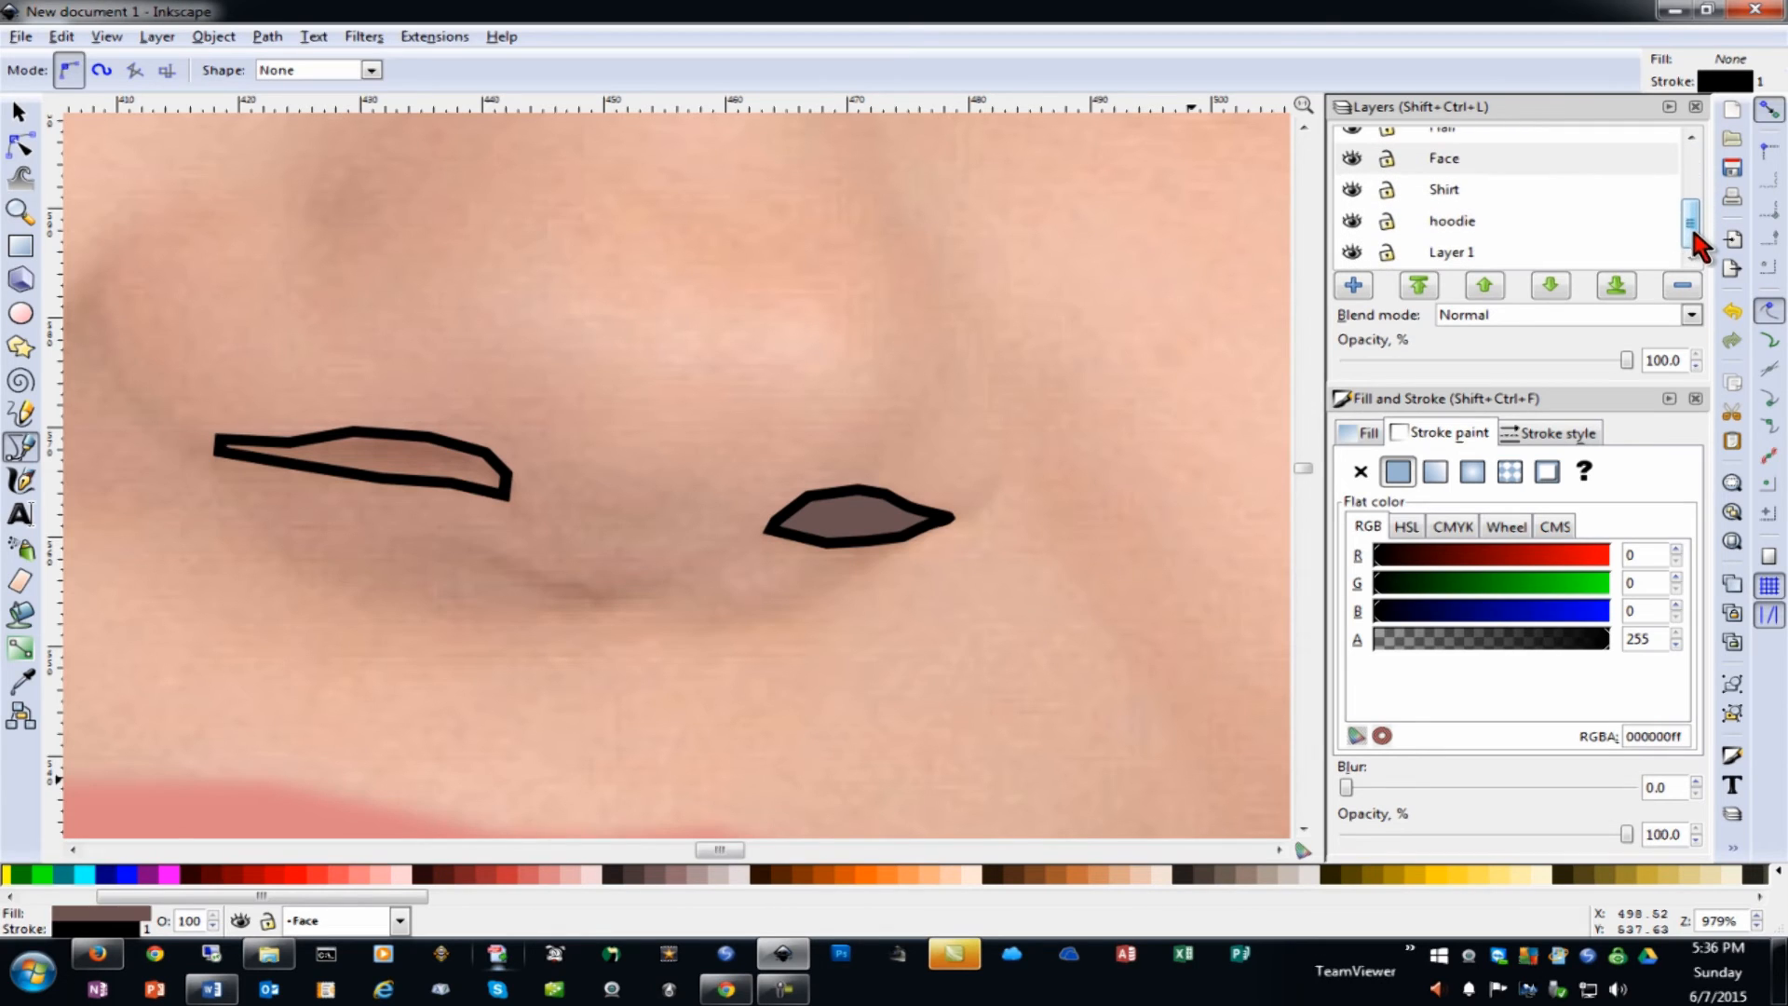
pyautogui.click(1352, 287)
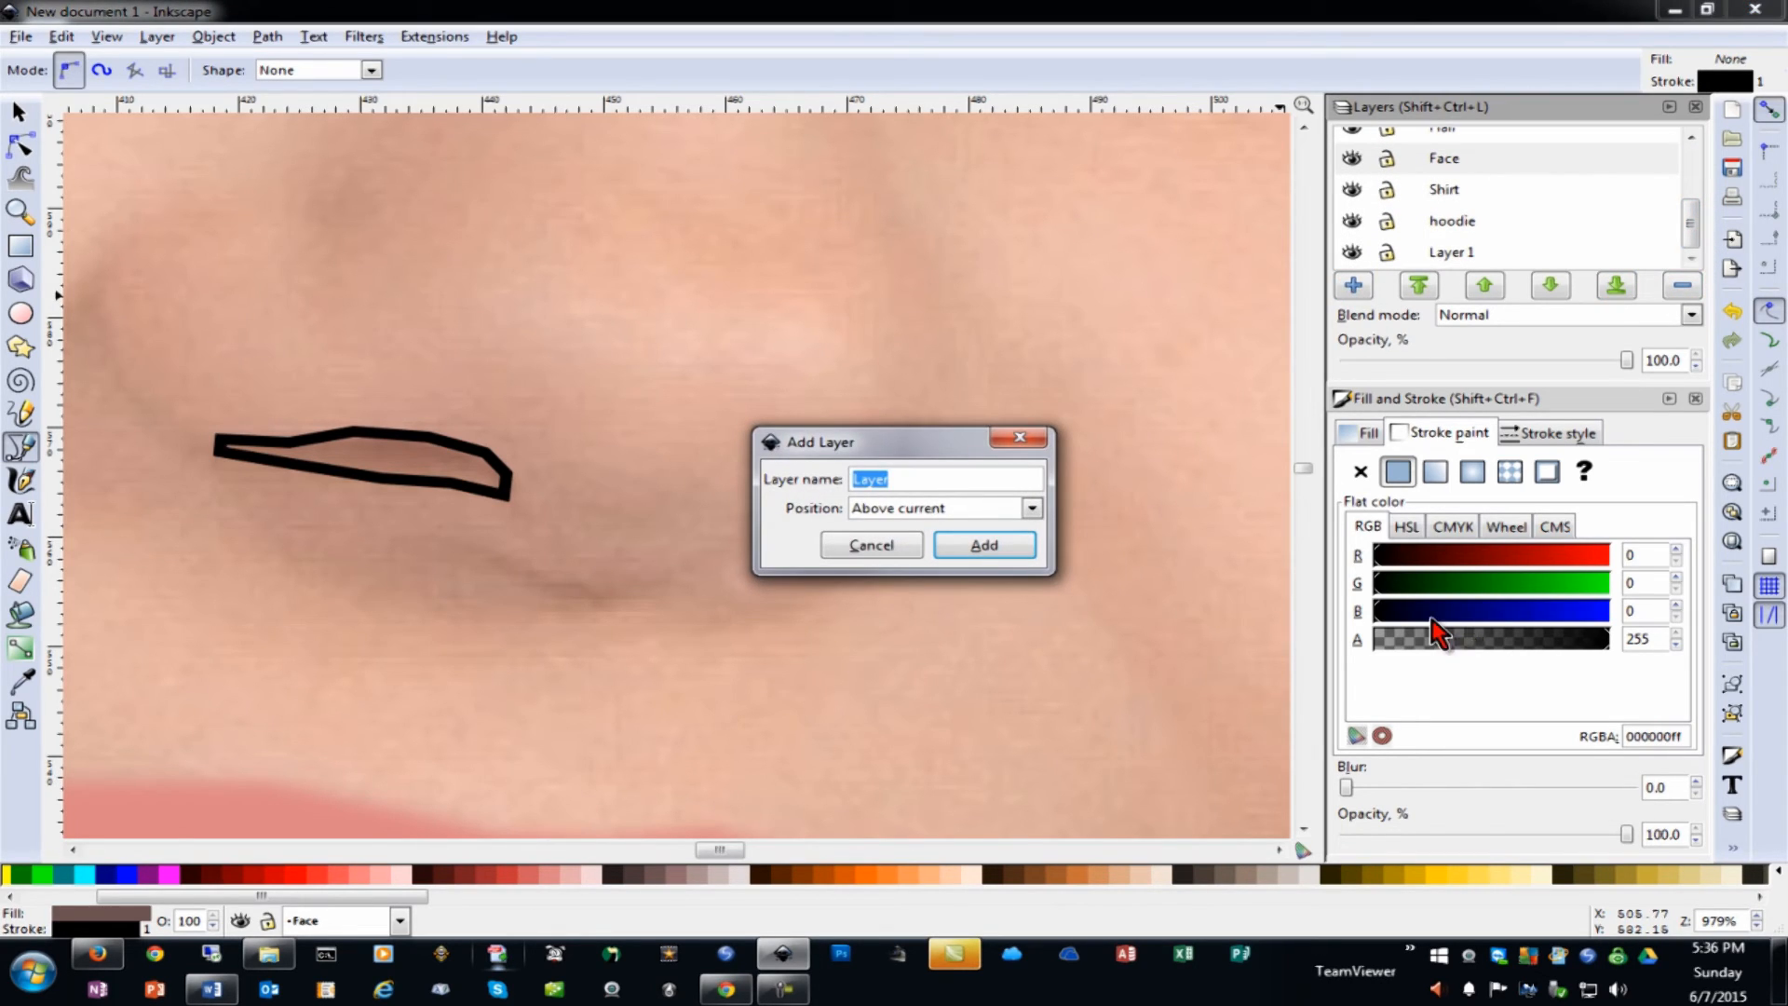
pyautogui.click(870, 545)
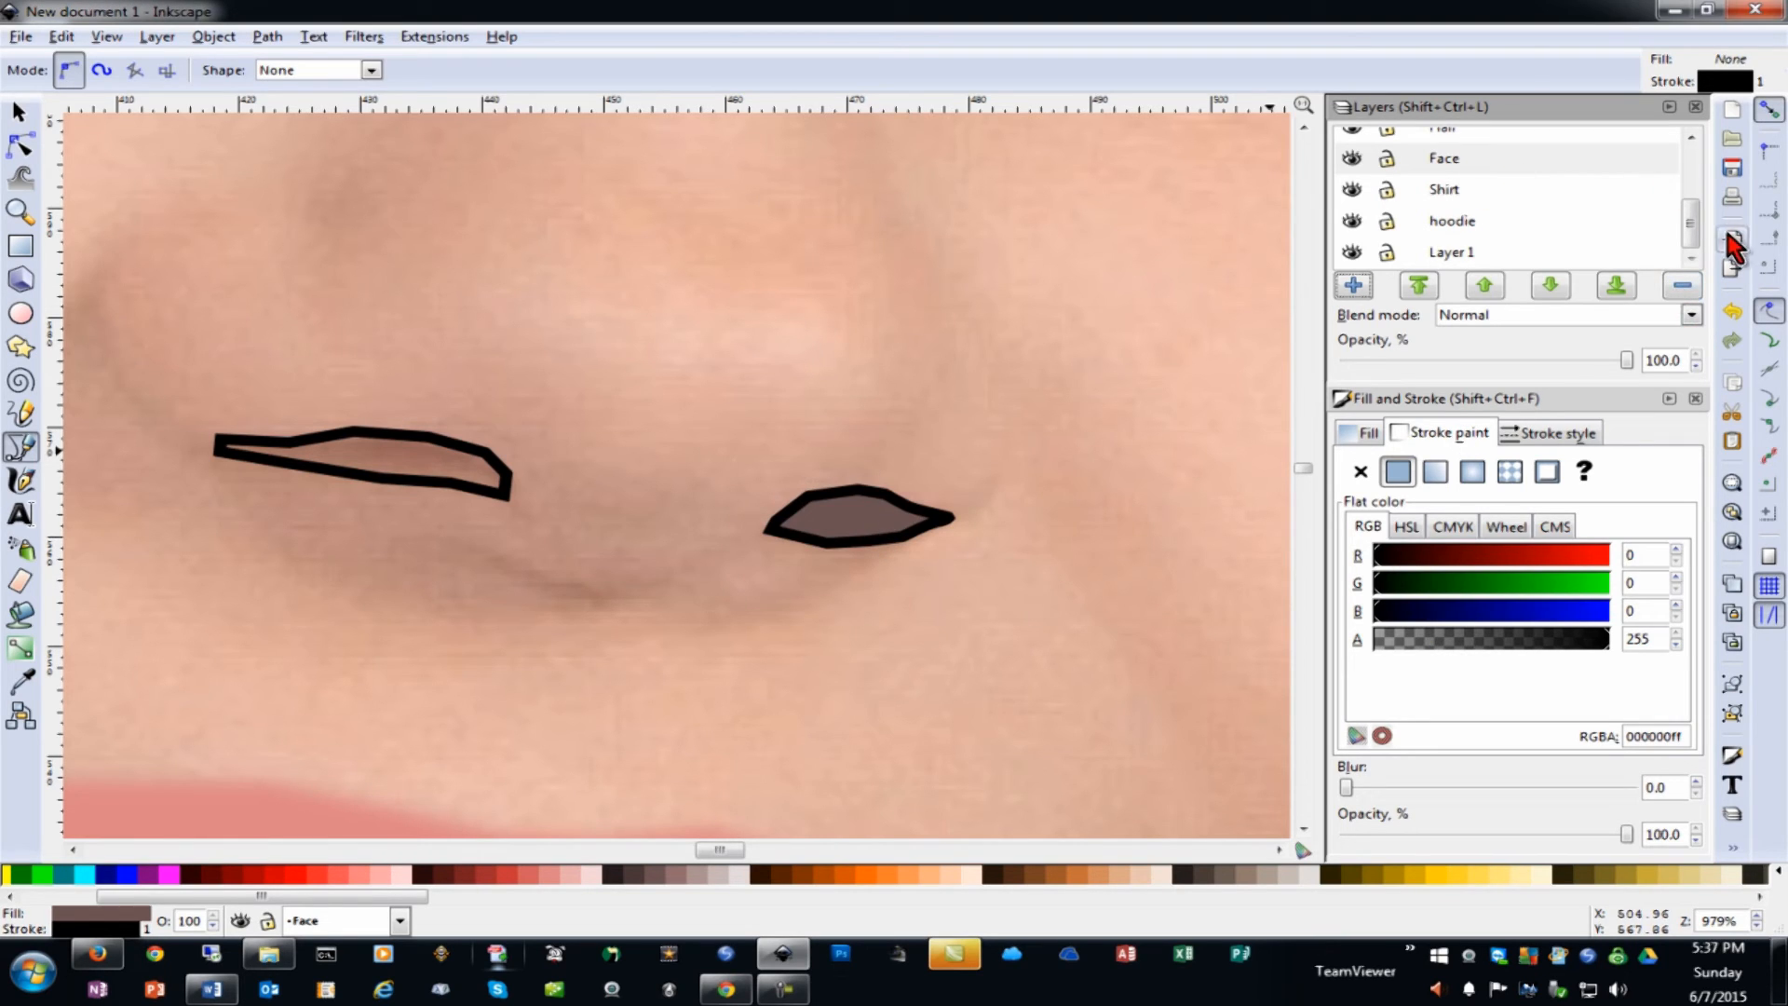
# Move both nostril shapes from the Face layer to the Facial Features layer and reposition them over the photo's nostrils
pyautogui.scroll(2, 1692, 227)
pyautogui.moveTo(1690, 184); pyautogui.dragTo(1684, 159)
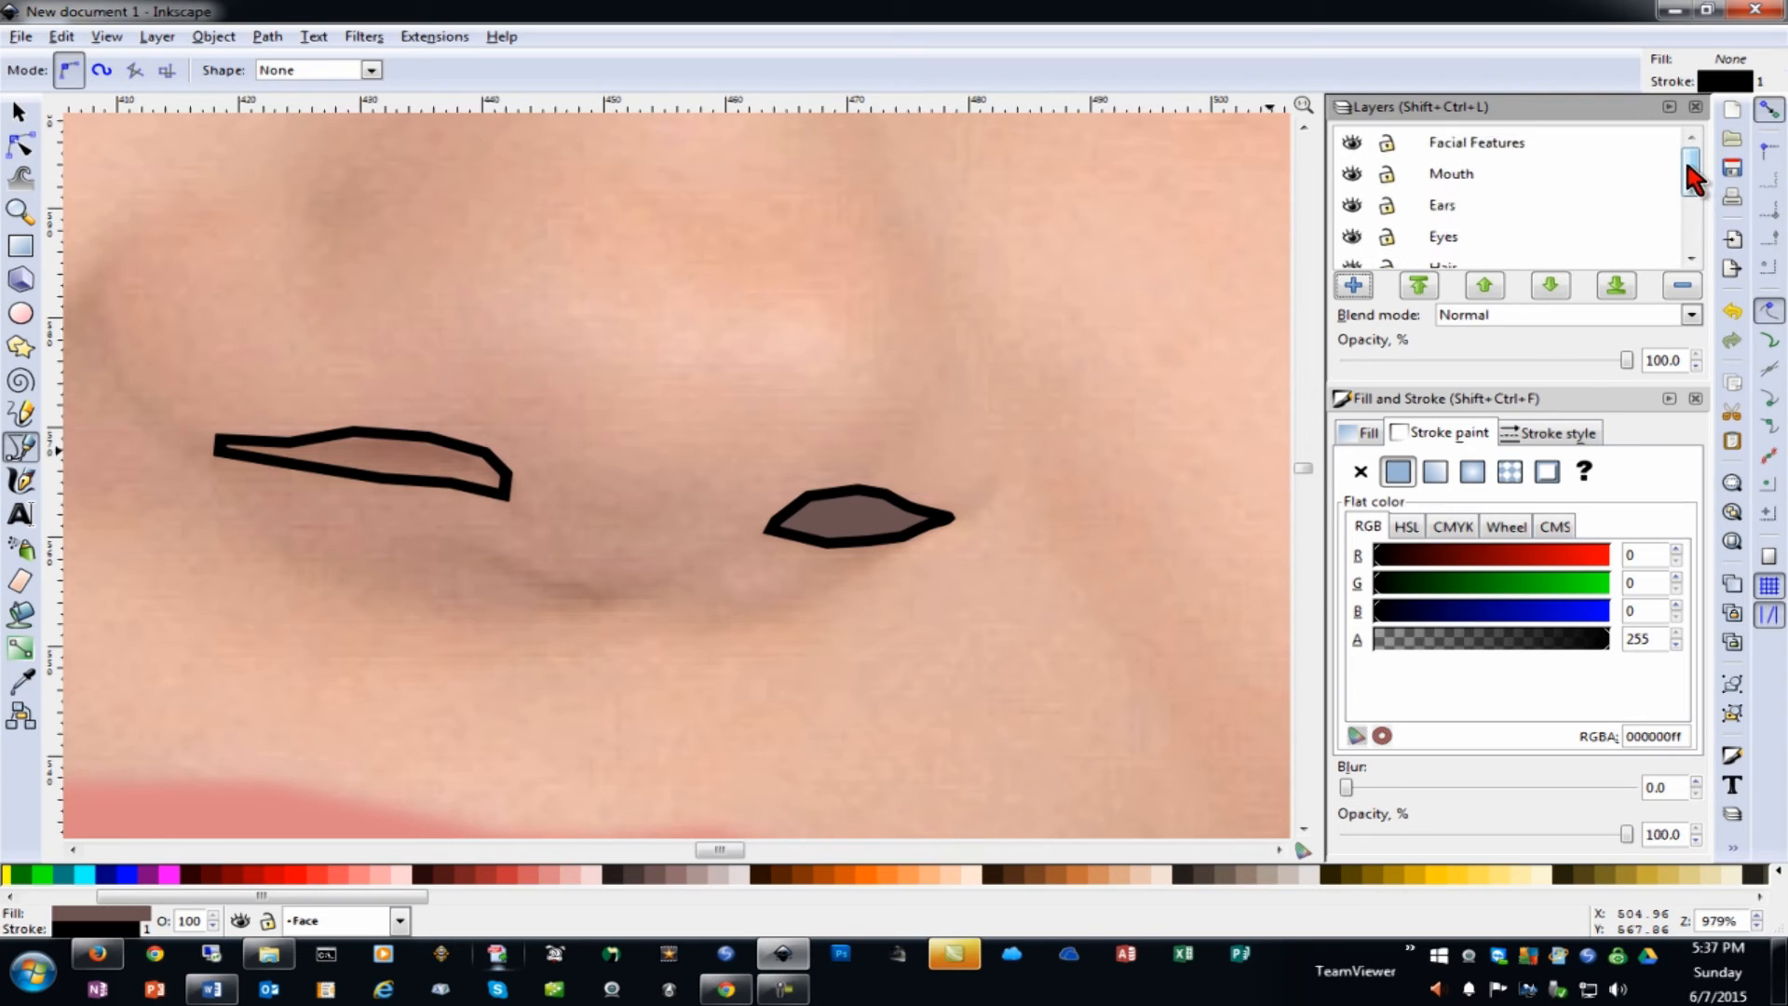
pyautogui.click(1573, 148)
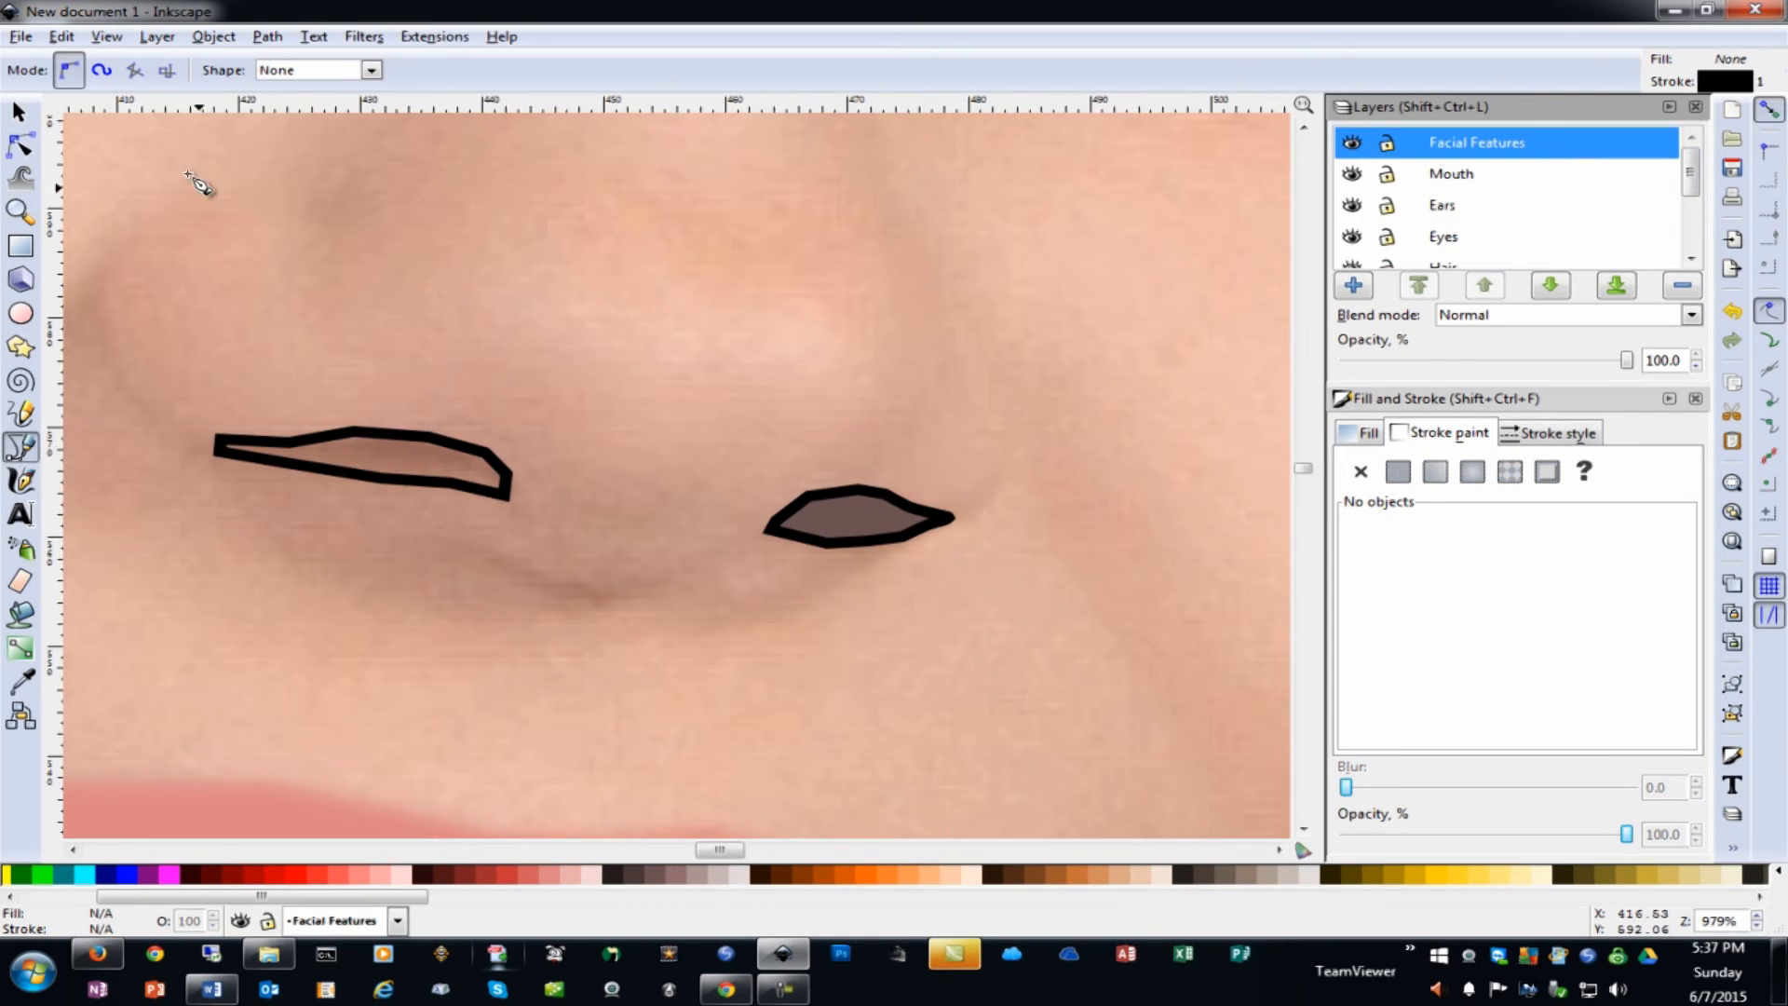
pyautogui.click(19, 112)
pyautogui.click(300, 442)
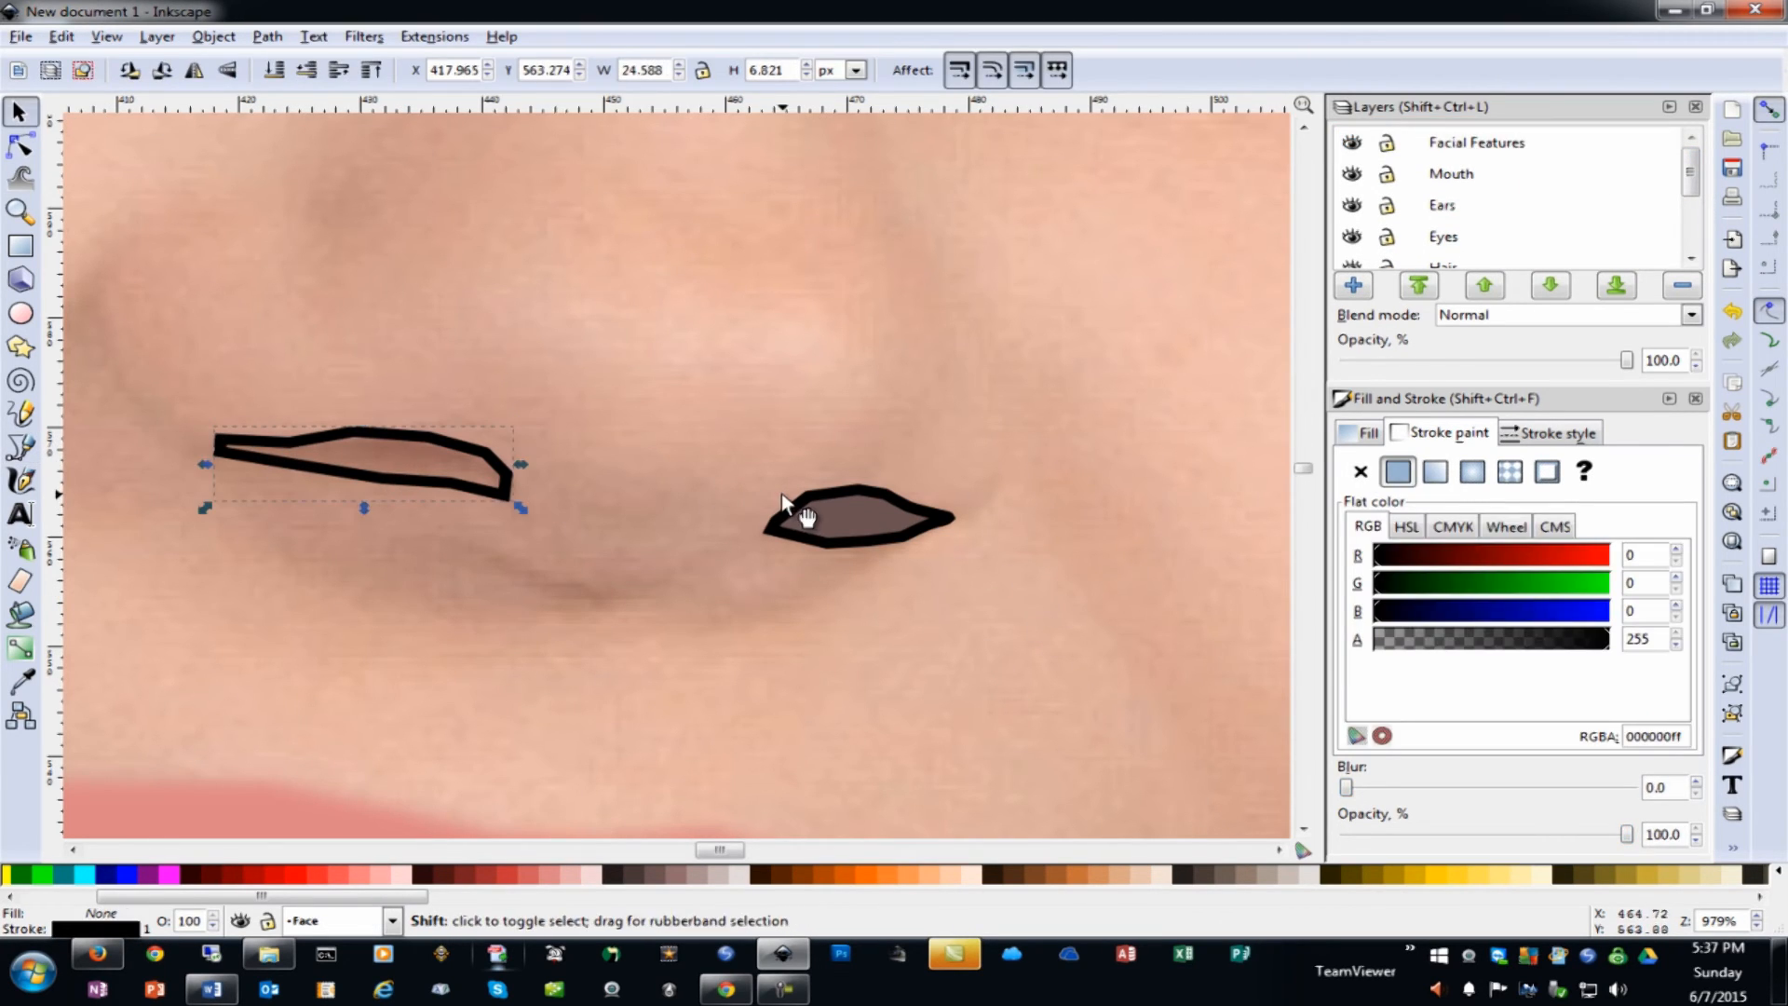
pyautogui.keyDown('shift'); pyautogui.click(801, 512); pyautogui.keyUp('shift')
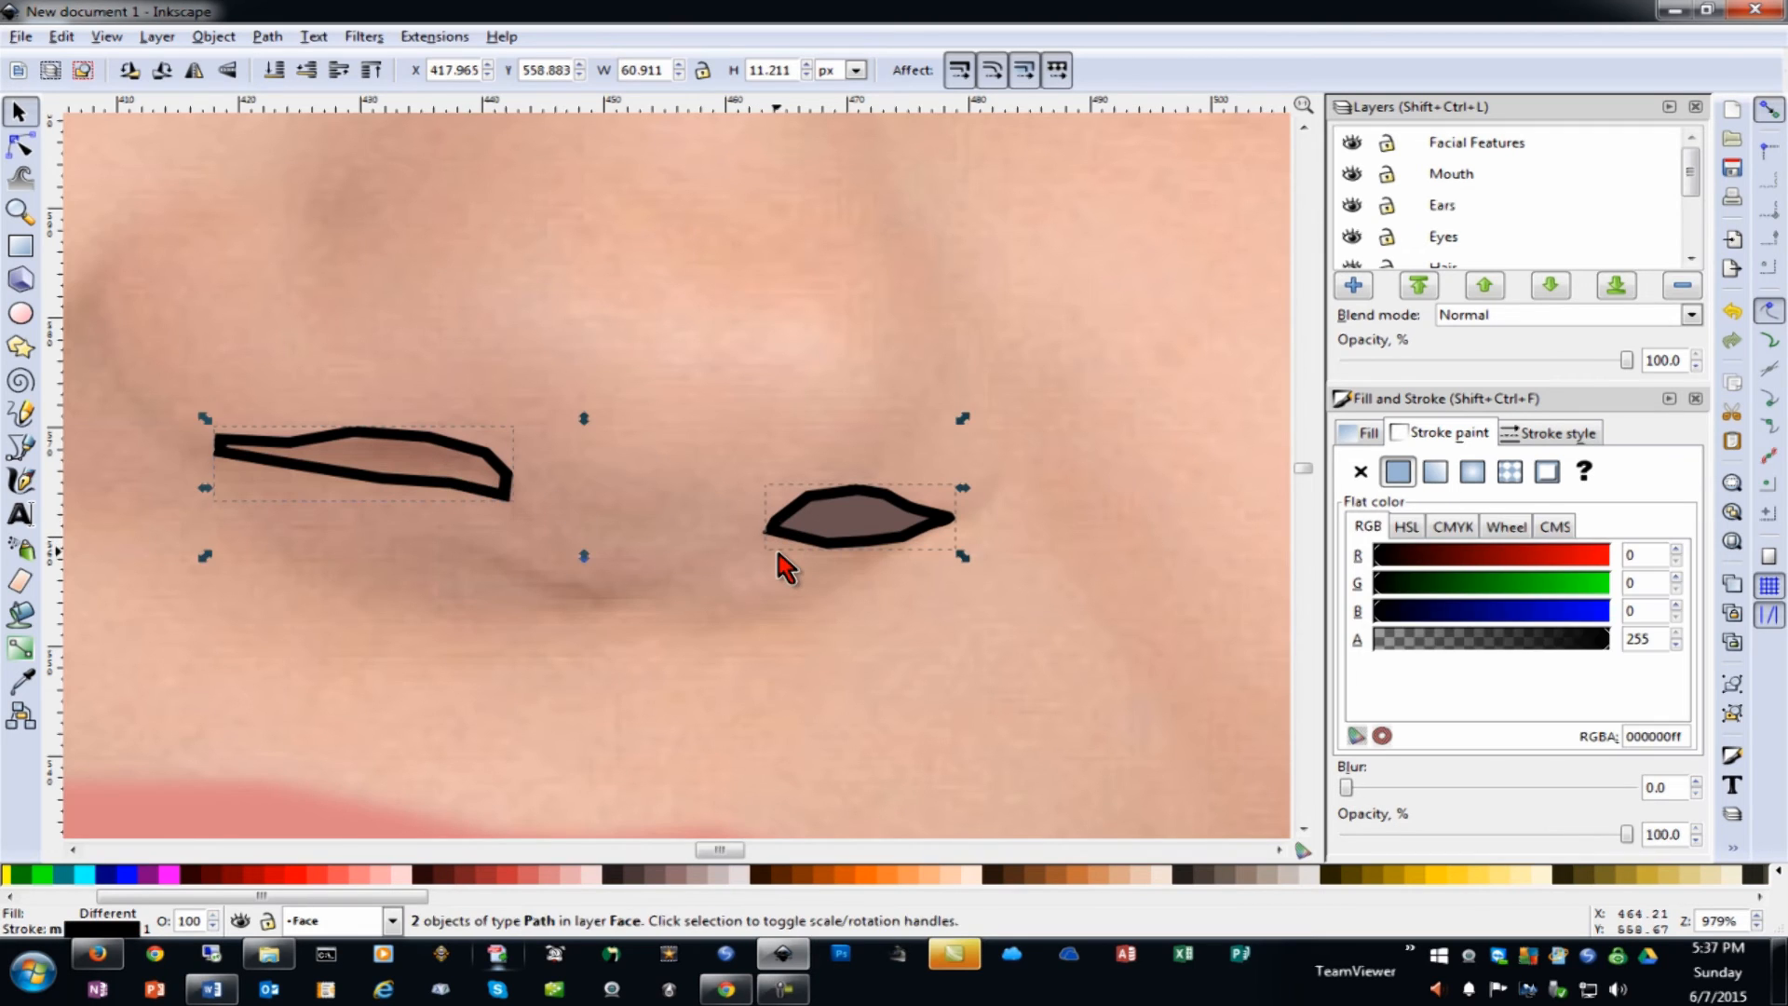
pyautogui.press('Delete')
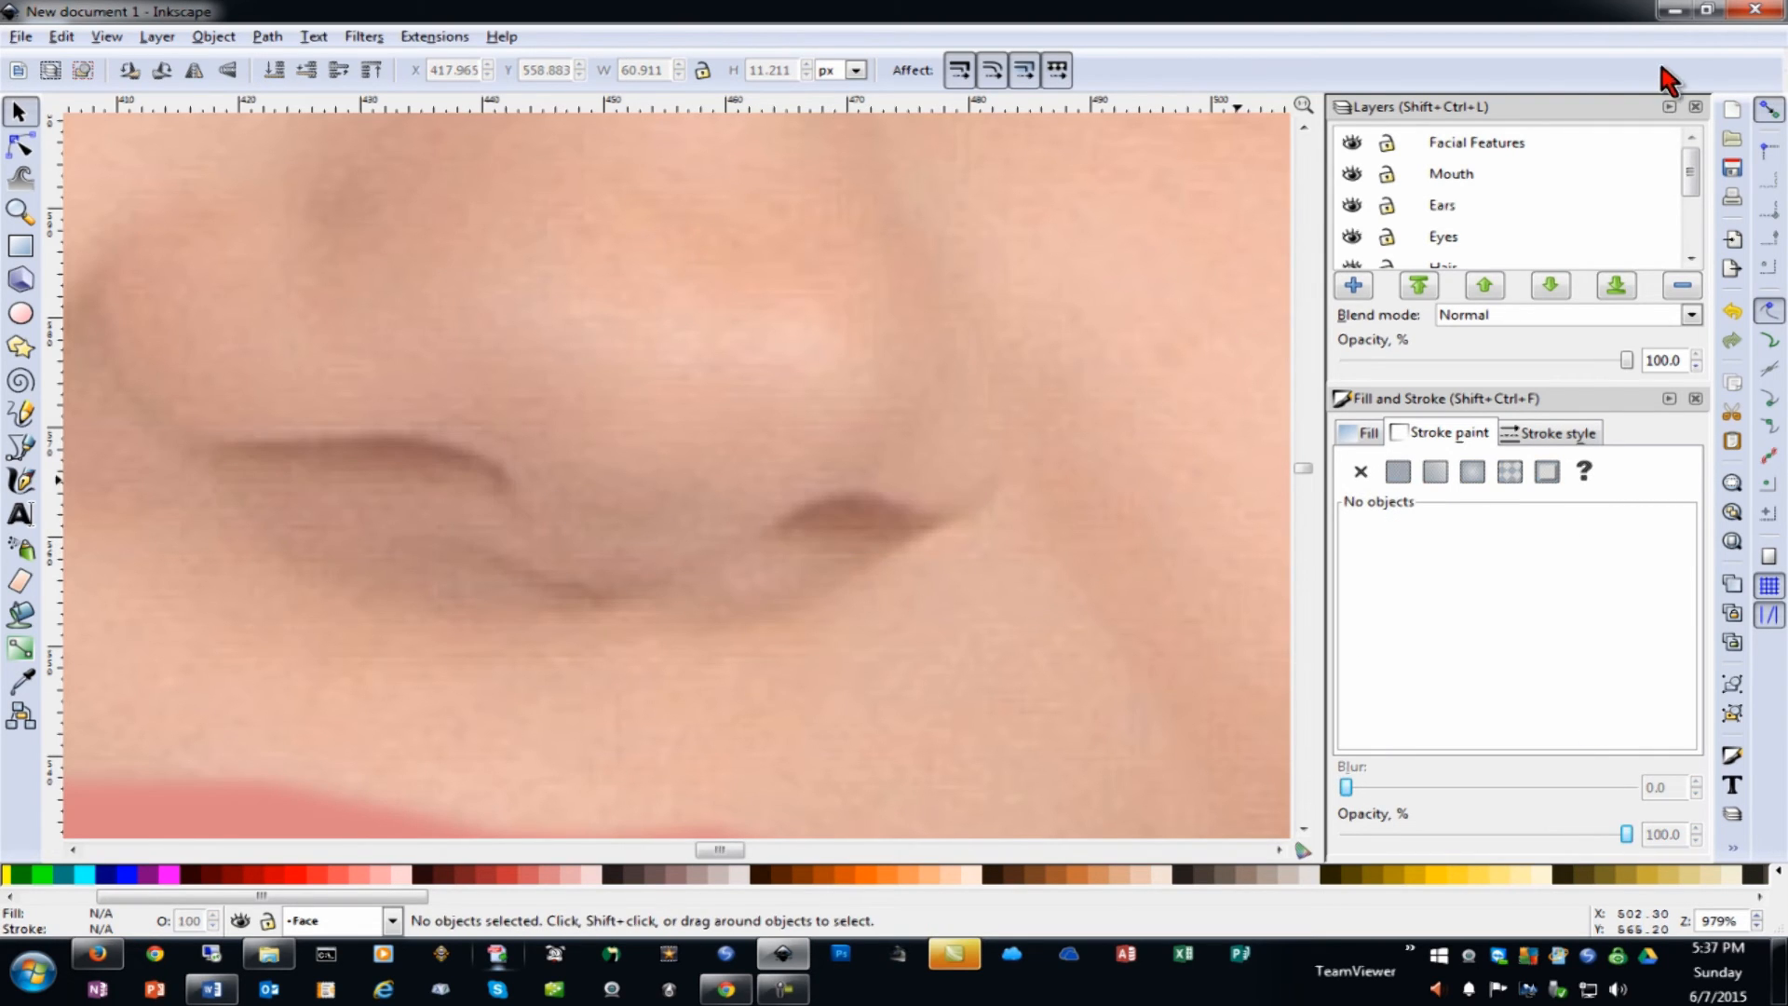
pyautogui.click(1464, 152)
pyautogui.hotkey('ctrl', 'z')
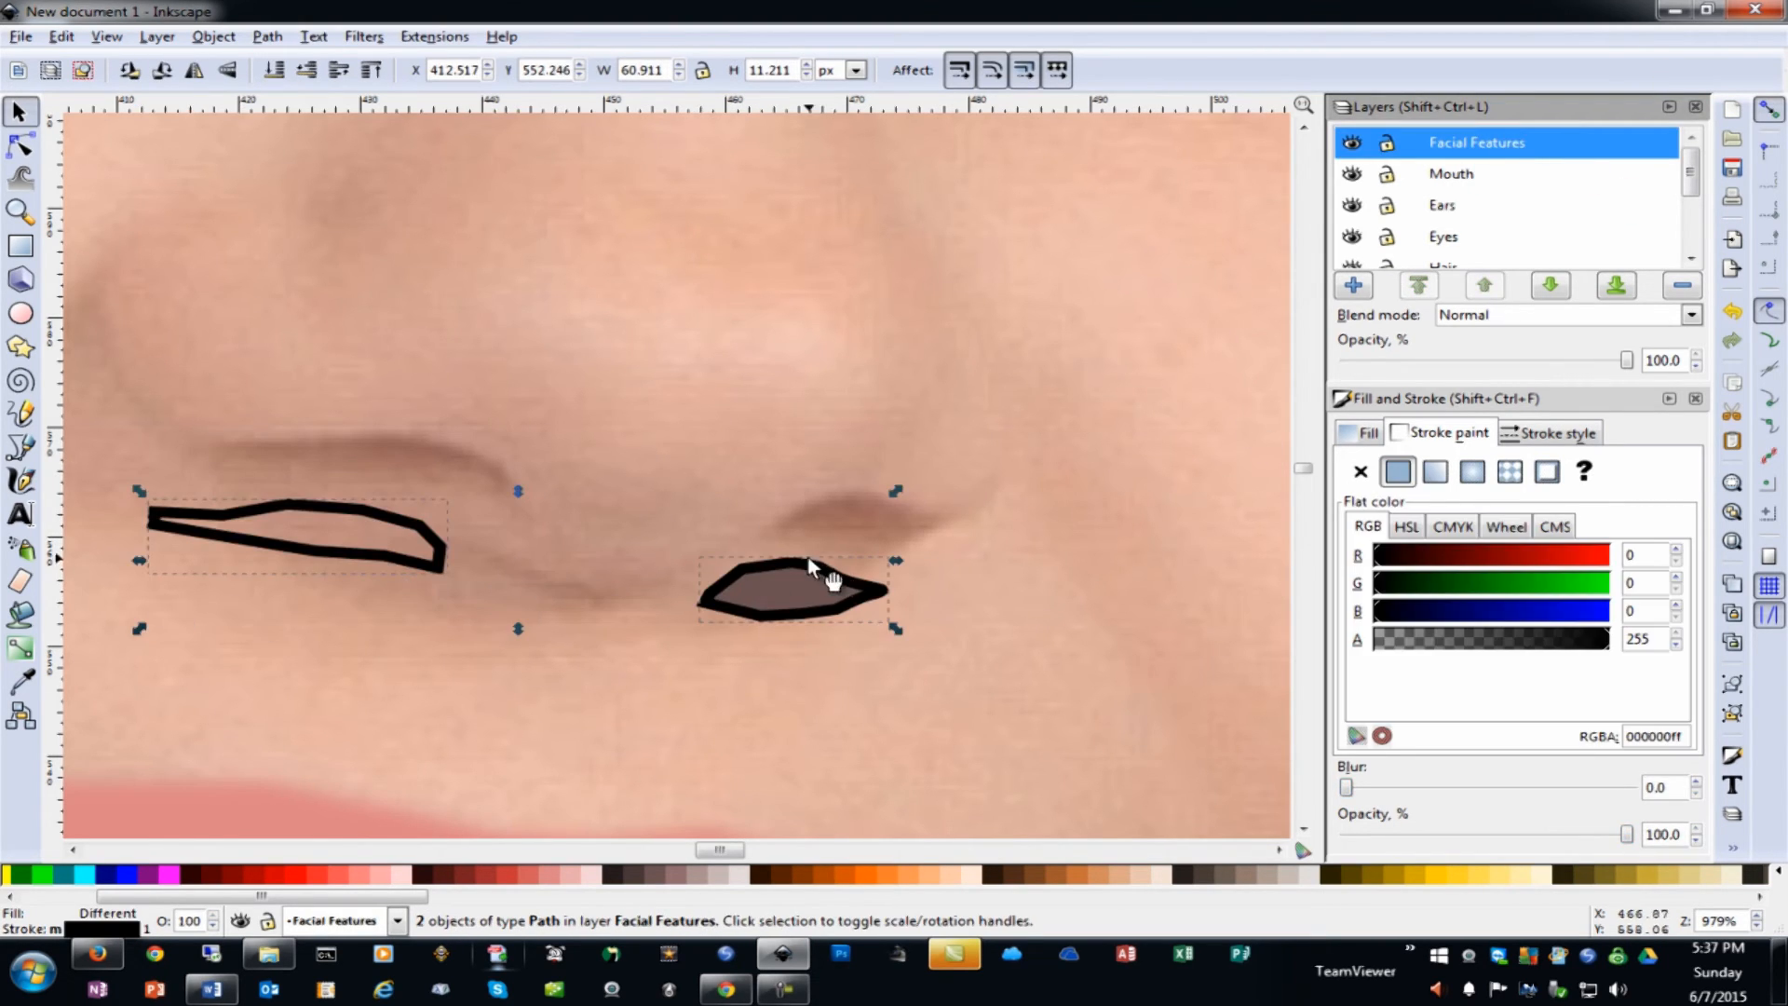
pyautogui.moveTo(807, 557)
pyautogui.mouseDown()
pyautogui.moveTo(819, 583)
pyautogui.moveTo(825, 543)
pyautogui.mouseUp()
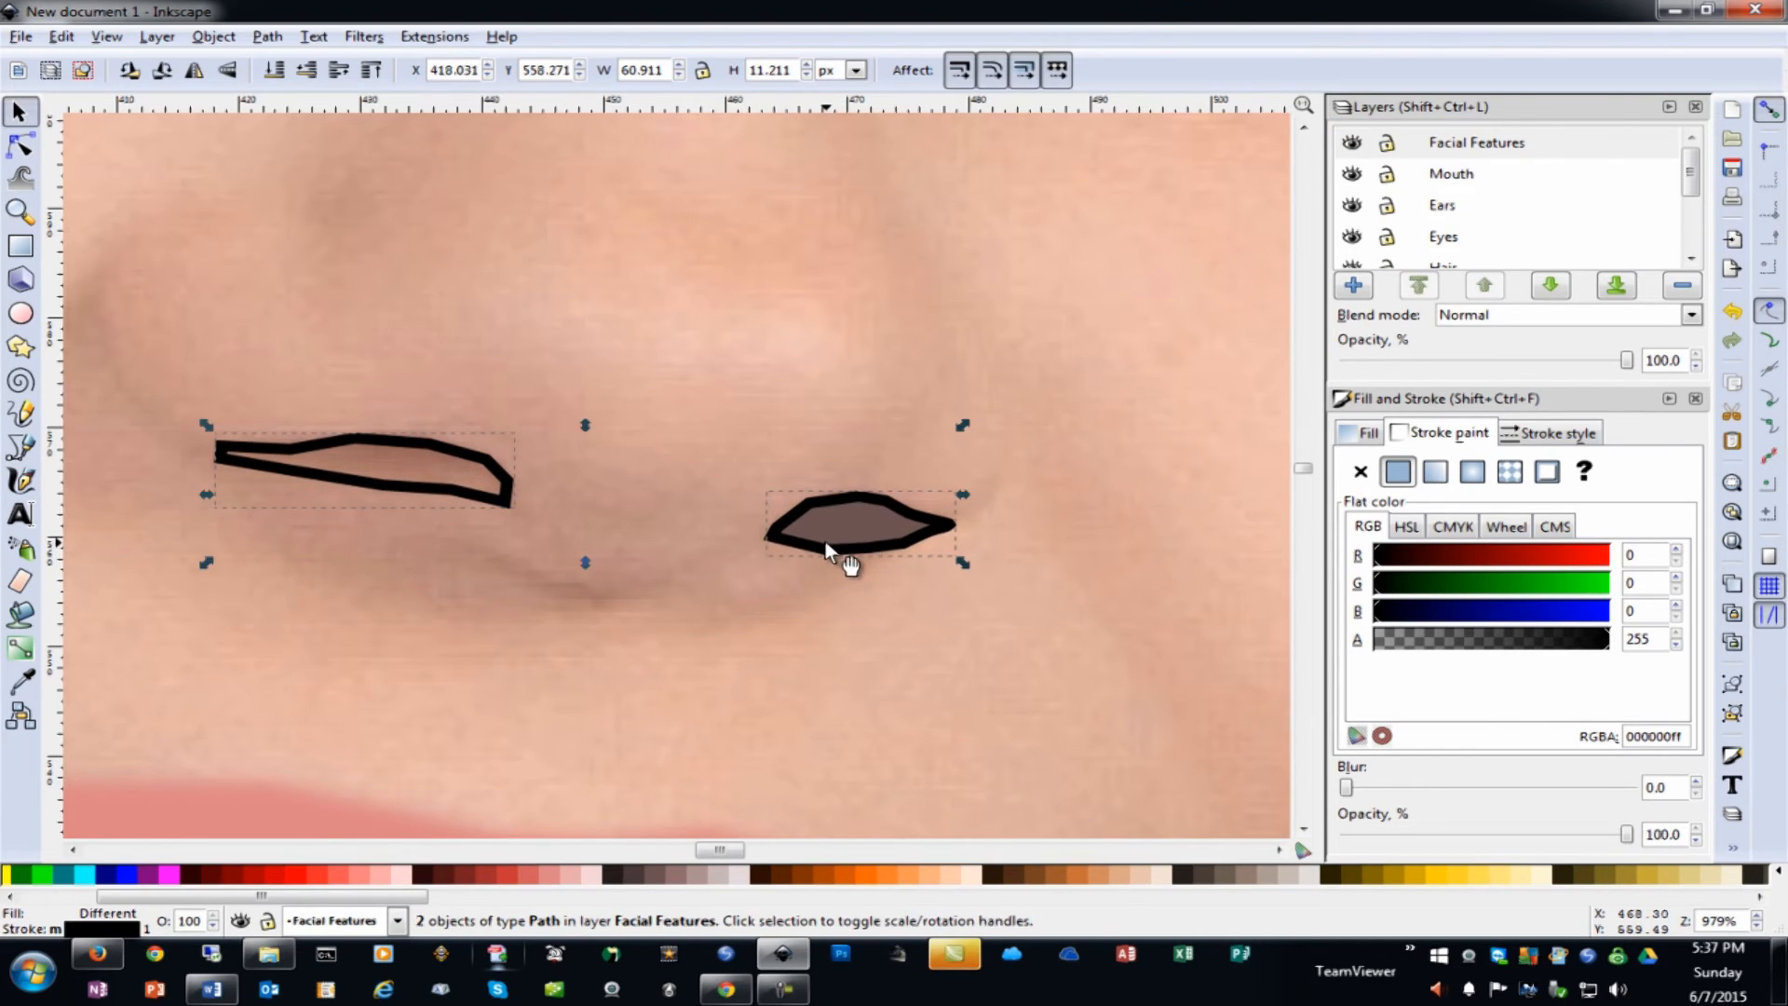
# Fill both nostril shapes with the dark brown #6C5353 and remove their black stroke
pyautogui.click(656, 876)
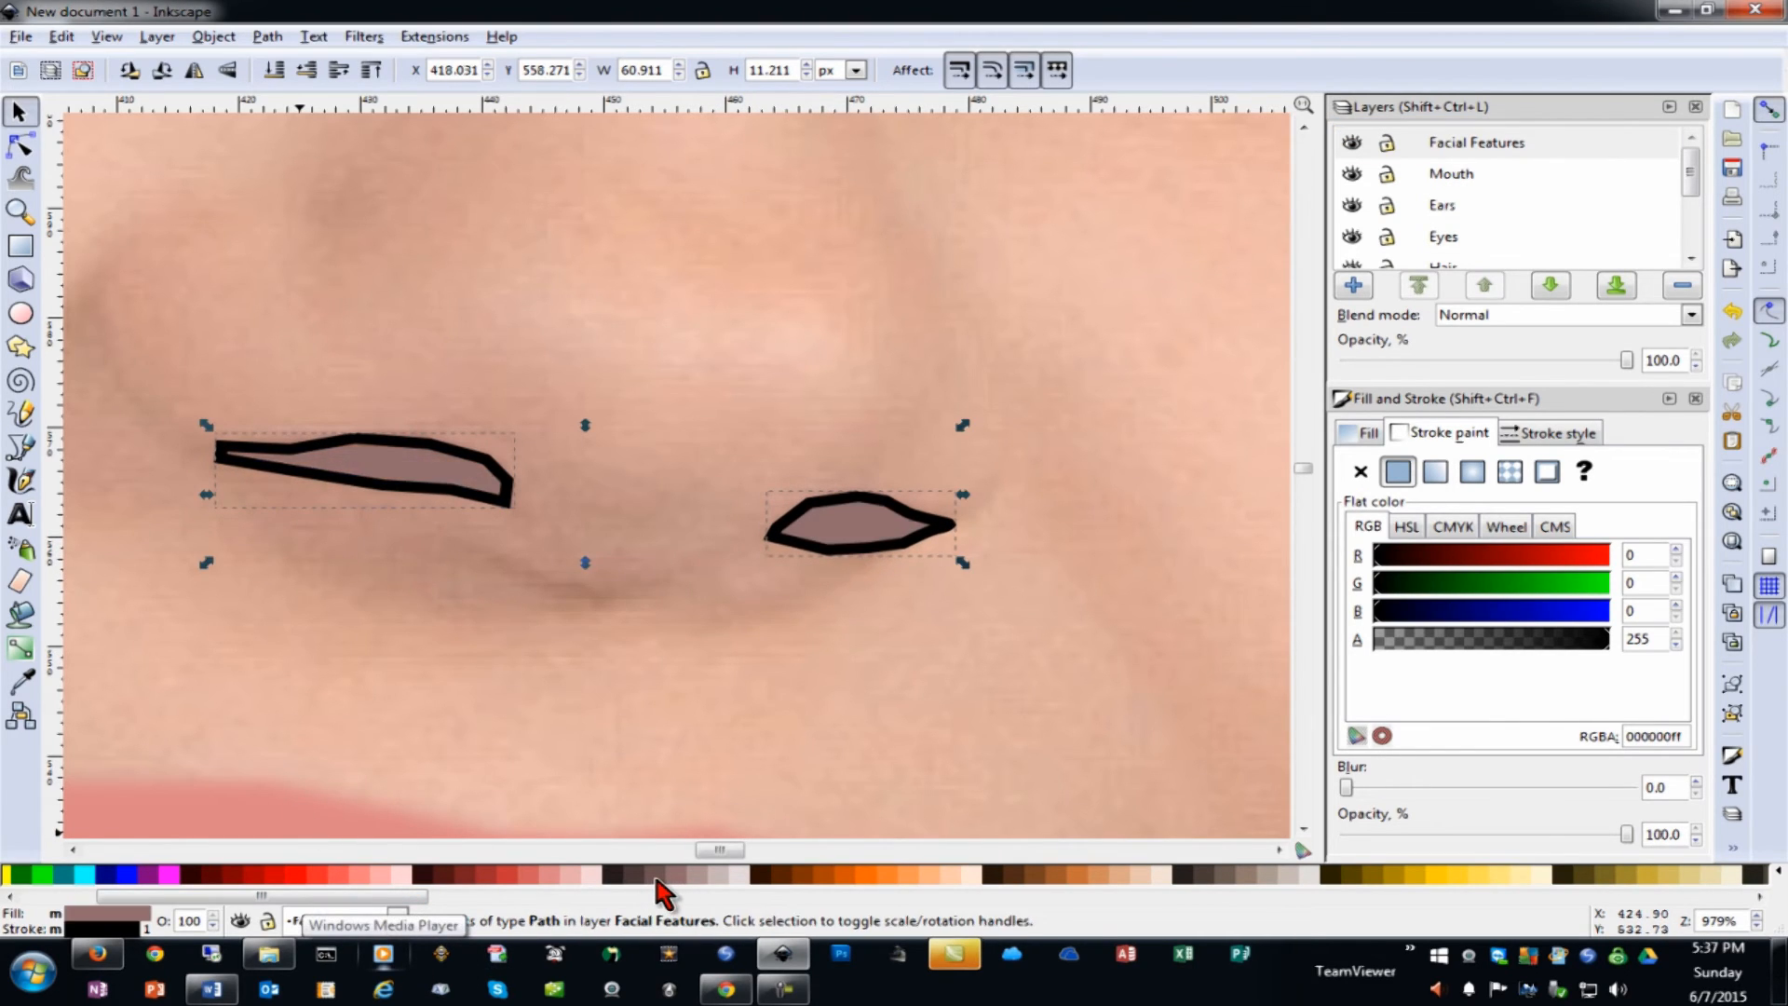
pyautogui.click(668, 876)
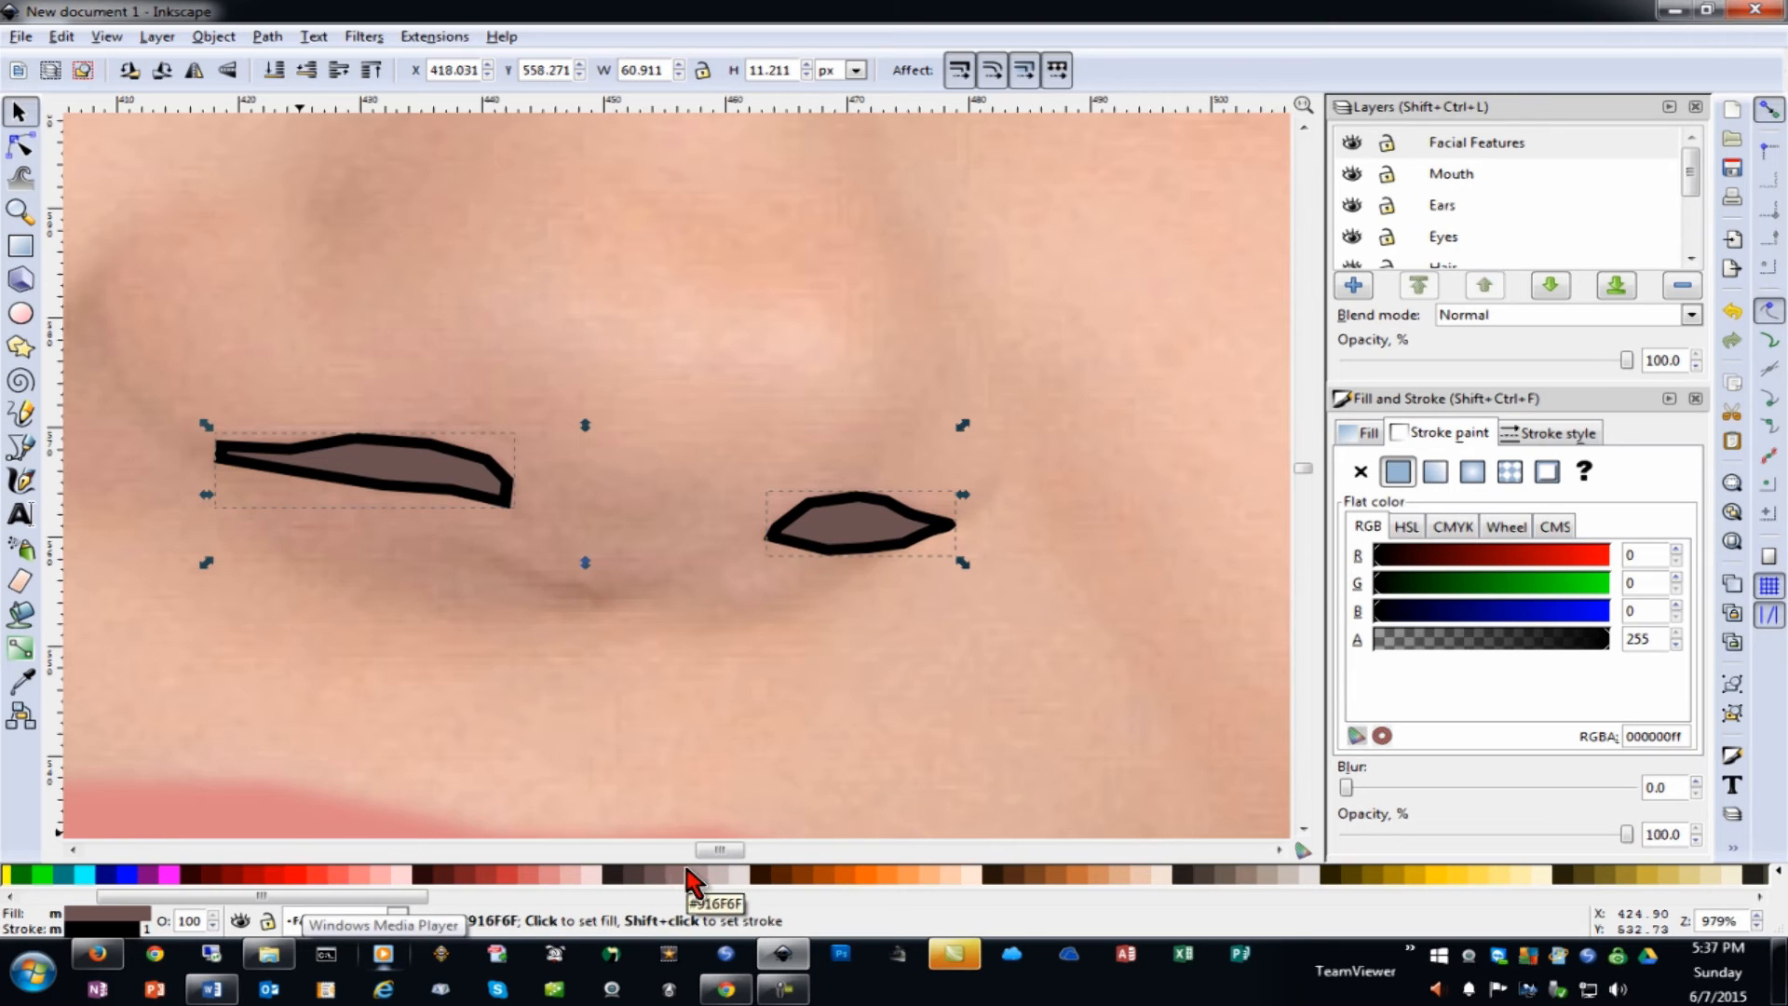
pyautogui.click(1359, 473)
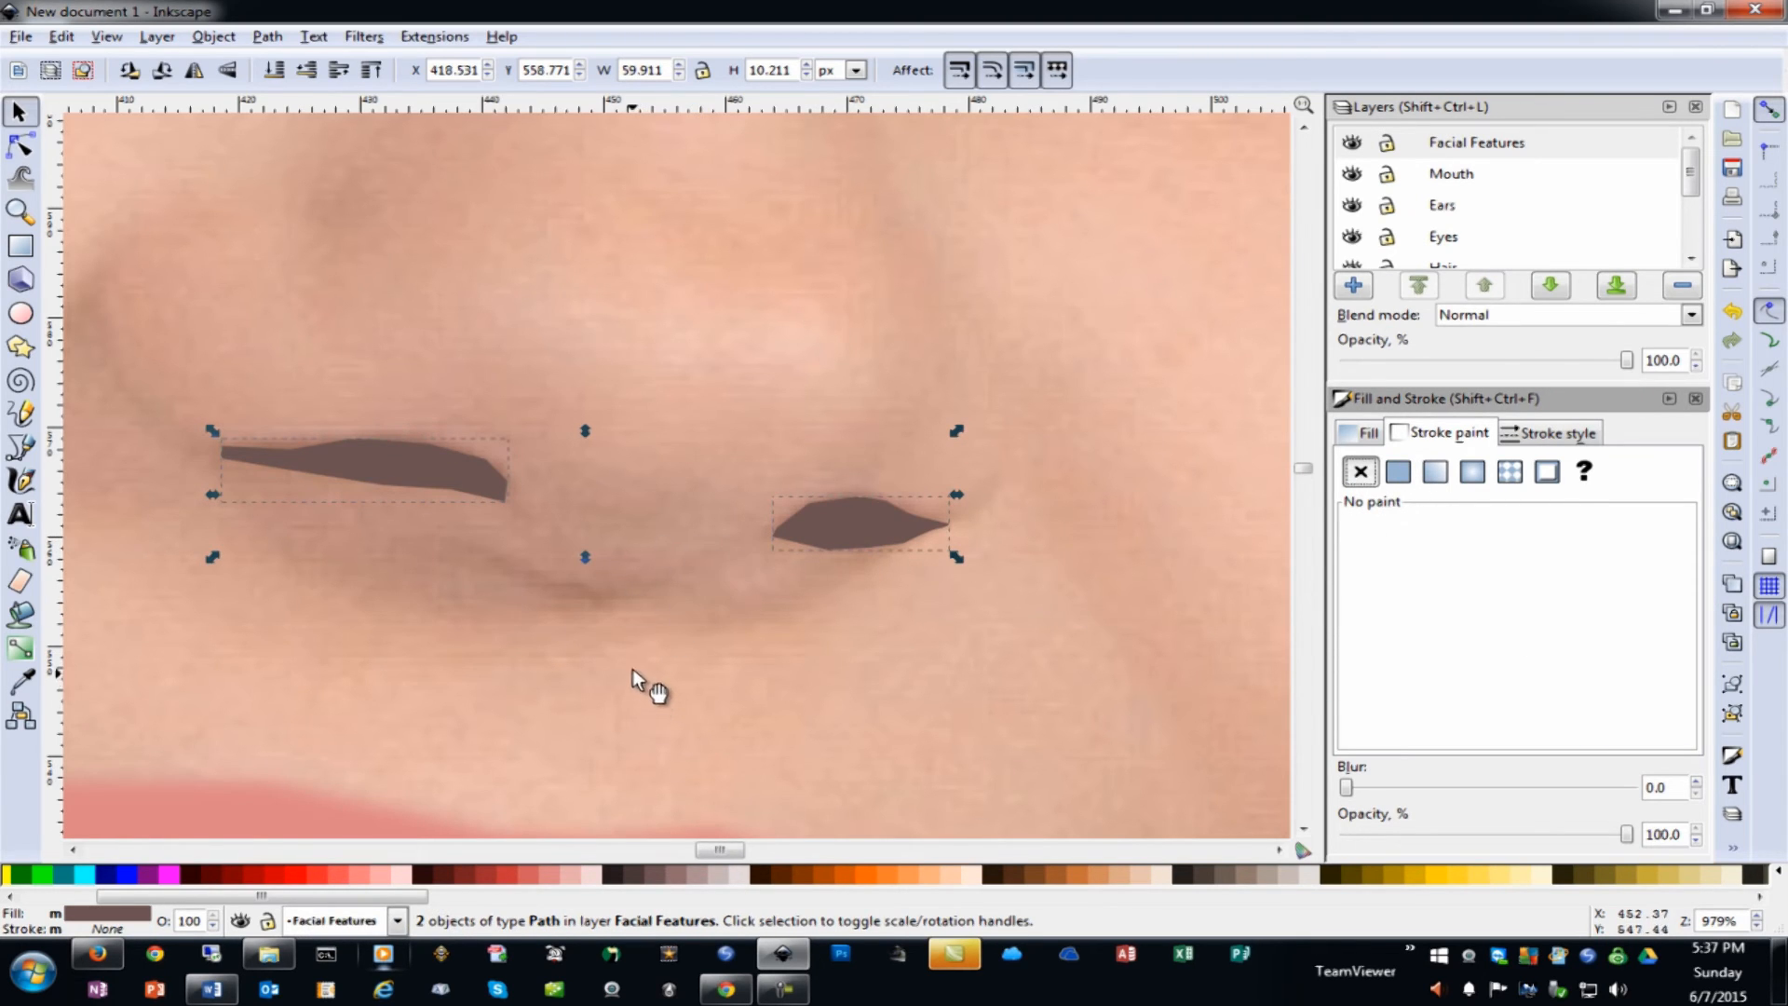
# Trace an open path from the right-hand eye's inner corner down the nose, under both nostrils and around the left-hand nose wing
pyautogui.press('-')
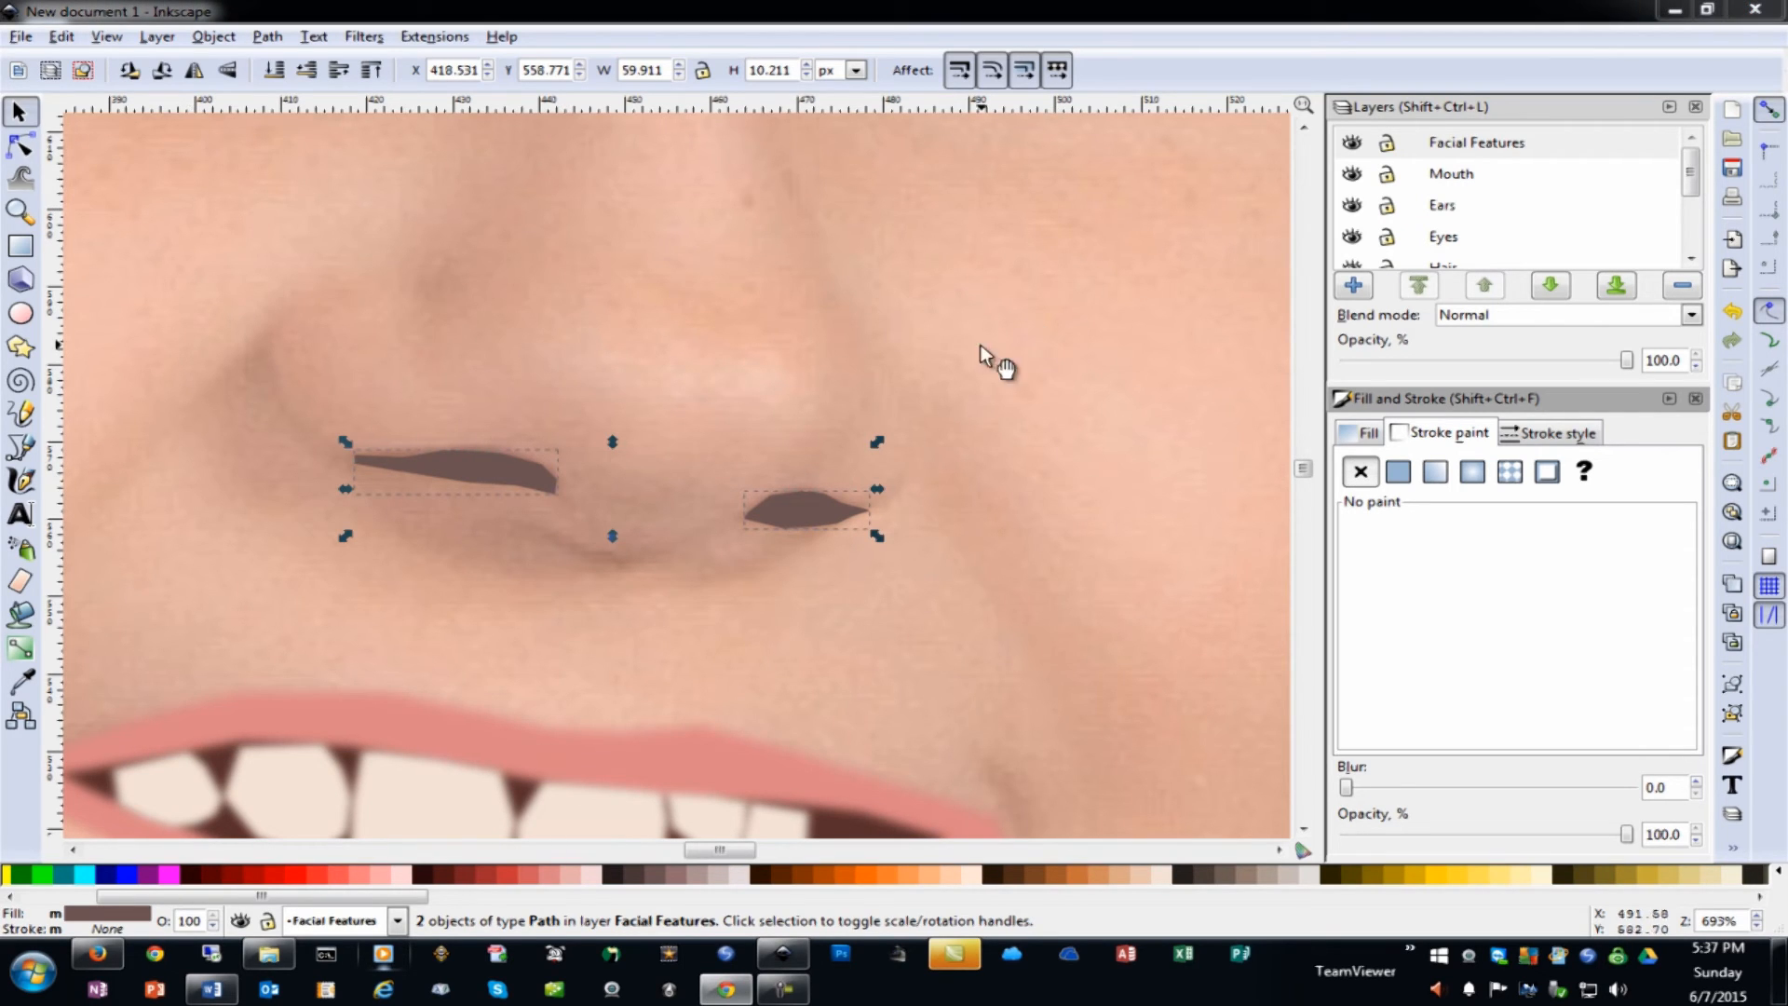
pyautogui.click(862, 578)
pyautogui.press('-')
pyautogui.press('-')
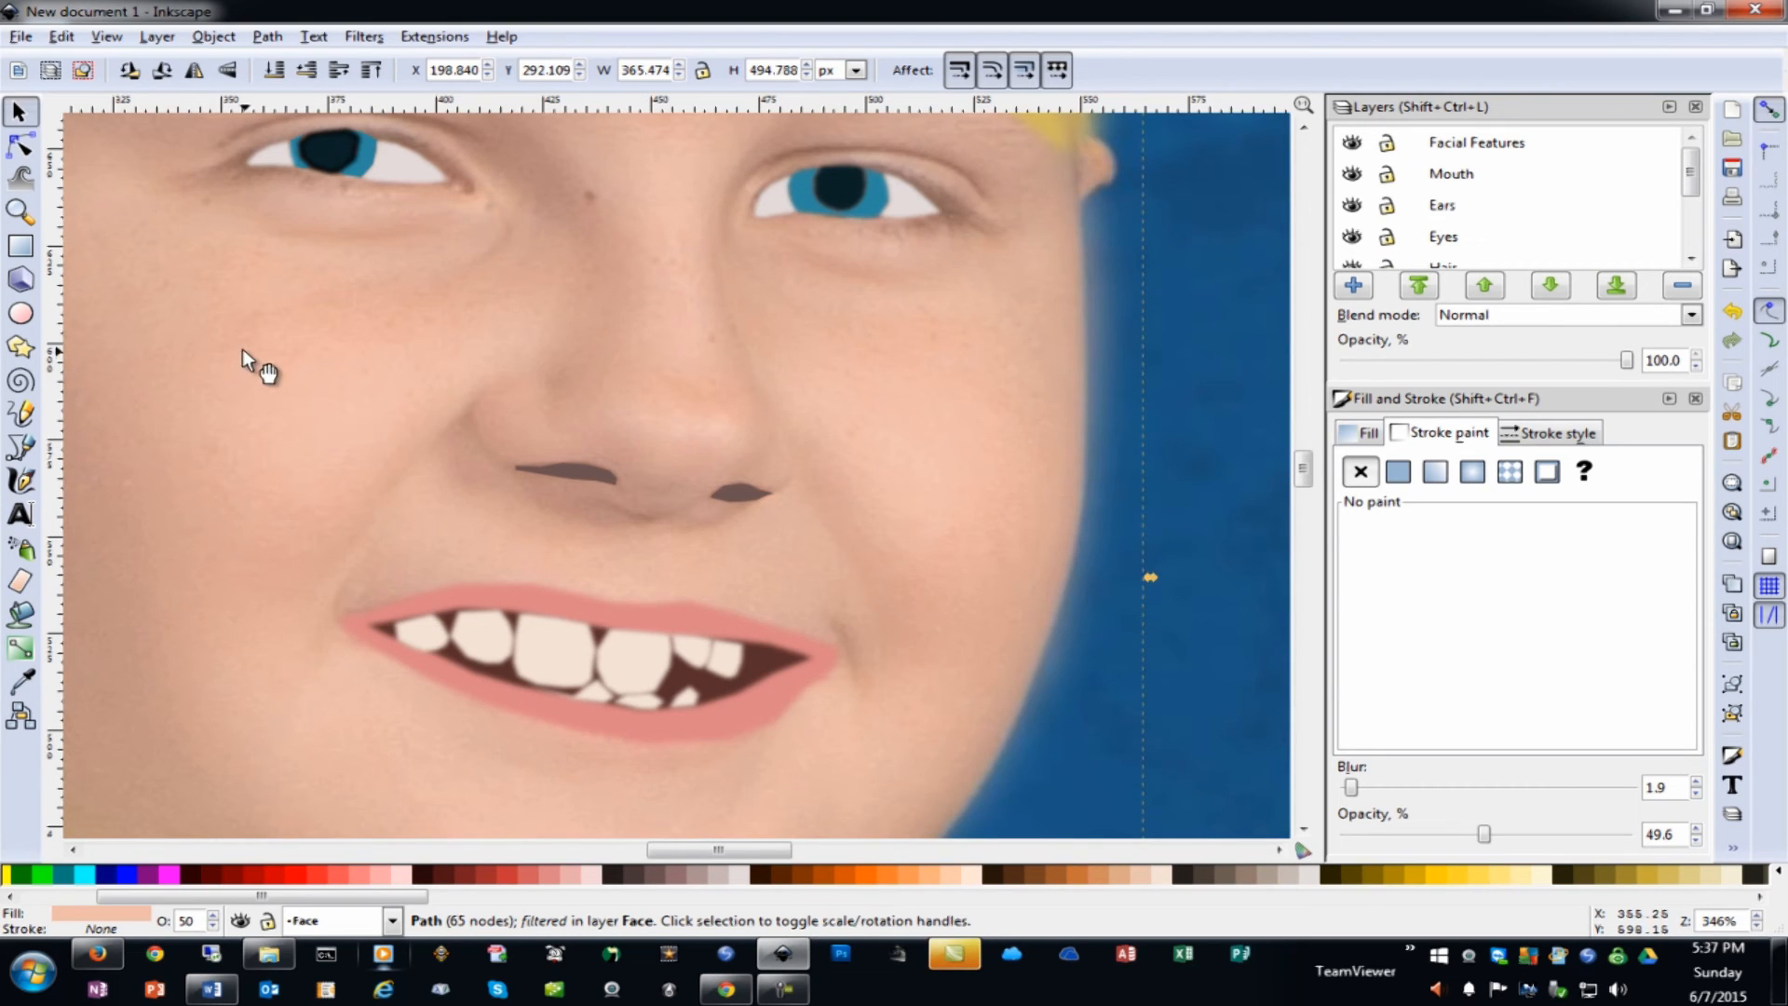
pyautogui.click(20, 448)
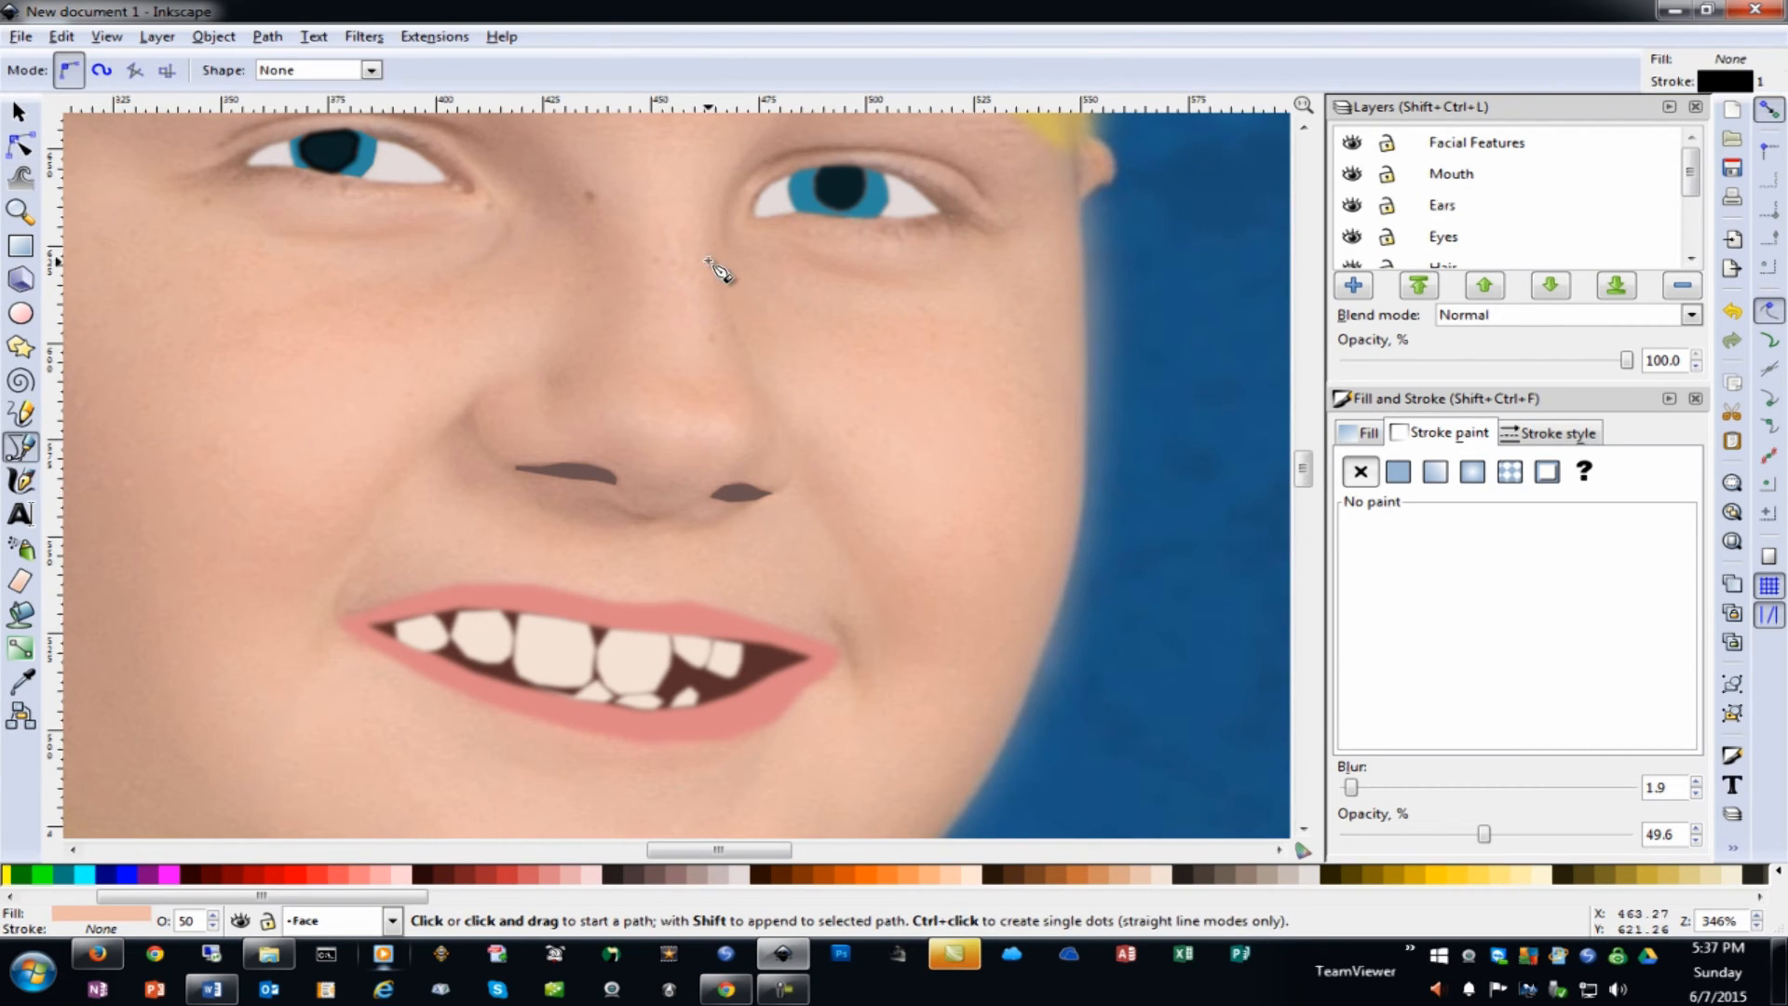
pyautogui.click(740, 156)
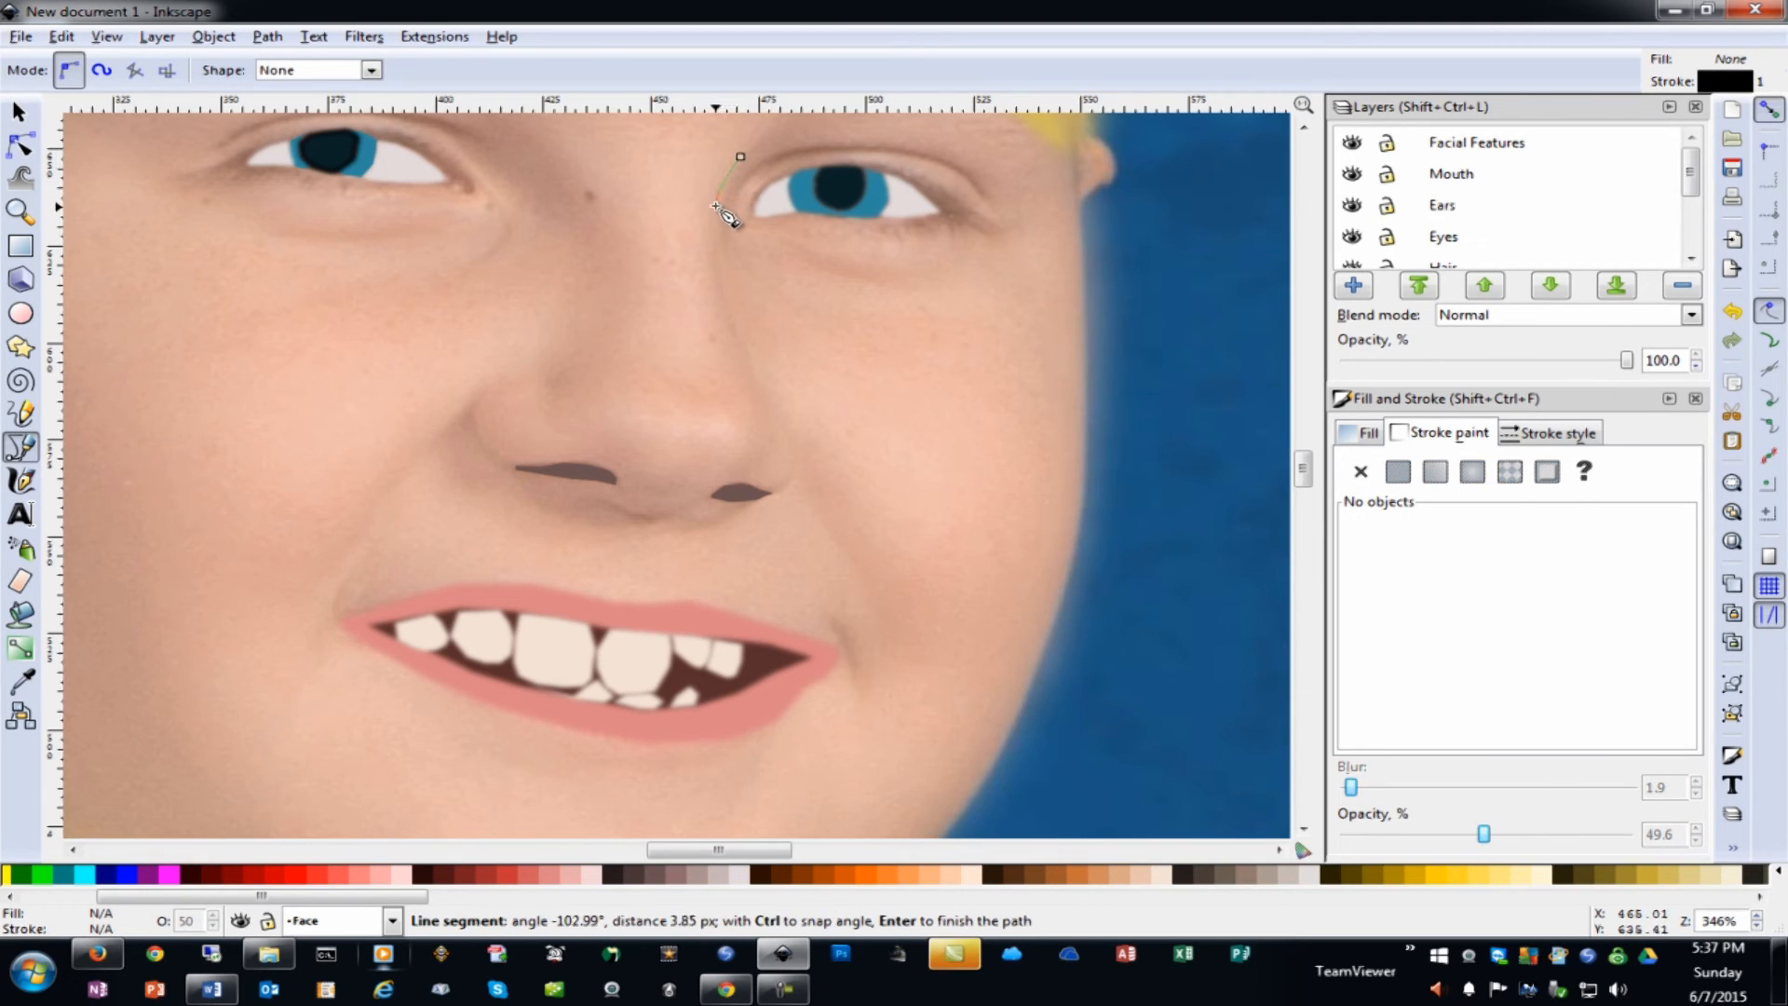
pyautogui.click(745, 361)
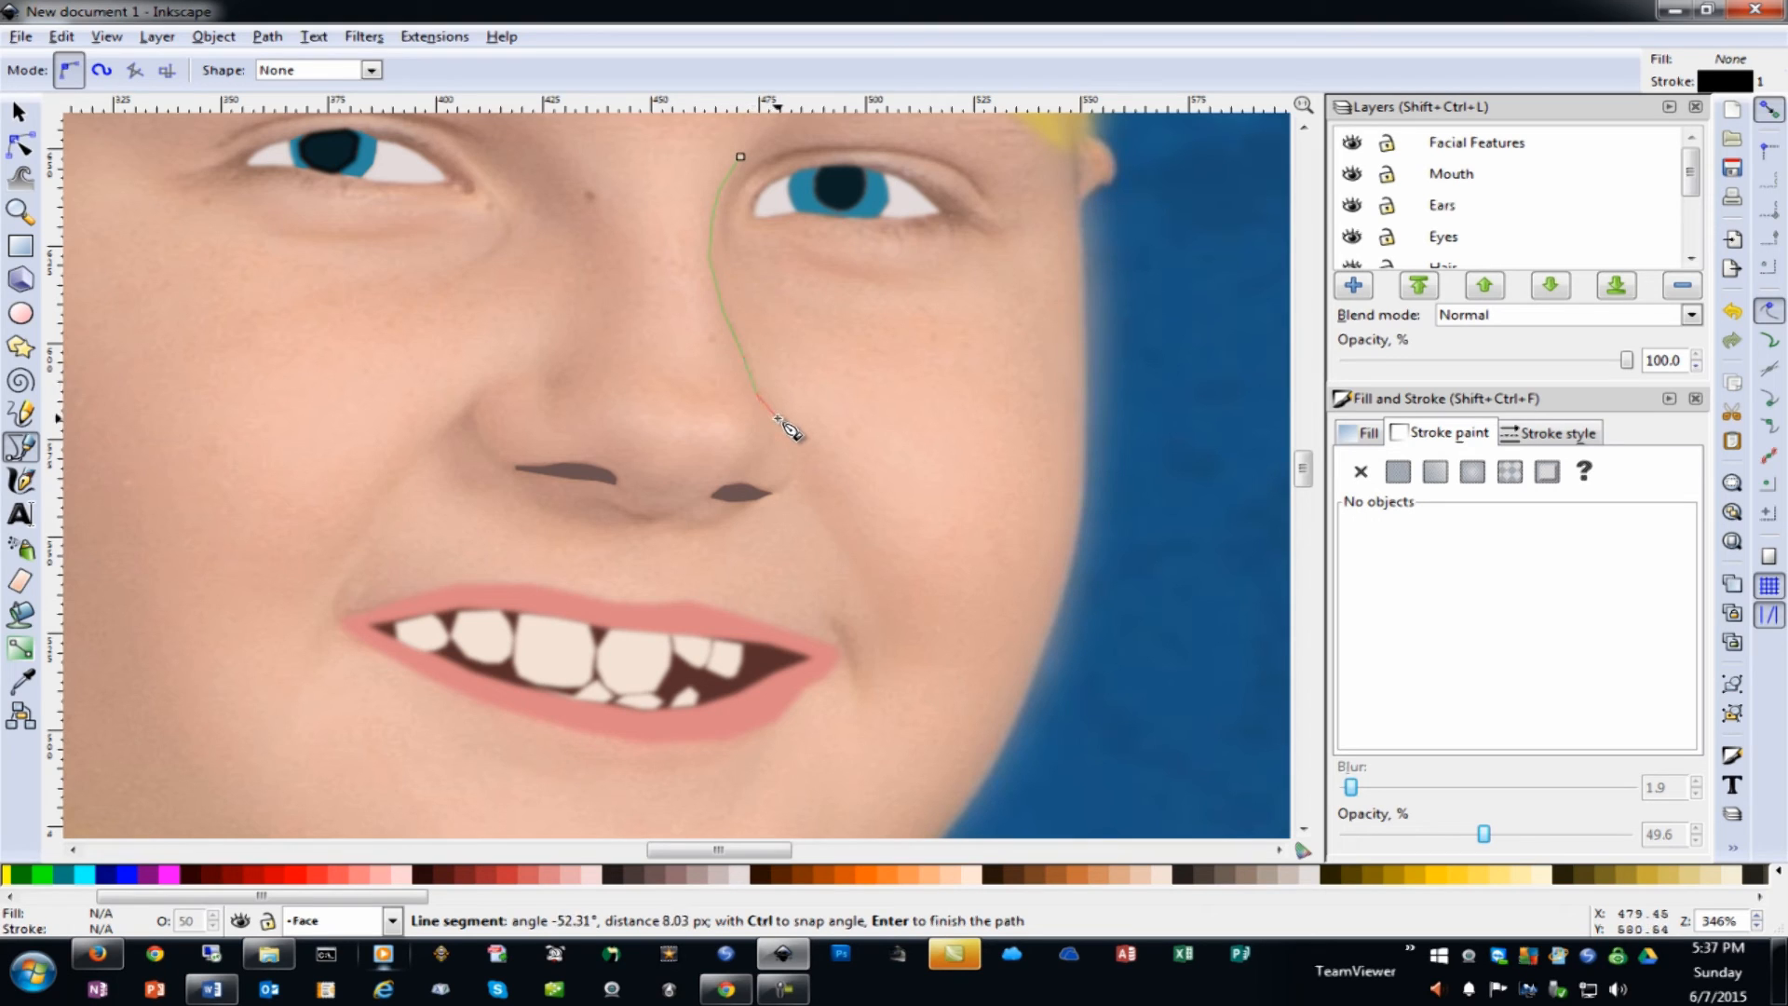
pyautogui.click(795, 471)
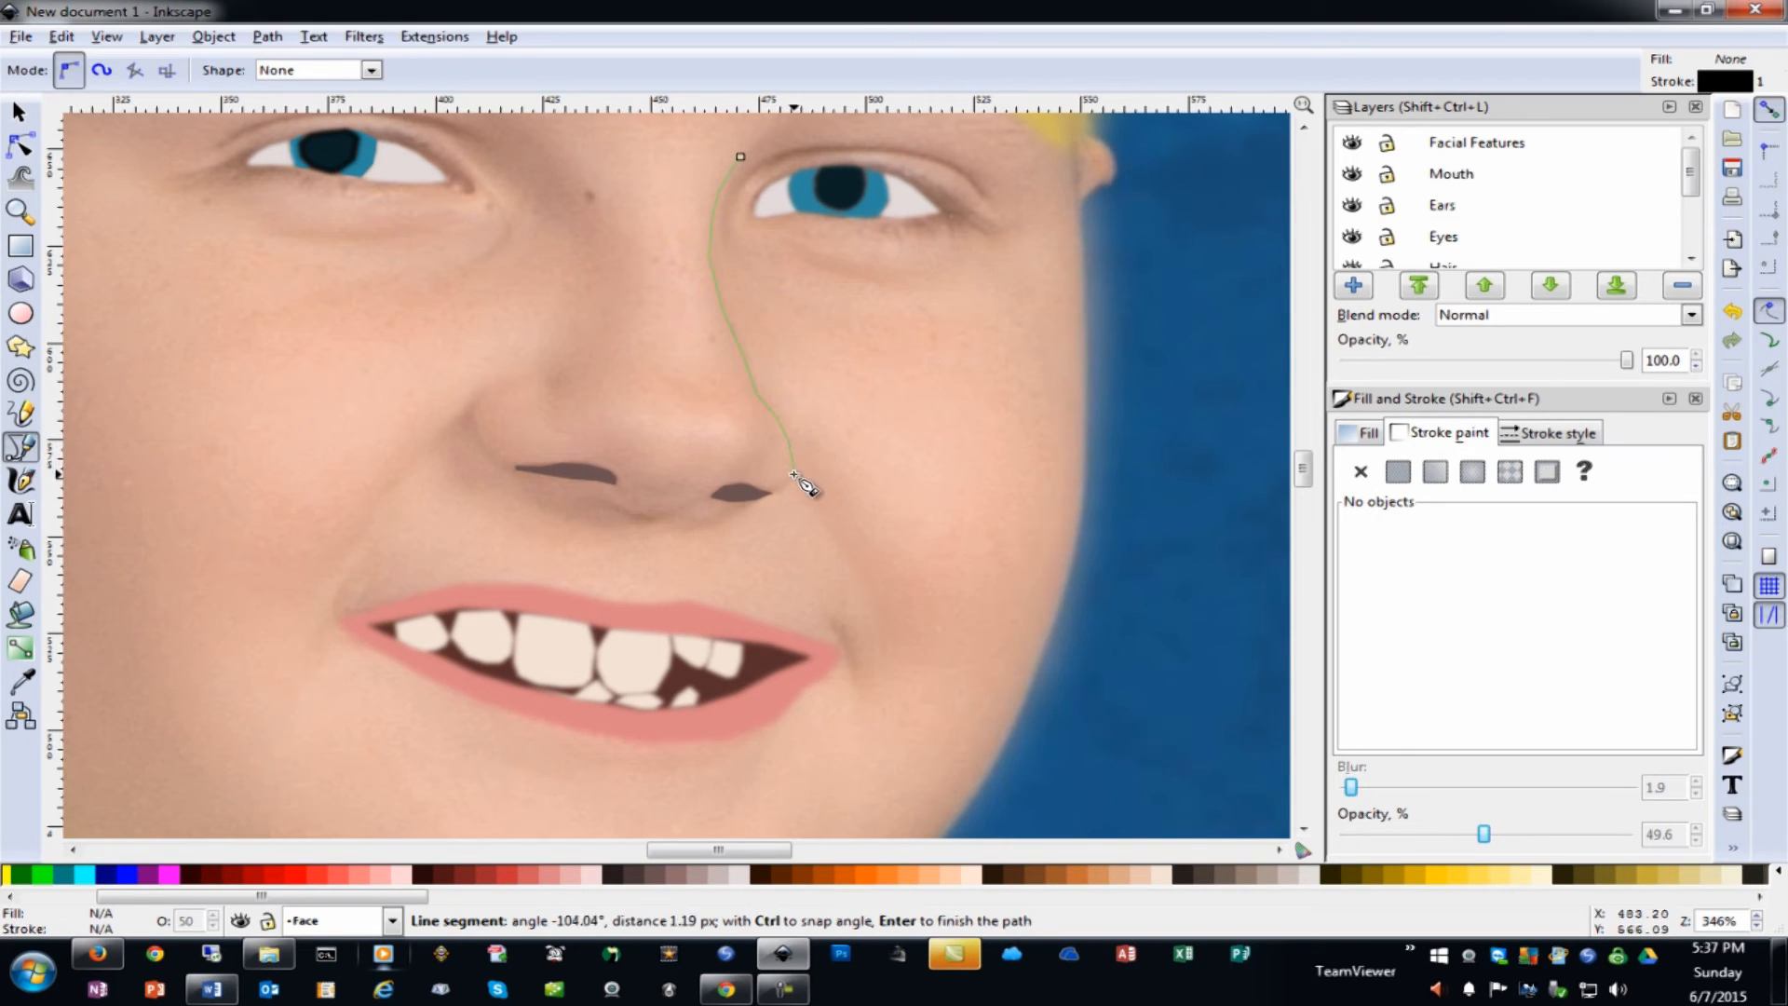
pyautogui.click(756, 502)
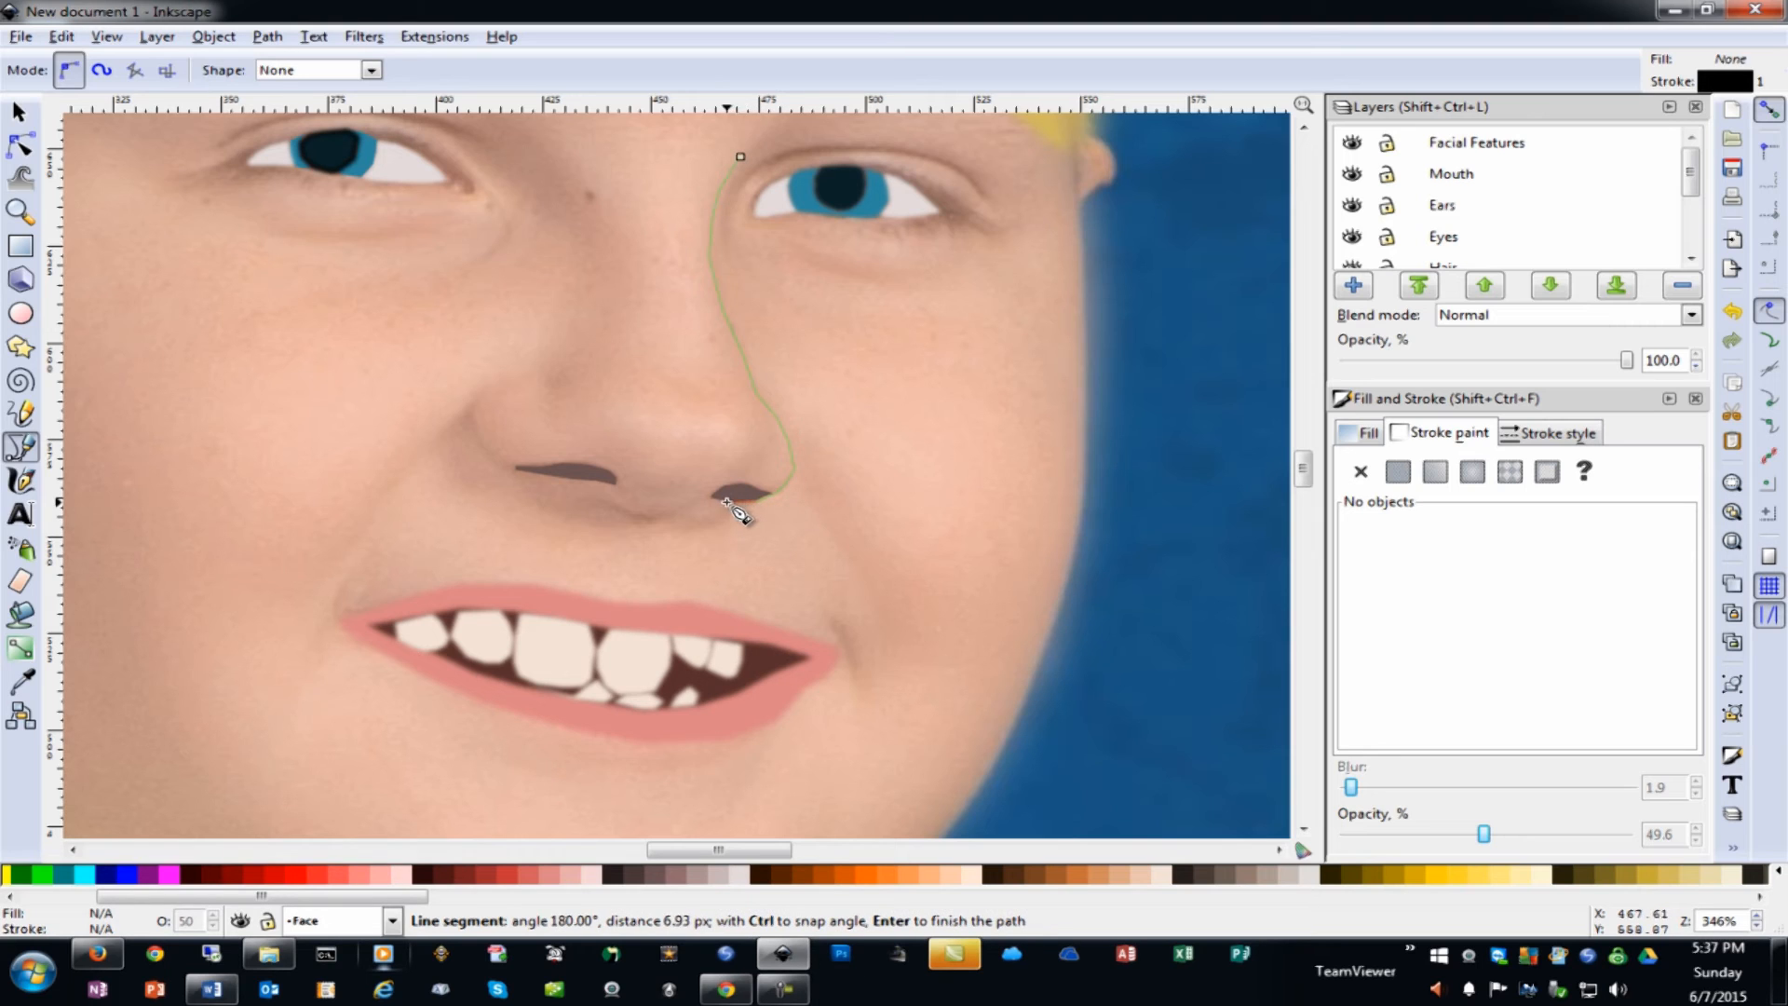
pyautogui.click(715, 498)
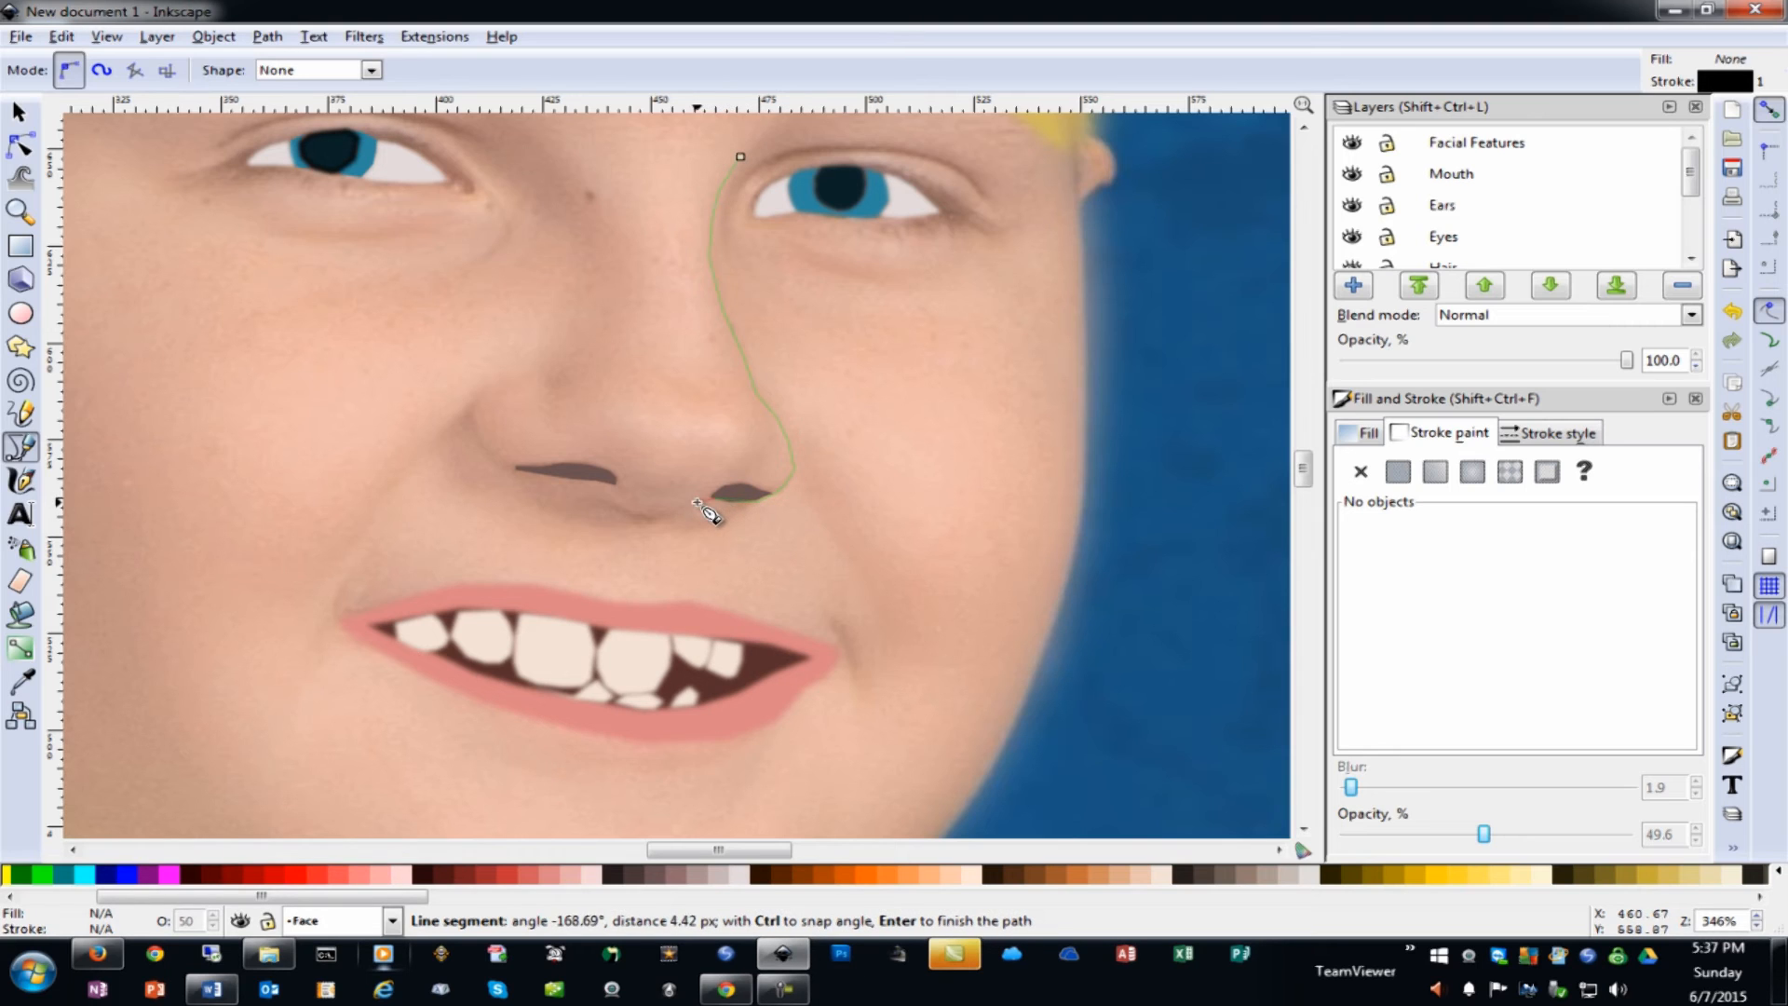
pyautogui.moveTo(655, 516); pyautogui.dragTo(643, 512)
pyautogui.click(633, 512)
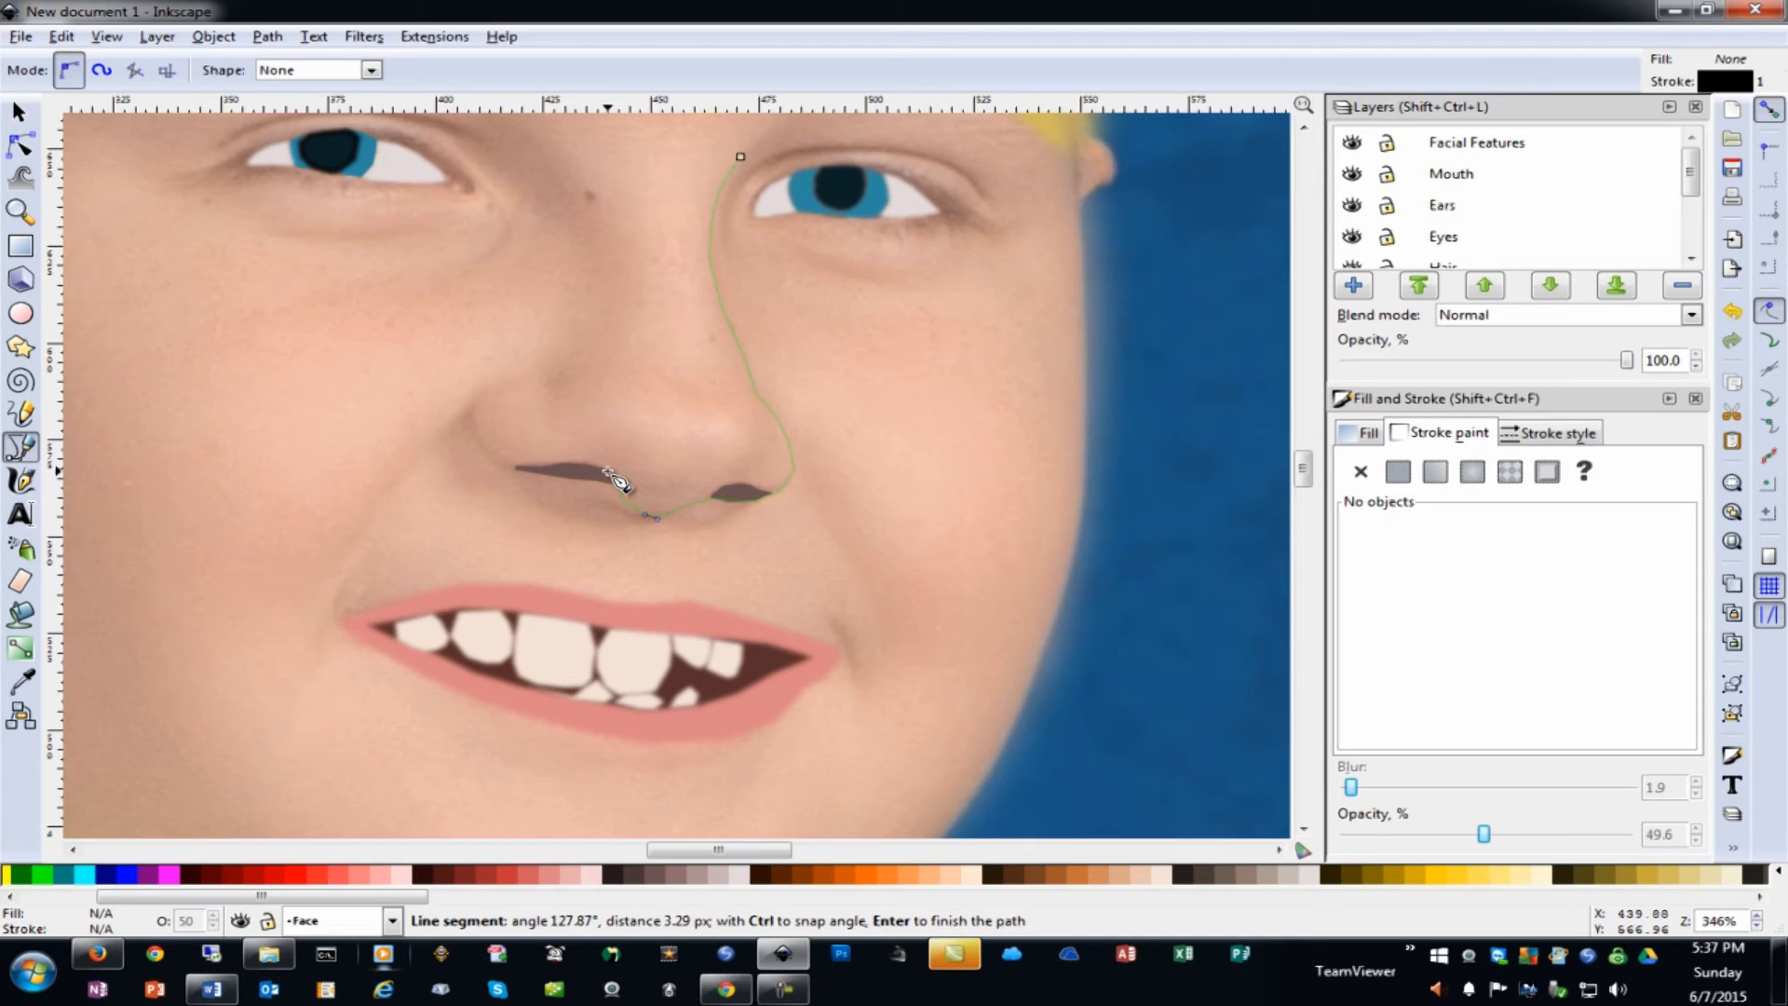
pyautogui.click(586, 471)
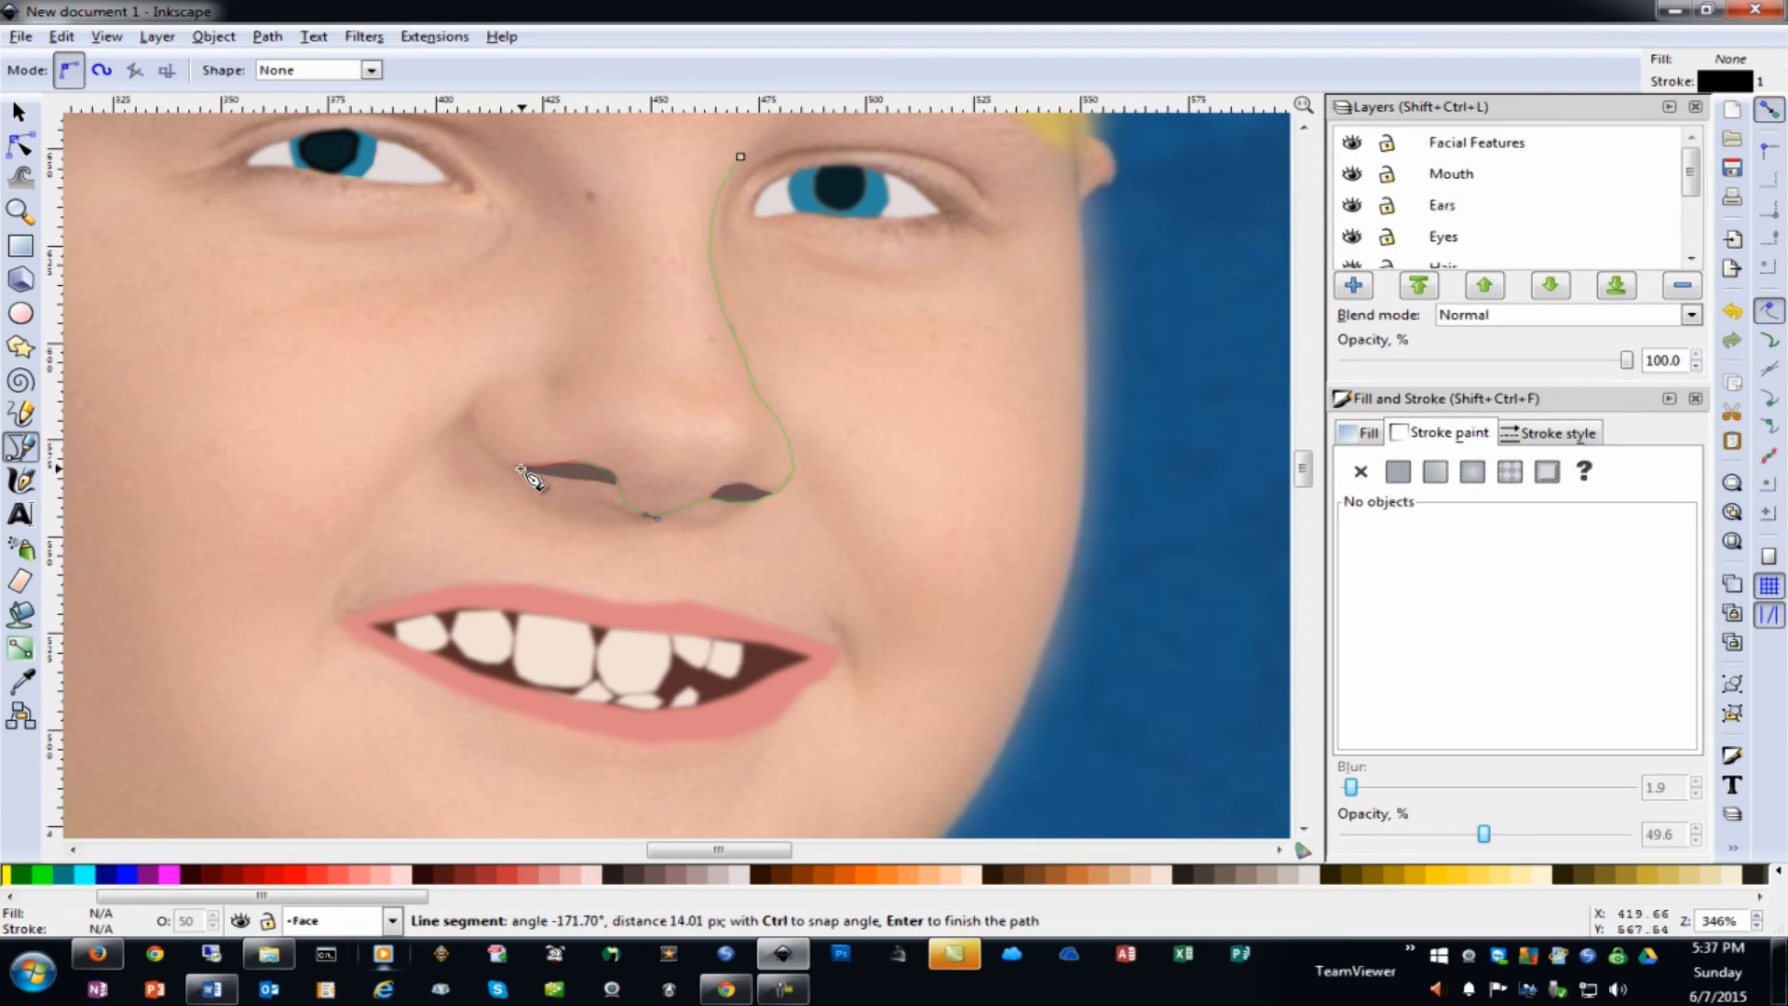
pyautogui.click(520, 469)
pyautogui.moveTo(476, 427); pyautogui.dragTo(478, 402)
pyautogui.click(519, 380)
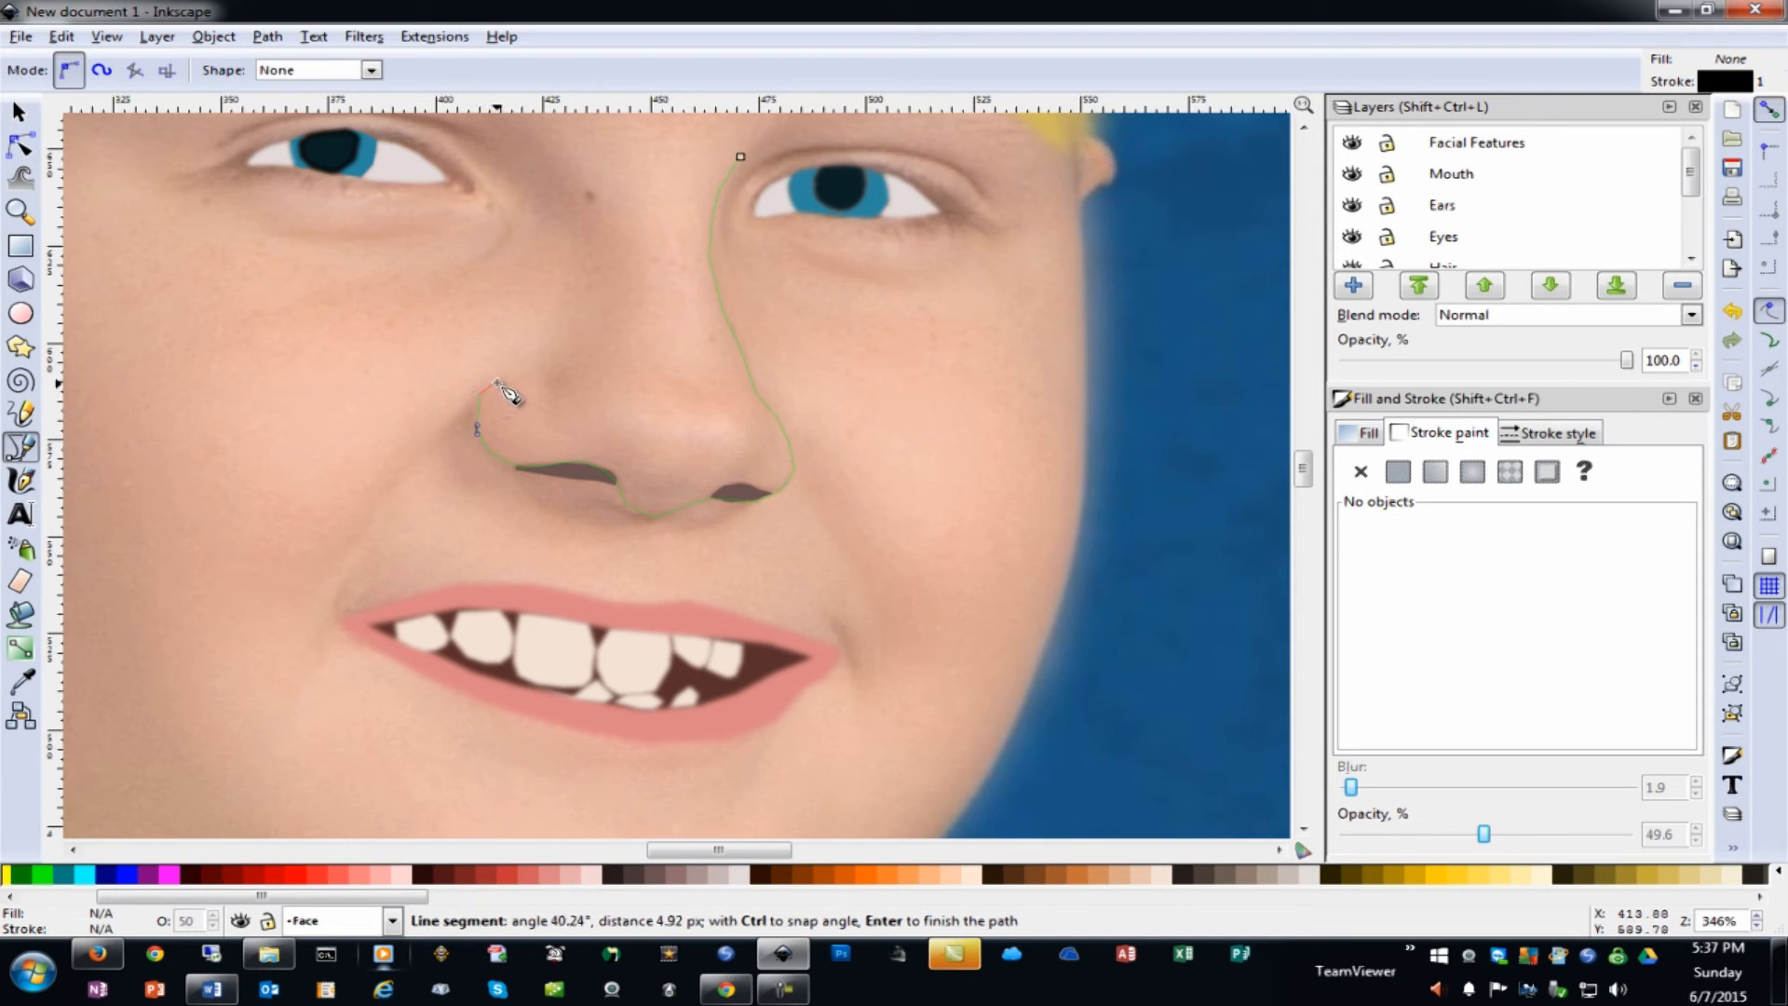
pyautogui.press('Return')
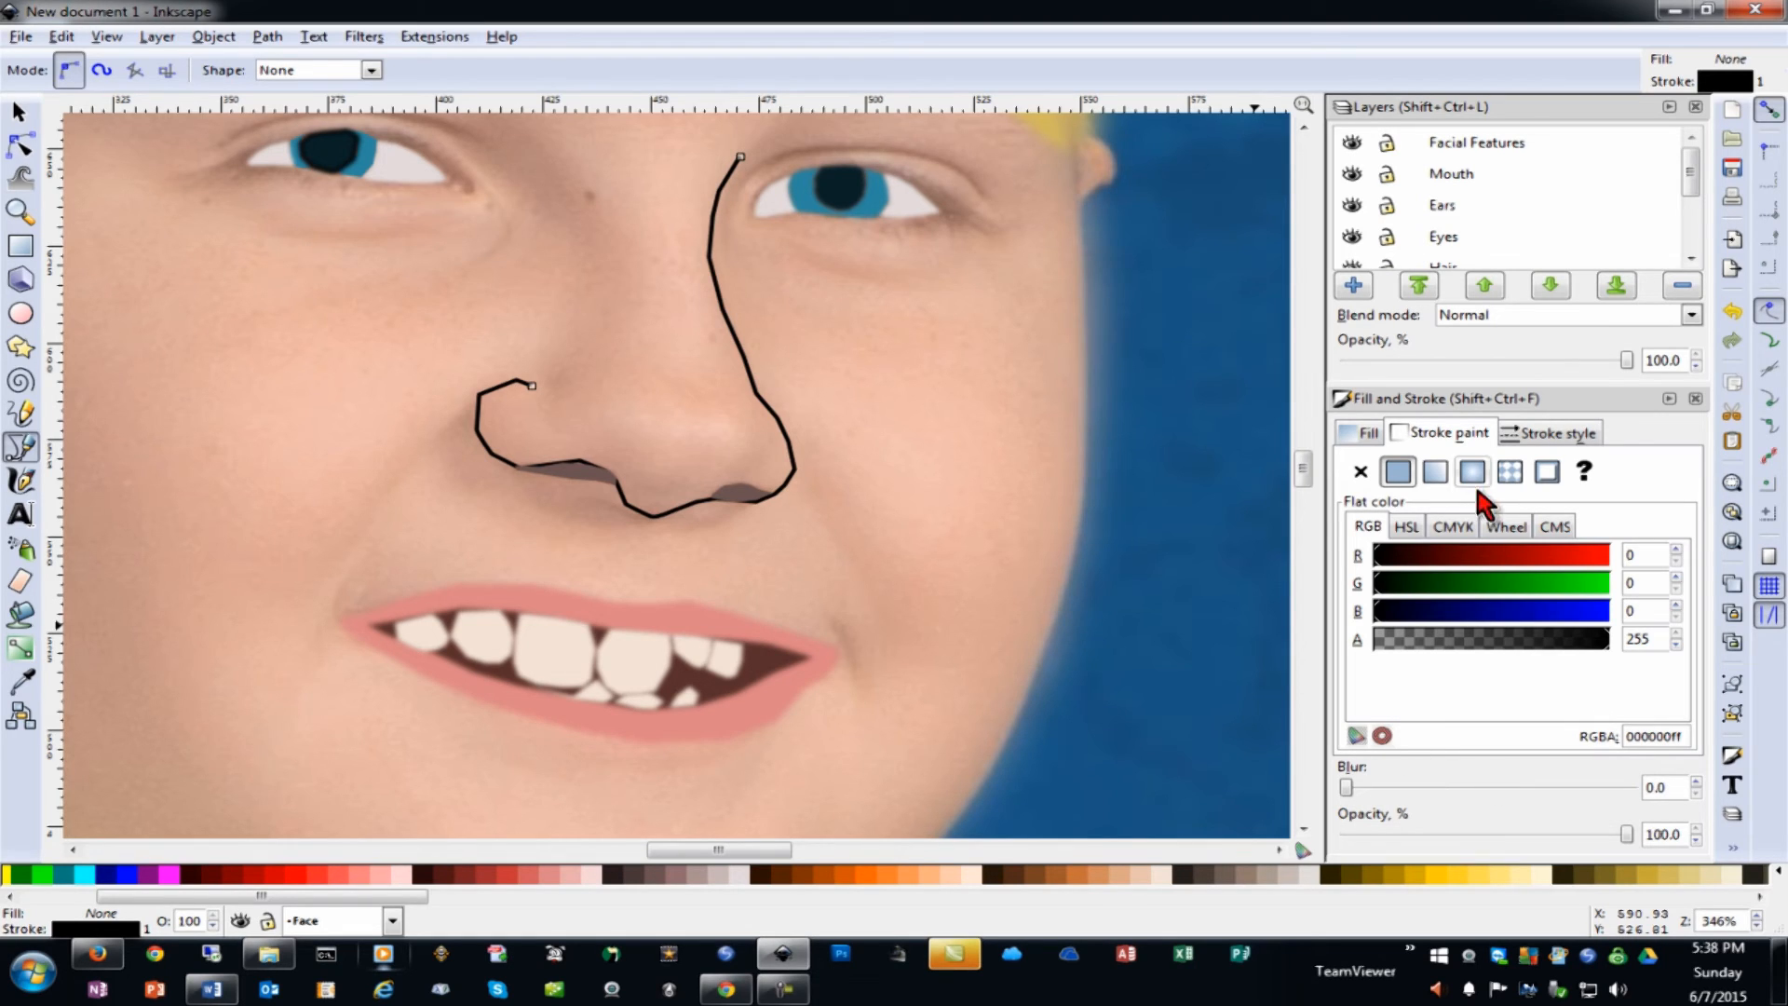
pyautogui.click(22, 110)
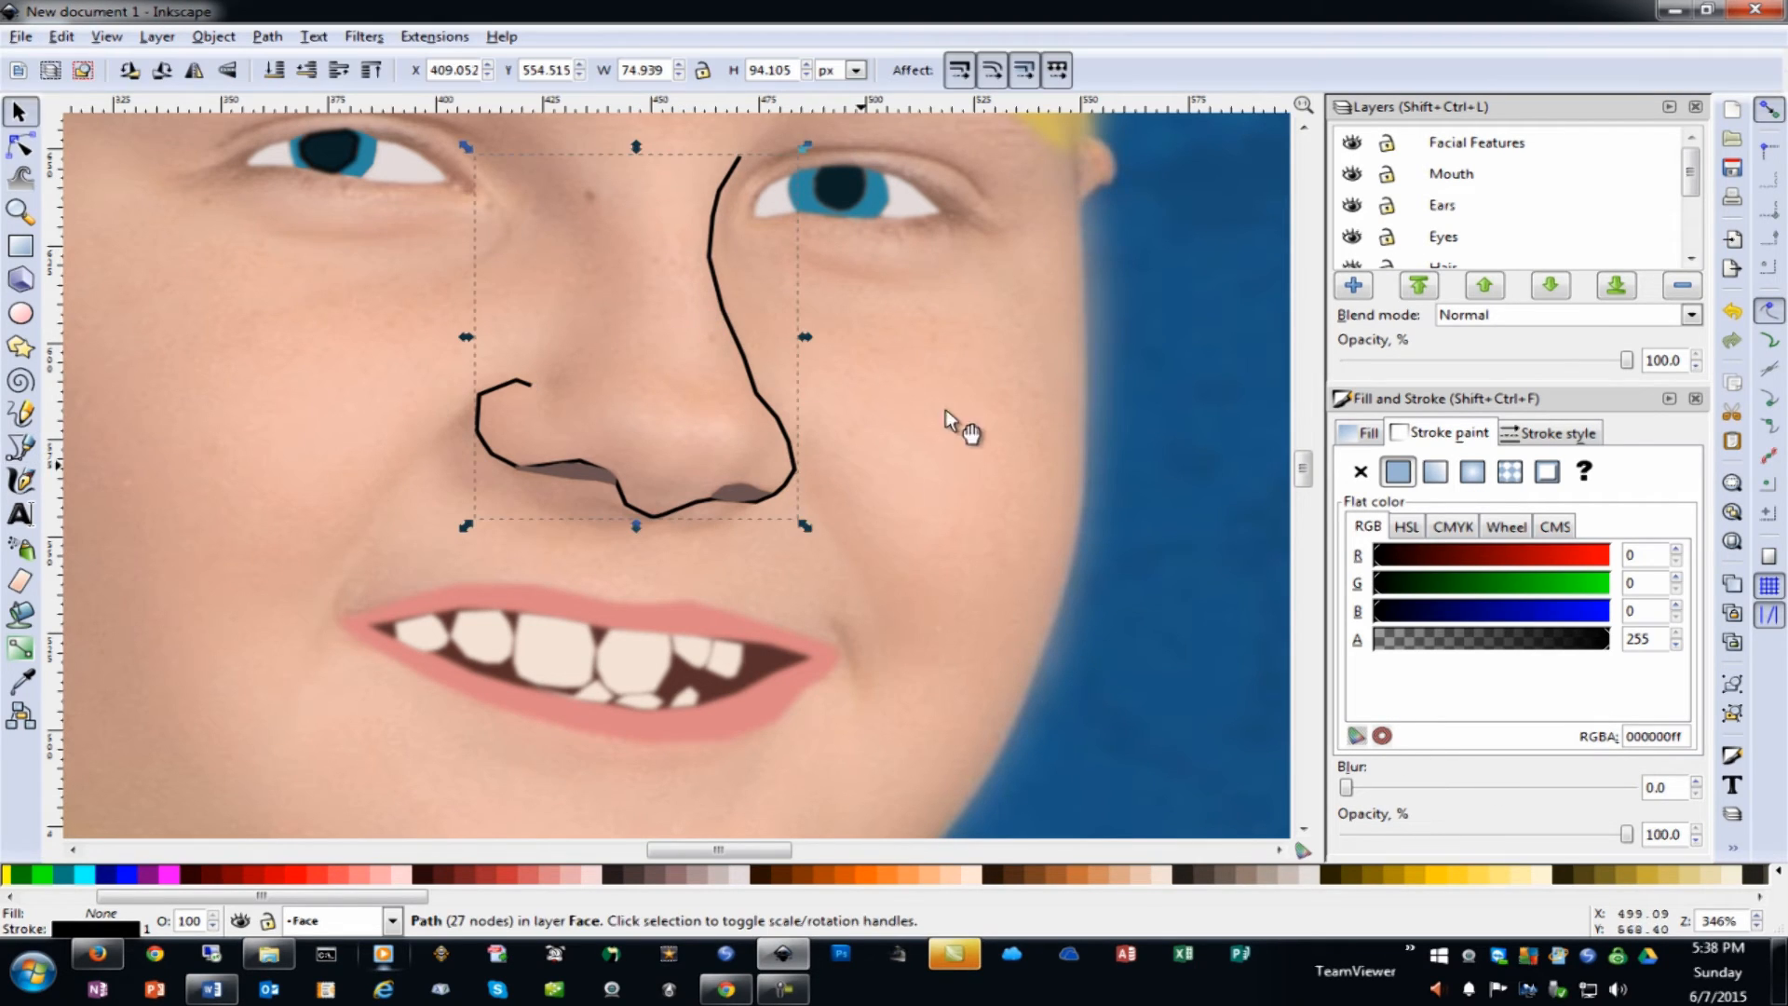
pyautogui.doubleClick(742, 362)
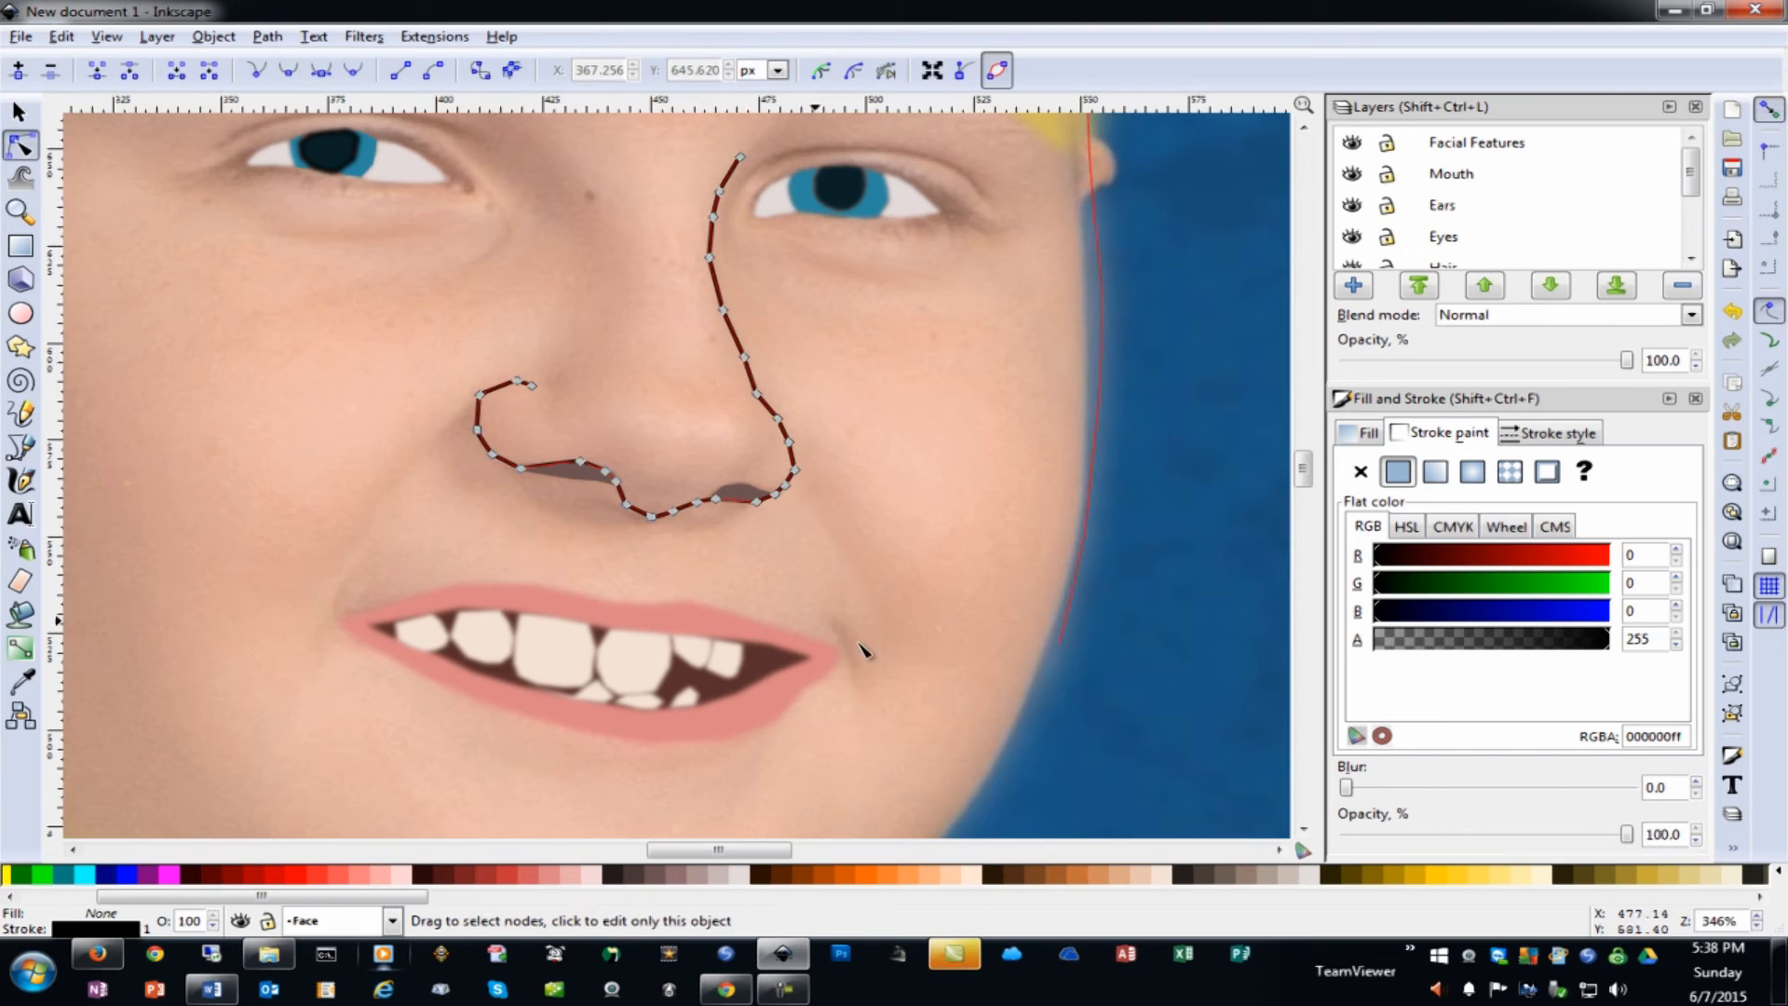
pyautogui.click(1029, 877)
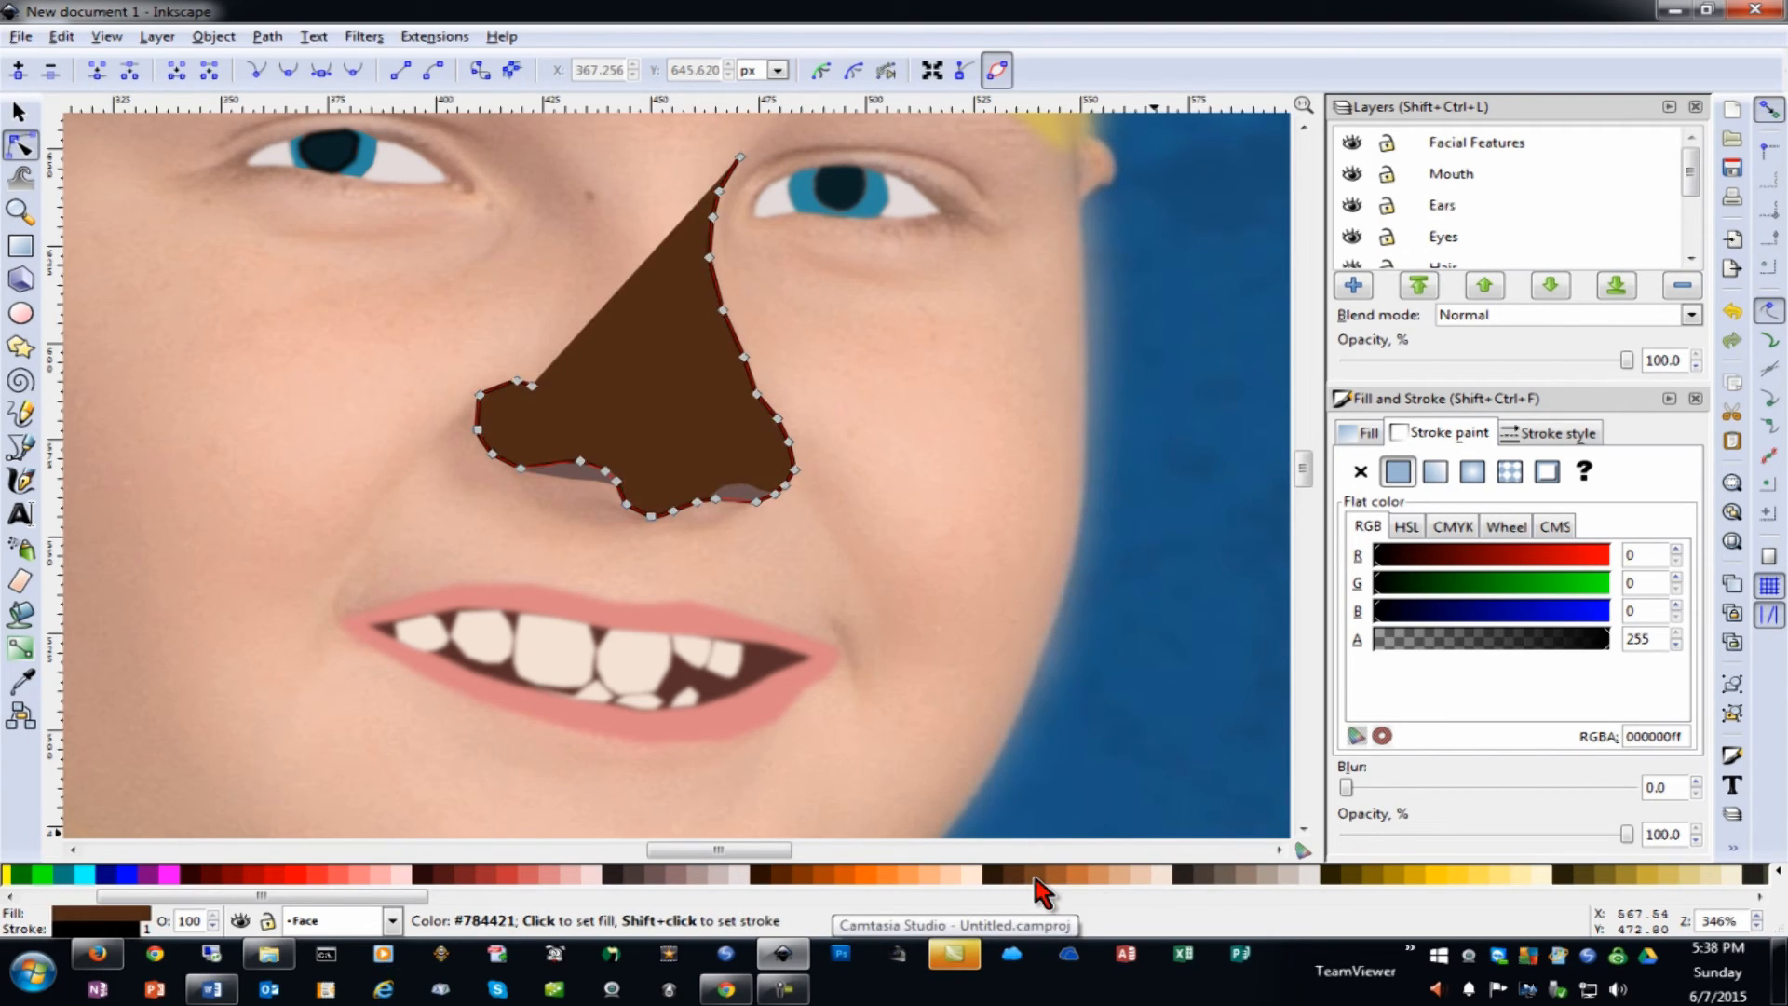
pyautogui.hotkey('ctrl', 'z')
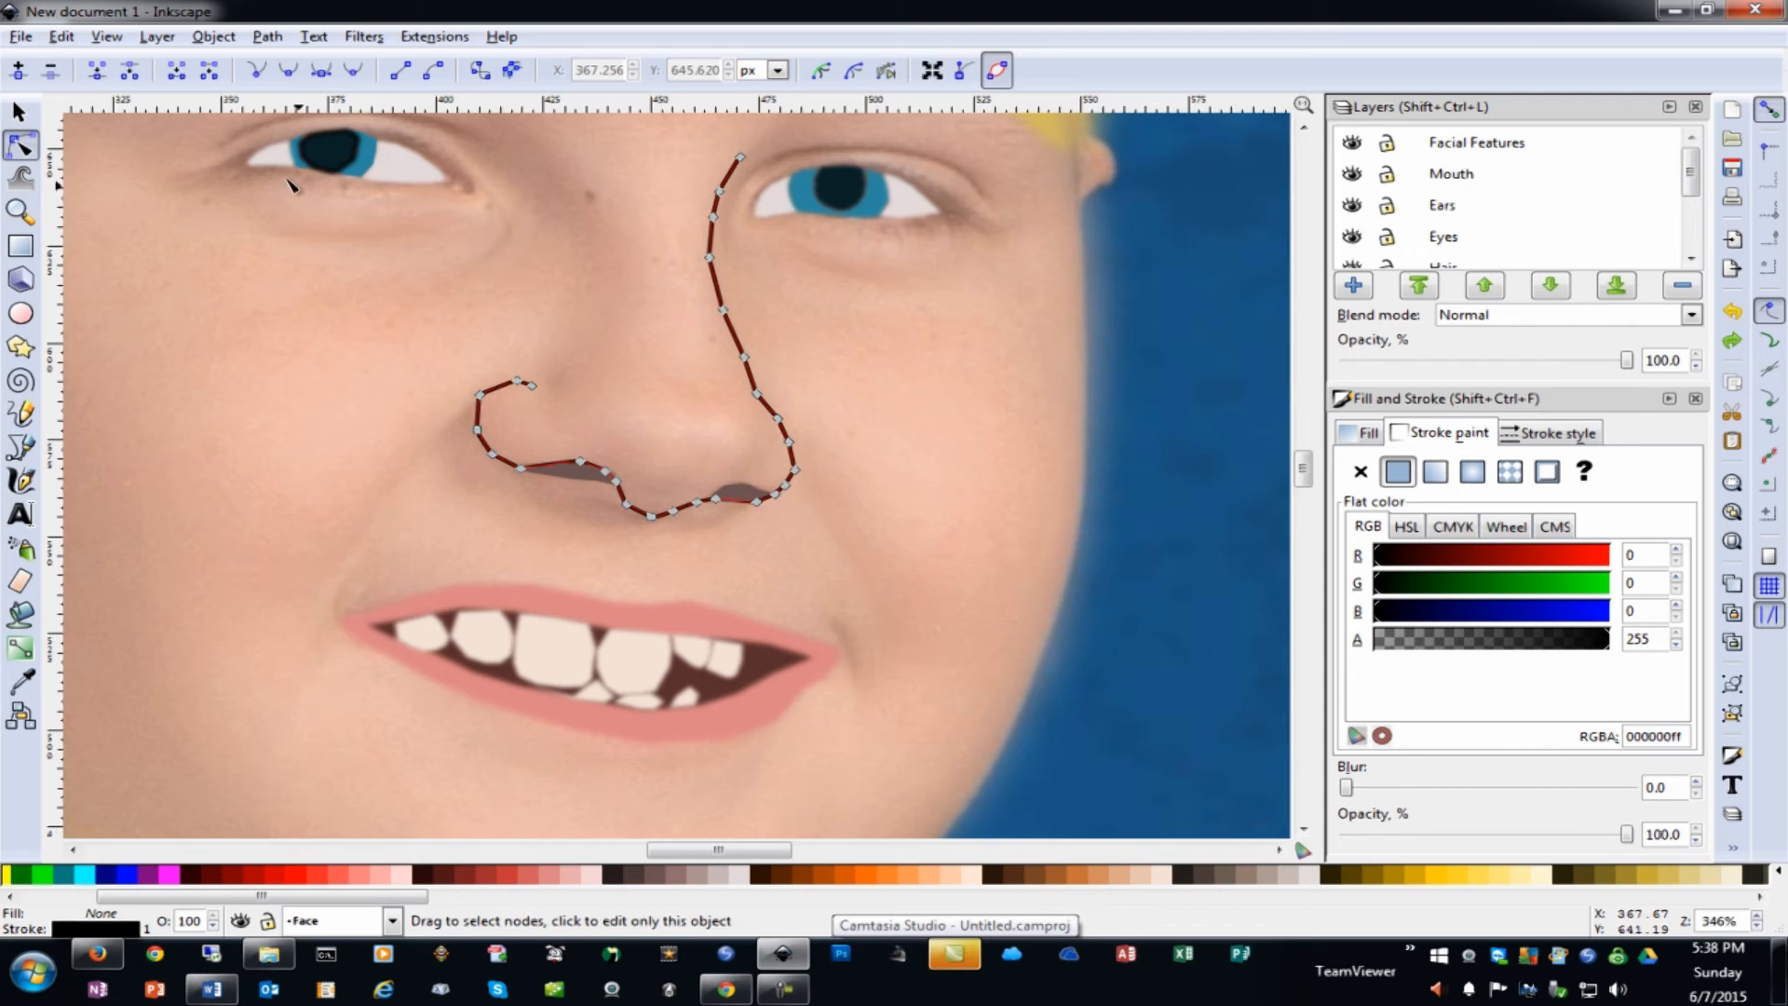
# Set the nose outline's stroke to the muted brown #755A58 using the colour wheel
pyautogui.click(18, 112)
pyautogui.click(769, 423)
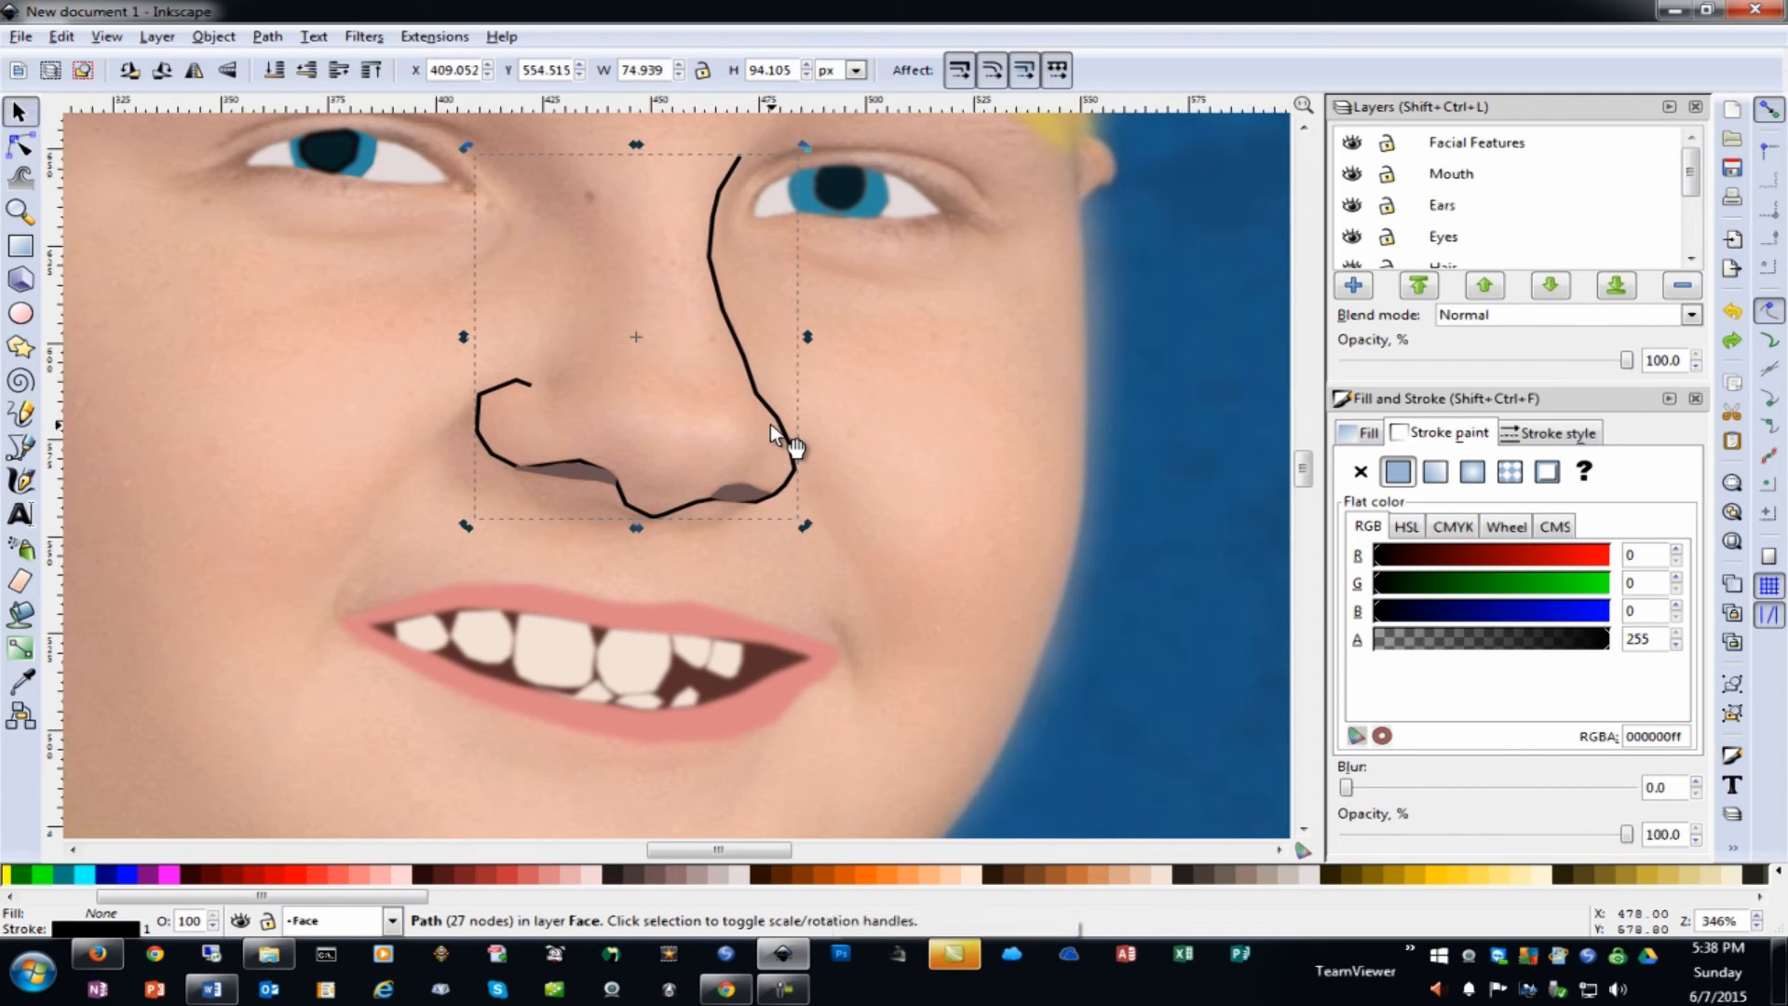
pyautogui.click(769, 423)
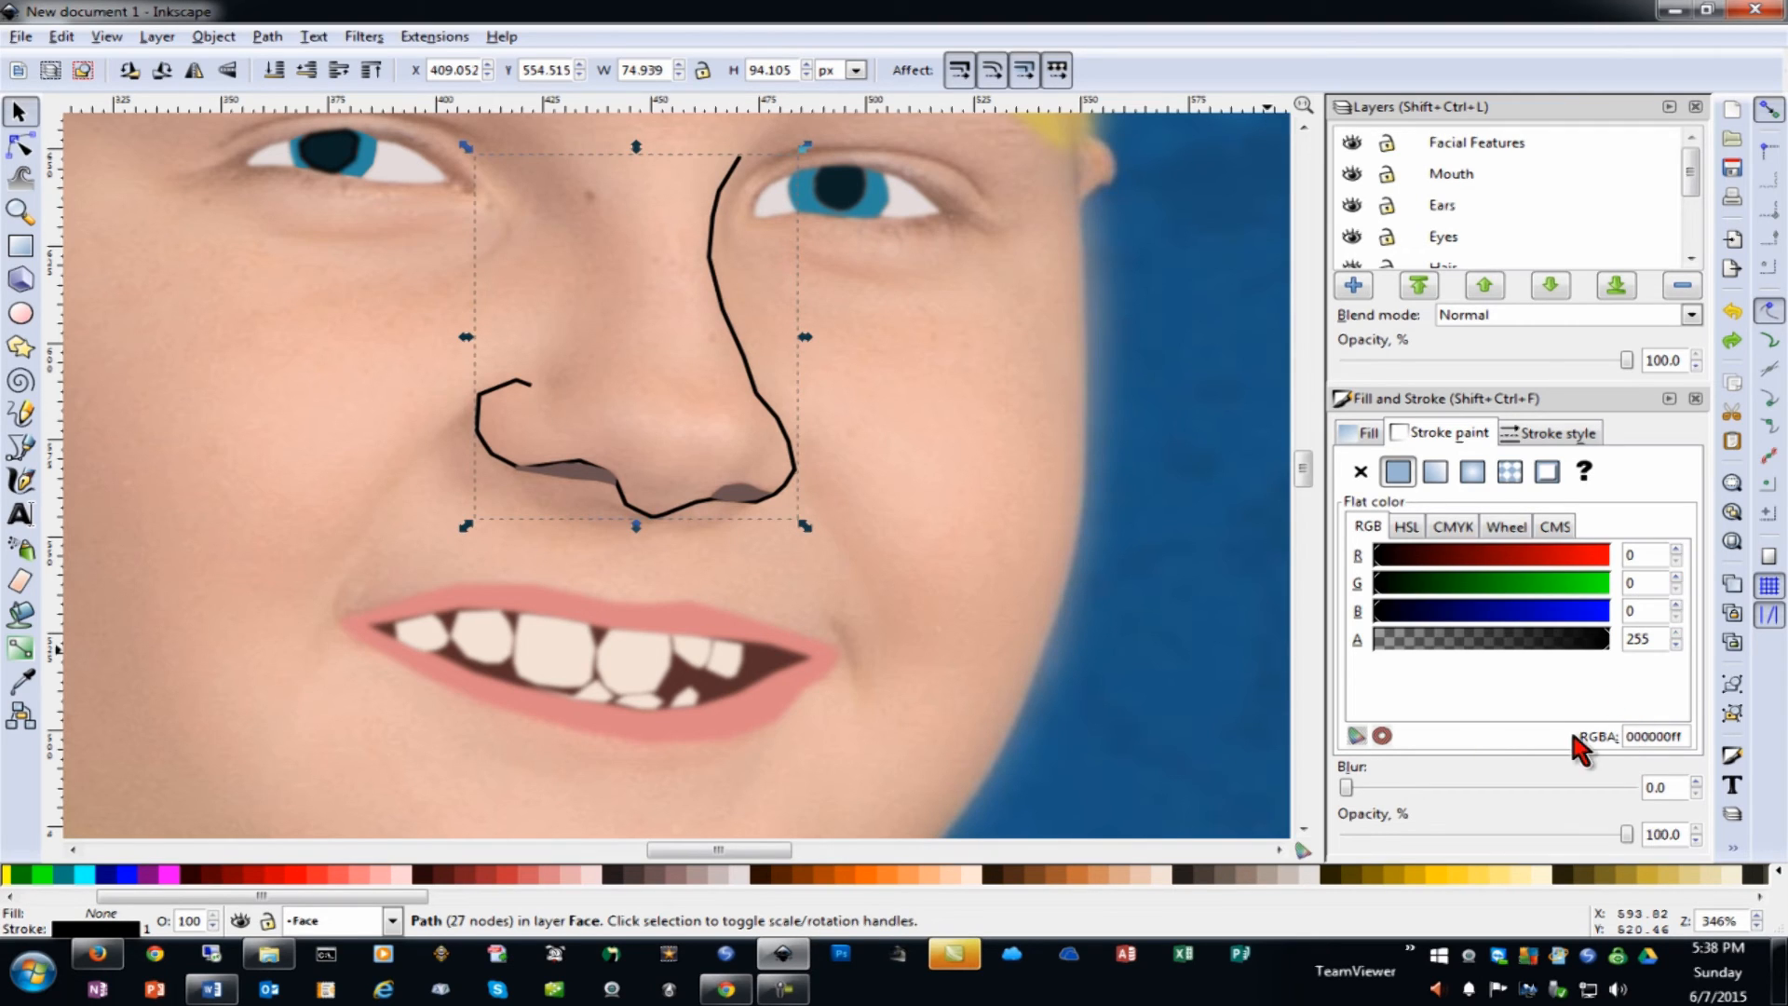
pyautogui.click(1382, 735)
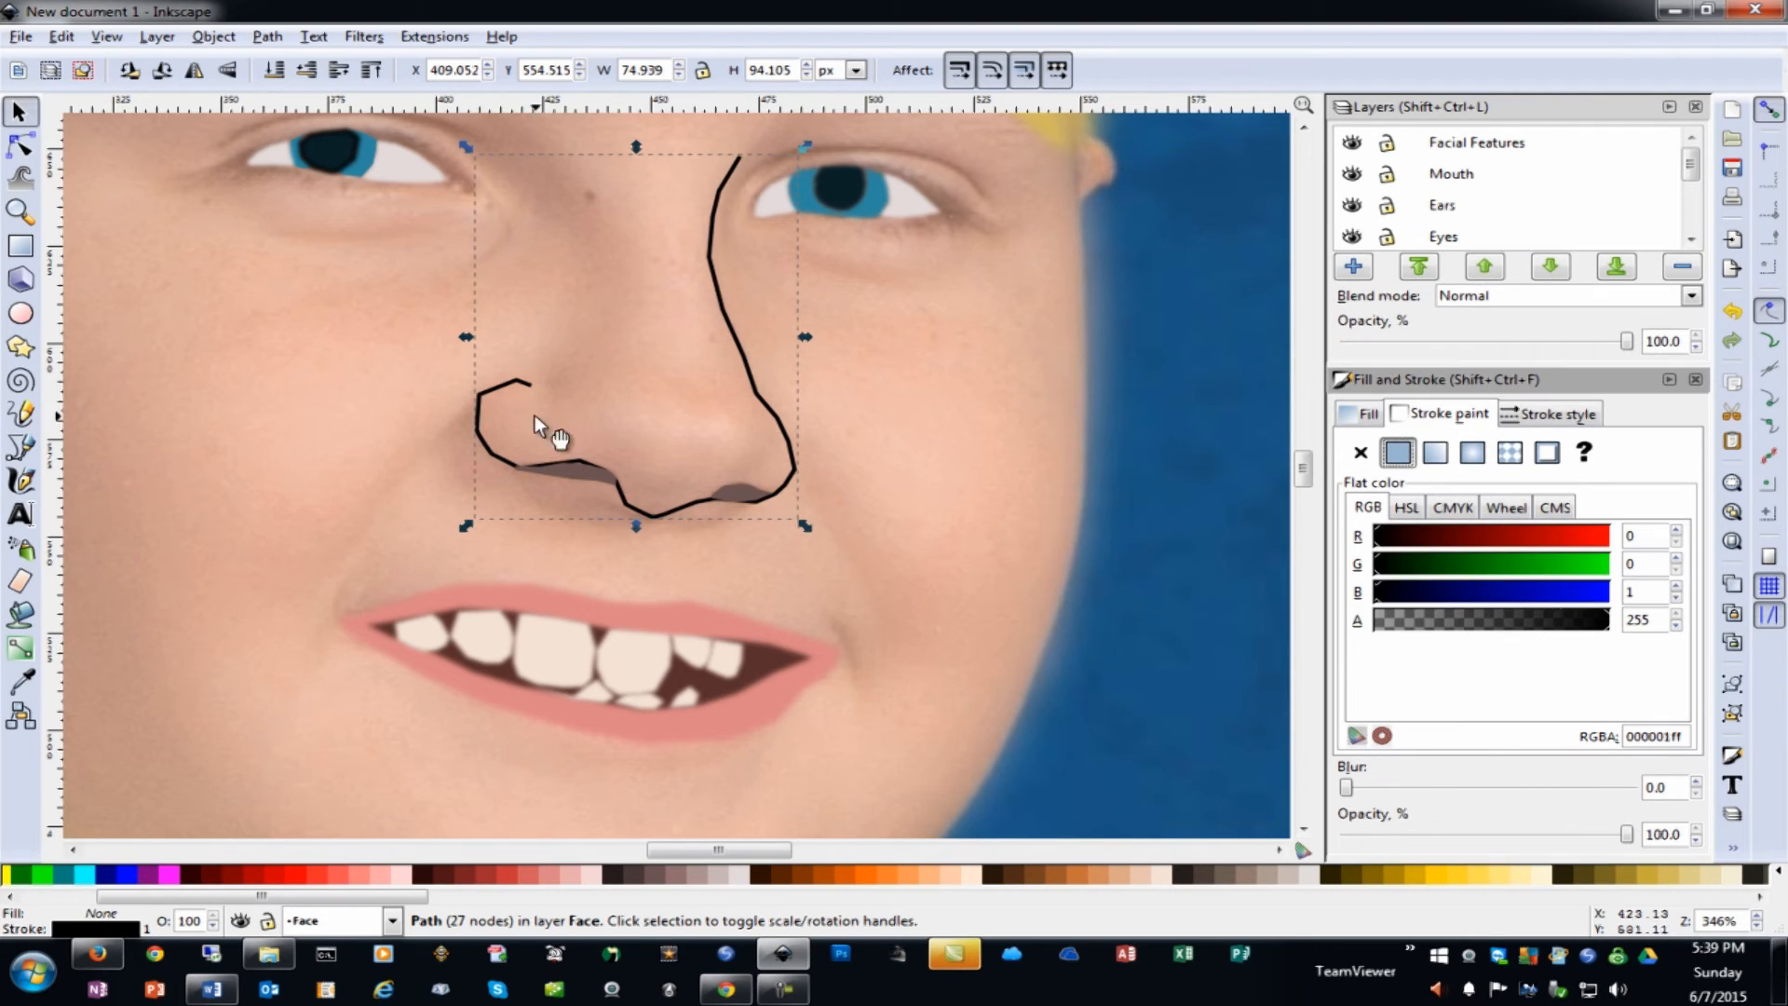
pyautogui.click(725, 296)
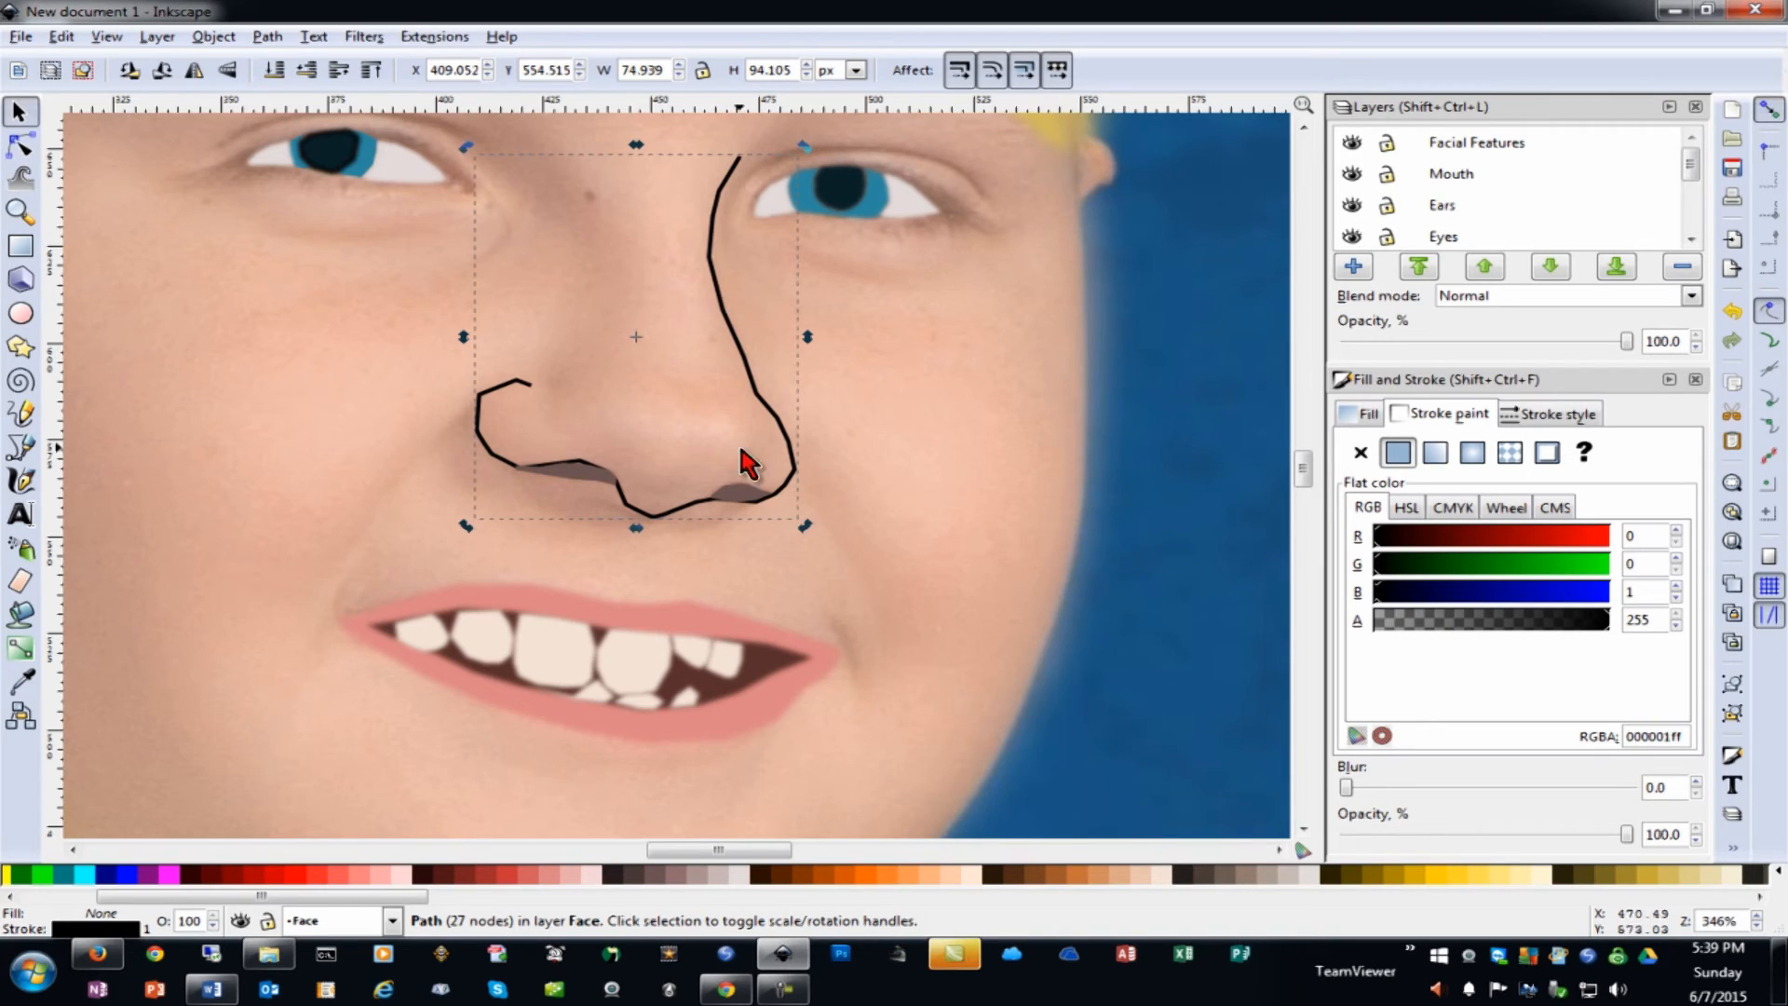
pyautogui.click(1500, 507)
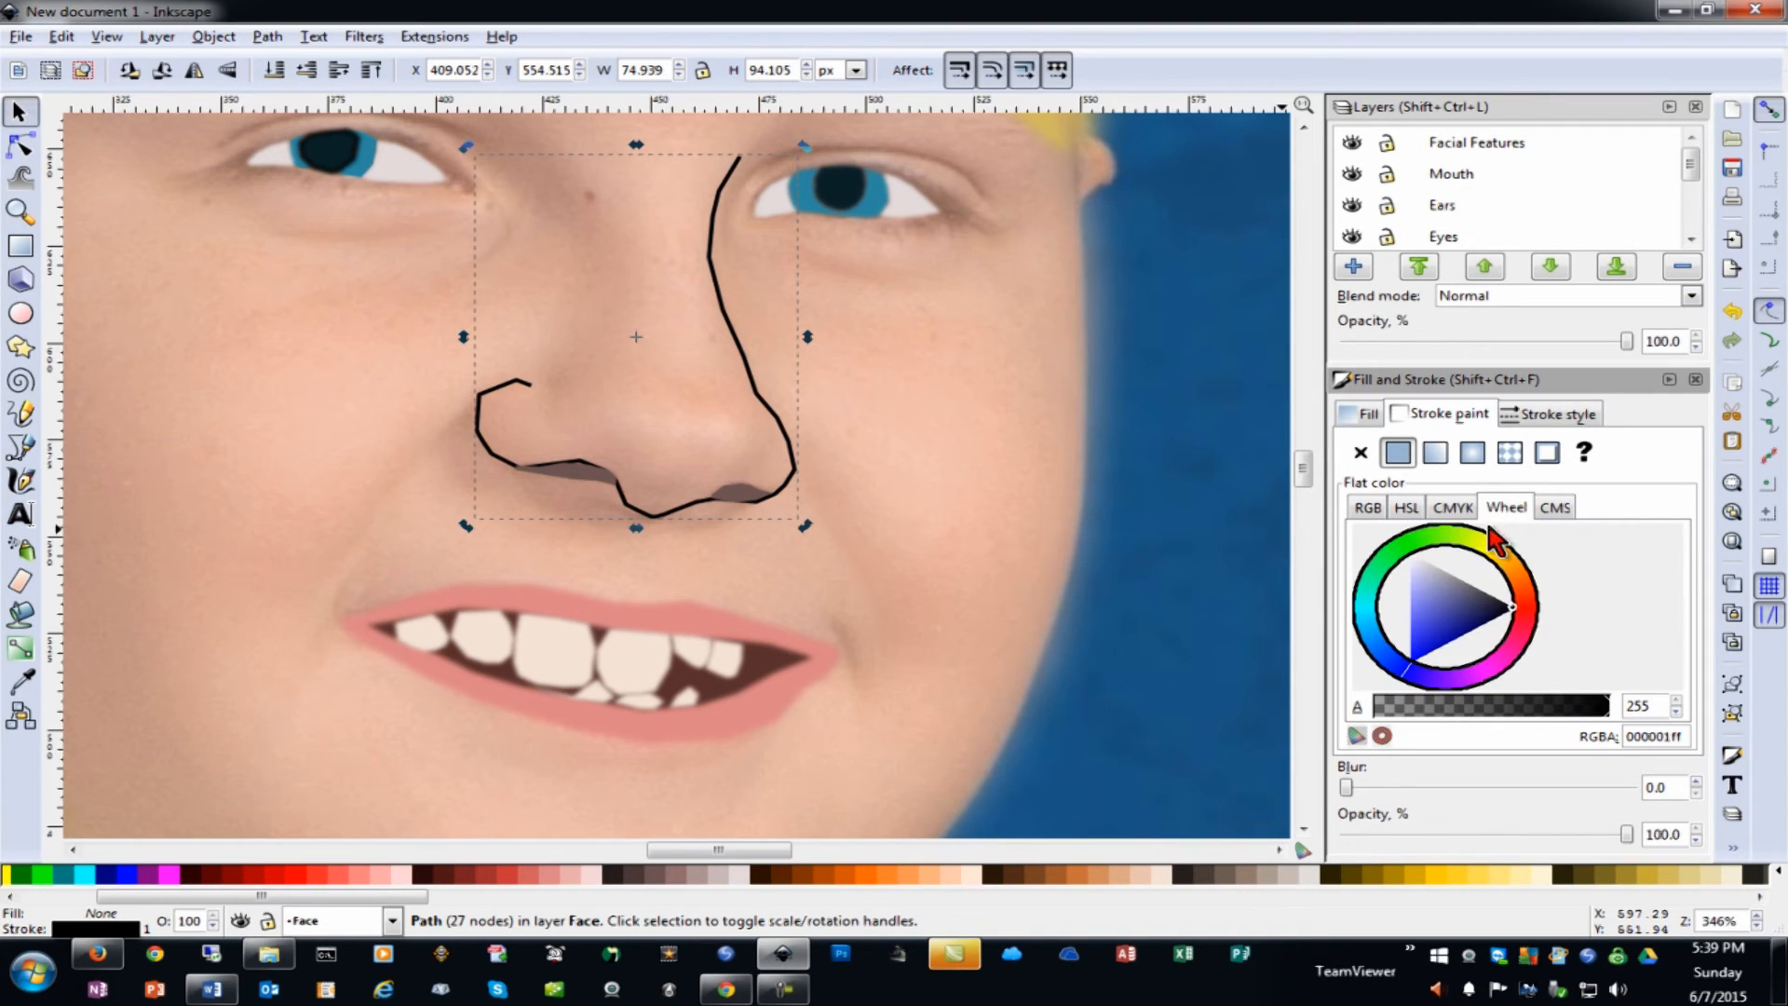
pyautogui.moveTo(1512, 607)
pyautogui.mouseDown()
pyautogui.moveTo(1508, 622)
pyautogui.moveTo(1436, 612)
pyautogui.moveTo(1457, 588)
pyautogui.moveTo(1478, 596)
pyautogui.moveTo(1432, 612)
pyautogui.moveTo(1421, 596)
pyautogui.mouseUp()
pyautogui.click(1532, 605)
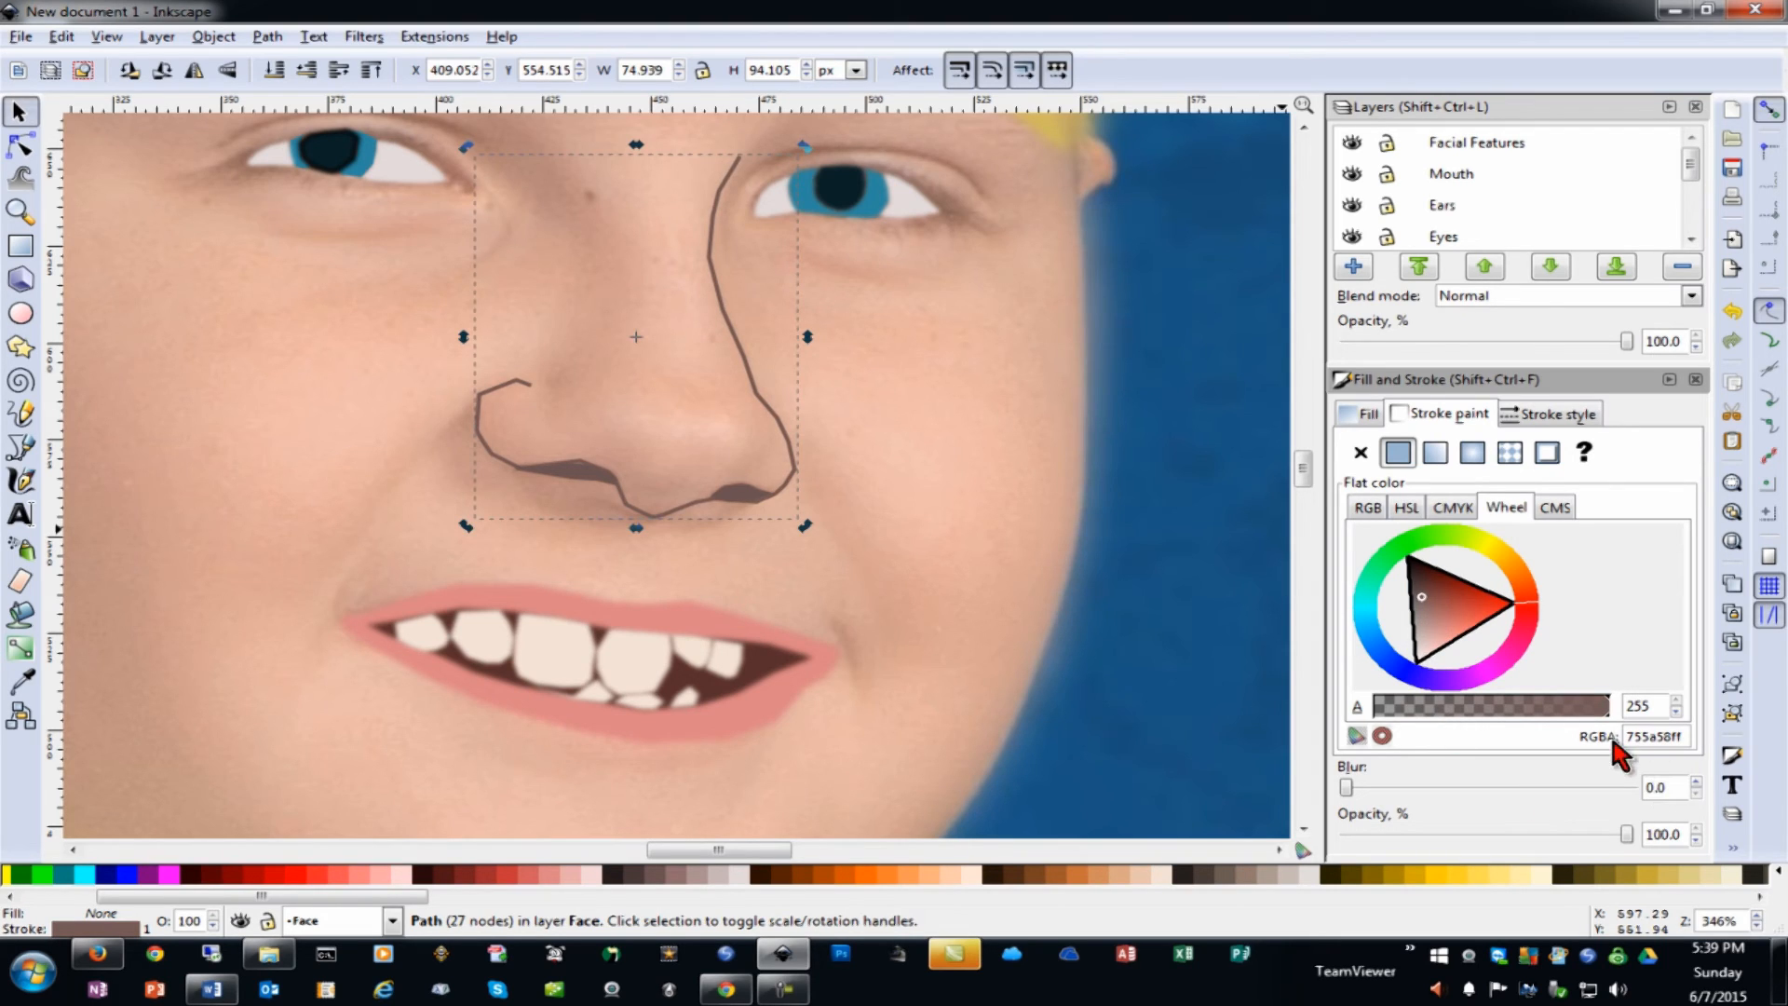
# Blur the nose outline by 3.0 and darken its stroke colour to the brown #603C3A
pyautogui.click(1696, 782)
pyautogui.click(1696, 782)
pyautogui.click(1696, 782)
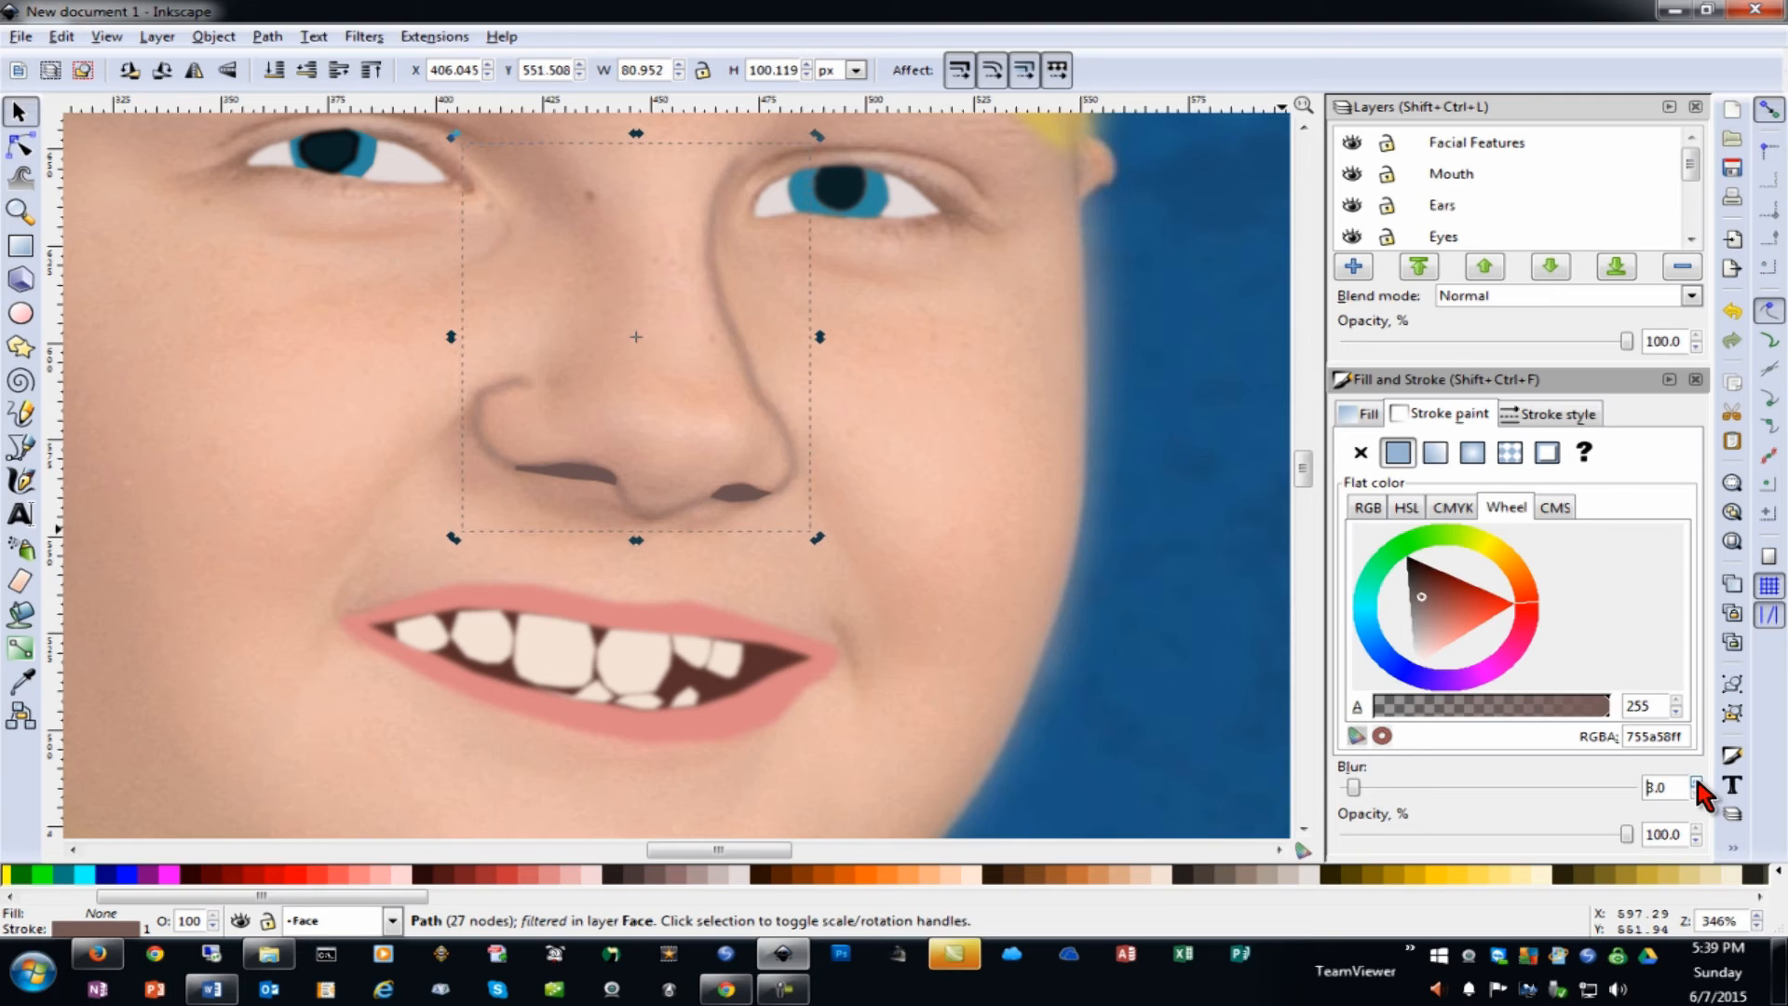
pyautogui.click(1433, 594)
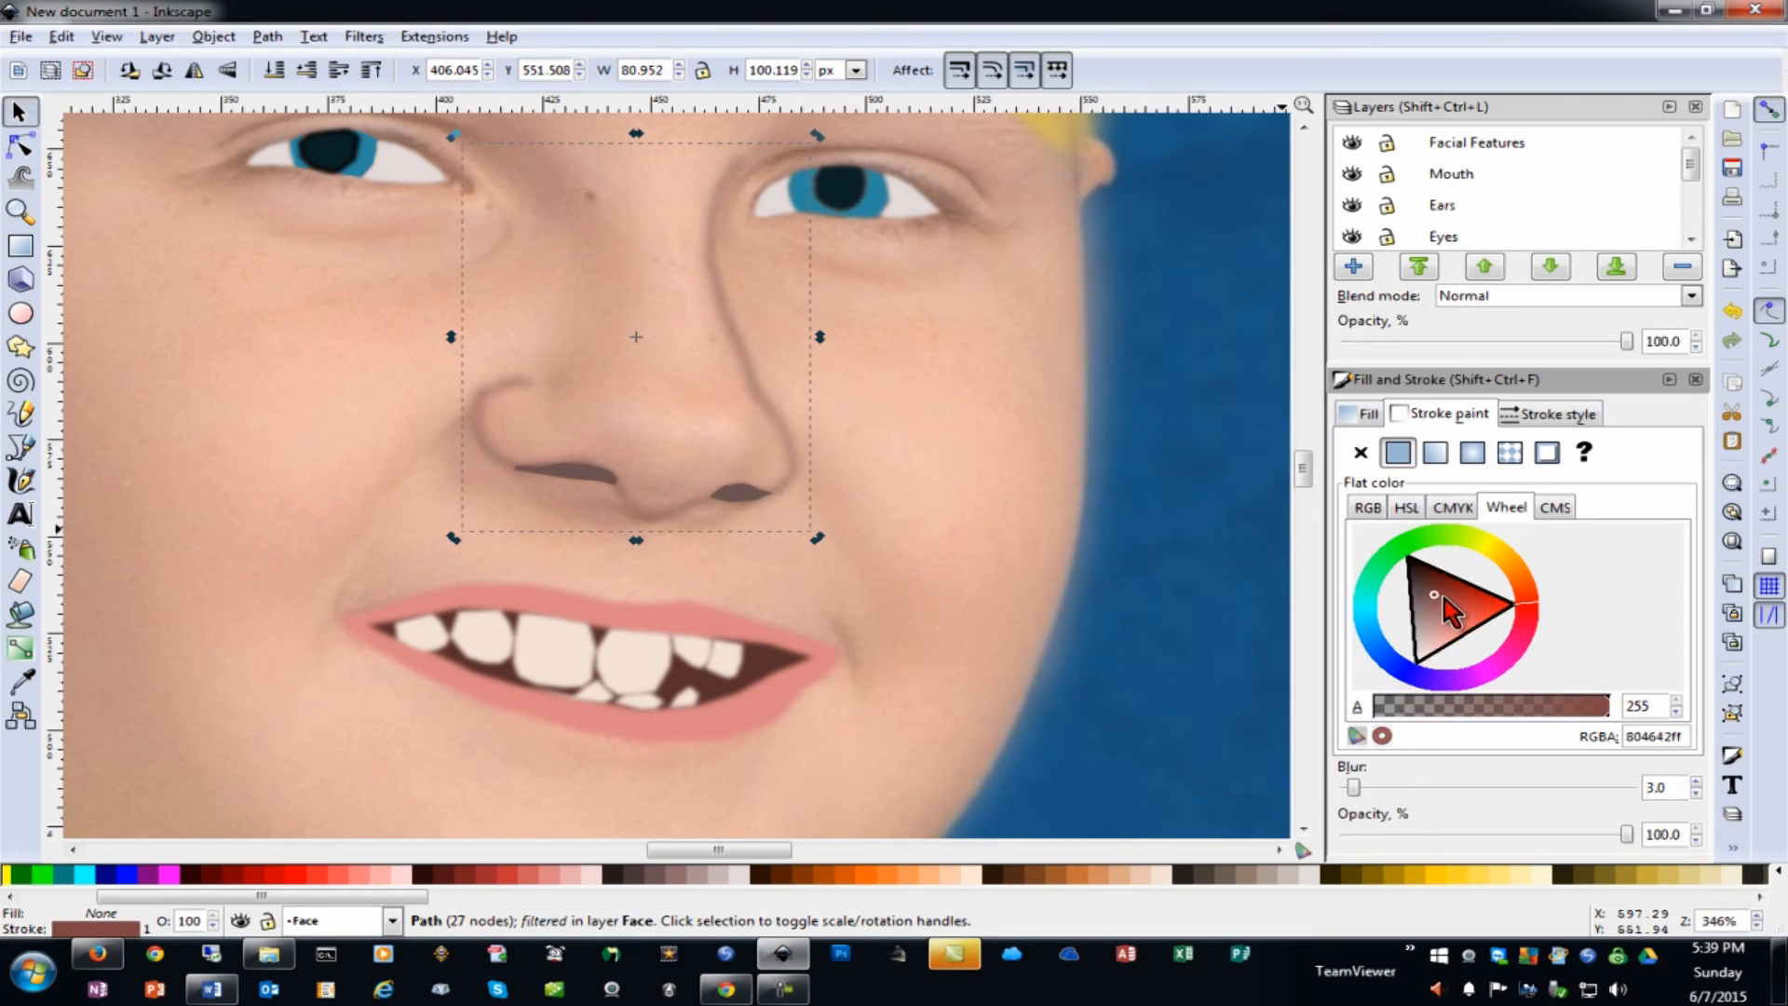
pyautogui.moveTo(1458, 590); pyautogui.dragTo(1449, 593)
pyautogui.click(1424, 587)
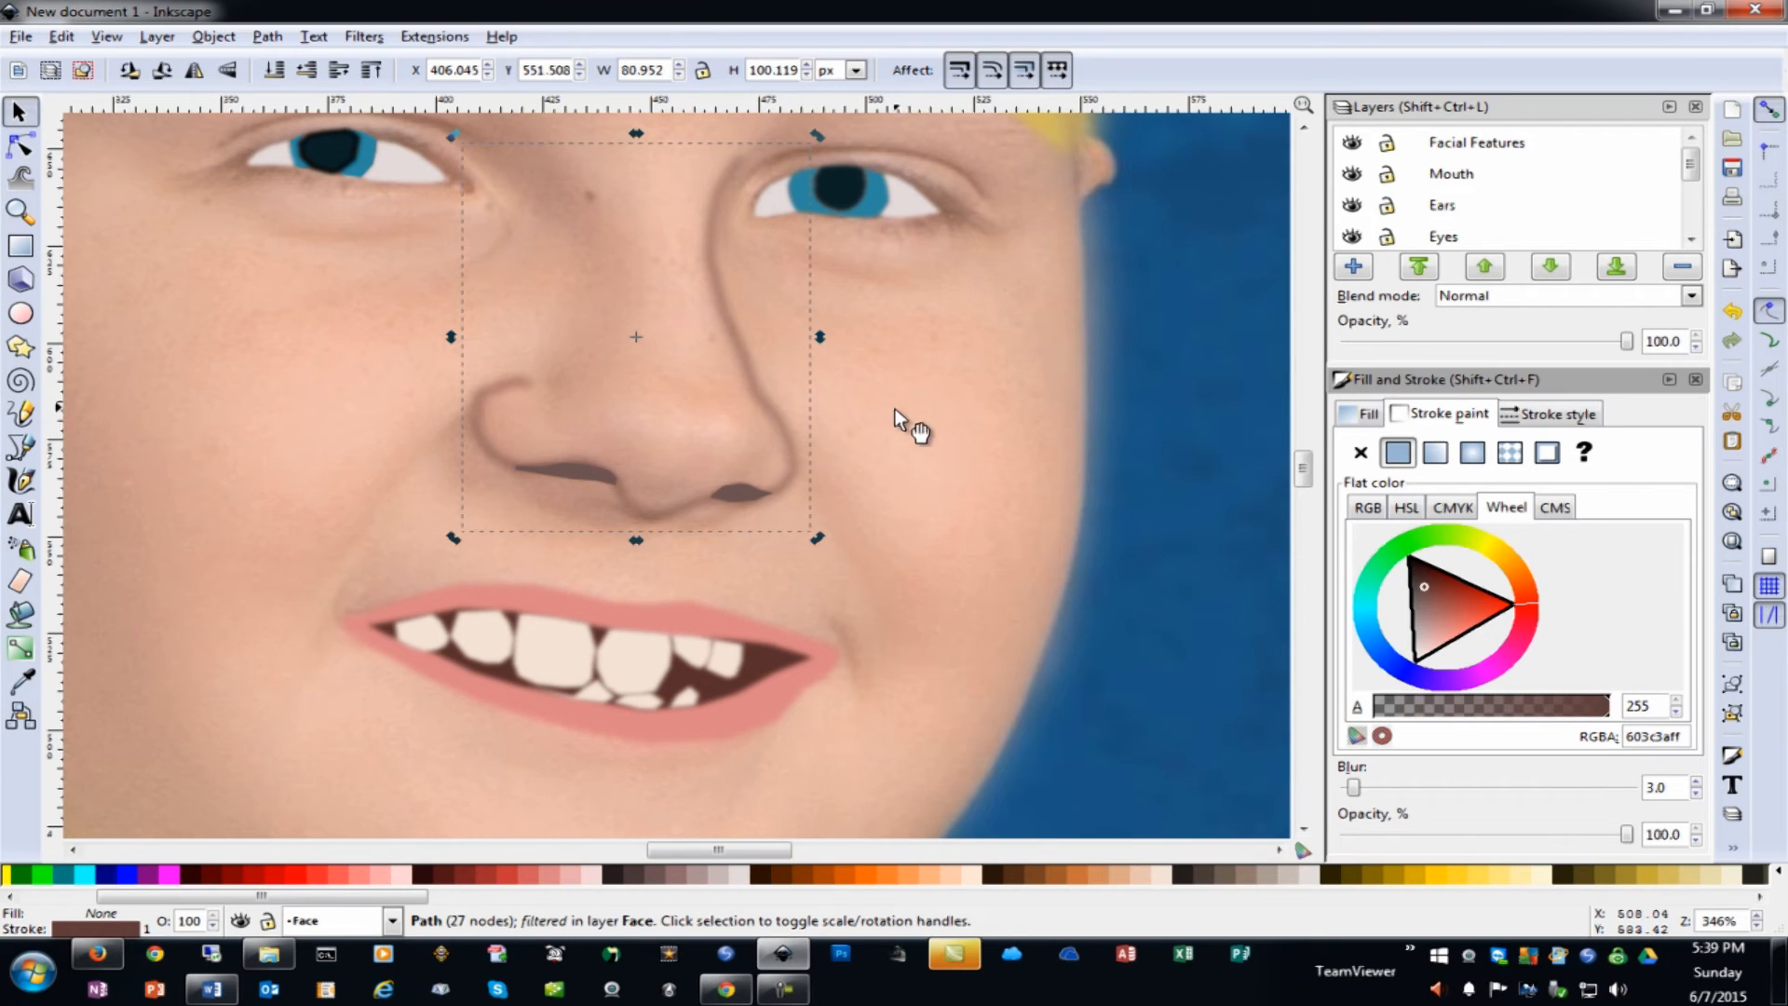
# Smooth the nose outline beneath the tip by removing the surplus nodes between the two nostrils
pyautogui.click(20, 144)
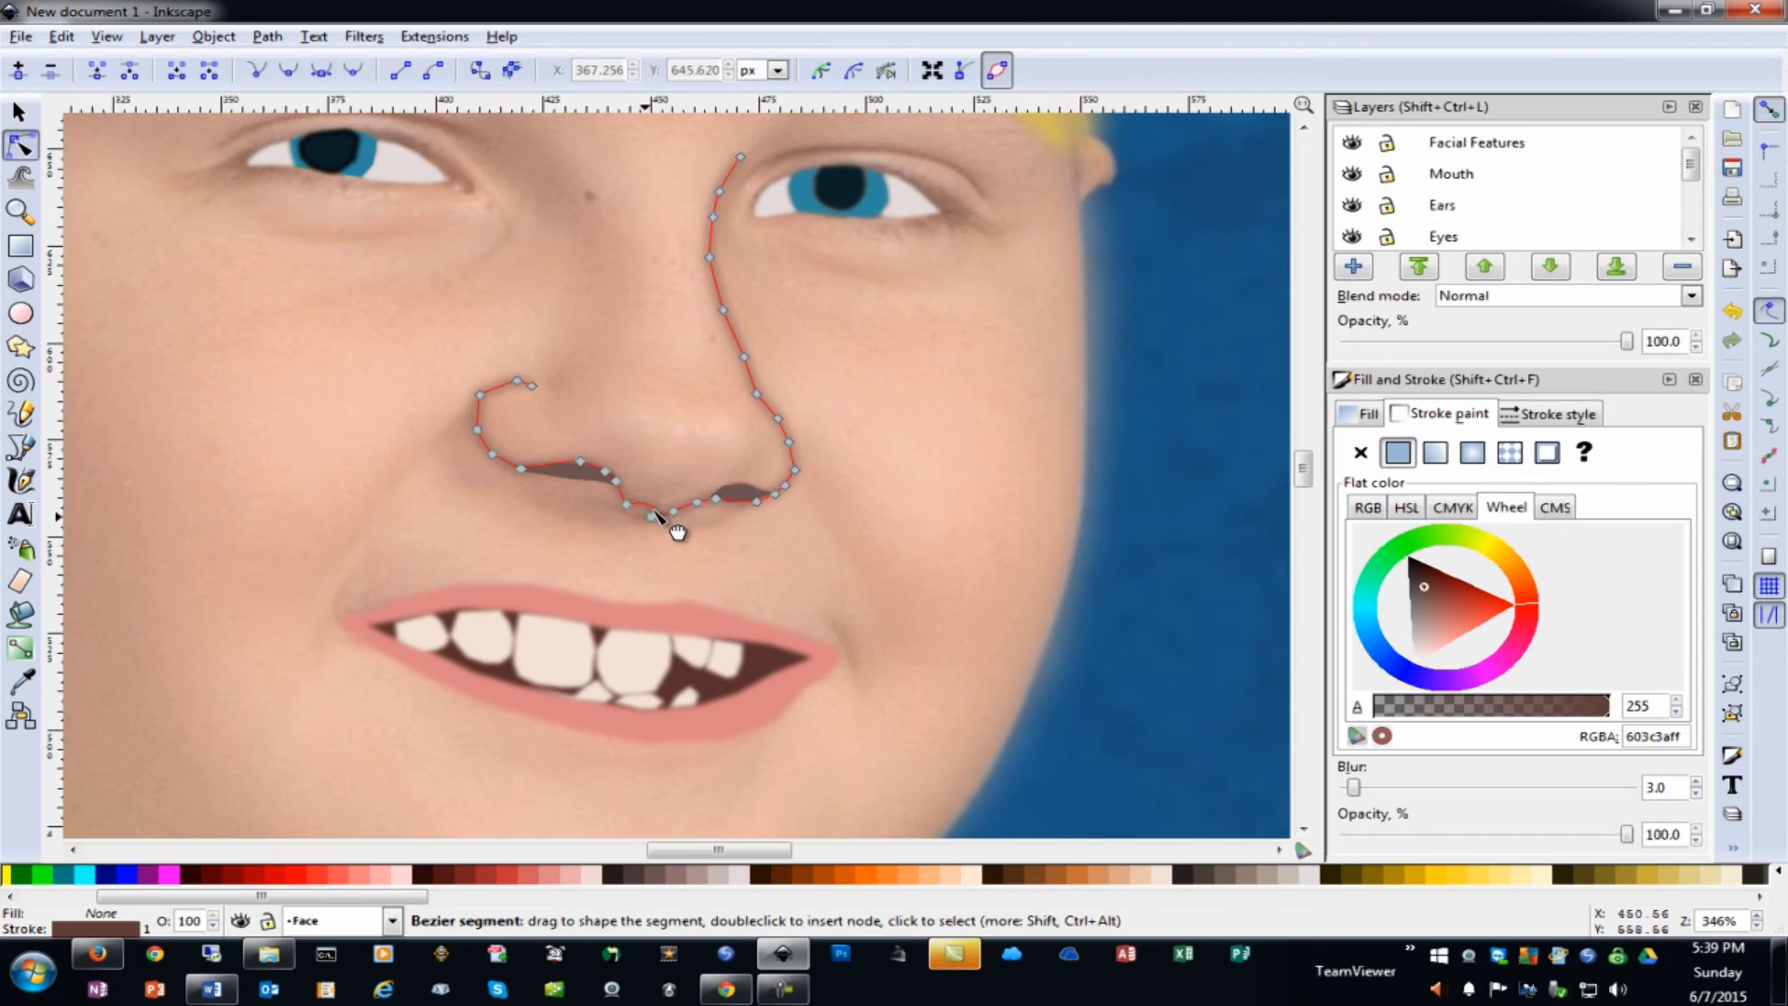
pyautogui.moveTo(651, 514); pyautogui.dragTo(665, 518)
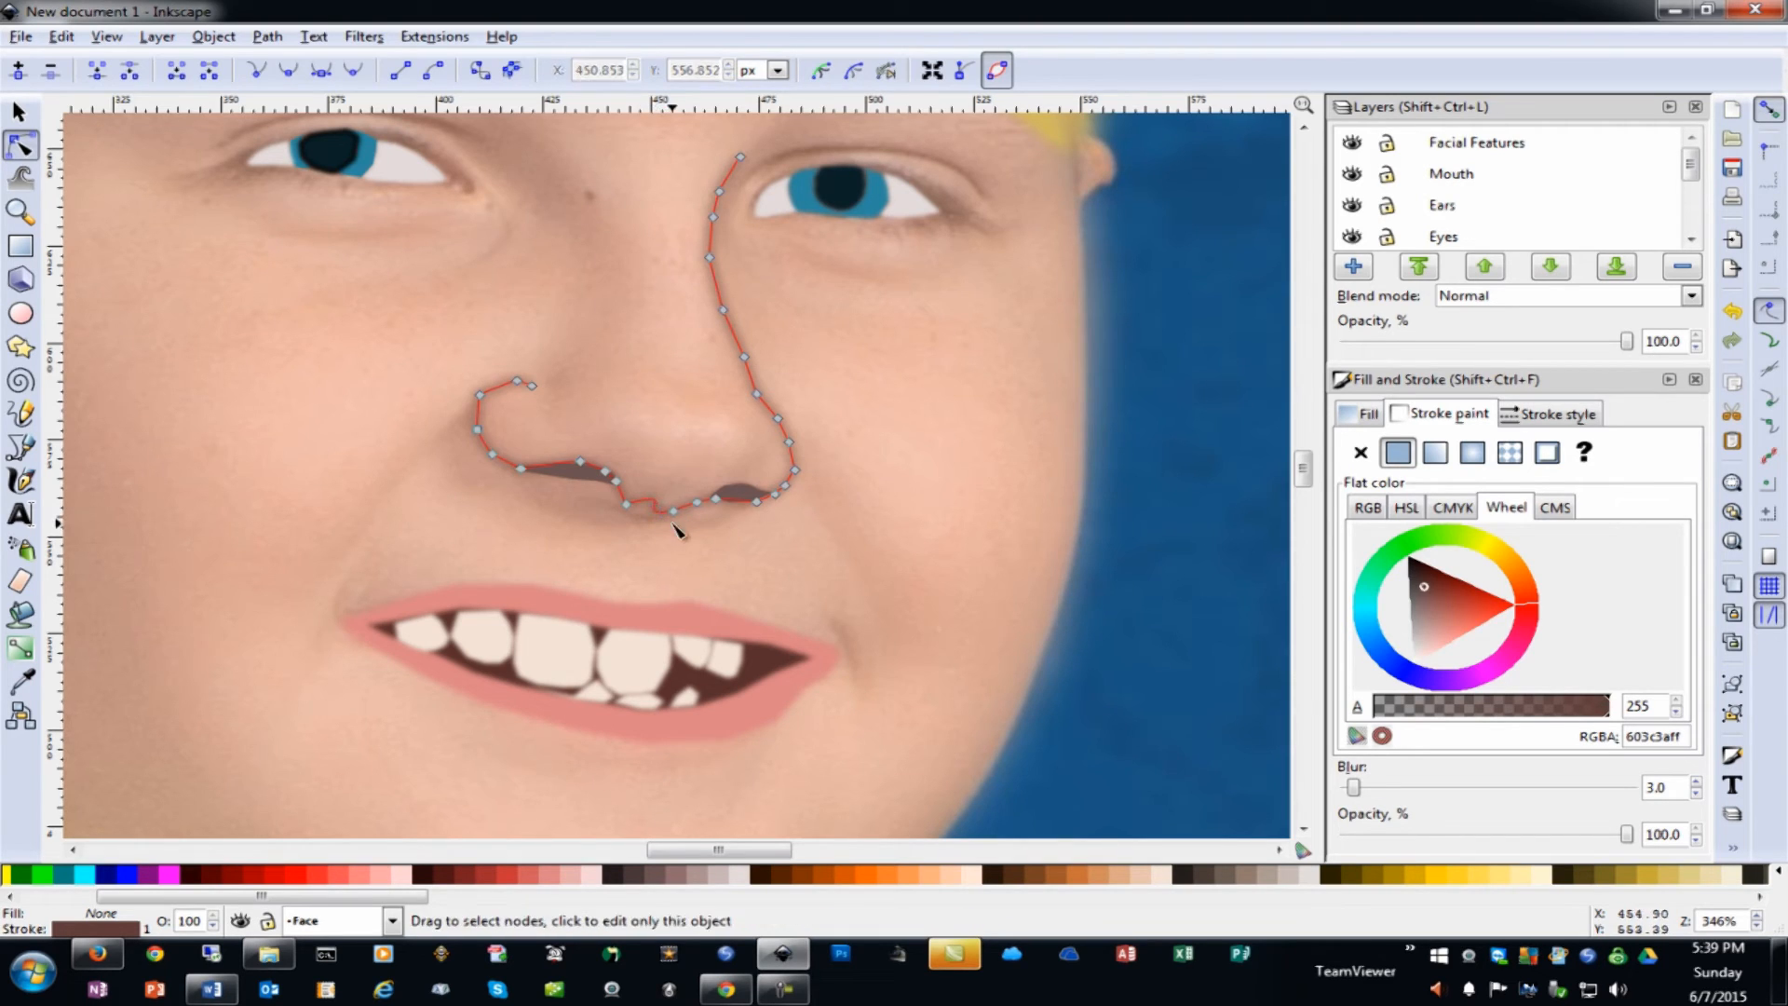
pyautogui.click(673, 511)
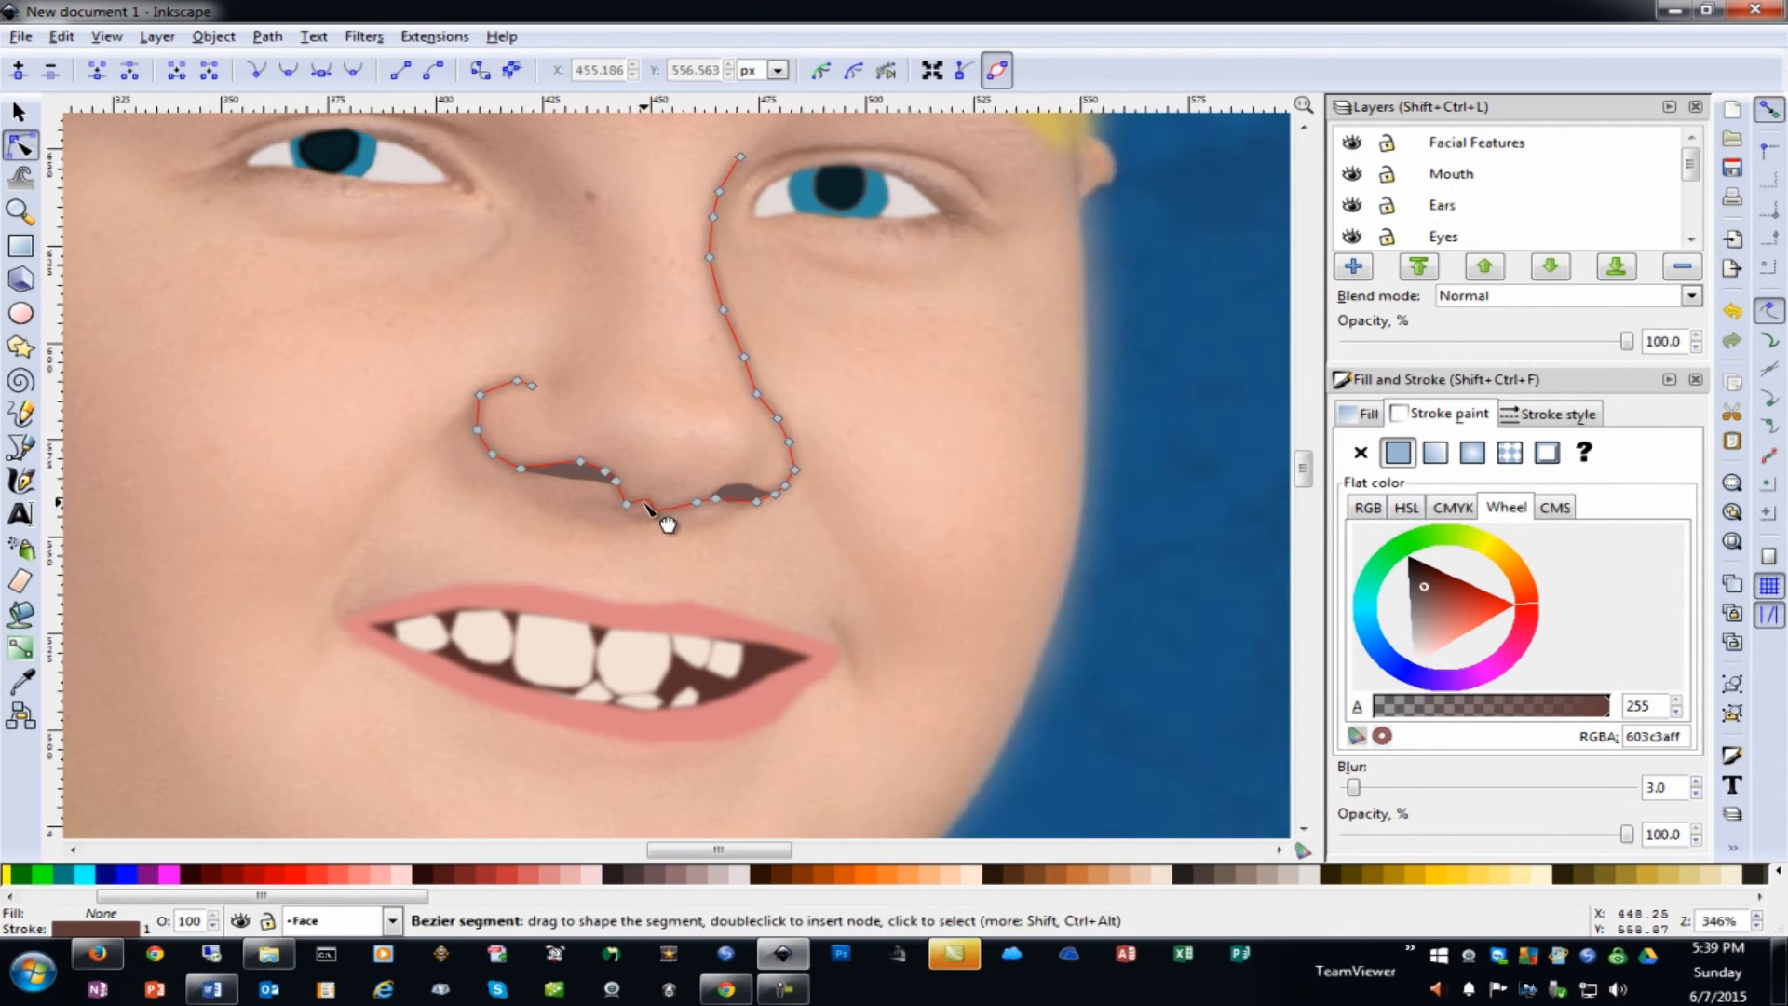
pyautogui.click(633, 508)
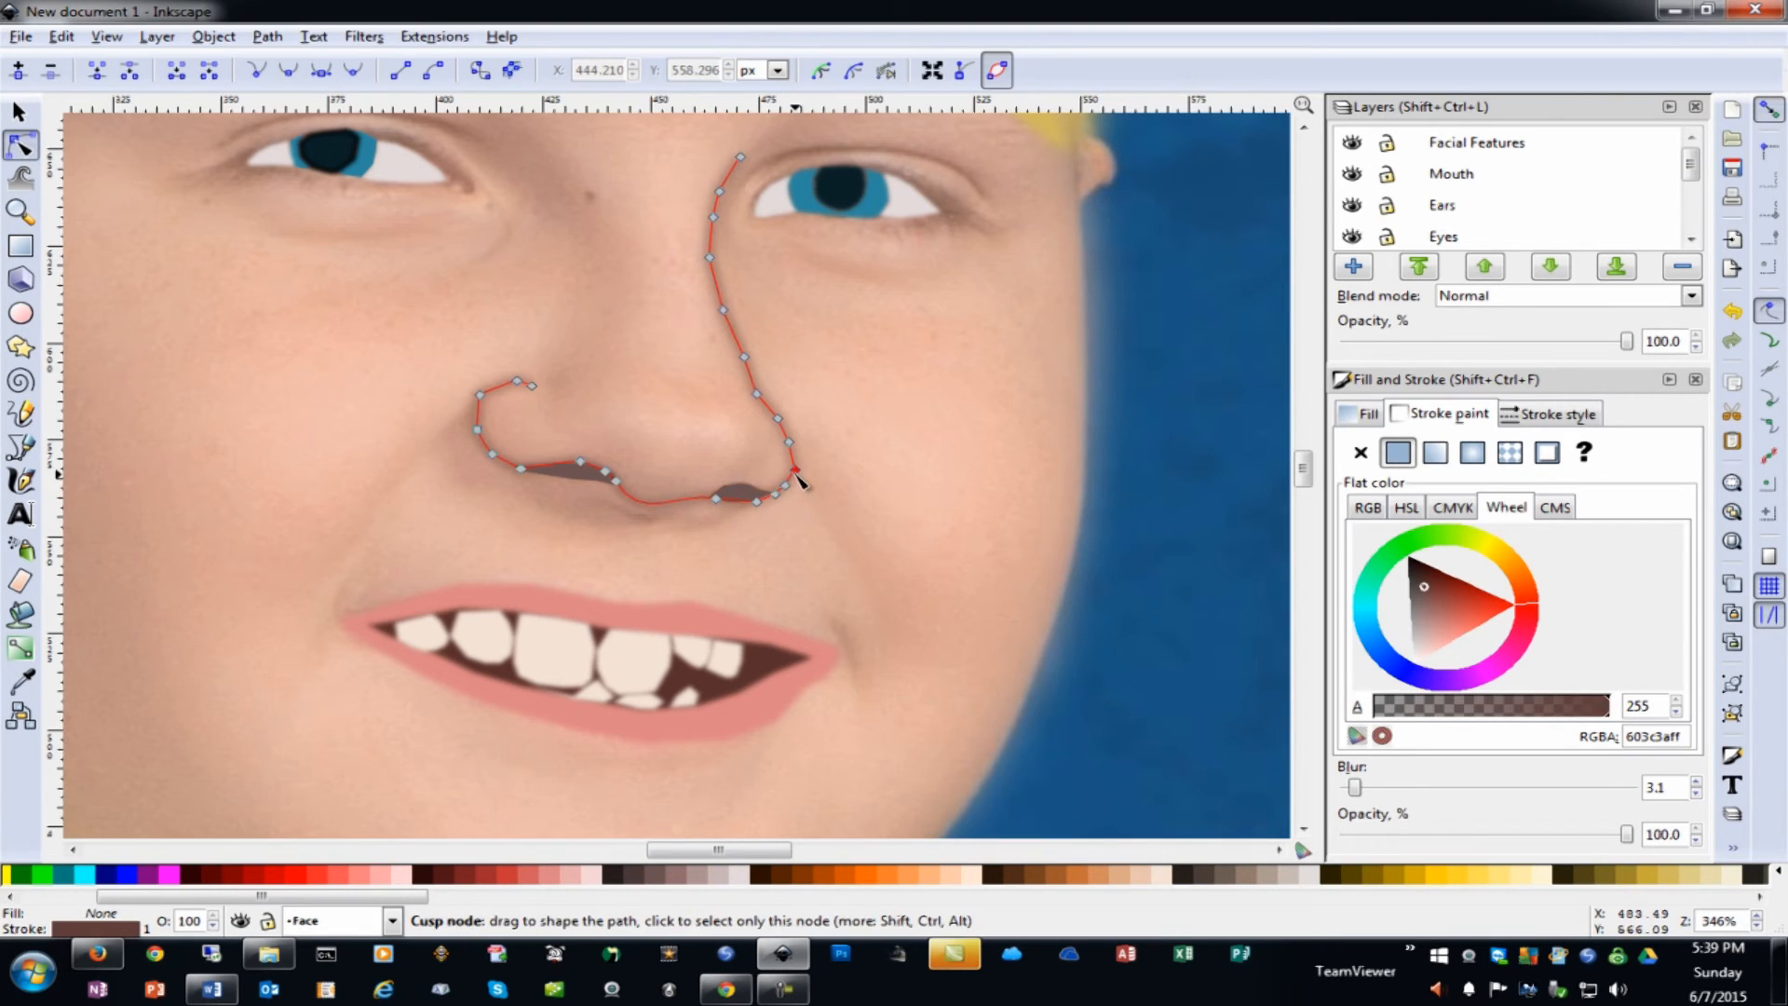
# Move individual nodes of the nose outline slightly inward at the right-hand and left-hand nose wings to round both curves
pyautogui.moveTo(792, 478); pyautogui.dragTo(761, 423)
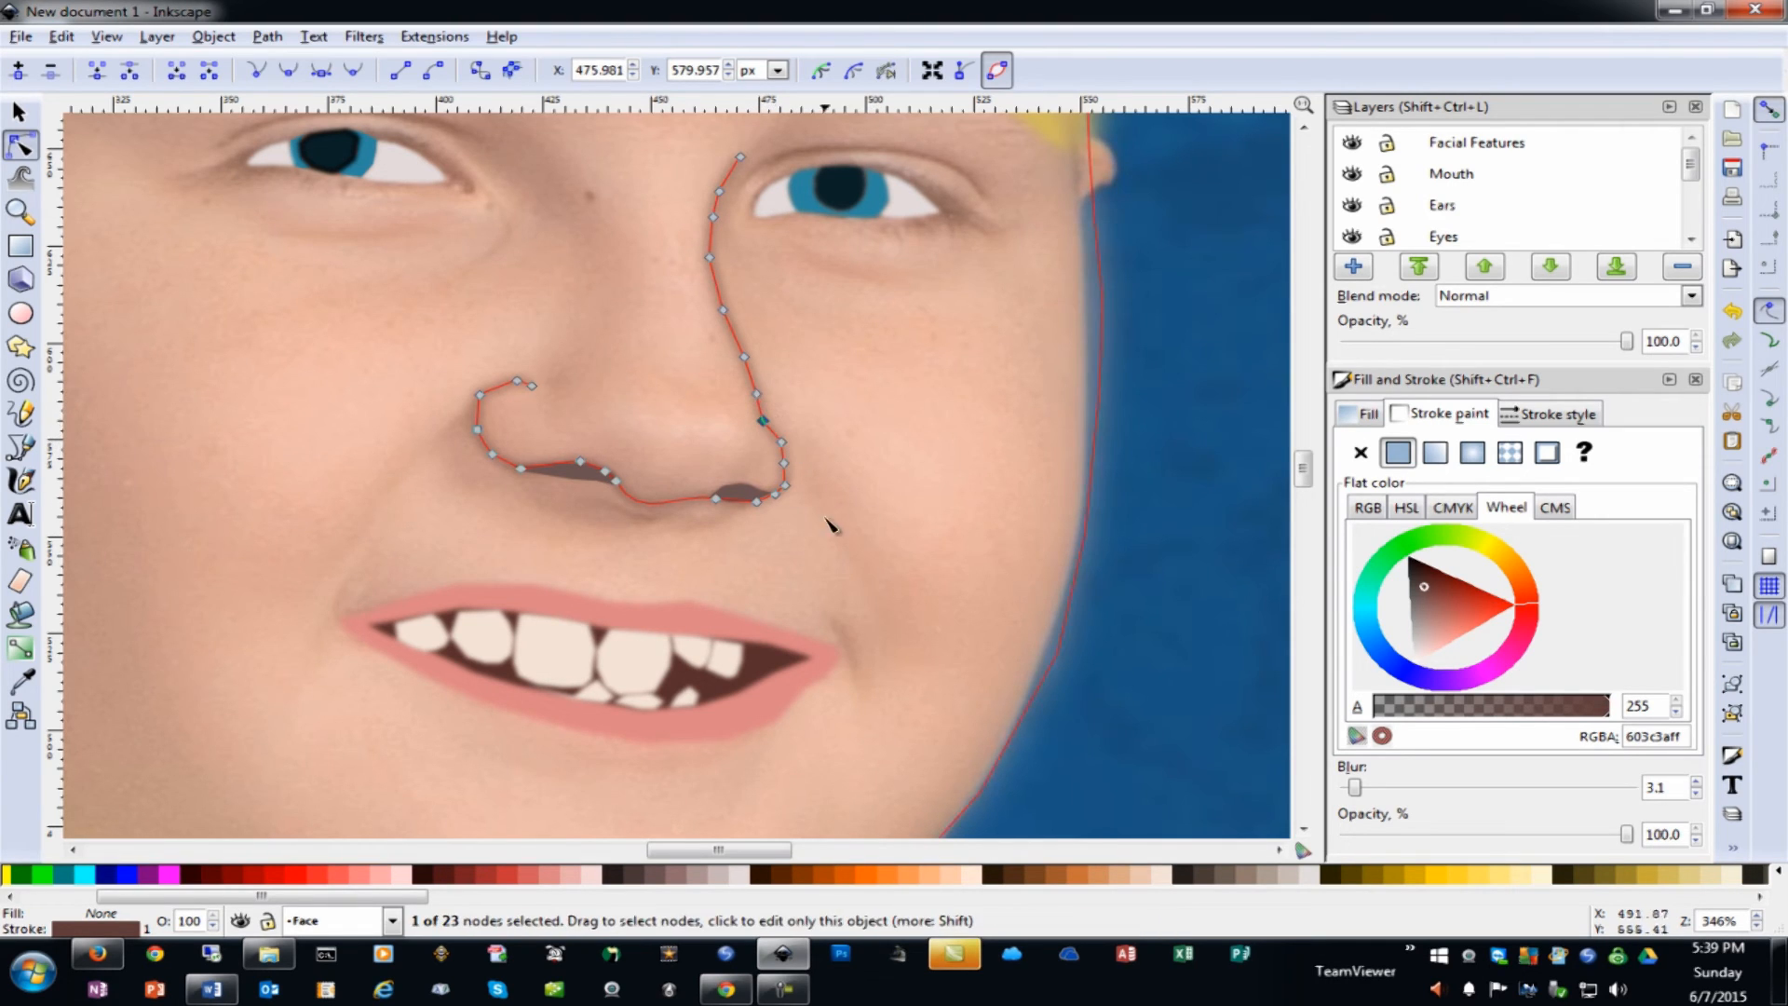
pyautogui.click(785, 464)
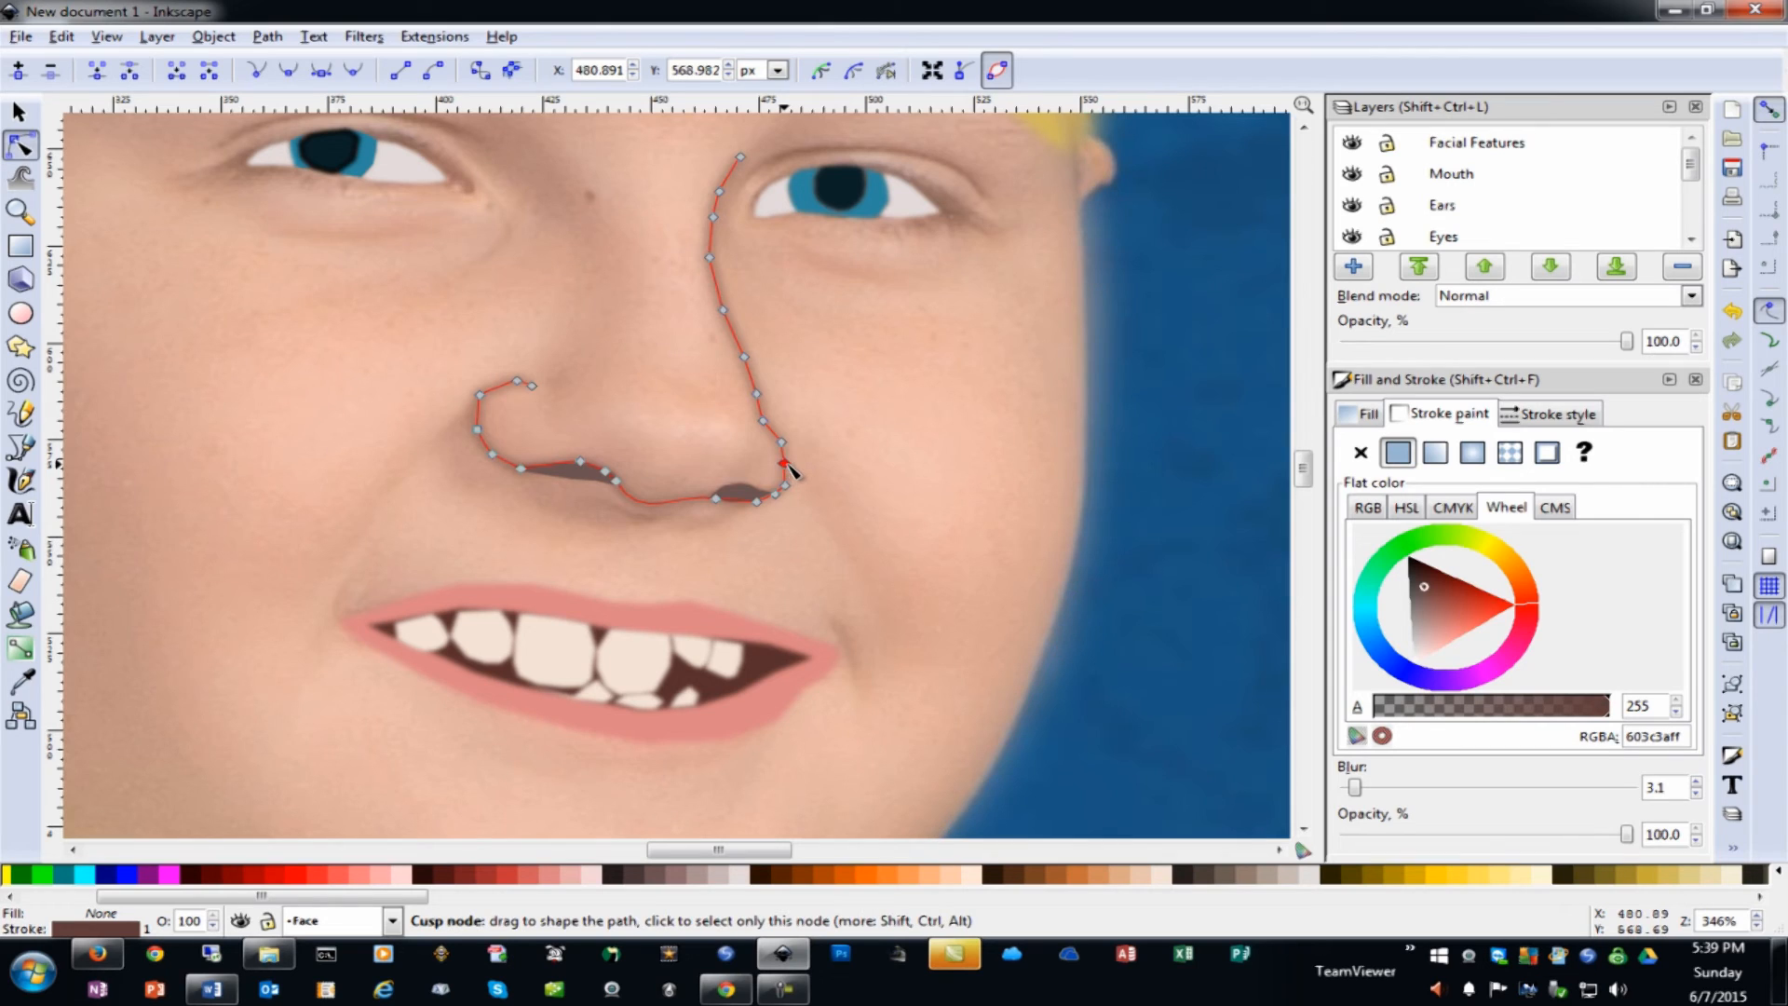
pyautogui.moveTo(798, 472); pyautogui.dragTo(802, 473)
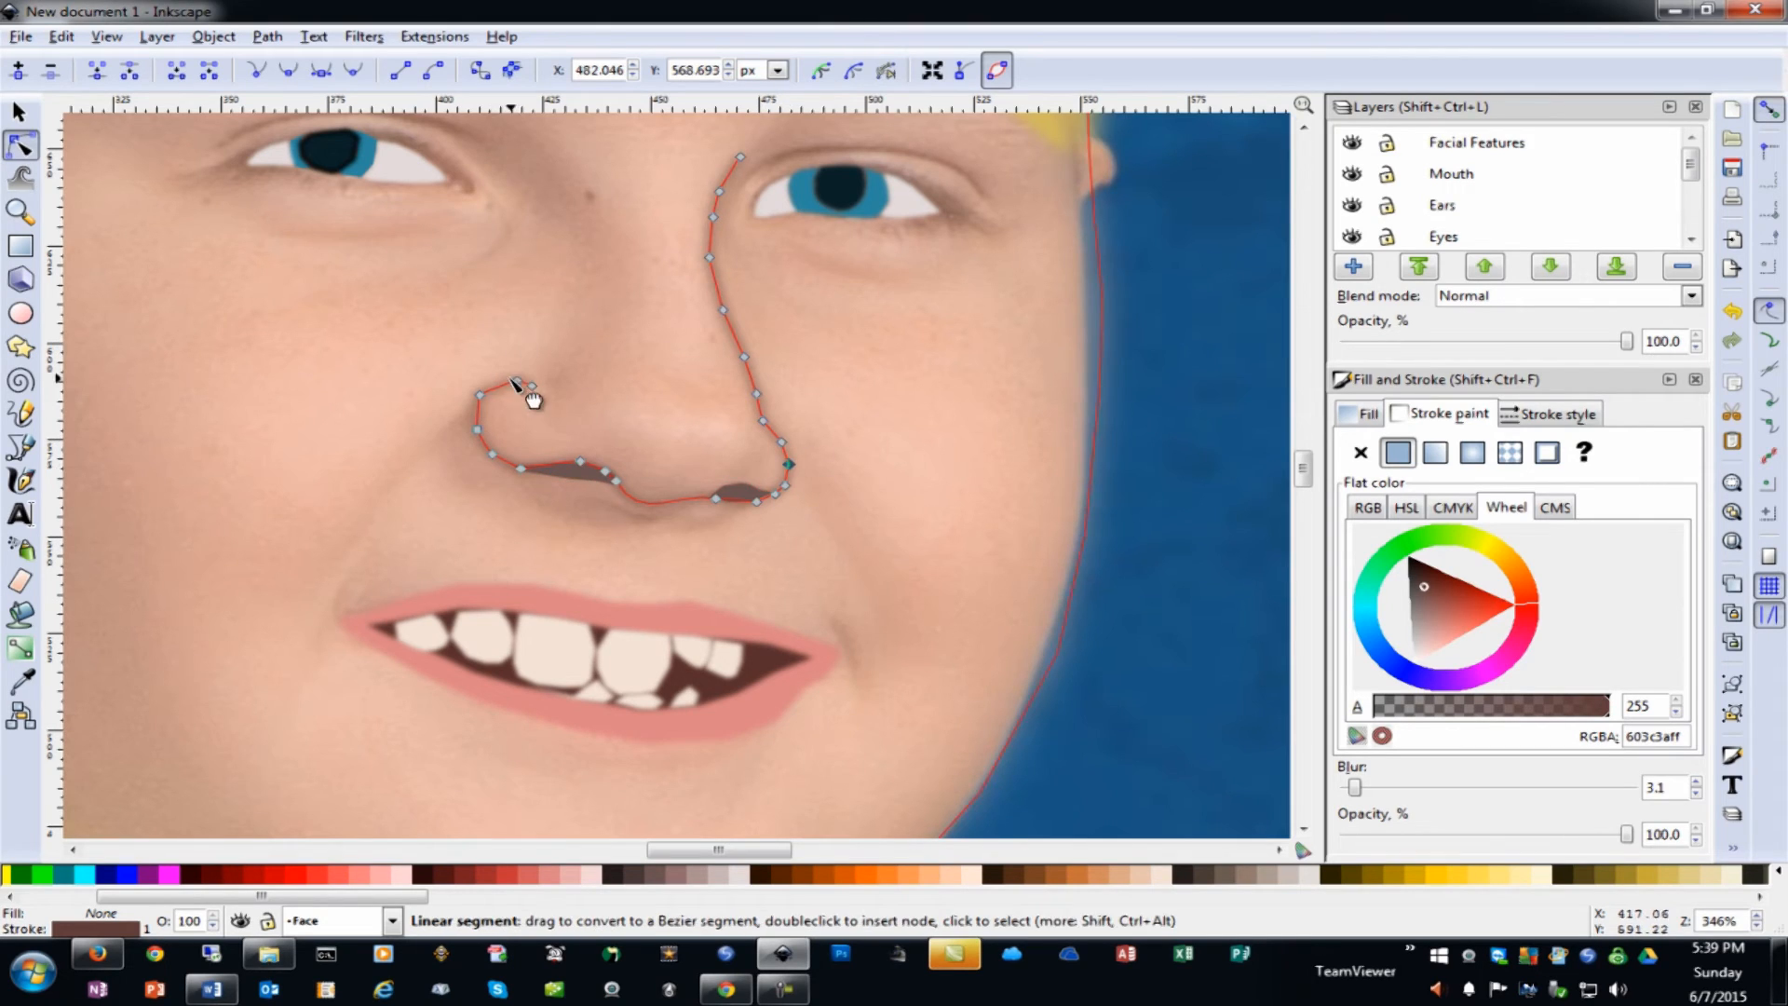
pyautogui.click(487, 399)
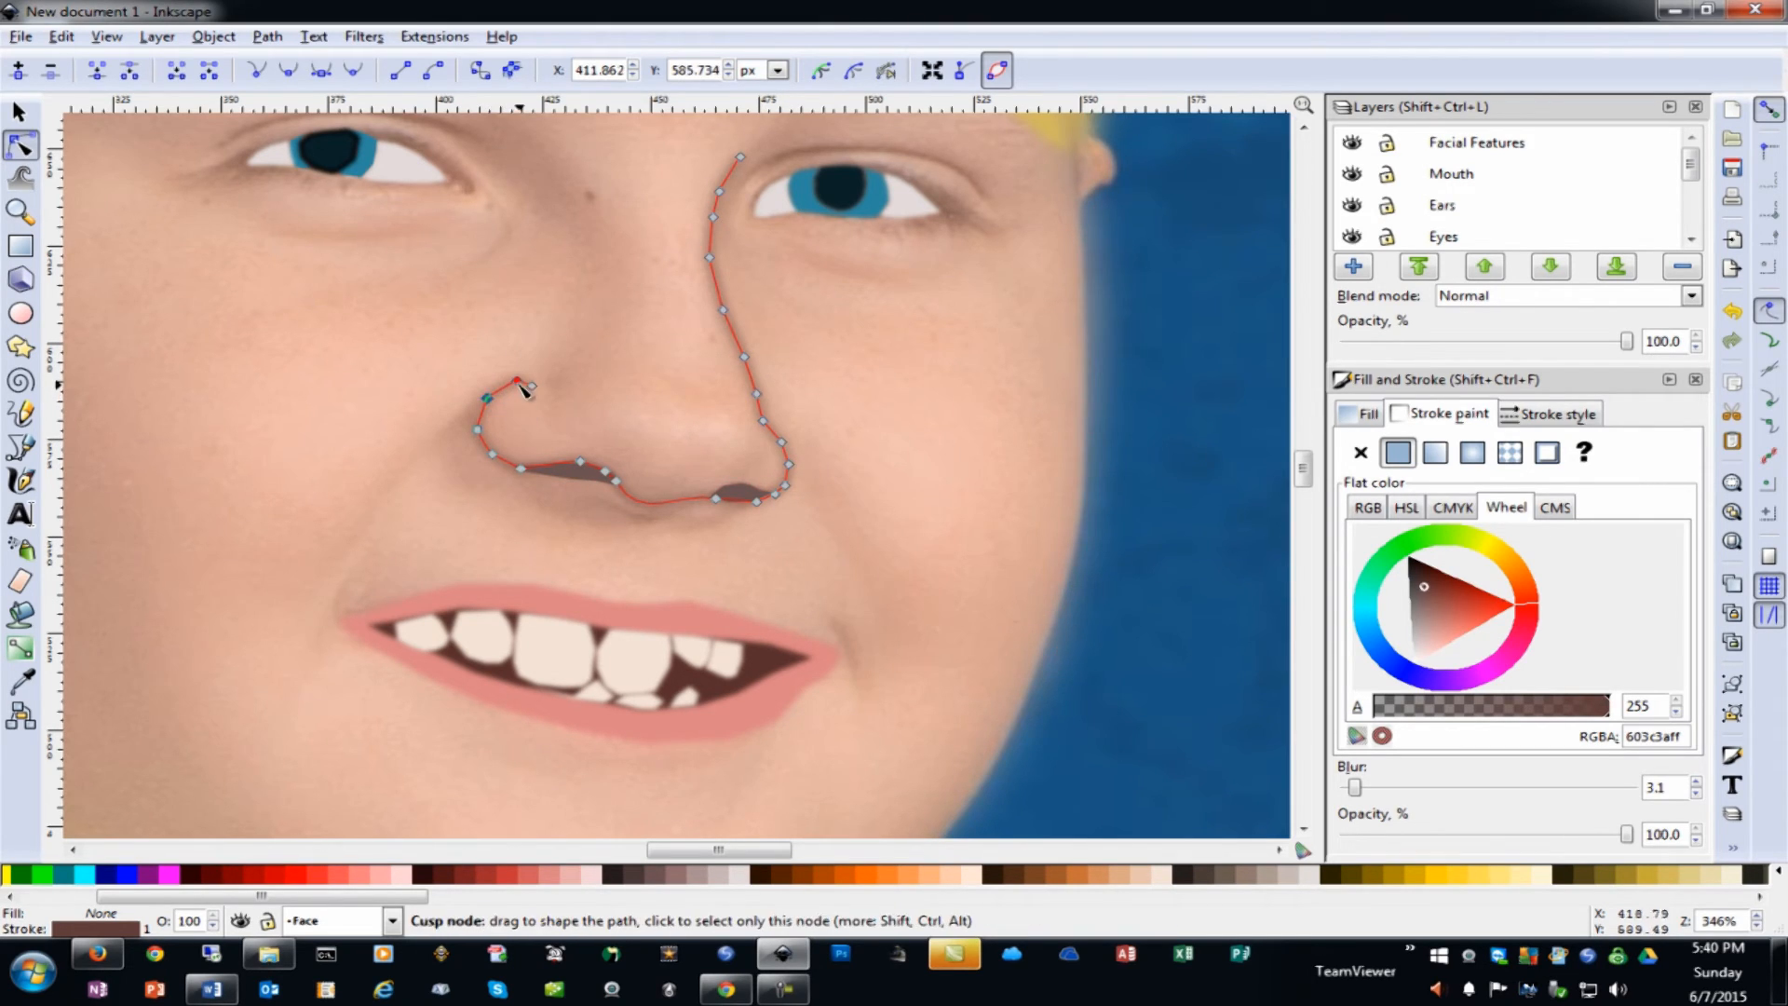
pyautogui.moveTo(516, 385); pyautogui.dragTo(511, 389)
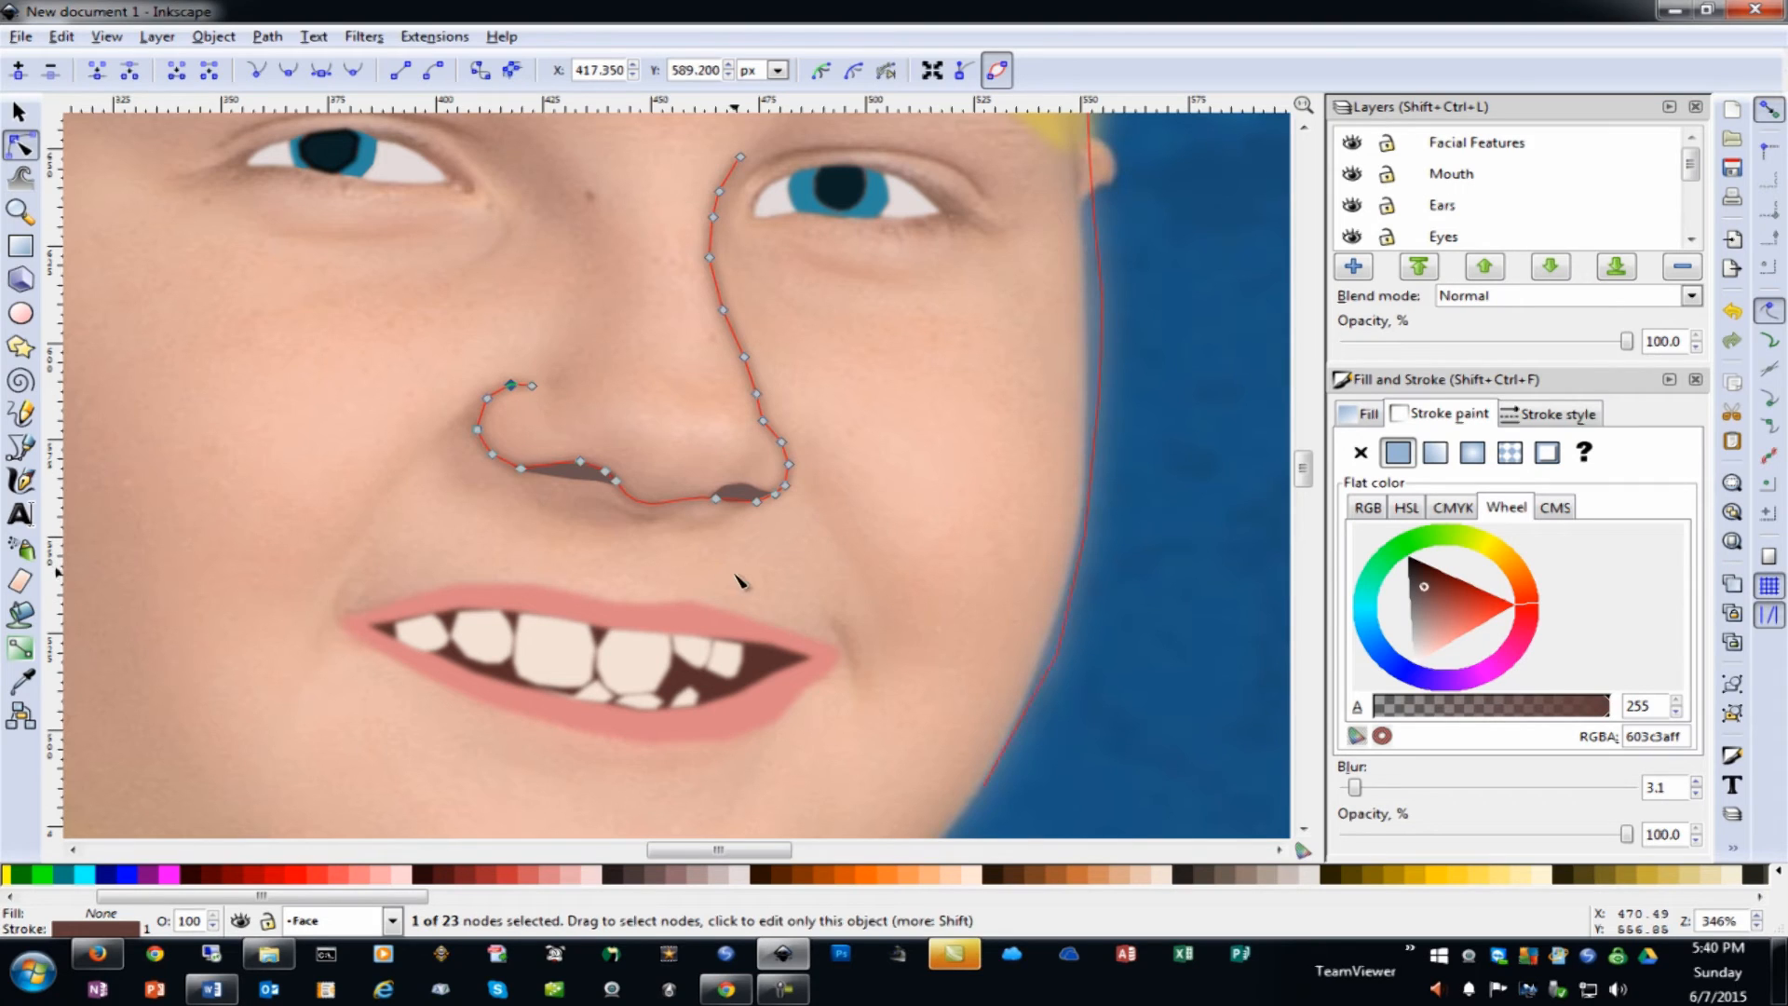
pyautogui.click(984, 551)
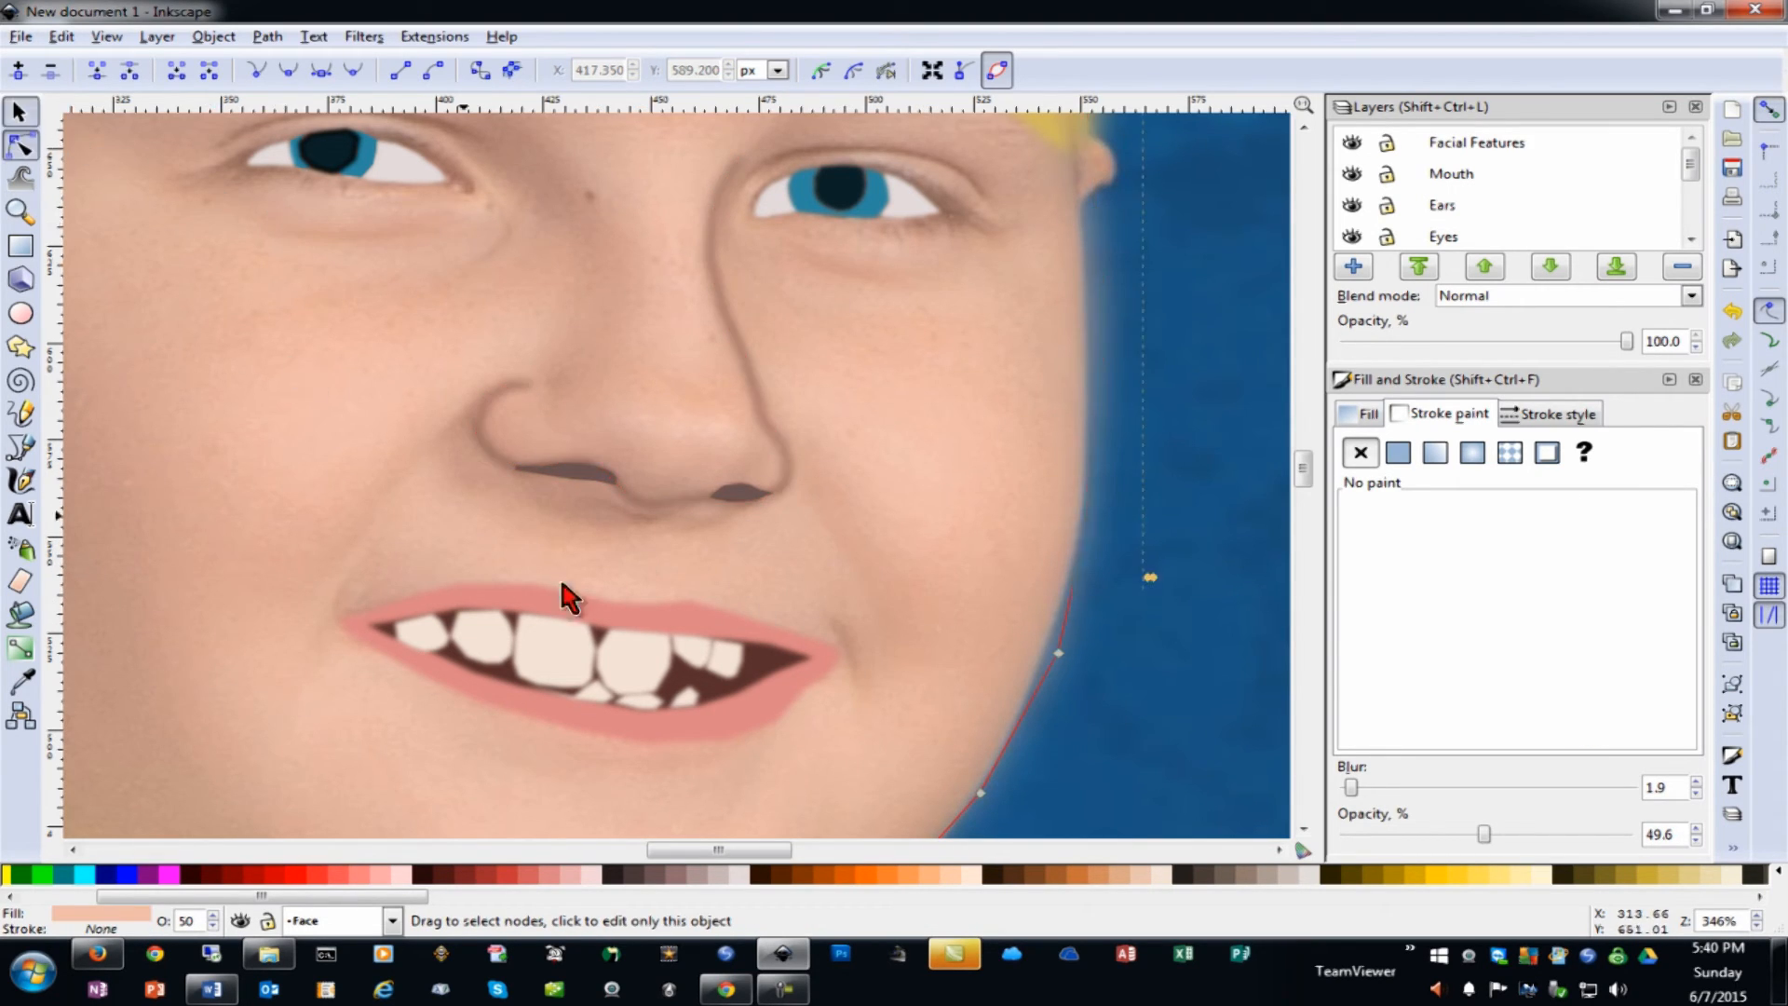
# Blur both nostril shapes by 4.0 and lower their opacity to 99%
pyautogui.press('s')
pyautogui.click(577, 473)
pyautogui.keyDown('shift'); pyautogui.click(736, 492); pyautogui.keyUp('shift')
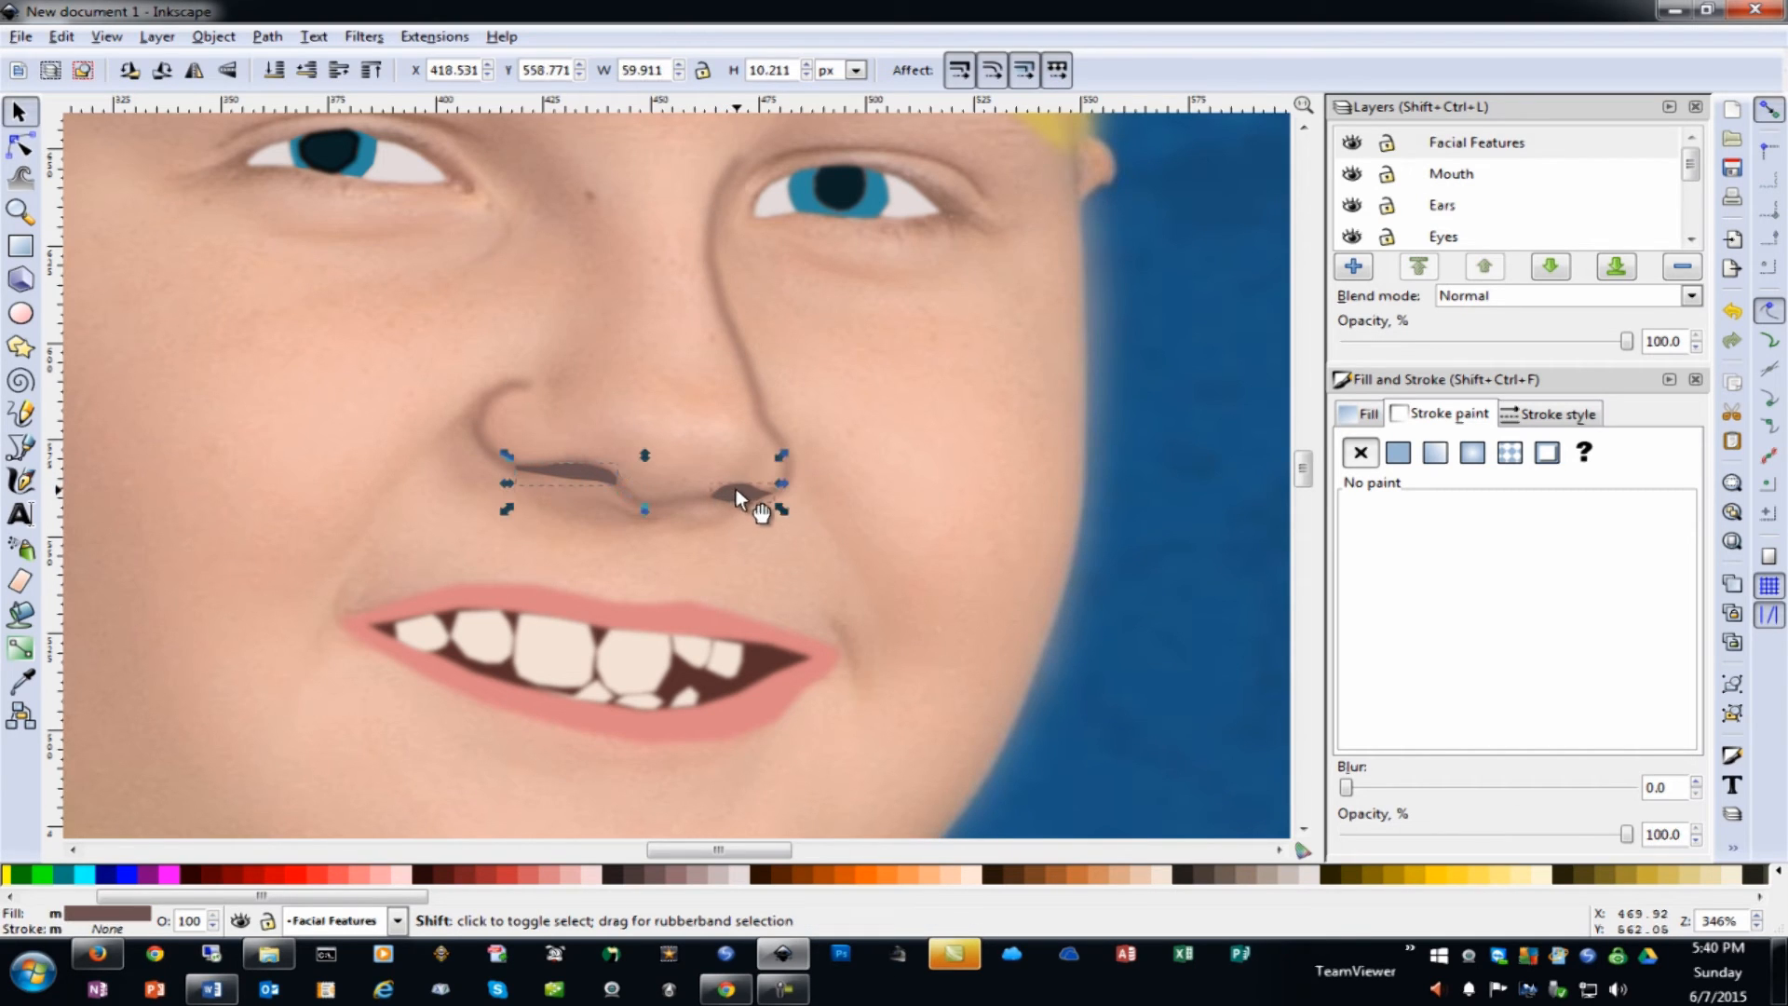
pyautogui.click(1696, 782)
pyautogui.click(1696, 783)
pyautogui.click(1696, 782)
pyautogui.click(1695, 782)
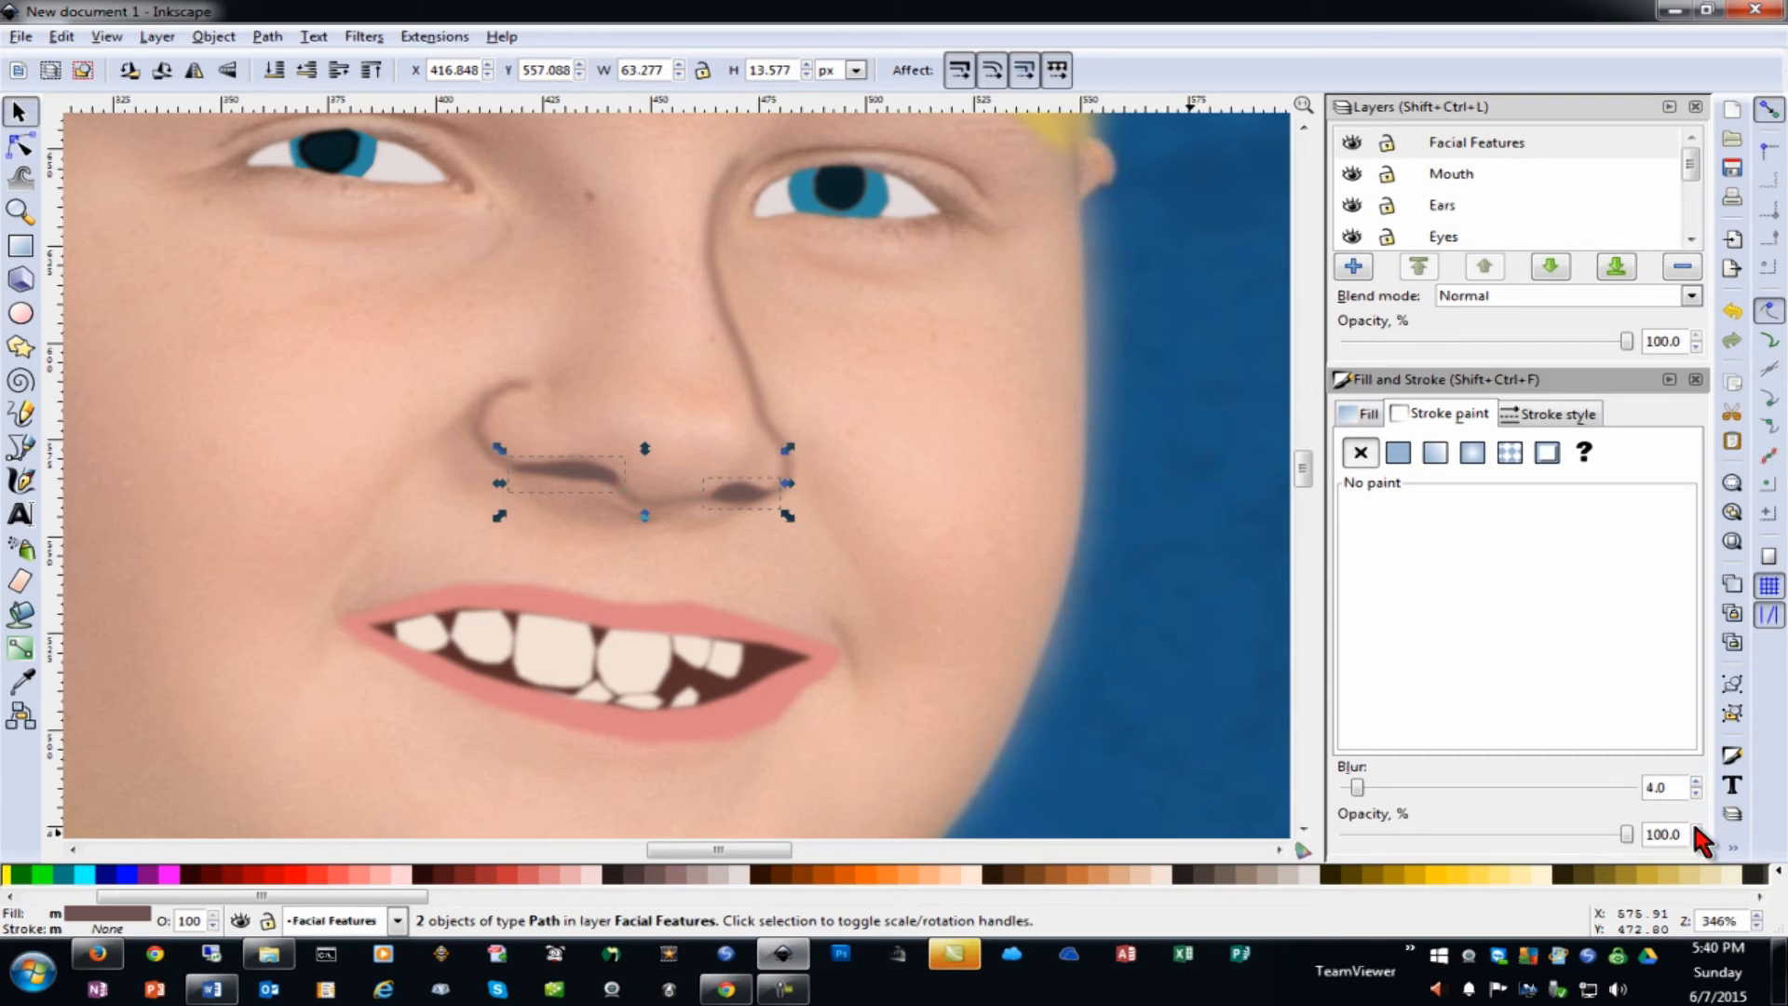
pyautogui.click(1601, 836)
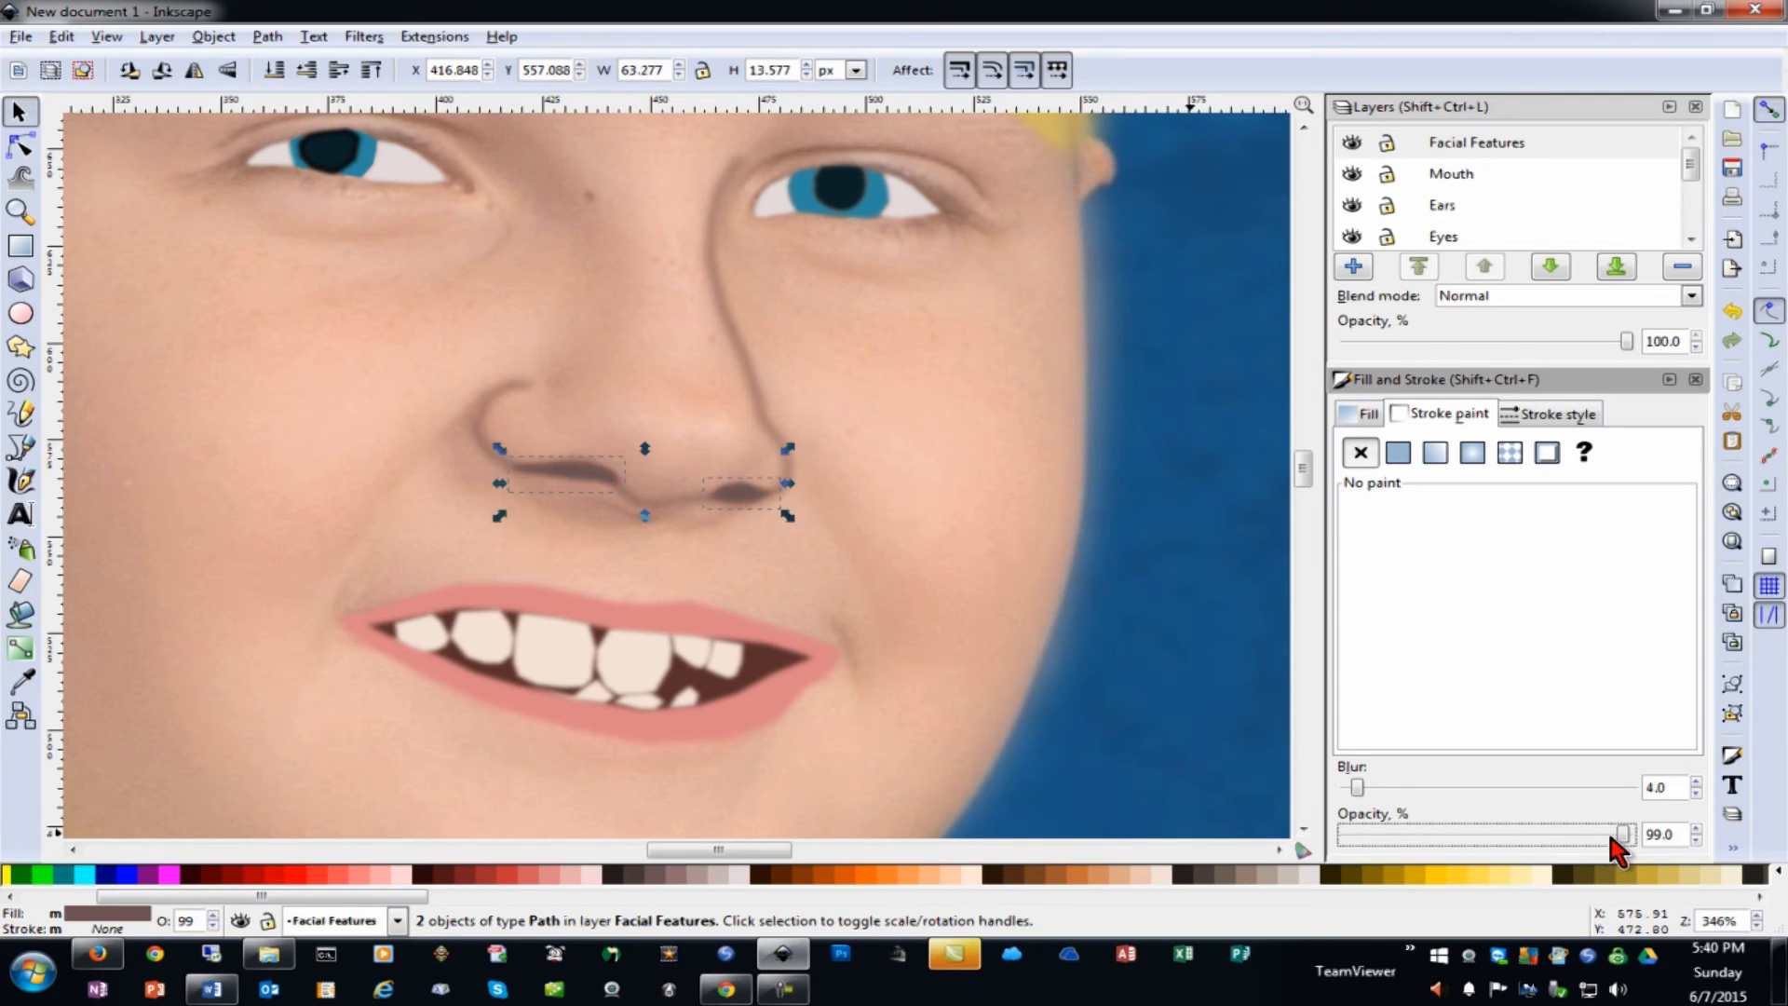
pyautogui.click(1177, 301)
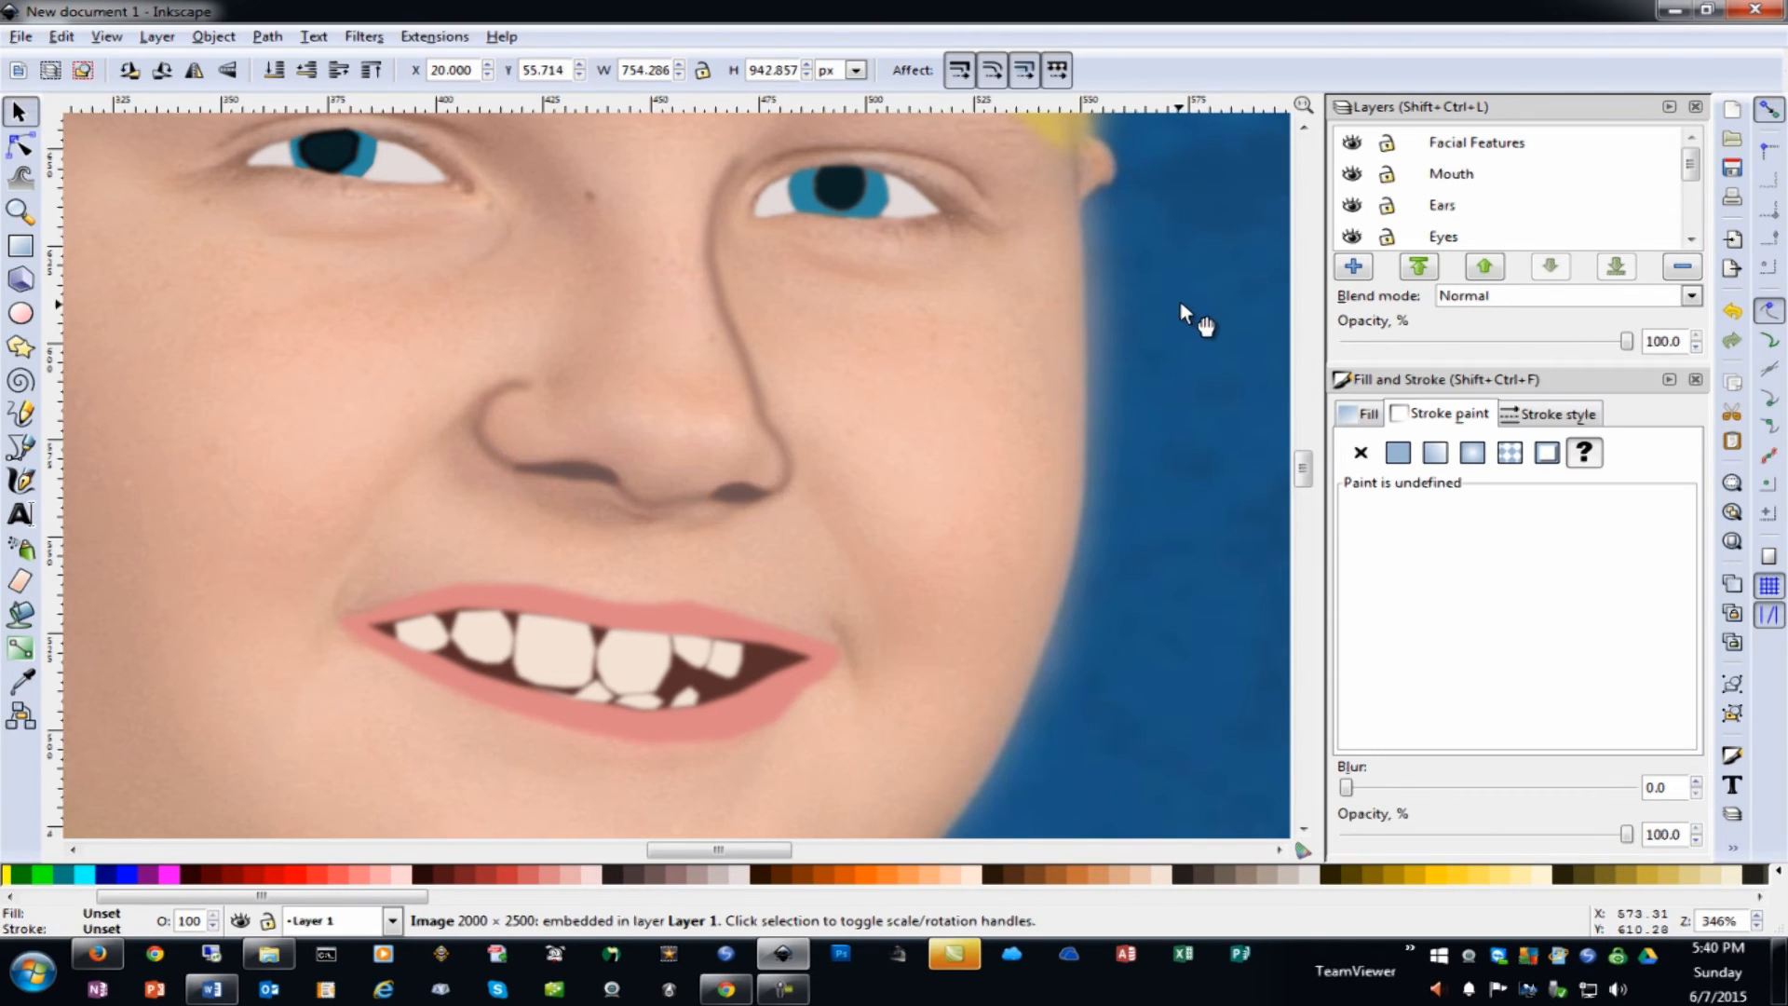
# Reposition the nodes midway down the long side of the nose outline to smooth its curve toward the right-hand nose wing
pyautogui.click(726, 315)
pyautogui.click(20, 145)
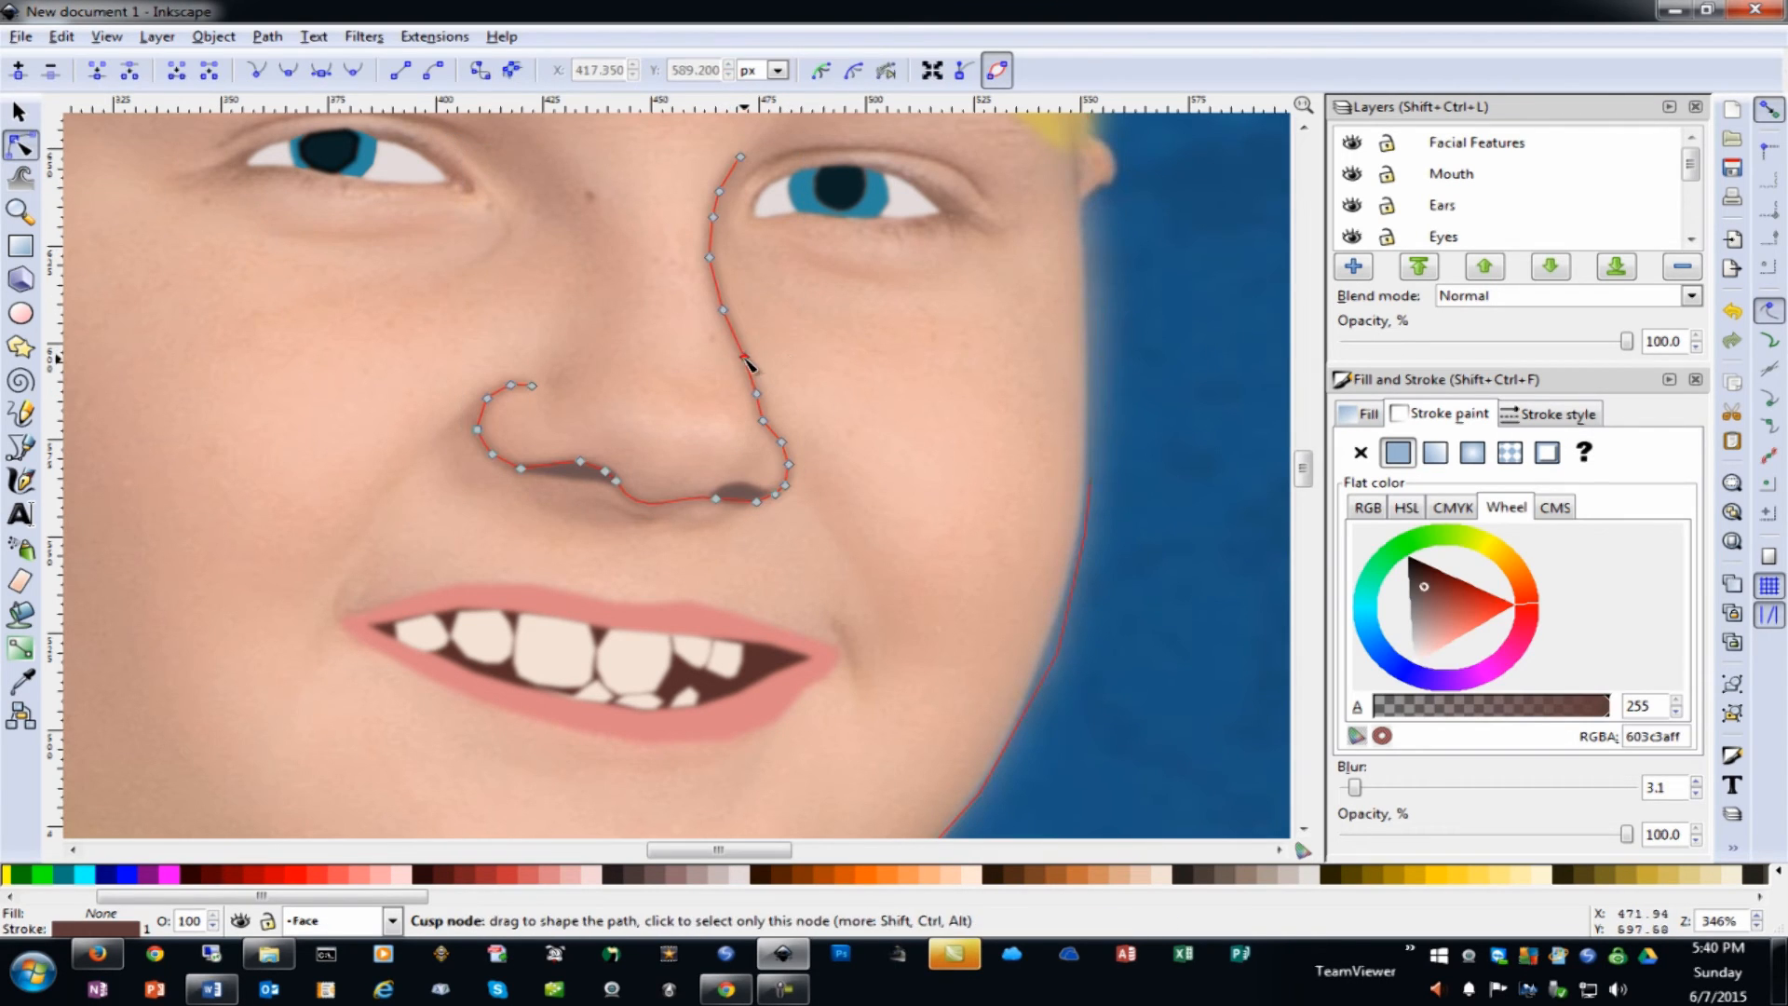
pyautogui.moveTo(746, 358); pyautogui.dragTo(722, 362)
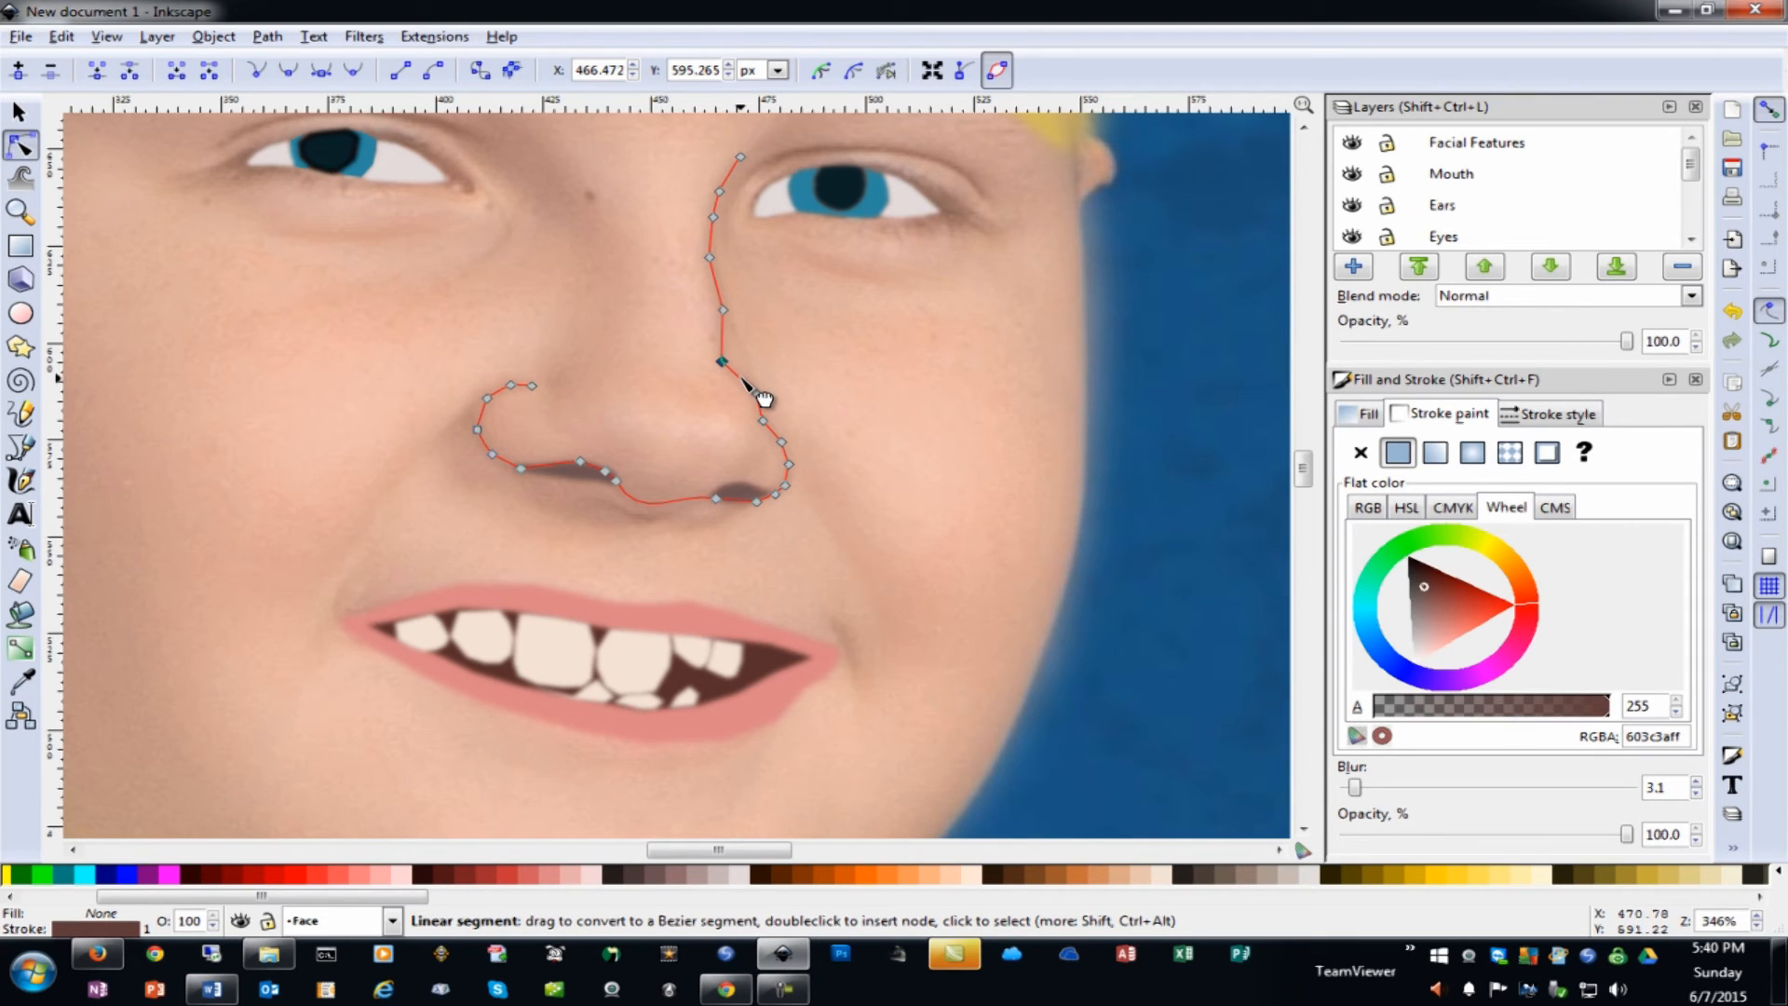
pyautogui.moveTo(722, 363); pyautogui.dragTo(747, 394)
pyautogui.click(1220, 389)
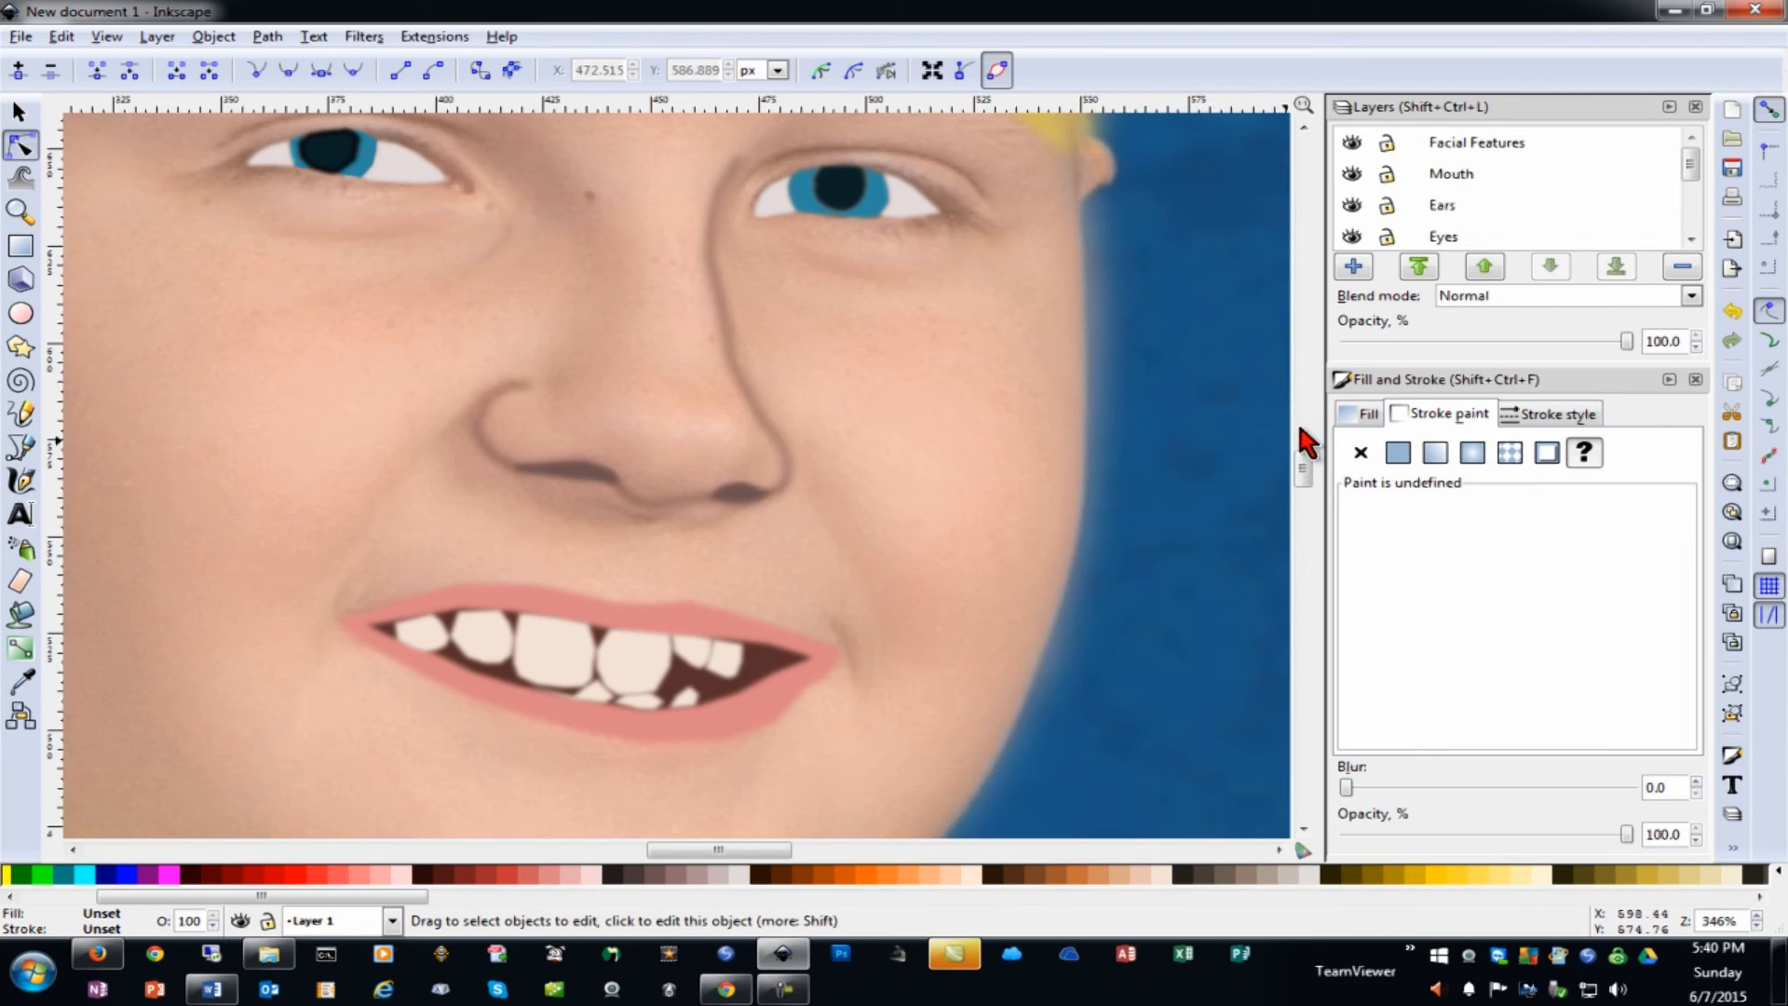
pyautogui.click(785, 482)
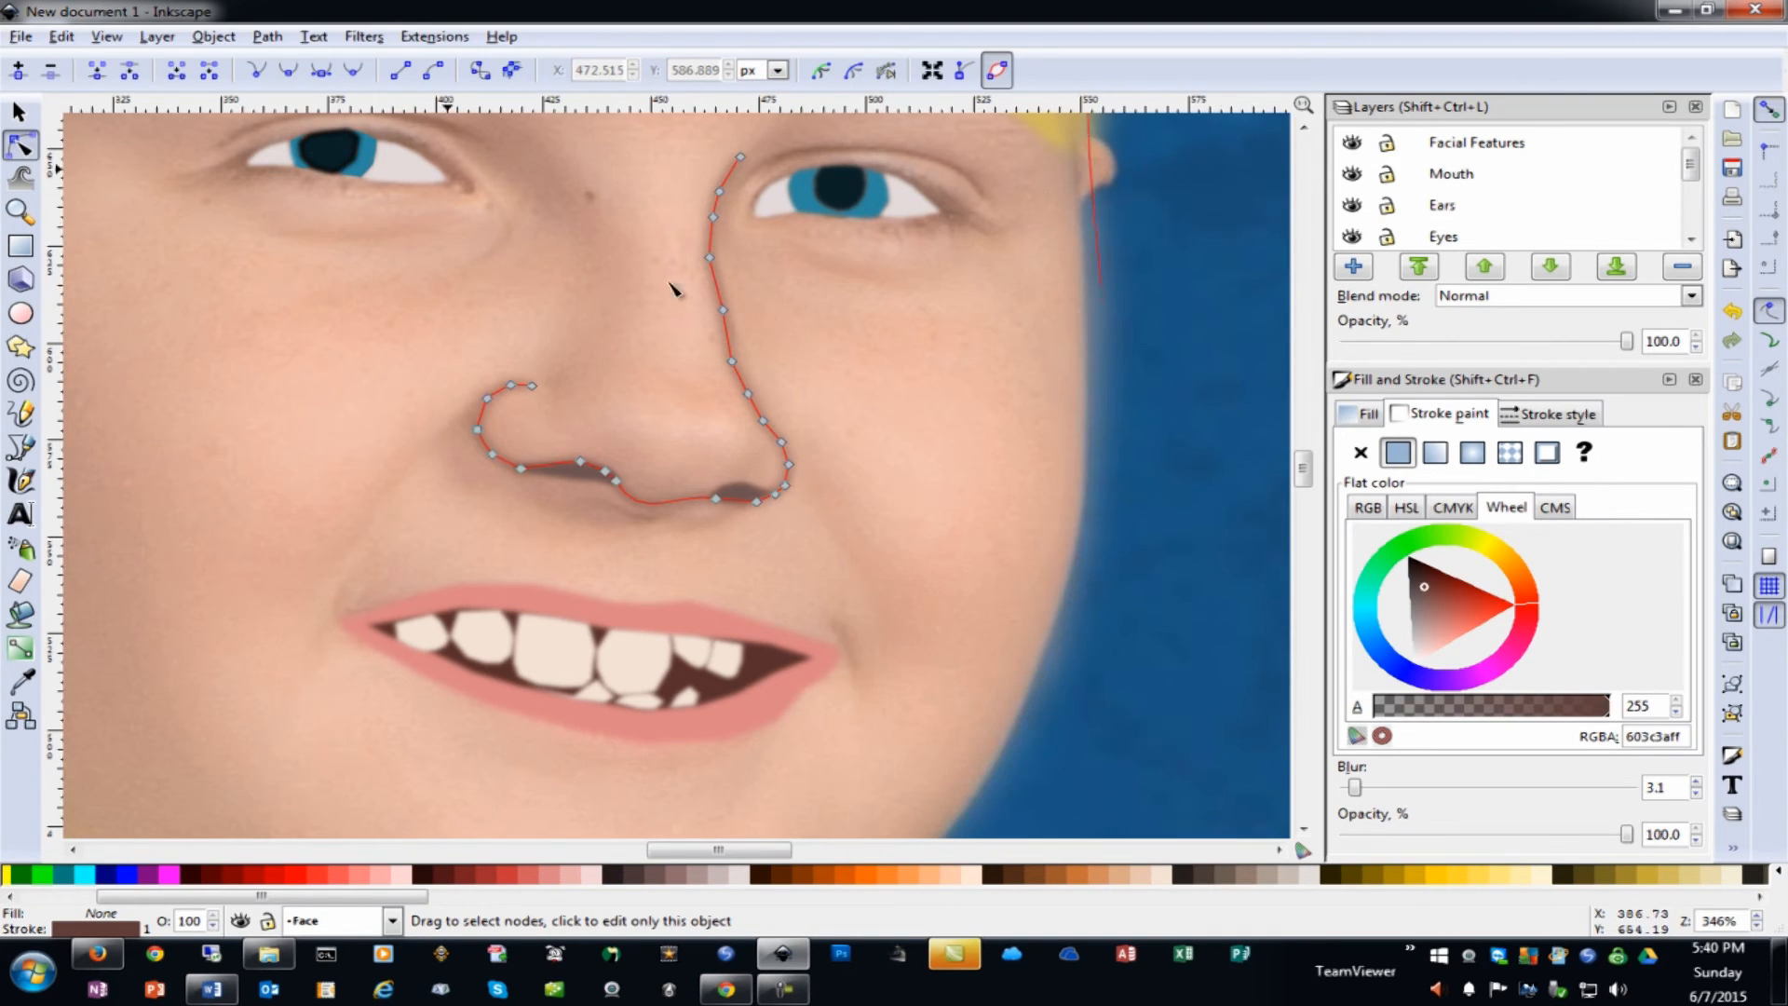
# Draw an open curved eyelid line with the Bezier tool just above the left-hand eye
pyautogui.click(1303, 128)
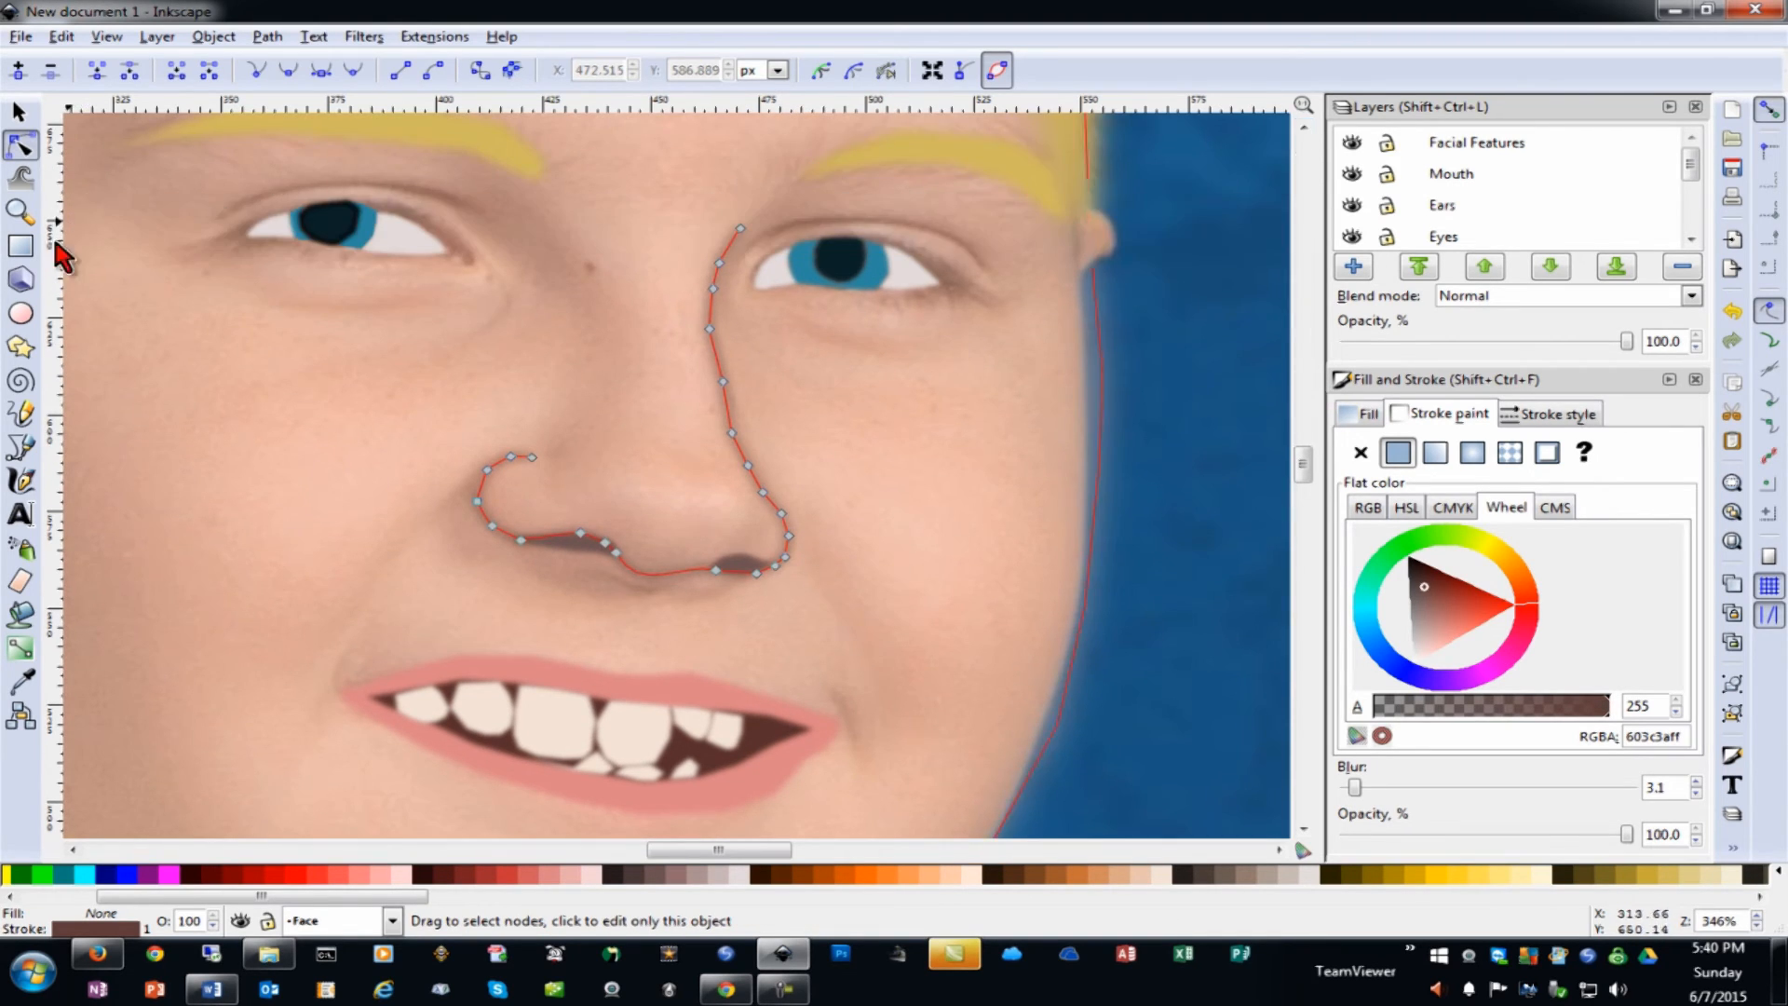
pyautogui.click(20, 453)
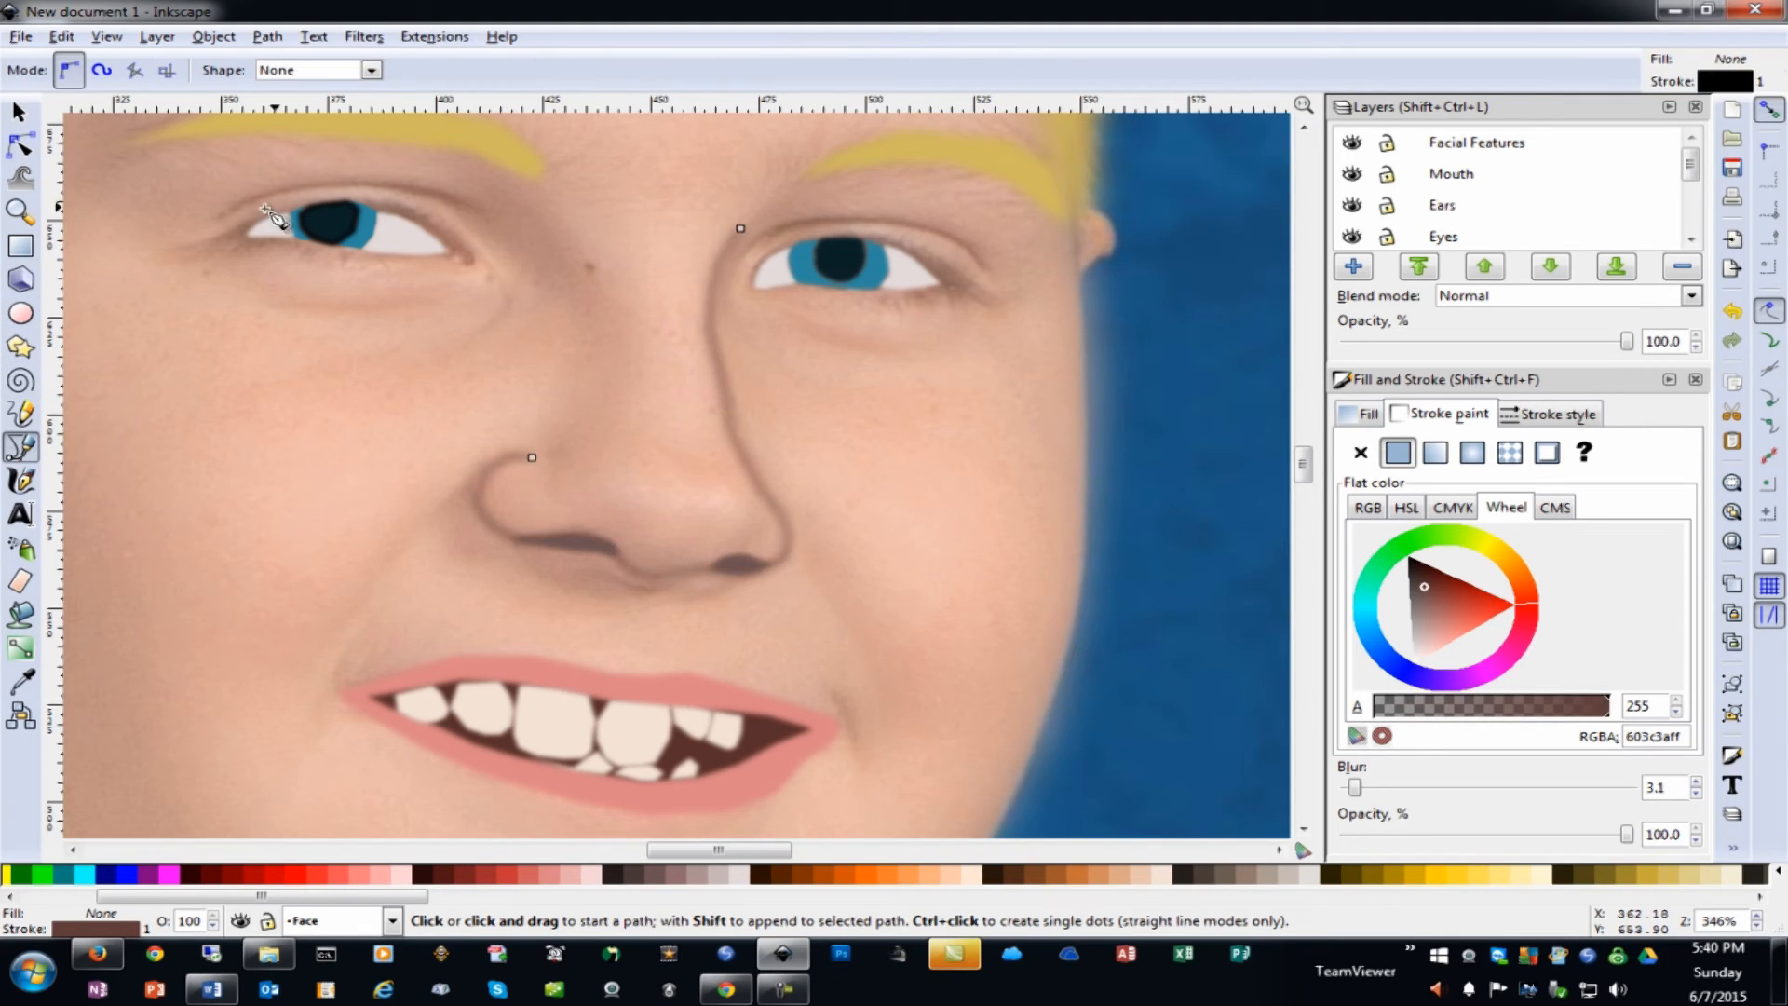
pyautogui.click(212, 212)
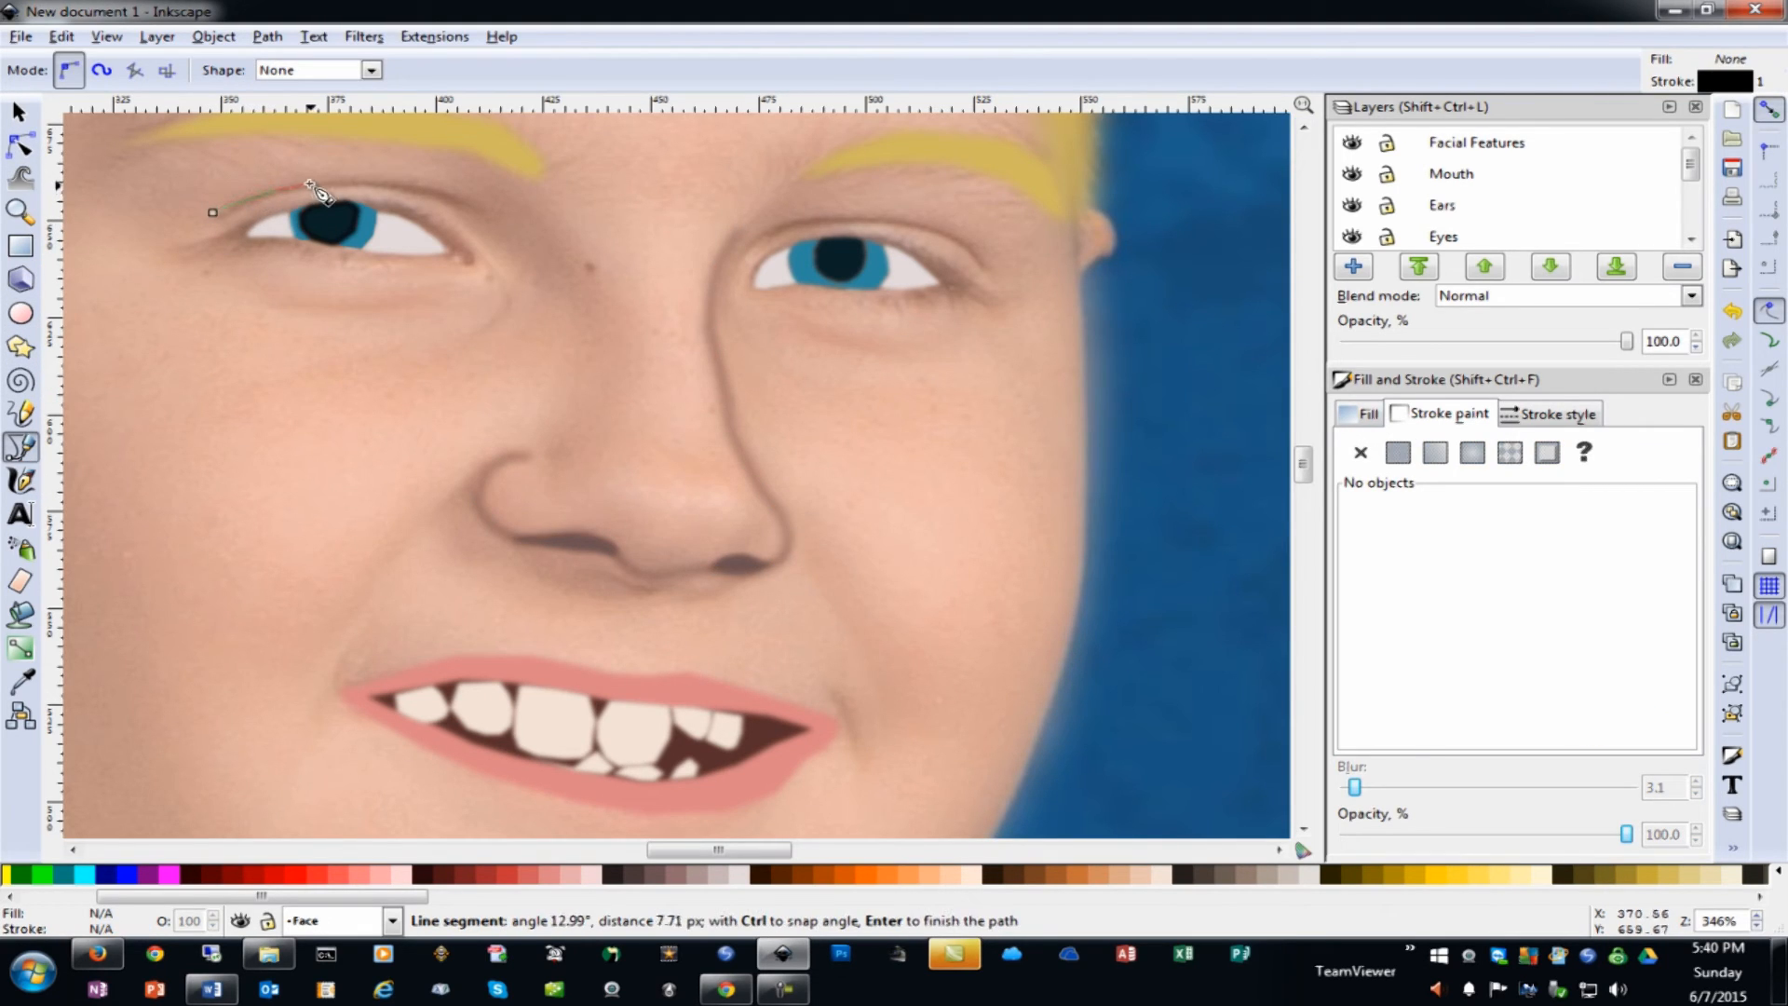
pyautogui.moveTo(383, 187); pyautogui.dragTo(483, 208)
pyautogui.click(454, 198)
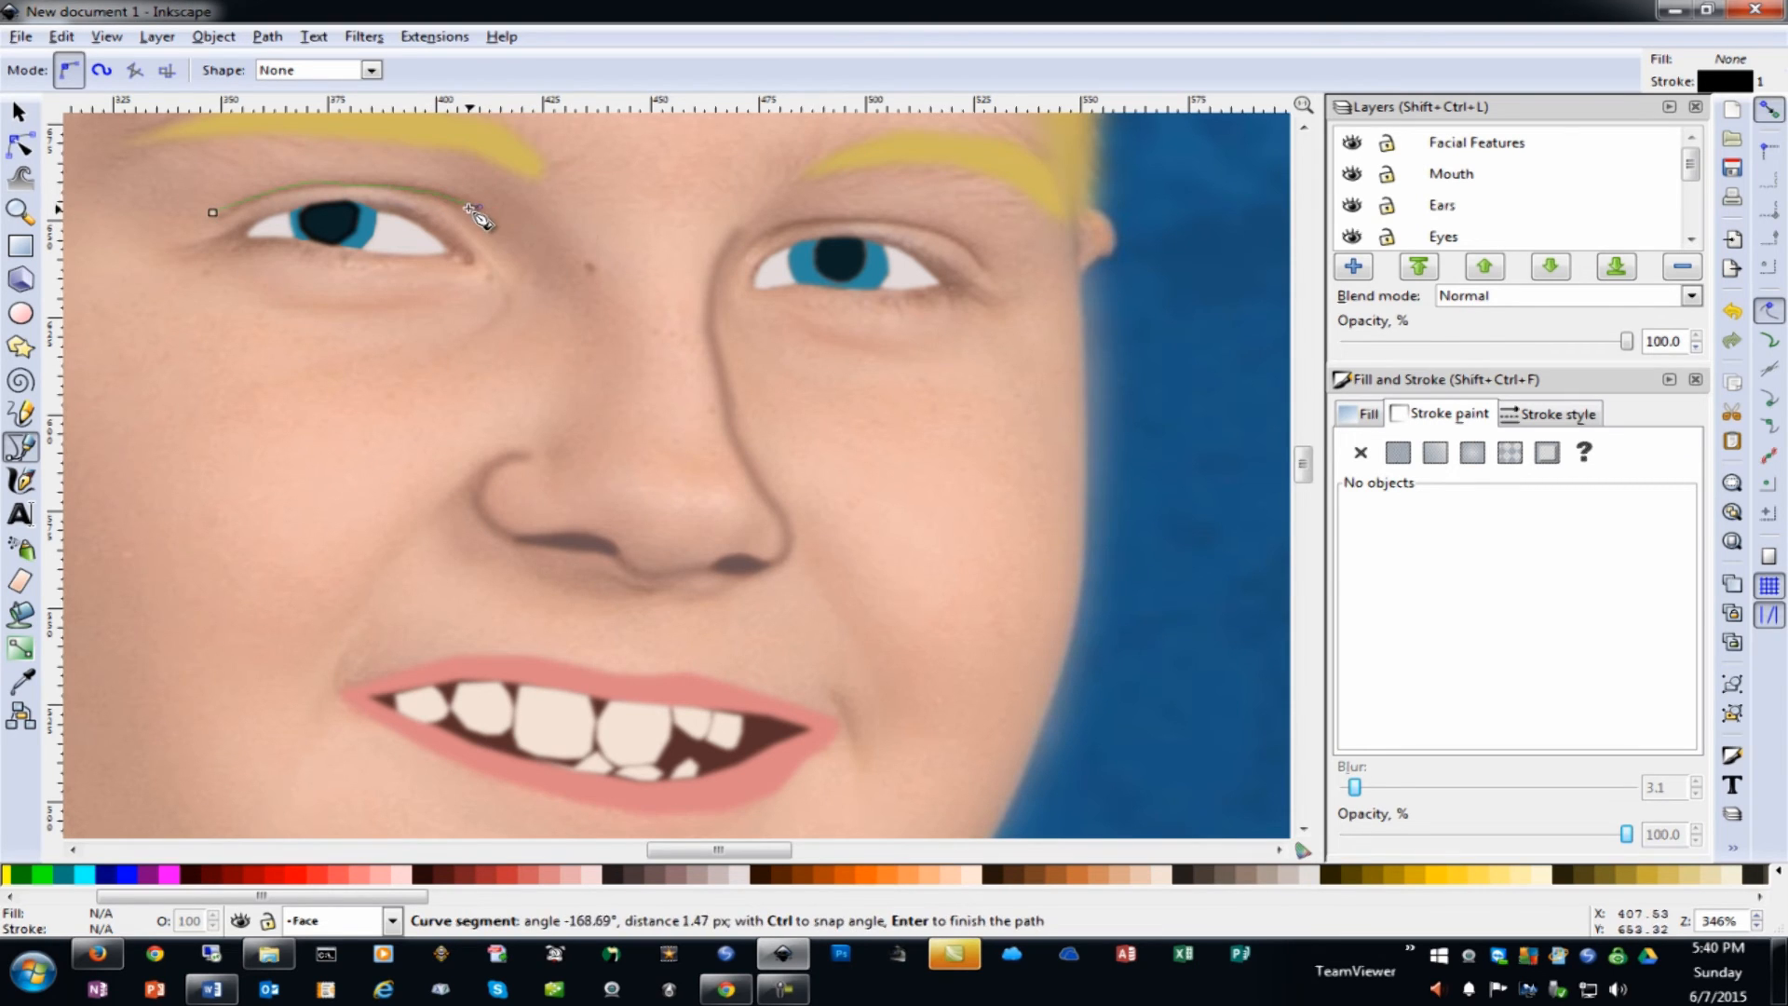
pyautogui.press('Return')
# Draw a matching open eyelid line arching over the right-hand eye from the nose bridge past the outer eye corner
pyautogui.click(741, 250)
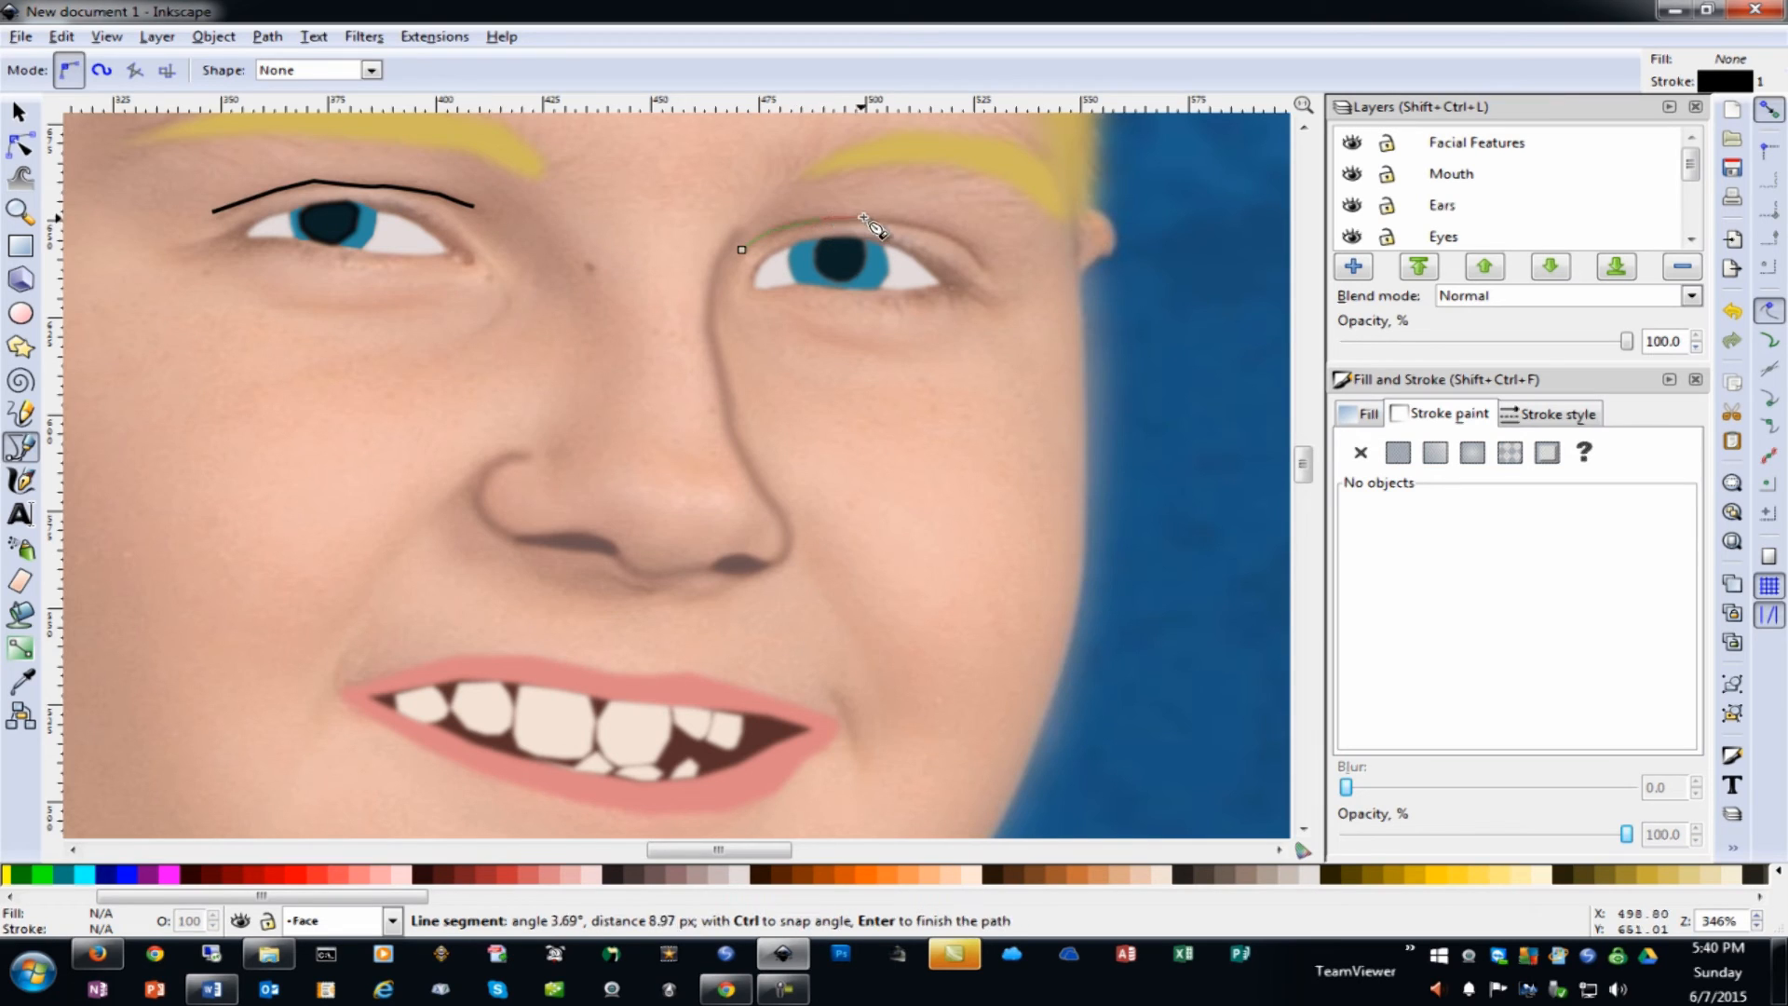
pyautogui.click(920, 227)
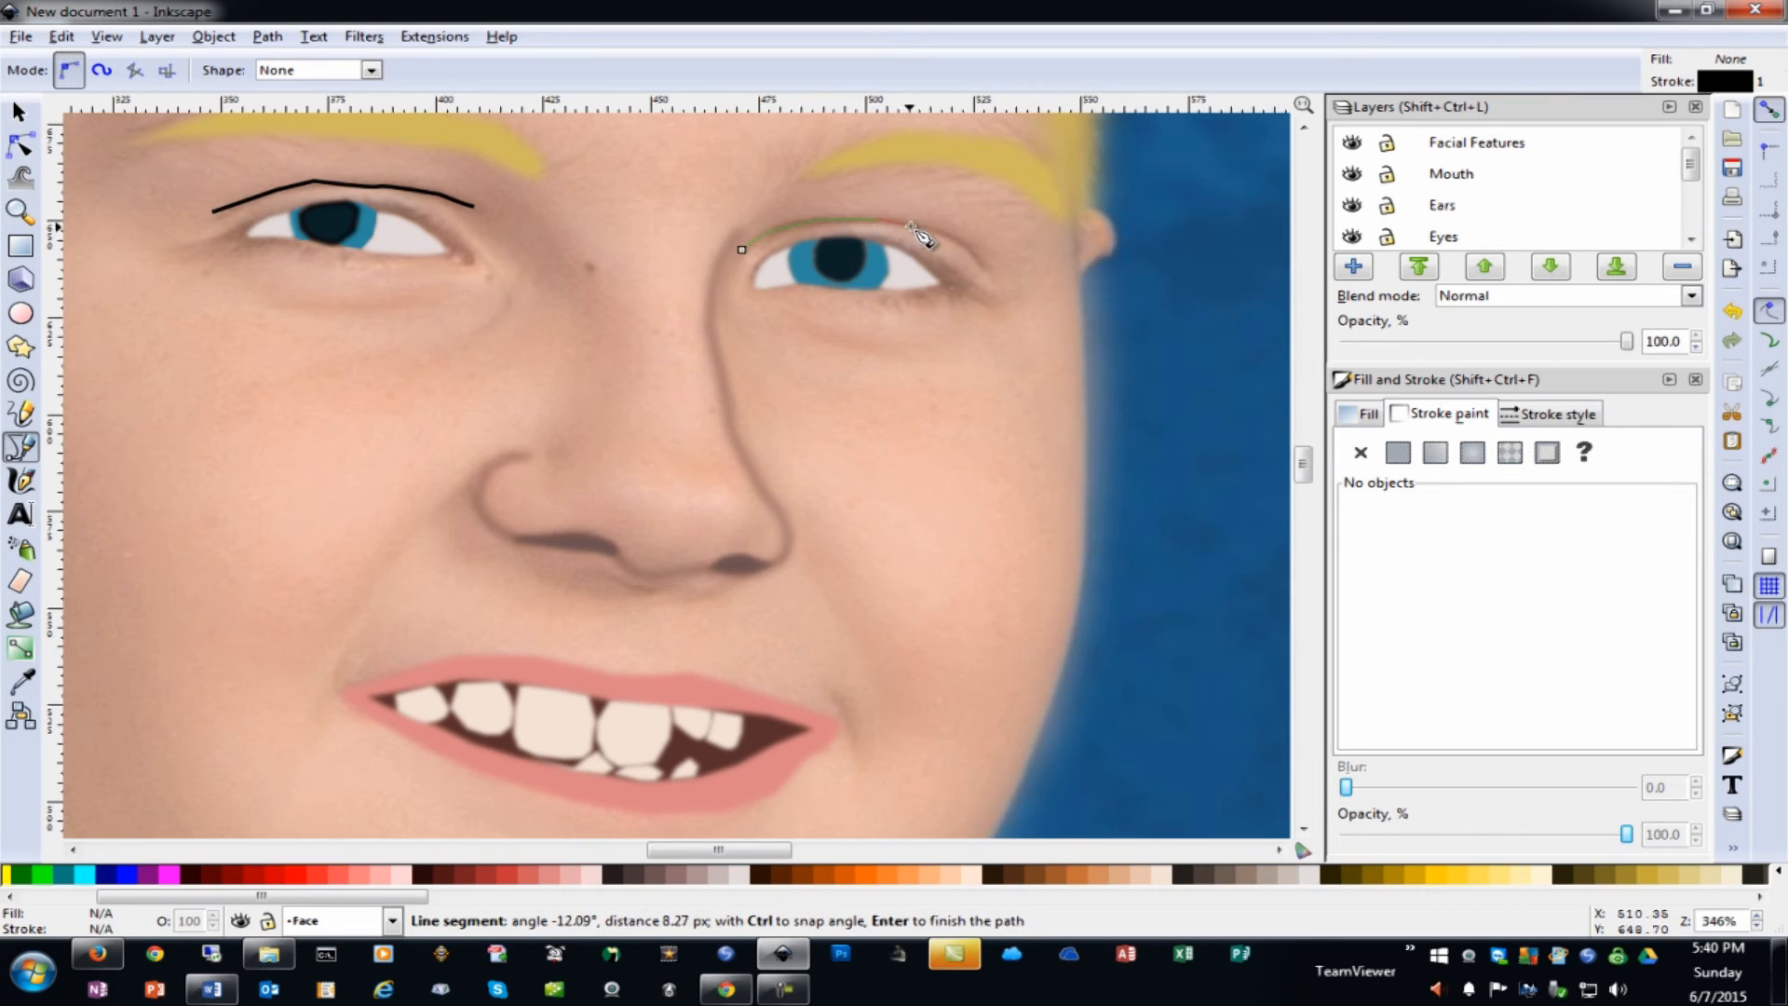
pyautogui.click(973, 245)
pyautogui.doubleClick(987, 267)
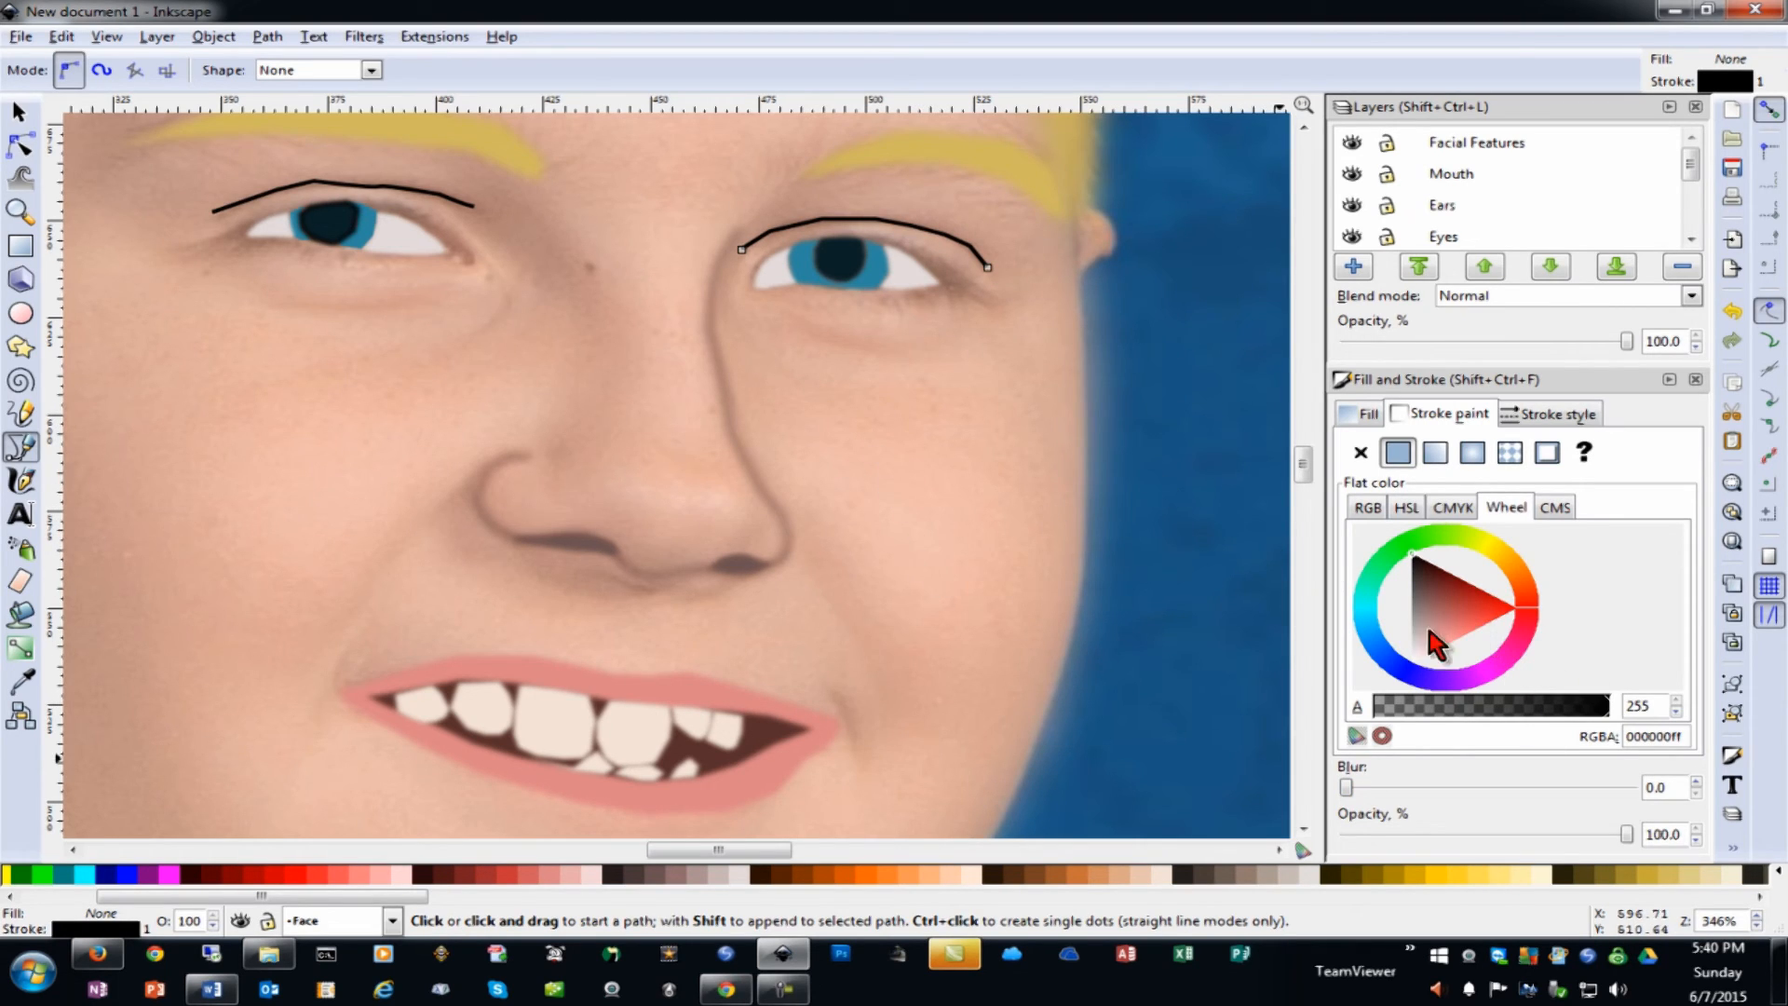
# Set the right-hand eyelid line's stroke to #A24D4D and the left-hand one's to the dark red #6C1A1A
pyautogui.click(1445, 602)
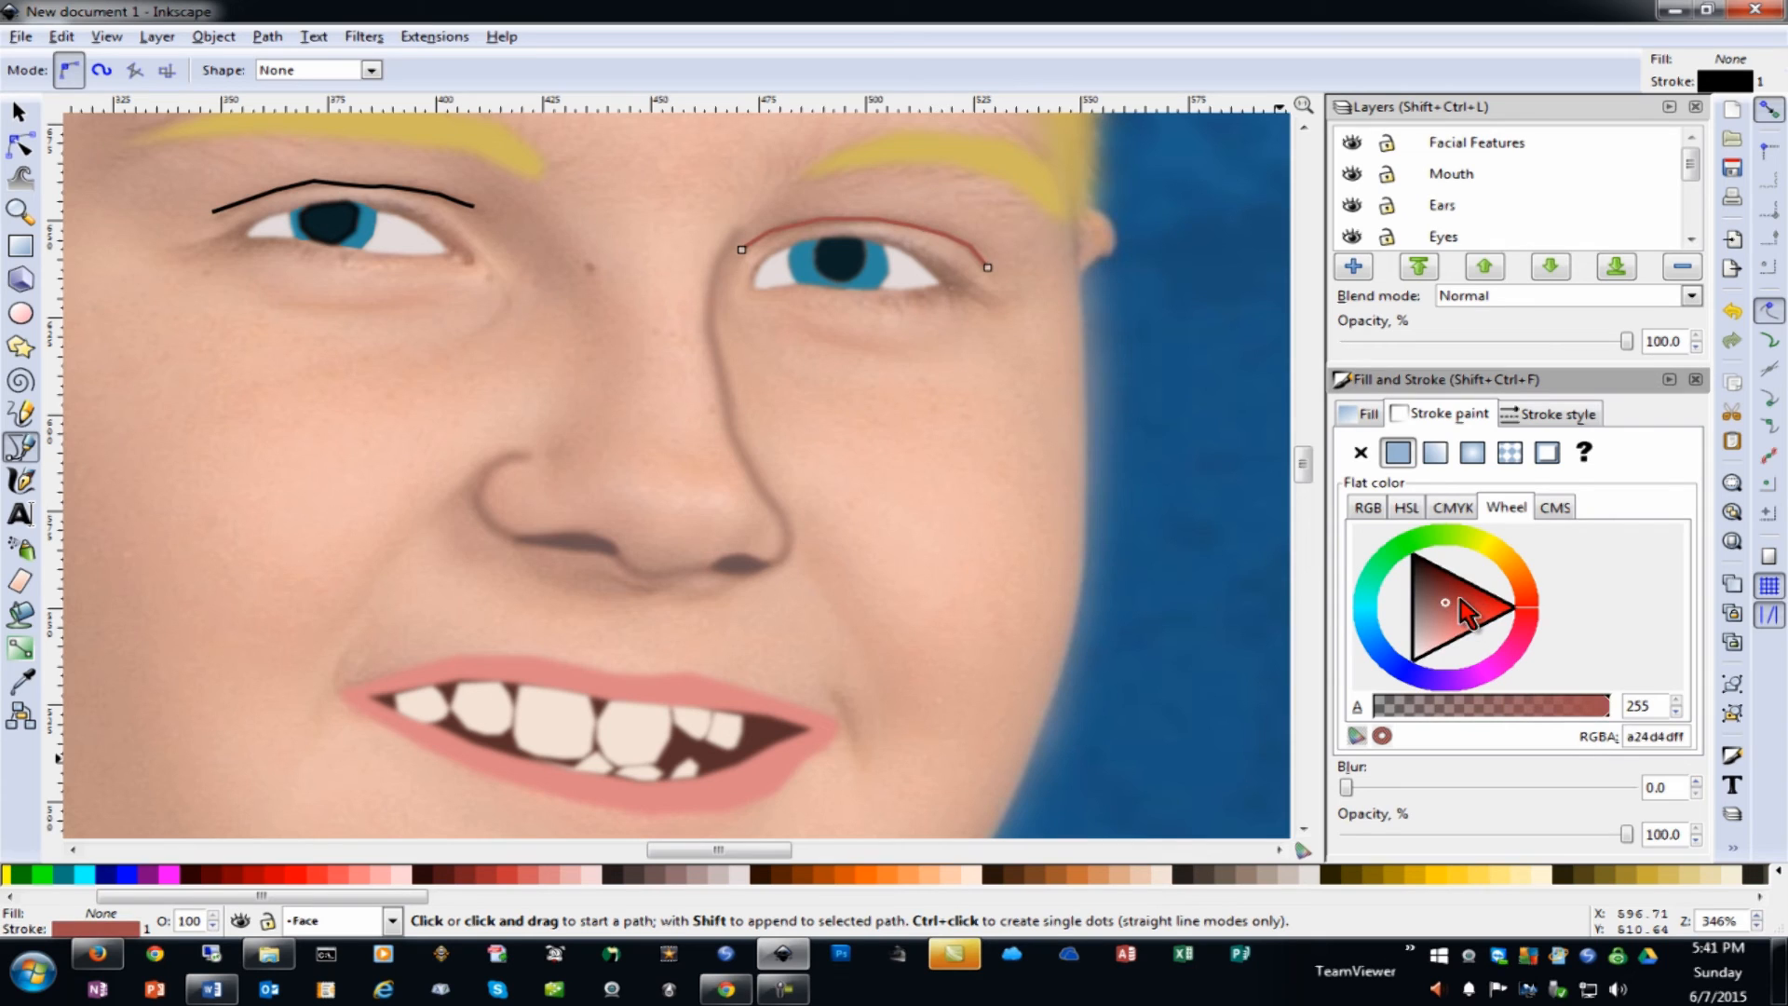
pyautogui.click(18, 111)
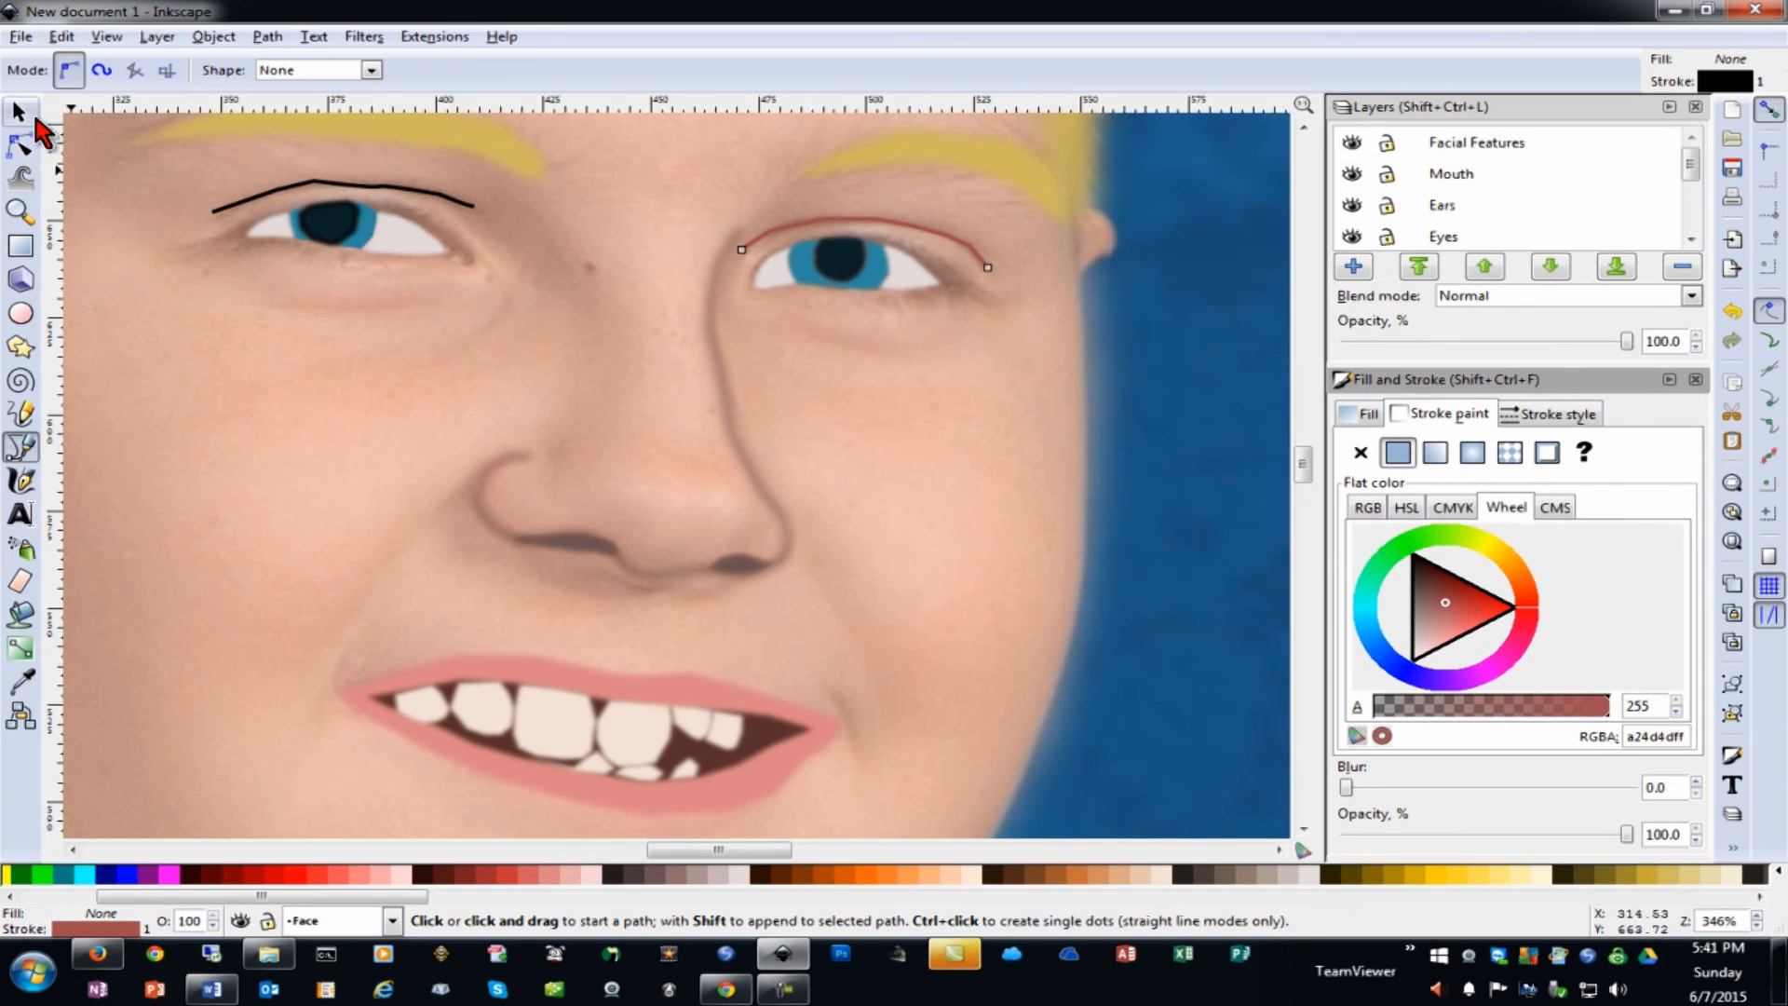
pyautogui.click(455, 193)
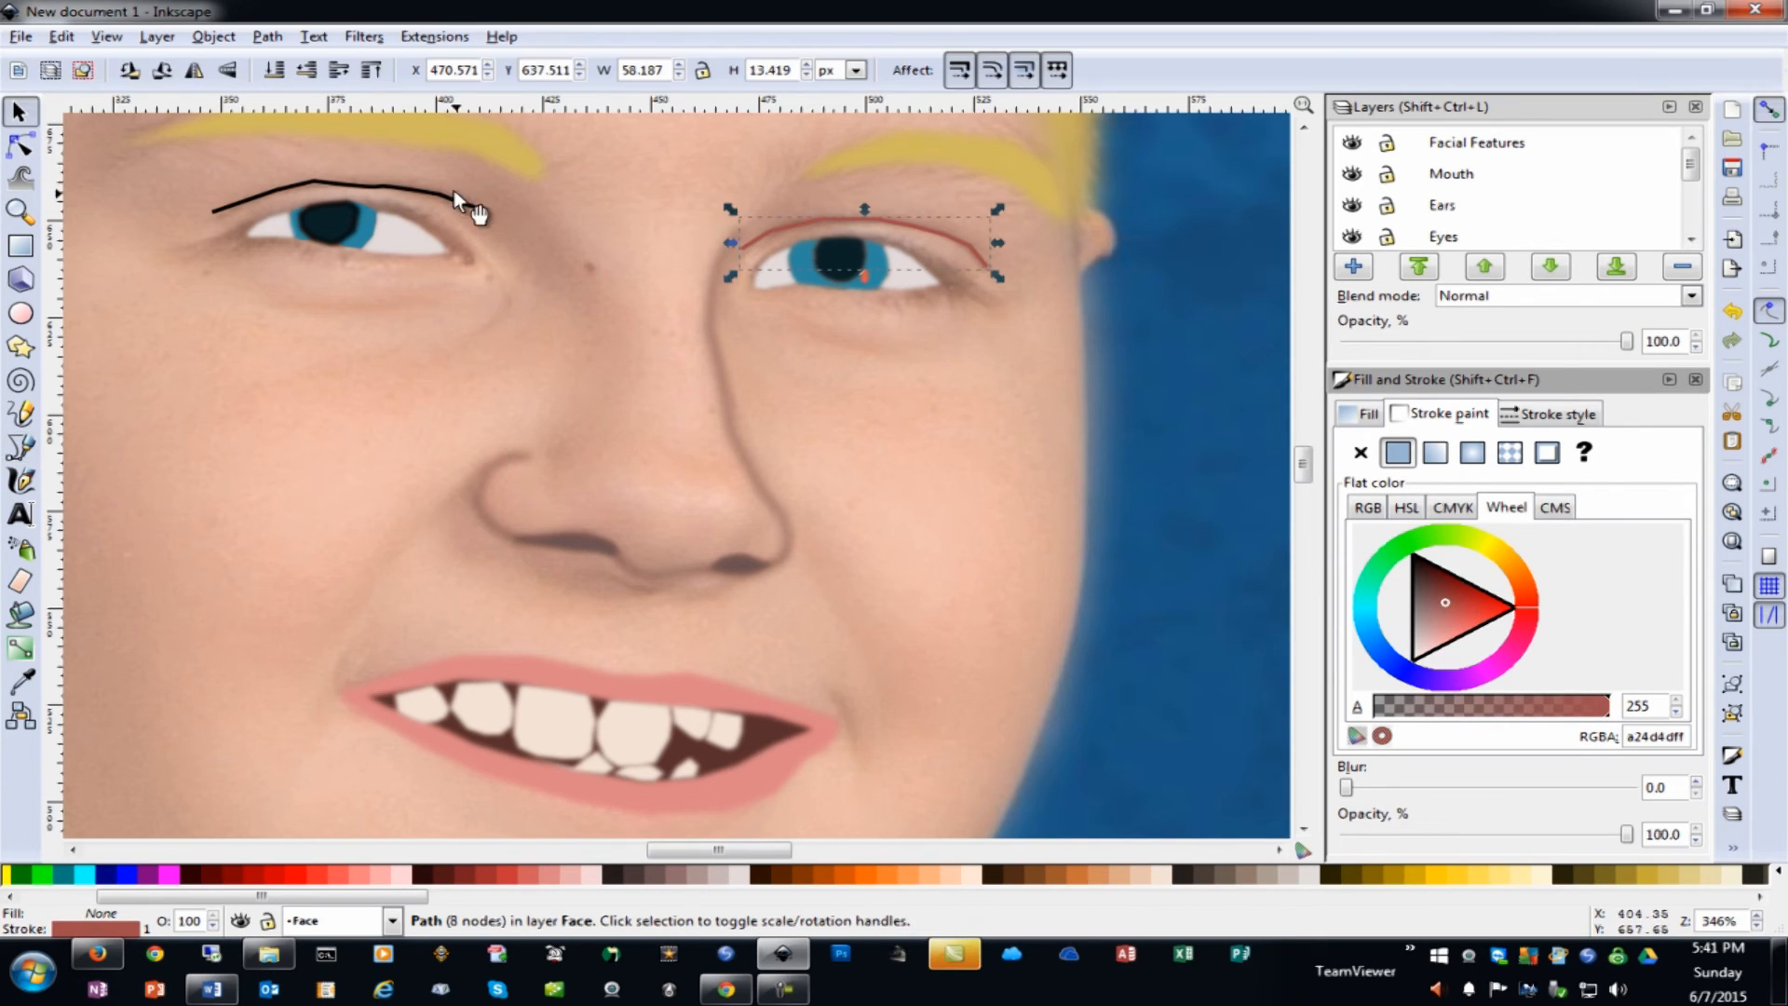
pyautogui.click(1480, 608)
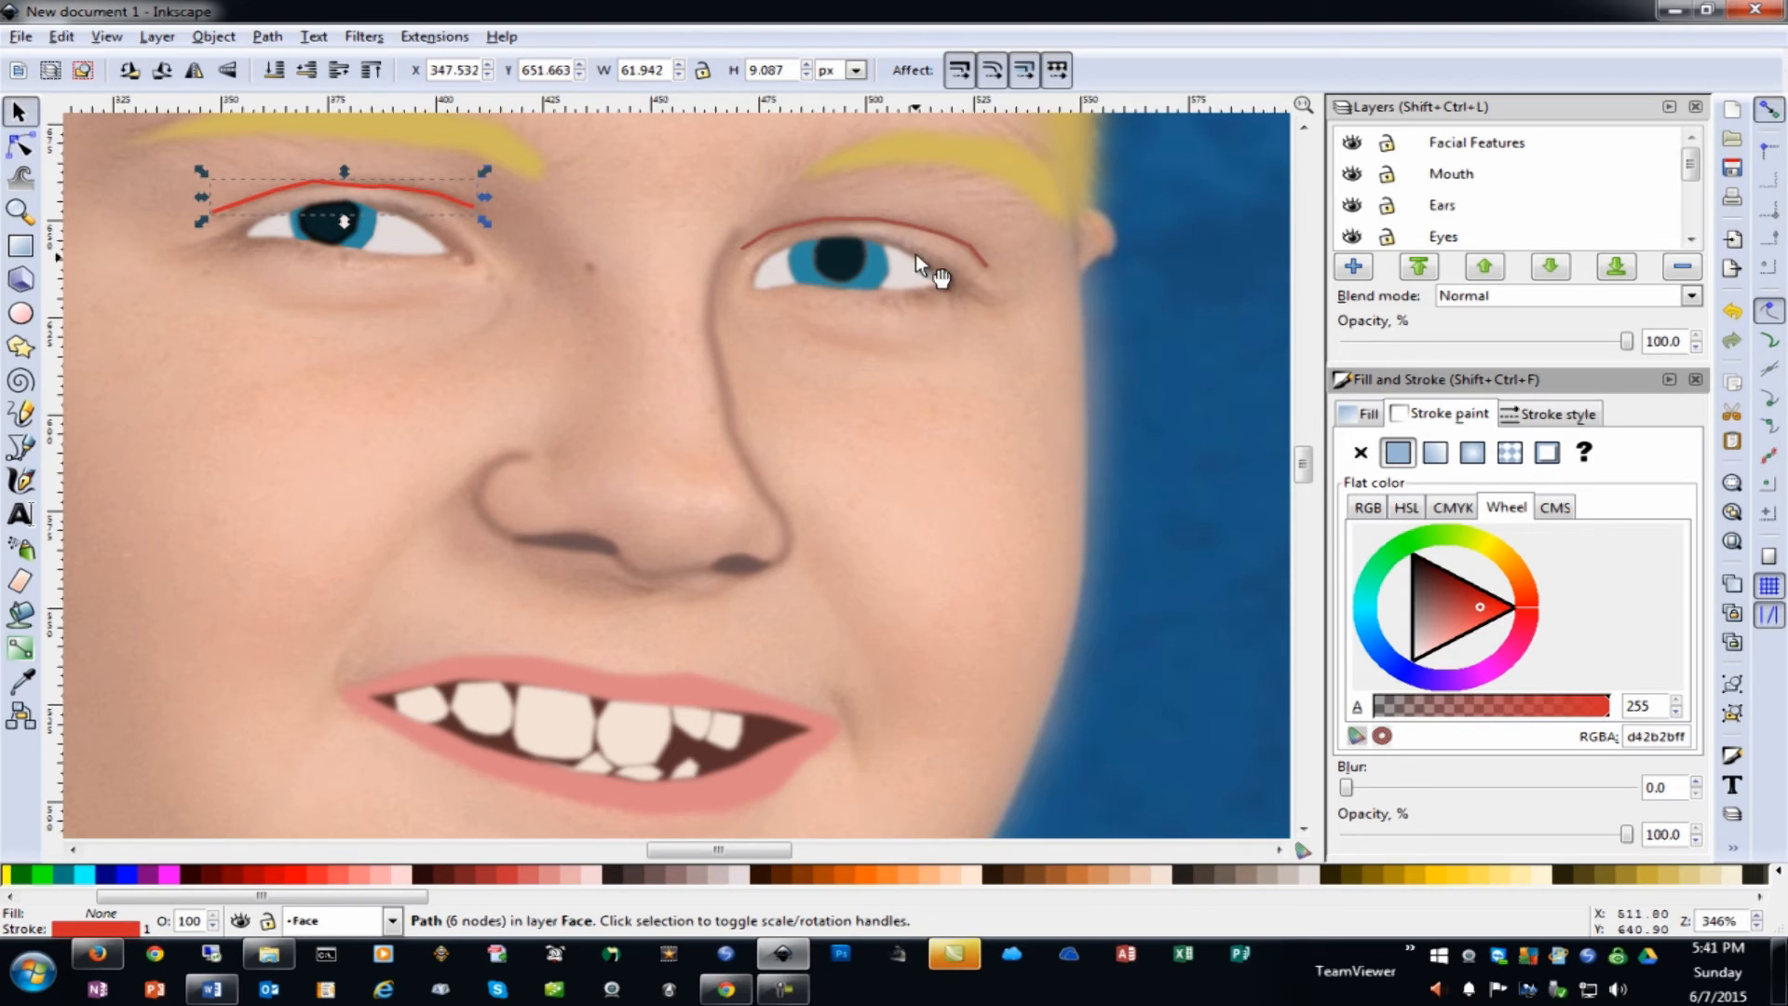
pyautogui.moveTo(1501, 599); pyautogui.dragTo(1443, 581)
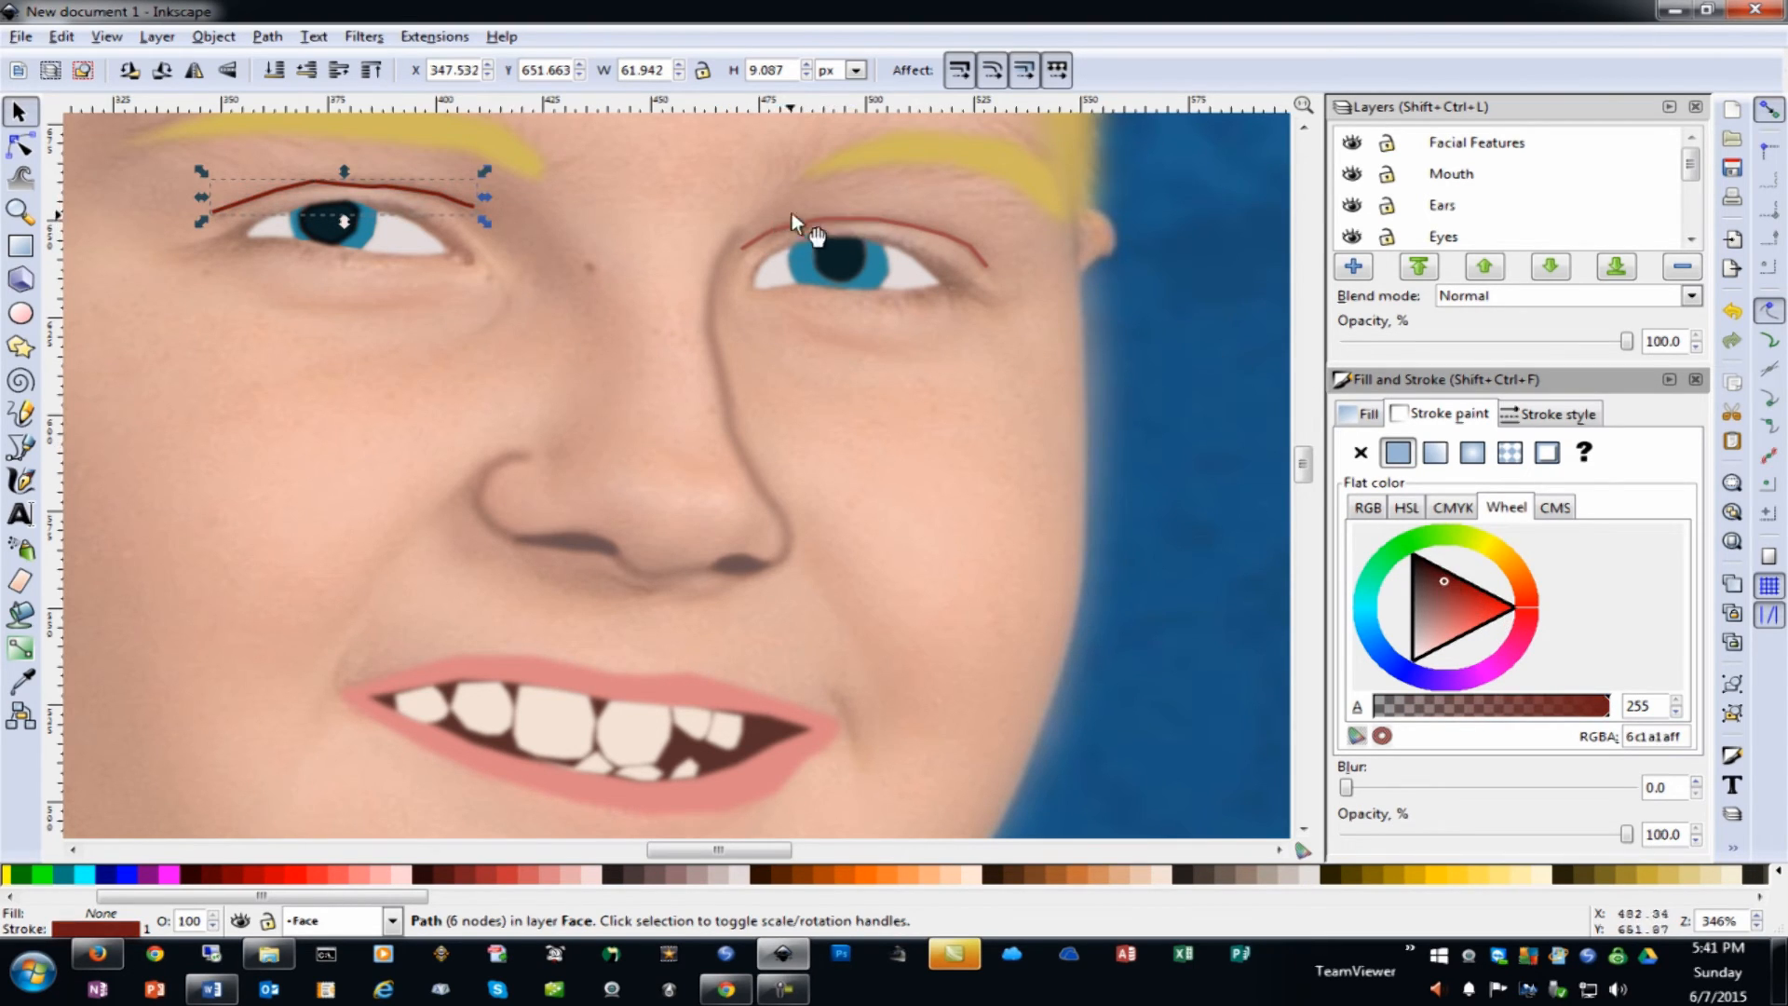
# Darken the right-hand eyelid line's stroke to #7D2828 and blur it by 7.0
pyautogui.click(824, 216)
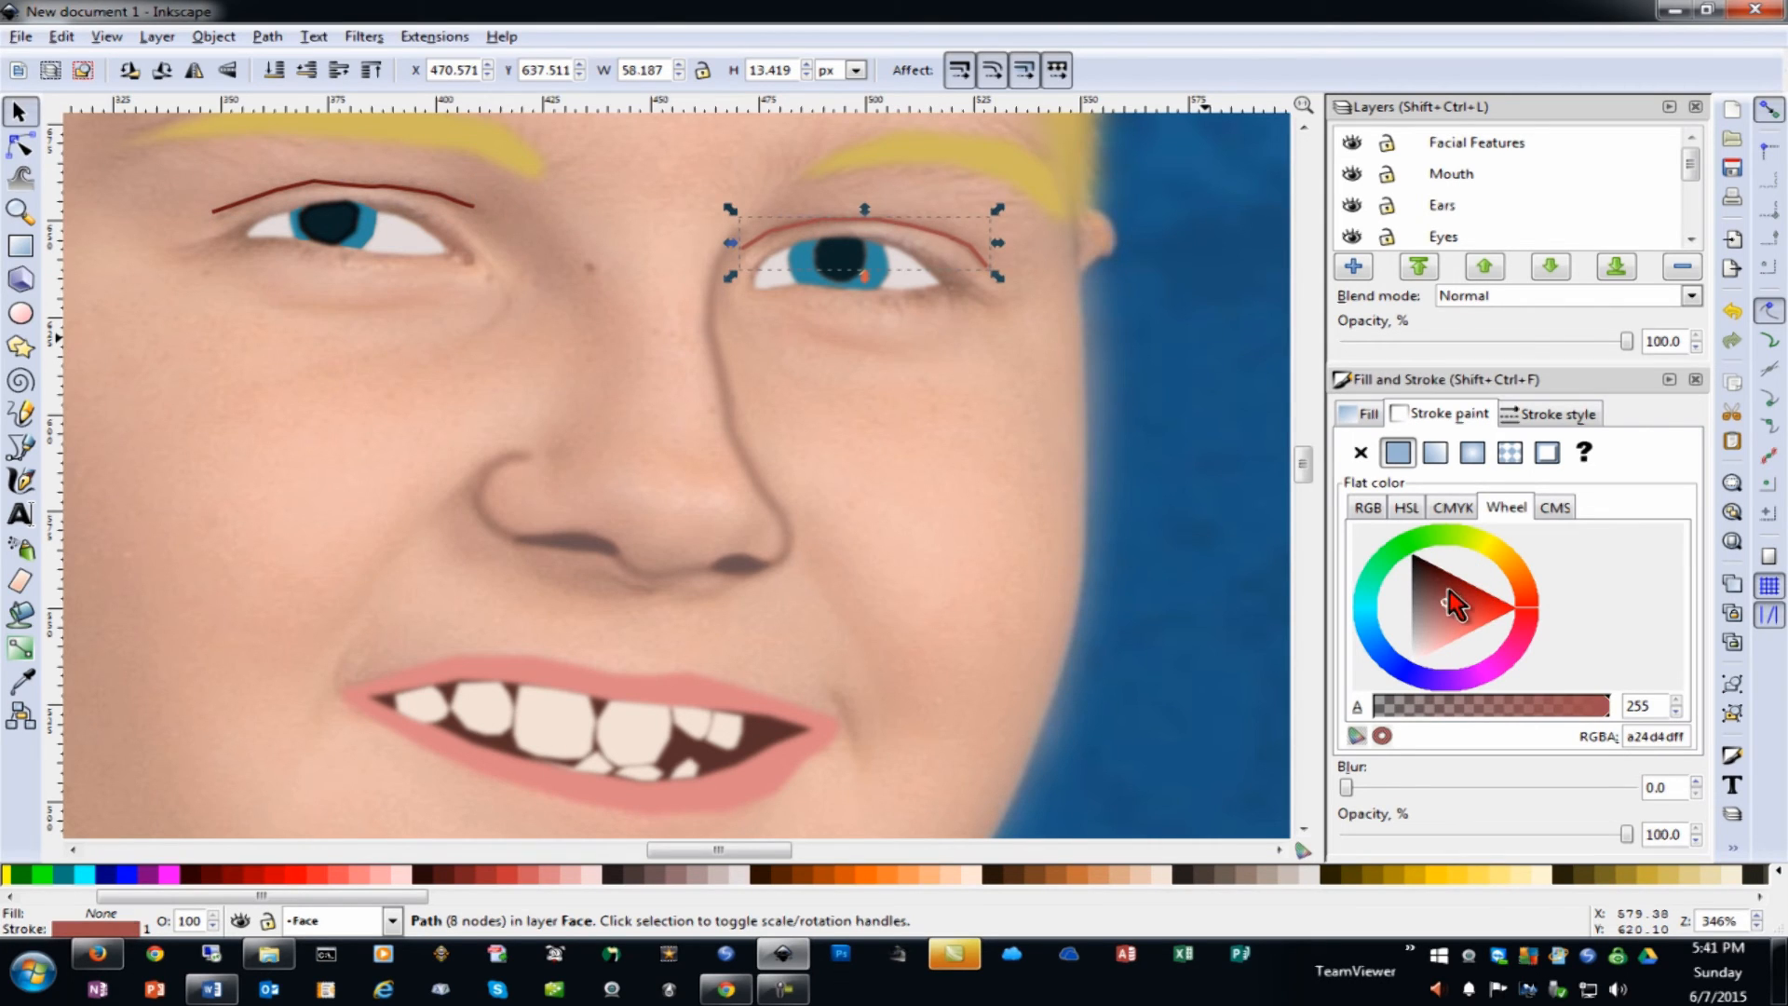
pyautogui.click(1447, 589)
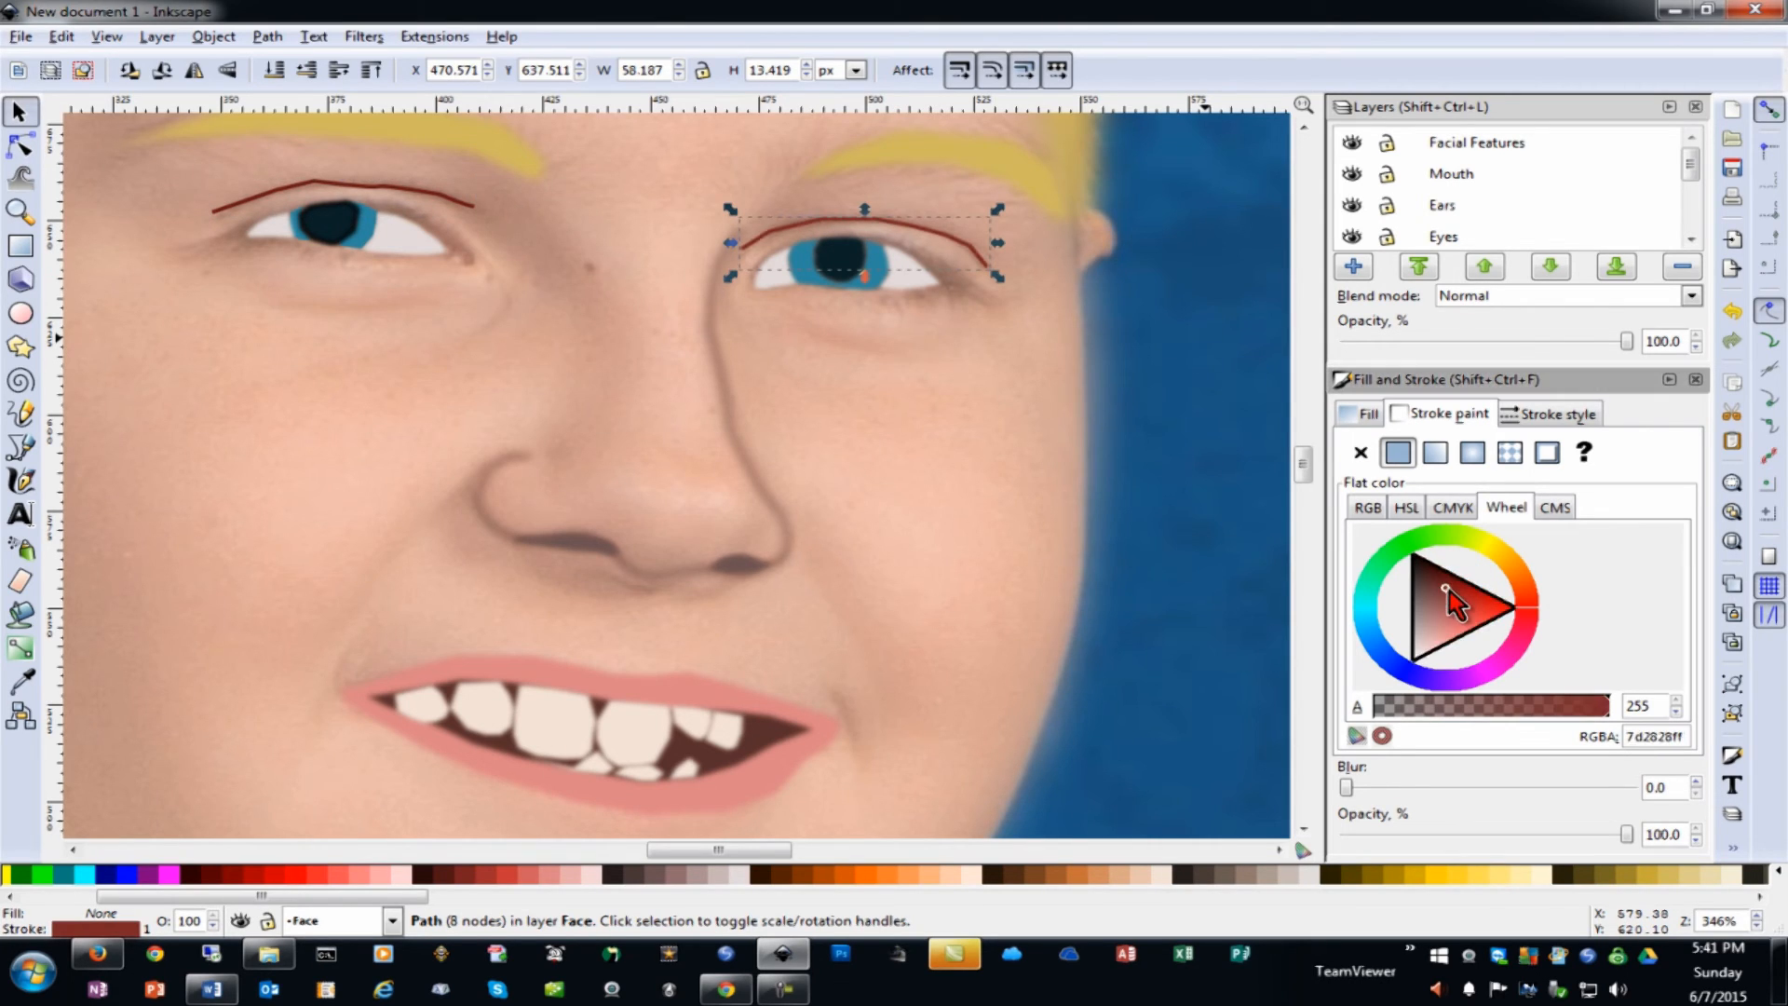
pyautogui.click(1695, 781)
pyautogui.click(1695, 781)
pyautogui.click(1696, 781)
pyautogui.click(1696, 781)
pyautogui.click(1695, 781)
pyautogui.click(1696, 781)
pyautogui.click(1696, 781)
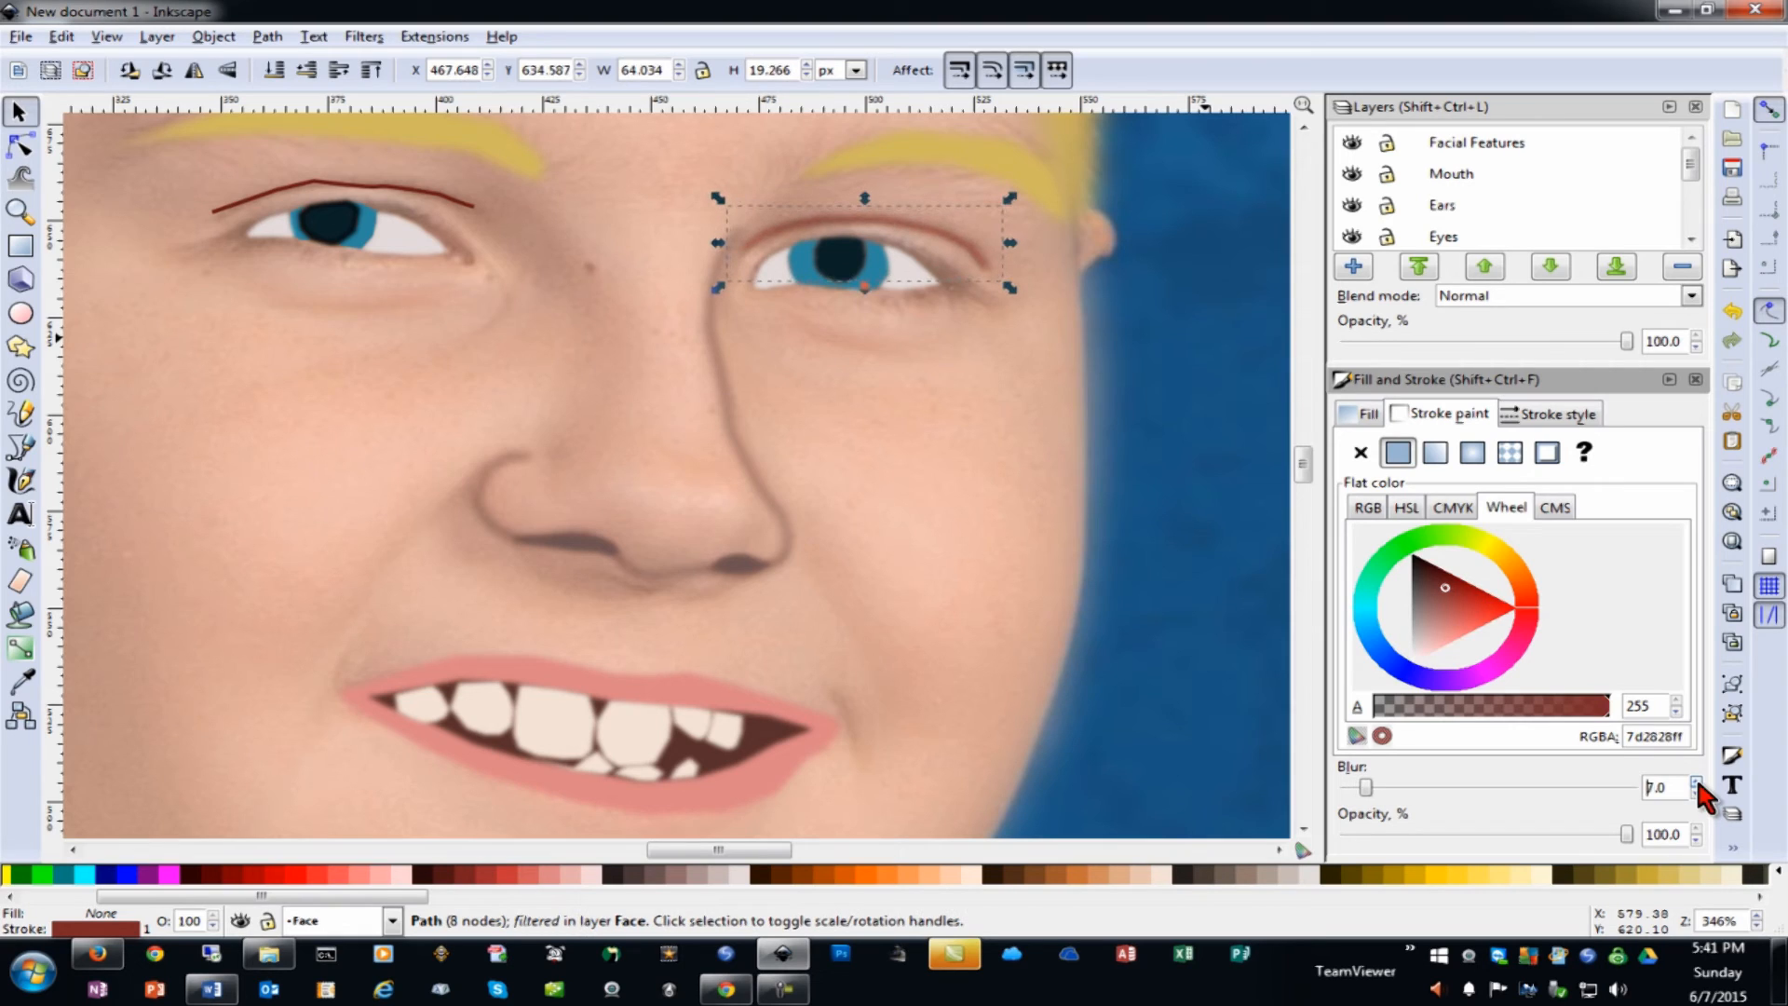
# Blur the left-hand eyelid line by 6.0
pyautogui.click(357, 192)
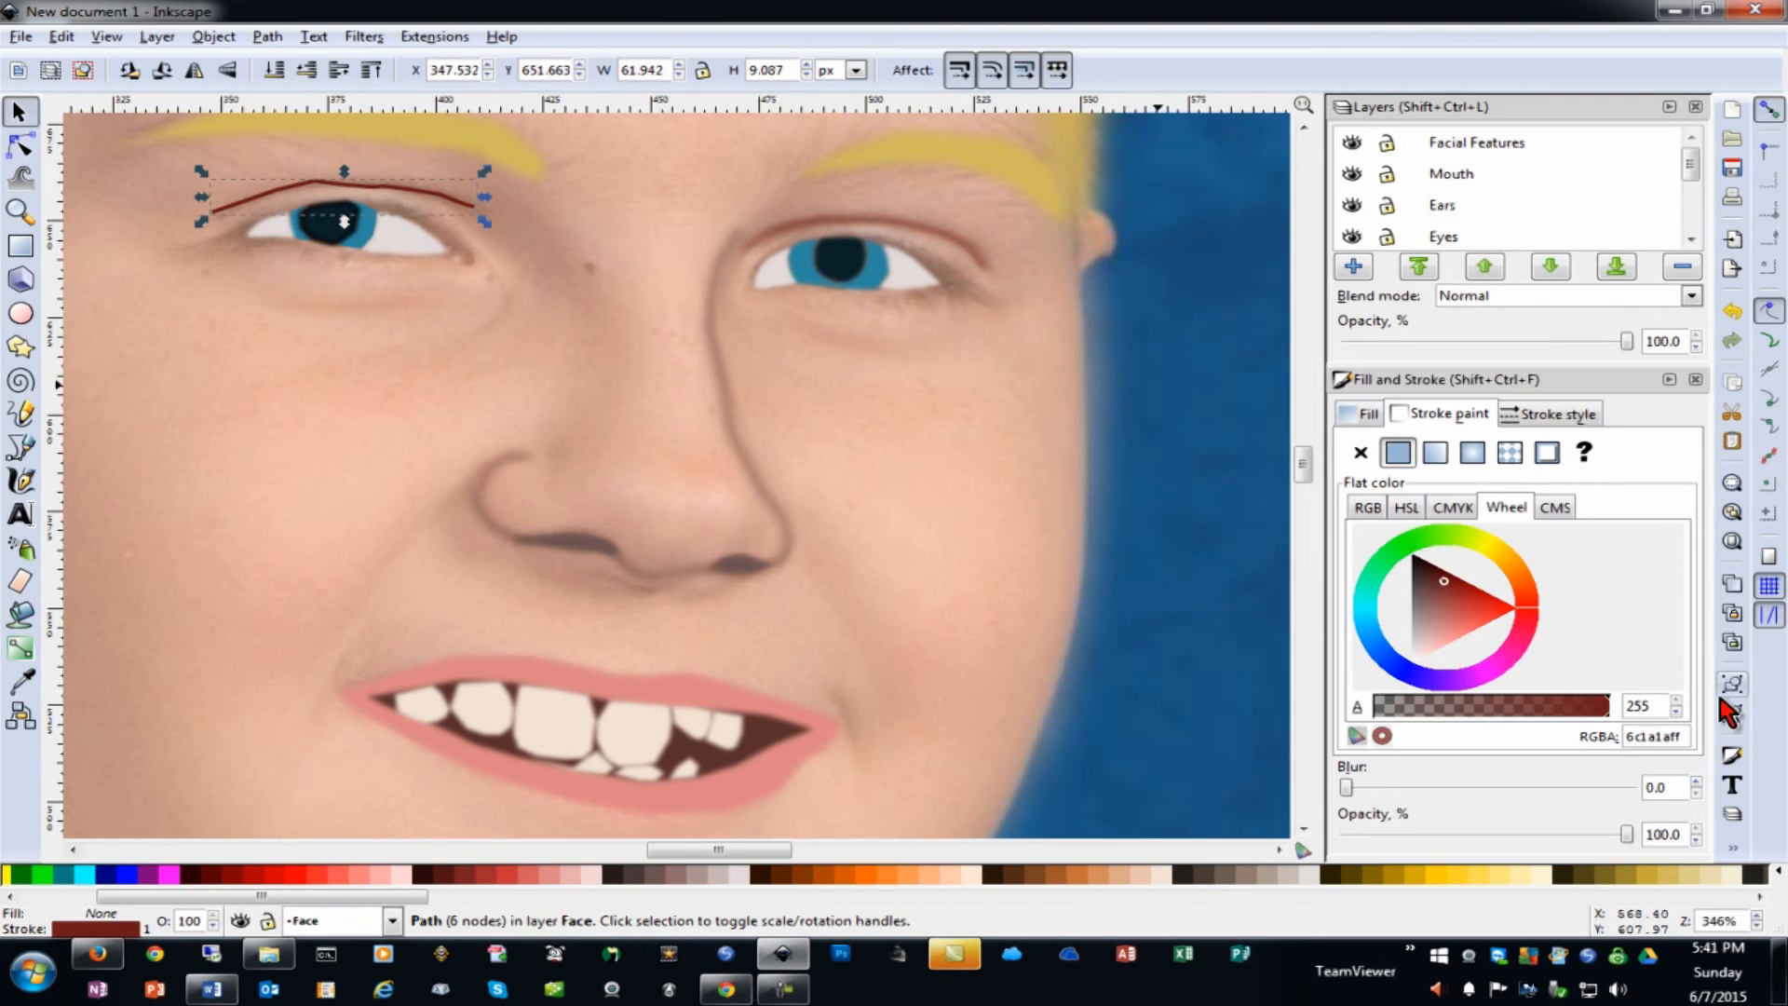
pyautogui.click(1695, 781)
pyautogui.click(1696, 782)
pyautogui.click(1696, 781)
pyautogui.click(1695, 782)
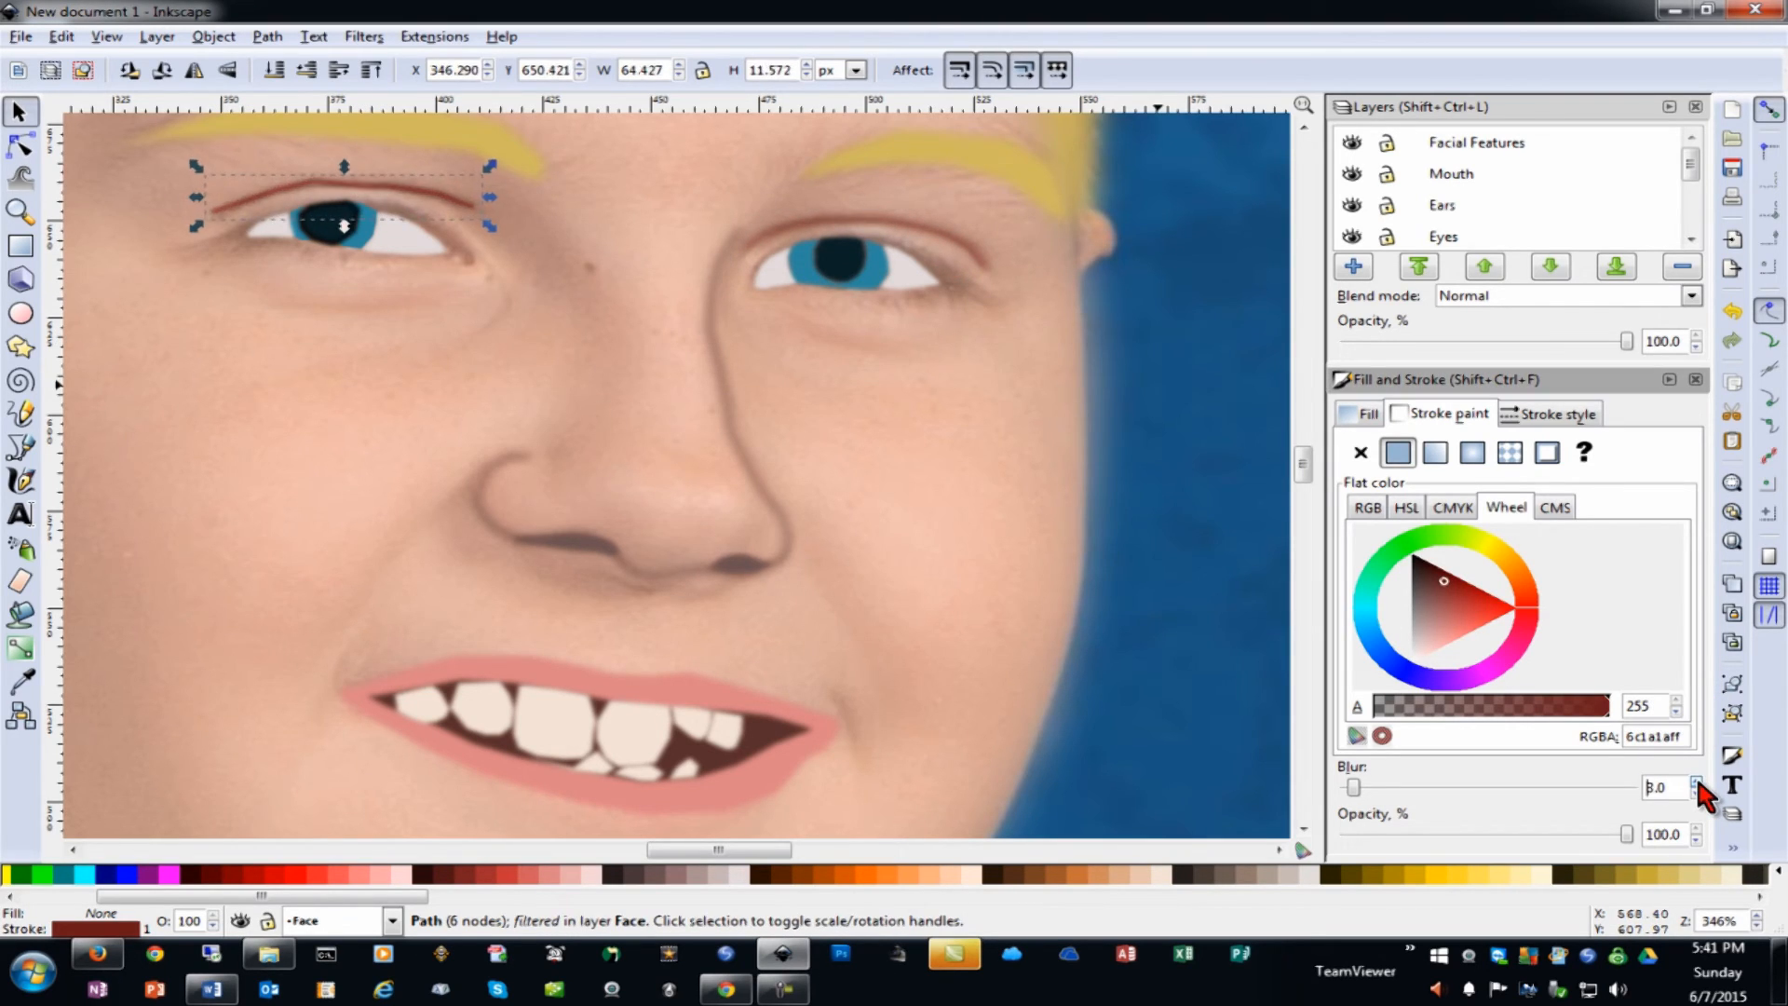
pyautogui.click(1695, 782)
pyautogui.click(1696, 781)
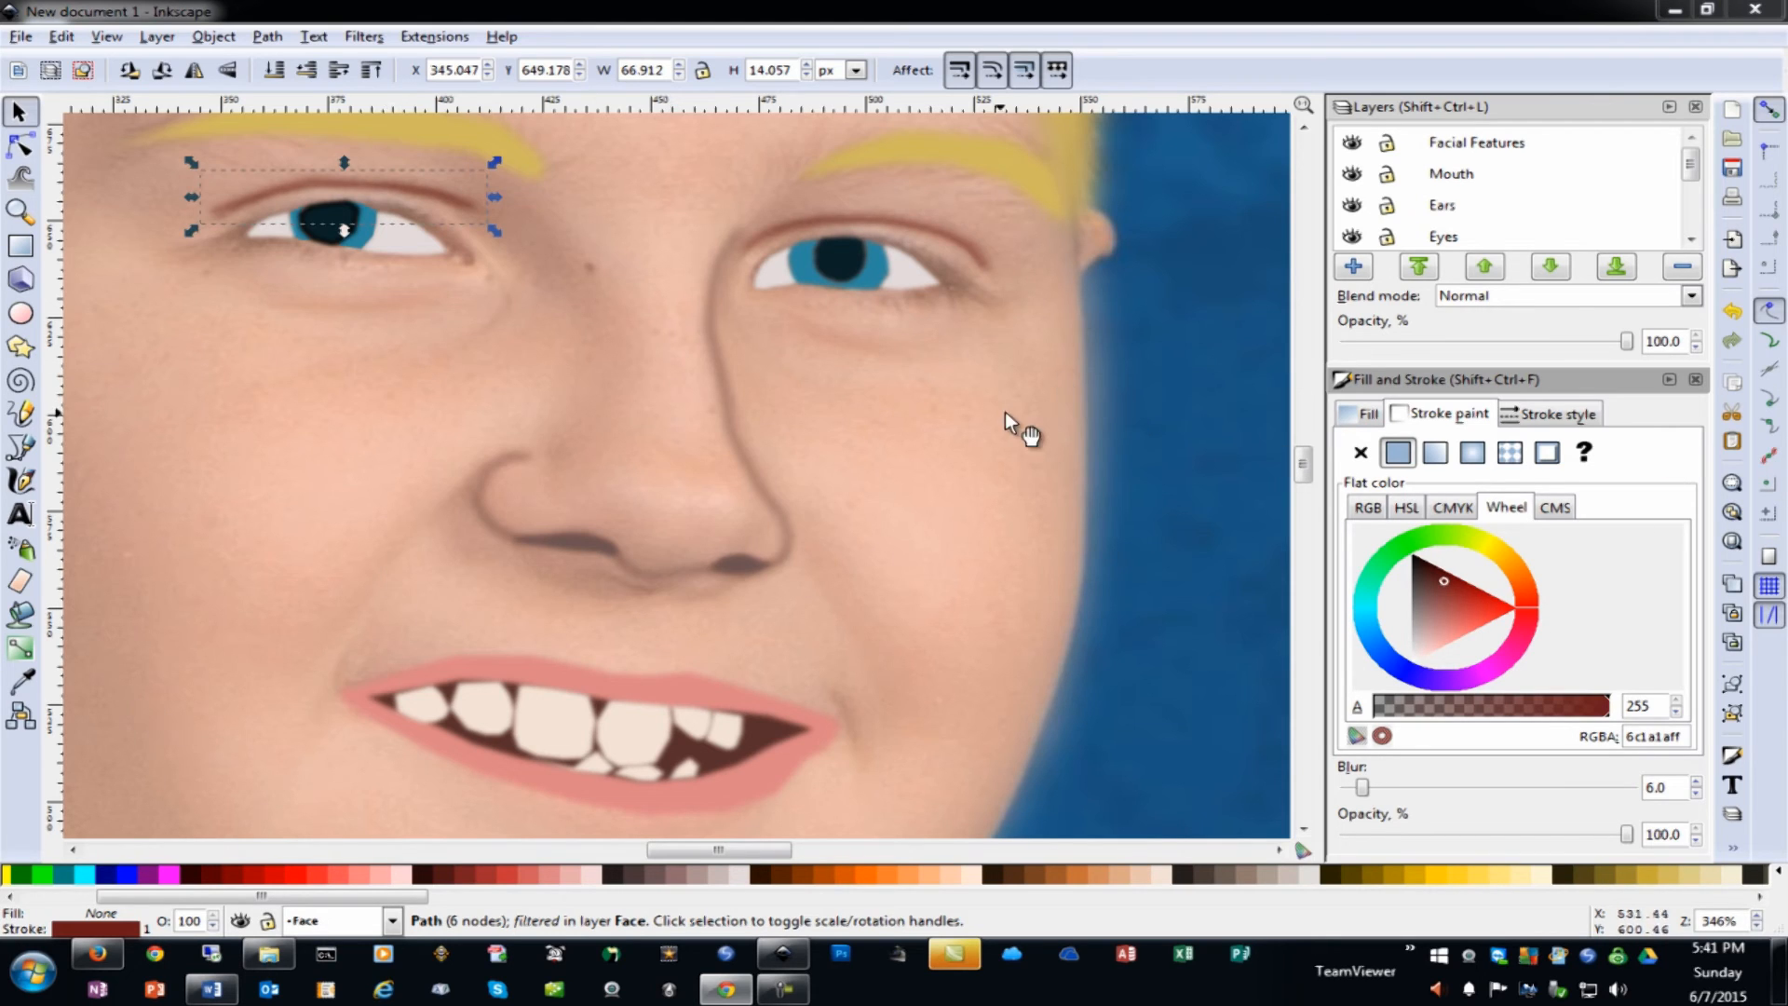
# Move the inner end node of the left-hand eyelid line slightly downward
pyautogui.click(20, 146)
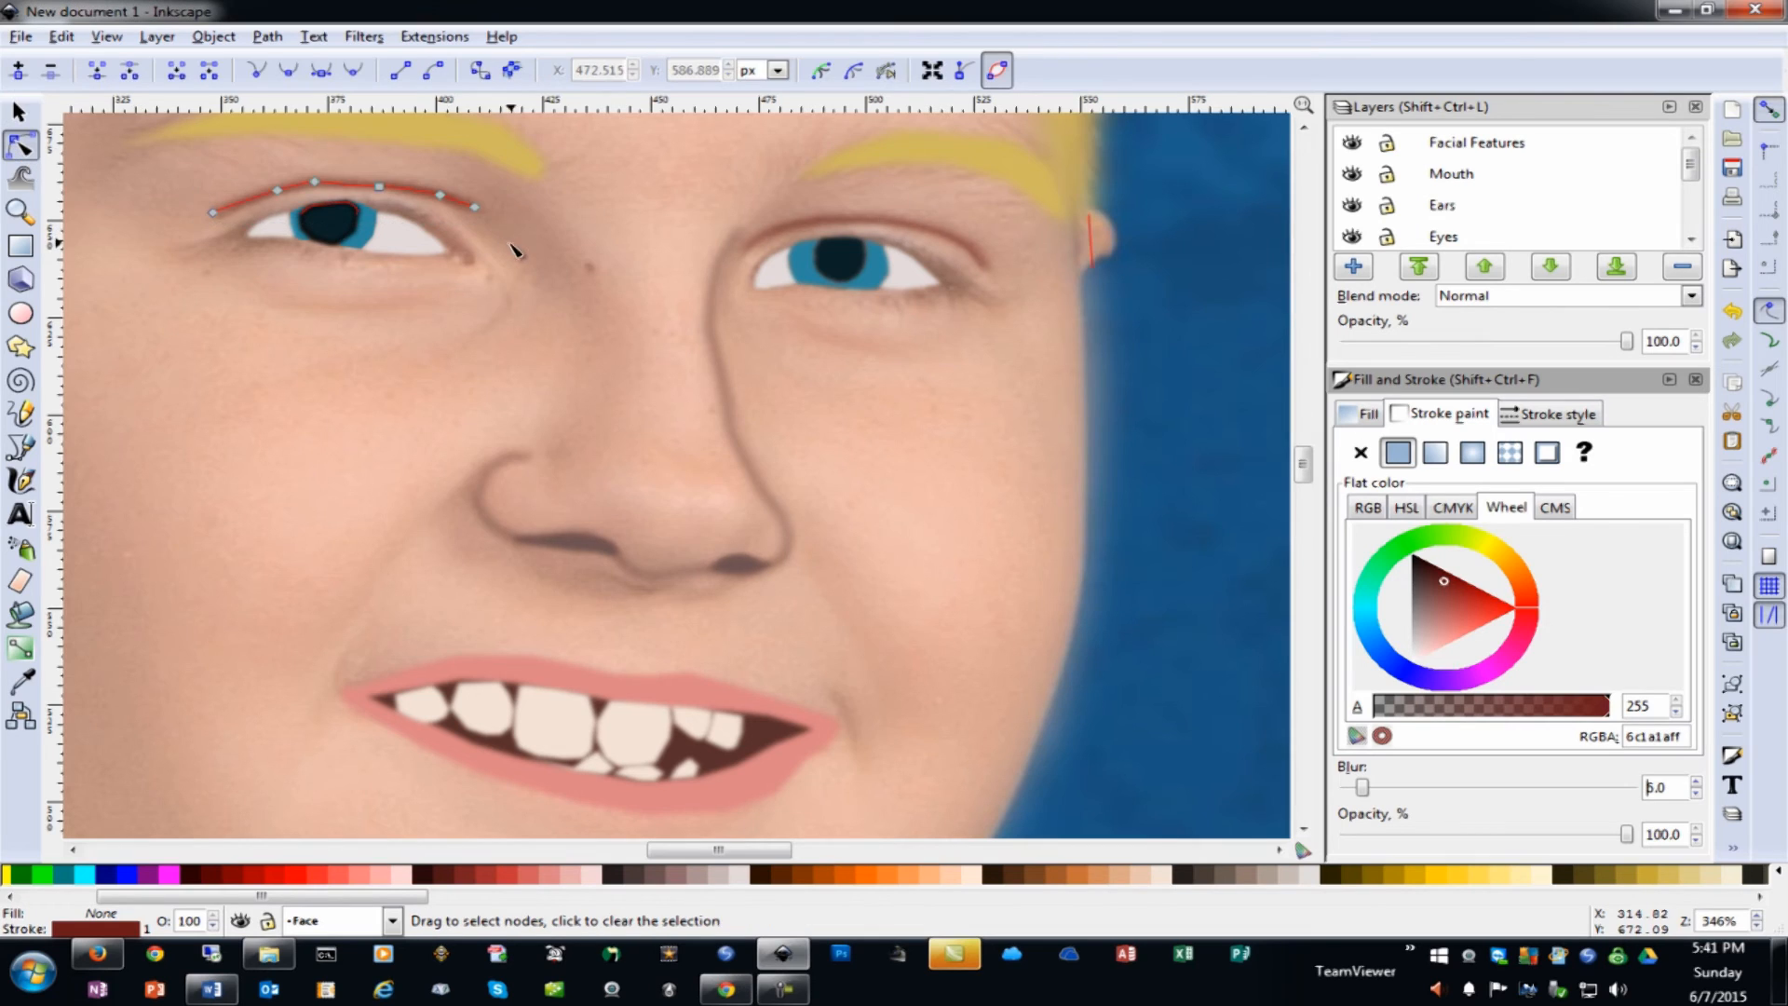
pyautogui.moveTo(473, 211); pyautogui.dragTo(477, 217)
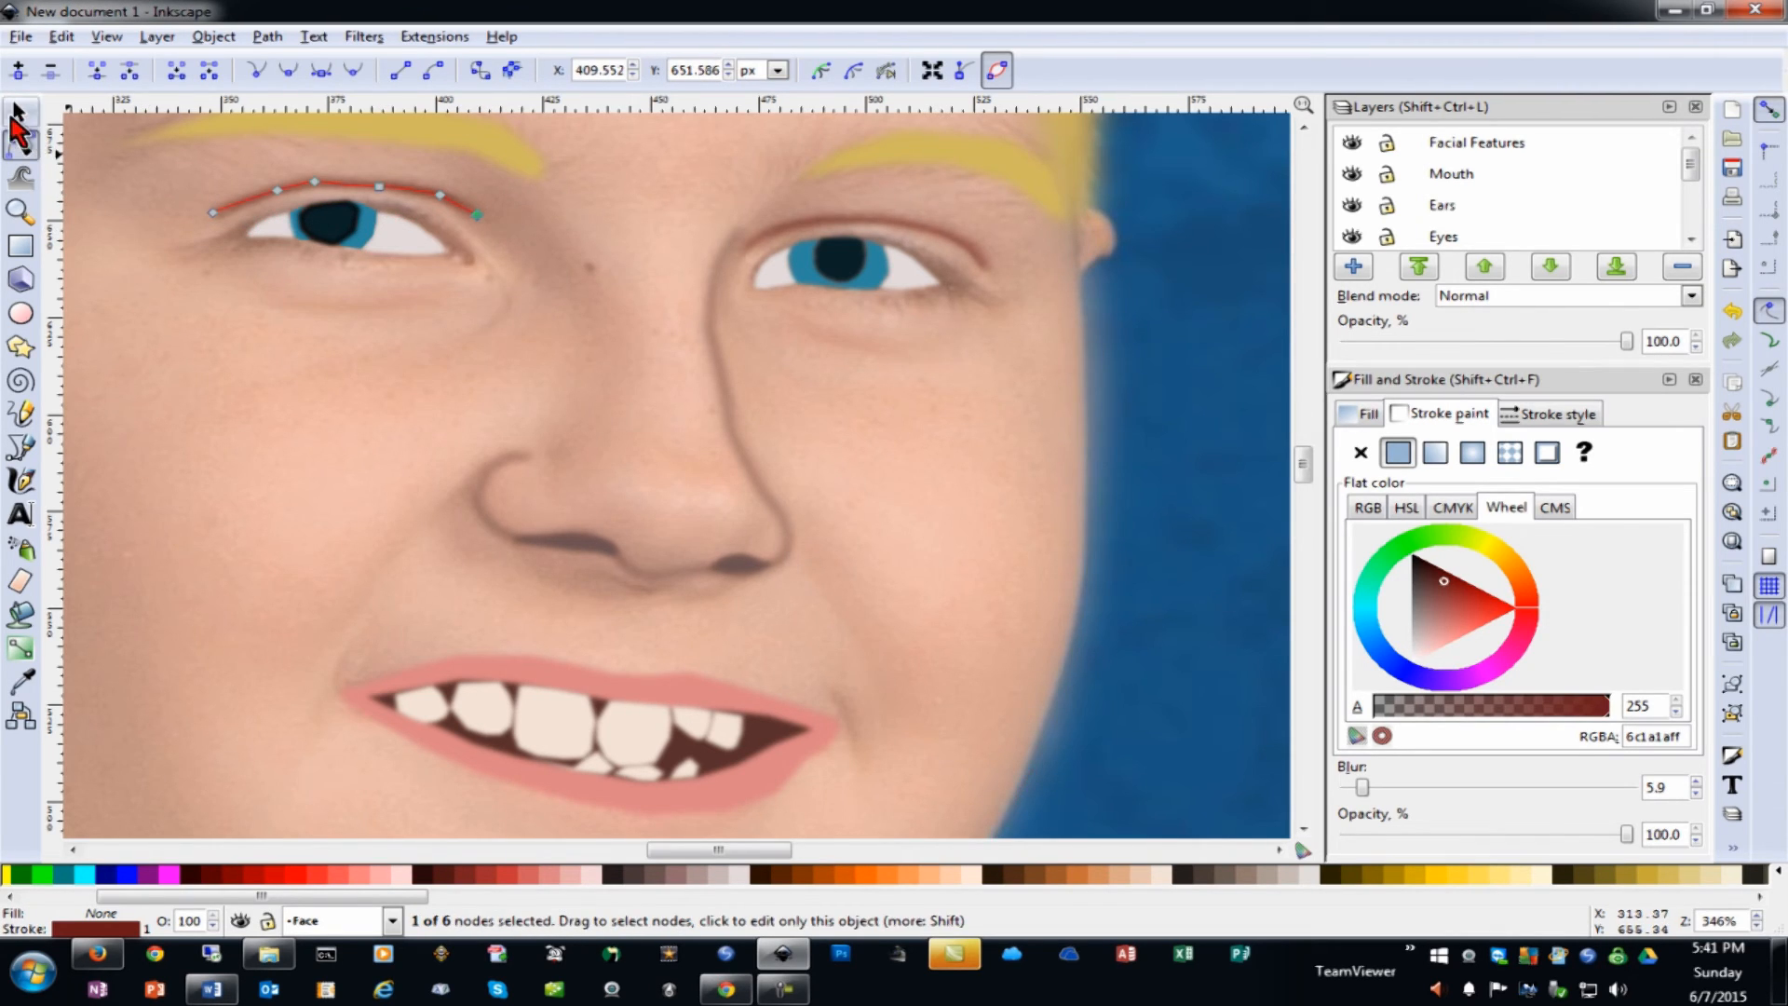
pyautogui.click(17, 113)
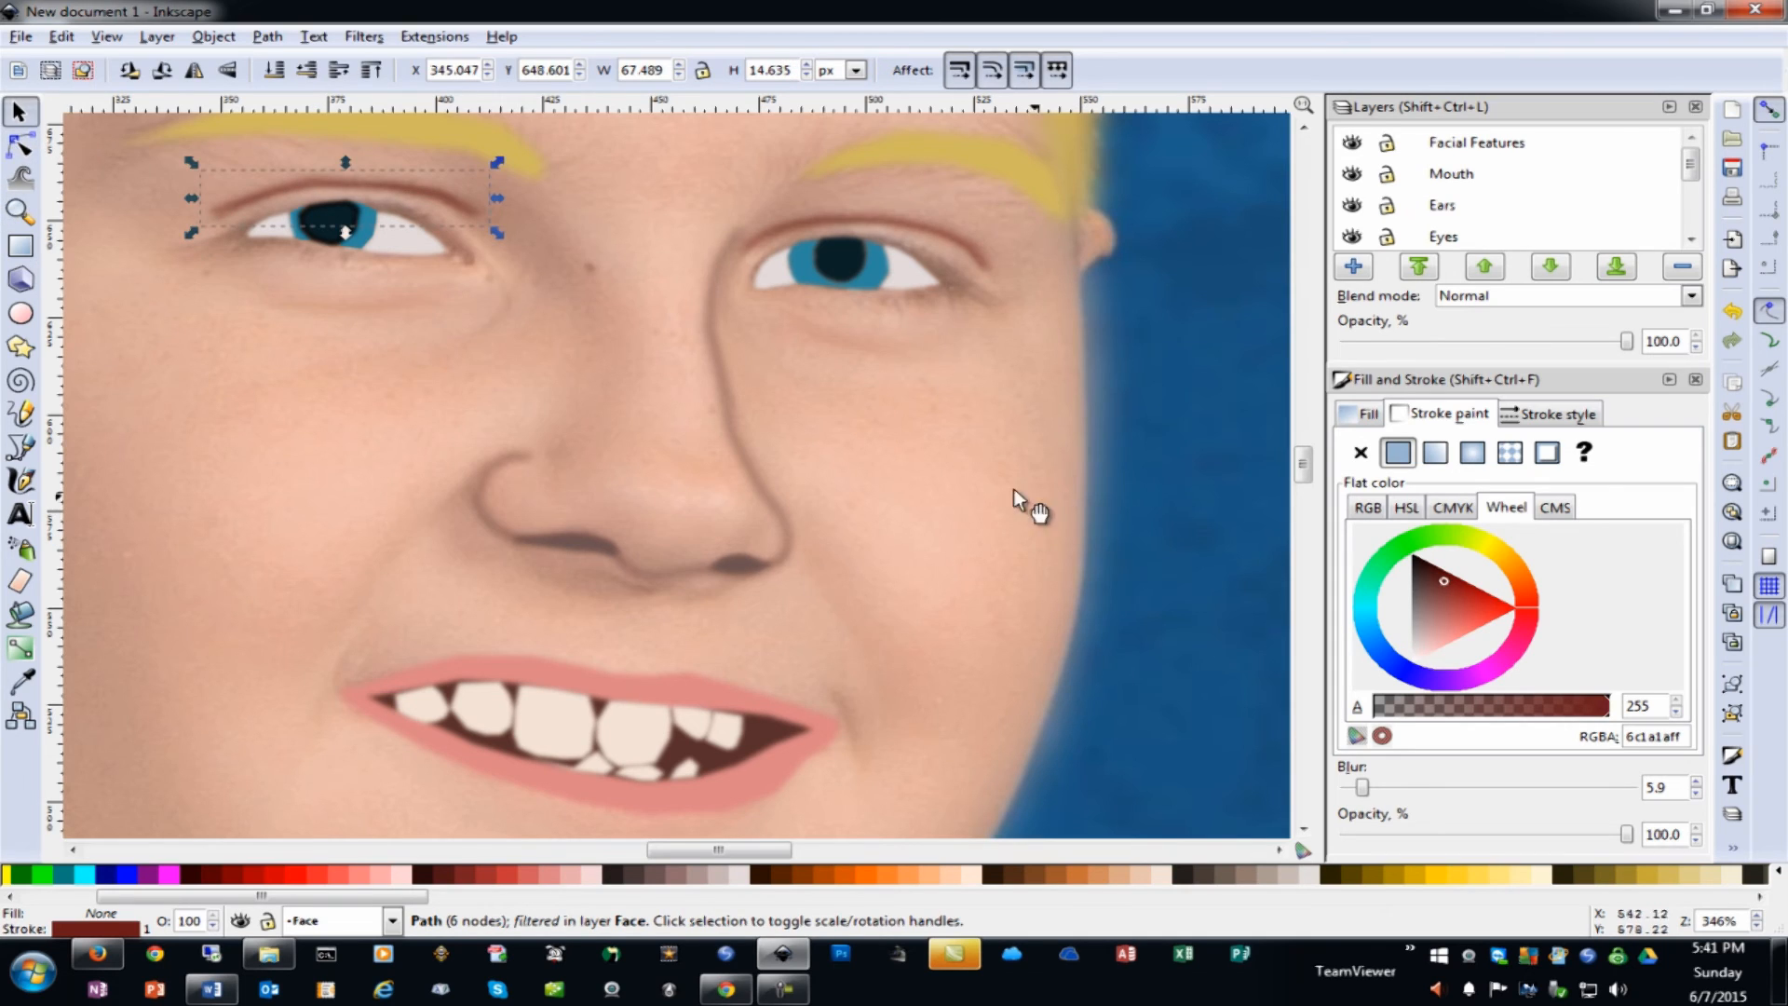
# Change the nose outline's stroke to the reddish brown #852F2A
pyautogui.click(729, 423)
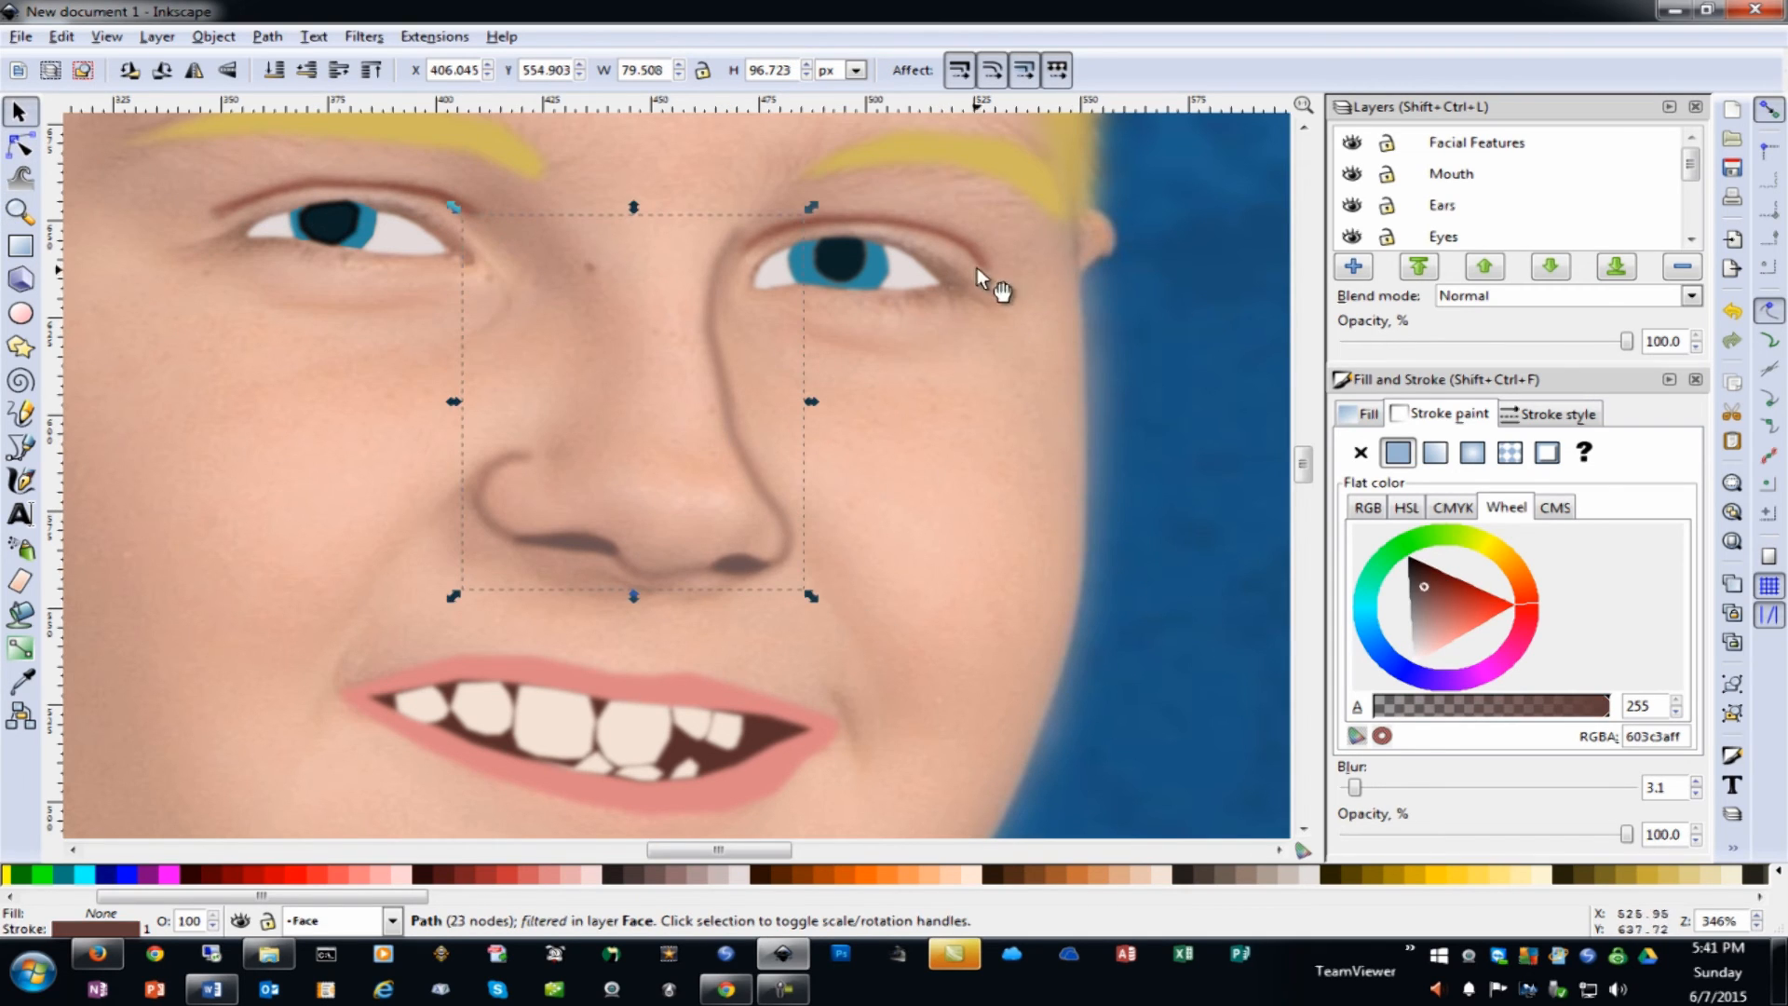
pyautogui.click(1453, 593)
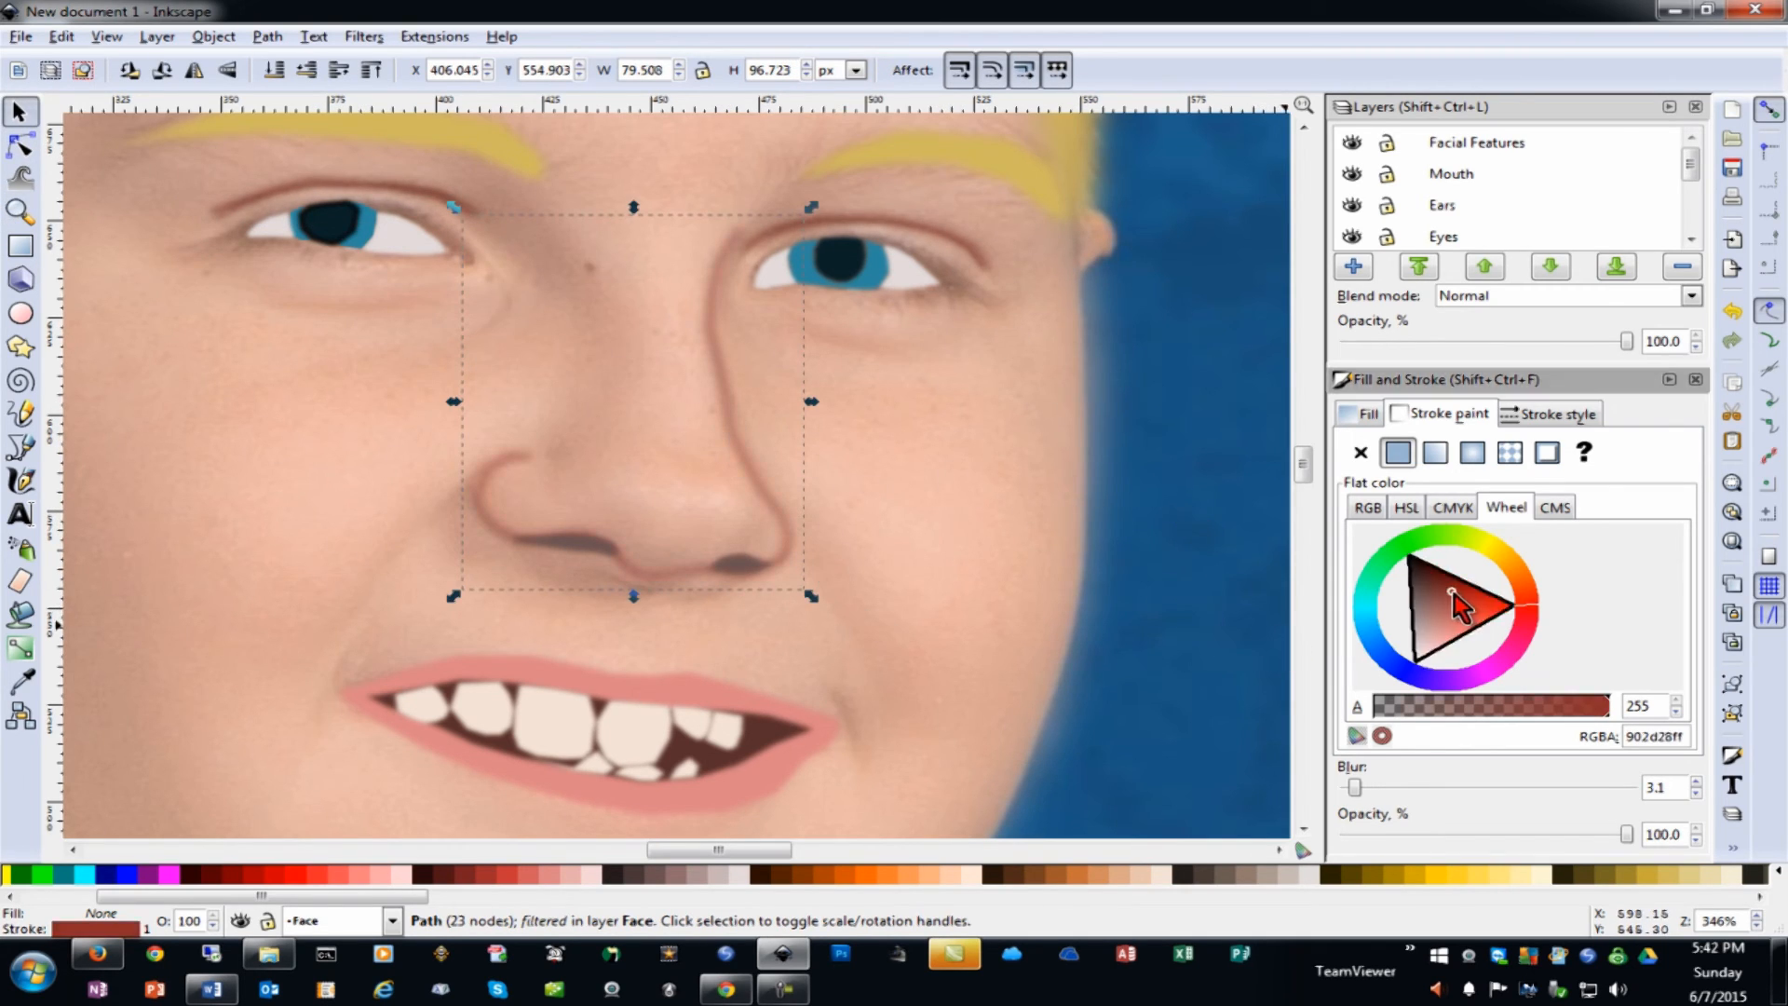
pyautogui.moveTo(1450, 596); pyautogui.dragTo(1446, 589)
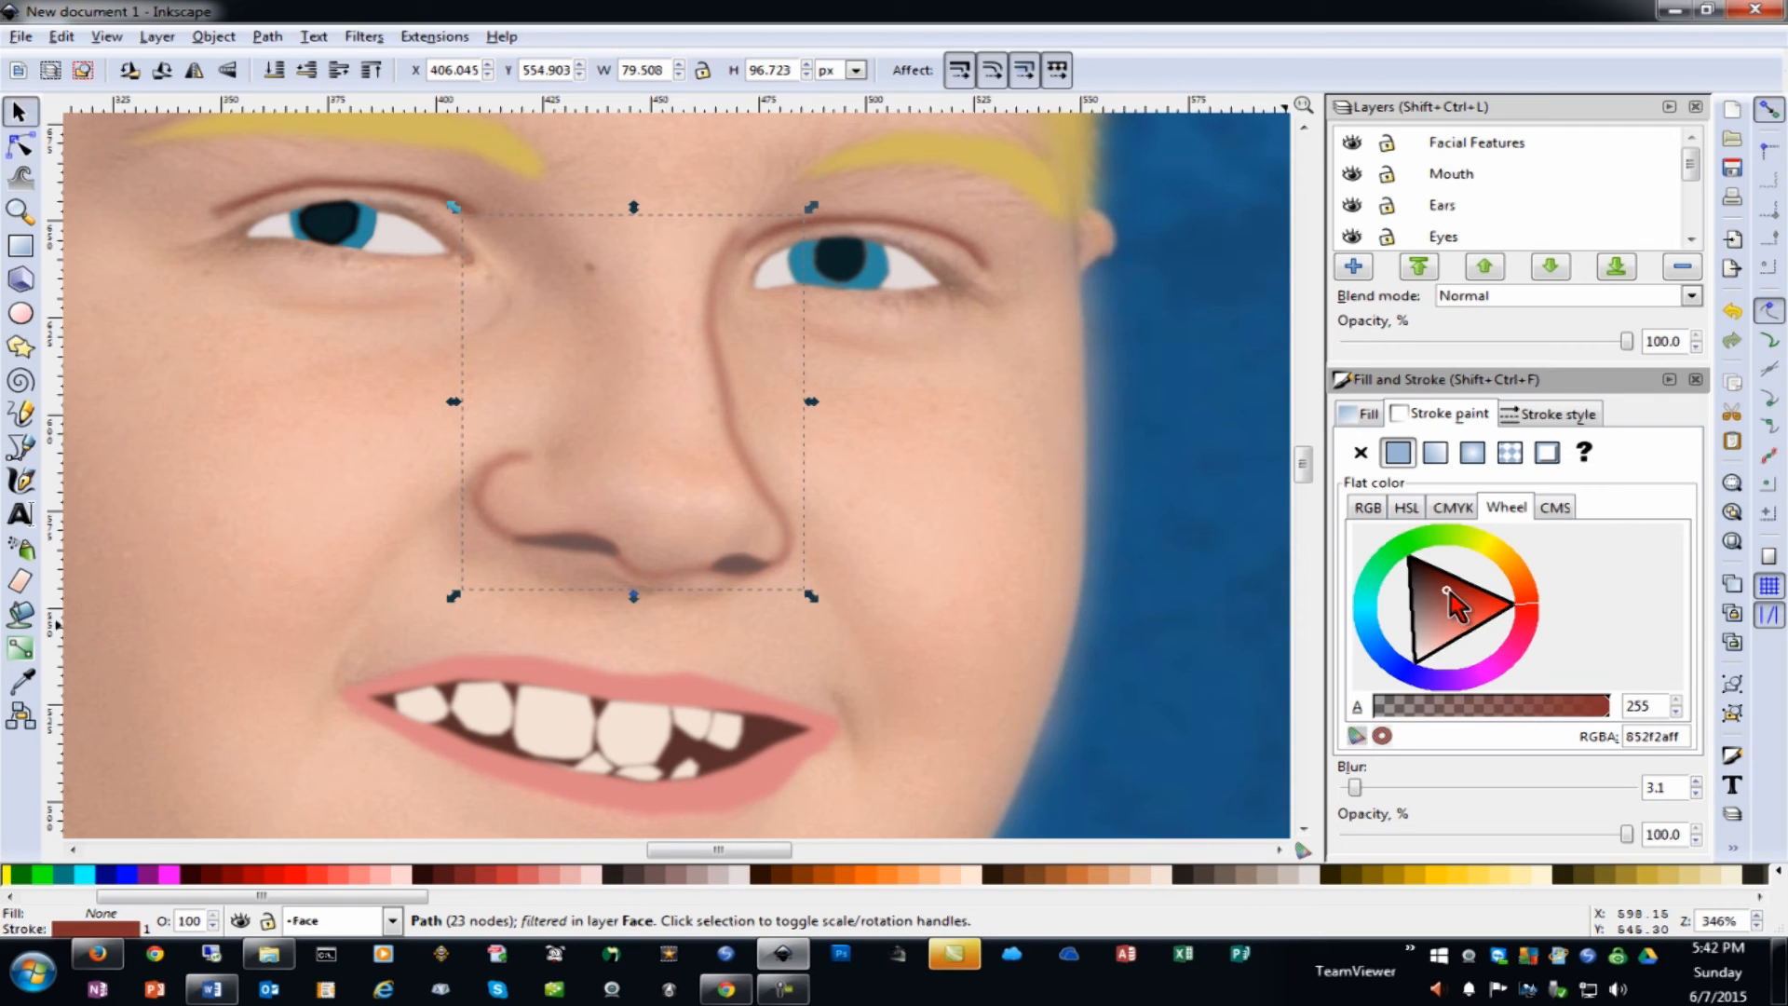
# Draw an open smile line from beside the left-hand nose wing down to the cheek above the mouth corner
pyautogui.click(23, 448)
pyautogui.click(459, 486)
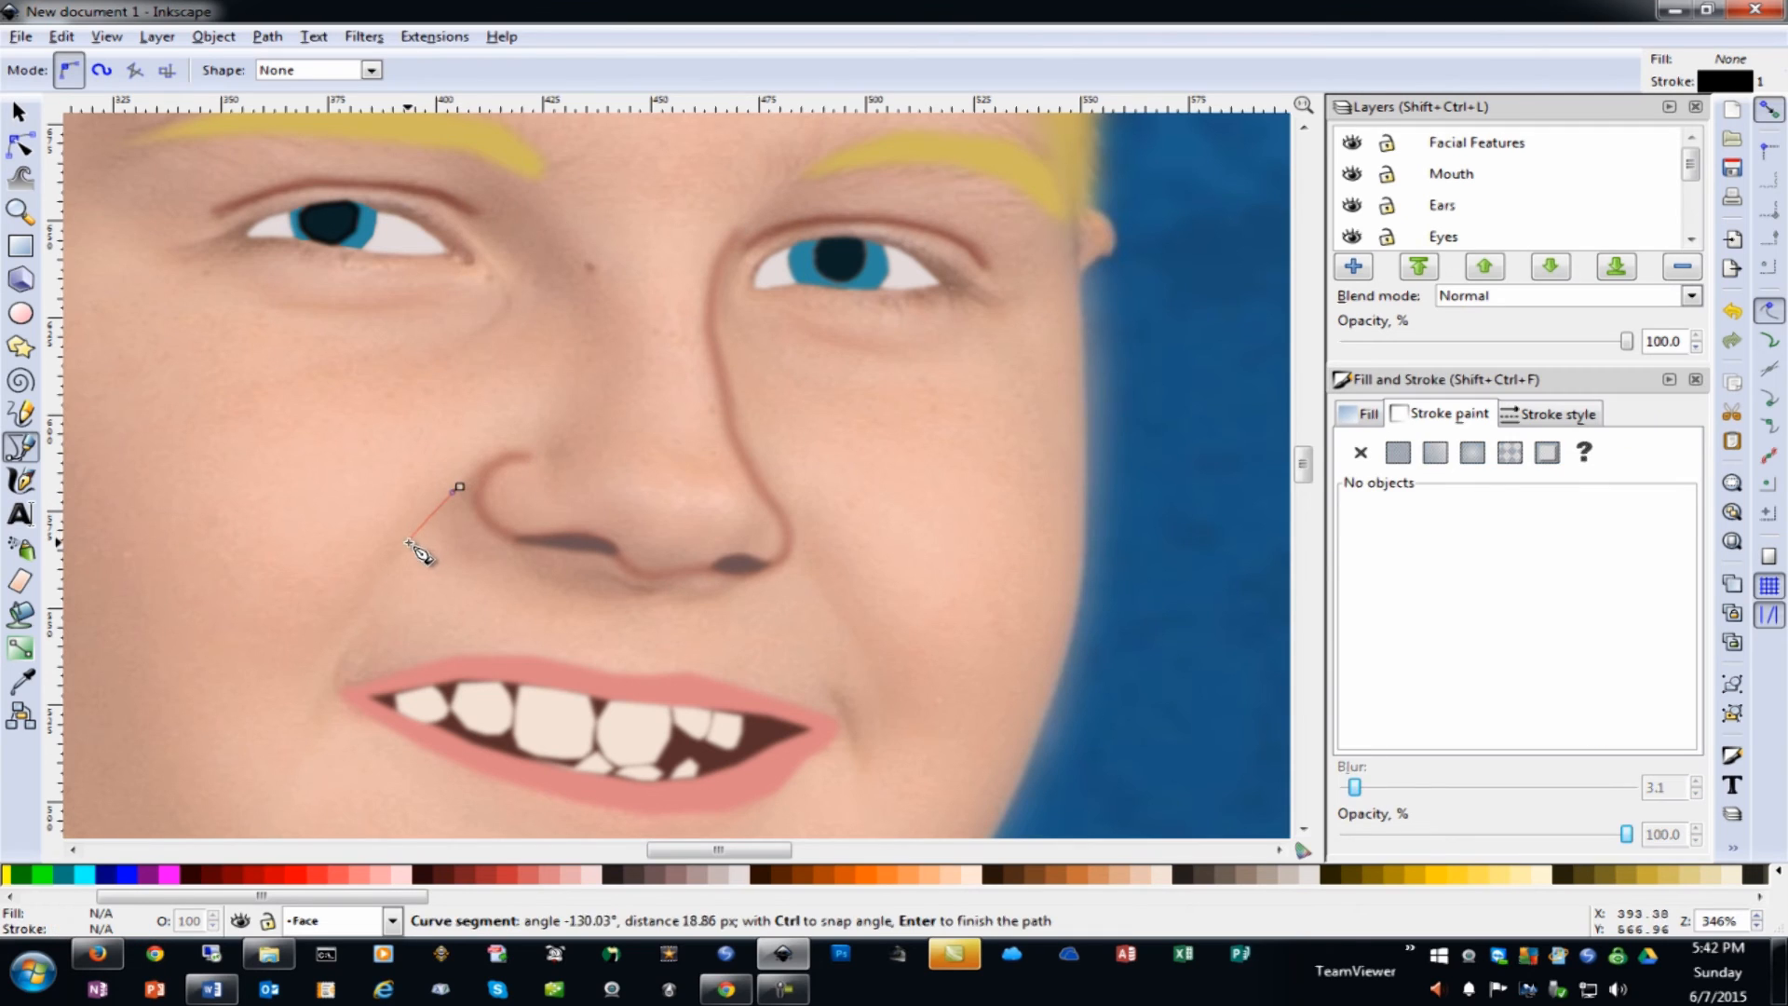
pyautogui.click(324, 639)
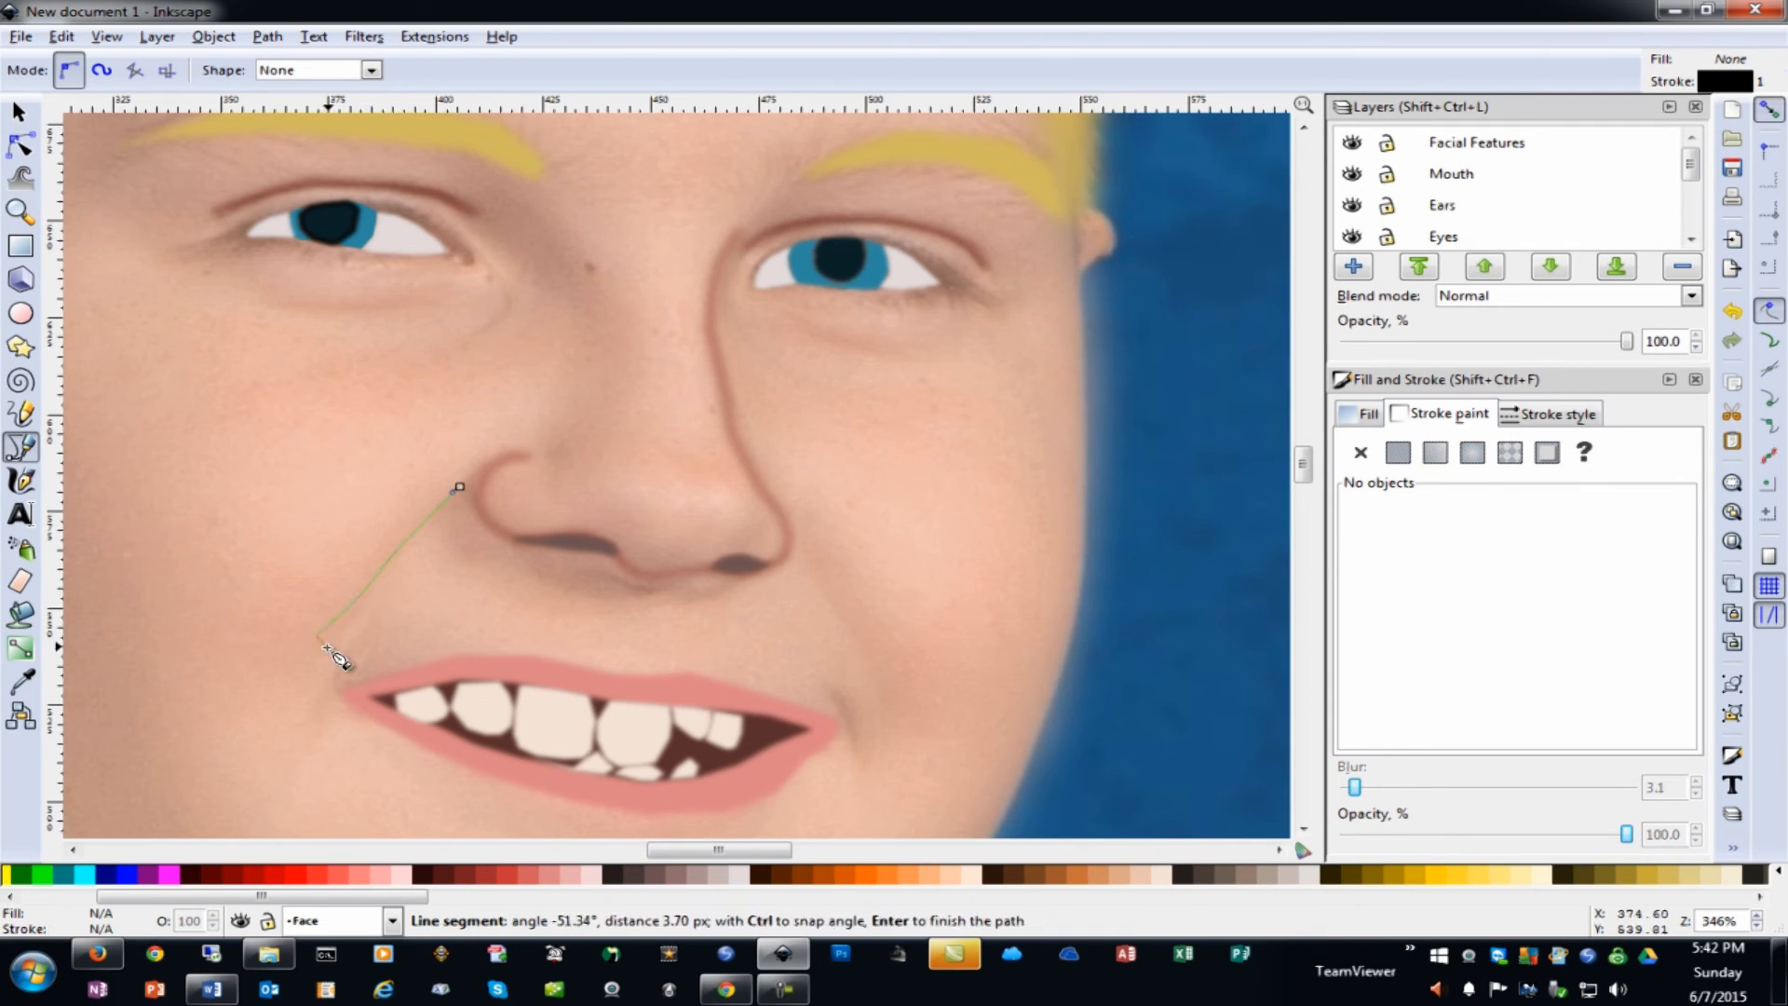
pyautogui.press('Return')
# Draw short open crease lines beside both mouth corners and a longer smile line from the right-hand nose wing down the cheek
pyautogui.click(368, 627)
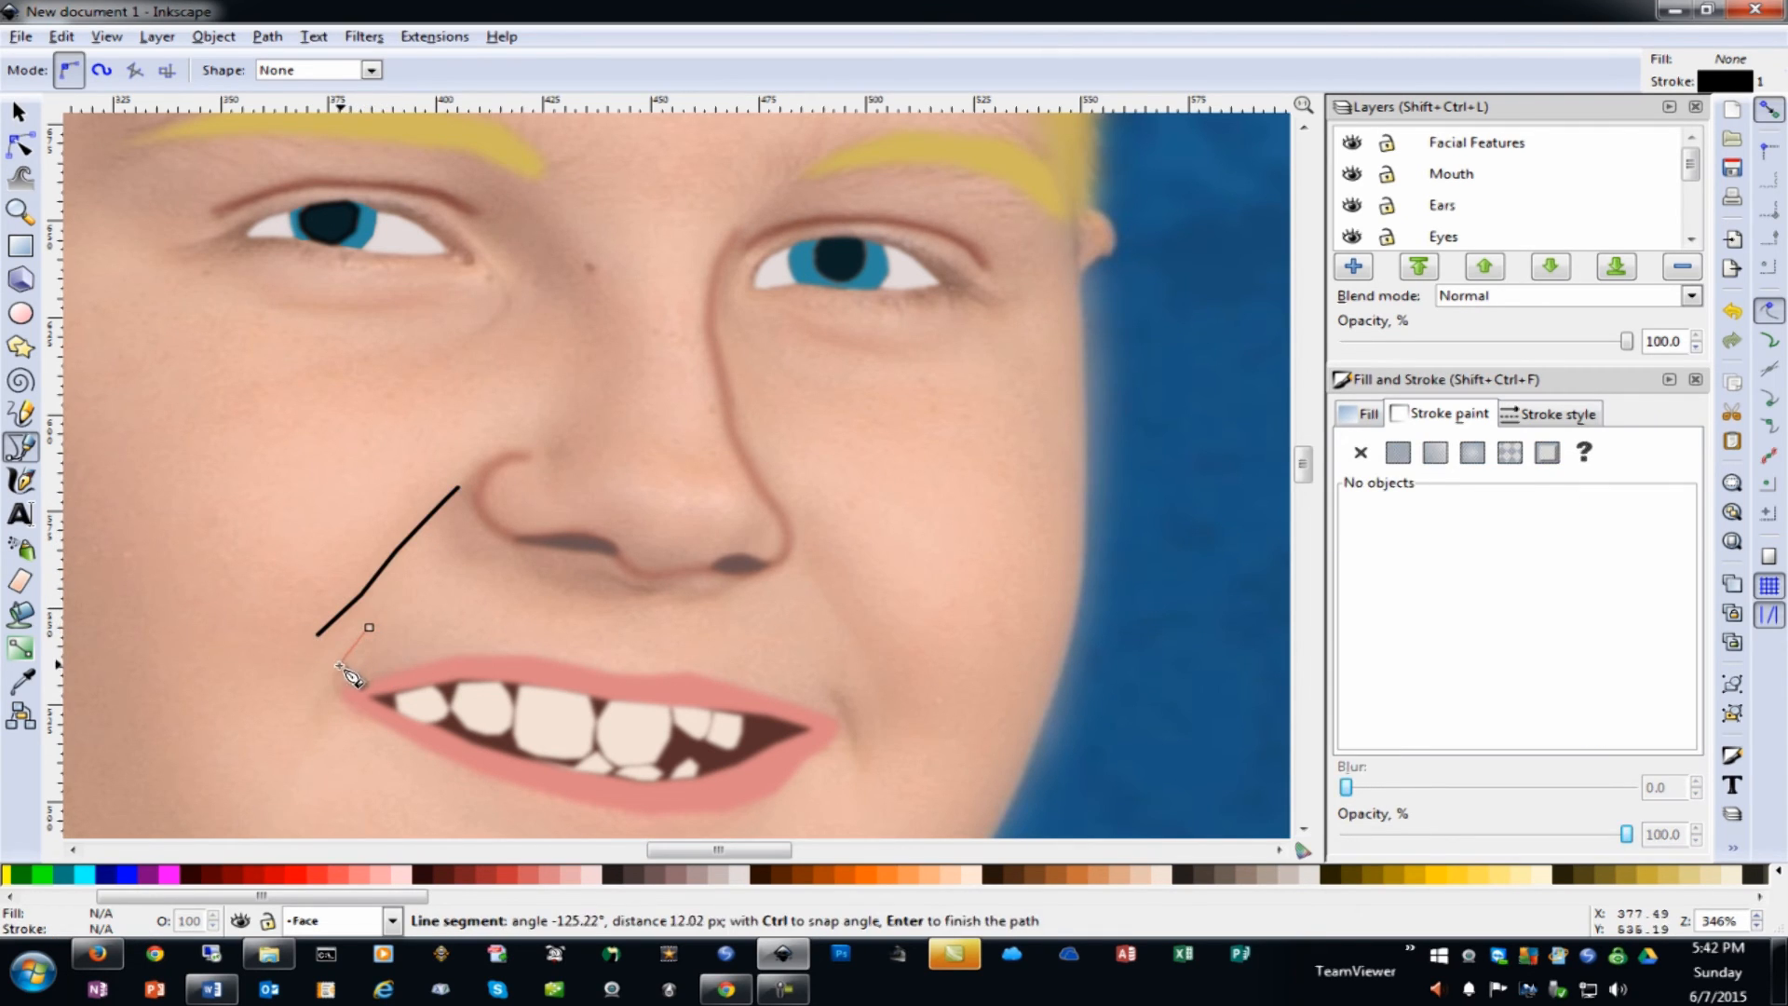
pyautogui.doubleClick(319, 705)
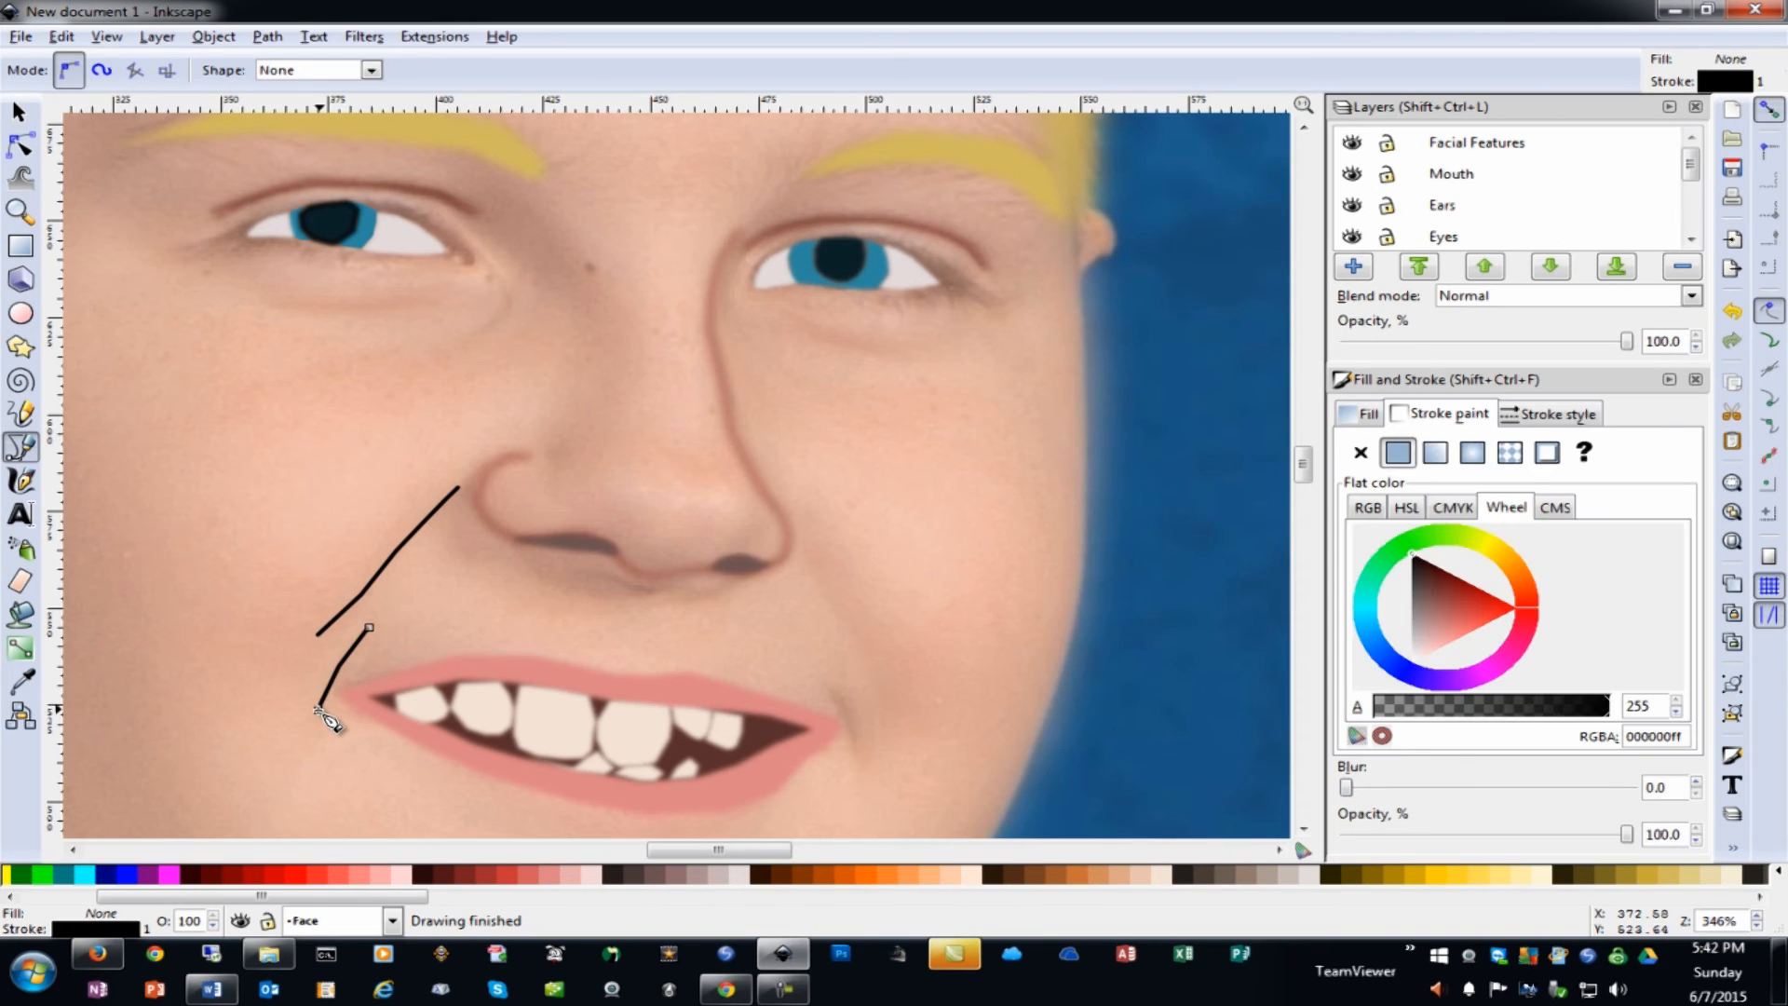
pyautogui.click(811, 679)
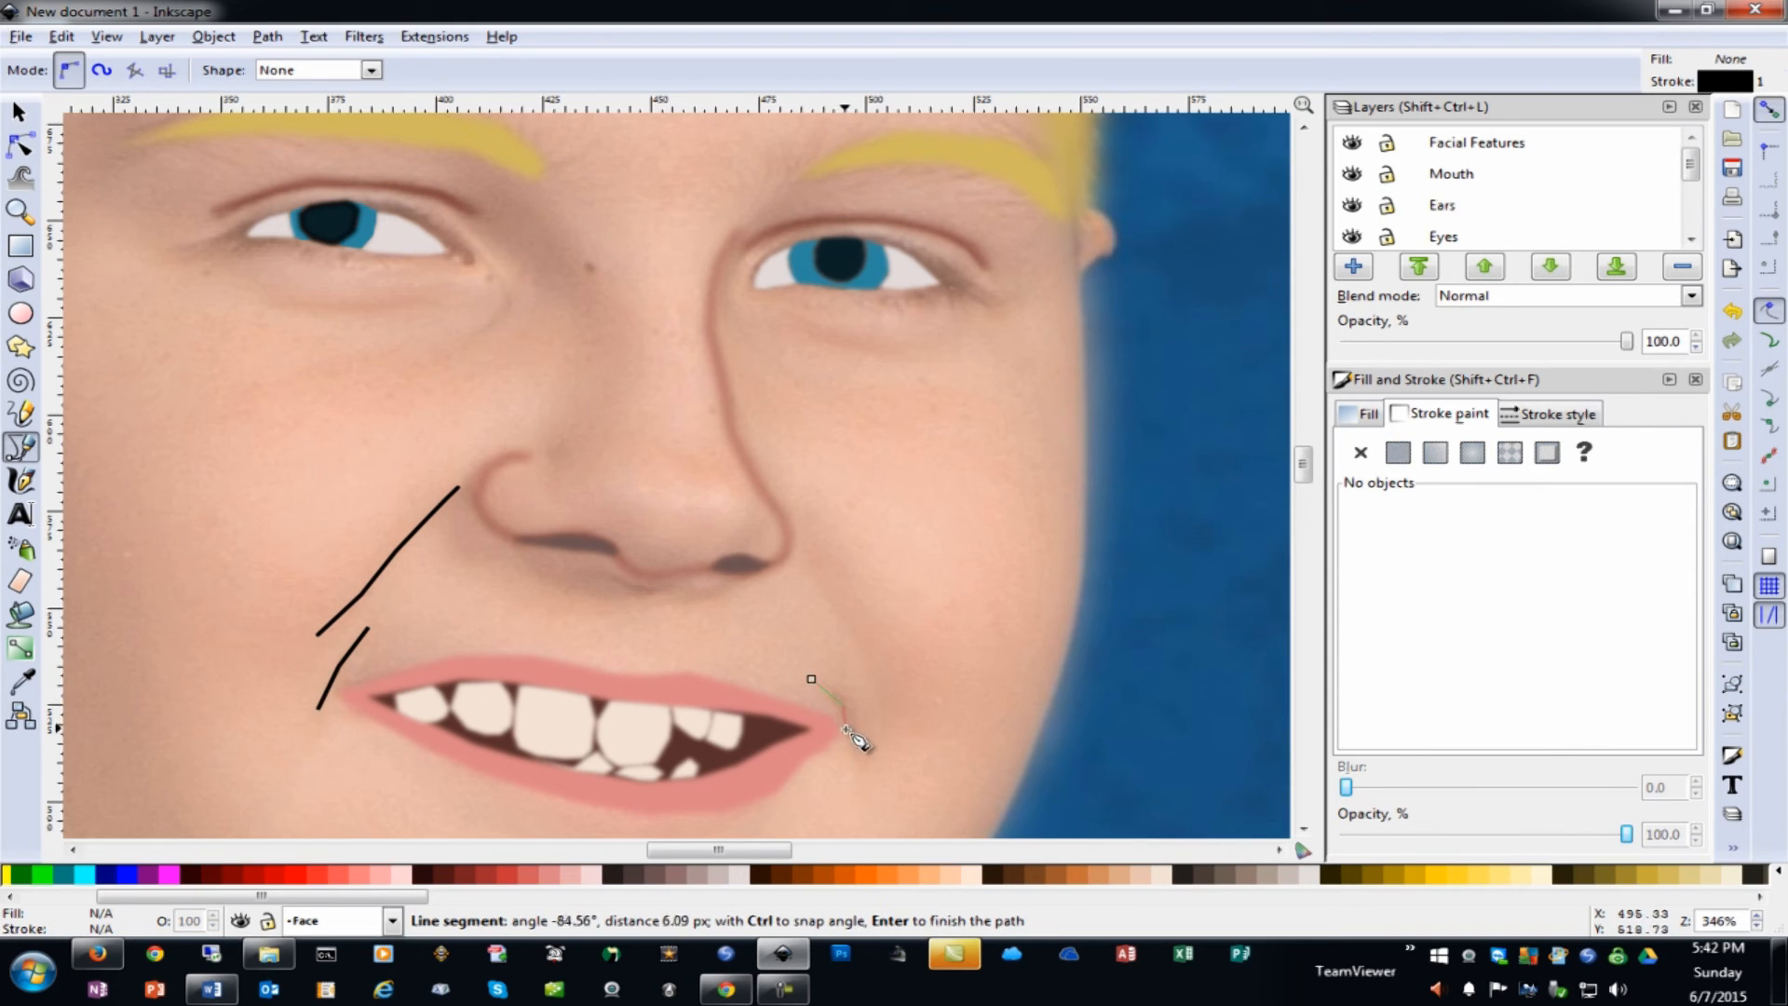
pyautogui.moveTo(856, 742); pyautogui.dragTo(857, 760)
pyautogui.doubleClick(858, 761)
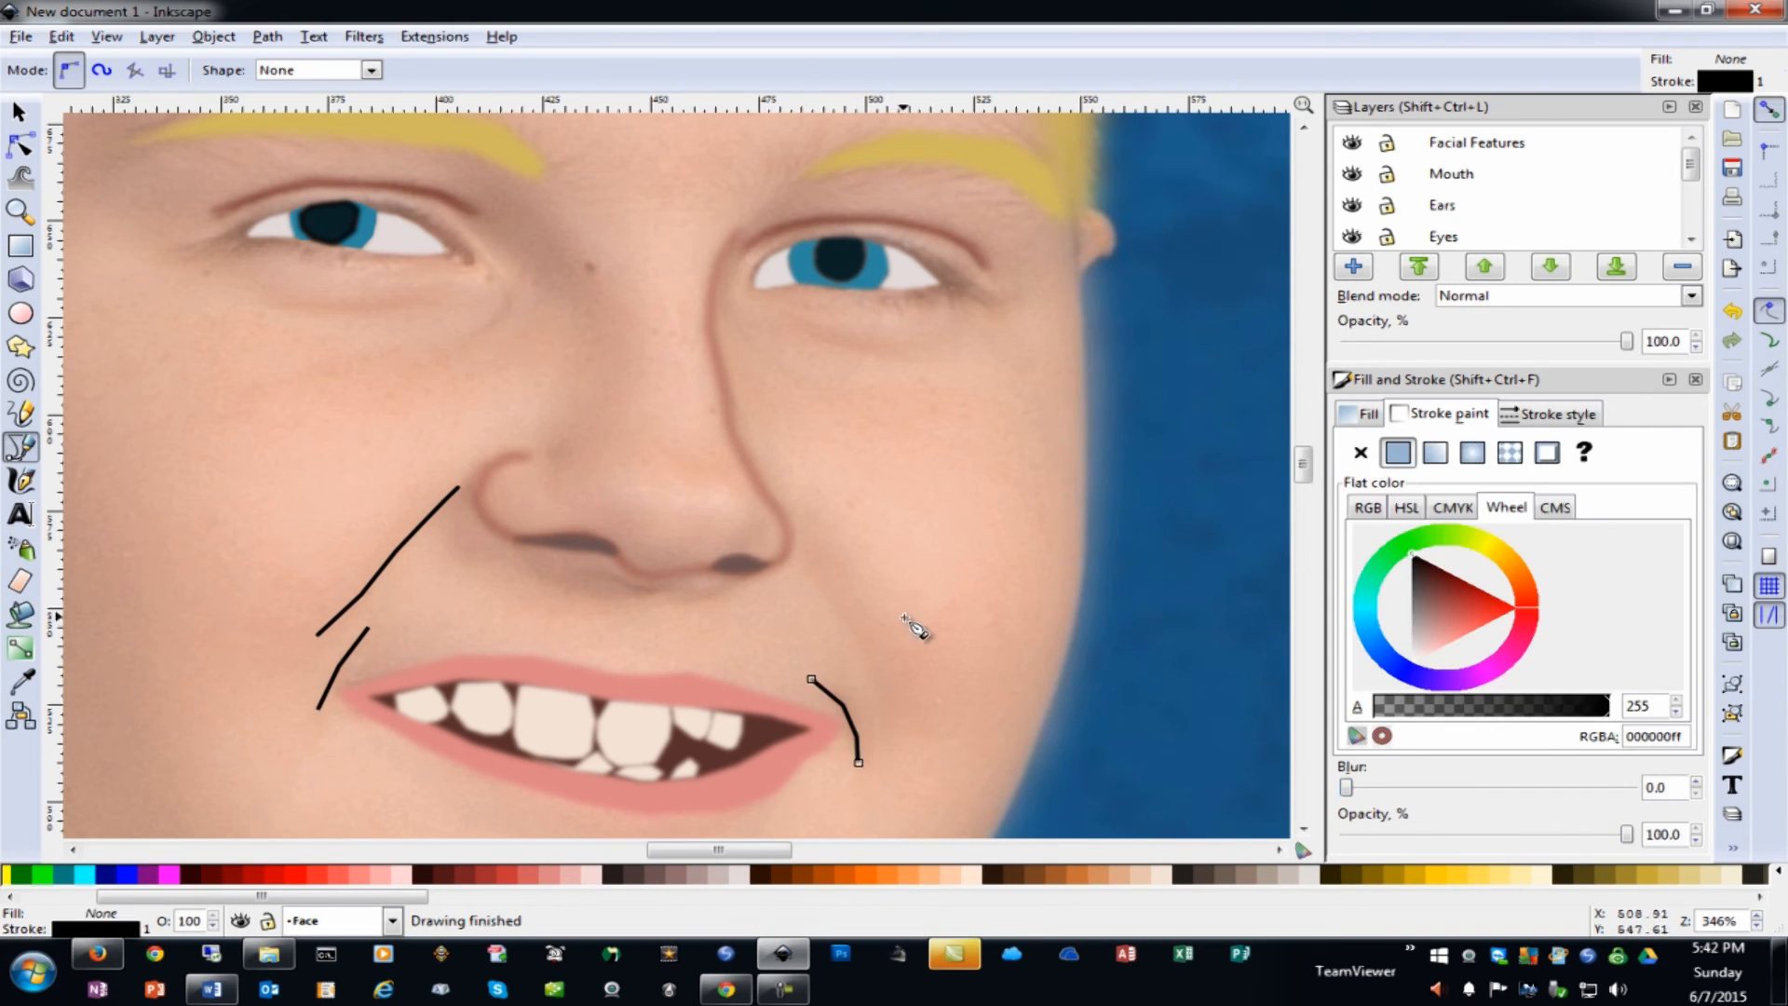
pyautogui.click(816, 568)
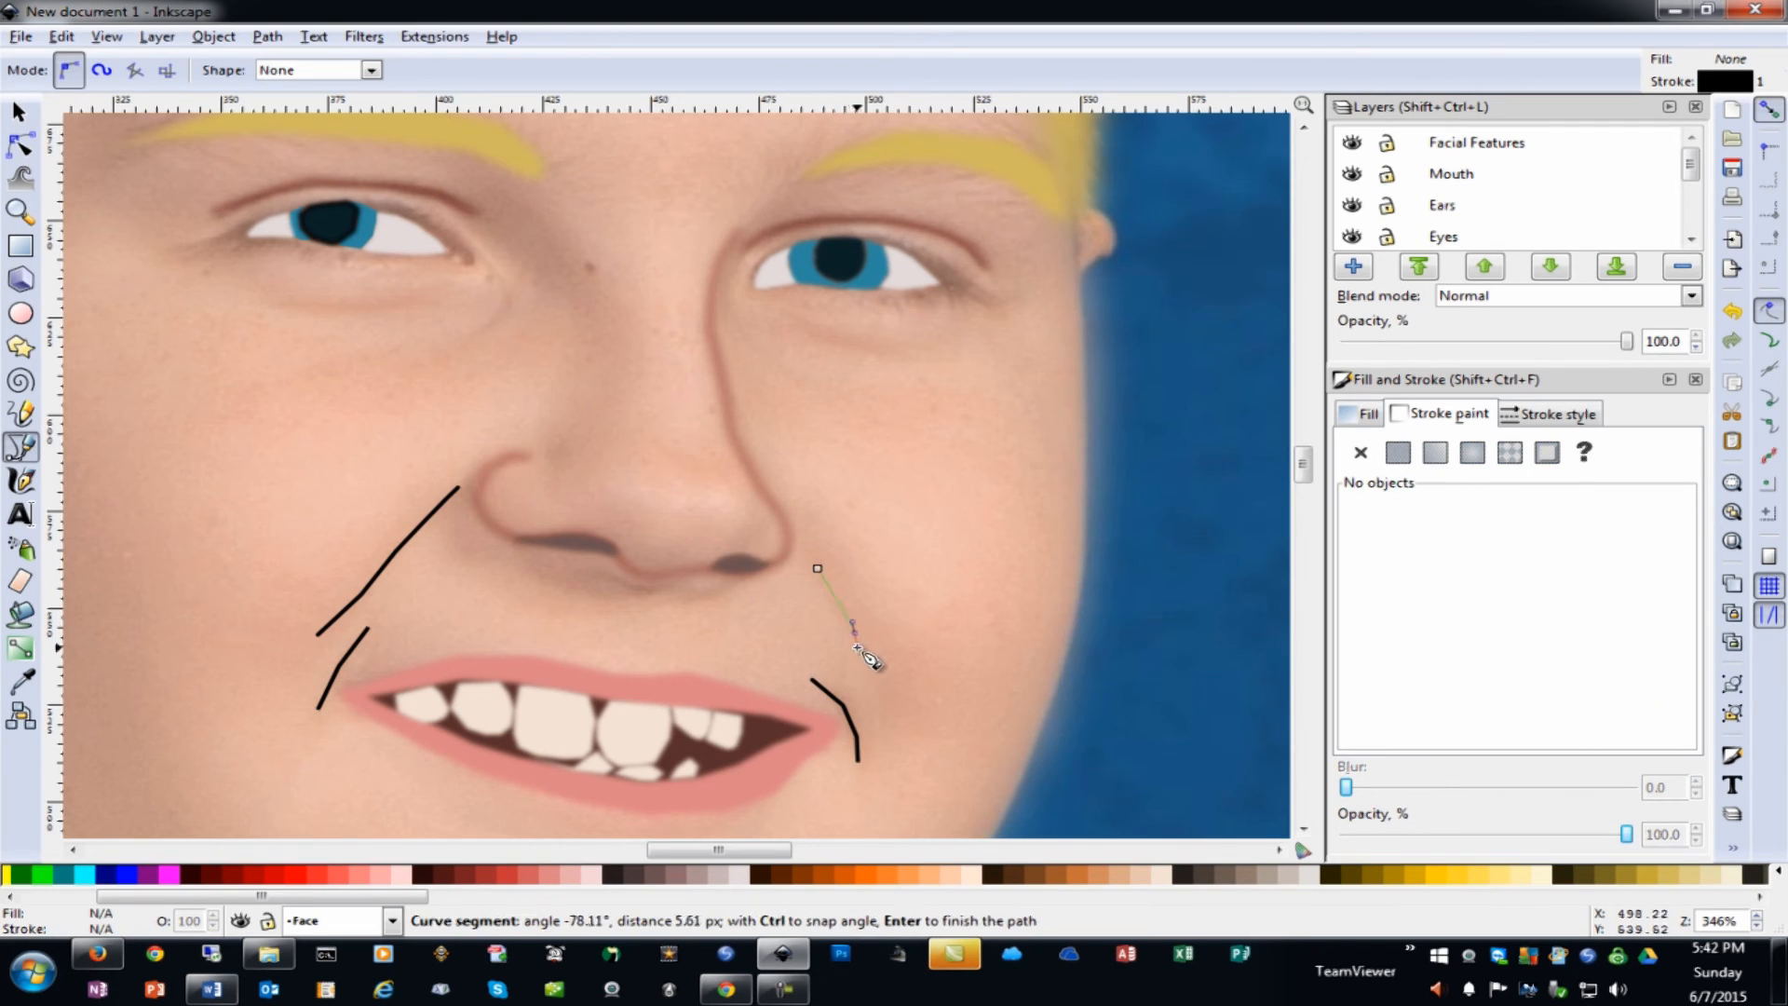
pyautogui.doubleClick(884, 730)
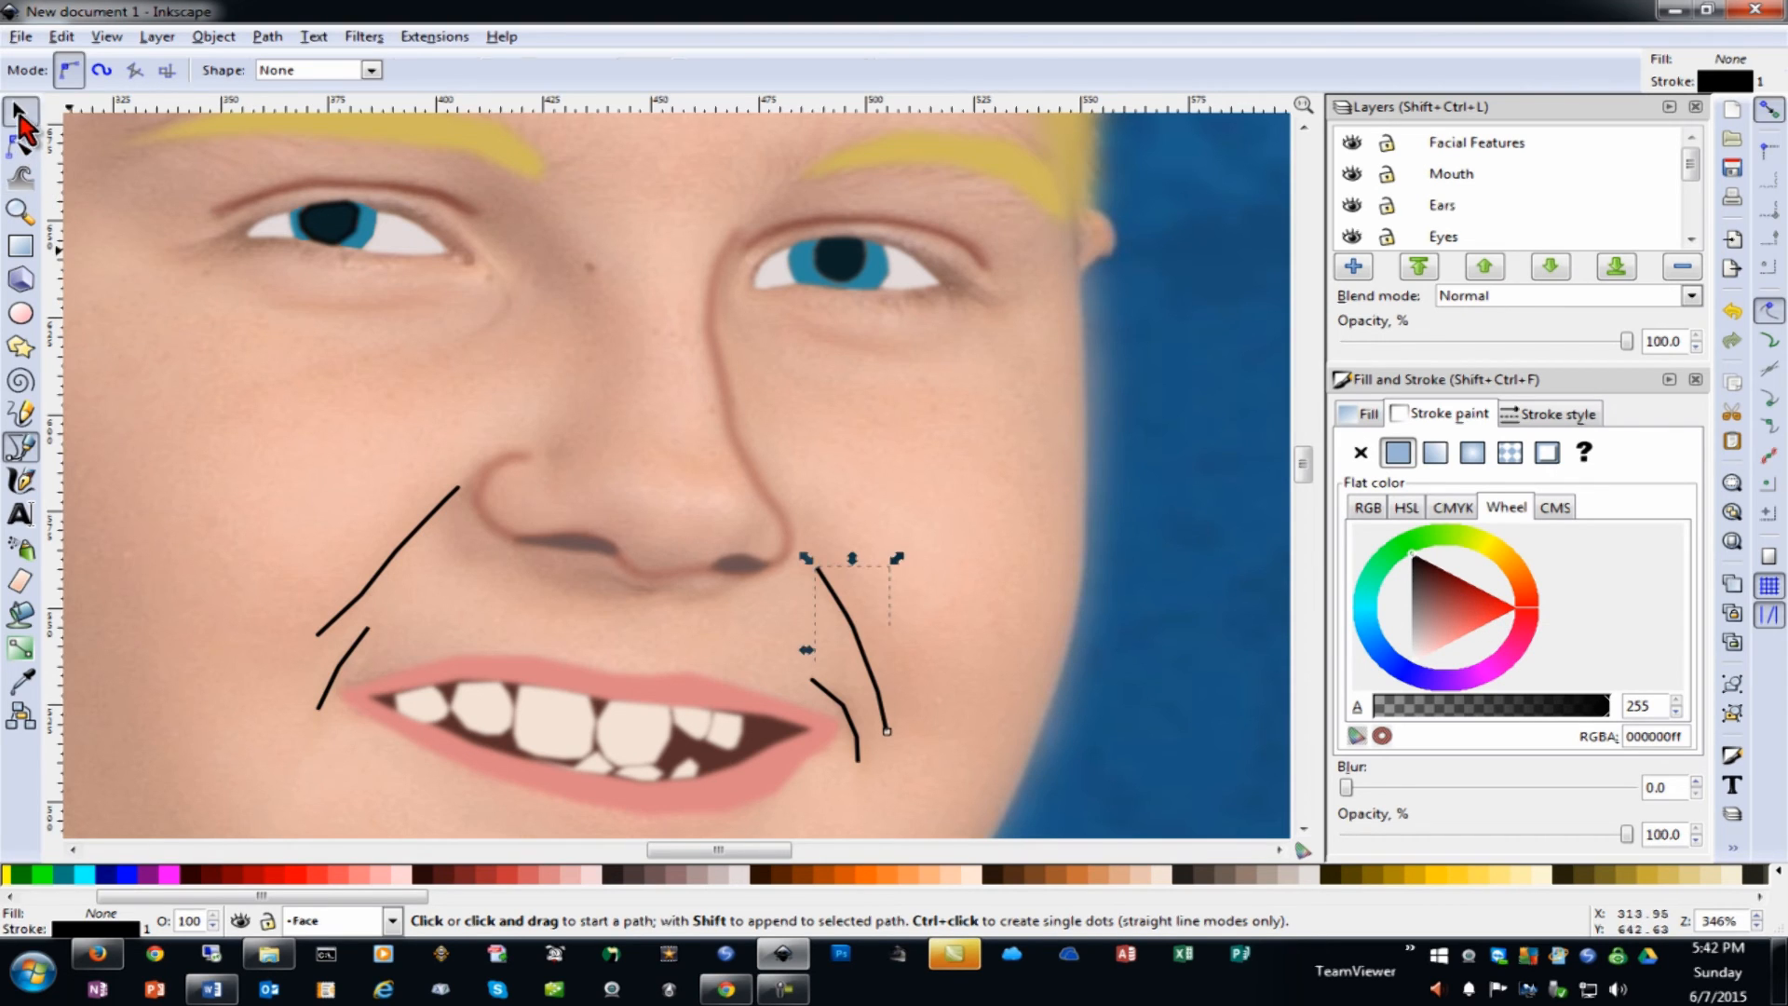
# Select all four smile lines around the mouth and set their stroke to the dark red #791818
pyautogui.click(19, 112)
pyautogui.keyDown('shift'); pyautogui.click(857, 758); pyautogui.keyUp('shift')
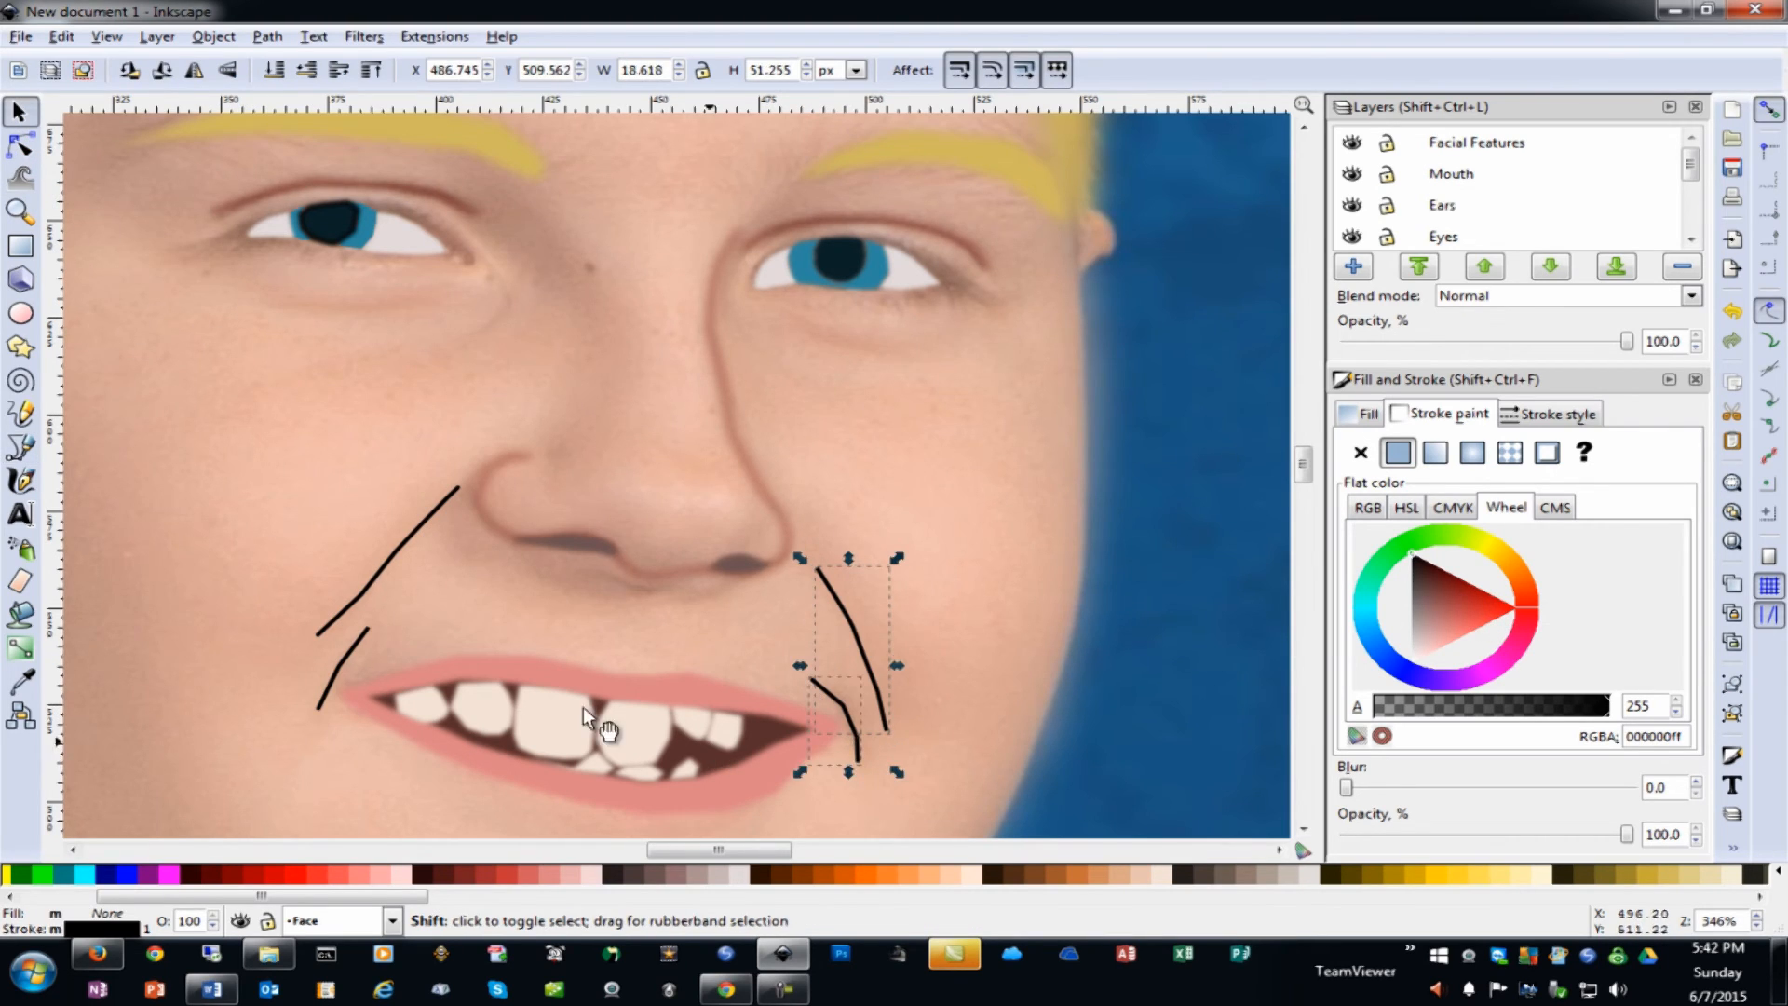
pyautogui.keyDown('shift'); pyautogui.click(344, 656); pyautogui.keyUp('shift')
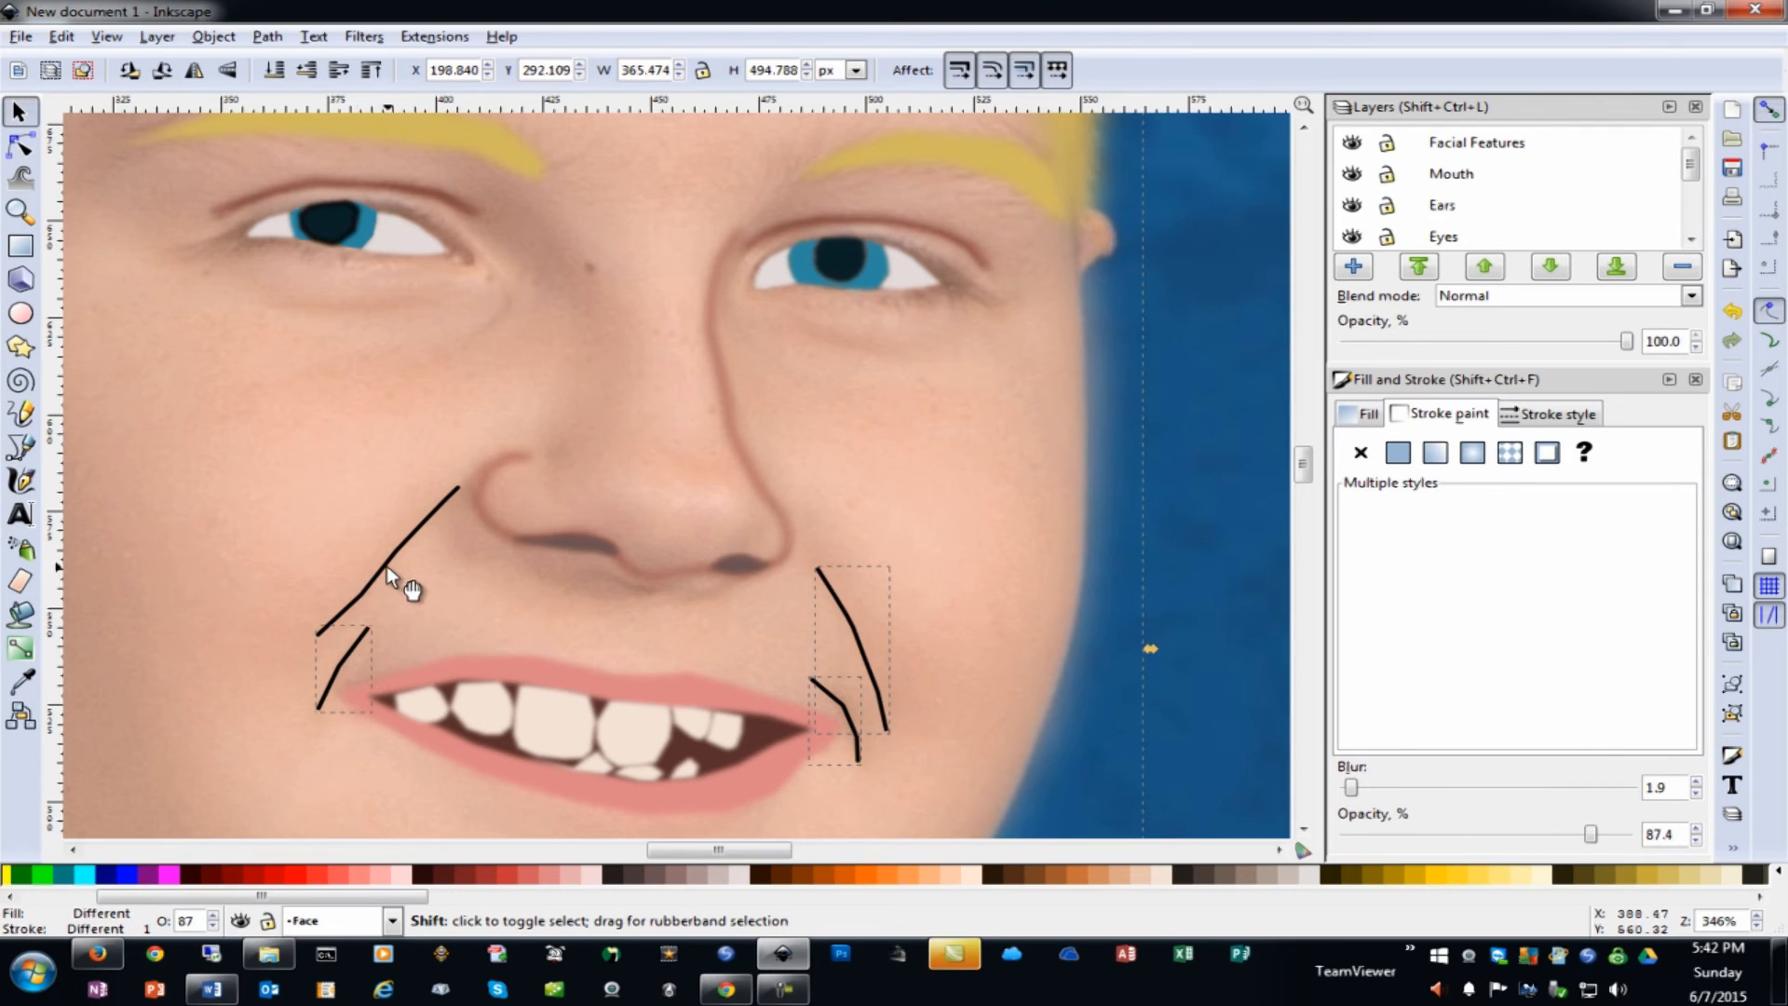
pyautogui.keyDown('shift'); pyautogui.click(888, 697); pyautogui.keyUp('shift')
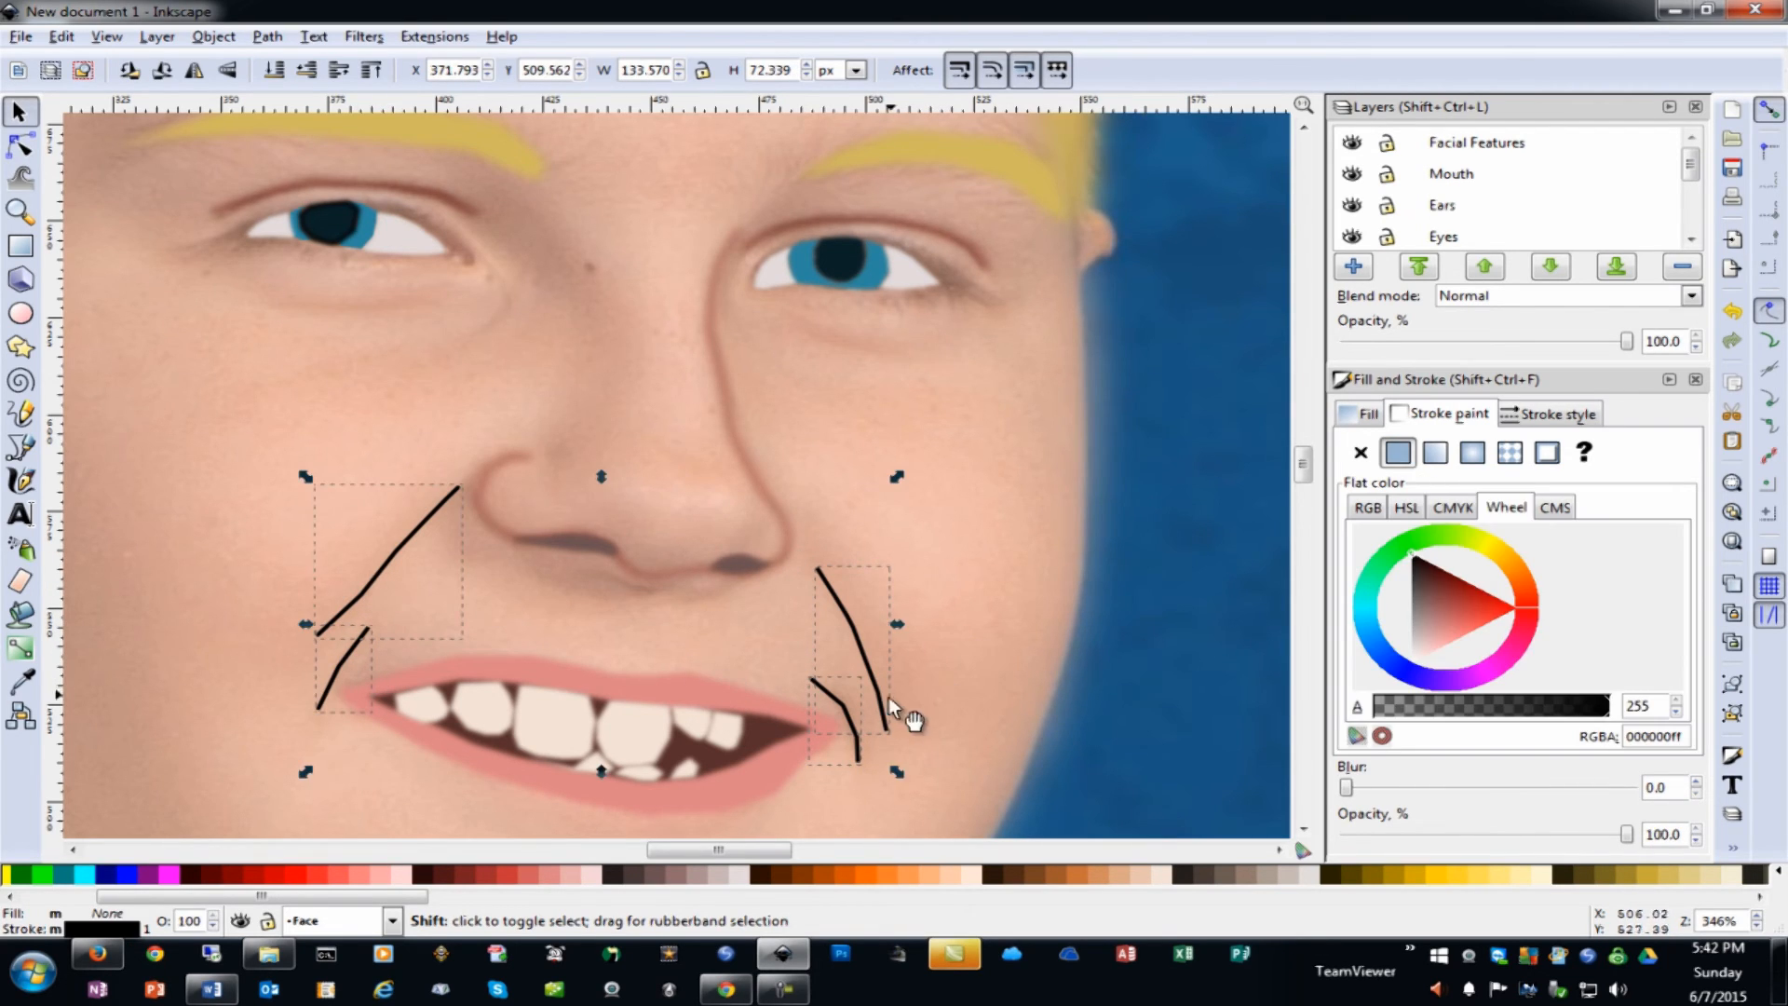
pyautogui.click(1451, 585)
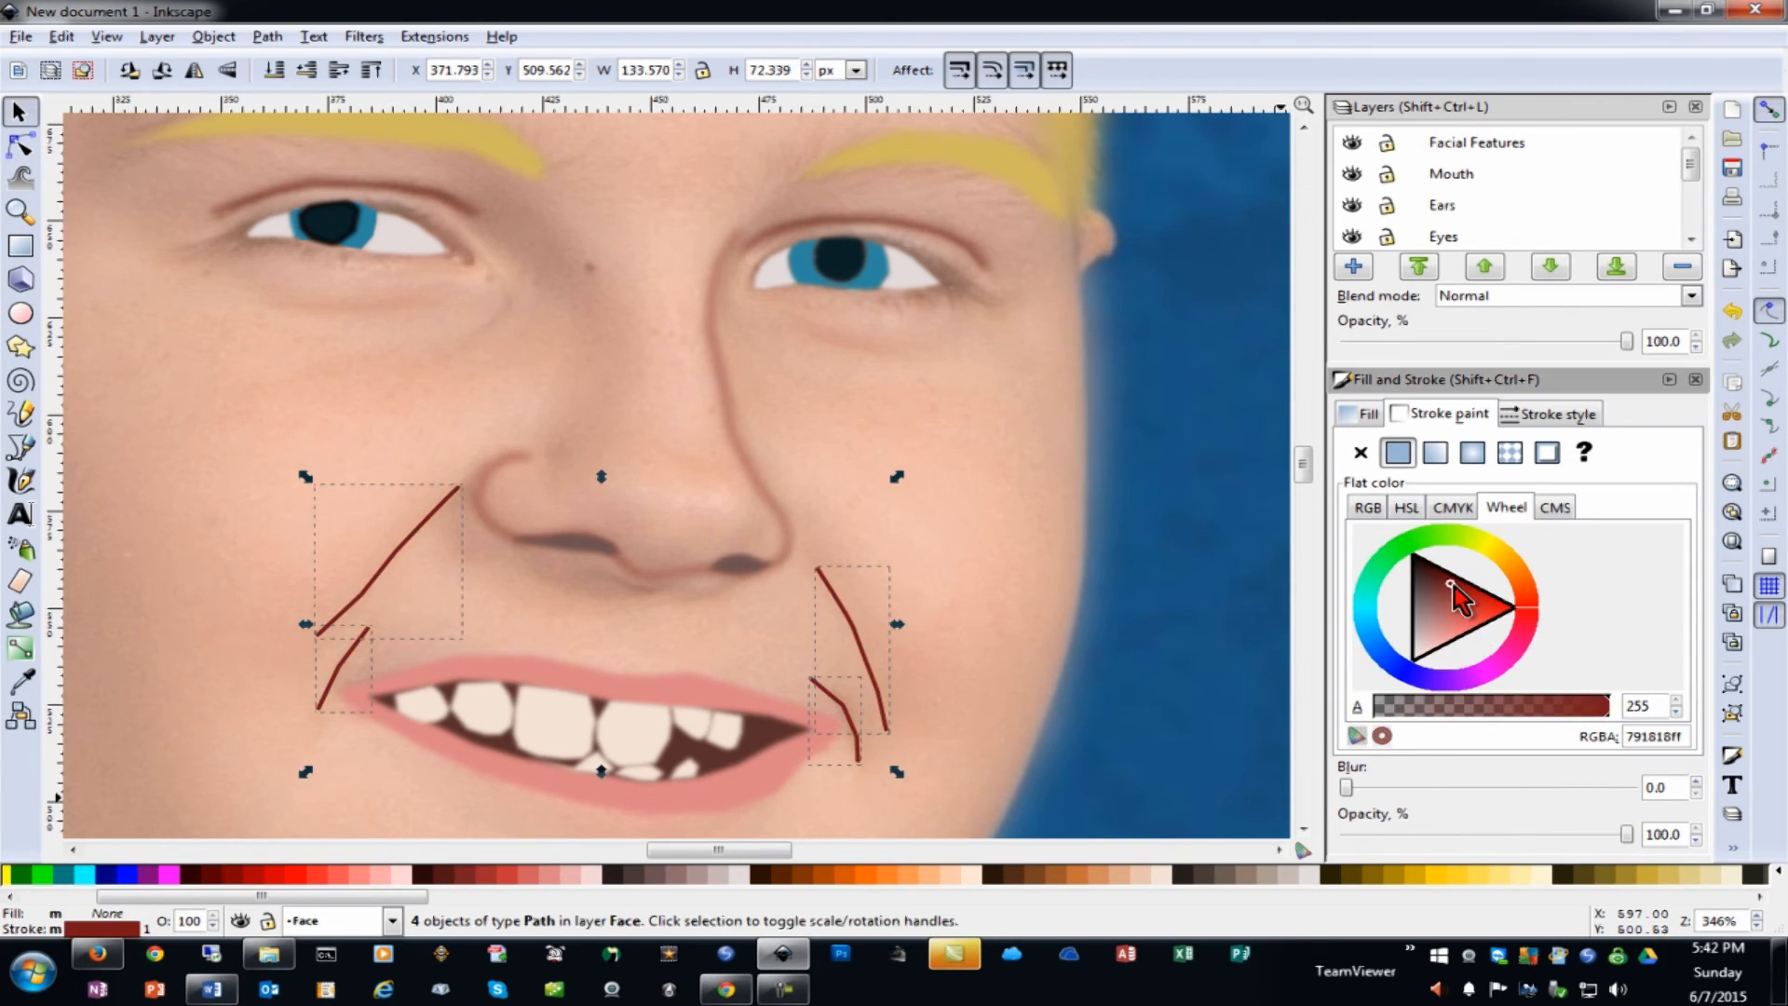
pyautogui.click(1695, 783)
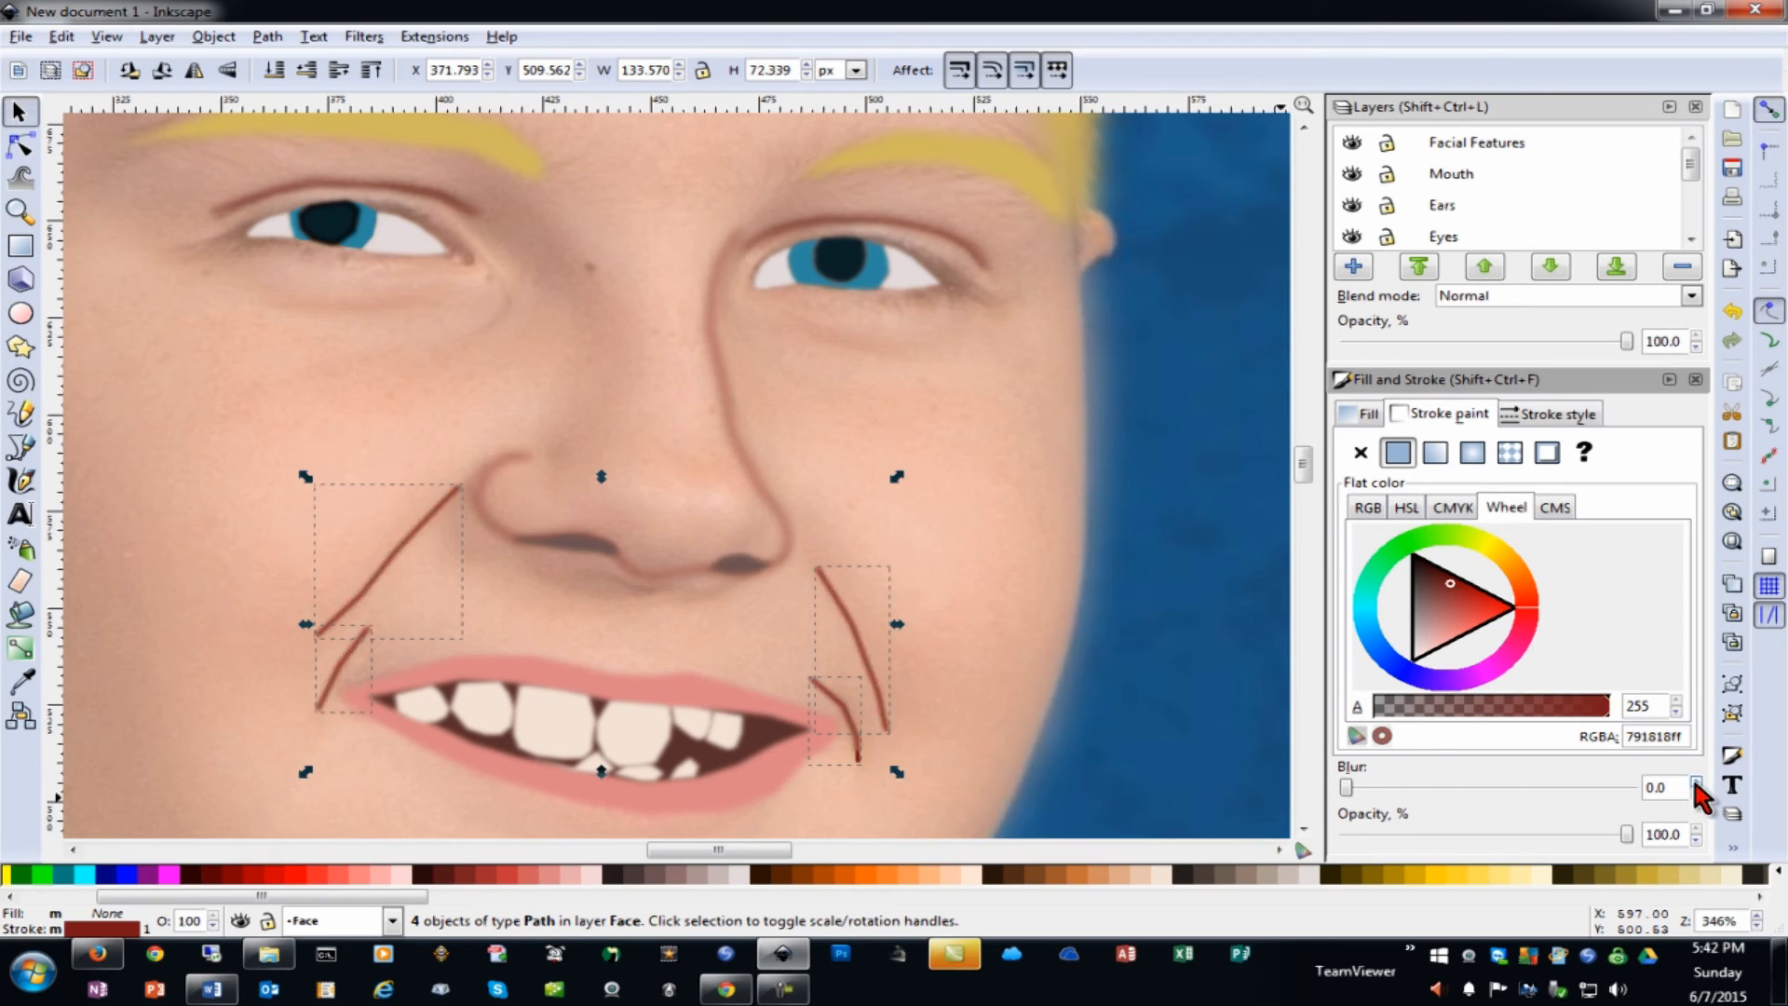
pyautogui.click(1695, 783)
pyautogui.click(1696, 783)
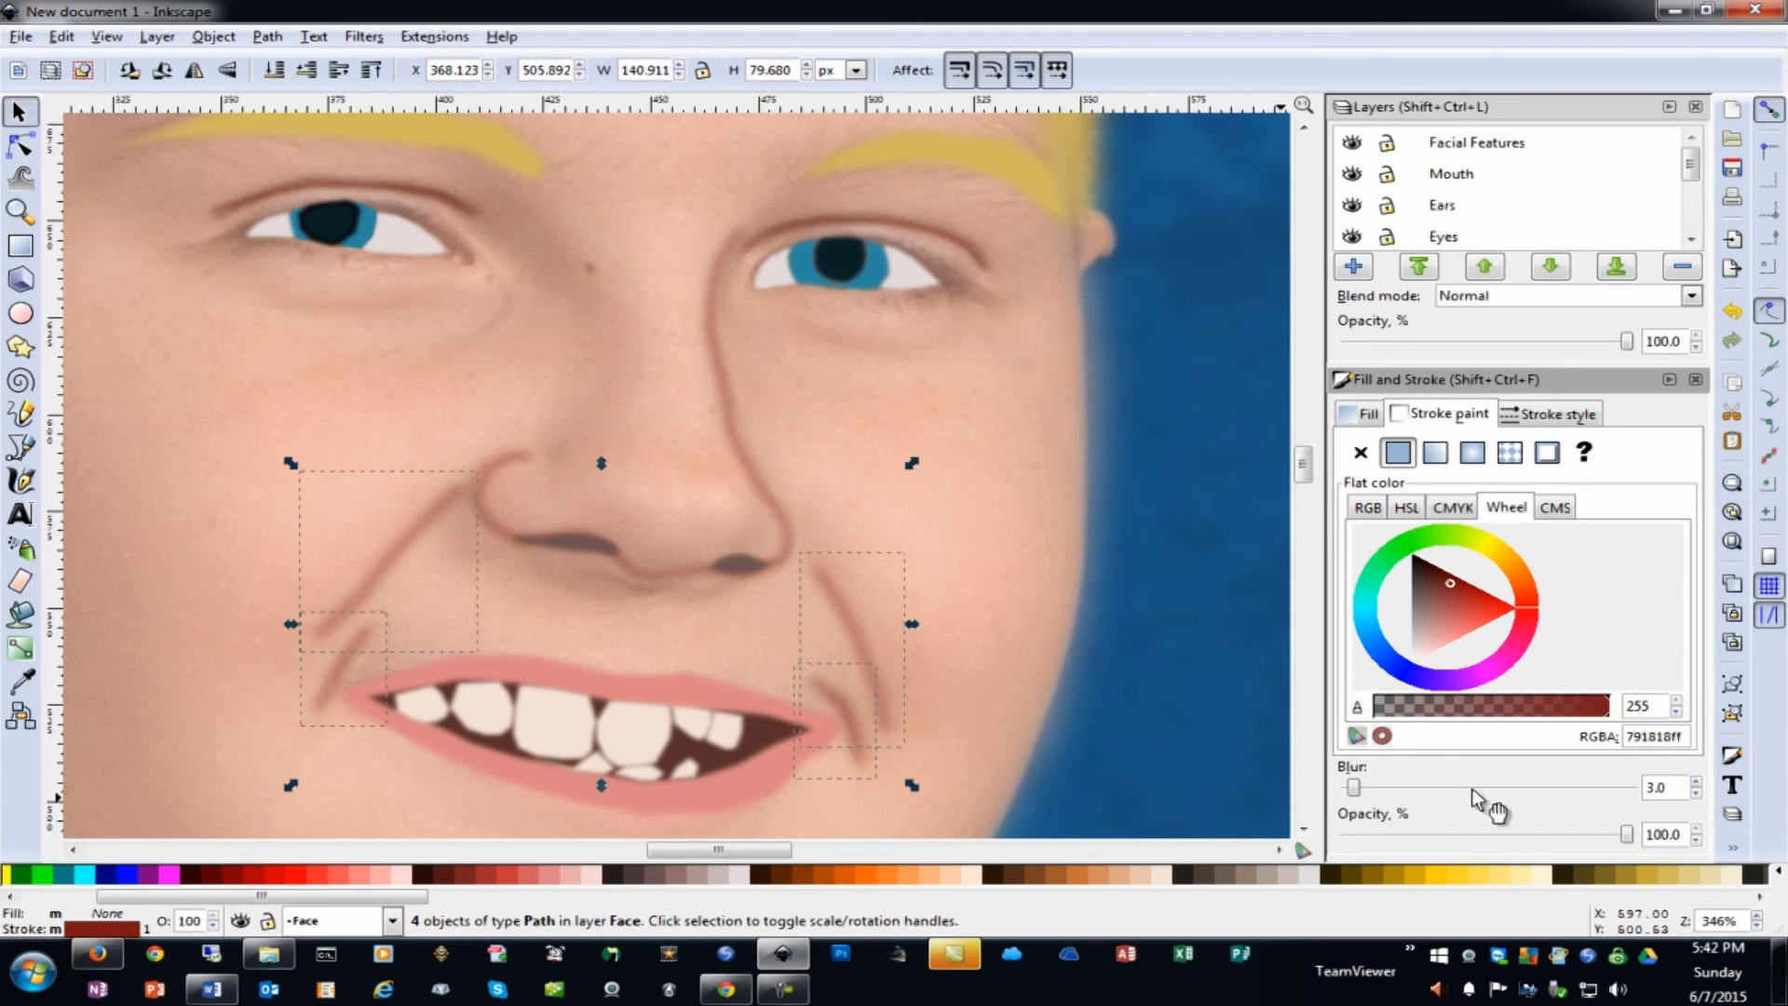
pyautogui.hotkey('ctrl', 'z')
# Select the four smile lines around the mouth together and blur them by 3.0
pyautogui.click(1158, 507)
pyautogui.press('-')
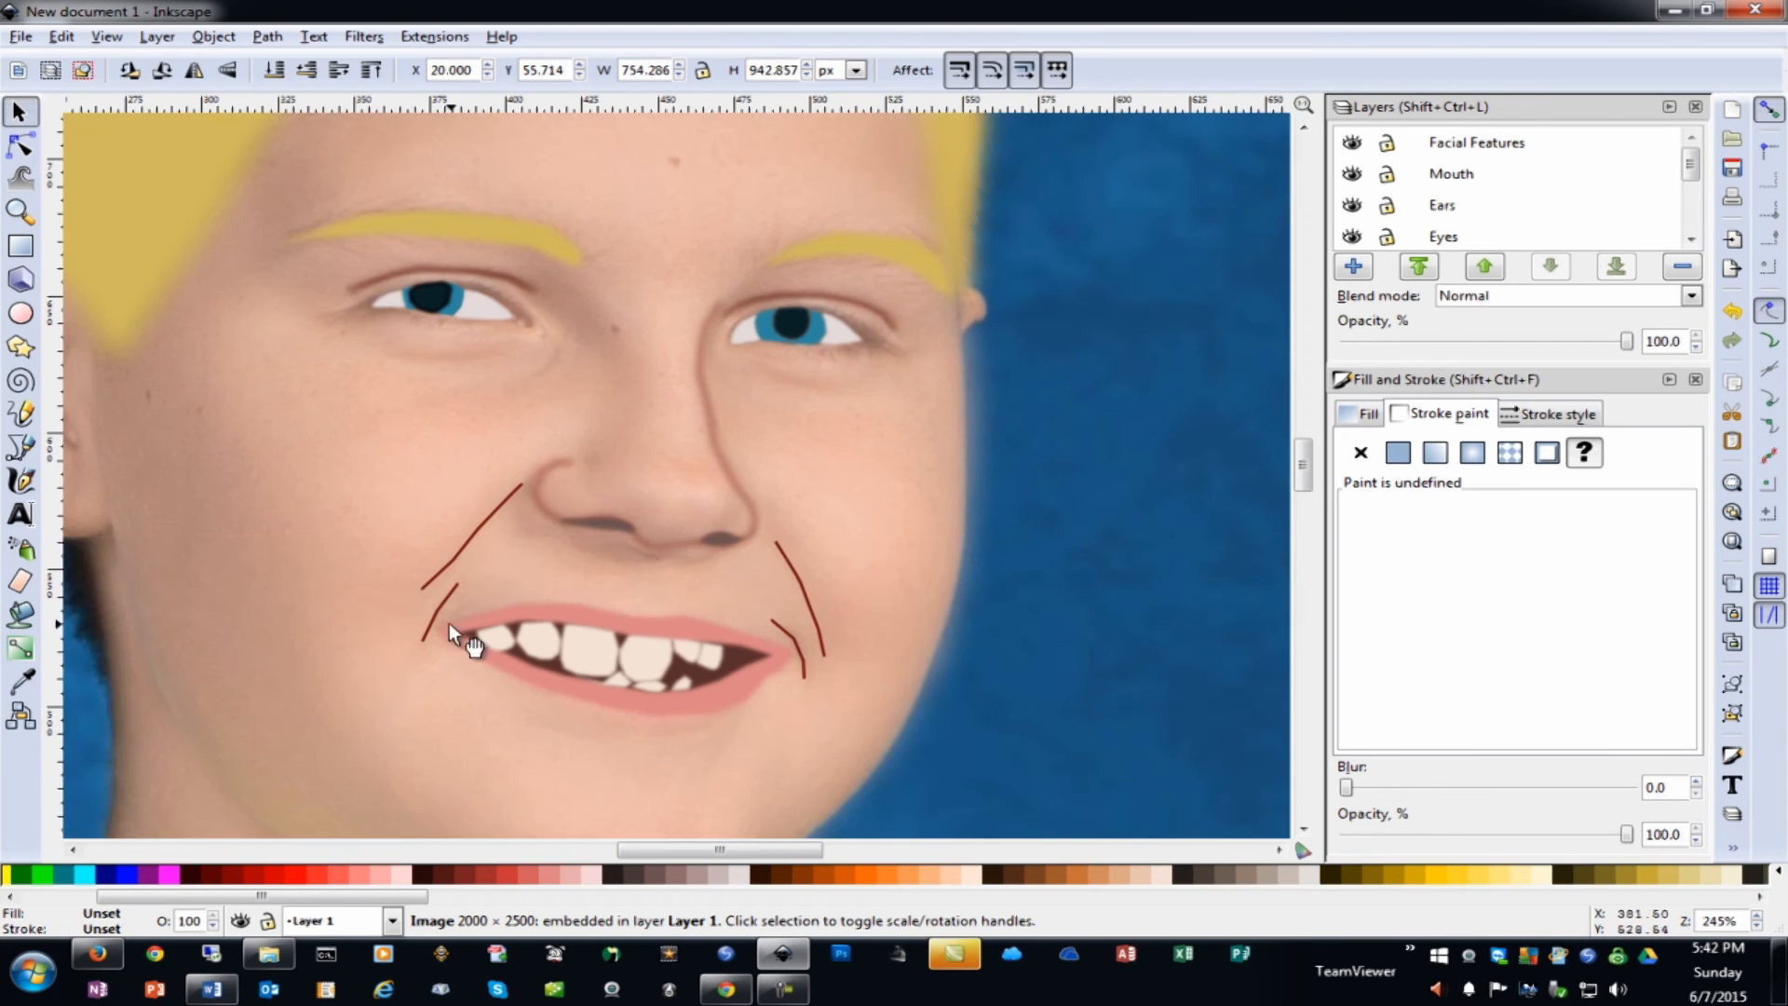
pyautogui.click(448, 557)
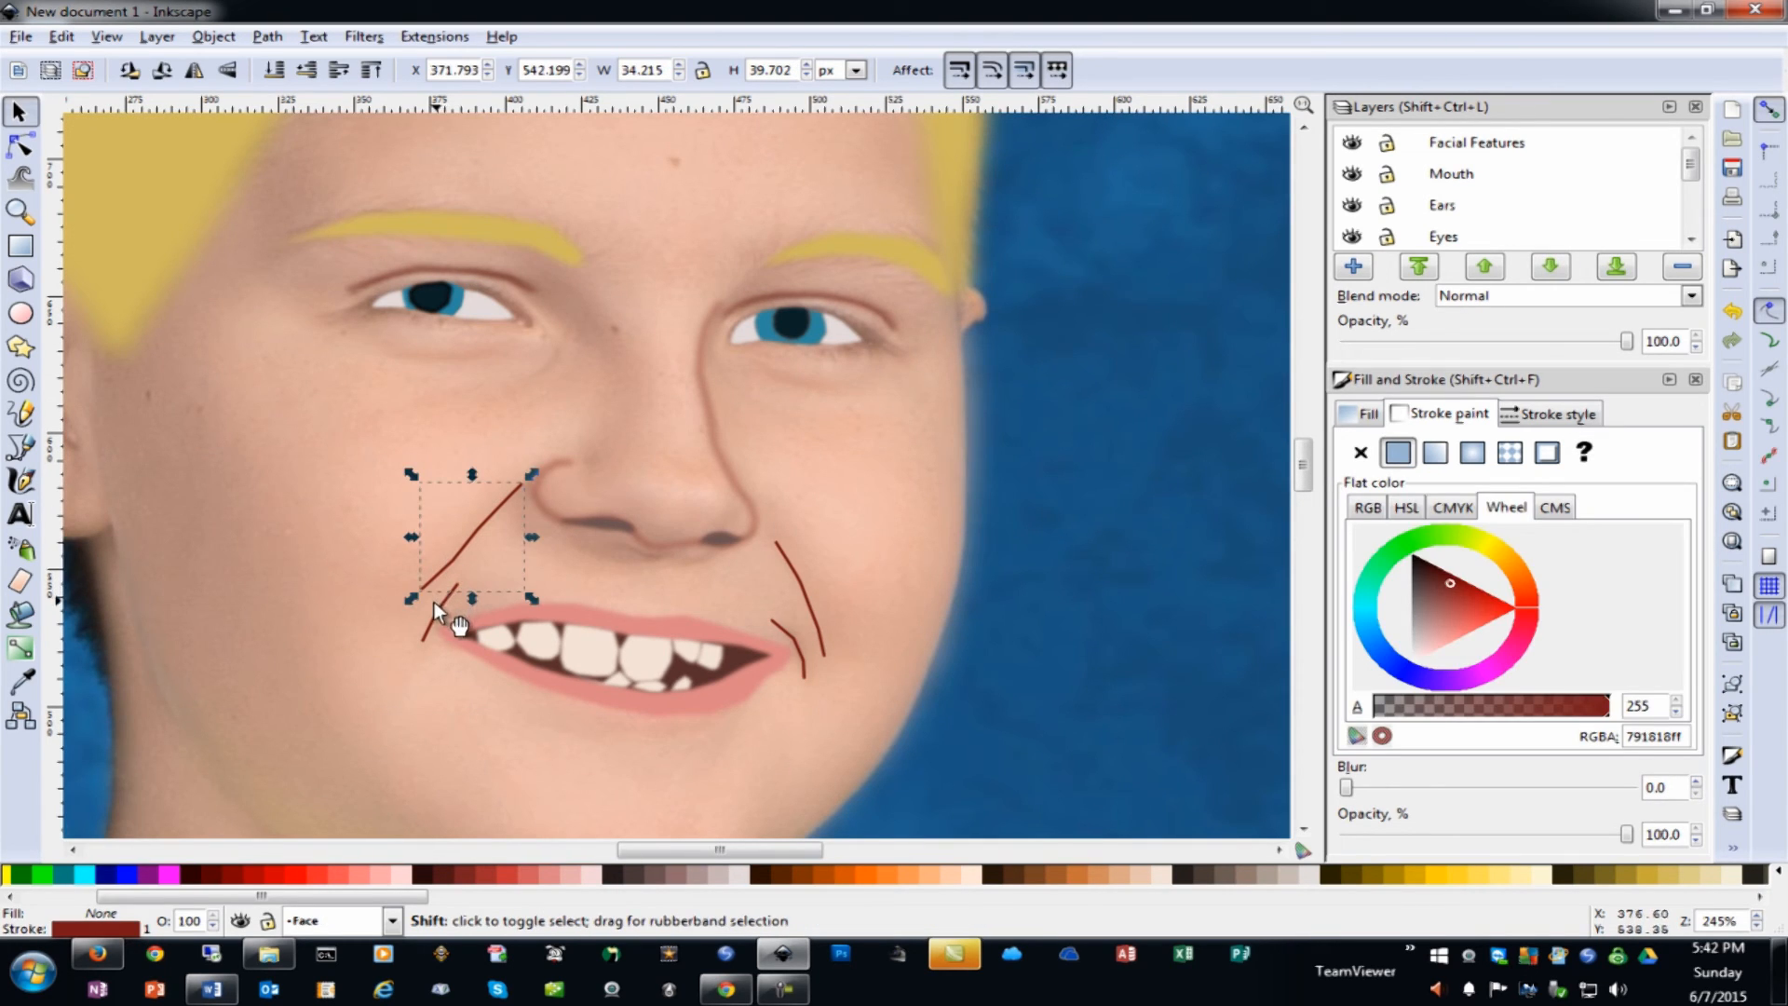
pyautogui.keyDown('shift'); pyautogui.click(440, 612); pyautogui.keyUp('shift')
pyautogui.keyDown('shift'); pyautogui.click(788, 633); pyautogui.keyUp('shift')
pyautogui.keyDown('shift'); pyautogui.click(807, 604); pyautogui.keyUp('shift')
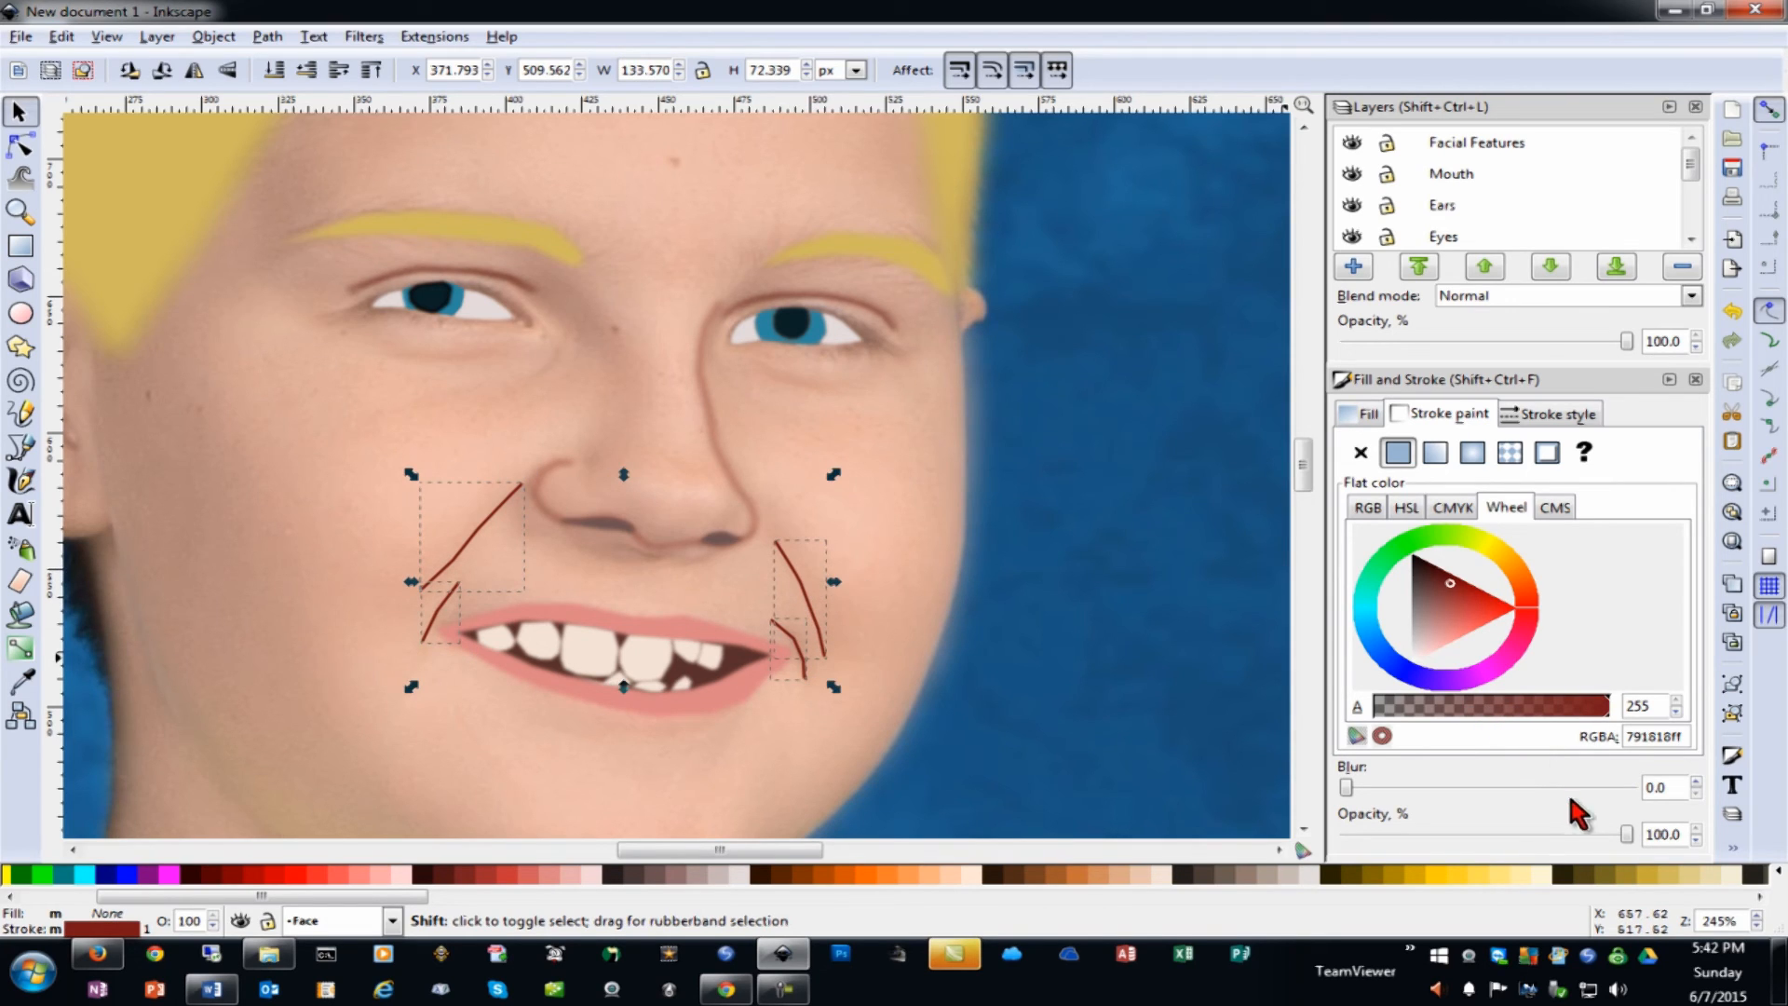
pyautogui.click(1695, 782)
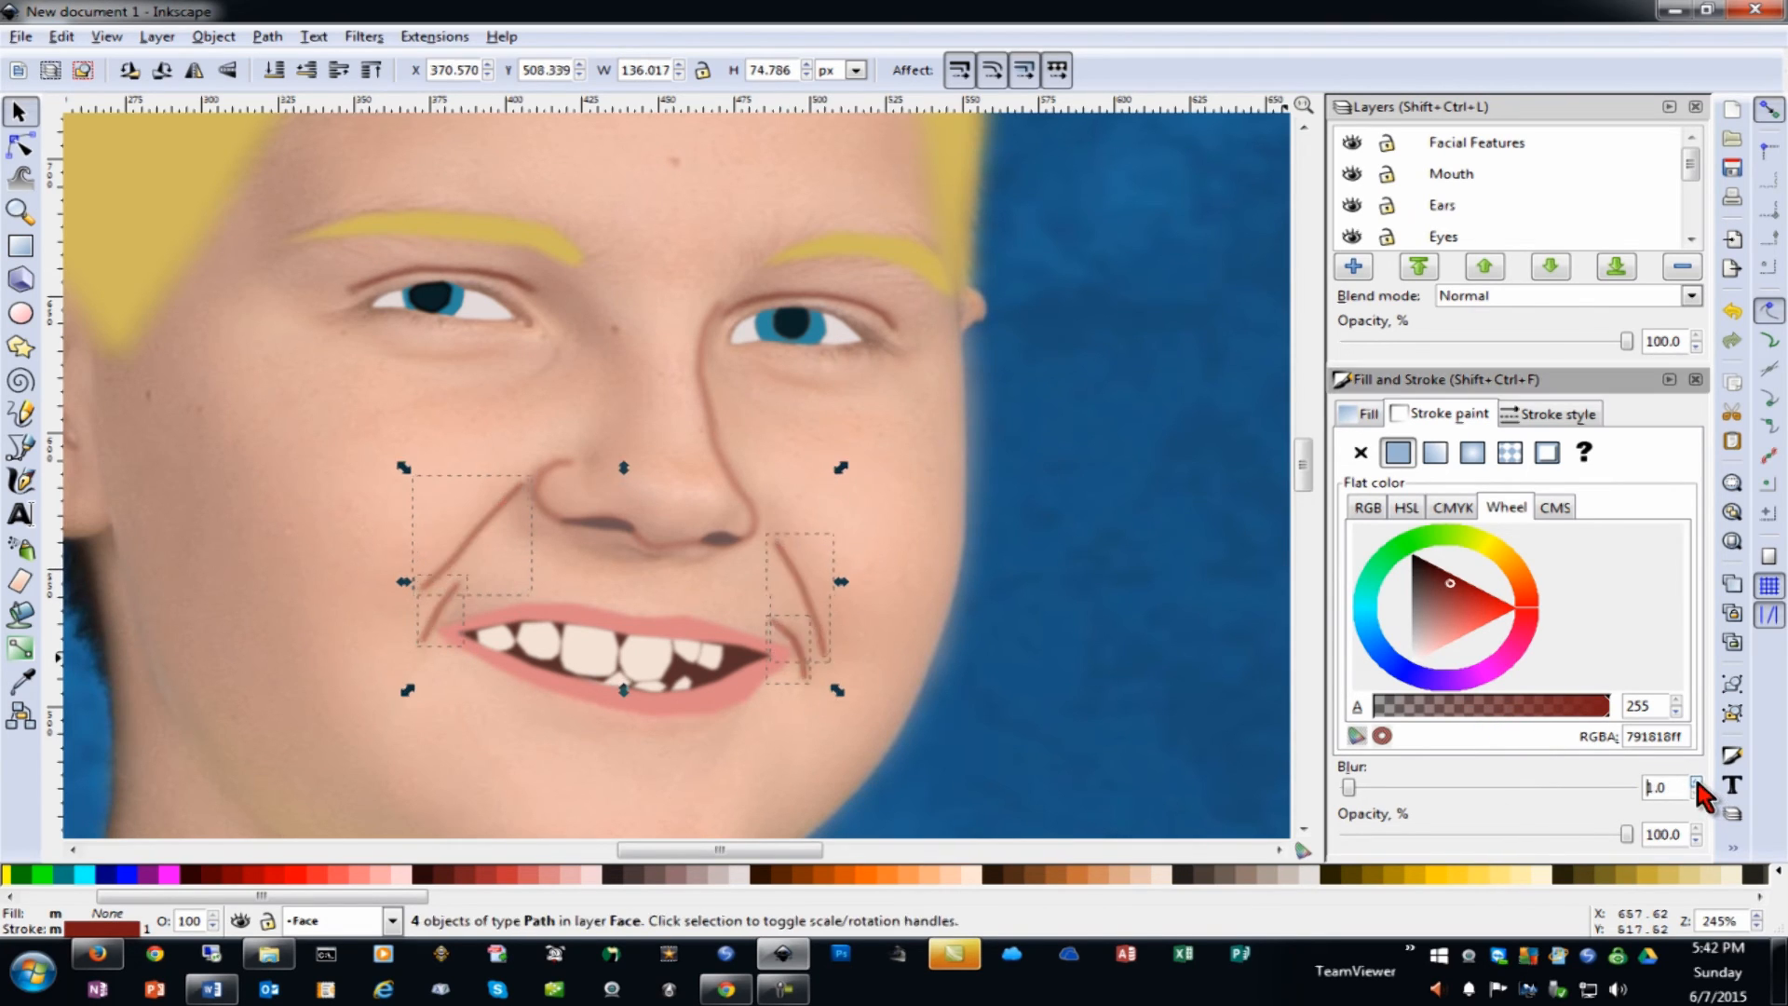
pyautogui.click(1695, 782)
pyautogui.click(1696, 782)
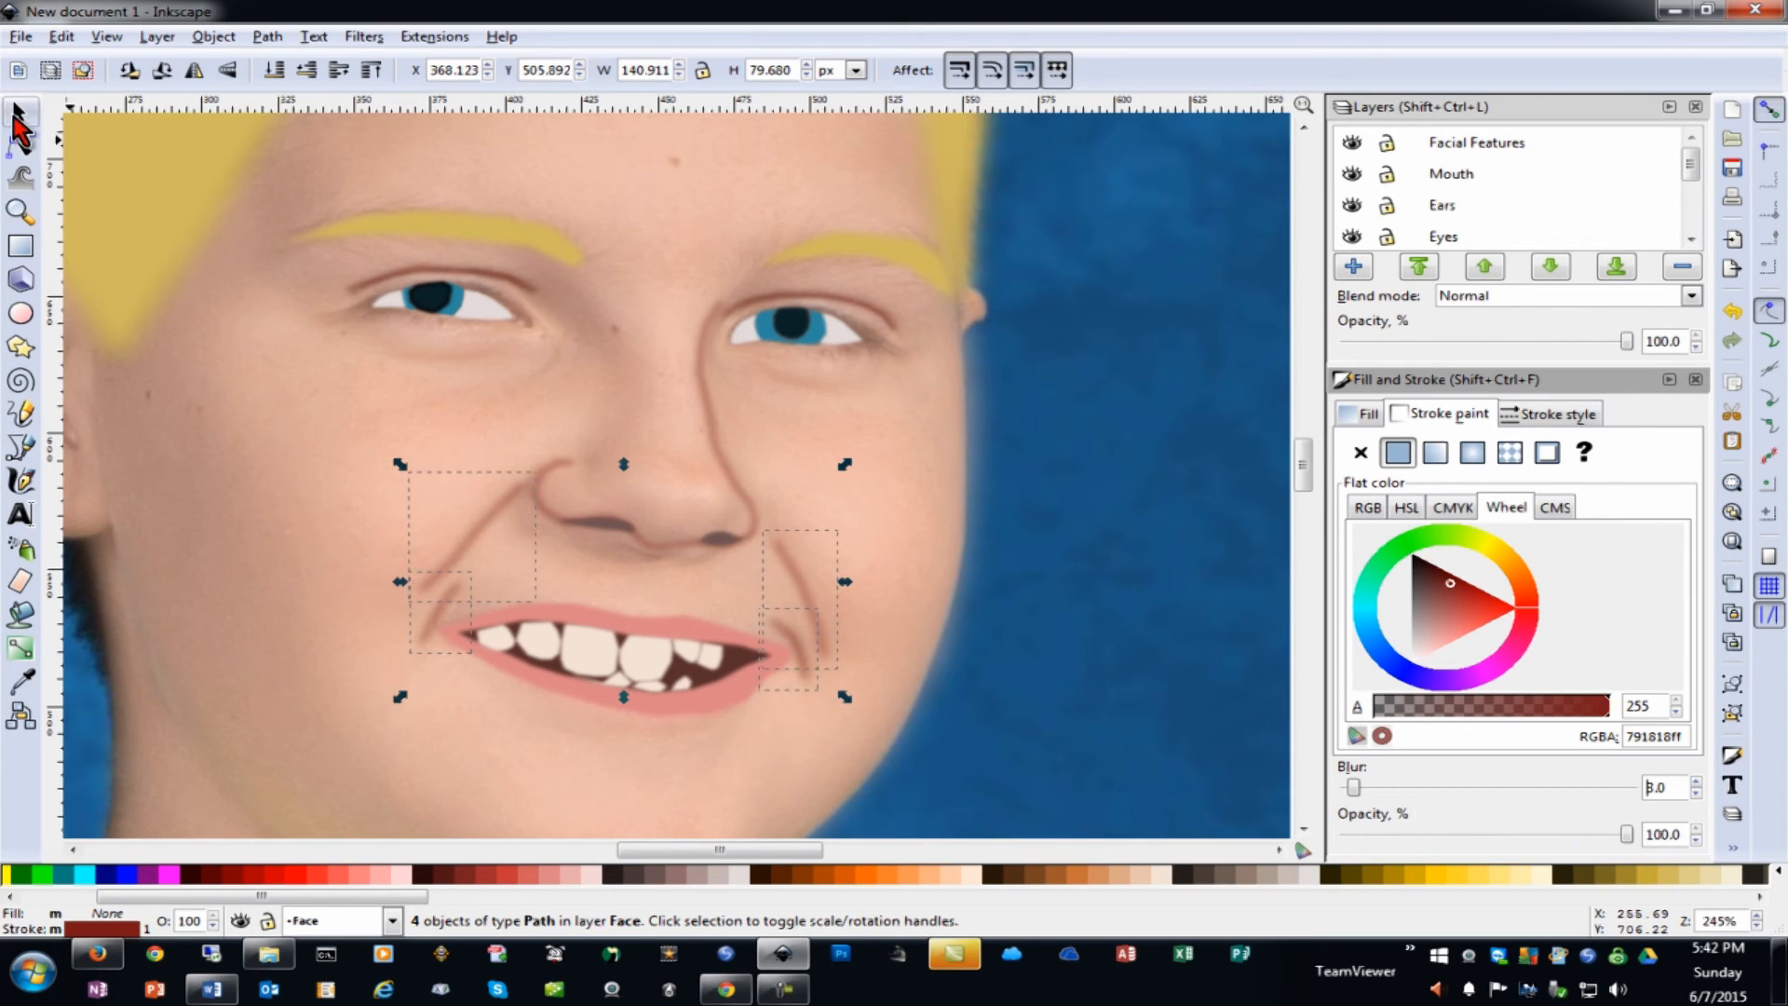
# In the Face layer, preview the face shape at 100% opacity and set its opacity to 40.7%
pyautogui.click(1010, 369)
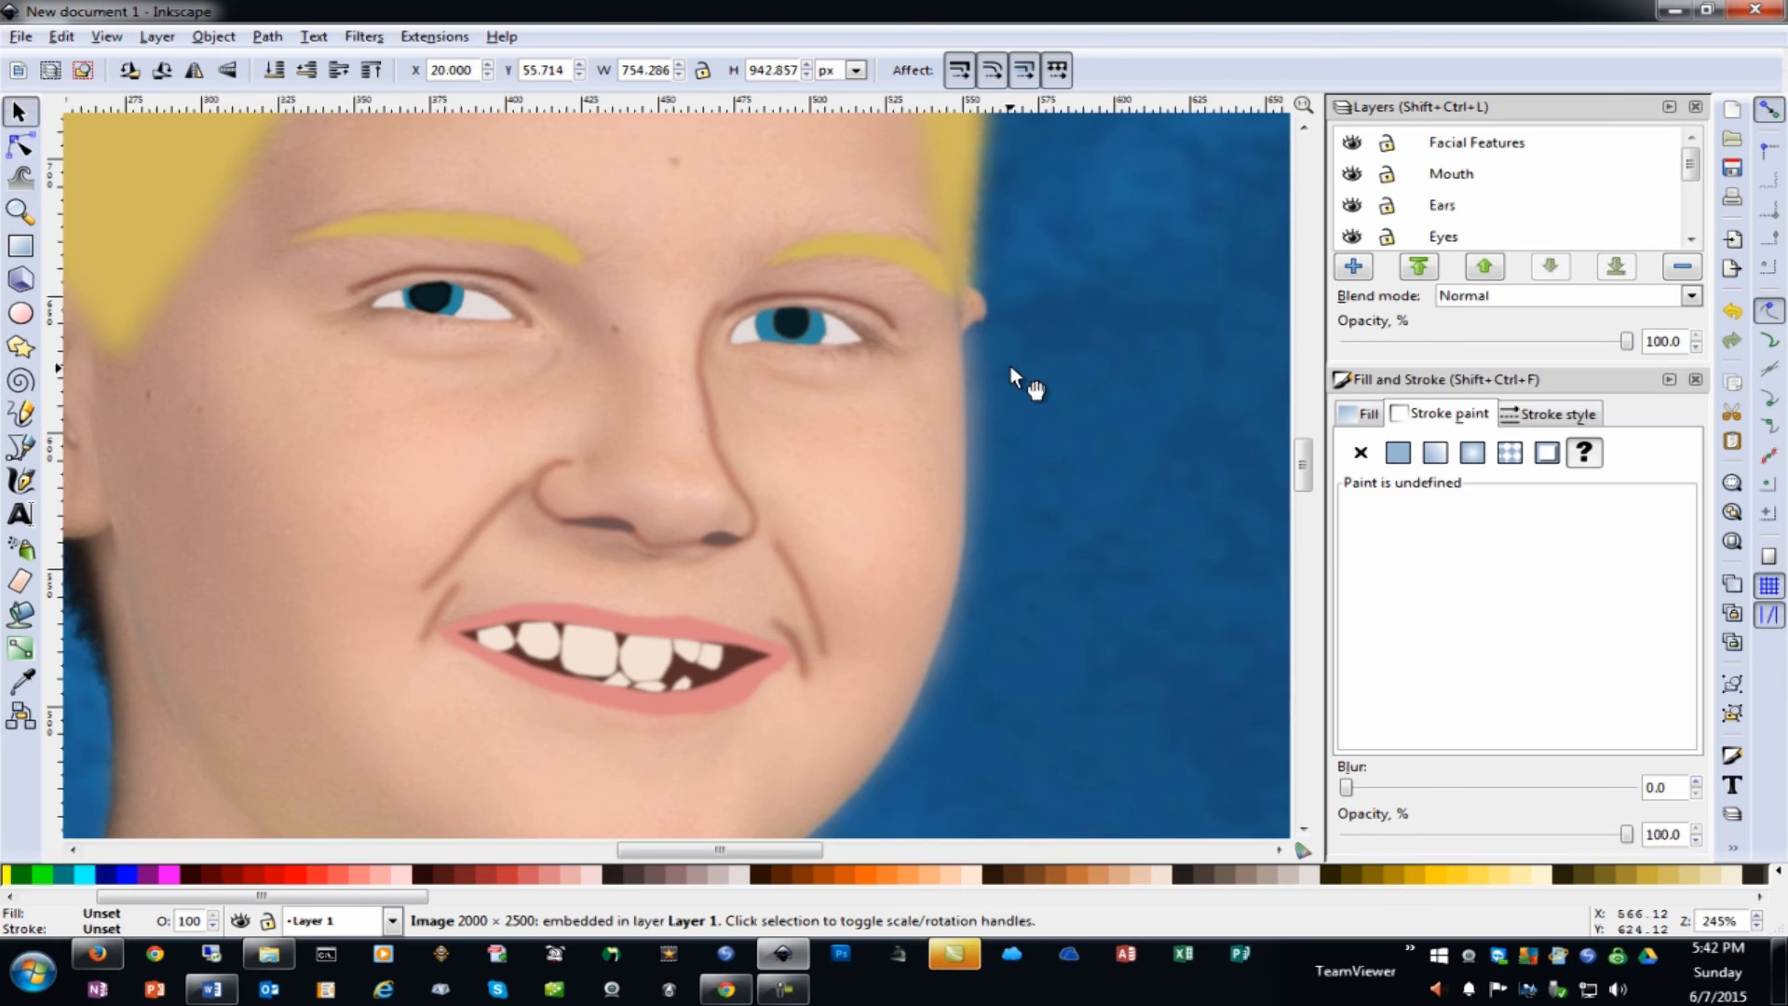
pyautogui.press('-')
pyautogui.press('-')
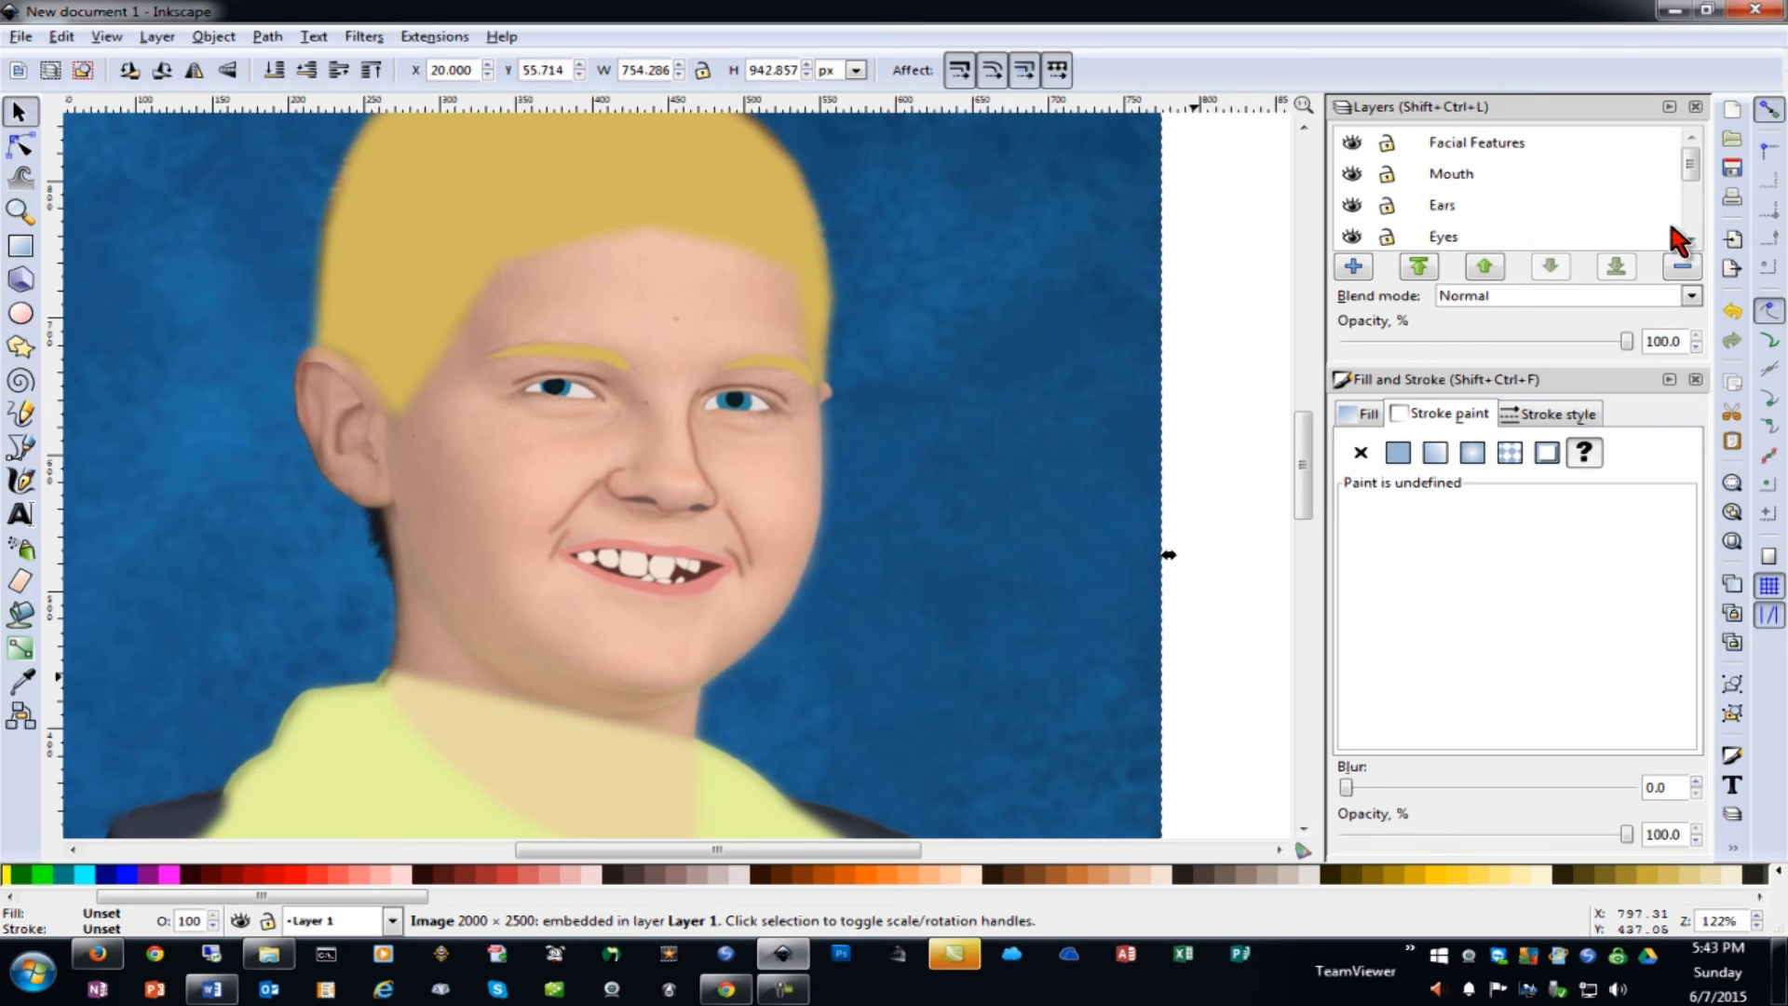
pyautogui.scroll(-1, 1676, 240)
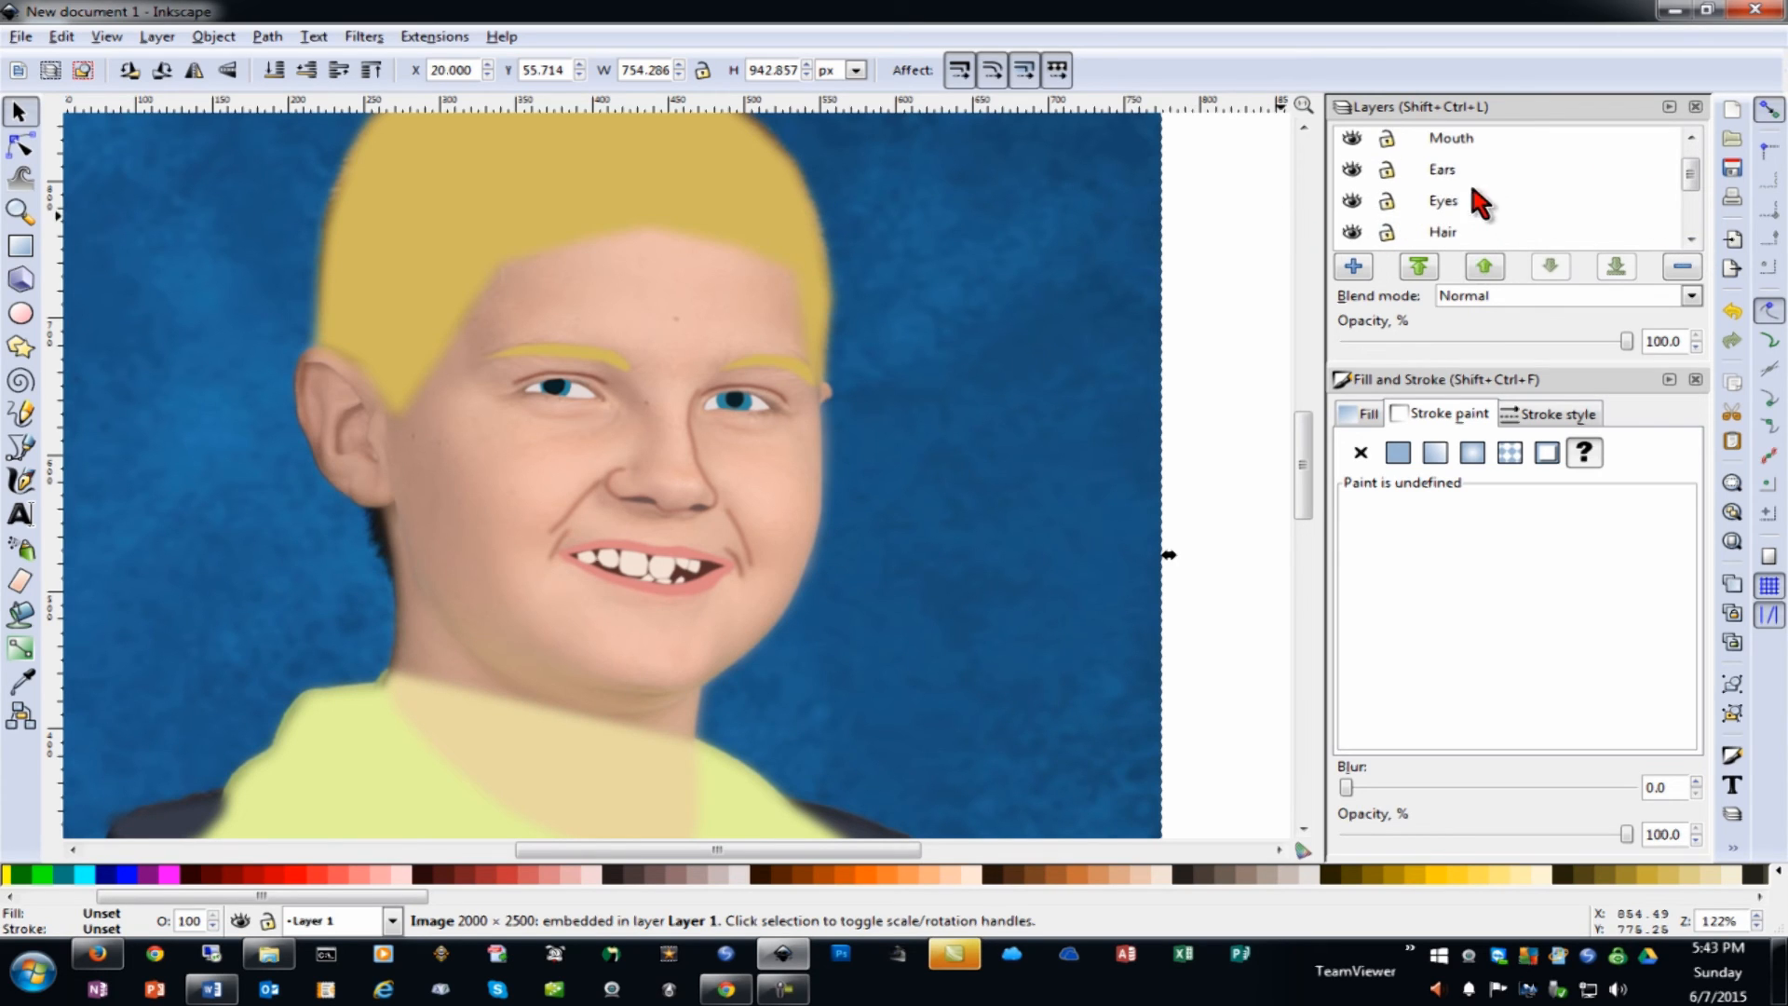
pyautogui.scroll(-2, 1676, 243)
pyautogui.click(1425, 235)
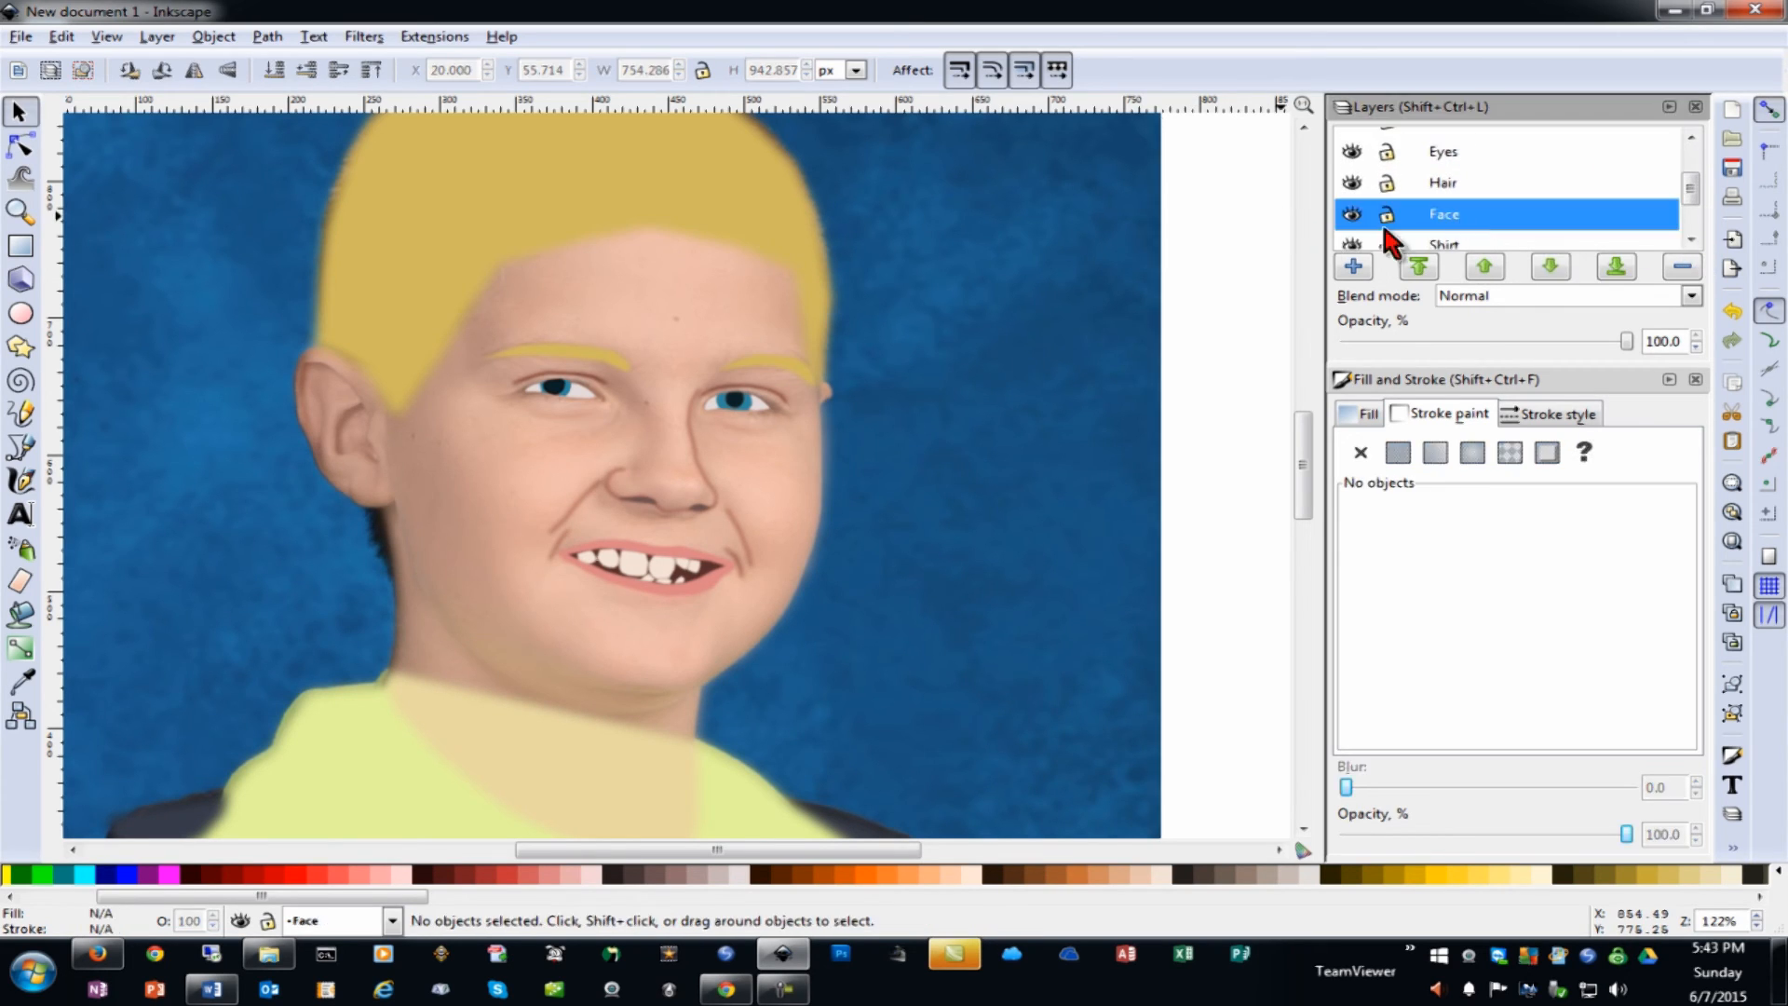
pyautogui.click(671, 319)
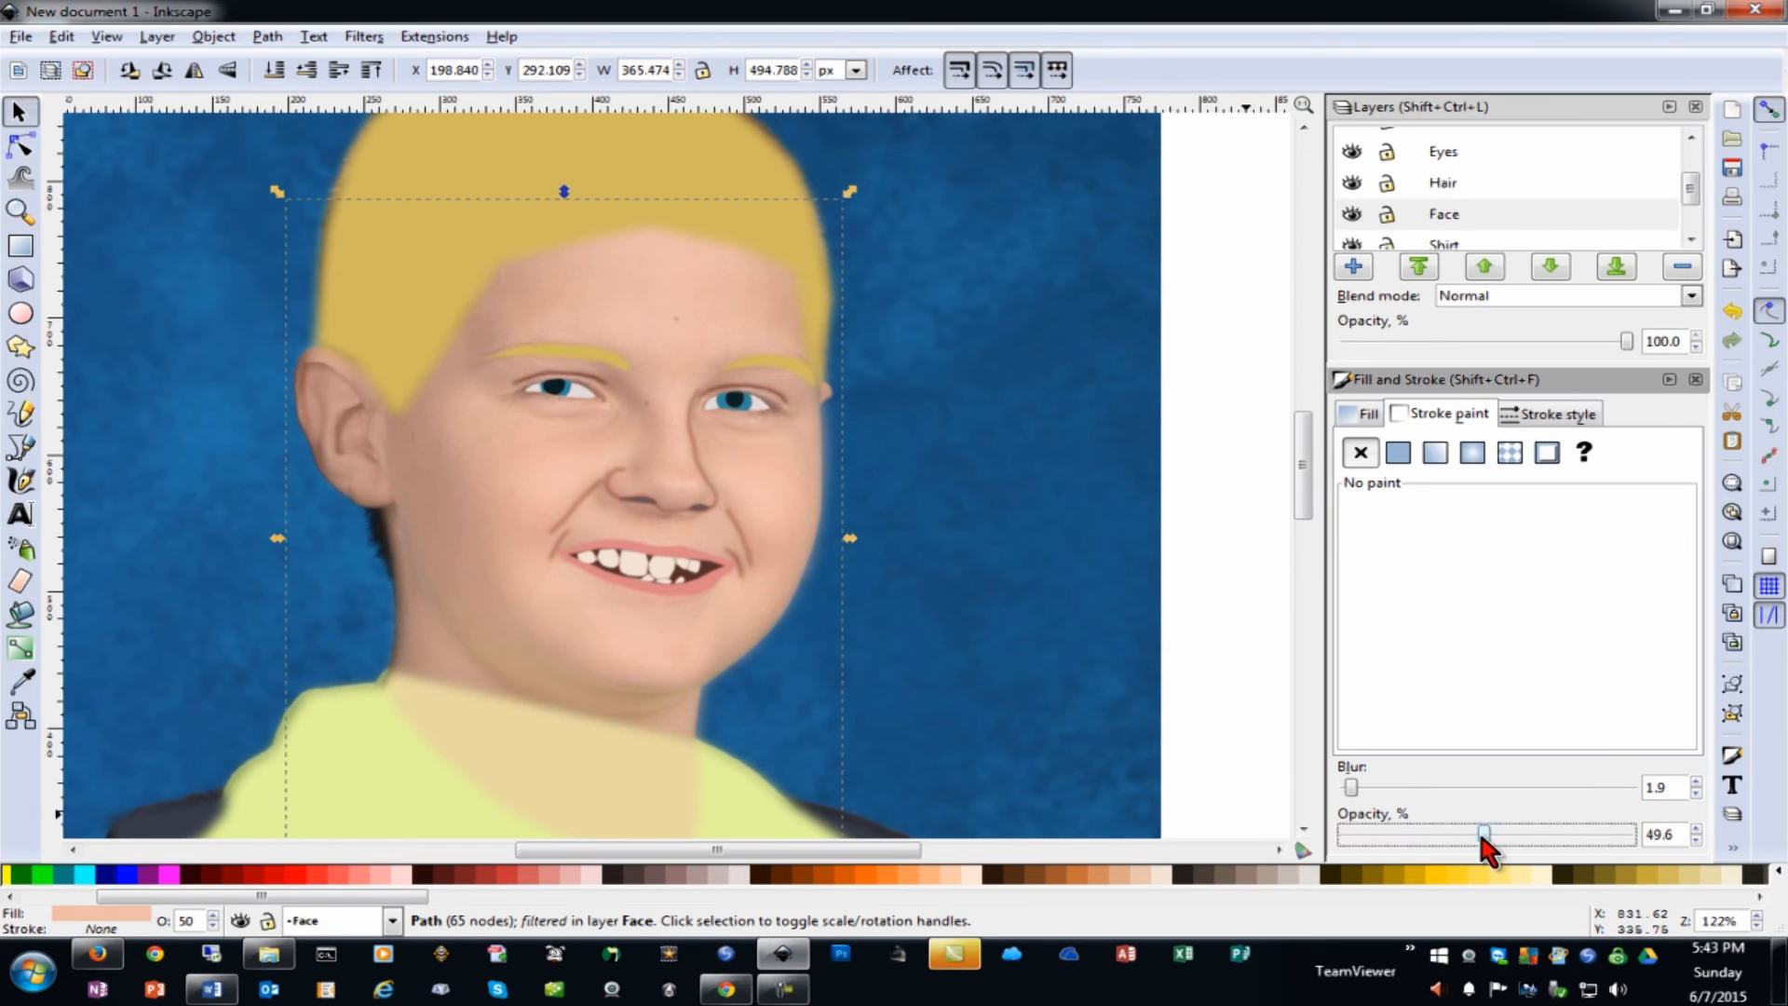
pyautogui.click(1658, 841)
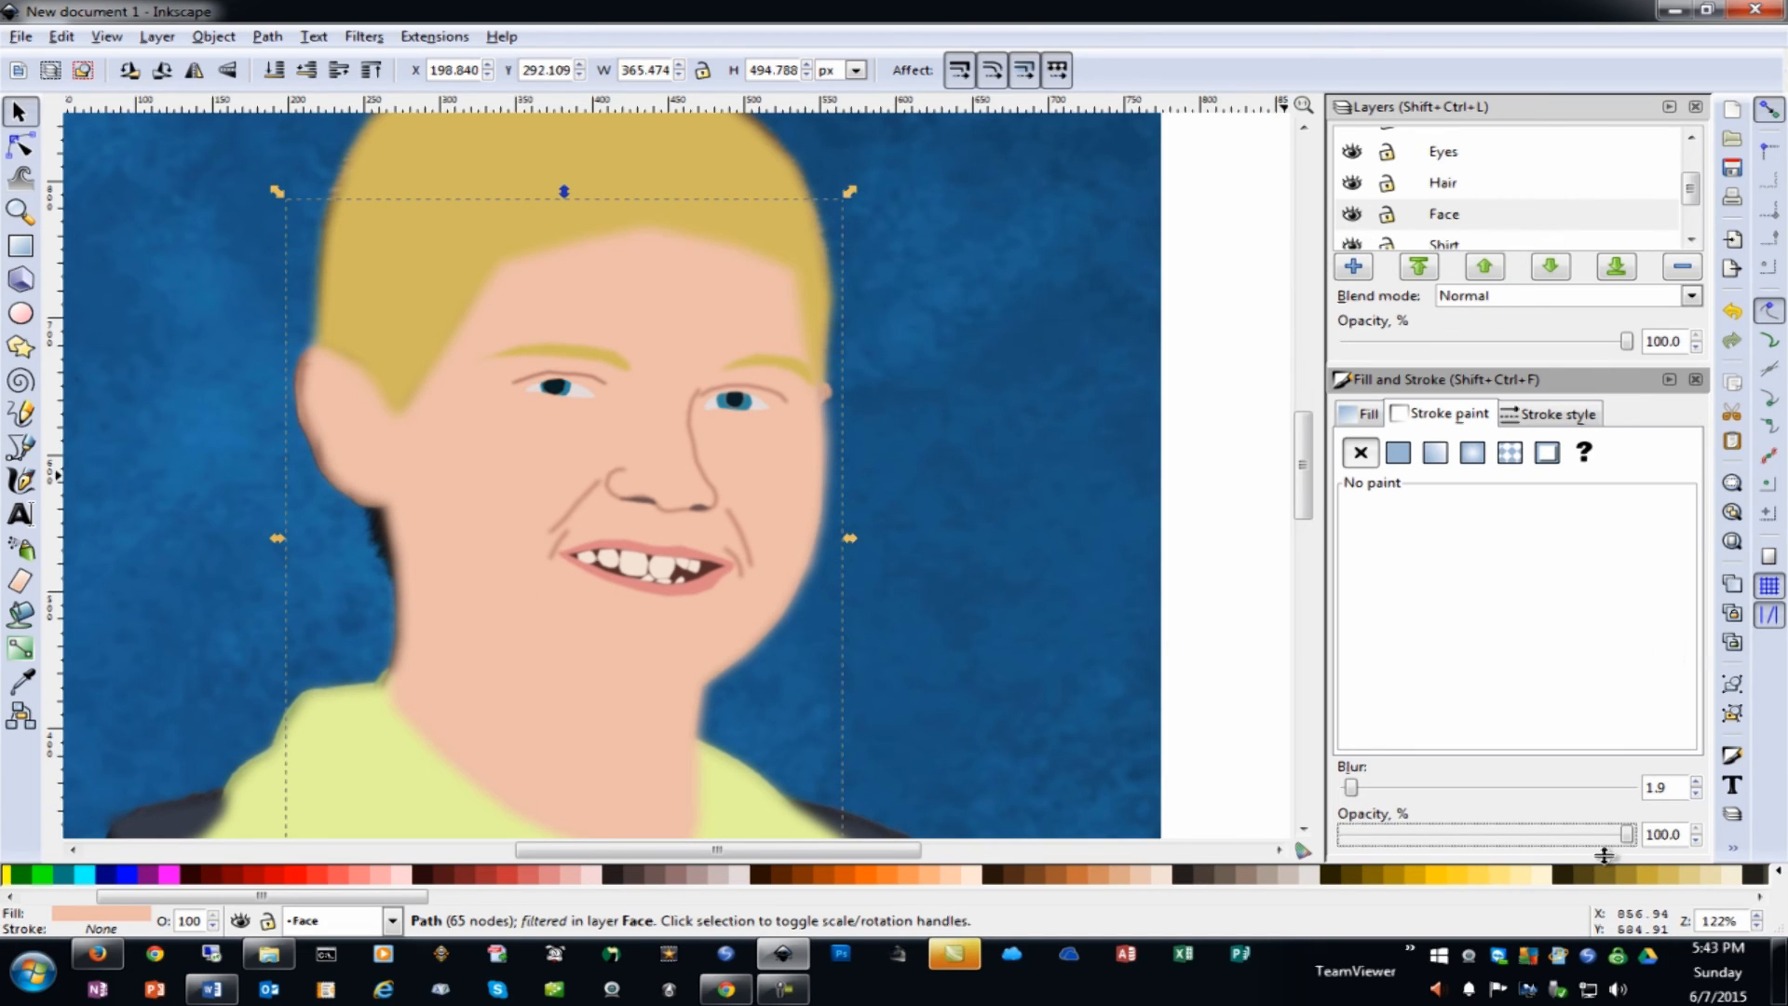
pyautogui.moveTo(1473, 831); pyautogui.dragTo(1457, 839)
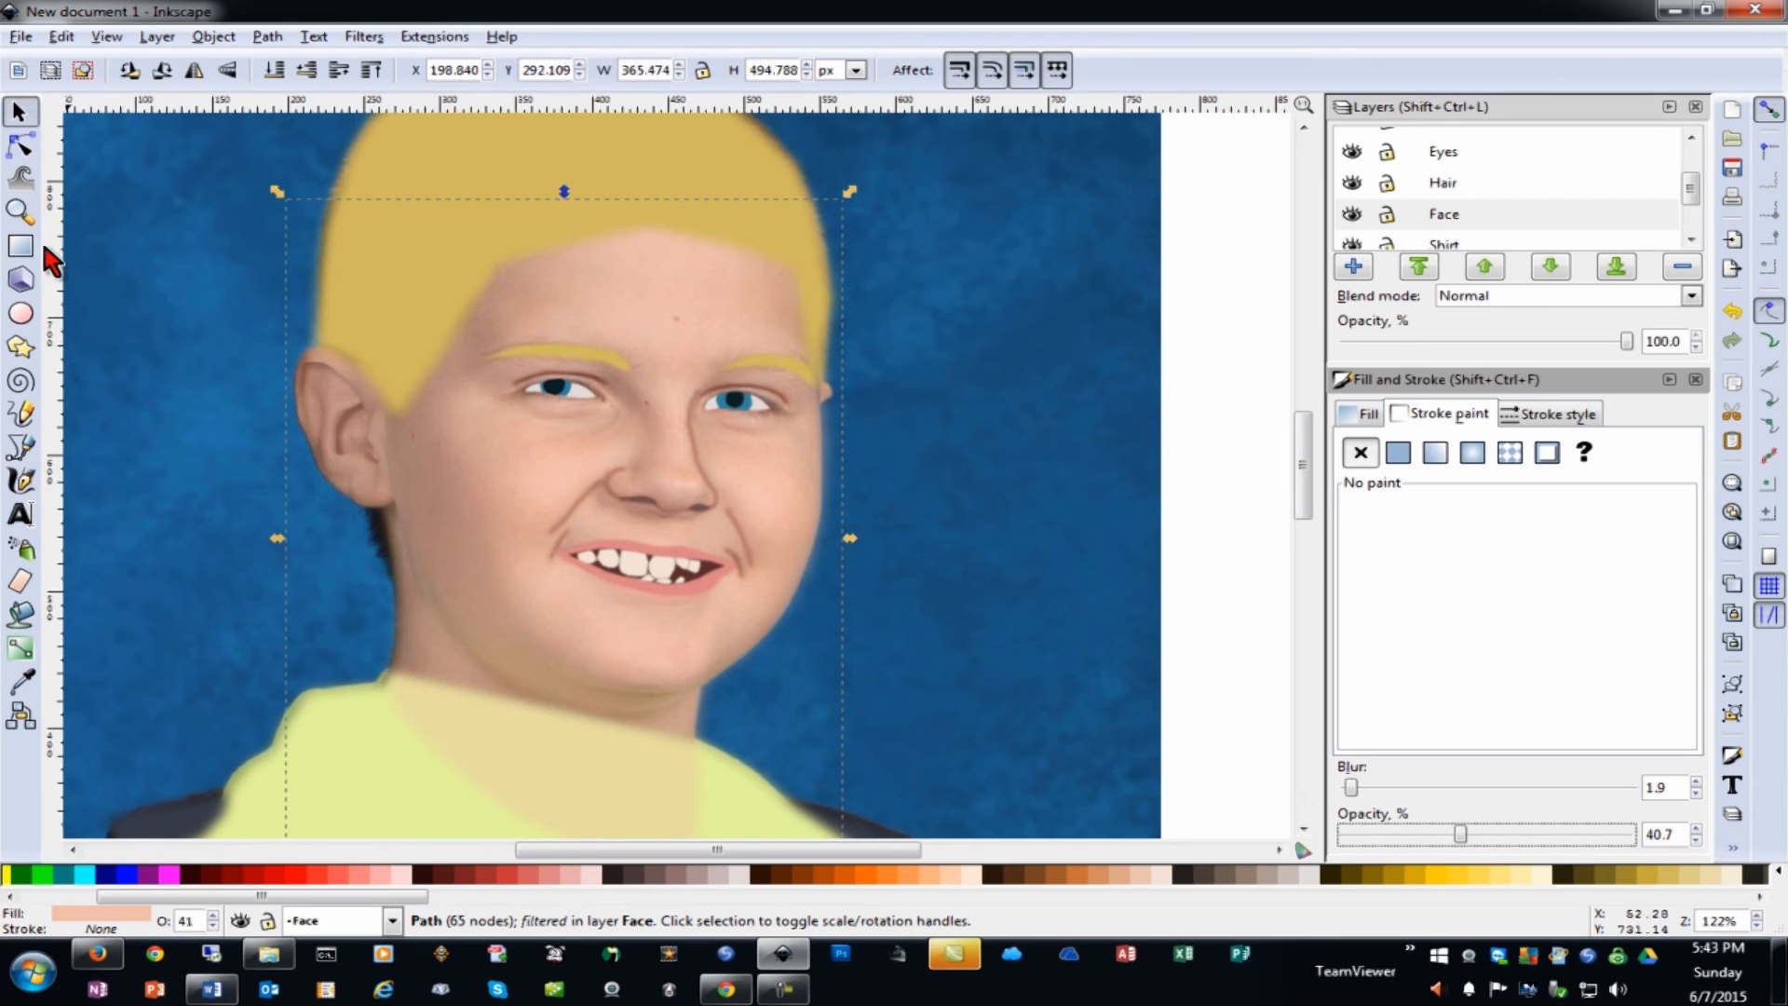
# Draw an open jawline from below the left-hand earlobe around under the chin to the right-hand edge of the neck
pyautogui.click(21, 447)
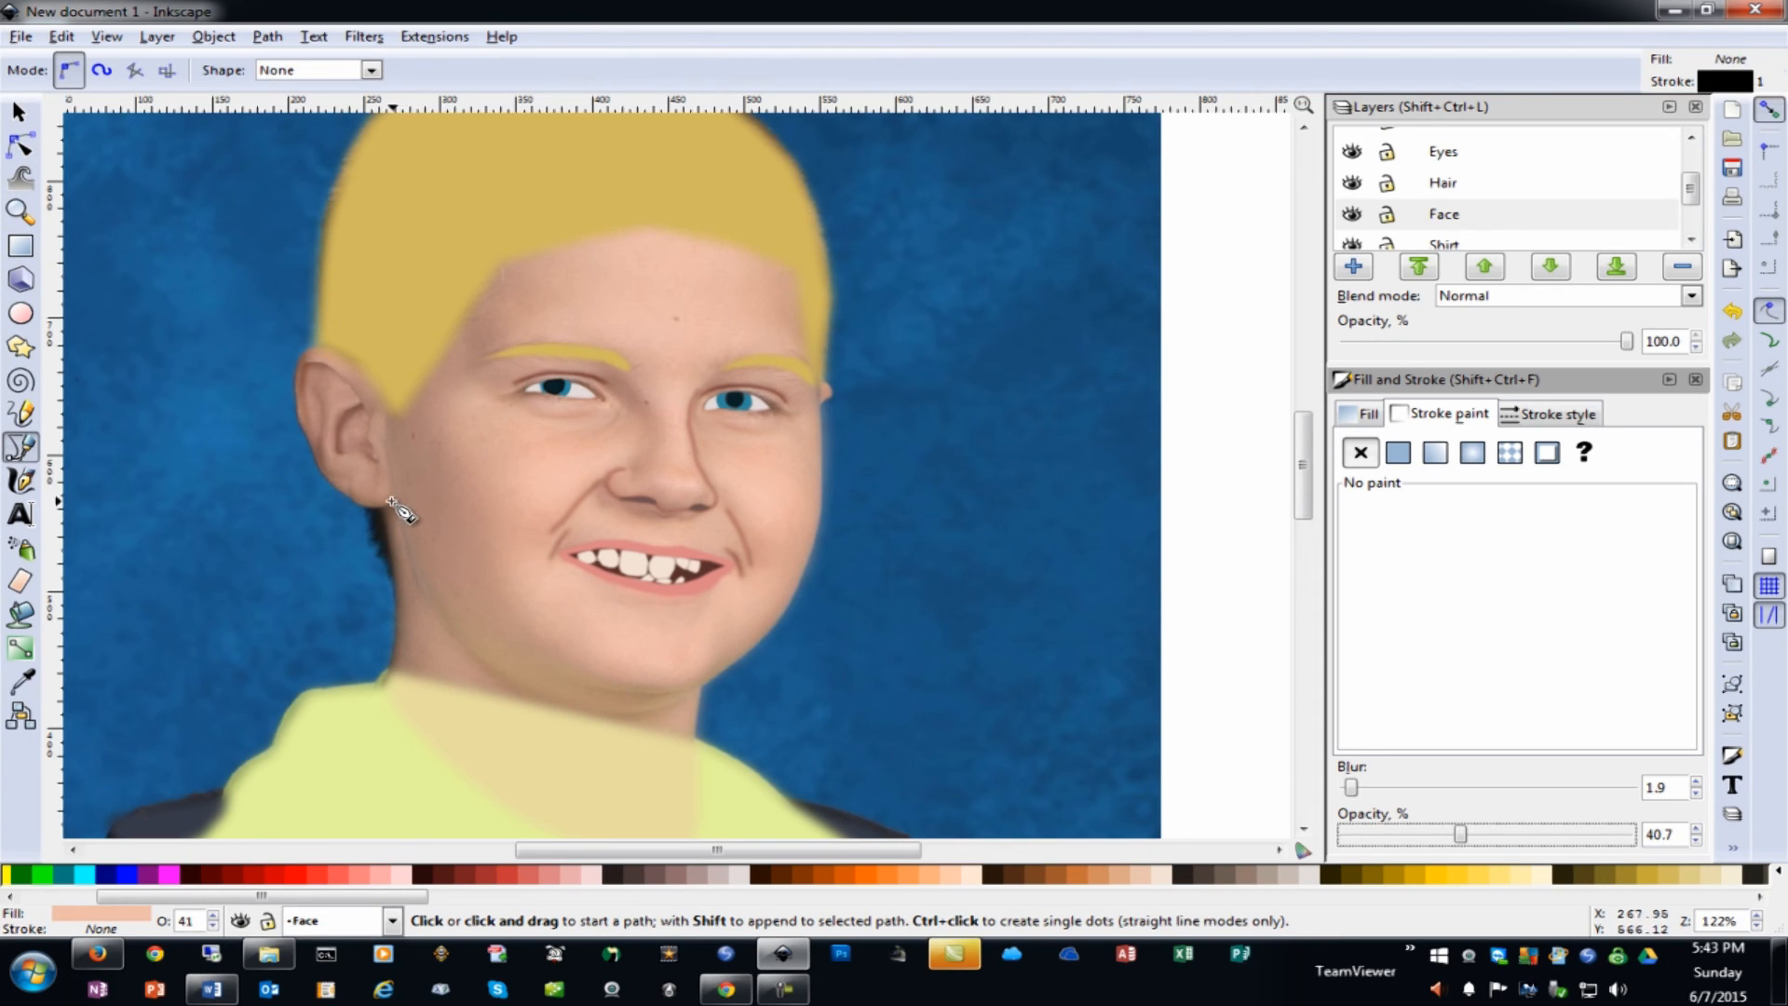
pyautogui.click(391, 501)
pyautogui.click(413, 561)
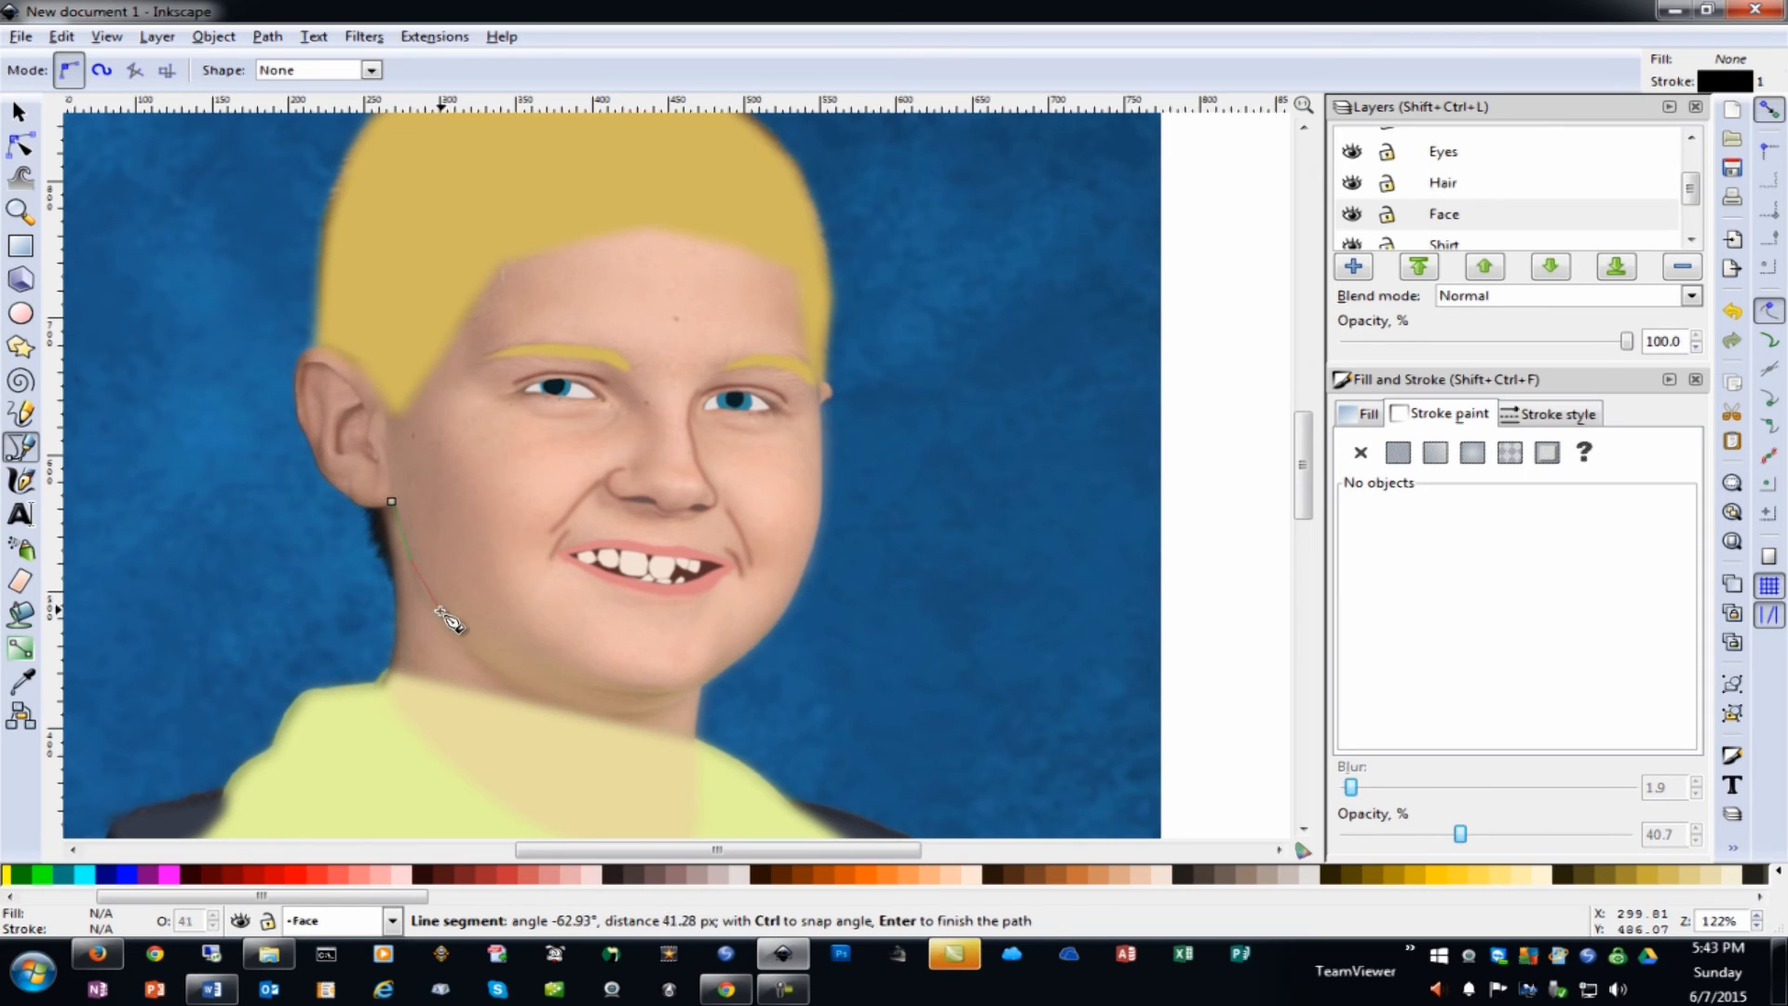
pyautogui.click(435, 604)
pyautogui.click(466, 644)
pyautogui.click(514, 693)
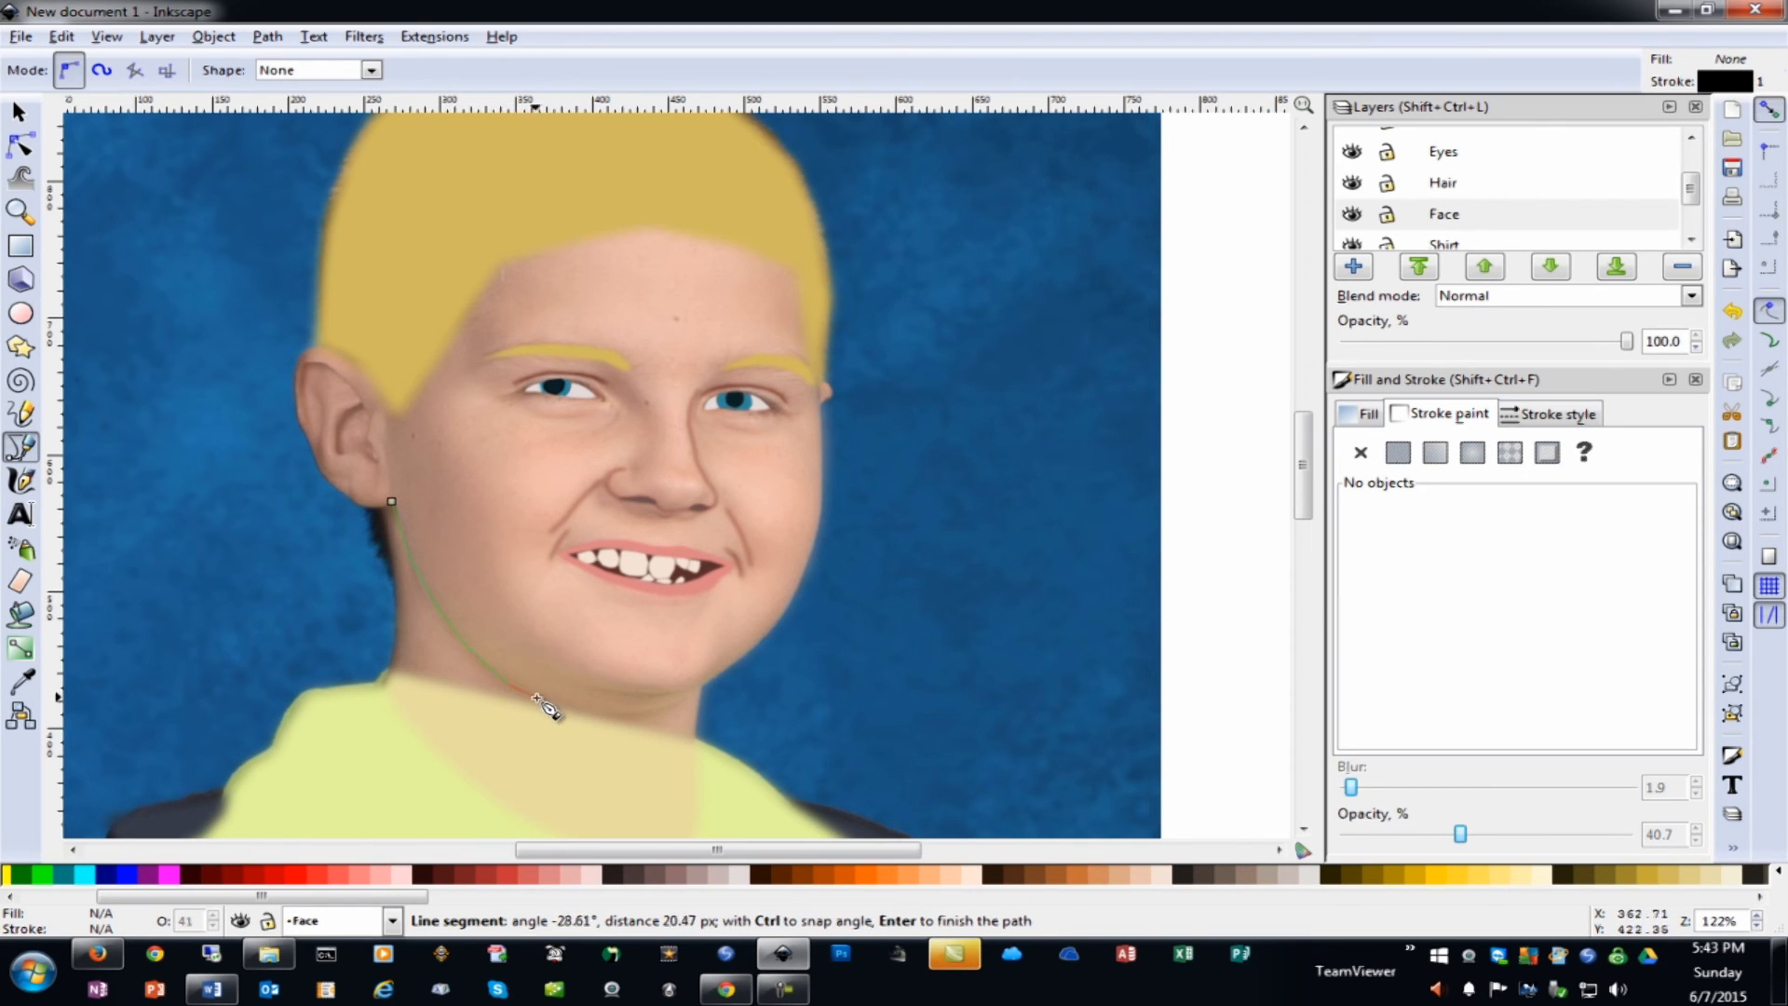
pyautogui.click(601, 713)
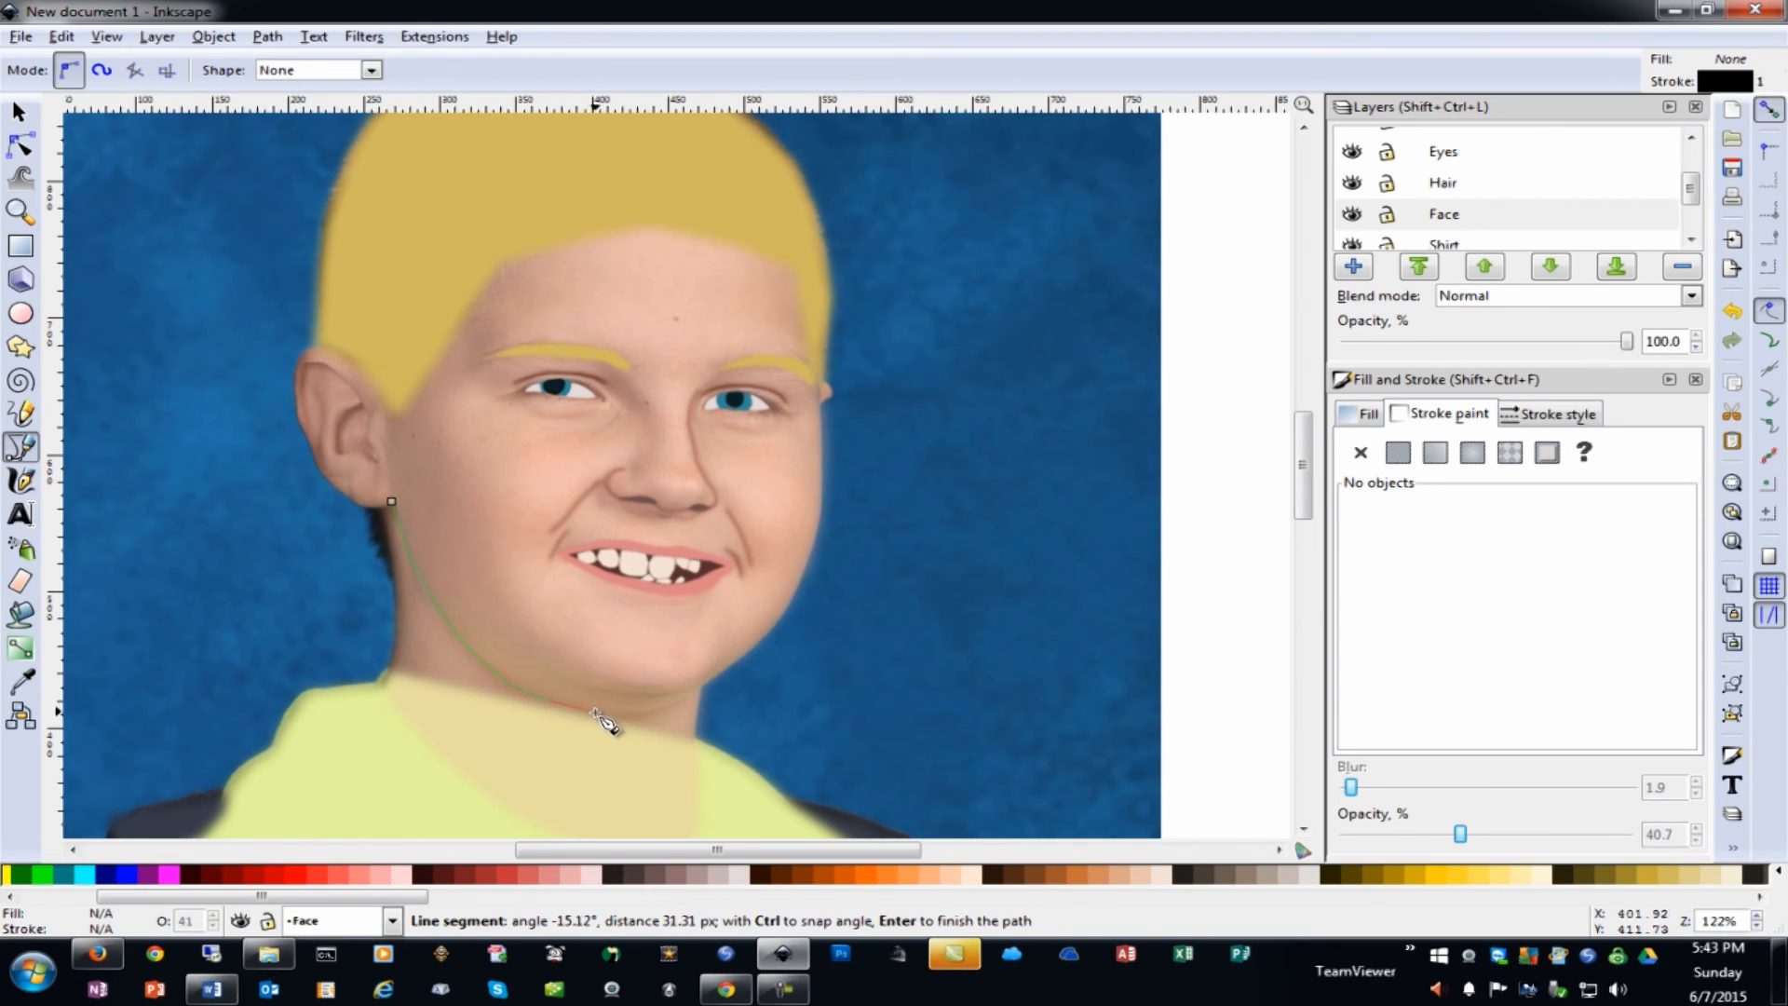
pyautogui.click(689, 704)
pyautogui.doubleClick(703, 690)
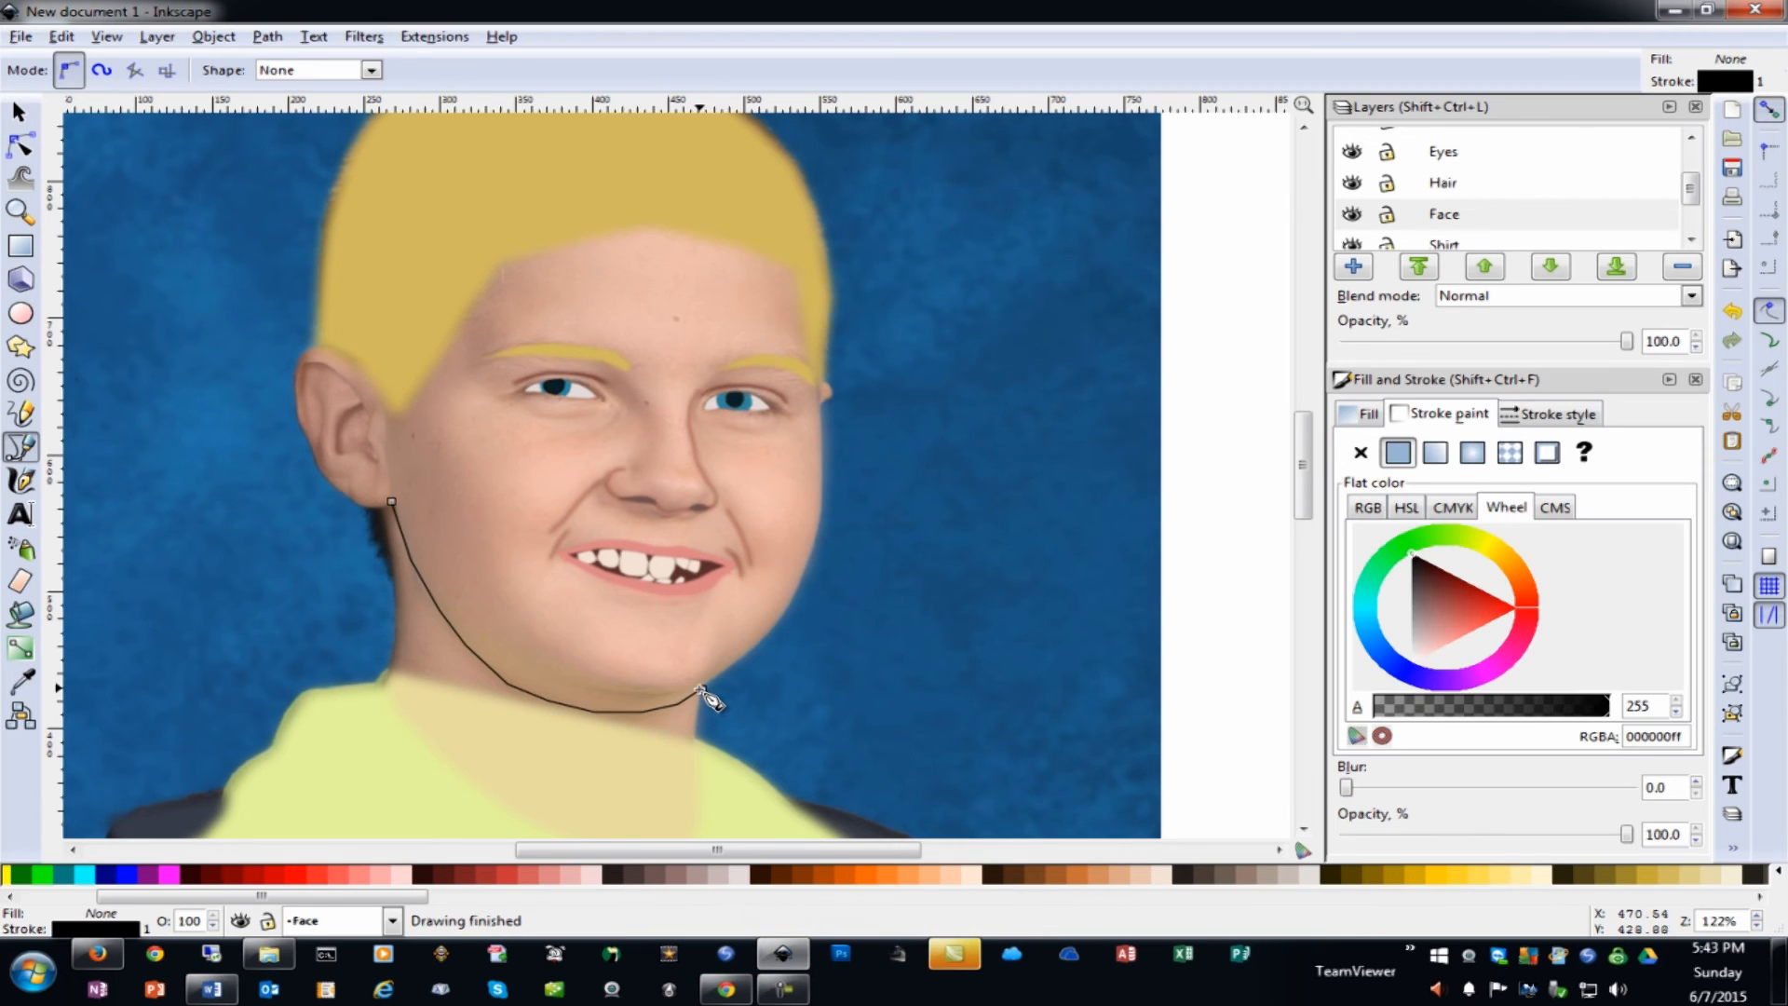
# Draw a shorter open chin line just above the jawline, from the lower left-hand cheek to the right-hand jaw edge
pyautogui.click(523, 636)
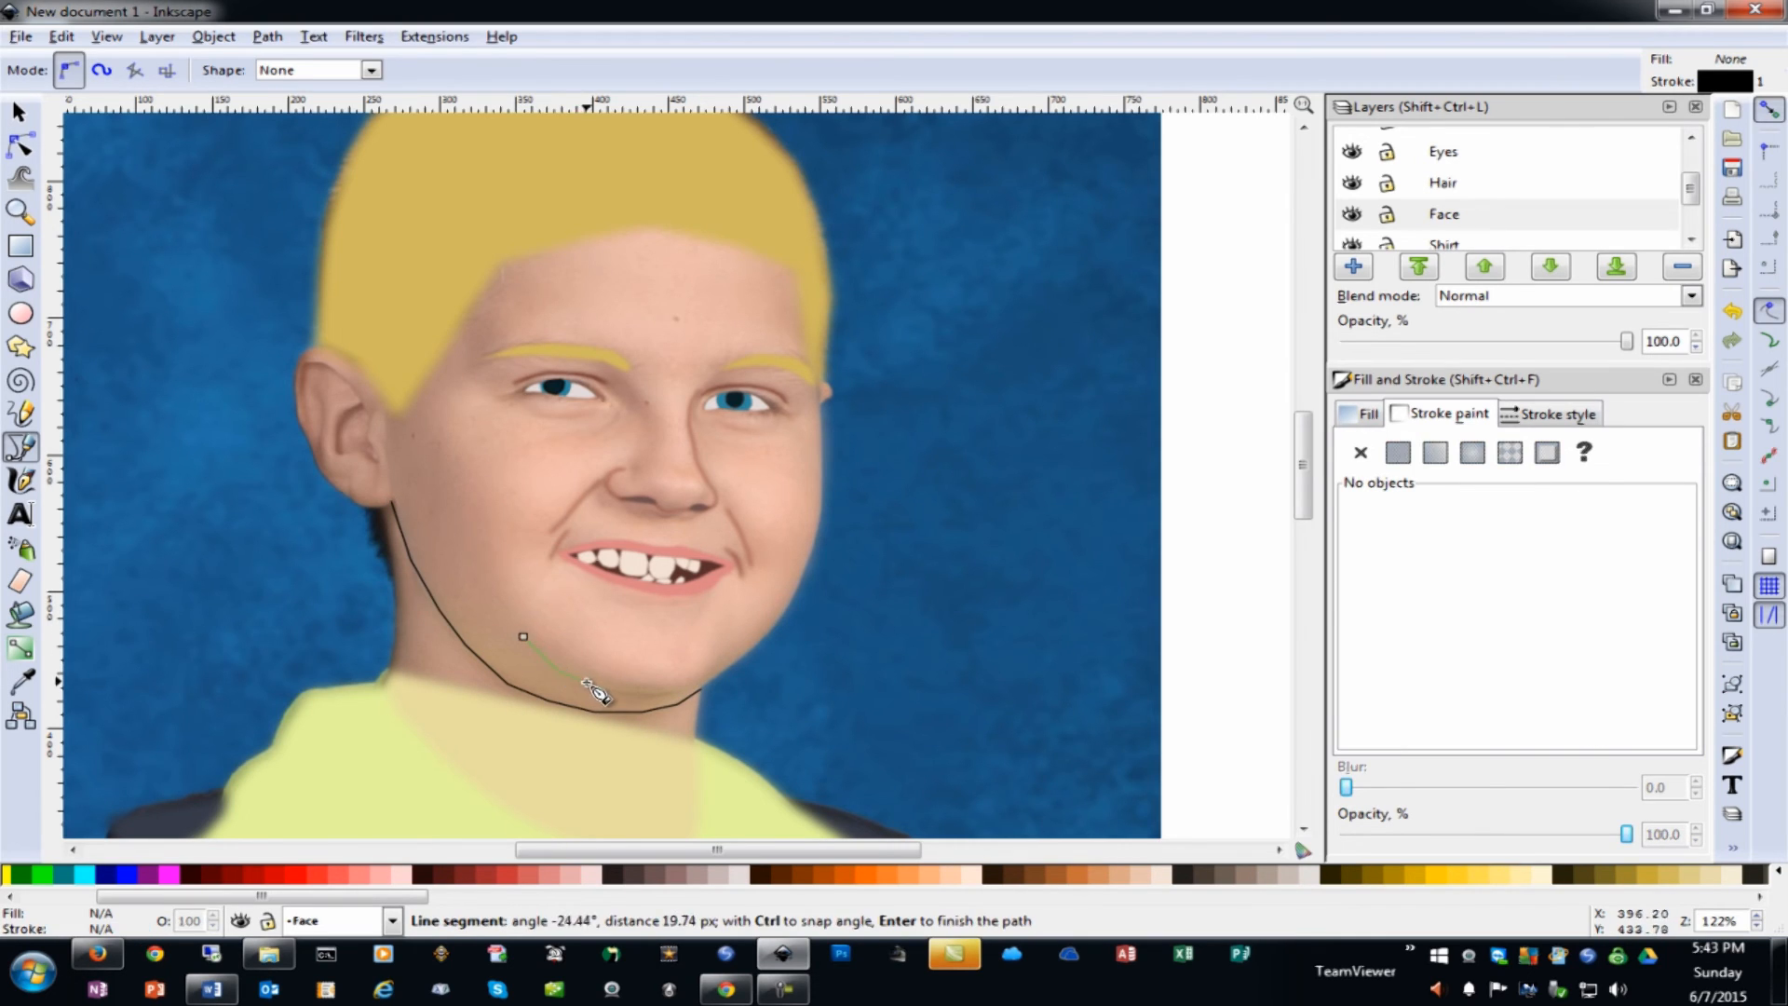
pyautogui.click(616, 690)
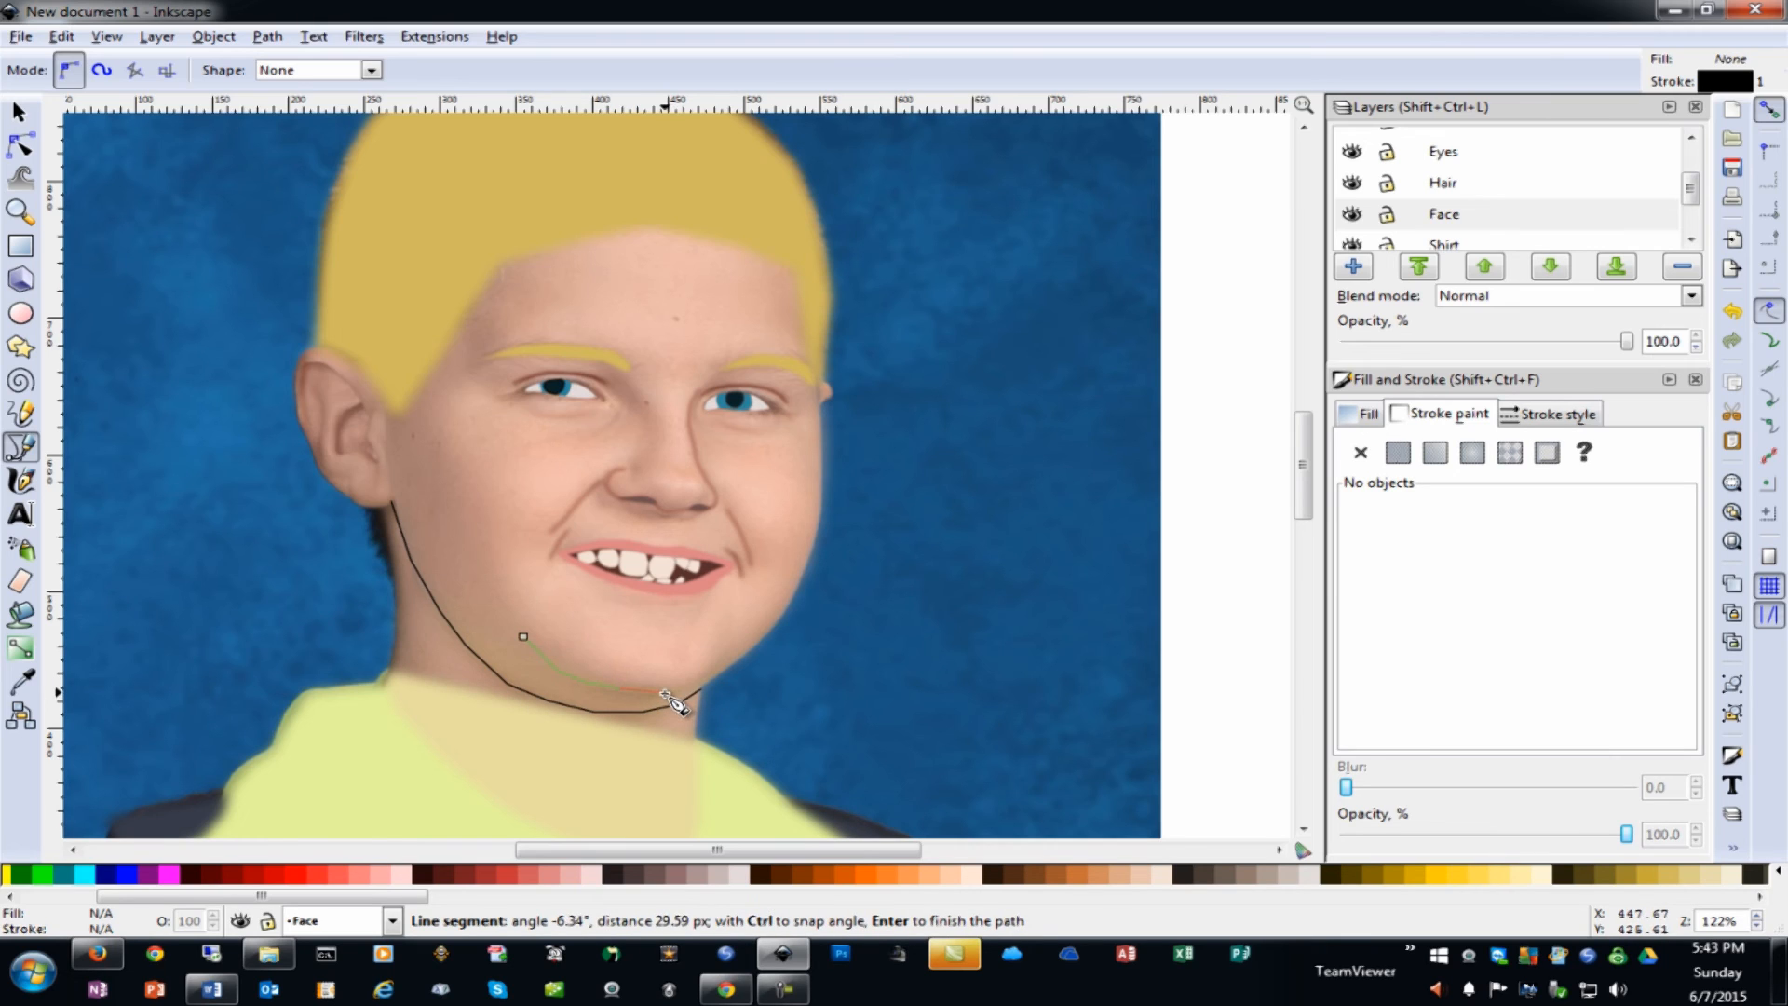
pyautogui.click(664, 692)
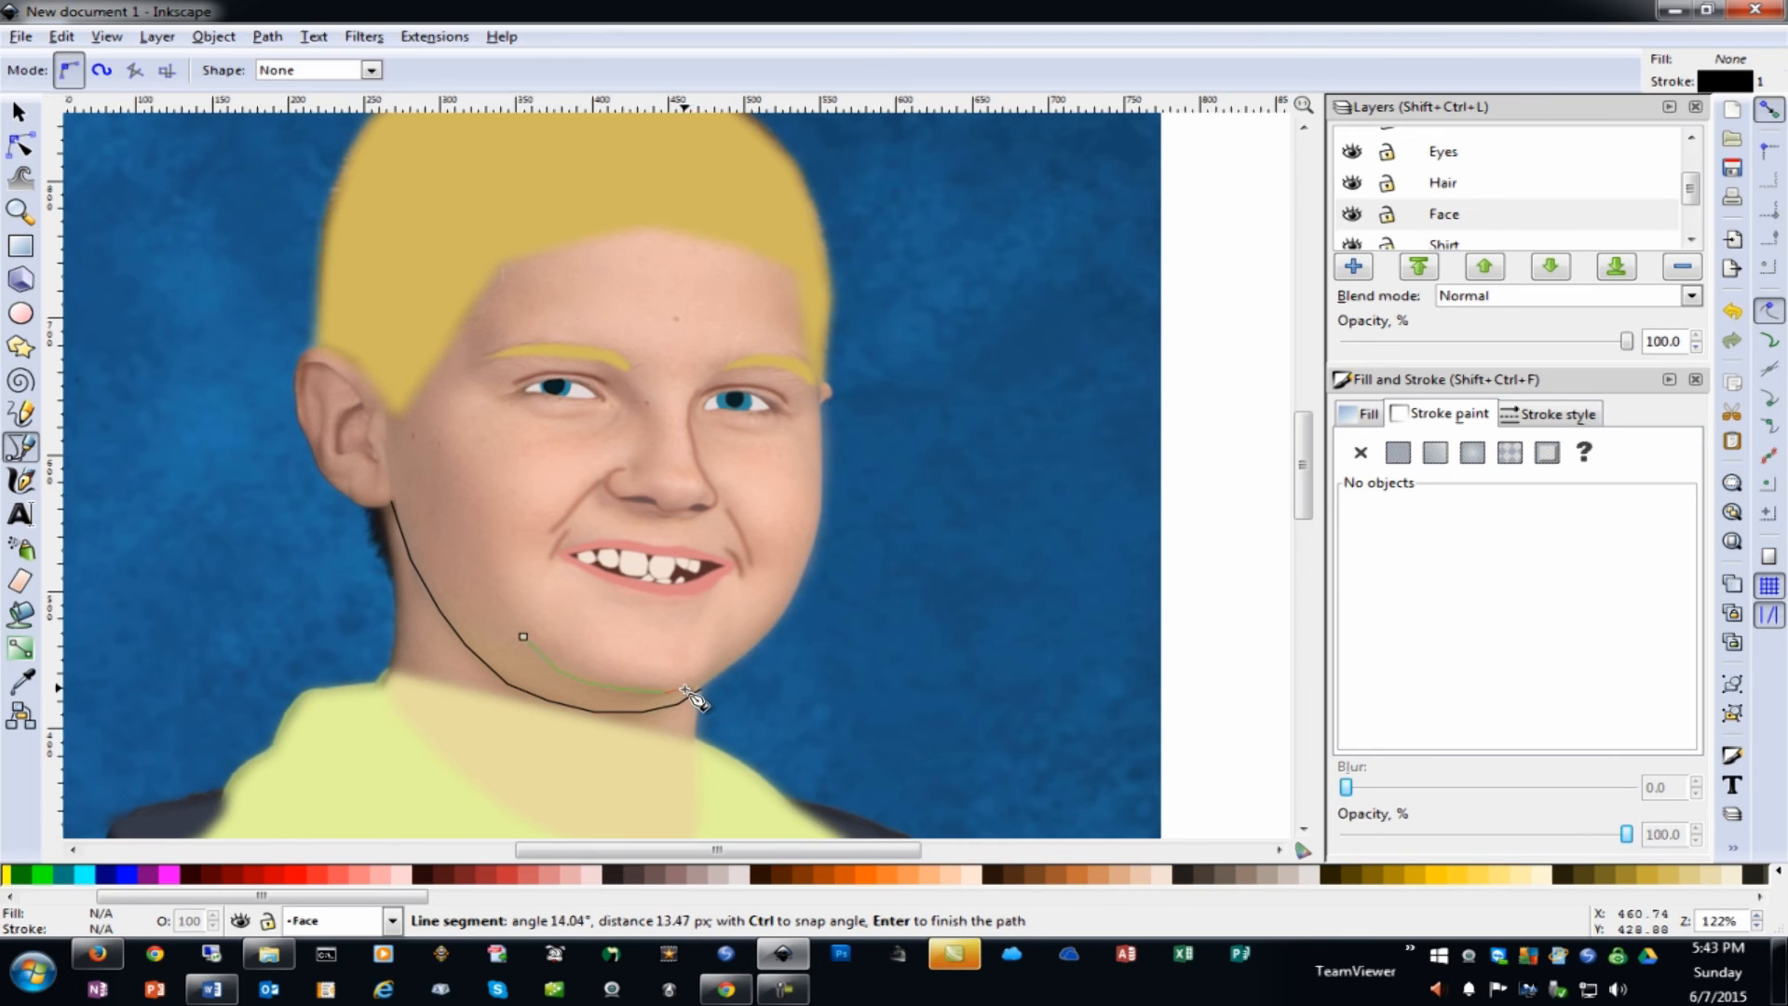
pyautogui.click(686, 691)
pyautogui.doubleClick(708, 675)
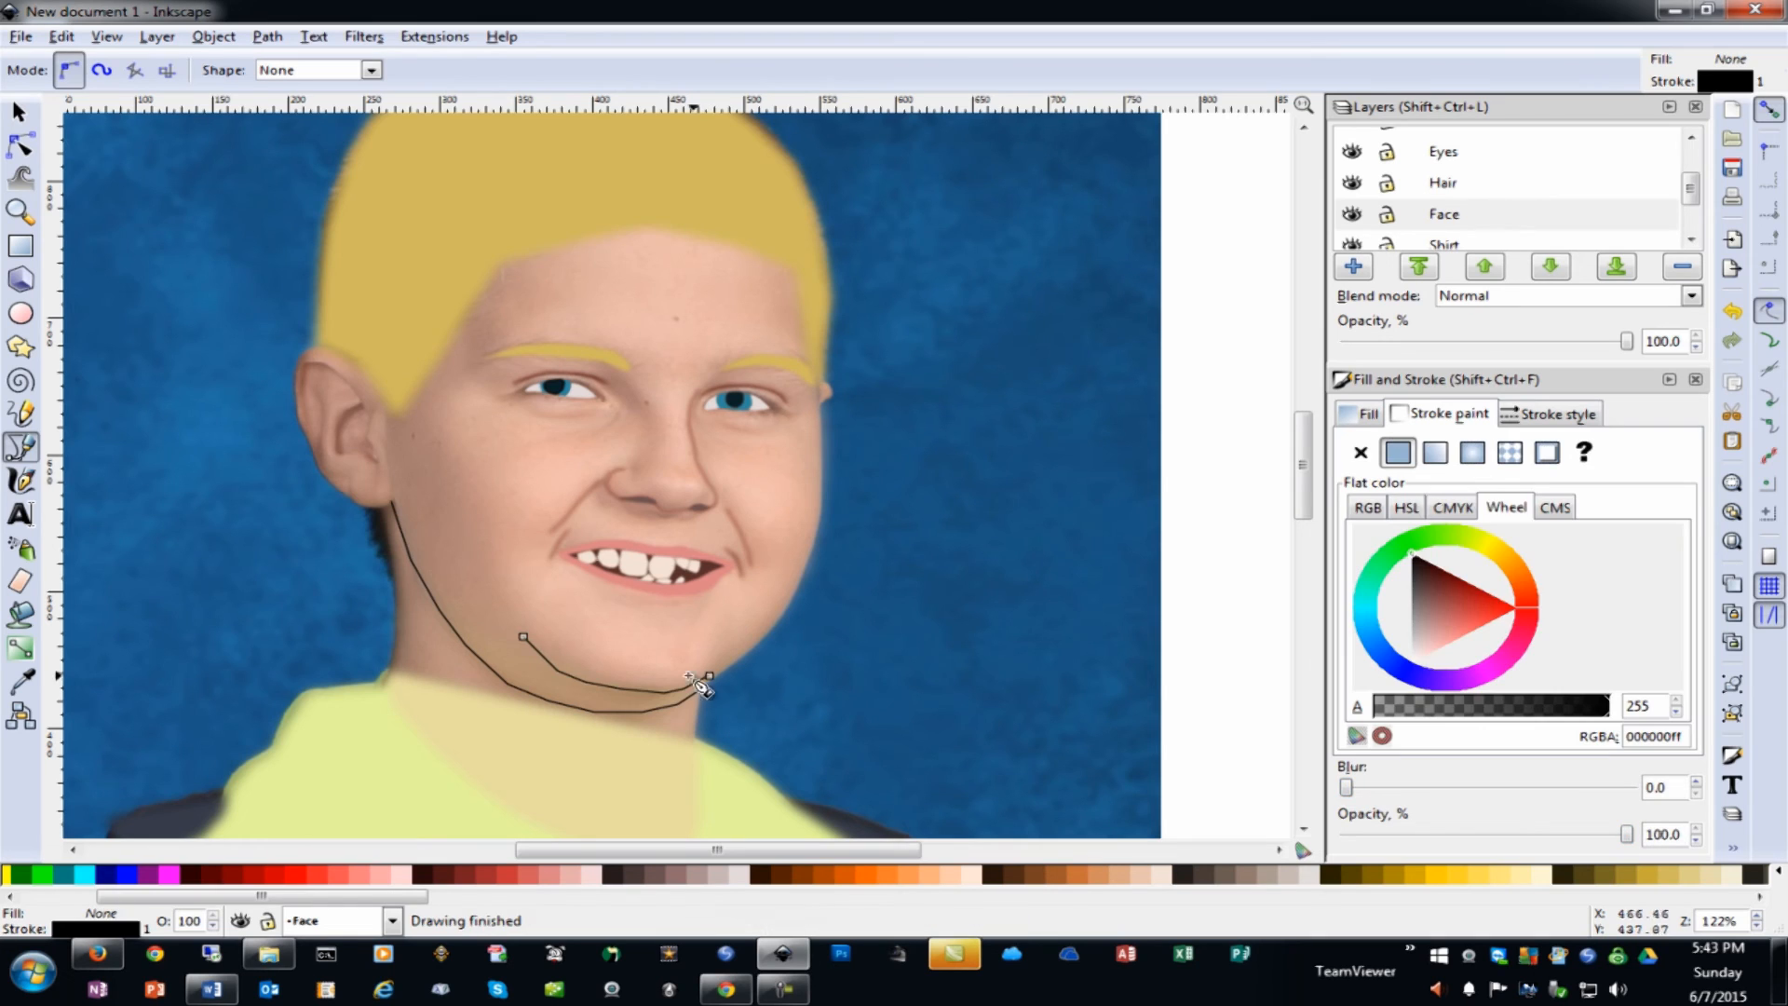
# Select both the jawline and the chin line and set their stroke to the reddish brown #7C2424
pyautogui.click(19, 112)
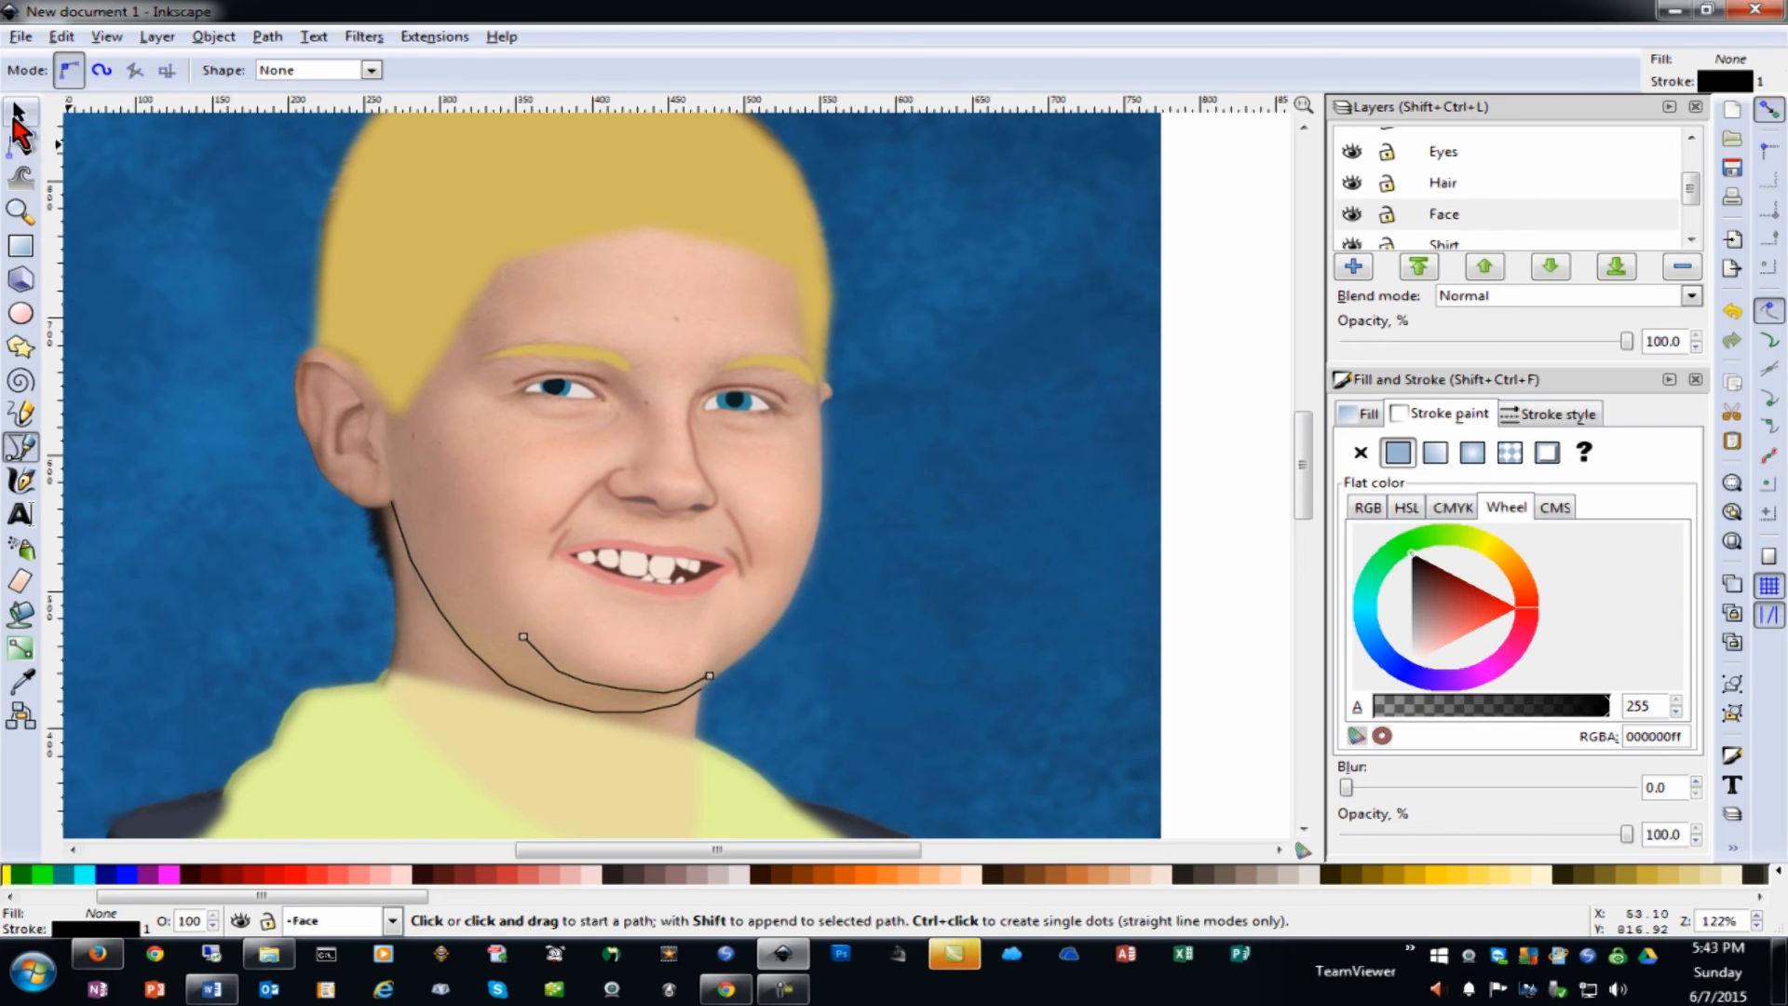
pyautogui.keyDown('shift'); pyautogui.click(467, 643); pyautogui.keyUp('shift')
pyautogui.click(1448, 588)
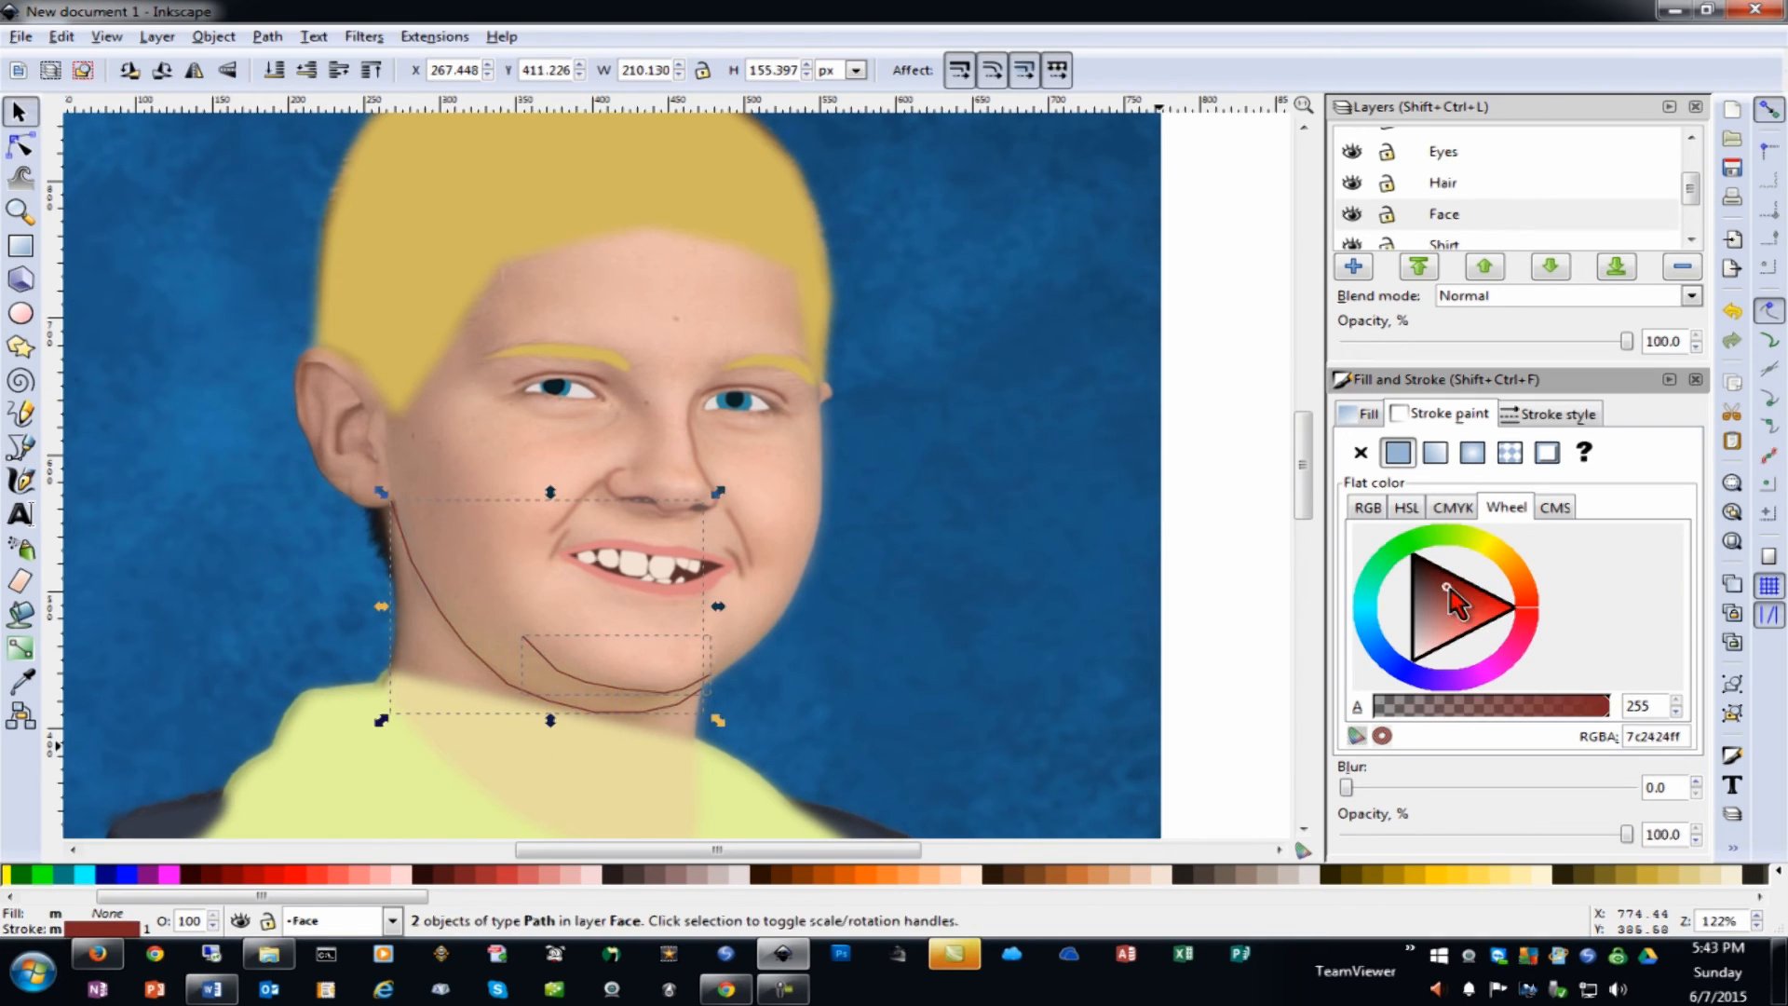
# Set the blur of the selected jawline and chin line to 2.0 and leave that selection
pyautogui.click(1696, 782)
pyautogui.click(1695, 782)
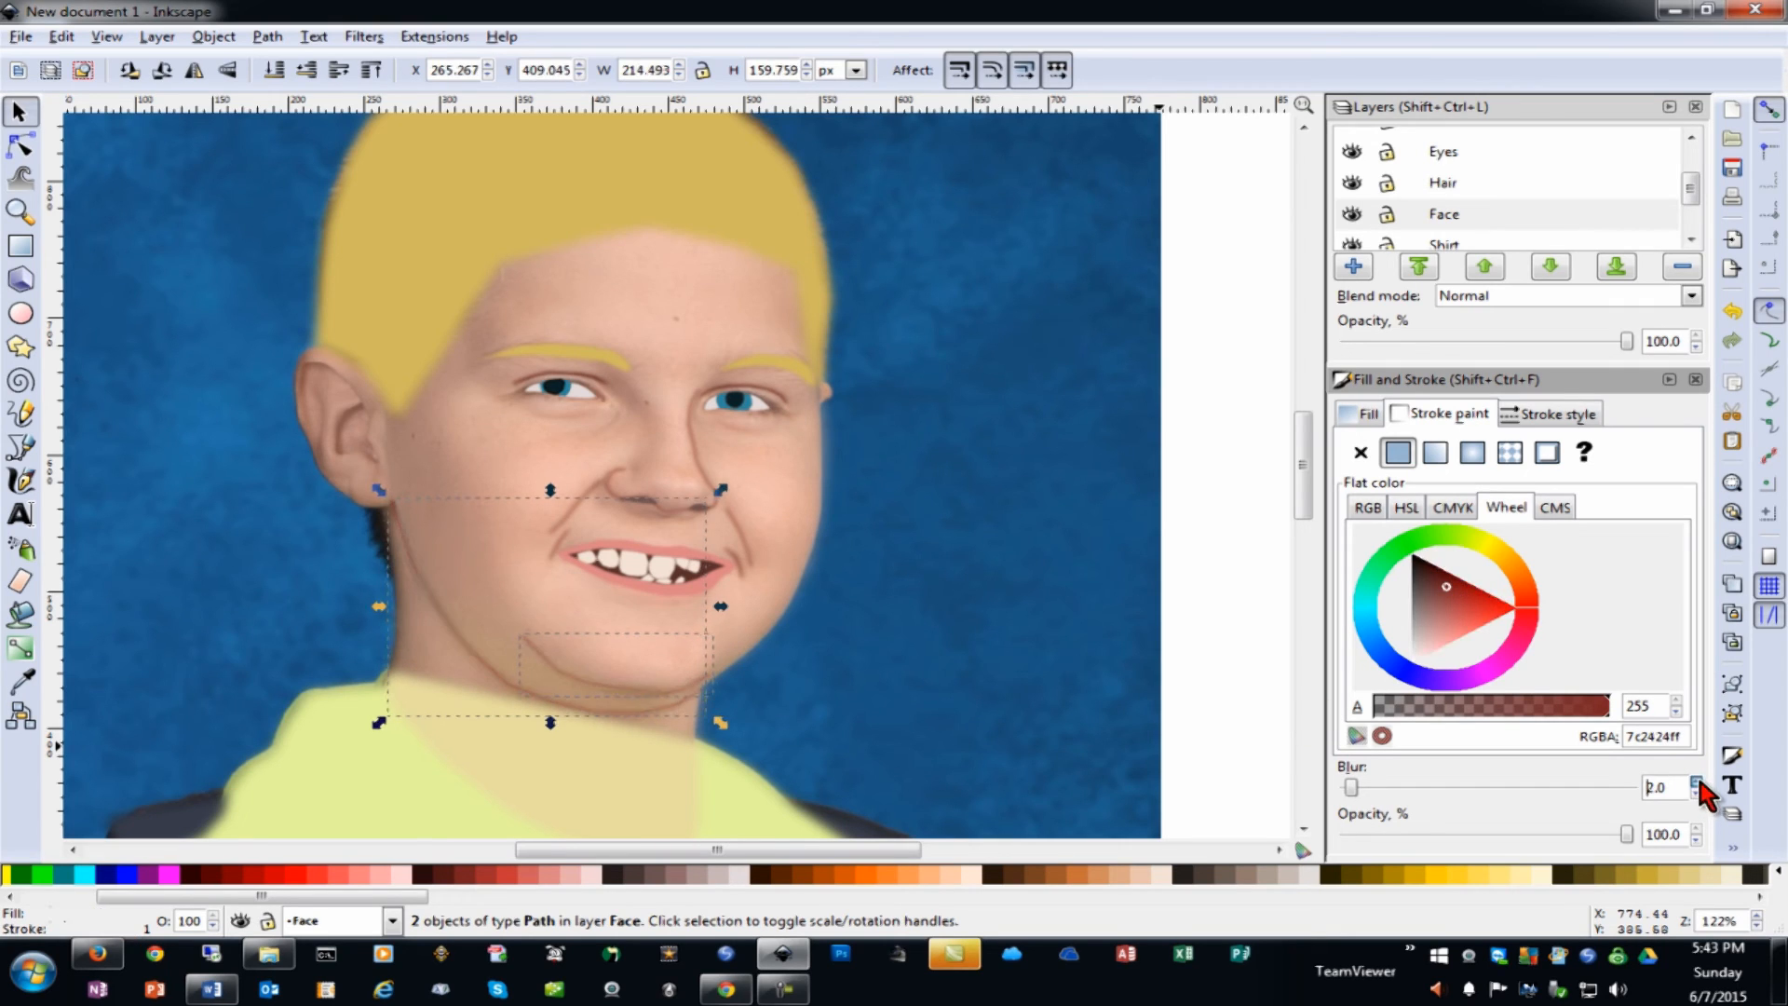
pyautogui.click(1016, 617)
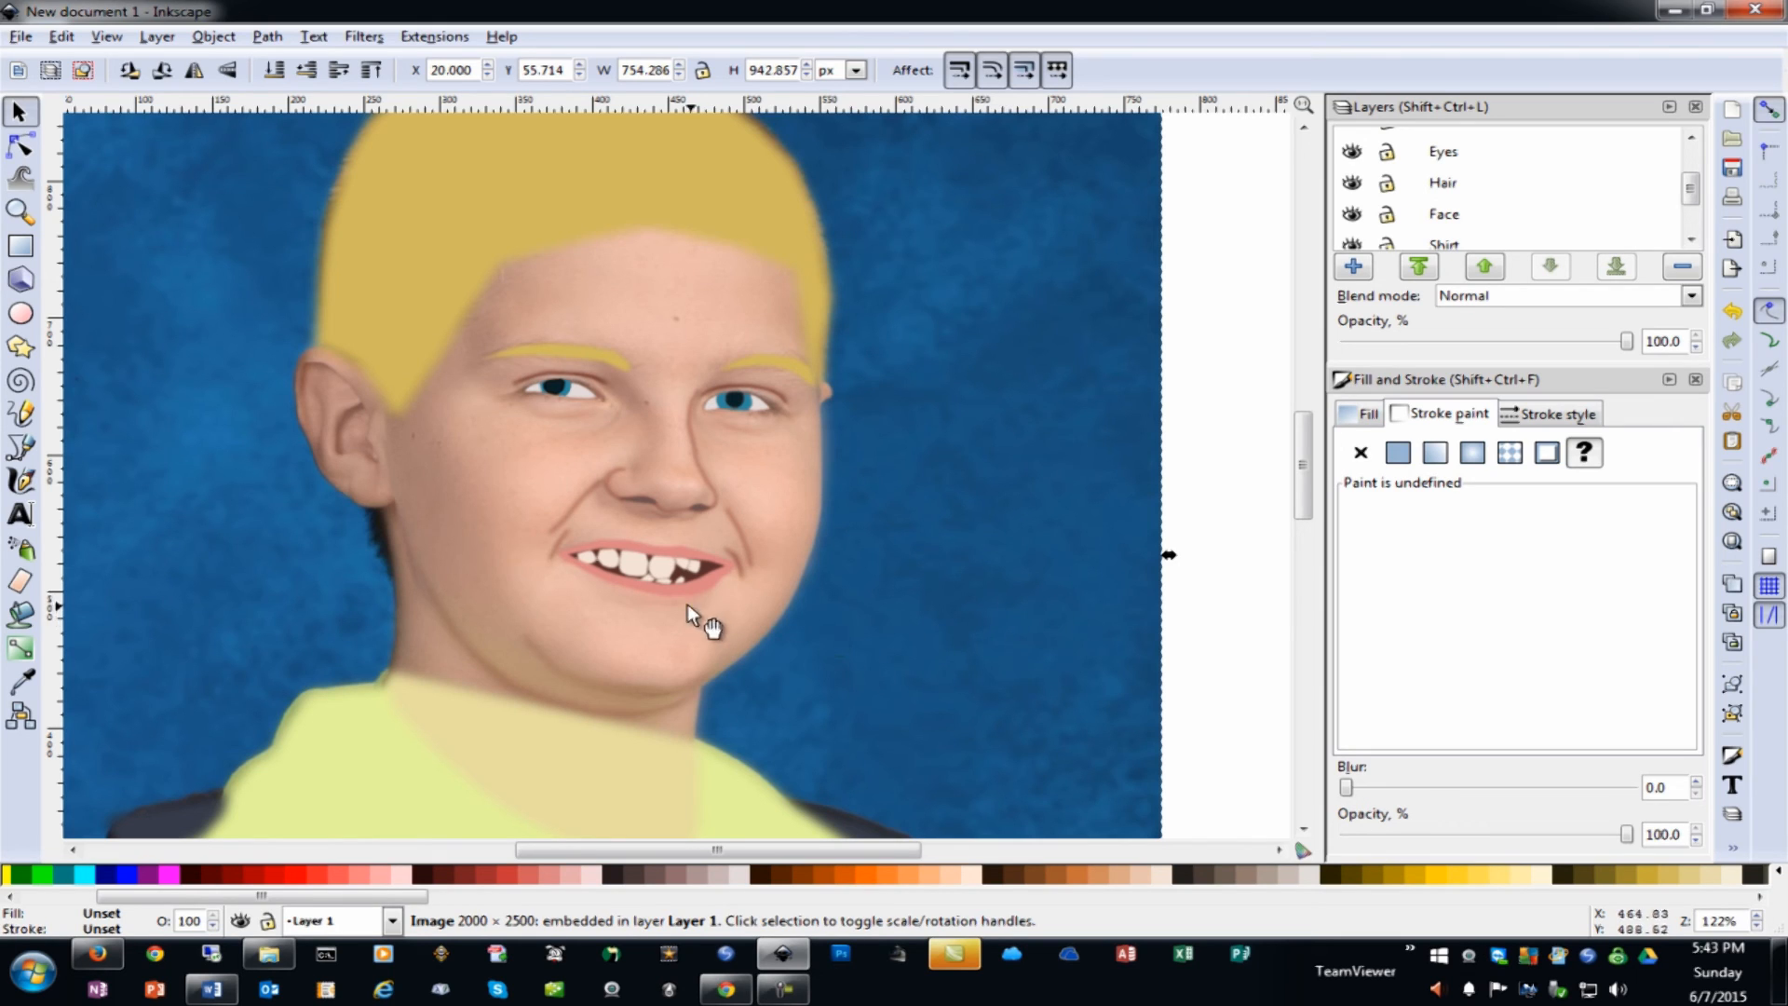
pyautogui.click(677, 578)
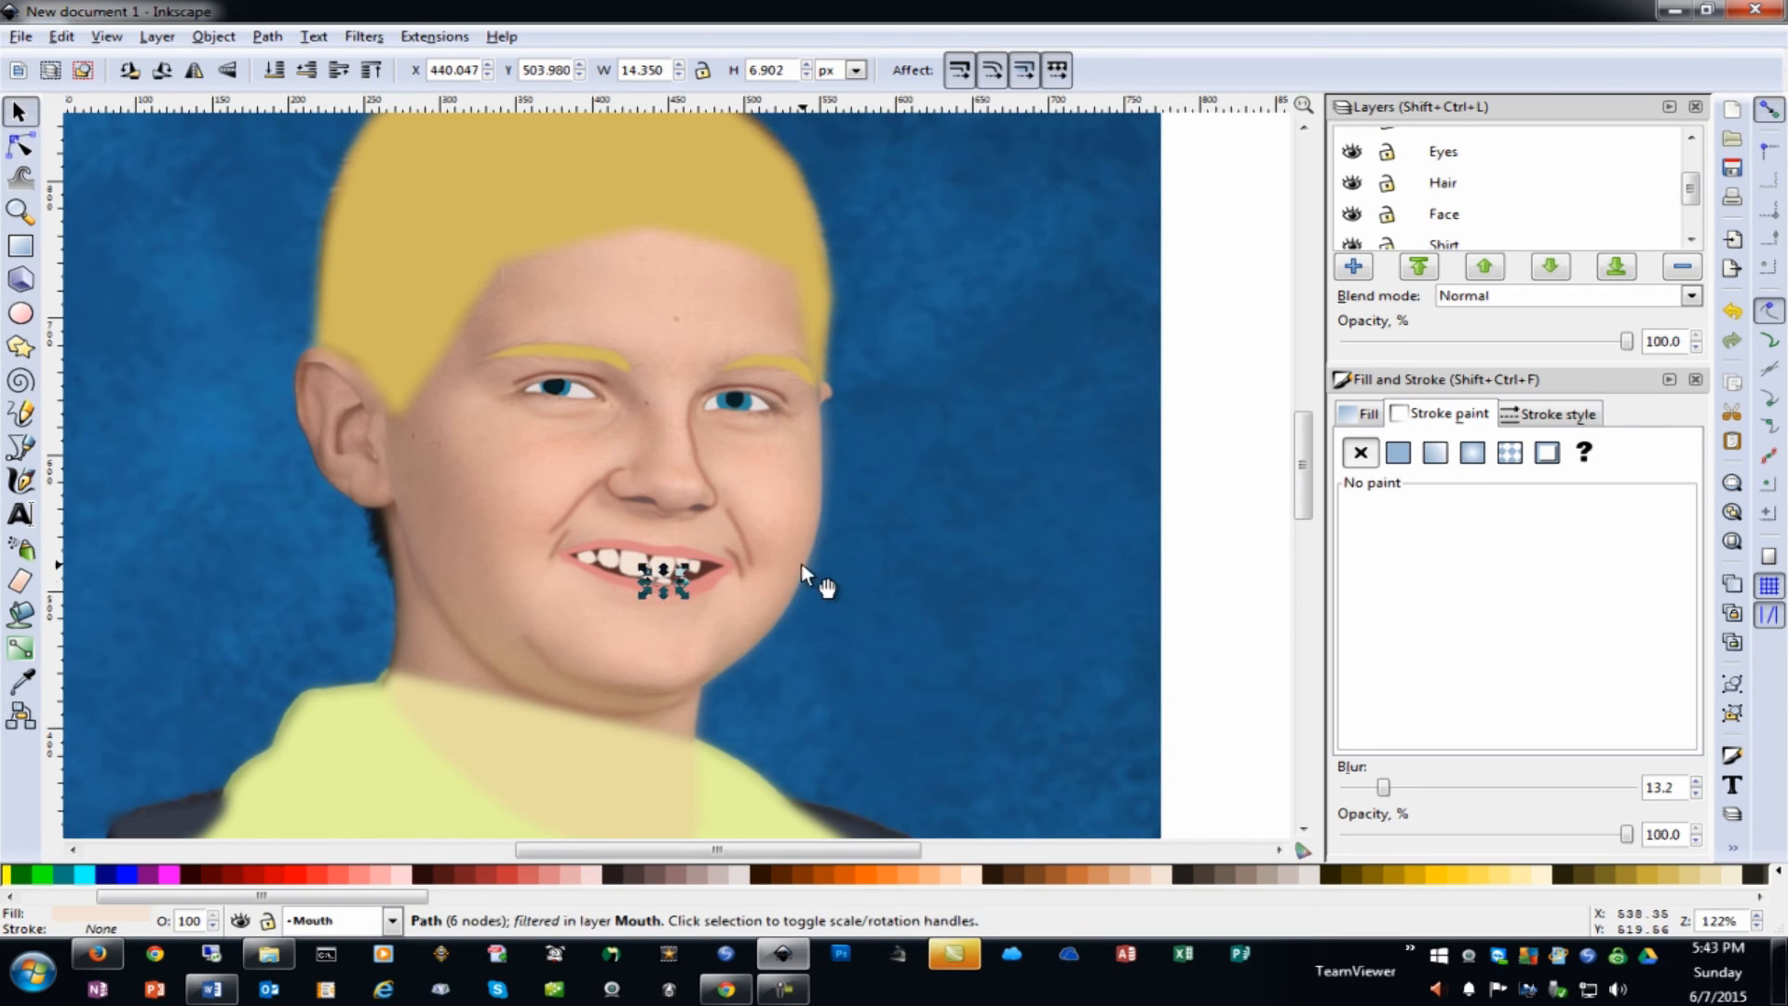
pyautogui.click(890, 549)
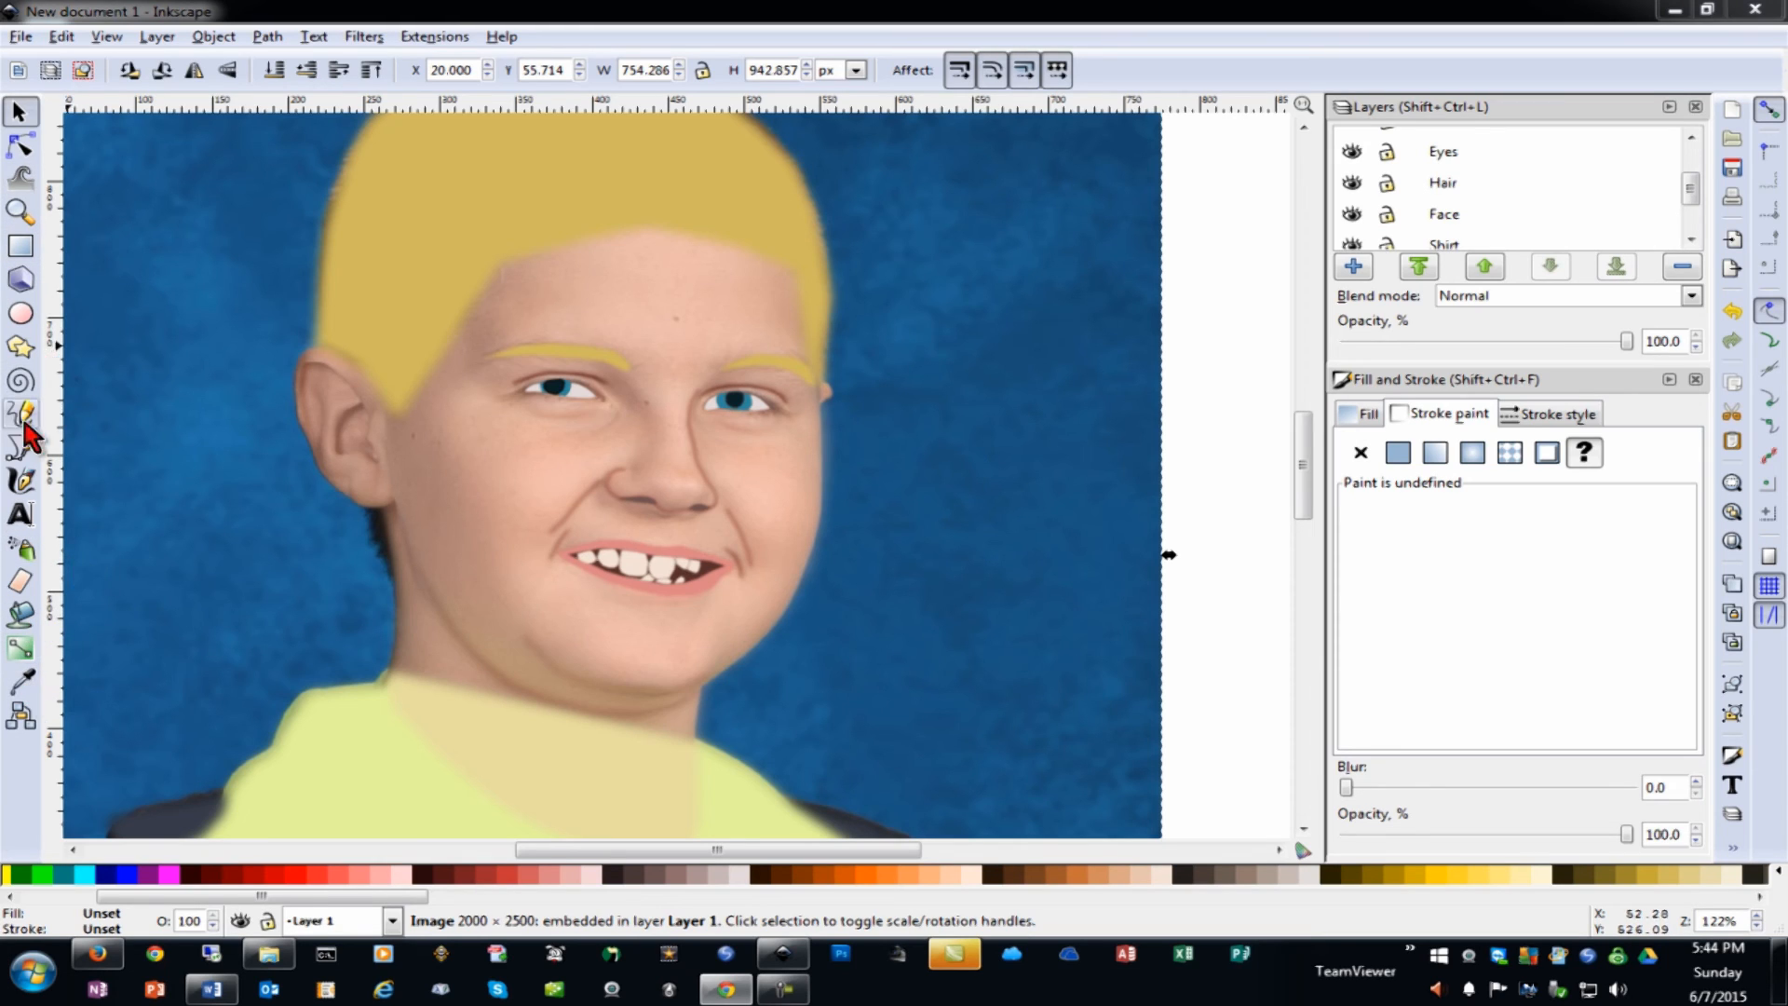
pyautogui.click(161, 456)
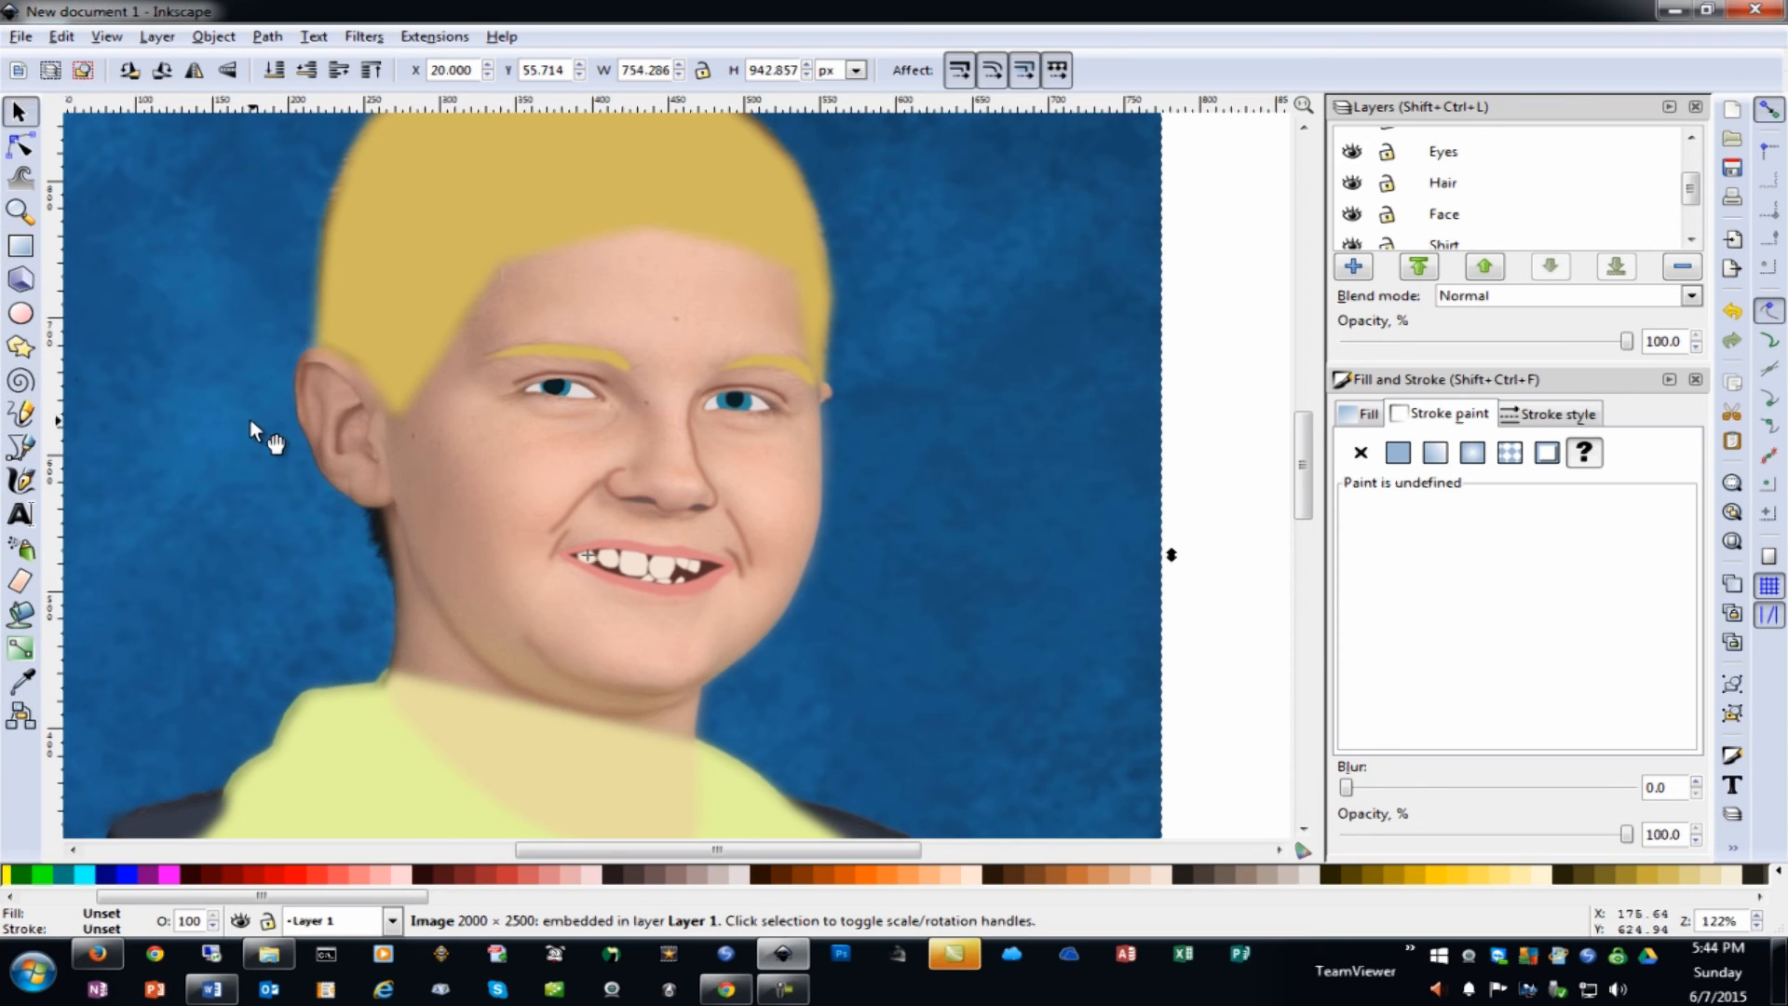
# Draw an open line along the inside of the left-hand ear's outer rim, over its top and down the outer edge
pyautogui.press('+')
pyautogui.press('+')
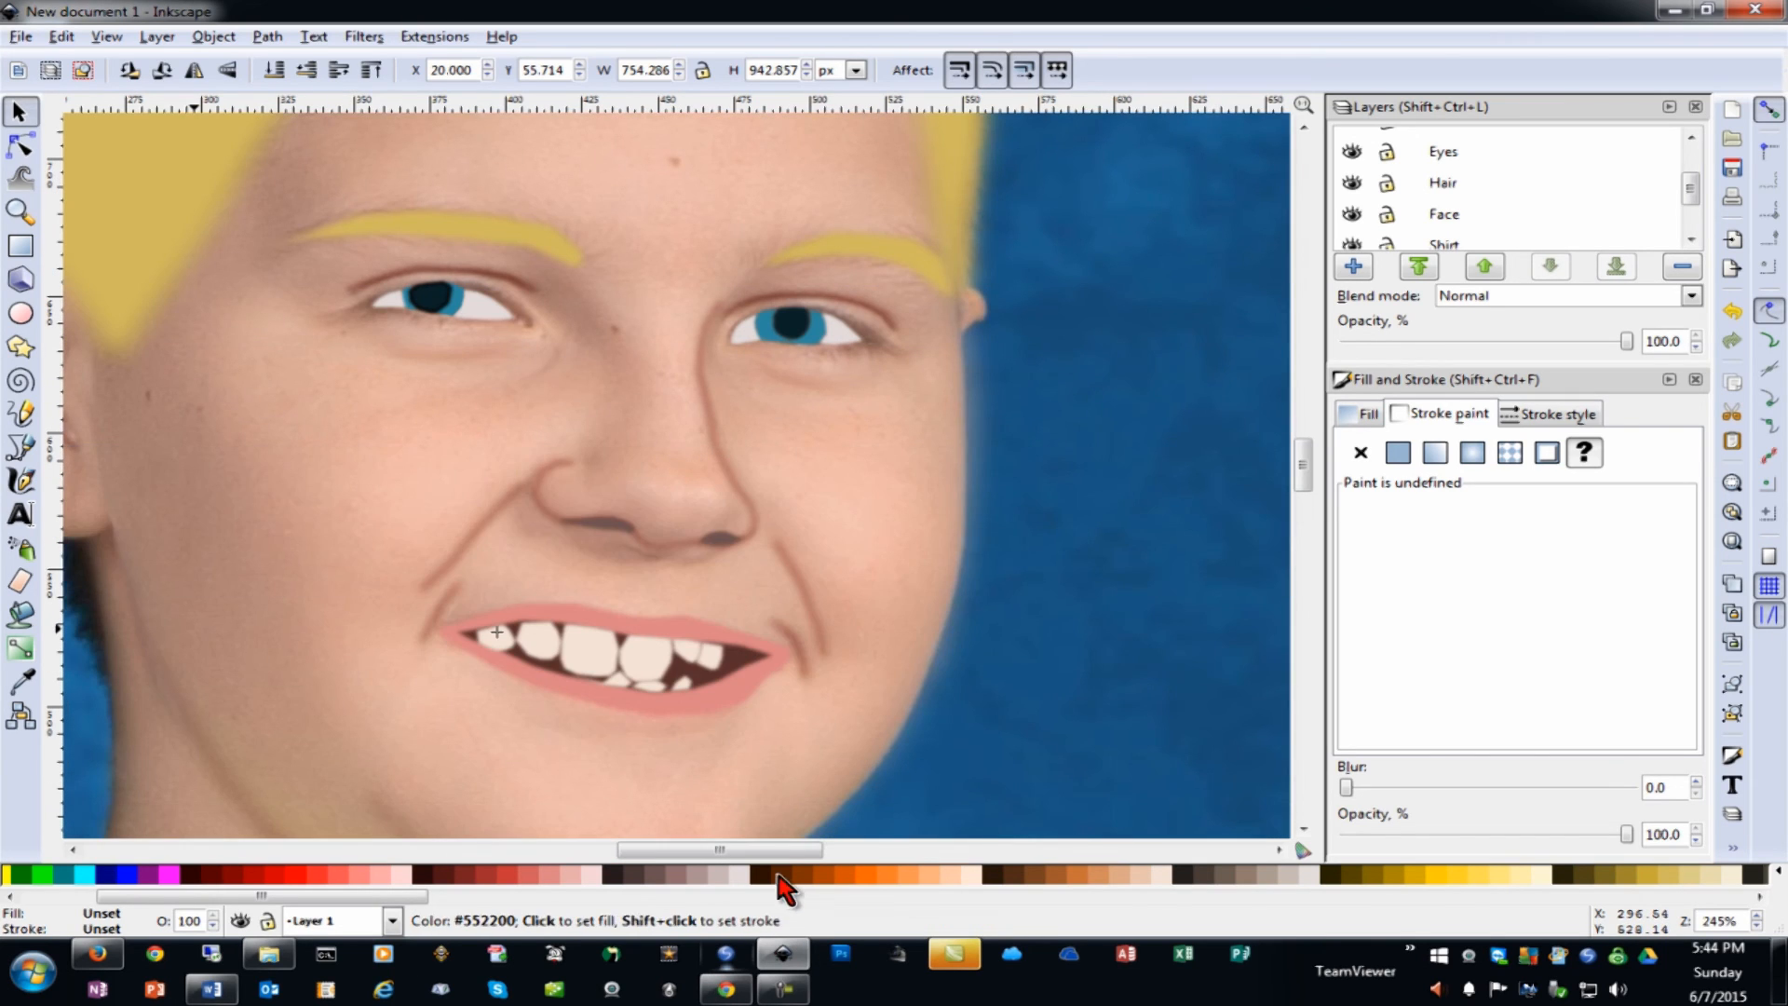
pyautogui.moveTo(773, 849); pyautogui.dragTo(658, 851)
pyautogui.press('+')
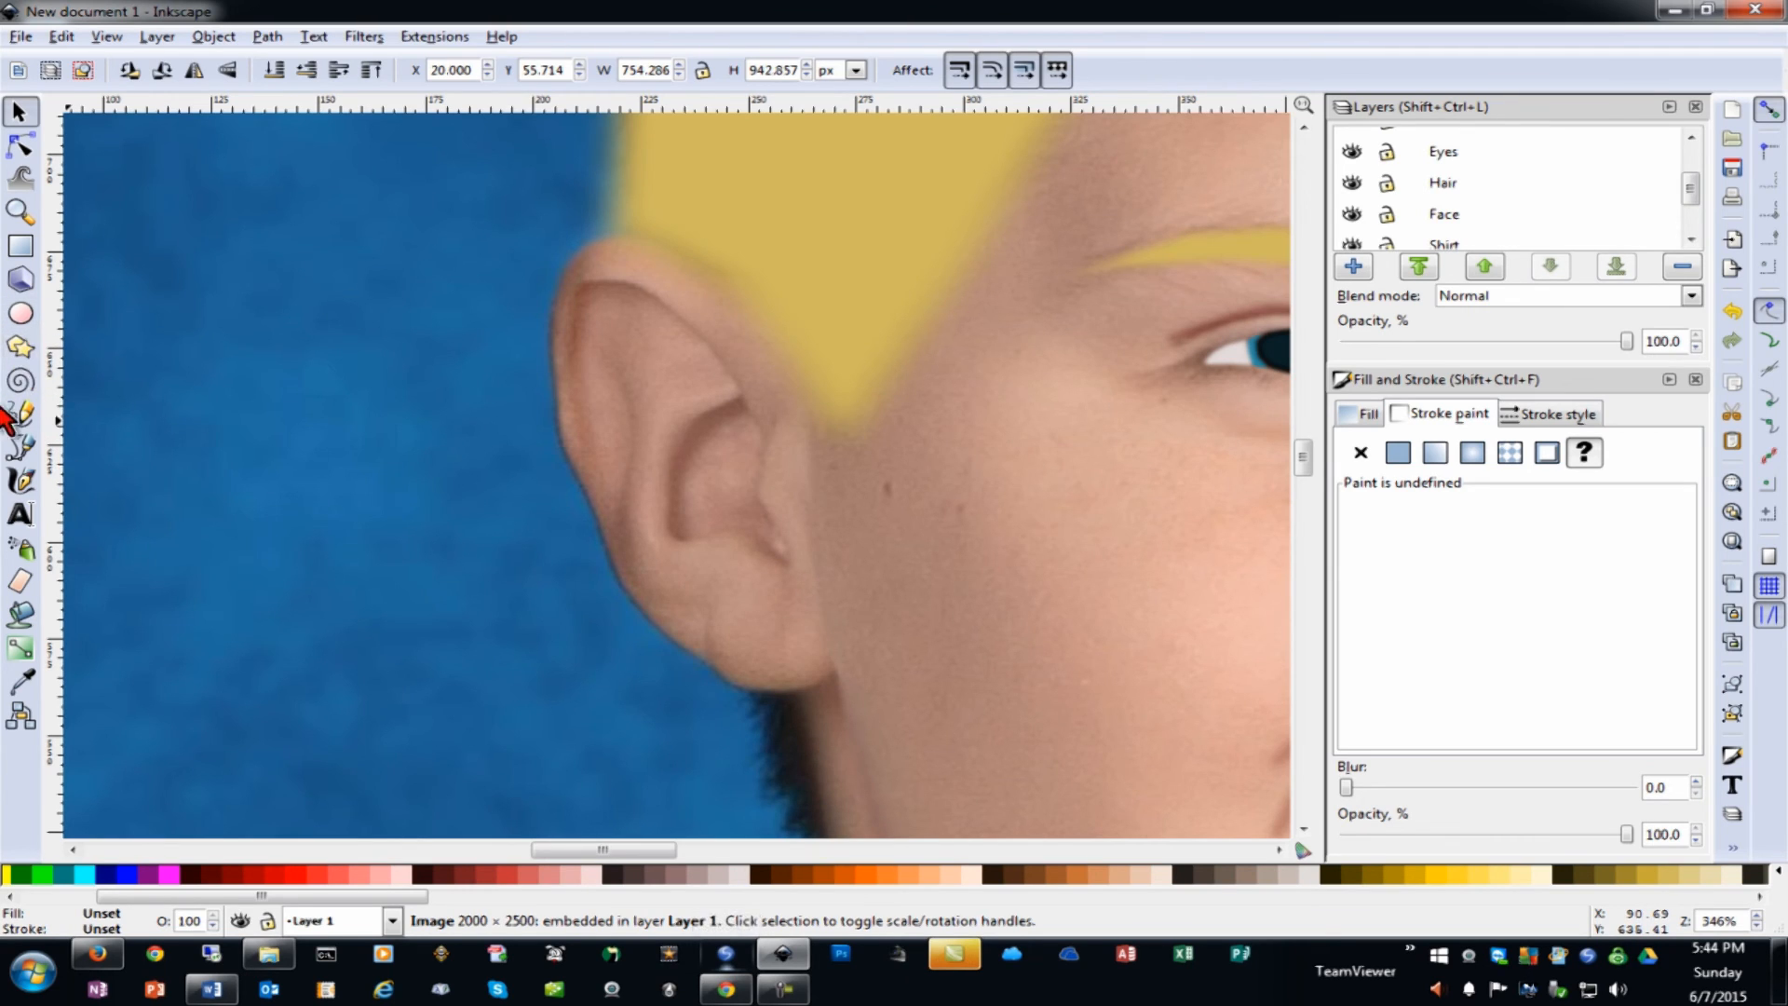
pyautogui.click(20, 447)
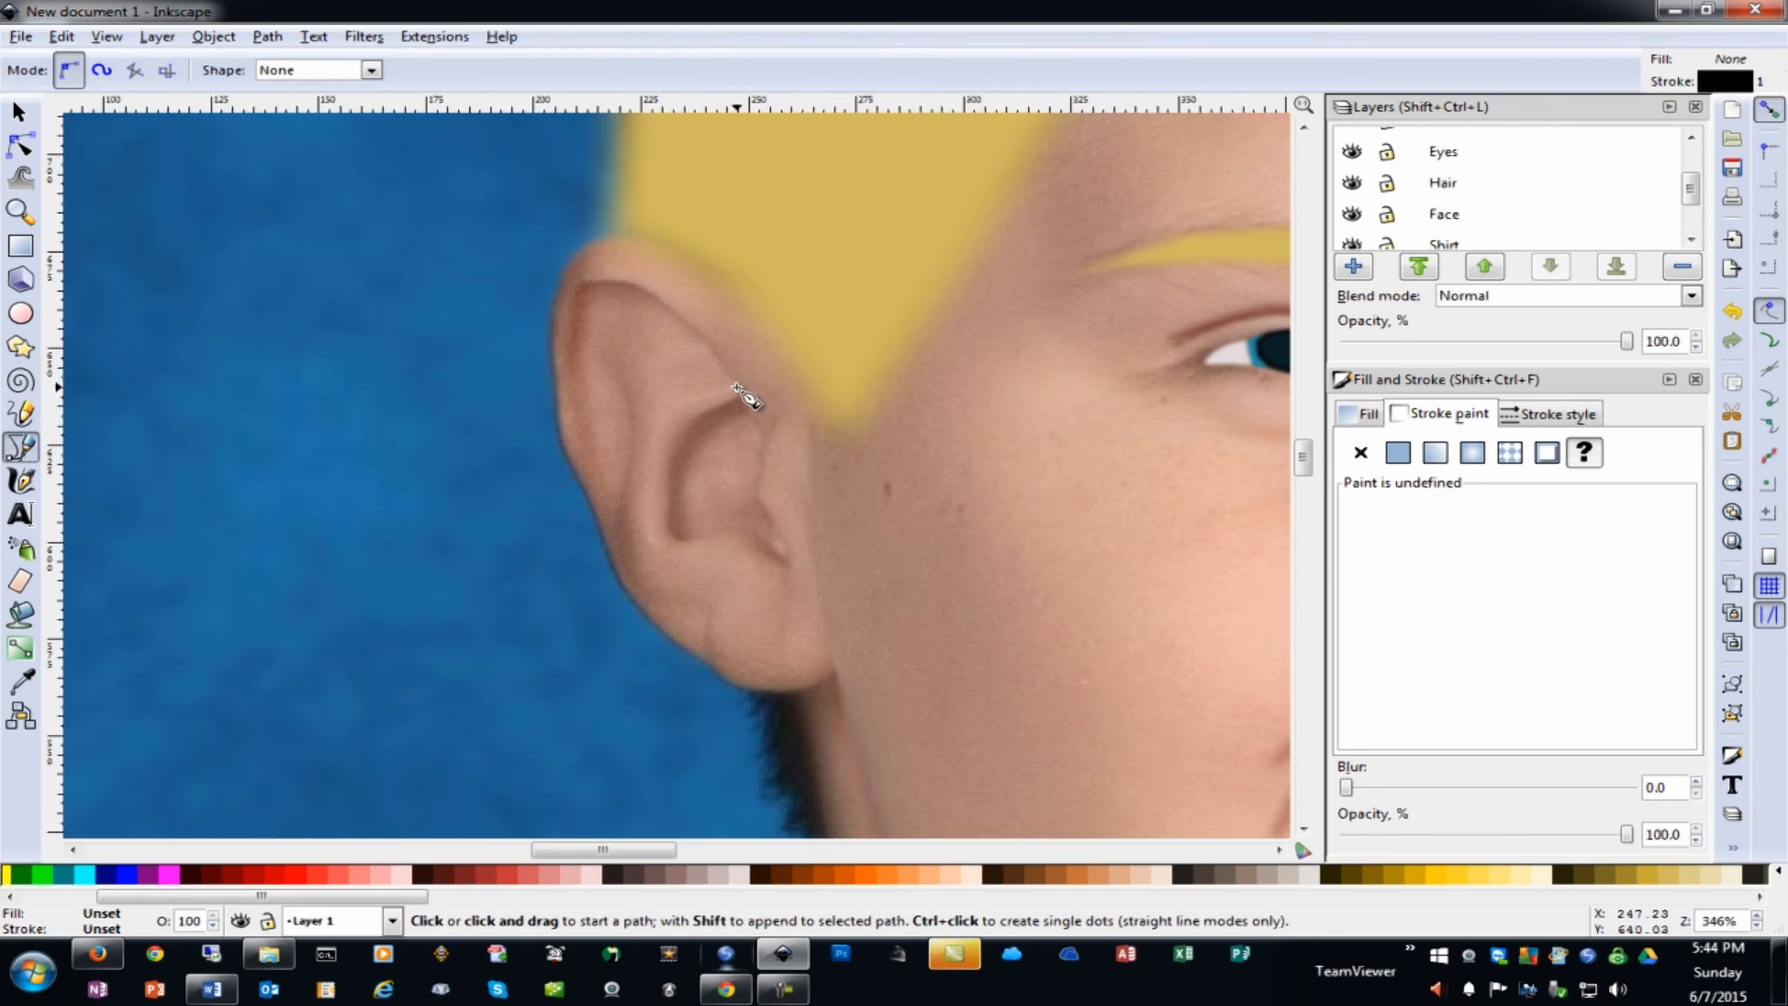
pyautogui.click(733, 382)
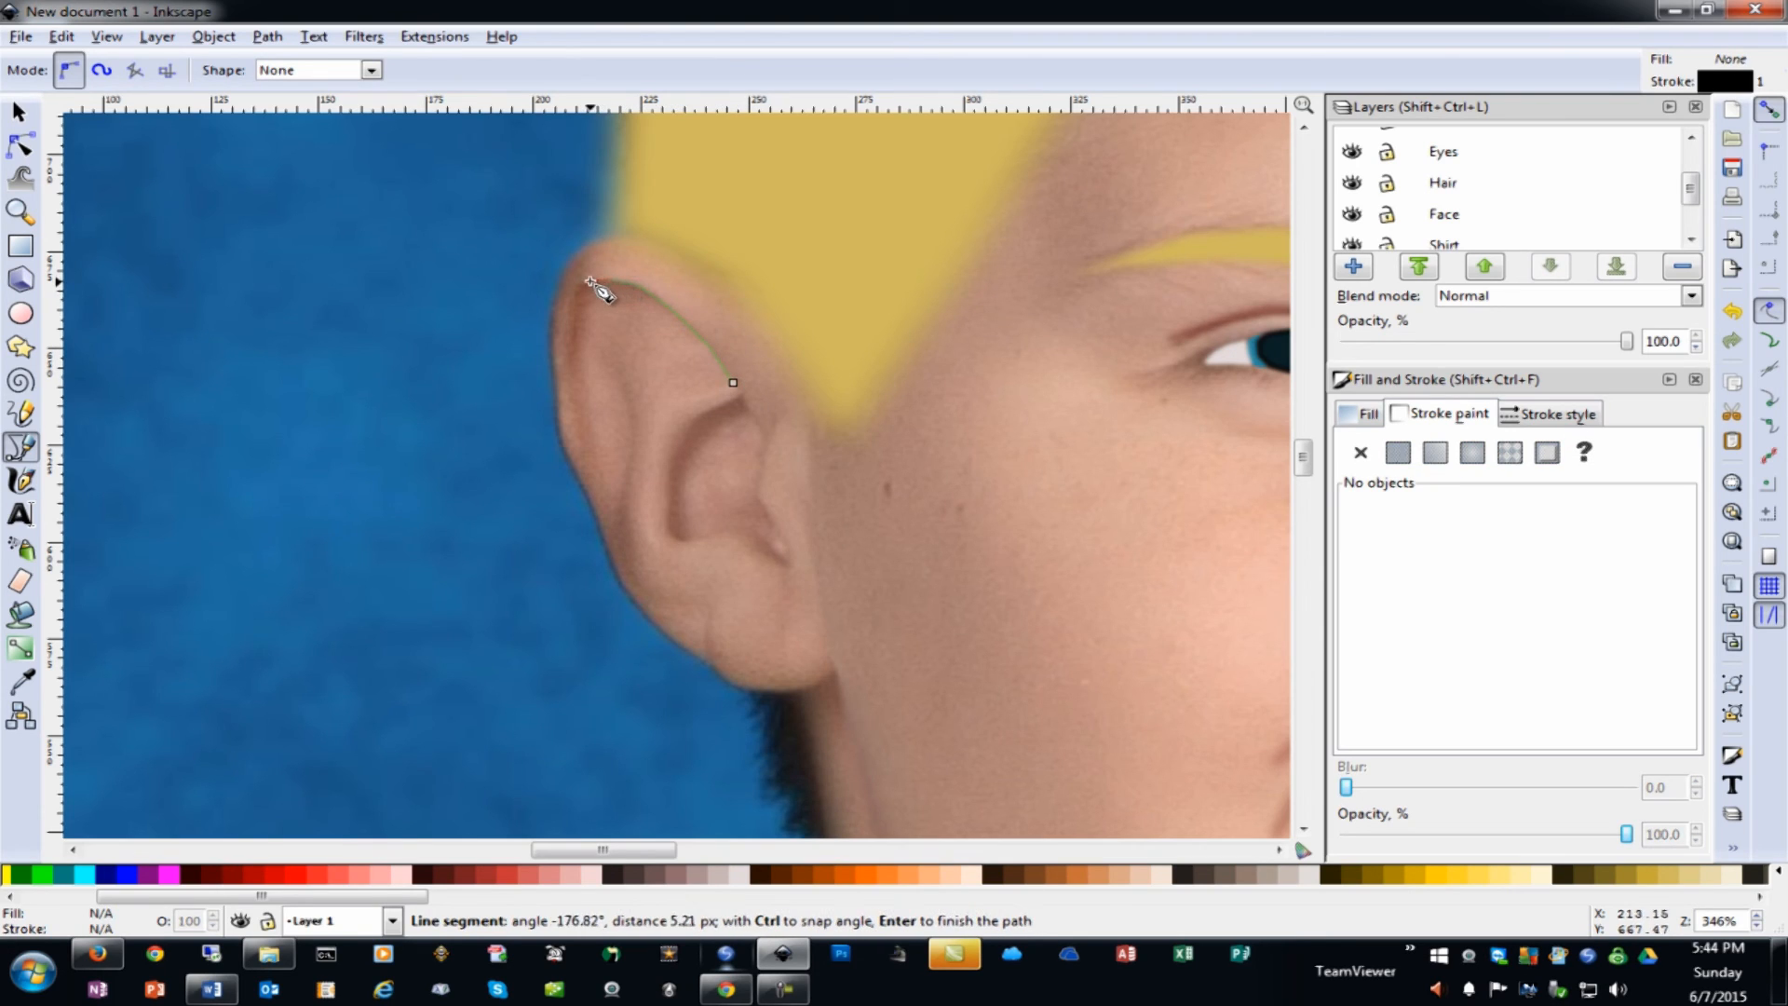
pyautogui.click(572, 383)
pyautogui.click(591, 457)
pyautogui.press('Return')
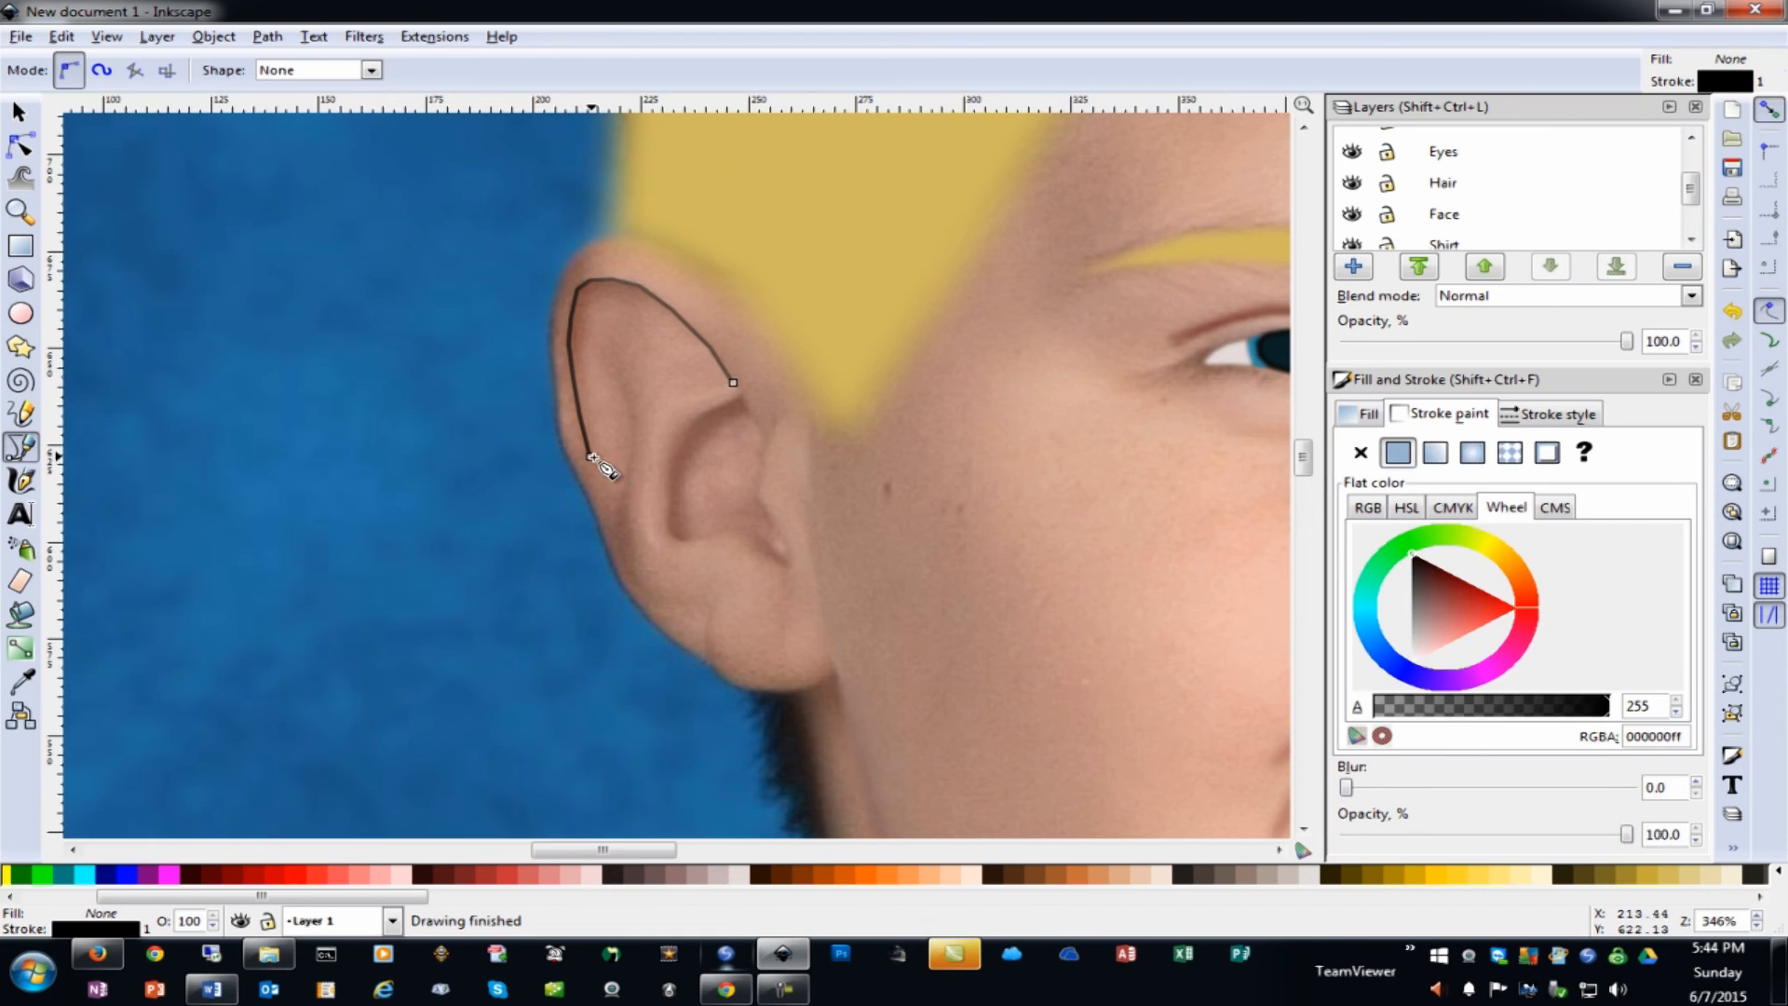
# Draw a closed outline around the inner hollow of the left-hand ear, including its lower notch
pyautogui.click(739, 399)
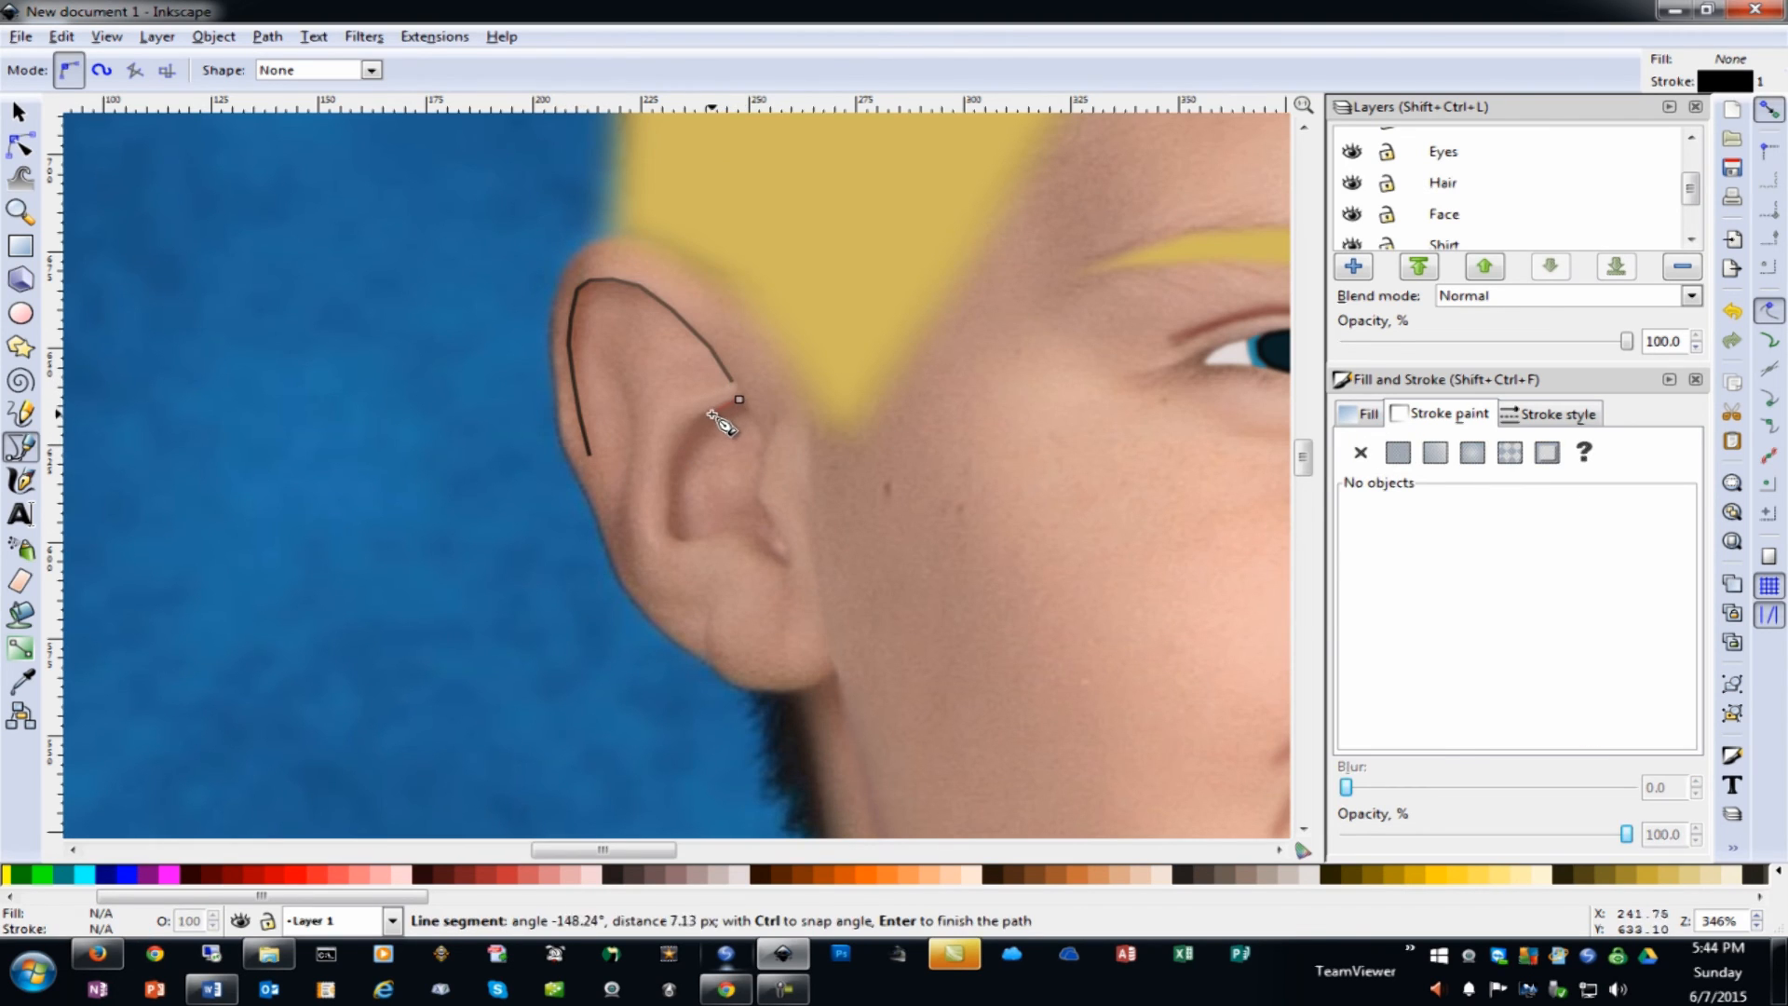
pyautogui.click(673, 498)
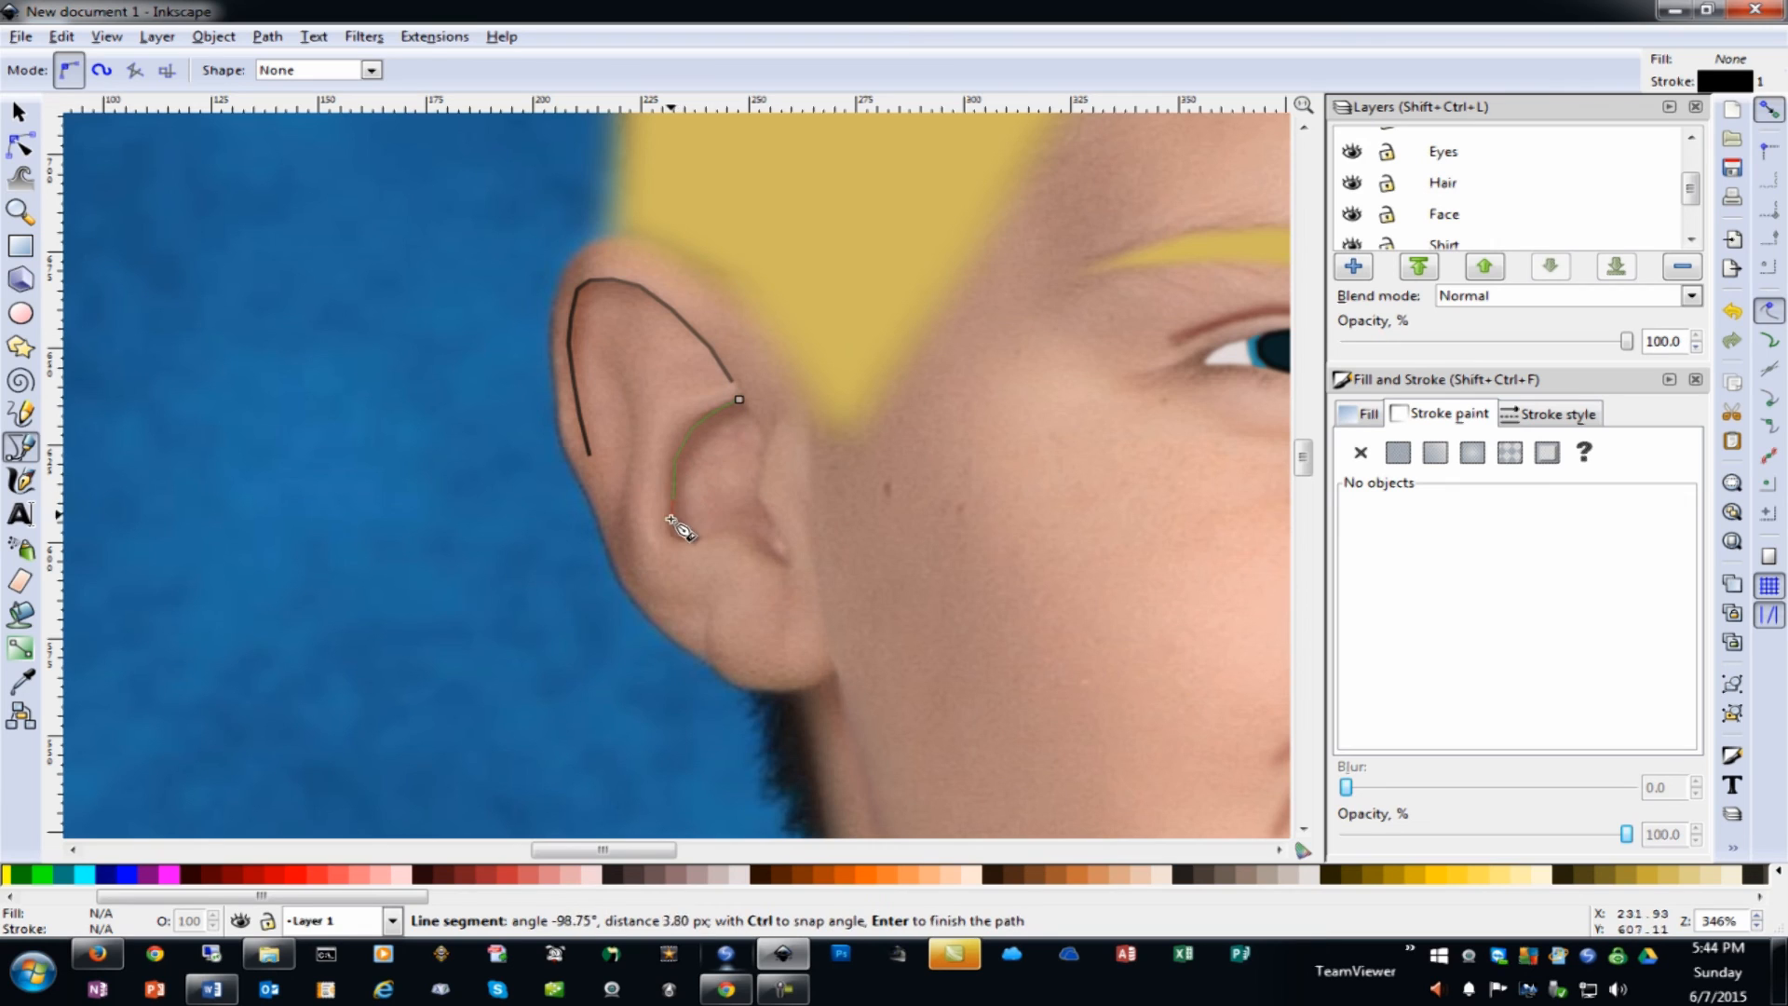
pyautogui.click(672, 538)
pyautogui.click(710, 539)
pyautogui.moveTo(778, 552); pyautogui.dragTo(801, 578)
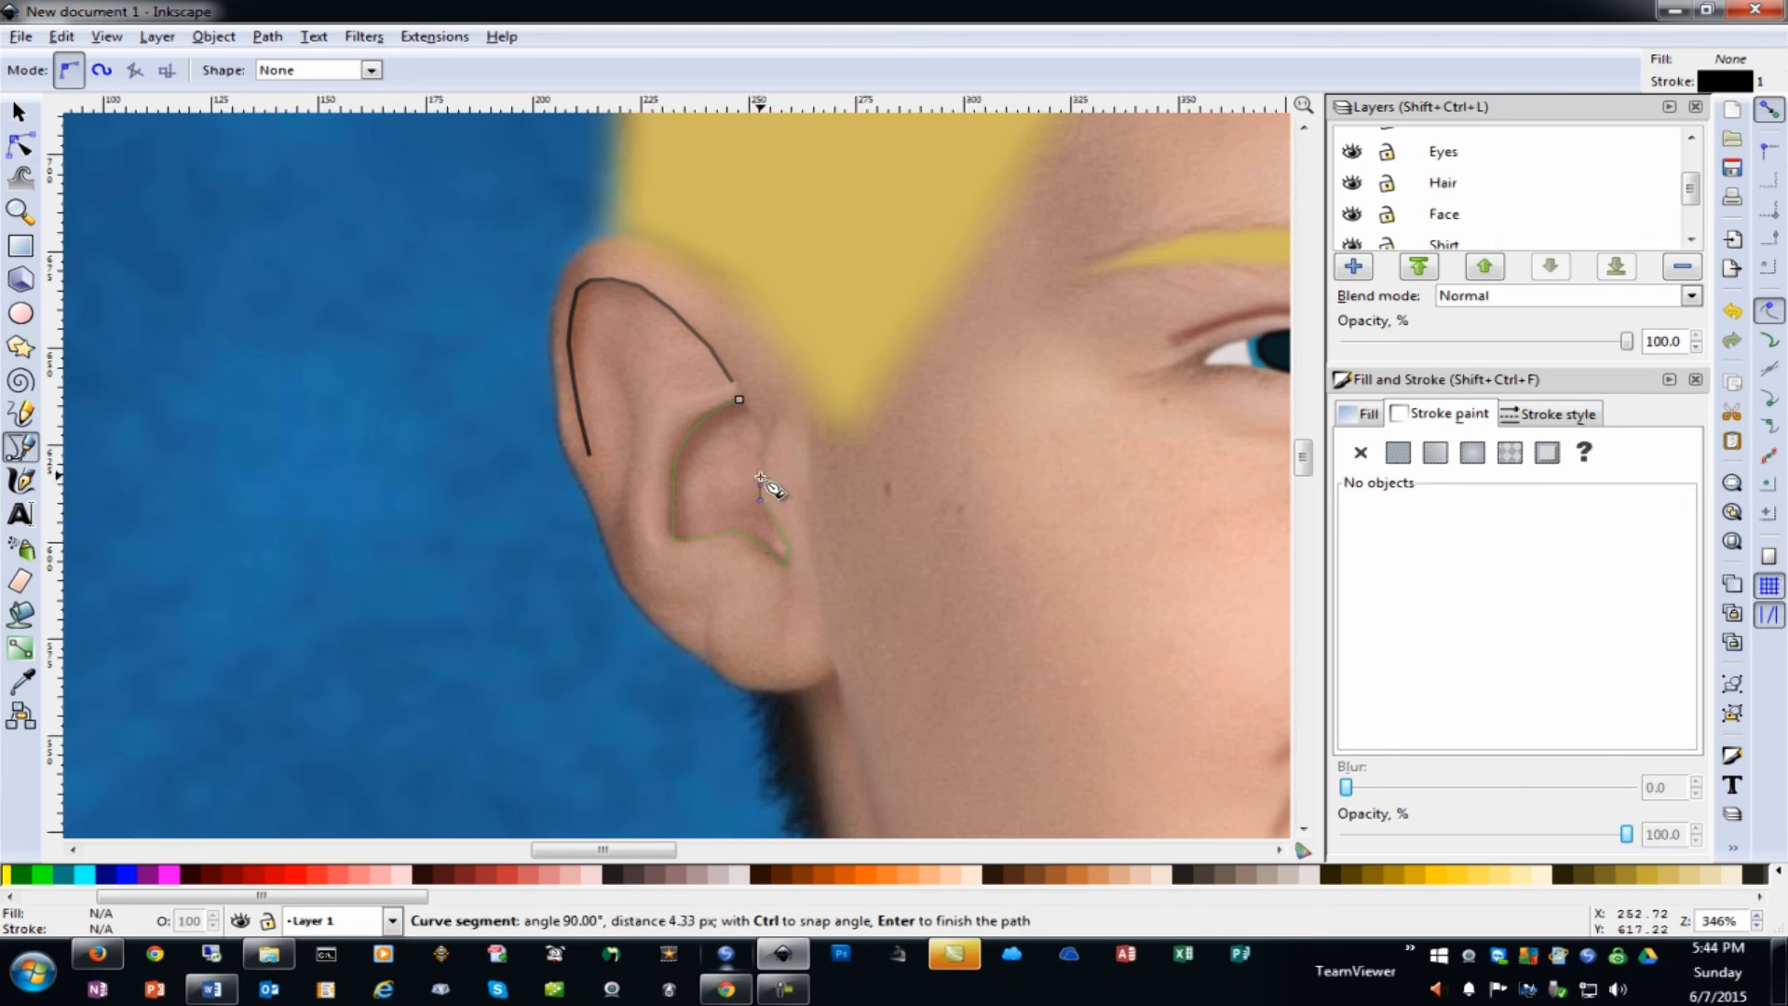
pyautogui.click(777, 445)
pyautogui.click(741, 400)
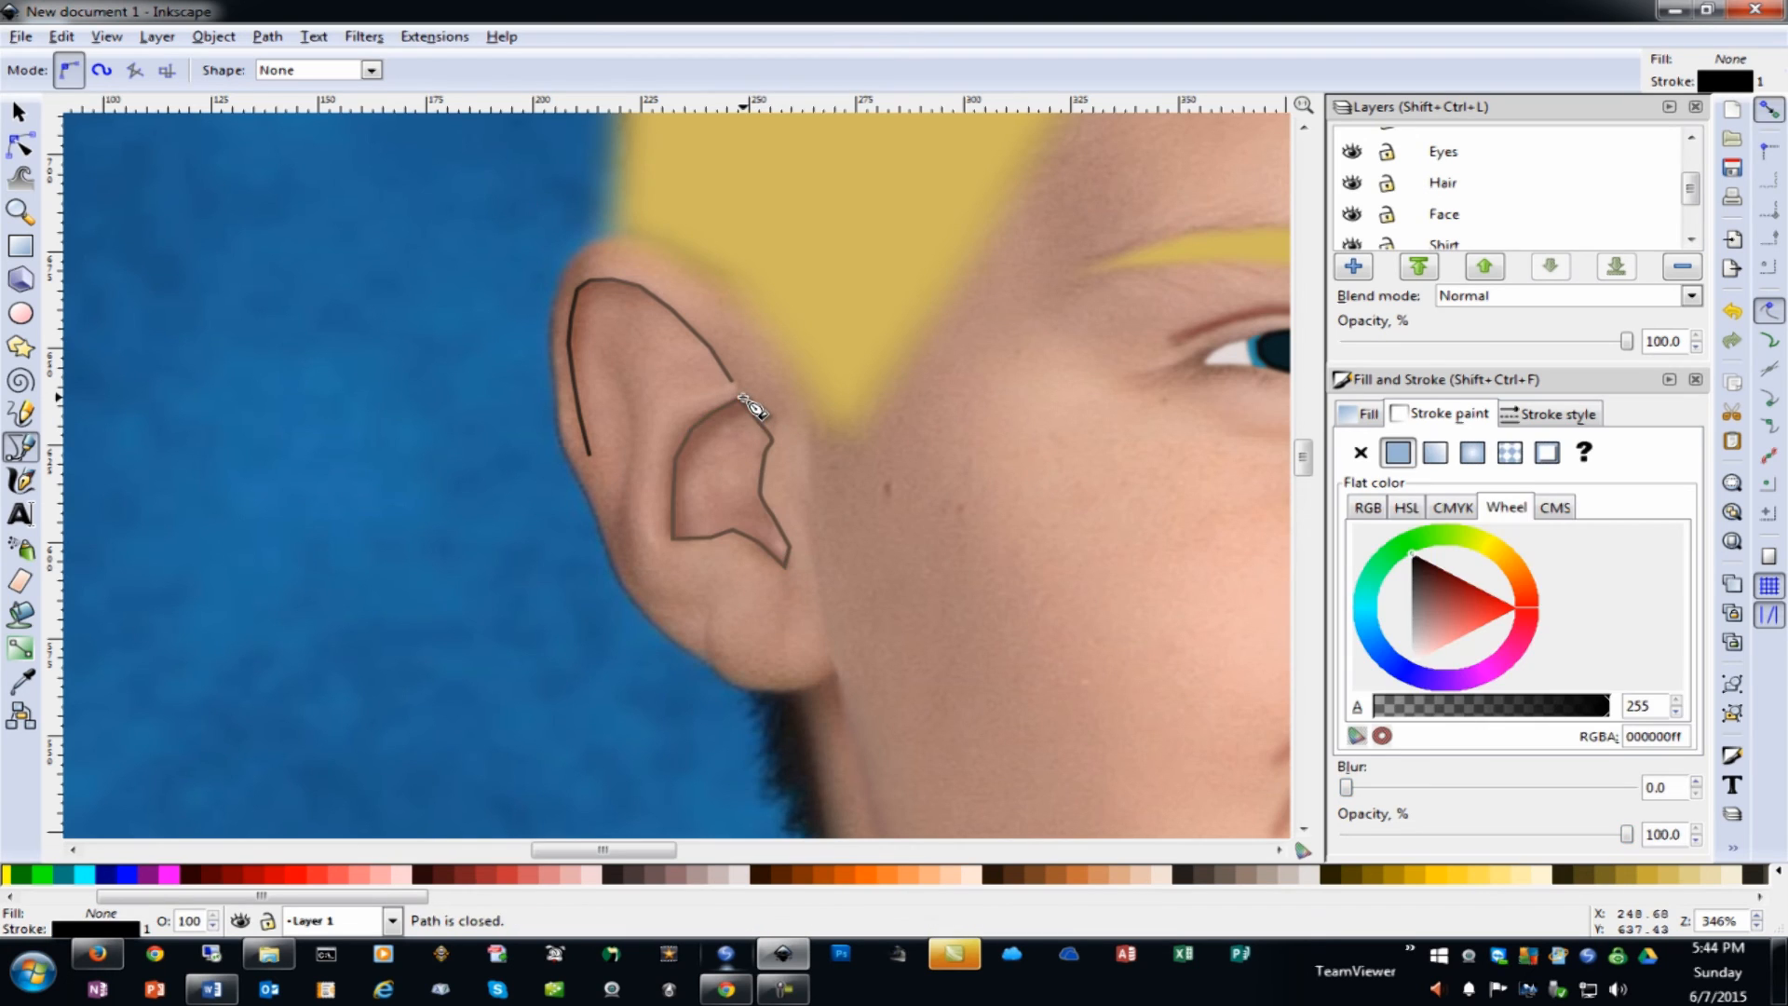
# Draw an open line down the ear's middle fold, between the outer rim line and the inner hollow outline
pyautogui.click(620, 379)
pyautogui.click(635, 430)
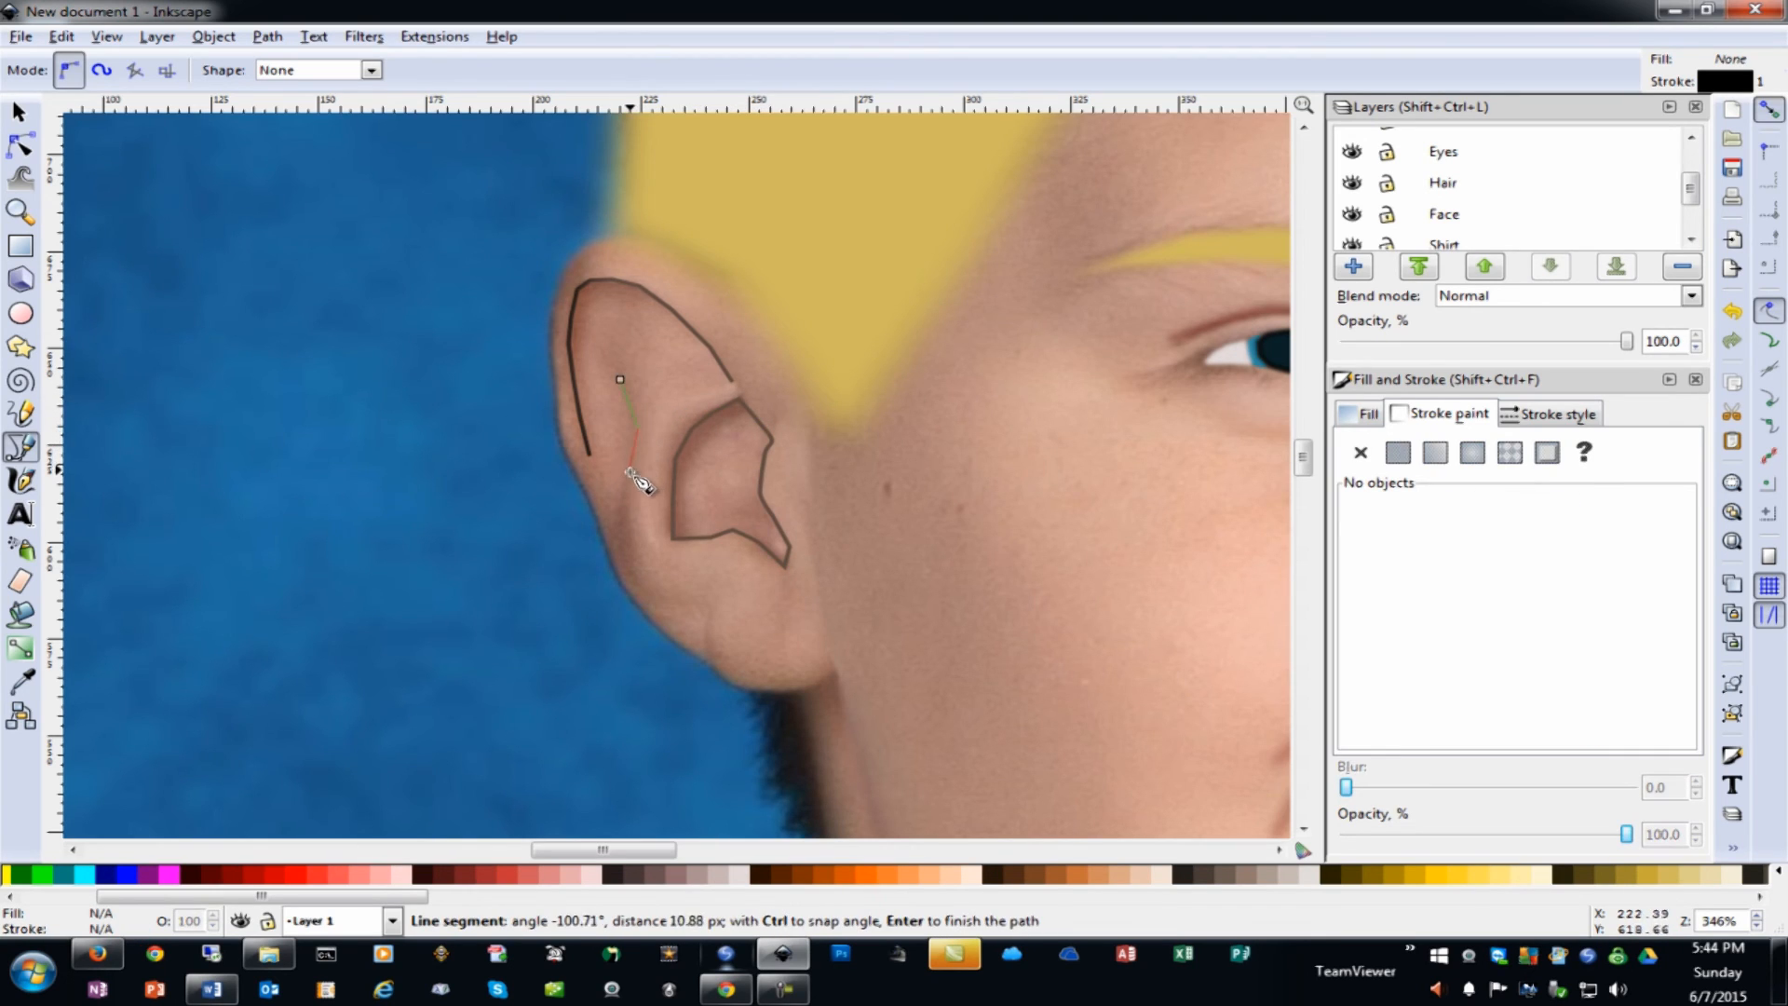
pyautogui.click(626, 476)
pyautogui.click(624, 531)
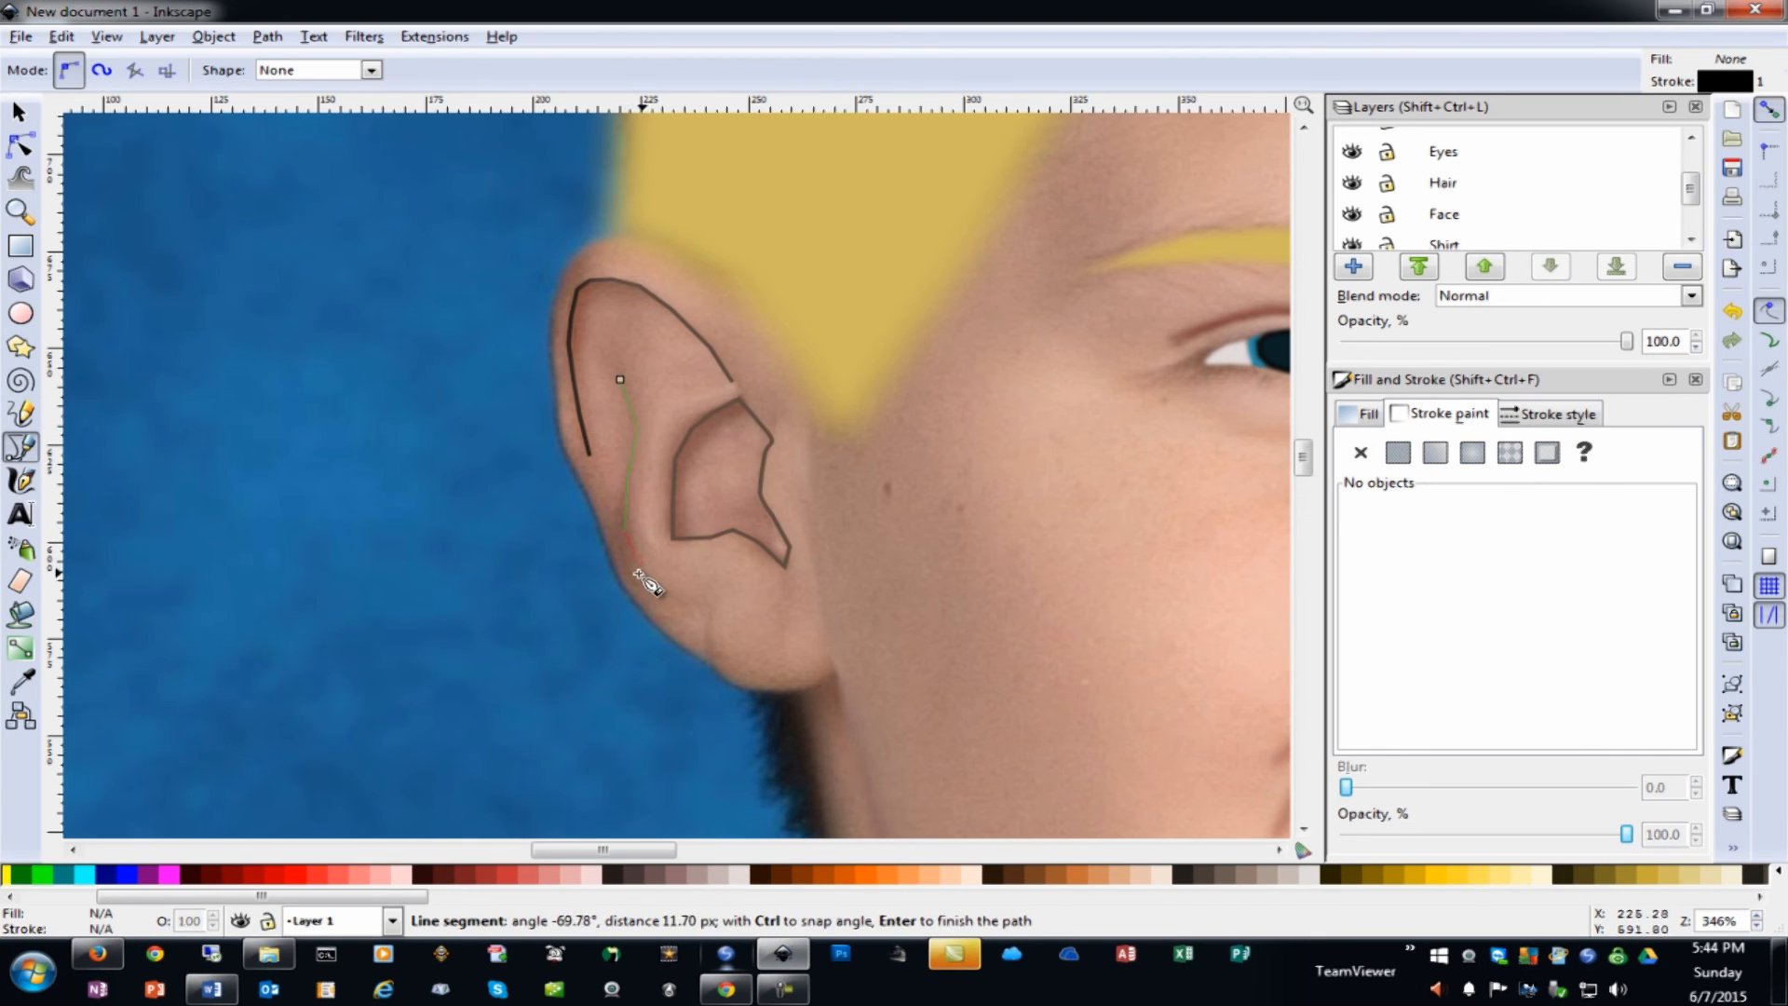
pyautogui.doubleClick(638, 572)
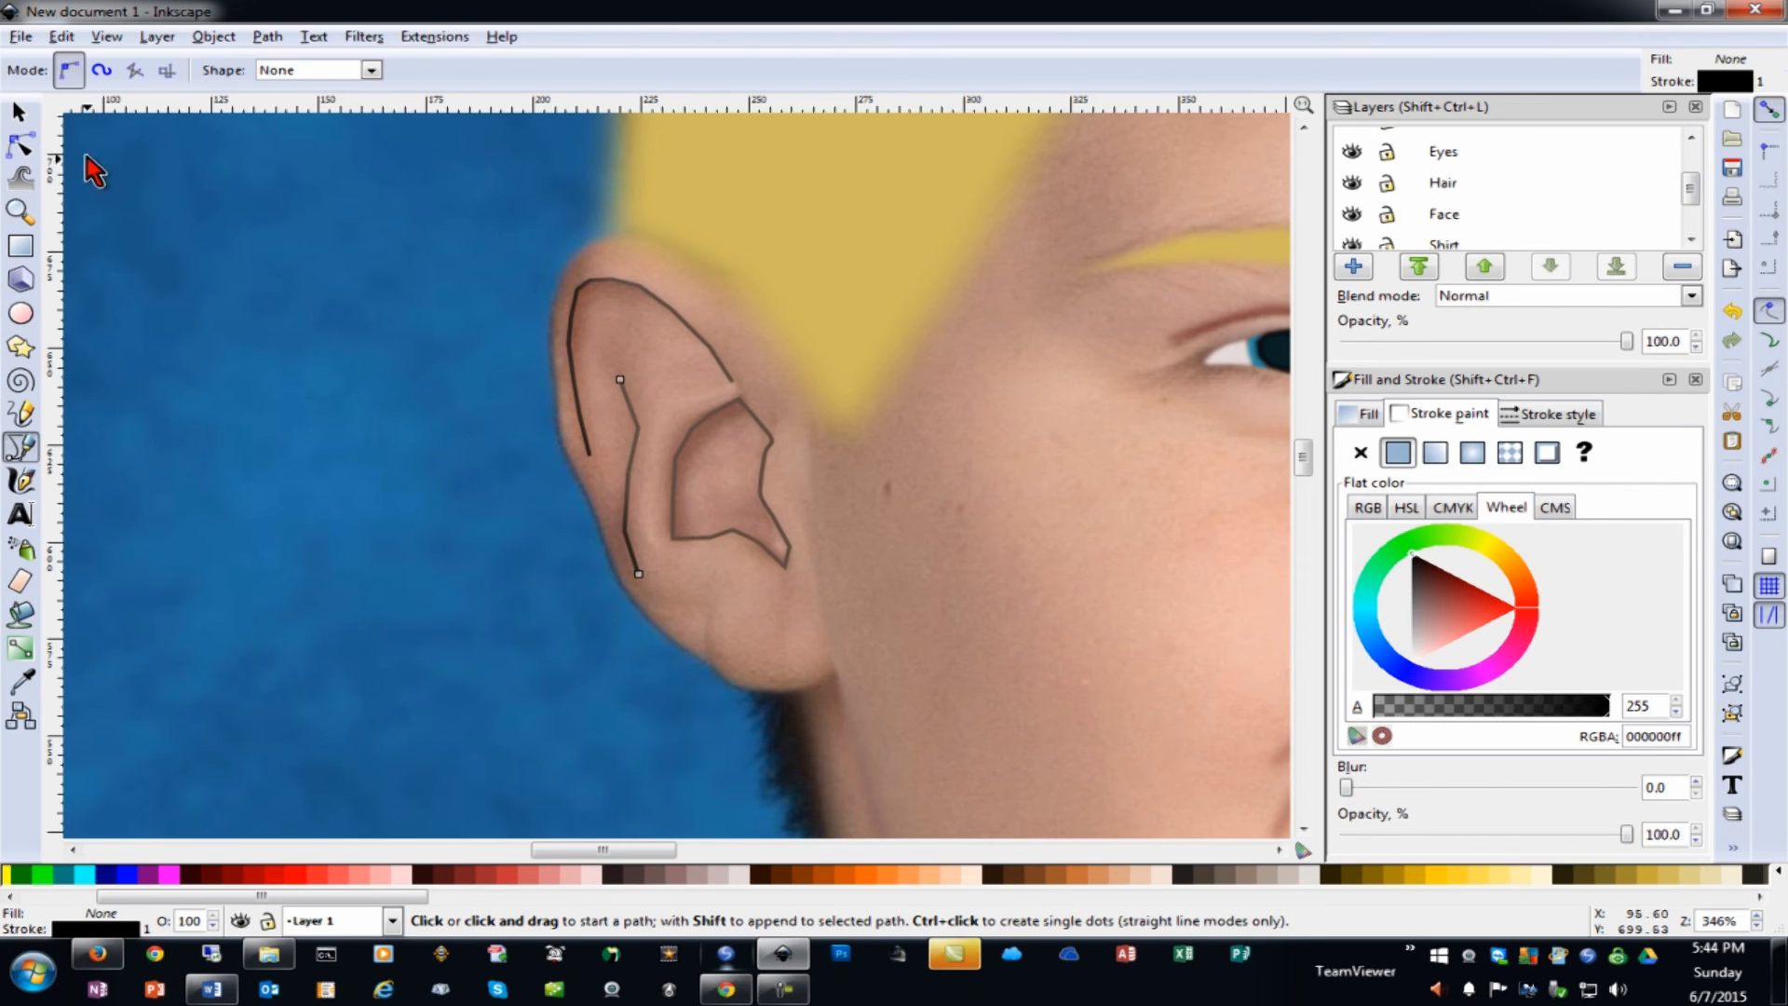
# Try to select the three ear lines one by one on the canvas
pyautogui.click(19, 111)
pyautogui.keyDown('shift'); pyautogui.click(752, 438); pyautogui.keyUp('shift')
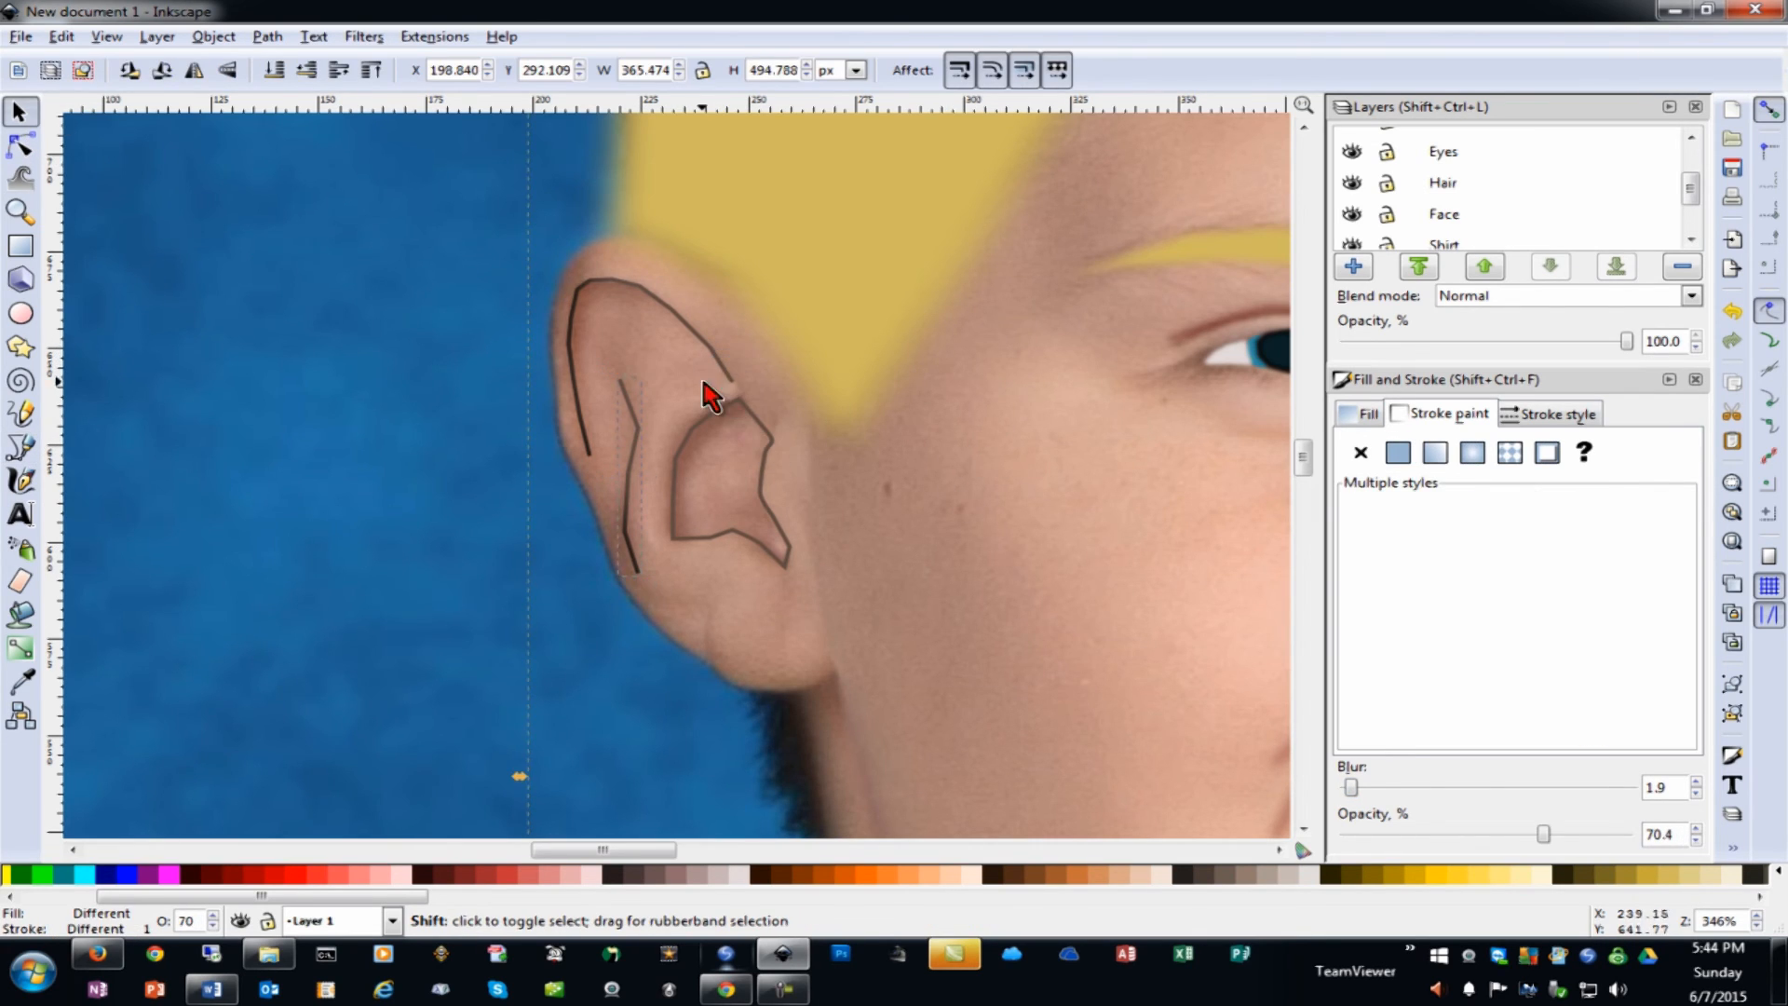
pyautogui.click(523, 374)
pyautogui.click(680, 326)
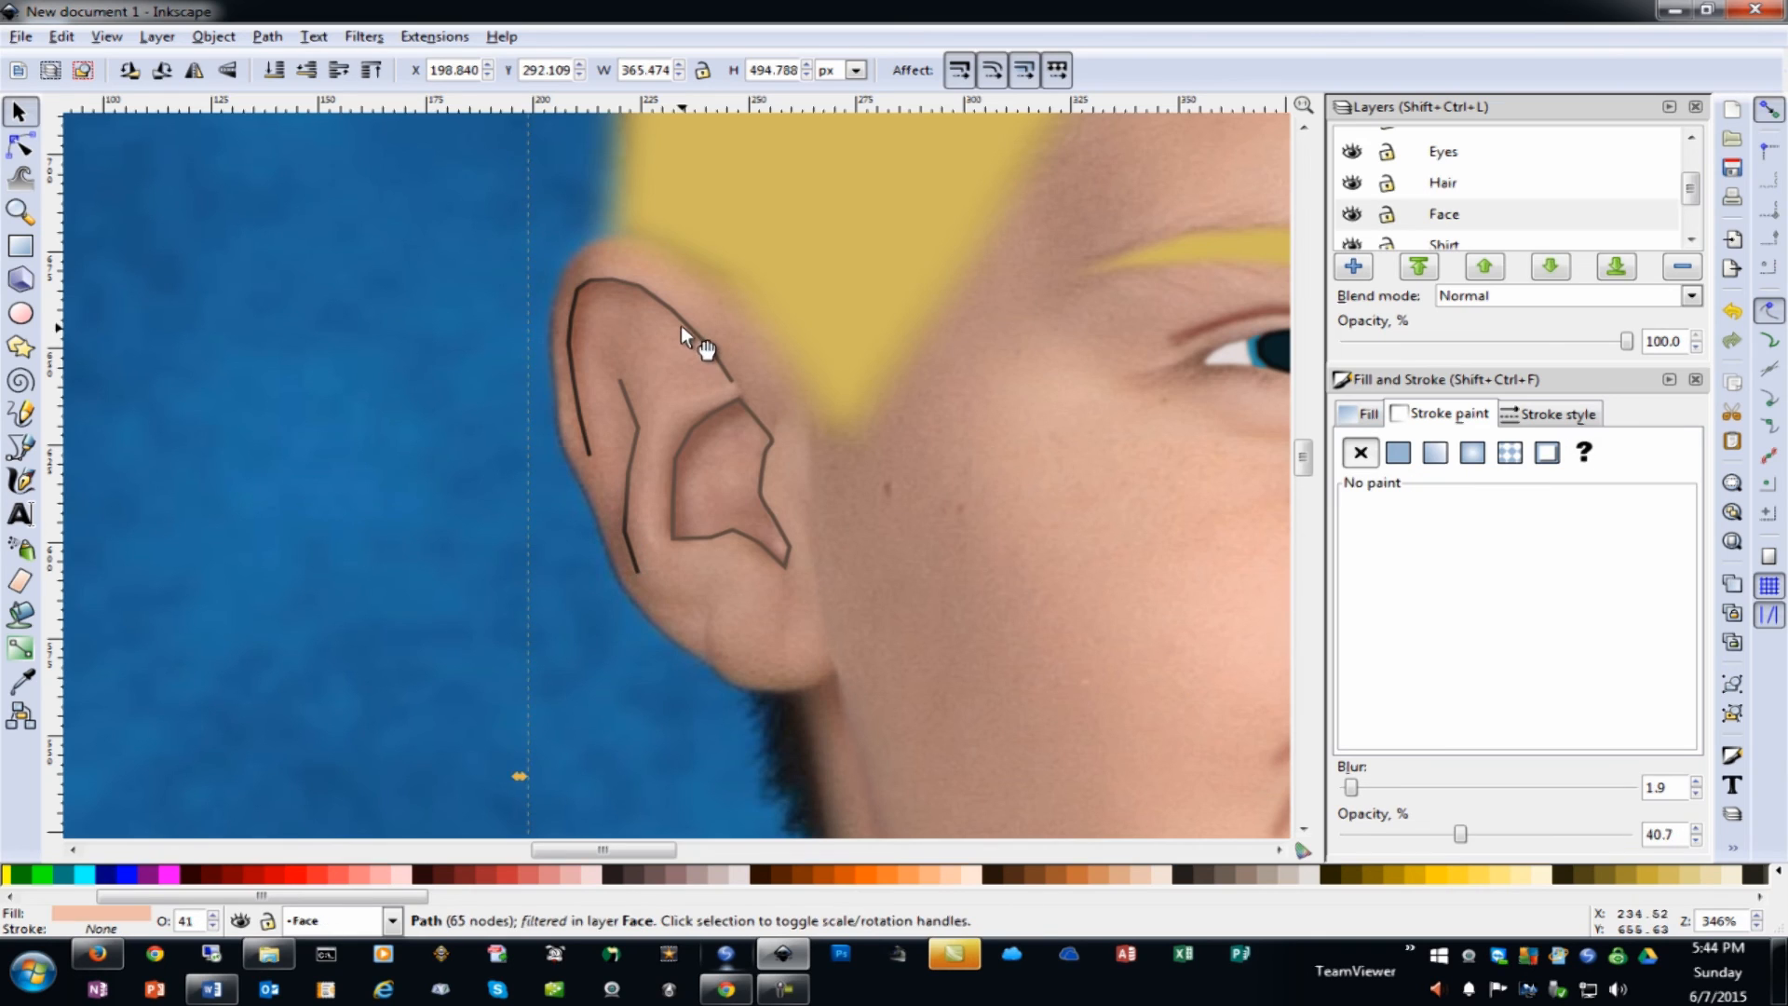
pyautogui.click(402, 348)
pyautogui.click(605, 287)
pyautogui.click(605, 416)
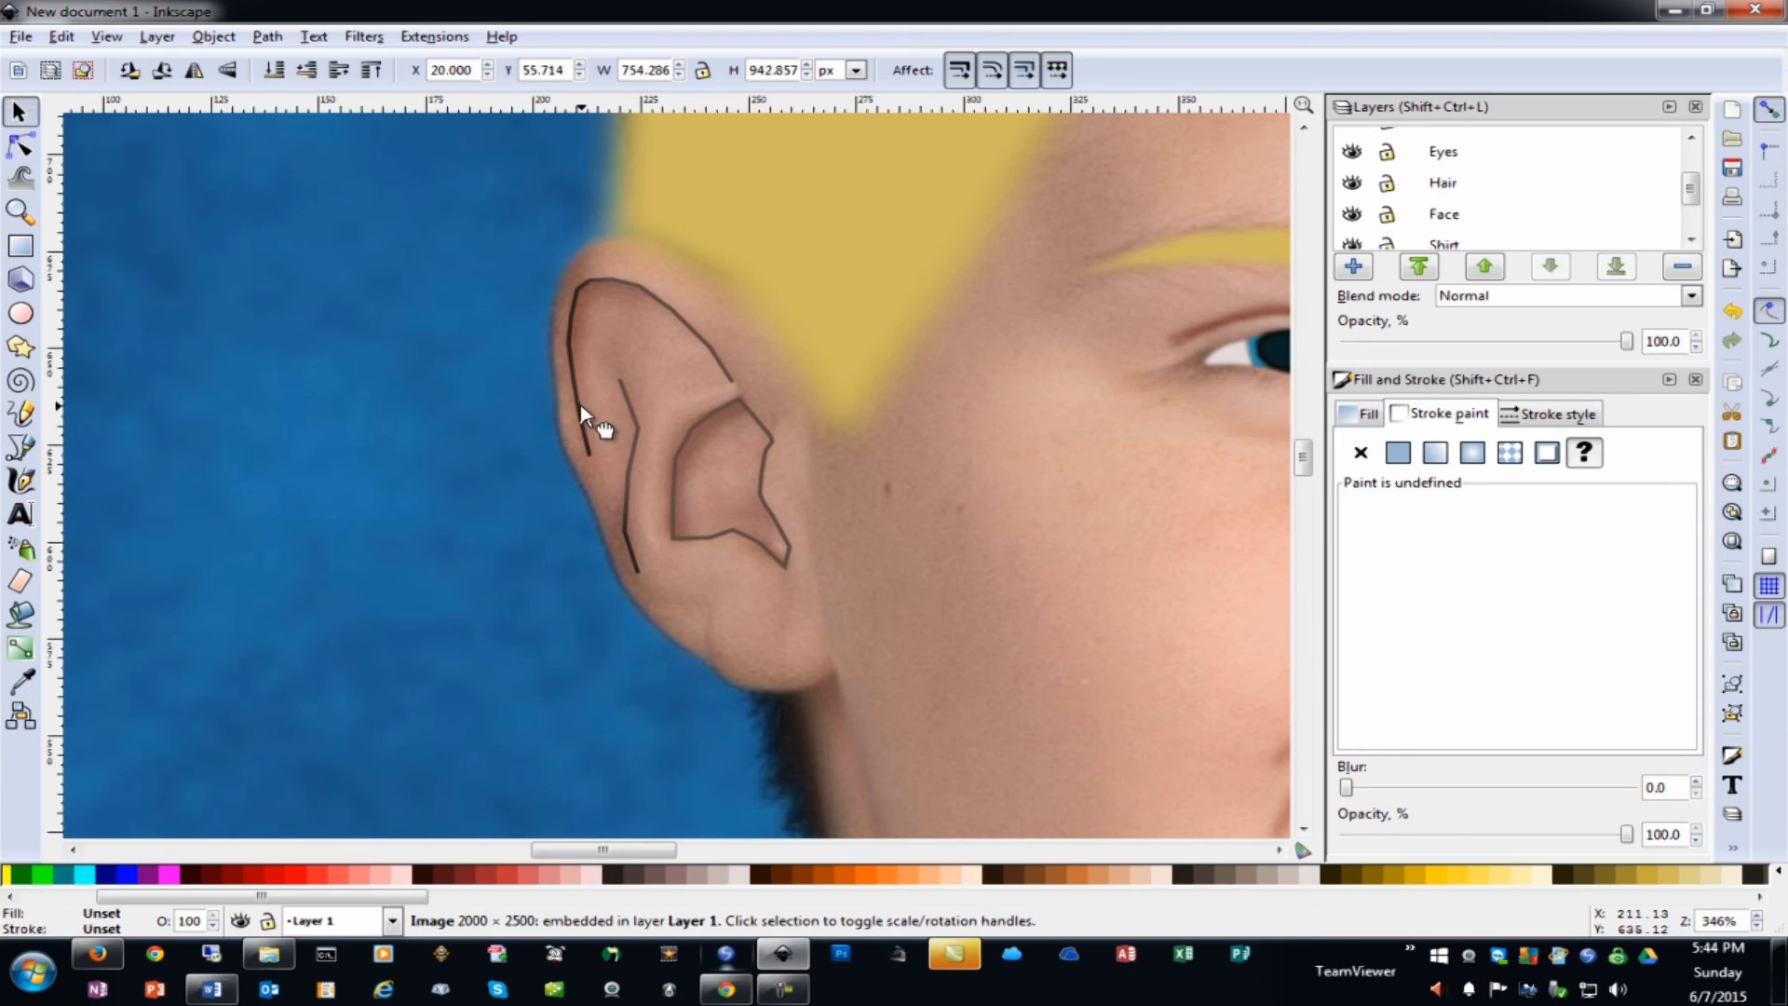
pyautogui.keyDown('alt'); pyautogui.click(580, 406); pyautogui.keyUp('alt')
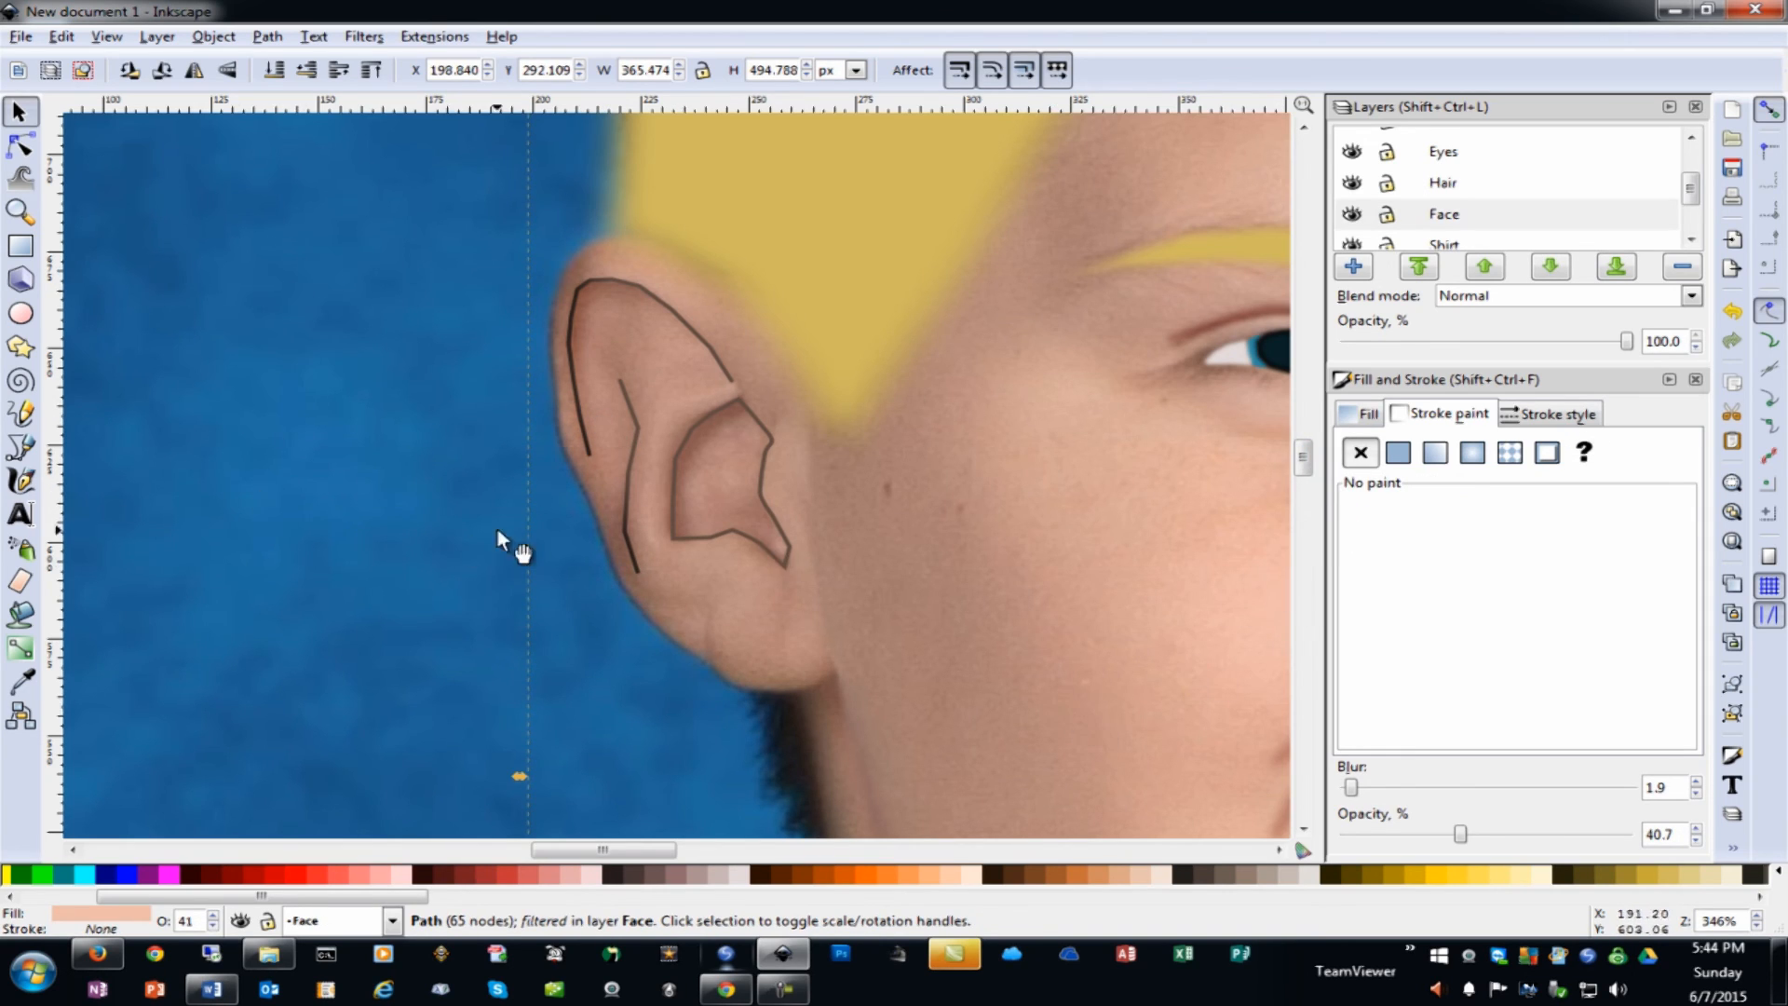
# Select all three ear lines together by enclosing the ear, and set their blur to 4.0
pyautogui.scroll(-2, 572, 443)
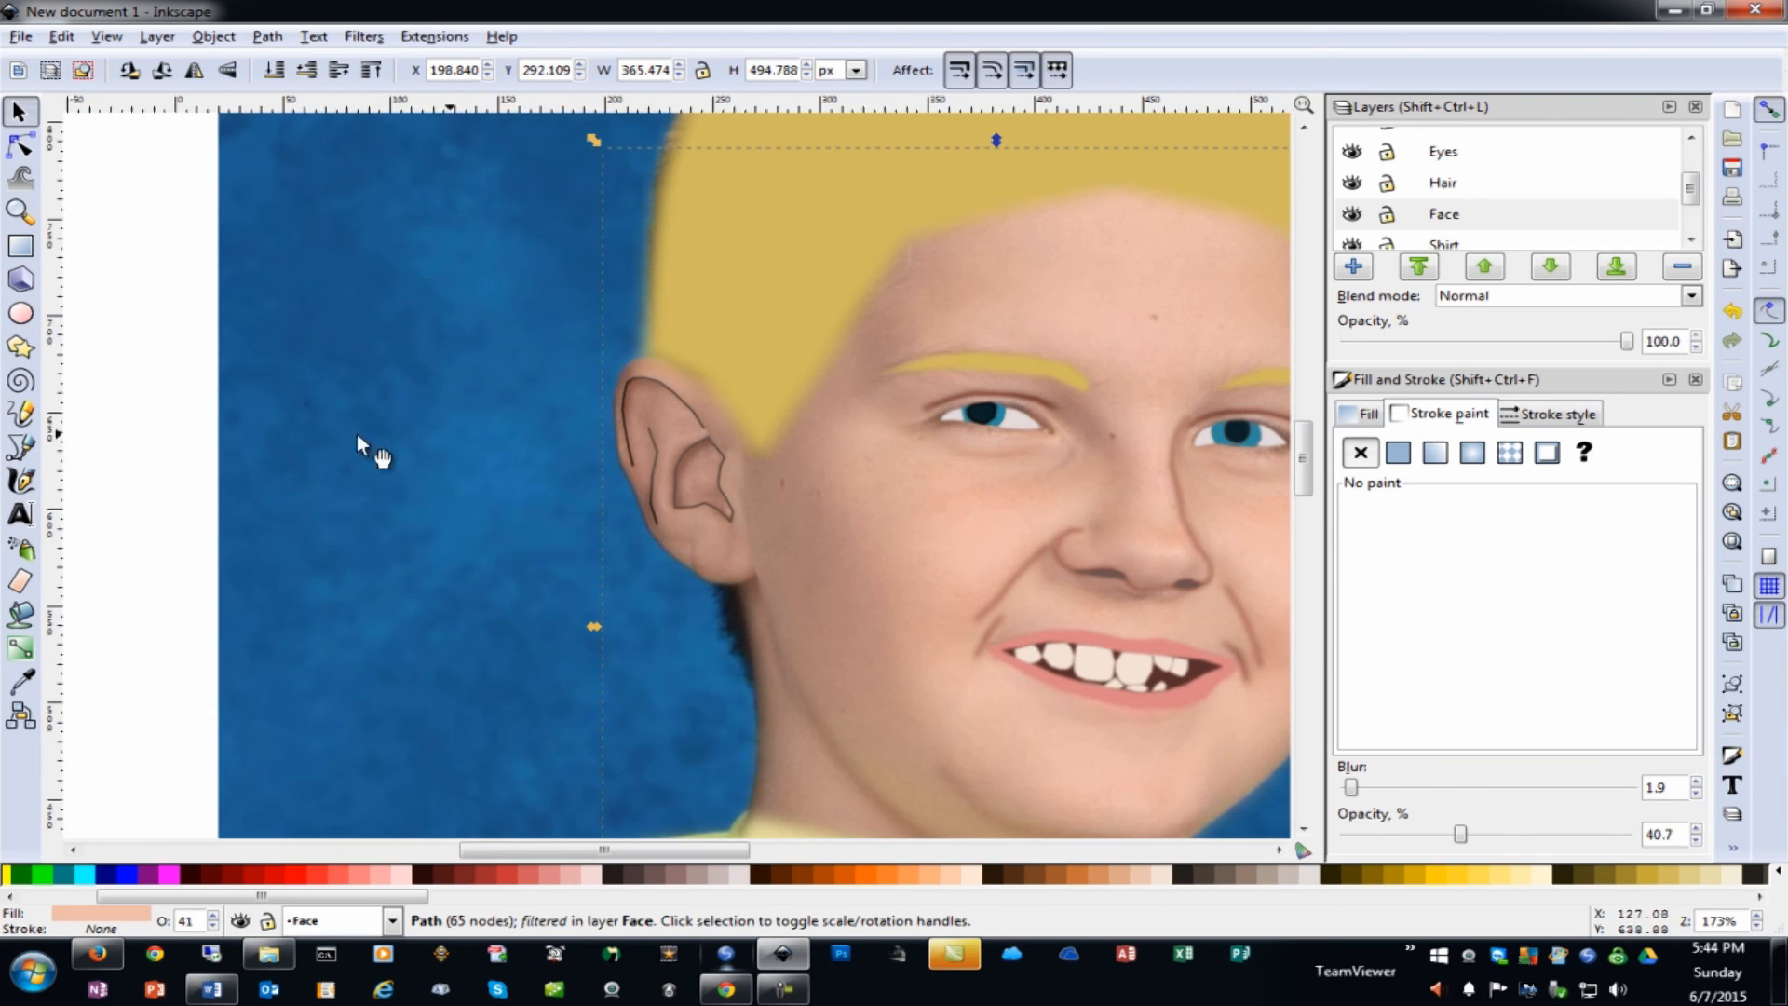
pyautogui.click(133, 340)
pyautogui.moveTo(153, 270); pyautogui.dragTo(808, 613)
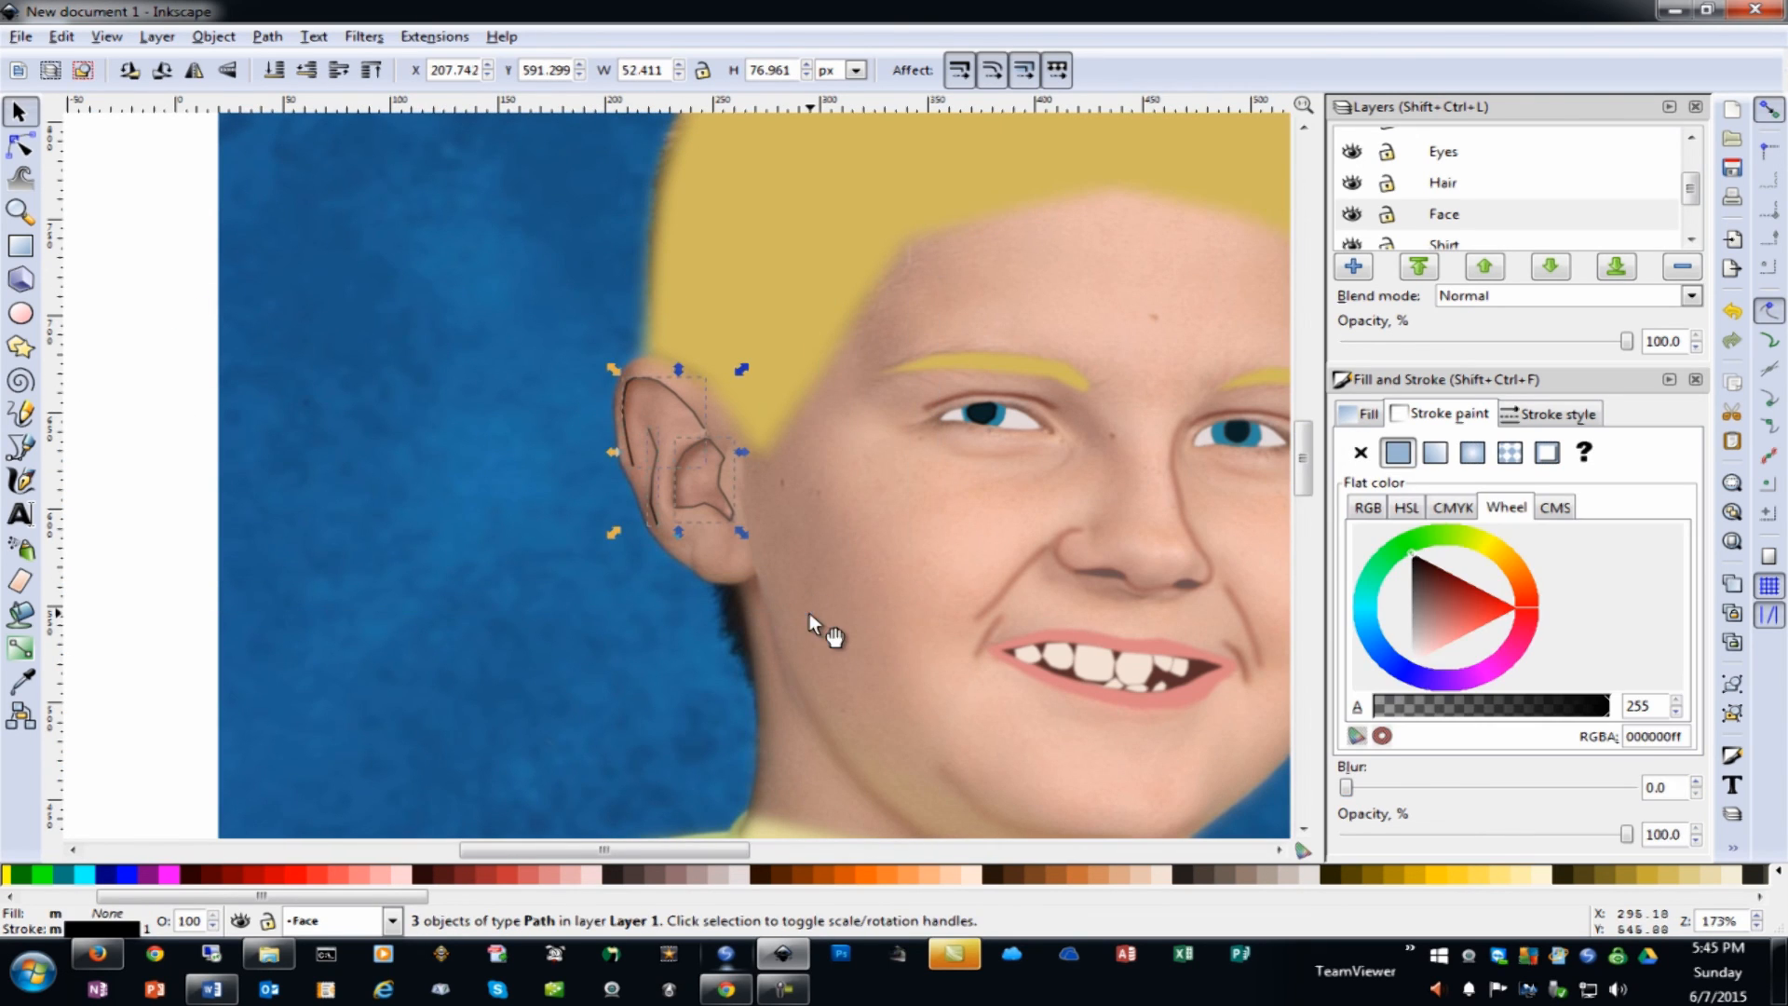
pyautogui.click(1696, 783)
pyautogui.click(1696, 783)
pyautogui.click(1695, 783)
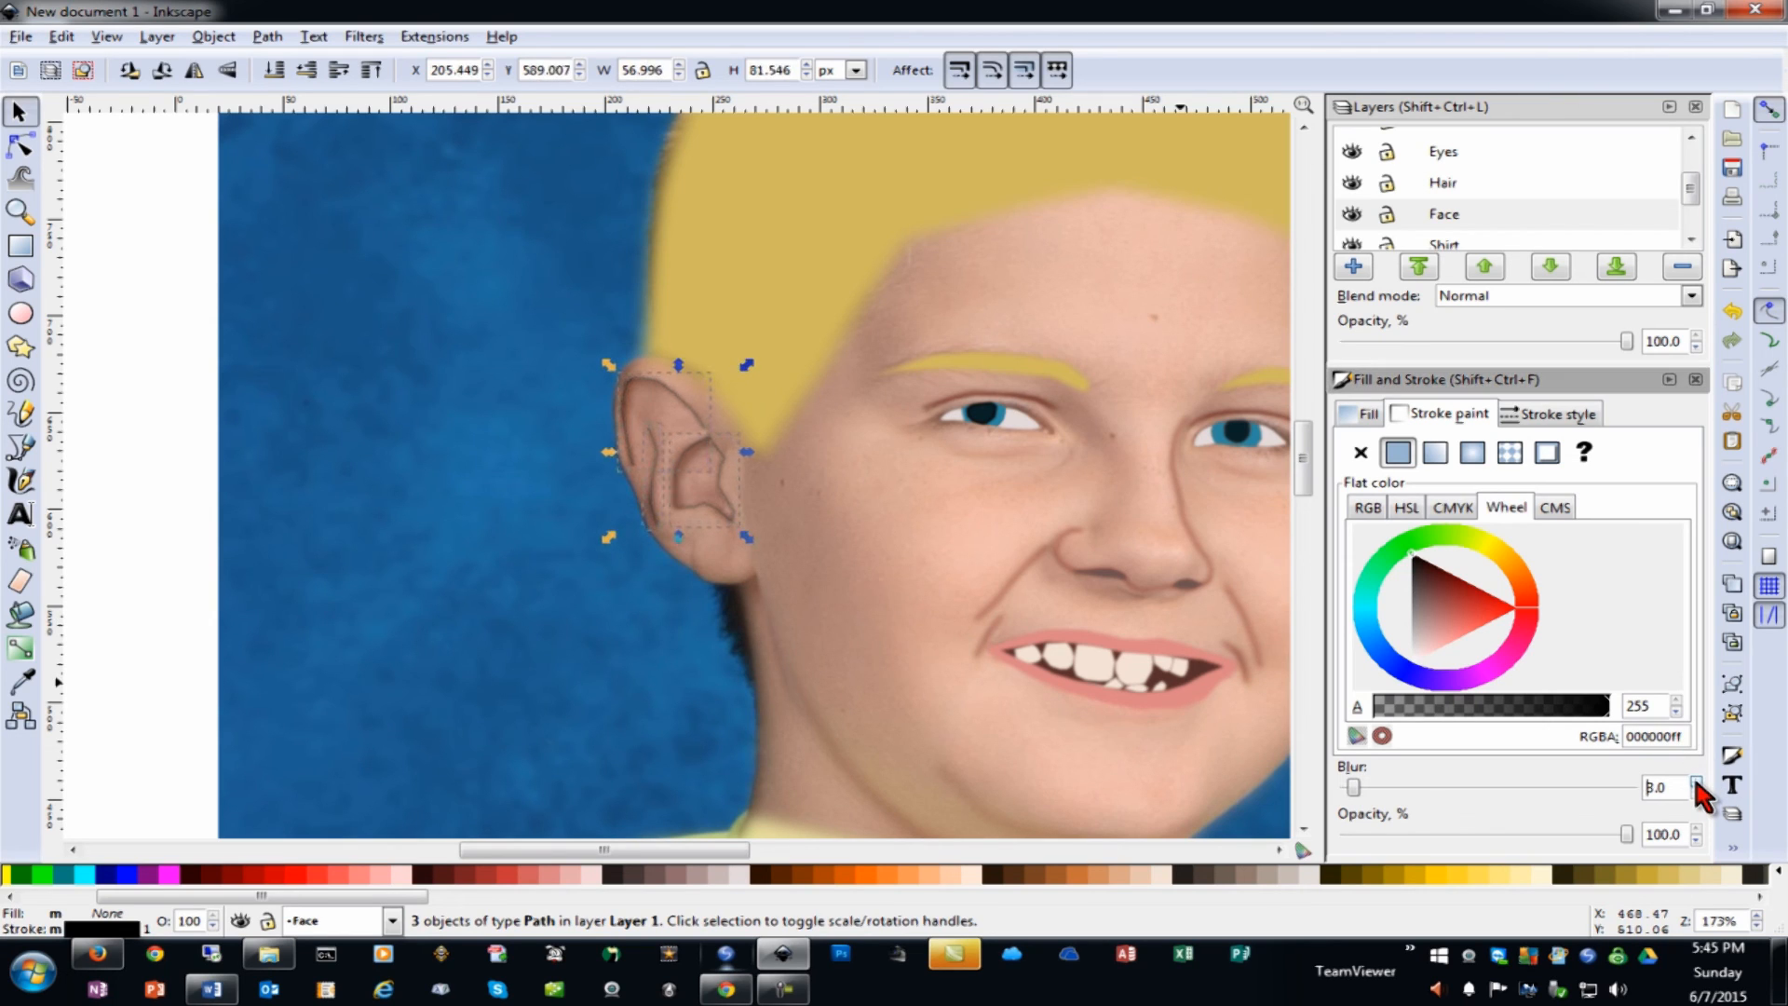
pyautogui.click(1696, 783)
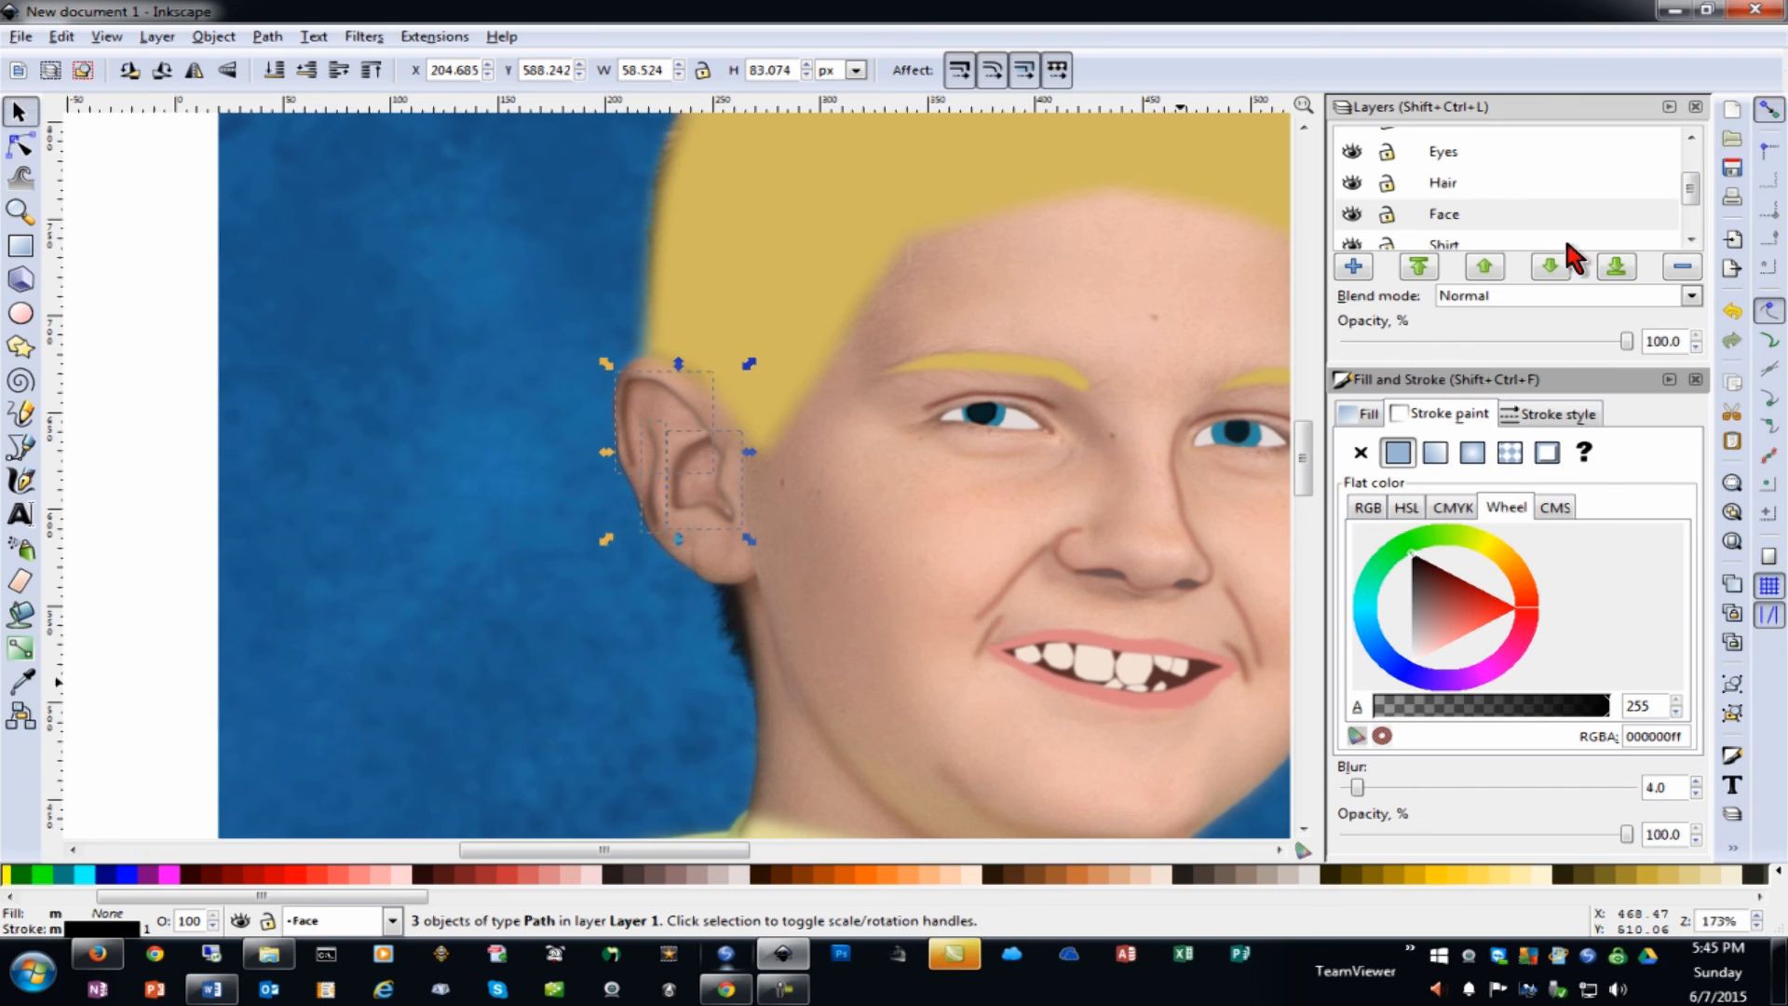
# Select the face shape, raise its opacity to about 100%, and deselect it
pyautogui.click(1691, 238)
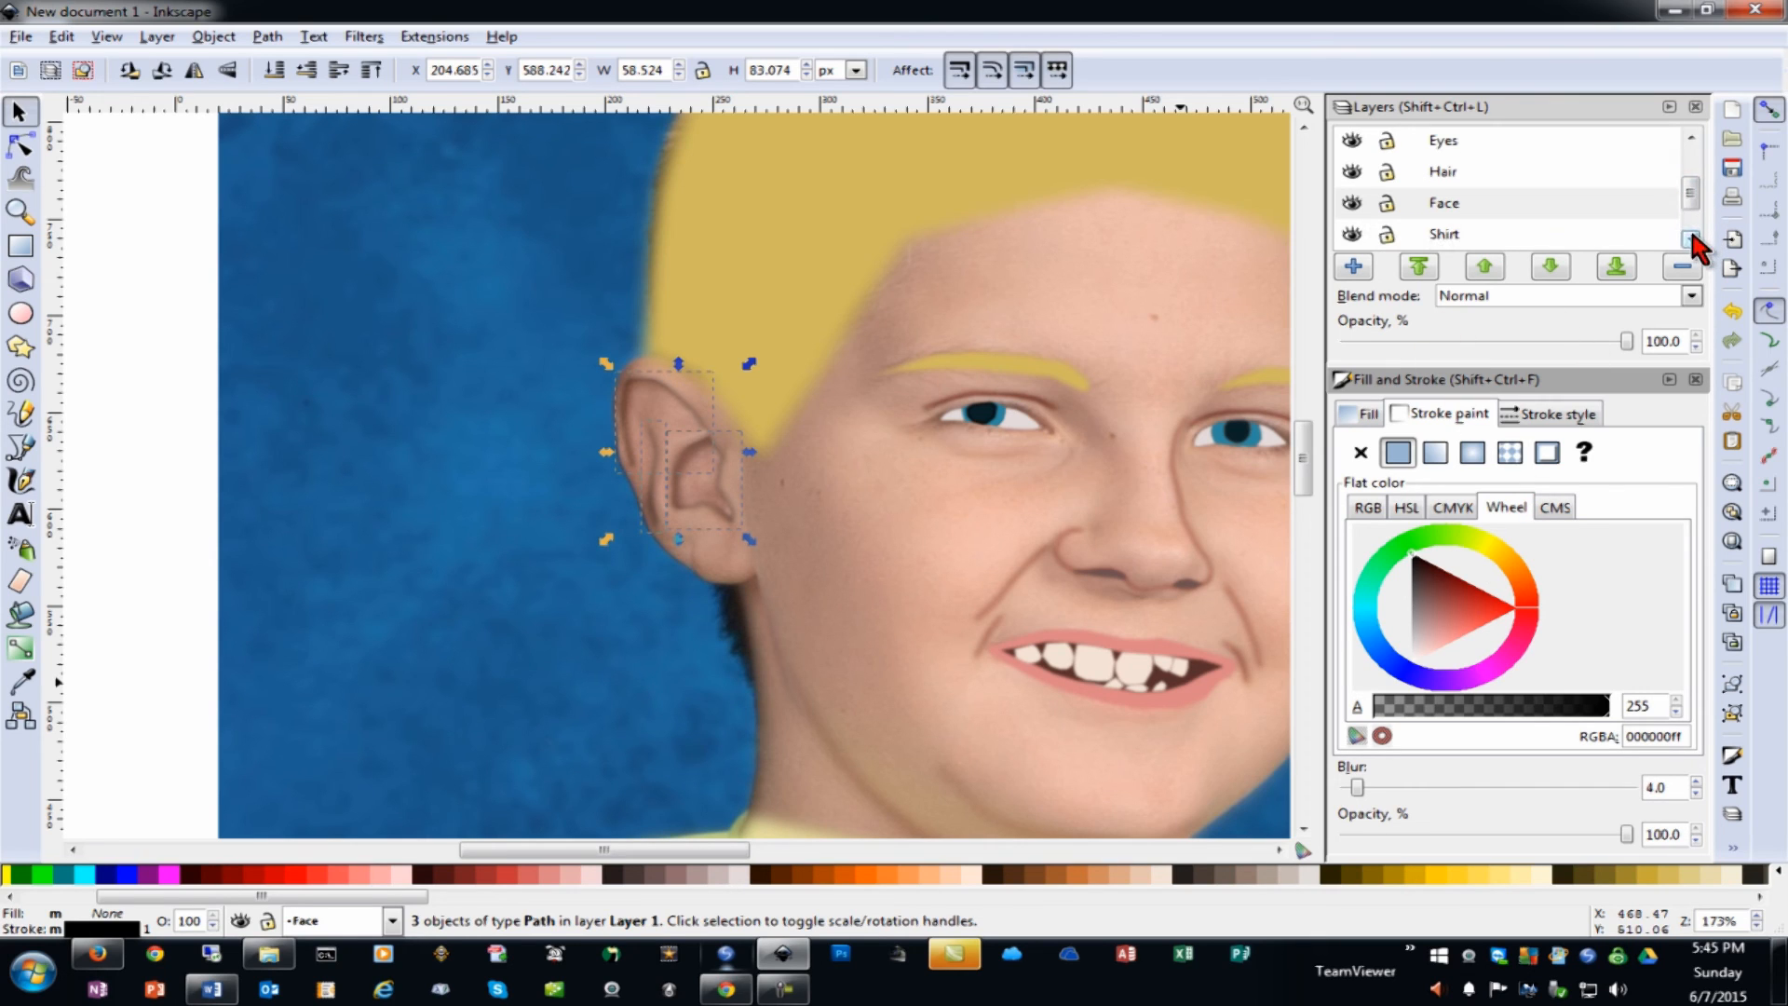
pyautogui.click(1086, 271)
pyautogui.moveTo(1461, 833); pyautogui.dragTo(1658, 838)
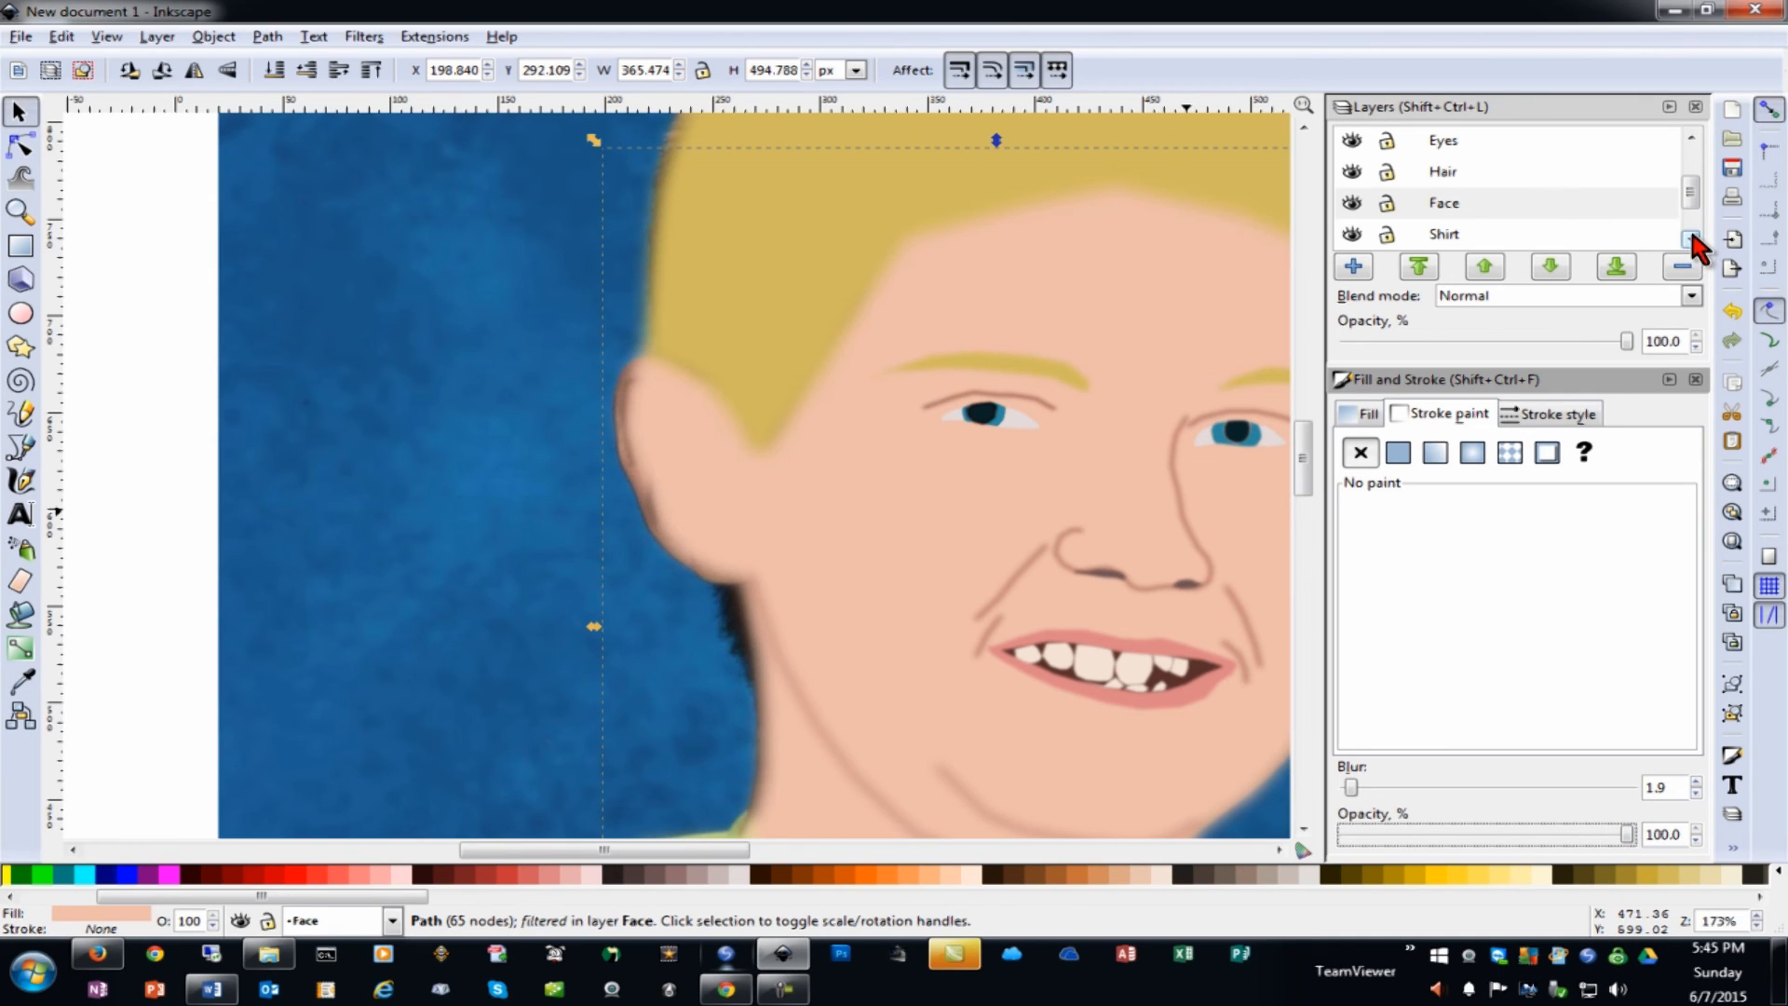
pyautogui.moveTo(1688, 186); pyautogui.dragTo(1686, 158)
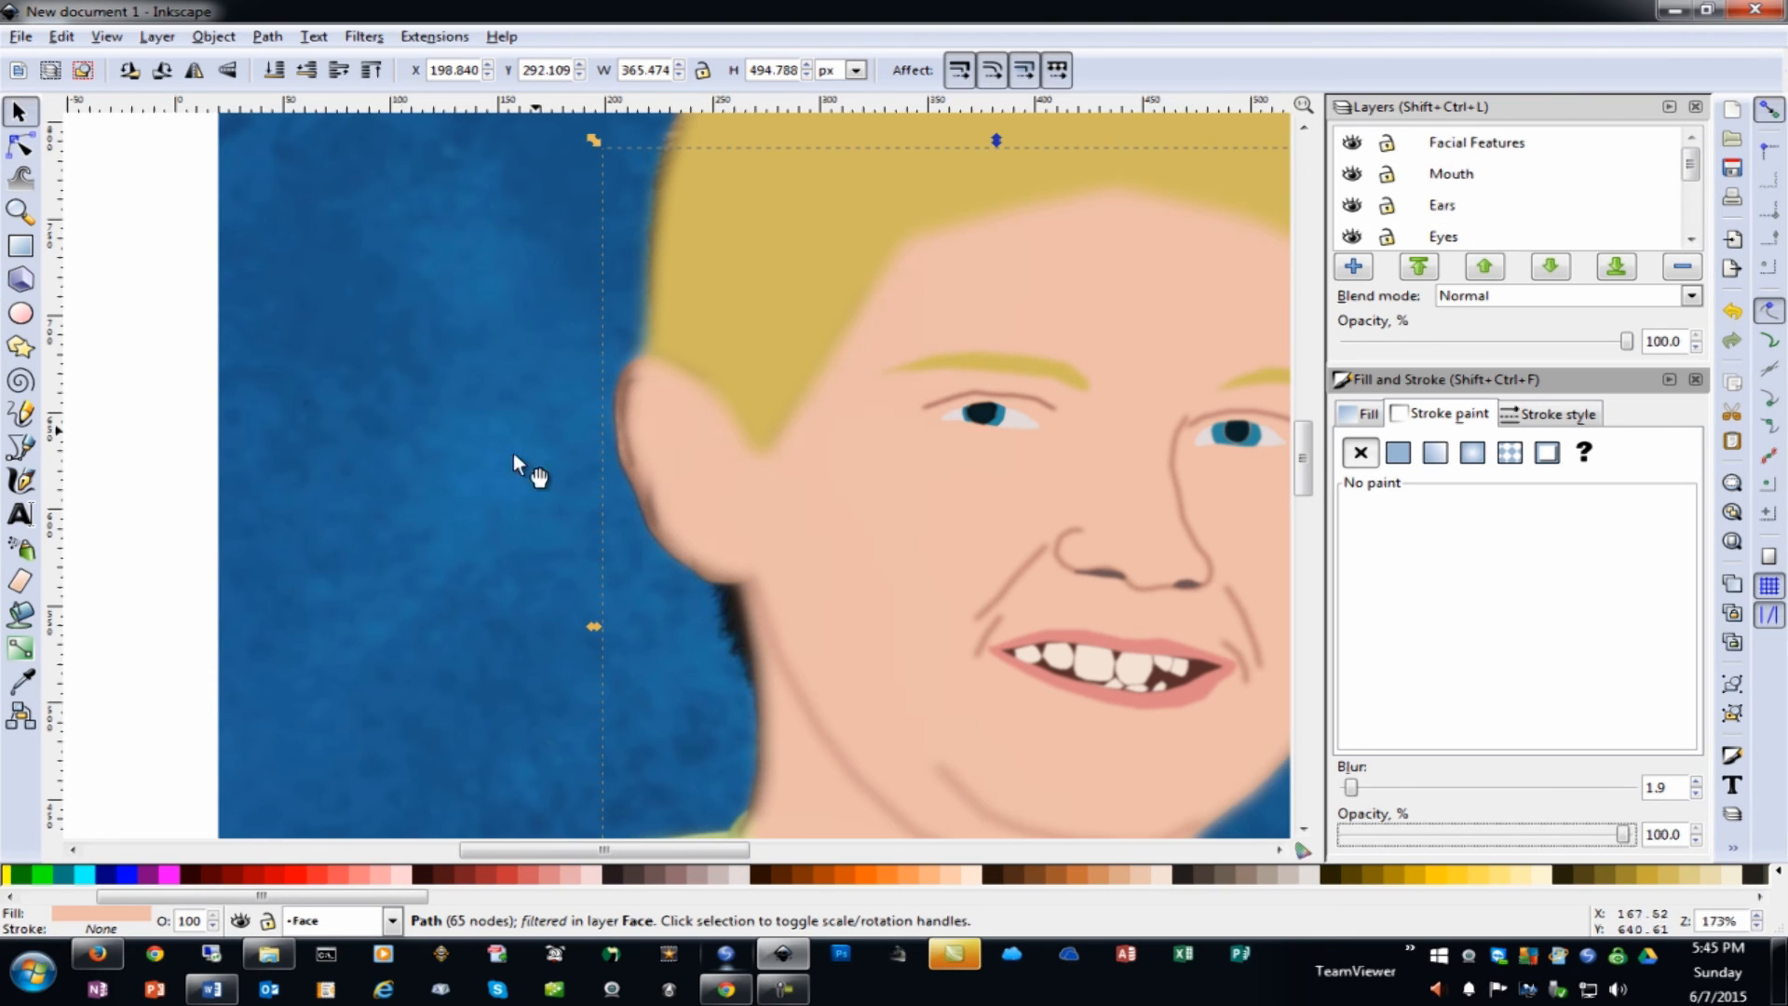
pyautogui.click(106, 297)
pyautogui.press('-')
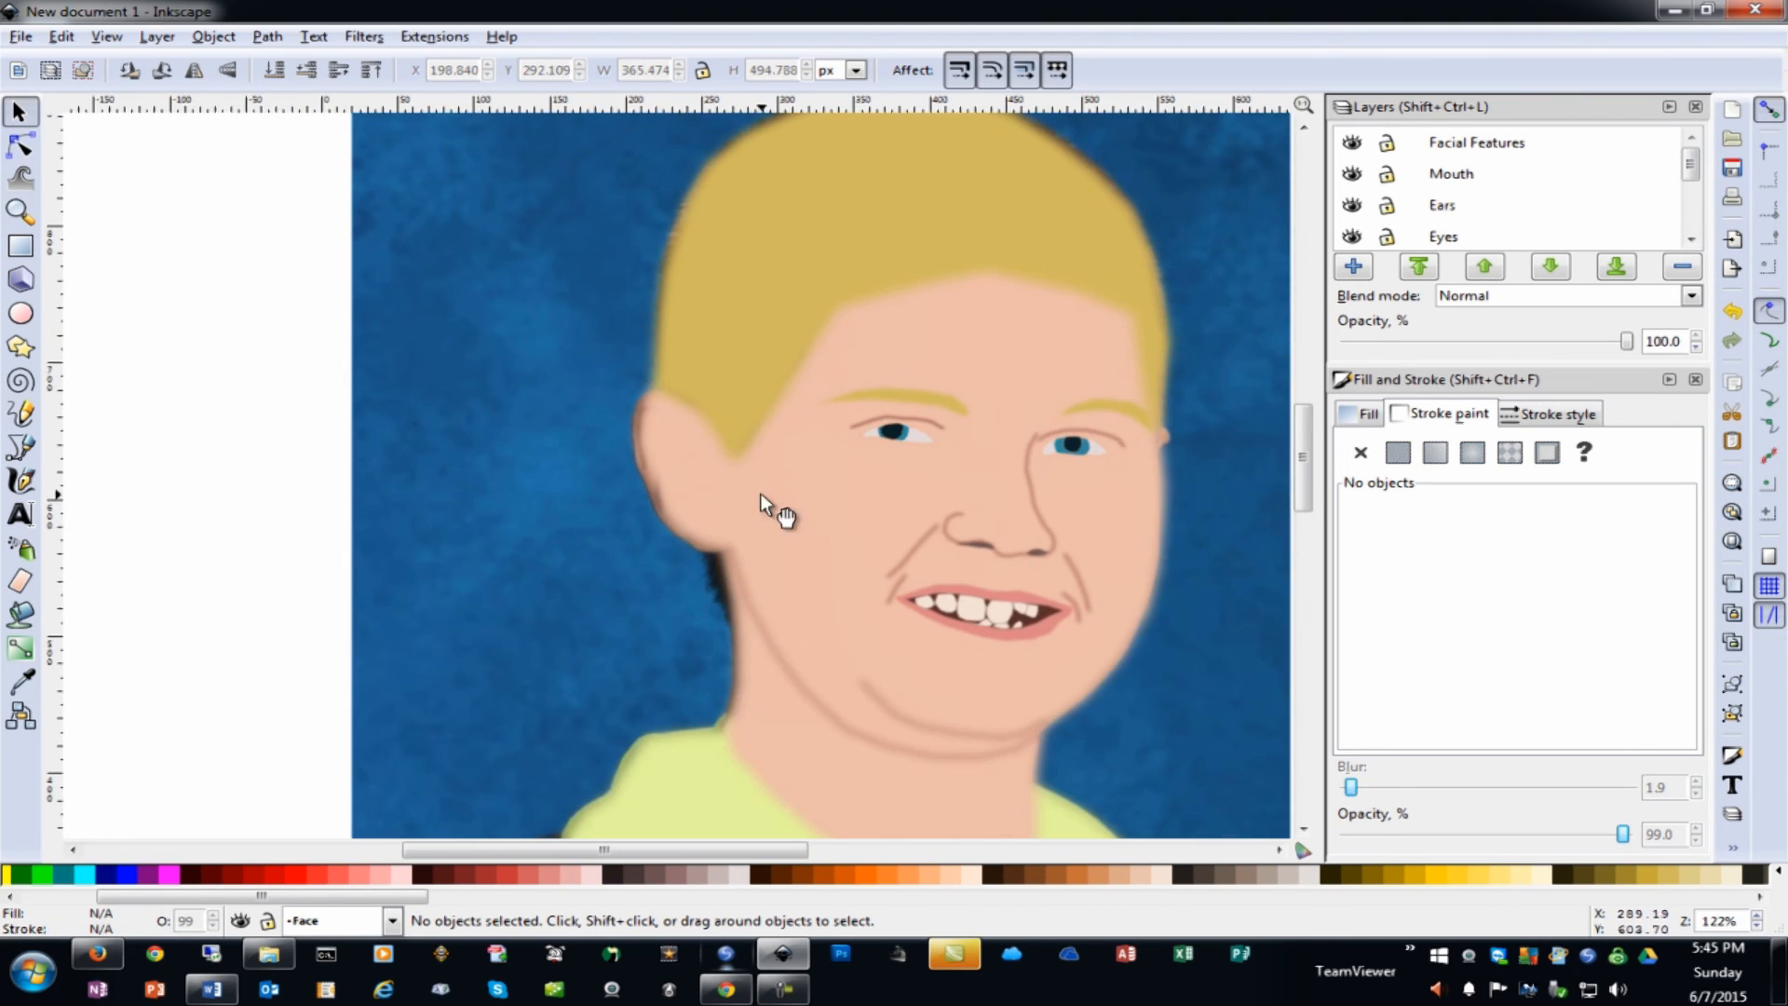
# Select the three ear lines, and hide the Face and hoodie layers to uncover the photo
pyautogui.moveTo(215, 344); pyautogui.dragTo(724, 579)
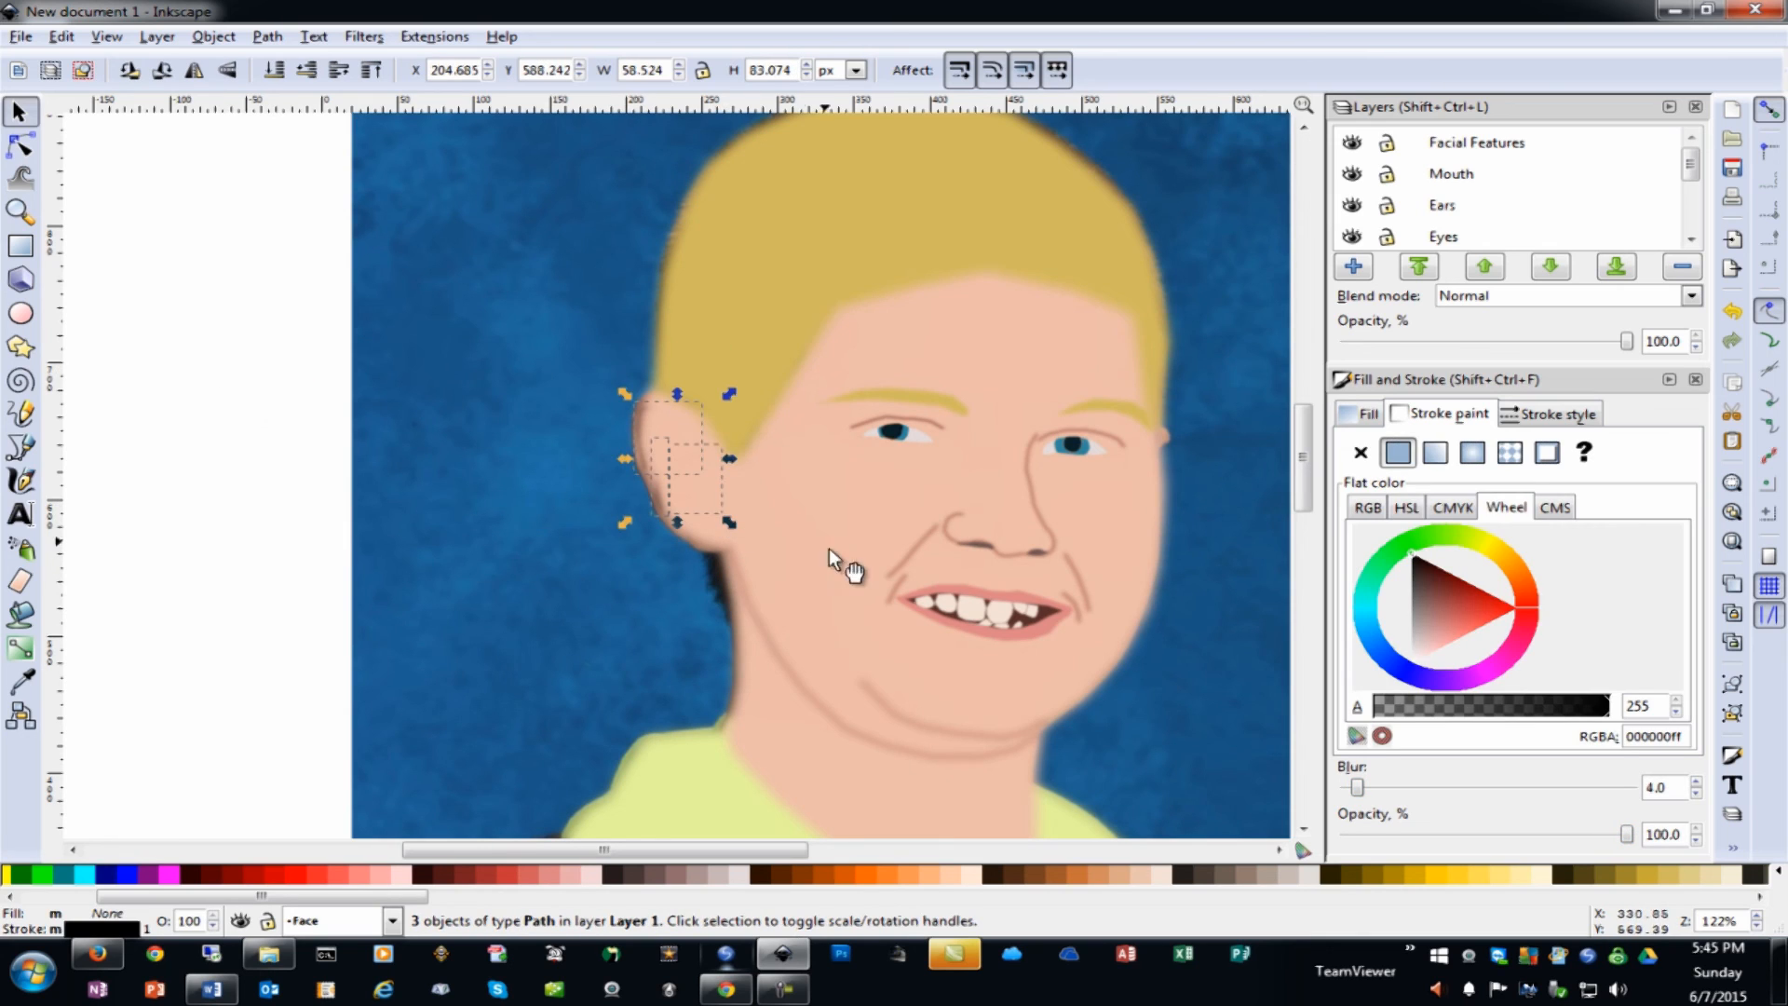
pyautogui.scroll(-5, 1690, 220)
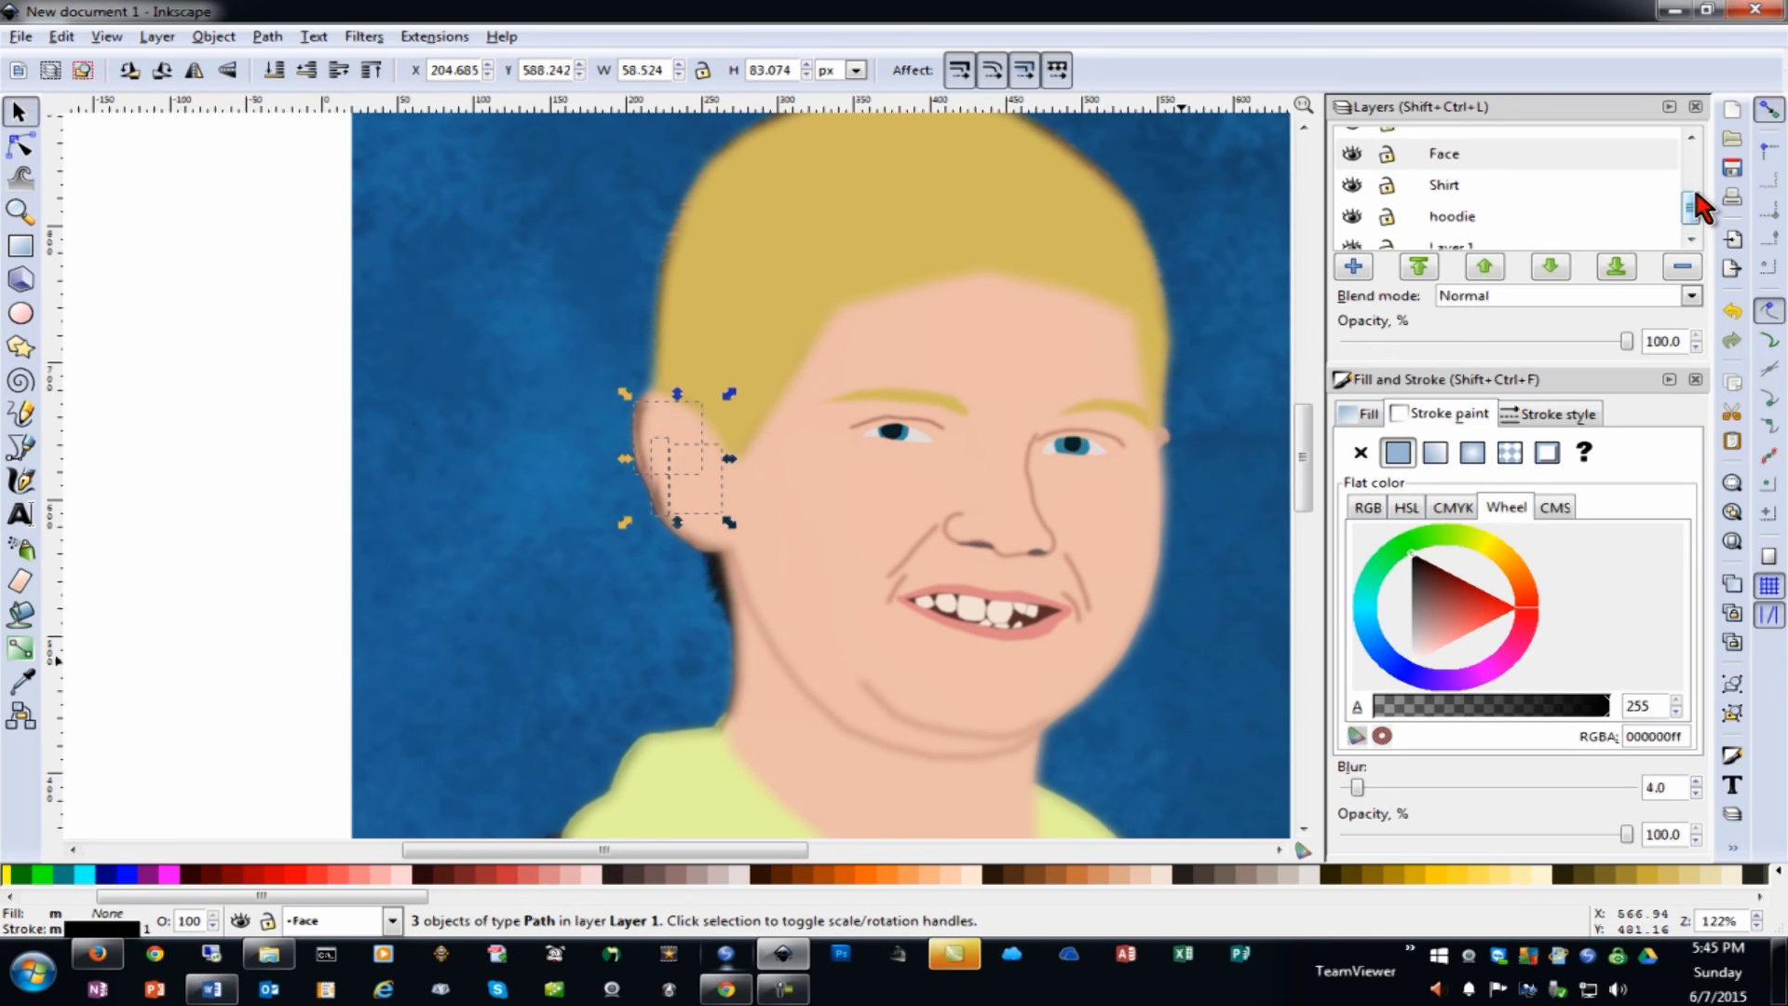
pyautogui.click(1351, 154)
pyautogui.click(1351, 185)
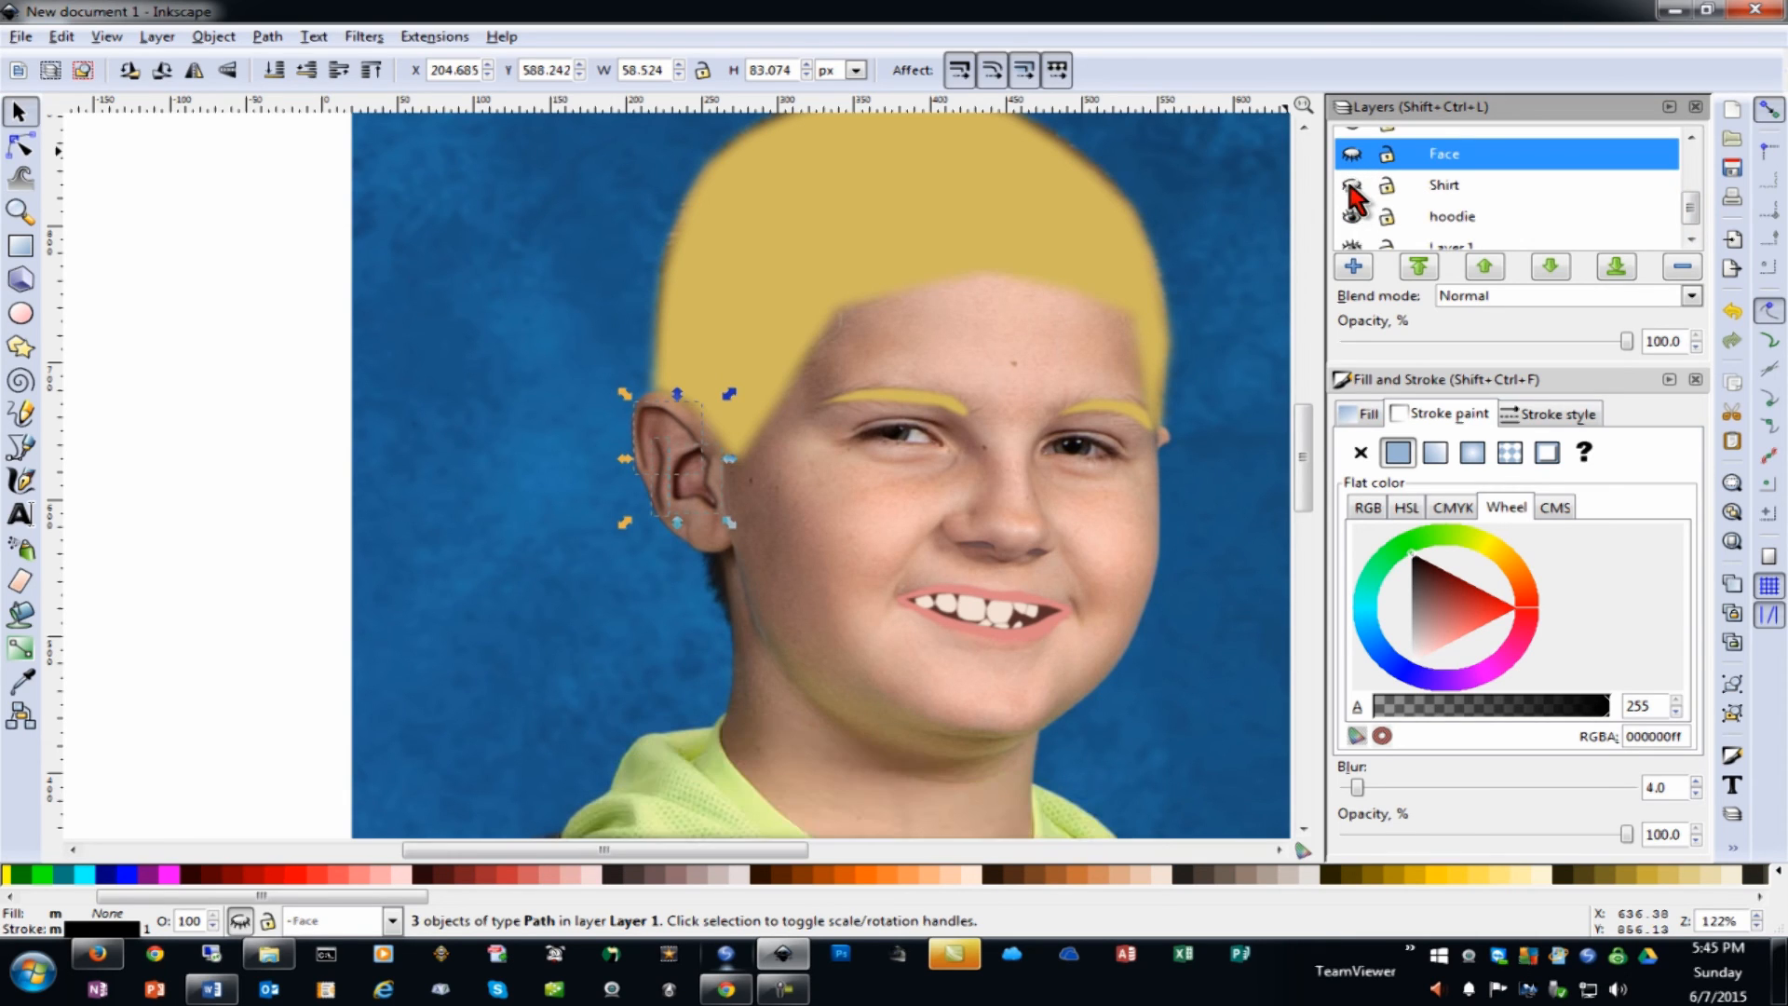
pyautogui.click(1351, 185)
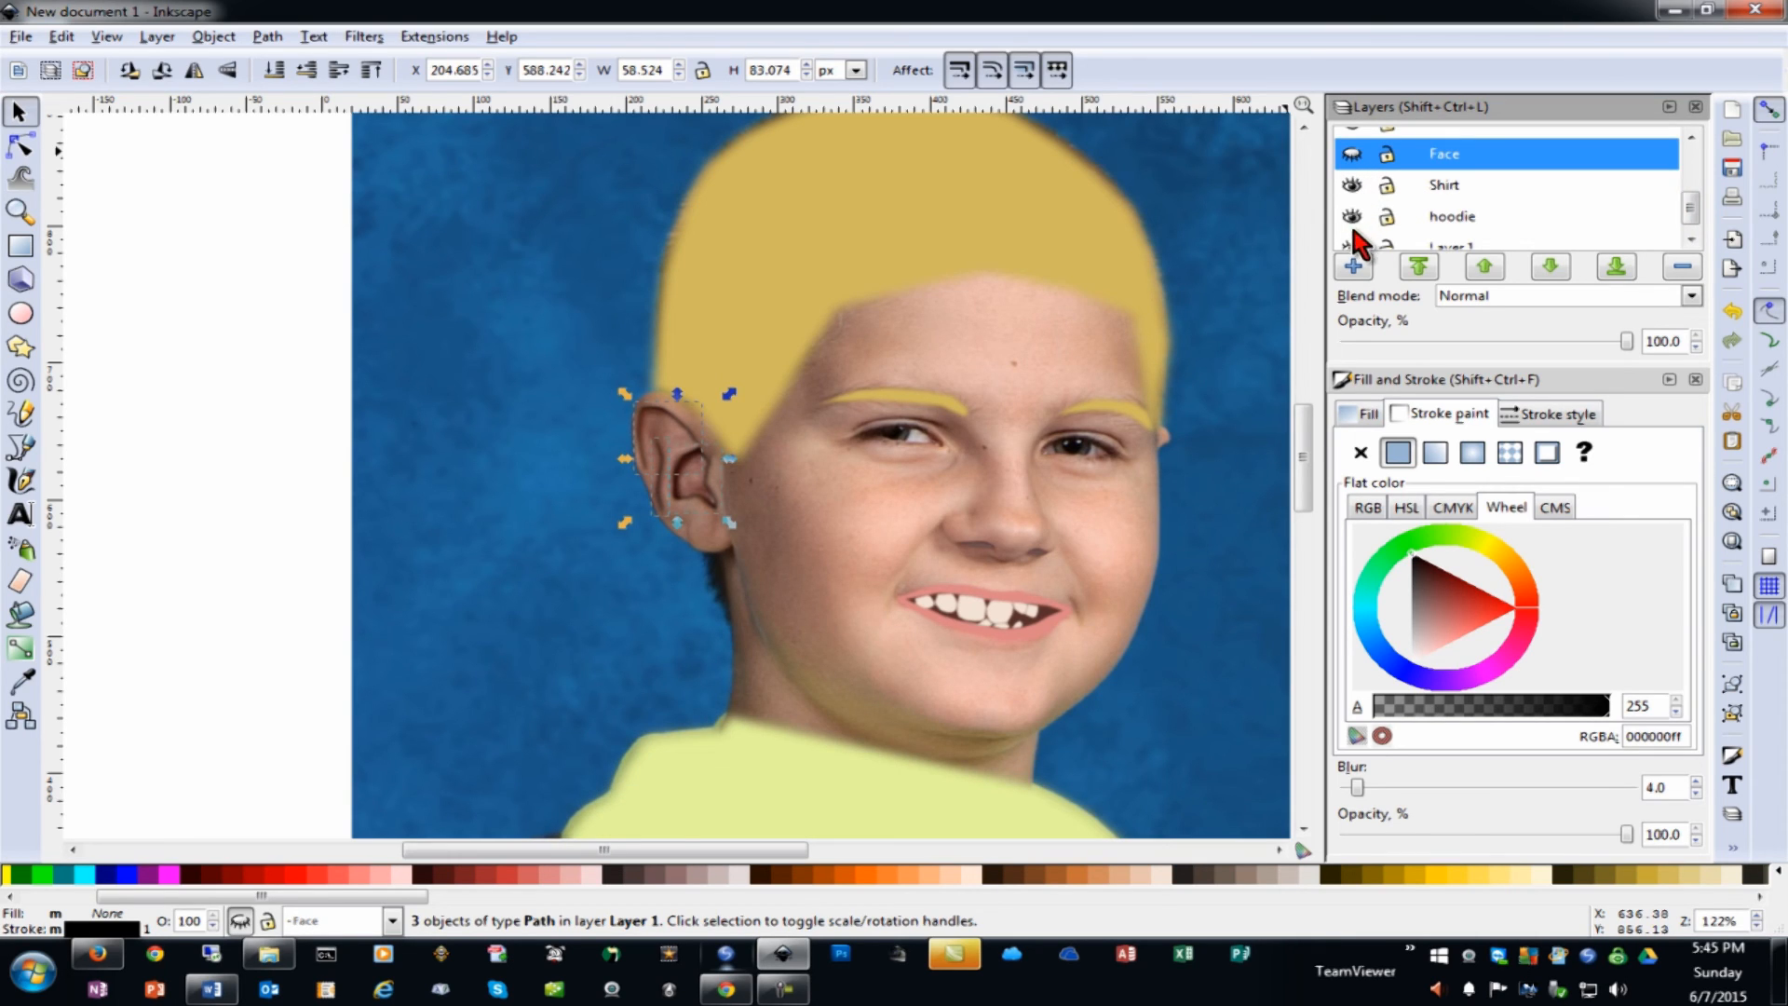
pyautogui.click(1691, 240)
pyautogui.click(1351, 201)
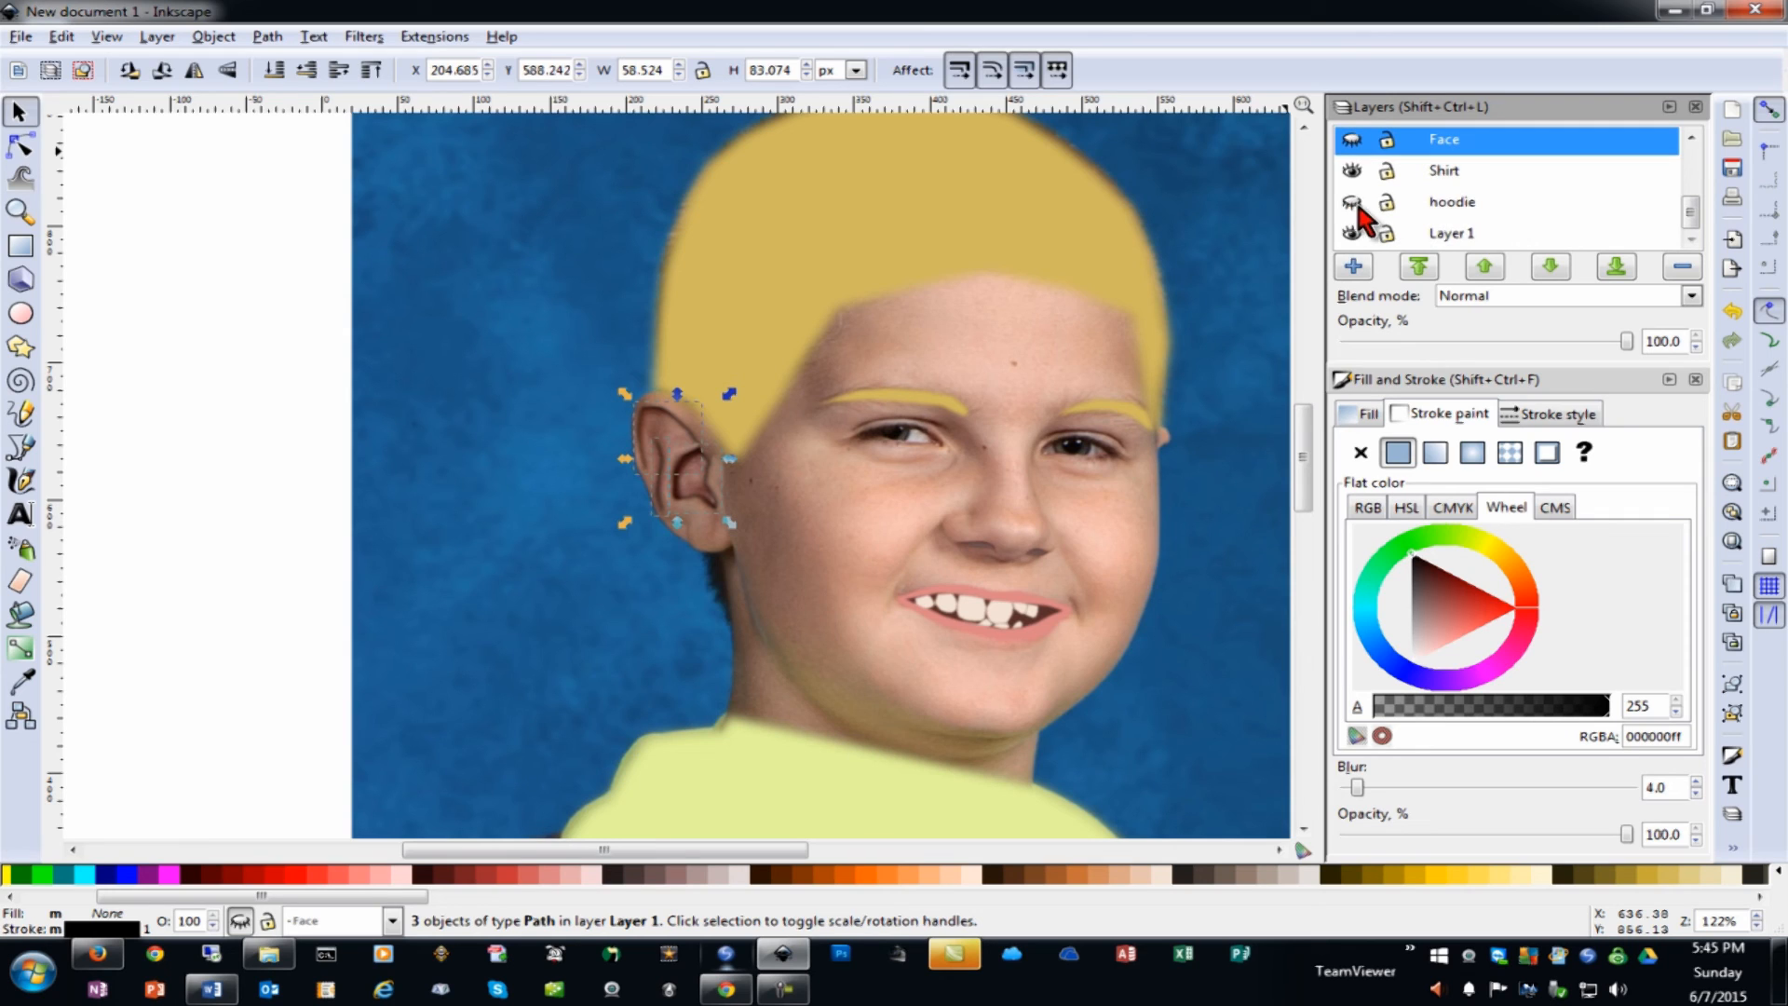
# Check the visibility of Layer 1, make it the active layer, and cut the three ear lines out of it
pyautogui.click(1352, 233)
pyautogui.click(1352, 234)
pyautogui.click(1352, 234)
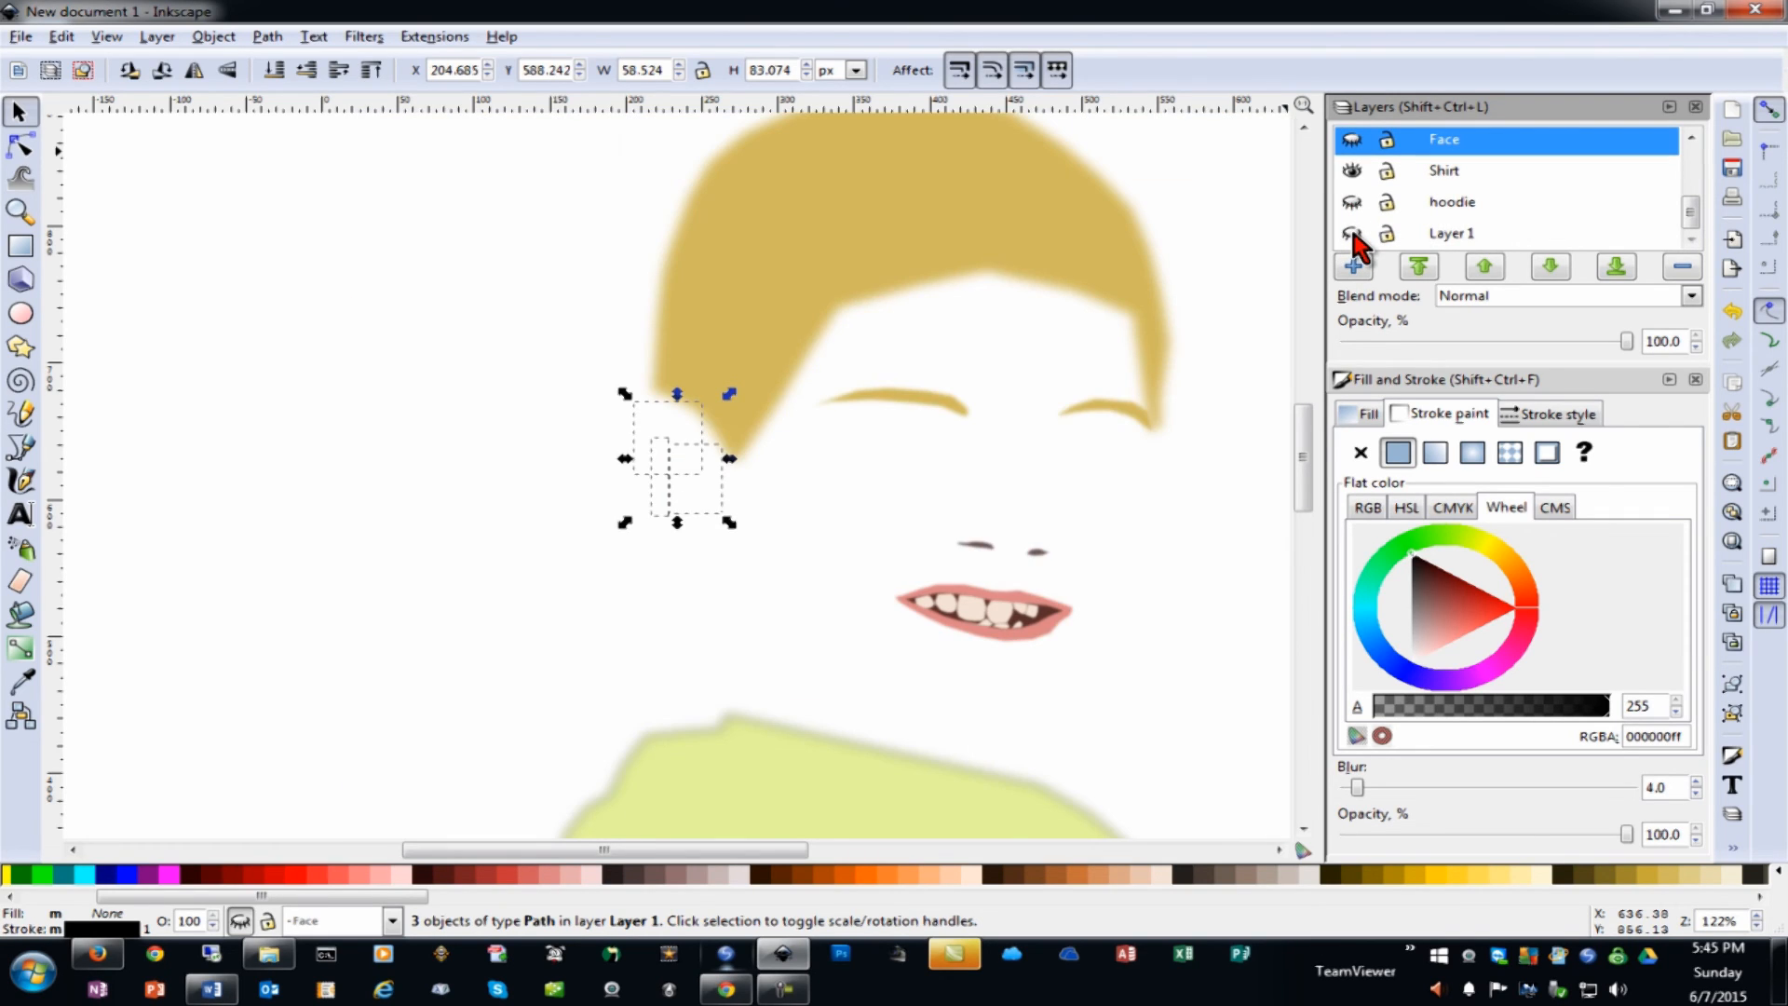
pyautogui.click(1352, 234)
pyautogui.click(1446, 236)
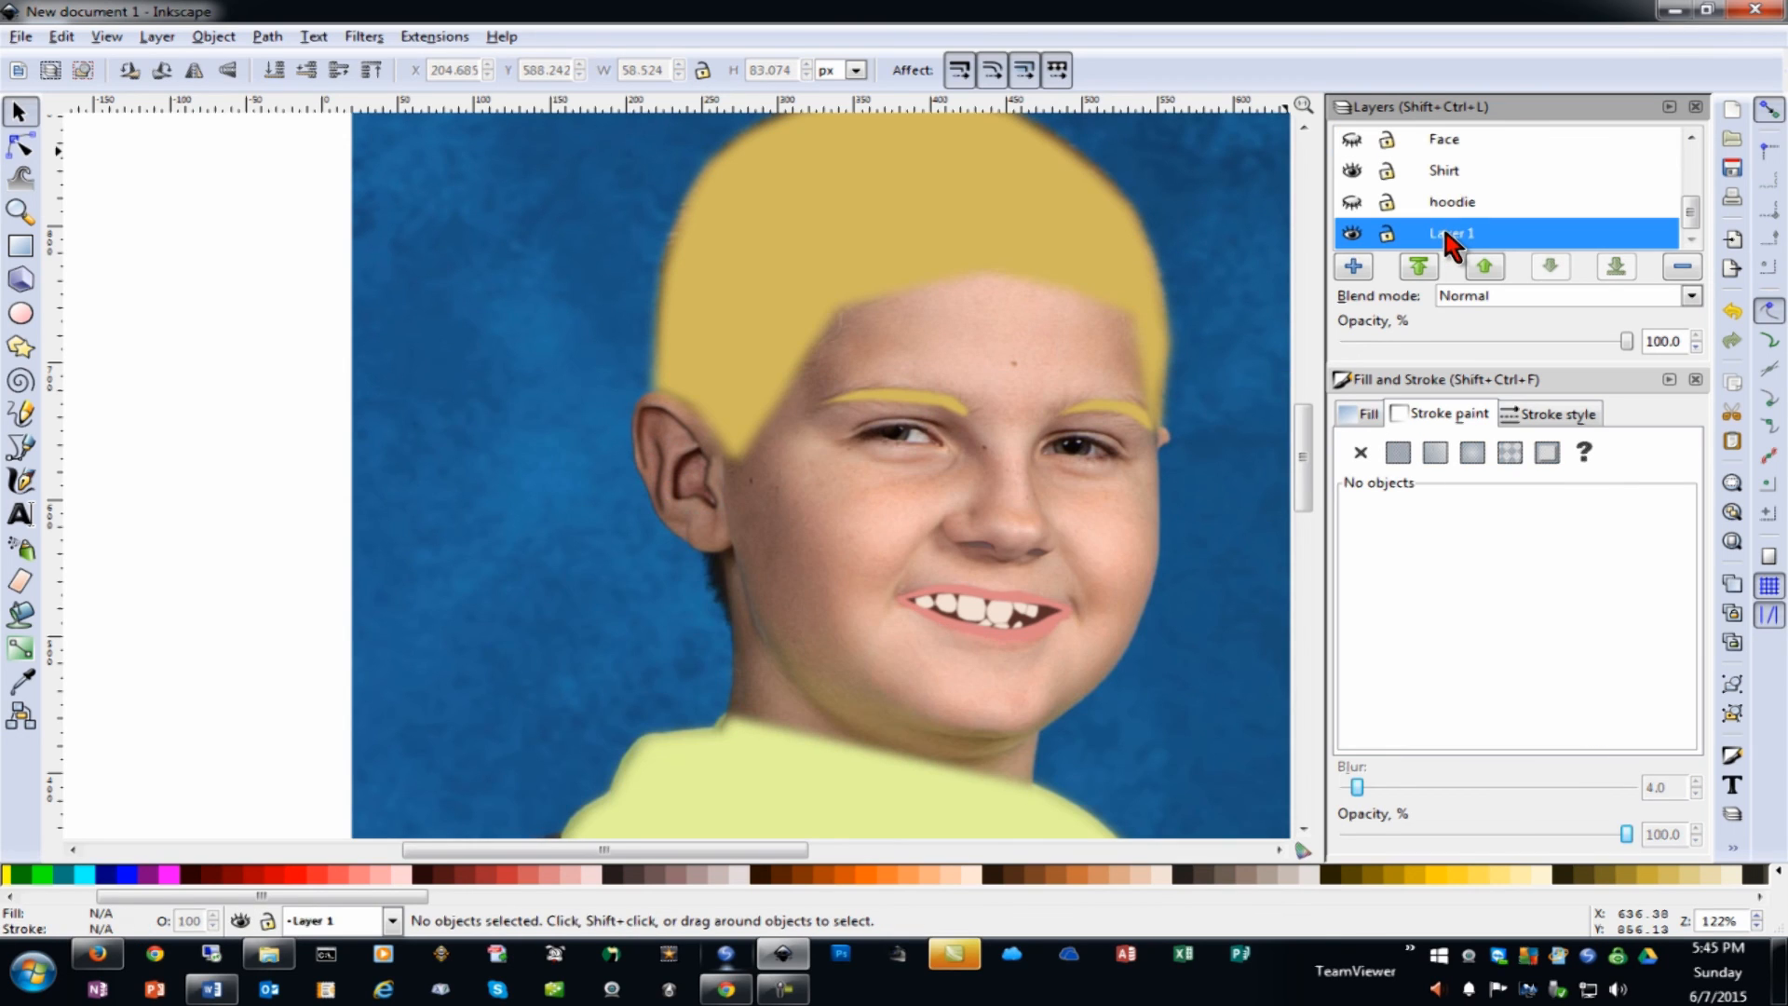
pyautogui.moveTo(214, 368)
pyautogui.mouseDown()
pyautogui.moveTo(587, 477)
pyautogui.moveTo(777, 559)
pyautogui.mouseUp()
pyautogui.press('Escape')
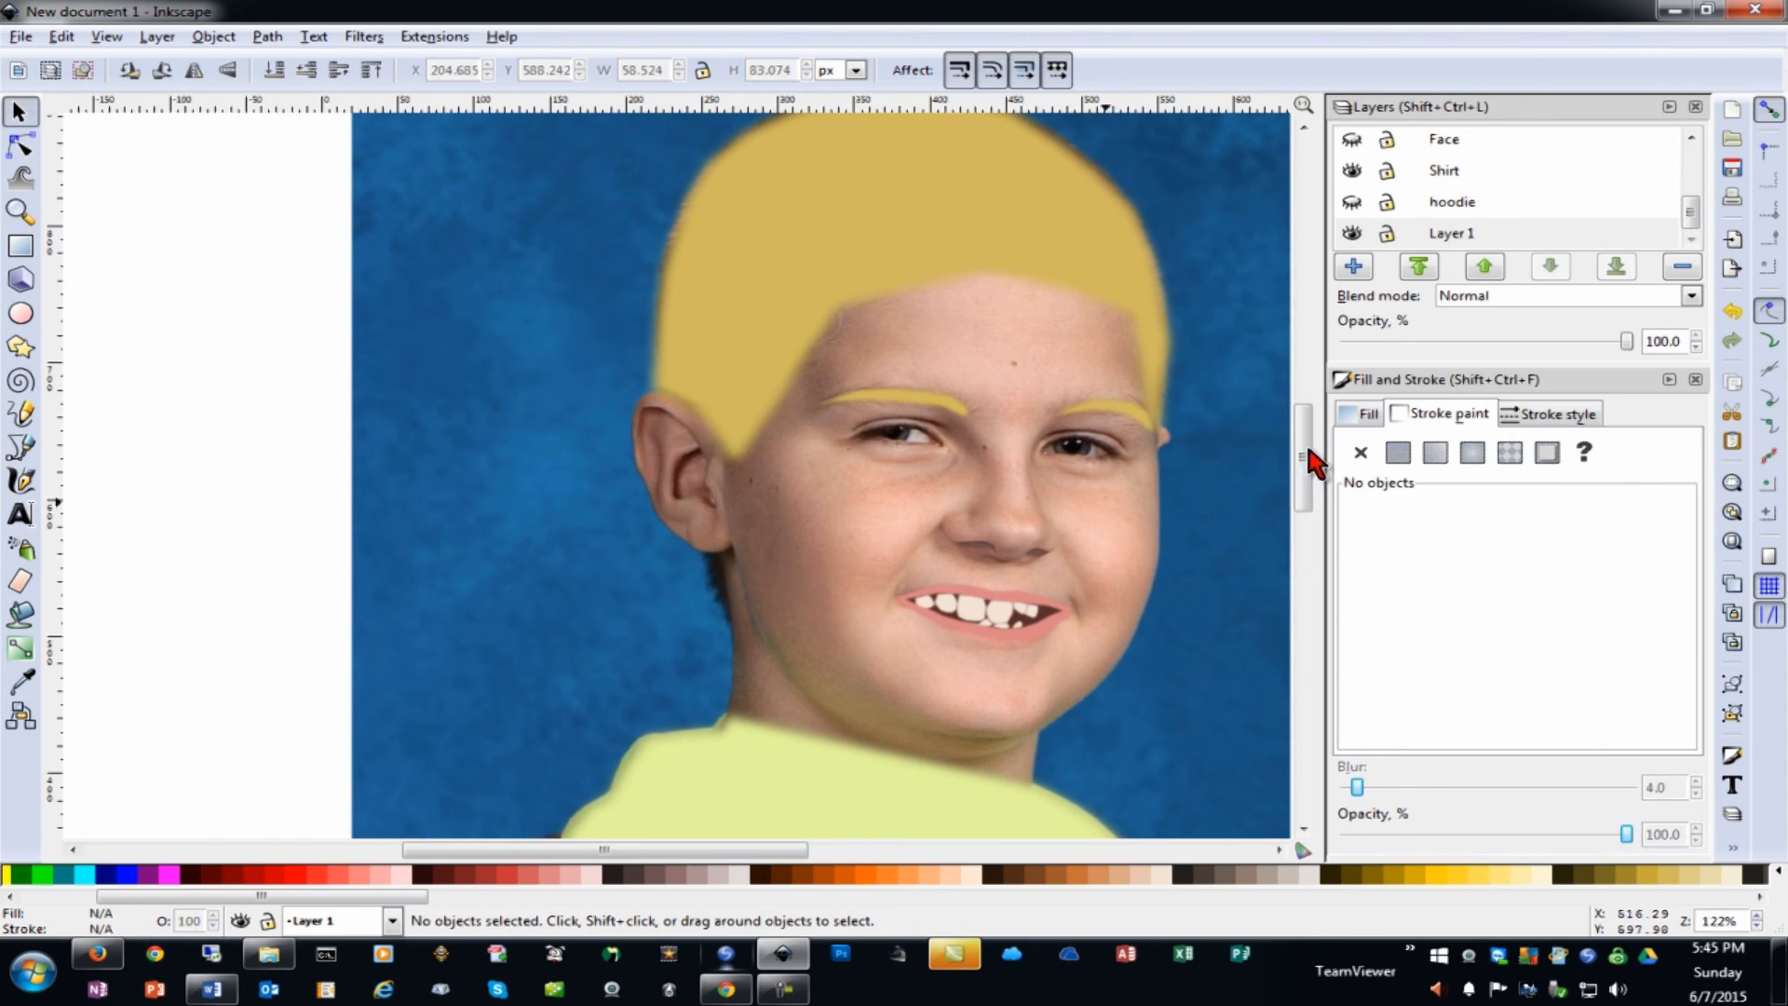
# Paste the ear lines into the Facial Features layer, move them onto the photo's ear, and deselect them
pyautogui.moveTo(1690, 209); pyautogui.dragTo(1676, 151)
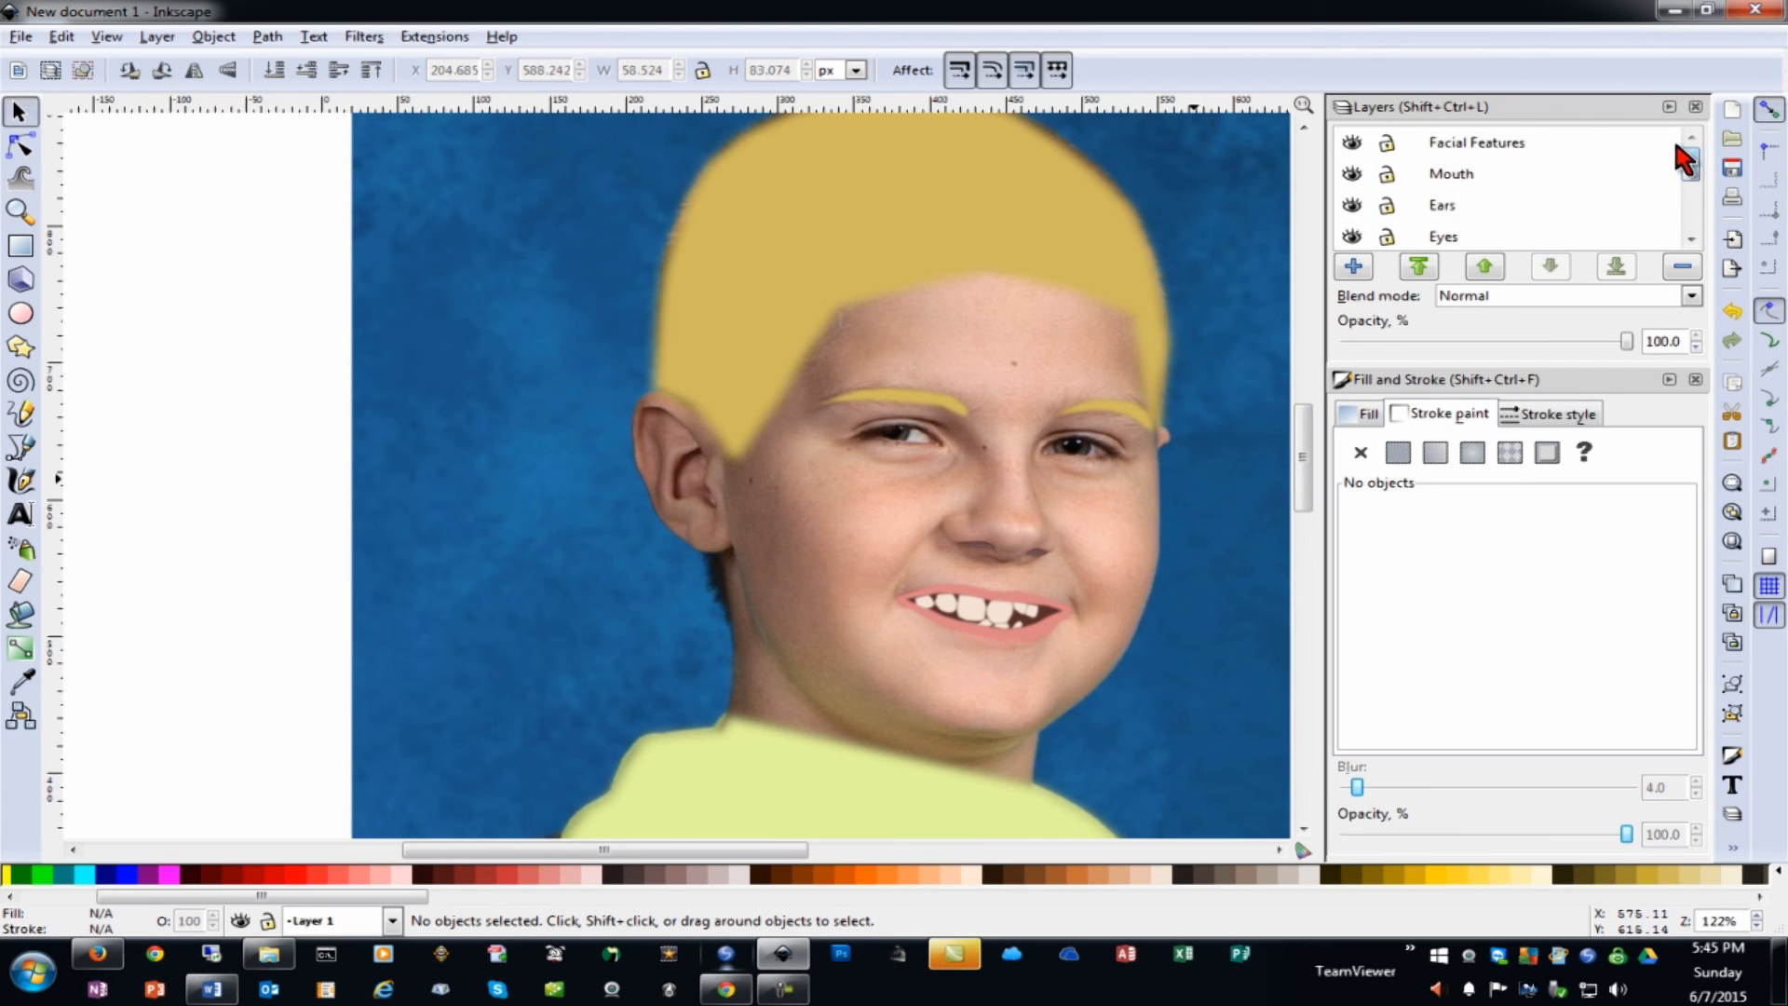
pyautogui.click(1488, 143)
pyautogui.click(676, 262)
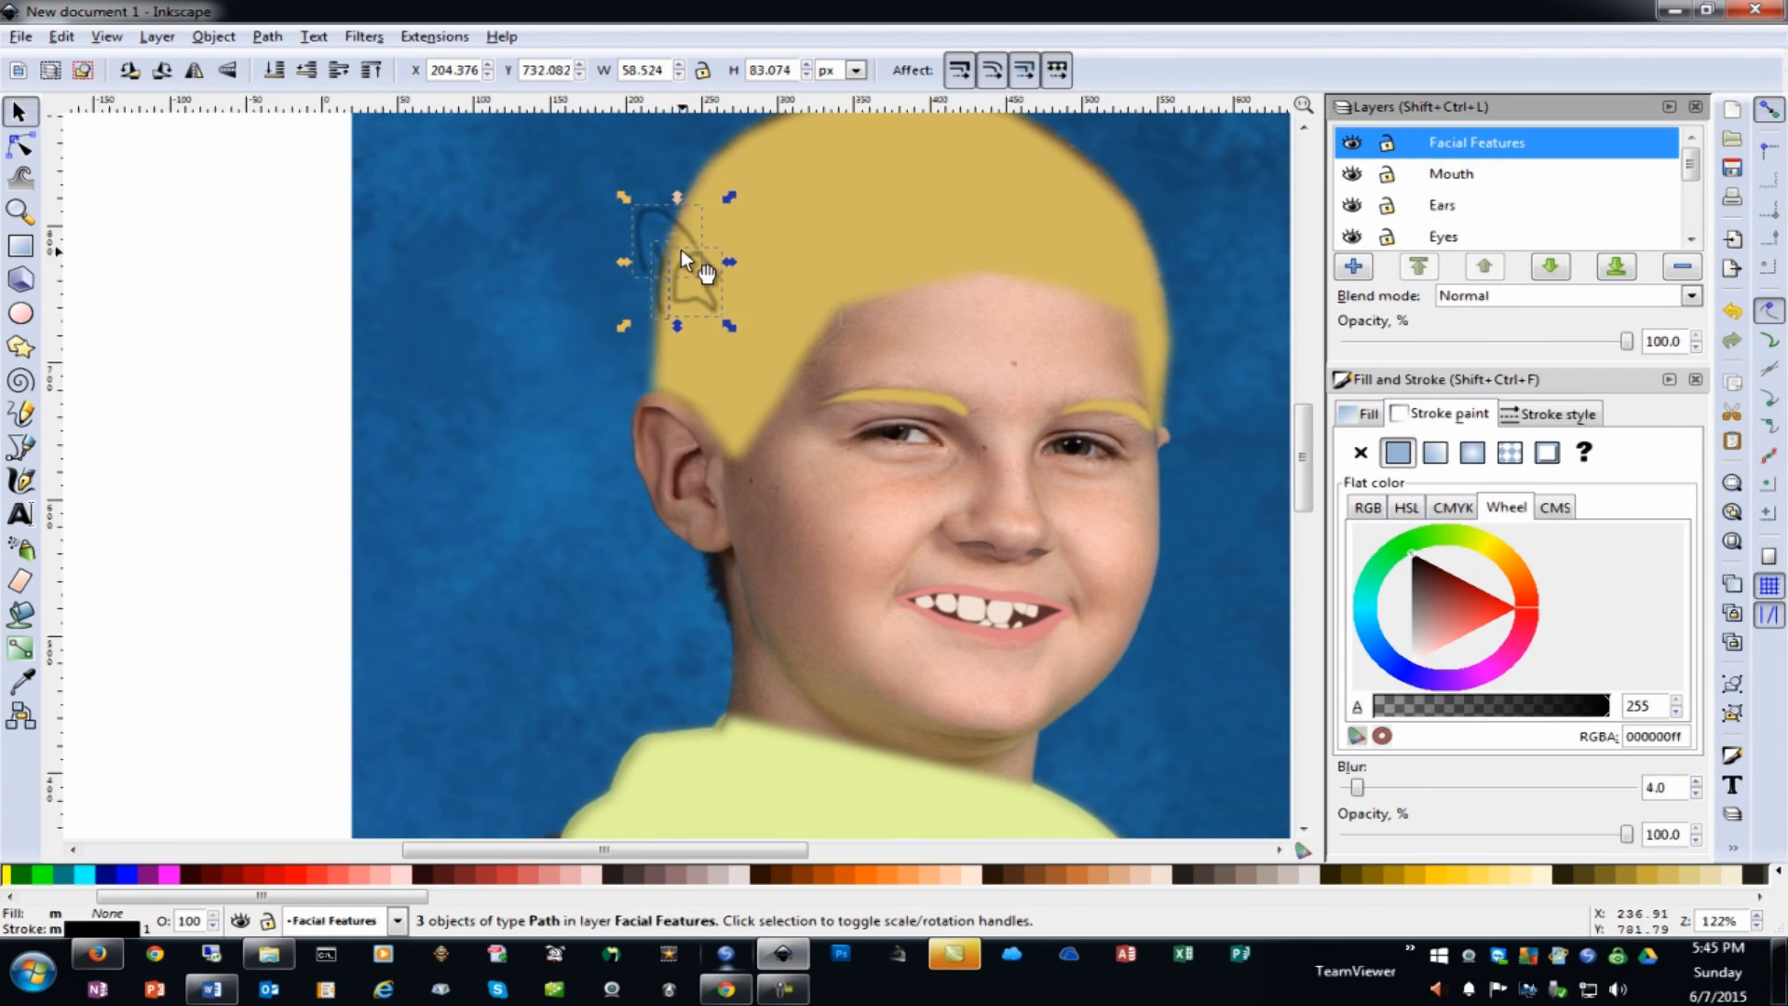
pyautogui.moveTo(679, 249); pyautogui.dragTo(695, 459)
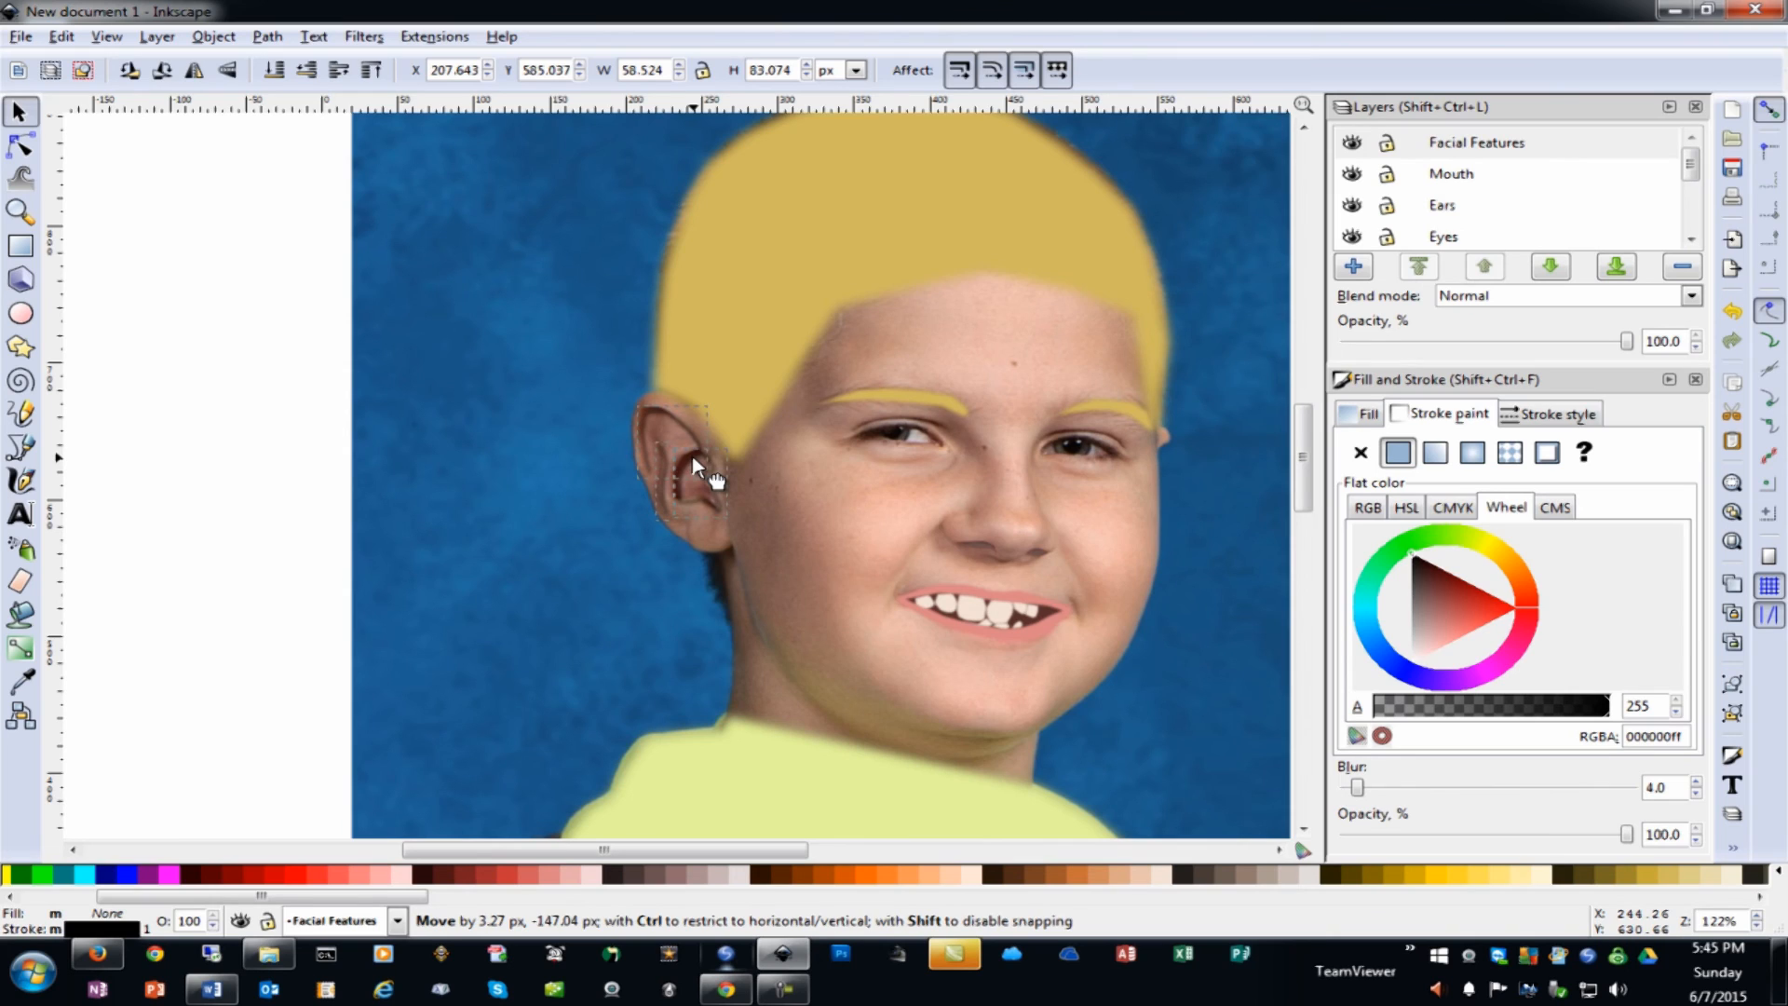
pyautogui.click(164, 279)
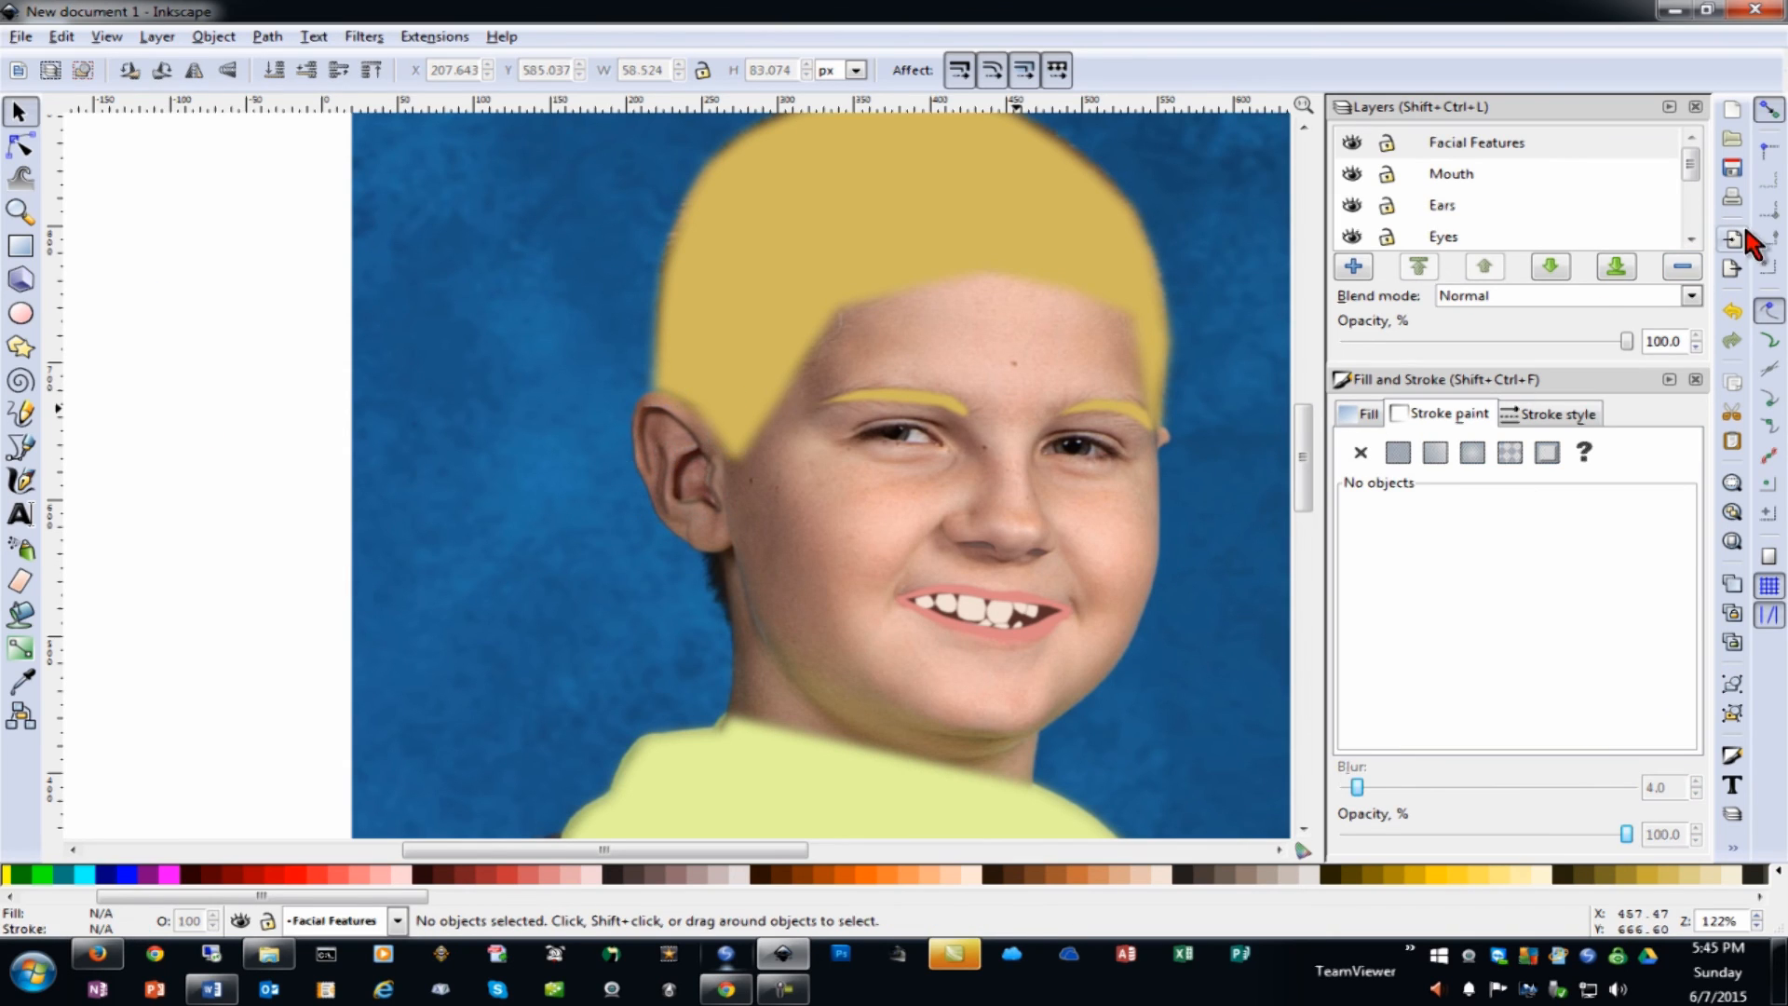
# Make Face the active layer and turn its visibility back on
pyautogui.moveTo(1688, 156); pyautogui.dragTo(1688, 233)
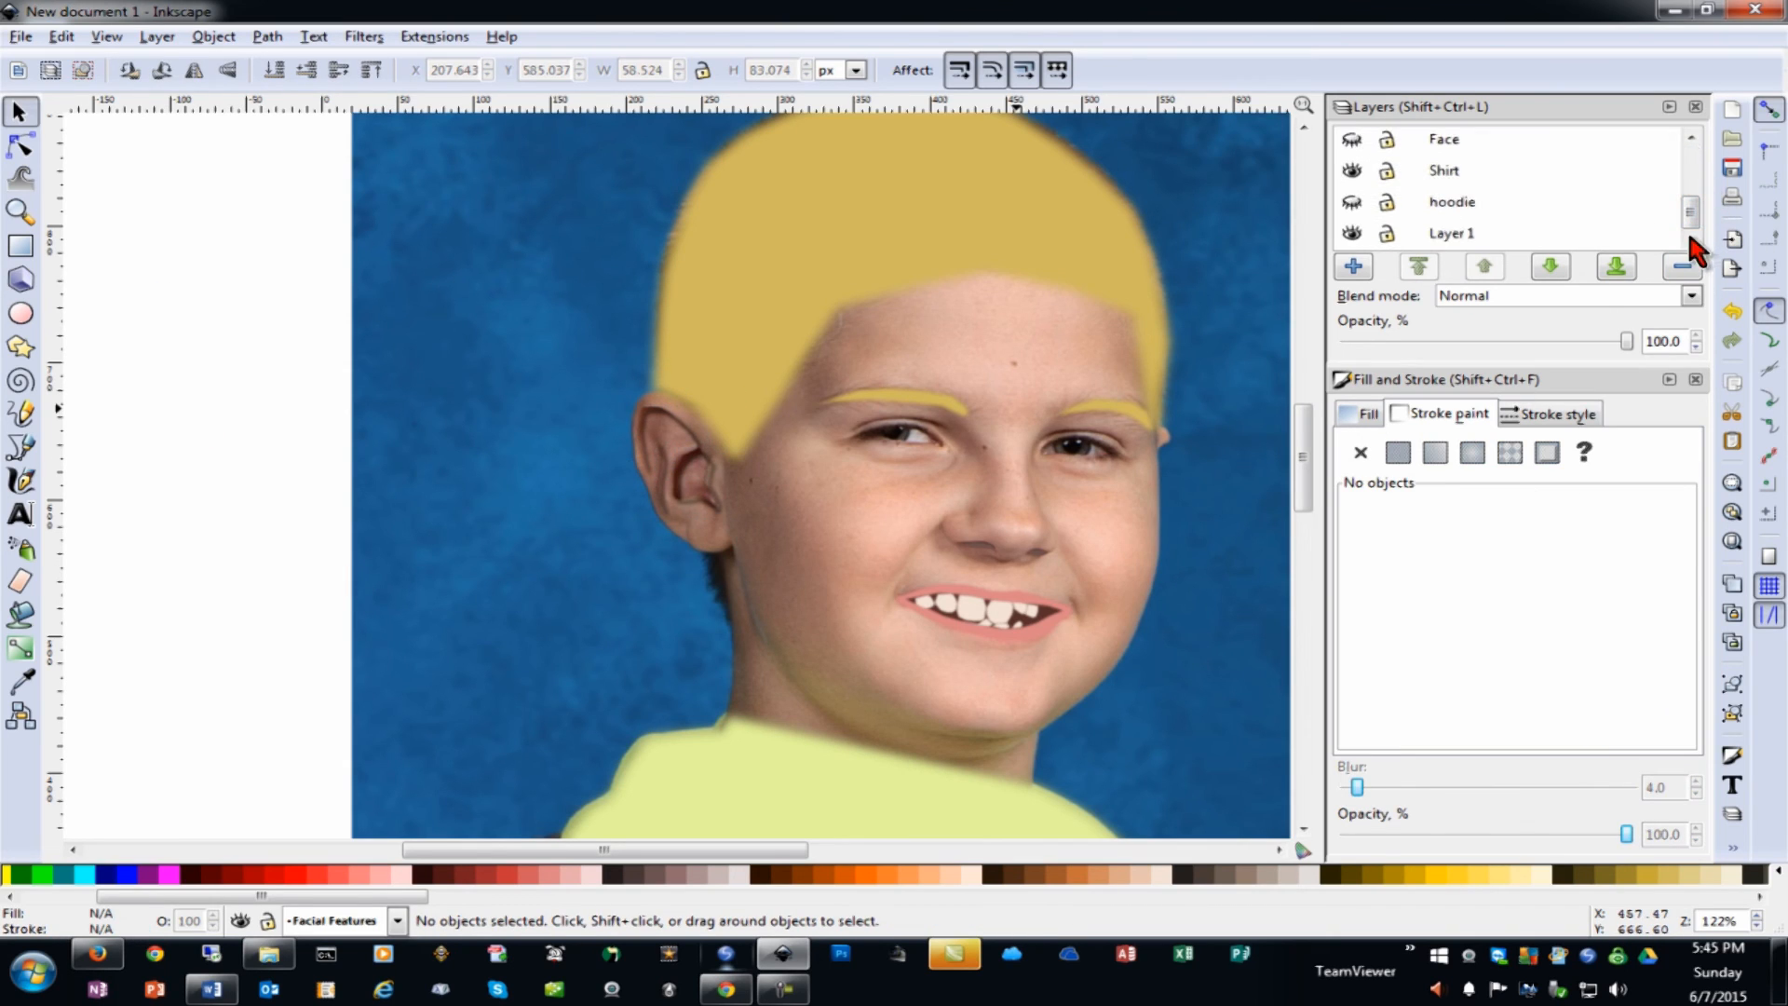
pyautogui.click(1474, 139)
pyautogui.click(1067, 464)
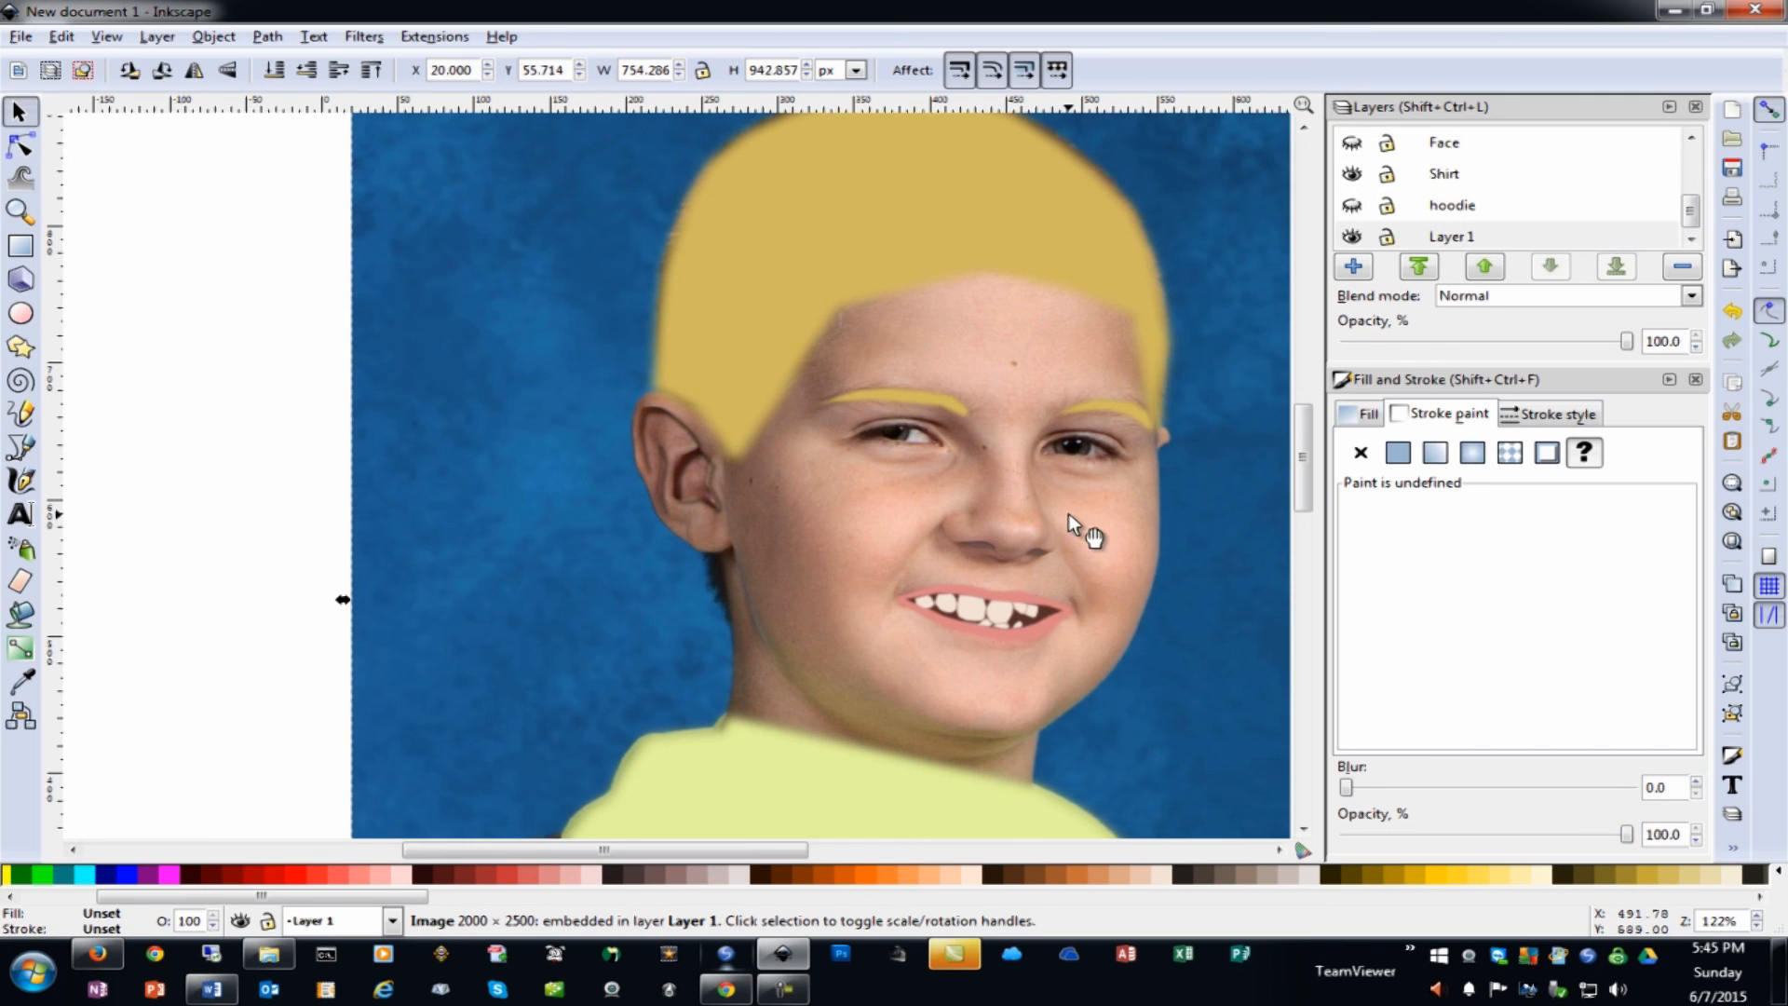
pyautogui.click(269, 448)
pyautogui.click(869, 491)
pyautogui.click(1531, 147)
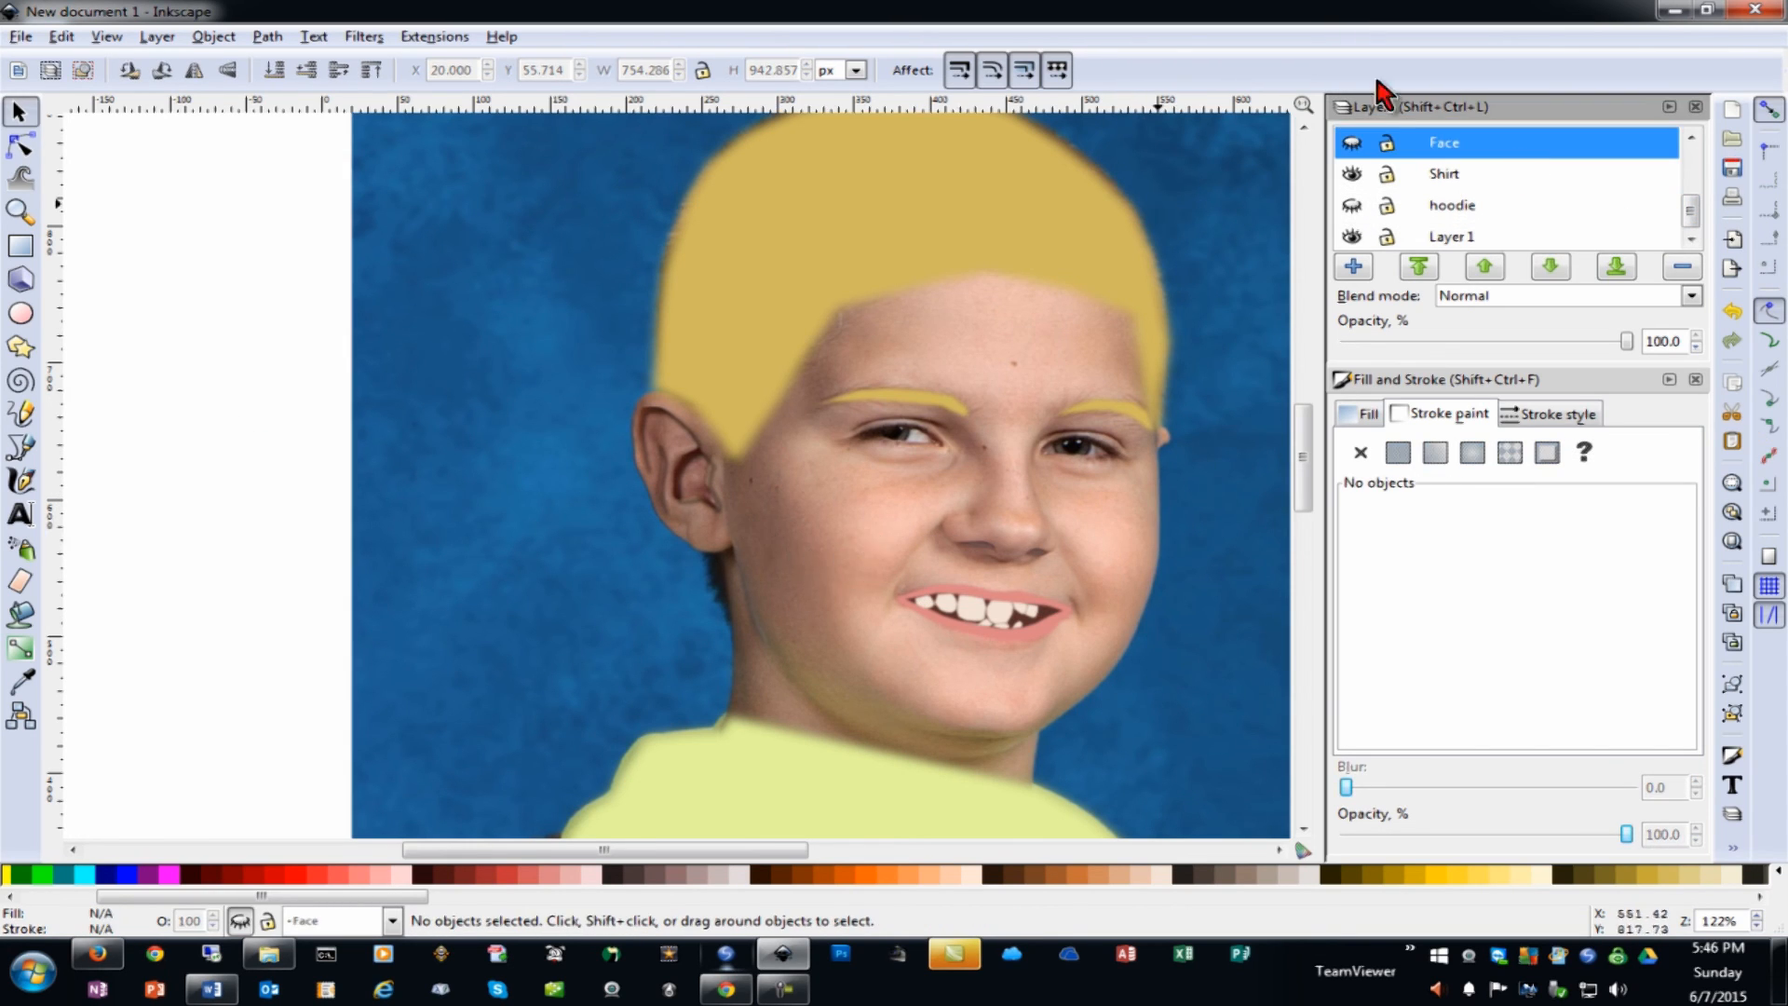
pyautogui.click(1352, 141)
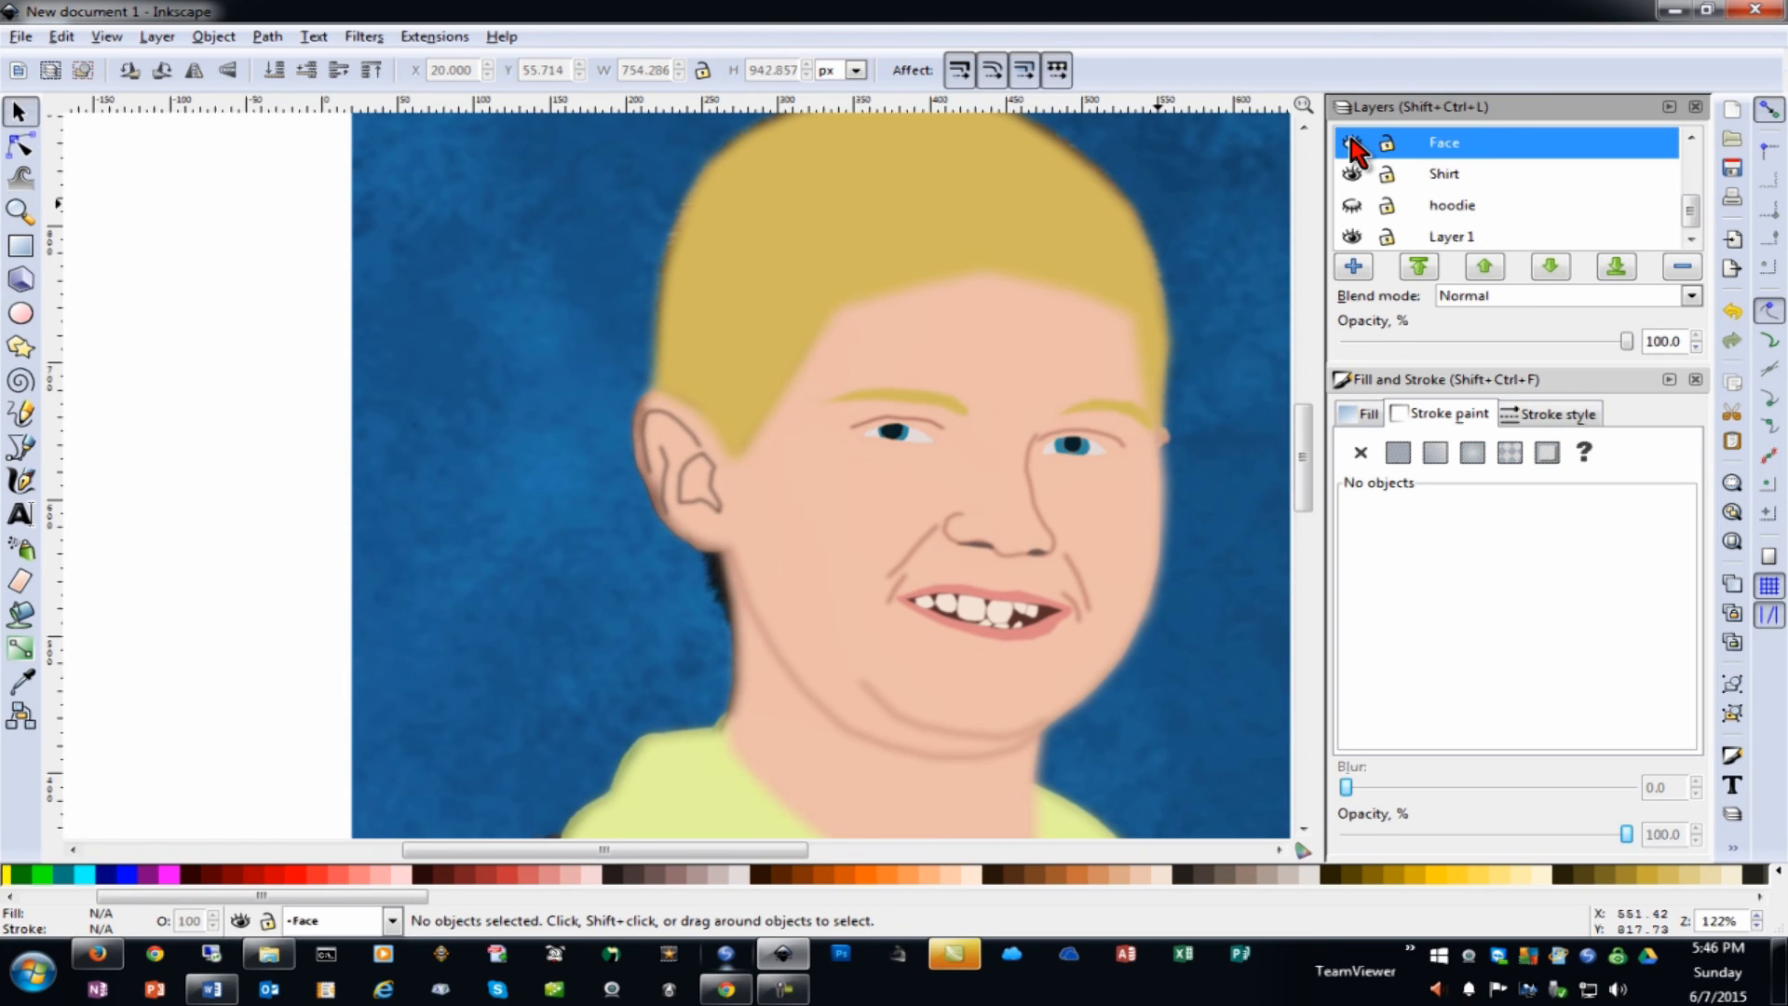
# Select the three ear lines together, set their stroke colour to 7e3232ff and their opacity to 88.9%, and deselect them
pyautogui.click(21, 145)
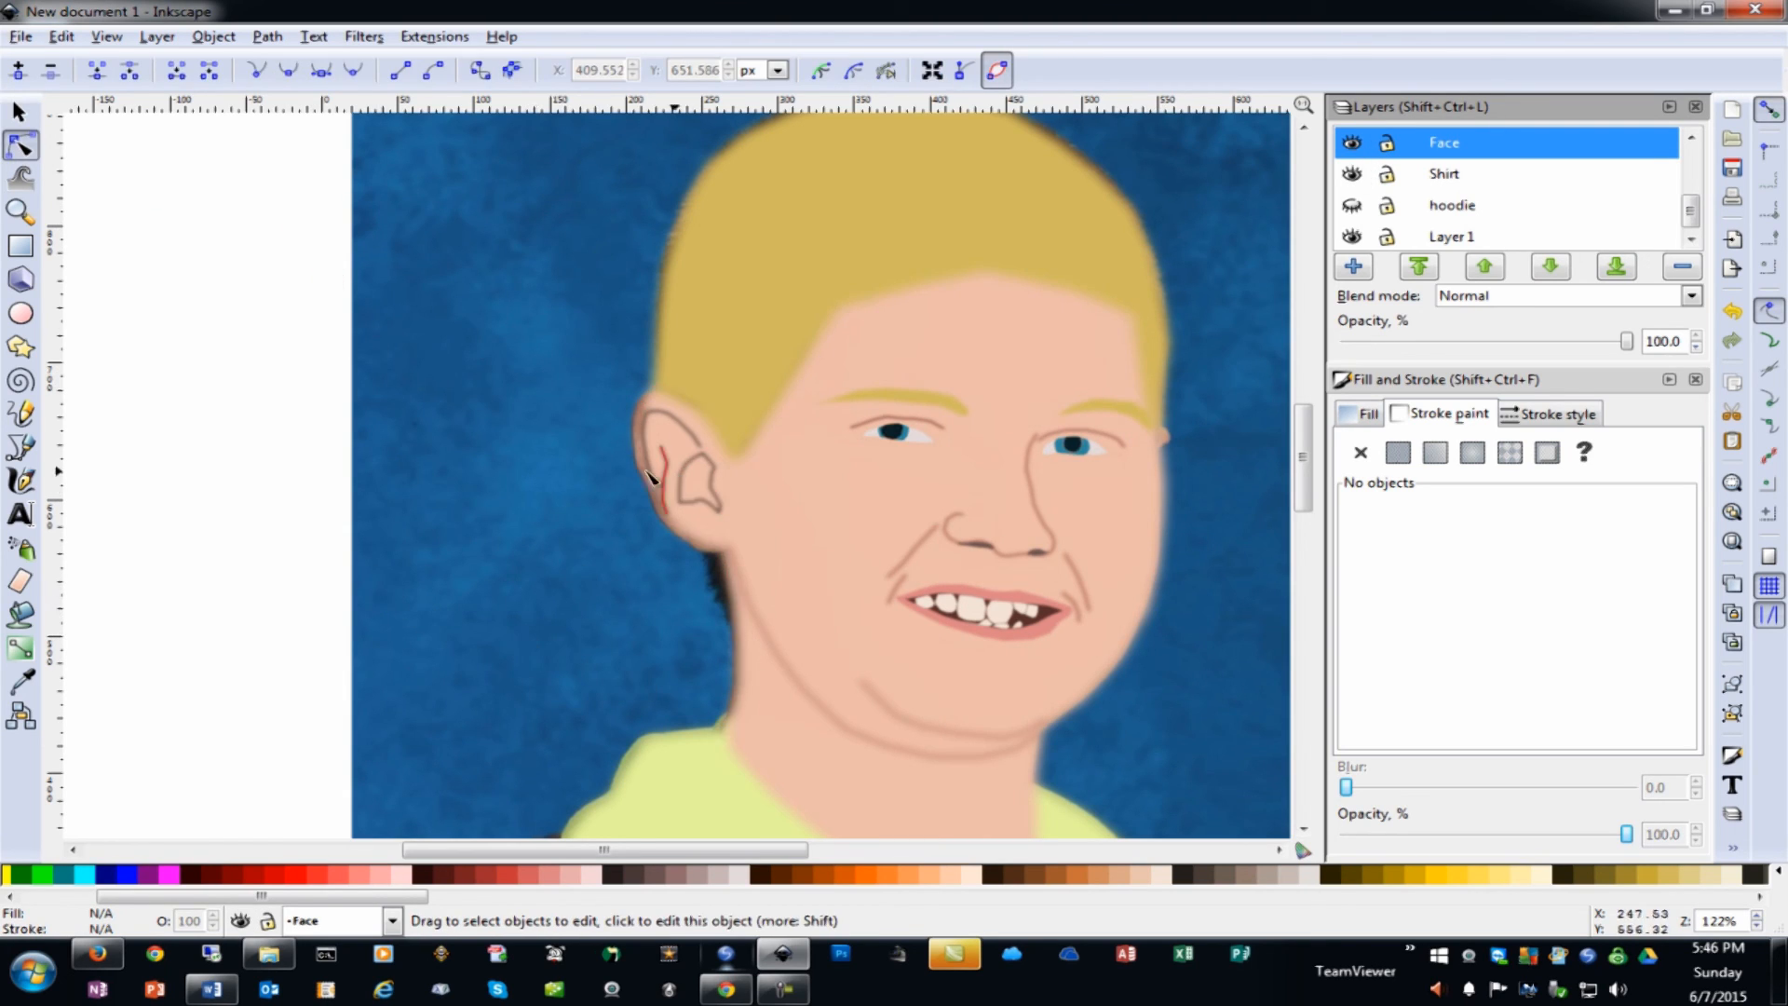
pyautogui.click(19, 111)
pyautogui.moveTo(313, 339); pyautogui.dragTo(815, 554)
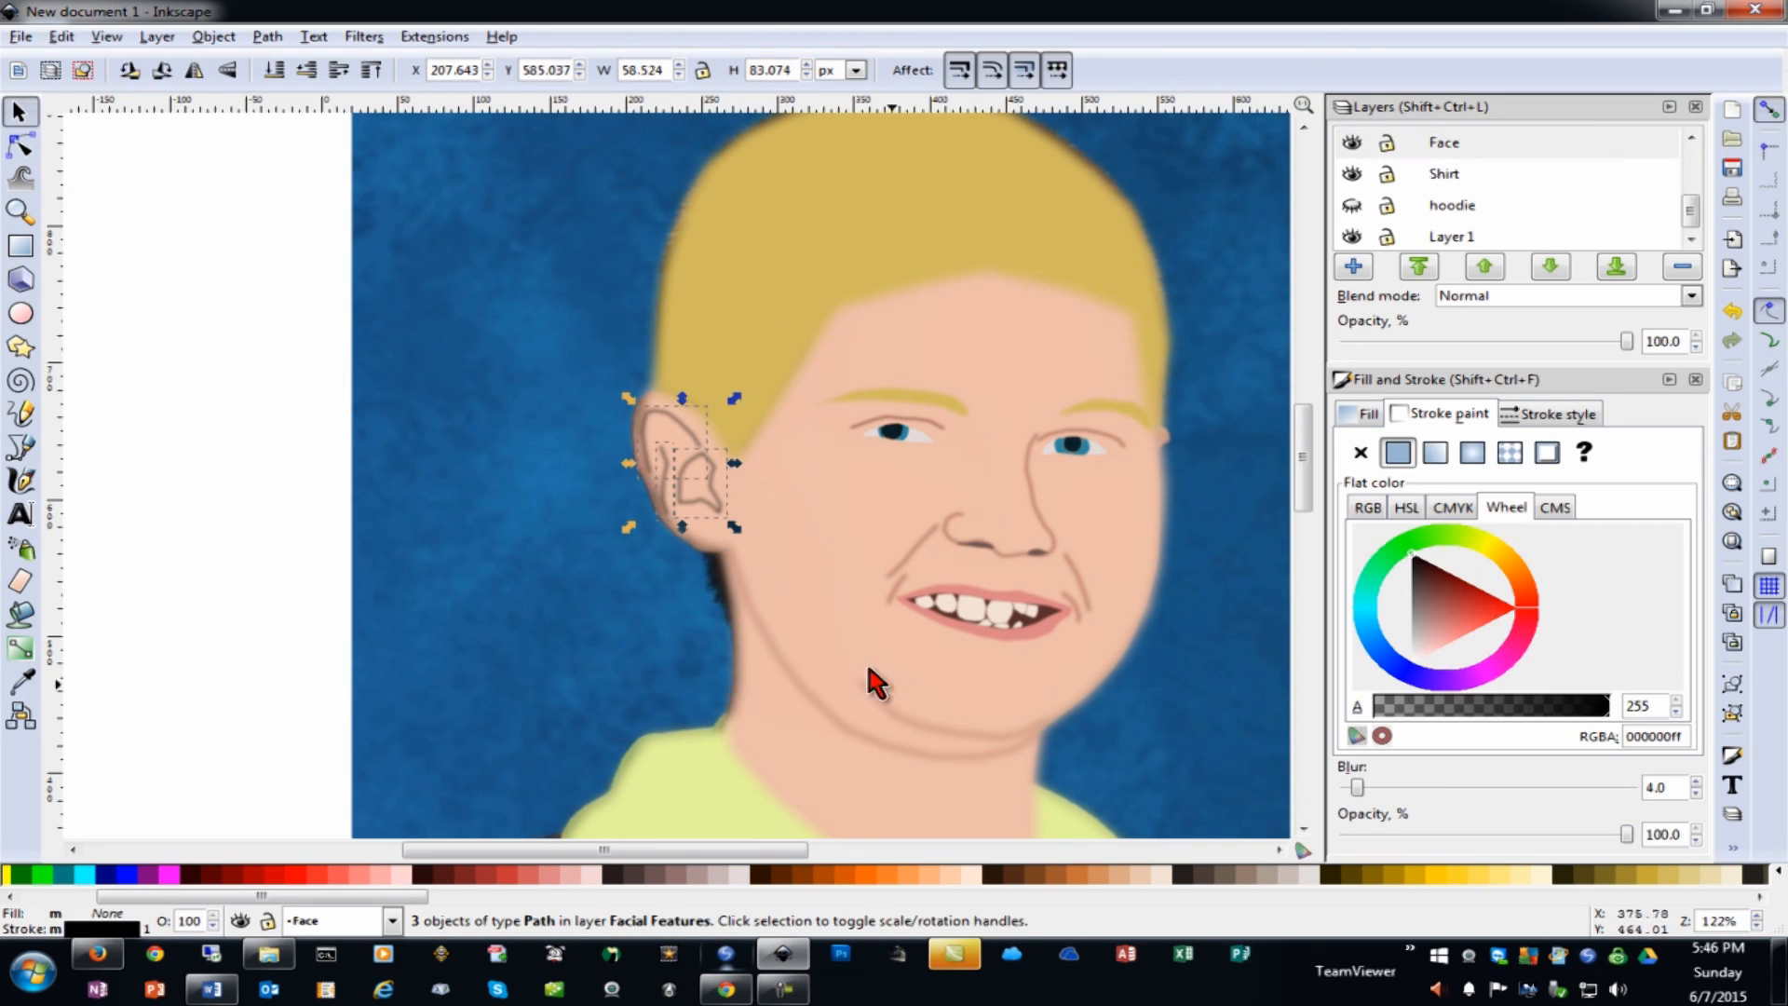
pyautogui.click(1444, 591)
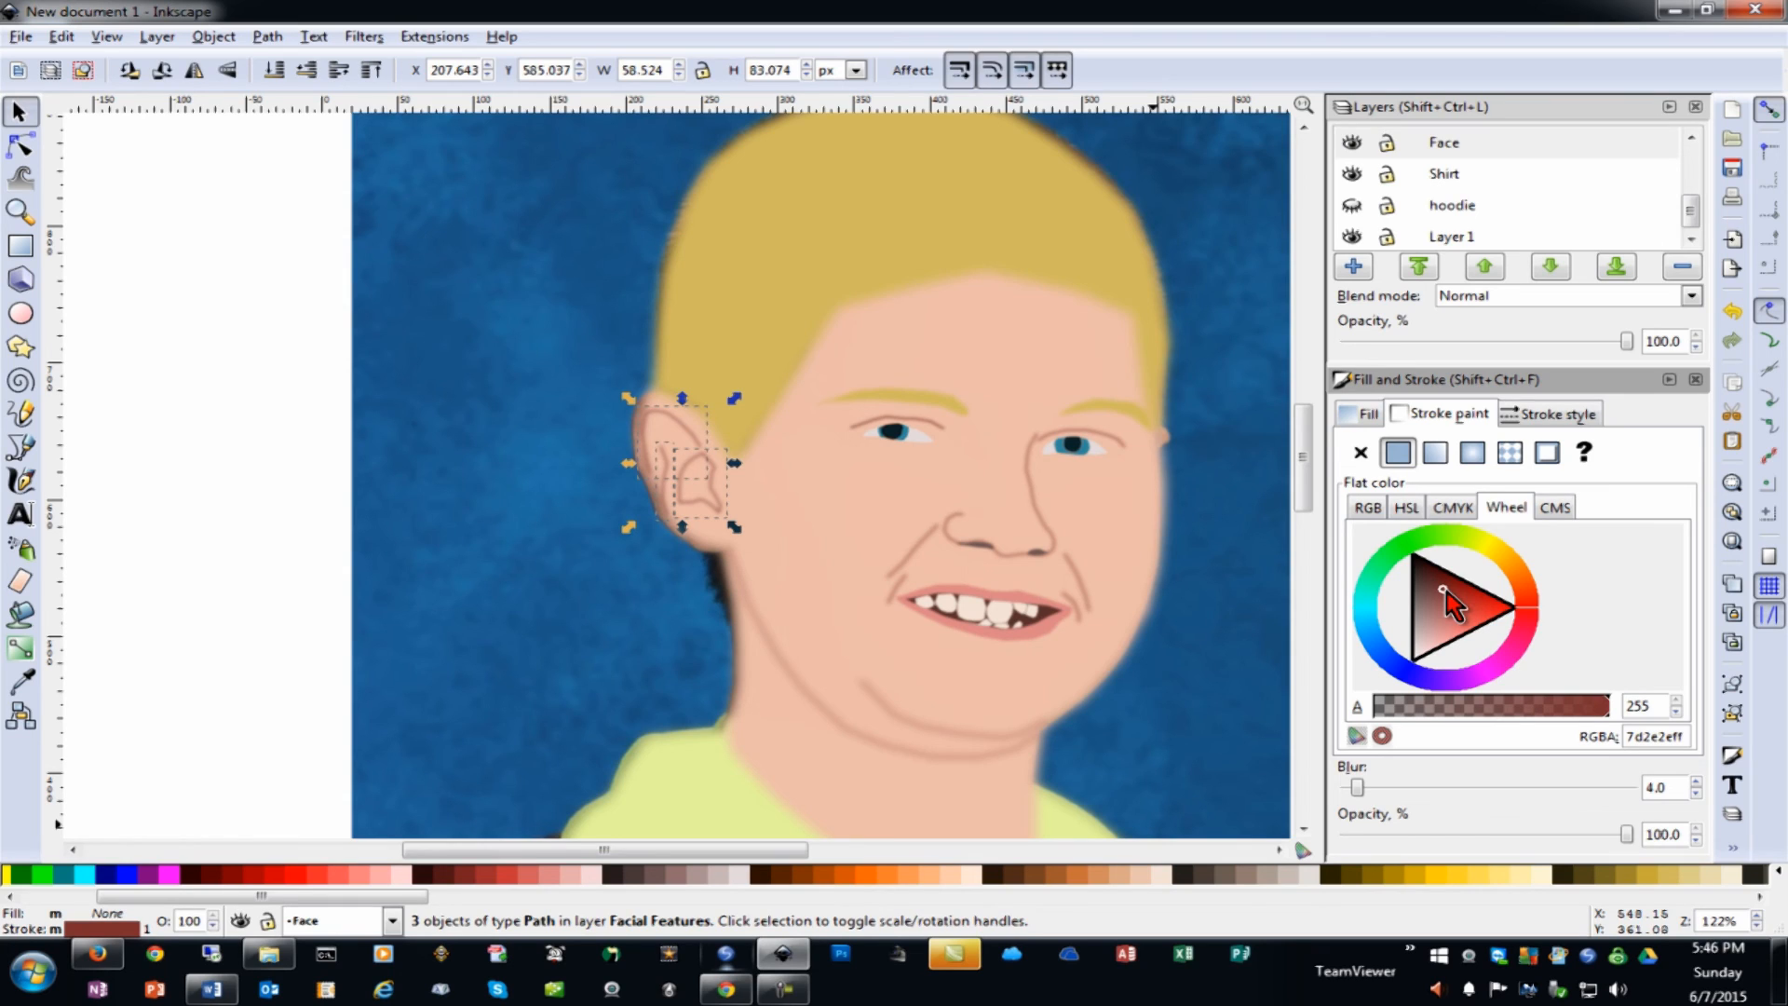
pyautogui.moveTo(1449, 585)
pyautogui.mouseDown()
pyautogui.moveTo(1432, 581)
pyautogui.moveTo(1458, 593)
pyautogui.mouseUp()
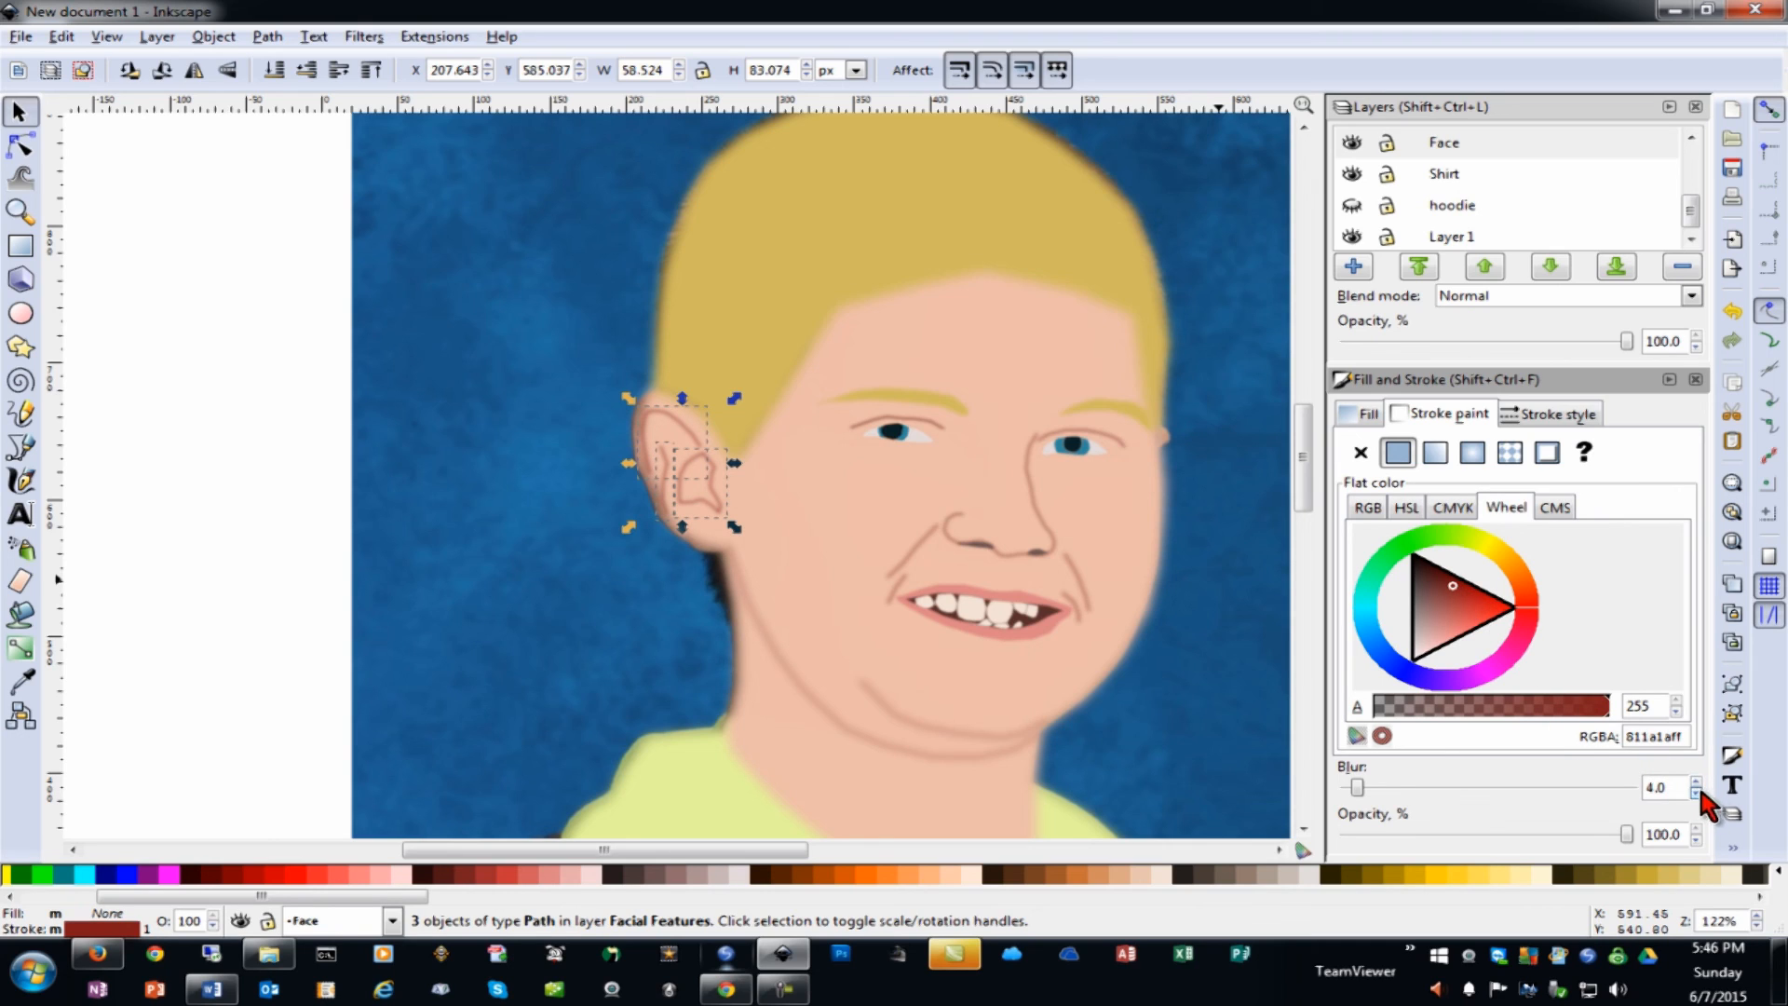
pyautogui.moveTo(1620, 841); pyautogui.dragTo(1594, 842)
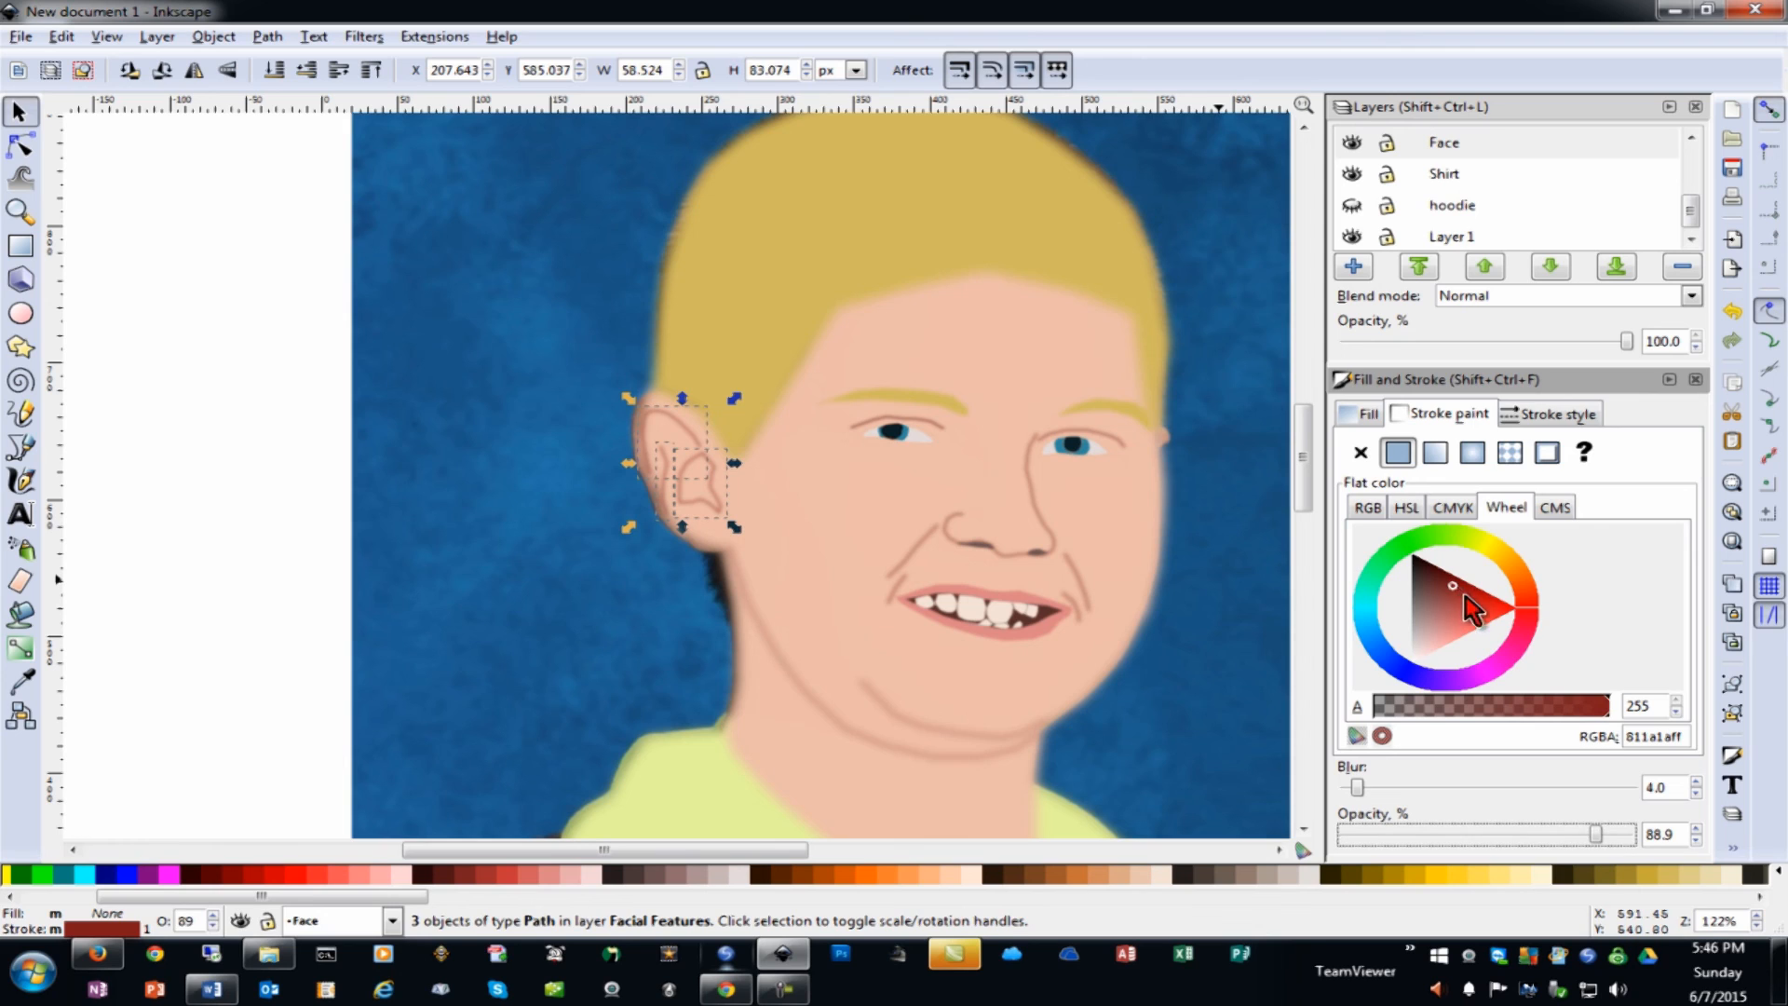
pyautogui.moveTo(1462, 607); pyautogui.dragTo(1457, 605)
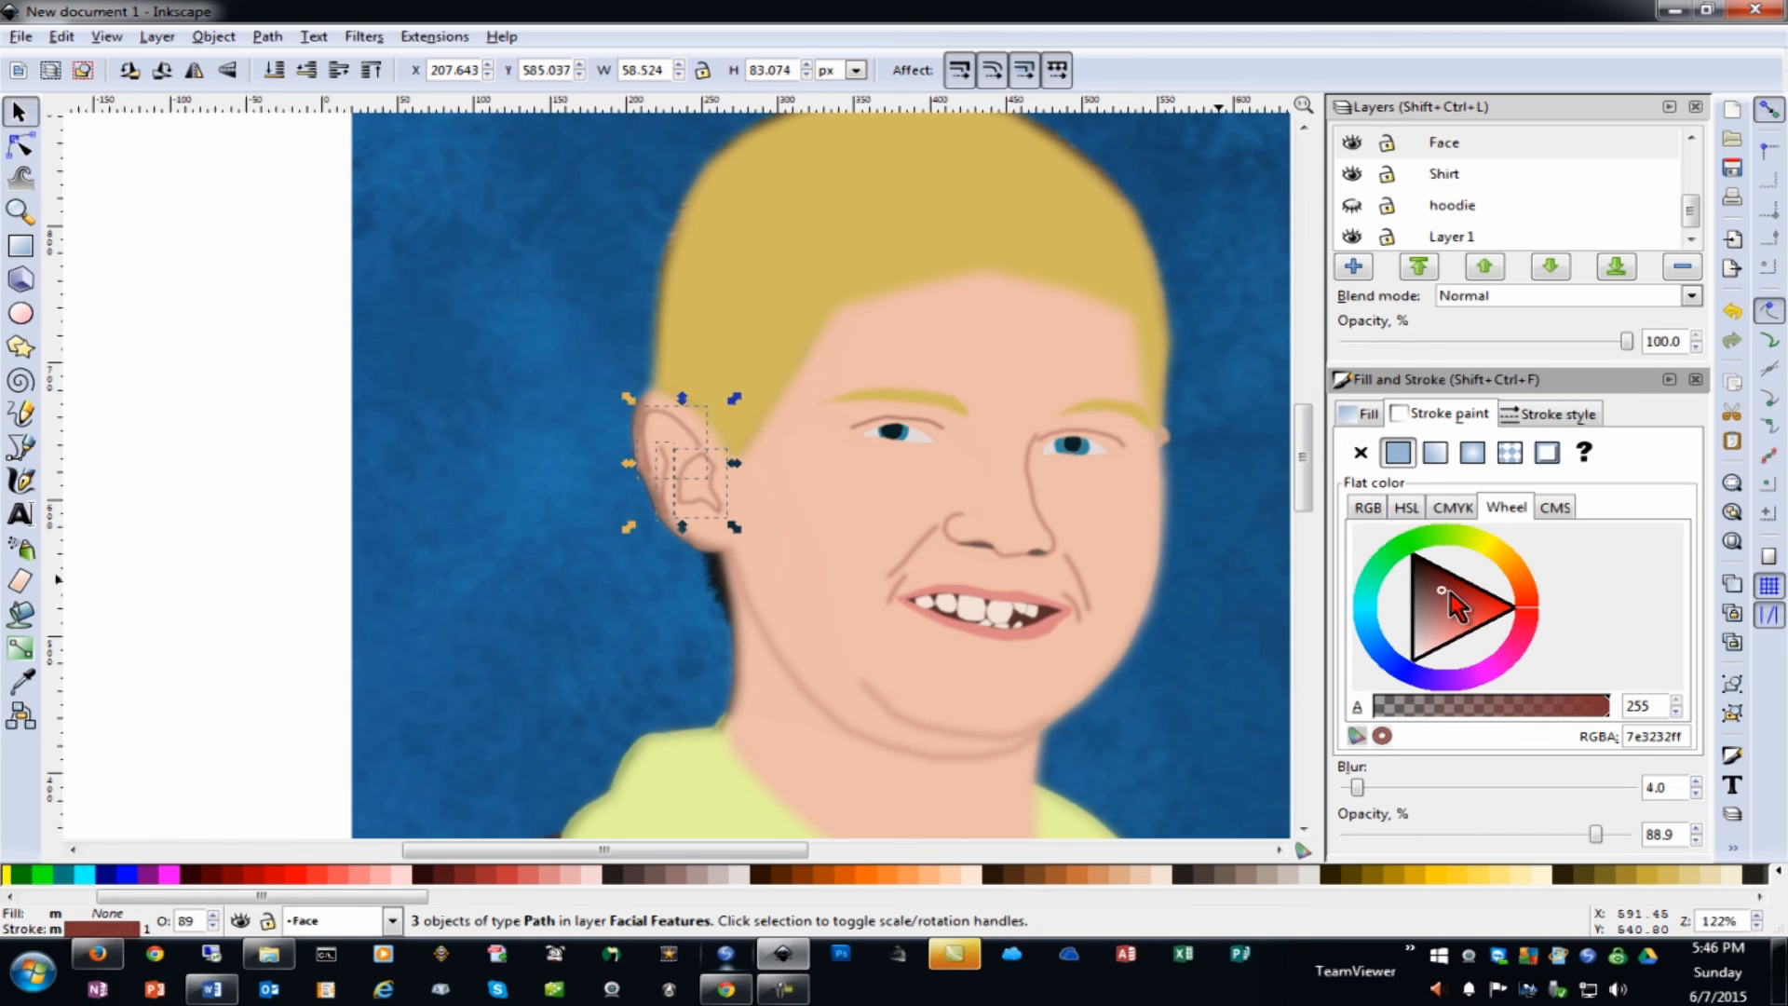
pyautogui.click(240, 319)
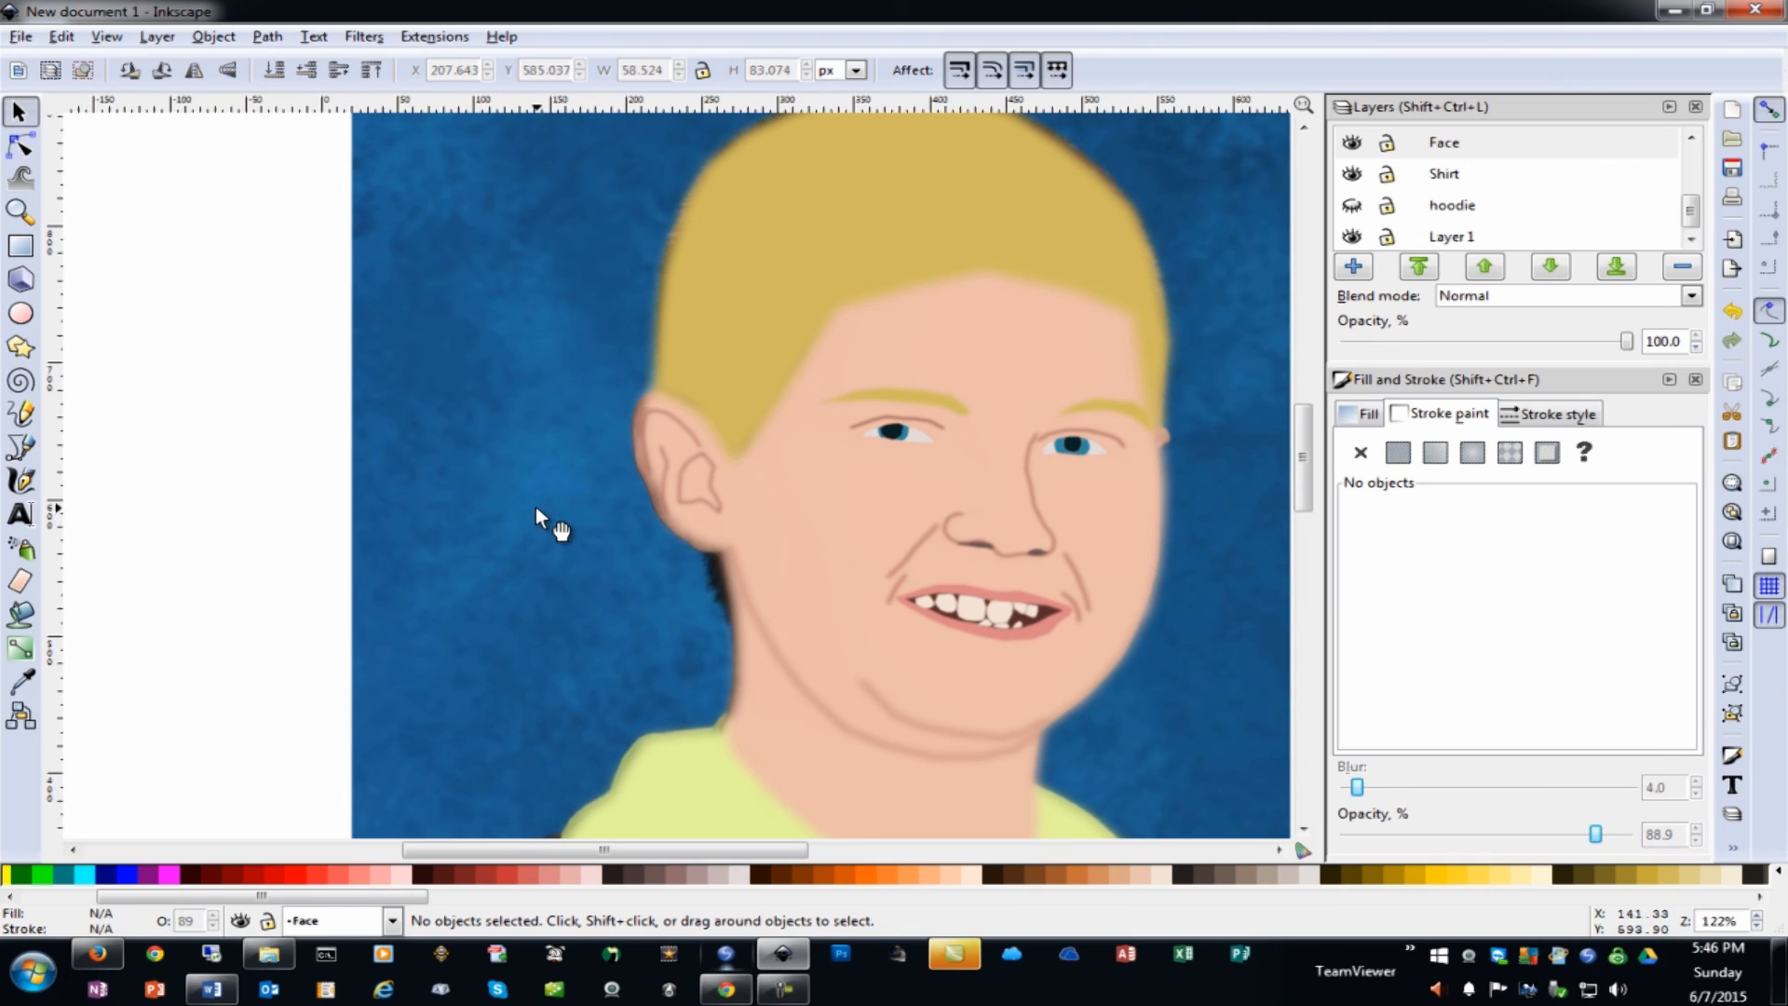
# Fill the ear's inner hollow outline with a light orange-brown from the palette and remove its stroke
pyautogui.click(713, 484)
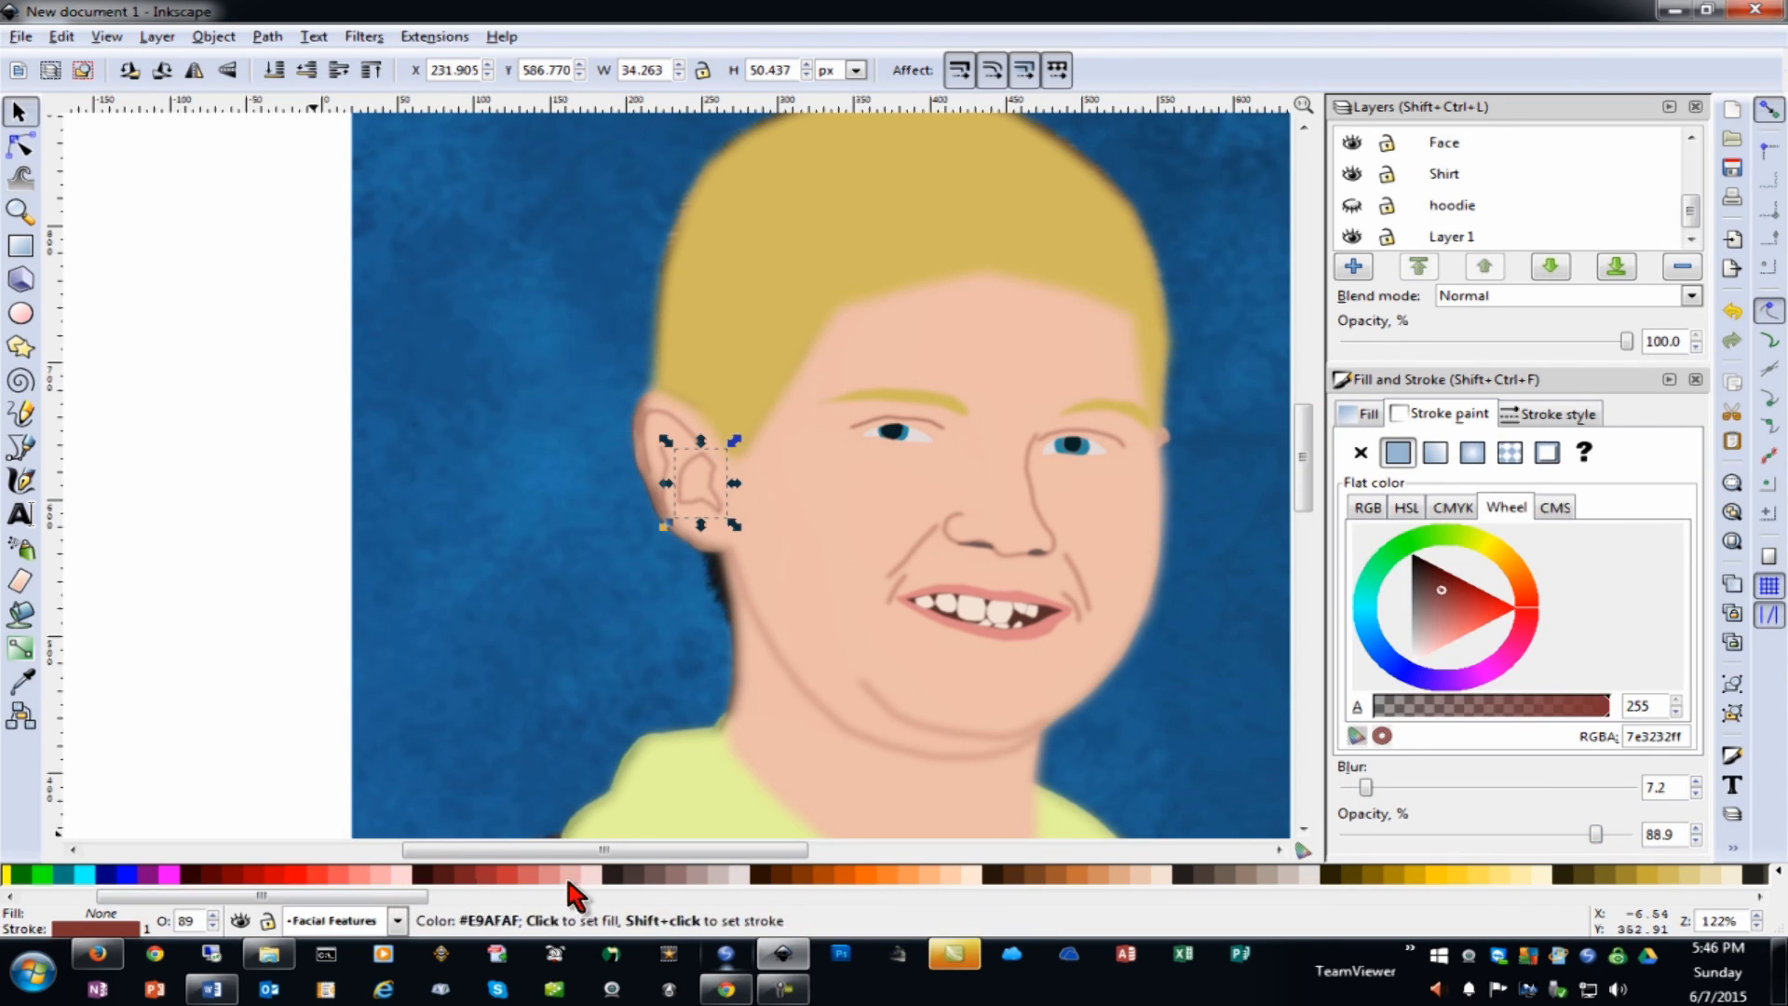
pyautogui.click(715, 875)
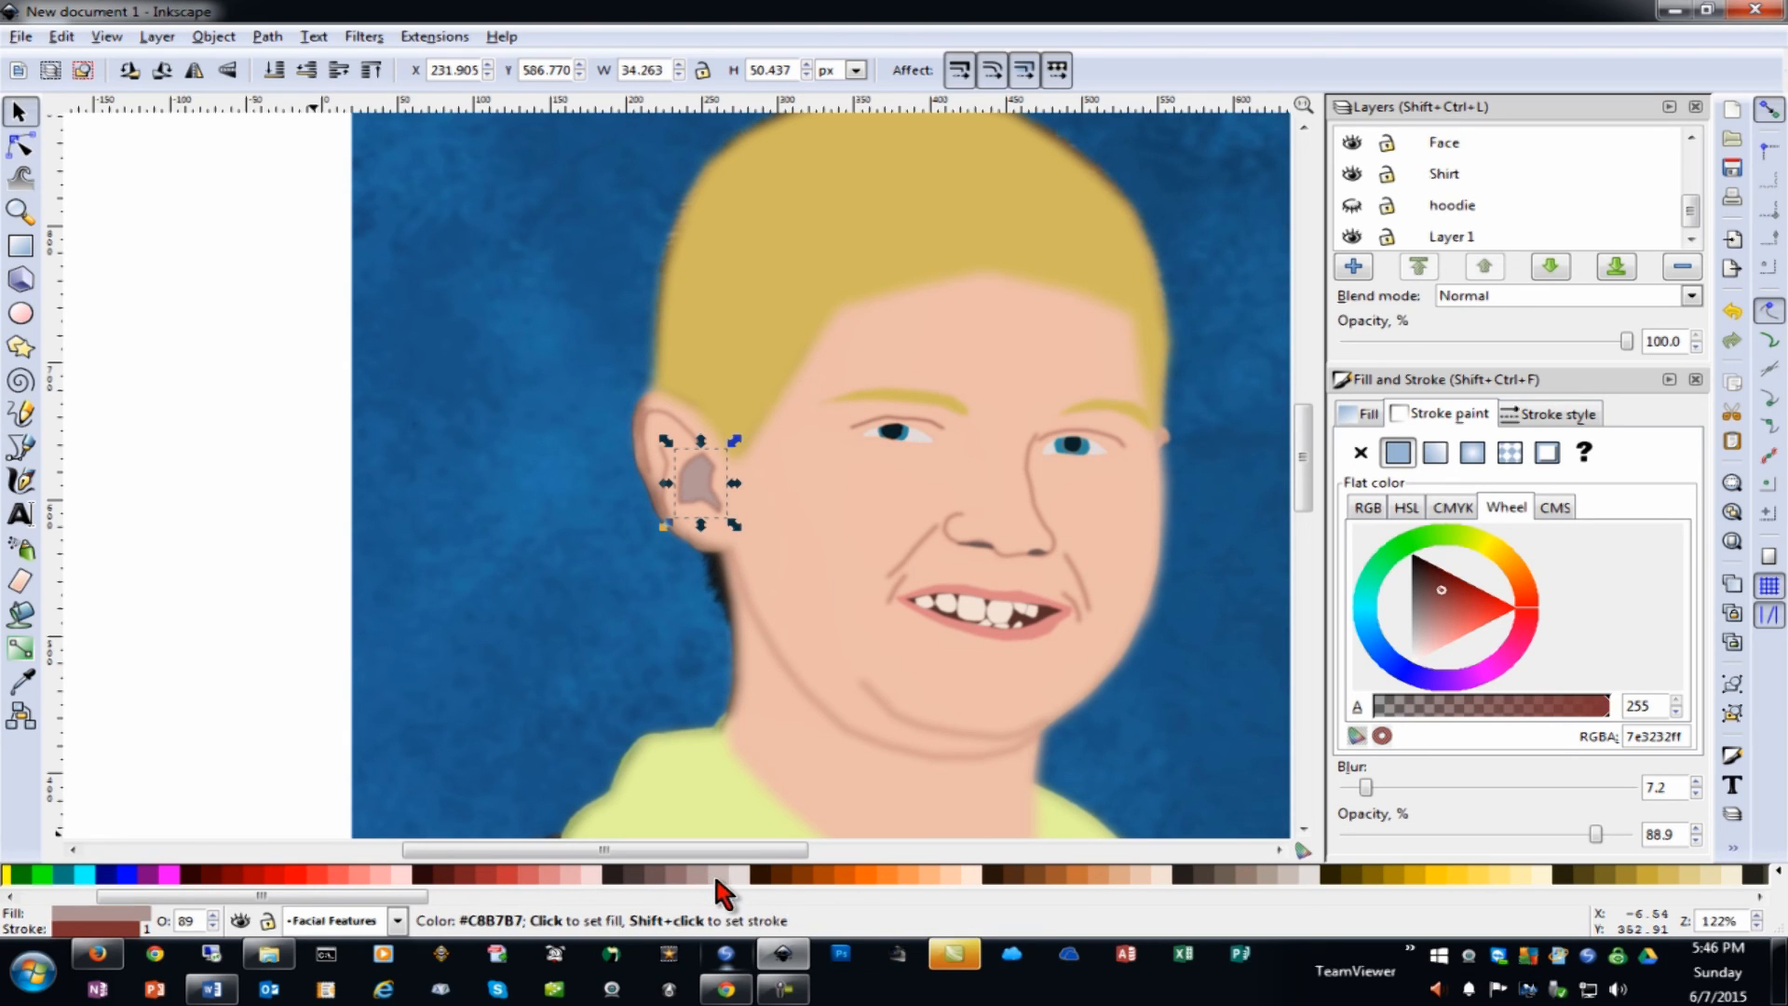
pyautogui.click(1100, 876)
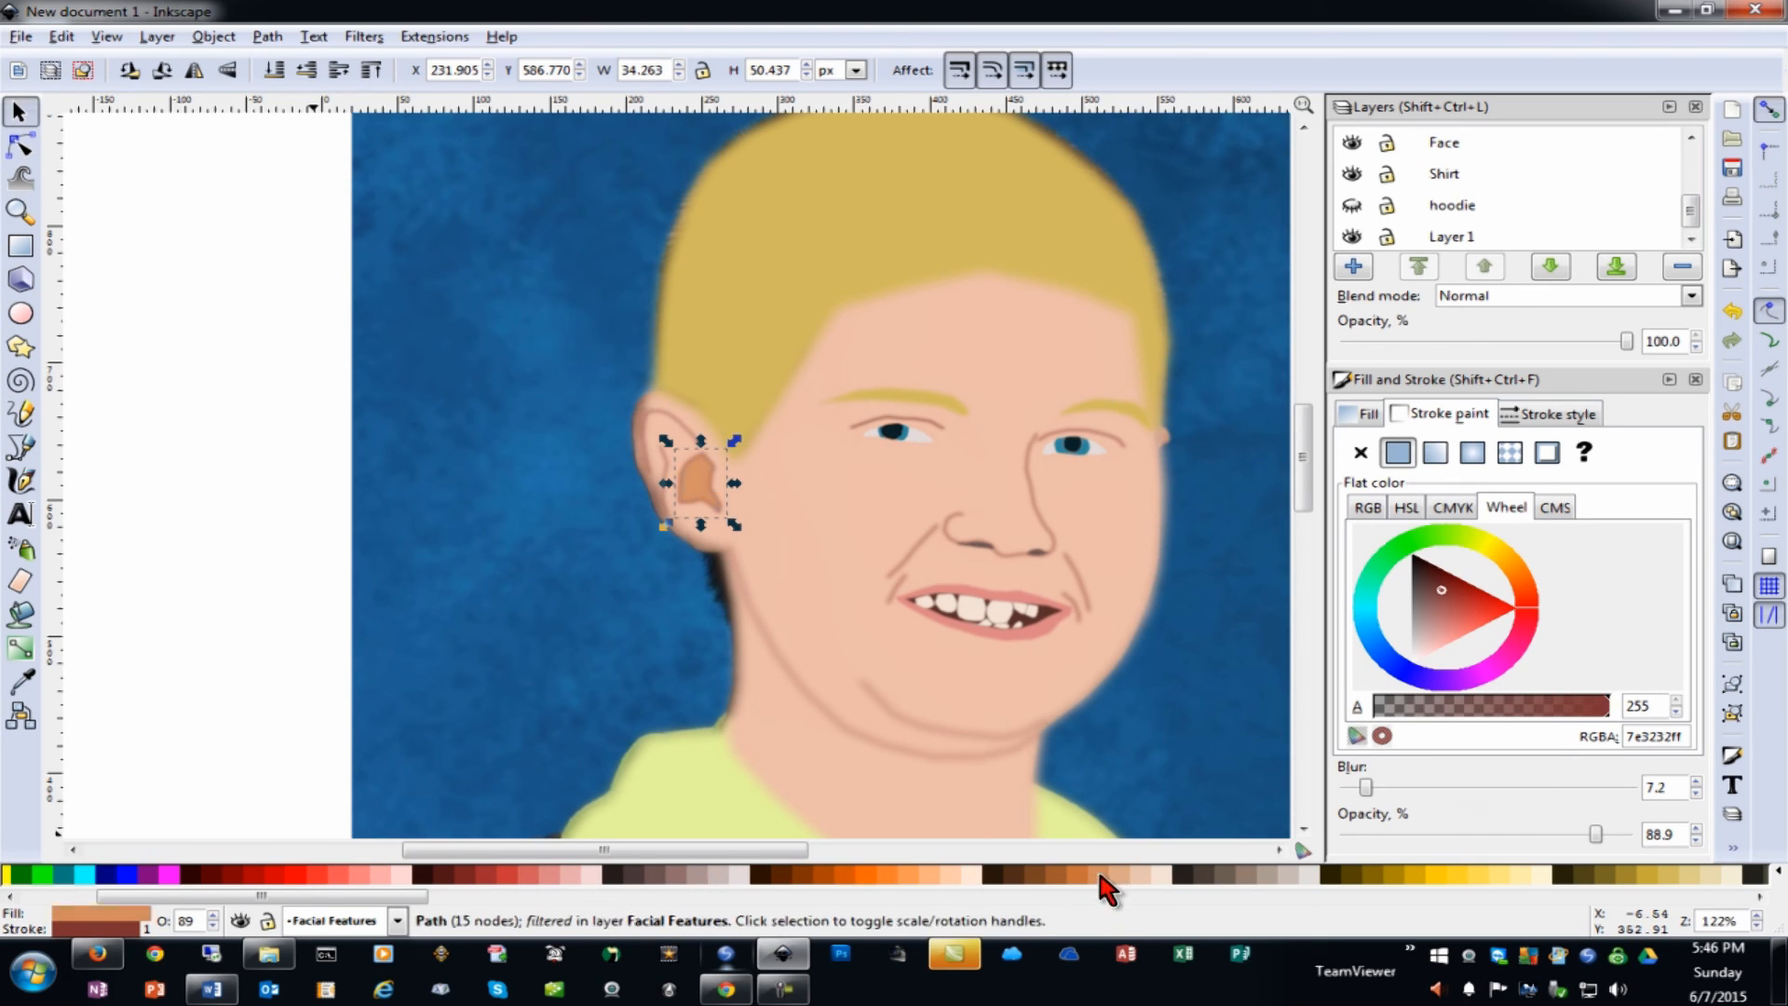
pyautogui.click(1124, 877)
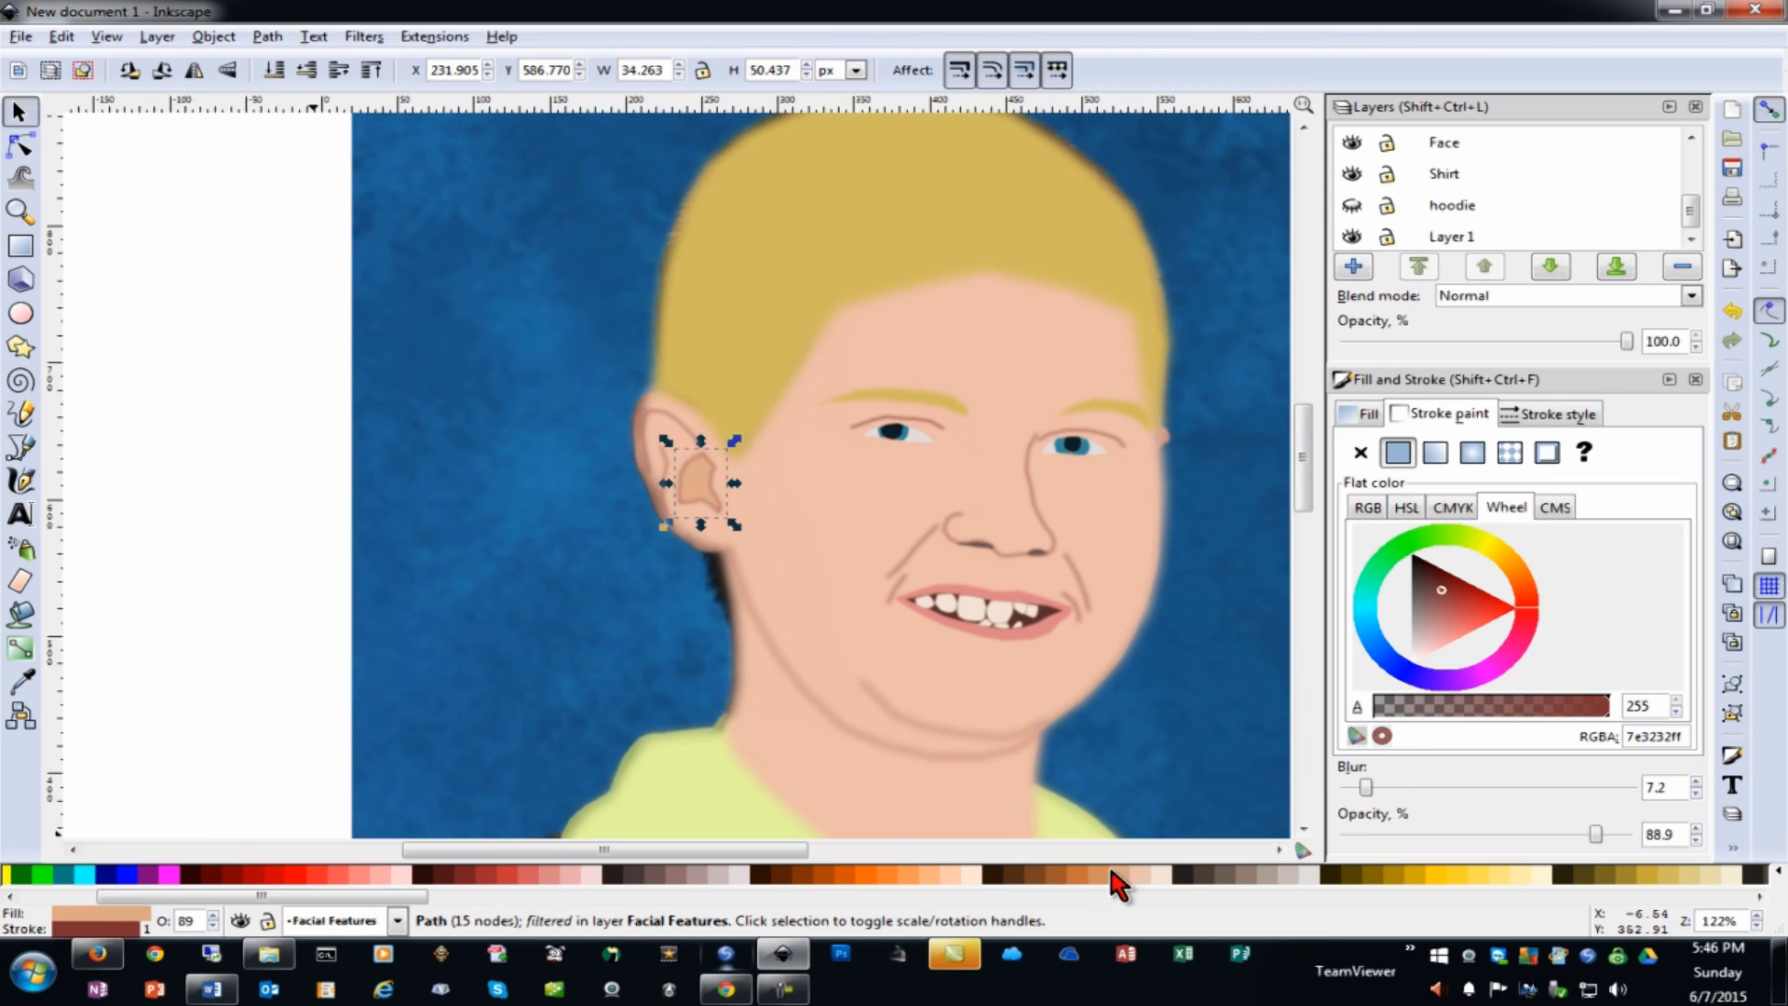
pyautogui.click(1100, 876)
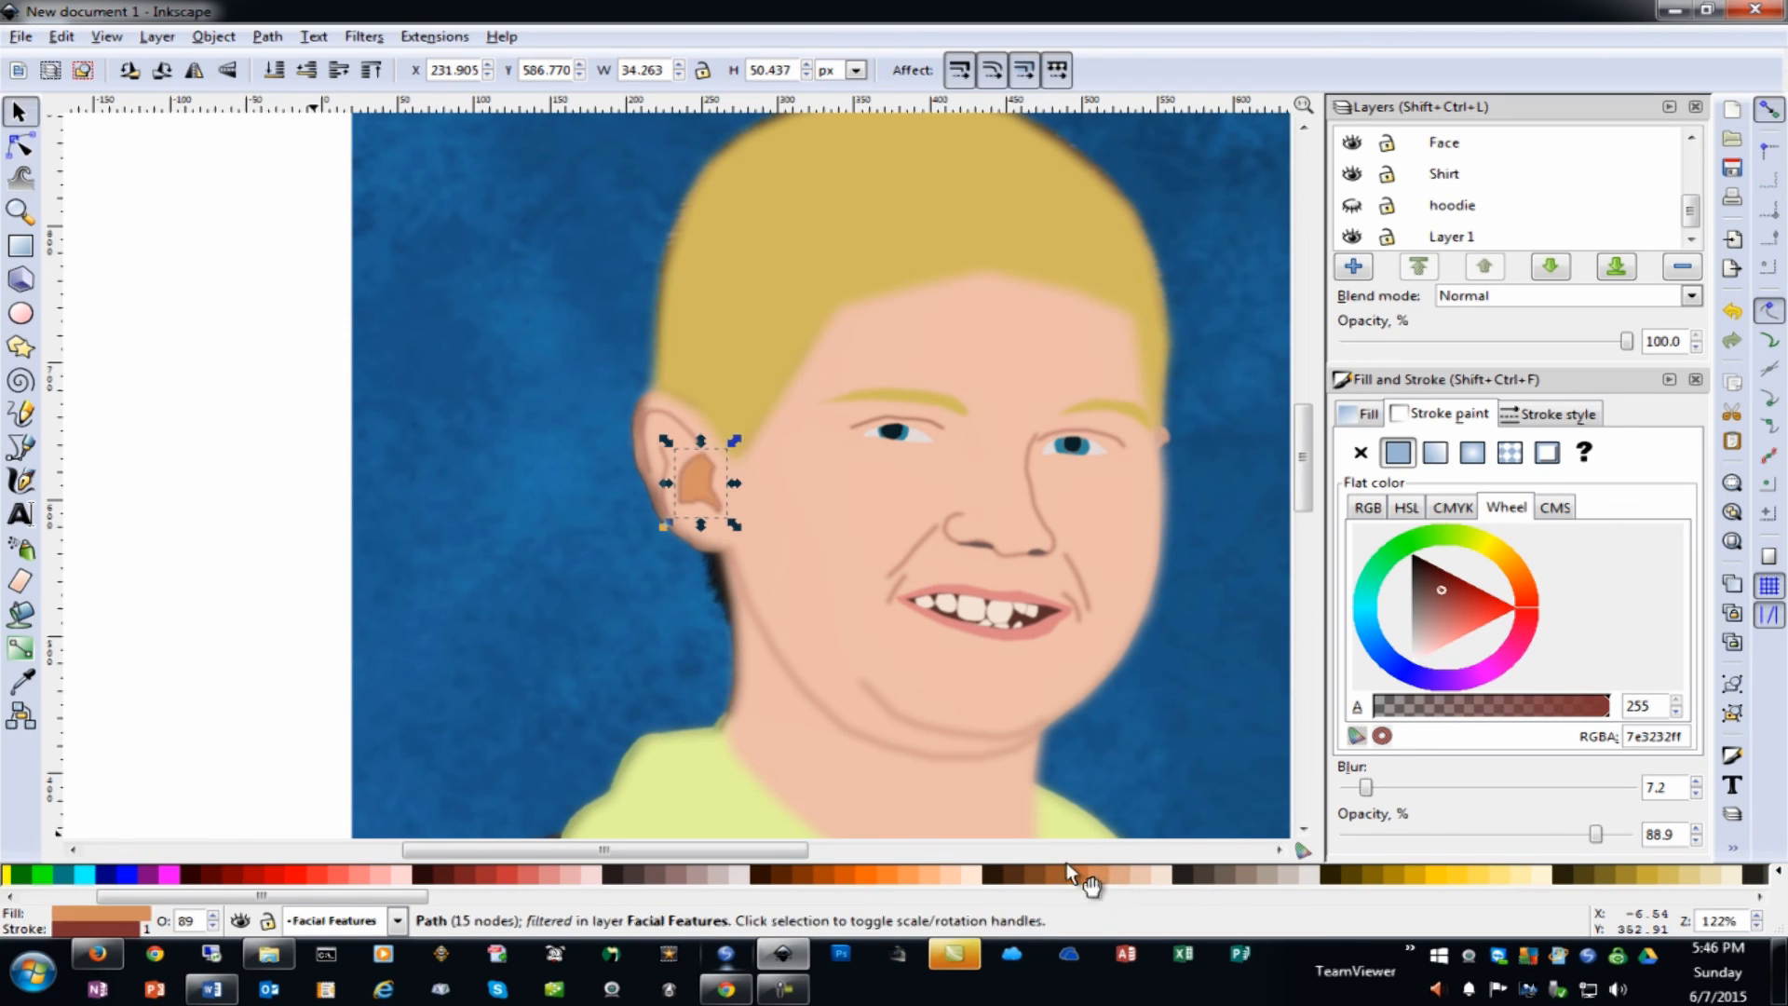
pyautogui.click(1360, 452)
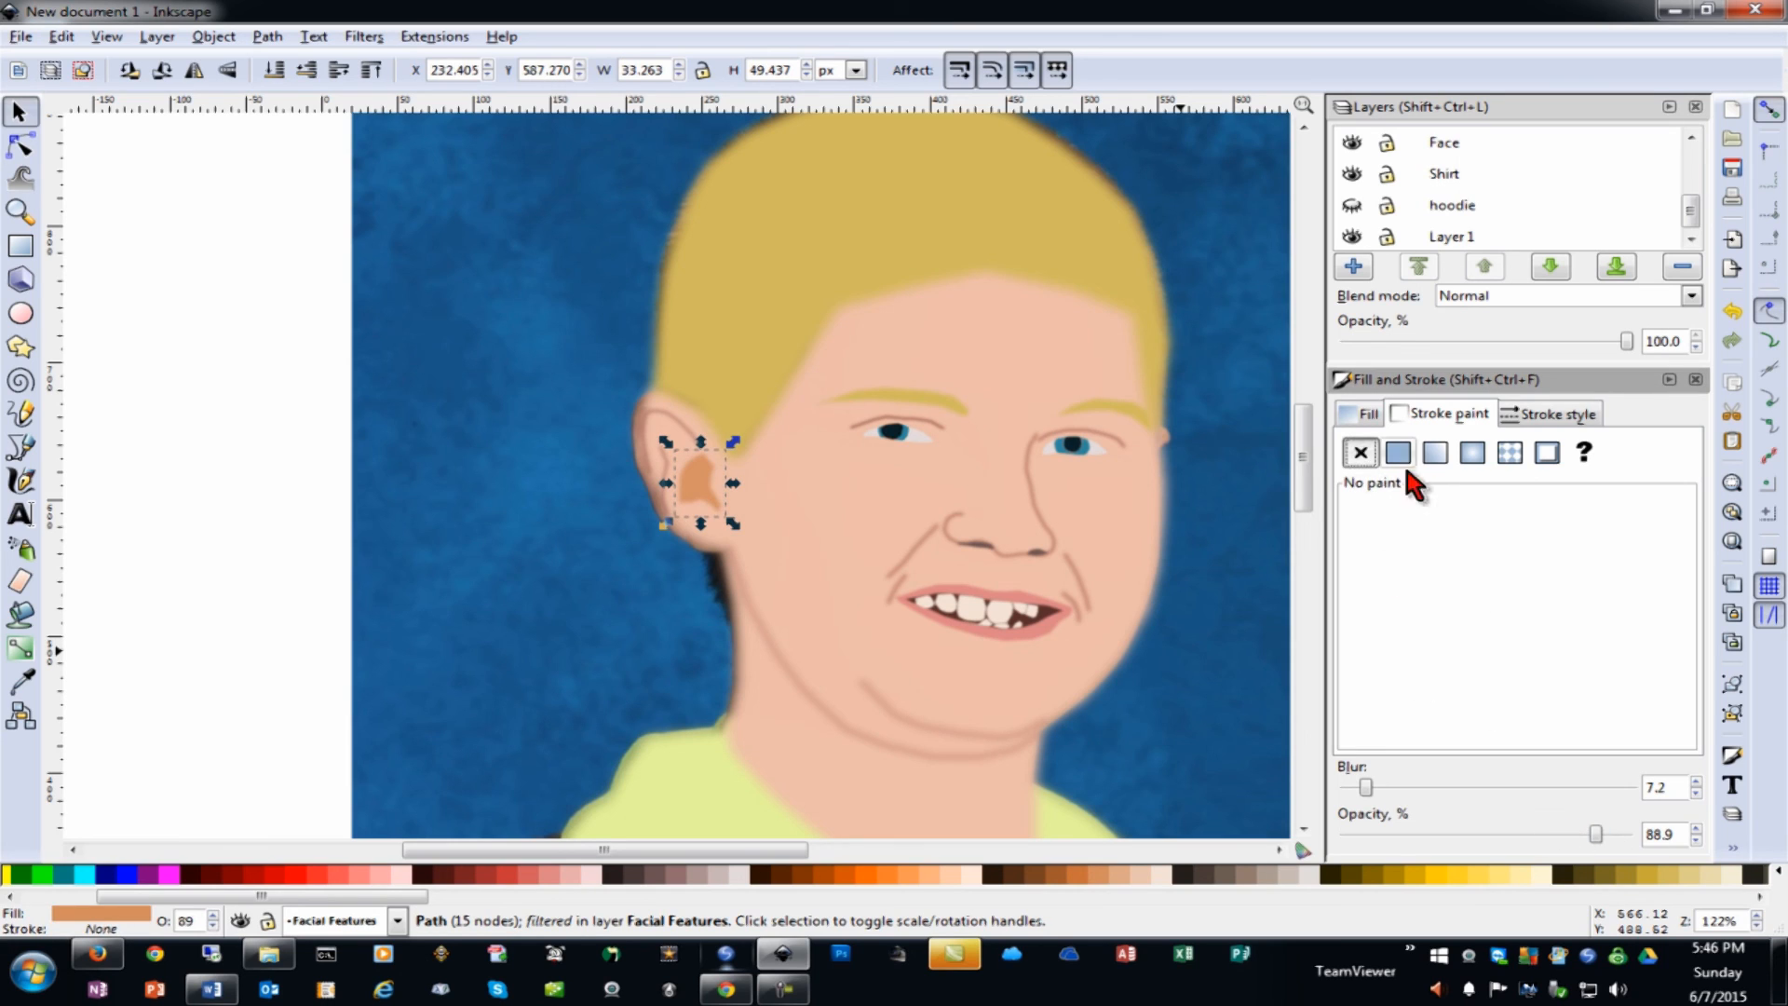
# Try removing the stroke from the ear's outer rim line, restore its flat colour, and deselect it
pyautogui.click(662, 407)
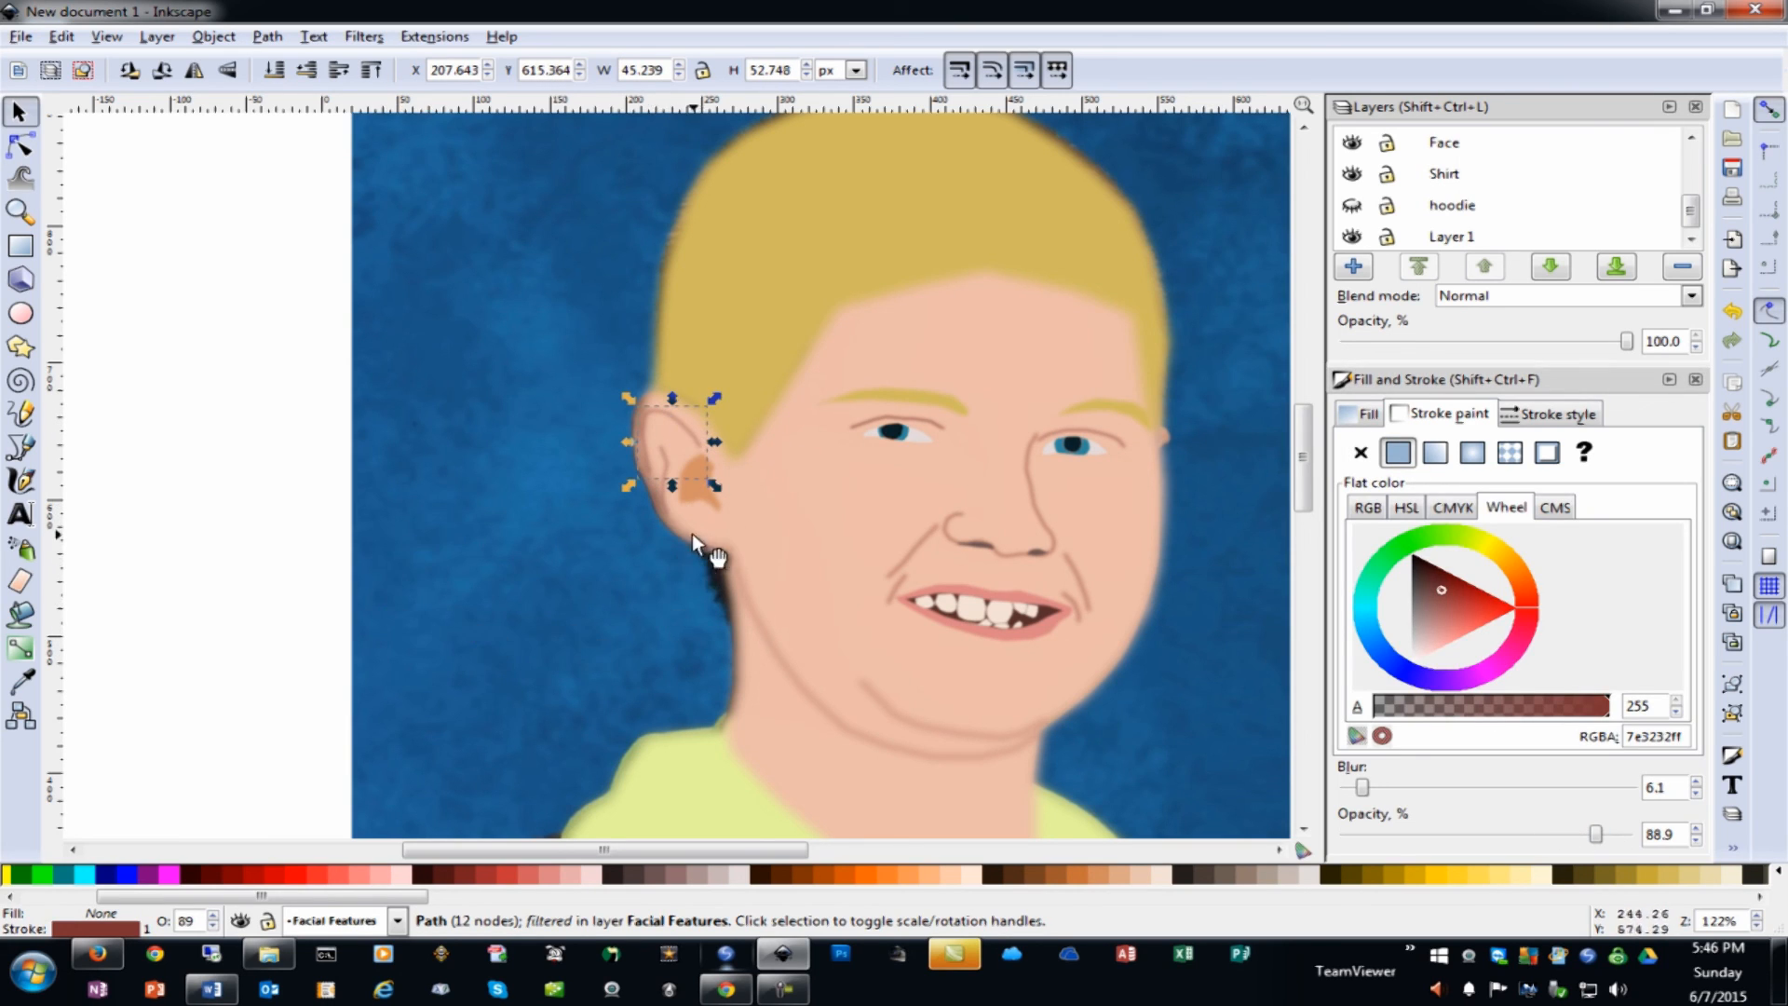
pyautogui.click(1362, 452)
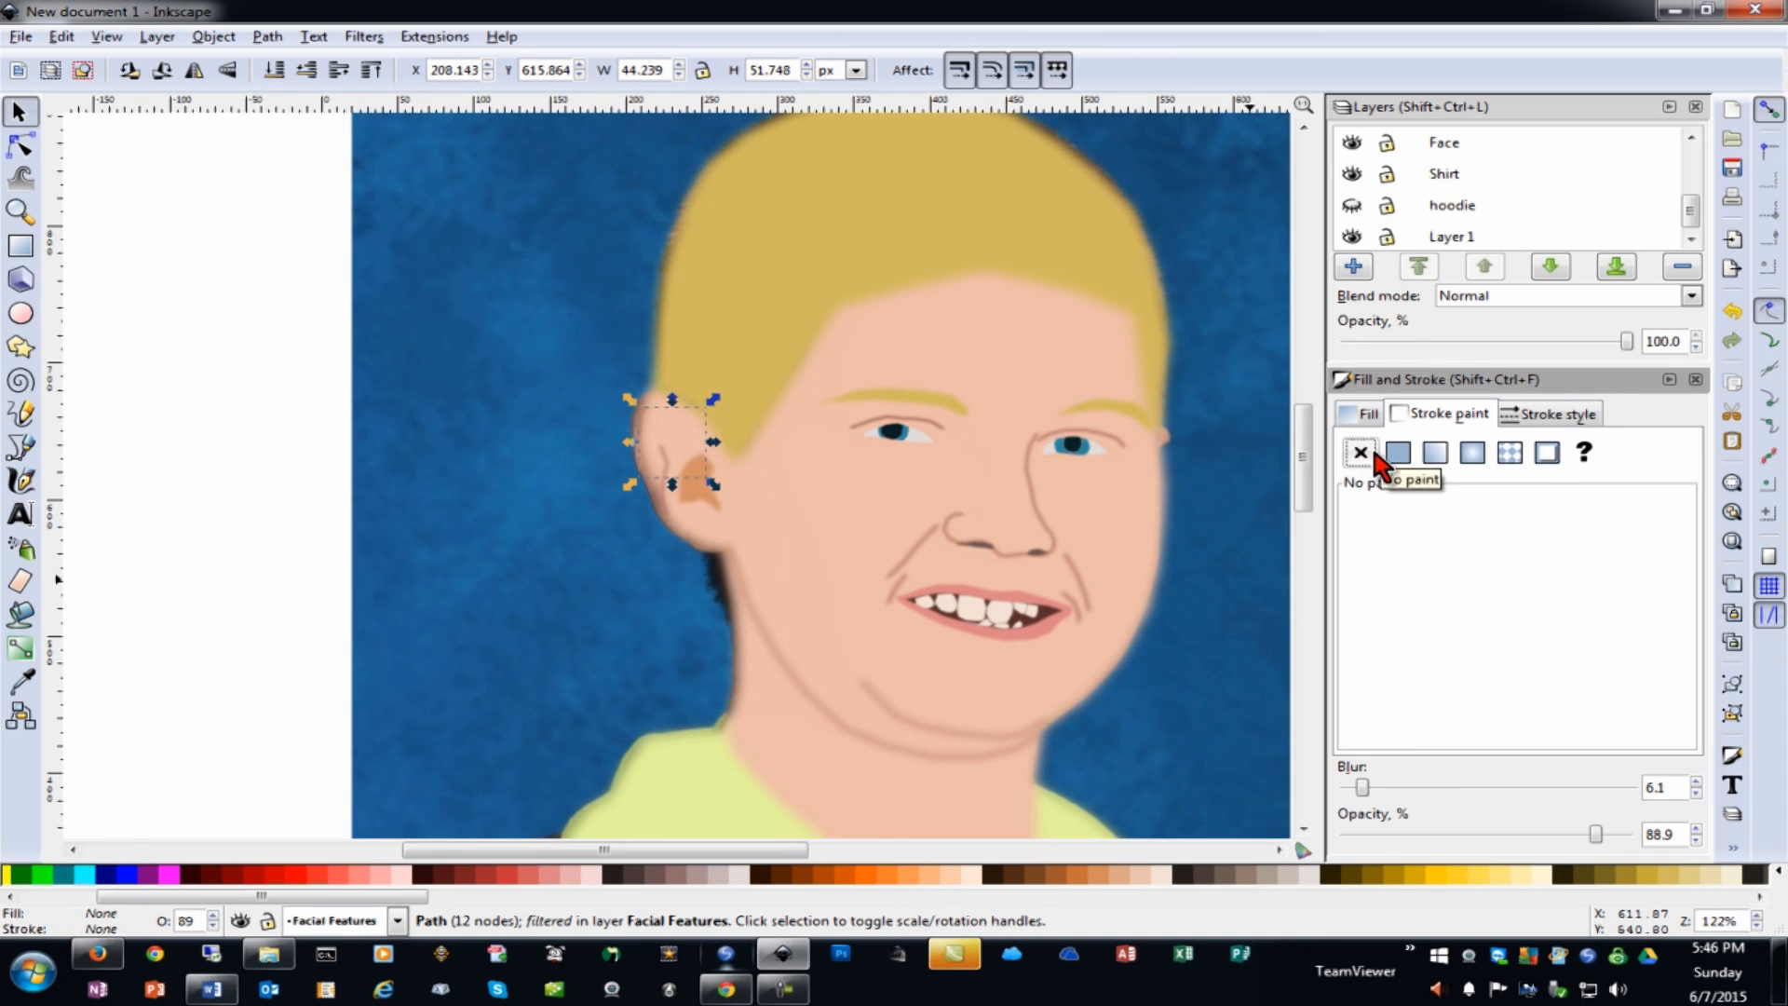
pyautogui.click(1398, 454)
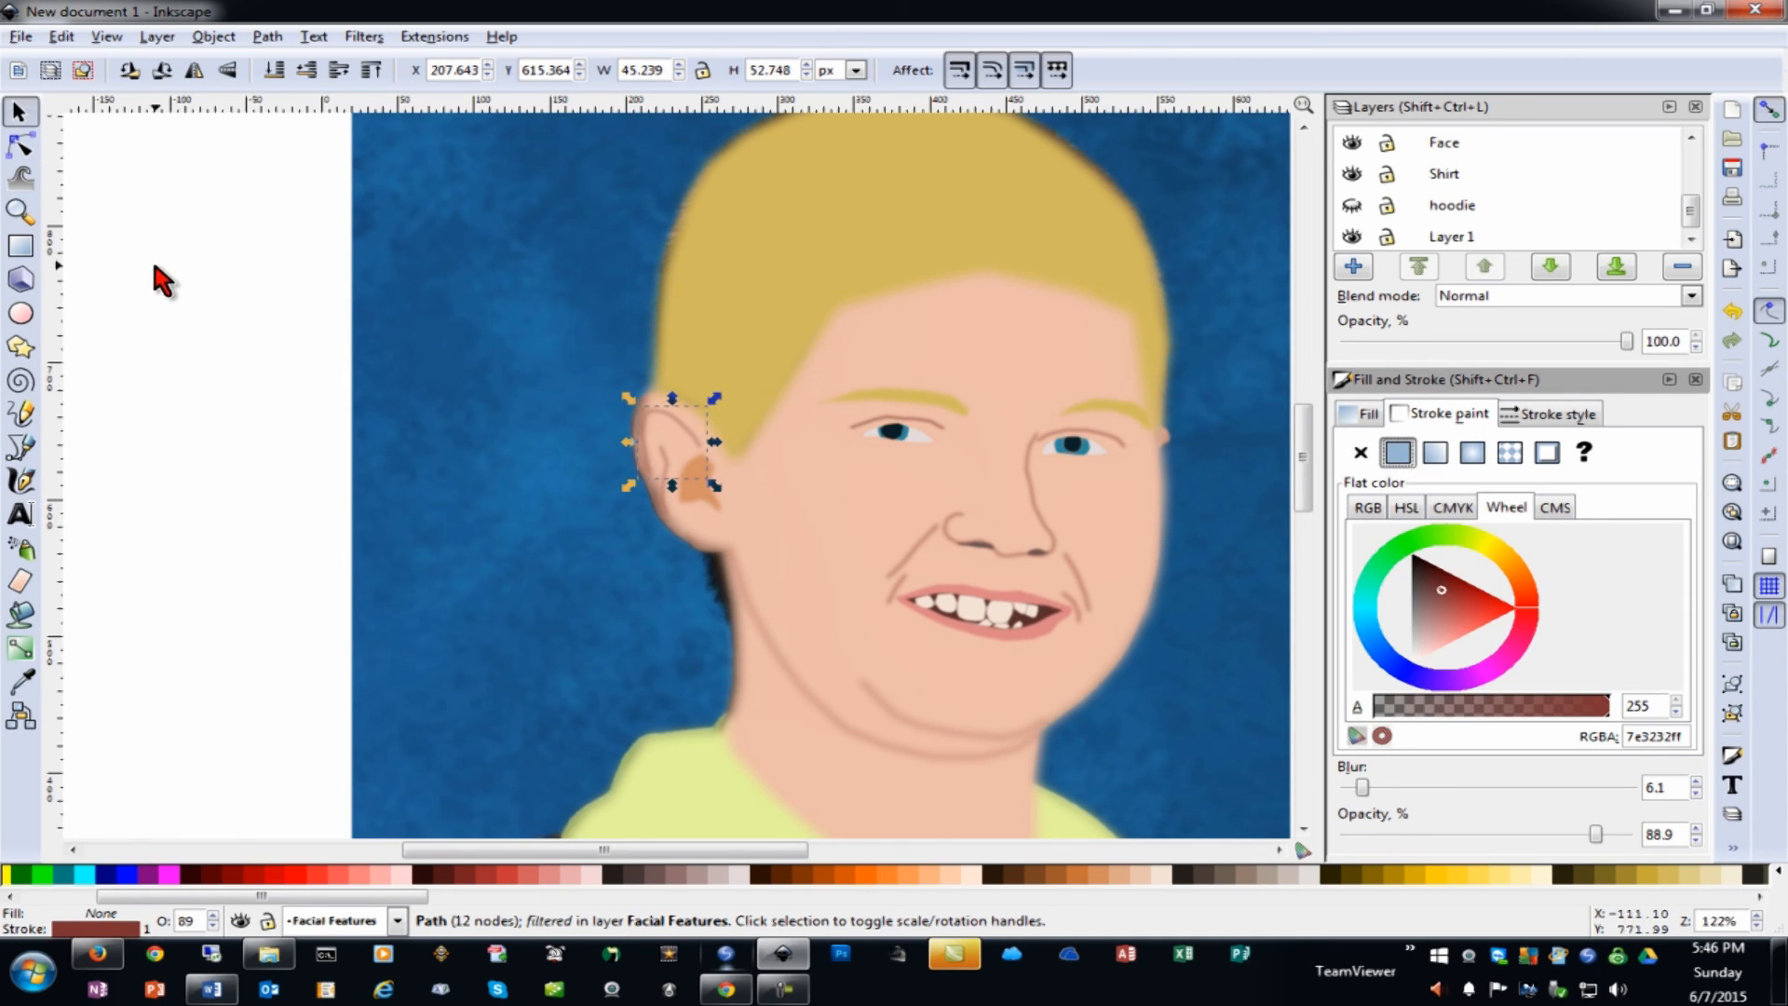
pyautogui.click(200, 338)
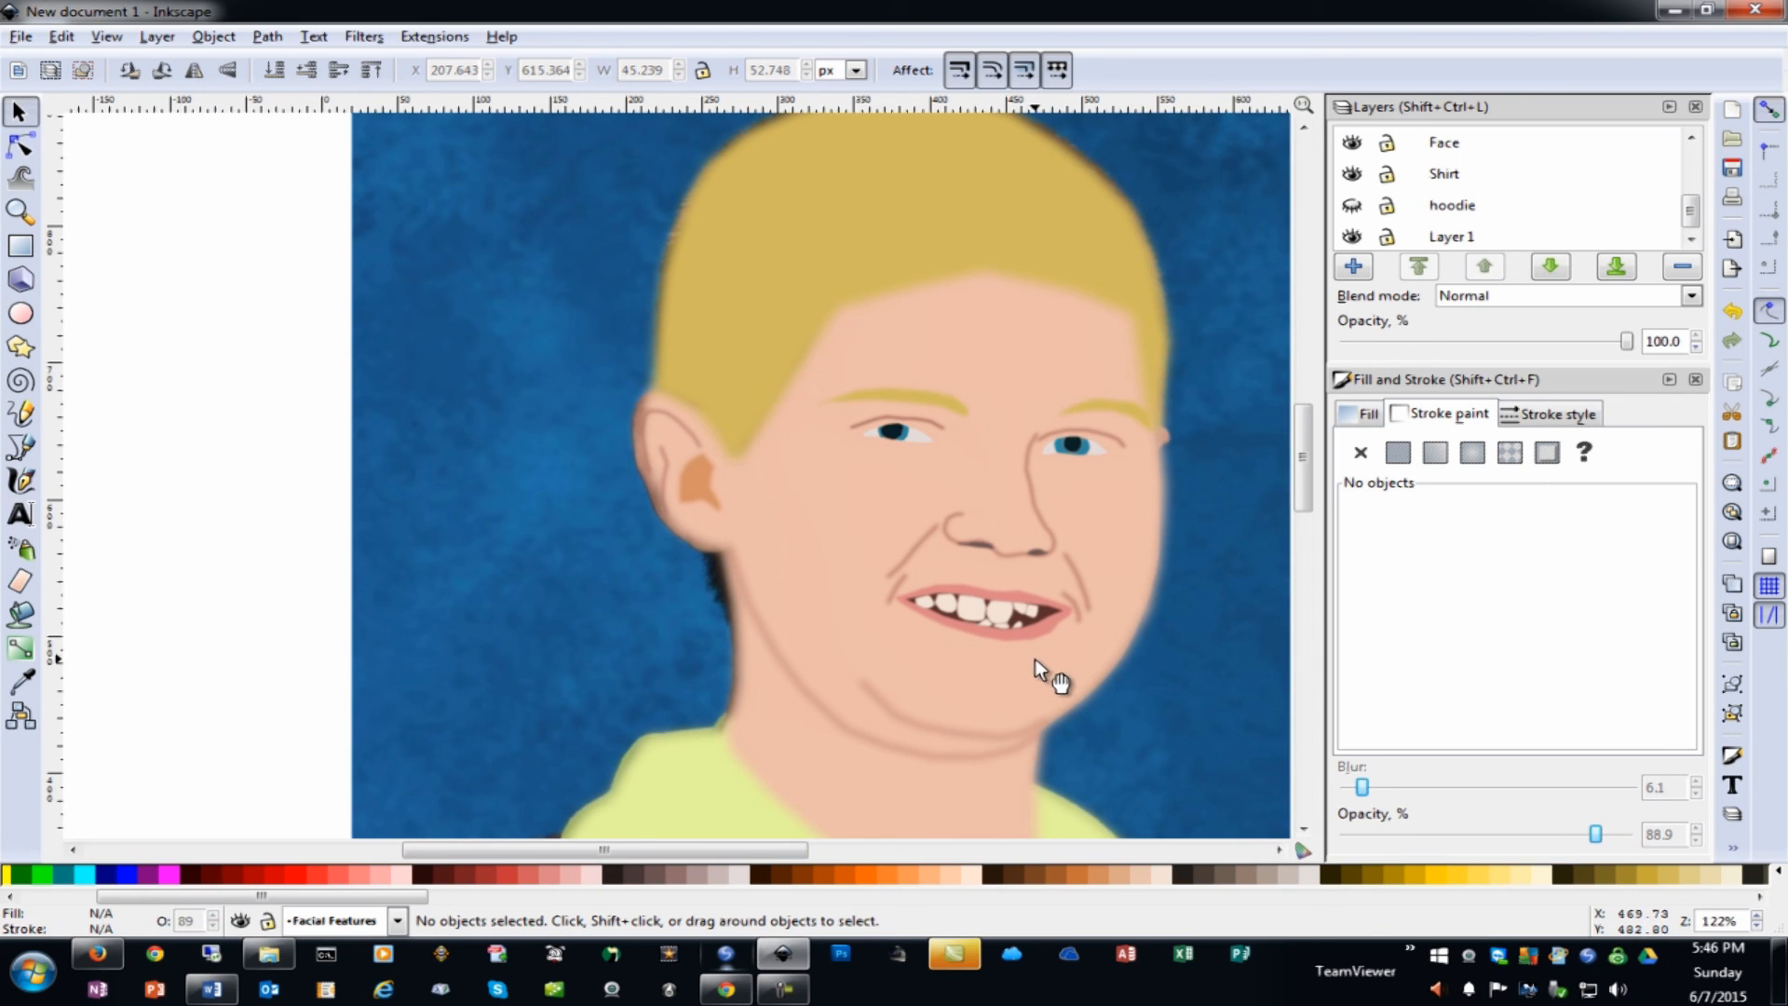
pyautogui.press('-')
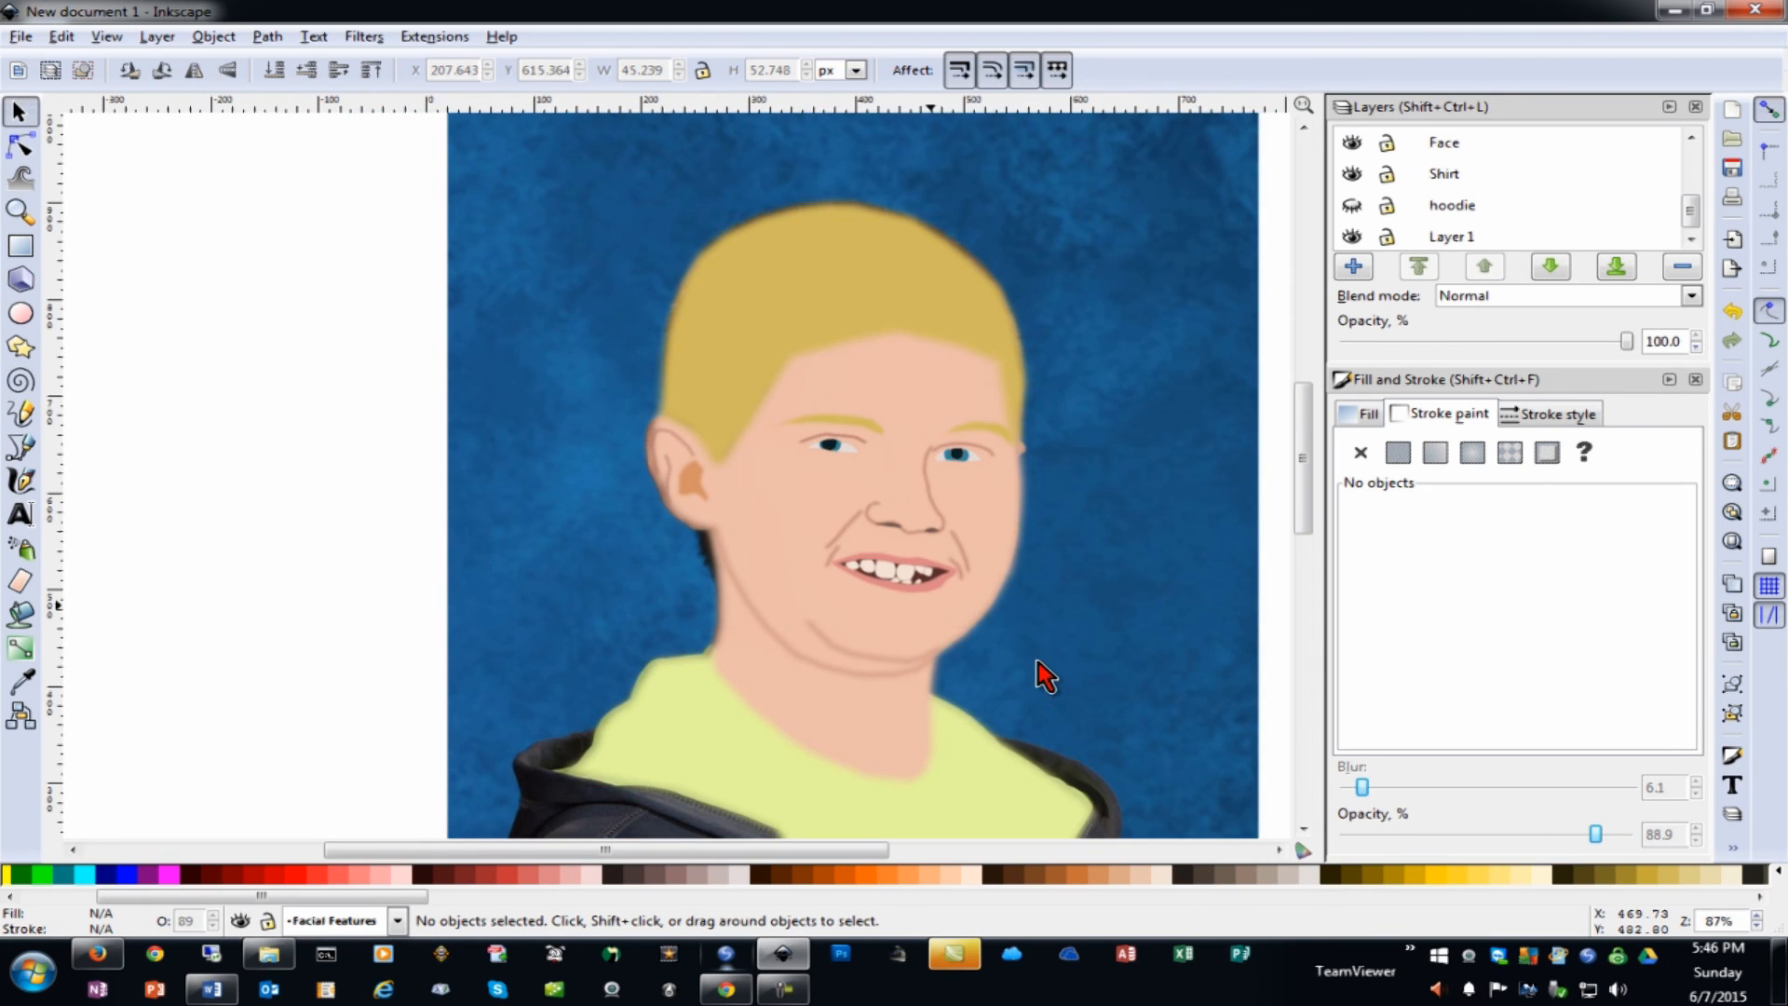
pyautogui.press('-')
pyautogui.scroll(-2, 1295, 470)
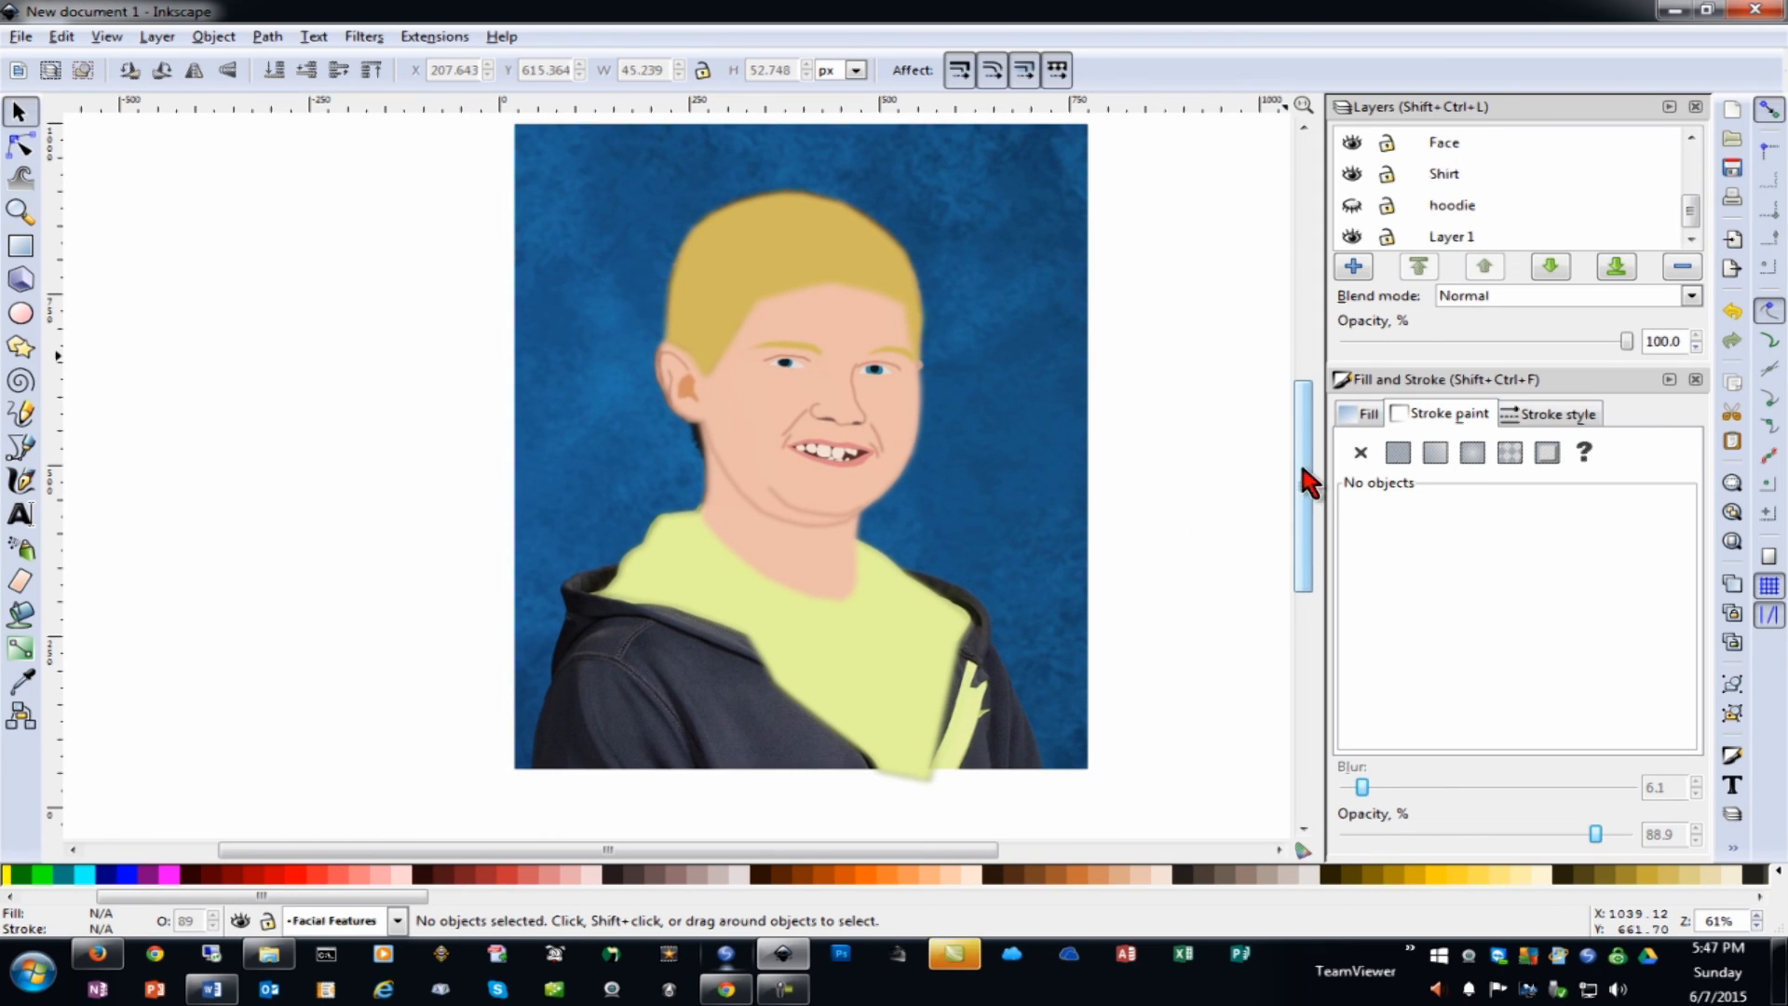
# Move the reference photo out from behind the drawing to compare the two, and shift it back behind the traced portrait
pyautogui.click(1039, 380)
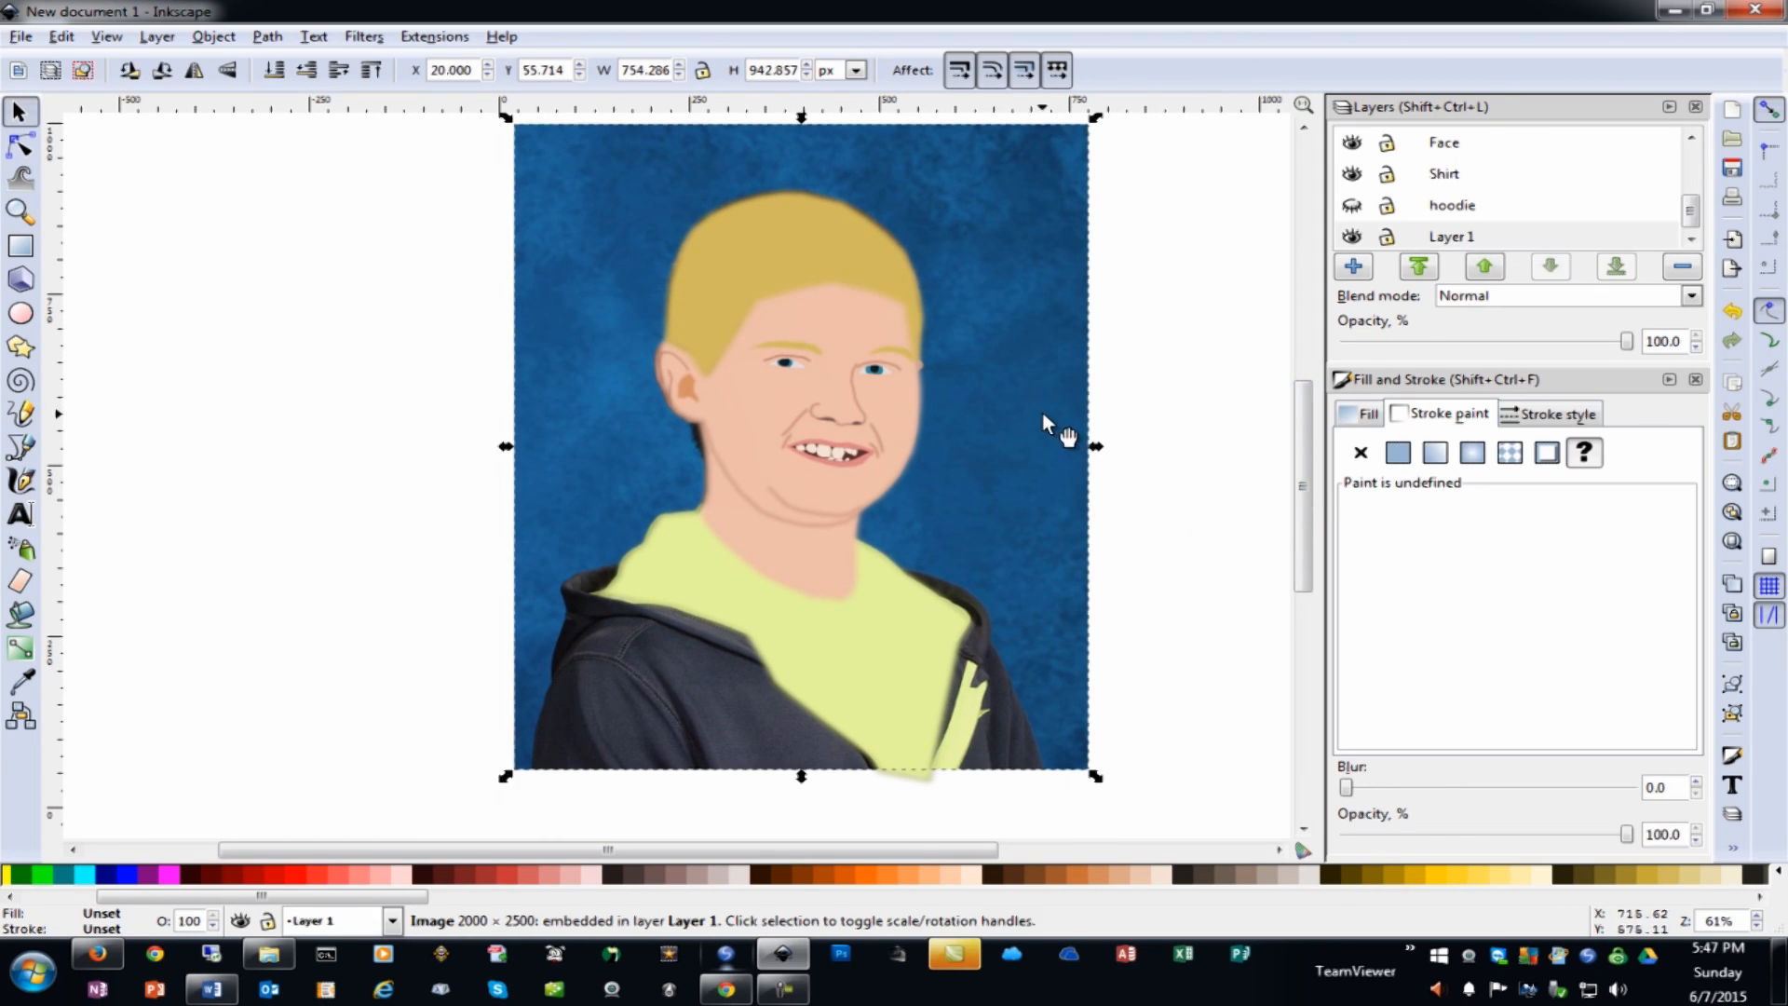
pyautogui.moveTo(1043, 414)
pyautogui.mouseDown()
pyautogui.moveTo(596, 433)
pyautogui.moveTo(572, 407)
pyautogui.mouseUp()
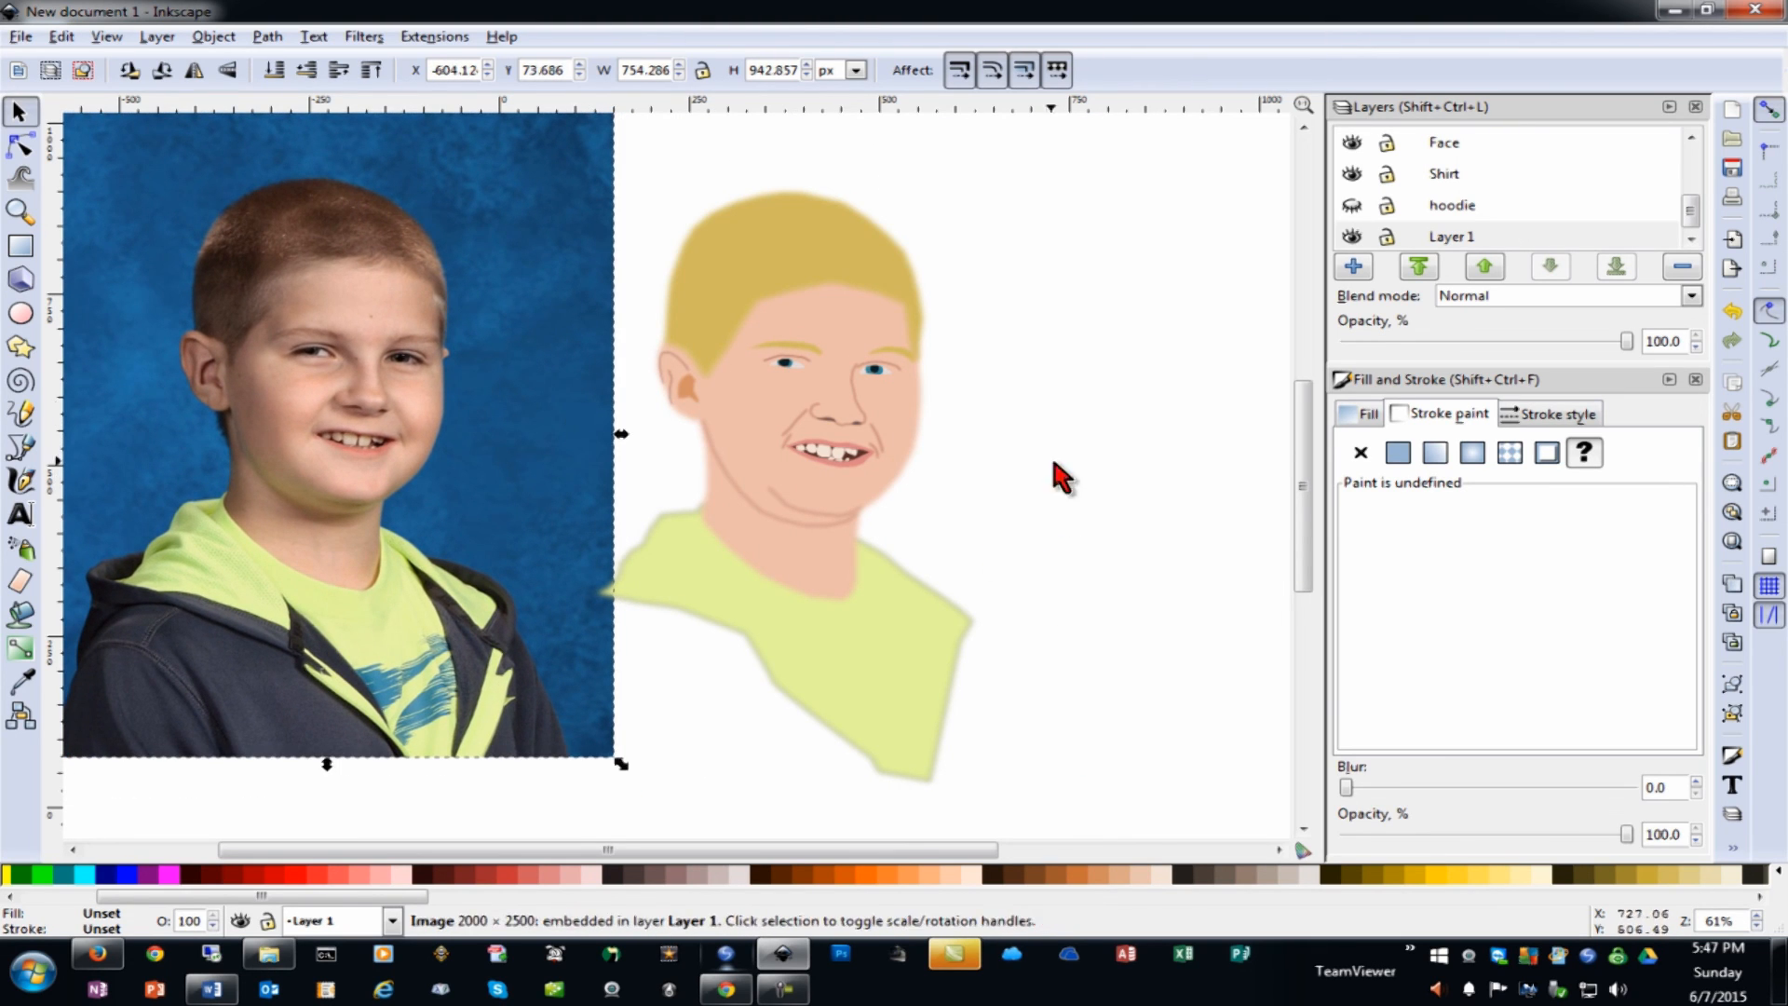
pyautogui.click(20, 144)
pyautogui.click(913, 459)
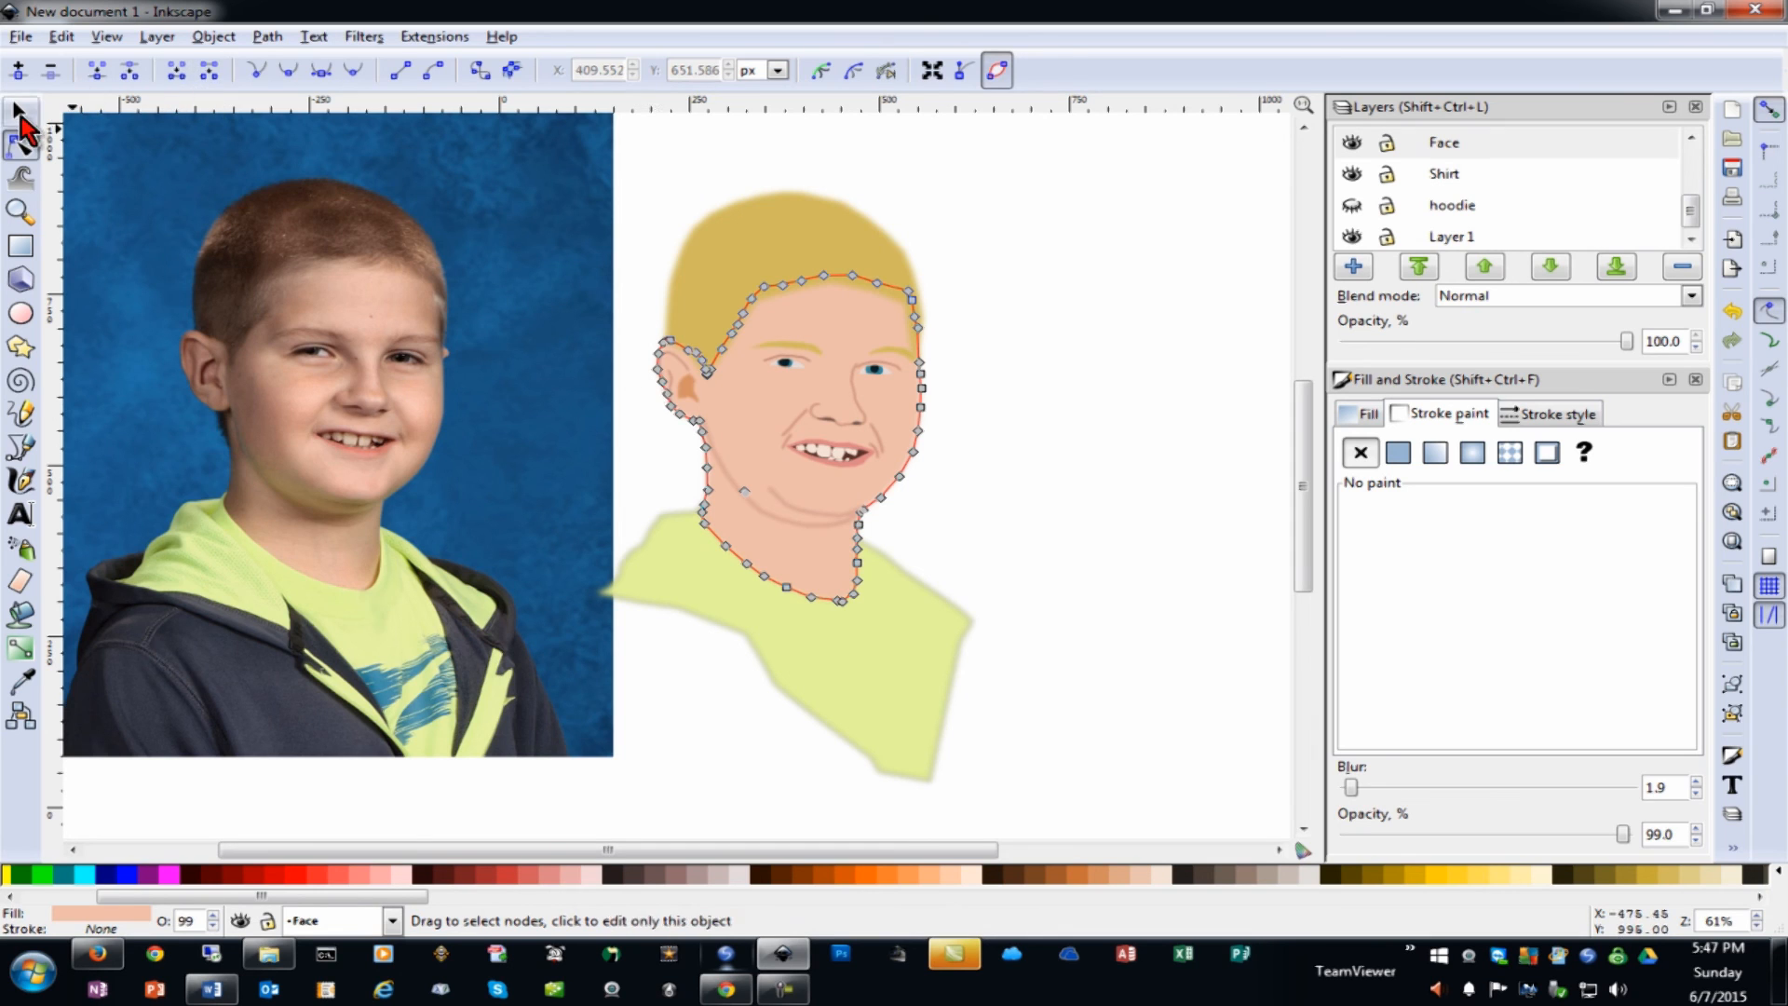
pyautogui.click(19, 112)
pyautogui.moveTo(176, 431)
pyautogui.mouseDown()
pyautogui.moveTo(735, 456)
pyautogui.moveTo(711, 463)
pyautogui.mouseUp()
# Edit the face outline's nodes along the right cheek, repositioning them and deleting surplus ones down to the jaw for a smoother curve
pyautogui.scroll(3, 707, 449)
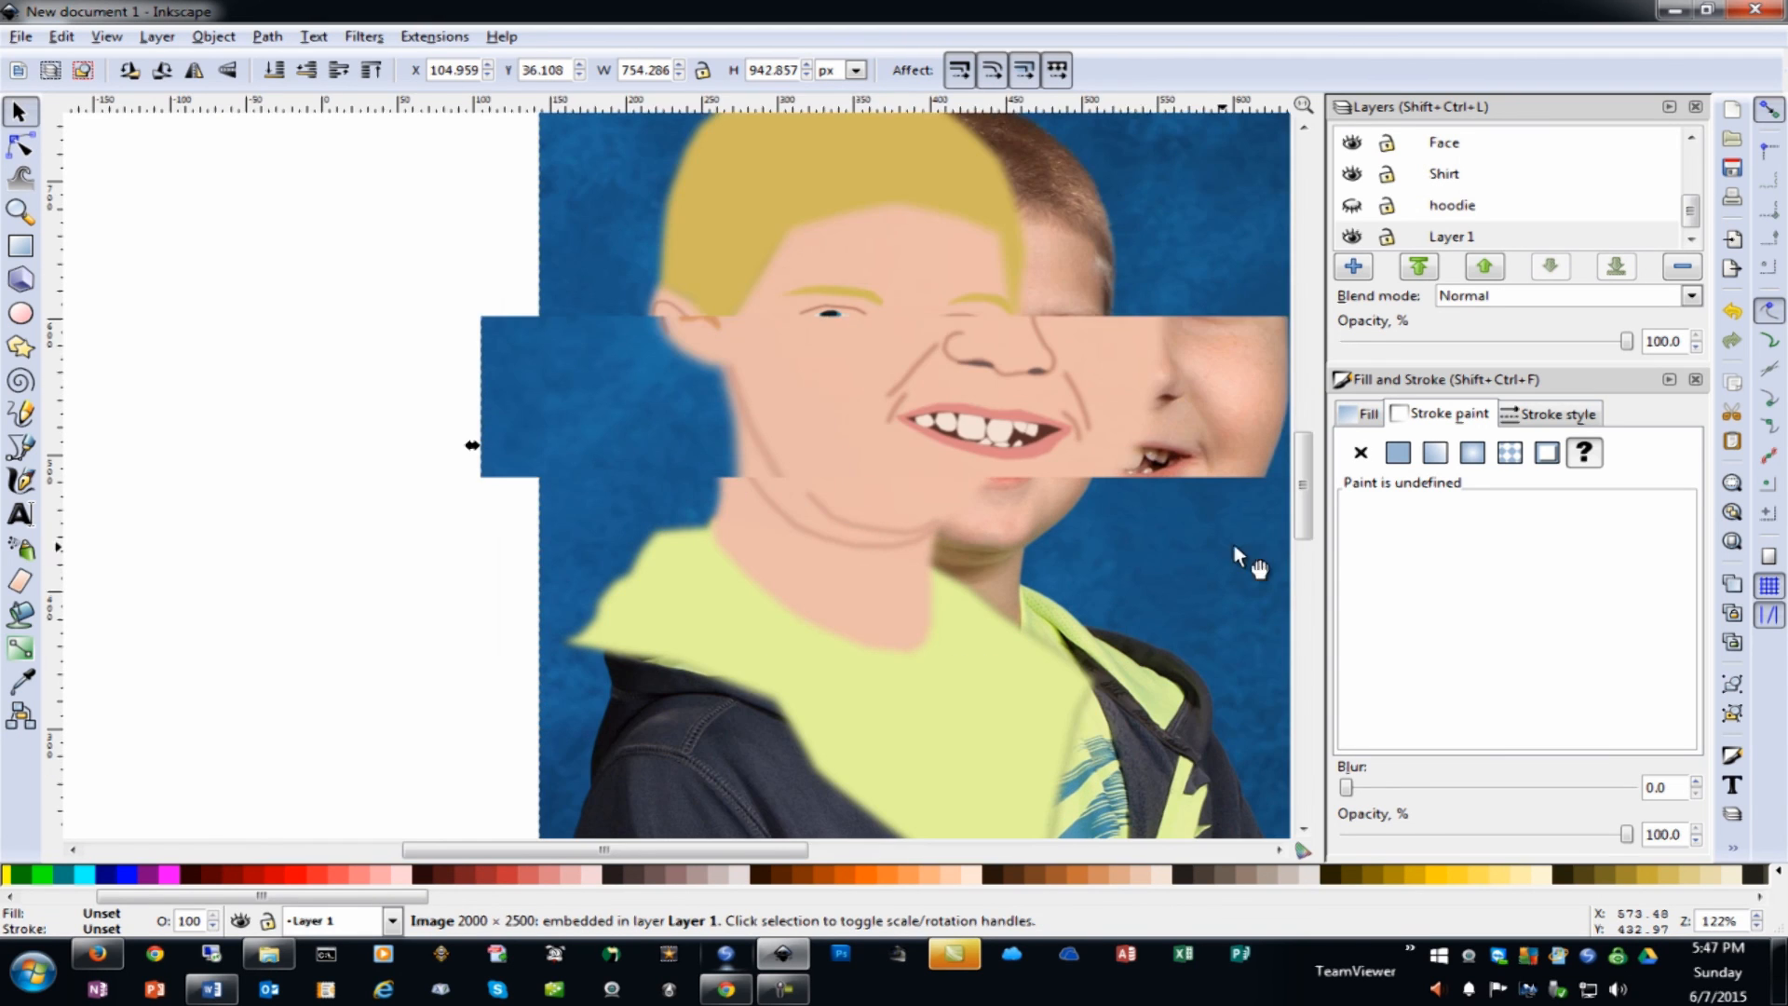
pyautogui.moveTo(730, 849); pyautogui.dragTo(874, 880)
pyautogui.click(641, 355)
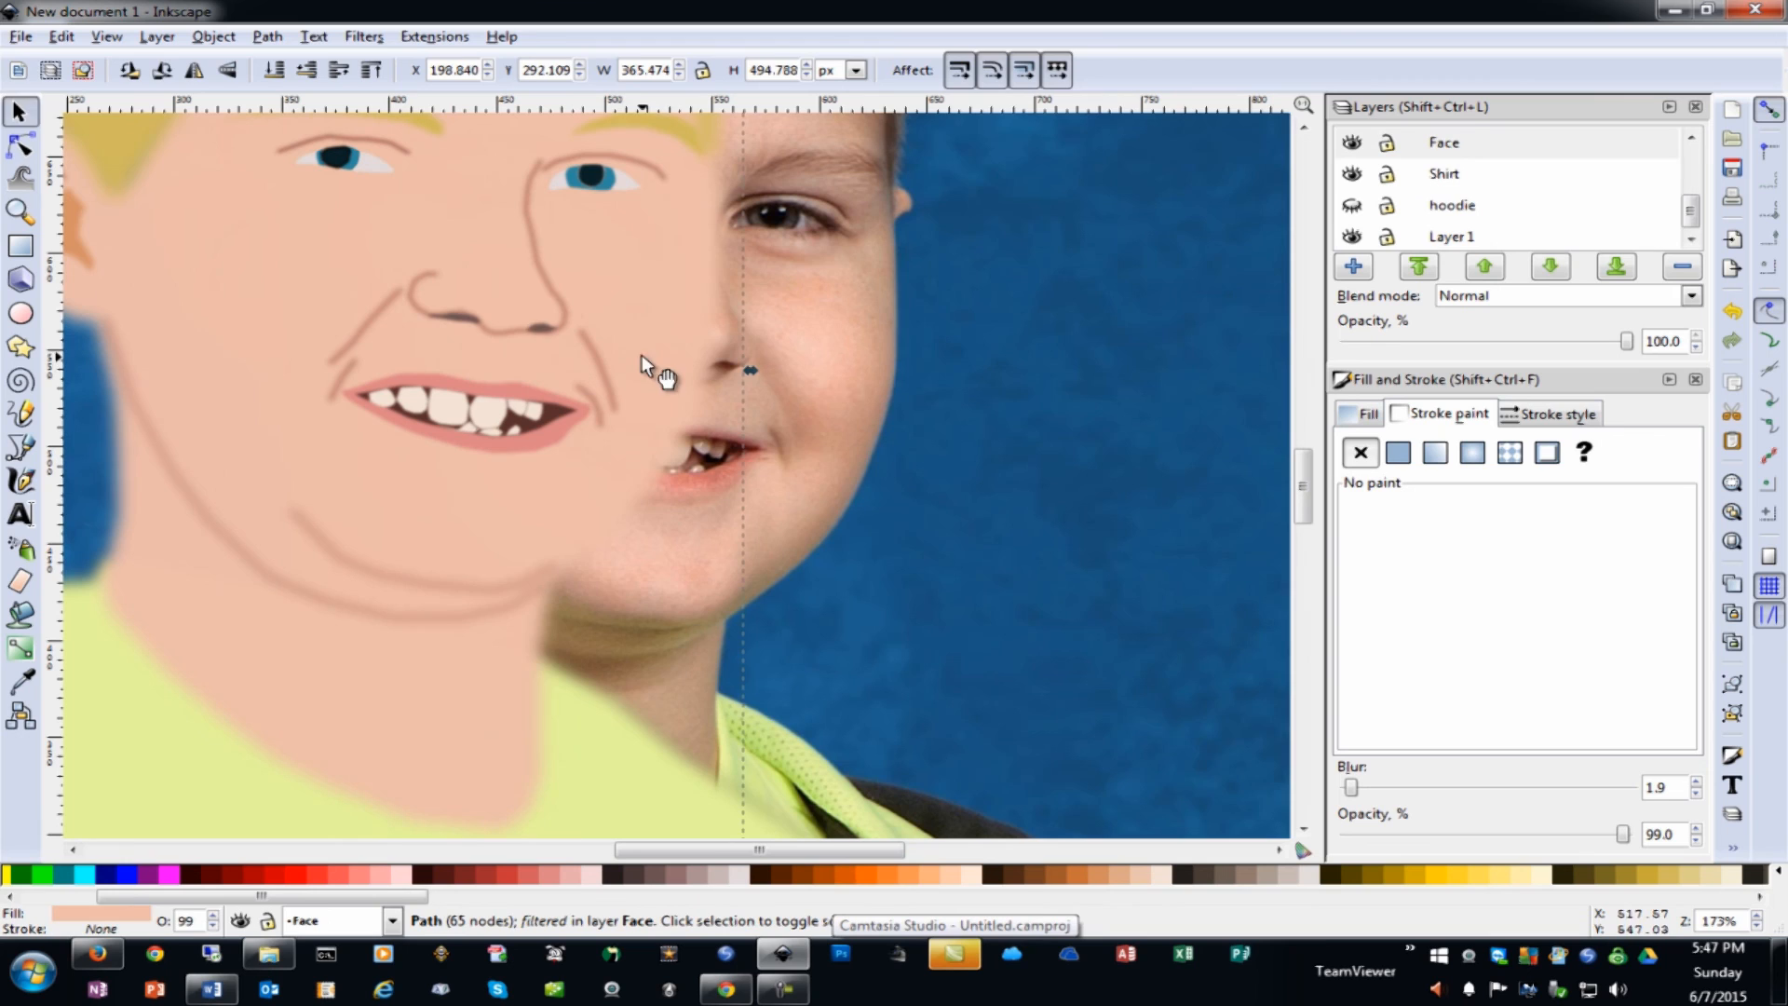
pyautogui.click(21, 144)
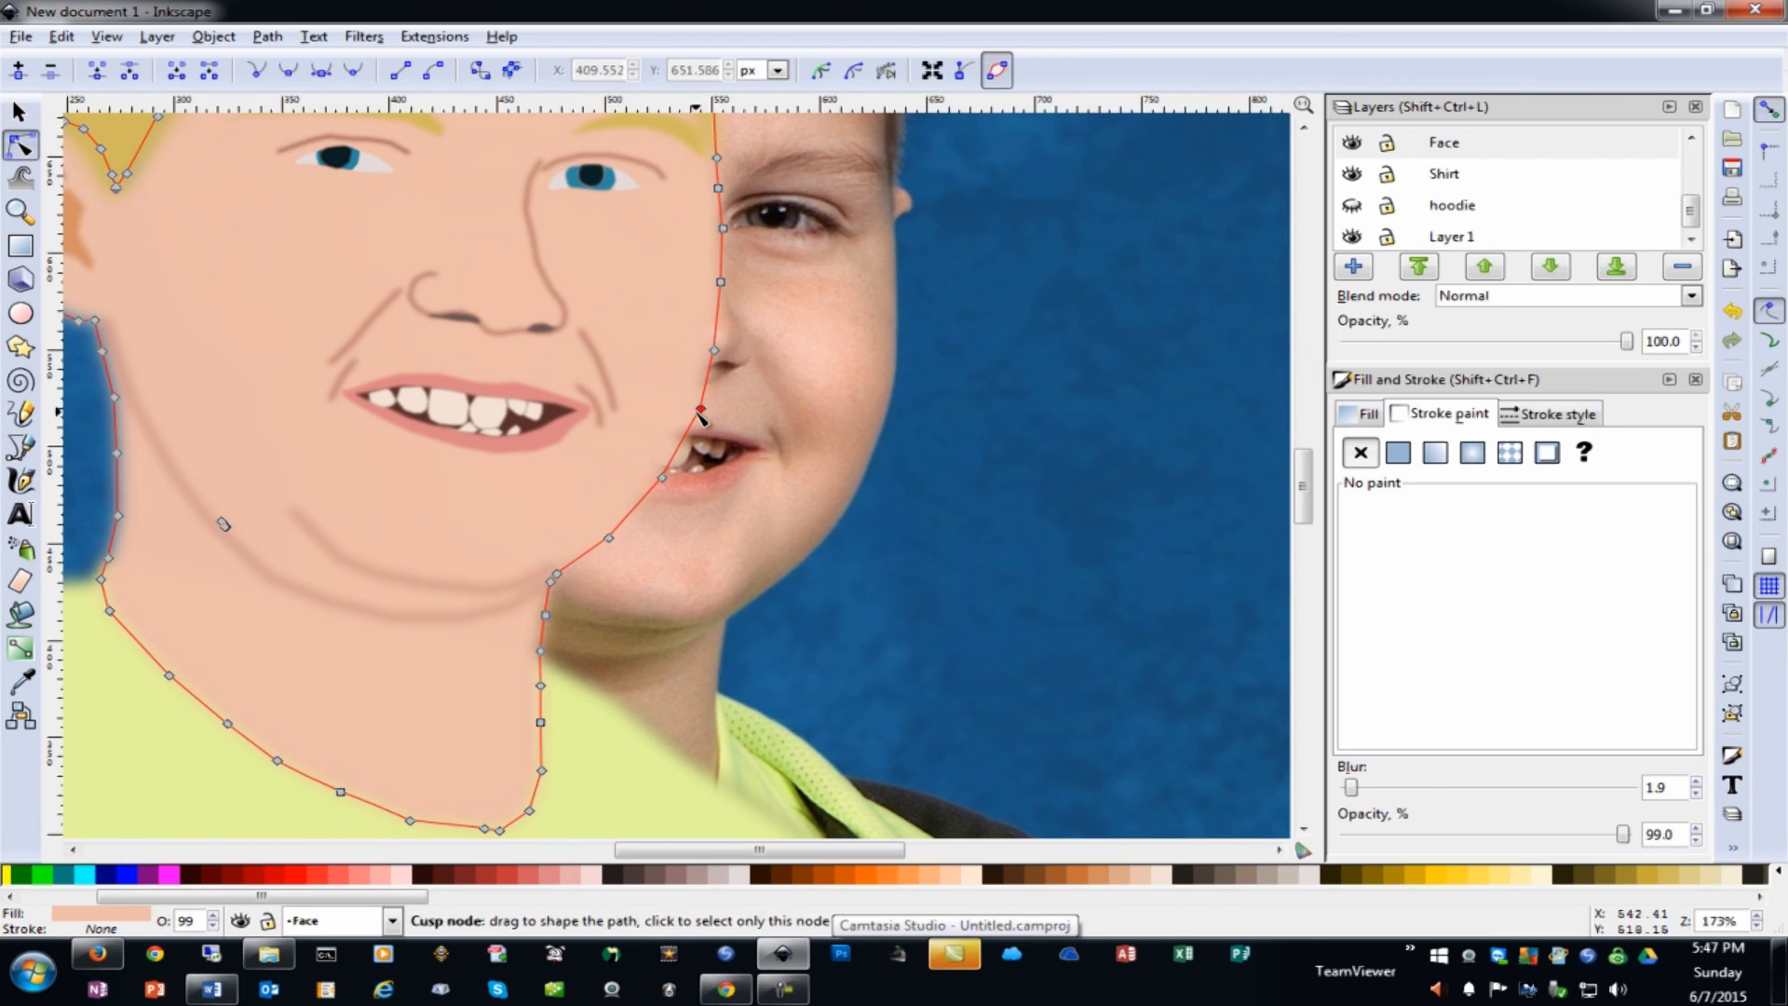
pyautogui.moveTo(700, 409); pyautogui.dragTo(717, 231)
pyautogui.press('Delete')
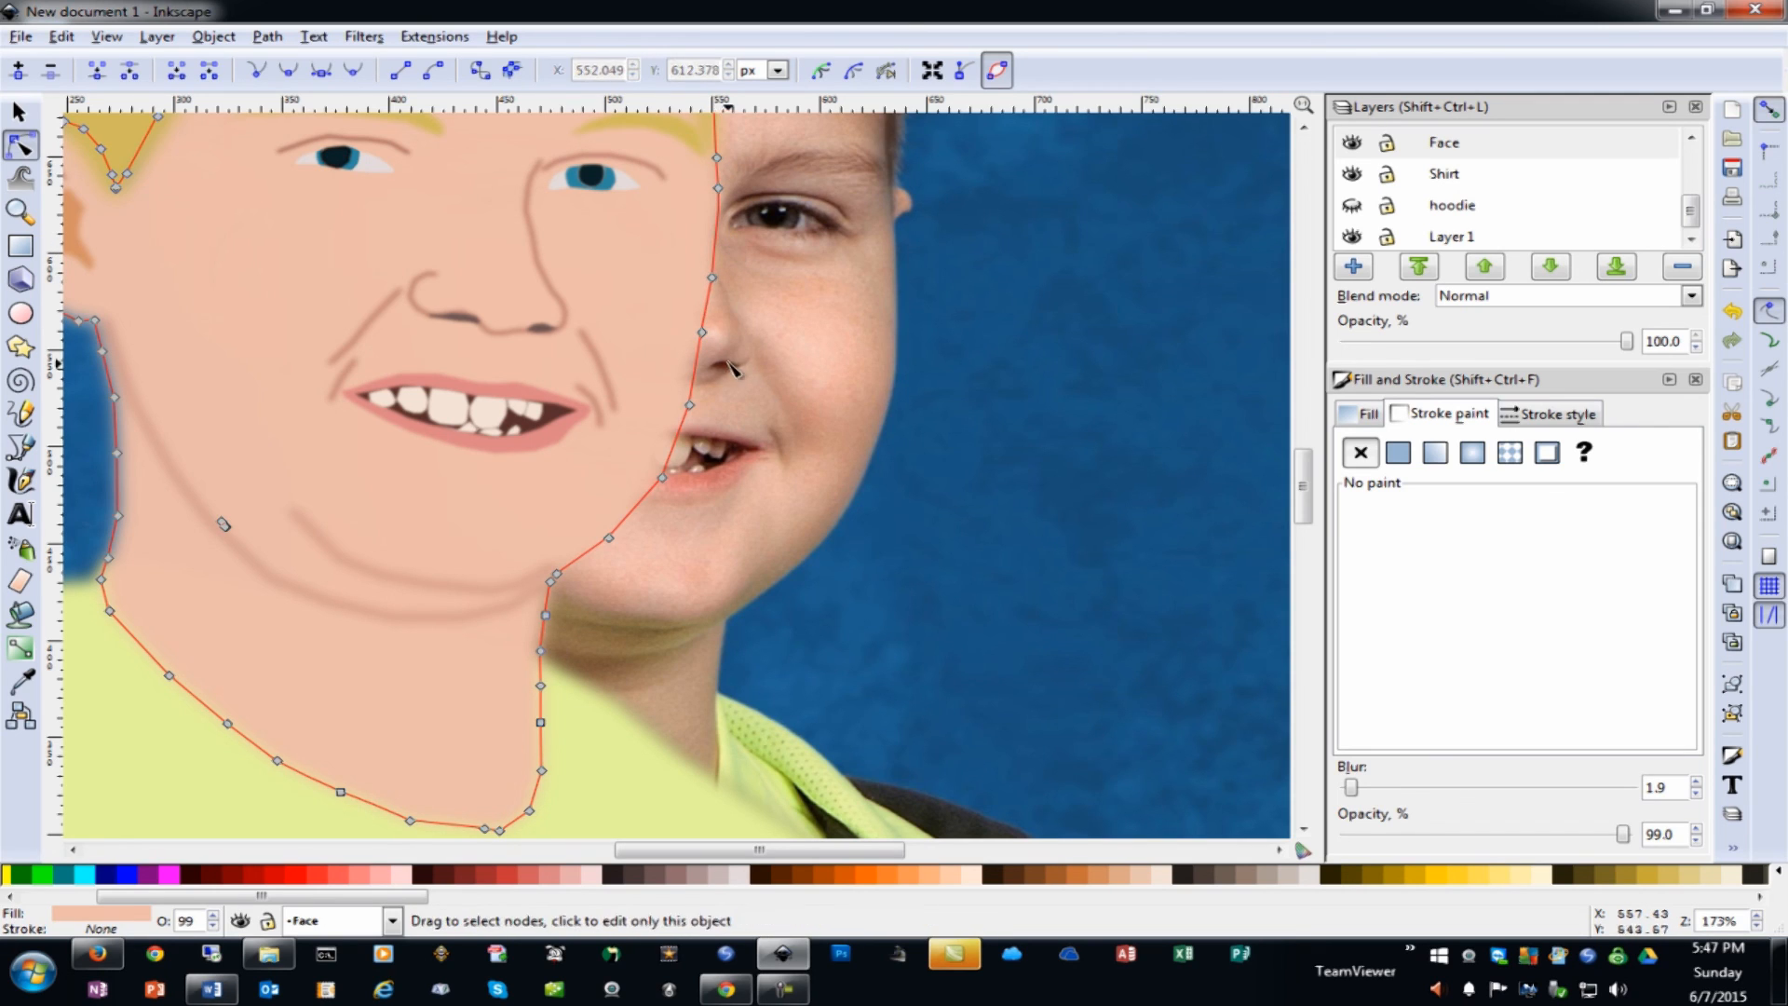
pyautogui.click(662, 478)
pyautogui.press('Delete')
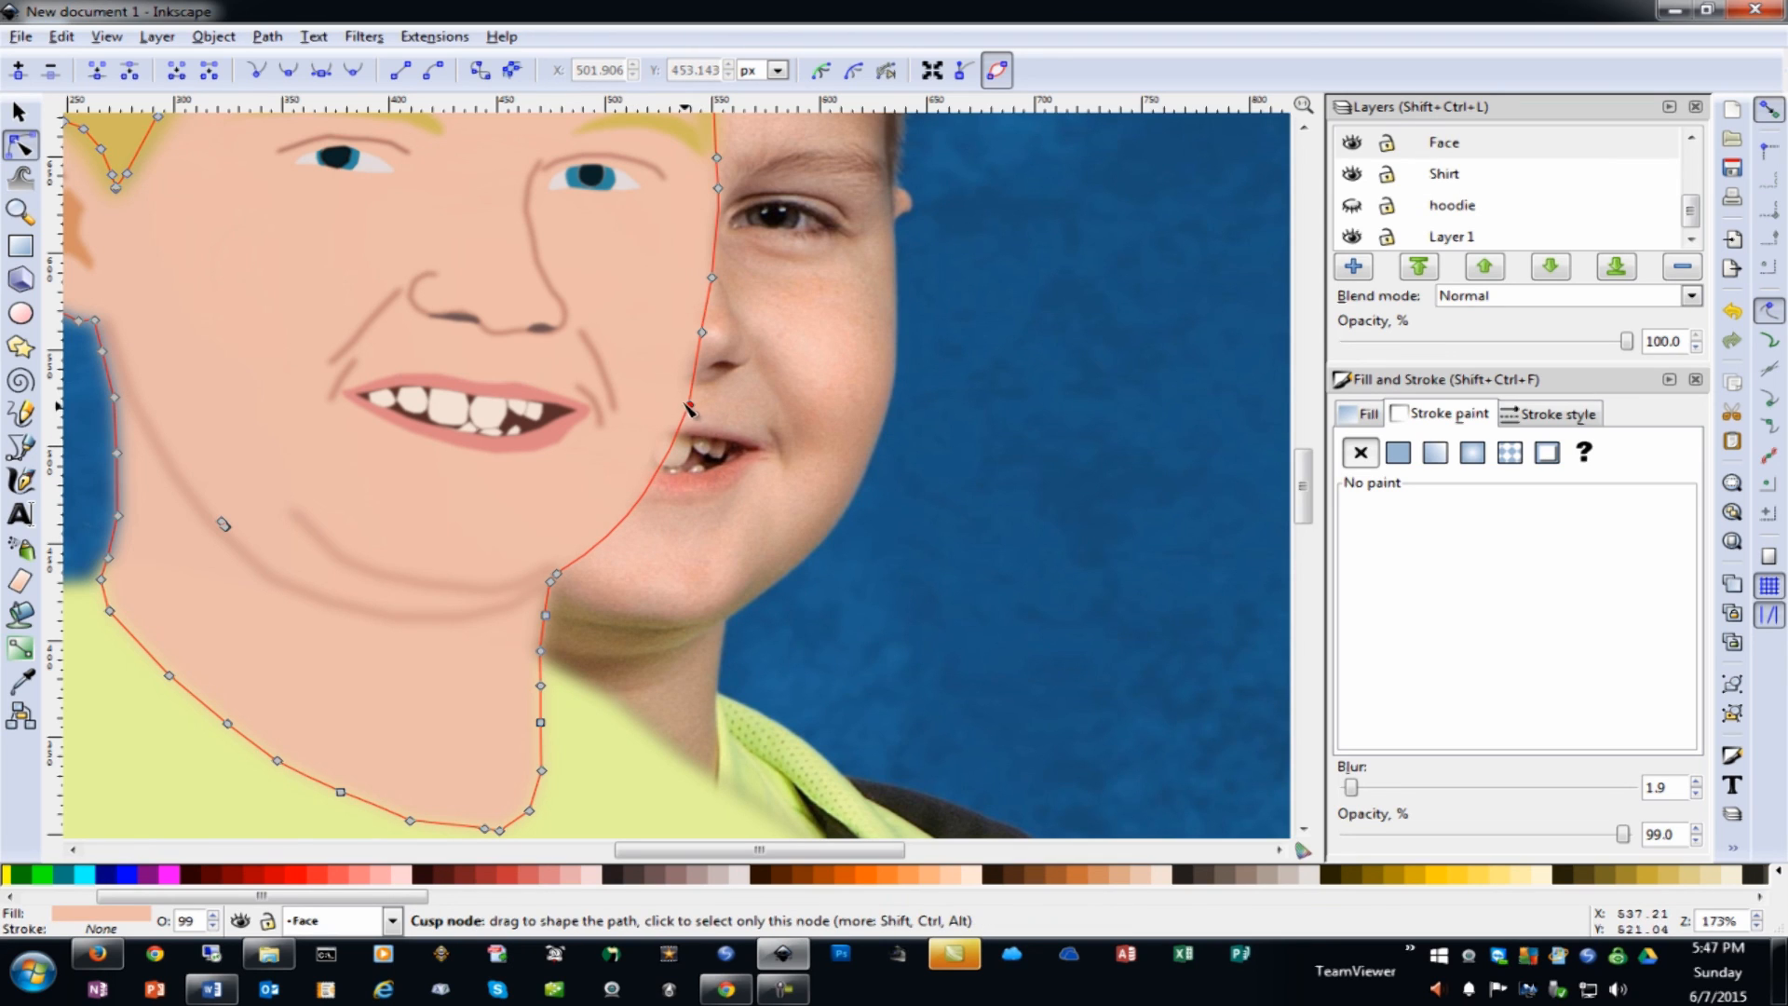
# Pull the face outline's right cheek nodes slightly inward and delete the extra nodes between cheek and temple
pyautogui.moveTo(688, 405); pyautogui.dragTo(681, 397)
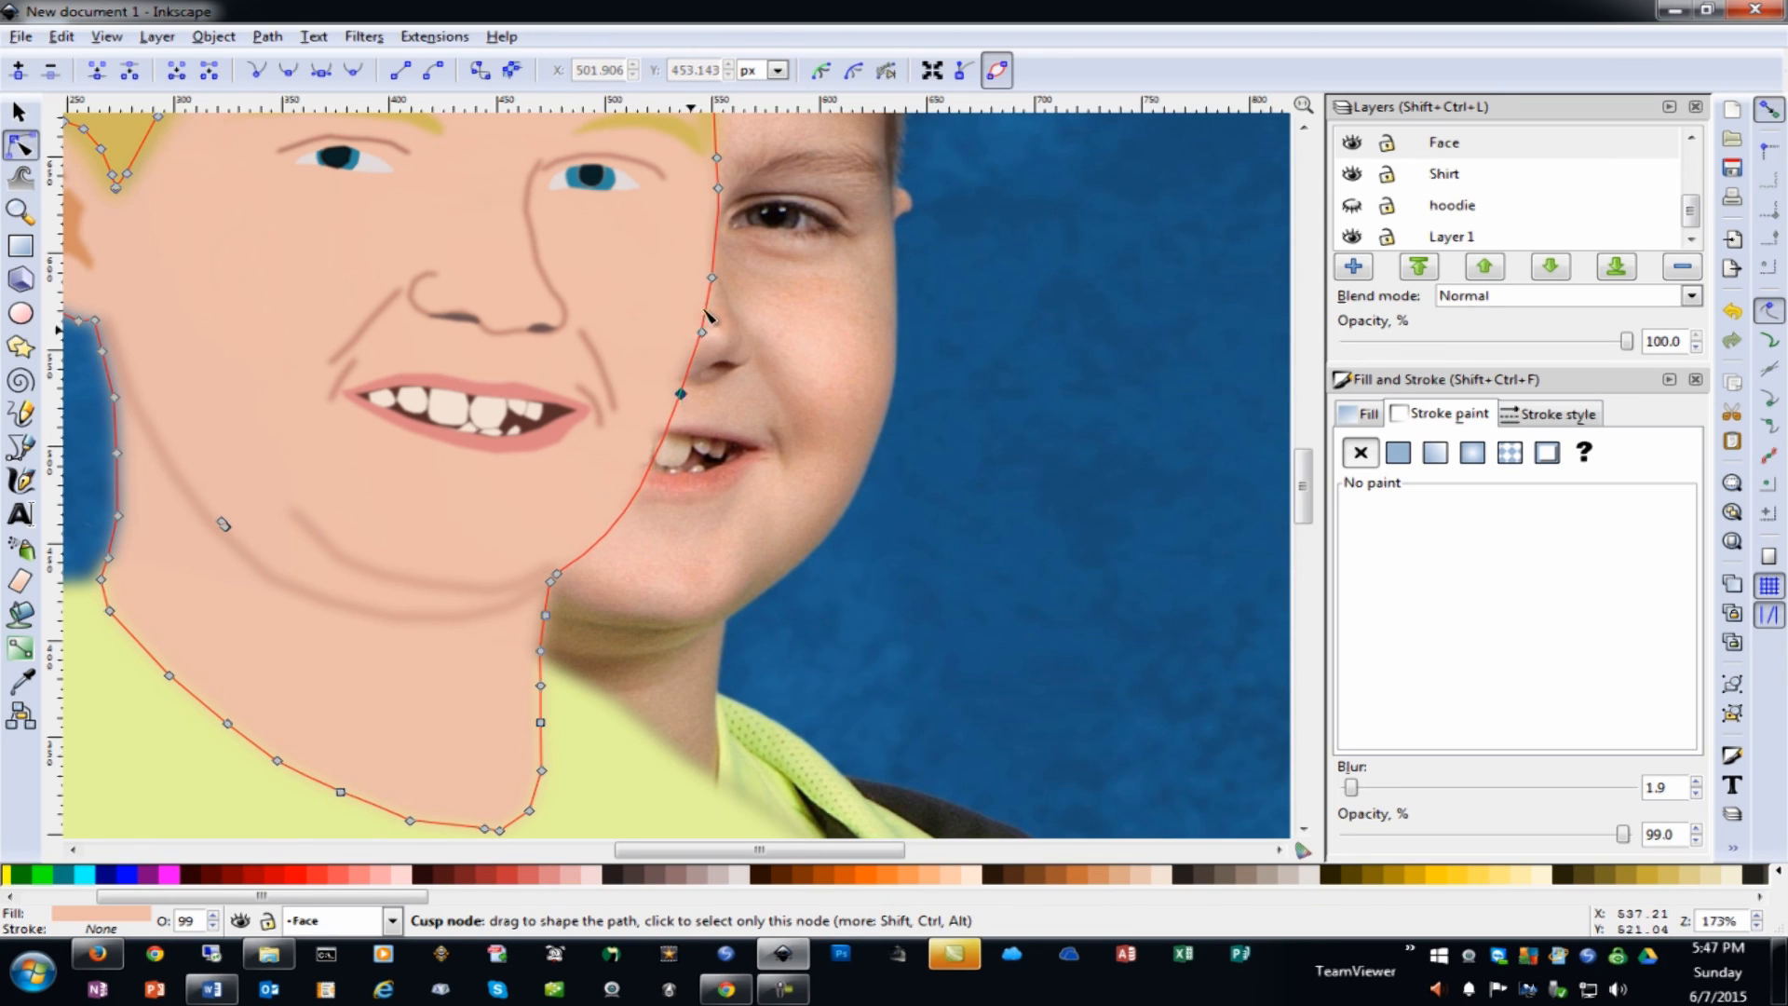
pyautogui.moveTo(712, 278); pyautogui.dragTo(707, 271)
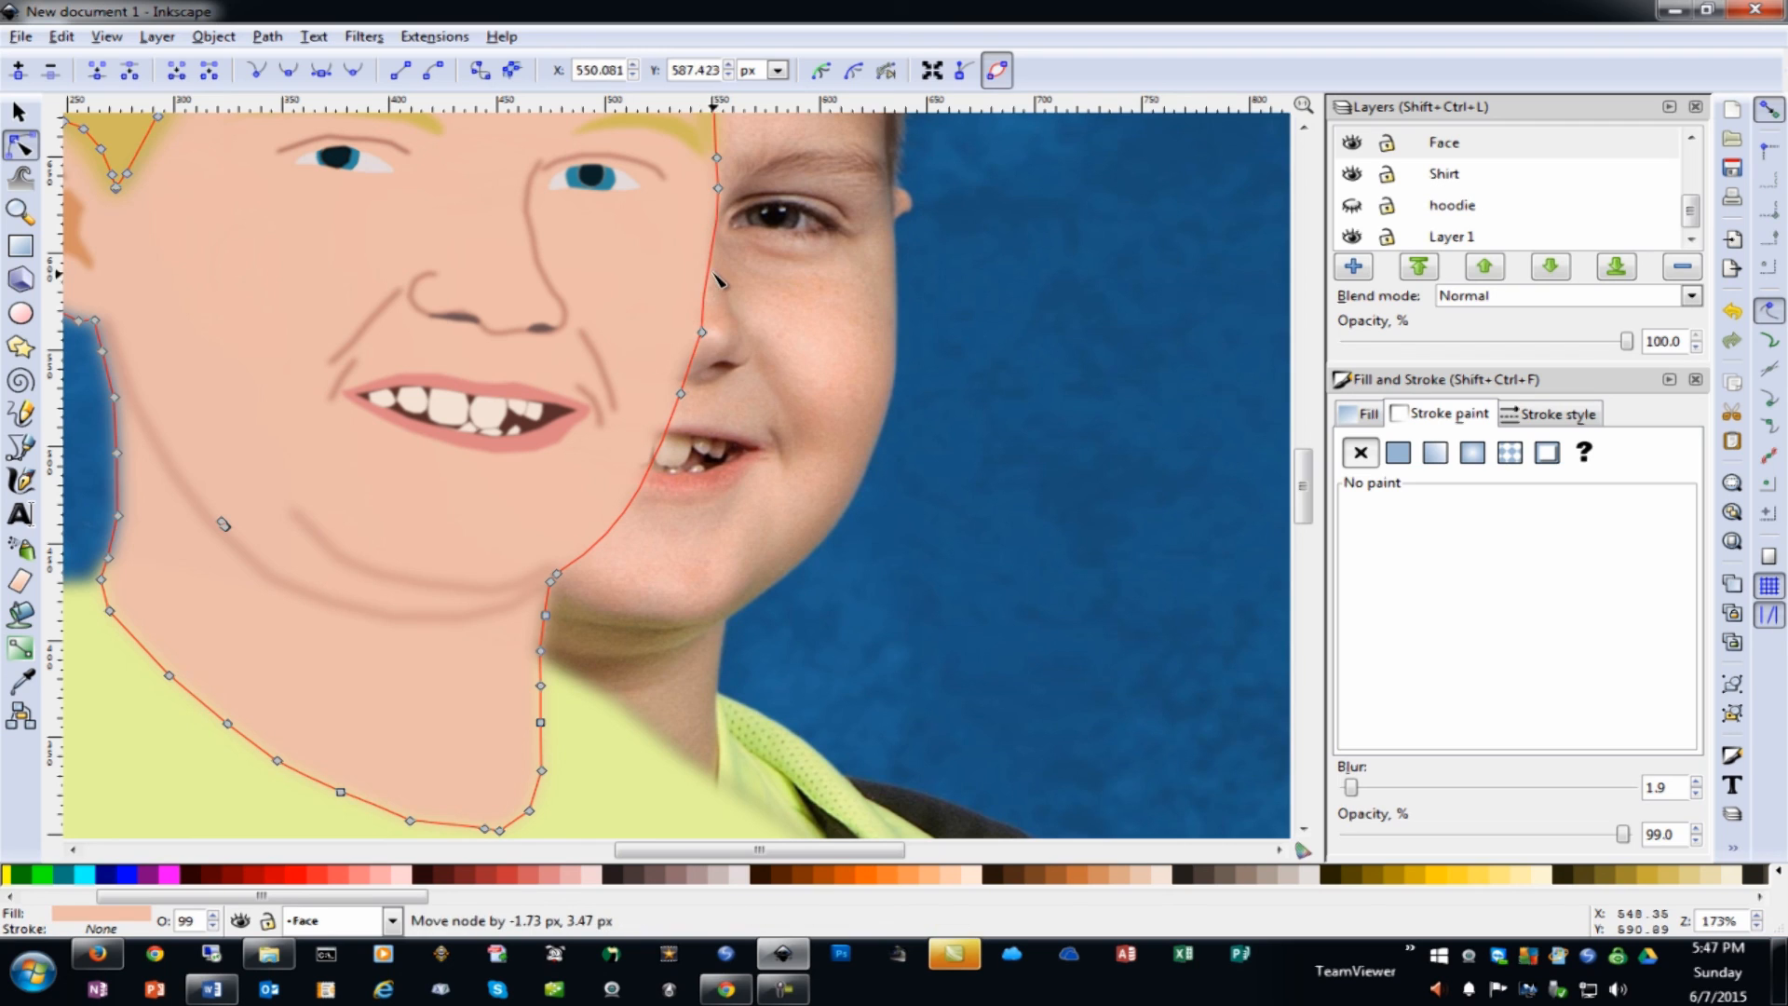
pyautogui.click(702, 332)
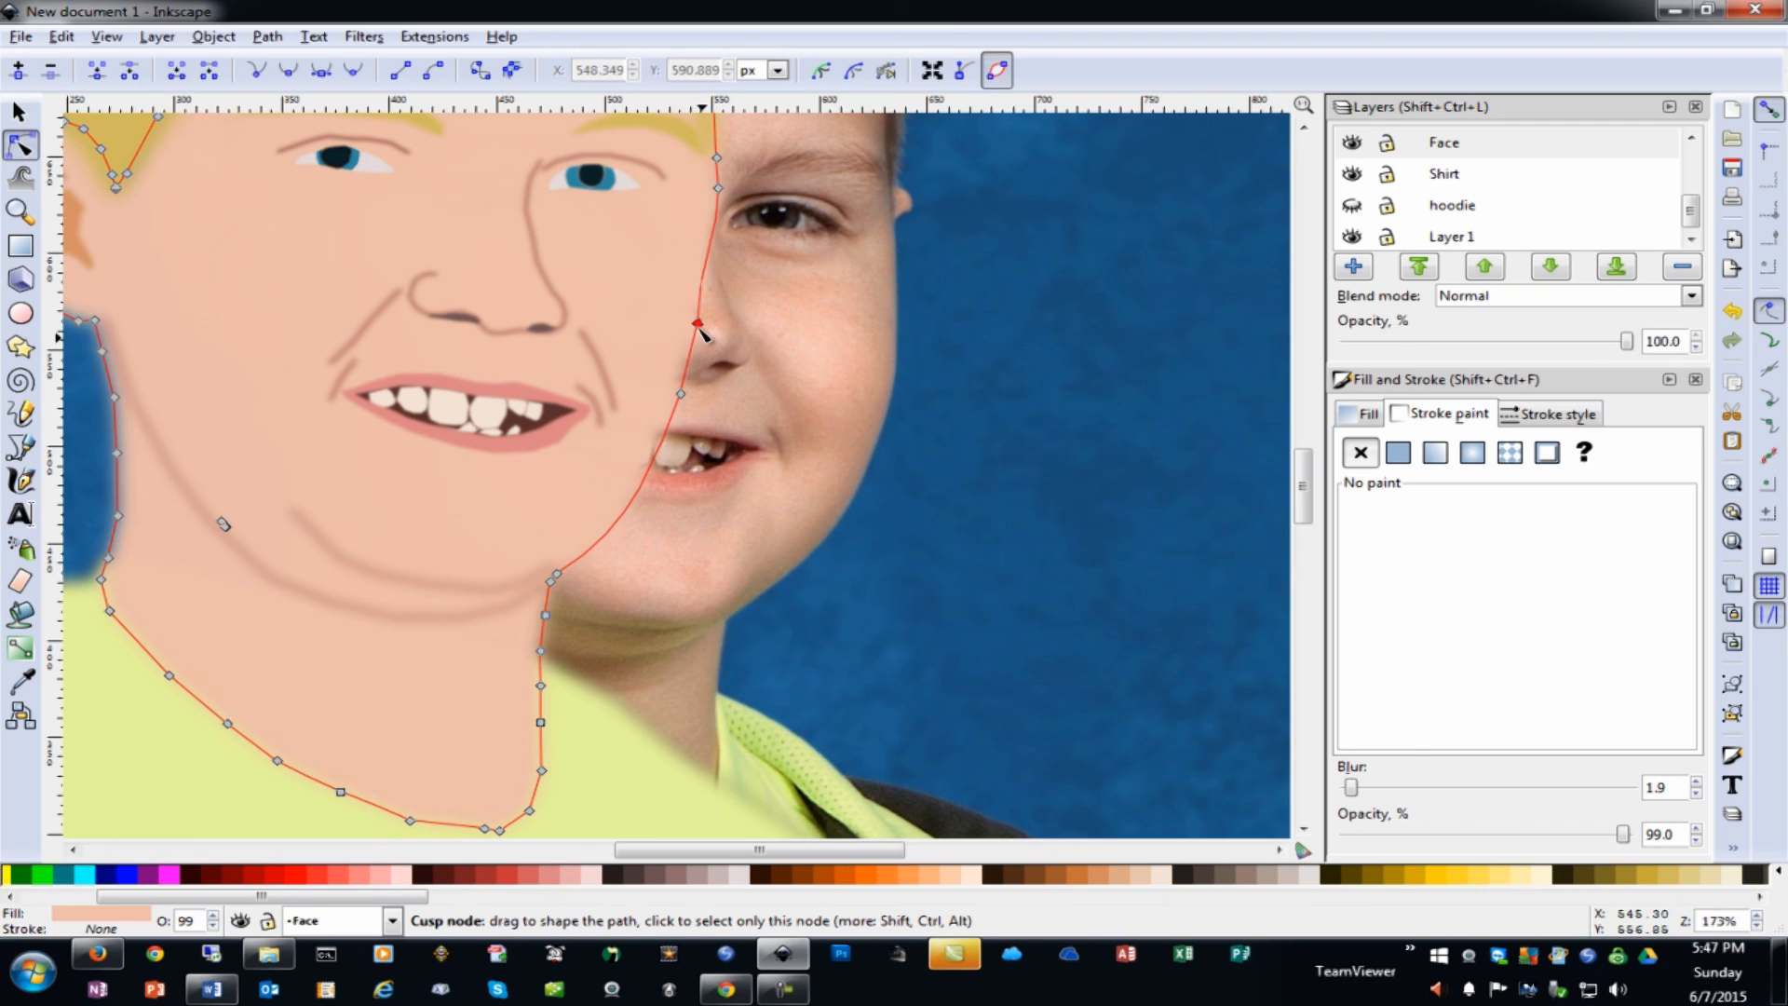
pyautogui.moveTo(702, 333); pyautogui.dragTo(699, 328)
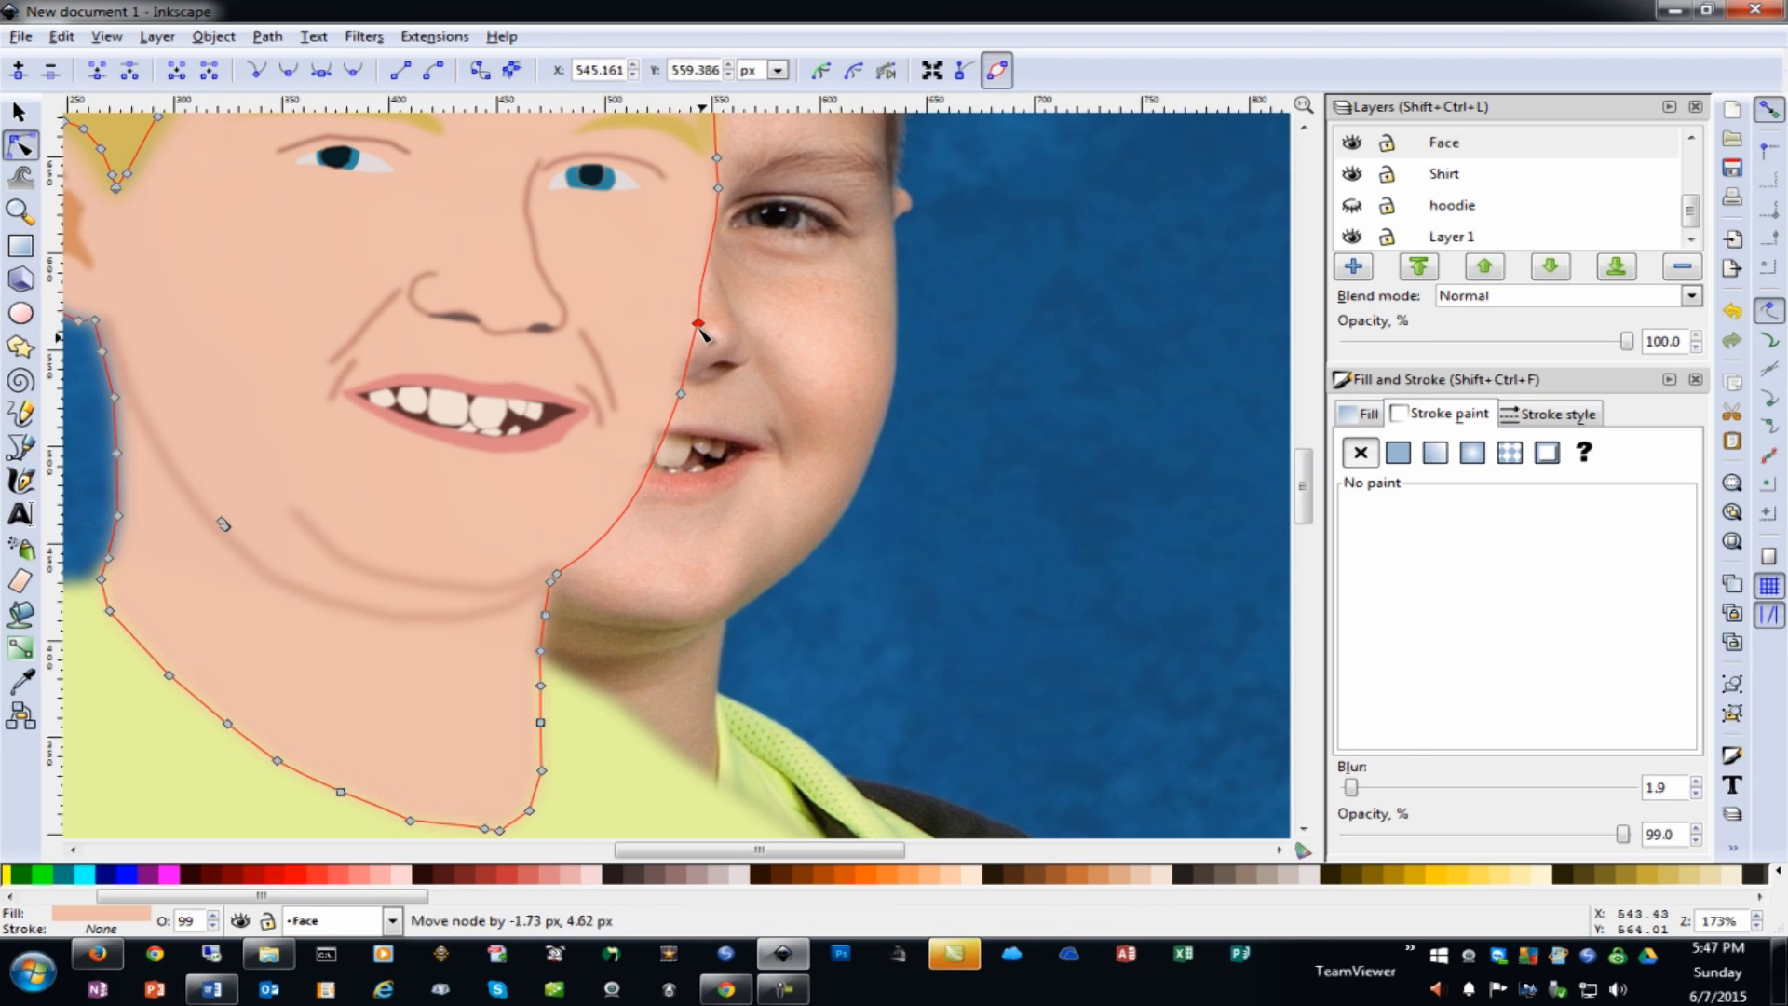
pyautogui.press('Delete')
pyautogui.click(717, 189)
pyautogui.press('Delete')
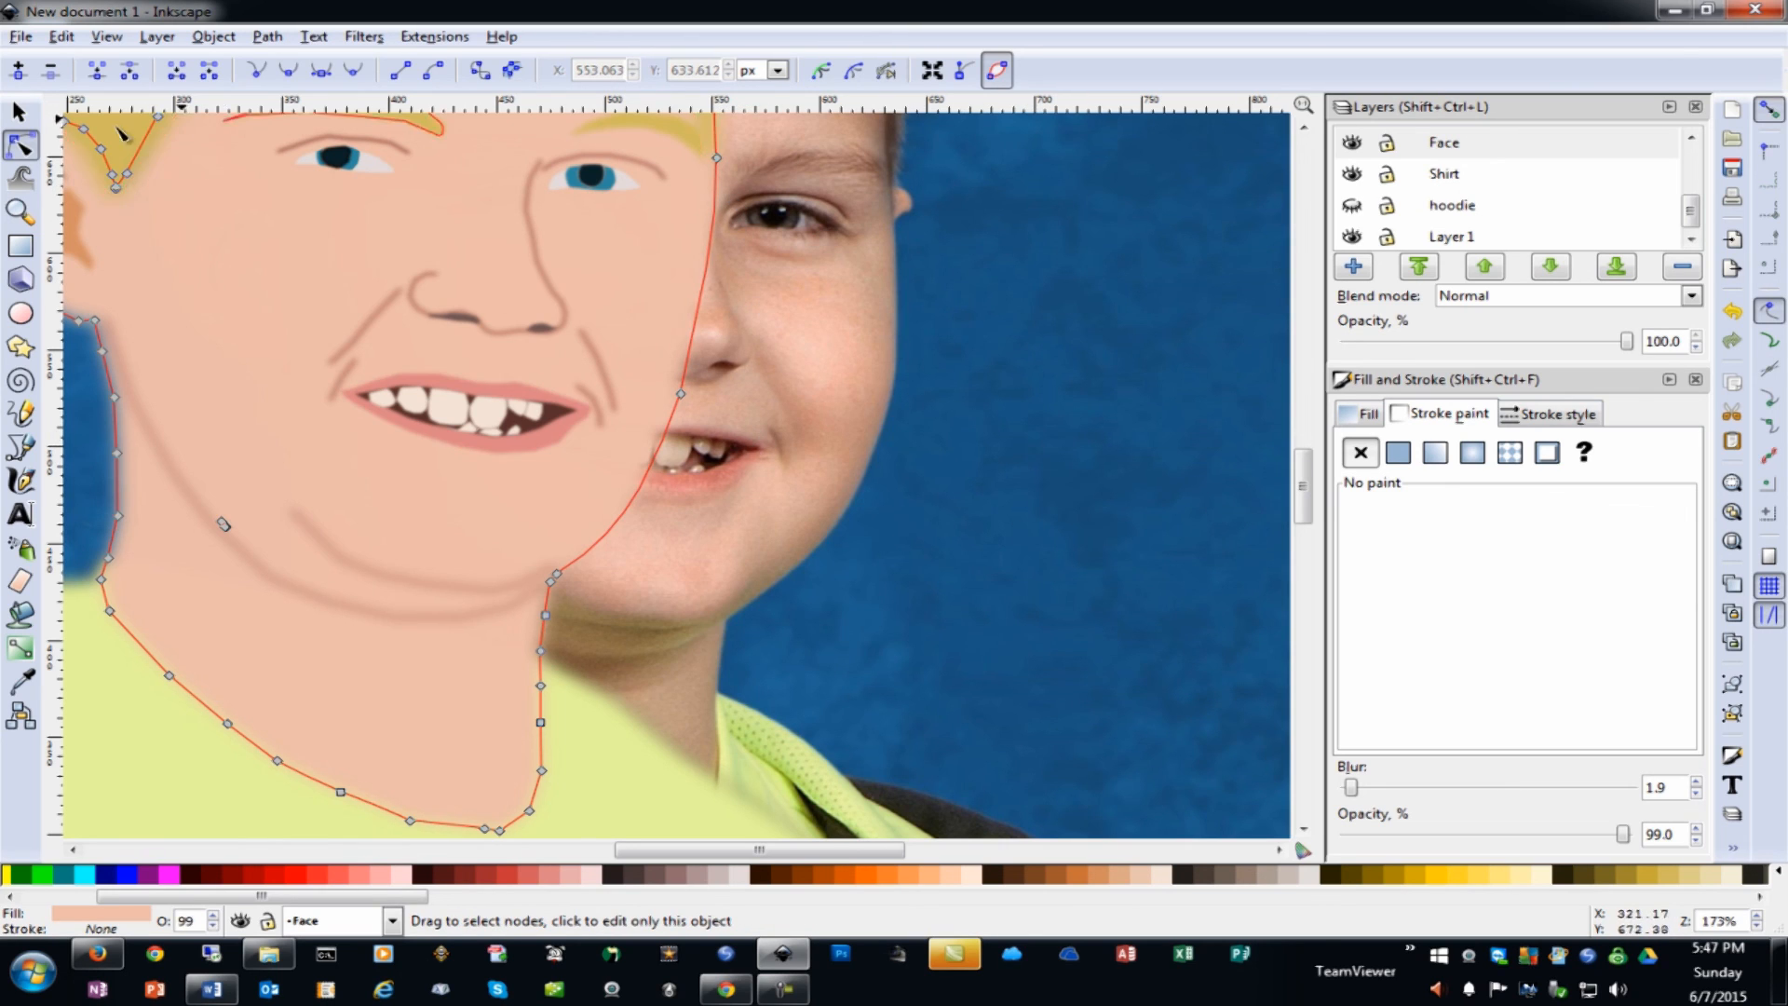
pyautogui.hotkey('ctrl', 'z')
# Move the reference photo to the right, completely clear of the traced portrait, and deselect it
pyautogui.click(21, 112)
pyautogui.press('-')
pyautogui.press('-')
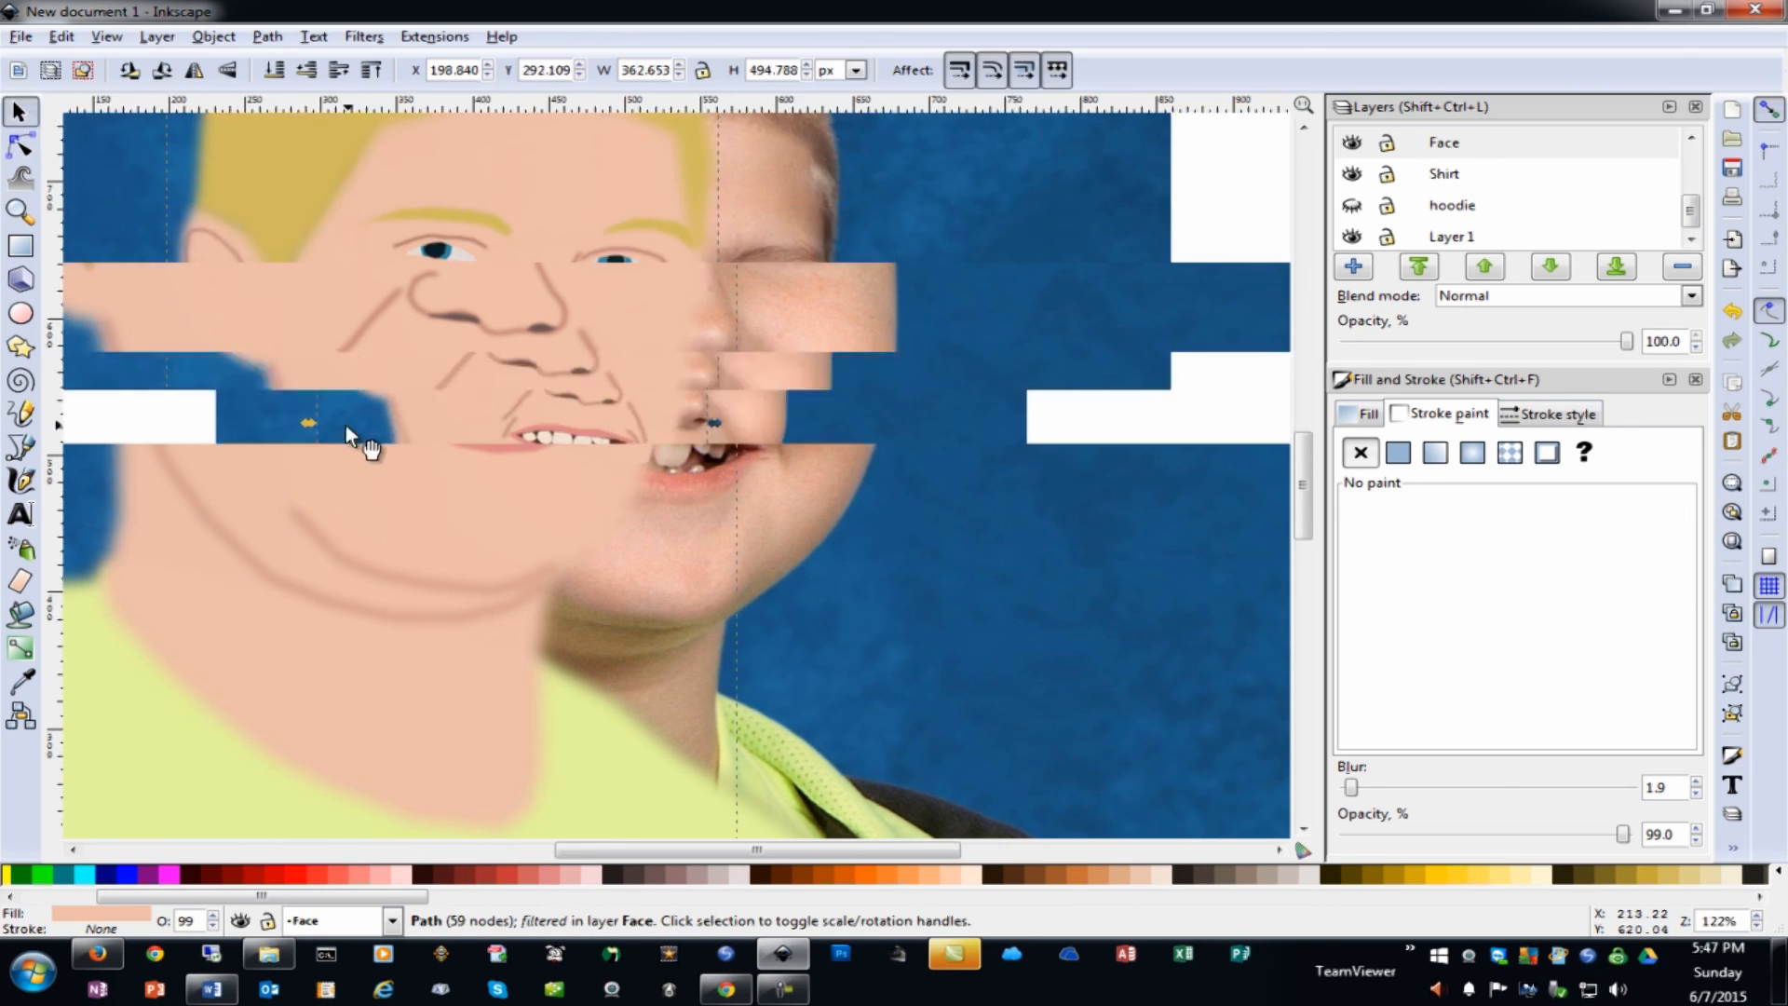
pyautogui.click(754, 460)
pyautogui.moveTo(758, 456); pyautogui.dragTo(1307, 472)
pyautogui.moveTo(1073, 445); pyautogui.dragTo(1132, 477)
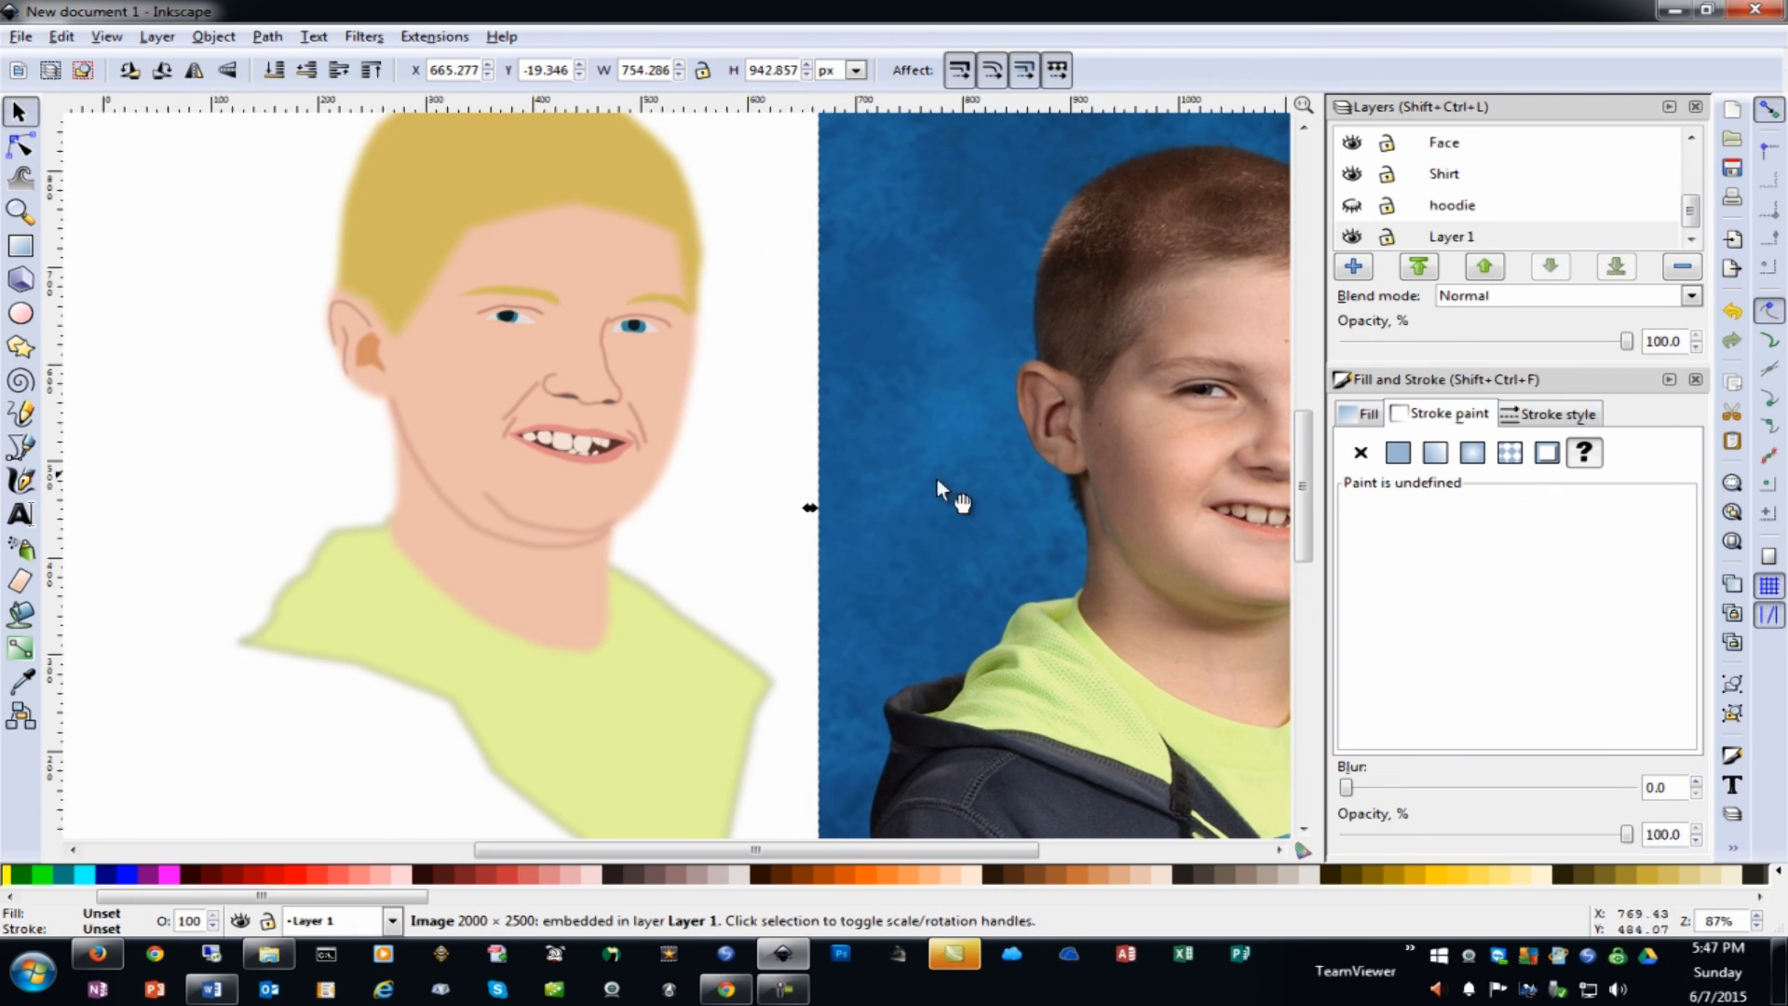
pyautogui.click(780, 417)
pyautogui.press('-')
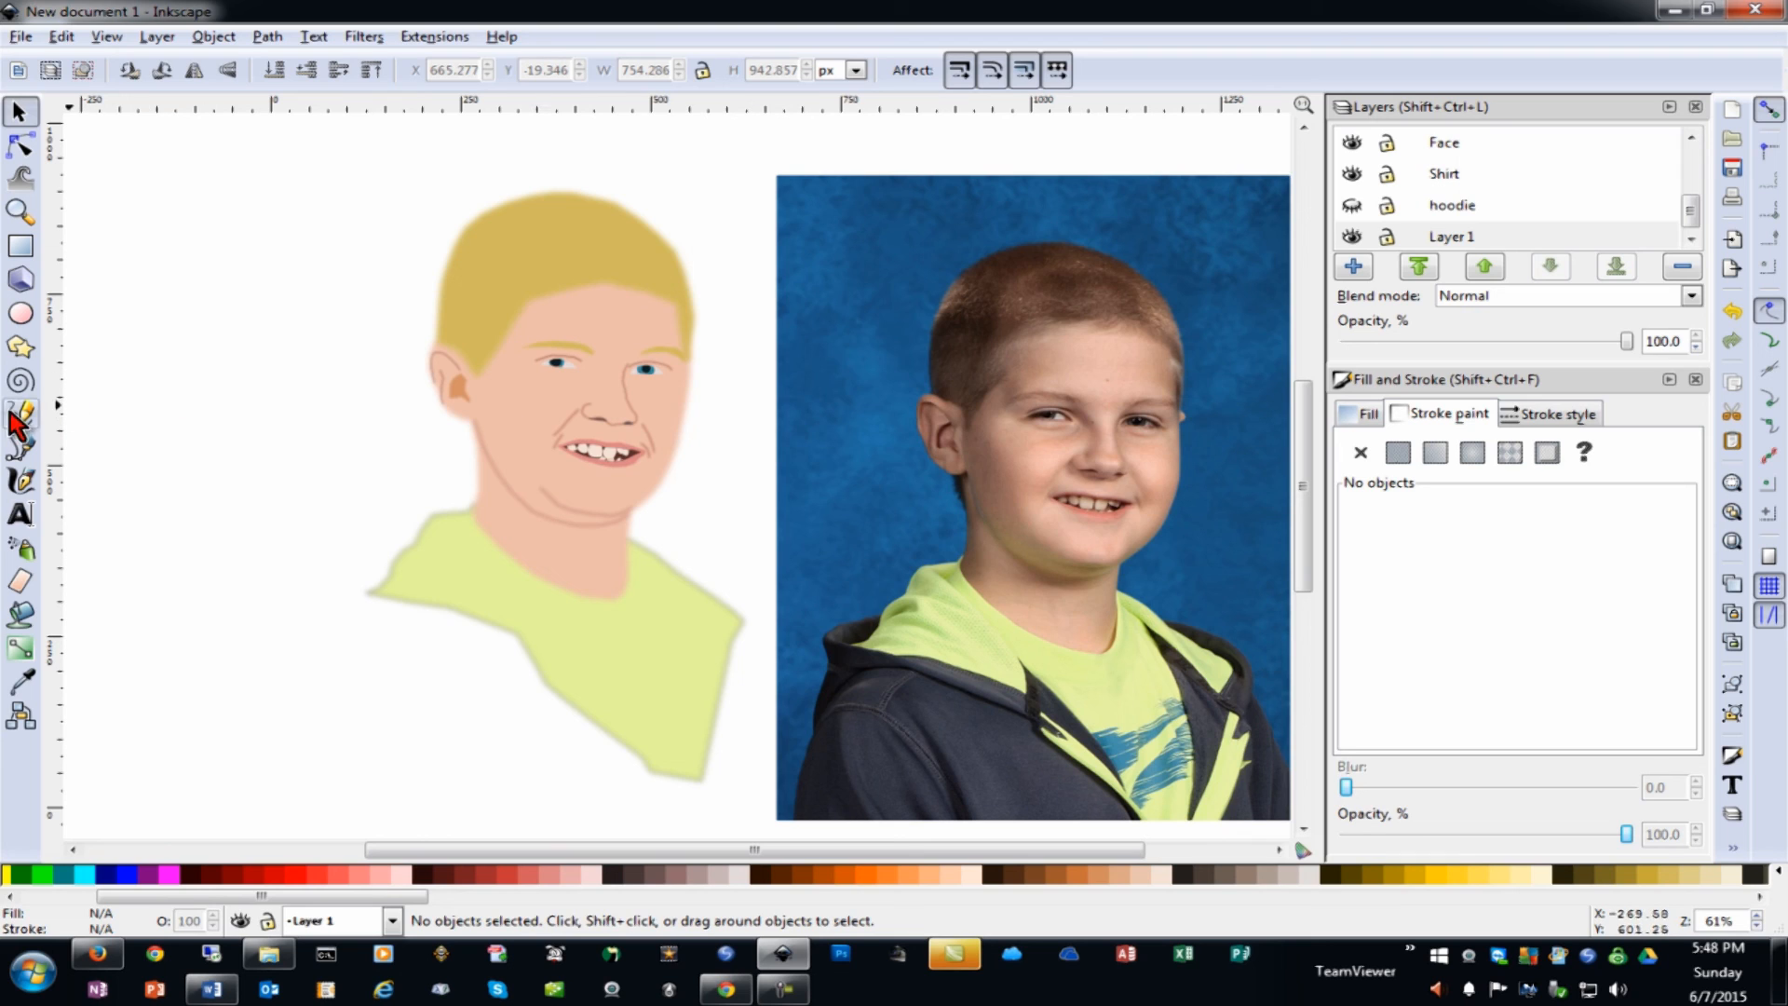
# Compare the drawing with the photo, checking the shirt, hair, face and jawline shapes by selecting them
pyautogui.click(652, 610)
pyautogui.click(218, 461)
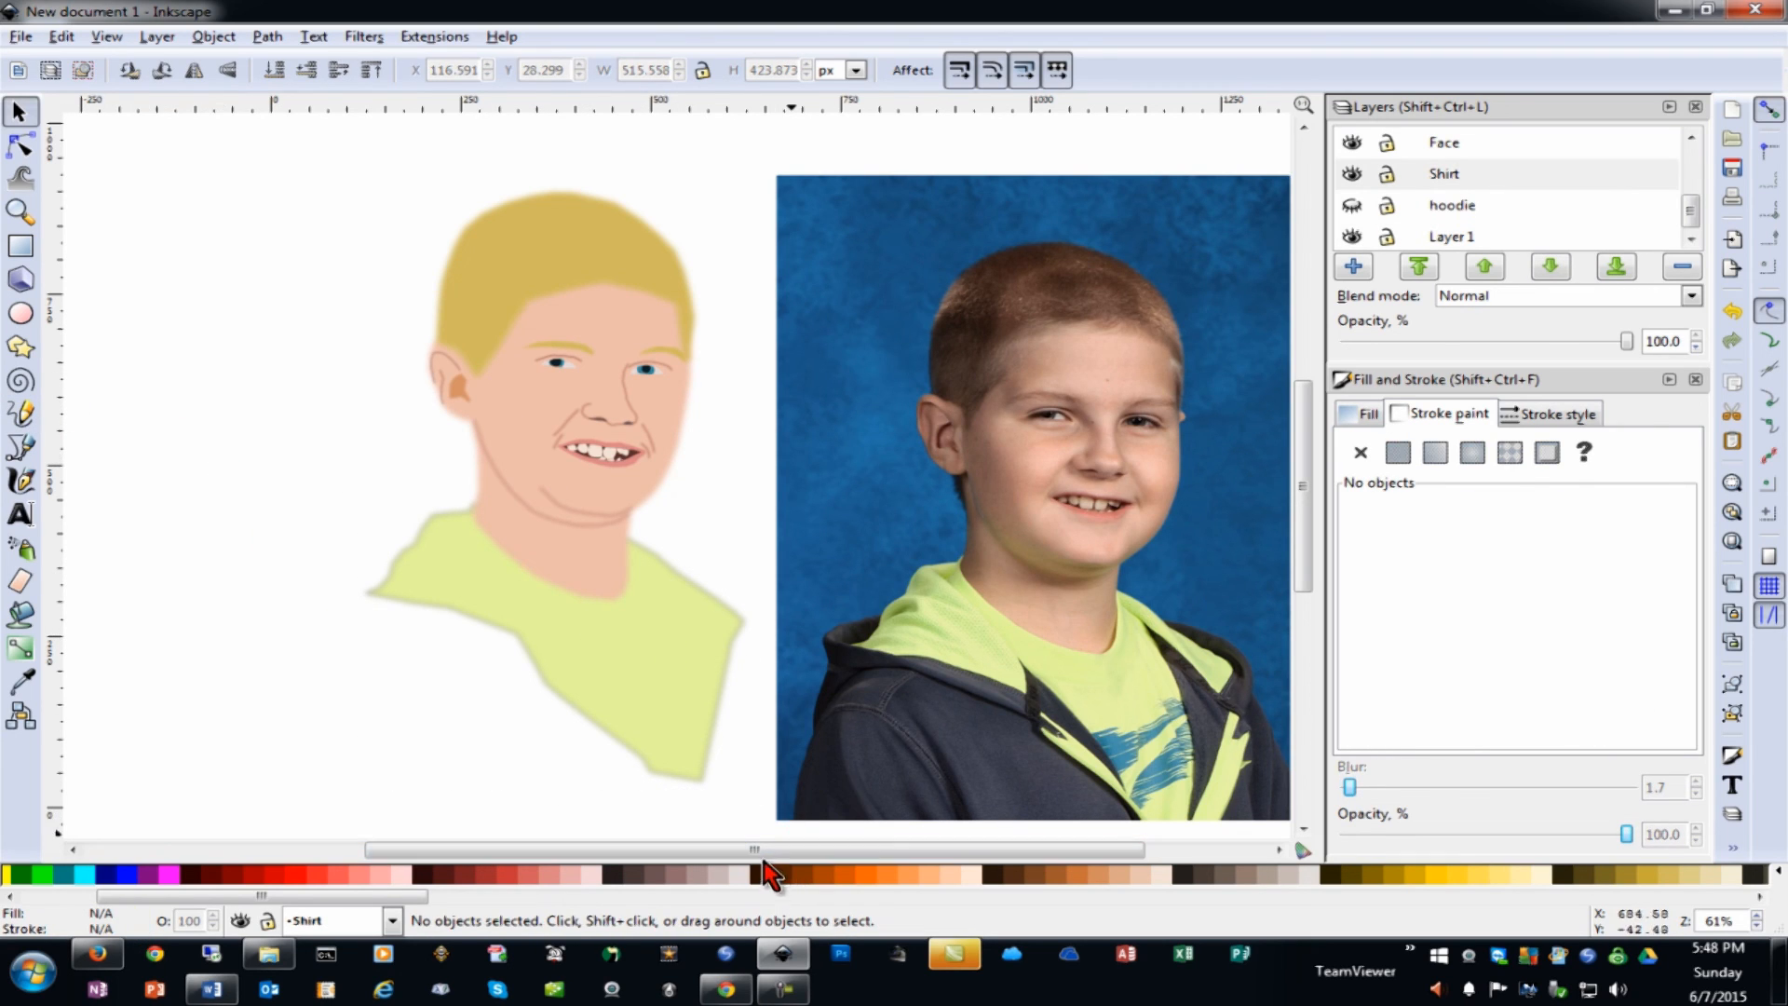
pyautogui.moveTo(758, 849); pyautogui.dragTo(844, 850)
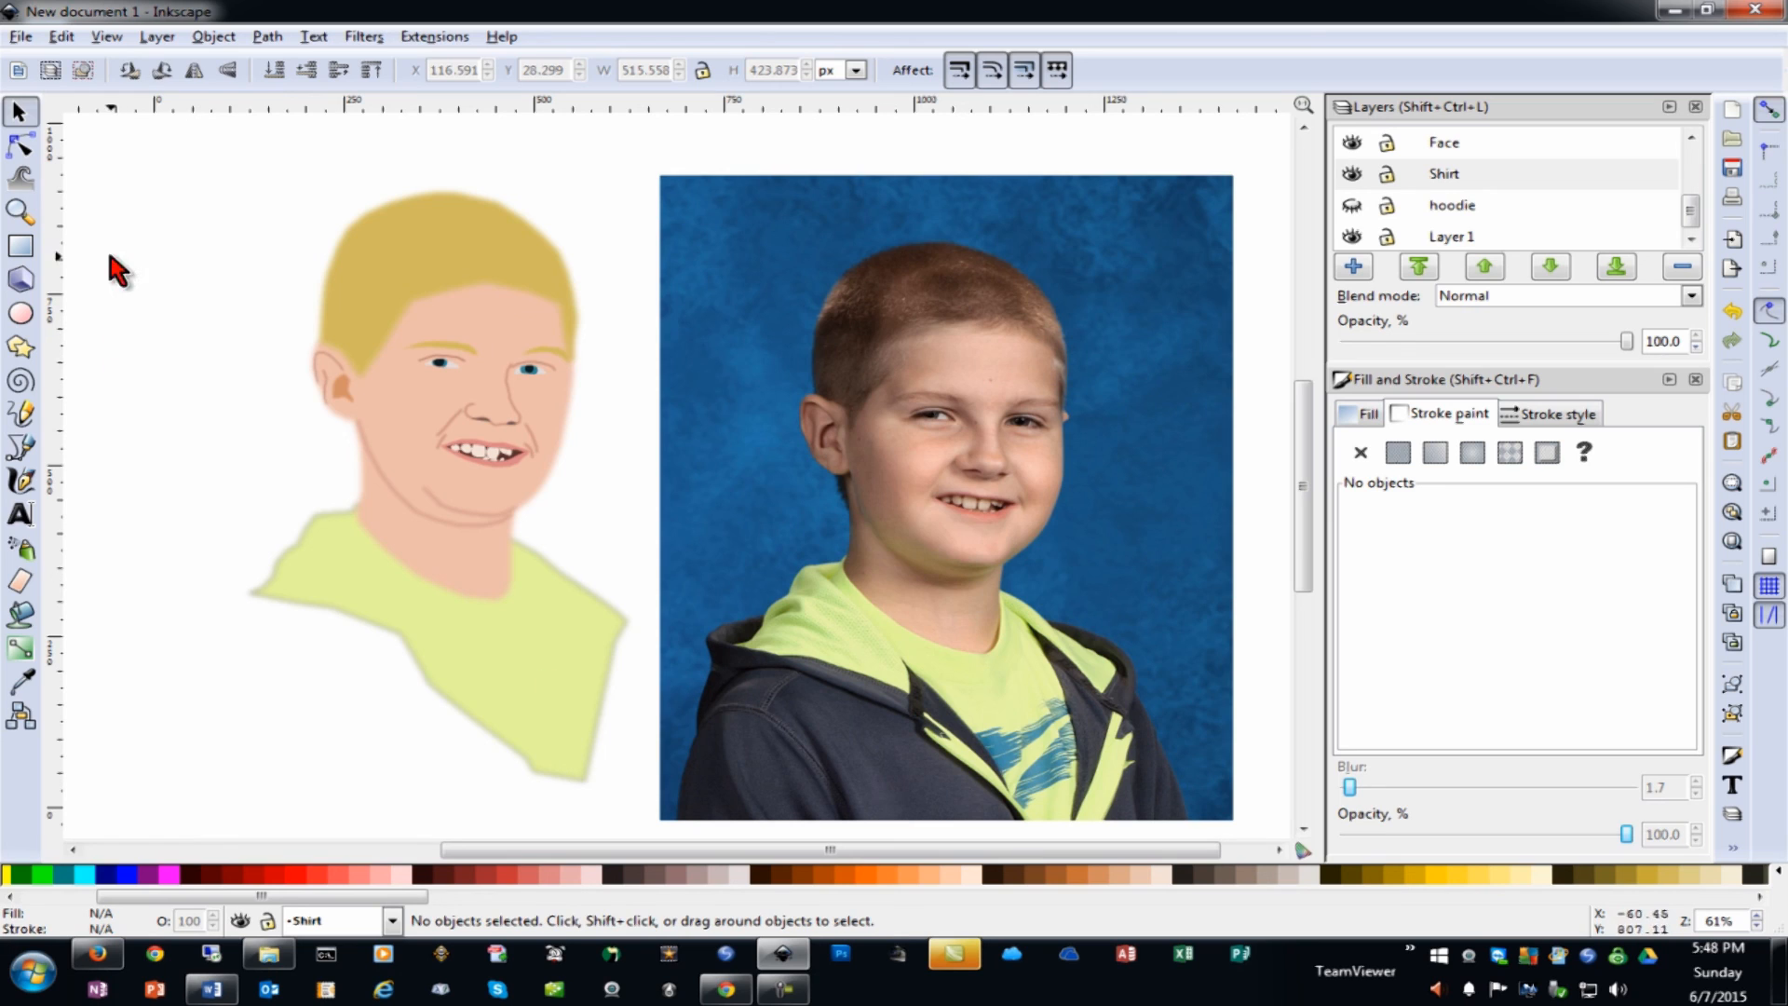
pyautogui.moveTo(109, 254)
pyautogui.mouseDown()
pyautogui.moveTo(658, 739)
pyautogui.moveTo(643, 816)
pyautogui.mouseUp()
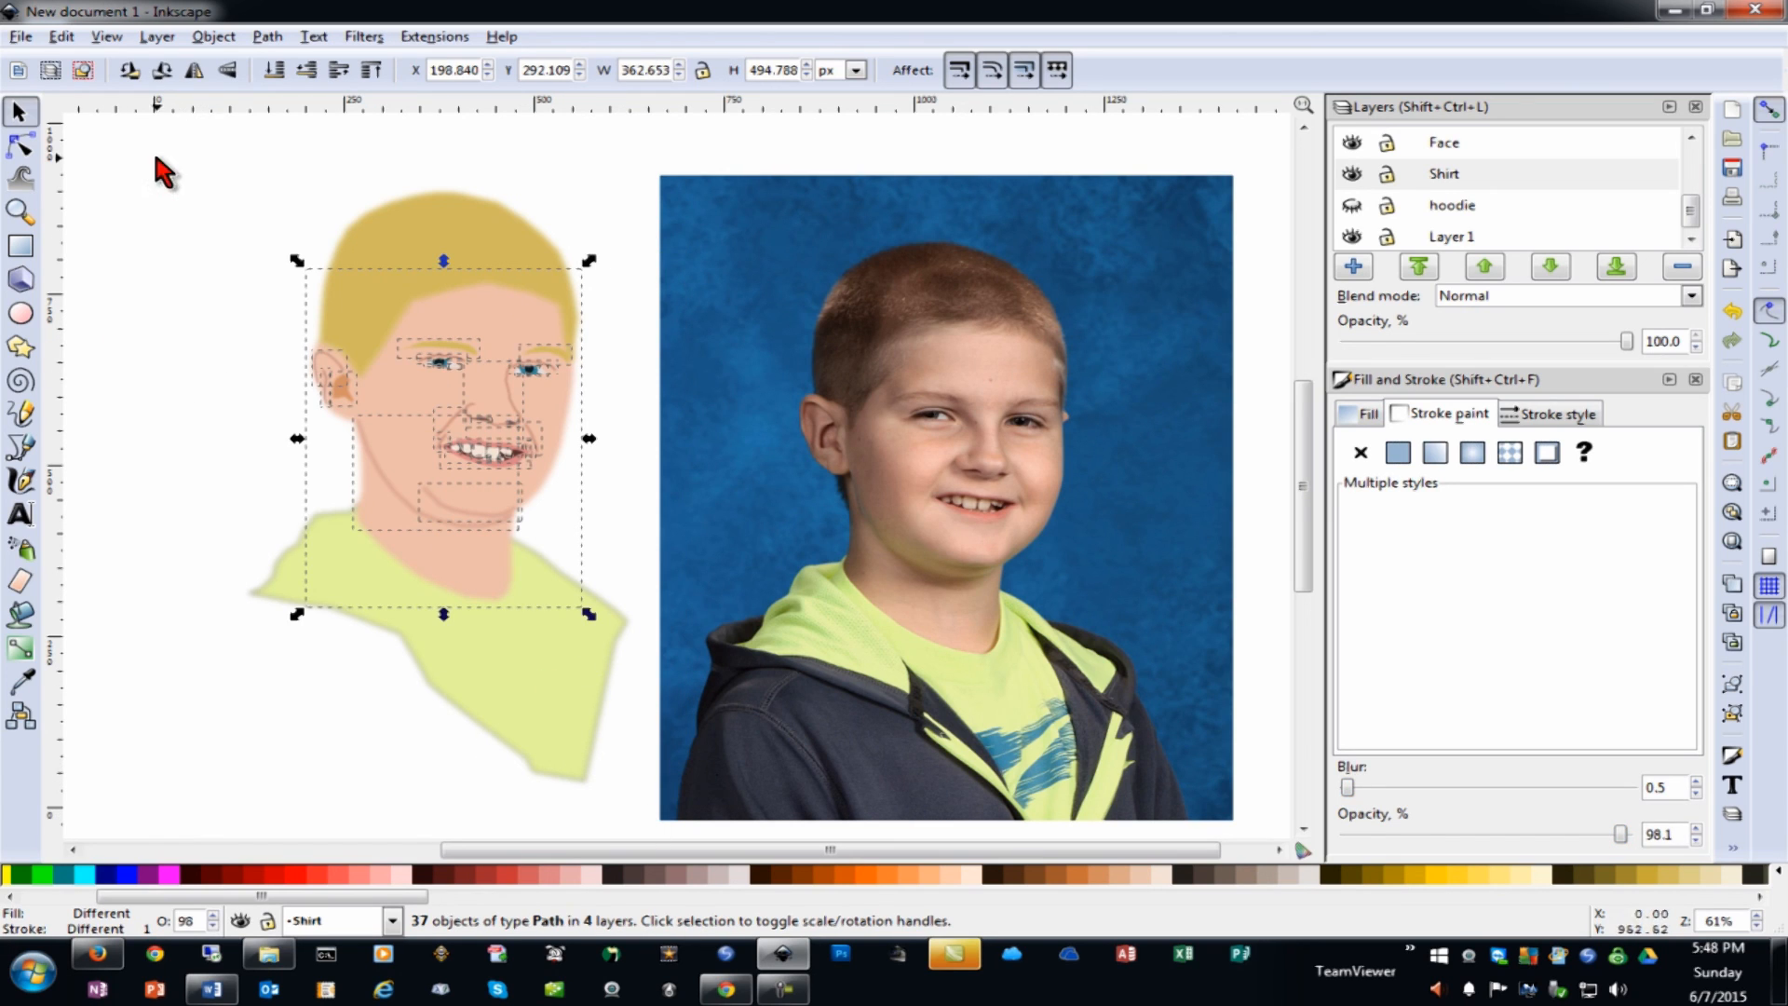
pyautogui.moveTo(221, 212); pyautogui.dragTo(632, 802)
pyautogui.click(199, 119)
pyautogui.click(408, 233)
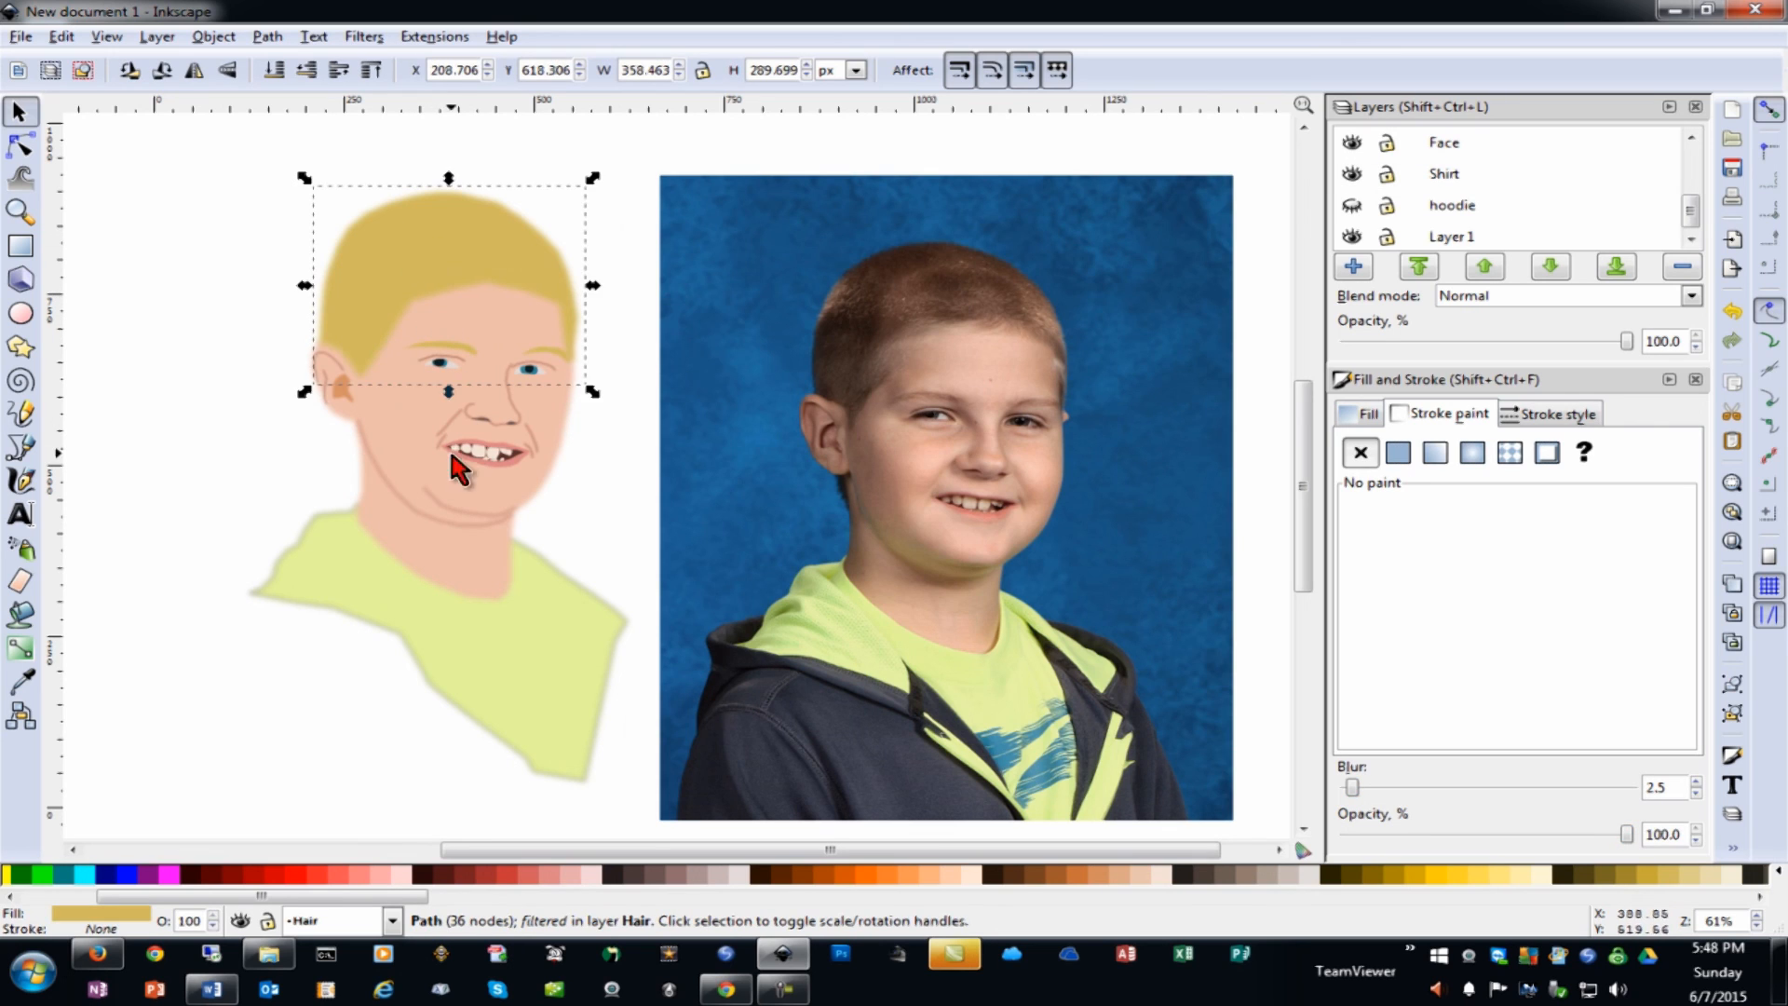
pyautogui.click(336, 391)
pyautogui.click(450, 495)
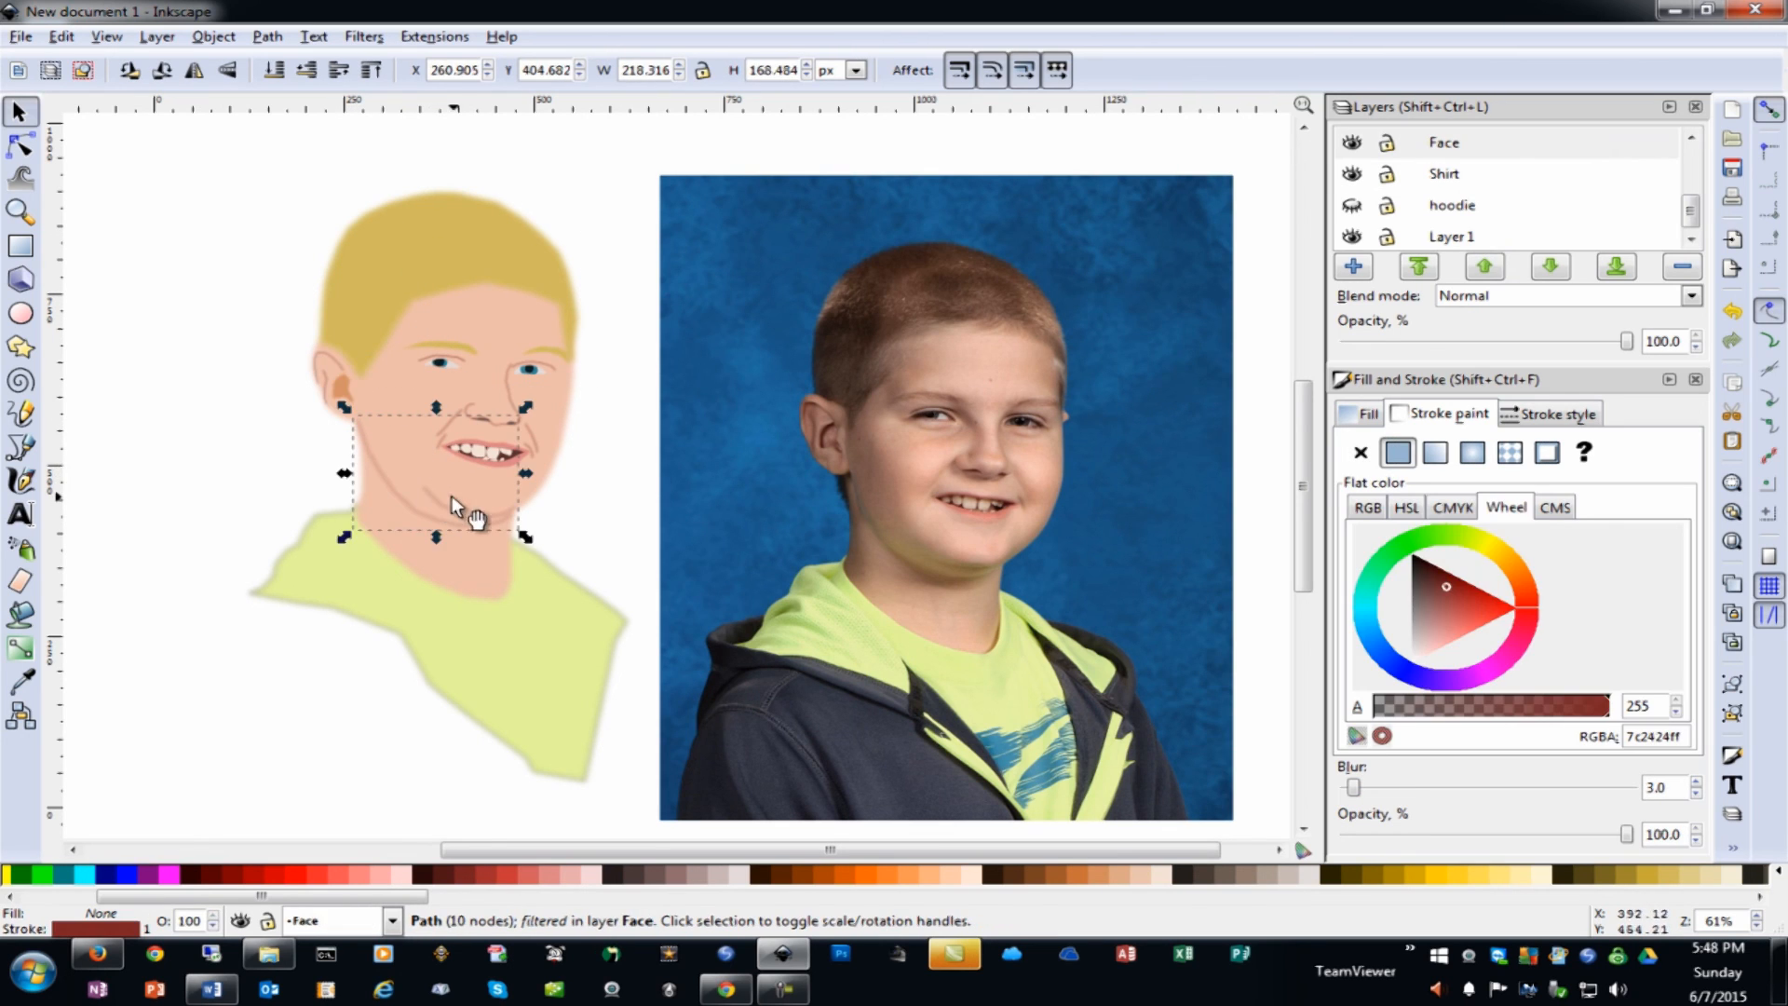
pyautogui.click(249, 428)
pyautogui.click(326, 596)
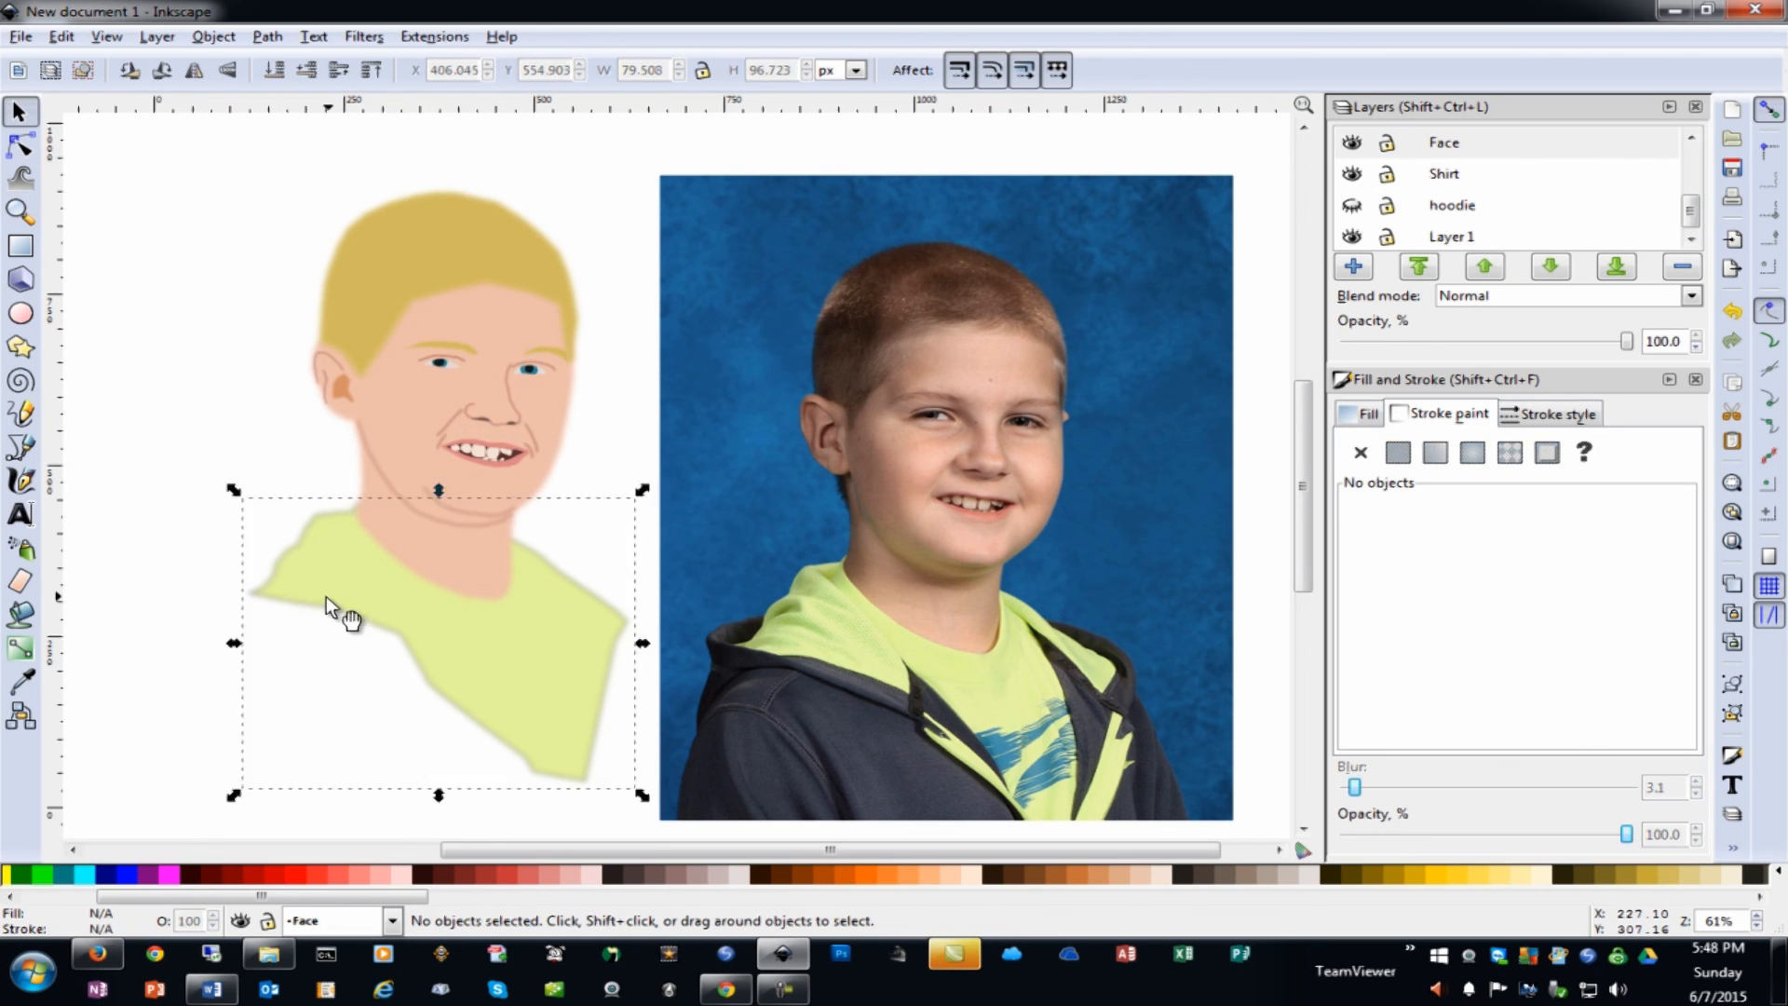
pyautogui.click(198, 394)
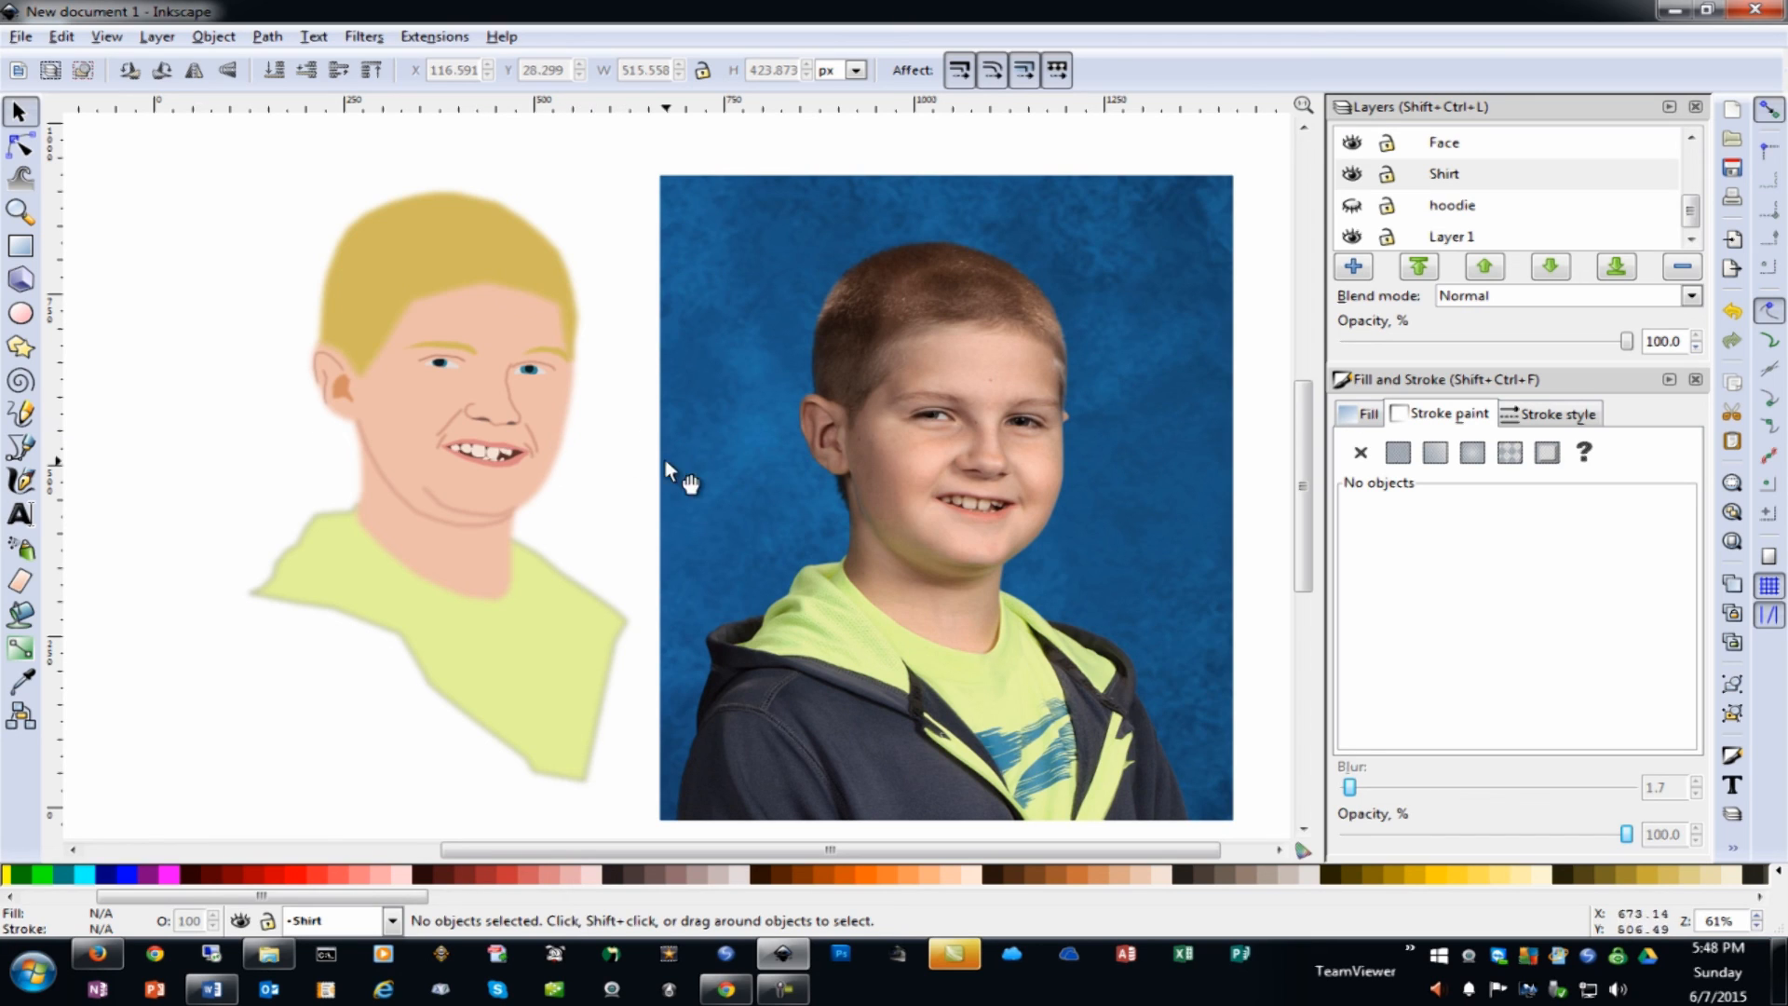
# Reduce the jawline path's height to about 160 px by raising its lower edge, and deselect it
pyautogui.click(429, 523)
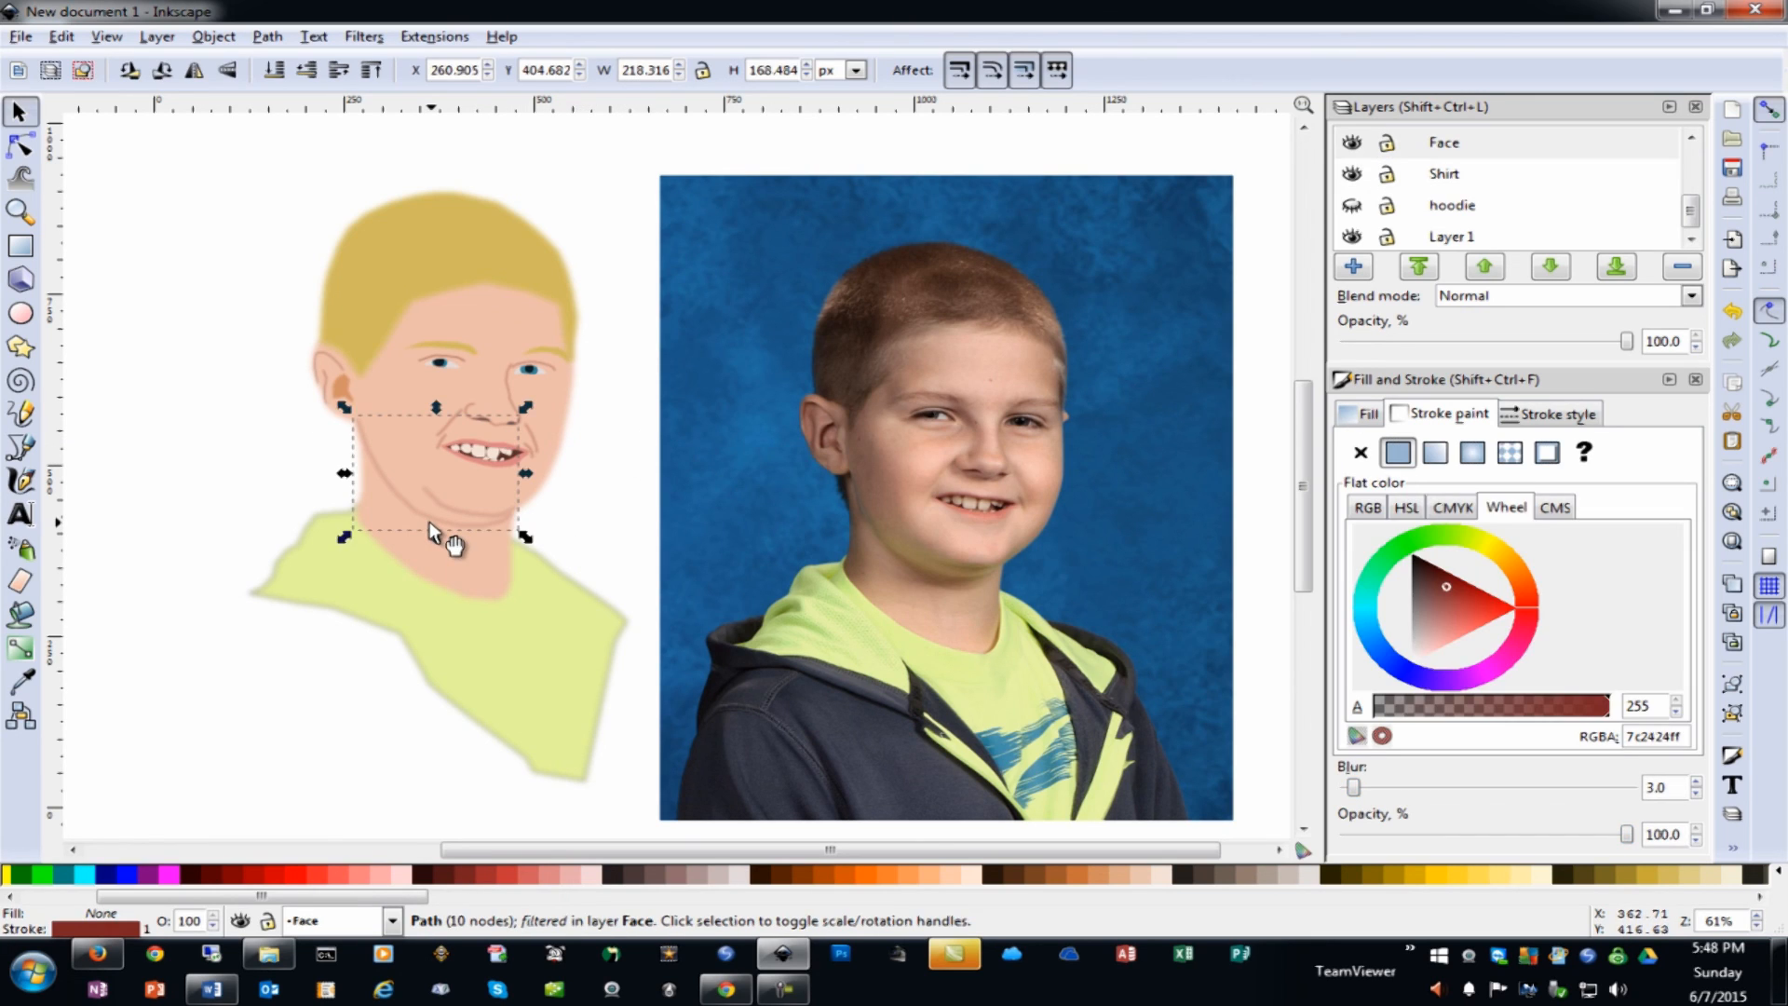
pyautogui.moveTo(428, 523); pyautogui.dragTo(439, 527)
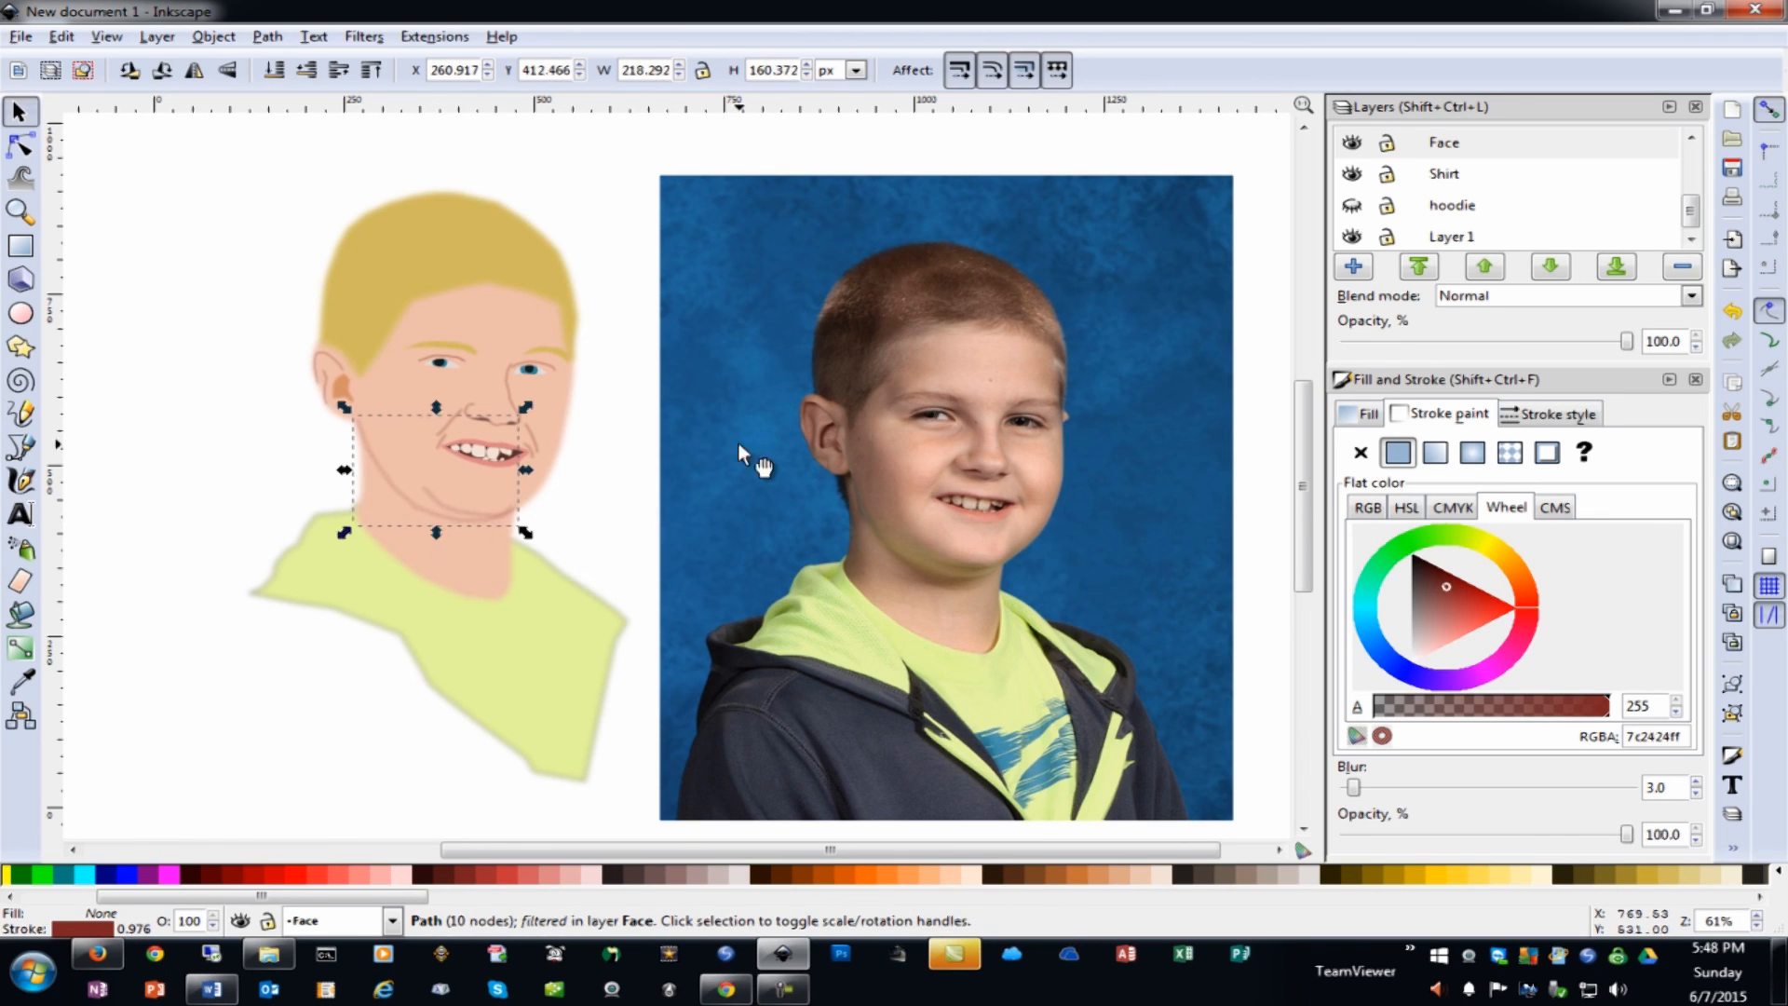
pyautogui.click(630, 416)
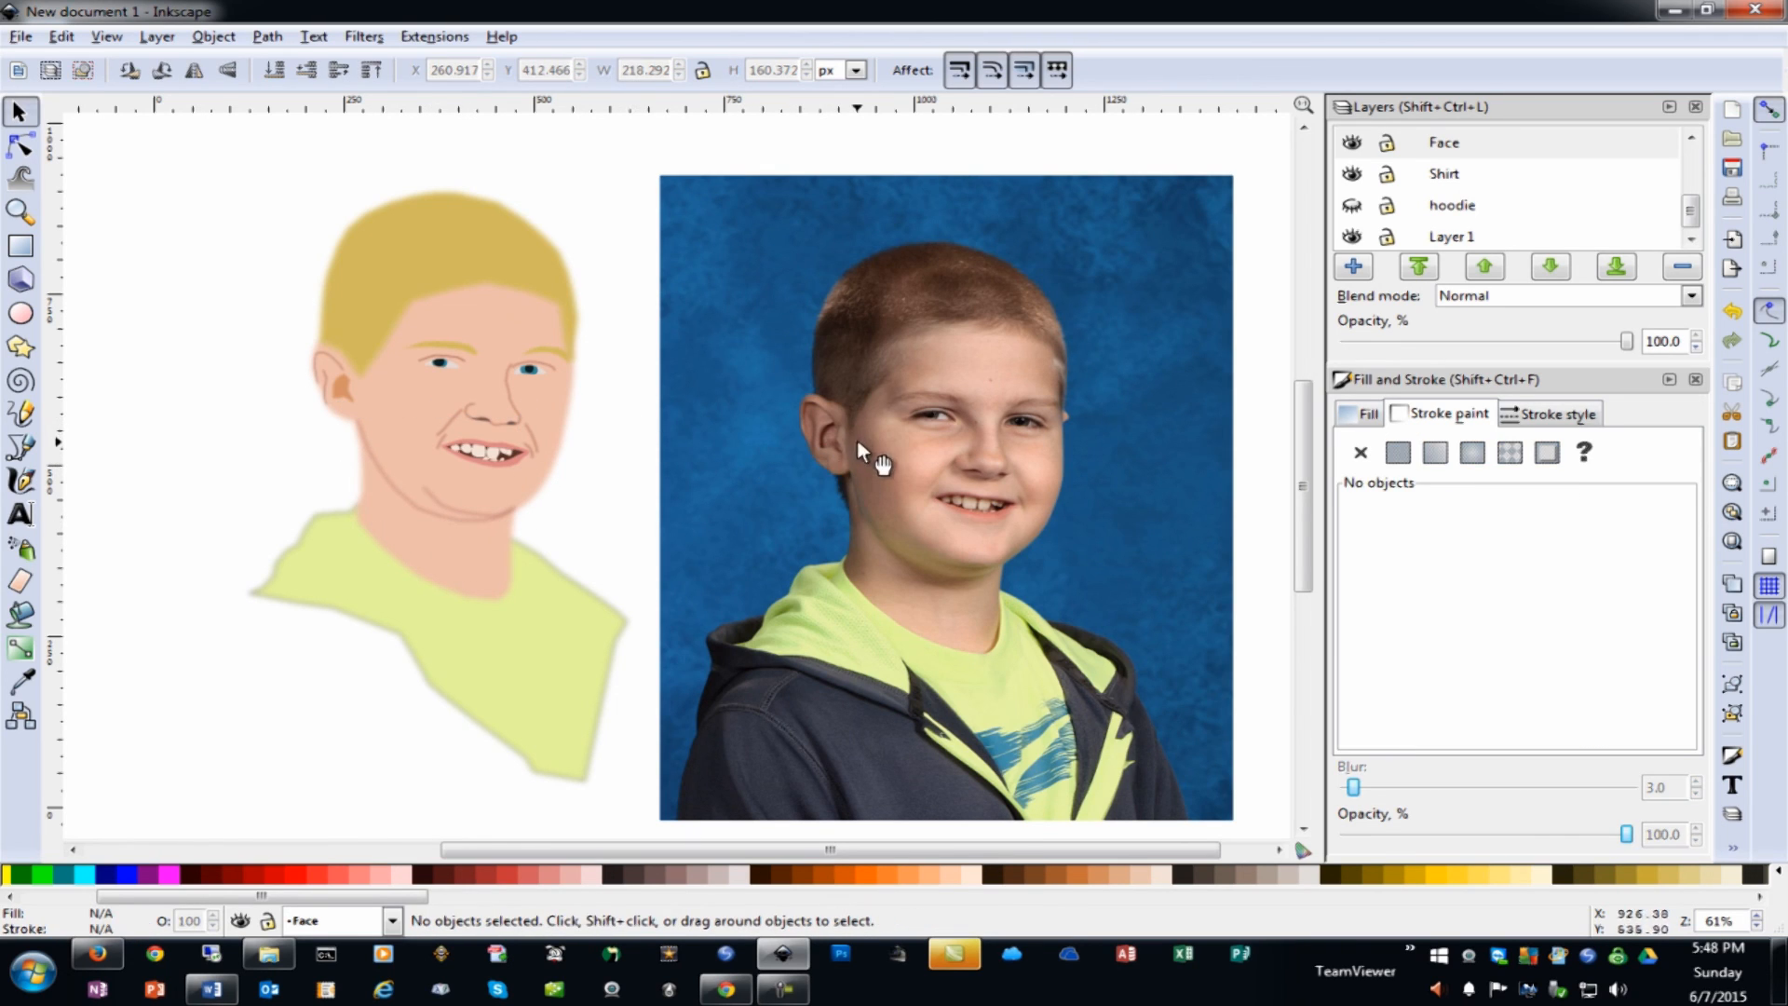
# Move the reference photo farther right from the drawing and turn the hoodie layer's visibility back on
pyautogui.moveTo(929, 439); pyautogui.dragTo(910, 447)
pyautogui.moveTo(832, 657); pyautogui.dragTo(663, 630)
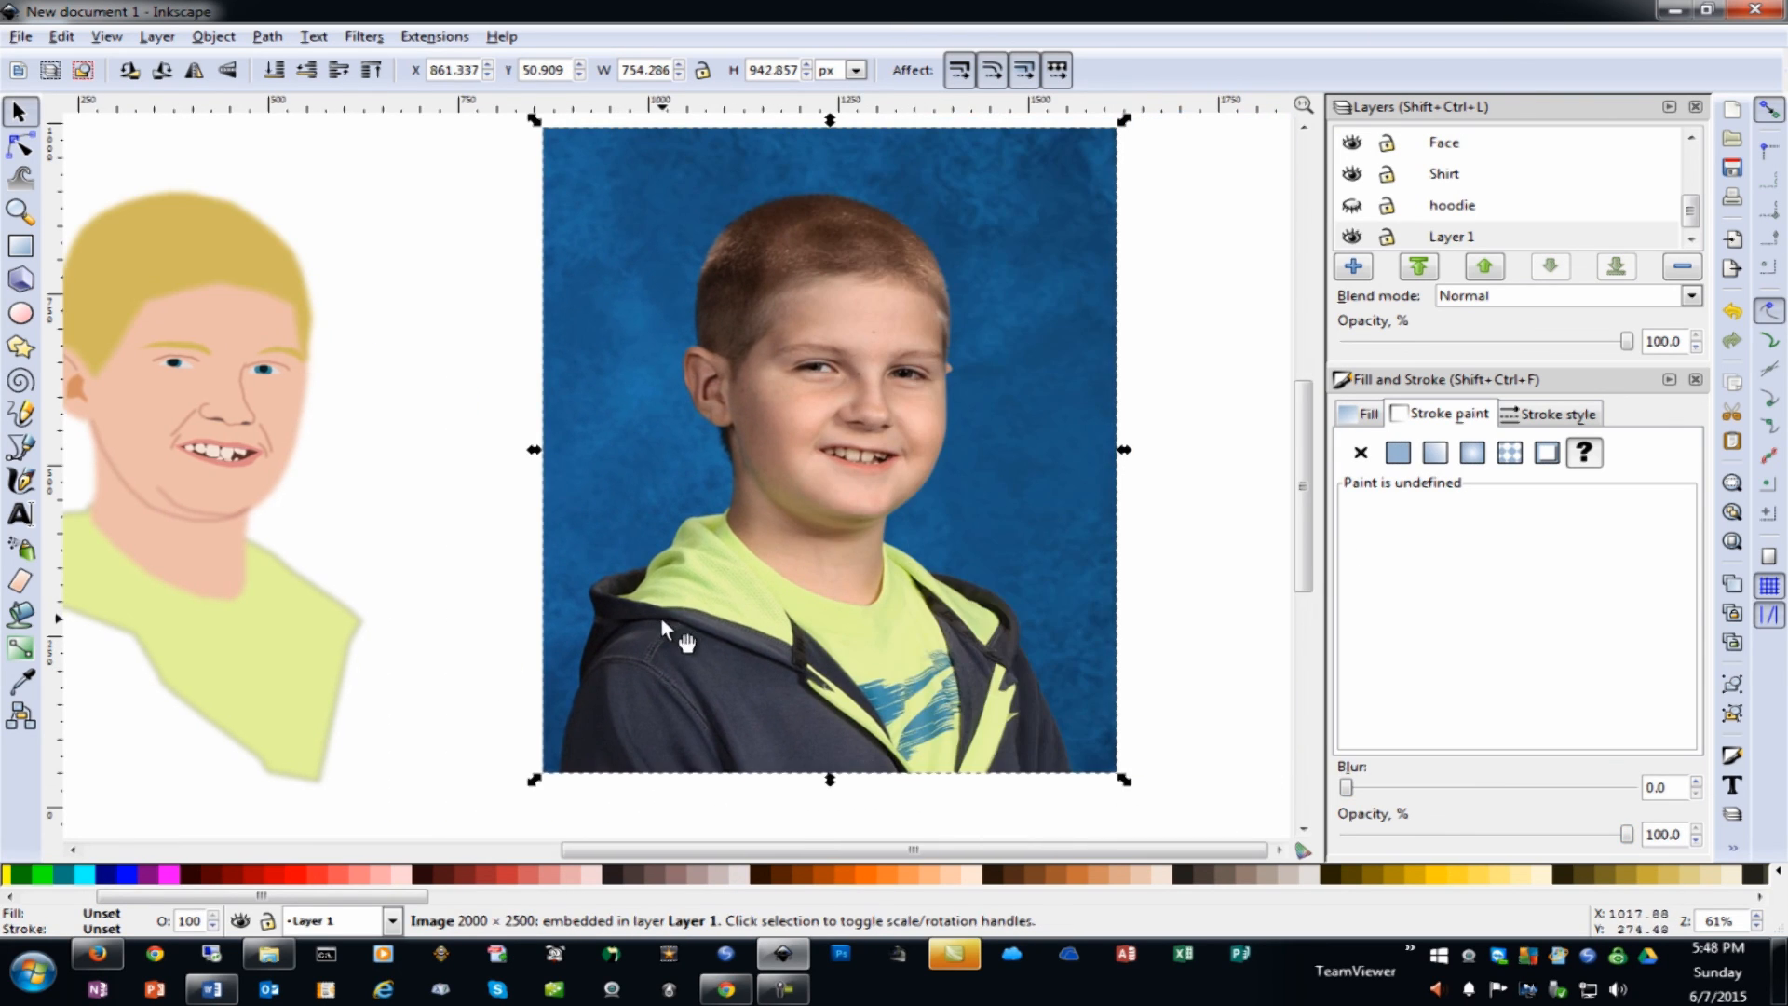
pyautogui.press('-')
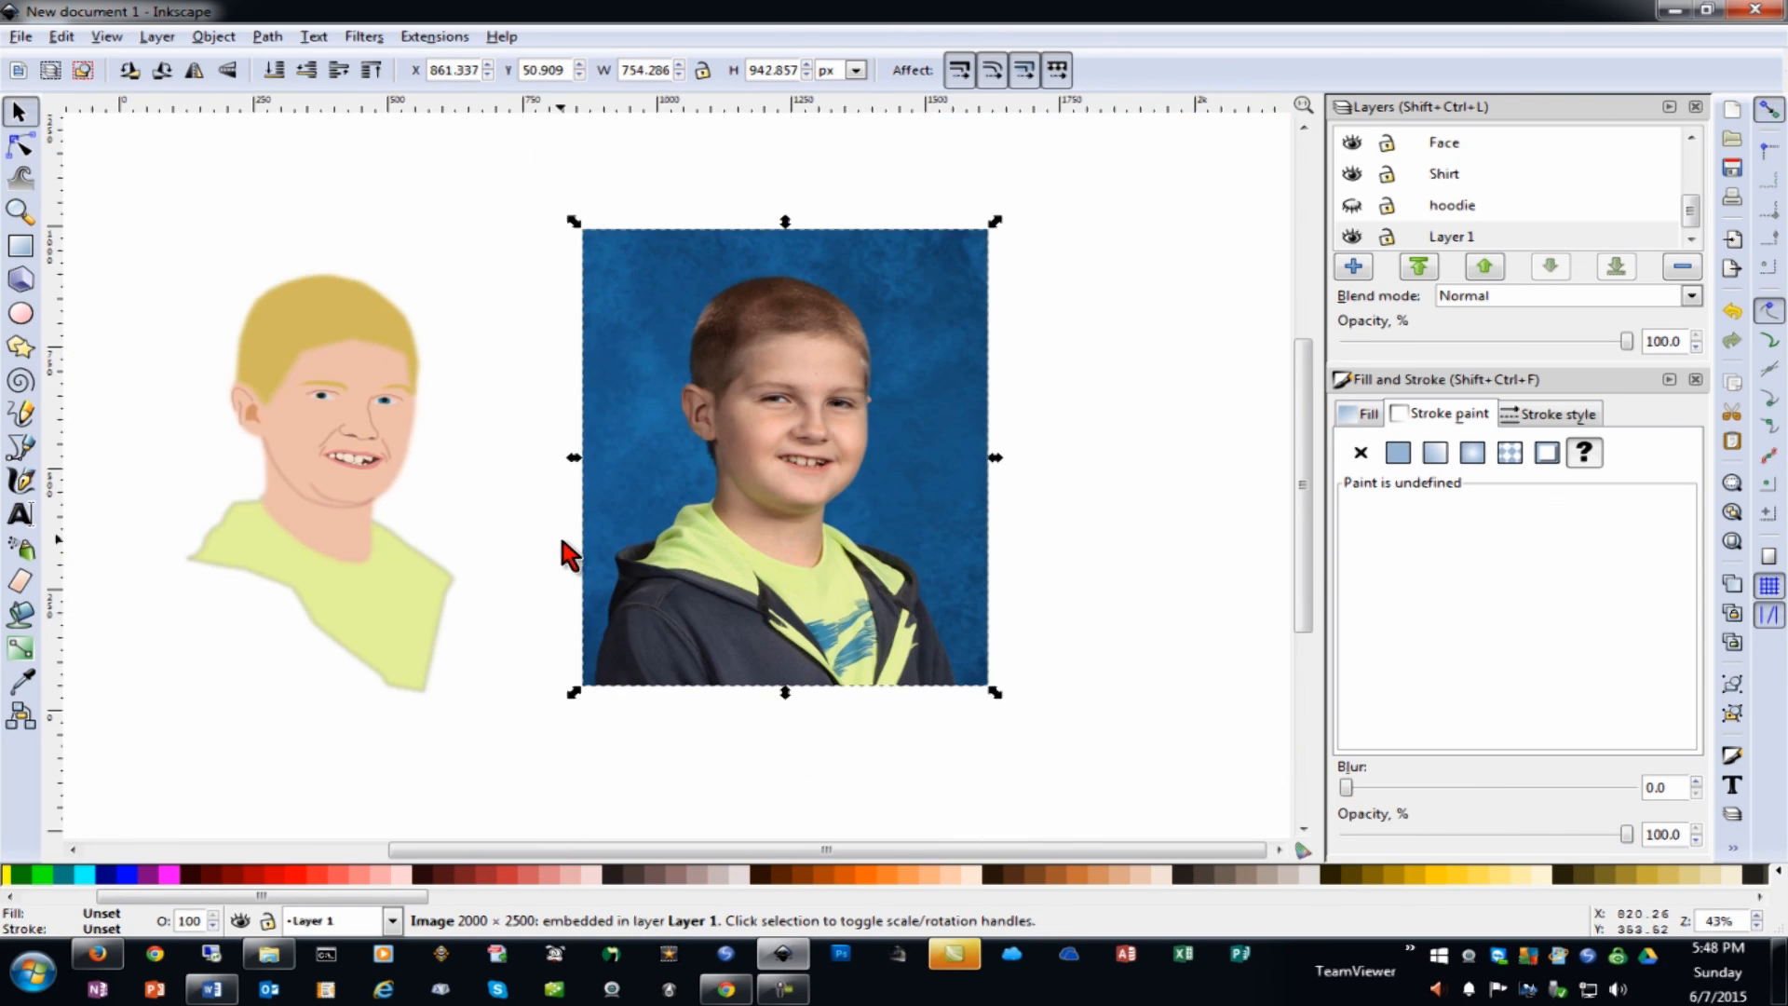
pyautogui.click(1352, 207)
pyautogui.click(450, 749)
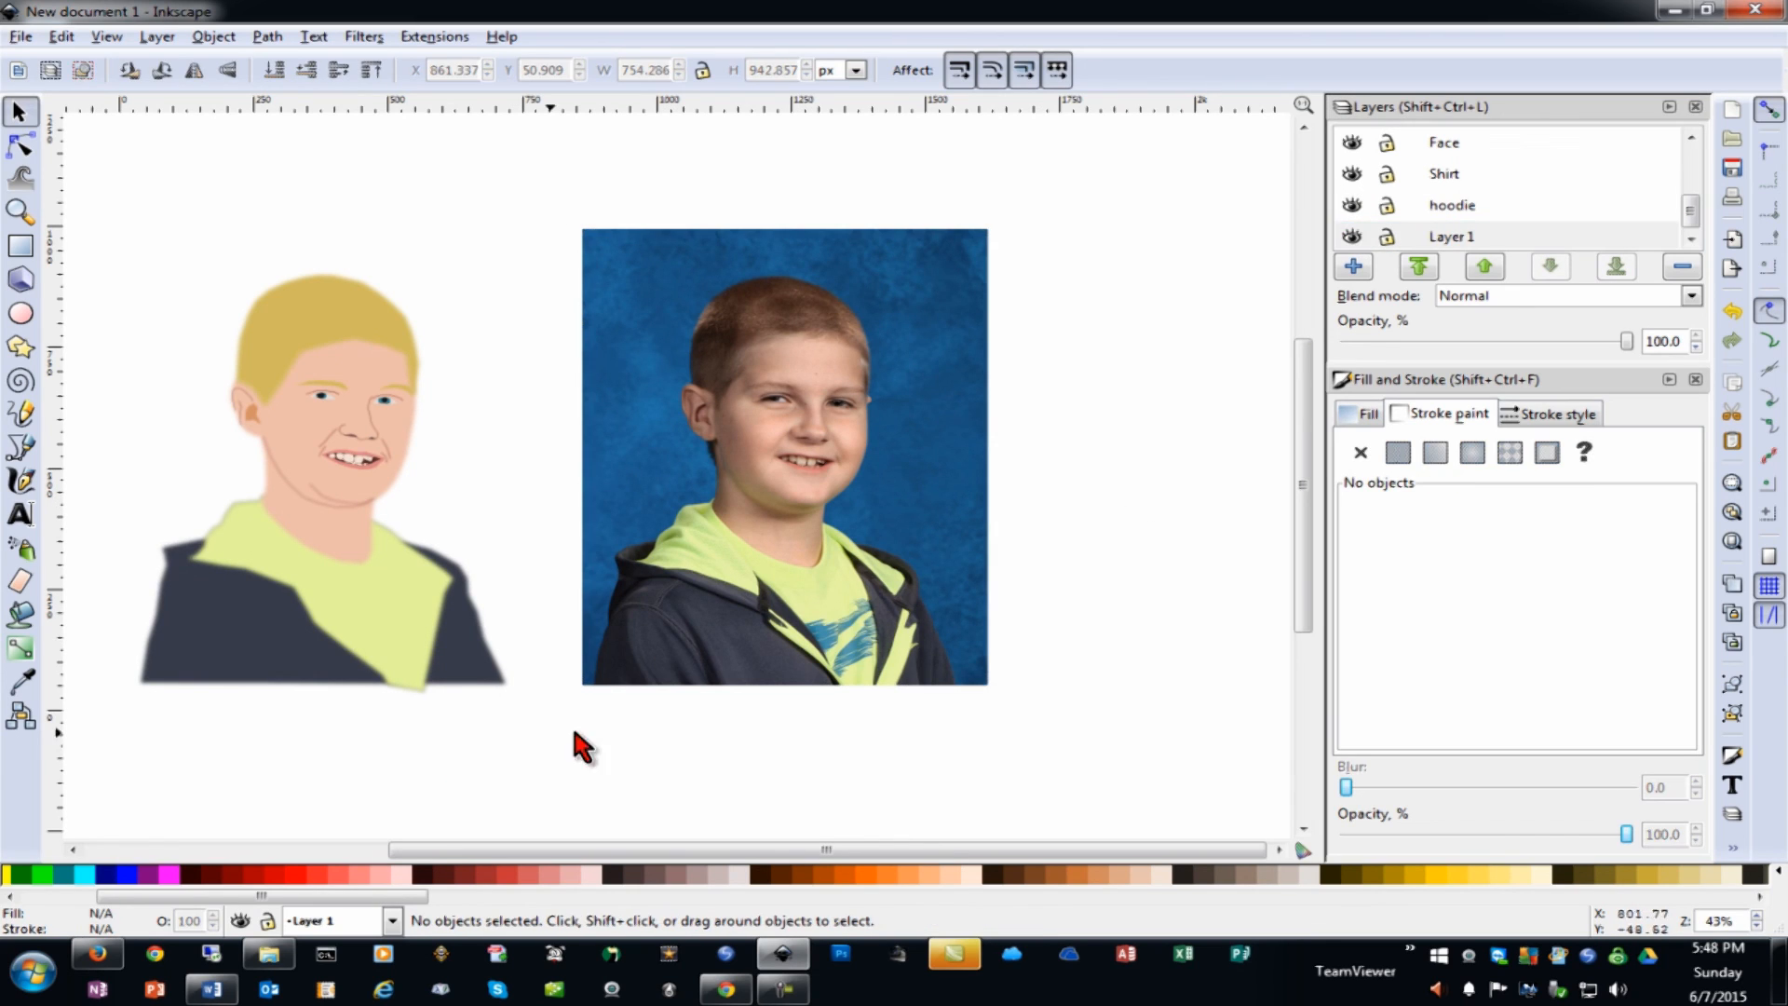
# Draw a background rectangle about 841 px wide behind the portrait on Layer 1 and lower its top edge to about 955 px high
pyautogui.press('r')
pyautogui.moveTo(100, 183); pyautogui.dragTo(552, 684)
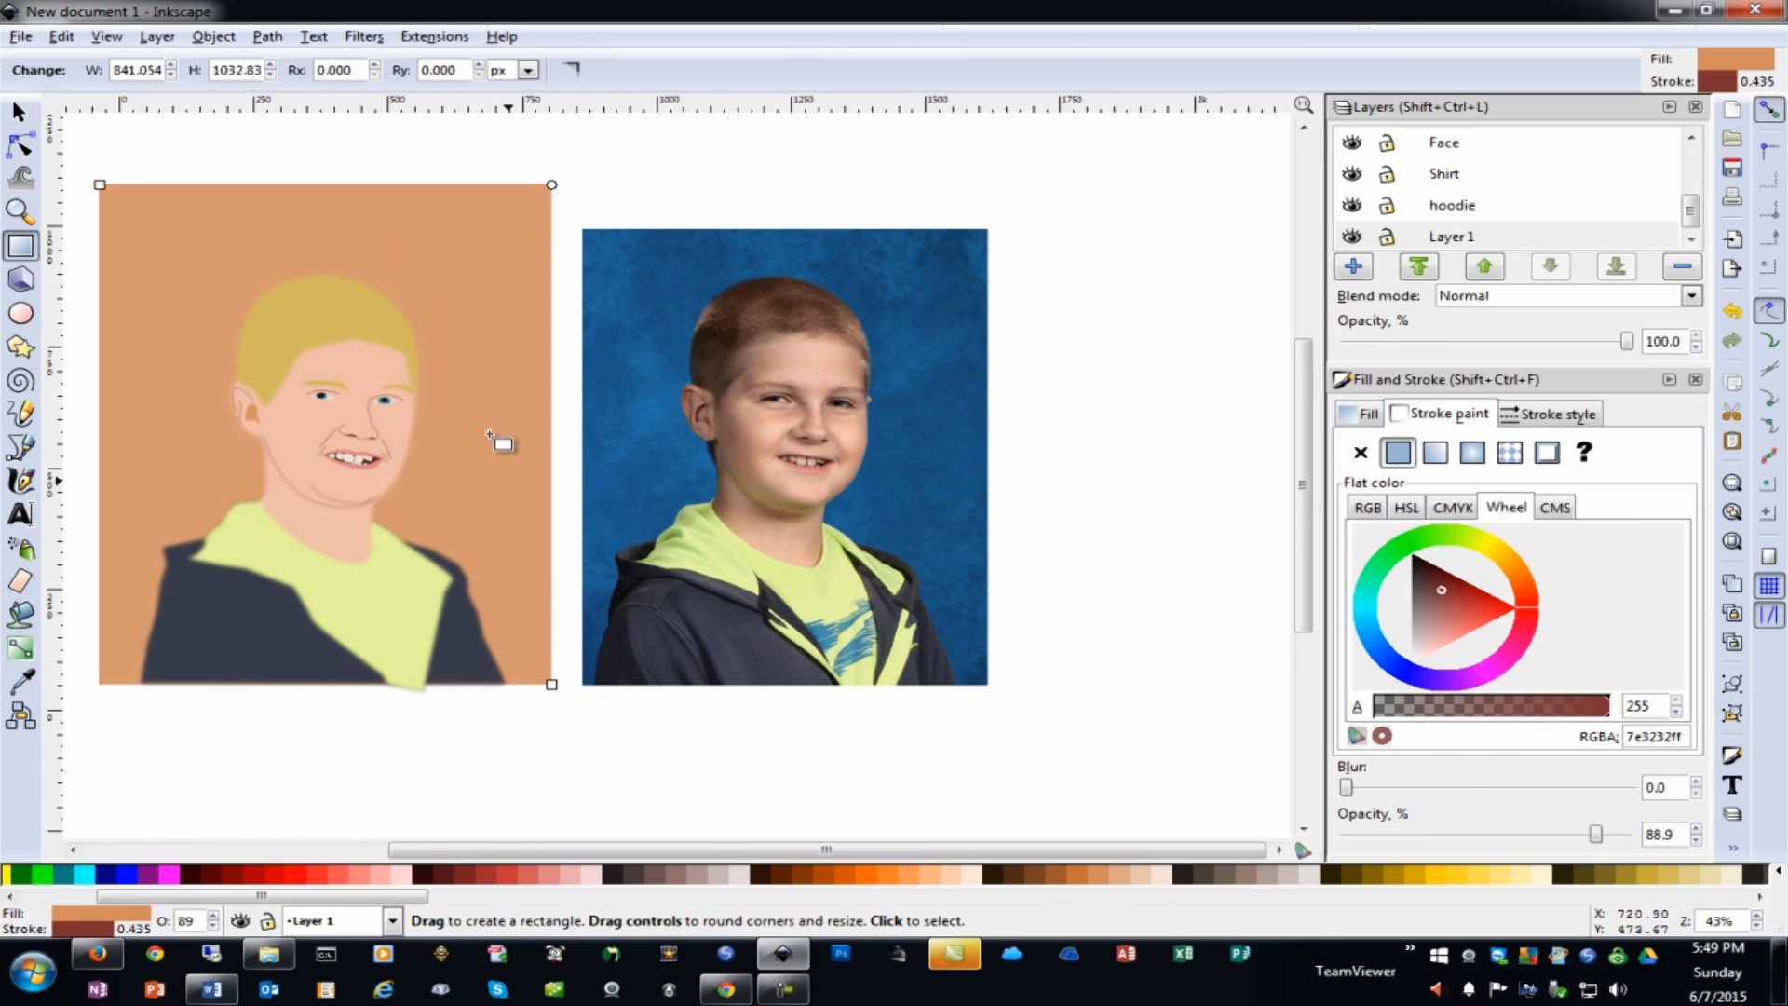
pyautogui.click(19, 111)
pyautogui.moveTo(317, 183); pyautogui.dragTo(334, 221)
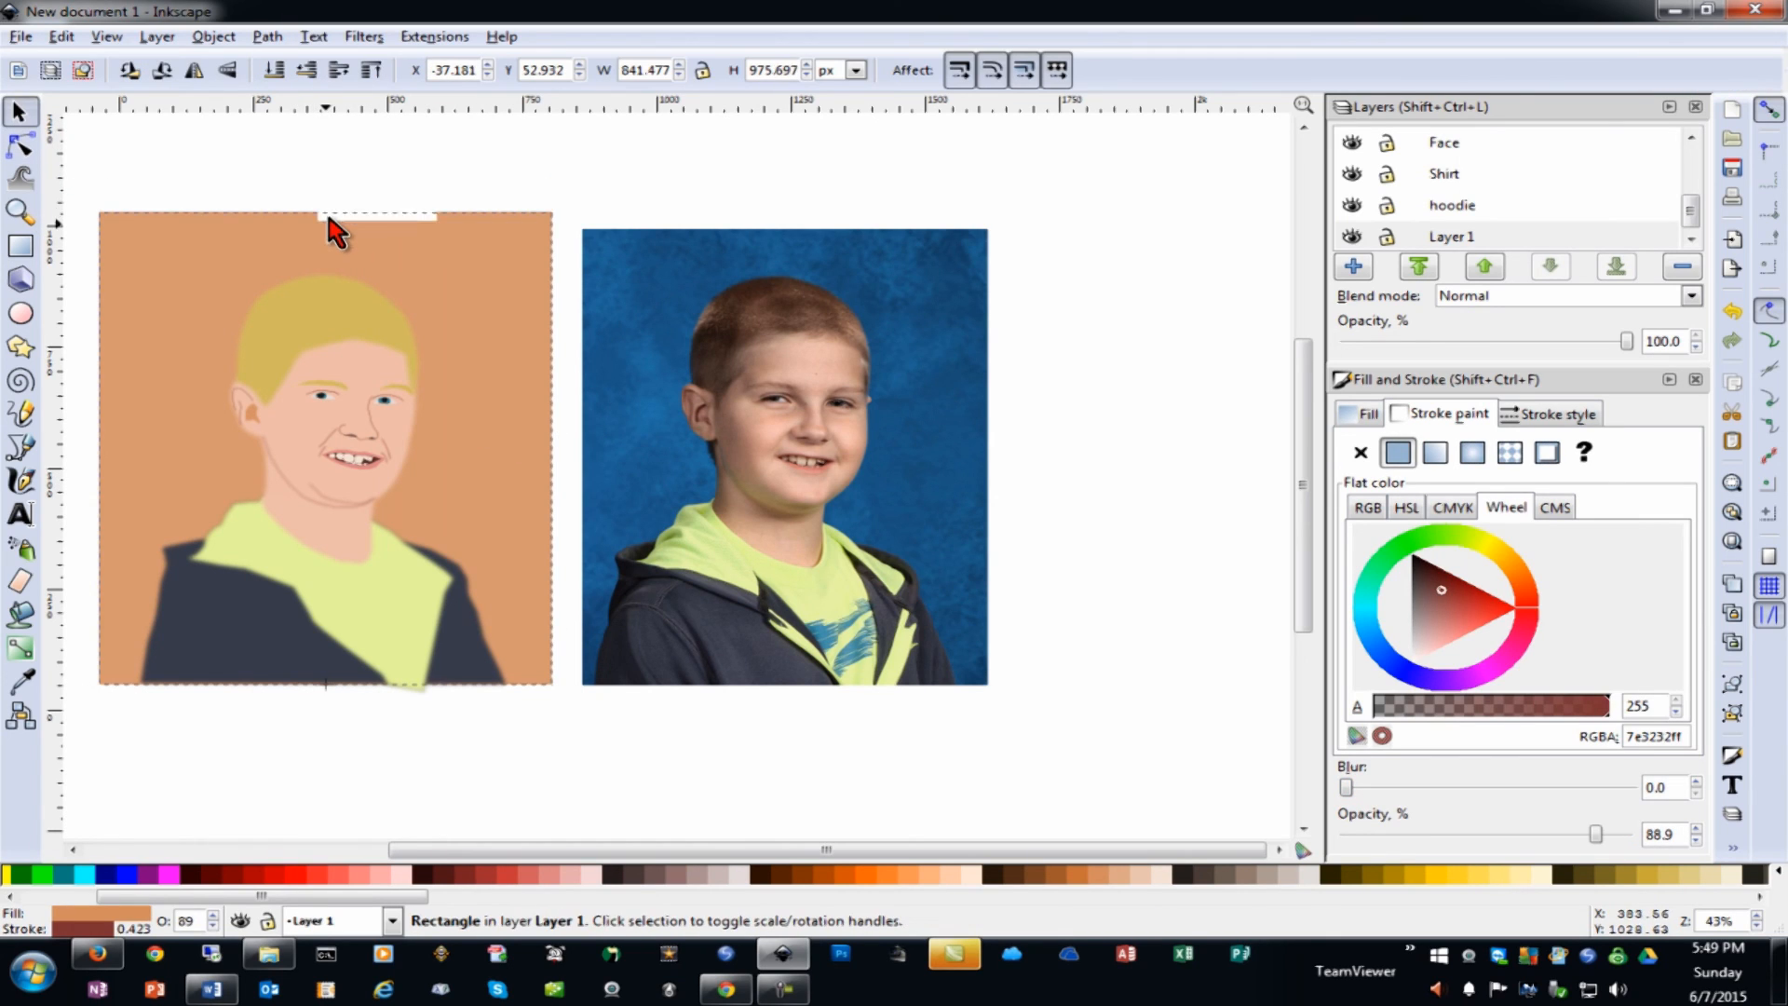
# Fill the background rectangle with the blue sampled from the photo's backdrop and deselect it
pyautogui.click(21, 681)
pyautogui.click(655, 307)
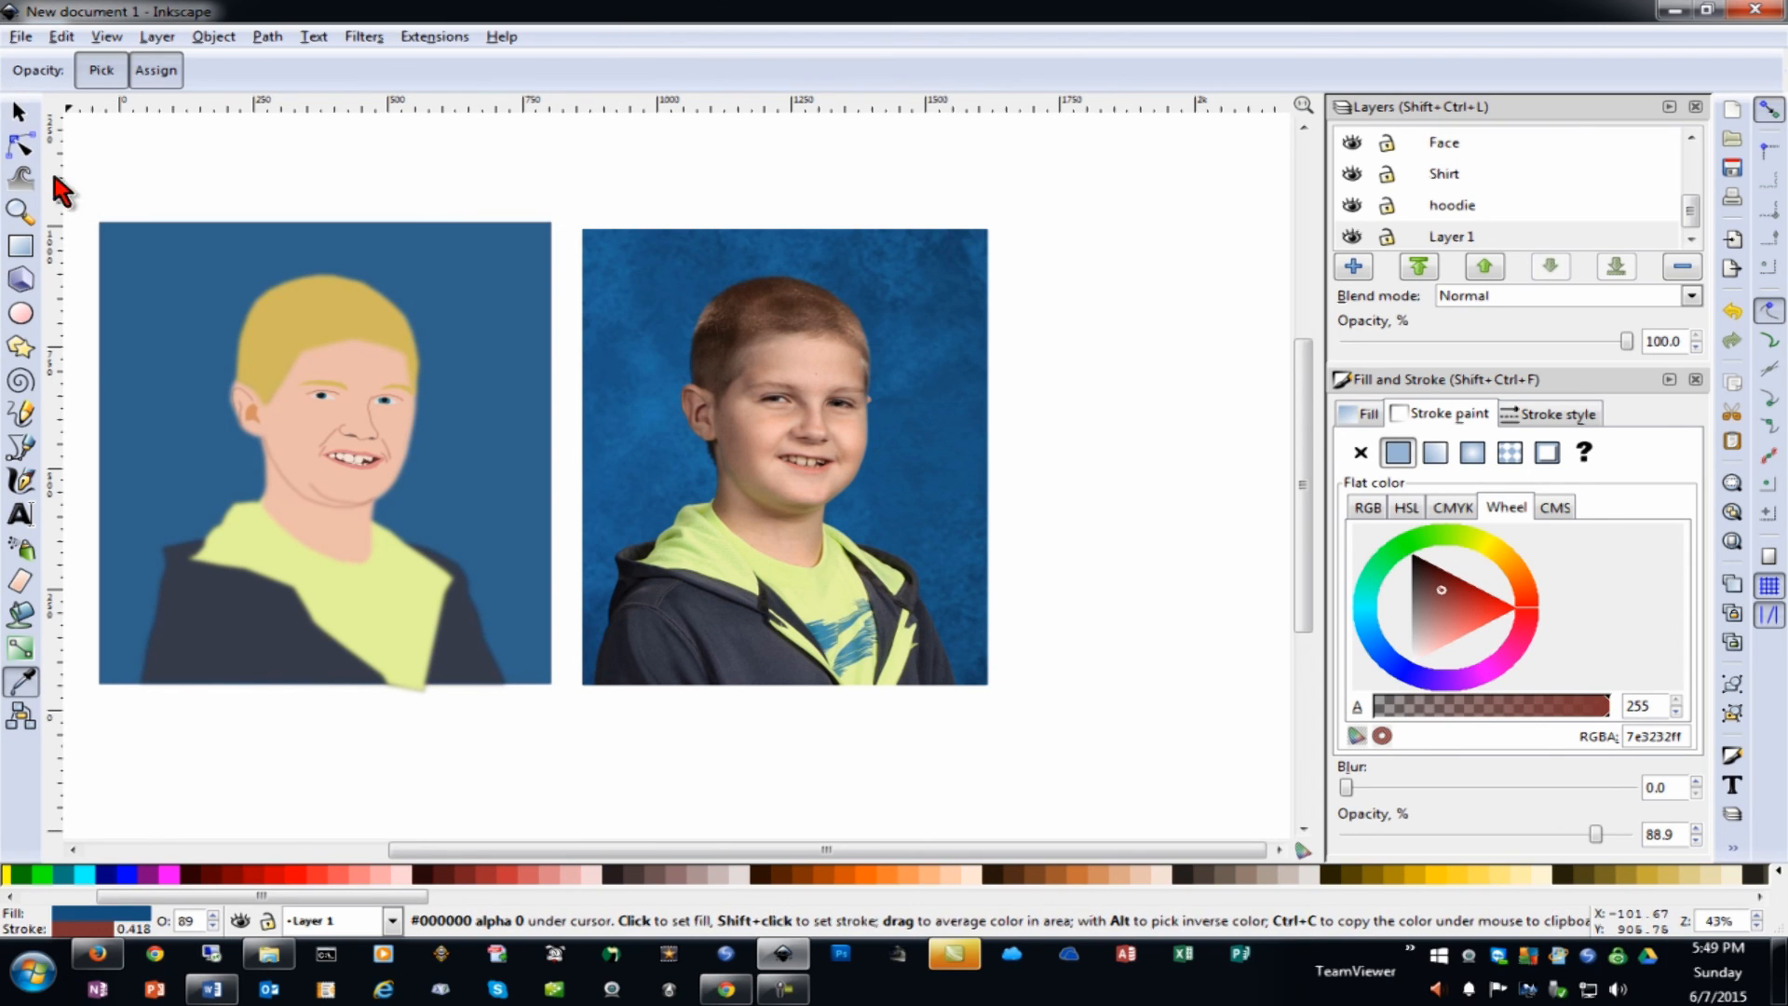
pyautogui.click(19, 112)
pyautogui.click(448, 139)
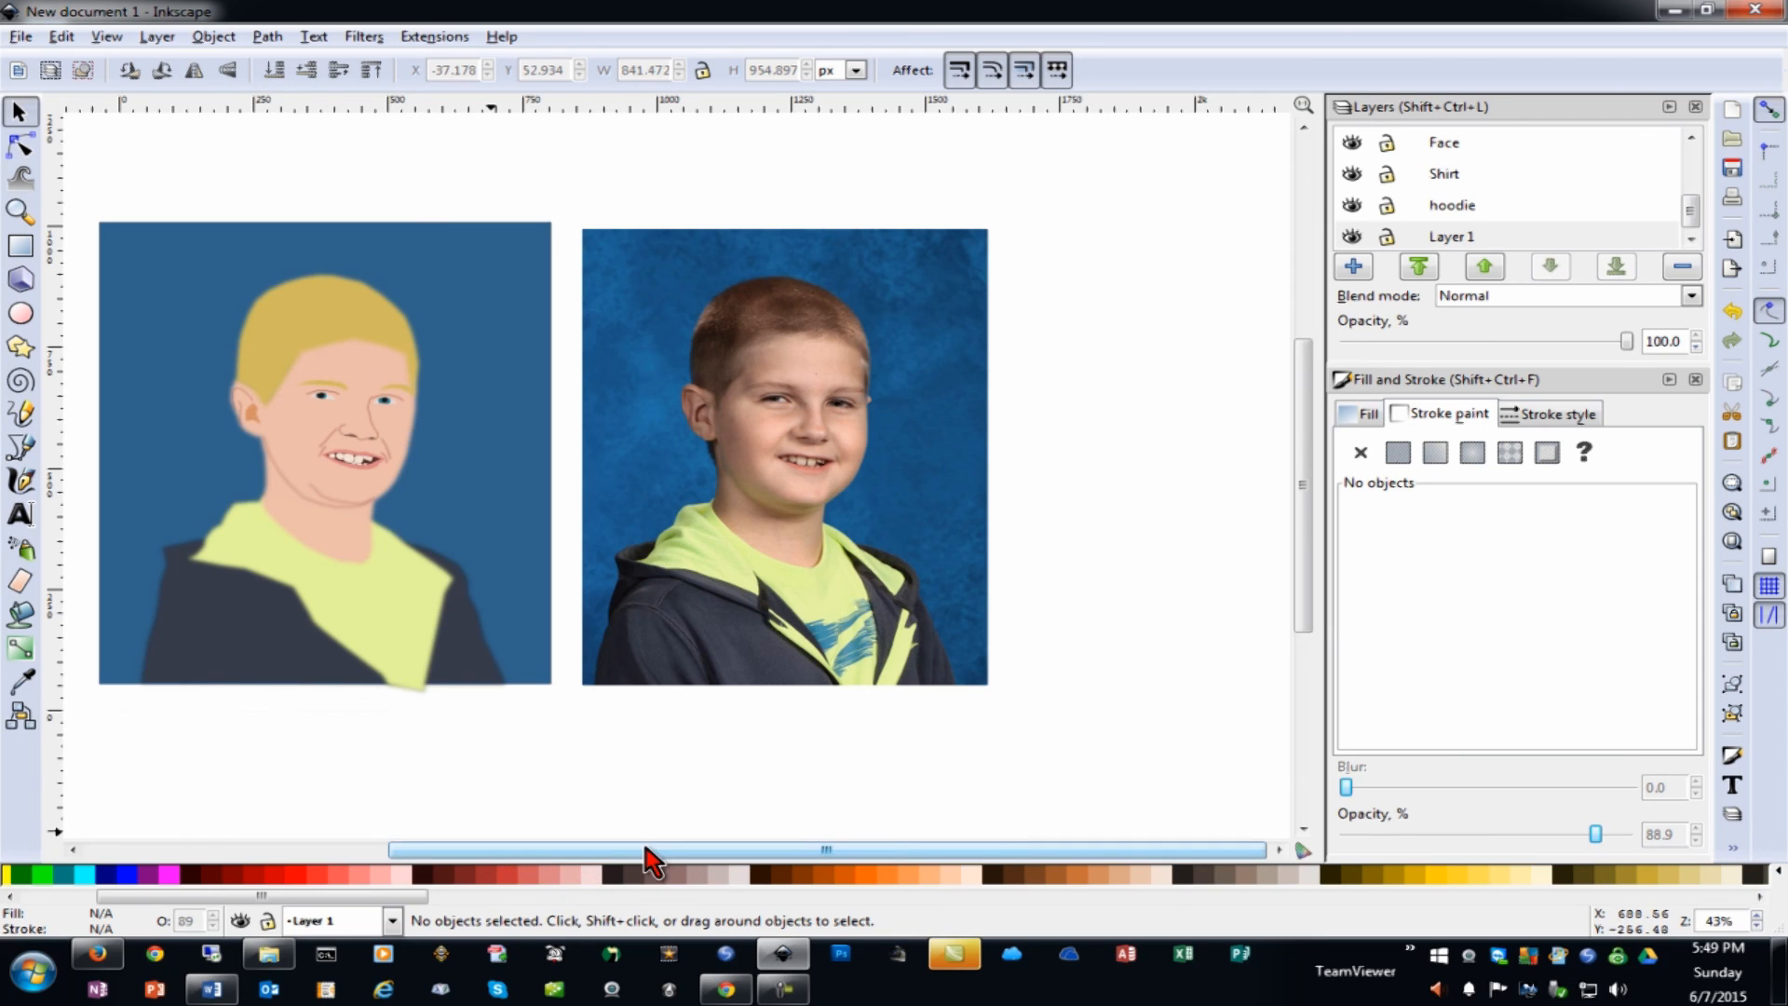
# Select the blond hair path and raise its nodes along the forehead hairline to round the edge
pyautogui.moveTo(650, 851); pyautogui.dragTo(515, 864)
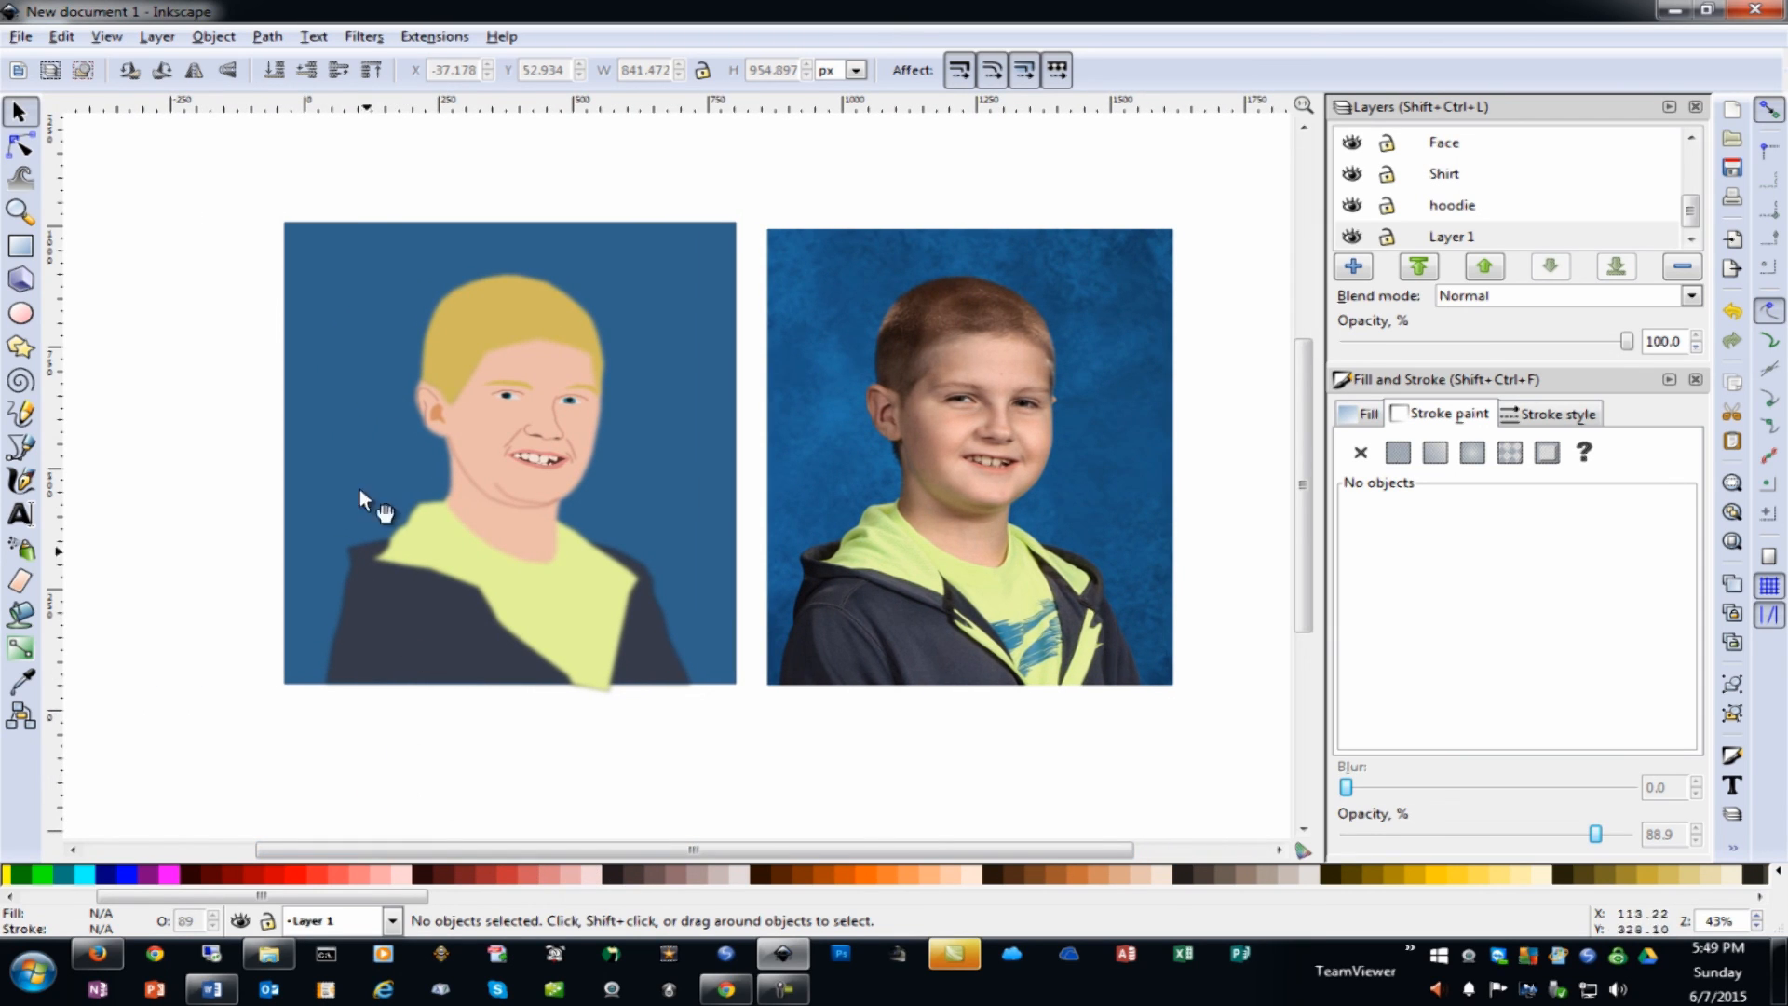
pyautogui.click(448, 338)
pyautogui.press('+')
pyautogui.press('+')
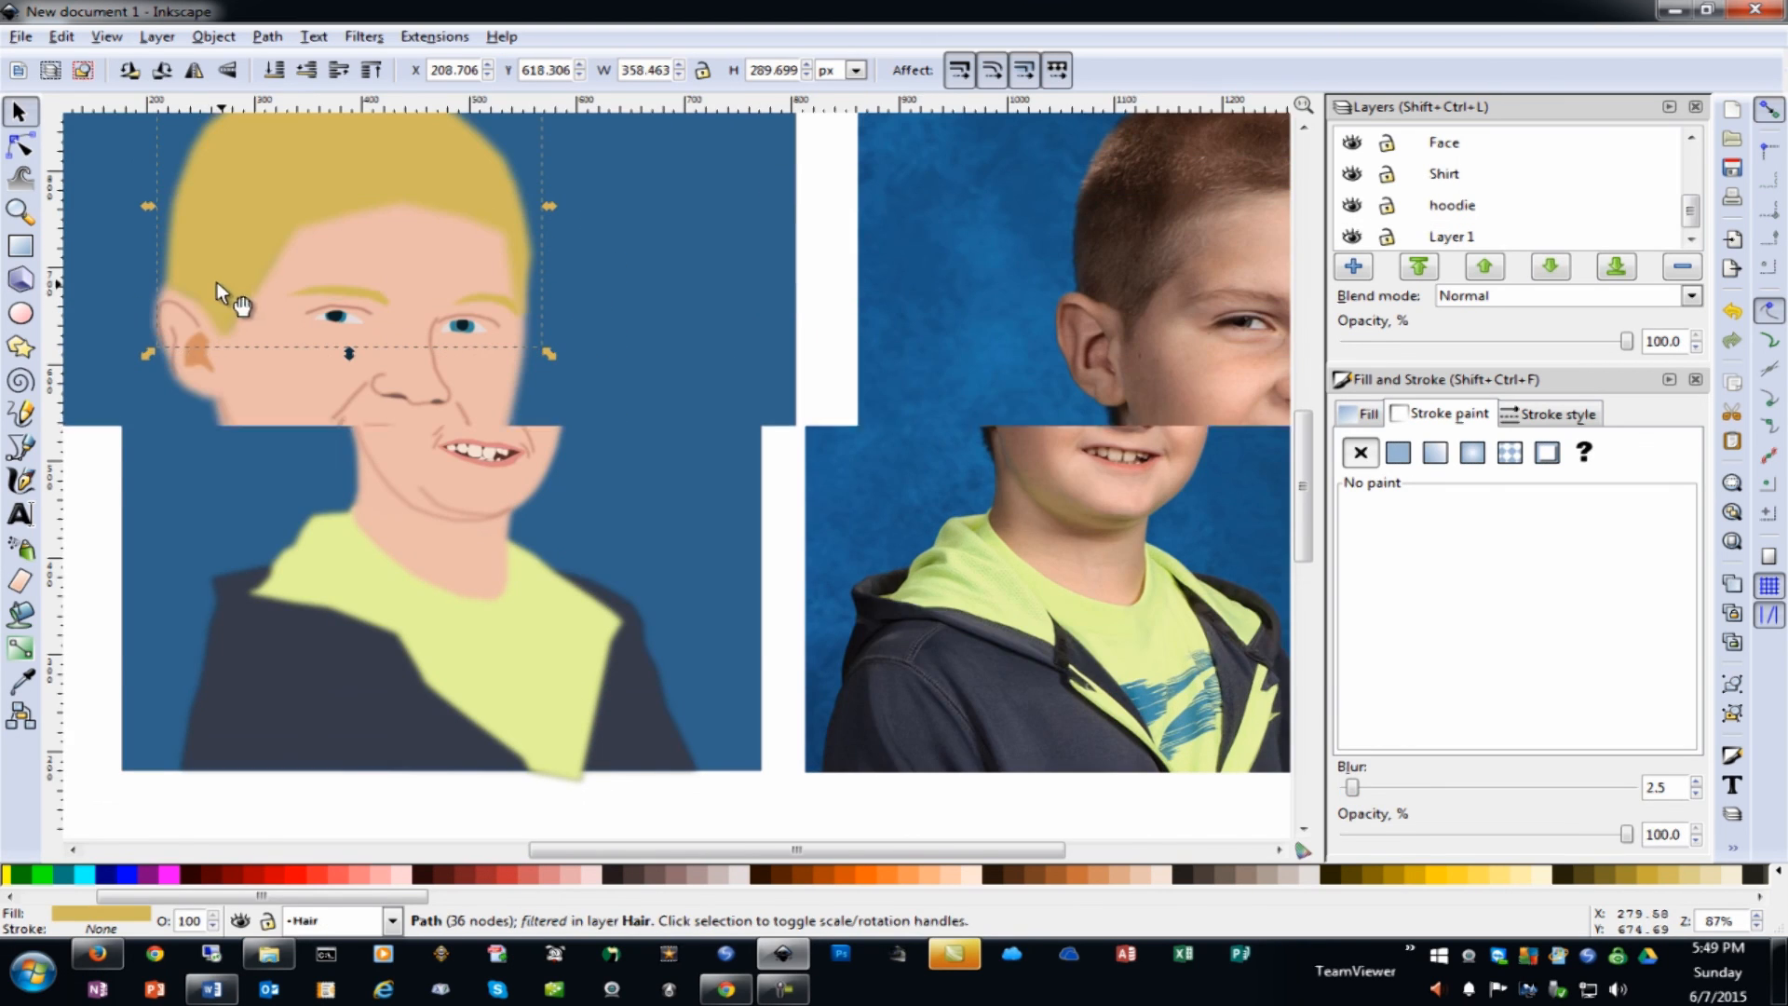
pyautogui.moveTo(758, 860); pyautogui.dragTo(717, 861)
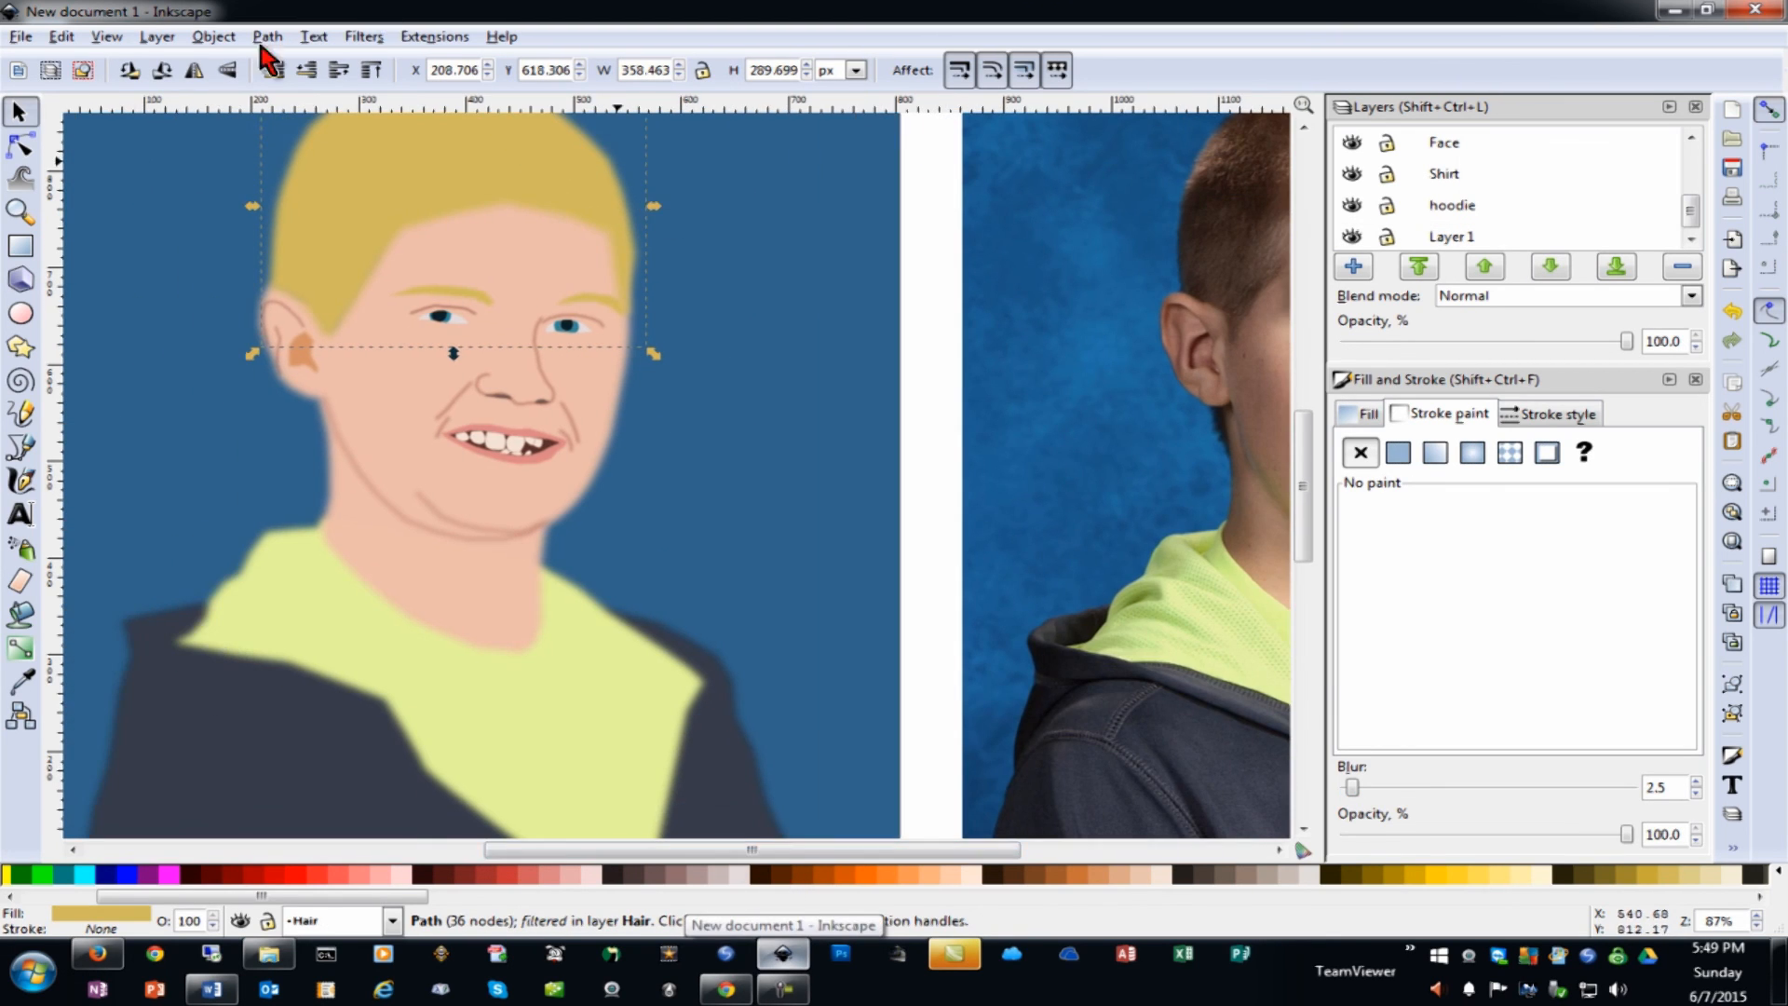
pyautogui.click(21, 145)
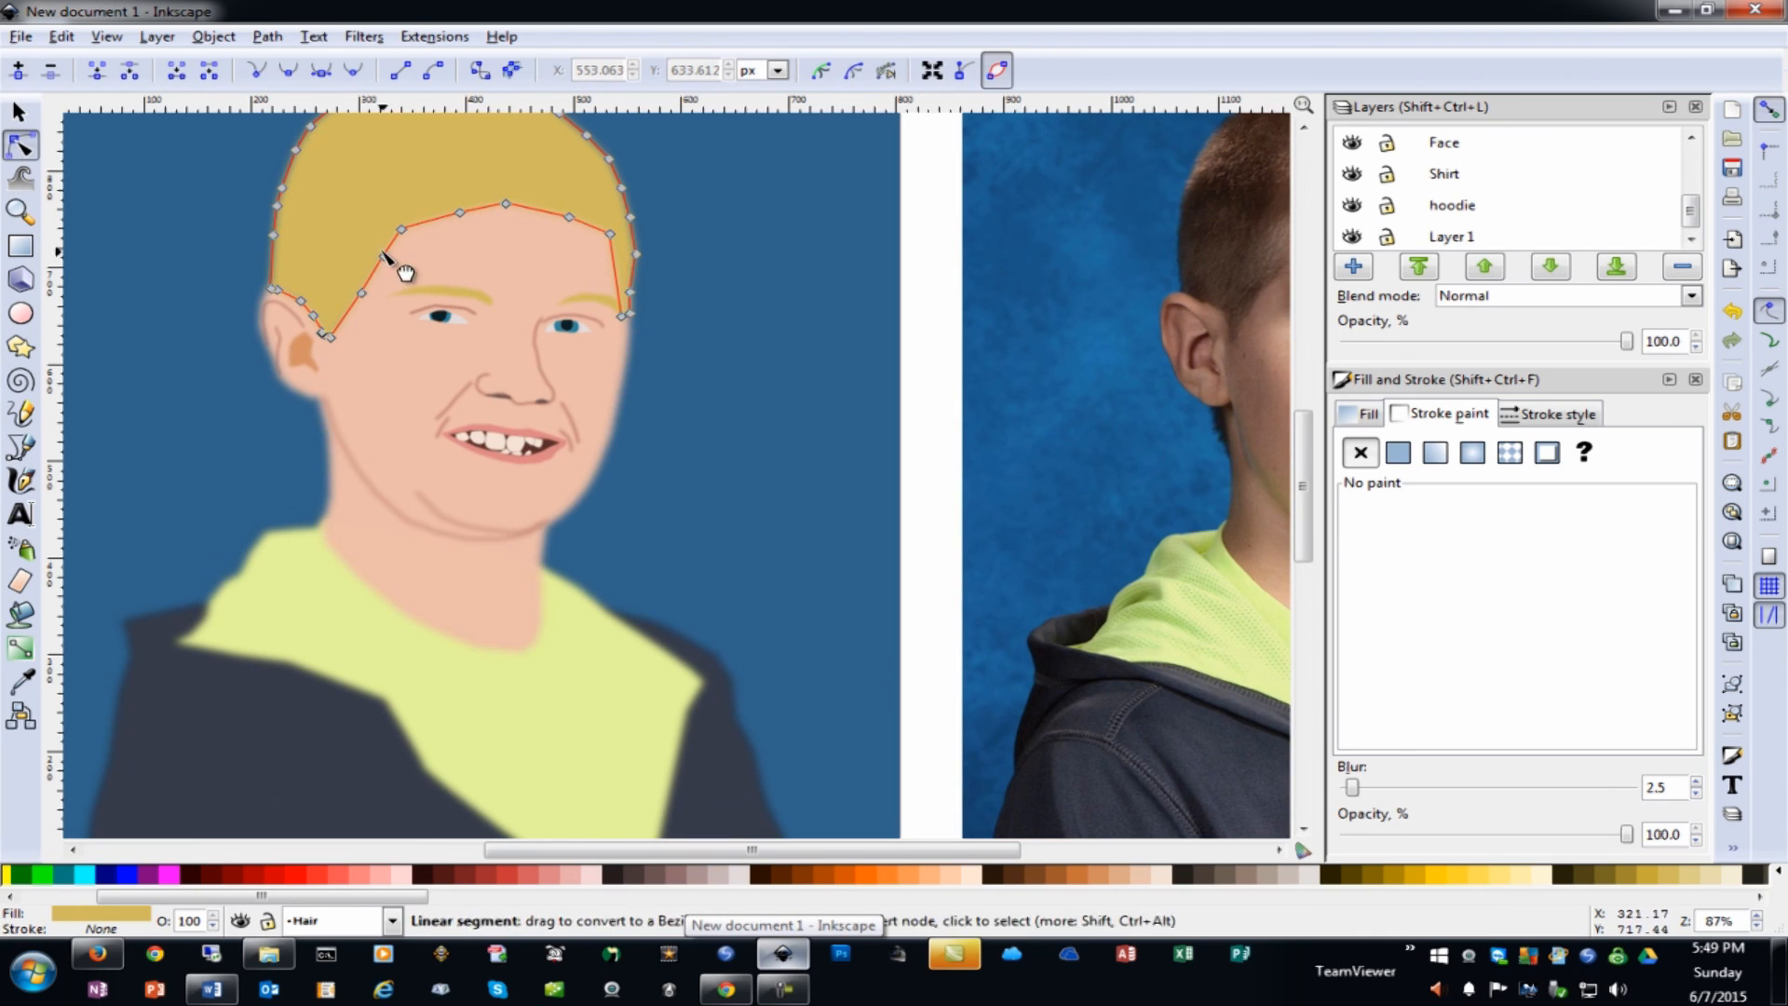
pyautogui.moveTo(385, 259); pyautogui.dragTo(460, 207)
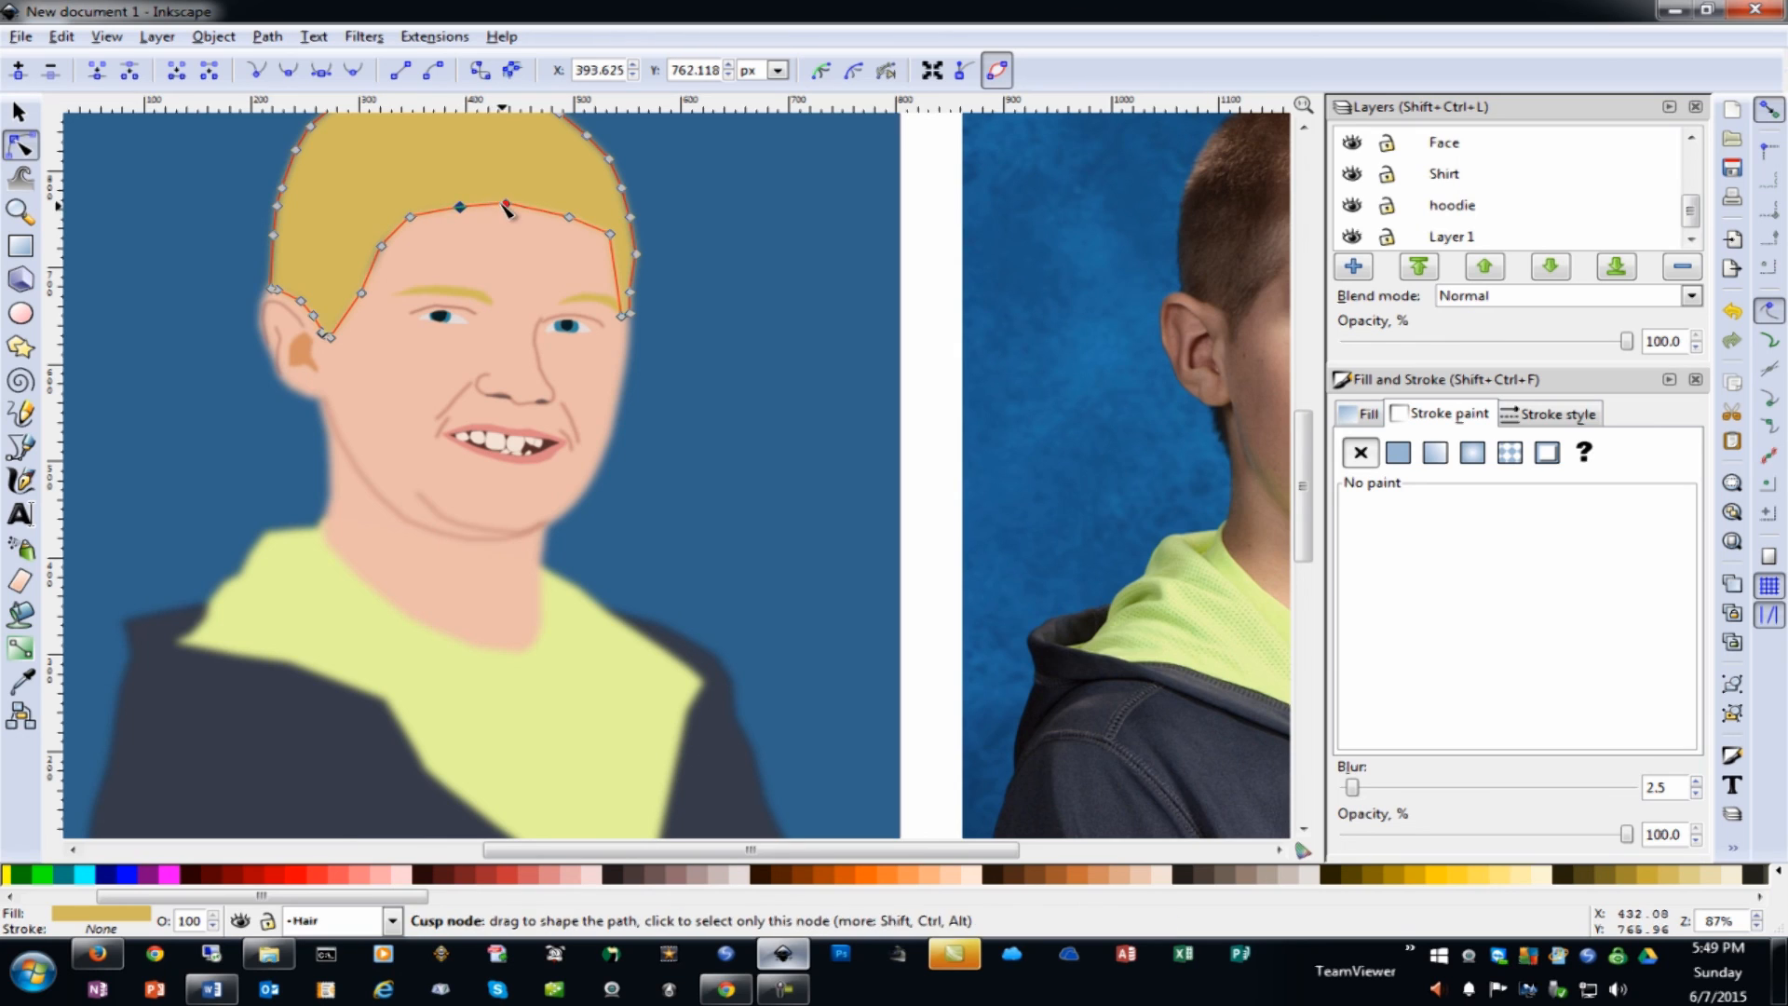
pyautogui.click(507, 205)
pyautogui.click(571, 217)
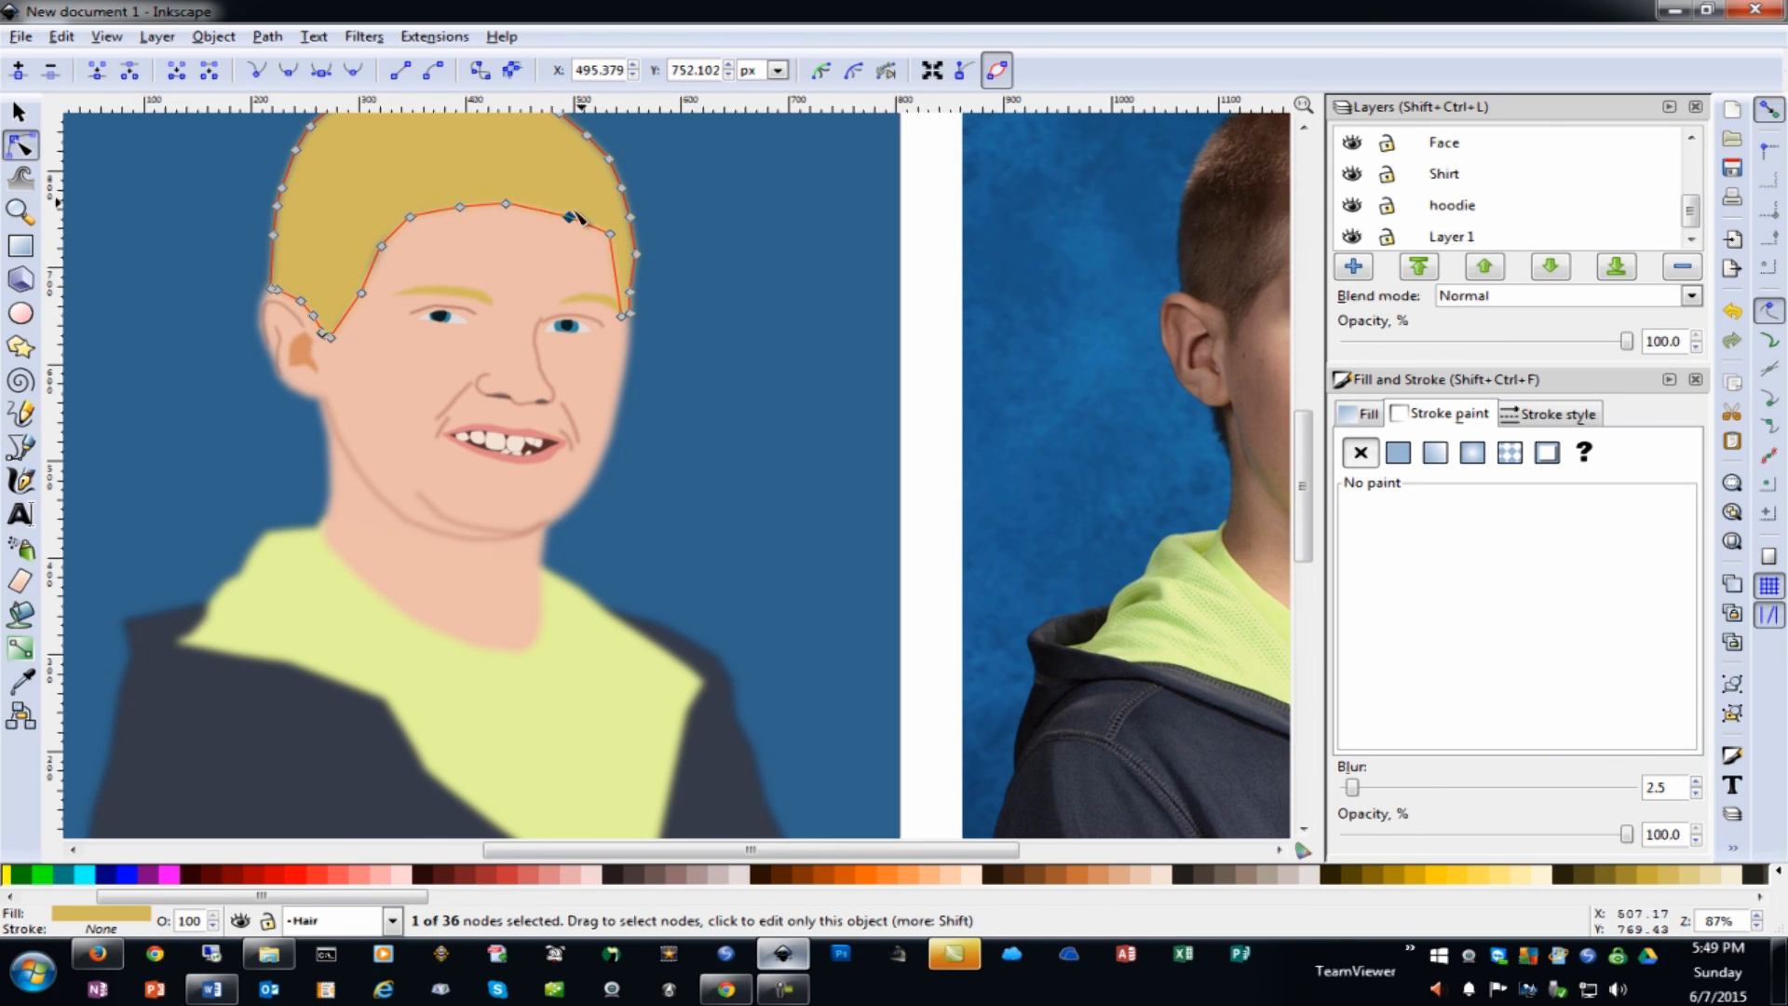
# Delete the nodes along the upper curve of the hair outline and lower its crown node slightly
pyautogui.scroll(5, 578, 217)
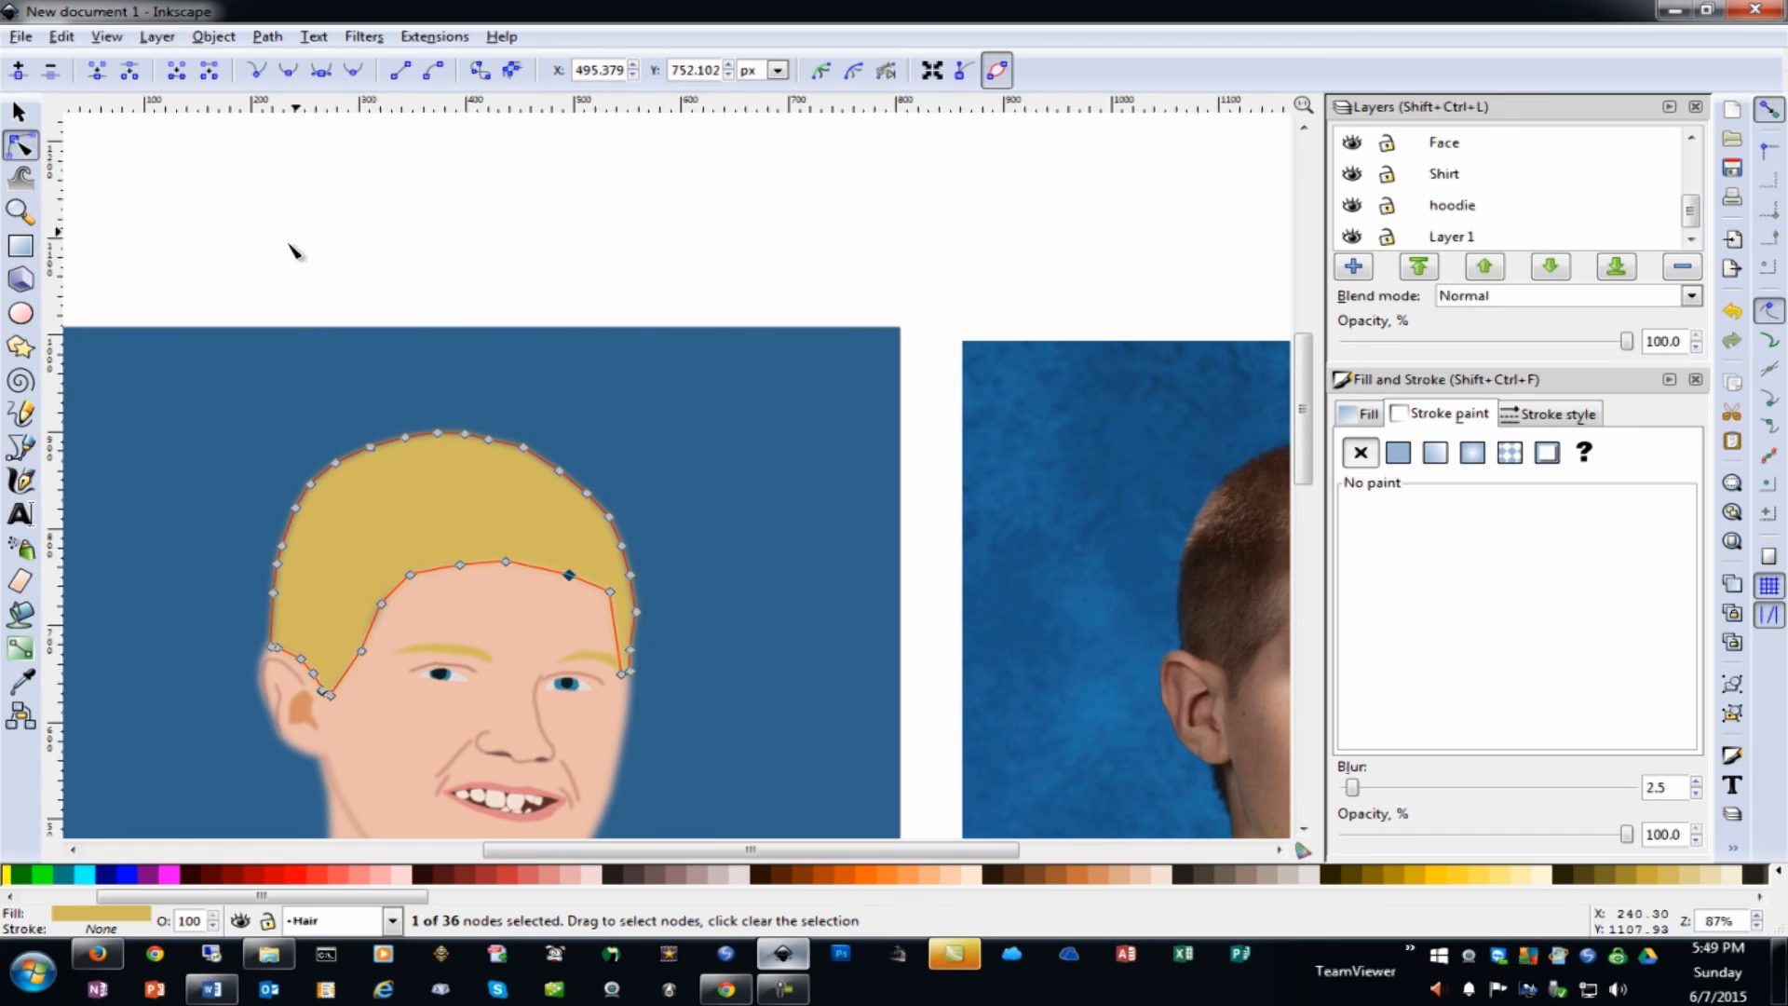
pyautogui.moveTo(294, 250); pyautogui.dragTo(463, 513)
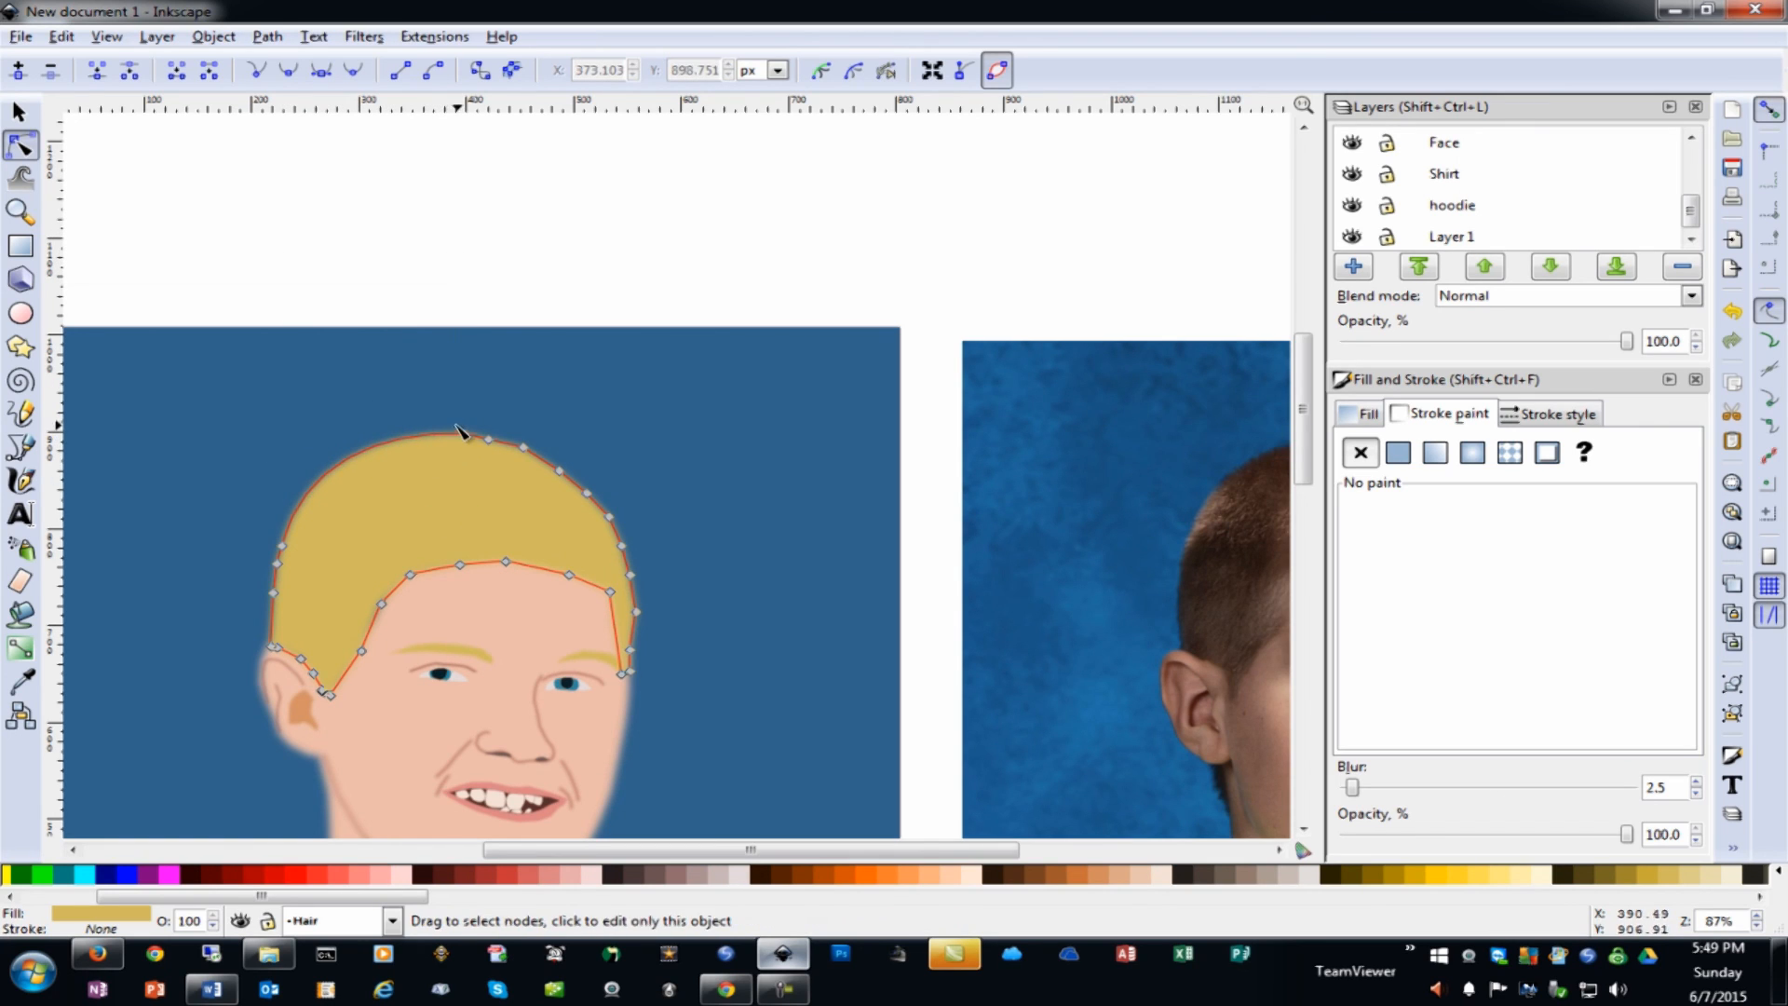
pyautogui.press('Delete')
pyautogui.moveTo(466, 435); pyautogui.dragTo(480, 444)
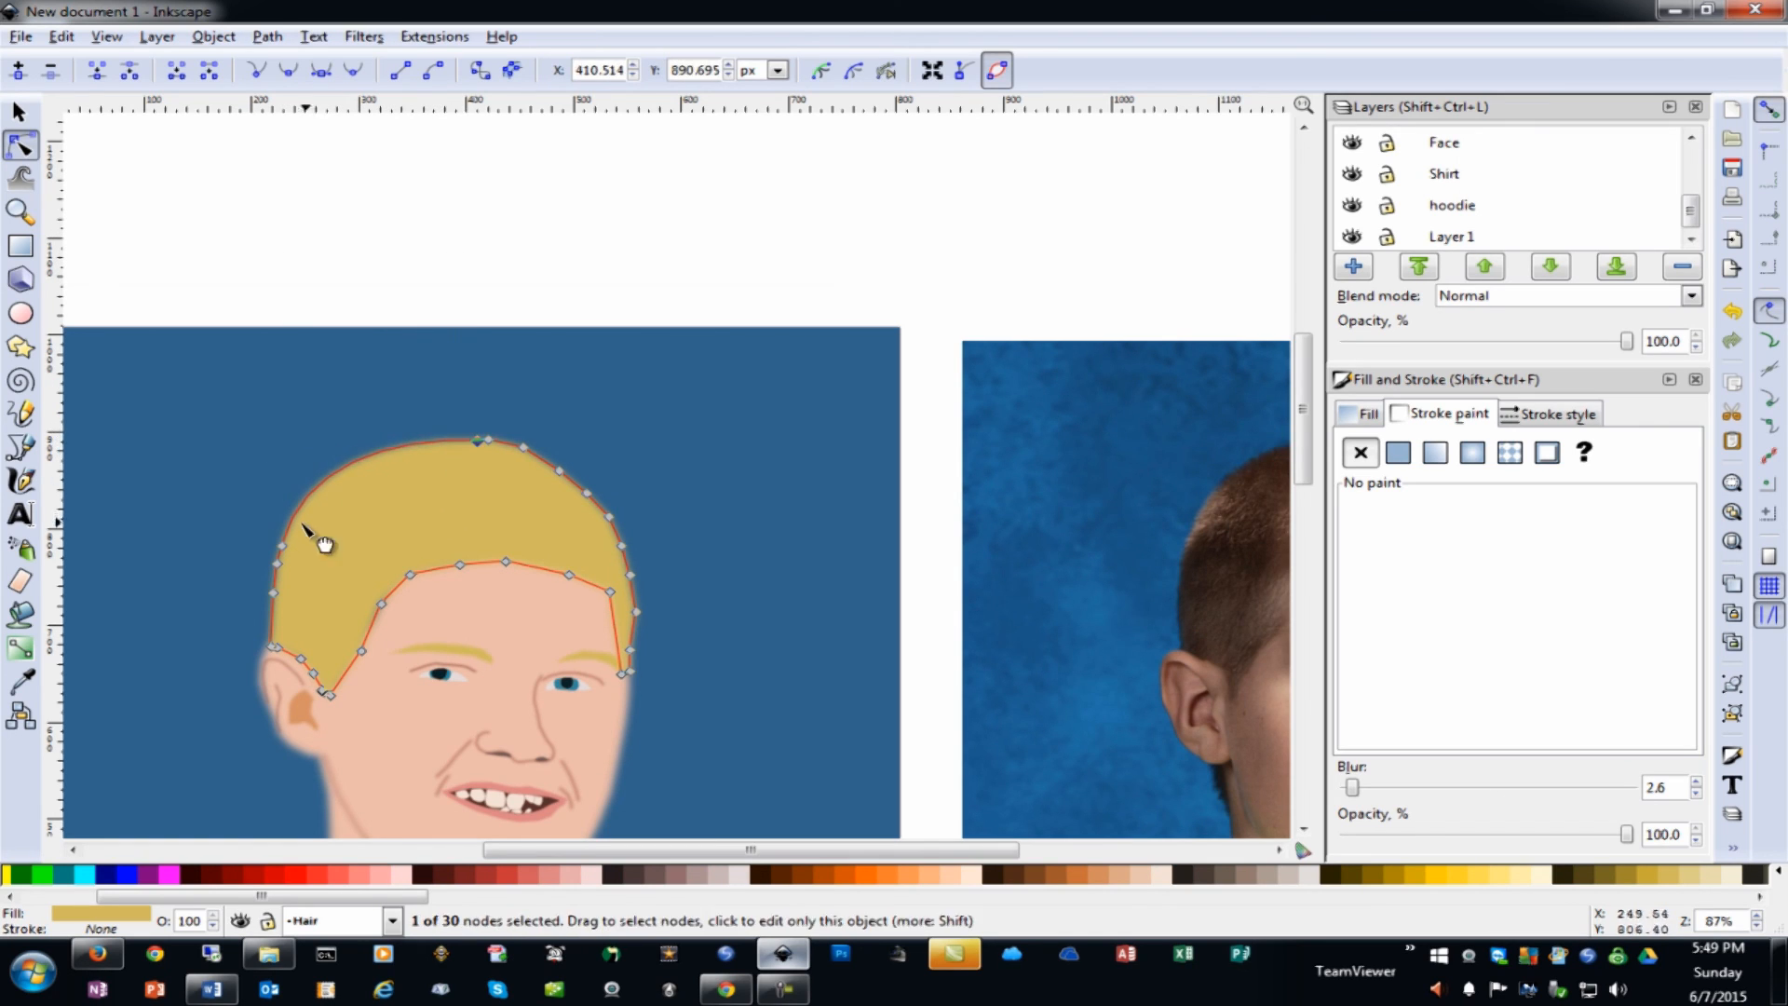
# Try to thin out the hair outline's nodes above the ear, and undo the change
pyautogui.moveTo(291, 556); pyautogui.dragTo(297, 560)
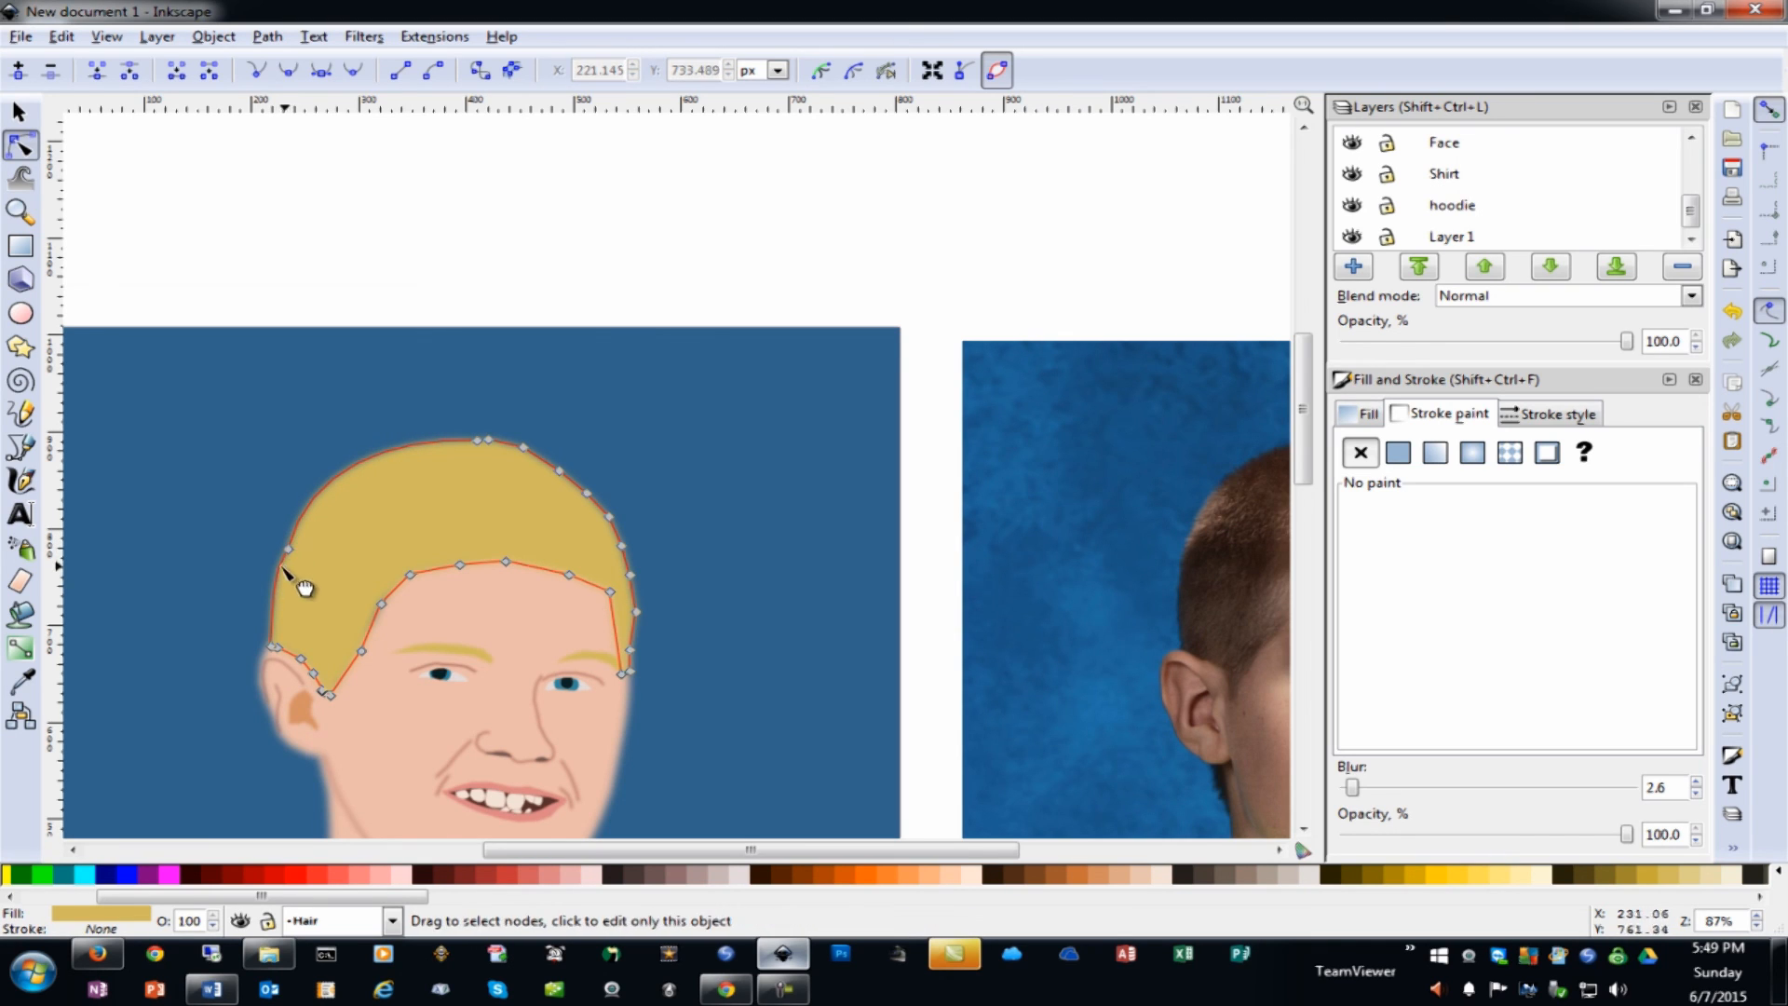
pyautogui.press('Delete')
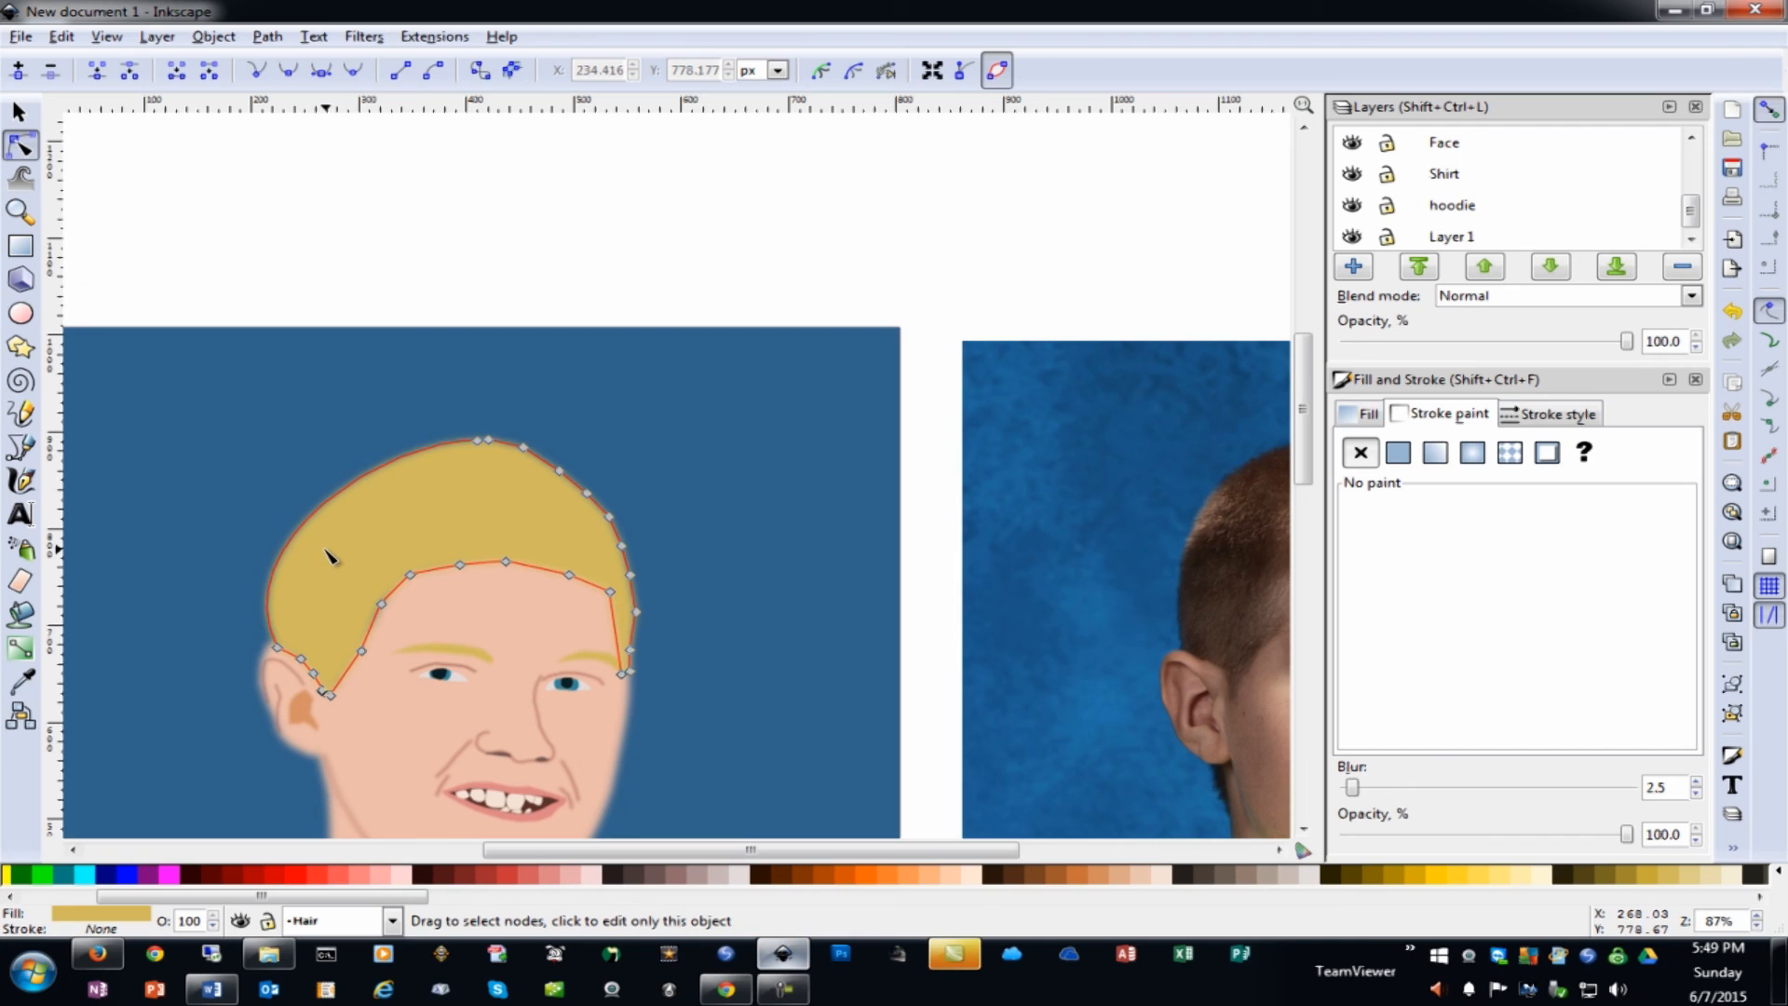
pyautogui.hotkey('ctrl', 'z')
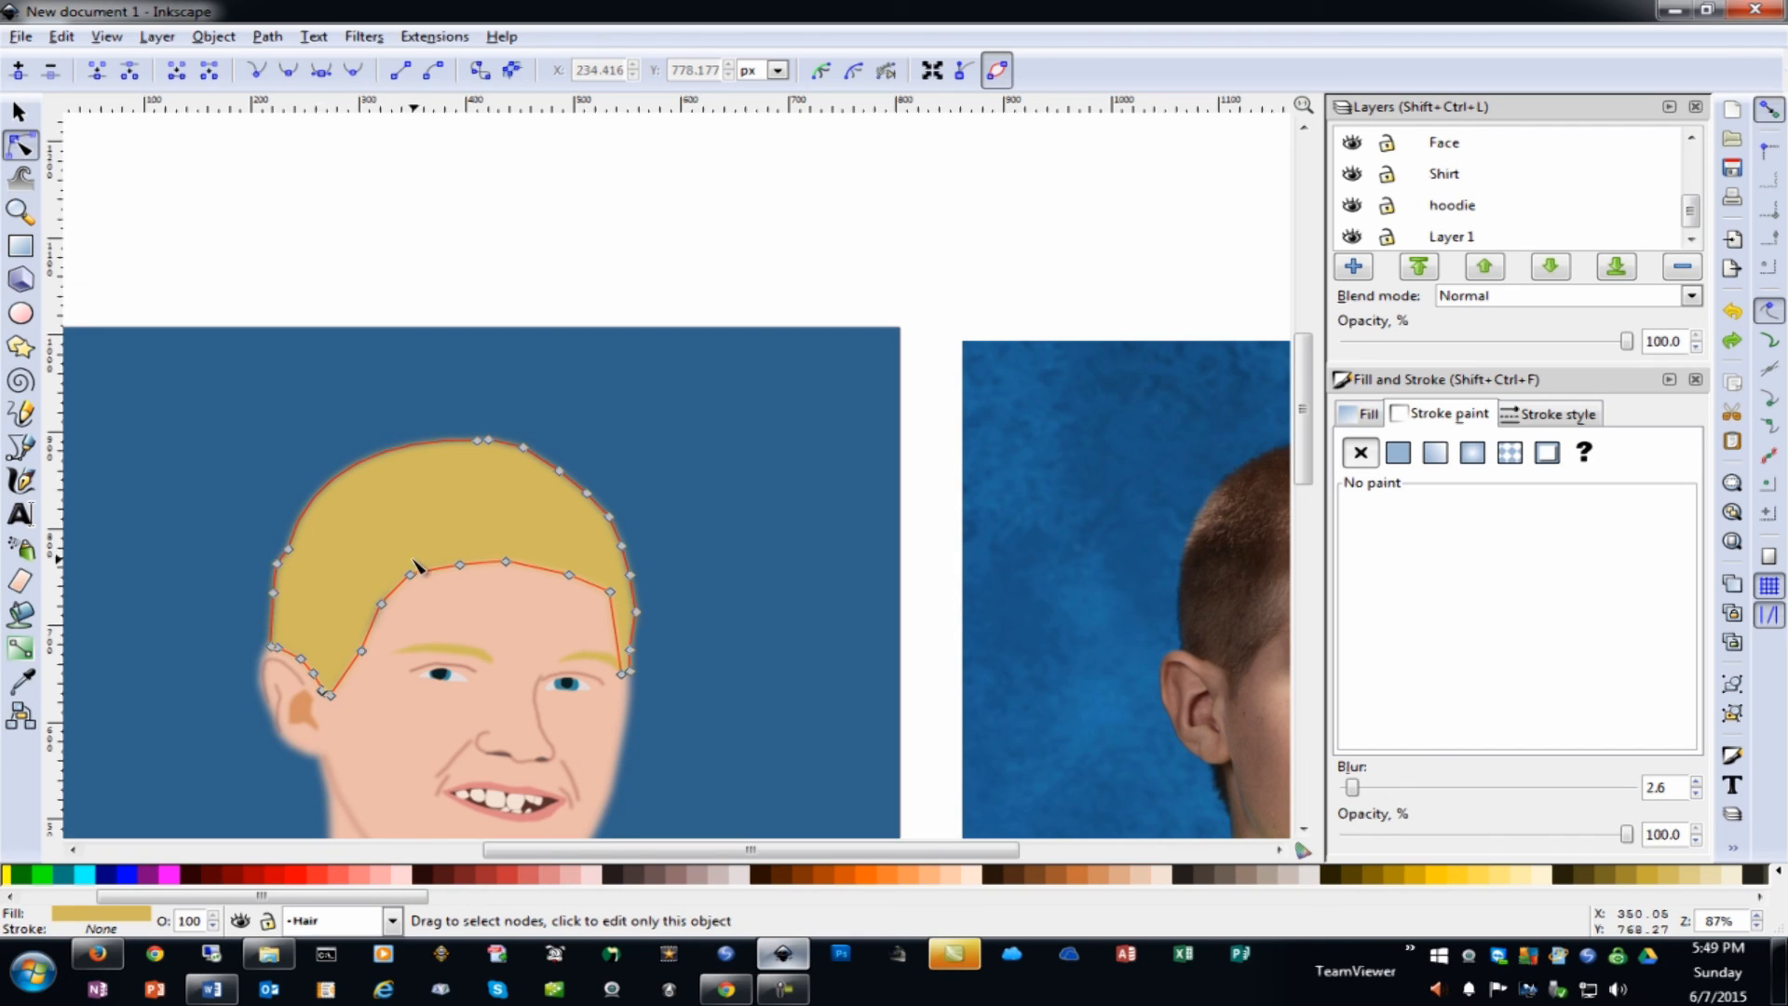
# Remove the extra node at the hair's crown, lower the neighbouring crown nodes slightly, and deselect the path
pyautogui.click(493, 444)
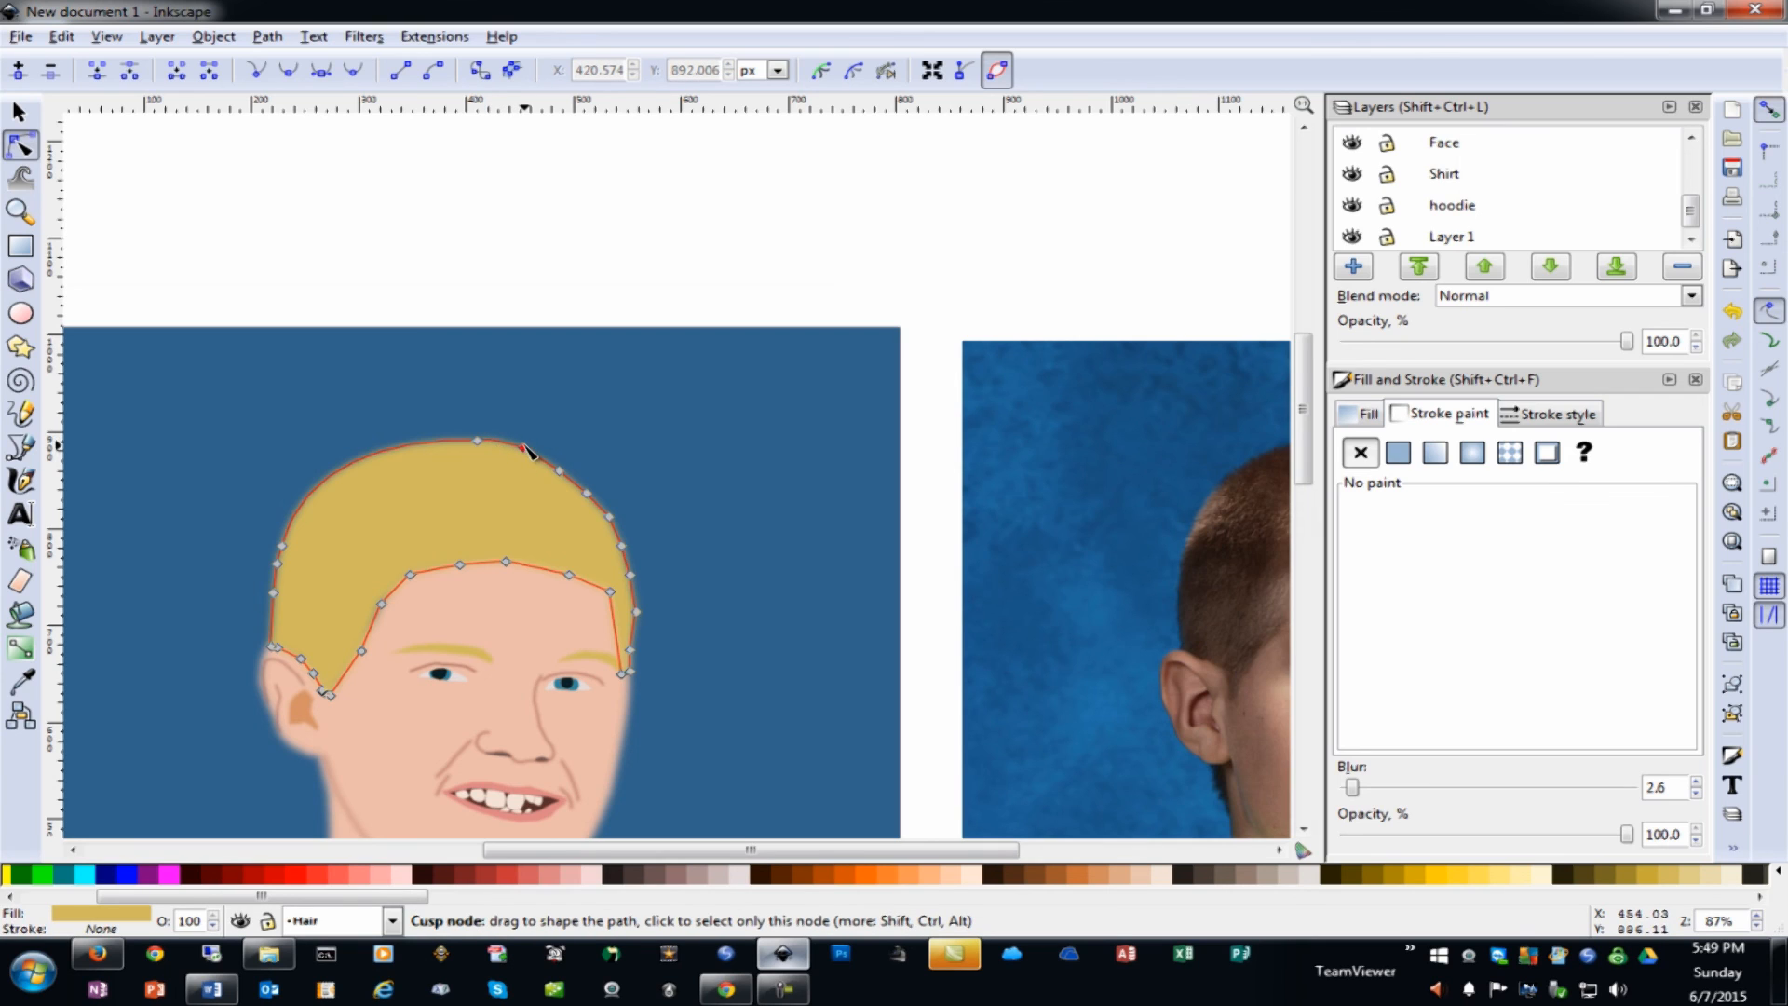
pyautogui.click(478, 440)
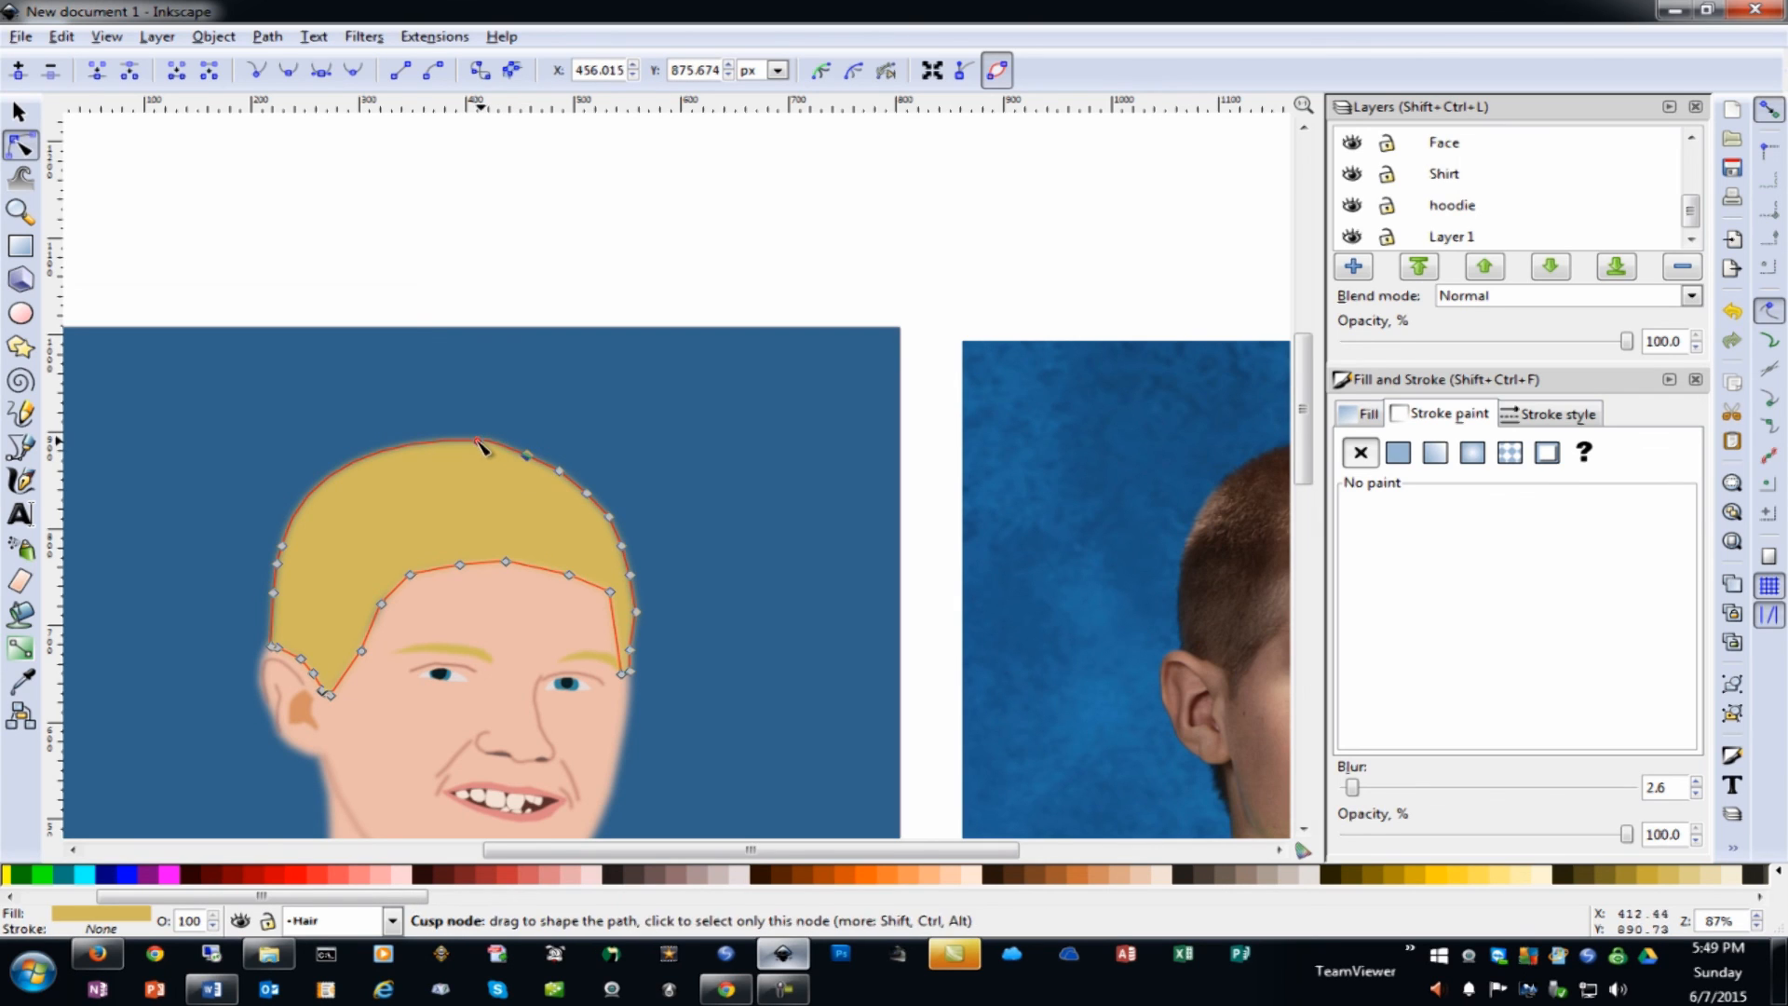
pyautogui.moveTo(479, 442); pyautogui.dragTo(487, 451)
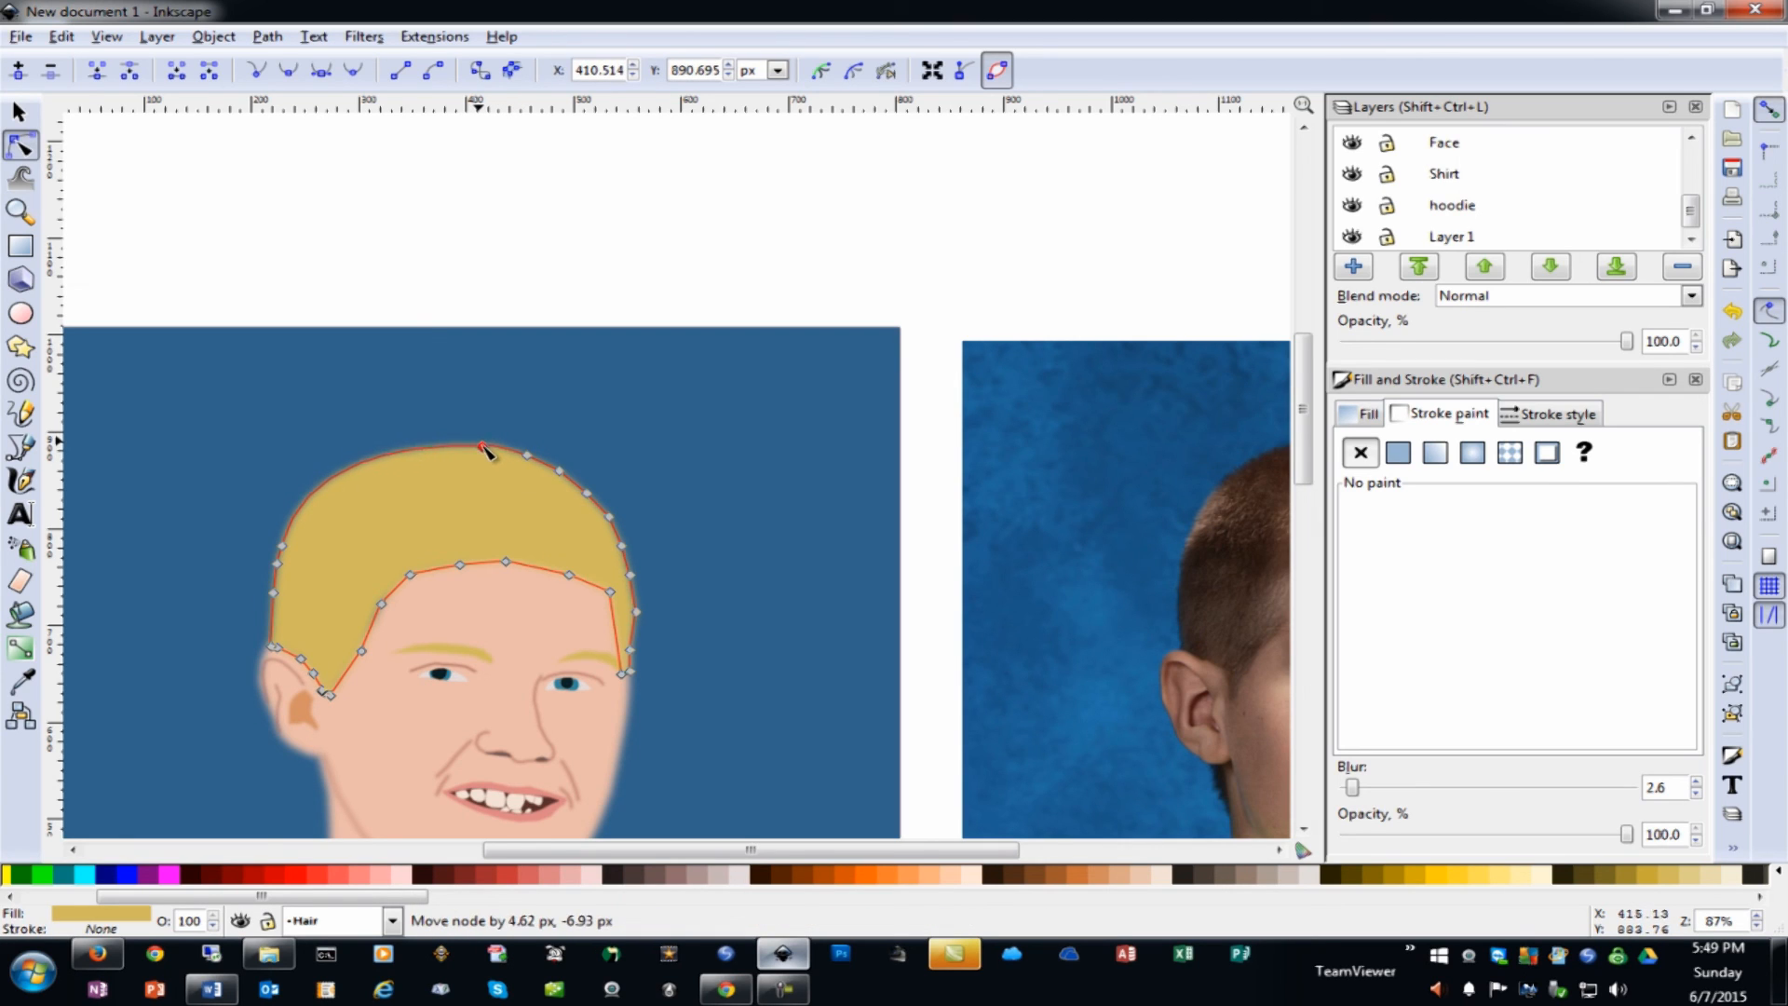
pyautogui.click(487, 292)
pyautogui.click(21, 113)
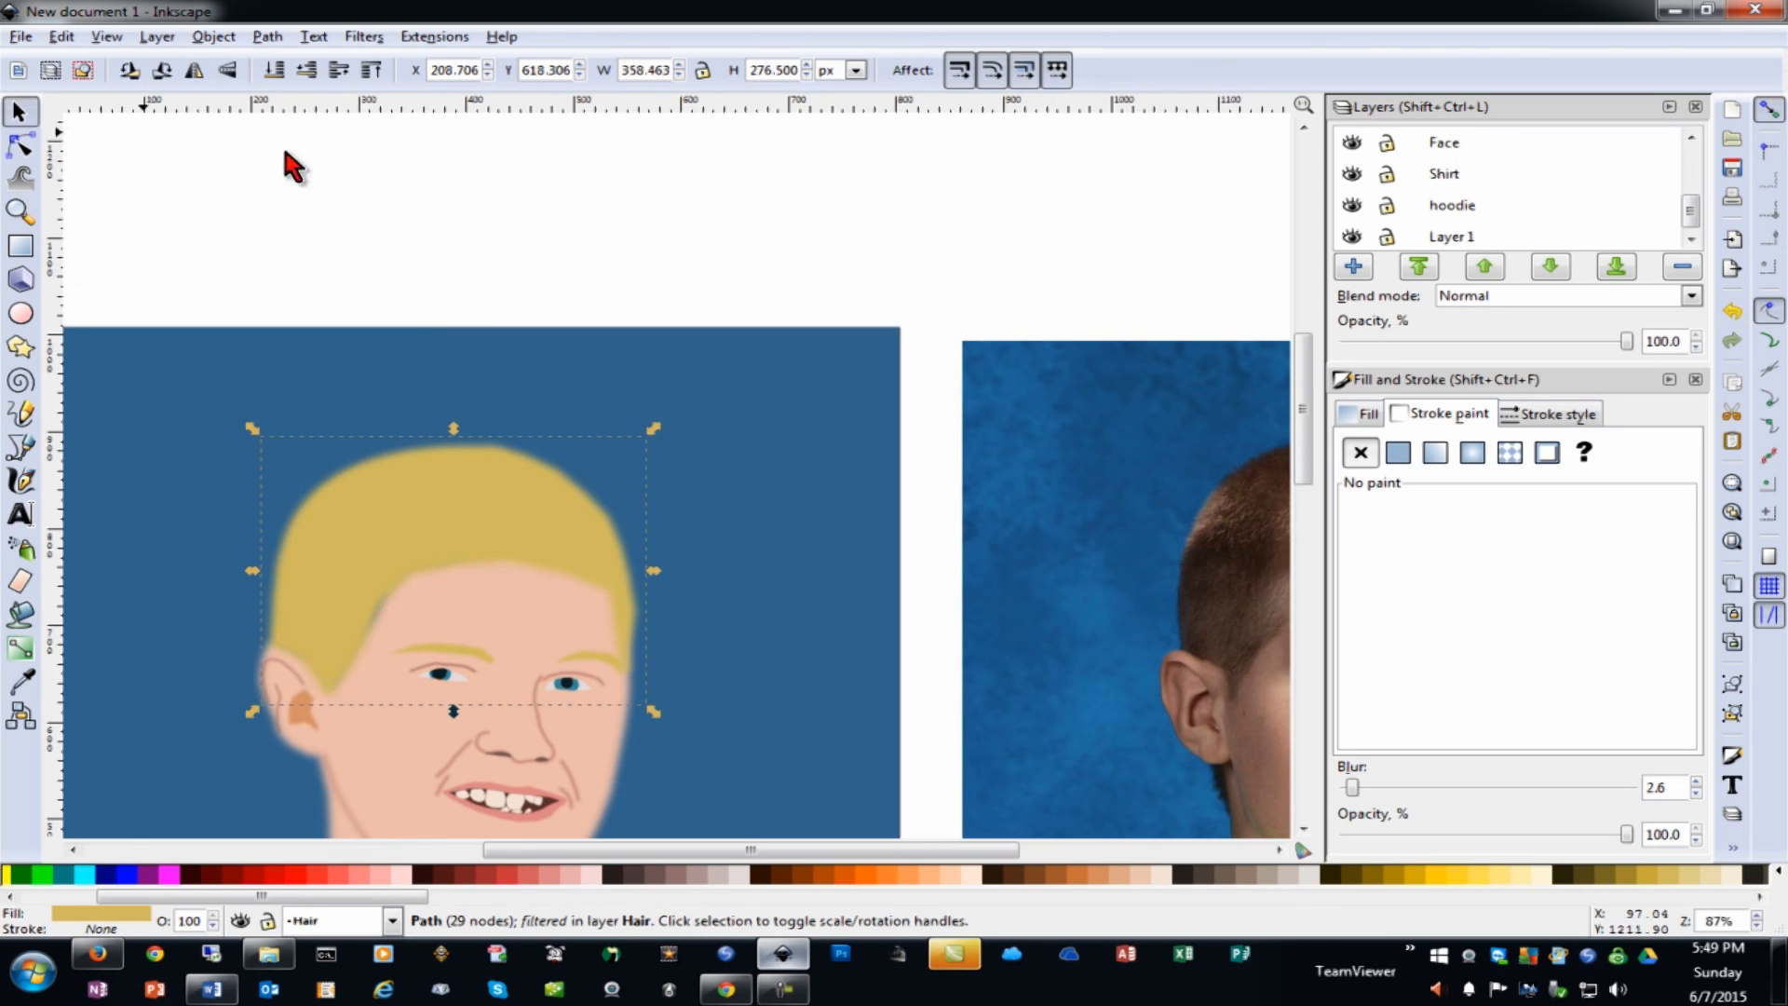
pyautogui.click(456, 196)
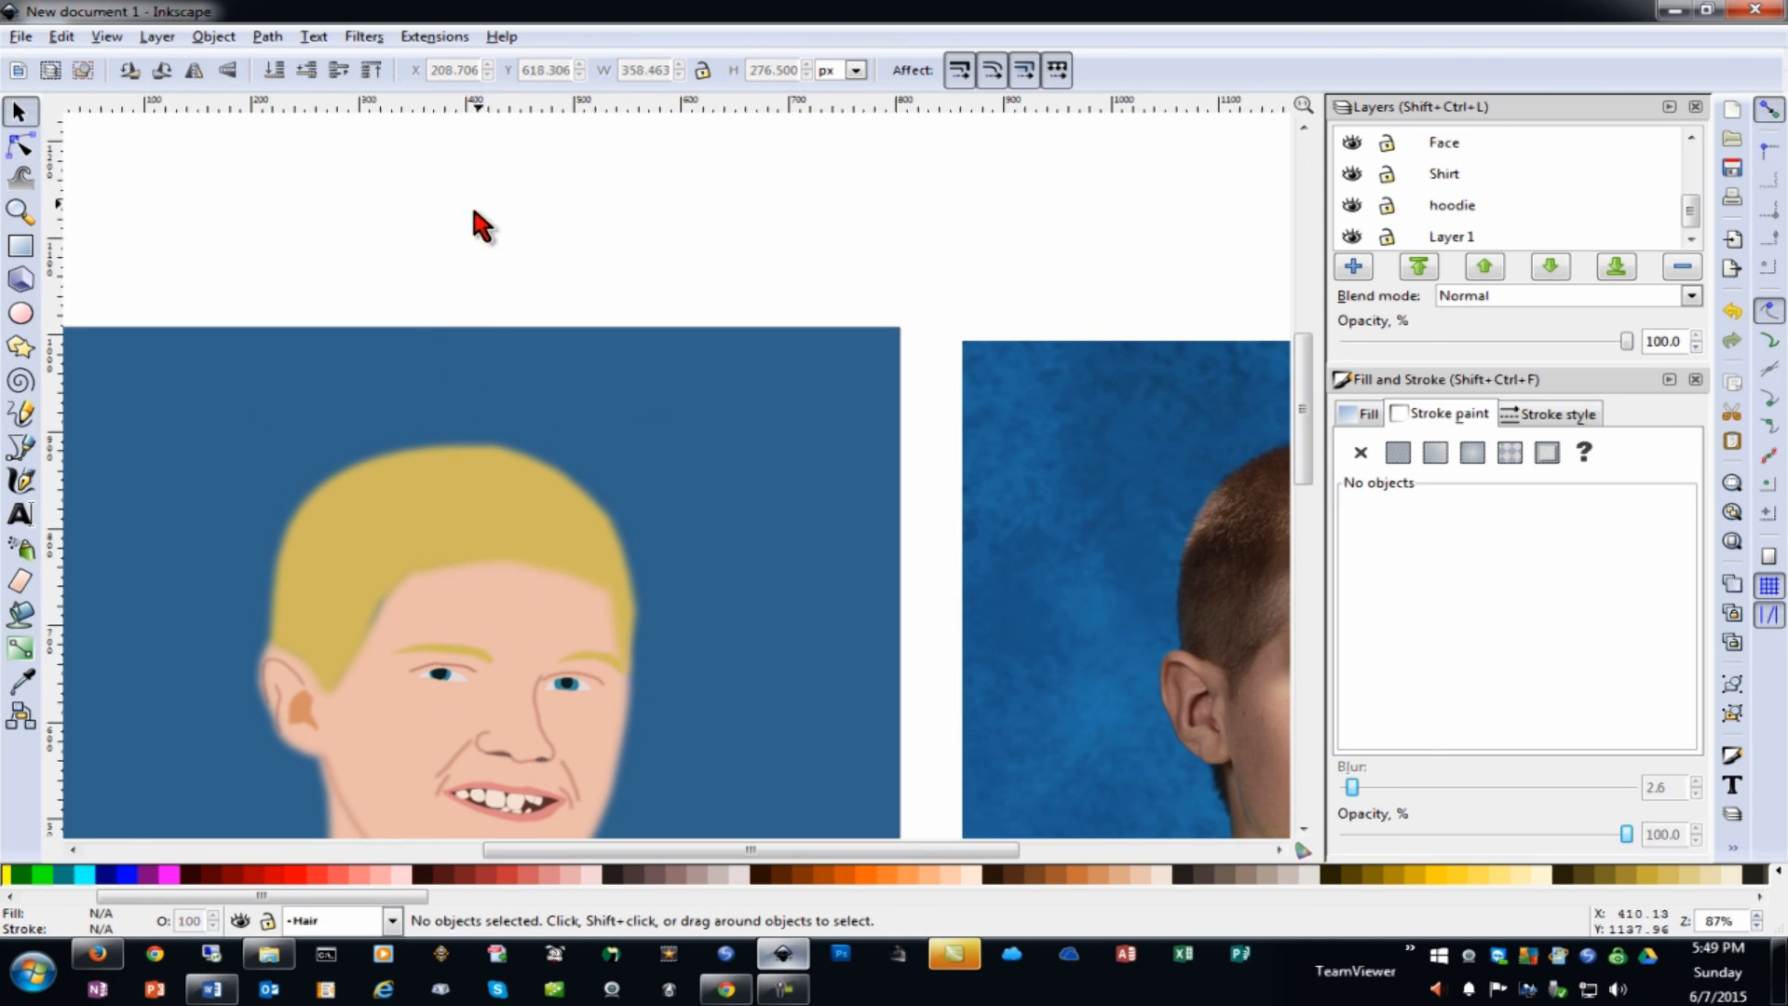
# Select the face path and move its forehead nodes up beneath the hair to cover the gap at the hairline
pyautogui.click(370, 577)
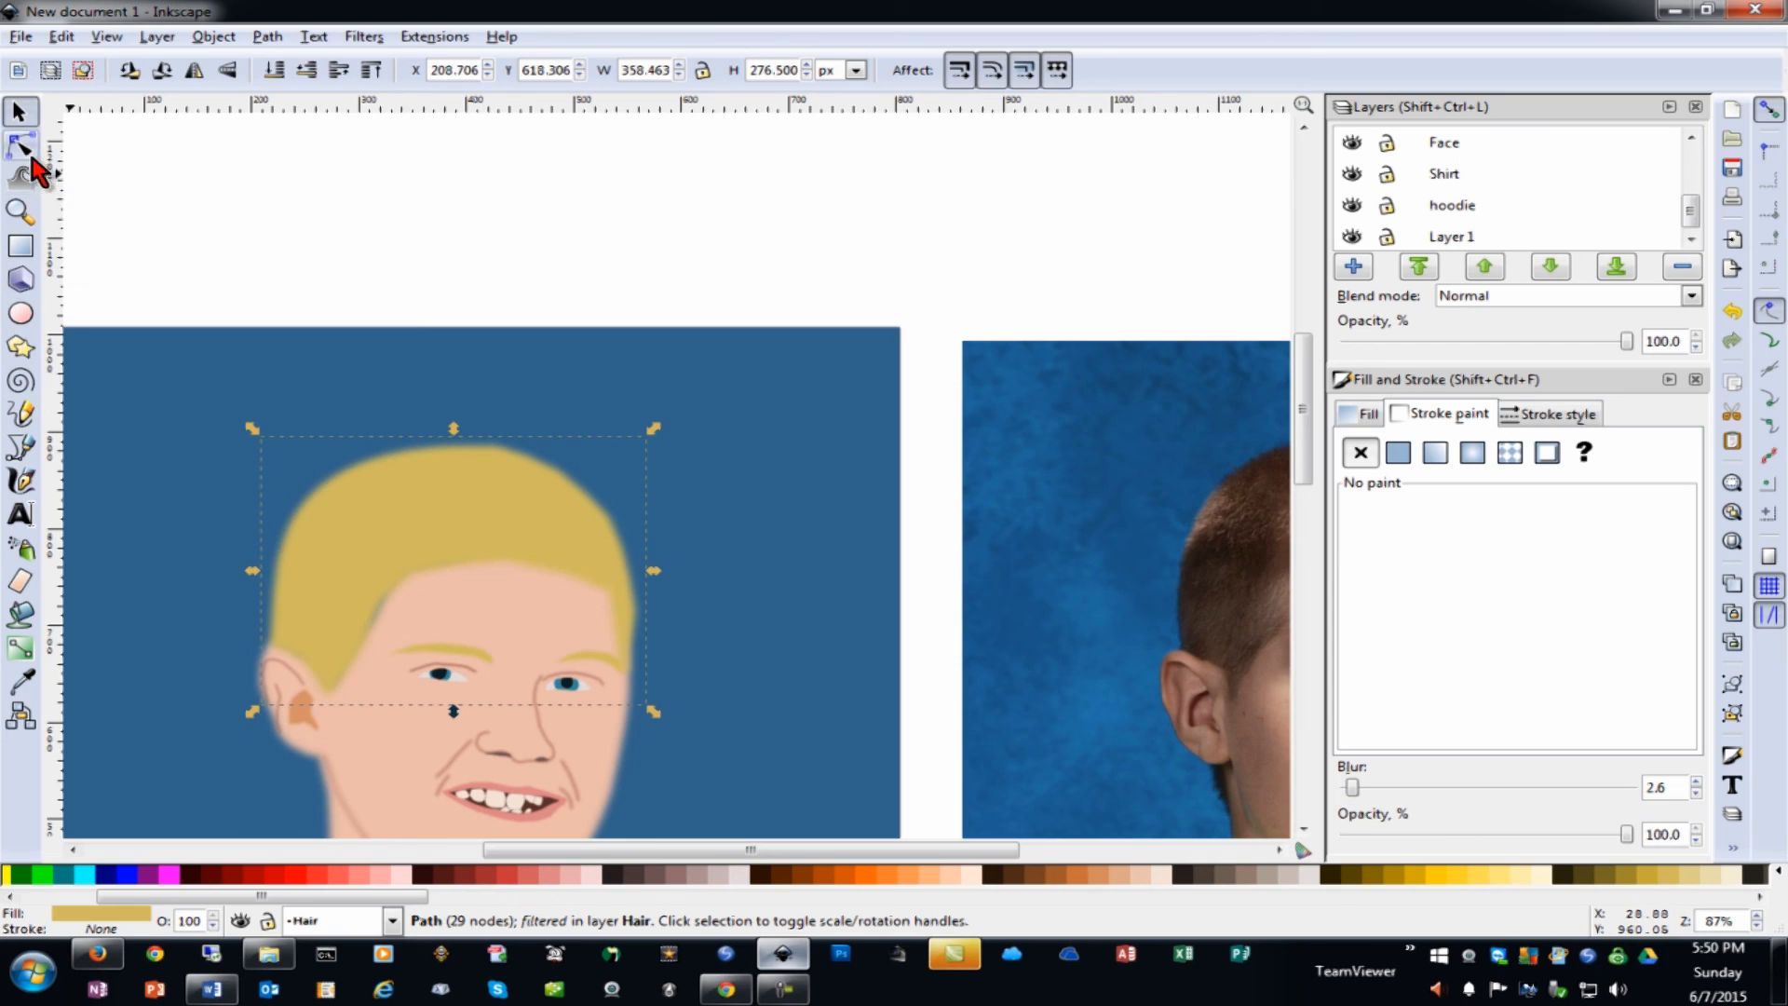
pyautogui.click(417, 612)
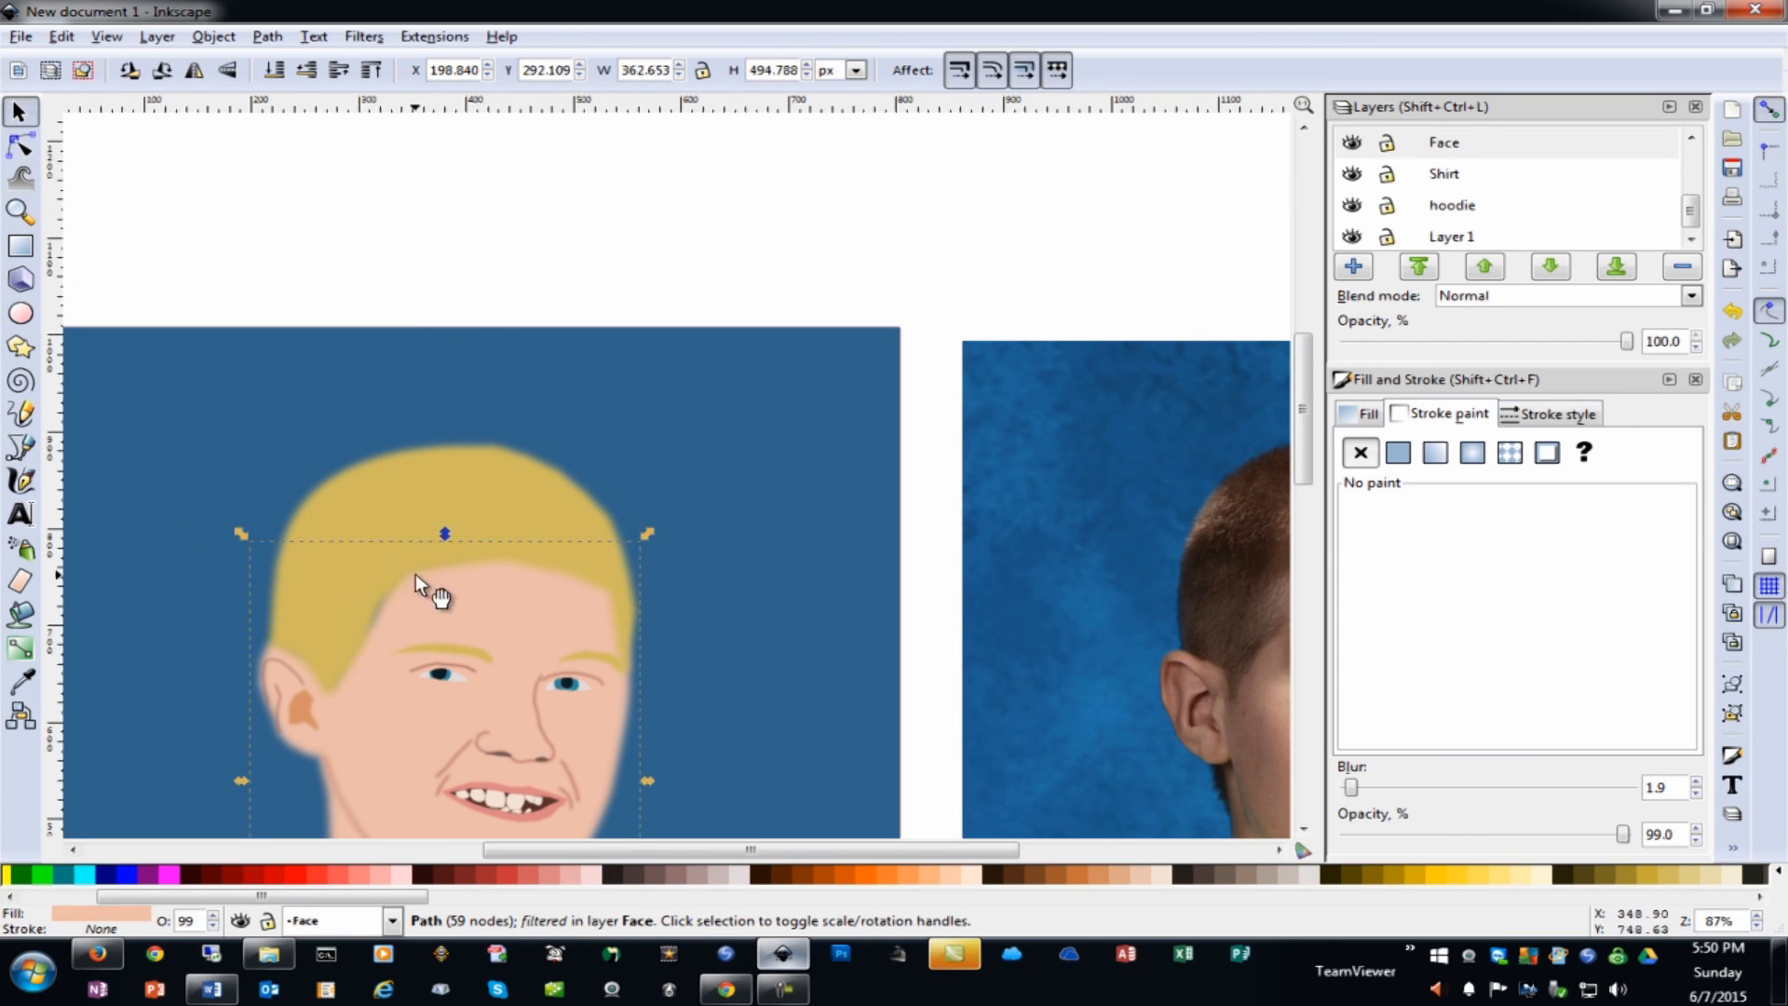
pyautogui.click(21, 147)
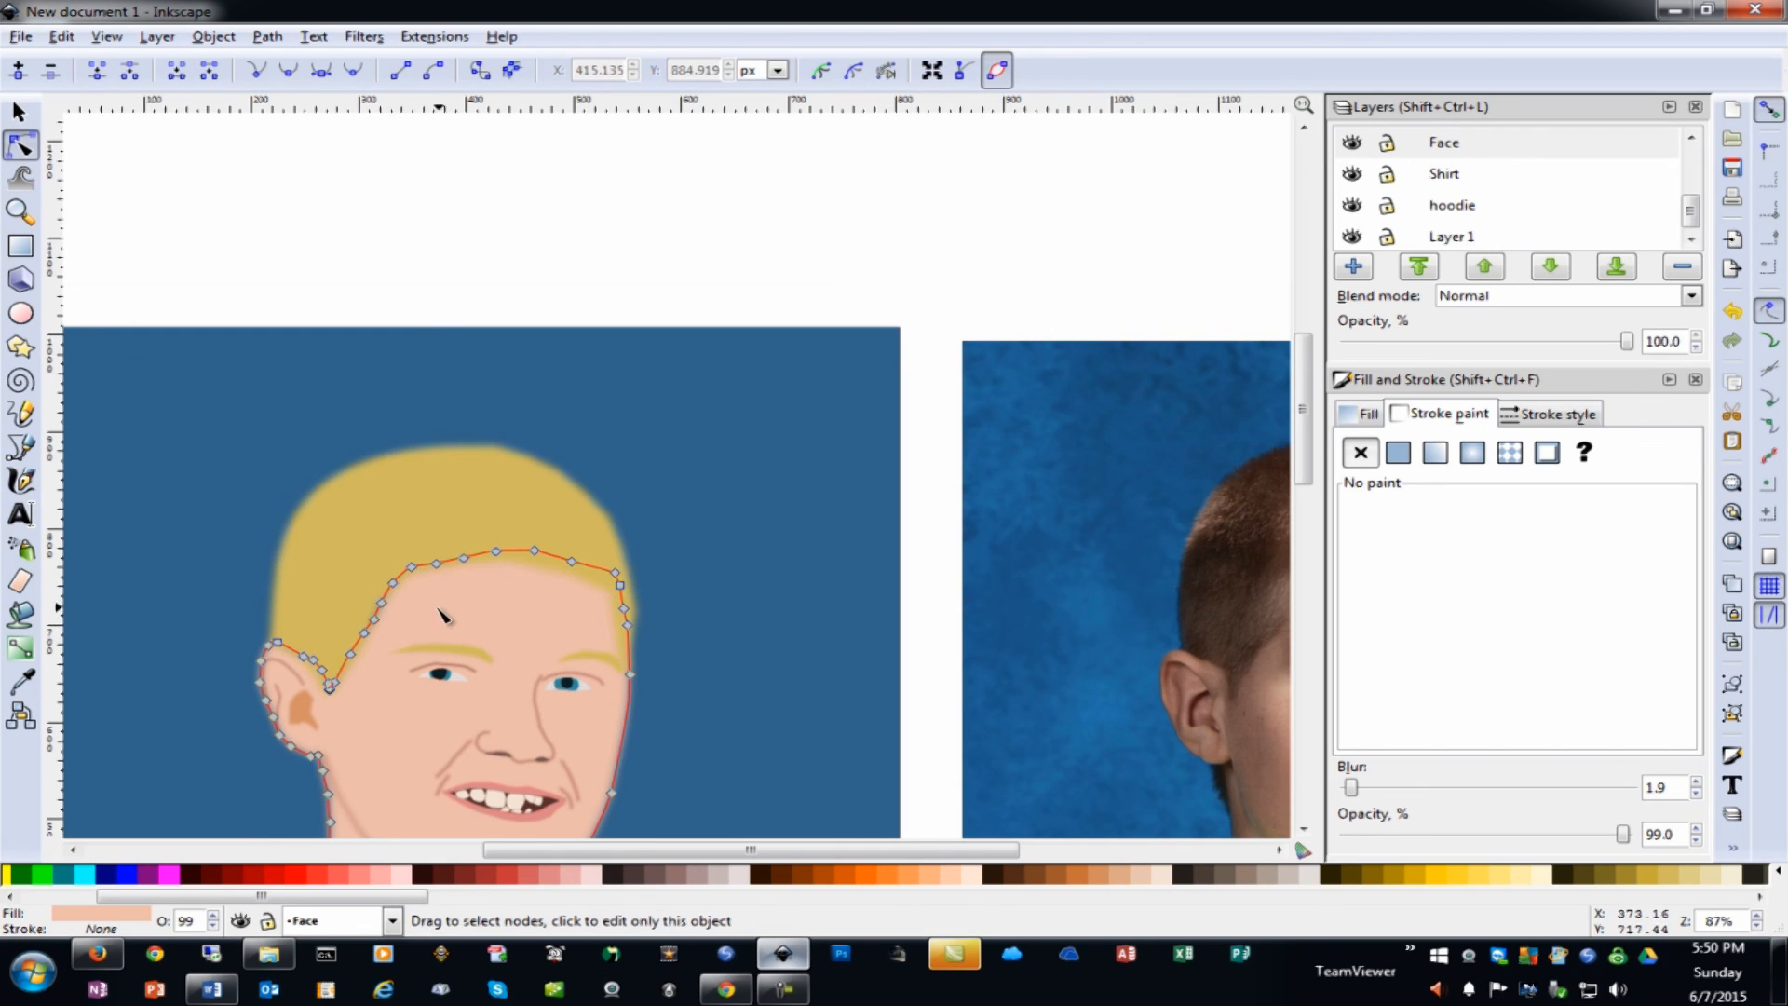
pyautogui.moveTo(366, 634); pyautogui.dragTo(497, 541)
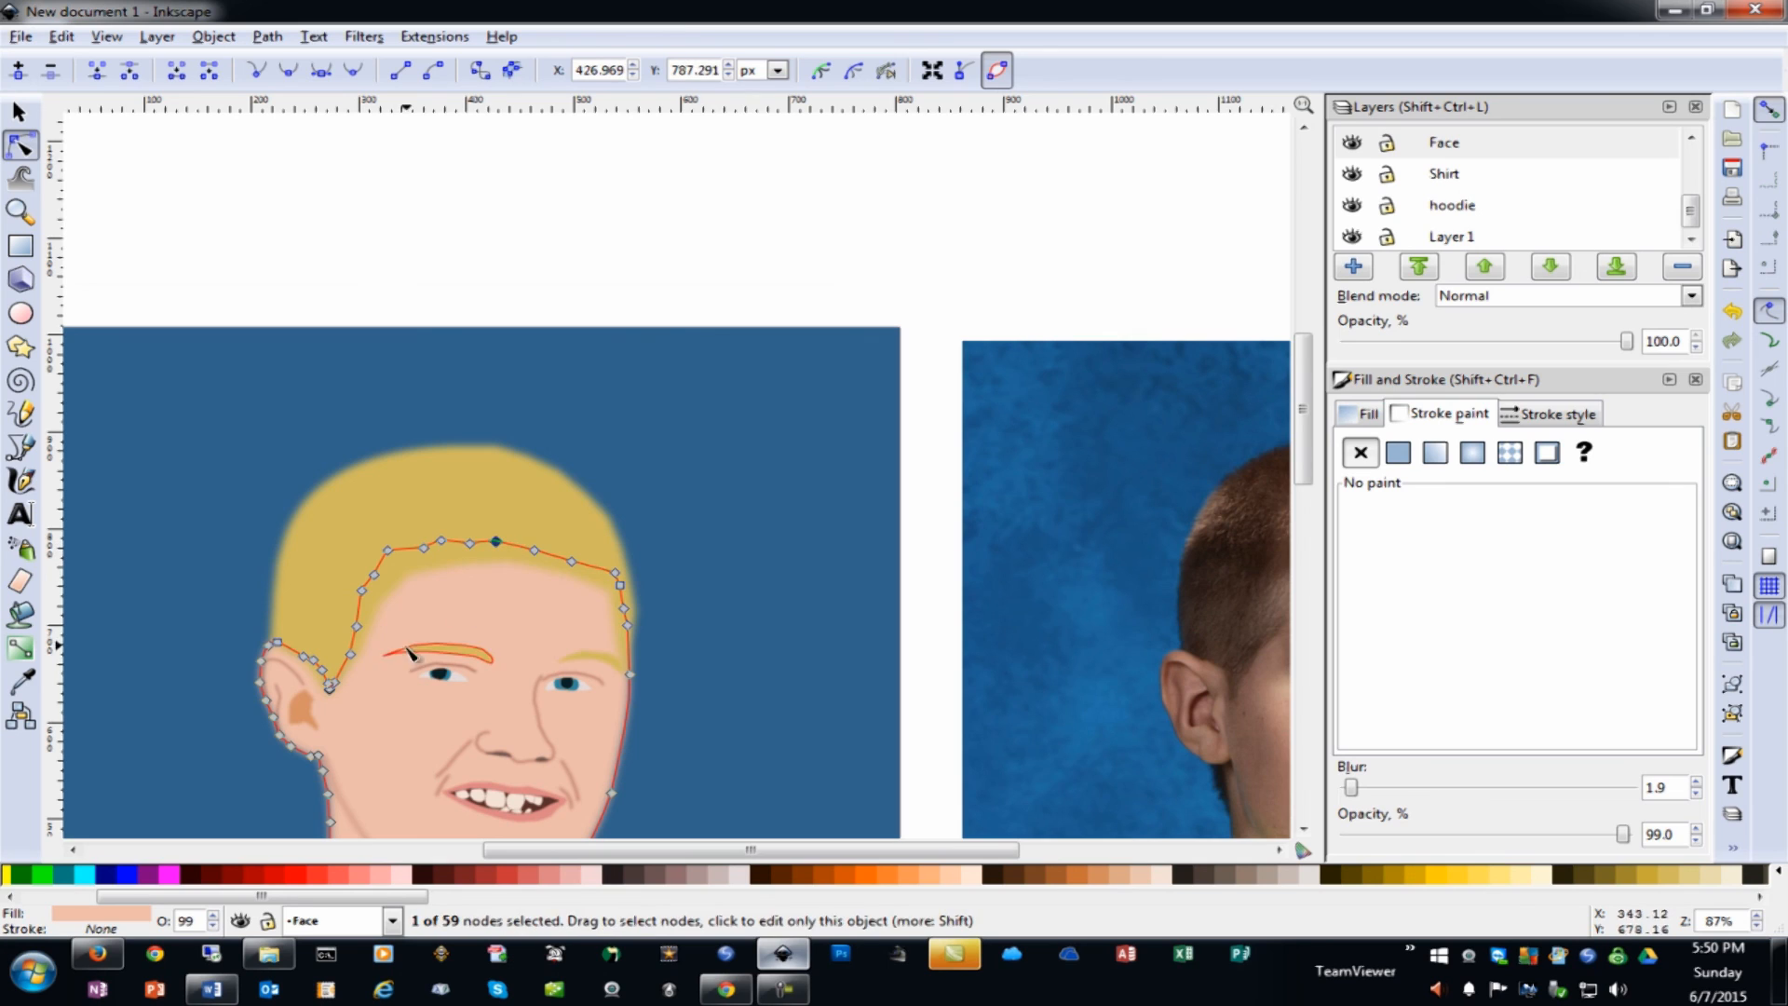
pyautogui.click(345, 647)
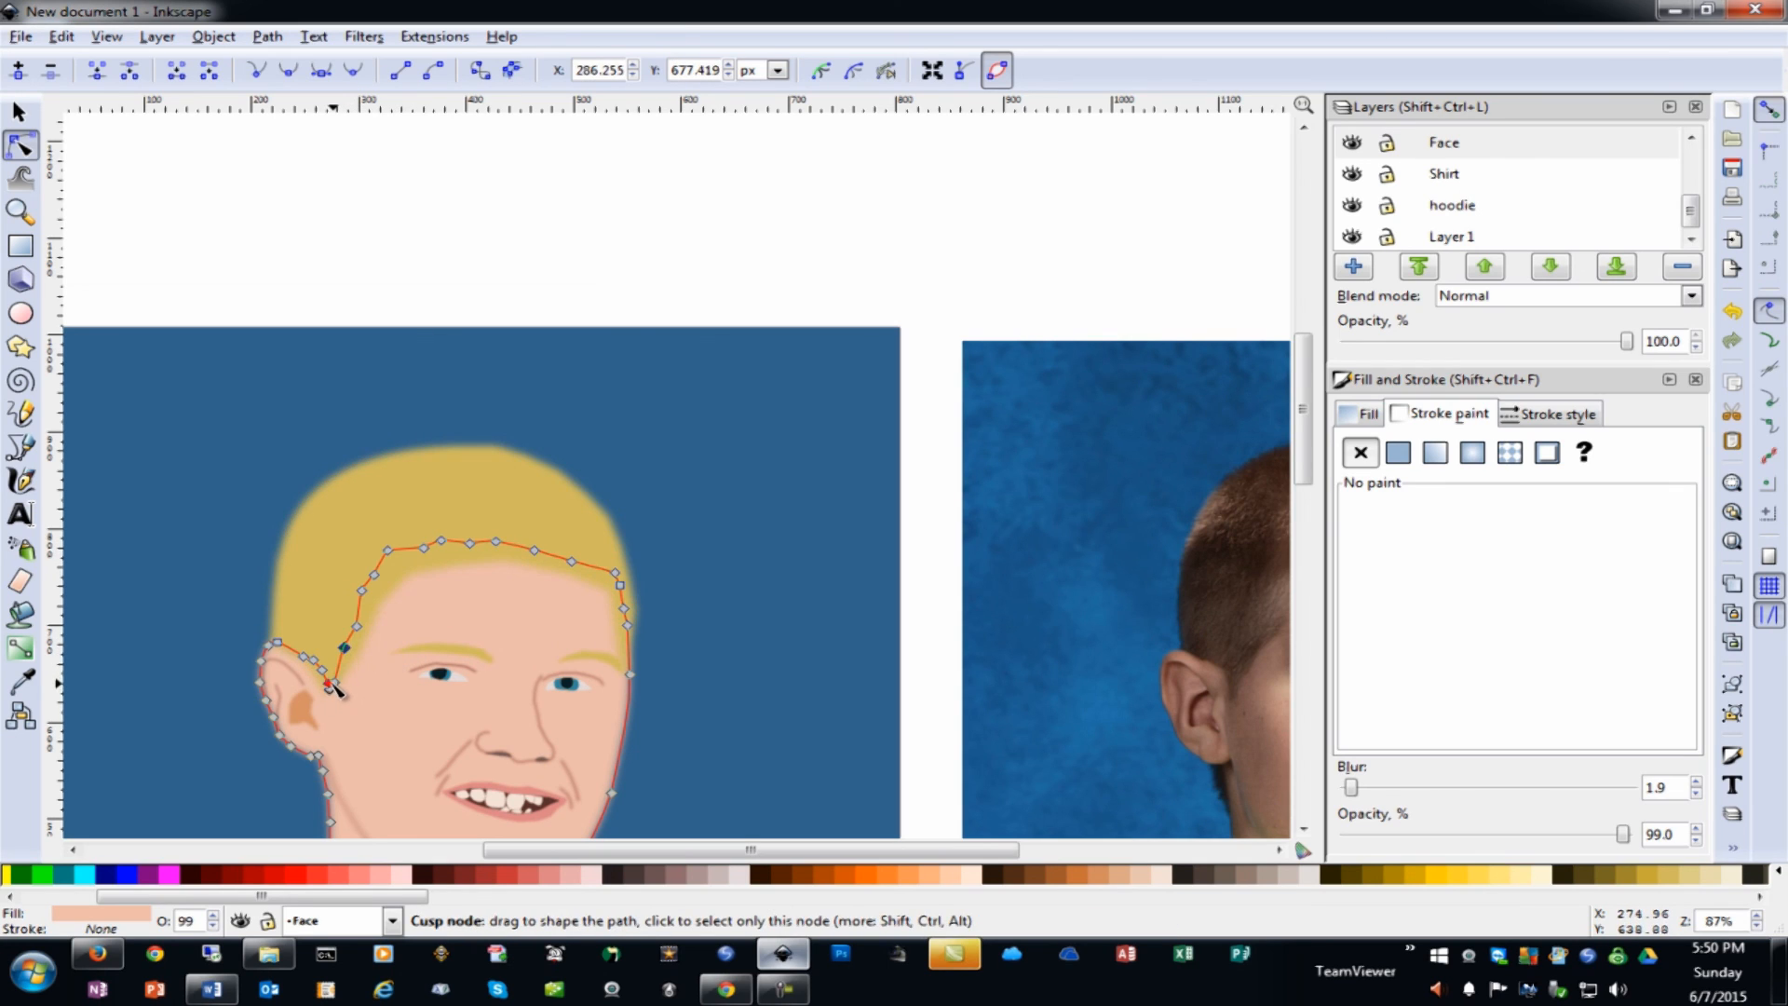
# Delete the five clustered nodes on the face path at the sideburn beside the ear and deselect it
pyautogui.moveTo(333, 687); pyautogui.dragTo(311, 655)
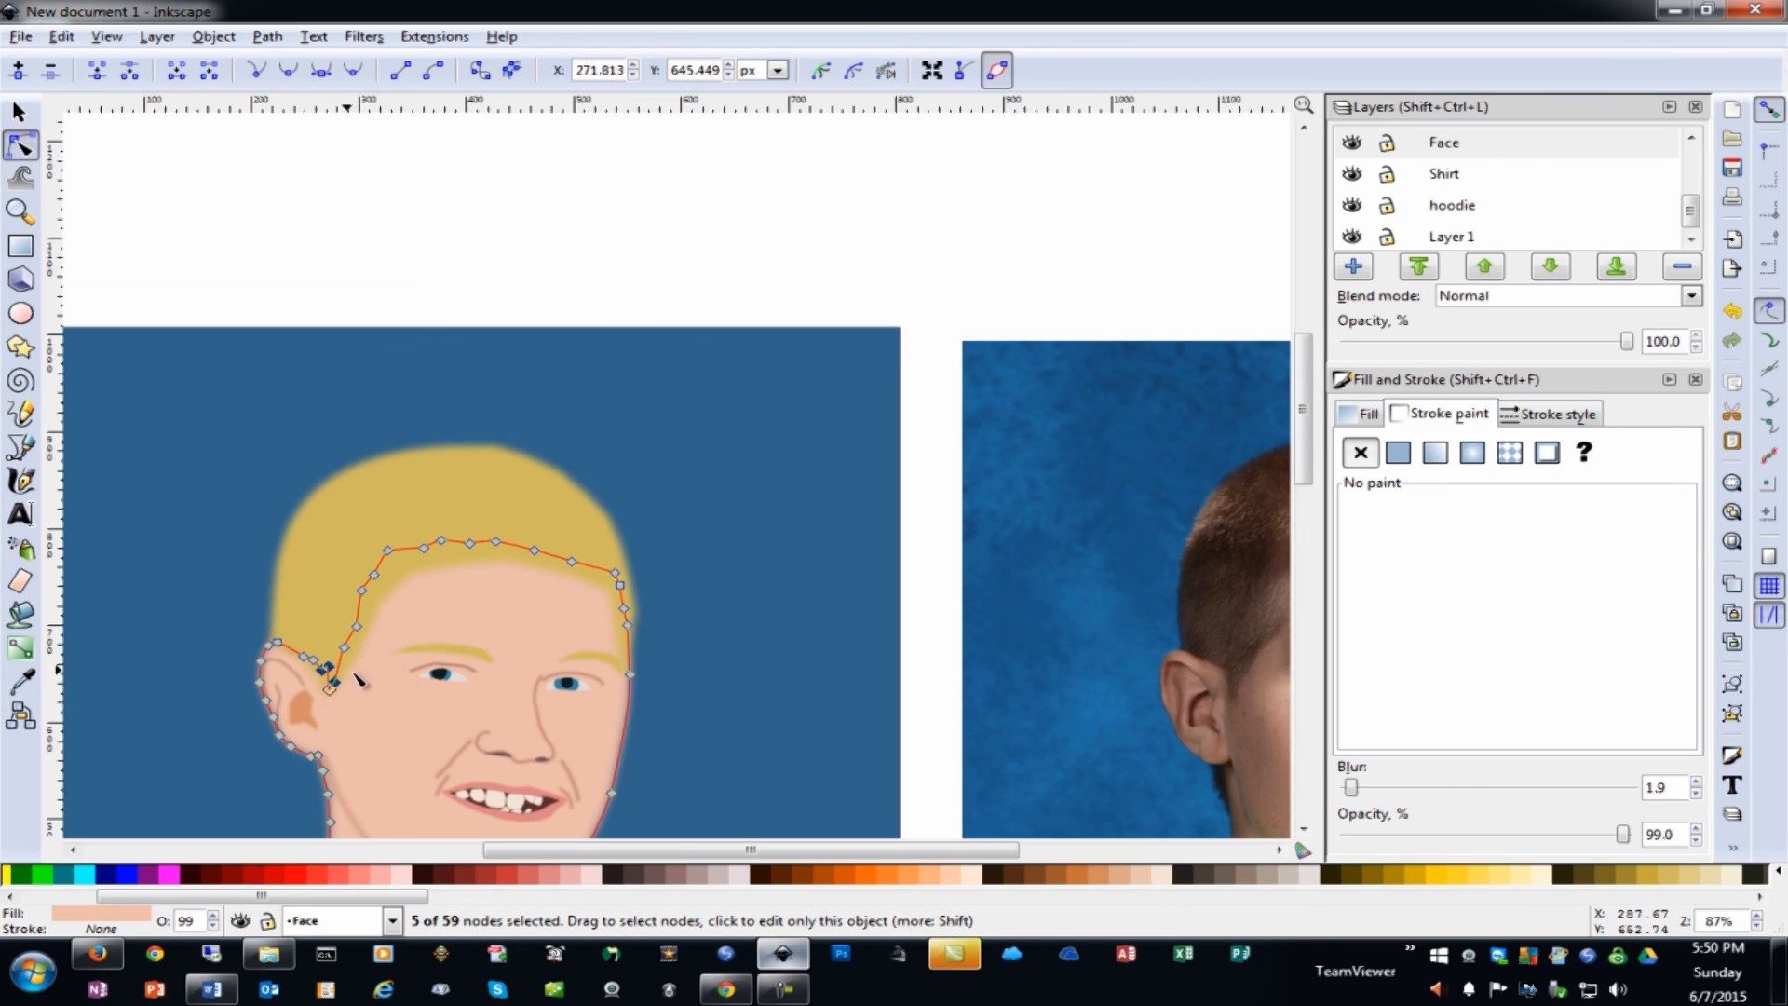
pyautogui.press('Delete')
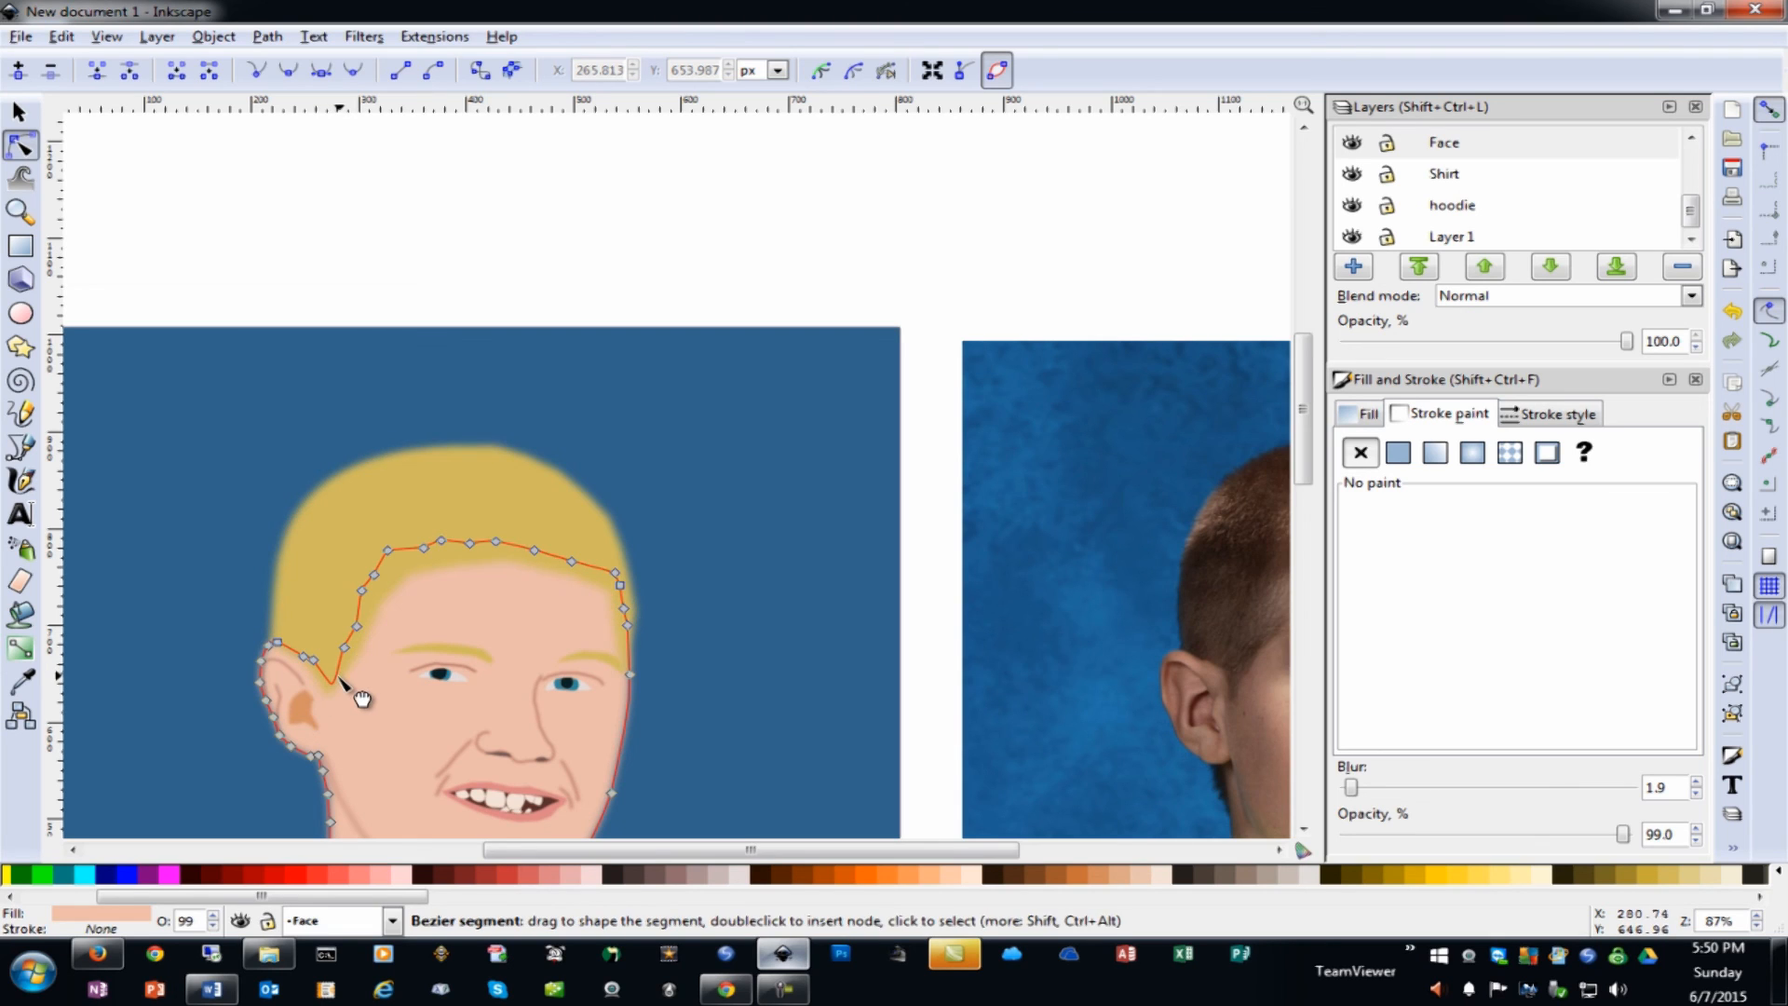
pyautogui.click(424, 576)
pyautogui.click(18, 112)
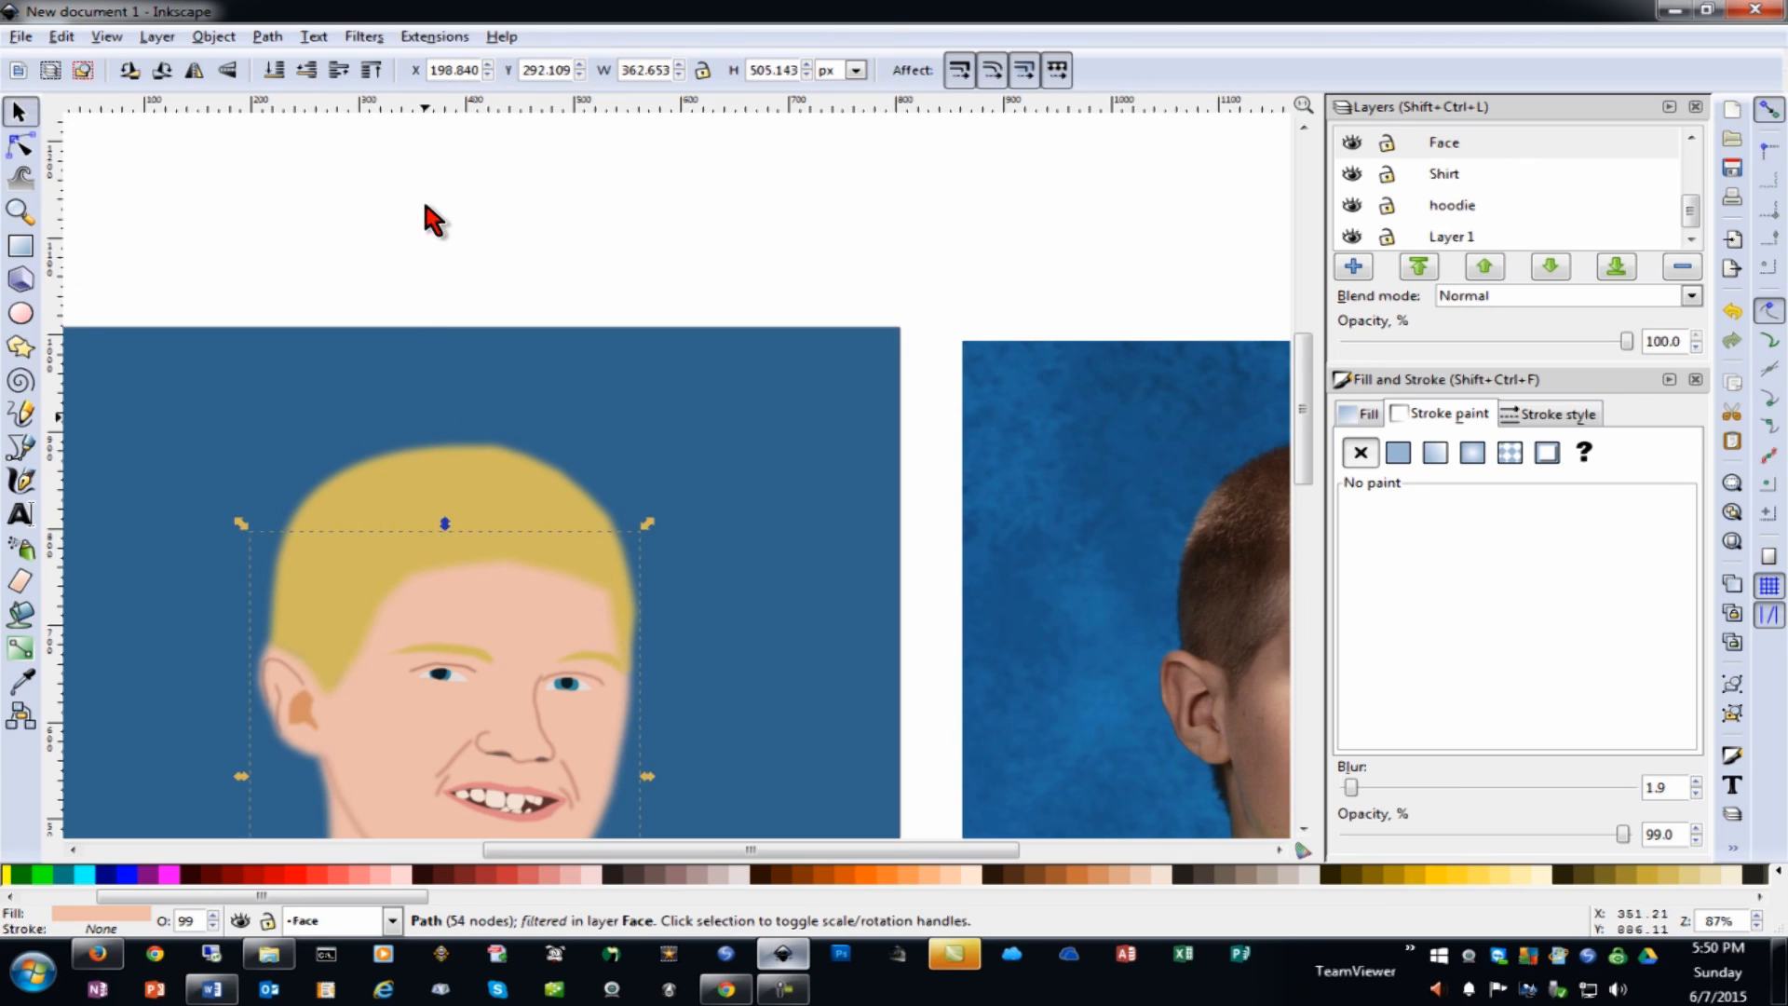
pyautogui.press('Escape')
# Compare the whole vector portrait, including the hoodie, with the reference photo beside it
pyautogui.press('-')
pyautogui.press('-')
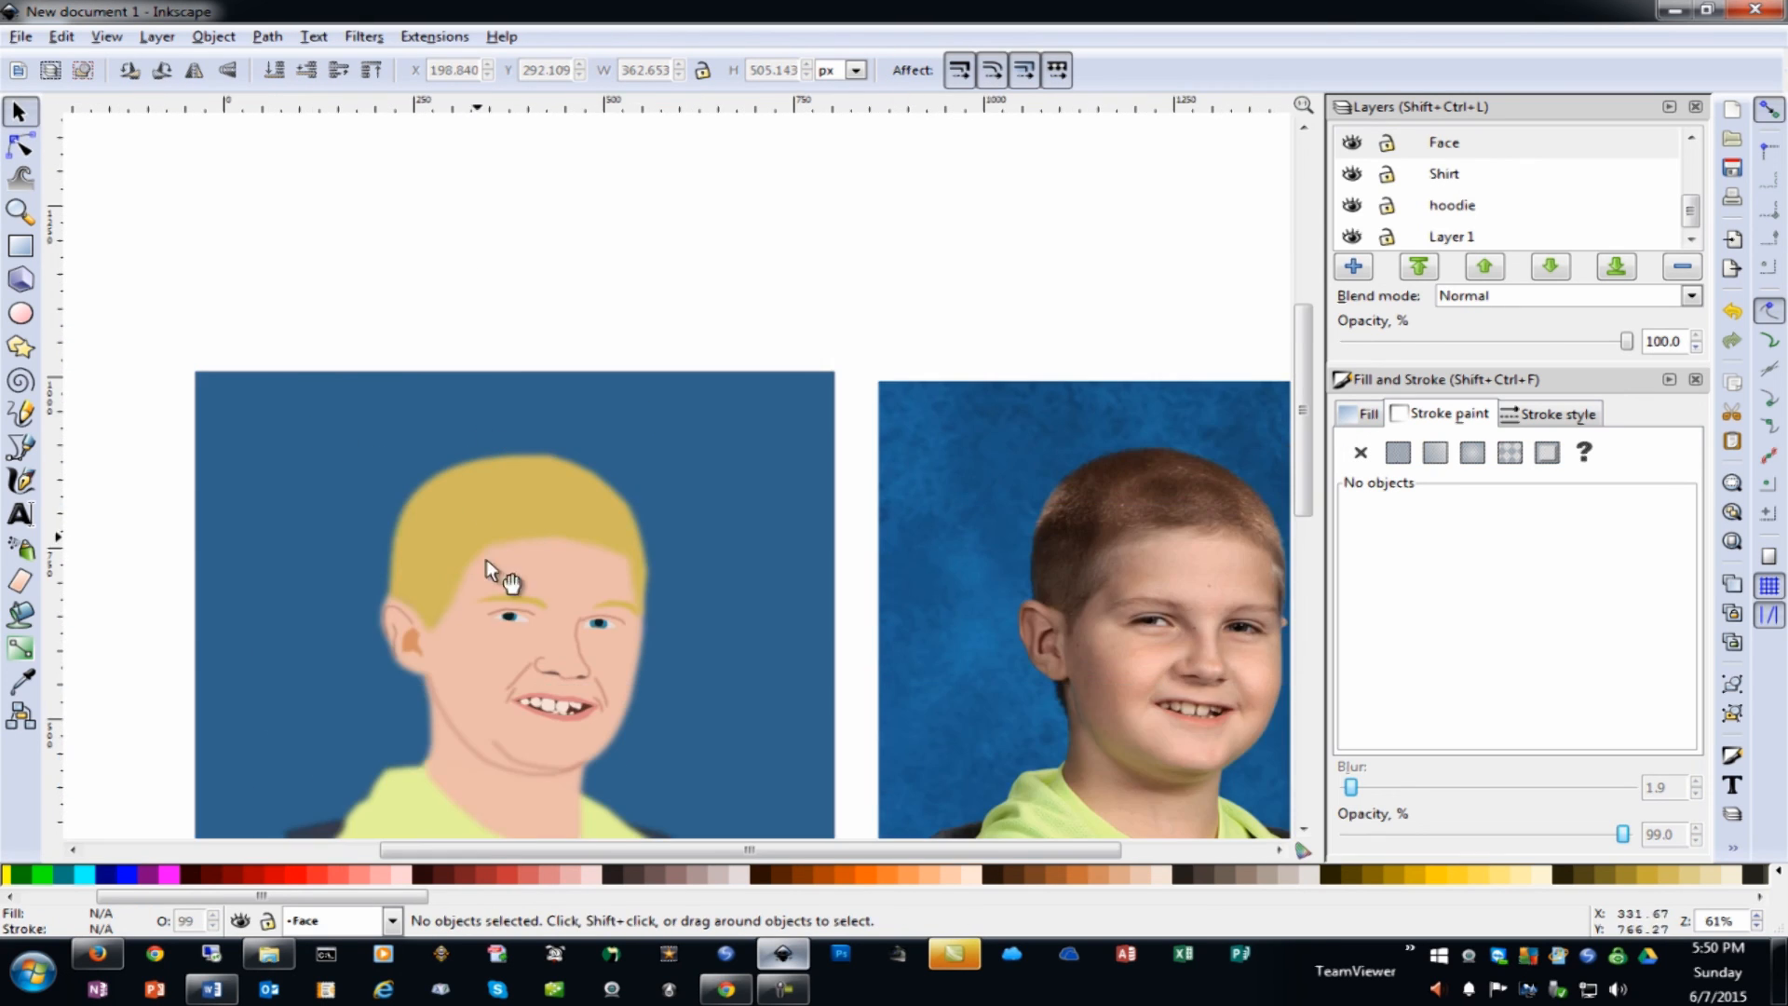
pyautogui.scroll(-5, 522, 697)
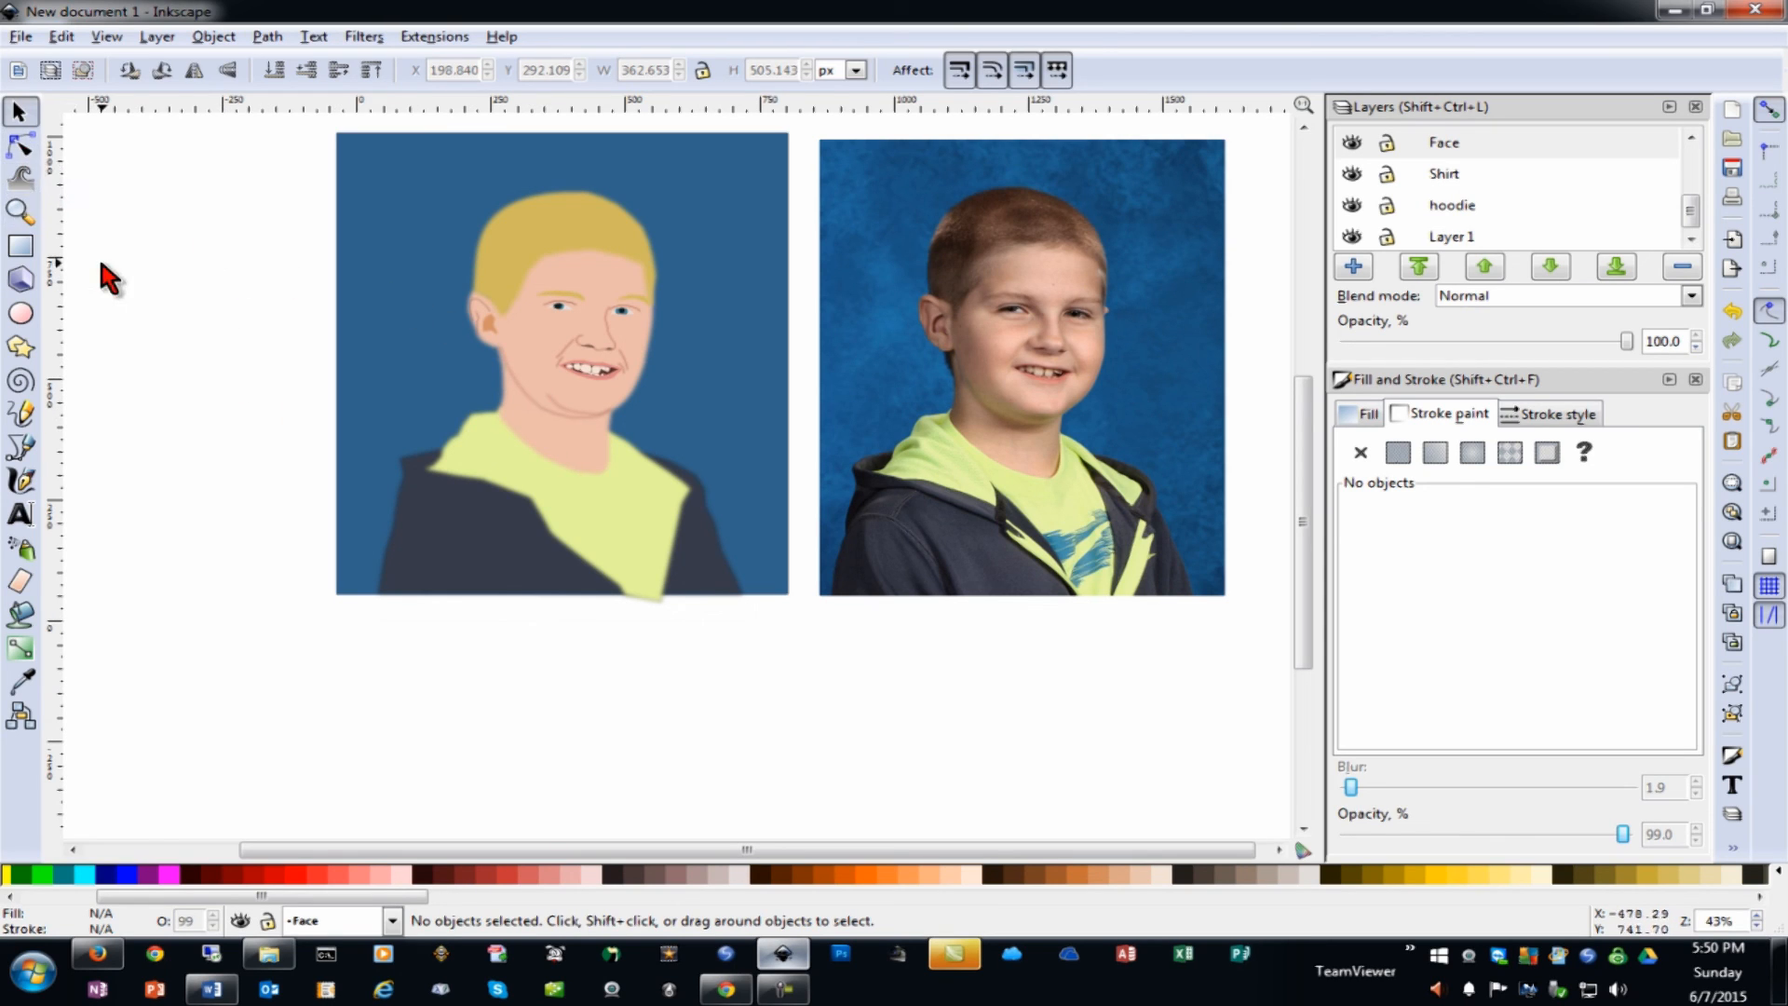
pyautogui.scroll(2, 750, 777)
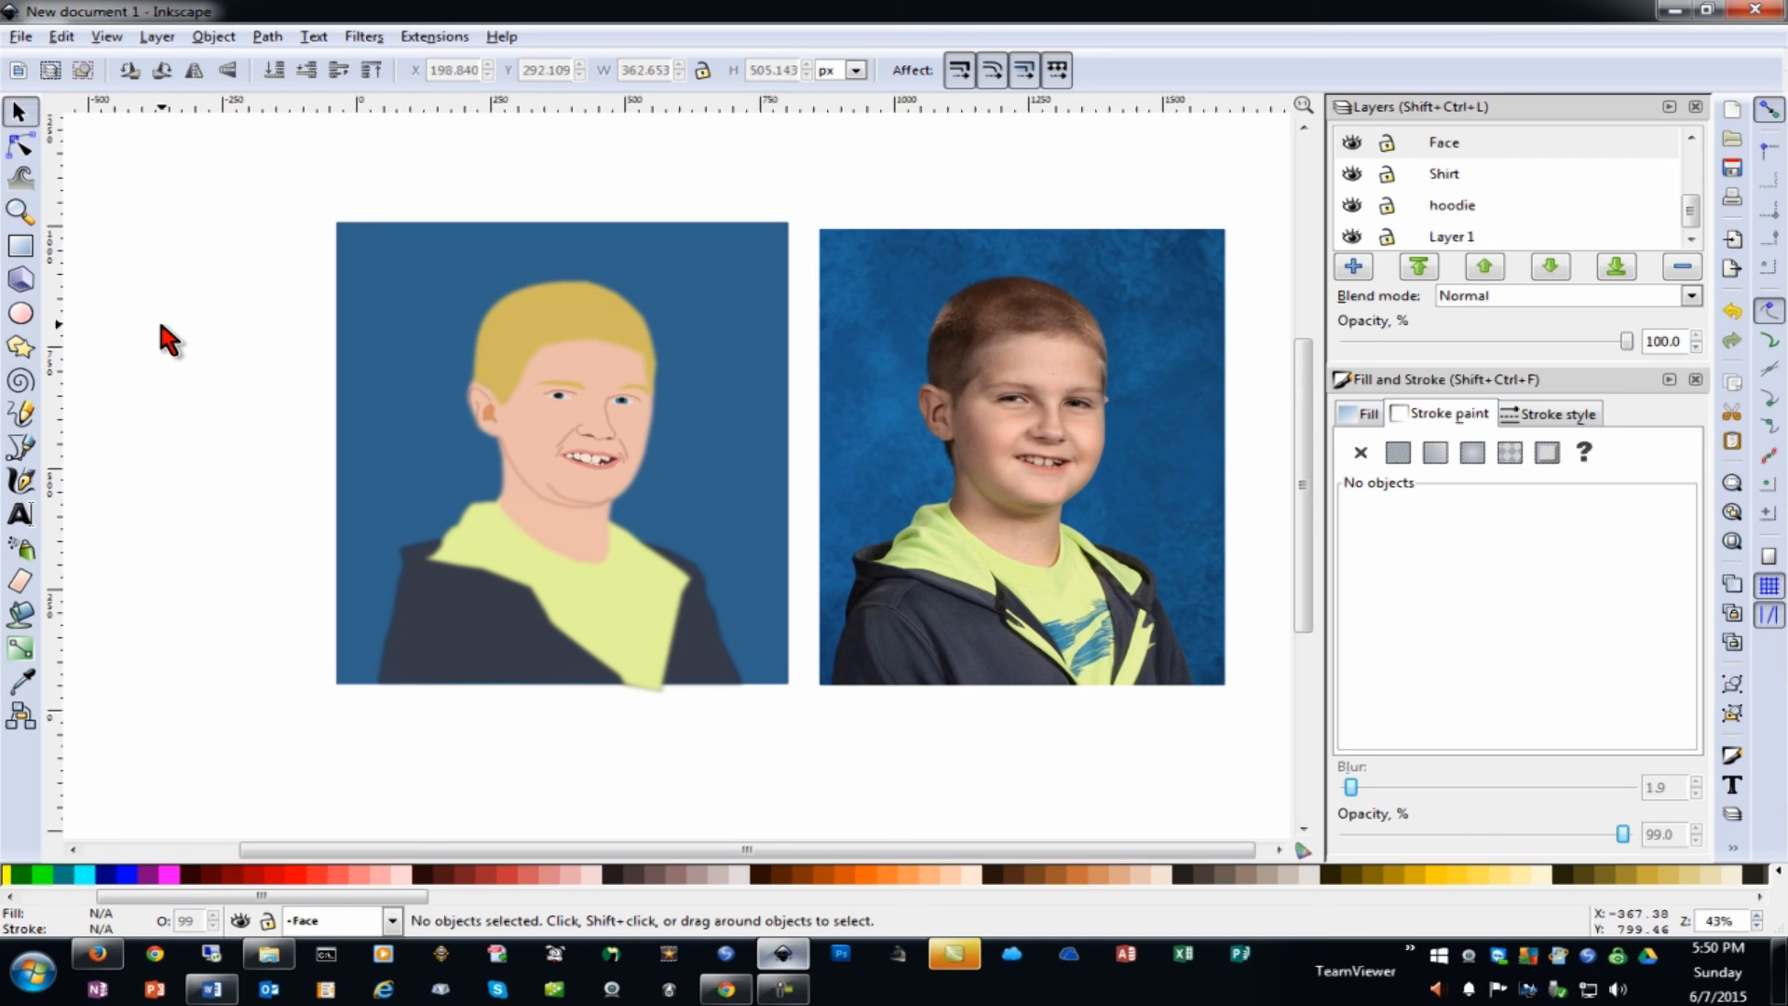
pyautogui.click(922, 428)
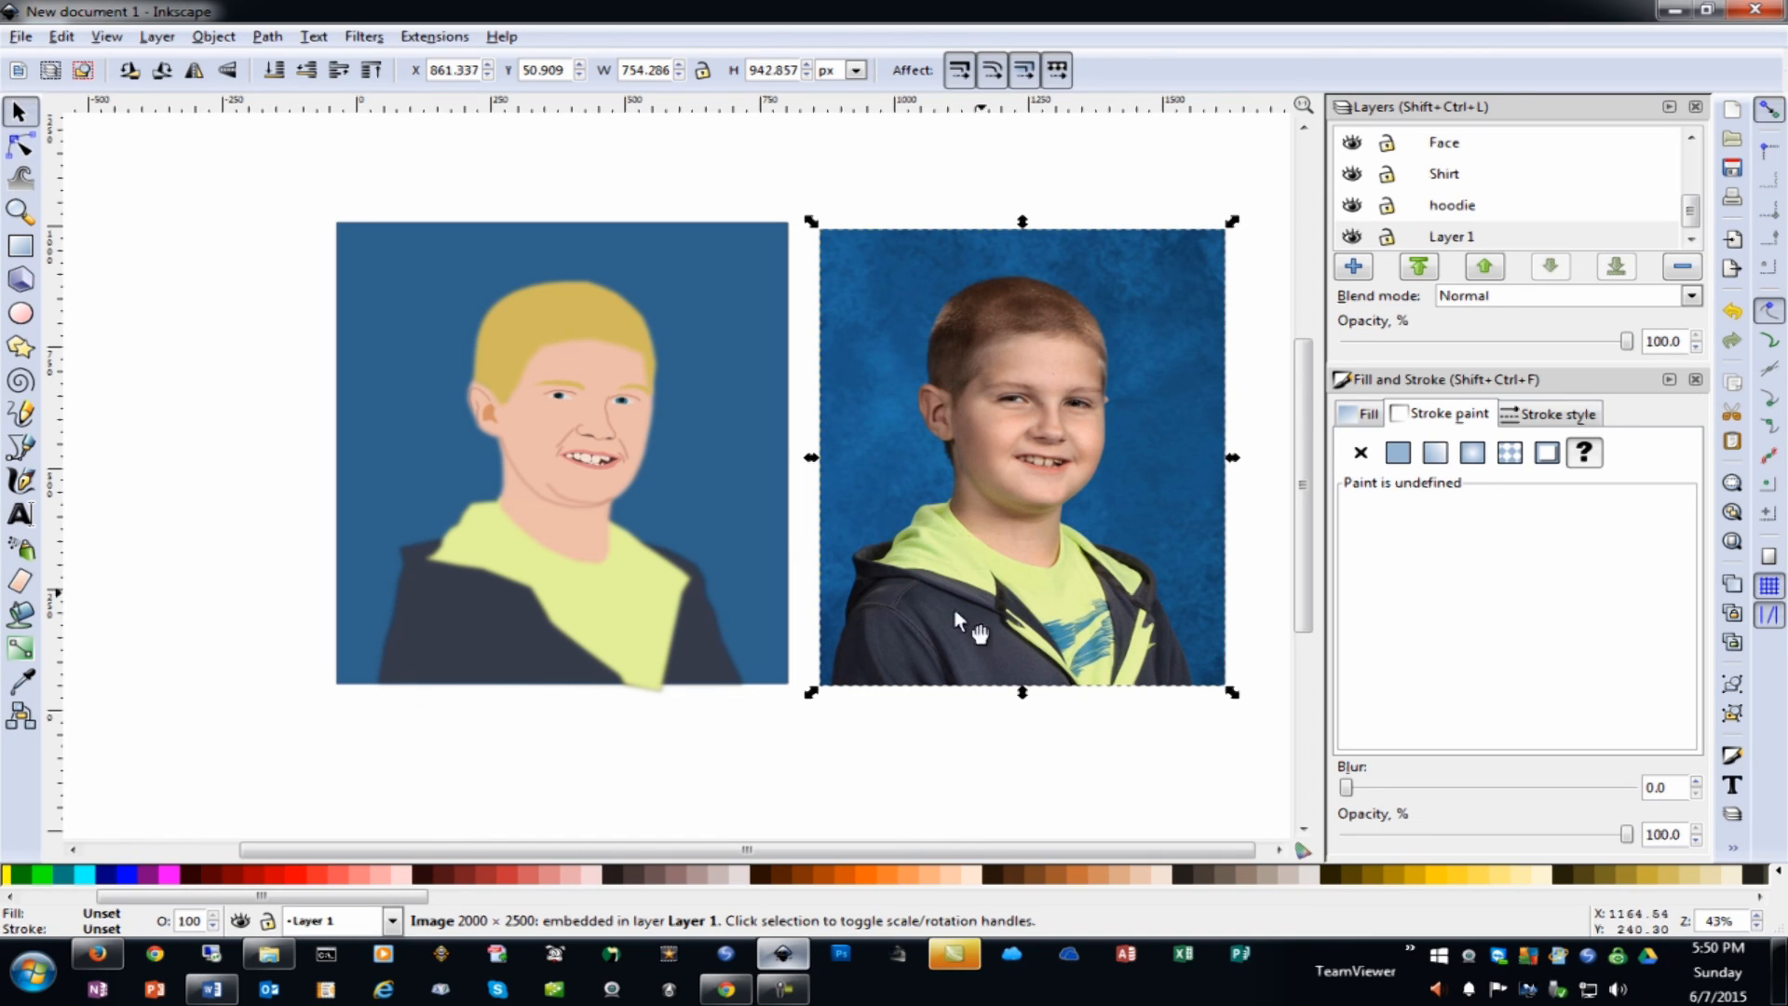
pyautogui.click(645, 668)
pyautogui.click(965, 650)
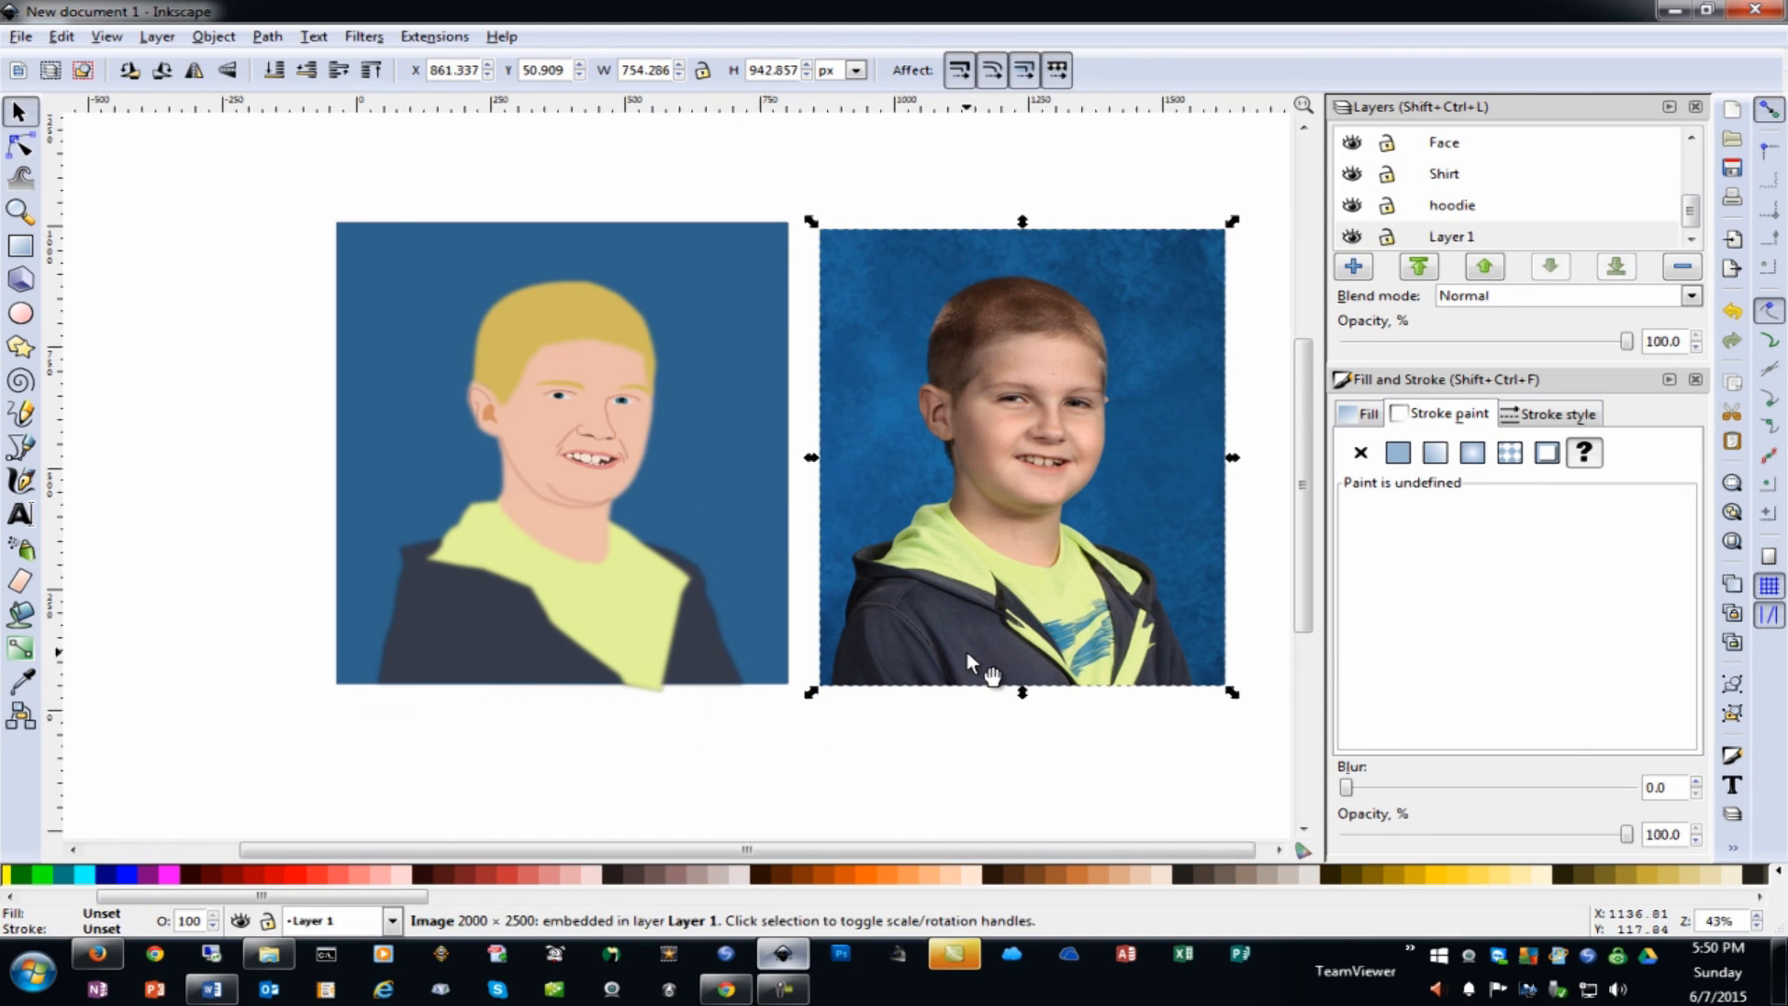